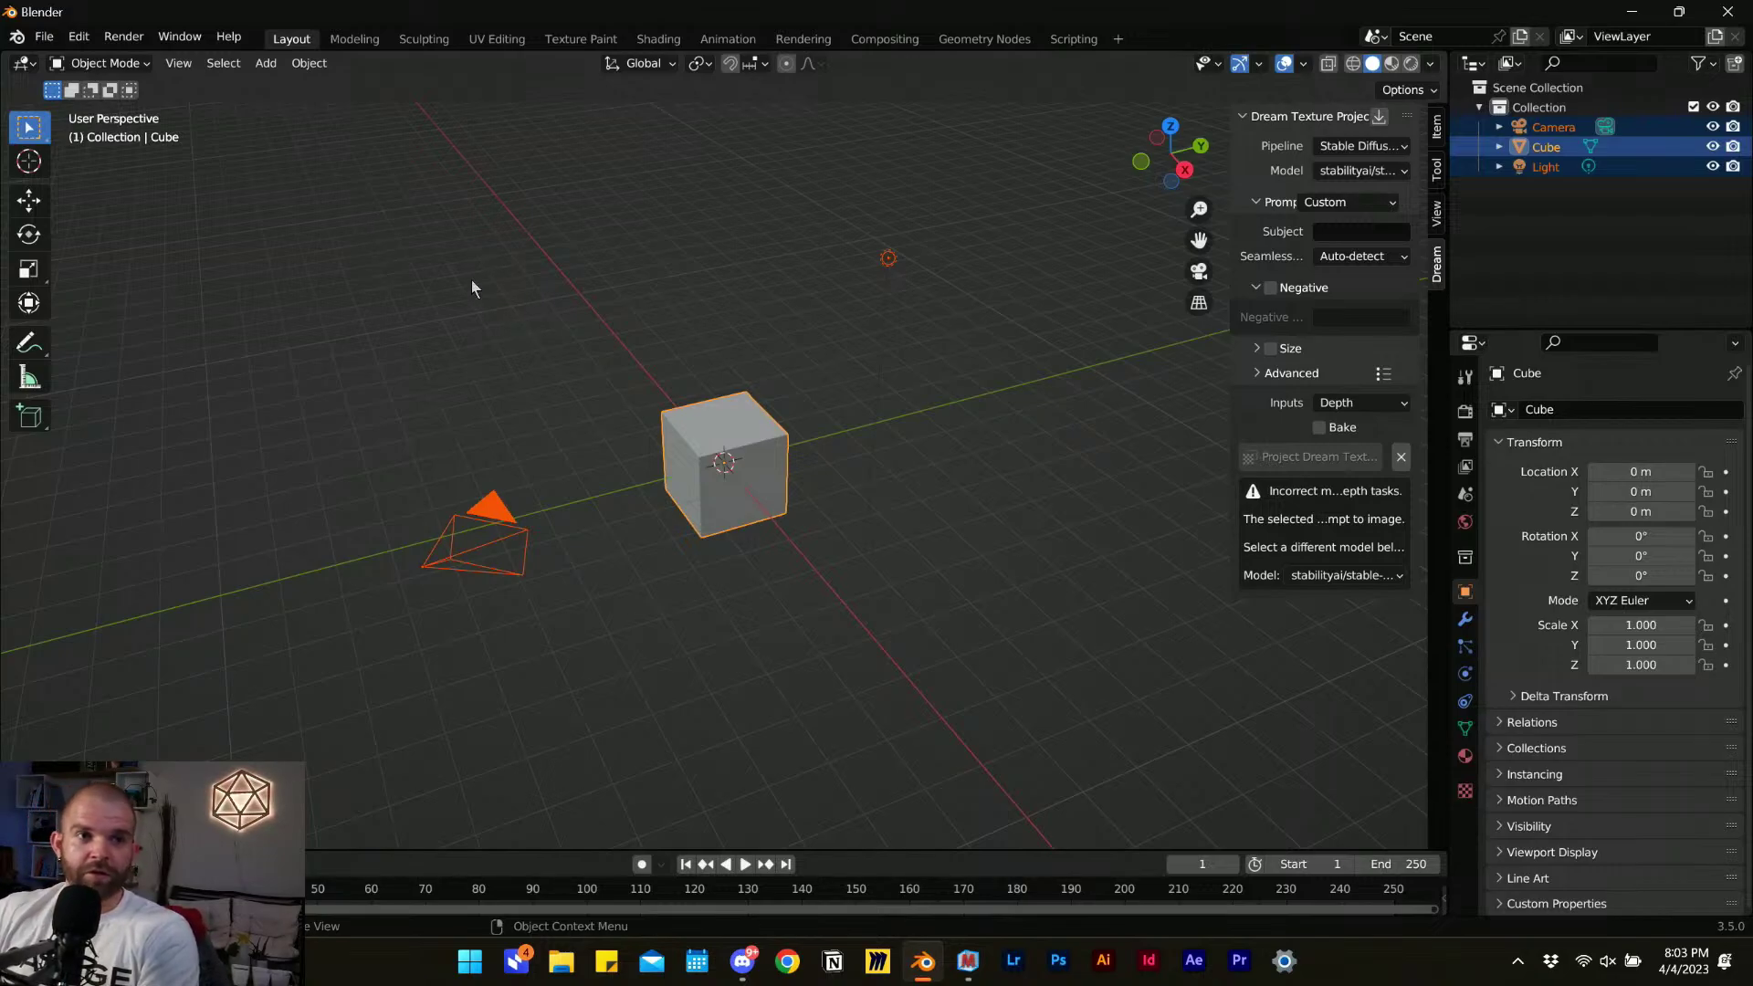
Delete the default camera, cube and light from the scene.
drag(906, 602, 294, 144)
key(Delete)
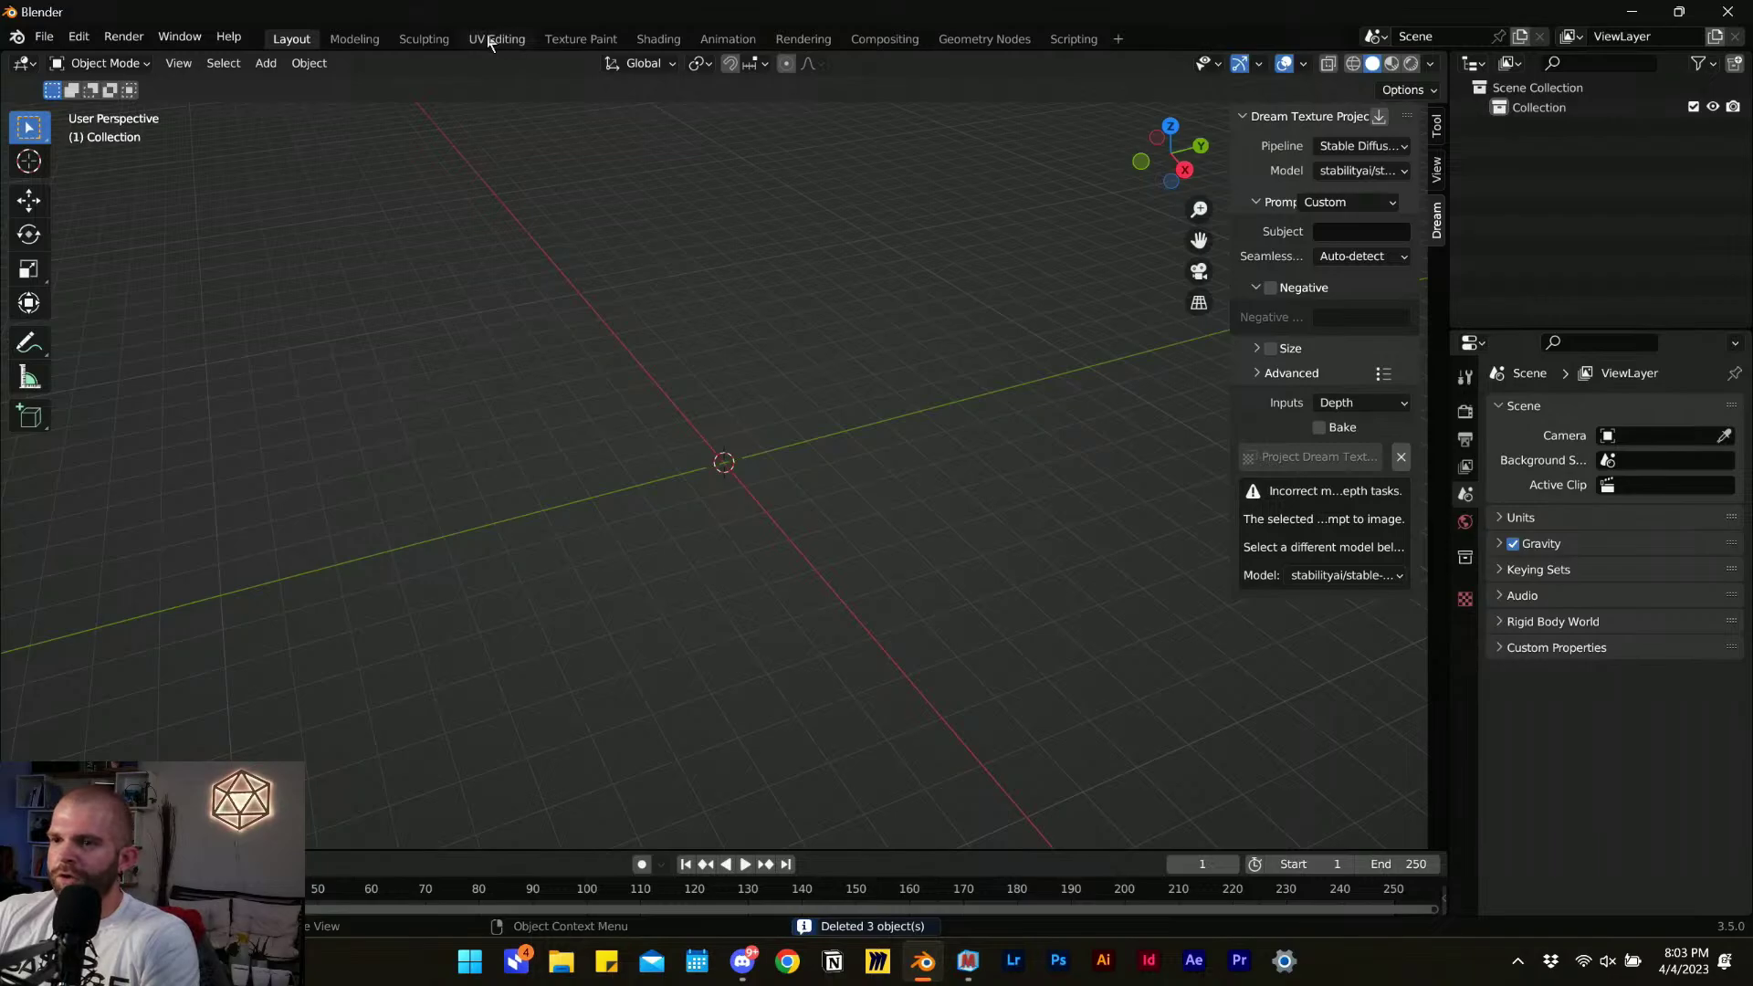
Switch to the UV Editing workspace and change its UV Editor area to an Image Editor.
click(495, 39)
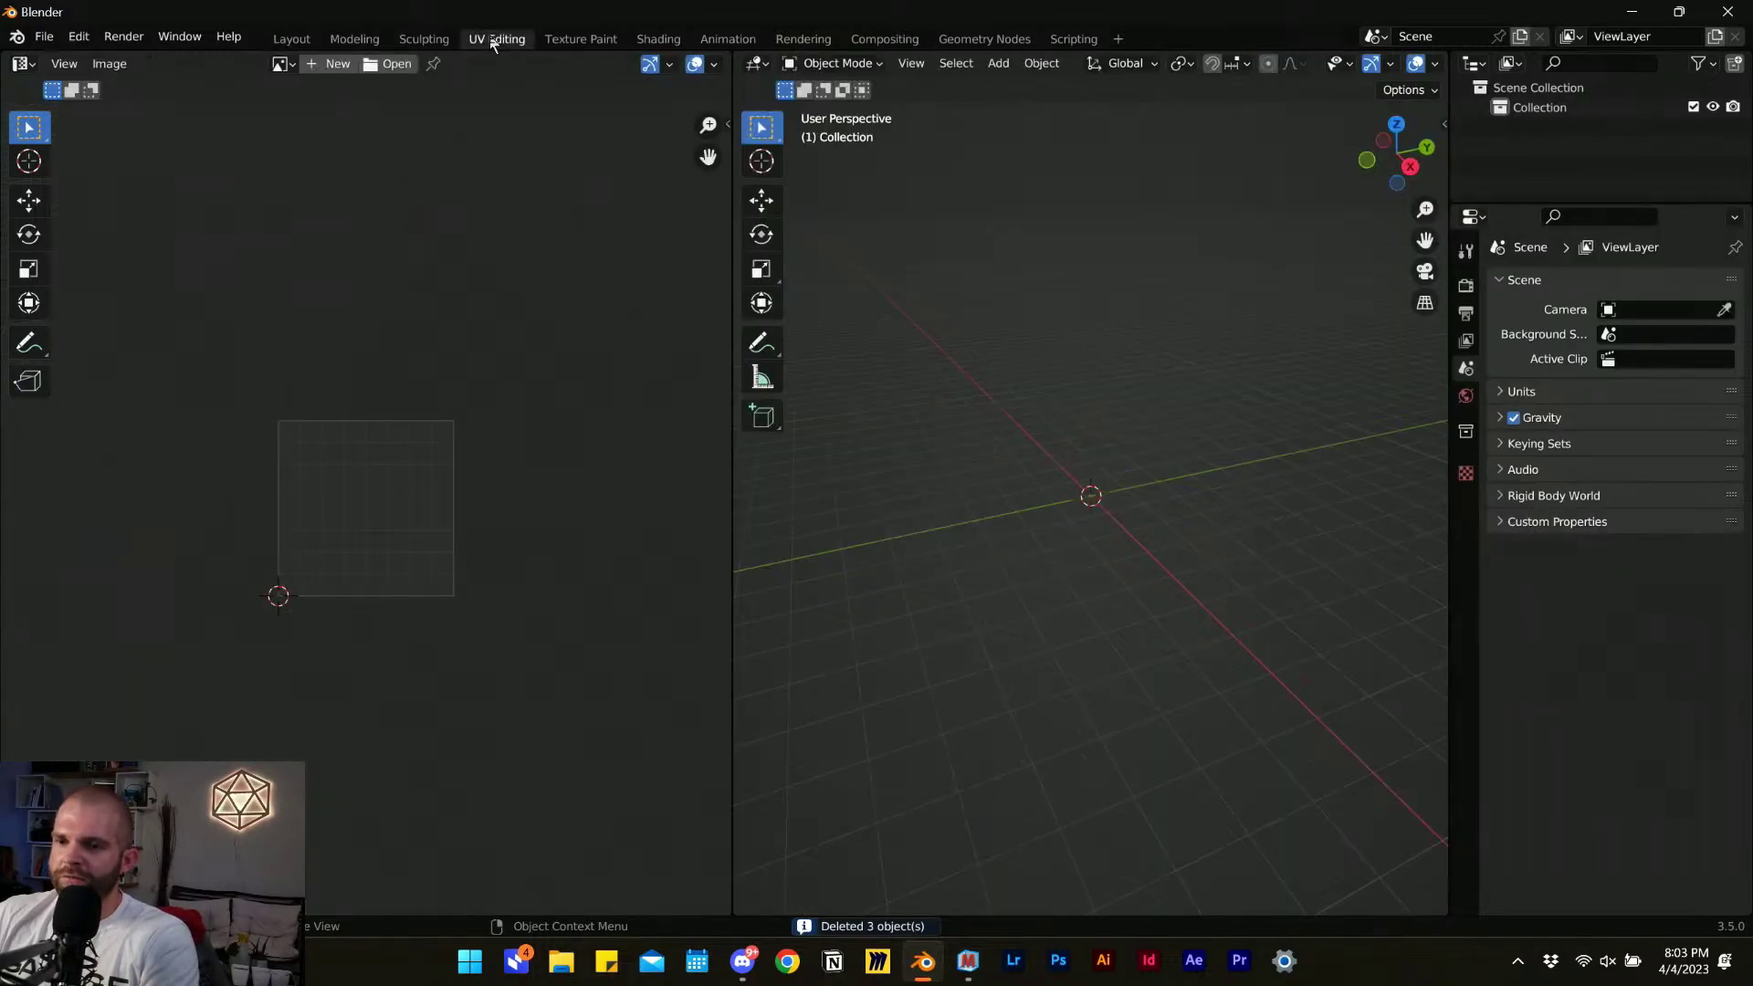
click(306, 36)
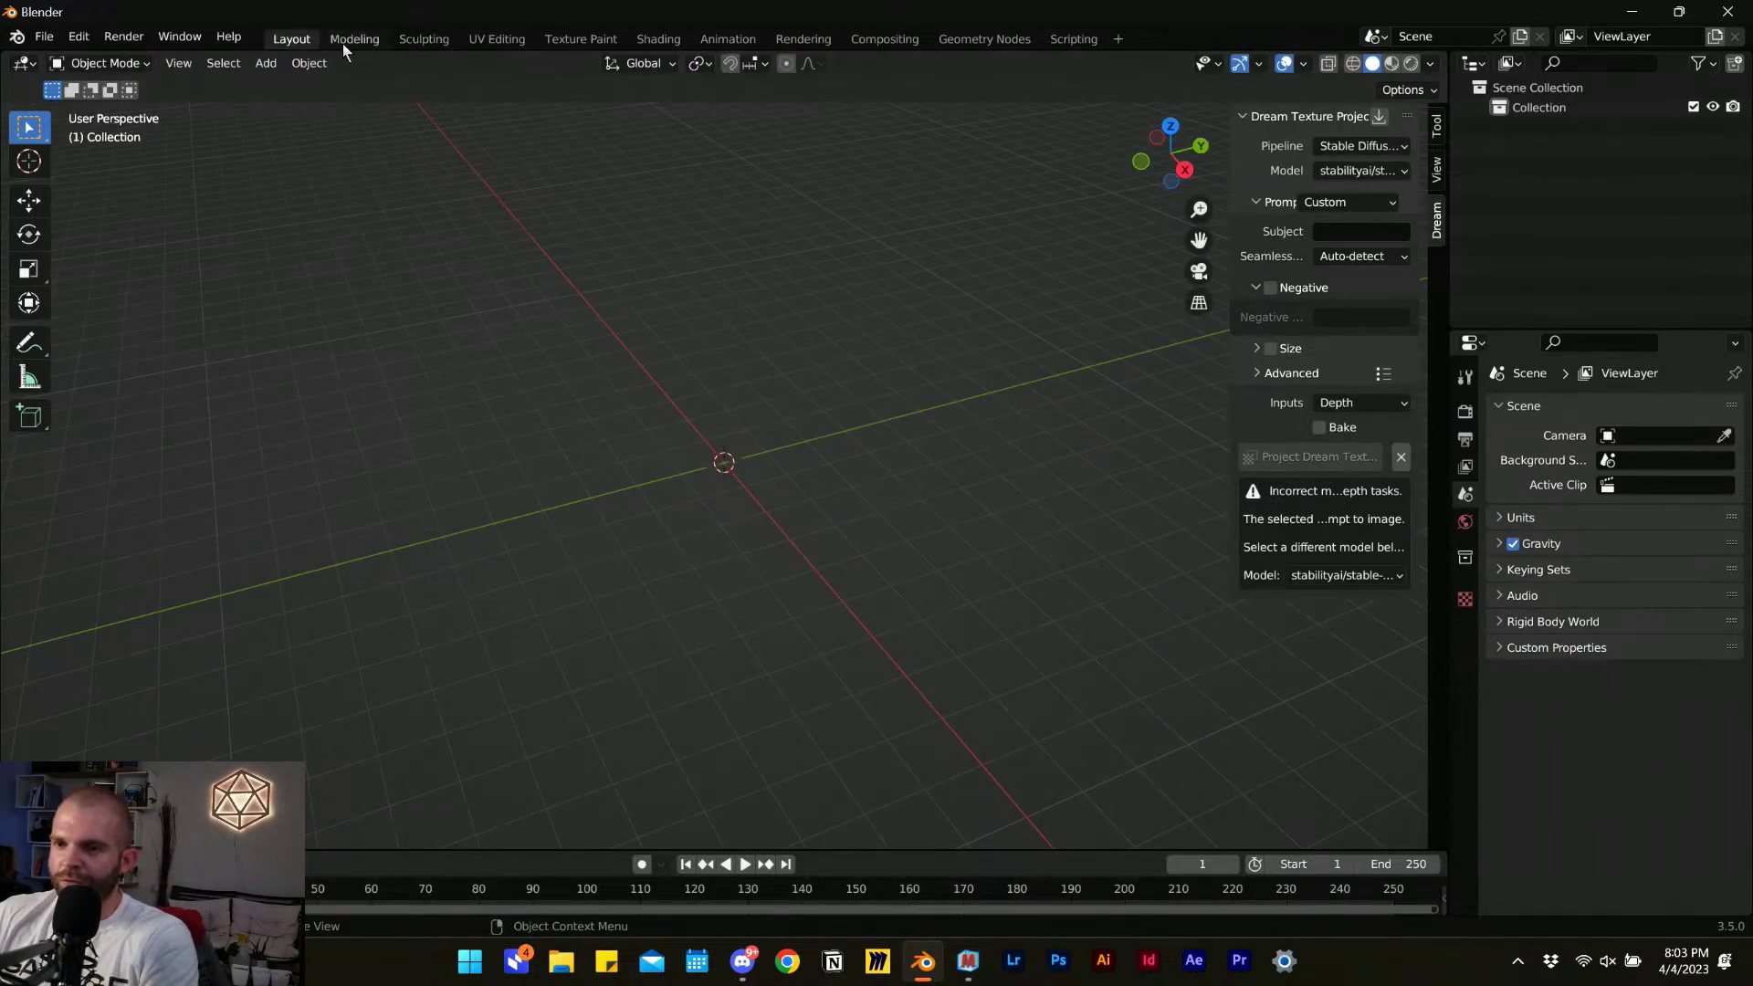
click(374, 40)
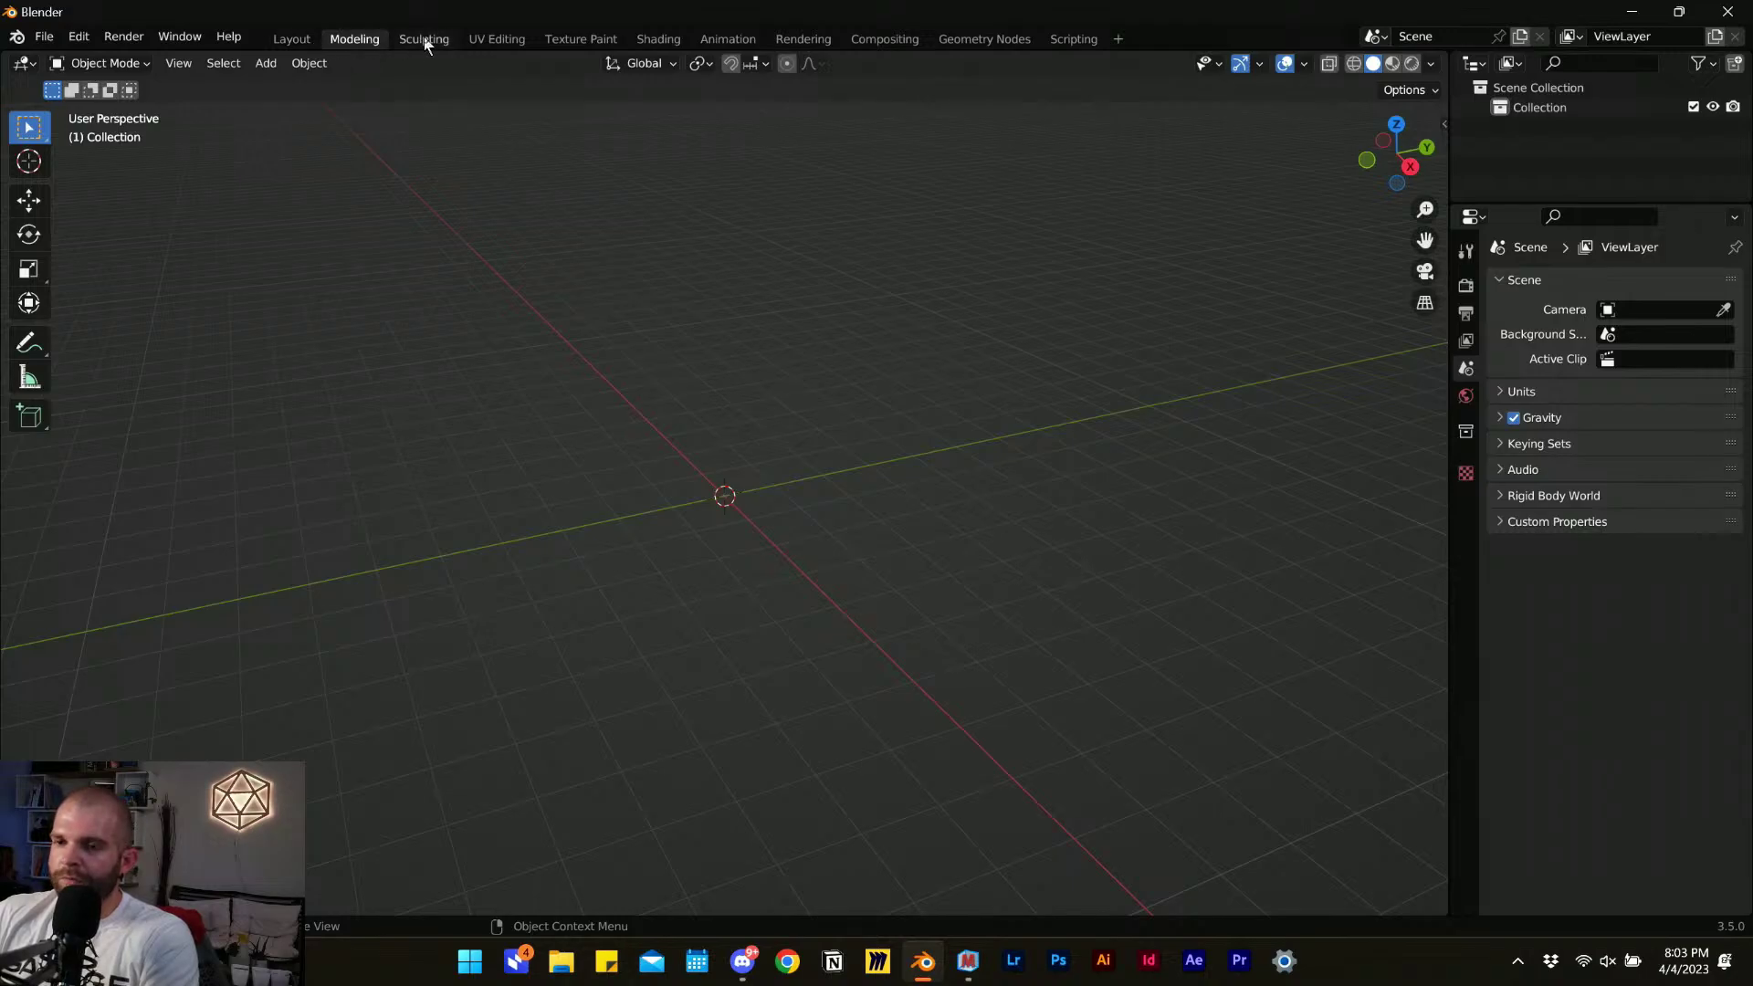
click(482, 39)
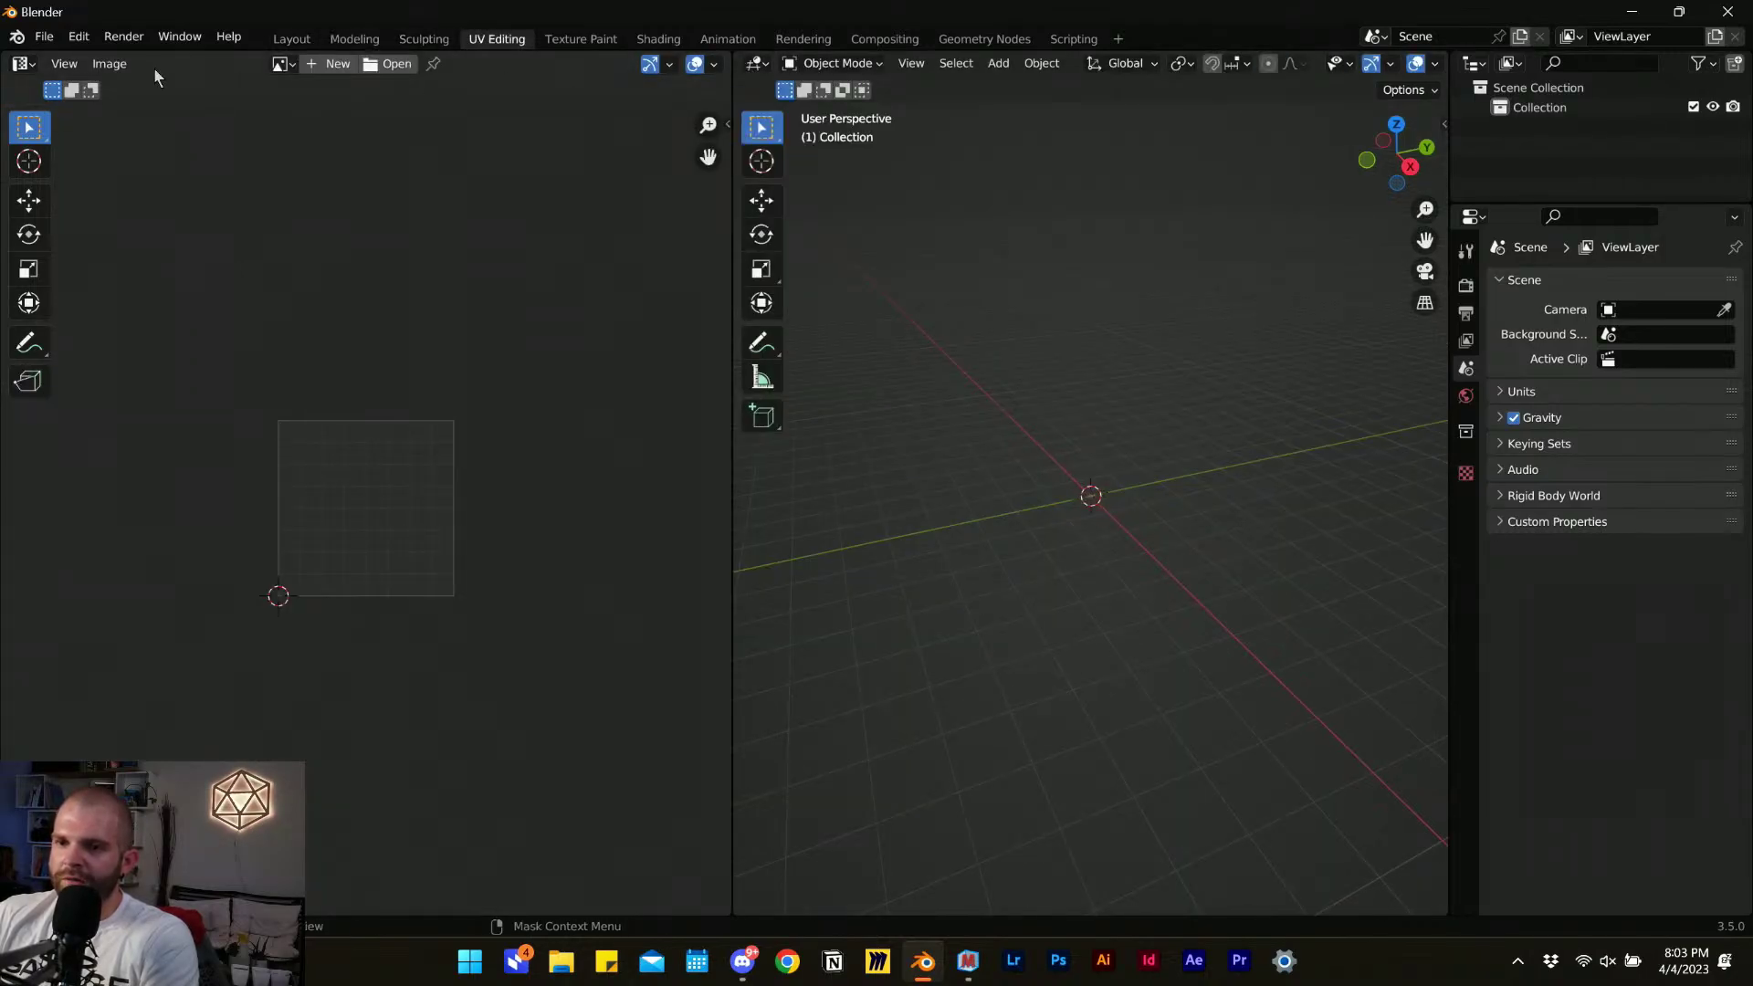
click(23, 63)
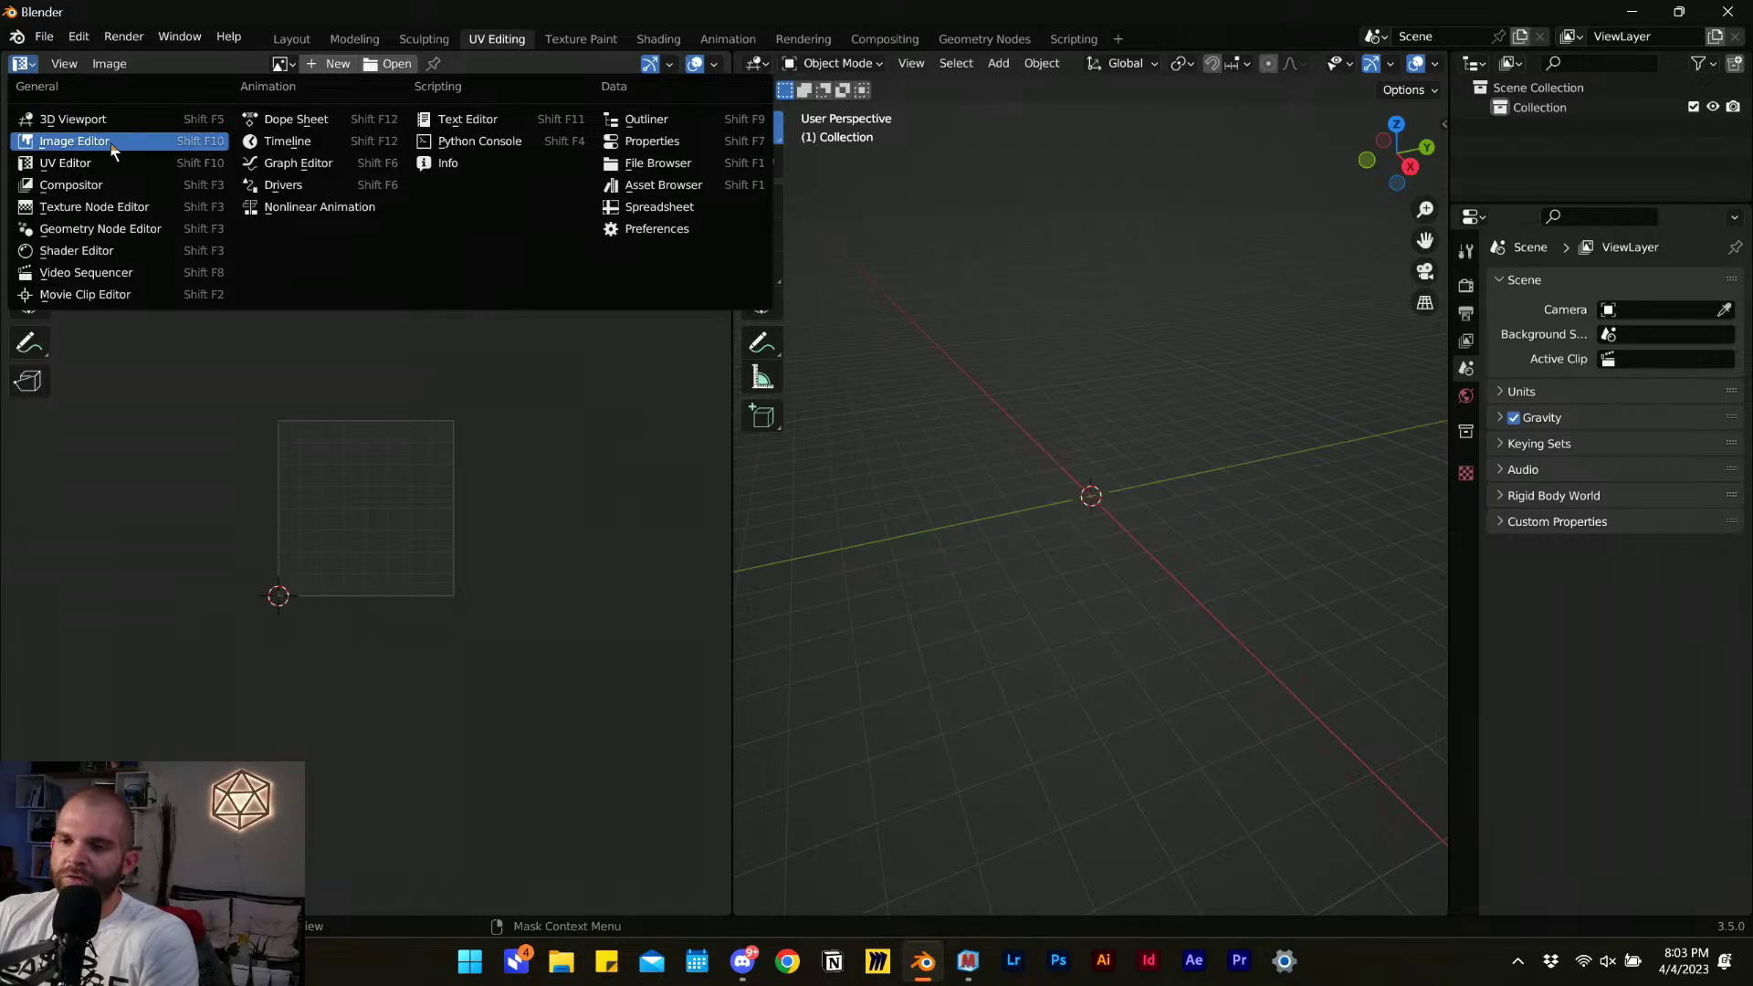
click(78, 142)
Extend the Image Editor across the neighbouring 3D viewport so that it takes over the whole work area.
drag(723, 59, 818, 68)
scroll(715, 526, up, 5)
scroll(612, 589, up, 1)
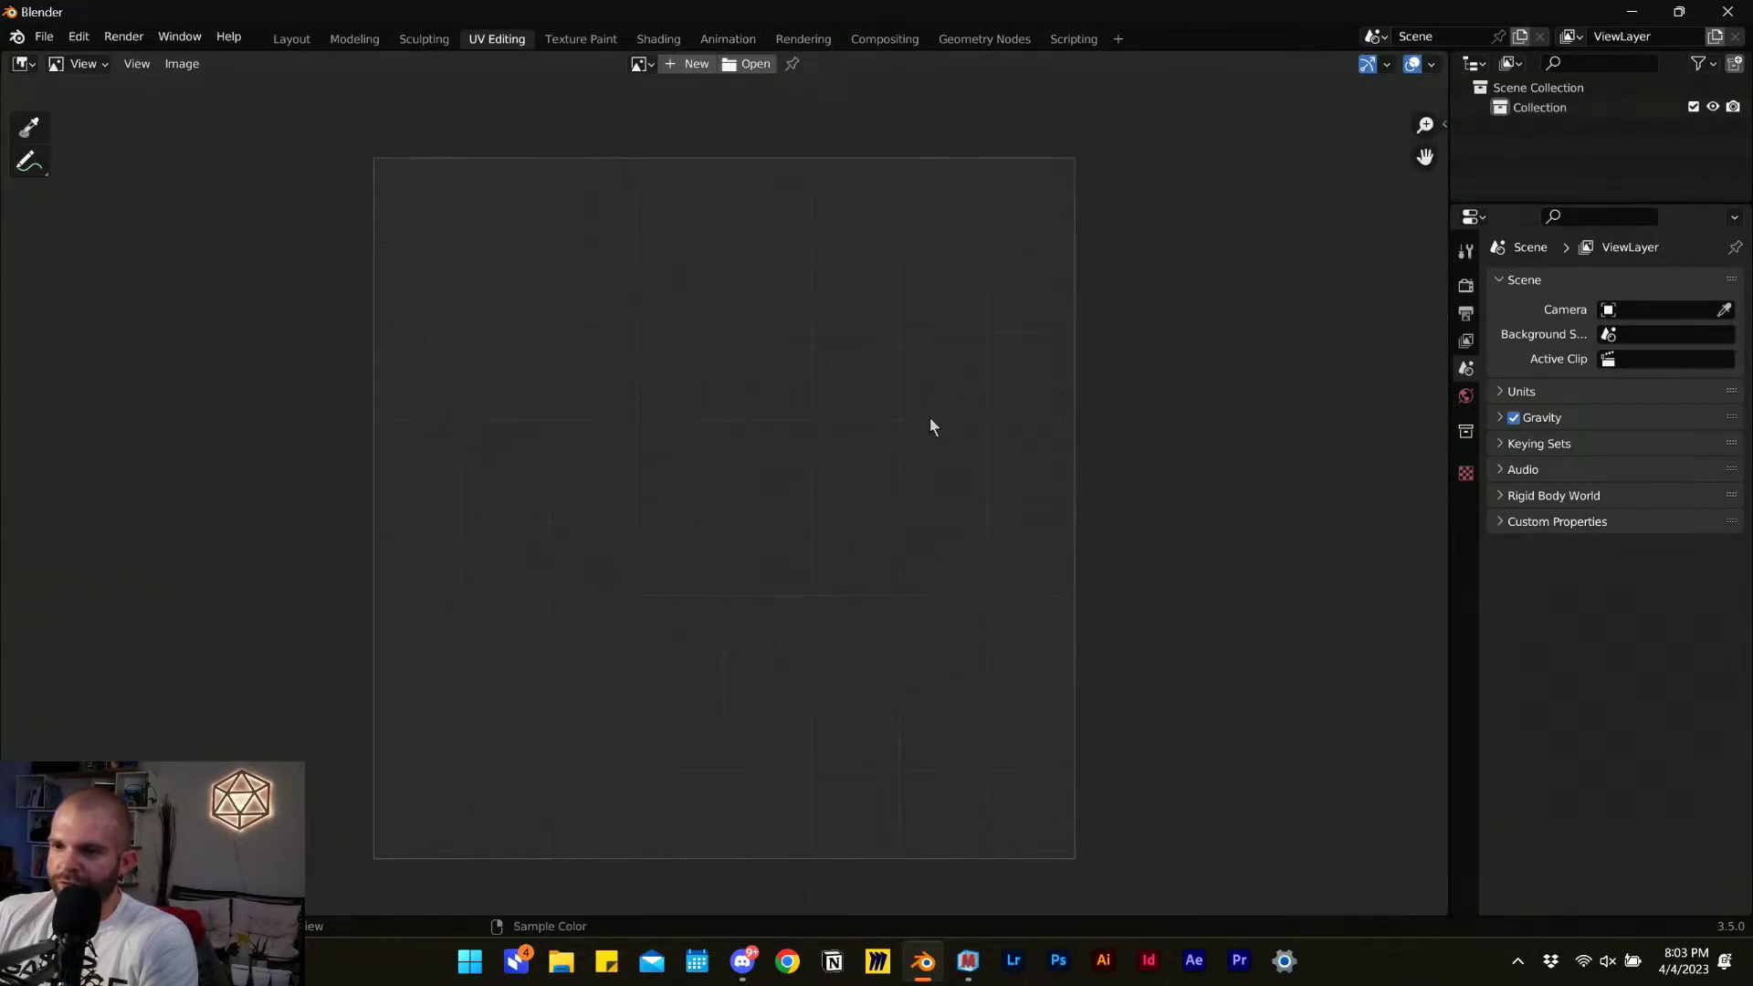
scroll(822, 512, down, 1)
scroll(767, 603, up, 1)
scroll(730, 576, down, 1)
scroll(566, 647, up, 1)
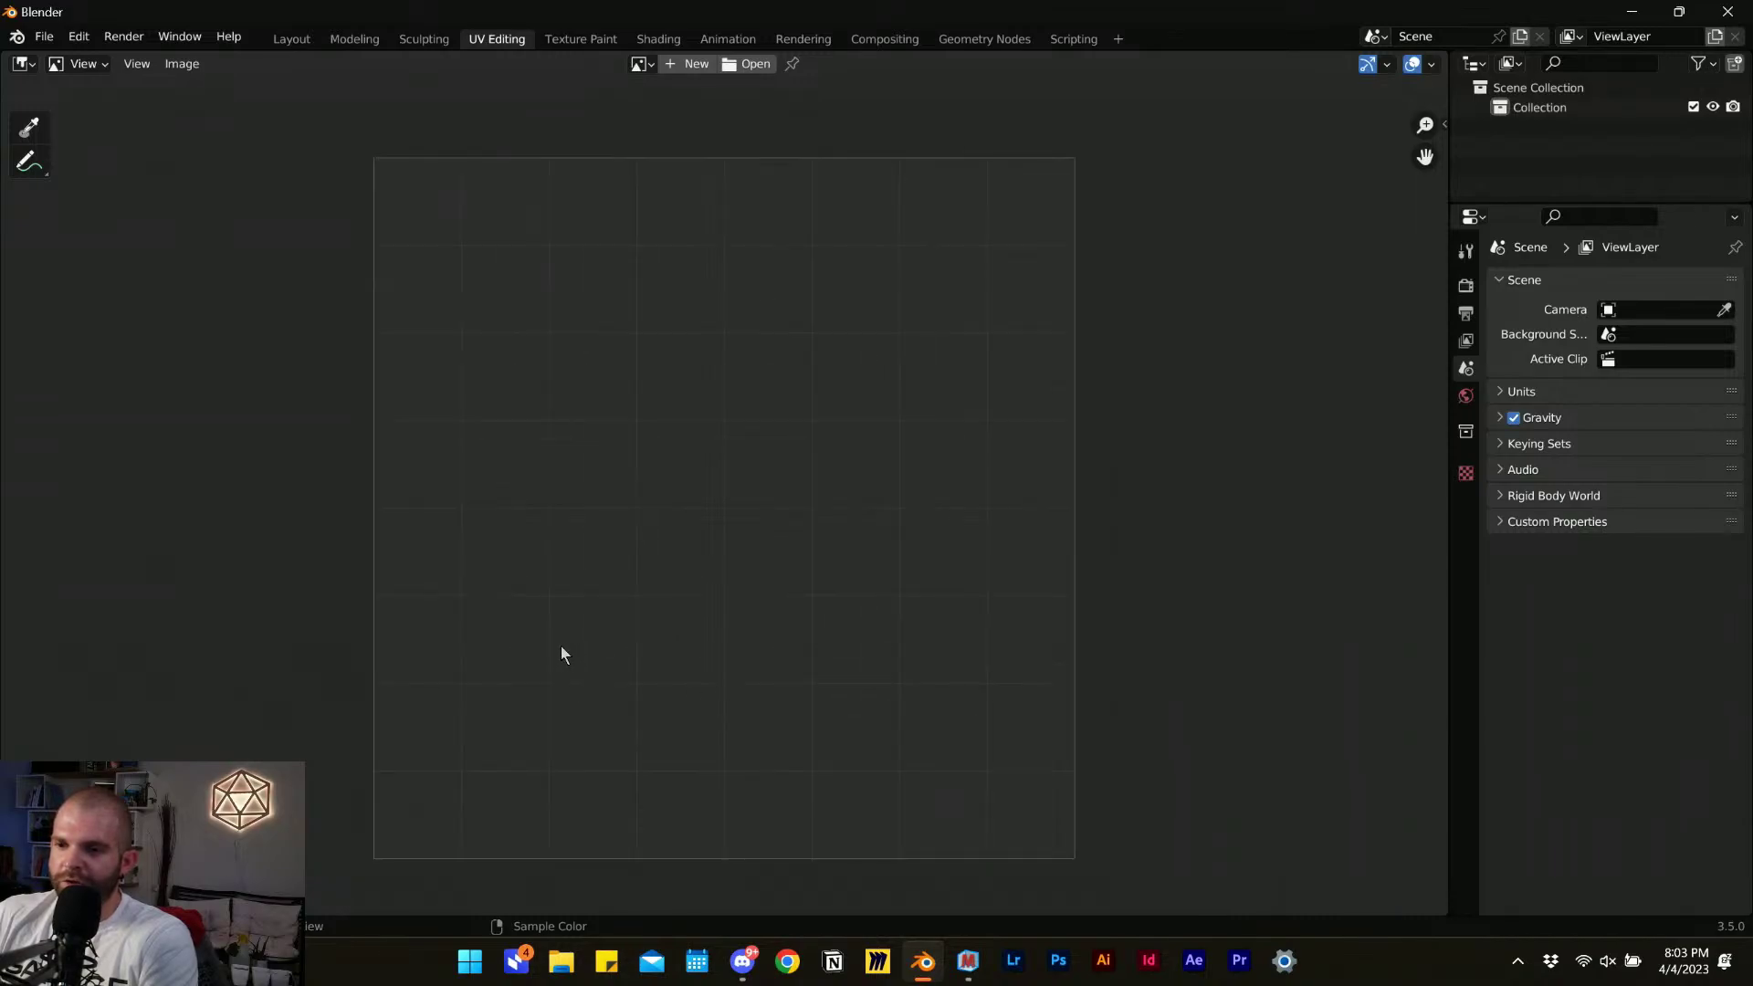
middle_drag(559, 644, 590, 620)
scroll(610, 607, up, 1)
scroll(612, 607, down, 1)
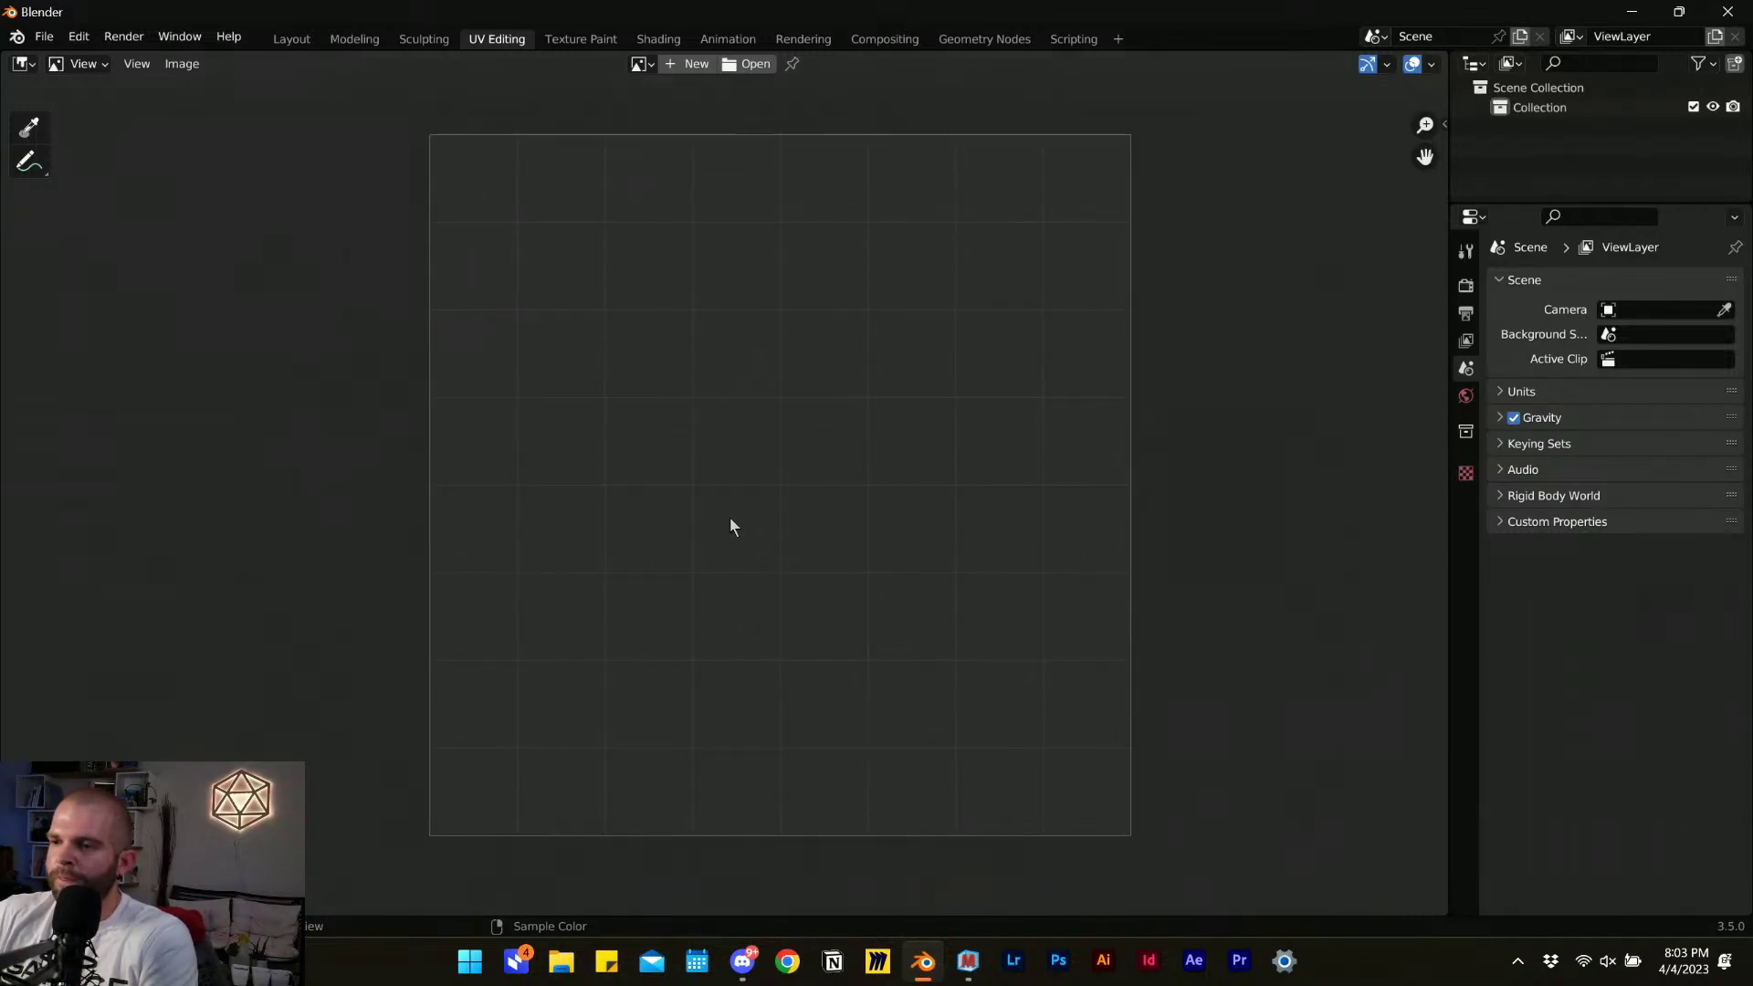
Show the Dream Texture settings in the Image Editor and choose Stable Diffusion as the pipeline.
key(n)
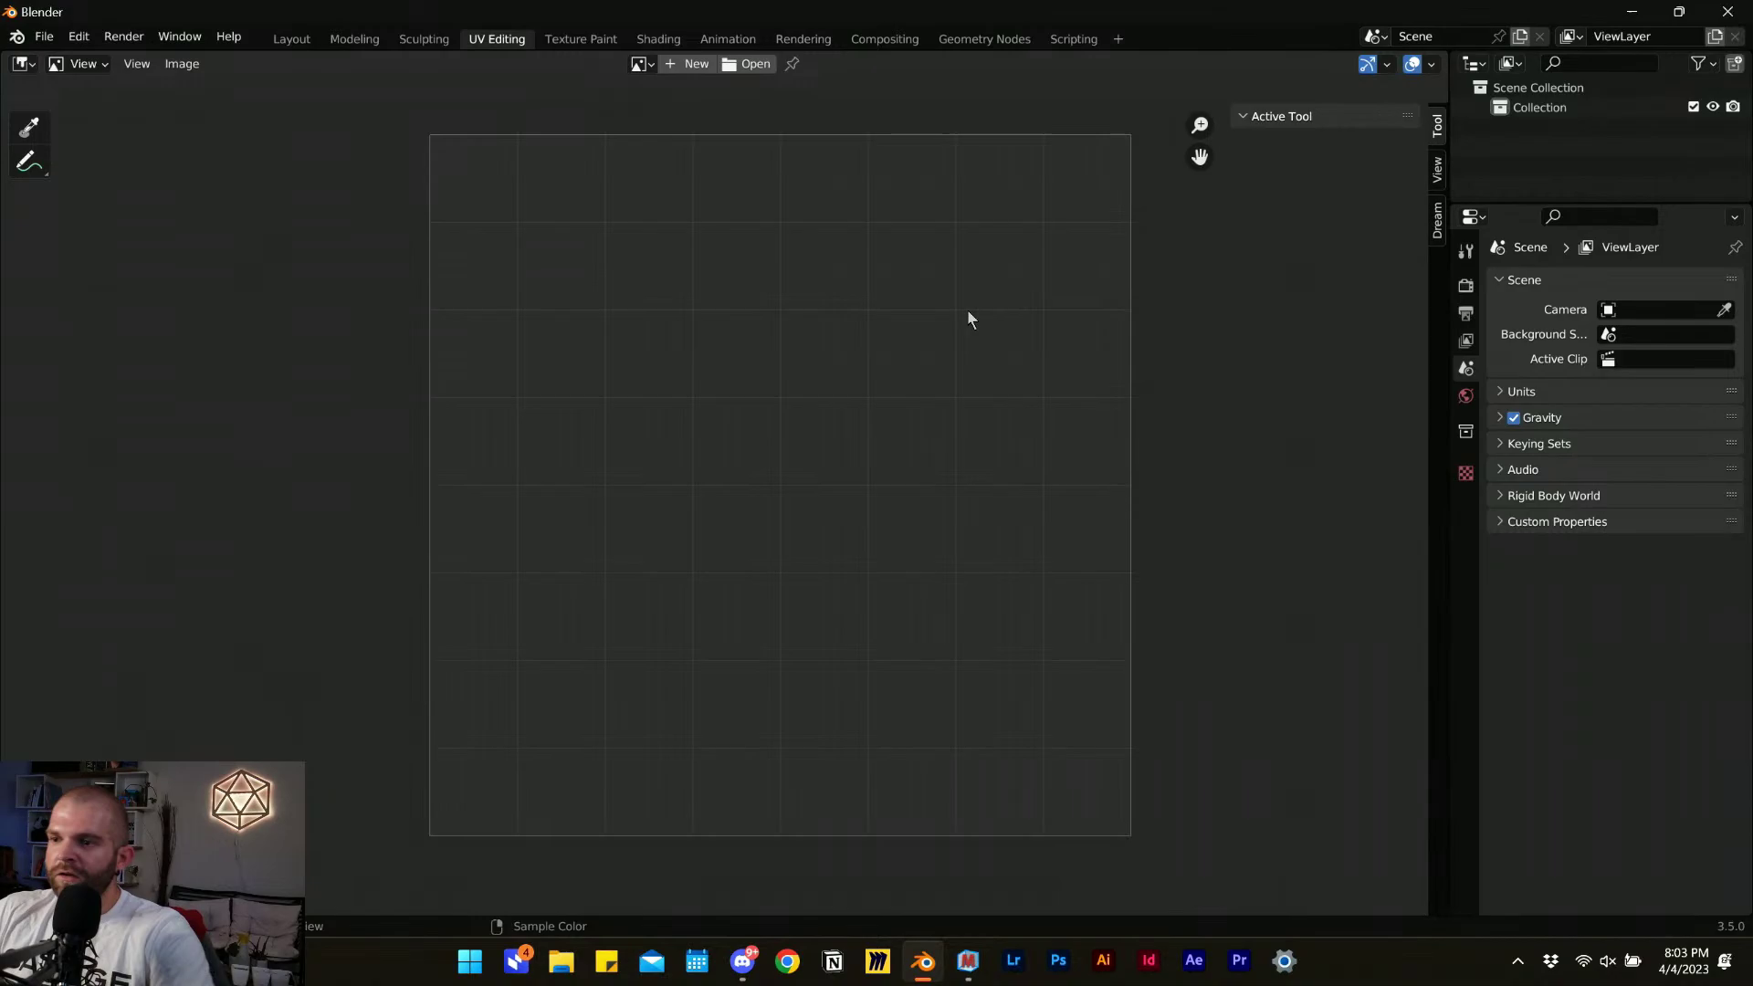
click(1438, 219)
click(1361, 149)
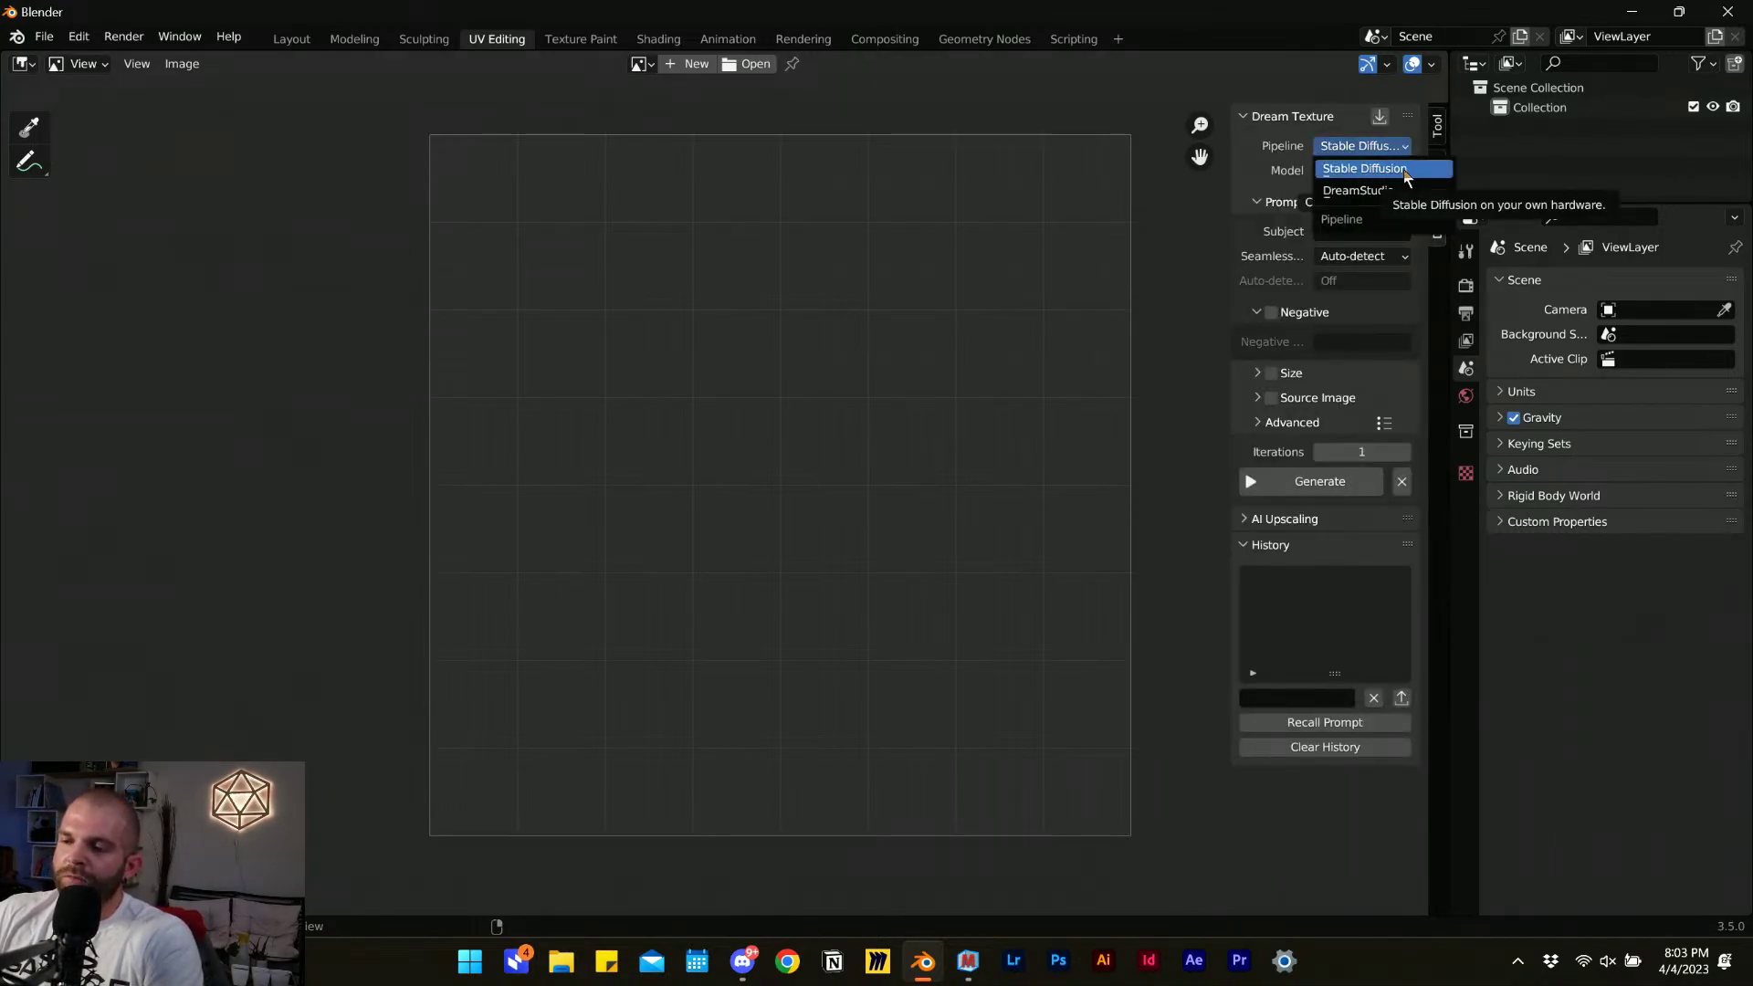
click(1406, 170)
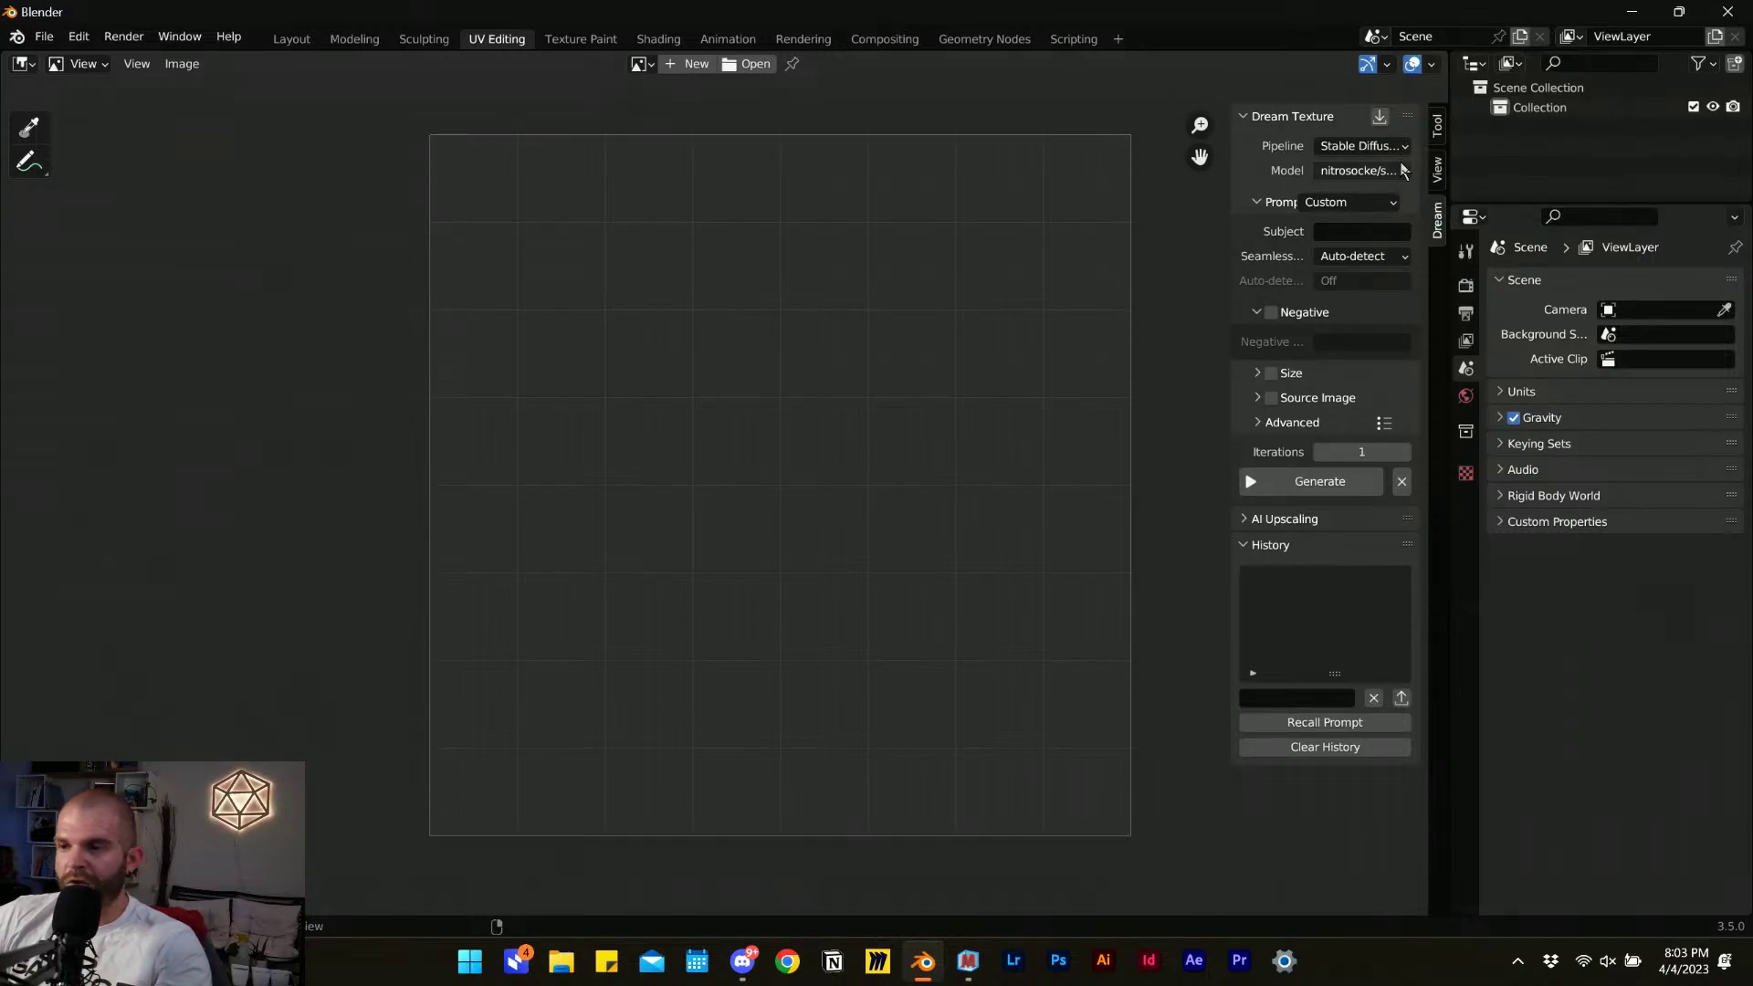
Review the installed models and their types in the Dream Textures add-on preferences.
click(1384, 173)
click(1385, 173)
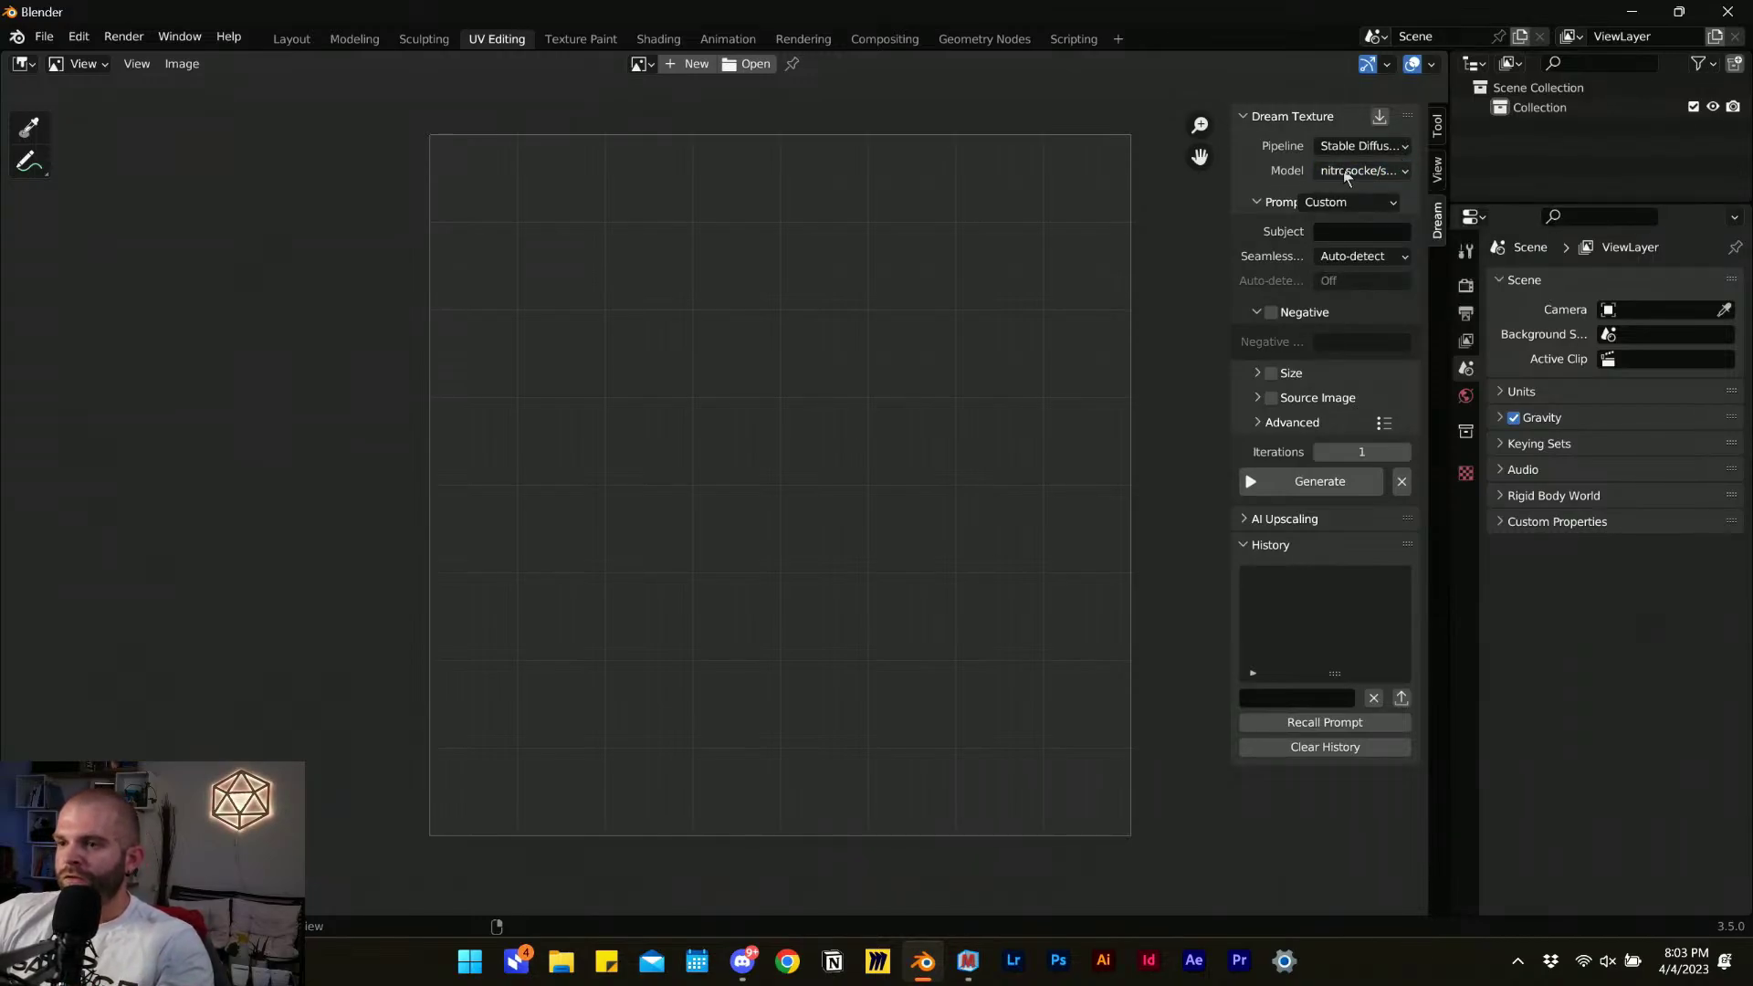
click(1380, 173)
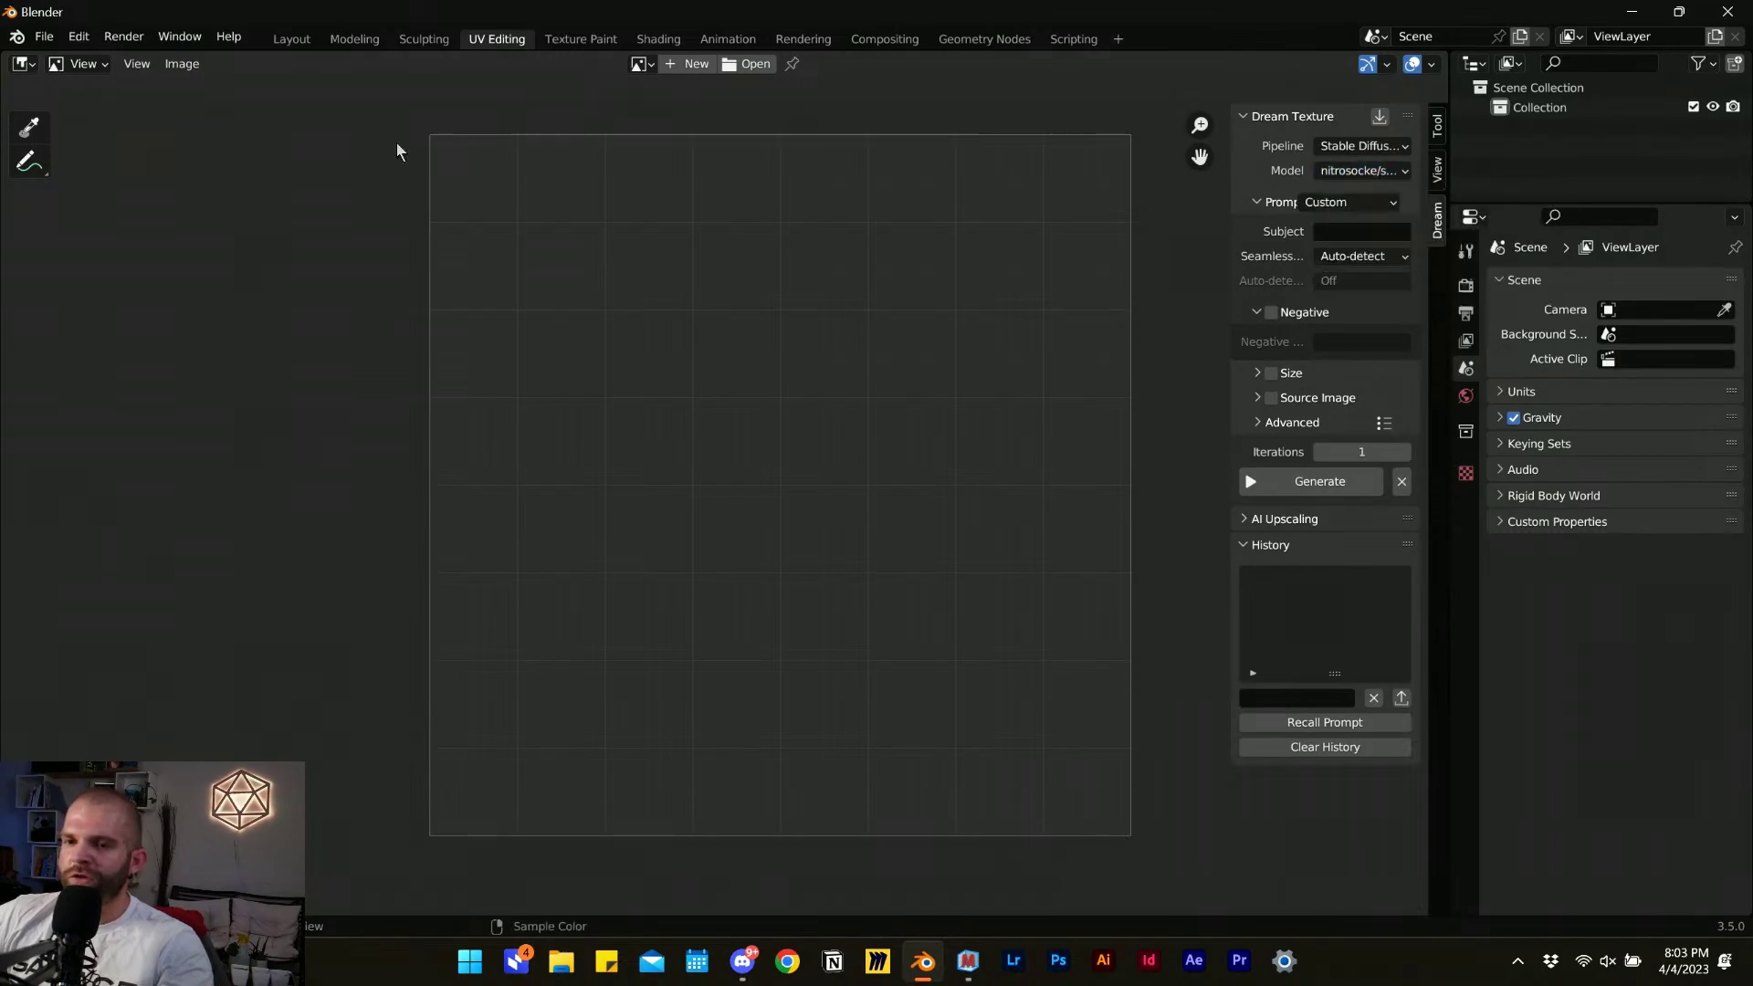
click(79, 37)
click(160, 320)
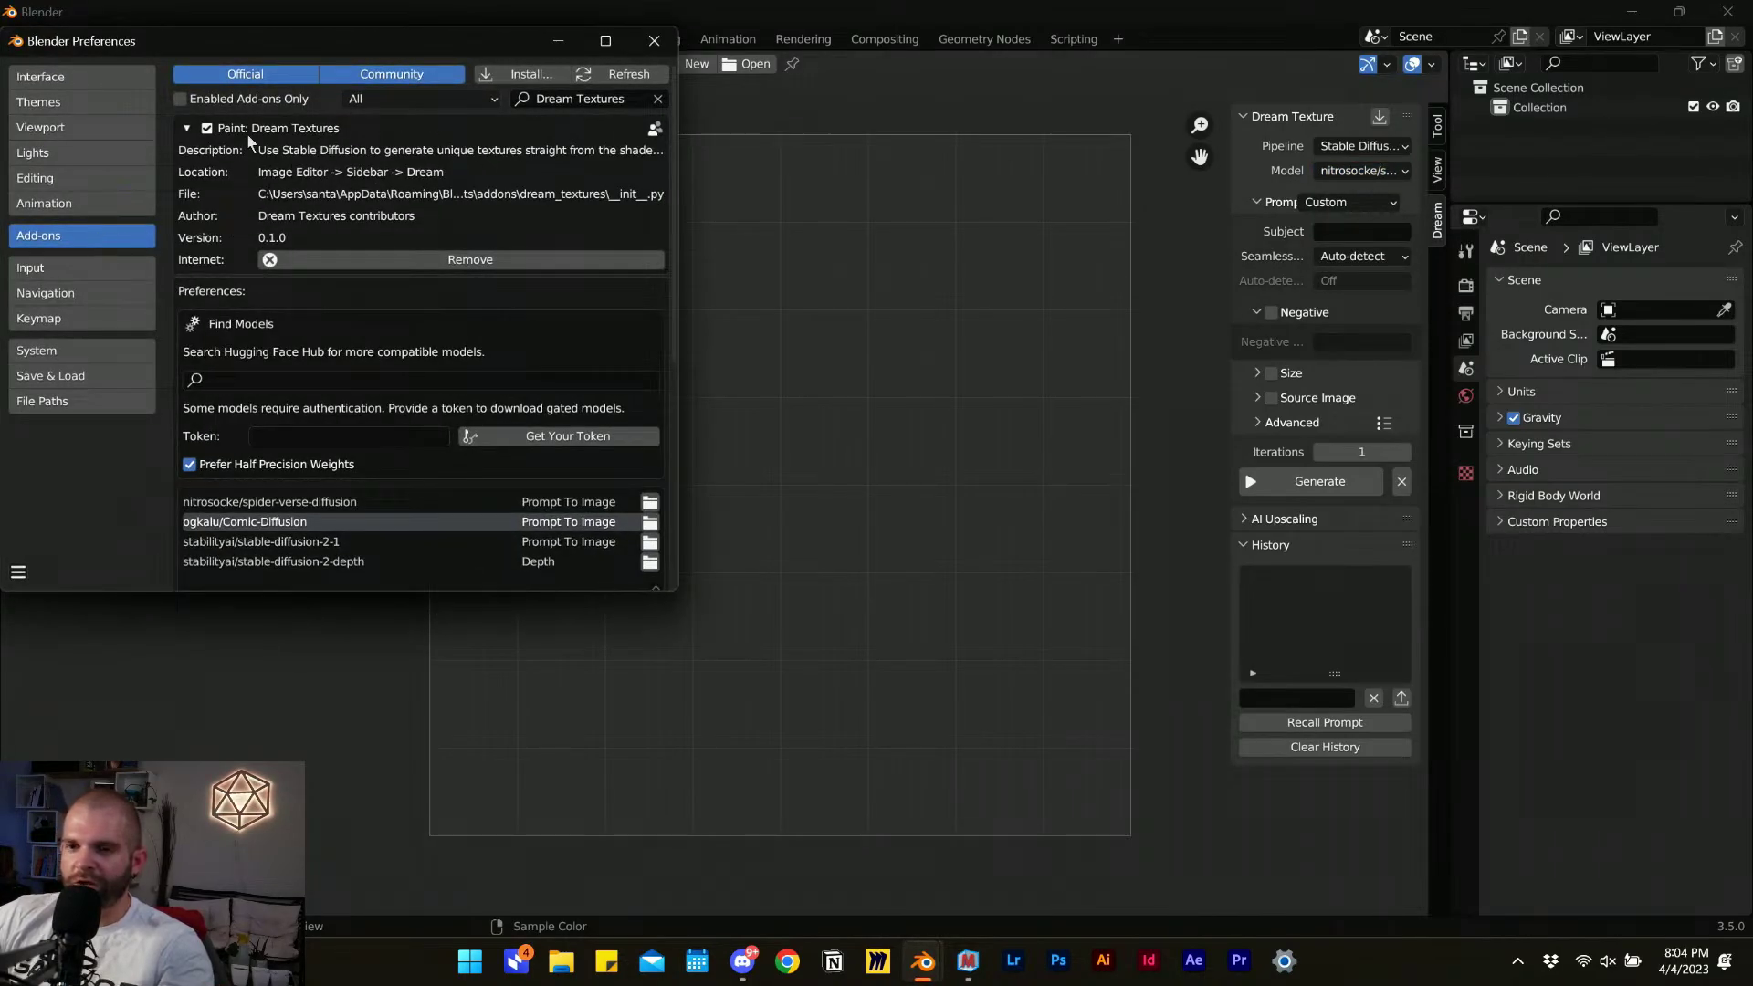
scroll(539, 319, down, 4)
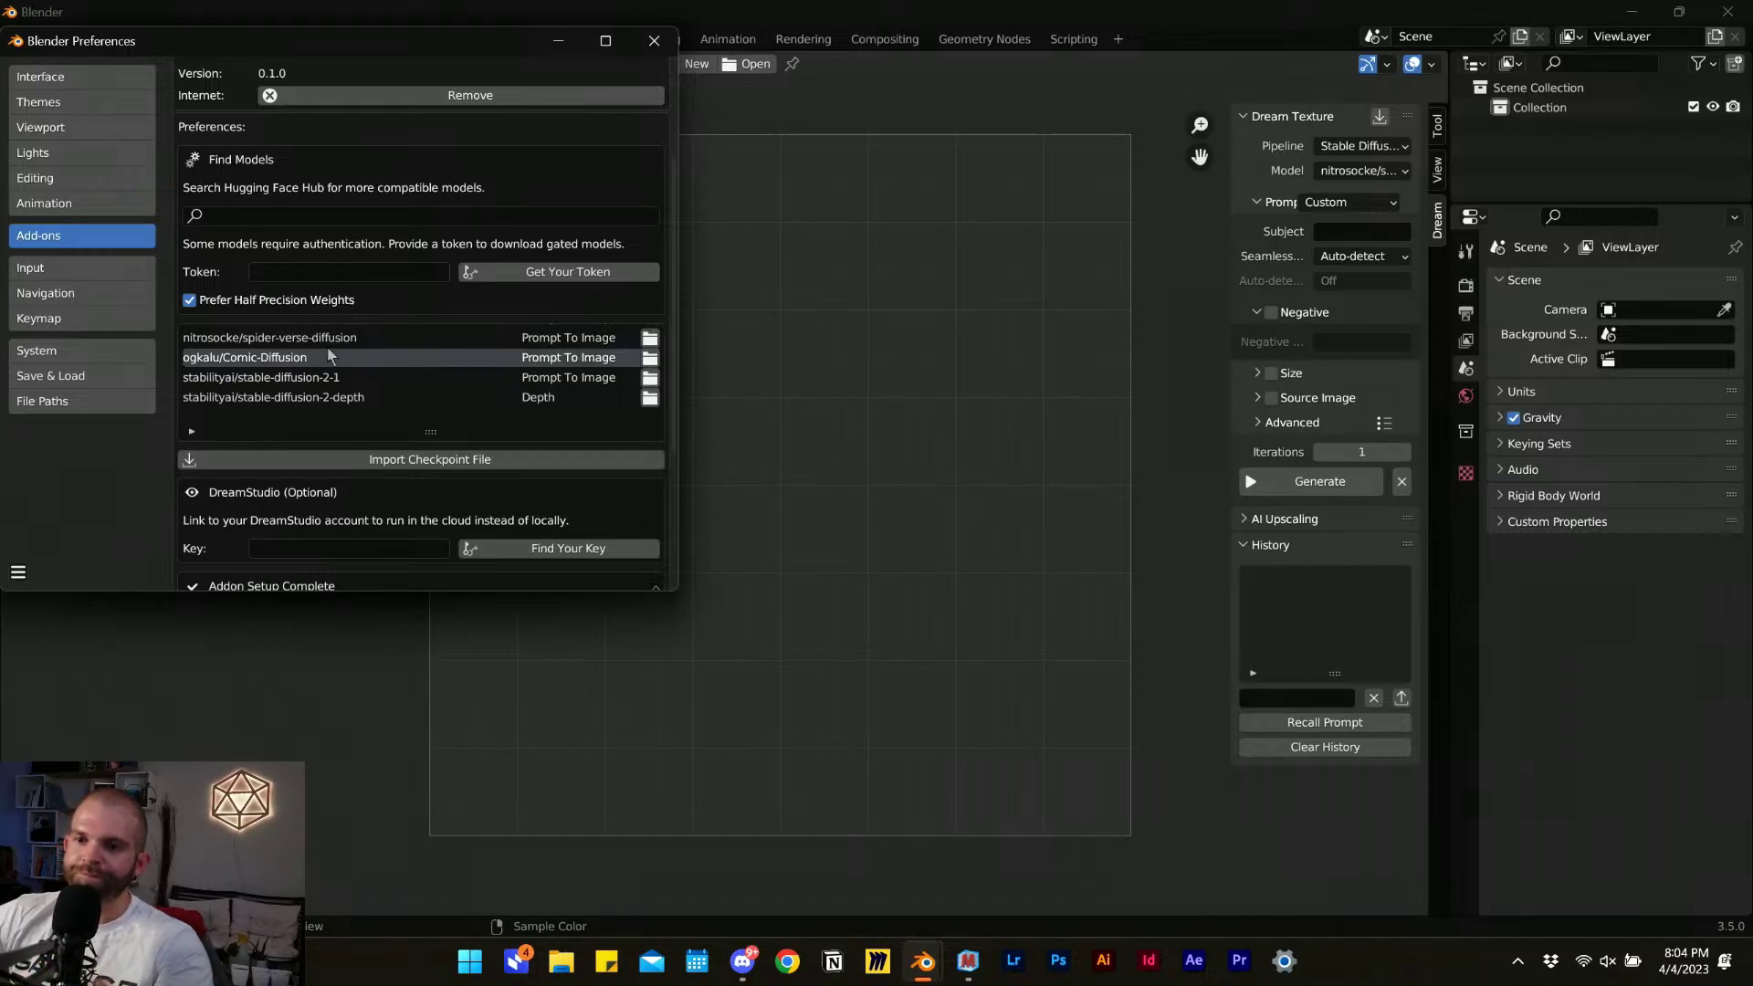
click(375, 337)
click(370, 357)
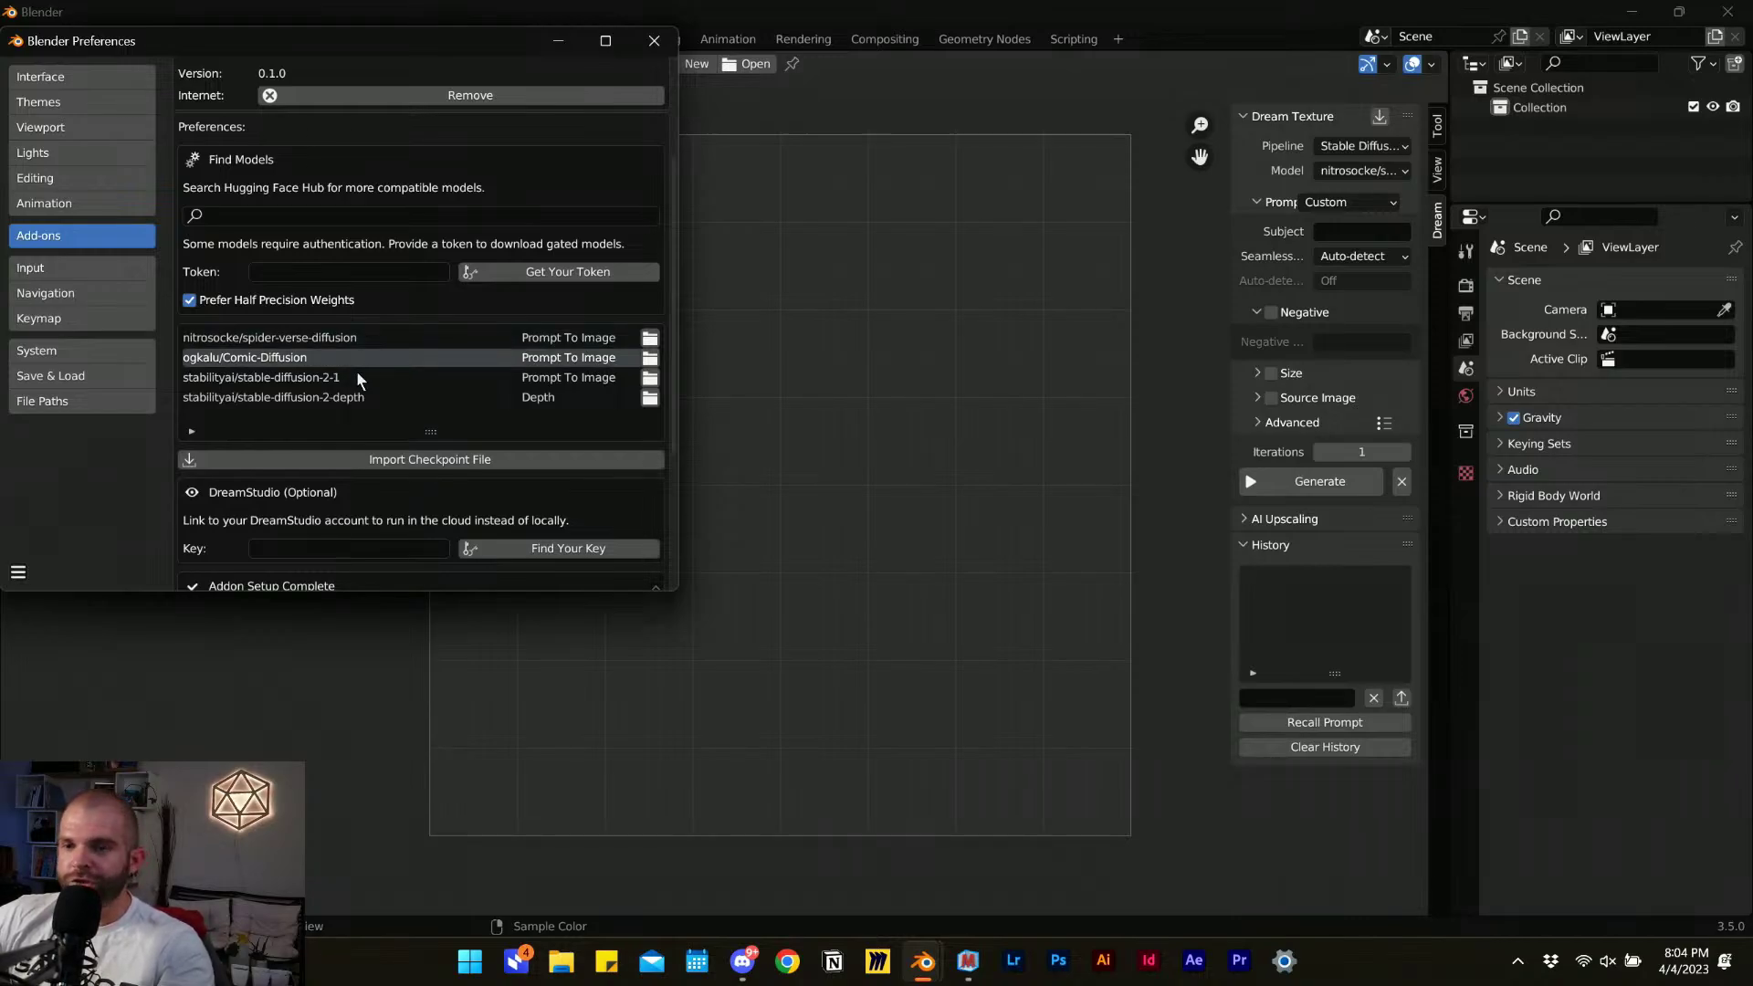
click(379, 377)
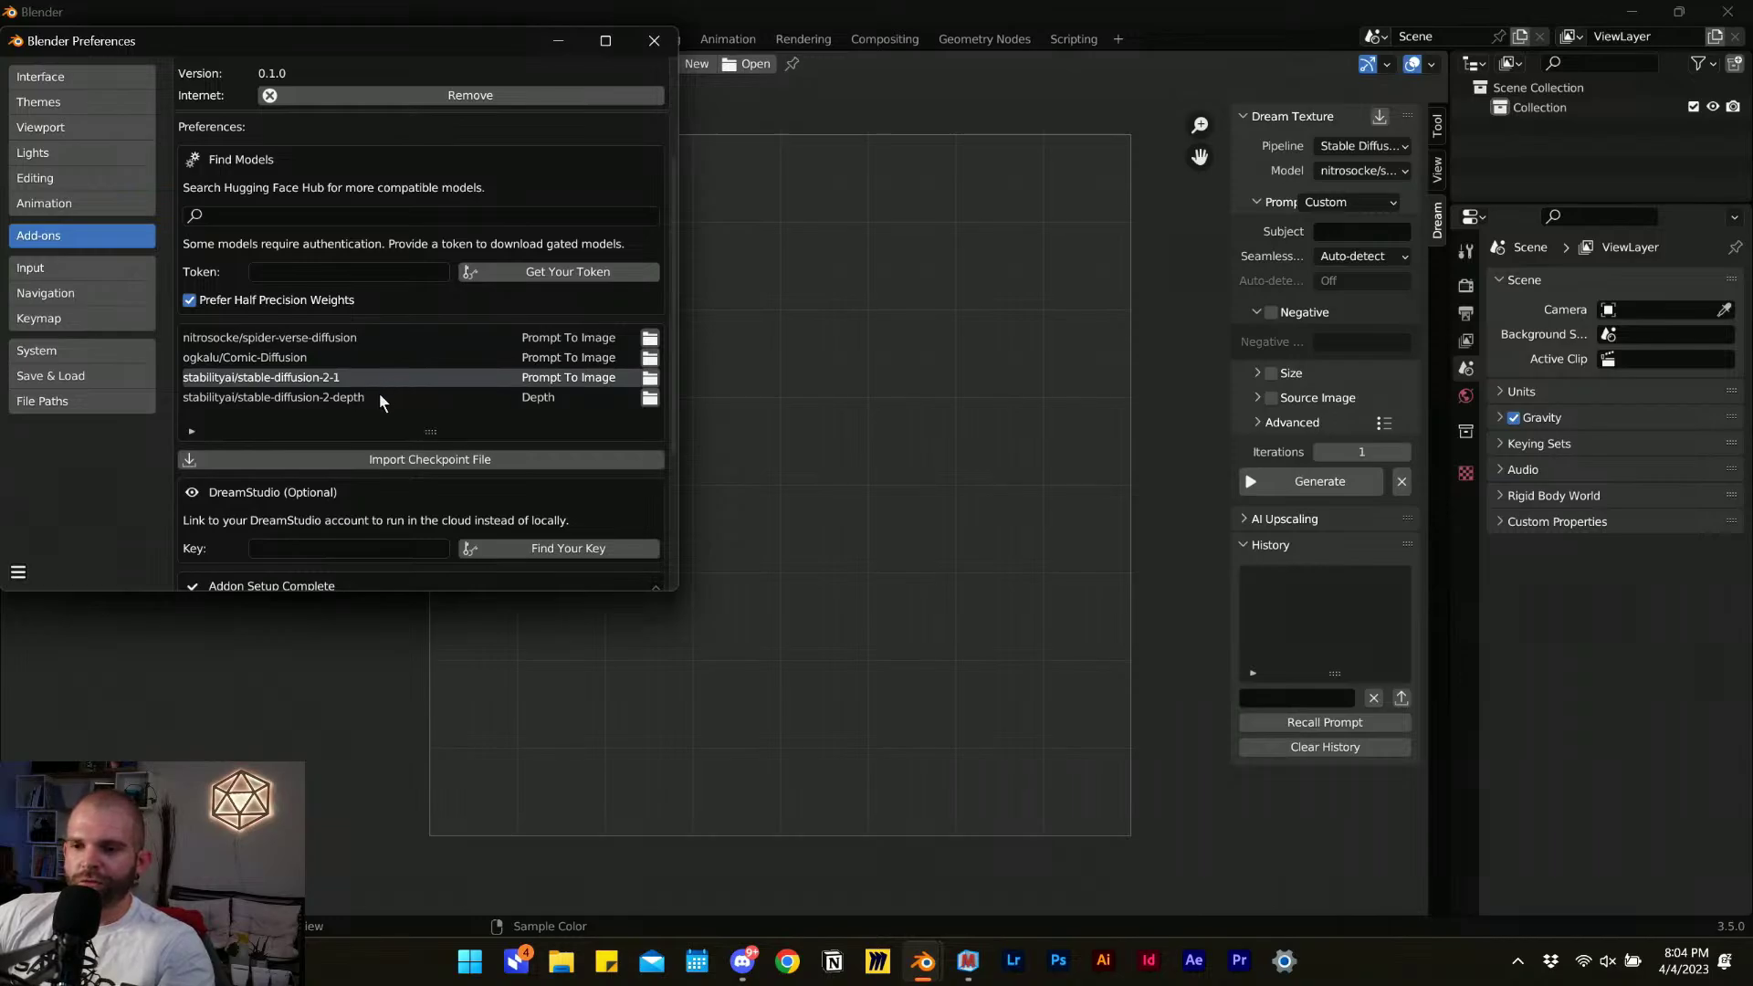
click(404, 397)
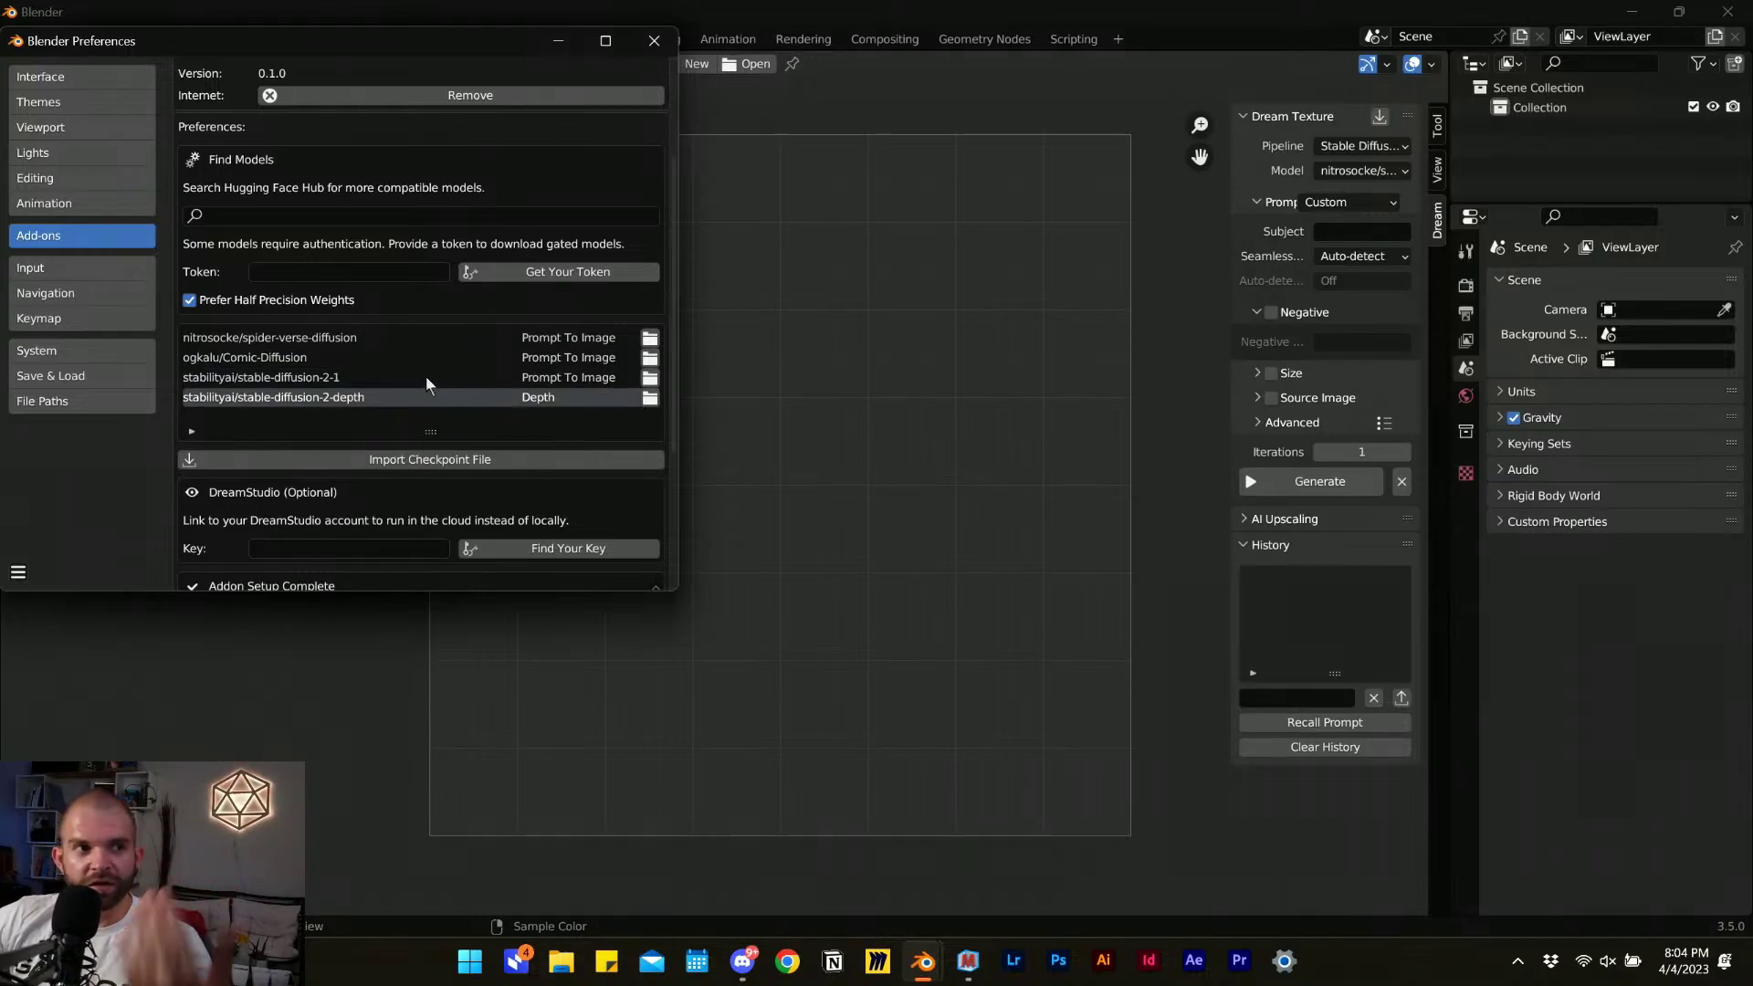
click(653, 40)
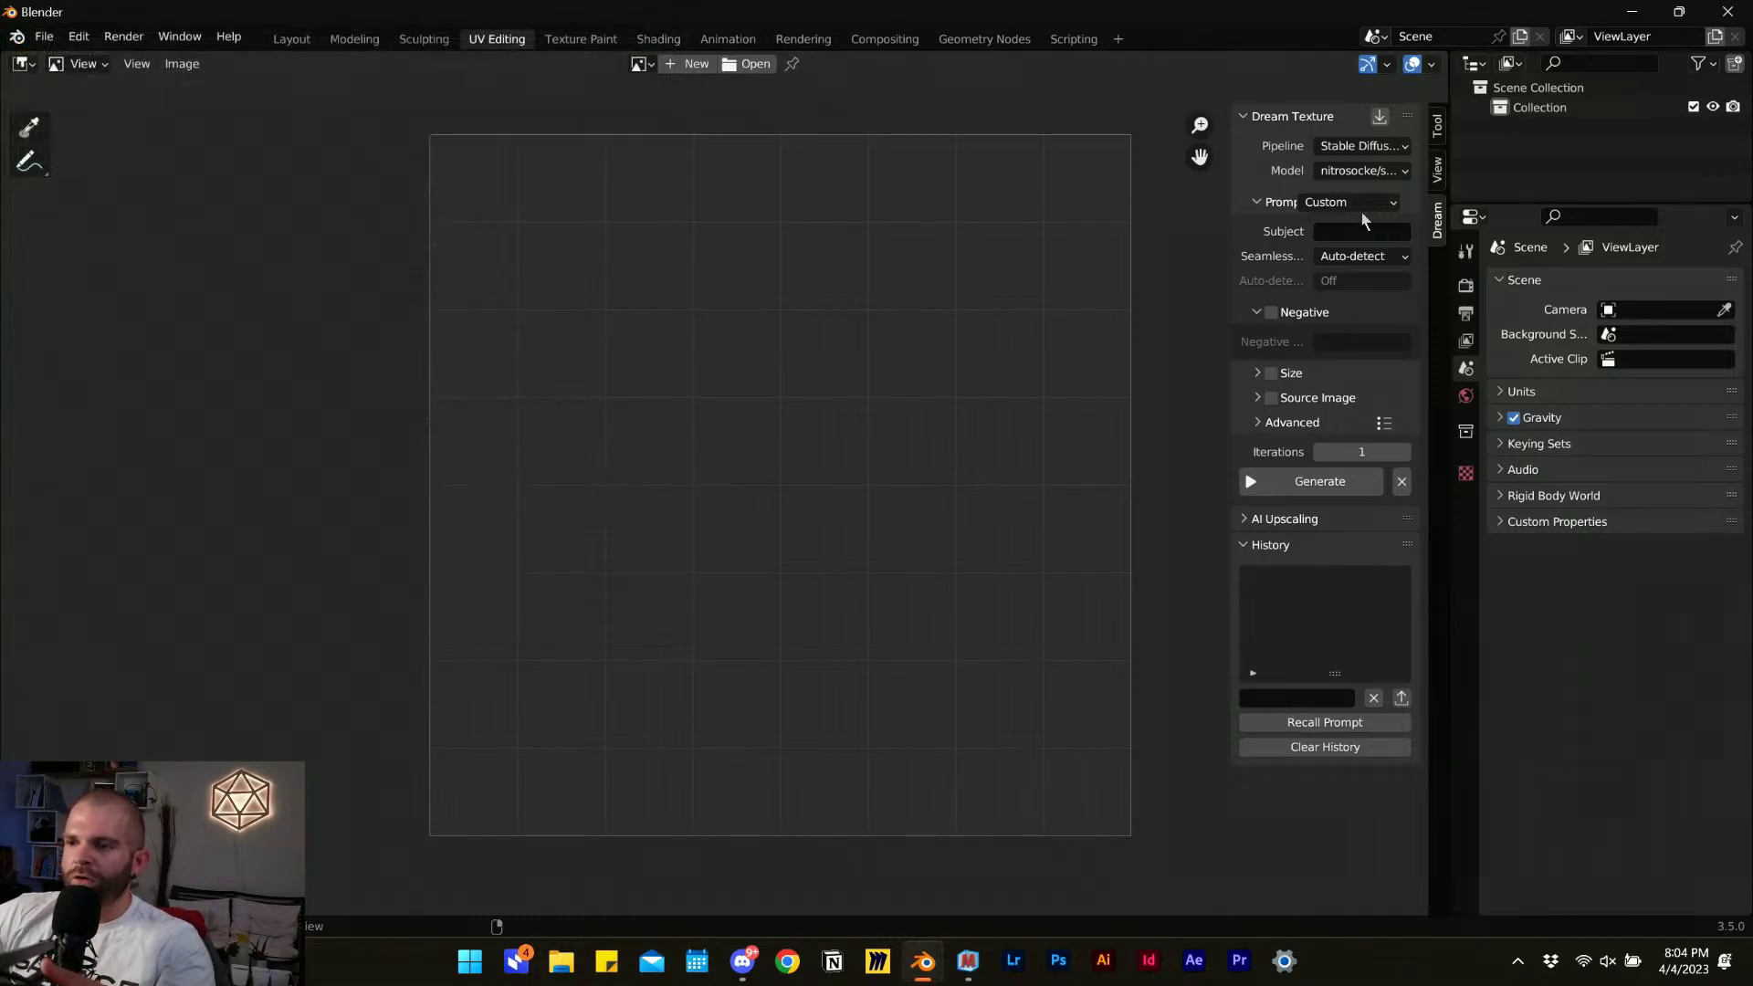
Set the Dream Texture model to stabilityai/stable-diffusion-2-1 and the prompt preset to Texture.
click(1359, 170)
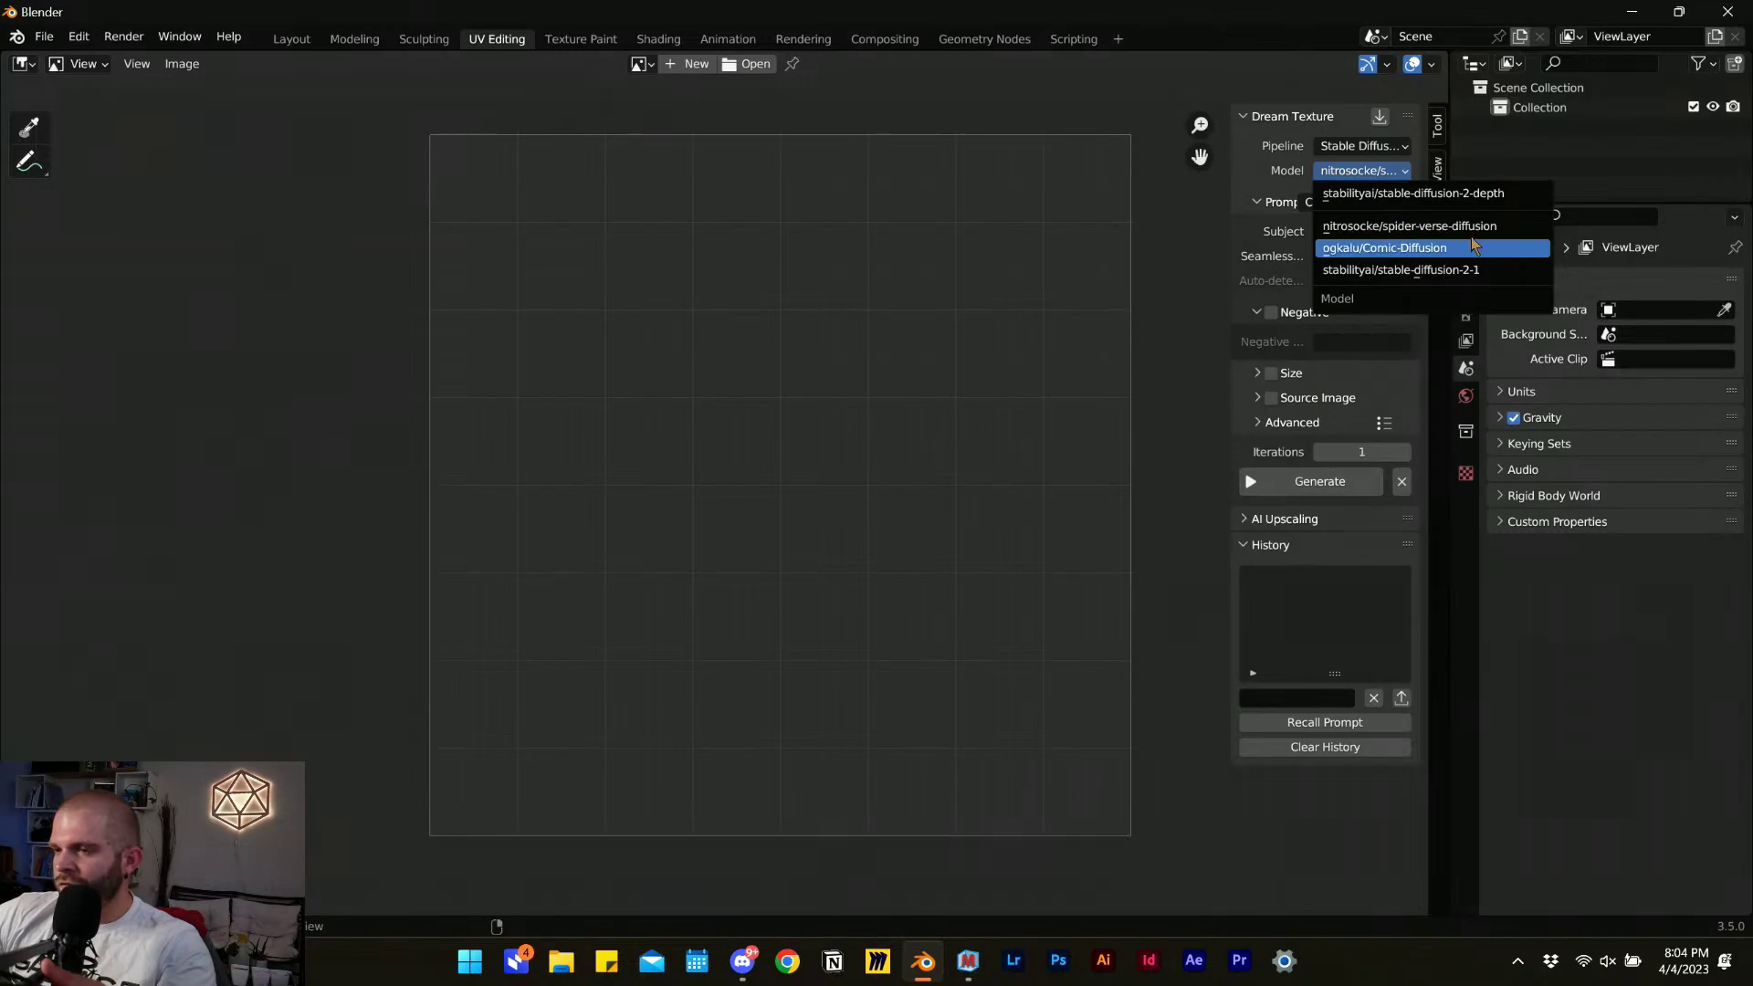
click(1459, 270)
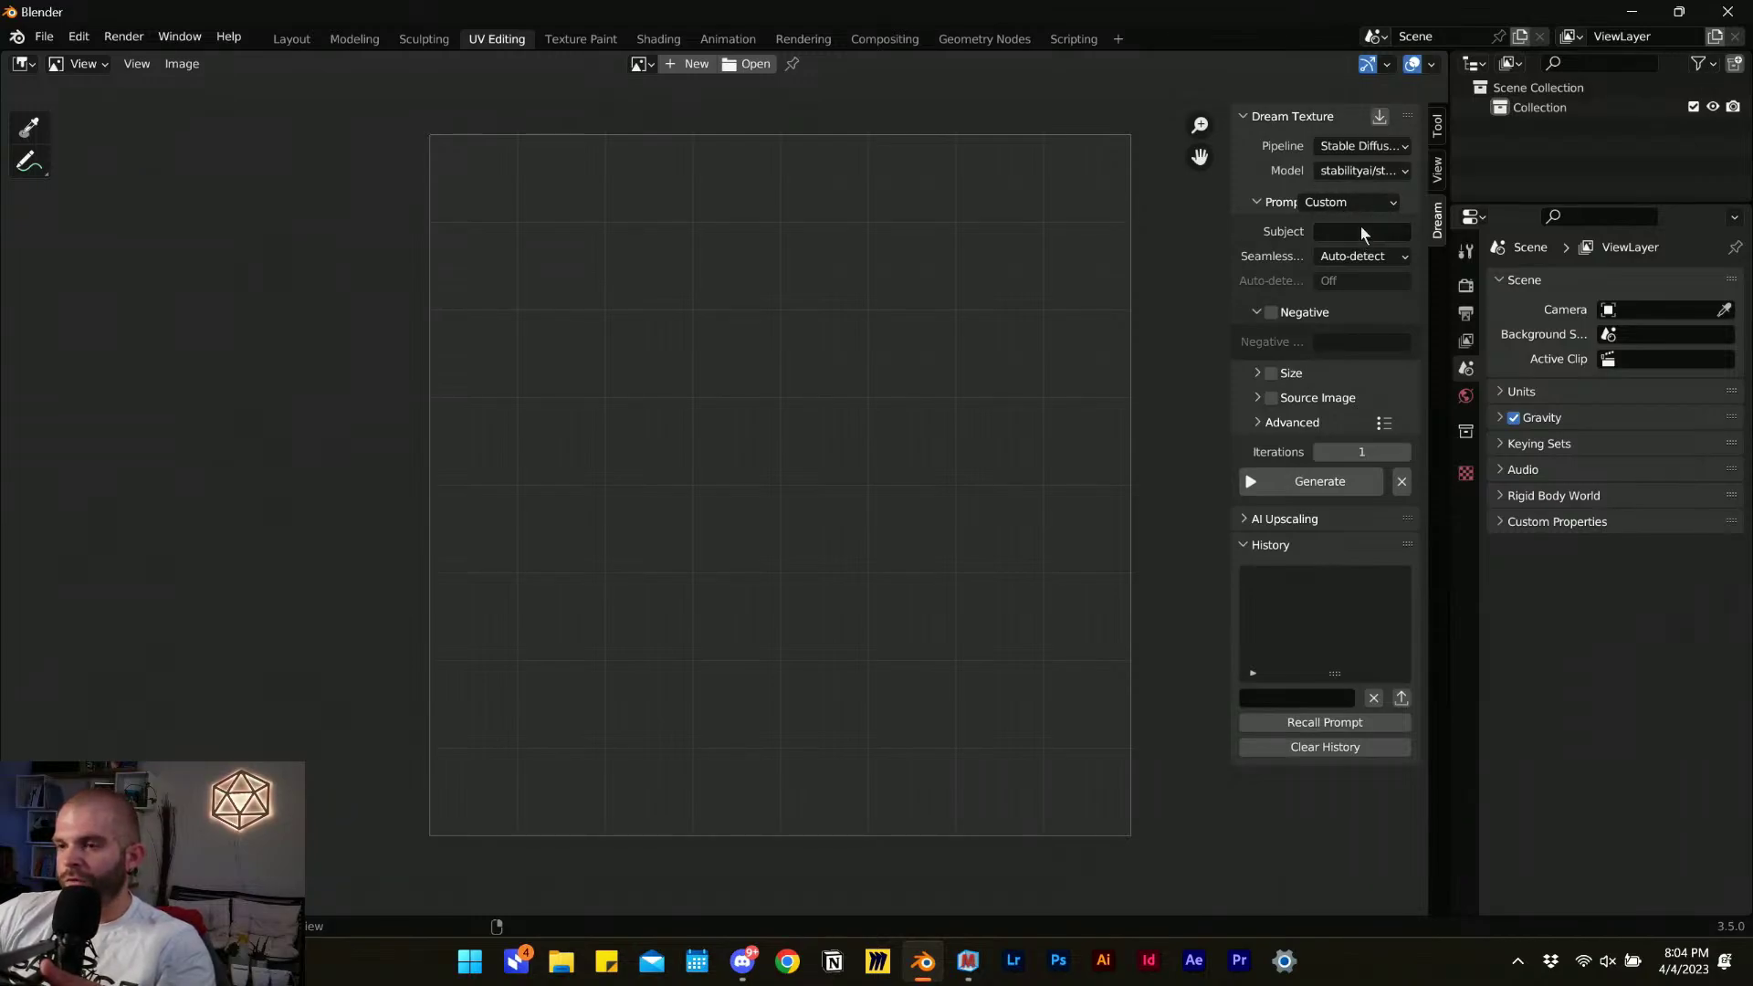
click(1346, 202)
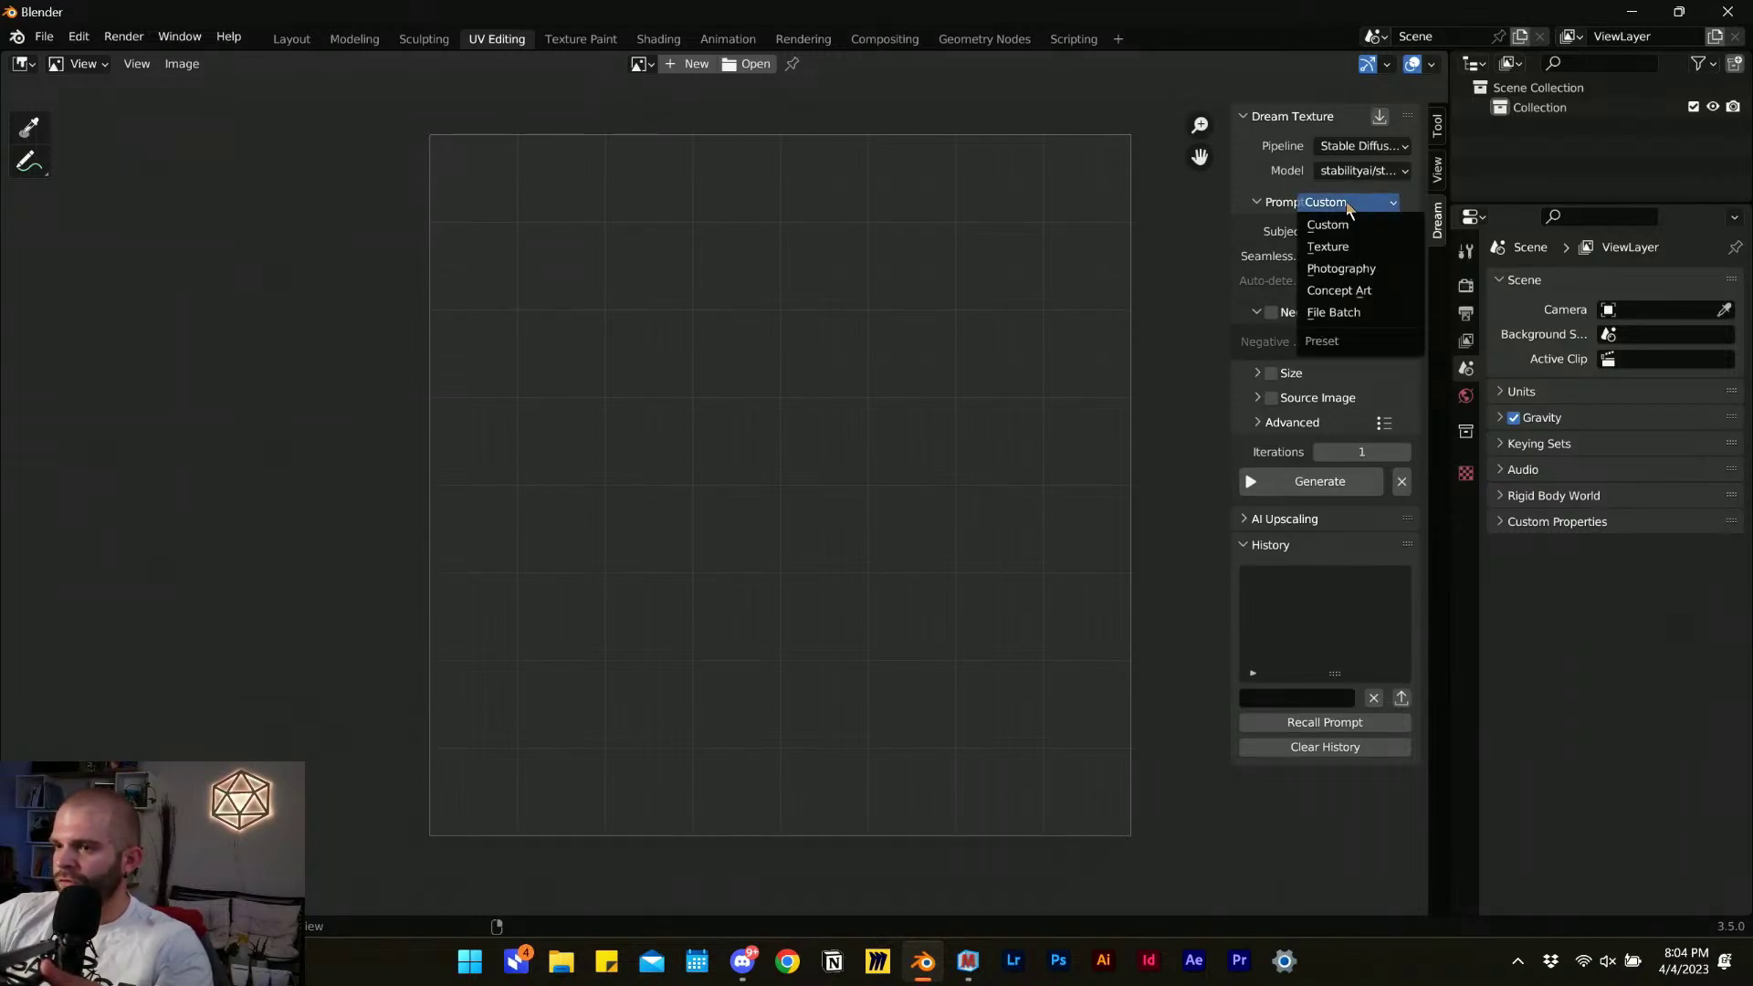
click(1290, 208)
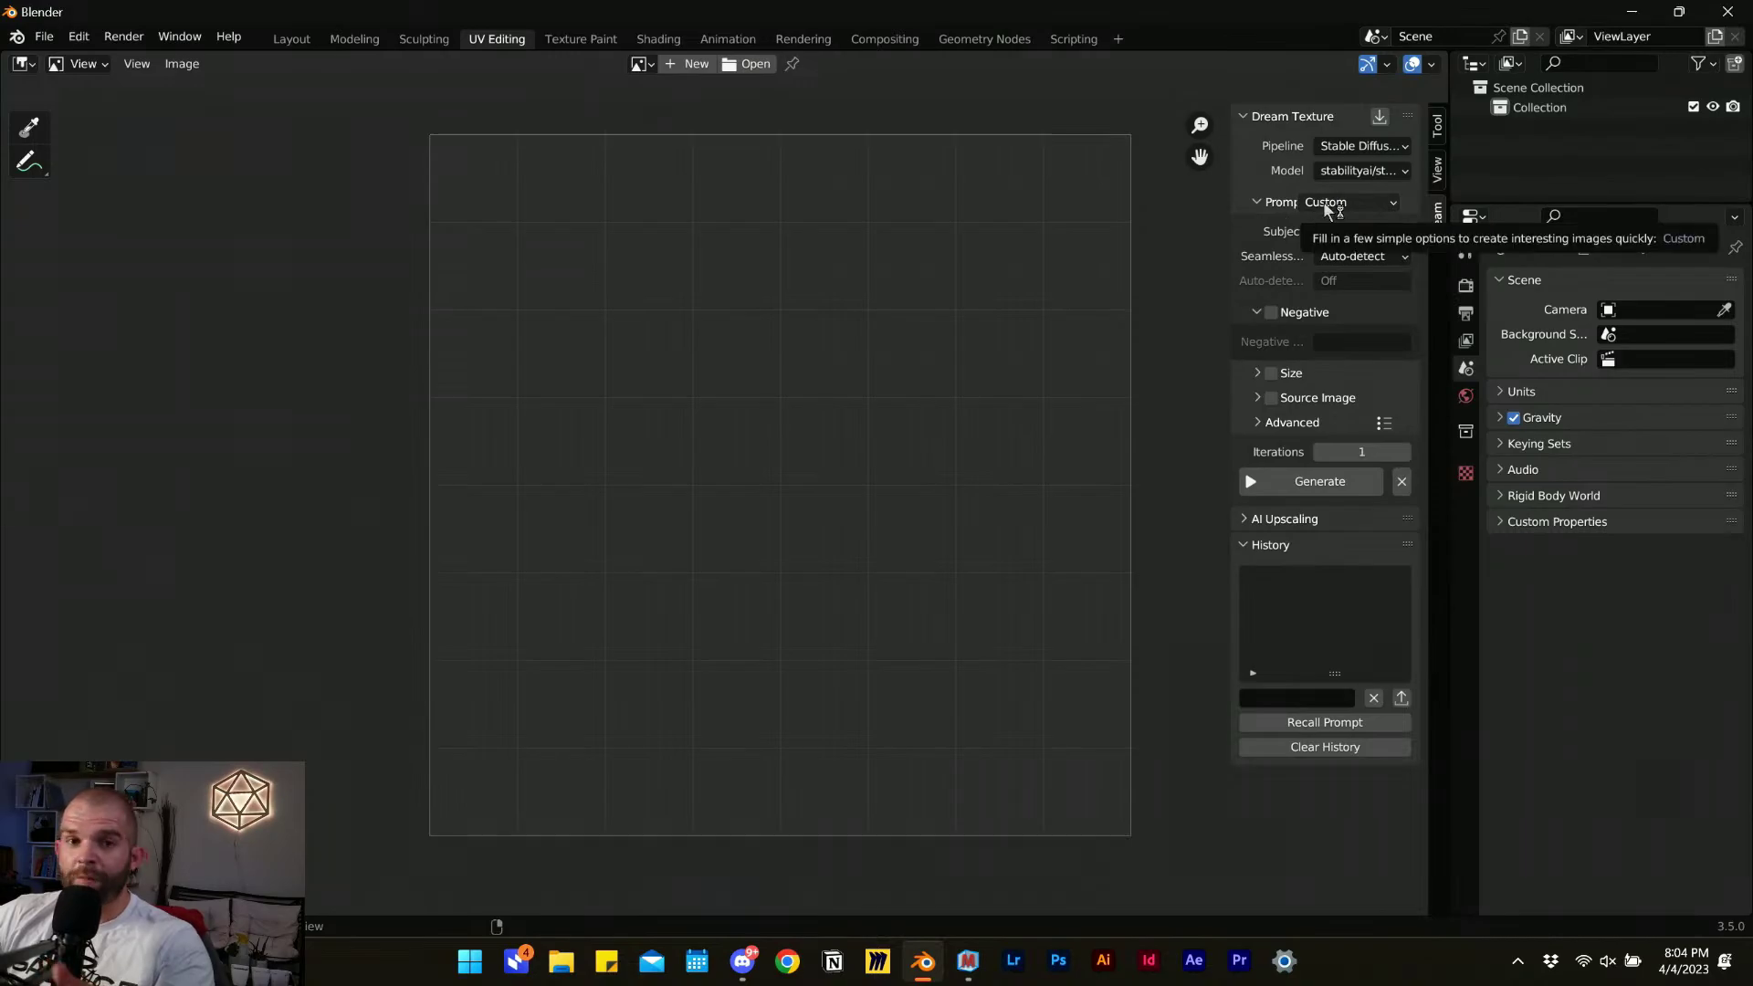
click(1326, 205)
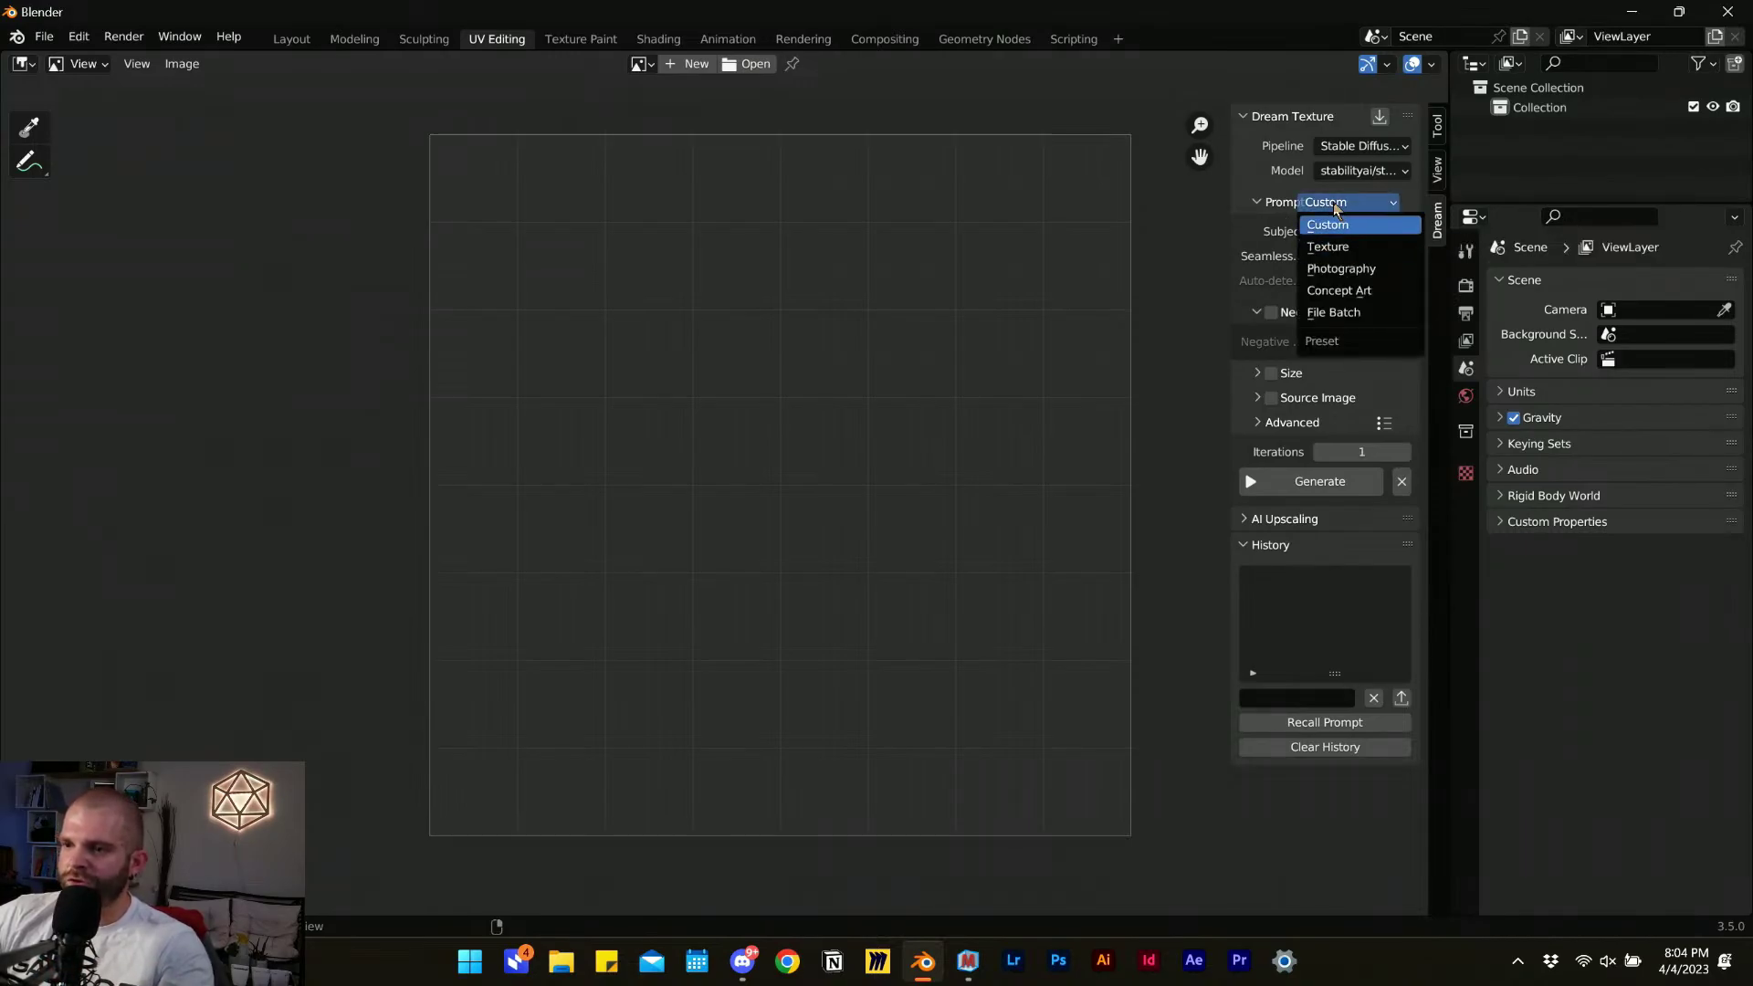
click(1327, 247)
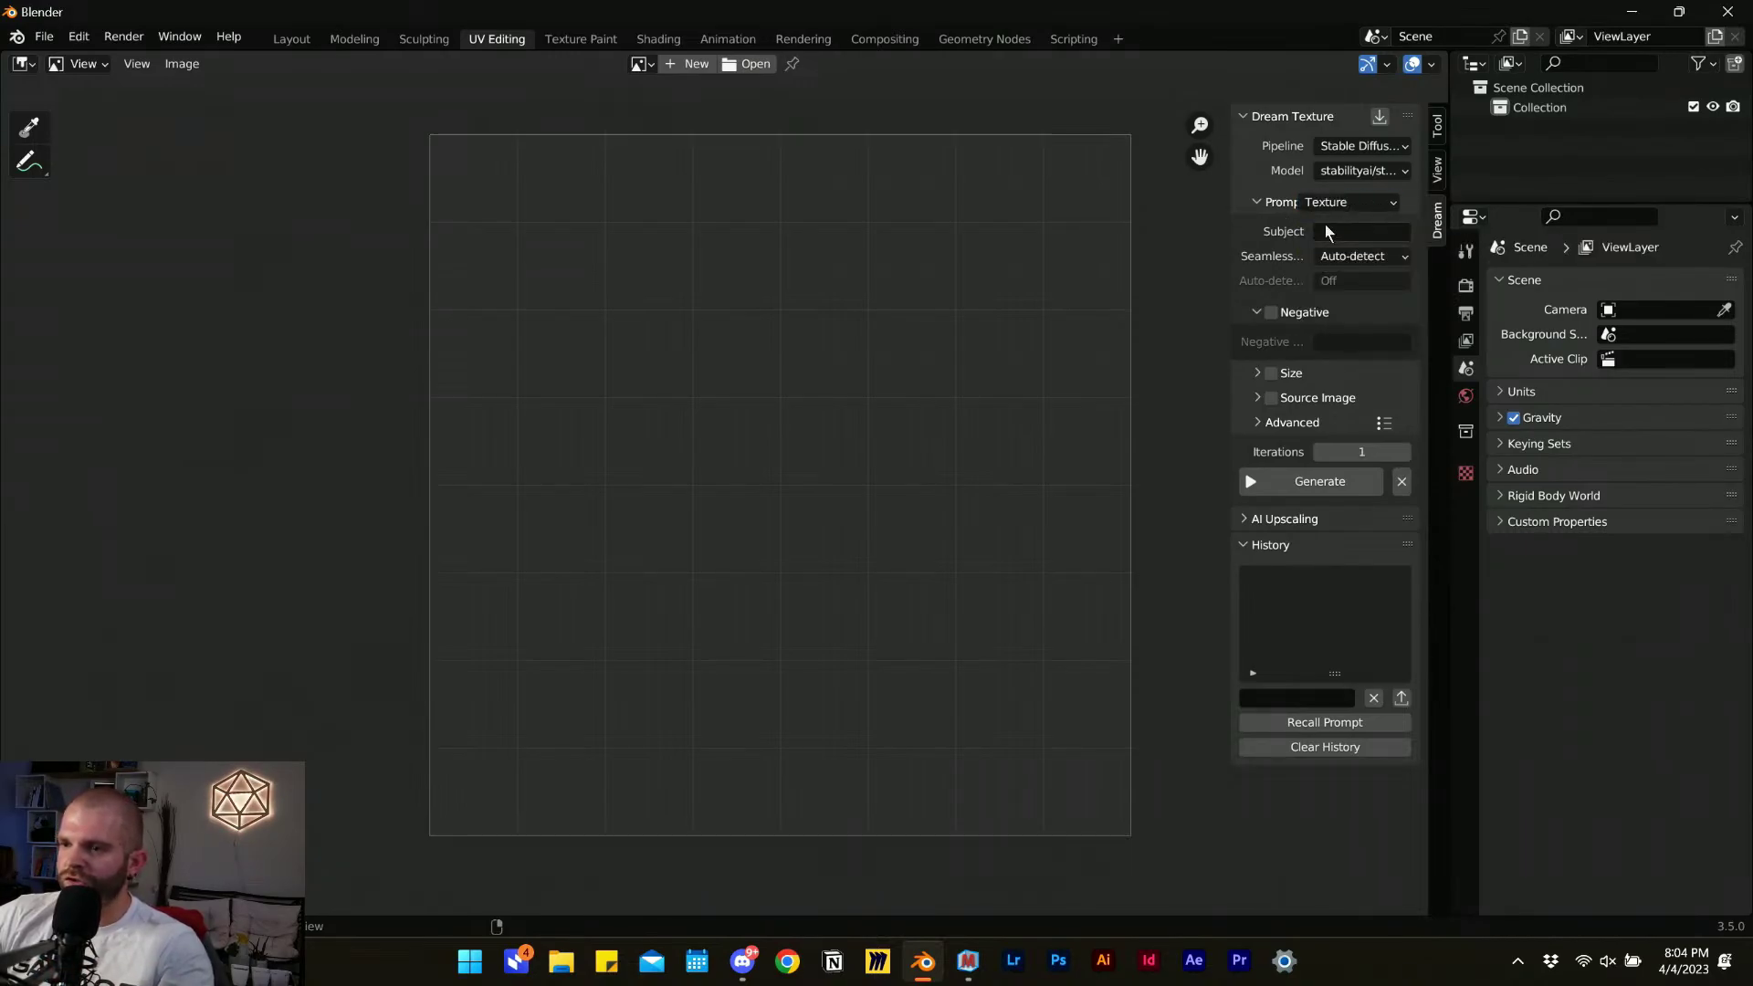
Enter "red and orange bricks, lightly weathered, white mortar" as the prompt subject.
click(1353, 230)
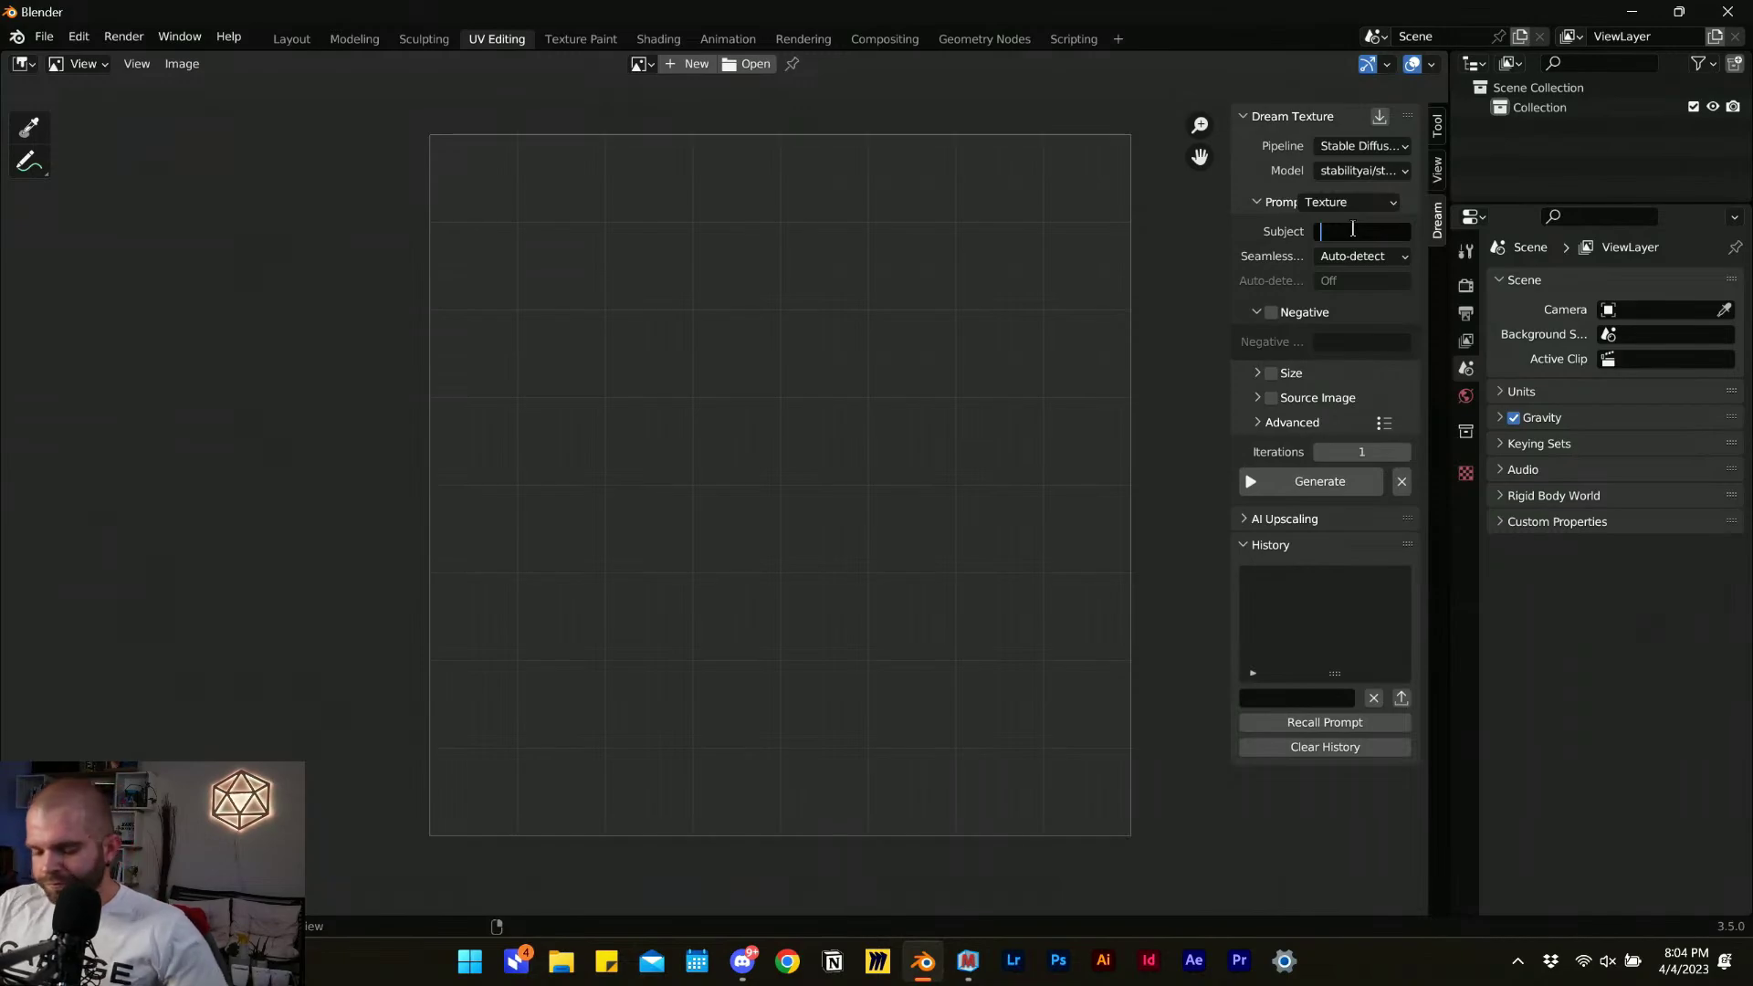
text(red and)
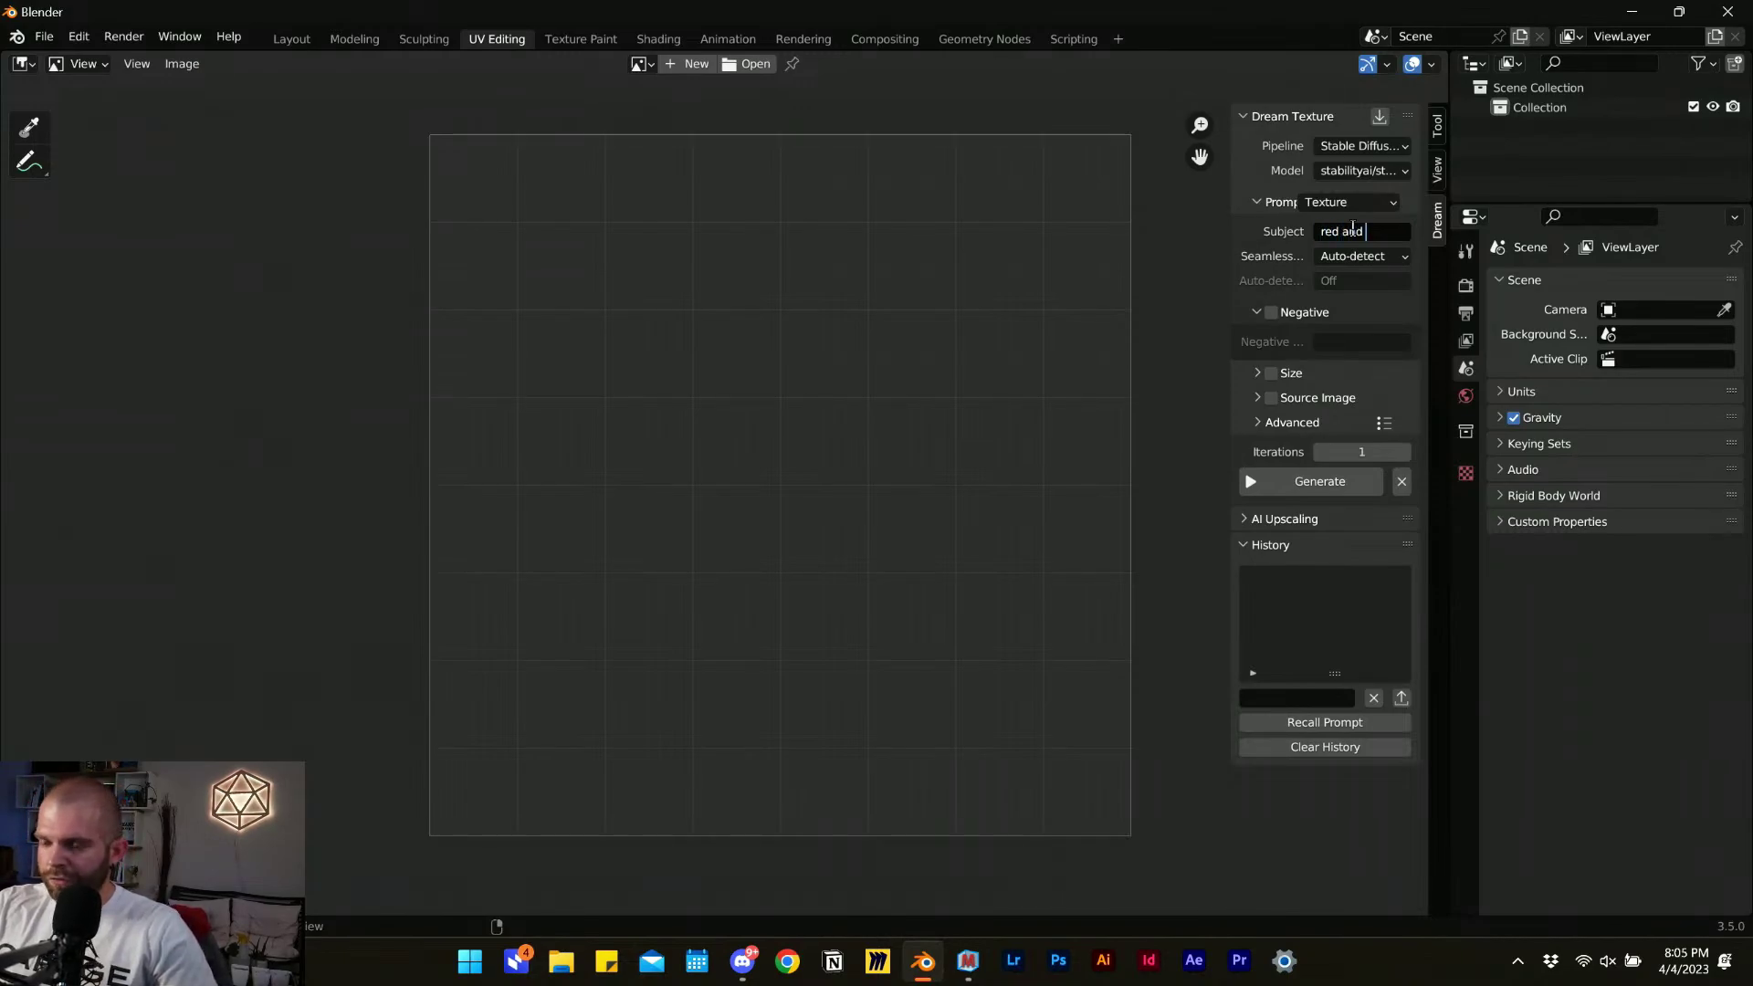
text( orange b)
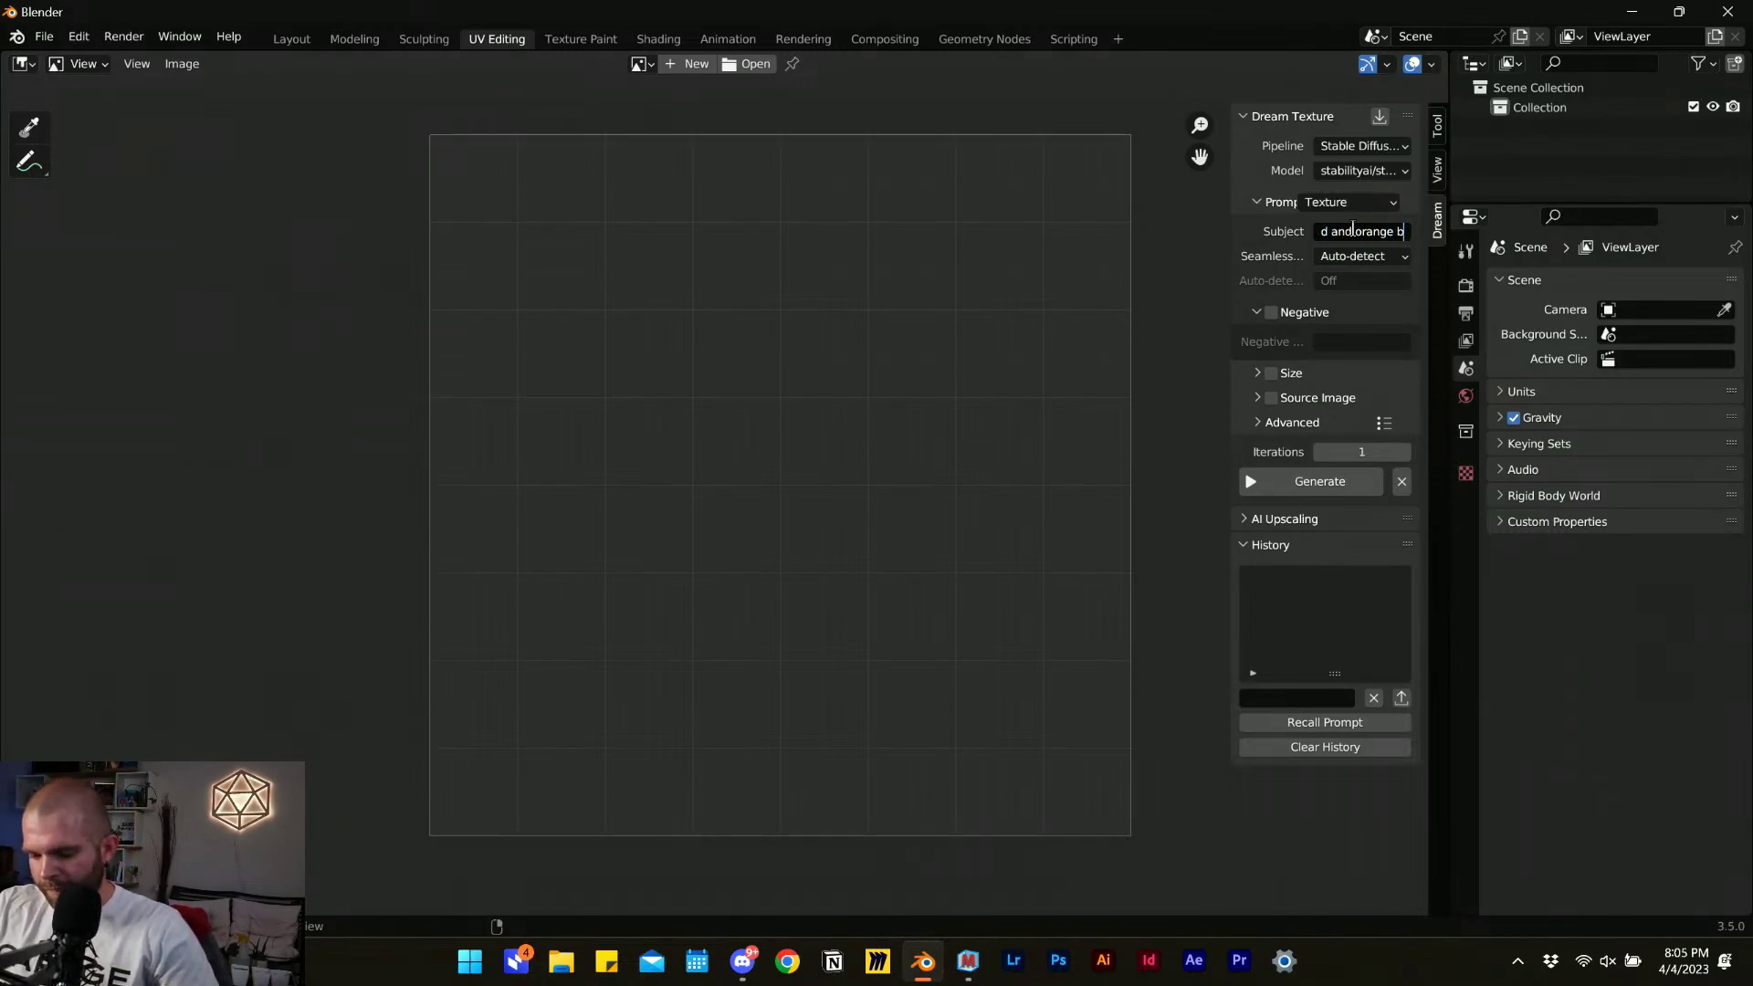
text(ricks, )
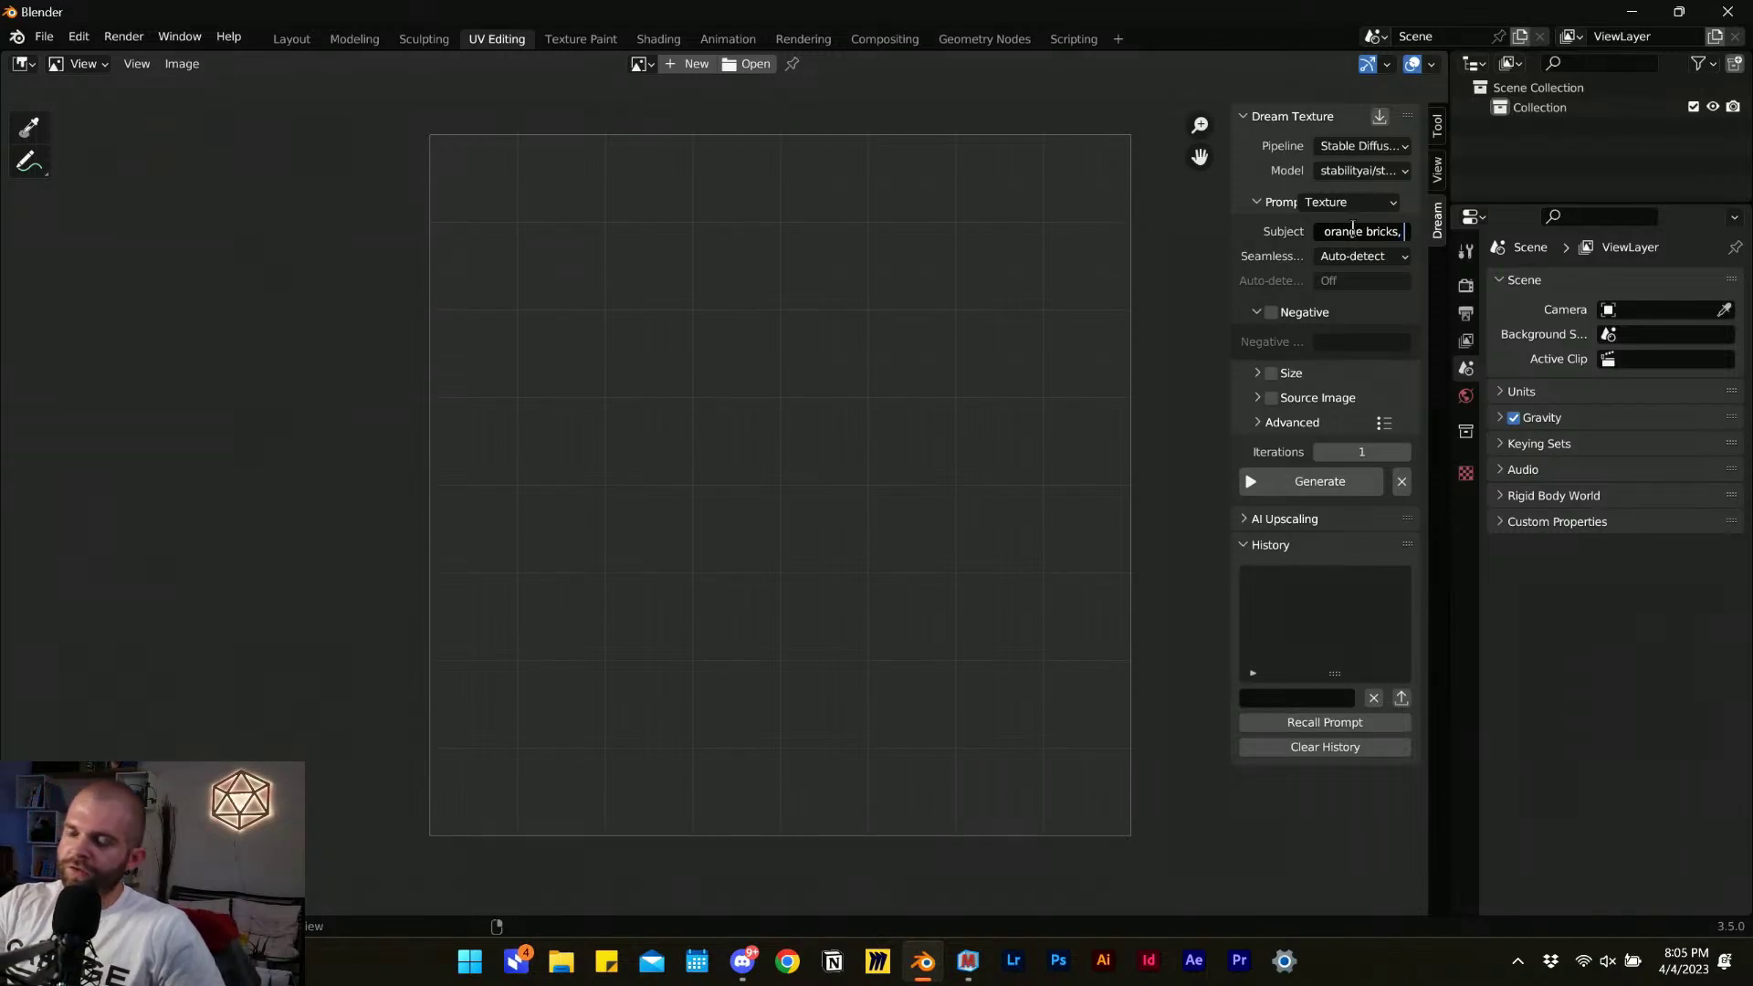
text(light)
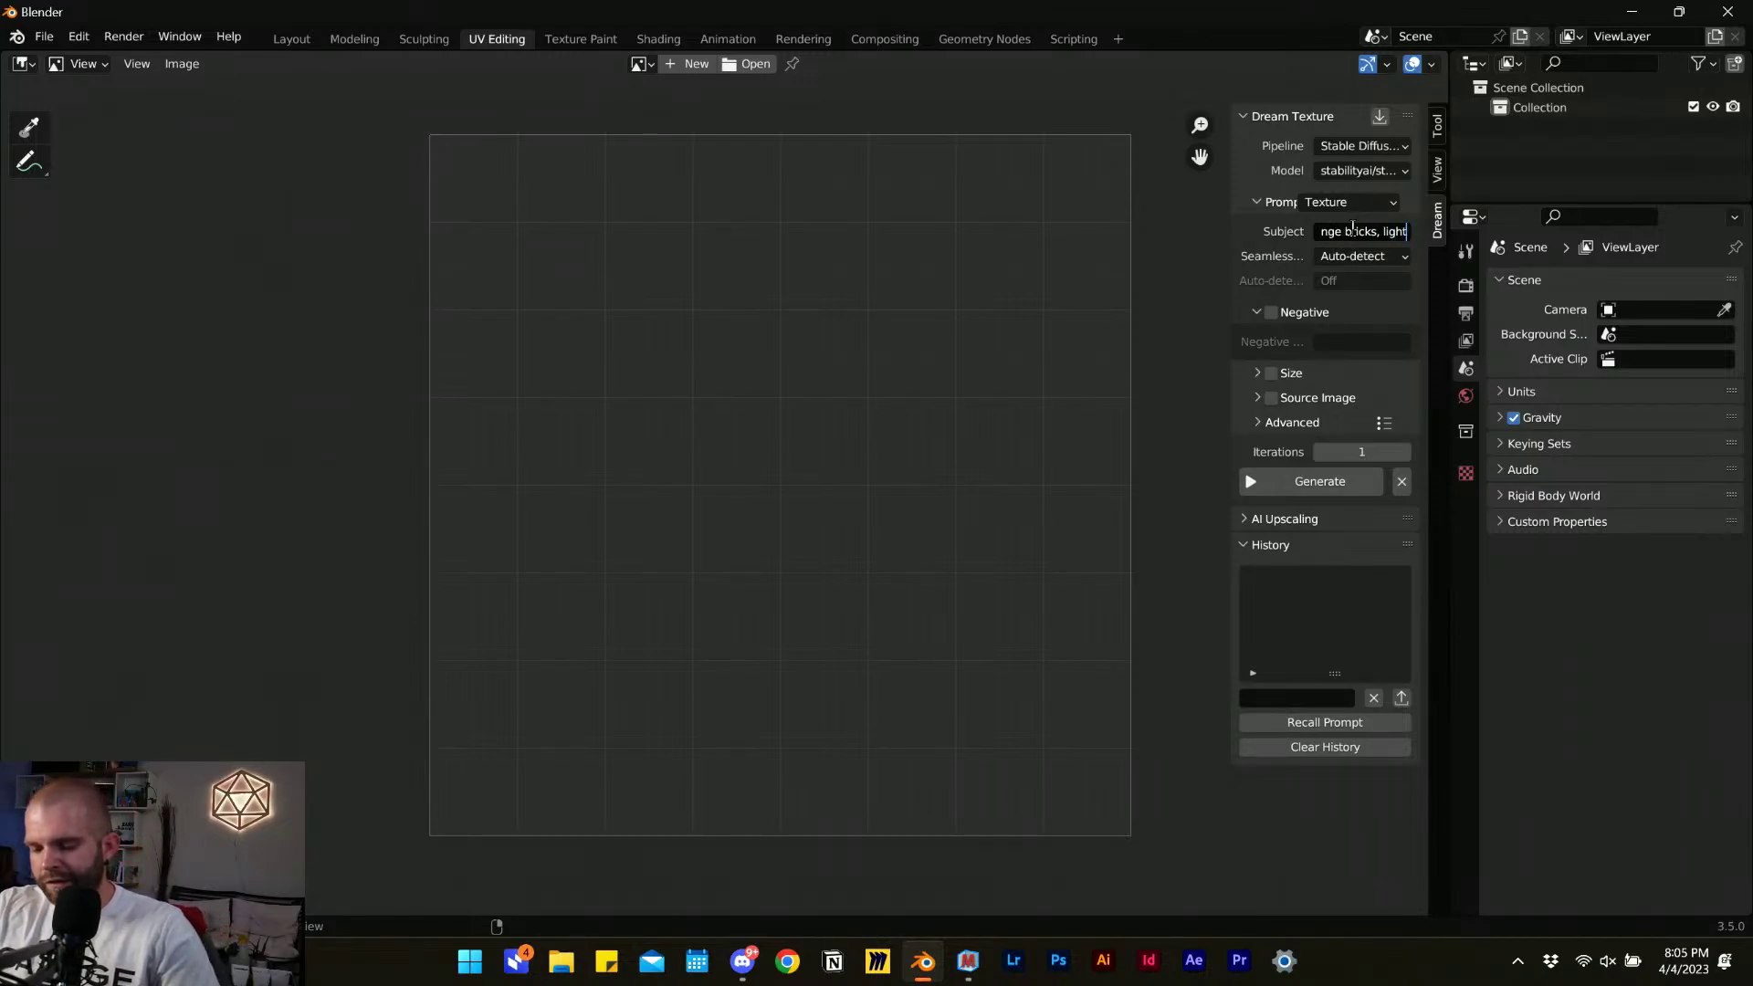
text(ly weathe)
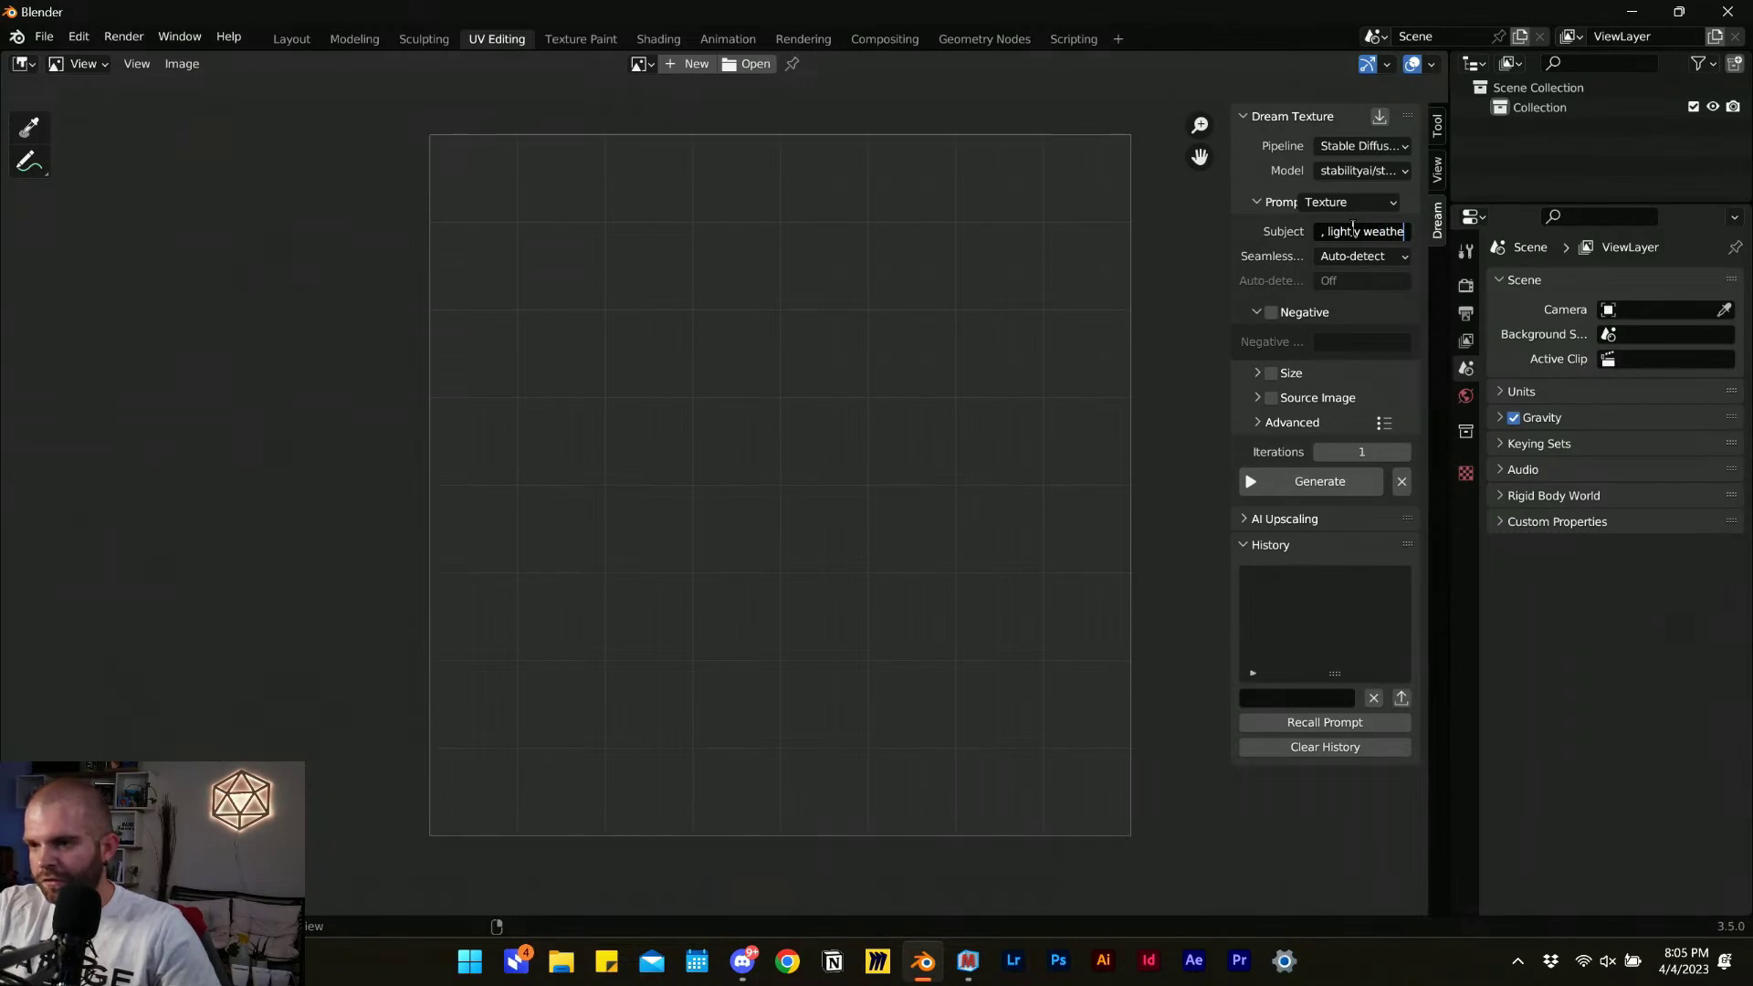
text(red, )
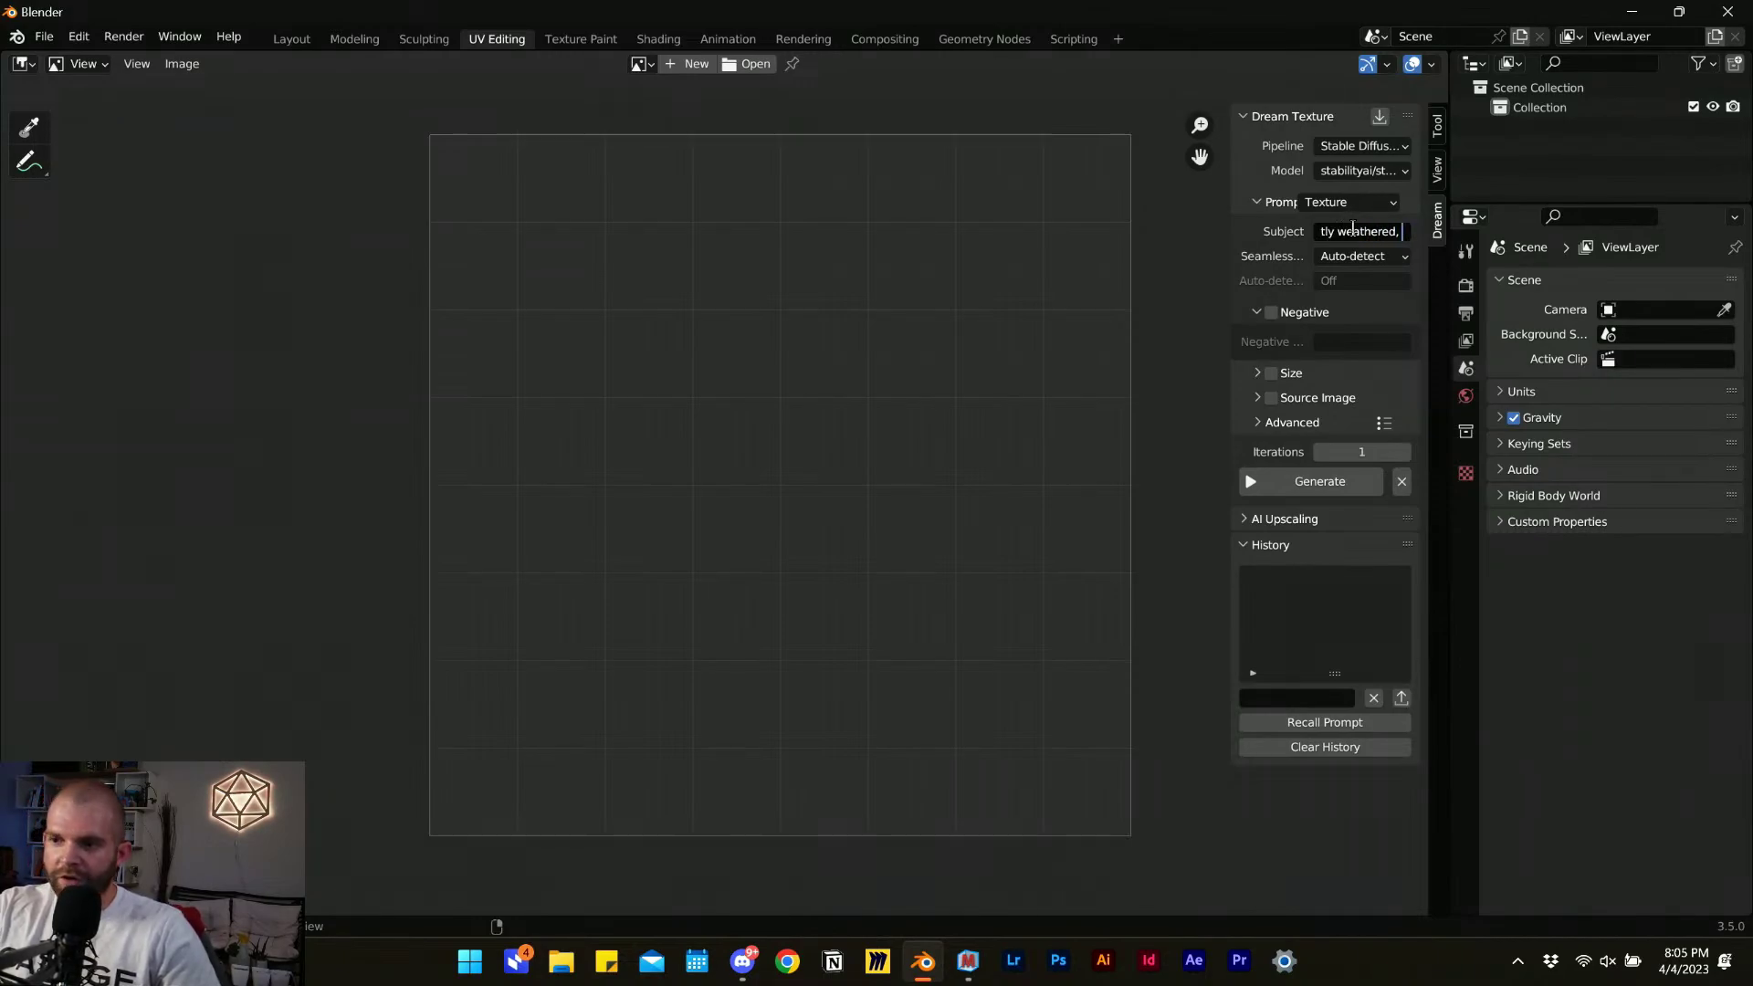
text(white mortar)
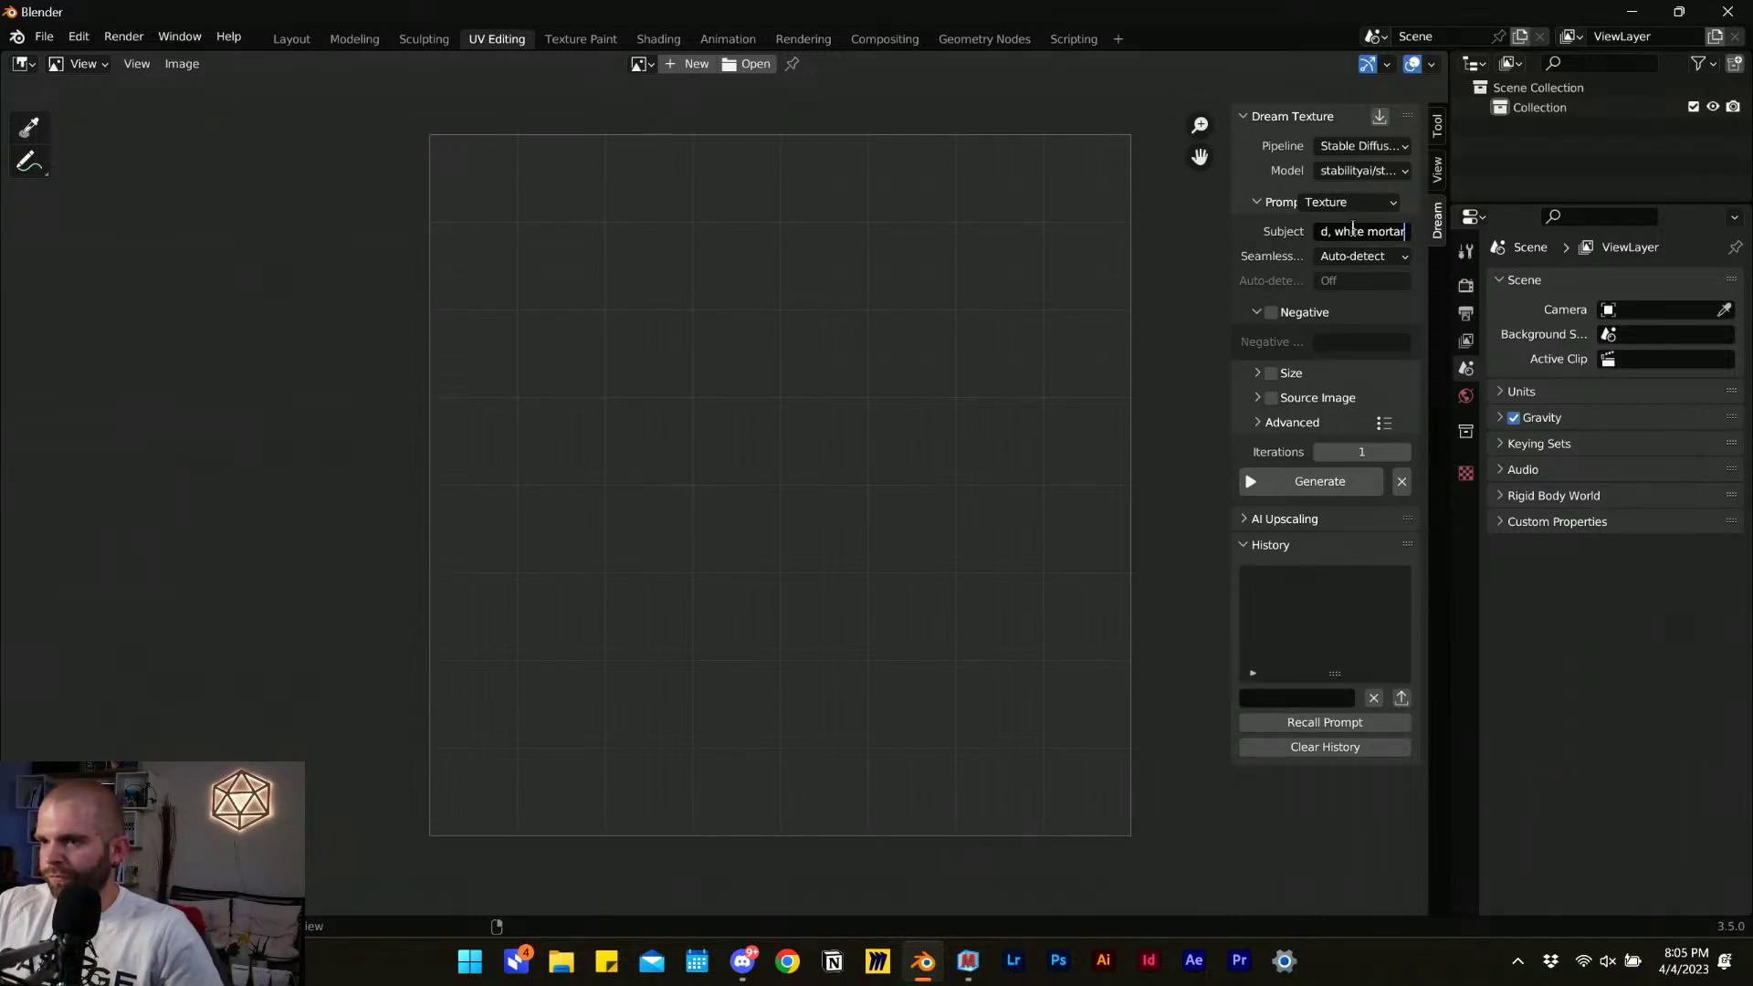
key(Return)
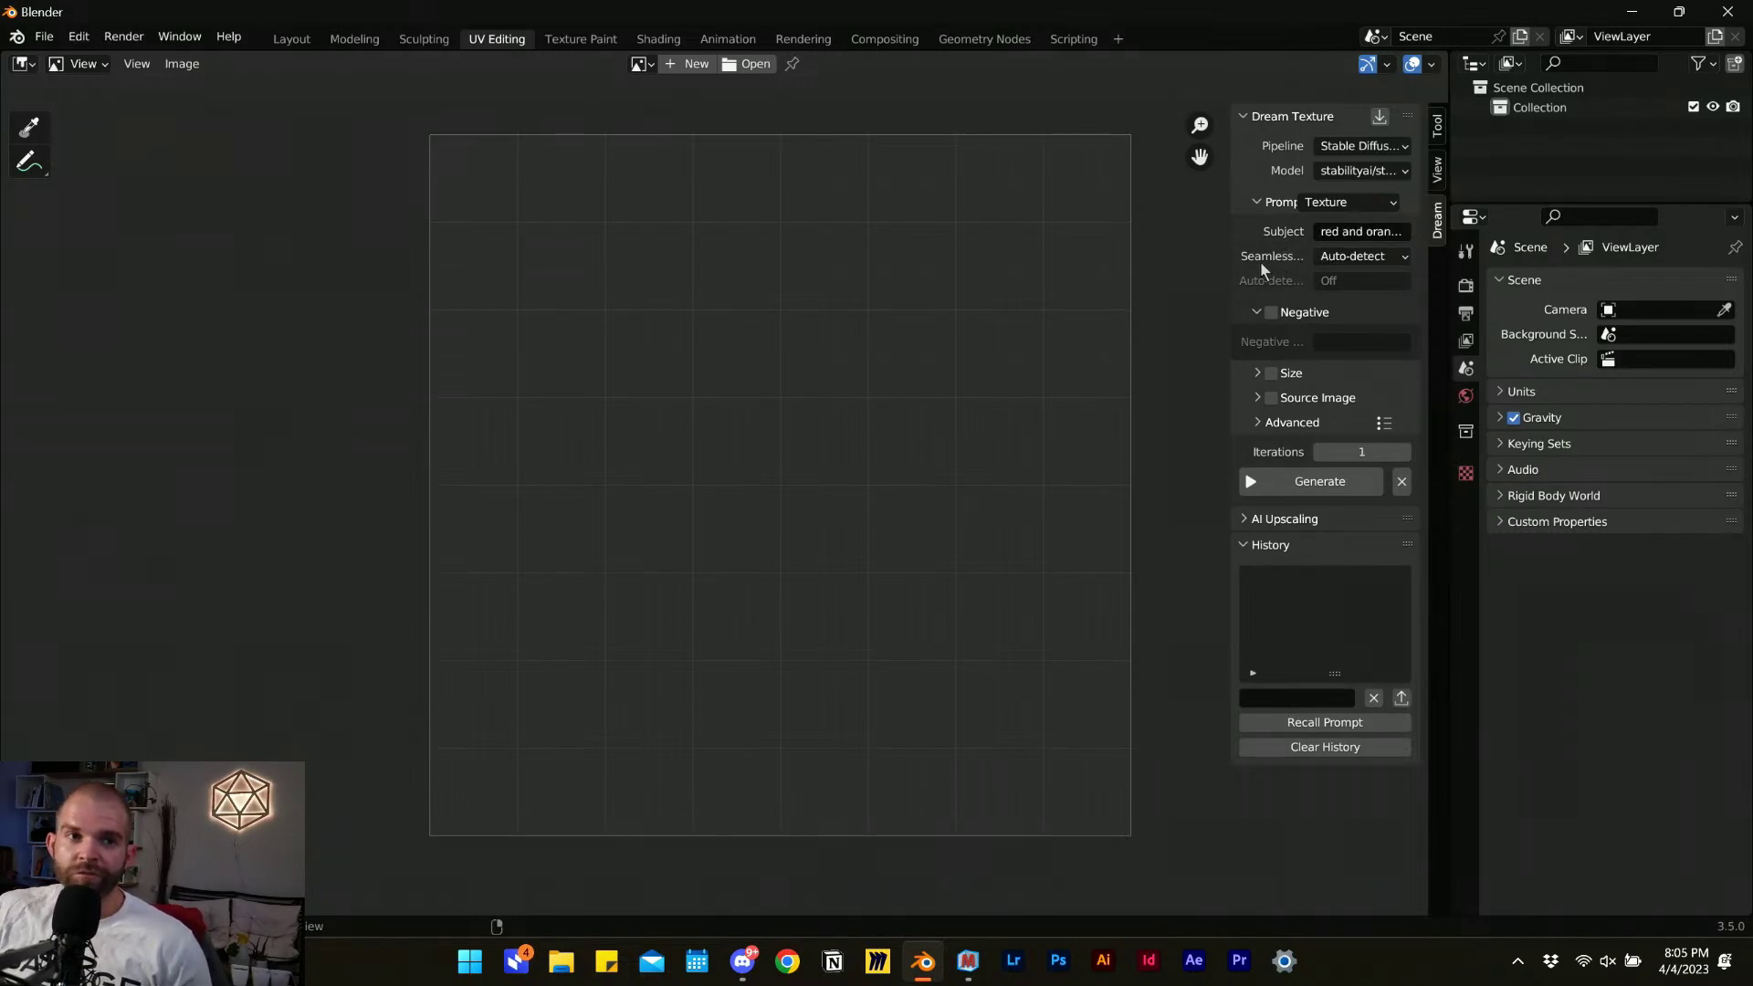
Review the Seamless Axes, Size and Source Image options of the Dream Texture, keeping the seamless axes on Auto-detect.
click(1323, 261)
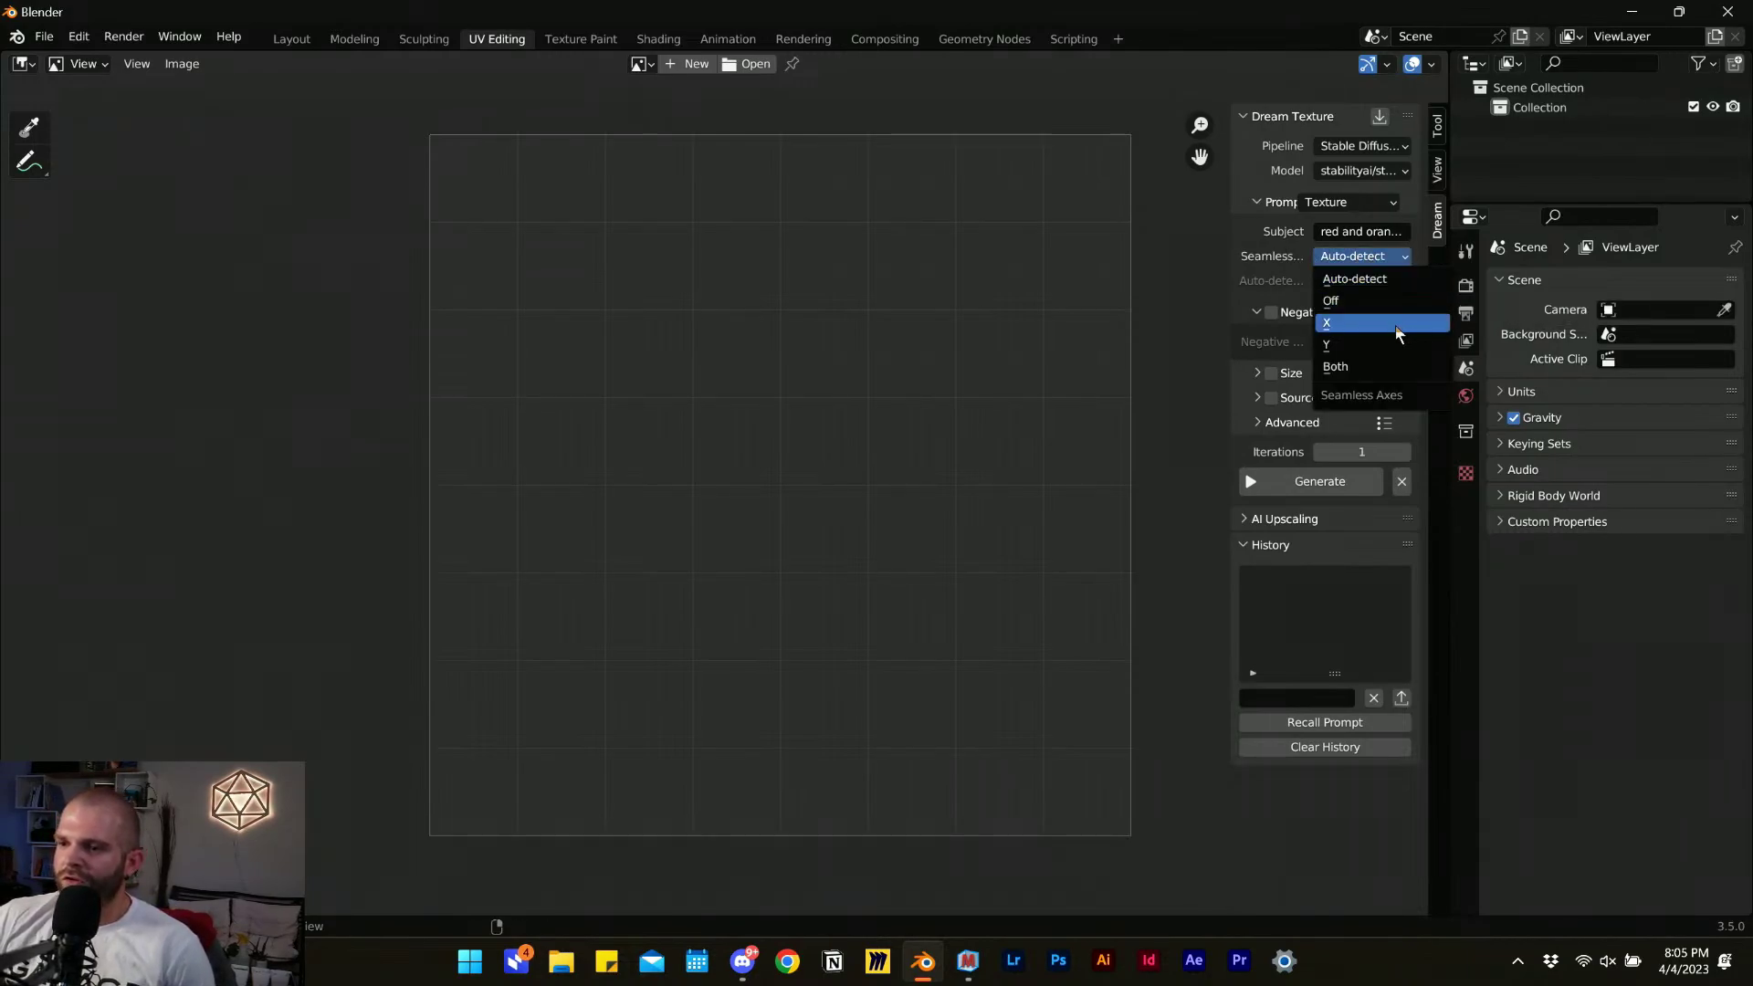
click(1356, 279)
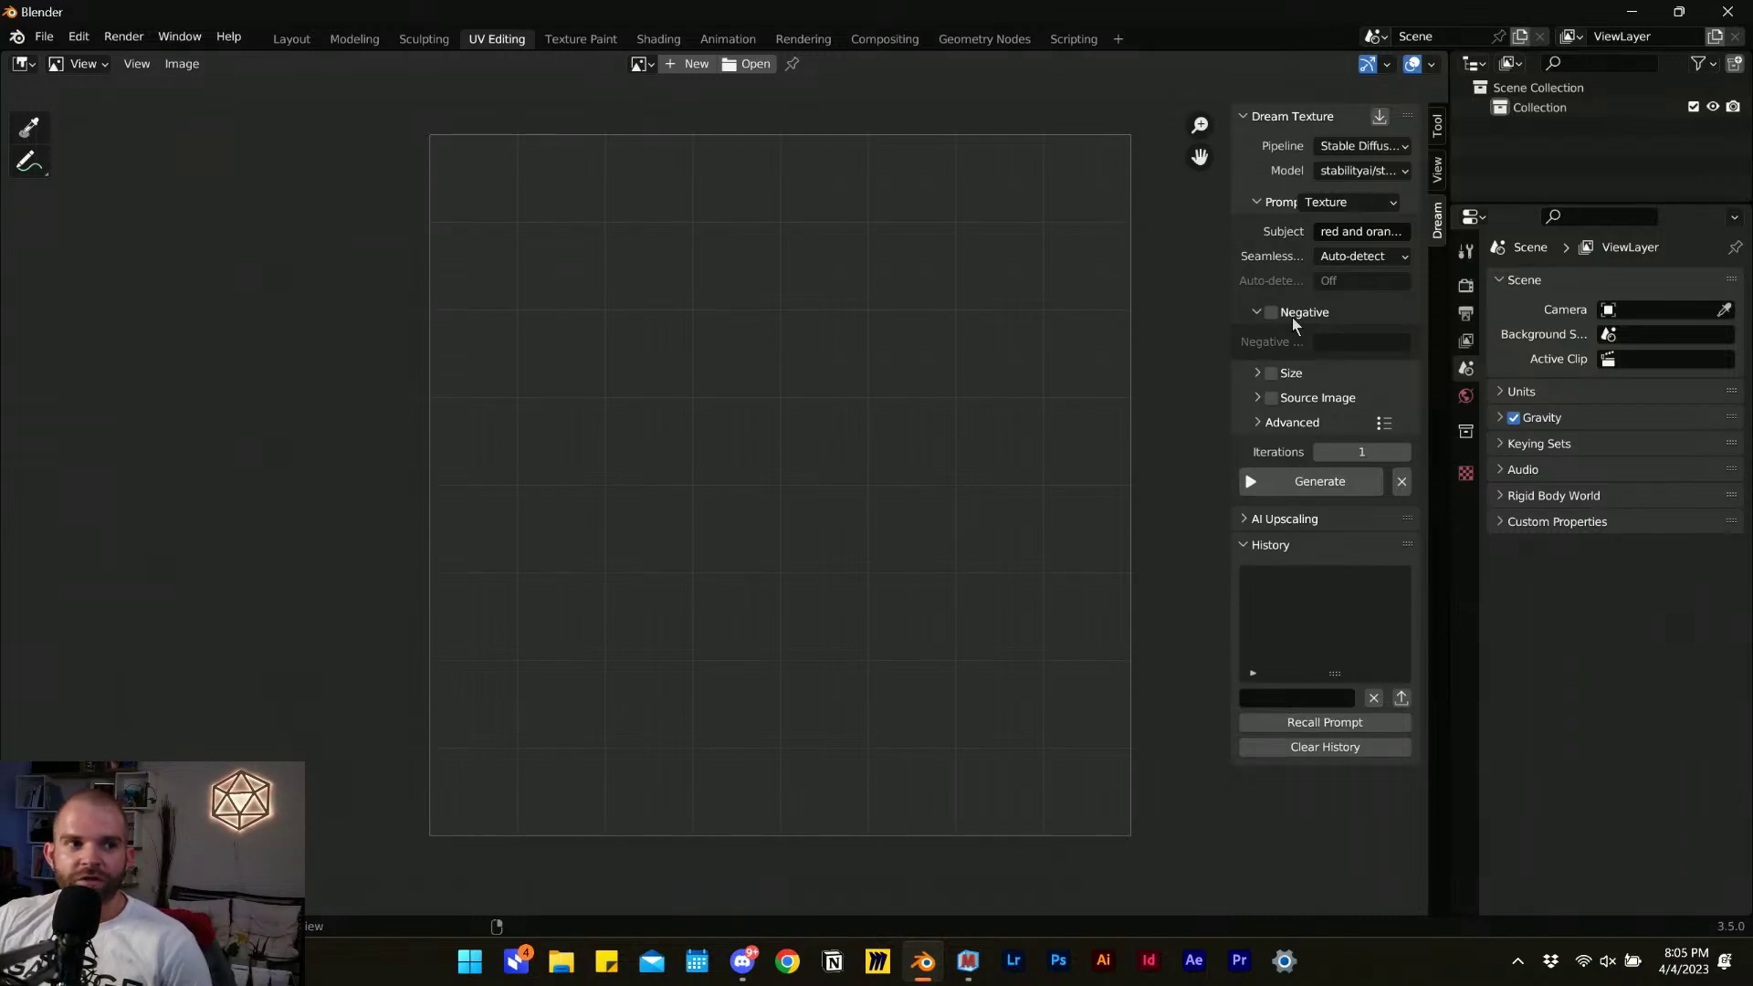
click(1258, 374)
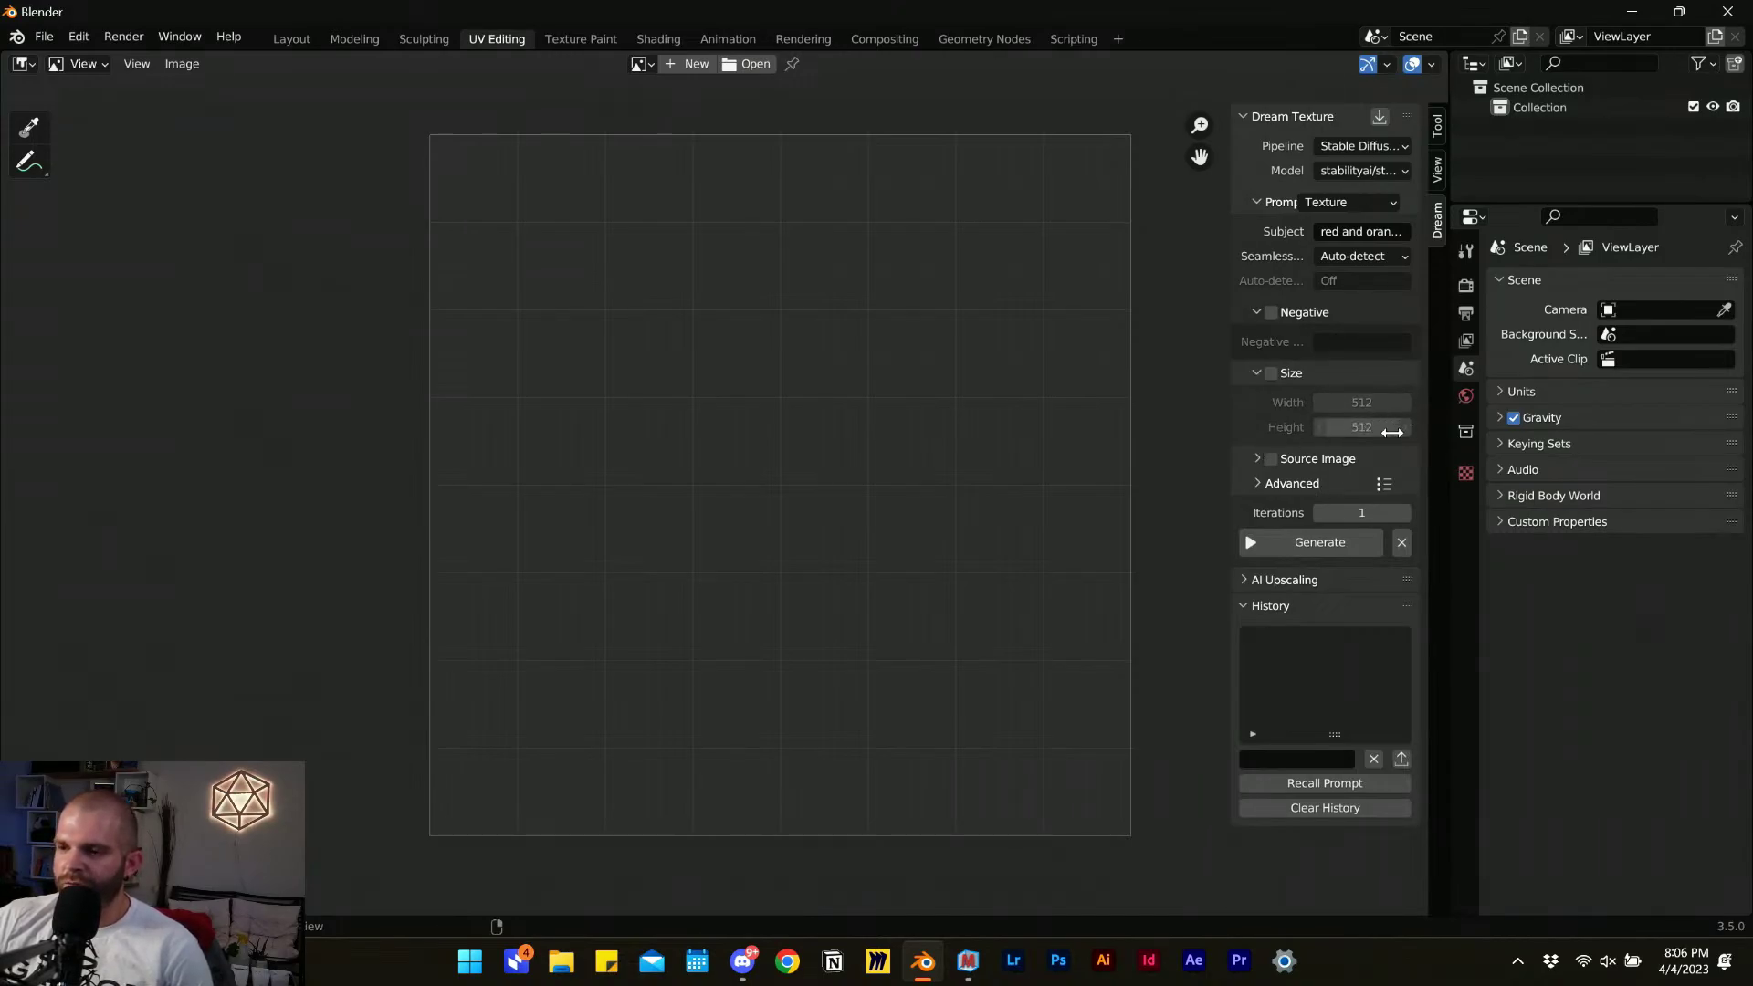
click(1249, 454)
scroll(1312, 352, down, 2)
scroll(1313, 359, down, 1)
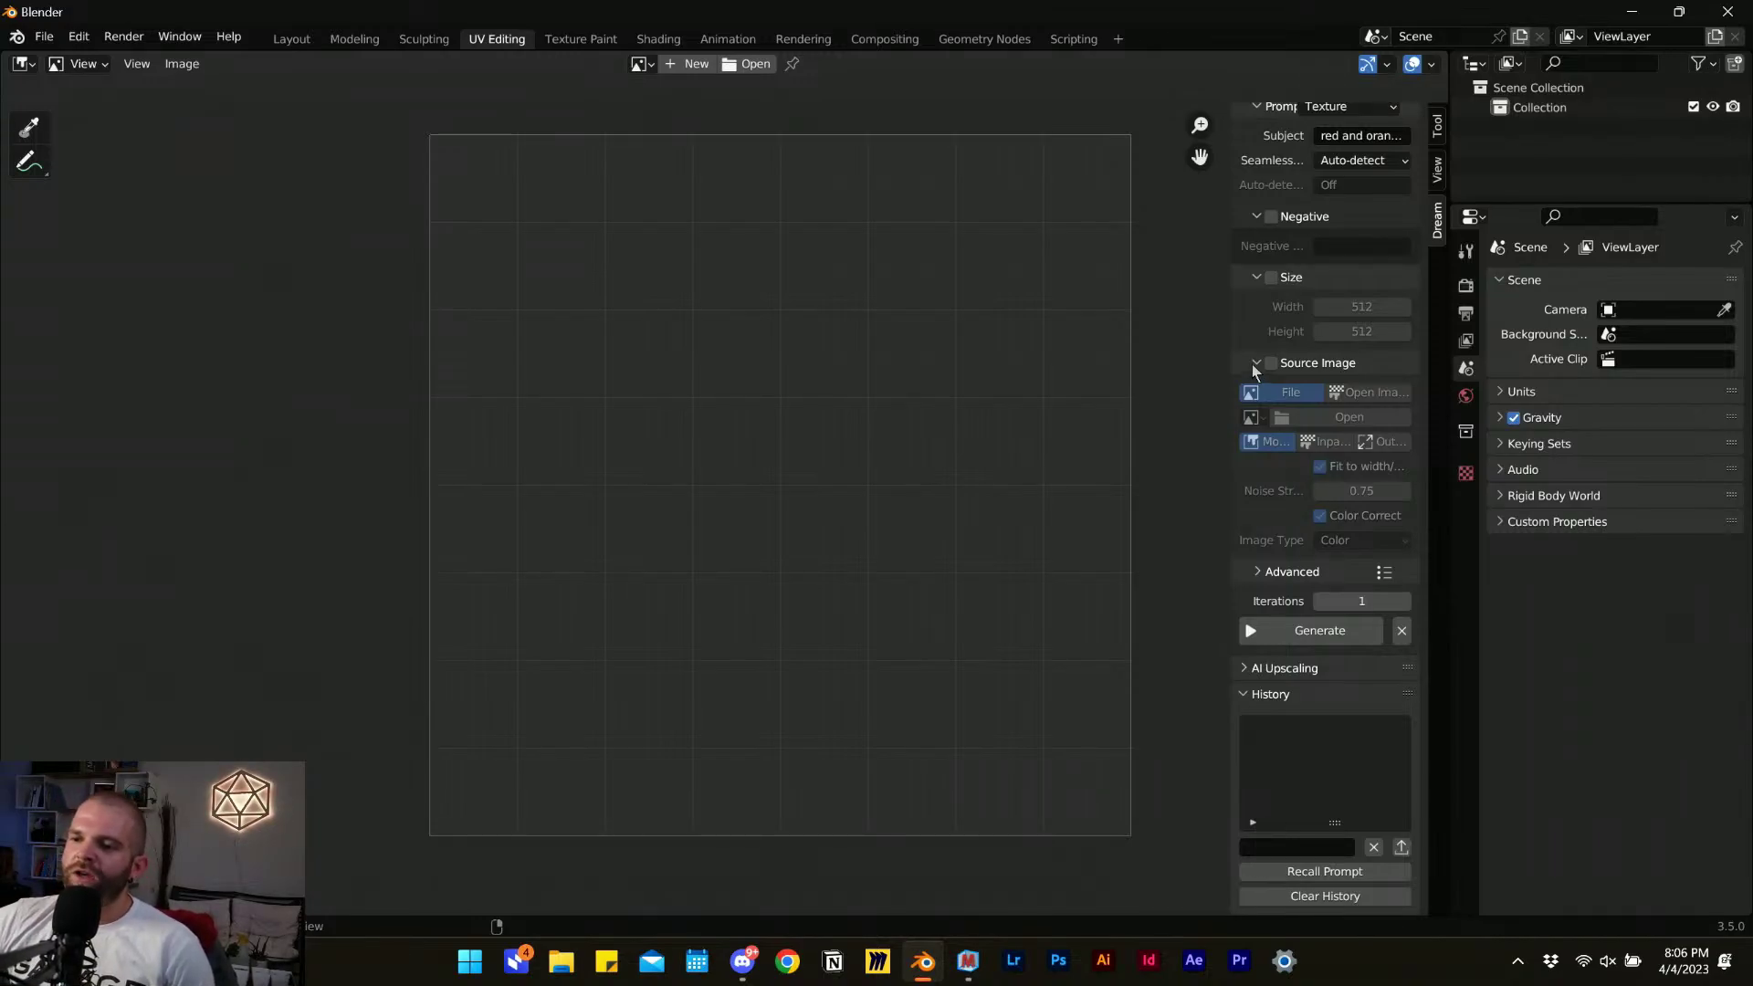
click(1255, 363)
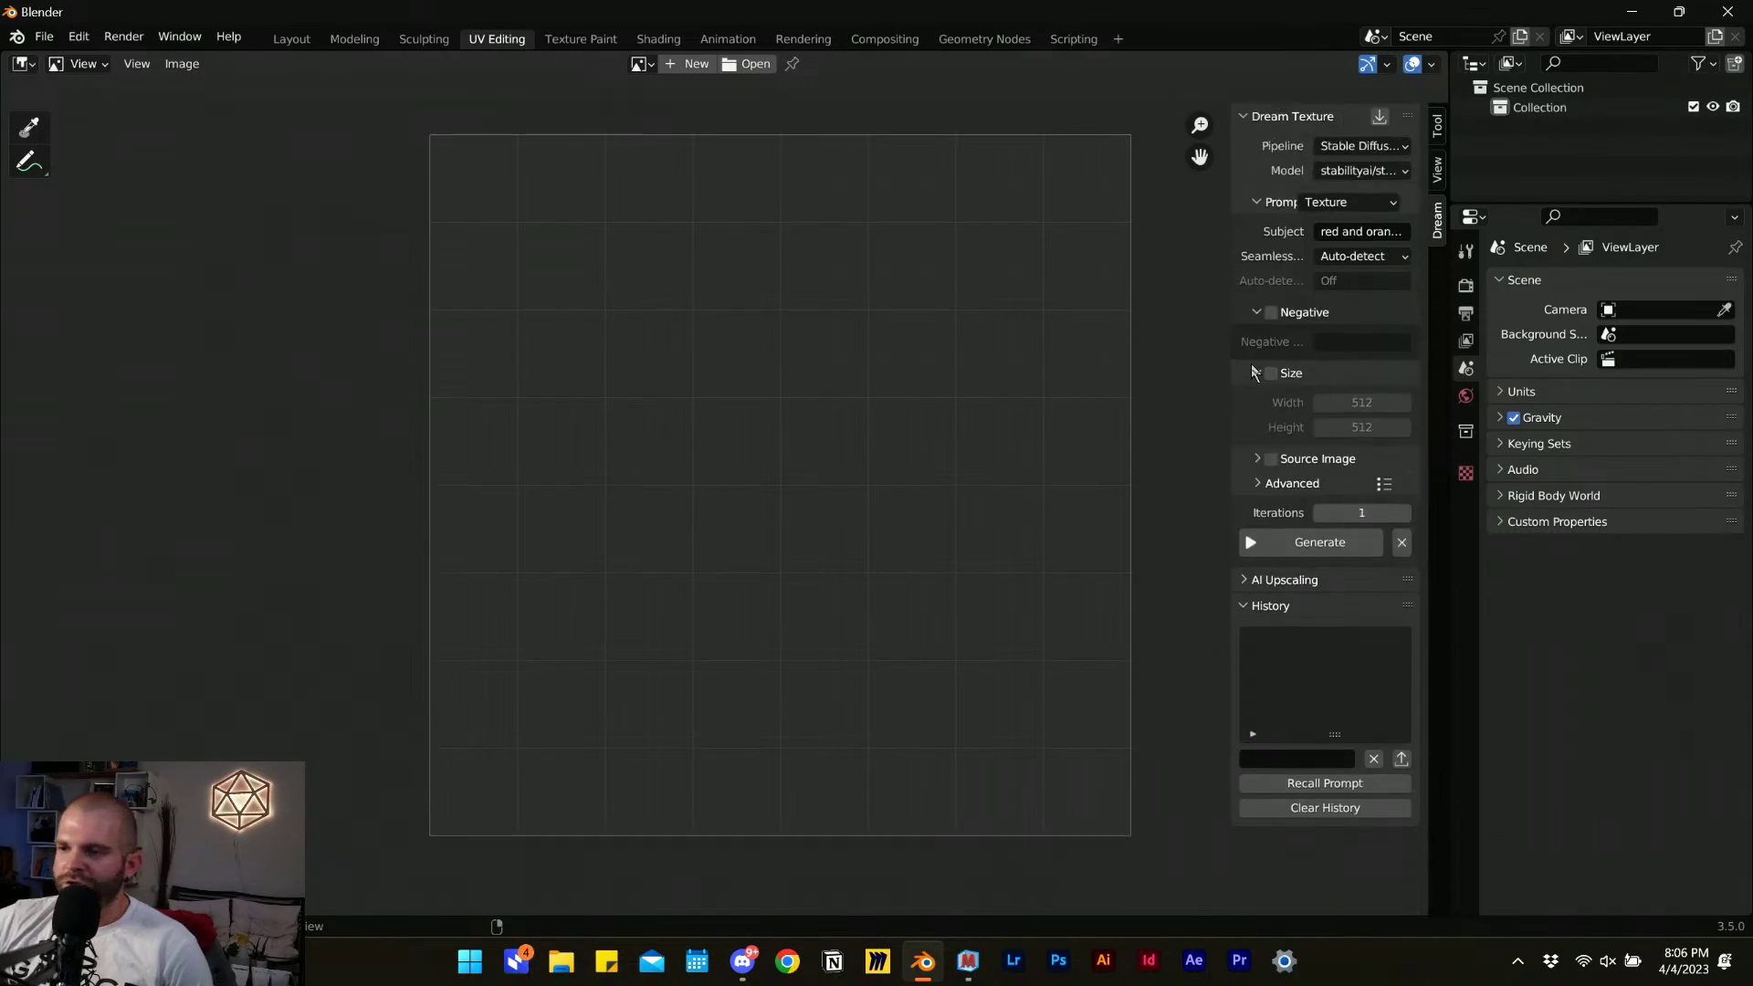
click(1252, 369)
click(1255, 312)
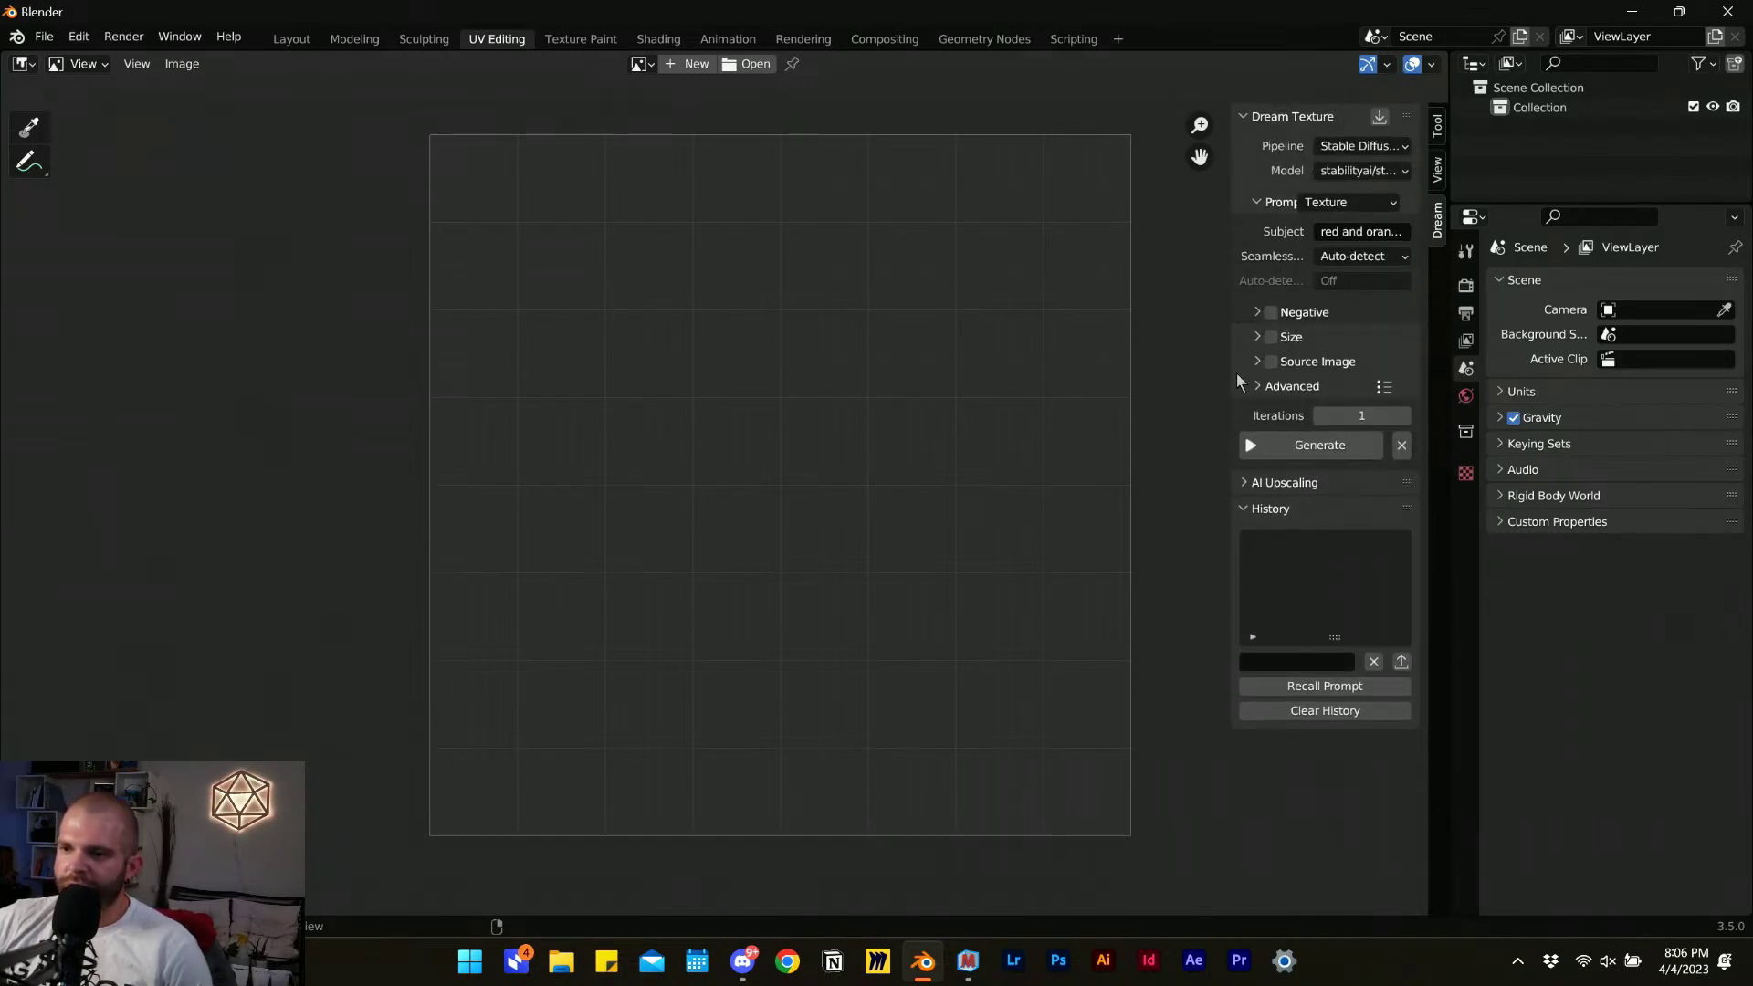
Set the scheduler in the advanced Dream Texture settings to KDPM2 Discrete.
click(1260, 387)
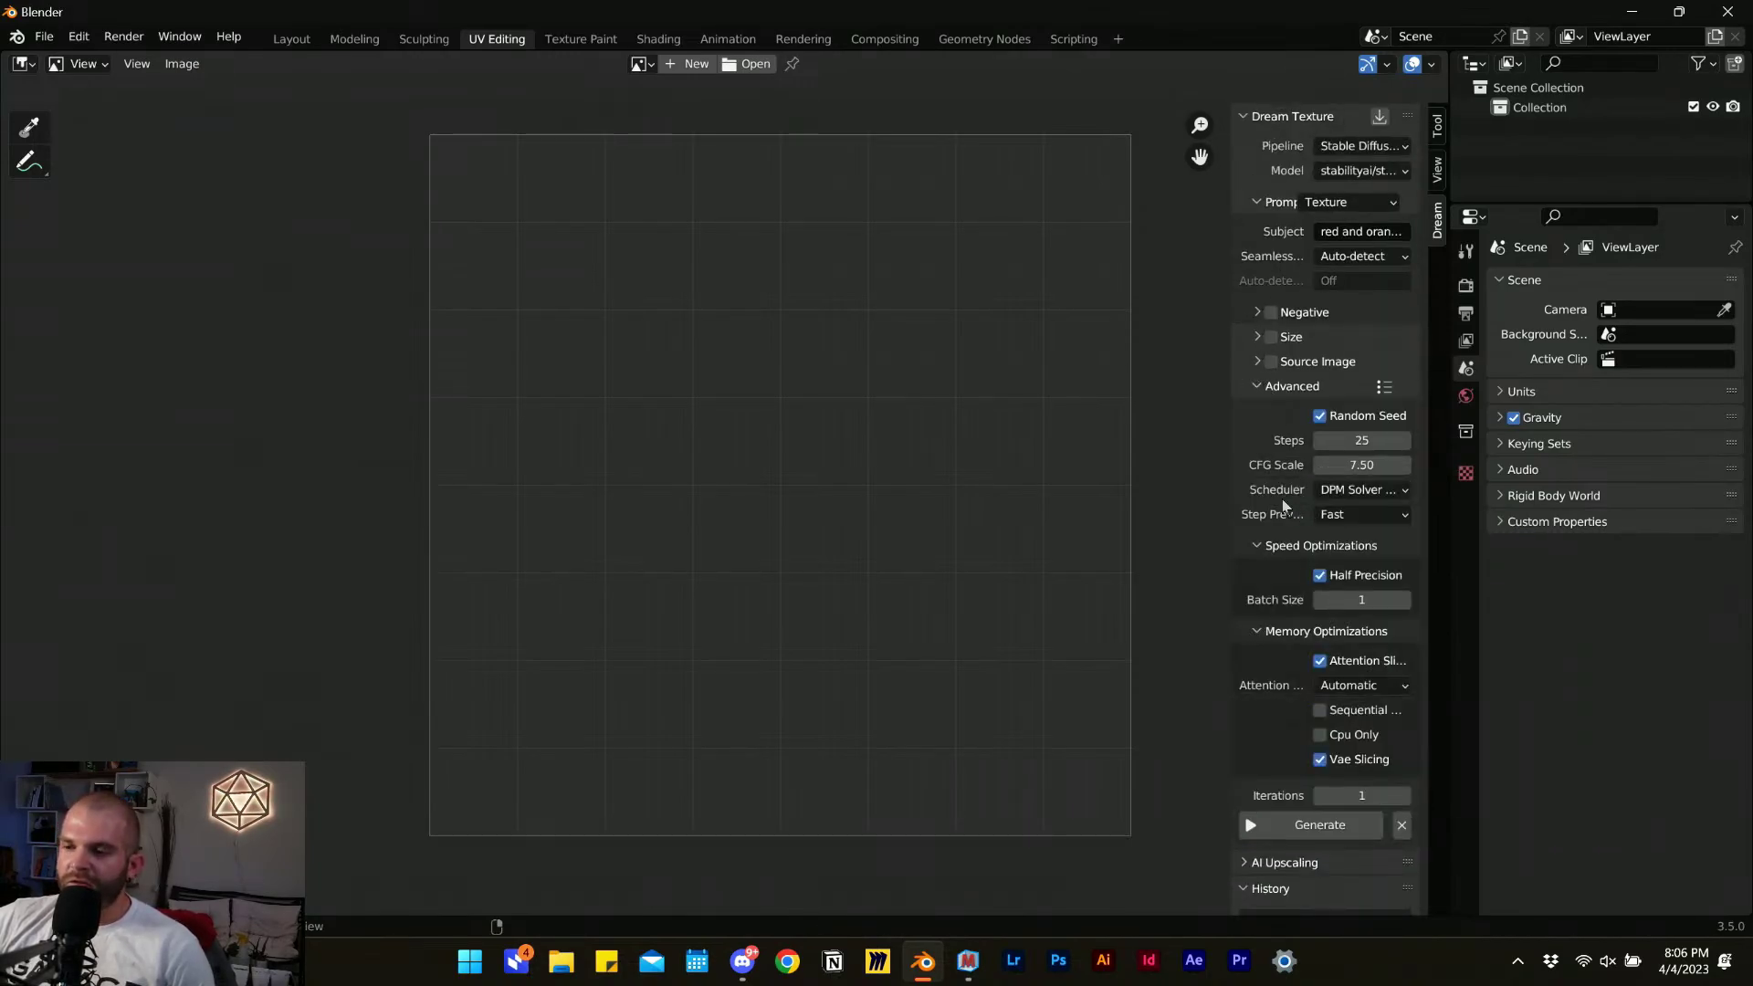
scroll(1282, 502, down, 4)
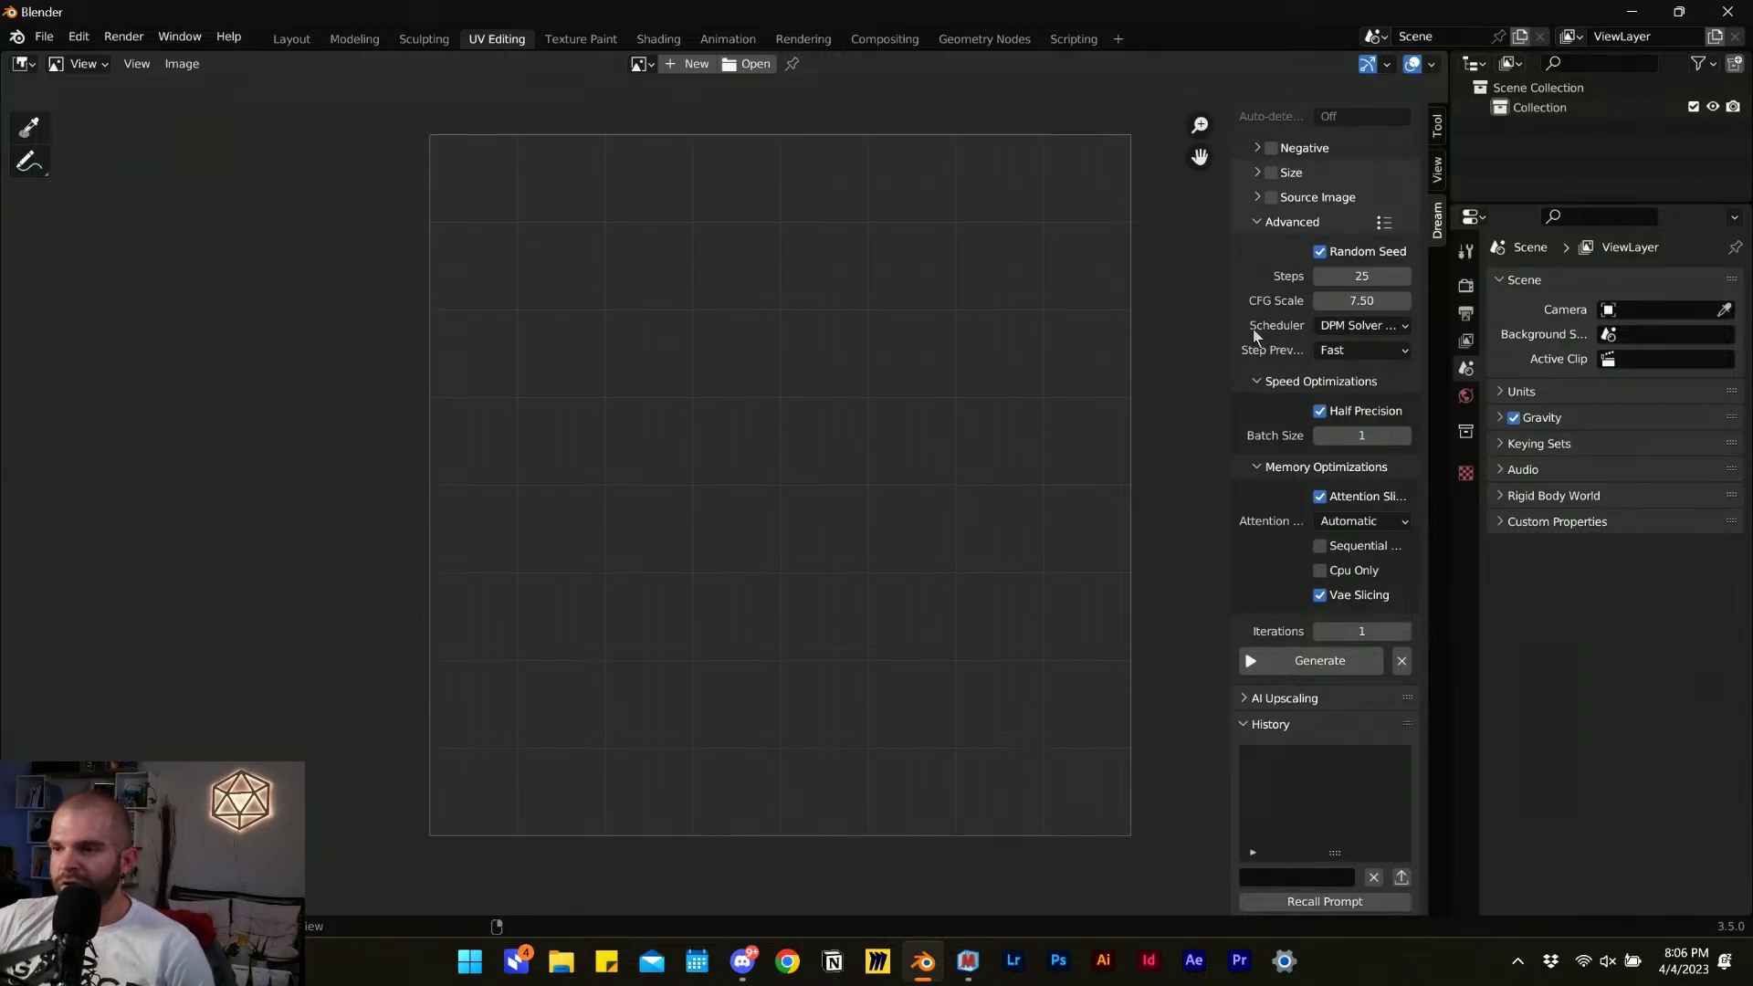
click(1364, 326)
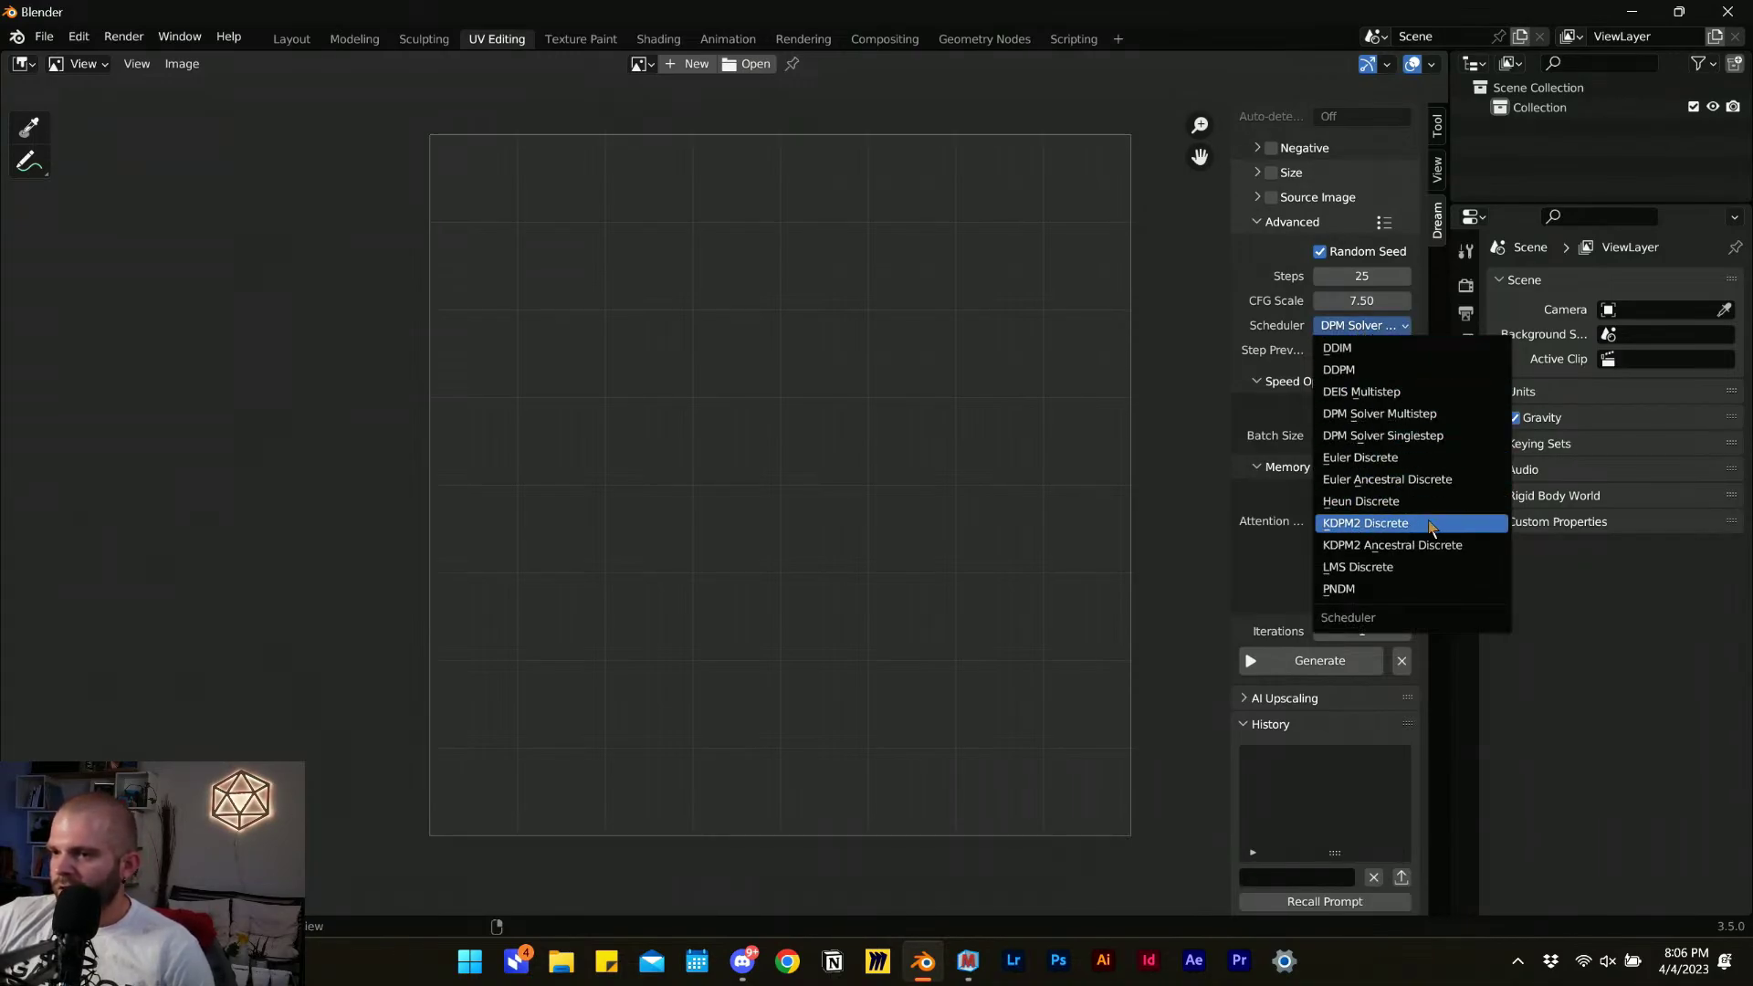
click(1436, 533)
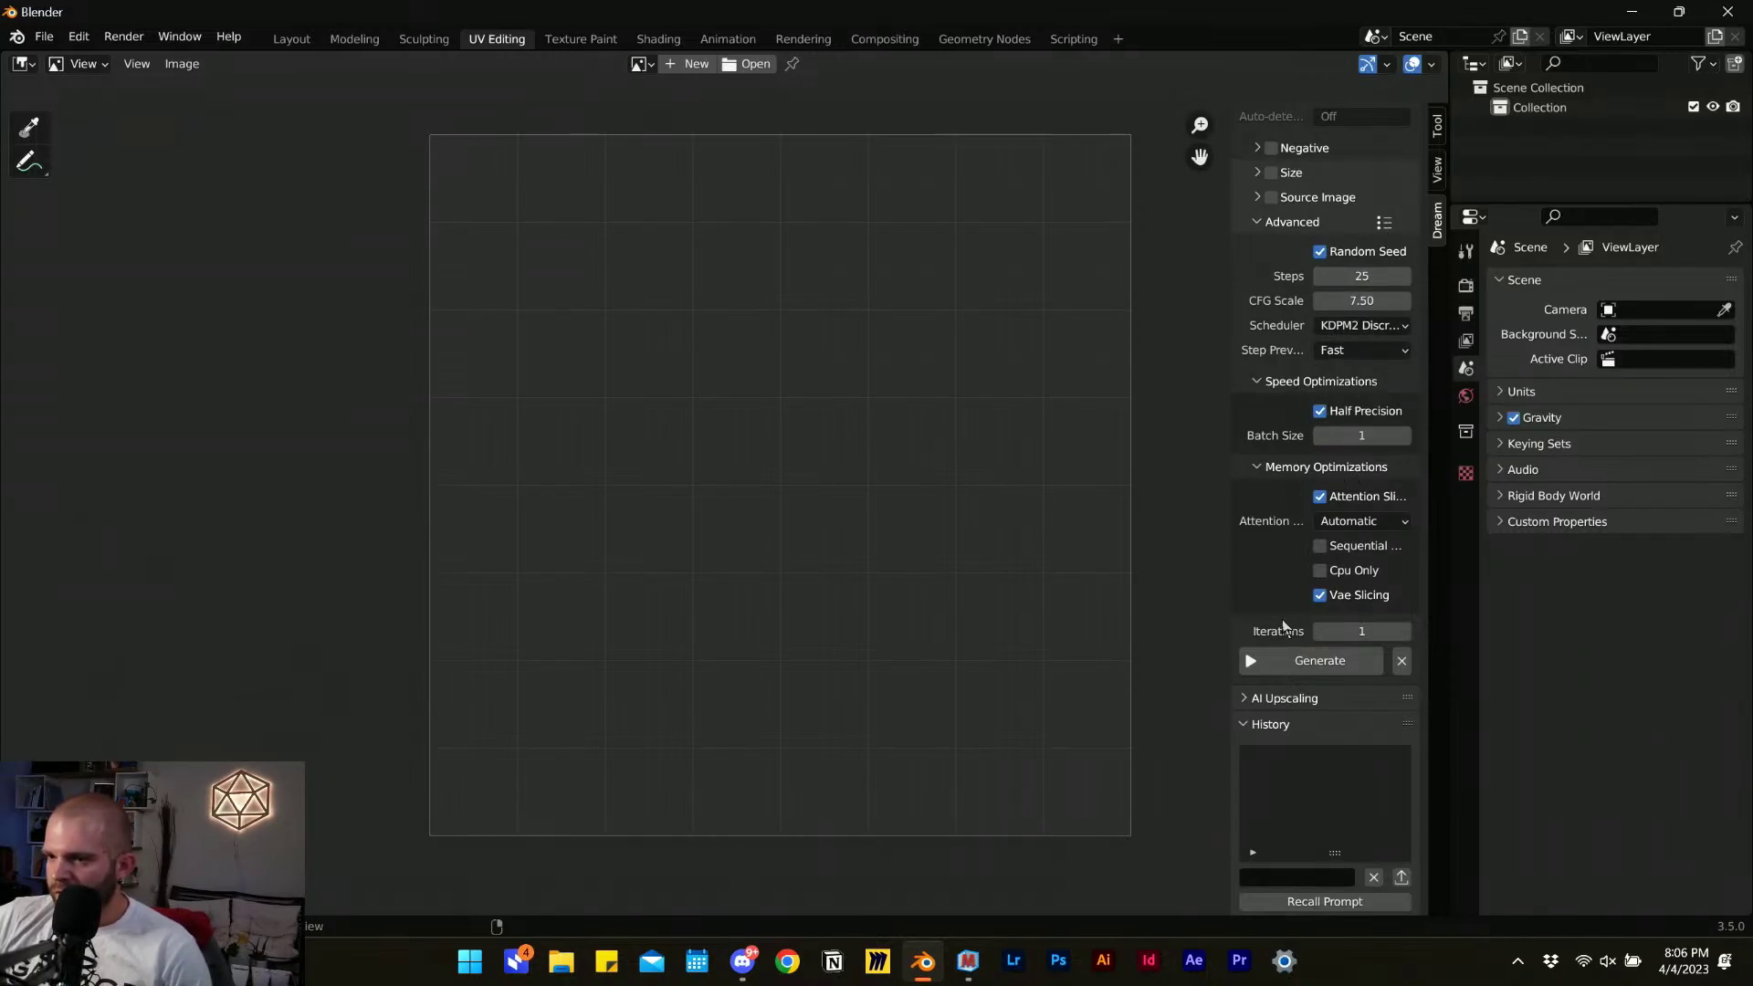
Collapse the generation history and generate the brick texture from the entered prompt.
scroll(1333, 612, down, 2)
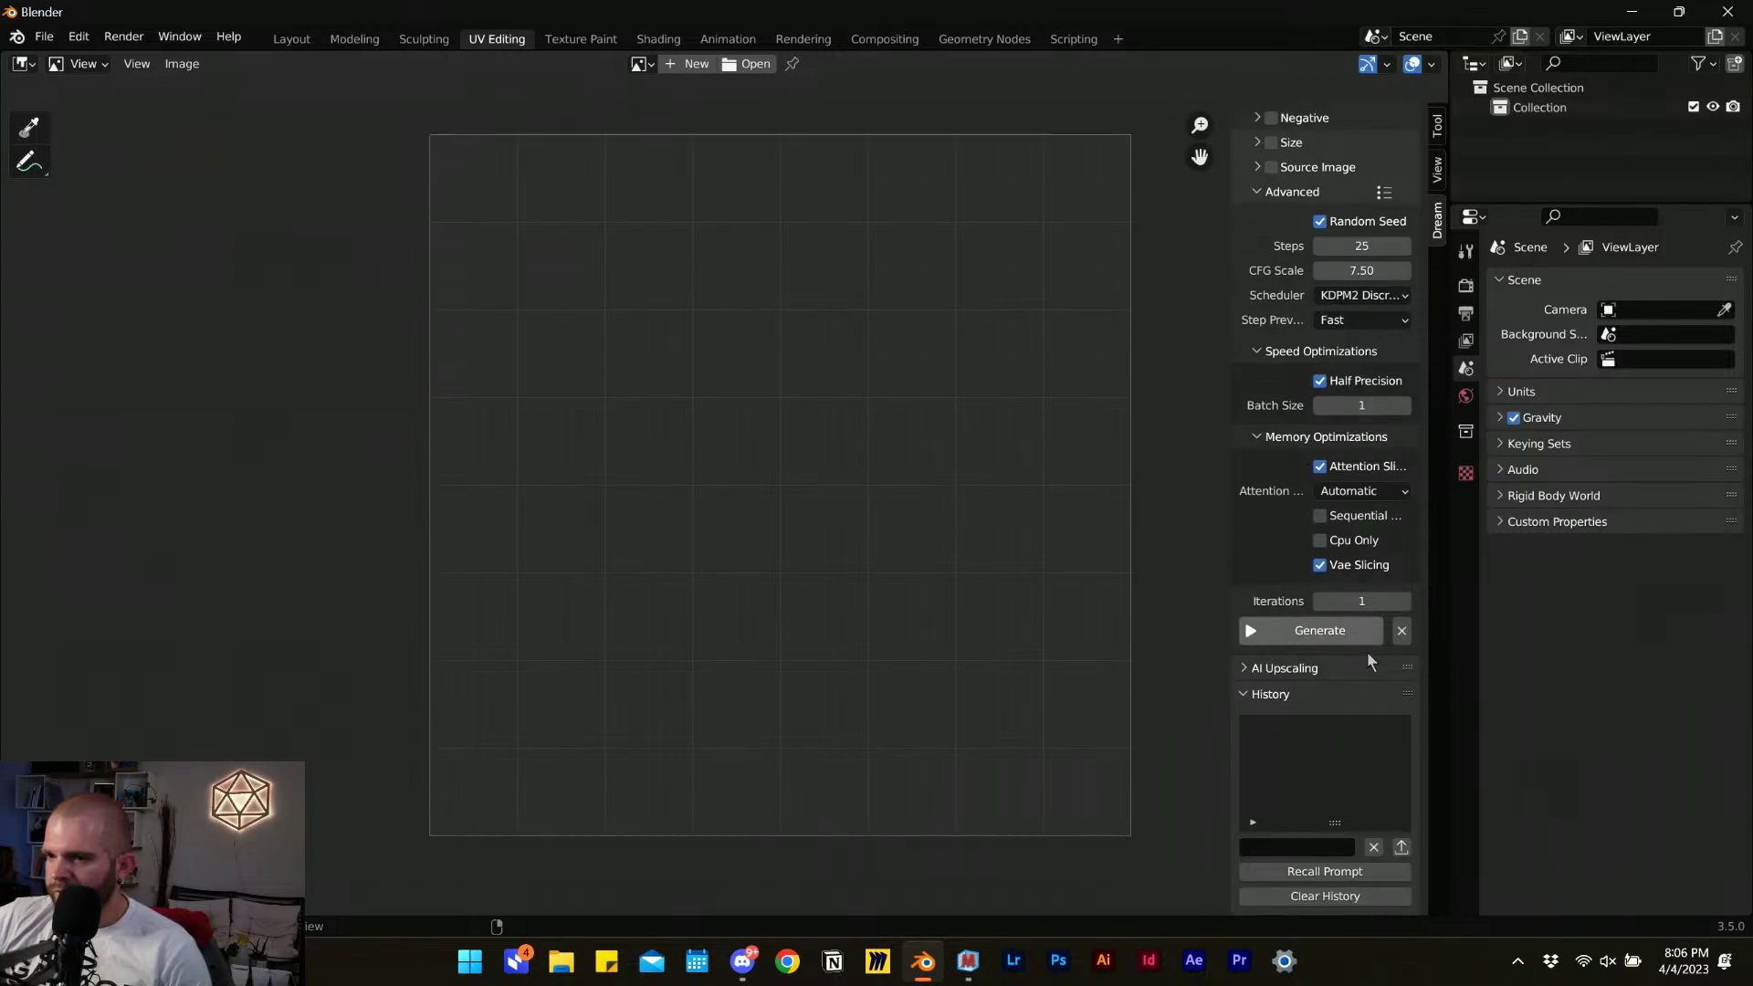
click(1281, 694)
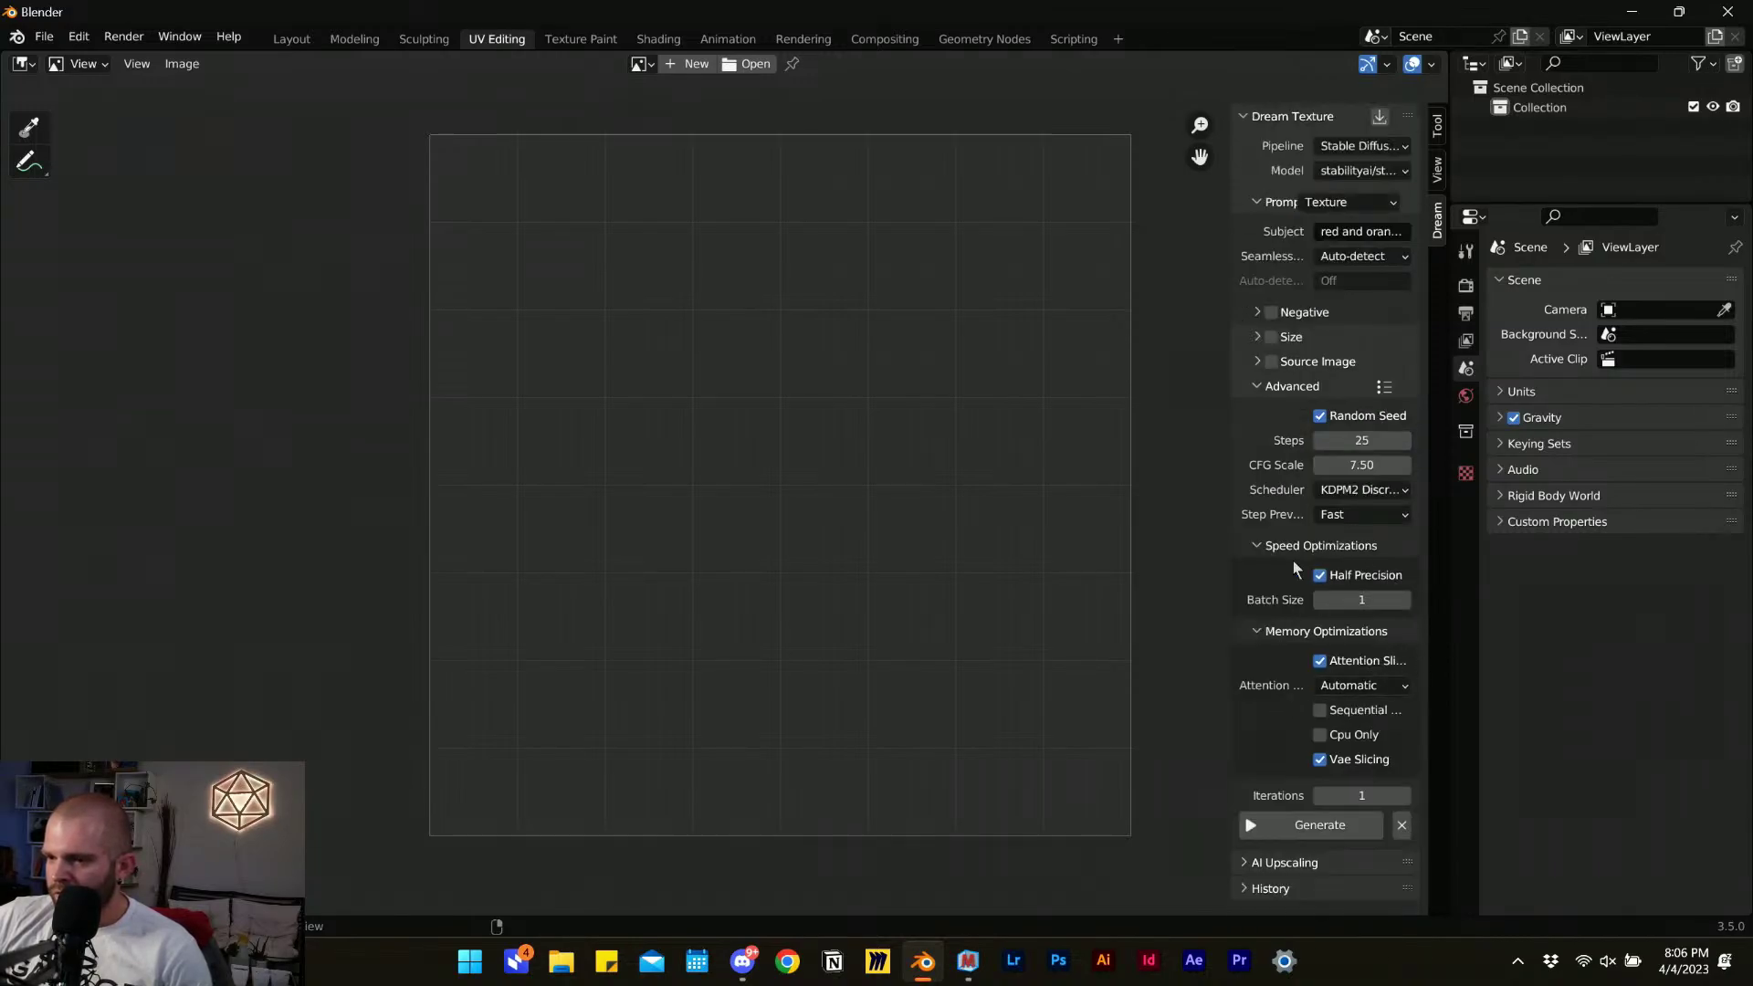
click(1296, 825)
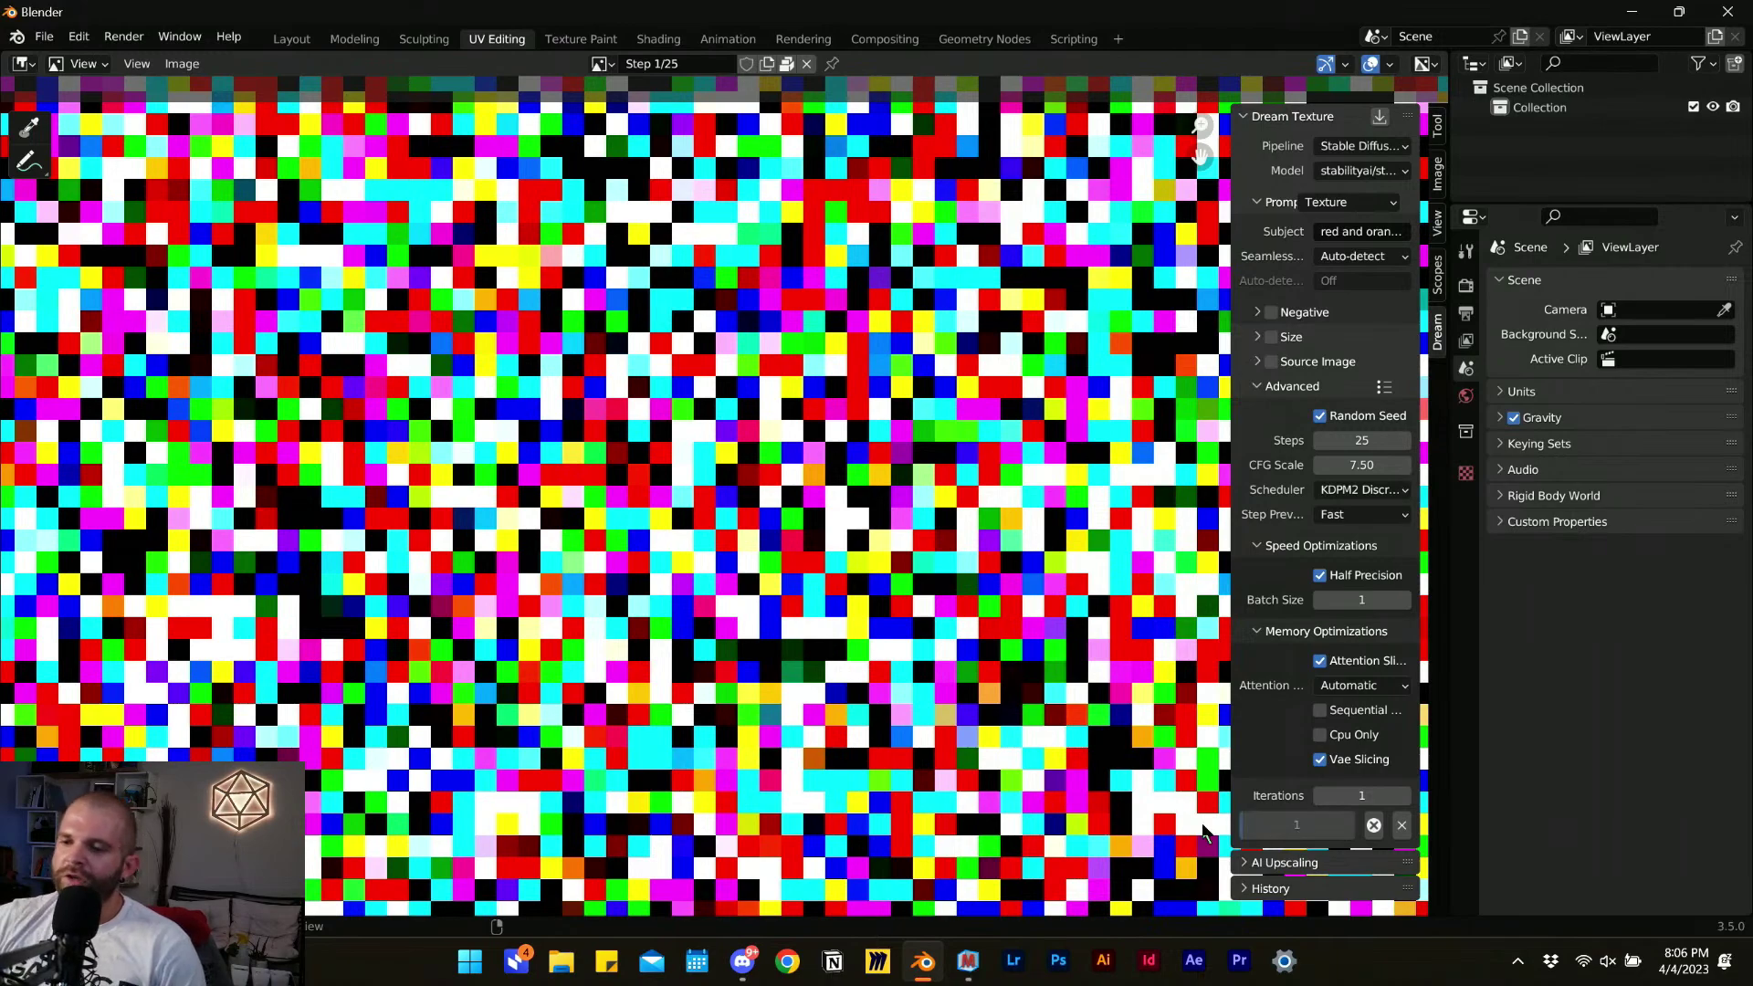
scroll(802, 576, down, 4)
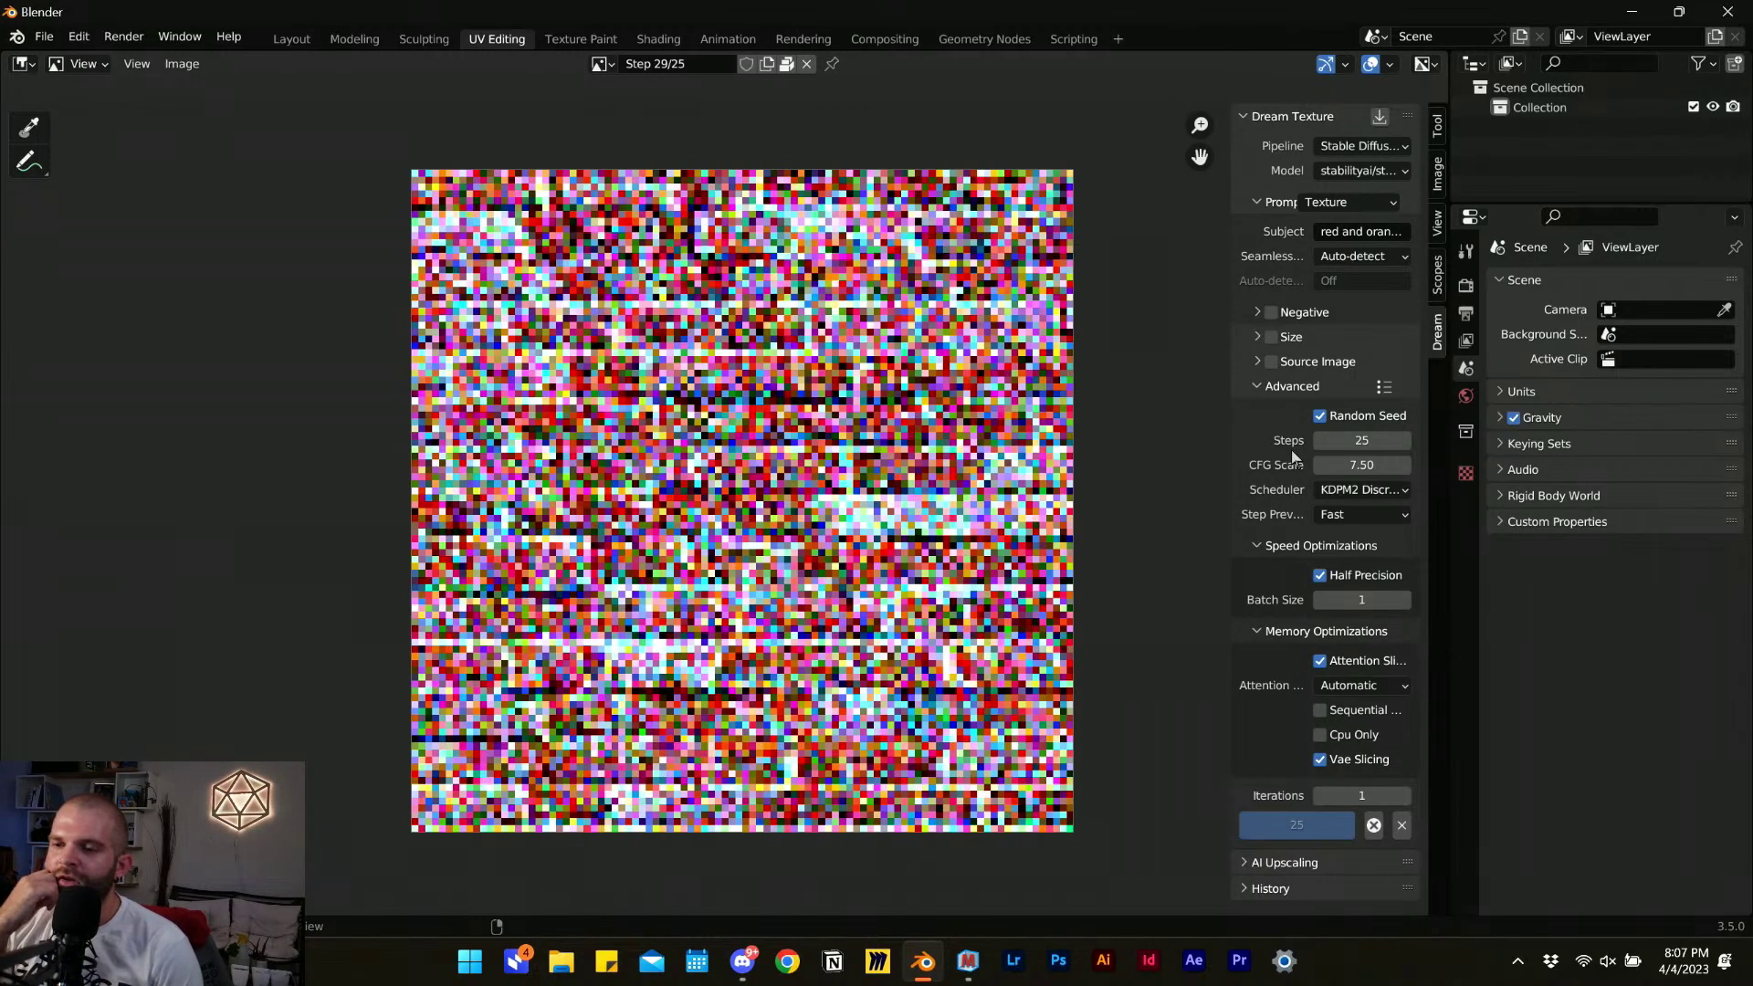
Copy the prompt subject, then switch to Discord and show the newest messages of the midjourney channel in a maximized window.
click(1365, 231)
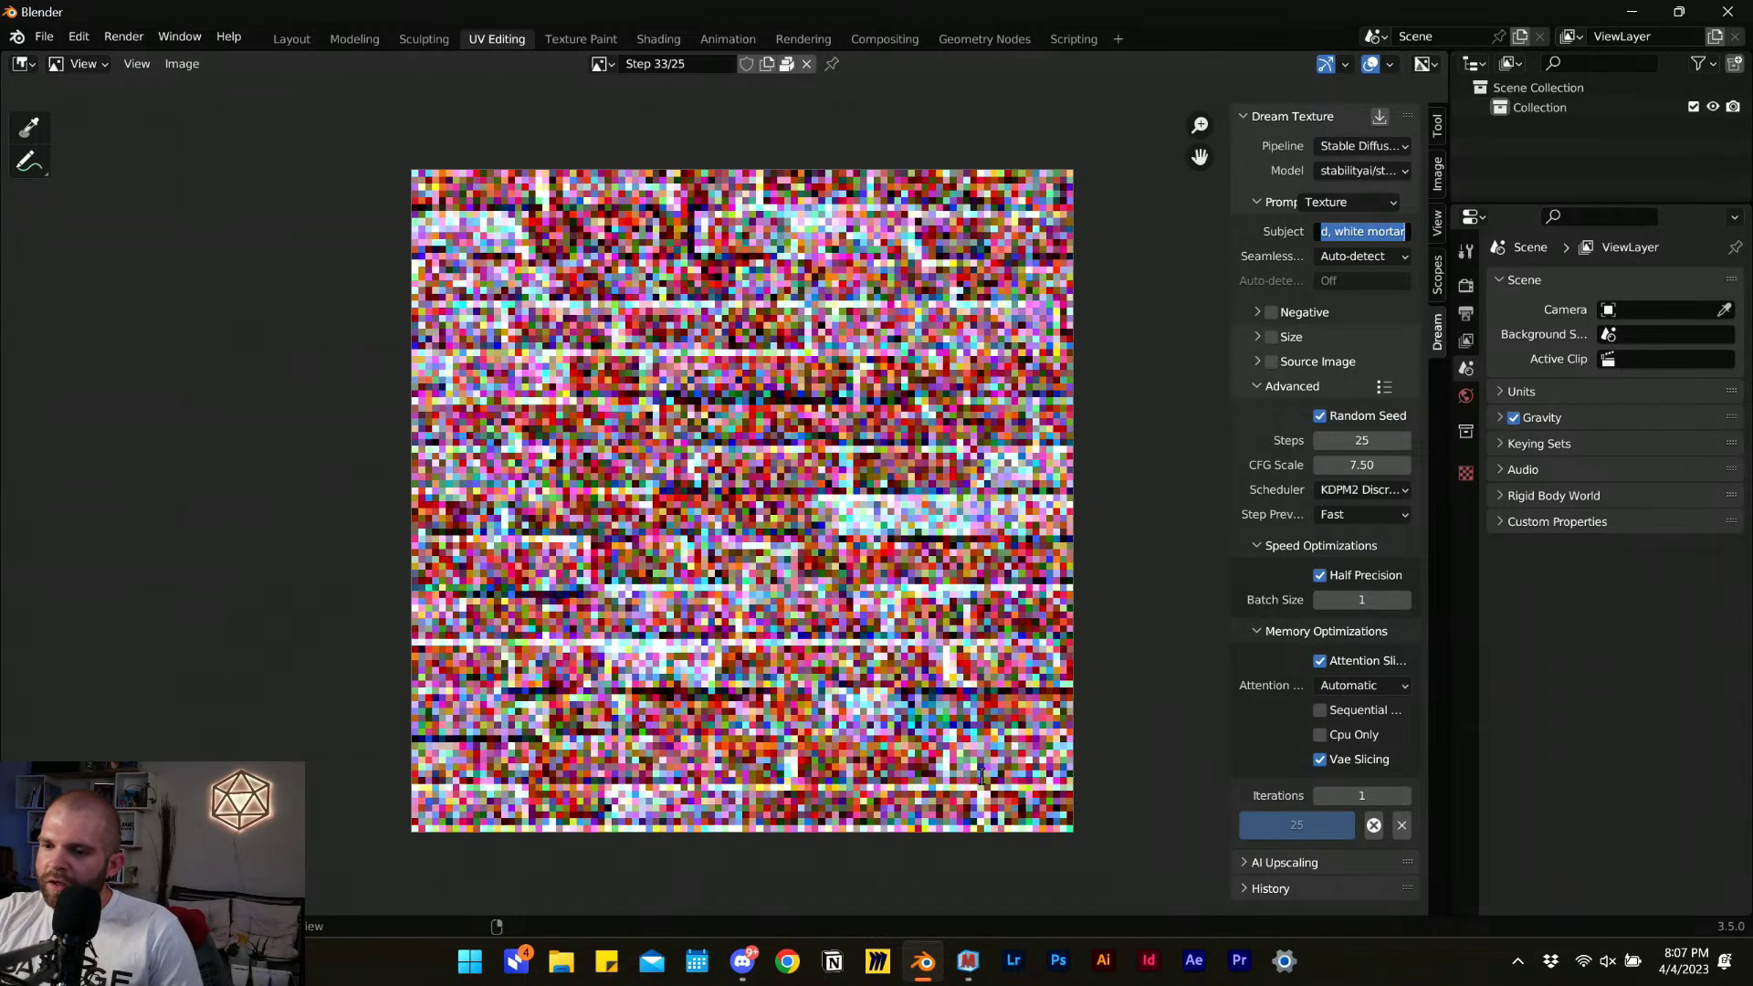
mouse_move(748, 974)
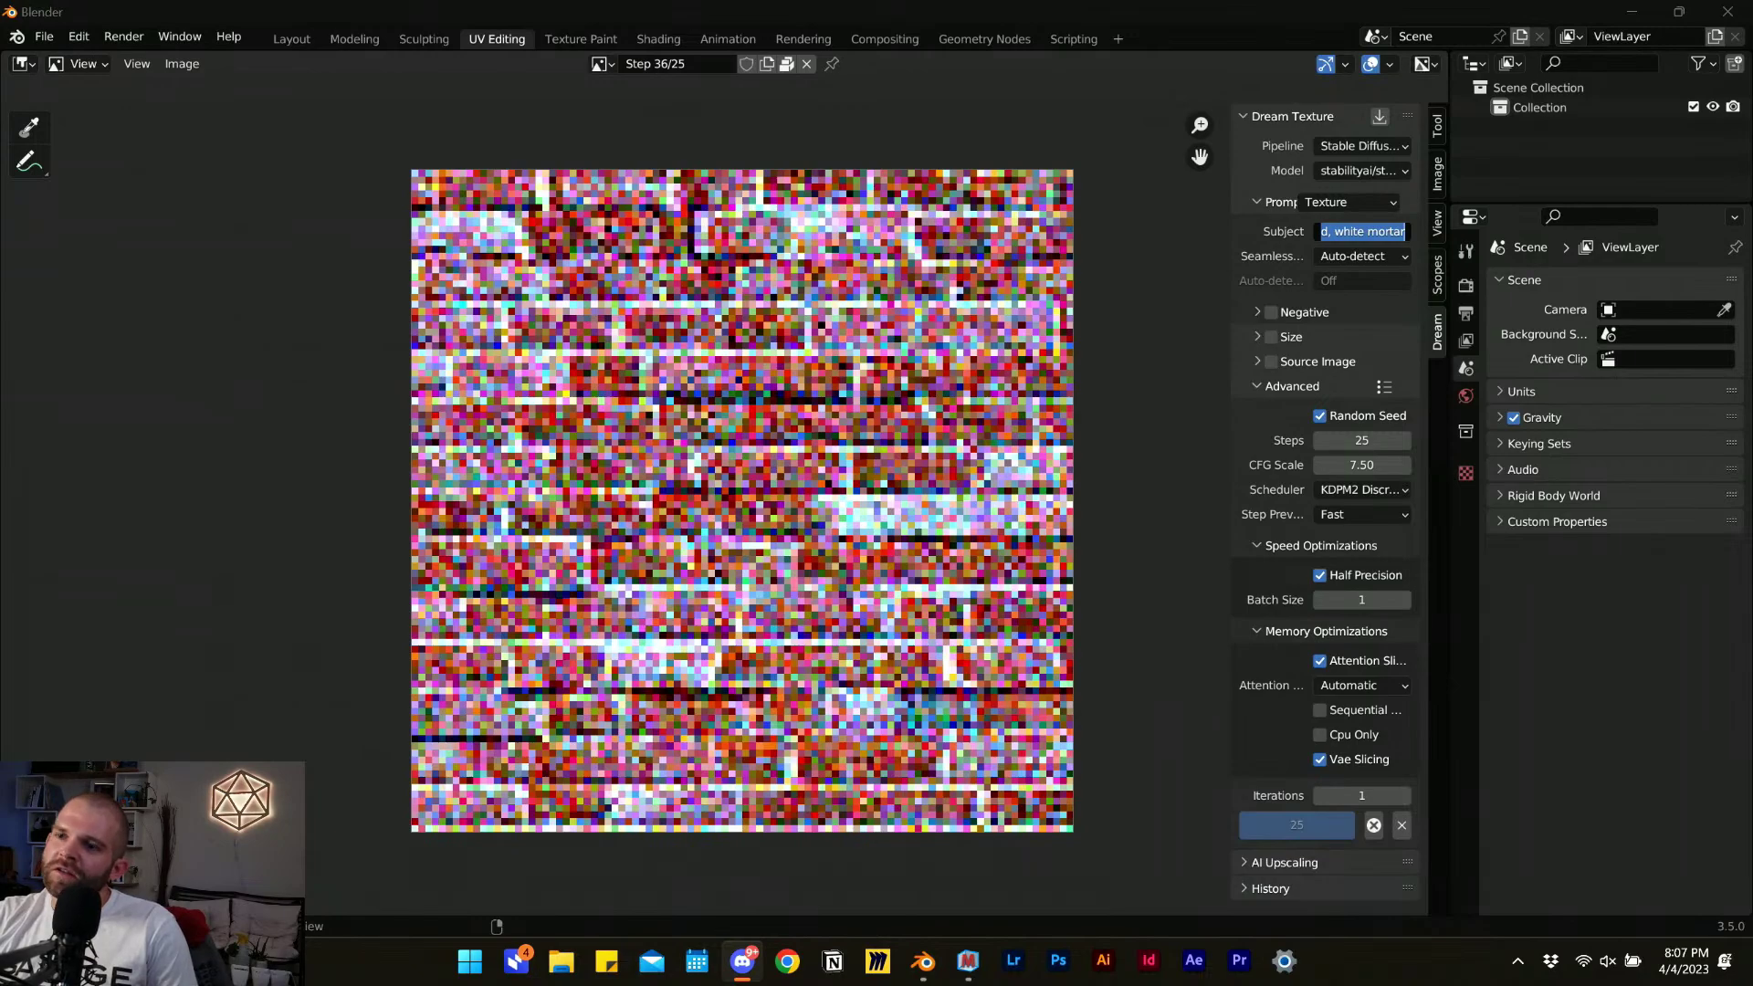
drag(1050, 0, 770, 136)
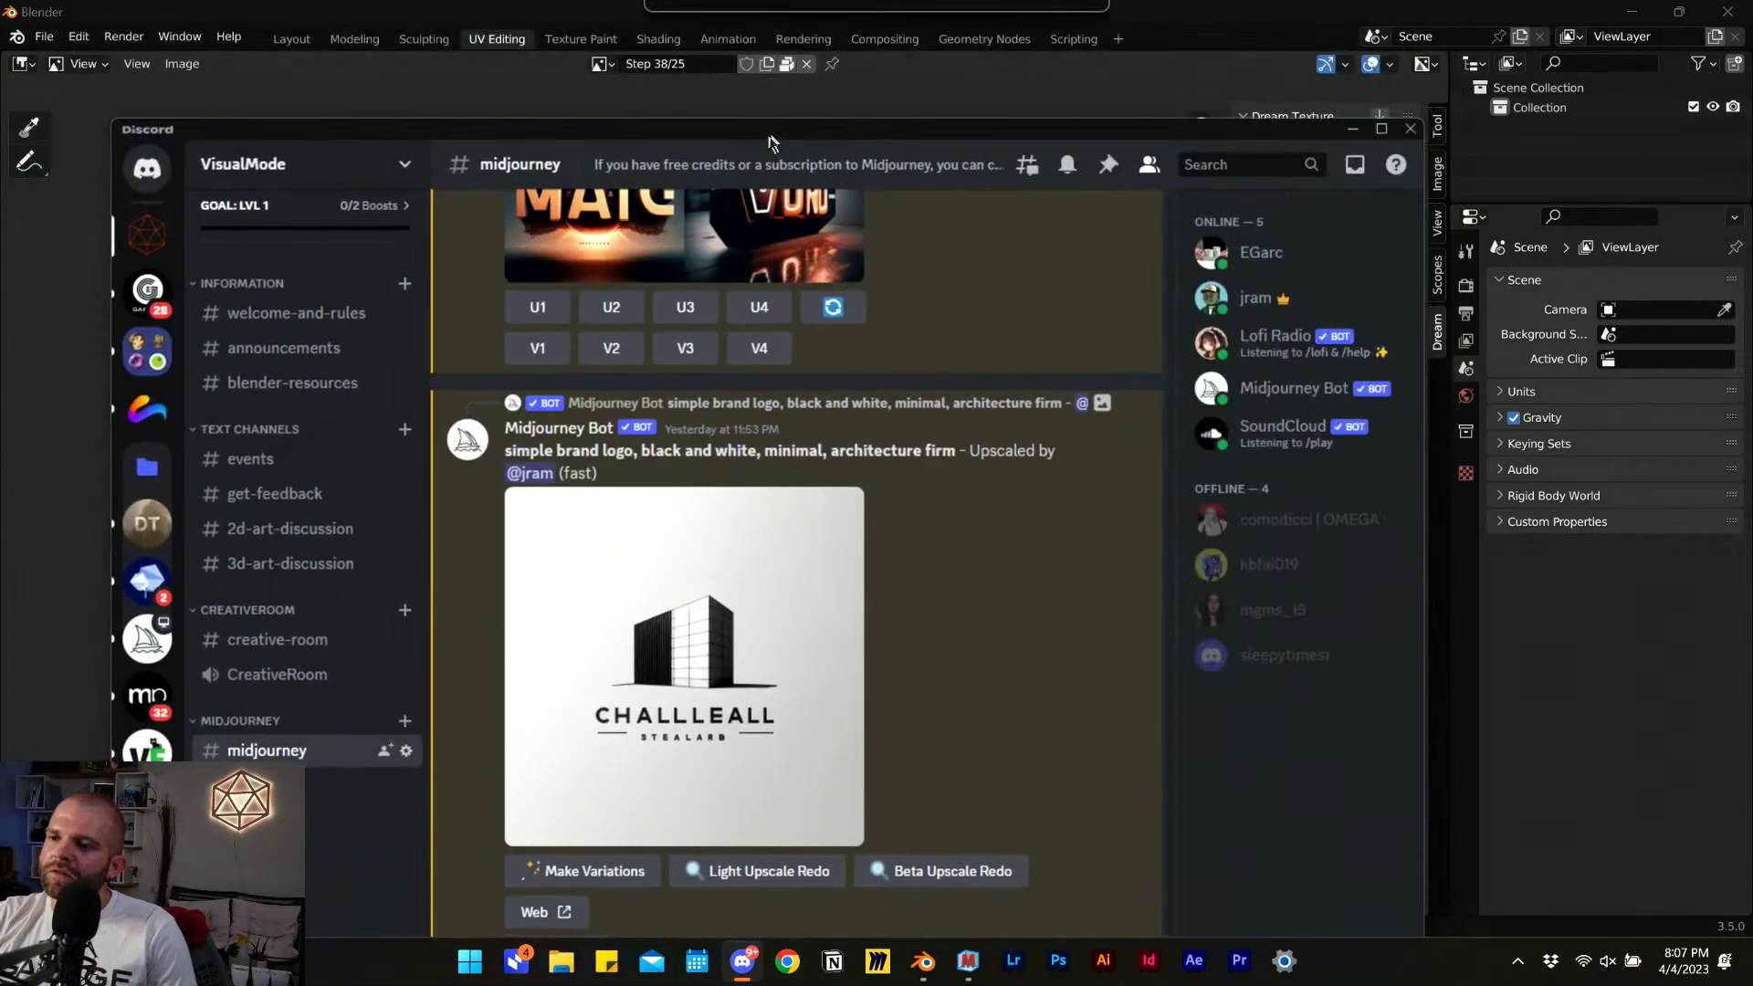
click(1376, 131)
scroll(790, 587, down, 10)
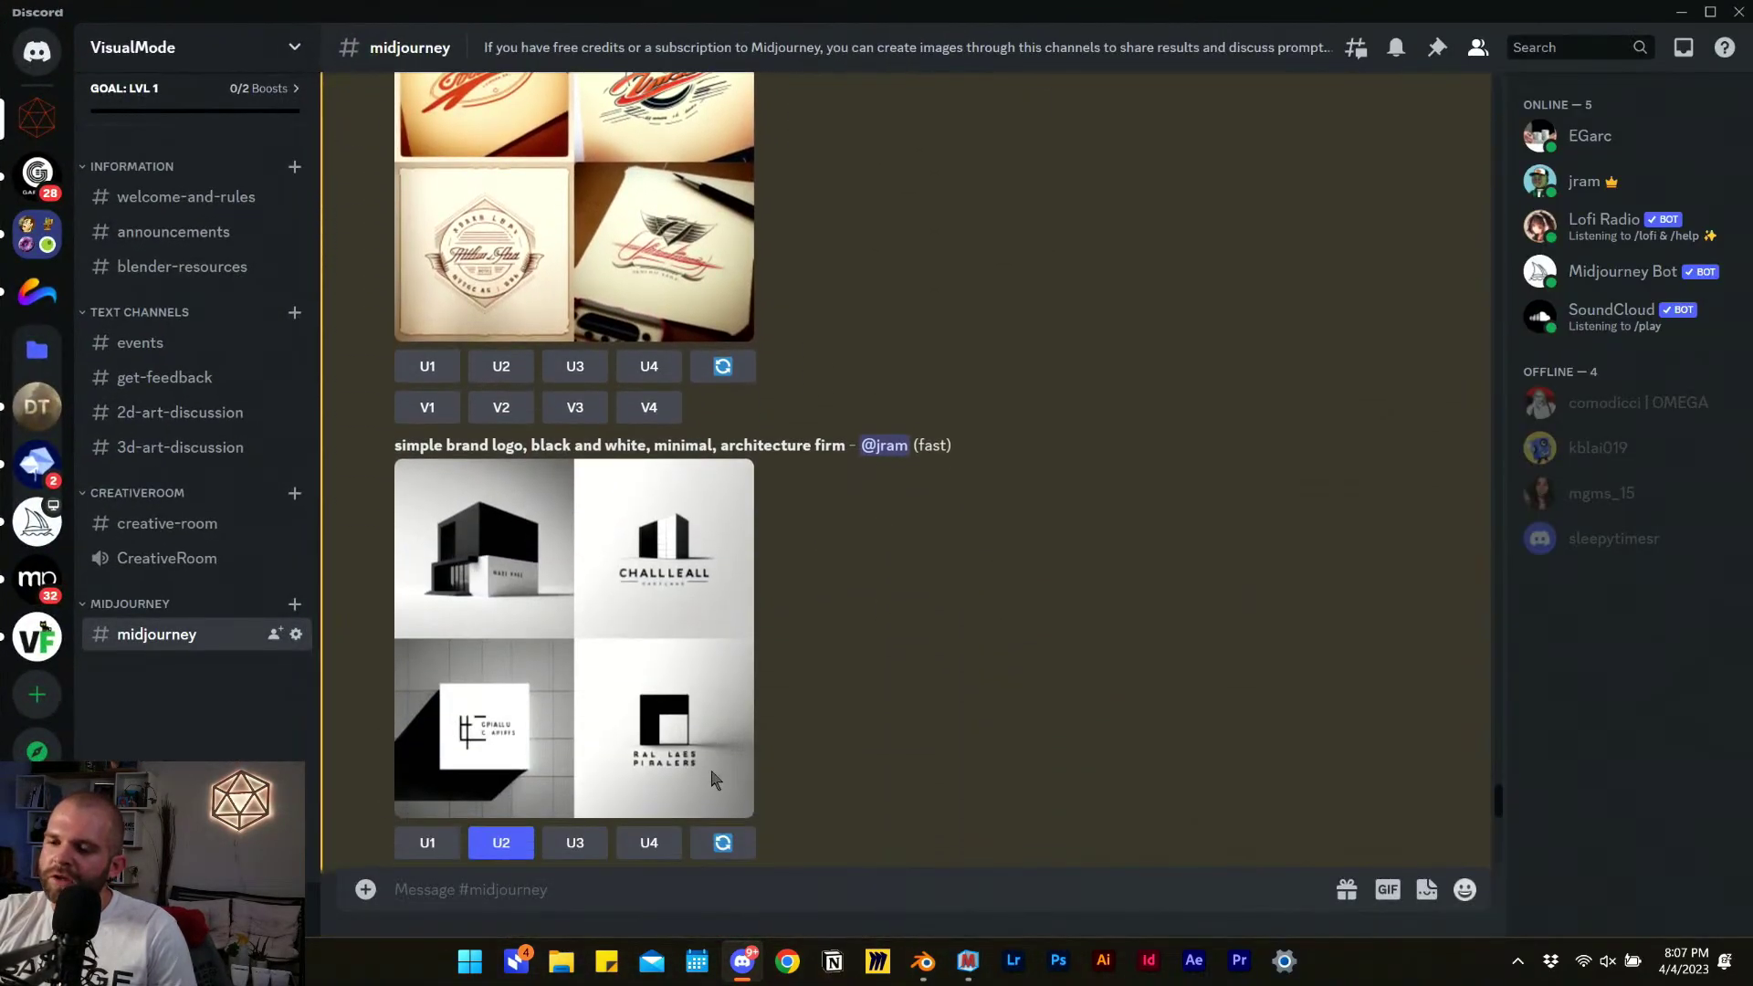
scroll(730, 853, down, 4)
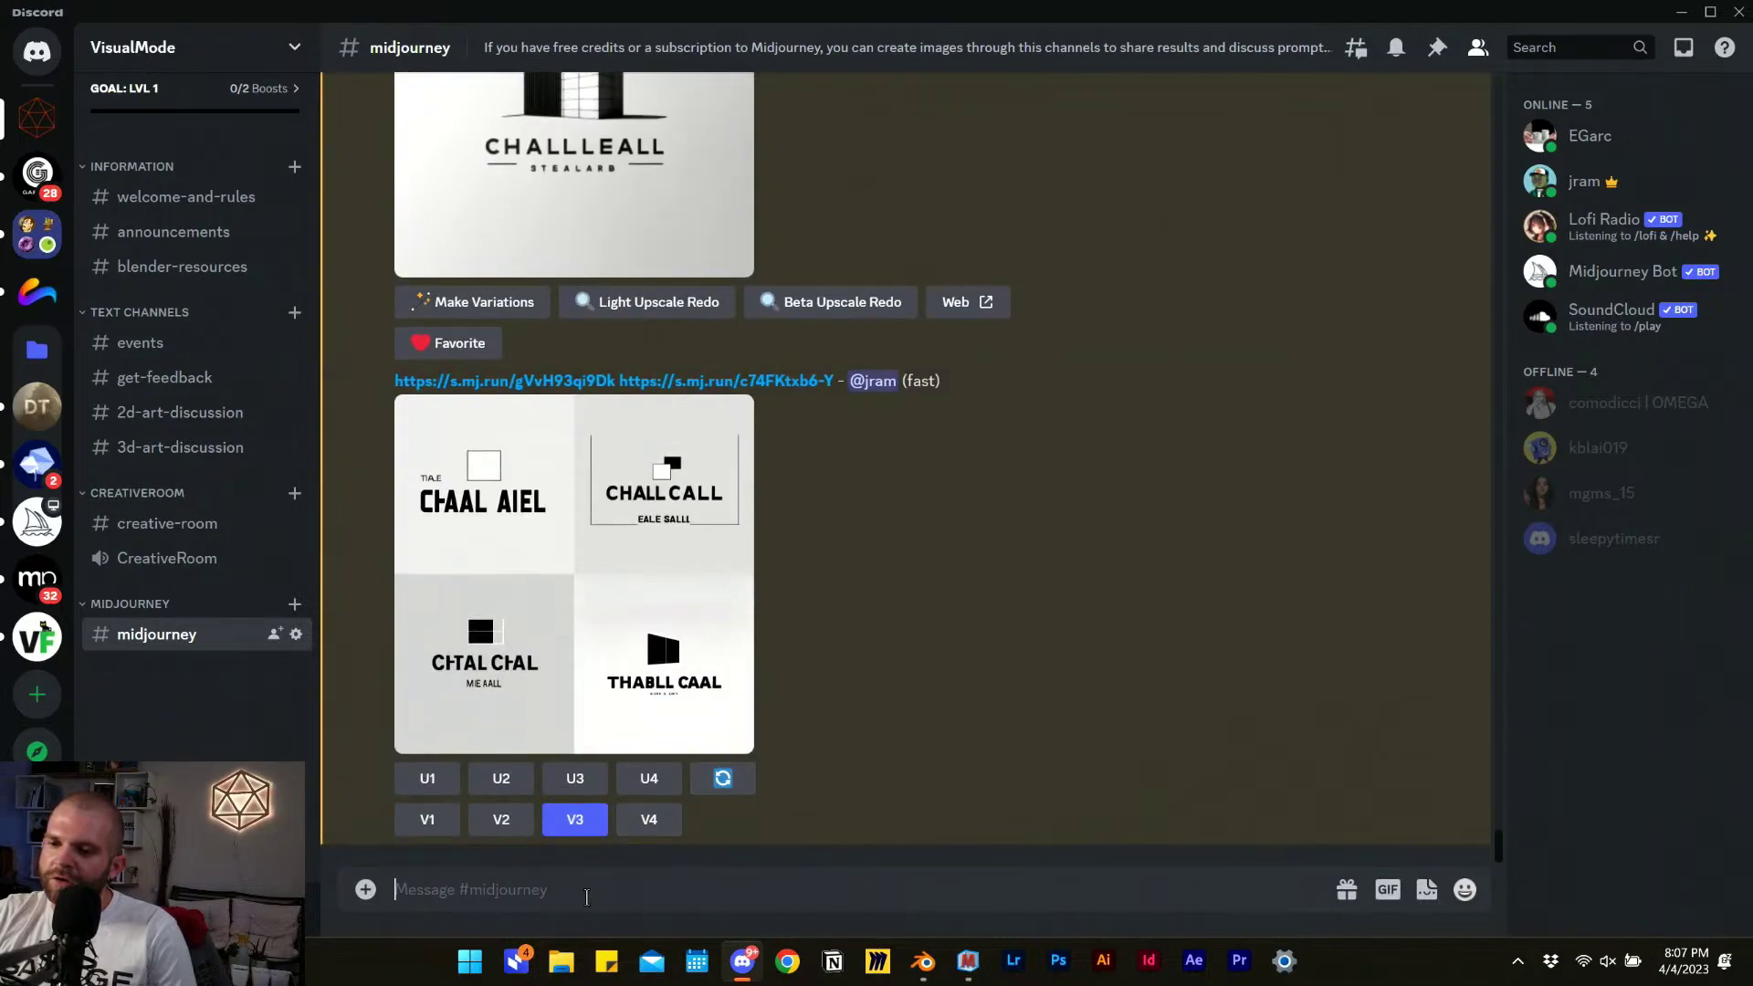
text(/imag)
key(Tab)
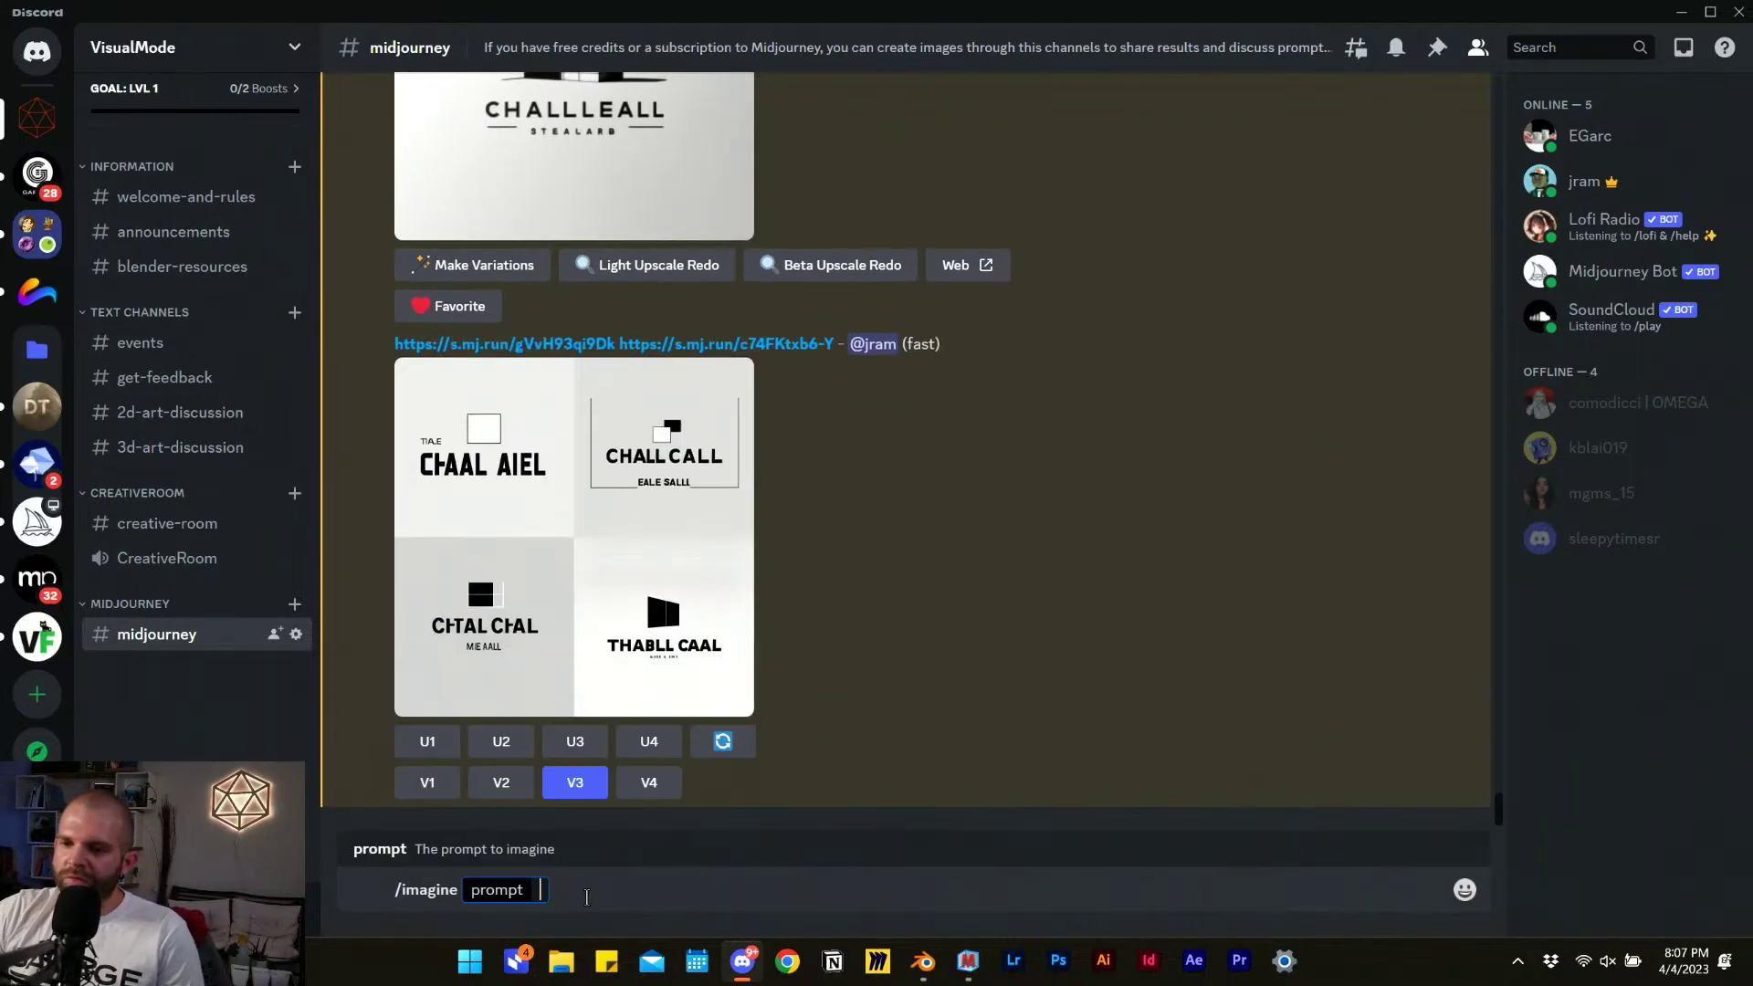
text(red and orange bricks, lightly weathered, white mortar)
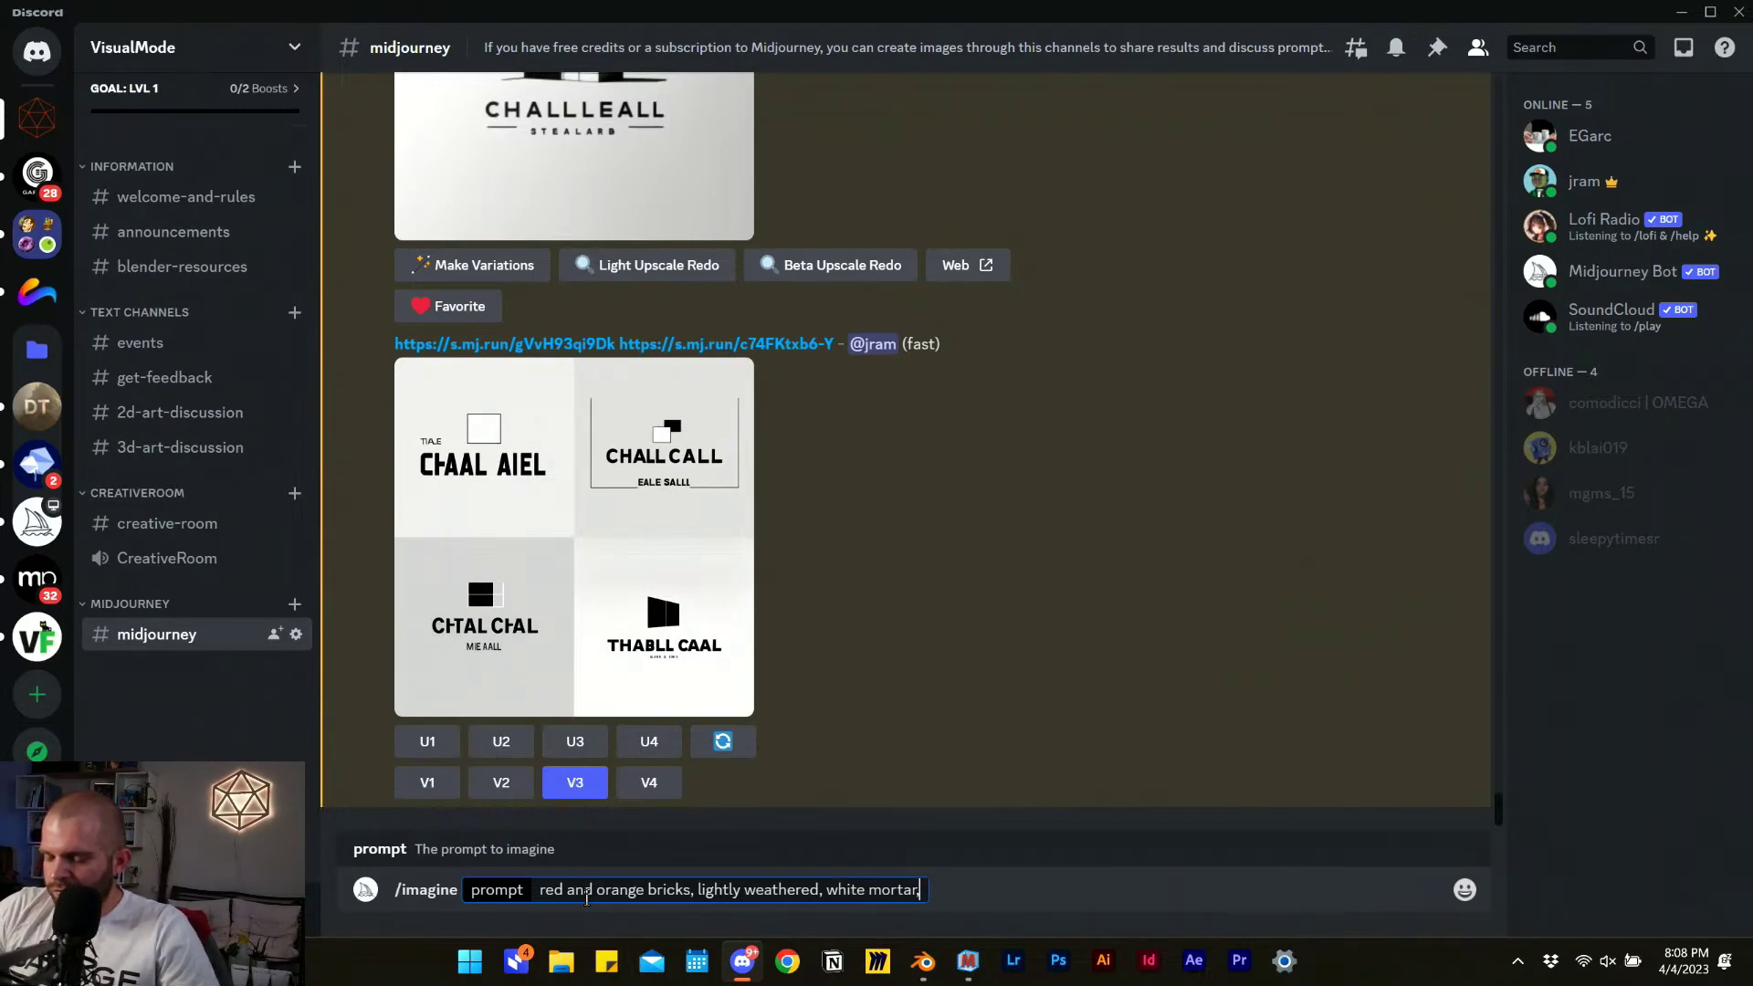
key(Left)
key(Left)
key(Left)
key(Left)
key(Left)
key(Left)
key(Left)
key(Left)
key(Left)
key(Left)
key(Left)
key(Left)
key(Left)
key(Left)
key(Left)
key(Left)
key(Left)
key(Left)
key(Left)
key(Left)
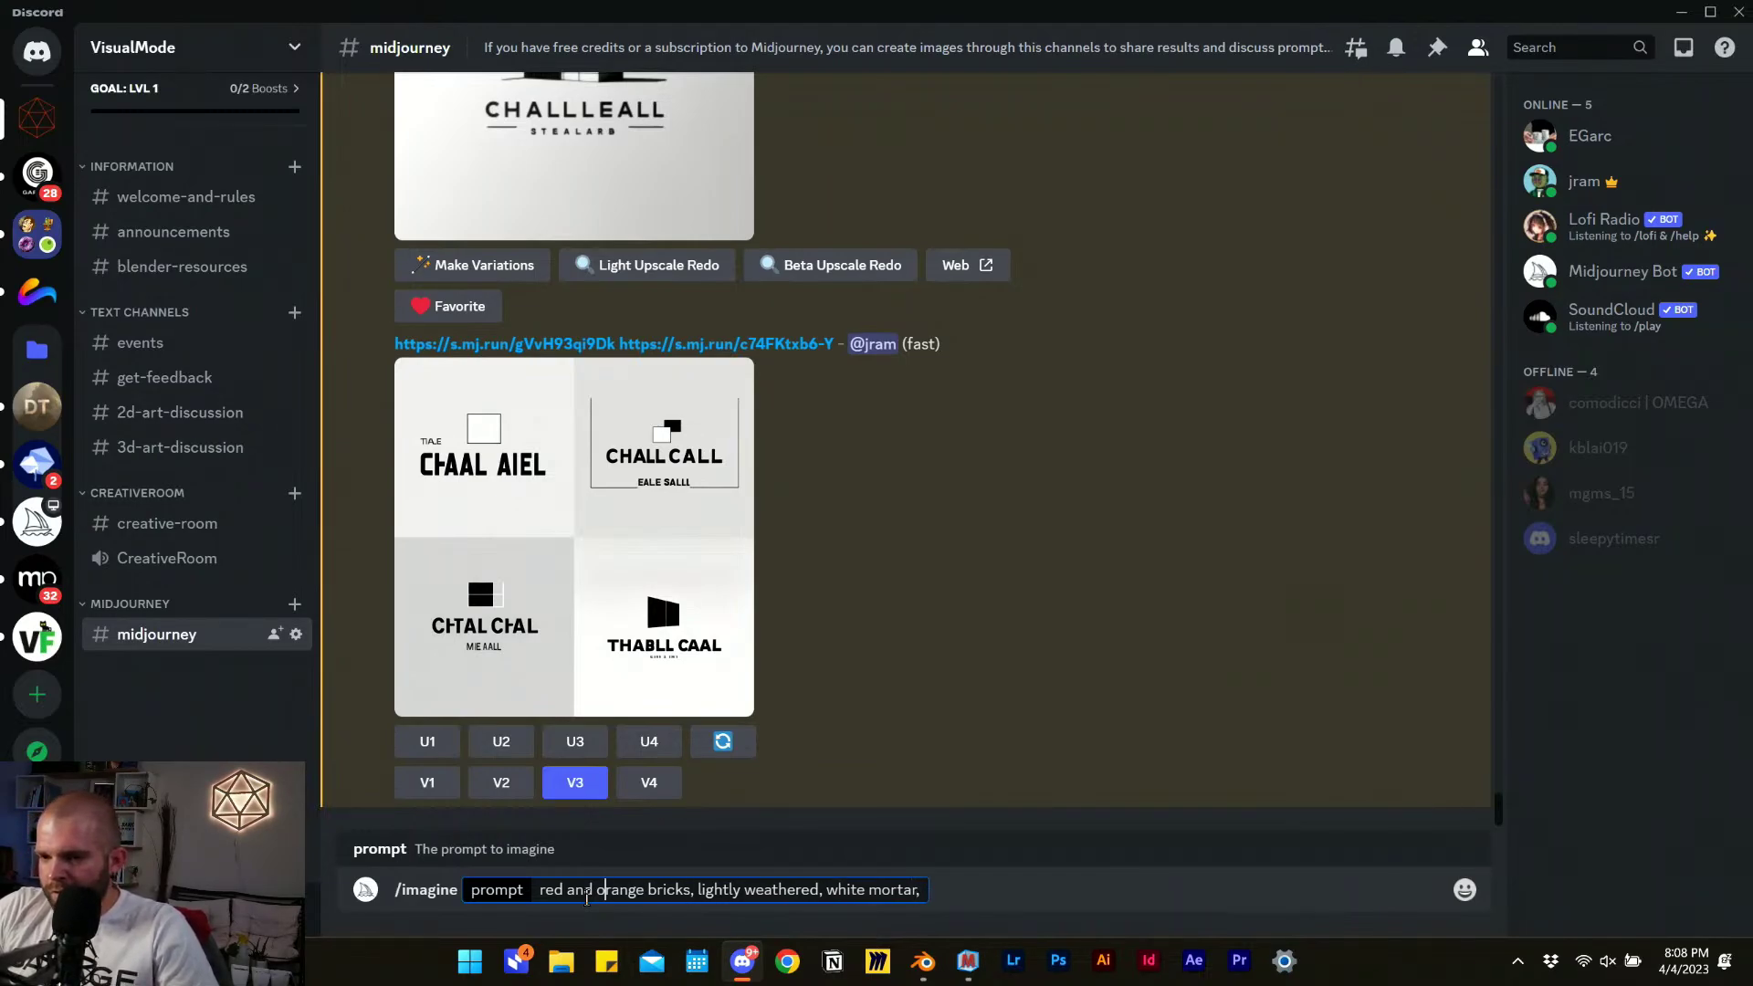
text(flat image o)
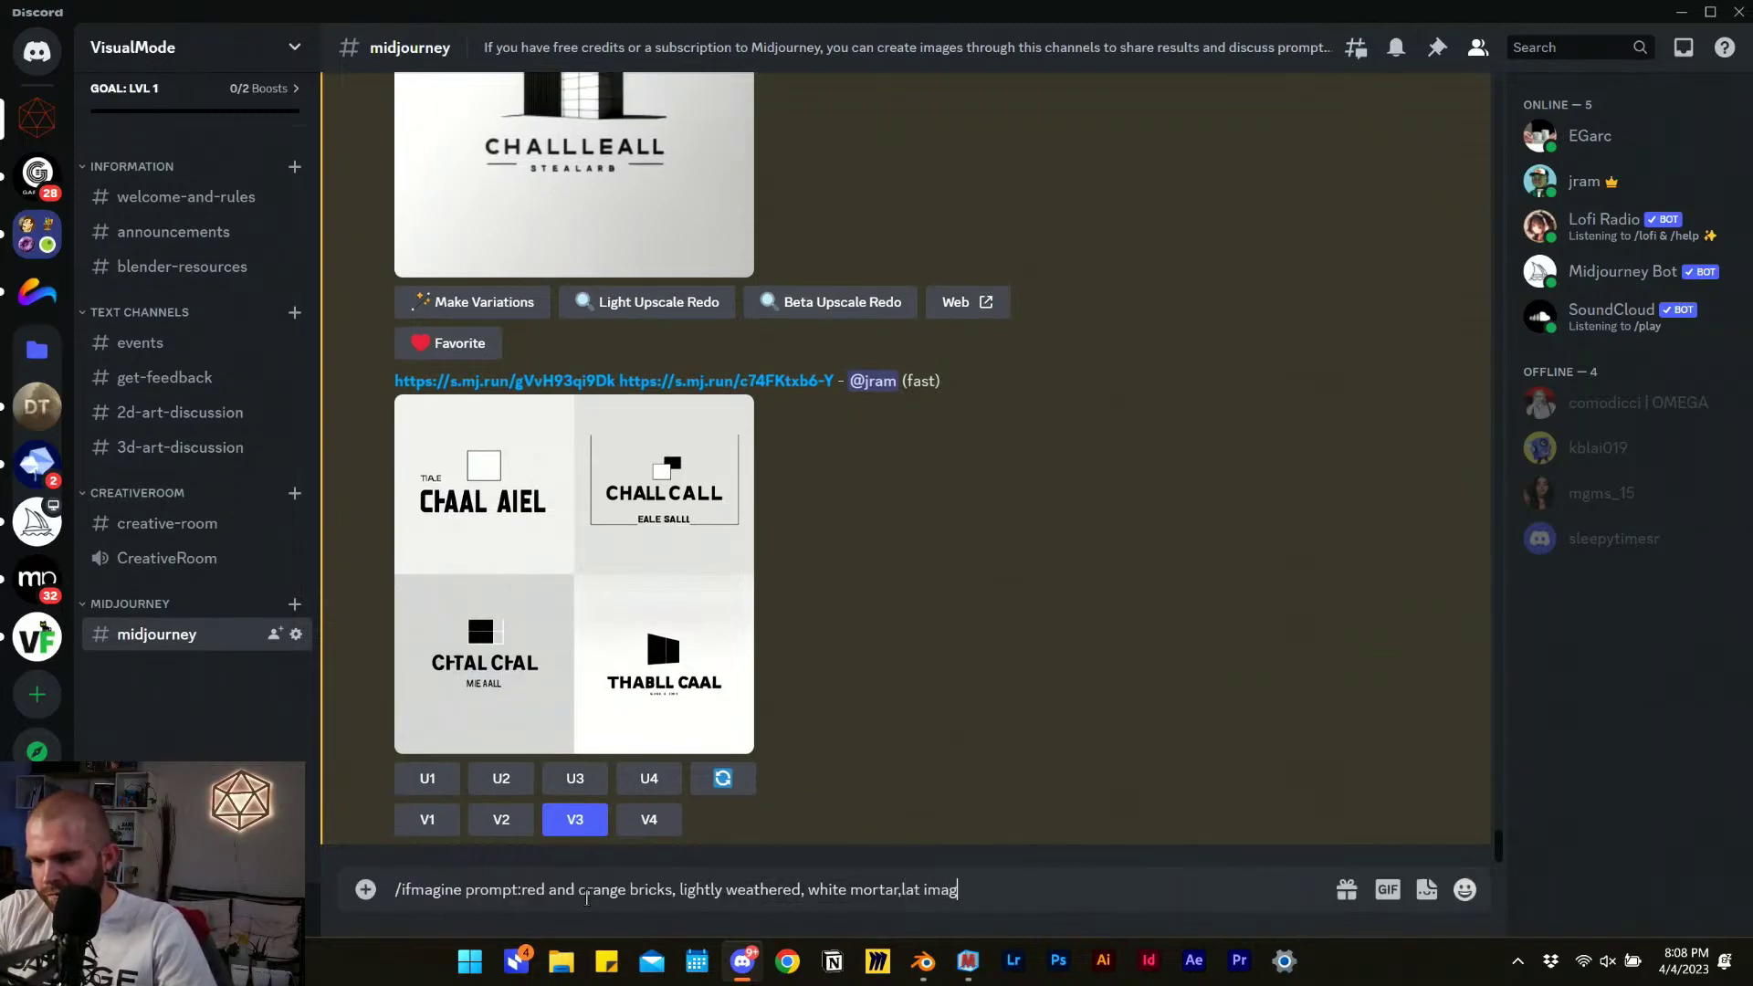
key(BackSpace)
key(BackSpace)
key(BackSpace)
key(BackSpace)
key(BackSpace)
key(BackSpace)
key(BackSpace)
key(BackSpace)
key(BackSpace)
key(BackSpace)
key(BackSpace)
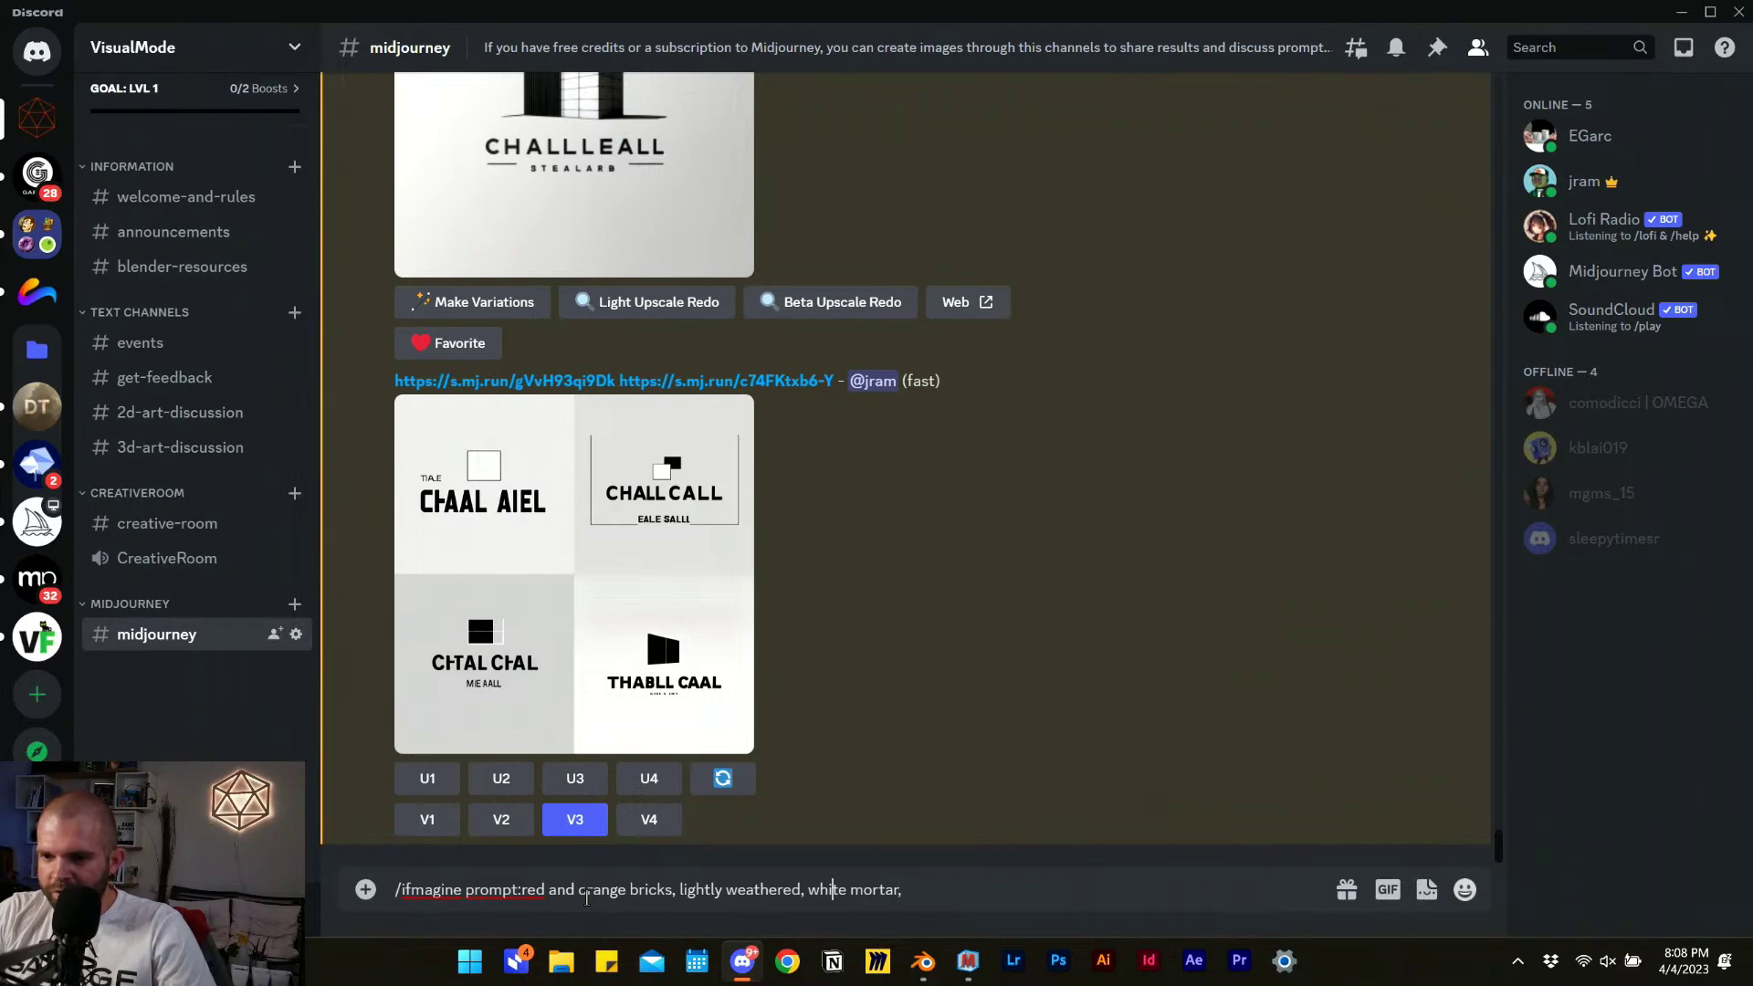
double_click(704, 890)
click(556, 890)
key(ctrl+a)
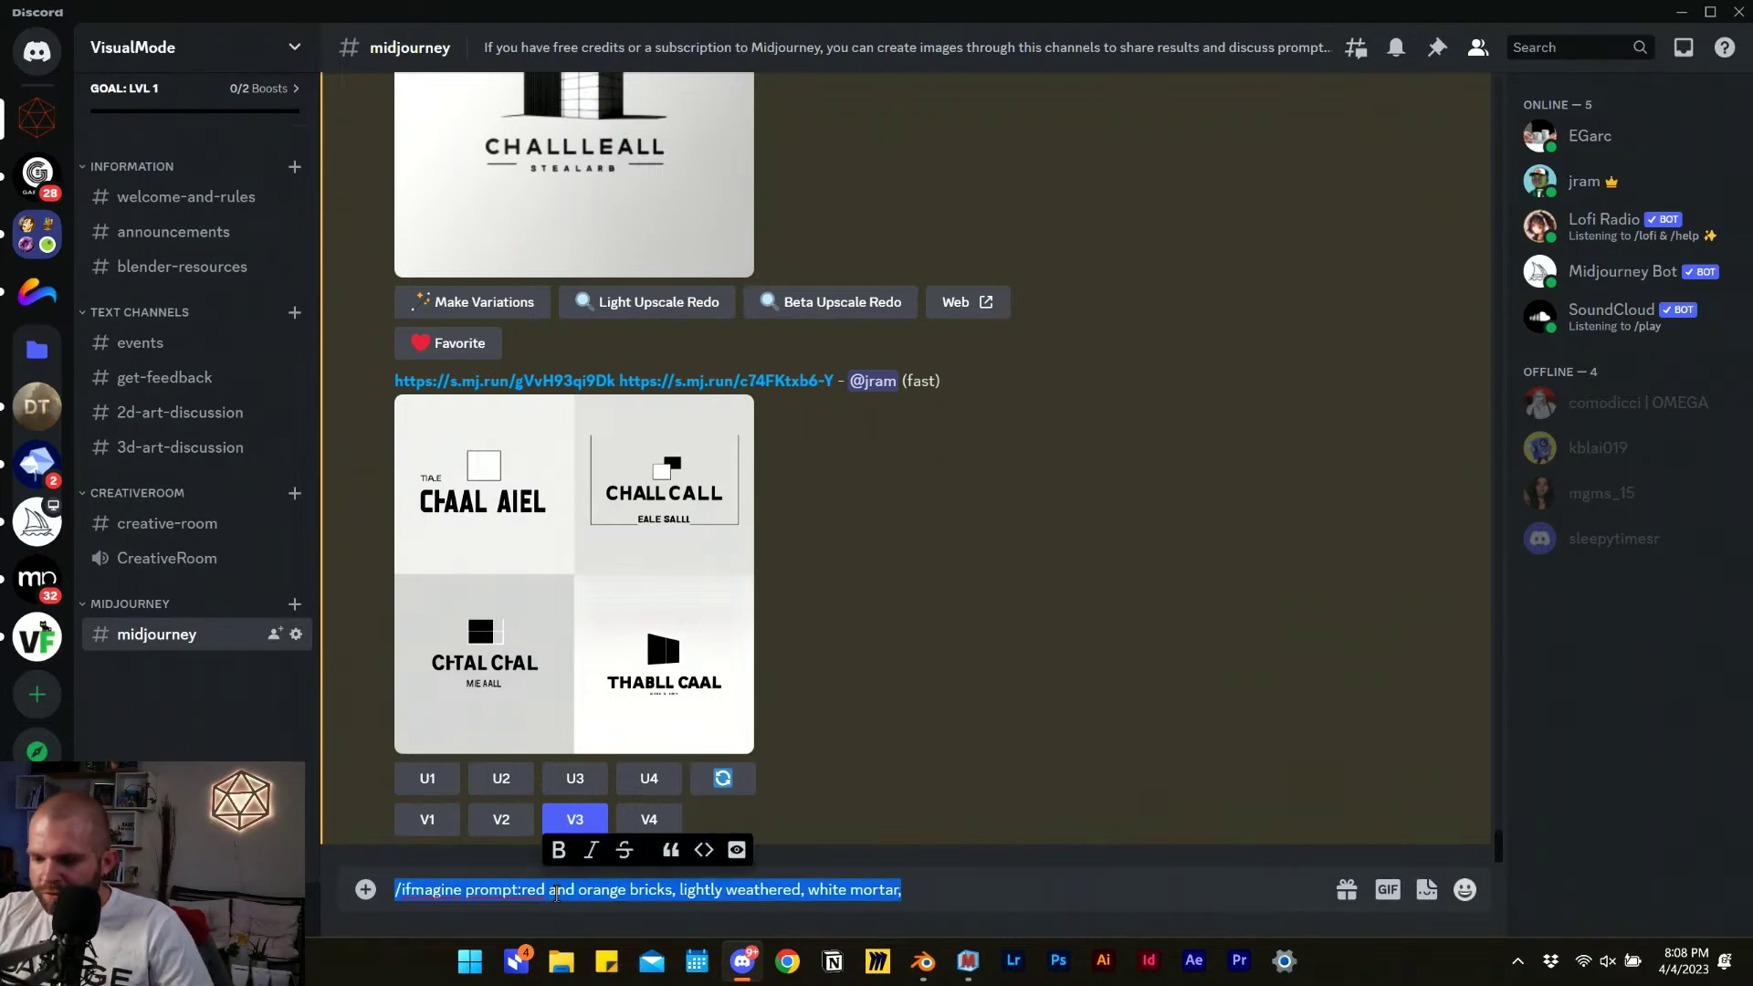
key(BackSpace)
Send the Midjourney /imagine prompt "flat image of a texture for red and orange bricks, lightly weathered, white mortar -- v 5".
text(/im)
key(Tab)
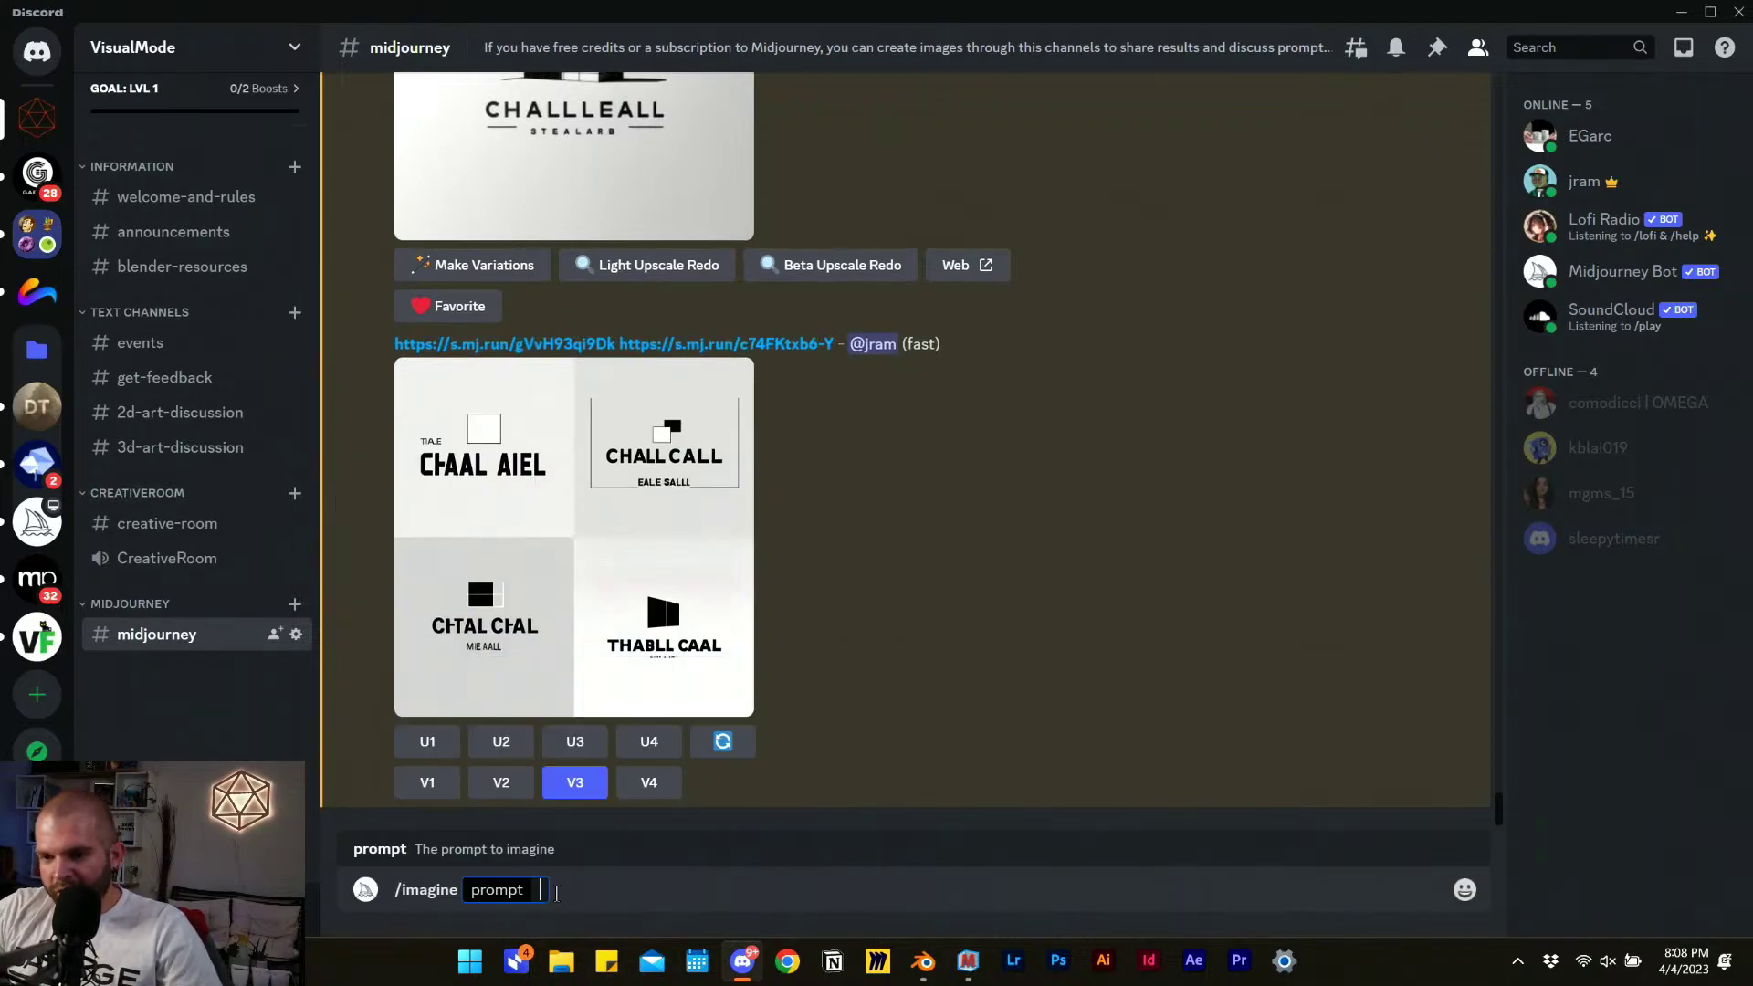
text(flat ima)
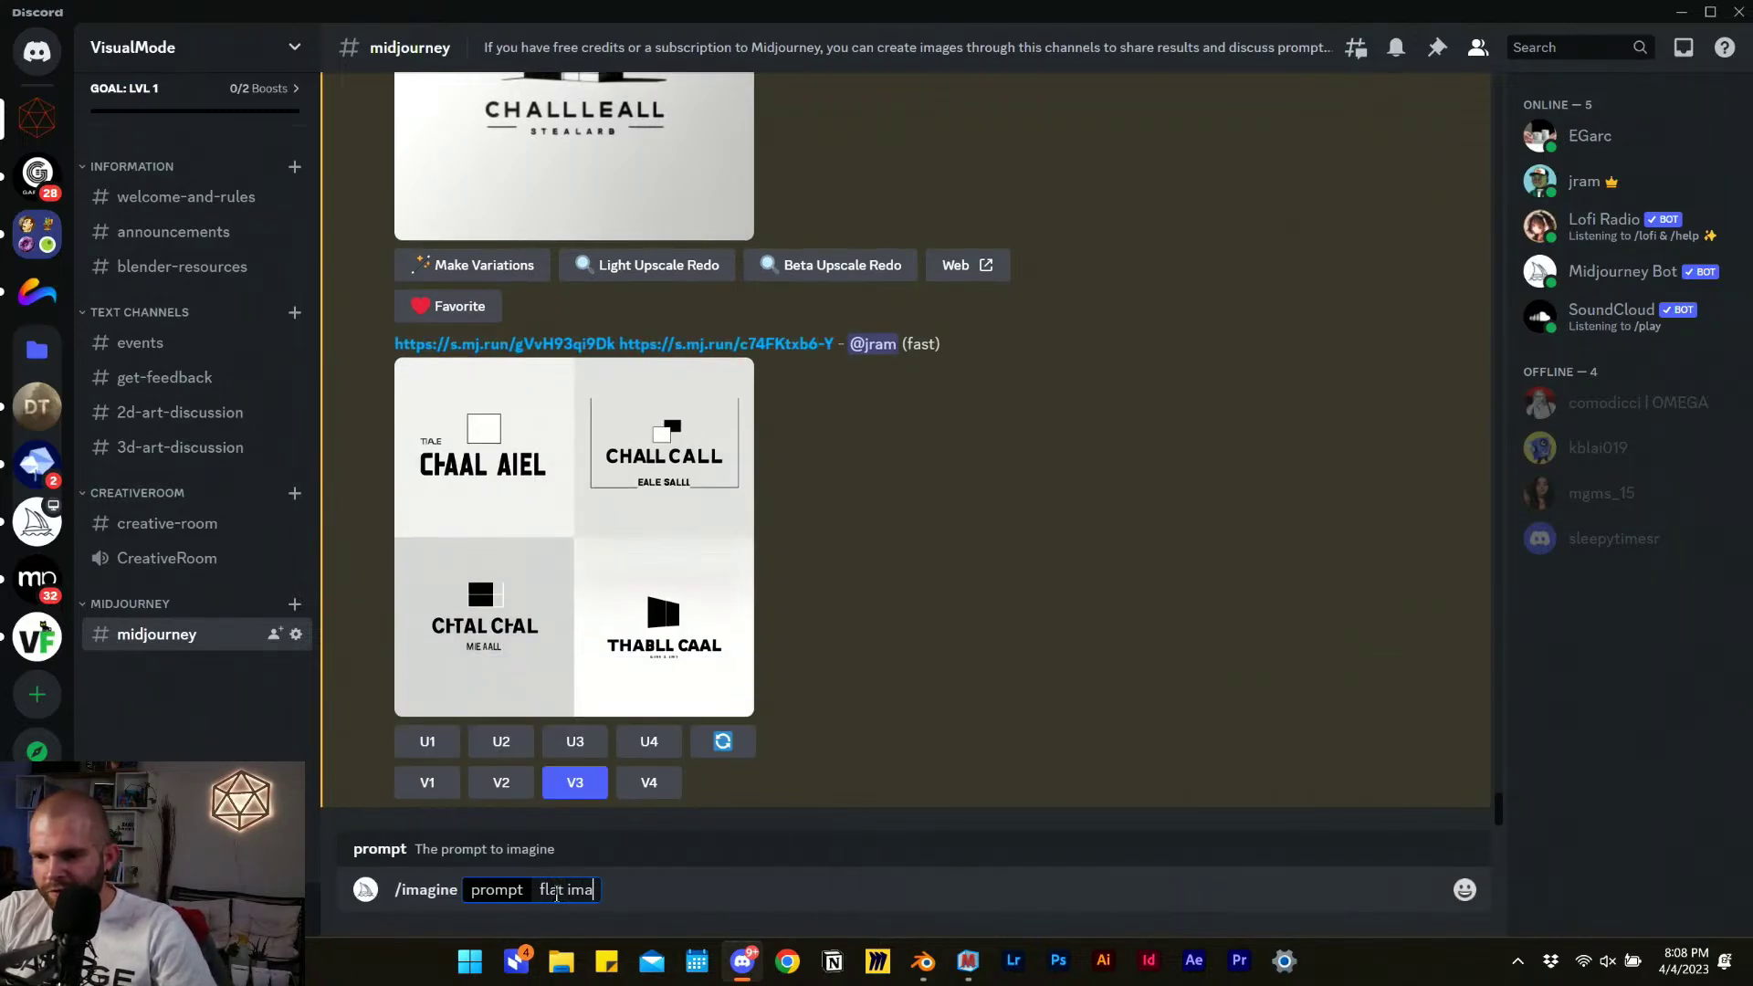
text(ge of a textu)
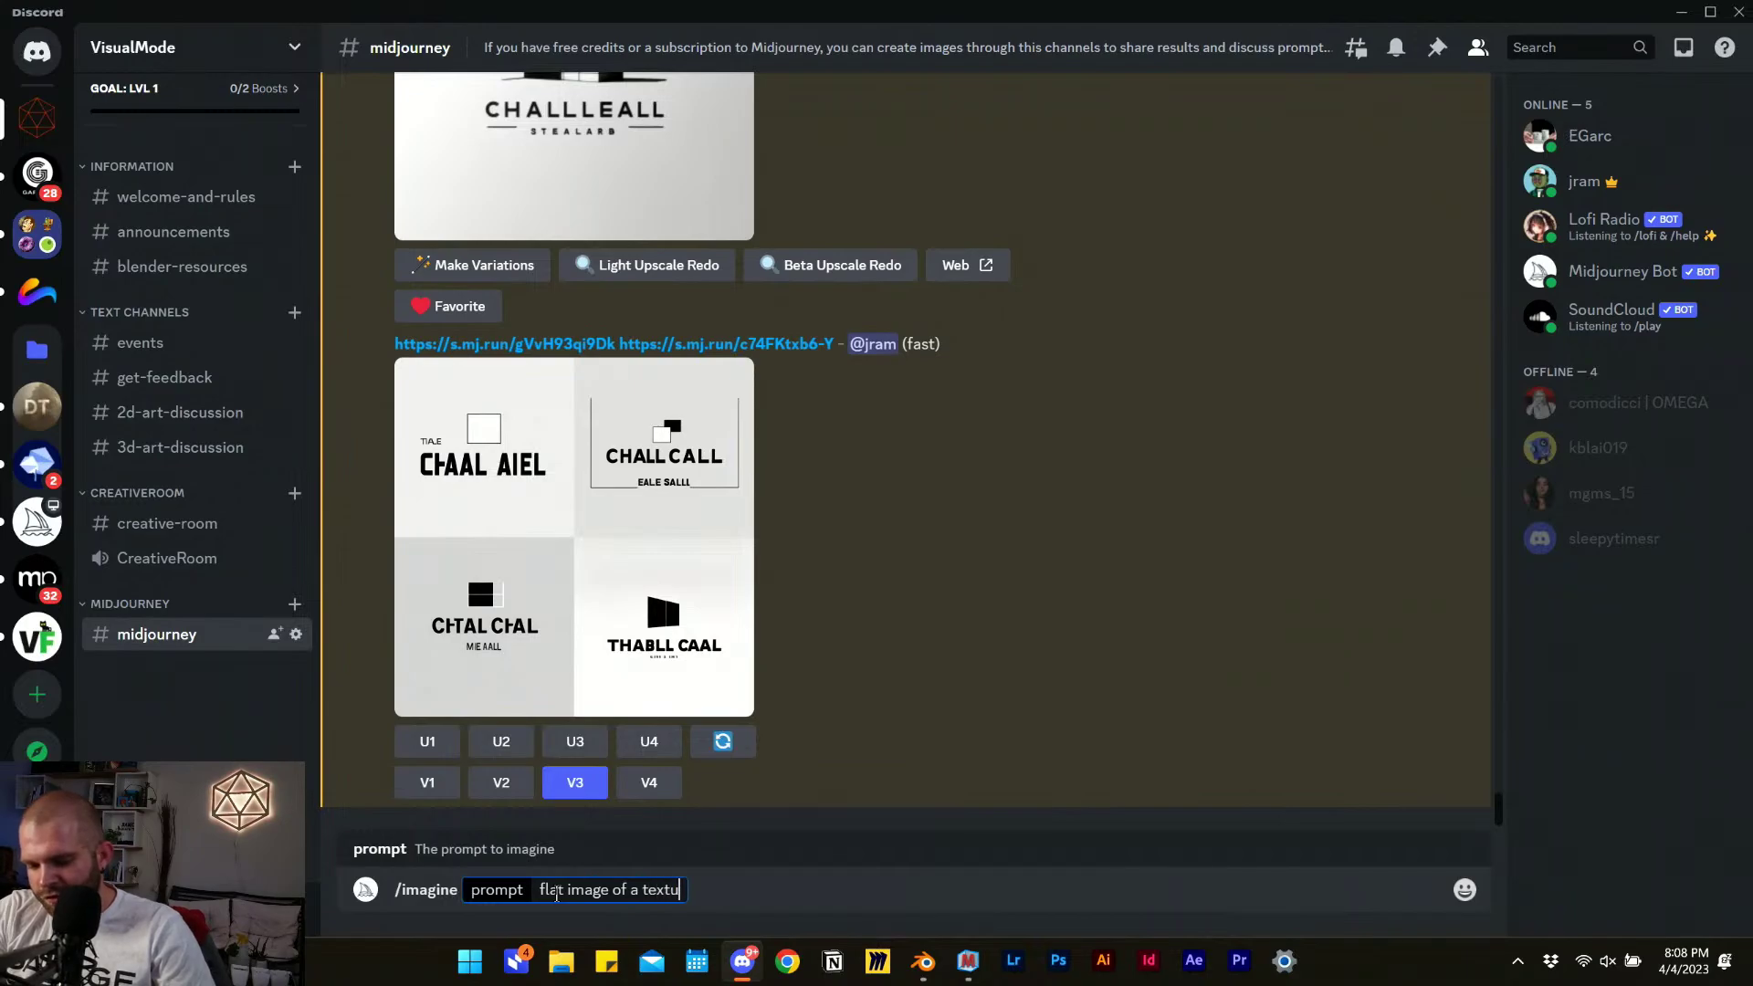
text(re for red and orange bricks, lightly weathered, white mortar)
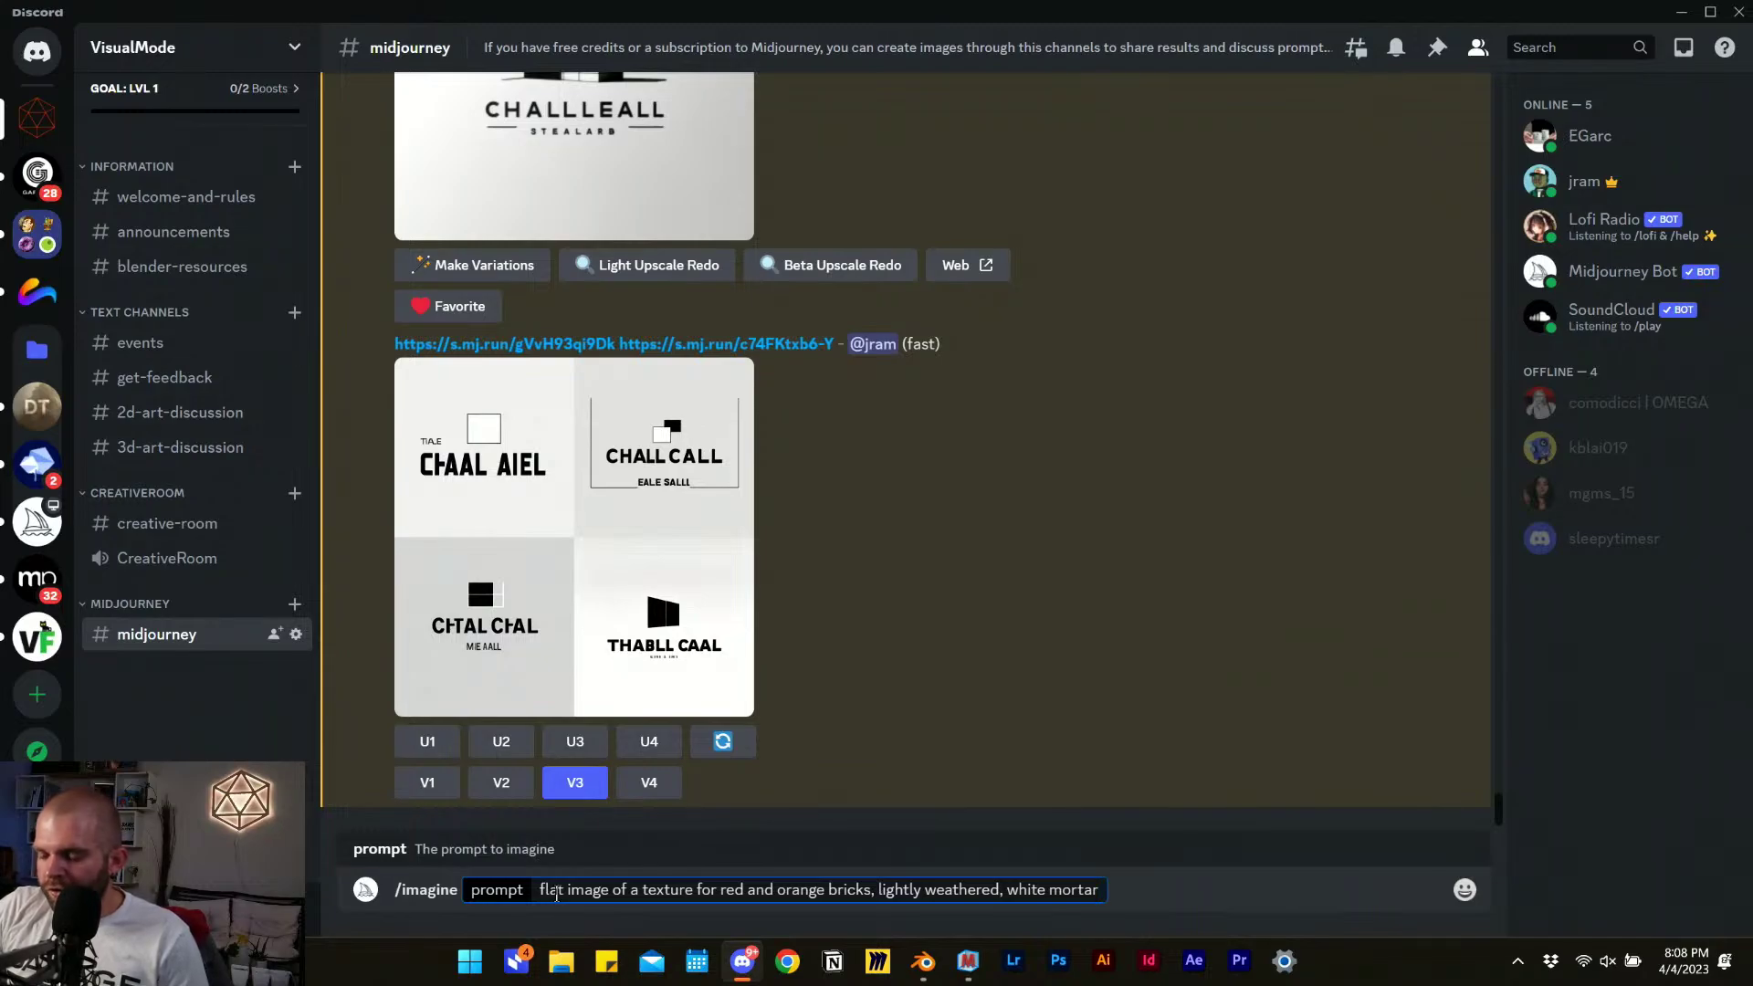
text(--)
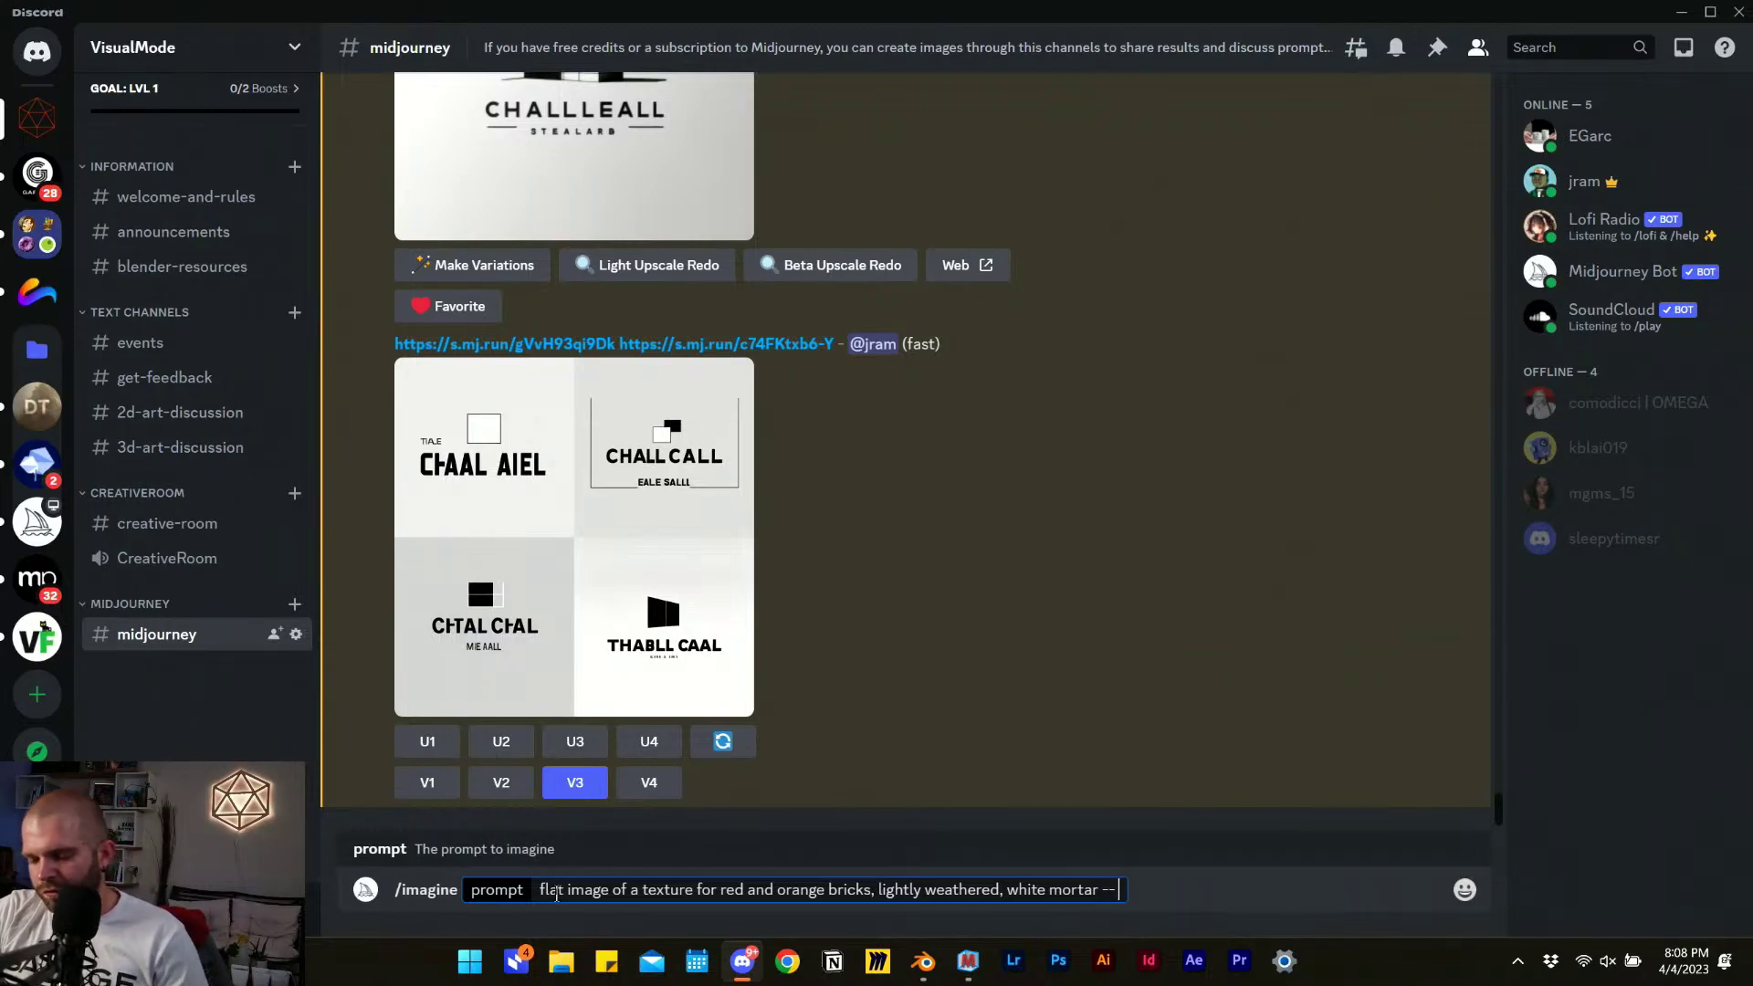
text( v 5)
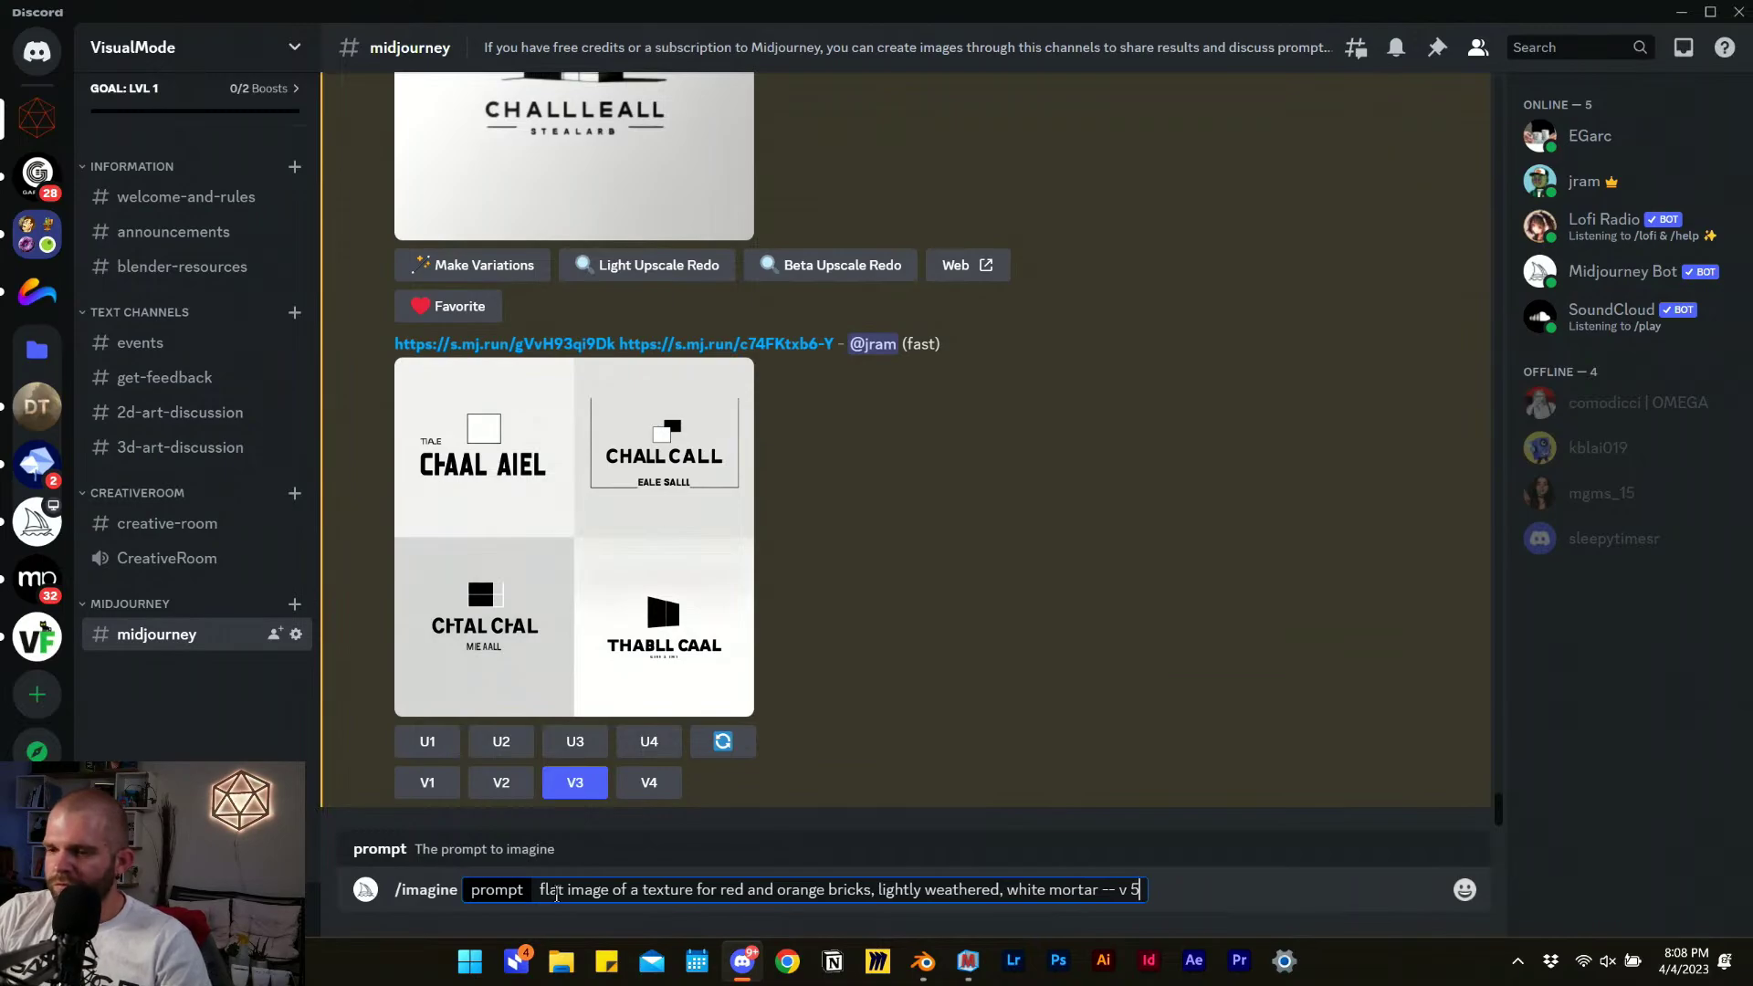
key(Return)
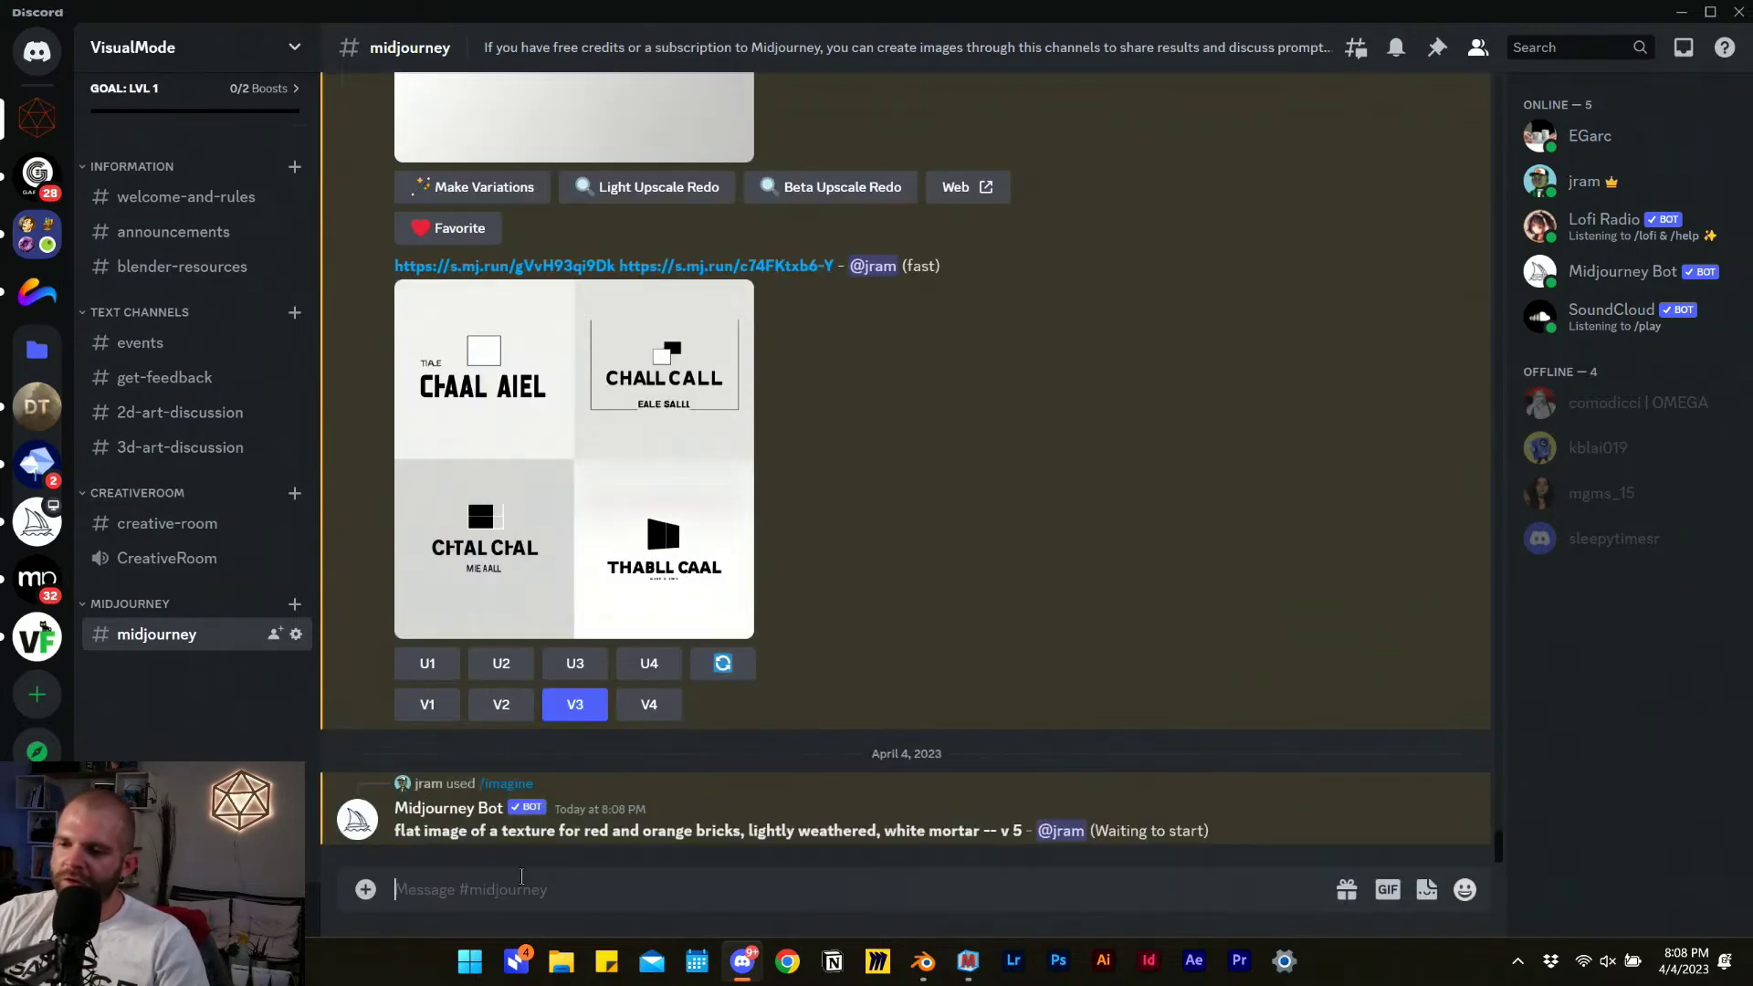
Return to Blender, leave the prompt subject field and switch to the Layout workspace.
click(920, 969)
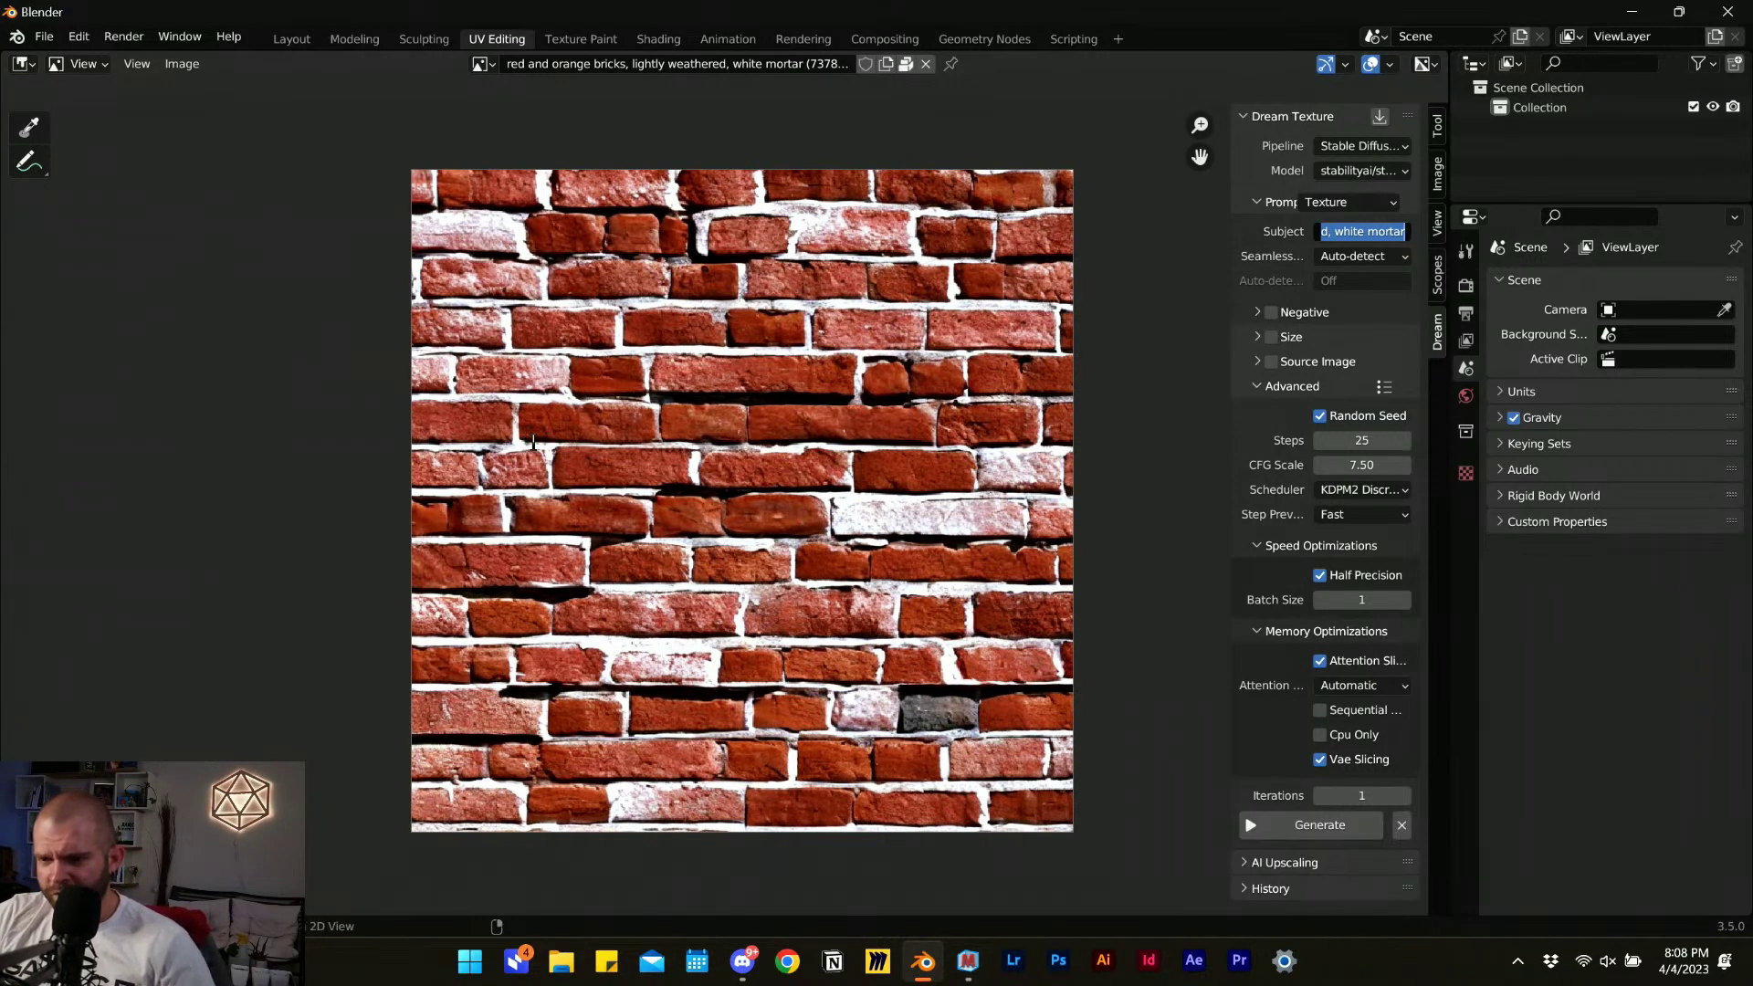
click(589, 599)
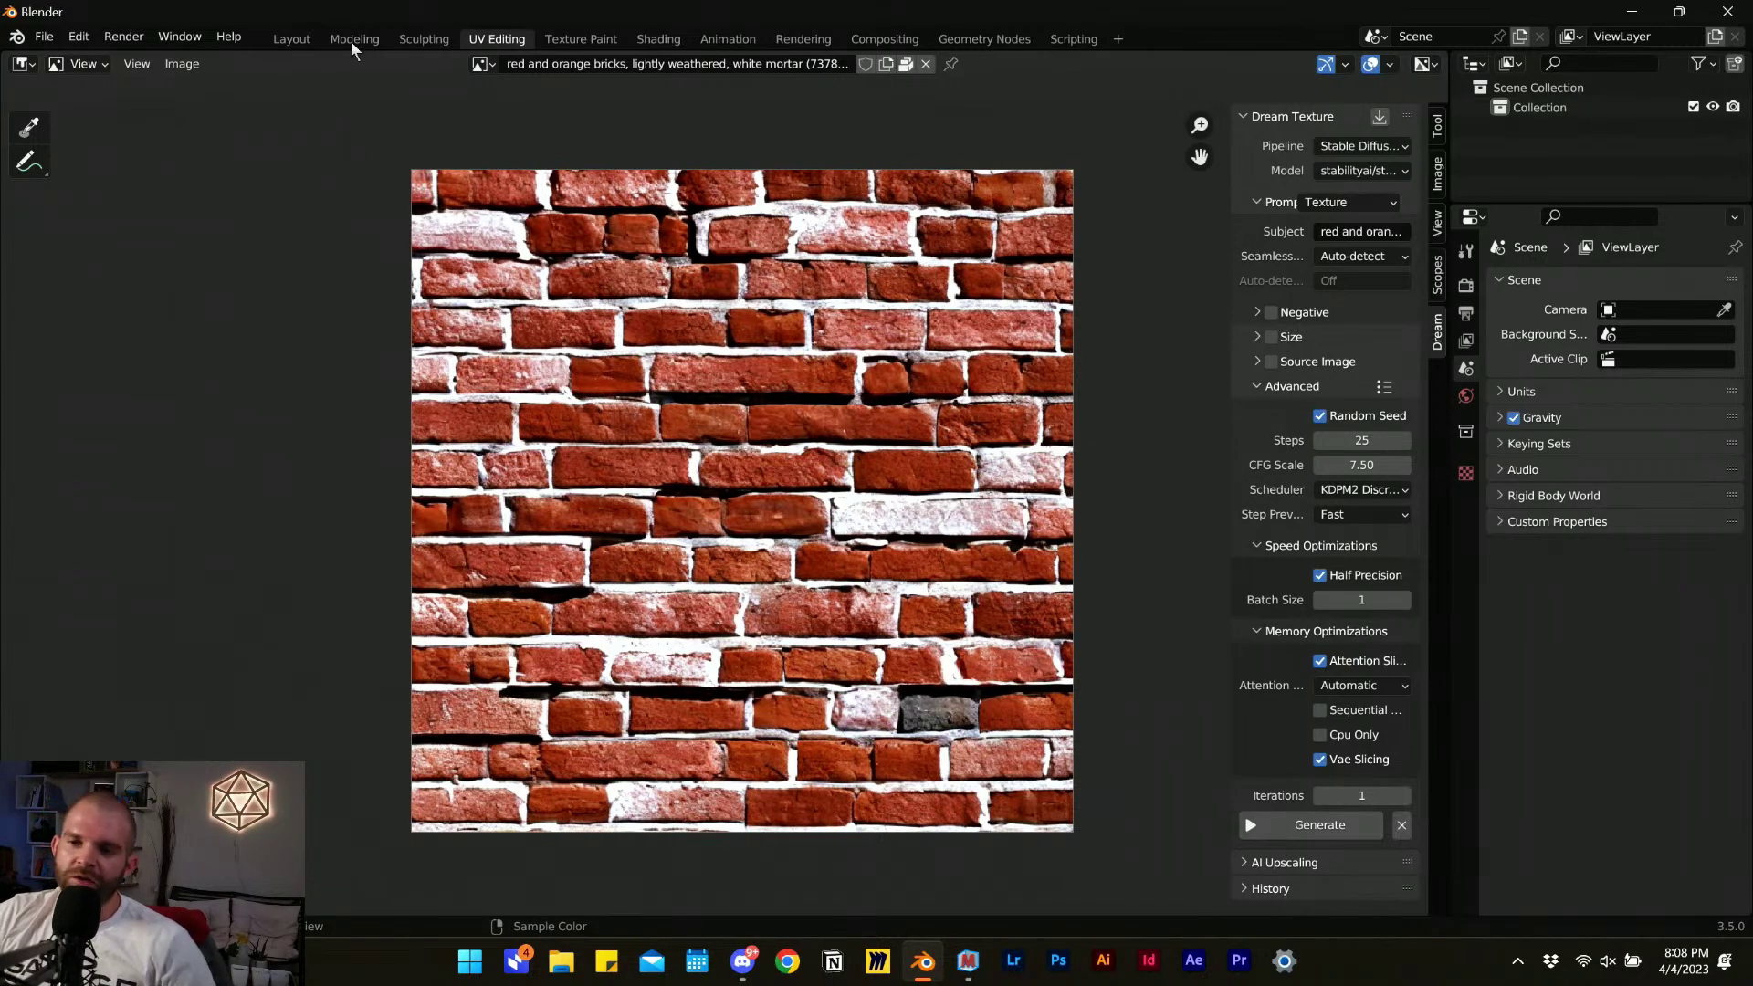
click(305, 41)
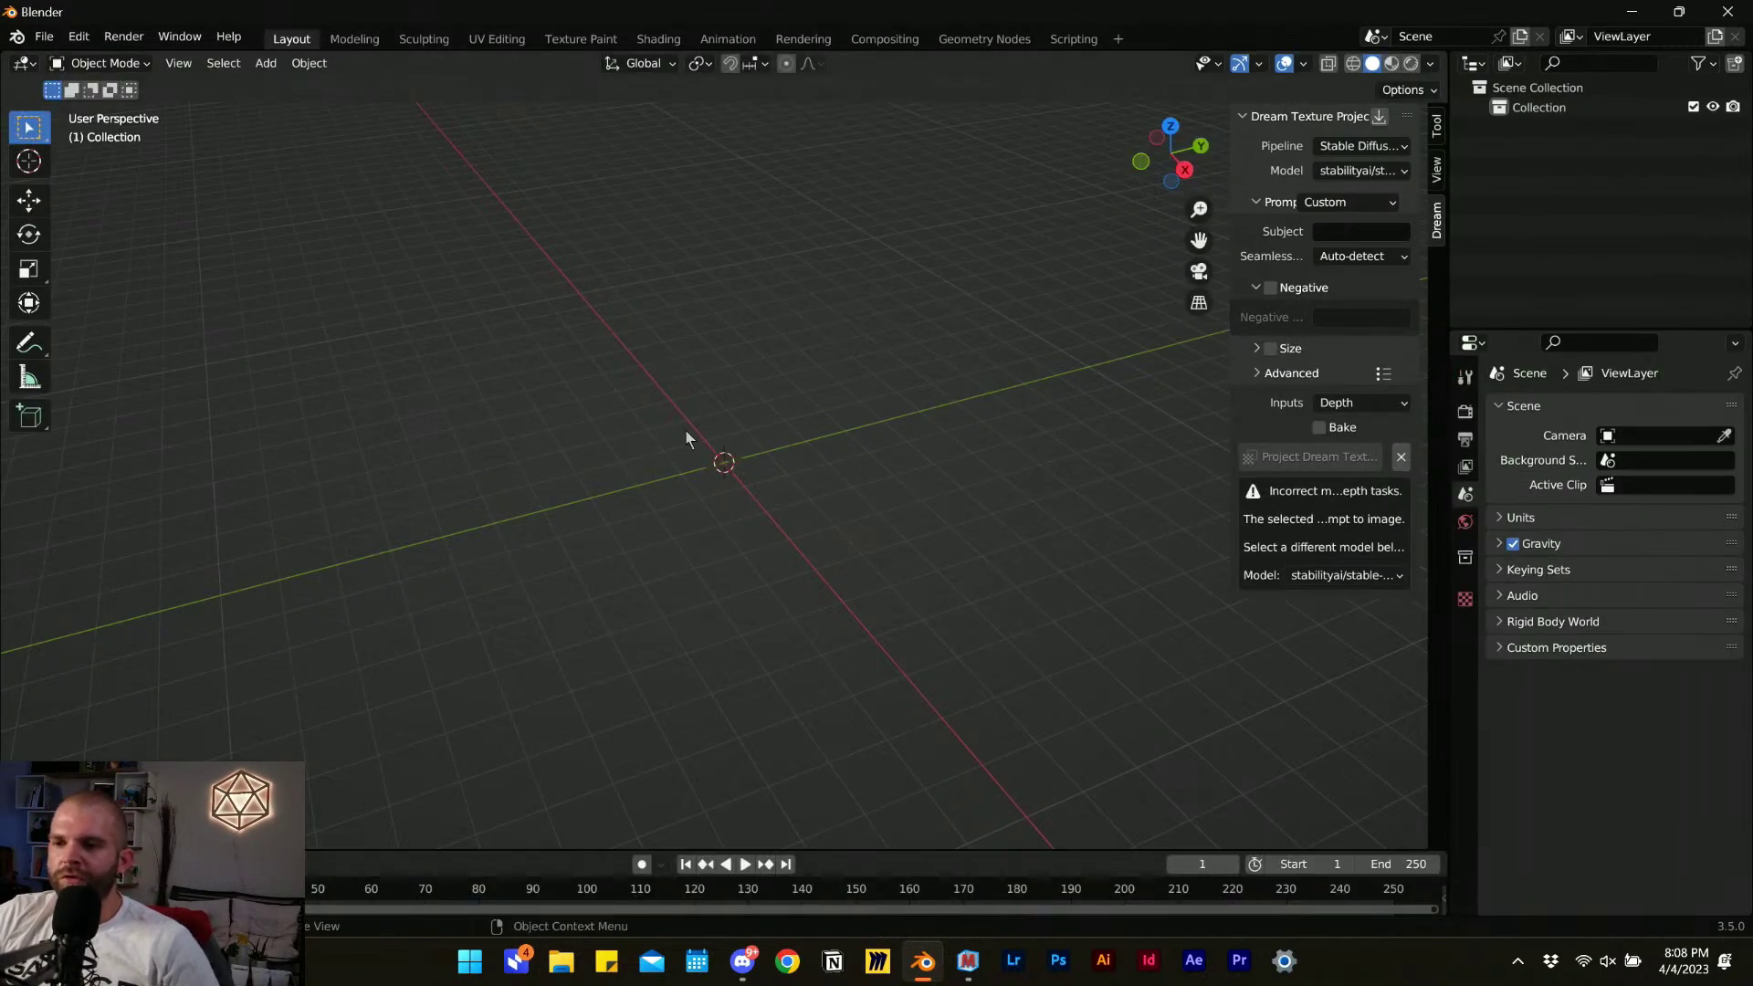
Add a cube at the scene origin and assign it the existing material named Material.
key(shift+a)
mouse_move(785, 513)
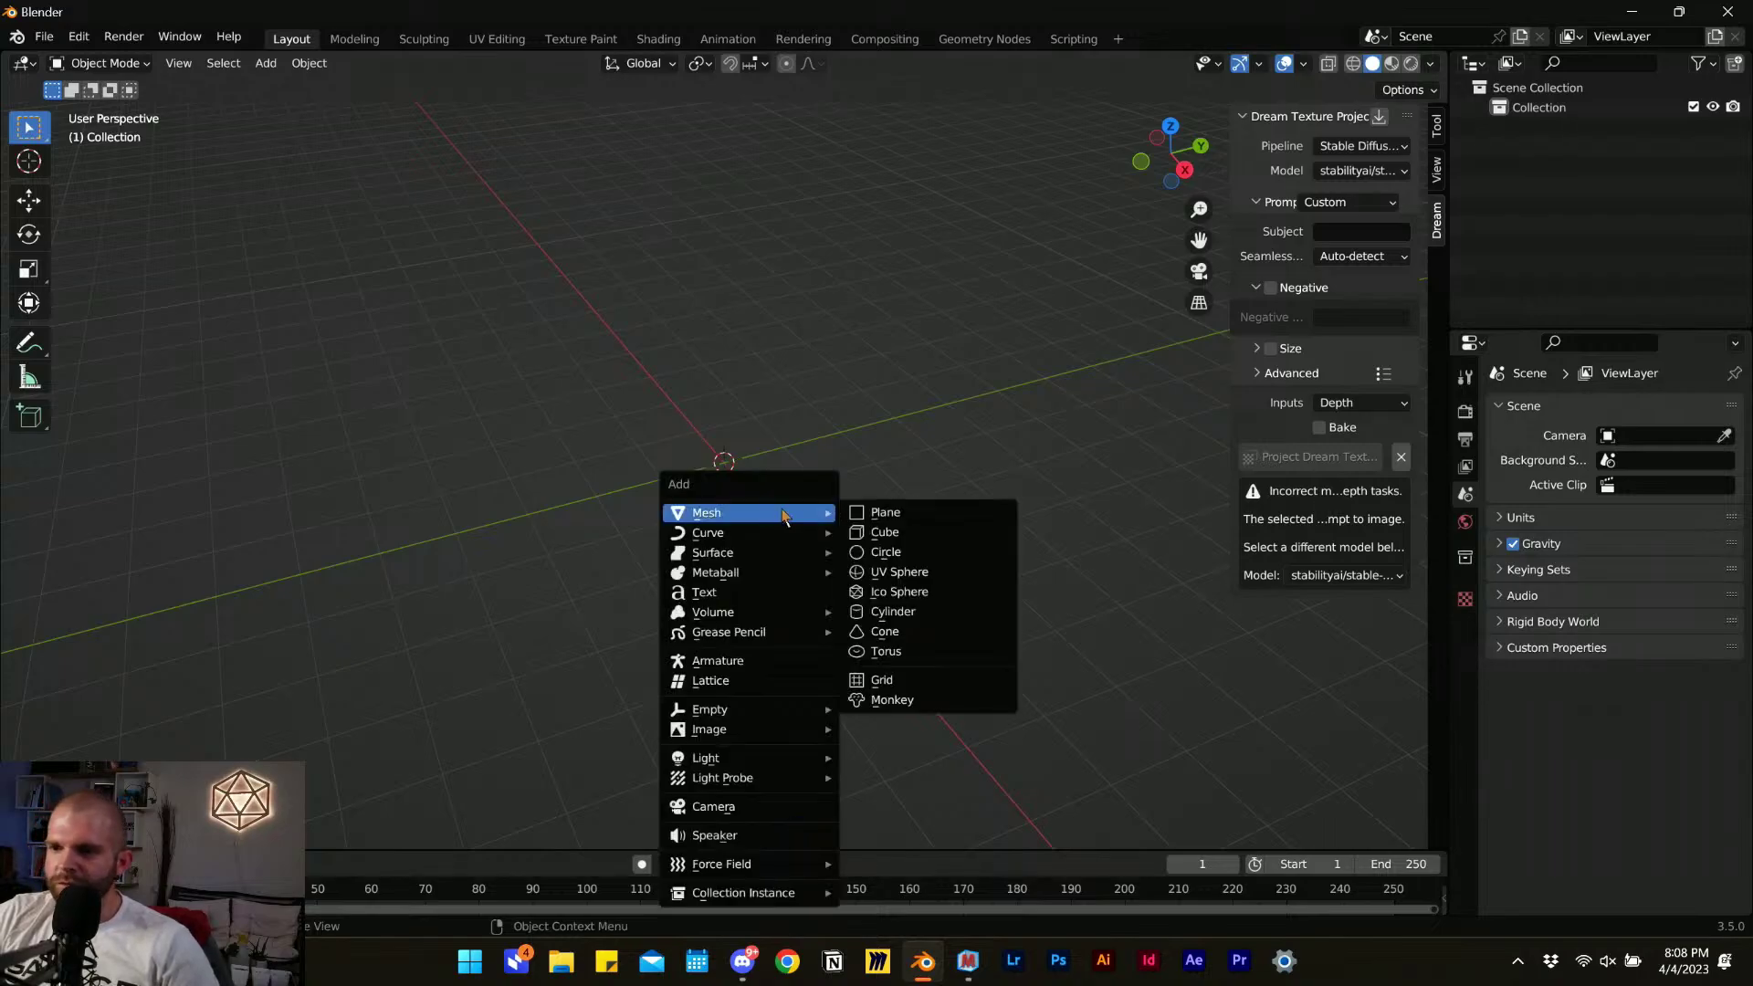
click(908, 532)
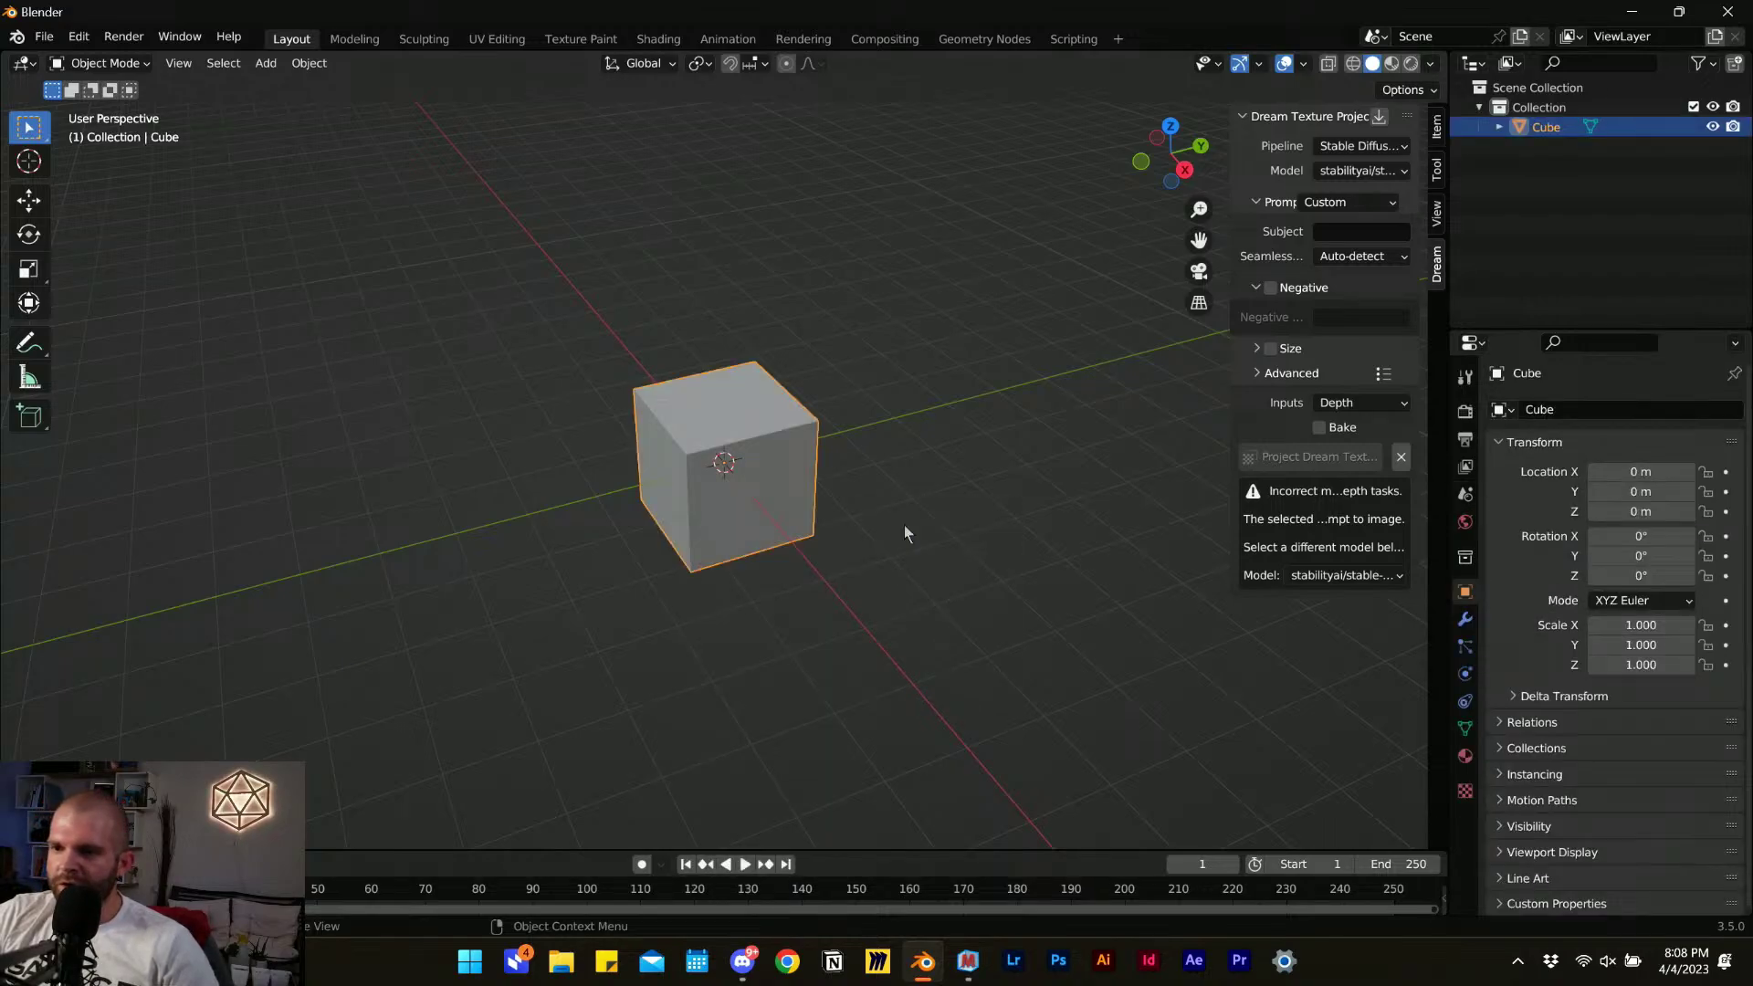
click(1464, 756)
click(1500, 492)
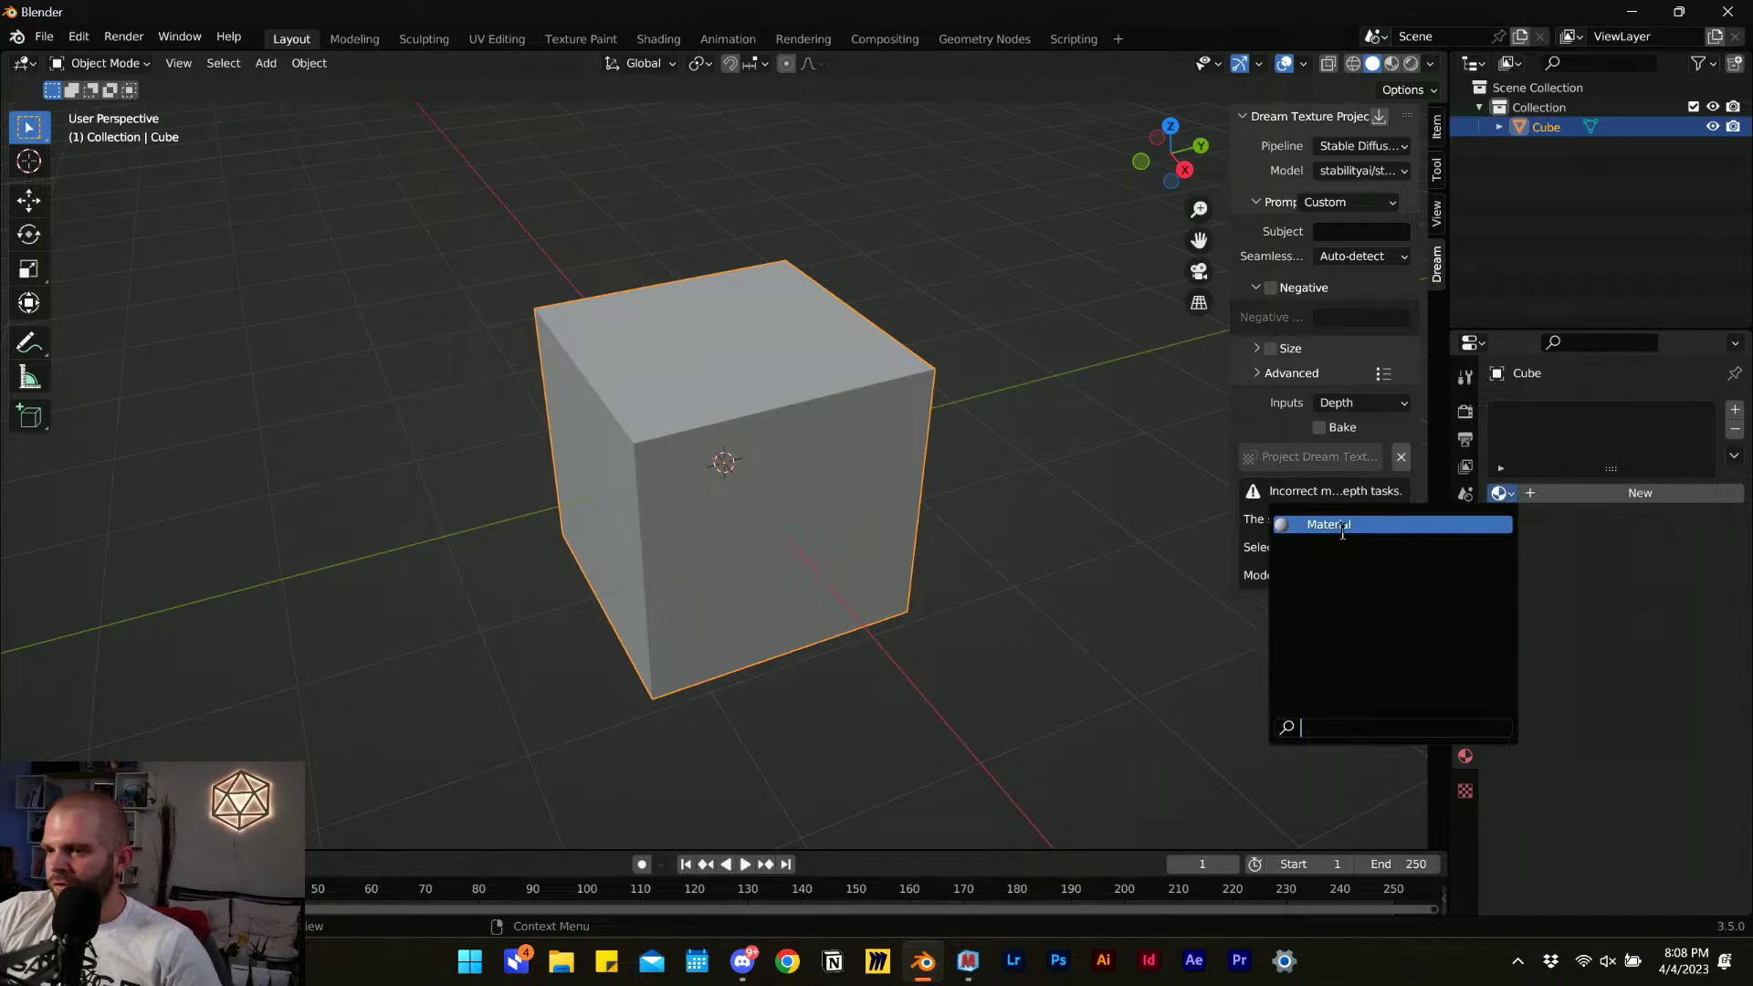
click(1369, 524)
Feed the material's Base Color from an Image Texture using the generated red and orange brick image, and deselect the cube.
scroll(1565, 630, down, 3)
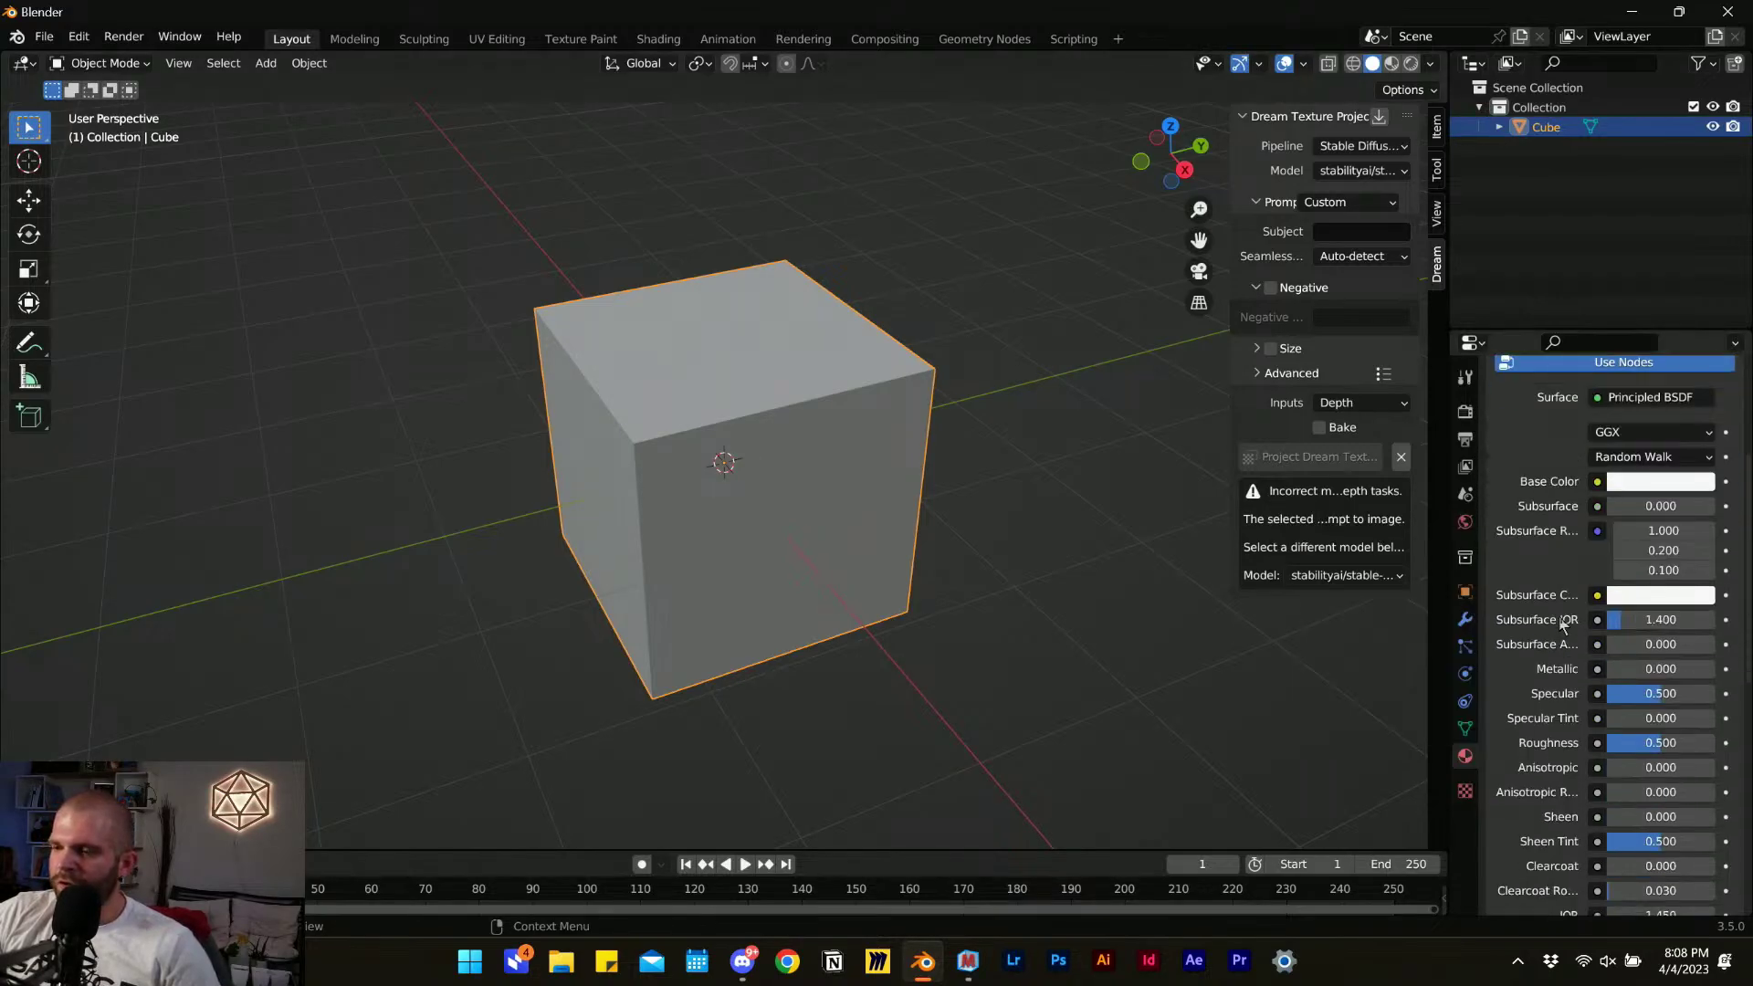
scroll(1556, 602, up, 5)
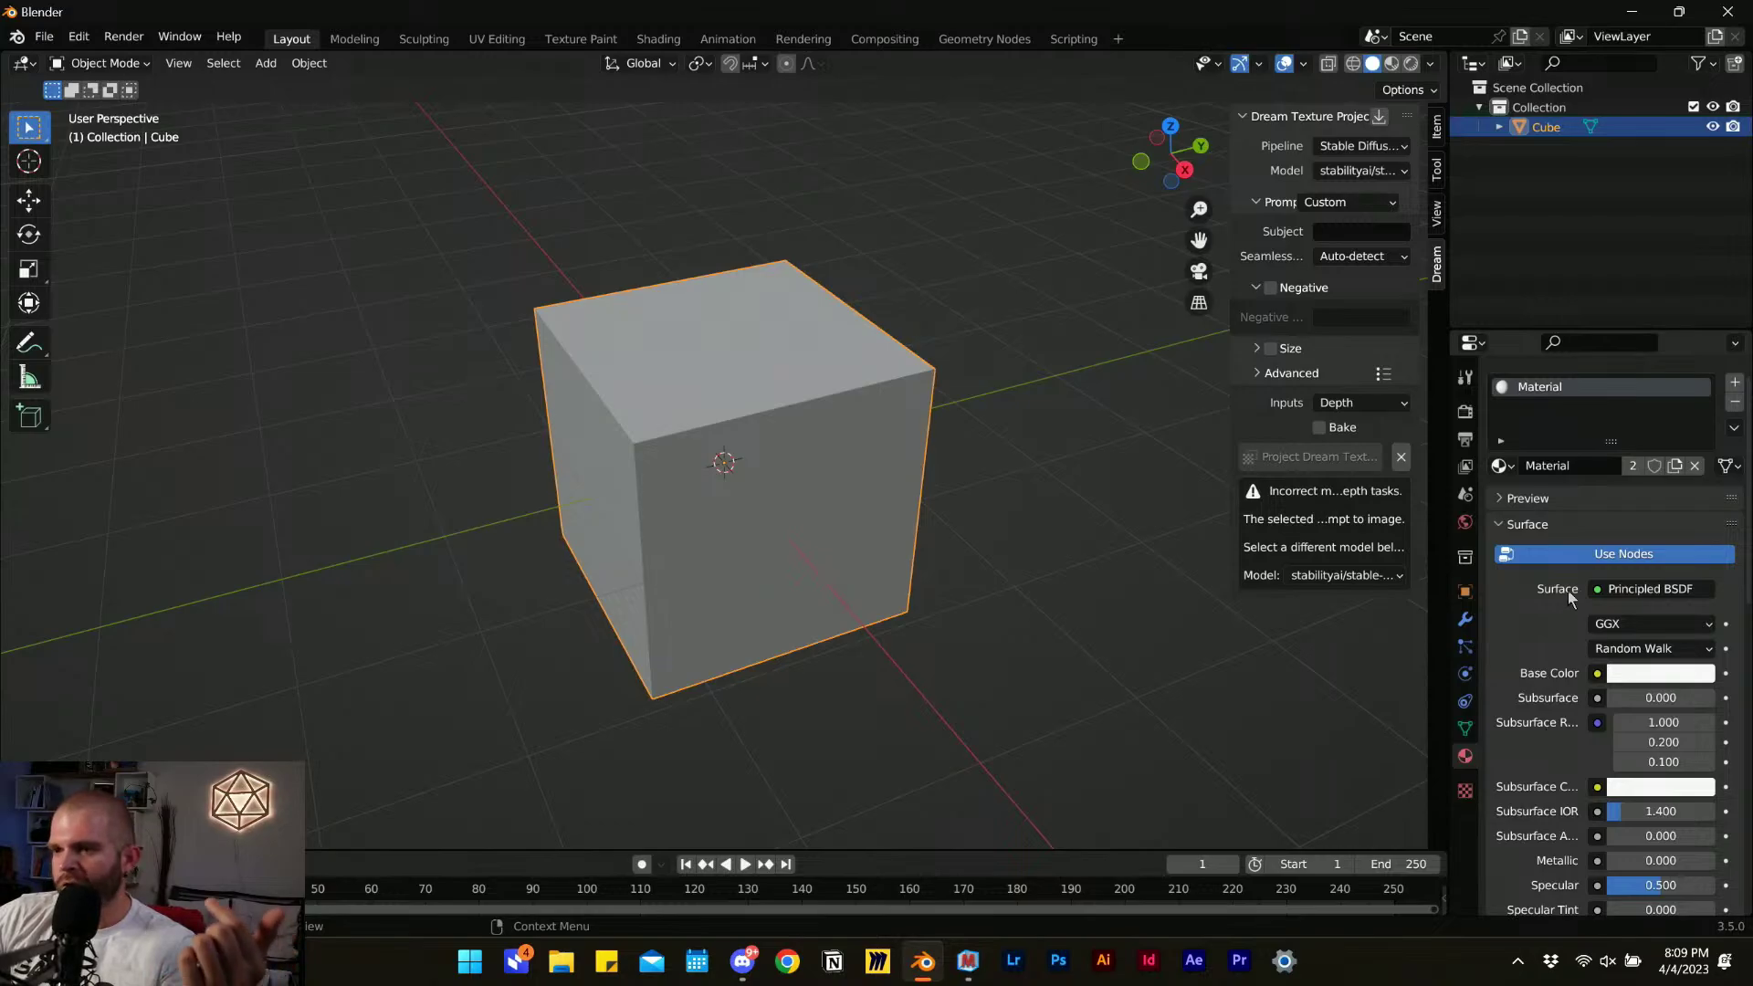
scroll(1576, 726, down, 3)
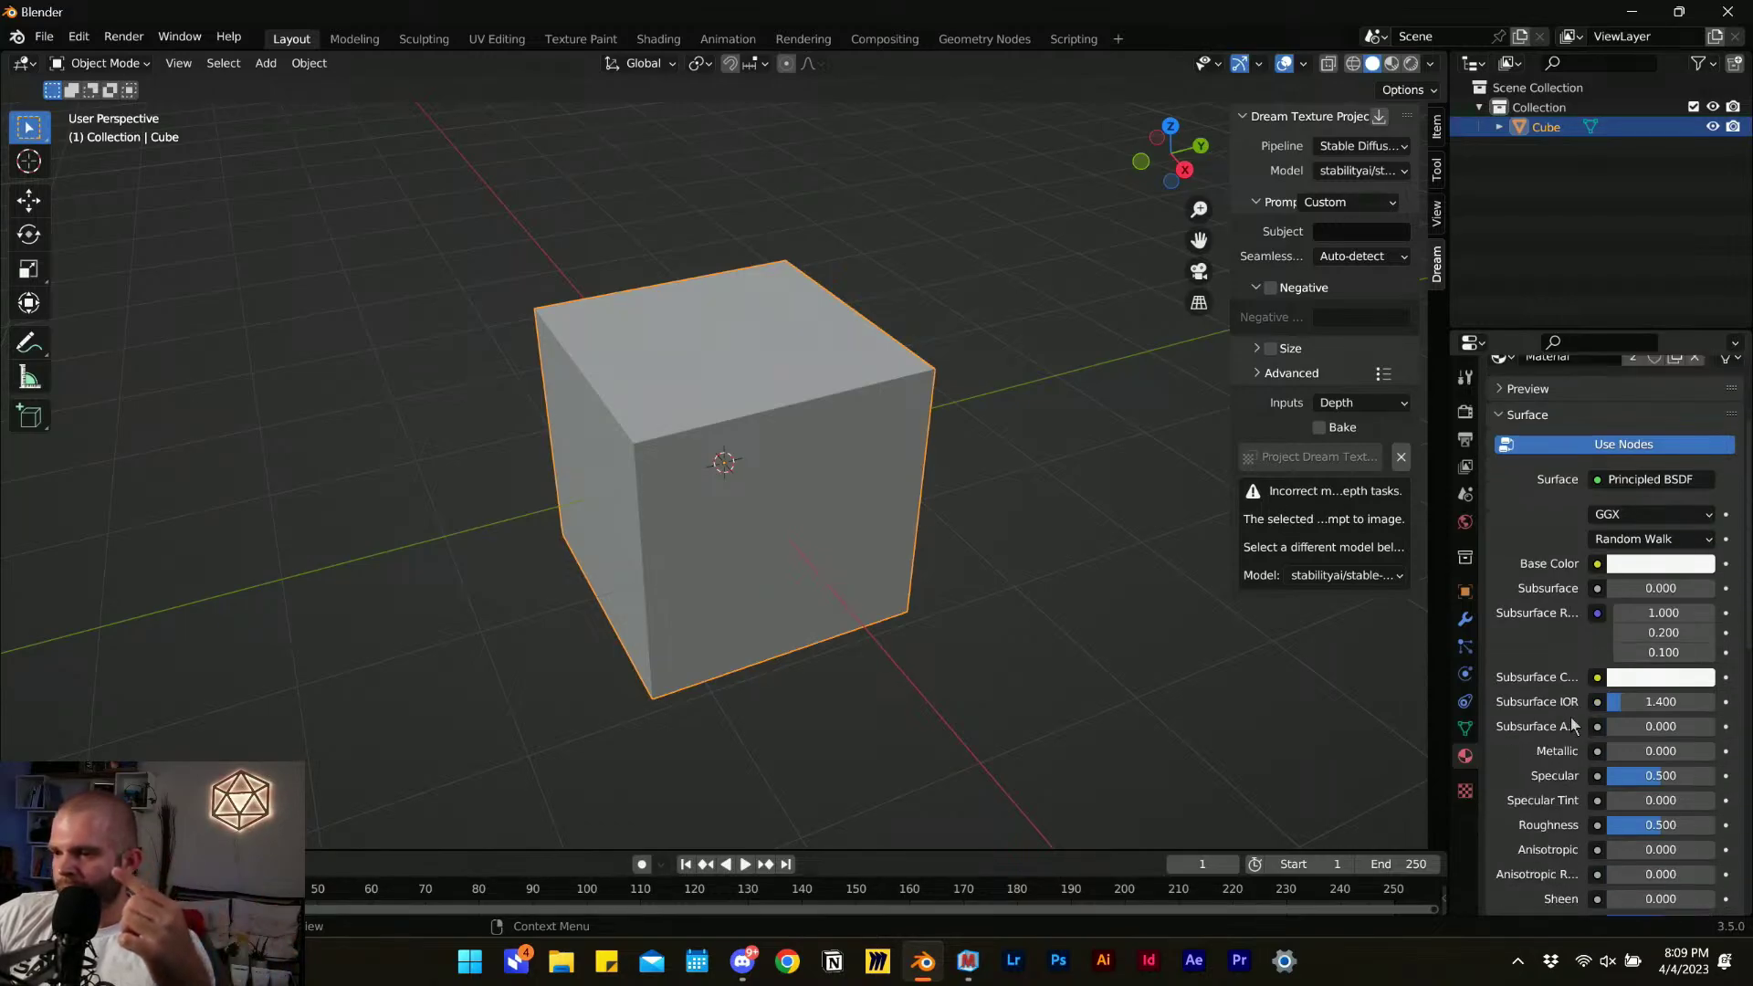
click(1599, 565)
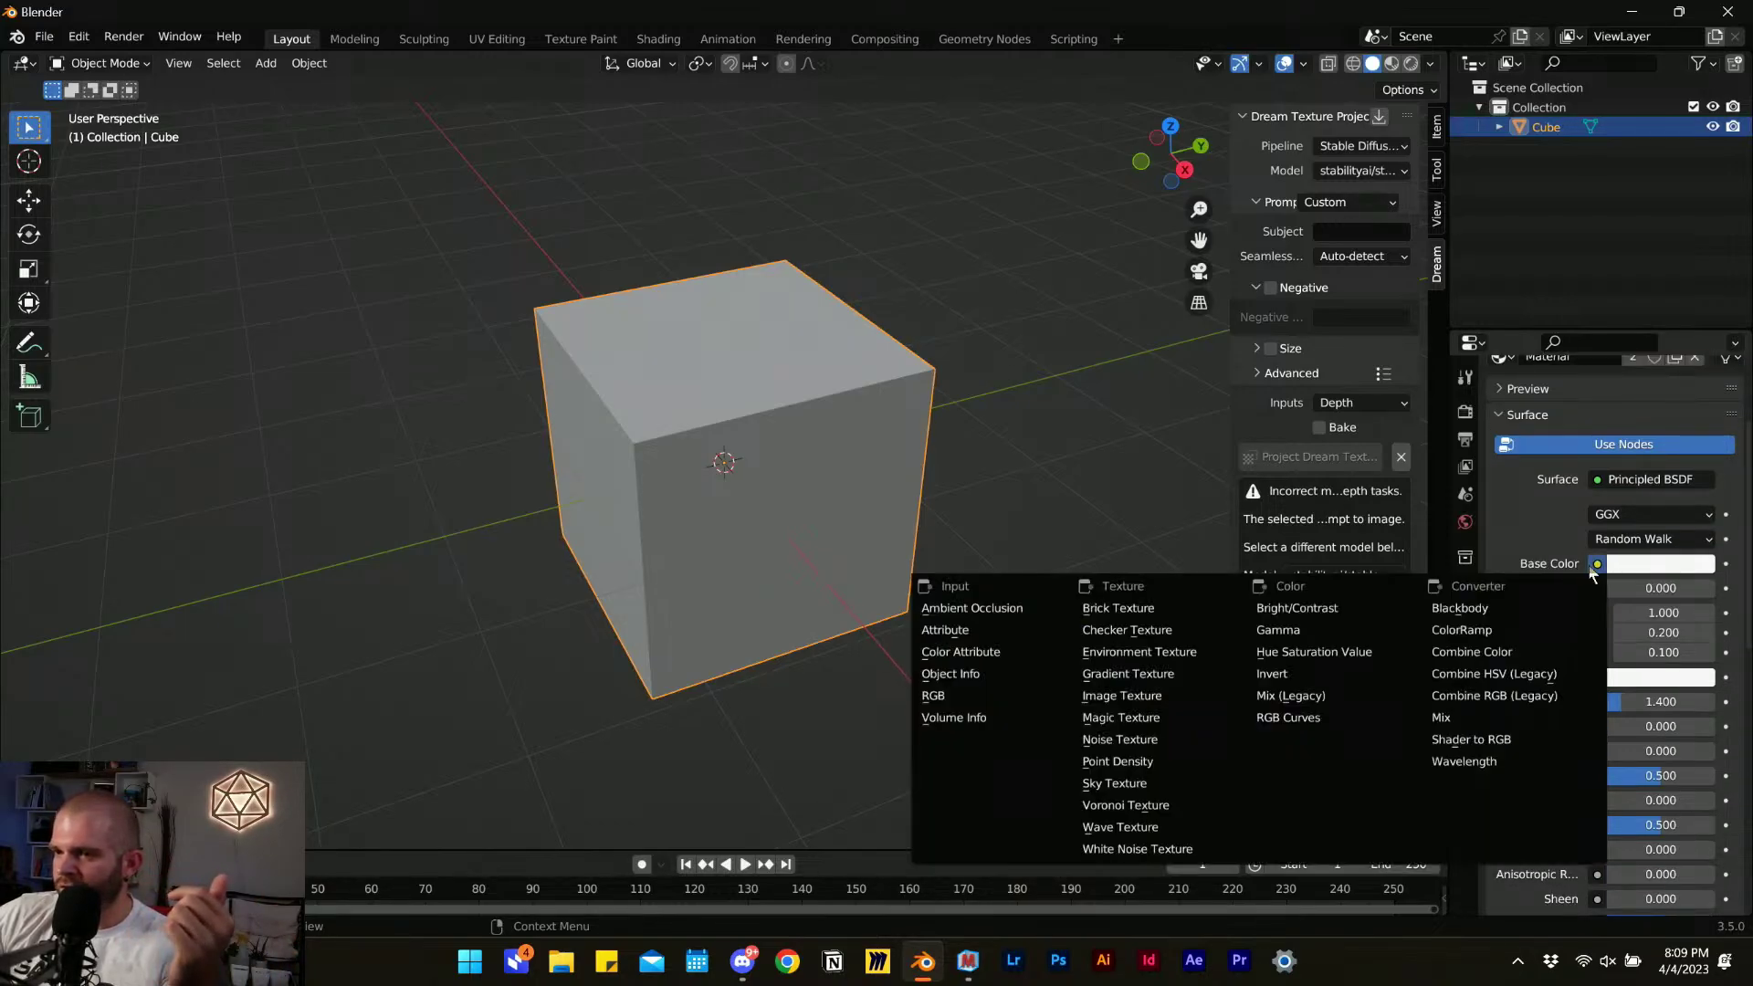
click(1597, 563)
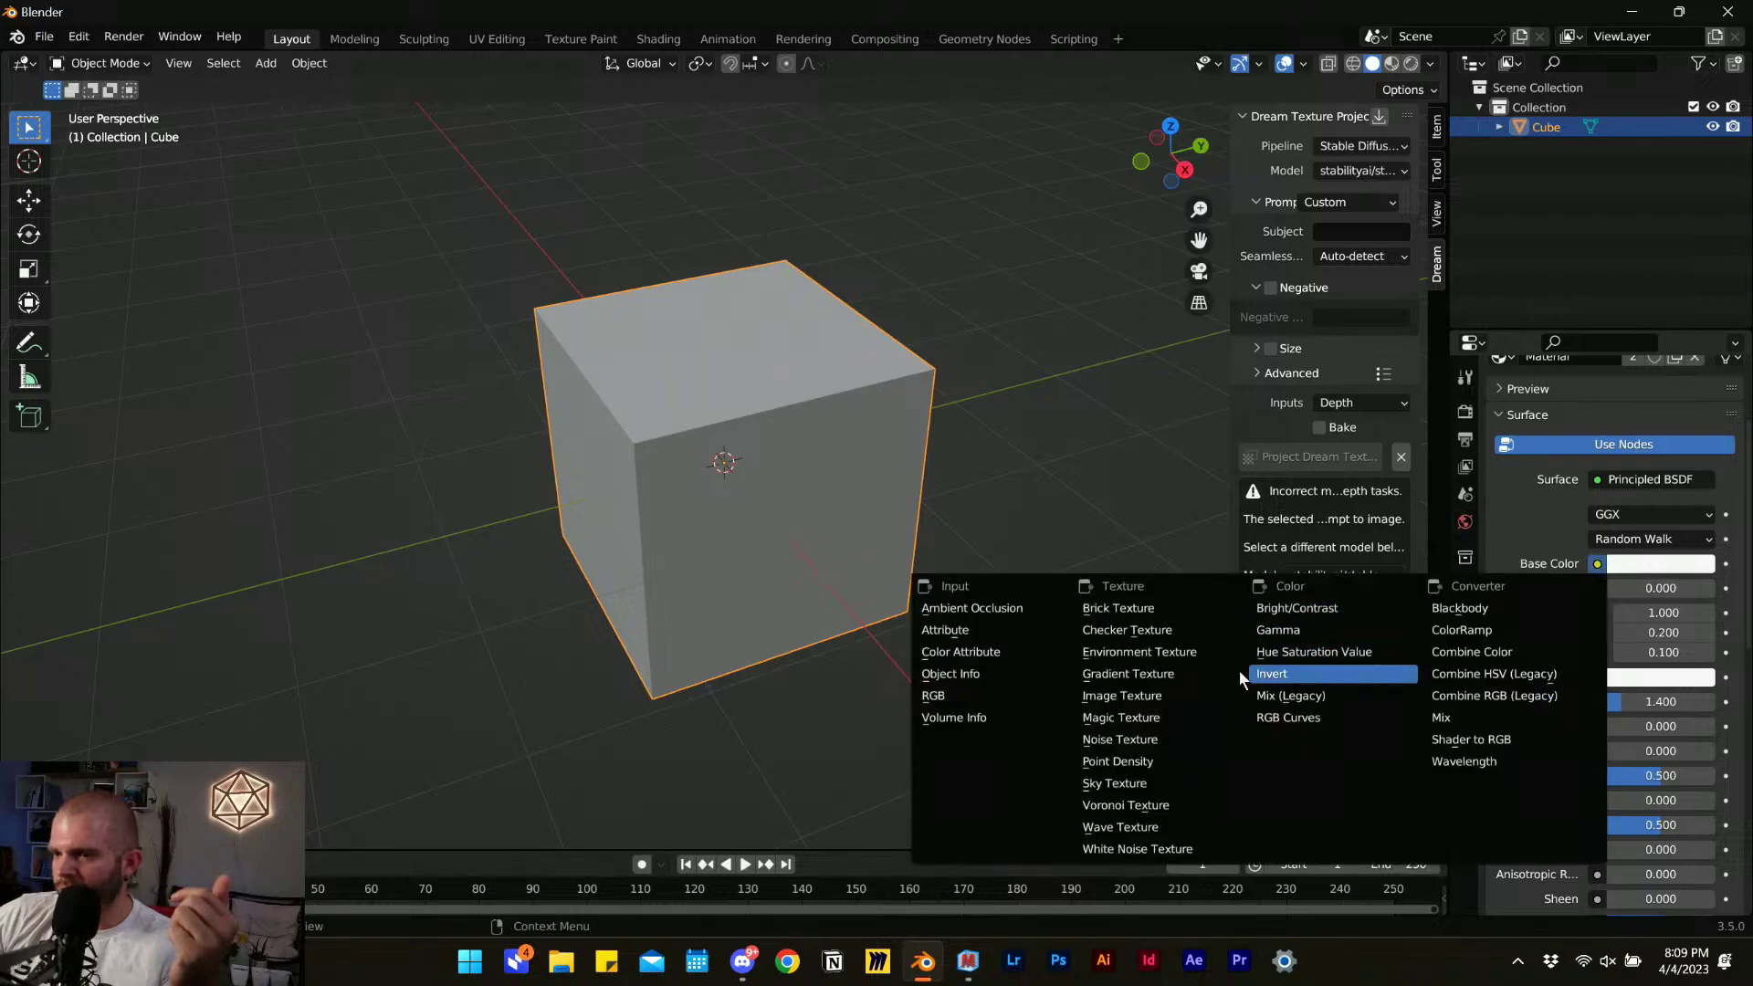
click(1180, 694)
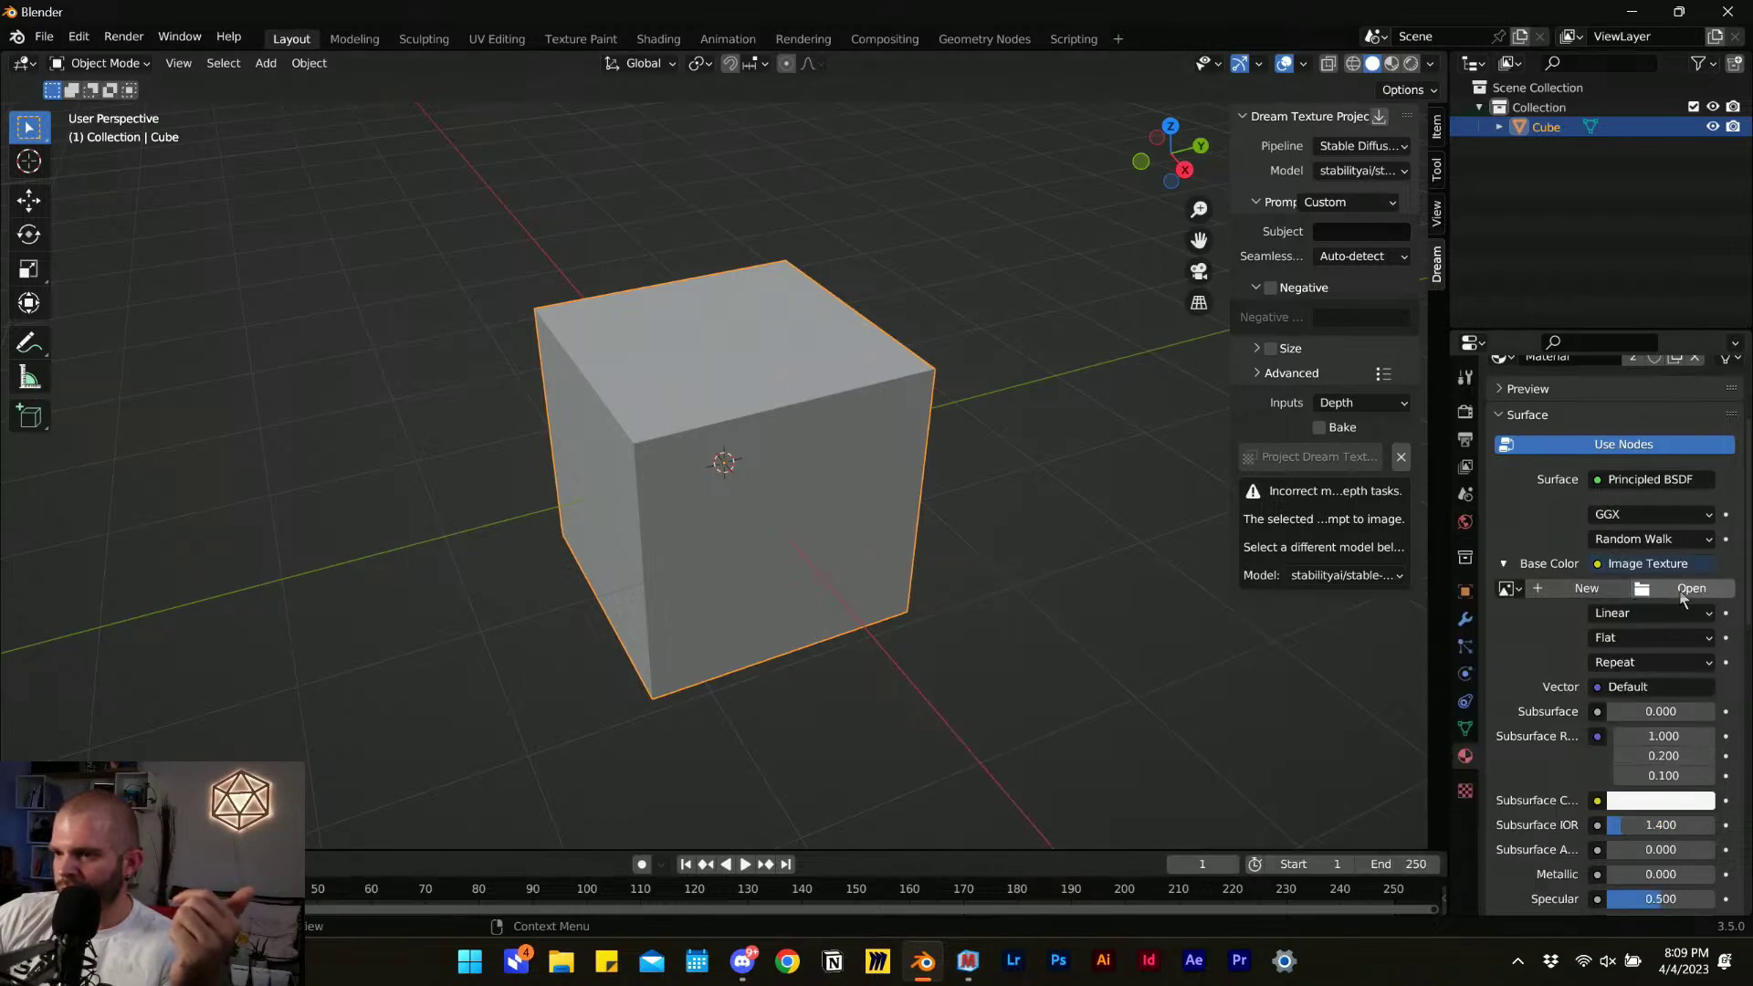
click(1507, 589)
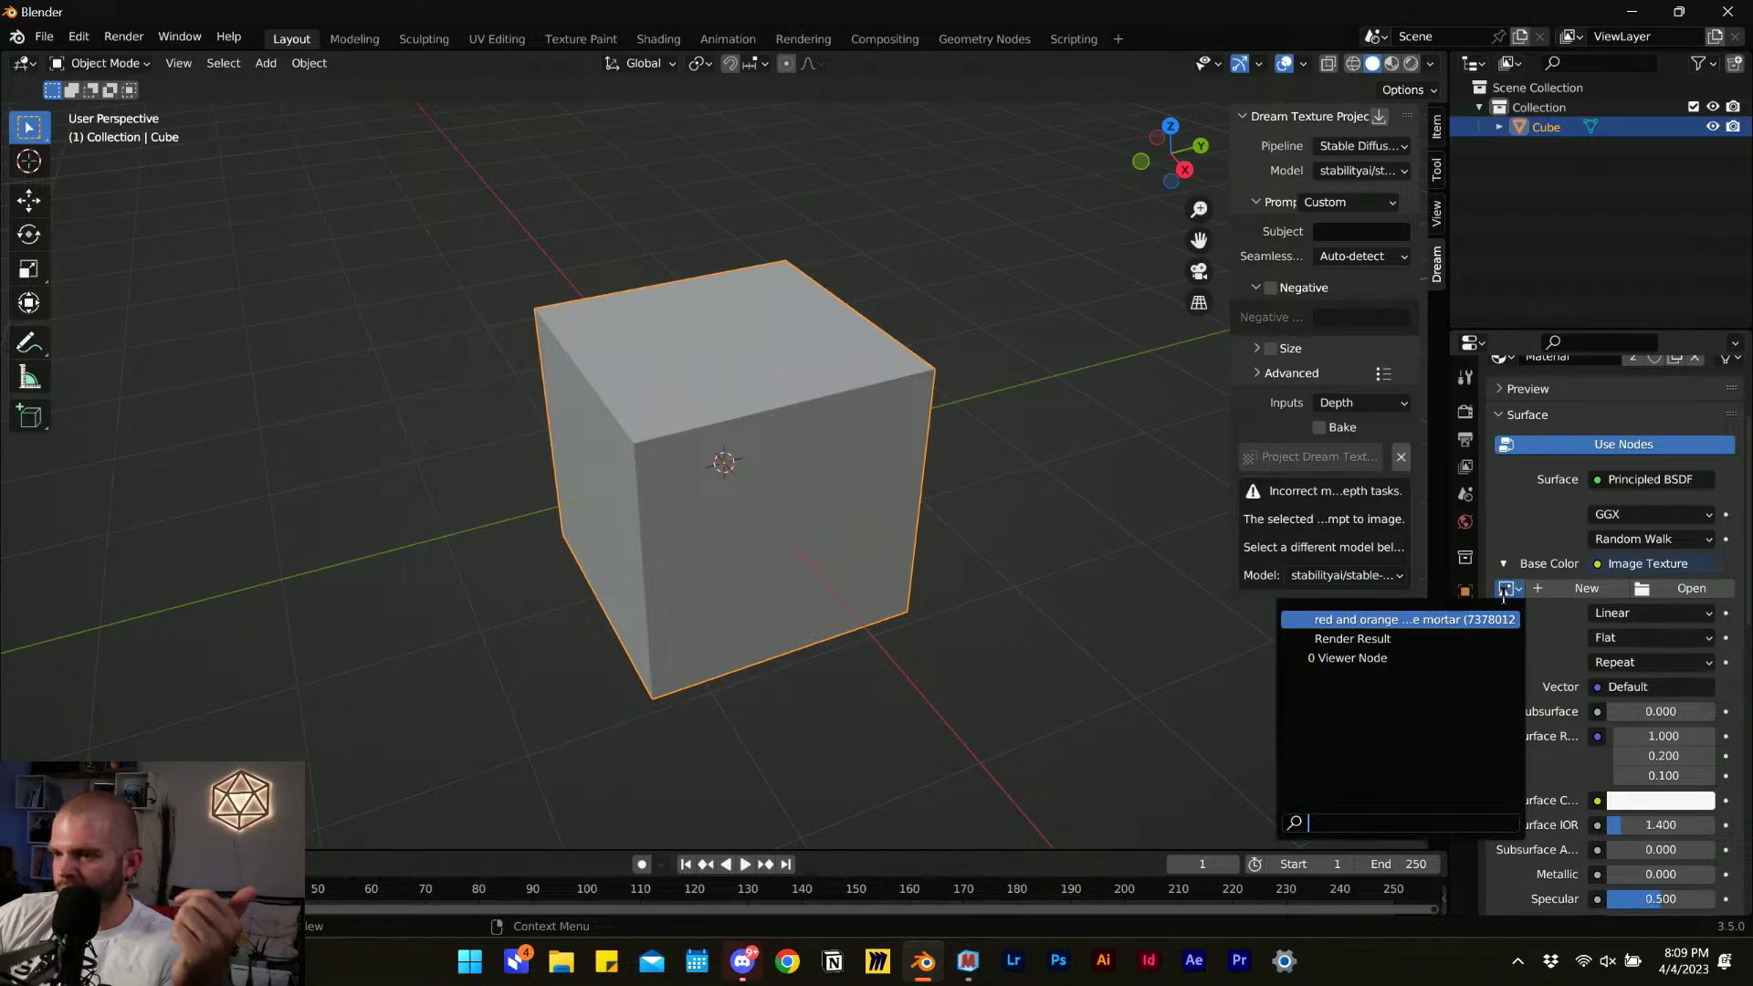
click(1479, 619)
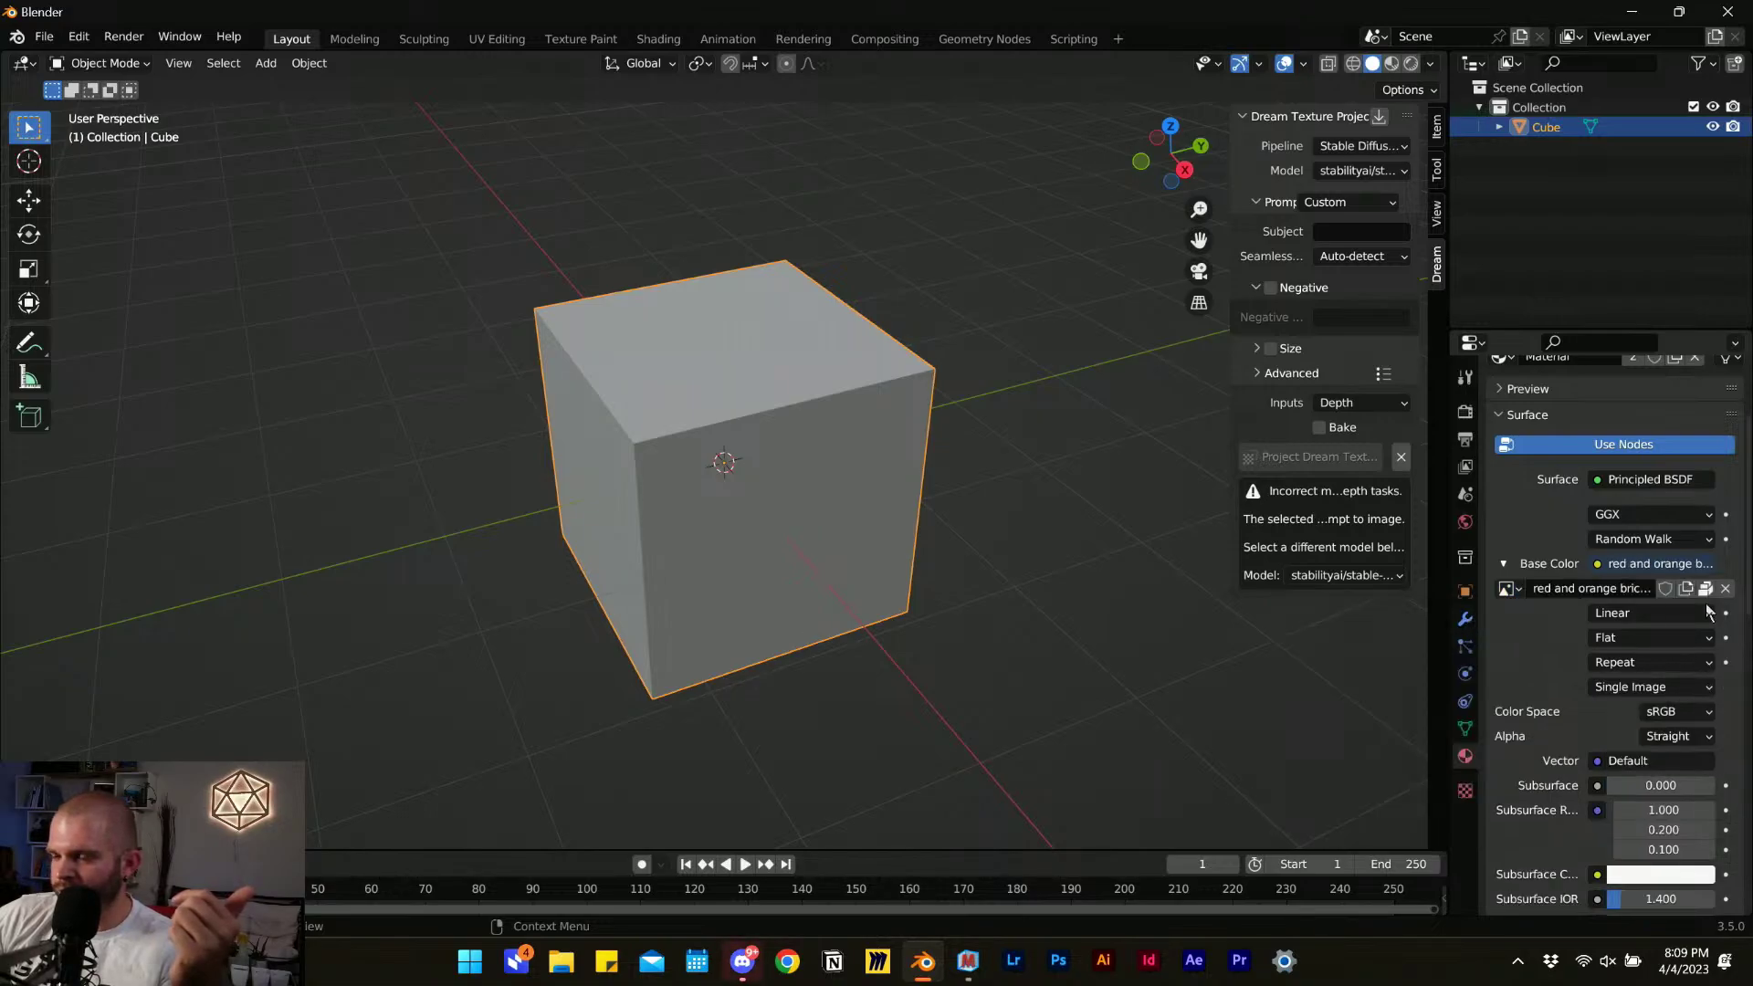
click(971, 612)
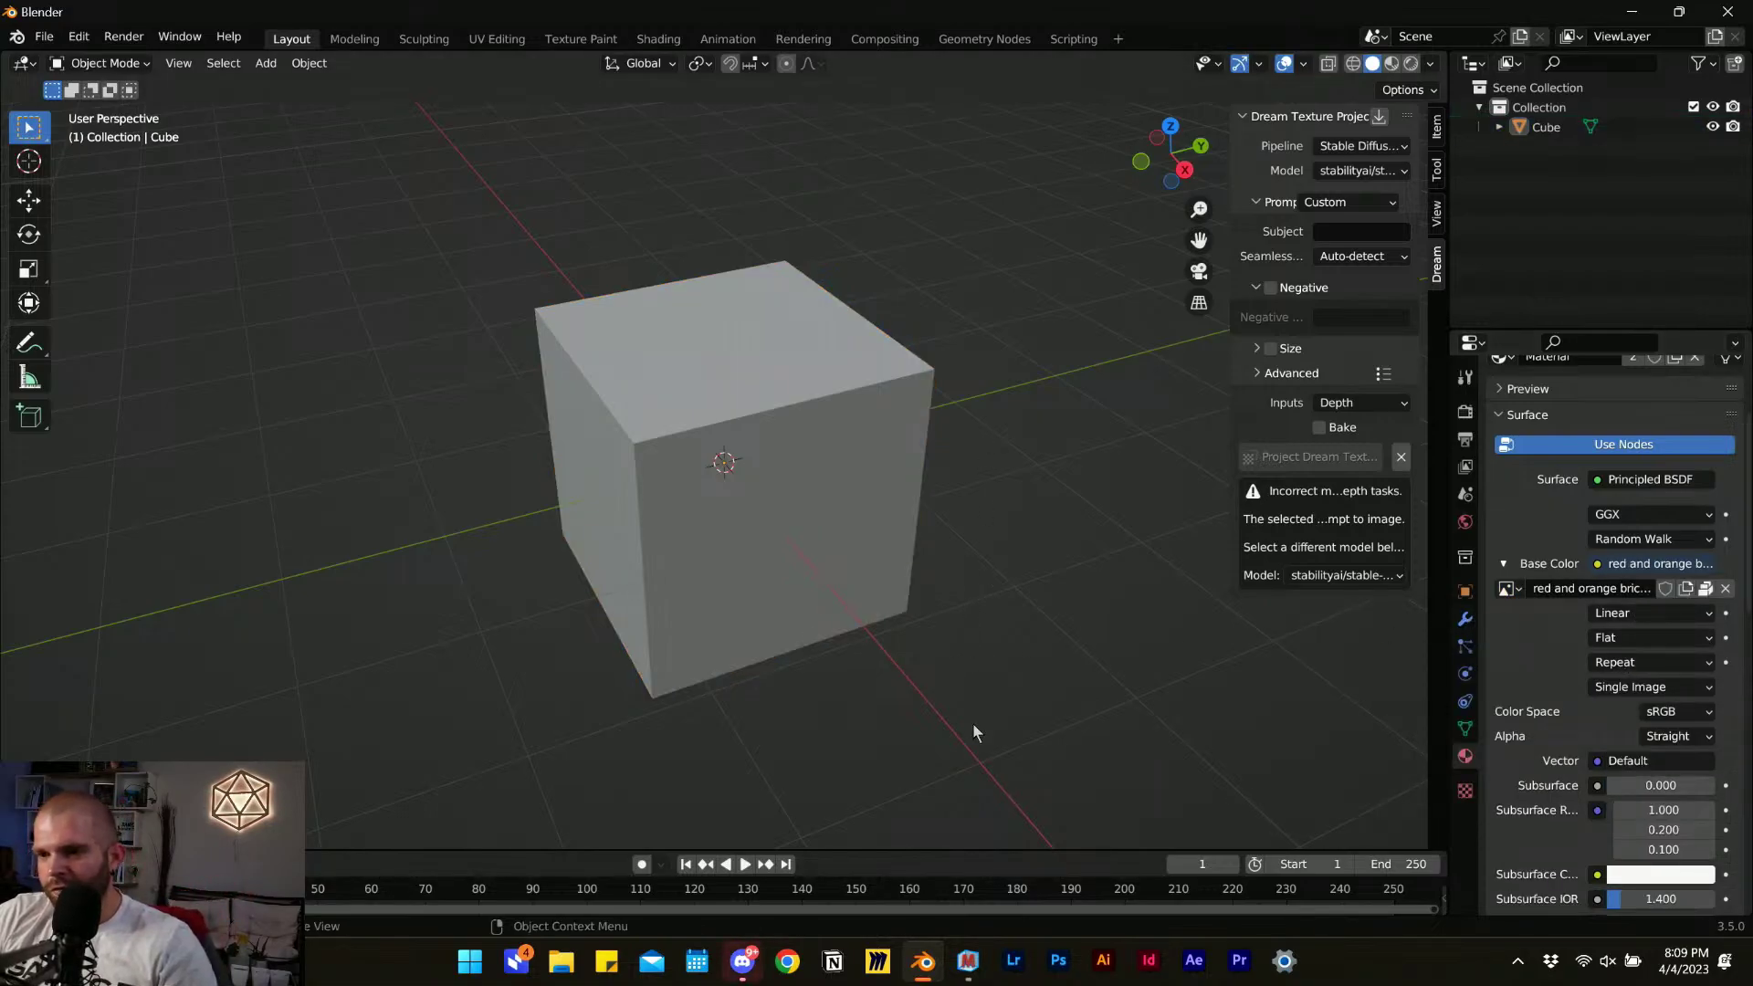
Switch the viewport to Rendered shading, look at the cube from another angle and select it.
key(z)
scroll(1042, 463, down, 4)
scroll(1043, 463, up, 5)
mouse_move(829, 512)
middle_down()
mouse_move(867, 490)
mouse_move(1041, 501)
mouse_move(690, 523)
middle_up()
scroll(776, 518, down, 3)
scroll(759, 508, up, 3)
click(682, 473)
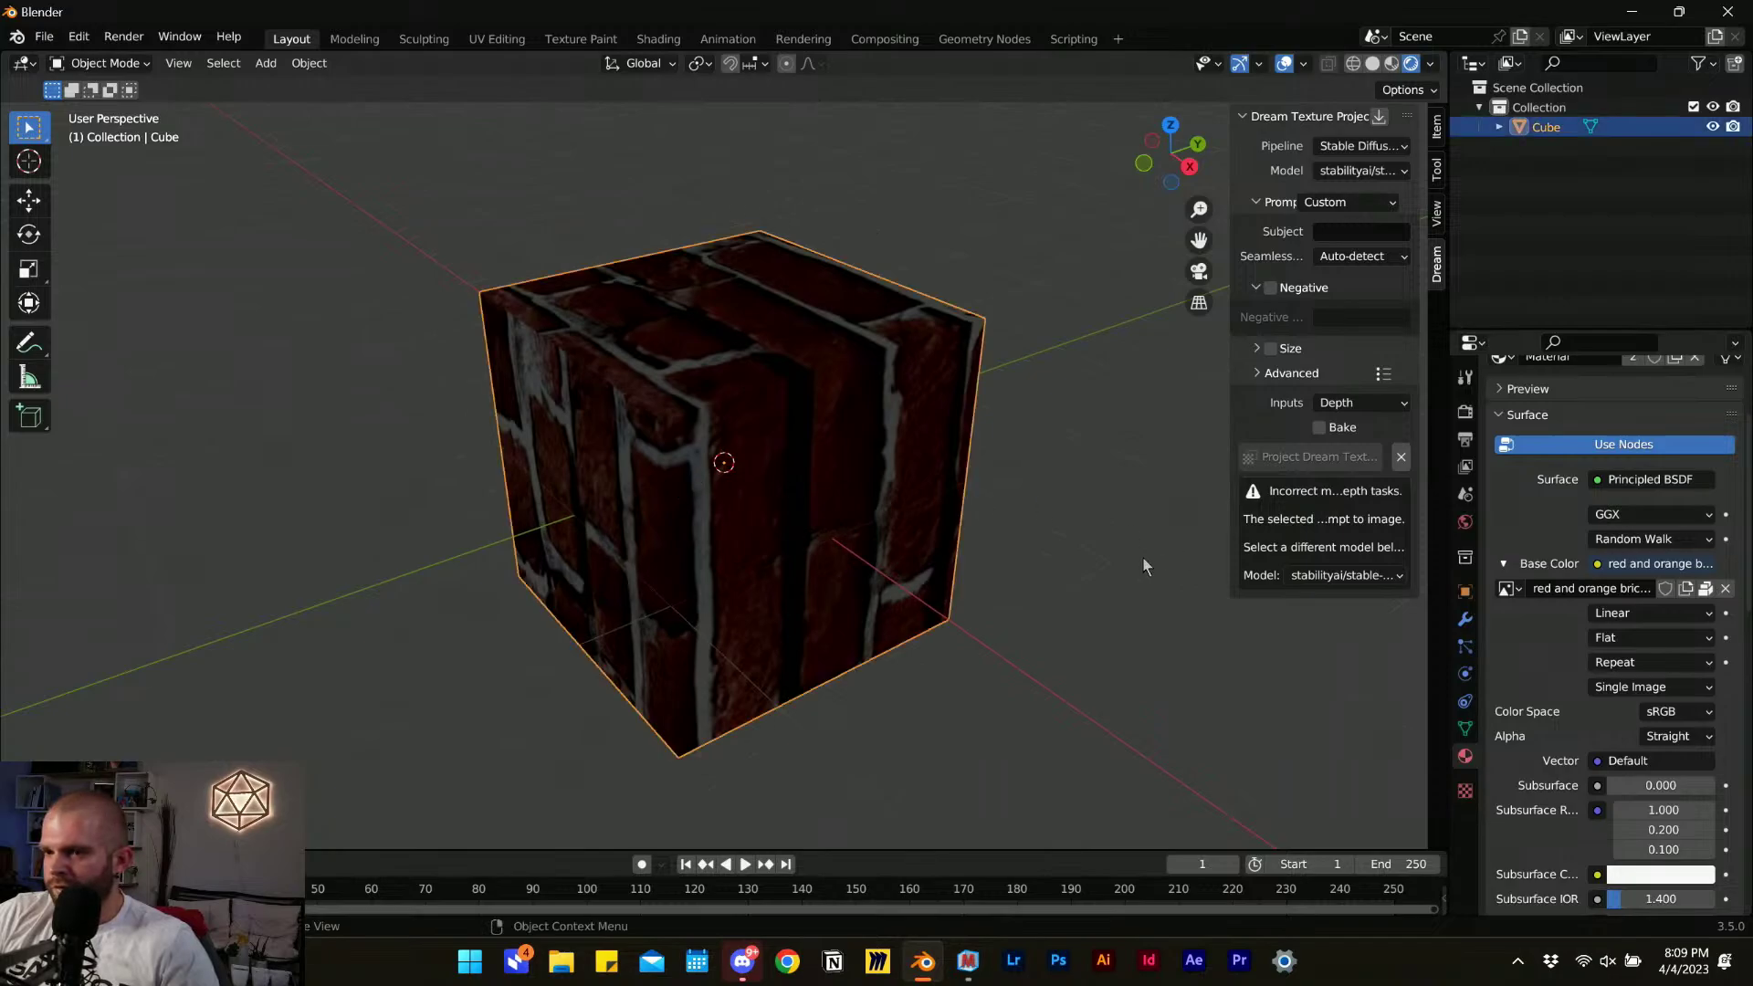
Add a Bevel modifier to the cube with an amount of 0.25 m and 4 segments, and deselect the cube.
click(1465, 619)
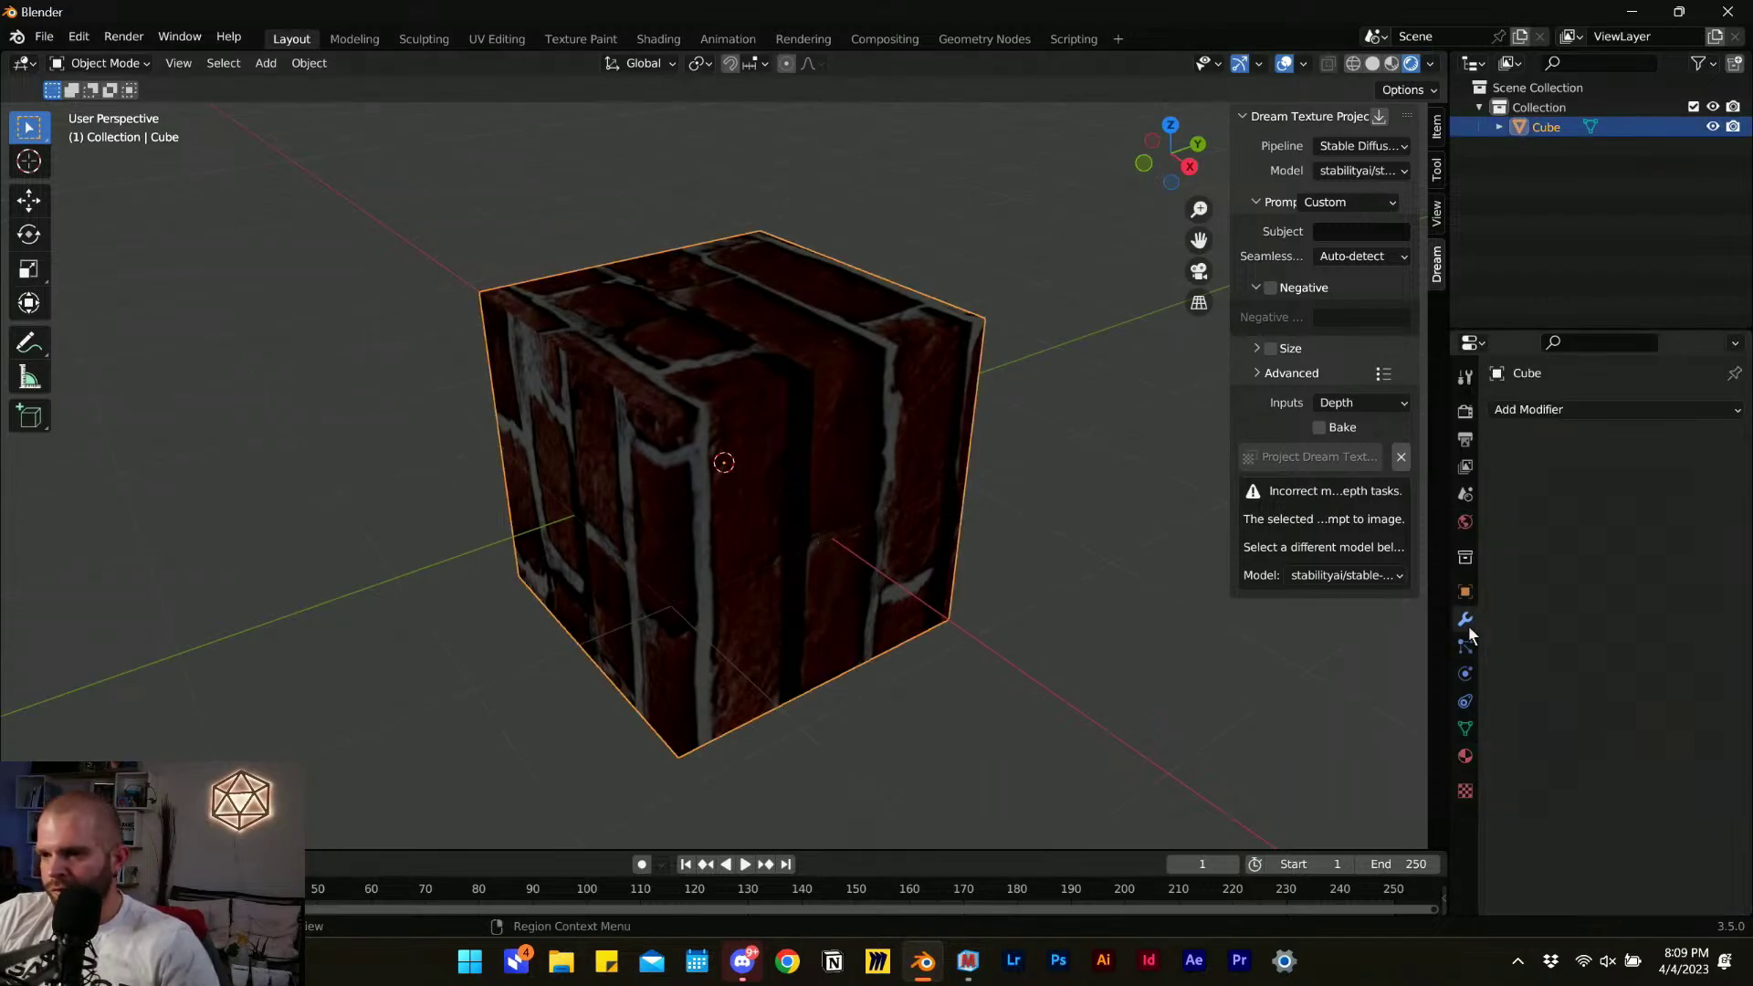
click(1546, 411)
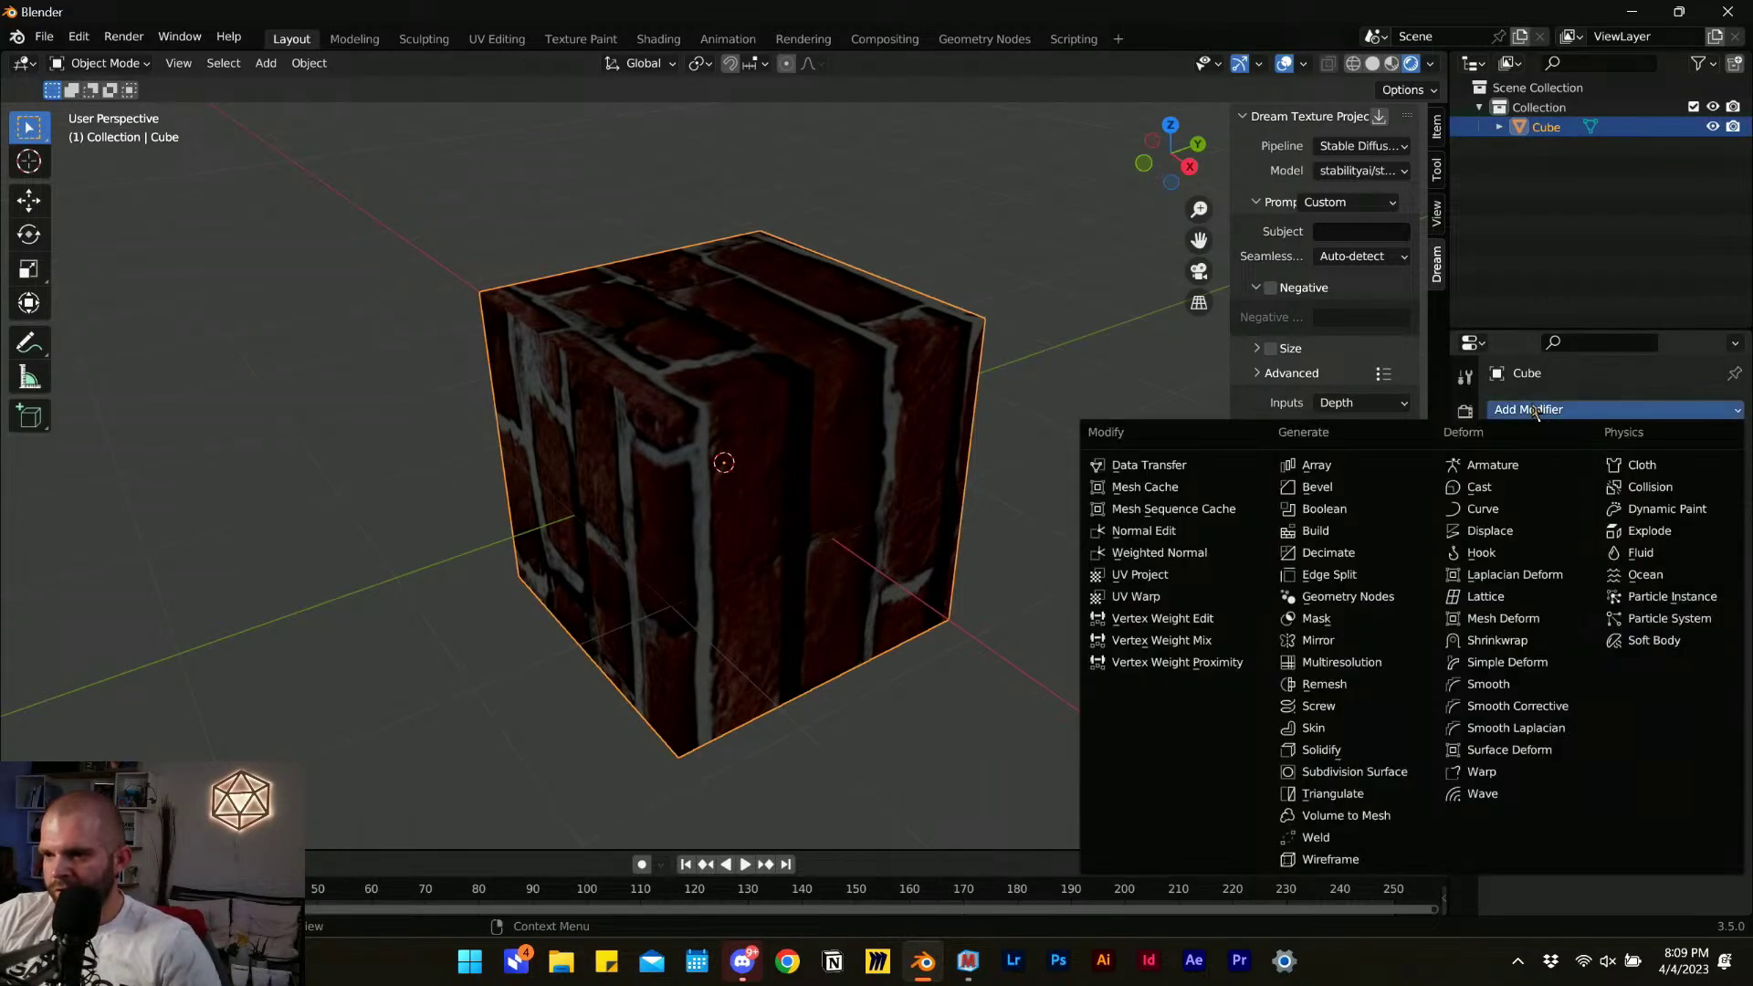
click(1363, 487)
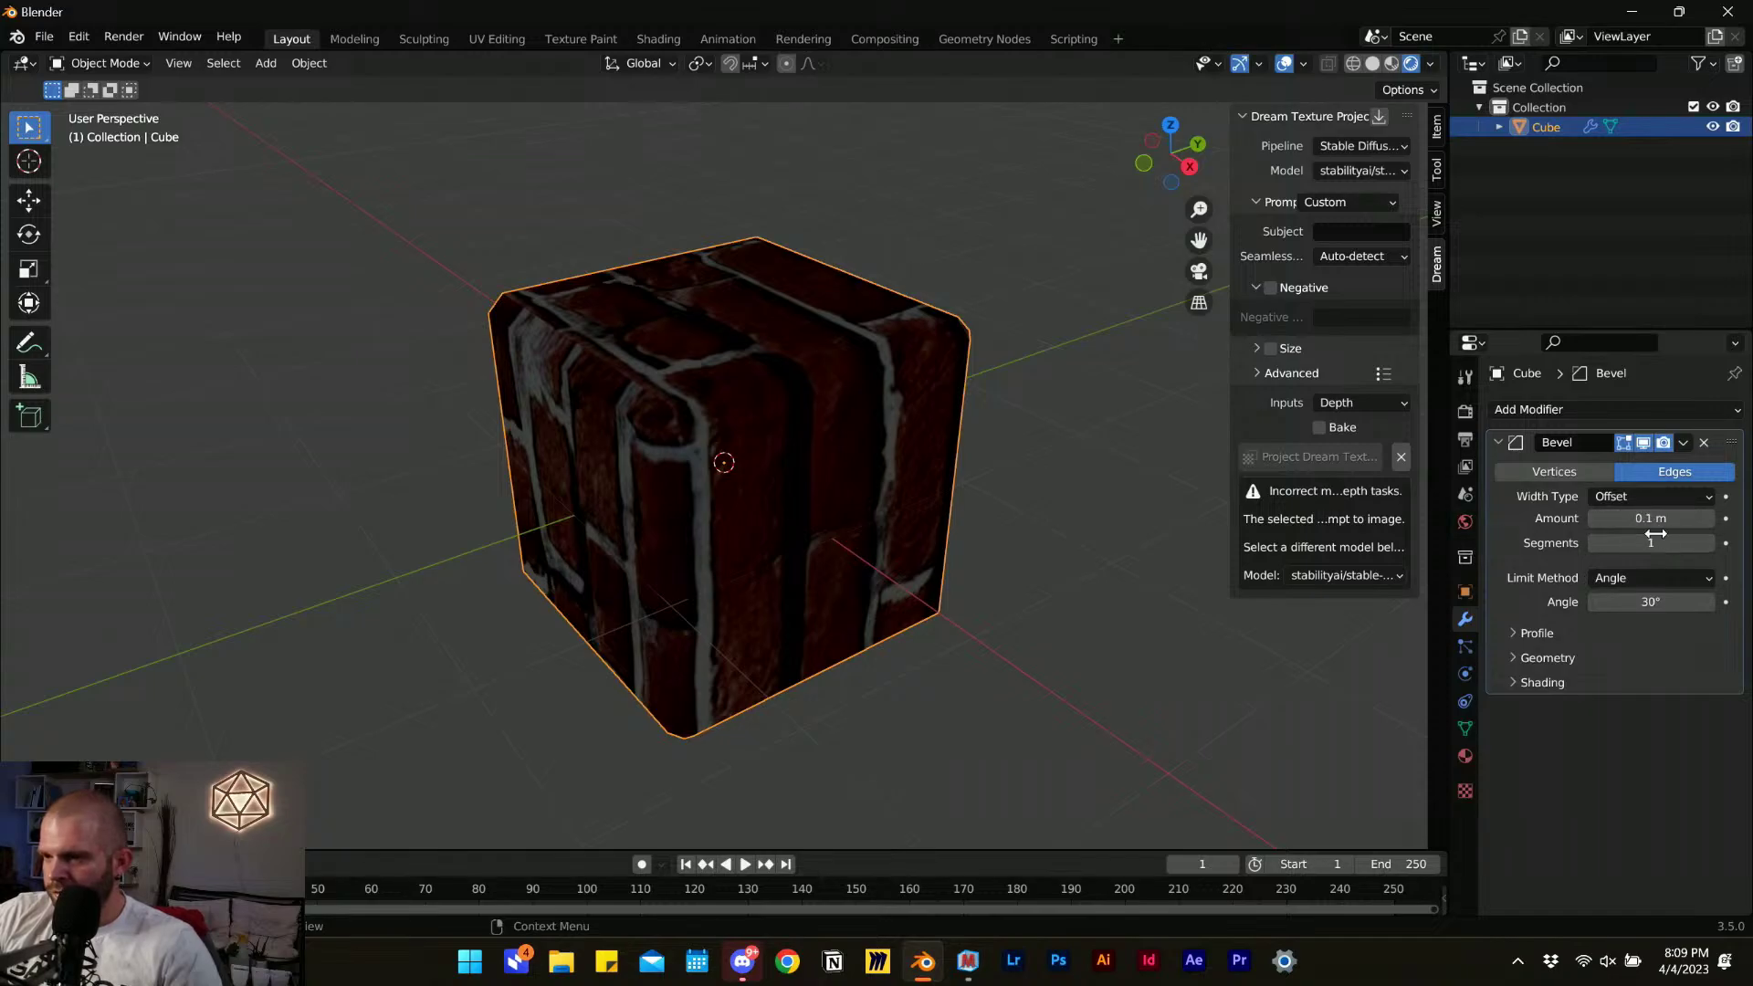
drag(1651, 543, 1676, 518)
middle_drag(956, 438, 906, 479)
click(922, 561)
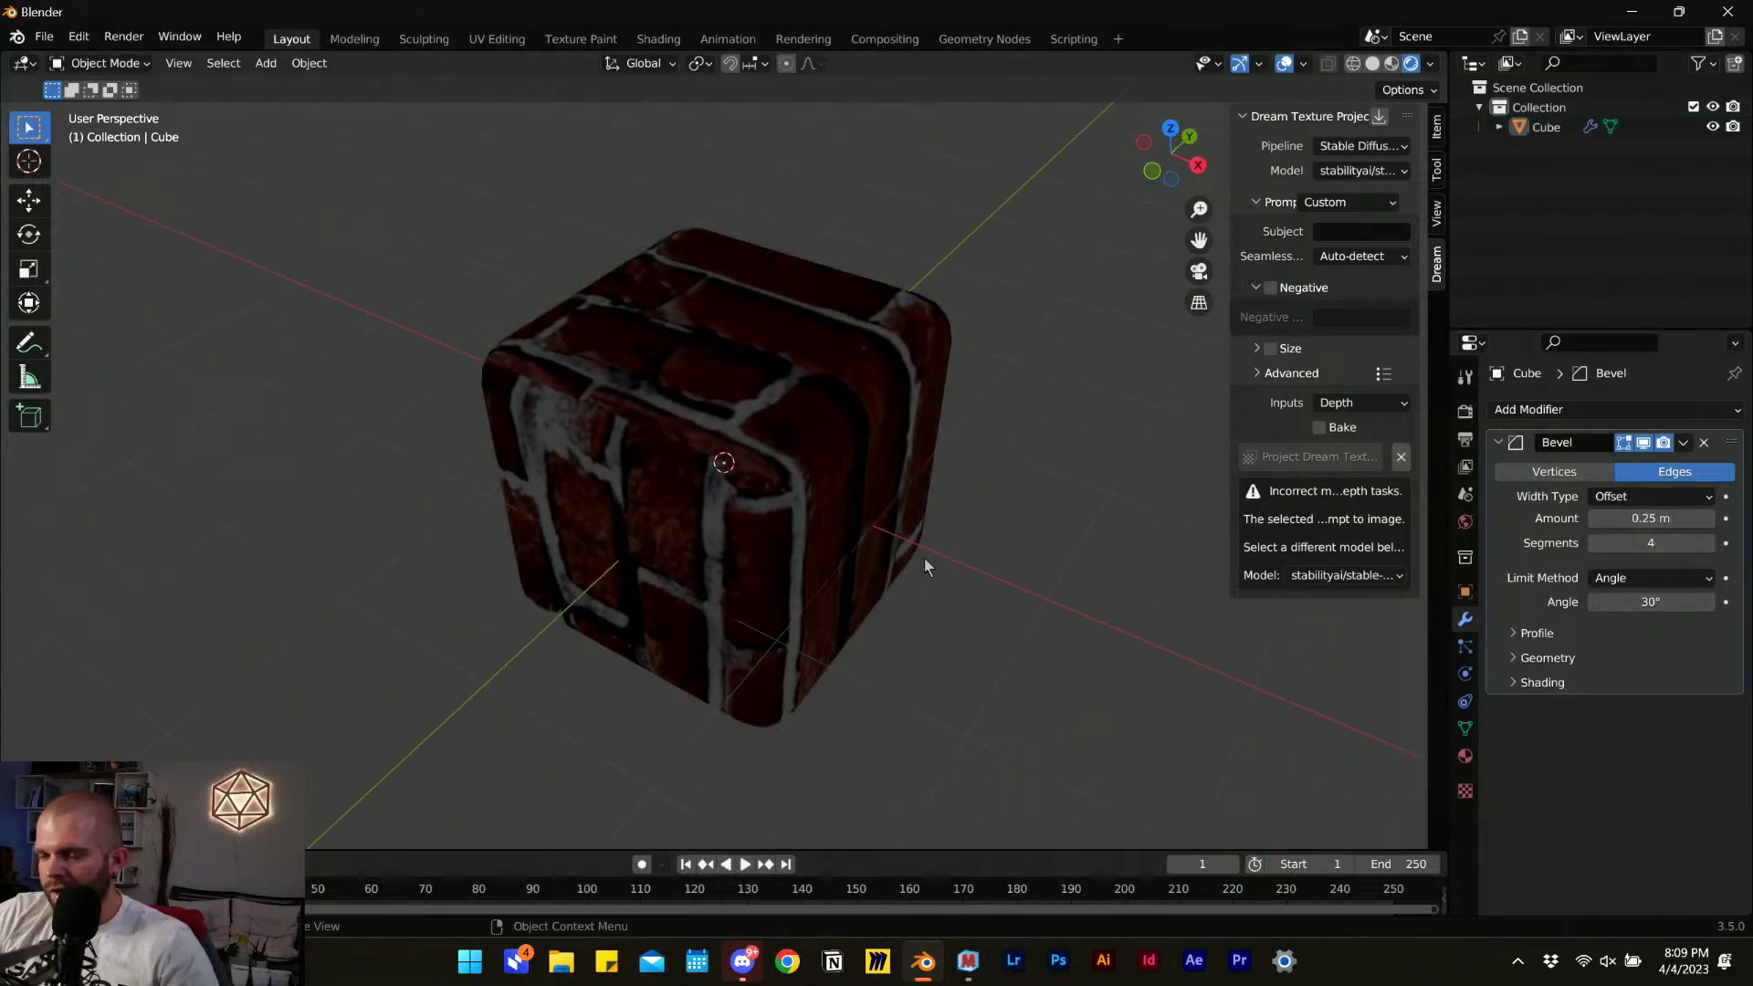
Switch the viewport to Material Preview shading and show the cube's material settings.
mouse_move(922, 562)
middle_down()
mouse_move(824, 578)
mouse_move(1008, 523)
mouse_move(940, 512)
mouse_move(794, 557)
mouse_move(733, 527)
mouse_move(1256, 601)
middle_up()
key(z)
click(847, 739)
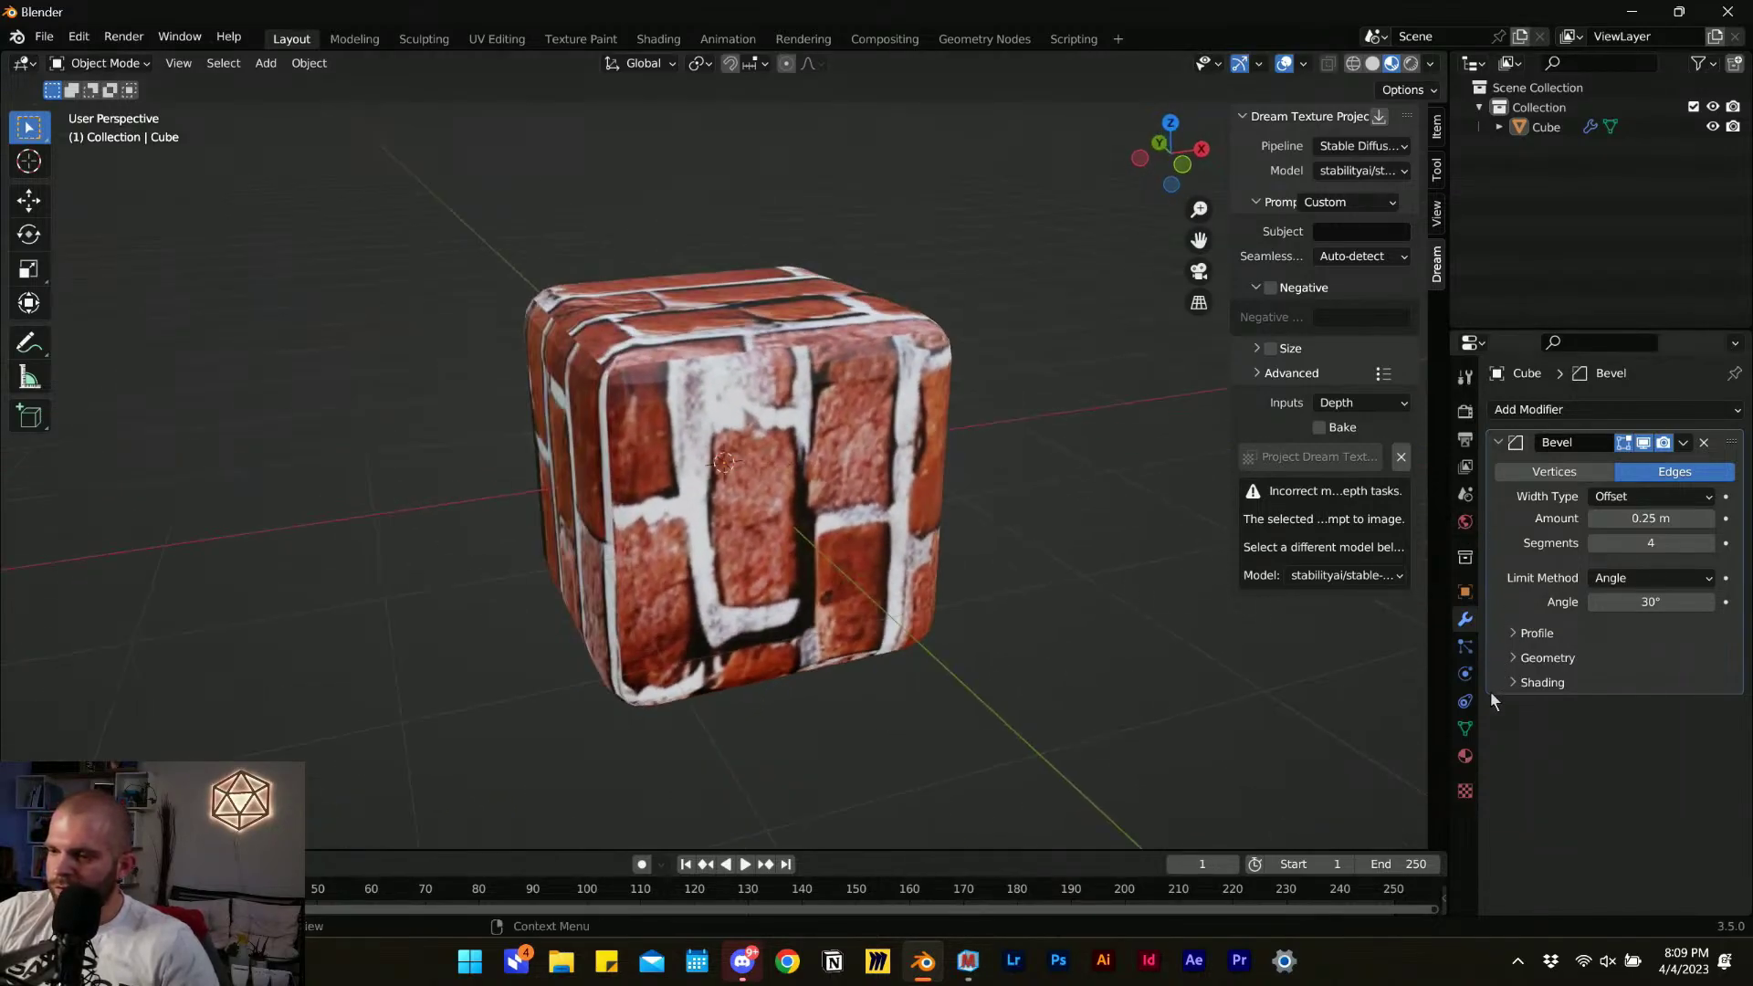
click(1465, 756)
scroll(1584, 708, down, 4)
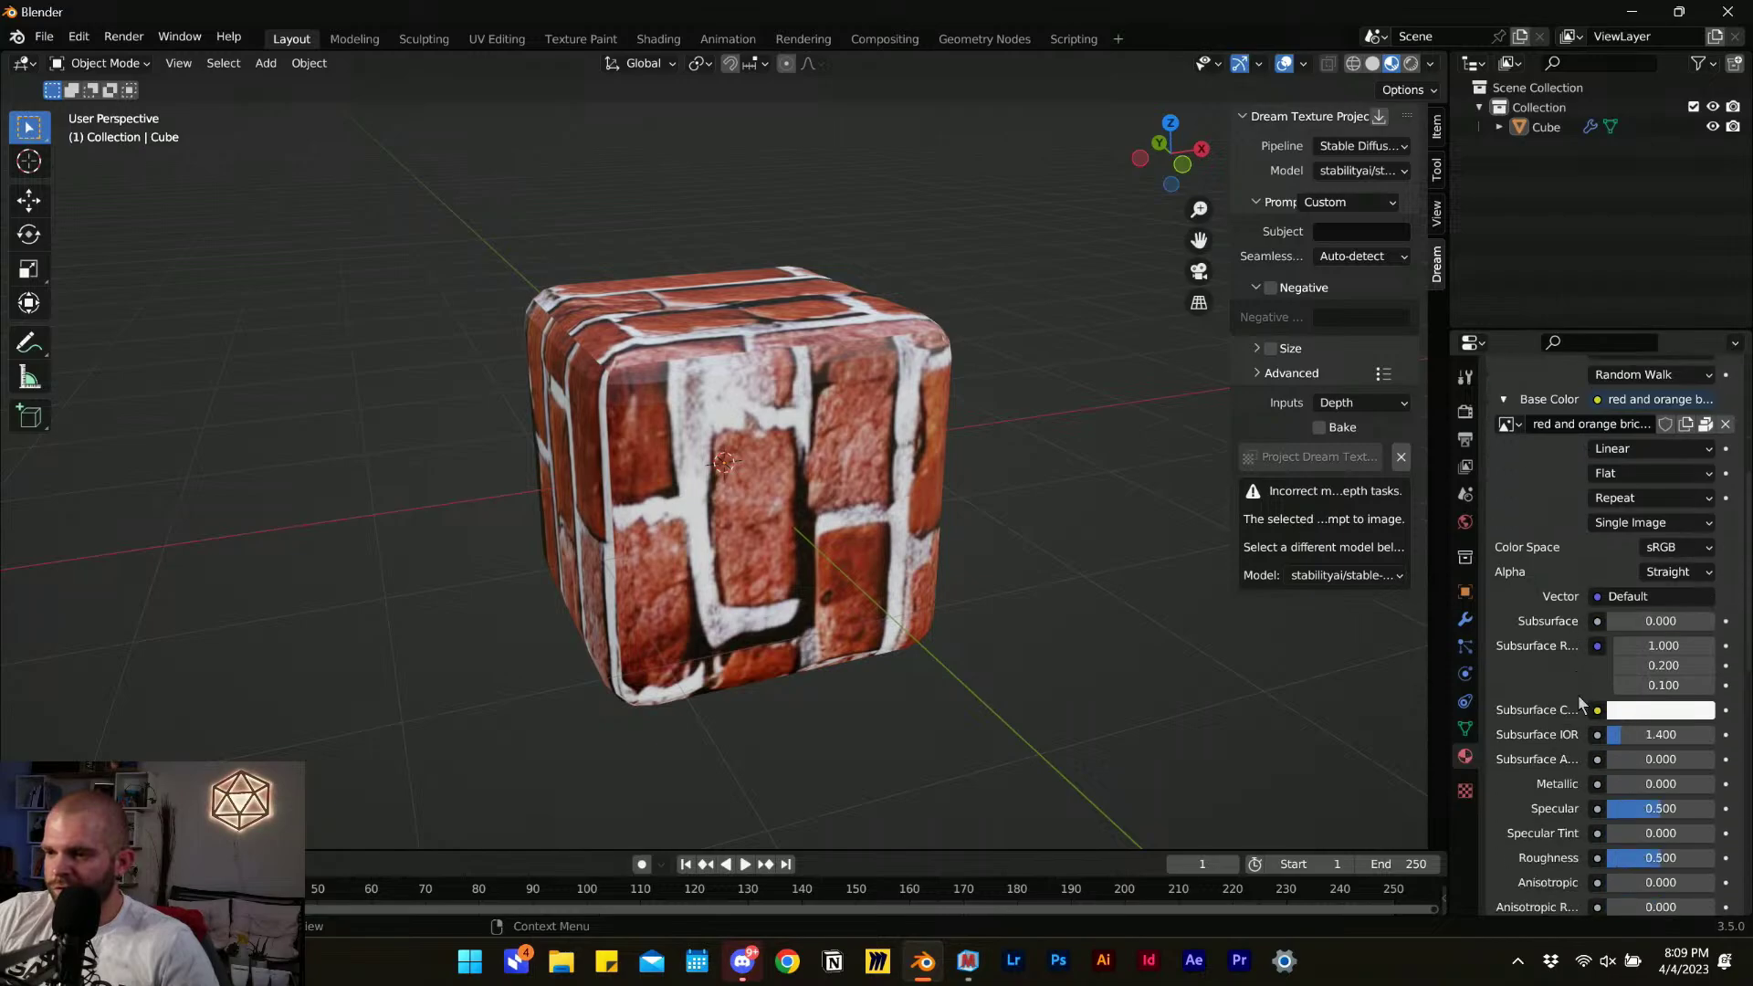
Enlarge the timeline area, turn it into a Shader Editor and frame the brick material's nodes.
drag(825, 848, 845, 698)
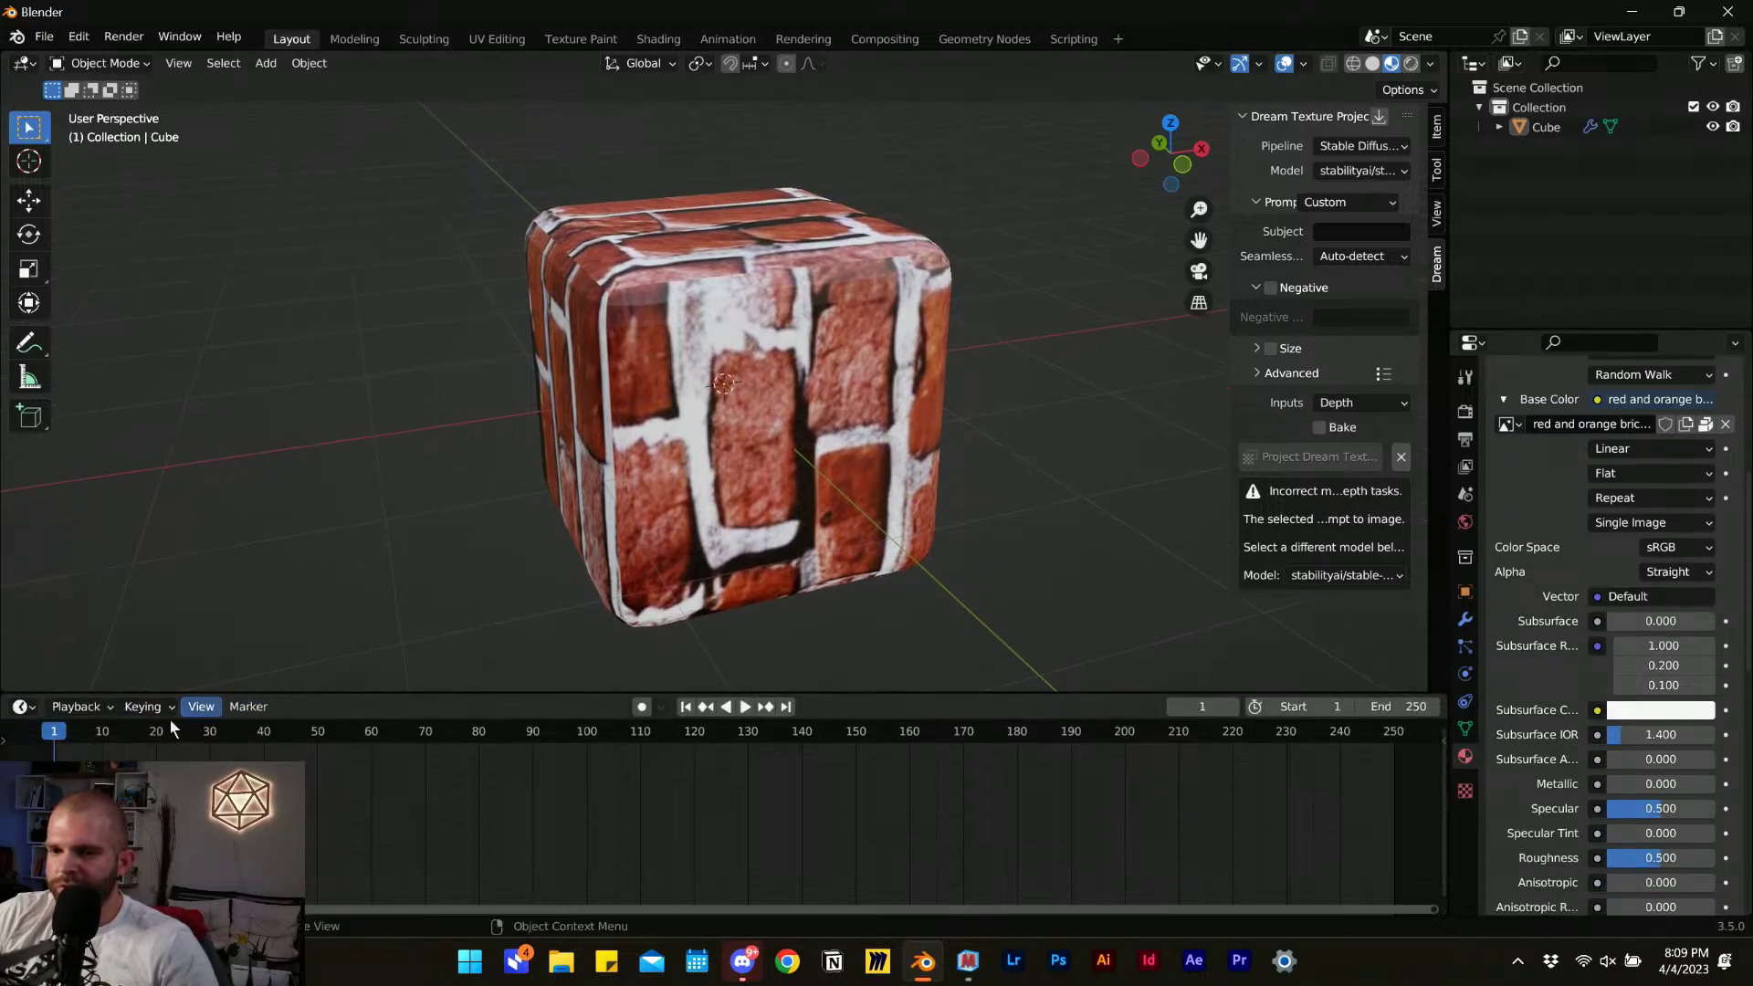
click(21, 705)
click(81, 705)
click(20, 710)
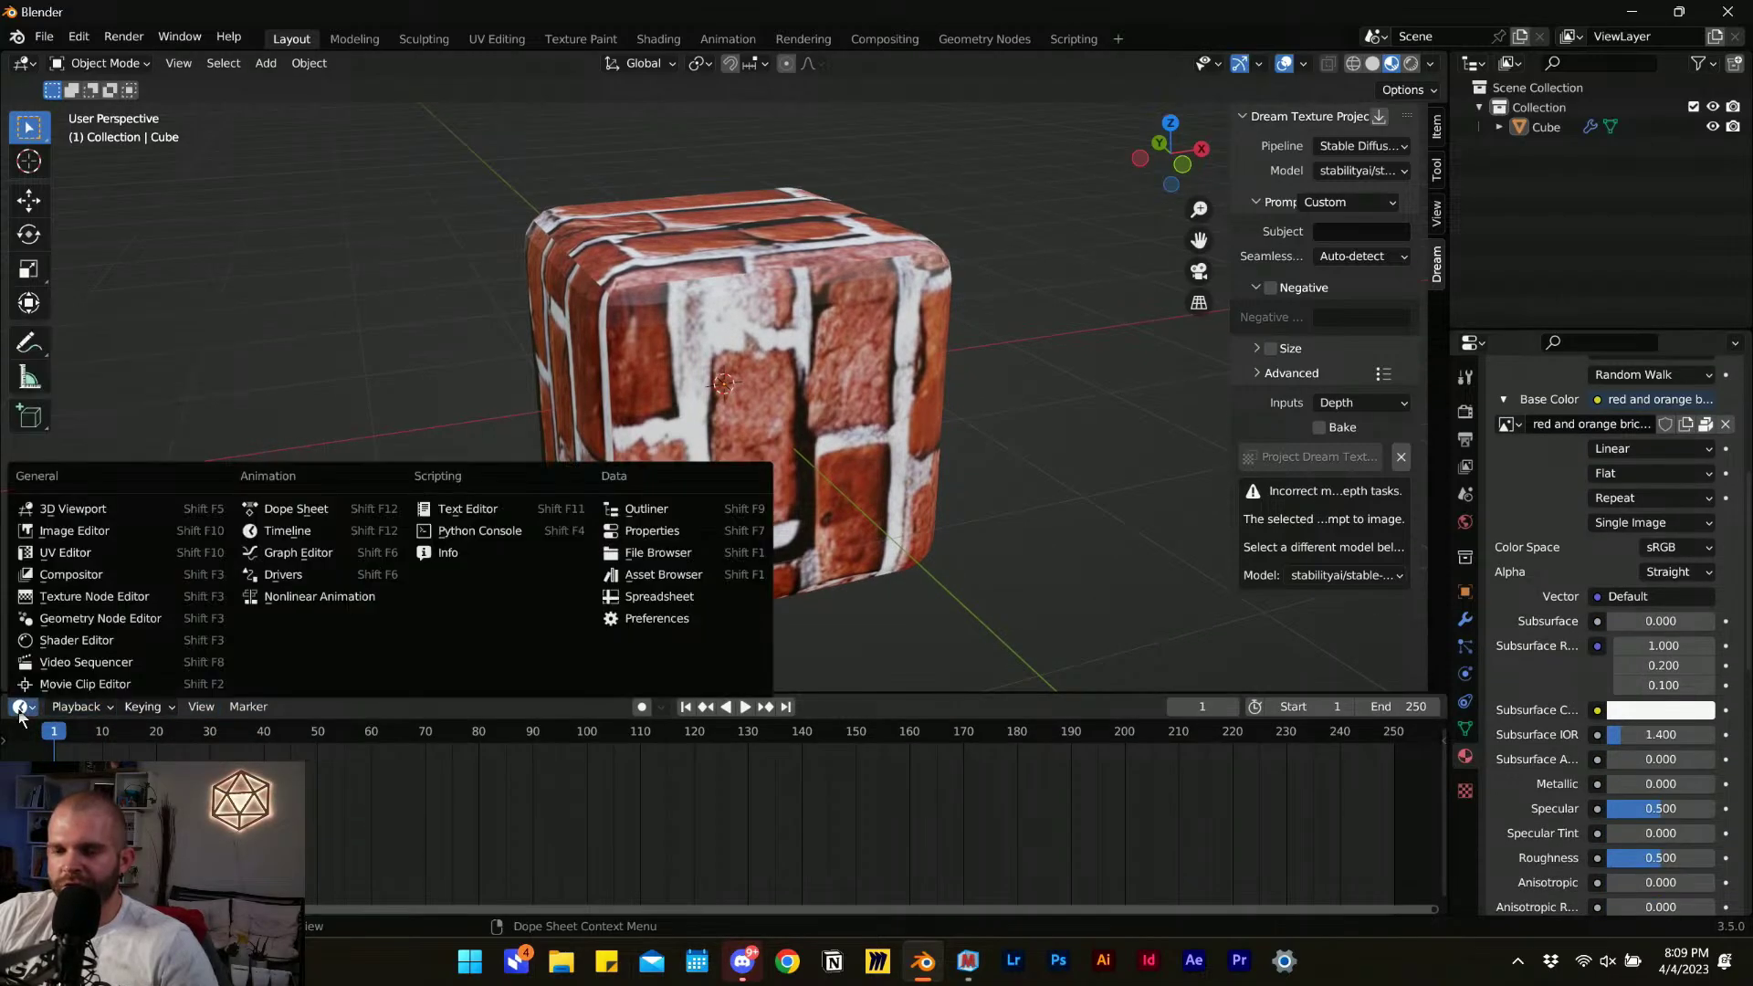
click(91, 640)
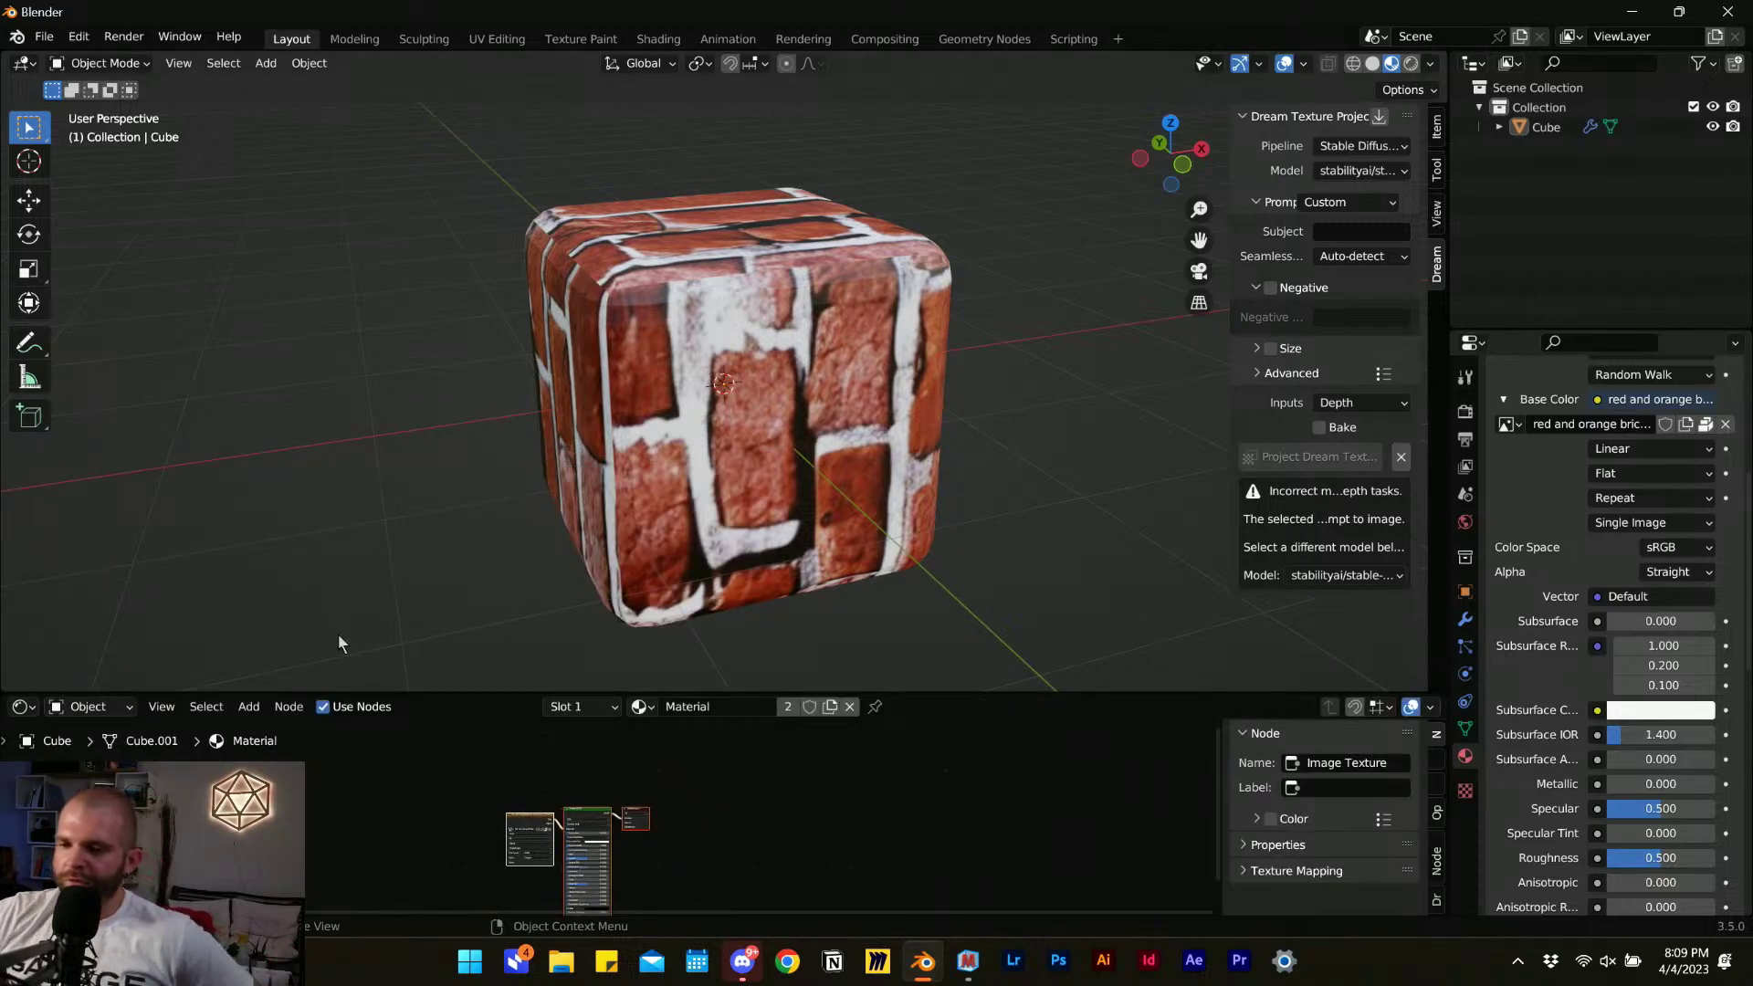
scroll(547, 821, up, 6)
scroll(579, 819, up, 2)
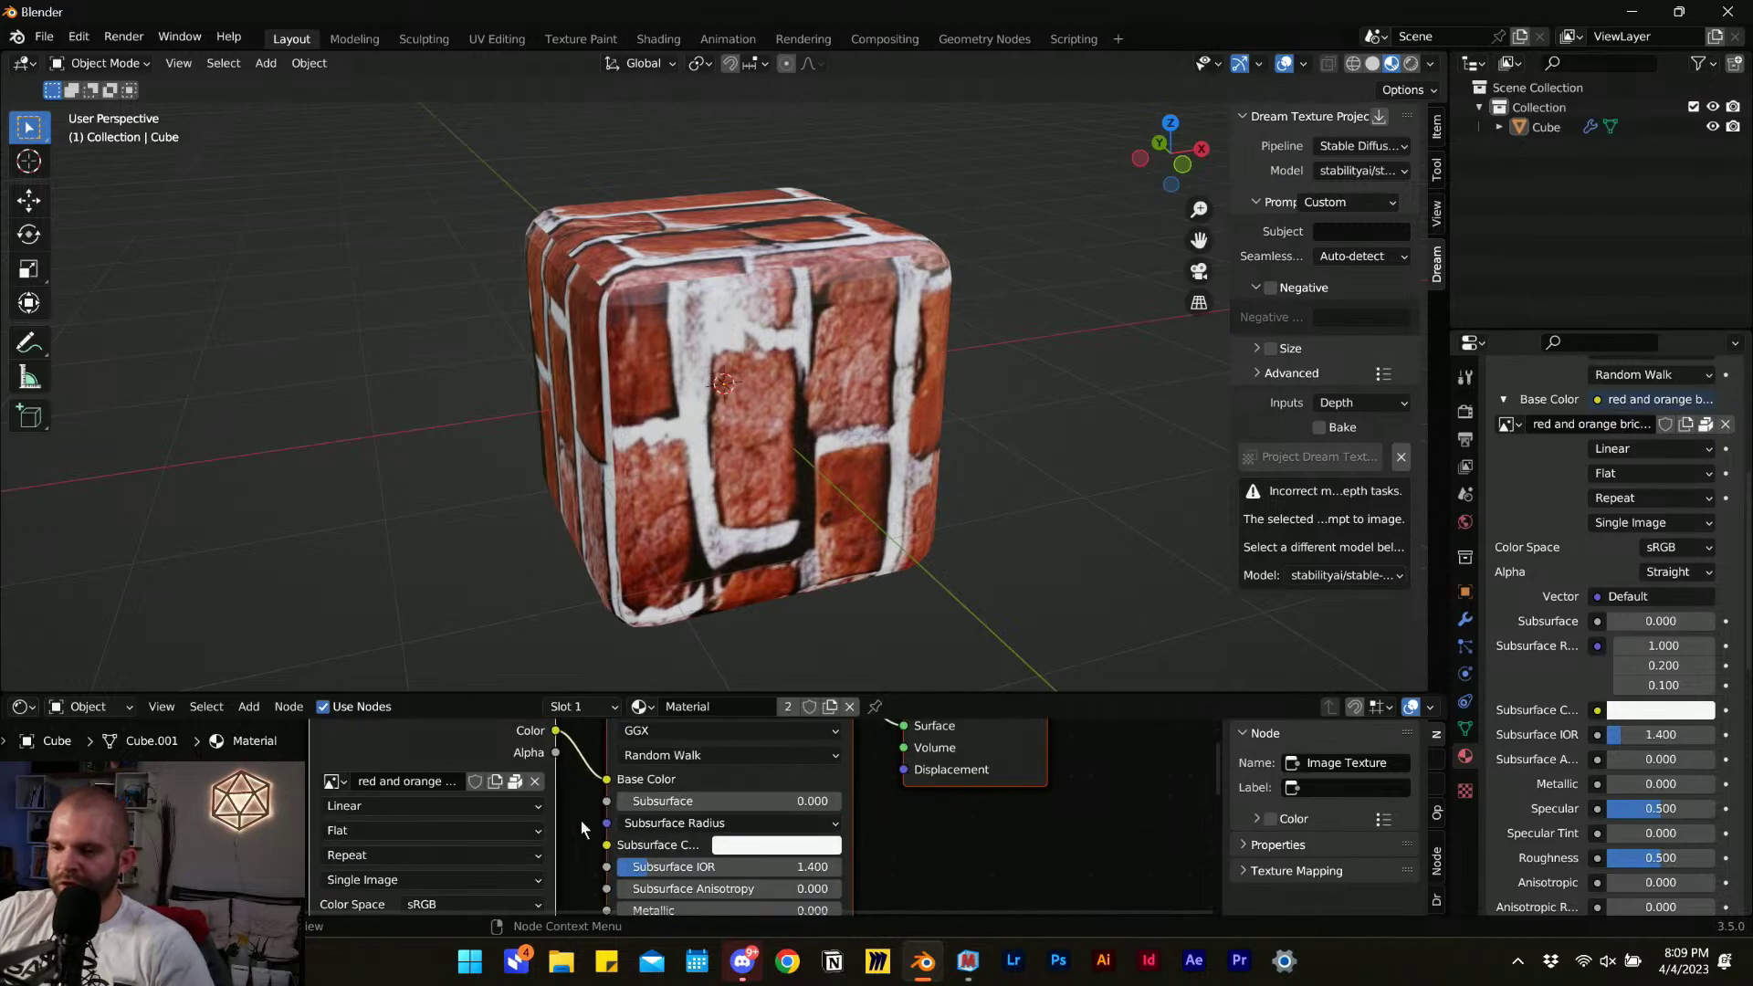
middle_drag(578, 818, 748, 813)
scroll(739, 811, down, 1)
middle_drag(654, 779, 759, 755)
scroll(669, 726, down, 2)
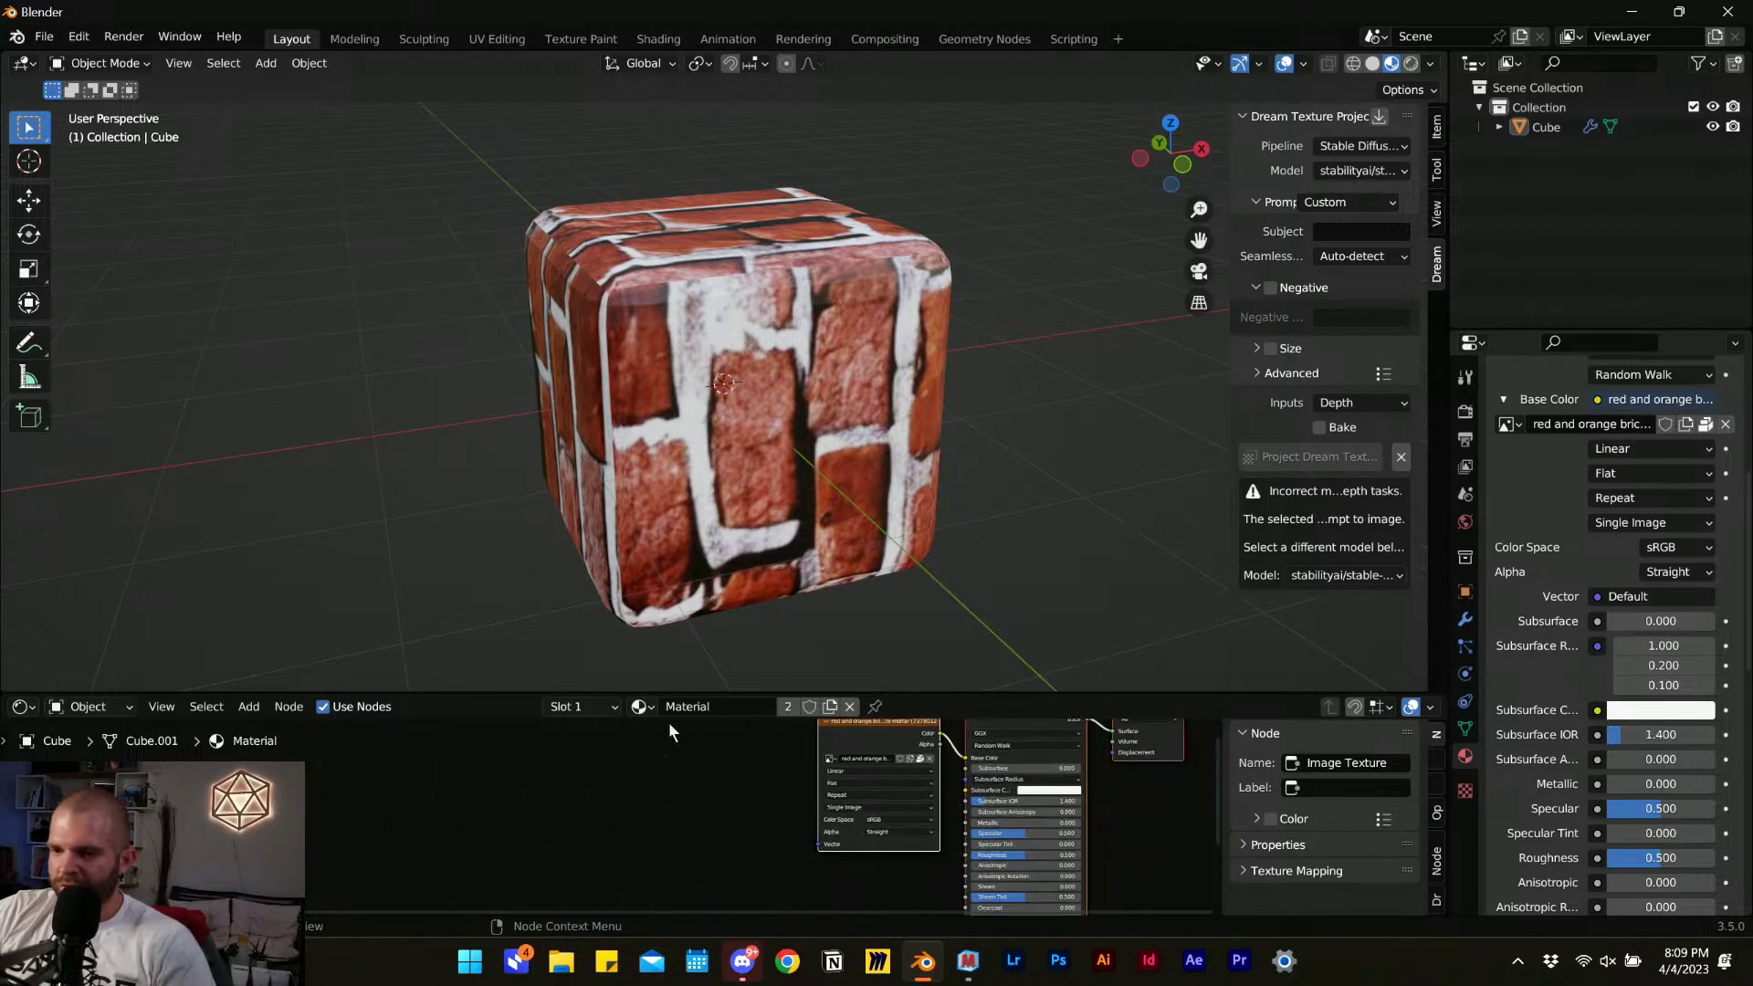
Search the add-on preferences for "wrangler" to check whether Node Wrangler is enabled, and close the preferences.
click(79, 36)
click(164, 319)
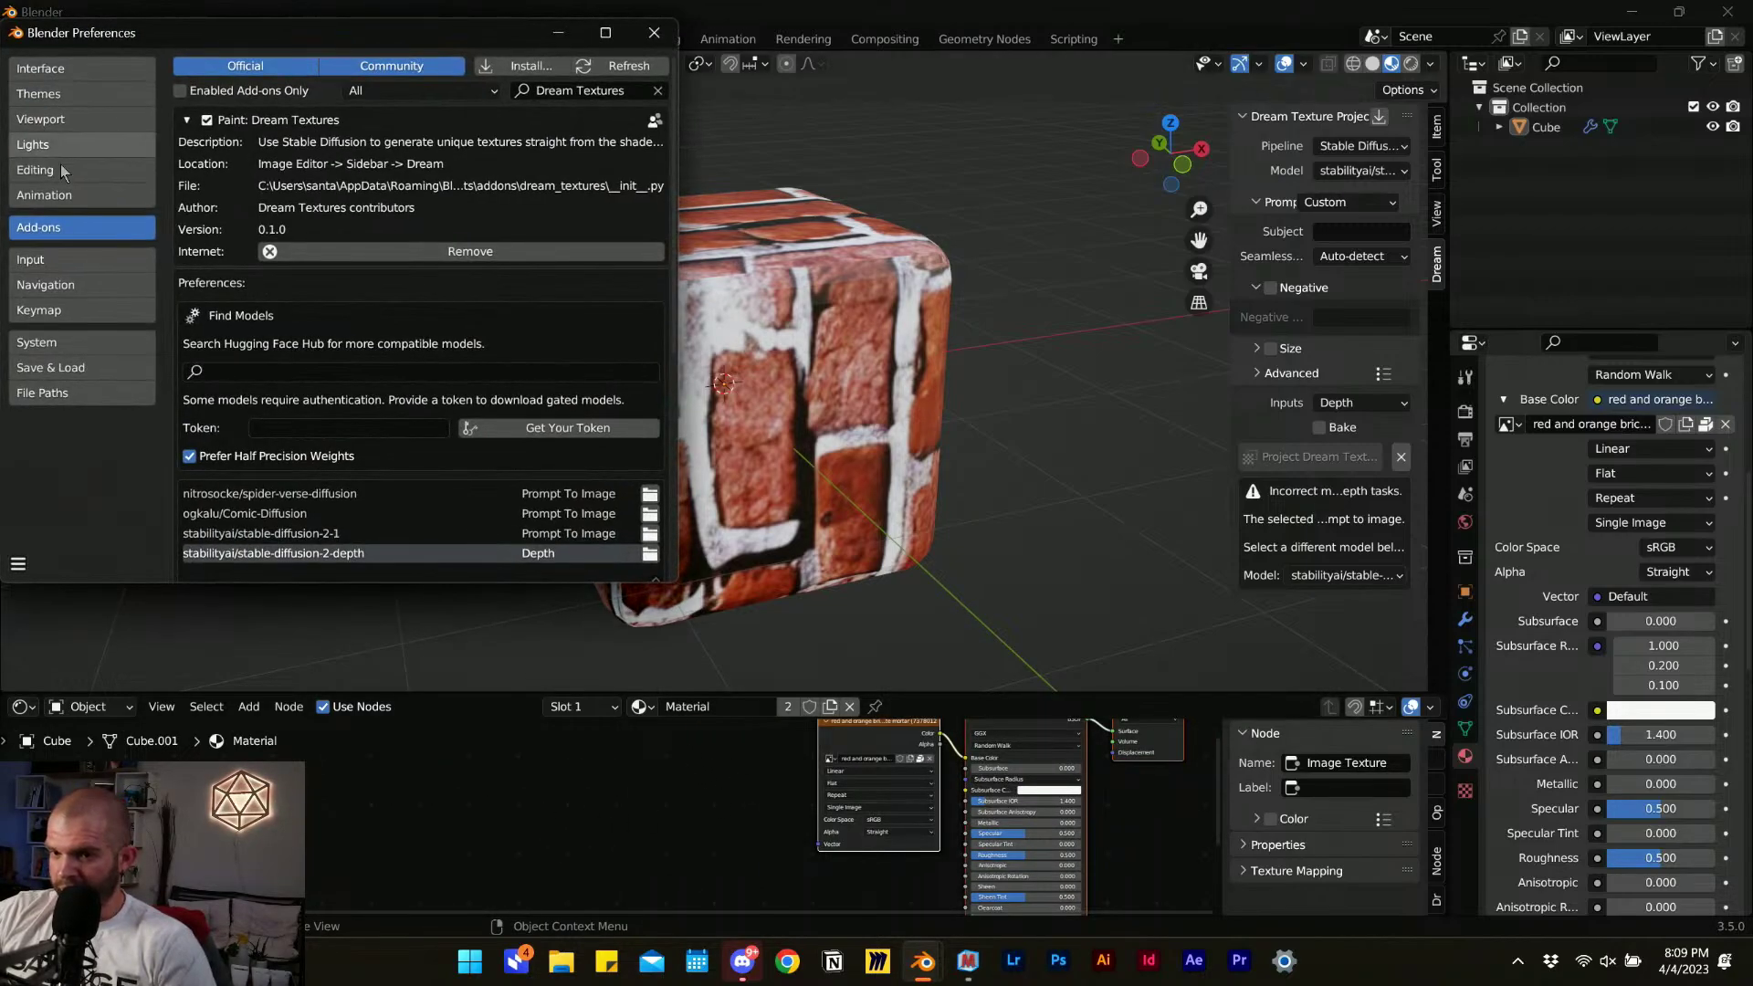
click(657, 91)
click(611, 90)
text(wrangler)
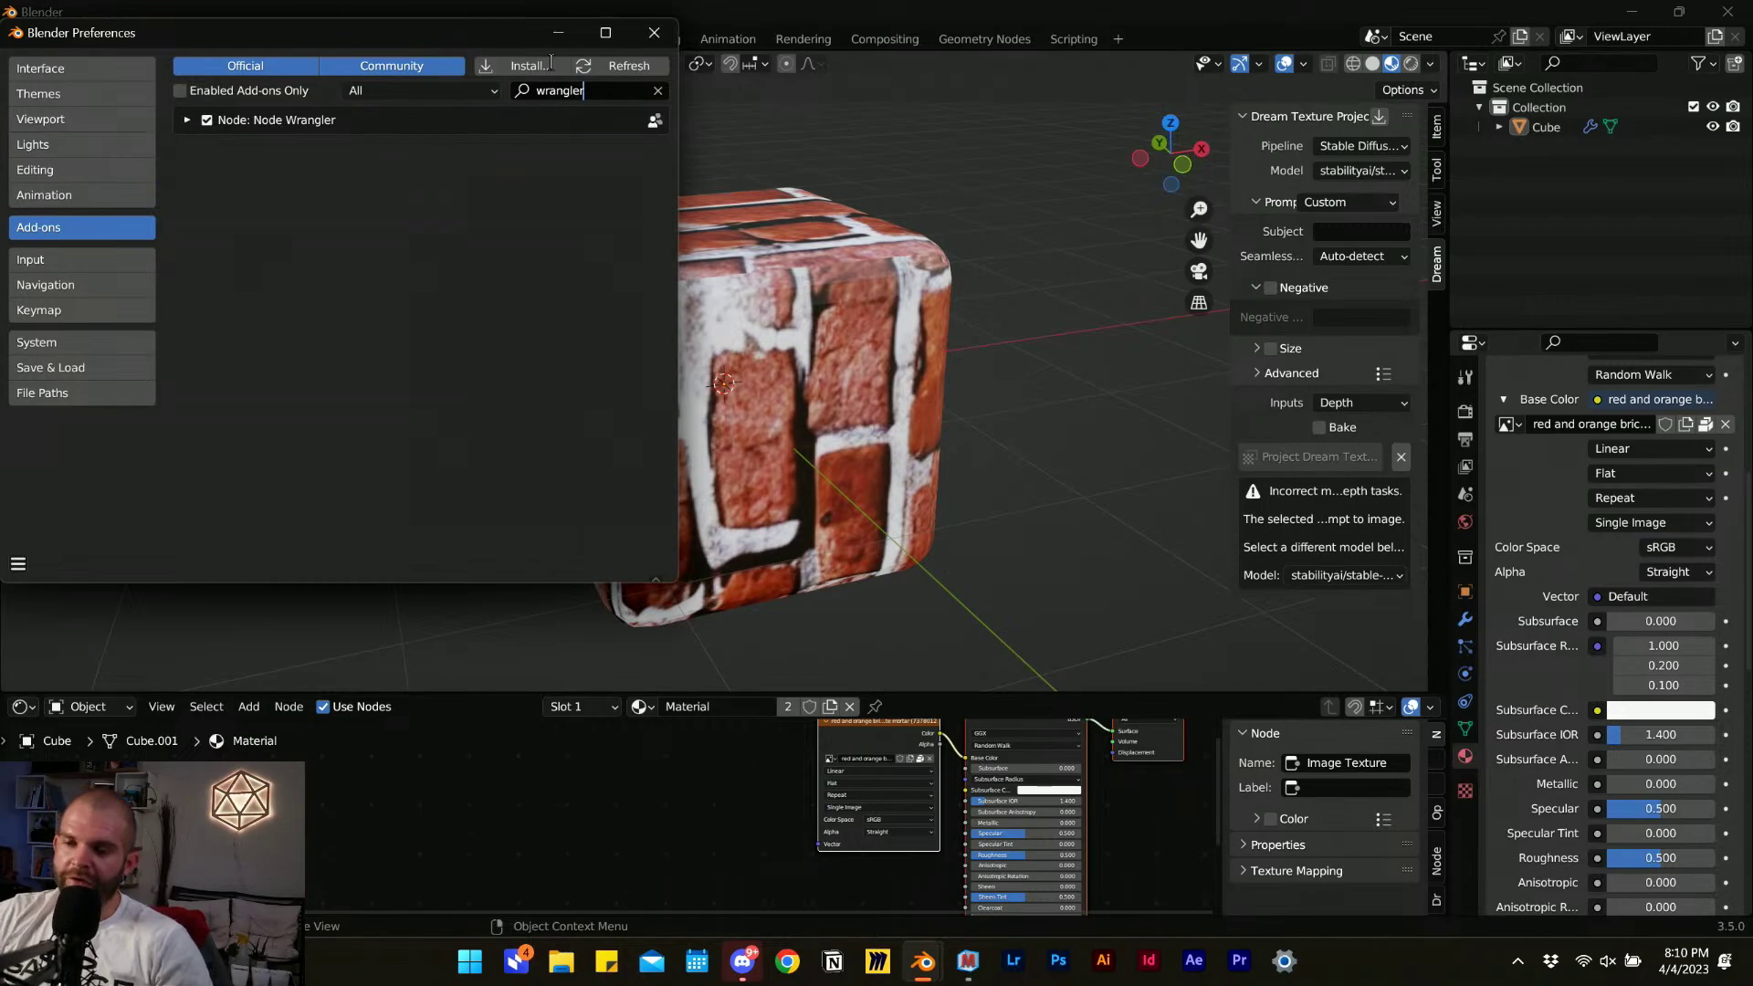
click(653, 32)
Make the Shader Editor taller and add Mapping and Texture Coordinate nodes to the brick Image Texture with Node Wrangler.
drag(538, 694, 540, 573)
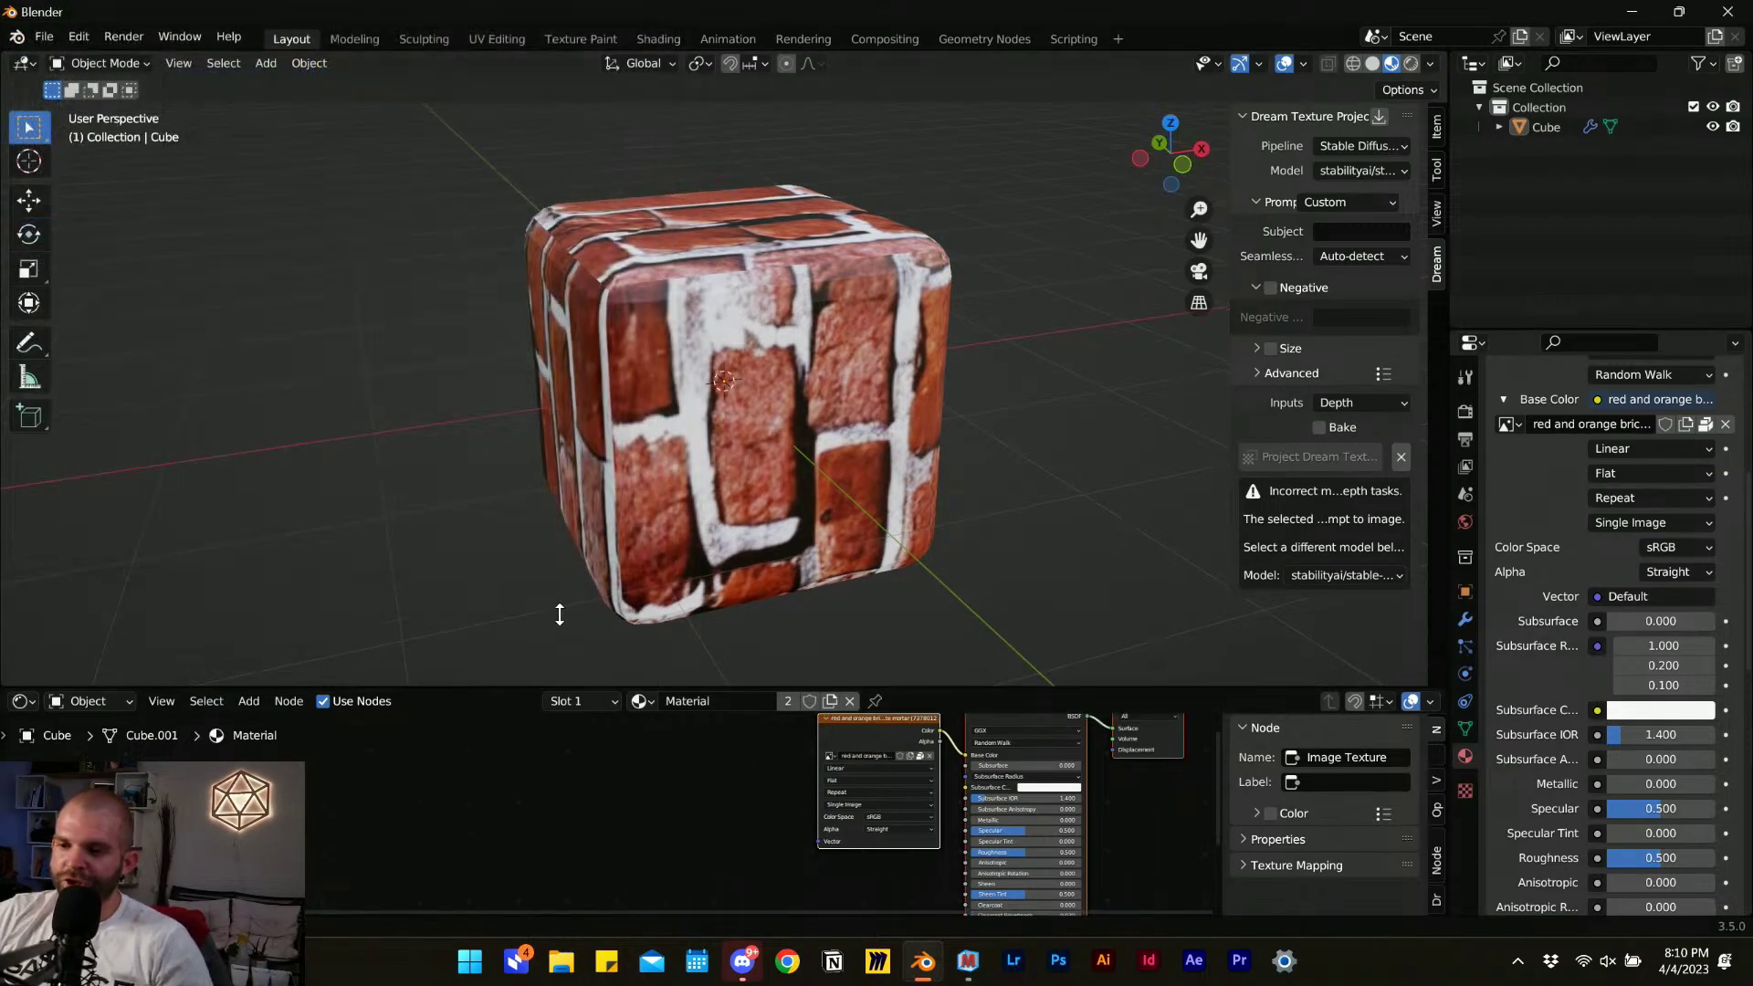
scroll(792, 753, up, 2)
scroll(636, 787, down, 2)
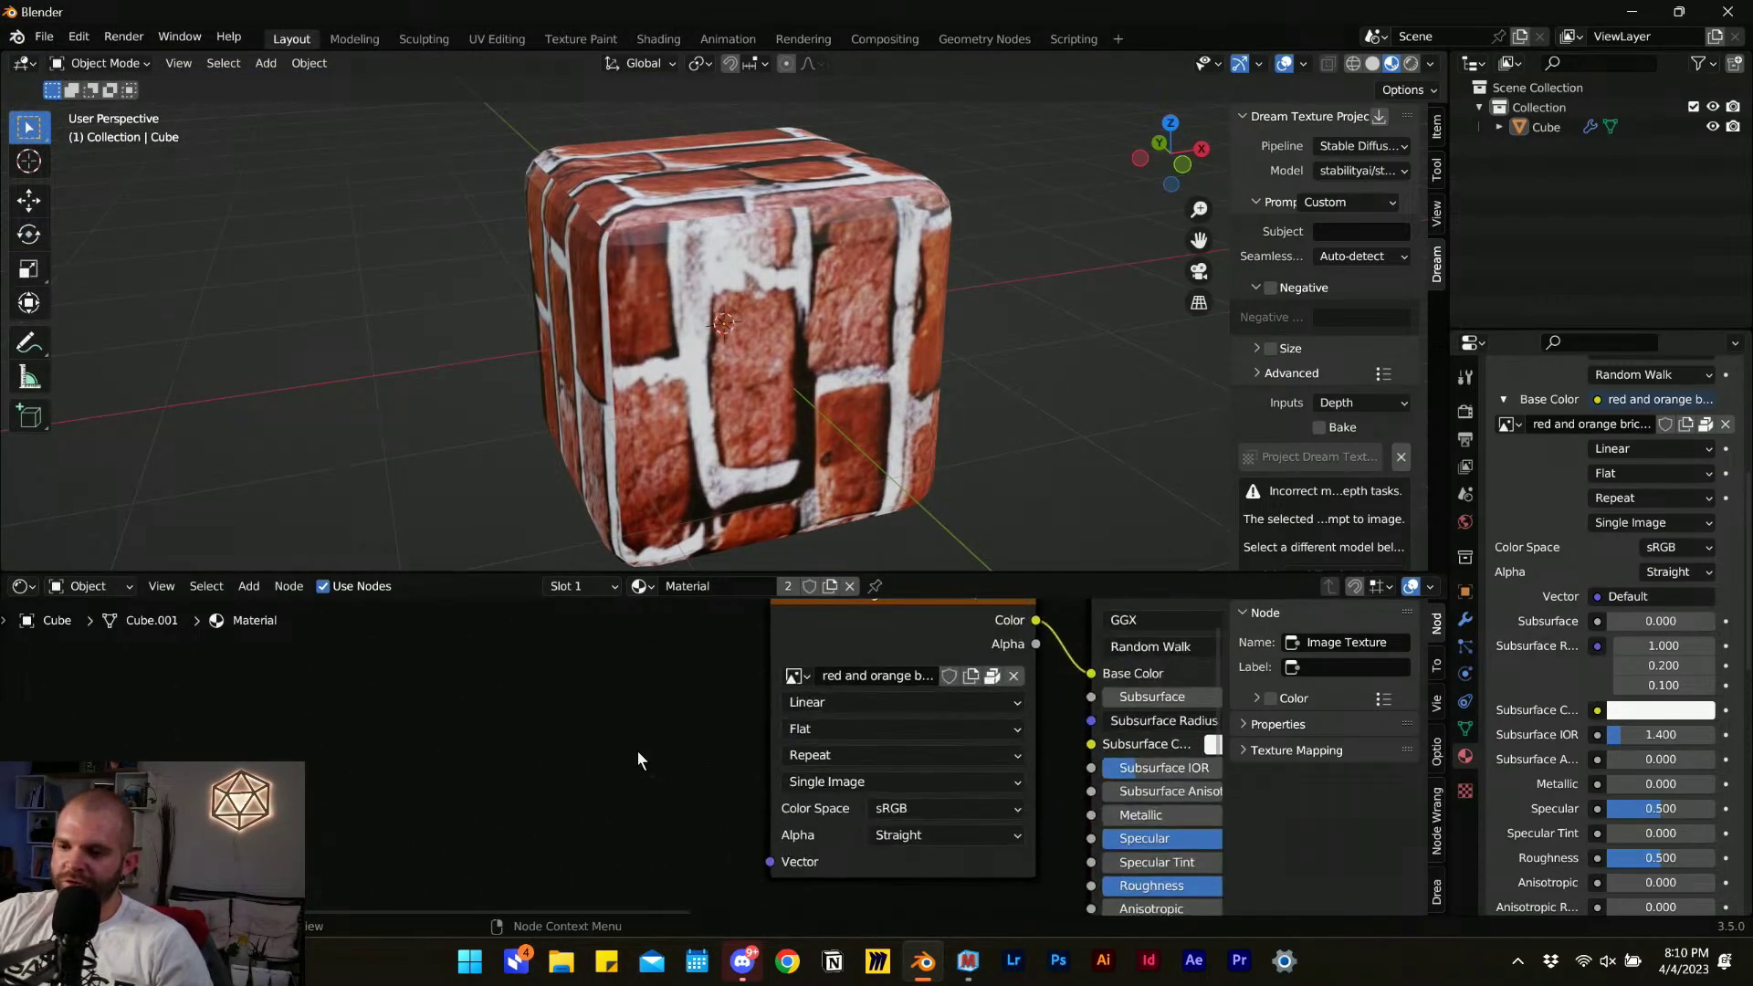
middle_drag(835, 651, 808, 670)
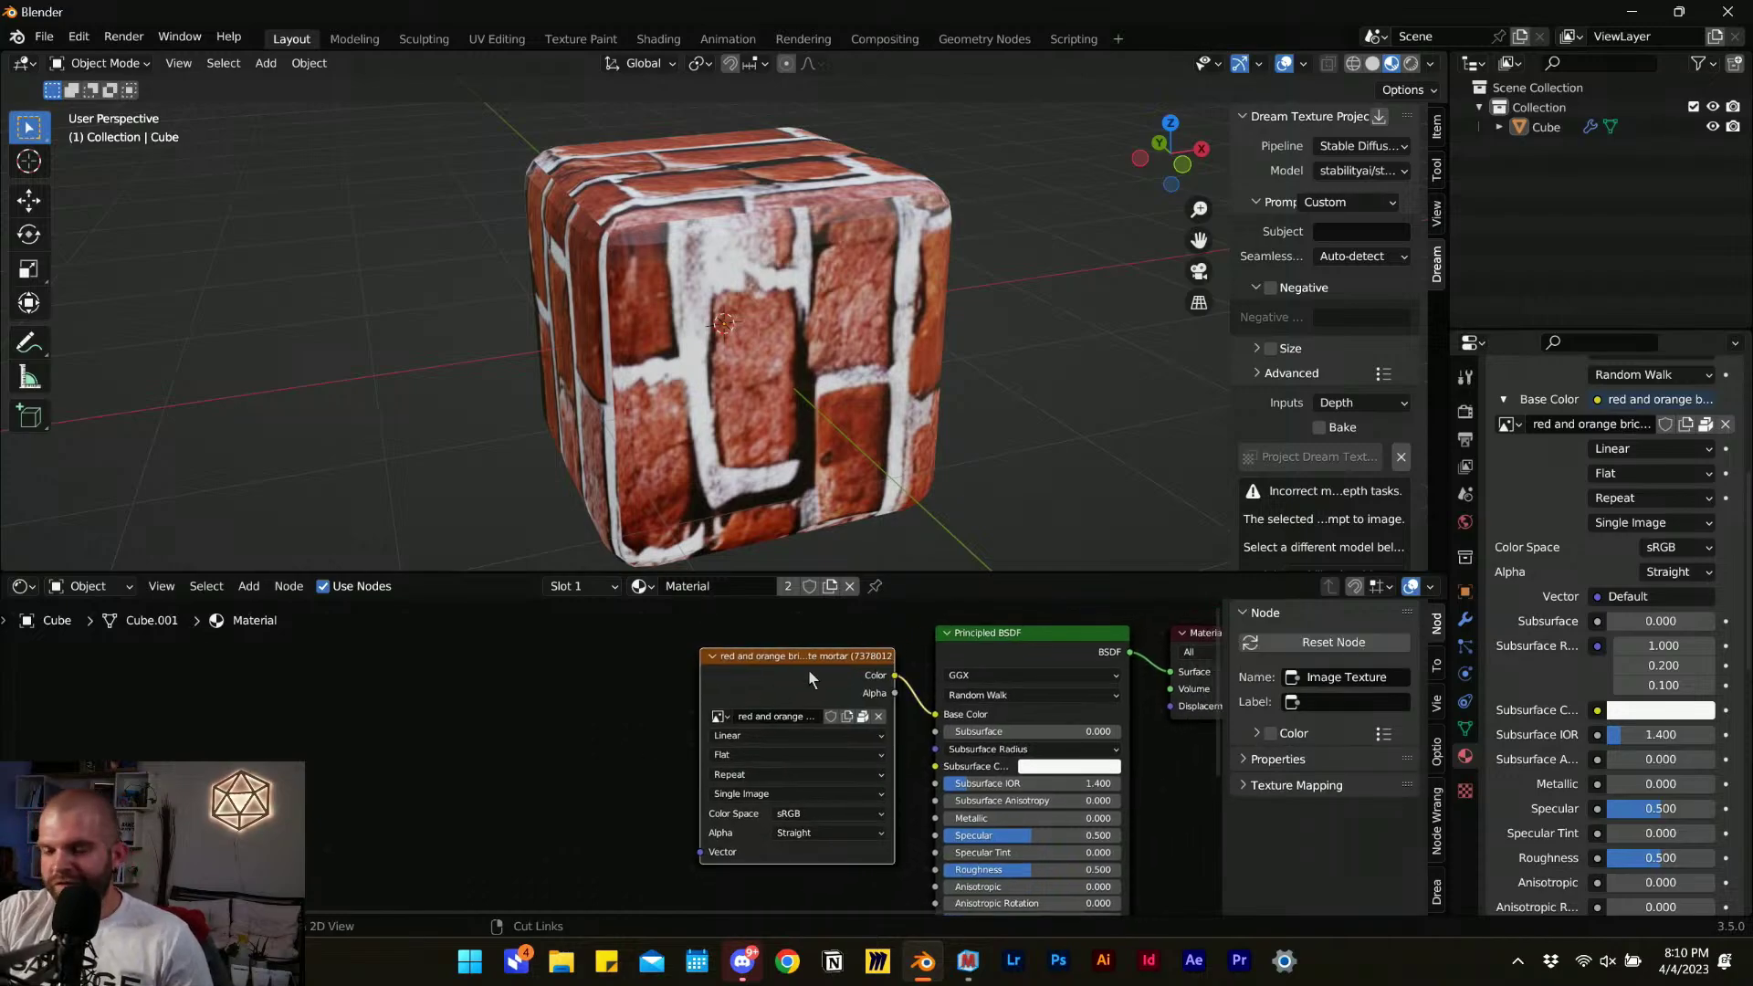
key(ctrl+t)
Add a Value node and place it beside the Mapping node's Scale input.
scroll(642, 769, up, 5)
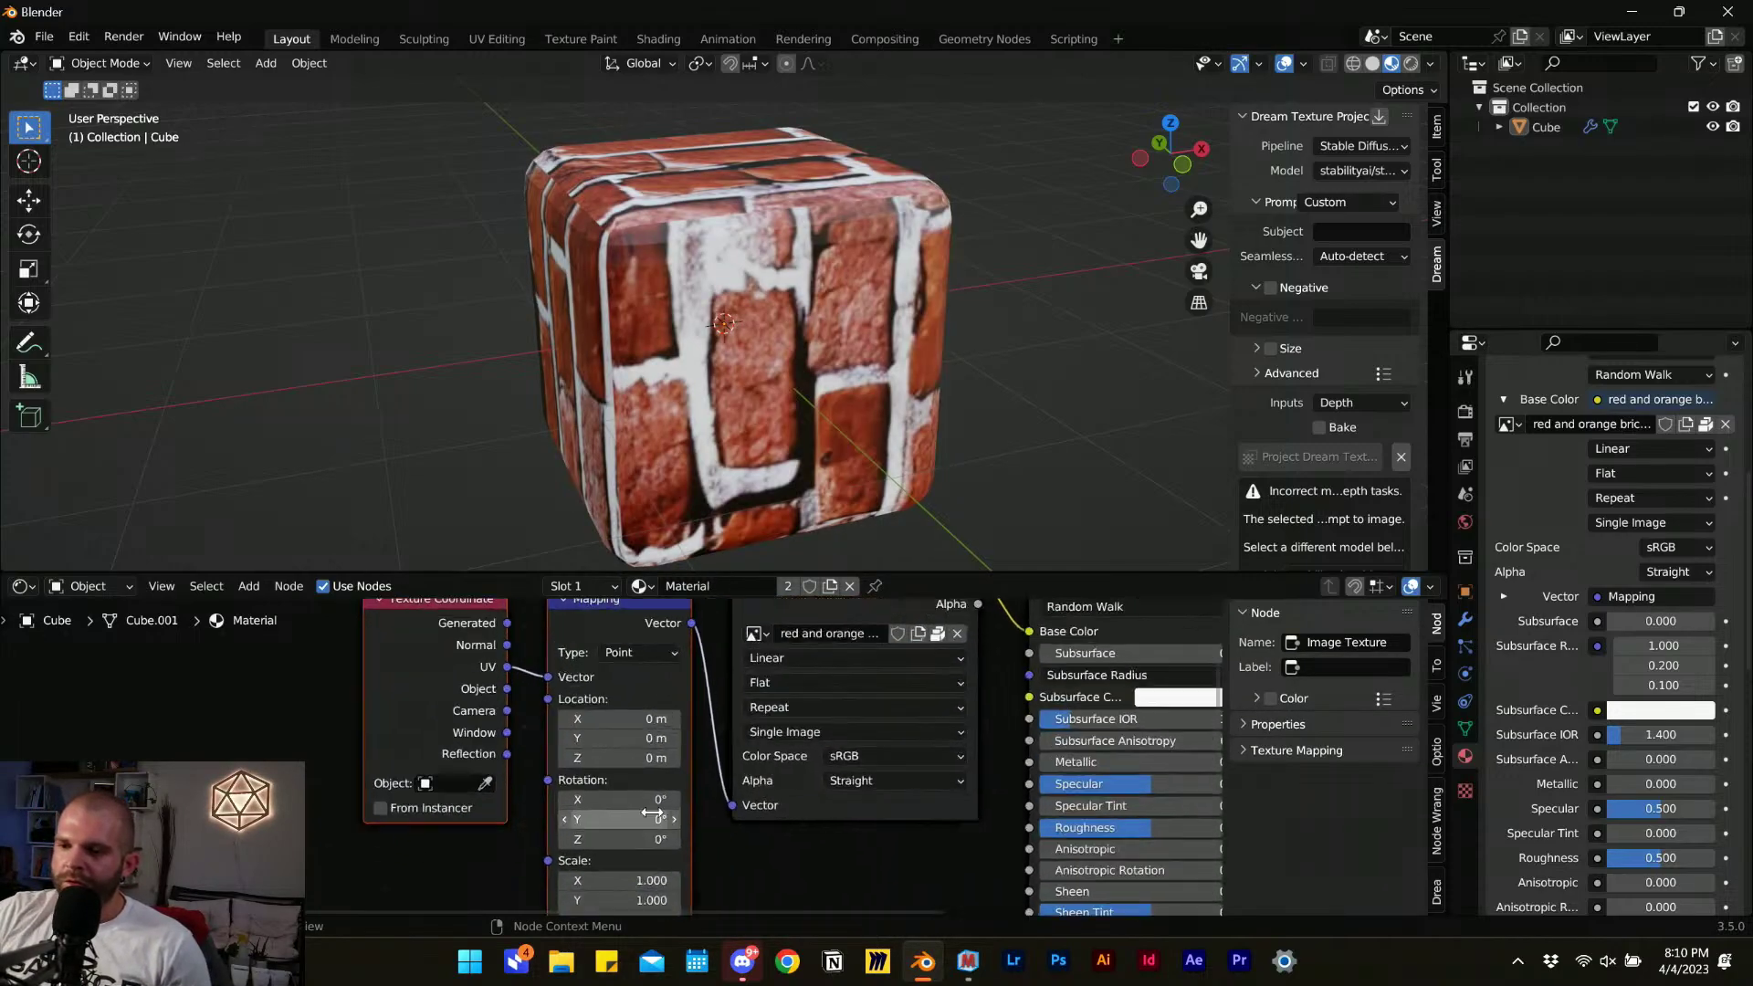
scroll(630, 826, up, 6)
middle_drag(589, 733, 652, 866)
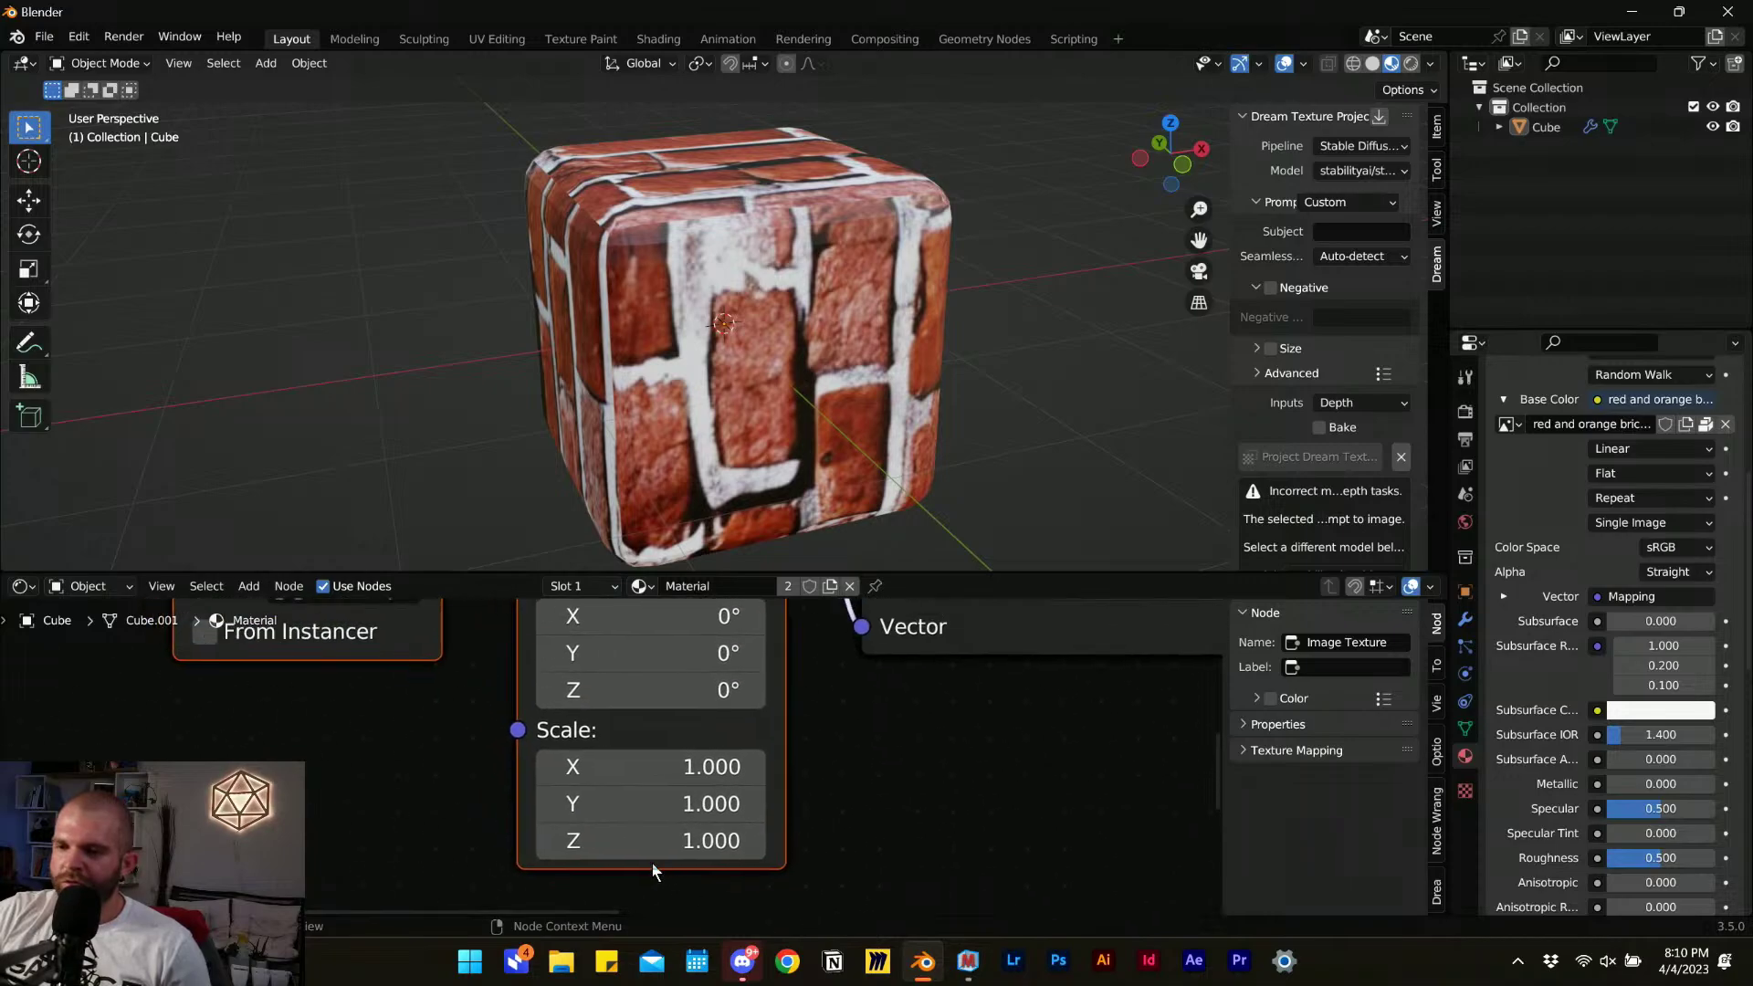
middle_drag(429, 803, 817, 796)
click(673, 804)
key(shift+a)
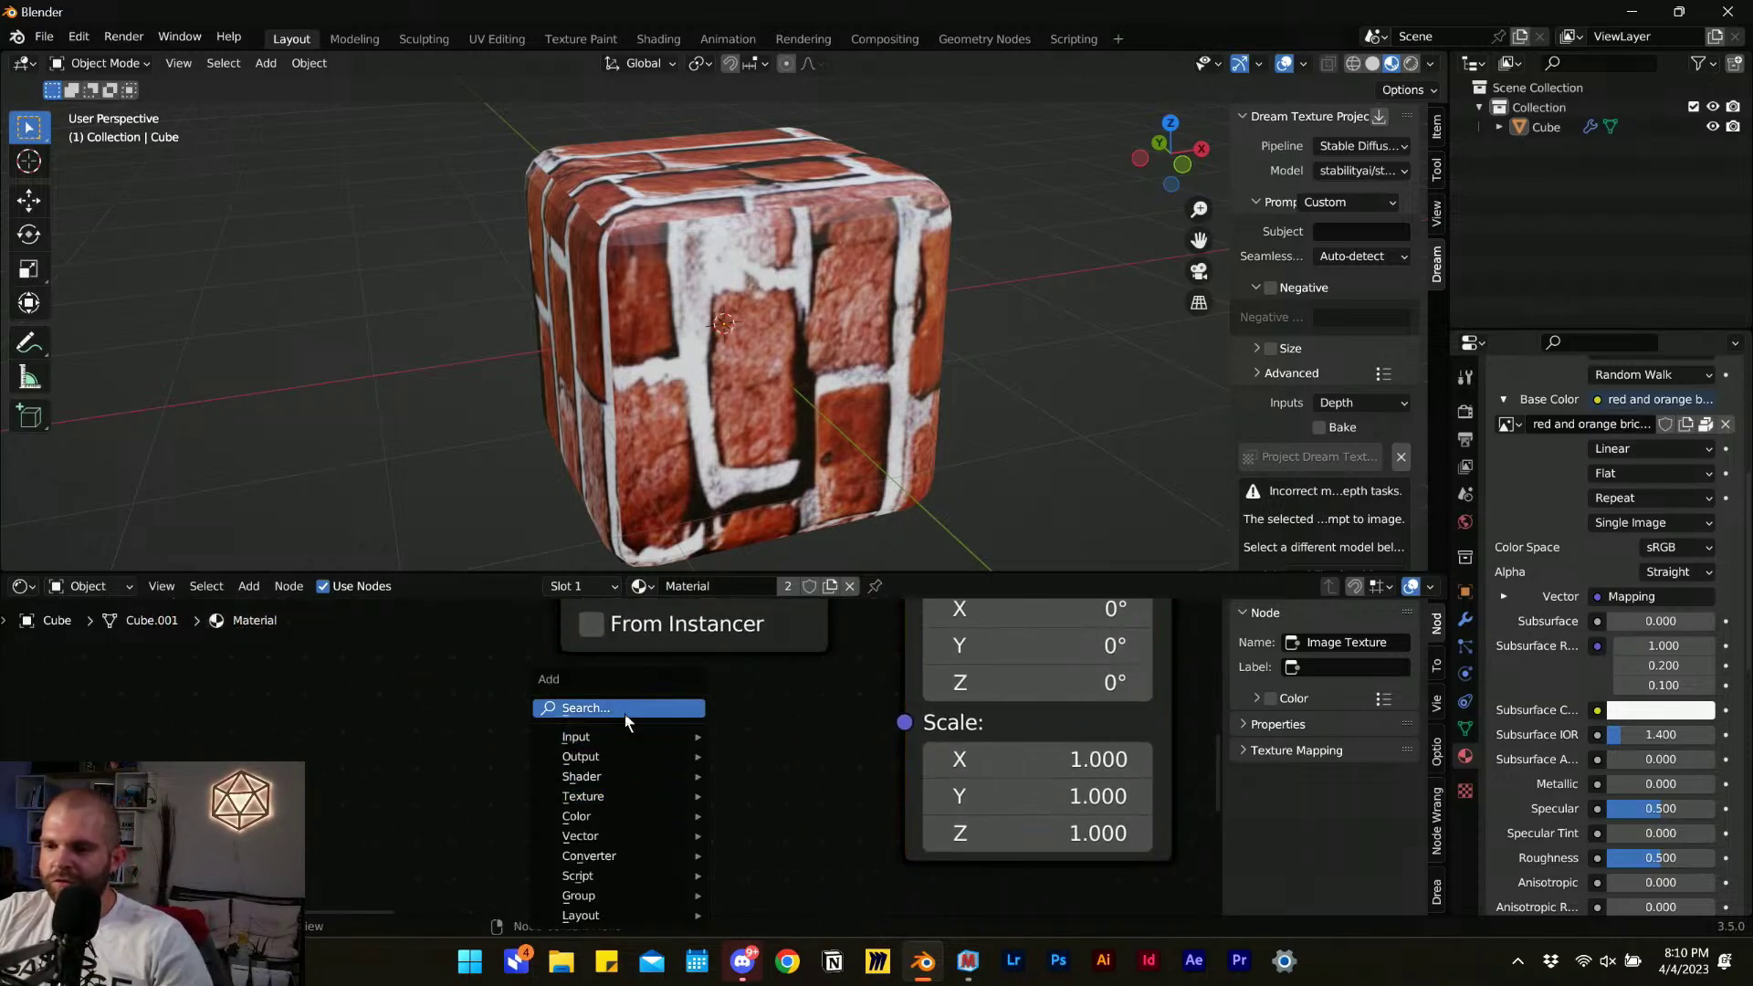
mouse_move(622, 709)
text(value)
key(Return)
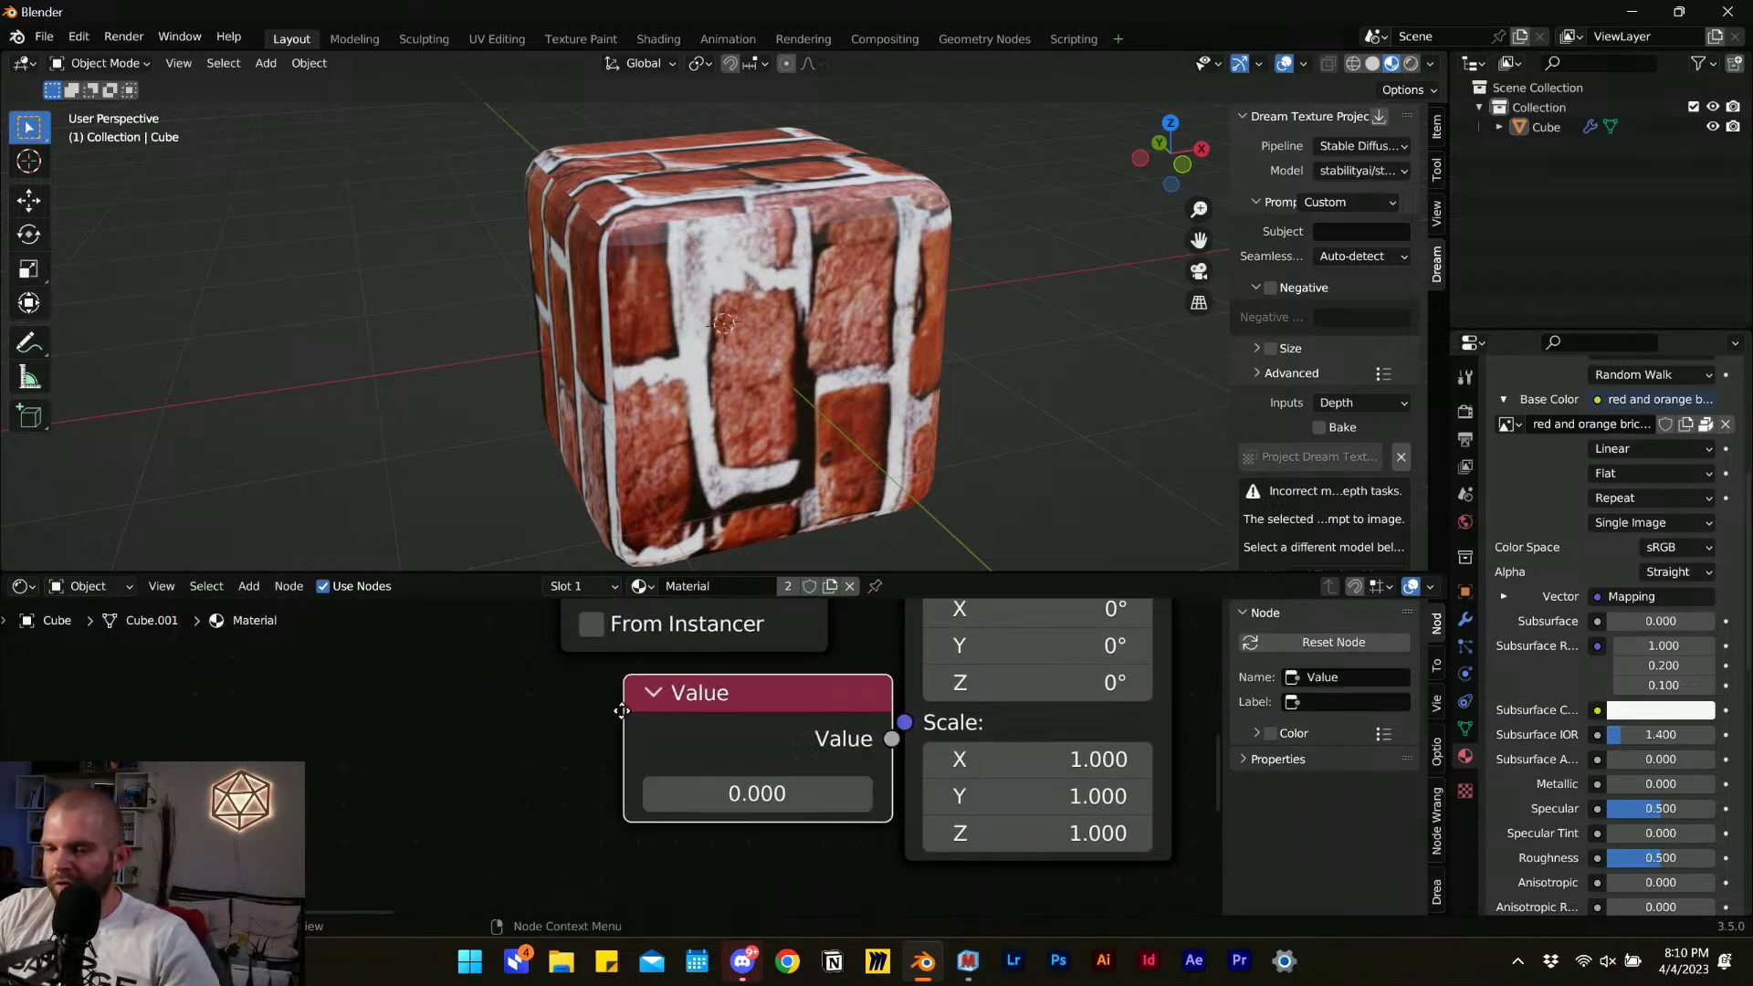
click(423, 755)
Connect the Value node to the Mapping node's Scale, set it to 9.700 and inspect the tiled bricks up close.
drag(694, 782, 904, 722)
drag(639, 837, 682, 837)
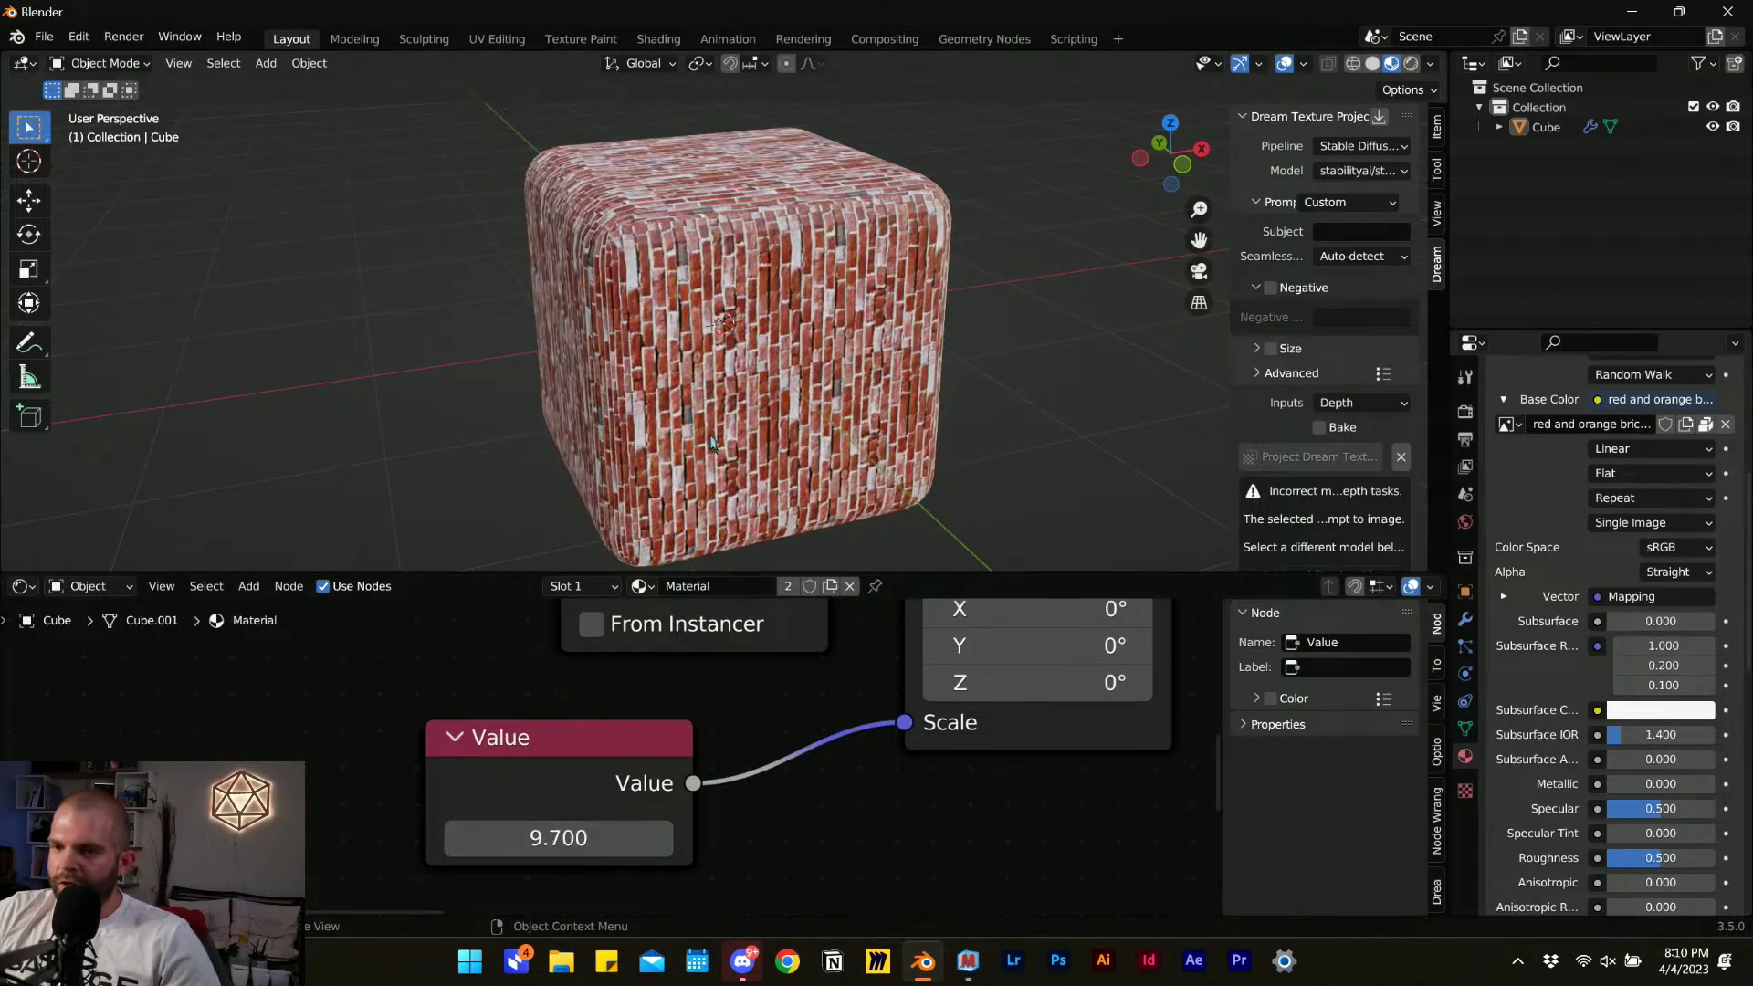
scroll(760, 429, up, 5)
scroll(761, 429, up, 6)
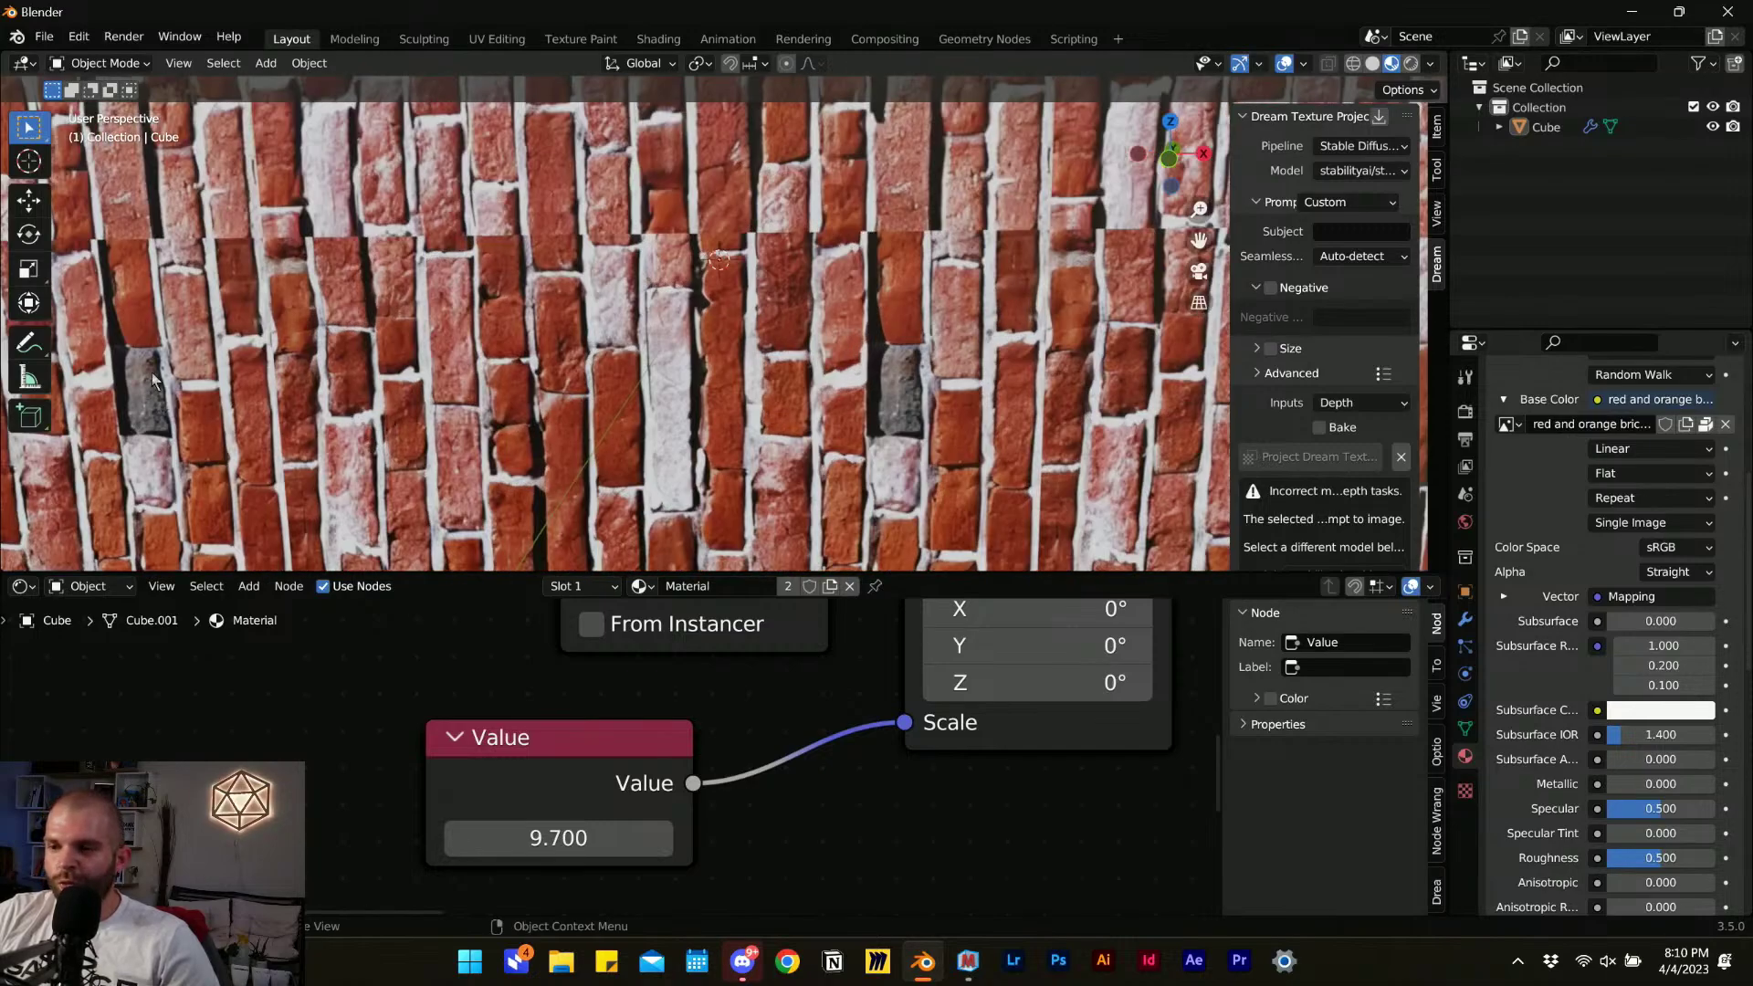
Examine the front face of the brick cube from near and far for visible seams between the texture tiles.
scroll(667, 384, down, 10)
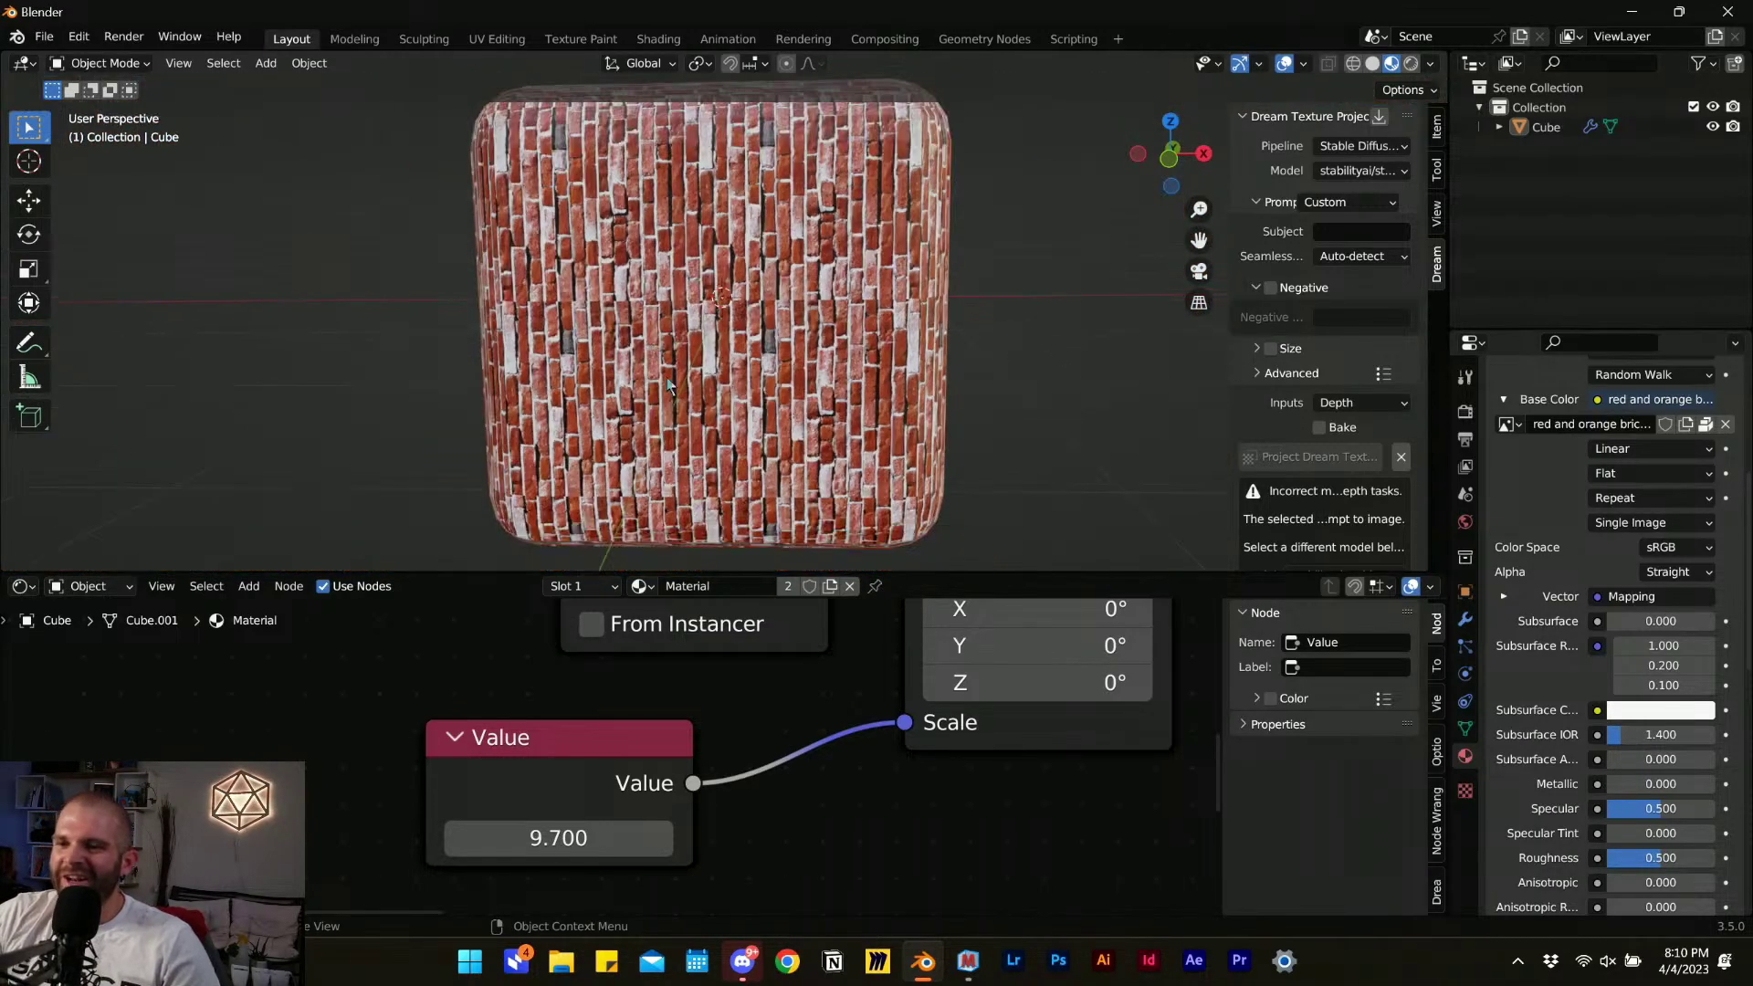
scroll(533, 348, up, 8)
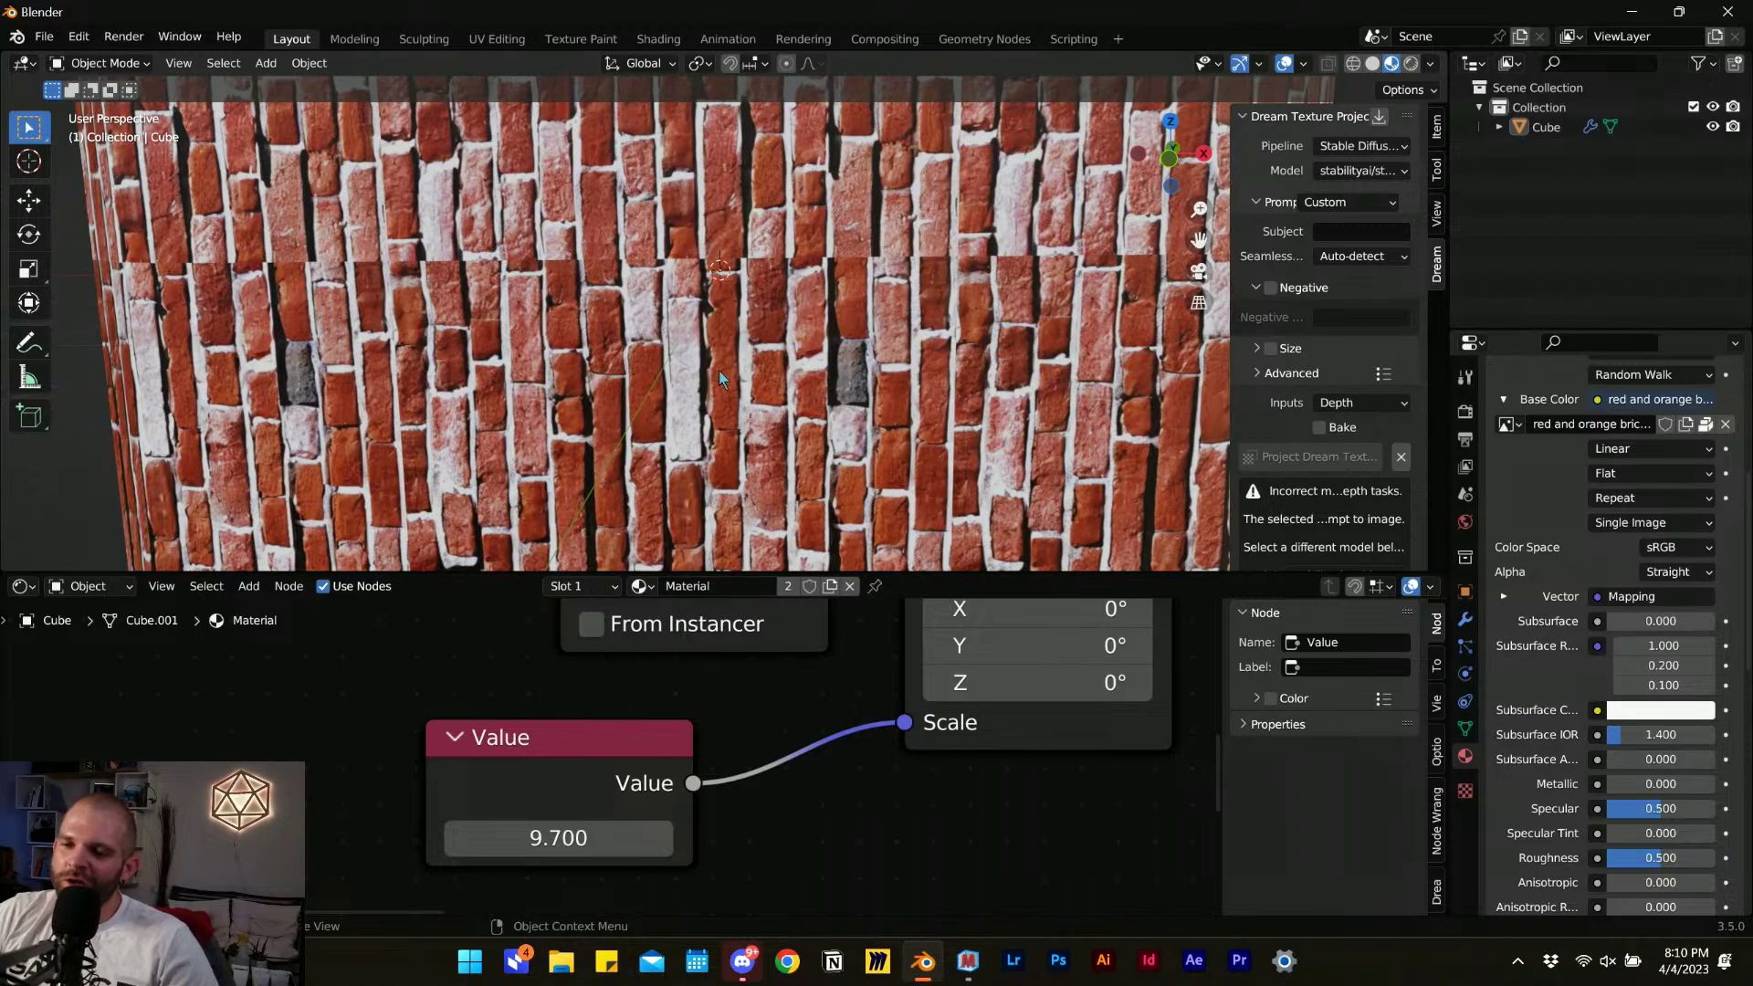
scroll(712, 376, down, 3)
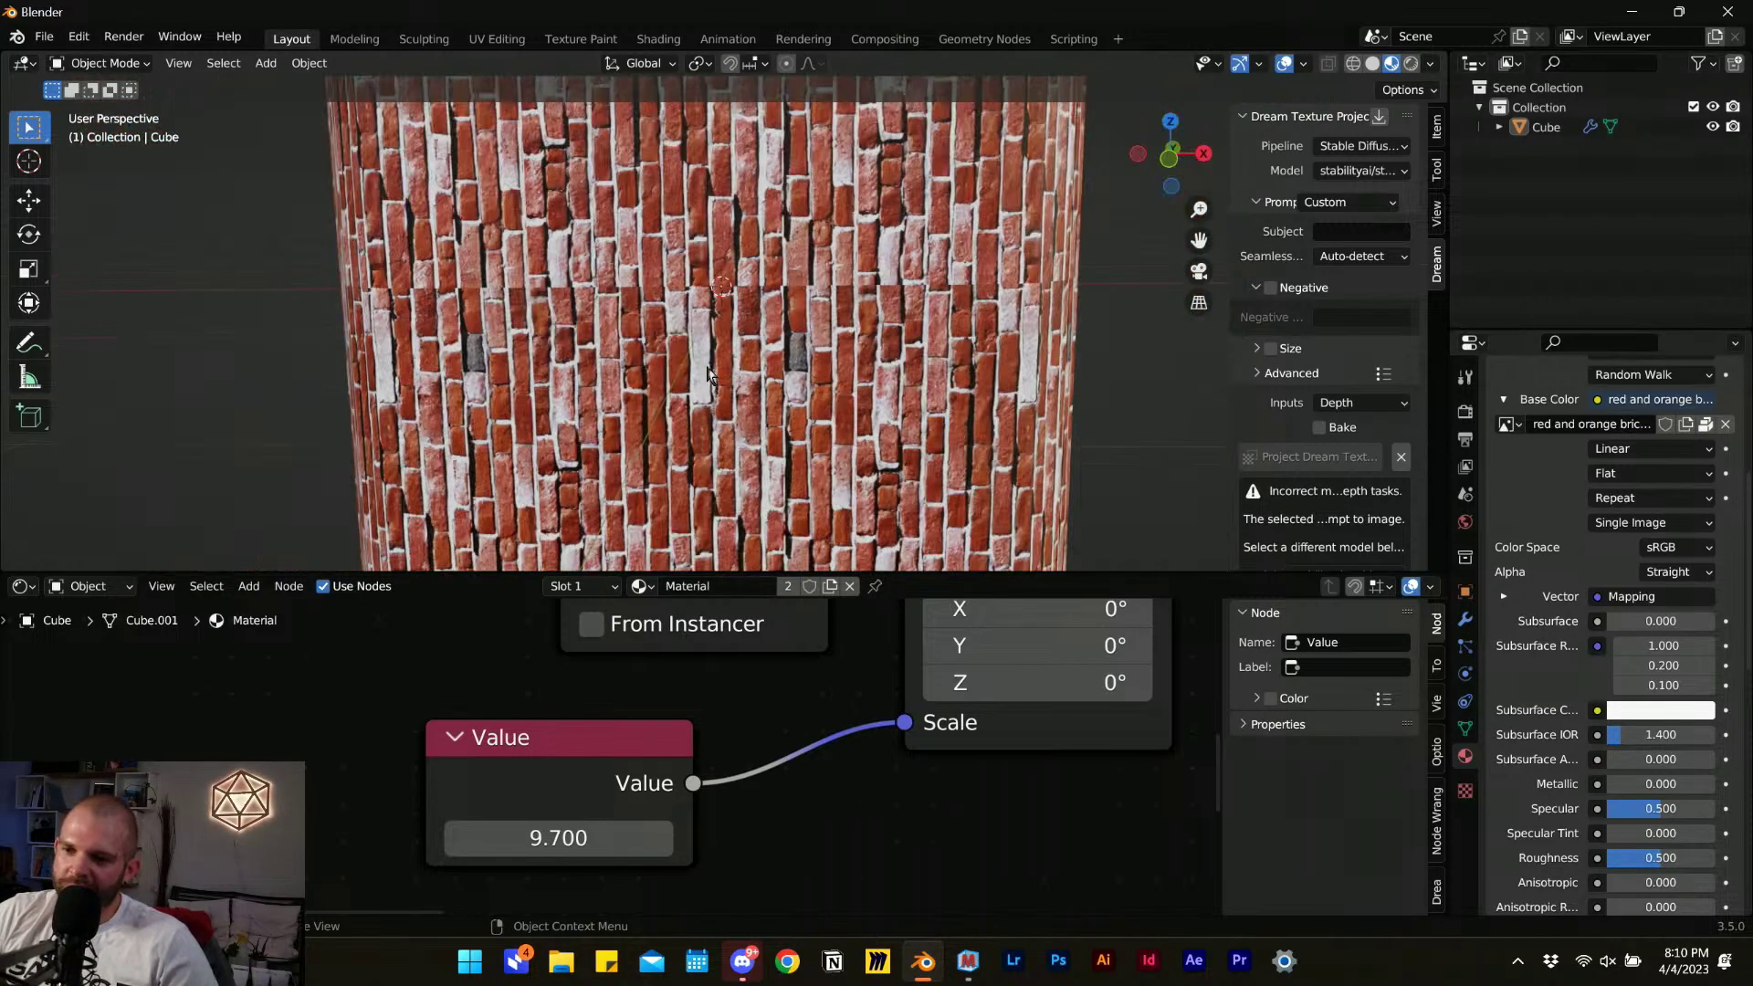
scroll(709, 374, down, 4)
scroll(753, 314, up, 6)
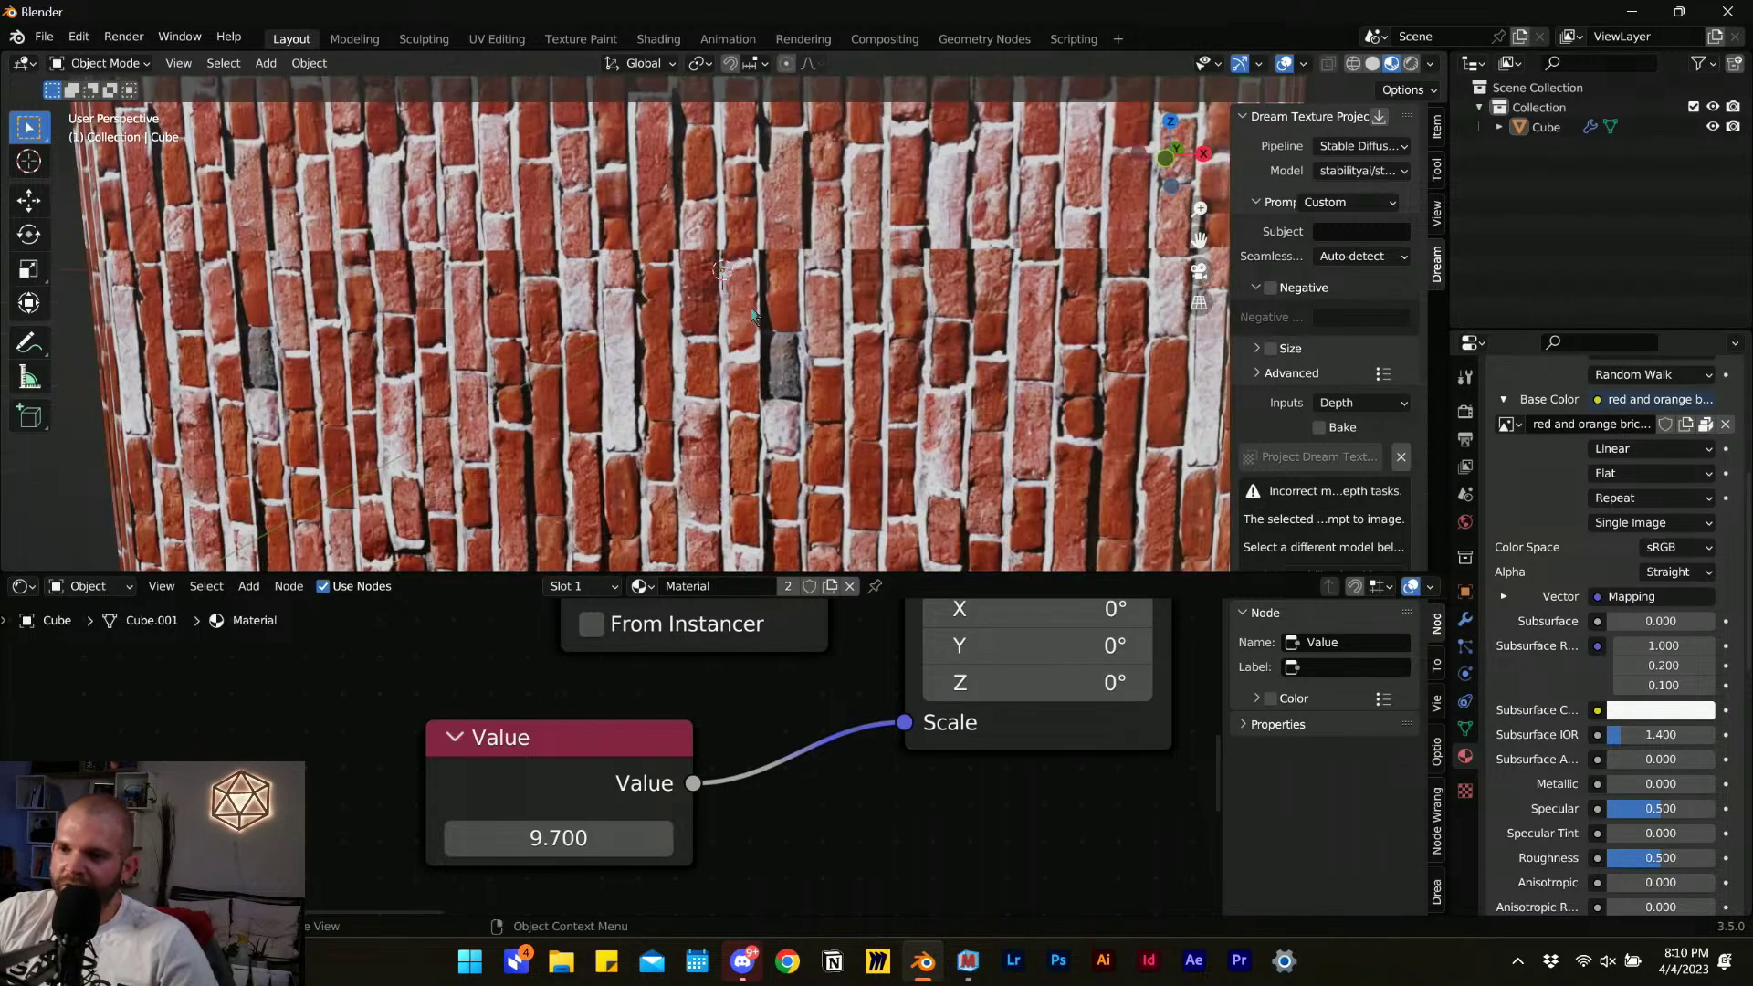
scroll(885, 251, up, 4)
scroll(853, 263, down, 2)
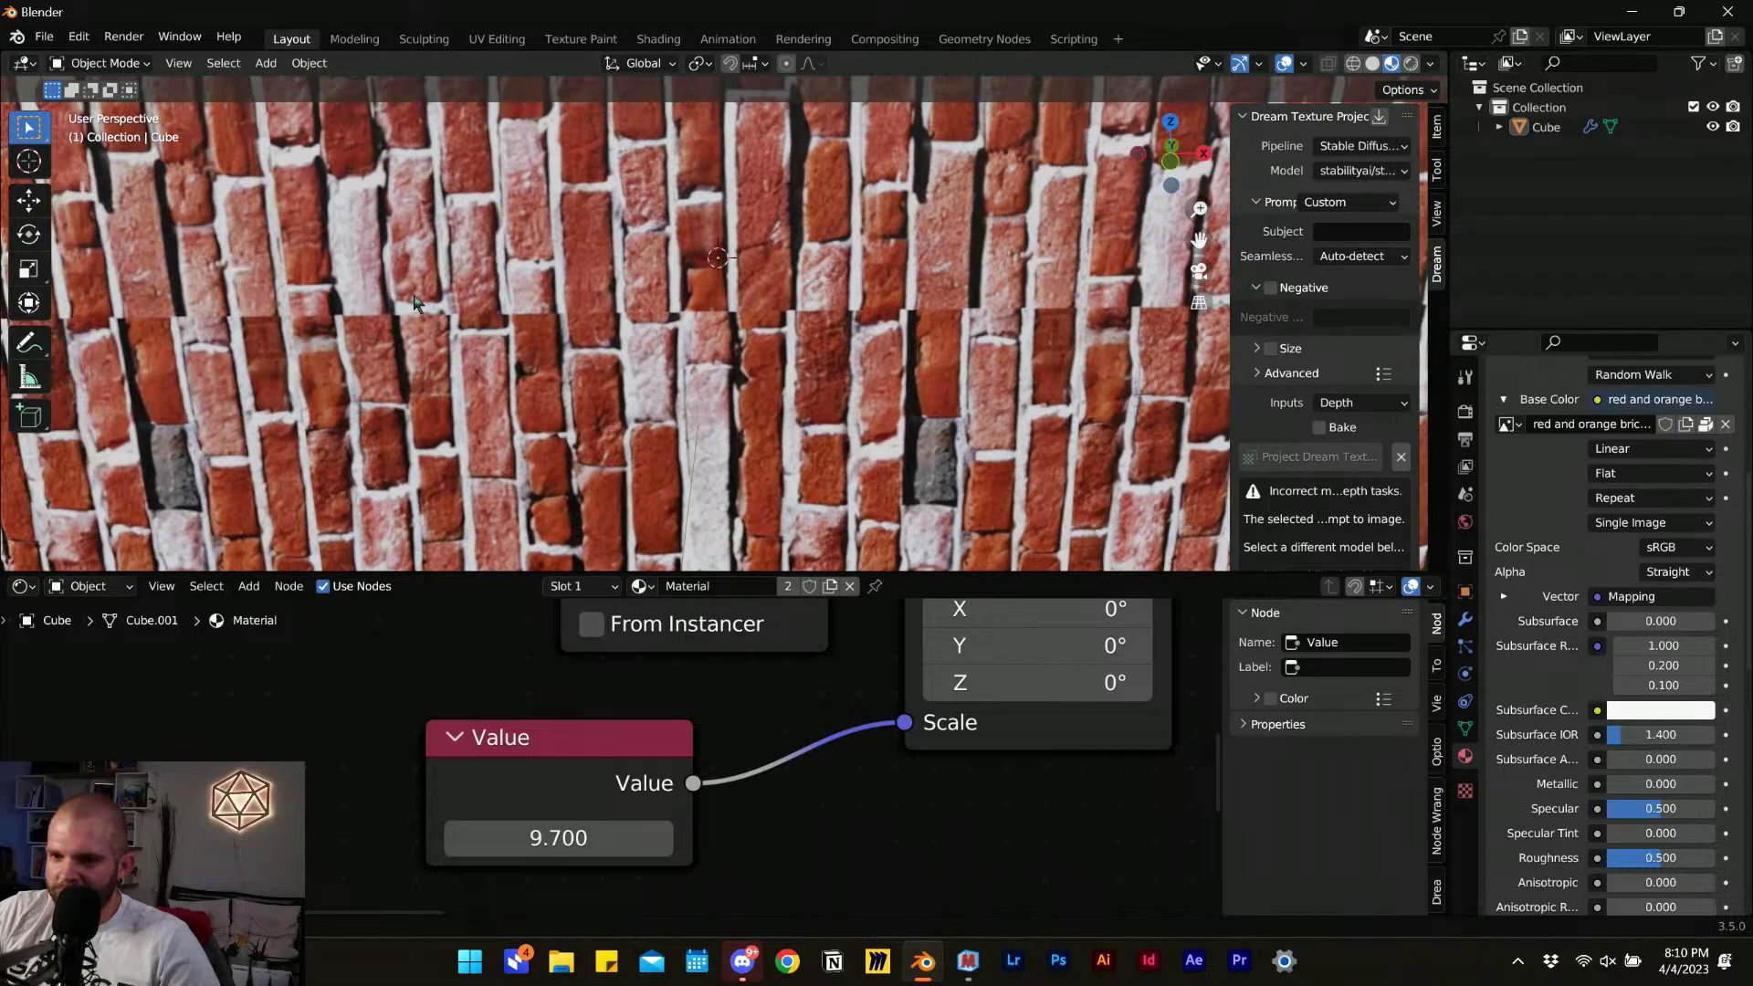
Inspect the cube's corners and top face, checking up close how the repeated brick tiles meet.
middle_drag(369, 295, 460, 341)
scroll(460, 342, down, 10)
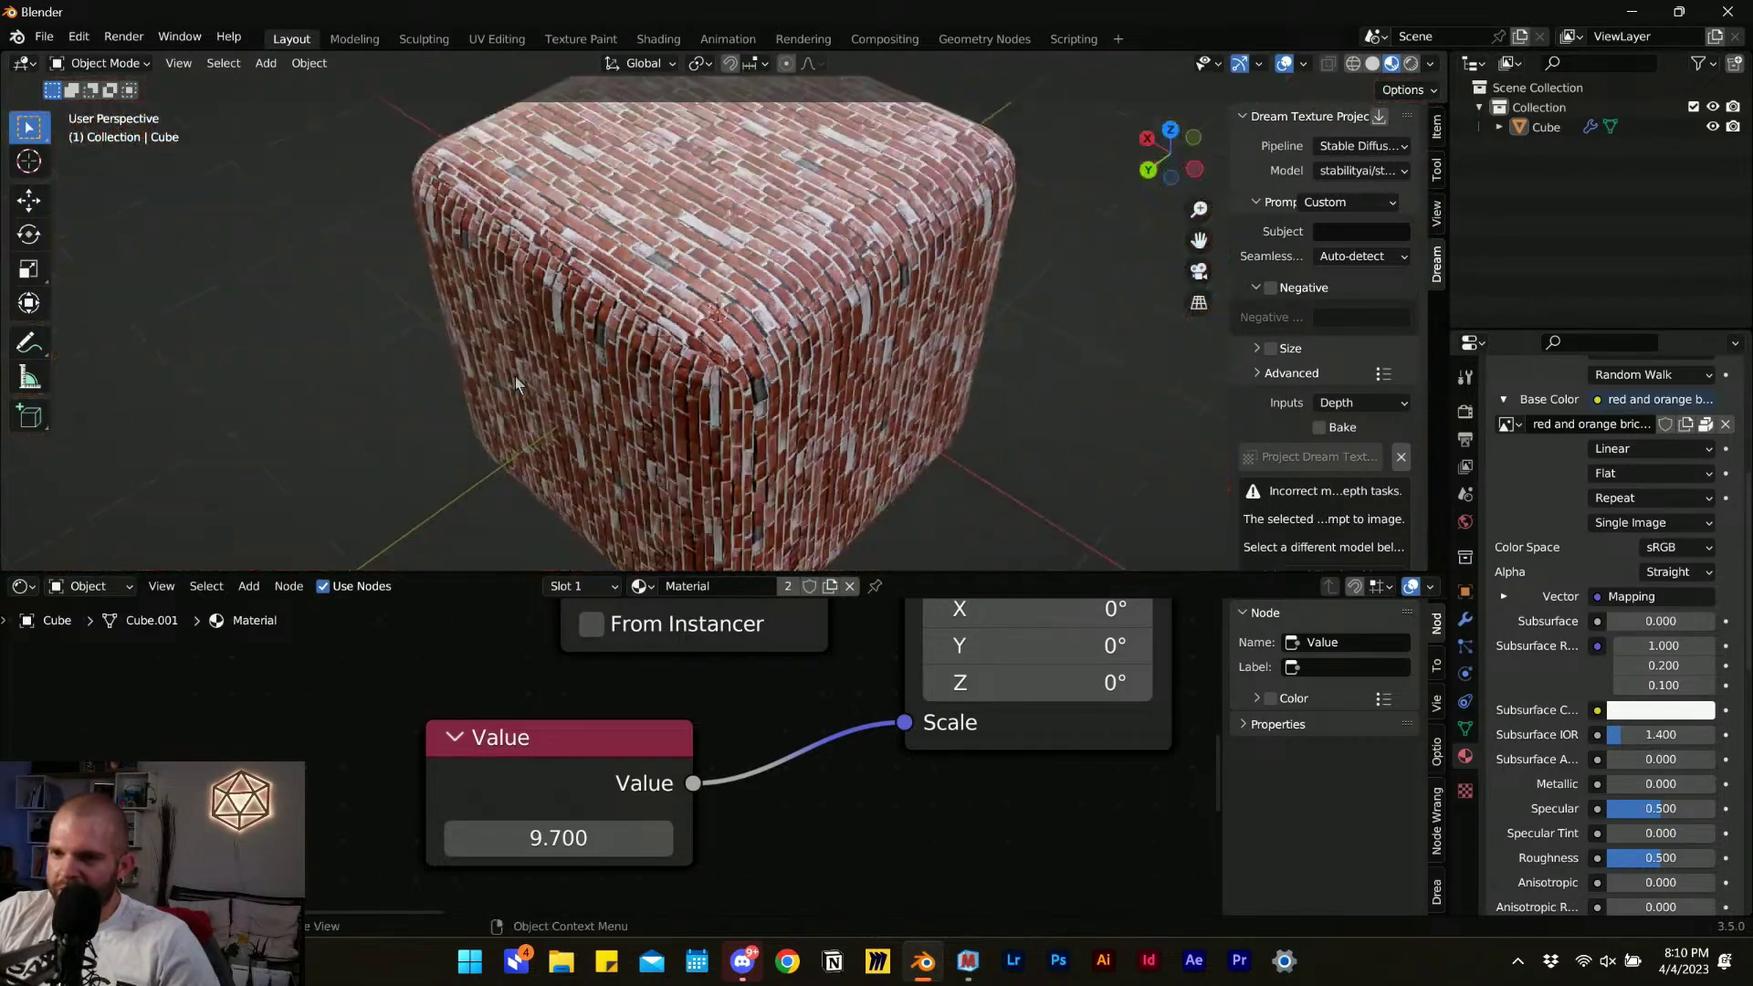
middle_drag(666, 362, 729, 356)
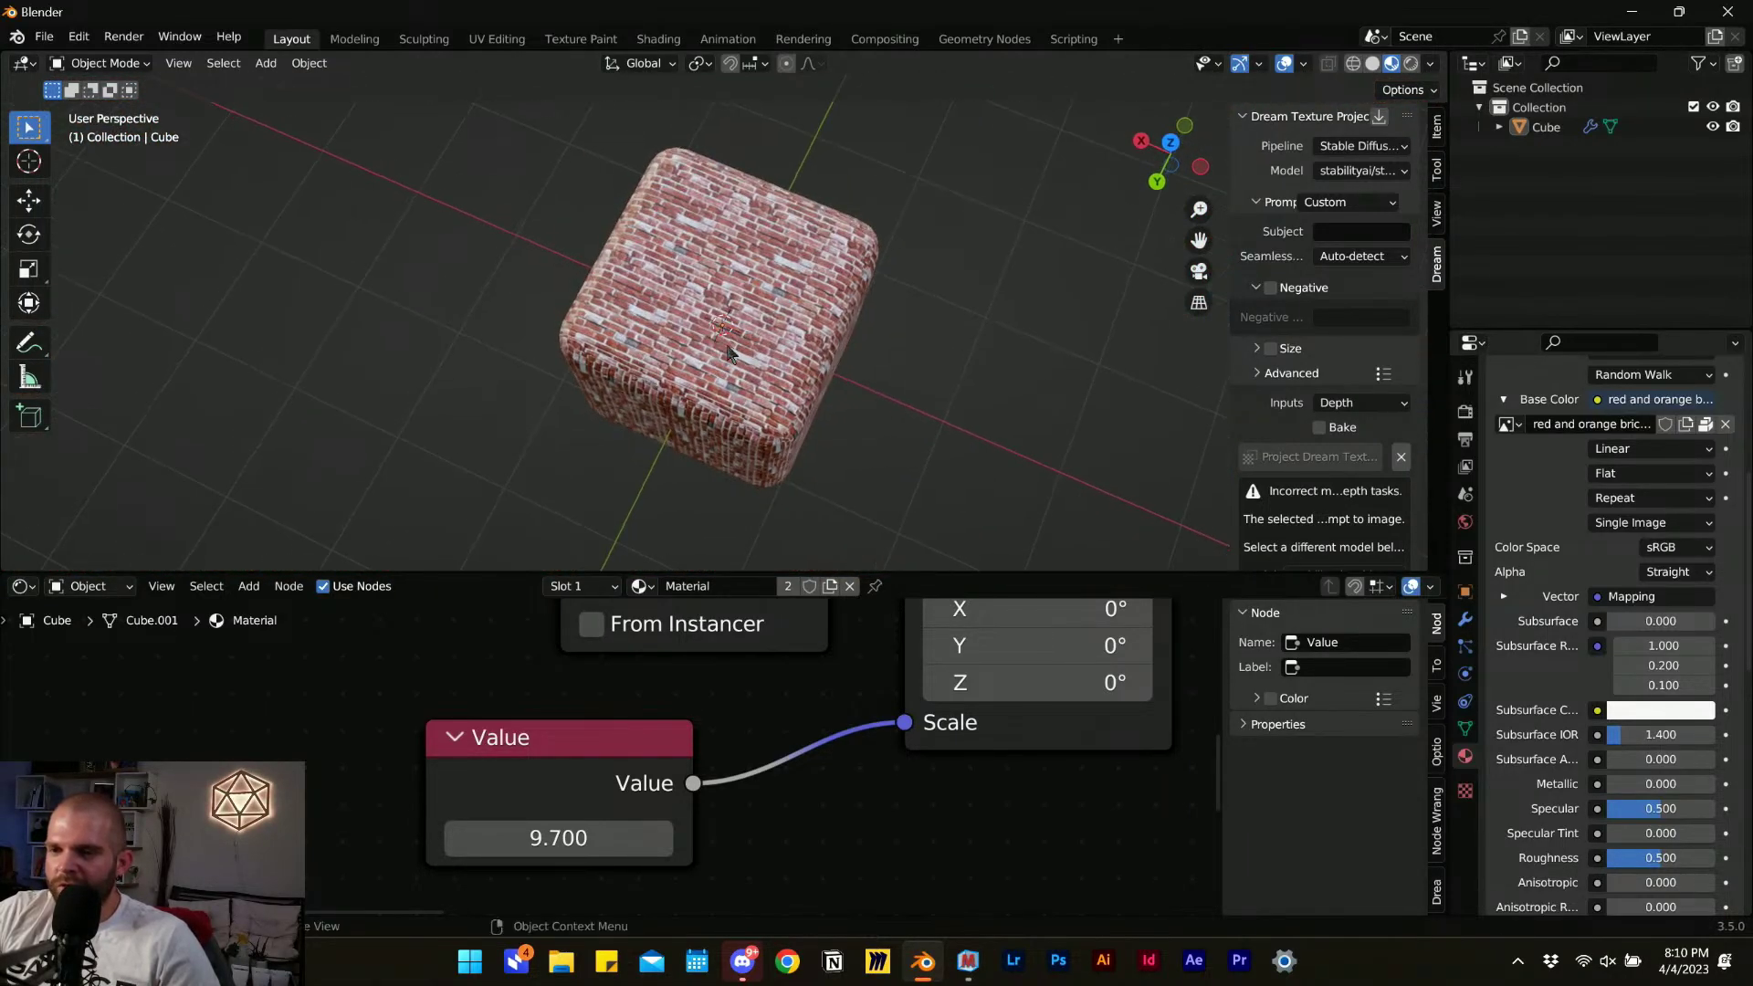
scroll(737, 293, up, 3)
scroll(718, 369, up, 3)
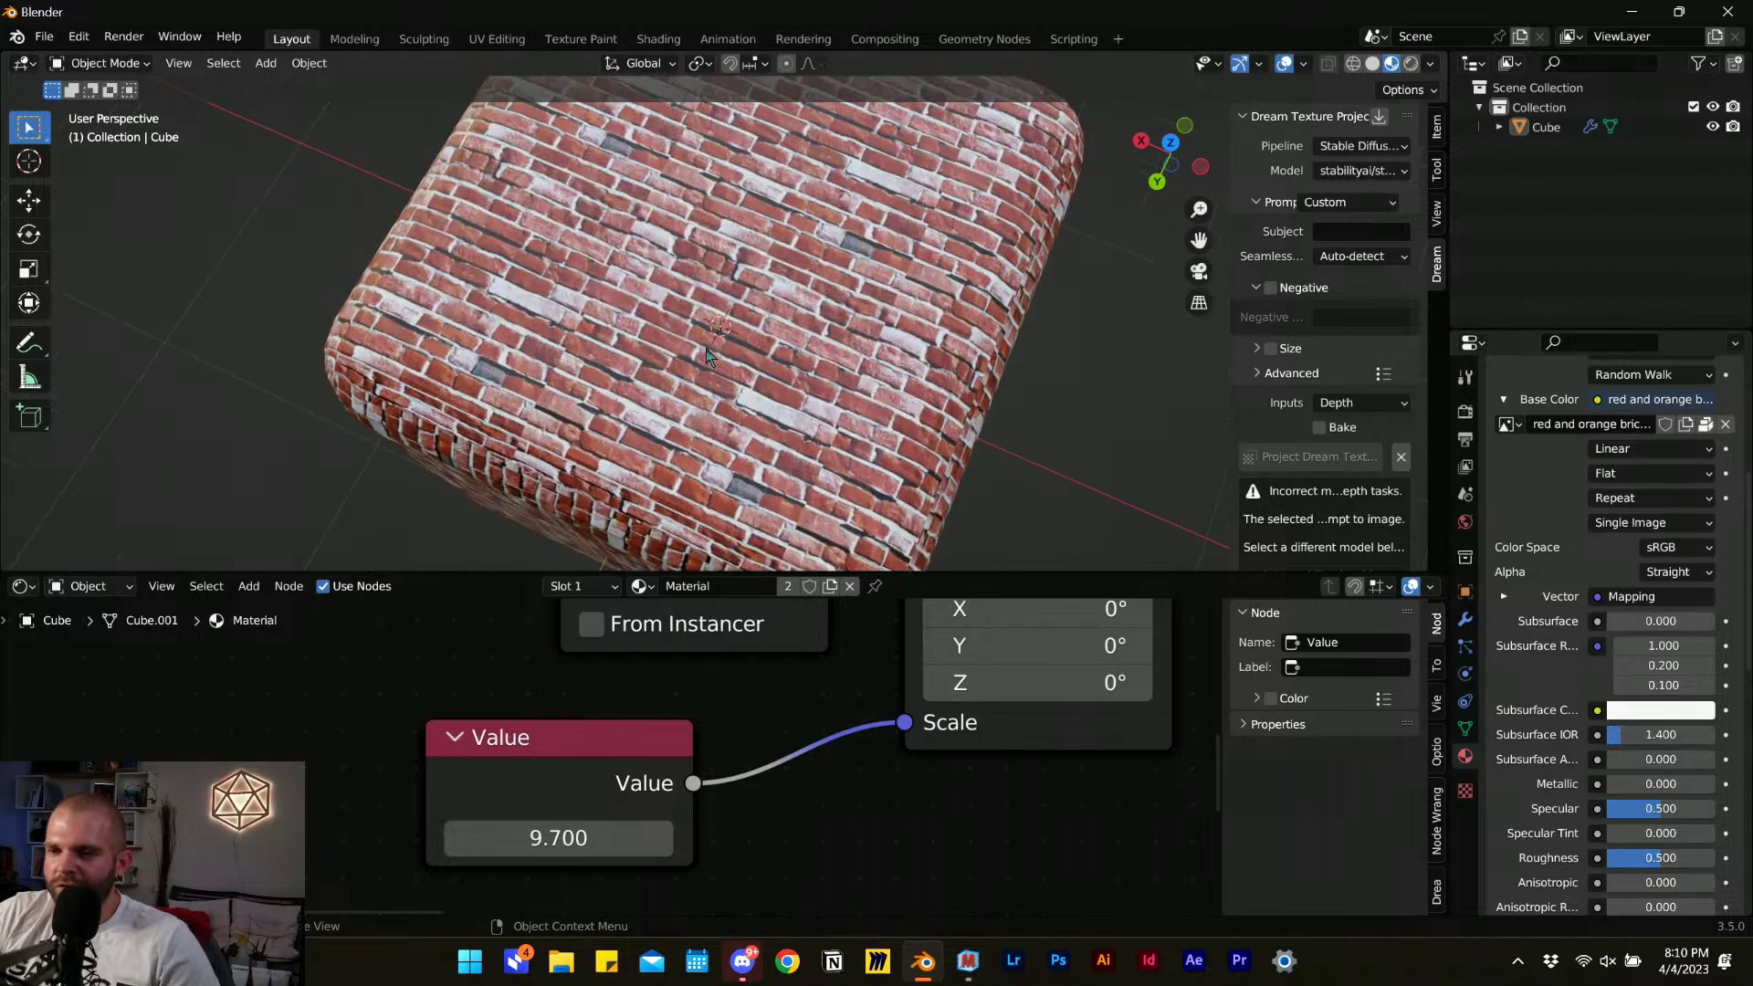
scroll(550, 352, up, 2)
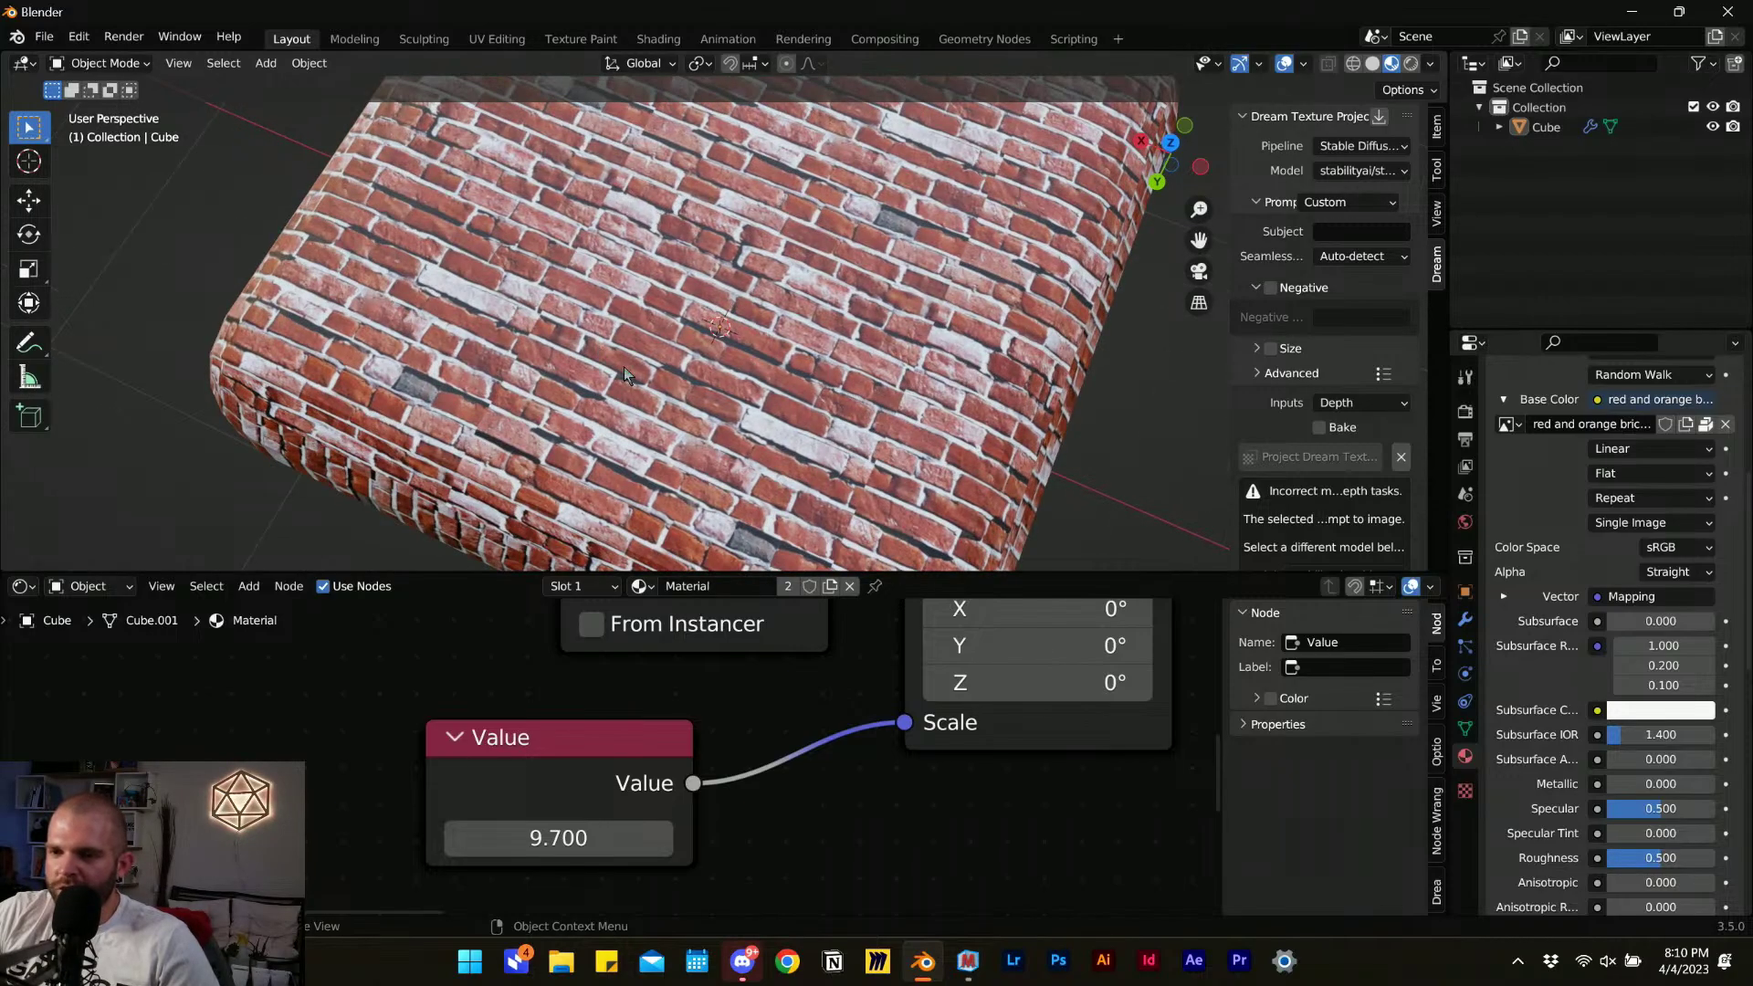
middle_drag(630, 371, 757, 317)
scroll(573, 343, up, 4)
middle_drag(460, 356, 430, 353)
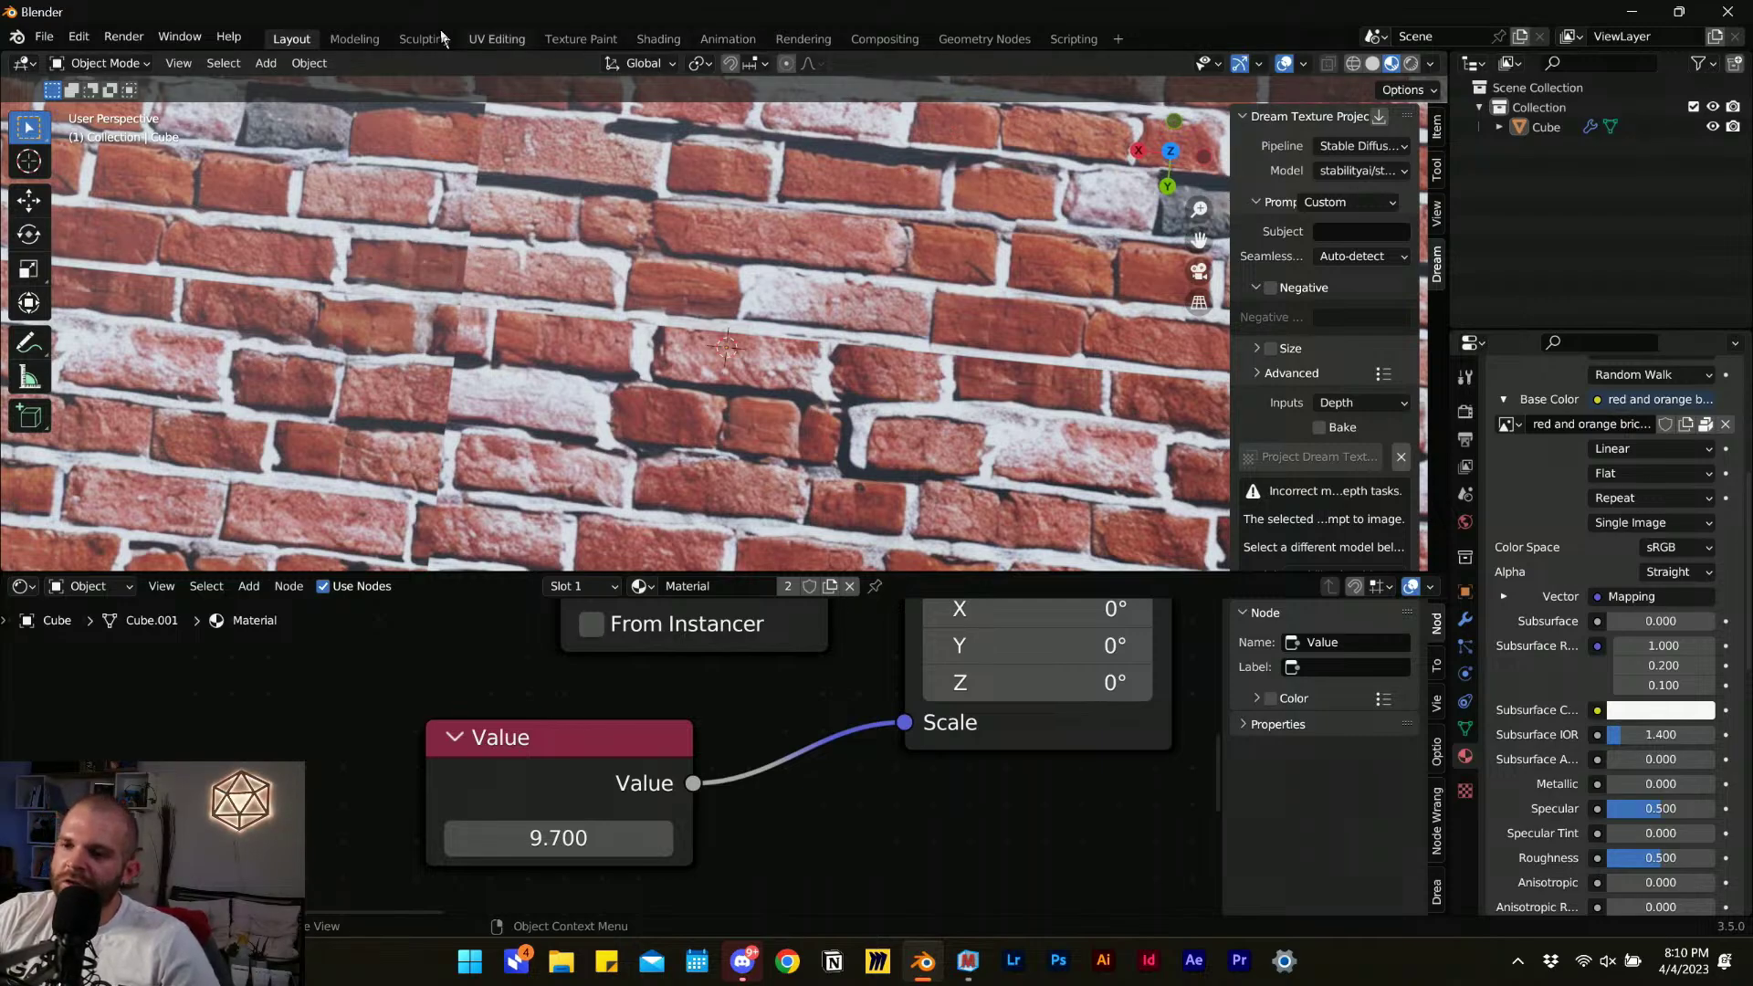
In the UV Editing workspace, set Dream Textures to 50 steps with seamless axes Both and generate a new brick texture.
click(498, 40)
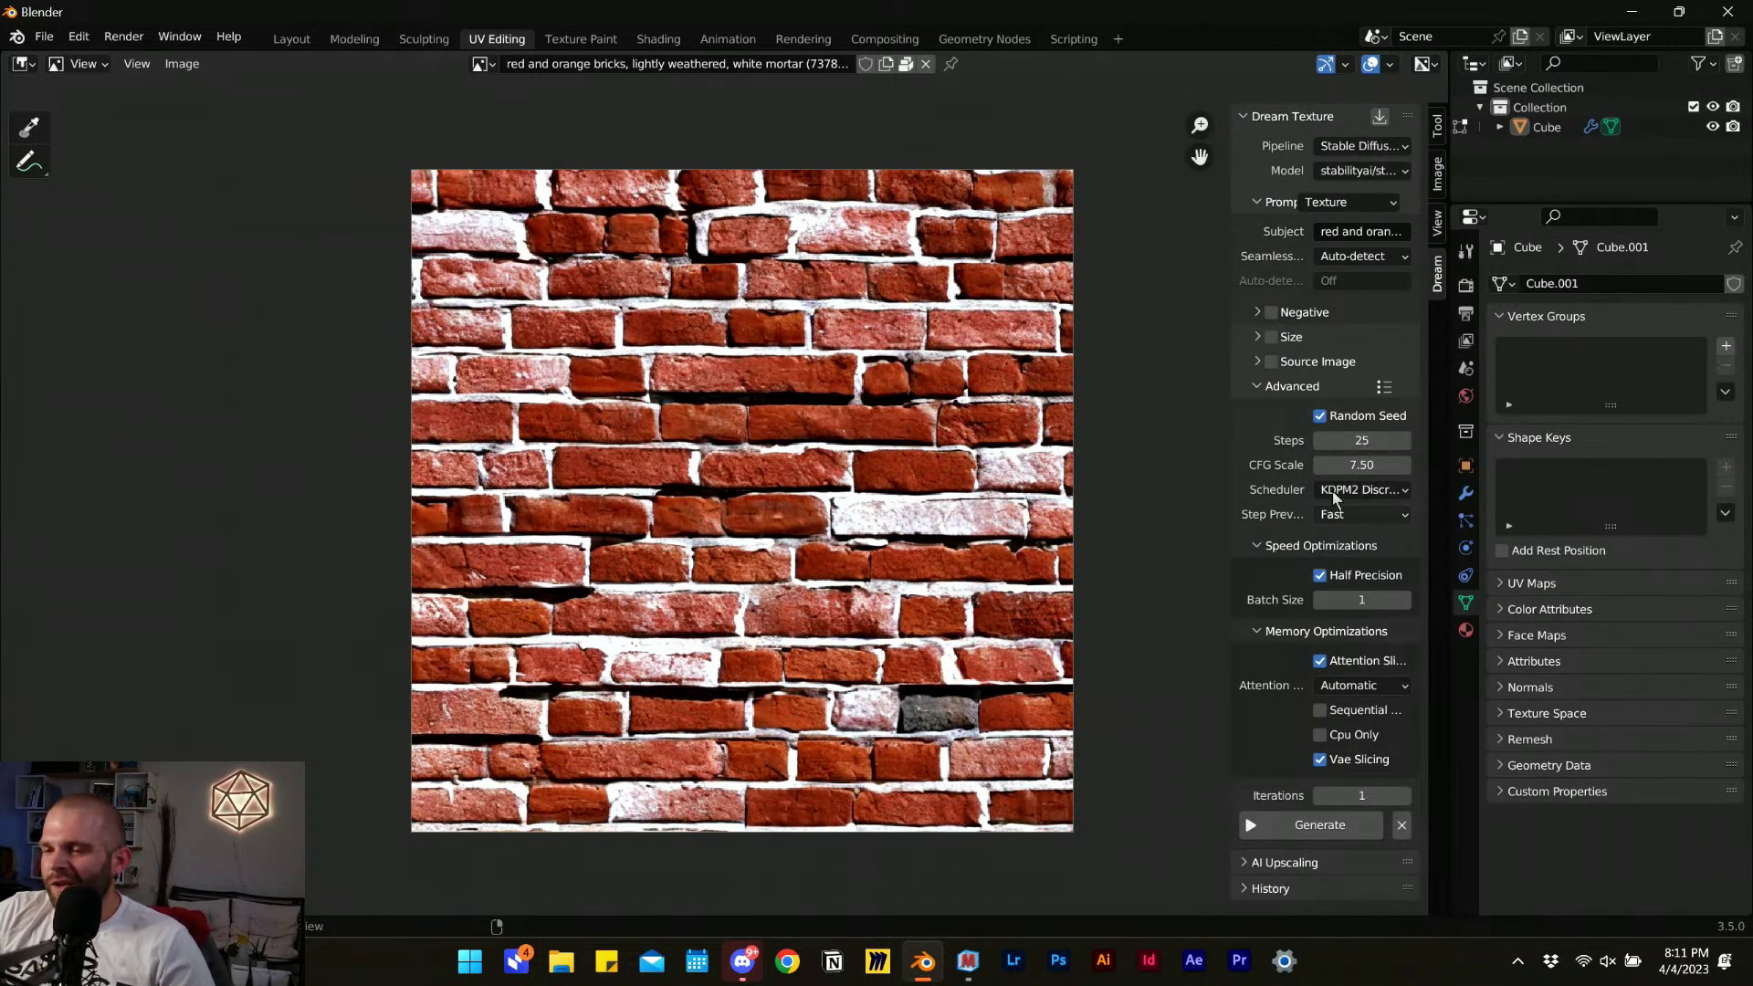
click(1361, 440)
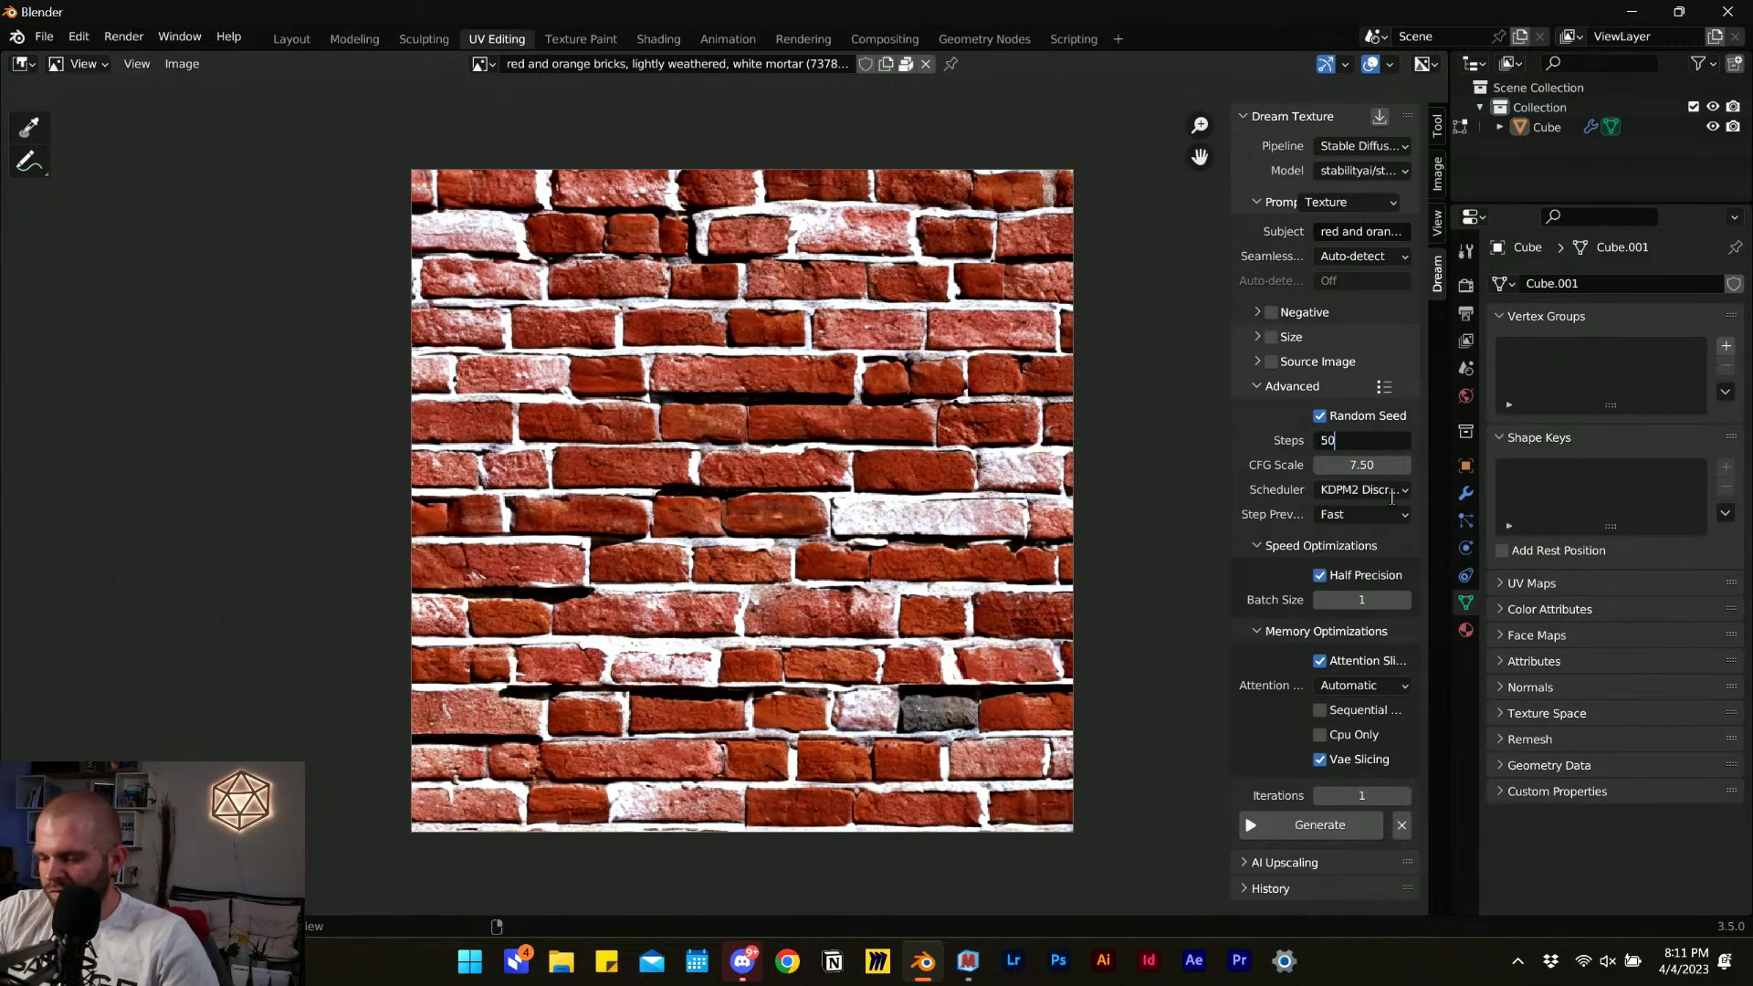
key(Return)
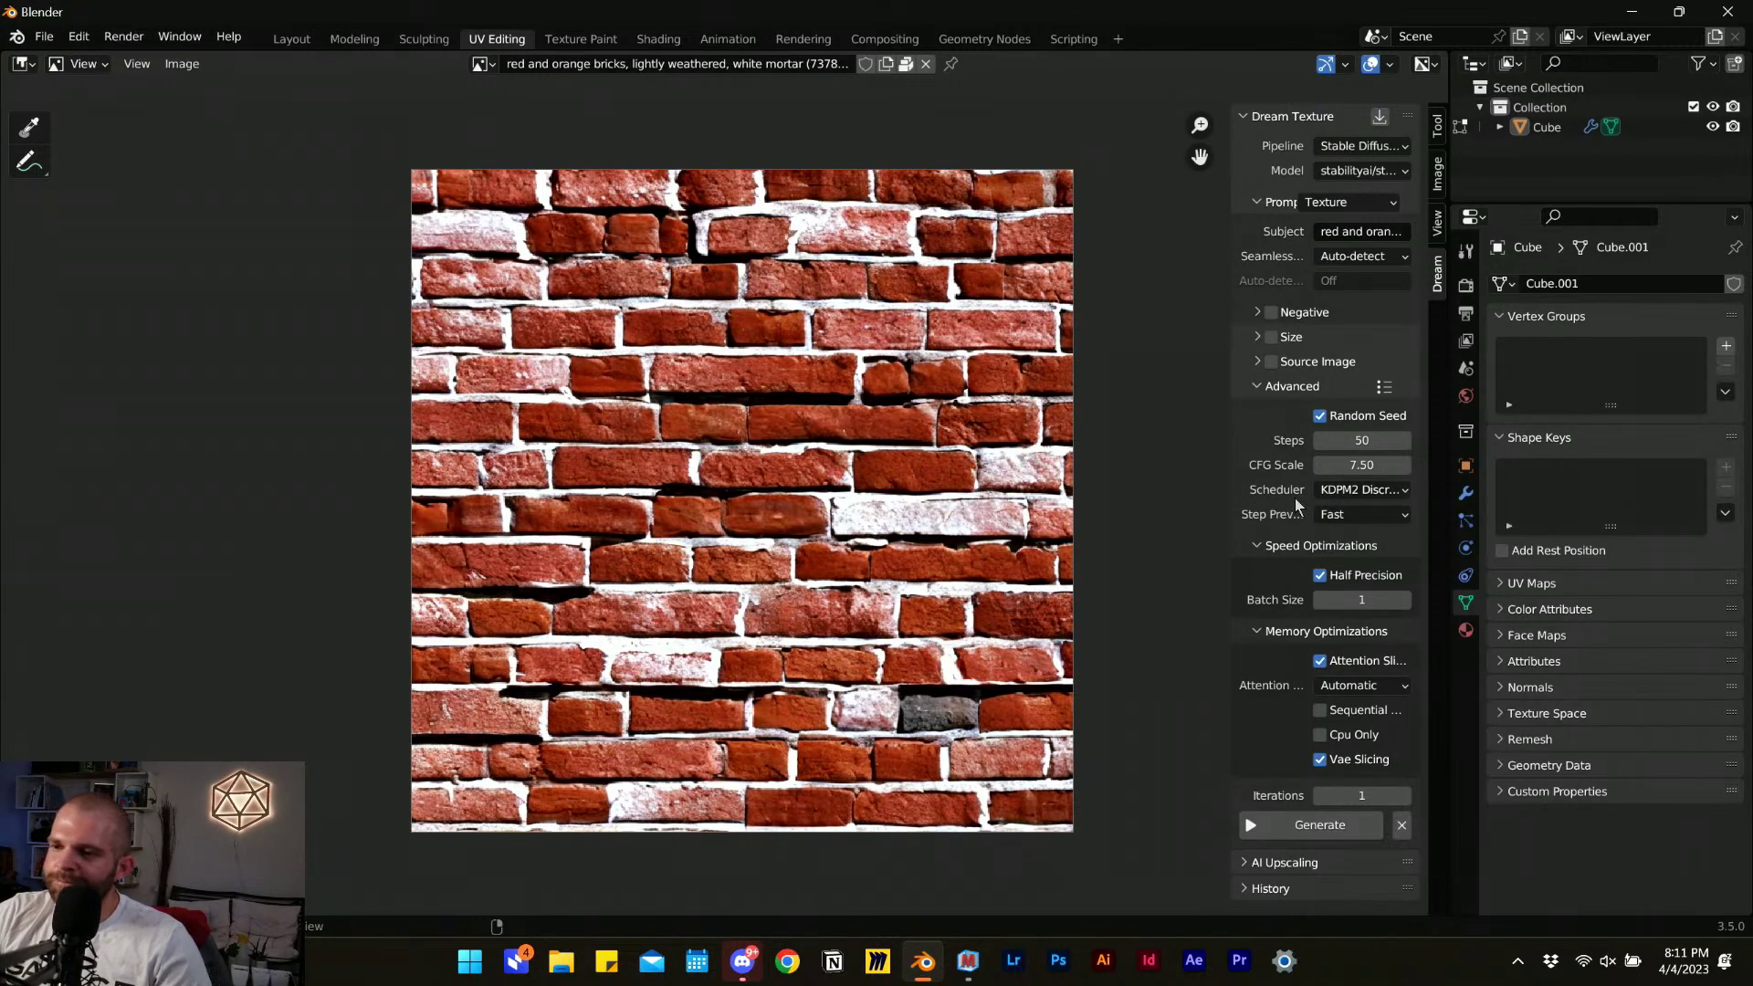
click(1353, 257)
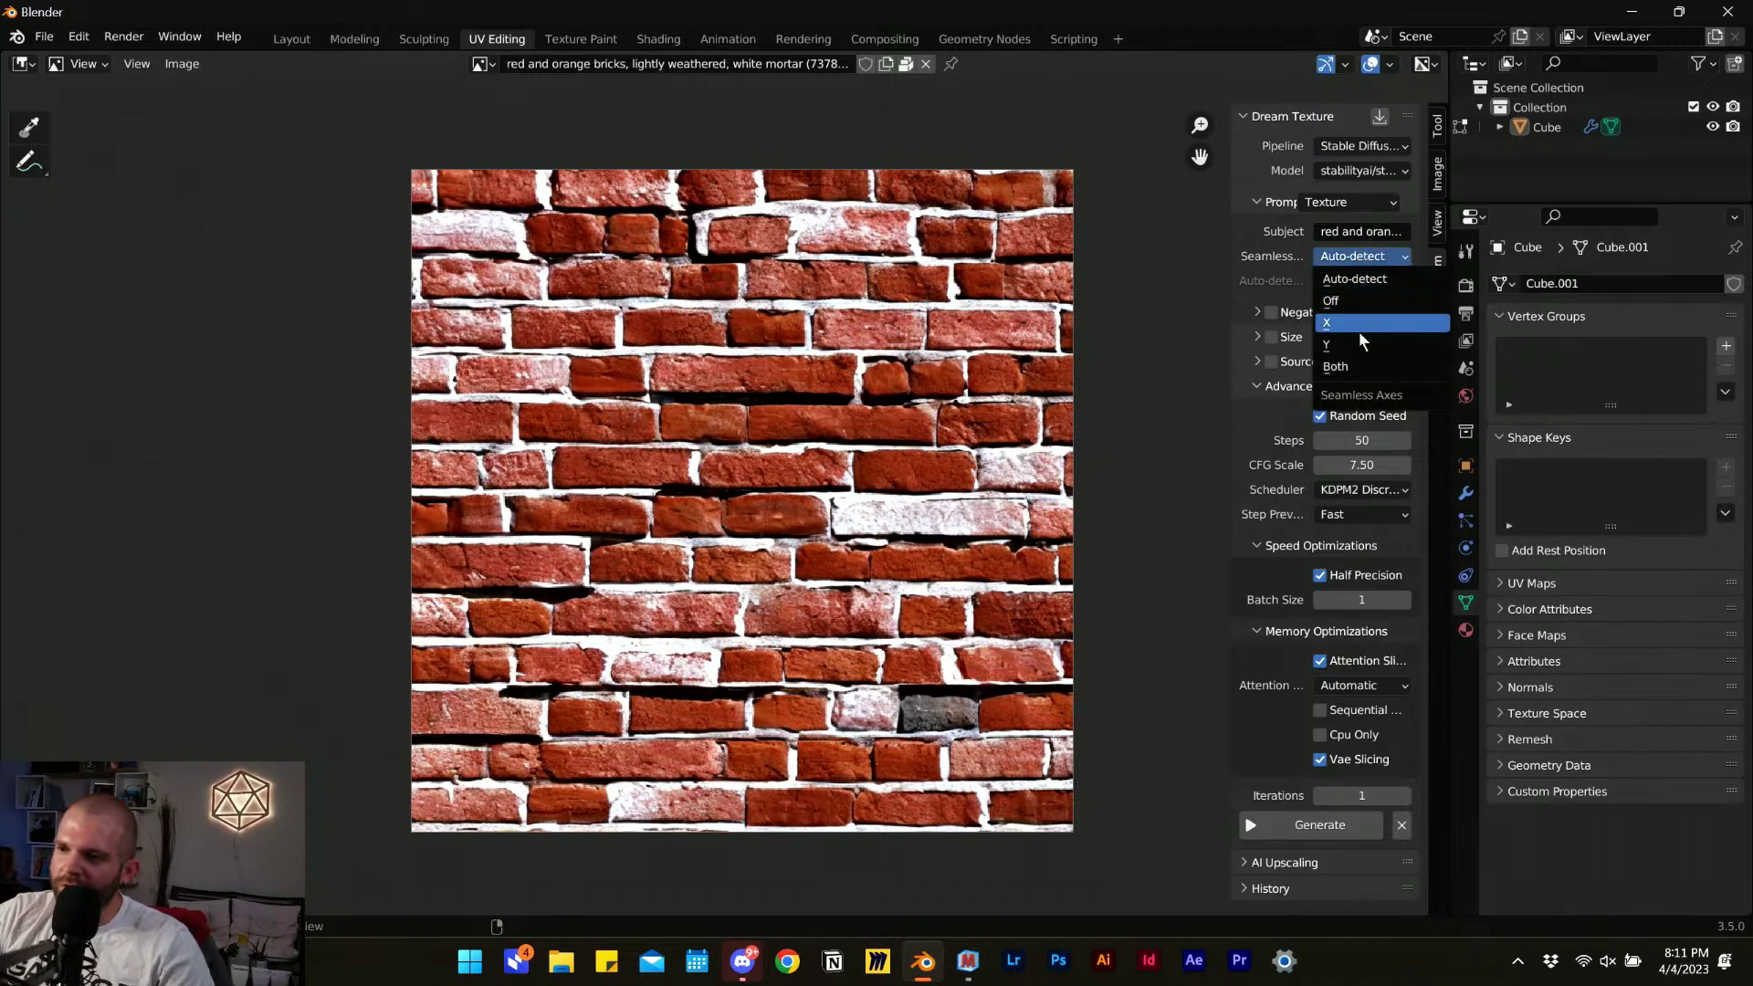
click(1362, 368)
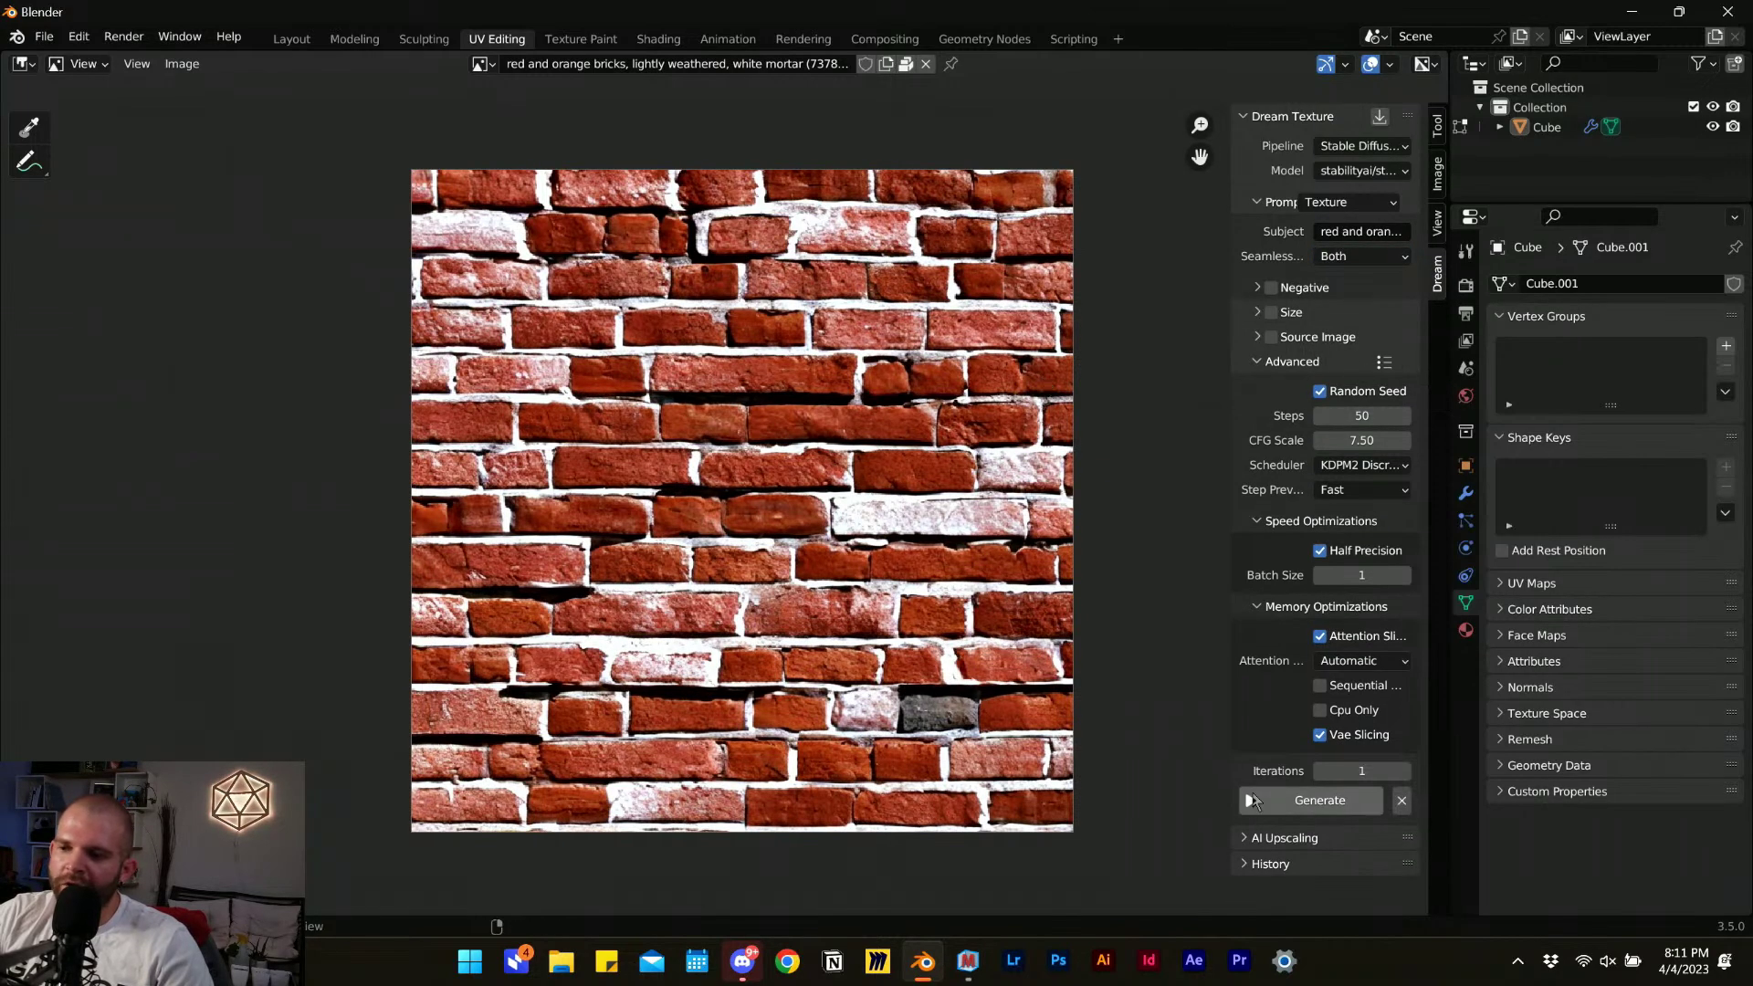
click(1306, 803)
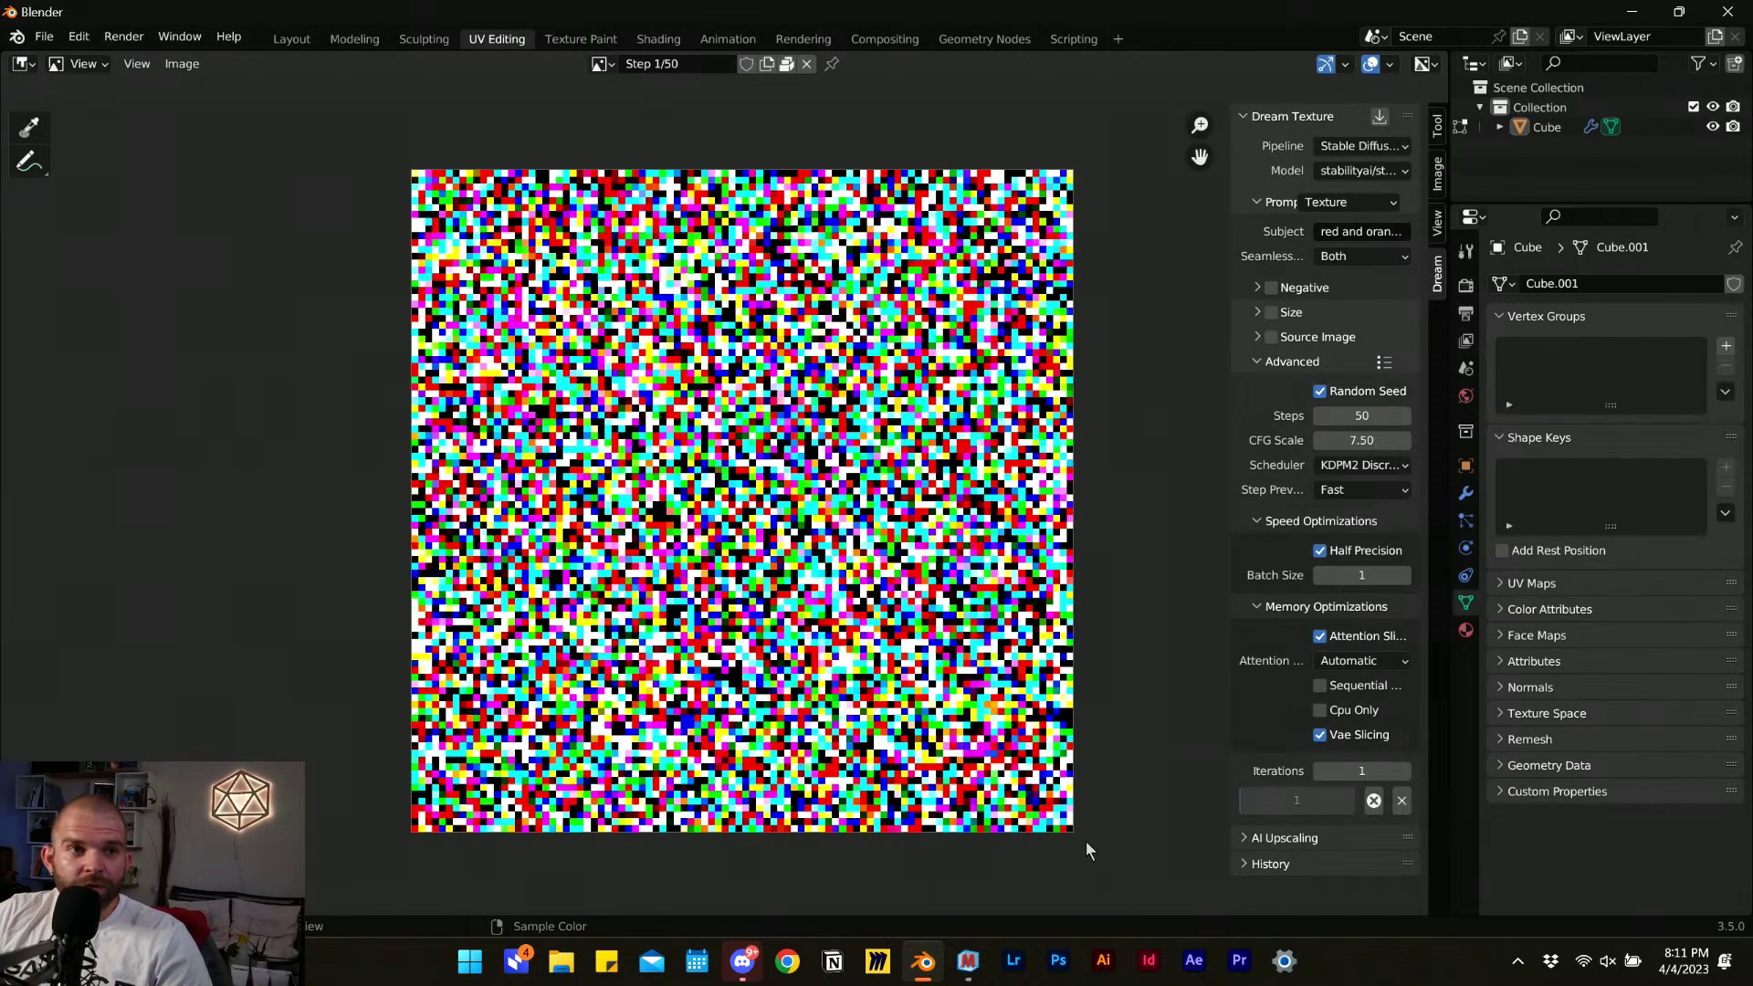
Switch to Discord and view Midjourney's grid of four brick images enlarged, closing the preview when done.
click(742, 960)
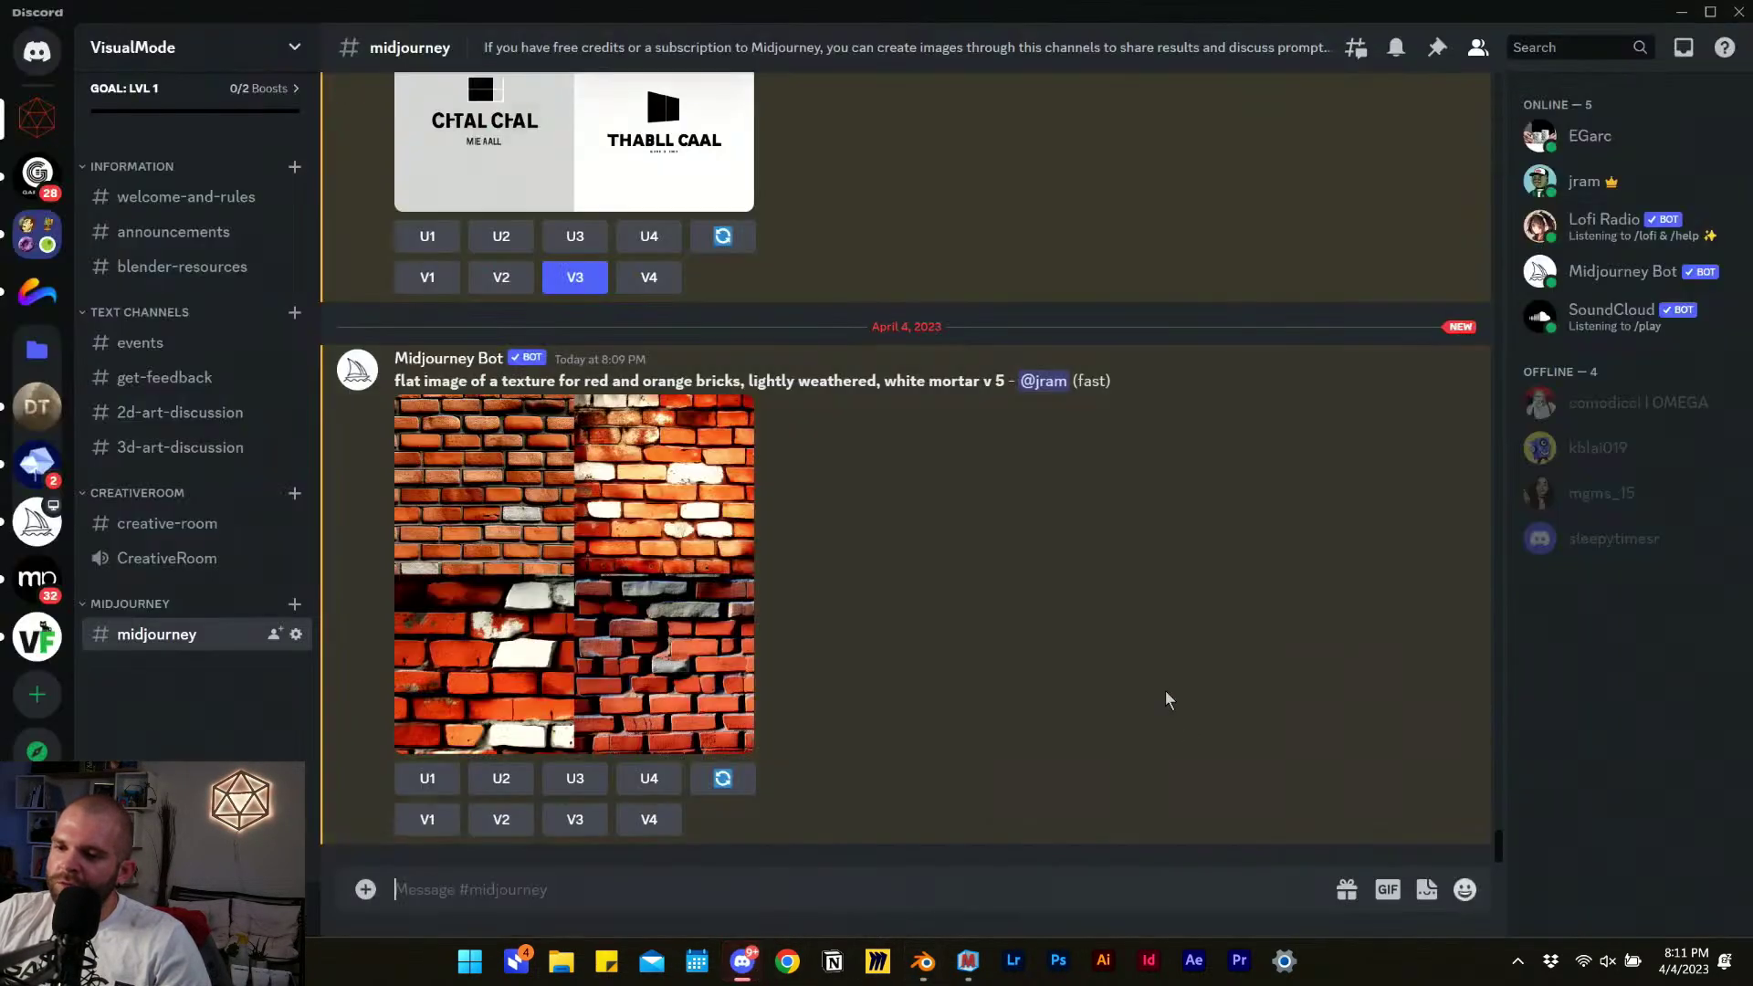
click(496, 614)
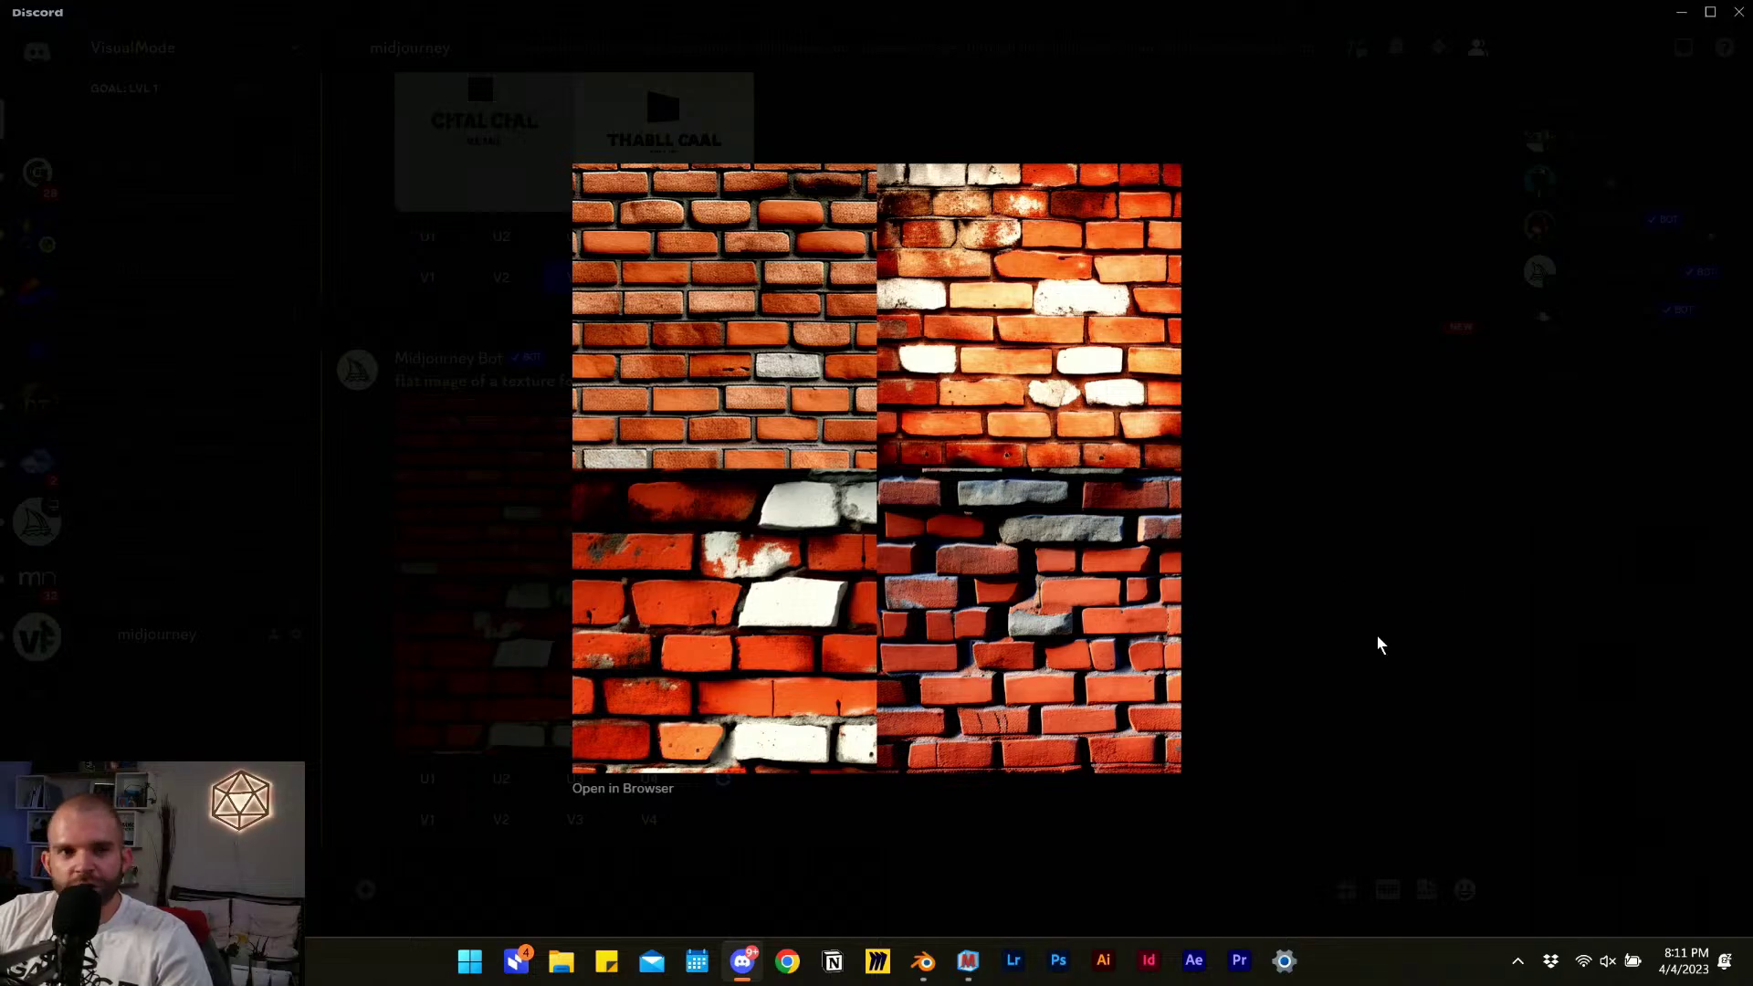
click(1352, 614)
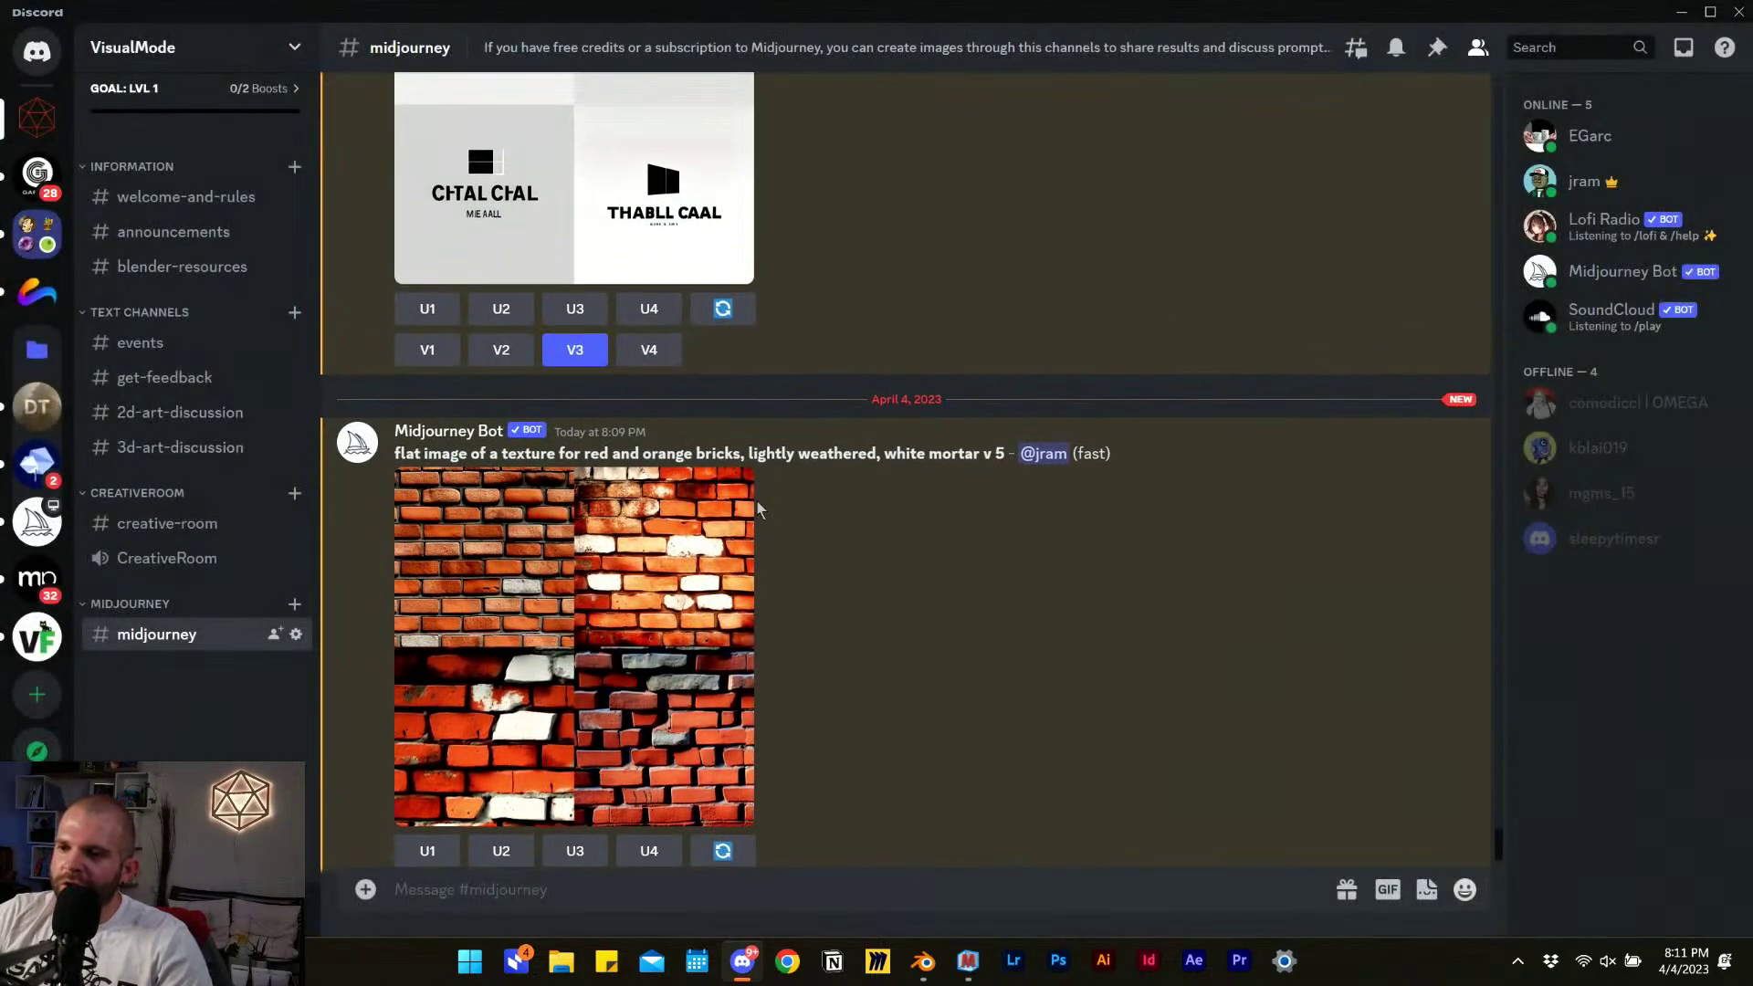
Reuse the earlier Midjourney brick prompt in a new /imagine request, adding "seamless" before "flat image of a texture", and submit it.
drag(401, 377, 1004, 378)
key(ctrl+c)
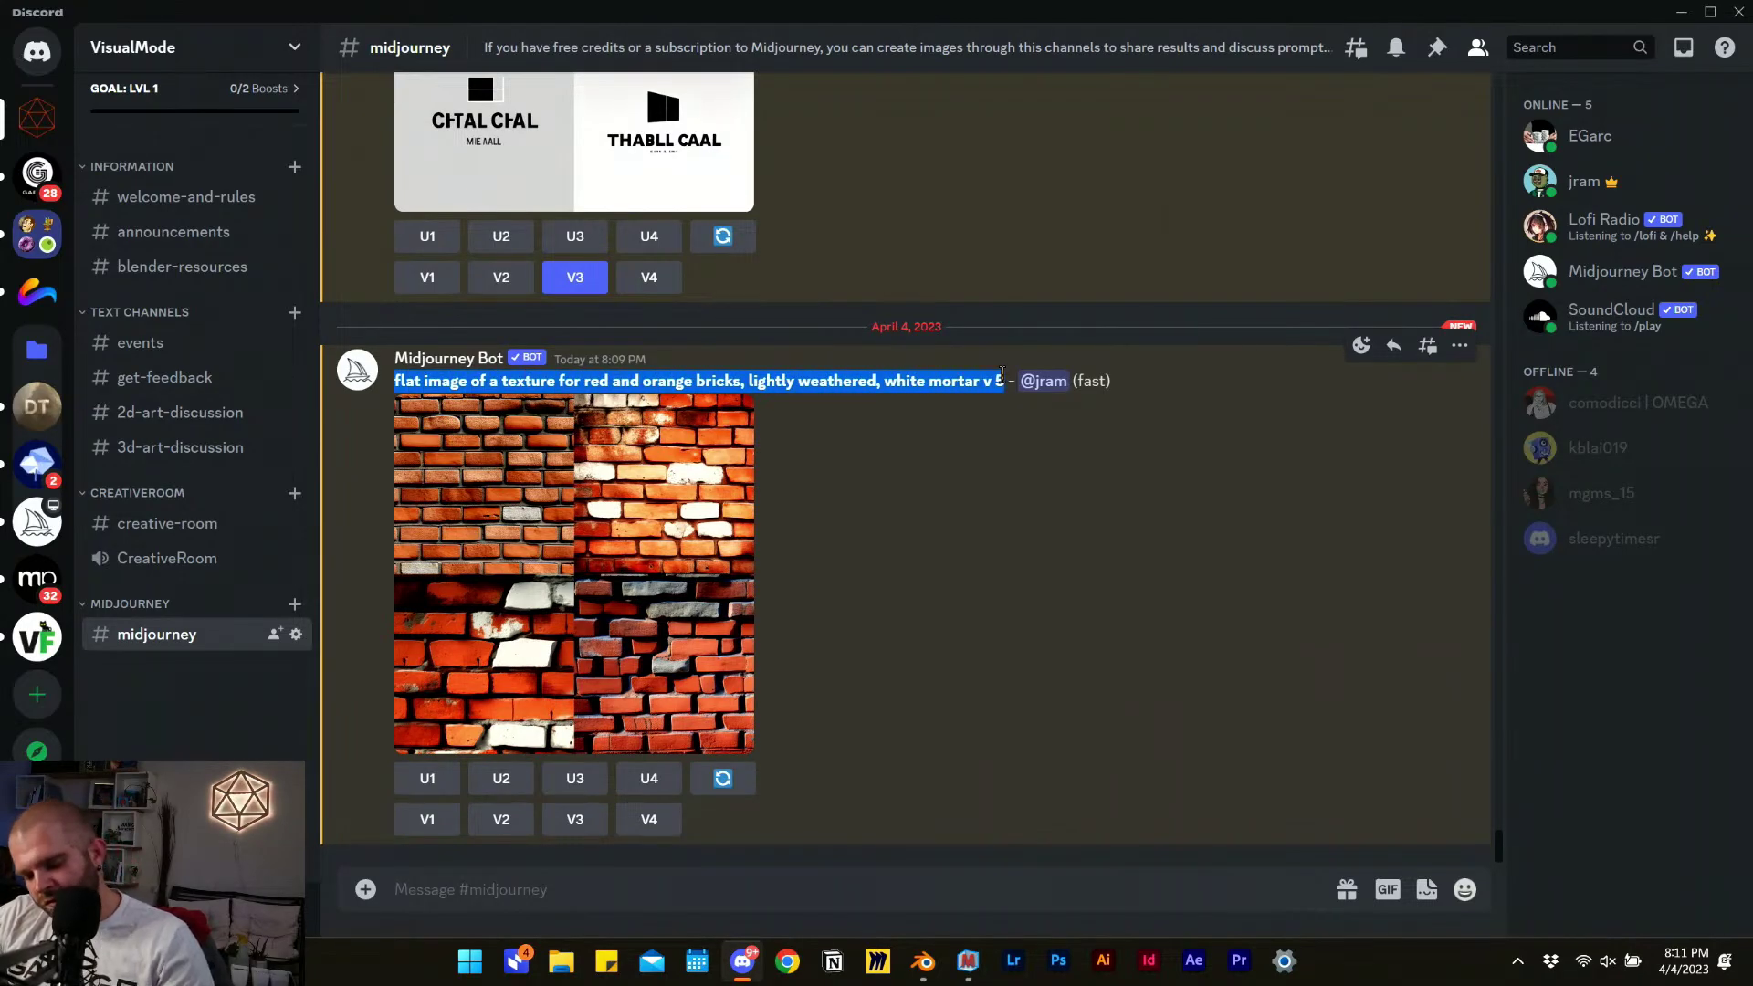
click(552, 898)
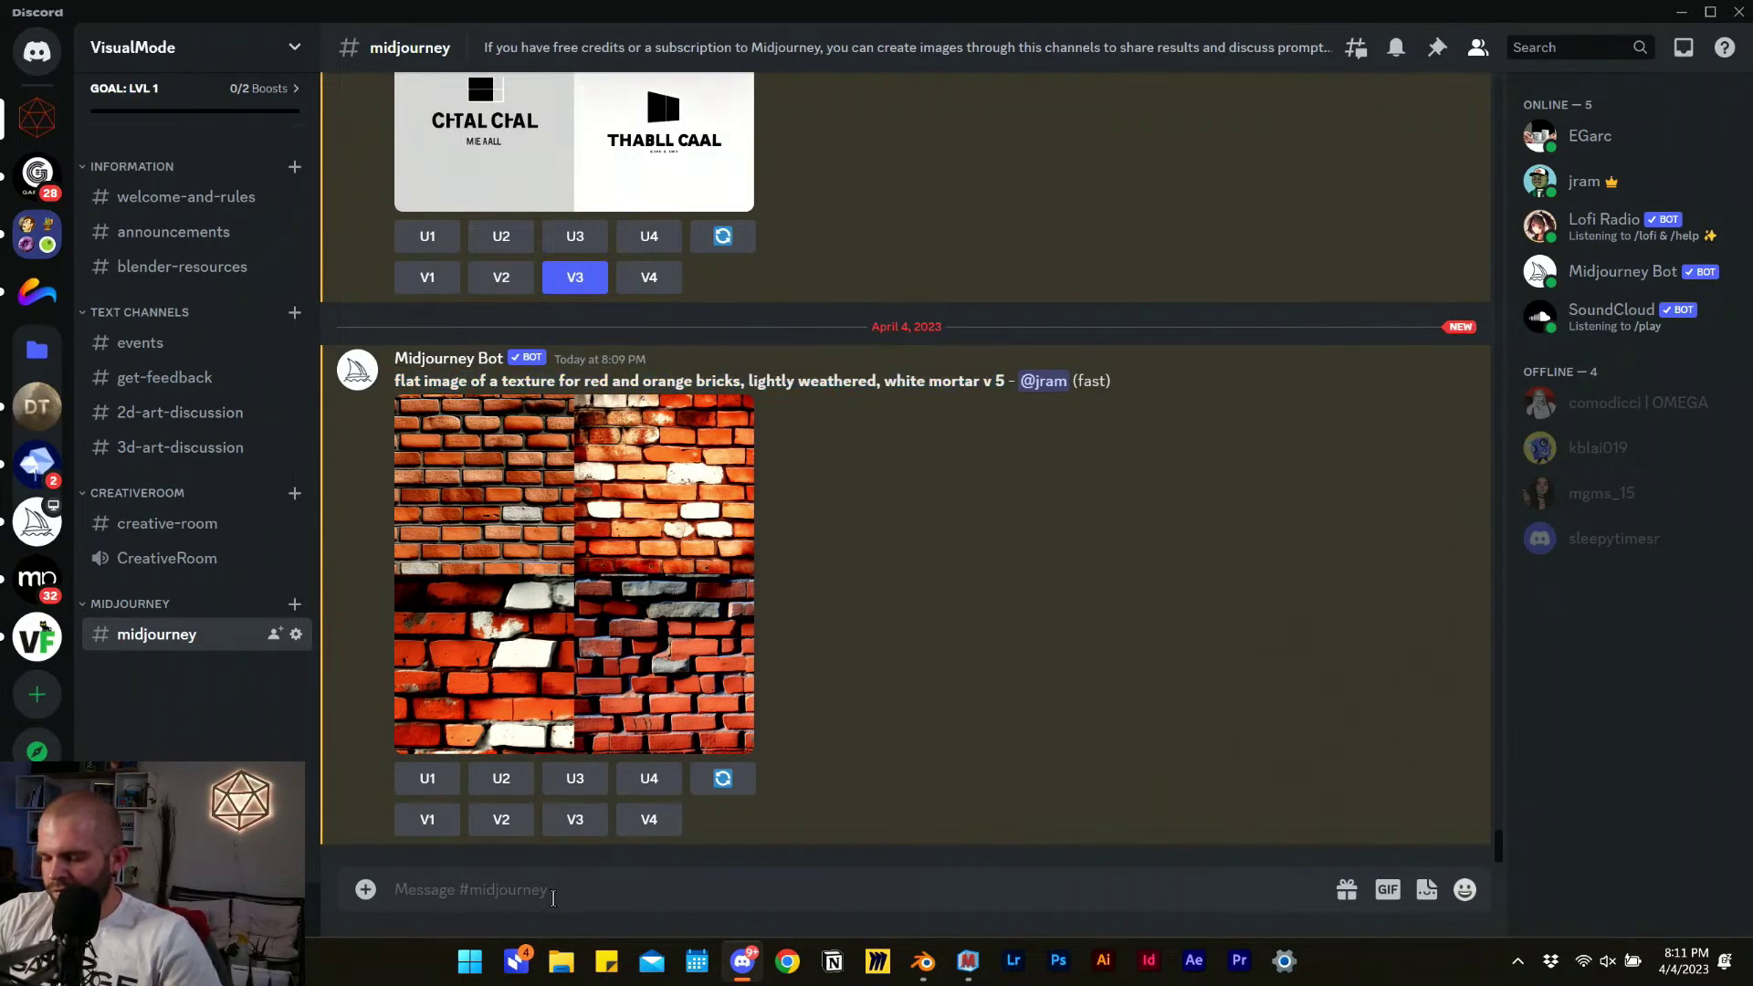
text(/ima)
key(Tab)
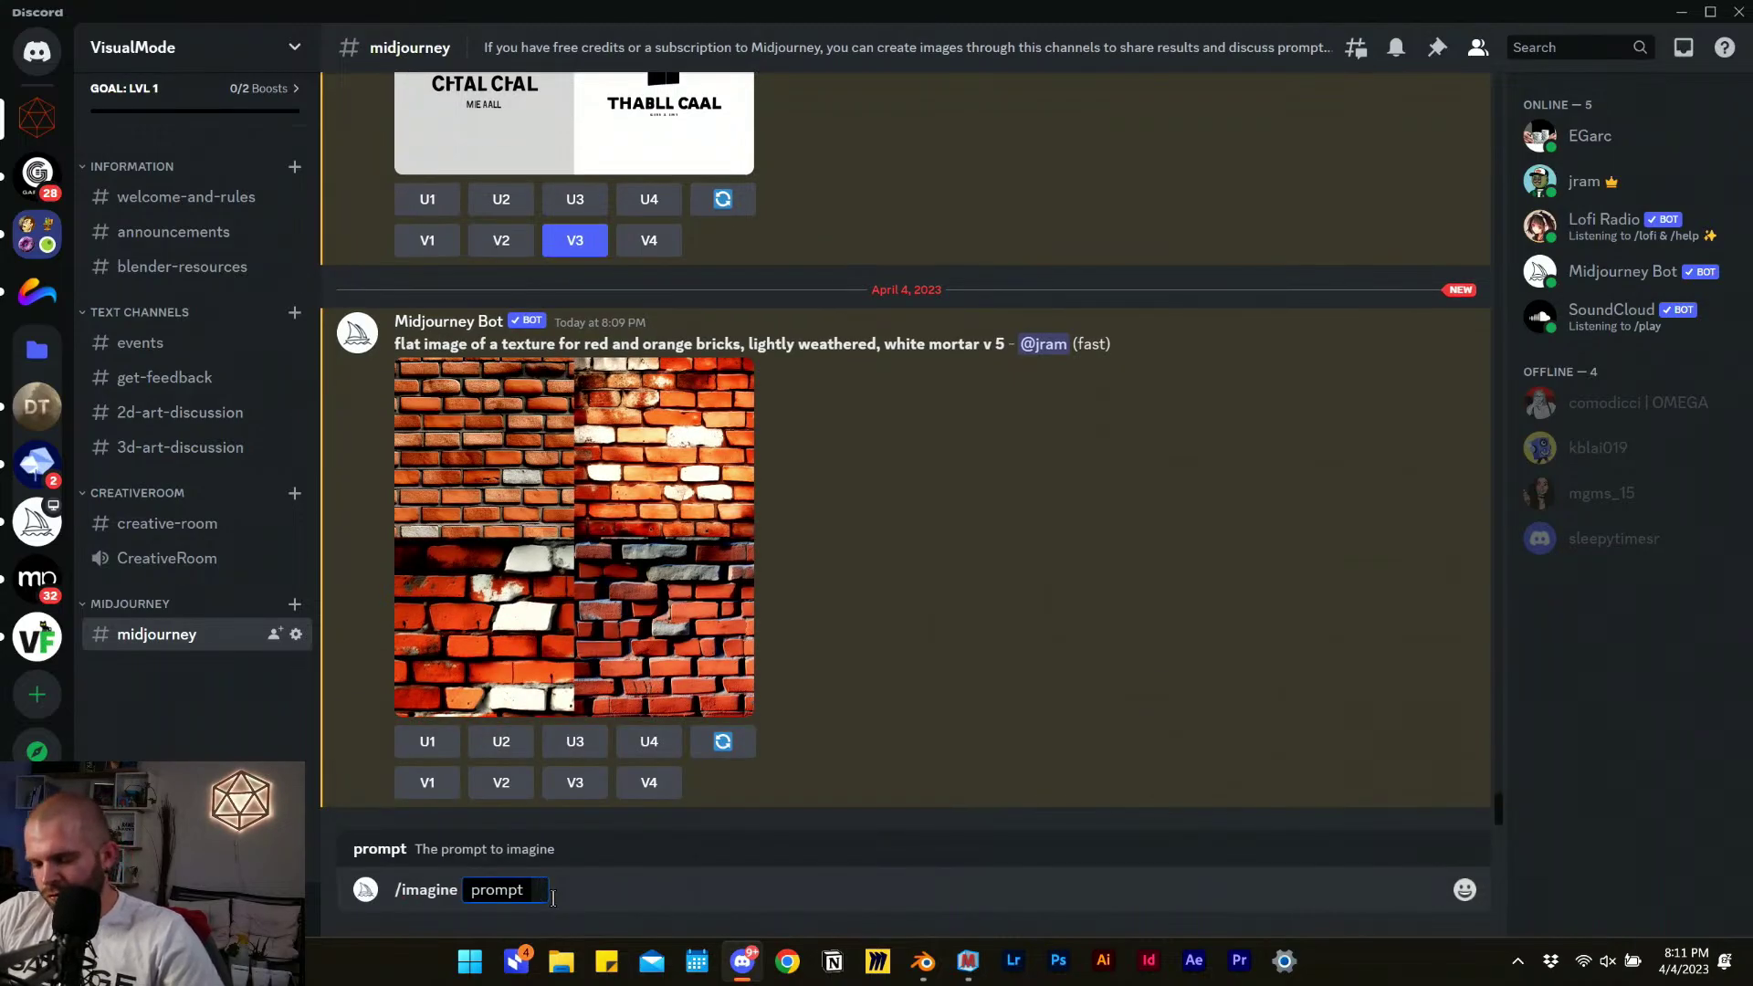
key(ctrl+v)
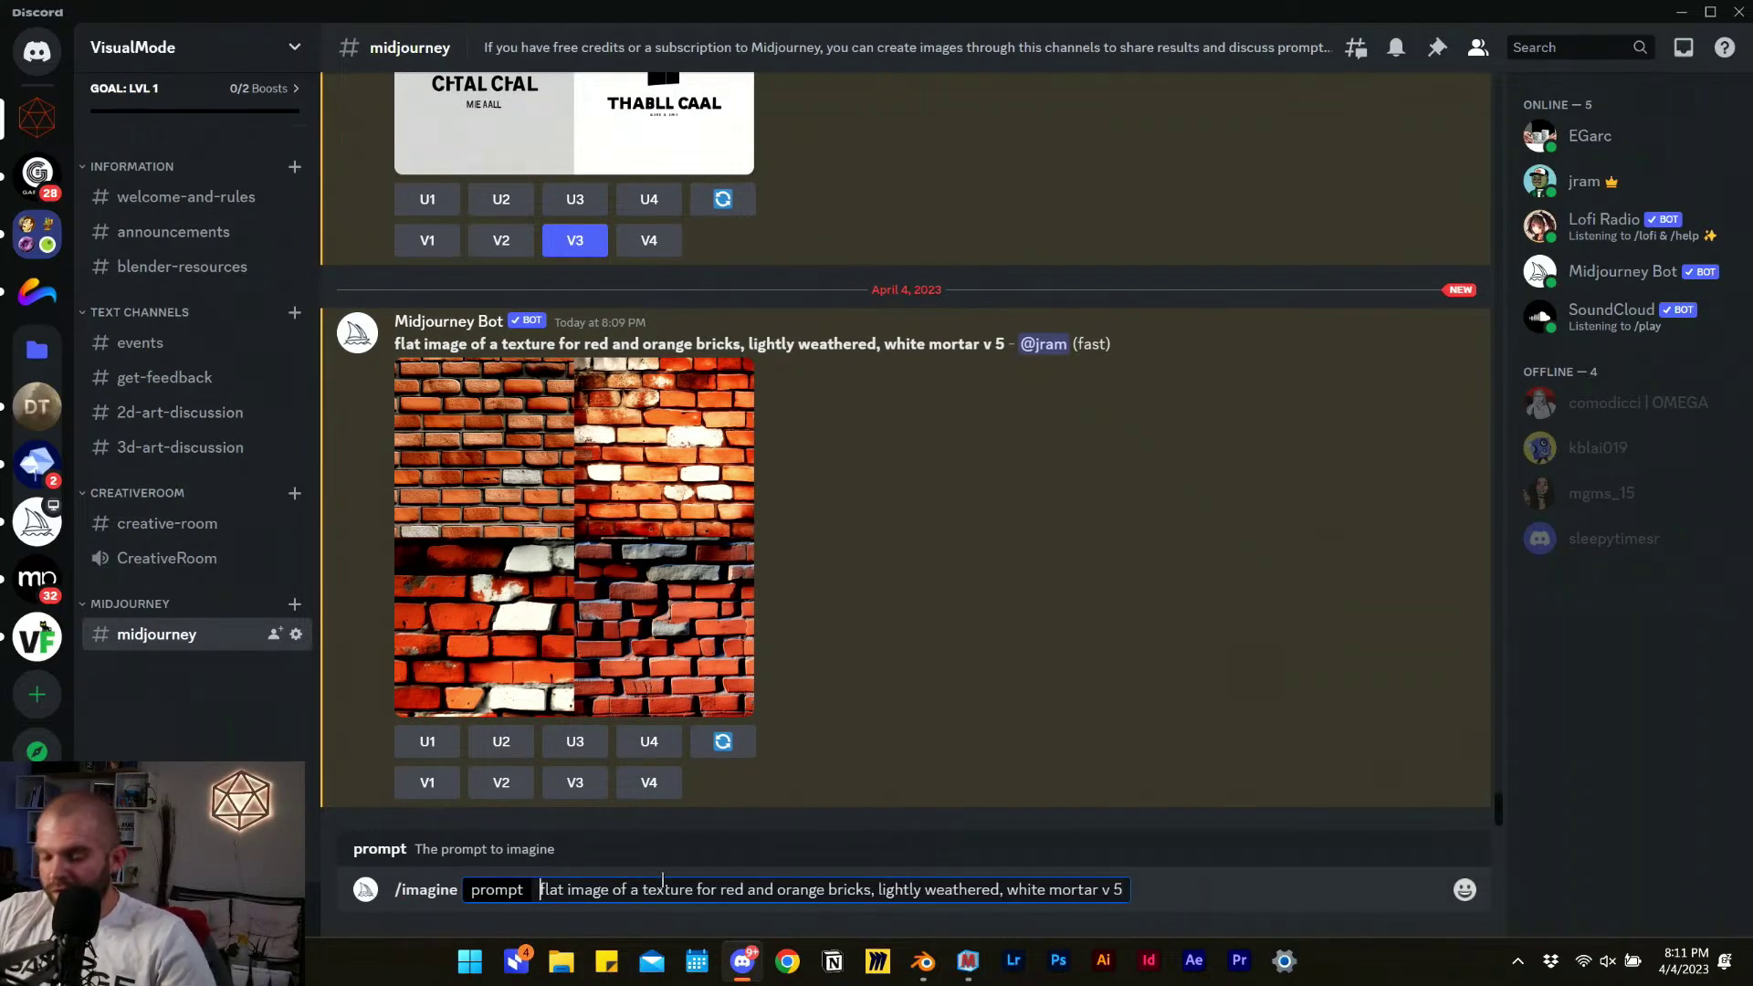
text(seamless)
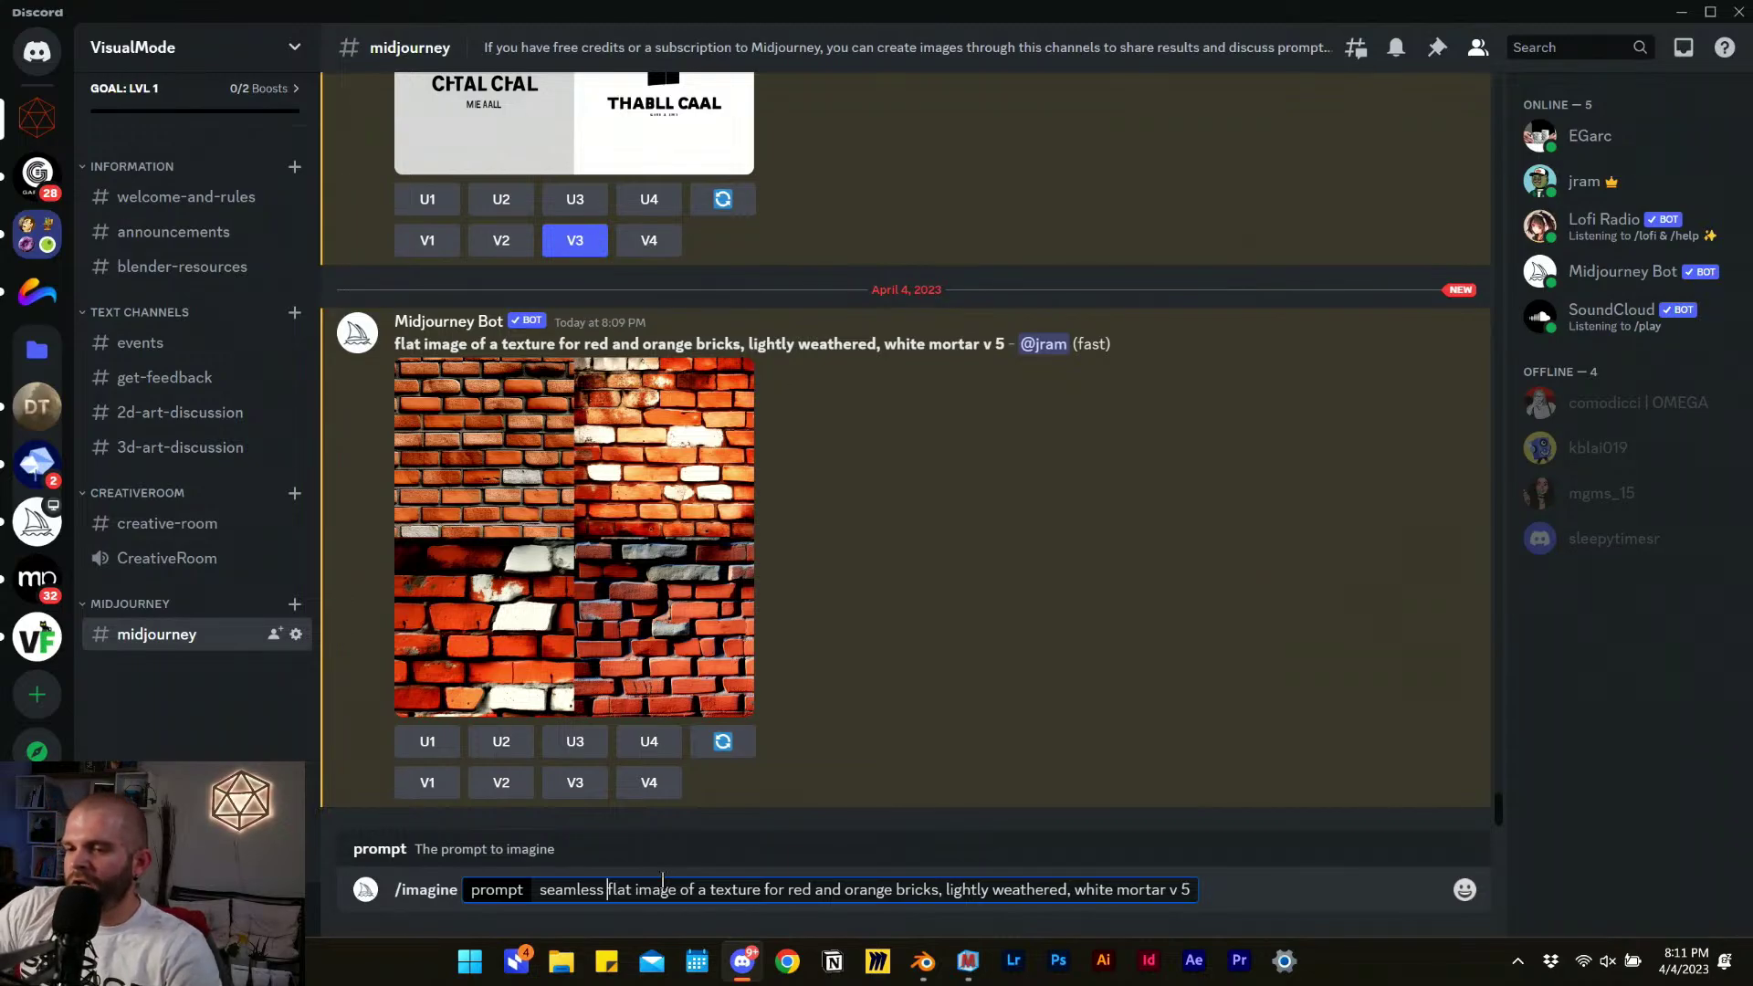
key(Return)
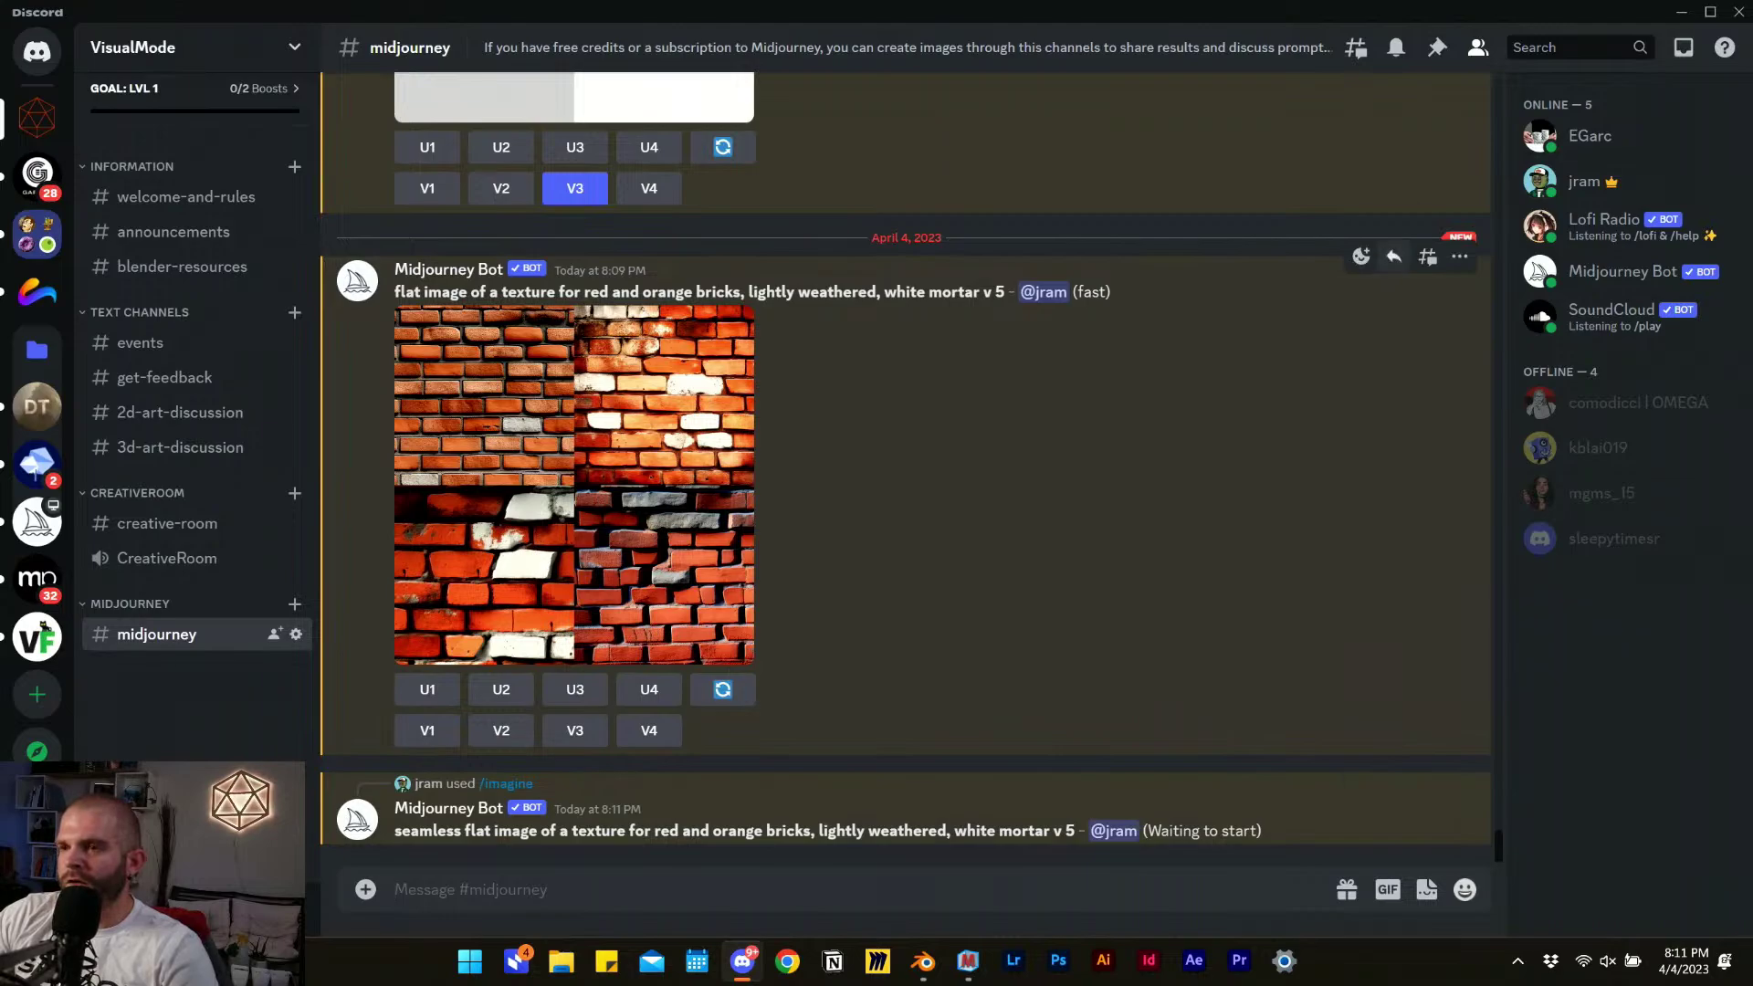
Switch to Microsoft Edge, bring the window with the Midjourney profile page onto this screen and maximise it.
key(super)
text(edge)
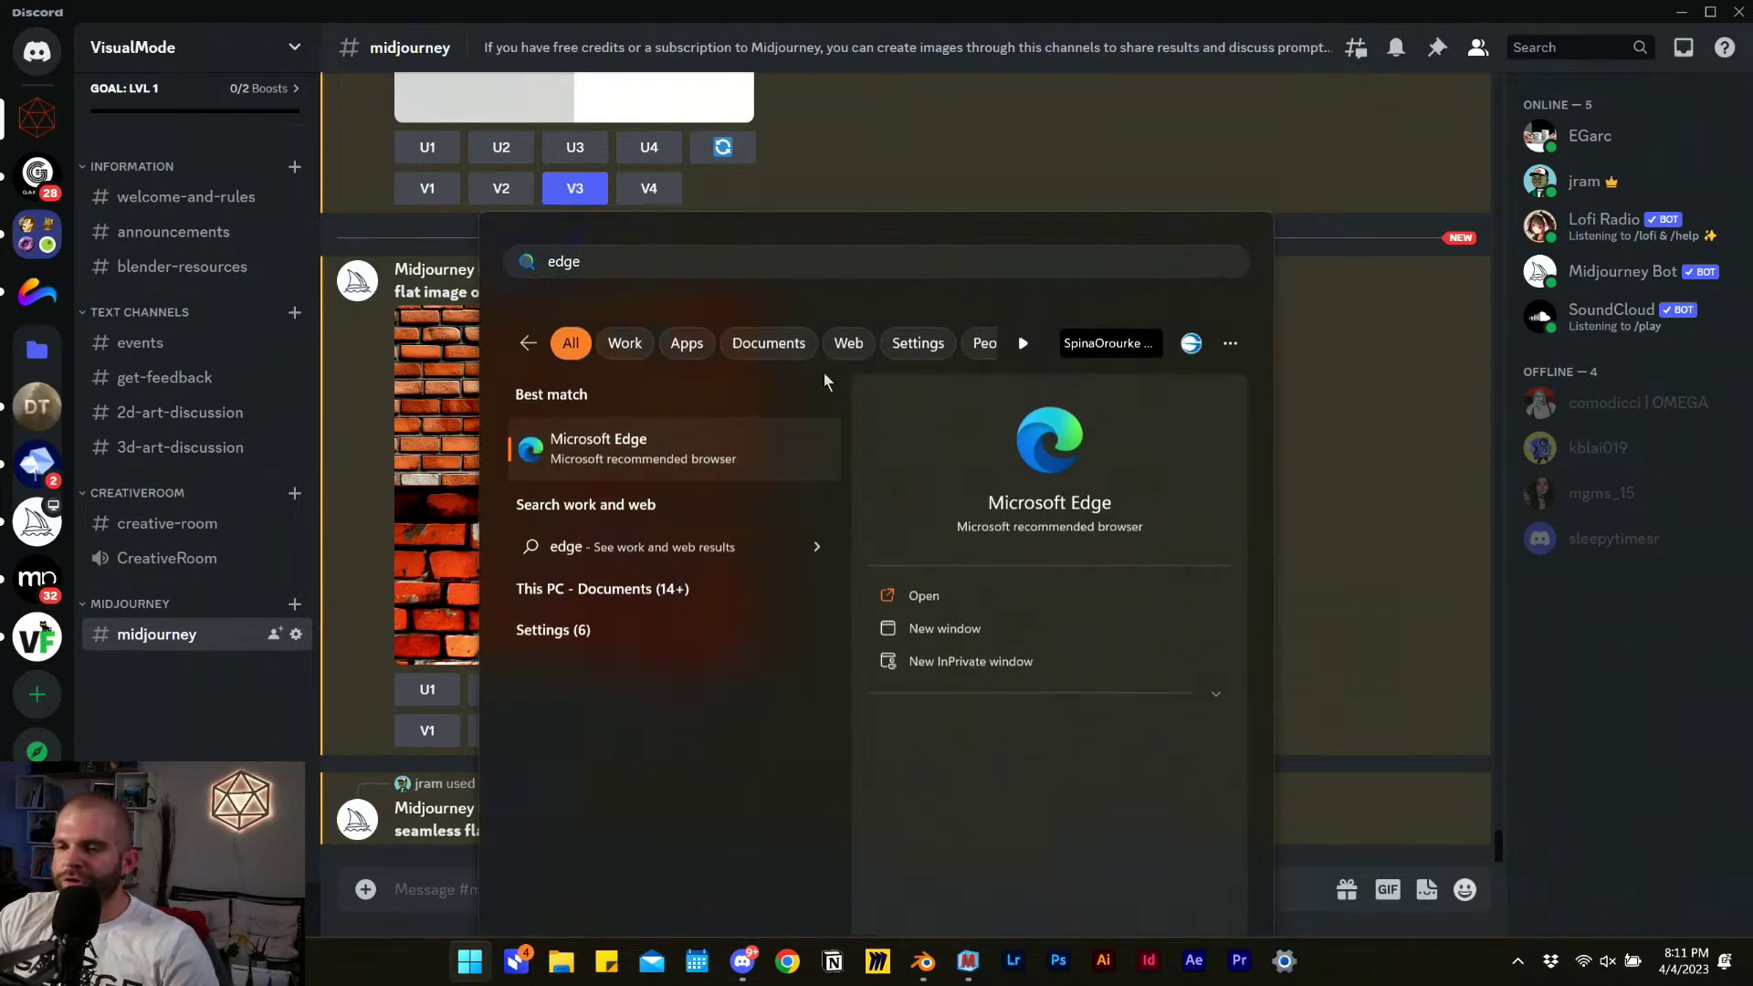
key(Return)
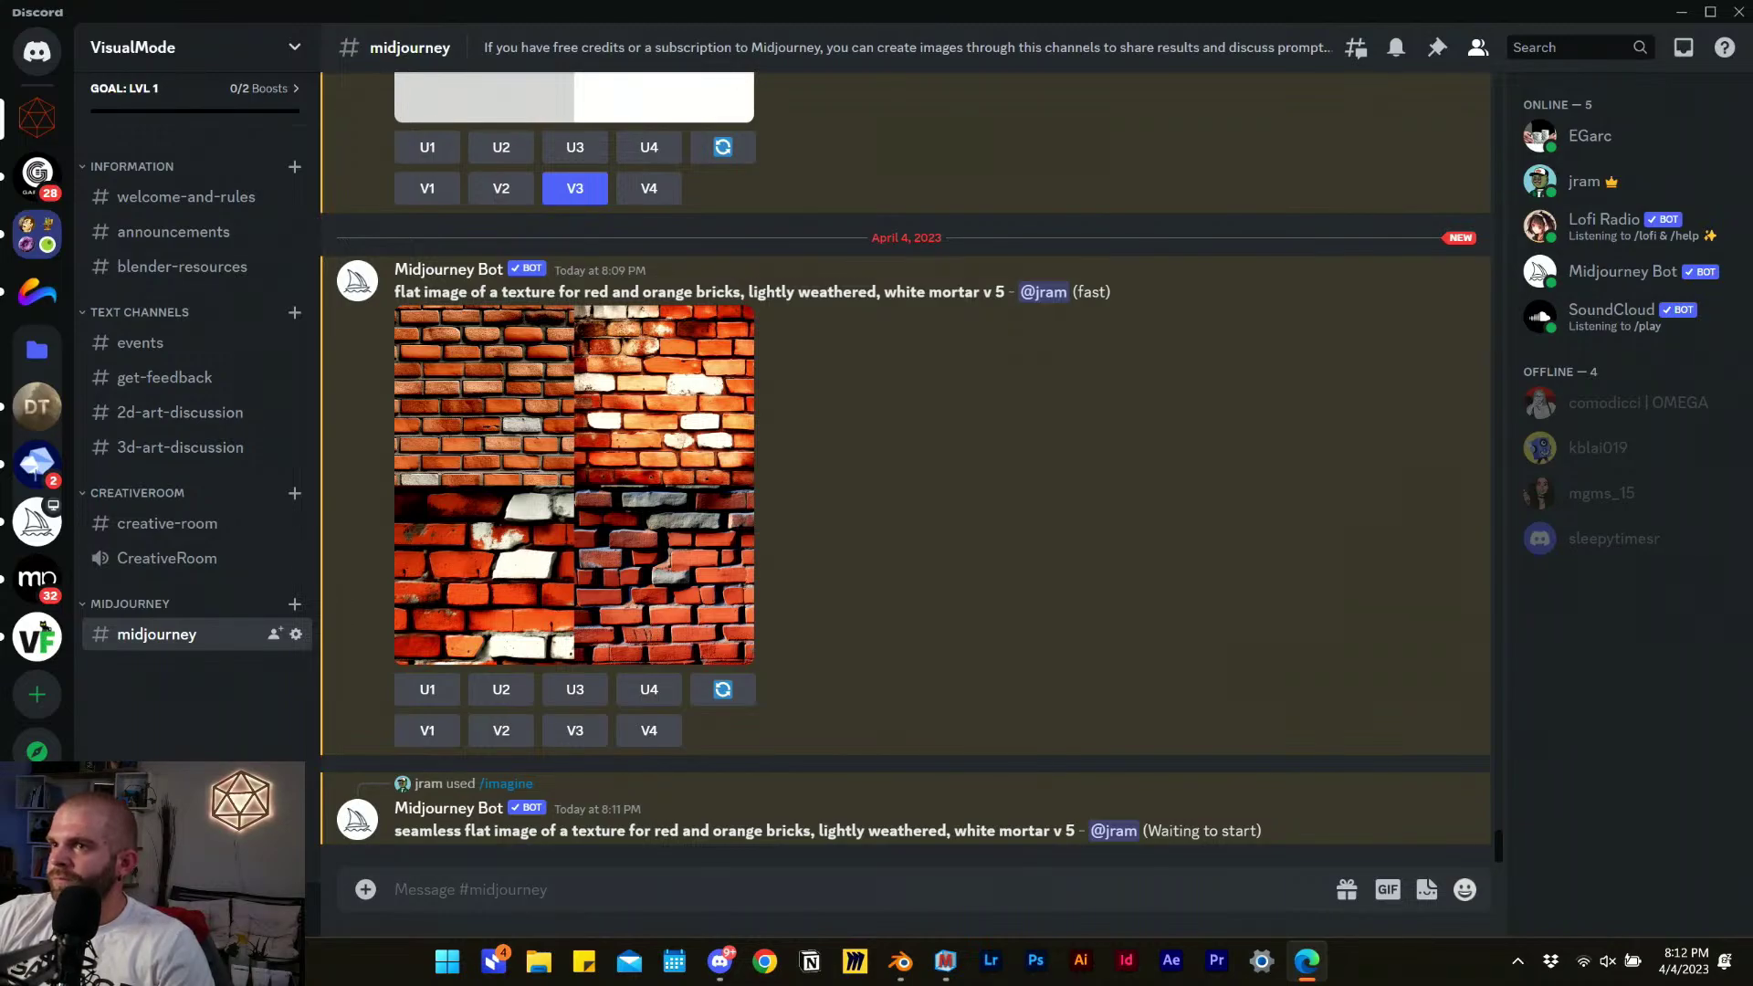
drag(1050, 0, 968, 0)
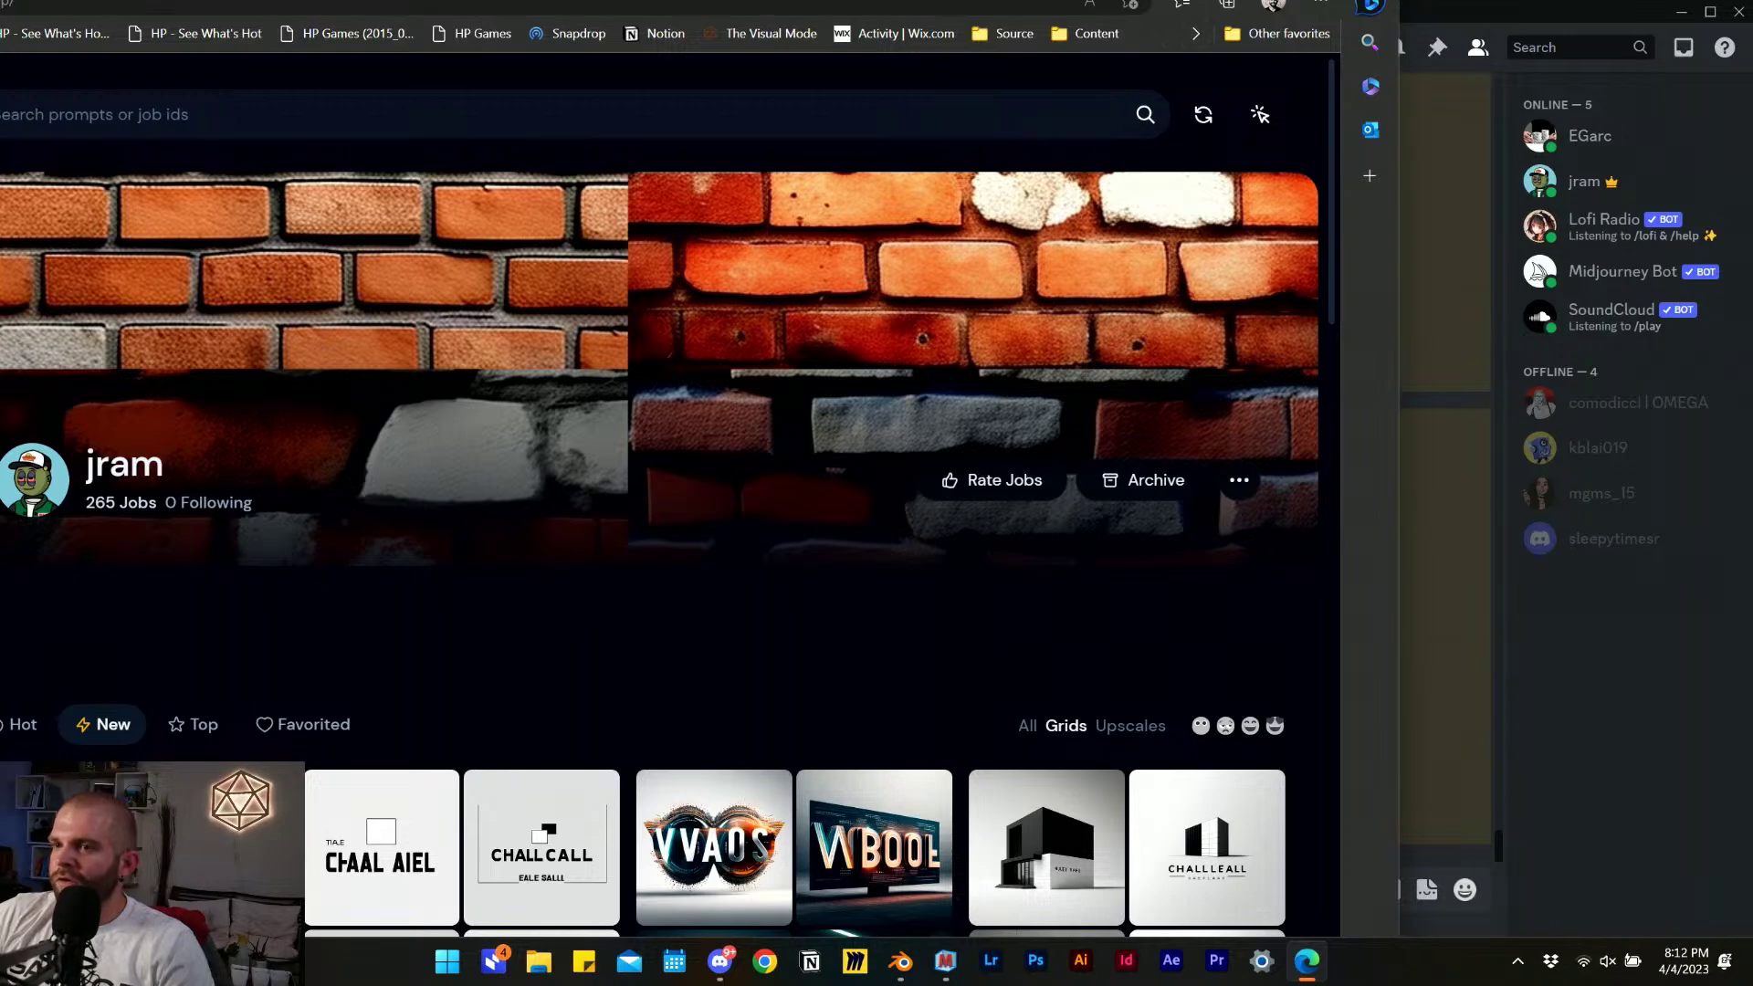
drag(1219, 0, 1189, 97)
click(1296, 87)
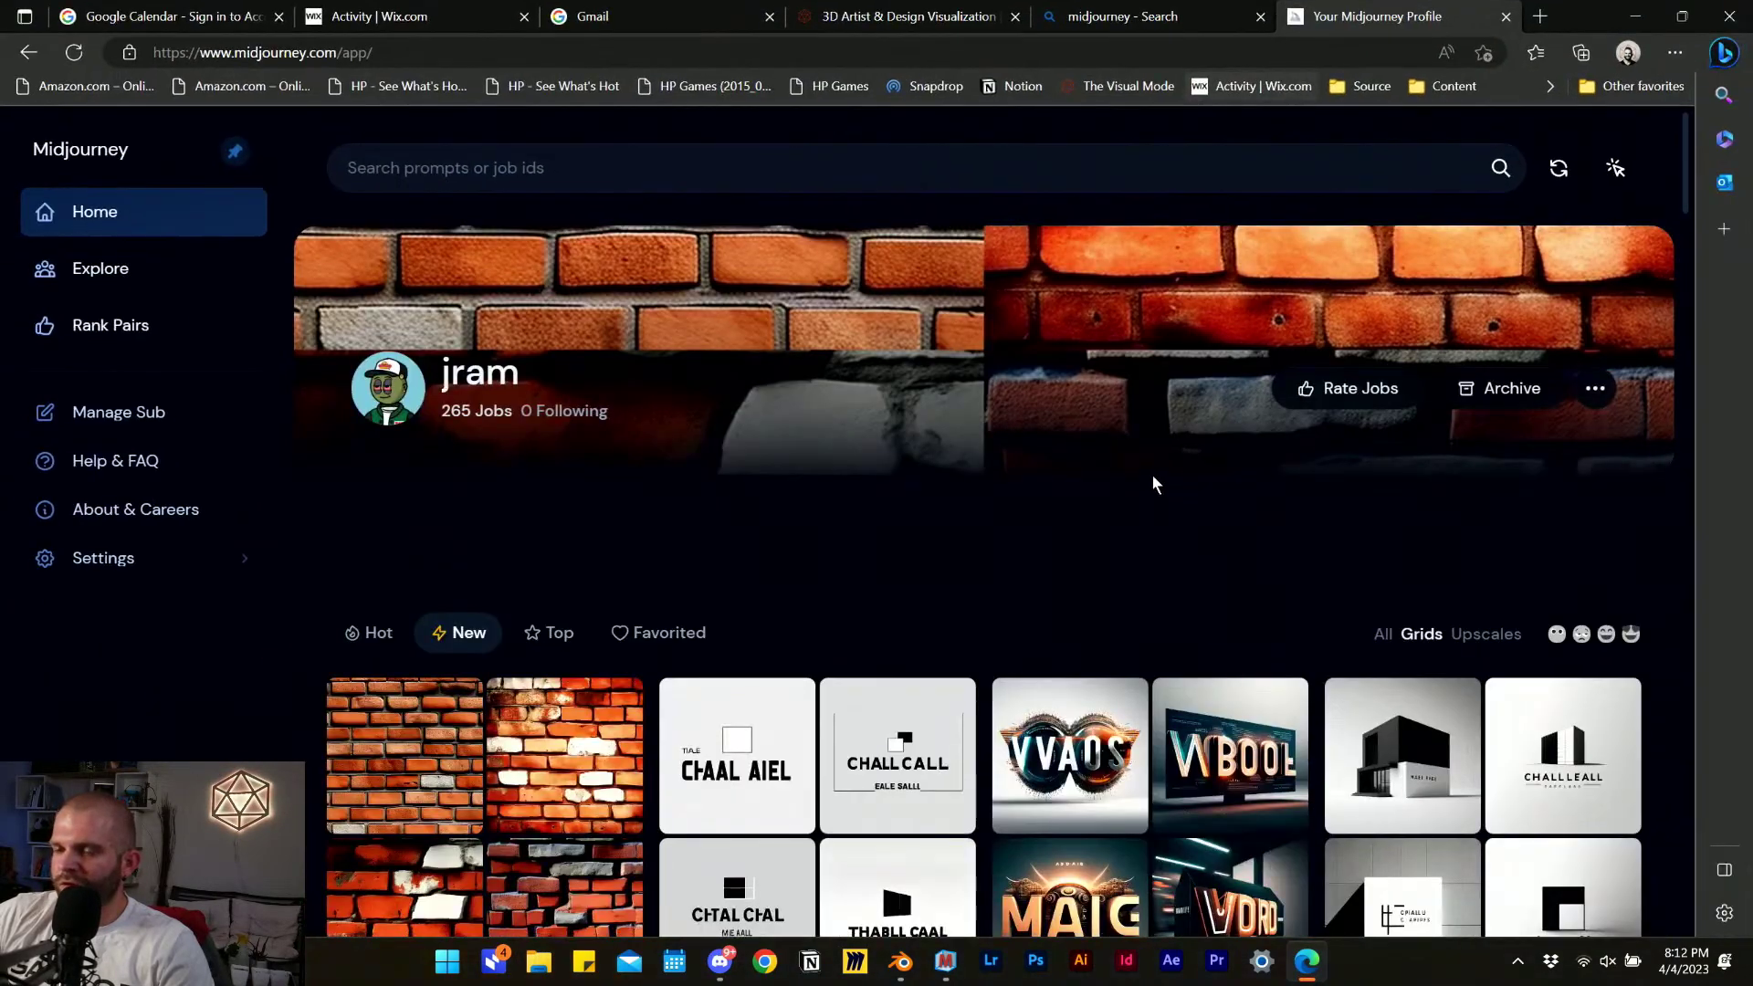
Look through the newest image grids on the Midjourney profile page, including the brick texture results.
scroll(1008, 454, down, 1)
scroll(1007, 453, down, 2)
scroll(1101, 465, up, 3)
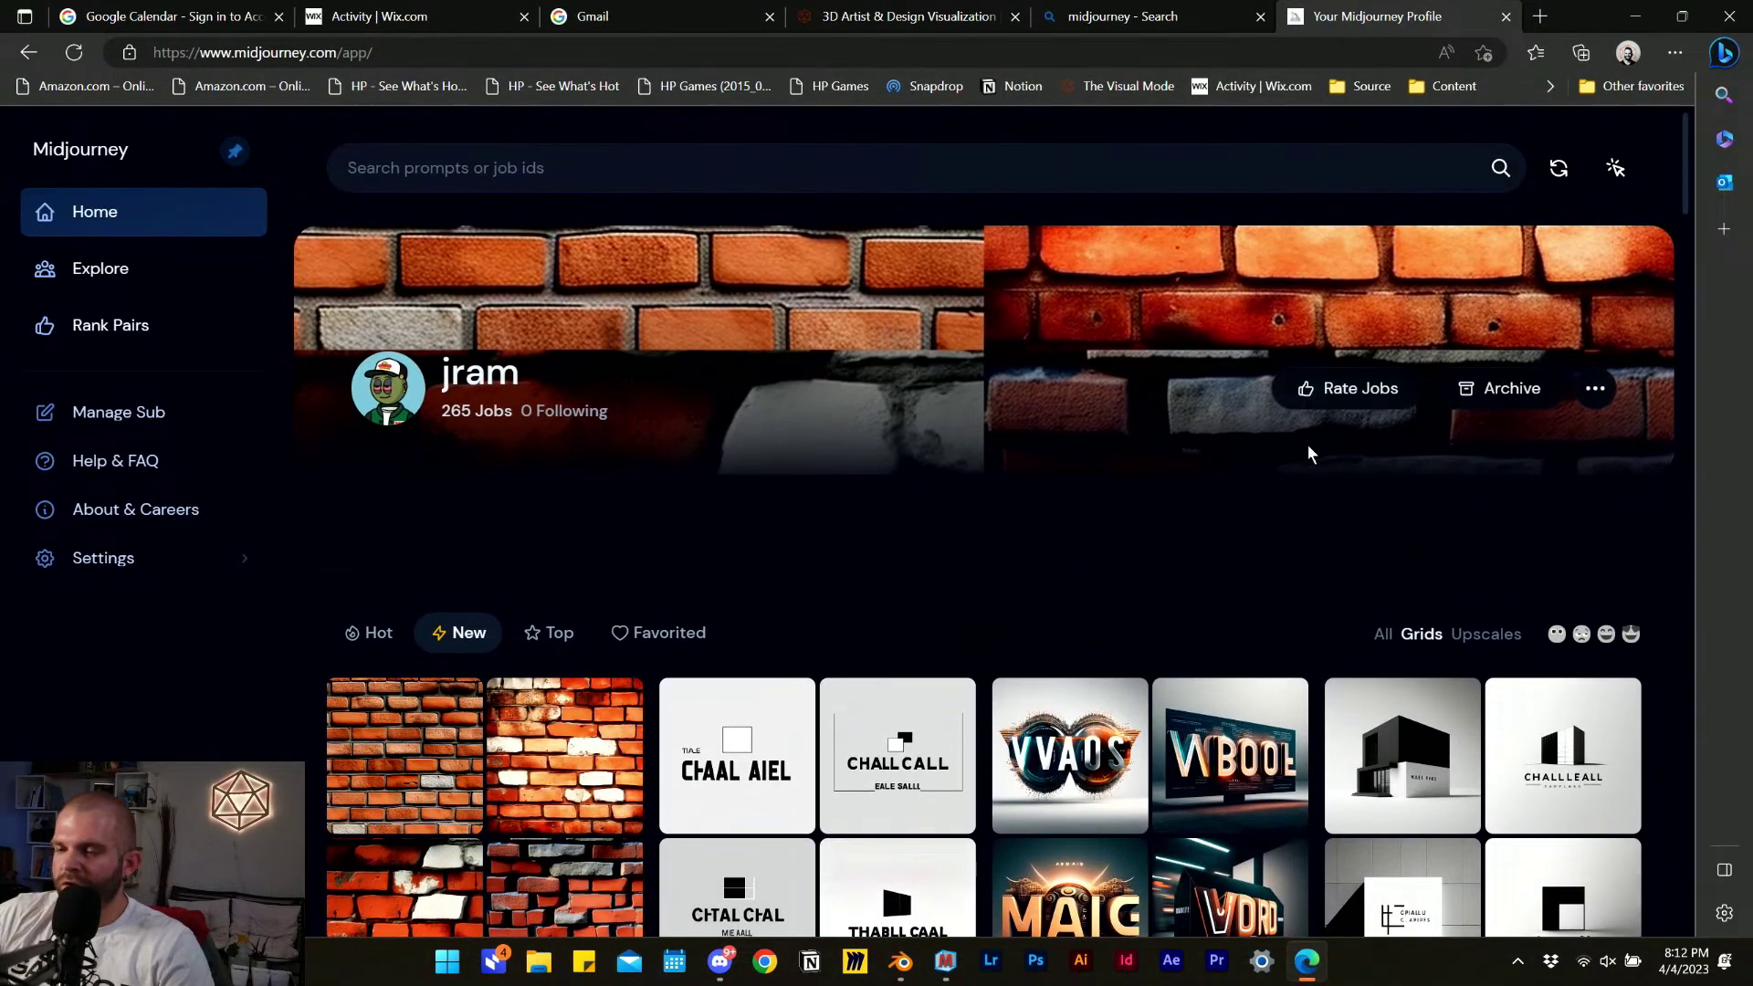
scroll(1187, 461, down, 1)
scroll(1068, 479, down, 3)
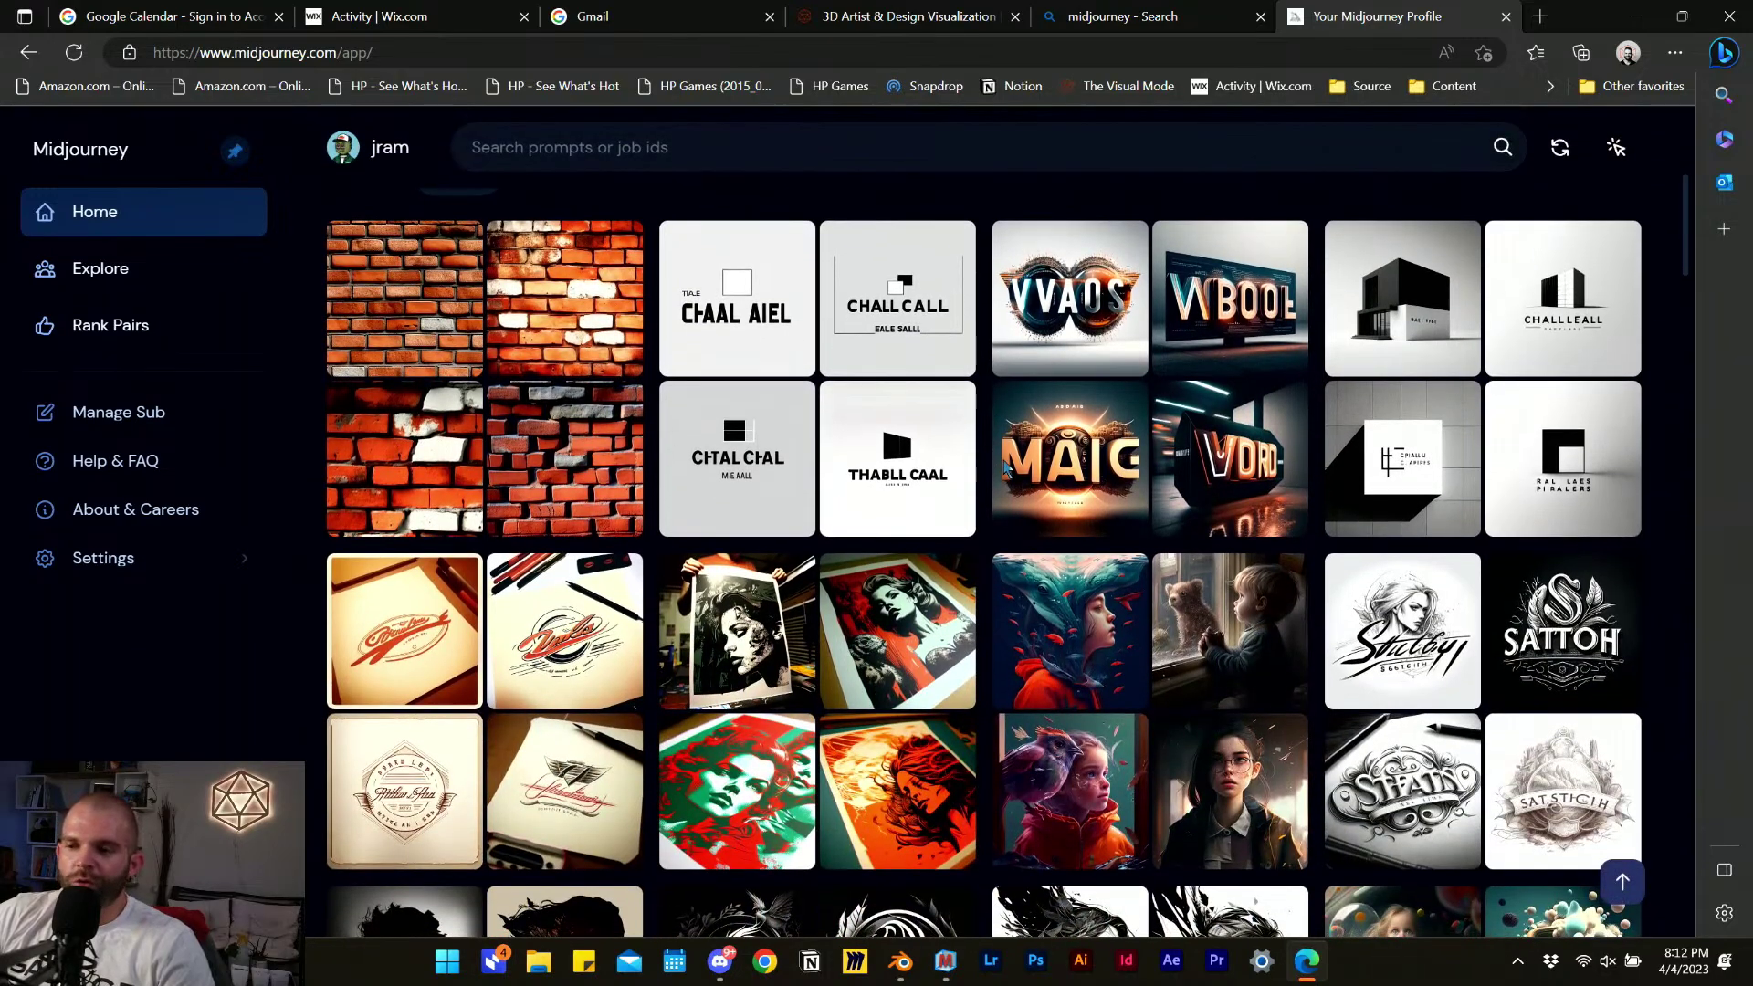
scroll(1004, 467, up, 1)
scroll(1004, 457, up, 3)
scroll(712, 502, down, 5)
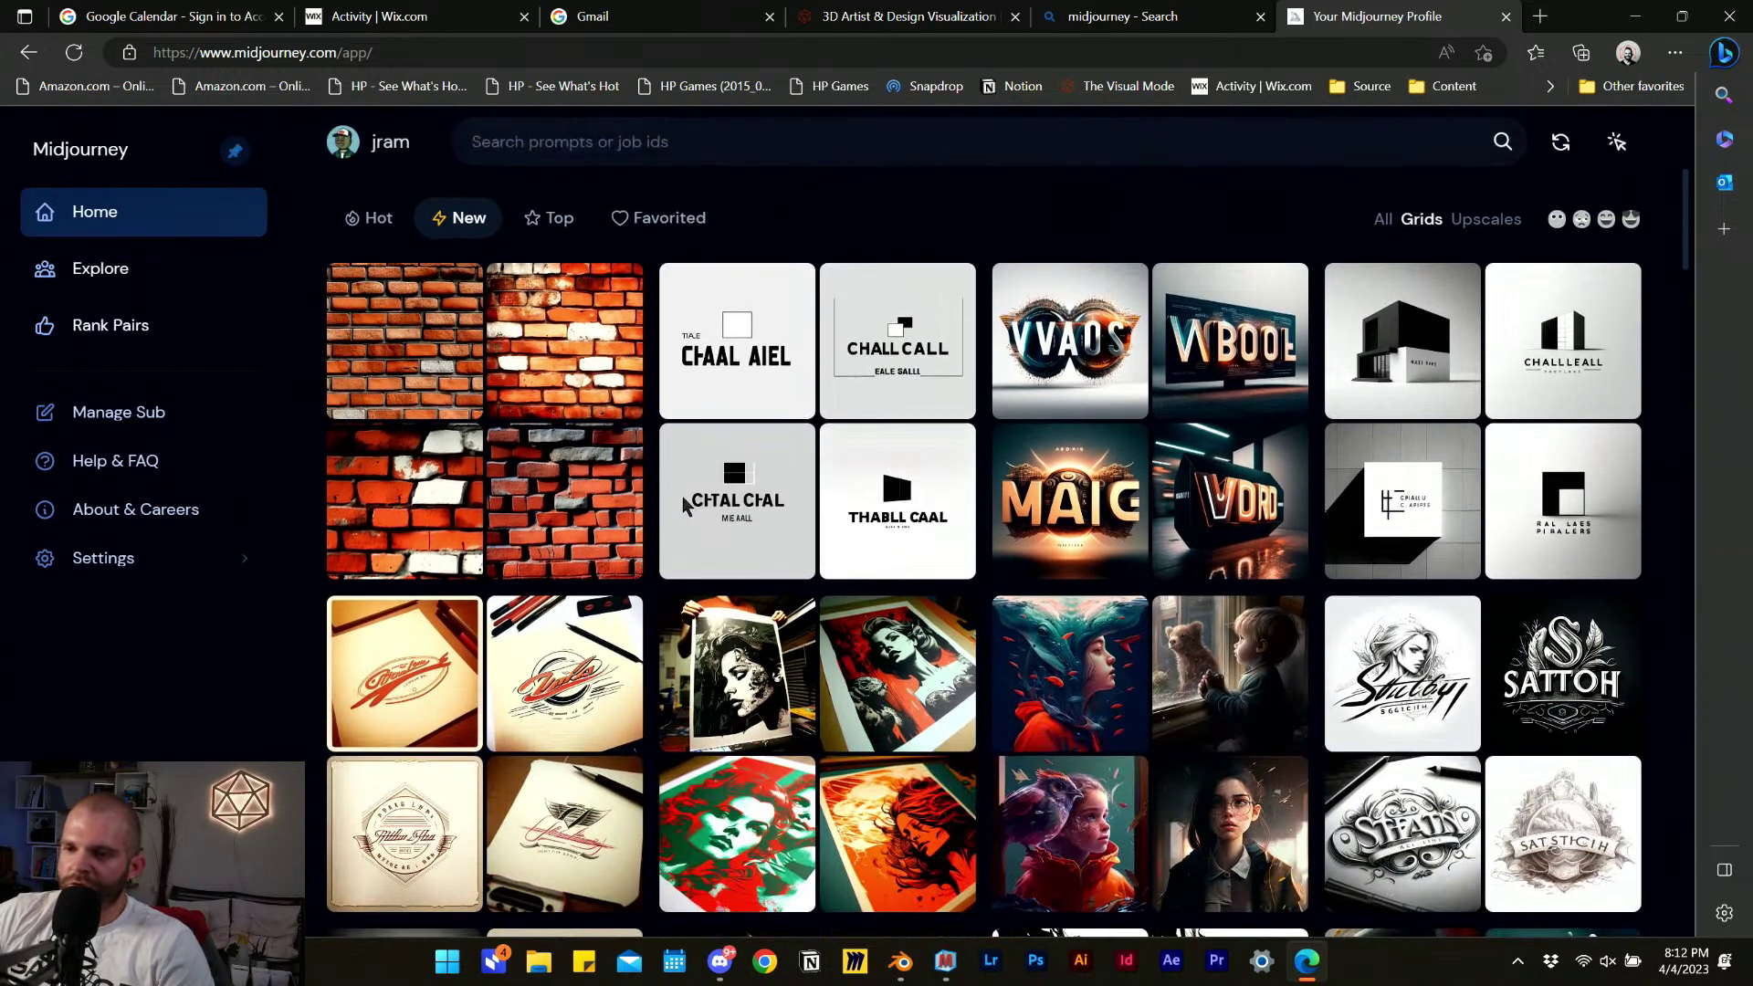
scroll(748, 513, up, 2)
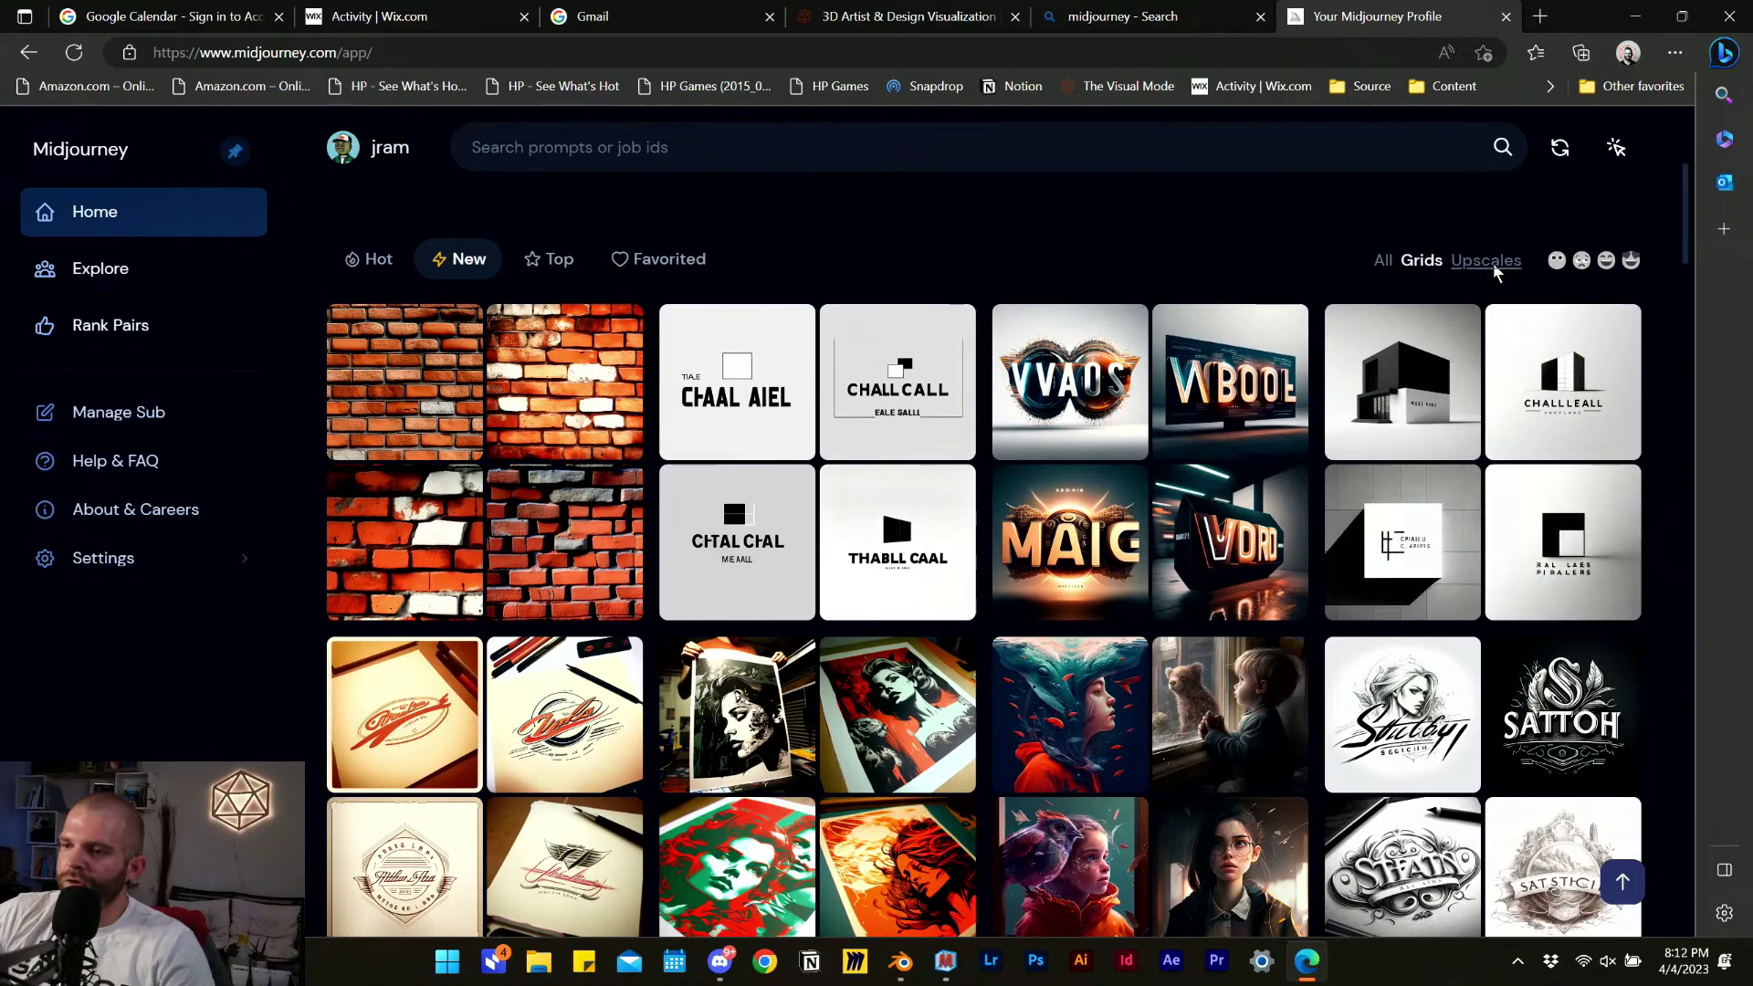
Filter the profile gallery by Upscales, switch the filter to All, and look over the listed images.
click(1489, 262)
scroll(1397, 376, up, 2)
click(1380, 426)
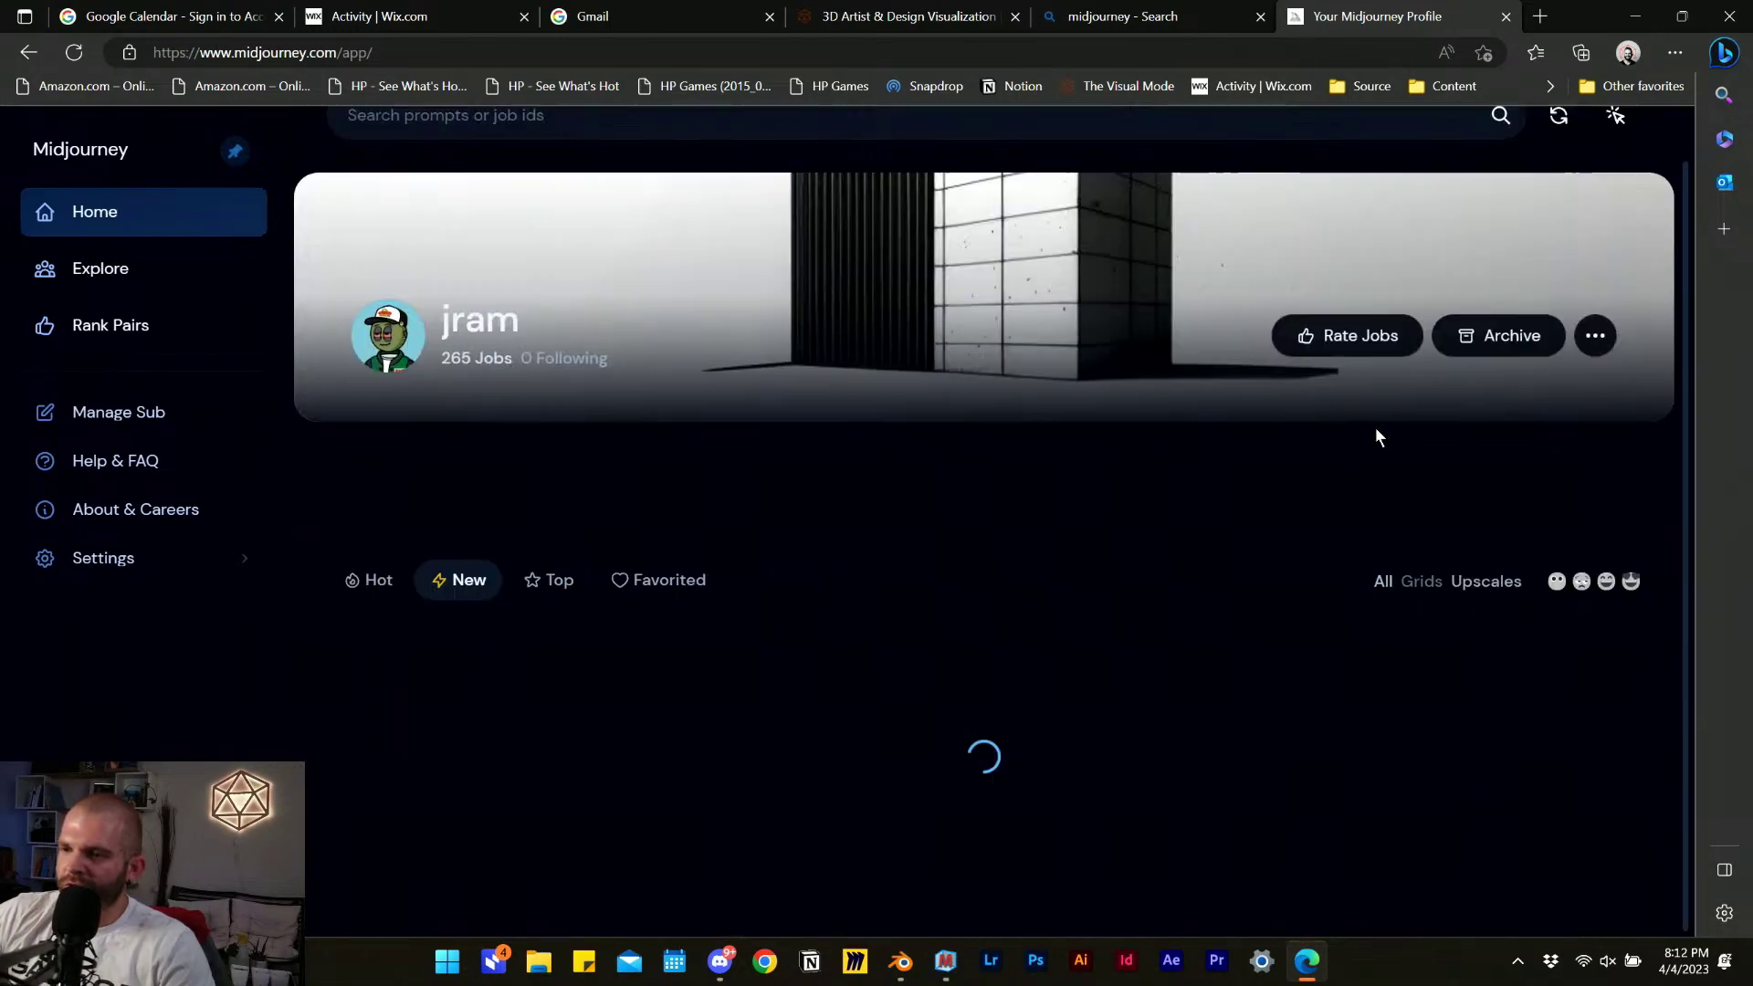
scroll(829, 582, down, 3)
scroll(1187, 411, up, 2)
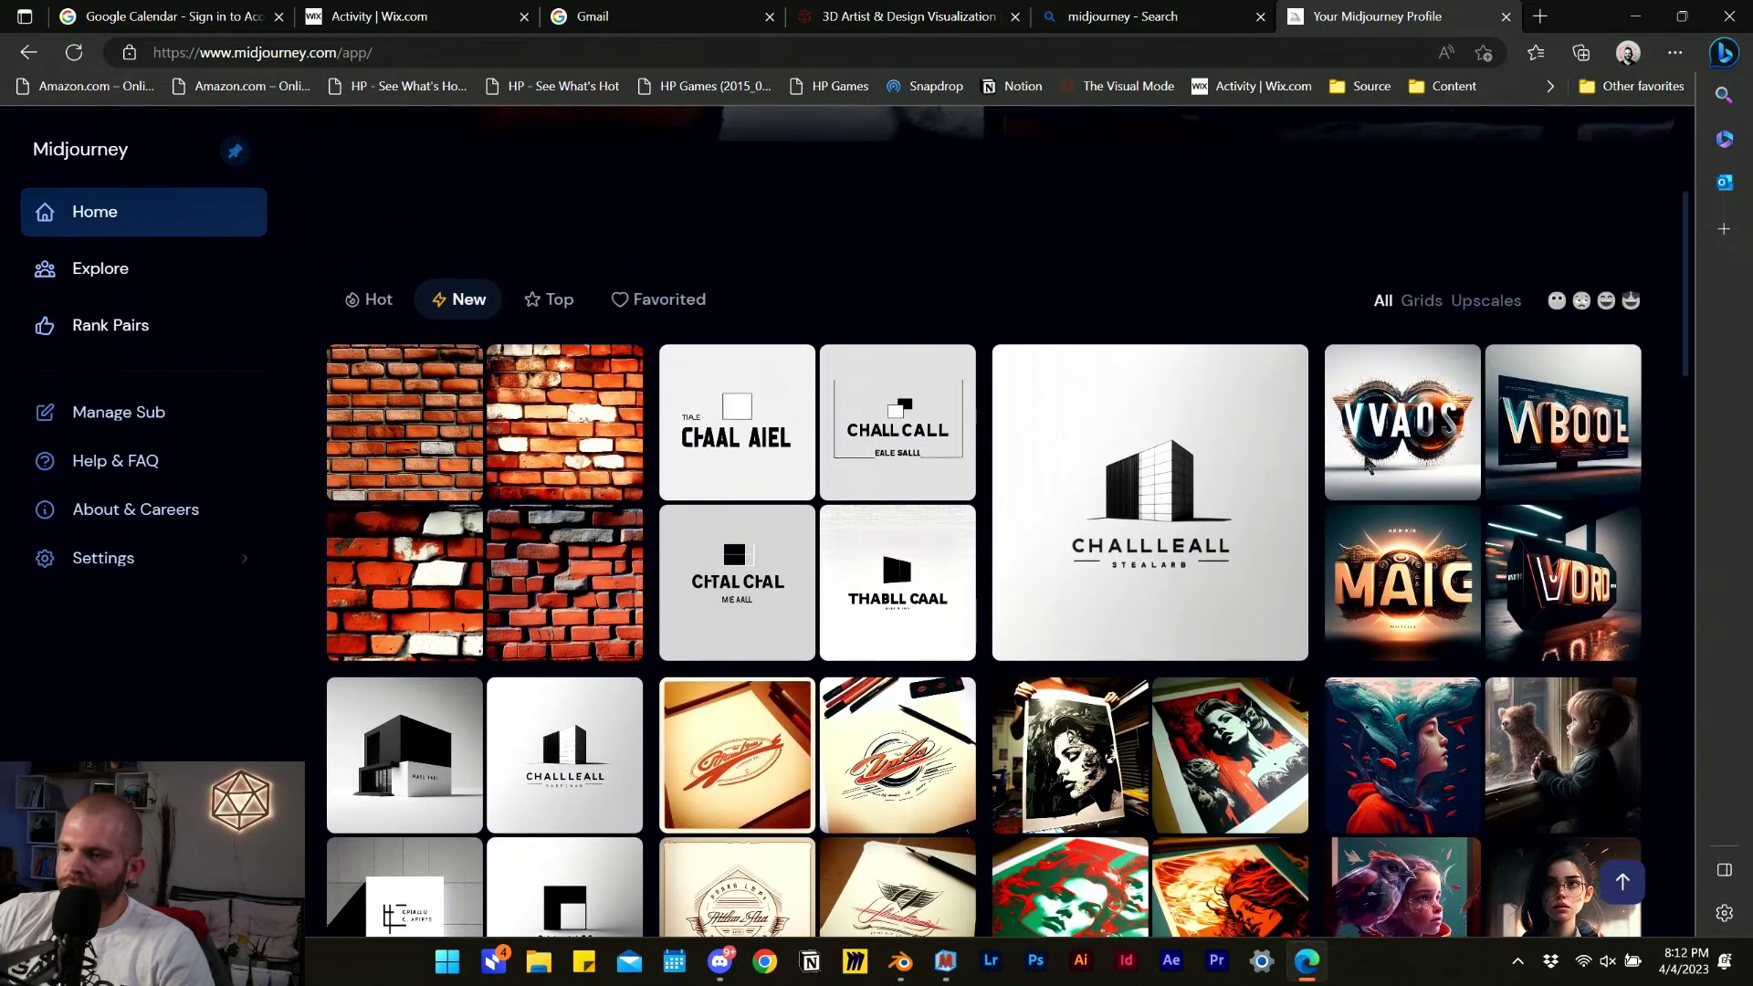
Filter the profile gallery by Grids, then minimise the browser and switch to Blender to check the seamless texture's progress.
click(1417, 310)
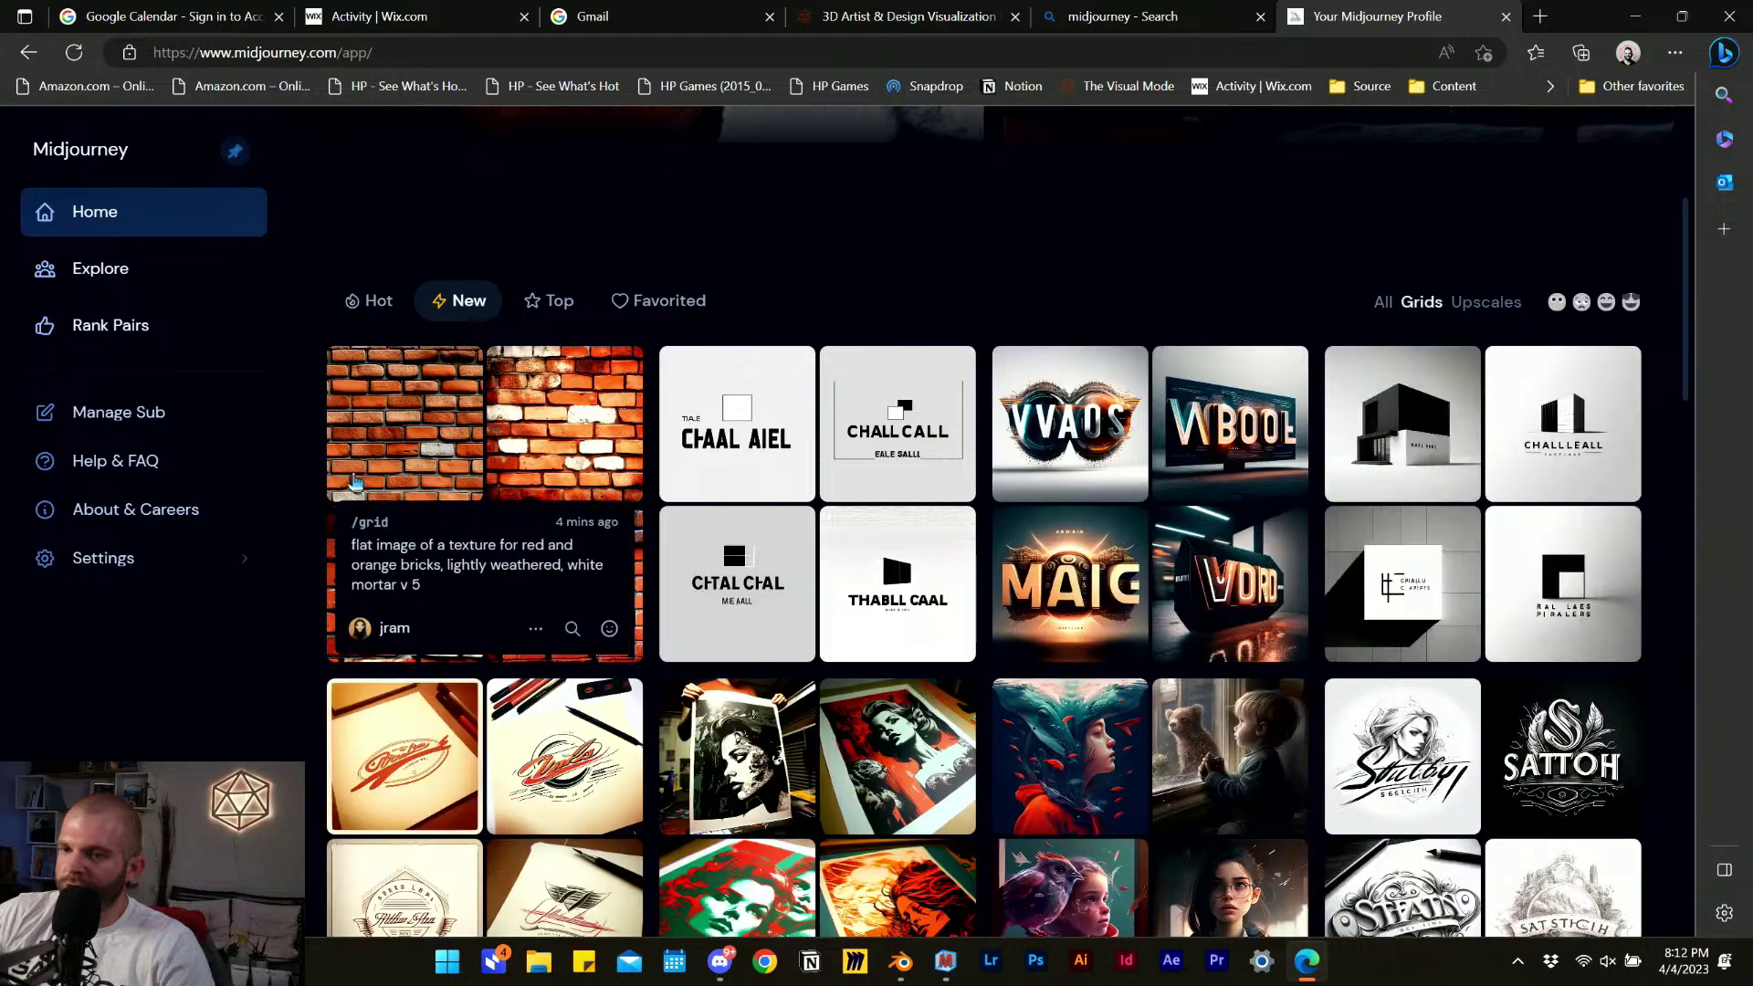
click(1635, 16)
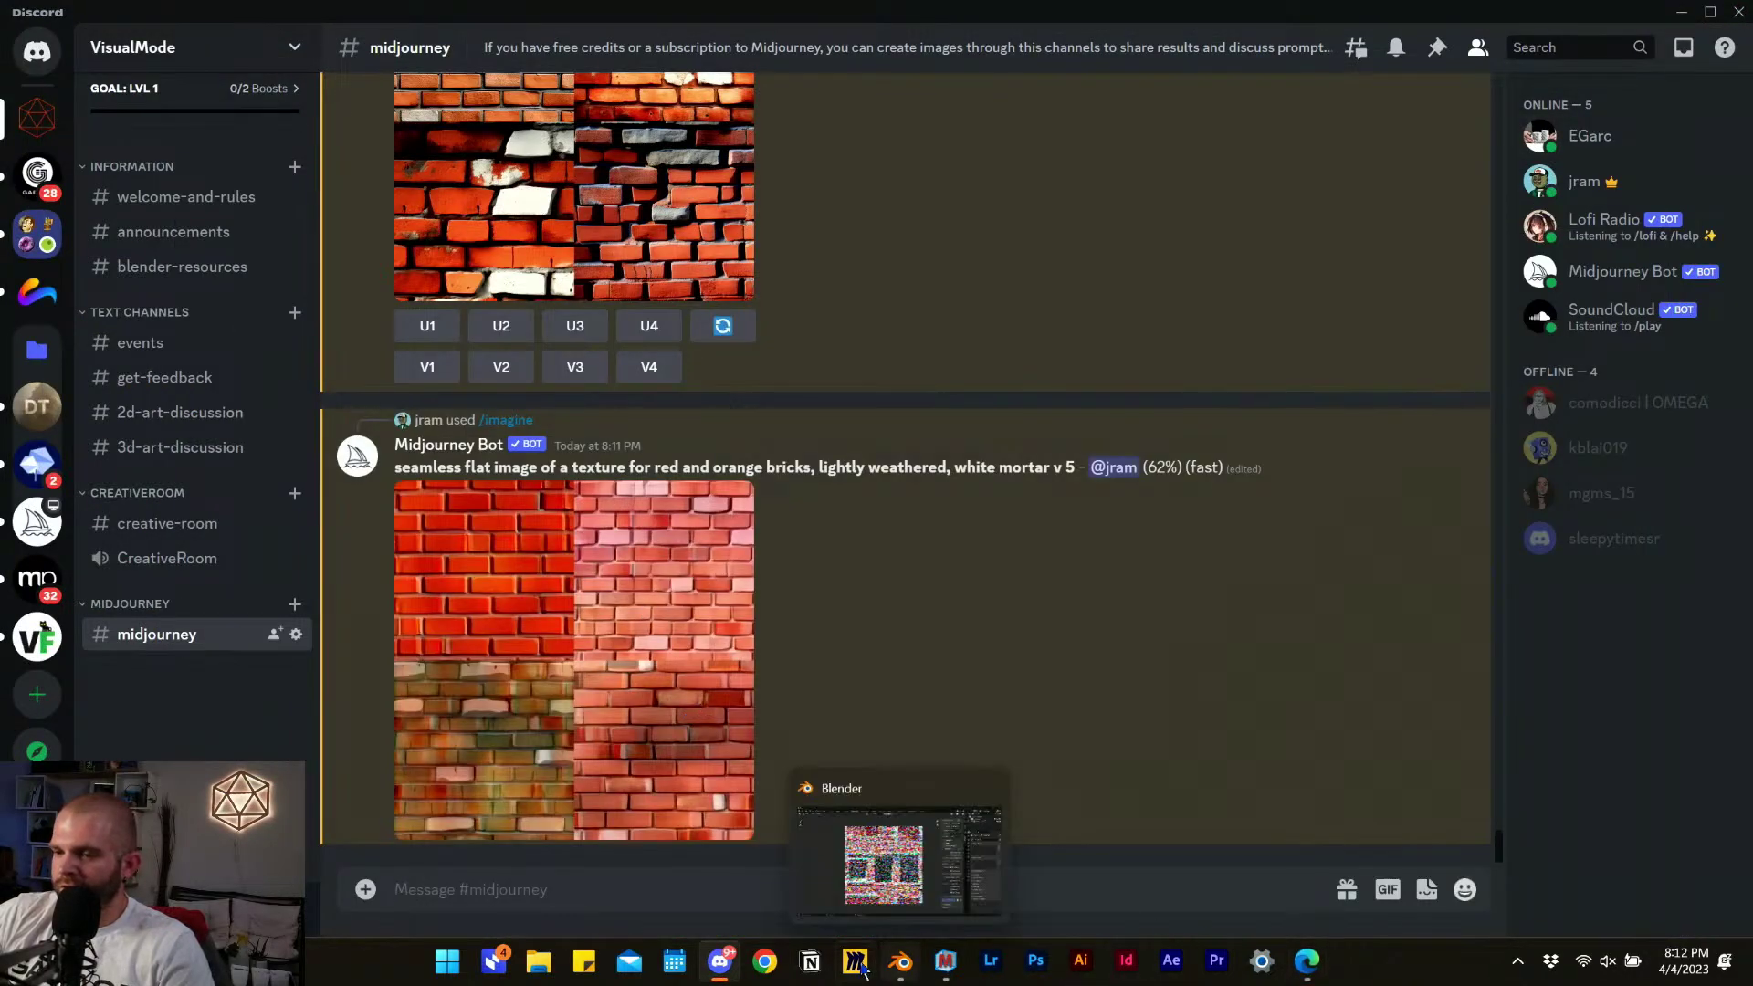
click(899, 970)
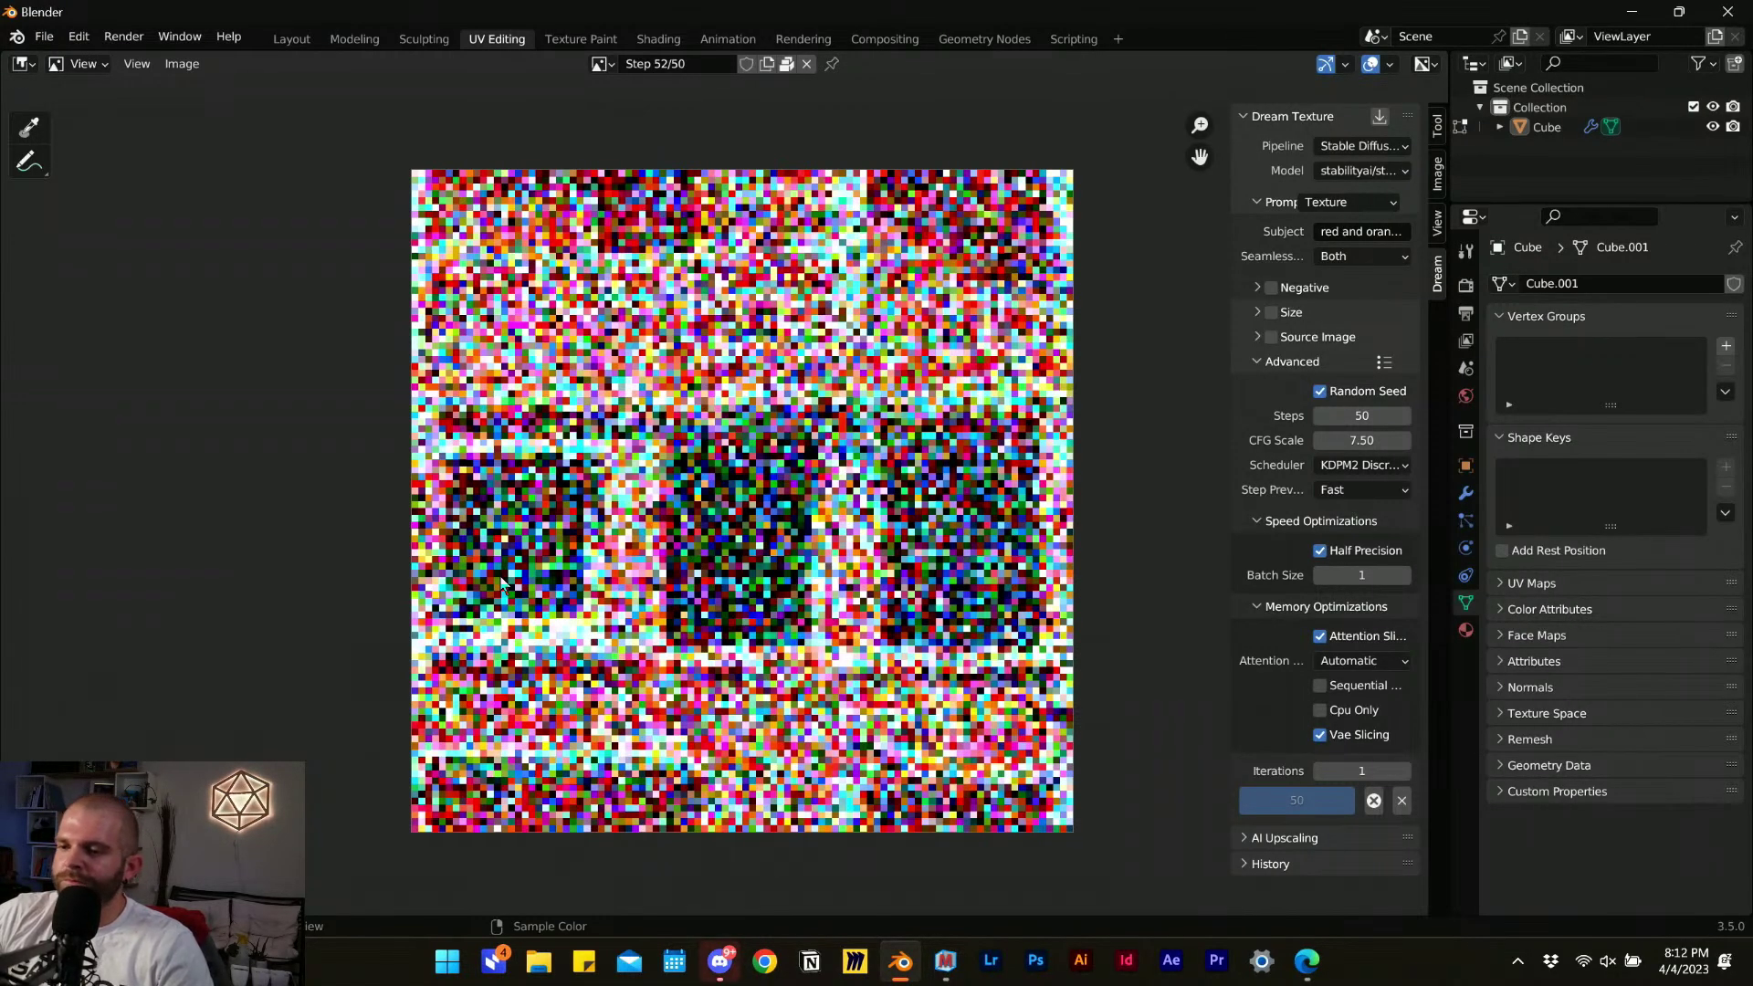
Switch back to Microsoft Edge, open the newest brick texture grid at full size and start saving the image.
click(1306, 960)
click(461, 480)
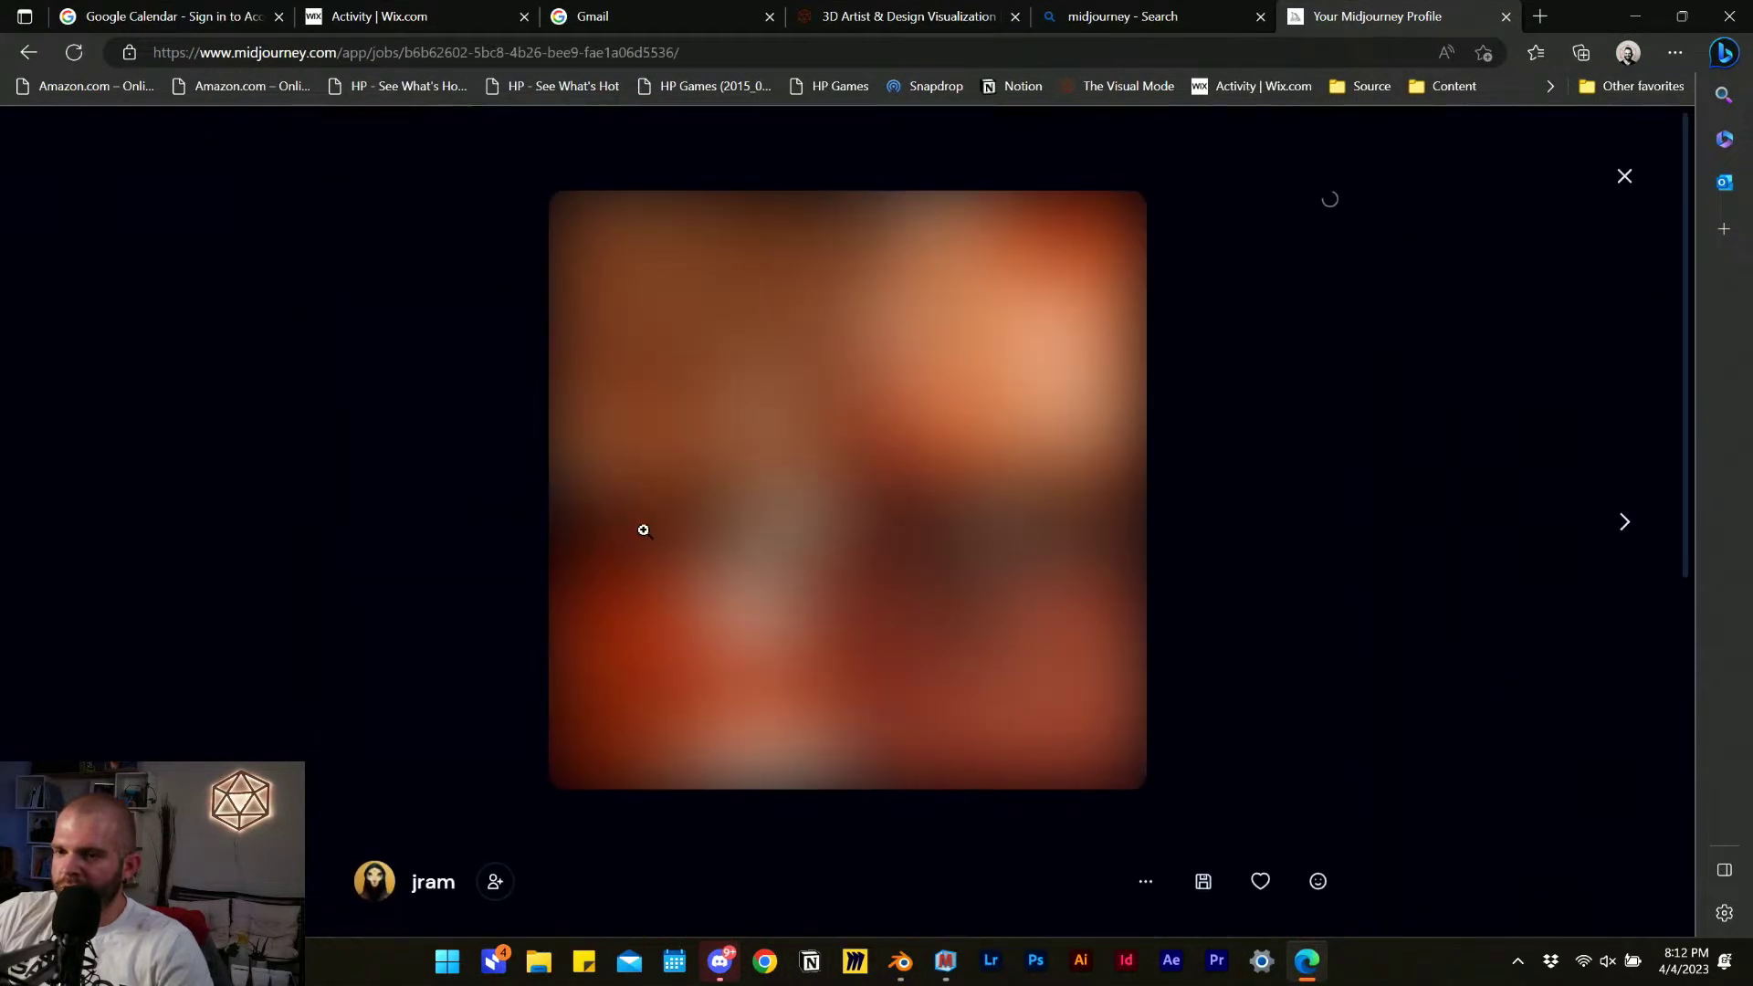
right_click(849, 493)
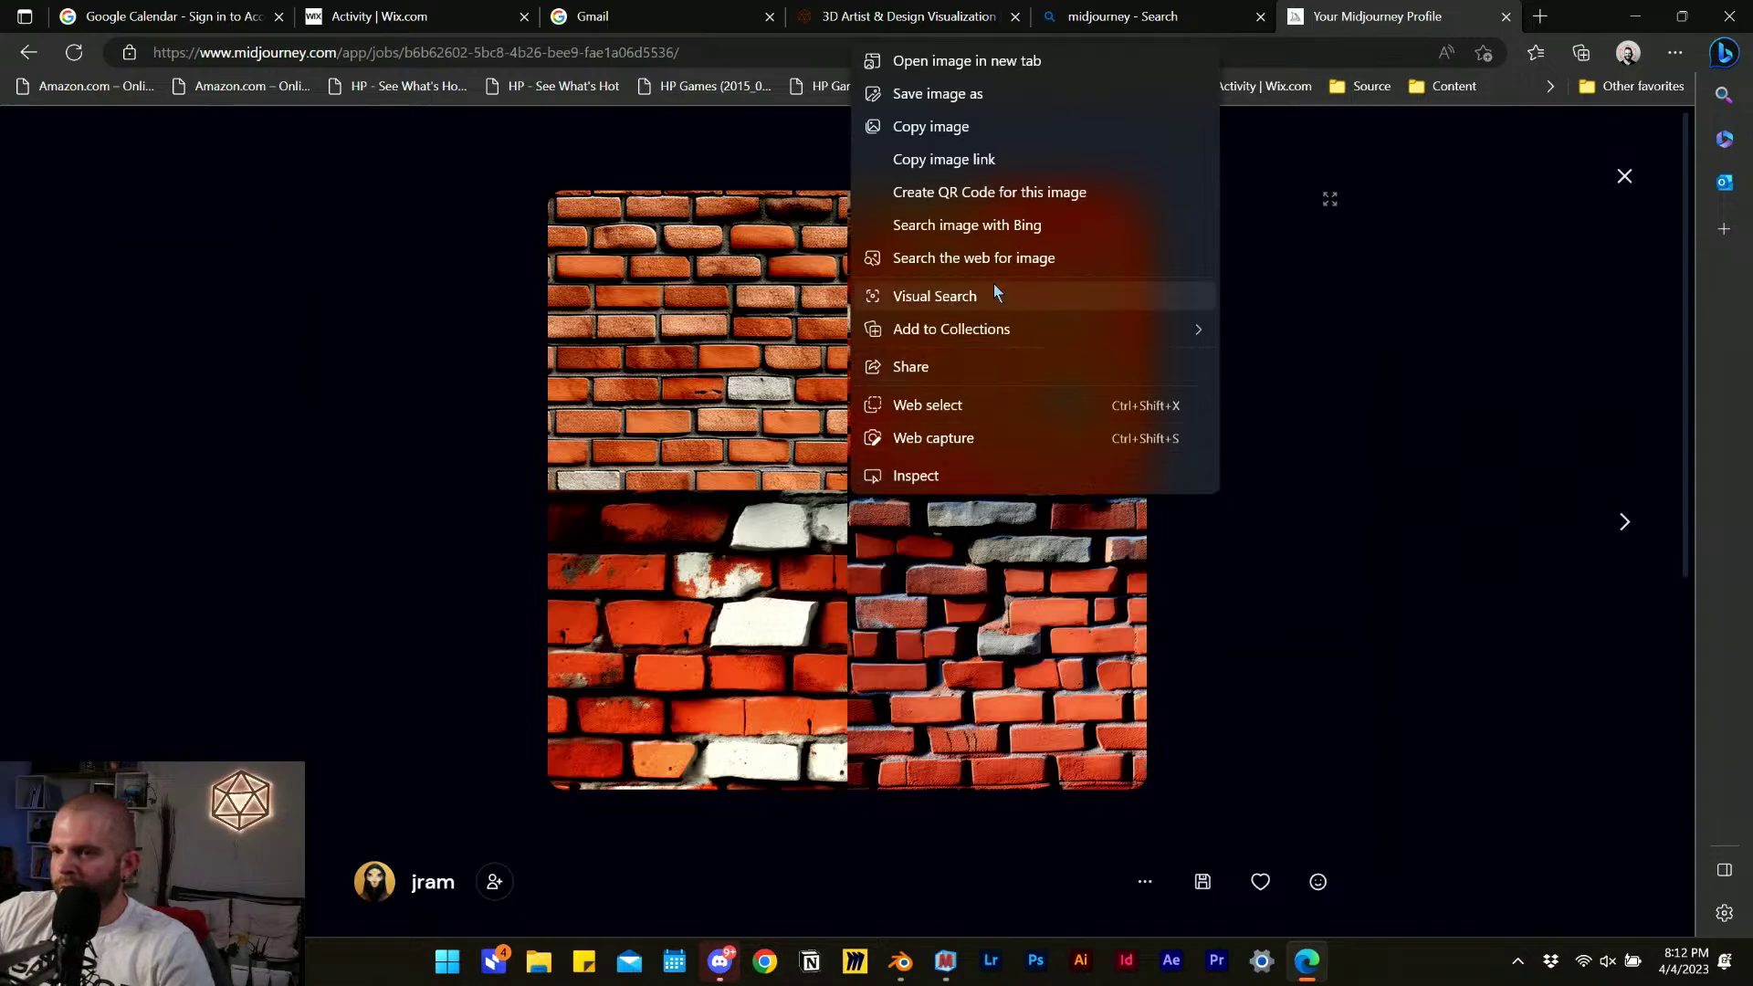
click(913, 94)
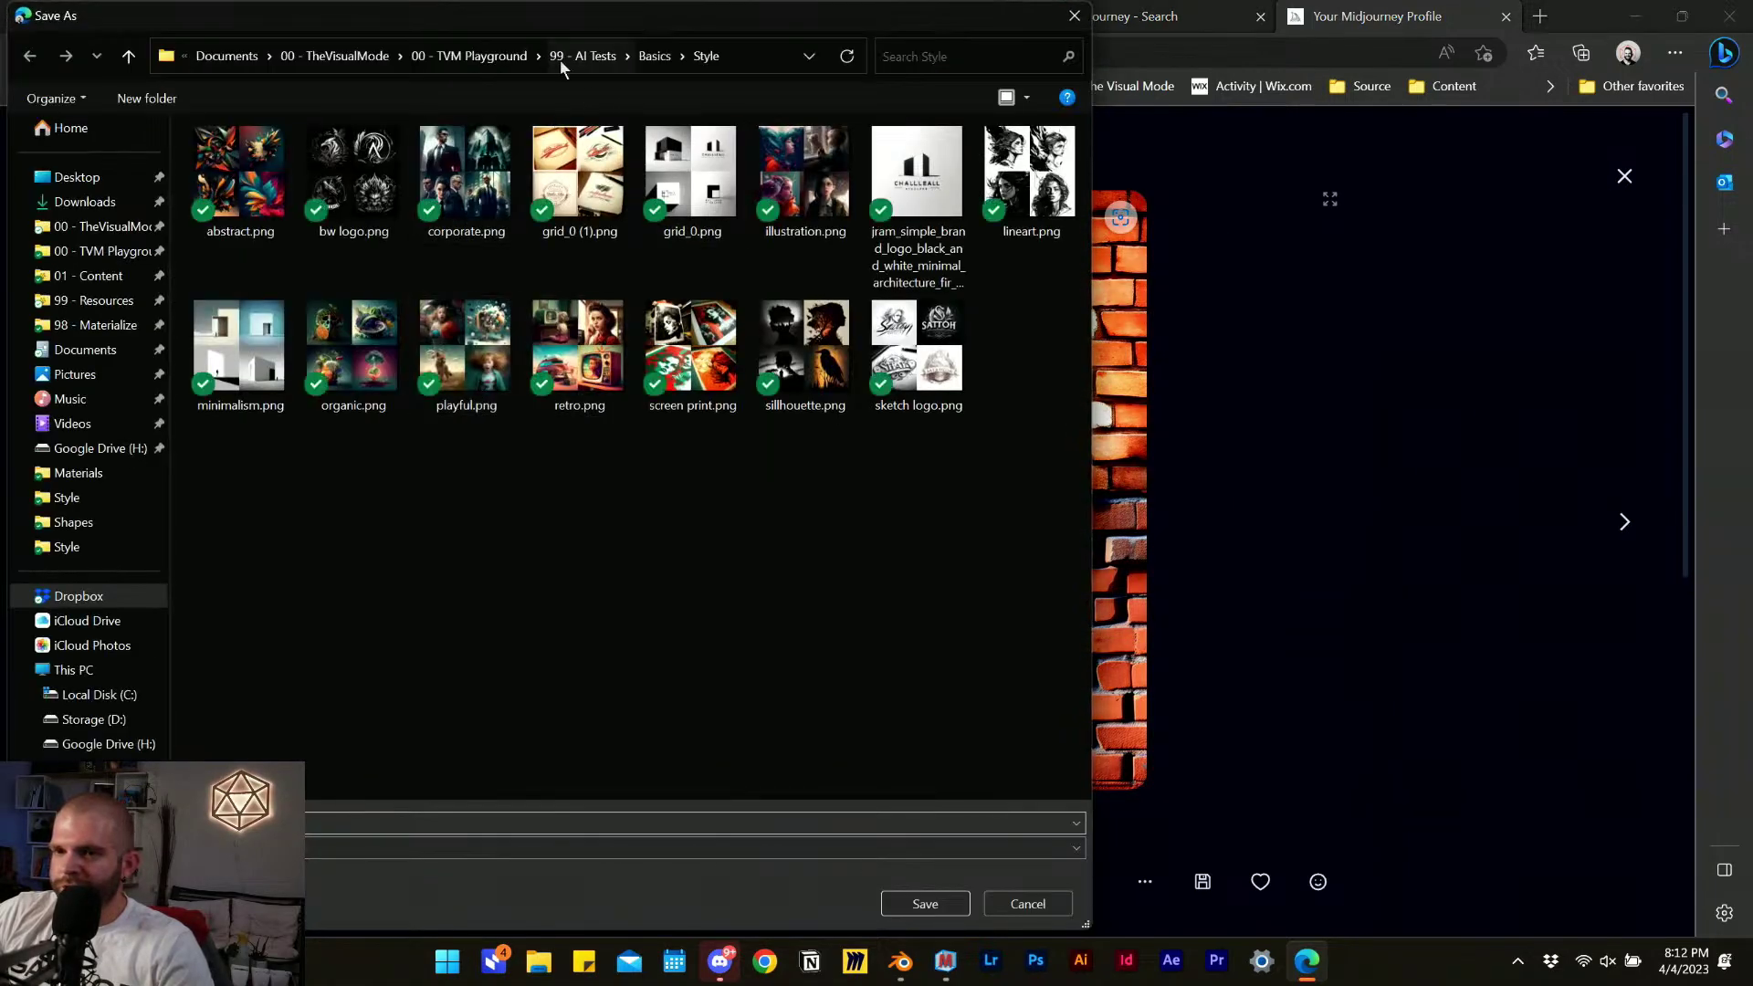
Set the save location to 00 - TheVisualMode > 01 - Content > 01 - Live > 23-04-04_Time Warping.
click(593, 55)
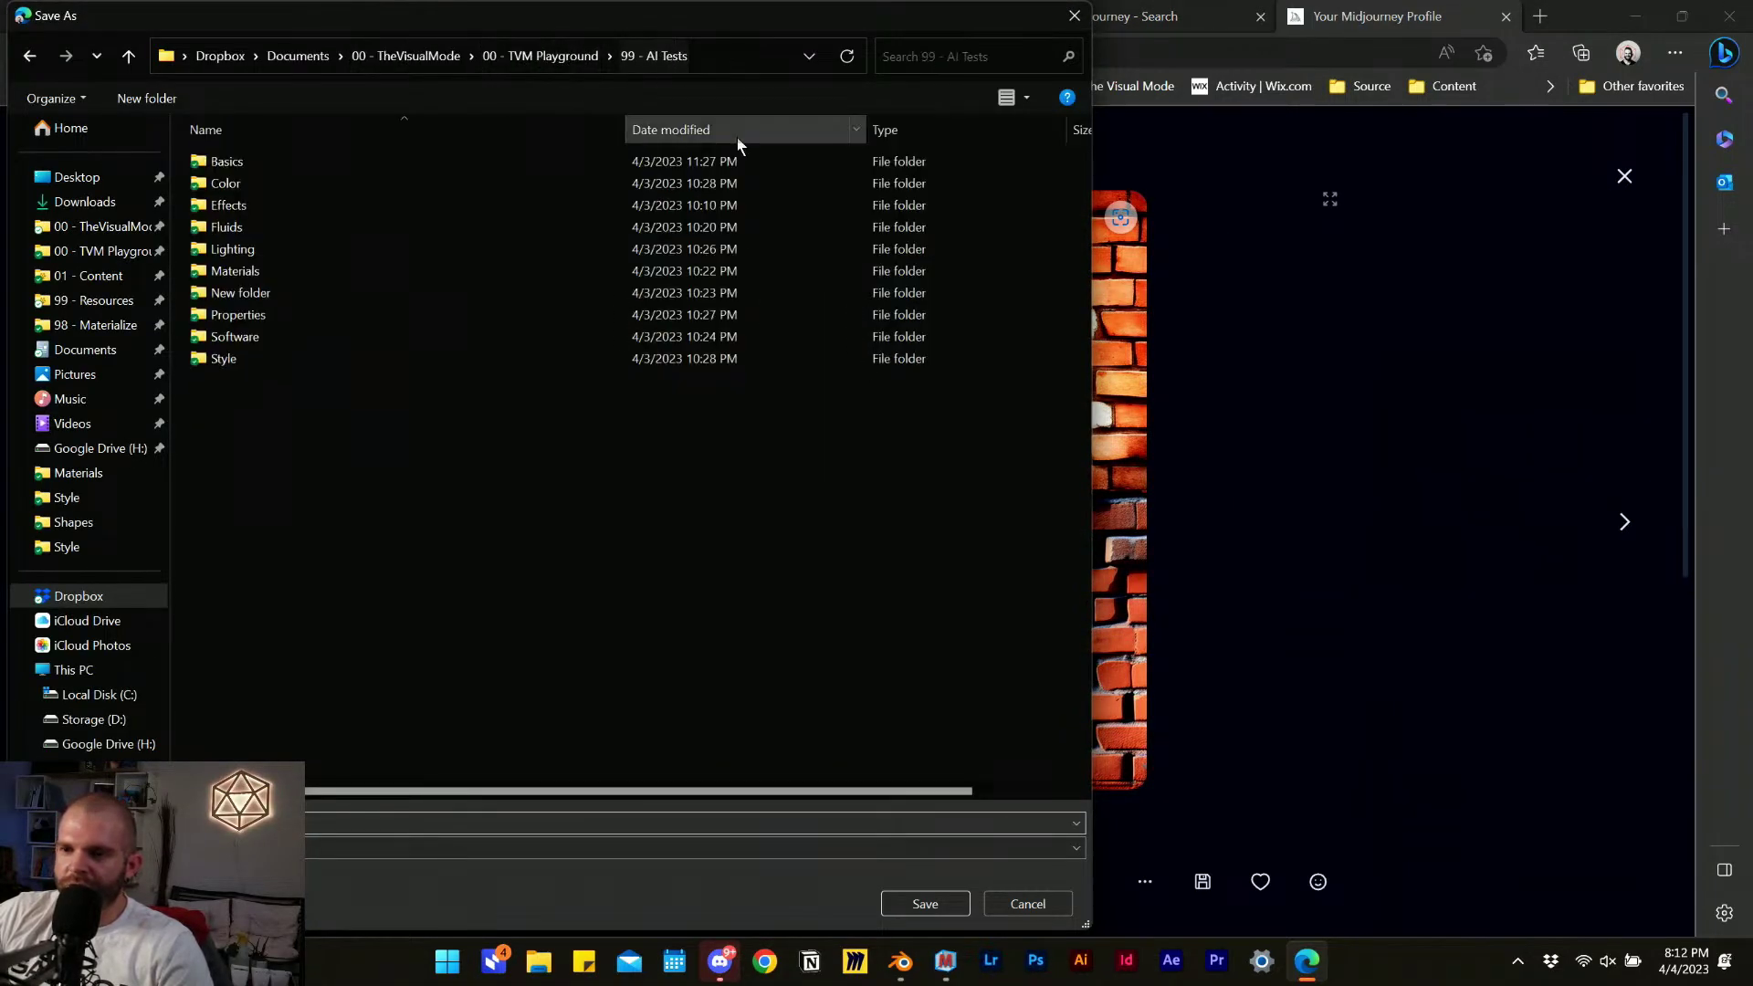
click(572, 57)
click(422, 56)
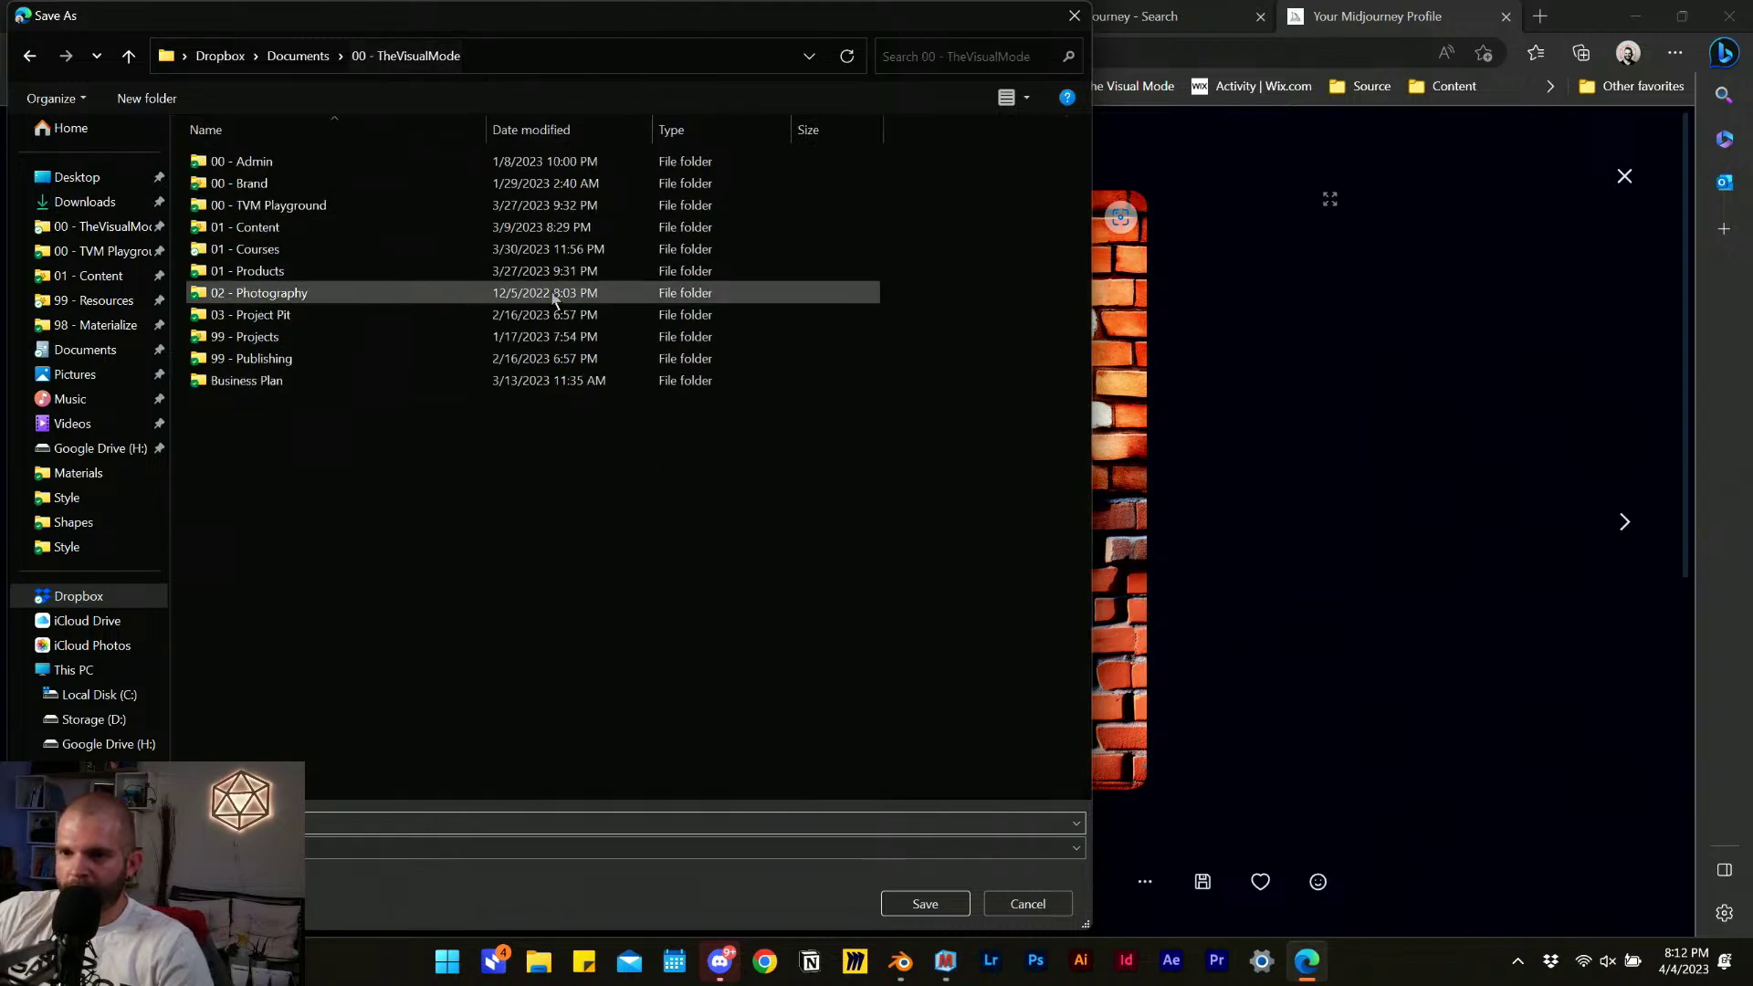
double_click(293, 231)
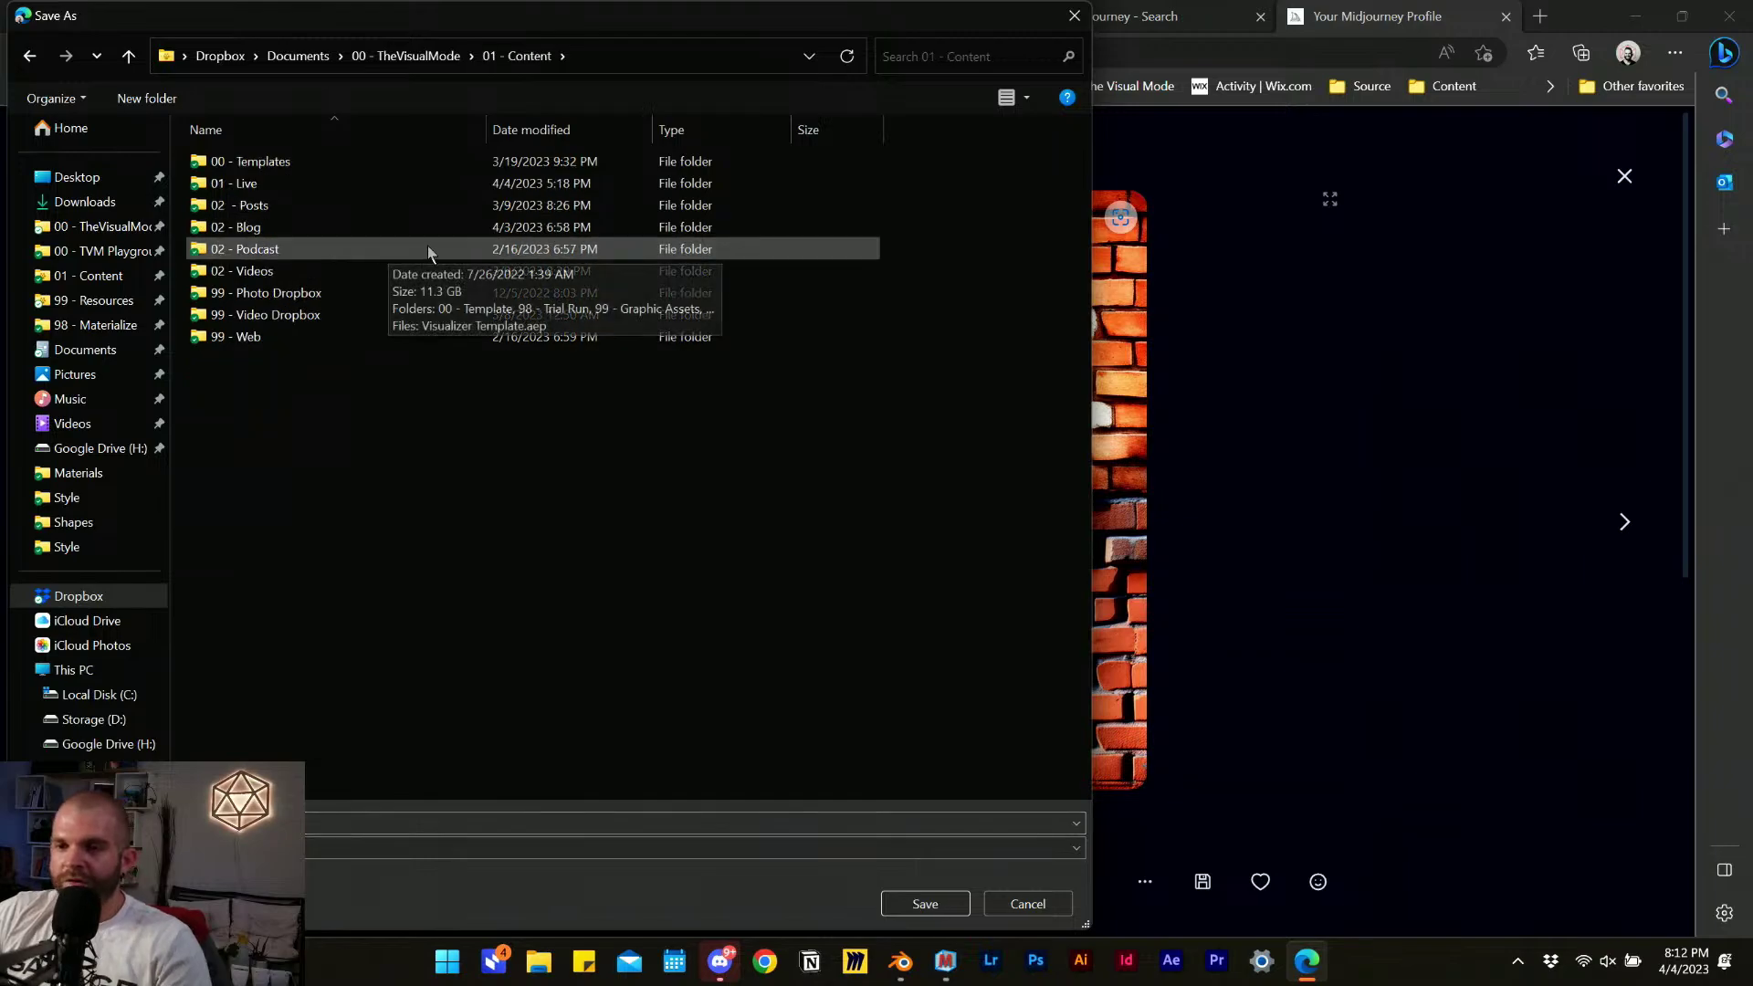
double_click(297, 185)
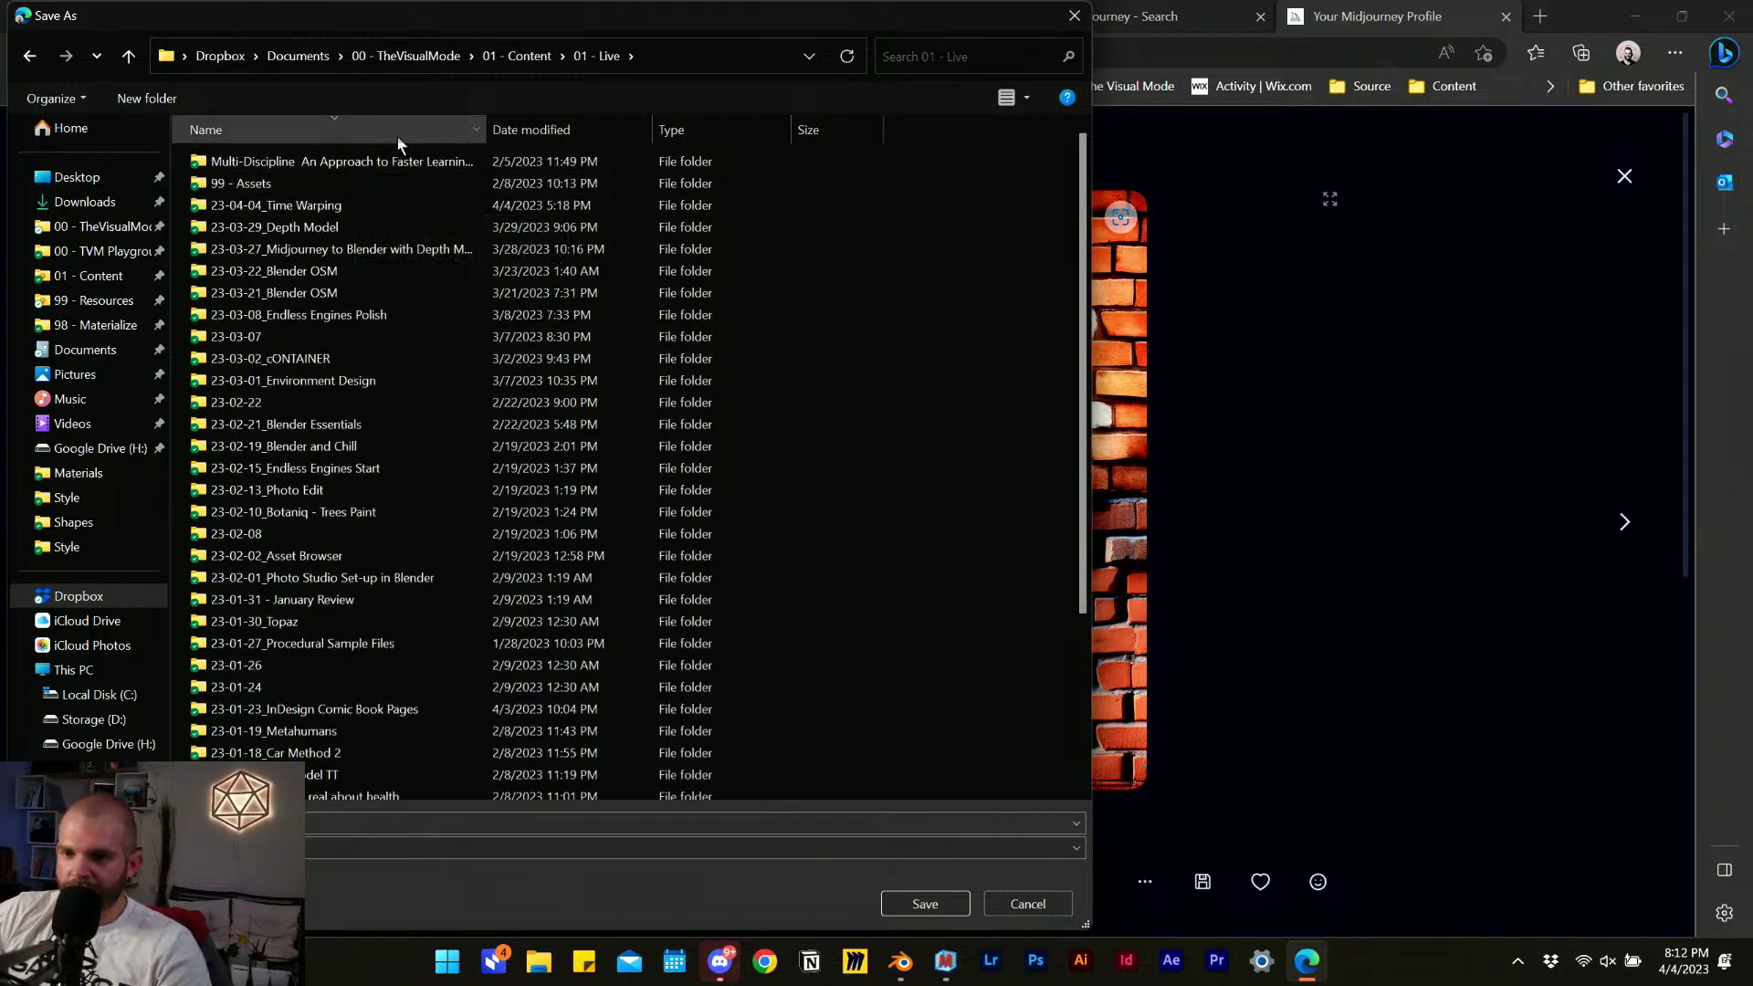
click(531, 130)
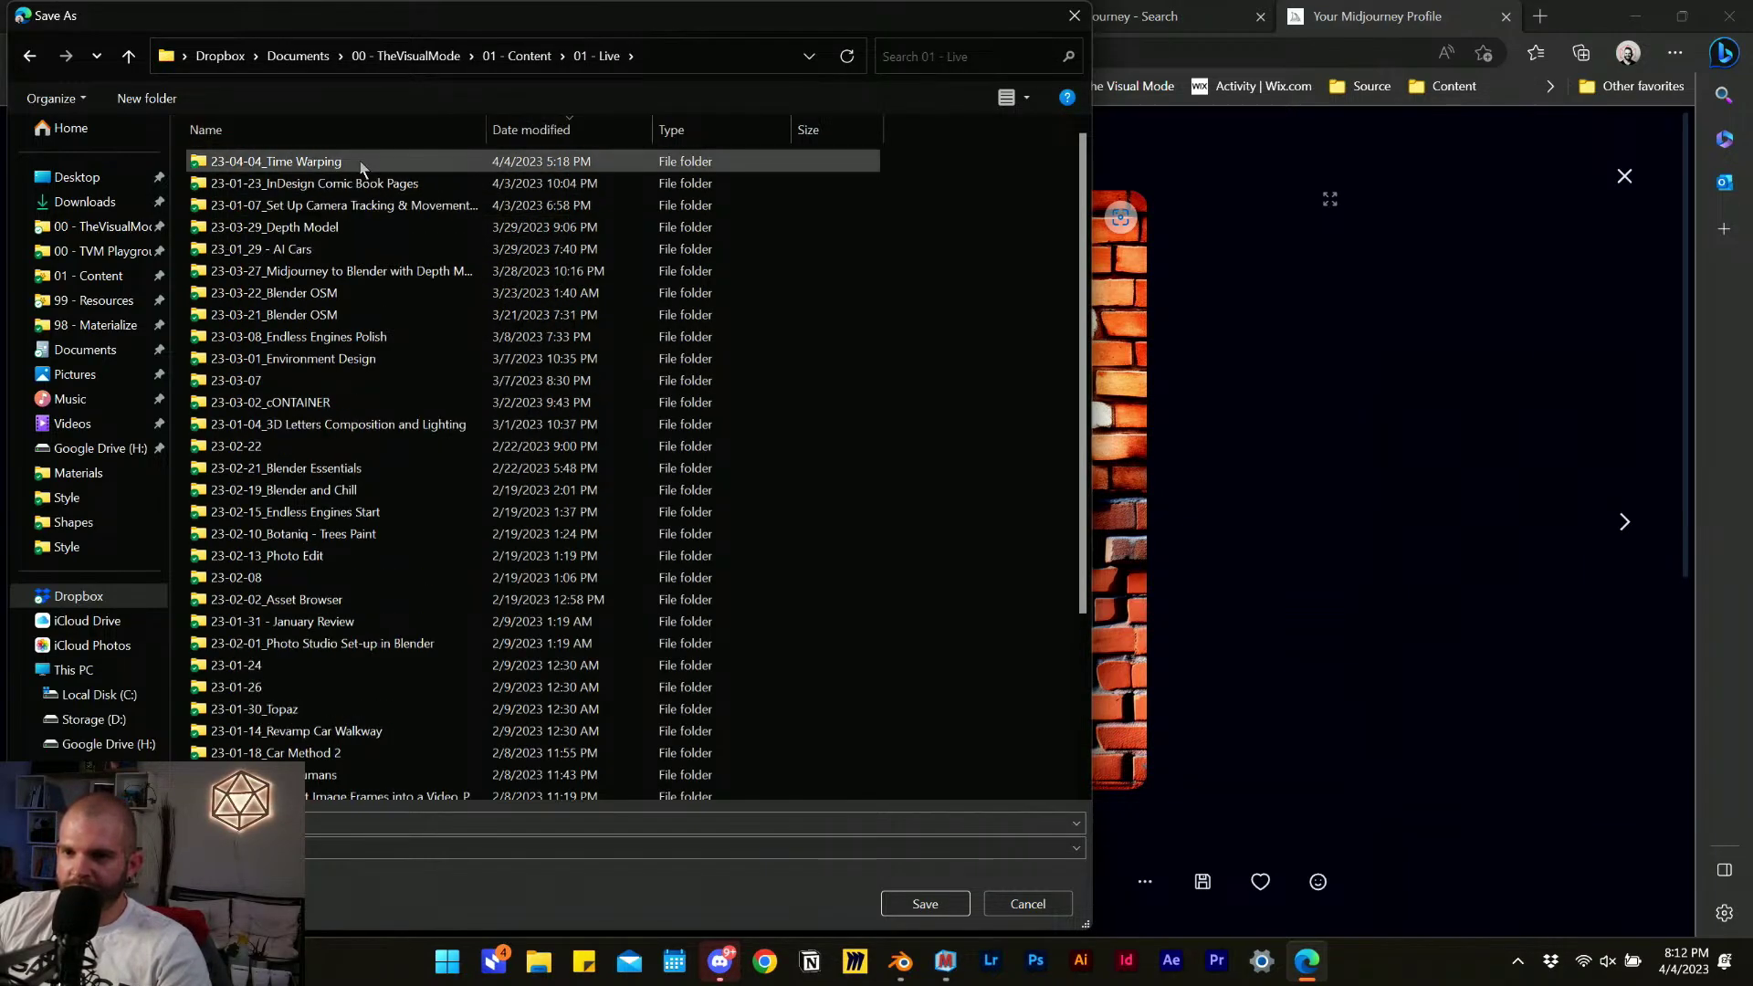
double_click(358, 163)
click(528, 56)
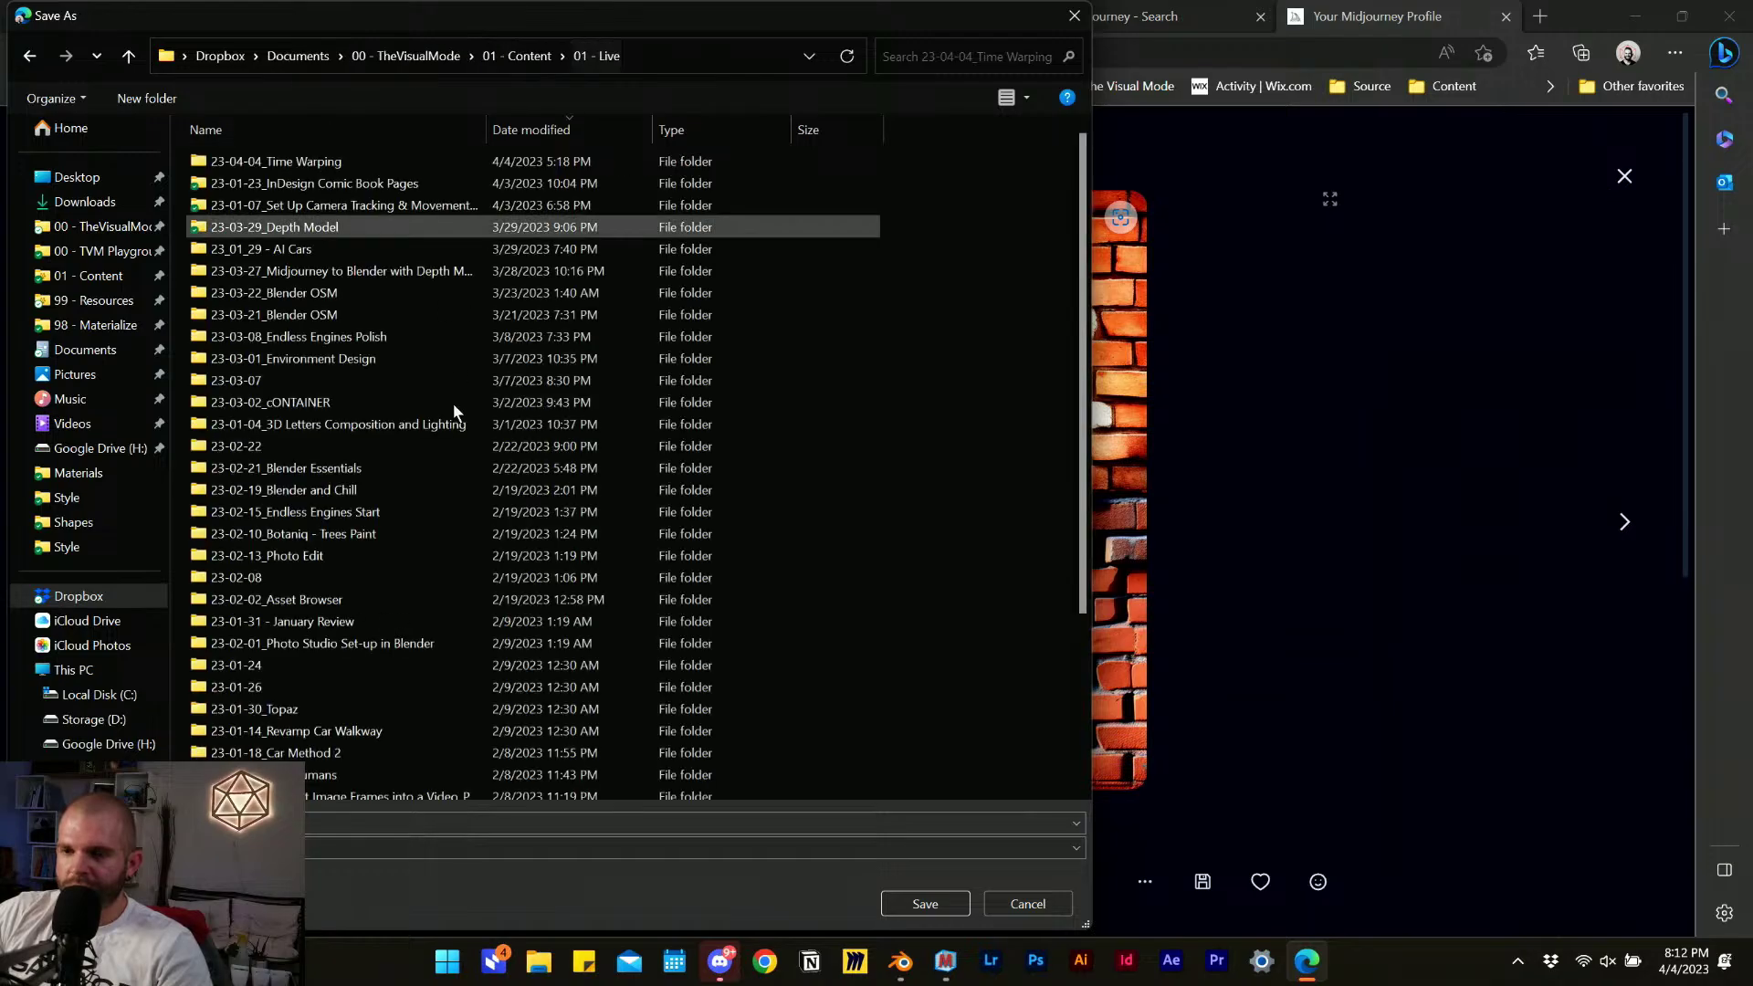
double_click(340, 164)
Name the brick grid image "Midjourney test 2" and save it as a PNG.
click(285, 824)
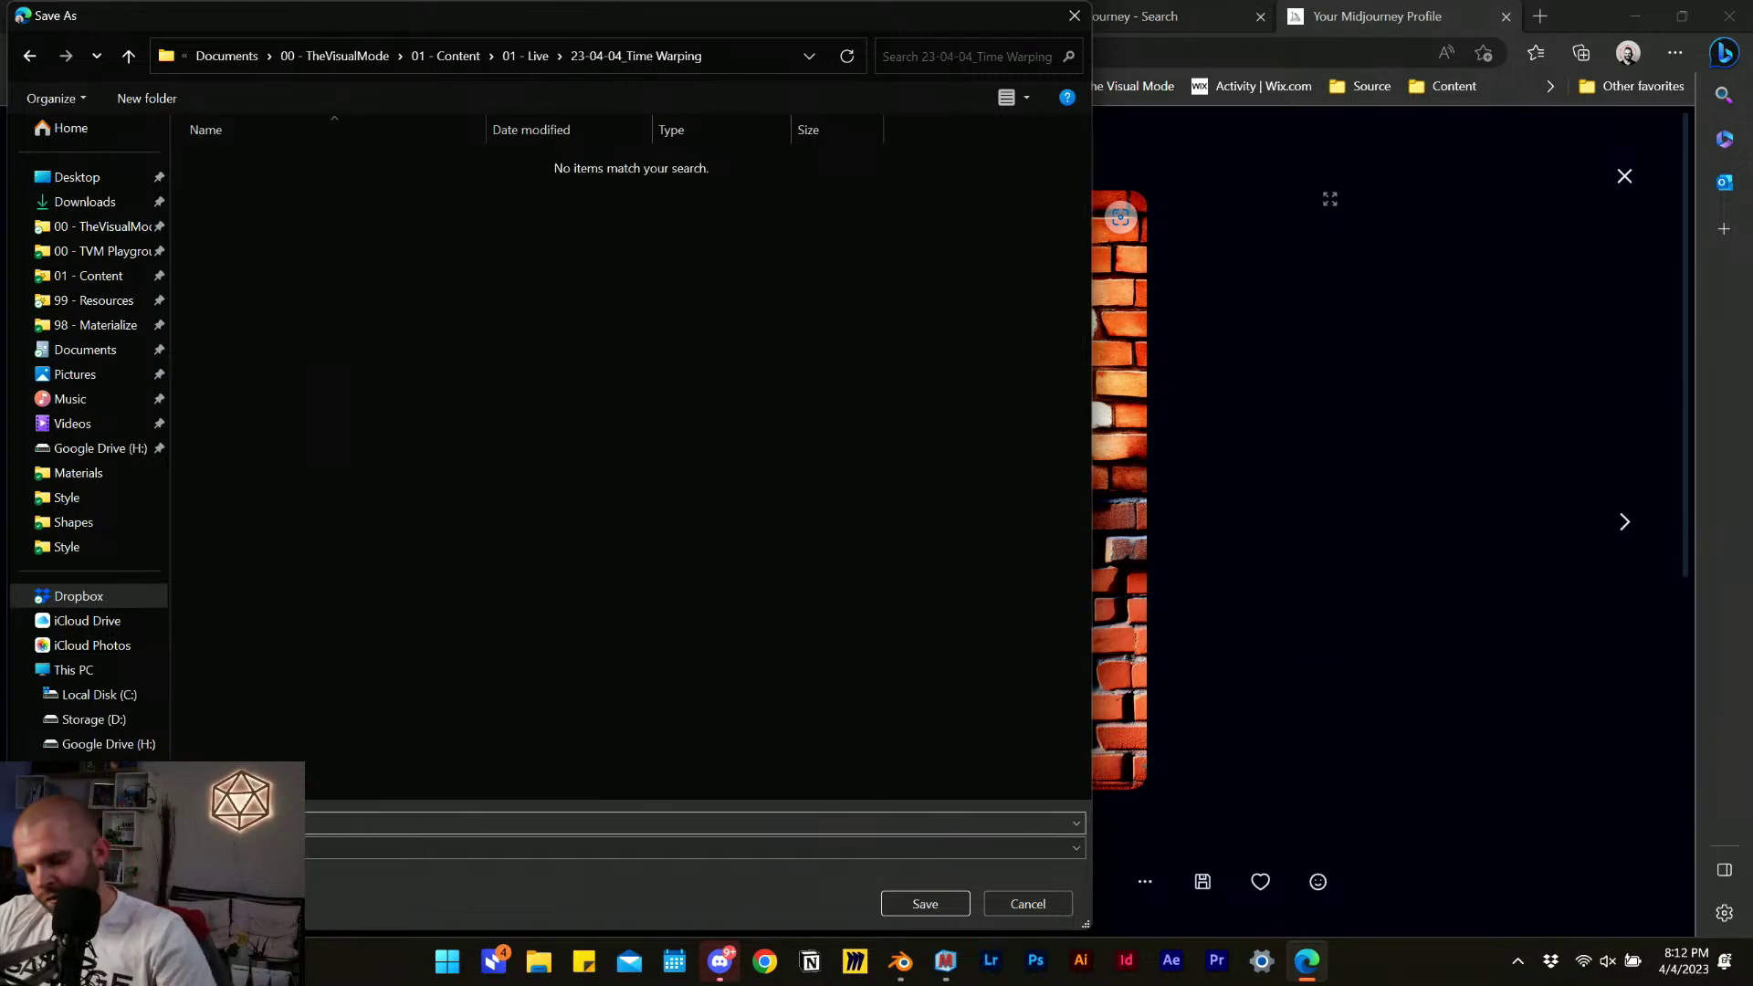
key(Caps_Lock)
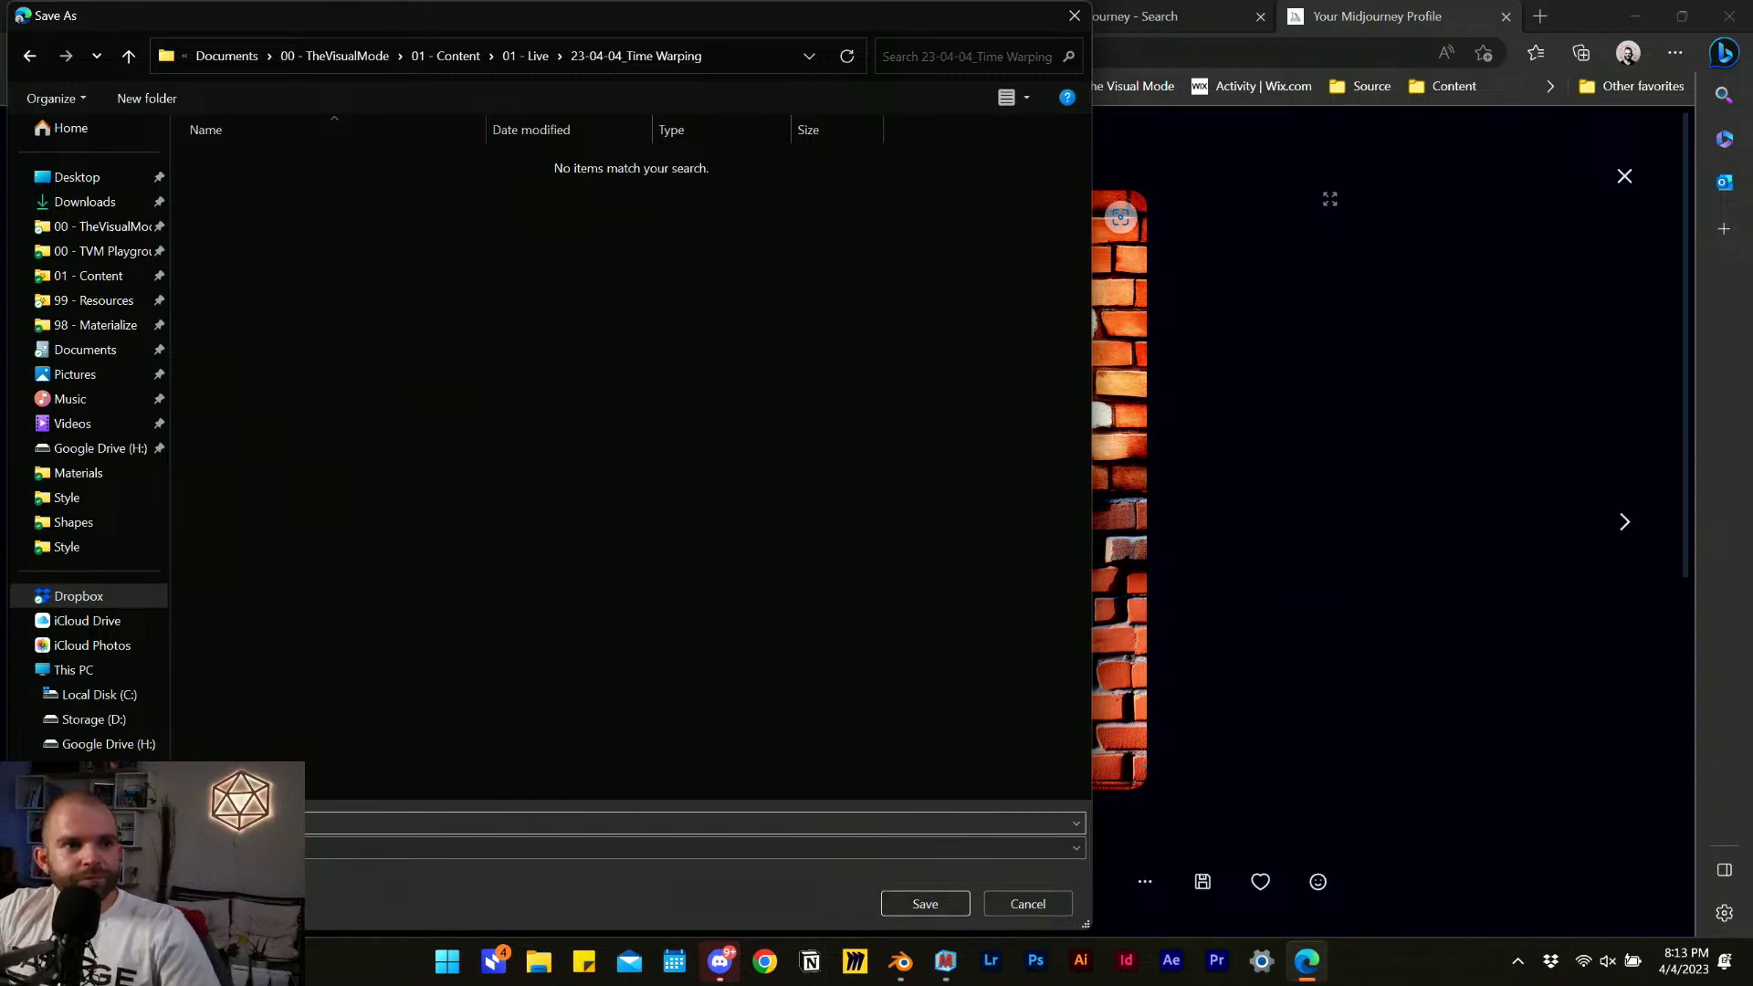
key(Return)
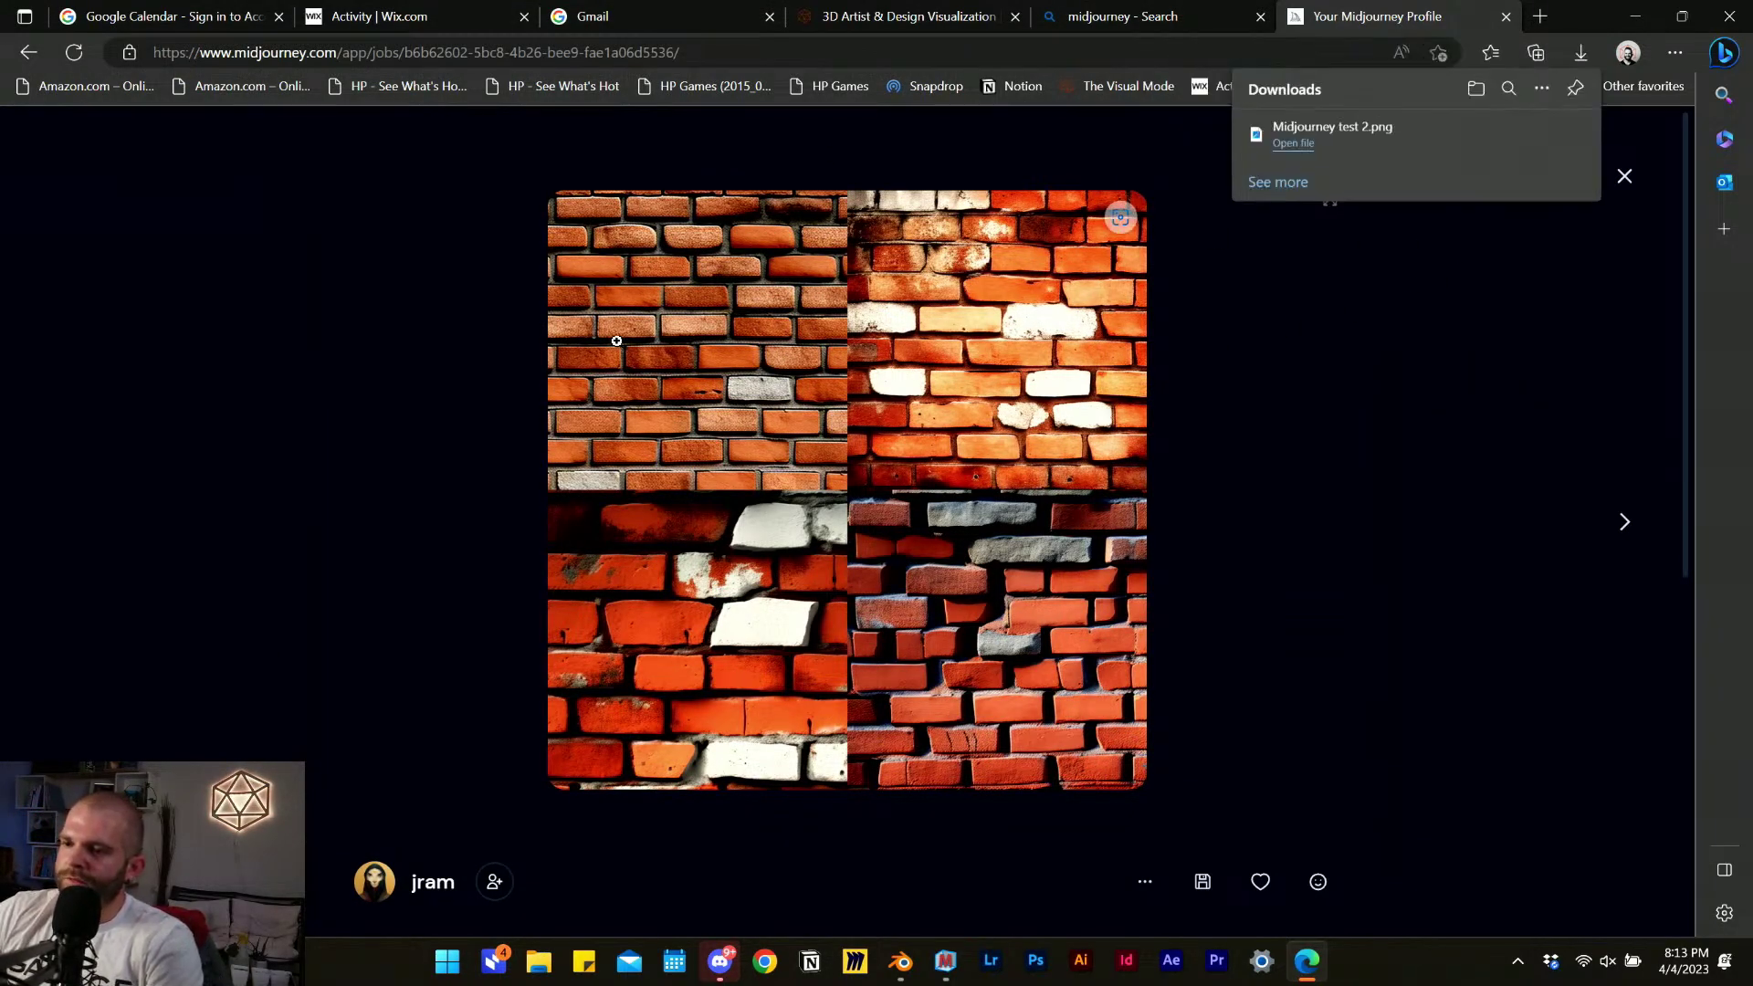
Check the texture generation in Blender, then switch to Discord and view the new seamless brick grid enlarged.
click(900, 960)
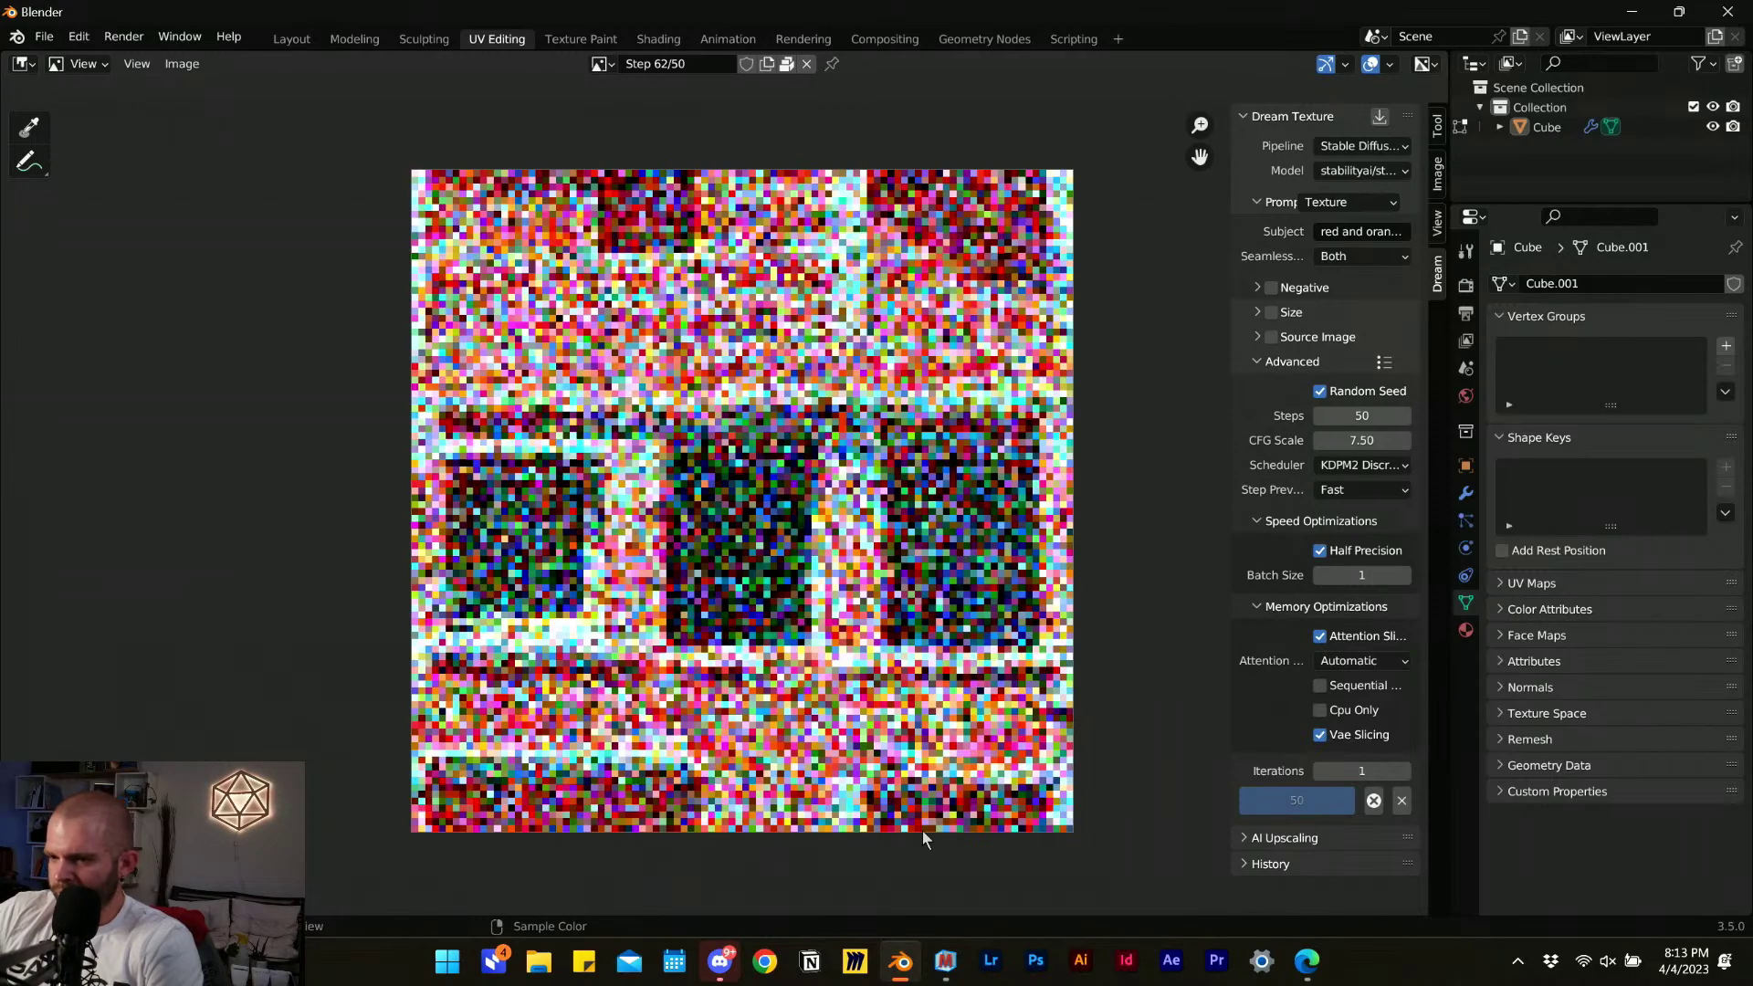
click(720, 960)
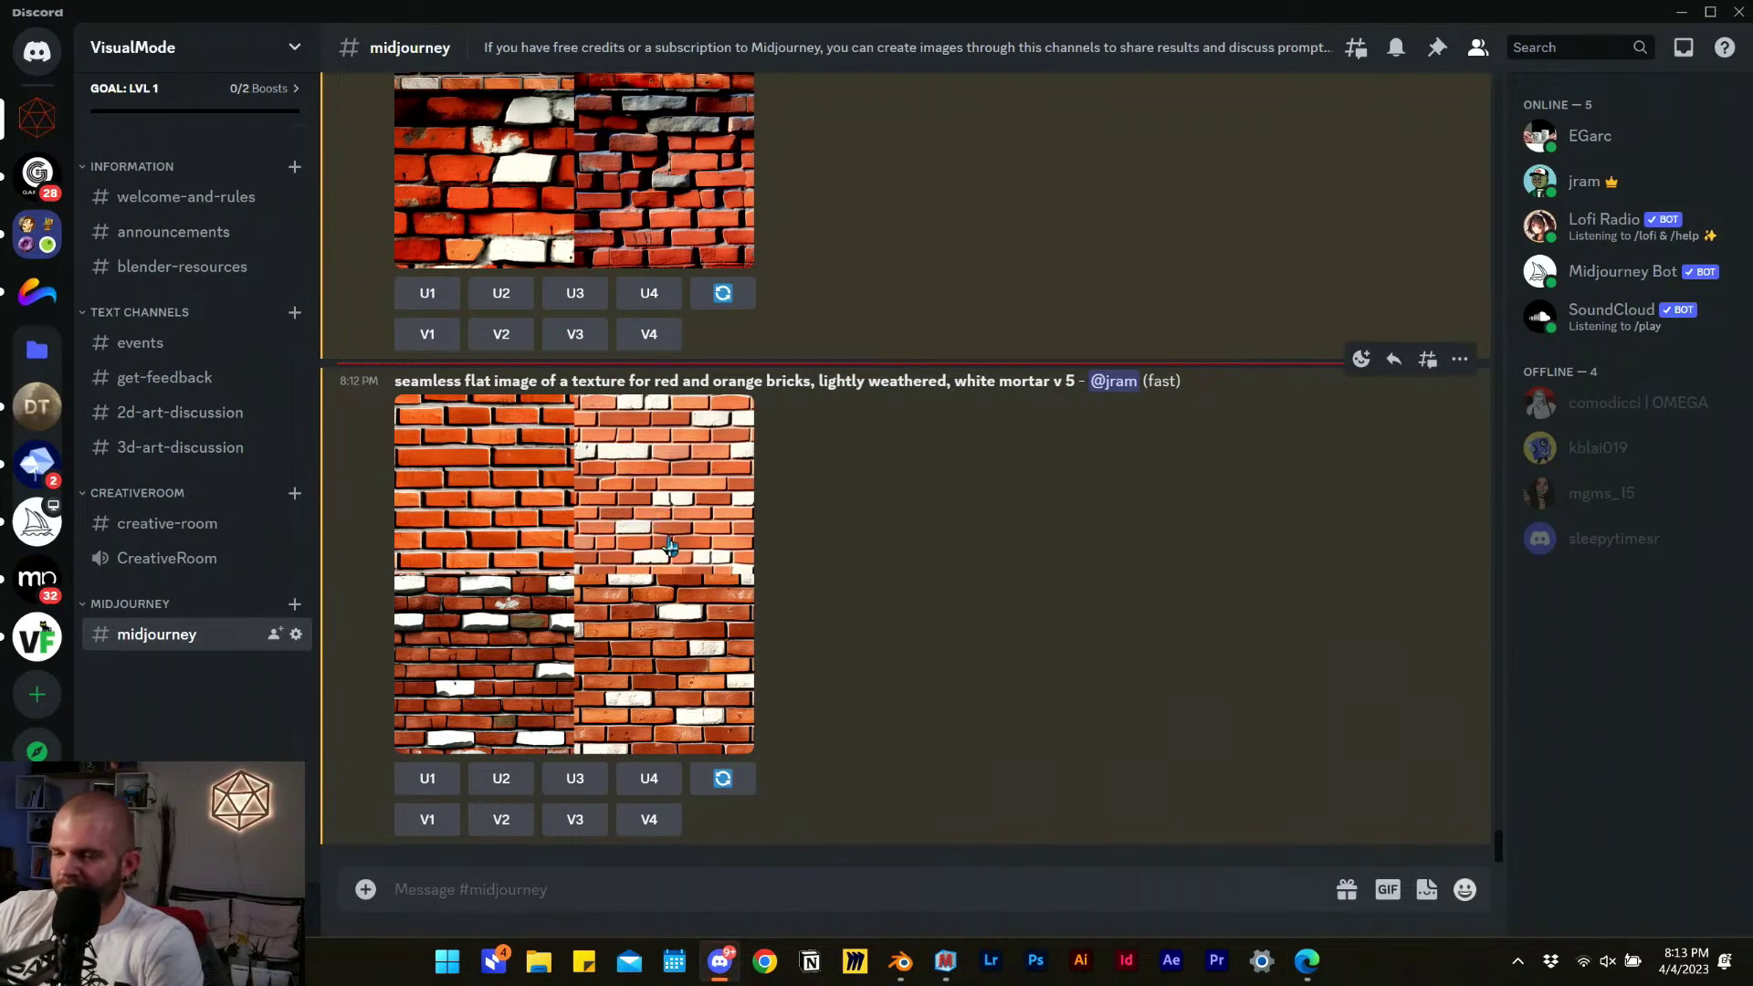
click(664, 595)
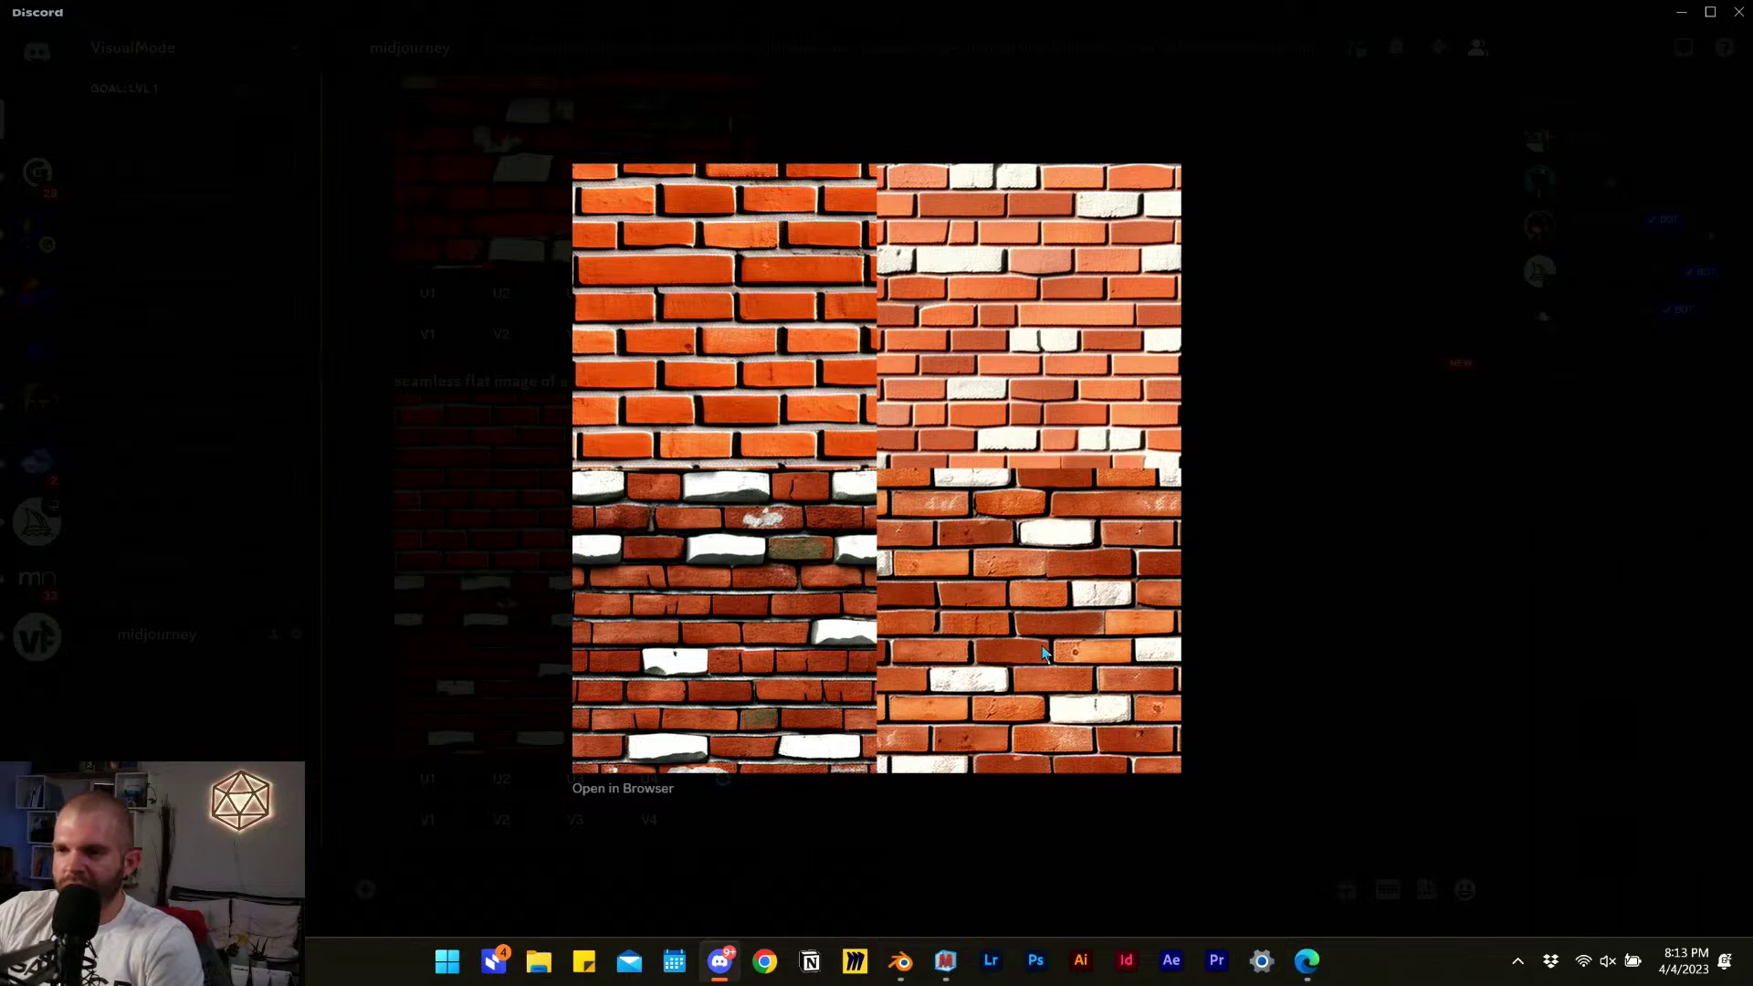
click(1308, 647)
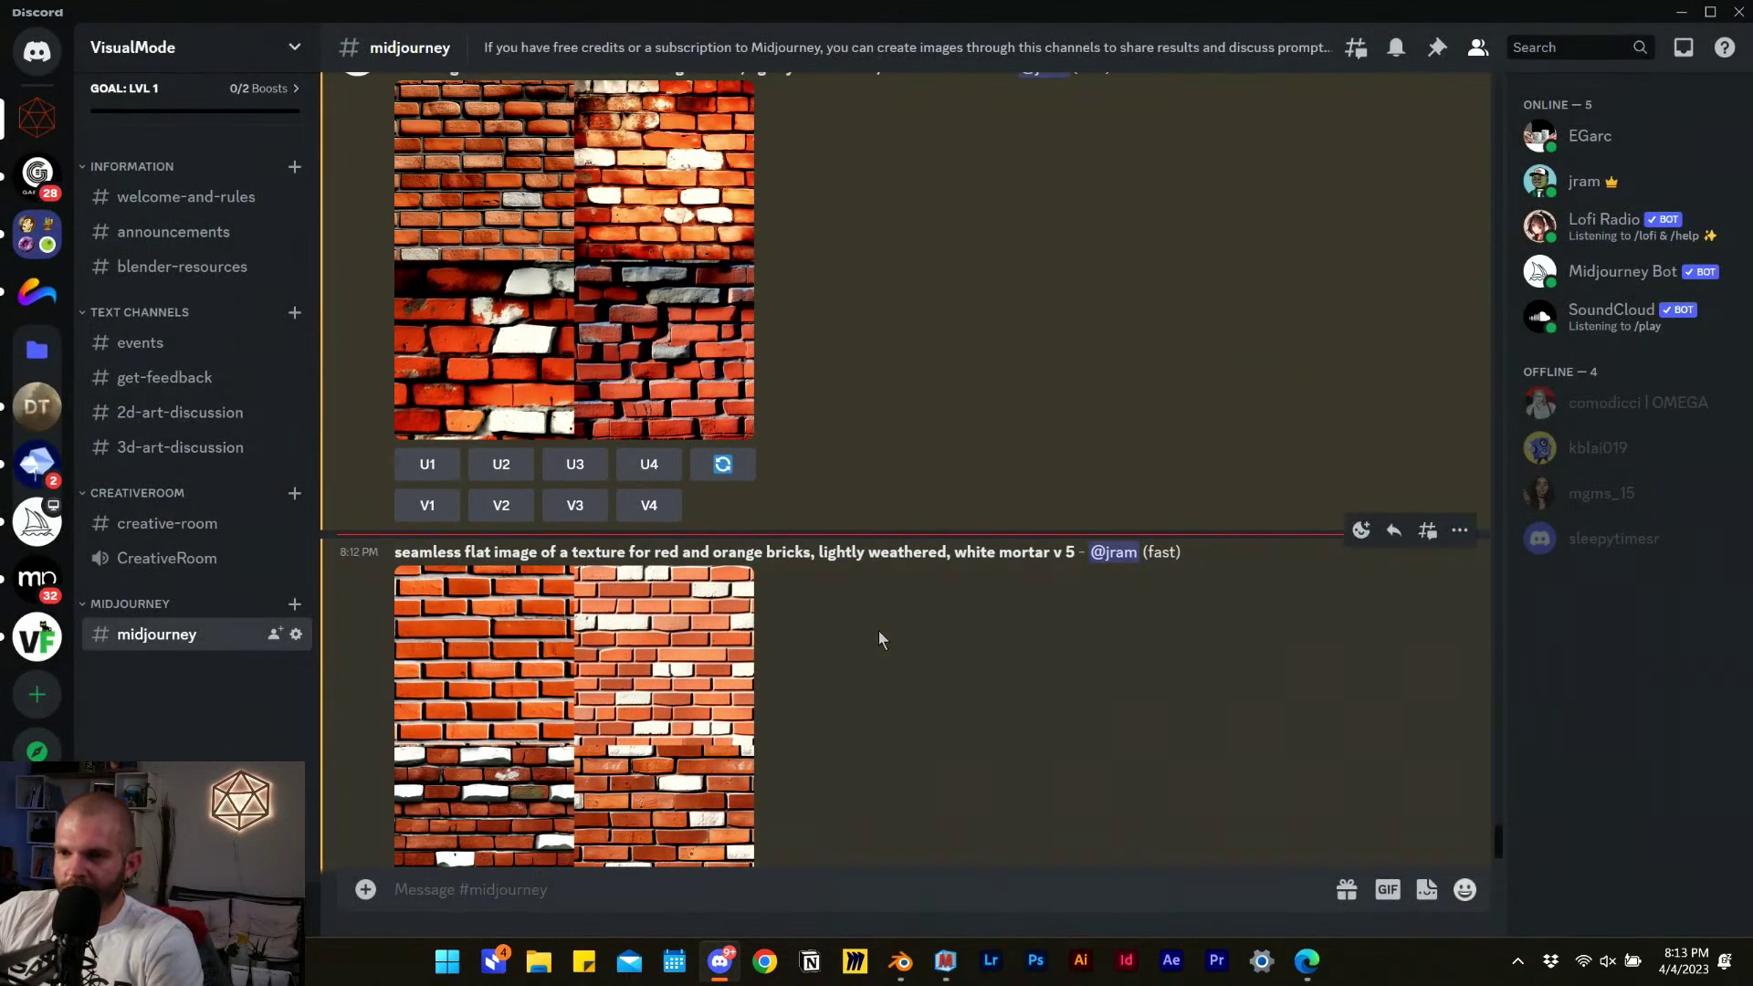
Enlarge the seamless brick grid once more, close the preview and upscale the grid's first image.
click(598, 573)
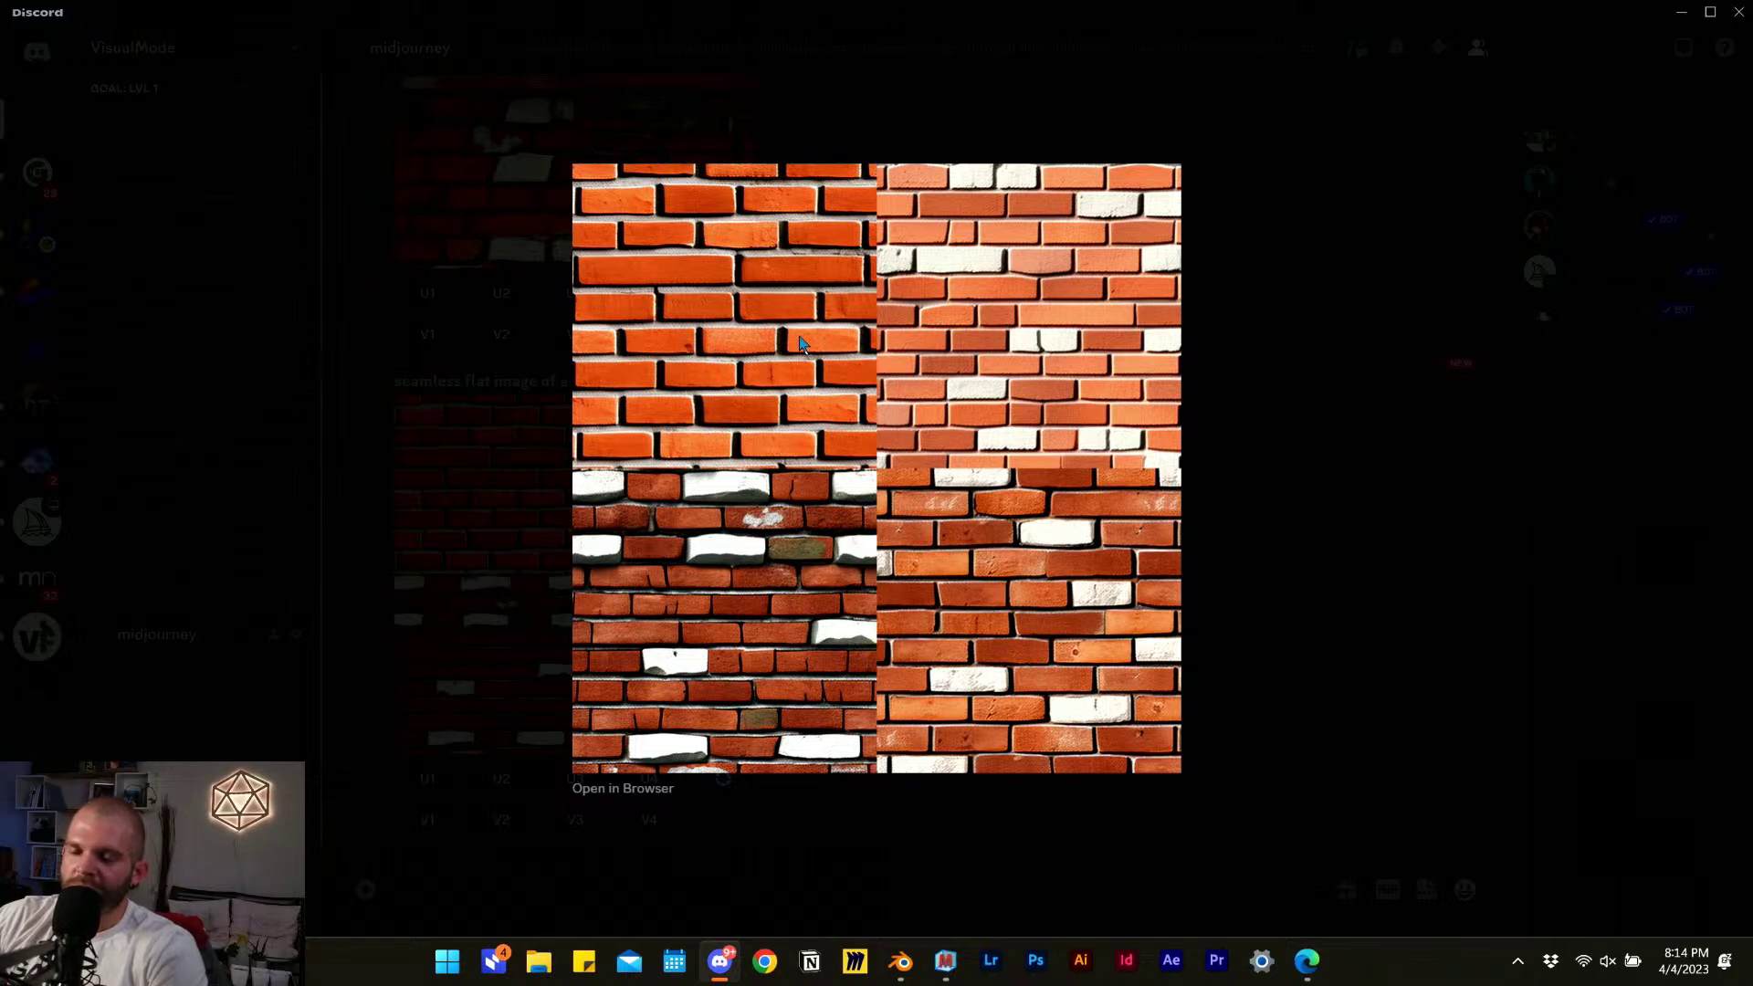
click(1262, 606)
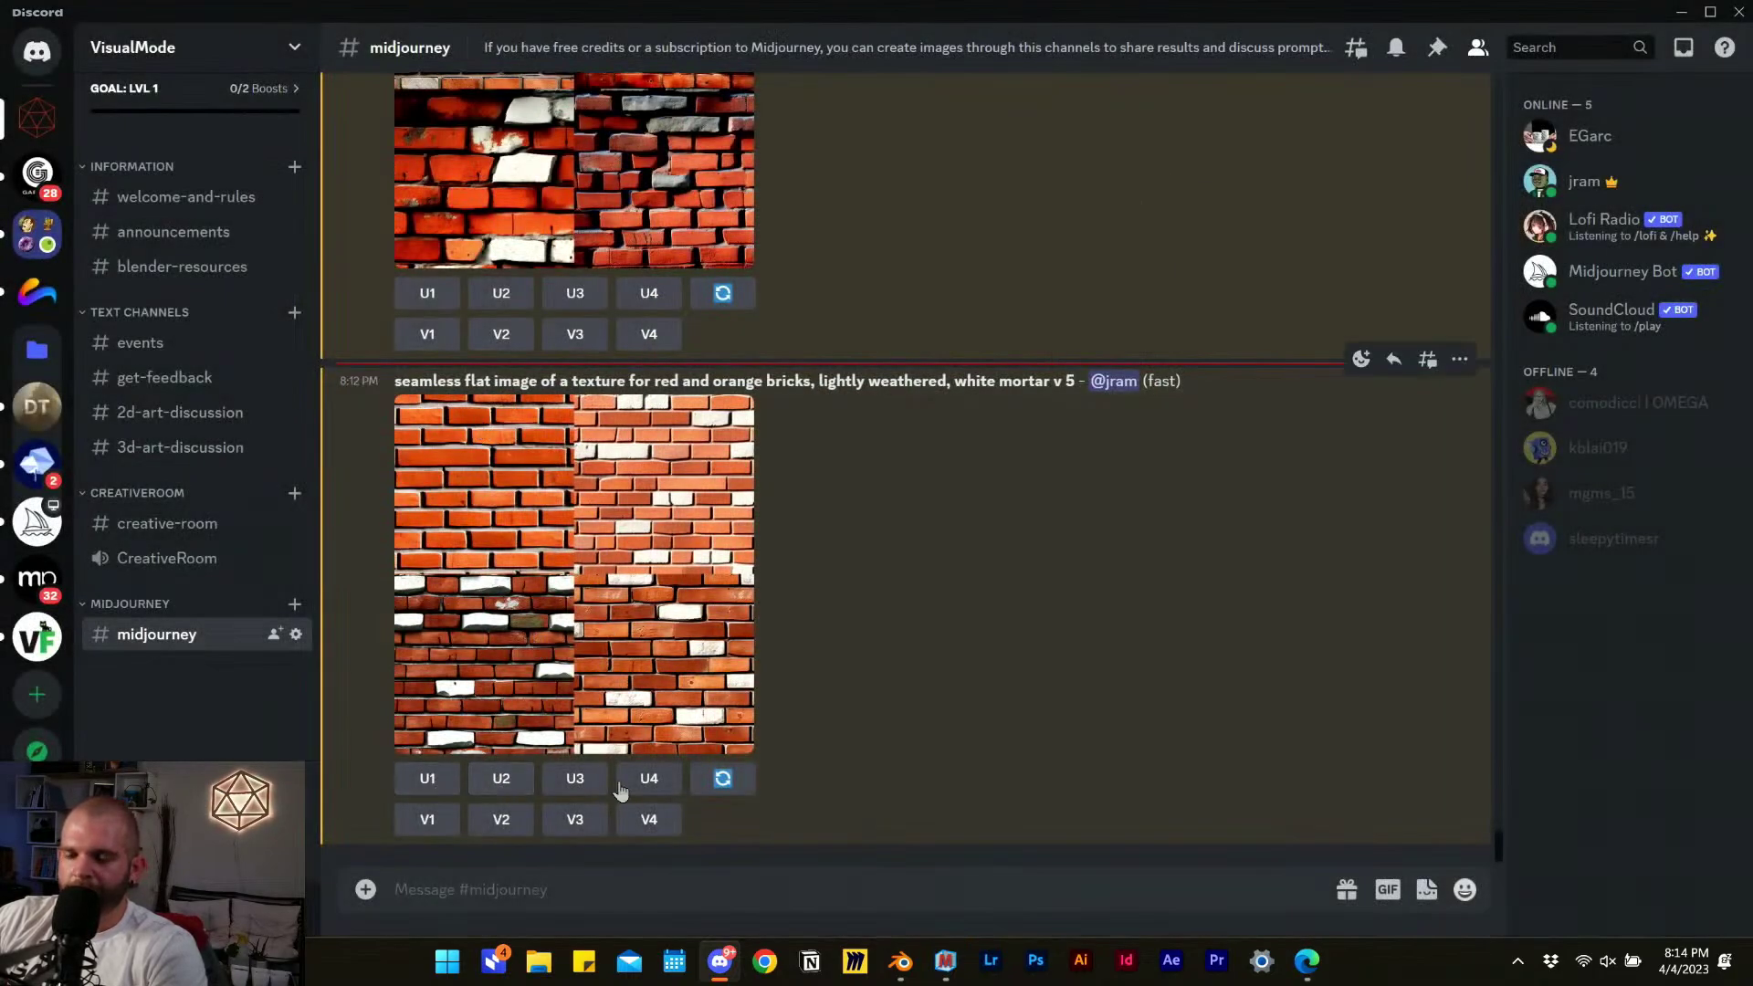
click(426, 778)
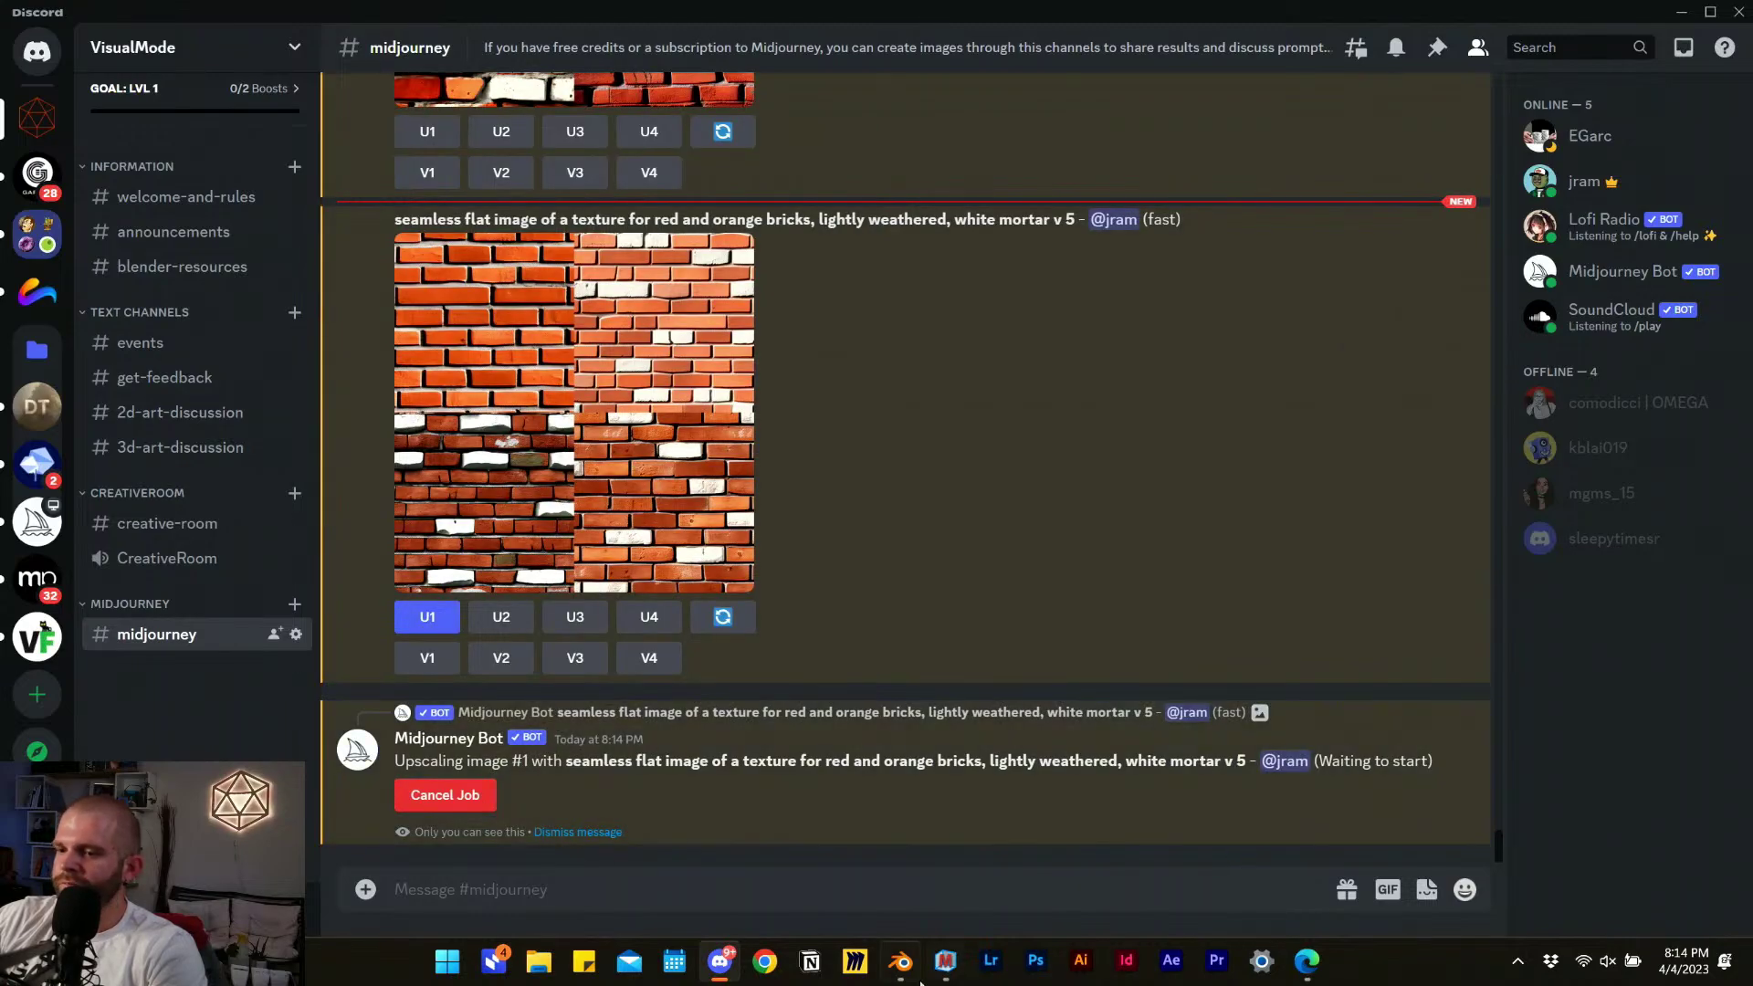
Switch to Blender, inspect the seamless brick texture as it generates, and widen the Dream Textures settings area.
click(900, 961)
scroll(840, 633, down, 1)
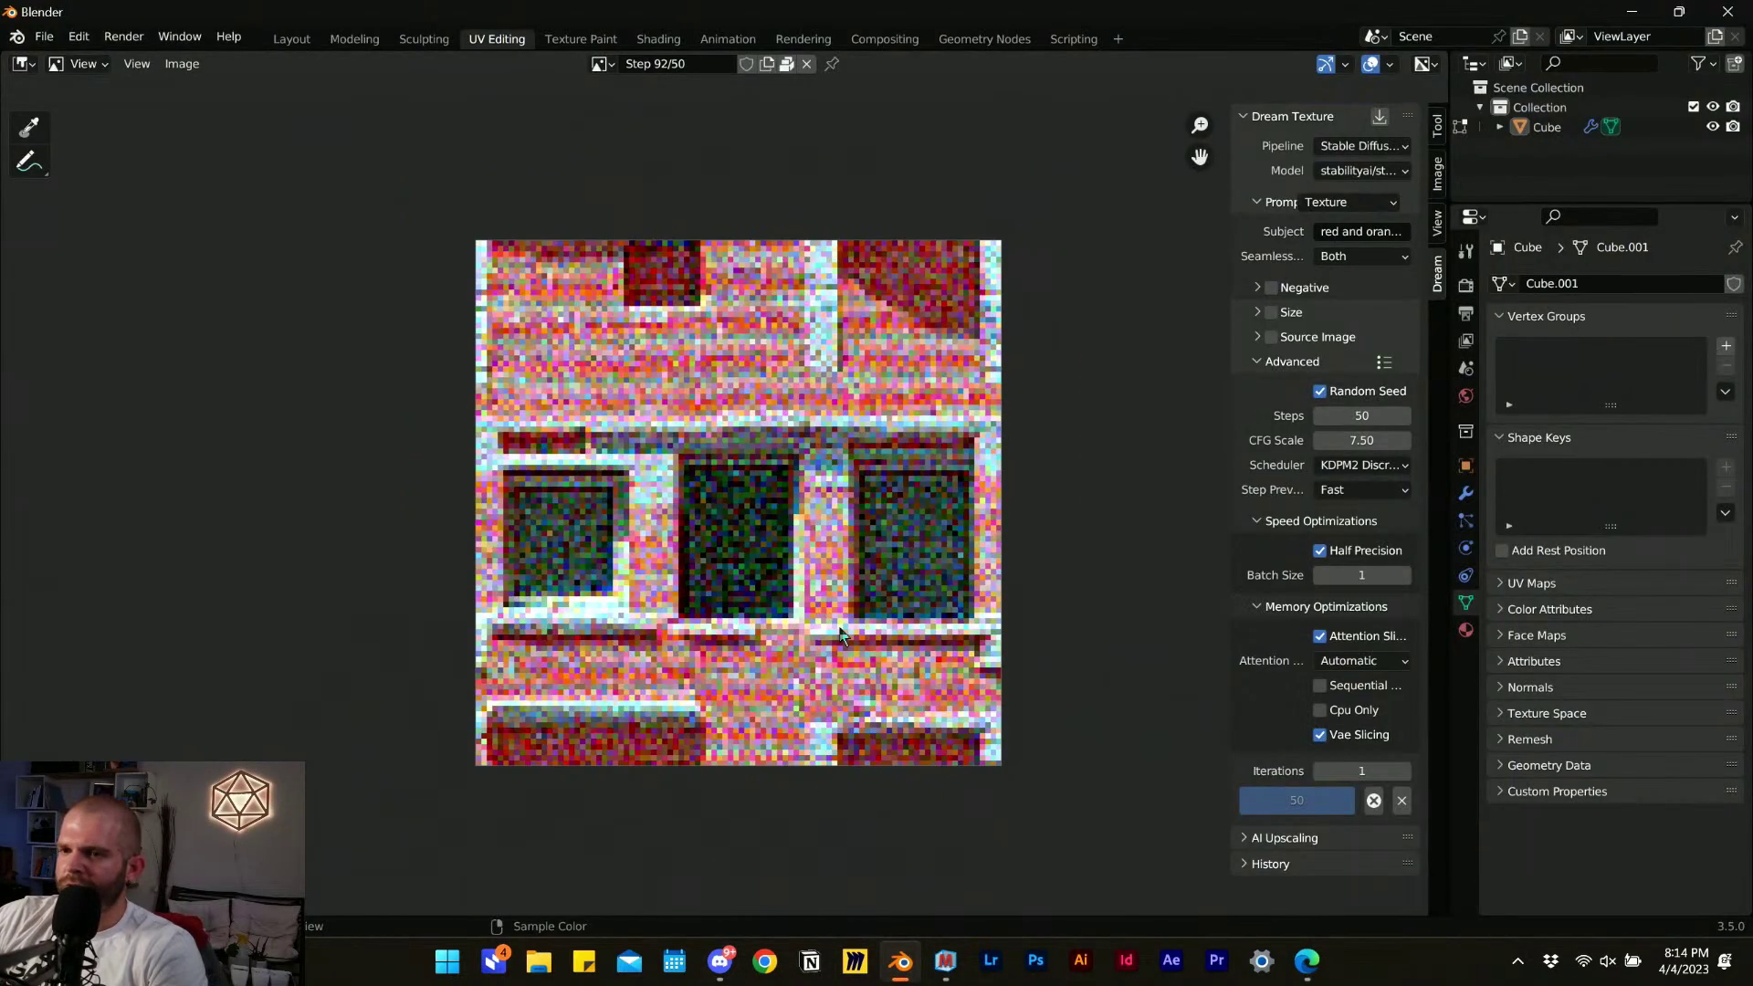
scroll(841, 629, up, 1)
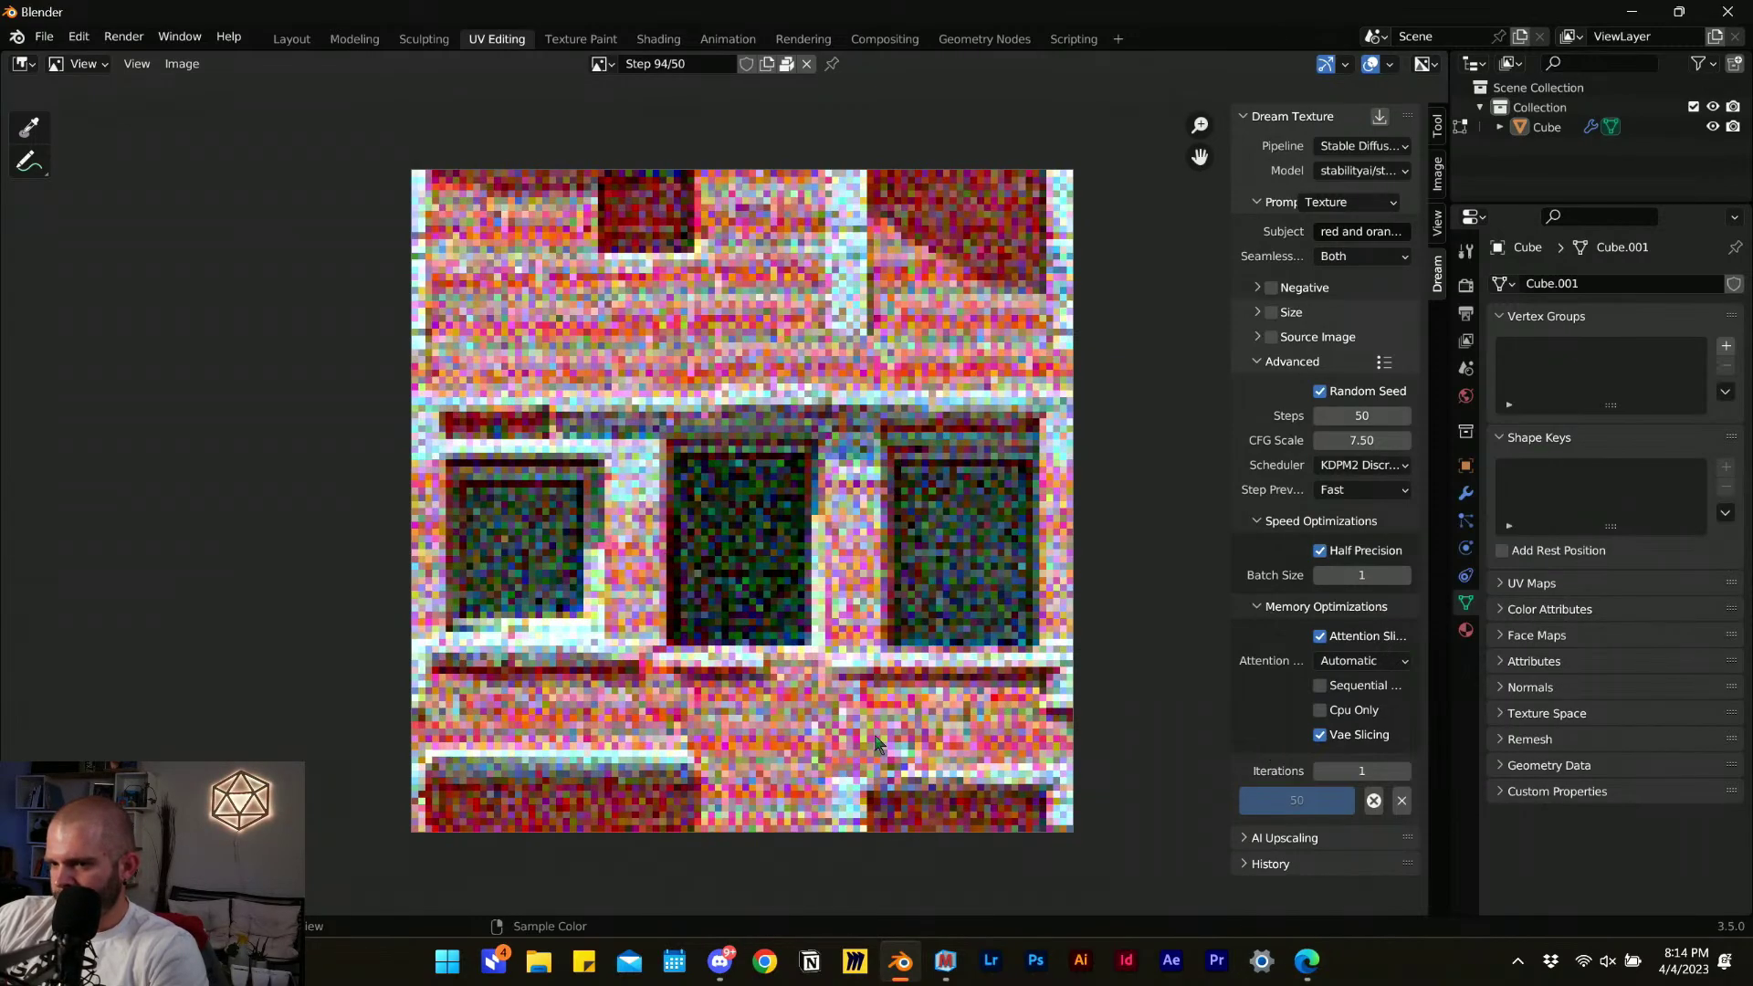
scroll(730, 648, up, 3)
scroll(847, 597, down, 3)
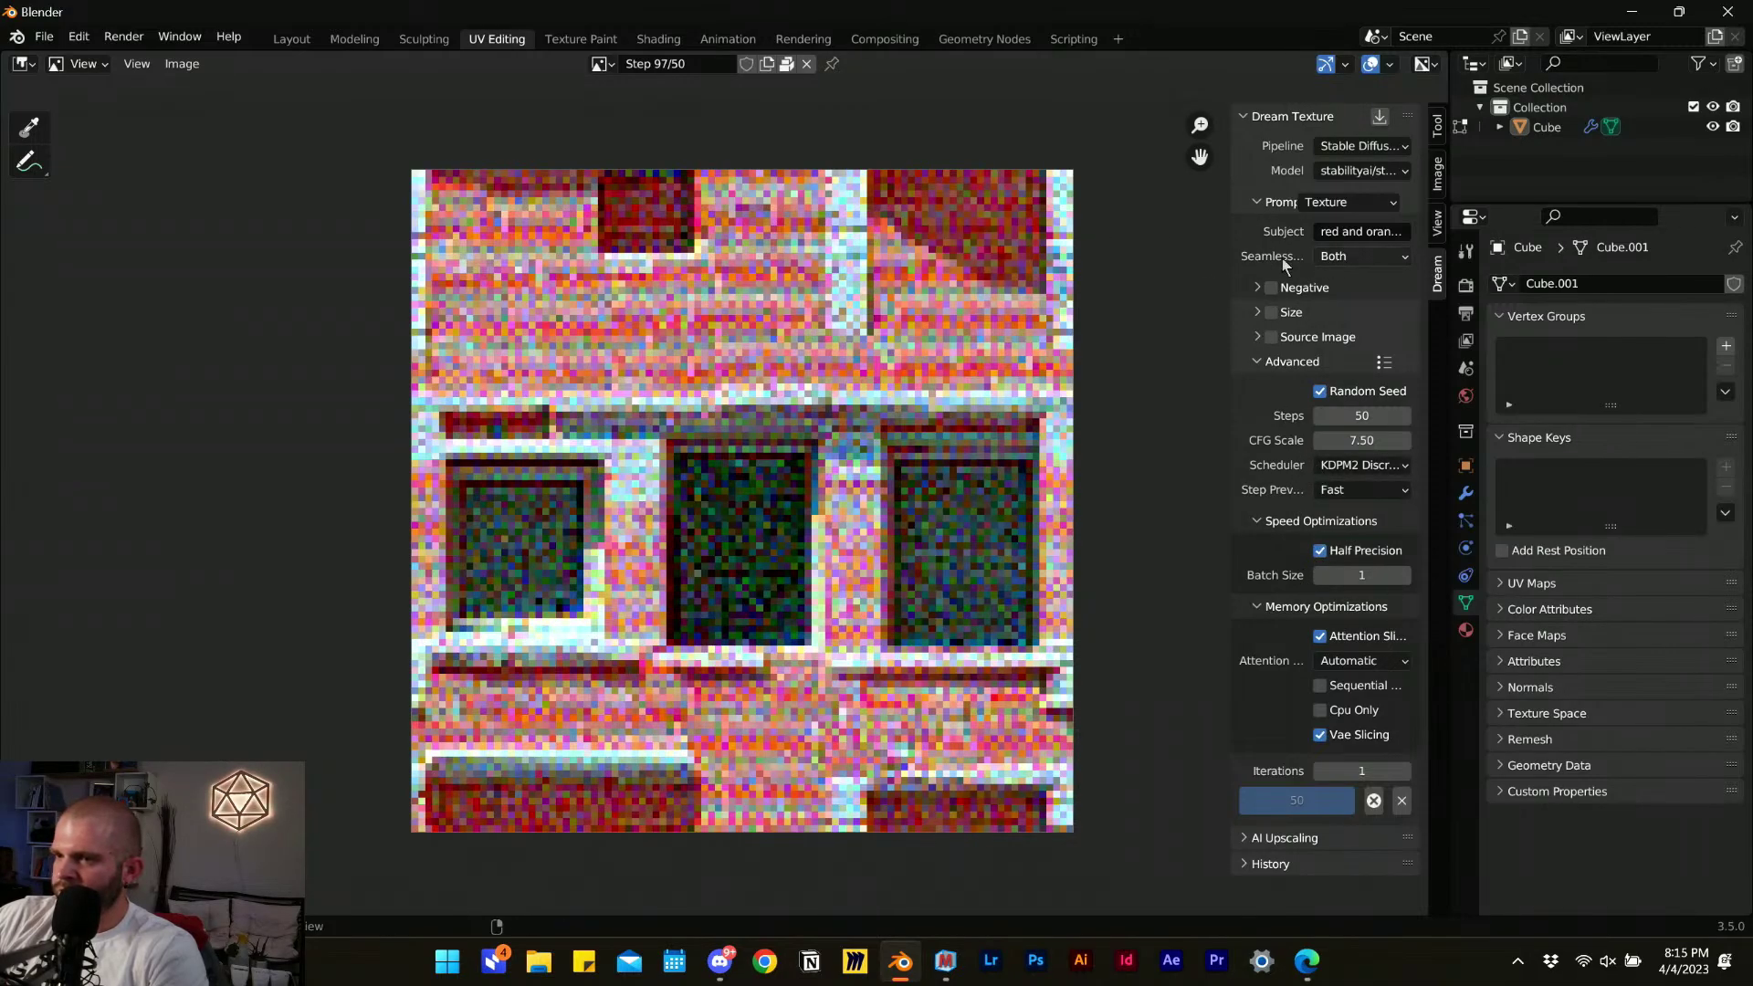
drag(1227, 259, 1223, 442)
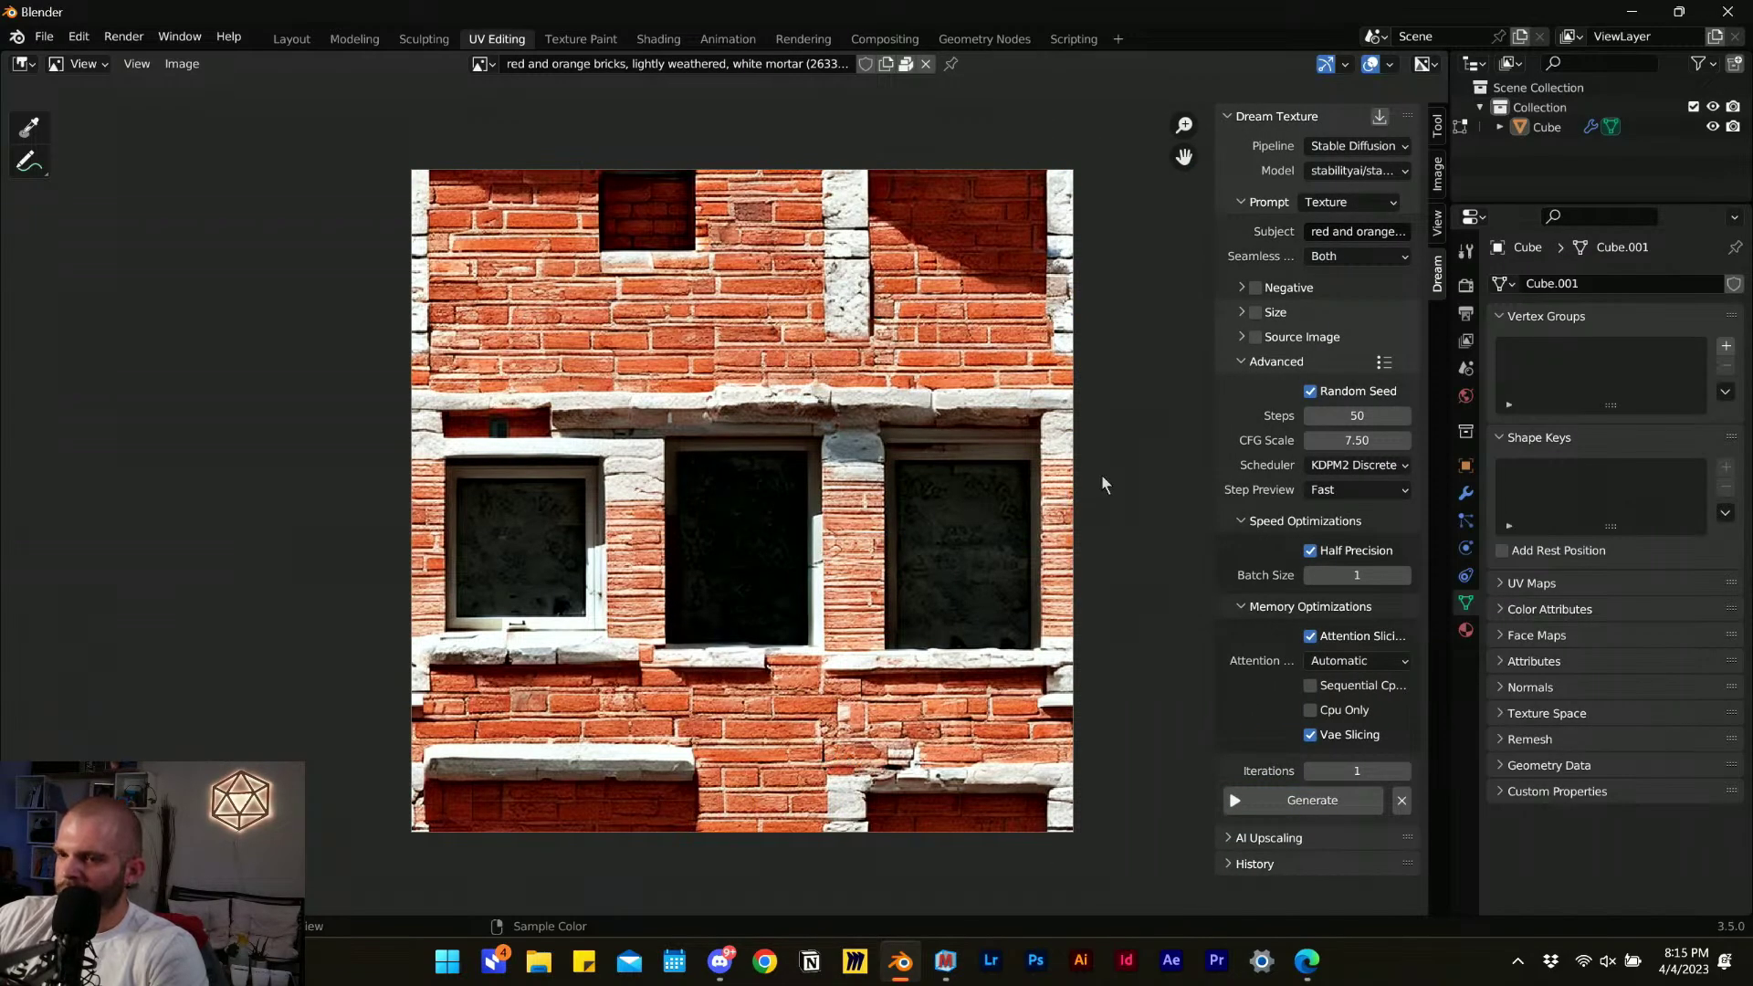
drag(1210, 407, 1170, 511)
Show the earlier generated brick texture for comparison, return to the newly generated seamless one and examine it closely.
click(481, 64)
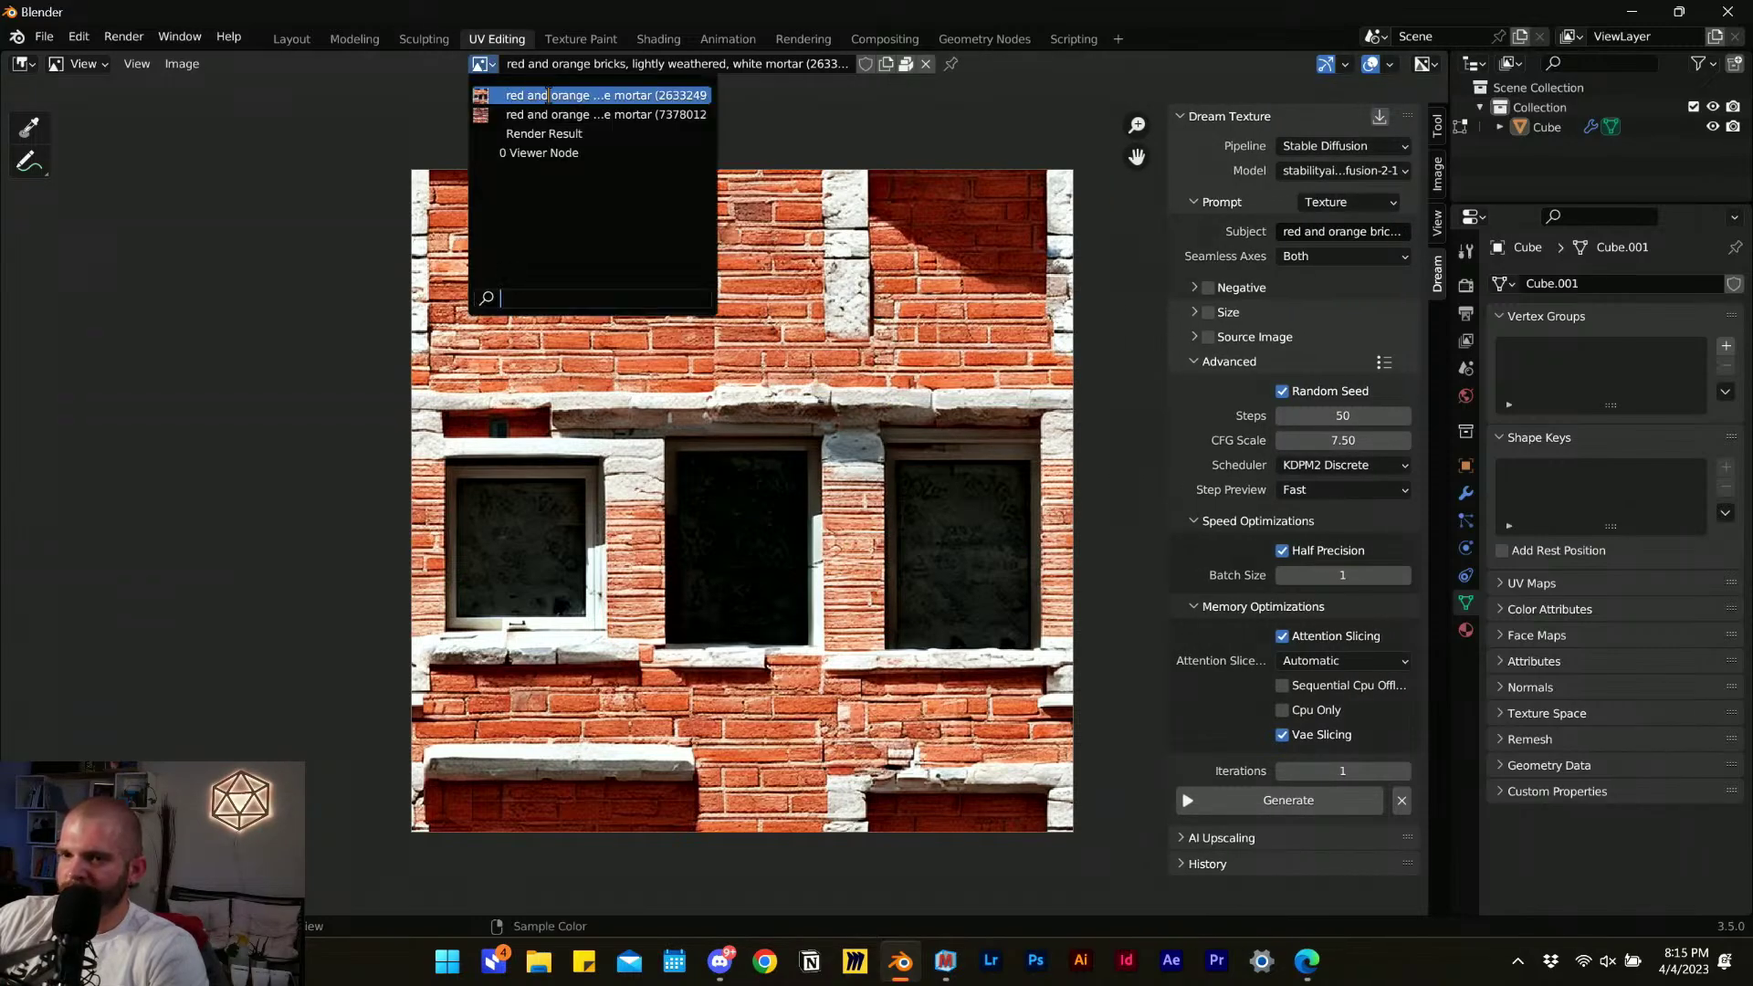
click(488, 100)
click(481, 64)
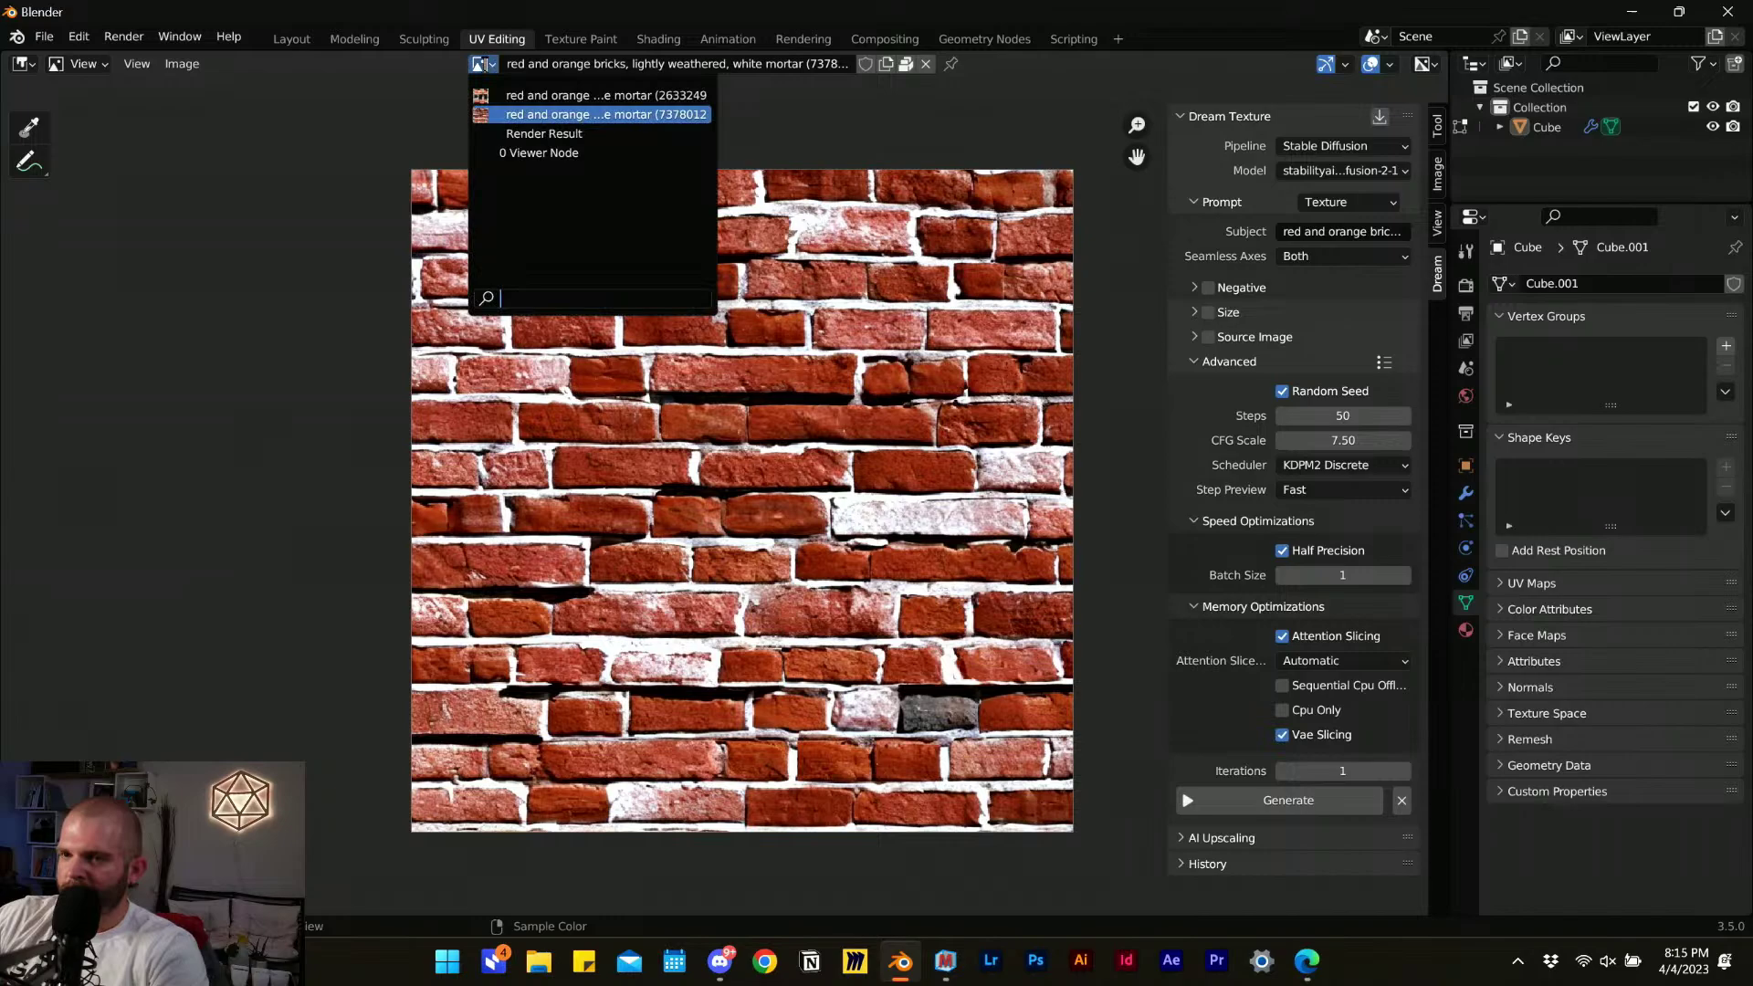
click(512, 112)
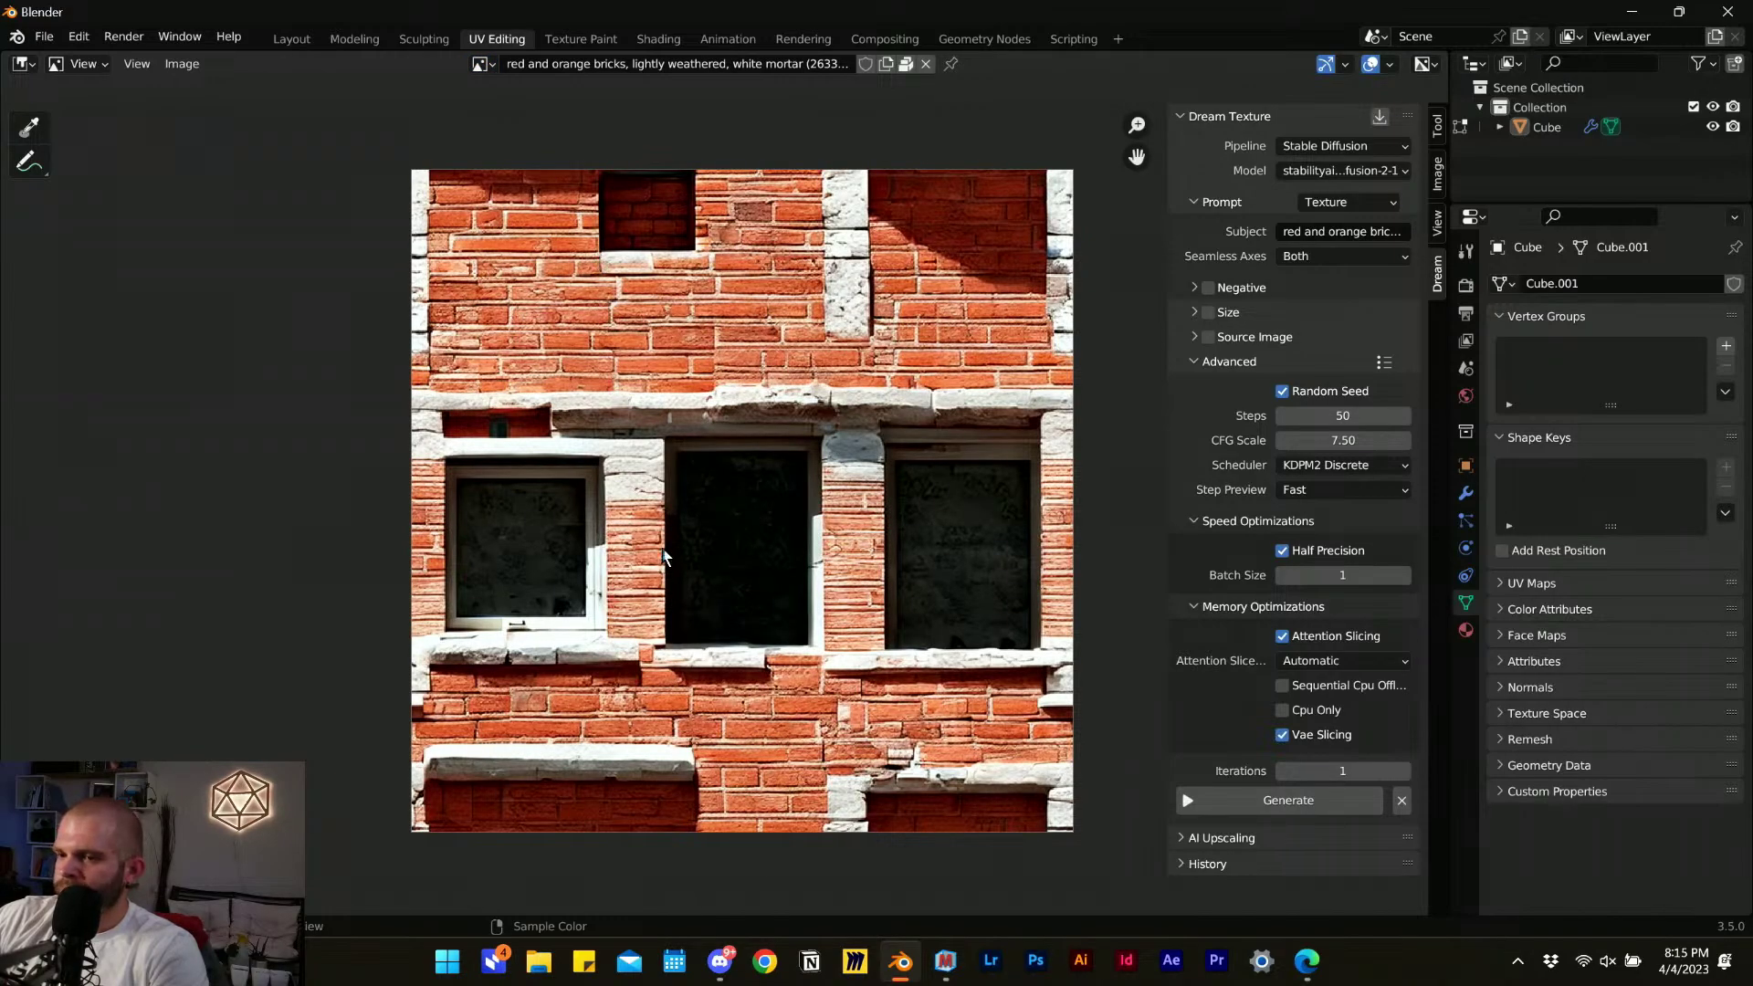
scroll(572, 572, up, 4)
scroll(572, 572, down, 4)
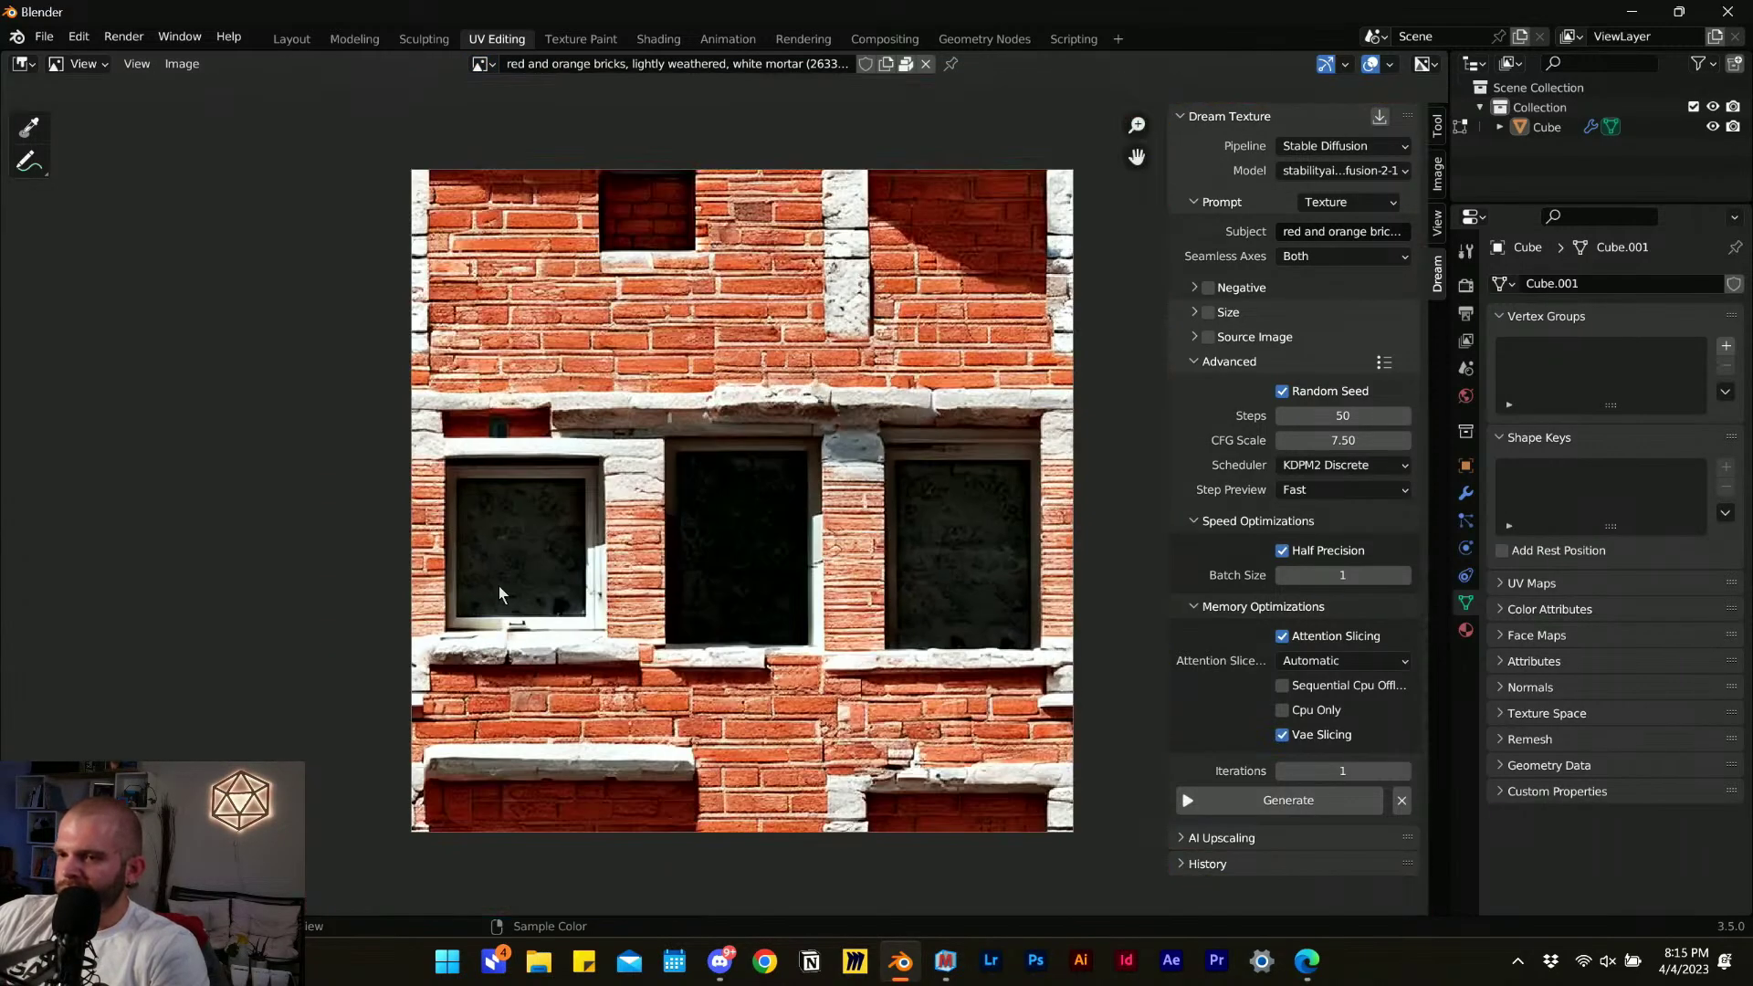
scroll(548, 581, up, 1)
scroll(522, 598, down, 1)
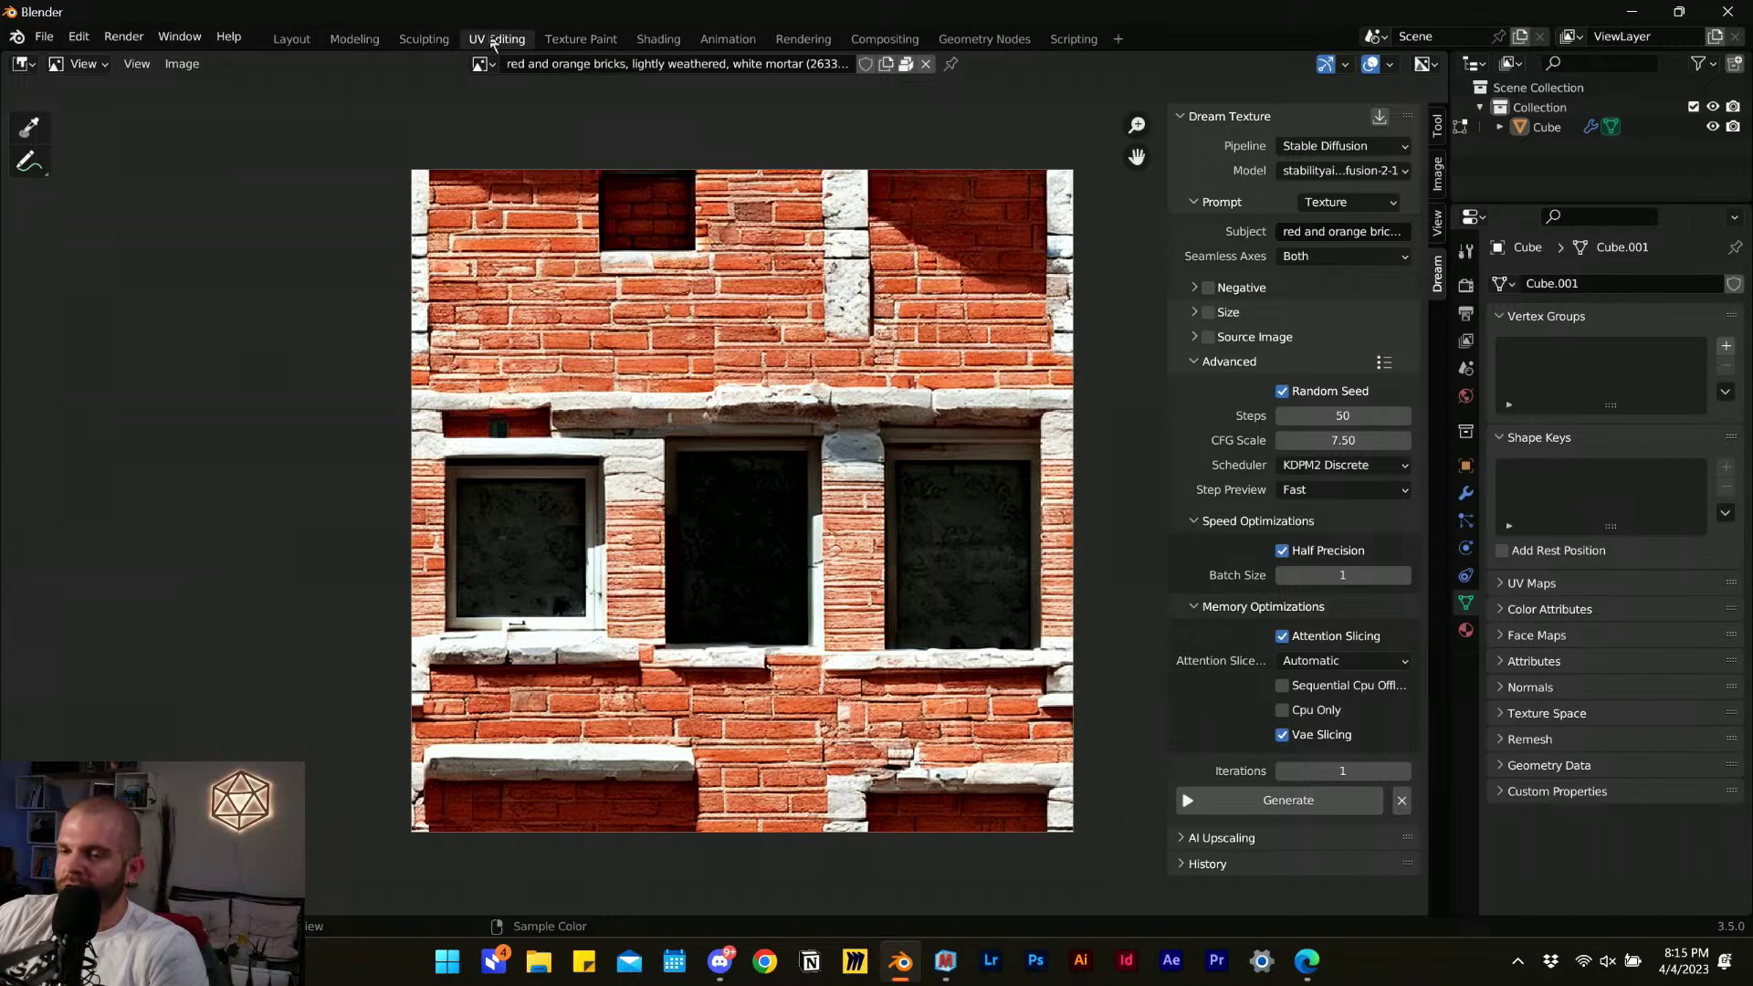
Start saving the displayed brick texture with windows as a new image file and browse to the 01 - Content\01 - Live folder.
click(182, 64)
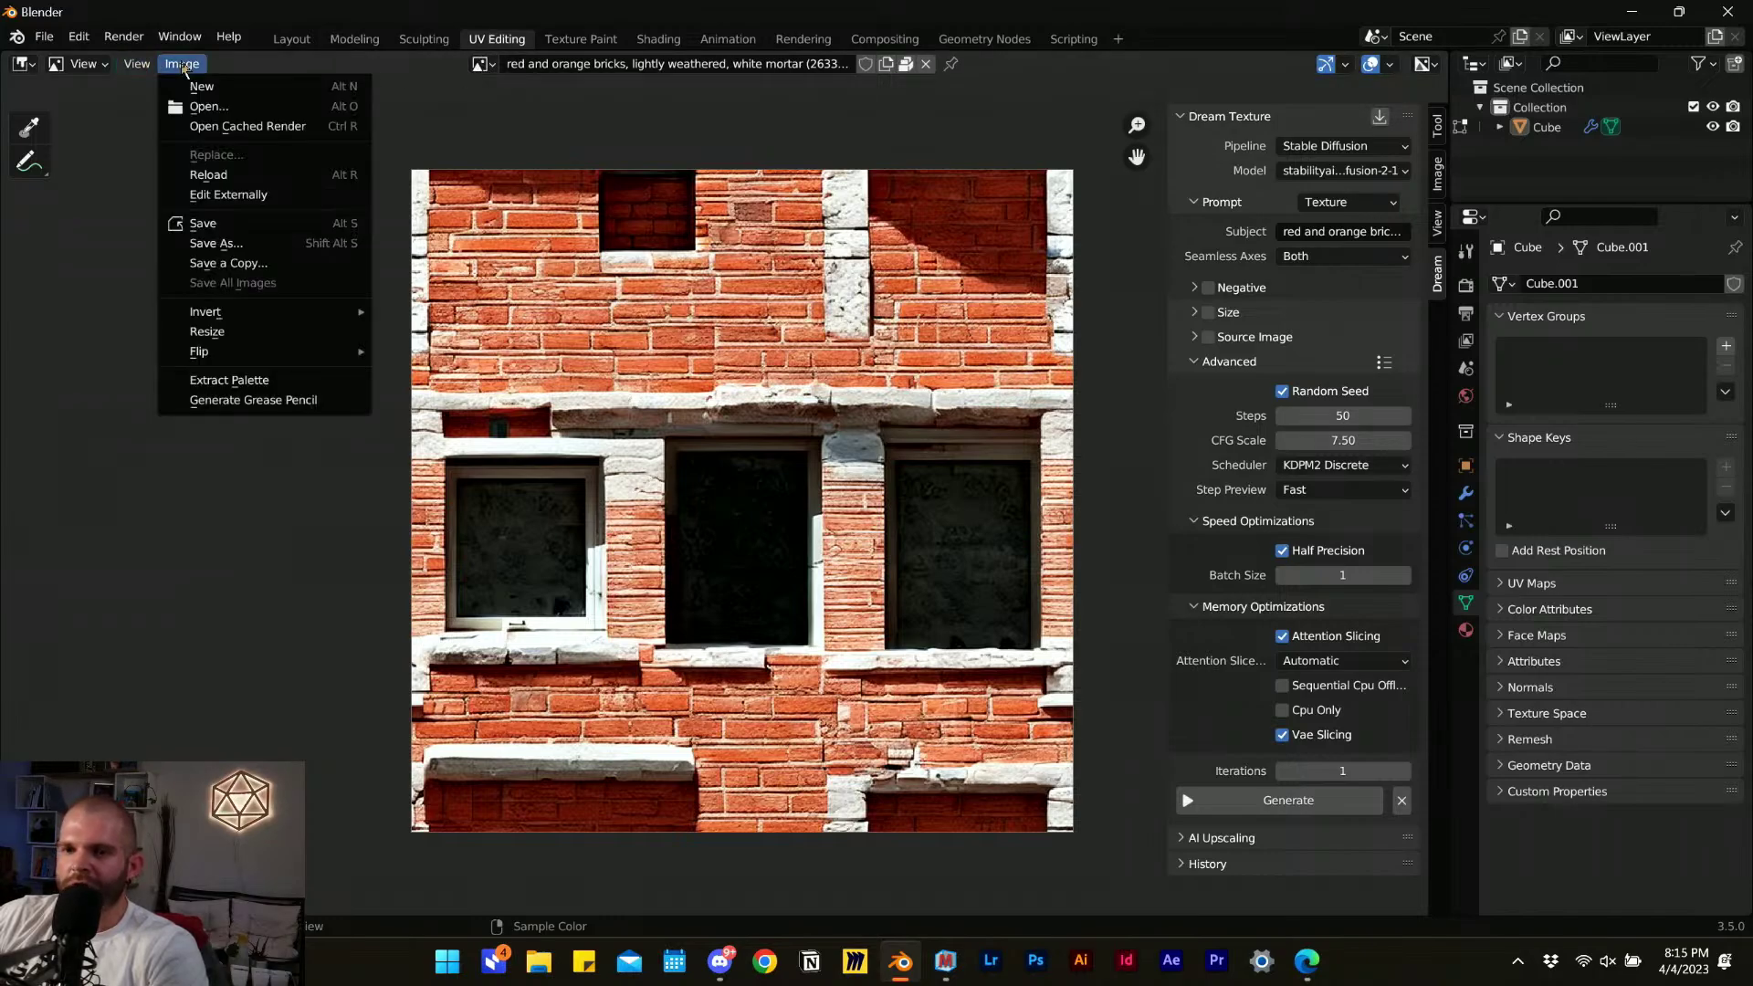
click(216, 242)
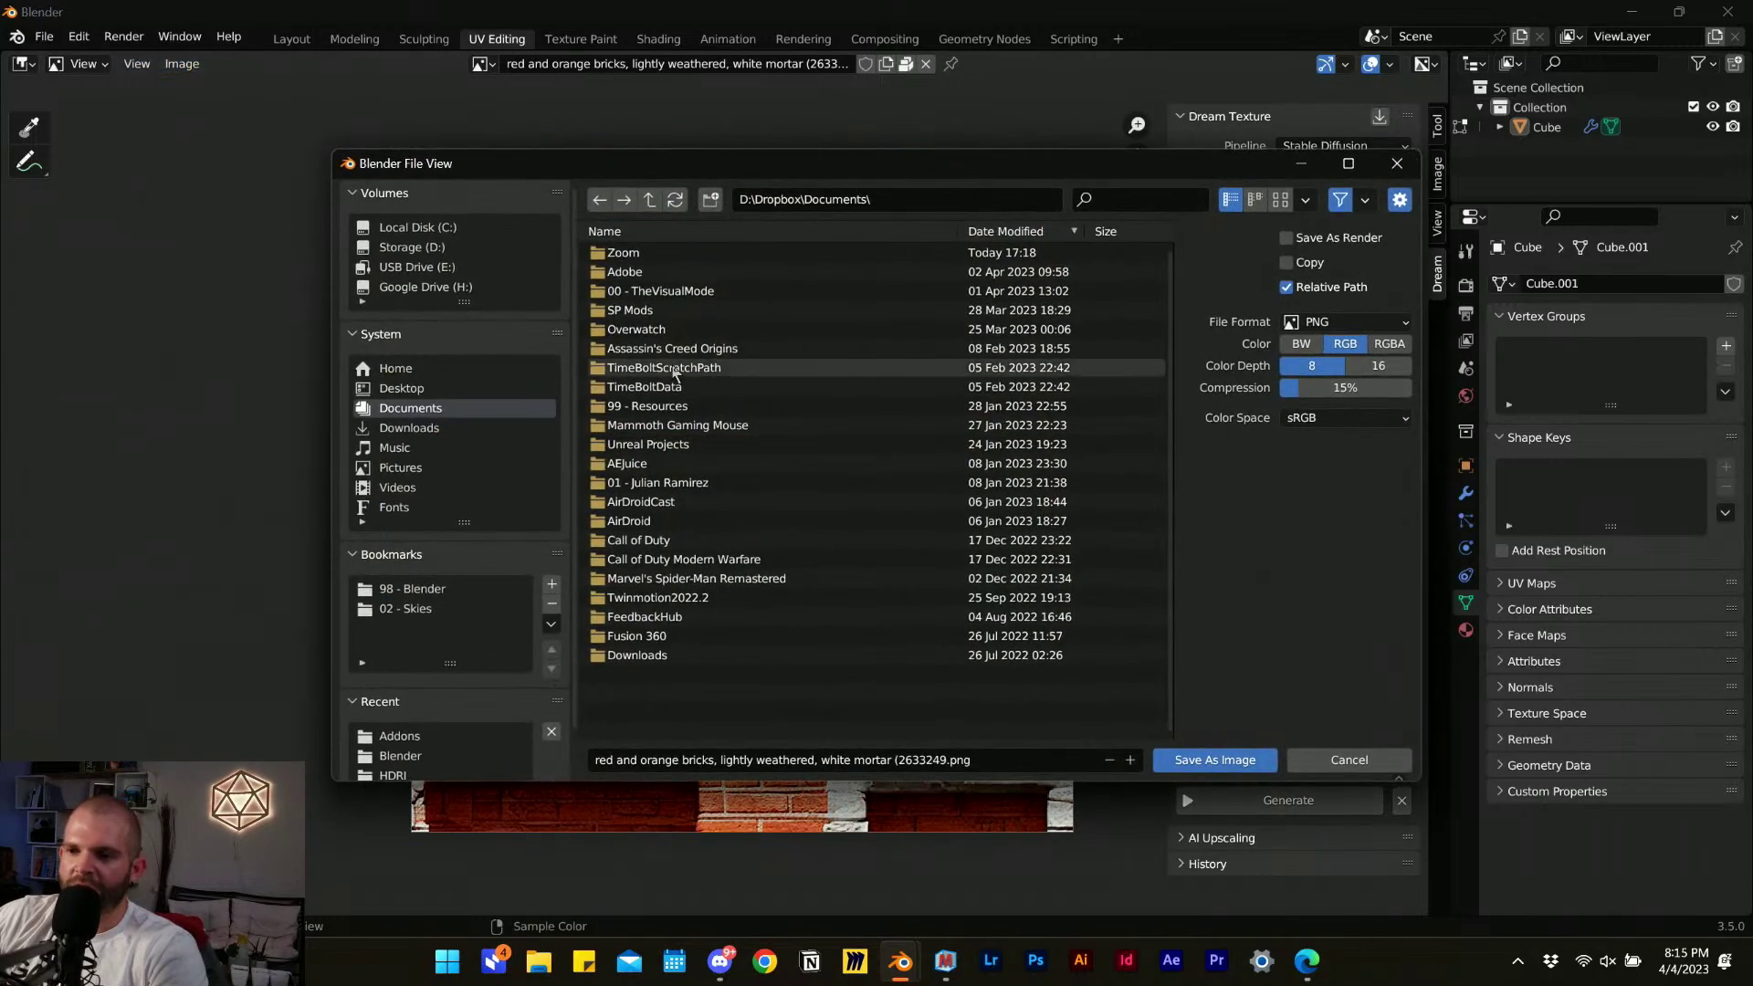
scroll(444, 735, down, 2)
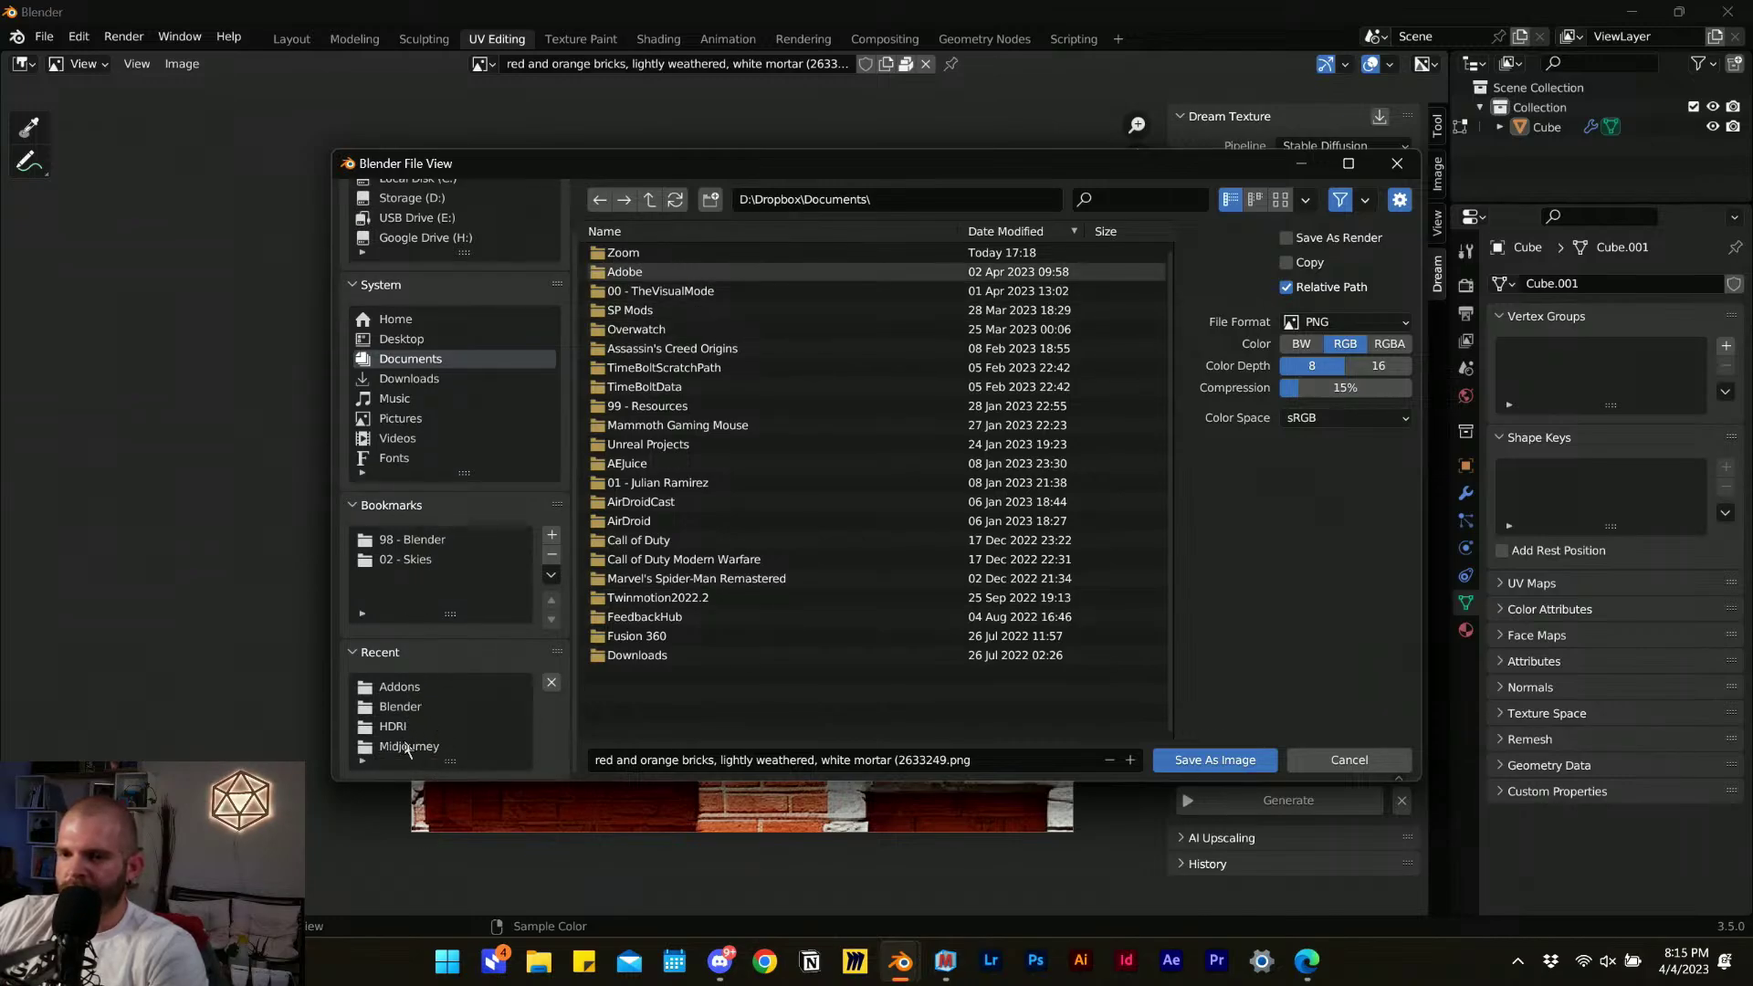
click(408, 747)
click(649, 199)
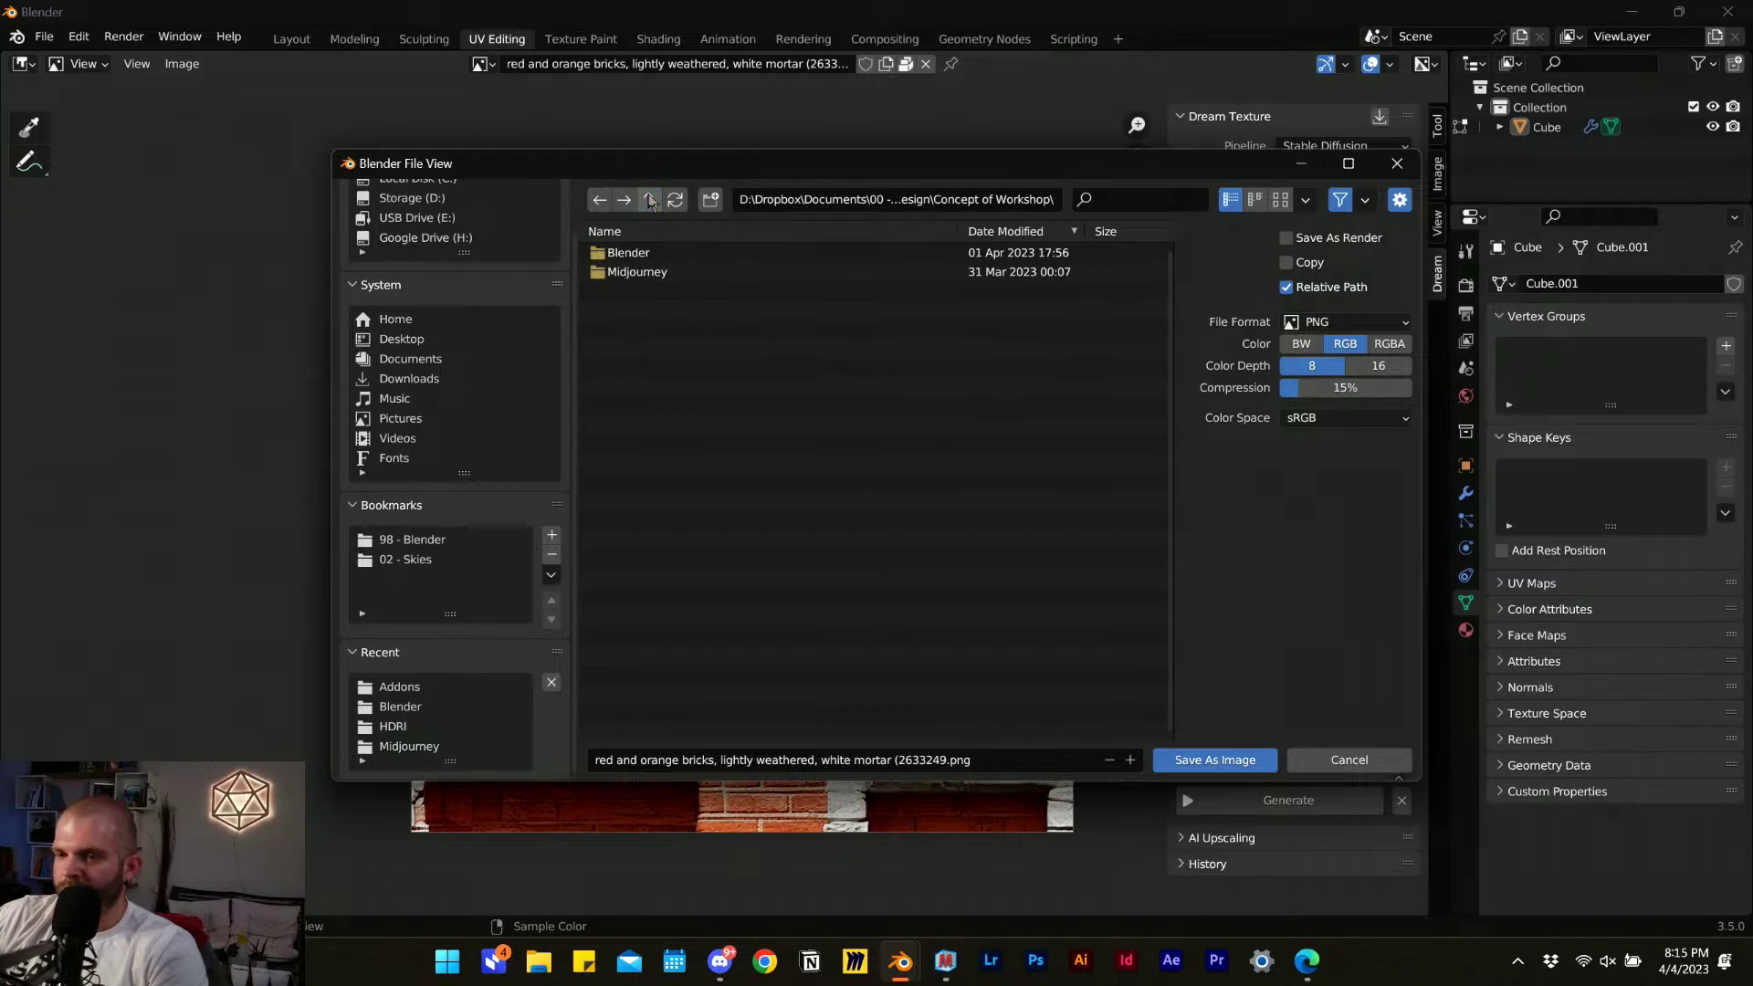
click(649, 199)
click(649, 200)
click(649, 200)
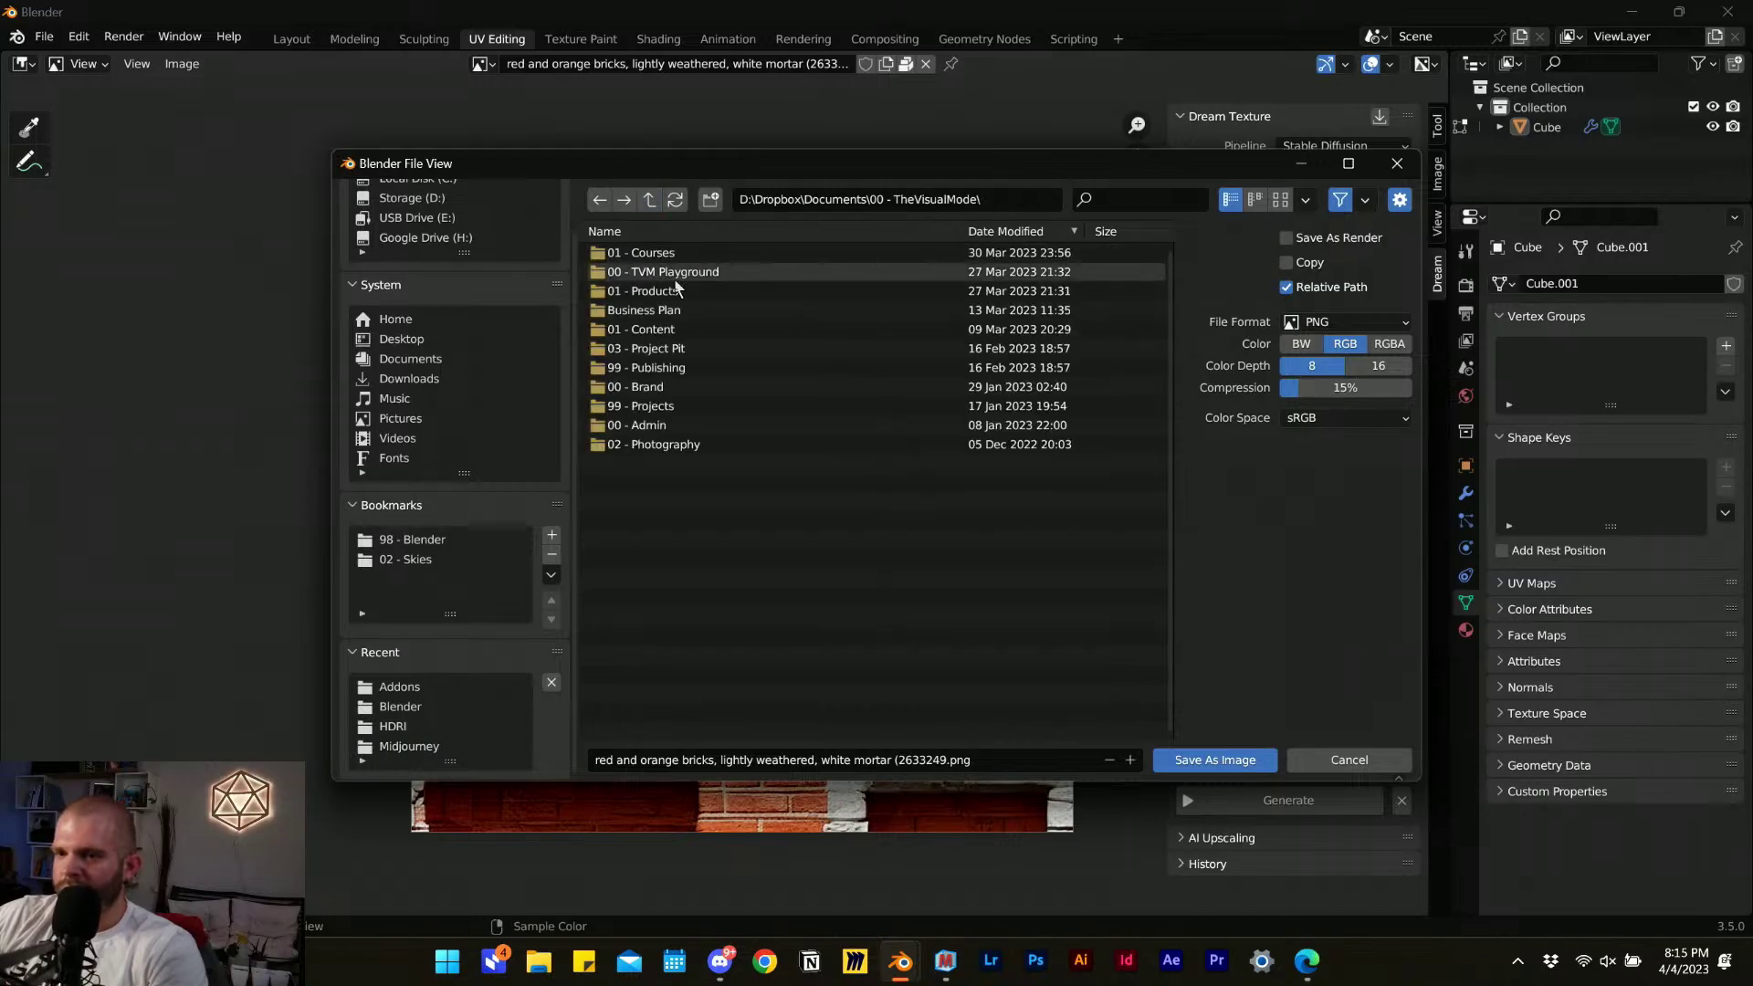
double_click(684, 329)
double_click(661, 259)
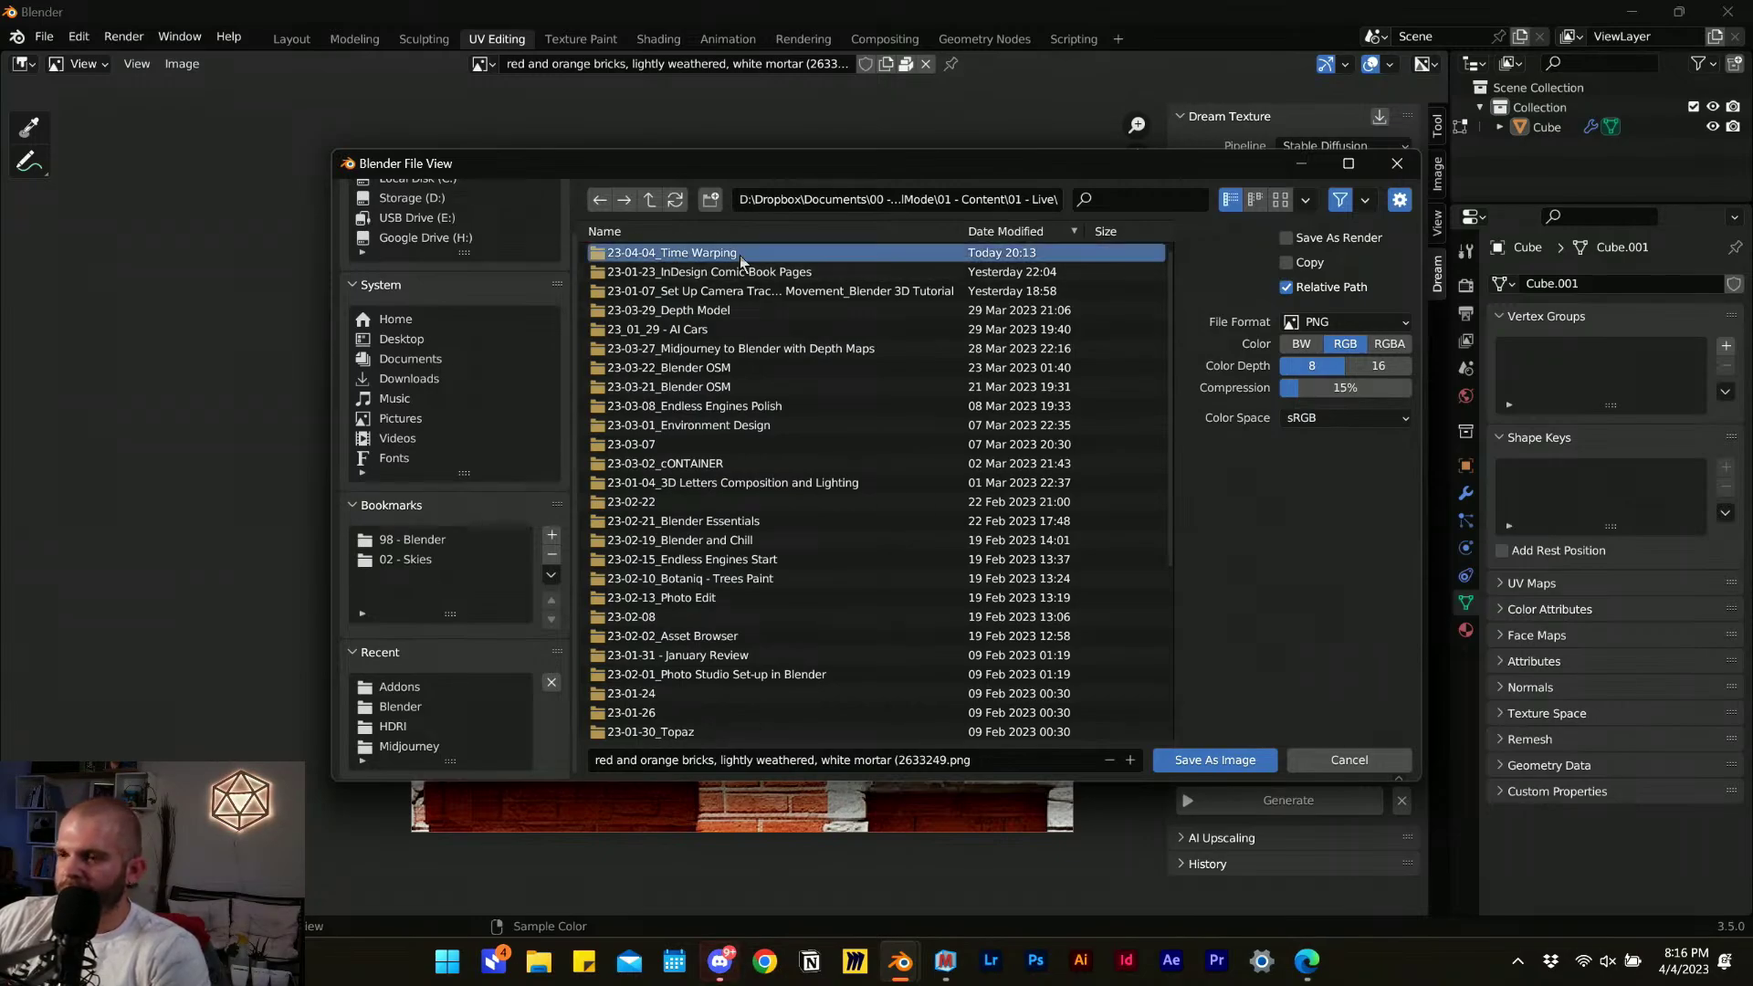
Save the brick texture with windows as a PNG in the 23-04-04_Time Warping folder, keeping the suggested file name.
click(668, 252)
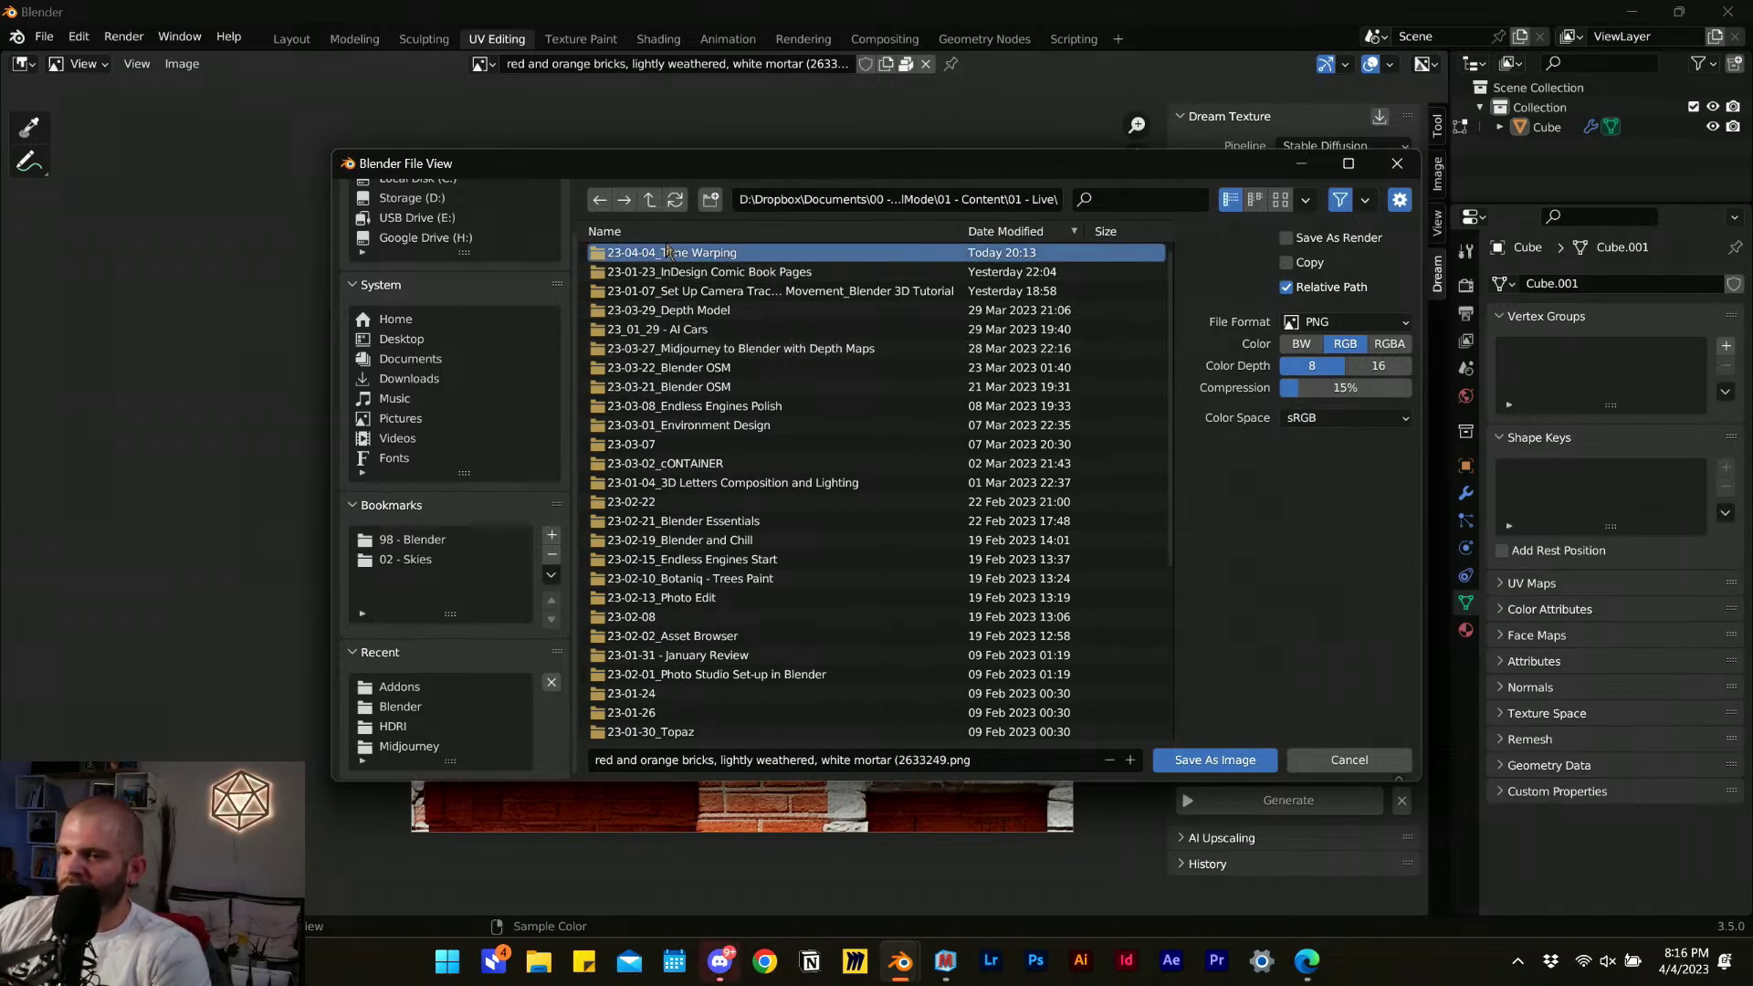
double_click(737, 254)
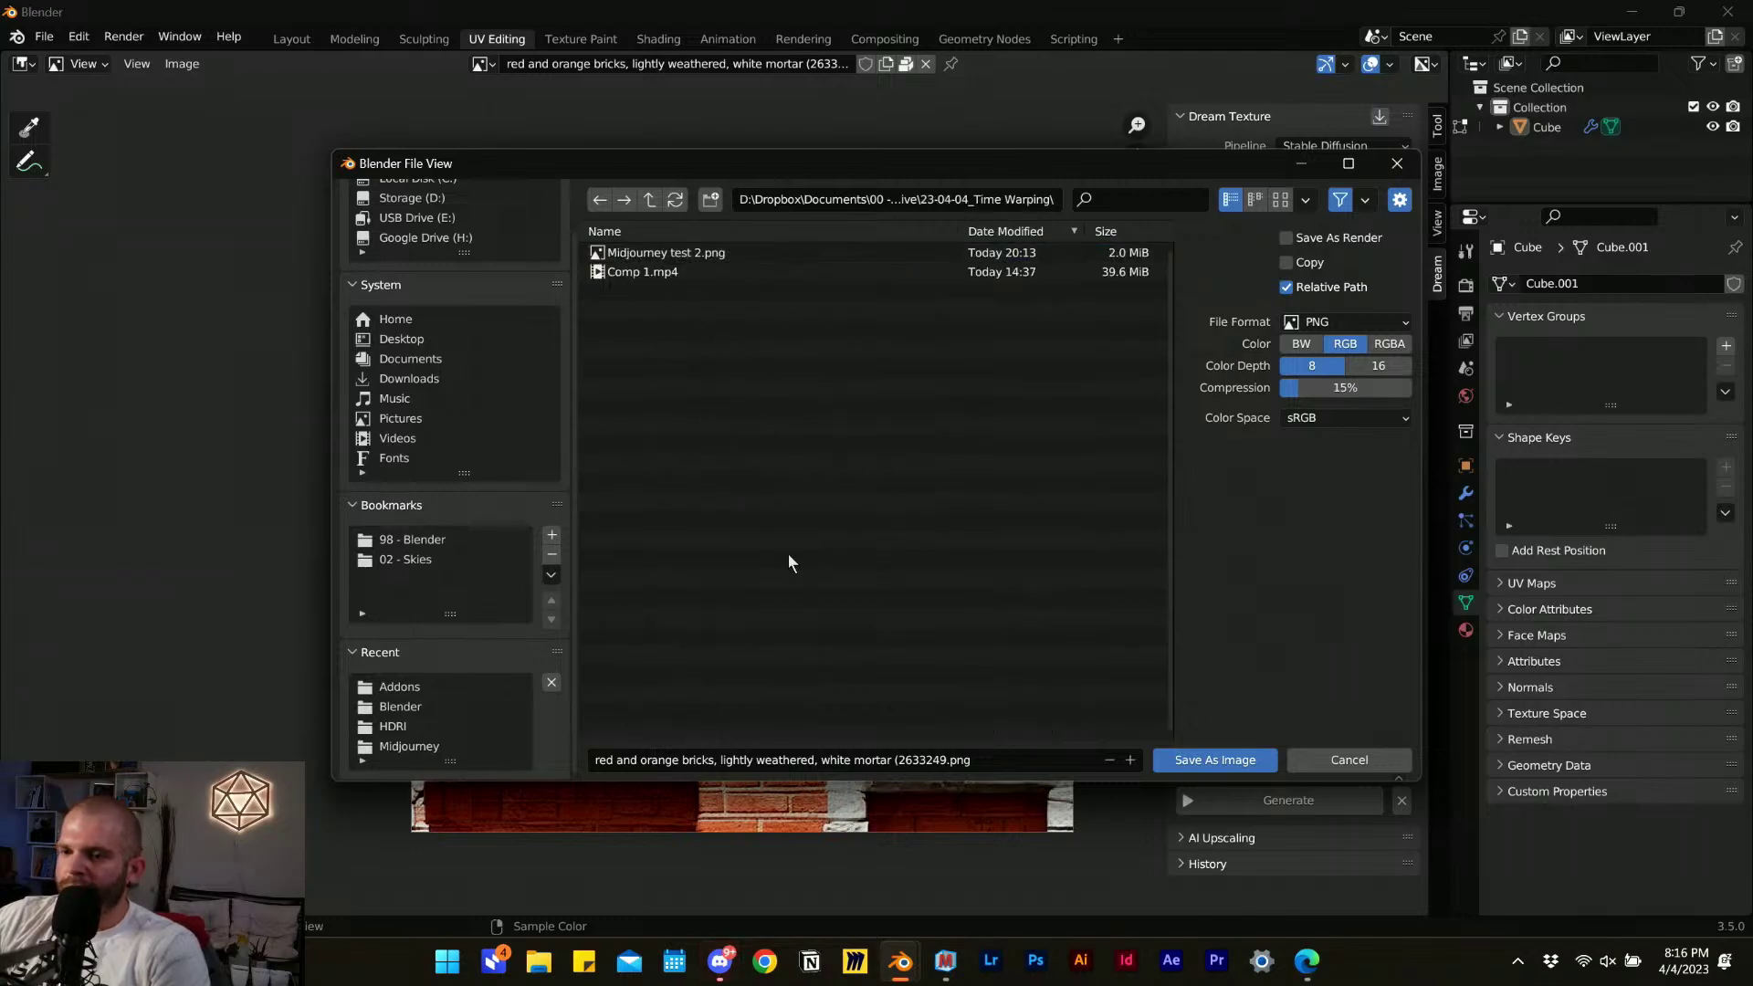
click(649, 199)
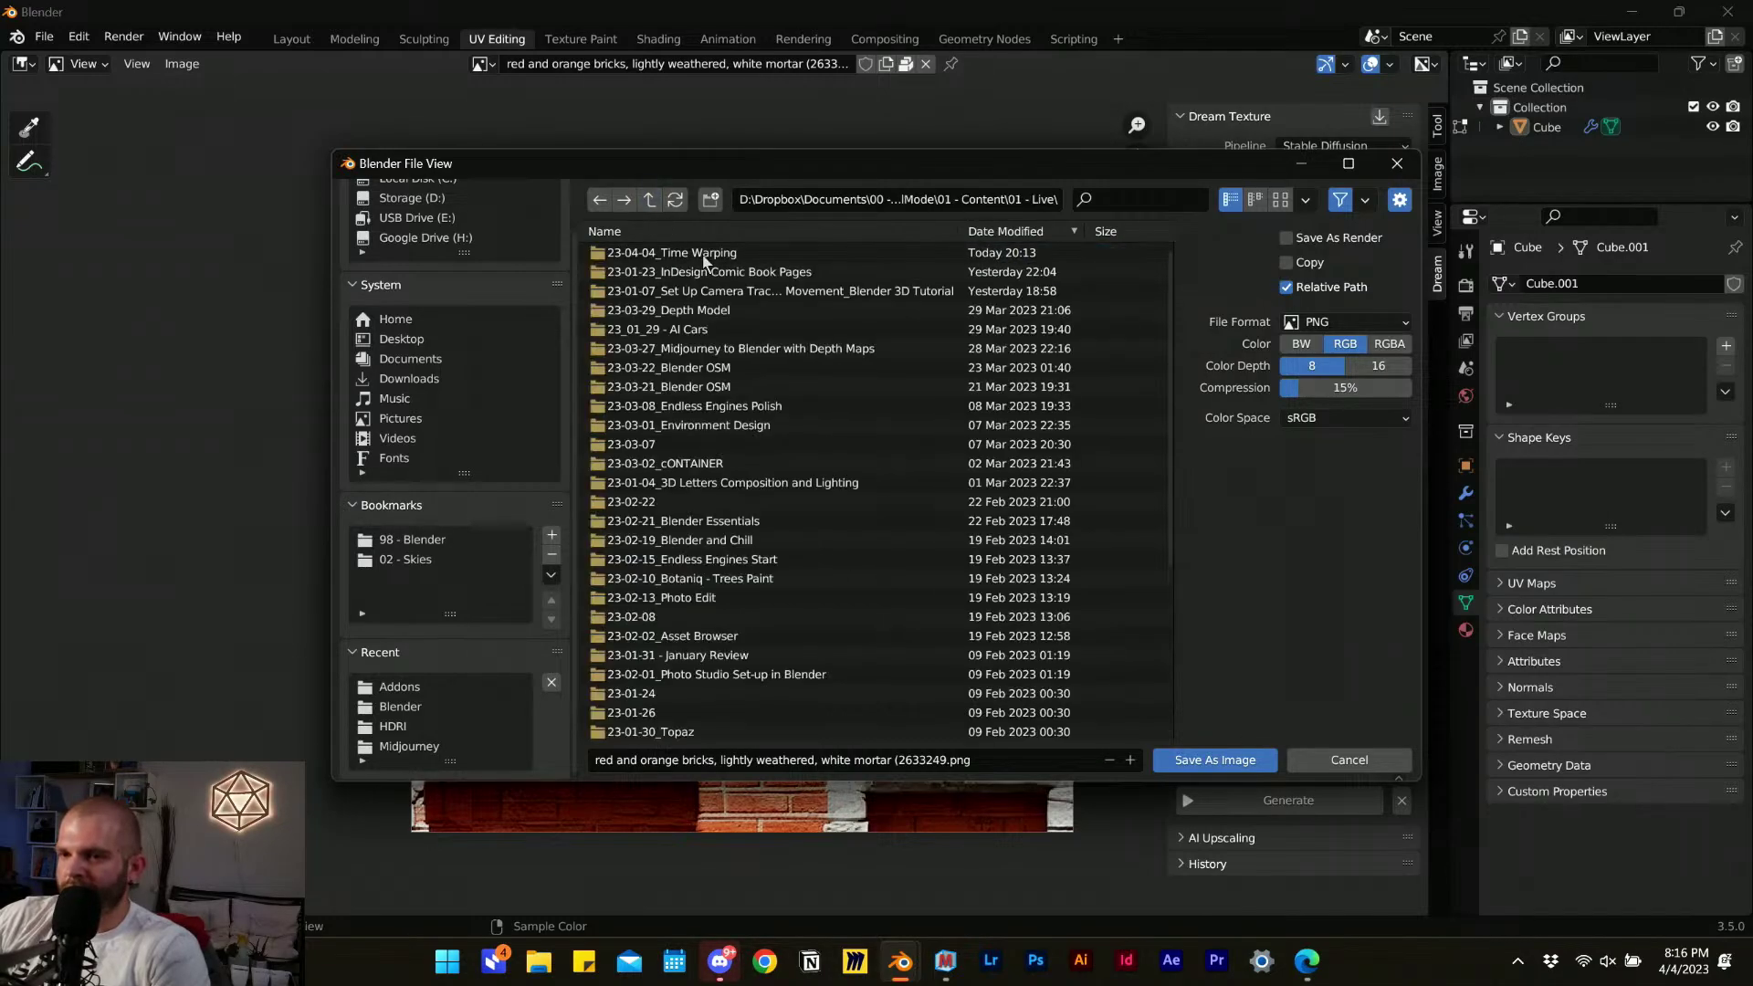
double_click(704, 259)
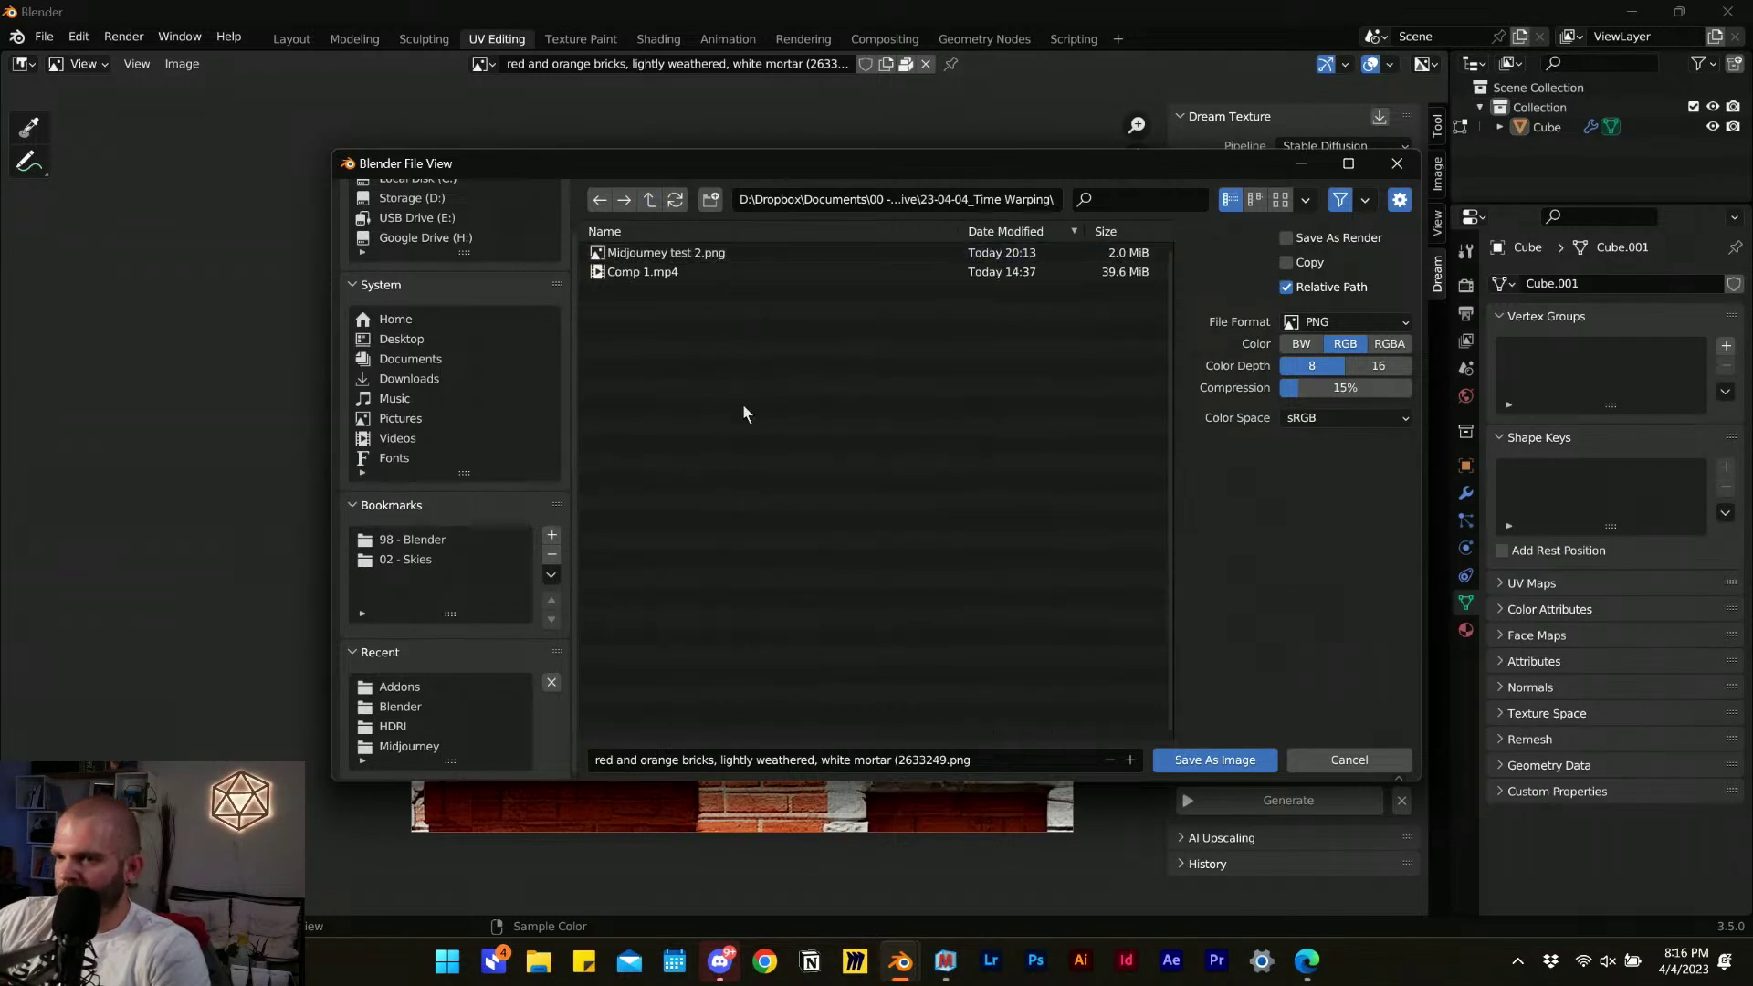
click(1214, 760)
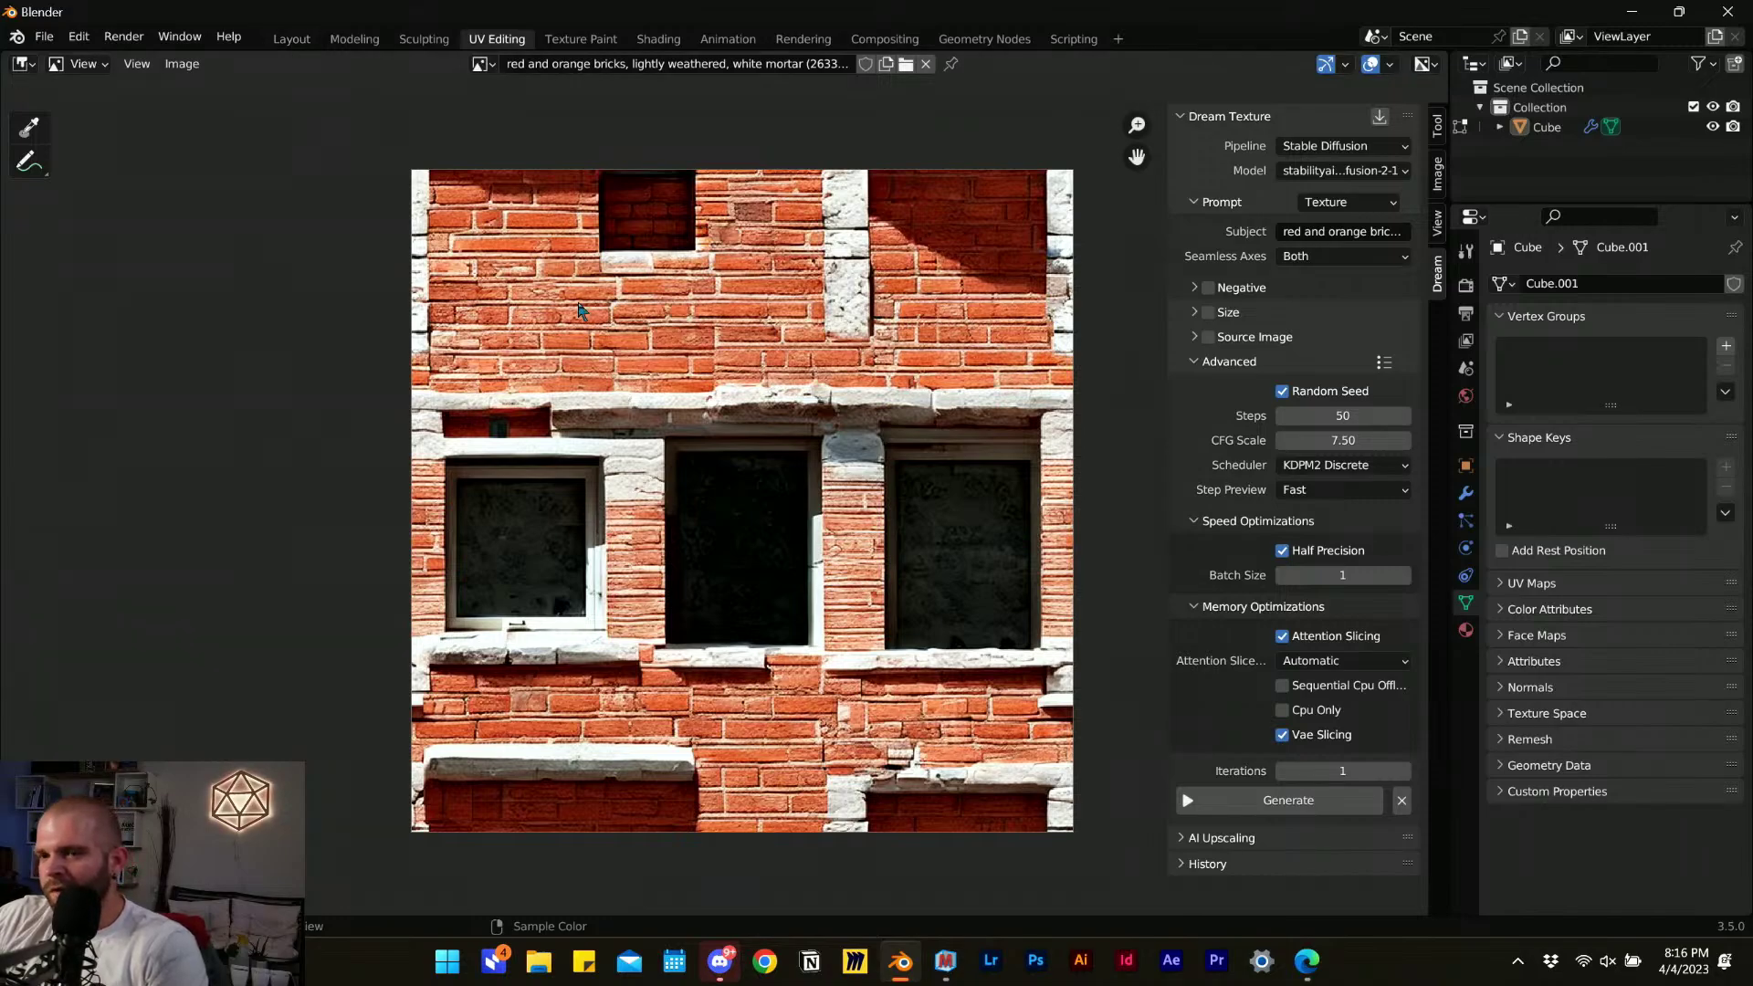
Display the other generated texture, the plain red brick wall, and save it as a PNG in the same session folder.
click(481, 62)
click(559, 134)
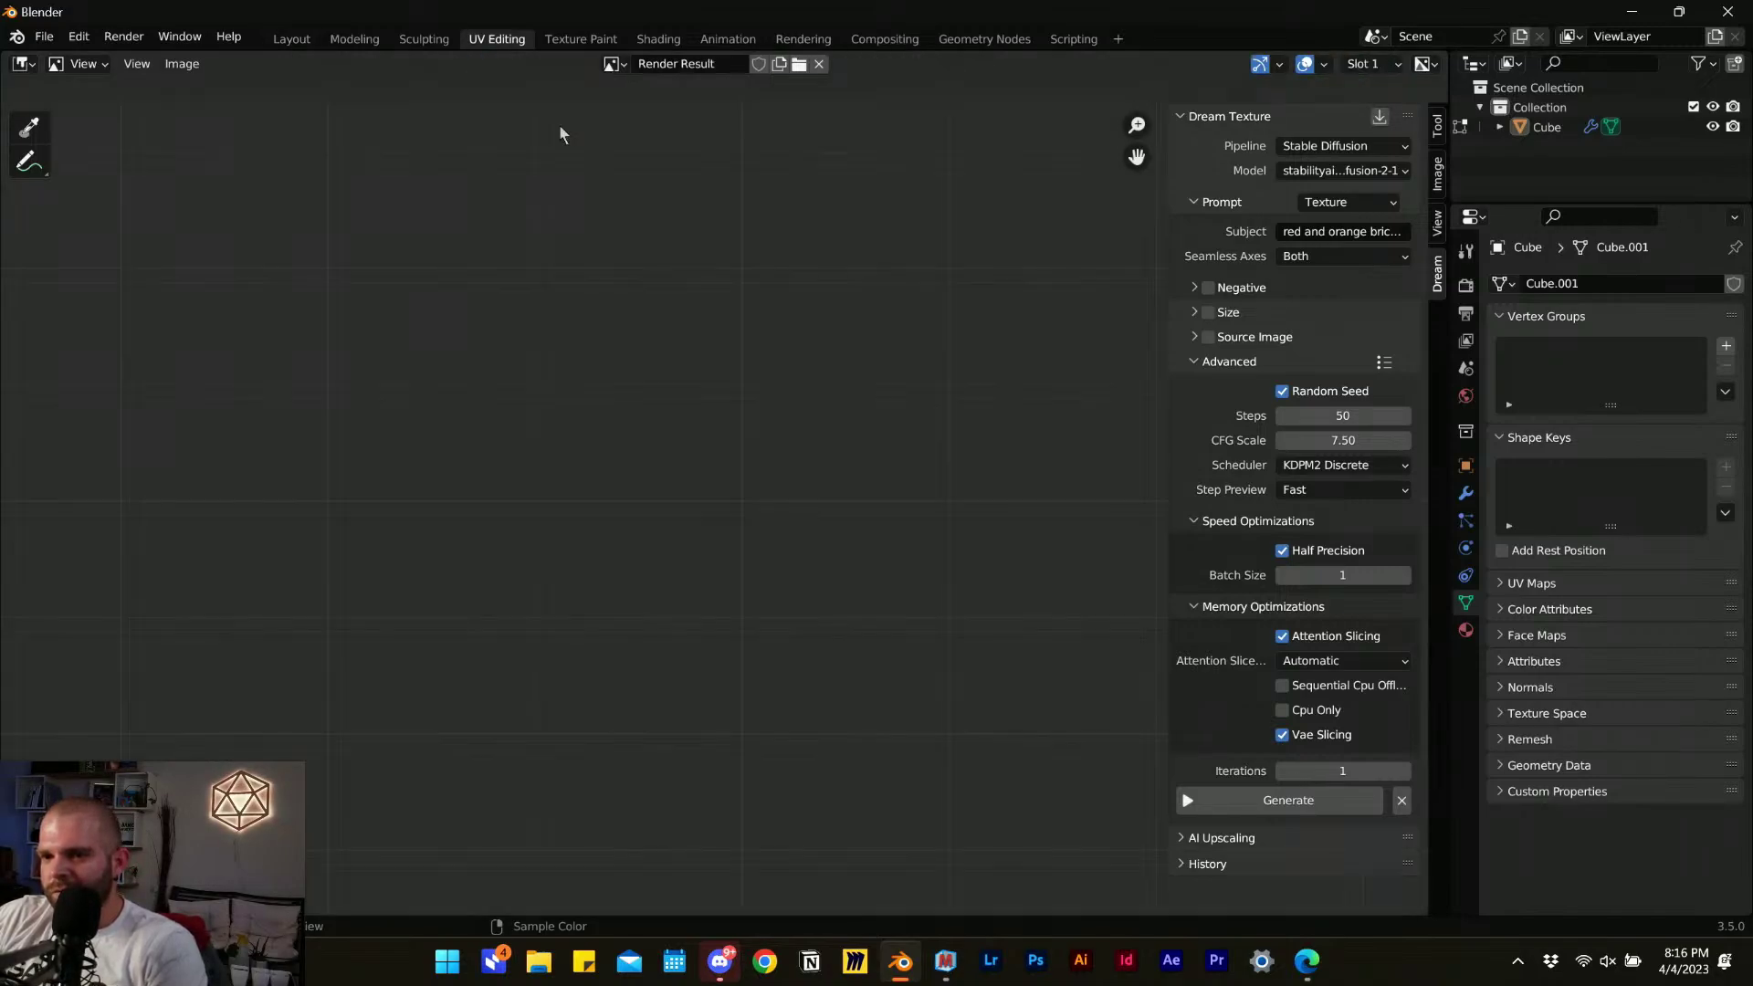
click(613, 64)
click(631, 114)
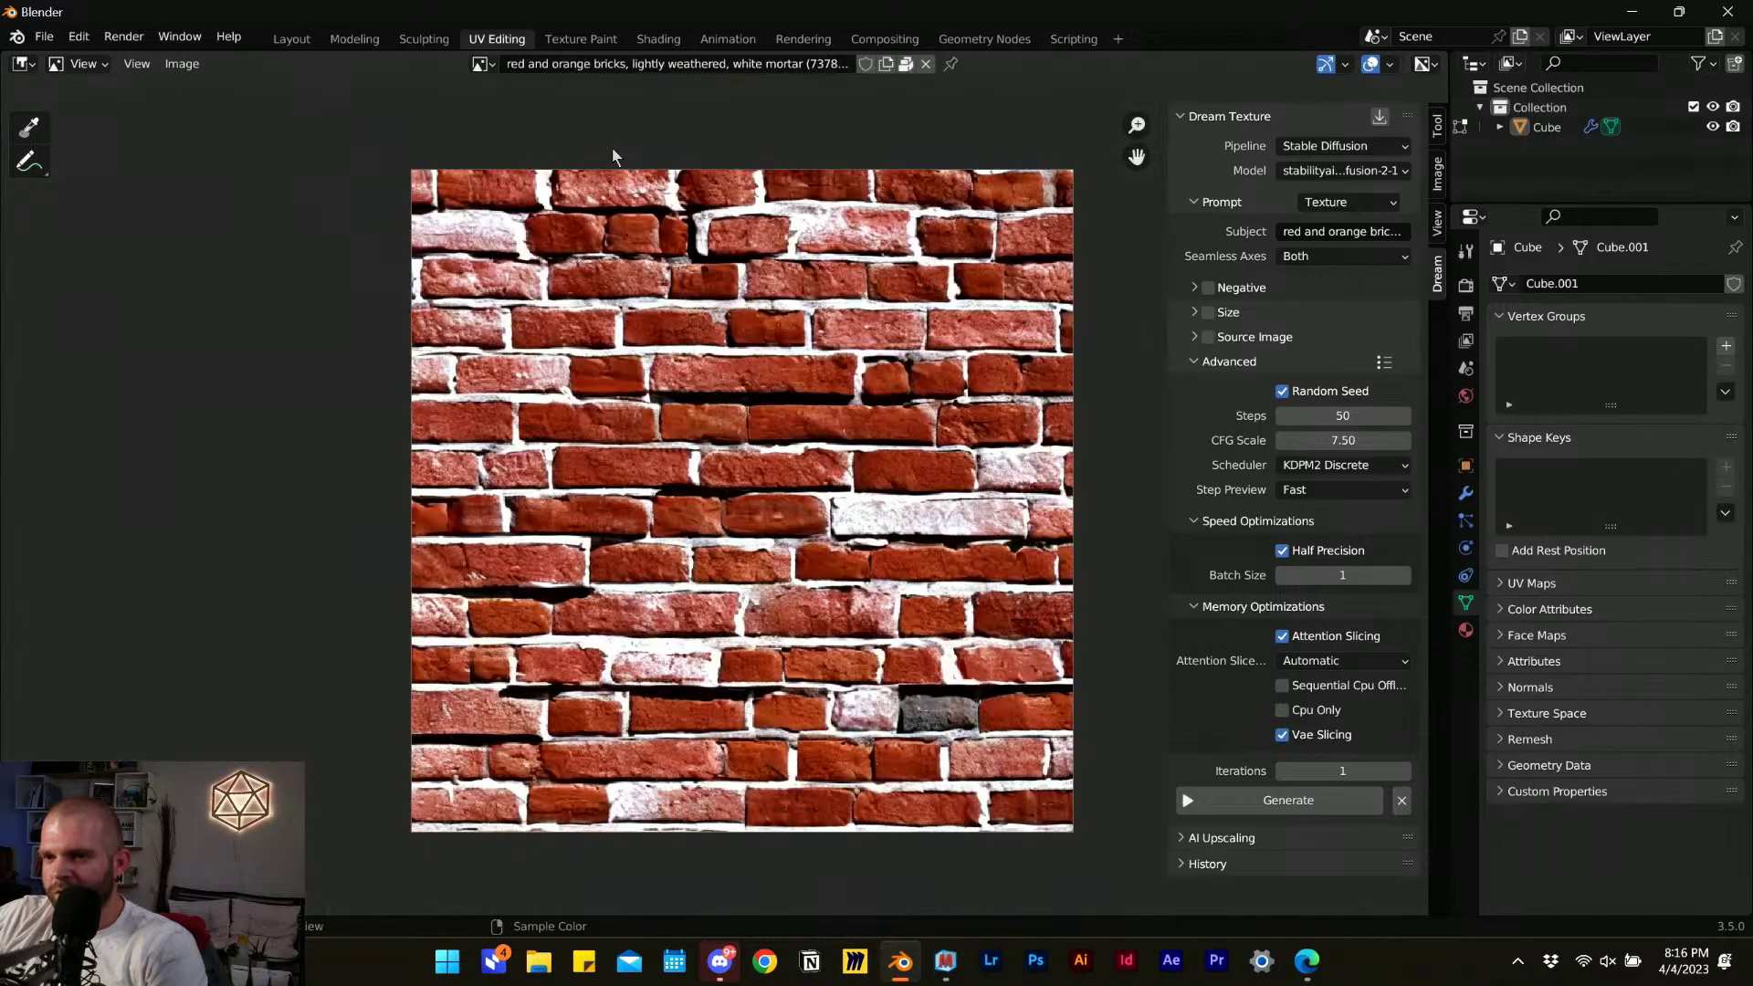
click(181, 63)
click(241, 233)
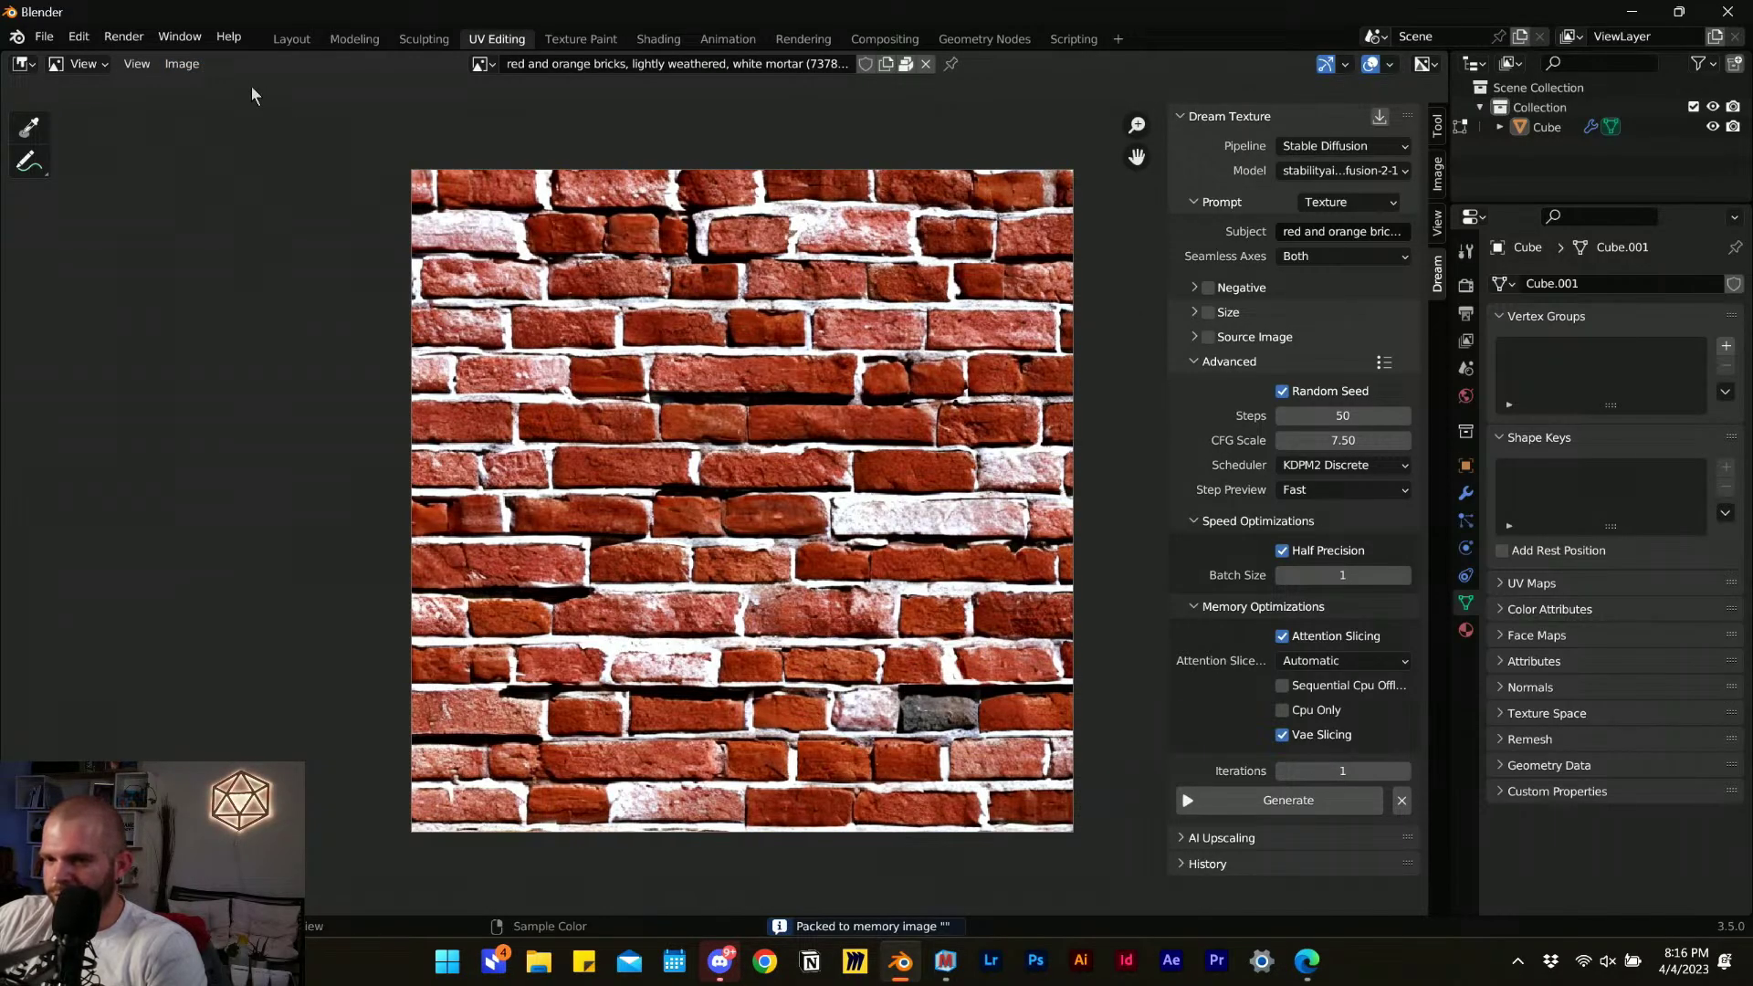
click(181, 63)
click(241, 243)
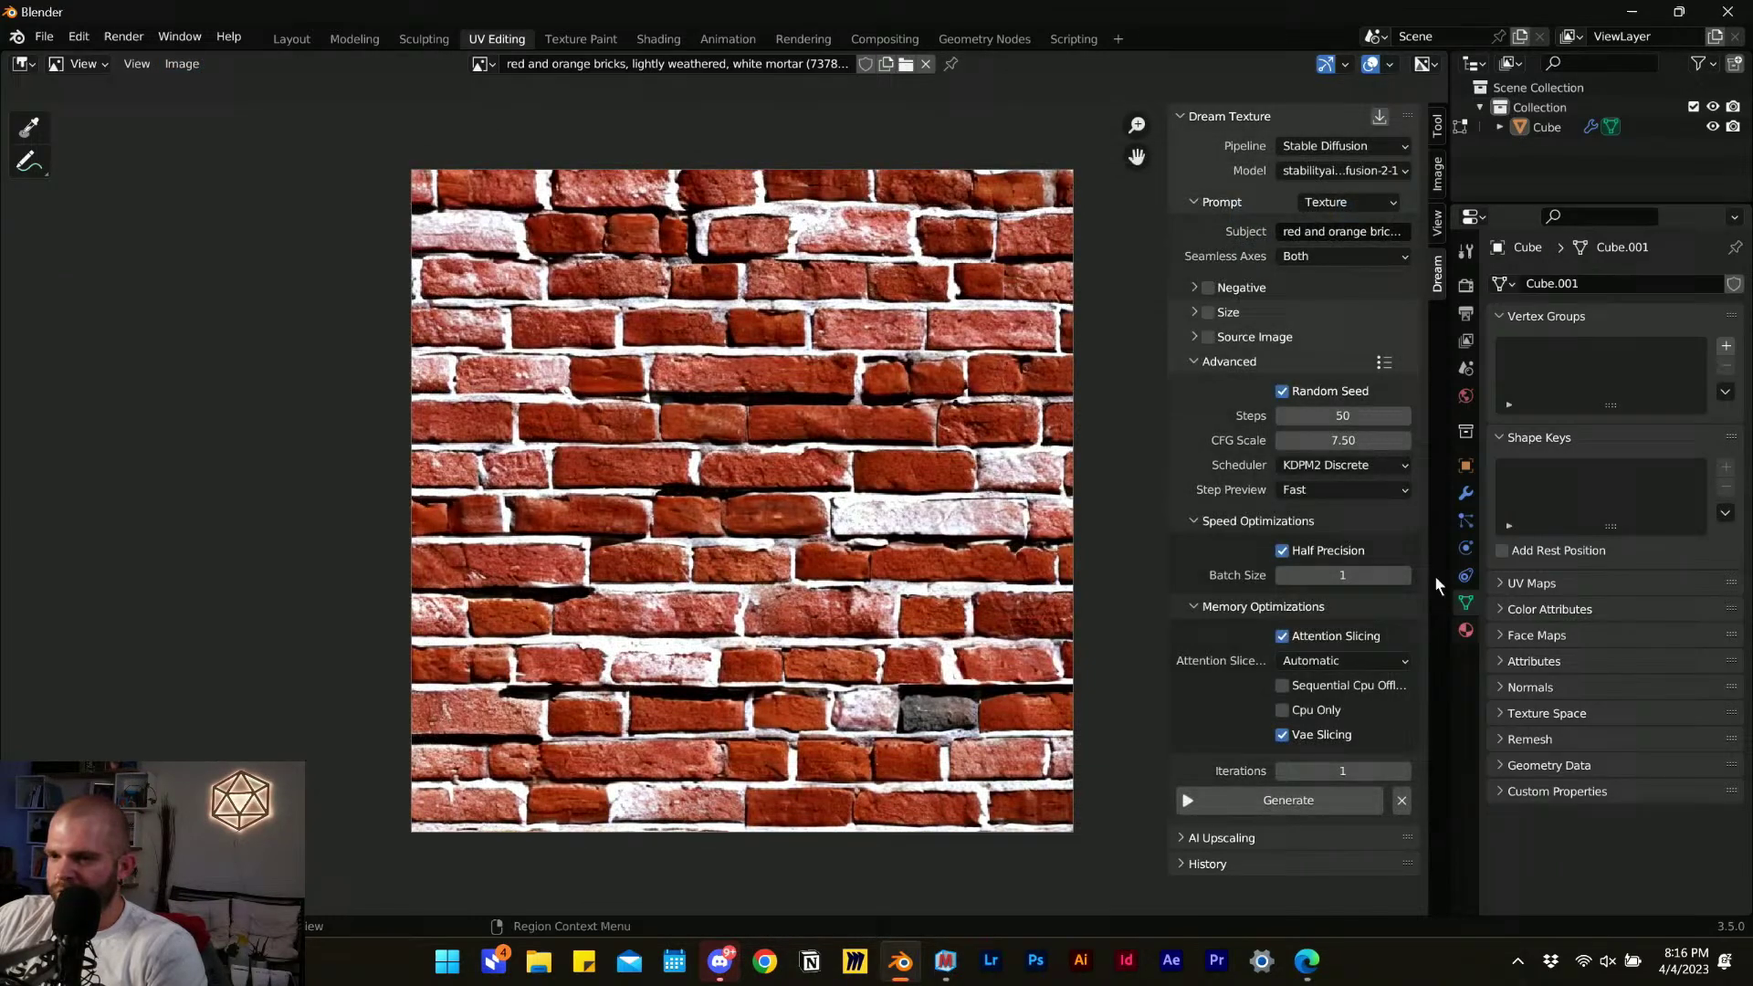
click(1214, 760)
Switch to Discord and view the upscaled seamless brick image enlarged.
click(721, 963)
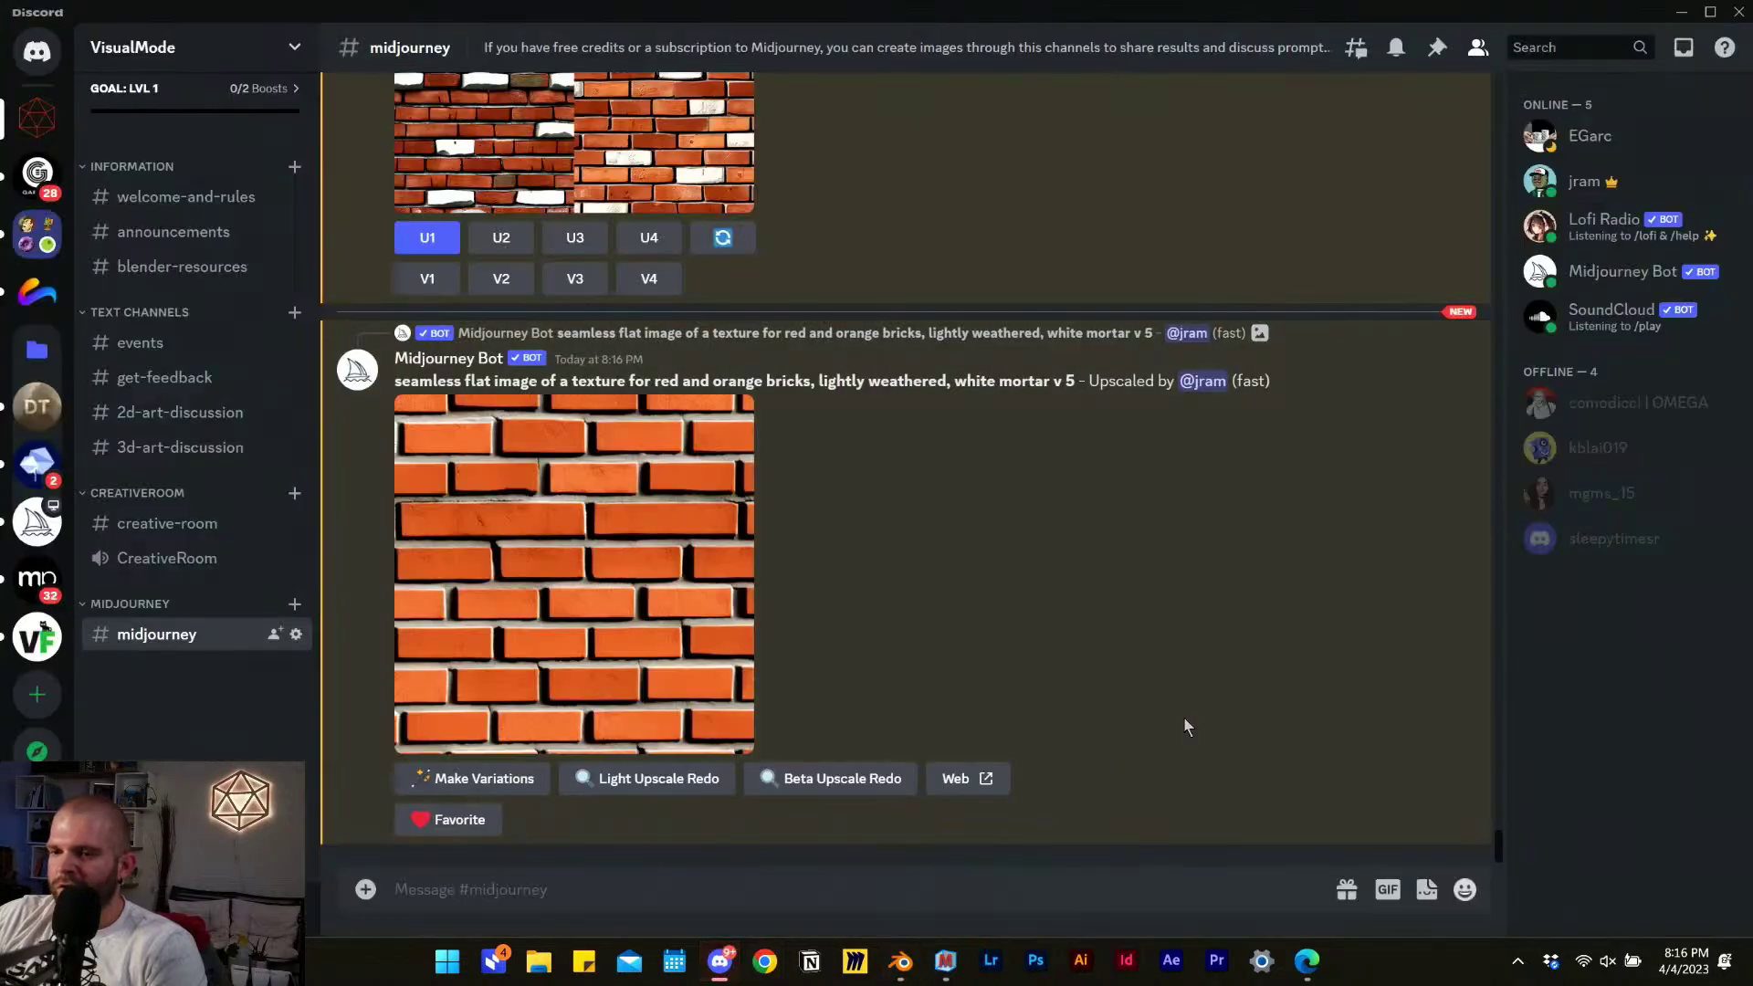
click(684, 603)
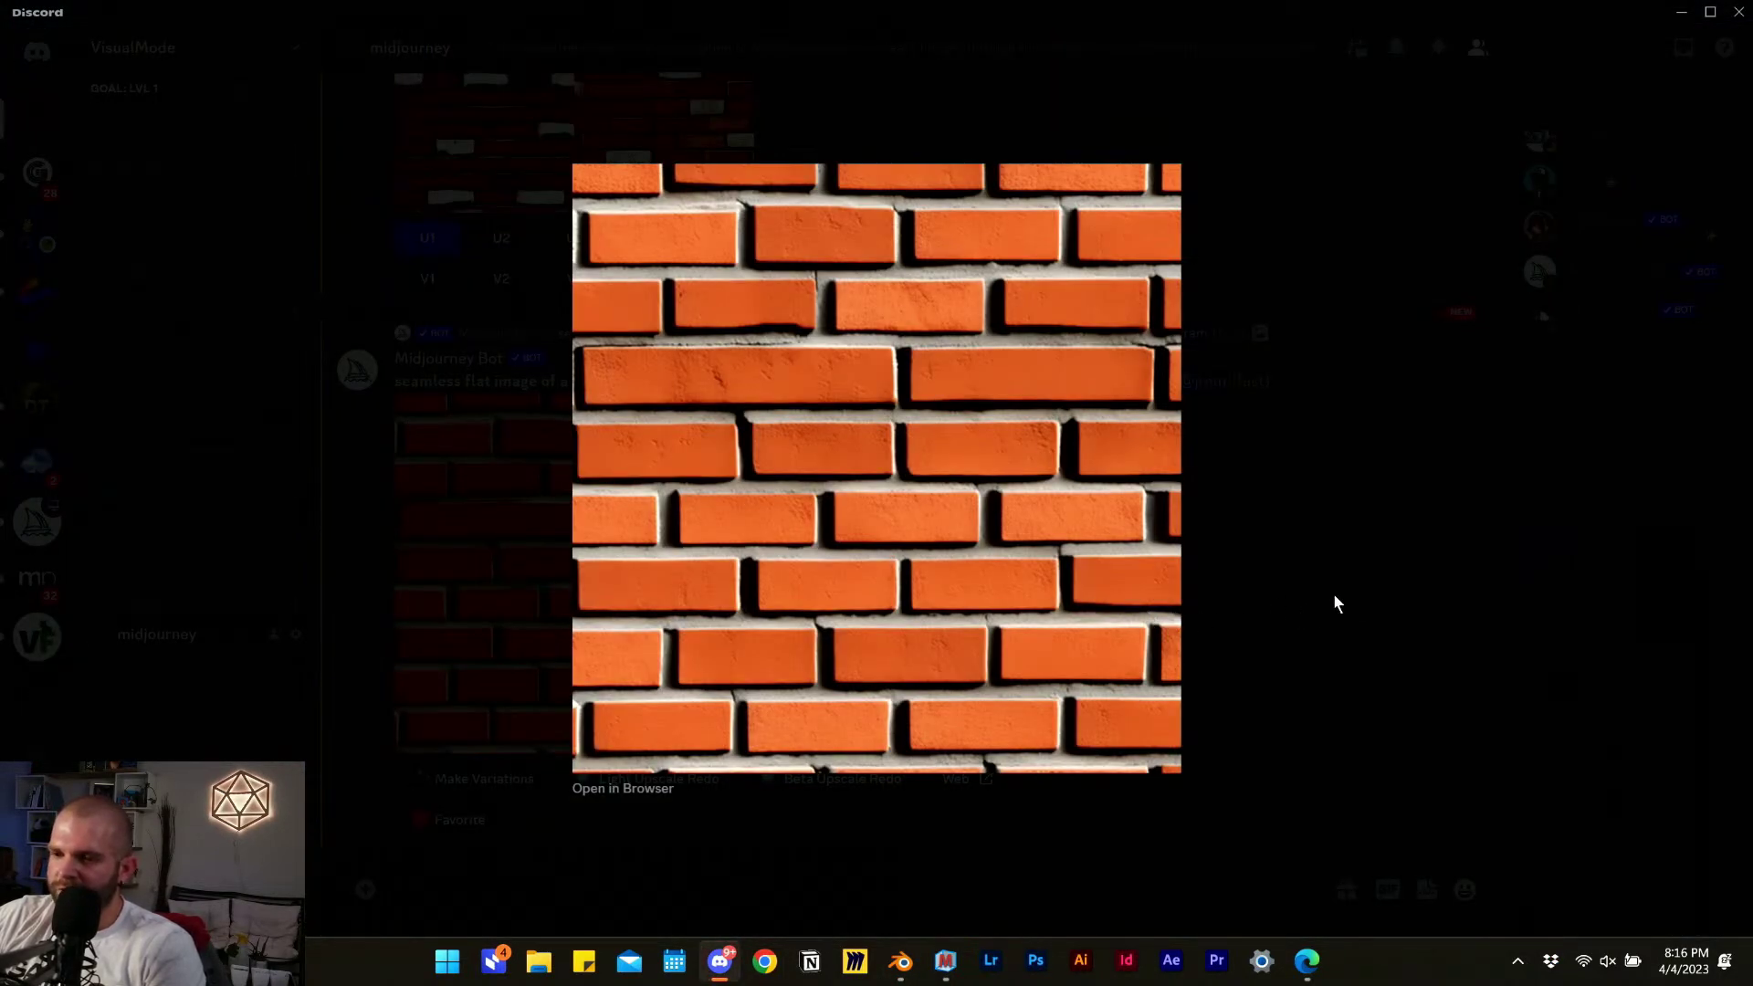
click(1332, 595)
click(546, 602)
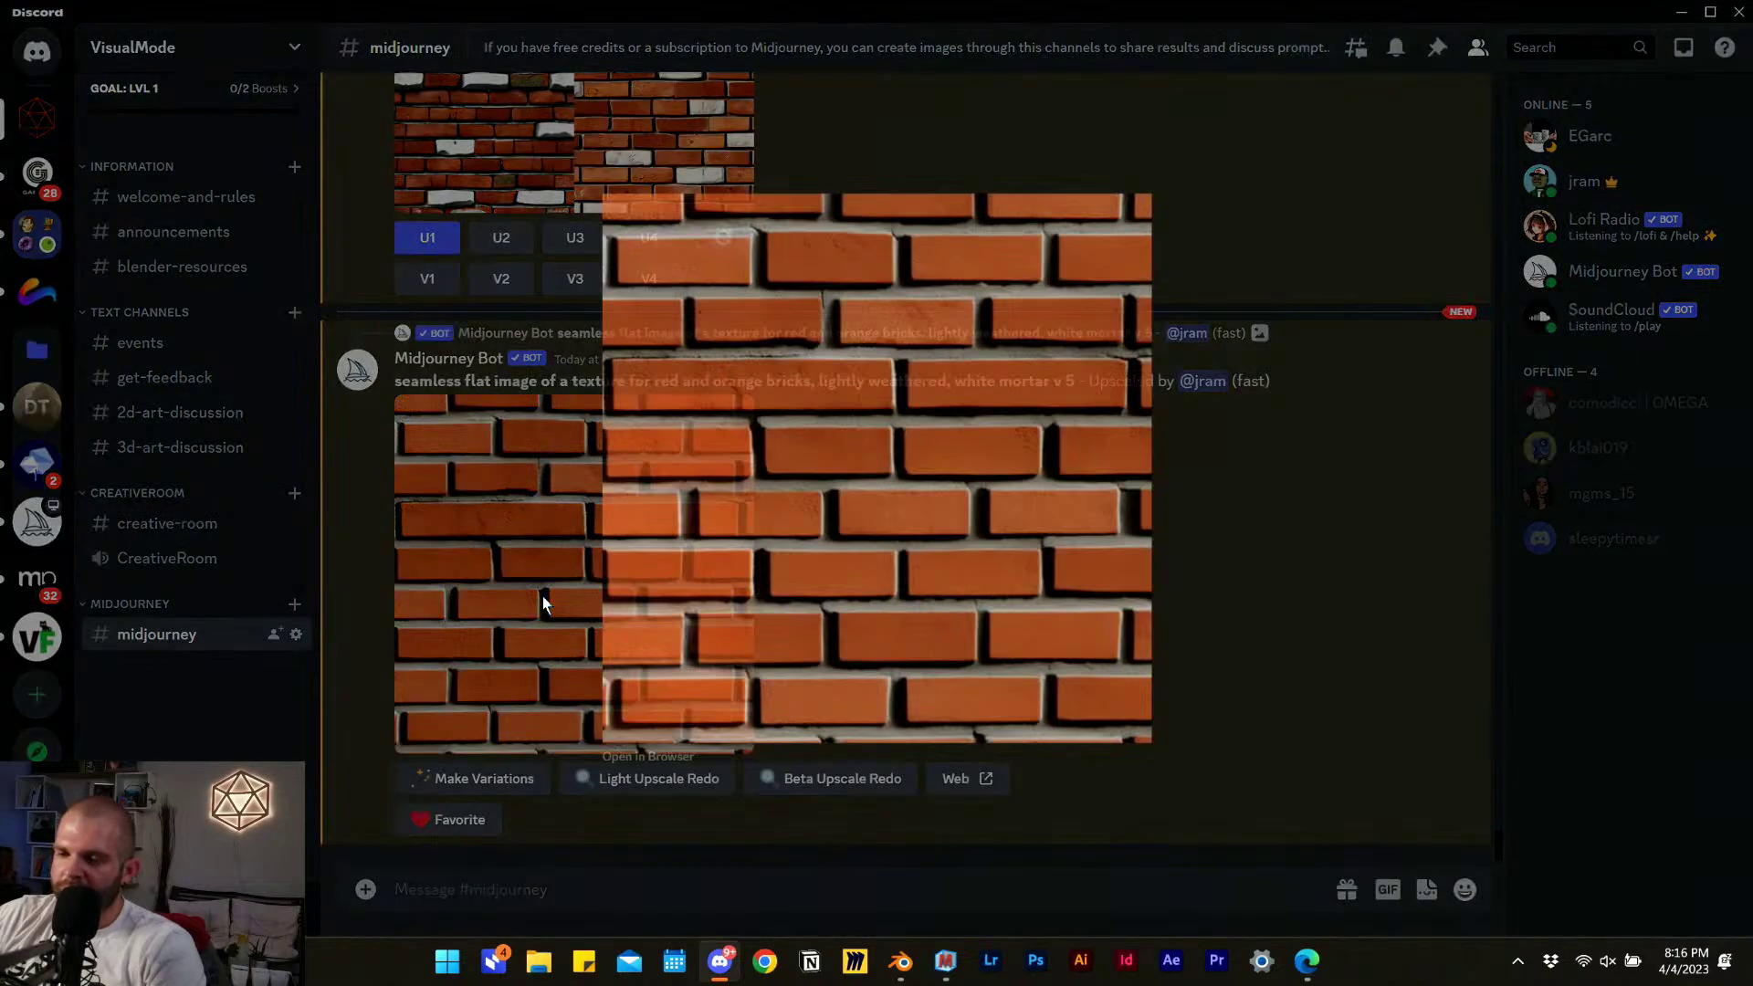
click(1293, 613)
right_click(499, 593)
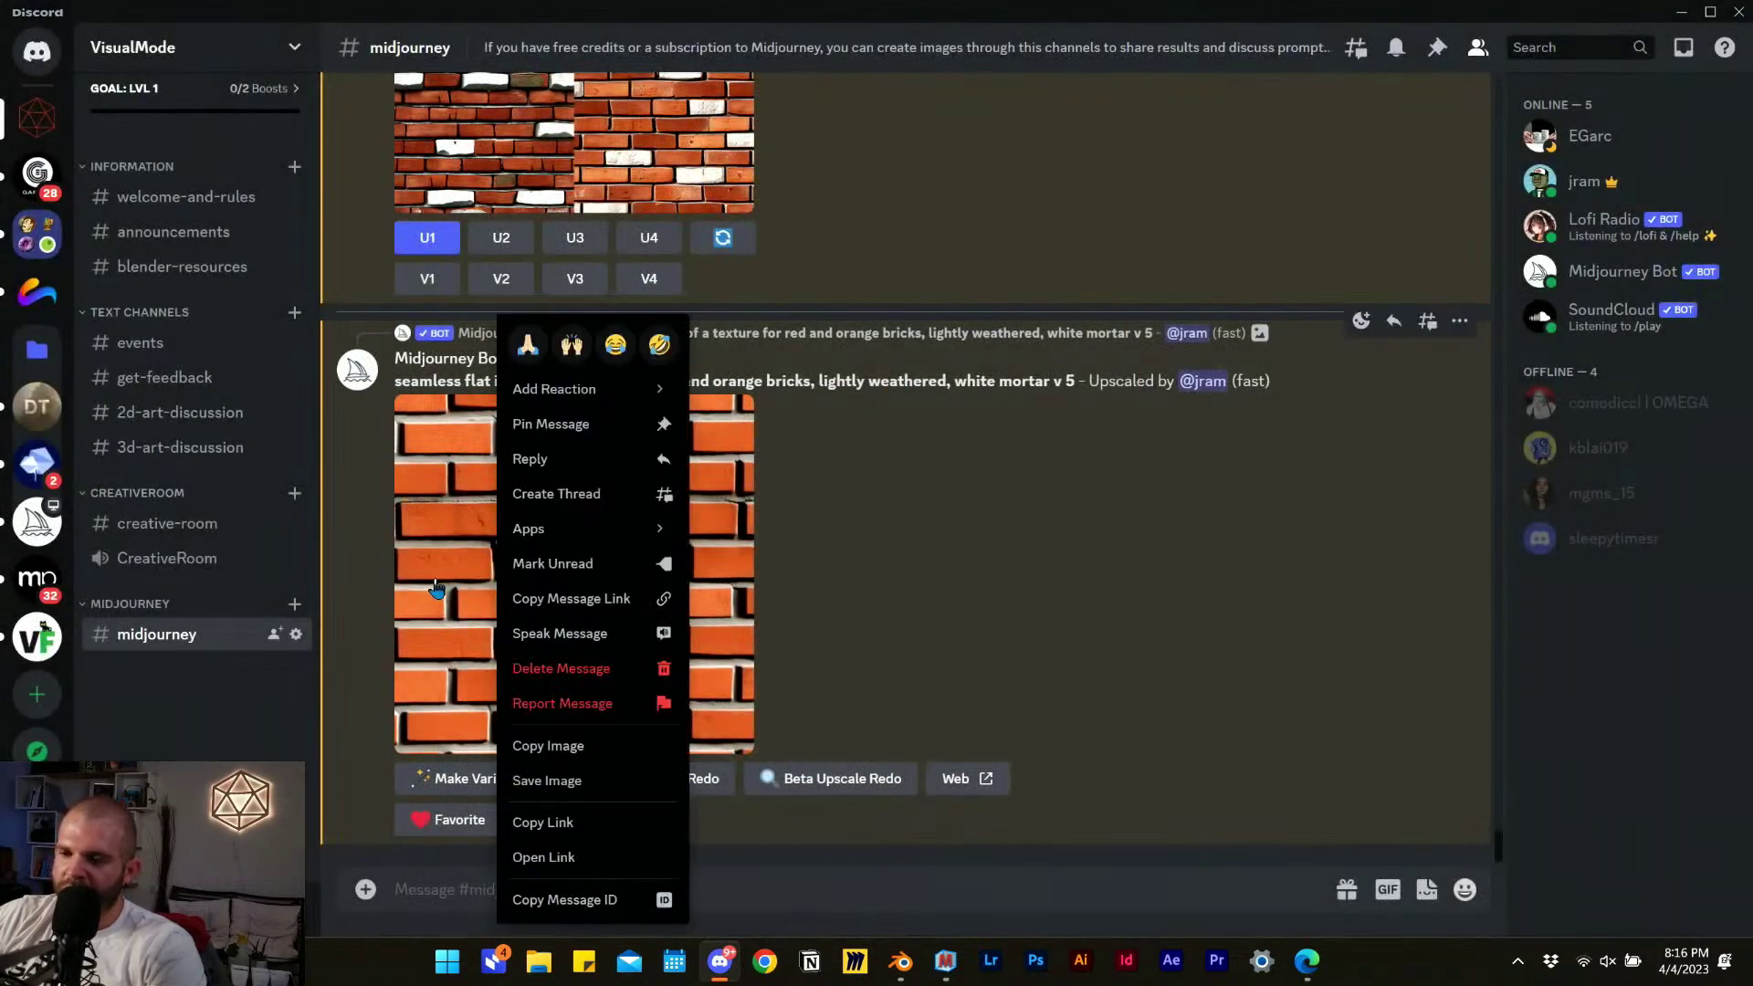
click(1161, 681)
Switch to Edge, reload the Midjourney profile gallery and filter its jobs to upscales.
click(1311, 964)
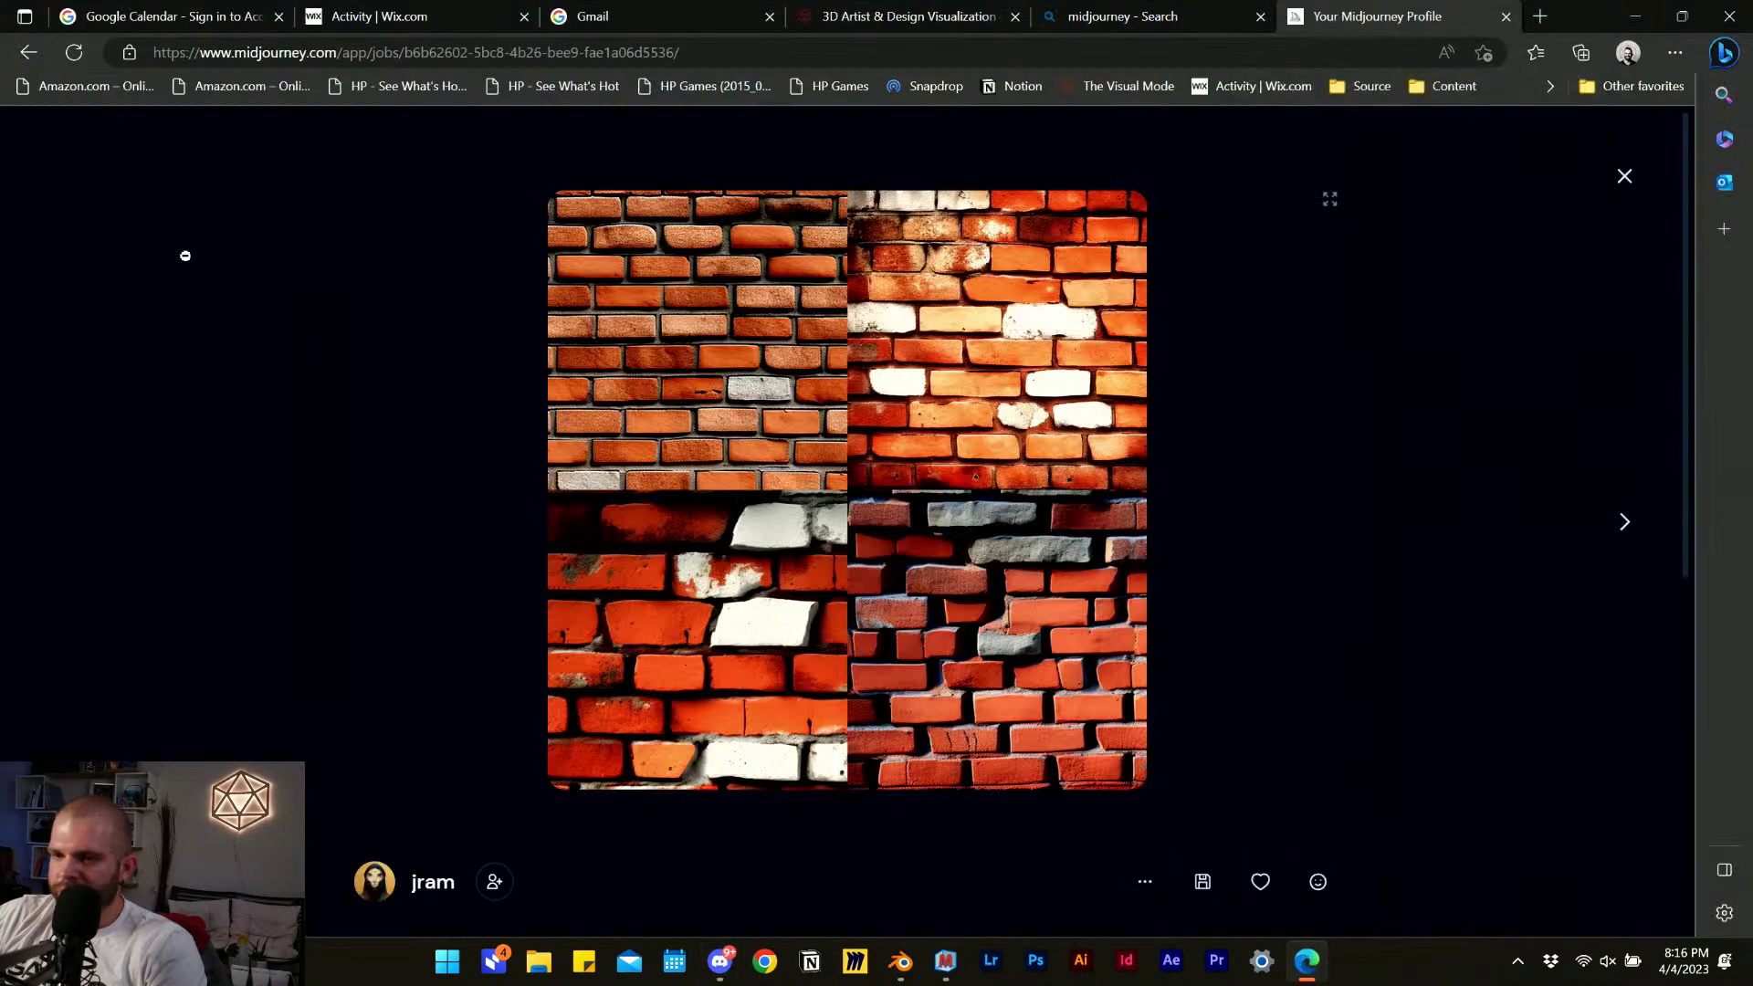
click(228, 400)
key(F5)
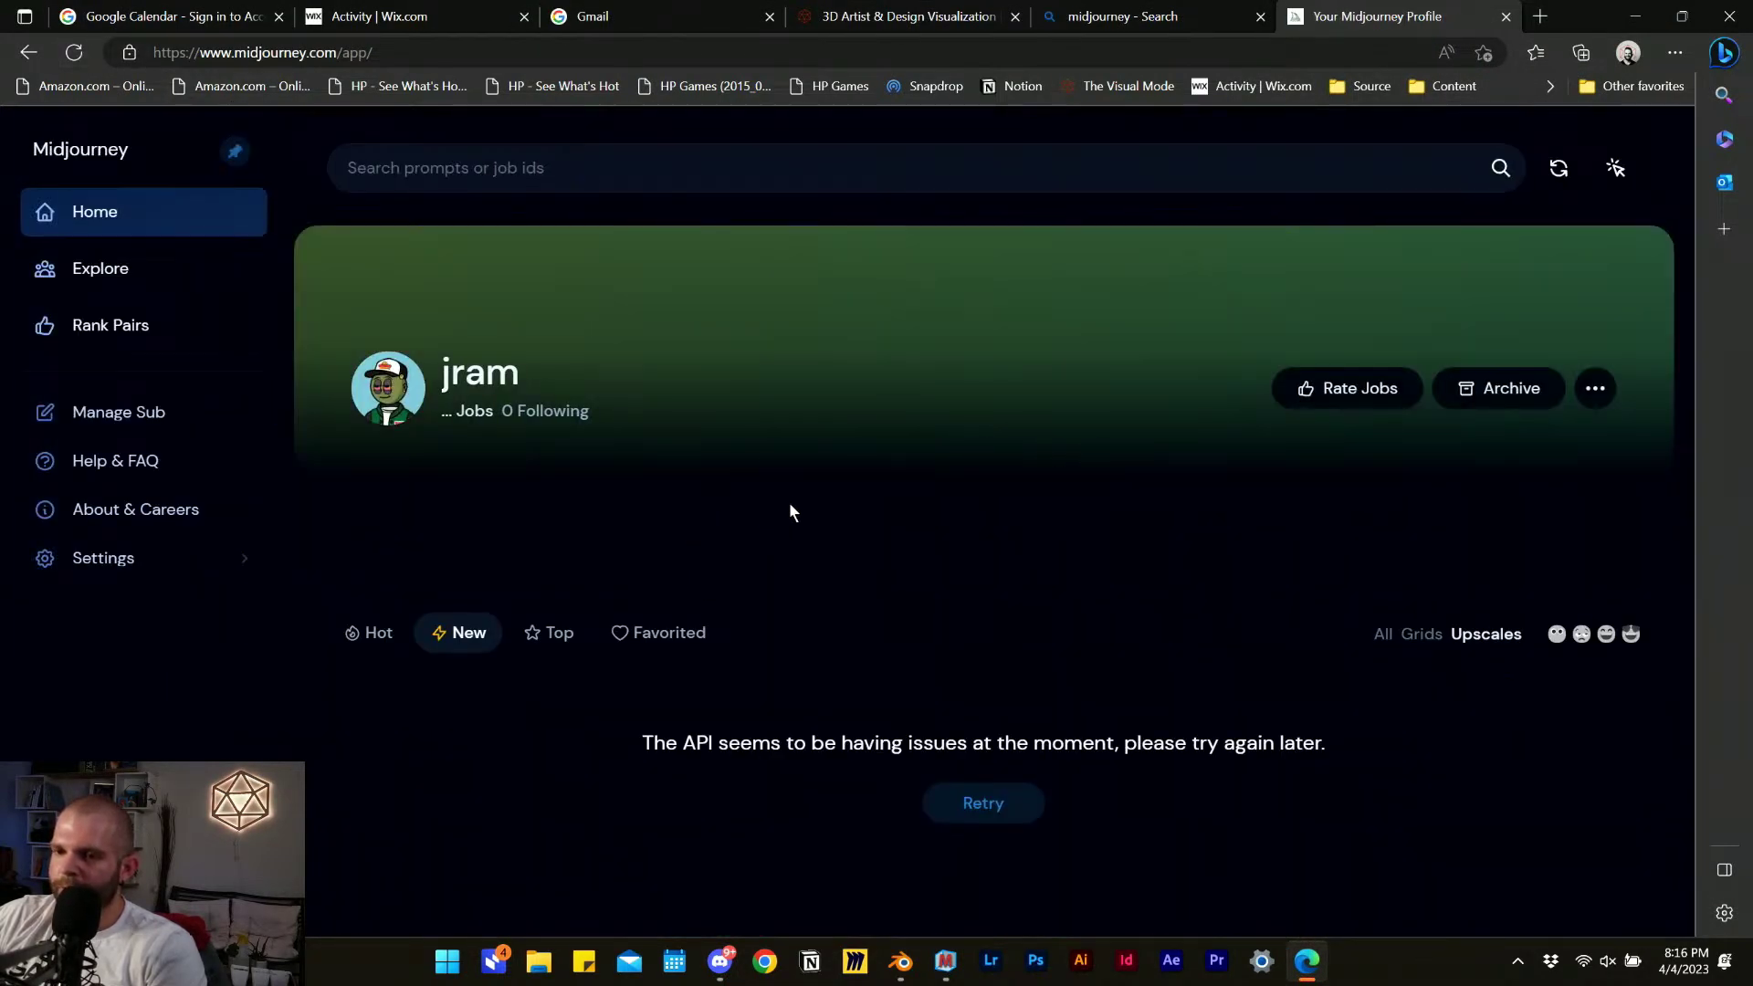
click(1421, 633)
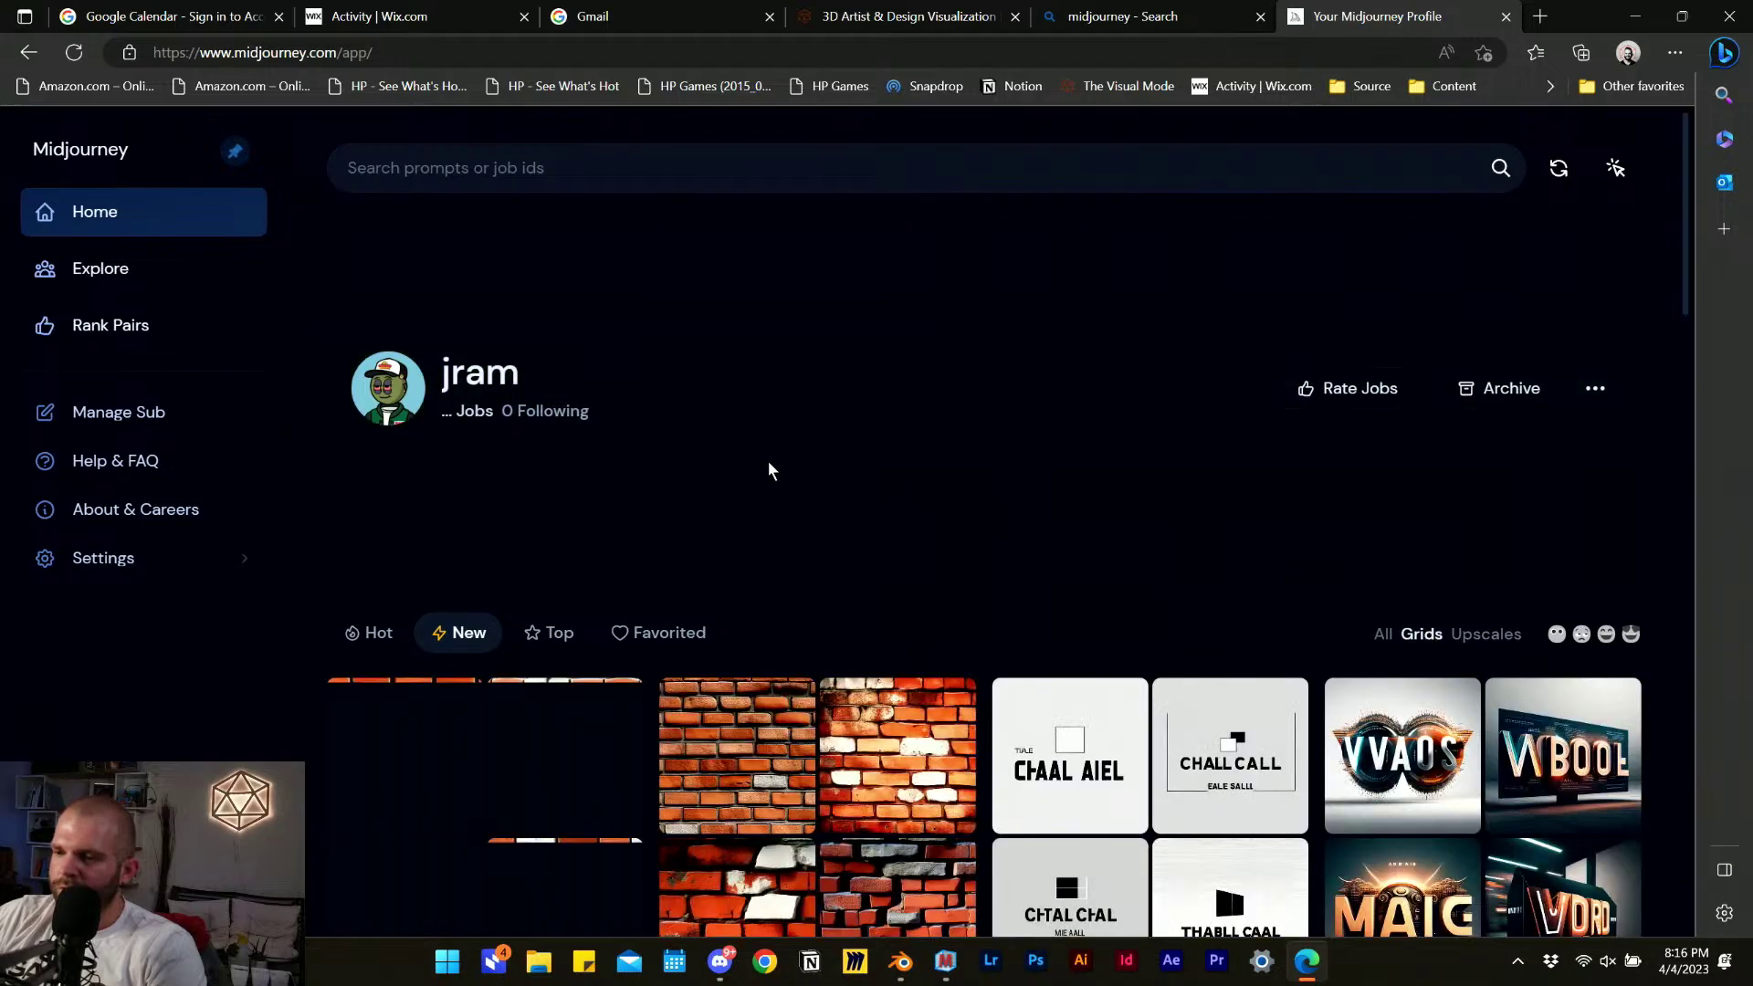
scroll(821, 511, down, 2)
click(870, 553)
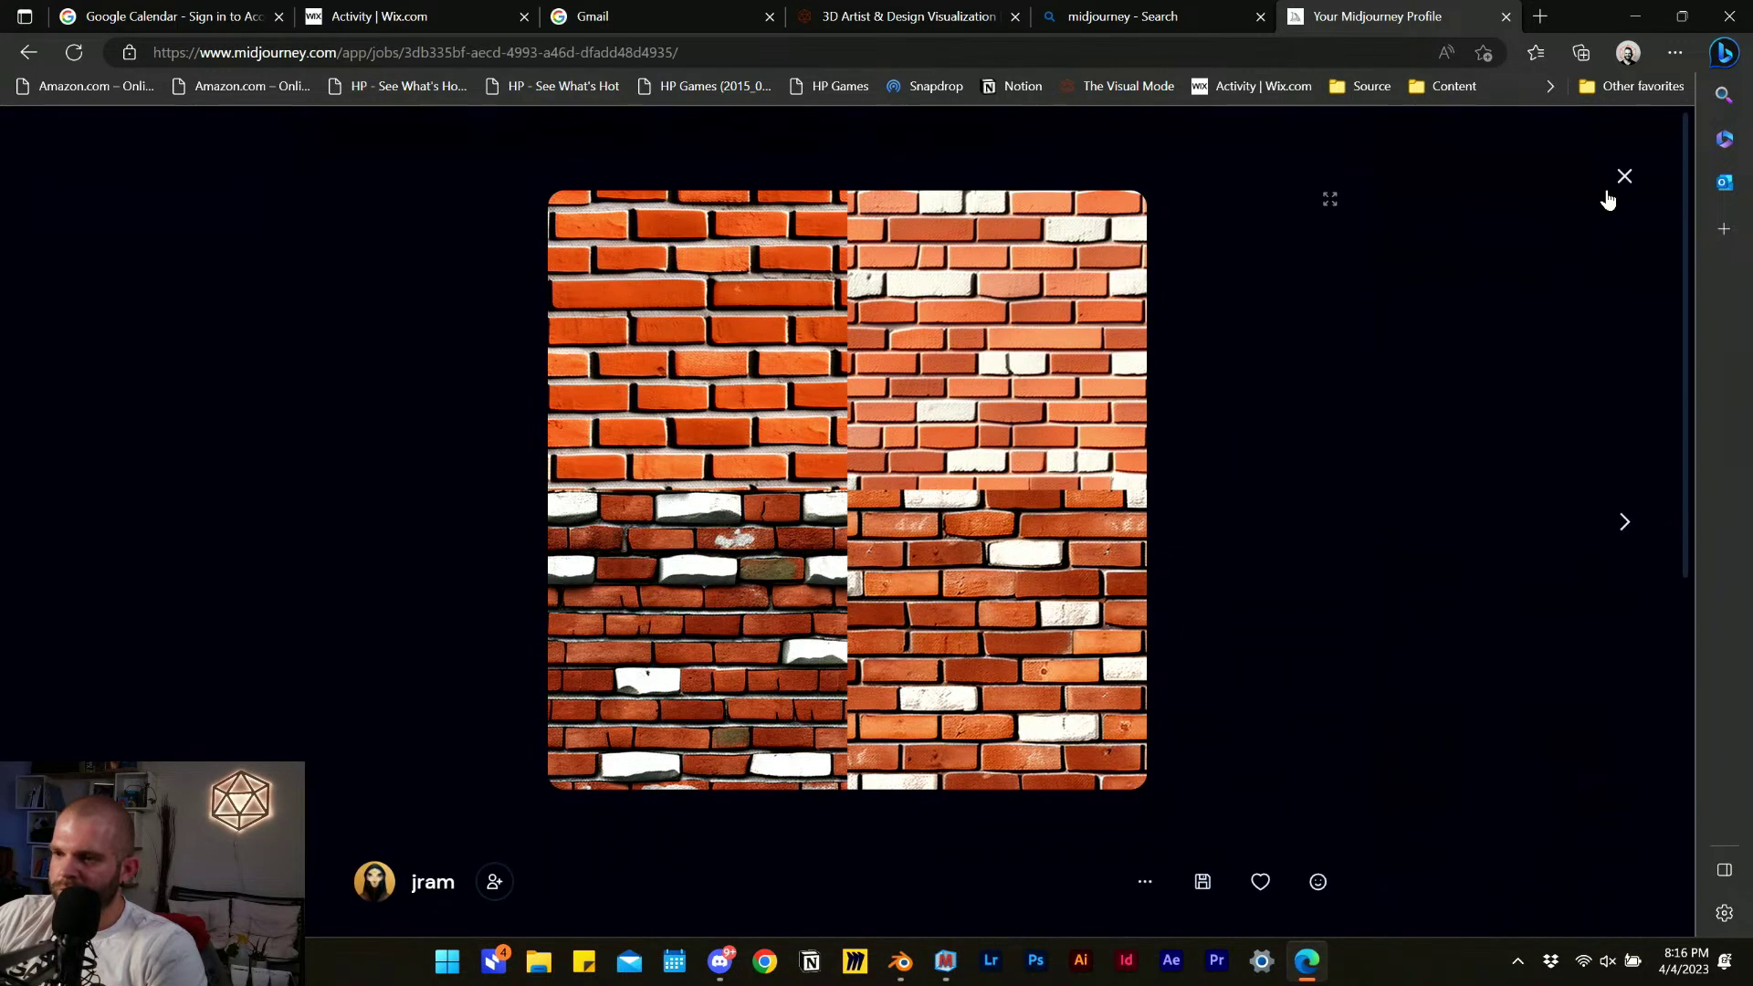
click(1619, 177)
click(1486, 467)
scroll(1138, 406, down, 2)
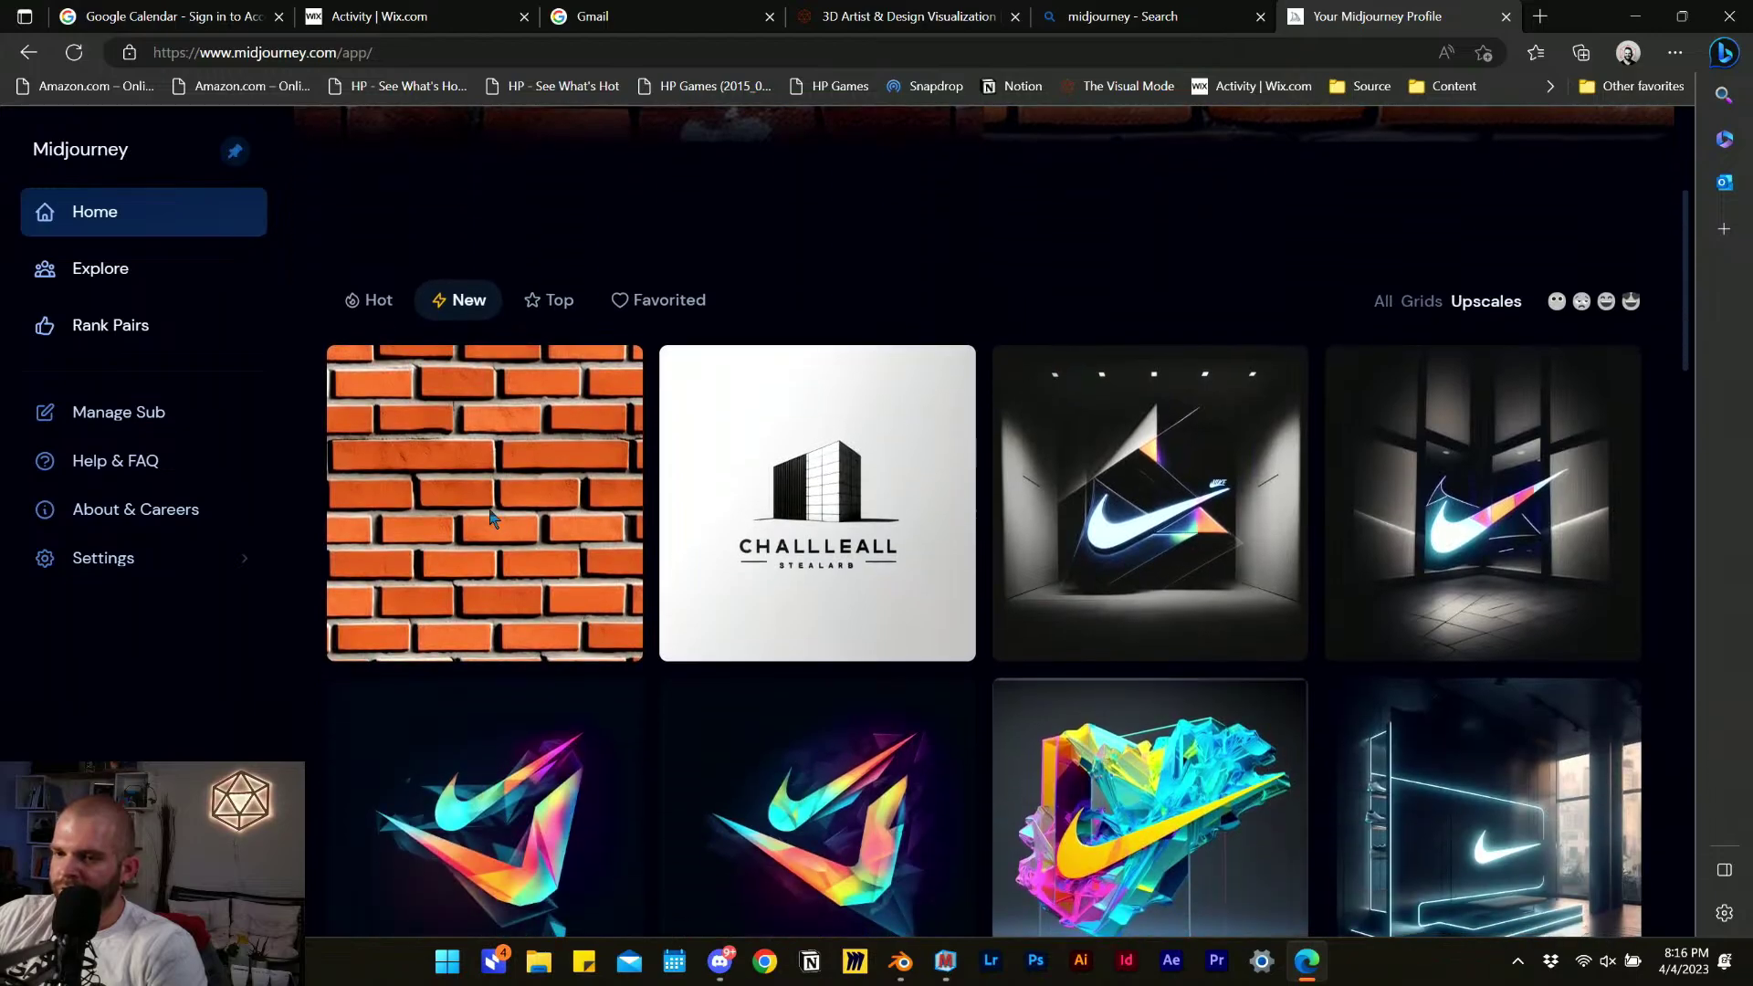
click(390, 522)
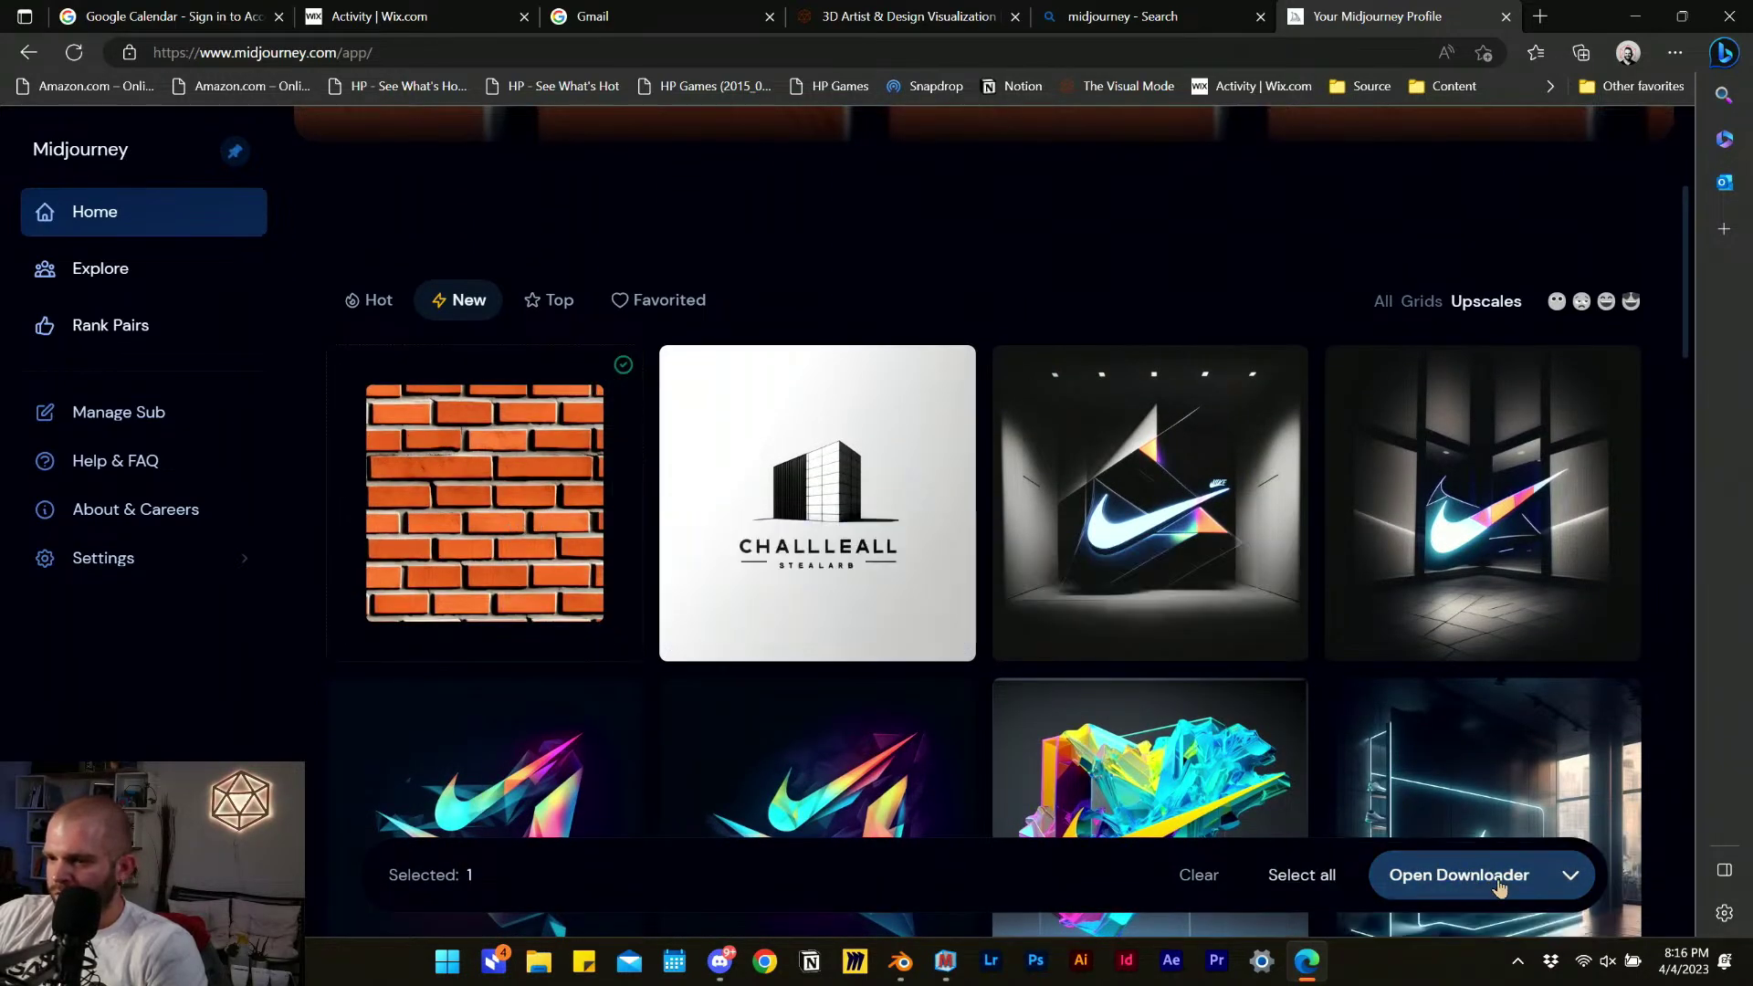
click(1523, 895)
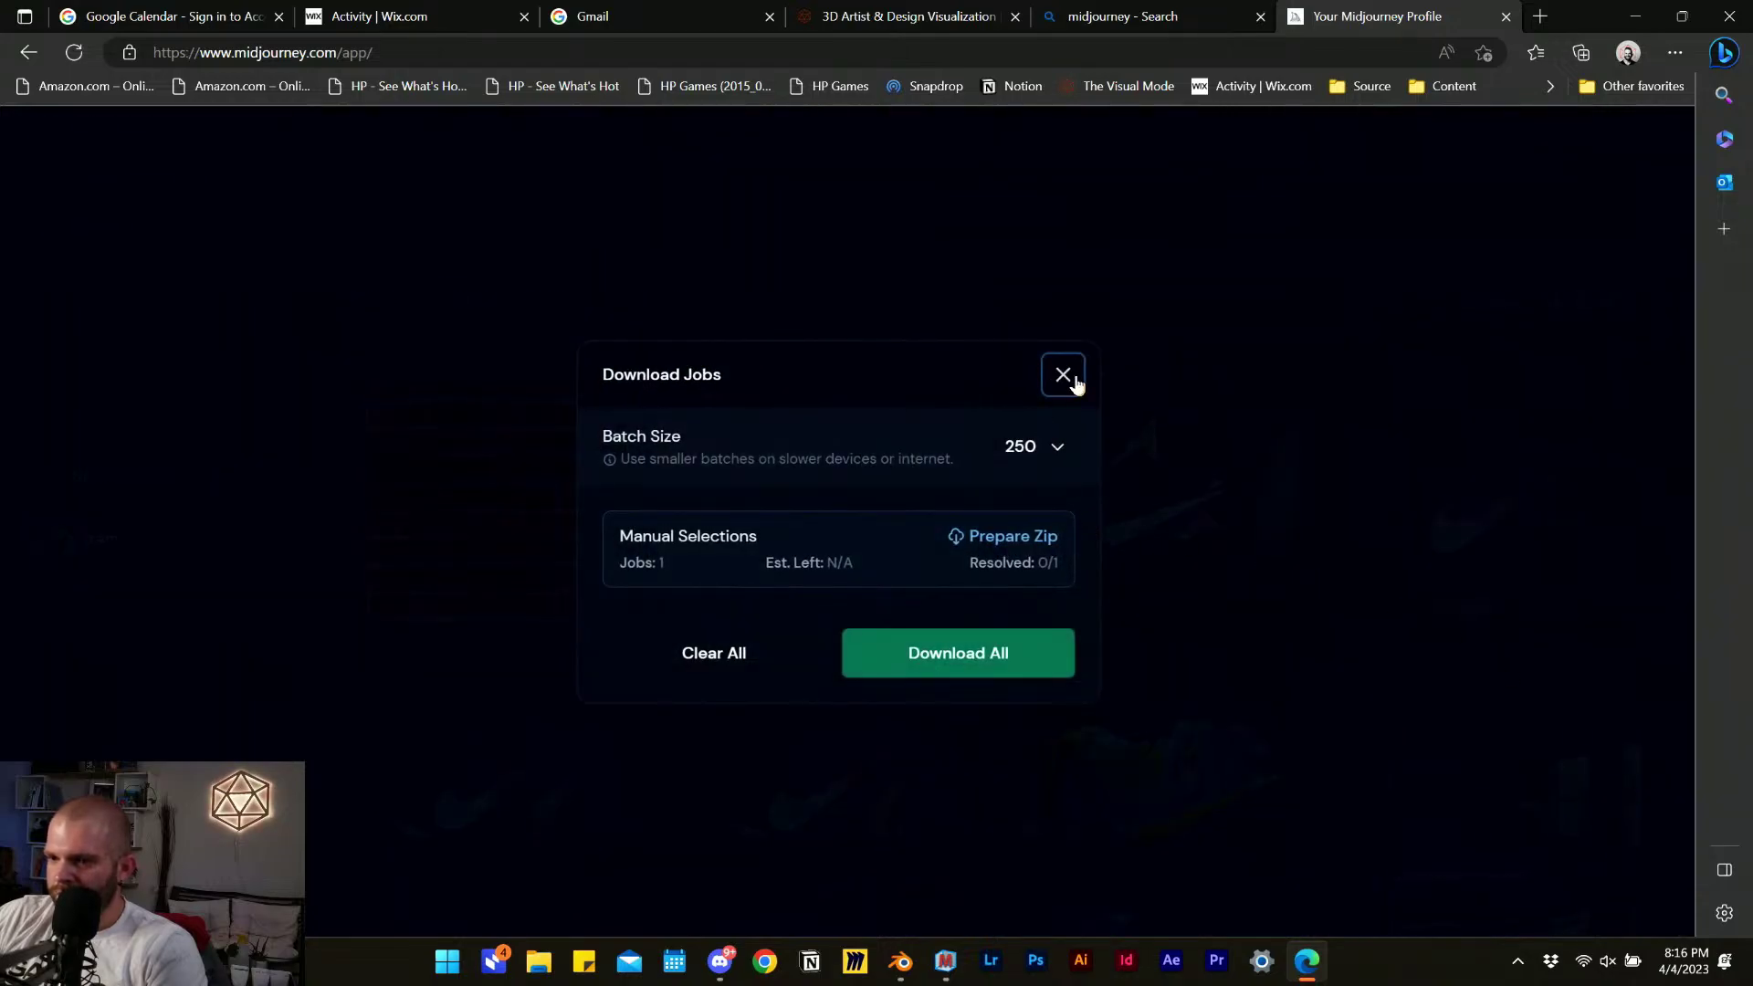
click(1063, 377)
click(623, 365)
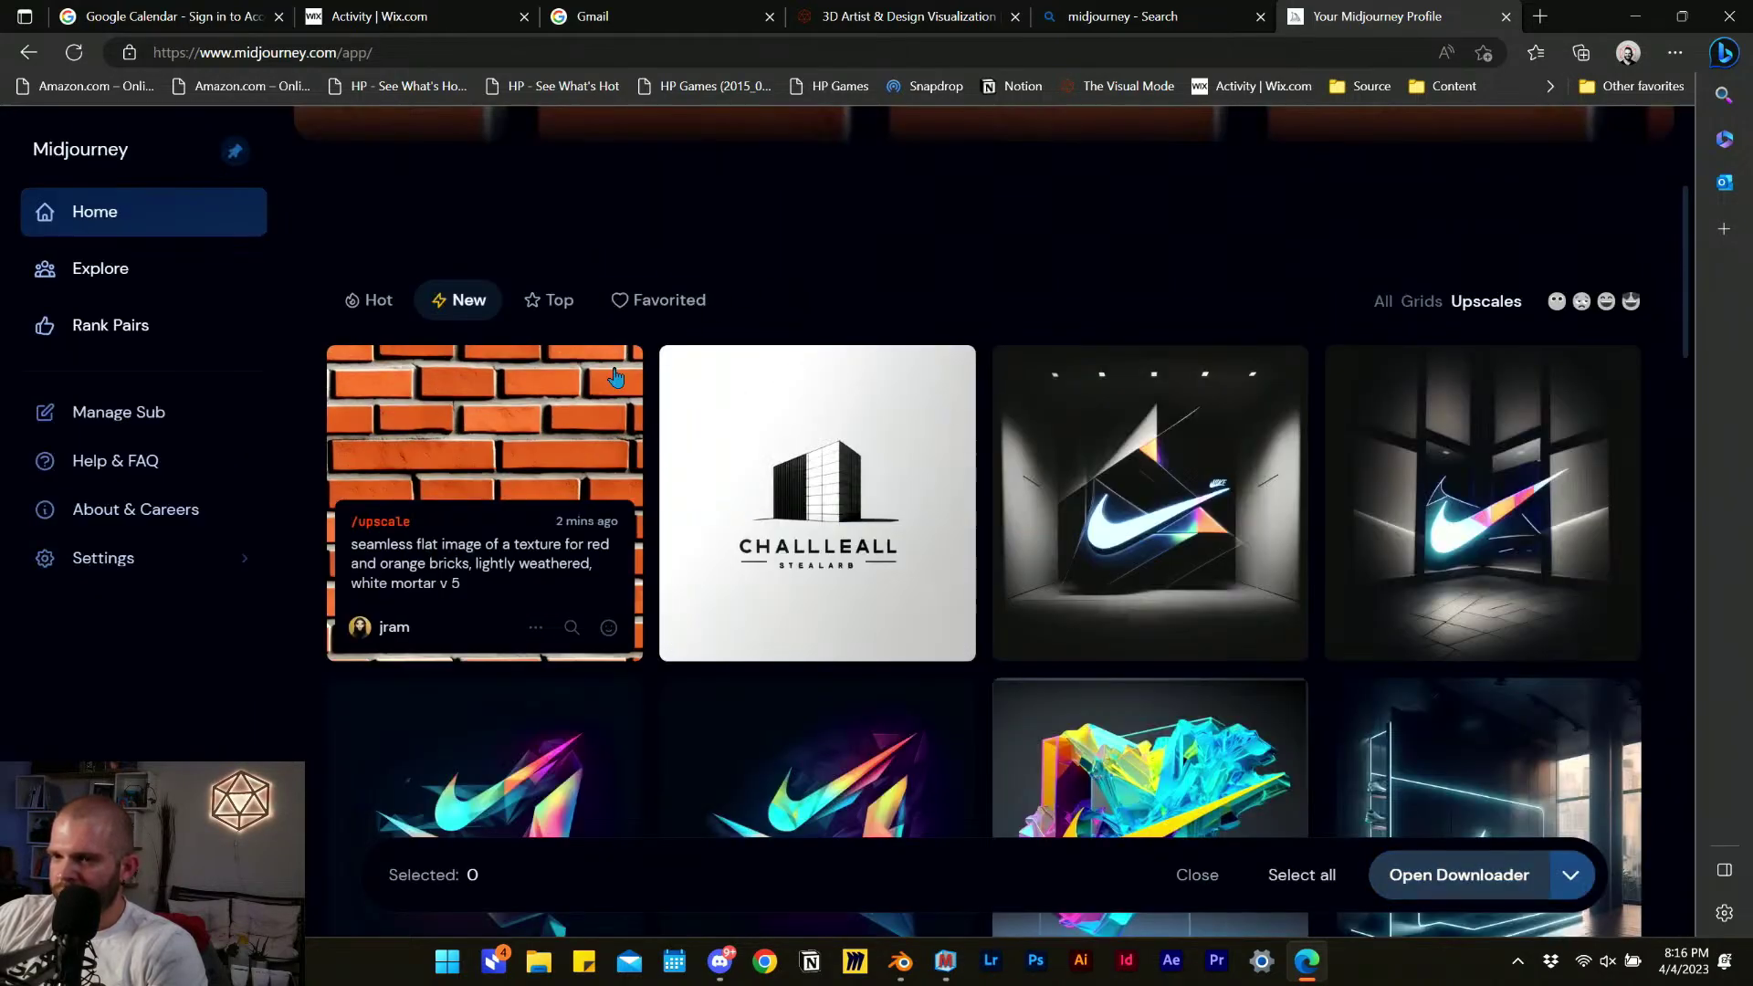
click(1196, 874)
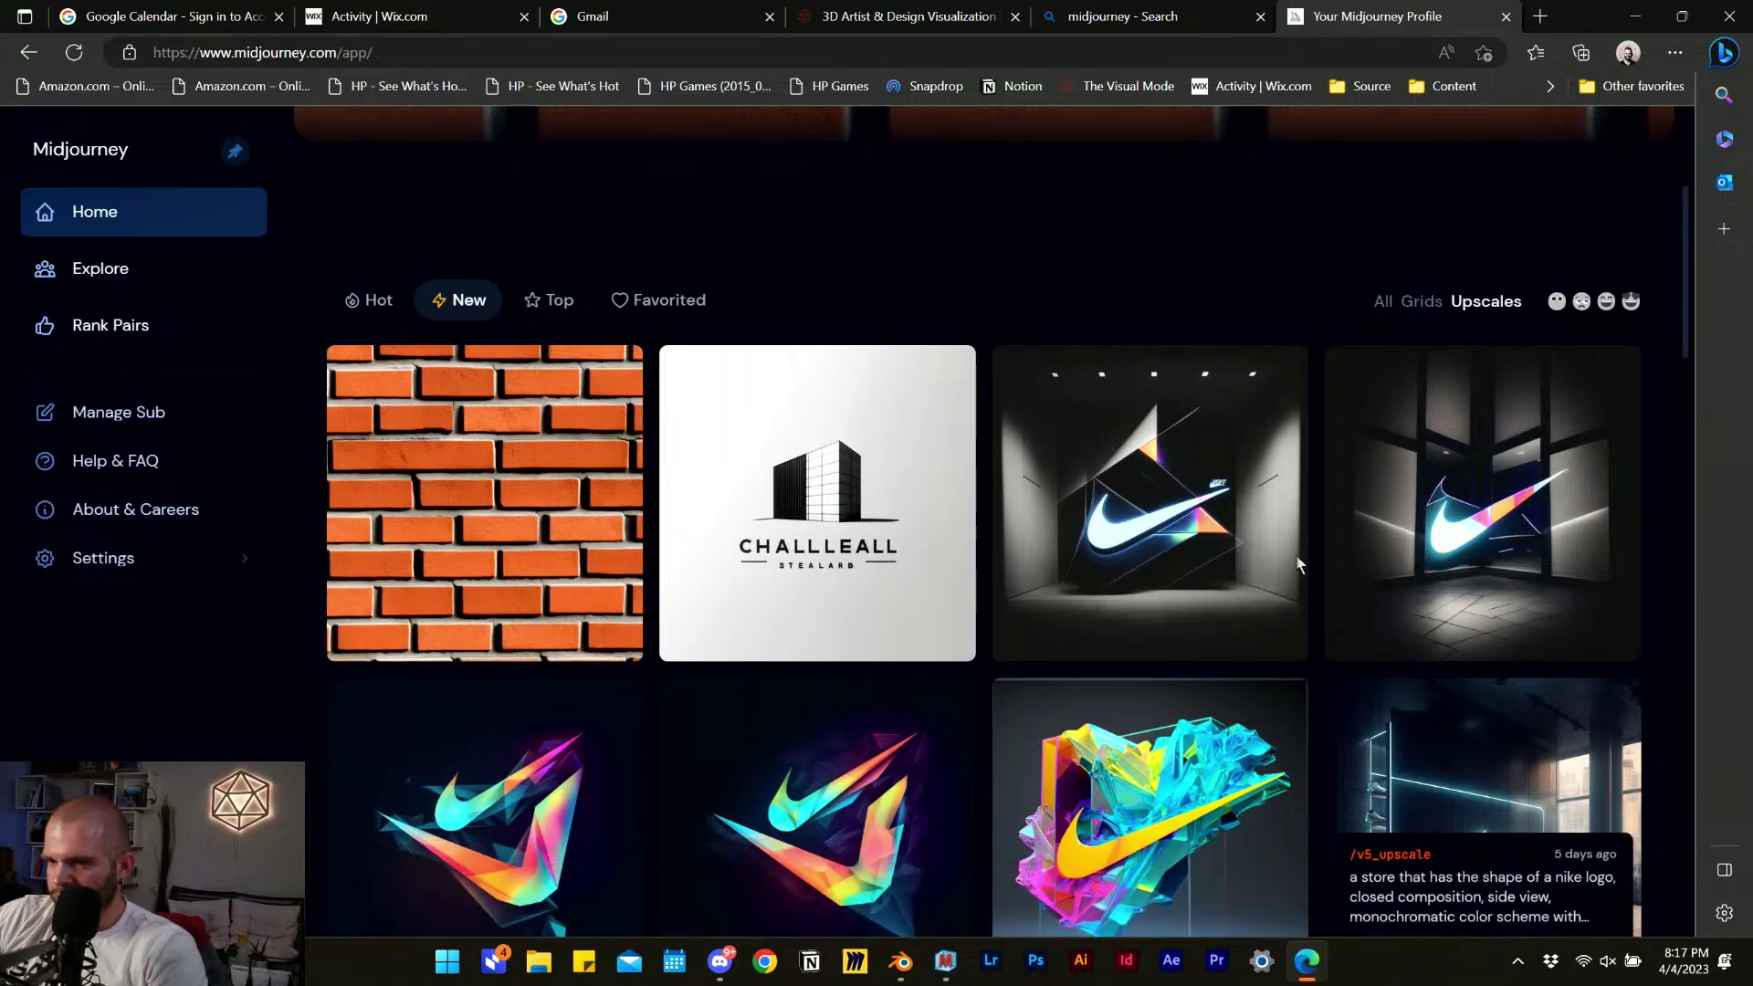
Open the upscaled orange brick image and save it in the 23-04-04_Time Warping folder.
click(392, 446)
right_click(692, 390)
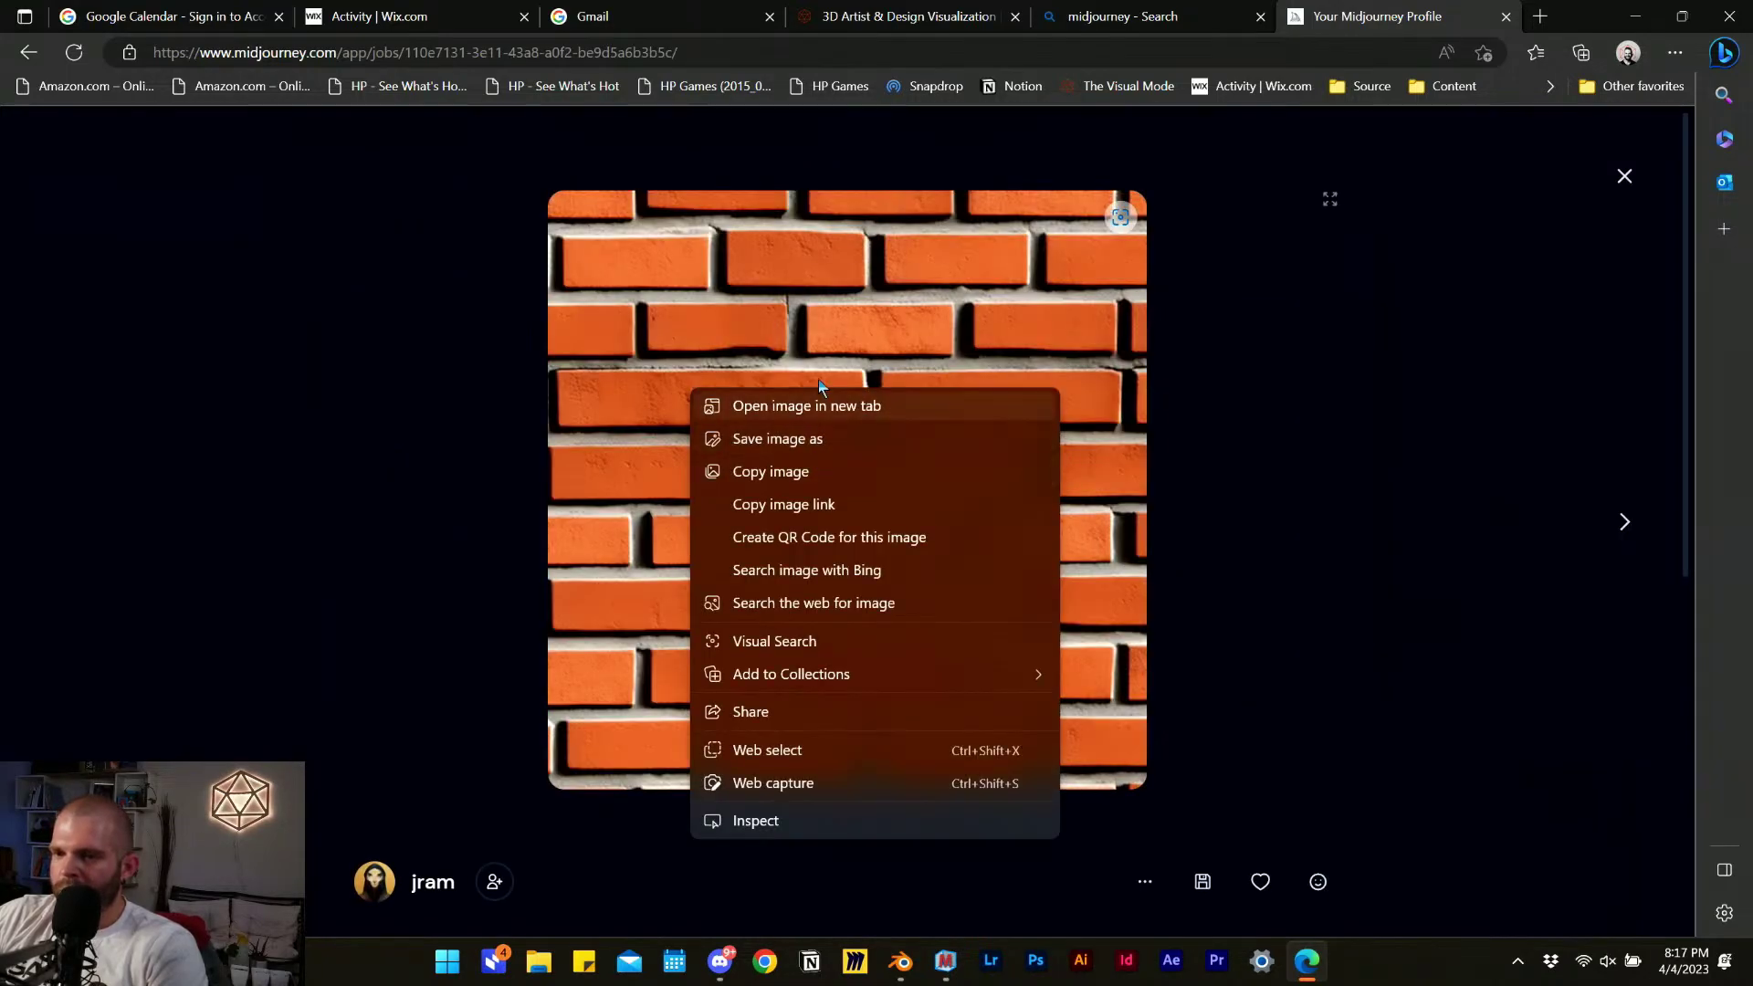
click(815, 439)
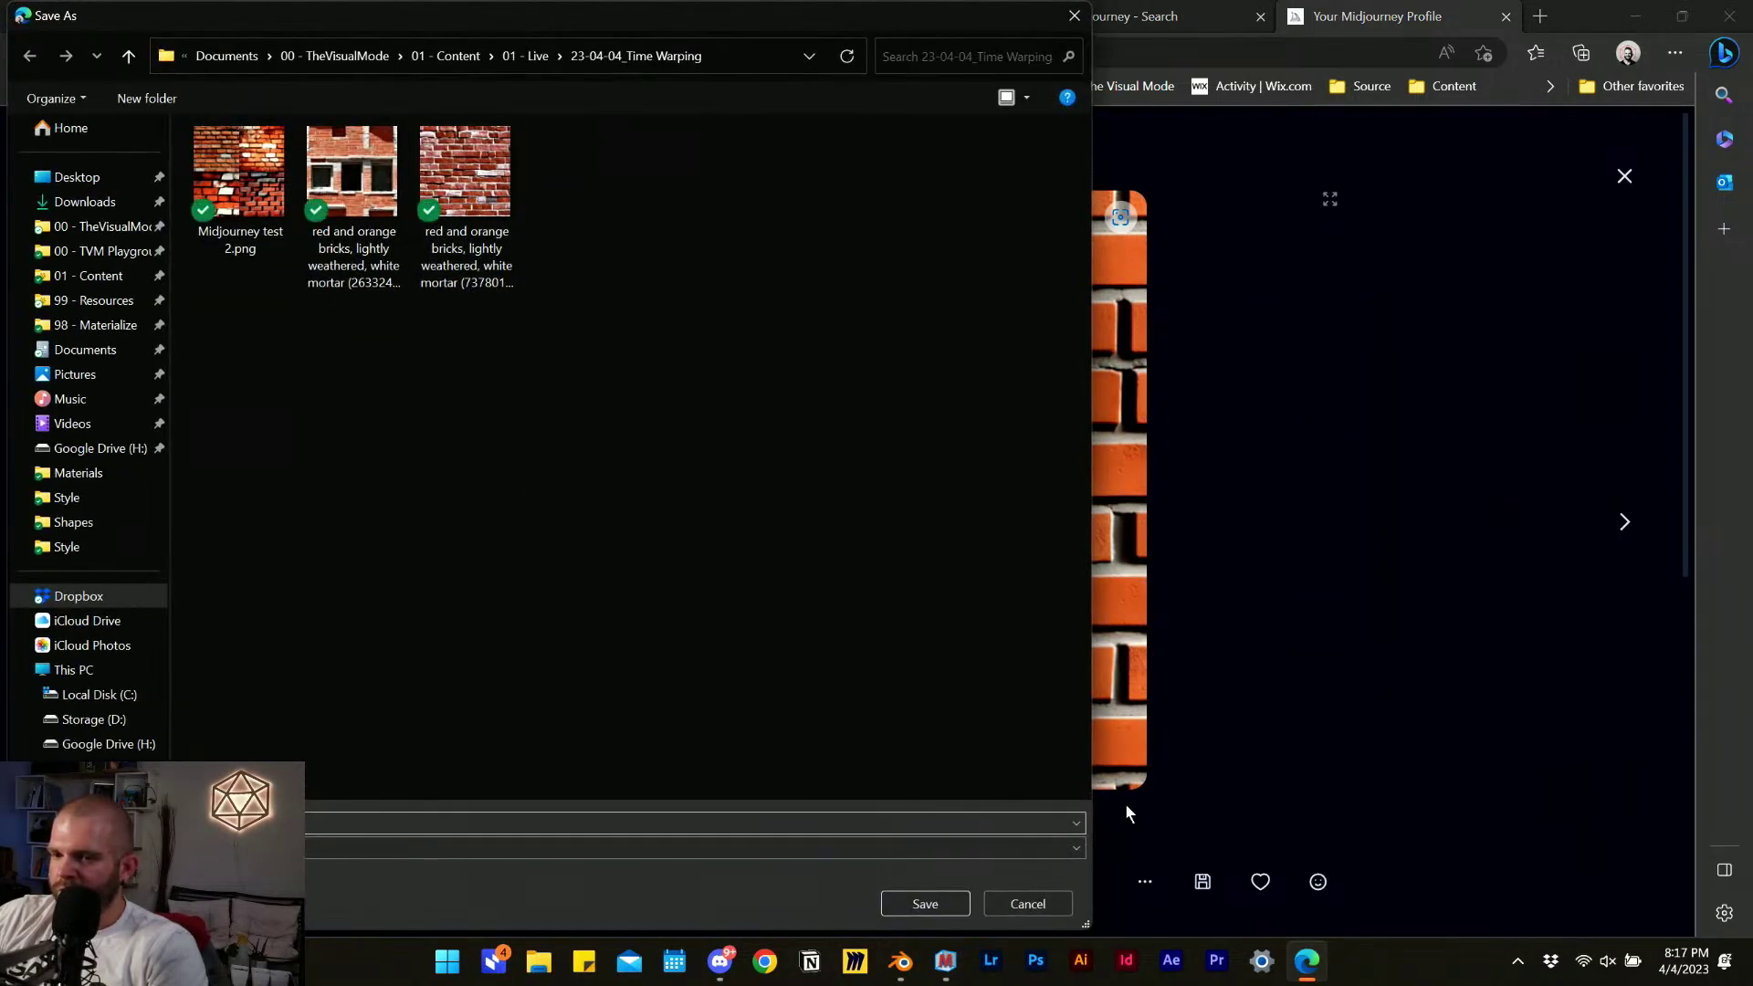
click(922, 904)
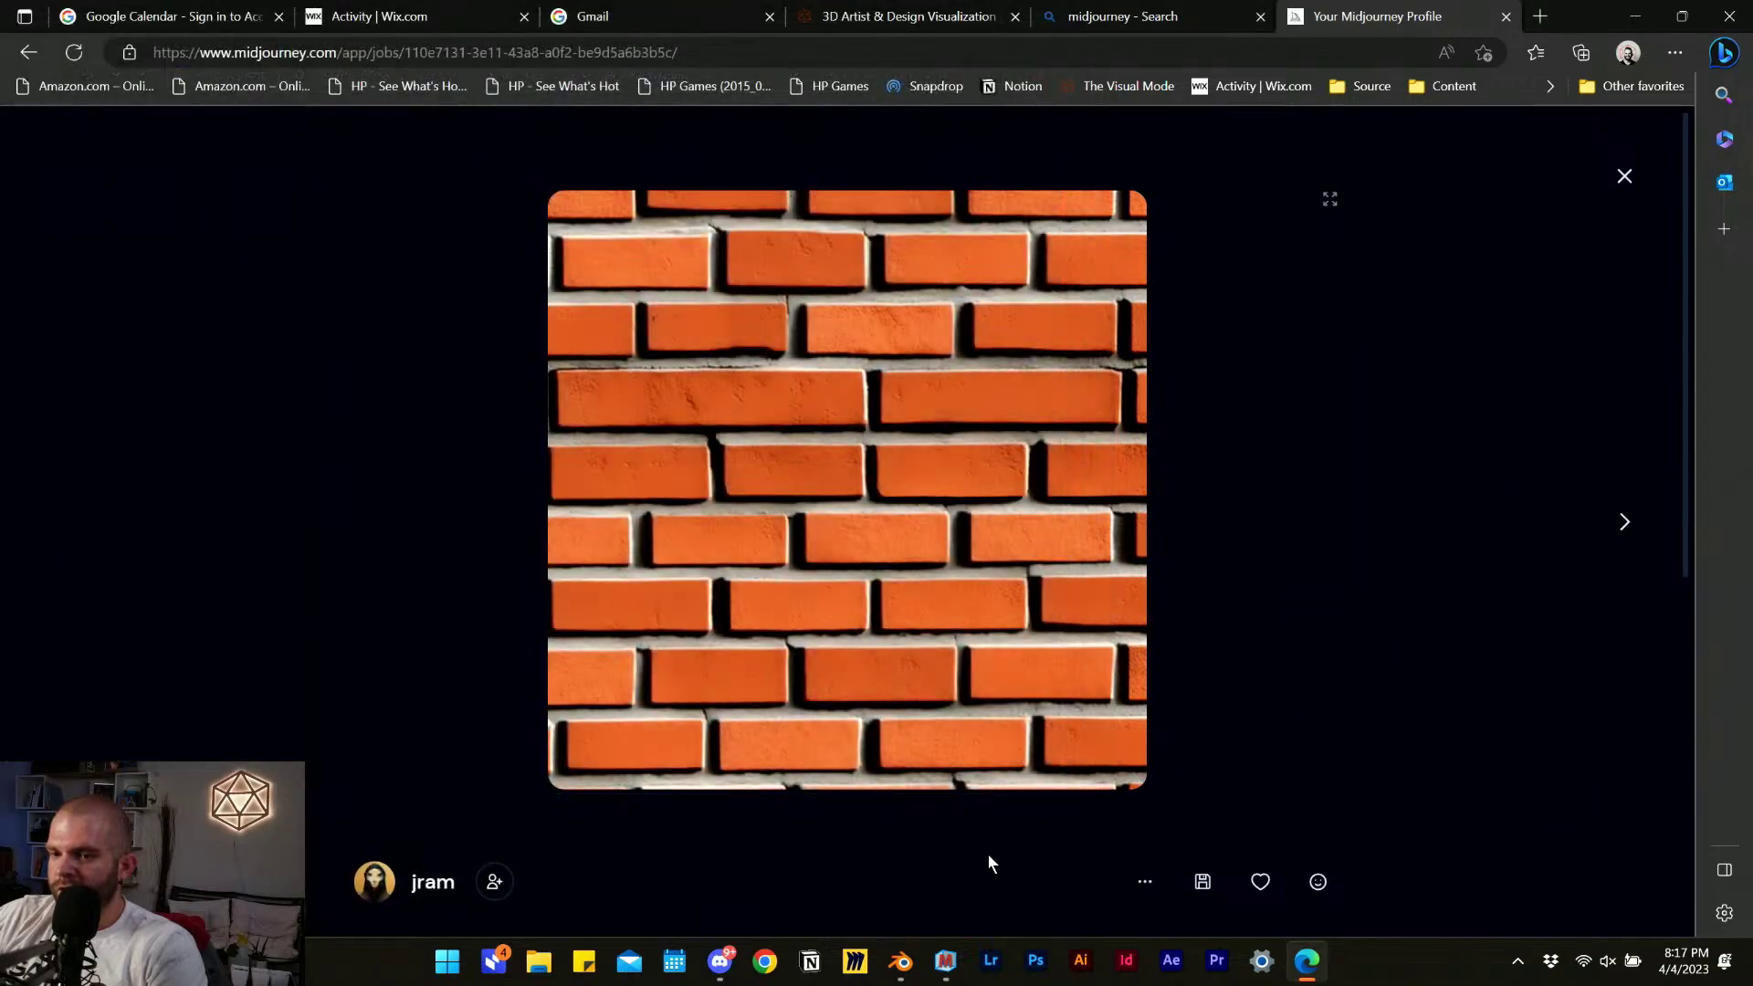
Minimize the browser and Discord, switch to Materialize and clear the loaded diffuse map.
click(1635, 16)
scroll(1039, 326, down, 3)
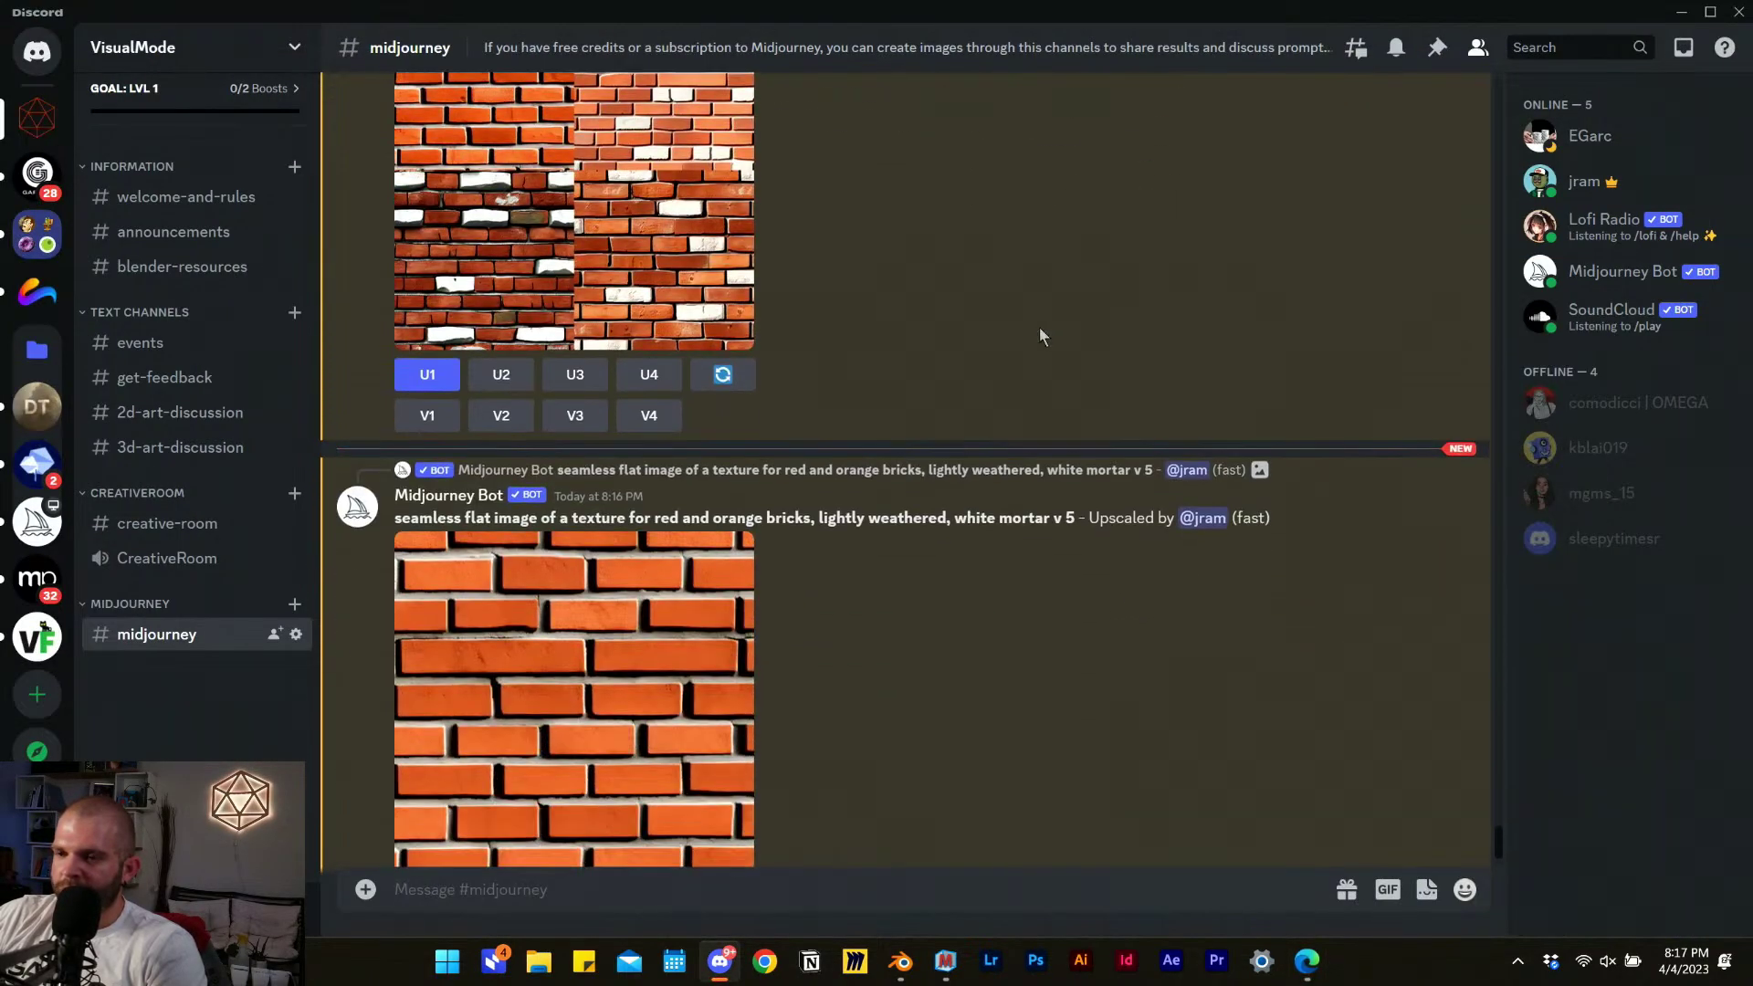
click(1680, 12)
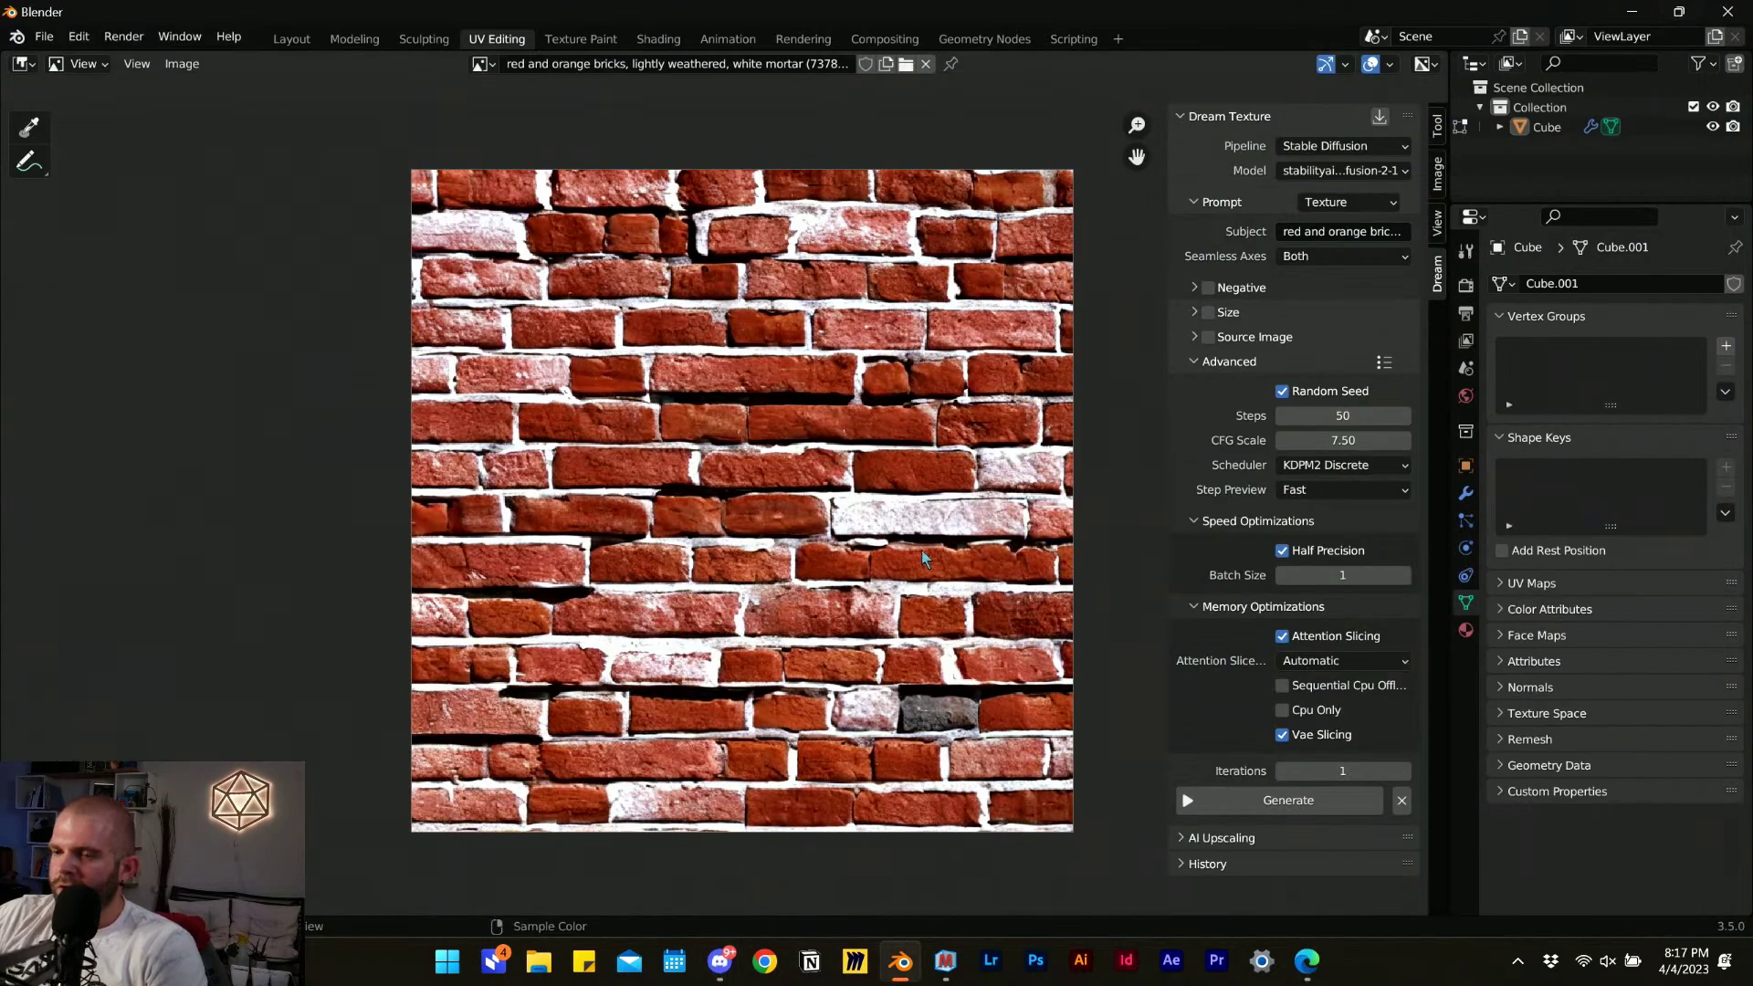
click(946, 963)
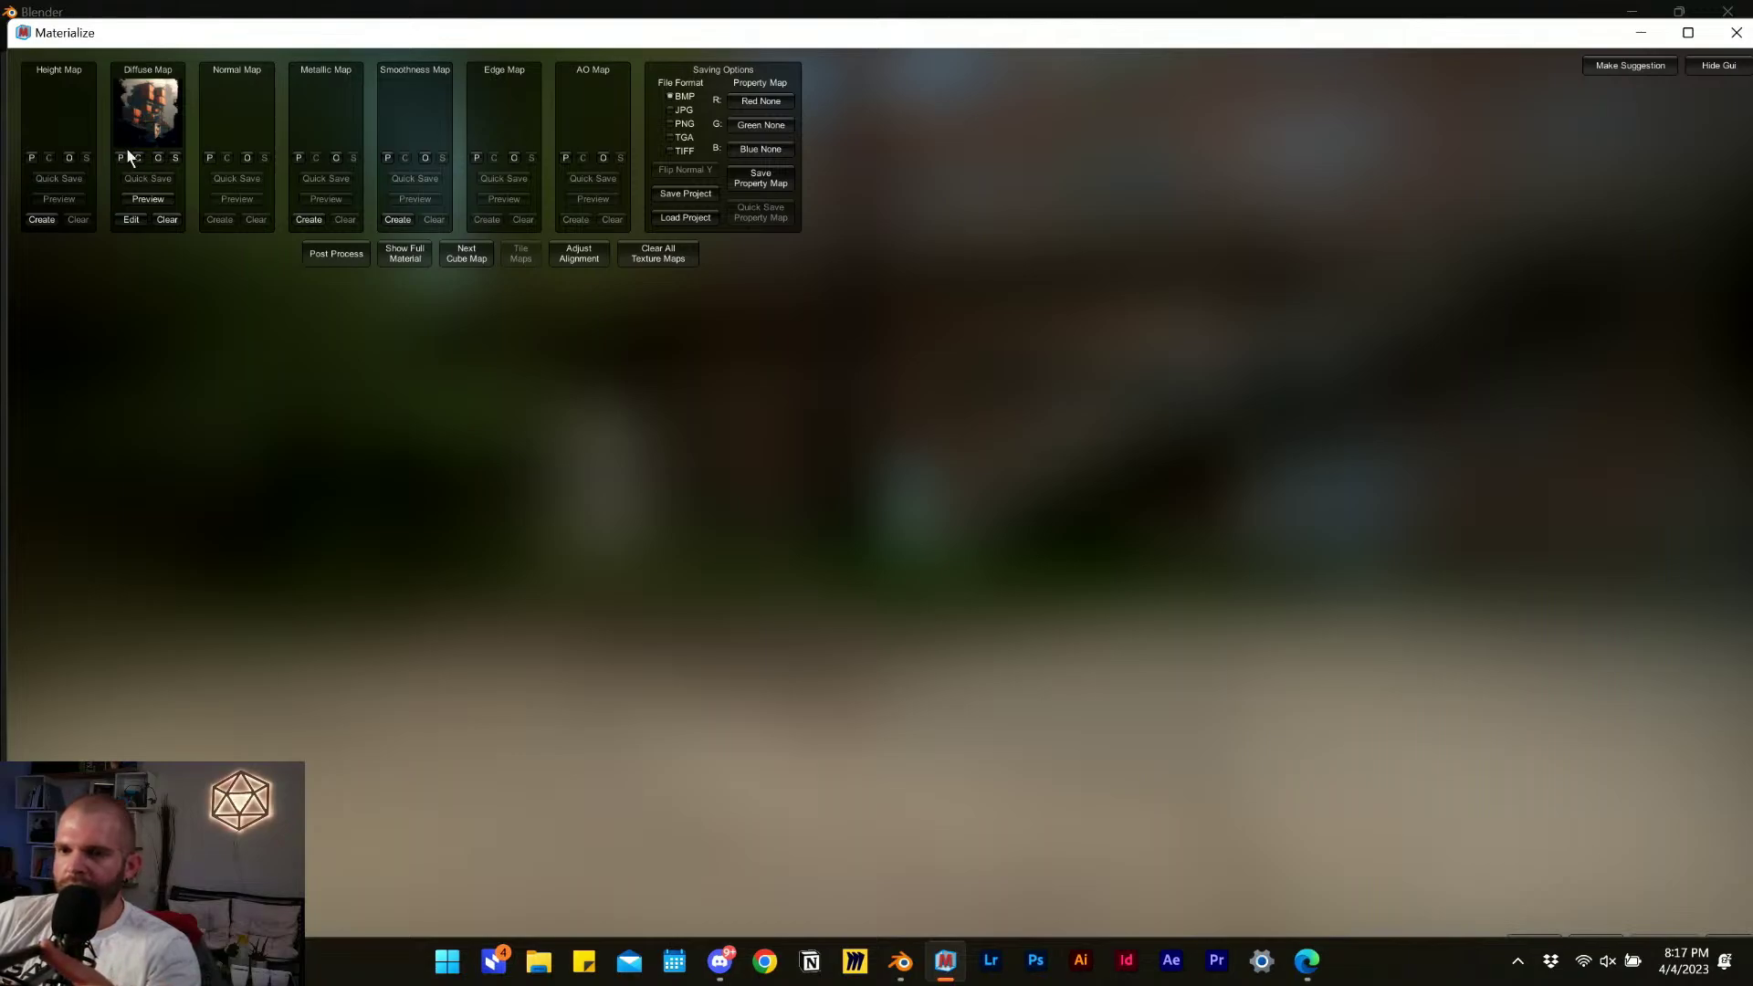
click(168, 220)
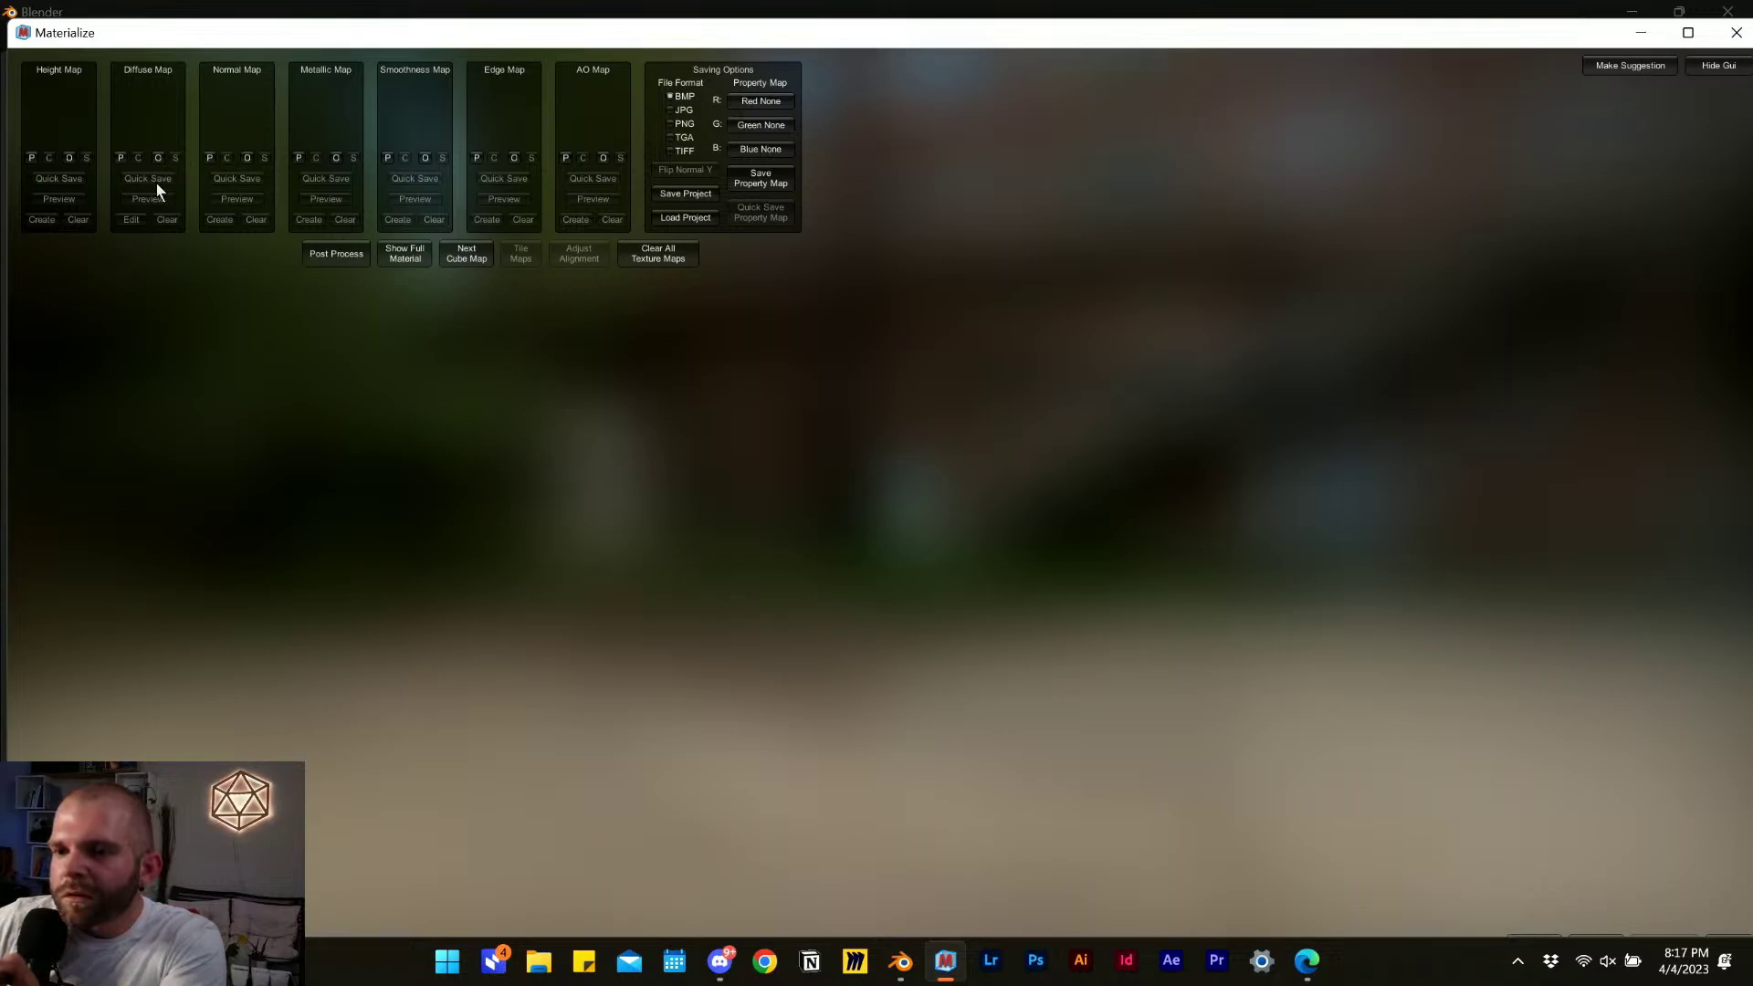
Start loading a diffuse map, switch to File Explorer and copy the path of the 01 - Content\01 - Live\23-04-04_Time Warping folder.
click(159, 158)
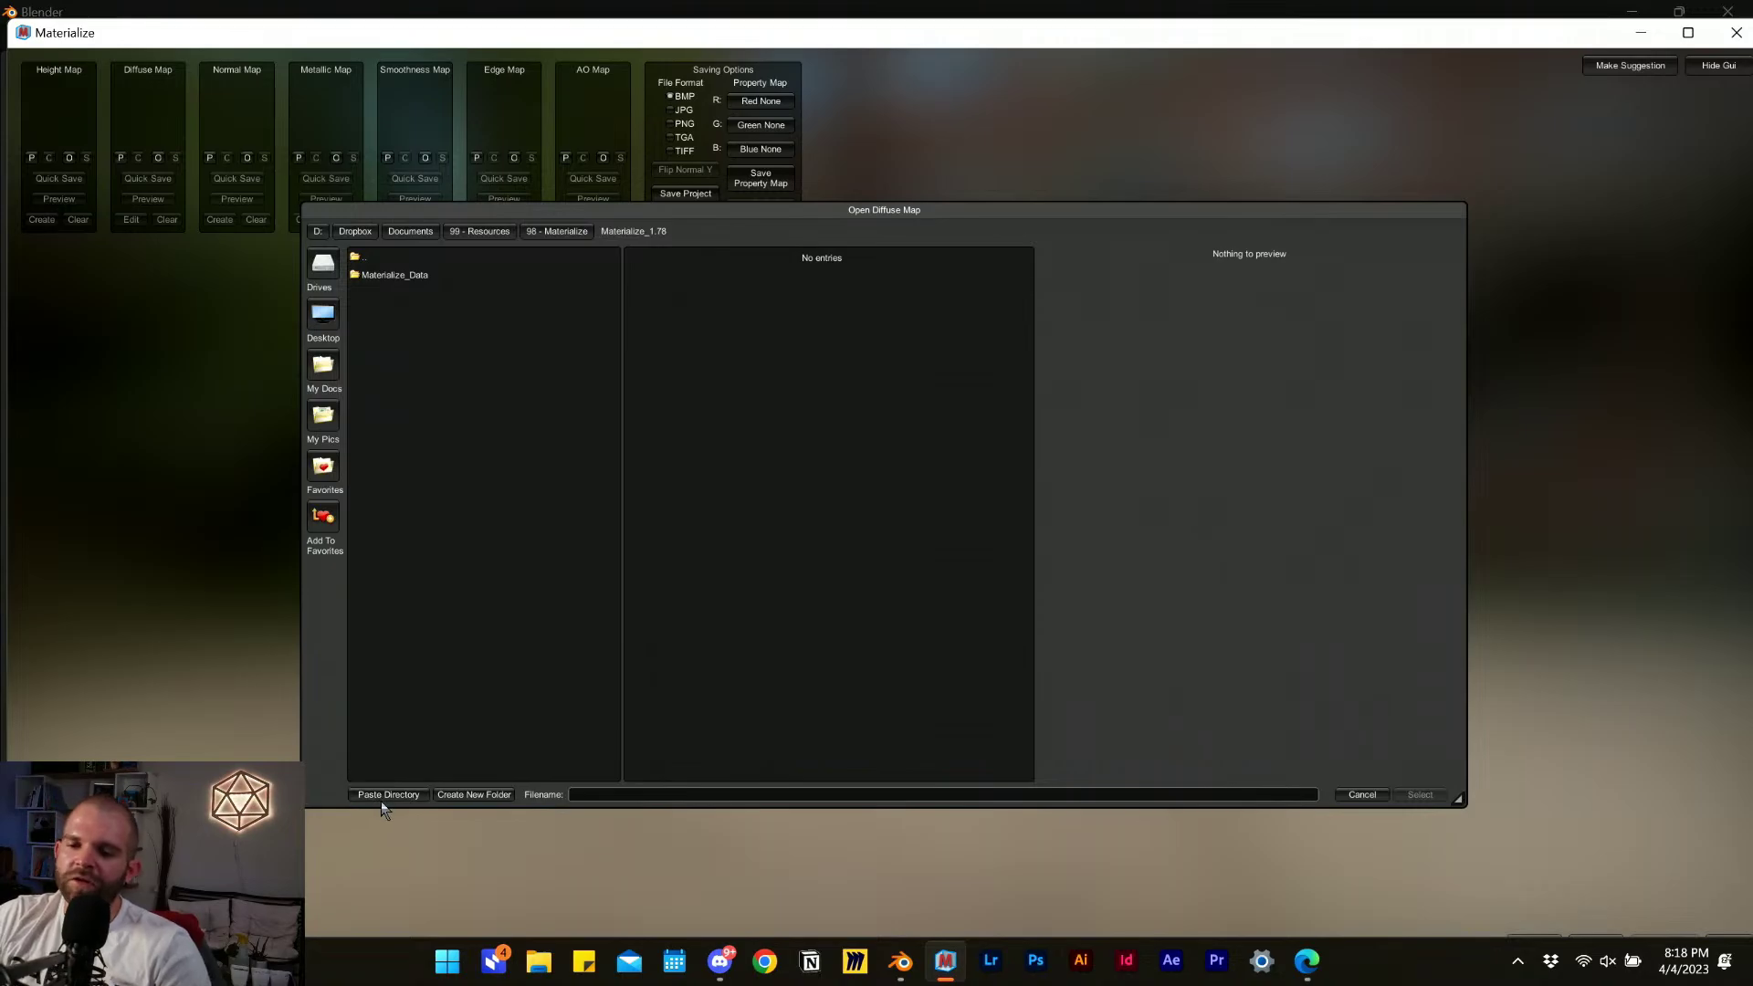
click(547, 970)
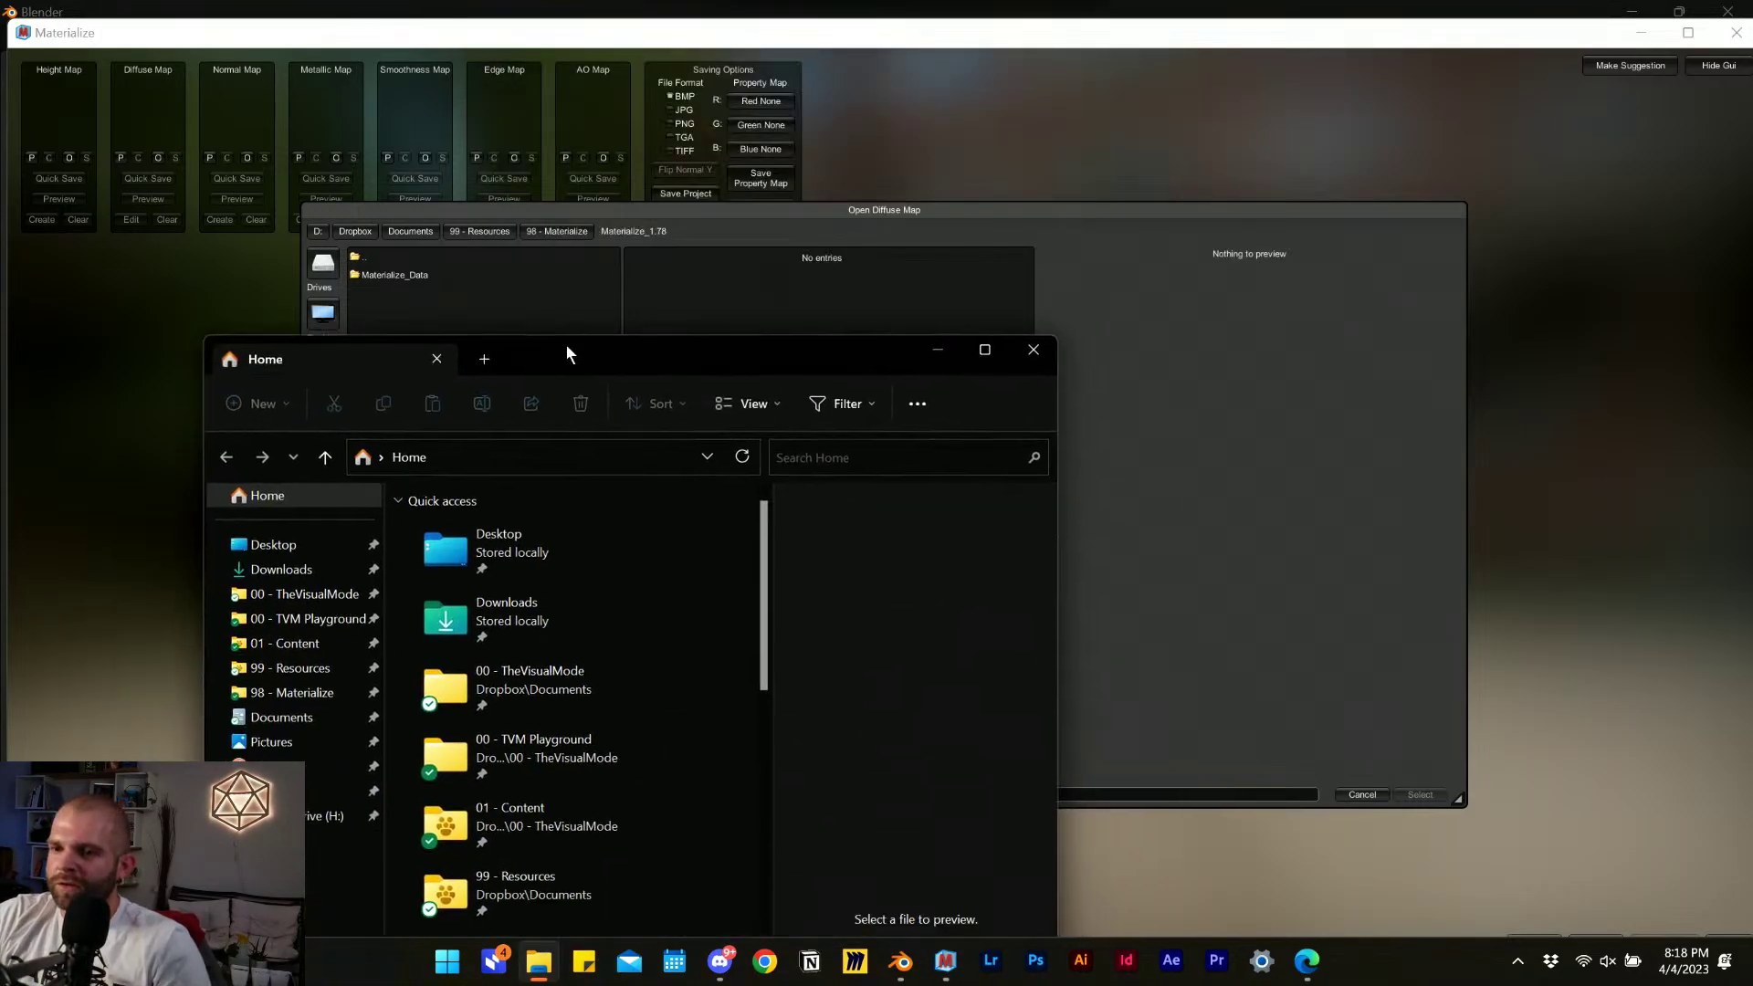
double_click(537, 627)
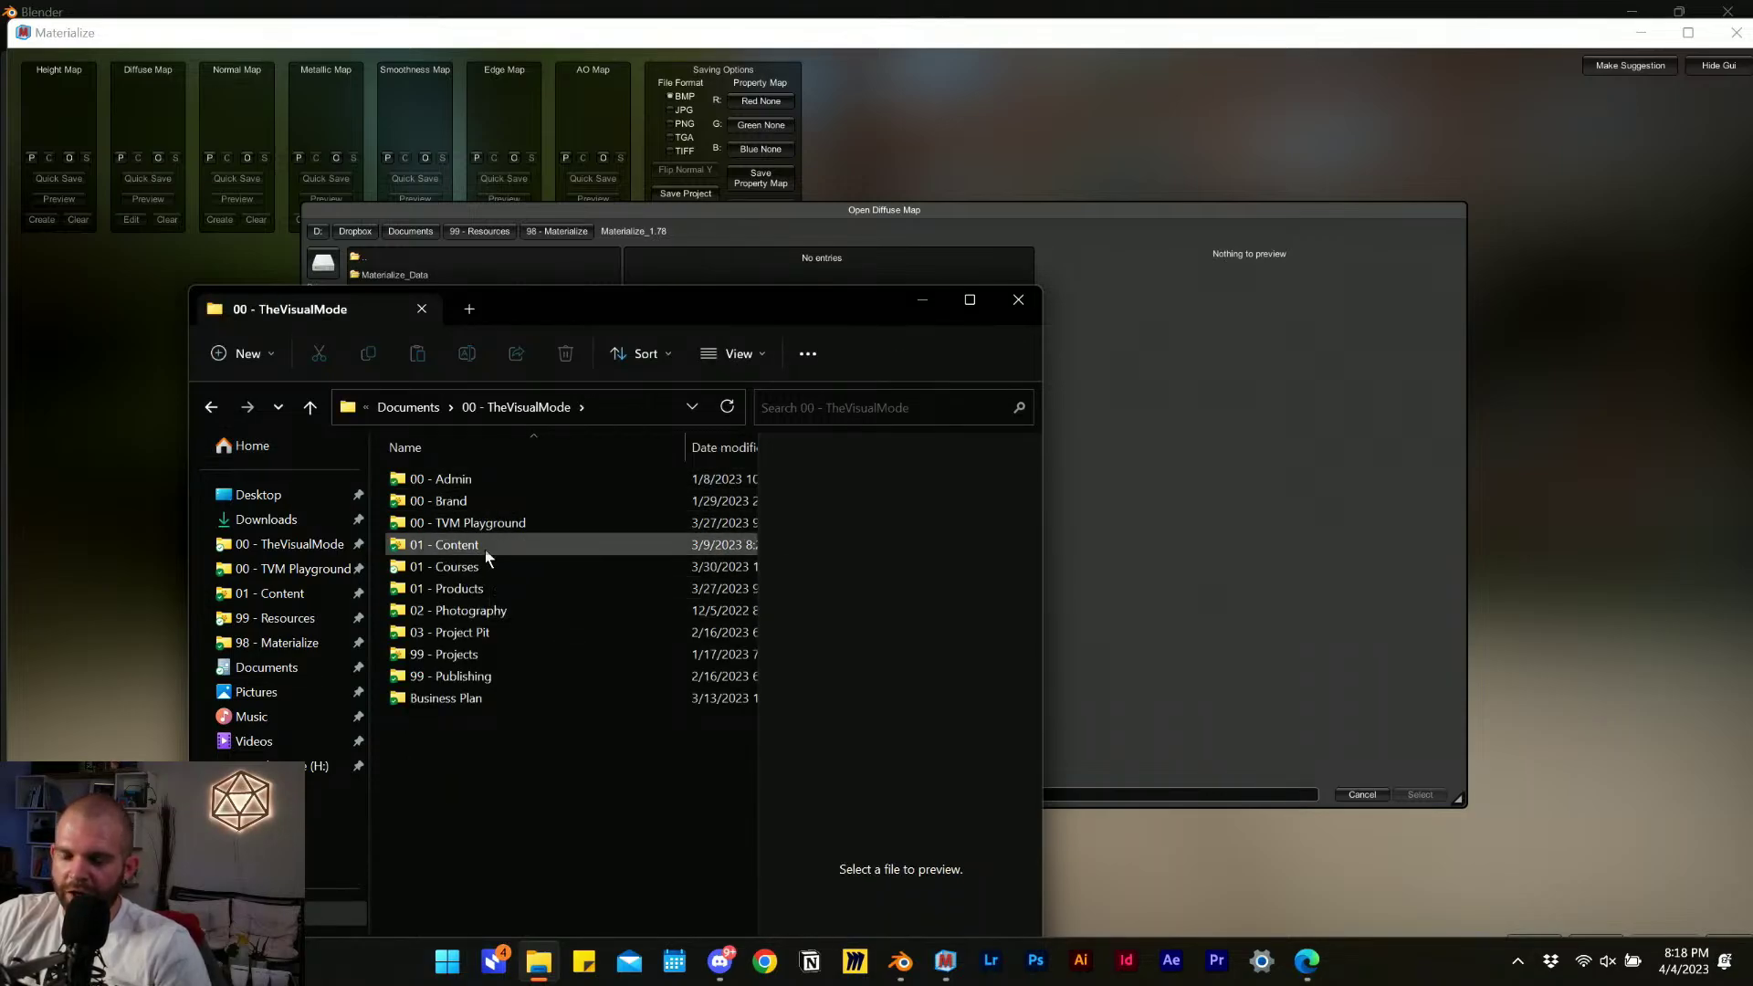
double_click(533, 546)
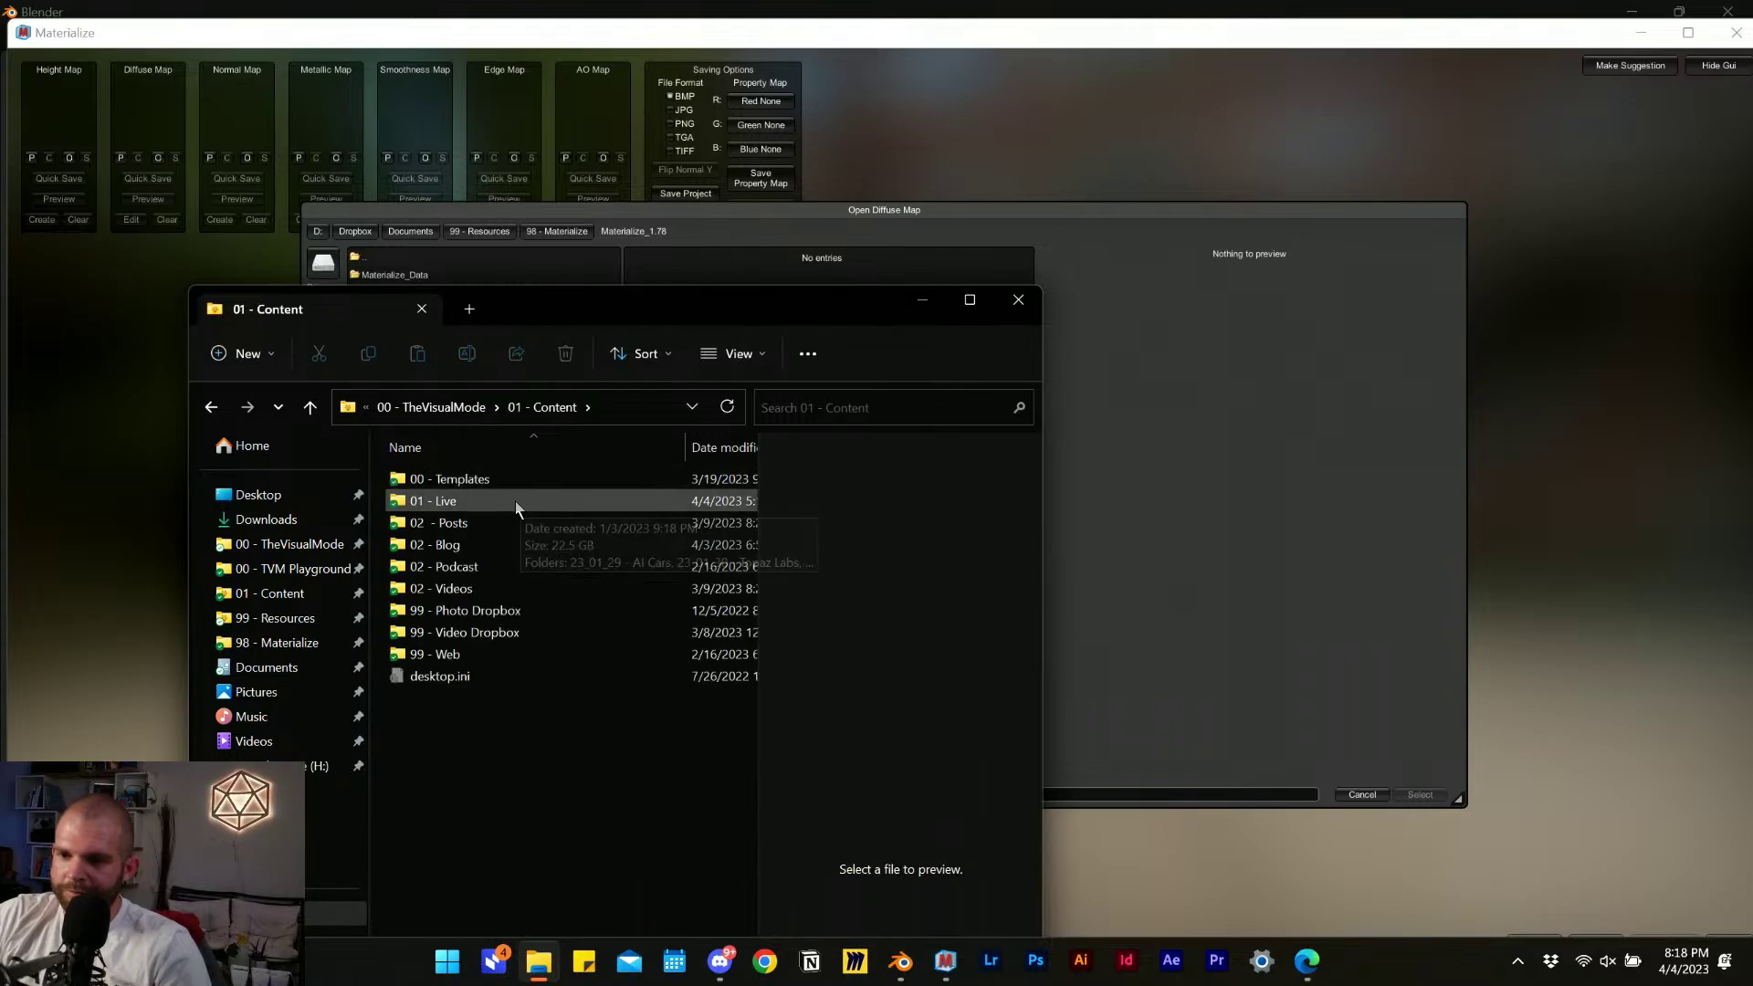
double_click(623, 499)
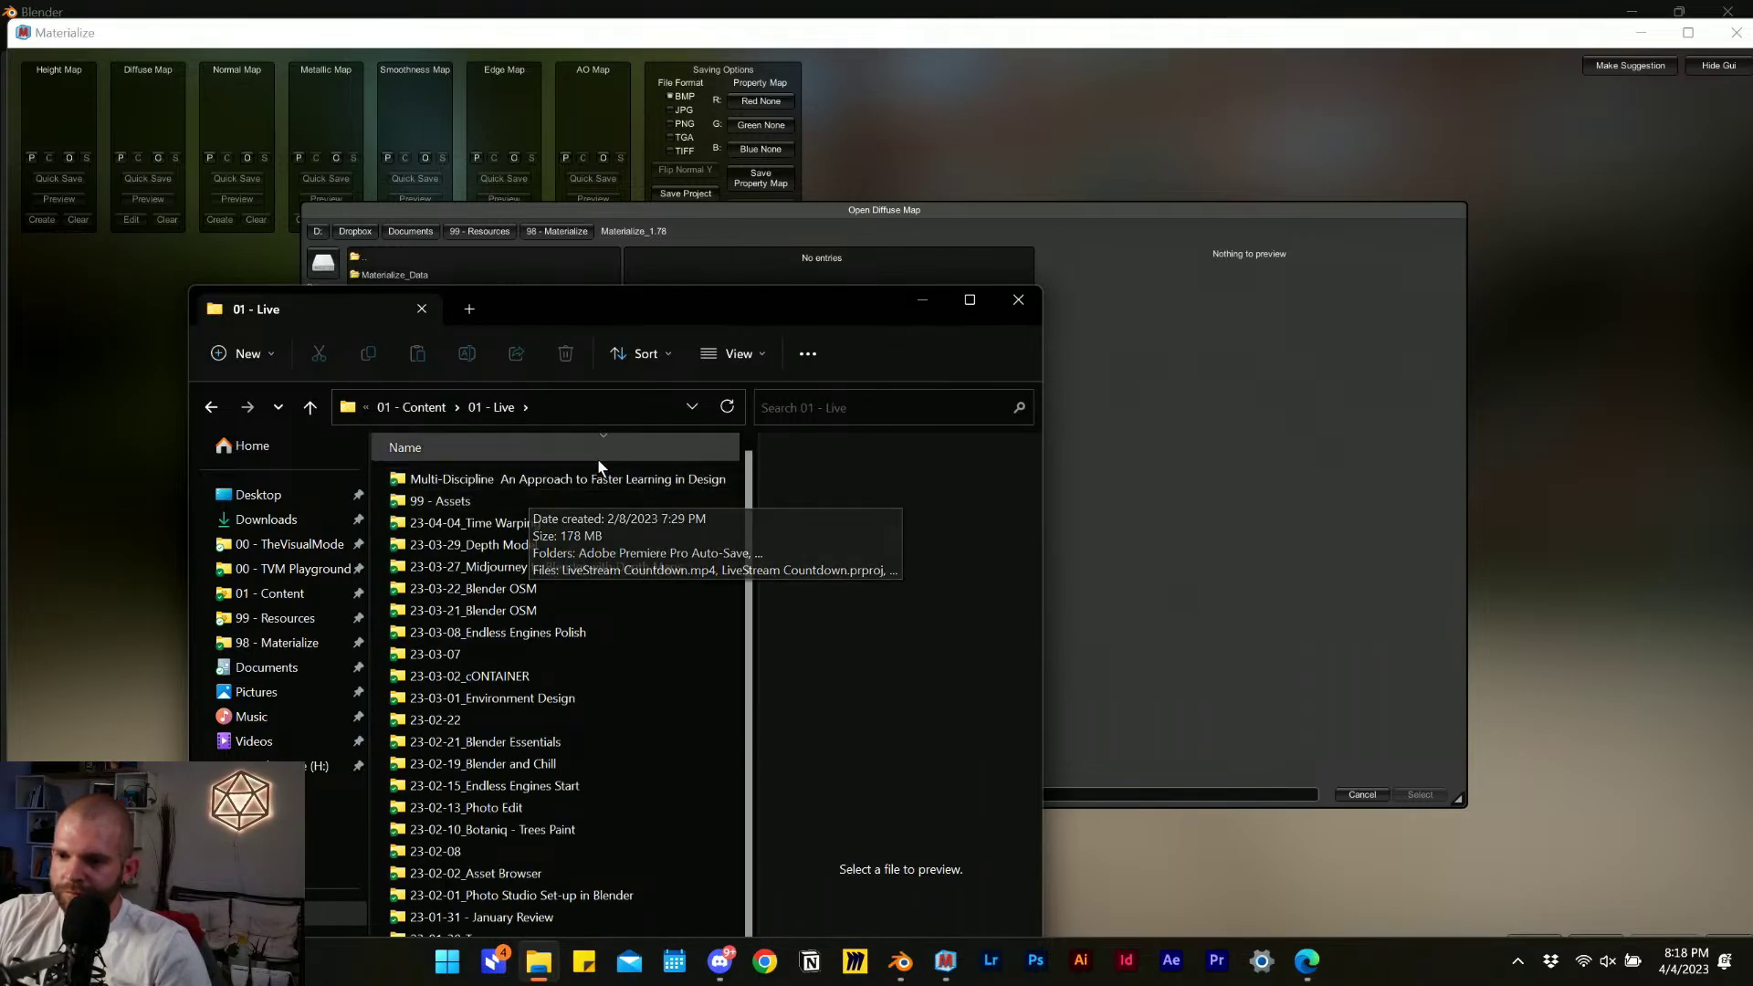
click(533, 523)
double_click(534, 524)
click(617, 410)
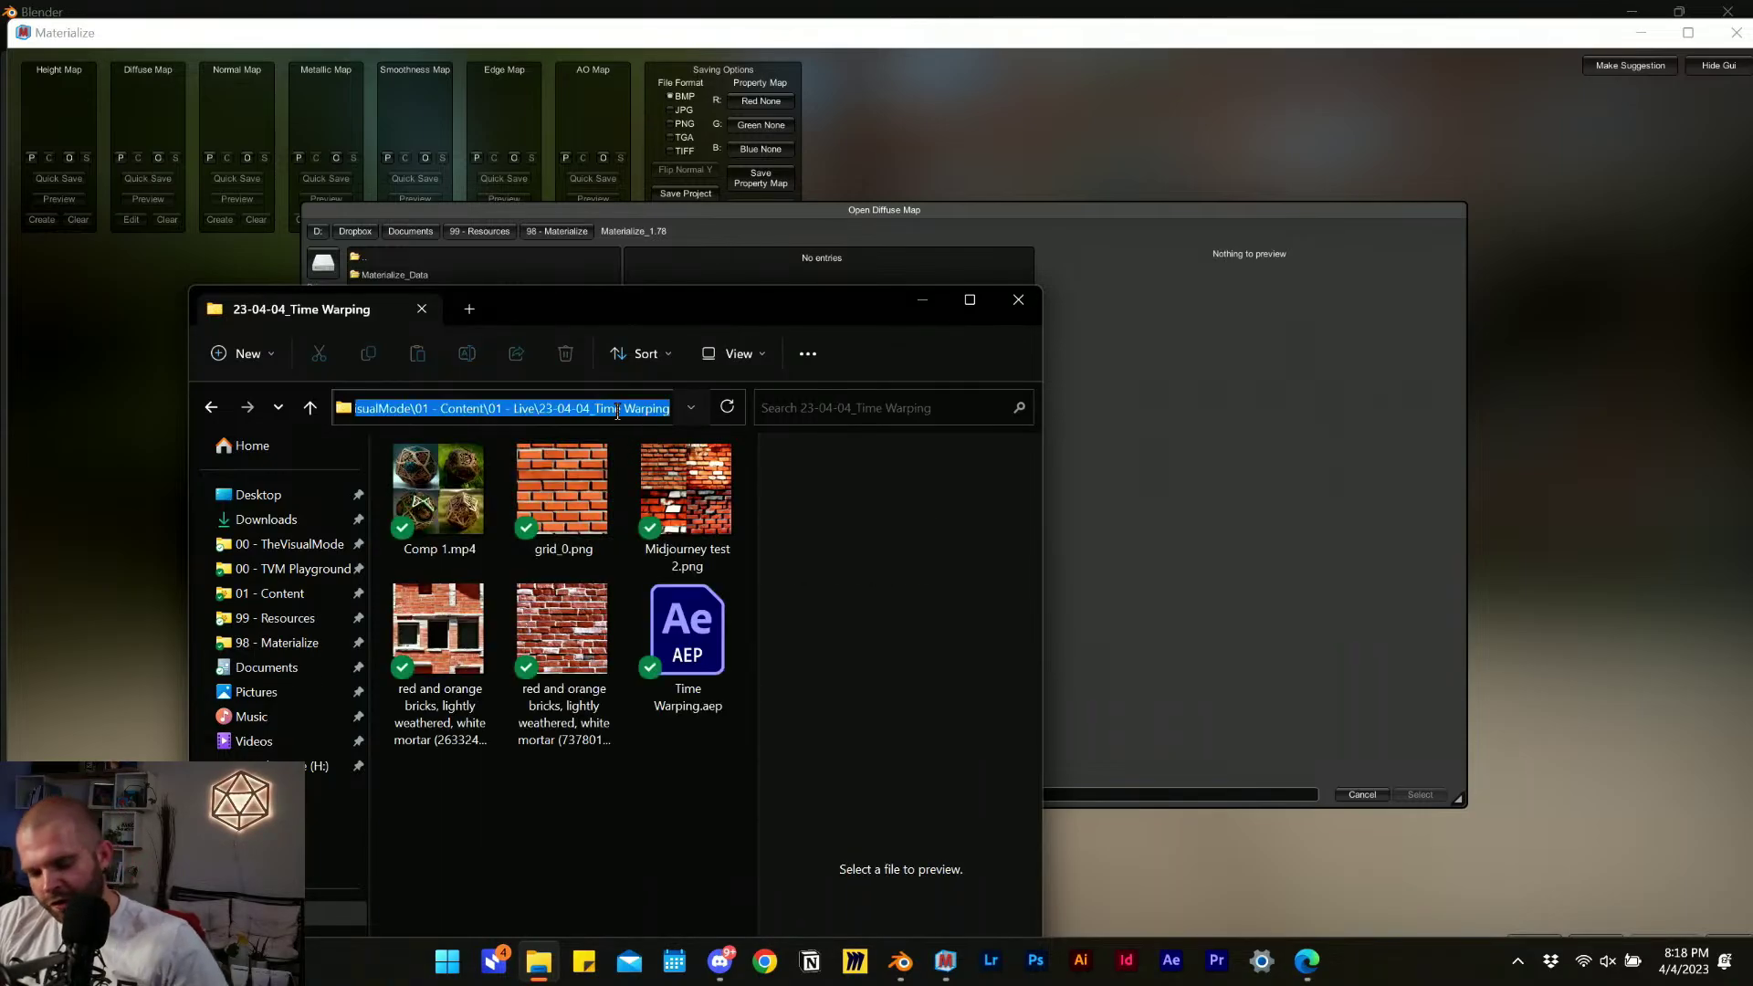
key(ctrl+c)
click(1194, 363)
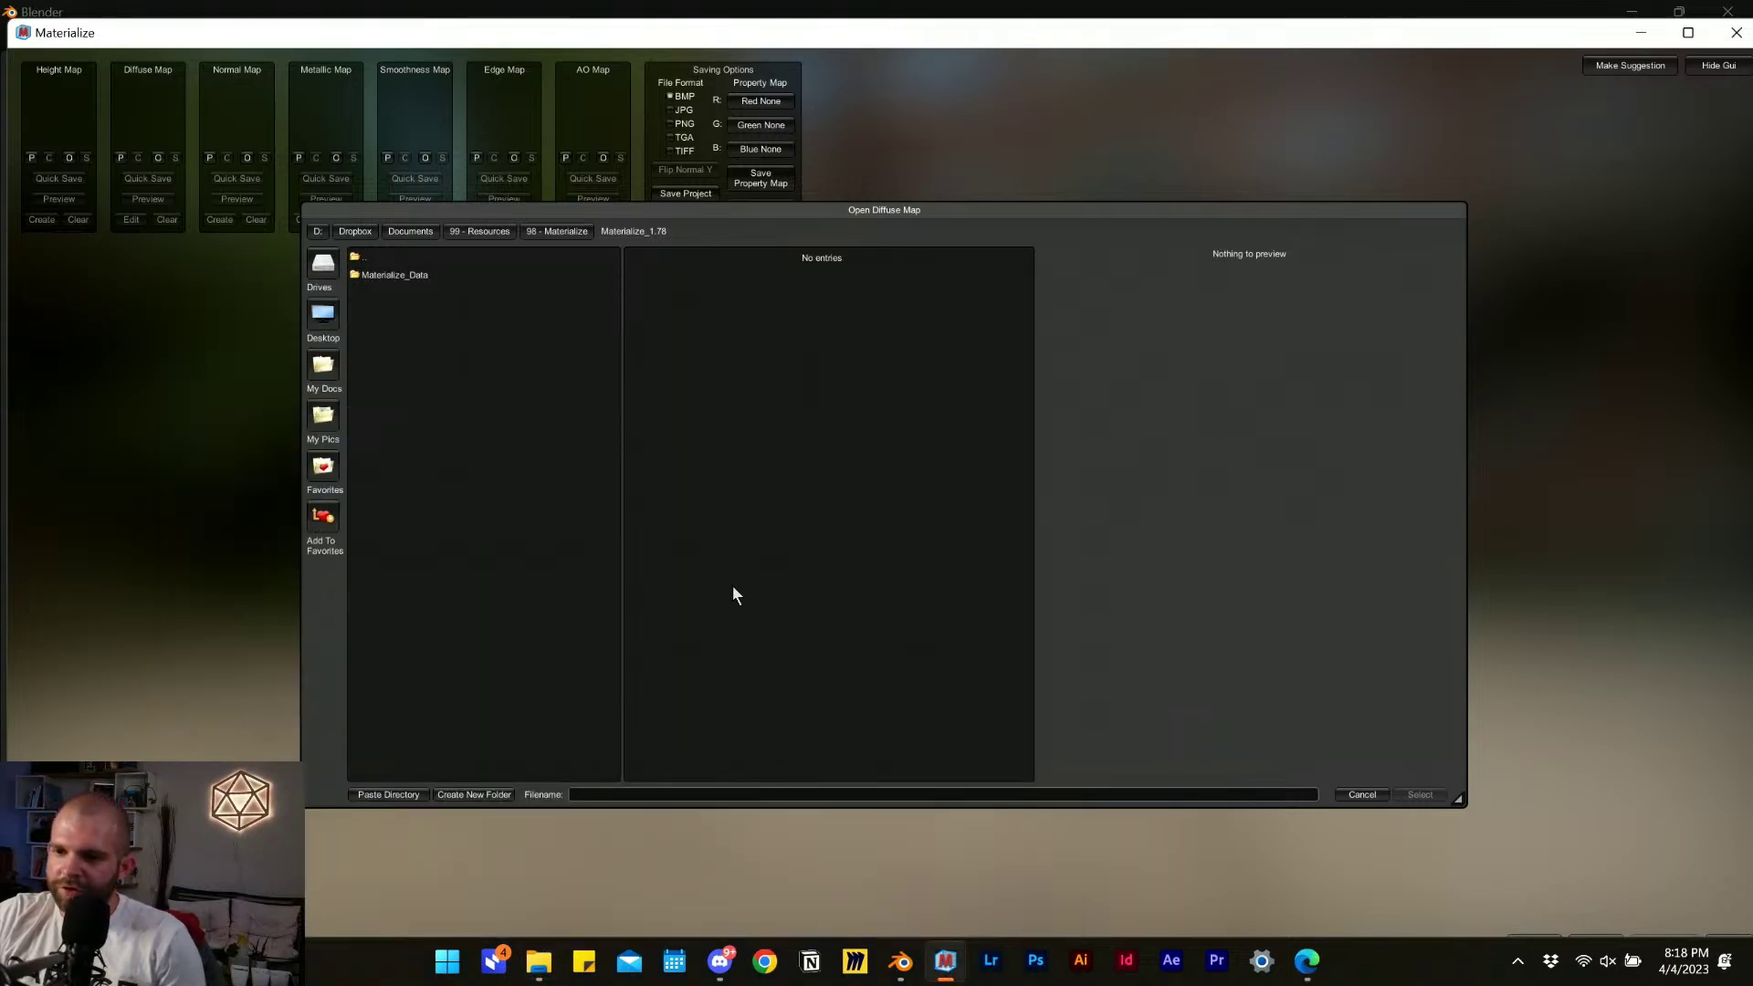
Paste the copied directory into Materialize's file browser and load grid_0.png as the diffuse map.
click(388, 794)
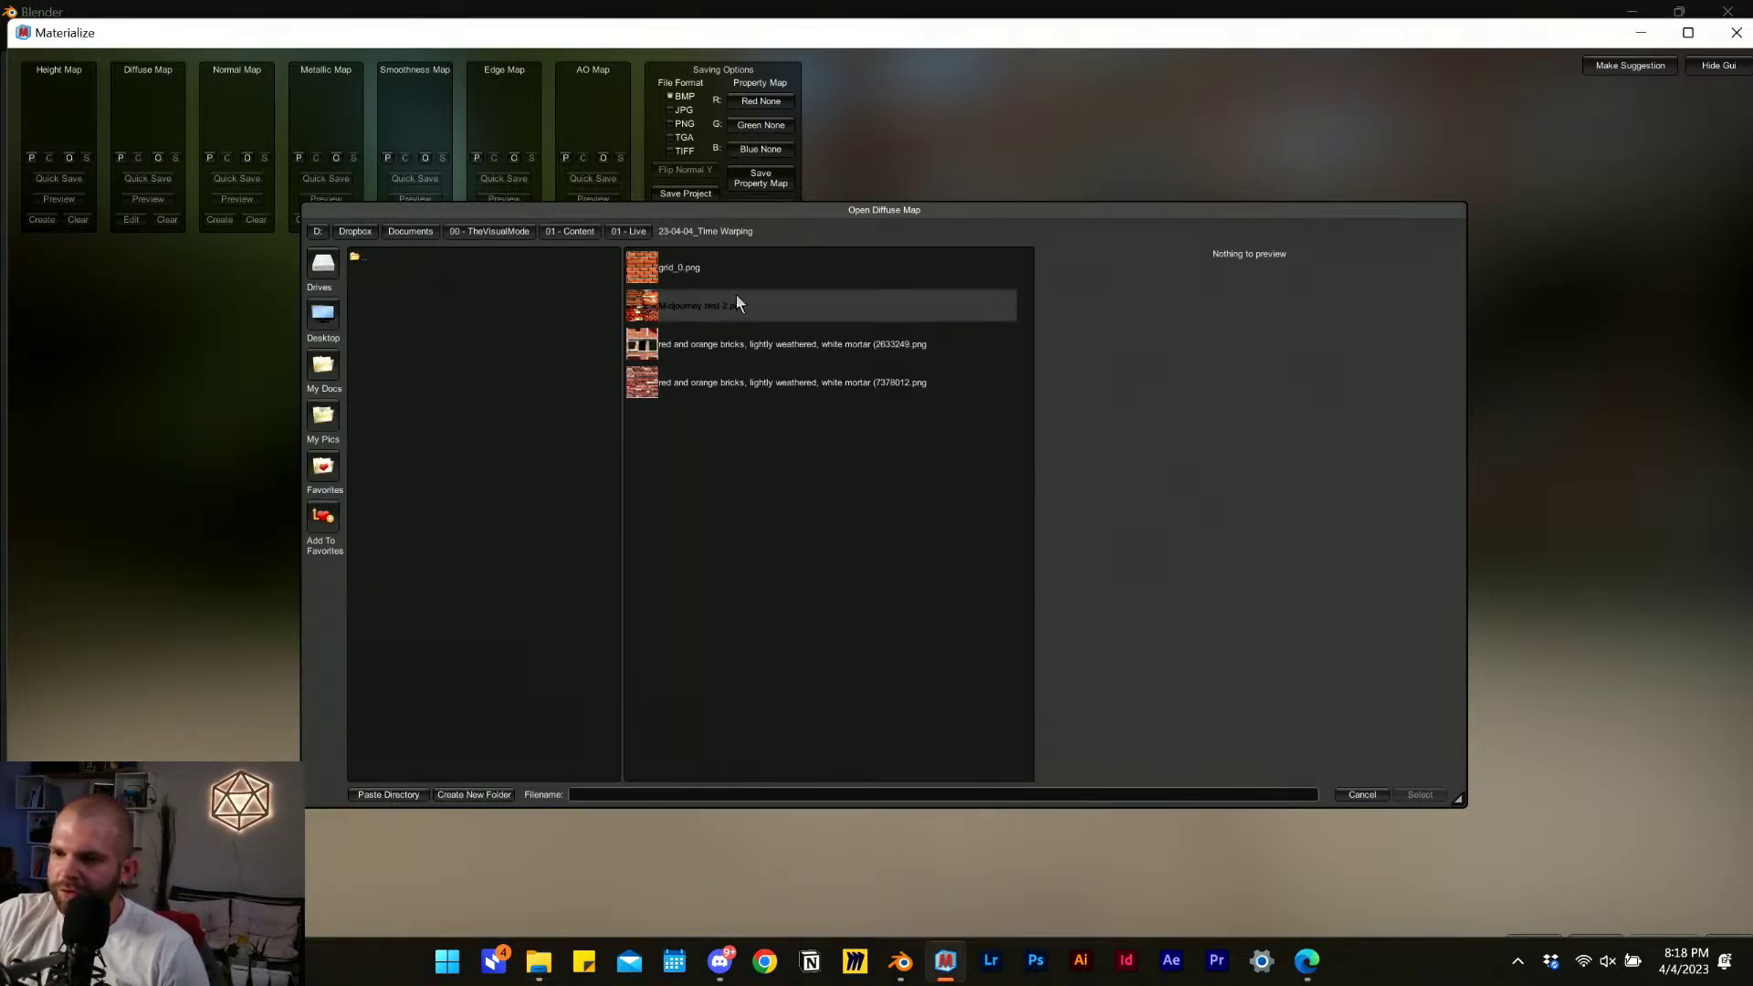
click(756, 272)
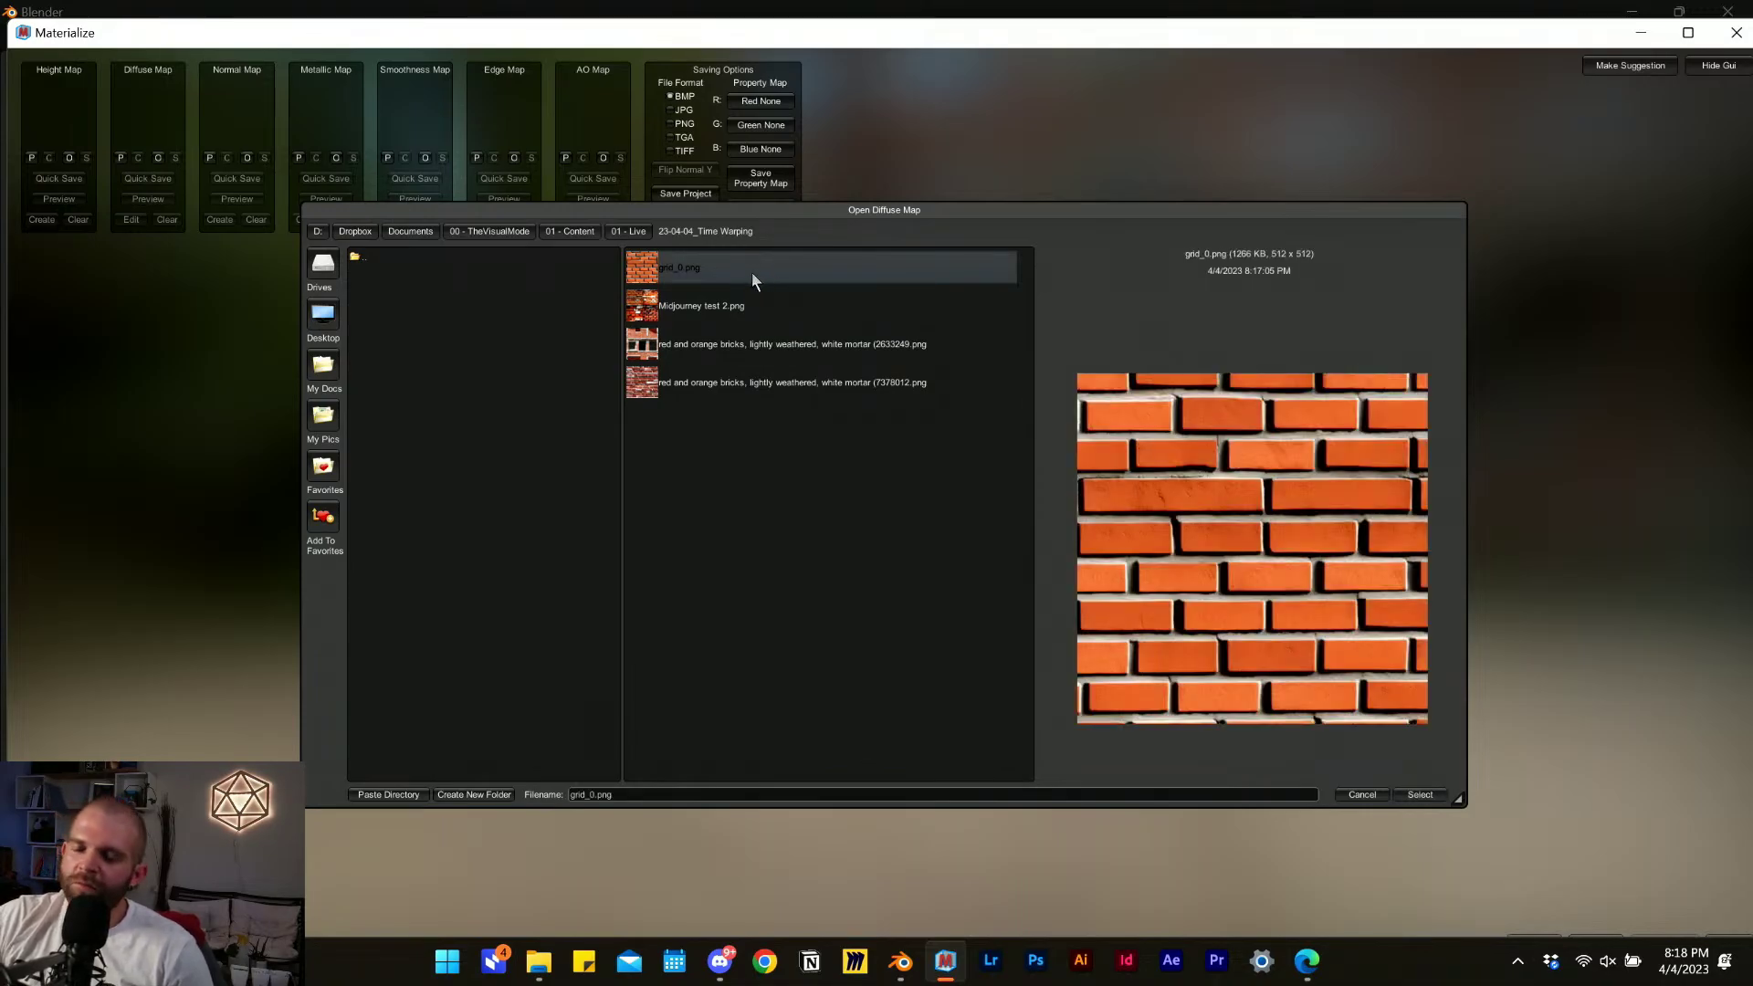
click(1421, 796)
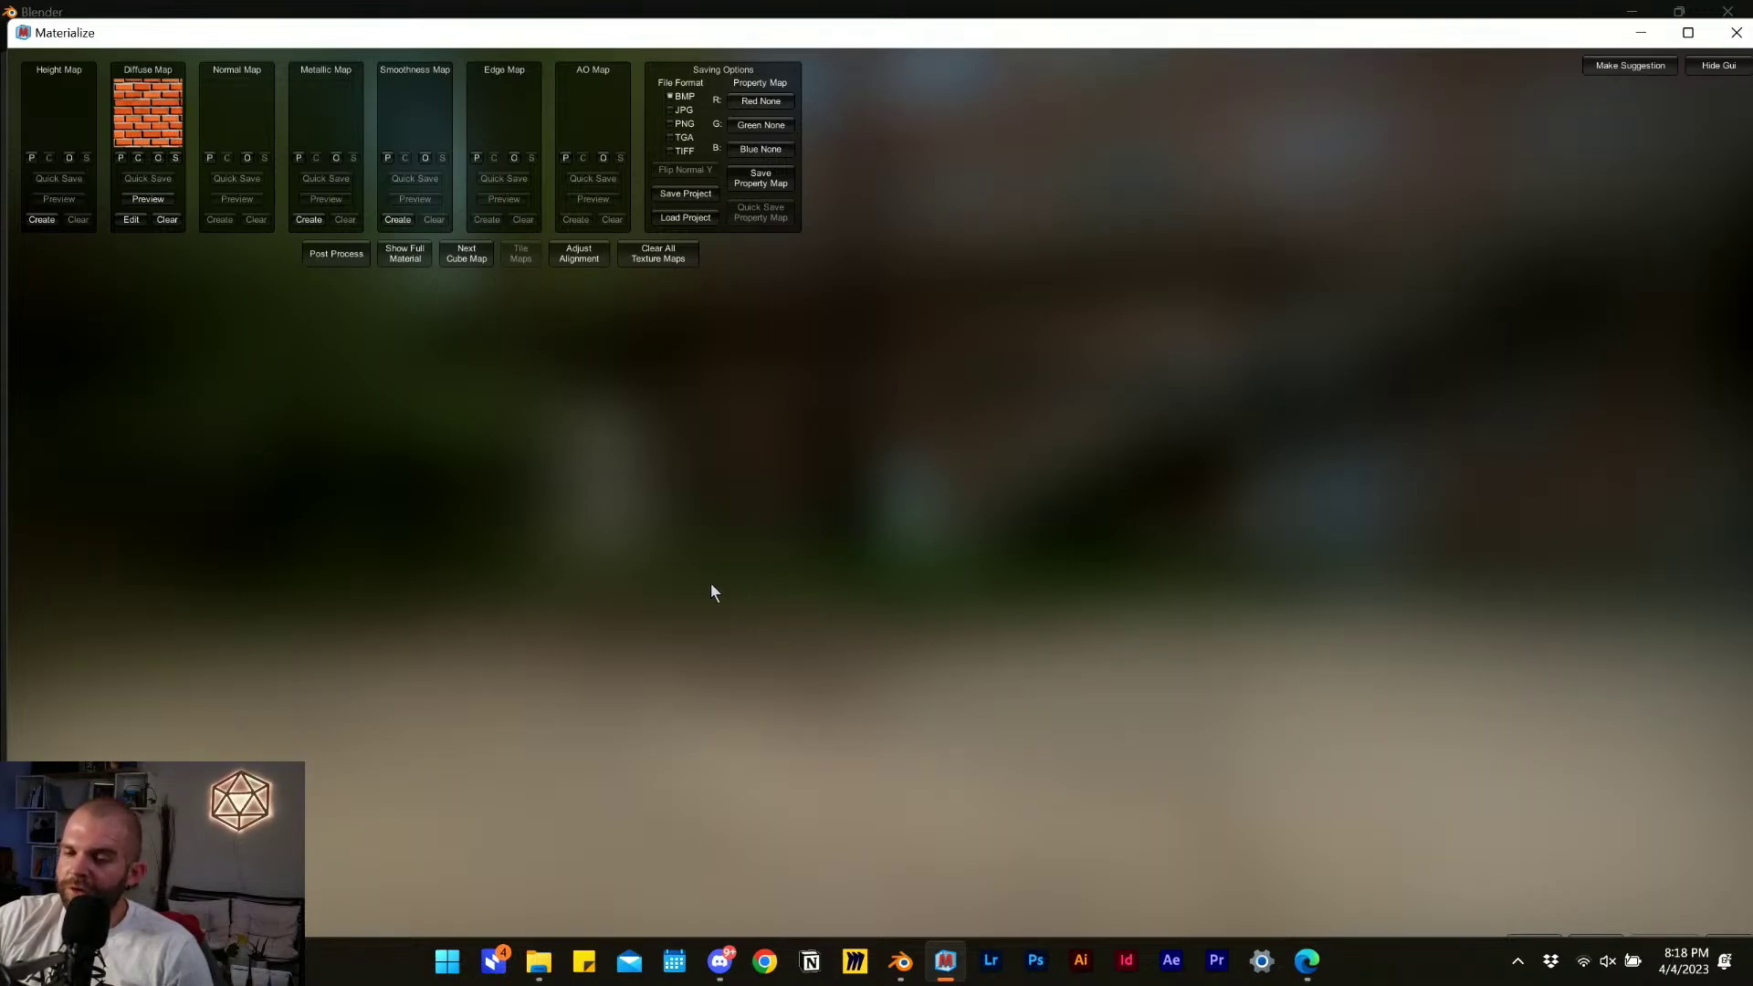
Switch to File Explorer, list the 23-04-04_Time Warping folder with file details and widen the window.
click(529, 971)
drag(590, 307, 649, 176)
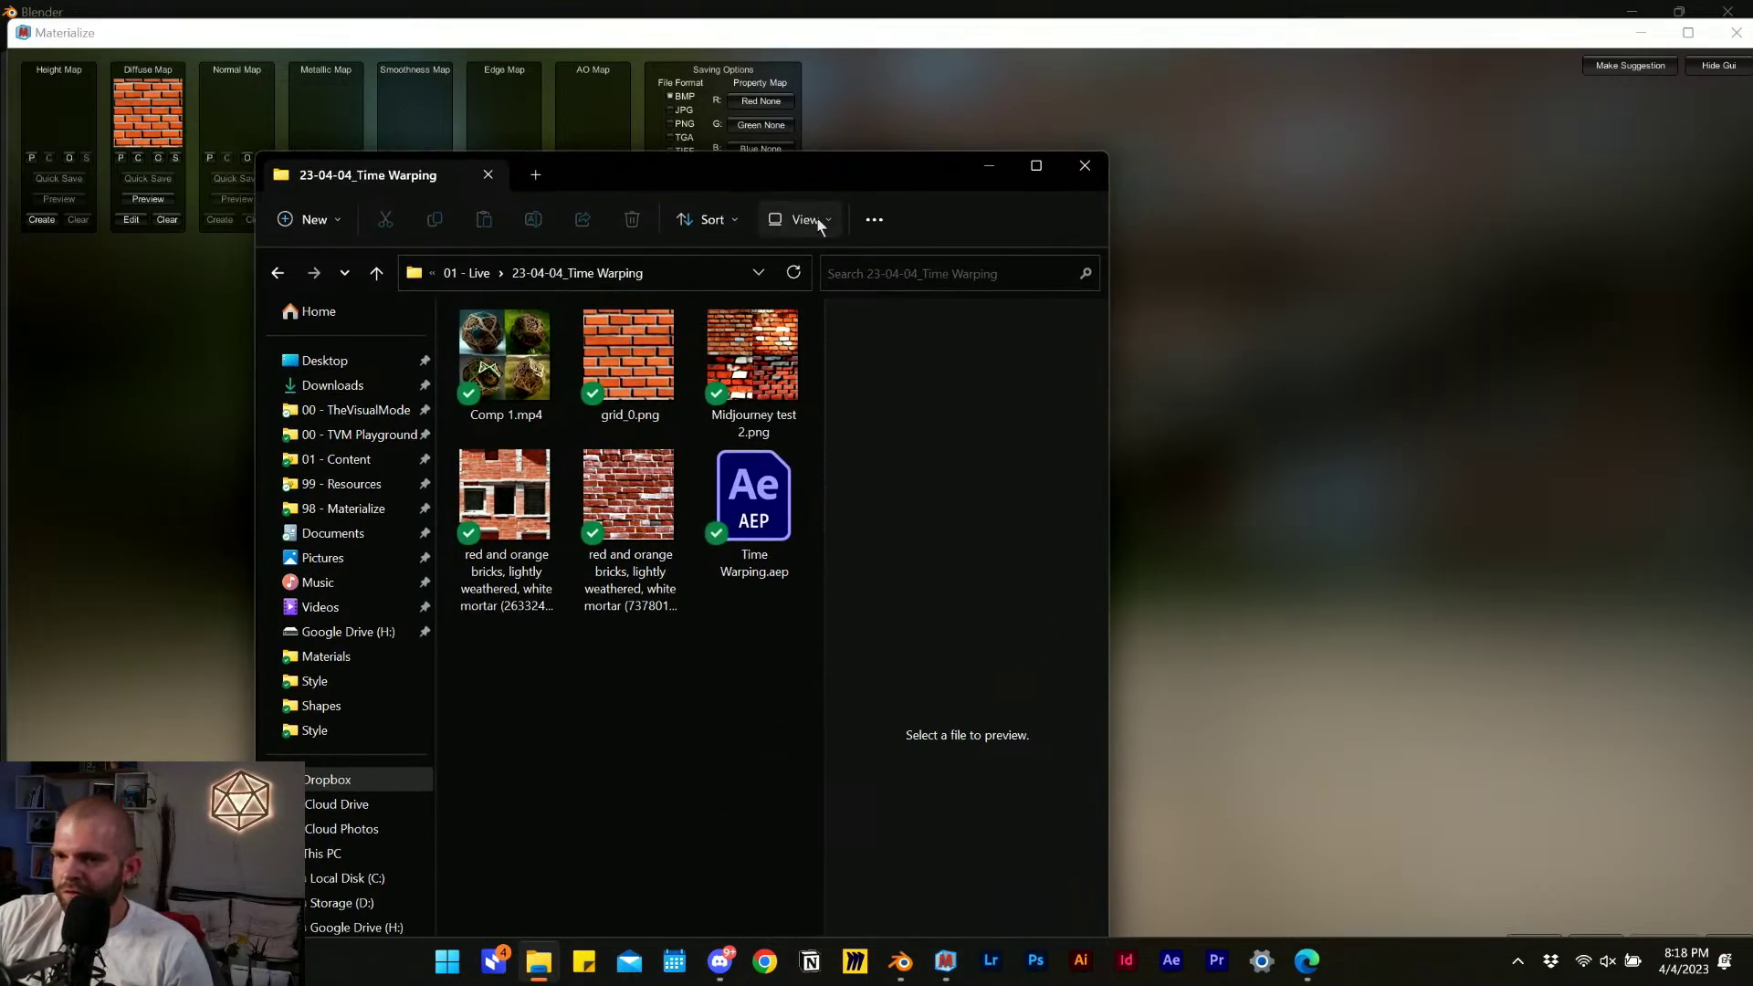
click(820, 225)
click(826, 427)
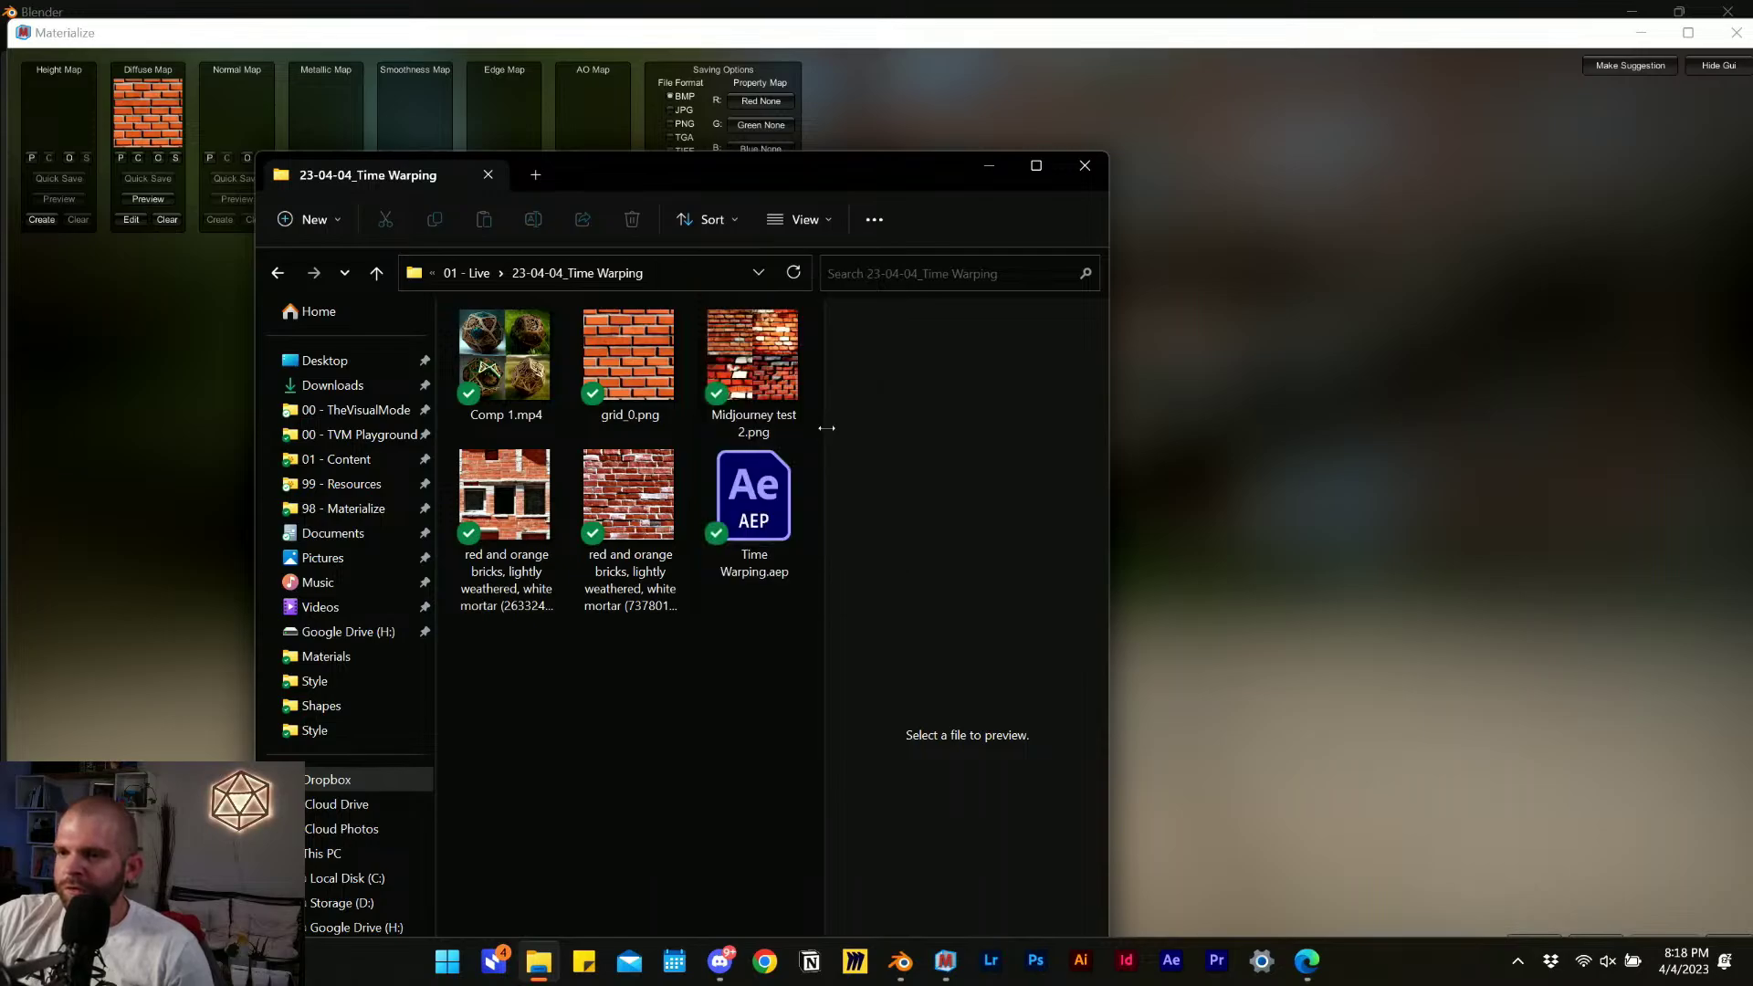
drag(732, 186, 642, 52)
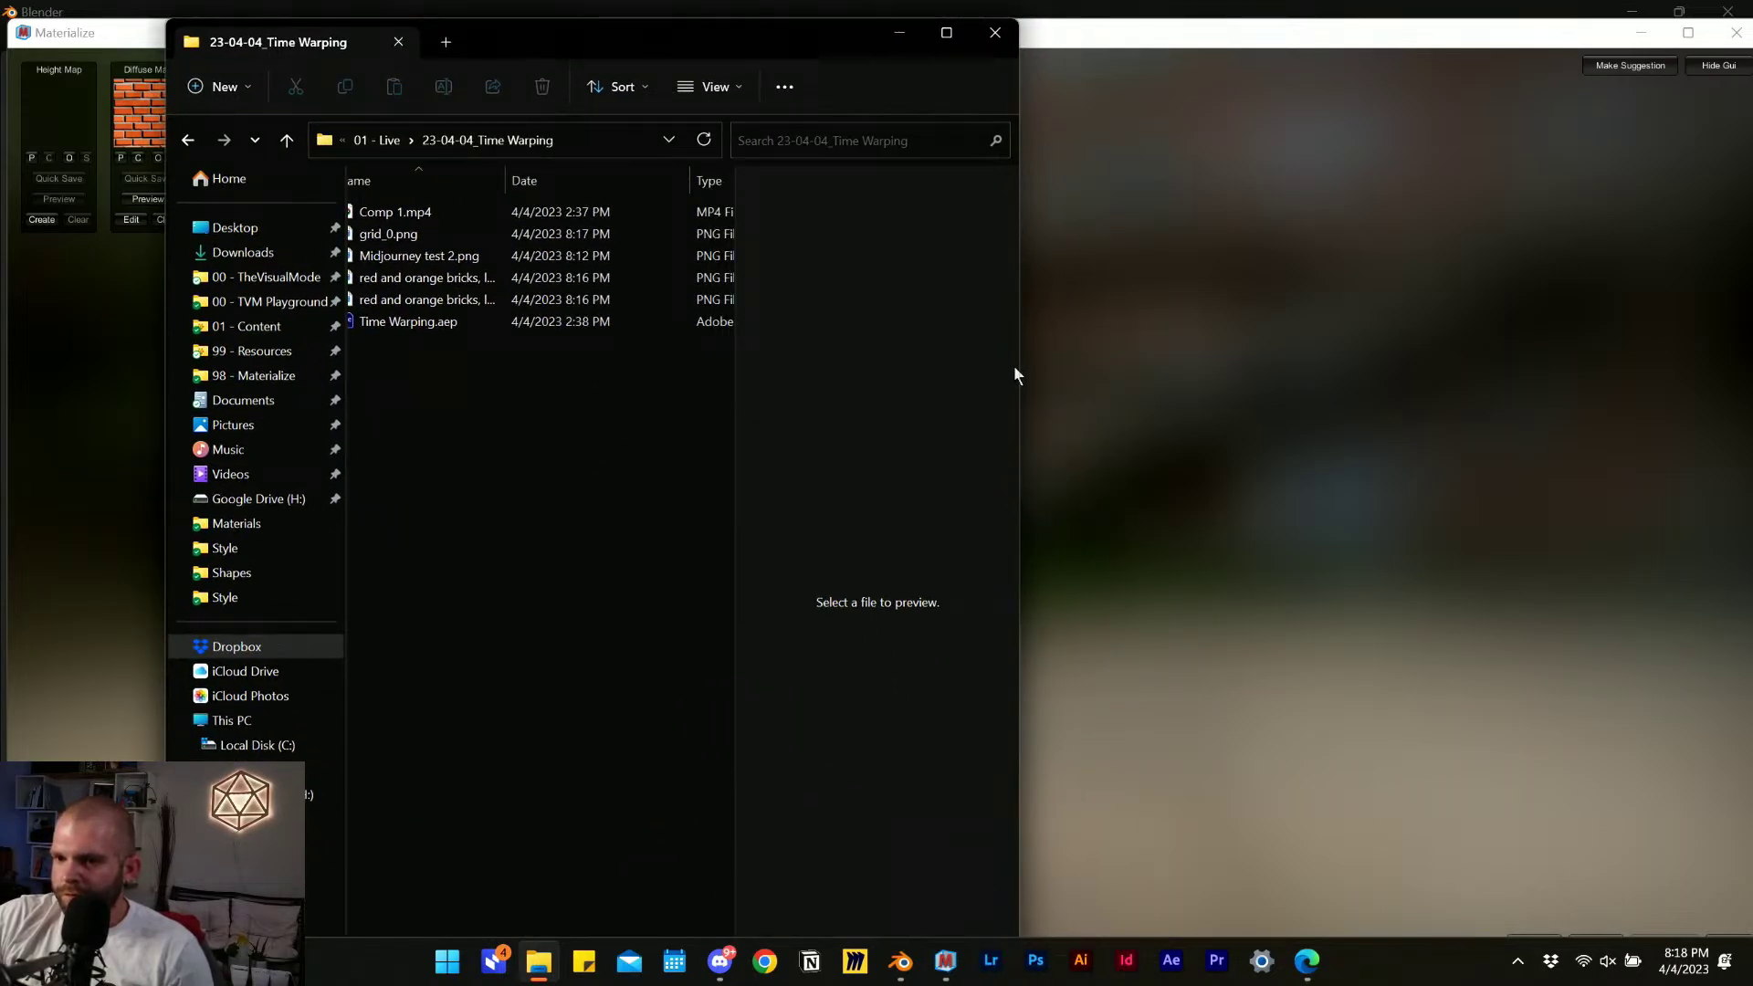
drag(1022, 366, 1517, 460)
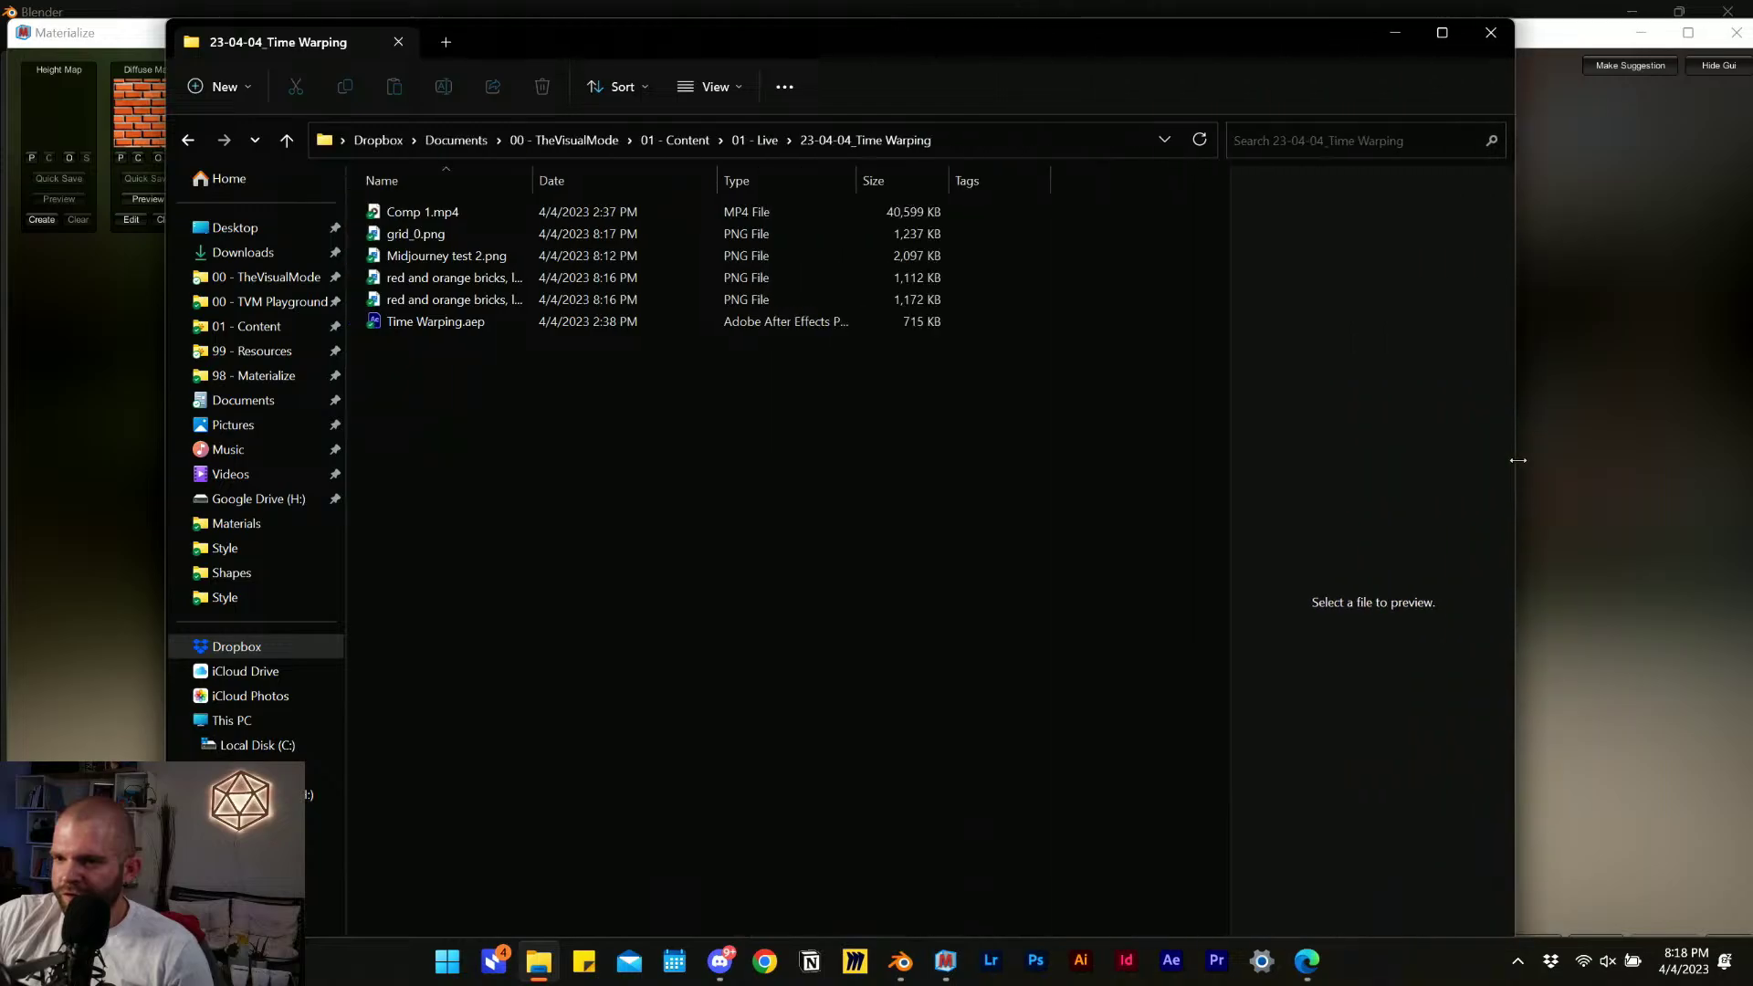
Check the image dimensions of grid_0.png in its detailed properties and close the folder window.
click(620, 257)
right_click(632, 257)
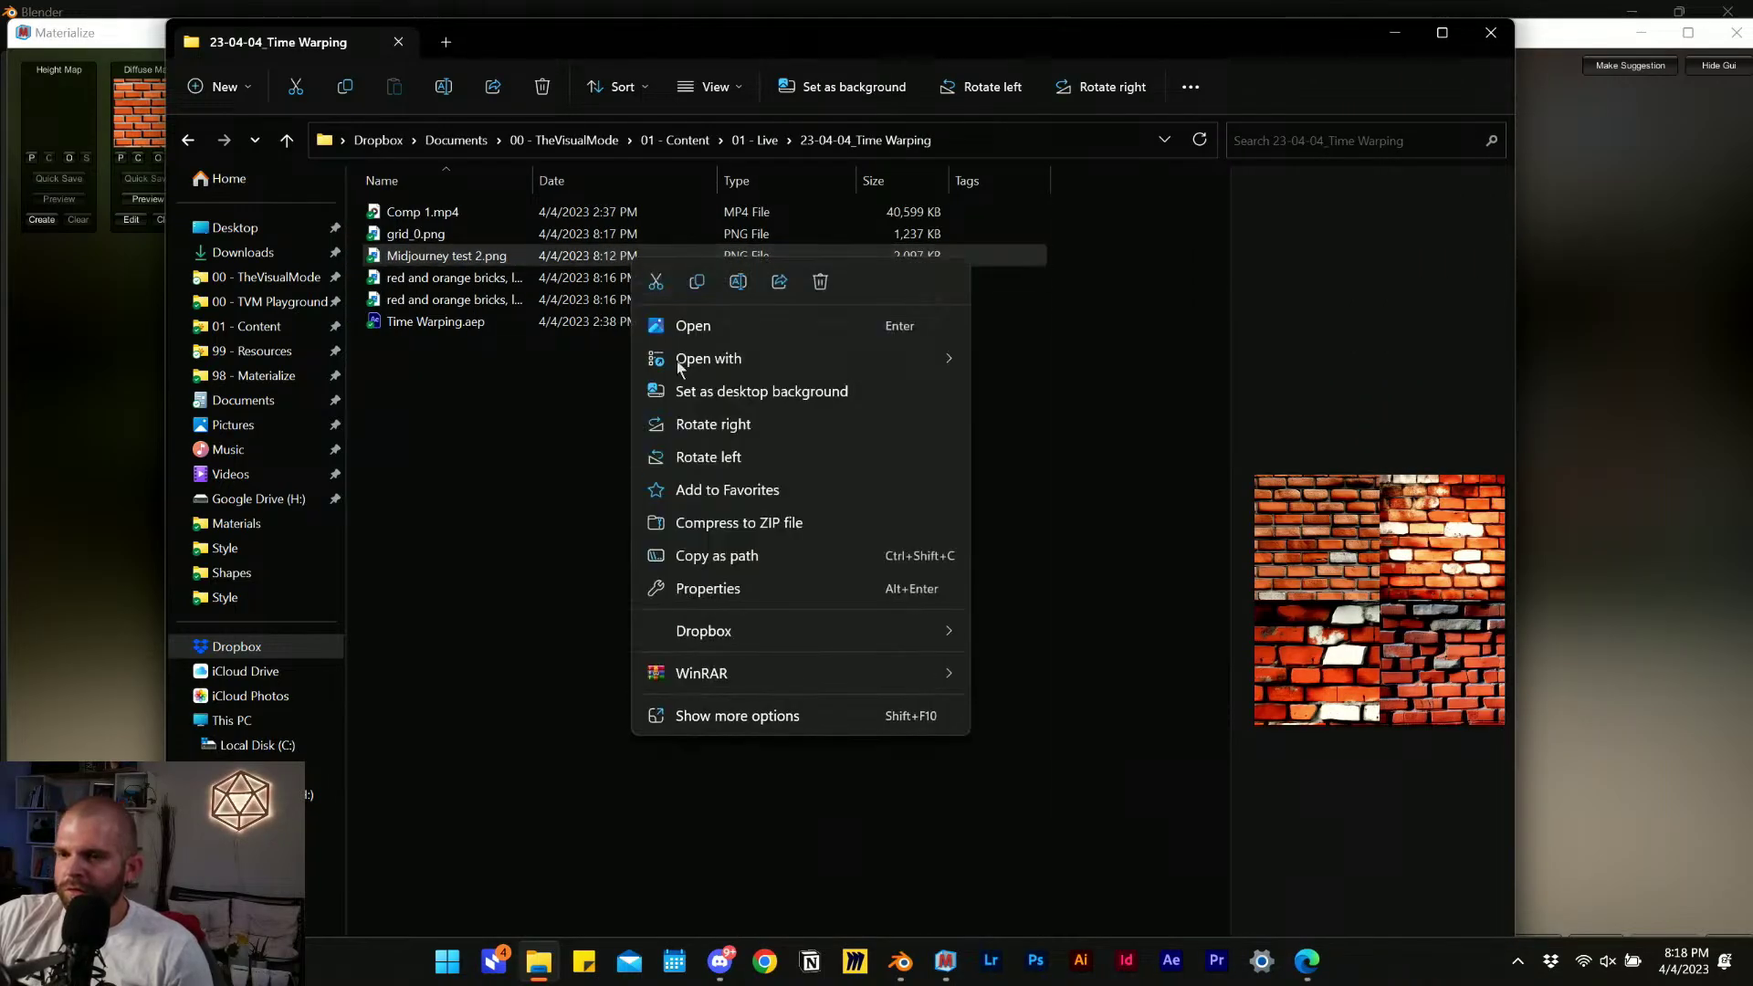
click(502, 254)
click(489, 238)
right_click(517, 239)
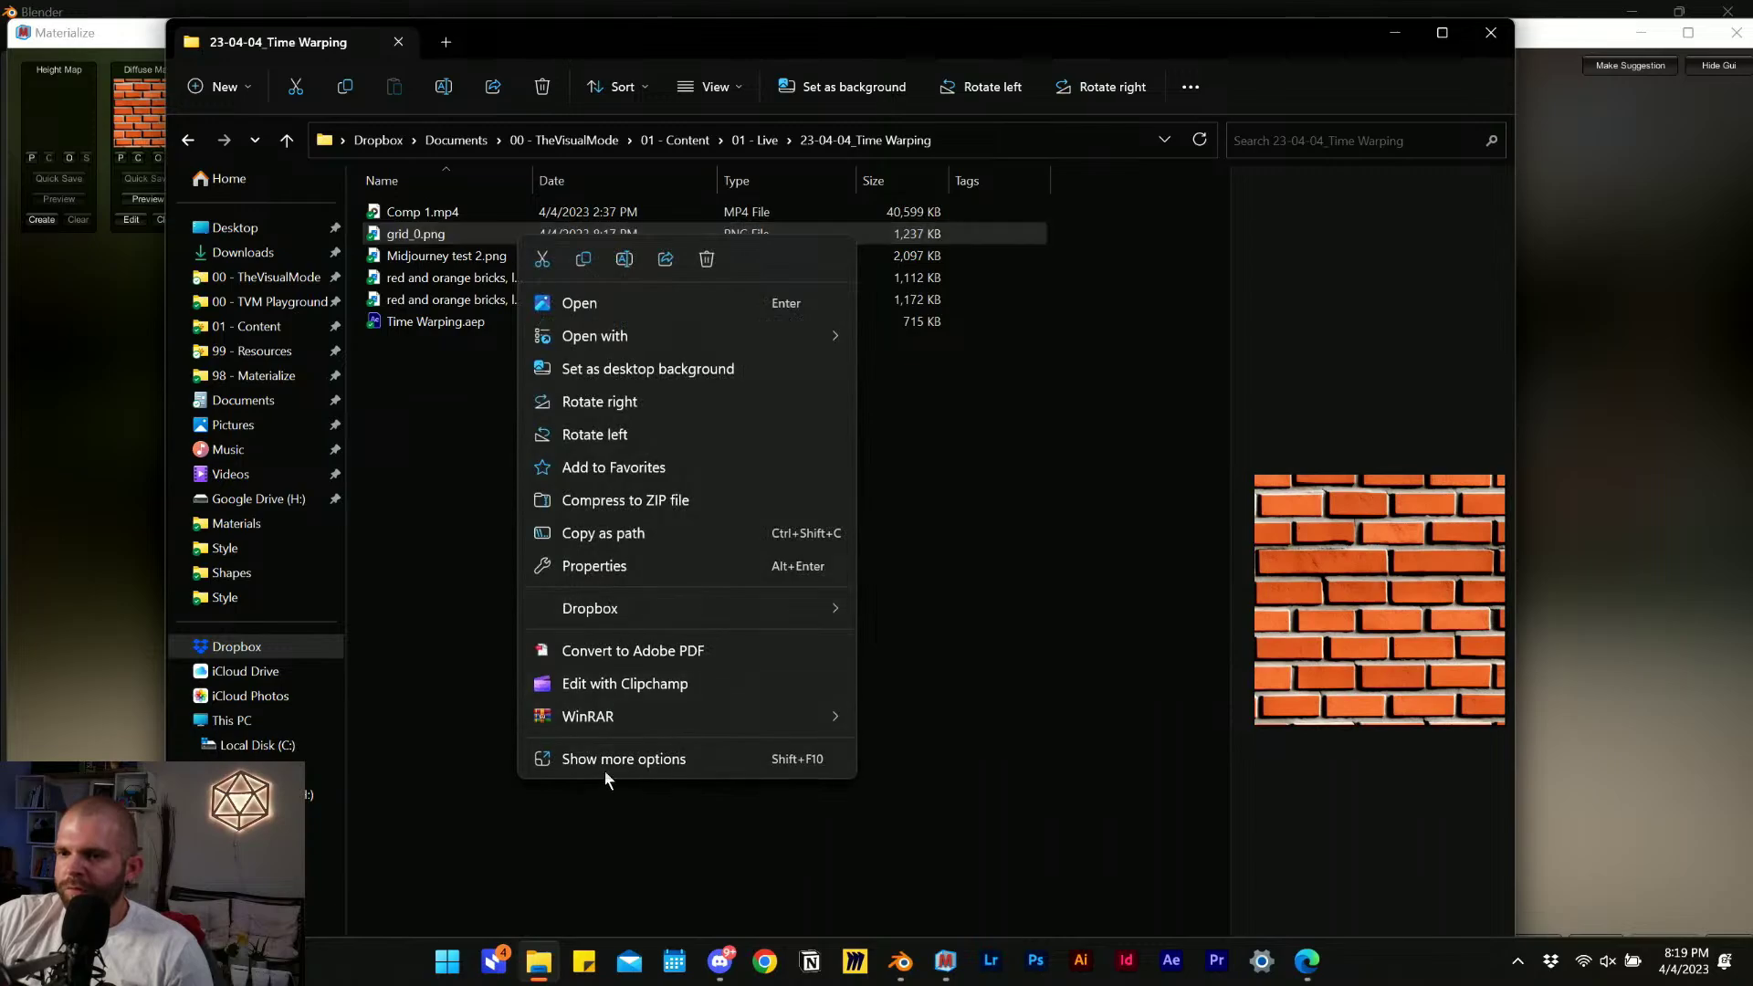
click(593, 564)
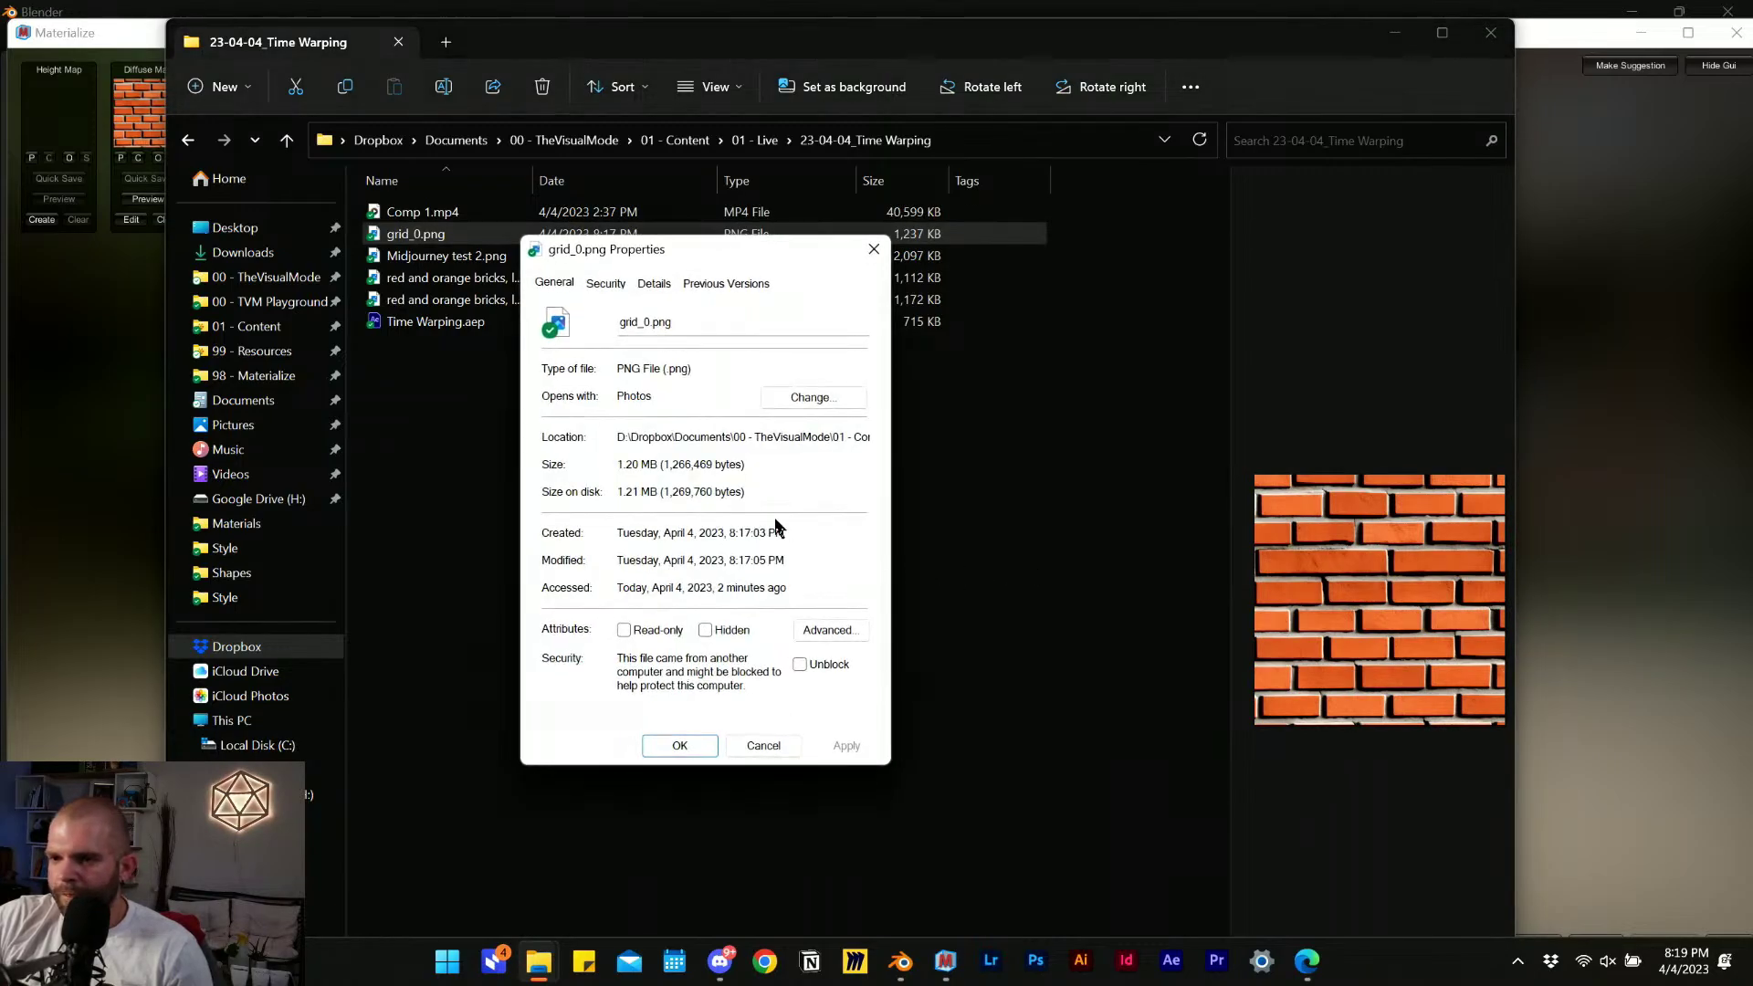
click(663, 285)
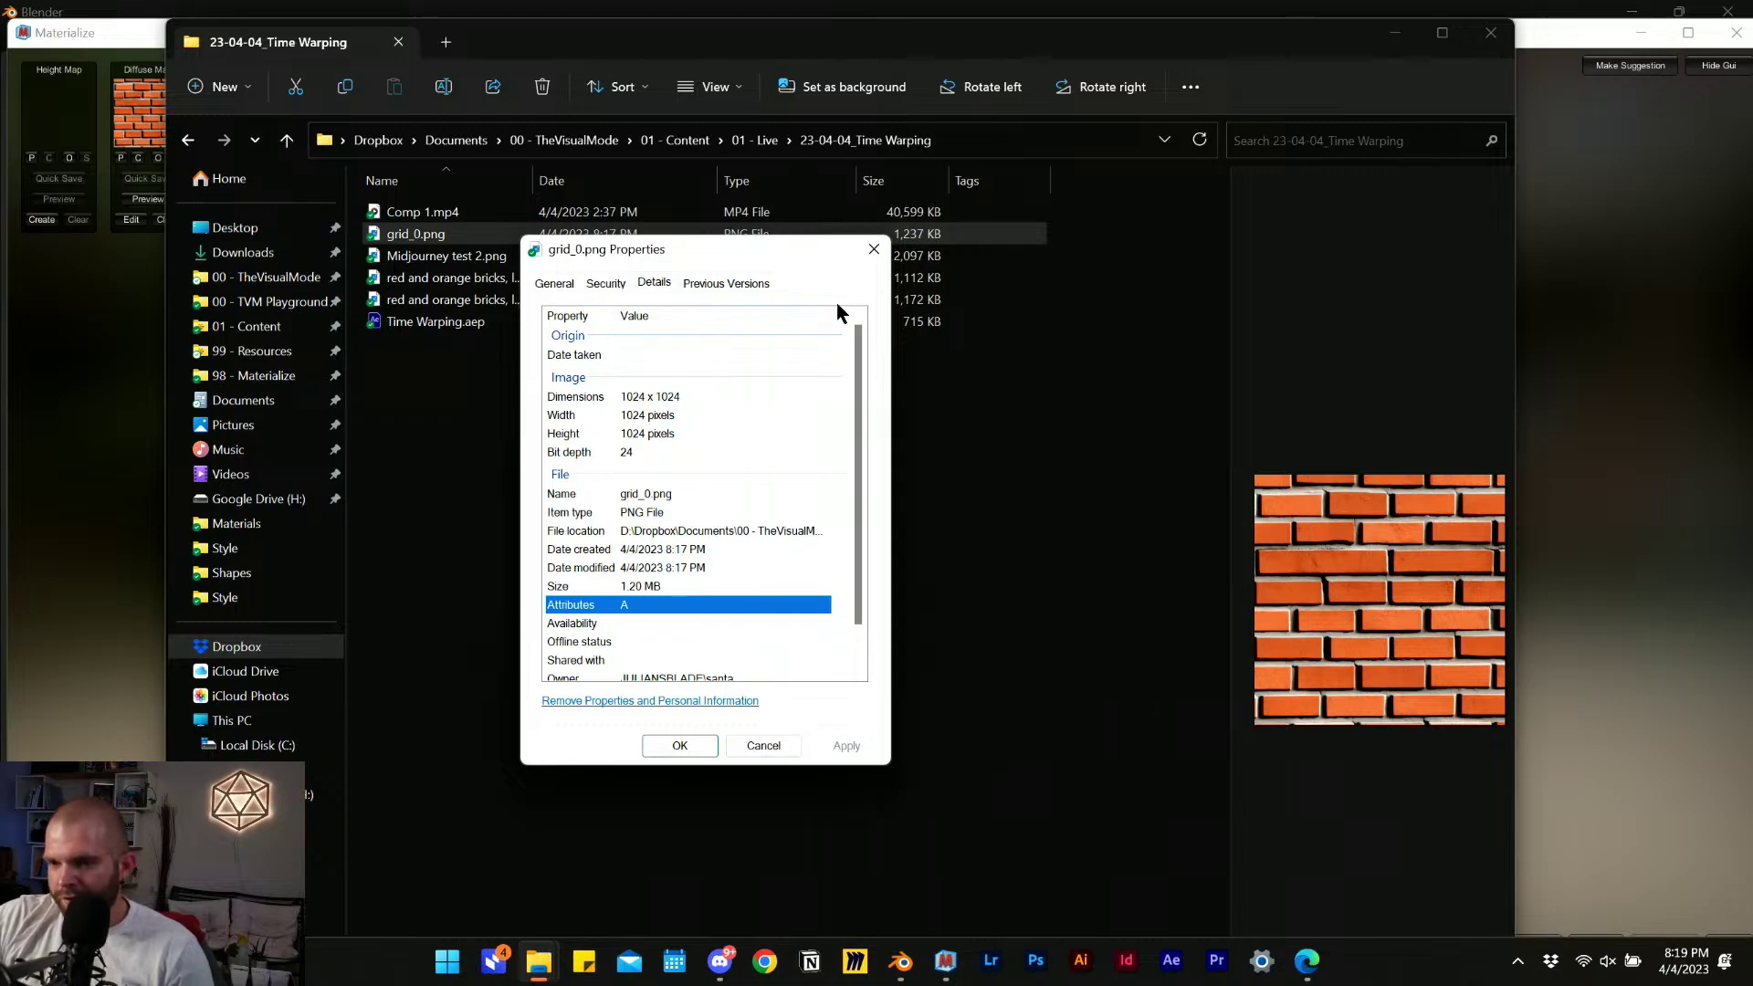
click(871, 250)
click(1492, 35)
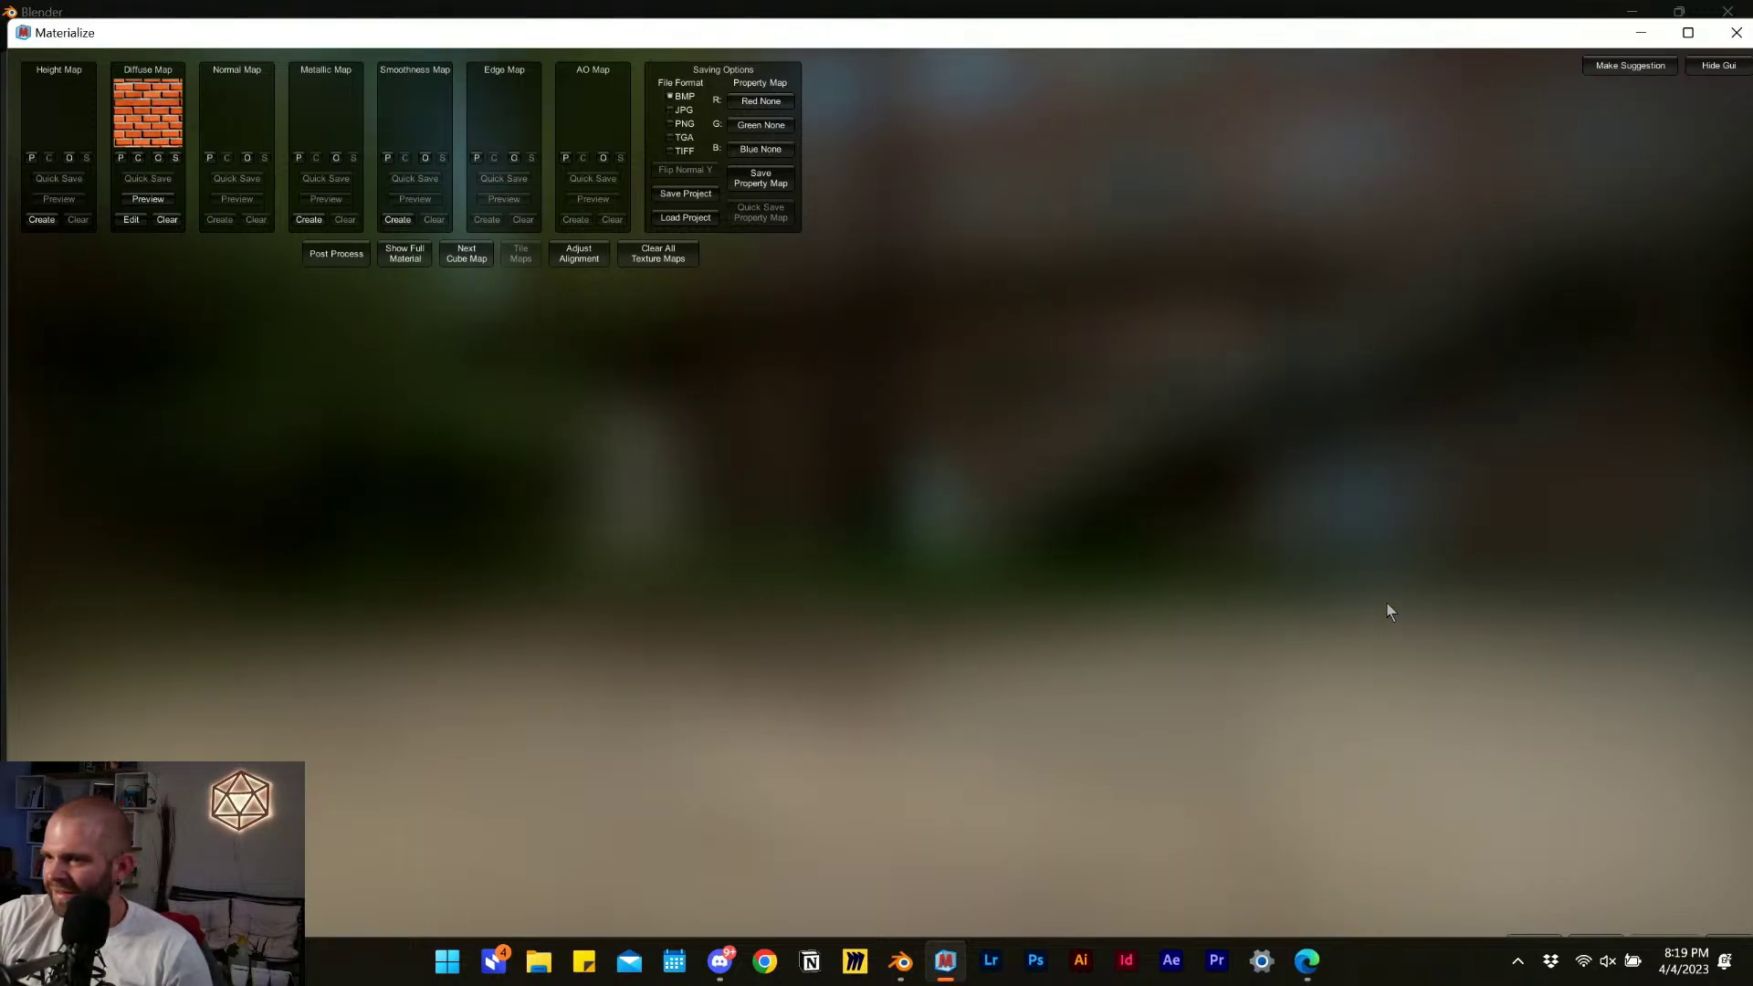
Maximize Materialize and examine the brick diffuse texture on the preview plane up close and from several angles.
click(1688, 34)
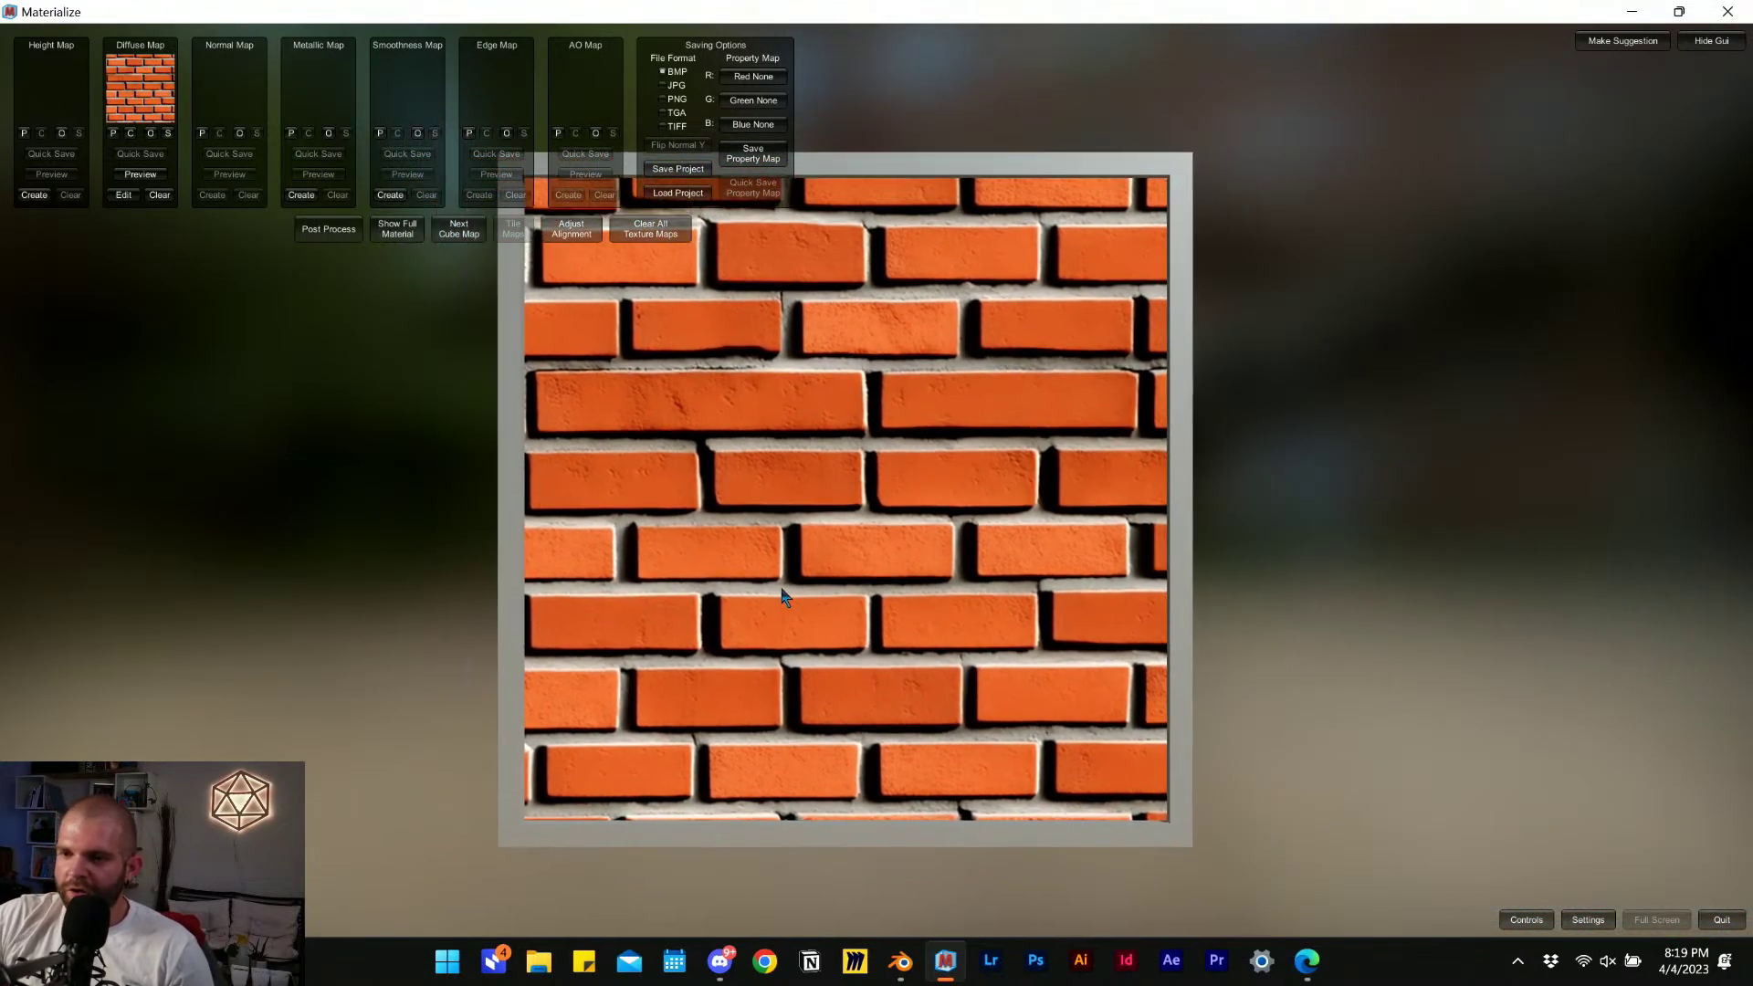
scroll(774, 581, up, 1)
middle_drag(755, 565, 810, 593)
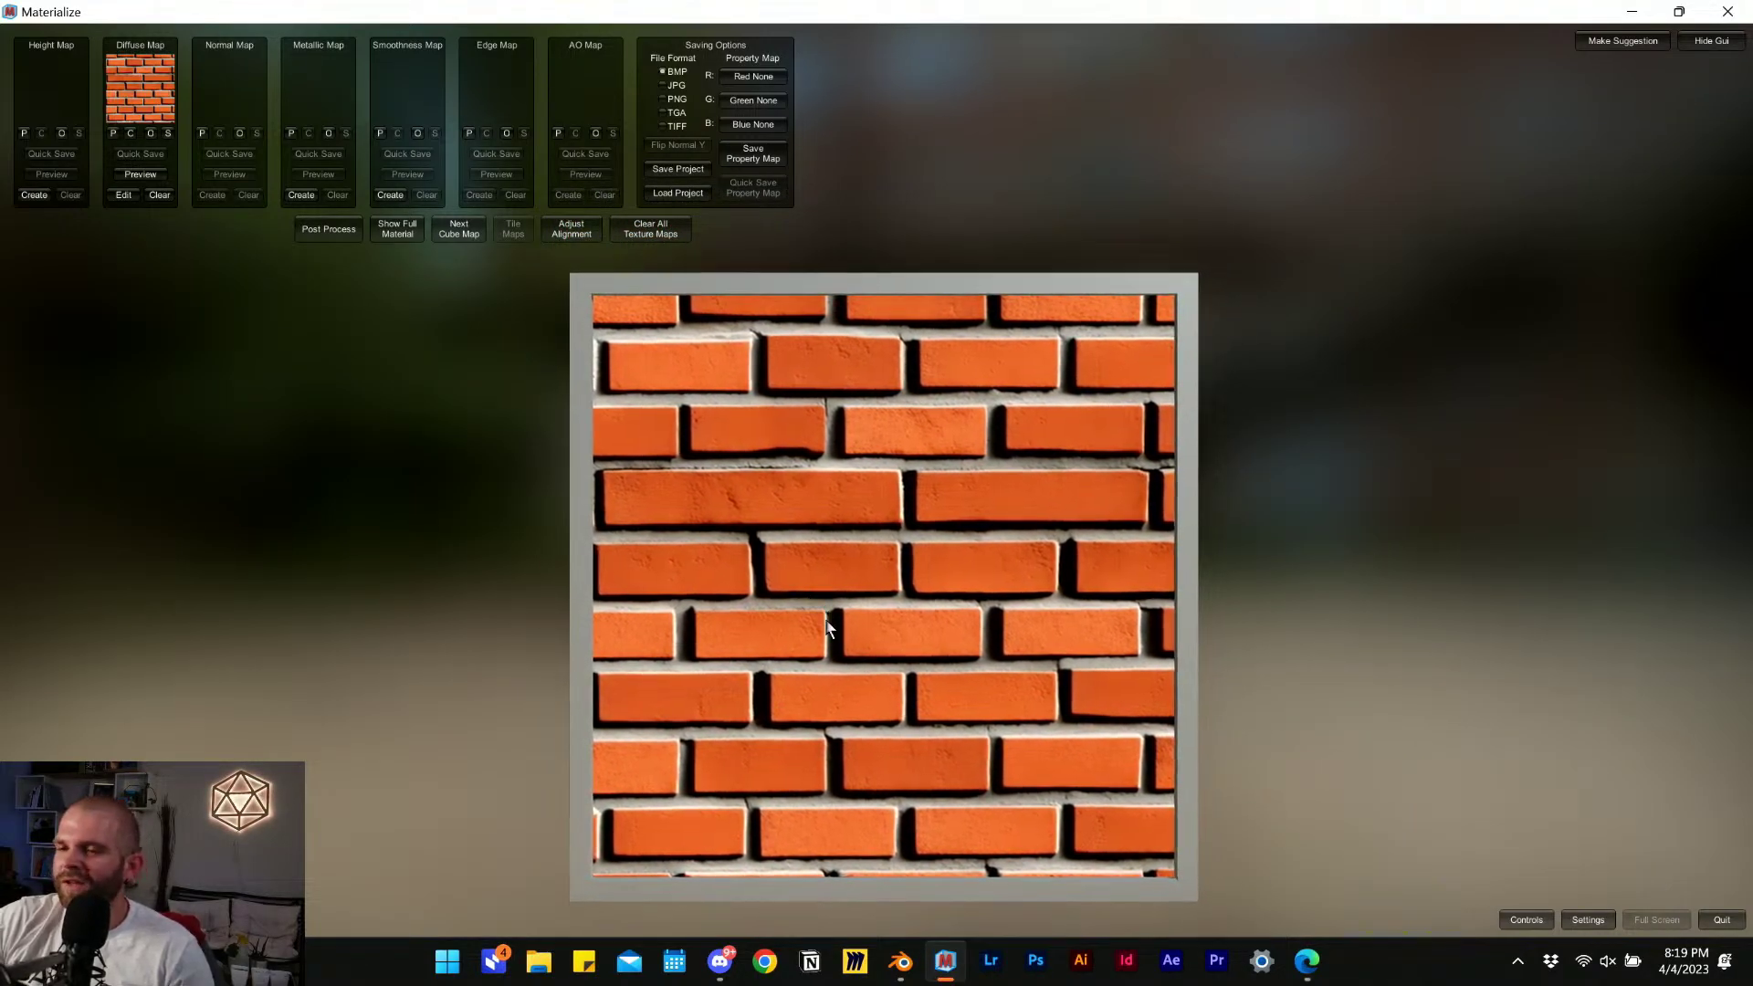
scroll(803, 623, down, 1)
scroll(785, 619, up, 2)
middle_drag(780, 608, 550, 555)
drag(533, 557, 993, 571)
drag(855, 591, 197, 68)
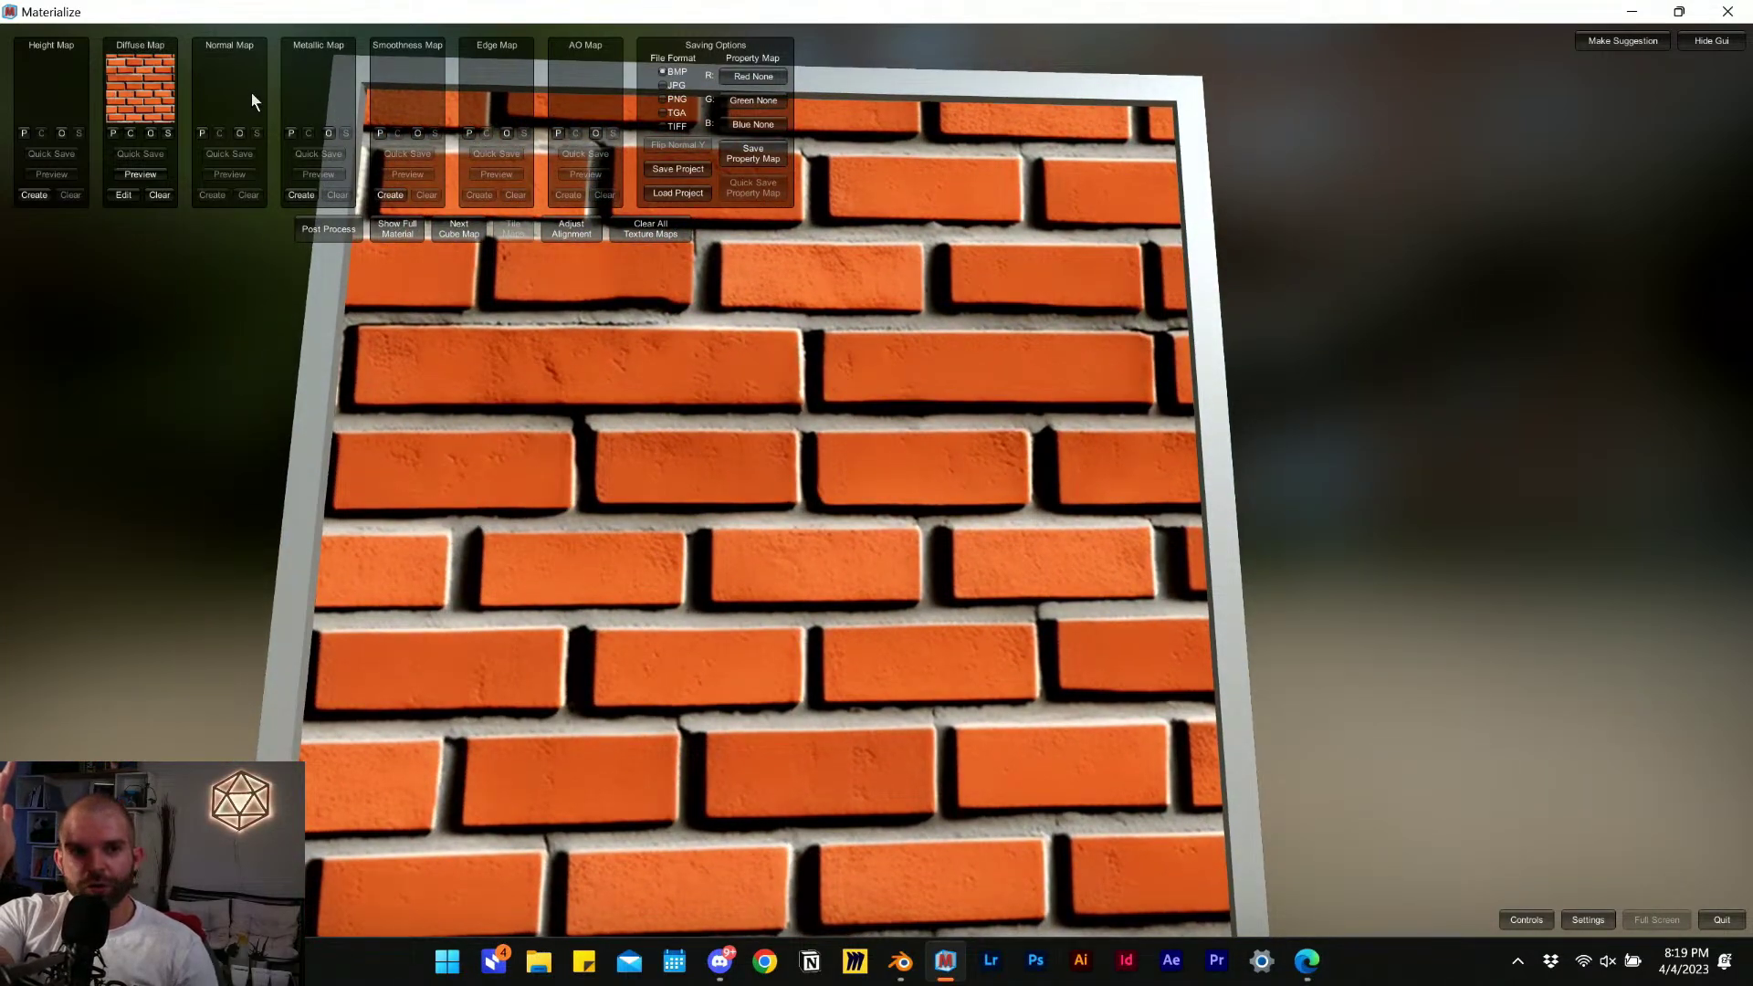
drag(486, 468, 749, 534)
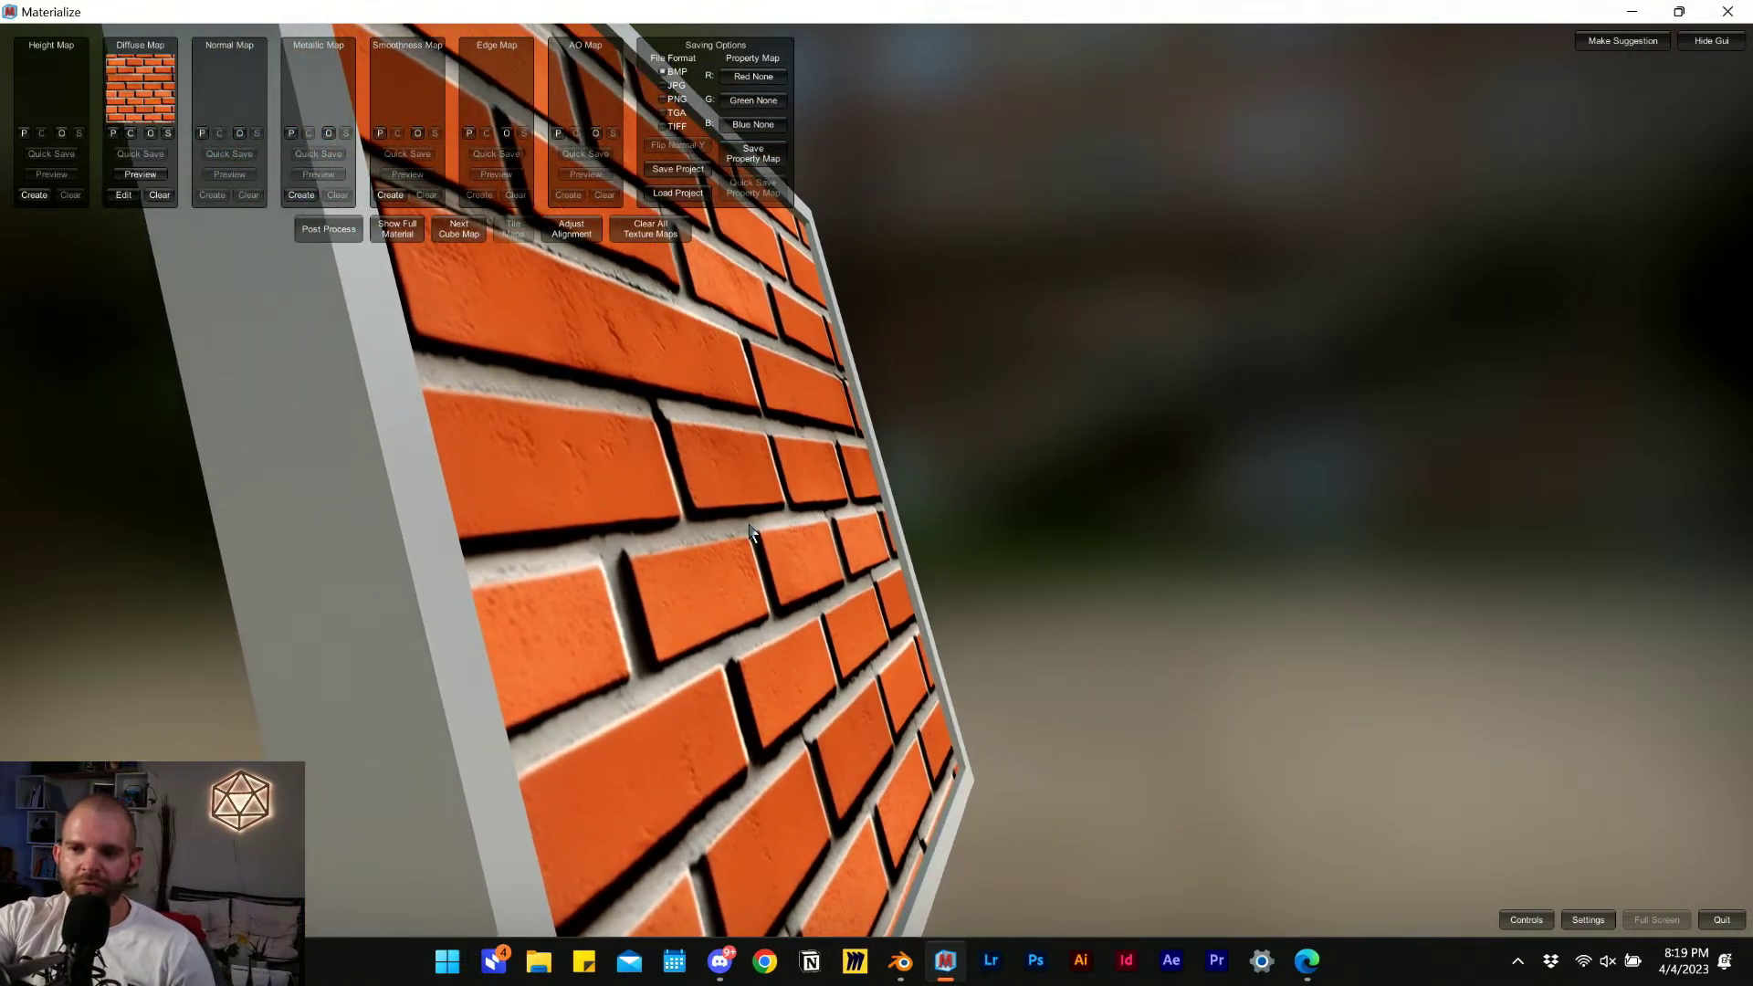
right_drag(602, 536, 556, 488)
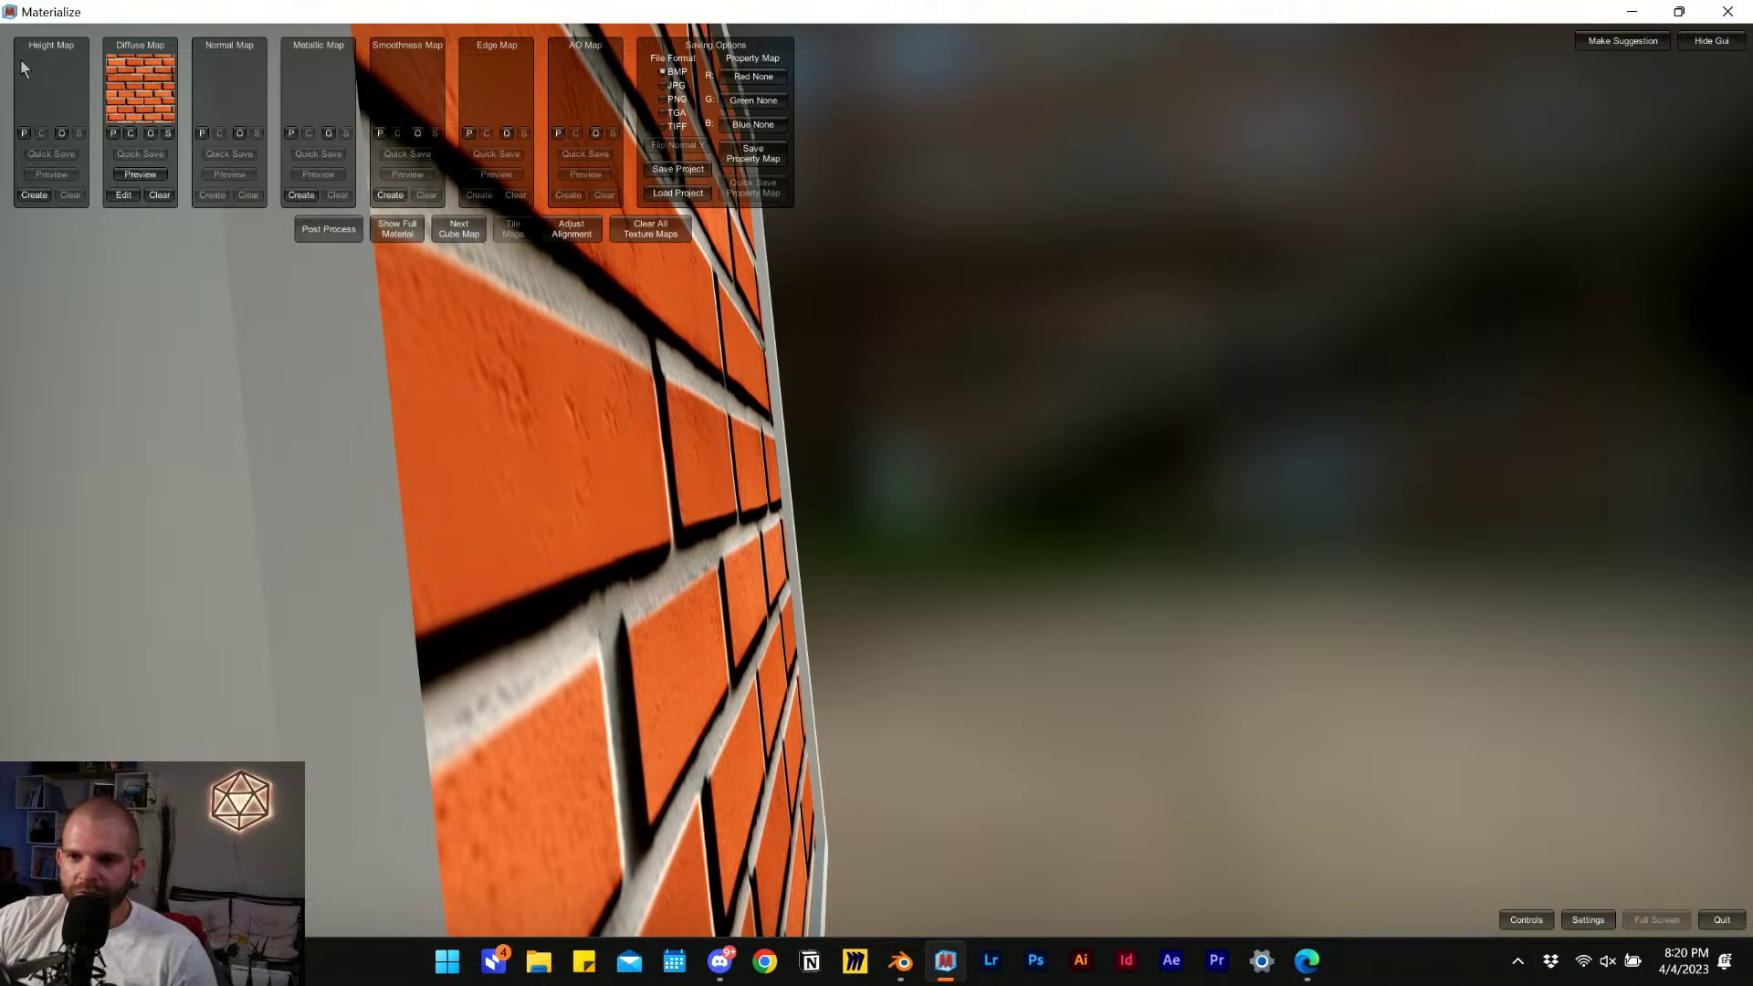
Start creating a height map from the original diffuse and shift the height reveal divider slightly to compare both textures.
click(34, 196)
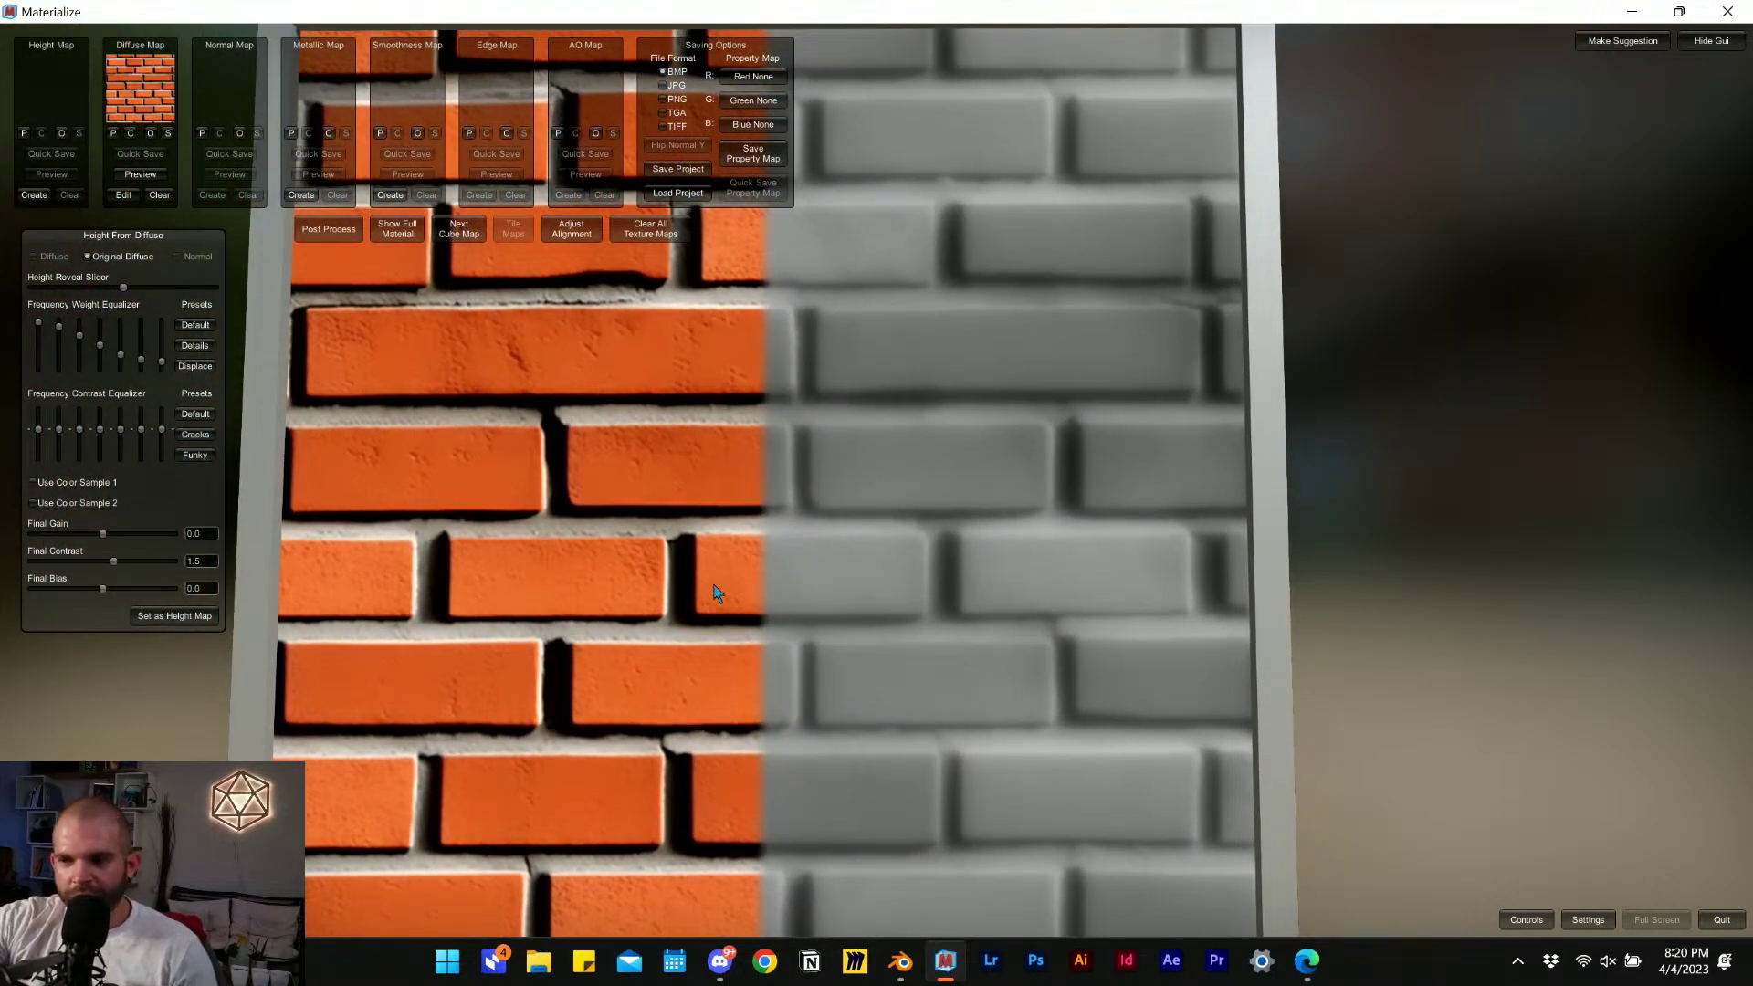
scroll(1148, 544, up, 4)
right_drag(966, 533, 118, 297)
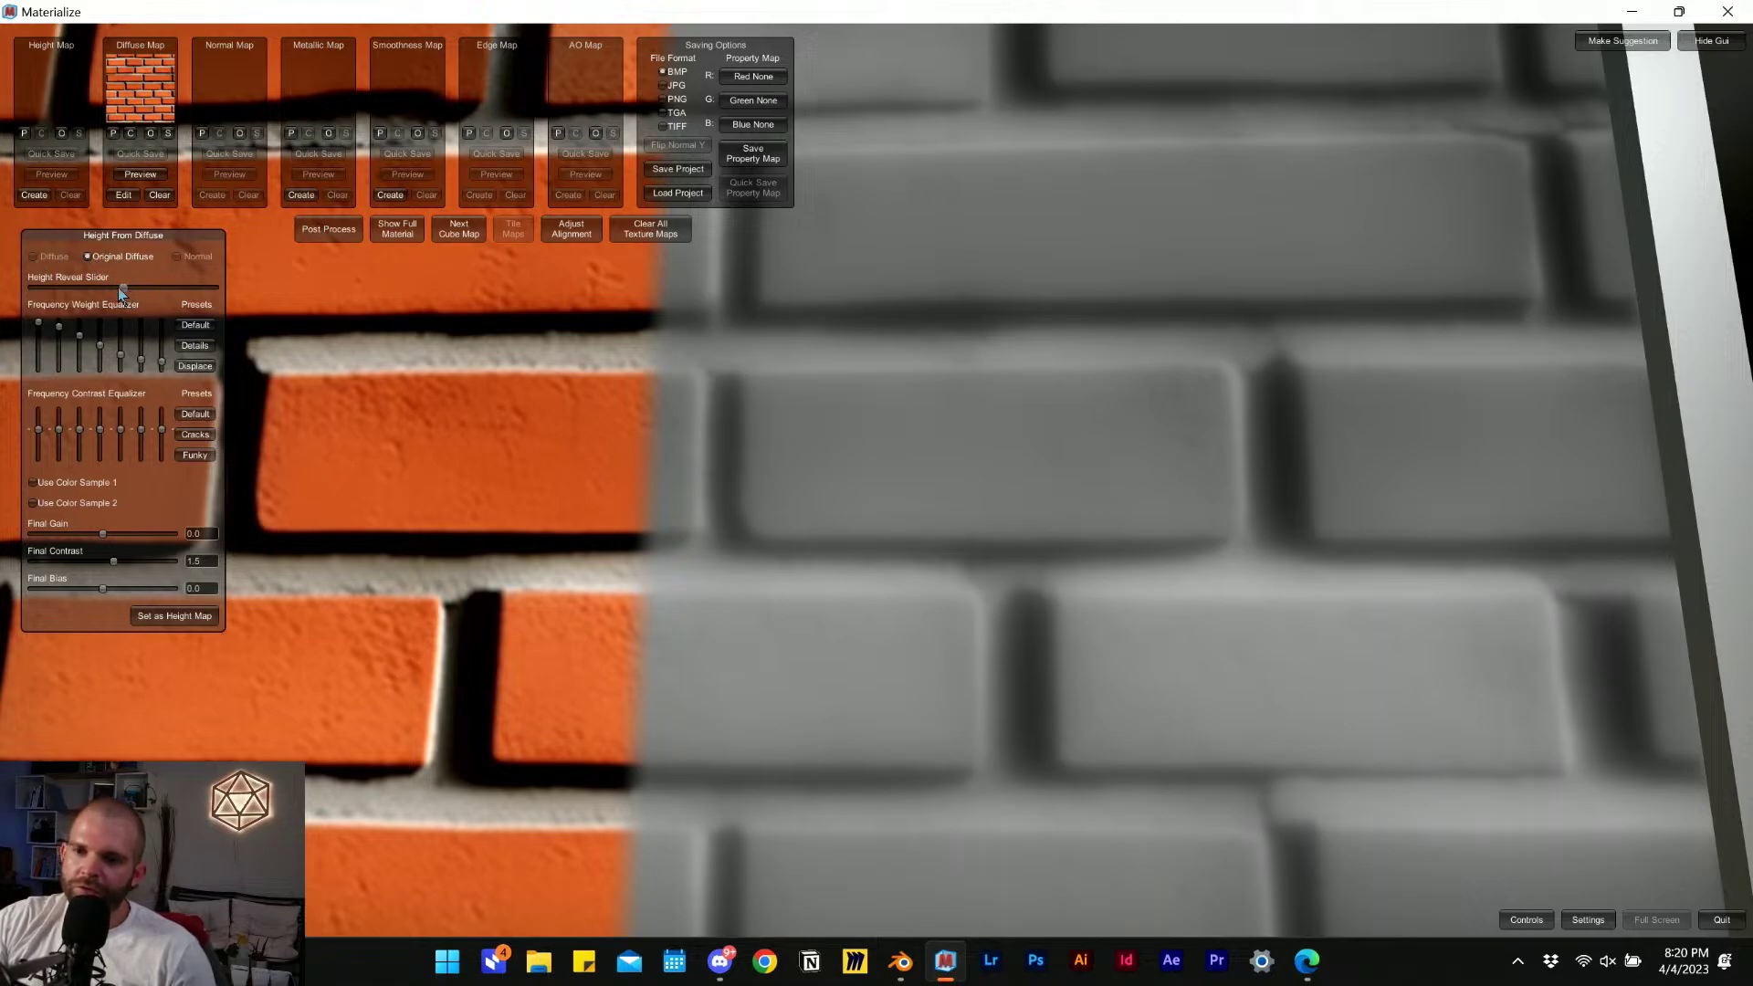
mouse_move(129, 290)
mouse_down()
mouse_move(98, 290)
mouse_move(132, 290)
mouse_up()
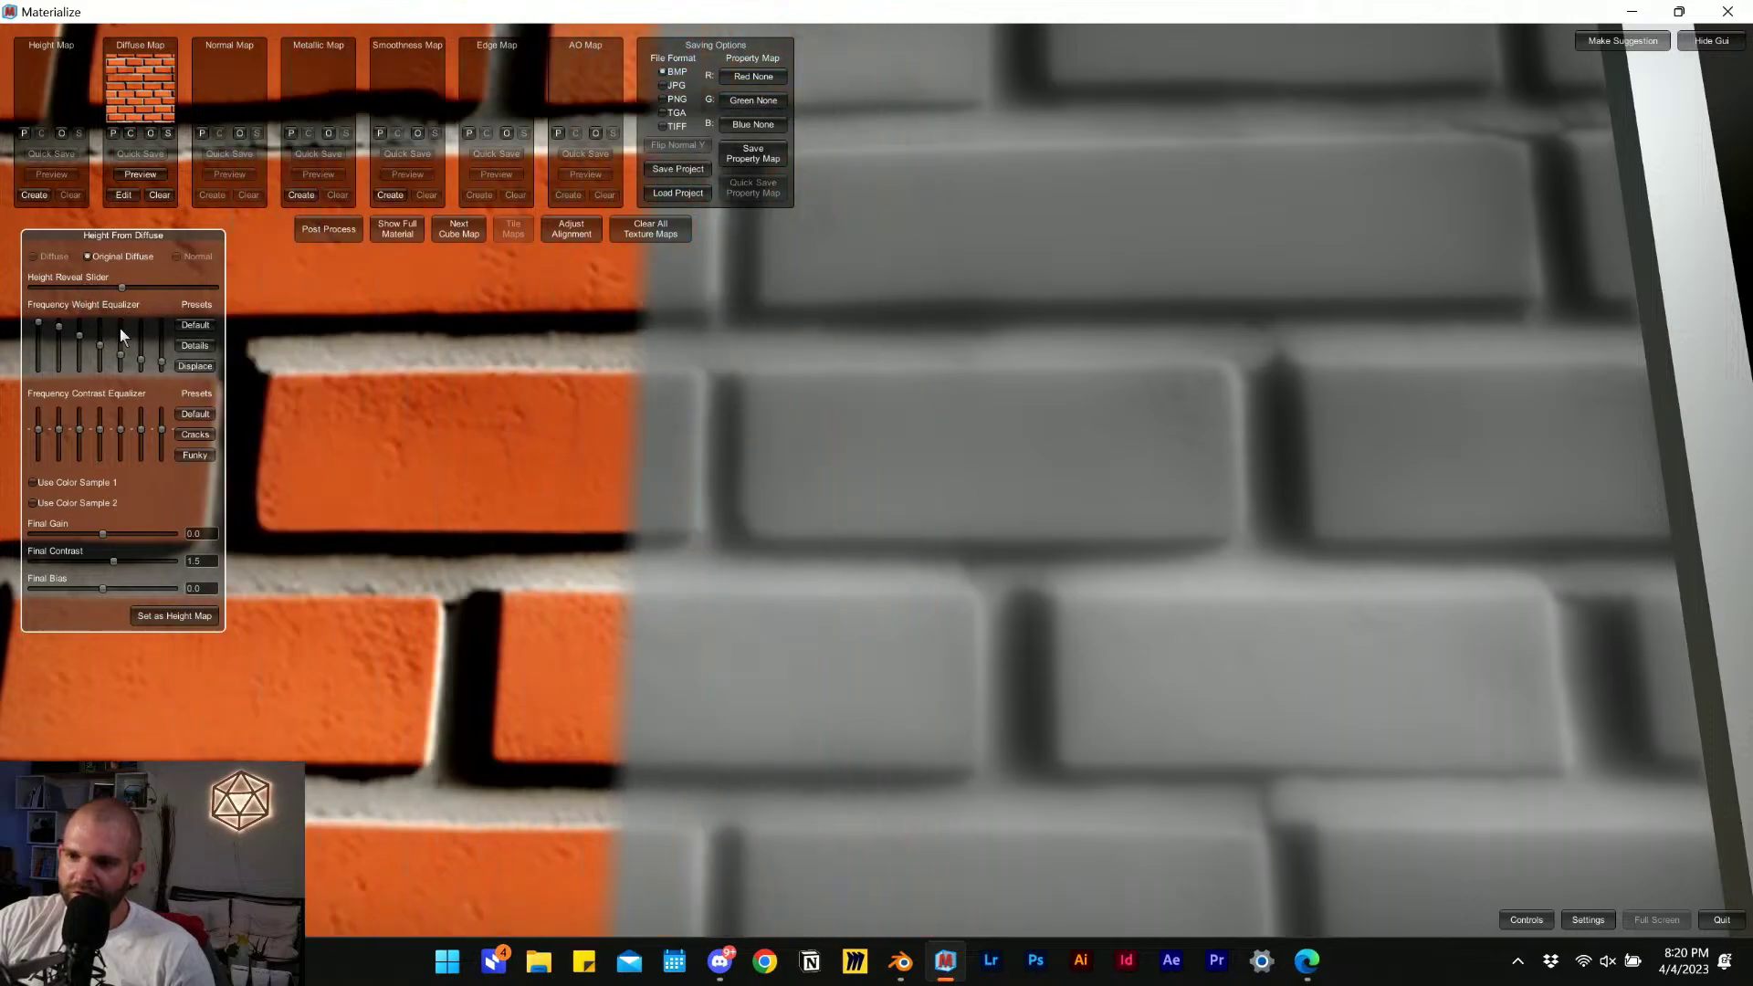
right_drag(118, 327, 367, 312)
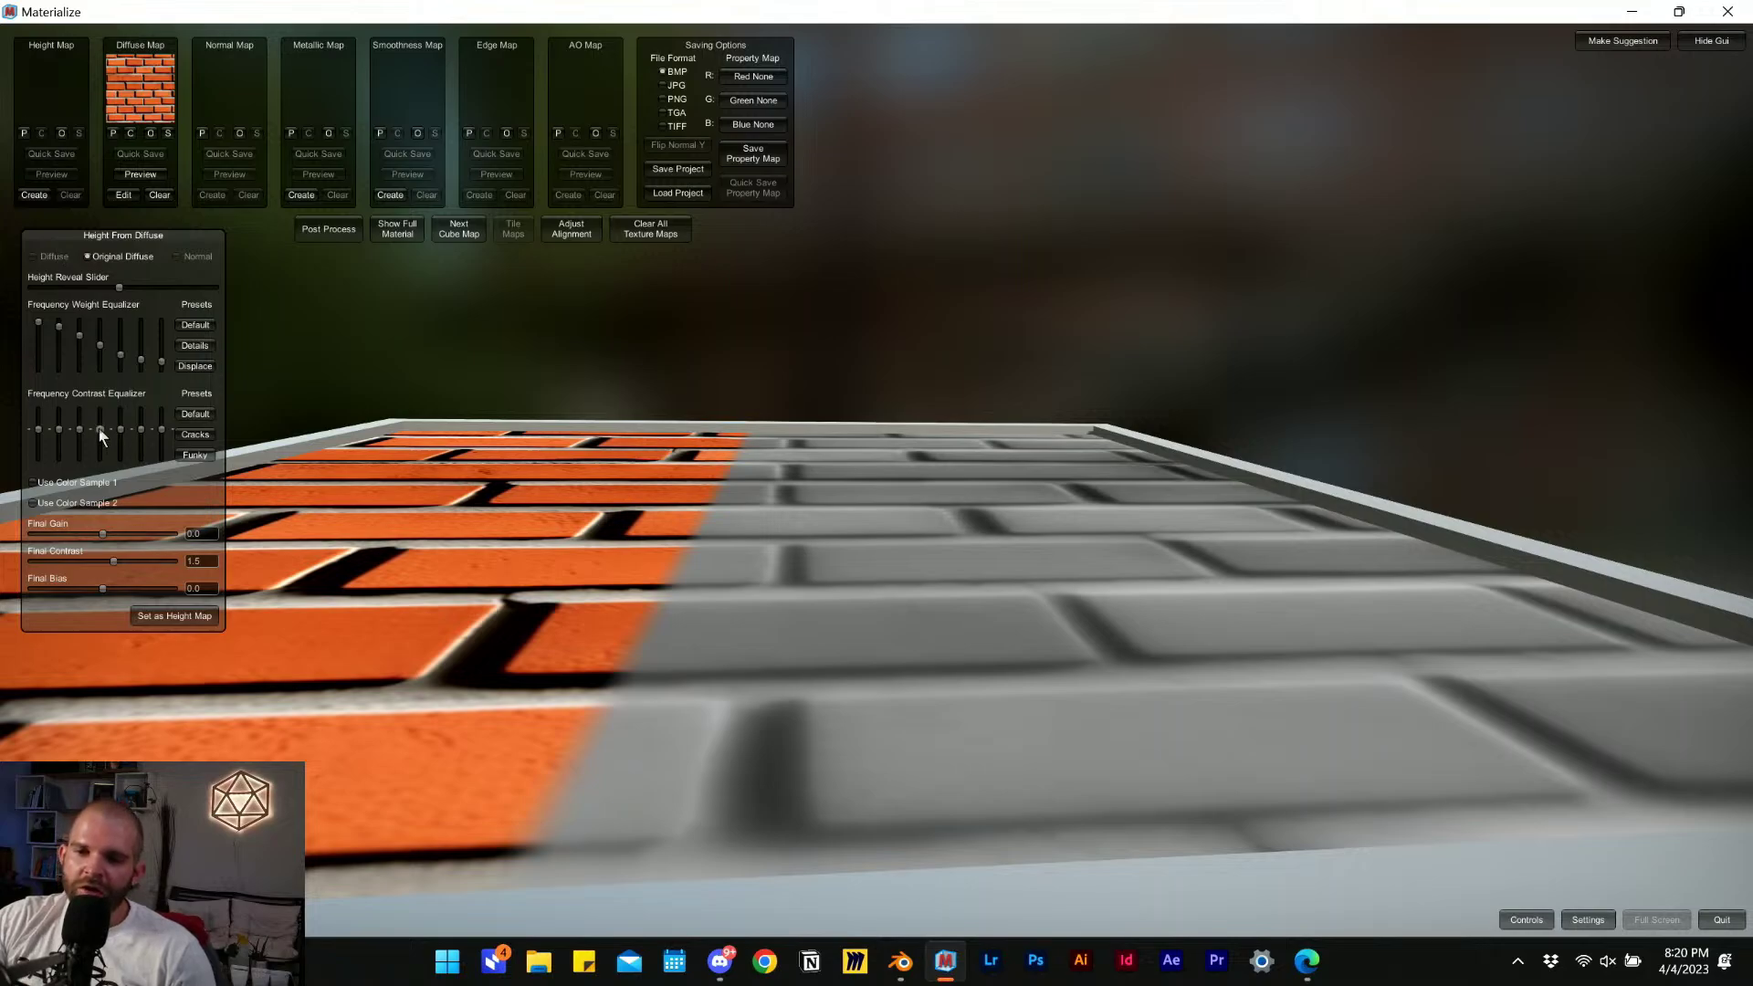
Raise the fourth band of the Frequency Contrast Equalizer slightly and inspect the brick edges in the height preview.
mouse_move(98, 429)
mouse_down()
mouse_move(100, 447)
mouse_move(105, 420)
mouse_up()
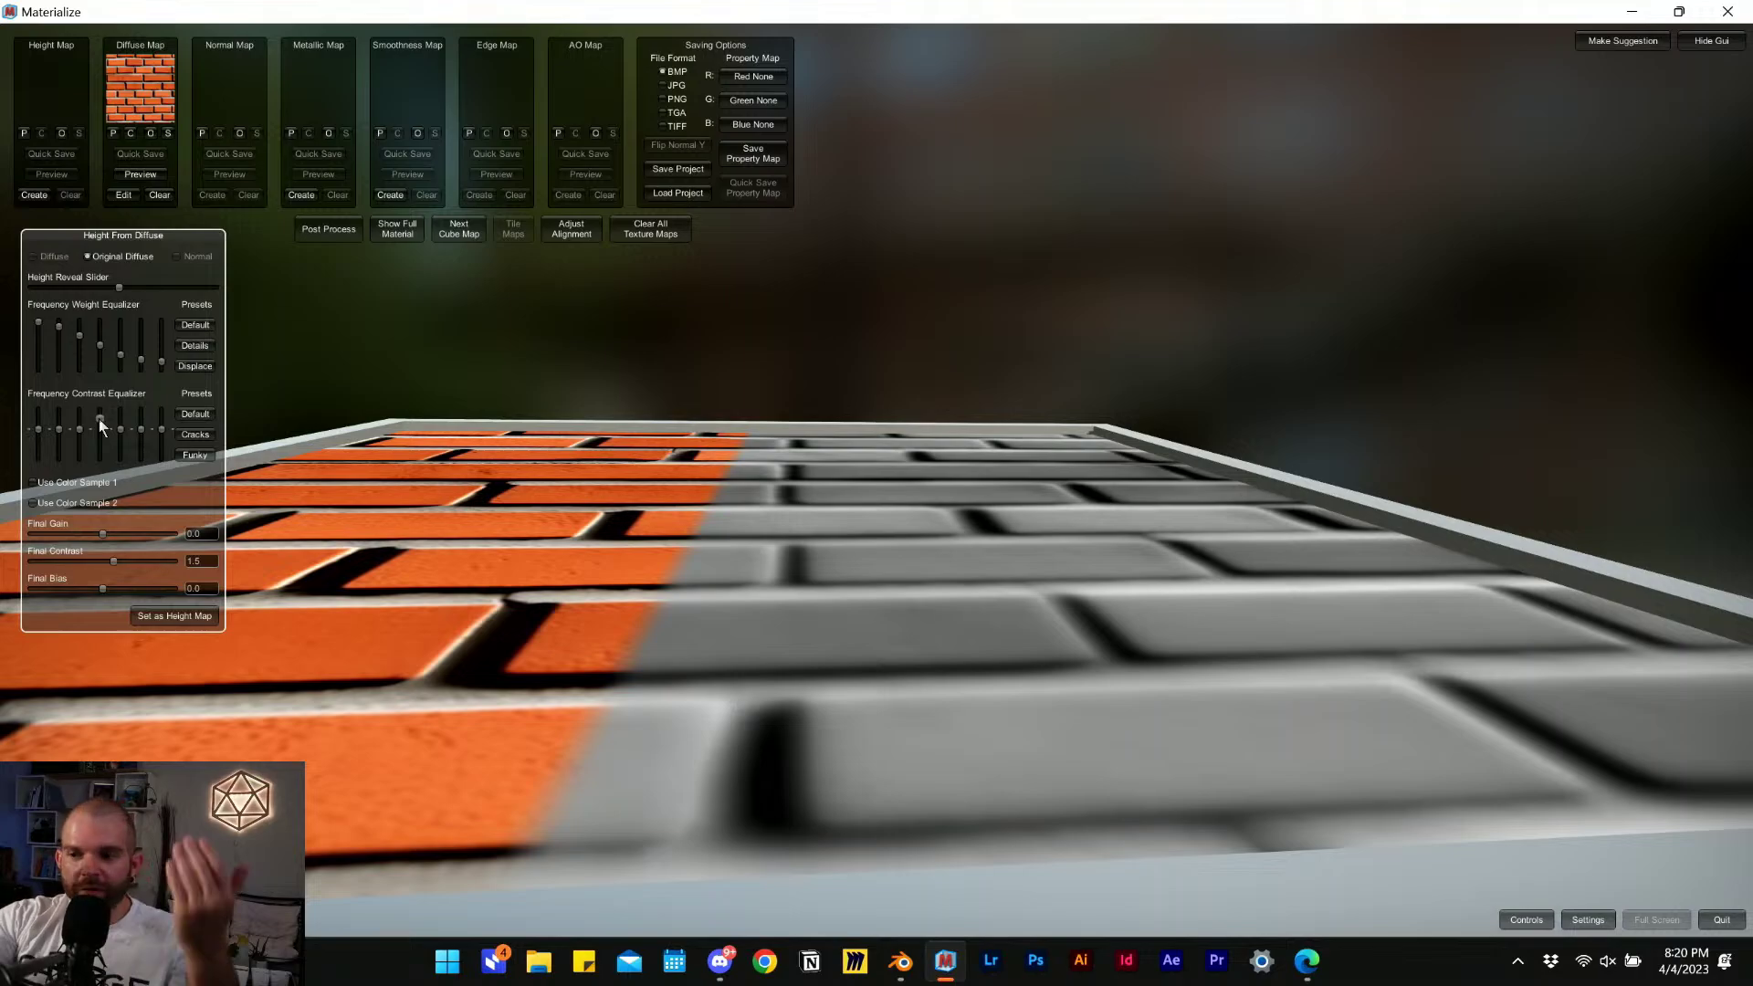
right_drag(947, 583, 803, 802)
right_drag(677, 606, 434, 494)
scroll(763, 617, up, 4)
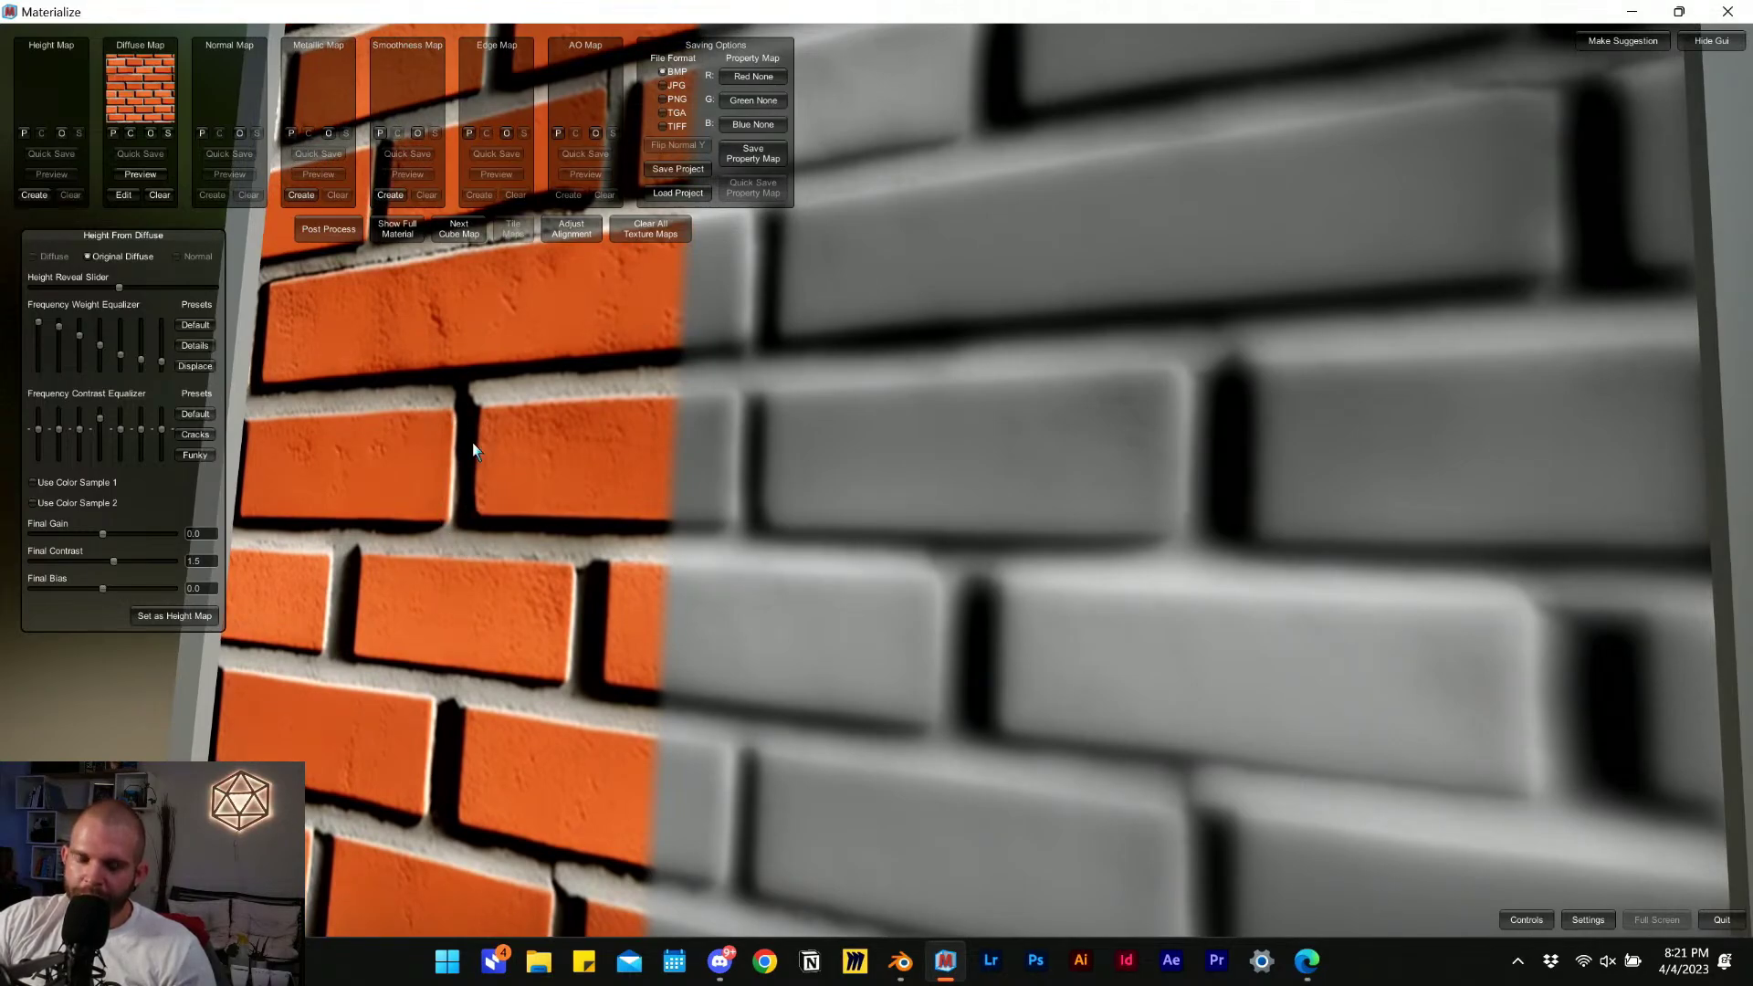
right_drag(473, 449, 1115, 516)
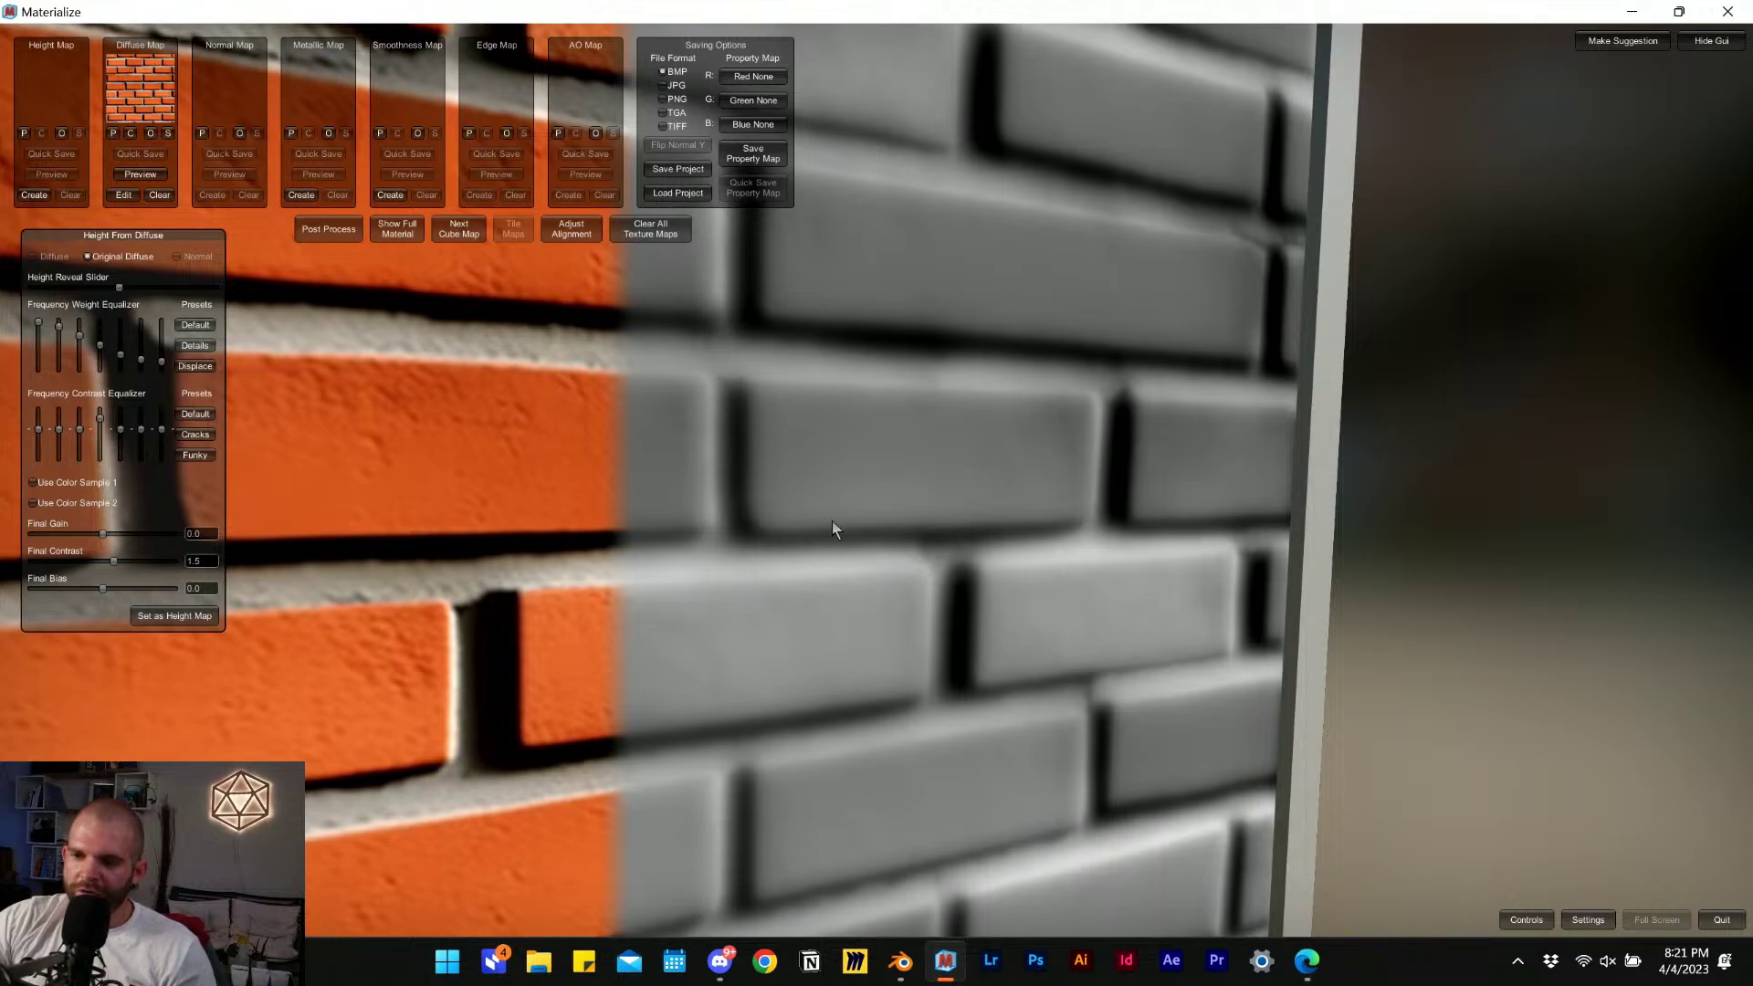
right_drag(1043, 584, 767, 352)
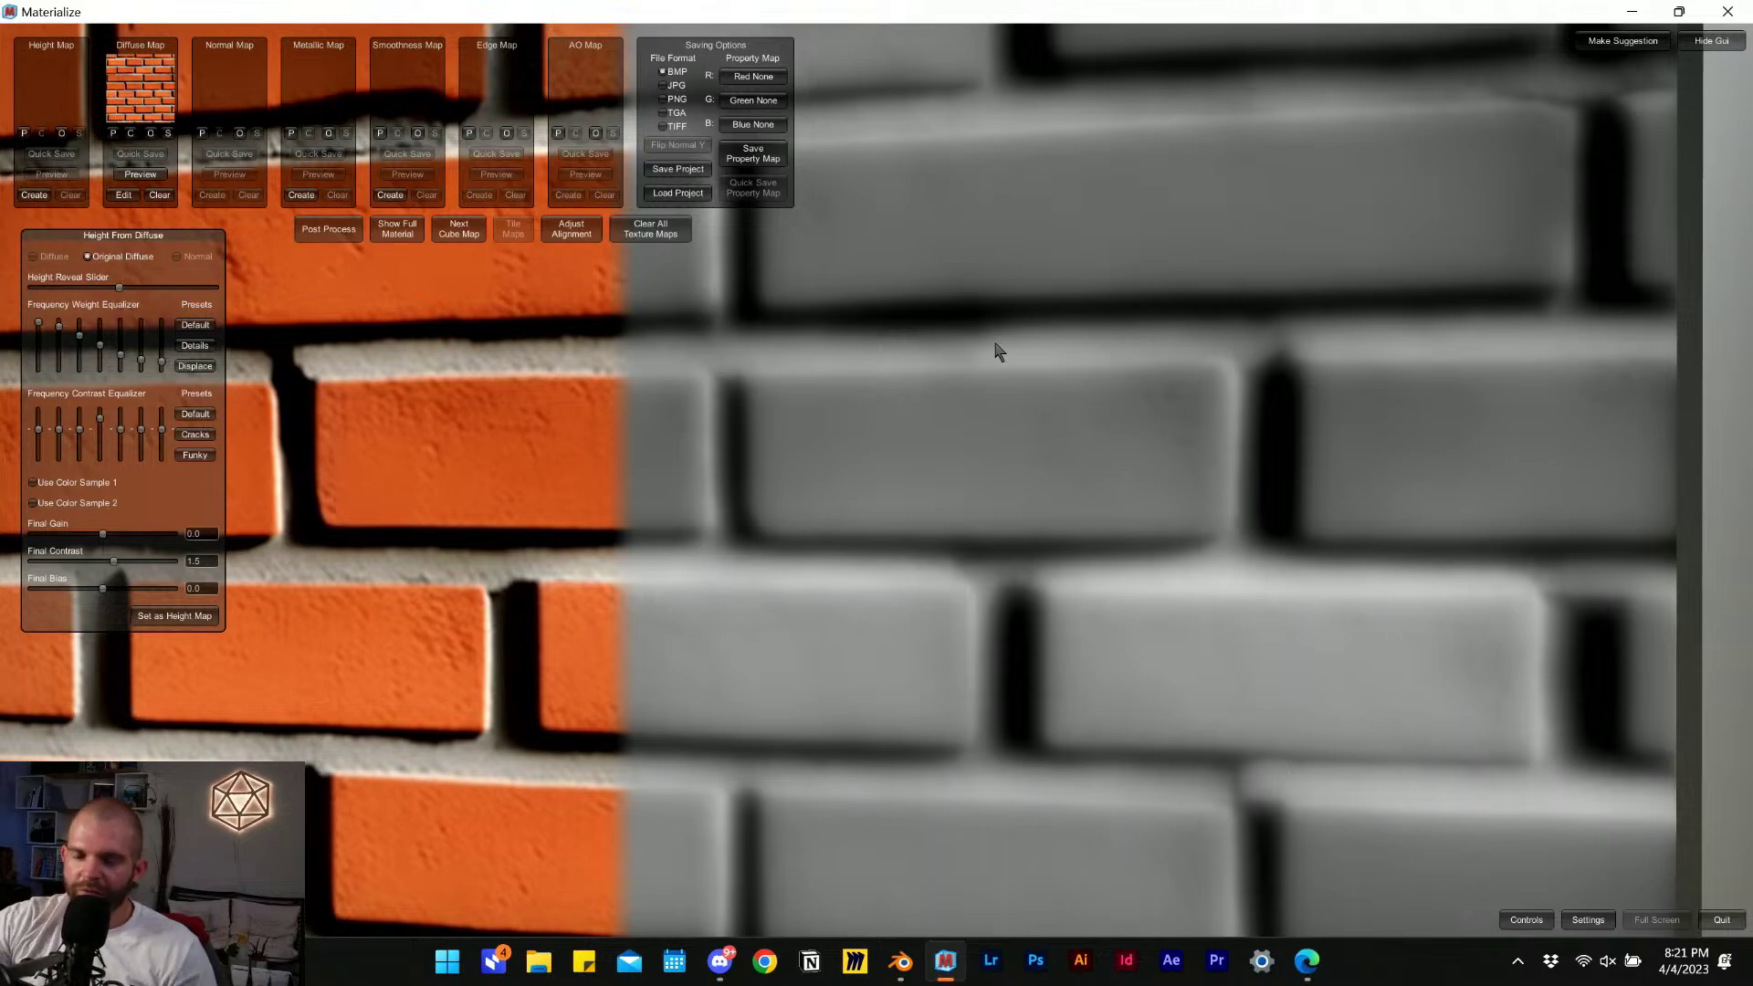
right_drag(708, 370, 814, 414)
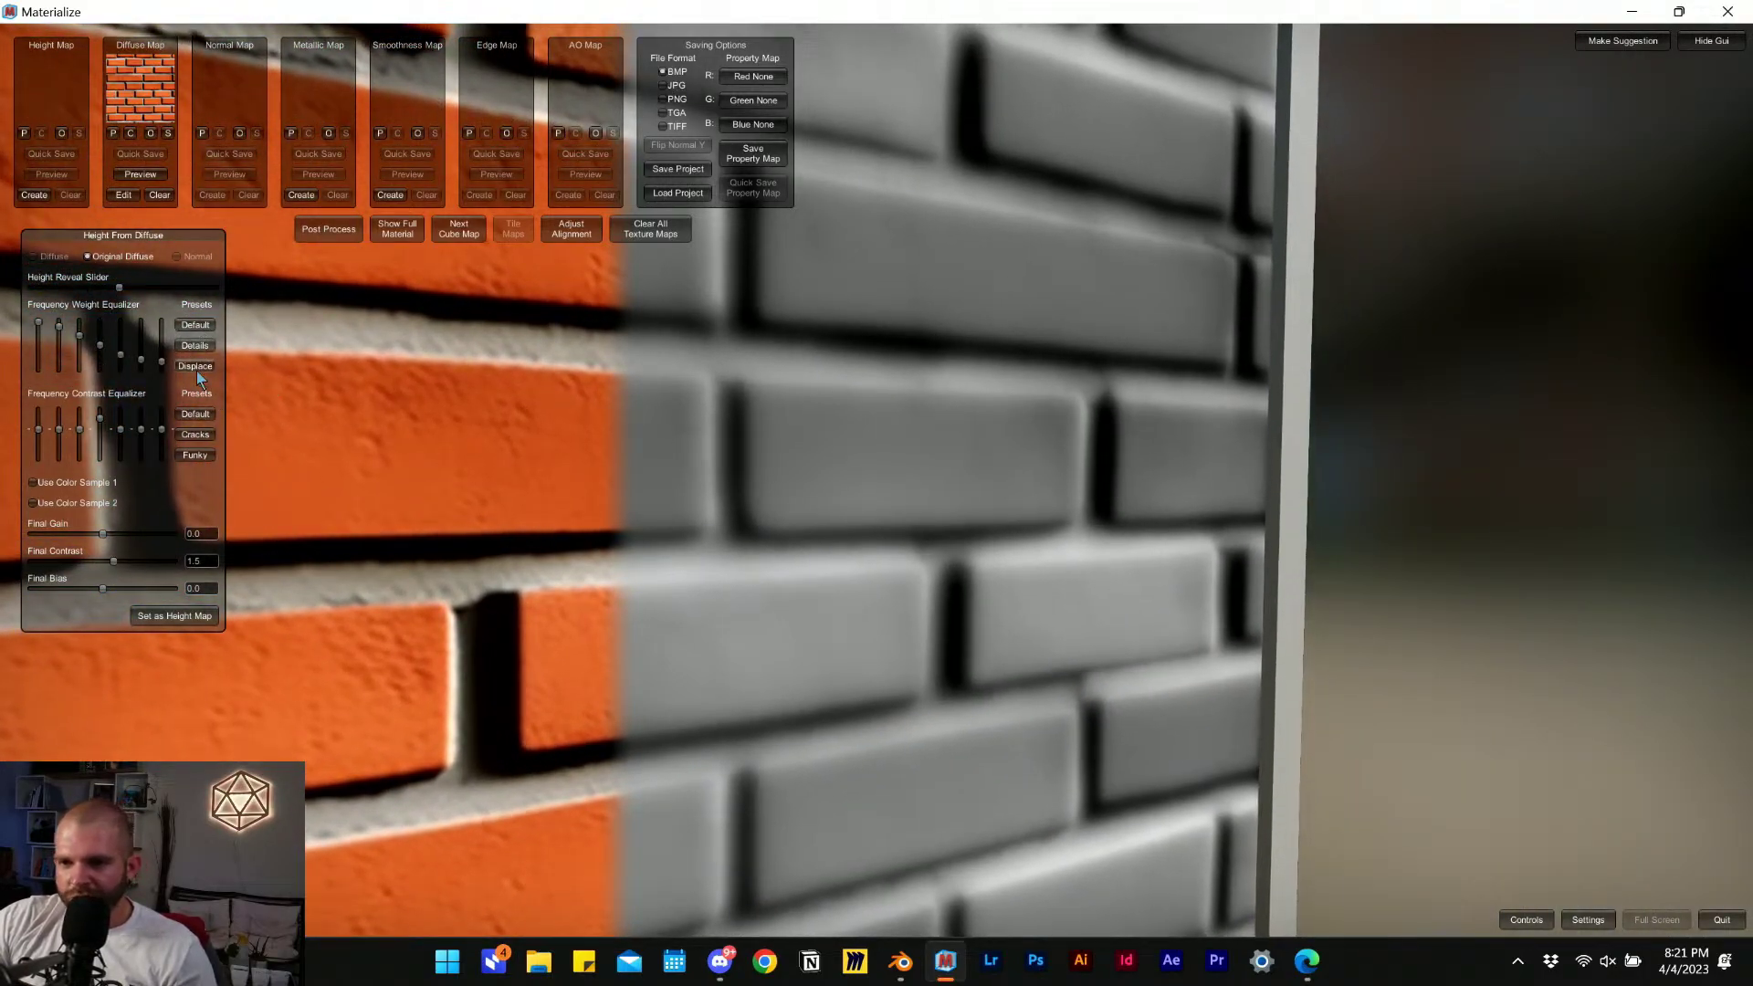
Apply the Displace preset to the Frequency Weight Equalizer and the Default preset to the Frequency Contrast Equalizer.
click(195, 367)
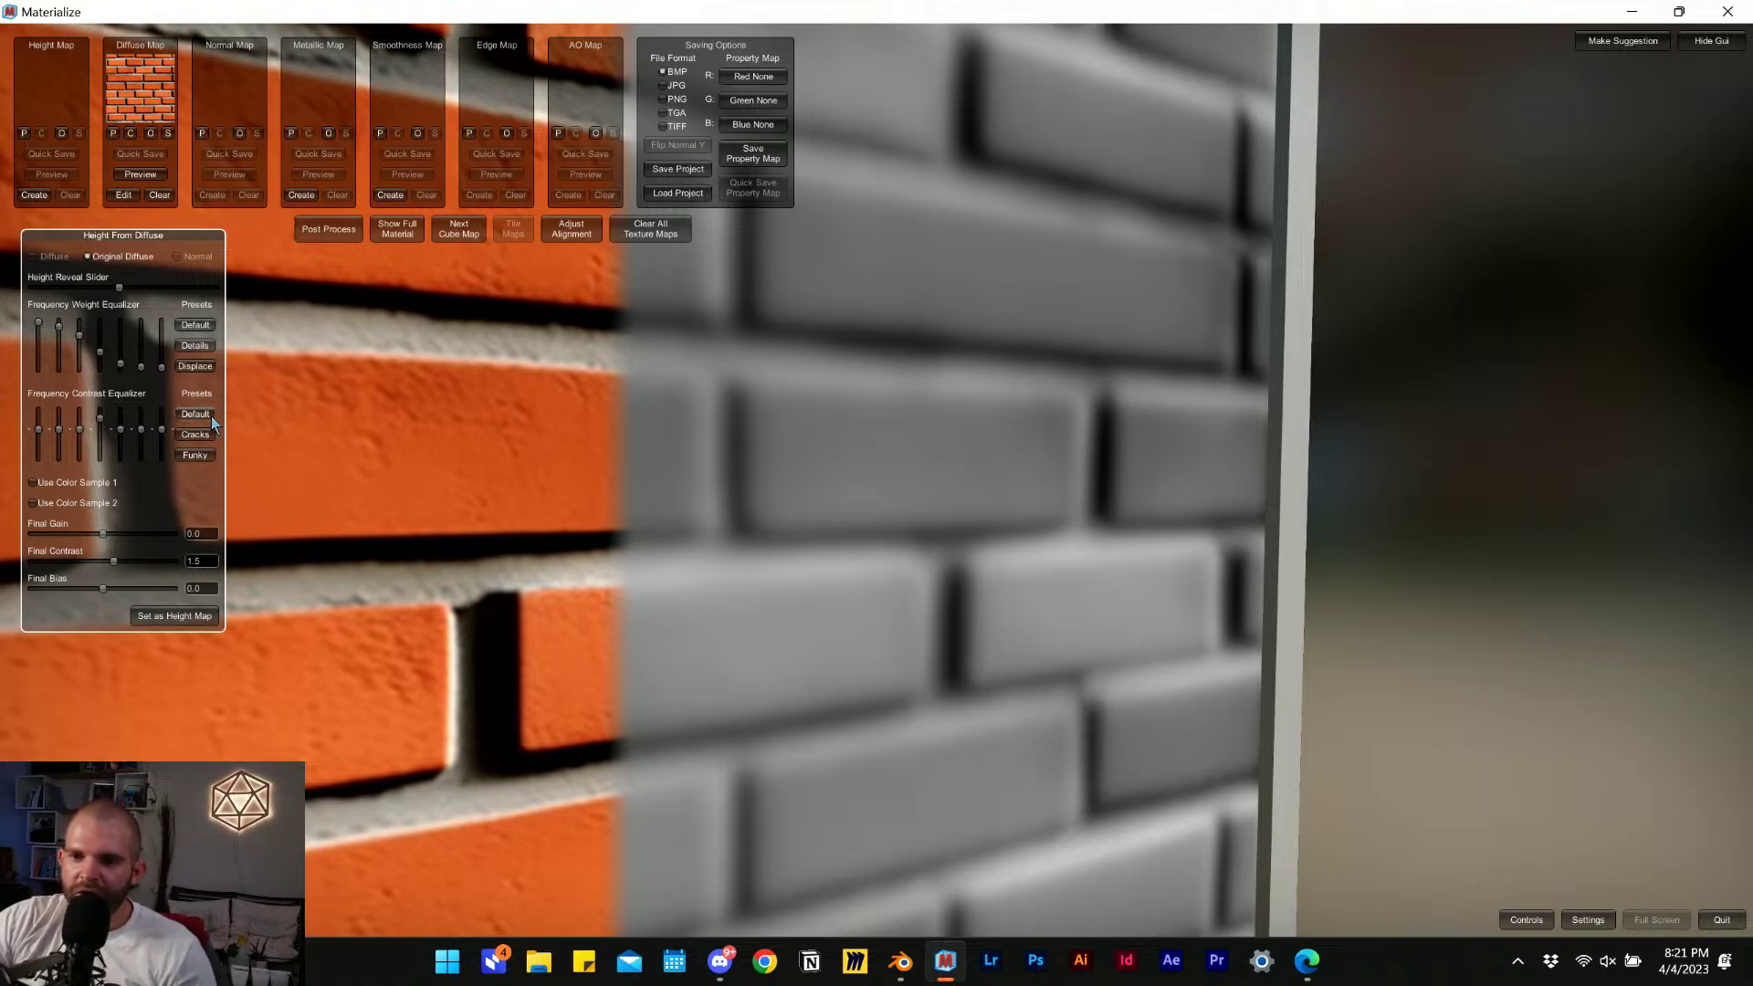
click(202, 417)
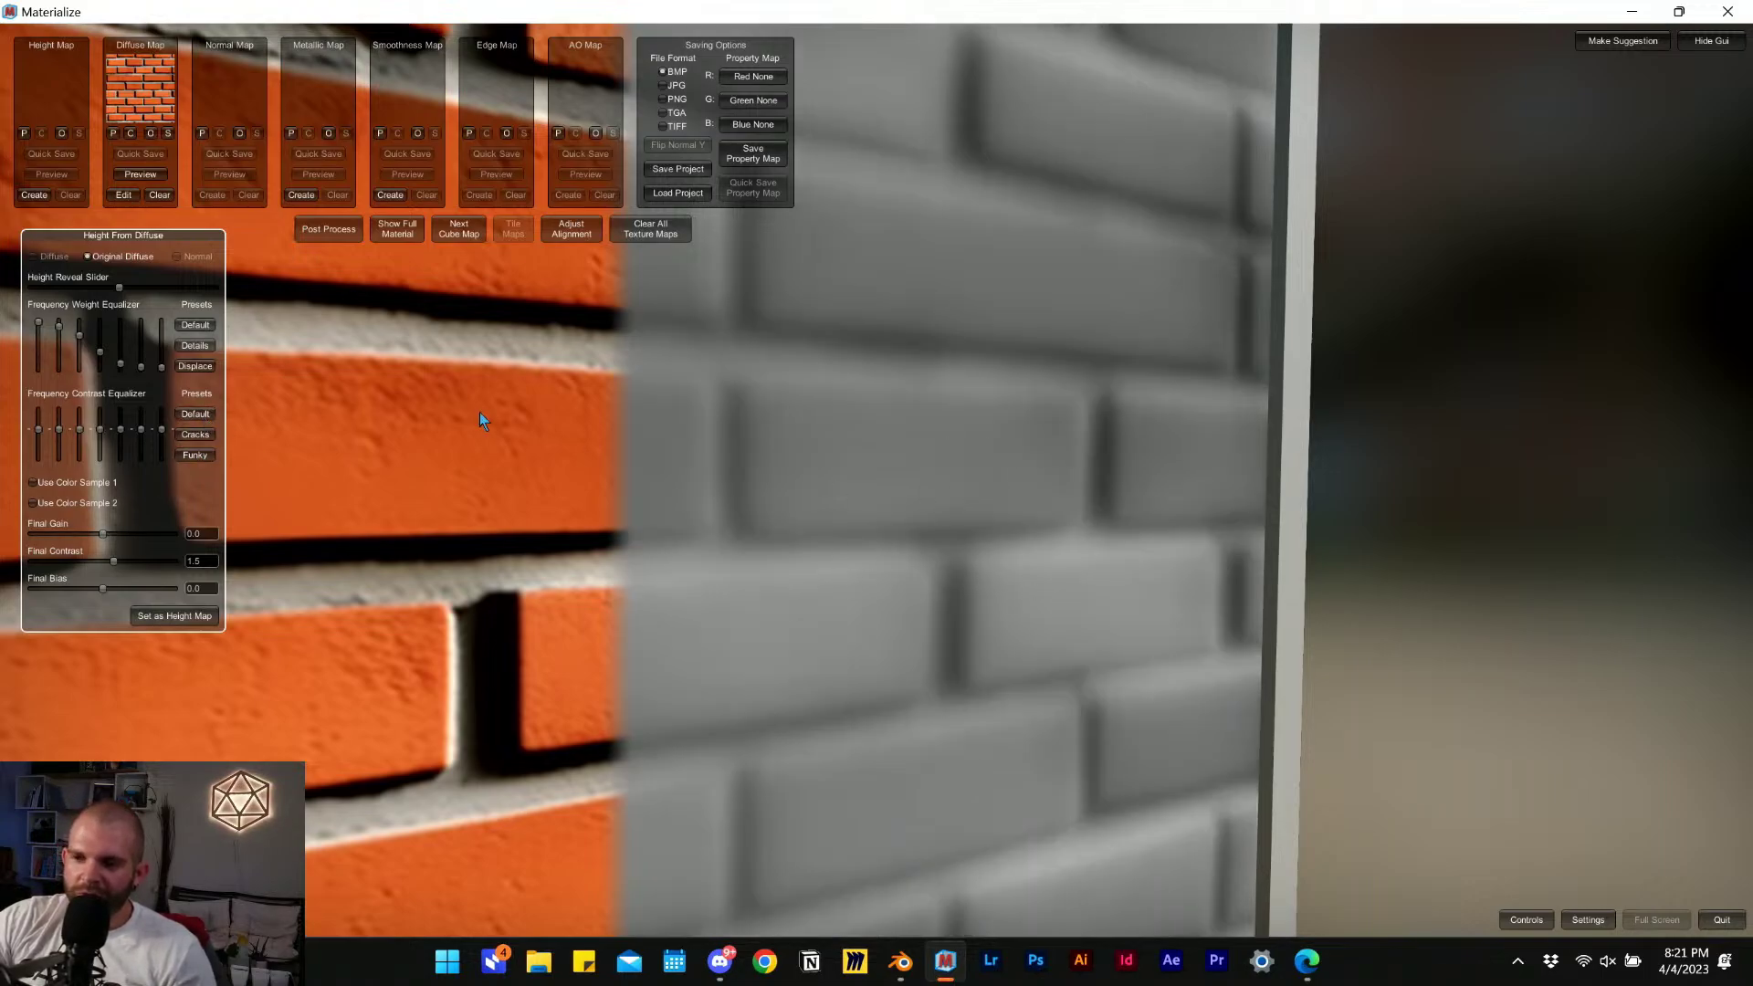
Try the Cracks preset on the Frequency Contrast Equalizer and inspect the bricks in the height preview.
click(202, 442)
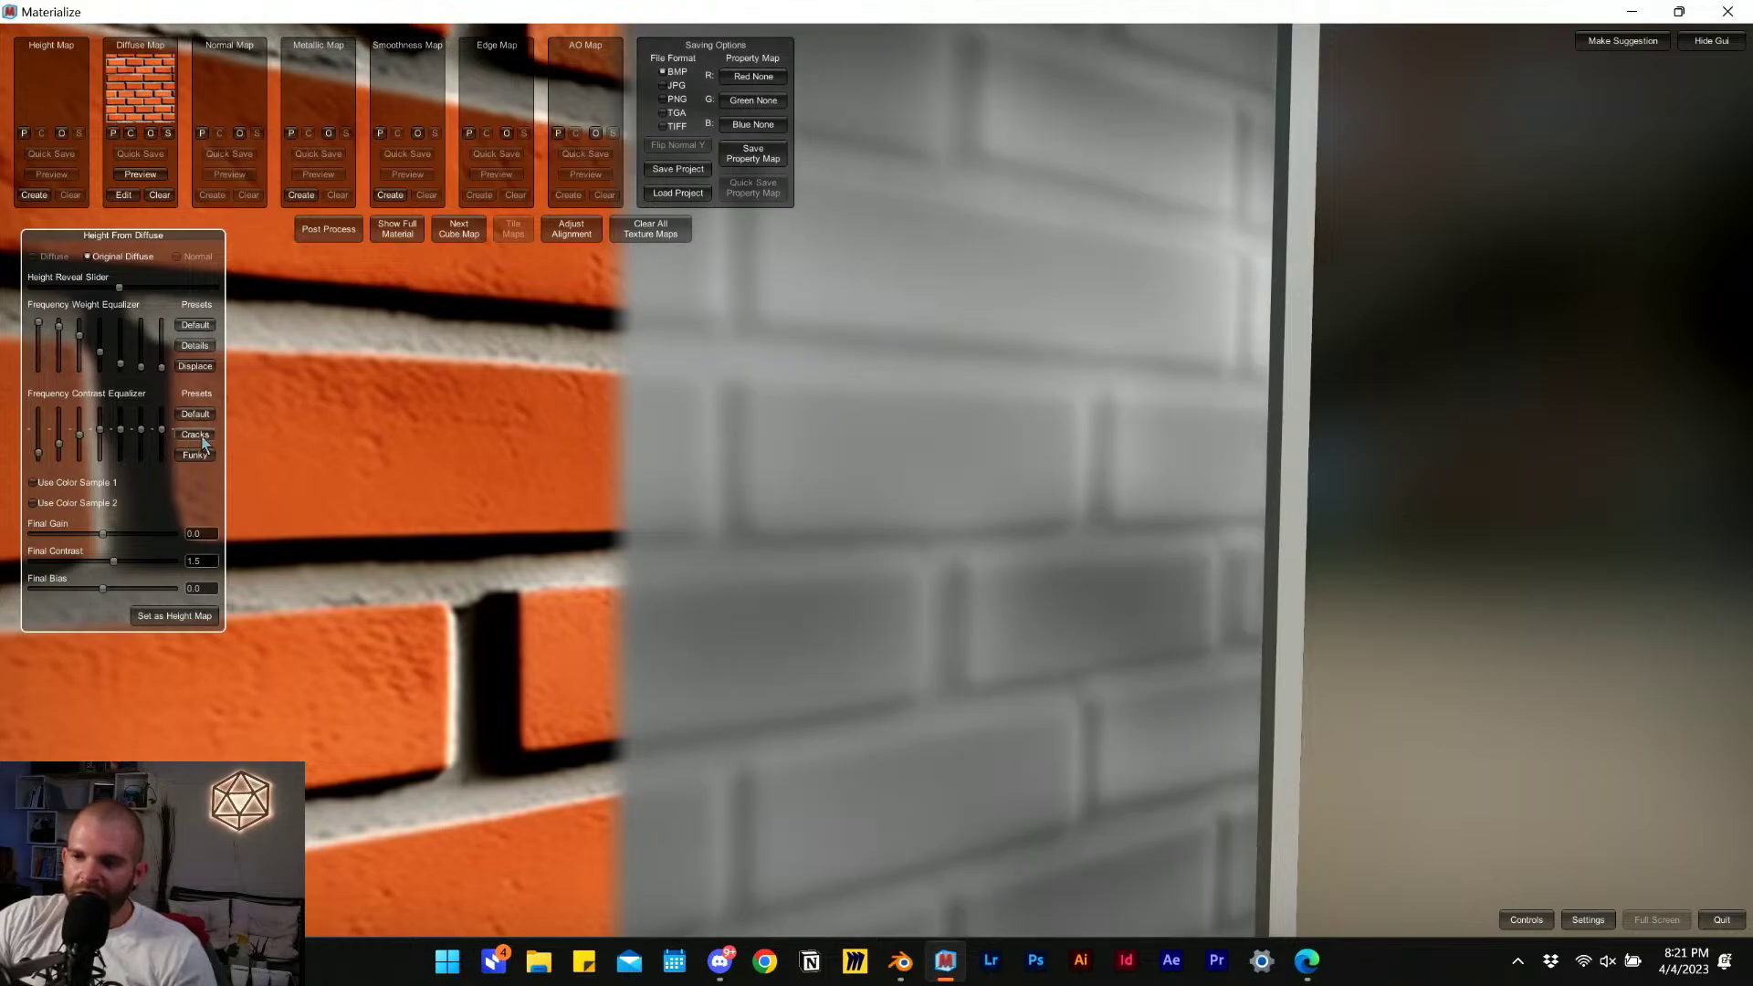
scroll(1148, 634, up, 5)
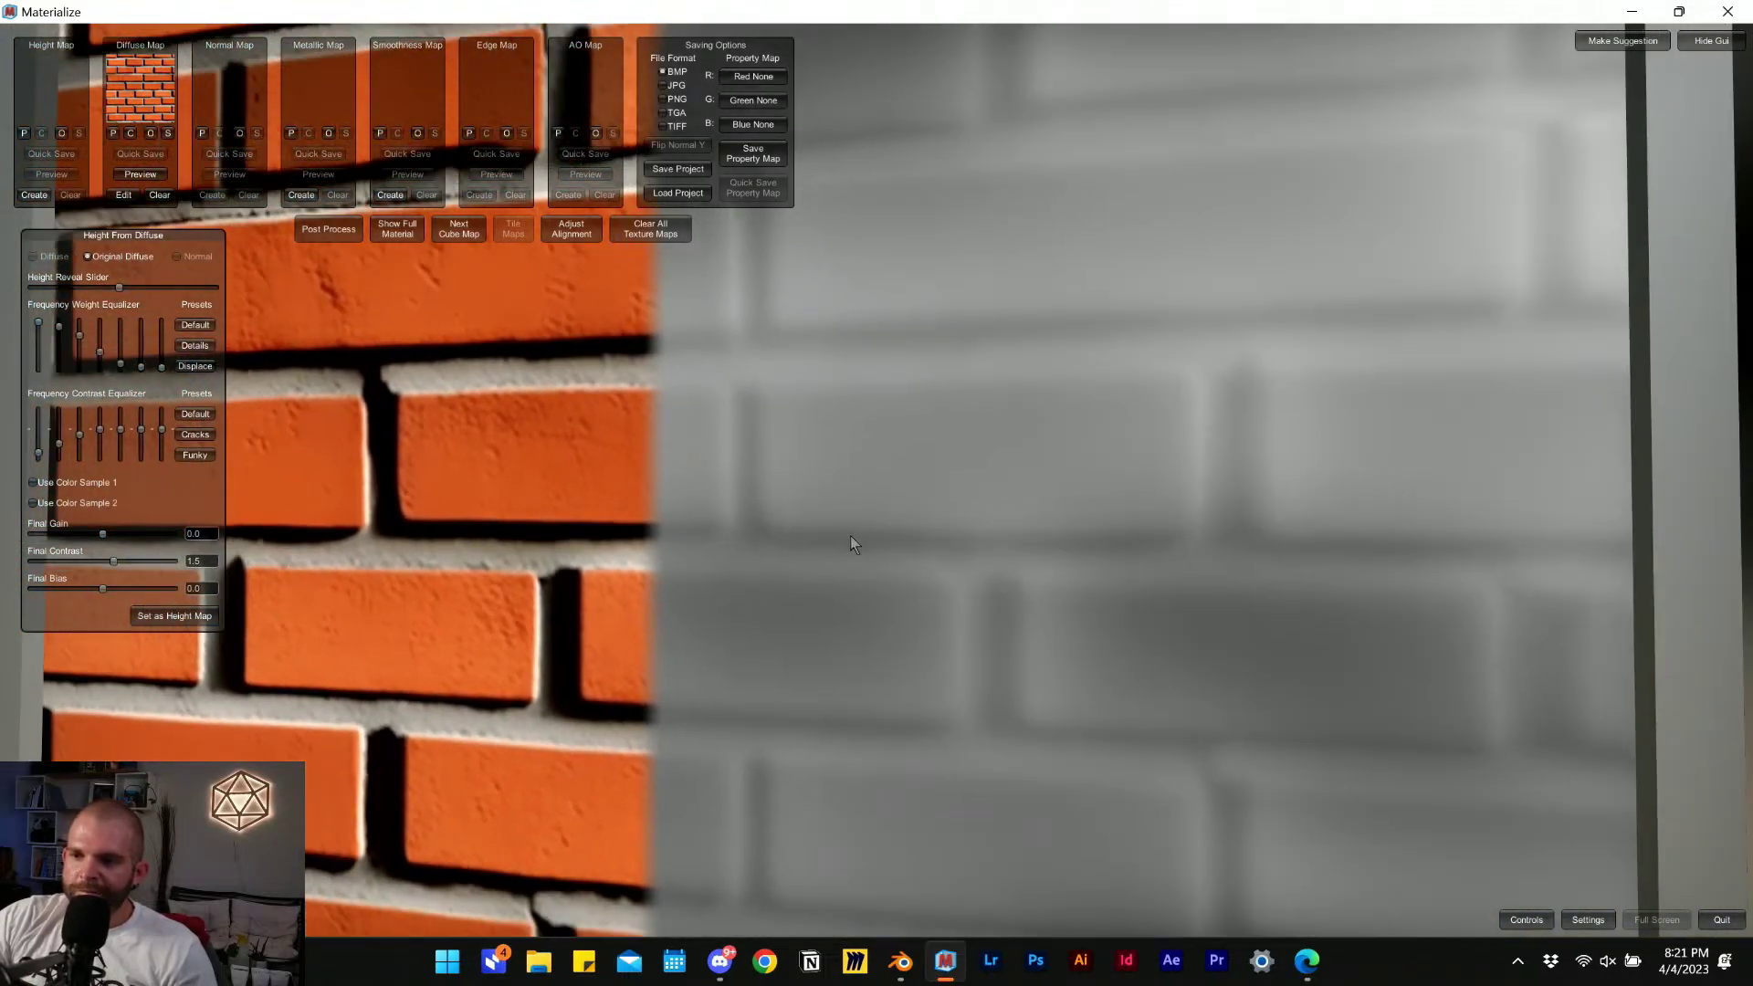
mouse_move(851, 537)
right_down()
mouse_move(833, 581)
mouse_move(882, 608)
mouse_move(878, 561)
mouse_move(846, 524)
mouse_move(864, 546)
right_up()
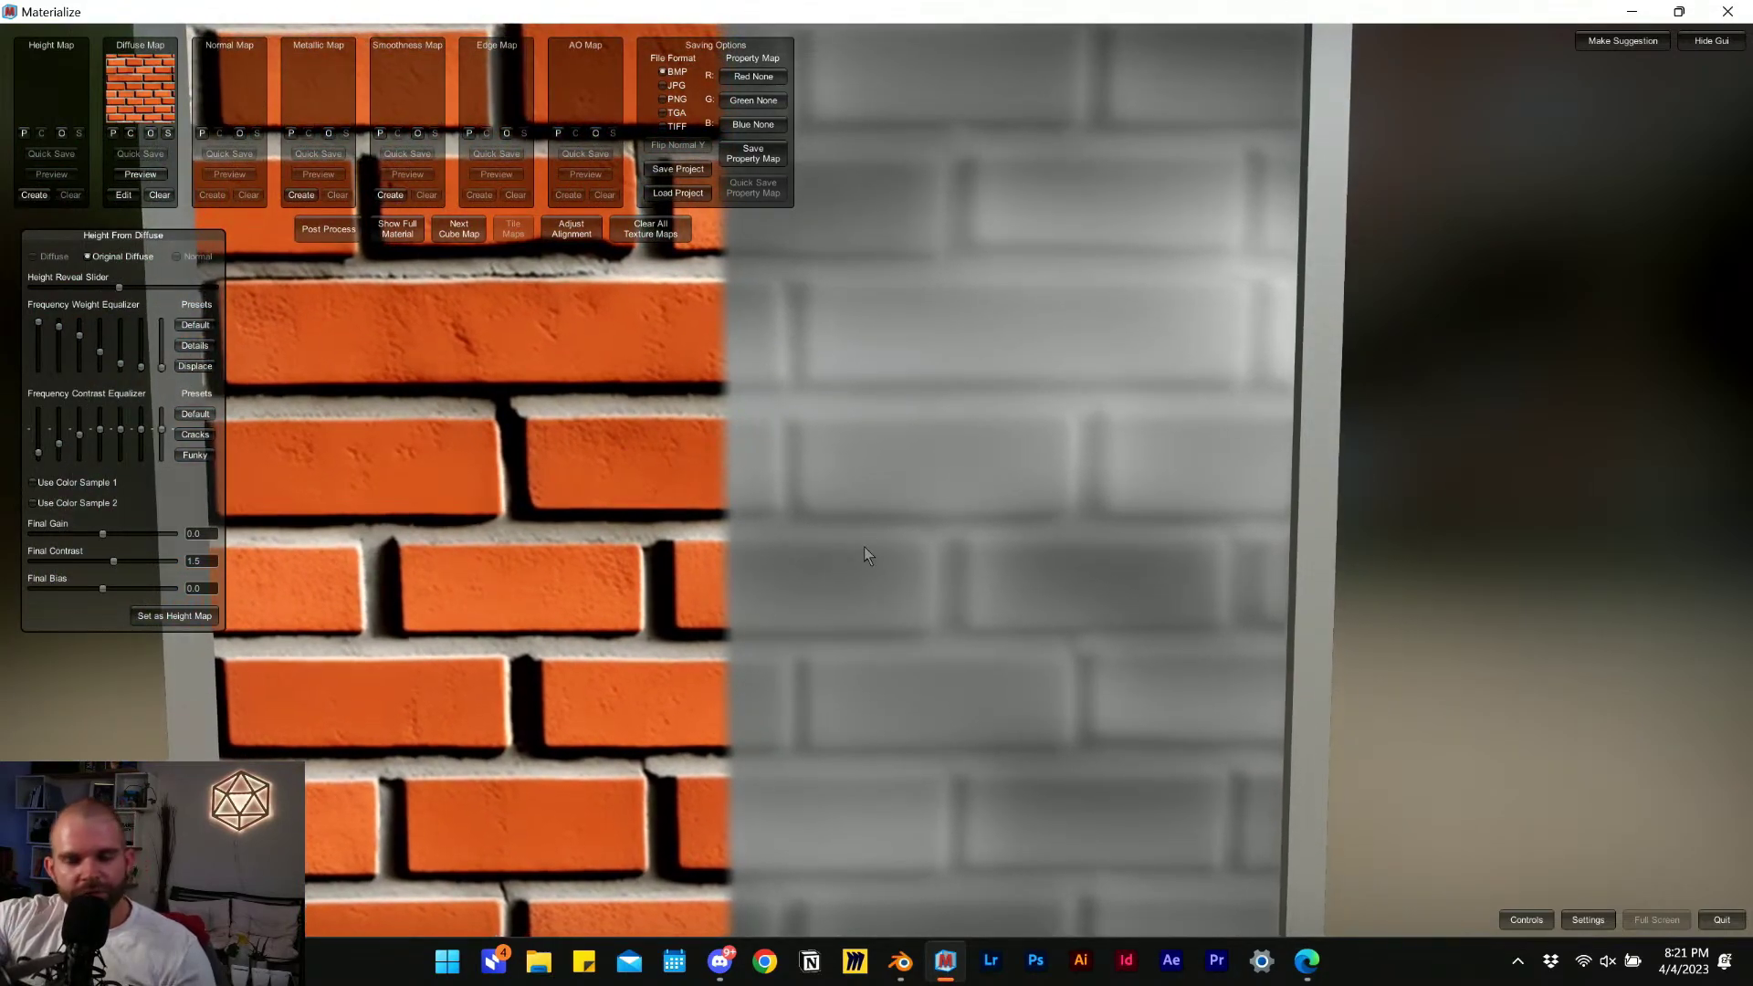
scroll(970, 624, up, 3)
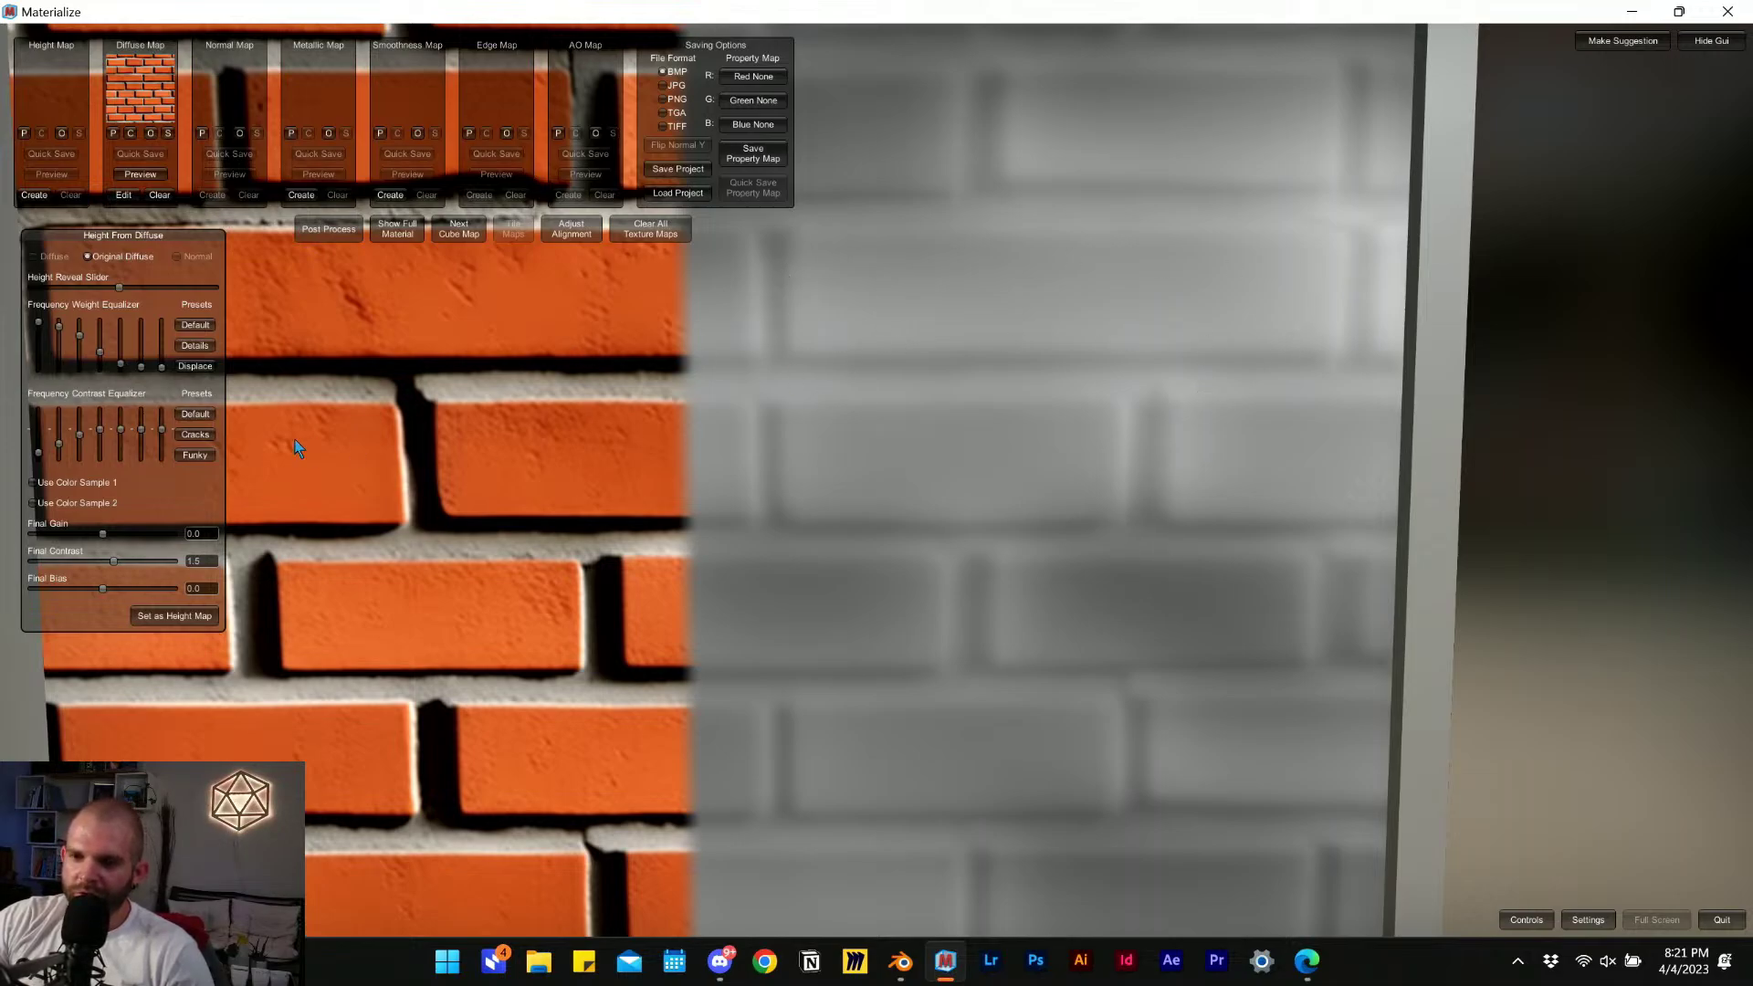
Apply the Funky preset to the Frequency Contrast Equalizer and set the result as the height map.
click(196, 455)
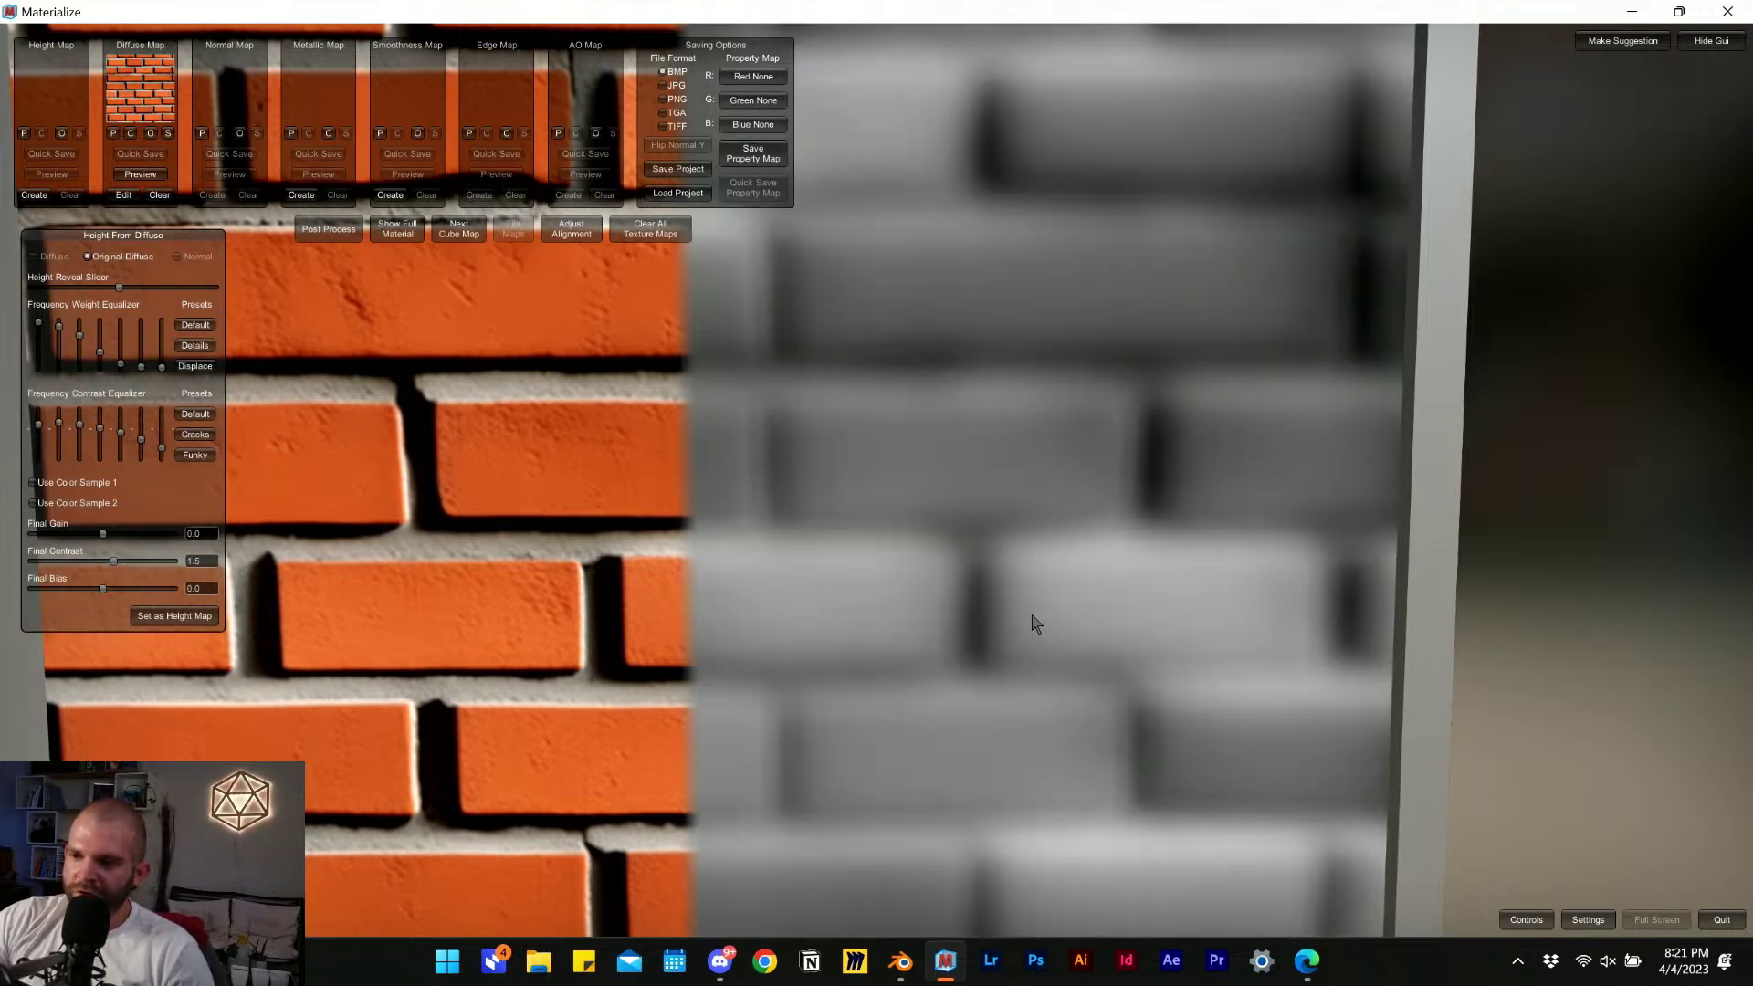
right_drag(1030, 615, 1050, 511)
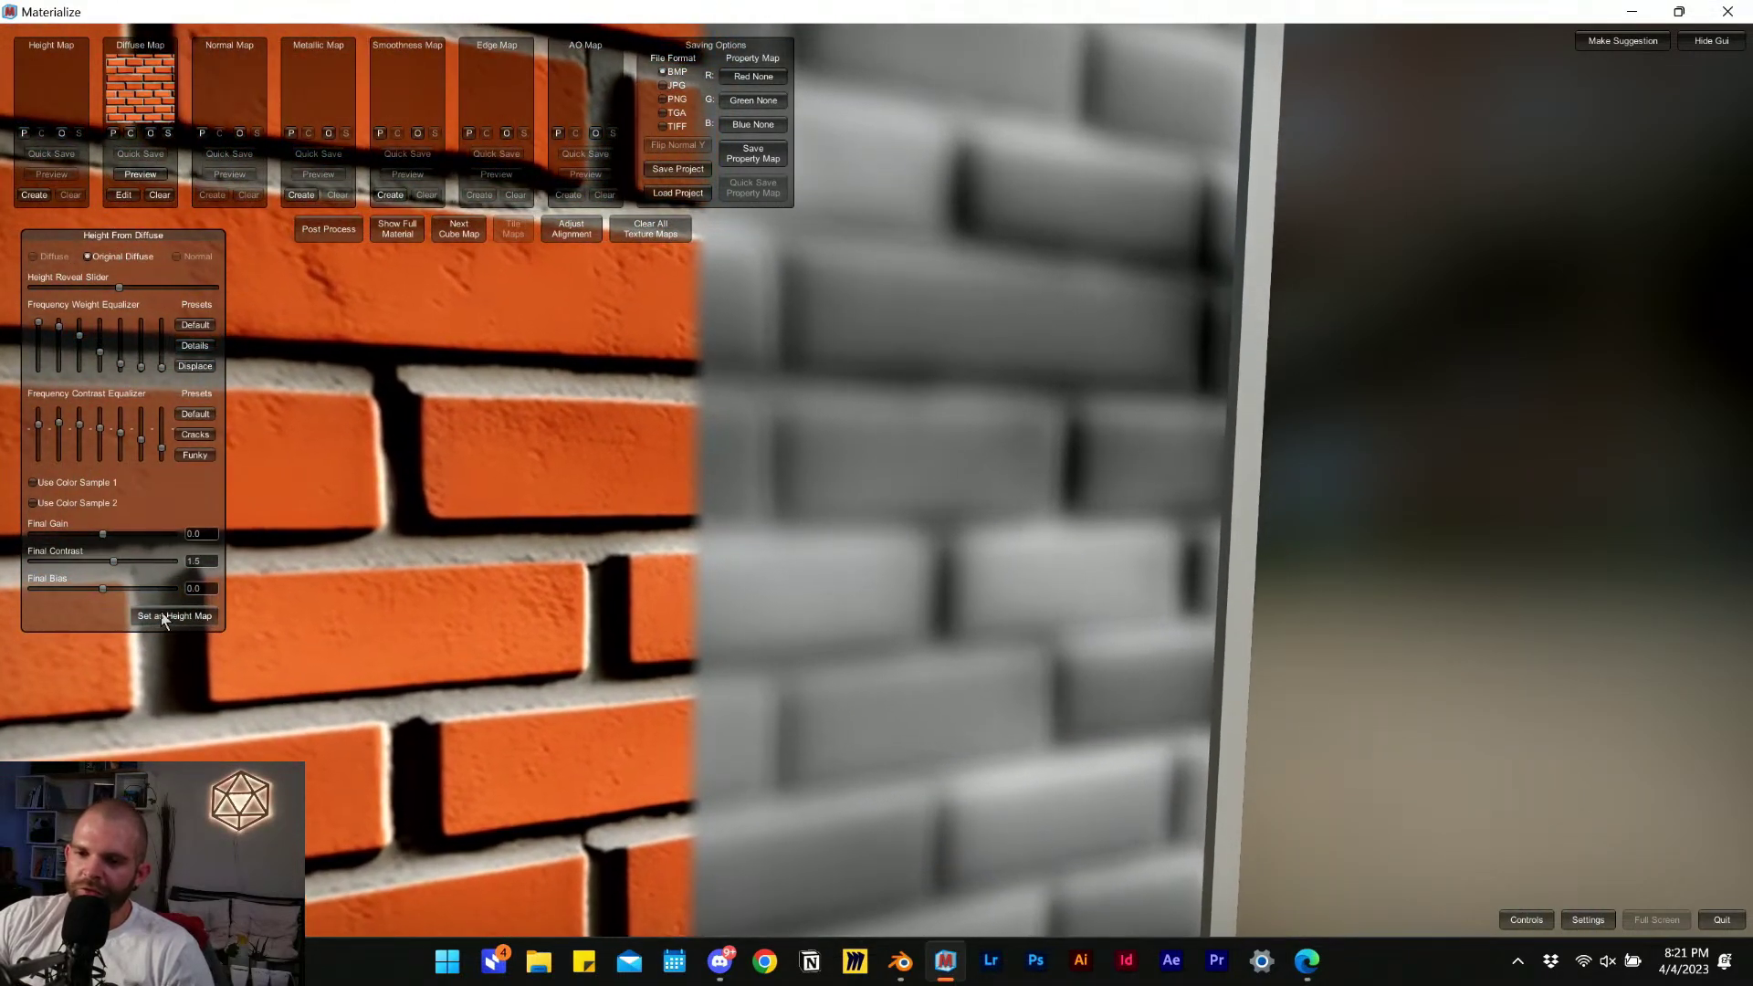
click(164, 617)
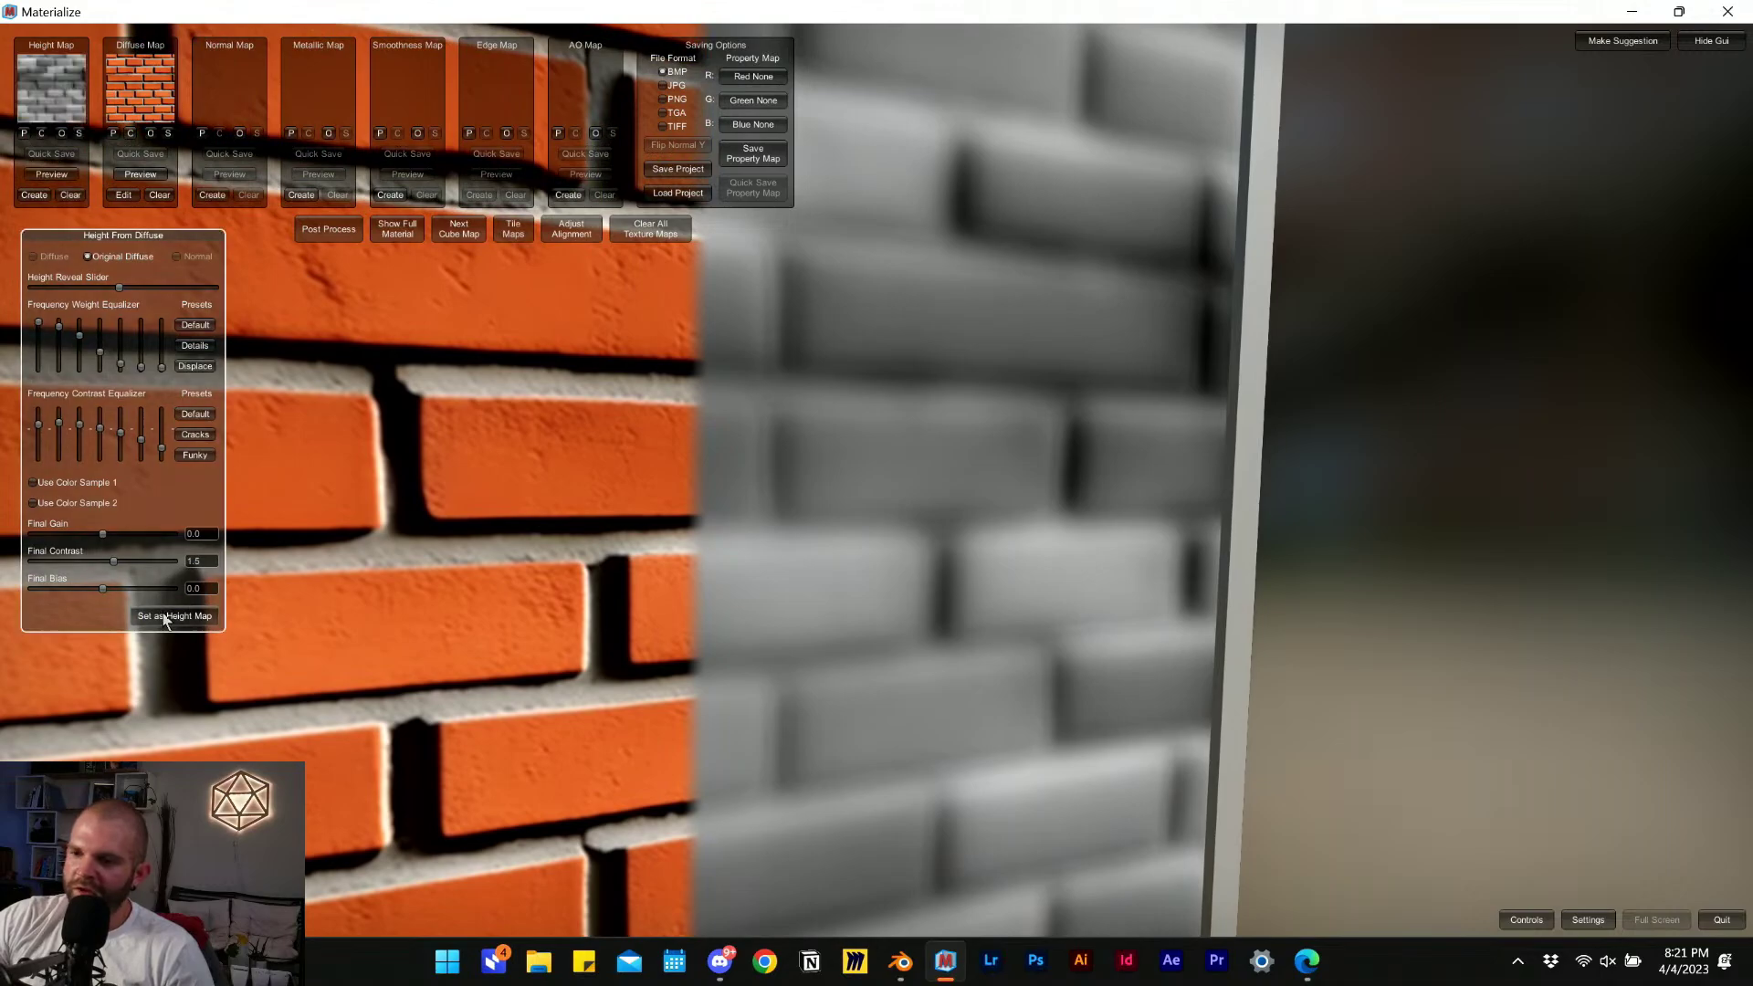
Set the height map's Final Bias to 0.0096 and inspect the height preview from several angles.
right_drag(402, 594, 85, 541)
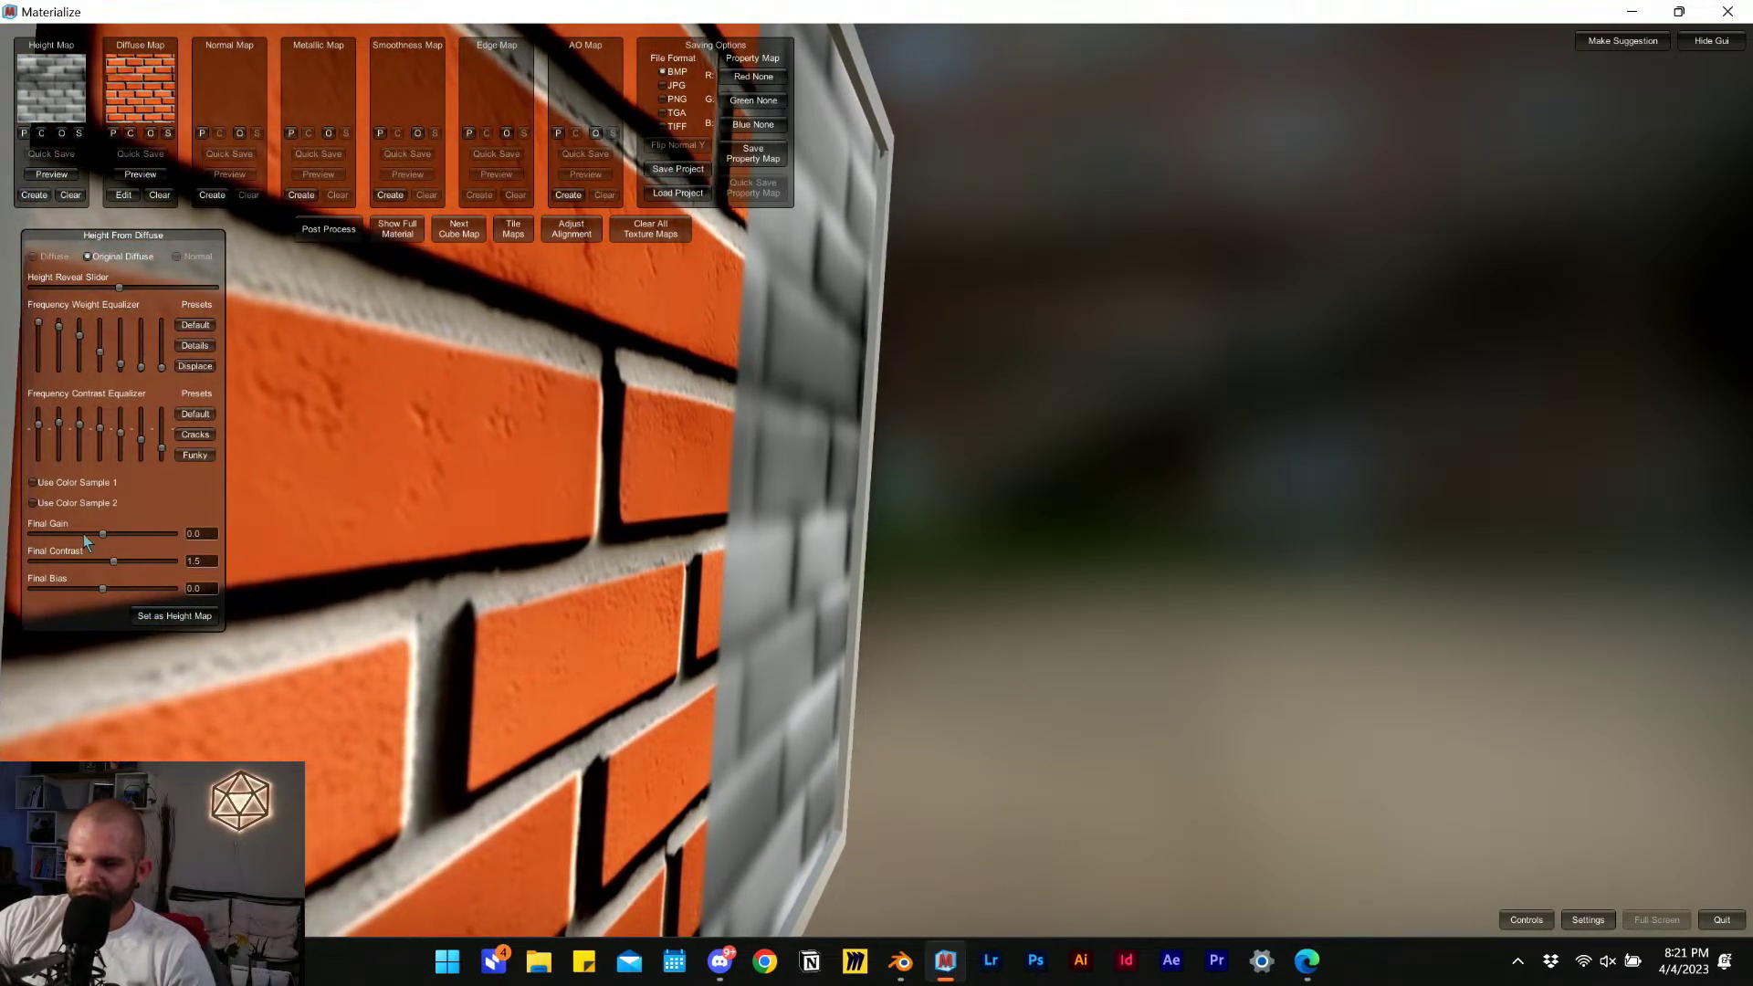
click(103, 589)
right_drag(610, 616, 123, 568)
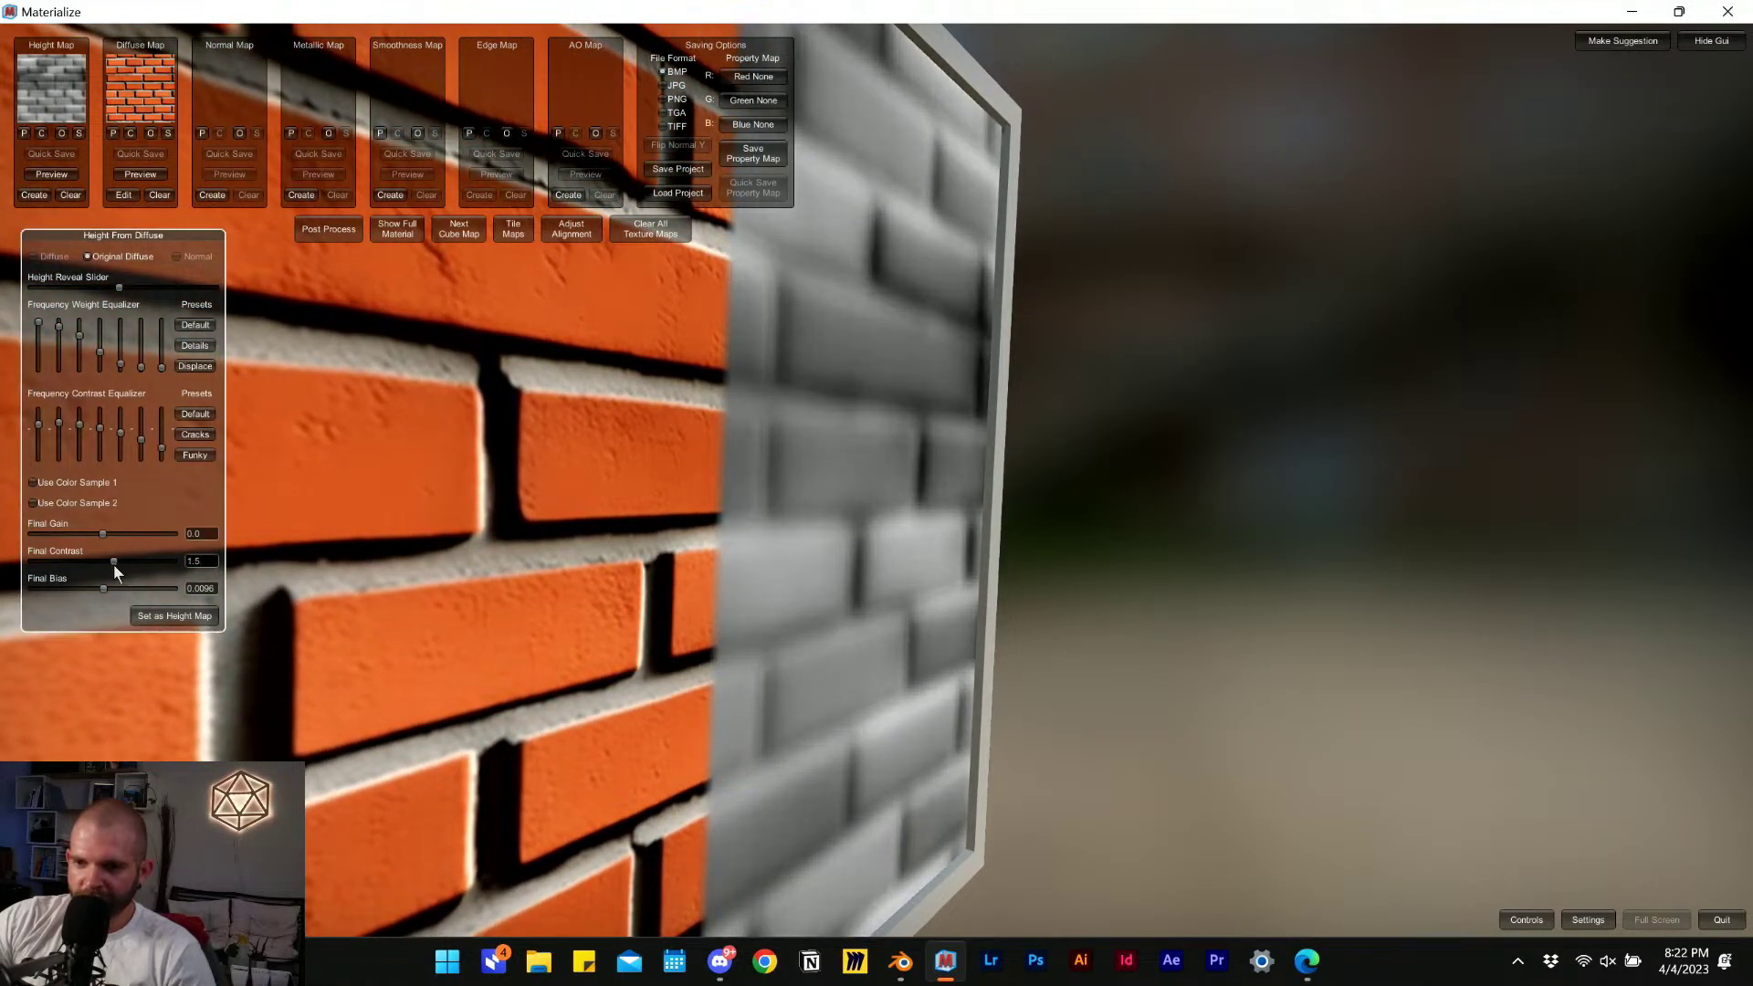
right_drag(244, 415, 665, 385)
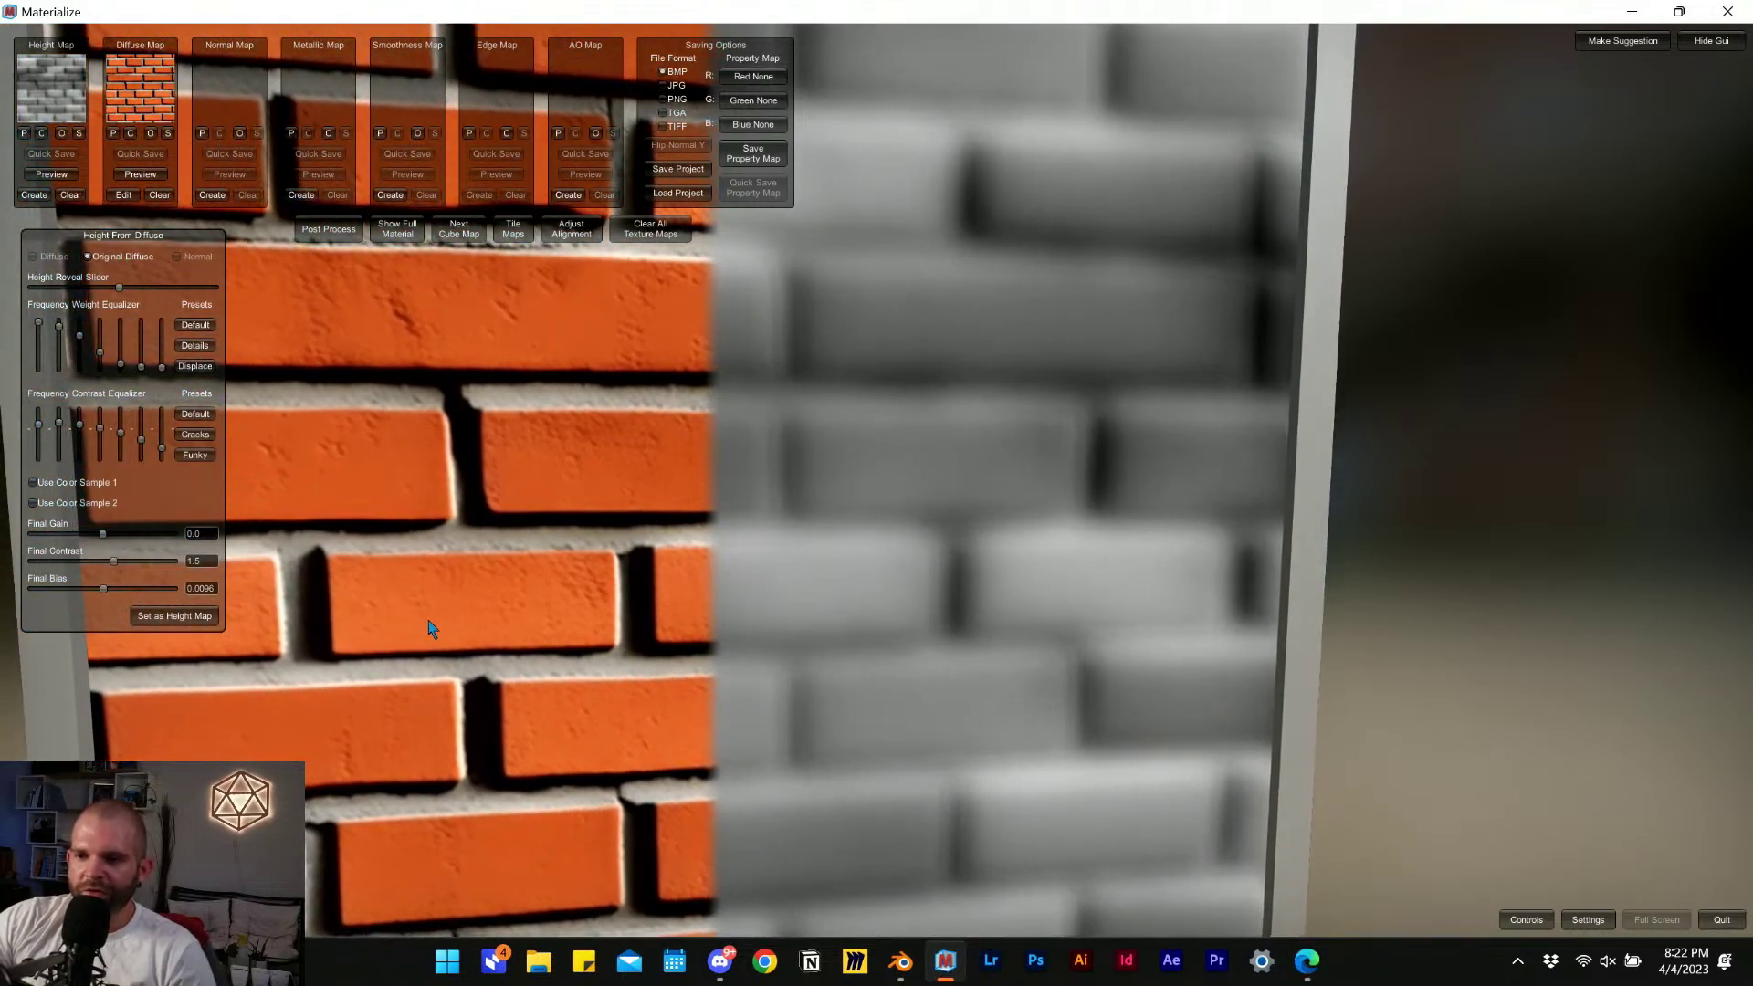
right_drag(251, 628, 462, 347)
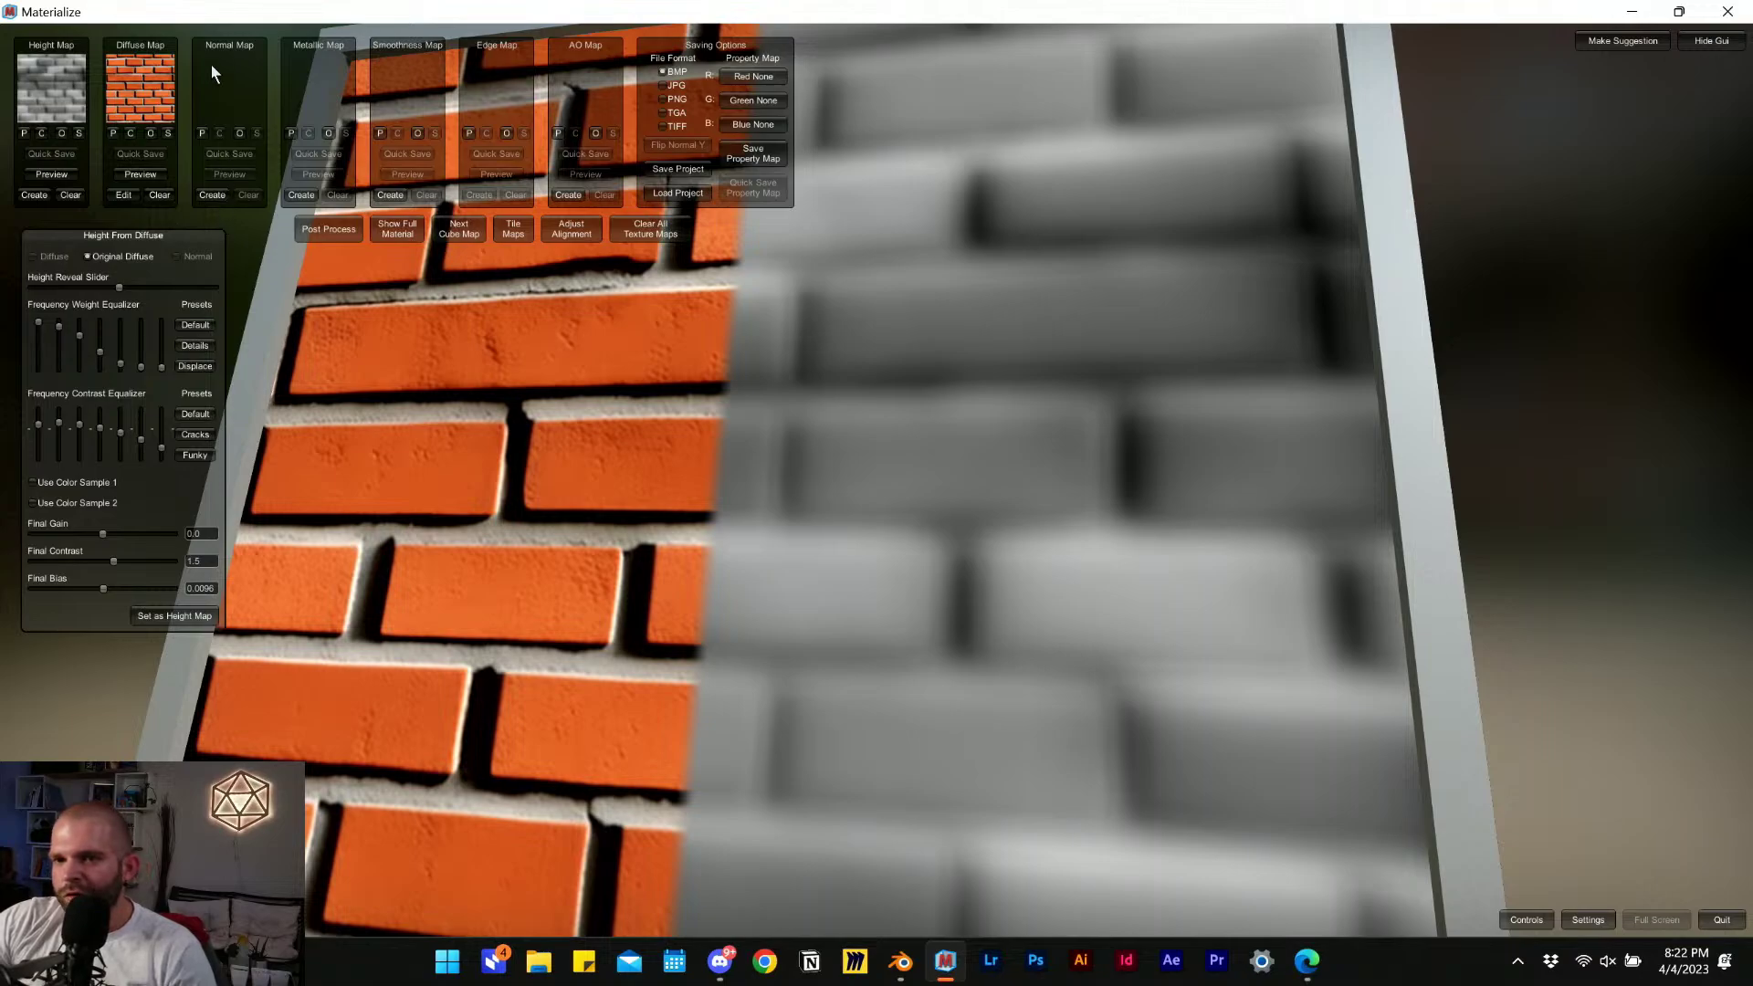
Start creating a normal map from the height map and set its Pre Contrast to about 19.5.
click(212, 194)
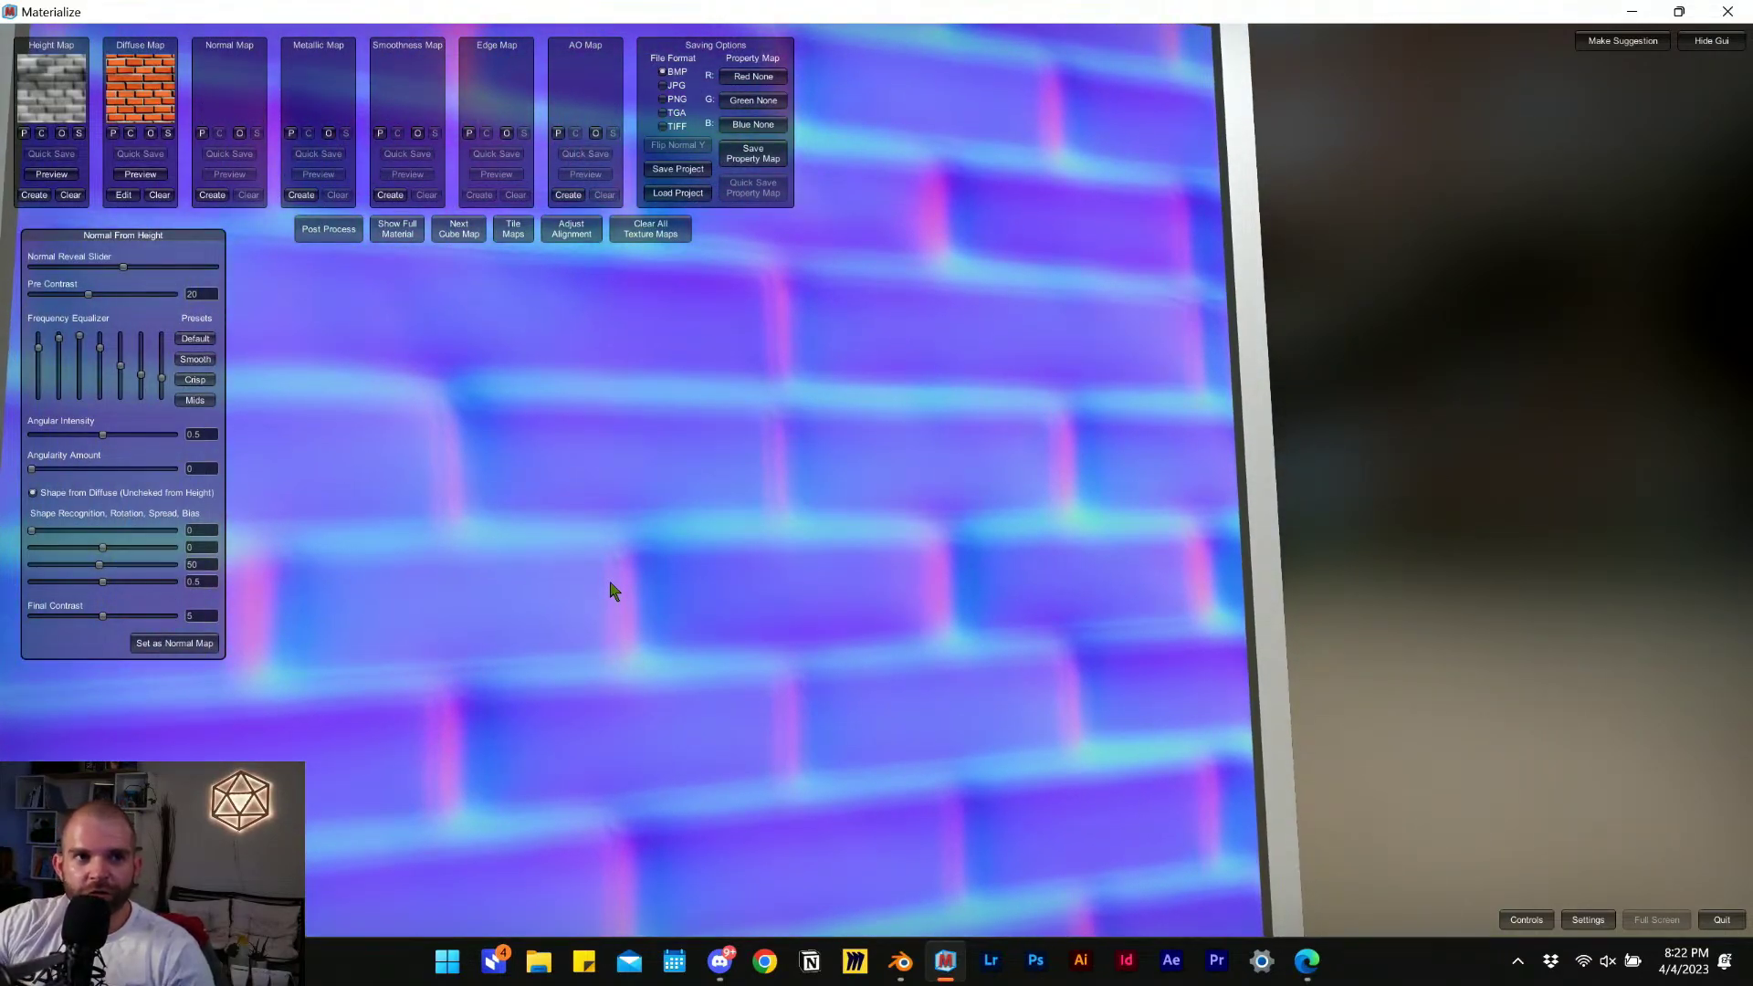
right_drag(711, 575, 690, 523)
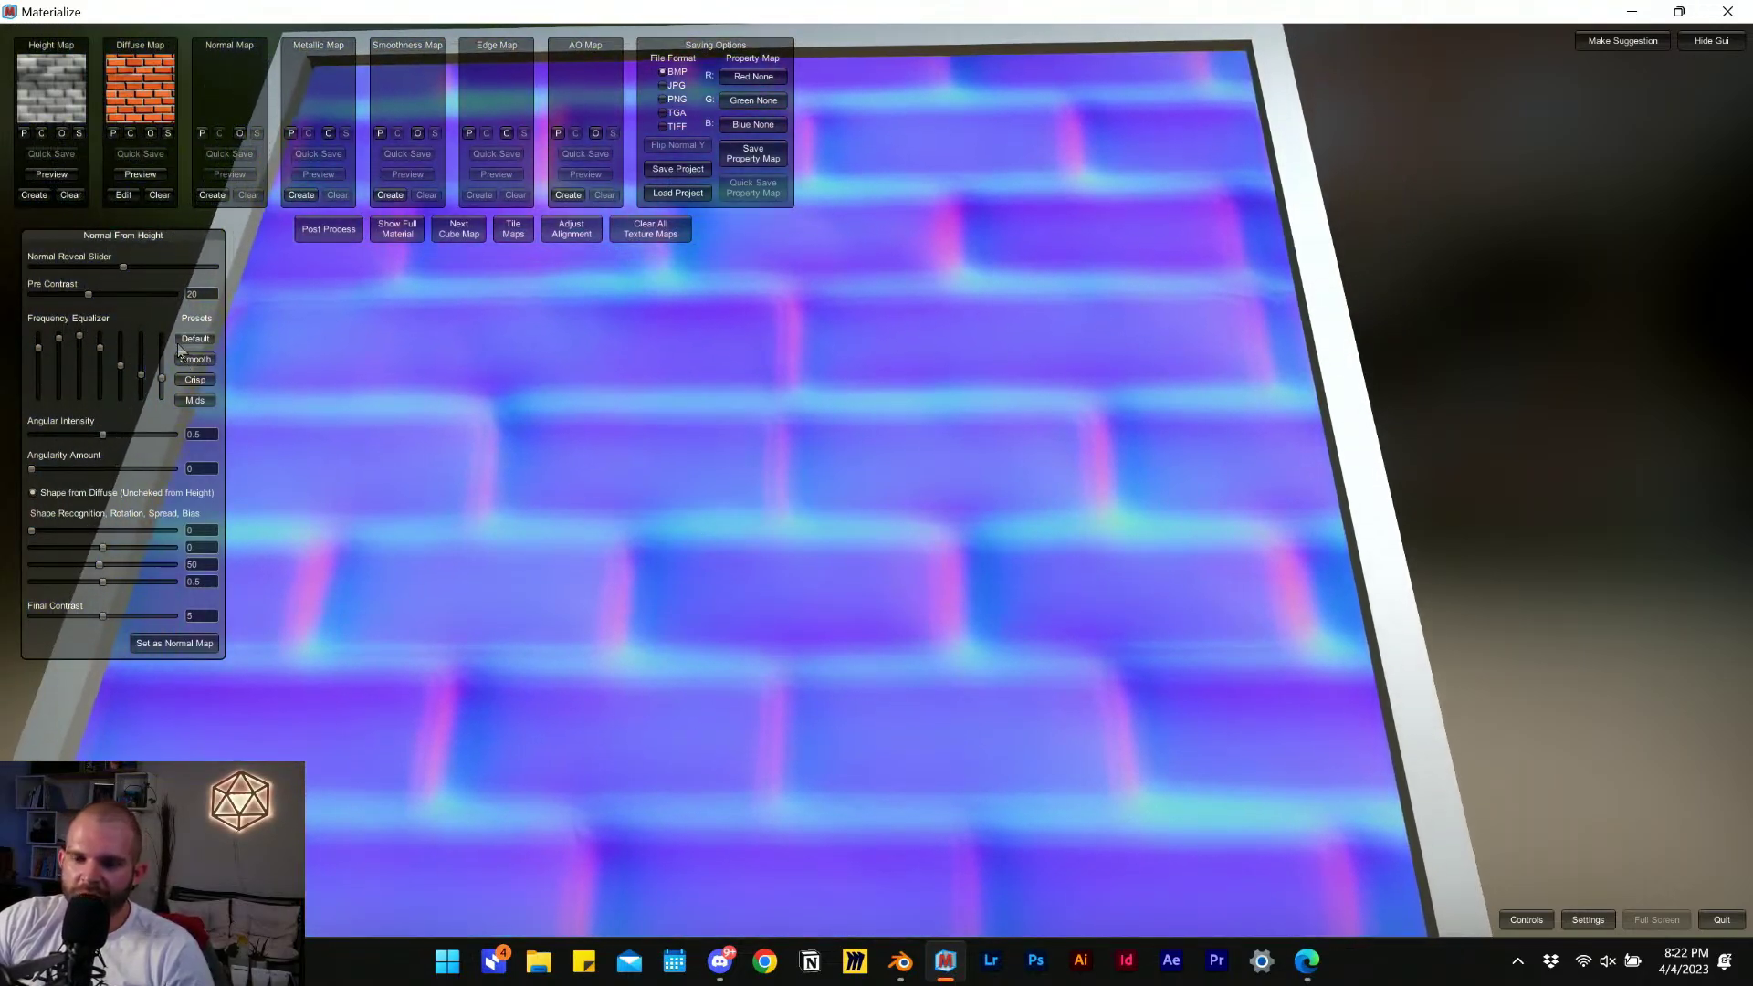
right_drag(510, 394, 498, 422)
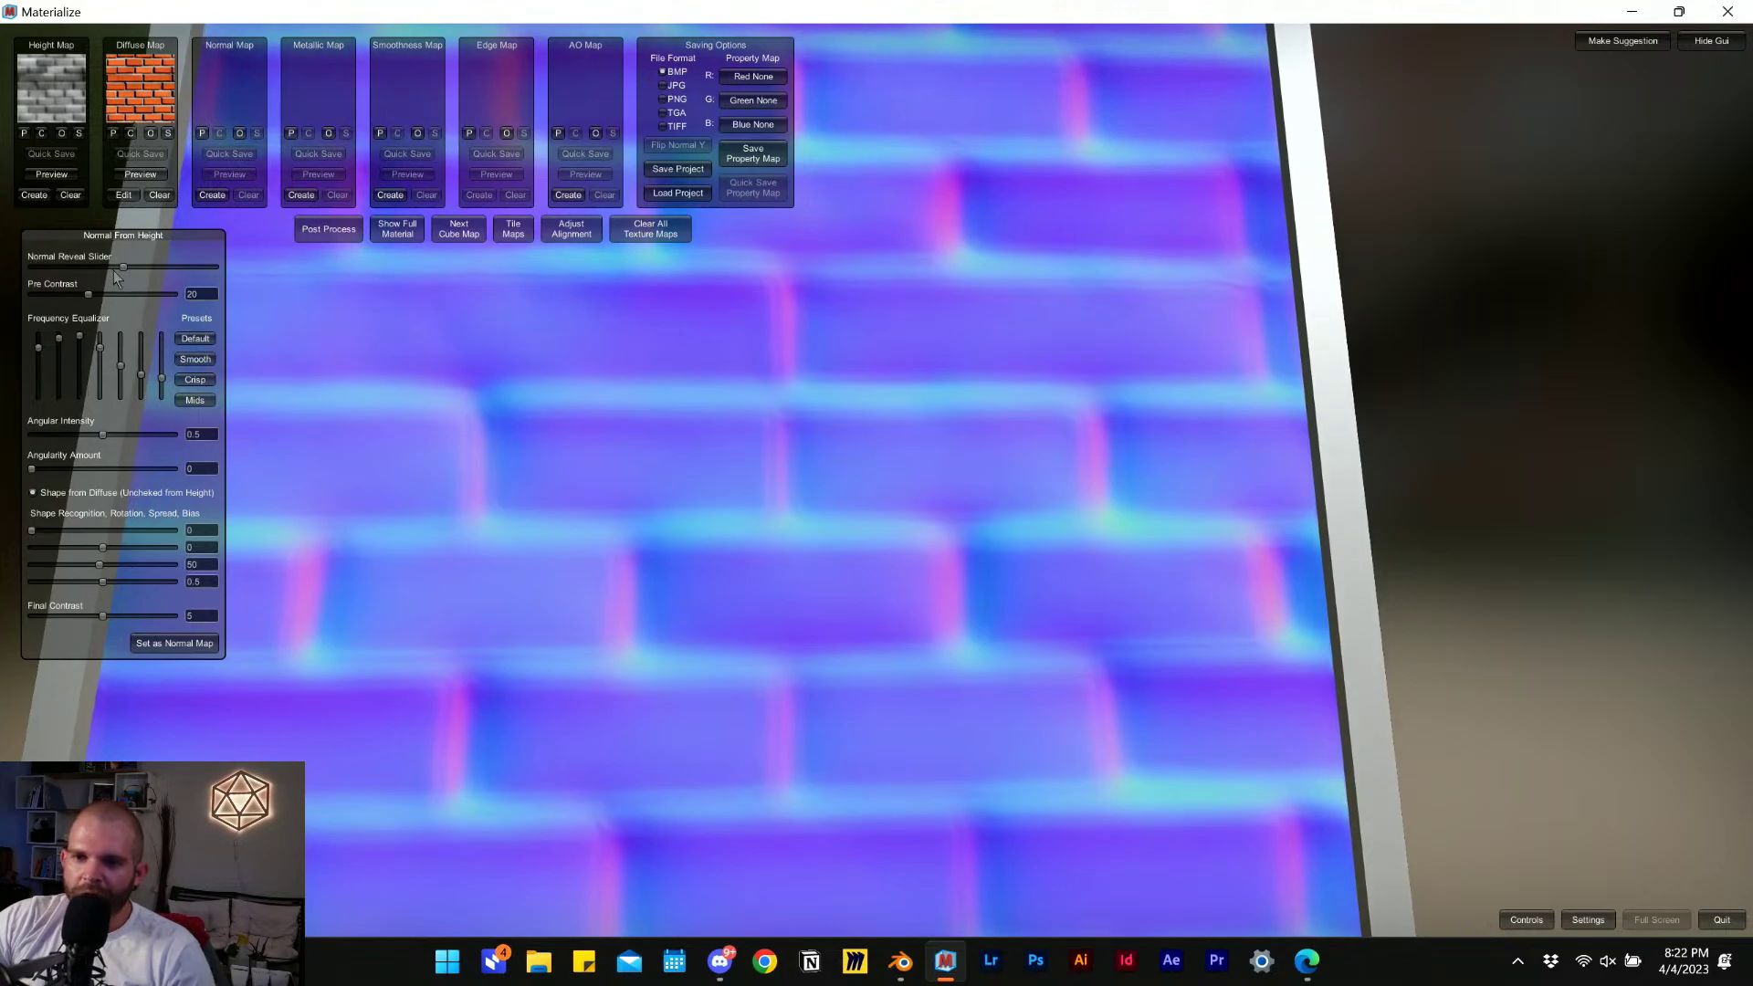
mouse_move(114, 271)
mouse_down()
mouse_move(133, 271)
mouse_move(133, 293)
mouse_up()
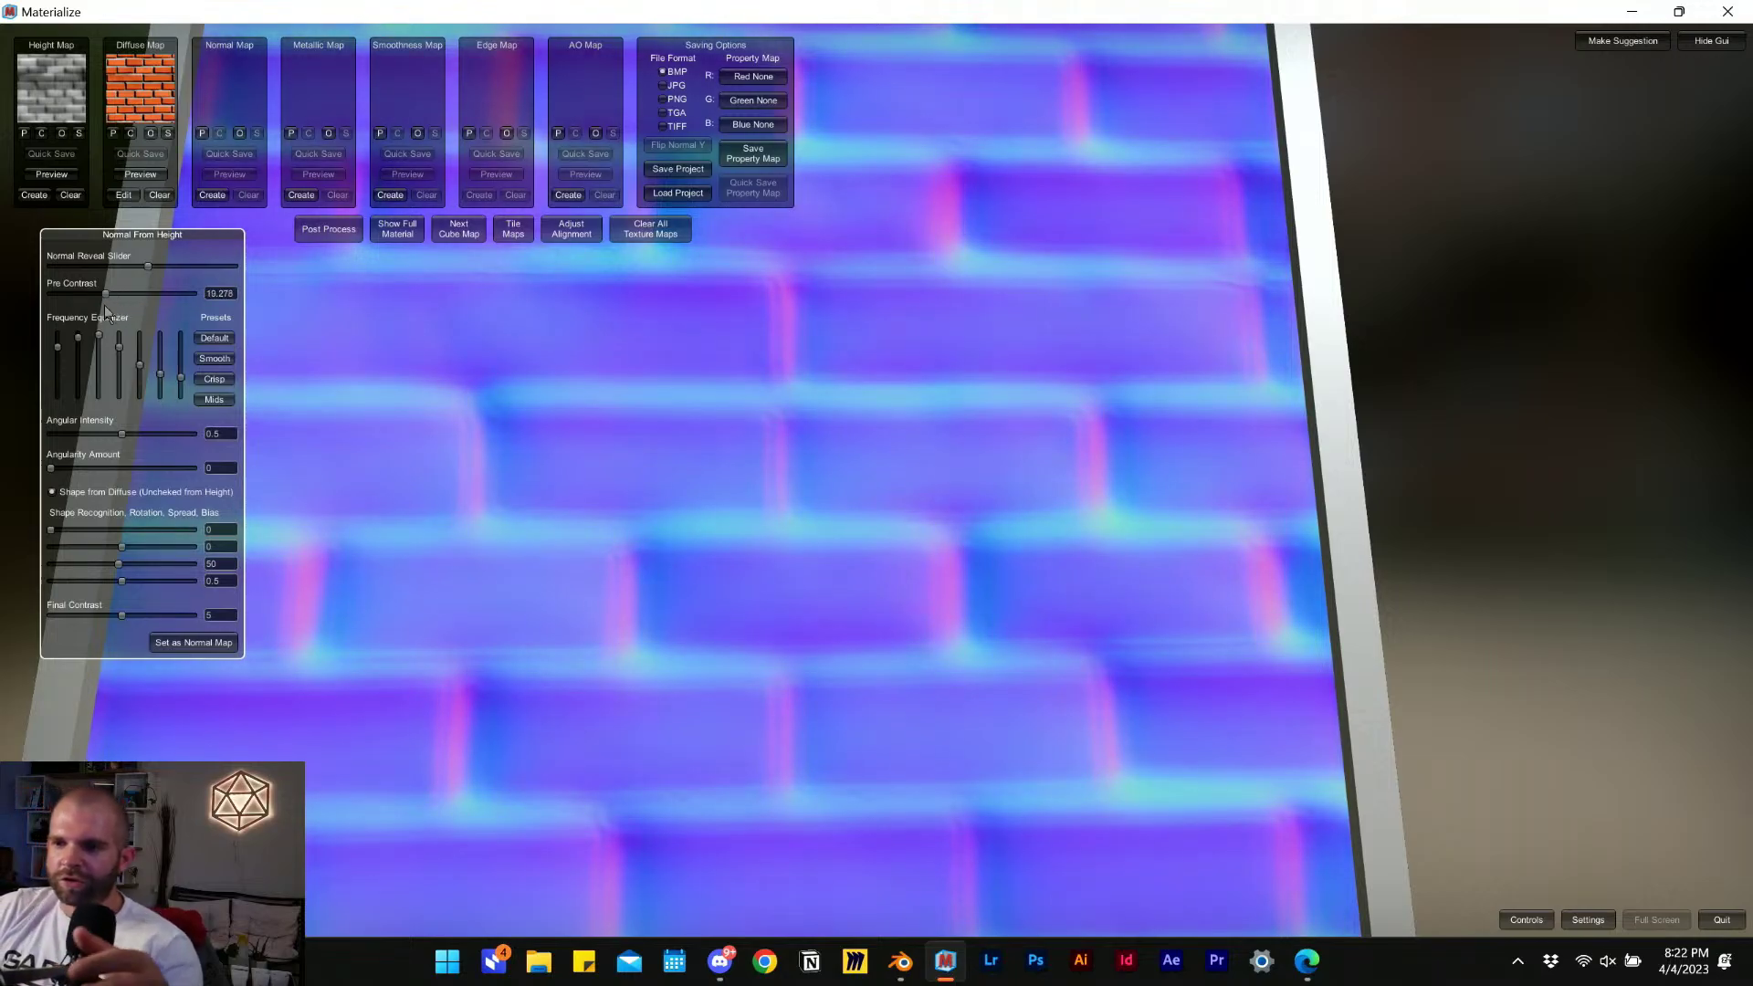
drag(108, 293, 129, 324)
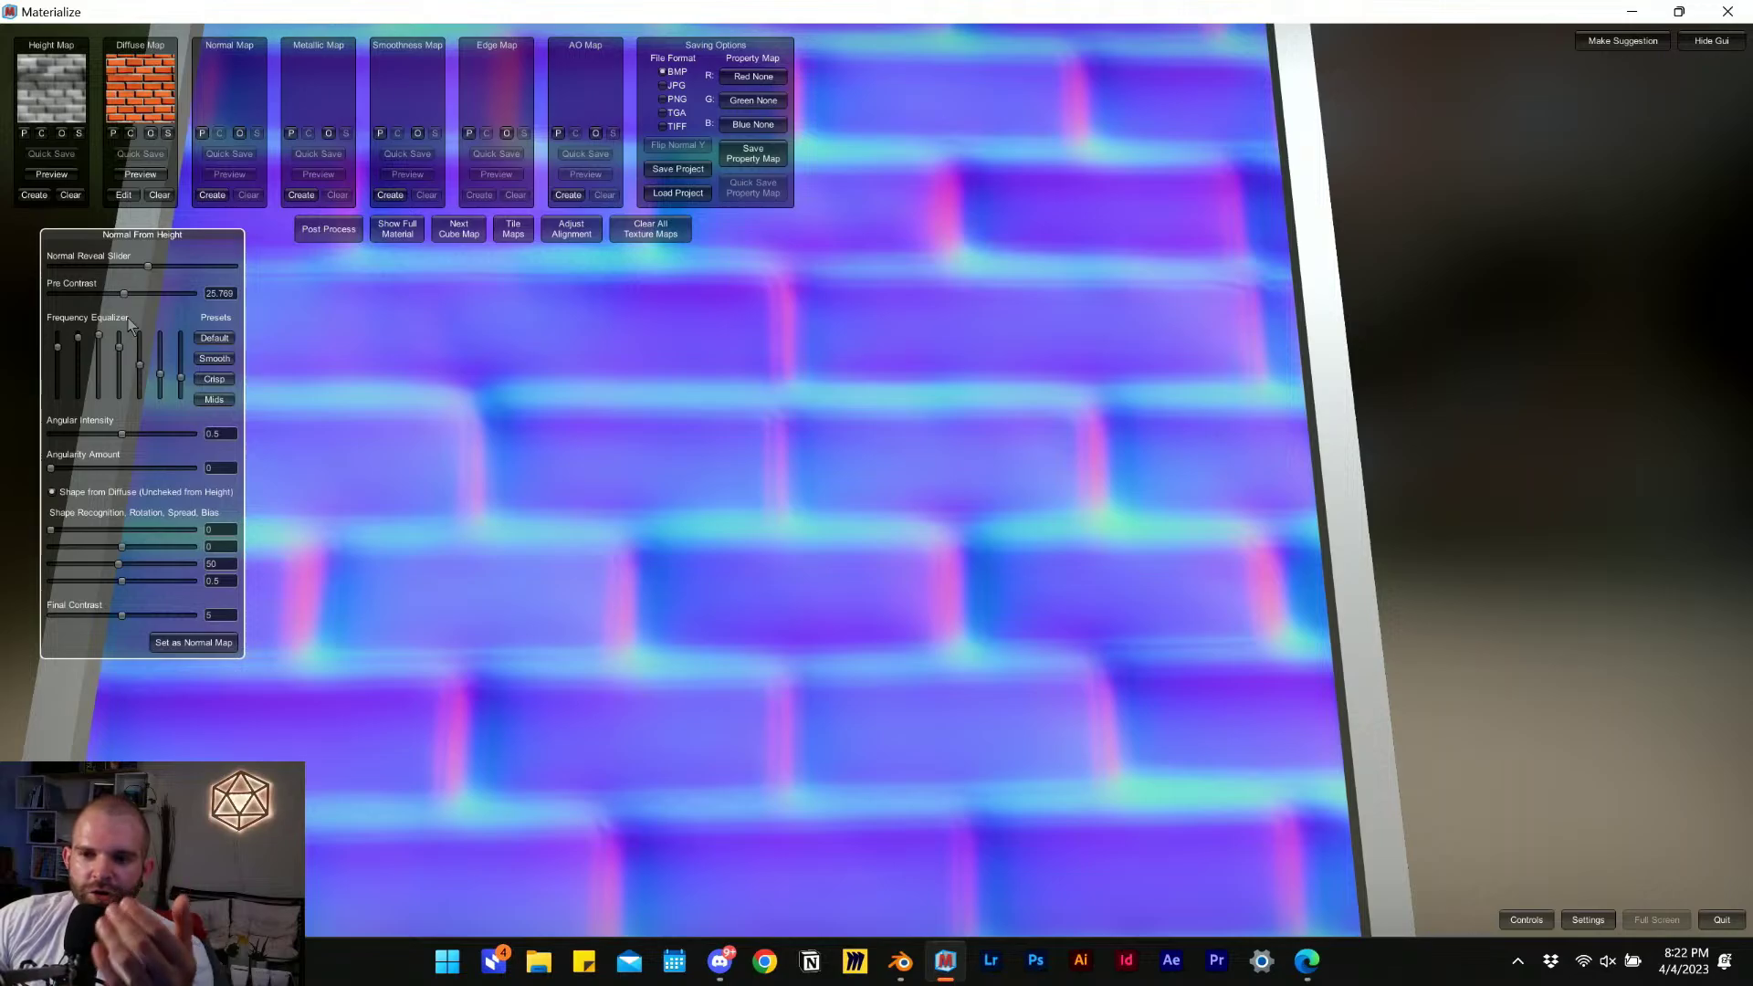
drag(129, 316, 111, 380)
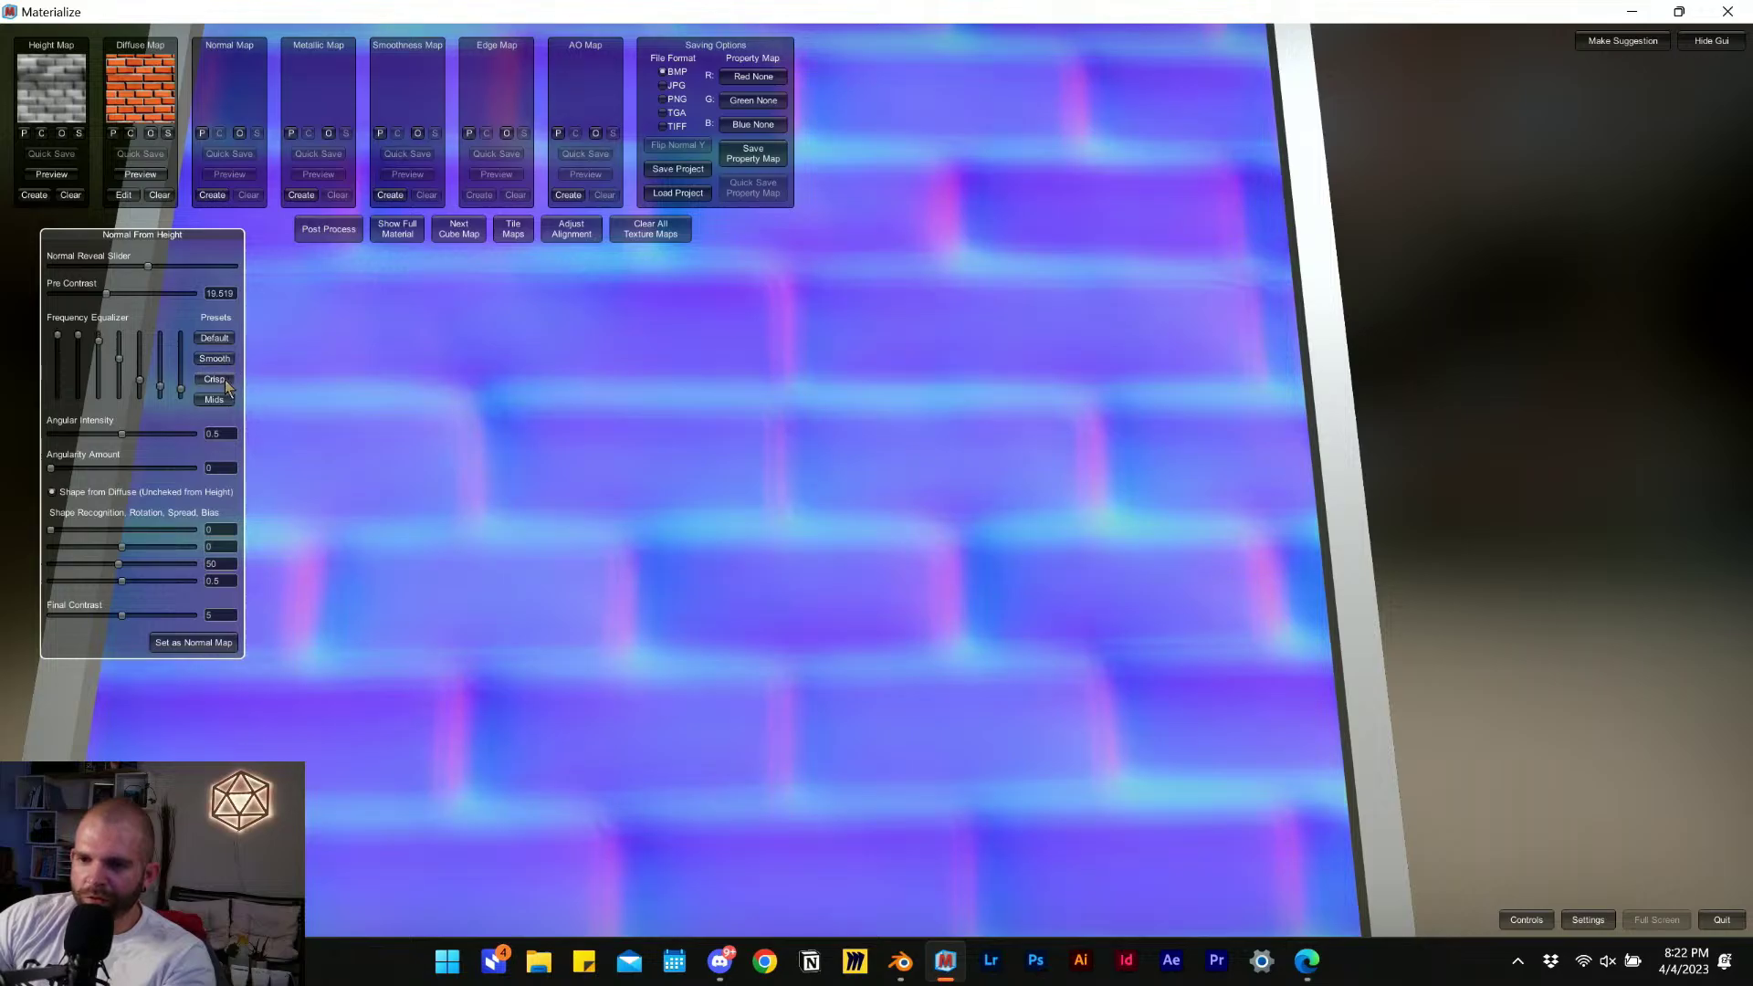
Try the Crisp preset on the normal map's Frequency Equalizer, switch to Mids and inspect the preview.
click(219, 380)
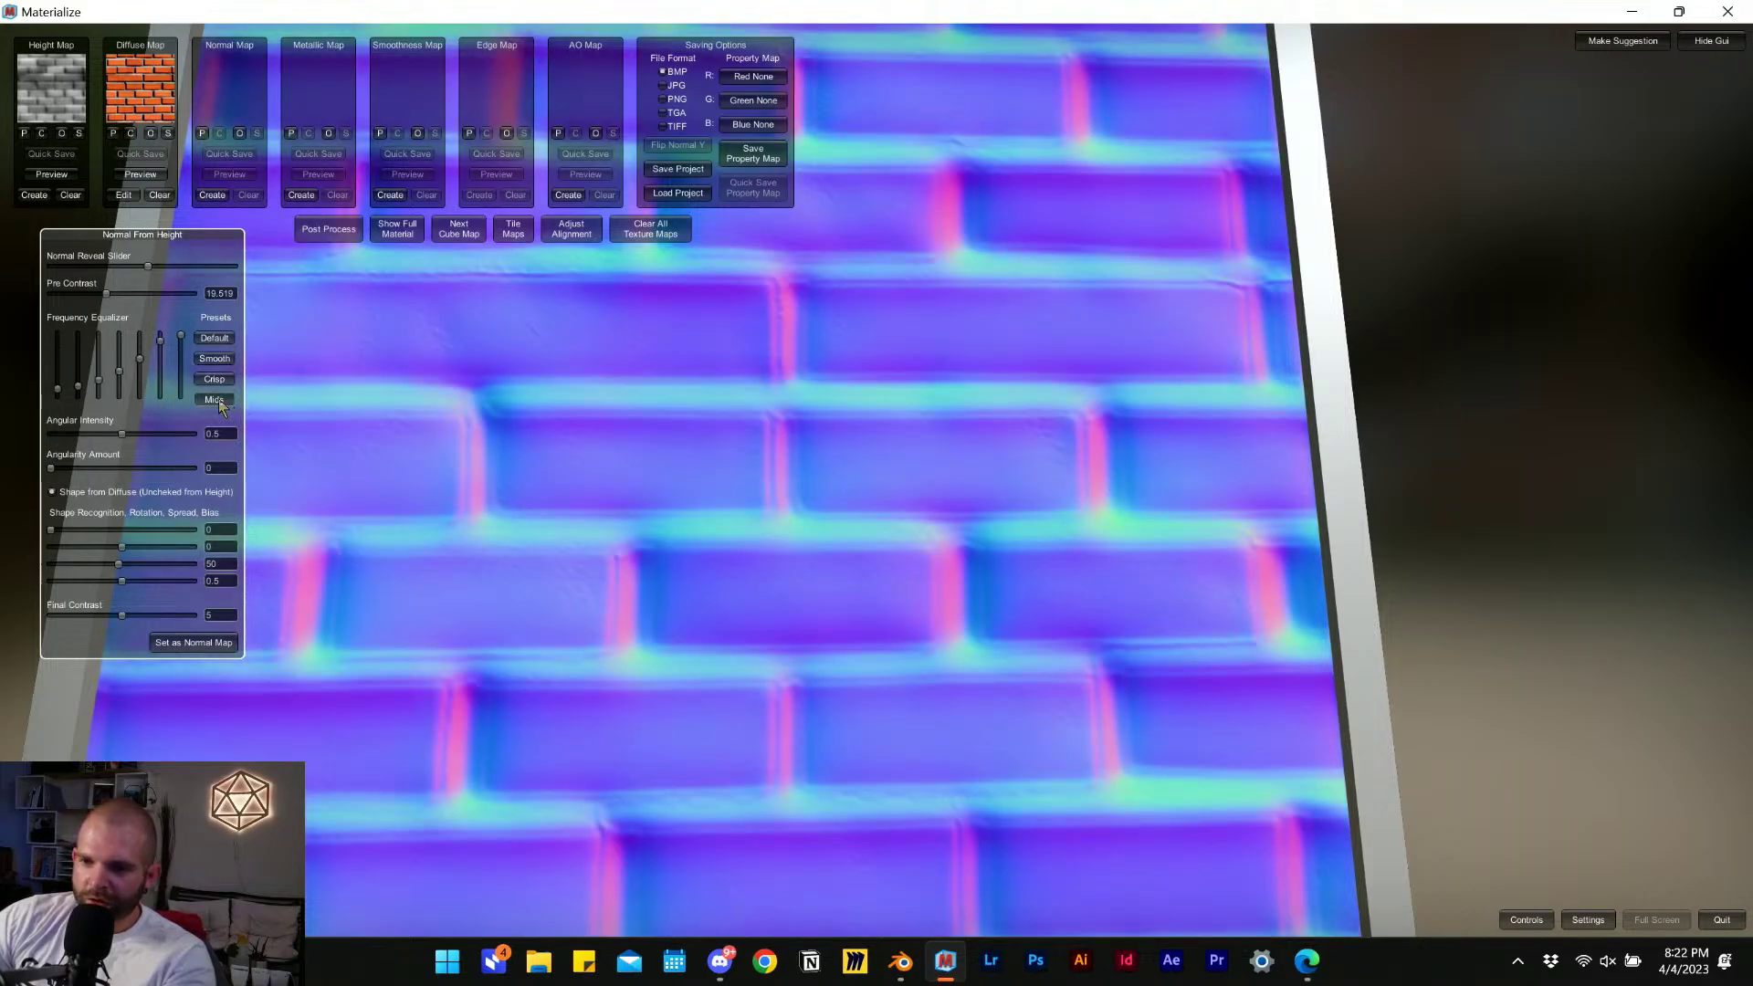
click(218, 400)
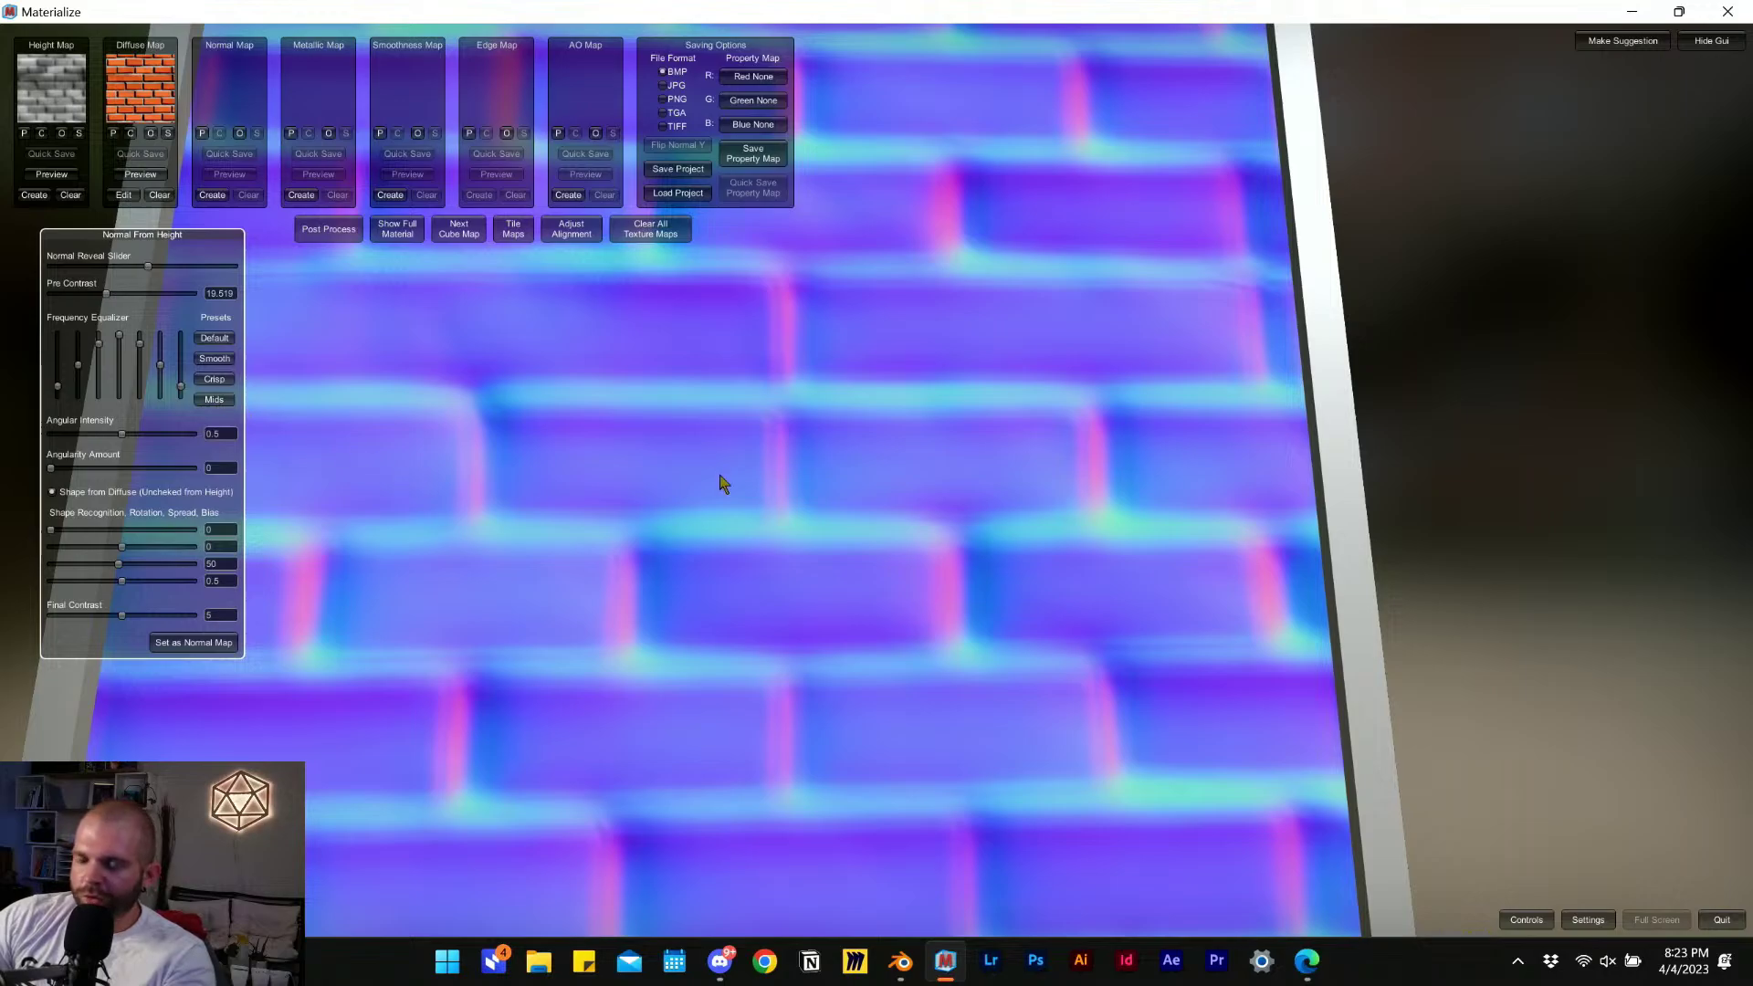
right_drag(719, 475, 630, 586)
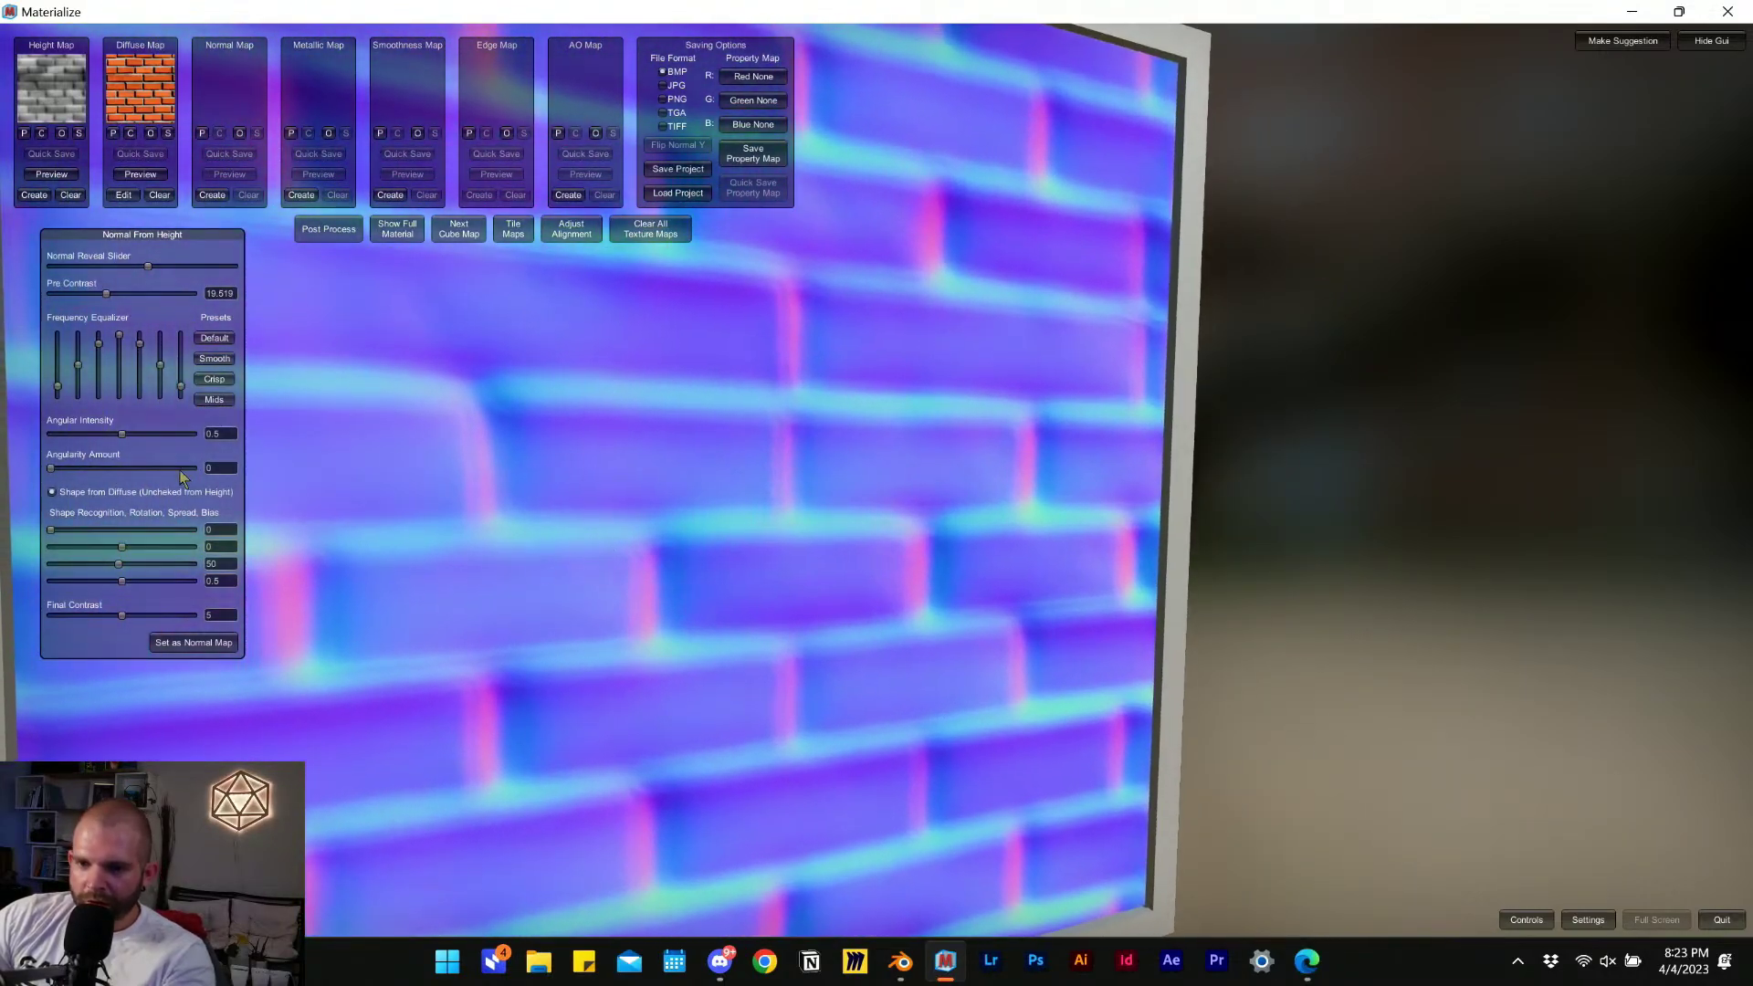
Raise Angular Intensity to about 0.61 and Angularity Amount to 0.5, and examine the normal map from several angles.
drag(122, 437, 153, 524)
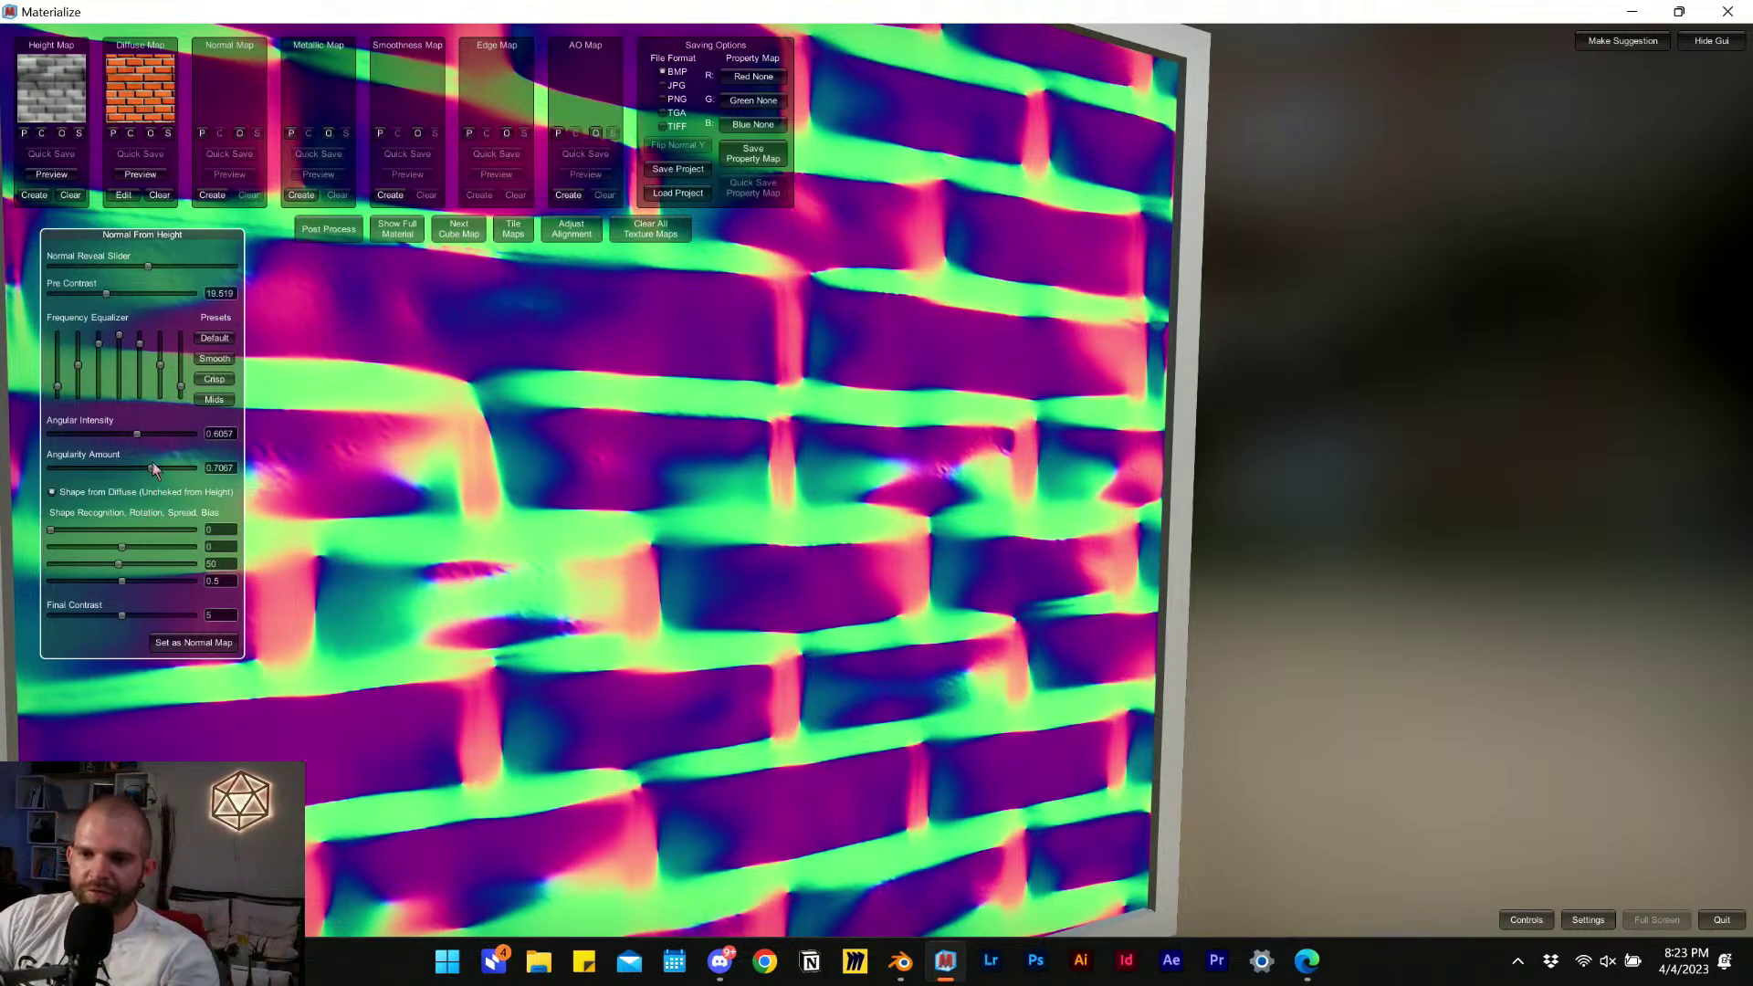
drag(170, 481, 126, 494)
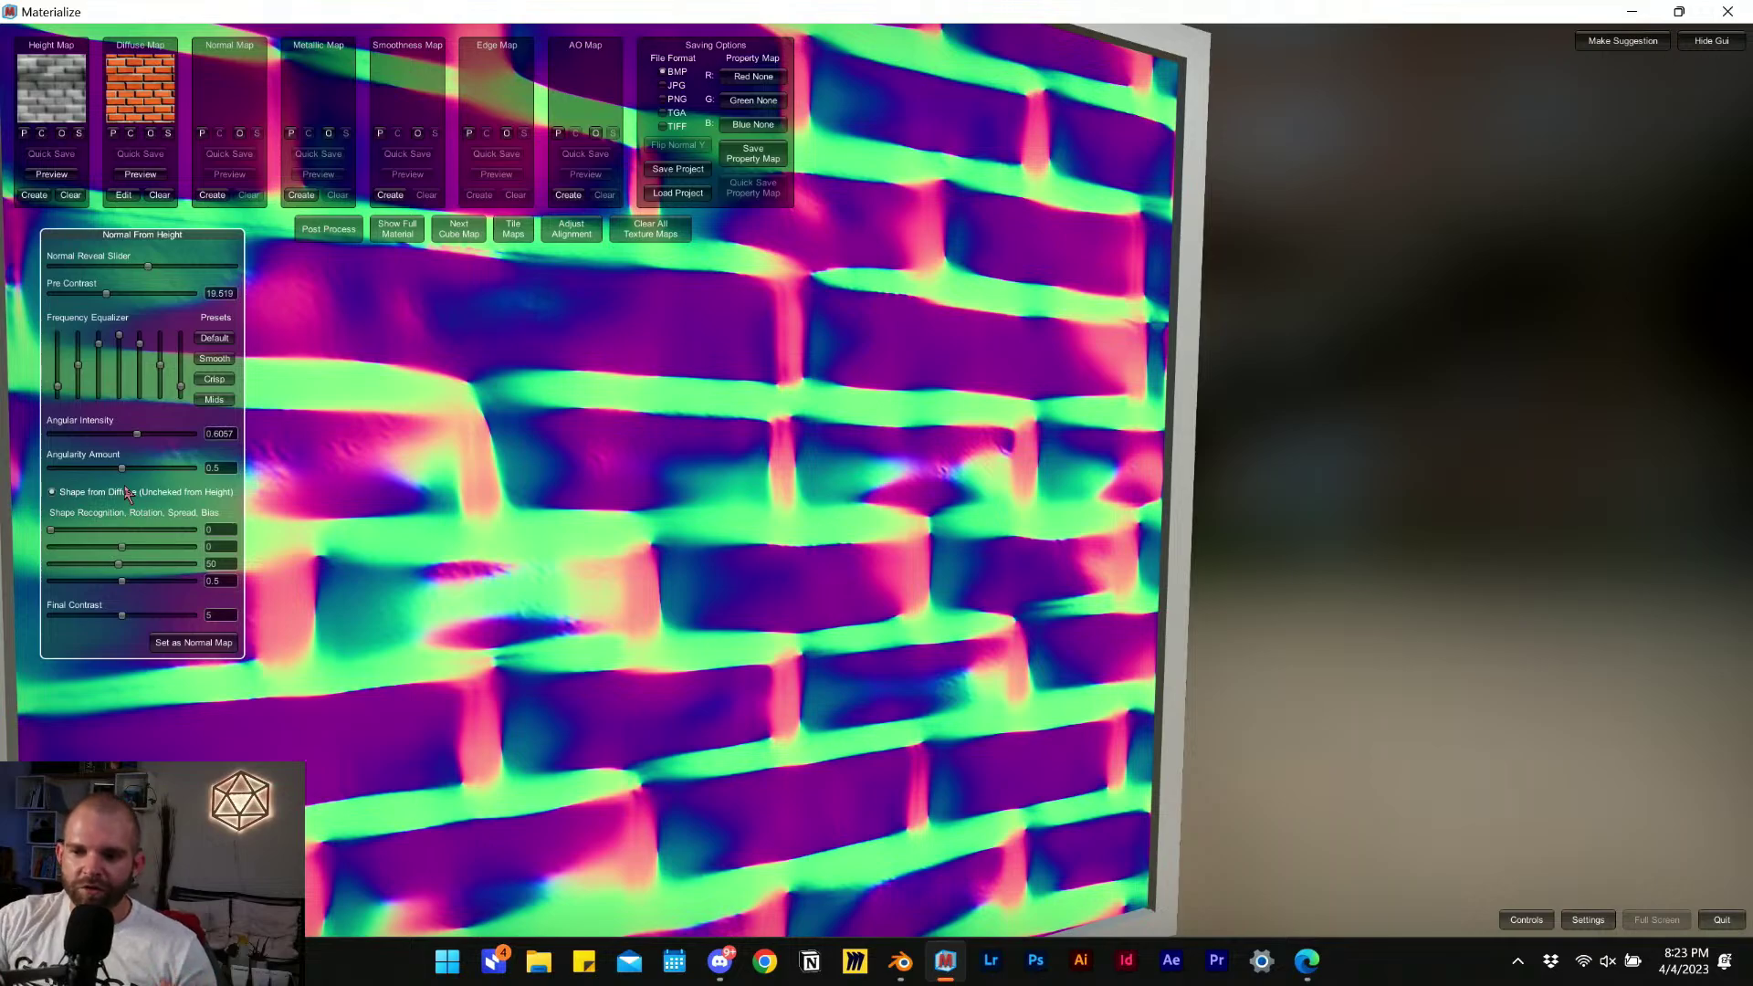
right_drag(836, 665, 429, 574)
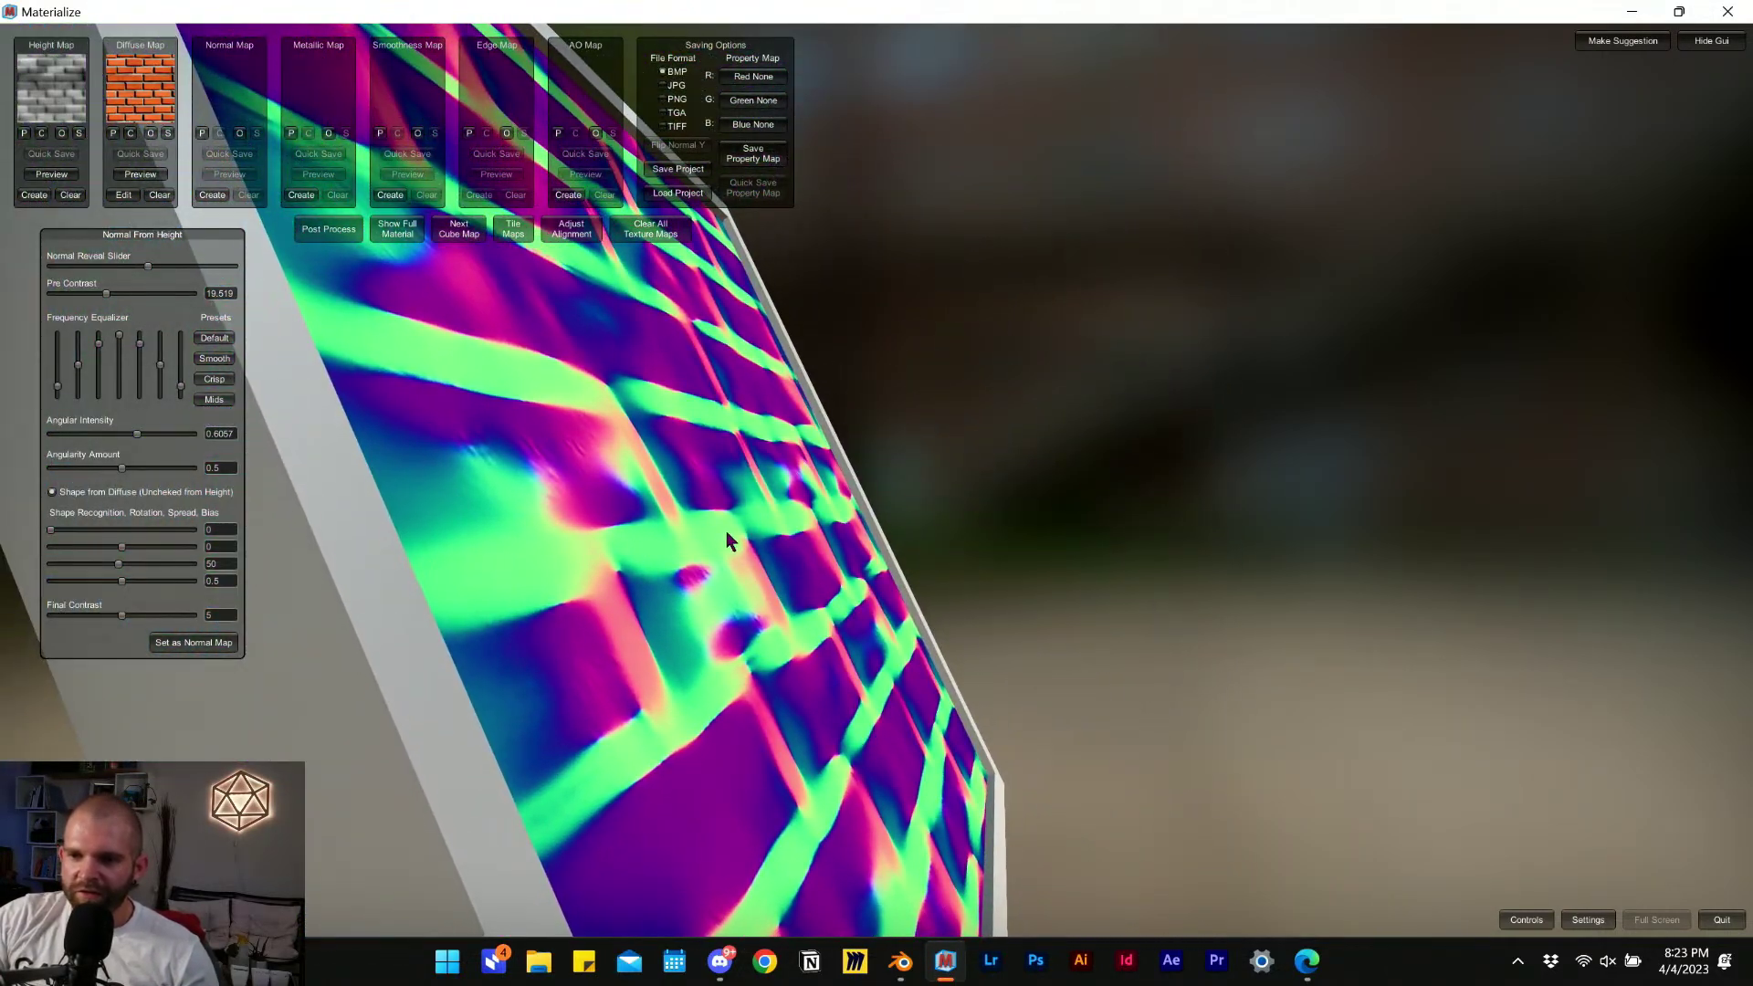
right_drag(615, 555, 536, 421)
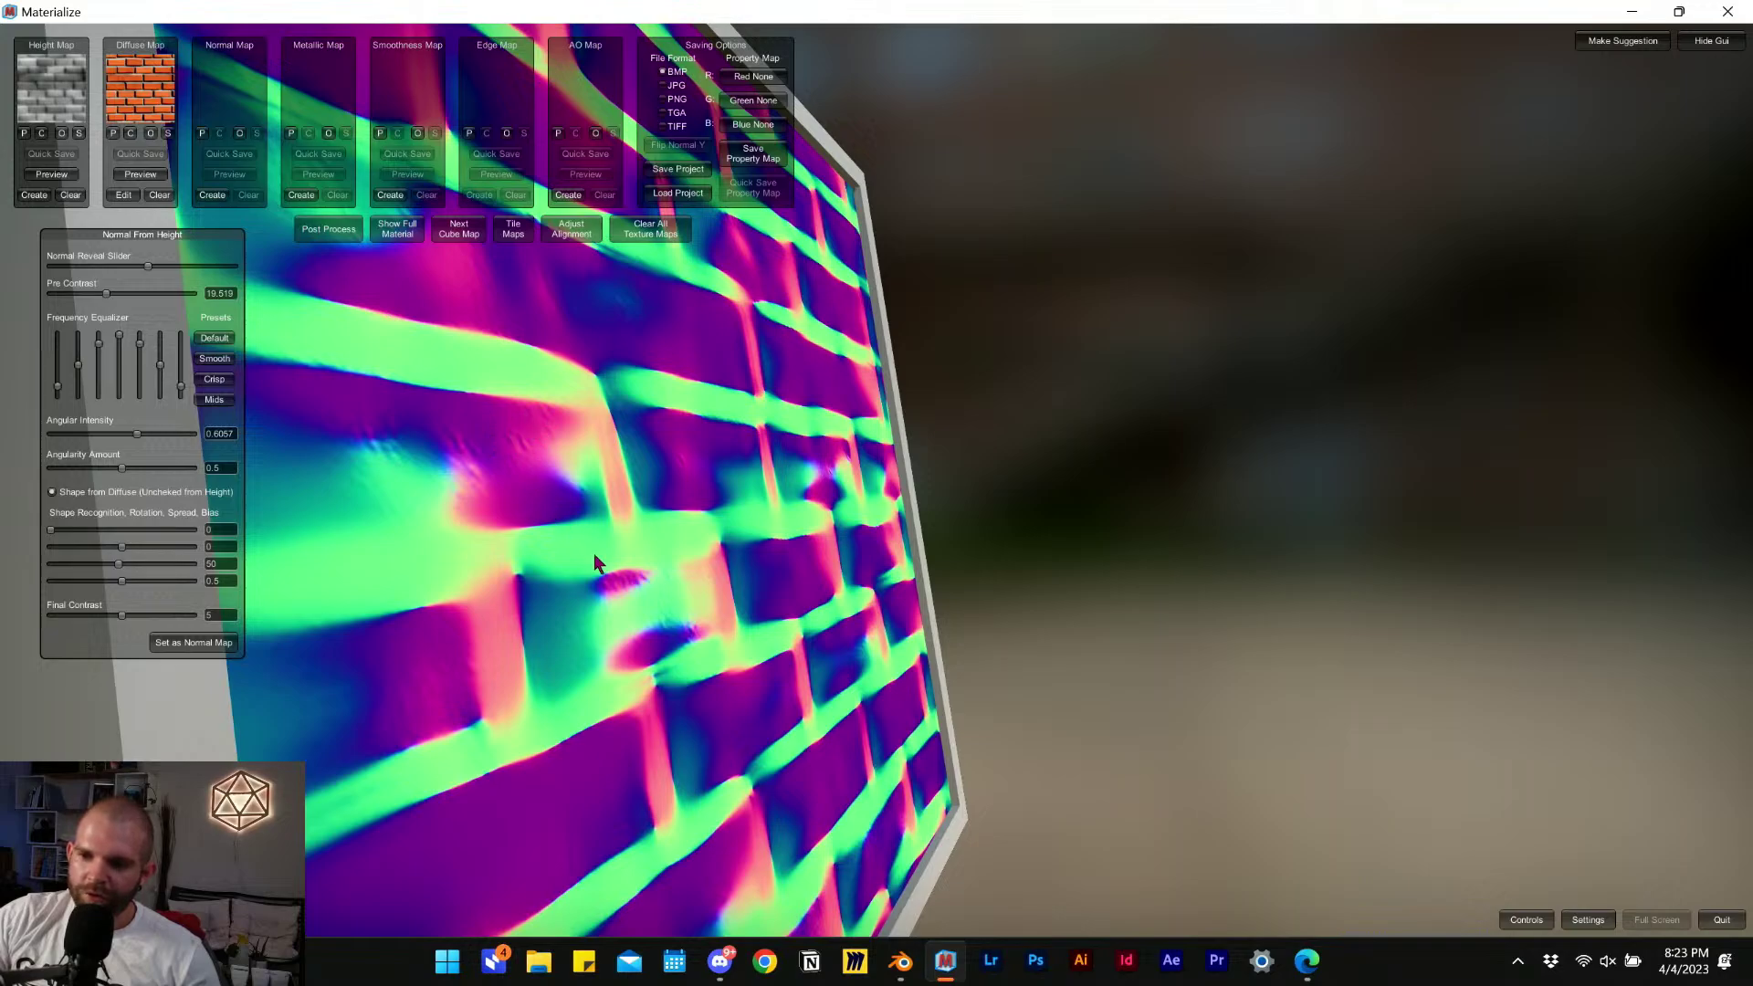
right_drag(594, 560, 440, 714)
right_drag(293, 752, 246, 789)
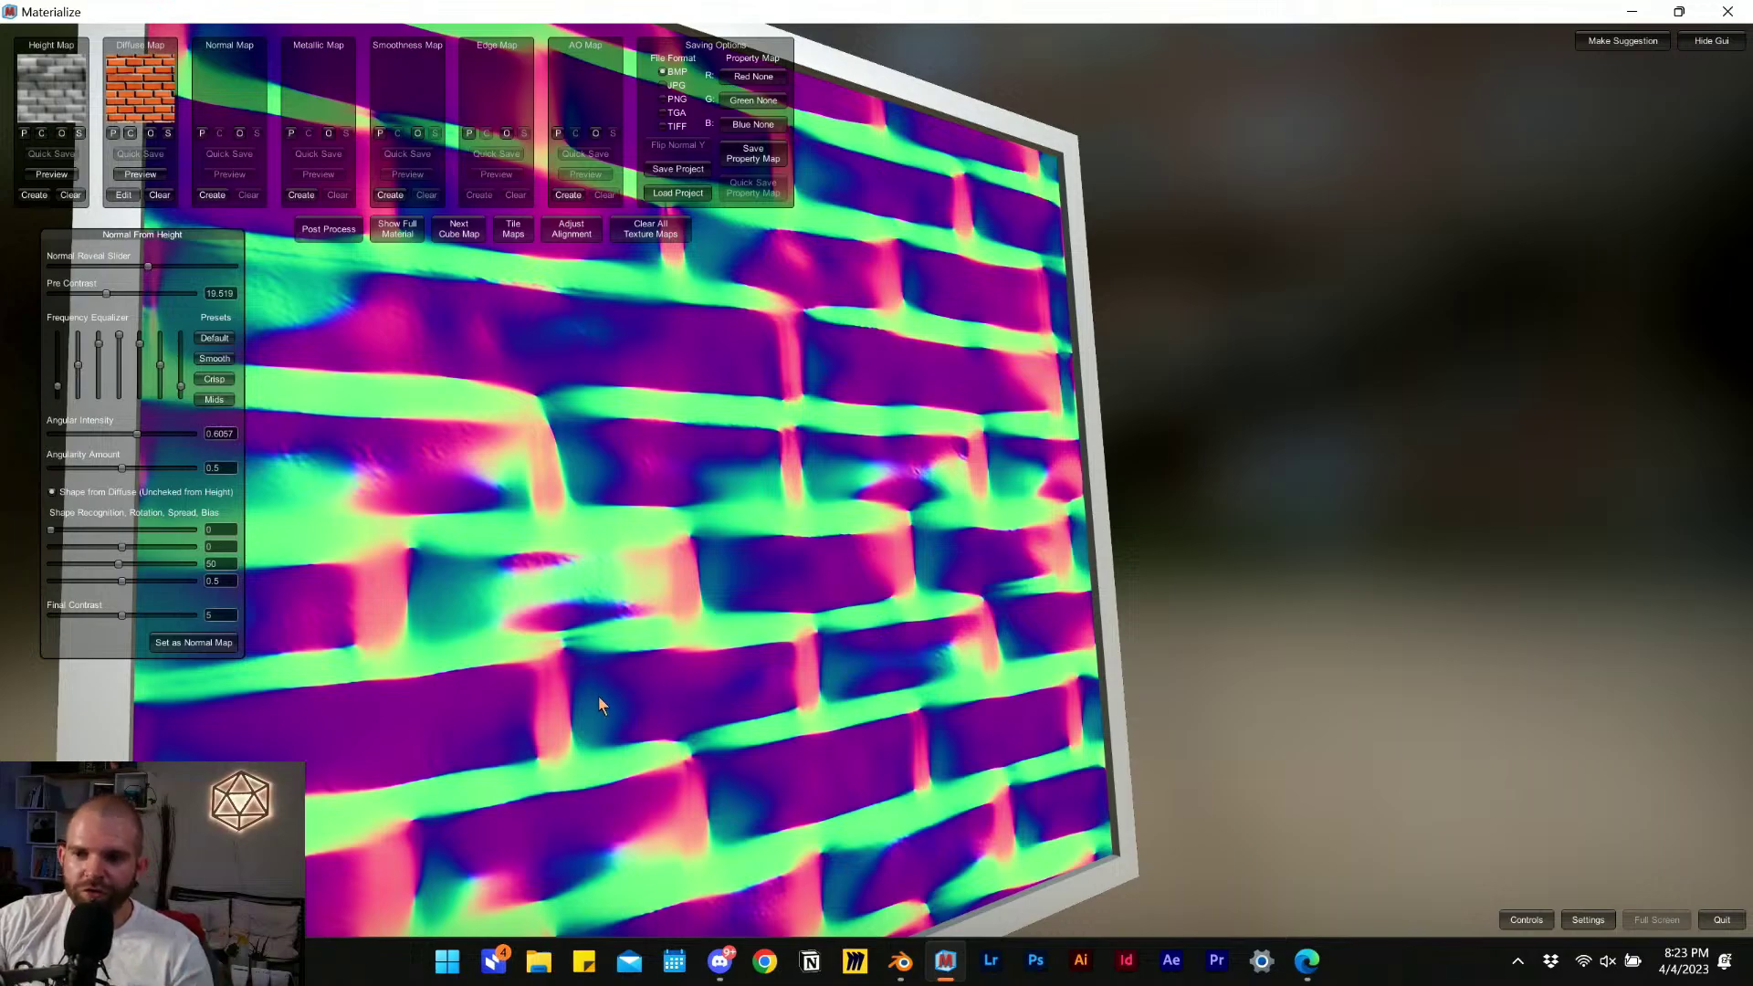
Lower the Angularity Amount to about 0.03 and set the result as the normal map.
drag(121, 467, 56, 469)
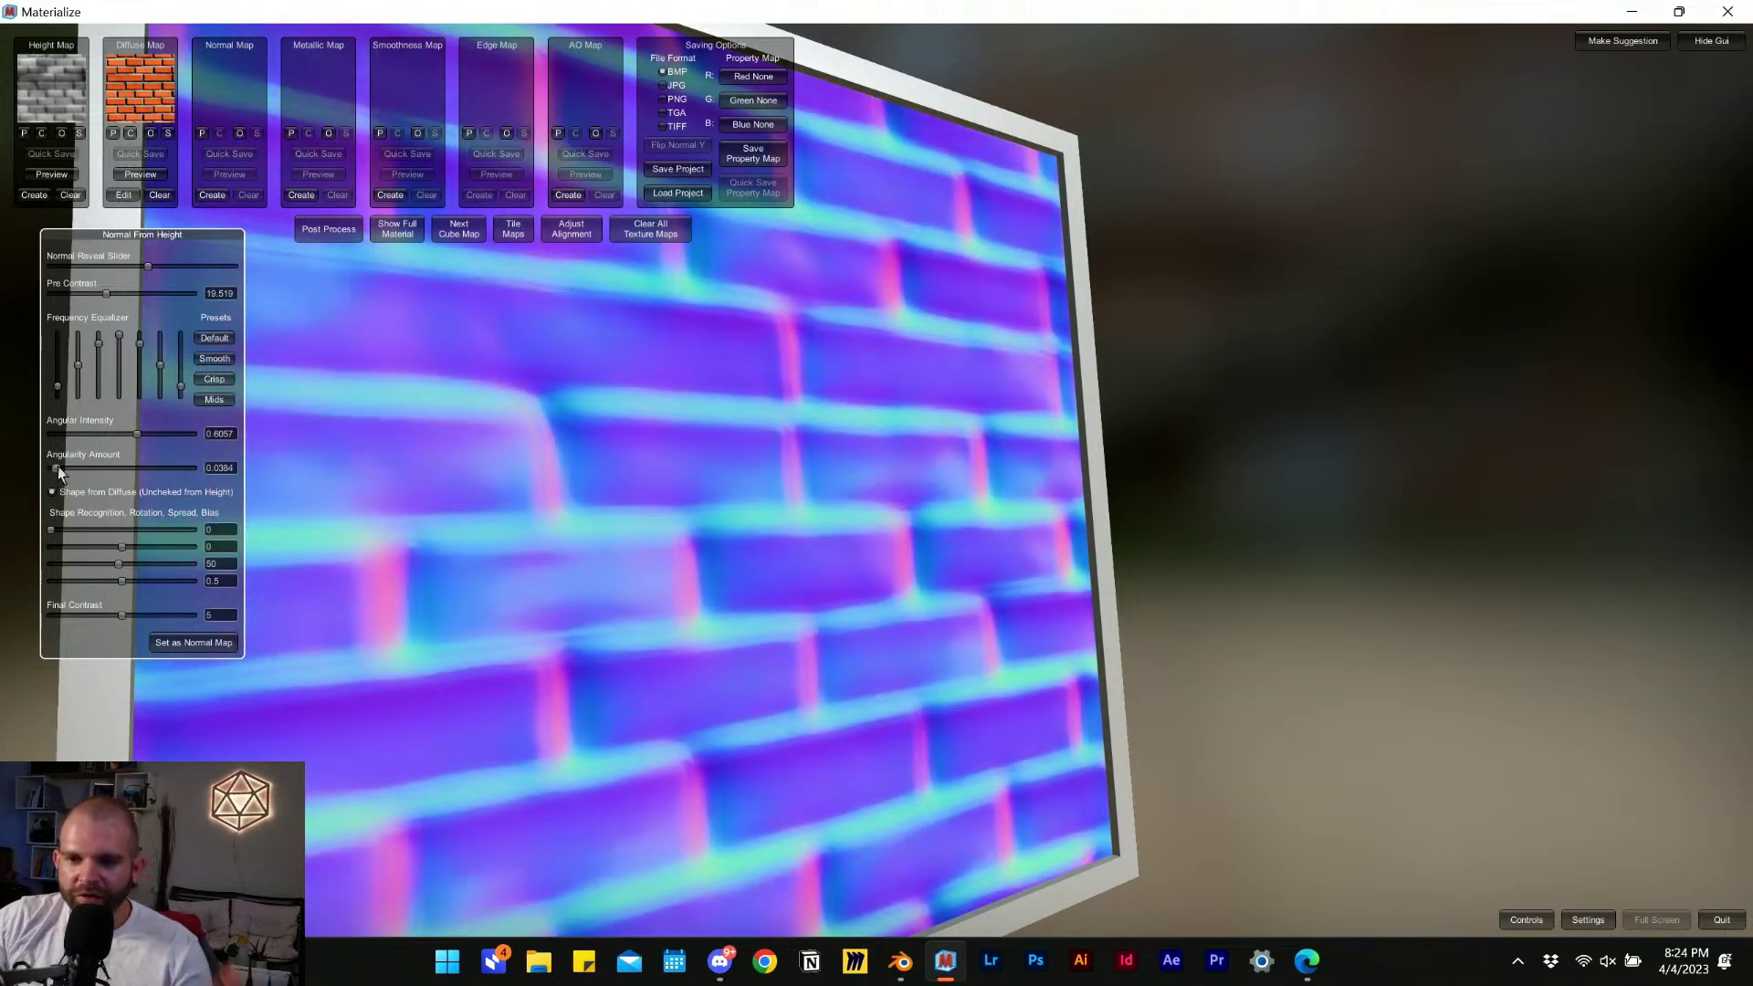
drag(57, 470, 57, 483)
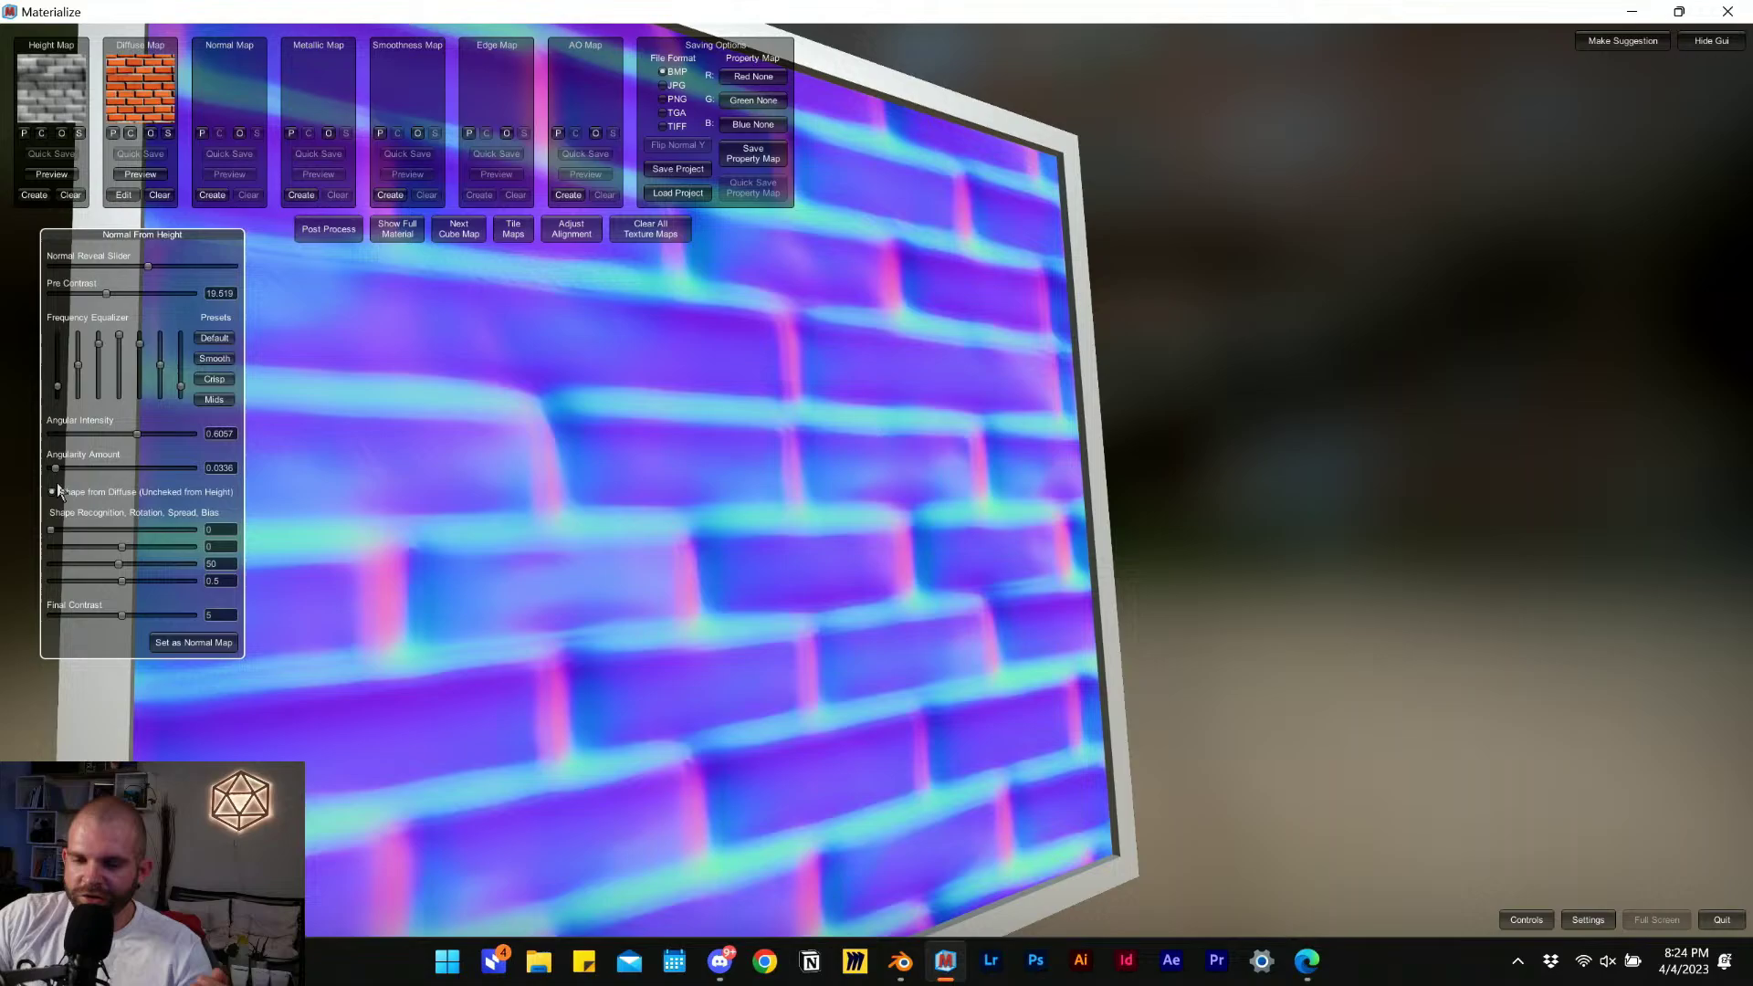
click(178, 647)
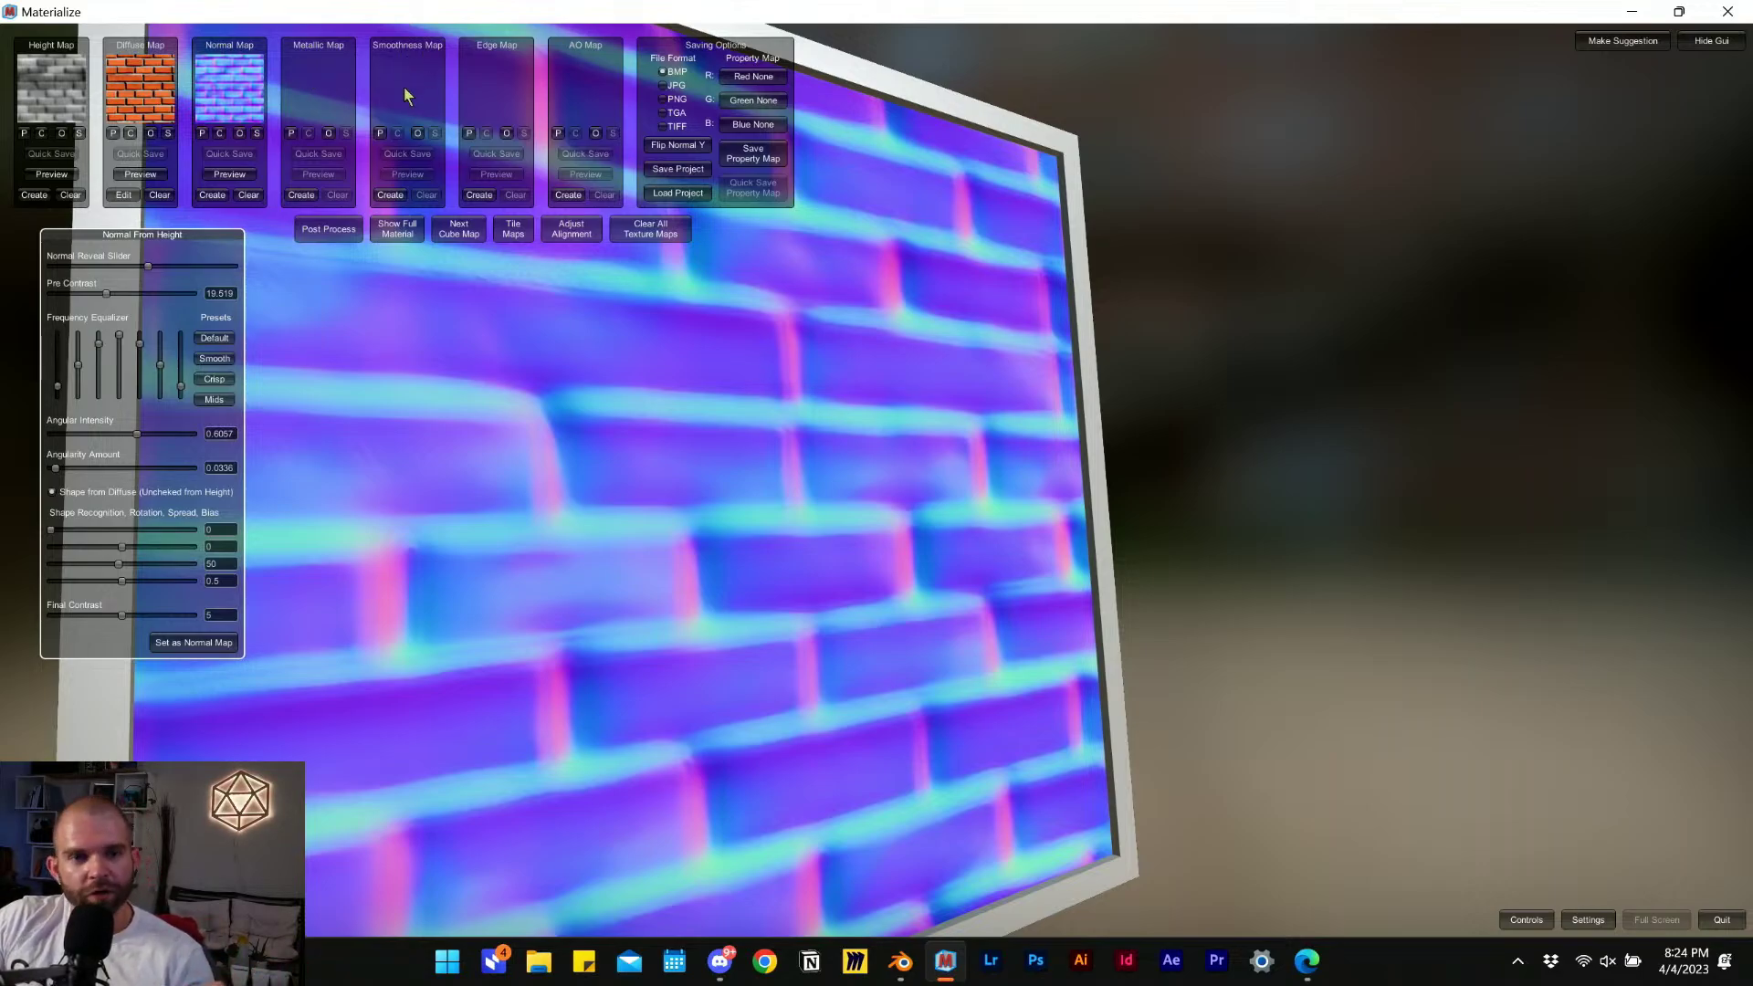
Start creating a smoothness map from the original diffuse and inspect the bricks in its preview.
click(402, 197)
right_drag(923, 573, 1034, 498)
scroll(862, 502, up, 4)
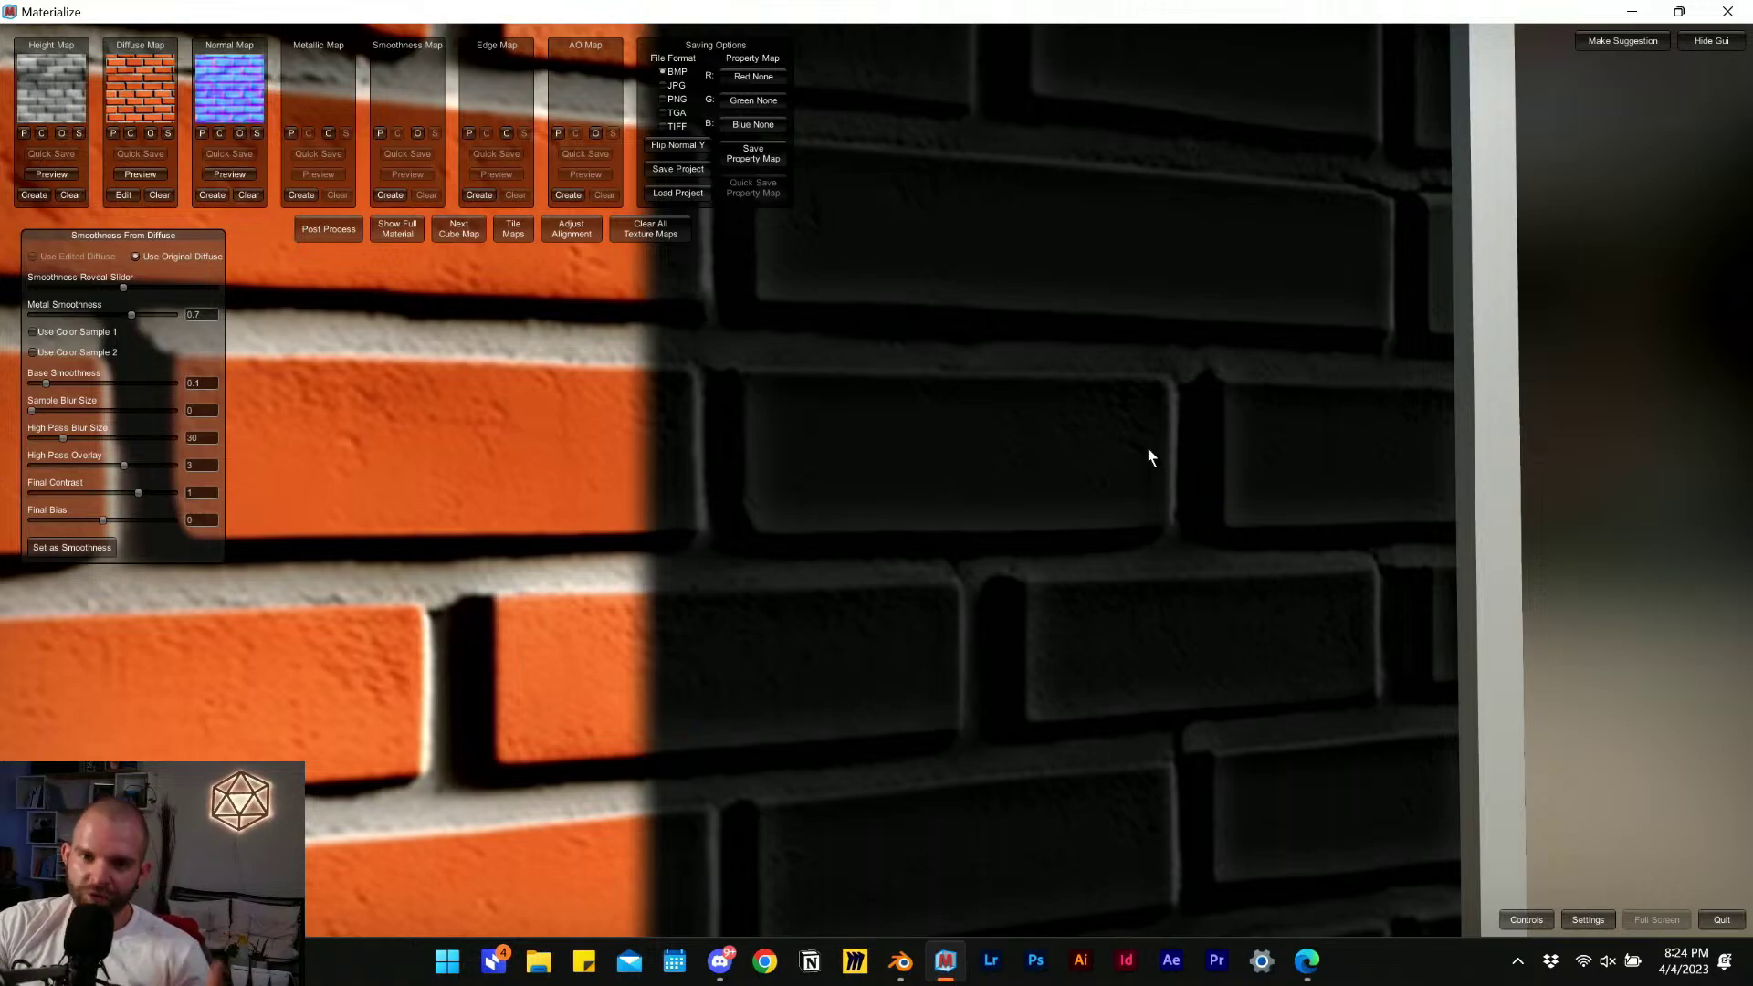
scroll(880, 462, down, 4)
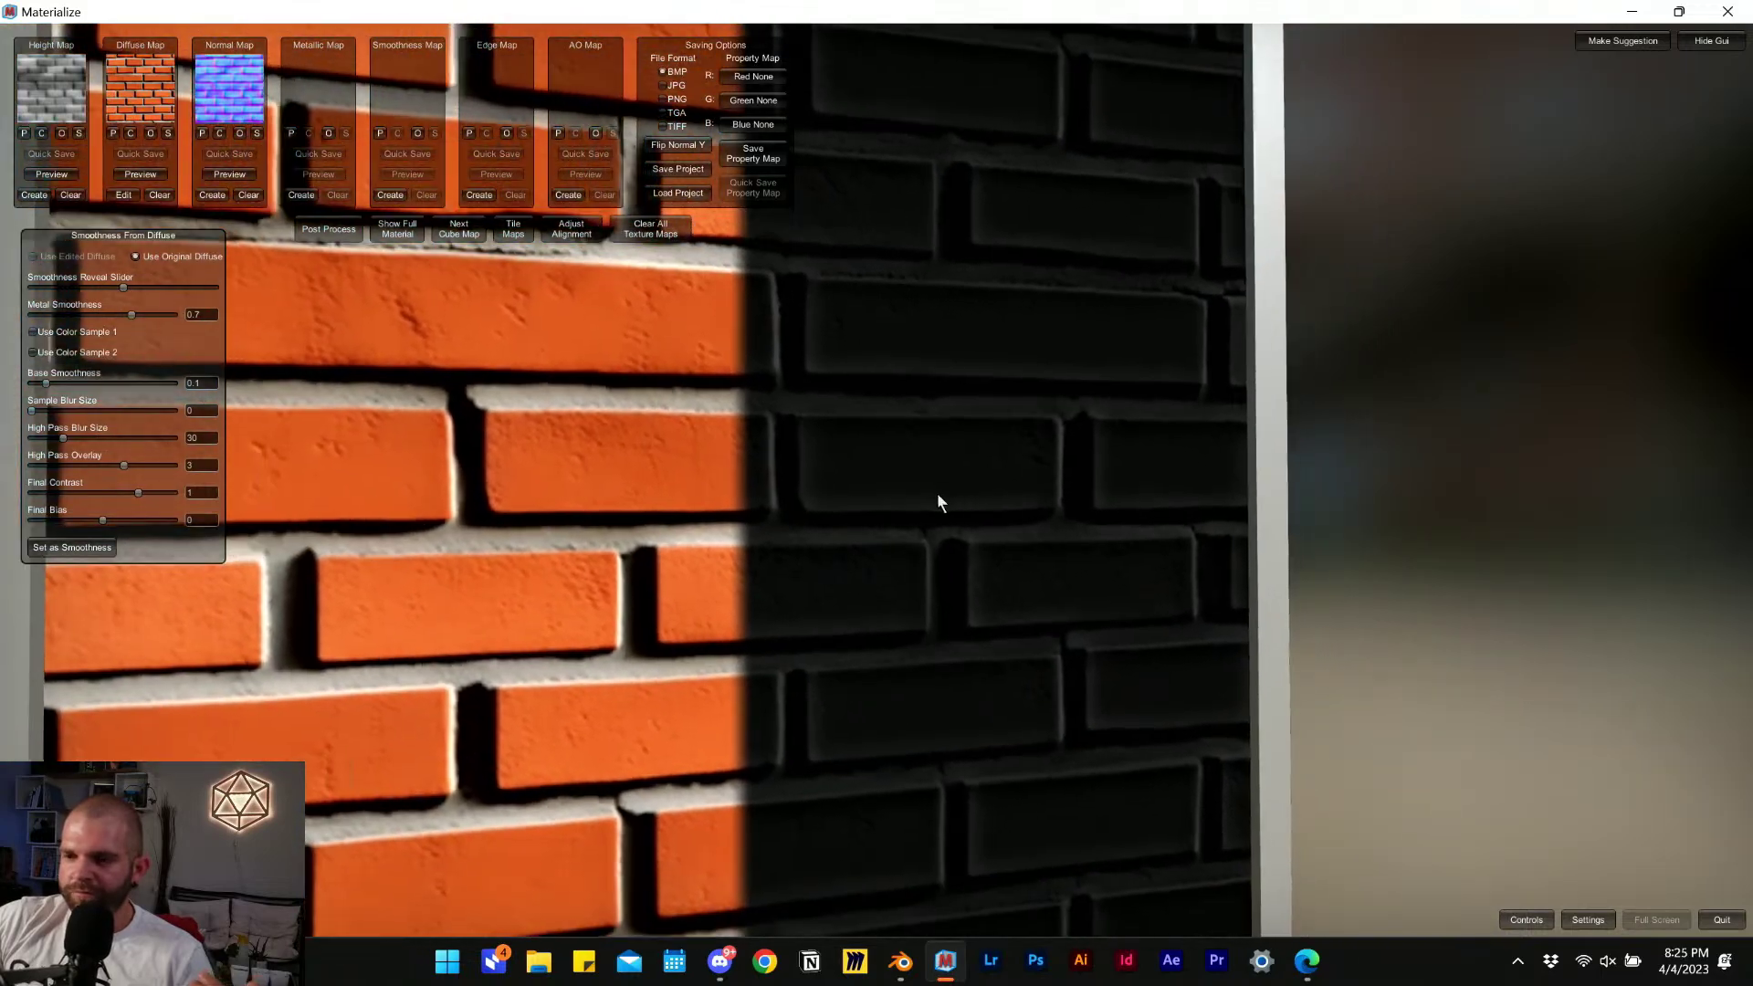
scroll(741, 458, down, 1)
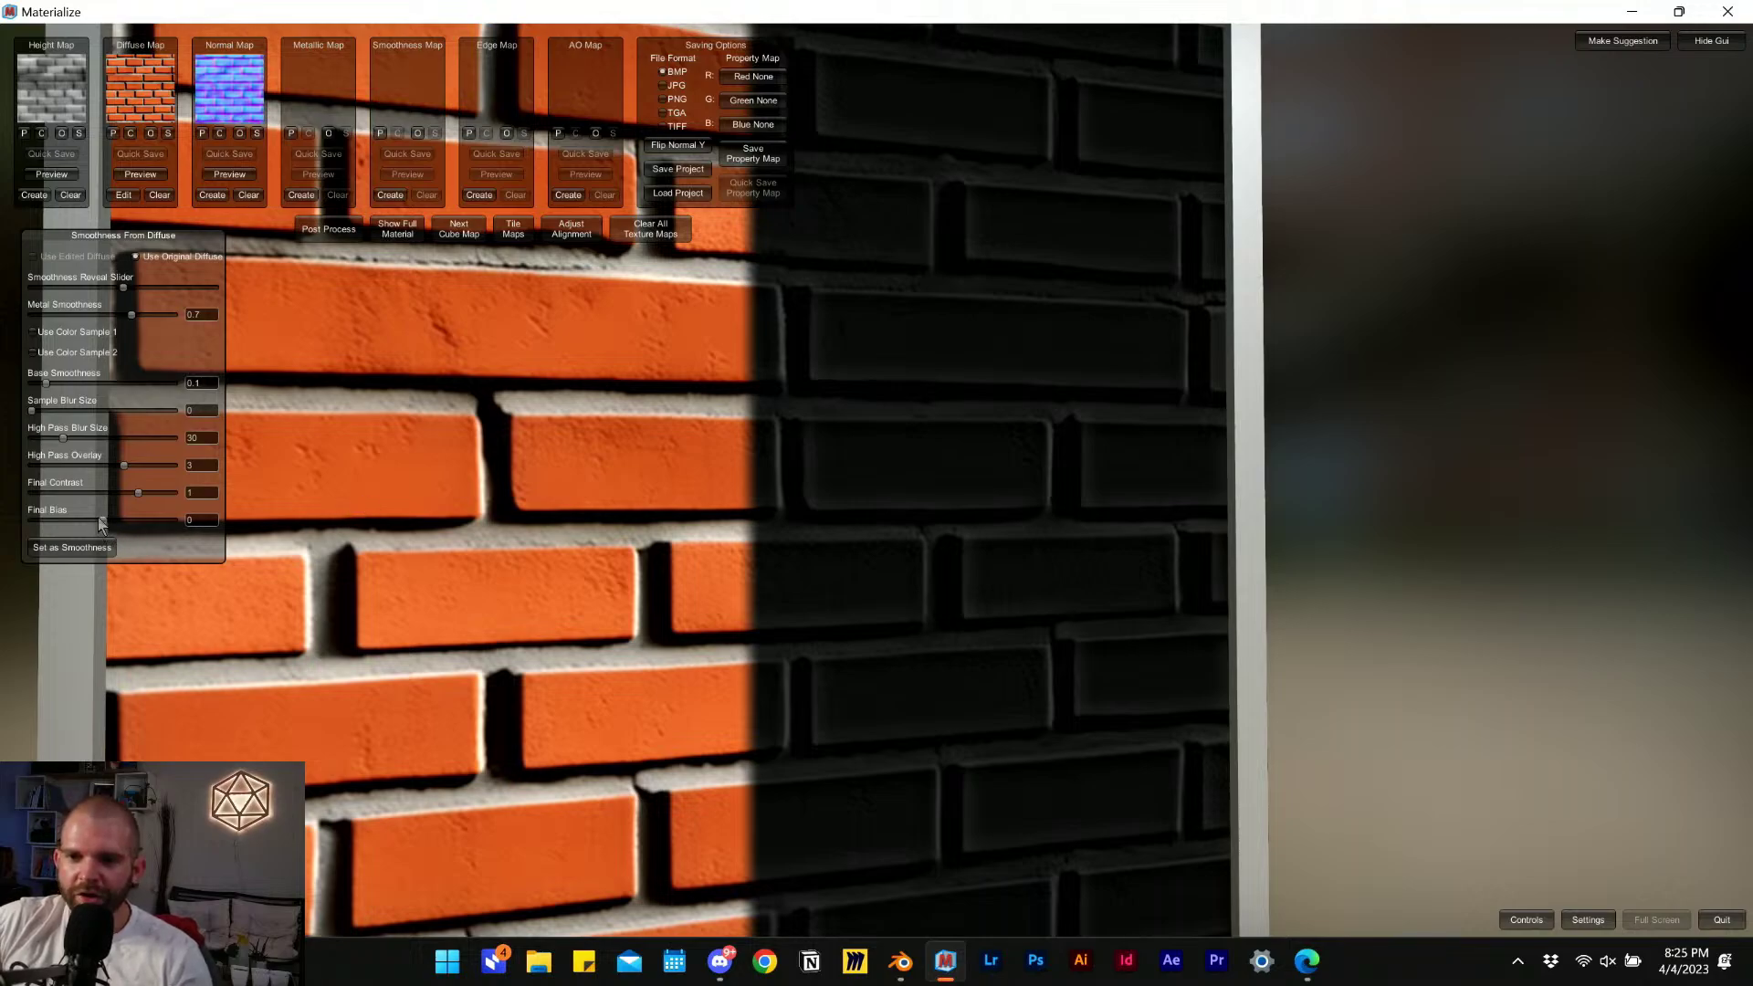
Set Final Contrast to about 1.06 and High Pass Overlay to about 0.88, and set the result as the smoothness map.
drag(102, 522, 102, 523)
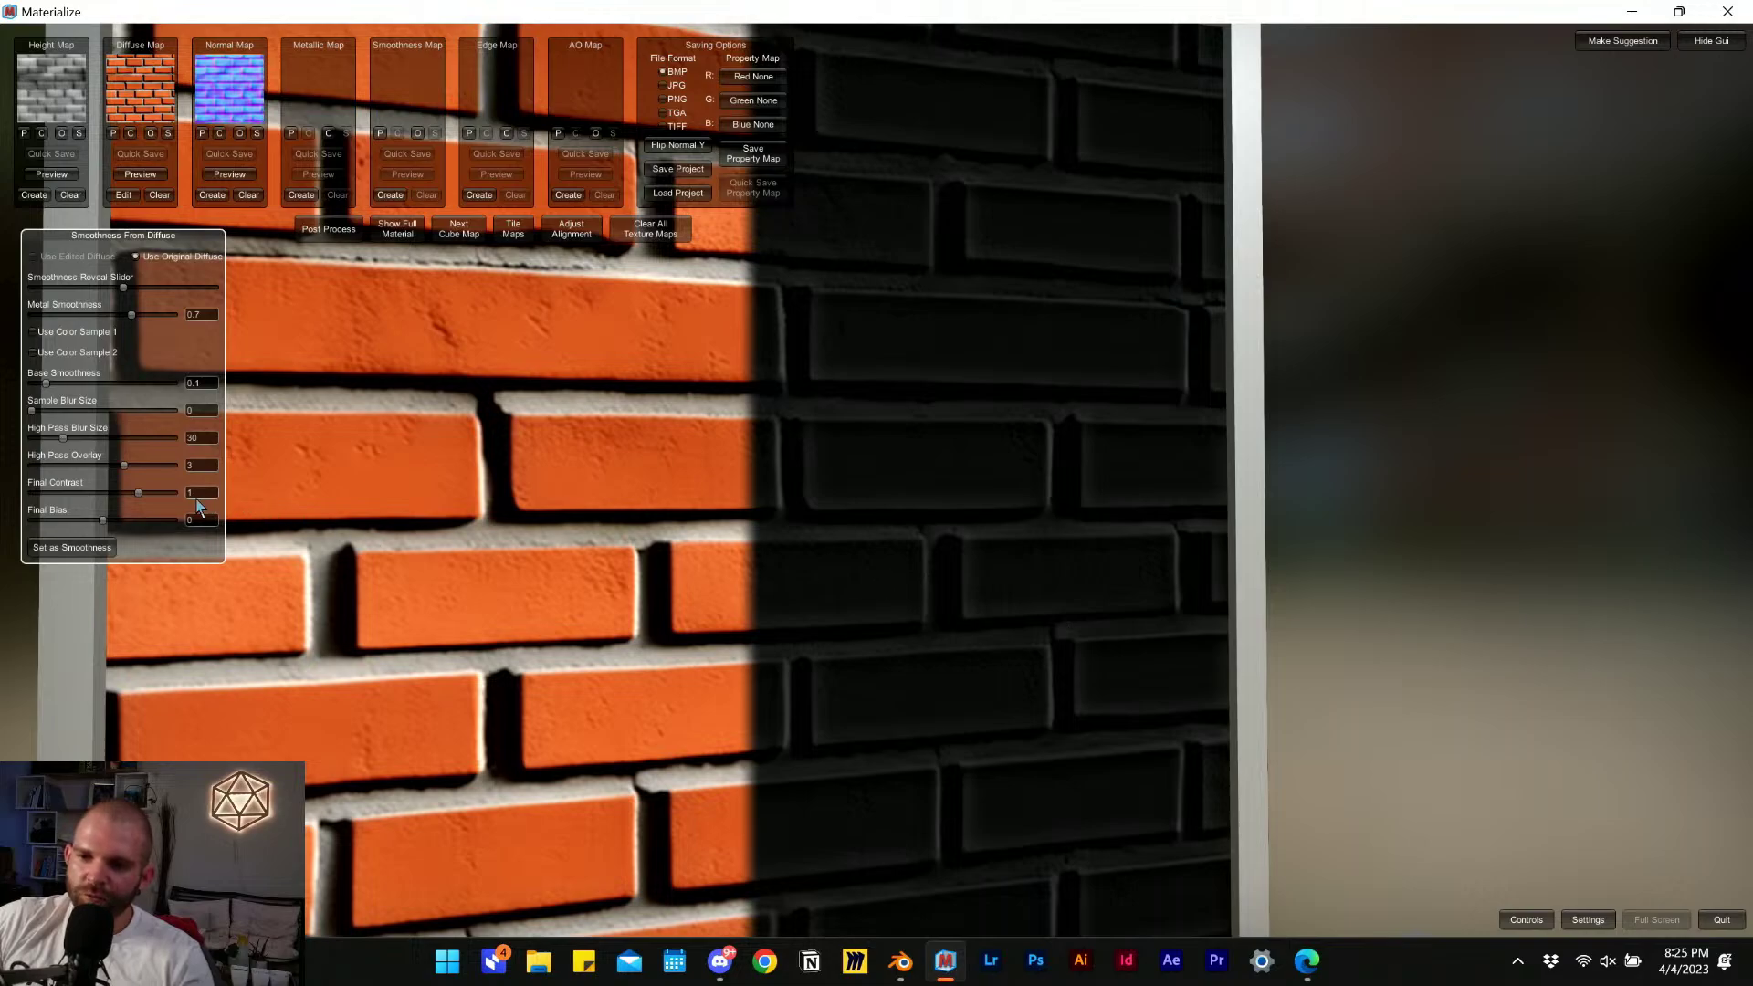
mouse_move(138, 493)
mouse_down()
mouse_move(140, 508)
mouse_move(139, 469)
mouse_move(109, 473)
mouse_up()
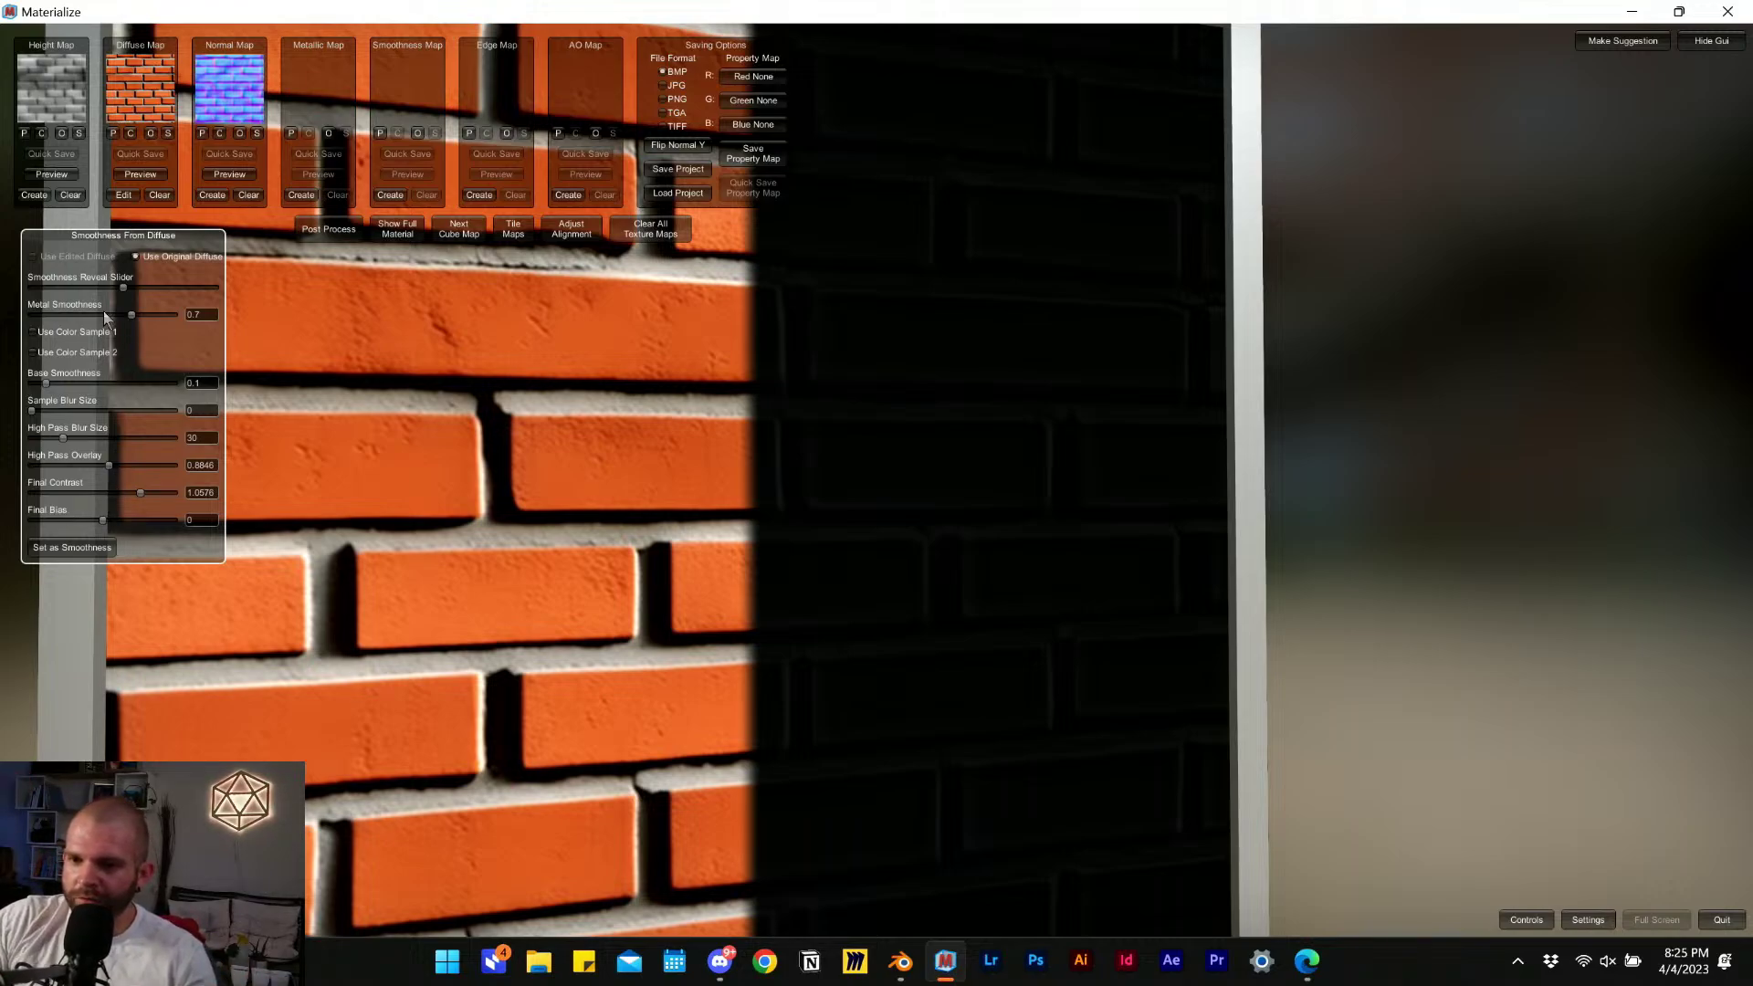
click(72, 548)
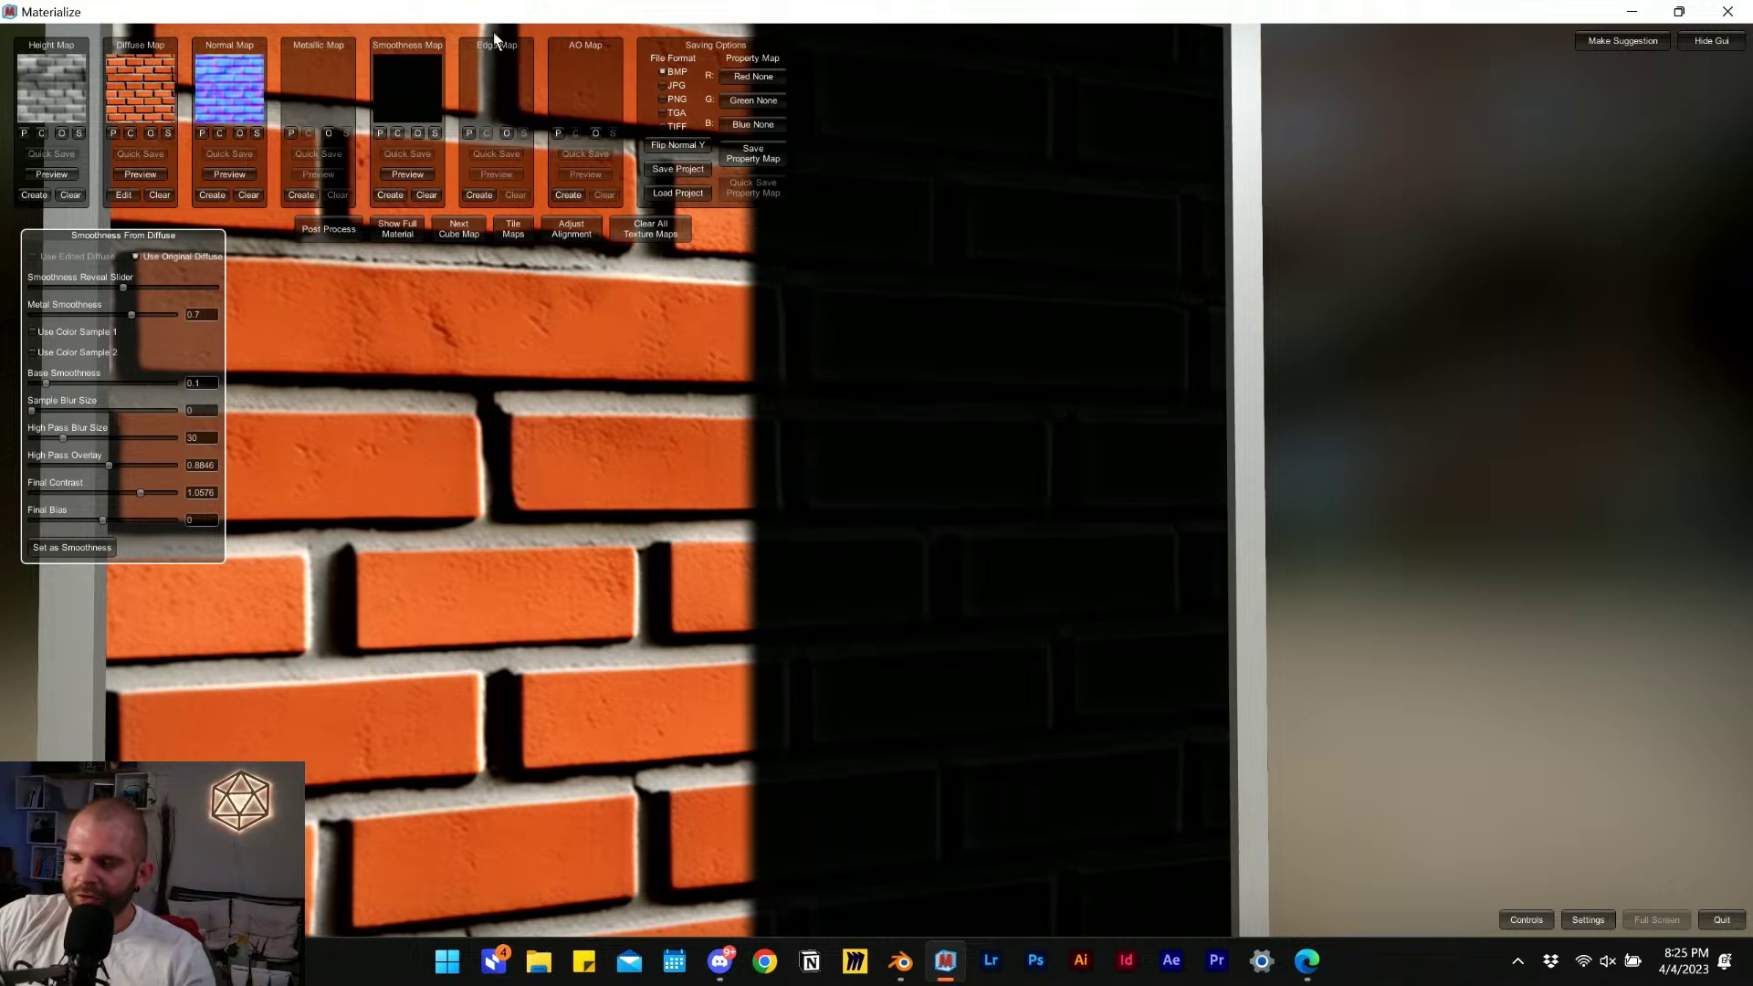
Create an edge map from the normal map with Pre Contrast at about 3.16 and set it as the edge map.
click(478, 195)
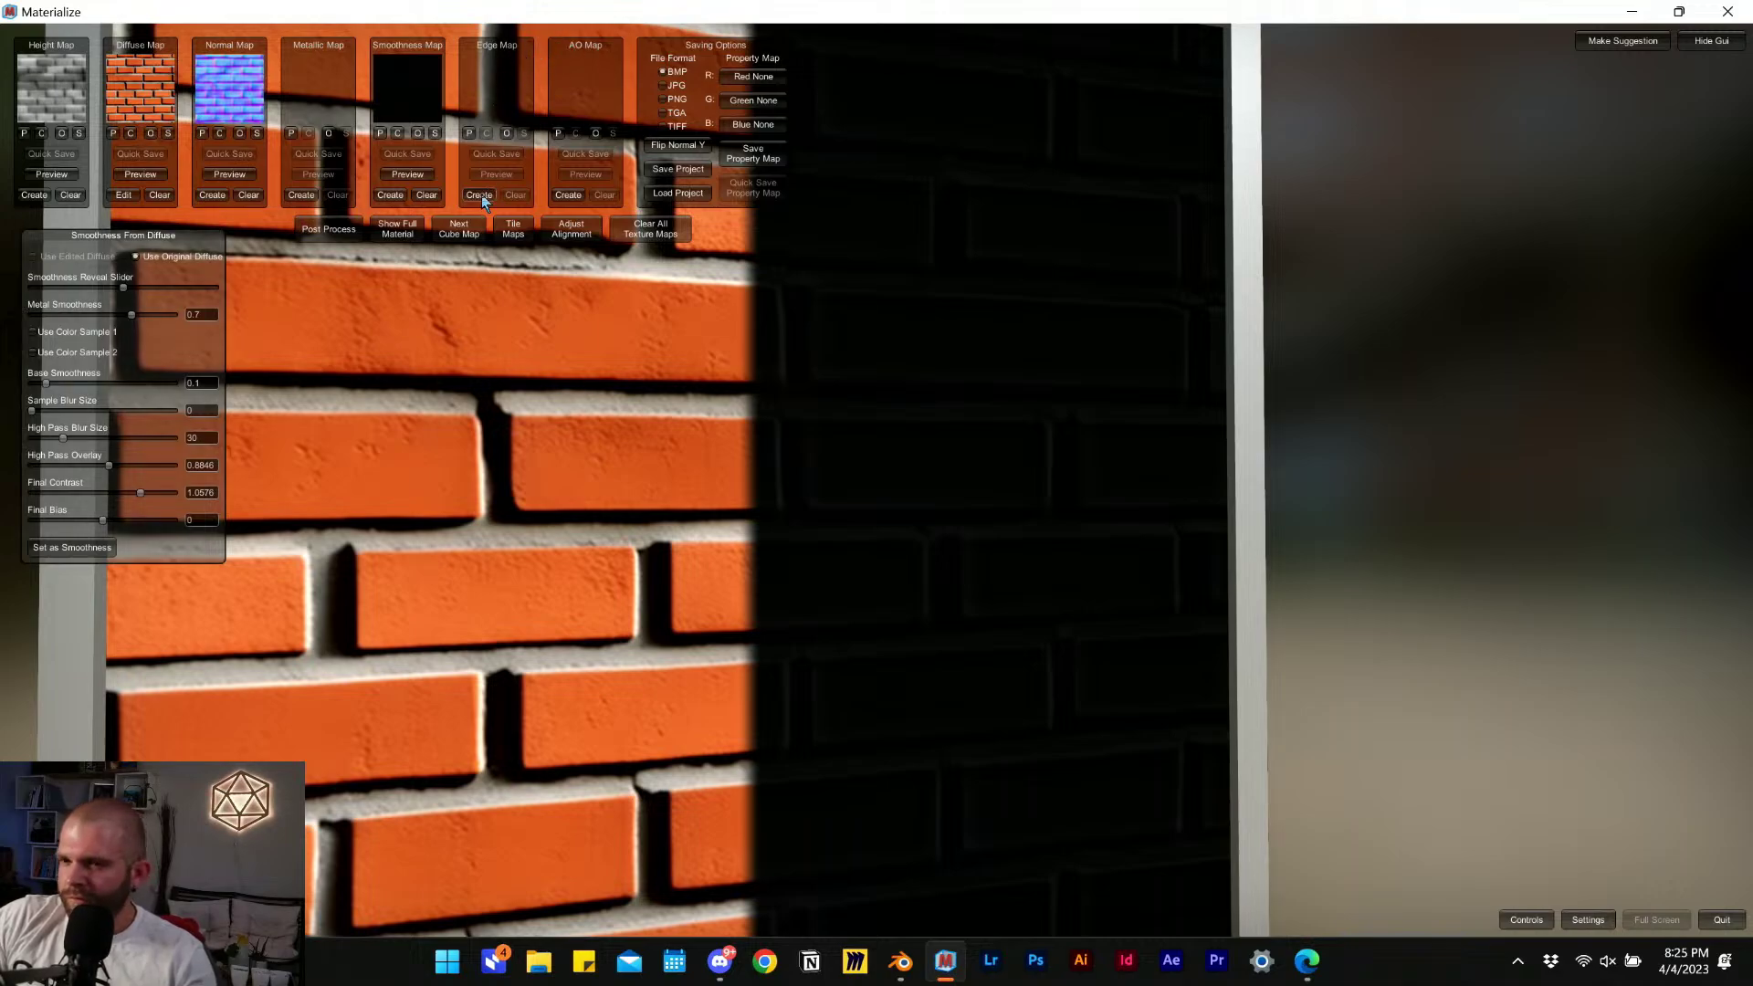
scroll(760, 510, down, 1)
right_drag(760, 509, 608, 469)
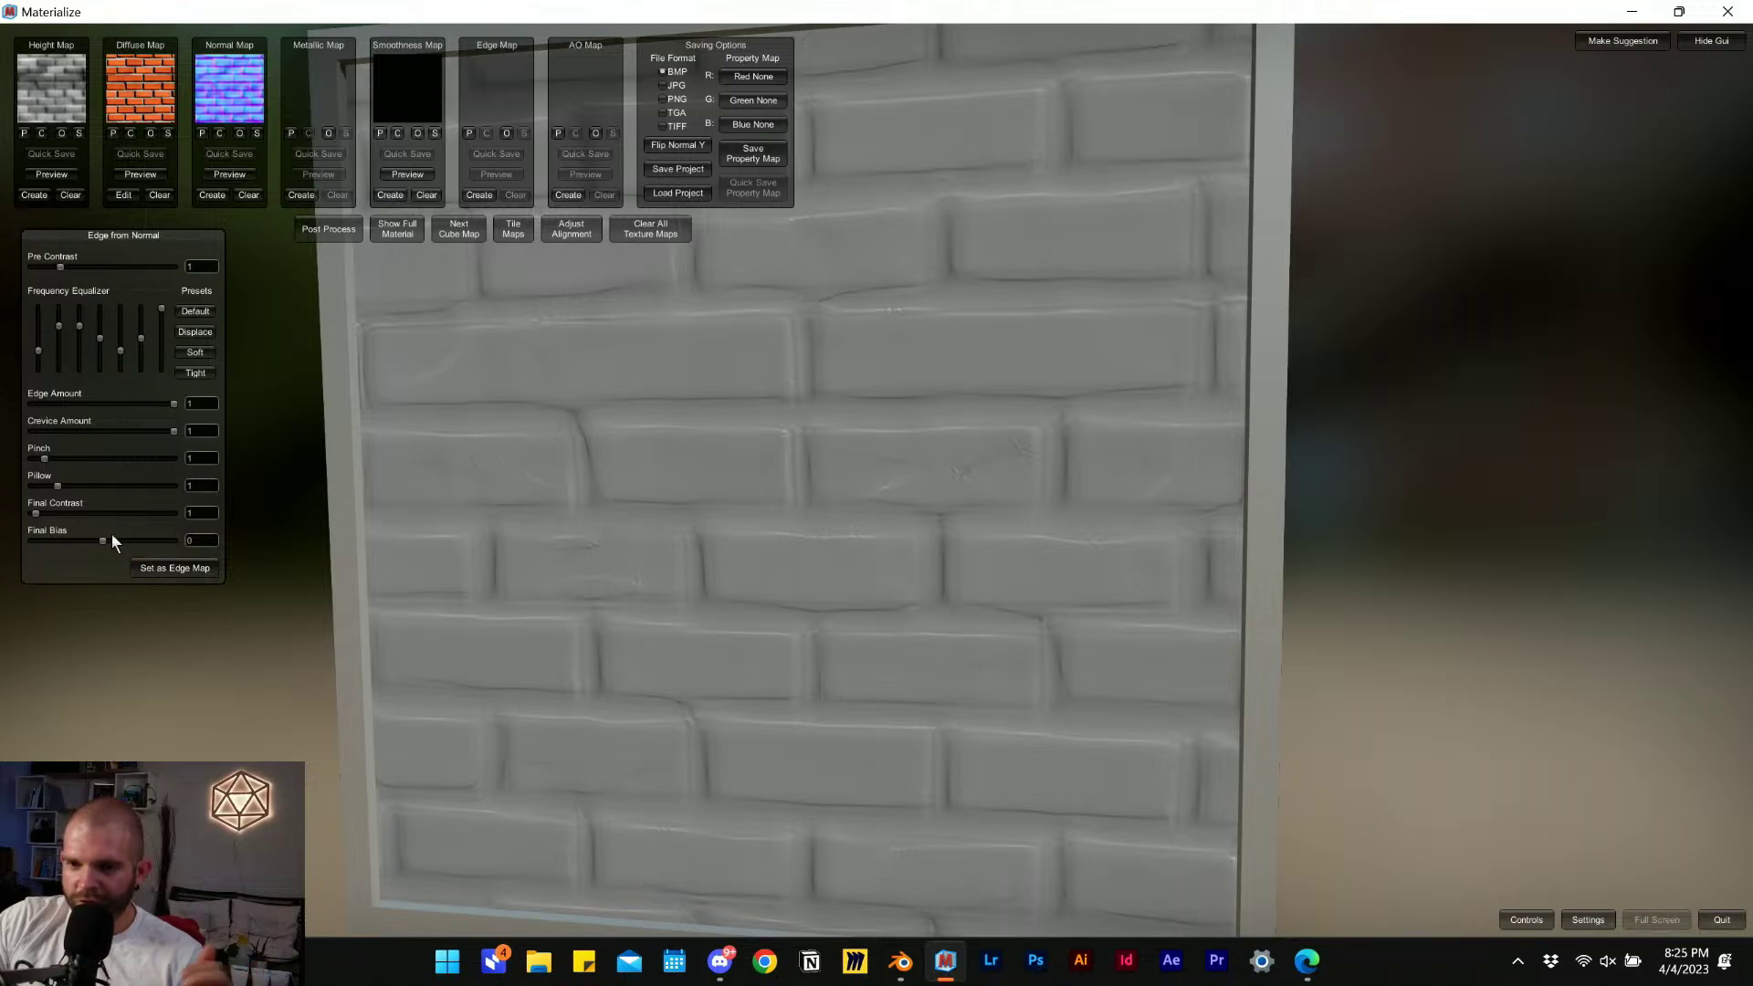
drag(60, 267, 125, 287)
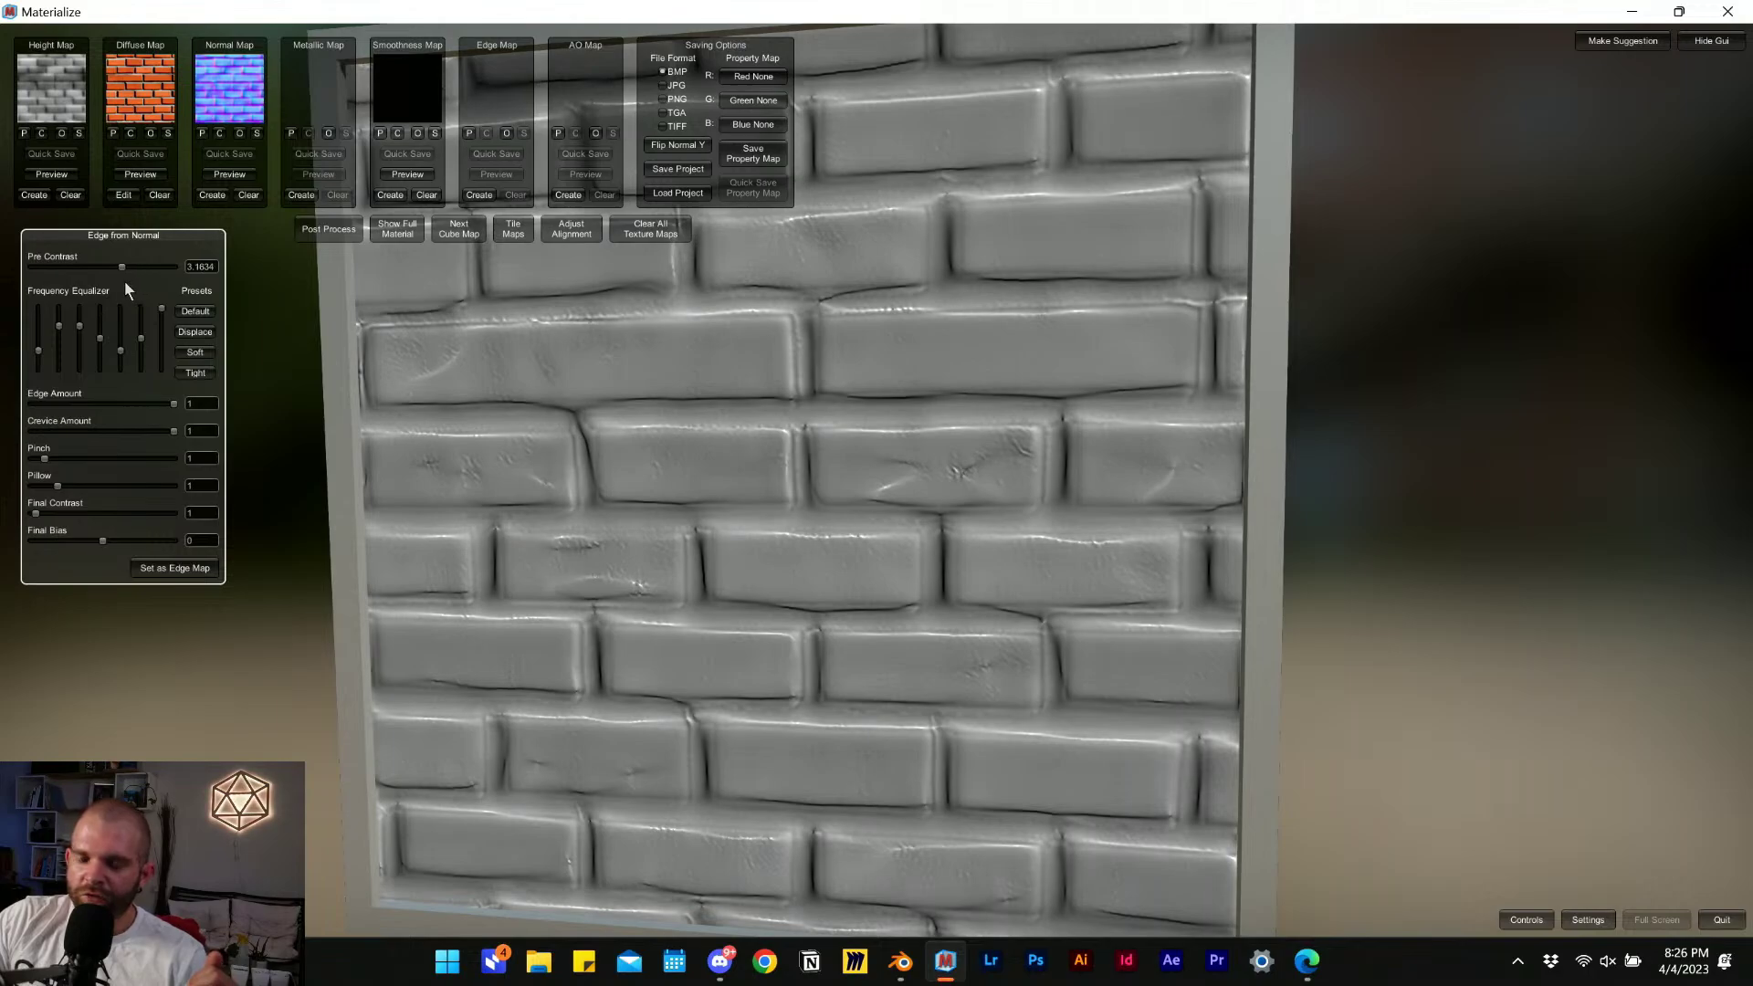
mouse_move(1022, 515)
mouse_down()
mouse_move(839, 540)
mouse_move(1026, 539)
mouse_up()
click(187, 566)
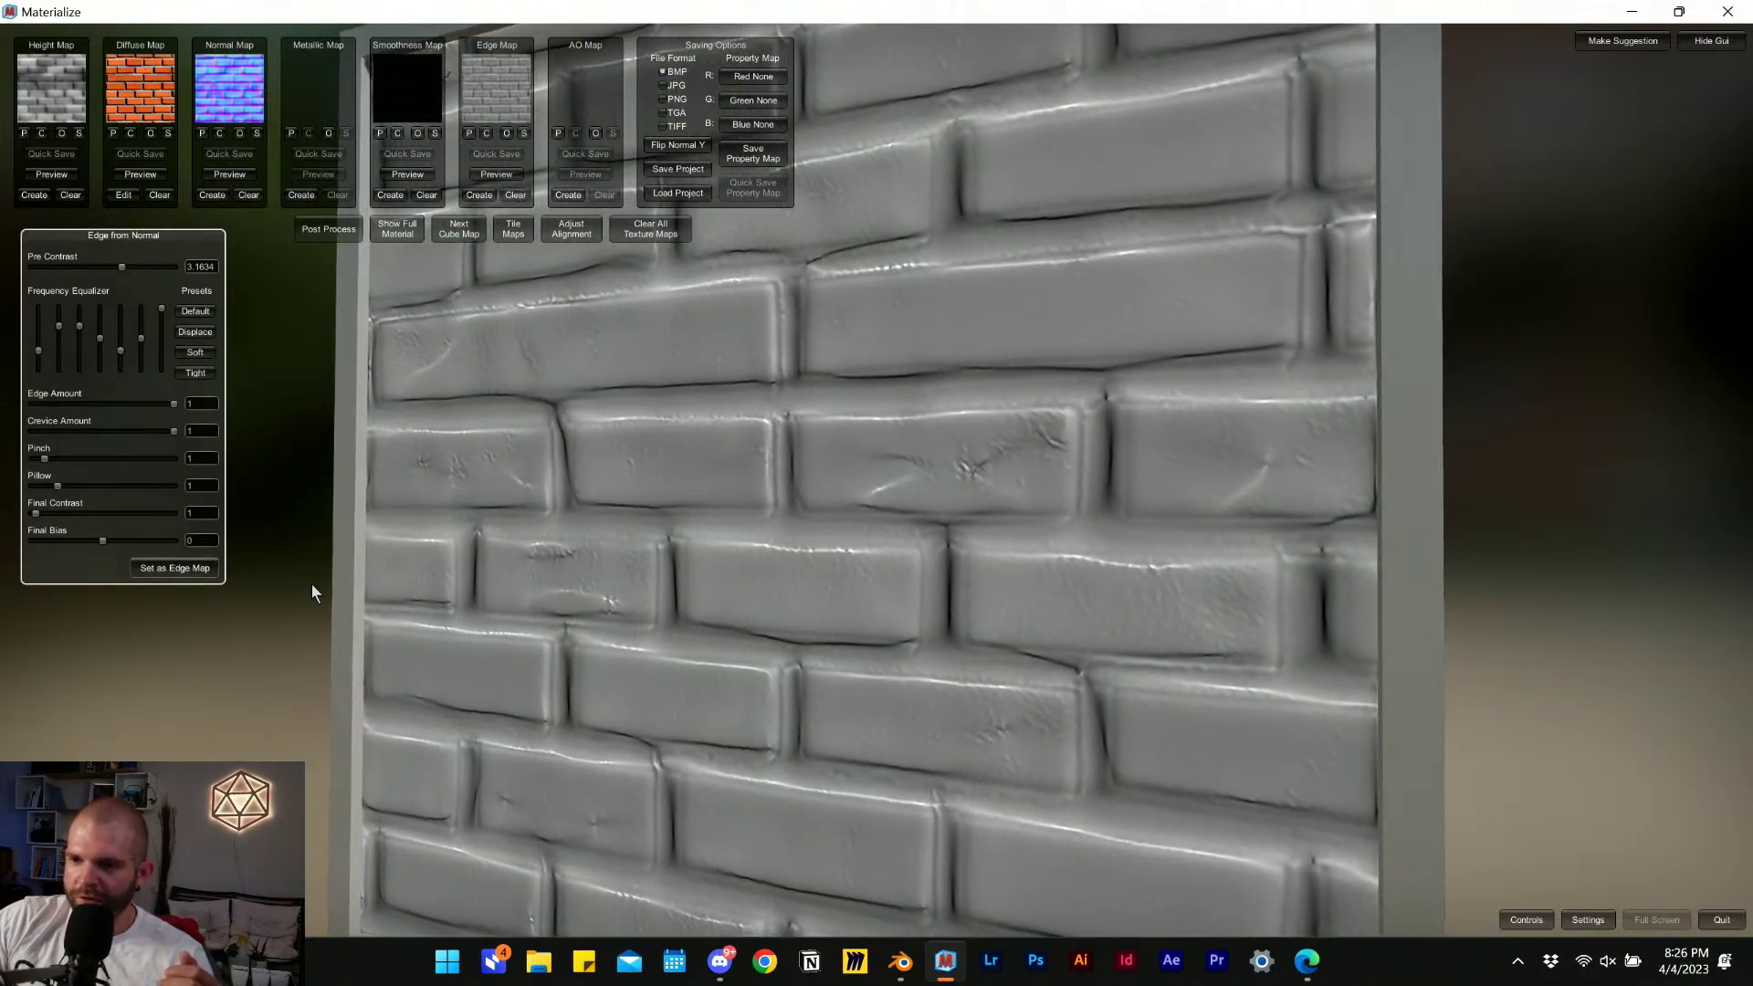
Inspect the edge map preview at an angle and lower Pre Contrast to about 1.97.
drag(712, 607, 858, 591)
right_drag(862, 600, 949, 597)
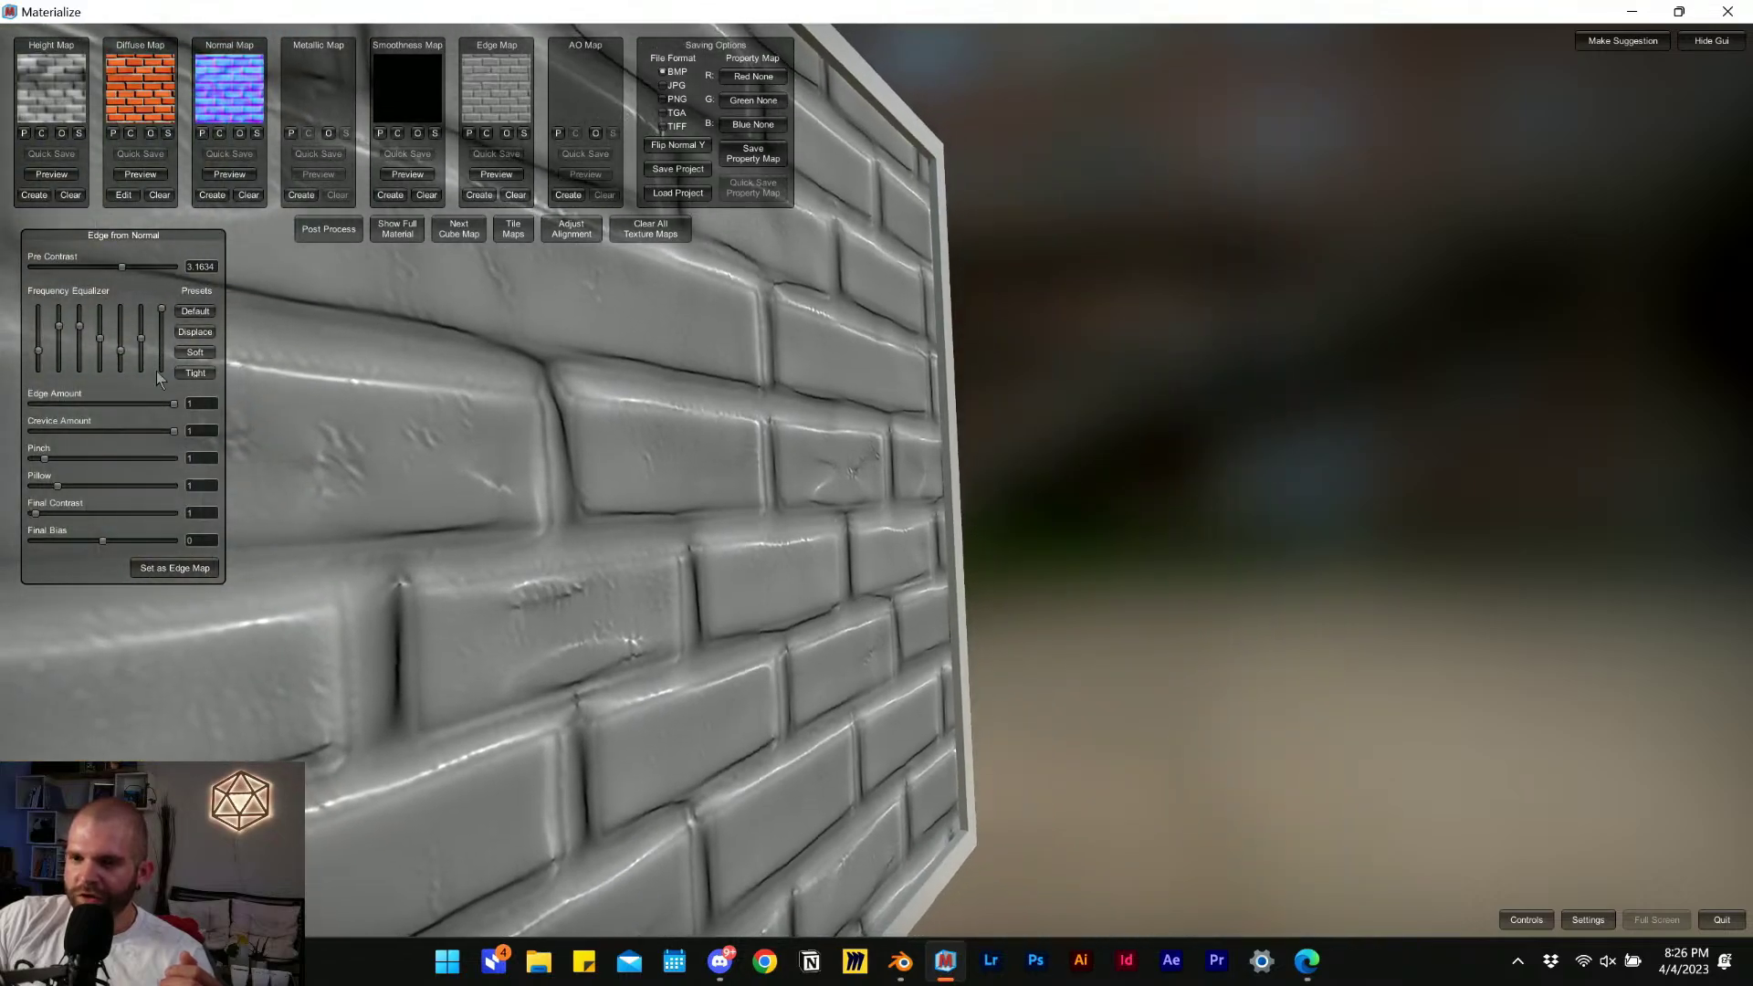
drag(73, 268, 88, 285)
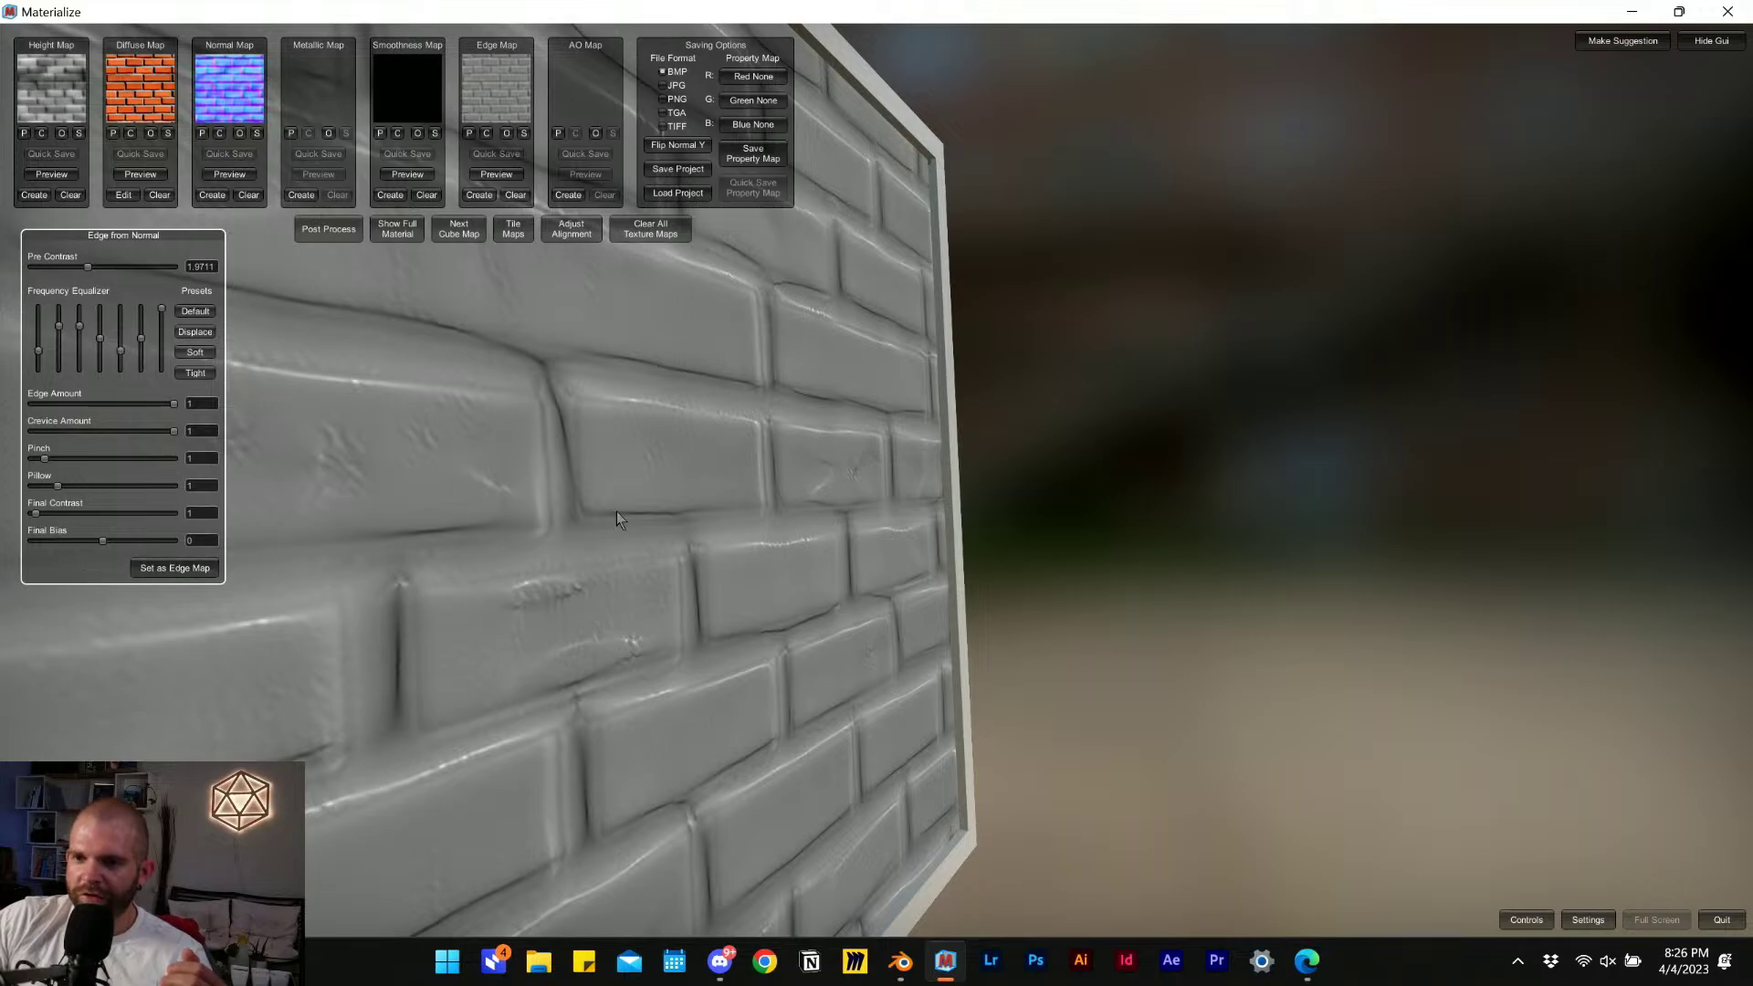
mouse_move(776, 427)
right_down()
mouse_move(689, 404)
mouse_move(787, 429)
right_up()
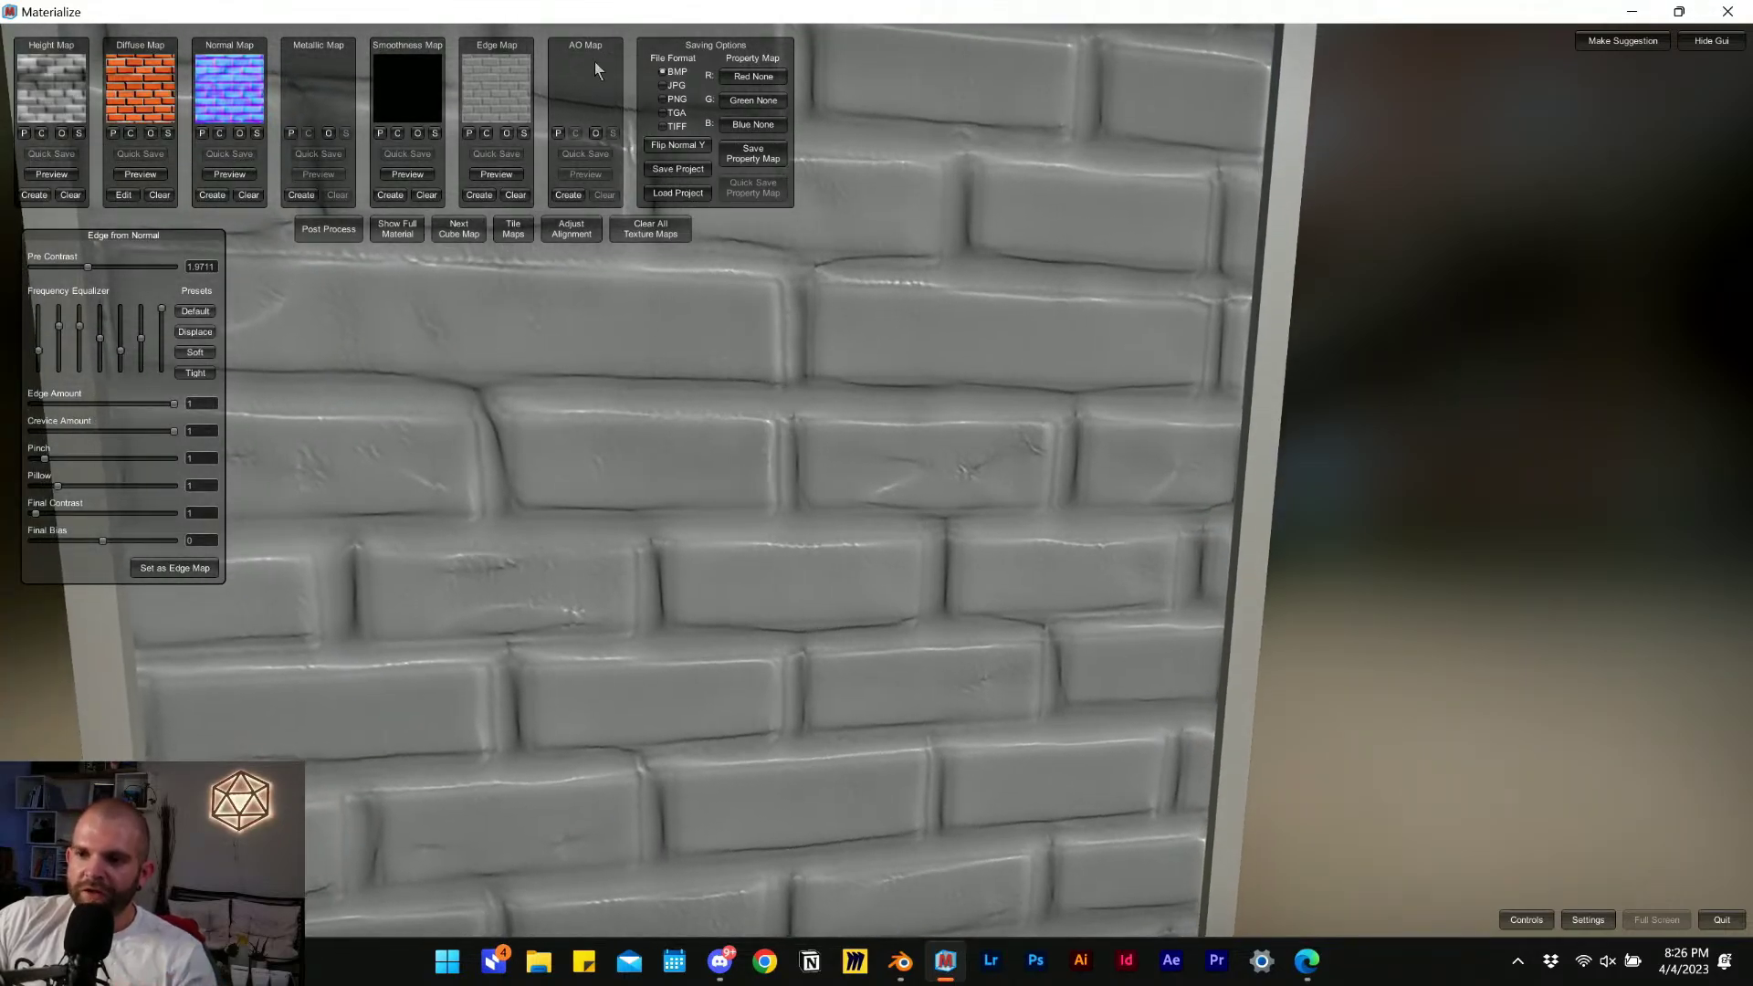
Create an ambient occlusion map with the default settings and set it as the AO map.
click(567, 194)
right_drag(935, 486, 833, 473)
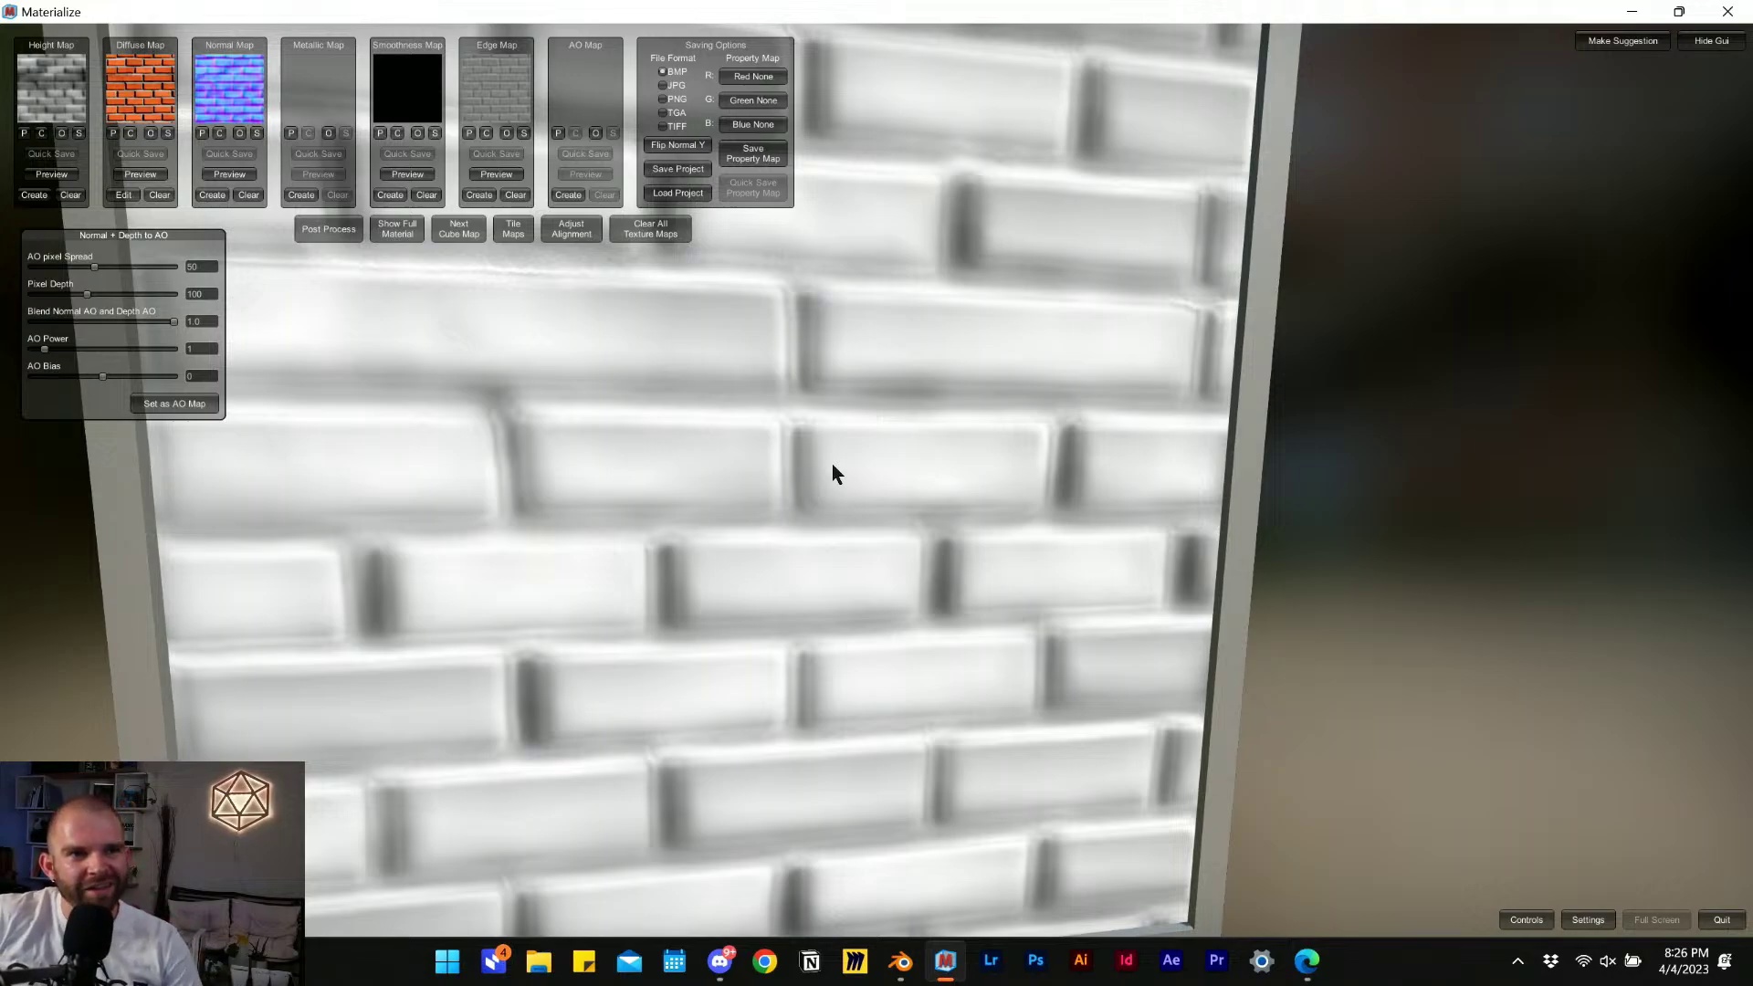
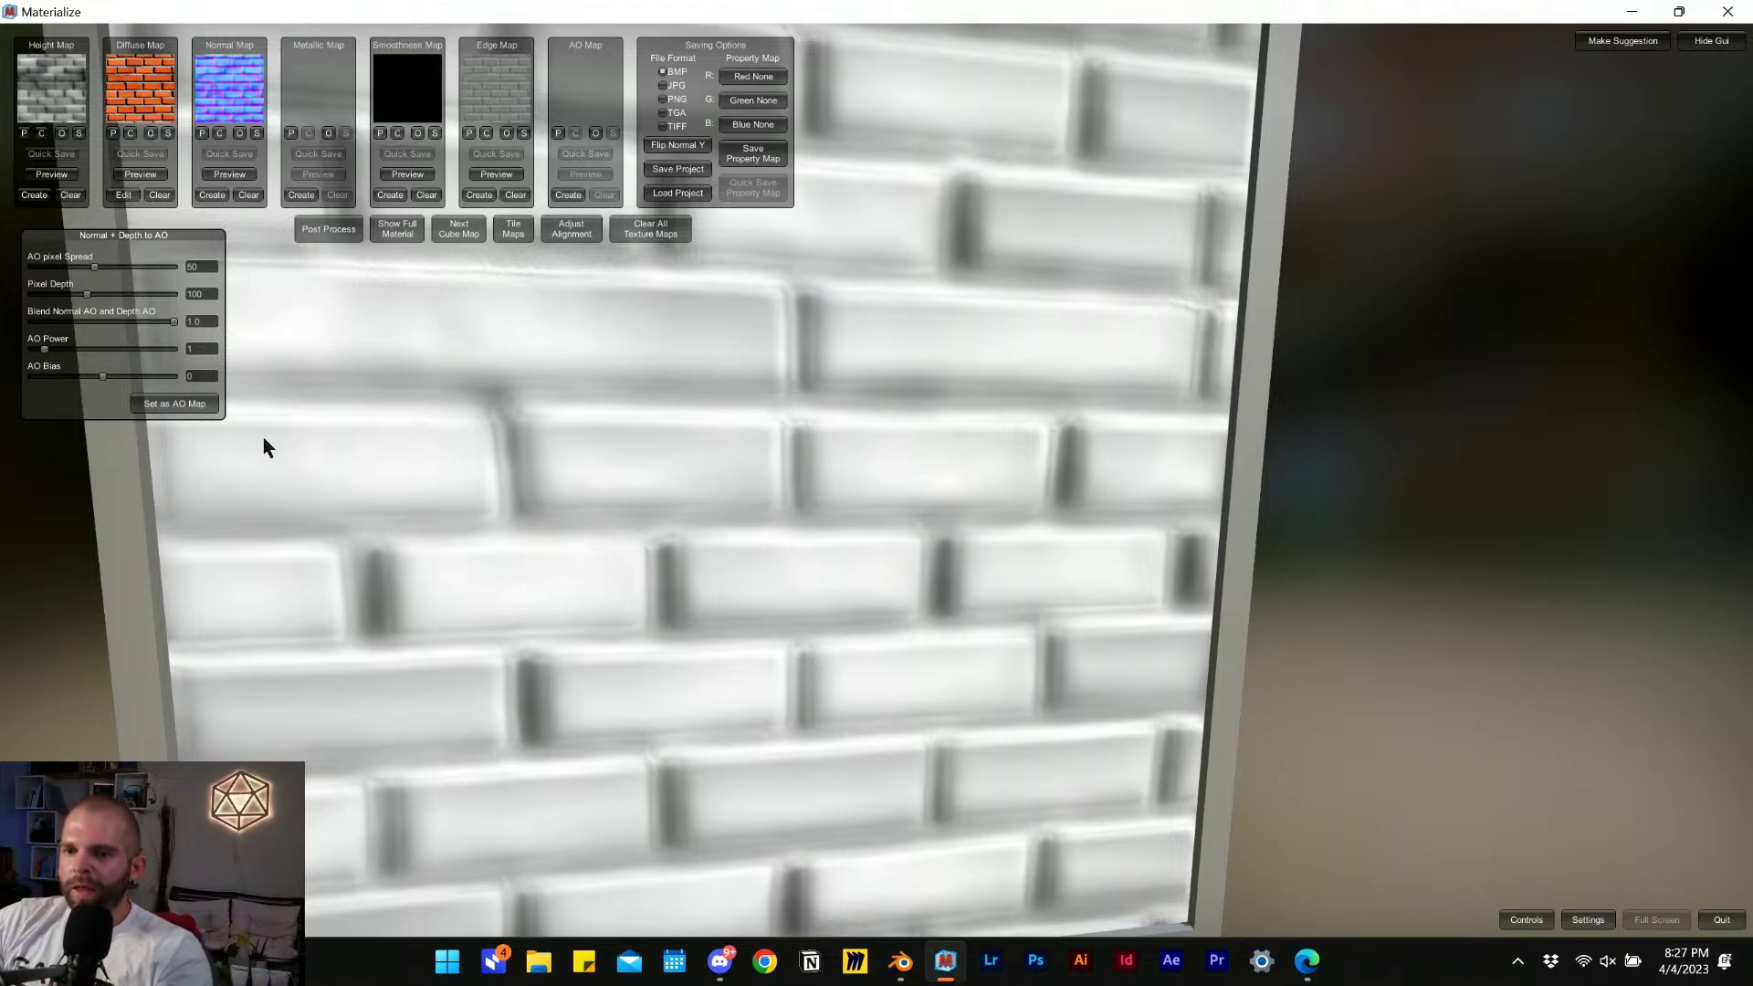
click(173, 405)
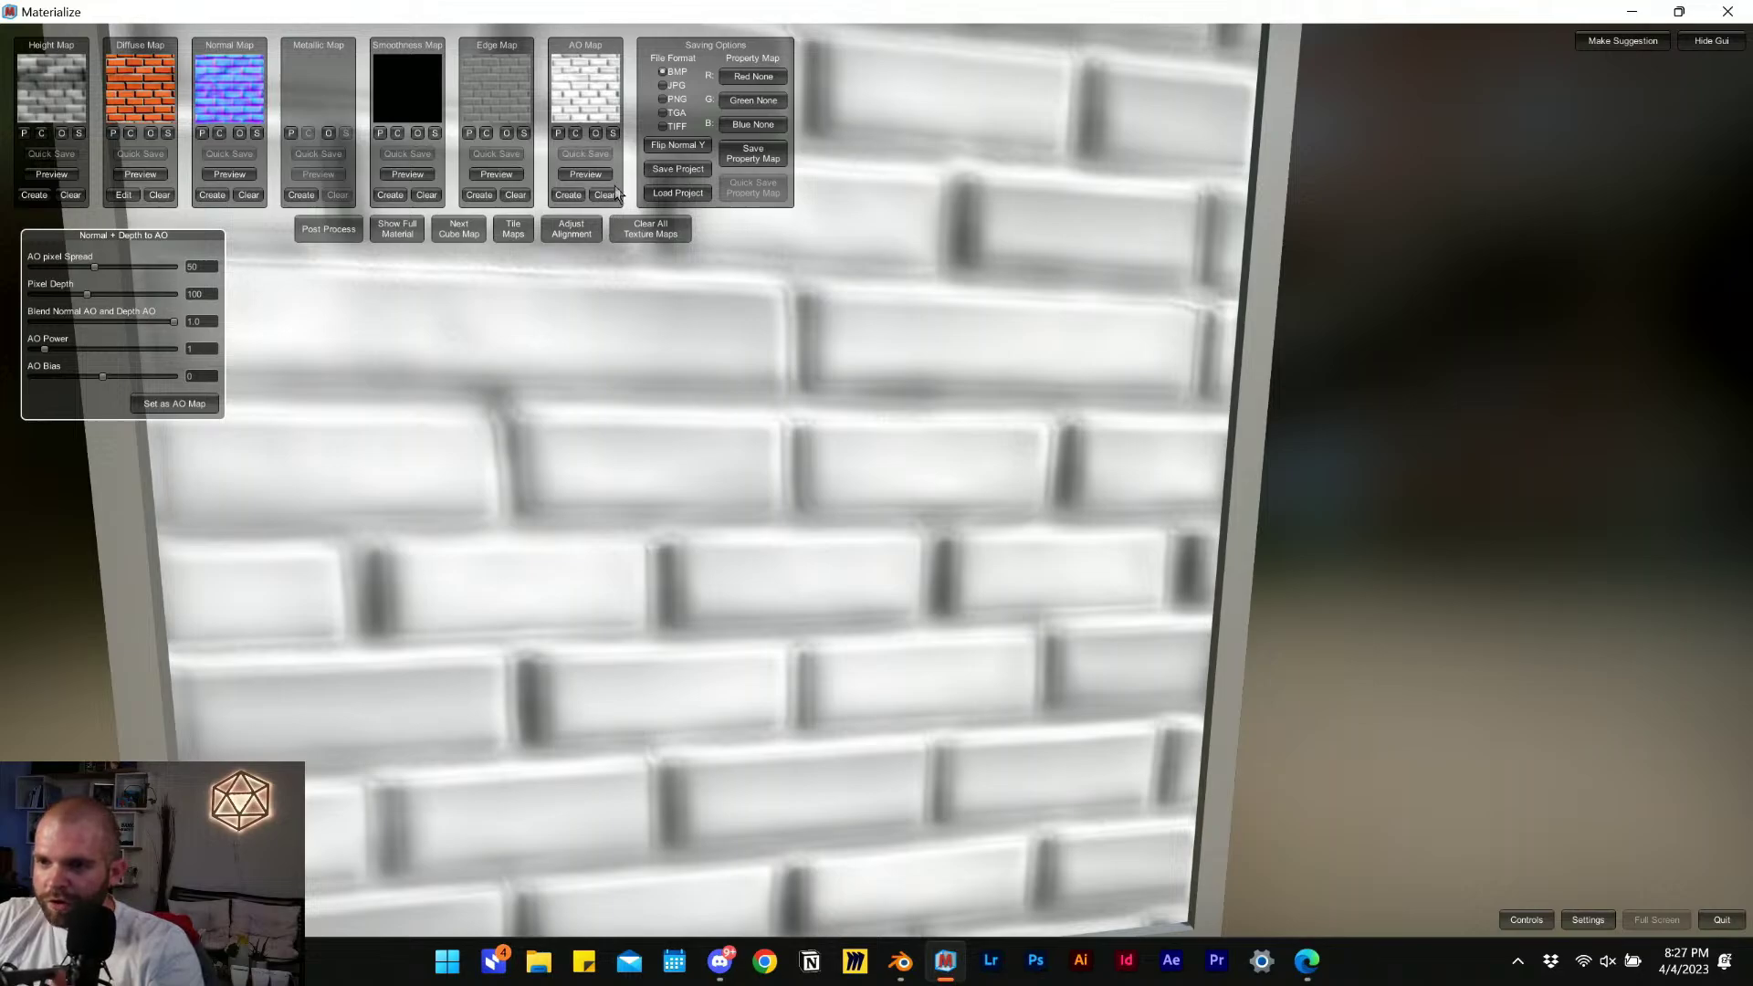
Save the project with all its maps in the 23-04-04_Time Warping folder as MidBrick PBR.
click(692, 170)
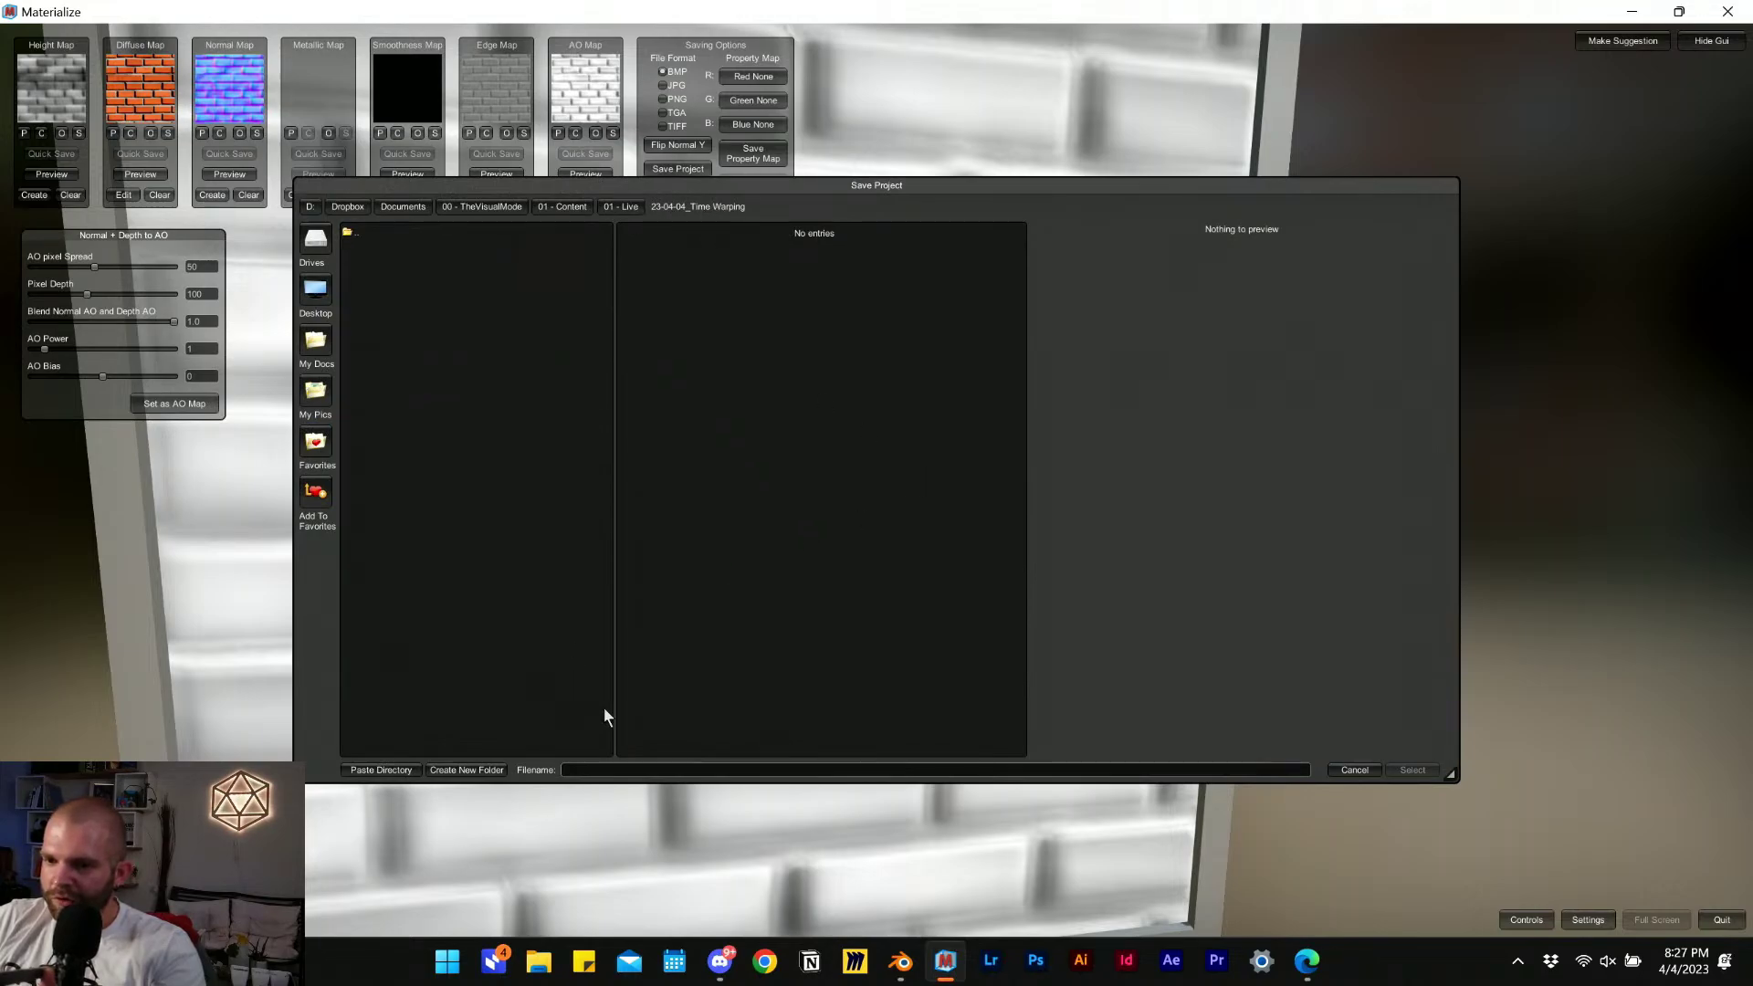
click(614, 771)
key(Caps_Lock)
text(B)
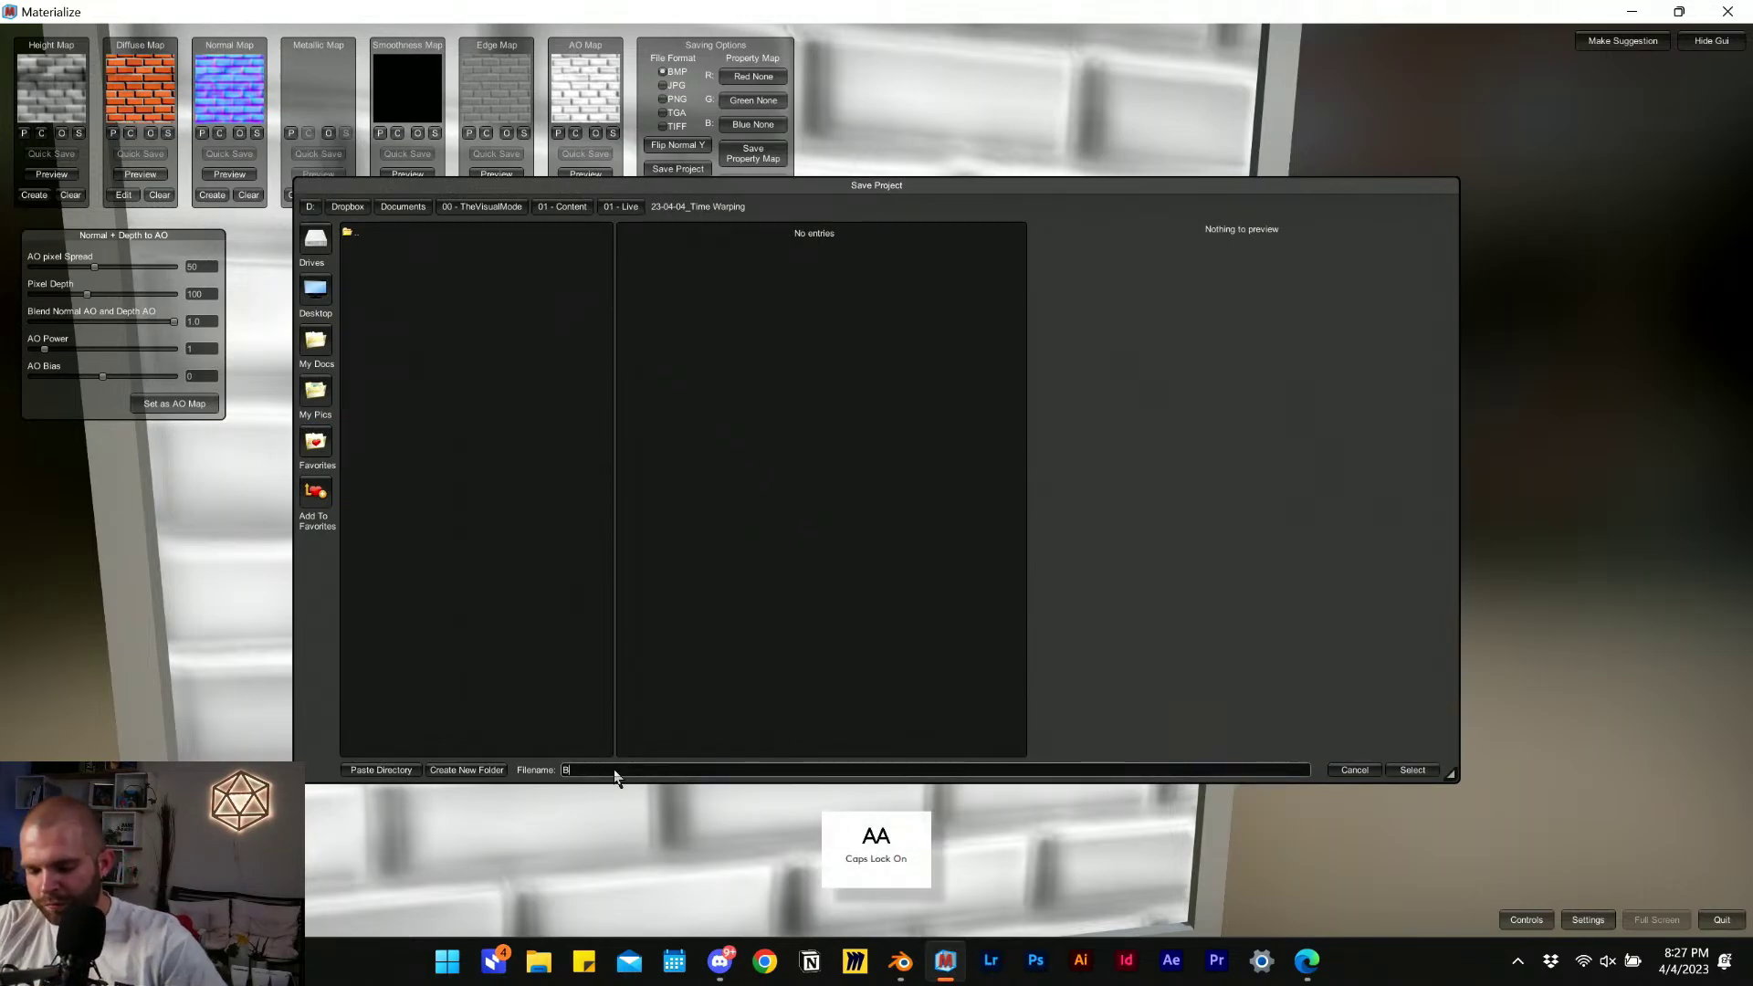
key(Caps_Lock)
text(rick)
key(Caps_Lock)
text(PBR)
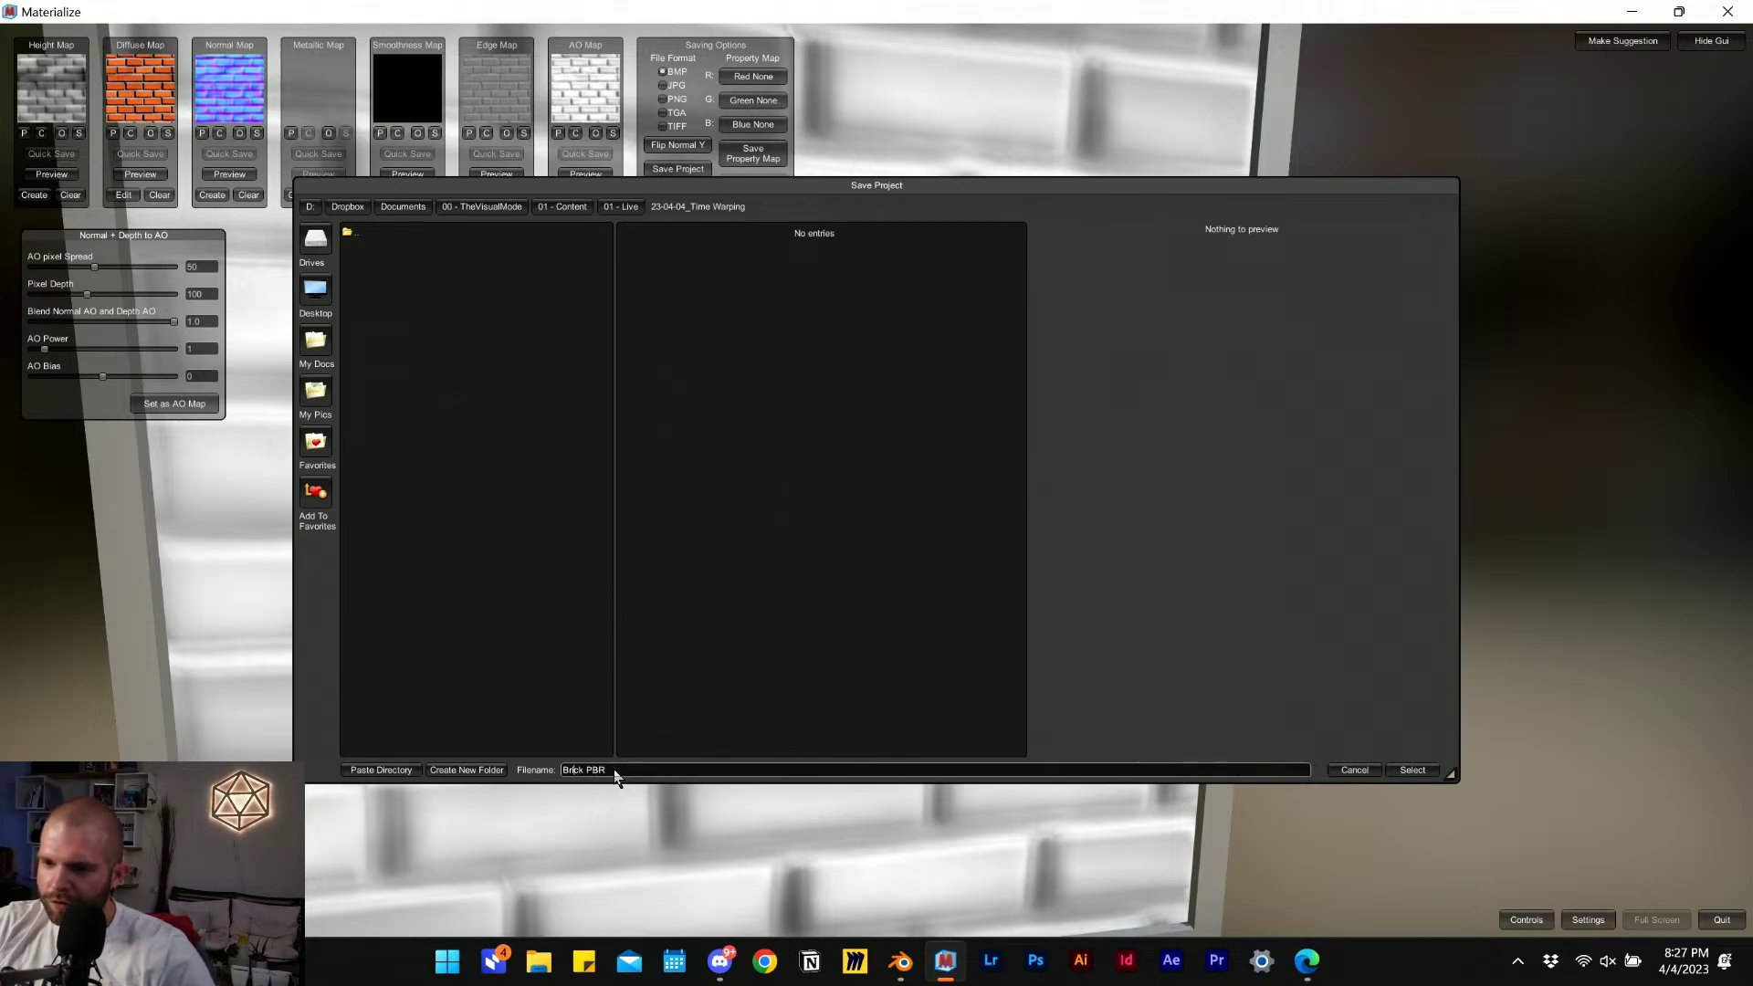
key(Home)
text(M)
key(Caps_Lock)
text(id)
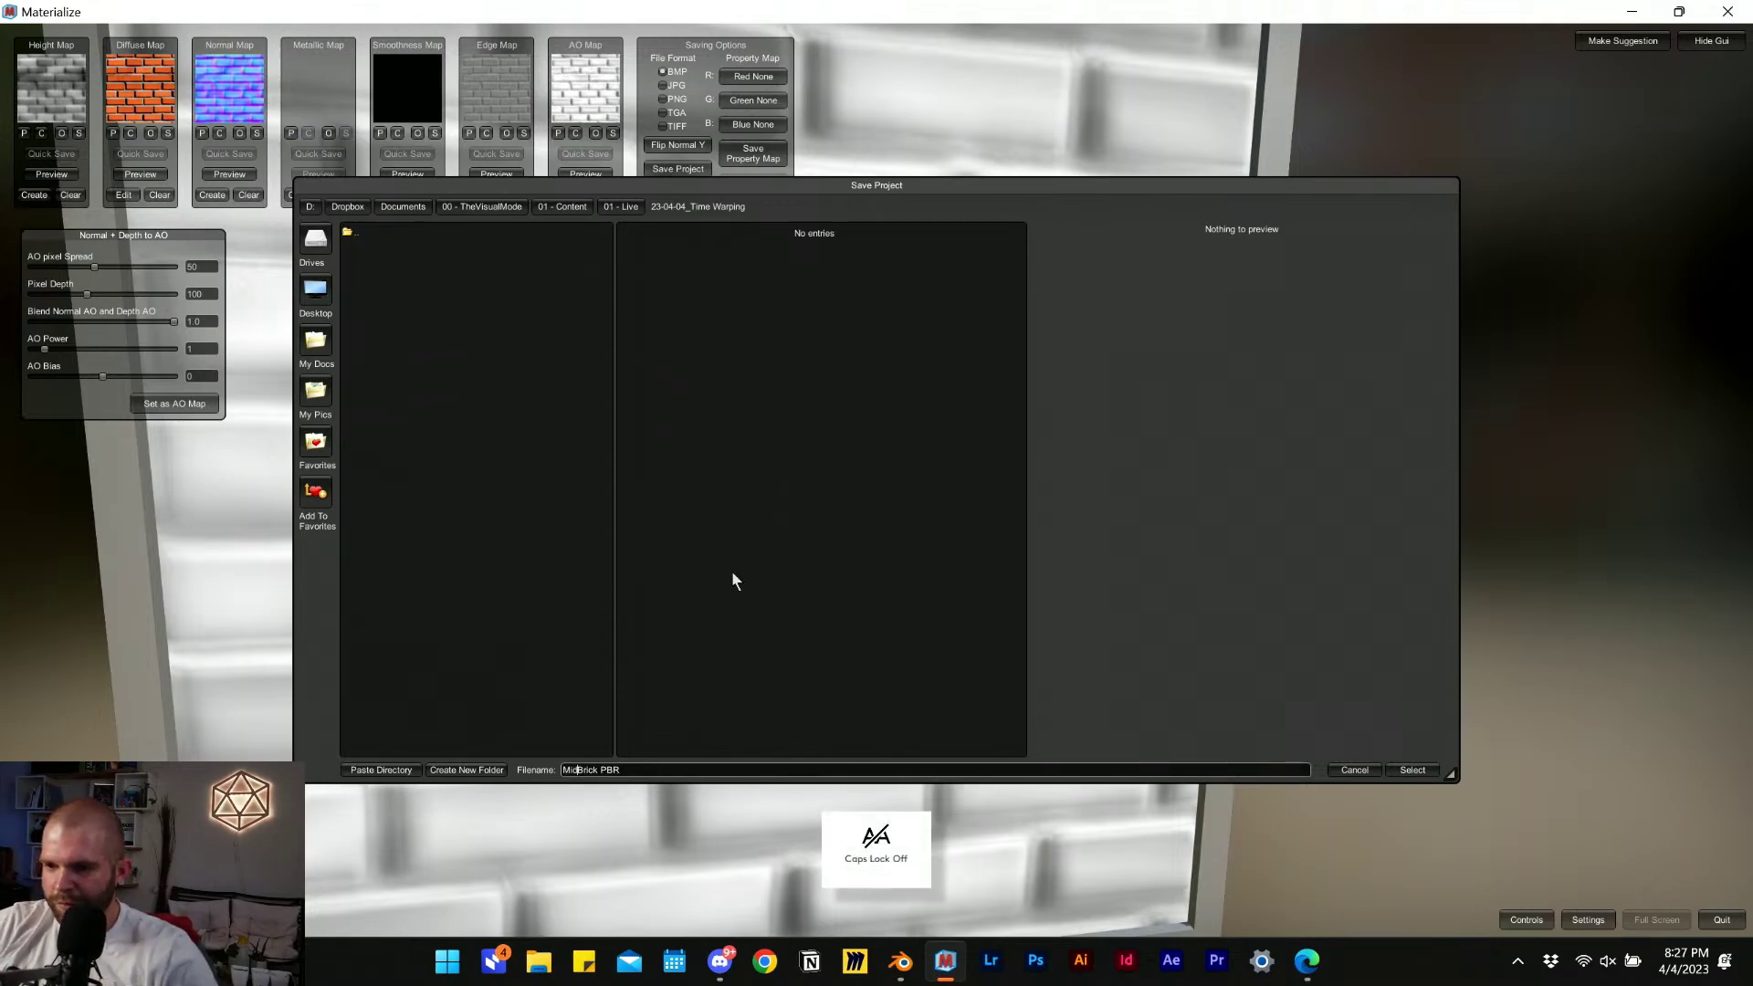
click(1413, 770)
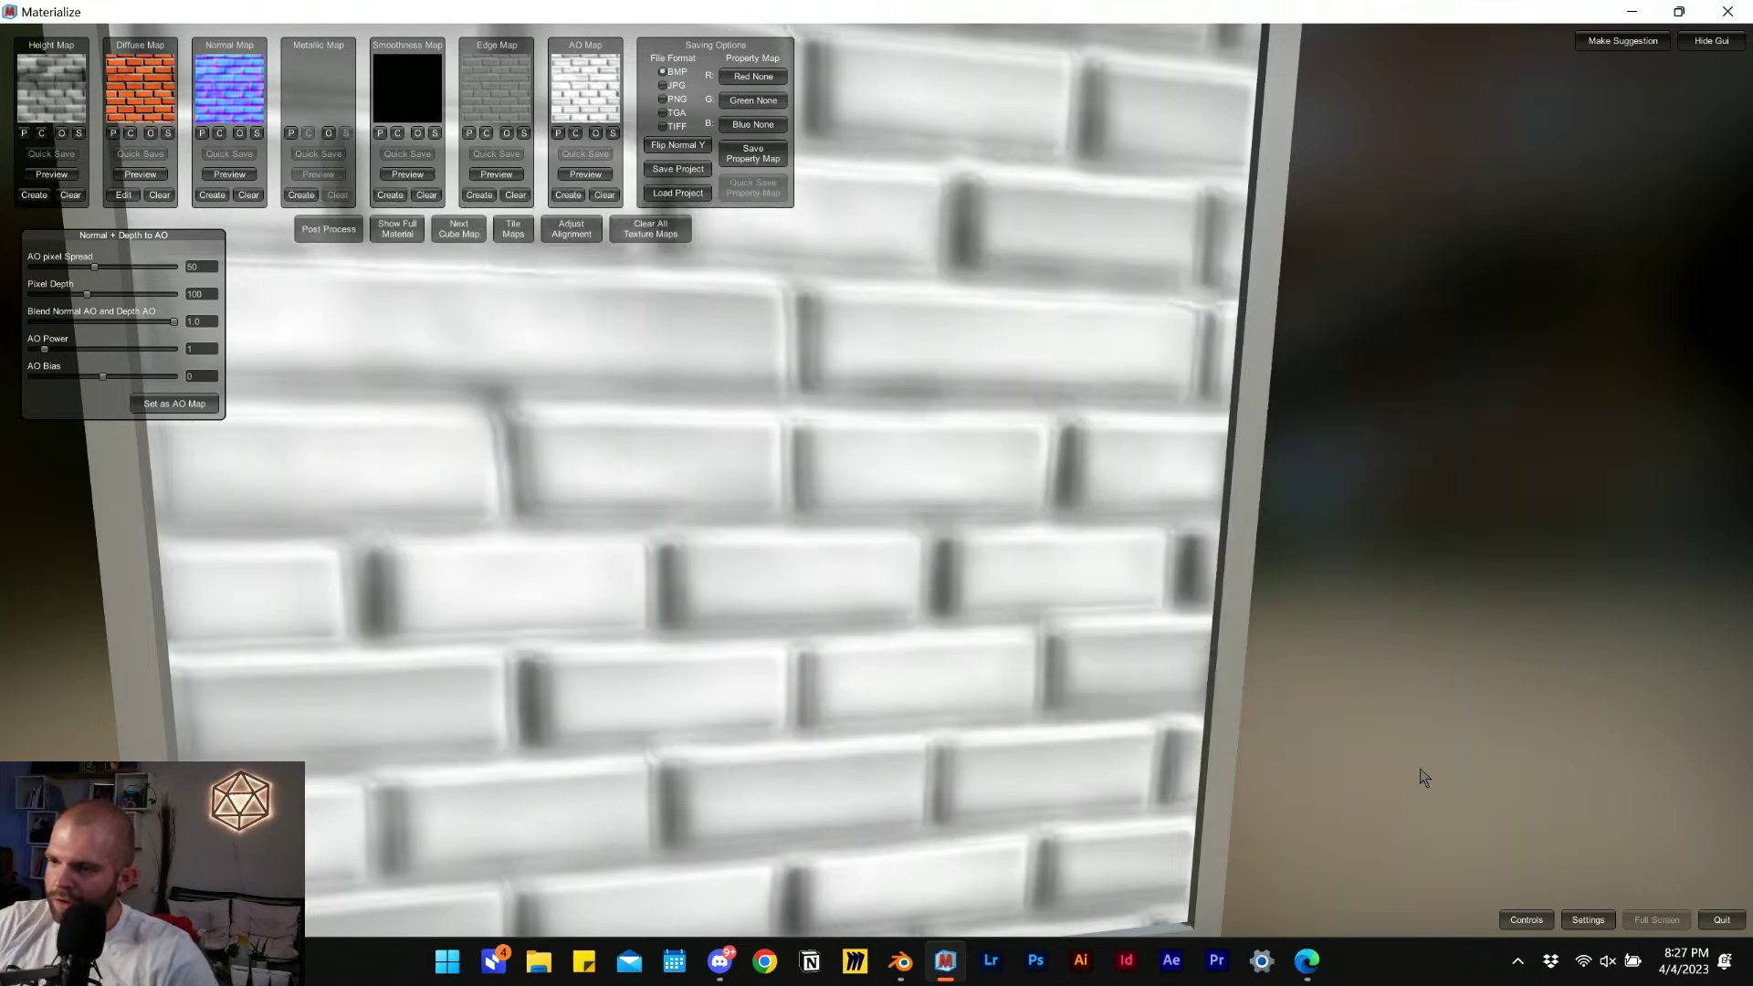
Switch to File Explorer, open the folder containing grid_0.png, and widen the name column to fit the full file names.
click(540, 962)
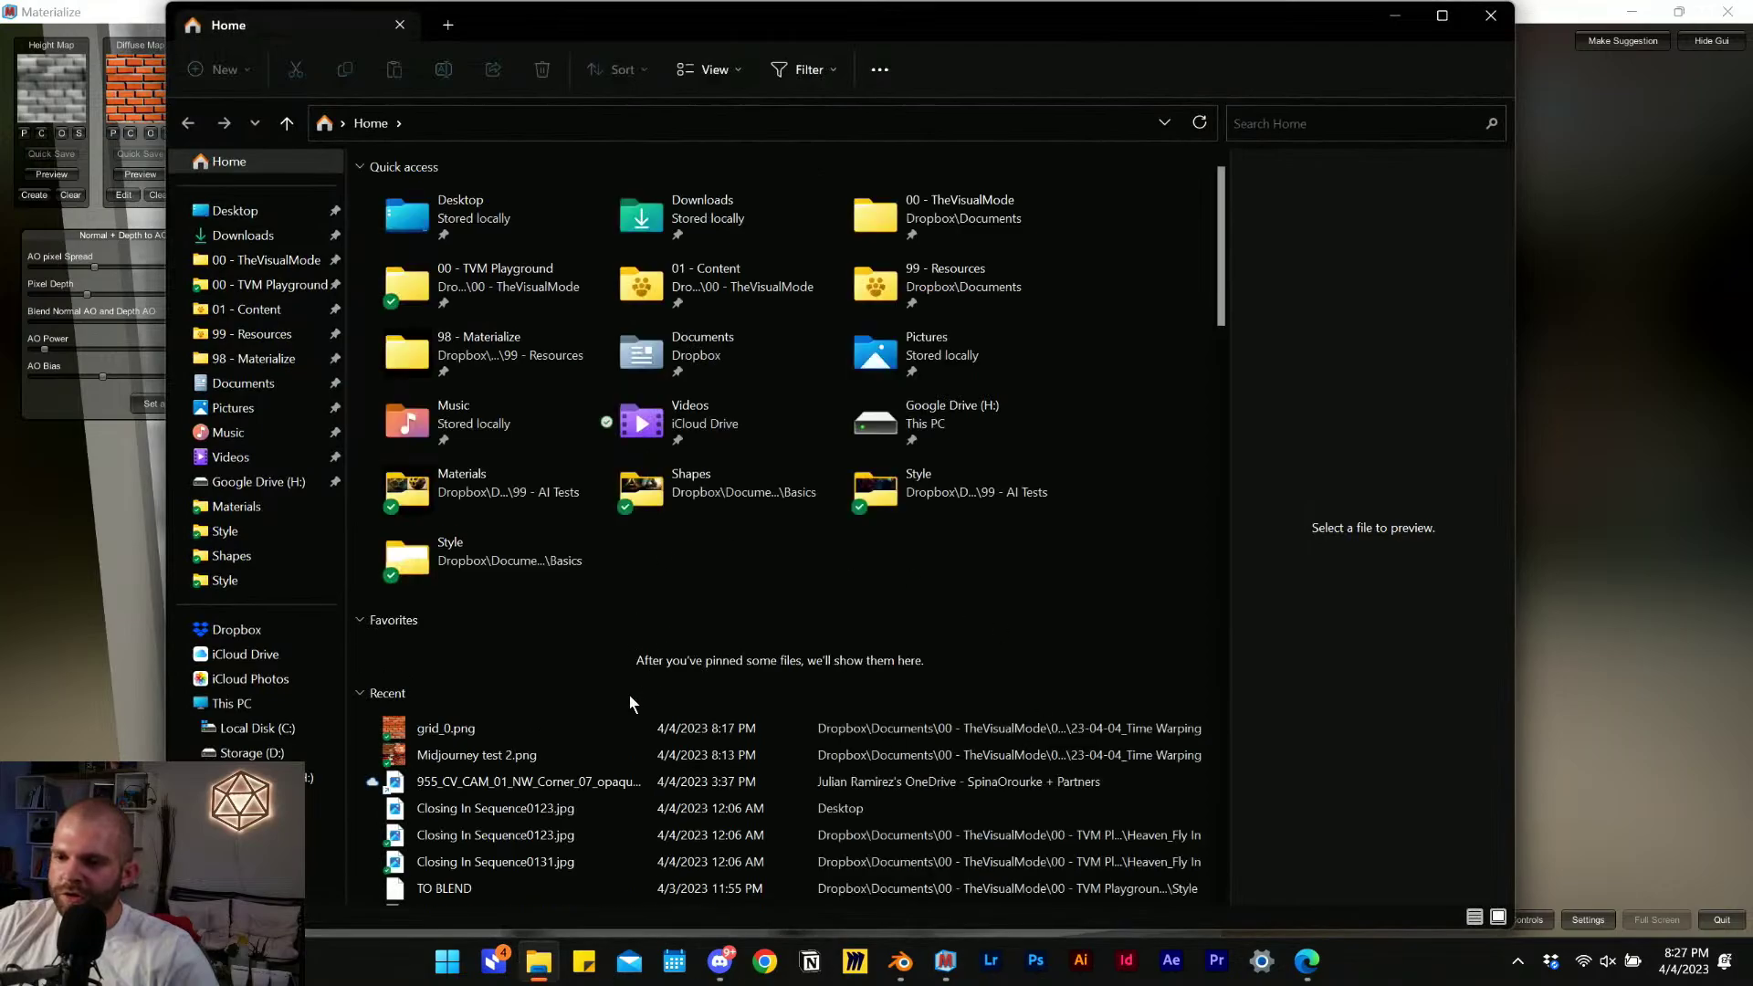
click(563, 730)
right_click(563, 736)
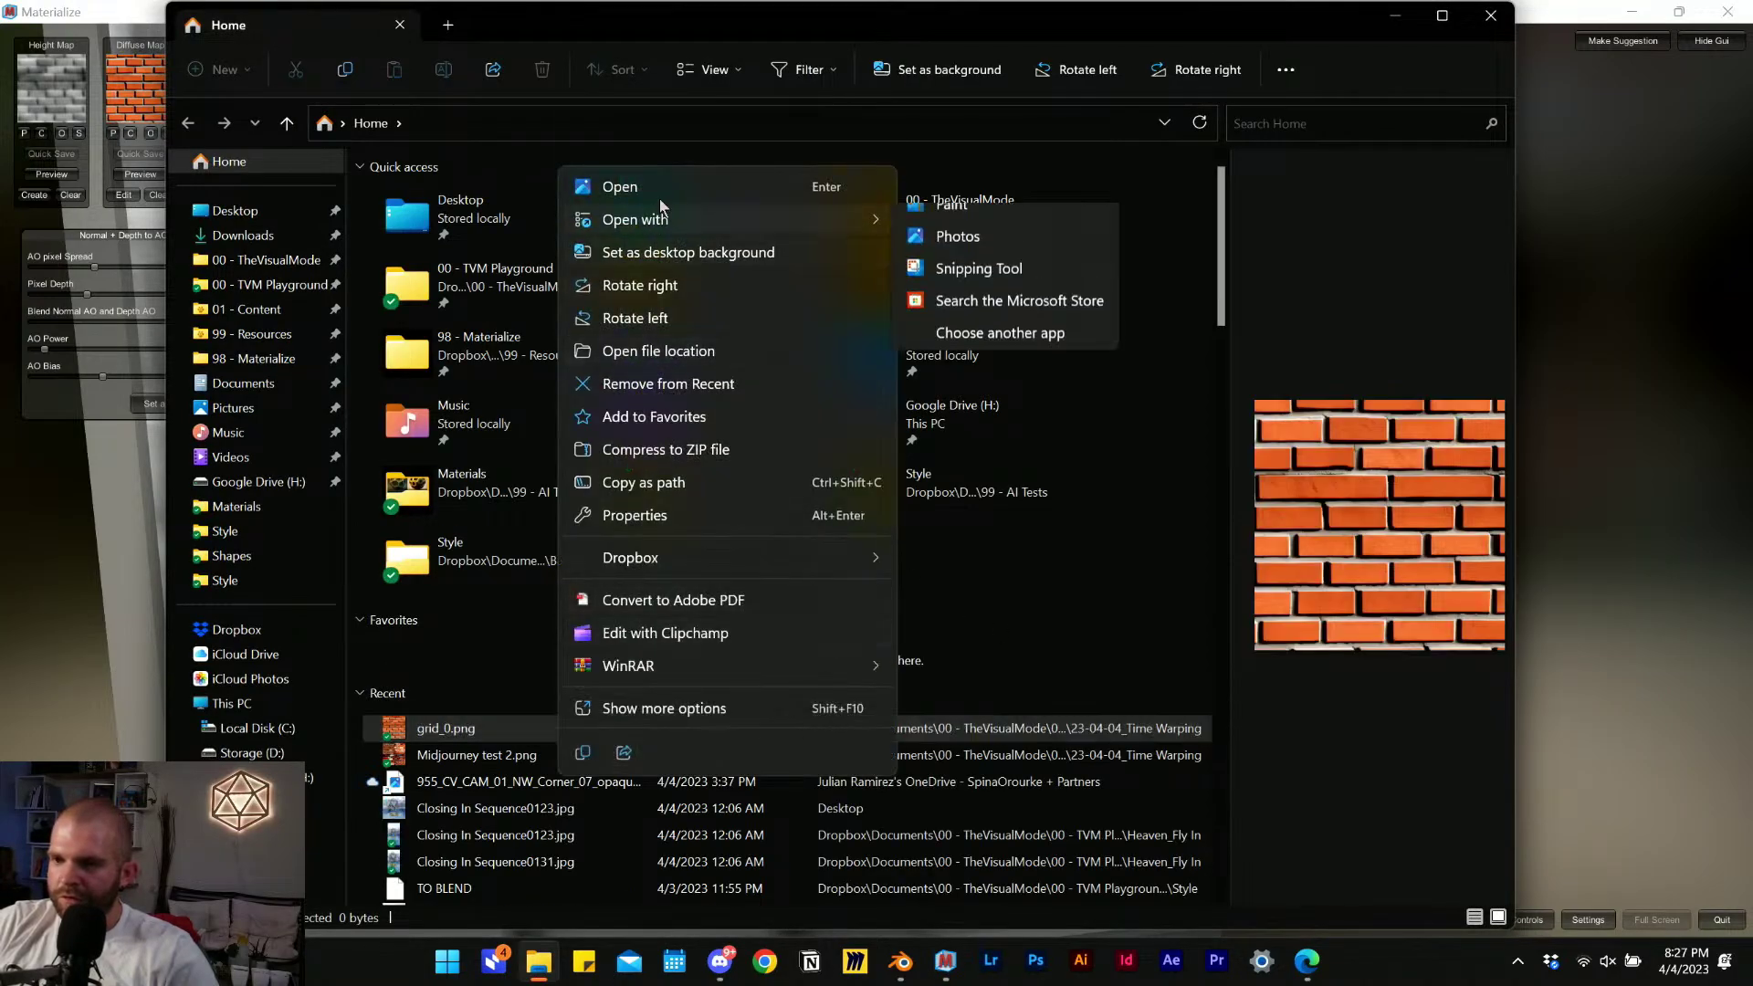
click(699, 358)
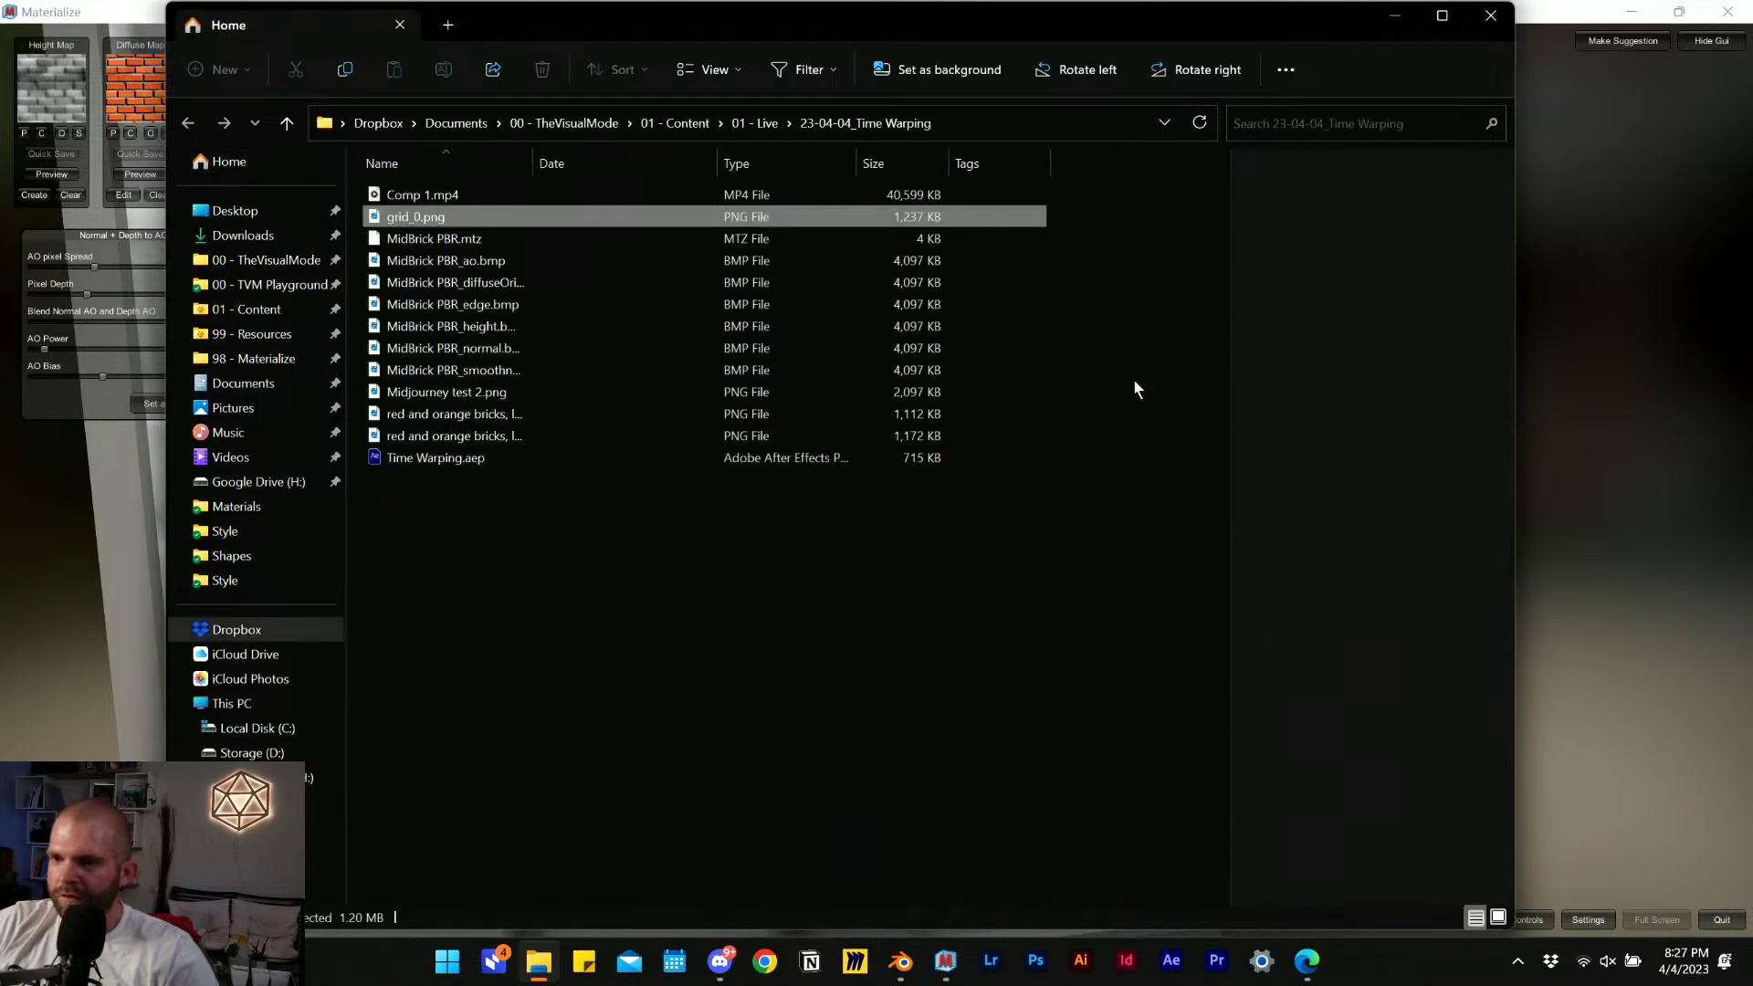
click(597, 687)
double_click(532, 164)
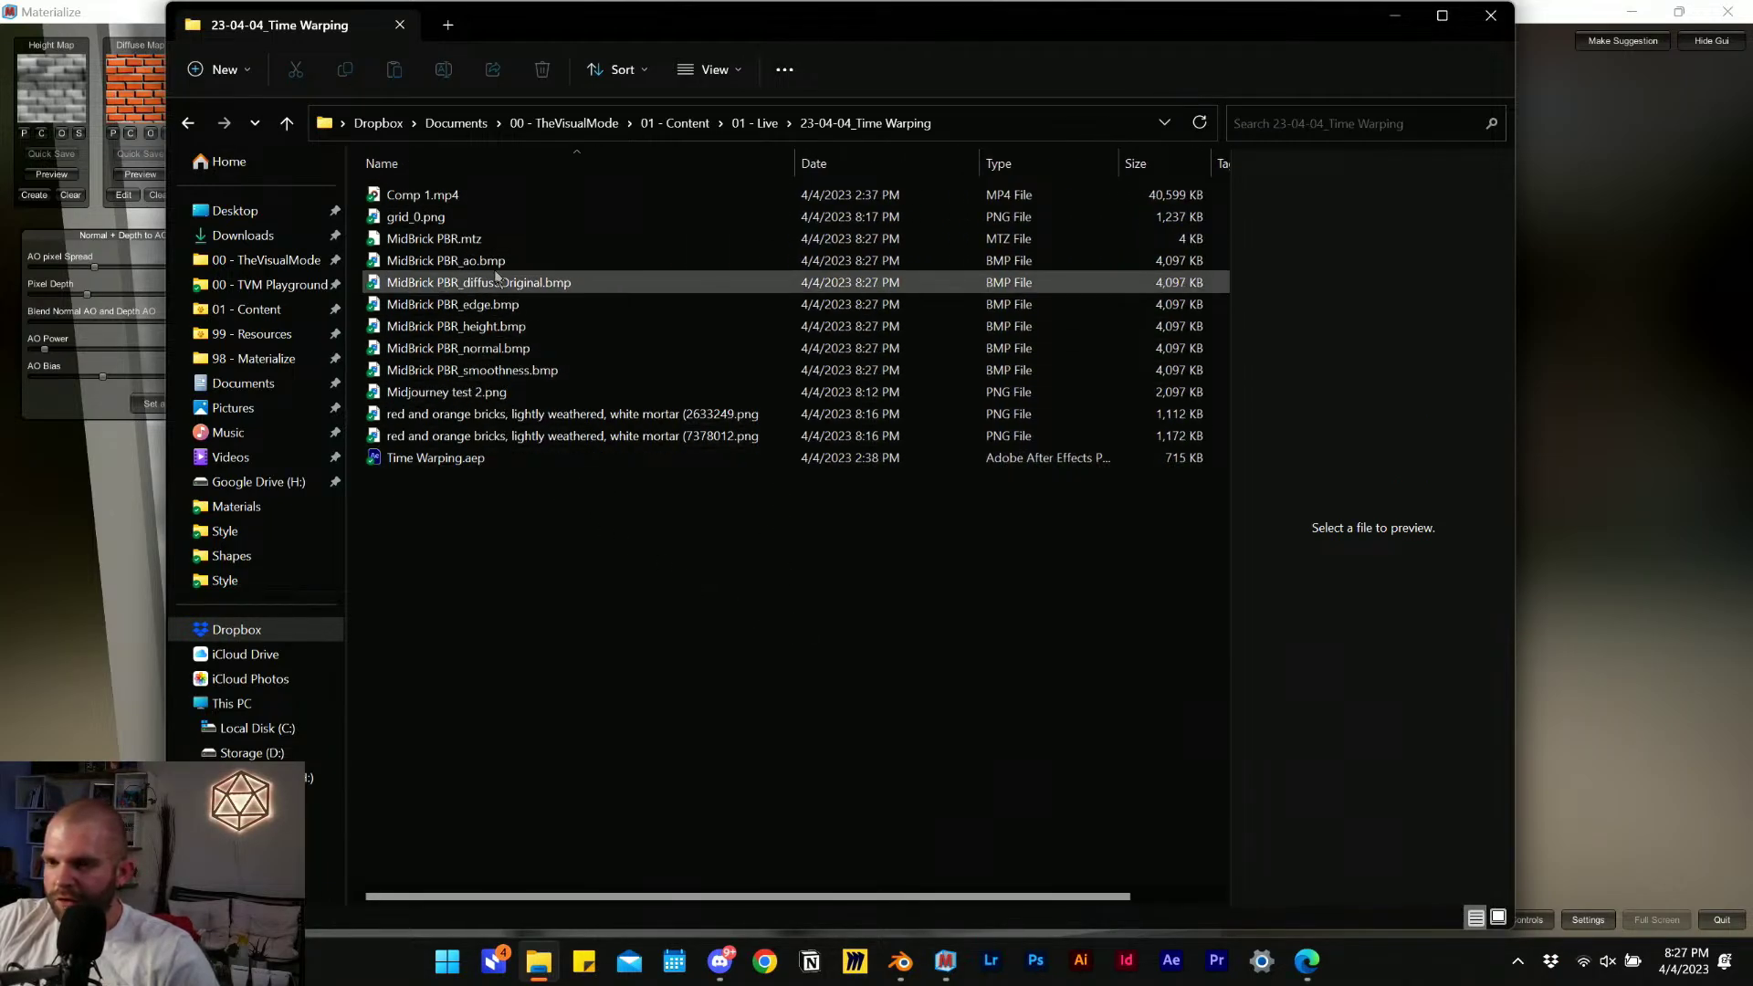
Preview the exported MidBrick PBR edge, height, normal, smoothness, AO and original diffuse images, plus Midjourney test 2.png.
click(544, 310)
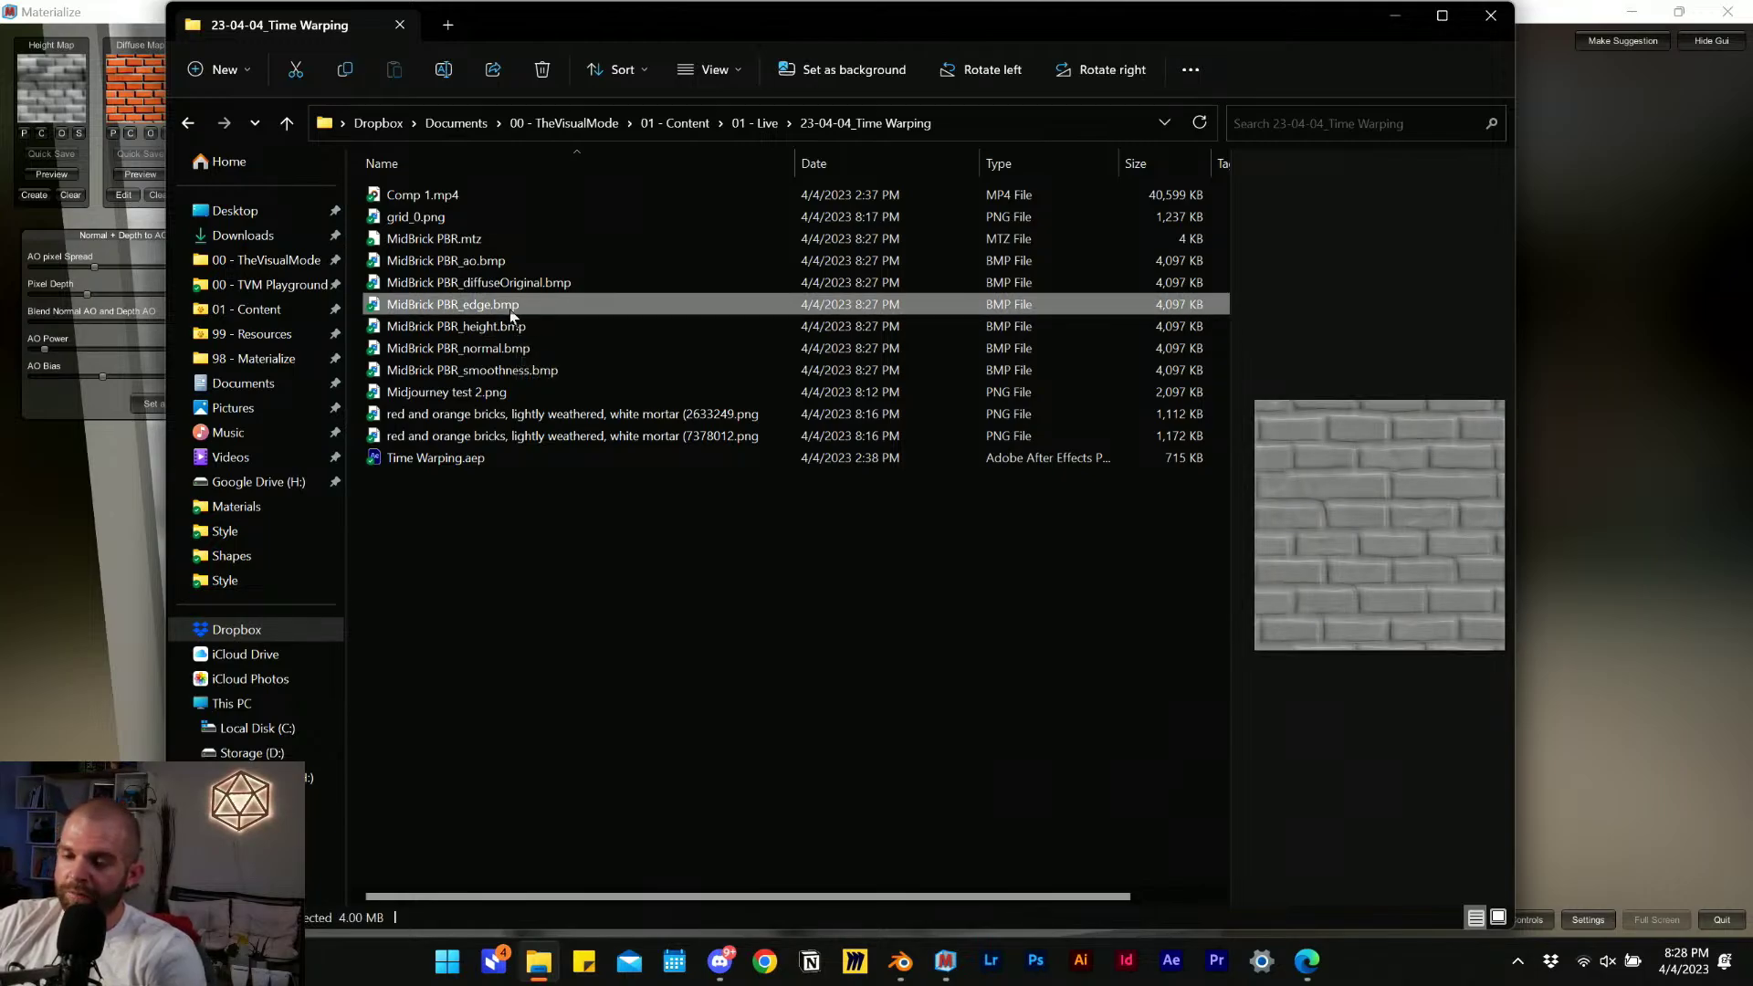
click(525, 327)
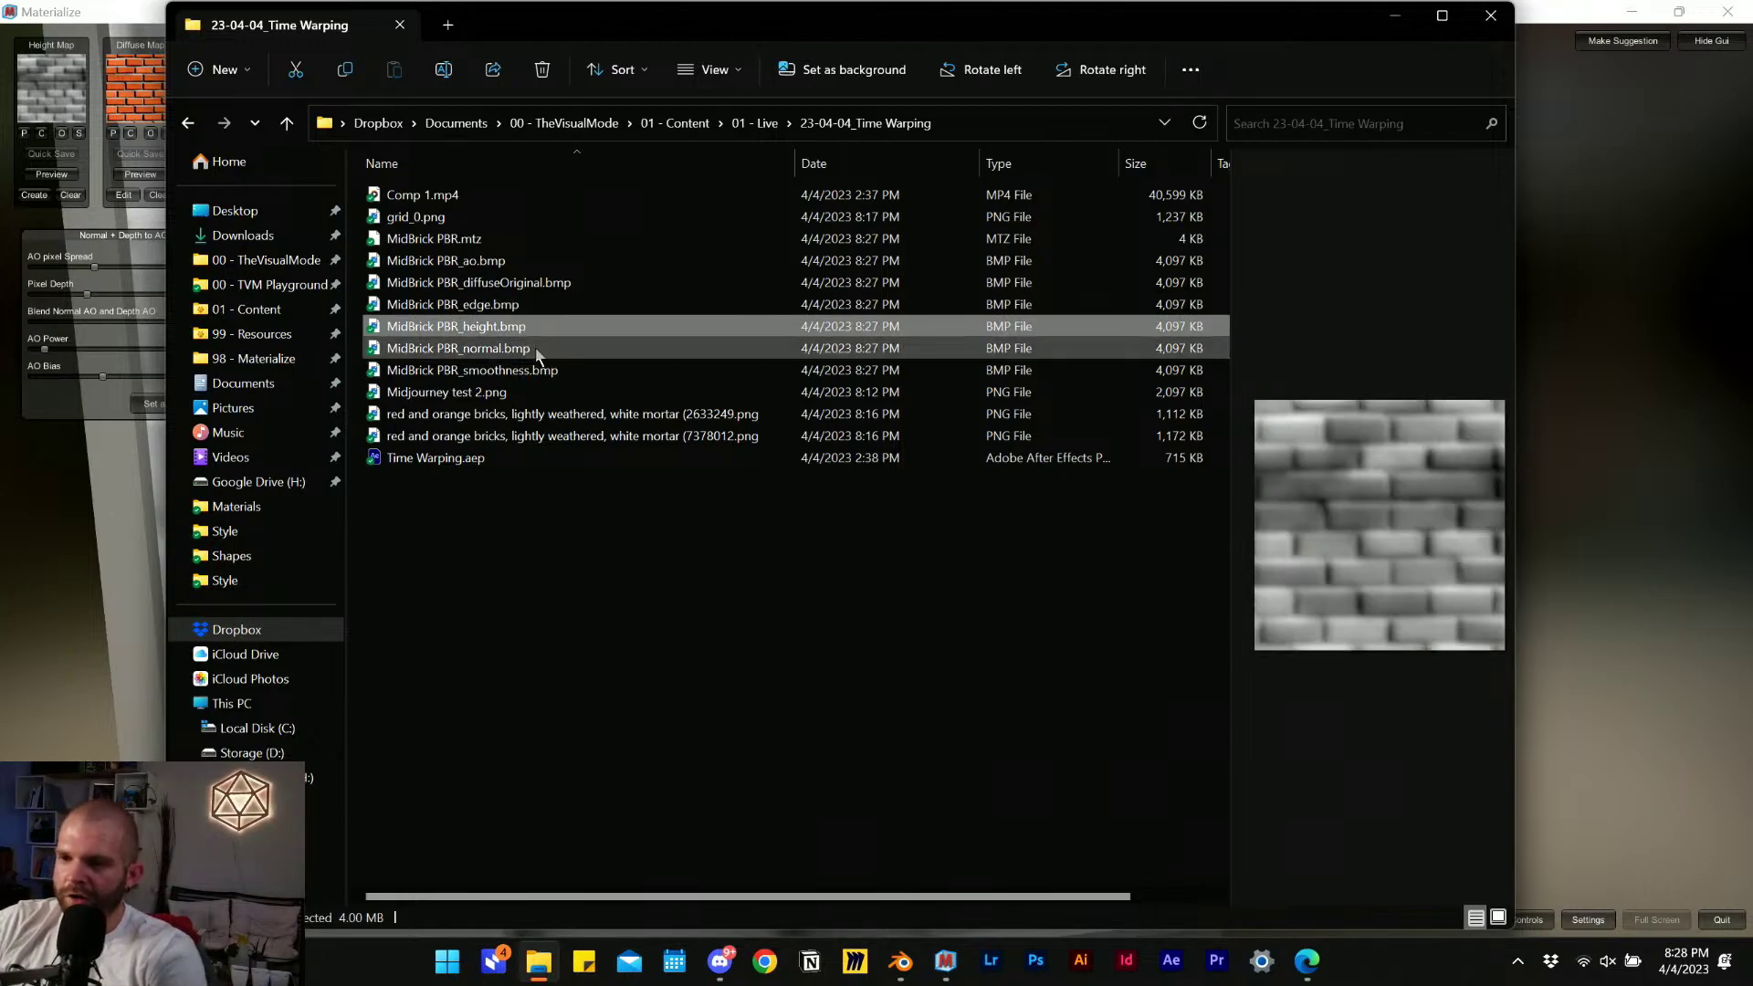
click(538, 352)
click(546, 372)
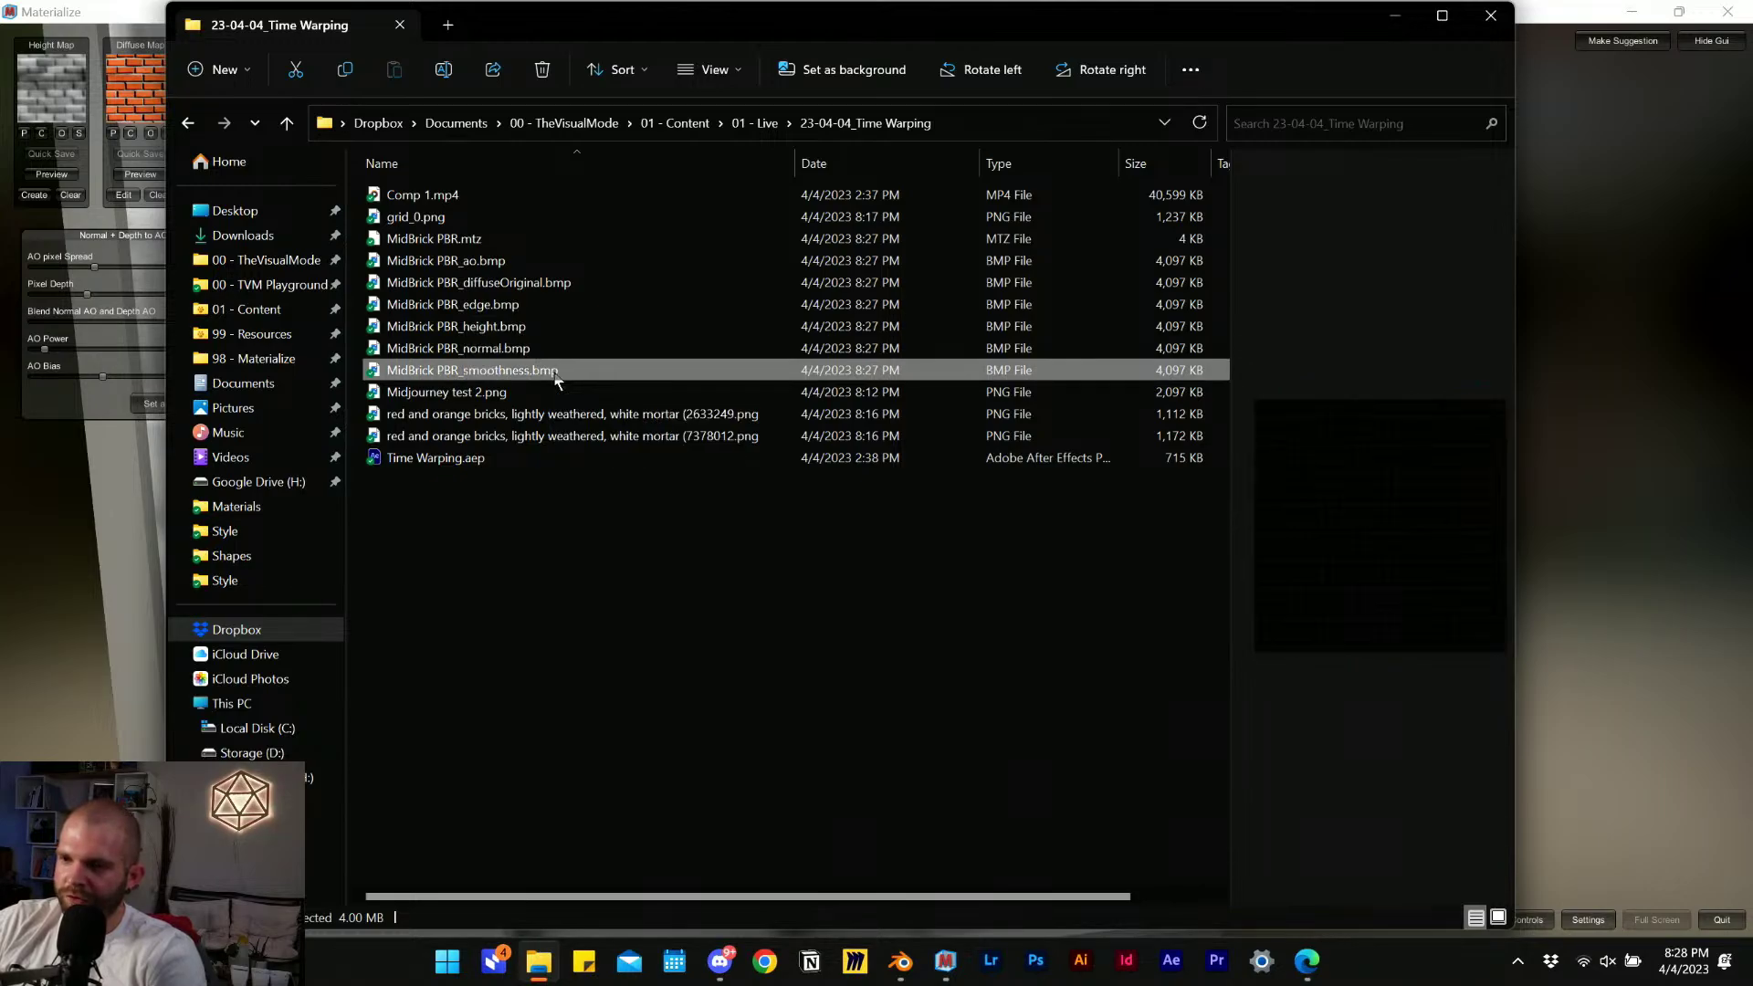
click(516, 392)
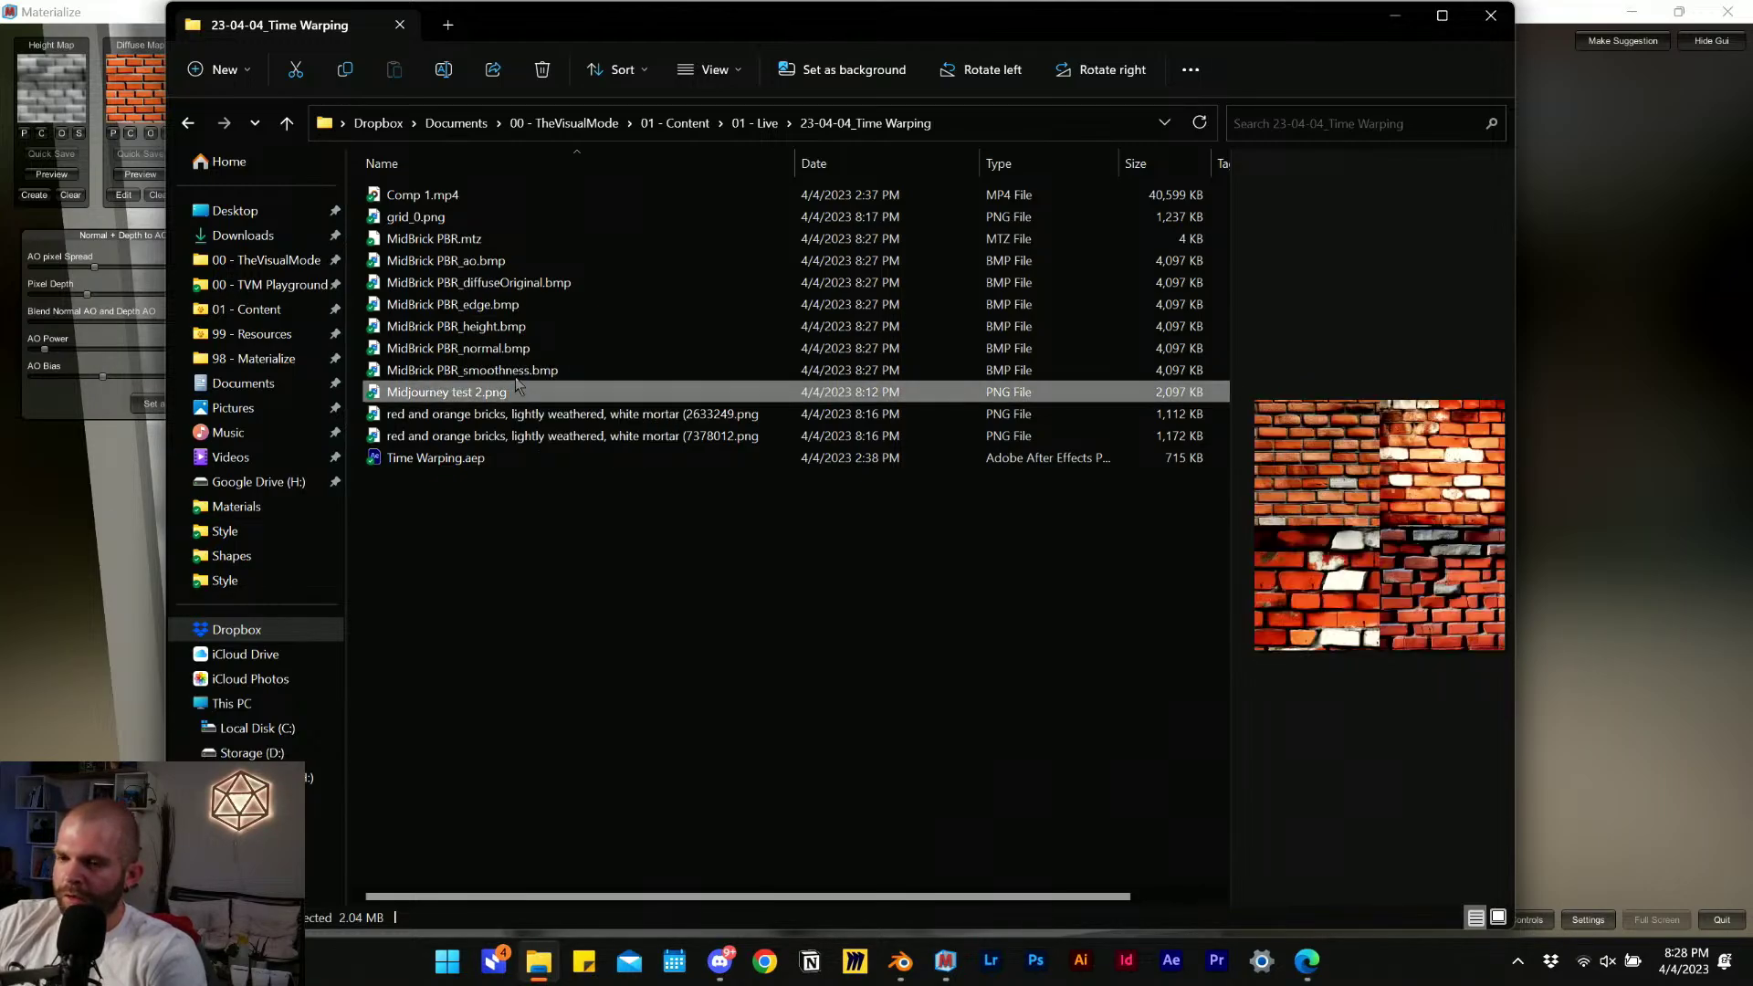
click(505, 262)
click(504, 284)
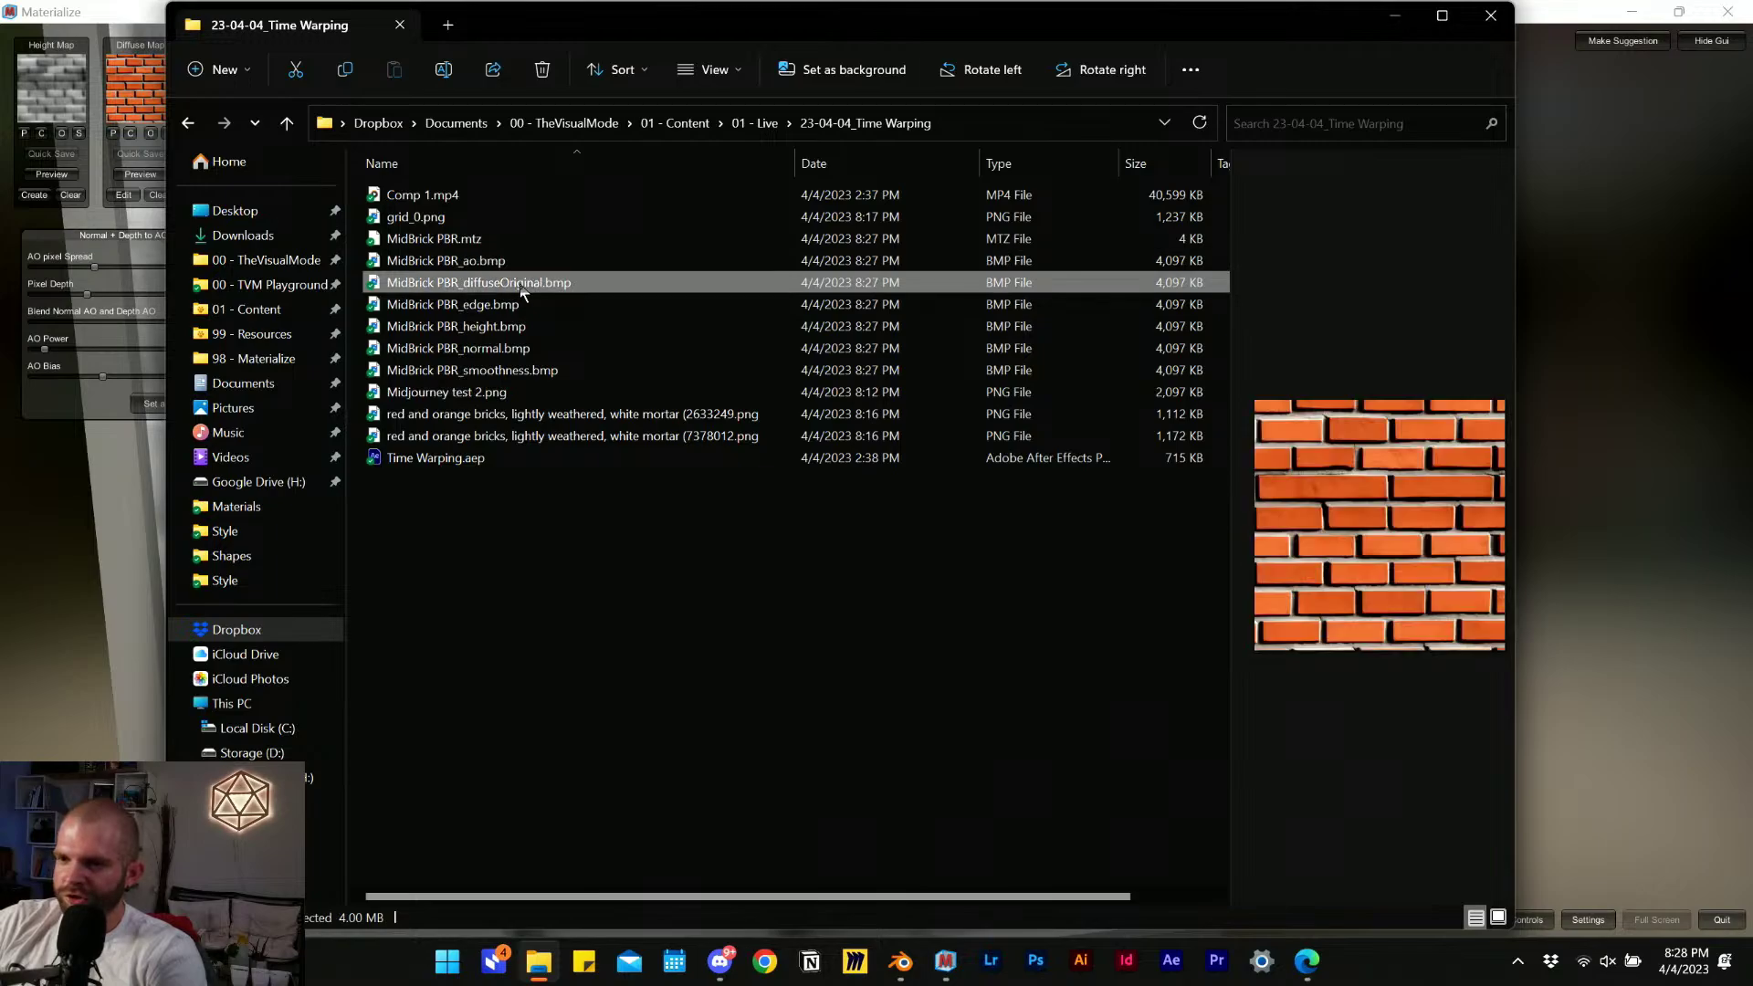
Go through the MidBrick PBR.mtz project file and its AO, diffuse, edge, height and normal maps again.
click(452, 239)
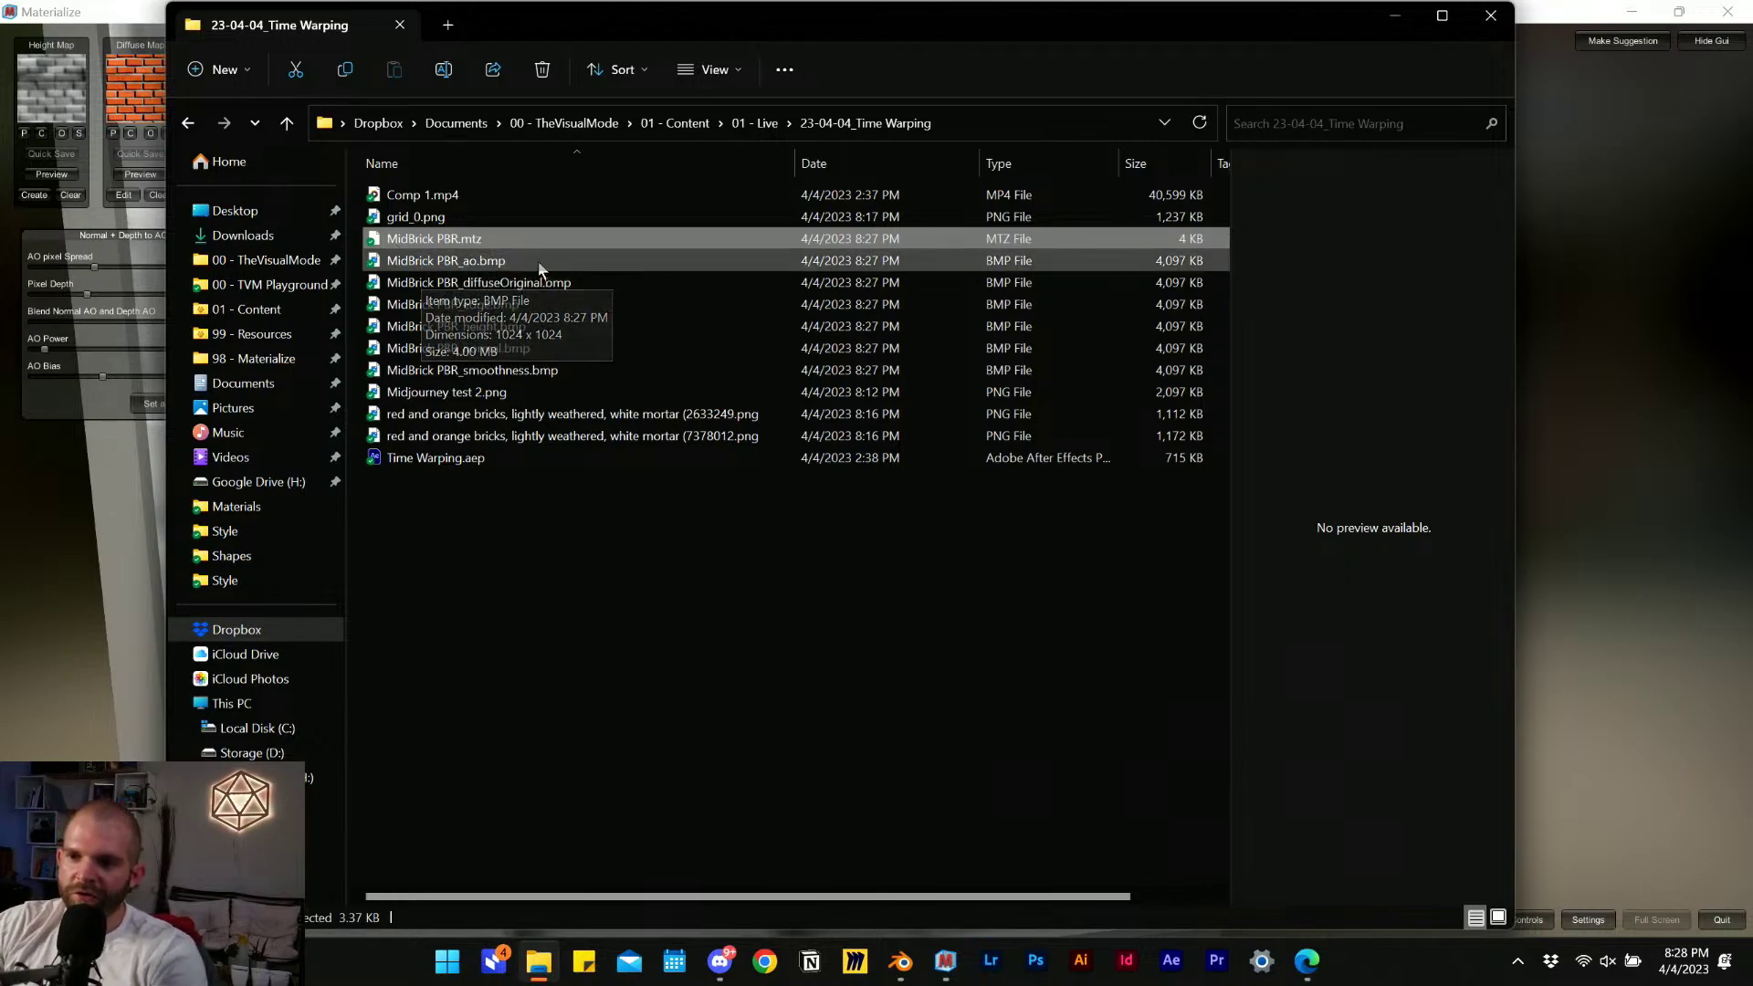
click(538, 267)
click(538, 284)
click(532, 304)
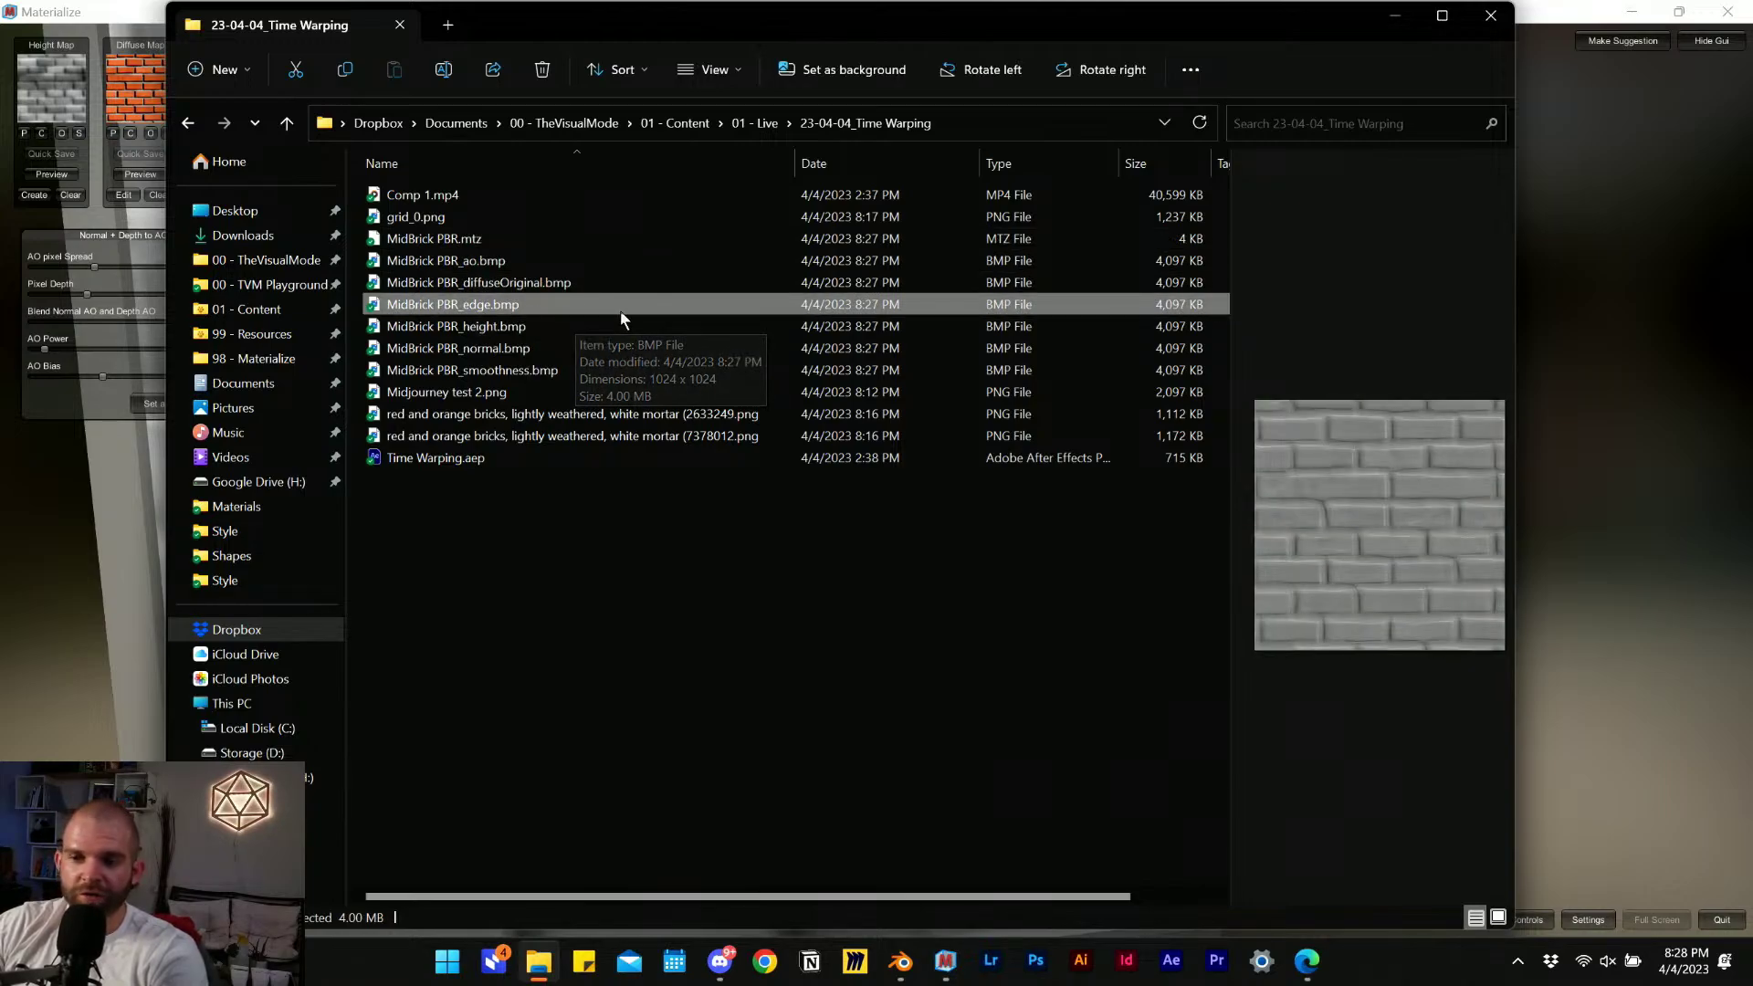
click(566, 329)
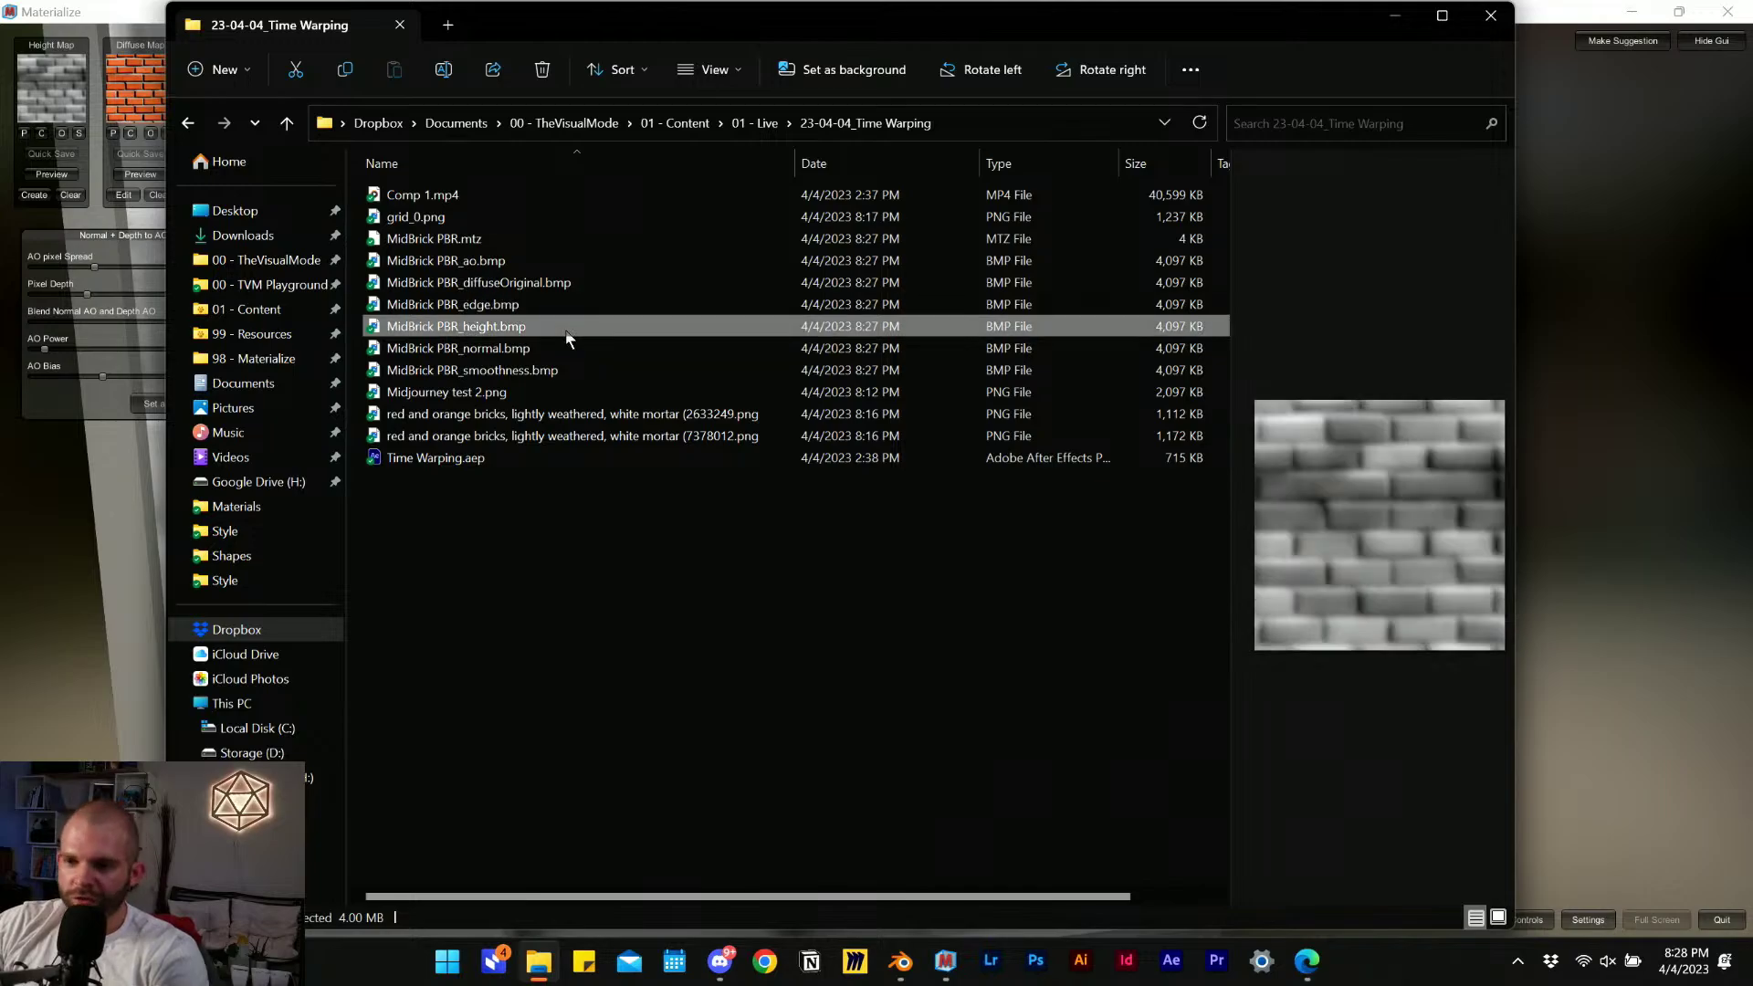
click(561, 348)
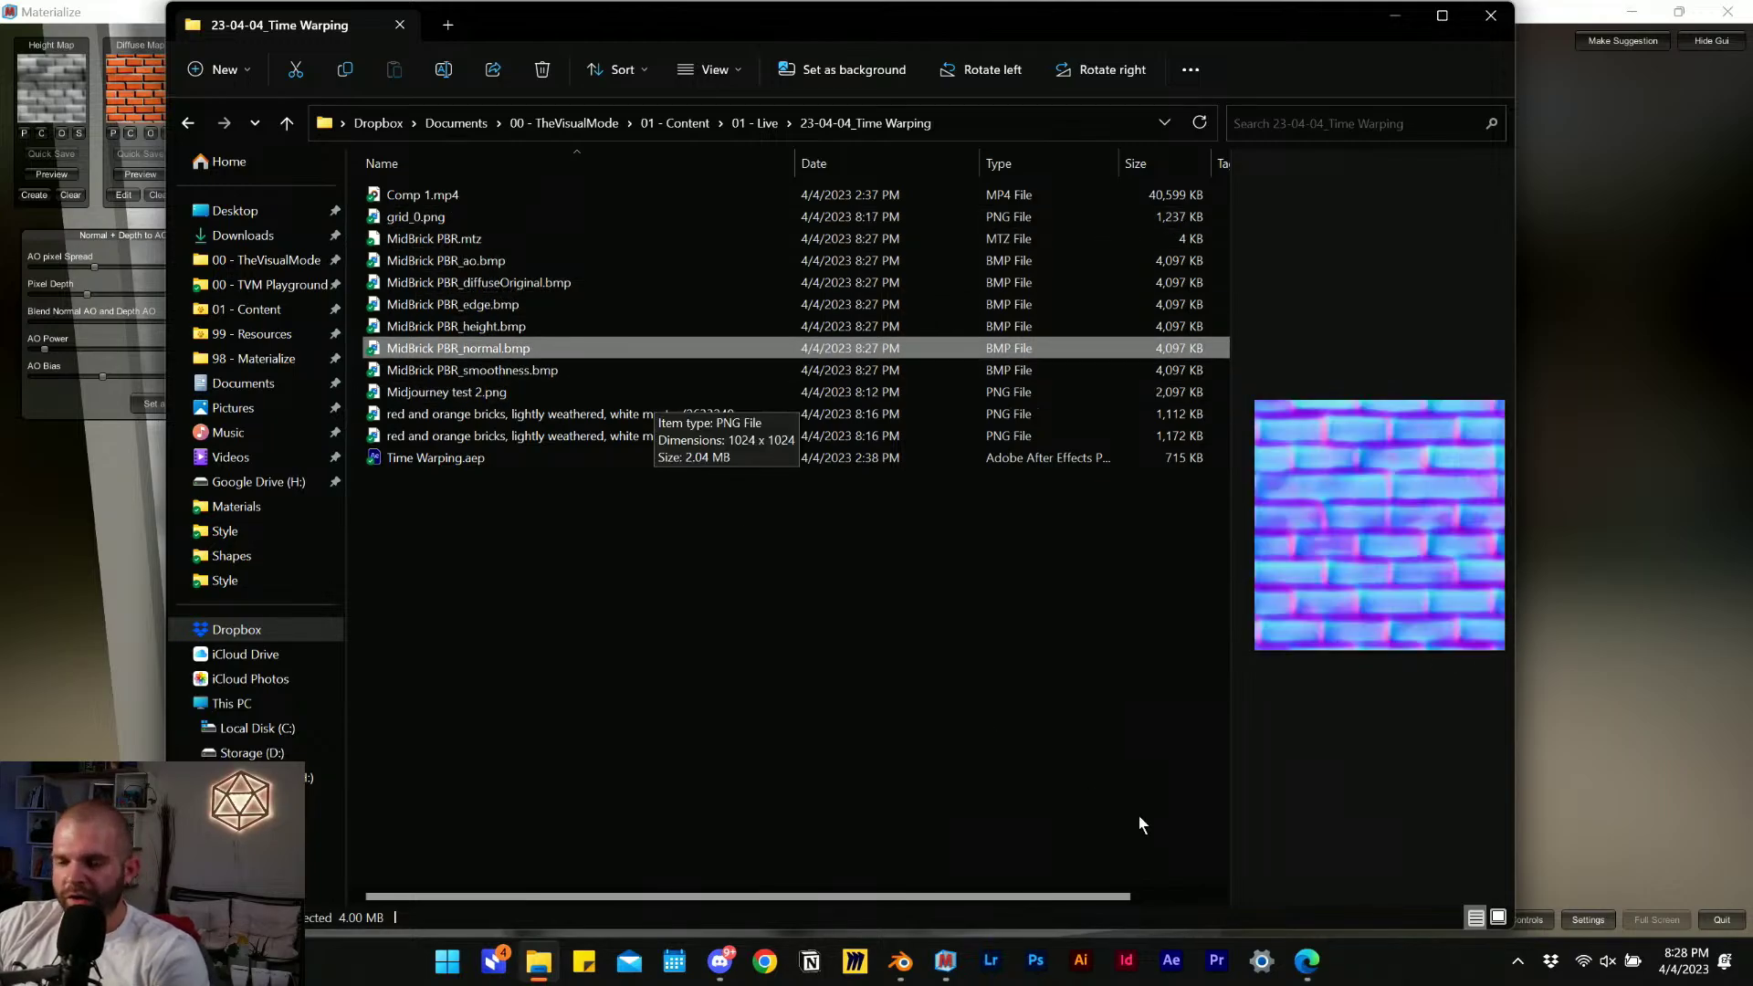
Switch to Blender's Layout workspace and examine the brick-textured cube.
click(904, 975)
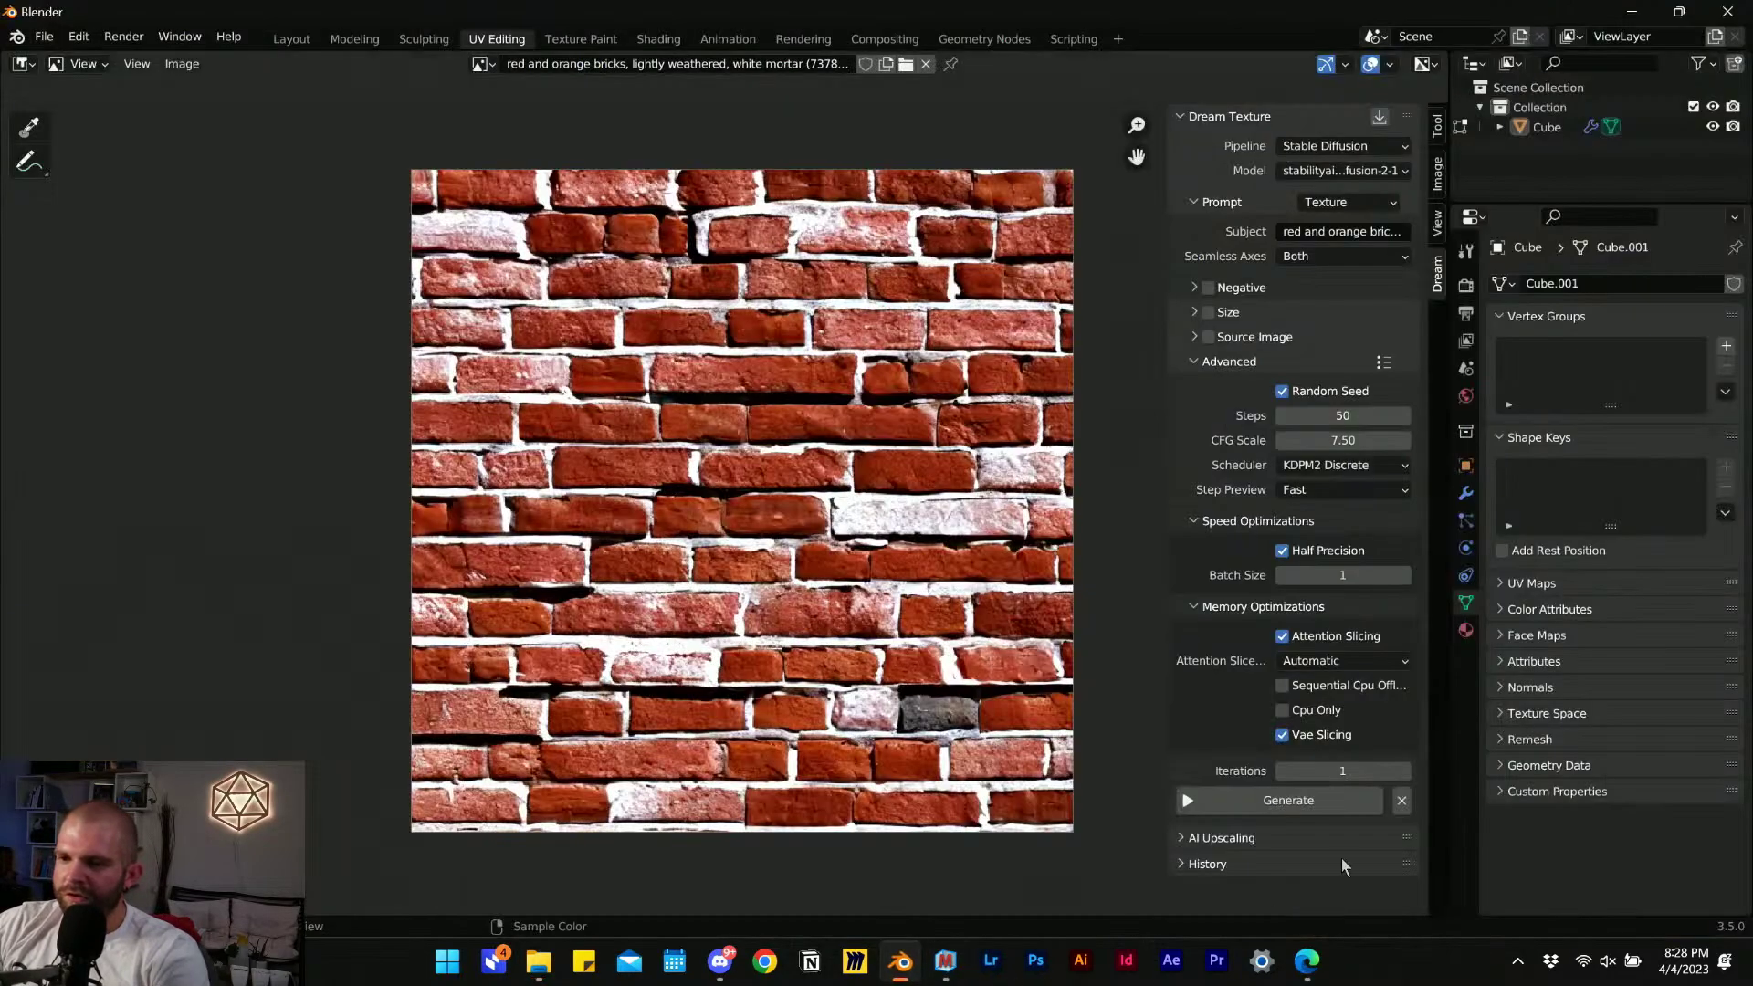
click(291, 39)
scroll(665, 335, down, 6)
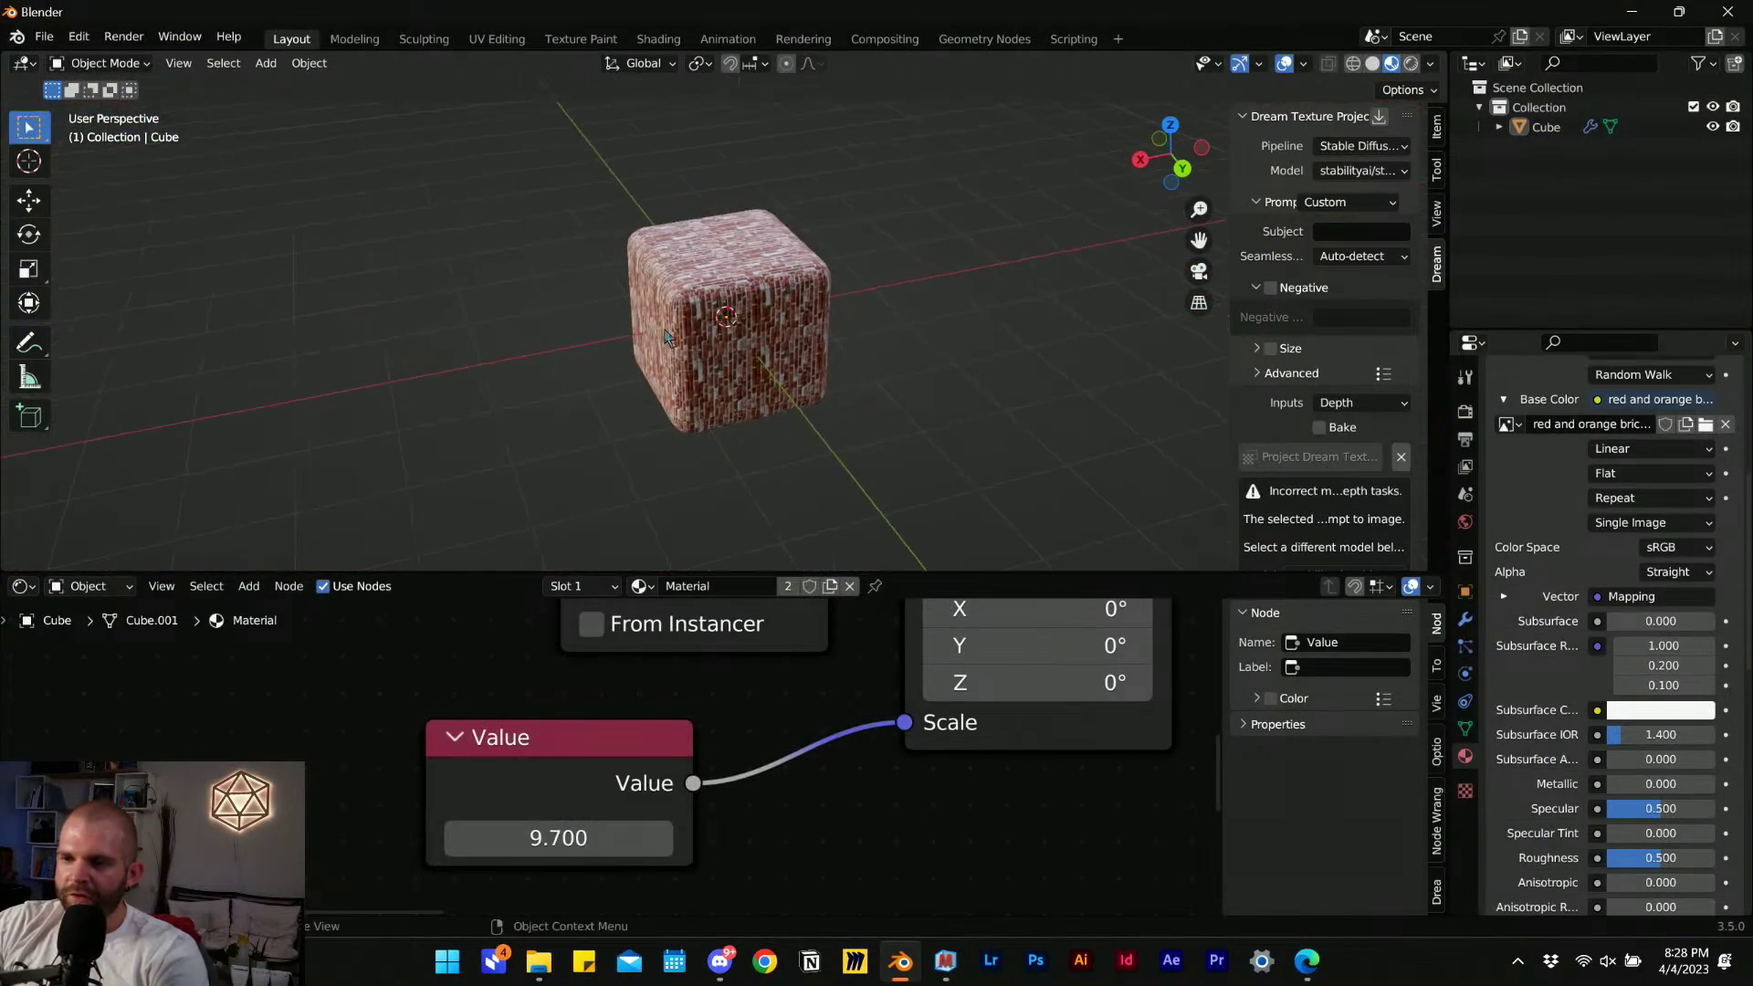
scroll(668, 338, up, 5)
middle_drag(736, 344, 829, 364)
scroll(639, 356, down, 2)
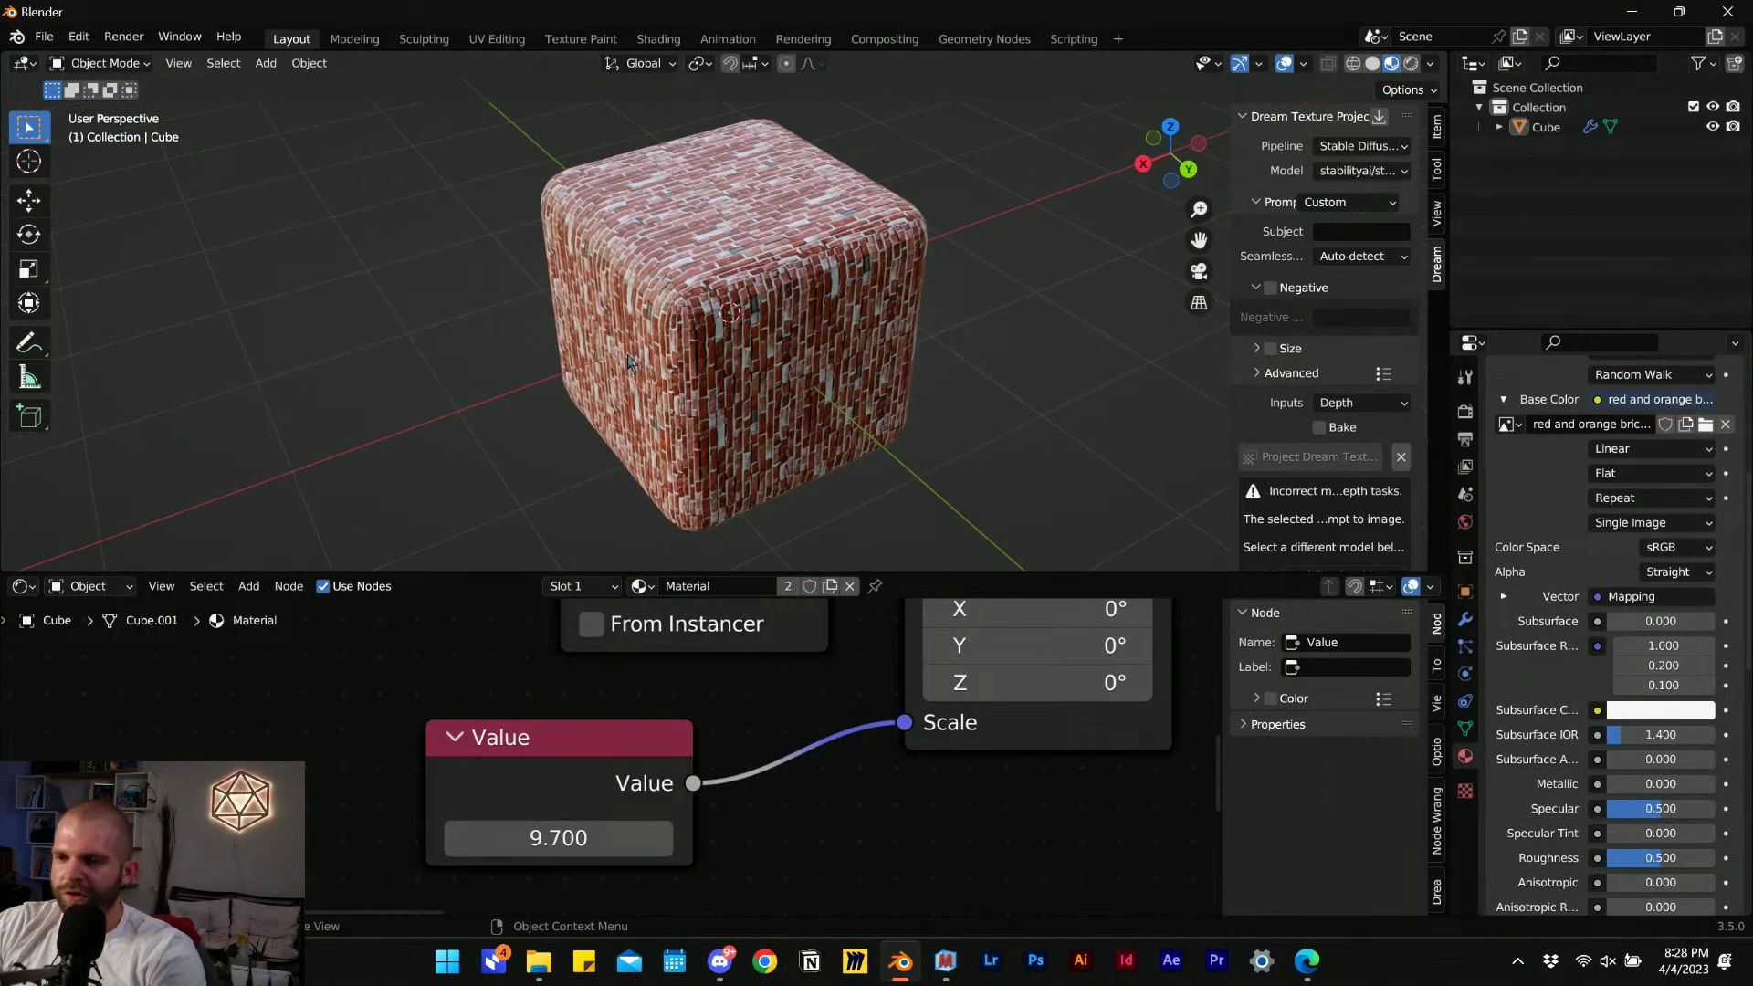
Duplicate the brick cube and place the copy beside the original.
click(712, 268)
scroll(717, 274, down, 4)
key(shift+d)
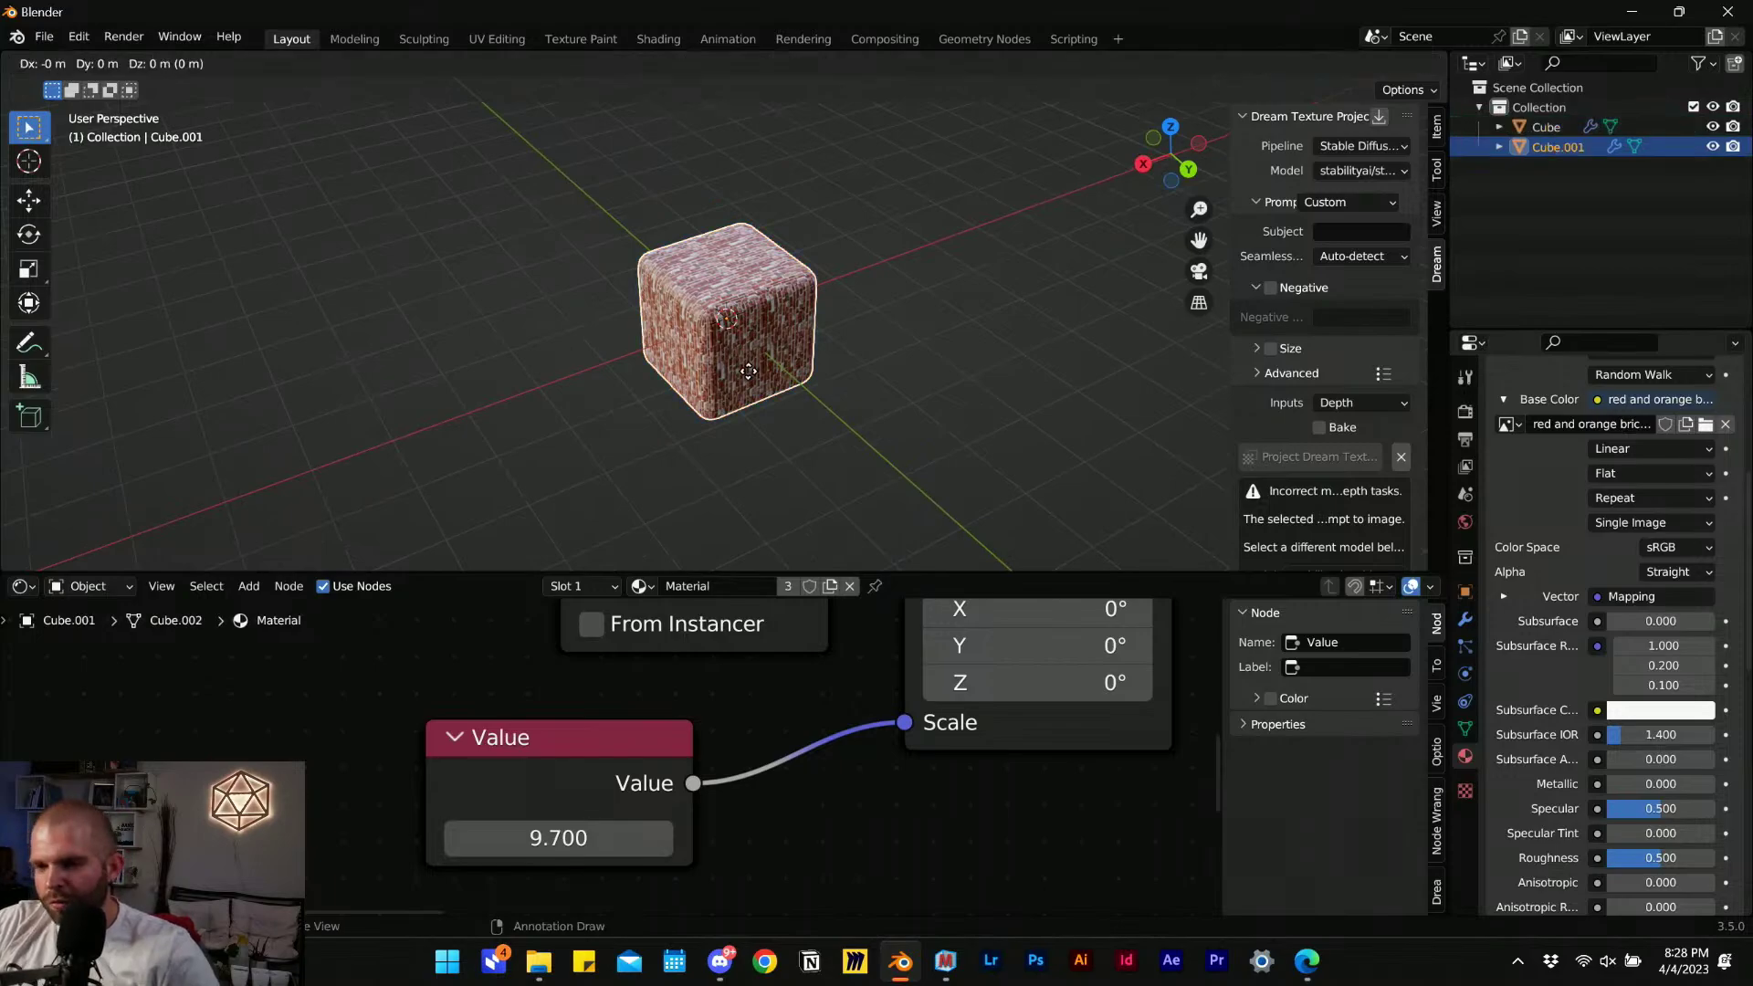
click(928, 378)
scroll(829, 378, up, 4)
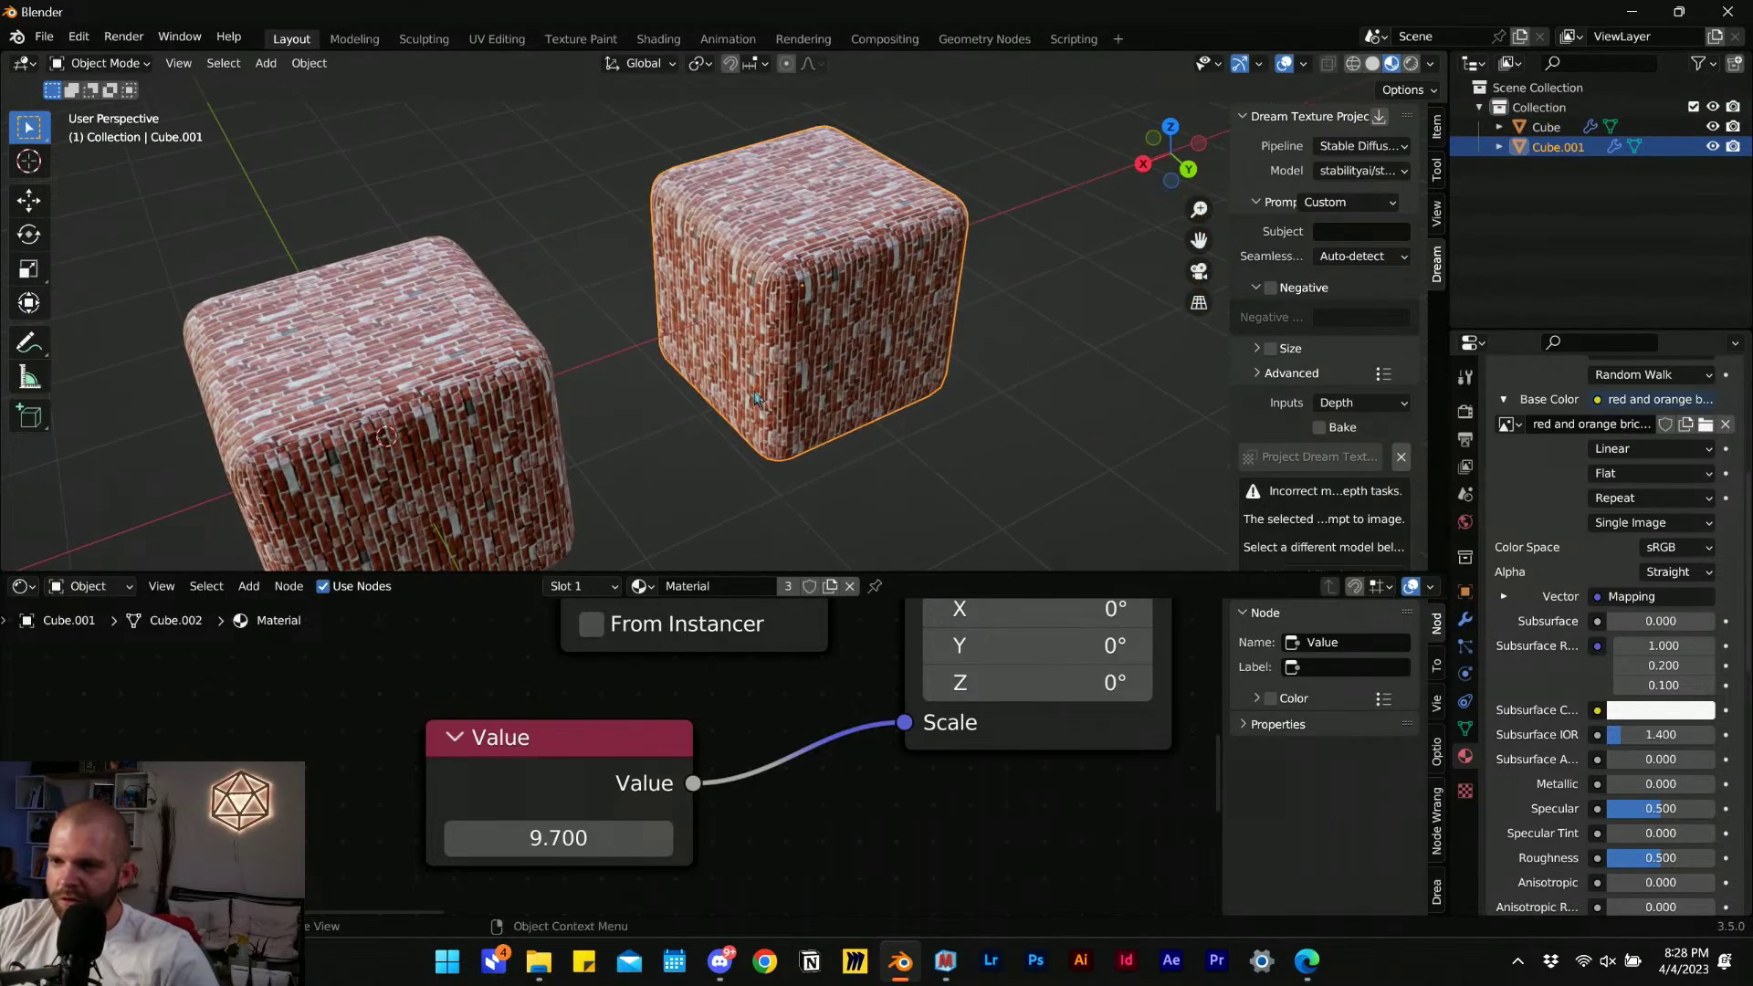
Deselect the duplicate cube, enlarge the 3D viewport, and inspect the copy's brick surface up close.
click(926, 536)
drag(939, 571, 890, 759)
scroll(829, 479, up, 3)
scroll(832, 478, down, 1)
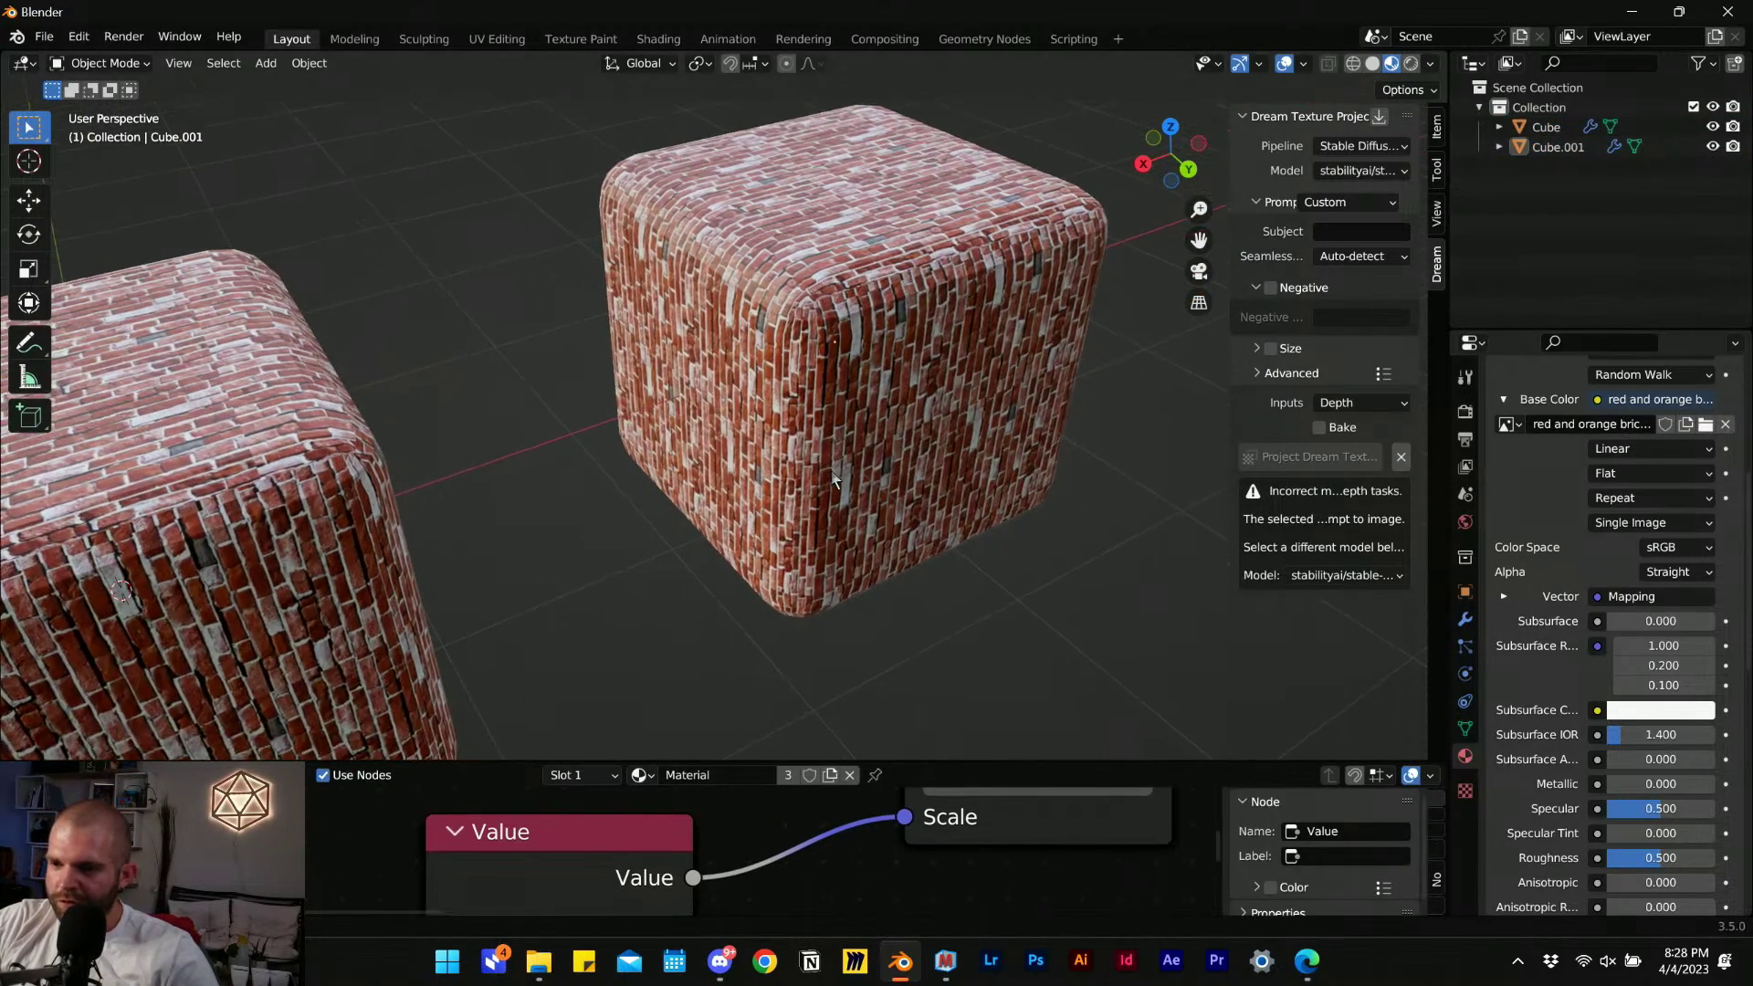
scroll(828, 457, up, 2)
middle_drag(880, 421, 683, 465)
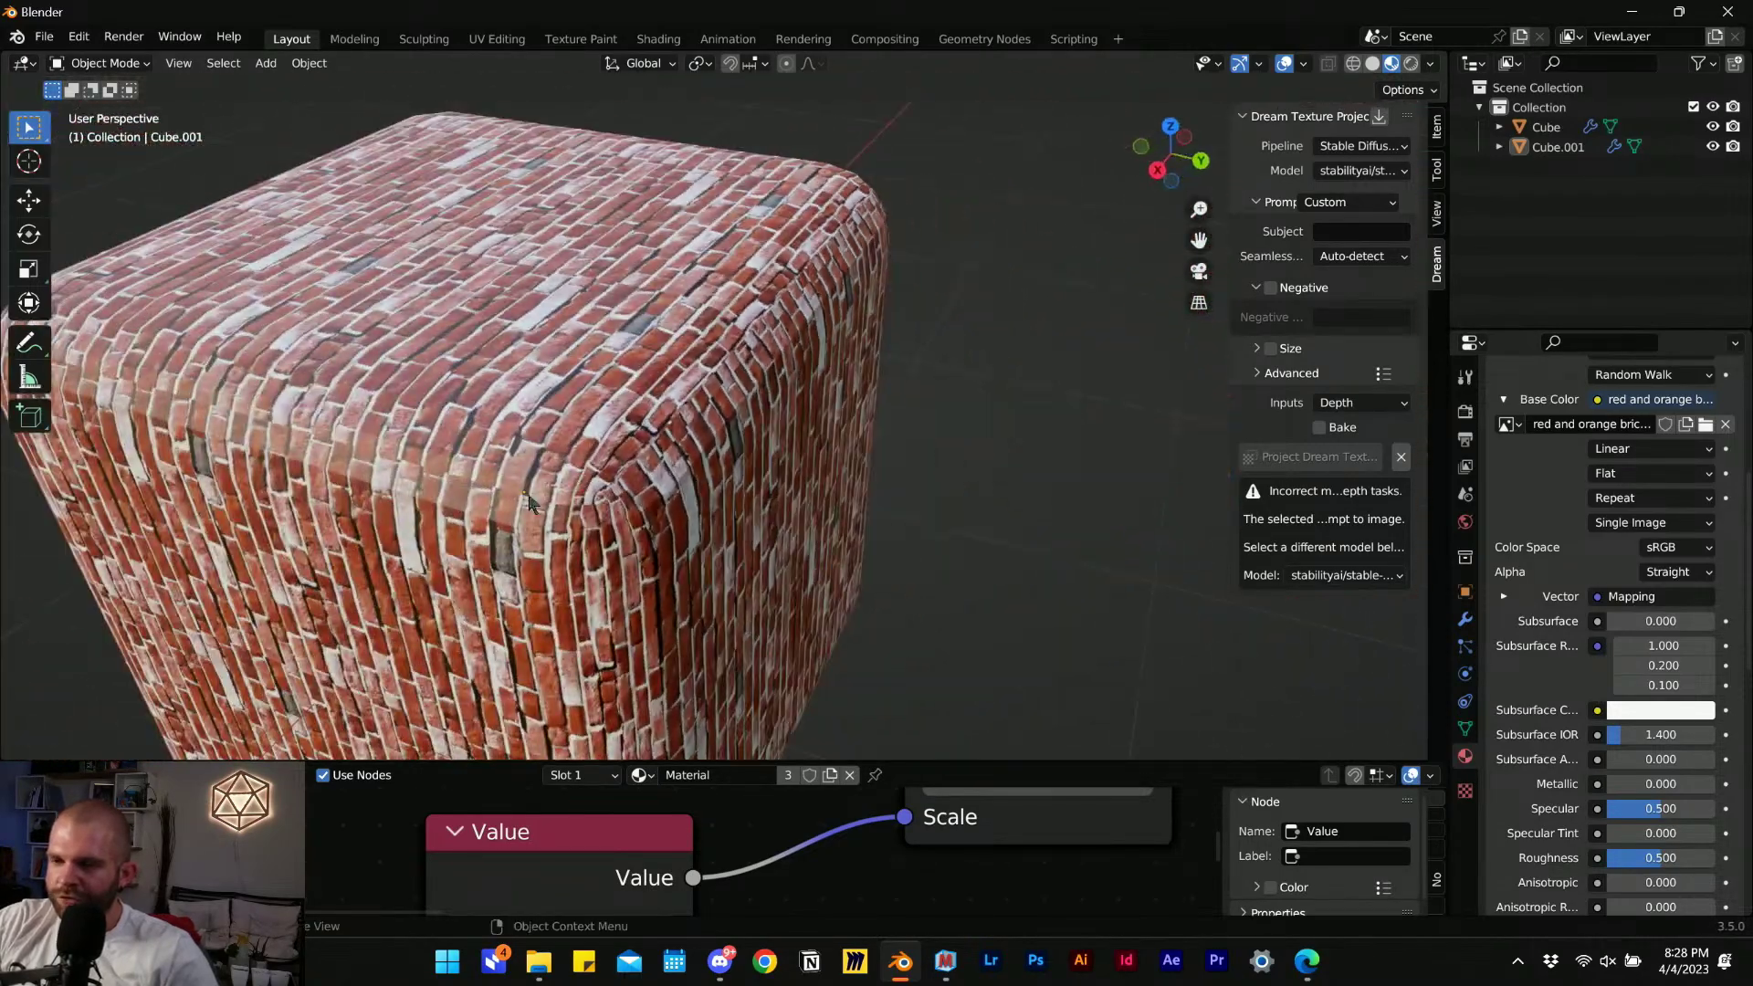
Select the duplicate cube and enlarge the node editor to show the whole node tree of its material.
scroll(529, 500, down, 1)
middle_drag(529, 500, 607, 456)
scroll(484, 451, down, 2)
click(639, 484)
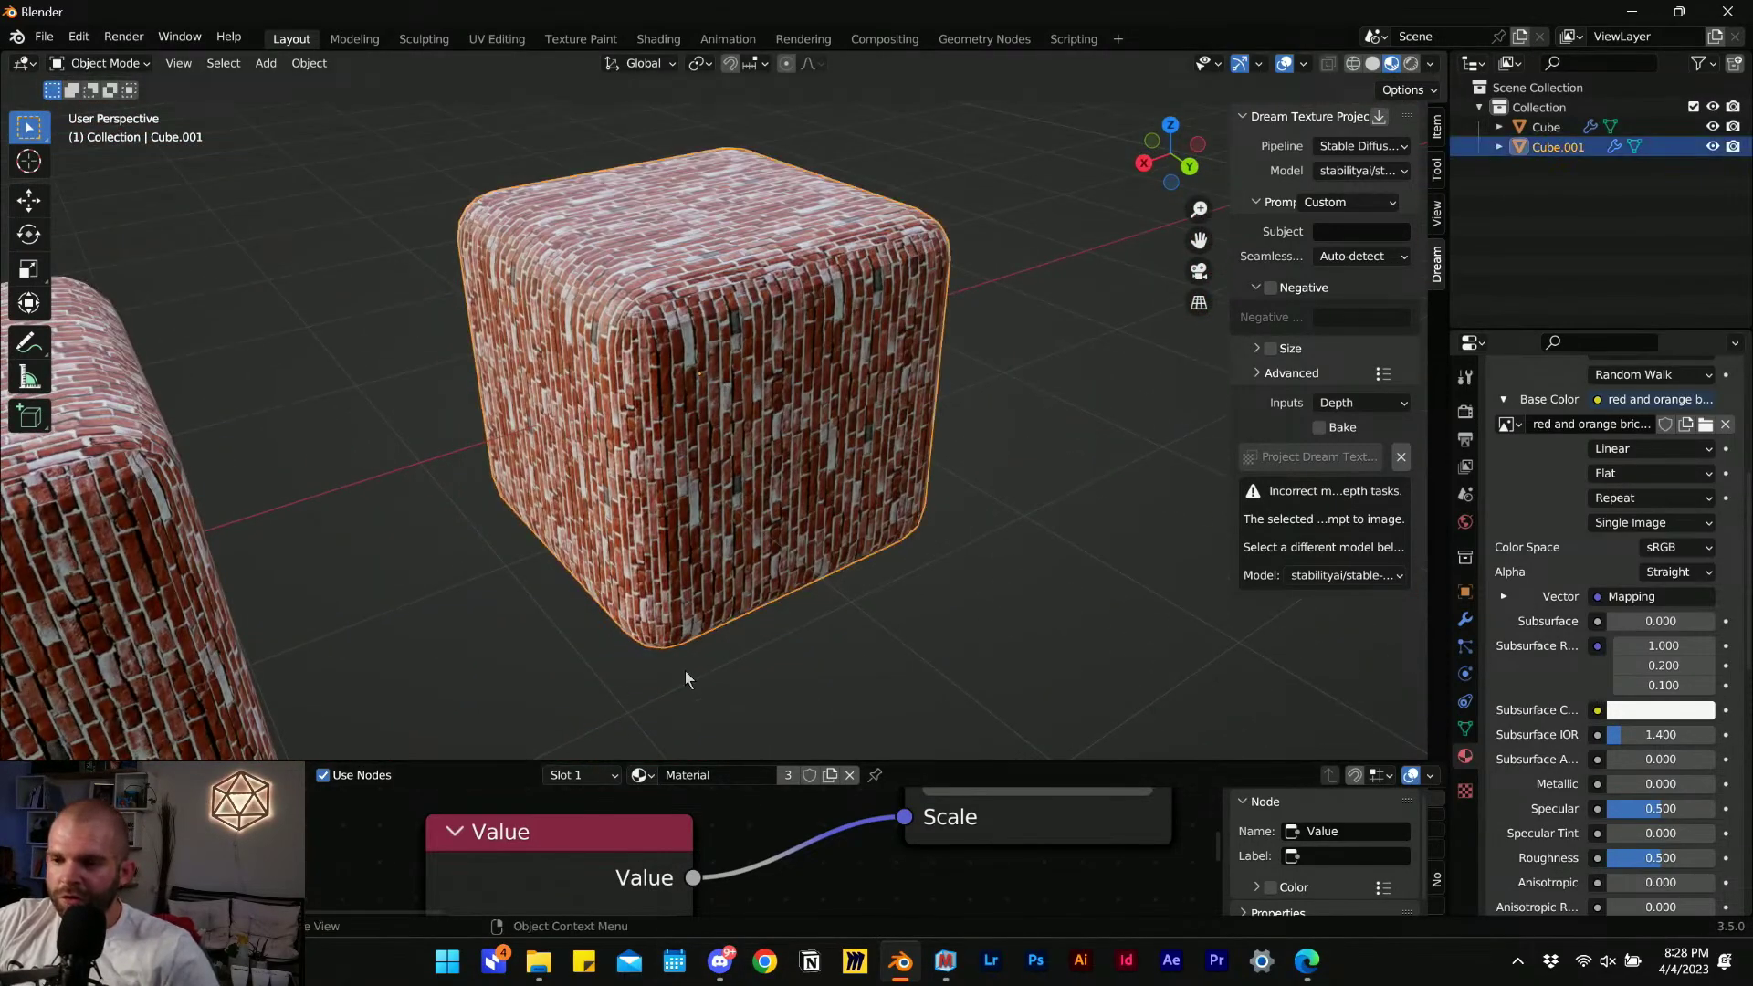
drag(743, 763, 743, 497)
scroll(520, 712, down, 2)
middle_drag(521, 712, 671, 814)
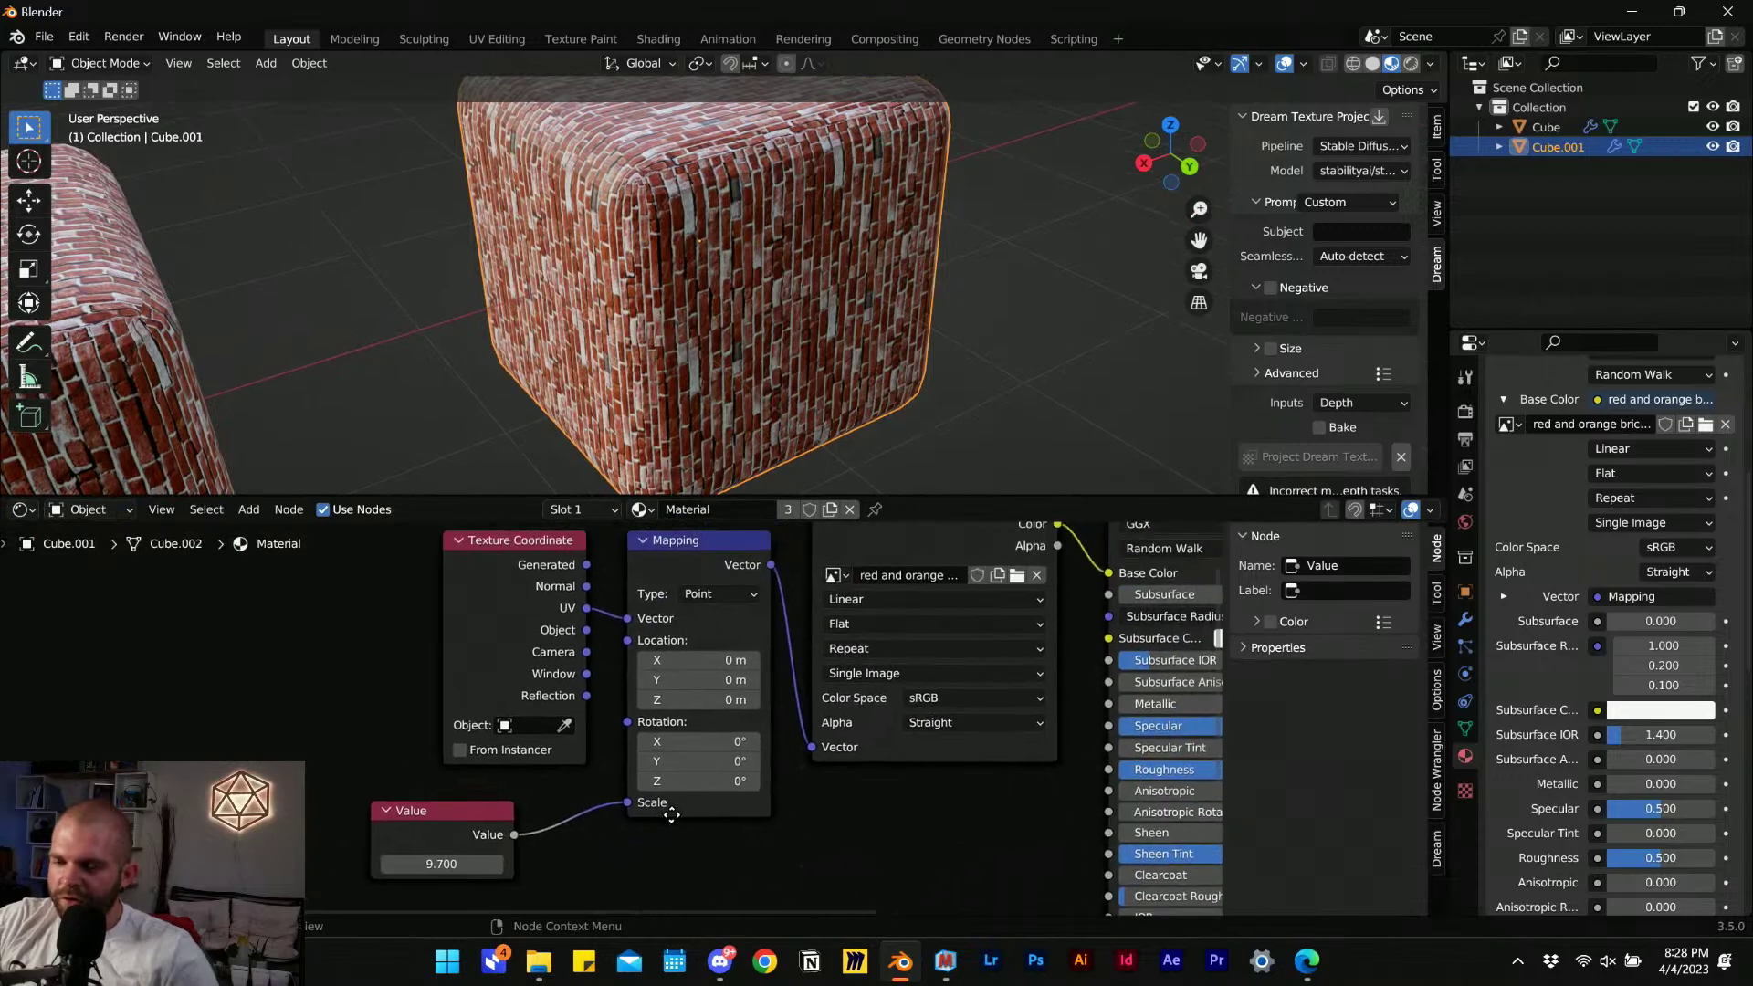
scroll(584, 694, down, 4)
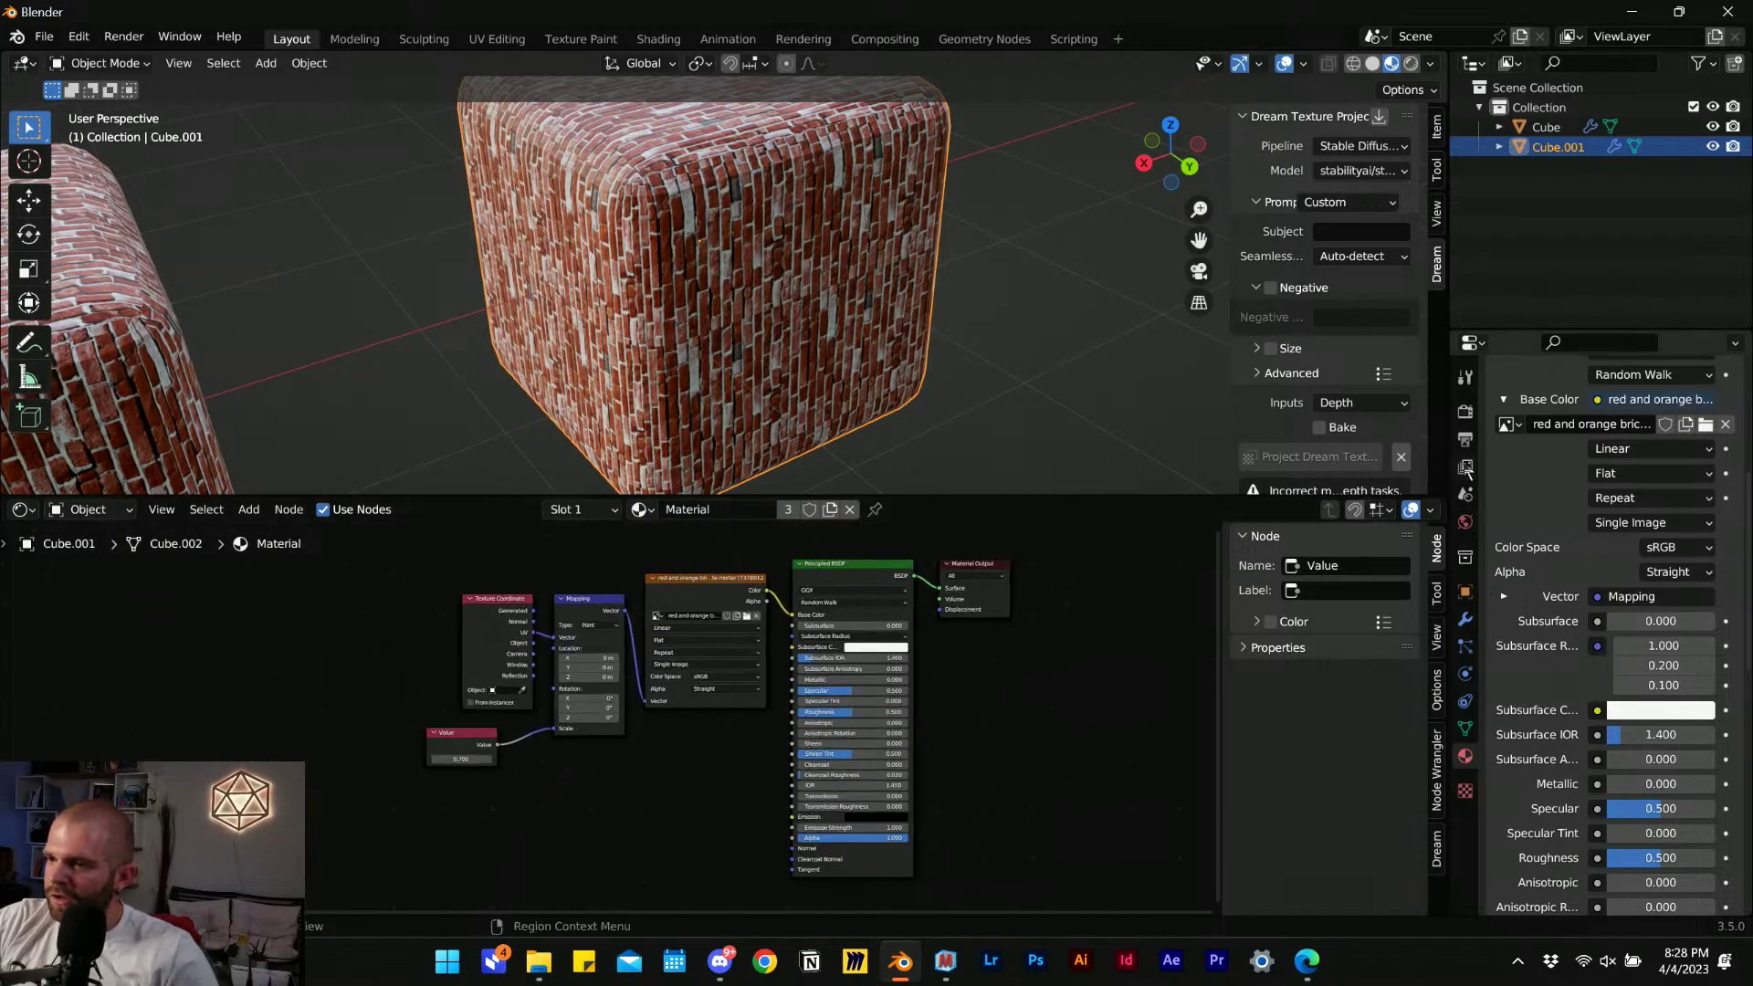
Unlink the shared brick material from the duplicate cube and give it a new material.
scroll(1537, 610, up, 6)
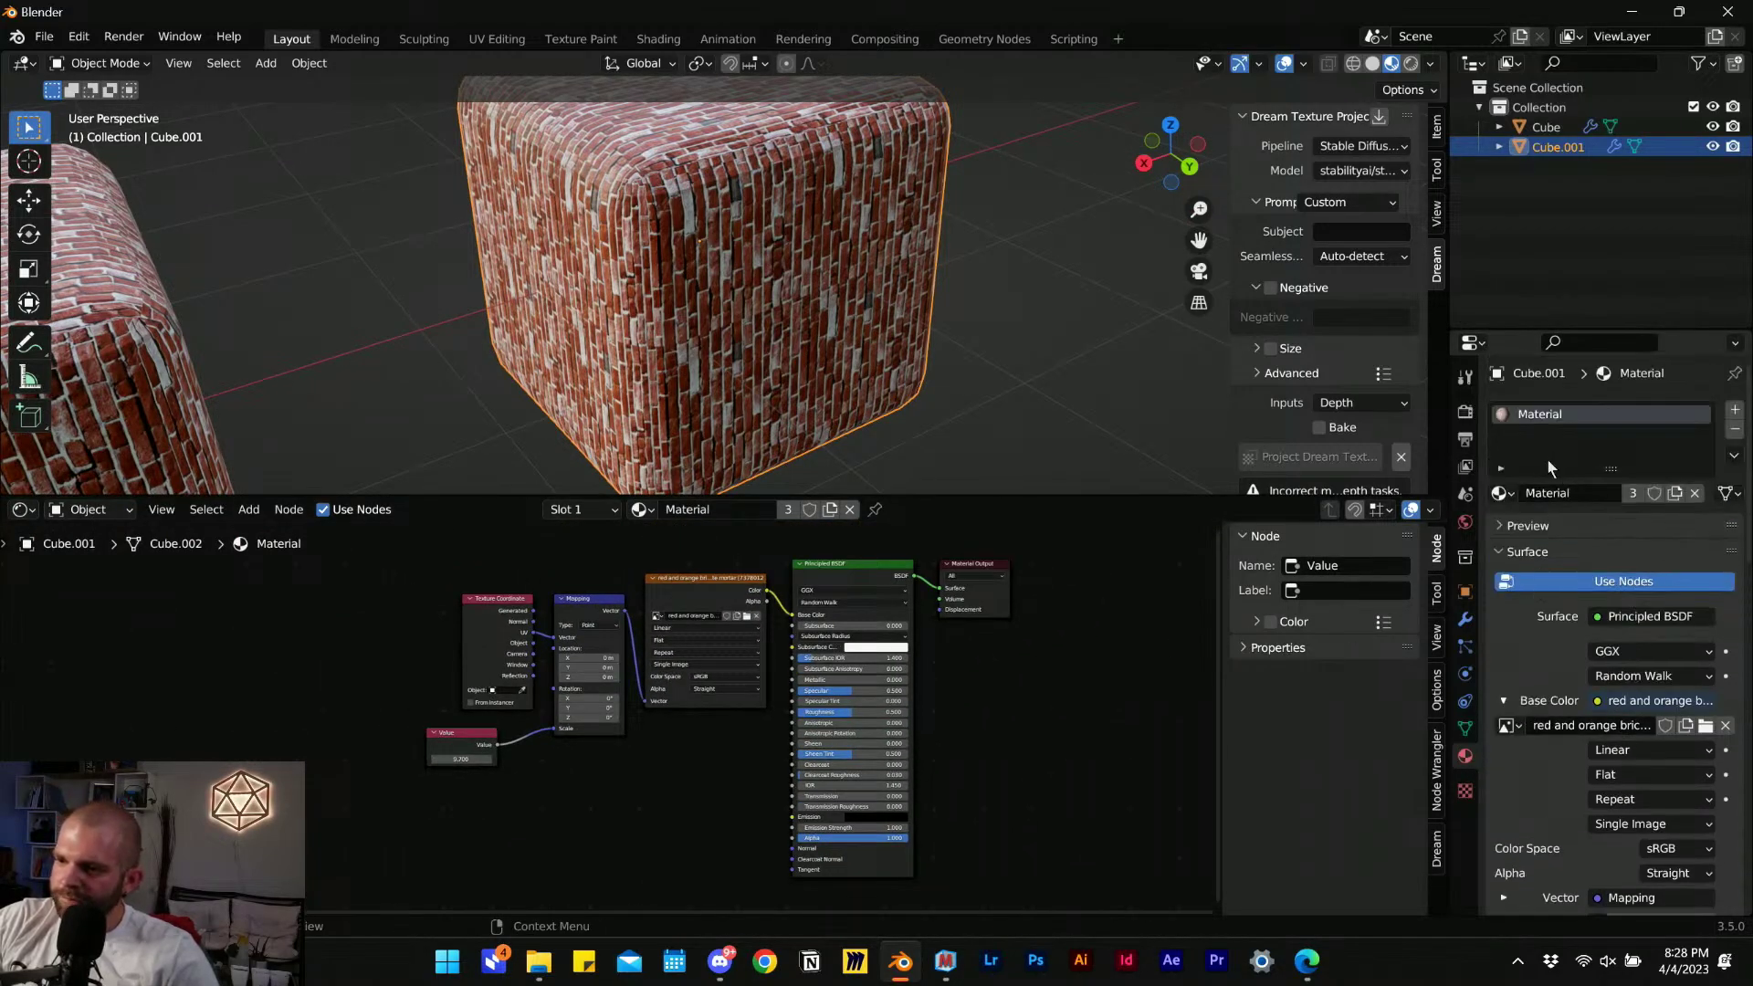
click(1499, 494)
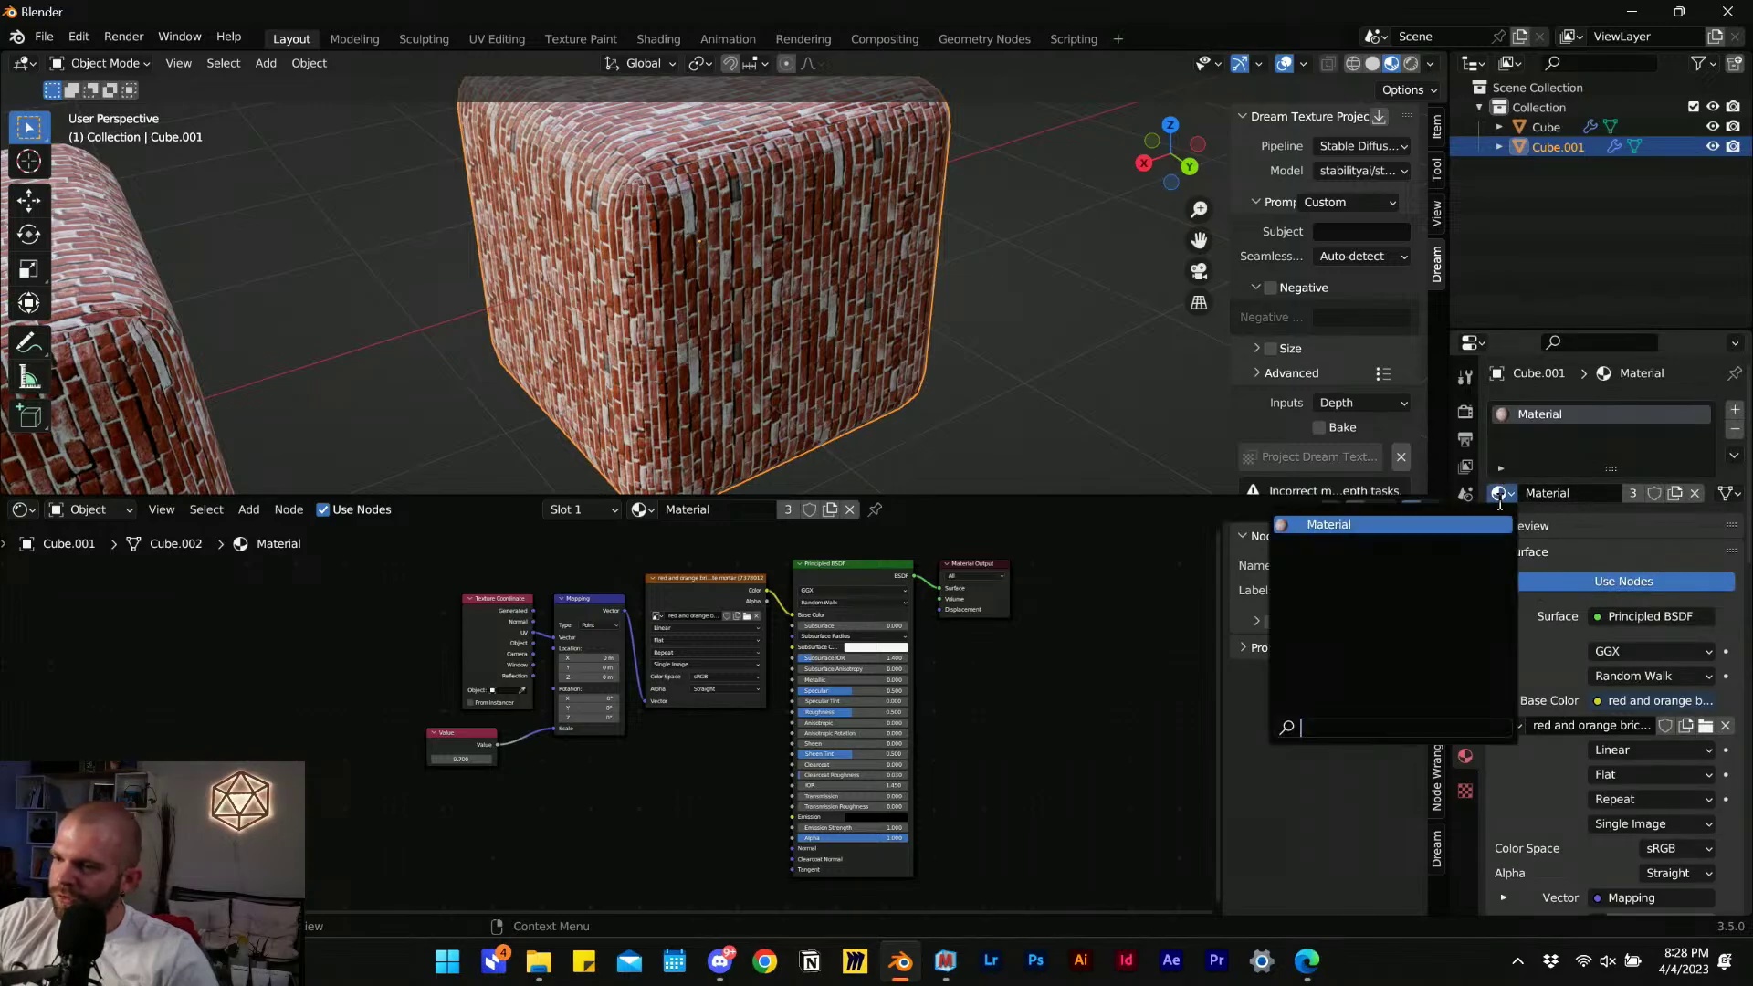
click(1694, 493)
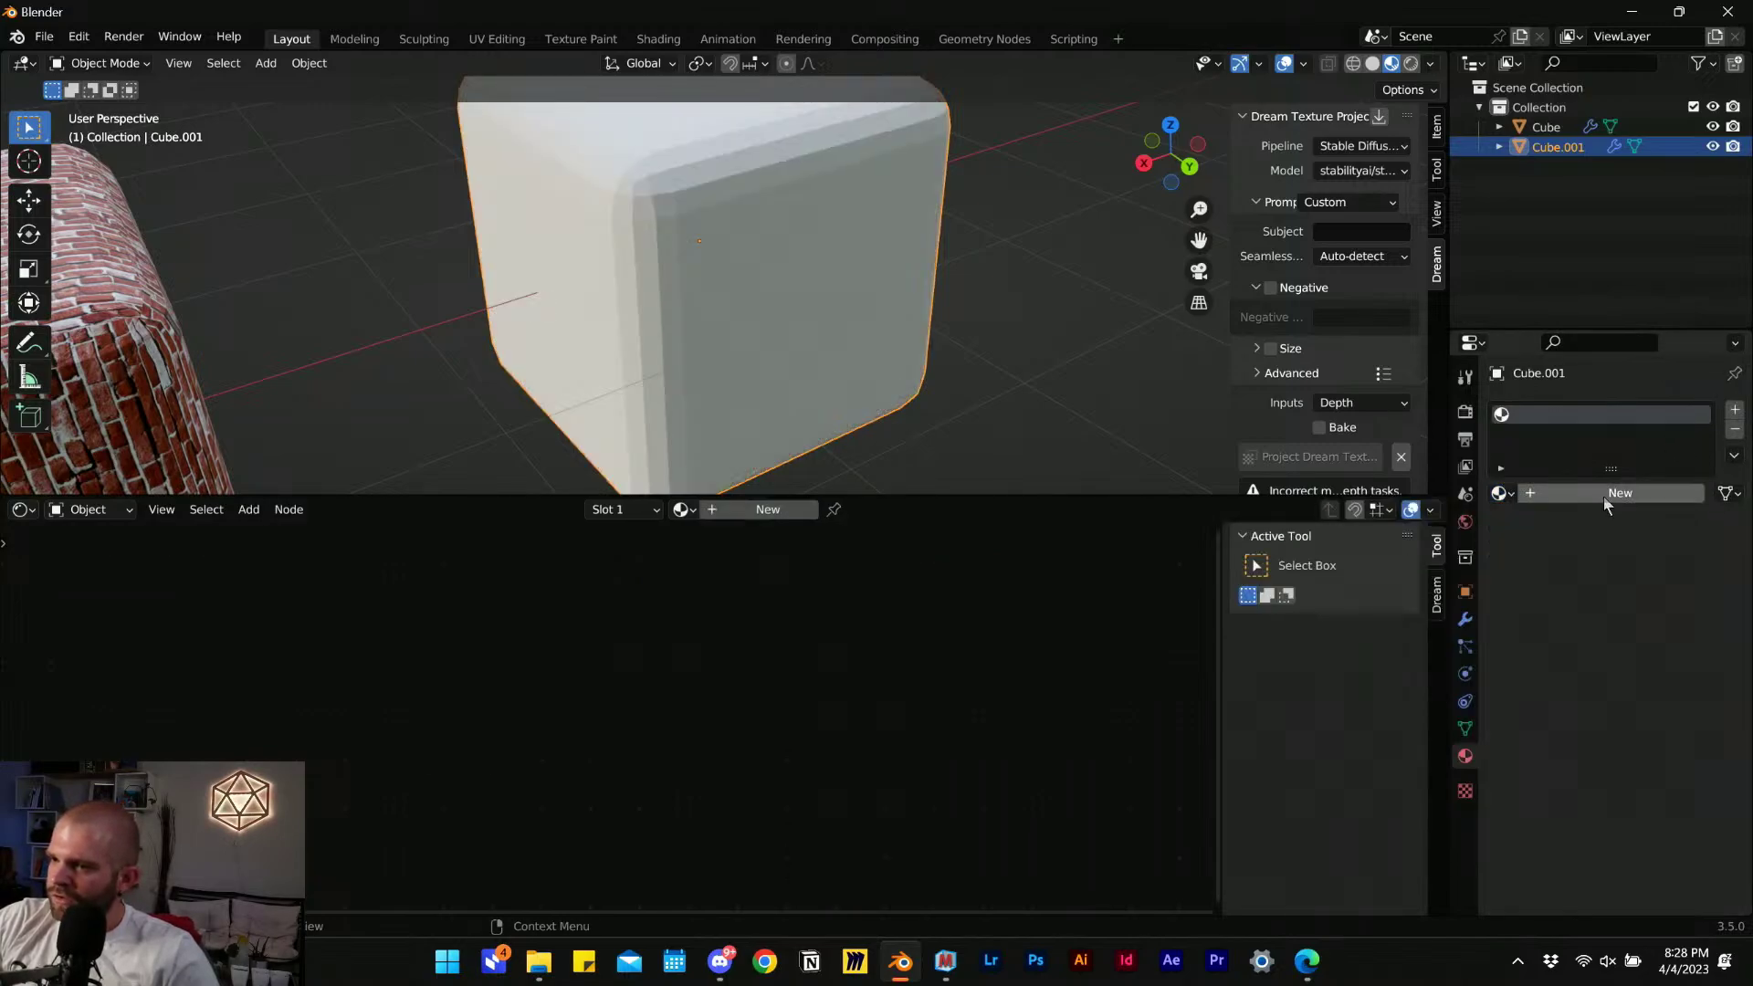
click(1634, 496)
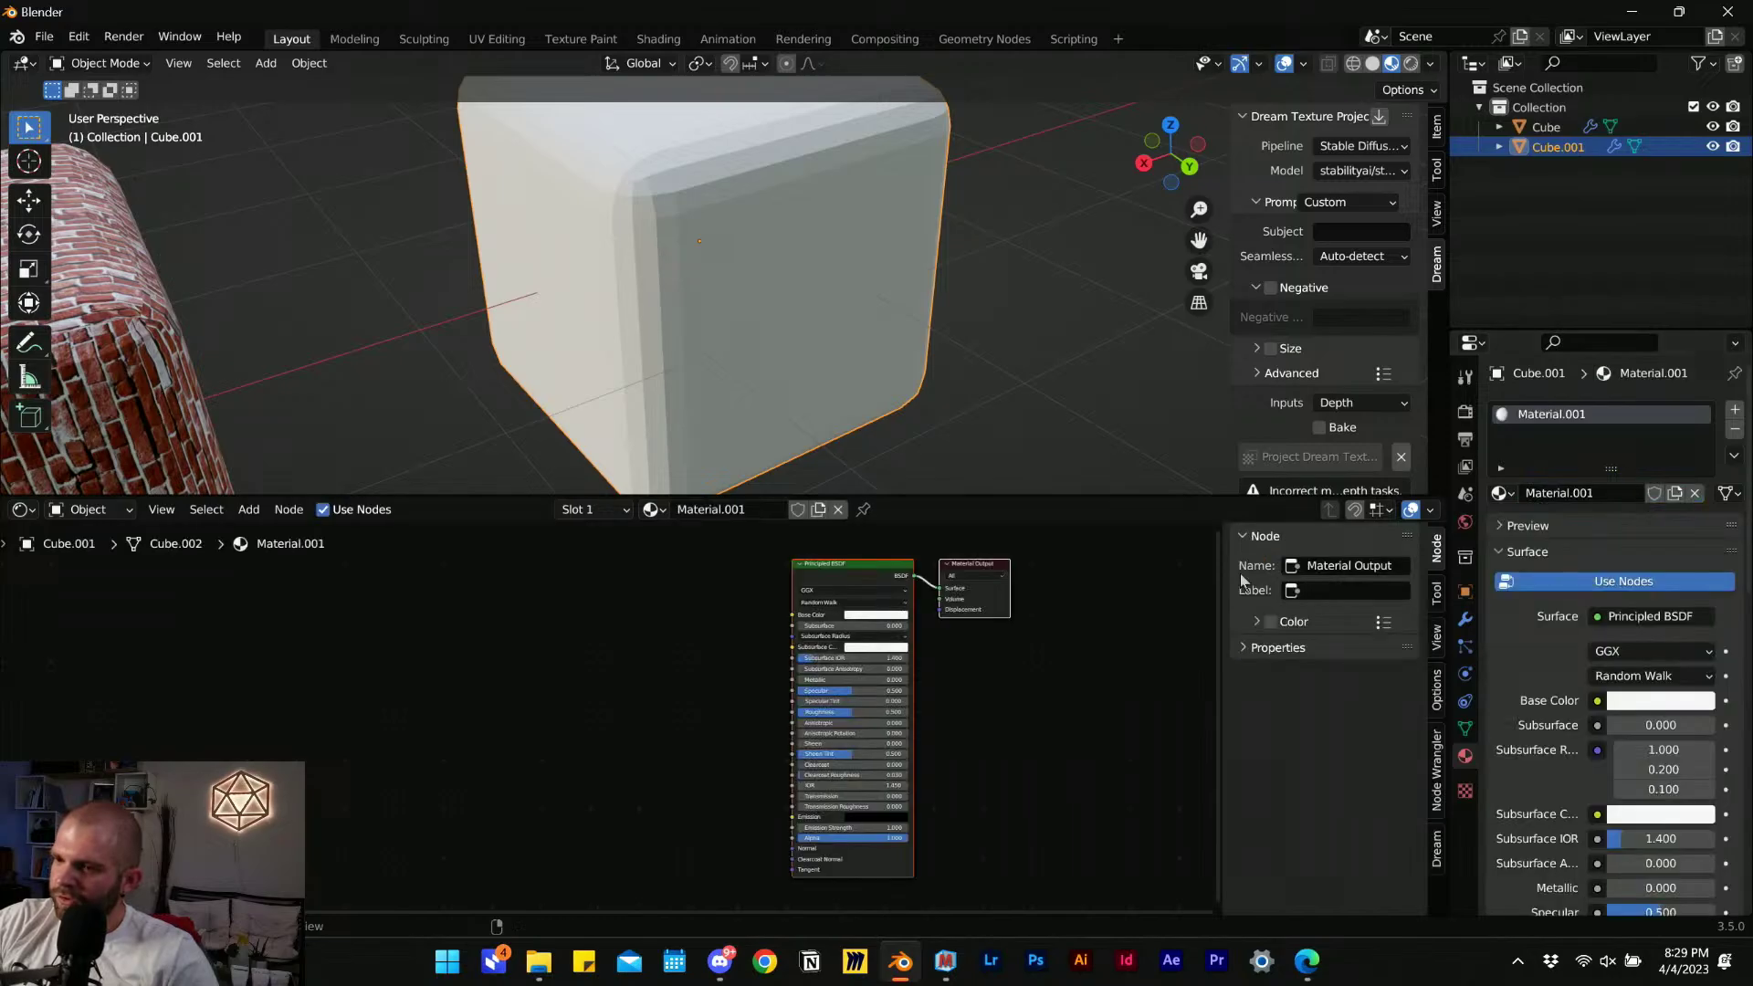
Start Principled Texture Setup on the Principled BSDF node and open the 23-04-04_Time Warping folder.
scroll(815, 593, up, 7)
middle_drag(677, 652, 478, 809)
click(600, 673)
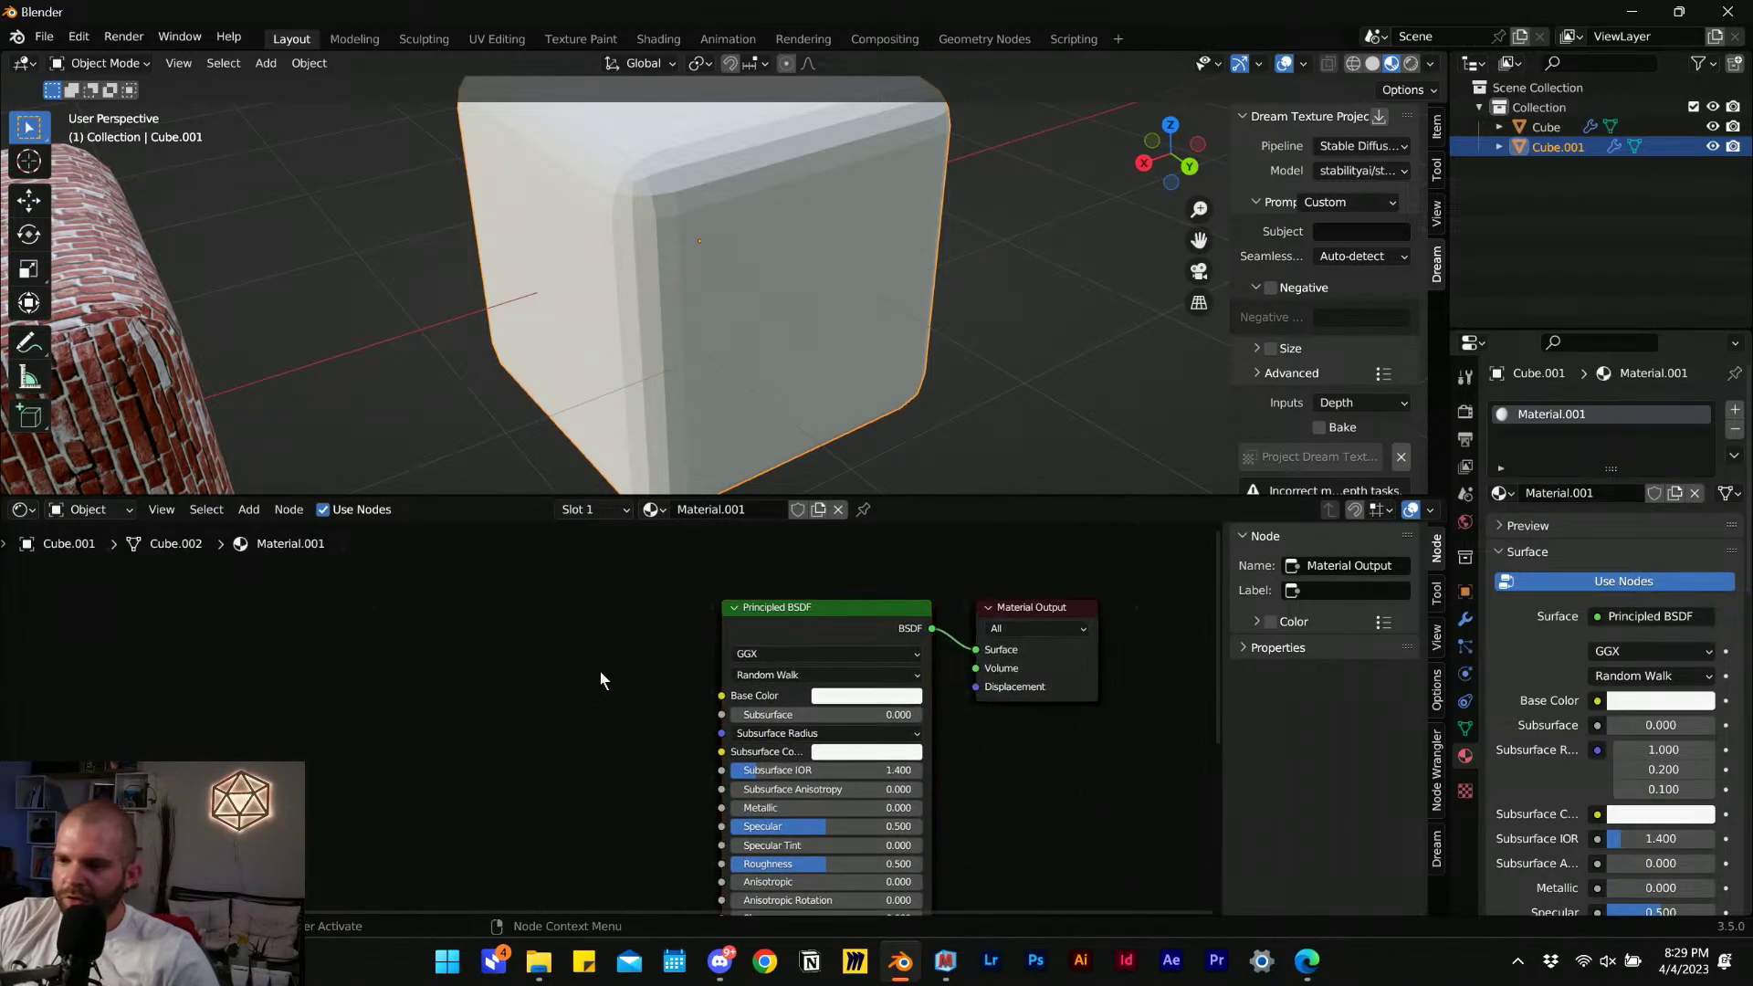
click(852, 616)
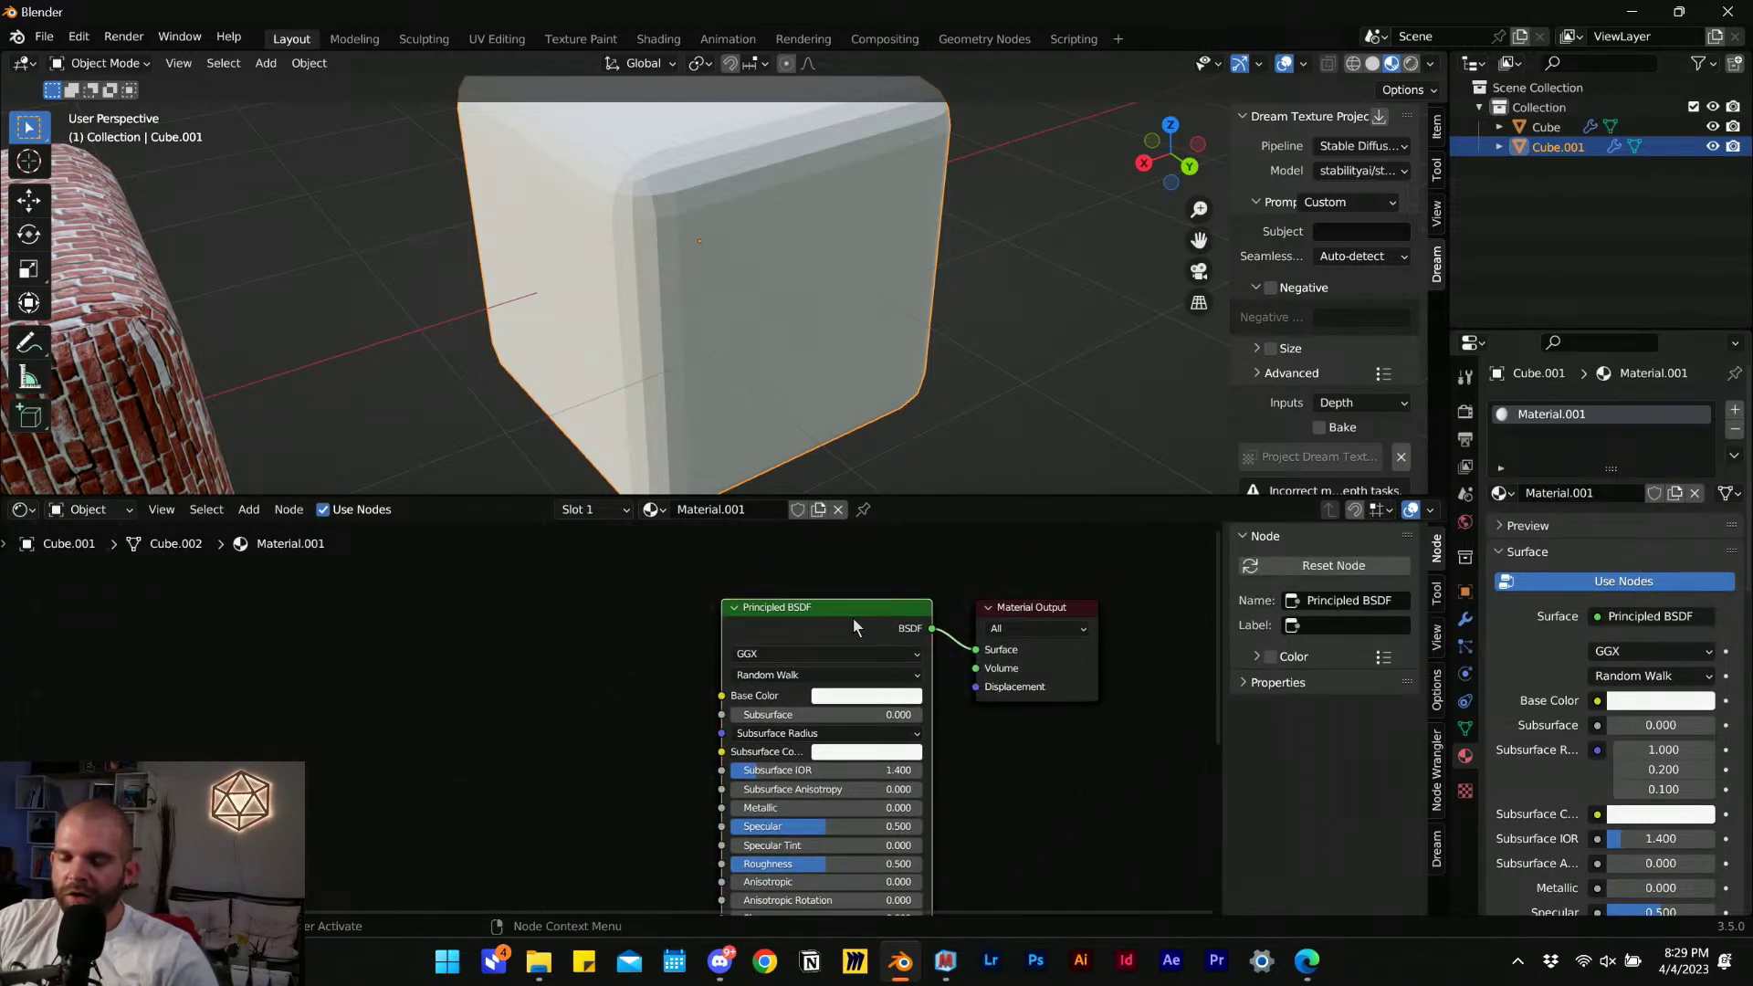
middle_drag(524, 692, 572, 691)
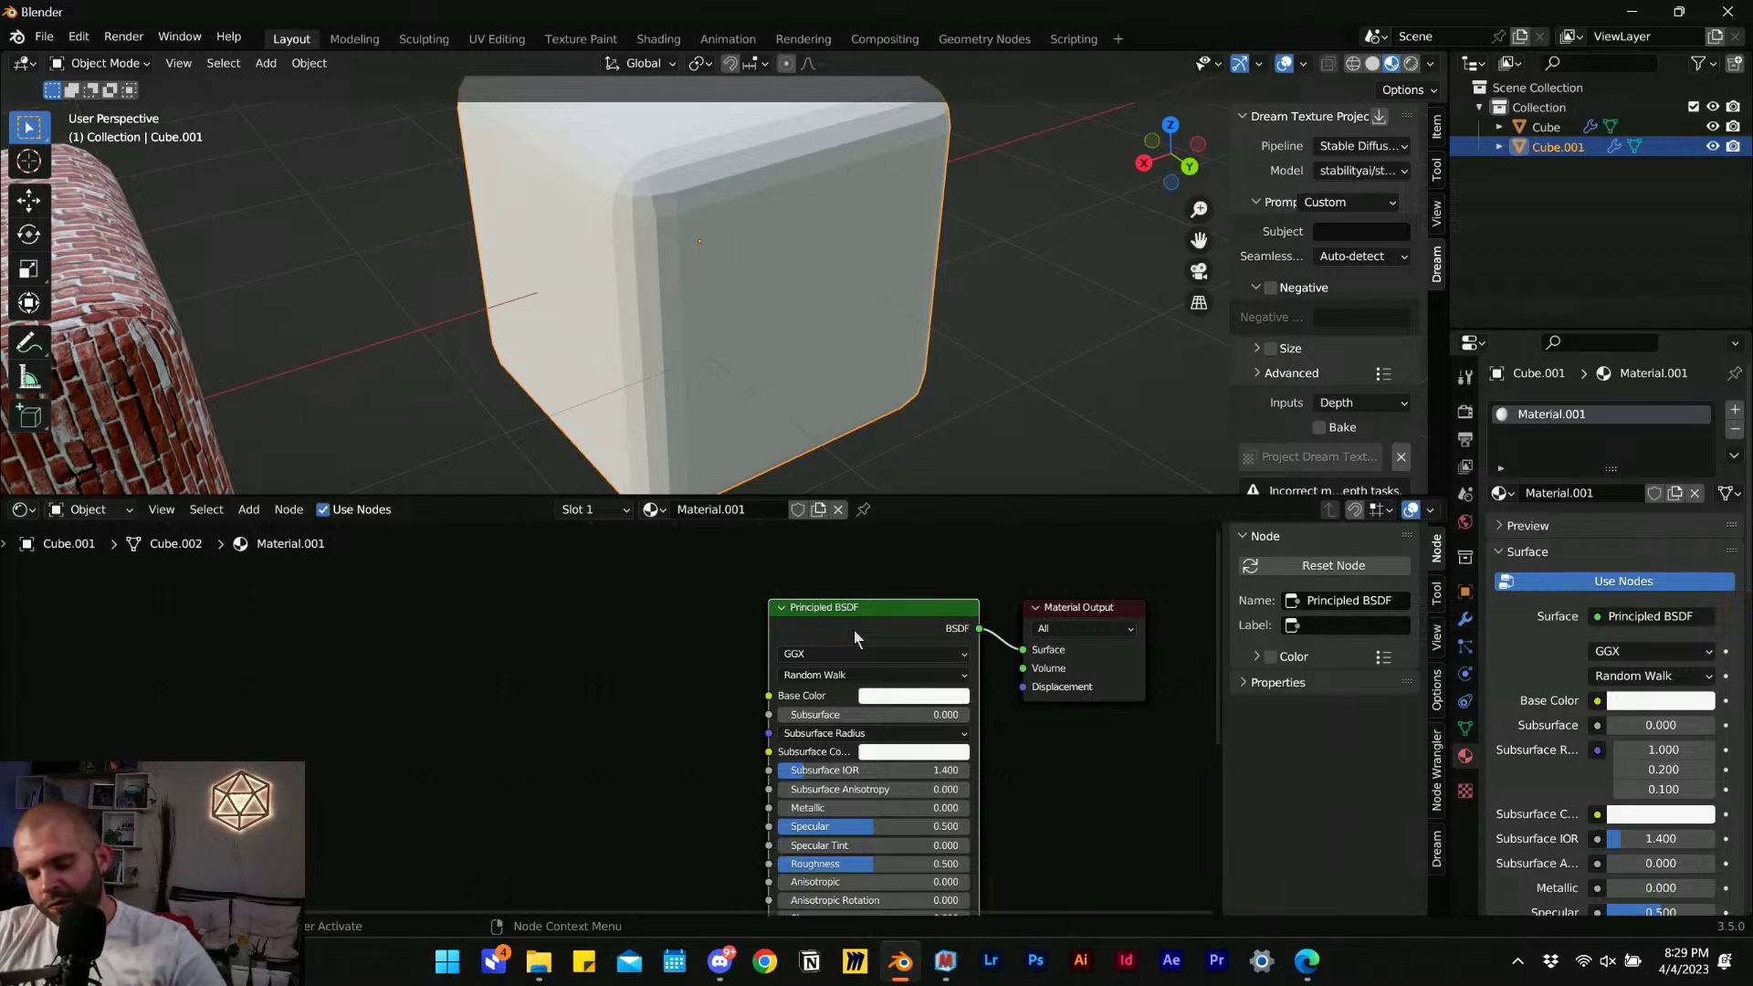
key(ctrl+shift+t)
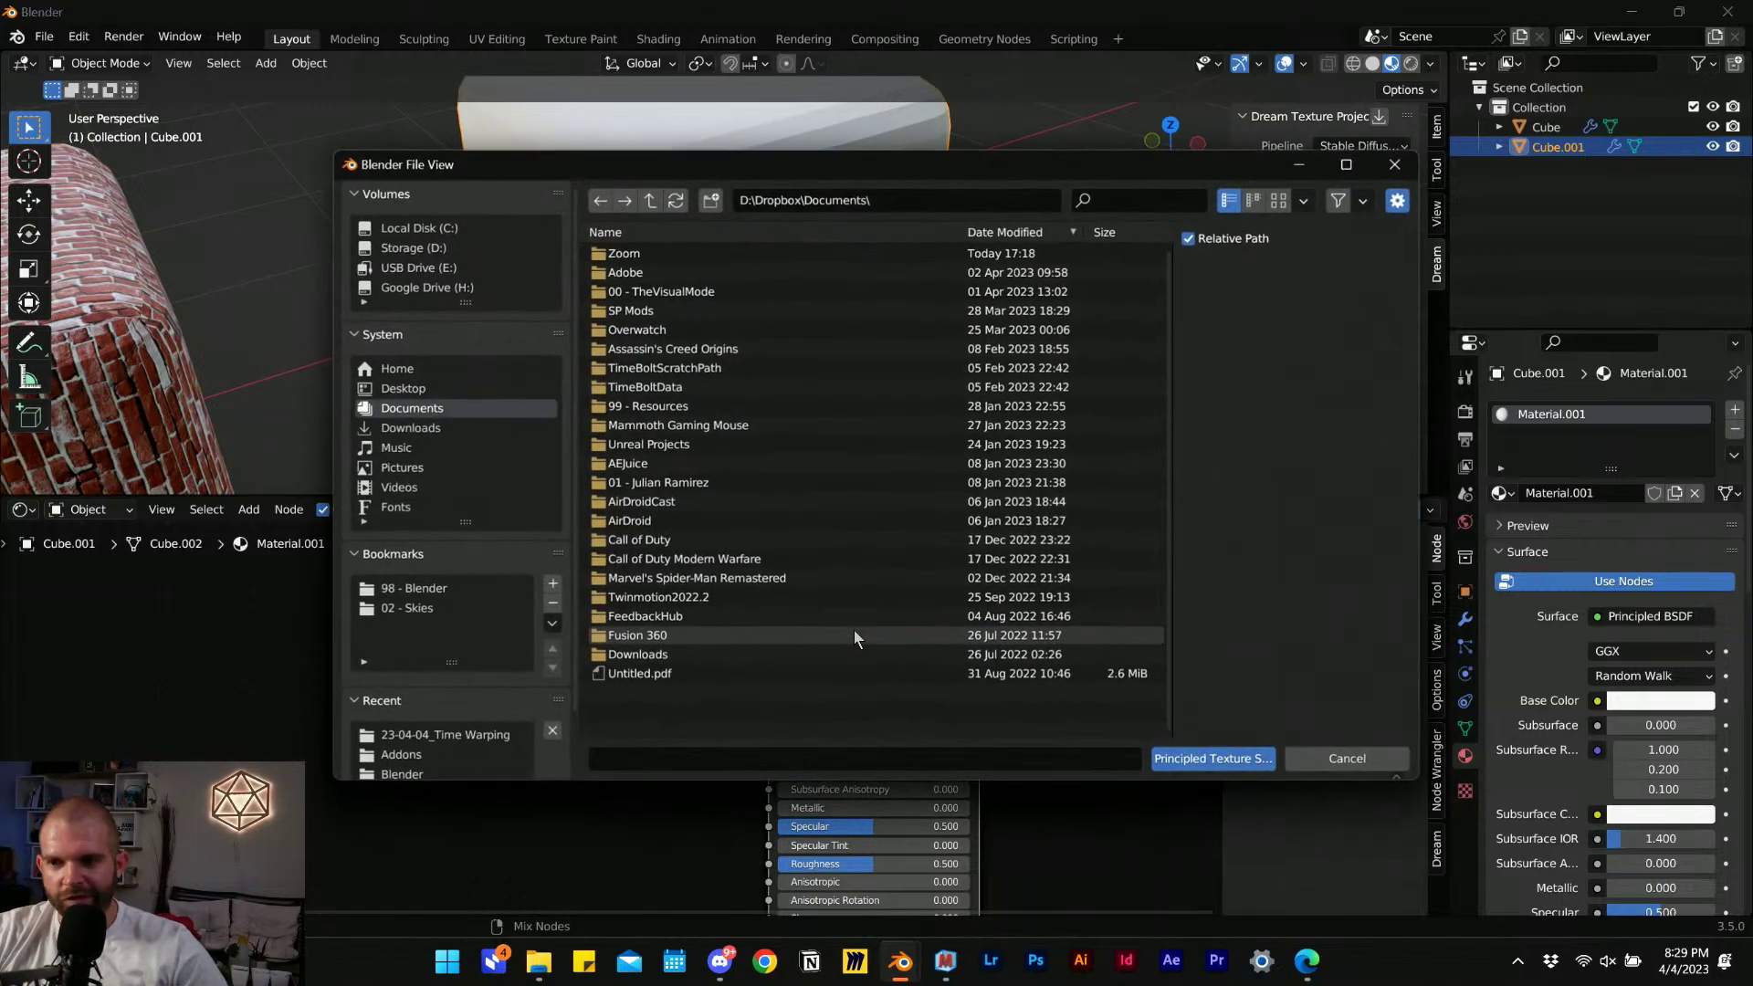
click(469, 735)
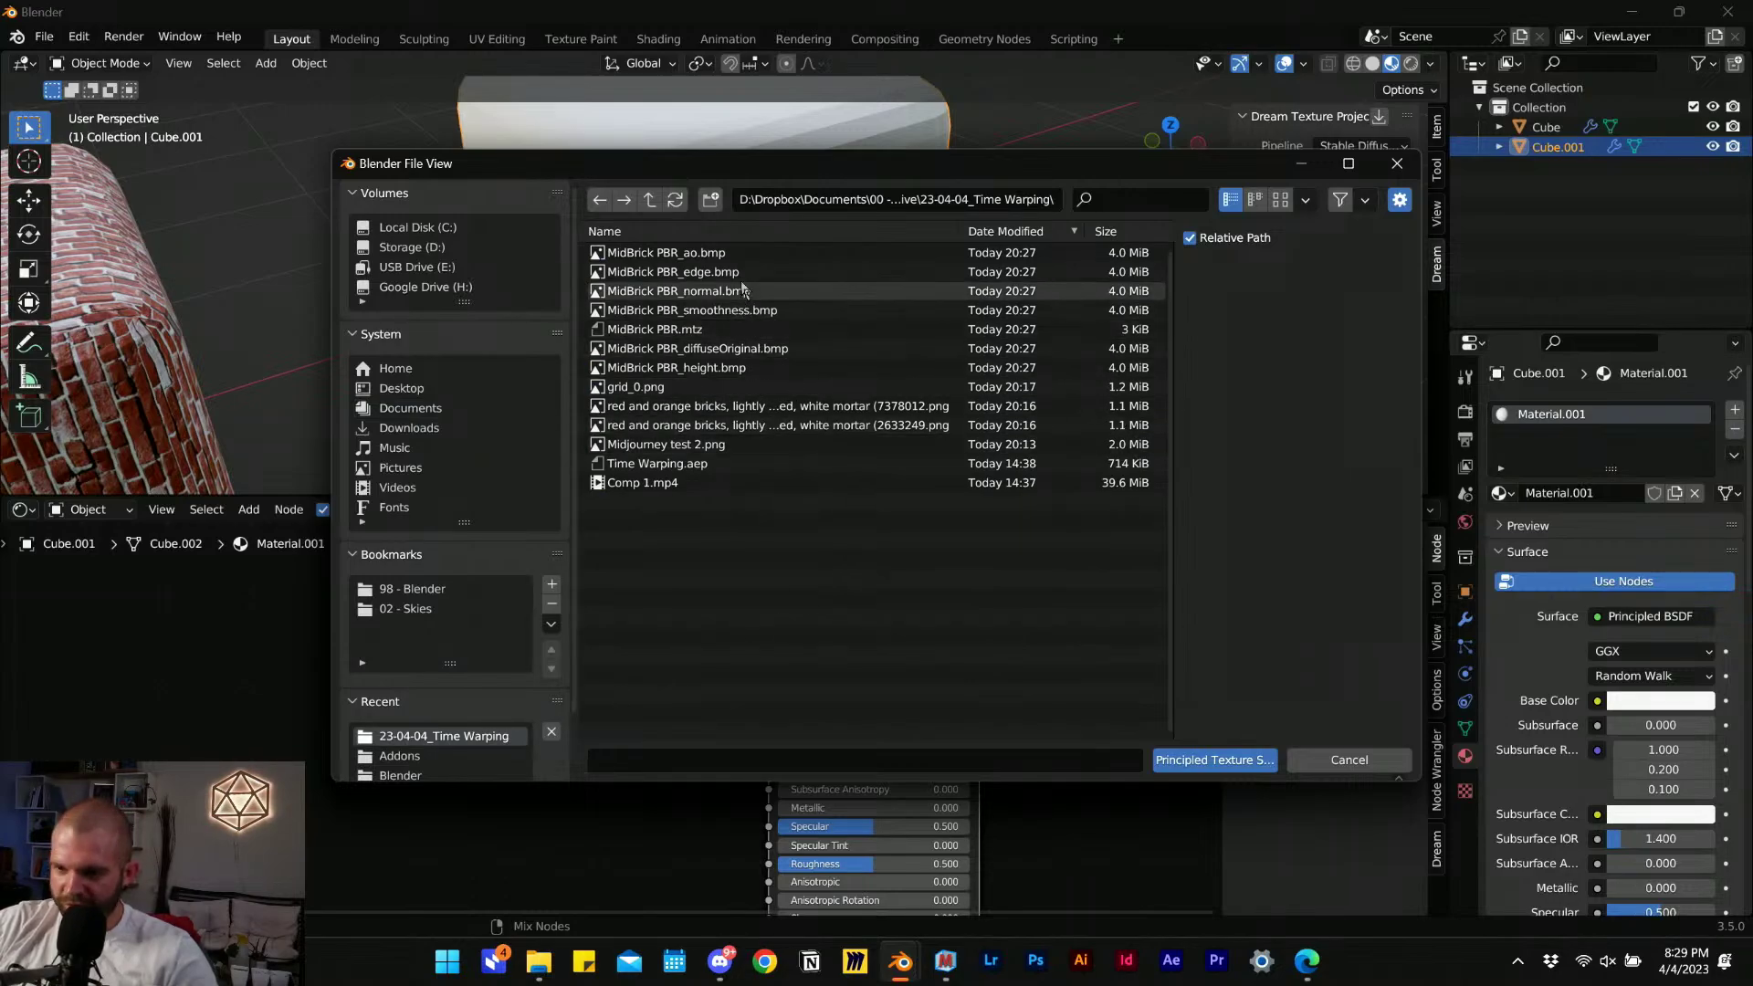
Load the MidBrick PBR ao, edge, normal, smoothness, diffuseOriginal and height bitmaps into the Principled texture setup.
click(729, 253)
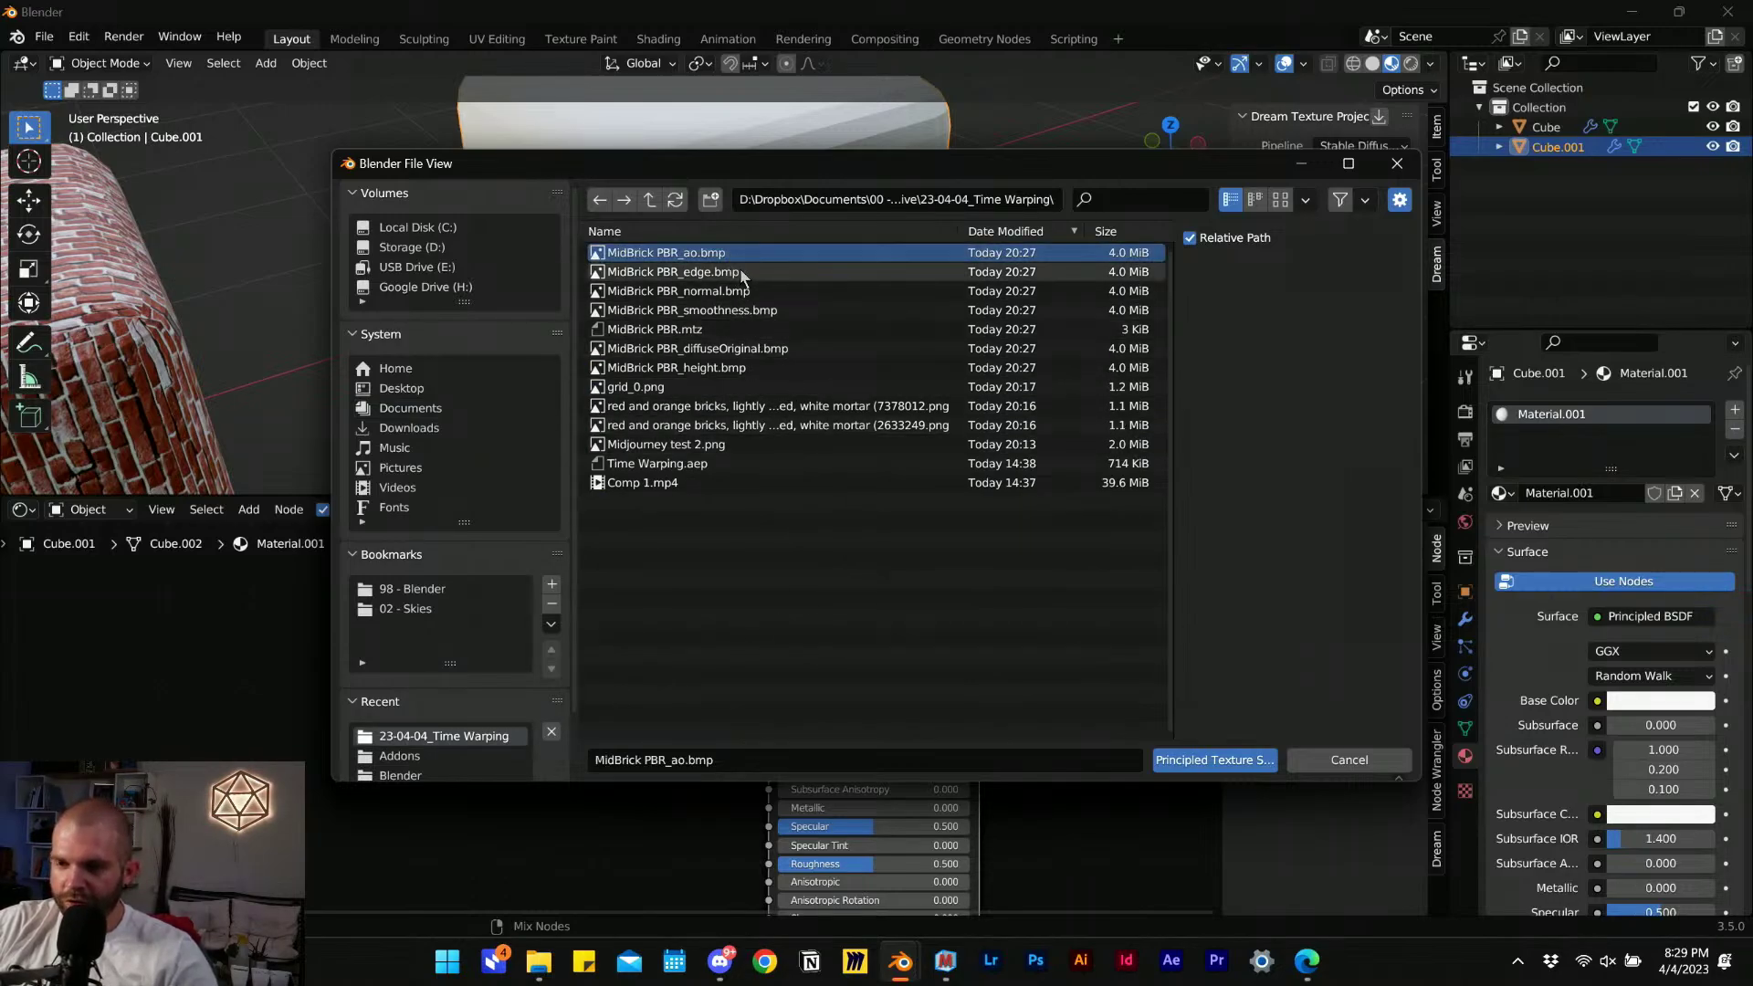
shift+click(738, 272)
shift+click(754, 292)
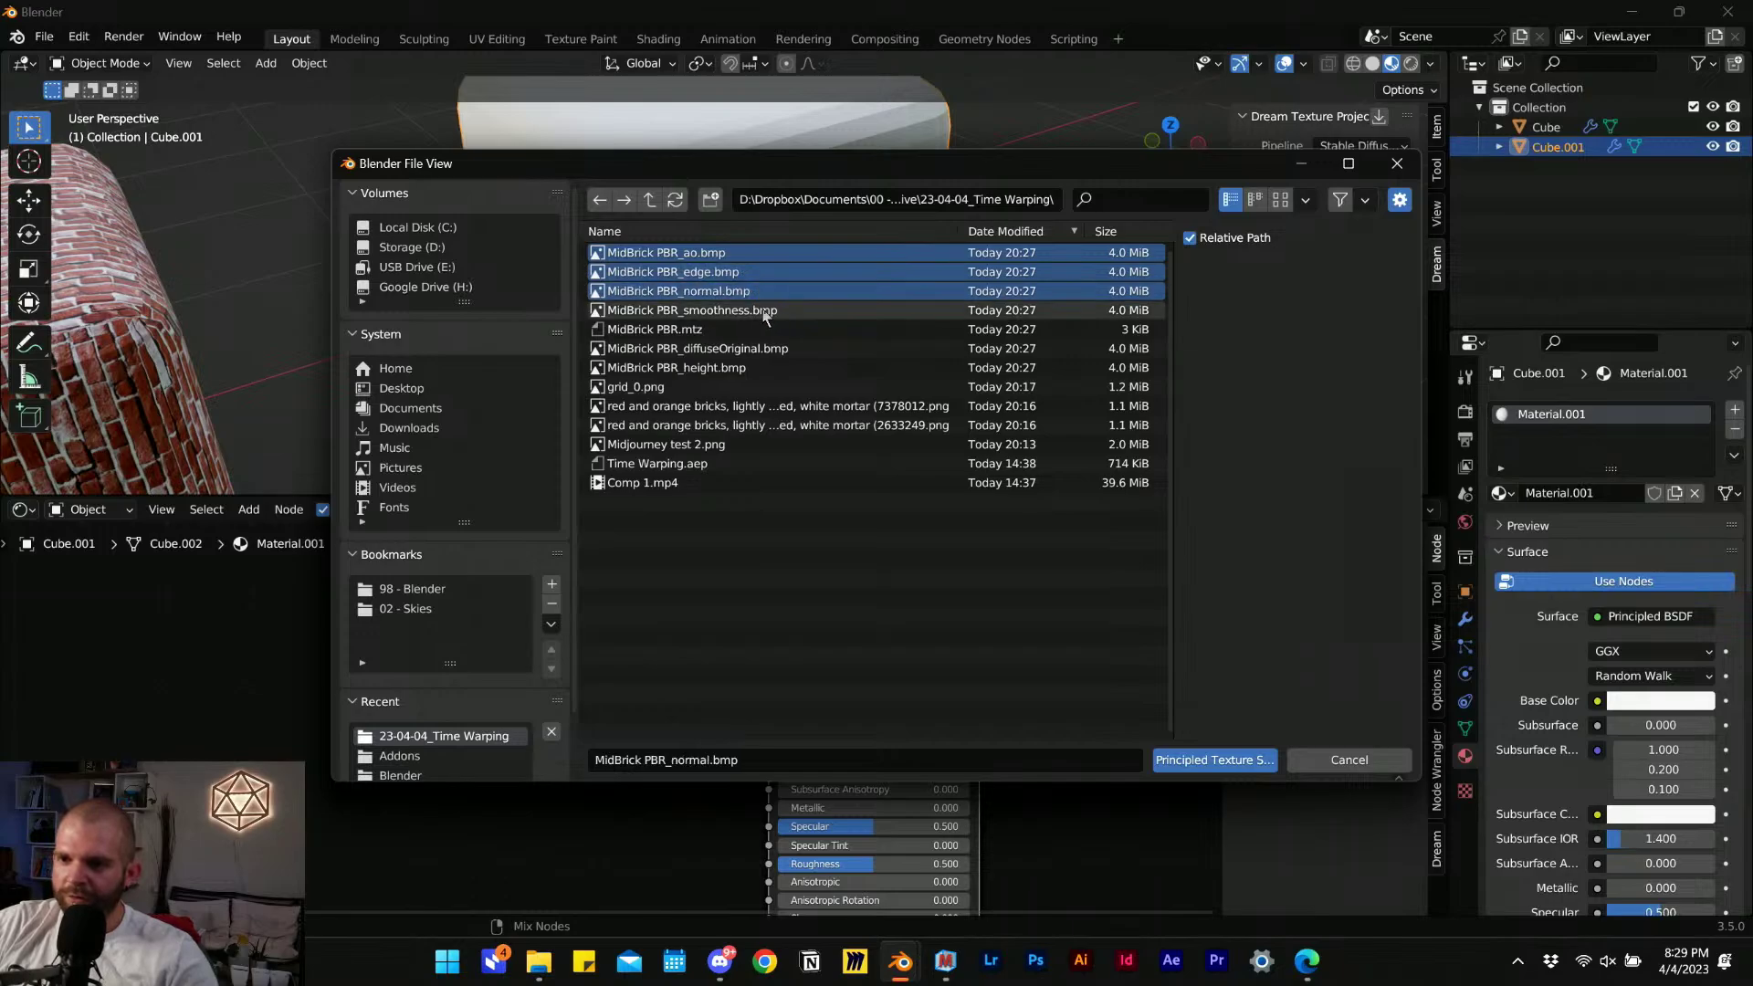
shift+click(759, 312)
shift+click(776, 348)
shift+click(735, 368)
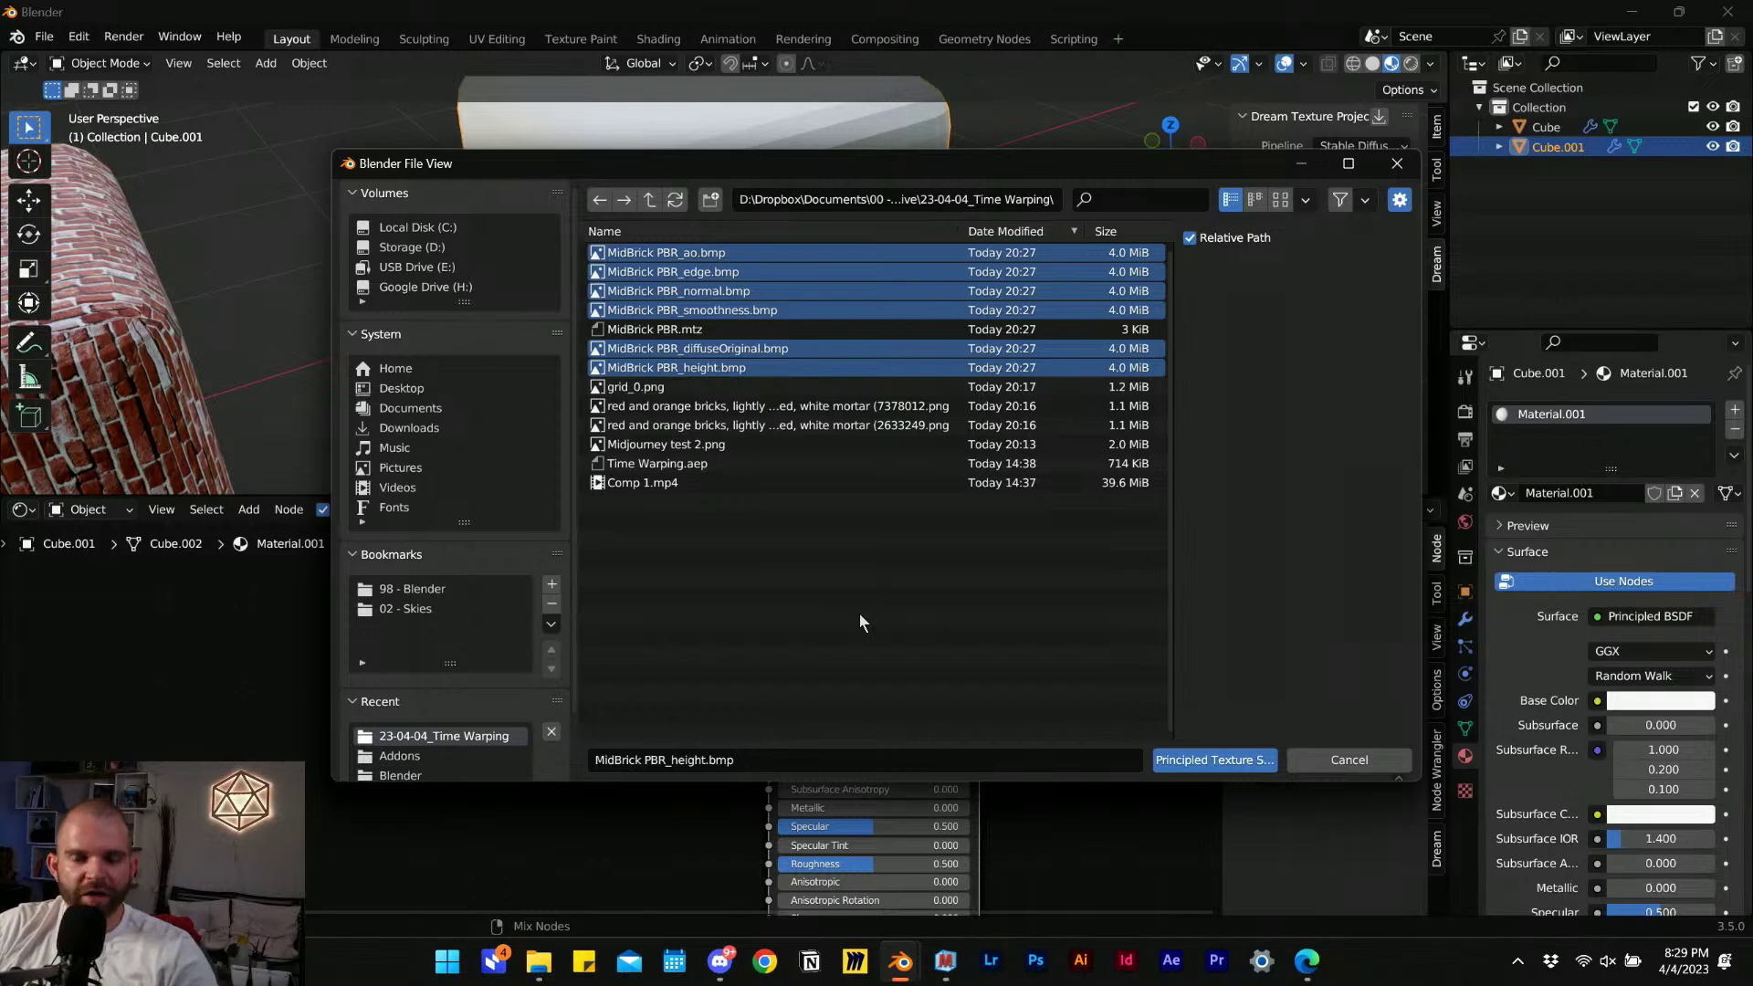
click(1191, 765)
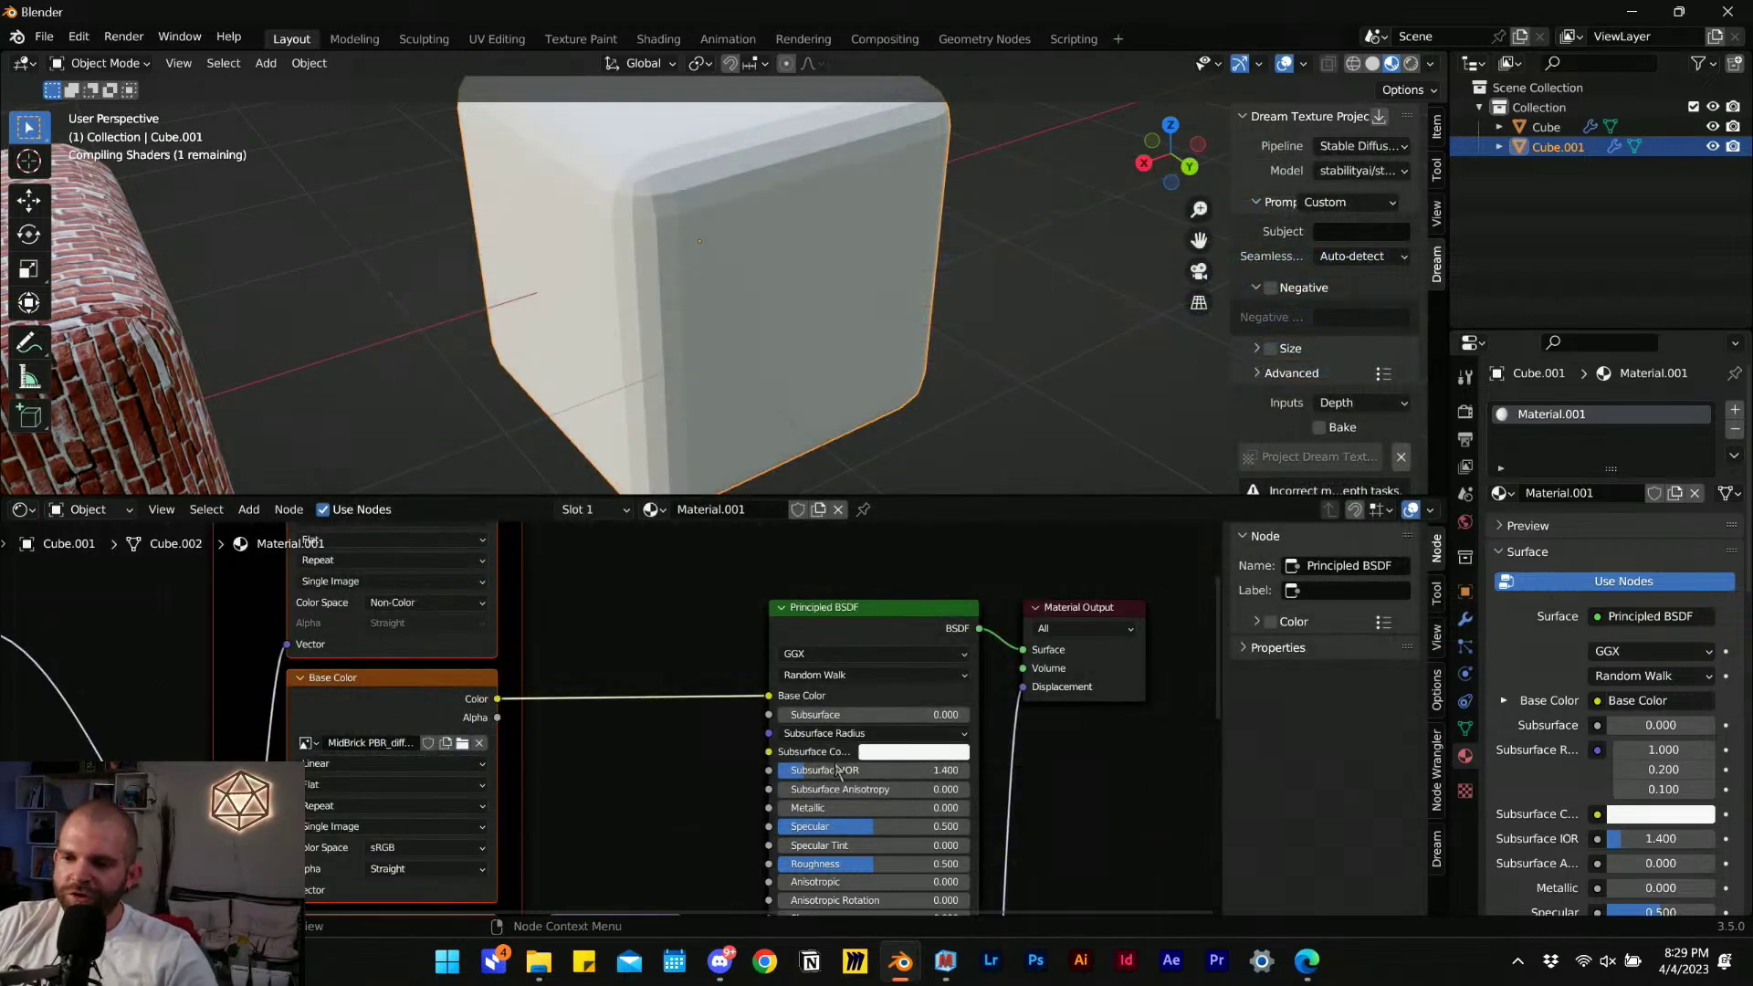
Examine the generated mapping, texture, Normal Map and Displacement nodes around the Principled BSDF.
scroll(513, 675, up, 3)
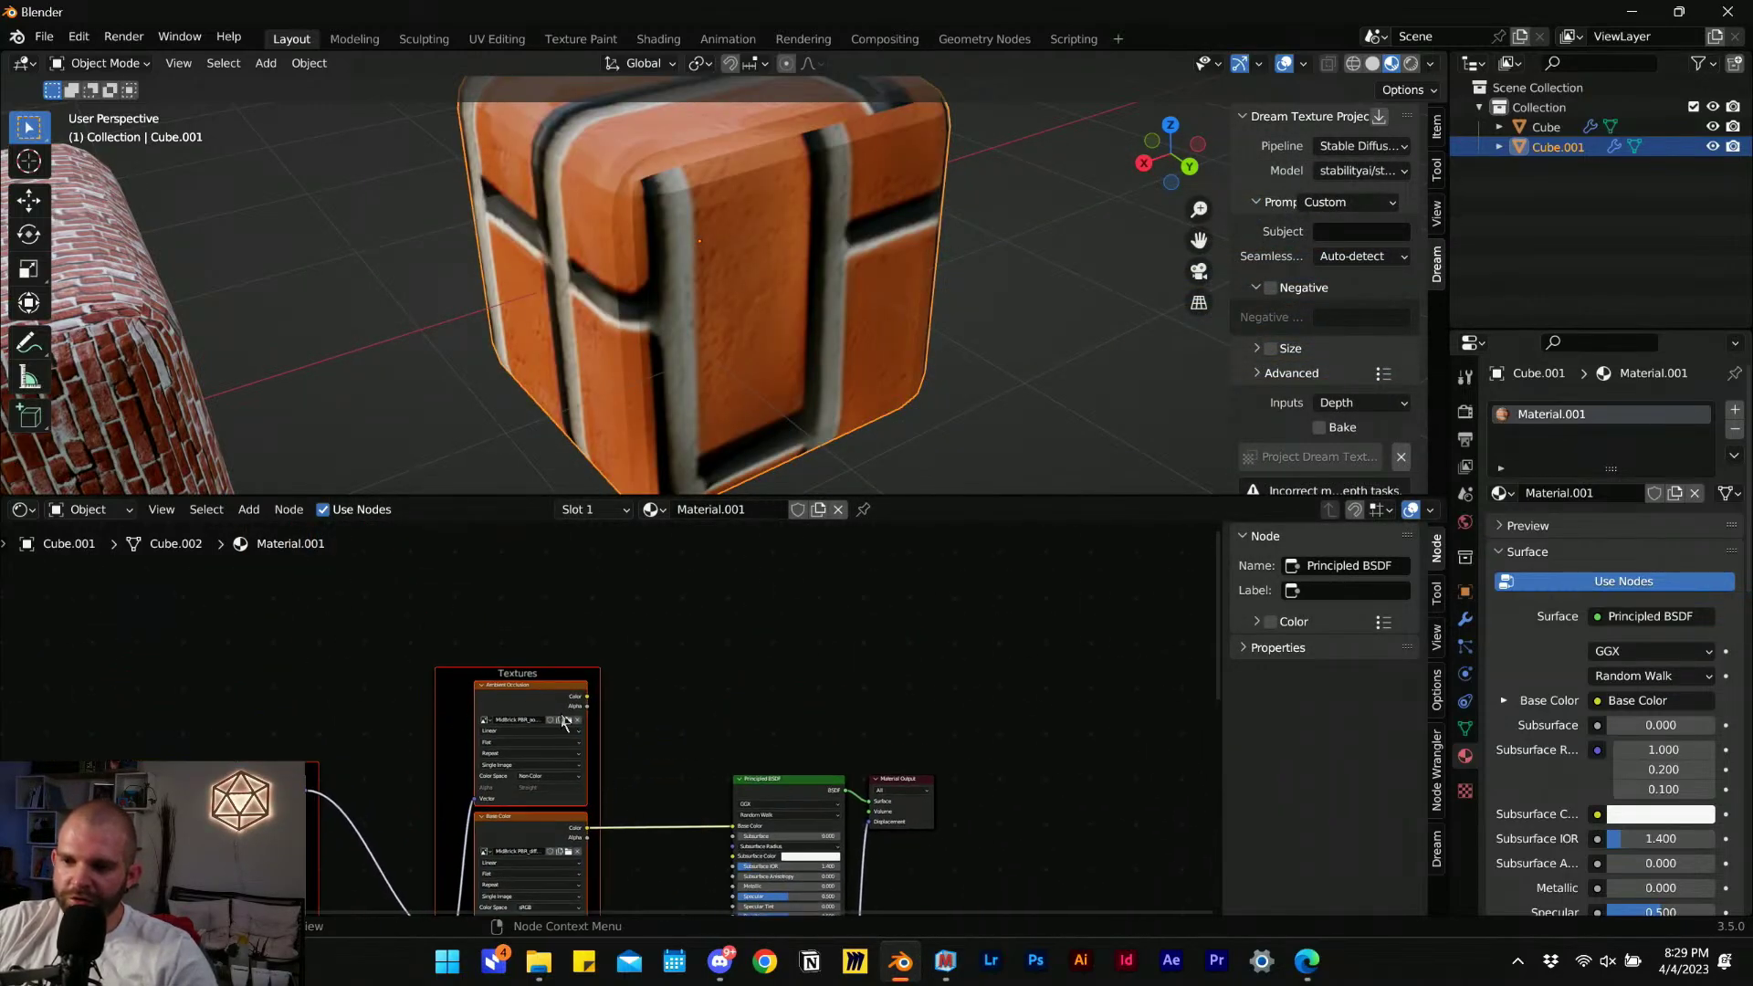
middle_drag(600, 808, 688, 445)
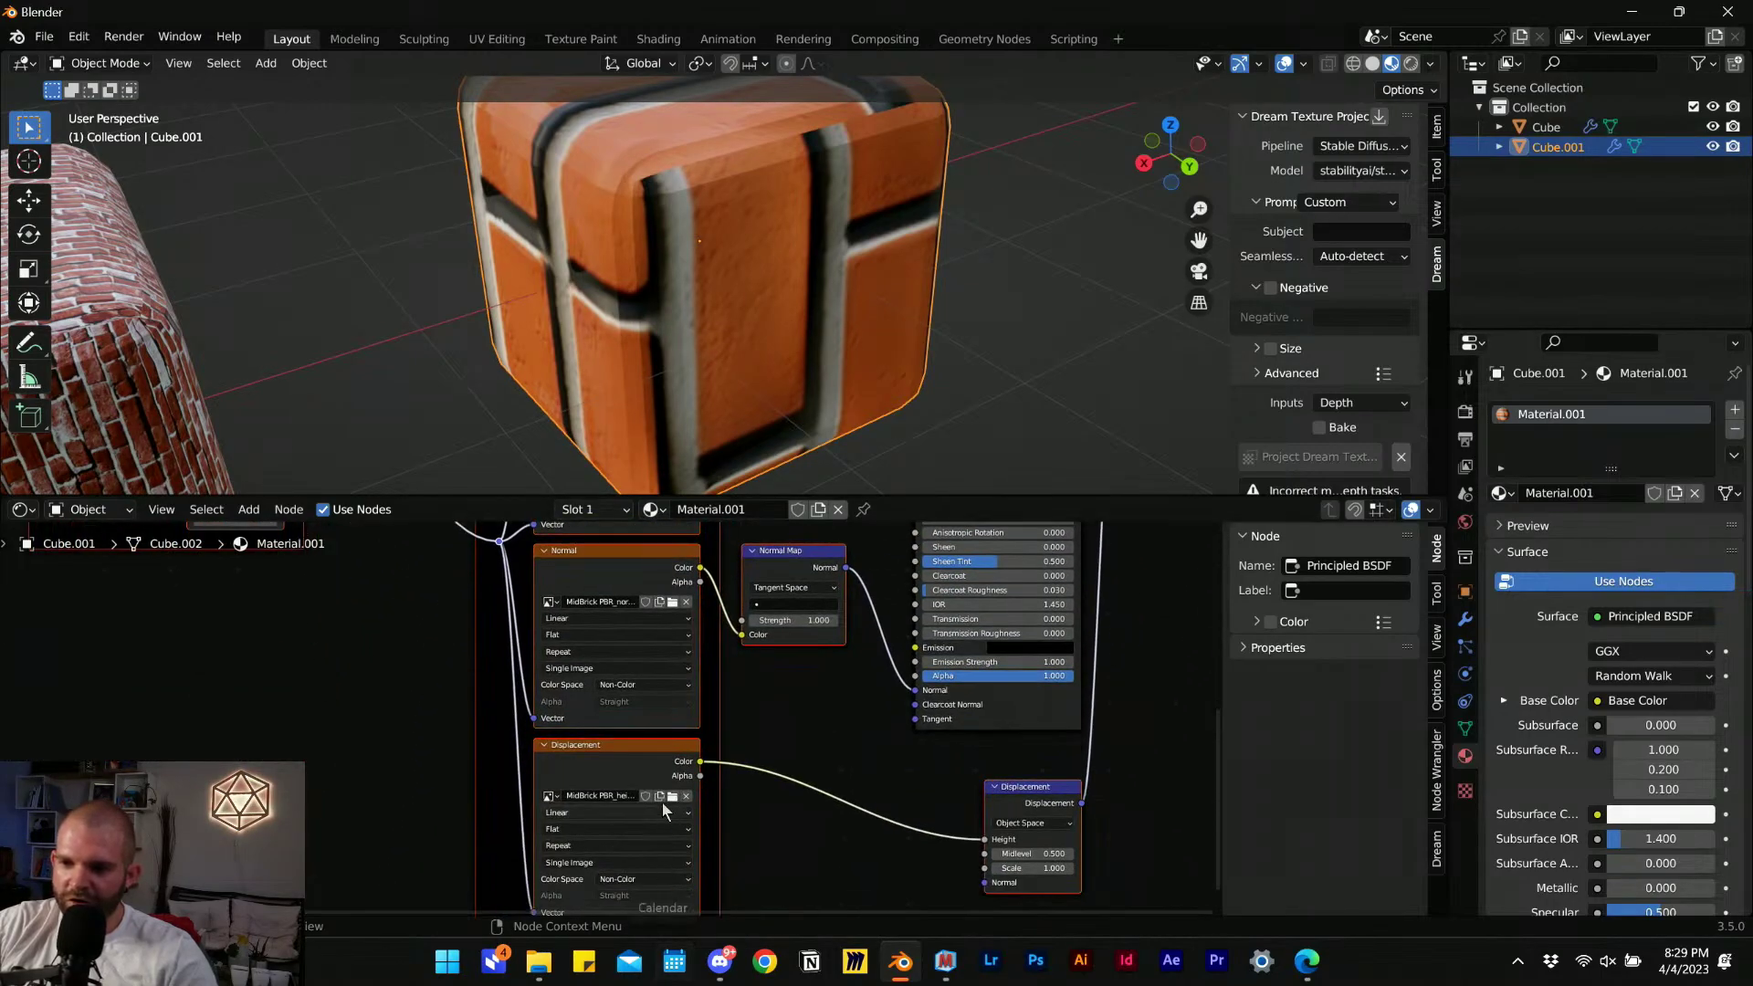
scroll(667, 804, down, 5)
scroll(644, 767, down, 4)
middle_drag(715, 584, 711, 802)
scroll(711, 801, up, 7)
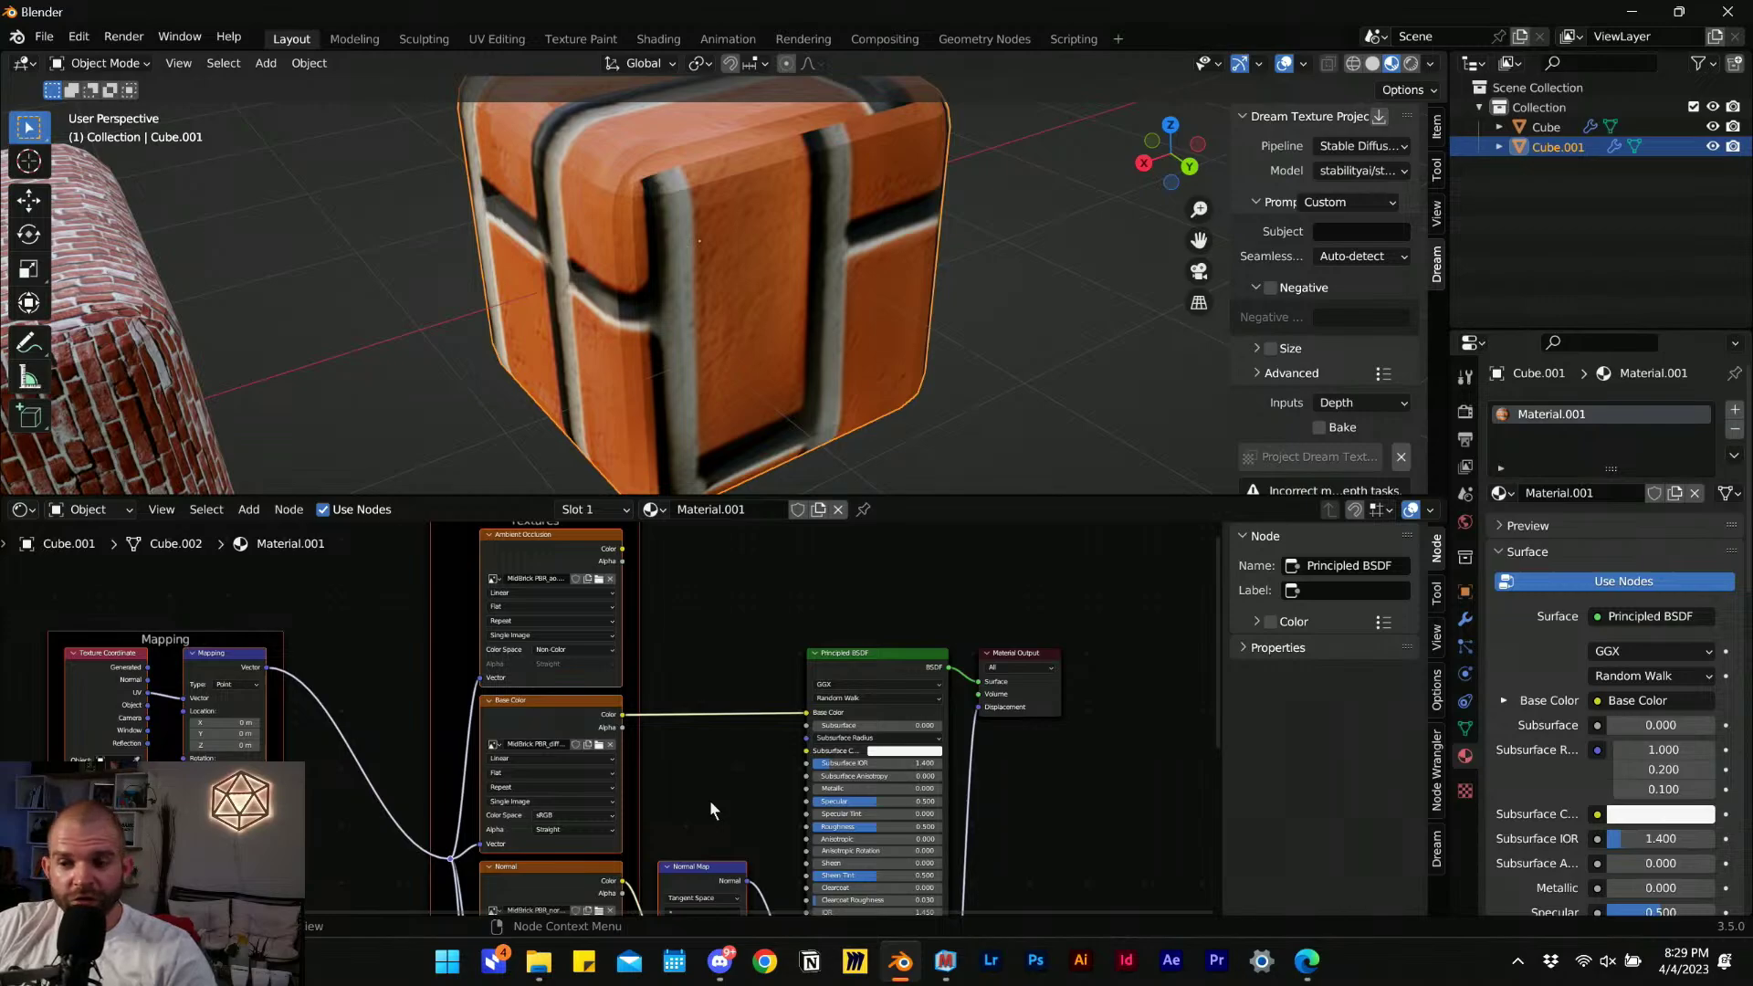
scroll(709, 800, down, 3)
mouse_move(648, 639)
middle_down()
mouse_move(643, 657)
mouse_move(638, 633)
middle_up()
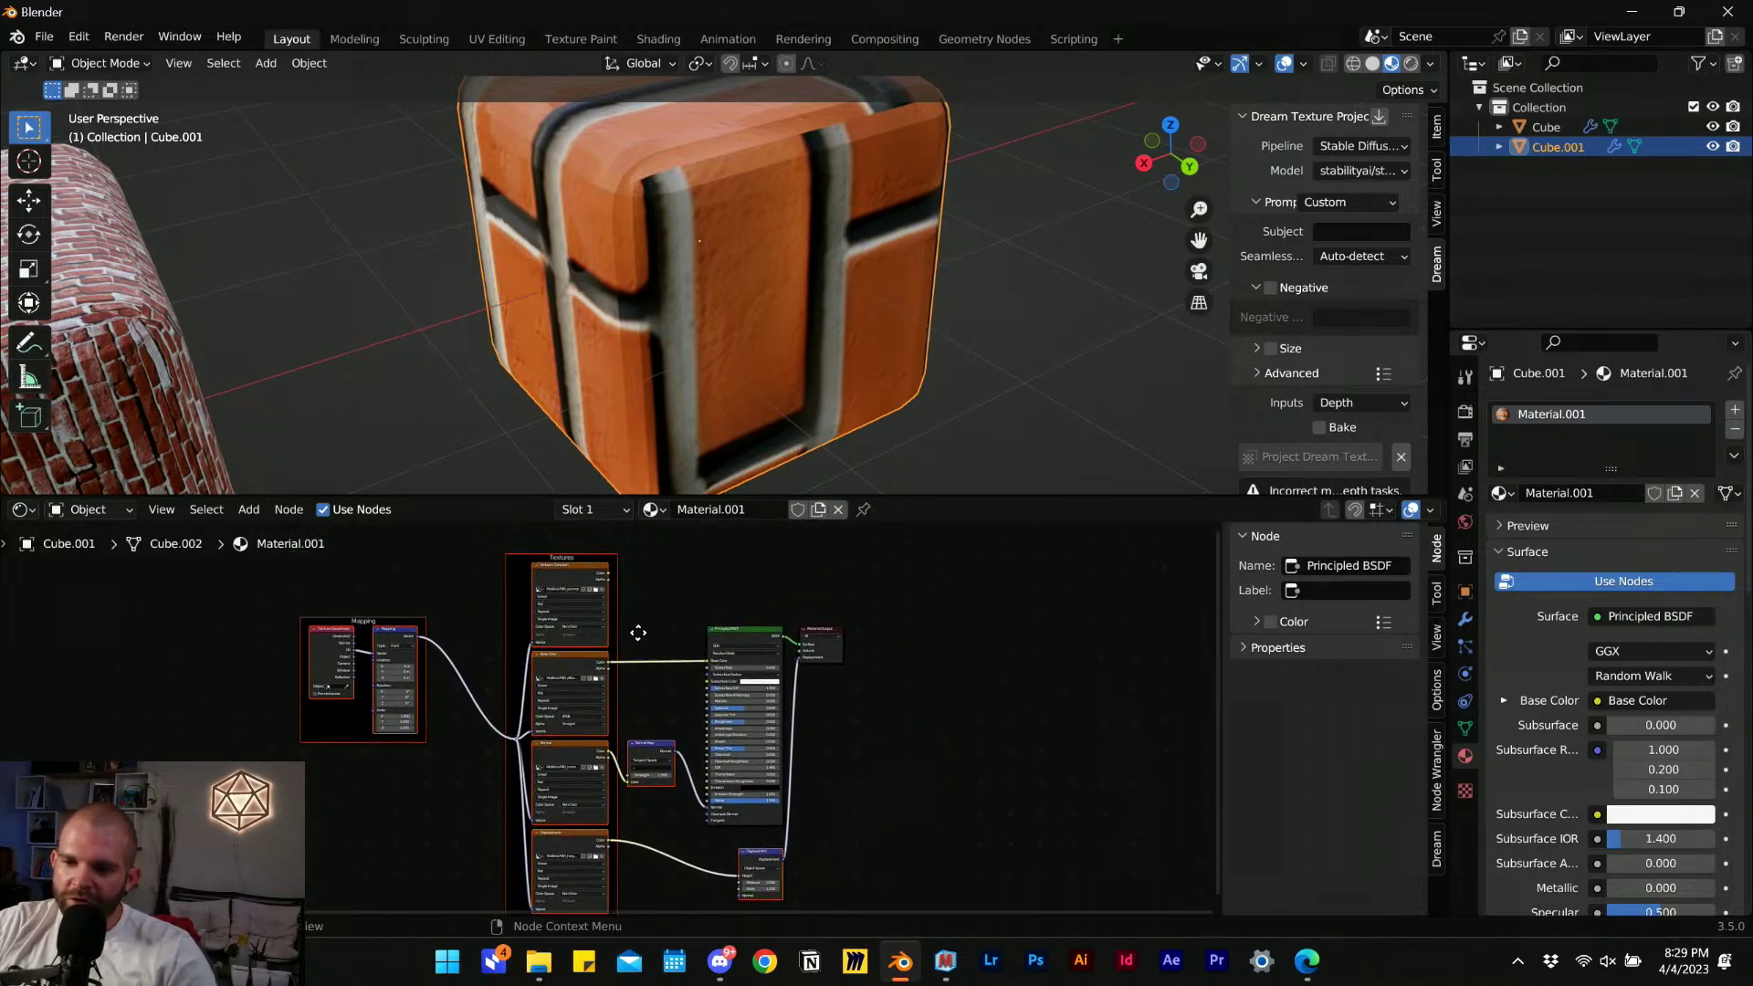
Check which image each of the Ambient Occlusion, Base Color, Normal and Displacement texture nodes uses and where it connects.
scroll(548, 626, up, 6)
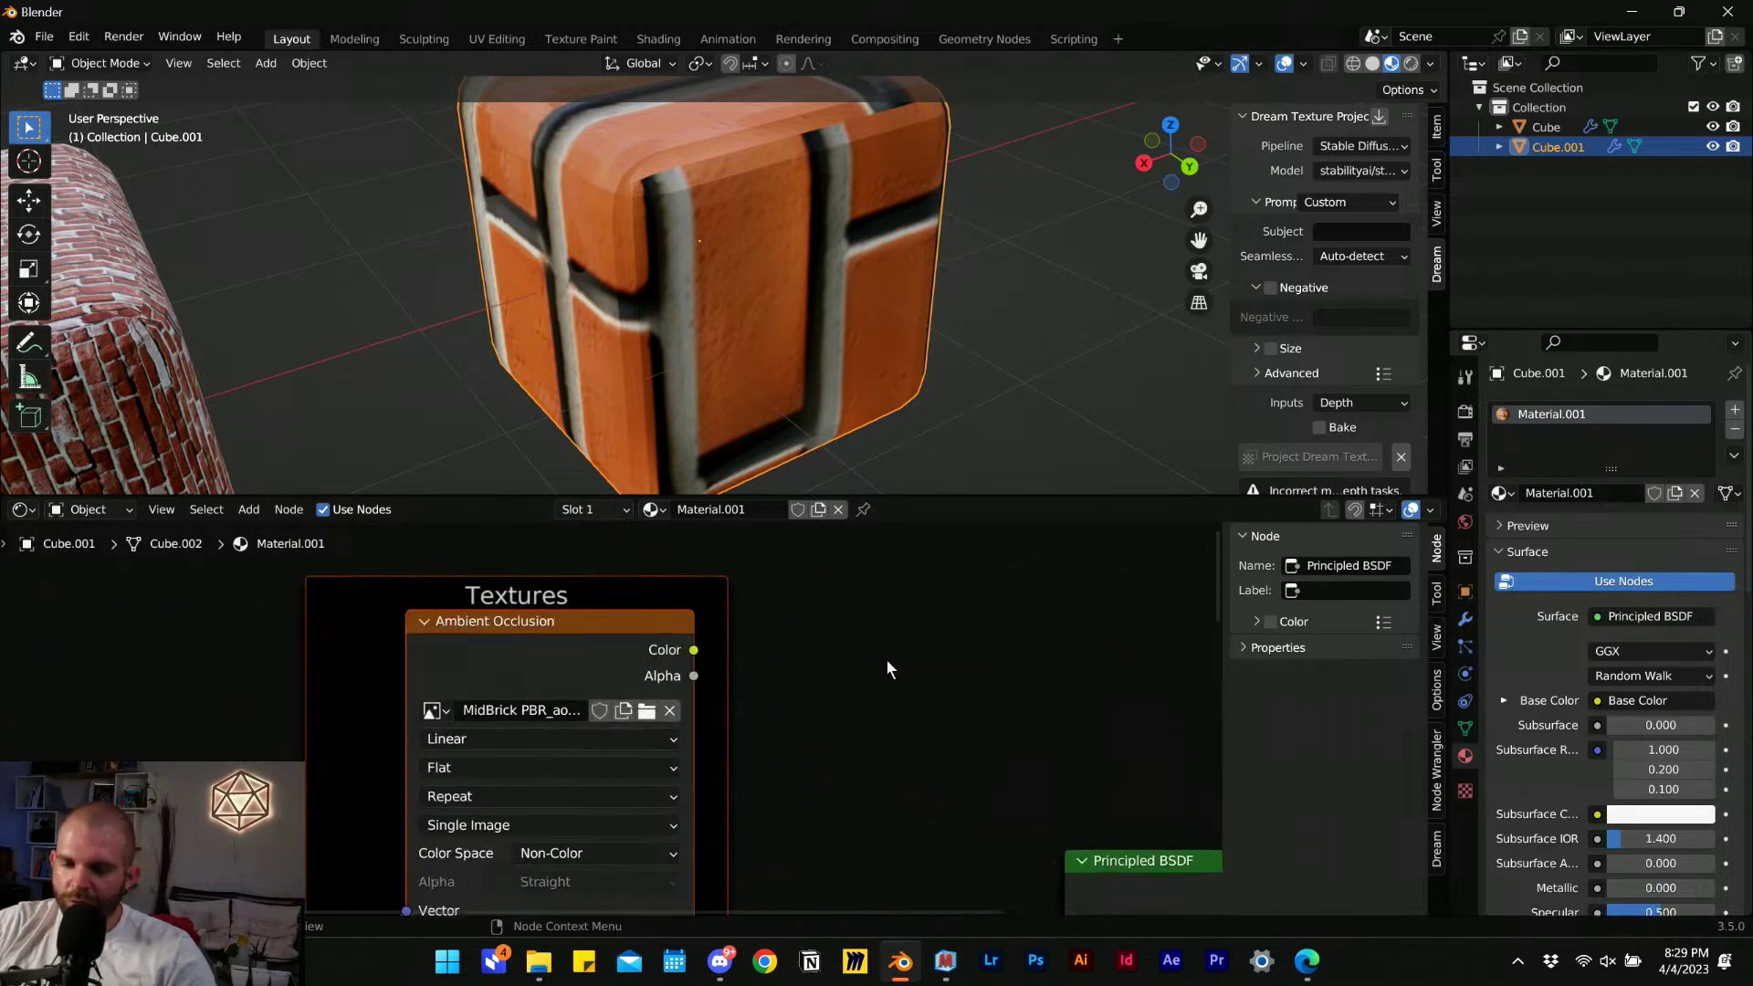
scroll(537, 653, down, 6)
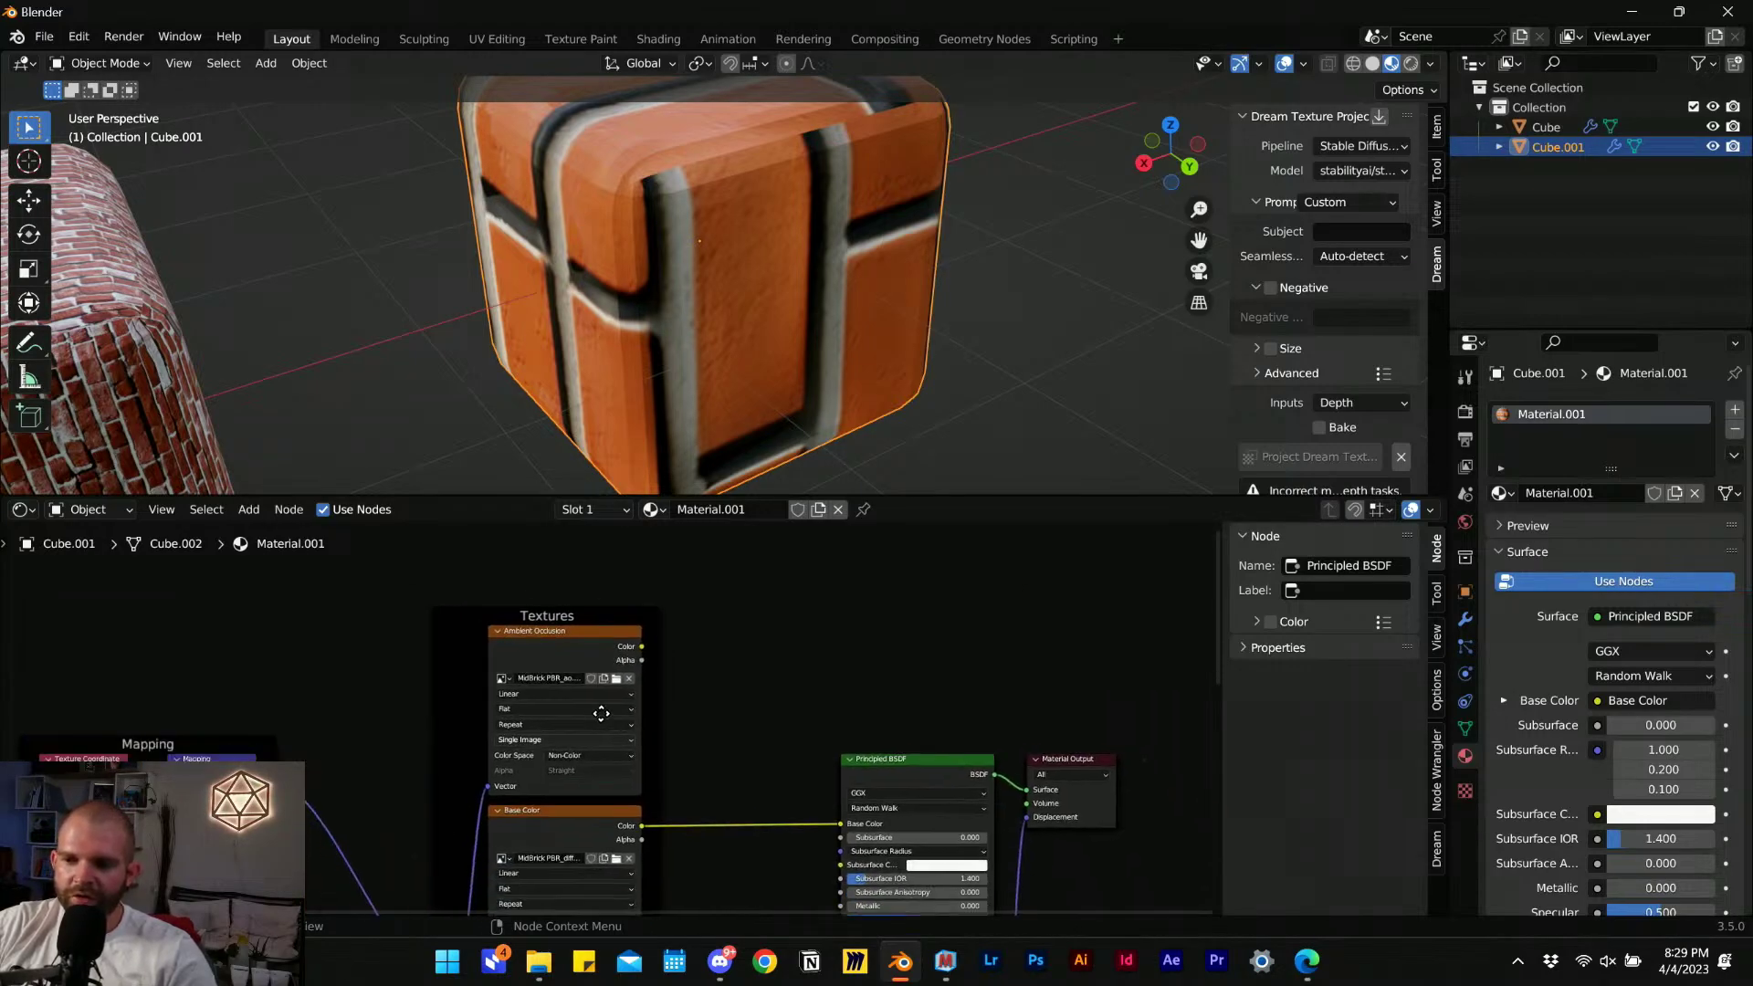
middle_drag(603, 712, 577, 573)
scroll(539, 689, up, 6)
scroll(998, 629, down, 5)
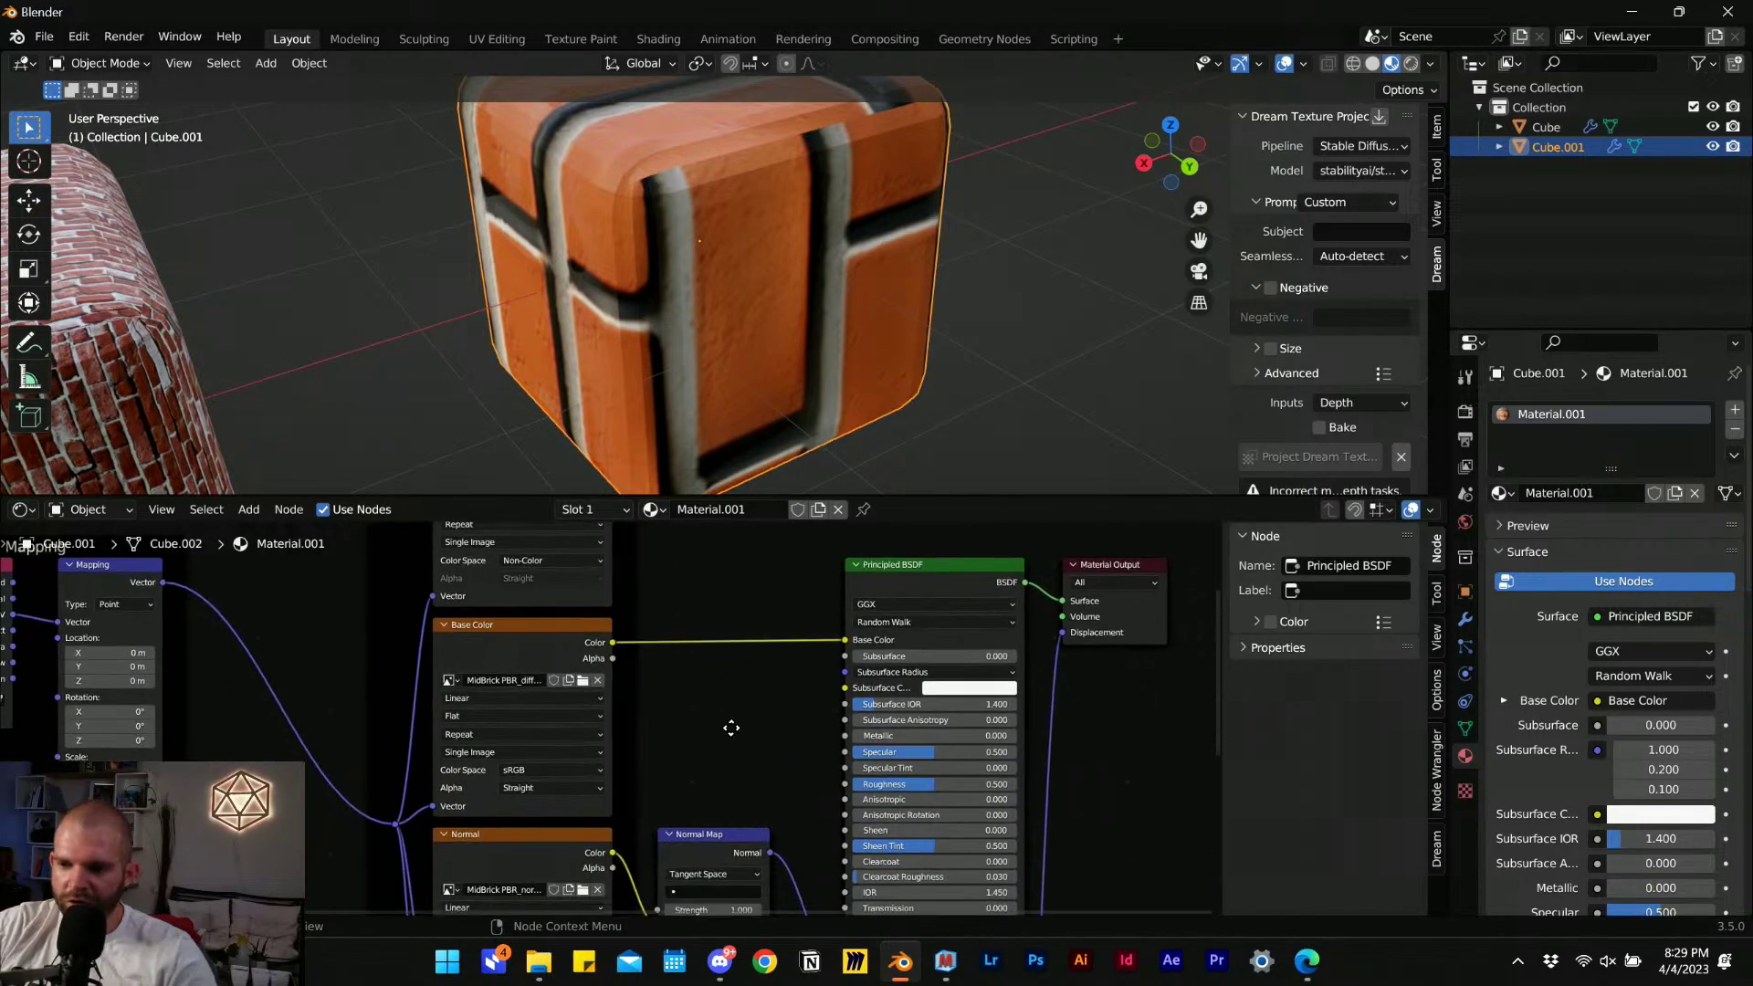
scroll(528, 783, up, 5)
scroll(727, 622, down, 4)
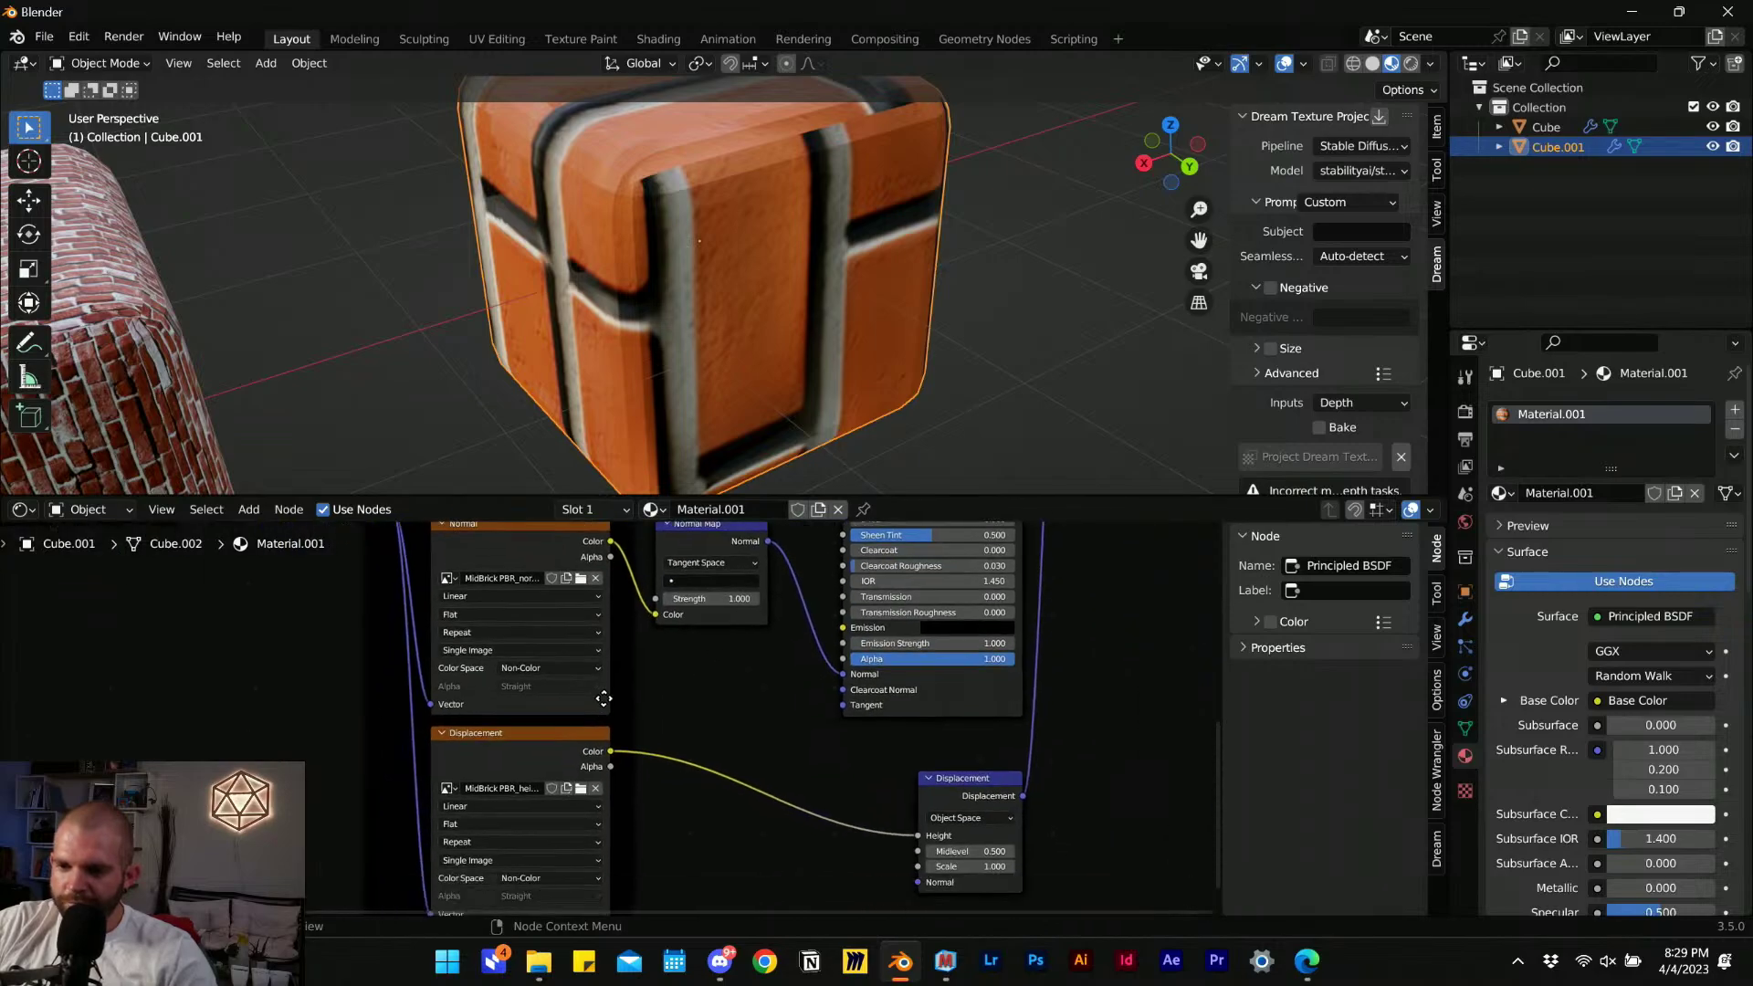
scroll(561, 712, up, 5)
middle_drag(563, 659, 566, 650)
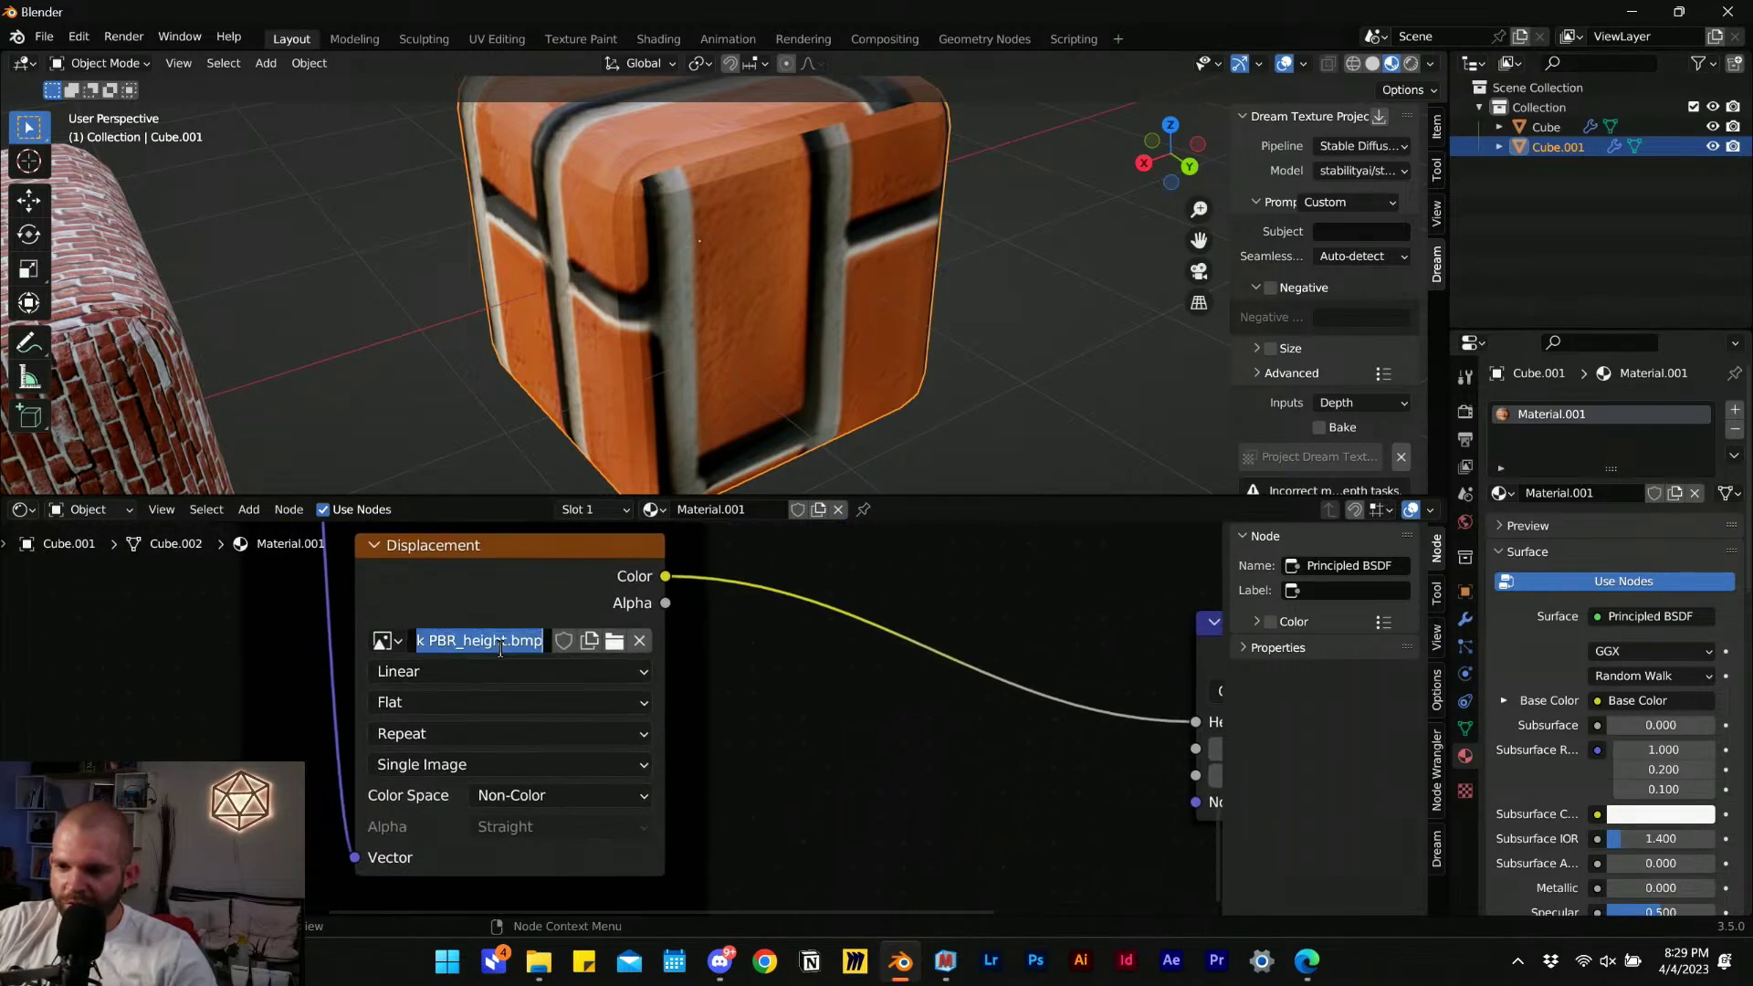
scroll(575, 644, down, 4)
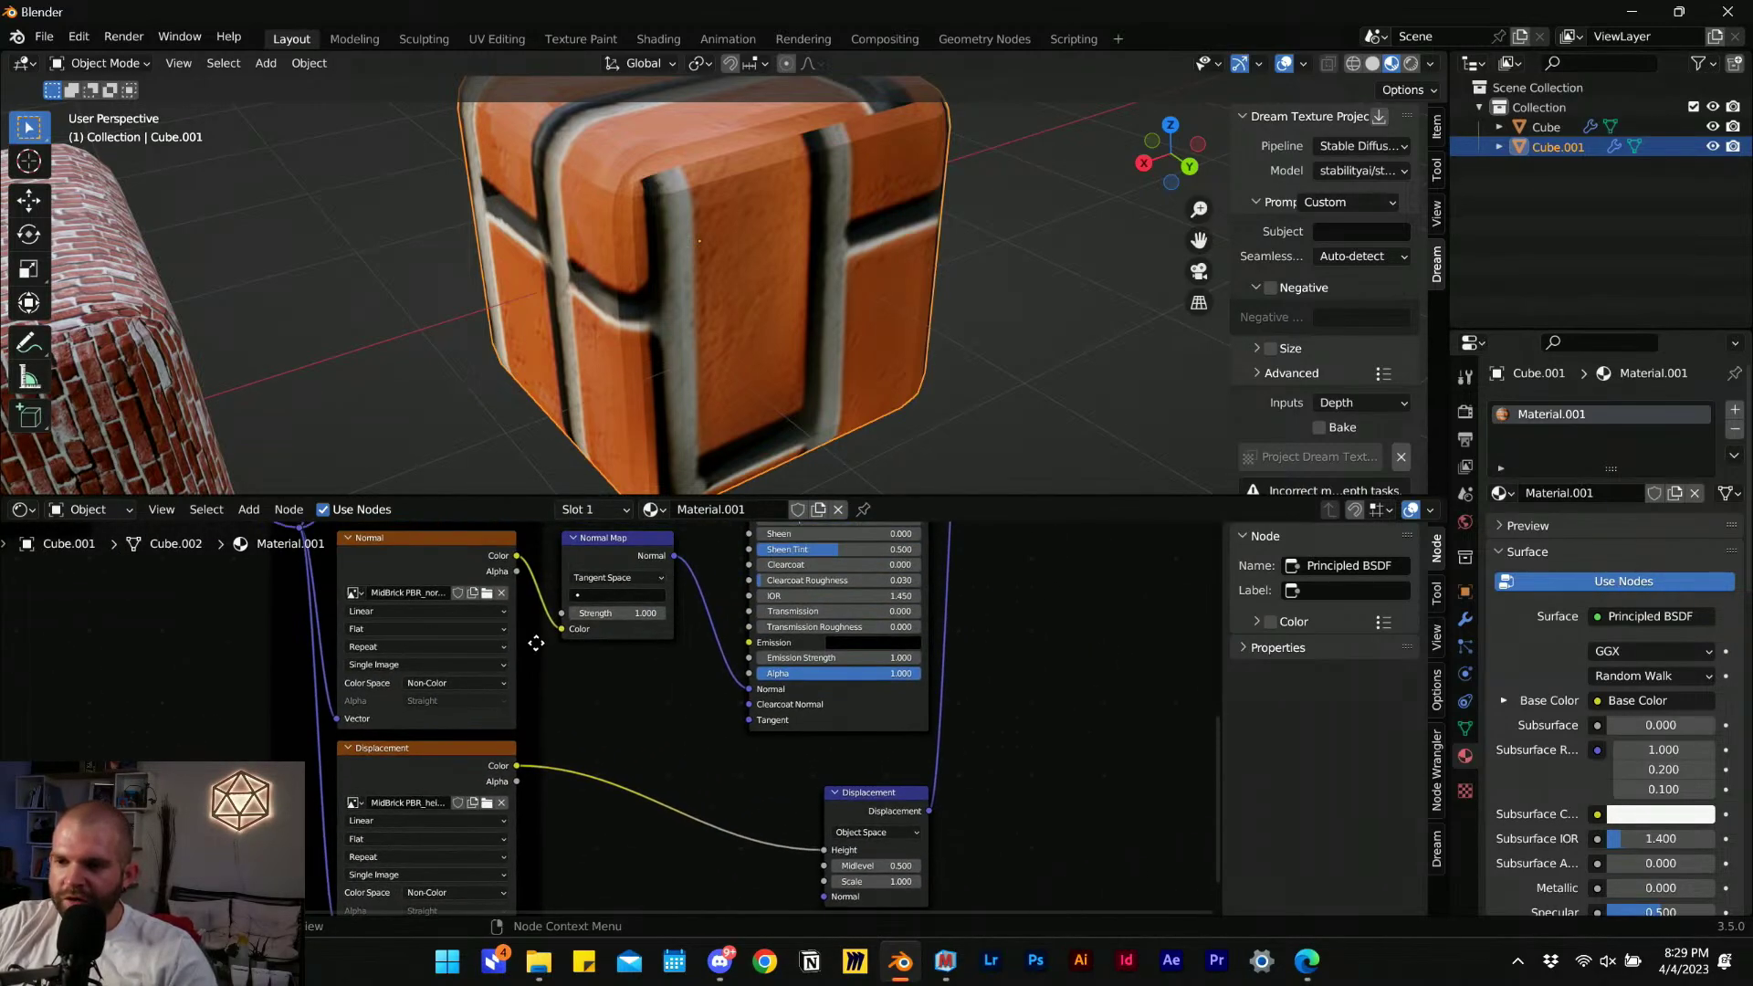
scroll(537, 675, up, 3)
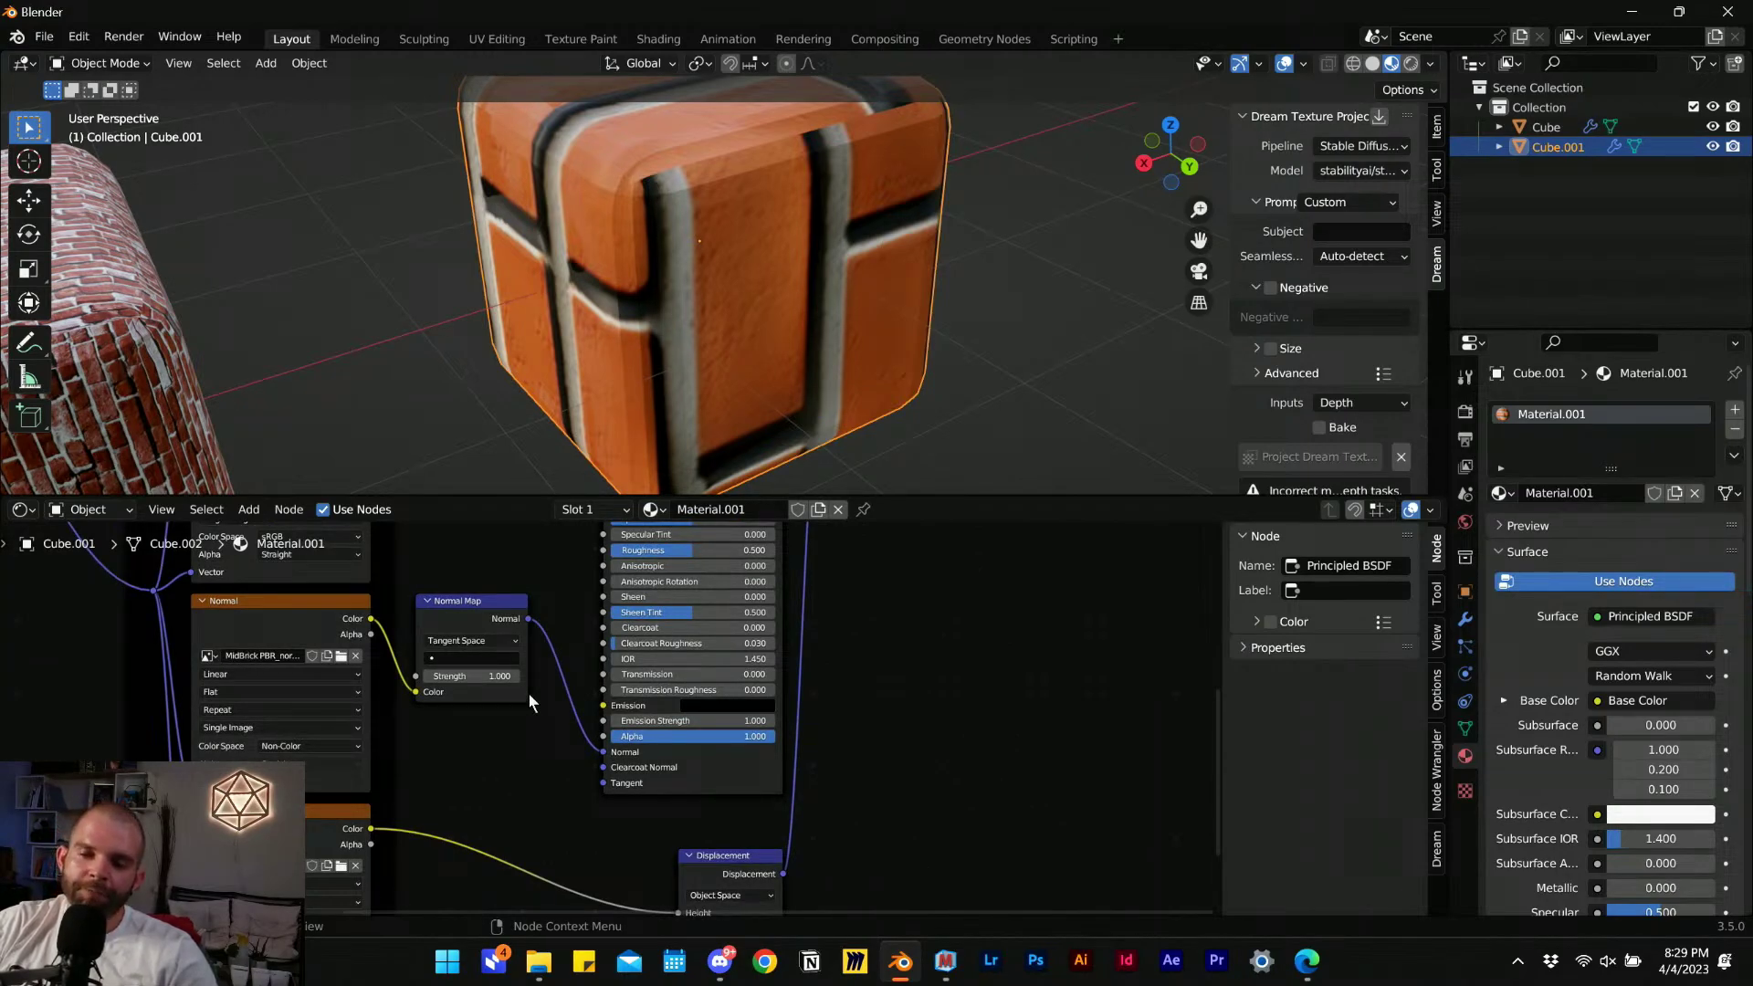
middle_drag(489, 684, 794, 915)
middle_drag(713, 720, 642, 690)
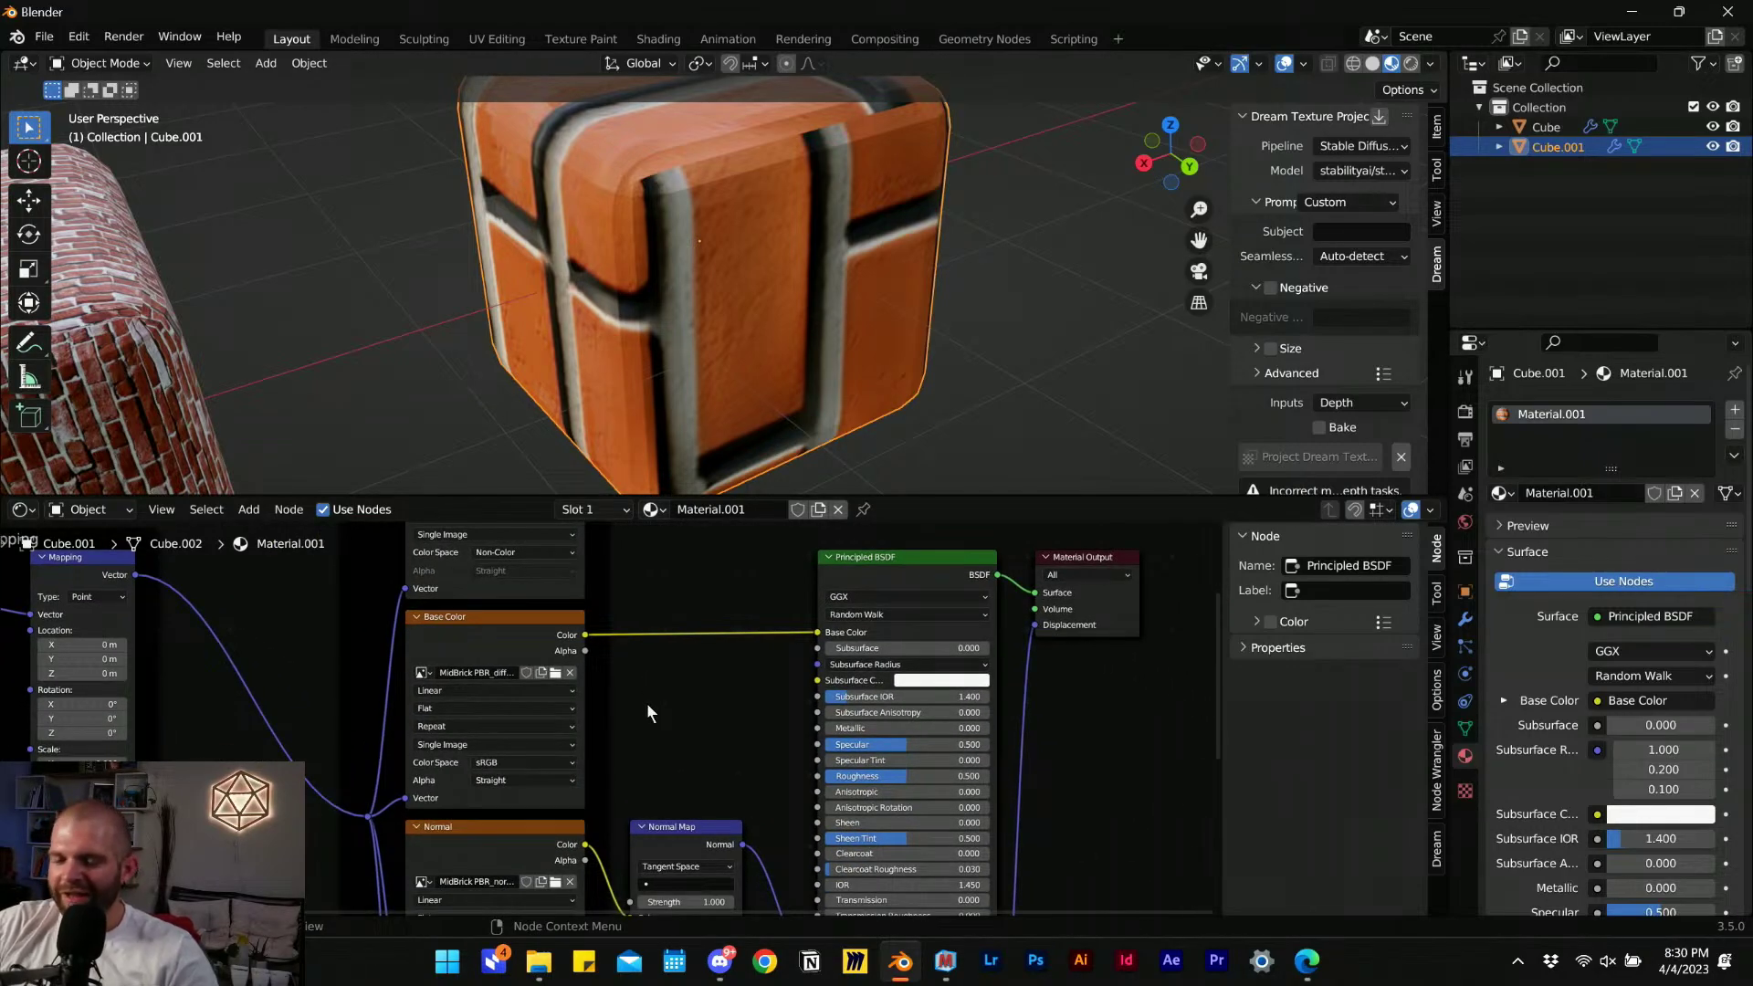
scroll(622, 672, down, 7)
middle_drag(589, 774, 602, 705)
scroll(605, 707, down, 5)
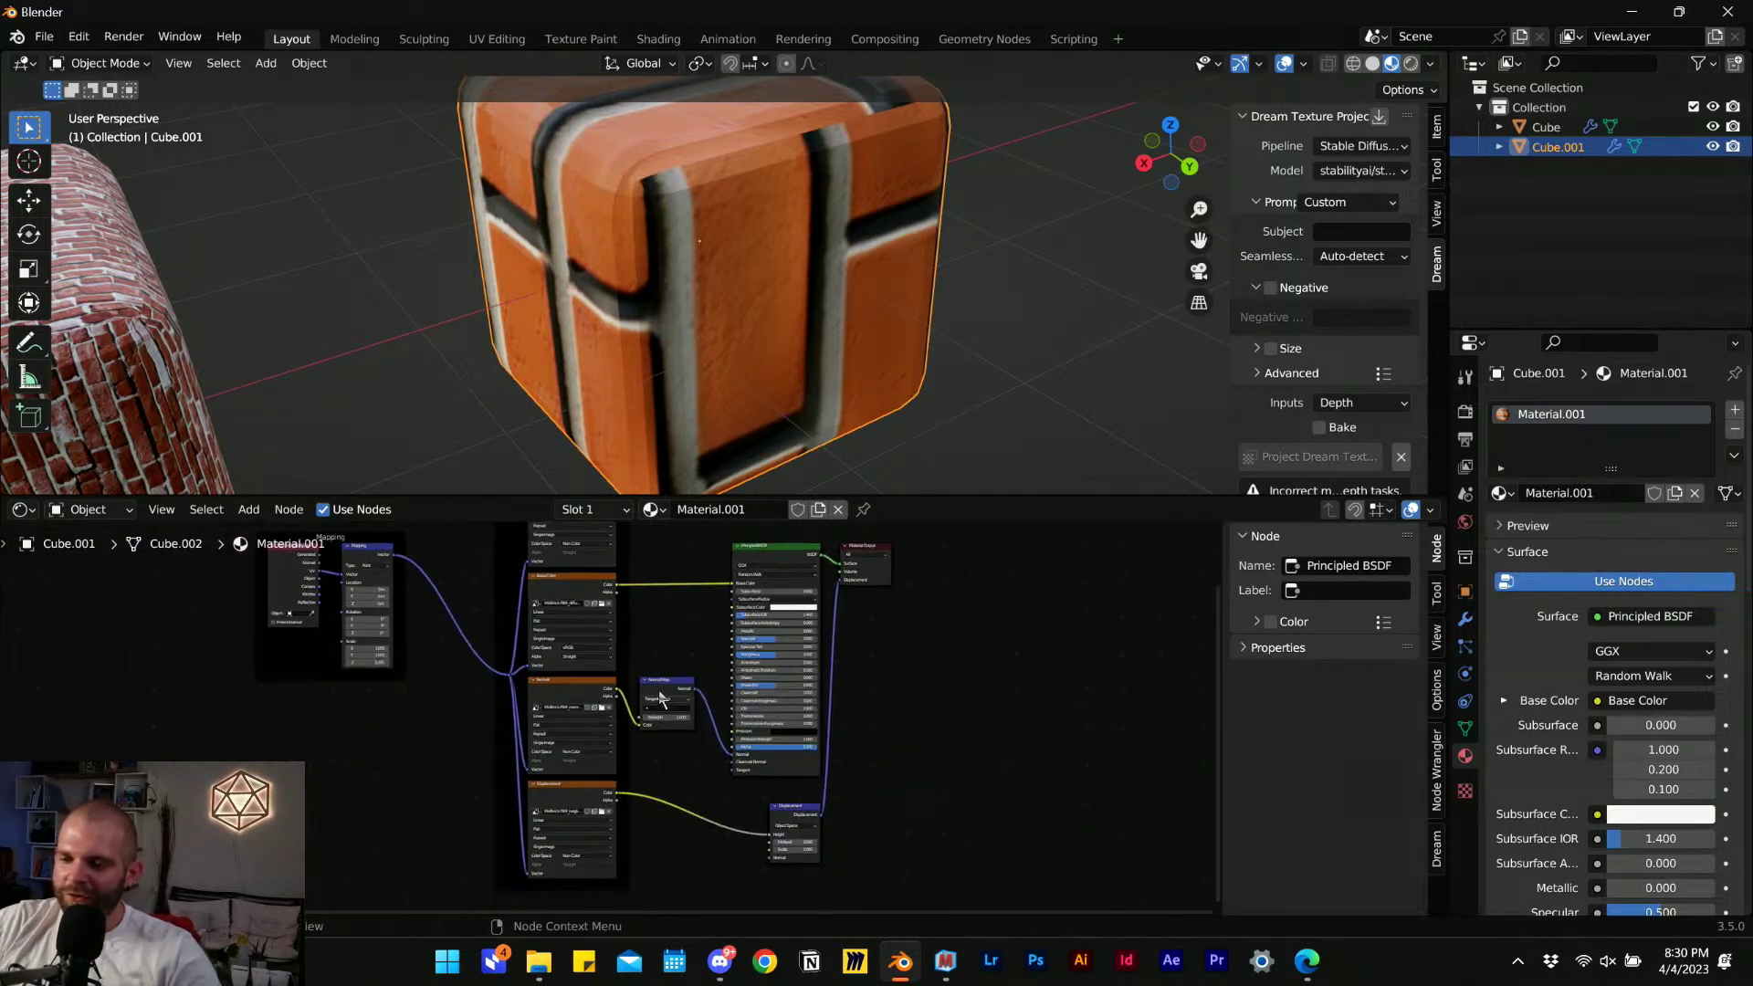
Move the Displacement and Normal texture nodes and the Normal Map node down to make room in the node tree.
middle_drag(683, 813, 688, 828)
scroll(585, 853, up, 3)
drag(577, 680, 575, 776)
scroll(585, 693, up, 3)
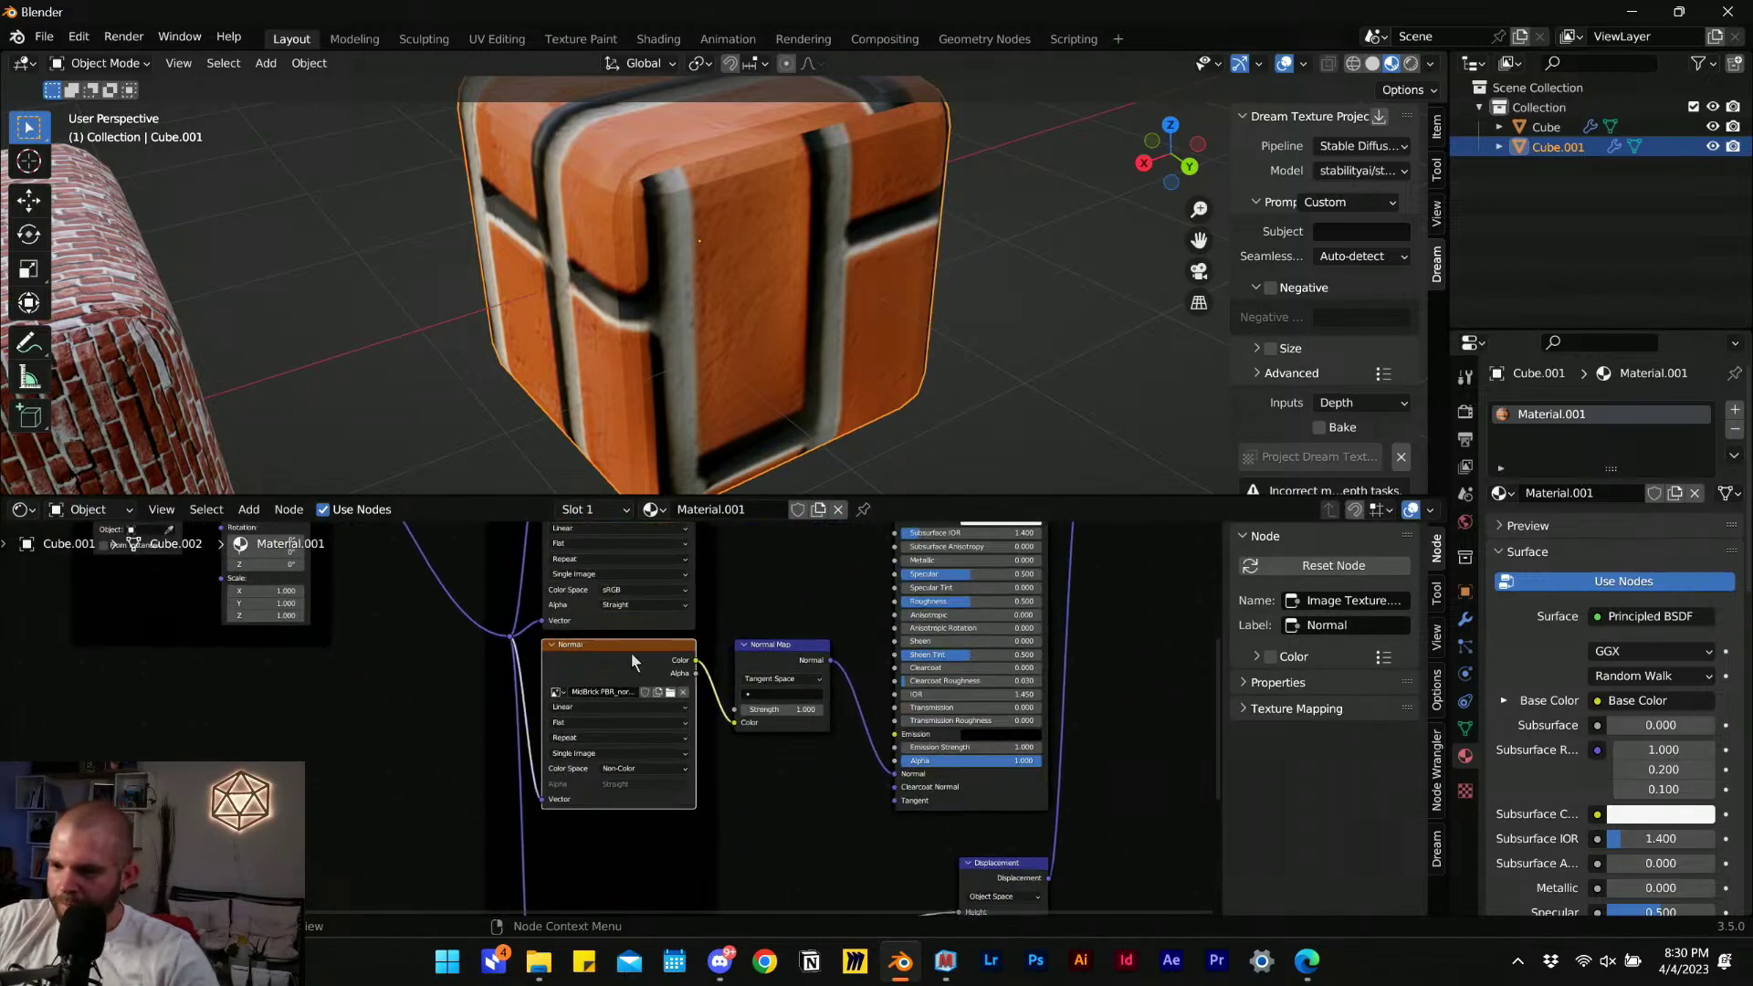
drag(632, 653, 628, 781)
drag(767, 655, 776, 767)
middle_drag(708, 668, 687, 741)
Move the Ambient Occlusion and Base Color texture nodes up to widen the gap above the Normal texture.
drag(687, 741, 664, 568)
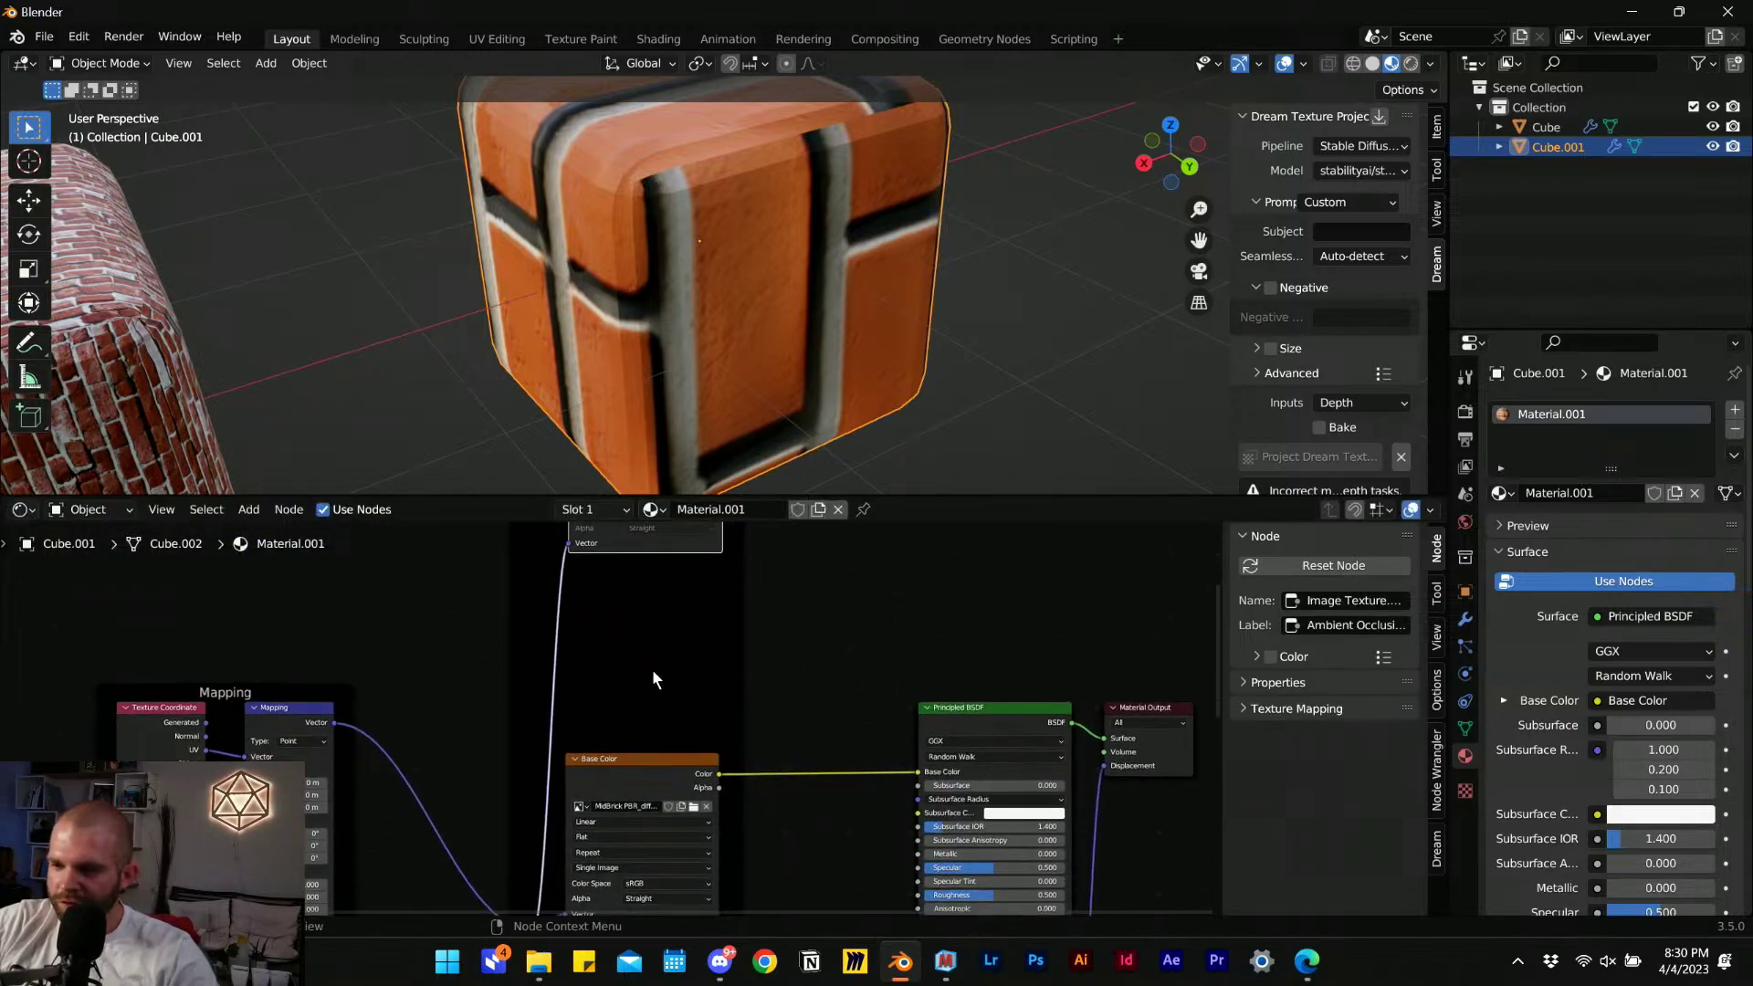
middle_drag(639, 774, 633, 685)
drag(631, 685, 627, 547)
middle_drag(658, 732, 663, 592)
Add an Image Texture node in the gap between the Base Color and Normal textures.
click(438, 774)
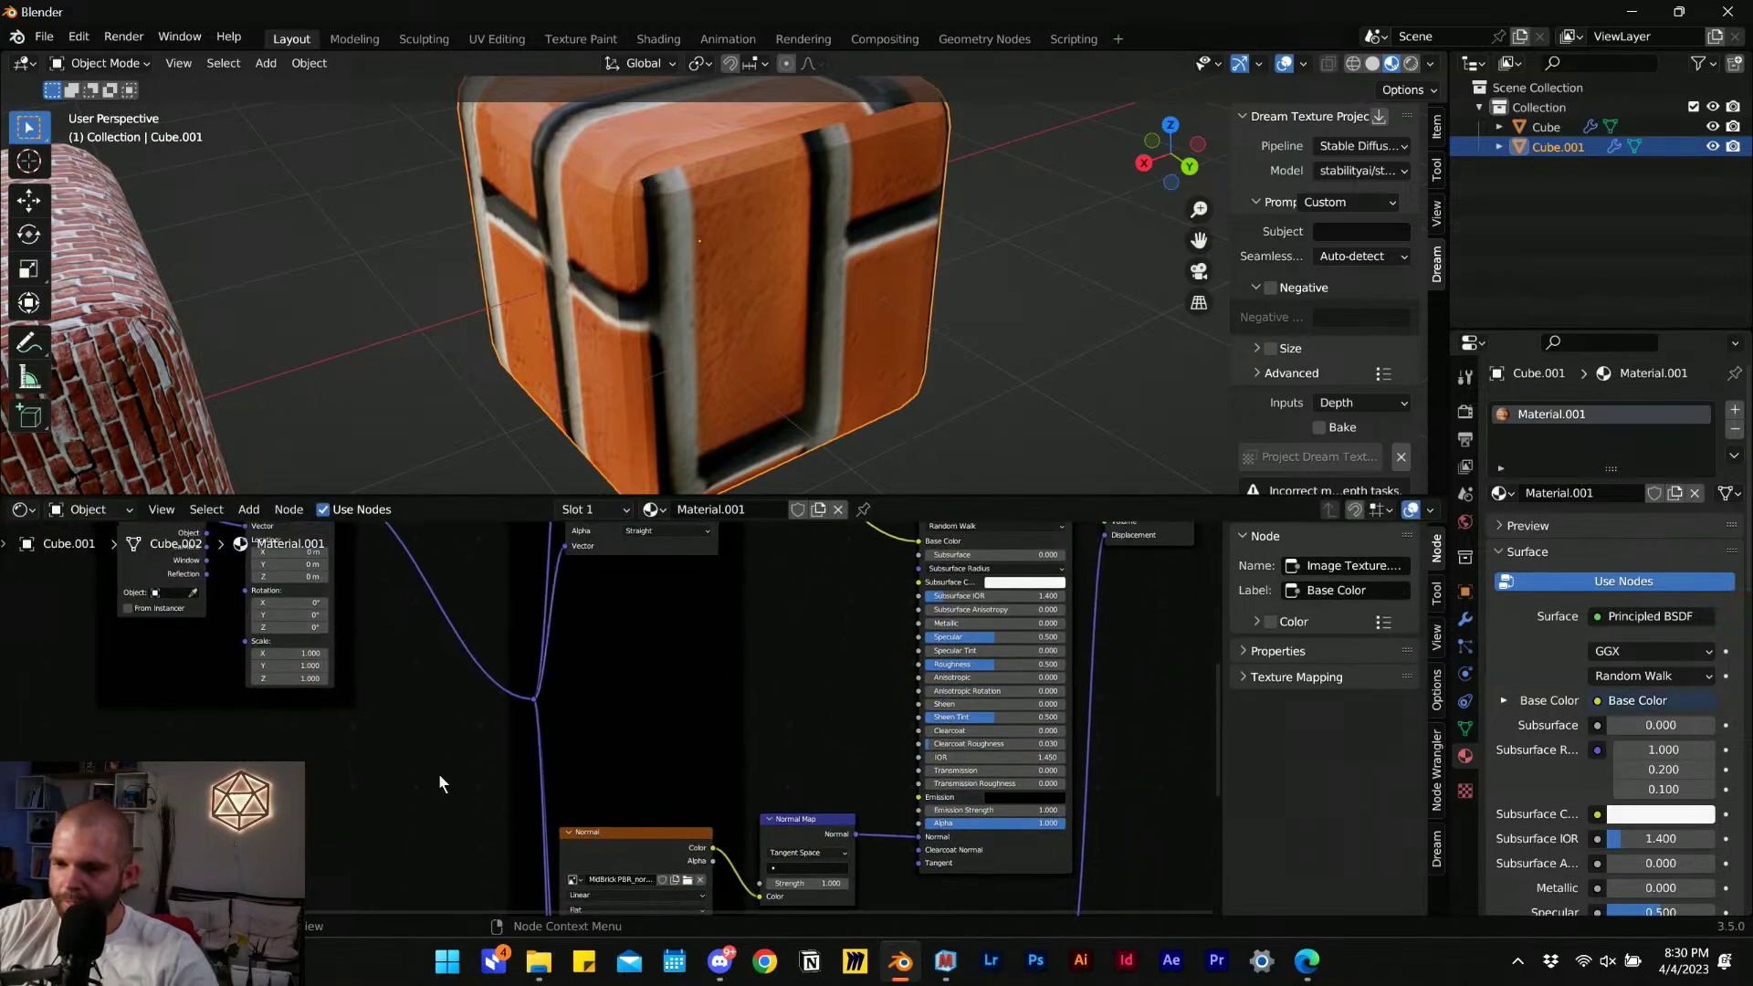
key(shift+a)
click(468, 702)
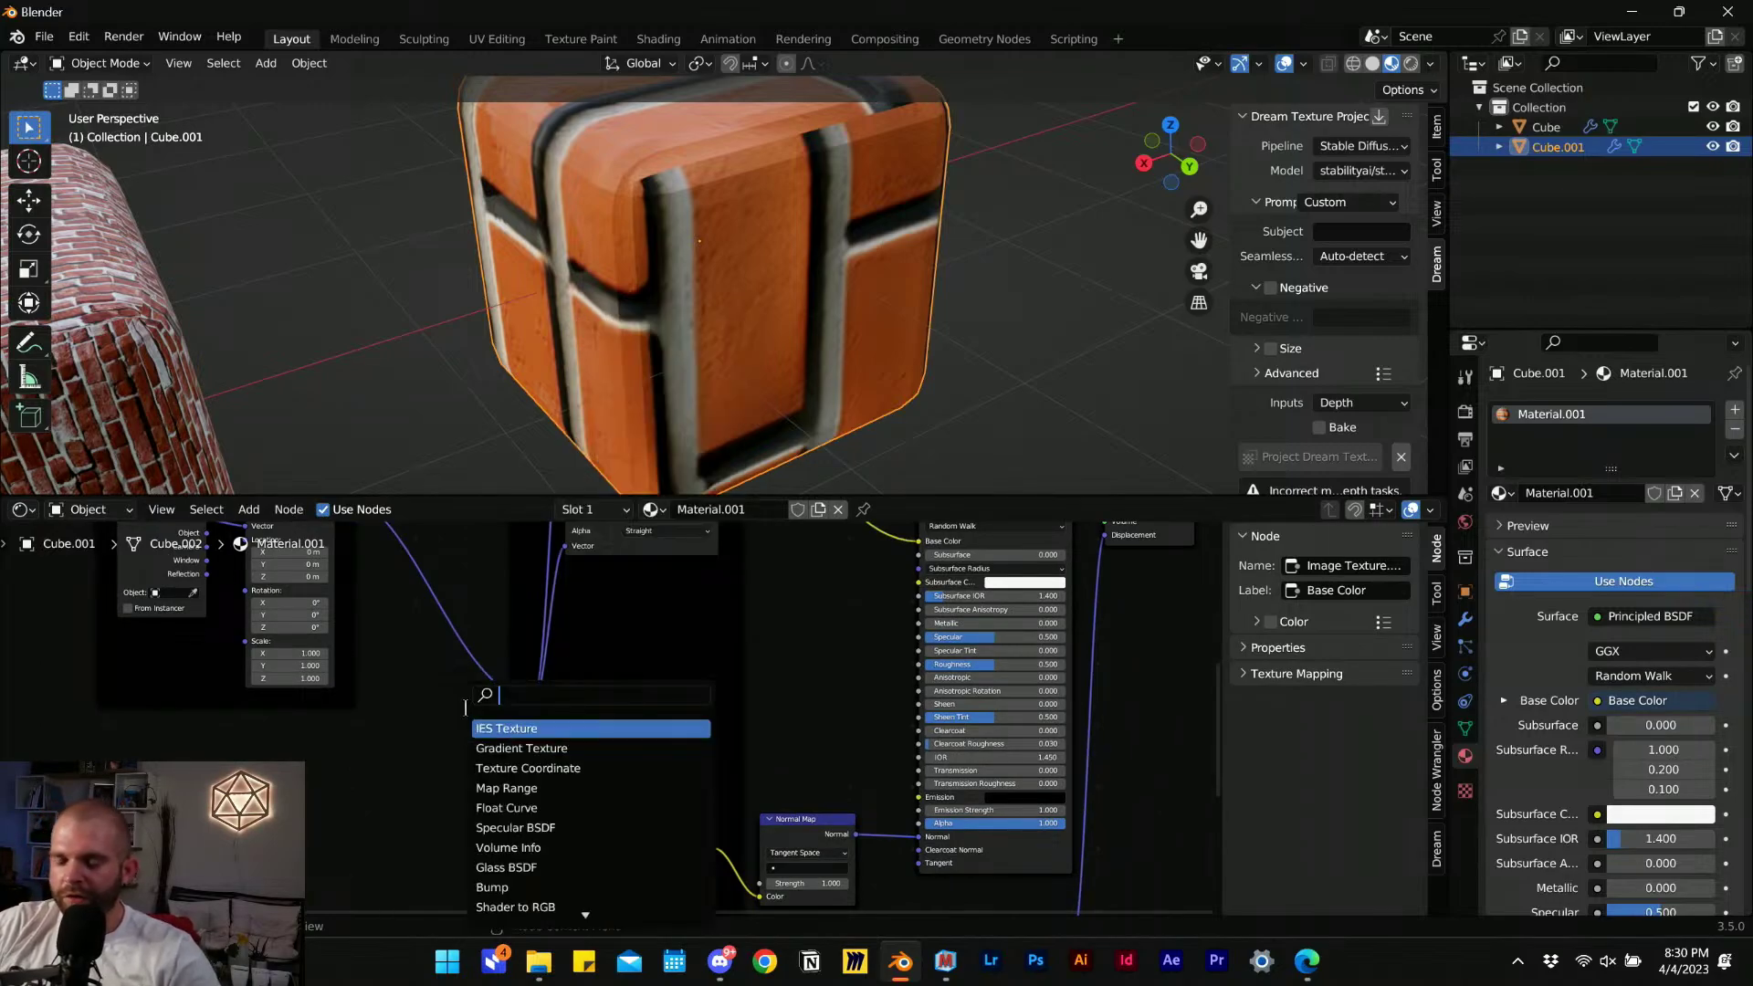
text(imag)
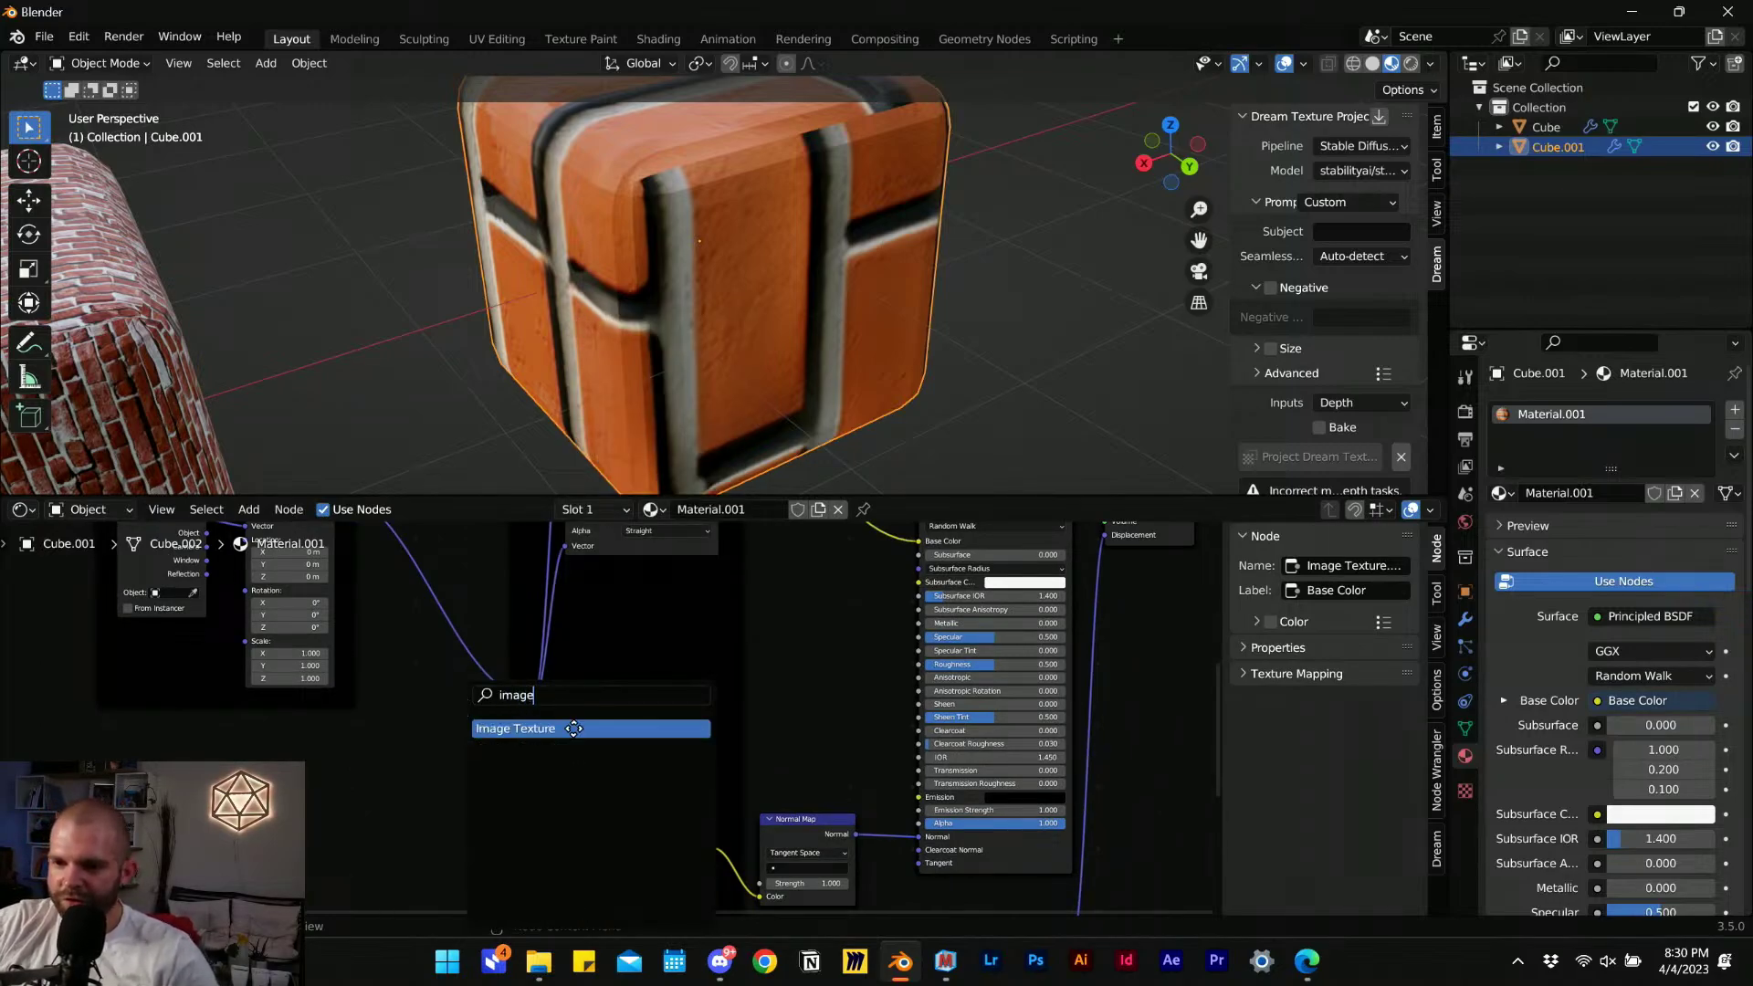
text(e)
click(573, 727)
click(588, 685)
Load MidBrick PBR_smoothness.bmp into the new Image Texture node.
scroll(589, 685, up, 2)
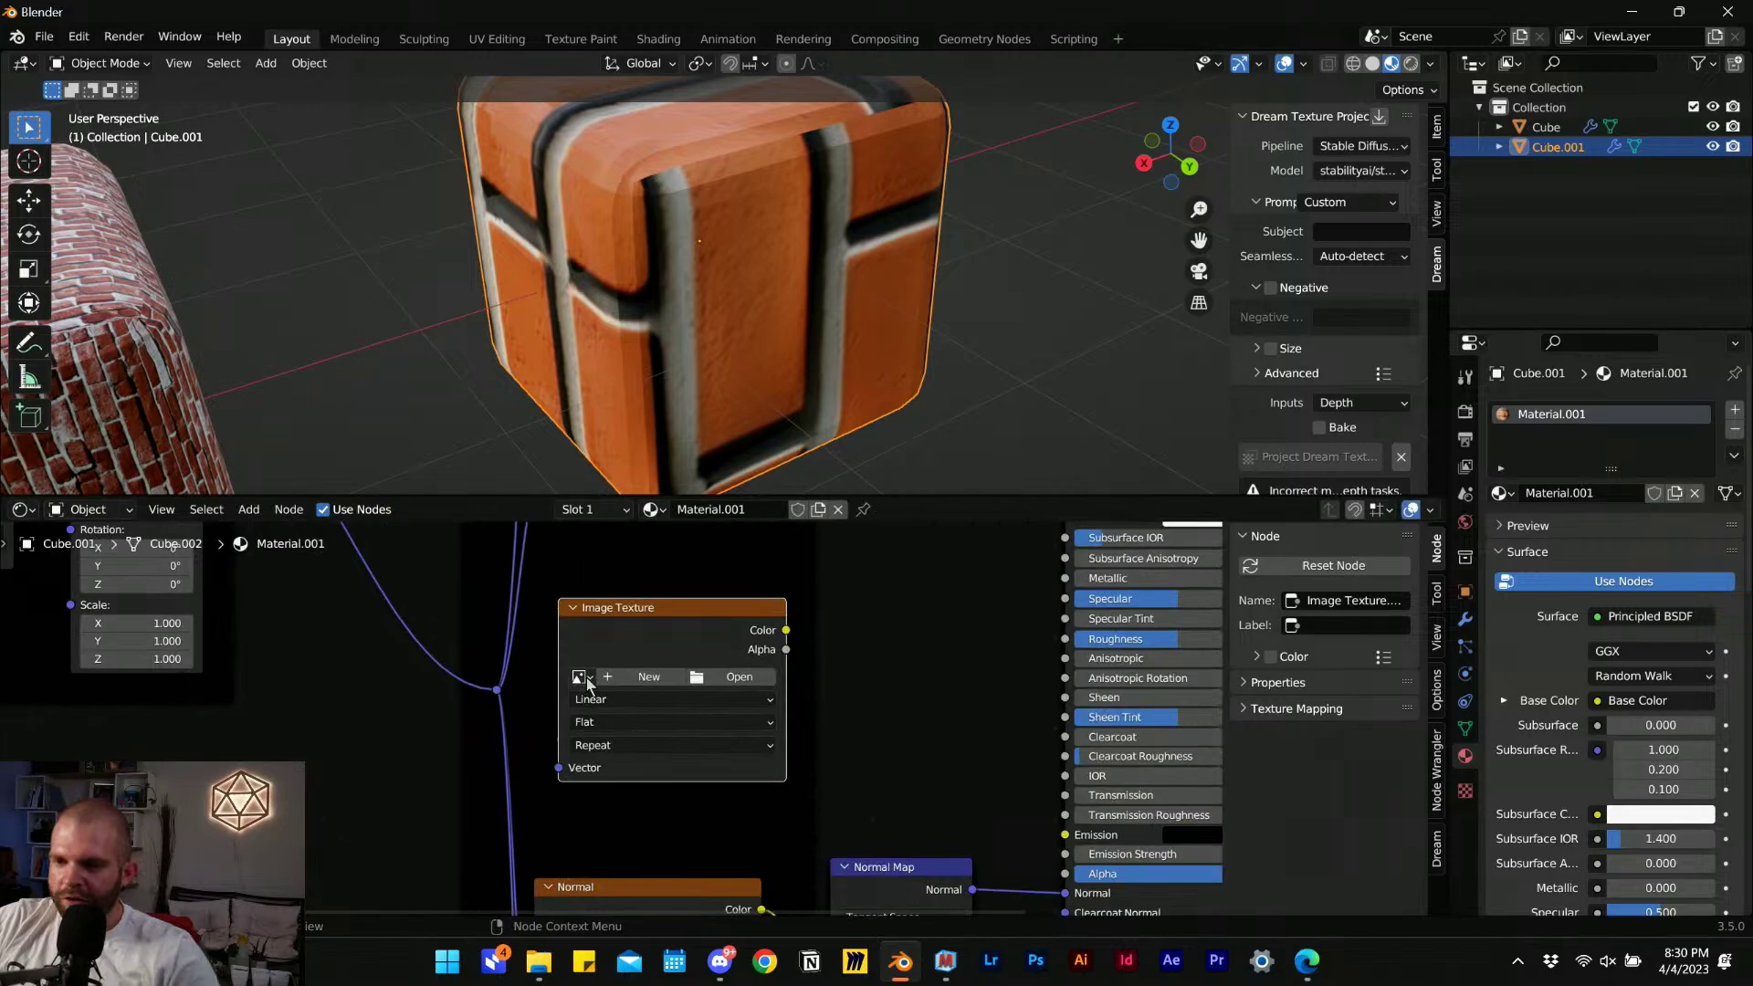
click(734, 677)
click(484, 739)
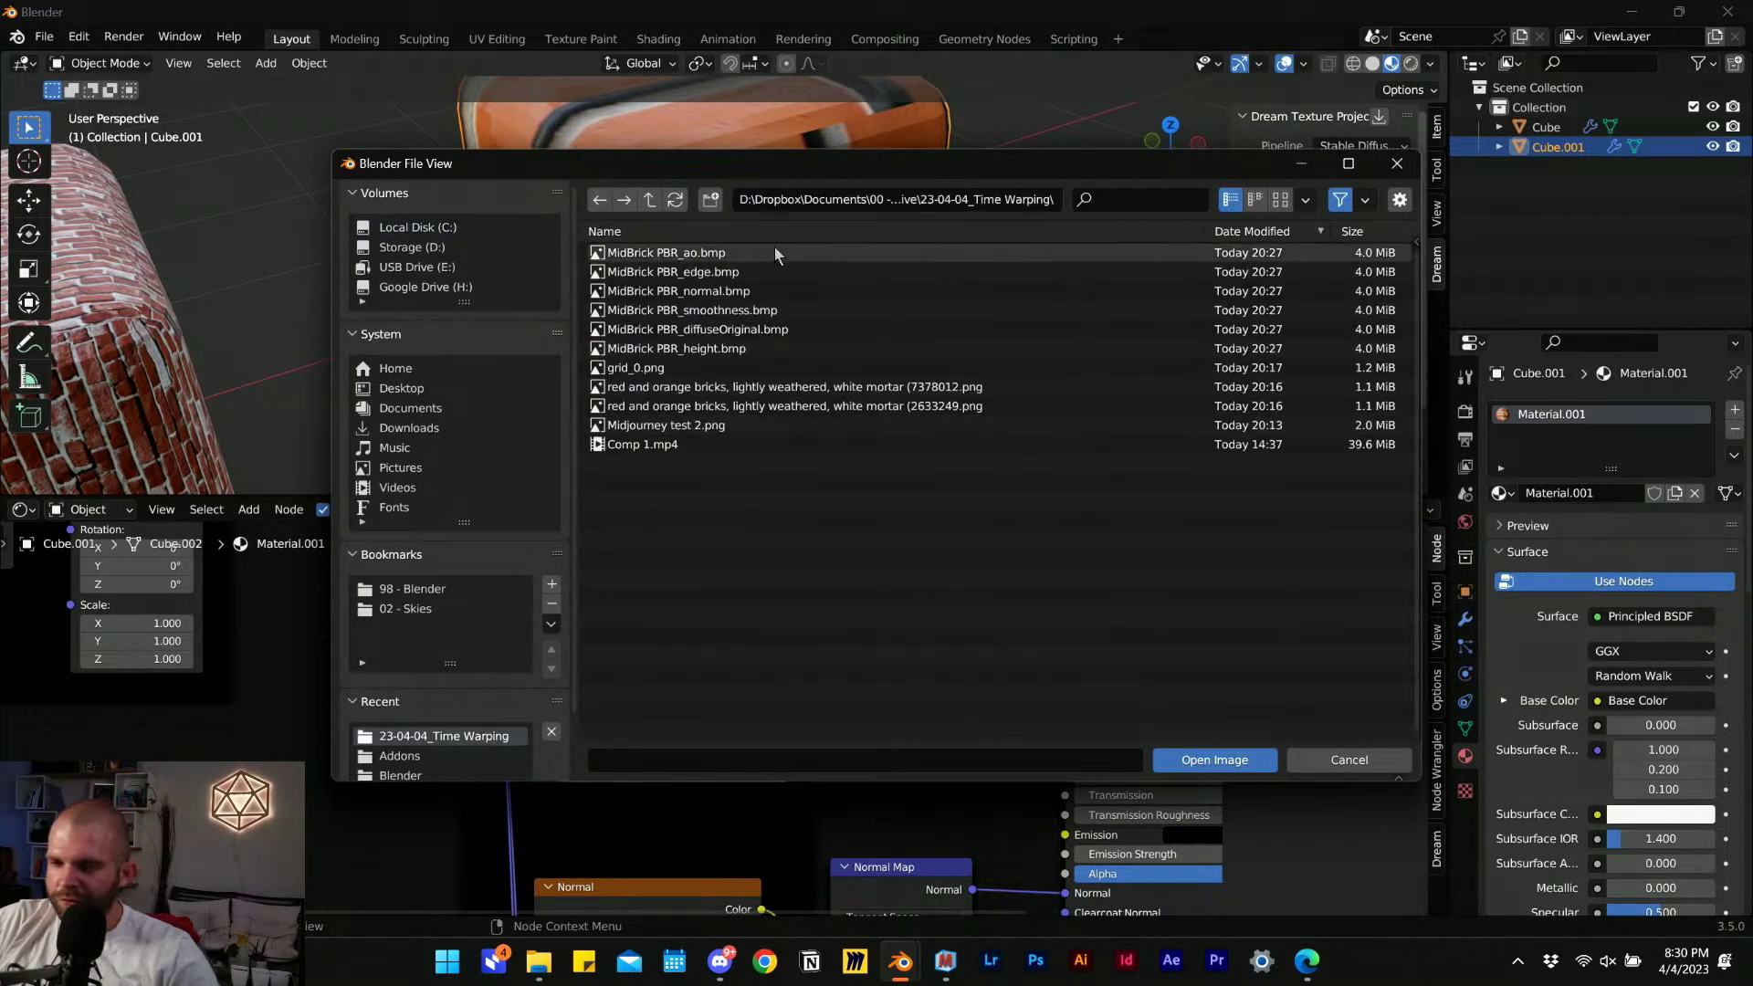
double_click(772, 313)
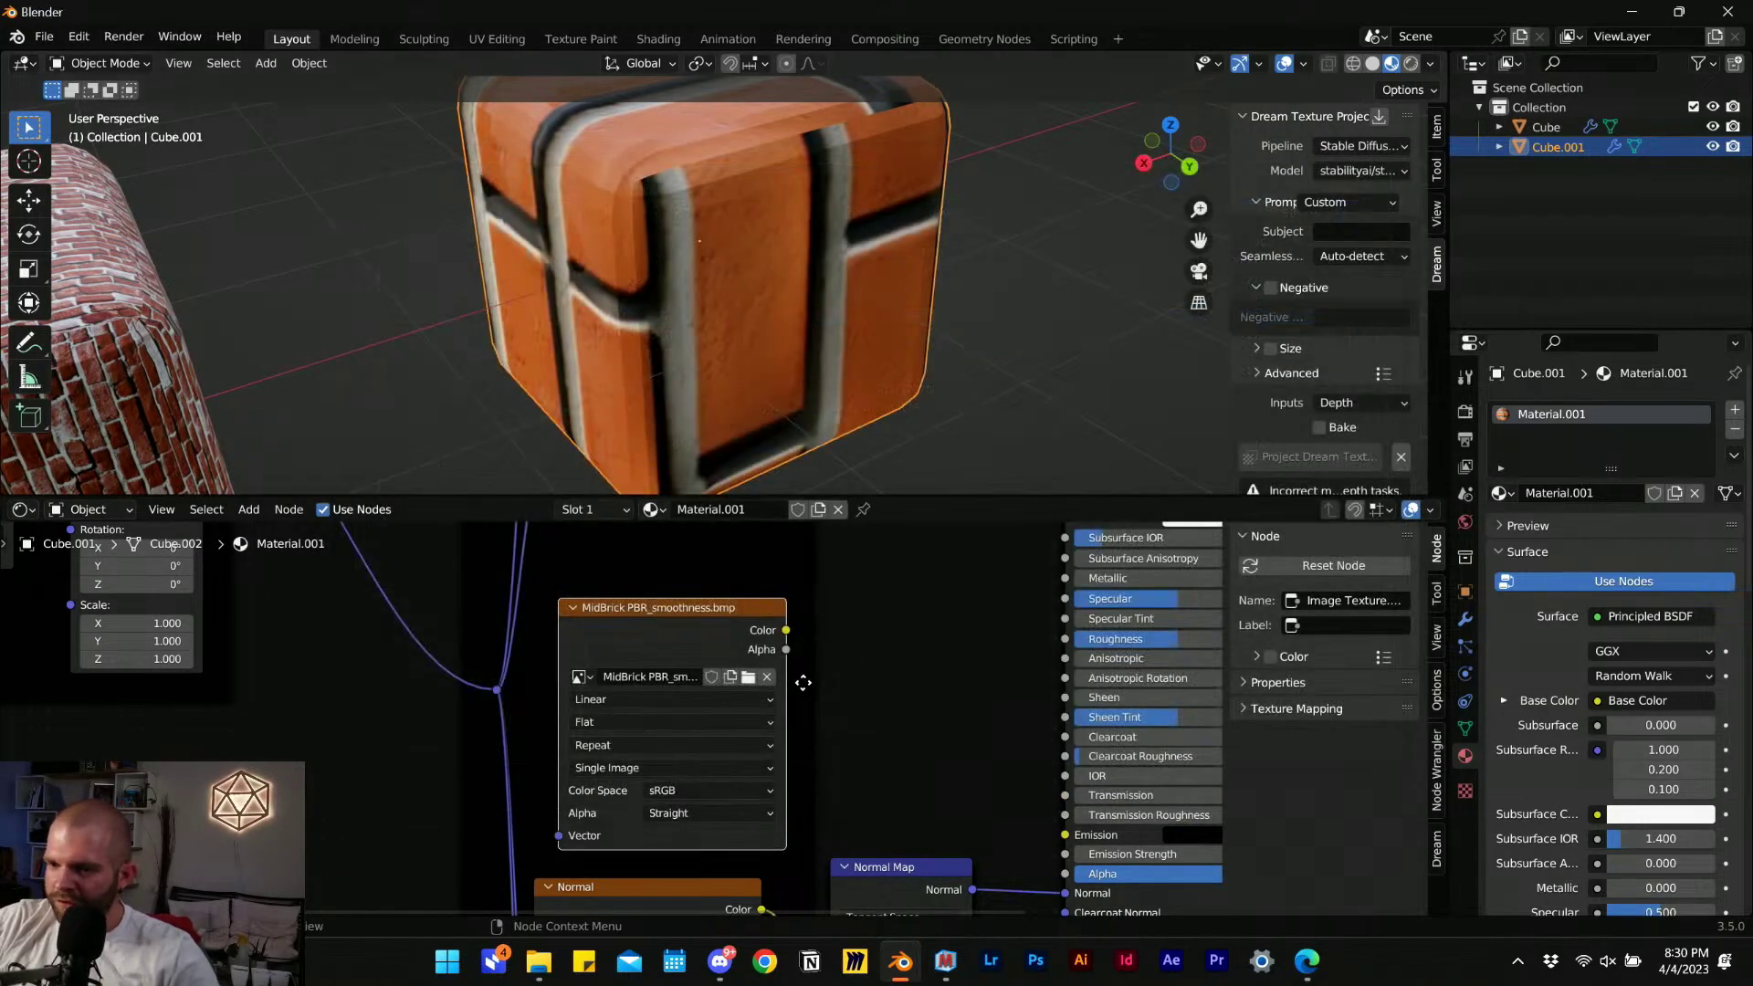
Connect the mapping reroute point to the Vector input of the smoothness texture node.
middle_drag(802, 681, 648, 735)
scroll(635, 658, down, 4)
middle_drag(473, 680, 702, 677)
scroll(652, 733, up, 2)
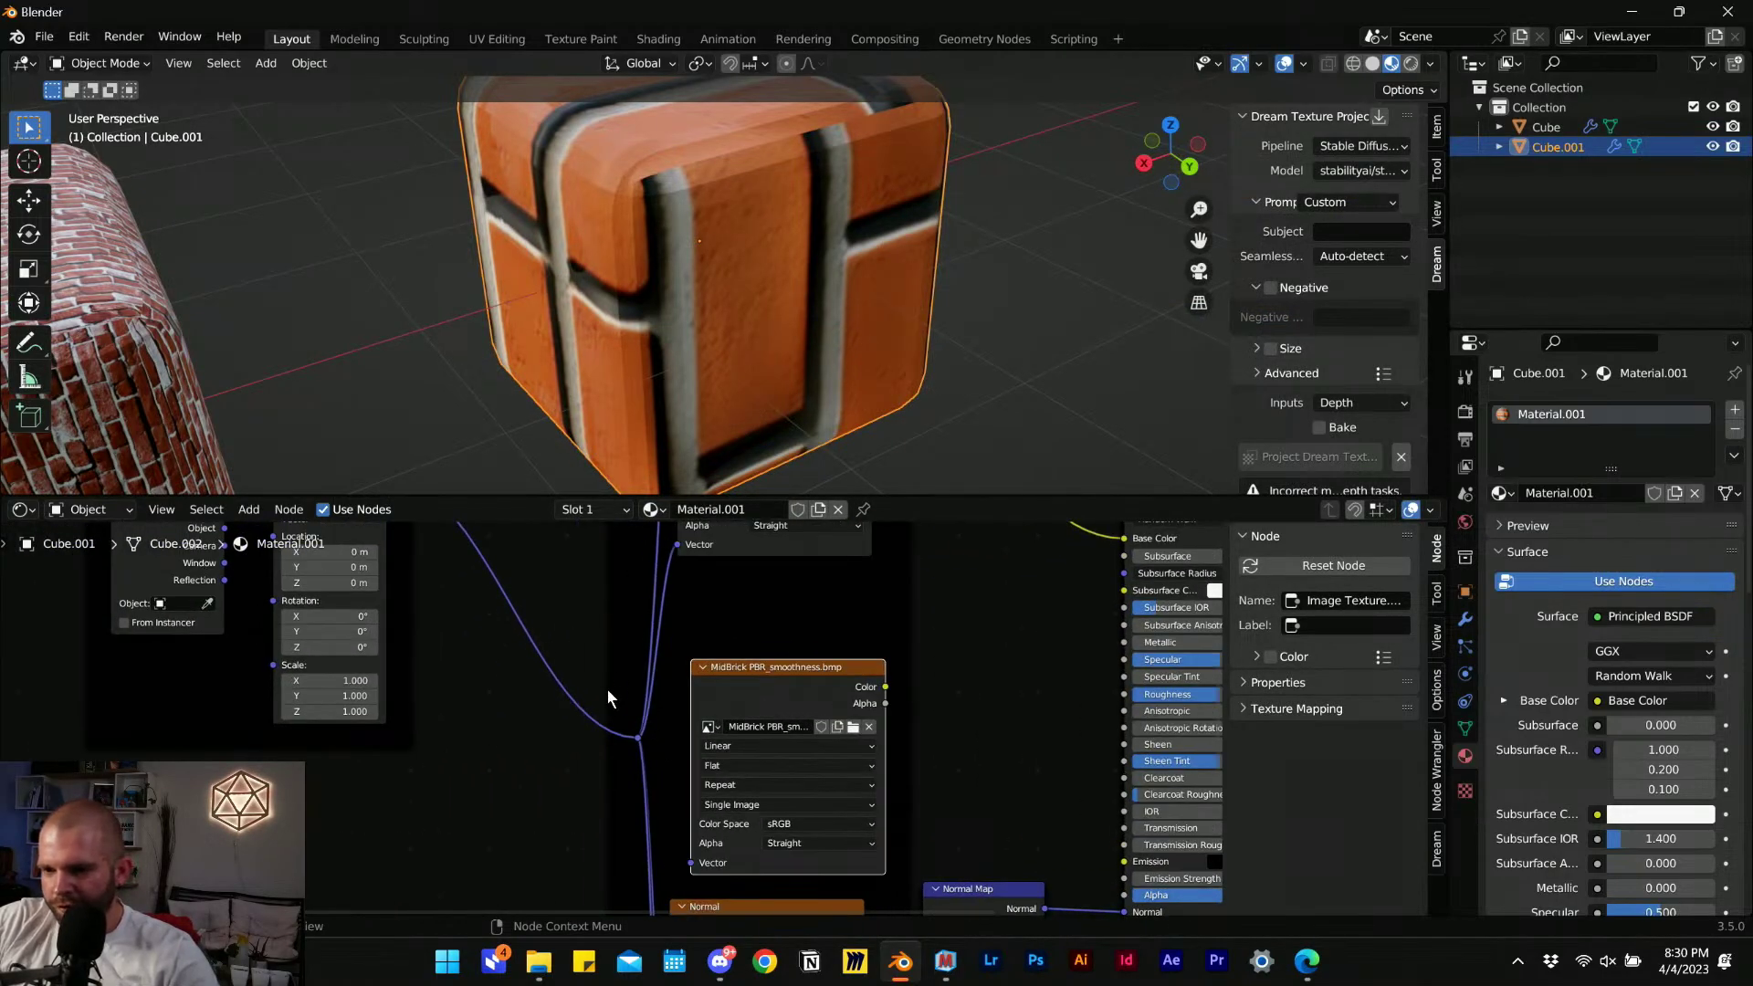
scroll(665, 792, up, 6)
middle_drag(664, 792, 549, 695)
scroll(559, 595, up, 3)
drag(509, 645, 517, 602)
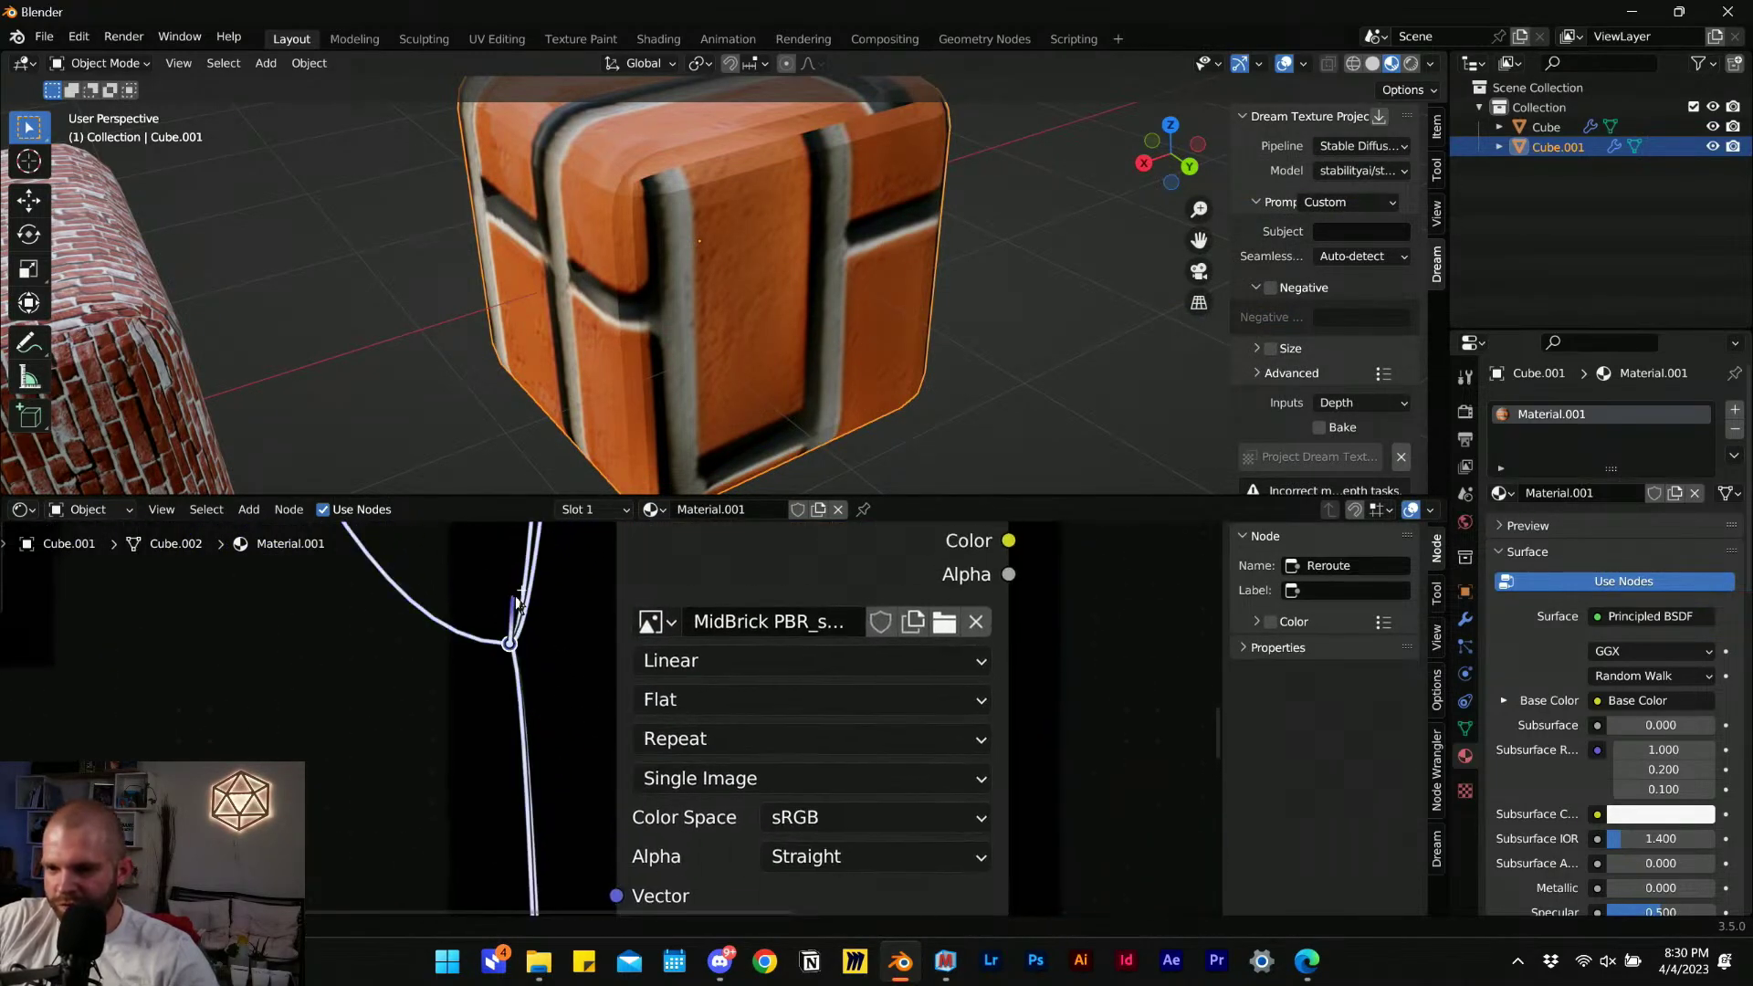
Connect the reroute to the smoothness texture's Vector input, and the texture's Color output to the Principled BSDF's Roughness.
drag(605, 874, 575, 830)
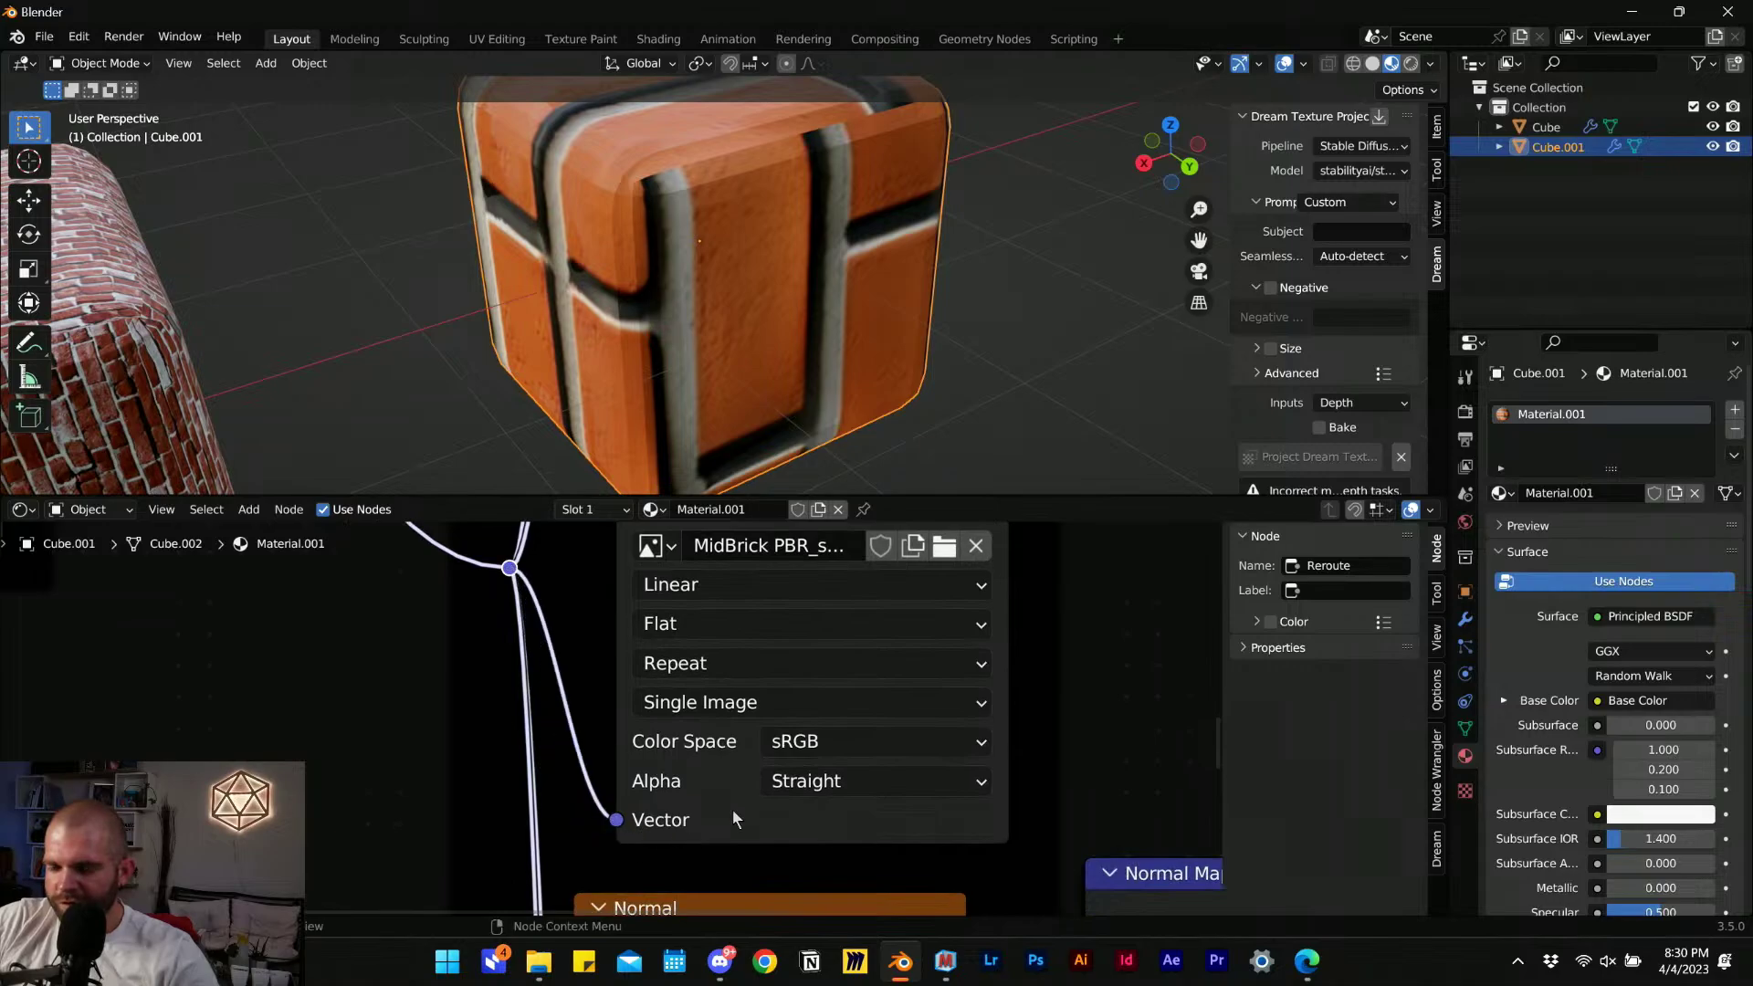
middle_drag(1055, 671, 728, 853)
middle_drag(799, 732, 451, 754)
scroll(572, 744, down, 4)
scroll(520, 706, down, 4)
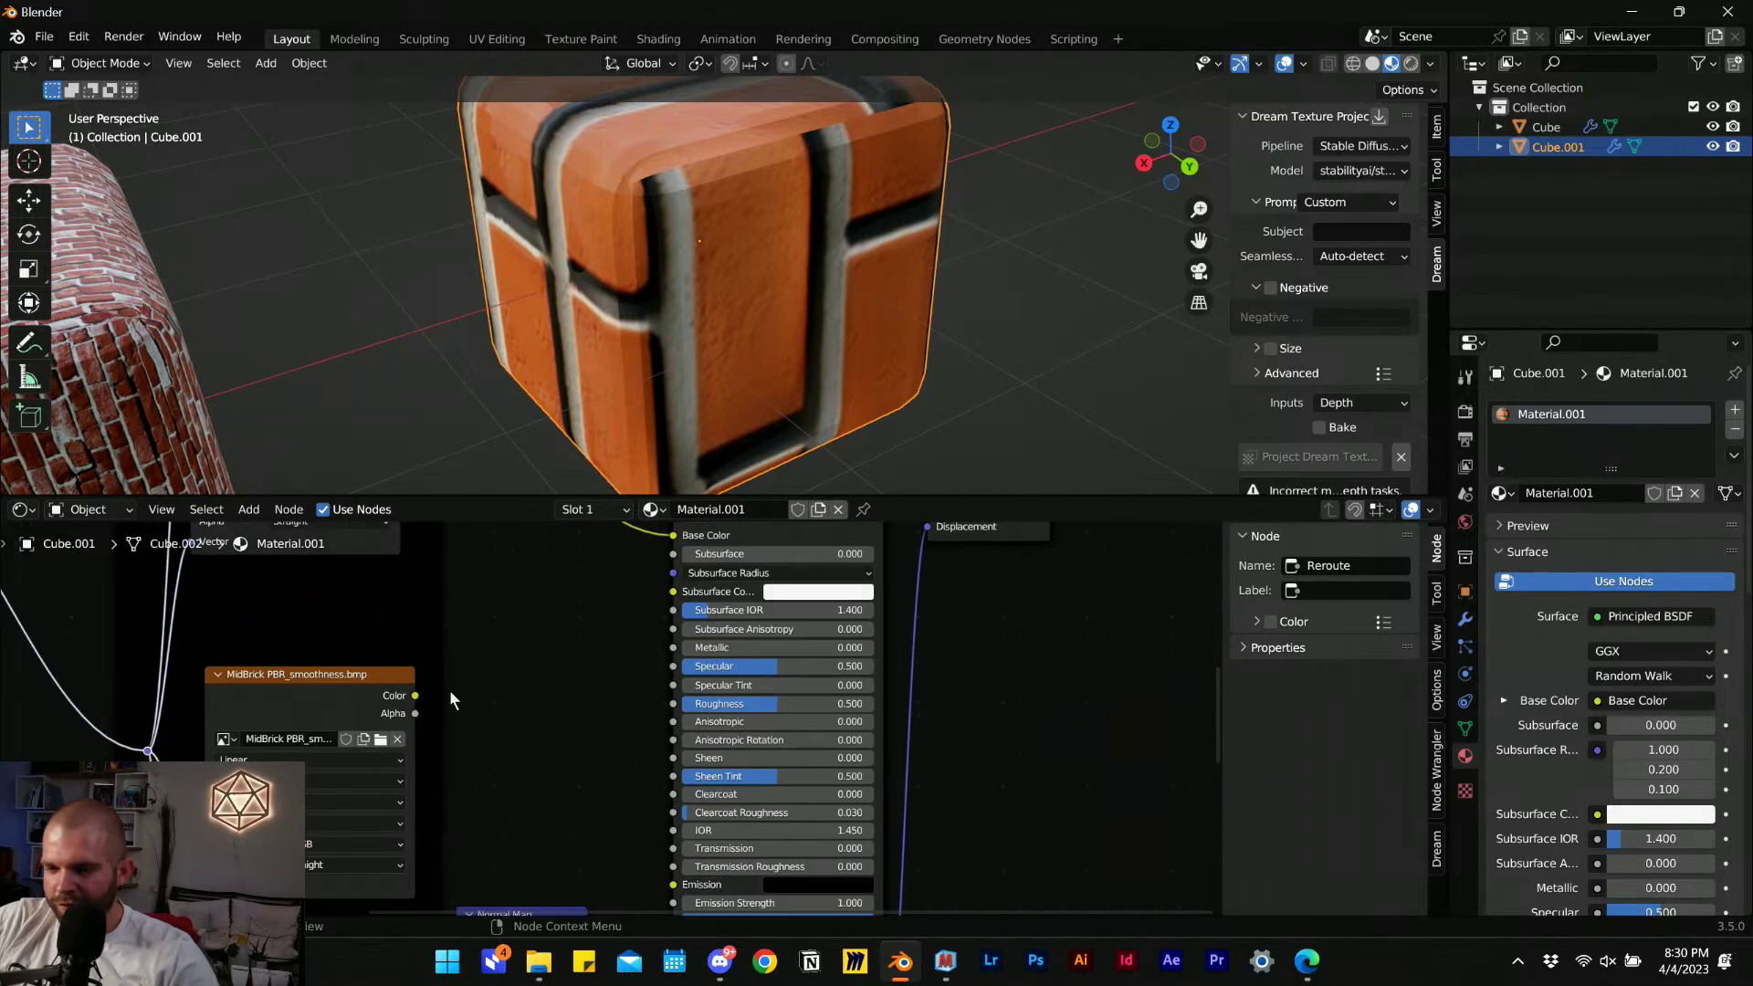
scroll(466, 692, down, 1)
scroll(571, 724, up, 2)
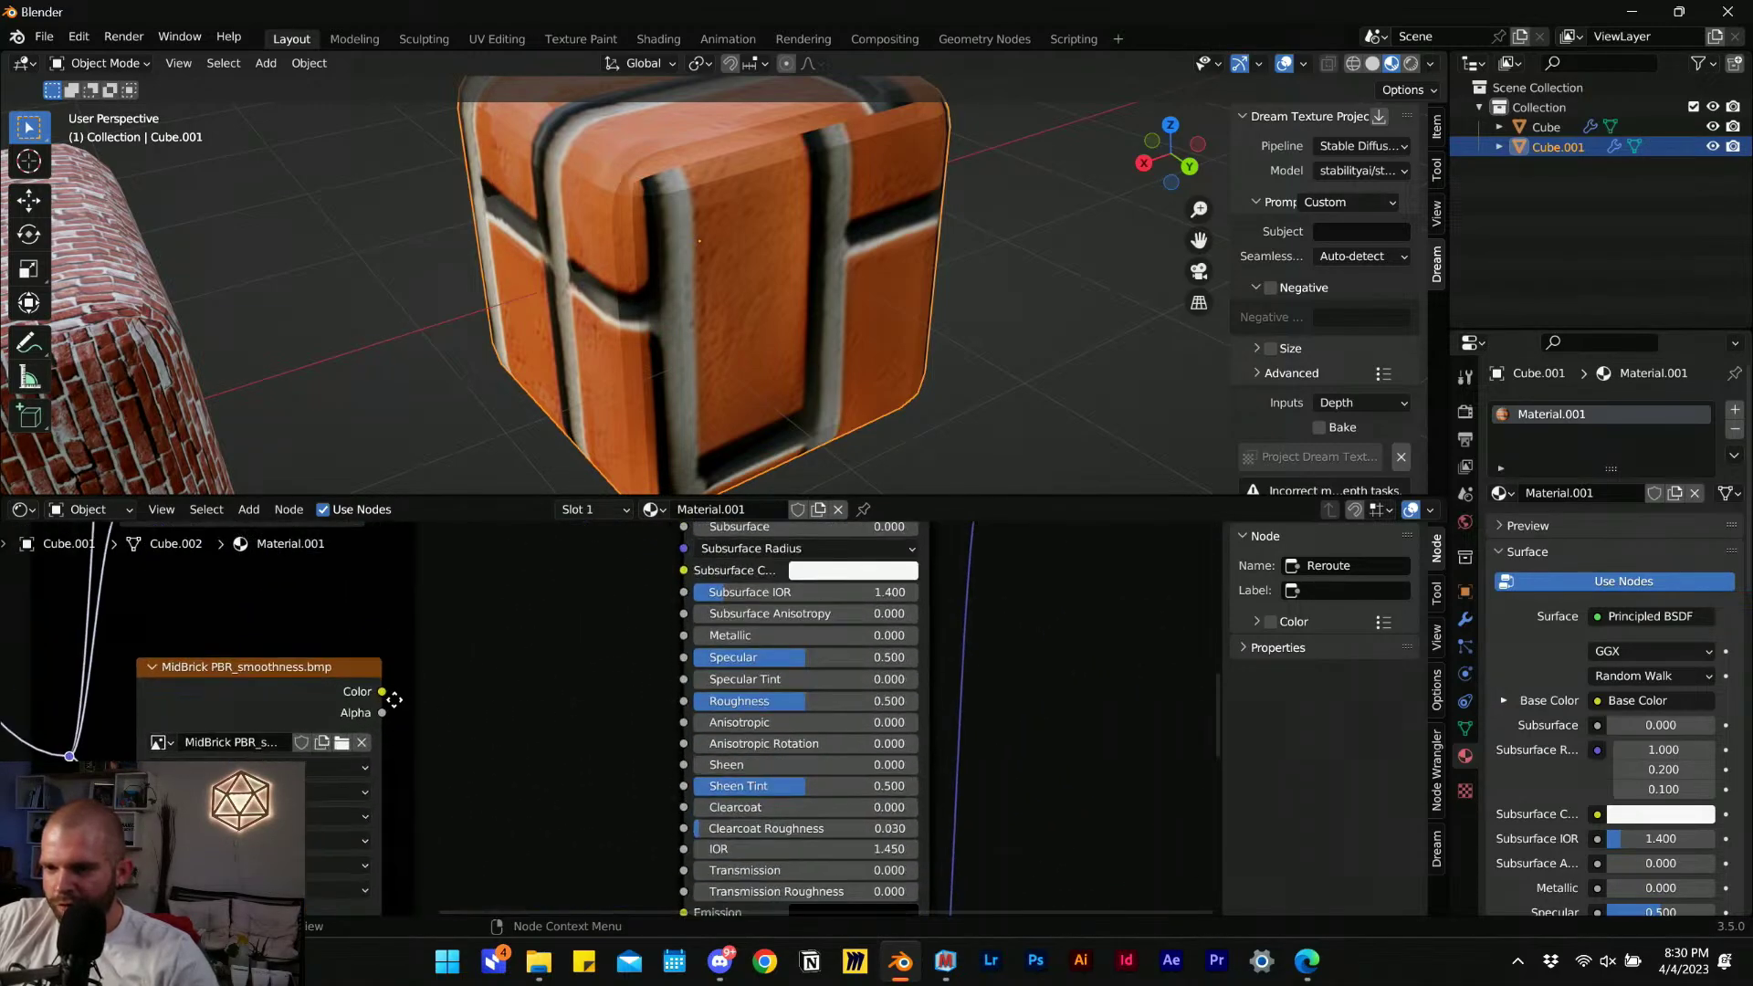
drag(382, 691, 538, 634)
drag(693, 707, 684, 701)
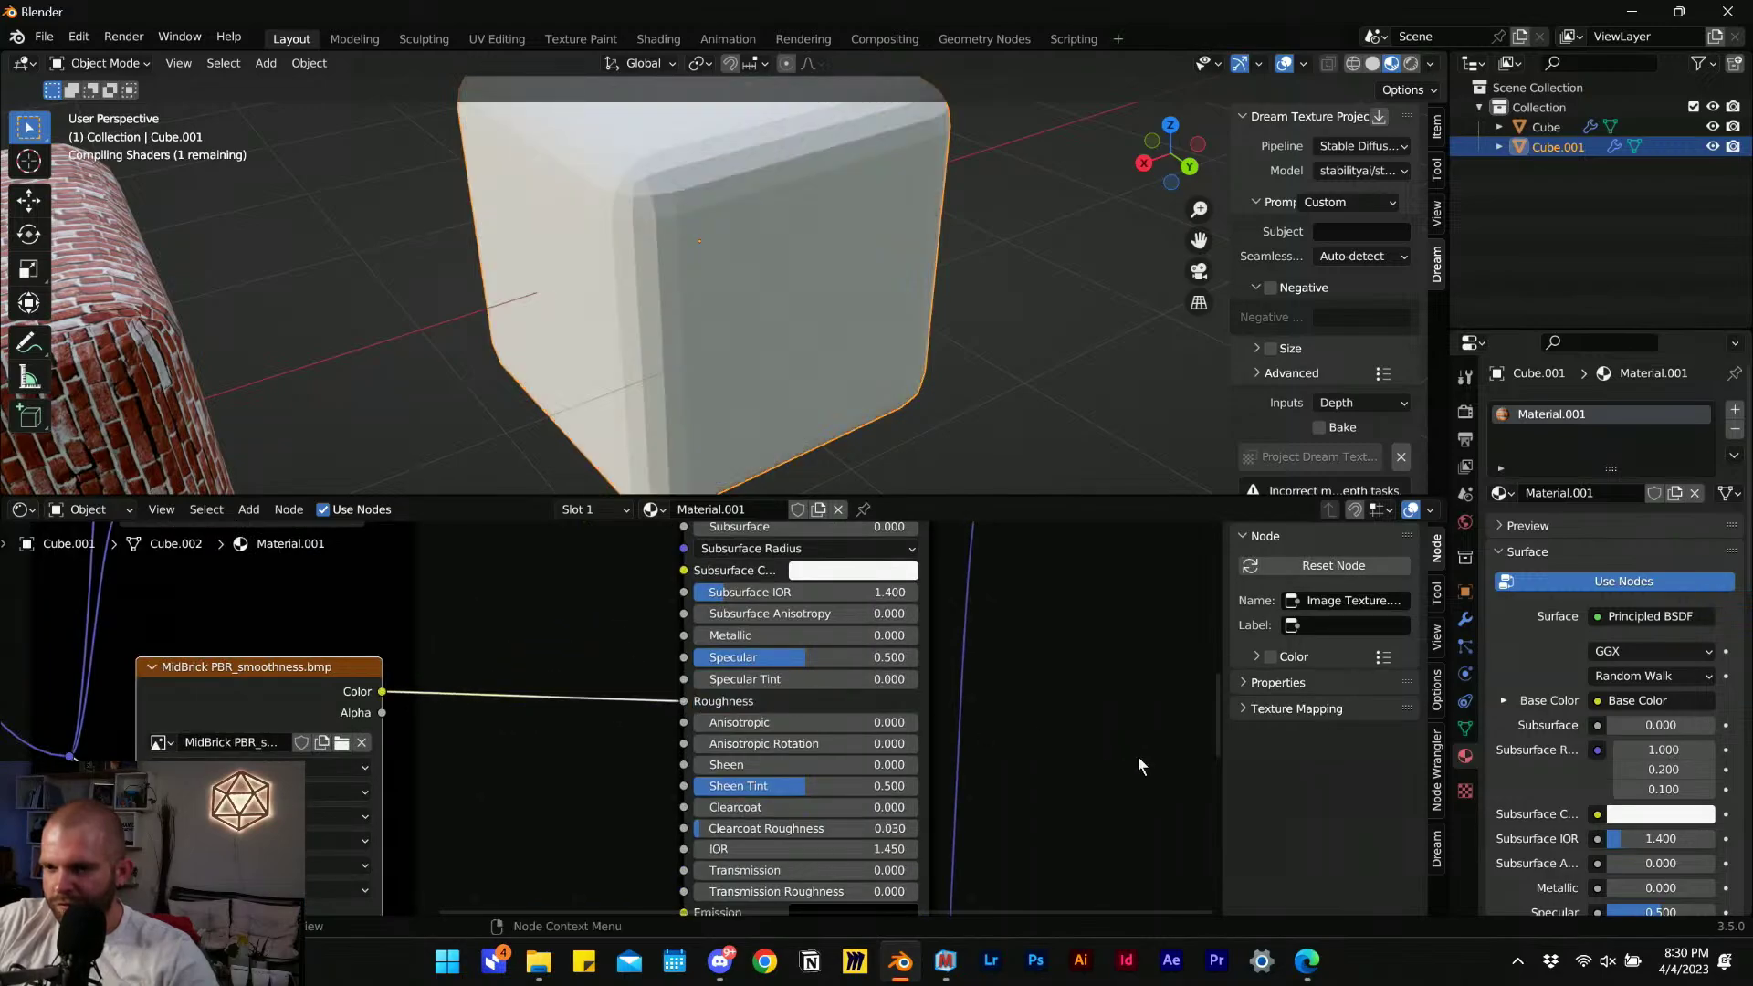
middle_drag(903, 356, 618, 529)
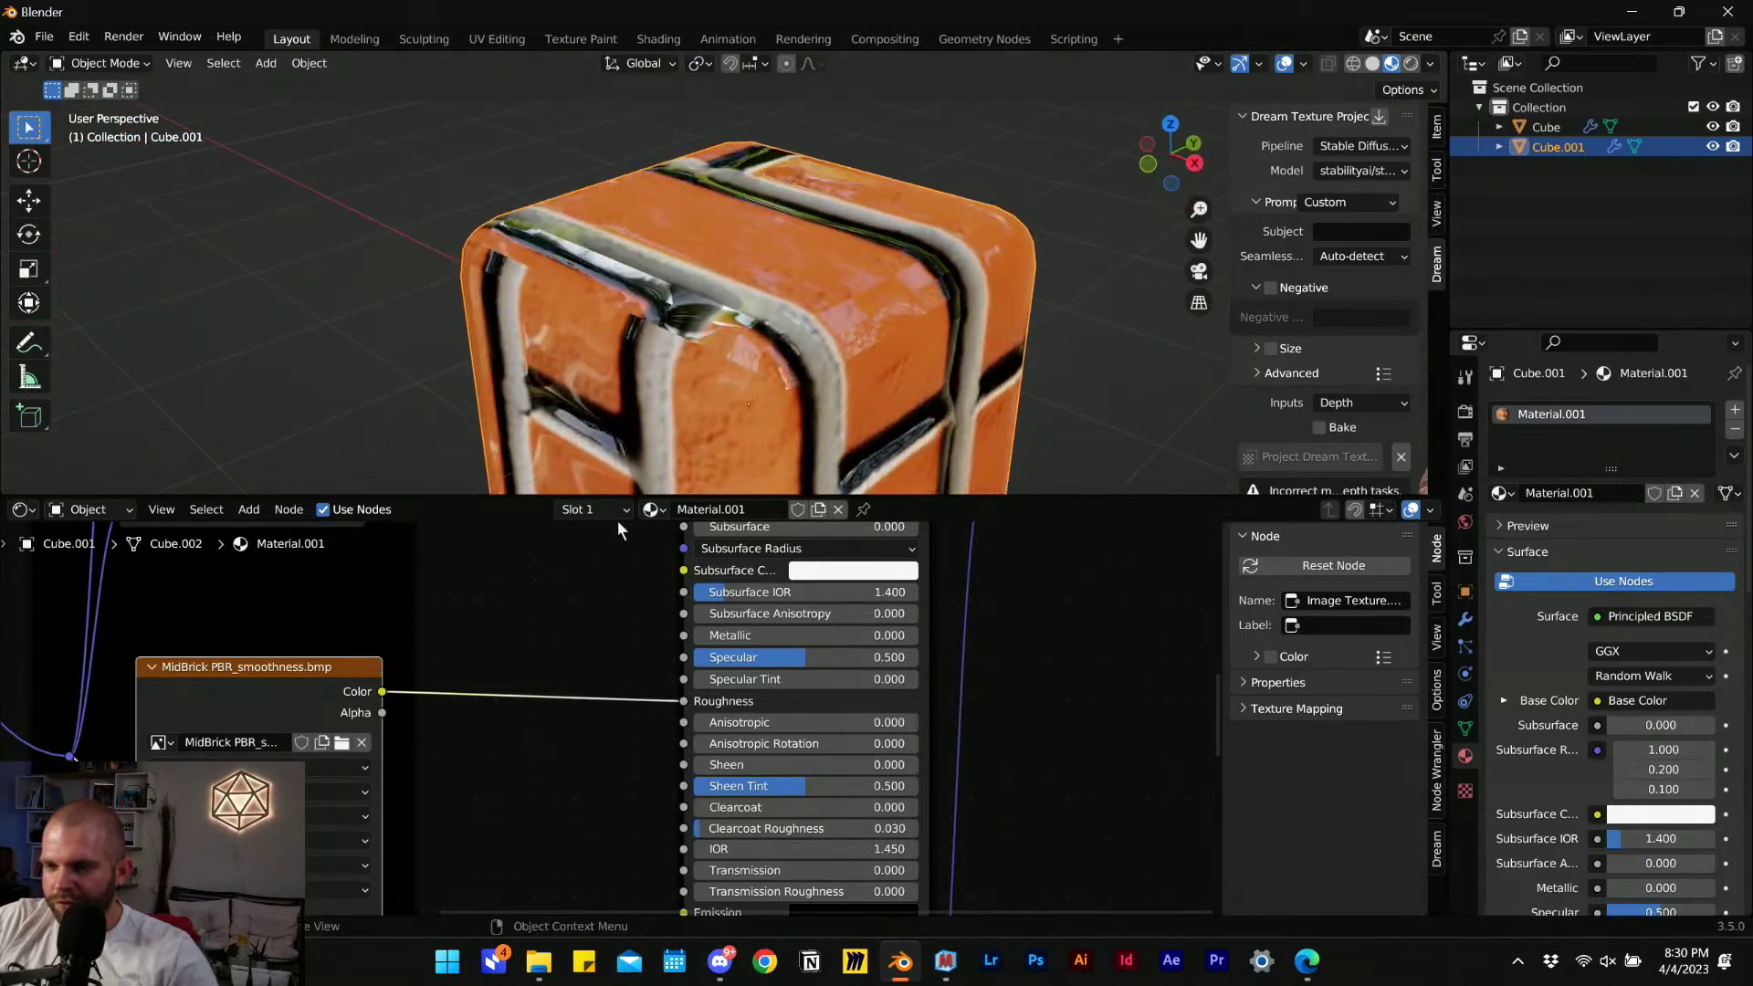
Try driving Roughness with the smoothness texture's Alpha output instead of Color, checking the effect on the cube.
click(387, 710)
drag(384, 712, 683, 701)
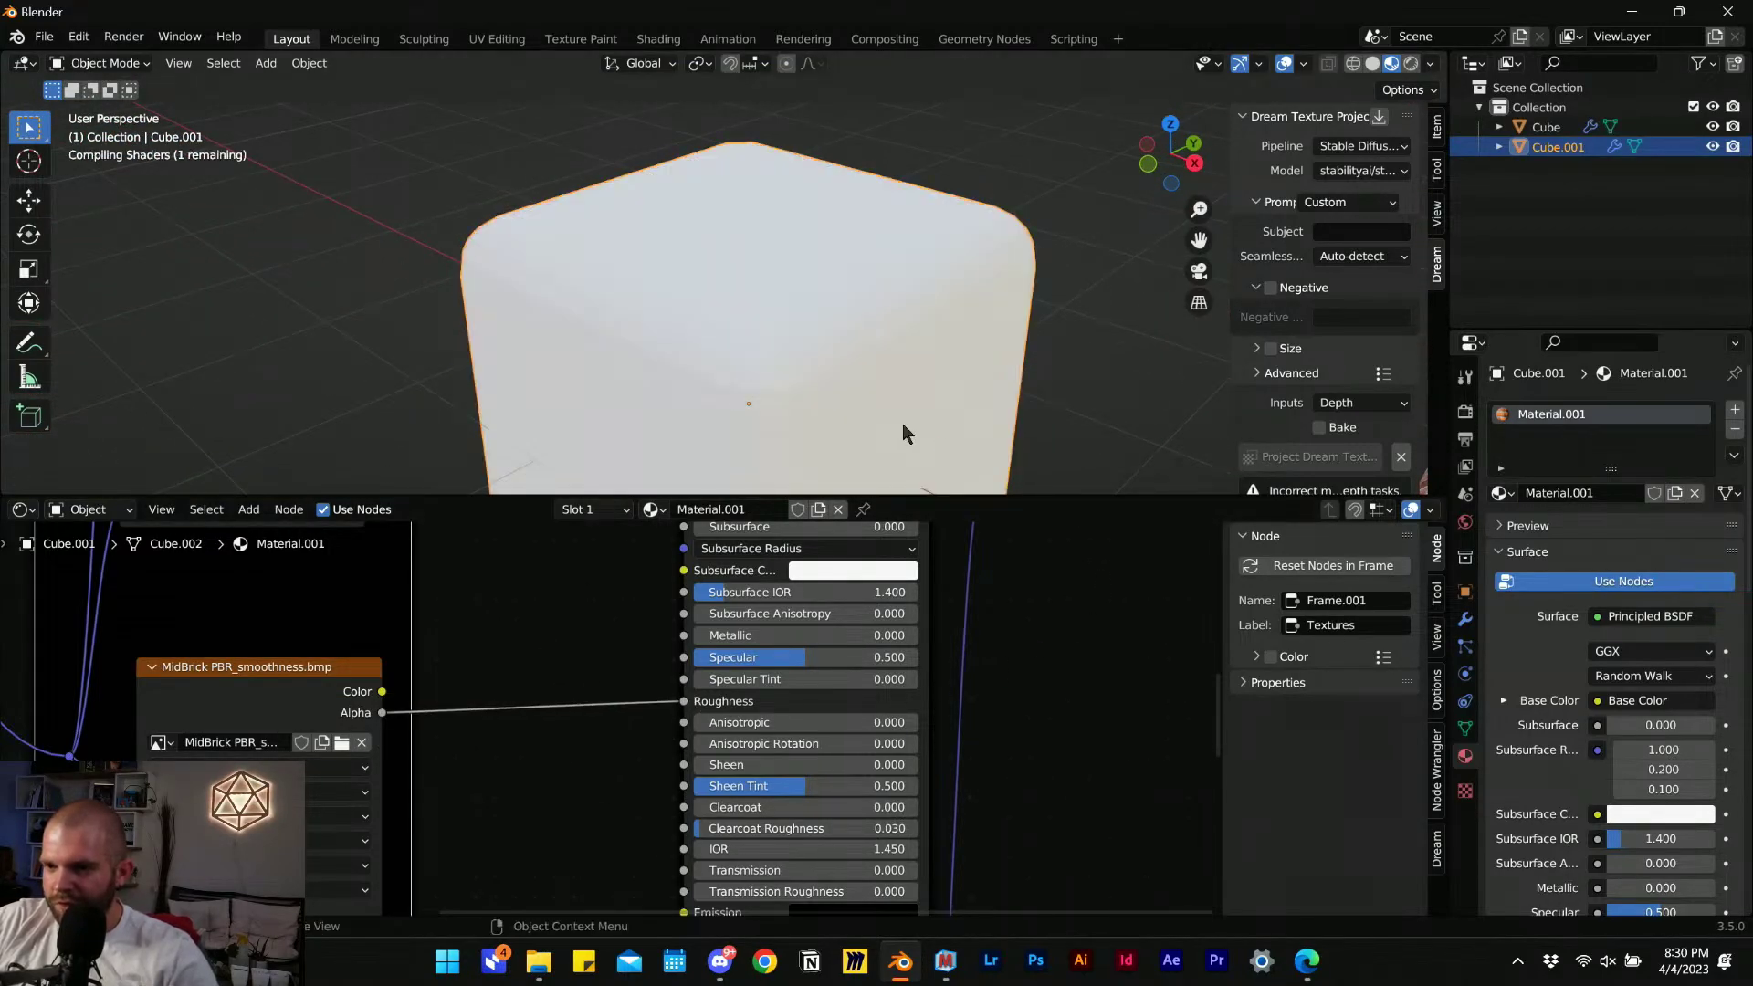
middle_drag(822, 398, 644, 533)
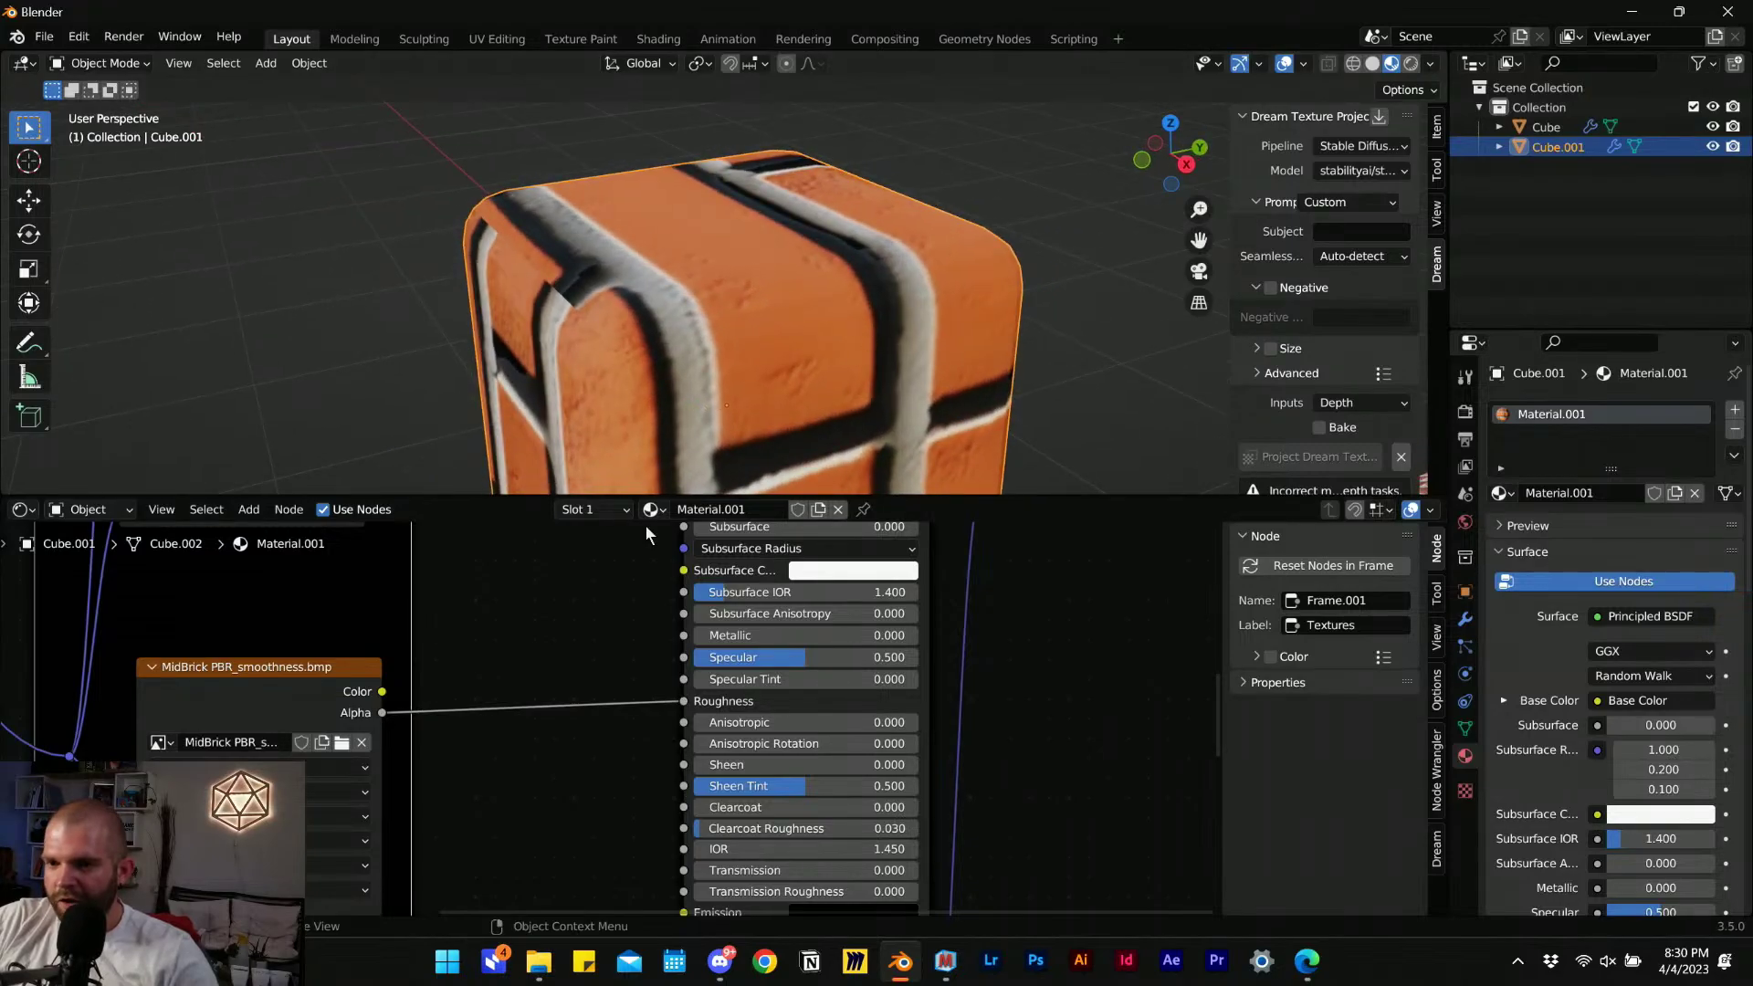
middle_drag(769, 483, 484, 297)
scroll(411, 358, down, 5)
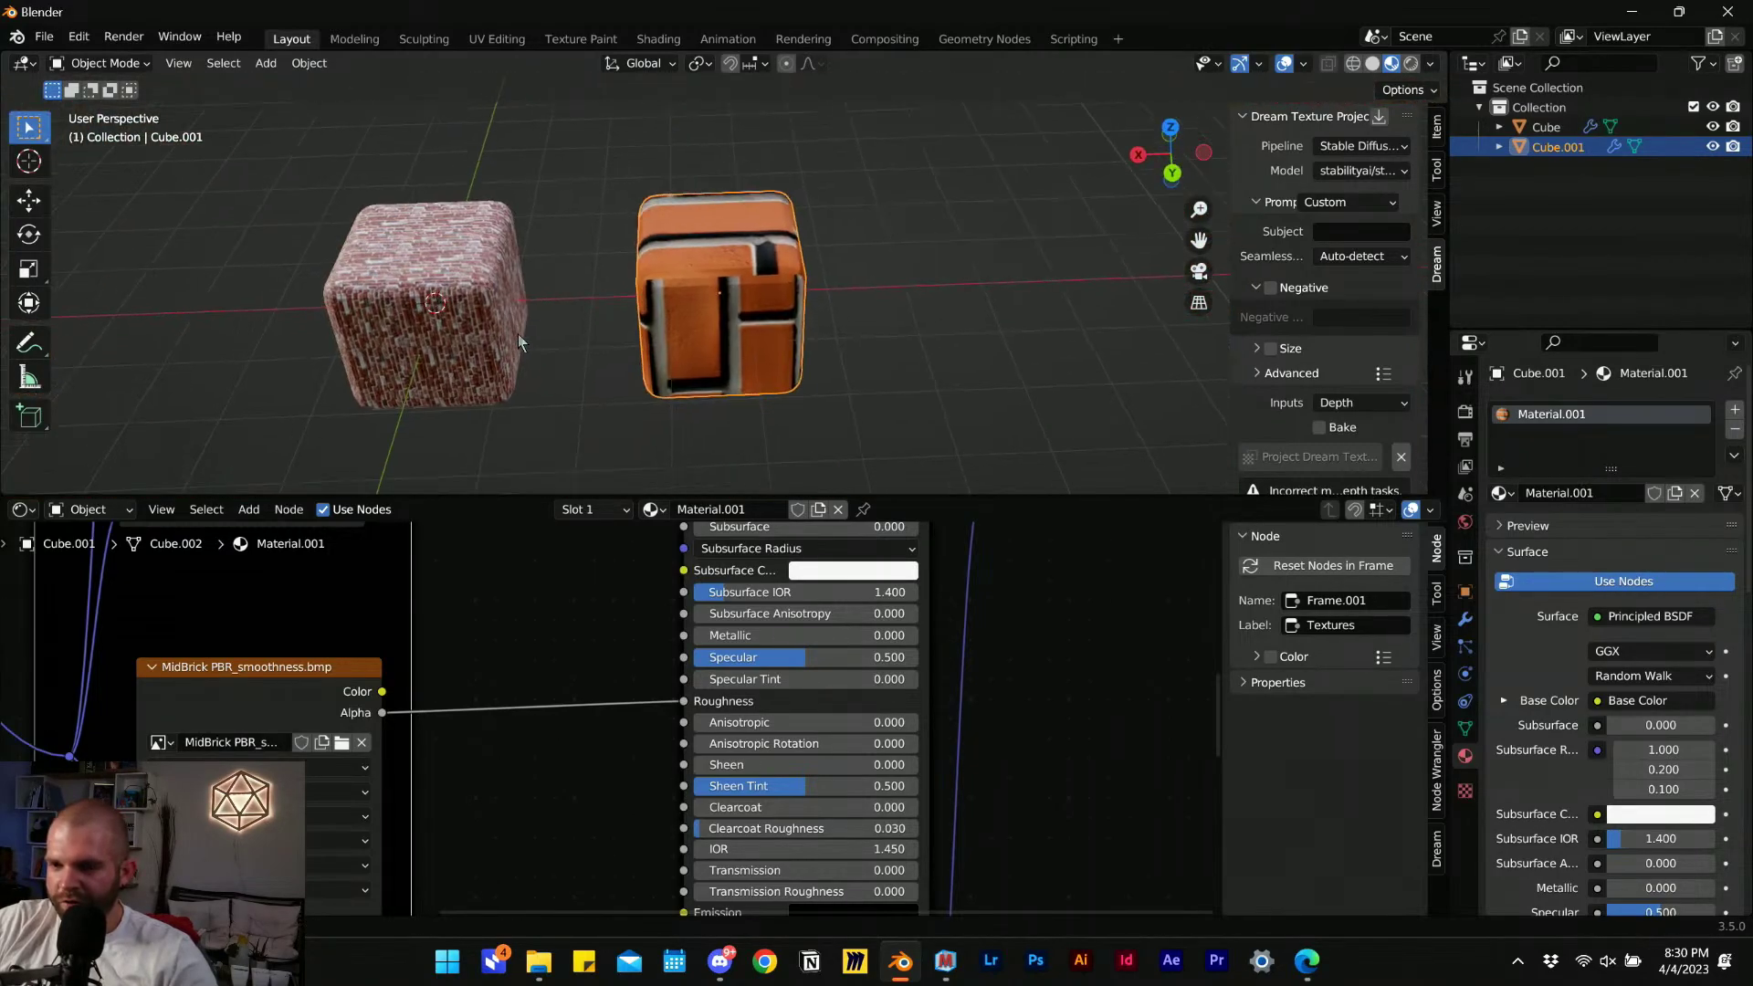
Preview the Normal image texture directly on the orange brick cube and inspect it from another angle.
scroll(515, 730, down, 3)
middle_drag(515, 730, 535, 658)
scroll(566, 693, up, 3)
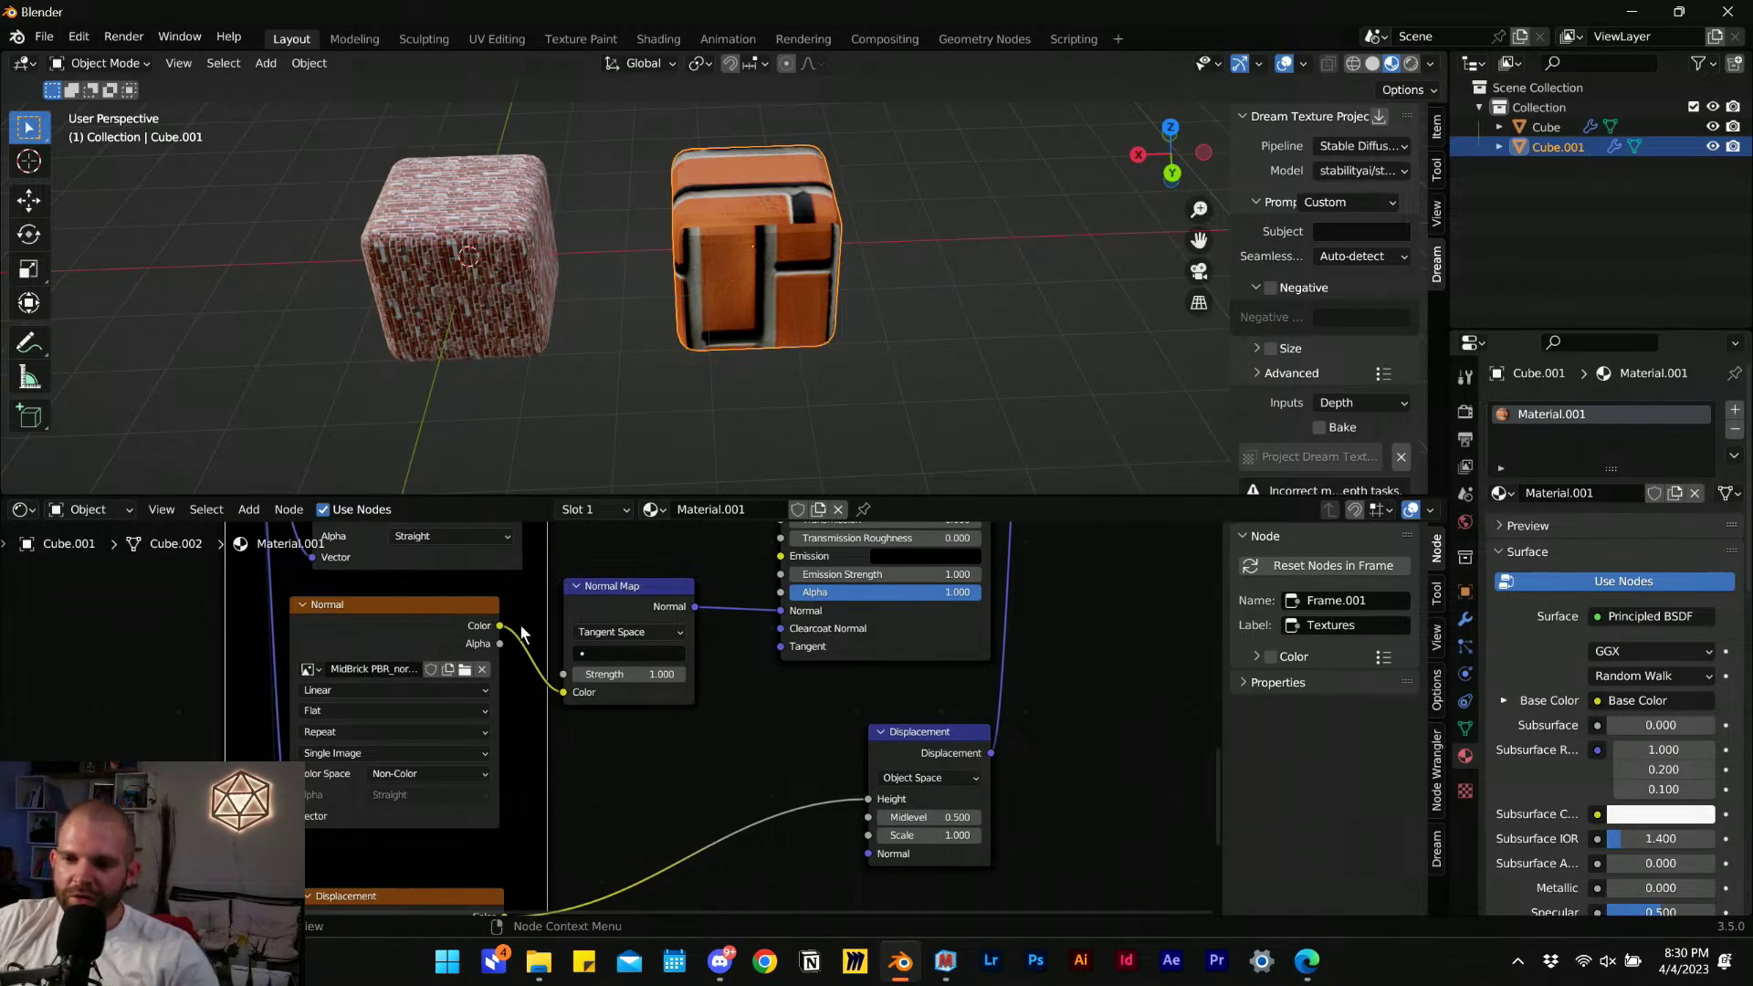
scroll(604, 744, up, 3)
middle_drag(321, 599, 499, 642)
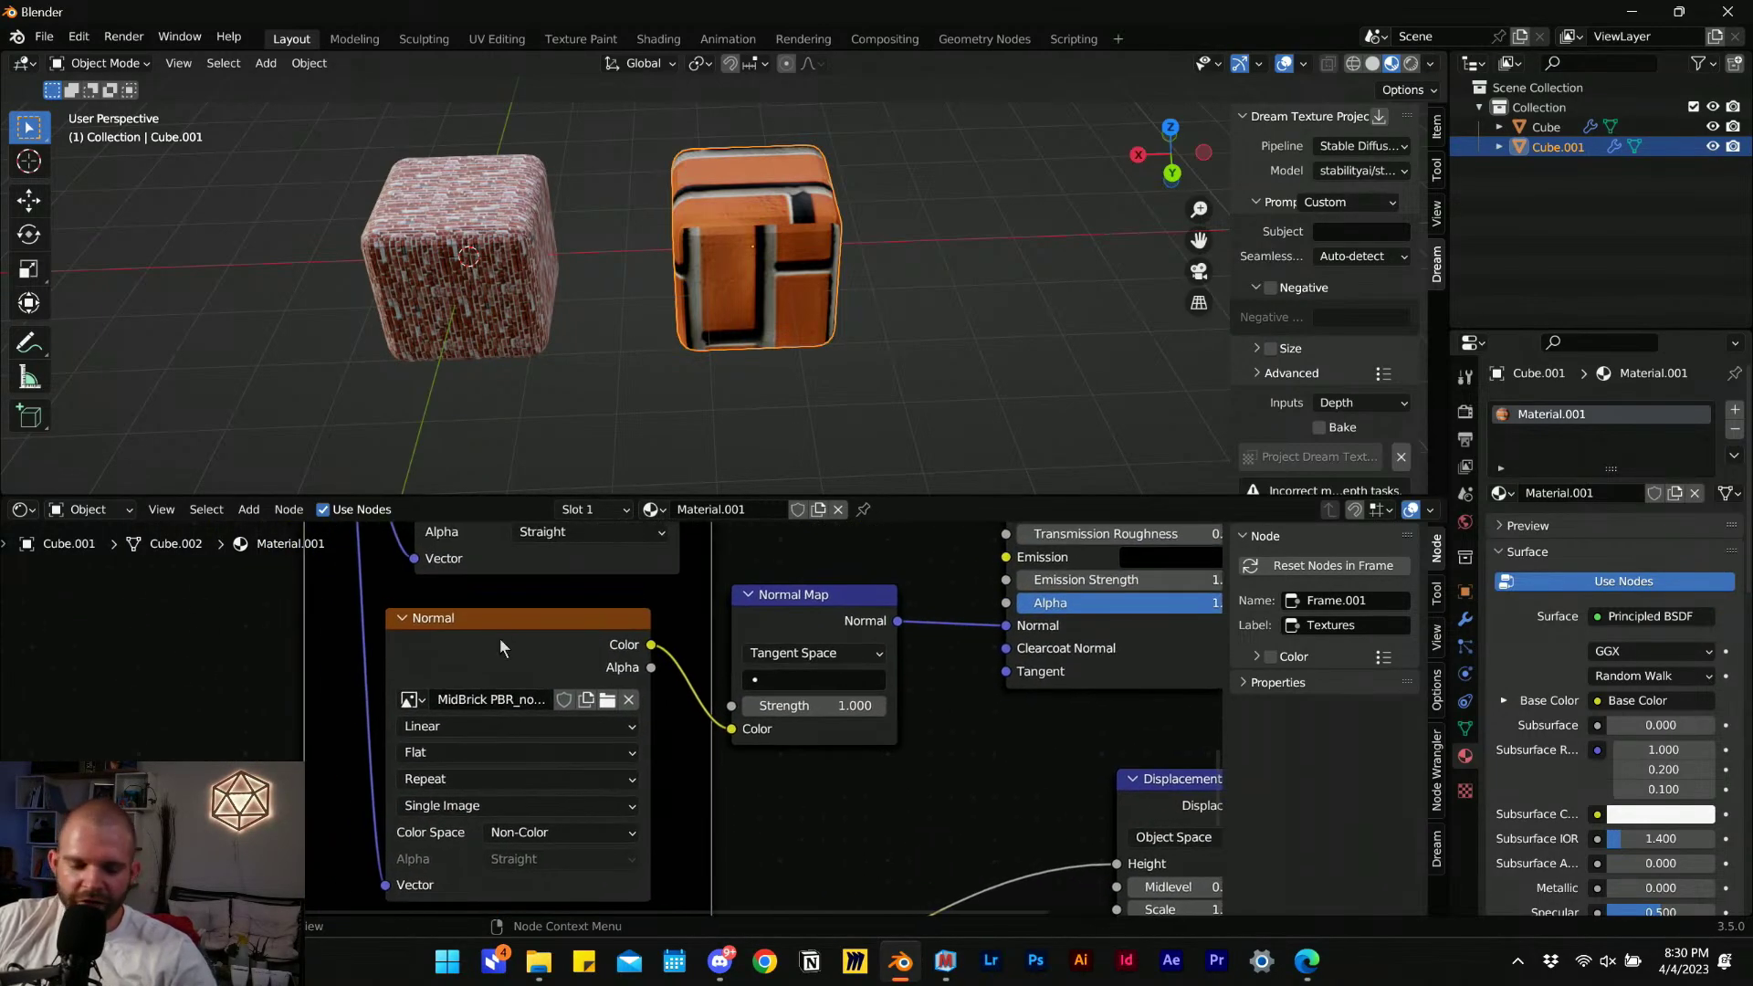
ctrl+shift+click(499, 638)
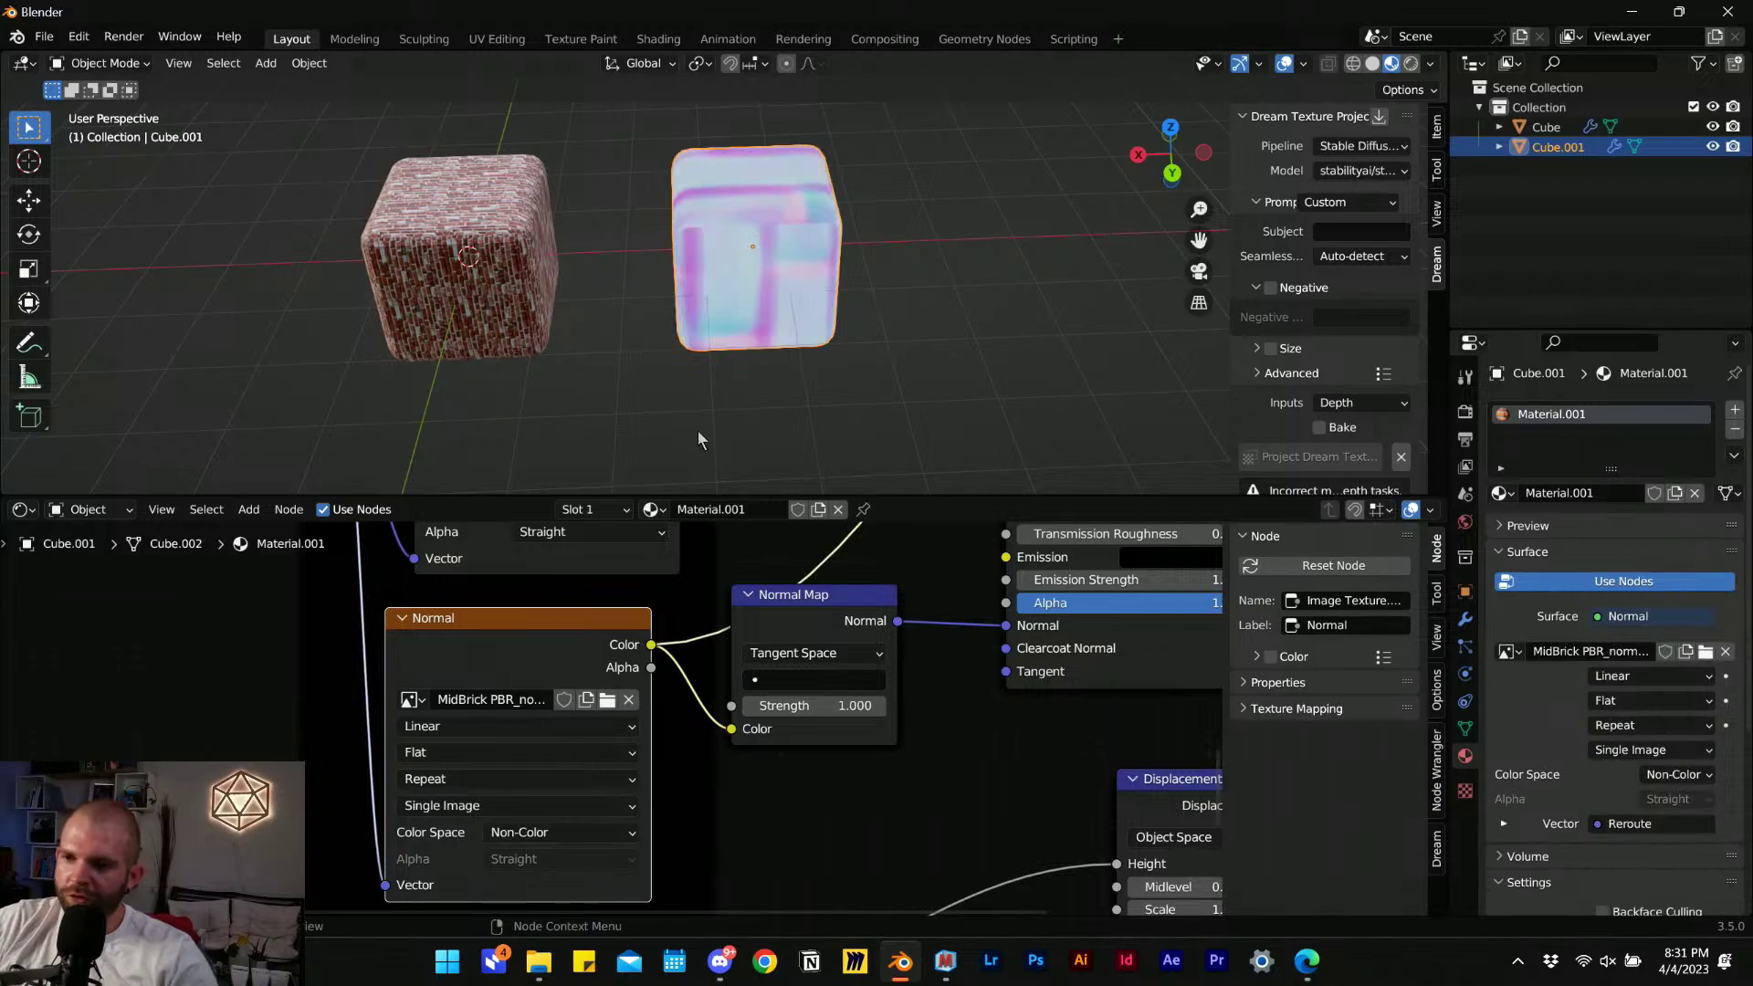
scroll(697, 430, up, 5)
middle_drag(713, 280, 724, 274)
scroll(723, 274, down, 4)
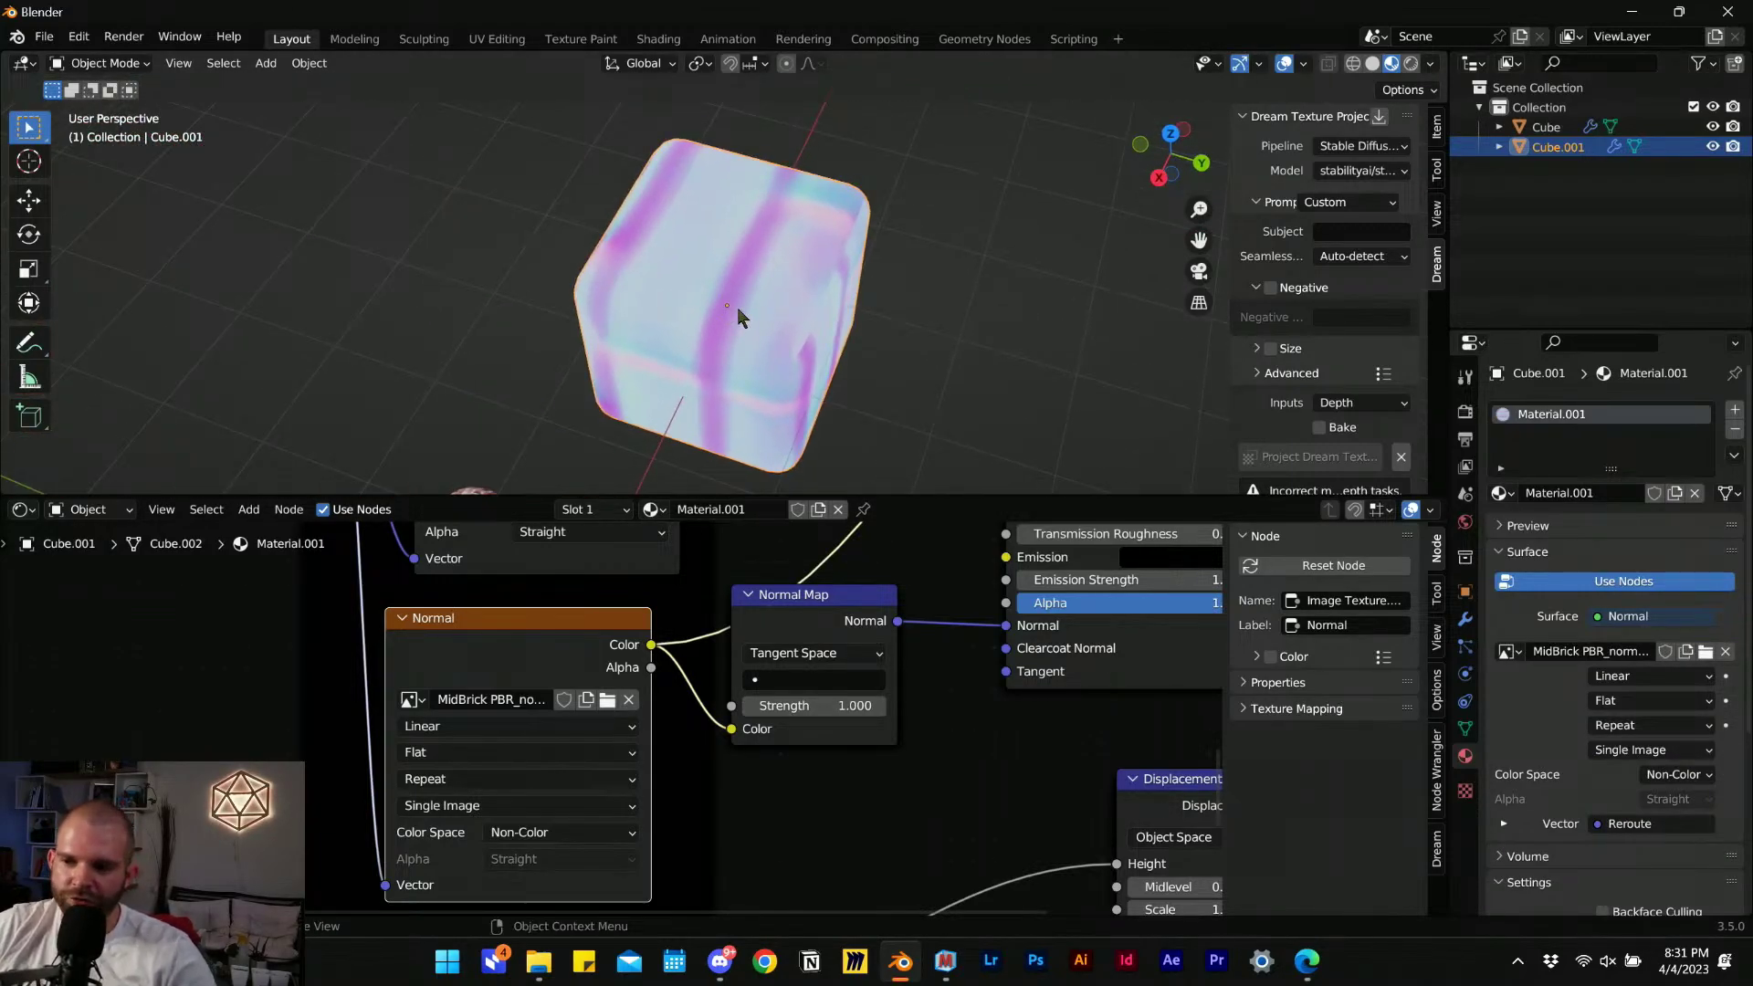
Preview the smoothness texture's Color output on the cube and inspect its surface.
shift+scroll(679, 658, up, 10)
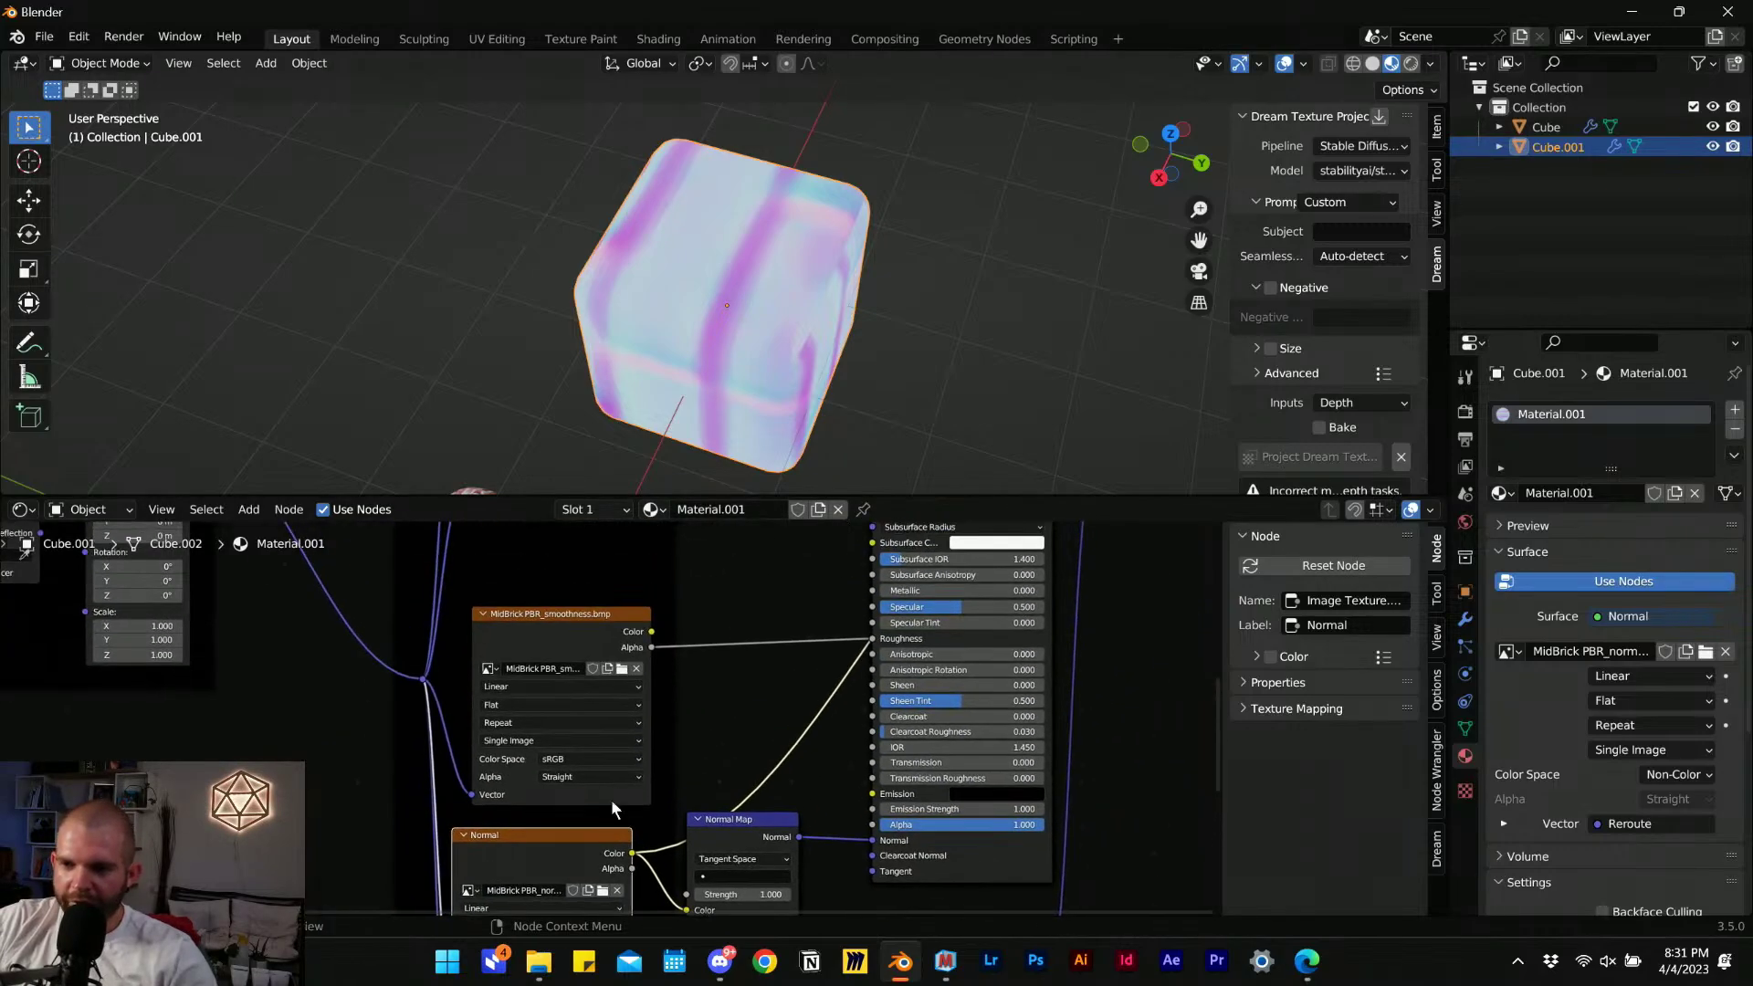
ctrl+shift+click(561, 703)
middle_drag(707, 283, 730, 302)
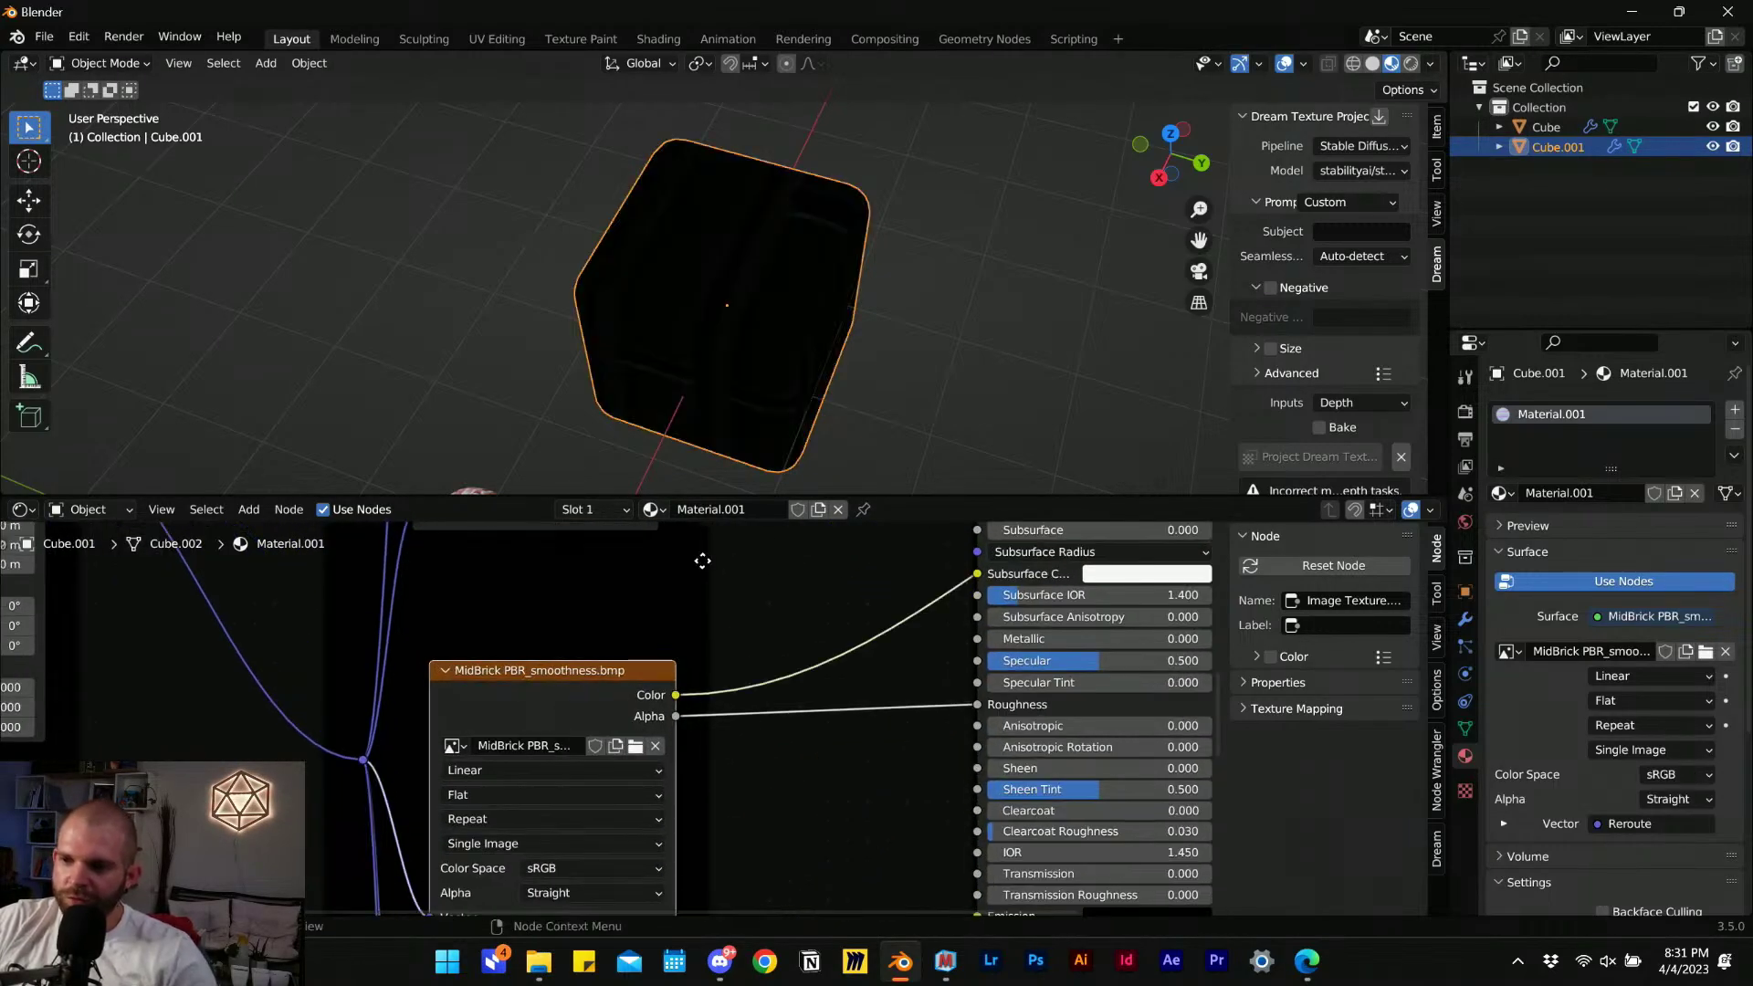
scroll(767, 341, up, 6)
scroll(568, 313, down, 3)
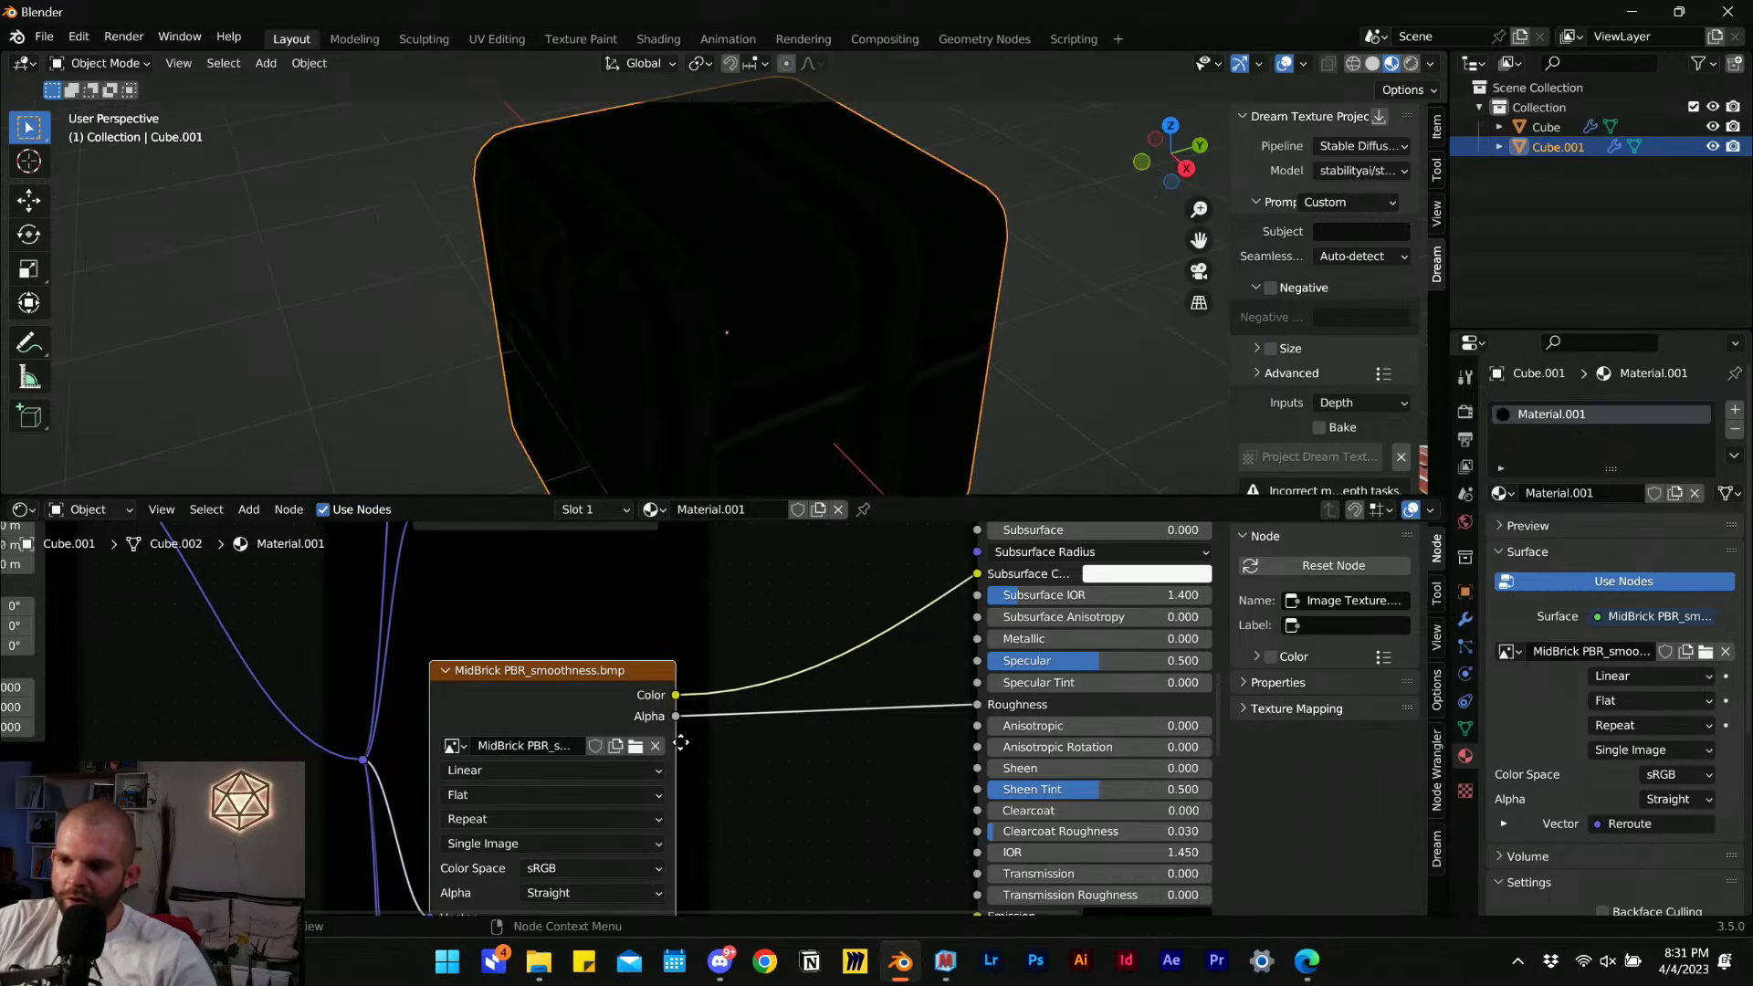
middle_drag(681, 742, 532, 749)
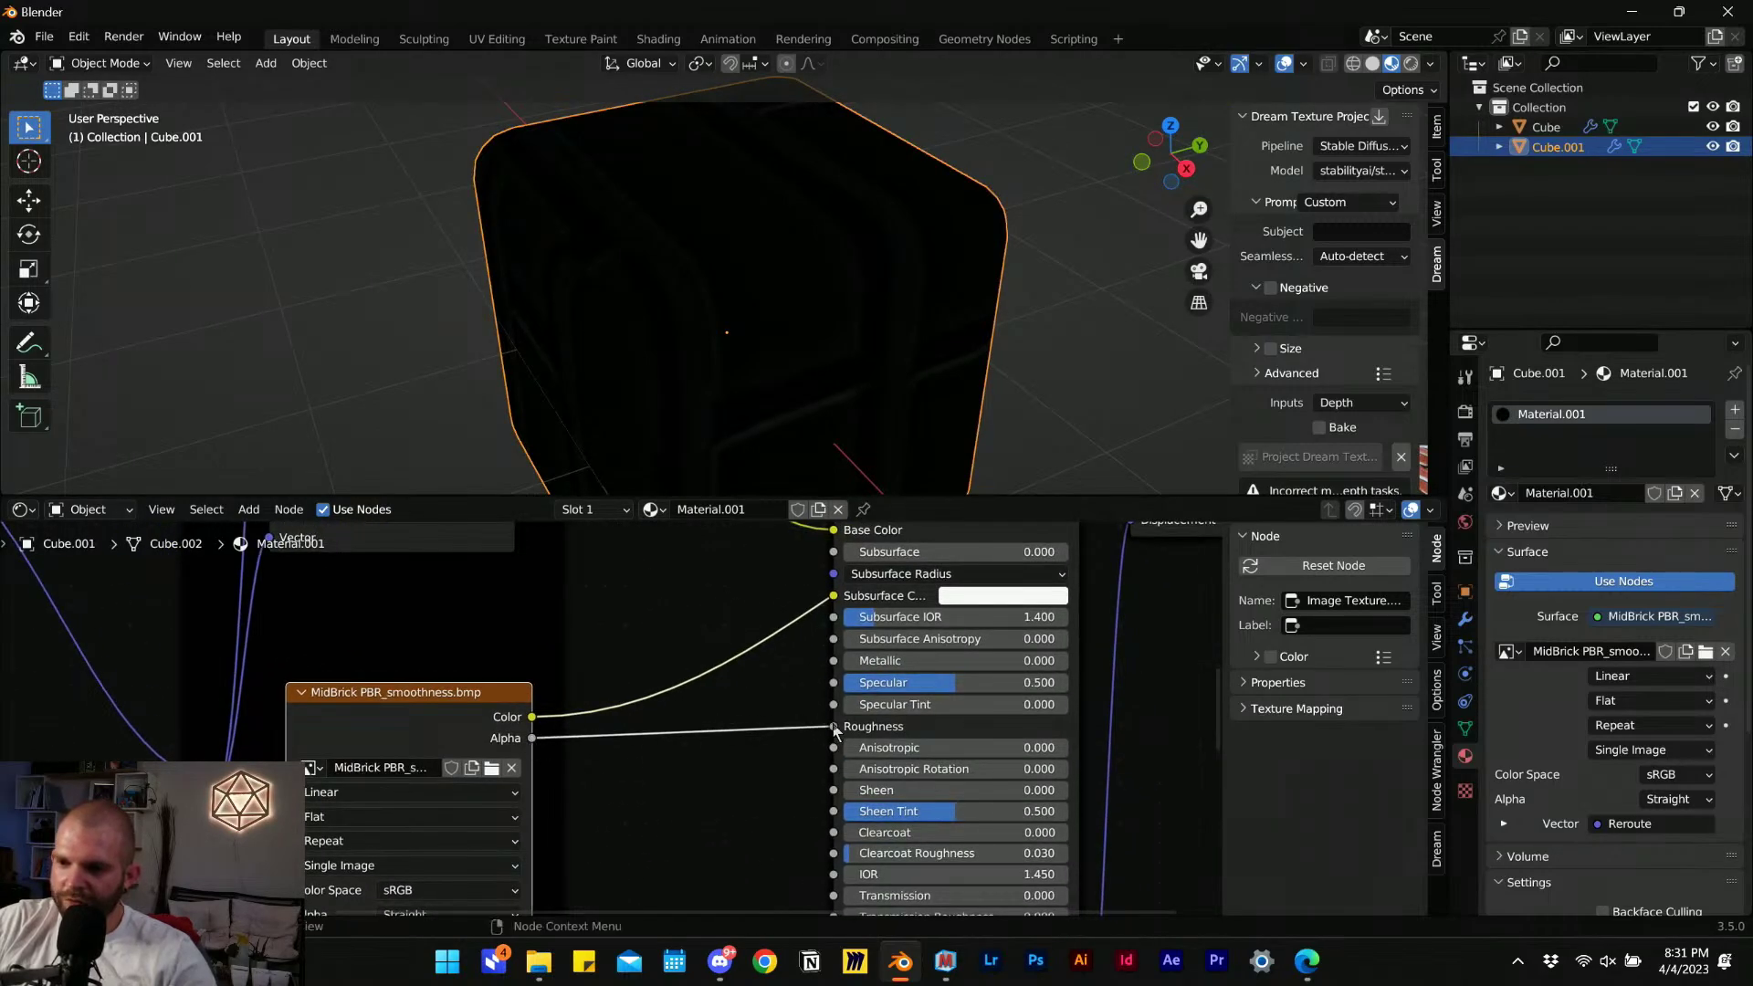
Preview the smoothness texture's Alpha output on the cube and move the Material Output node farther from the Principled BSDF.
ctrl+shift+click(418, 719)
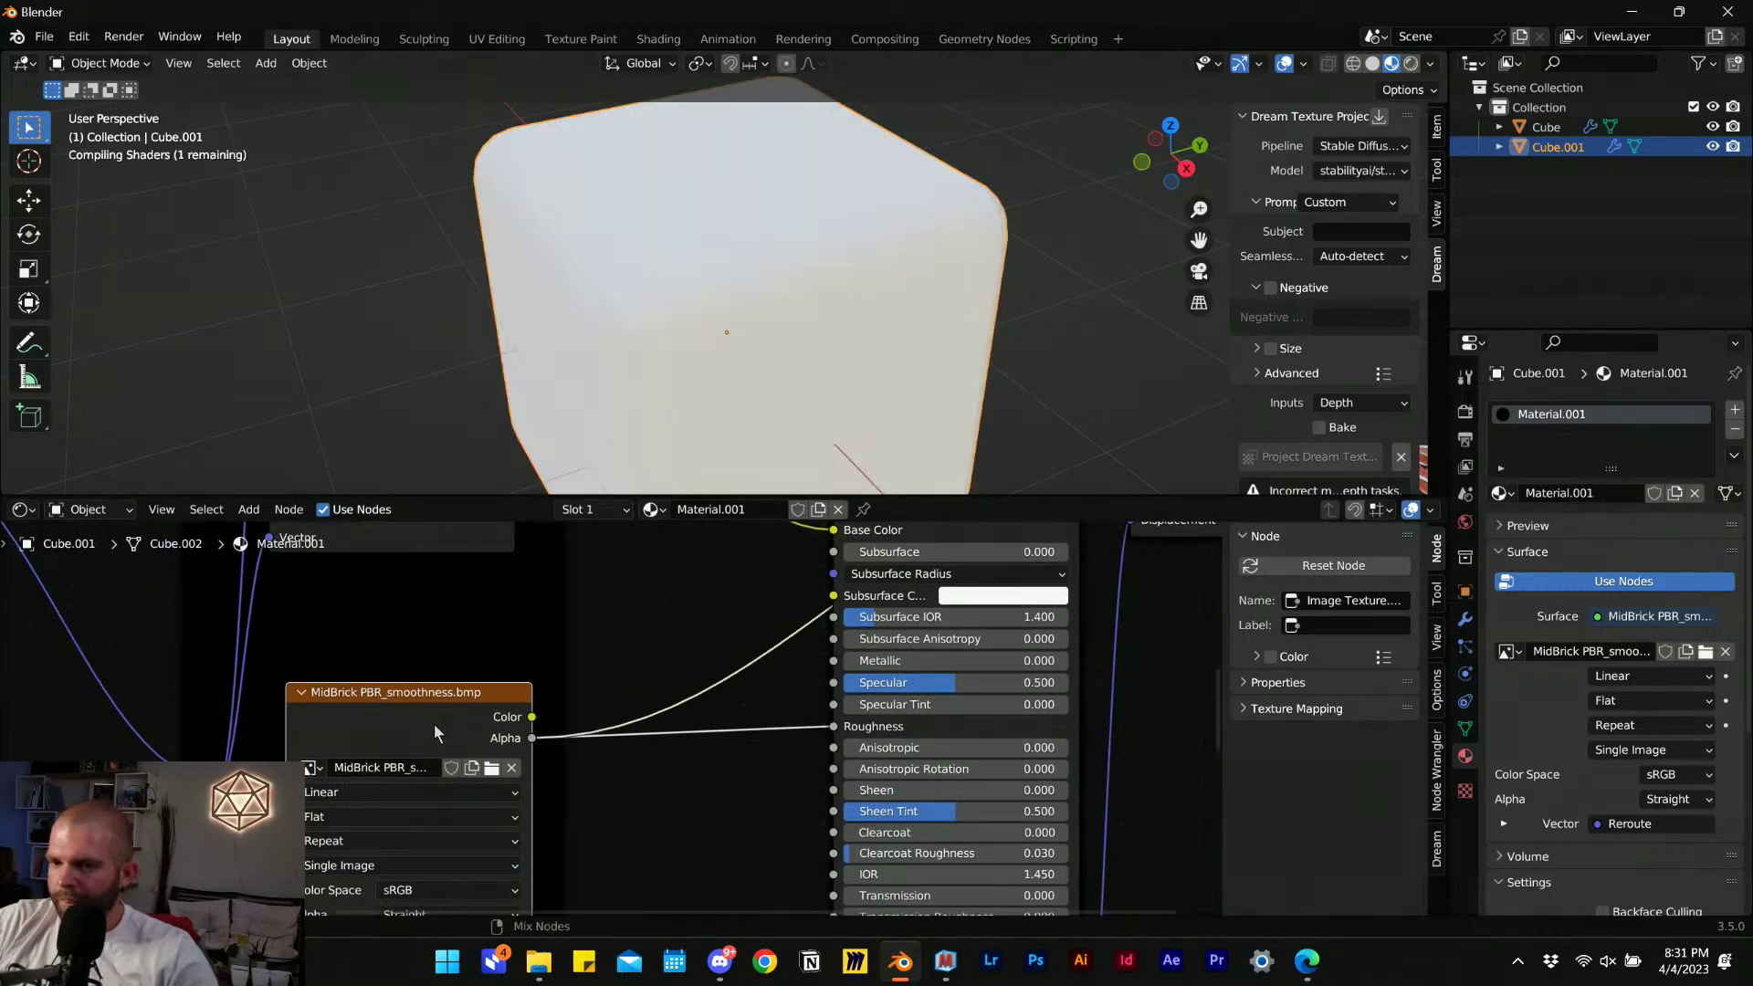
middle_drag(681, 732, 383, 803)
scroll(565, 665, down, 4)
middle_drag(857, 601, 704, 673)
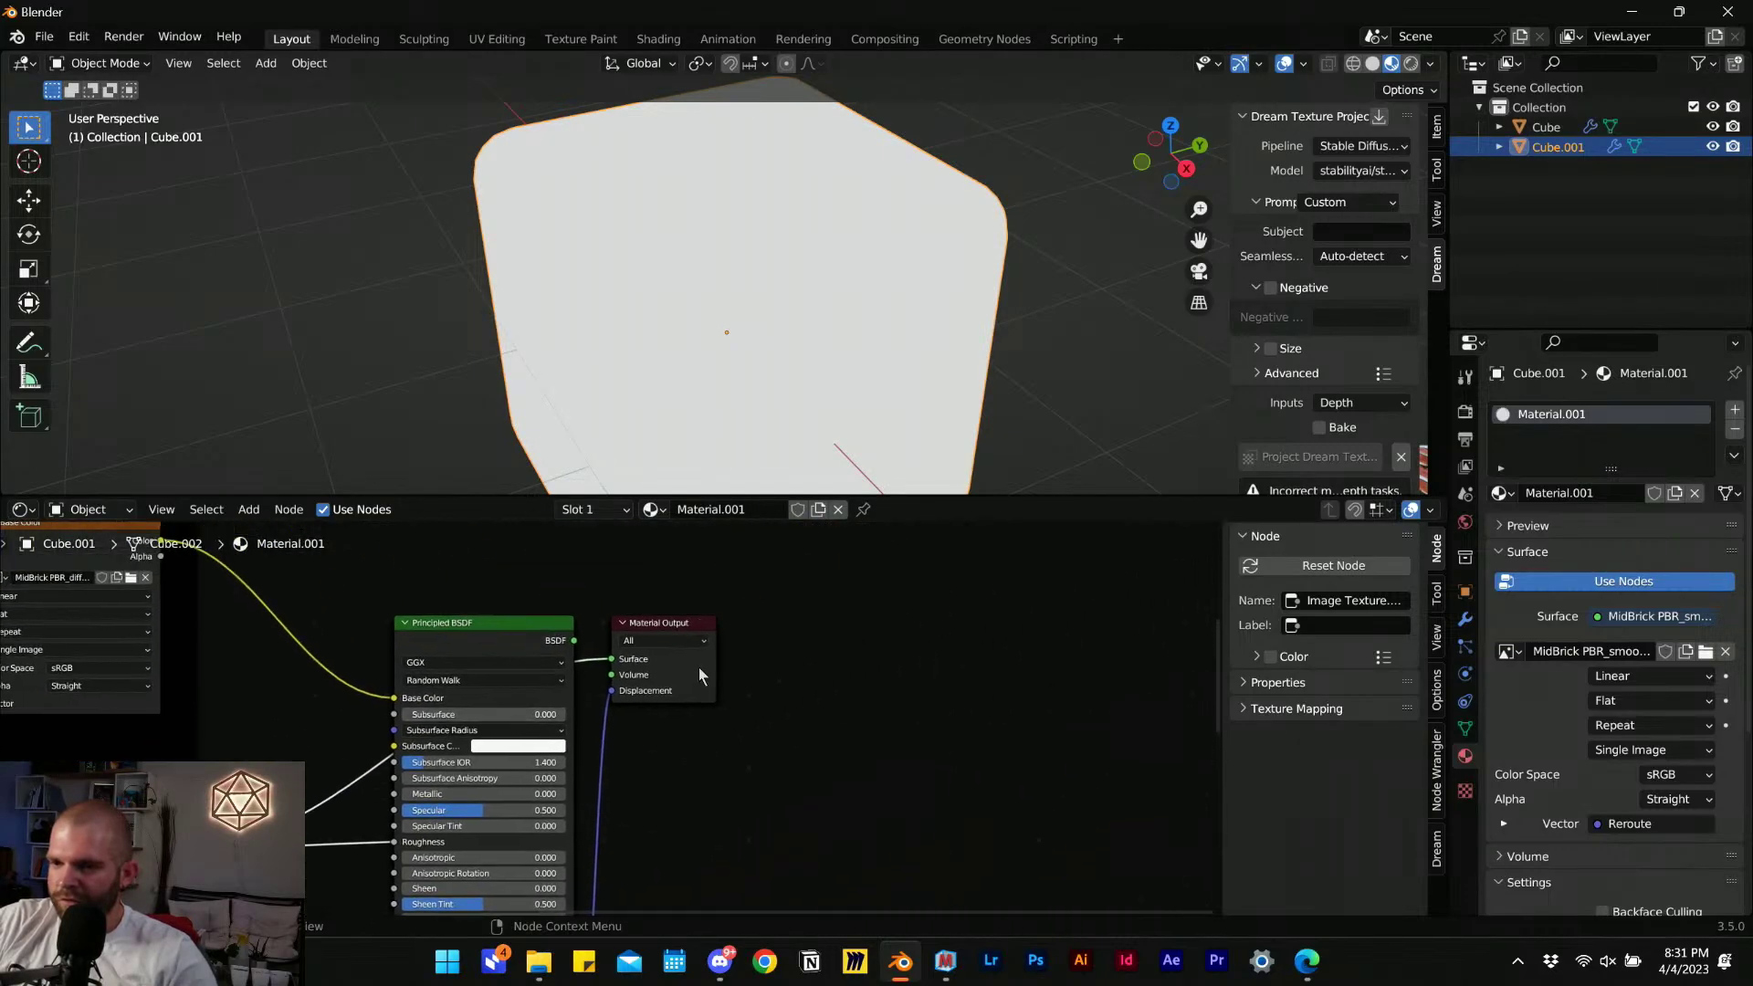
drag(703, 673, 822, 650)
Connect the smoothness texture's Color output to Roughness and also to the Material Output's Surface for preview.
middle_drag(79, 828, 205, 744)
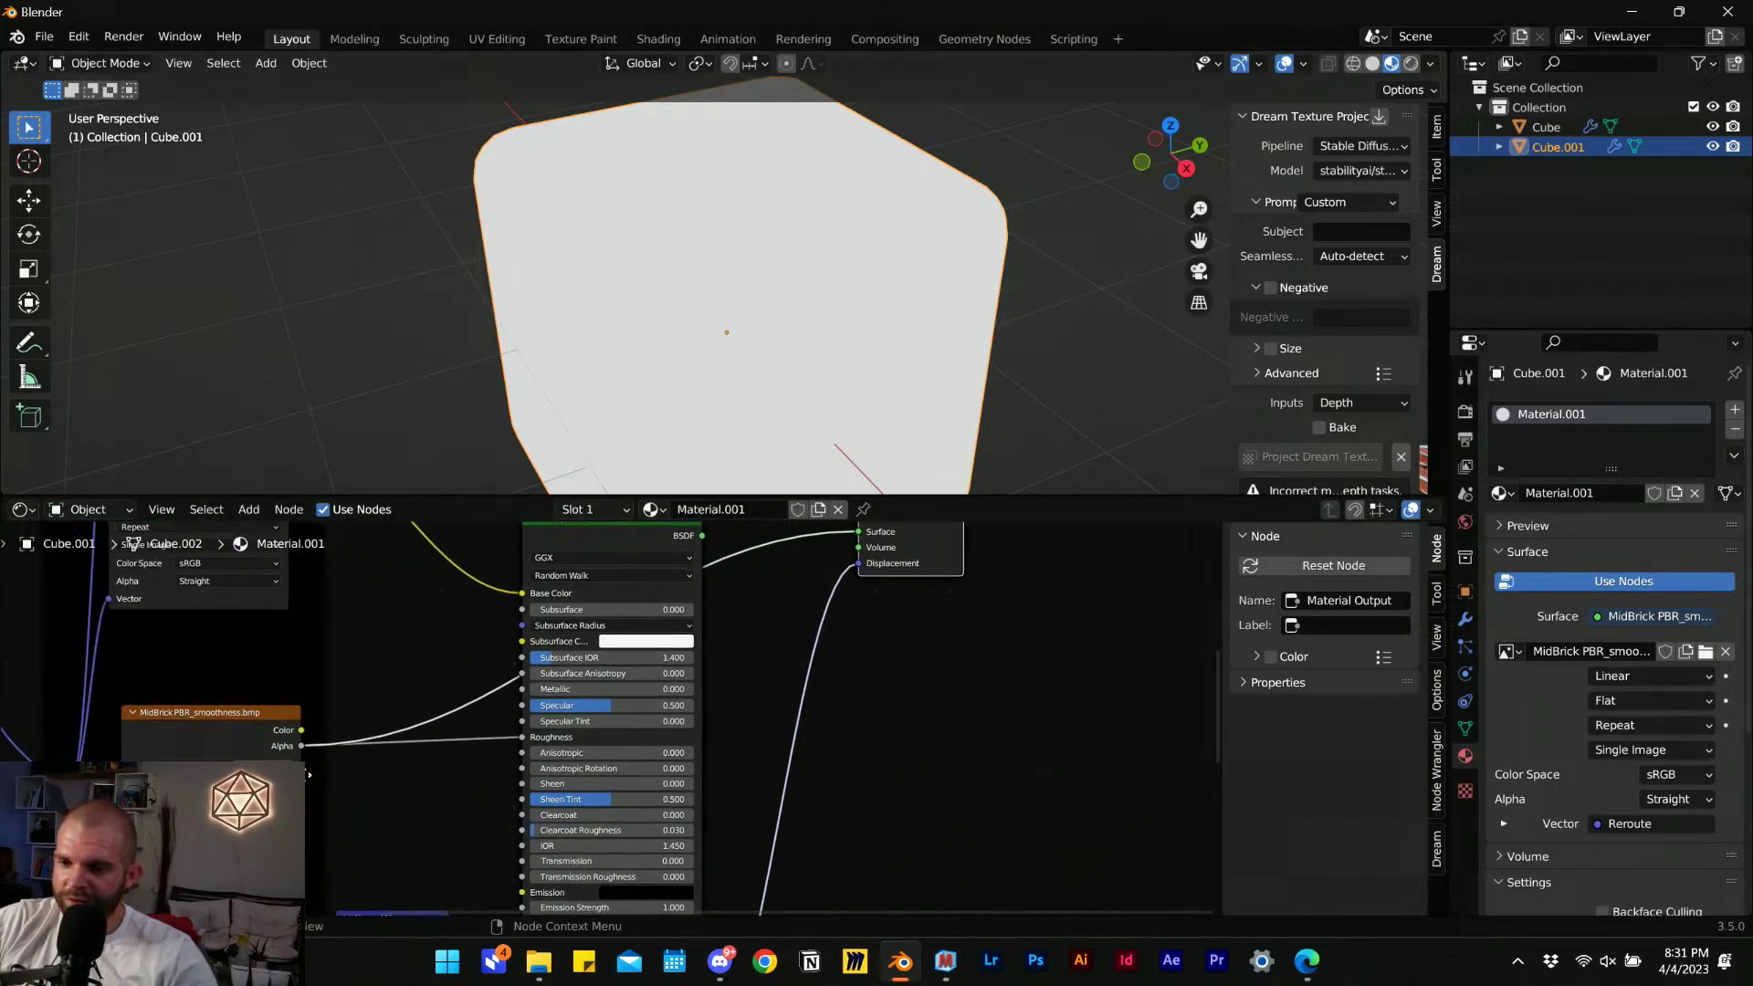
scroll(205, 744, up, 1)
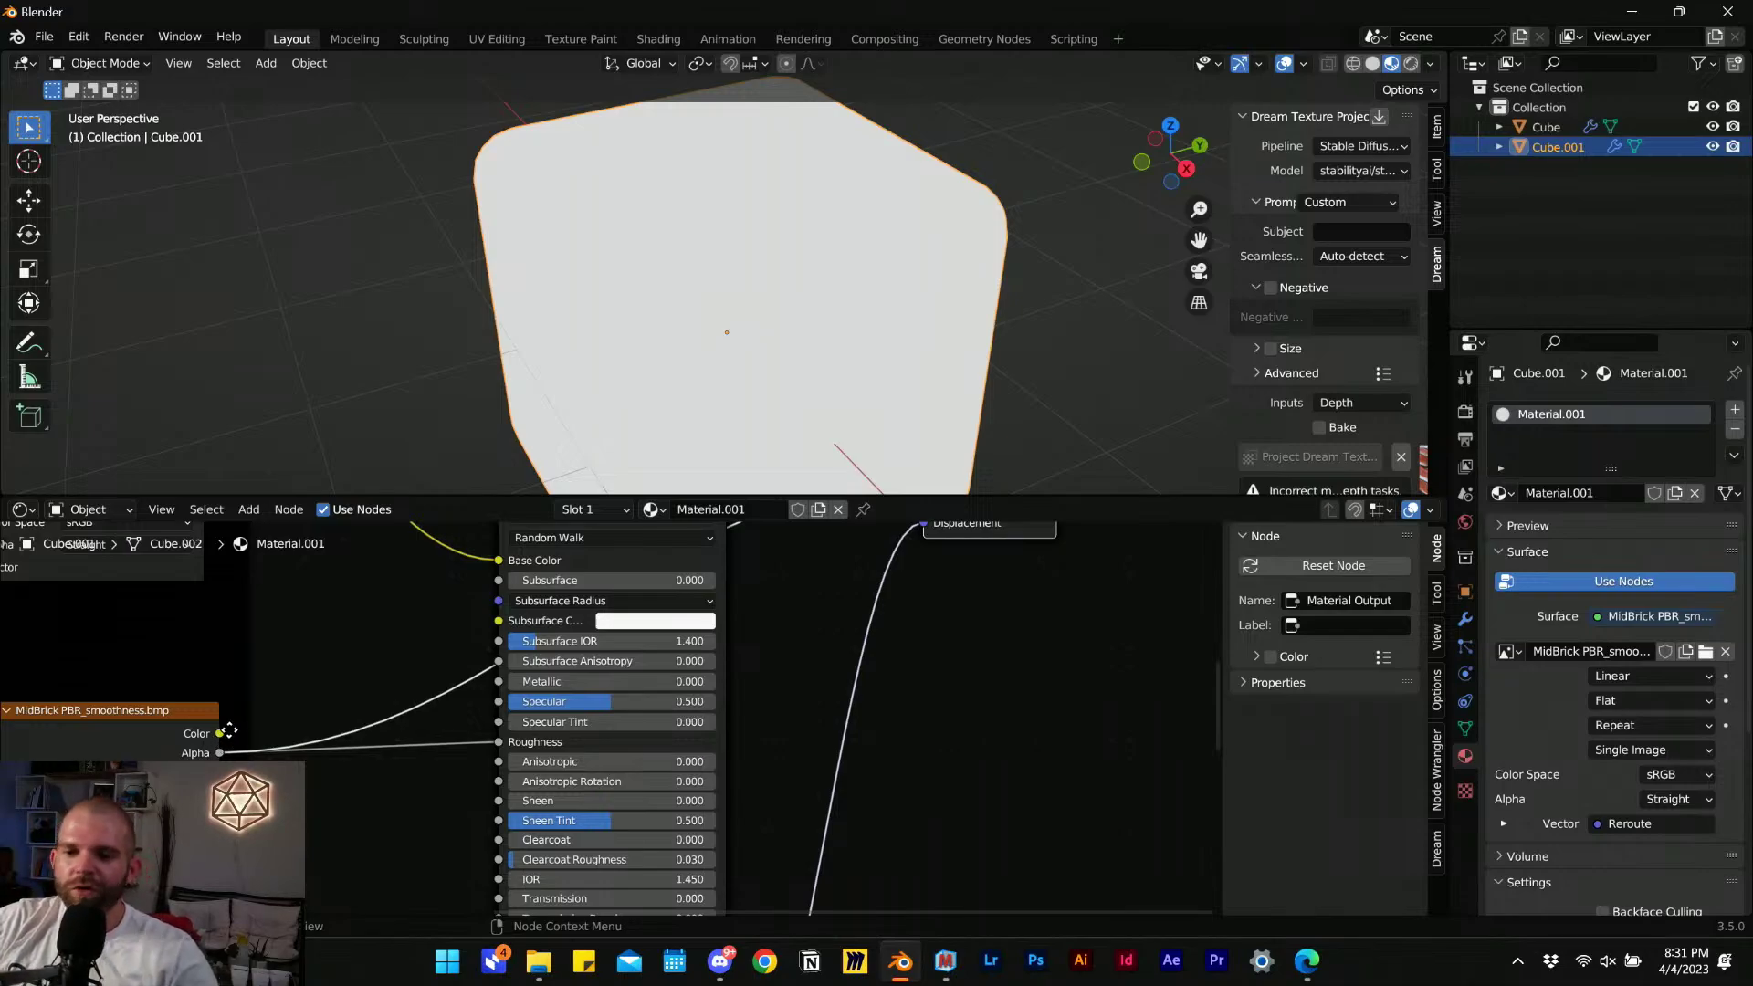
drag(228, 731, 256, 730)
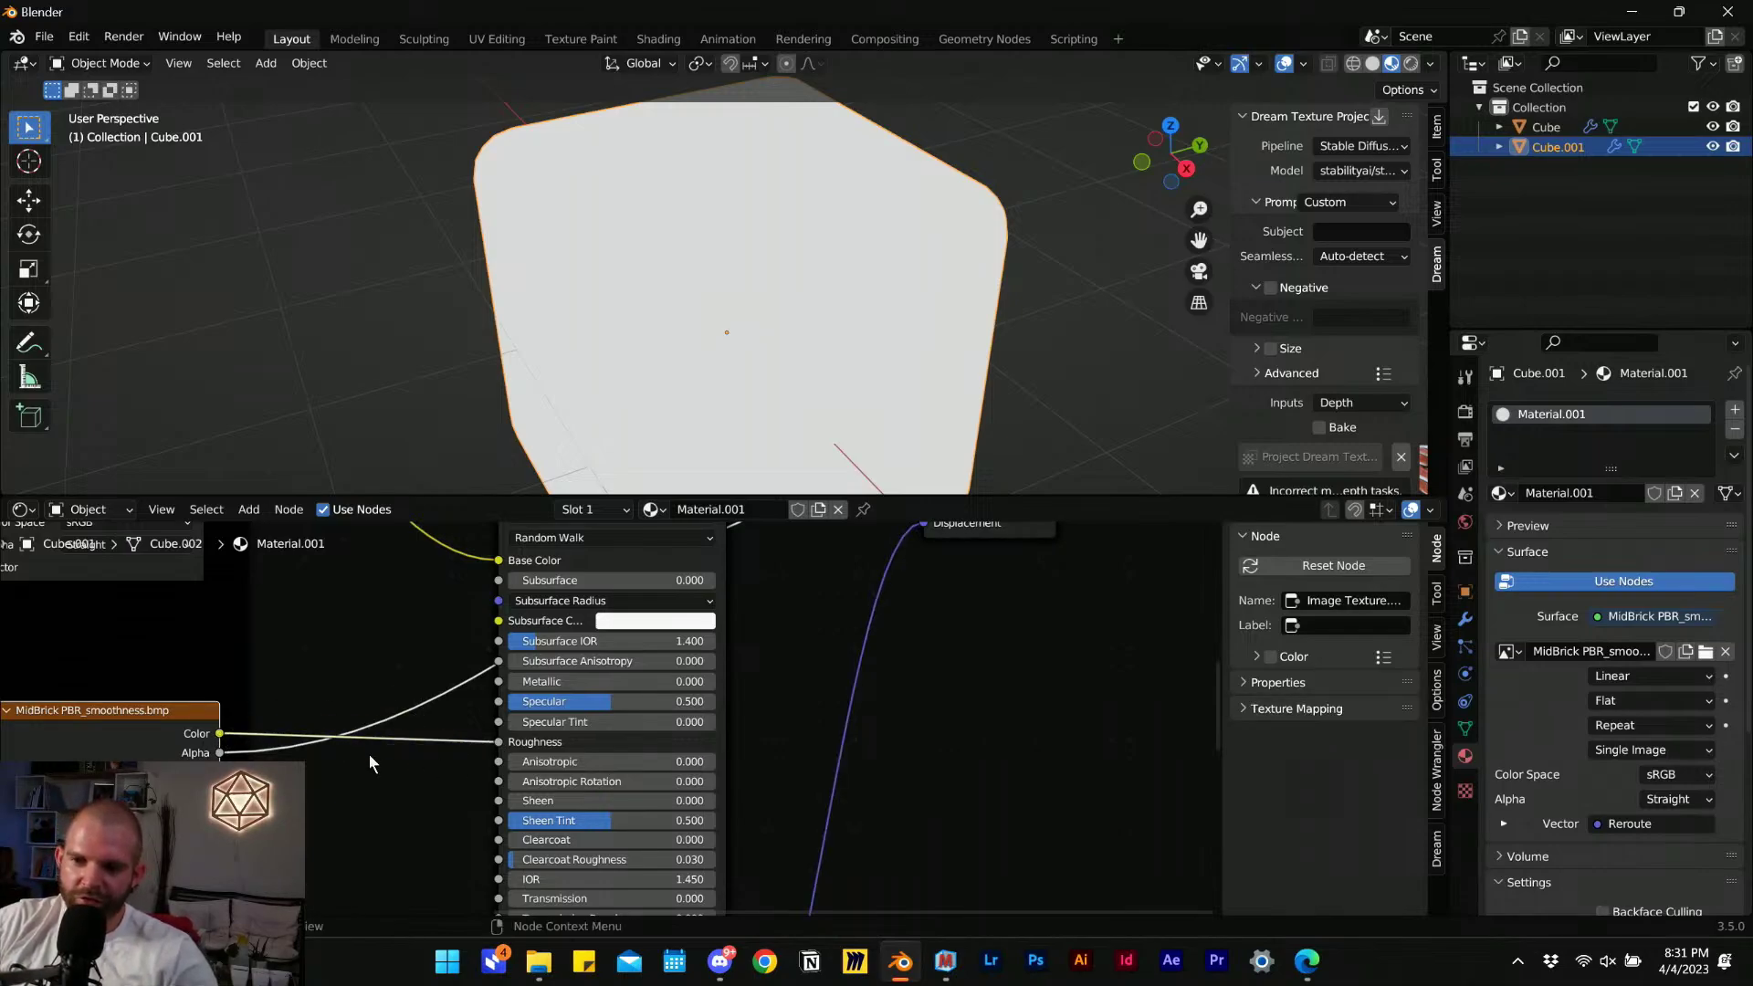
drag(224, 735, 930, 695)
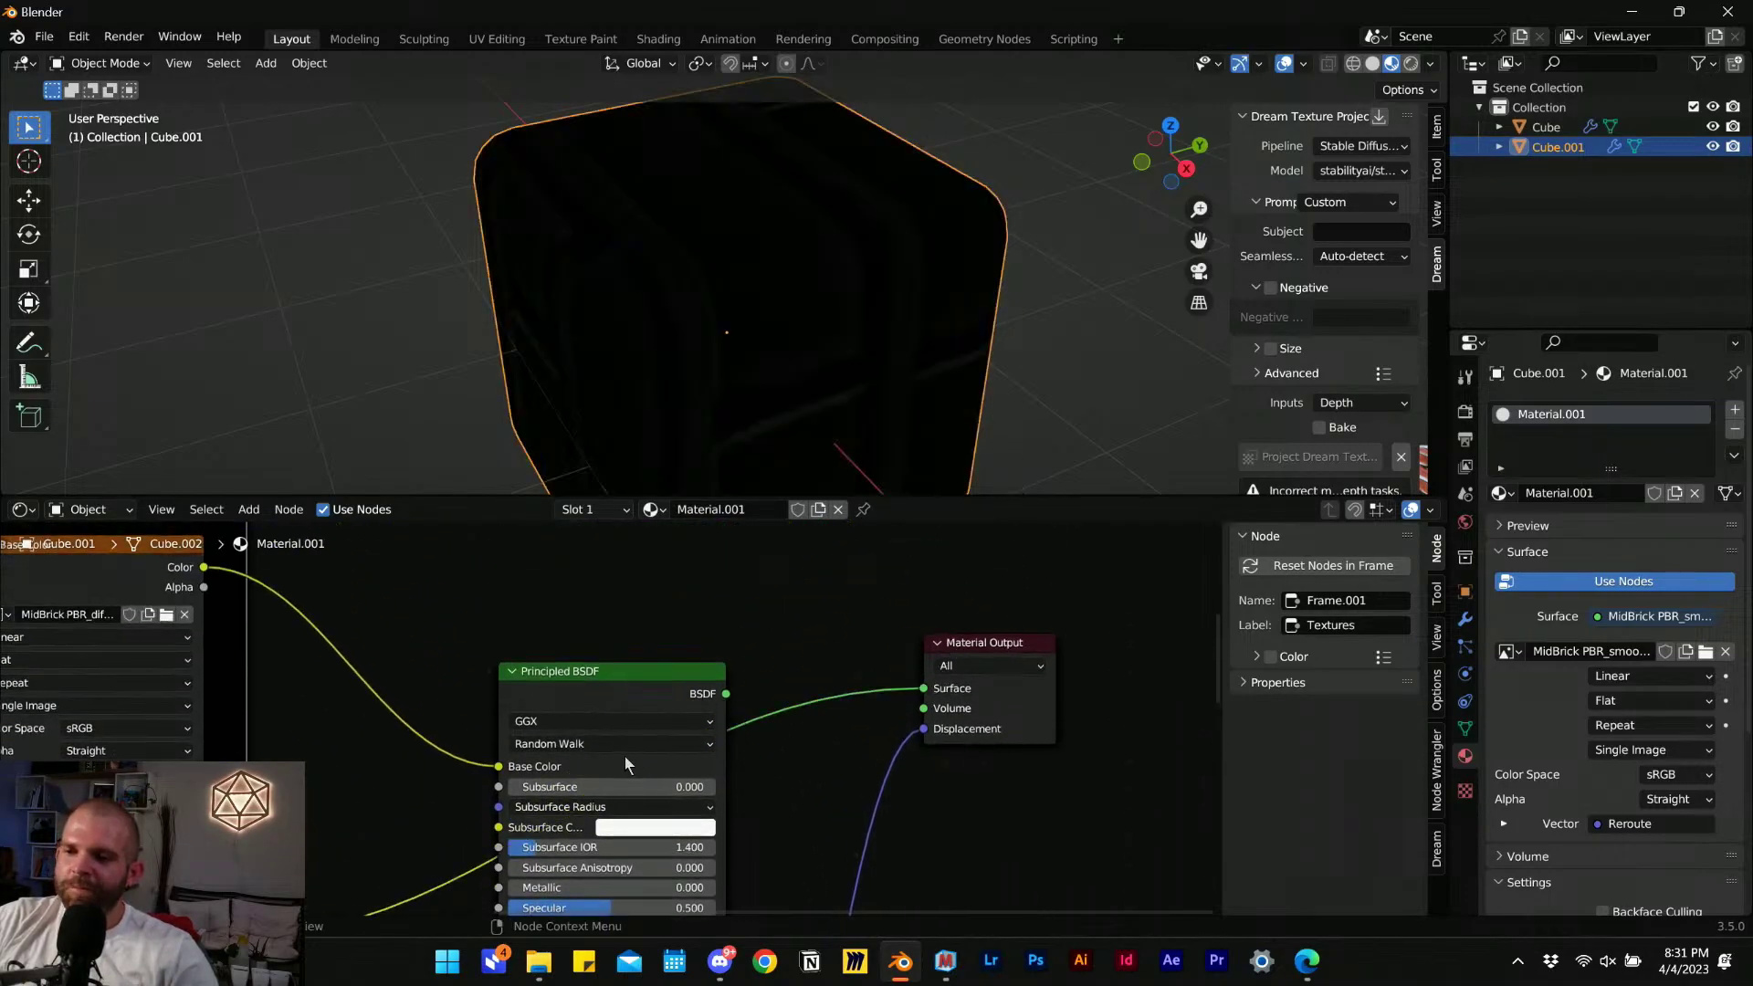
Add an Invert node on the link between the smoothness texture's Color output and the Roughness input.
middle_drag(281, 910, 618, 714)
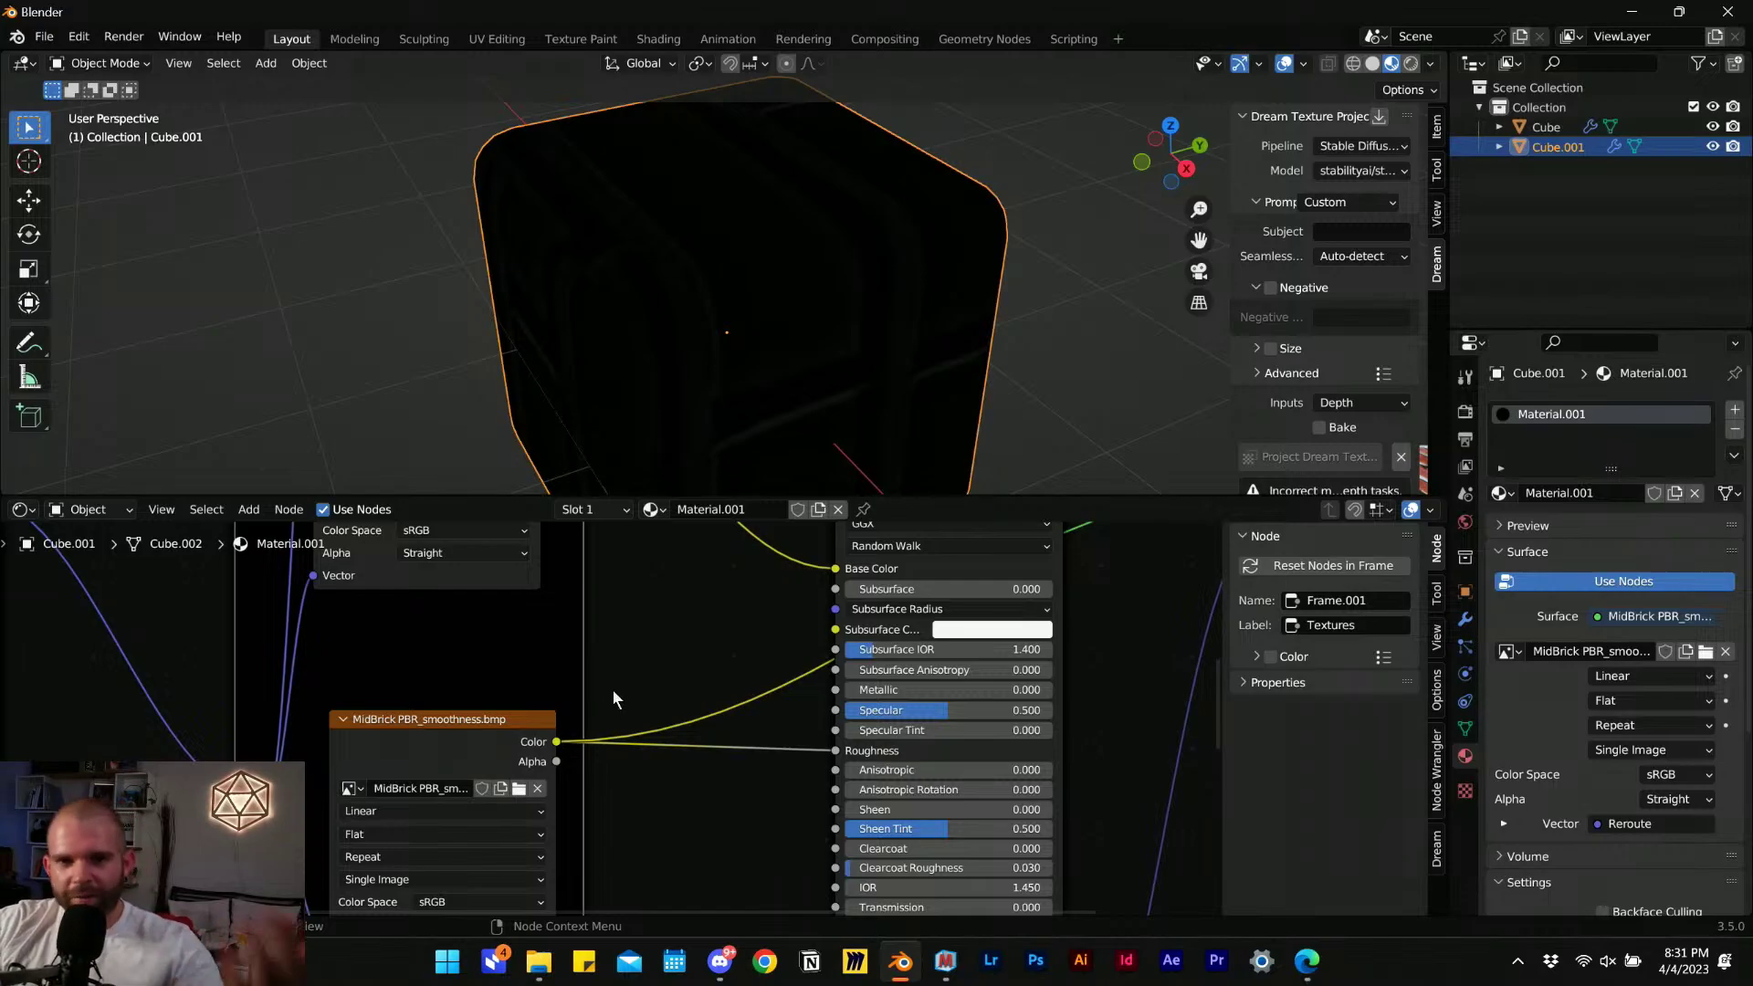
click(711, 650)
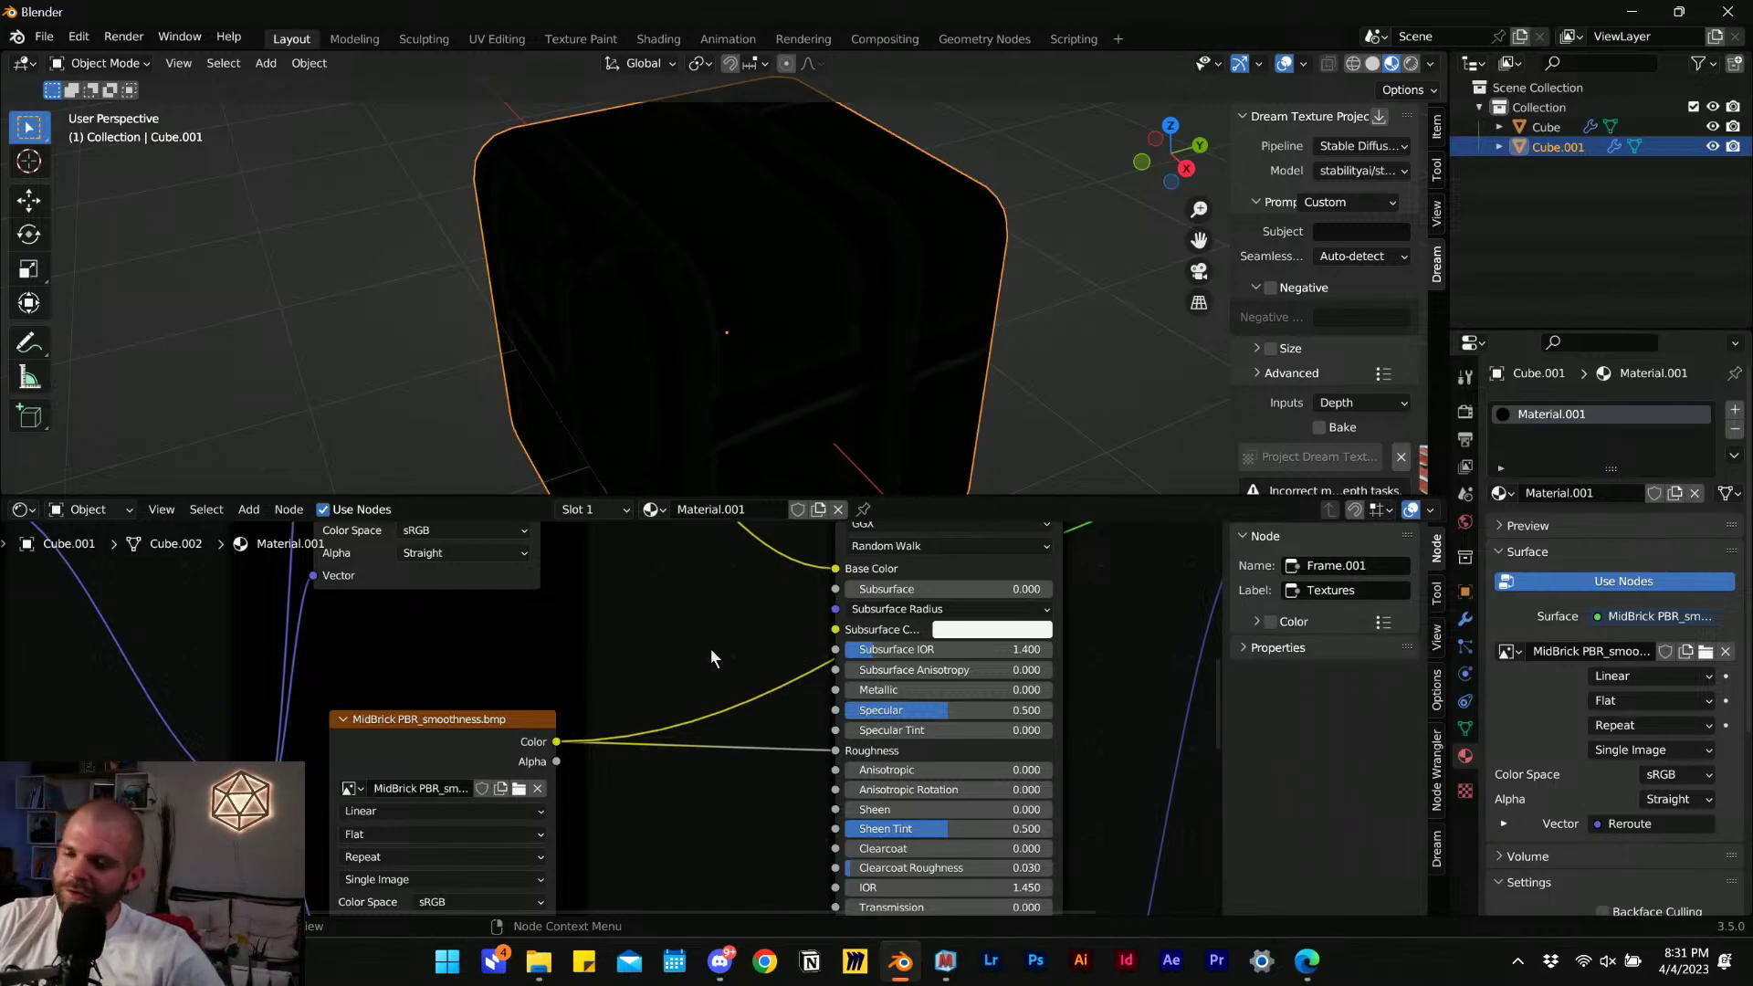
key(shift+a)
text(invert)
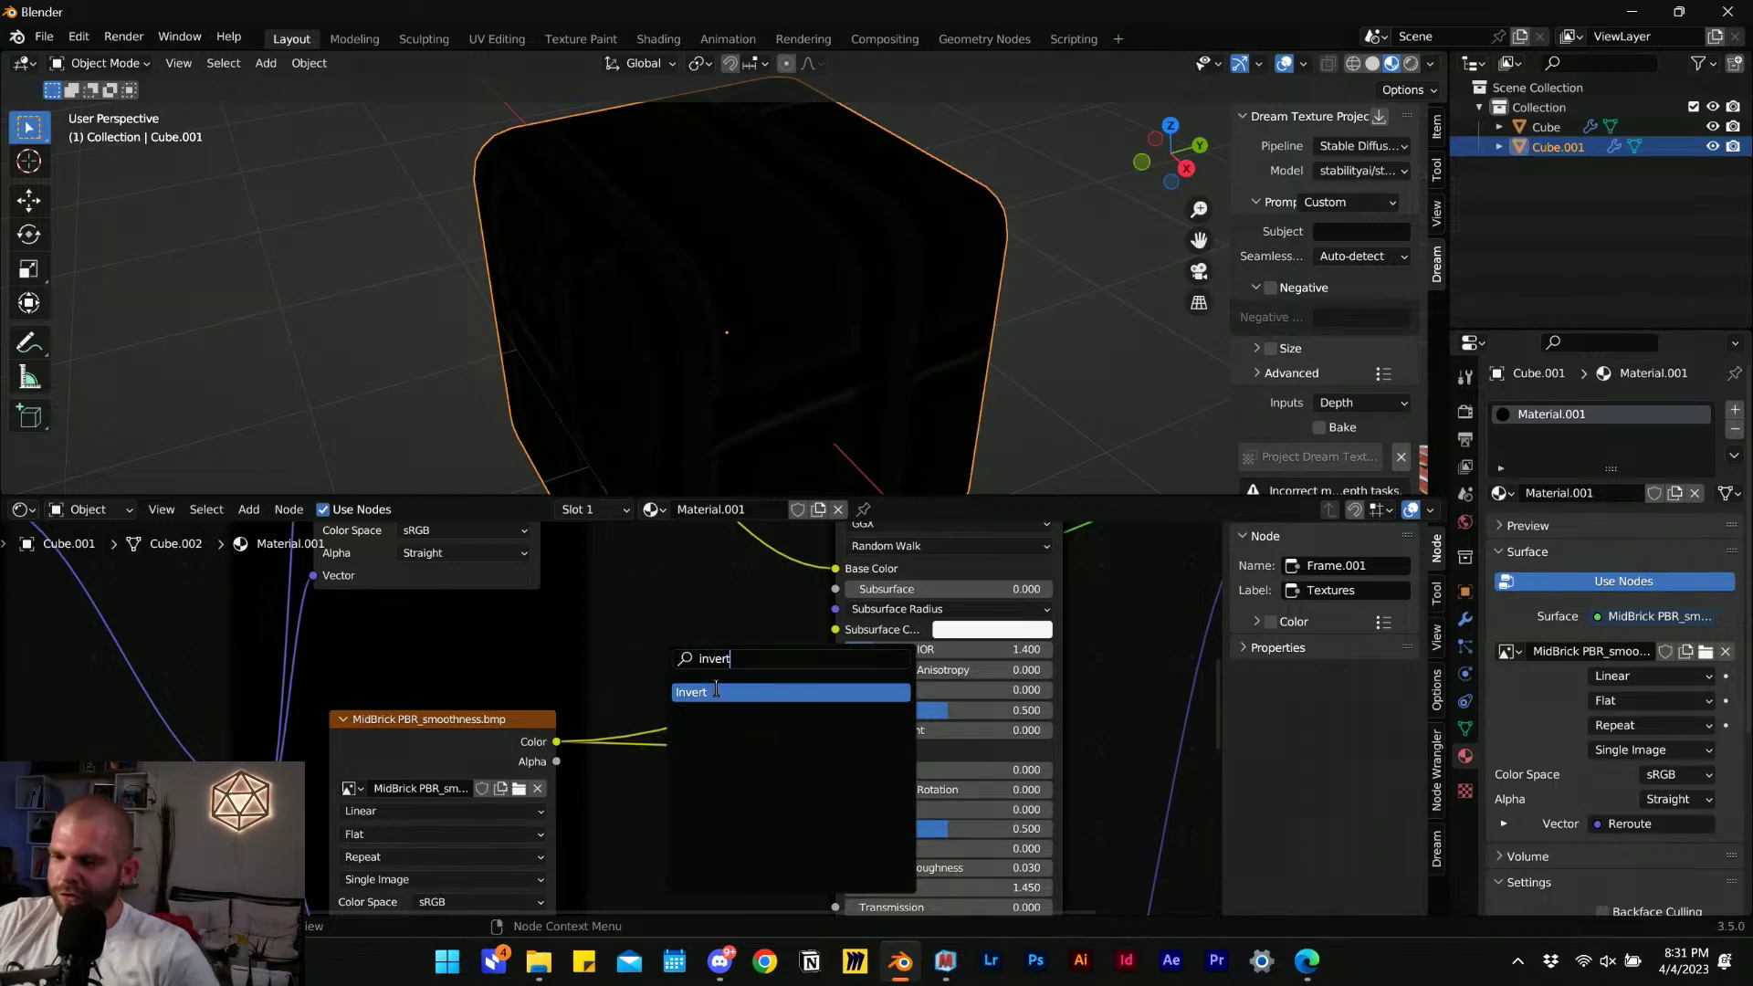
click(717, 691)
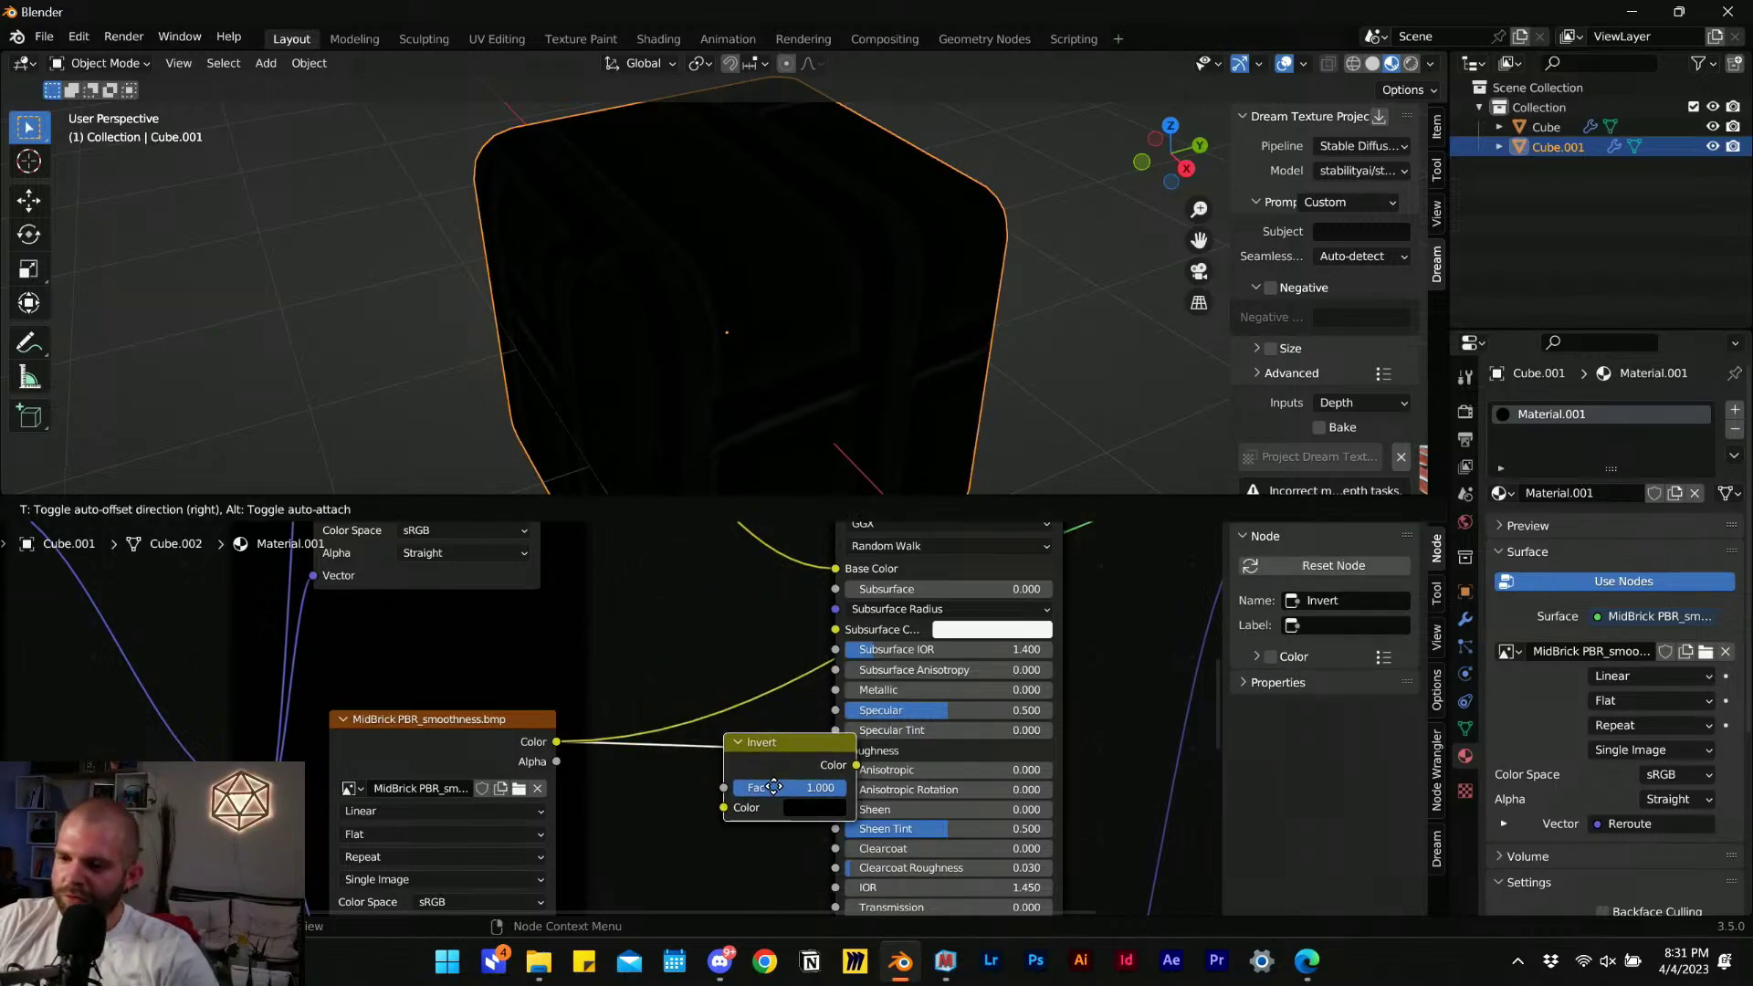
click(840, 774)
middle_drag(839, 772, 713, 814)
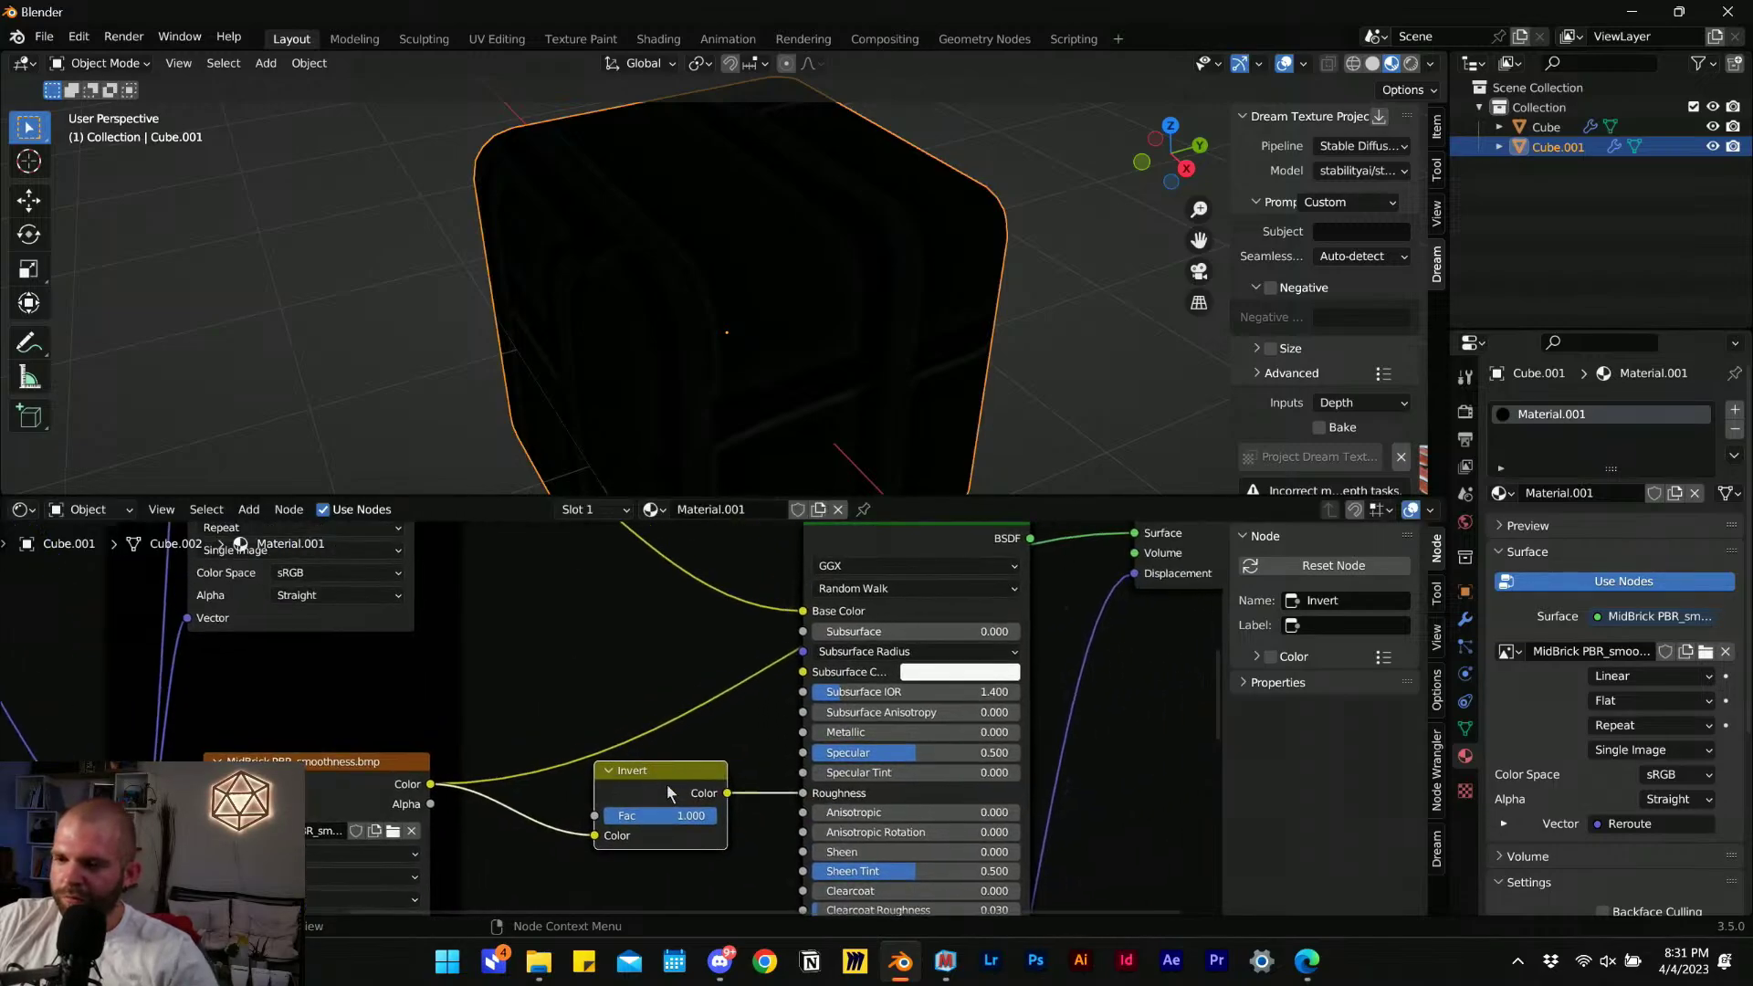
Preview the Invert node's output on the cube and examine its connections.
ctrl+shift+click(633, 790)
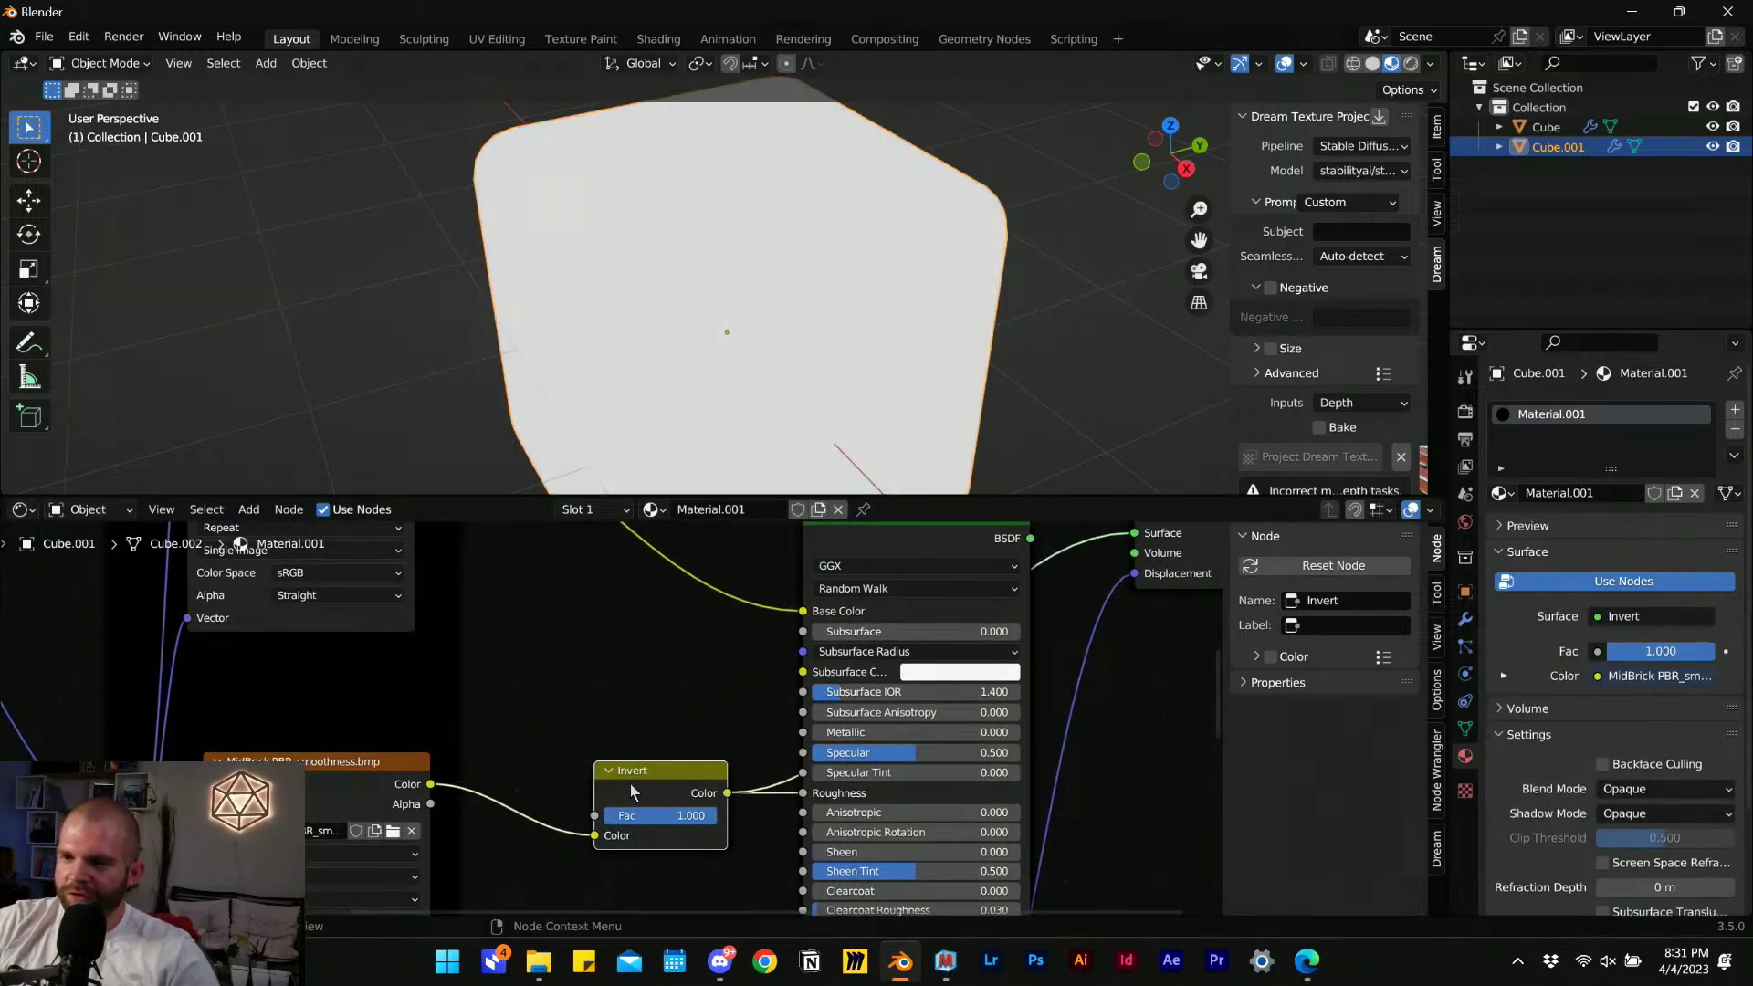
middle_drag(445, 787, 163, 859)
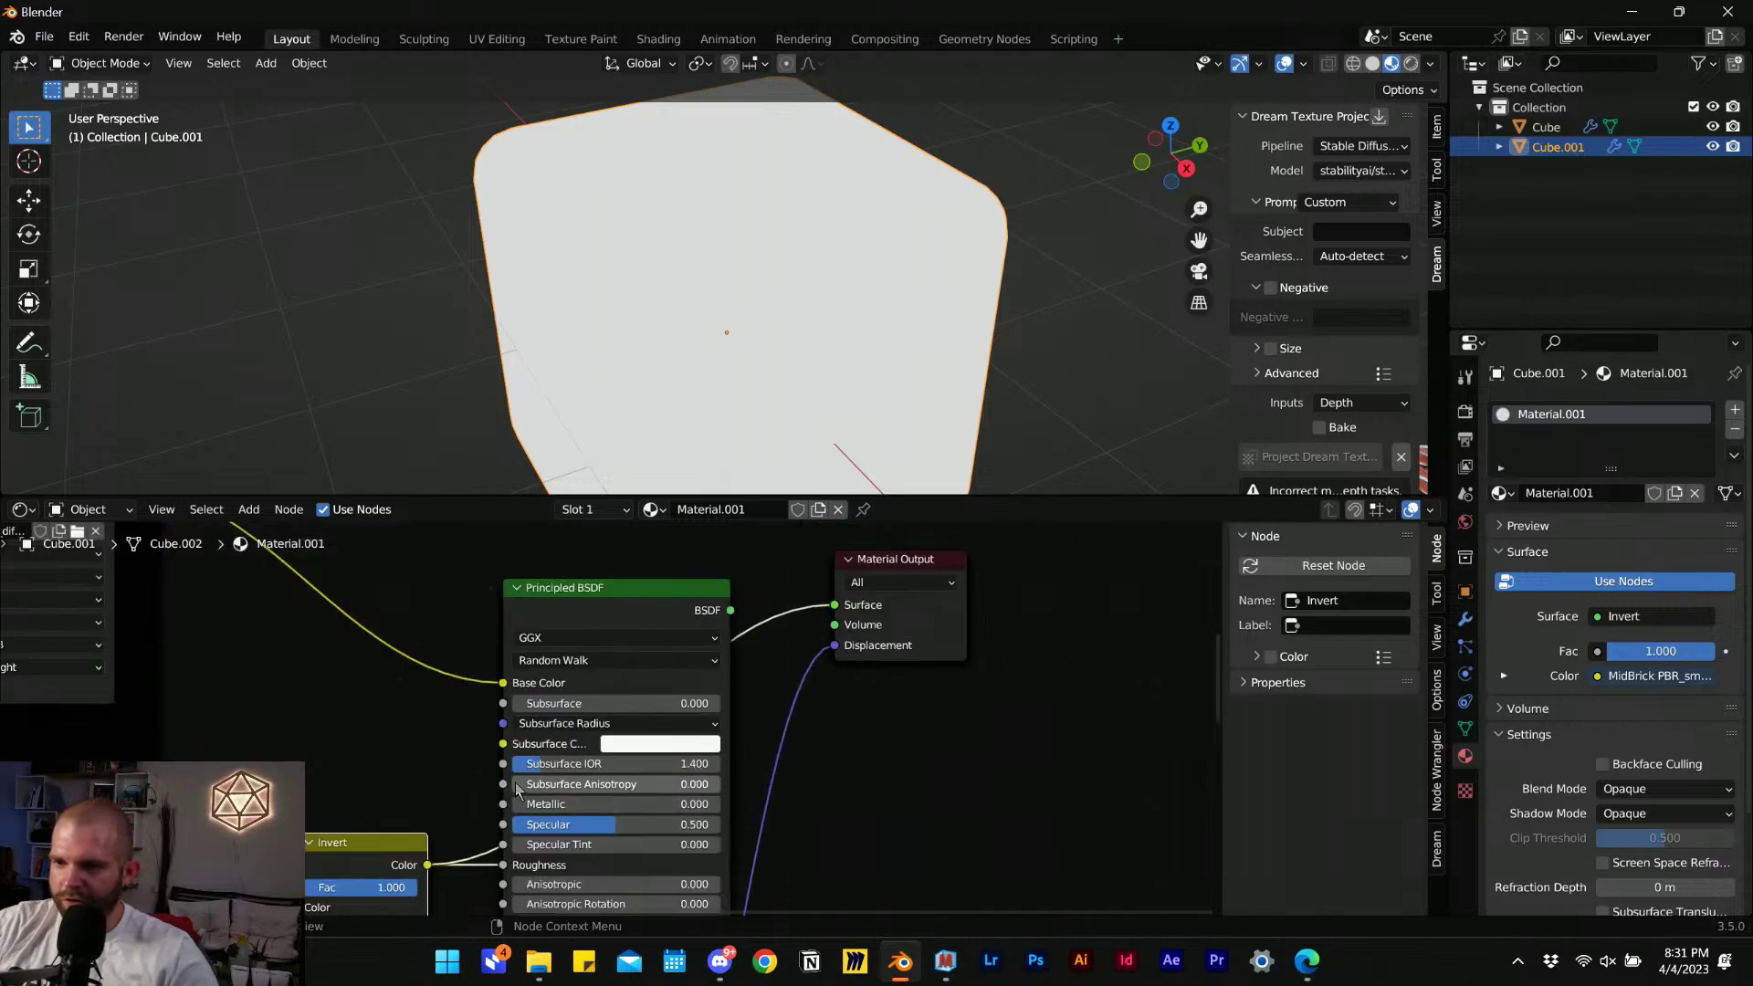
scroll(523, 789, down, 4)
middle_drag(523, 791, 730, 705)
scroll(655, 781, up, 5)
middle_drag(655, 780, 667, 803)
scroll(568, 800, up, 2)
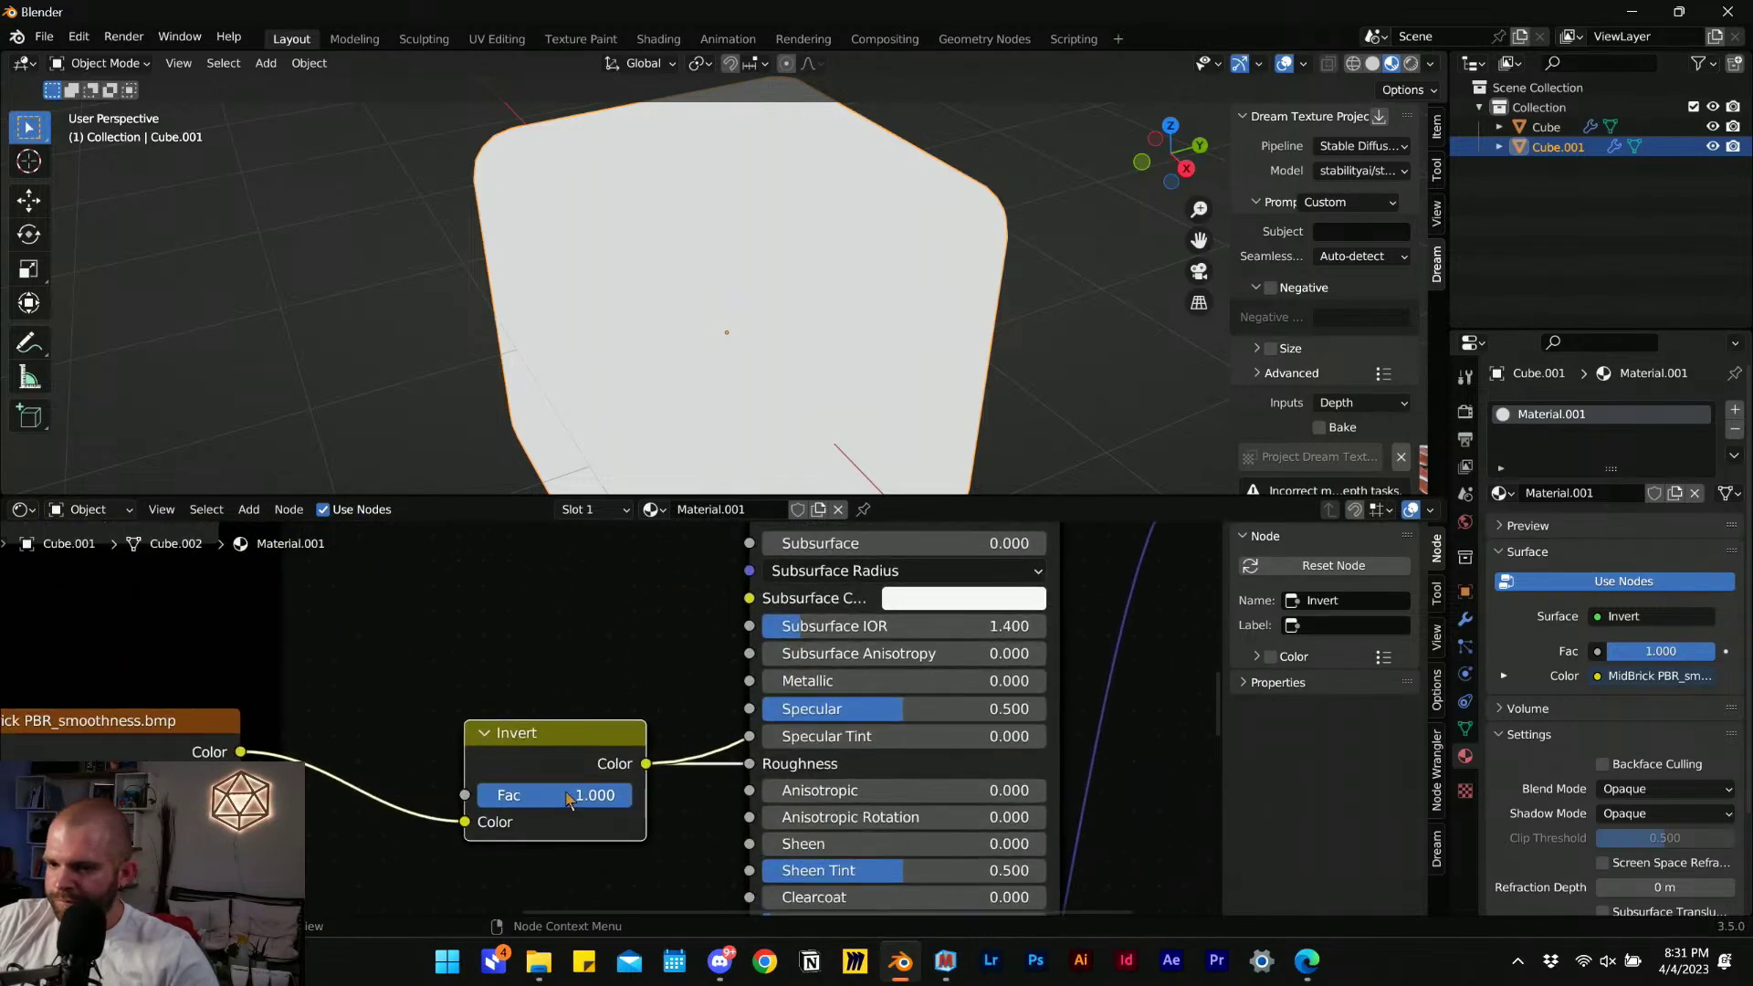
Reconnect the Principled BSDF to the Material Output's Surface and check the shaded cube from several sides.
middle_drag(740, 625, 309, 878)
ctrl+shift+click(477, 672)
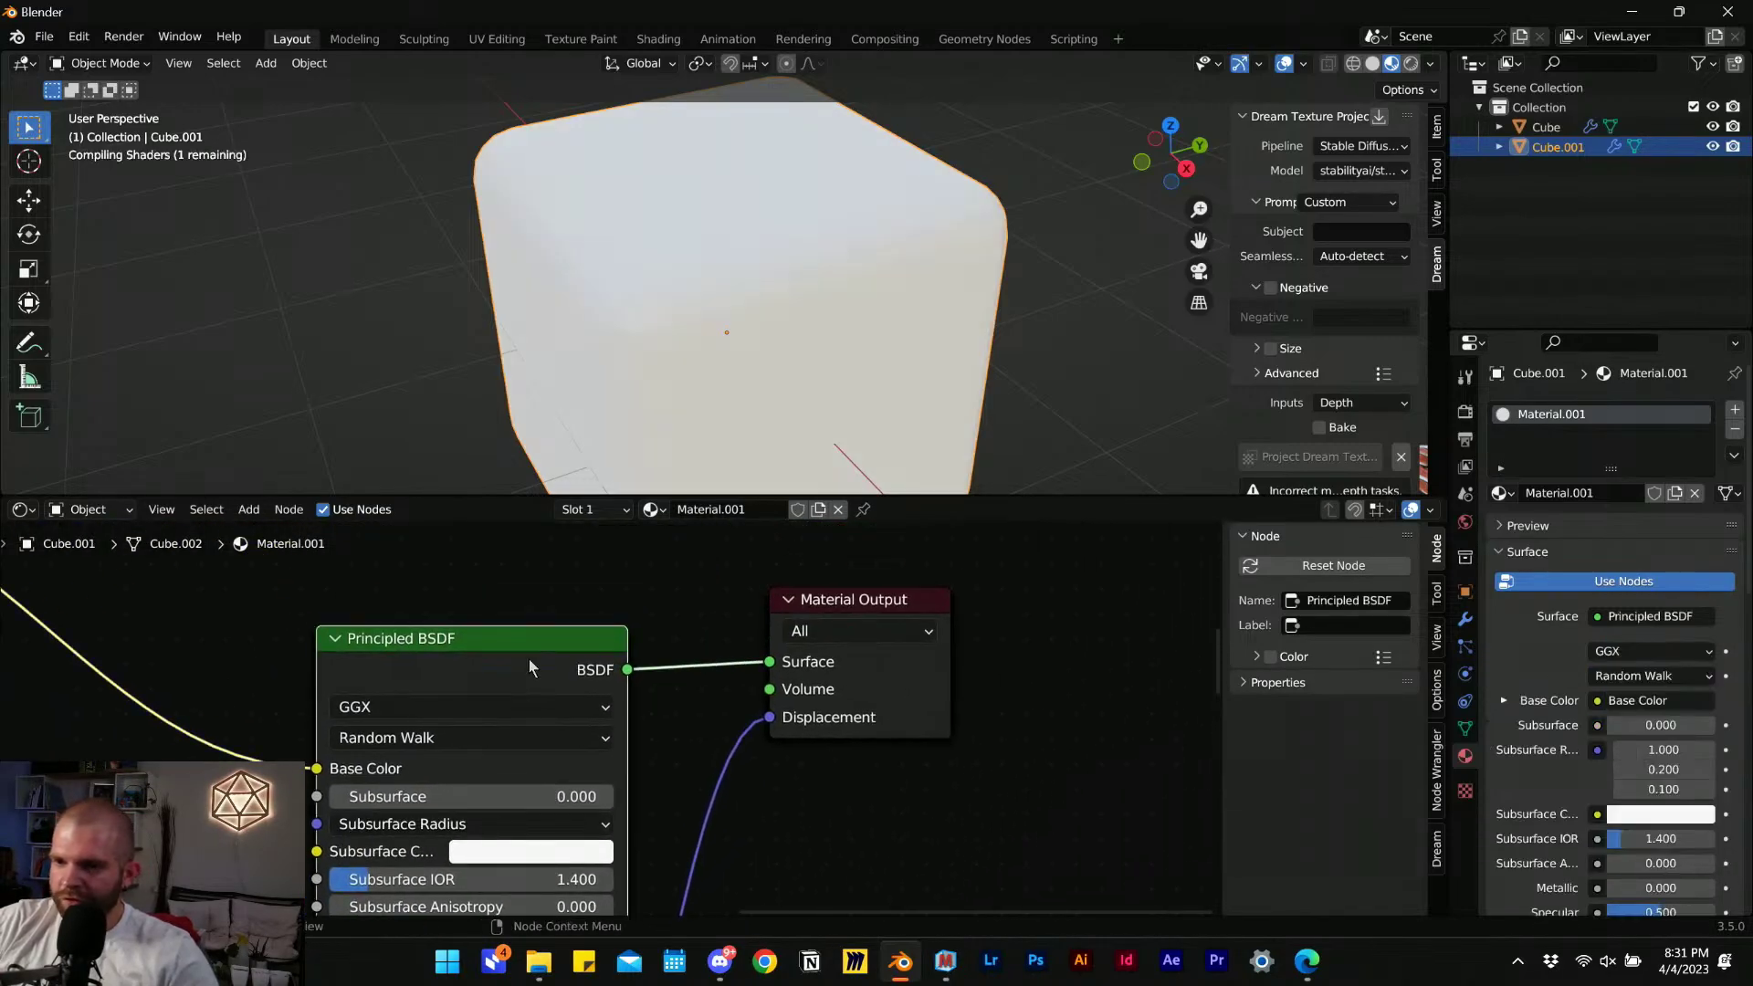
scroll(677, 288, down, 5)
scroll(688, 284, up, 5)
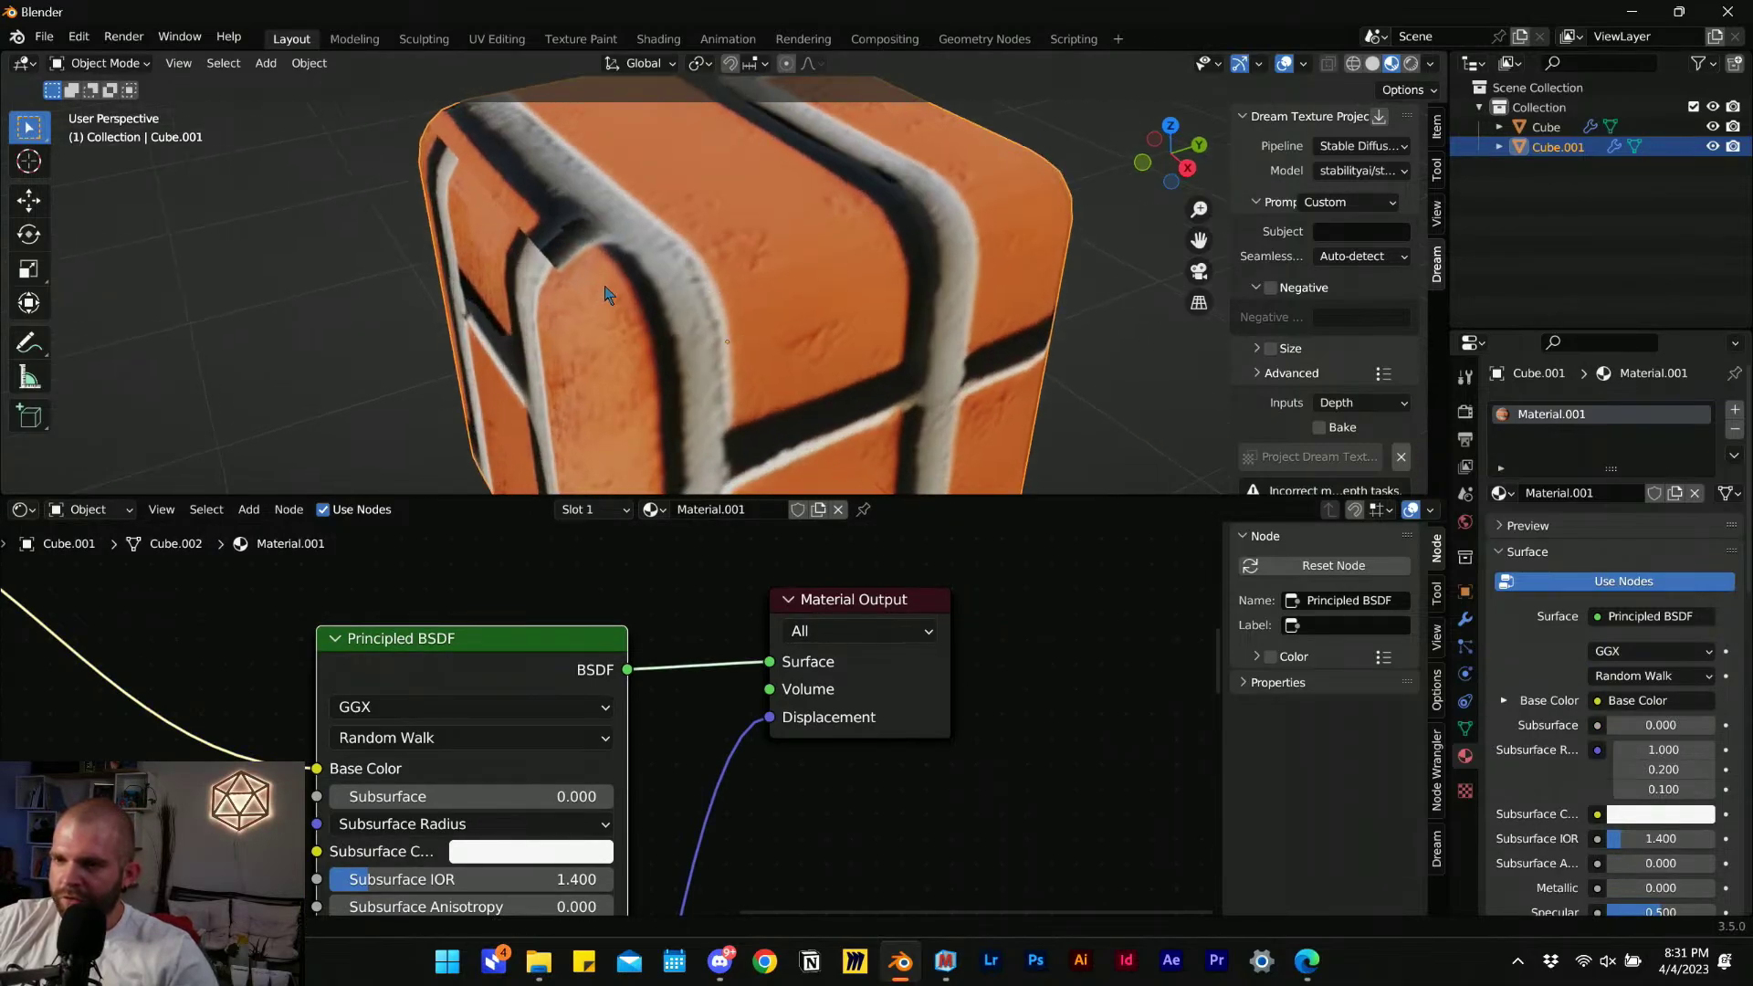
middle_drag(666, 278, 819, 276)
scroll(630, 279, down, 3)
scroll(626, 278, down, 1)
middle_drag(626, 279, 840, 278)
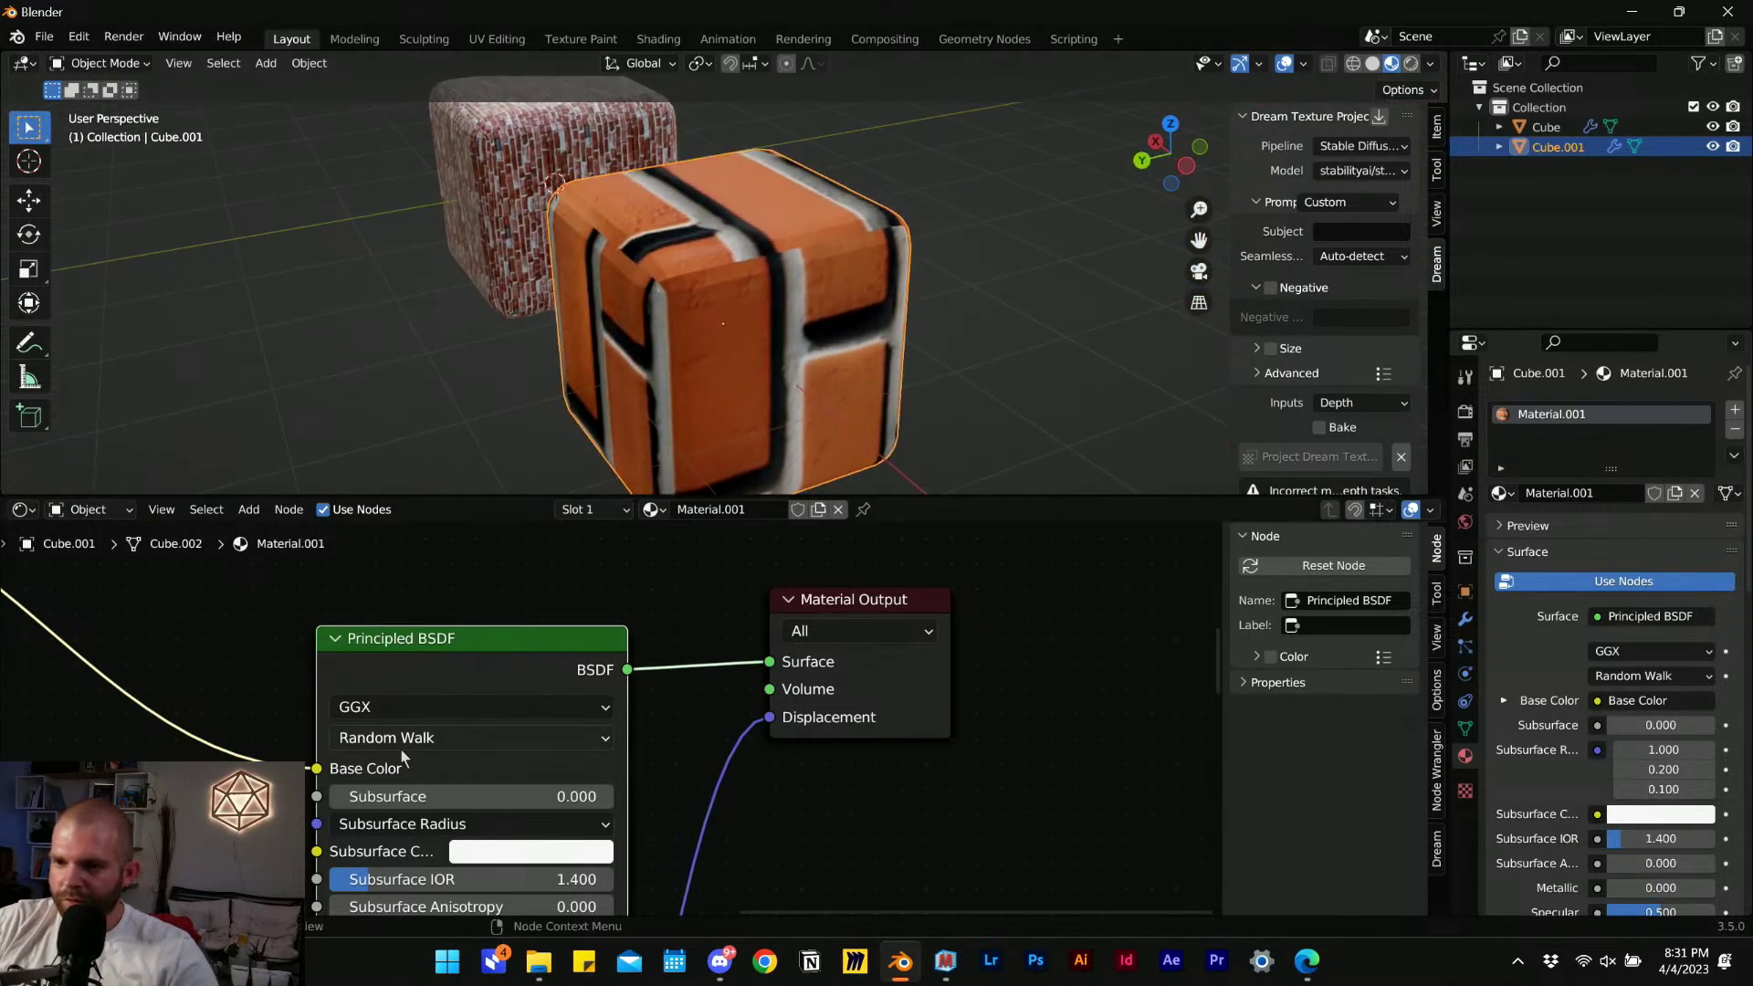
Examine the Displacement and Normal node connections and compare the two brick cubes.
middle_drag(399, 755, 766, 536)
middle_drag(164, 774, 365, 733)
scroll(365, 733, down, 4)
middle_drag(251, 754, 496, 734)
middle_drag(630, 540, 245, 792)
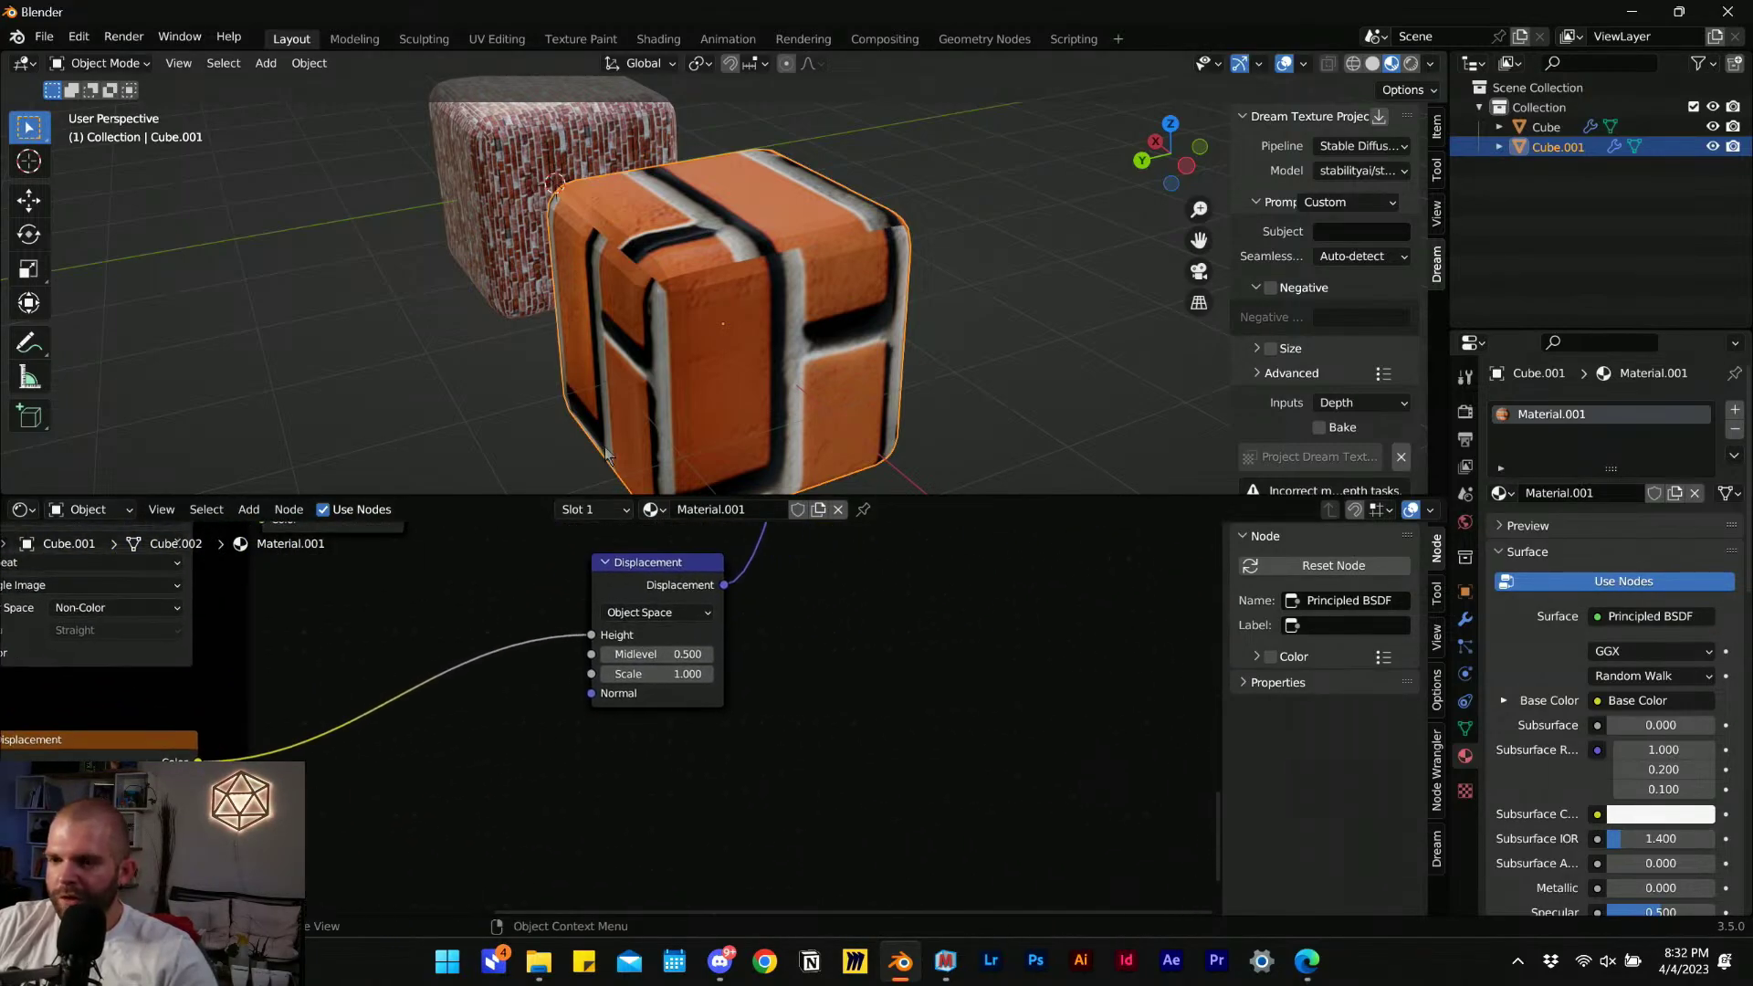
scroll(606, 445, up, 2)
scroll(685, 457, down, 3)
scroll(532, 704, up, 1)
middle_drag(471, 716, 436, 793)
scroll(803, 219, up, 1)
middle_drag(599, 272, 626, 493)
scroll(666, 274, down, 3)
middle_drag(341, 699, 1156, 792)
scroll(479, 627, down, 4)
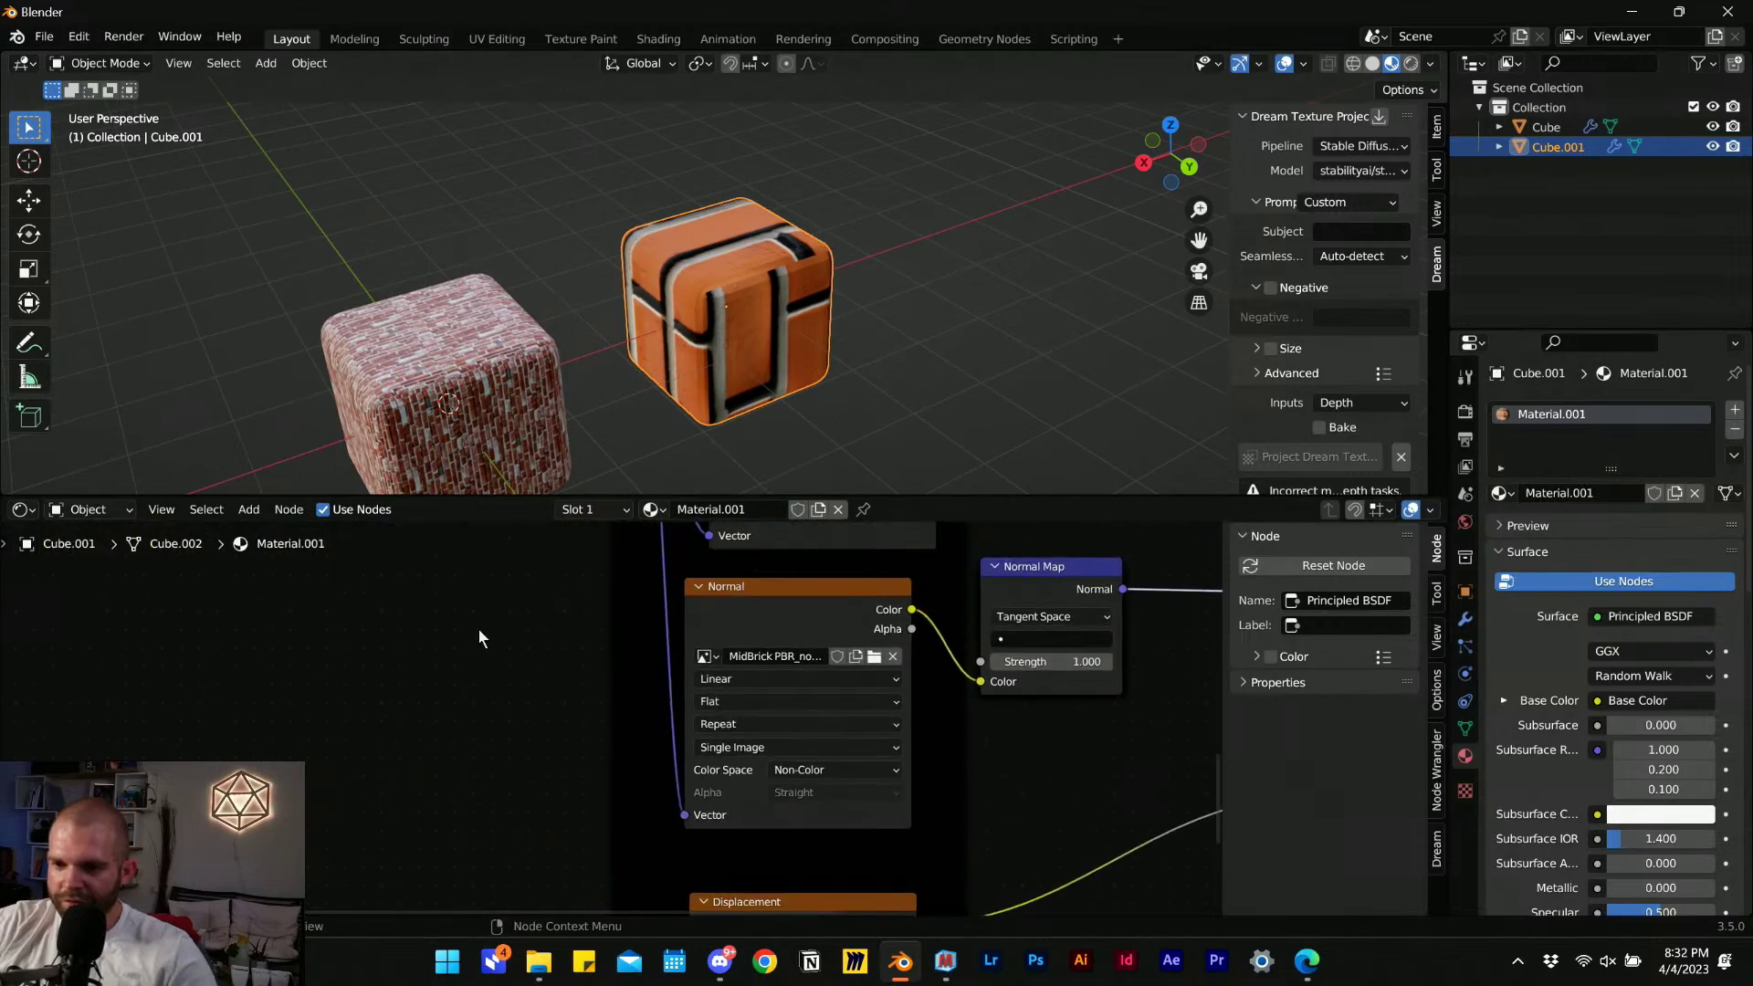
Add a Value node and connect its output to the Mapping node's Scale input.
middle_drag(495, 691, 593, 803)
middle_drag(499, 614, 577, 774)
scroll(525, 694, up, 10)
middle_drag(398, 674, 918, 775)
click(456, 744)
click(456, 710)
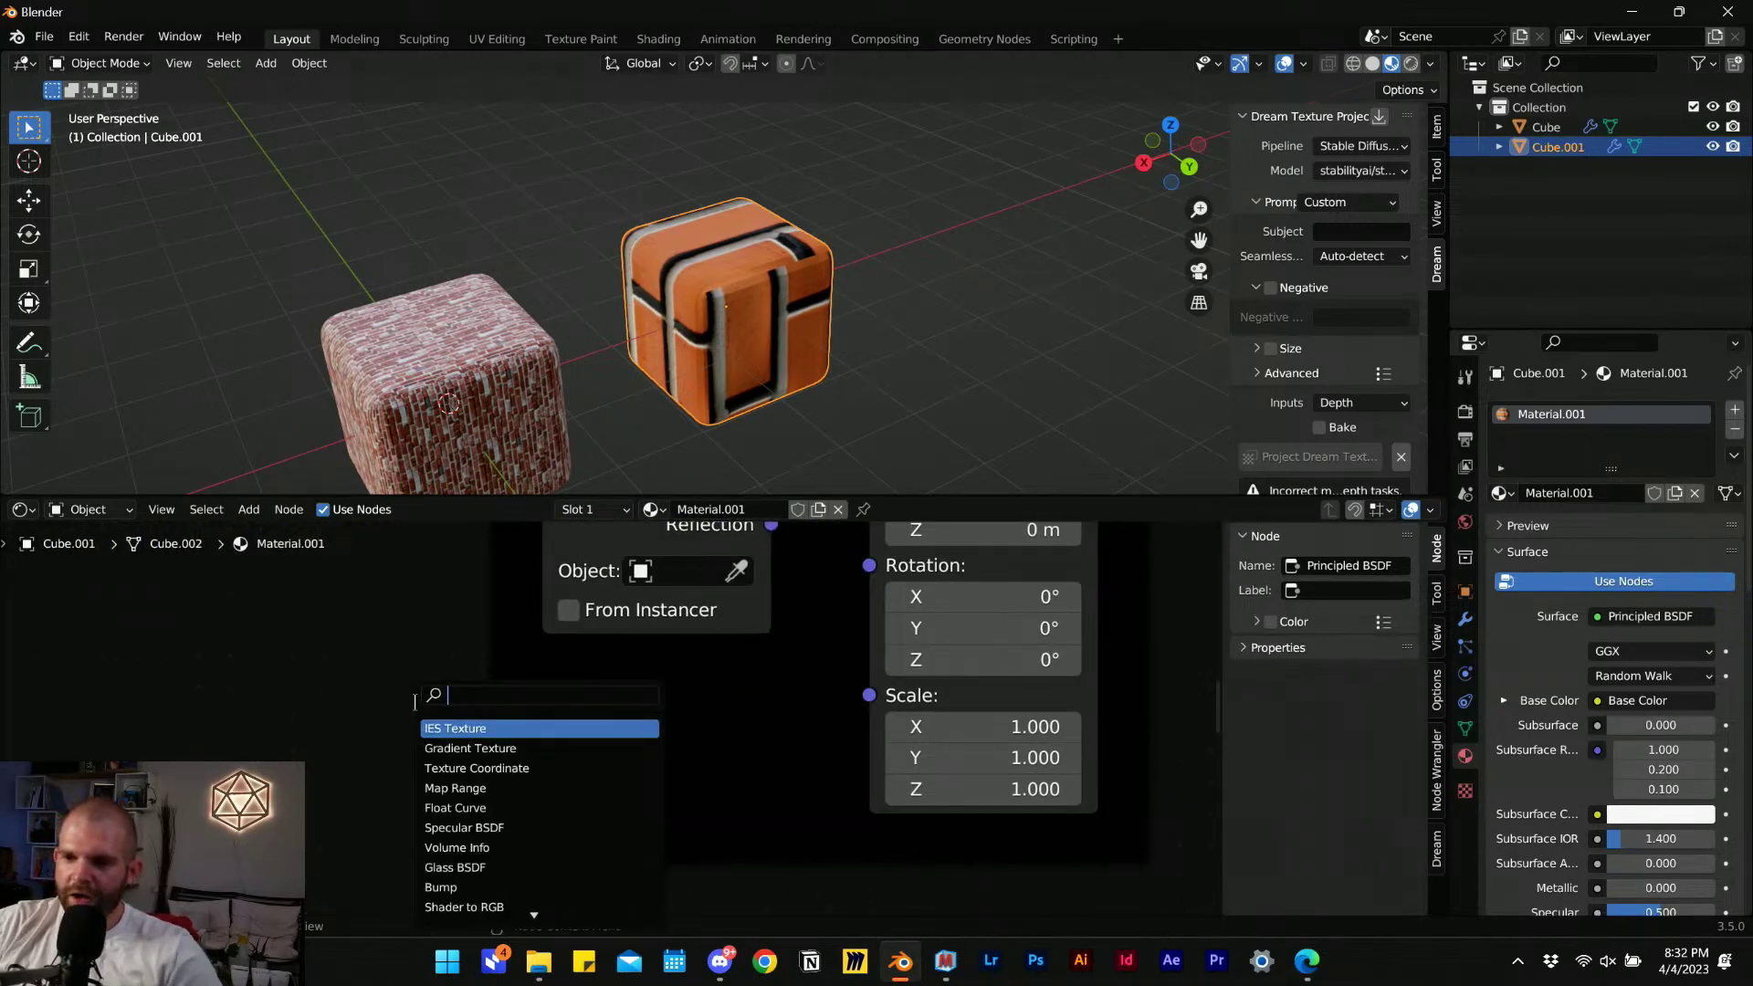
text(value)
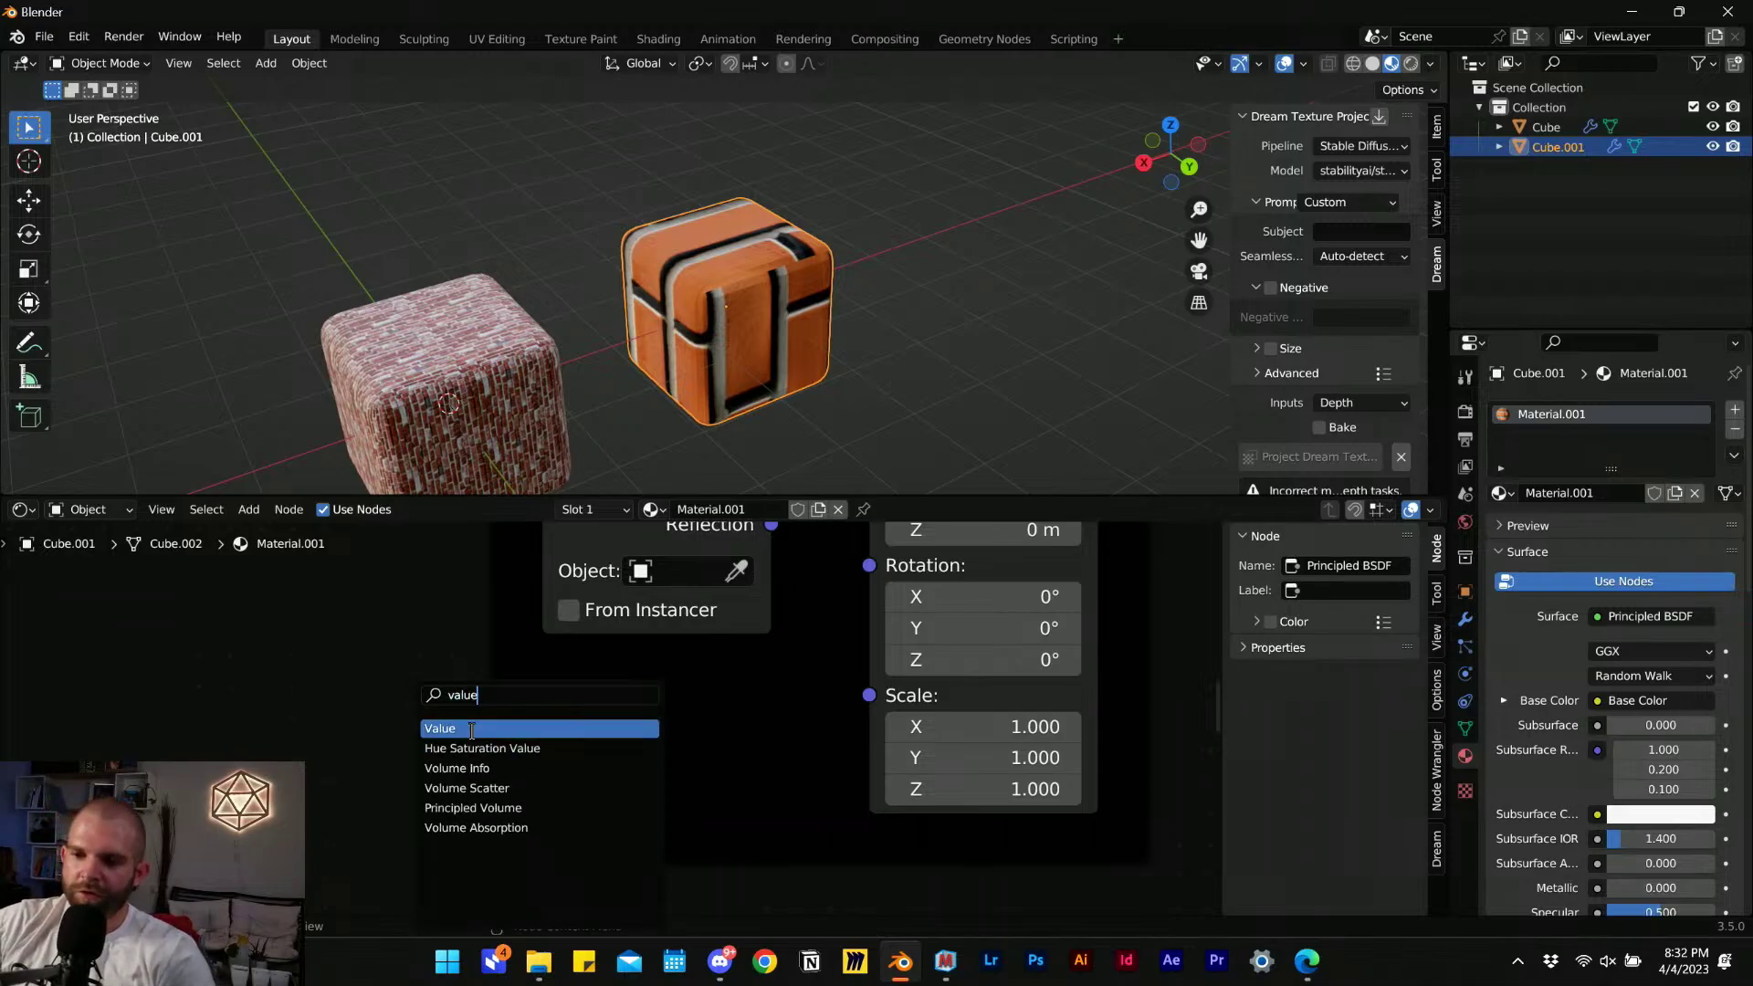
key(Return)
click(744, 724)
mouse_move(749, 724)
mouse_down()
mouse_move(856, 680)
mouse_move(877, 698)
mouse_up()
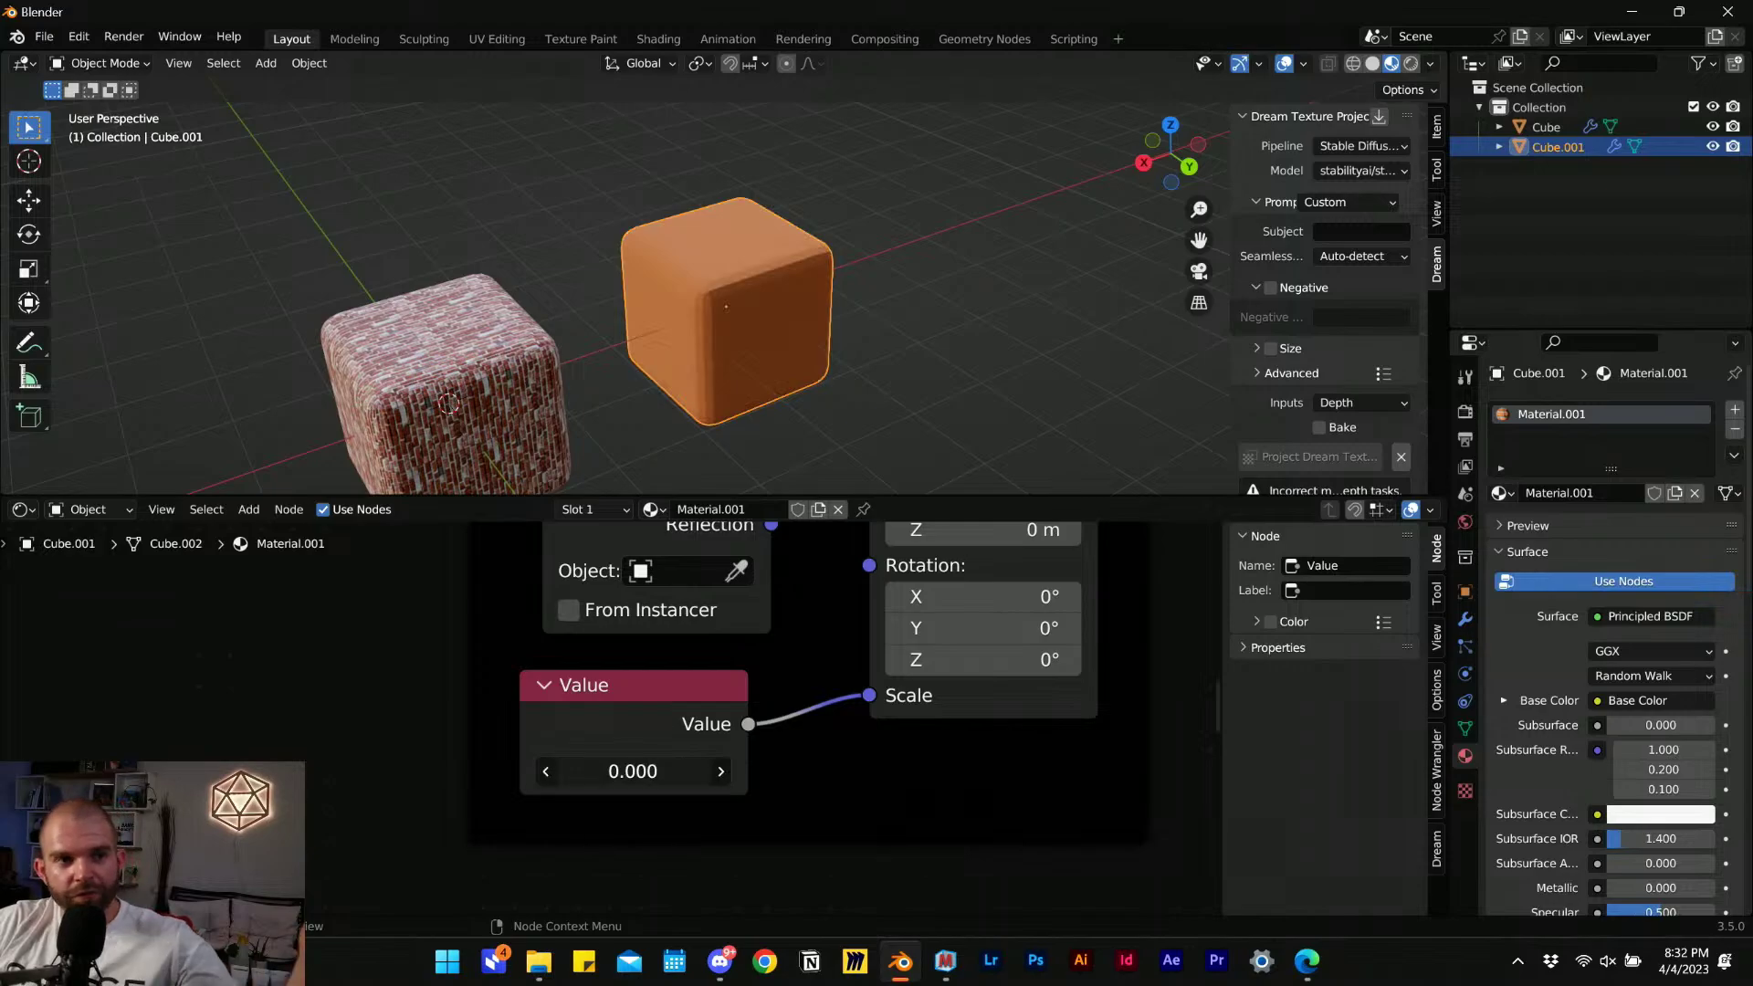
Set the Value node to 6.600 and inspect the brick tiling on the second cube.
drag(610, 770, 854, 771)
scroll(651, 297, up, 6)
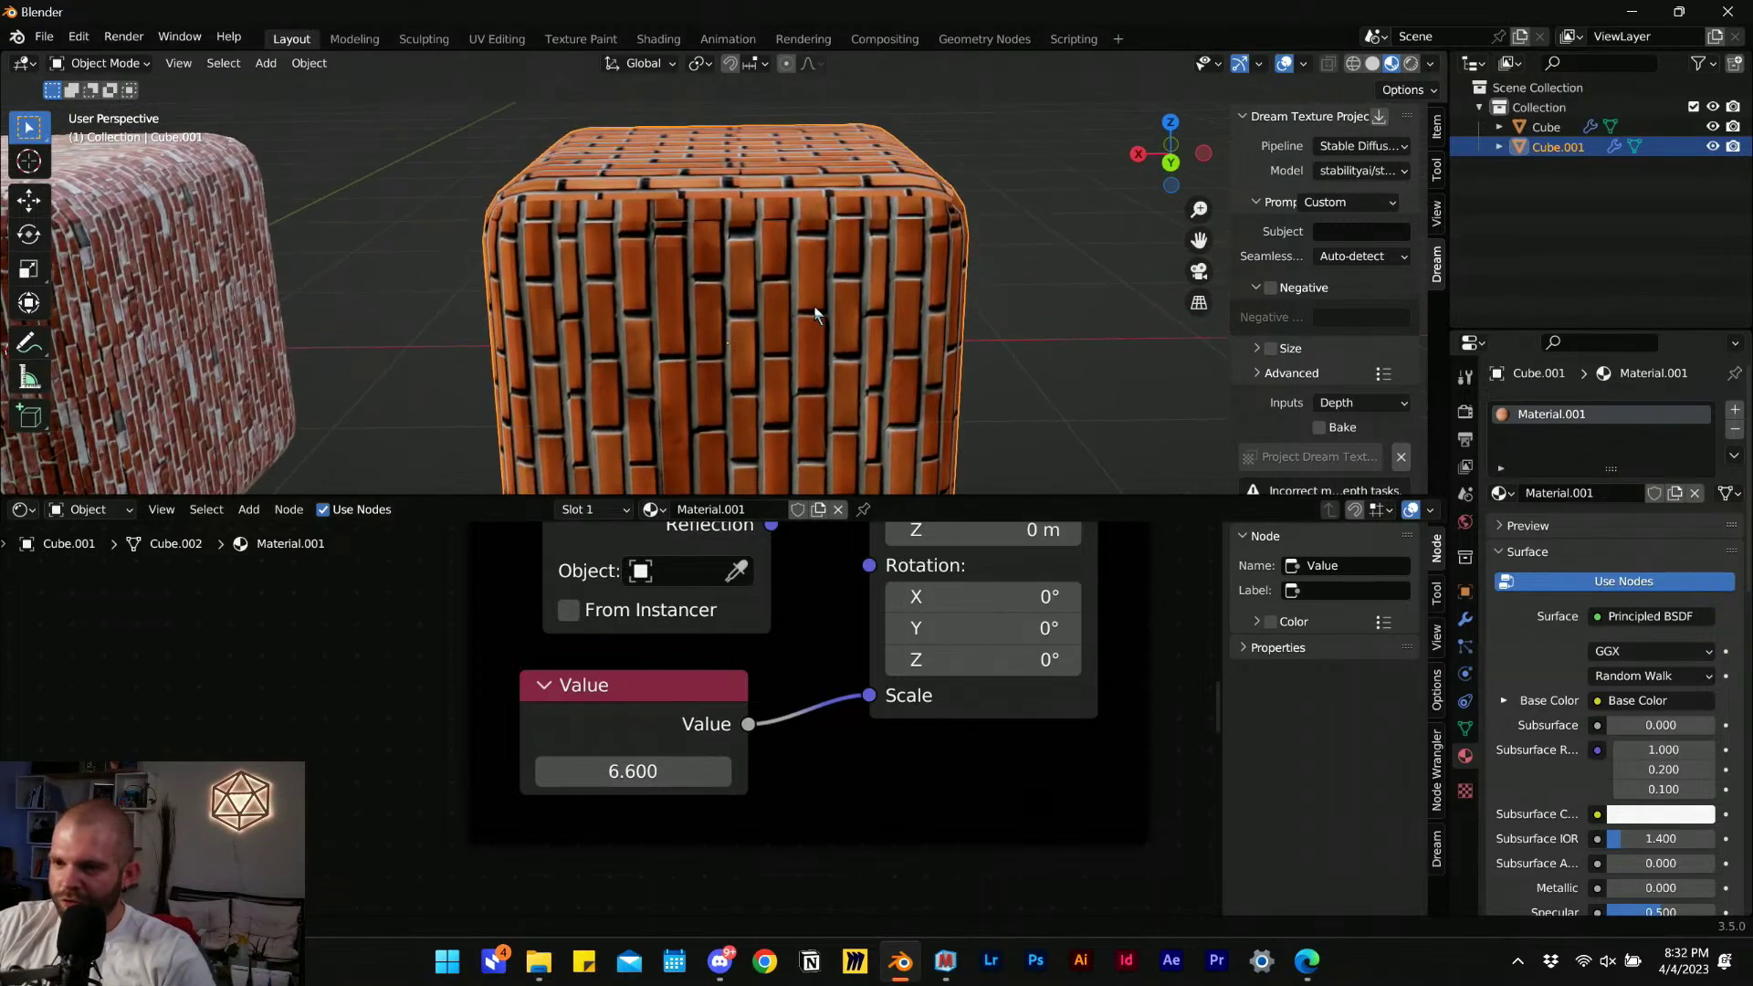
middle_drag(867, 345, 654, 277)
scroll(753, 265, down, 6)
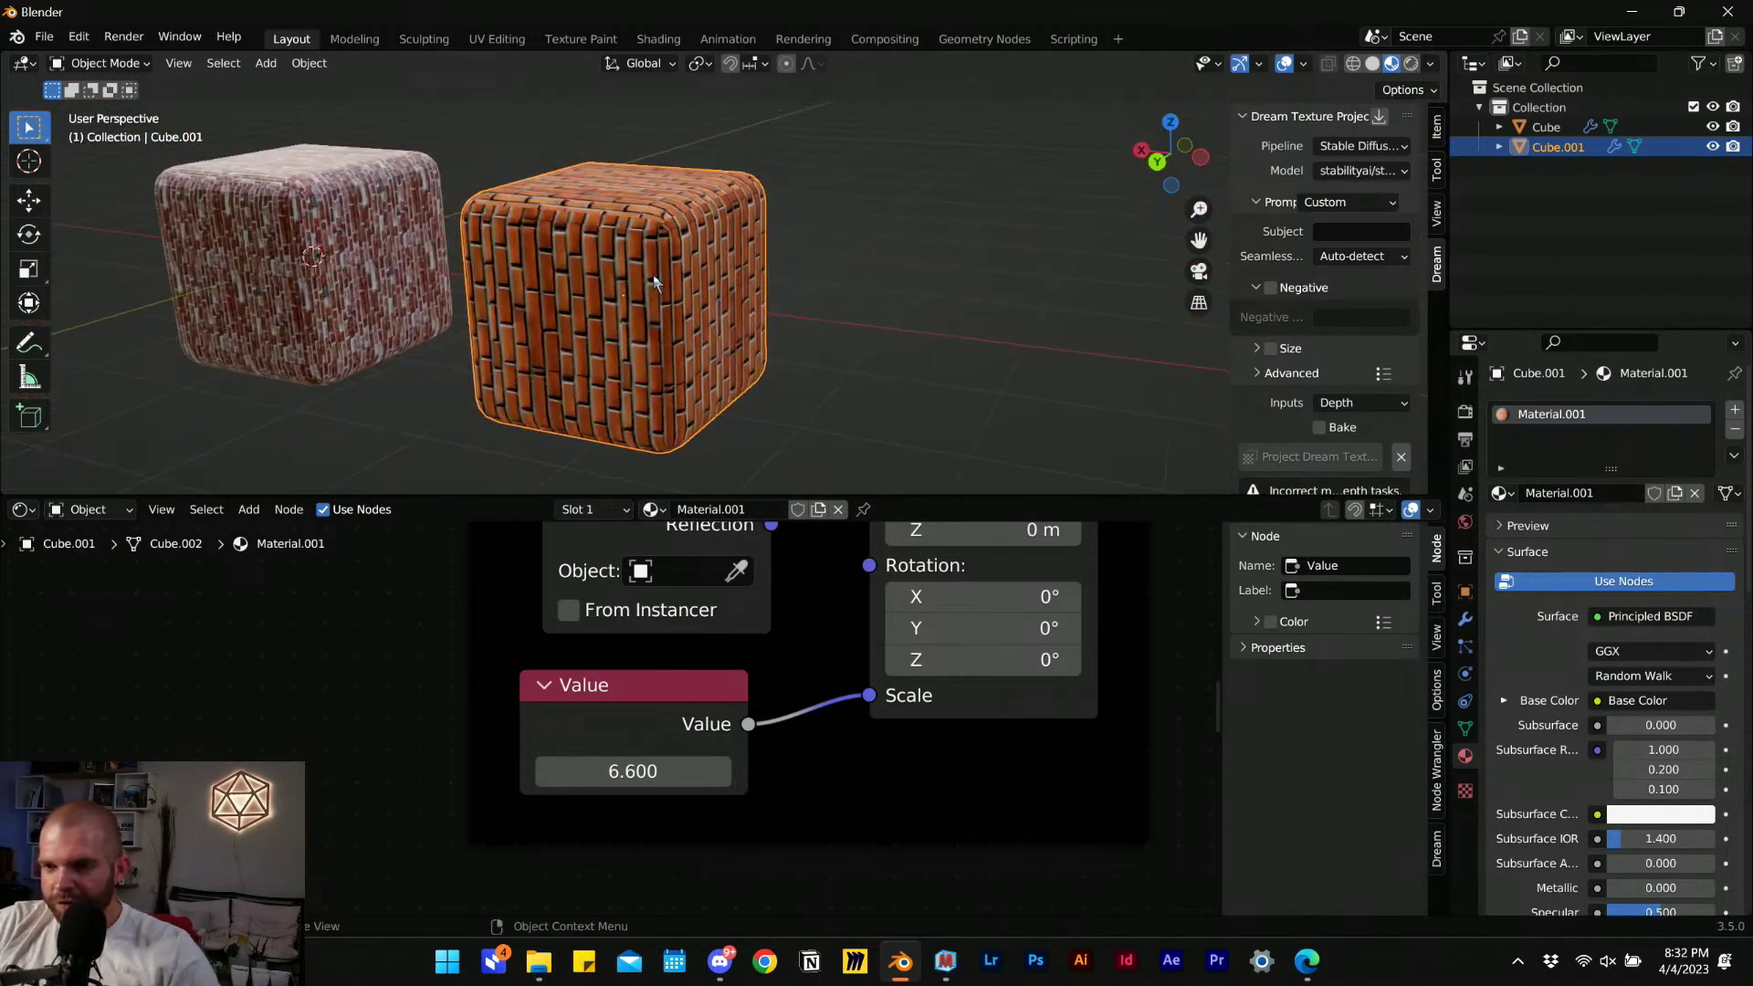
scroll(593, 260, up, 6)
mouse_move(486, 261)
middle_down()
mouse_move(566, 228)
mouse_move(549, 203)
mouse_move(743, 333)
middle_up()
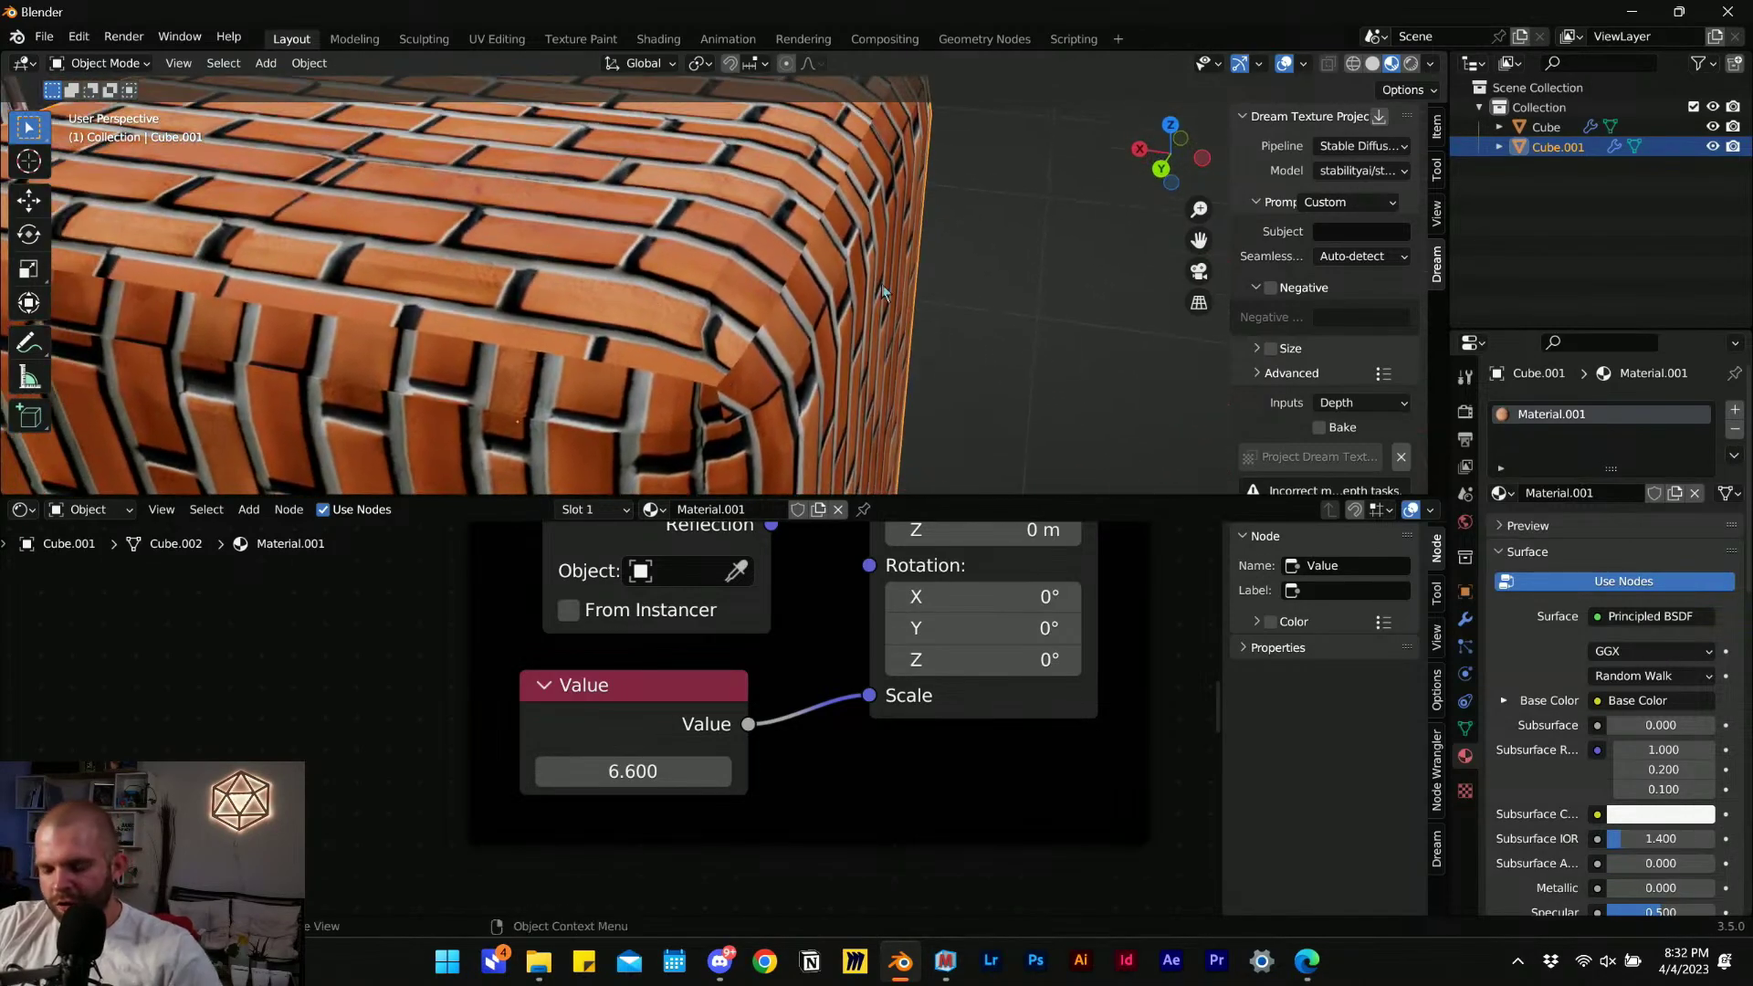
Switch the viewport to Rendered shading and set the render engine to Cycles with GPU Compute as the device.
key(z)
click(708, 225)
middle_drag(709, 228, 463, 309)
click(1465, 413)
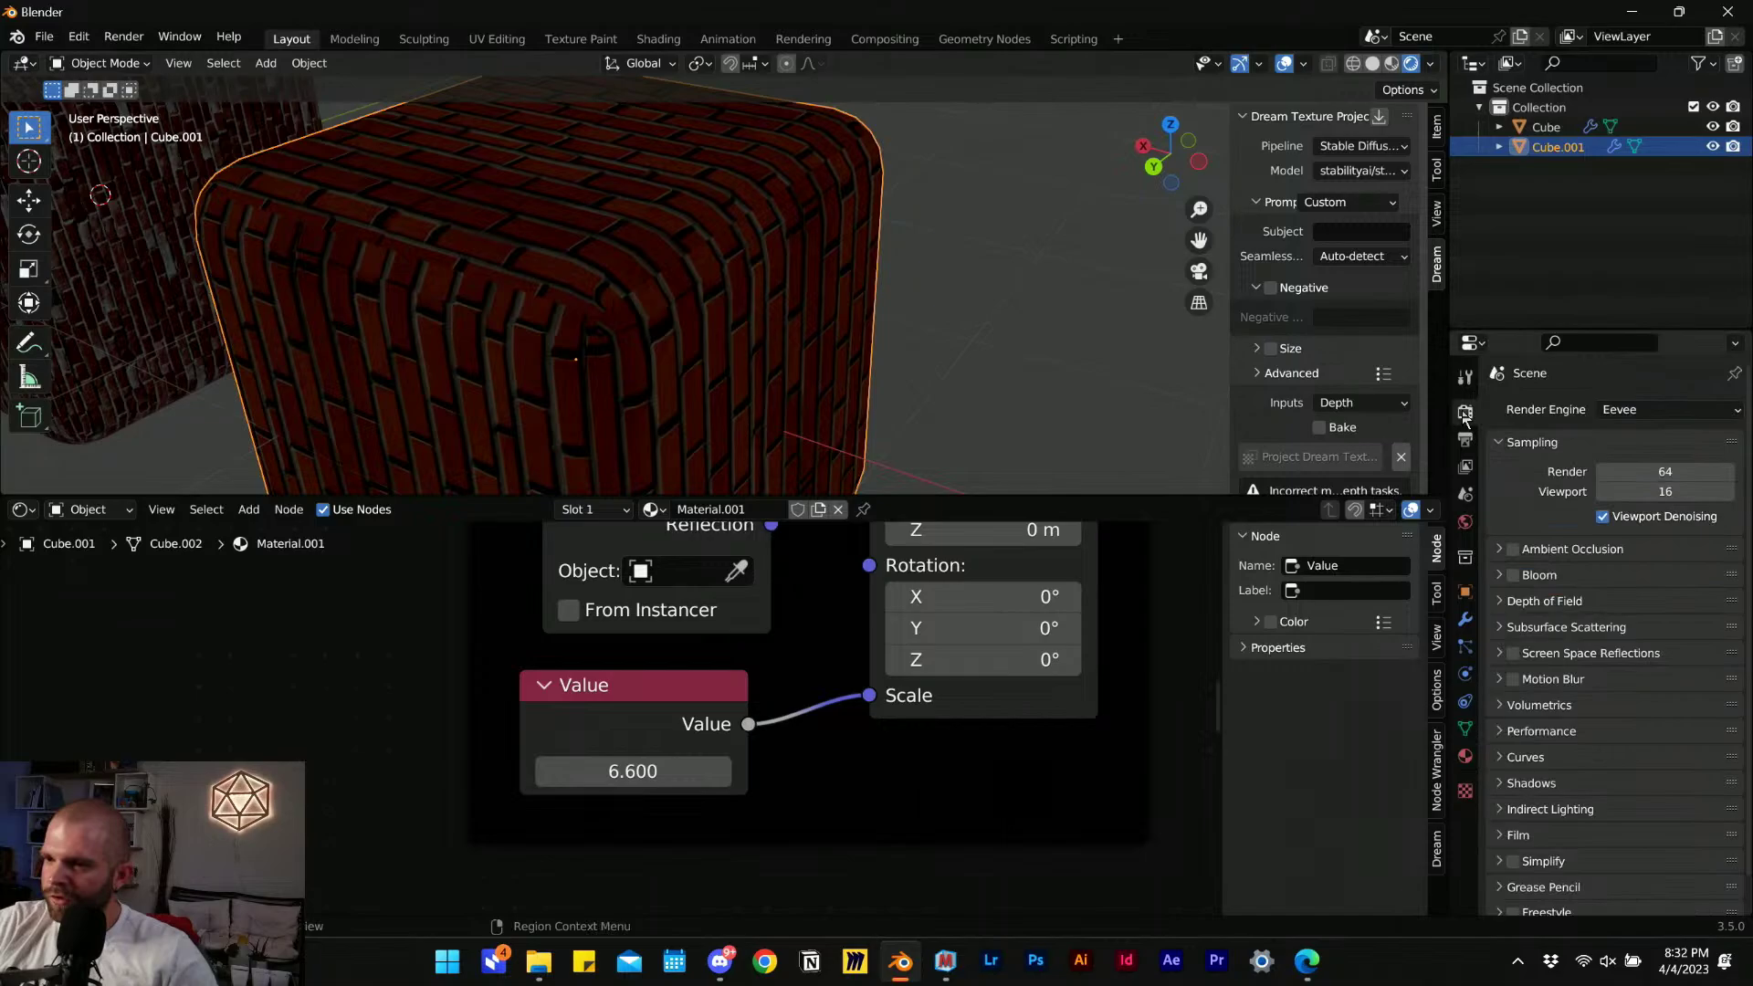
click(1665, 409)
click(1648, 484)
click(1649, 459)
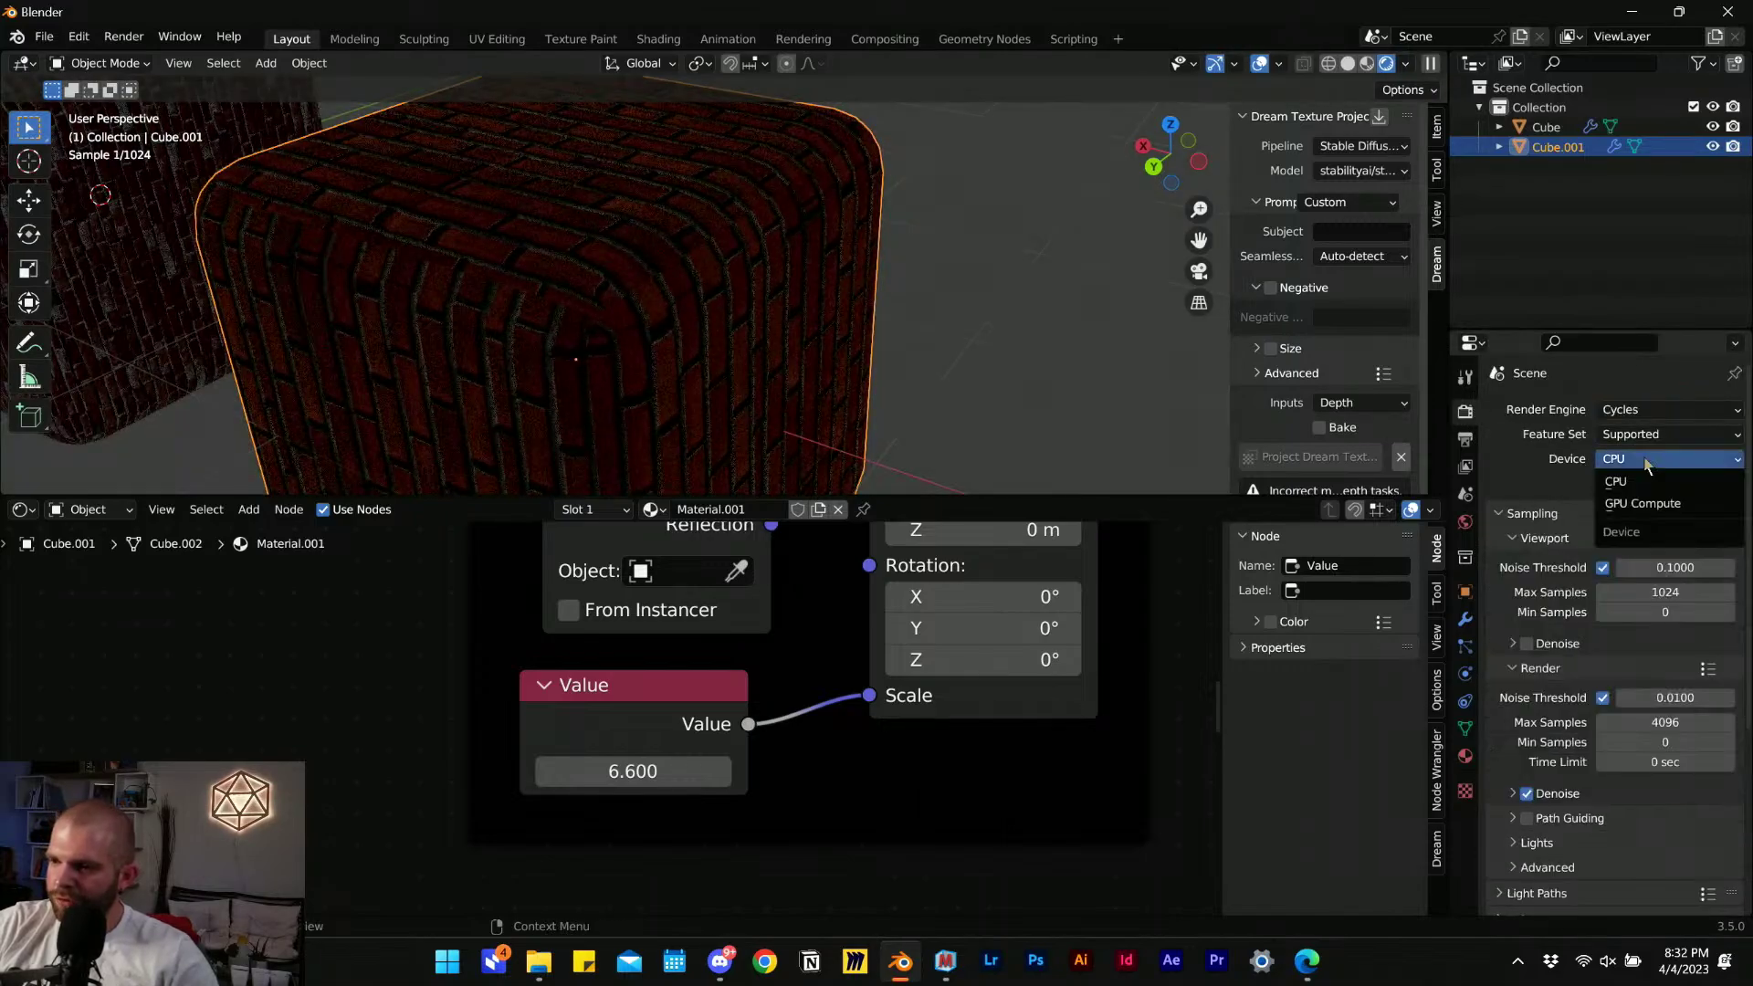
click(1643, 503)
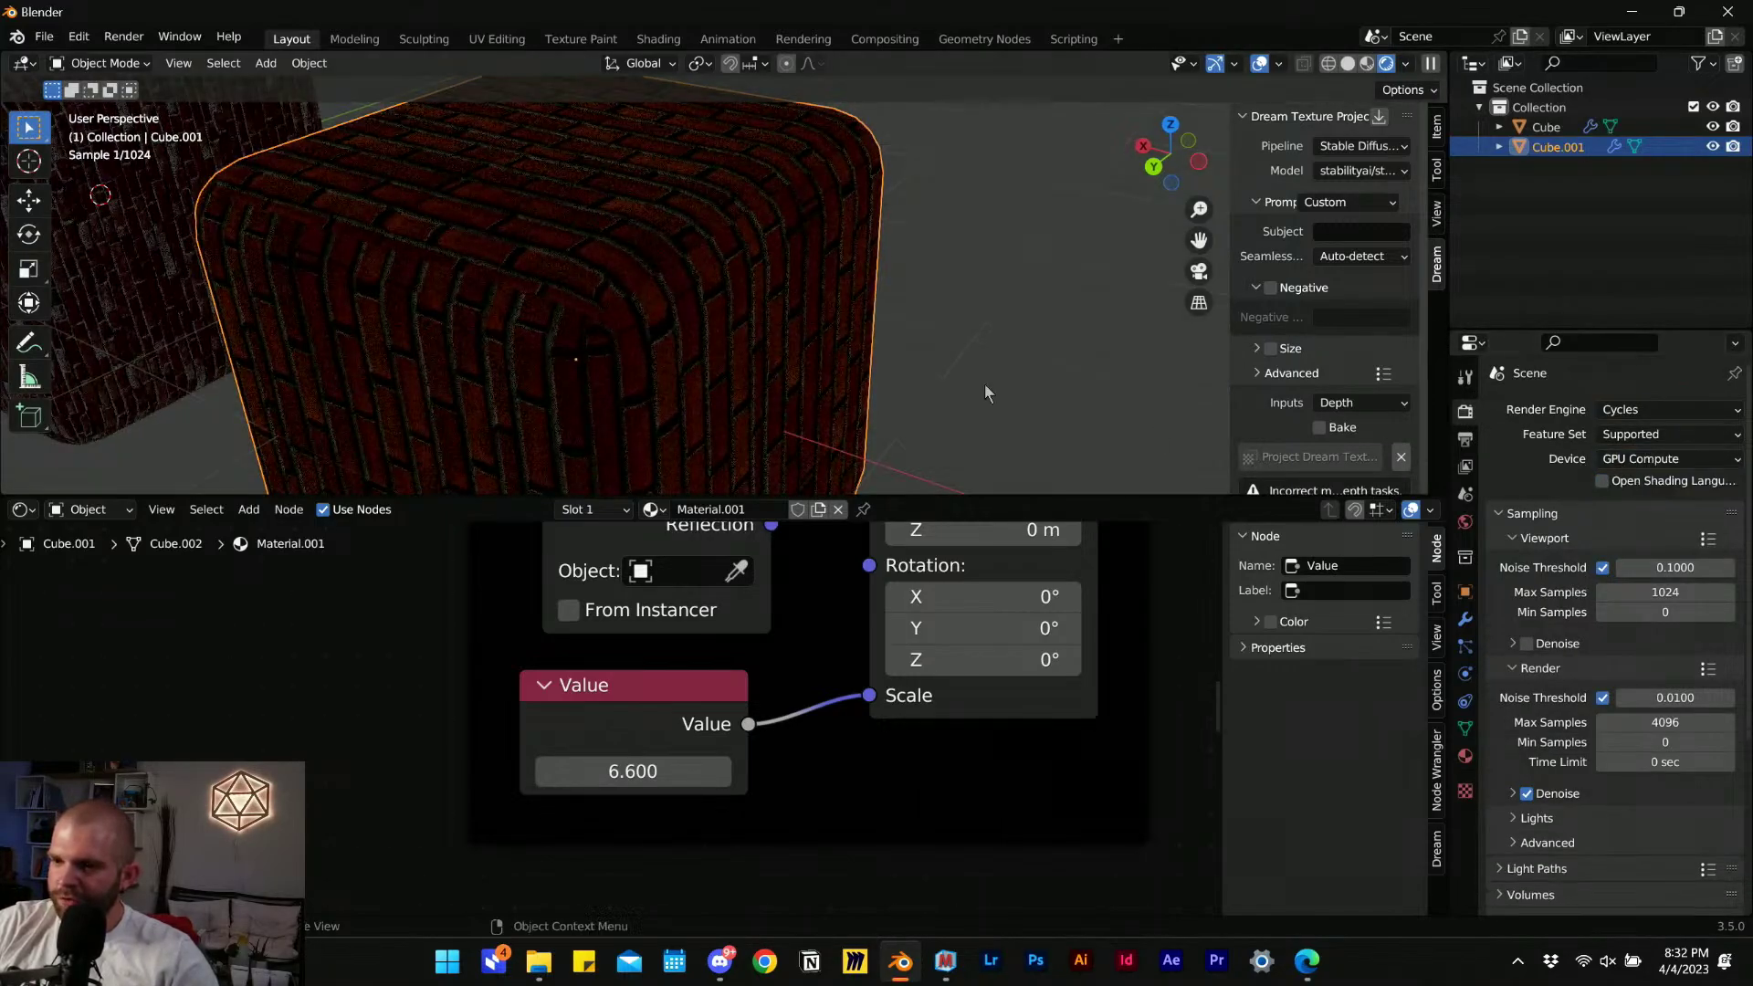
Deselect the cube and set the World background Strength to 0.
click(944, 339)
scroll(922, 329, down, 5)
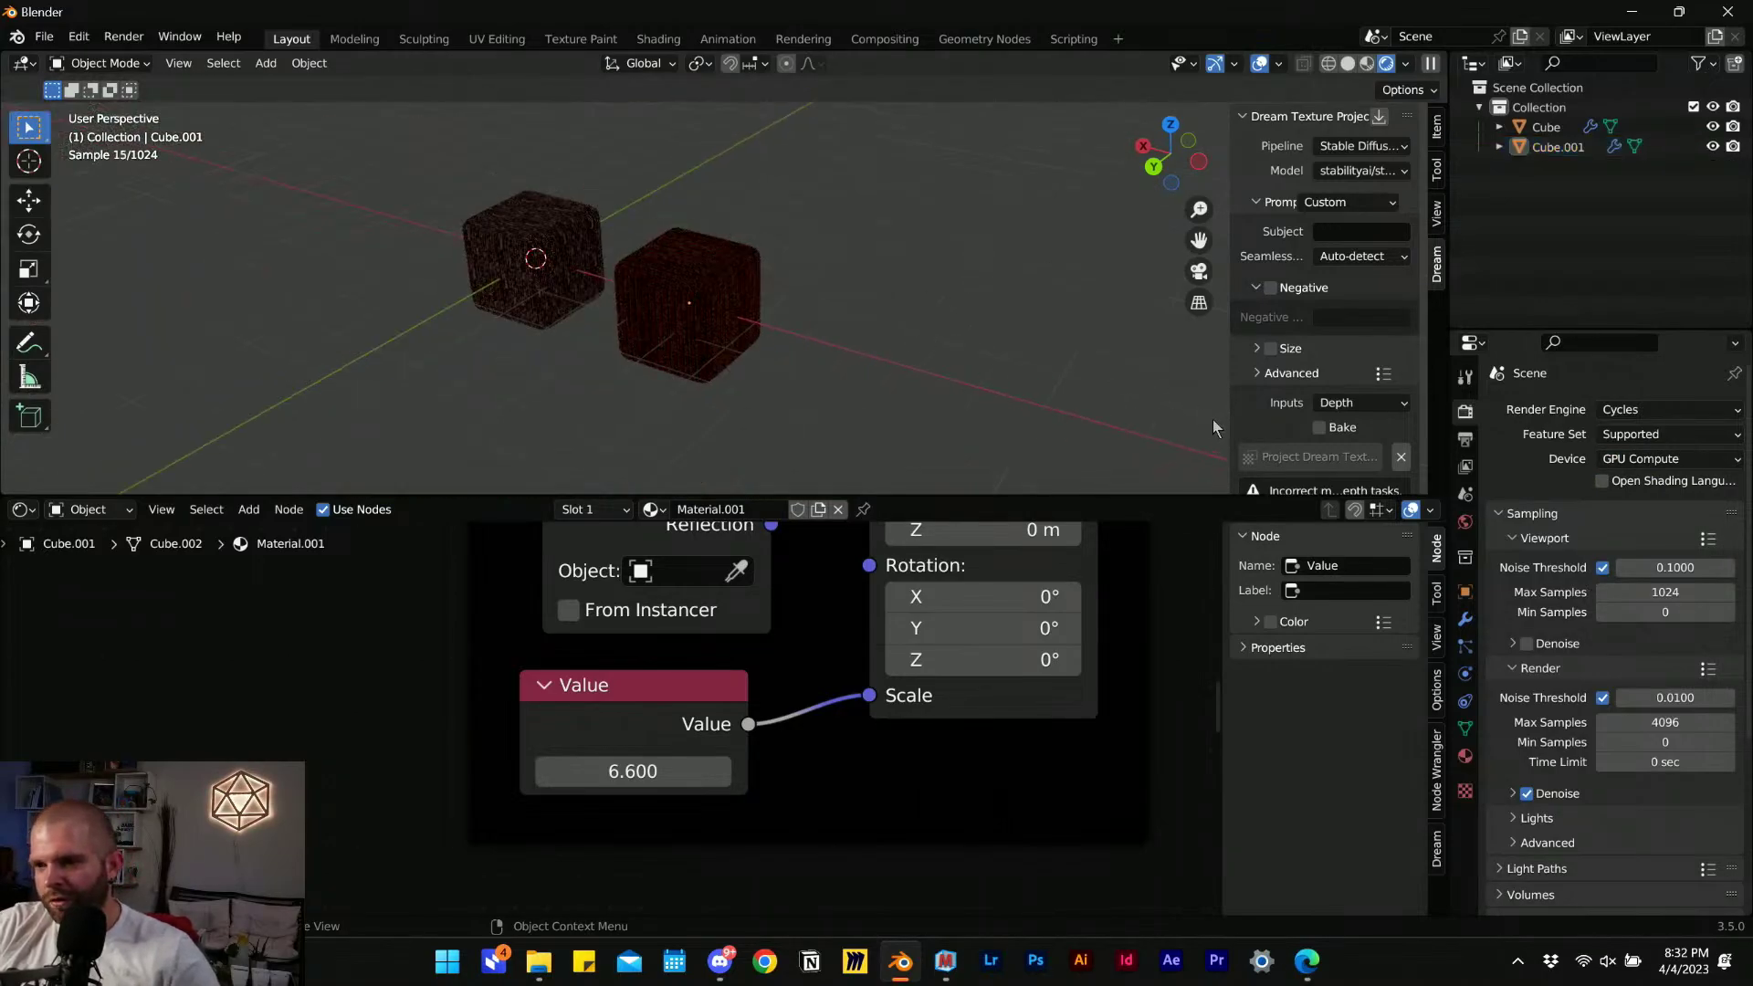
click(1465, 521)
drag(1672, 558, 1606, 557)
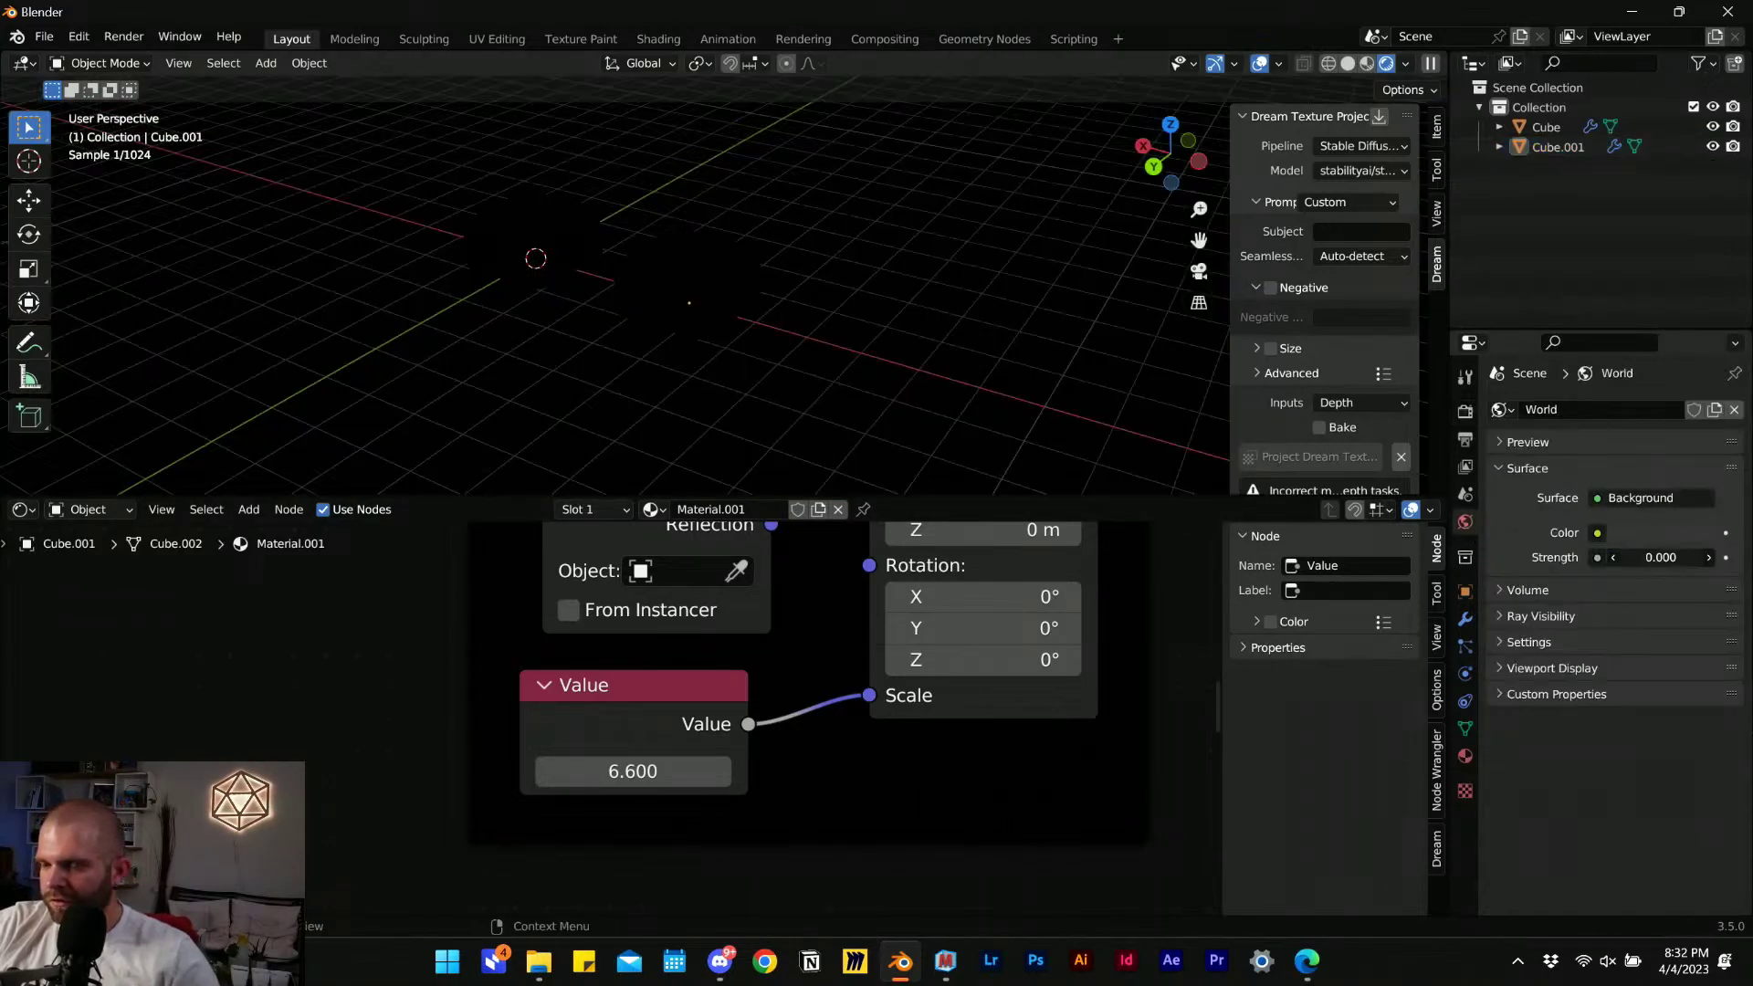
Add an Area light and move it above the two brick cubes.
key(shift+a)
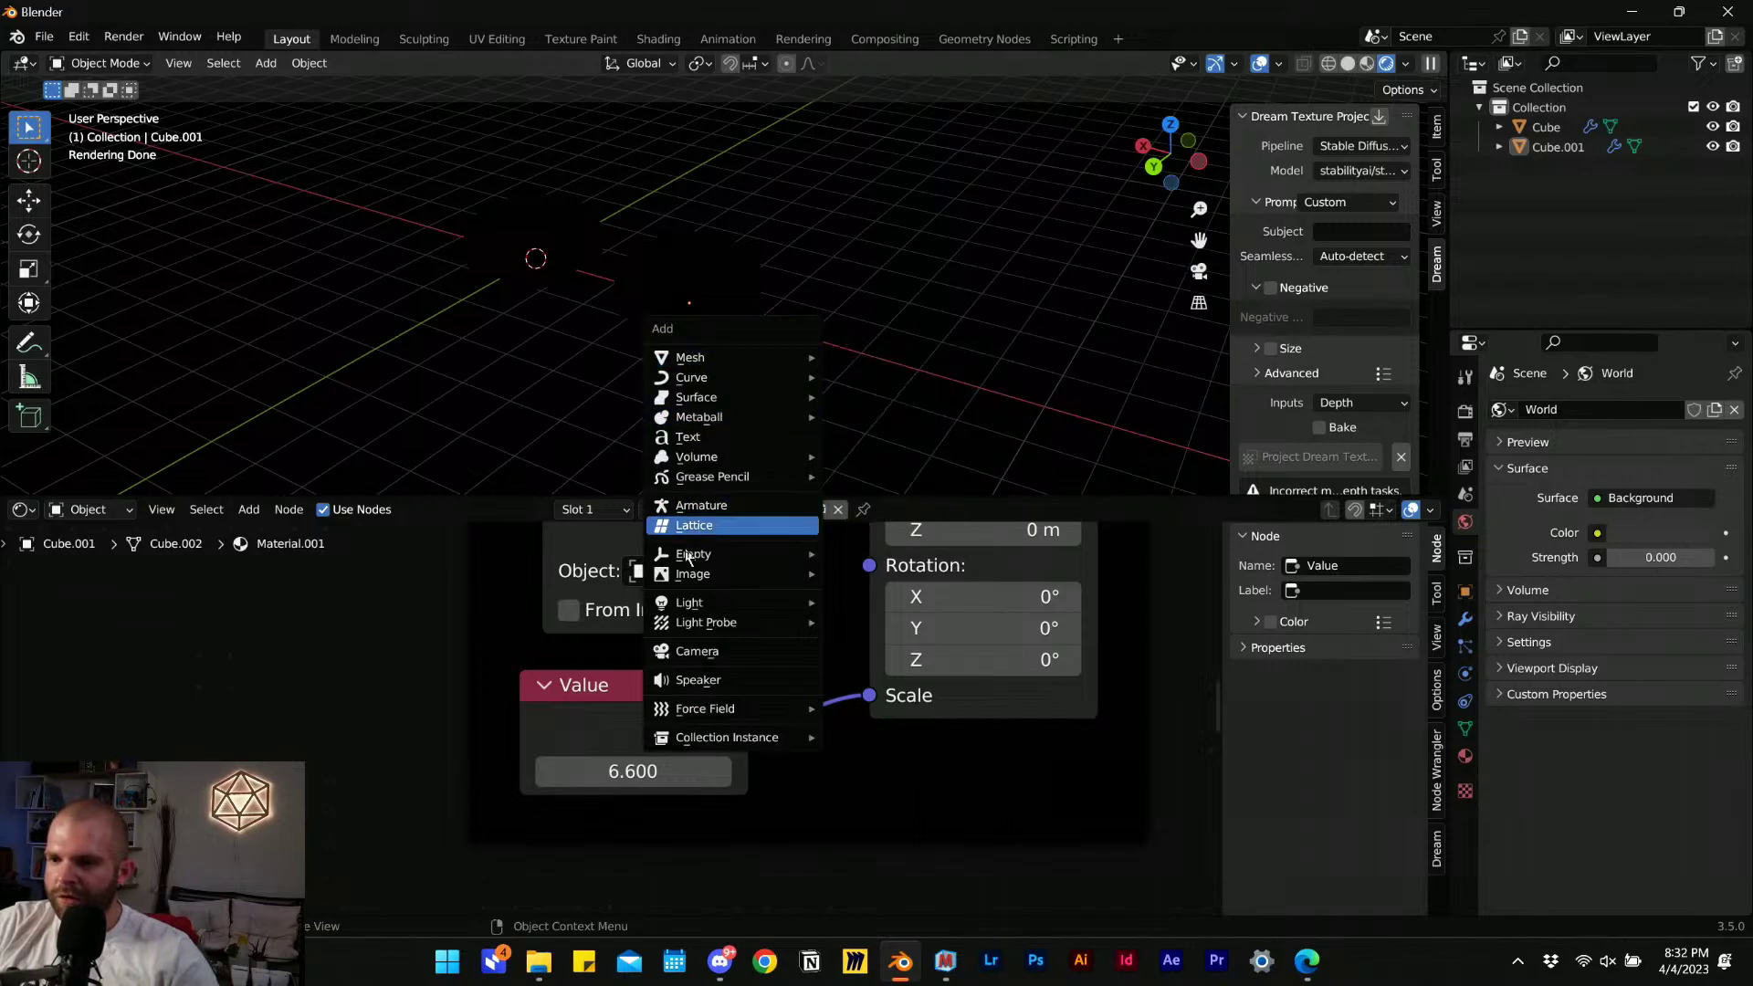
mouse_move(711, 609)
click(909, 669)
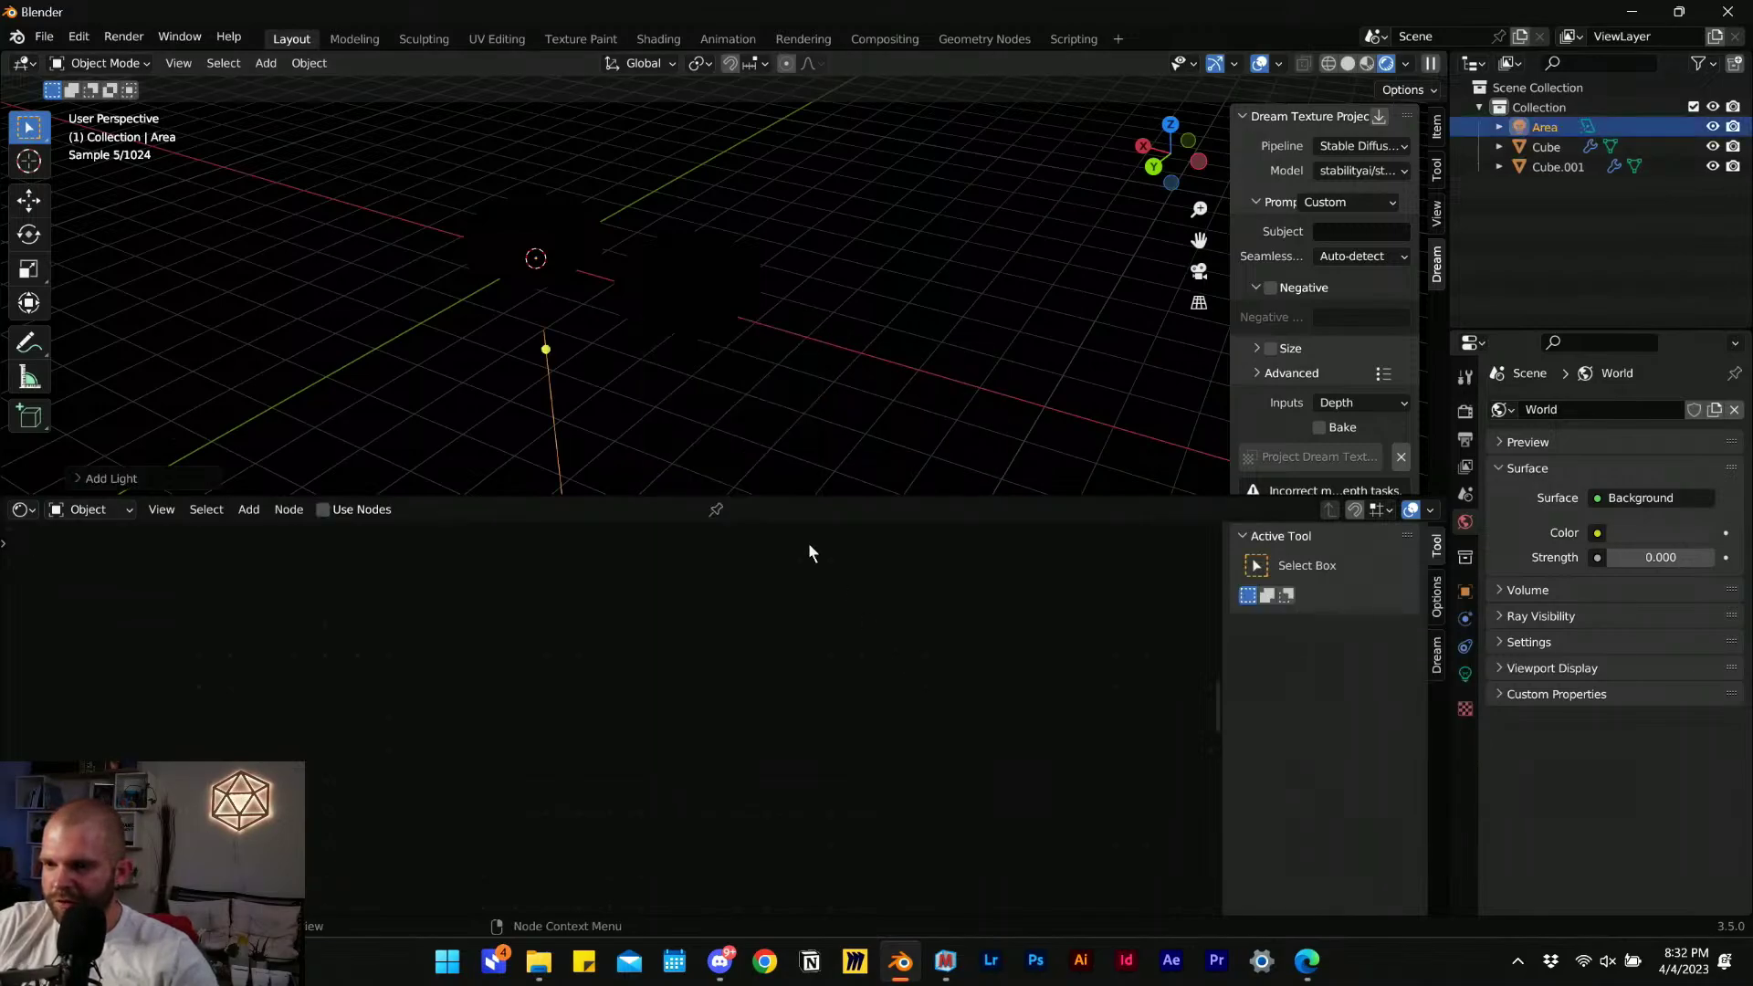
key(g)
click(846, 212)
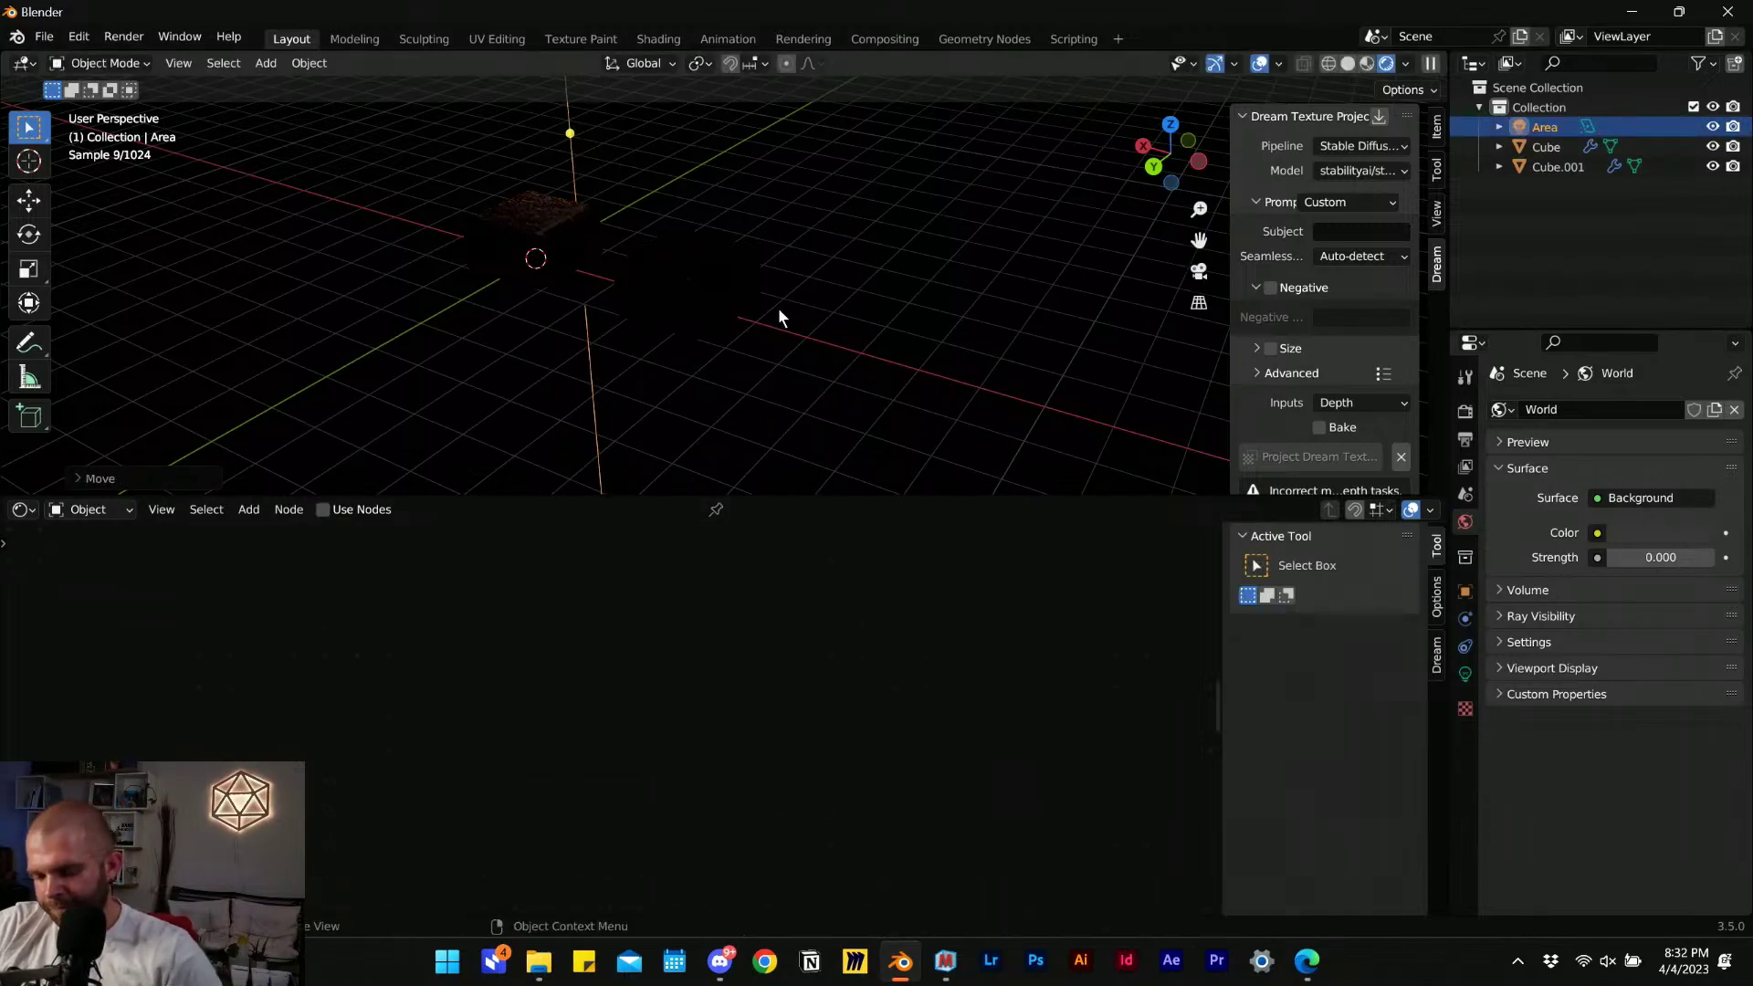
key(g)
click(922, 204)
Raise the Area light's Power to 256.3 W and view the lit cubes from another side.
click(1465, 675)
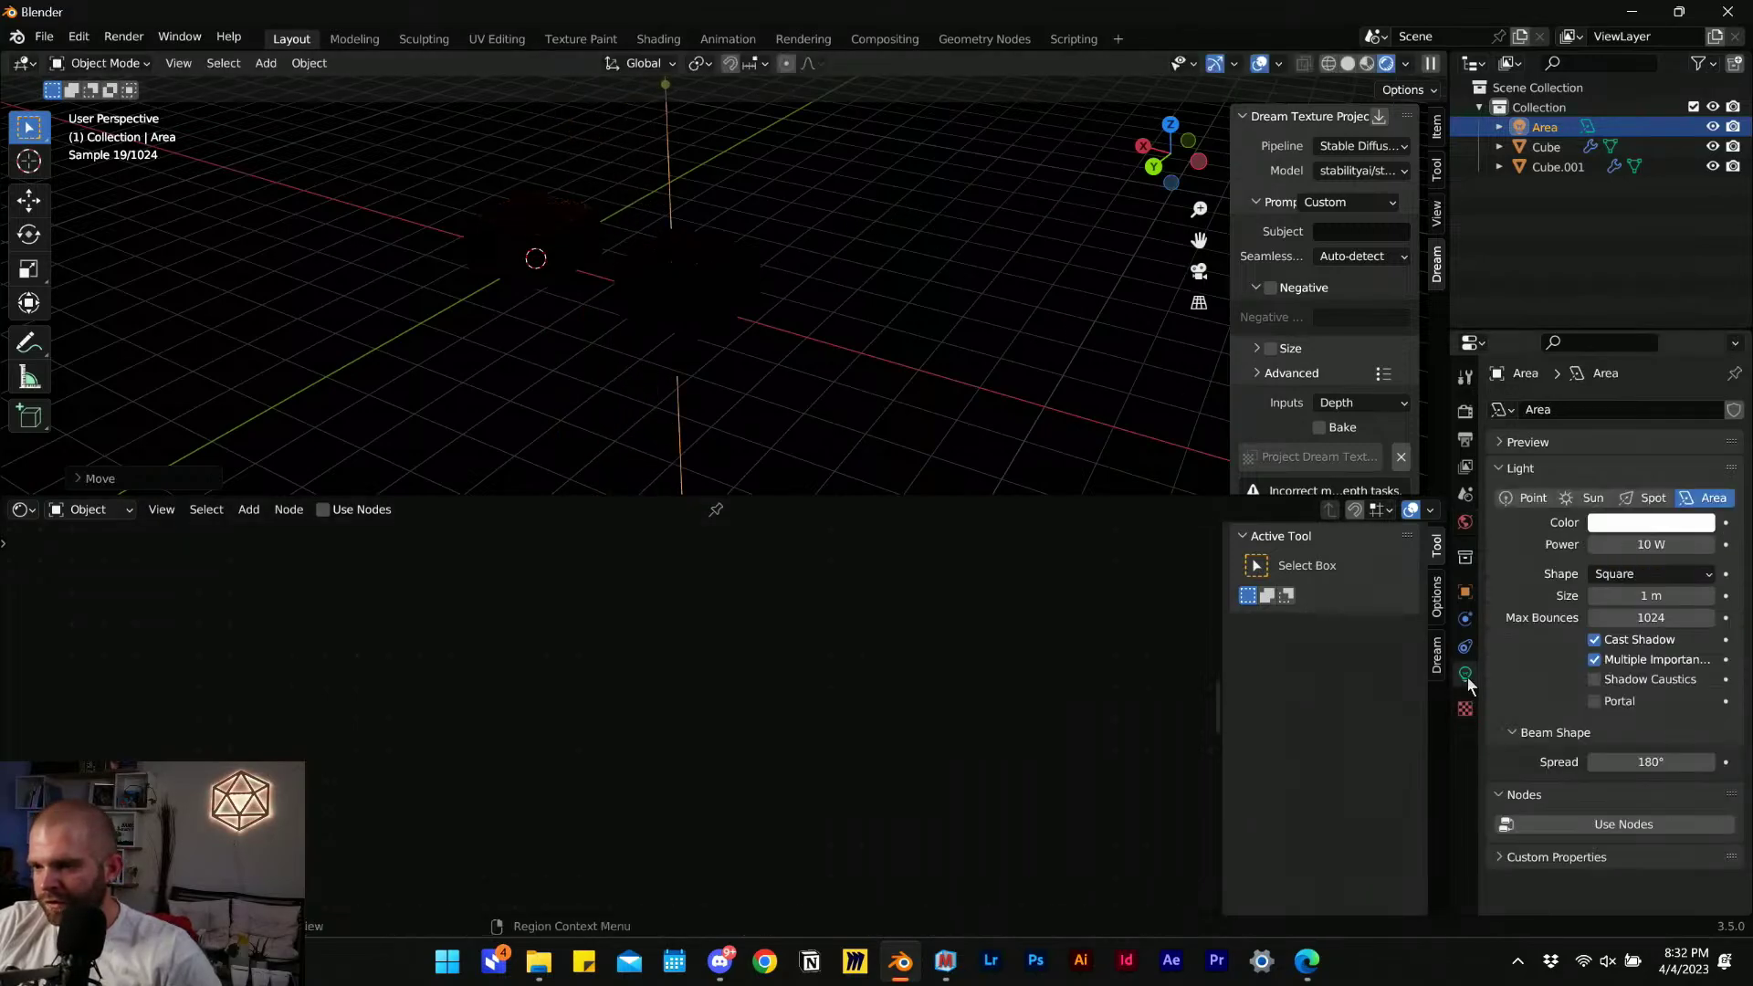
drag(1627, 546, 1688, 545)
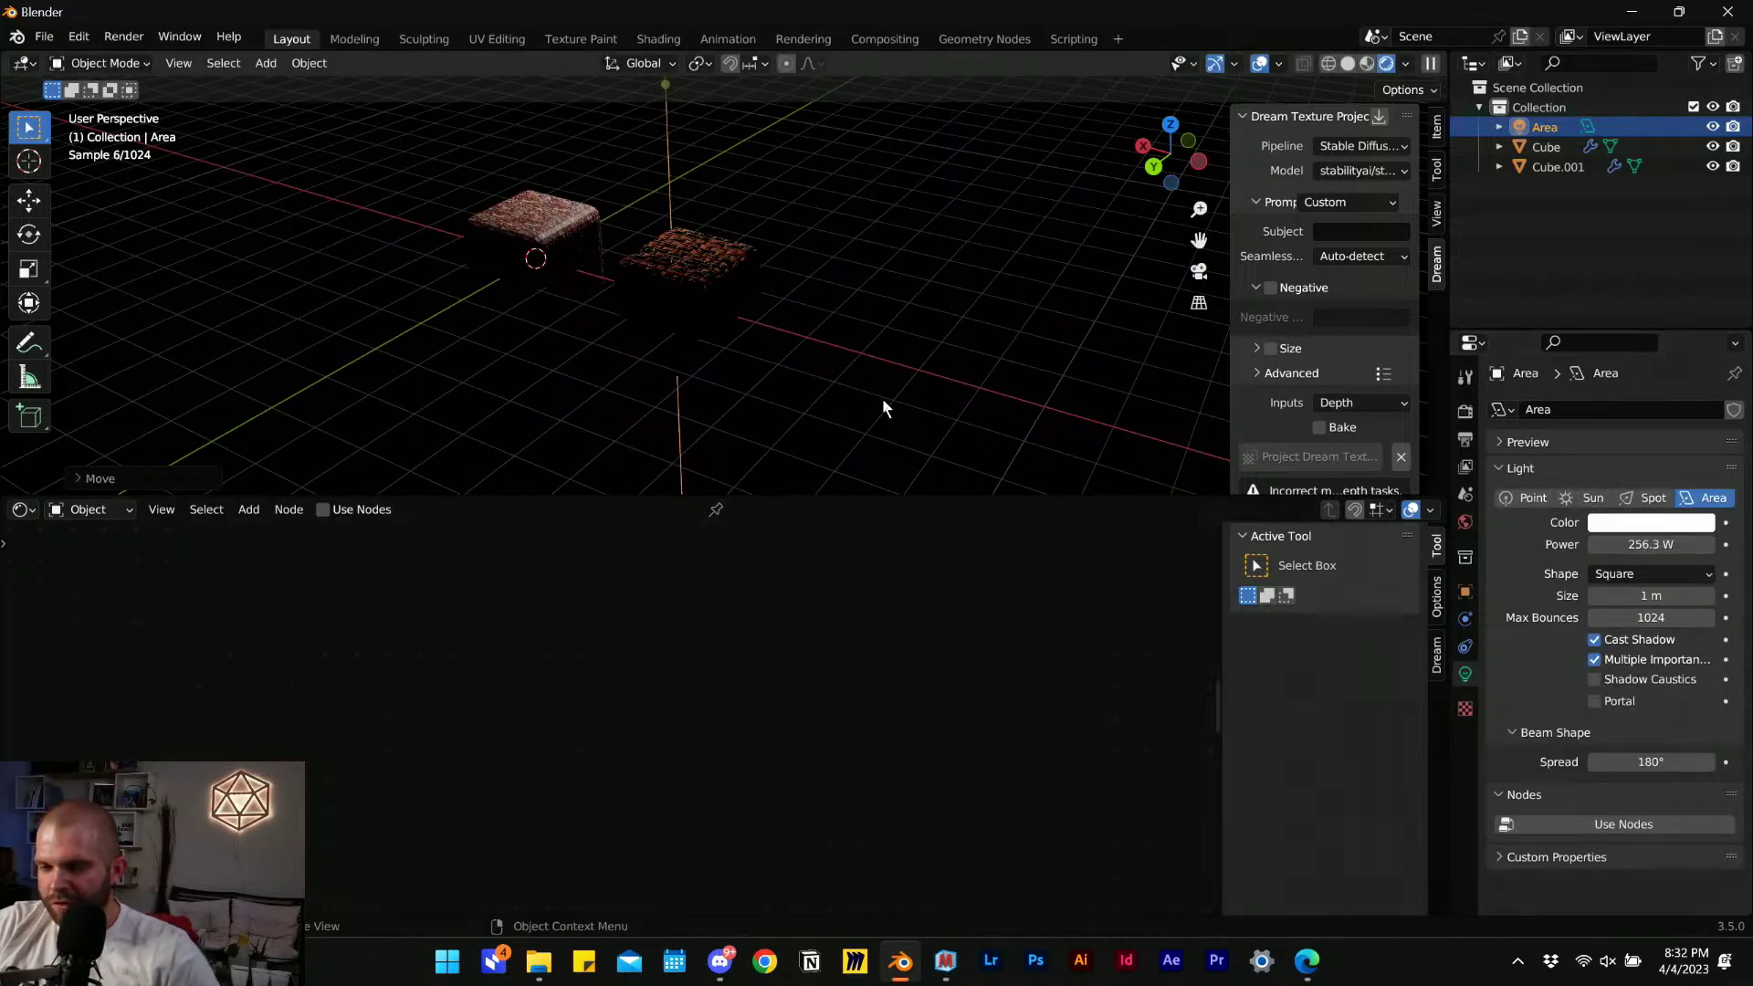
scroll(900, 334, up, 3)
middle_drag(902, 327, 719, 301)
middle_drag(896, 251, 625, 267)
middle_drag(920, 307, 786, 246)
Rotate the orange brick cube freely in two turns and inspect how light falls on its faces.
click(874, 338)
key(r)
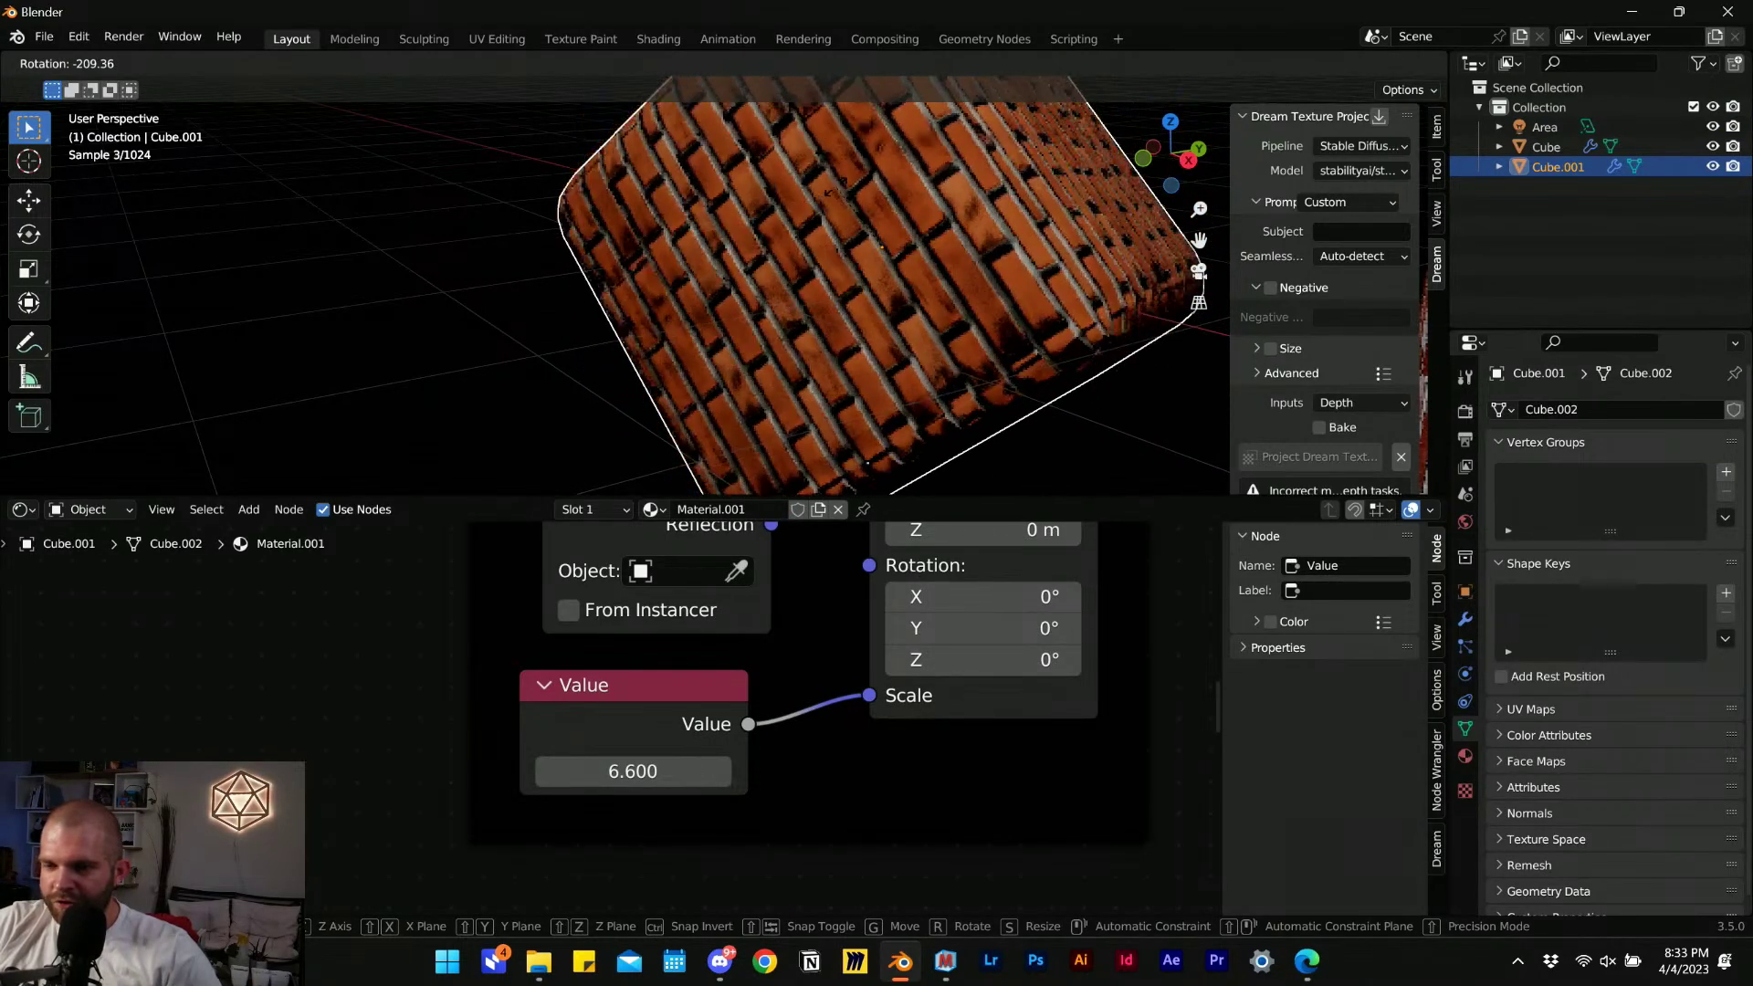
click(865, 205)
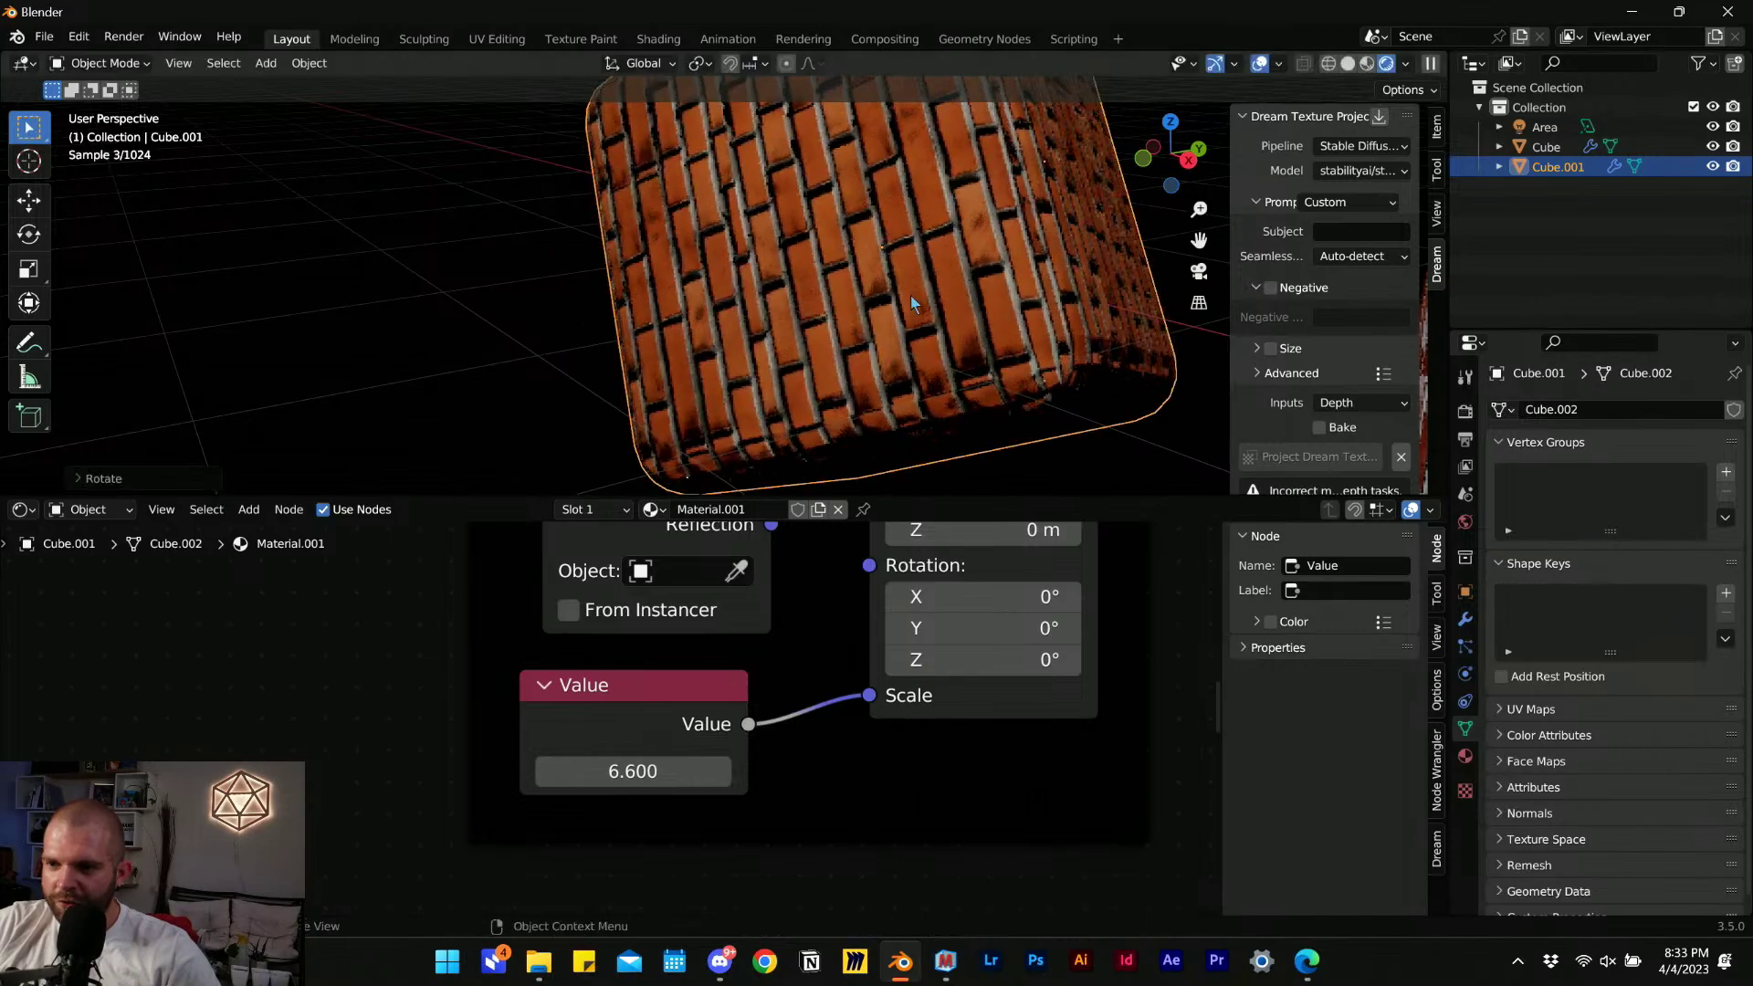
scroll(890, 314, up, 6)
scroll(865, 304, down, 5)
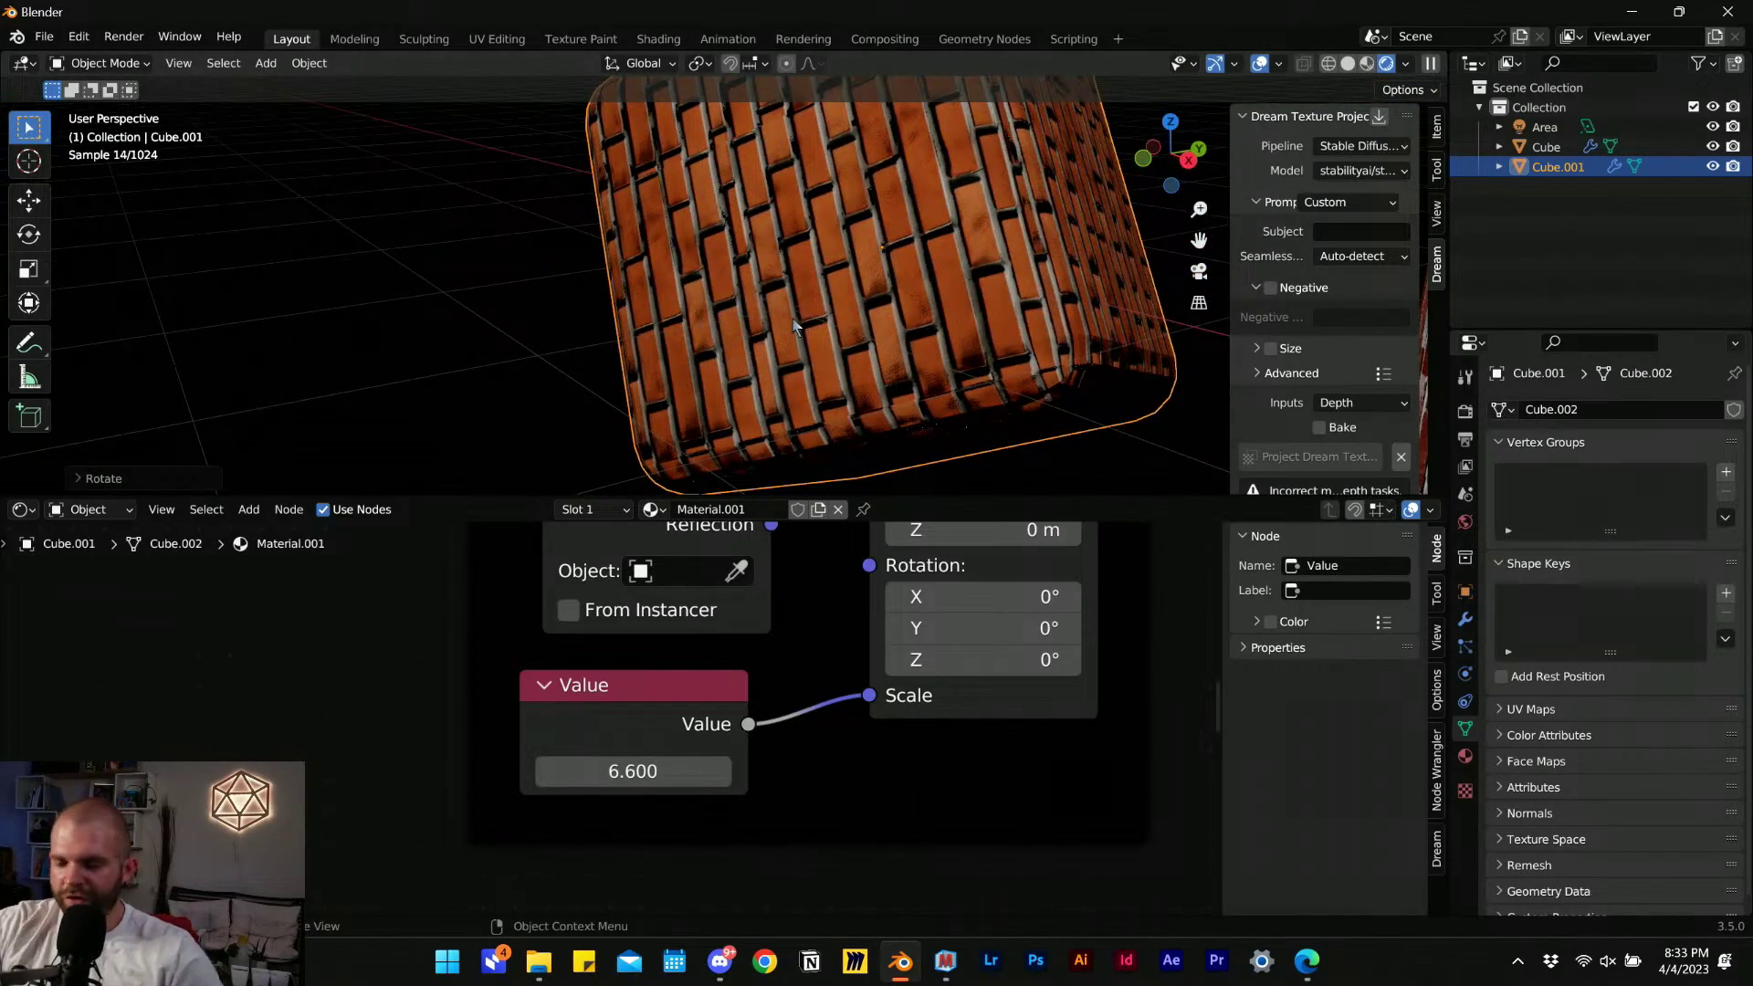
key(r)
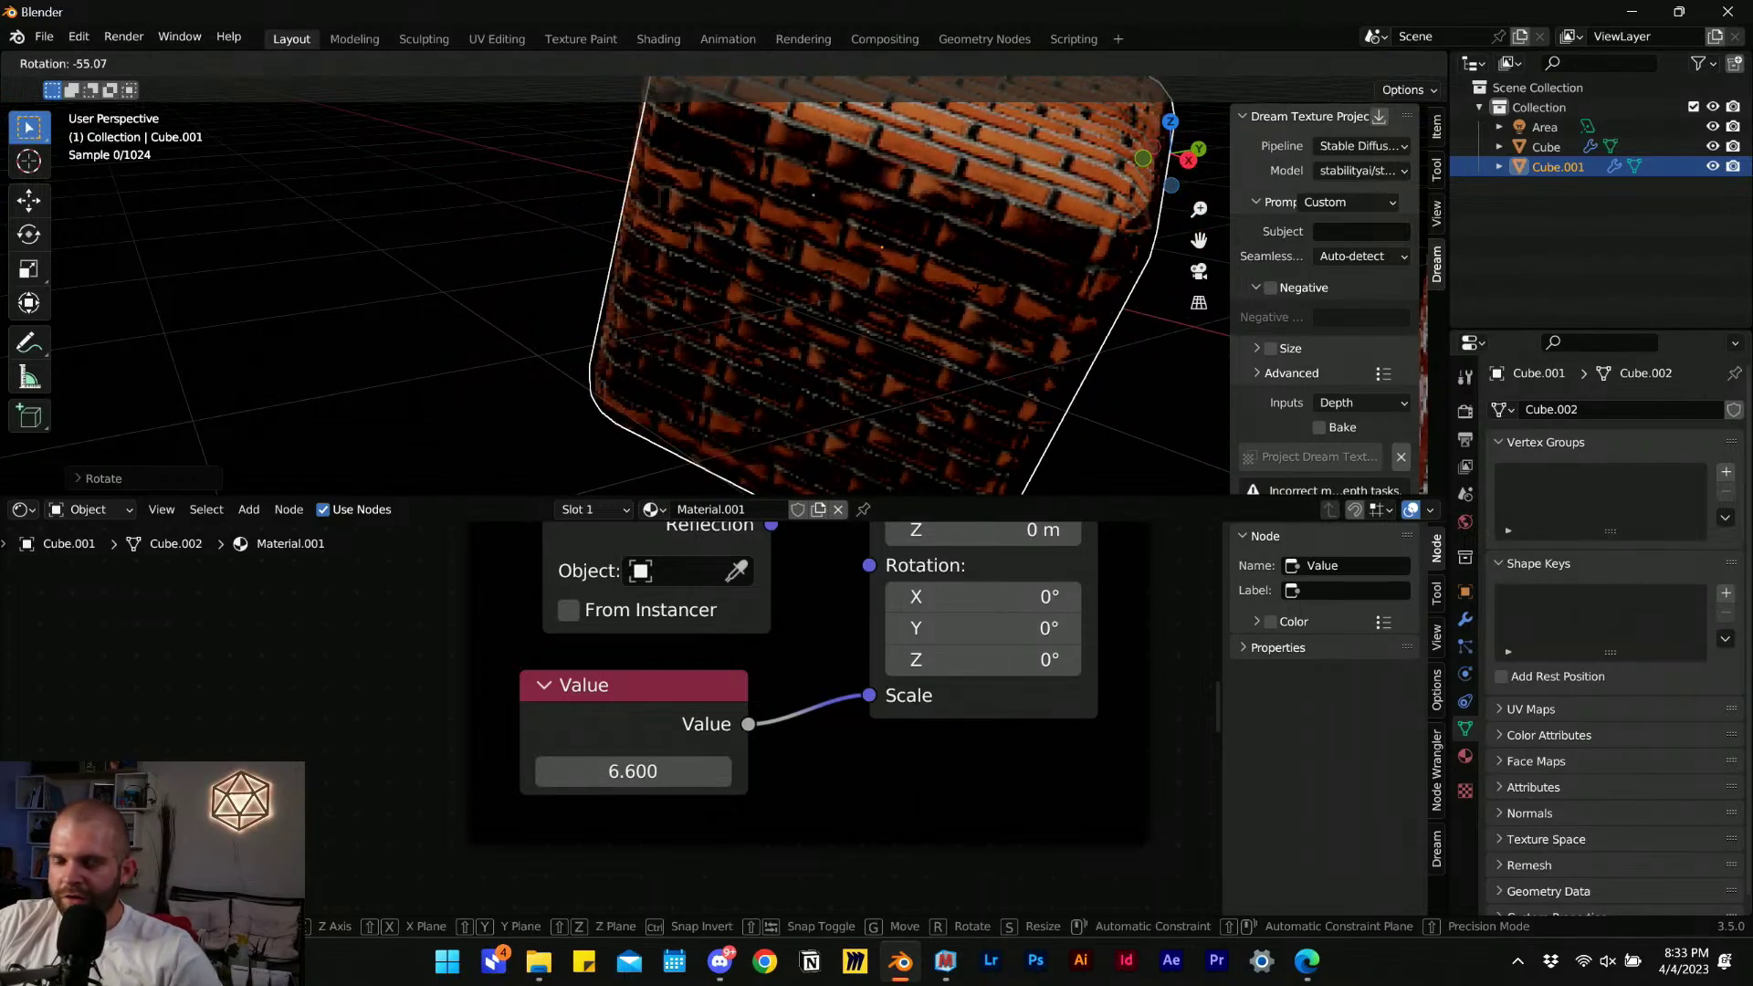
click(687, 305)
middle_drag(688, 305, 874, 383)
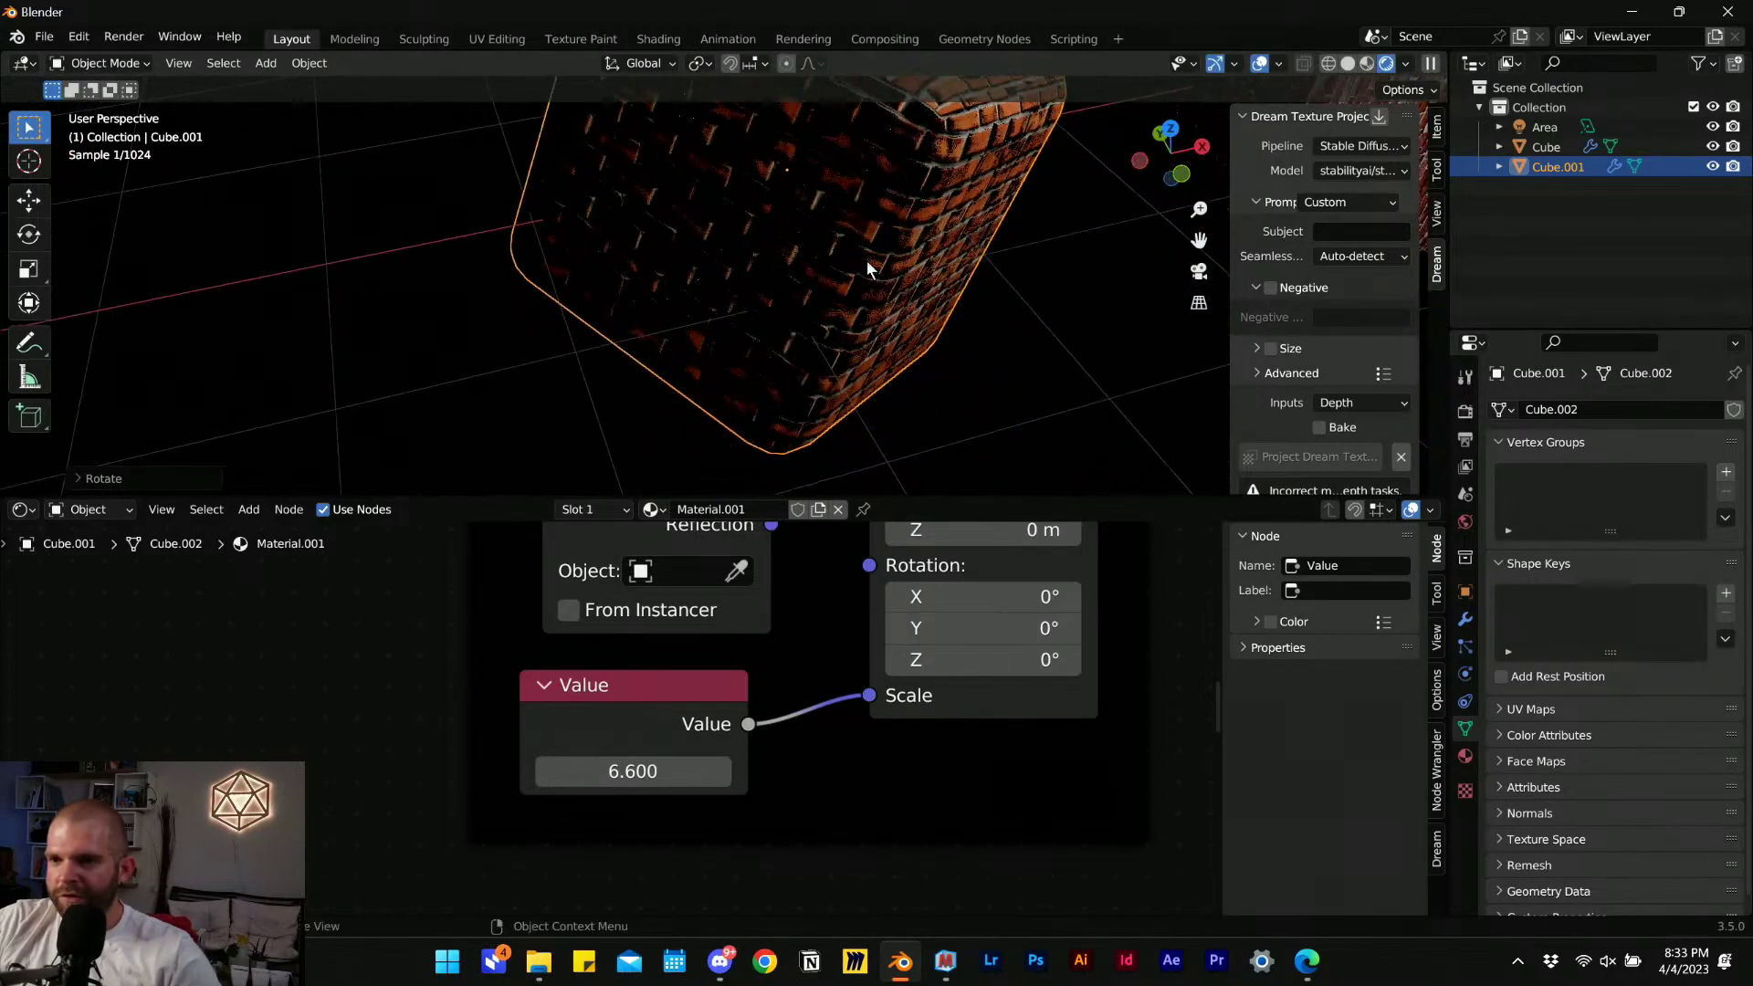
mouse_move(867, 264)
middle_down()
mouse_move(798, 341)
mouse_move(847, 293)
mouse_move(900, 297)
mouse_move(842, 275)
middle_up()
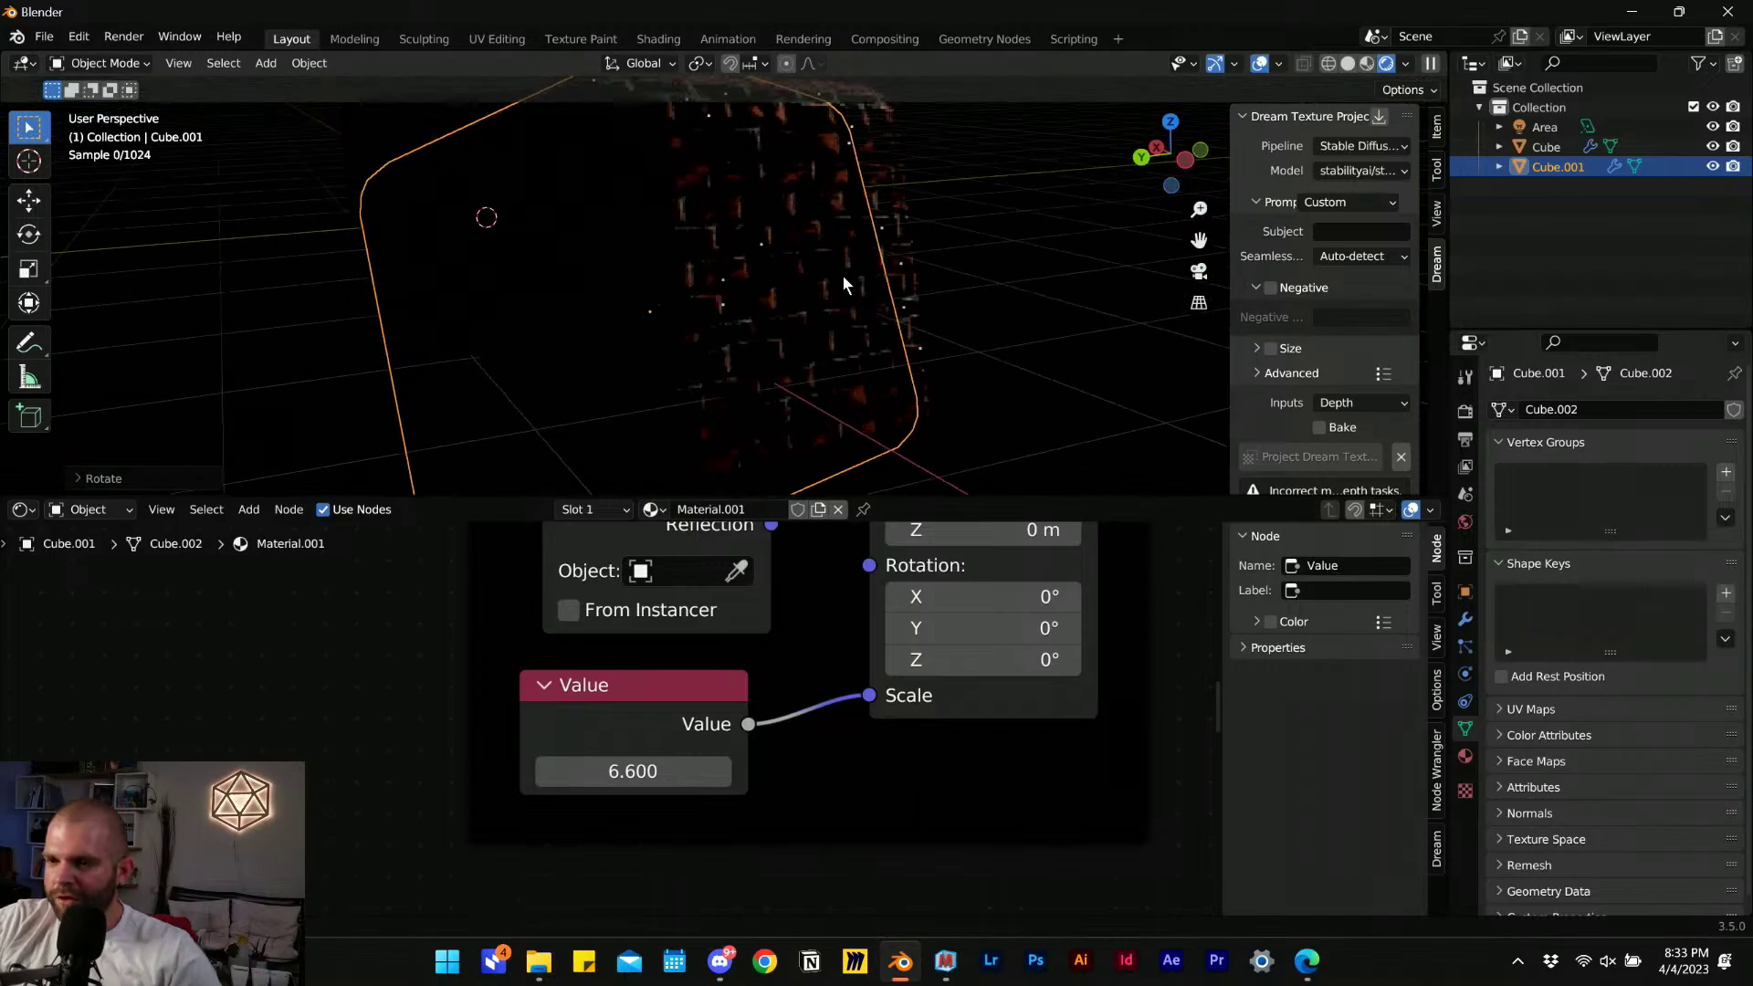
scroll(872, 184, up, 5)
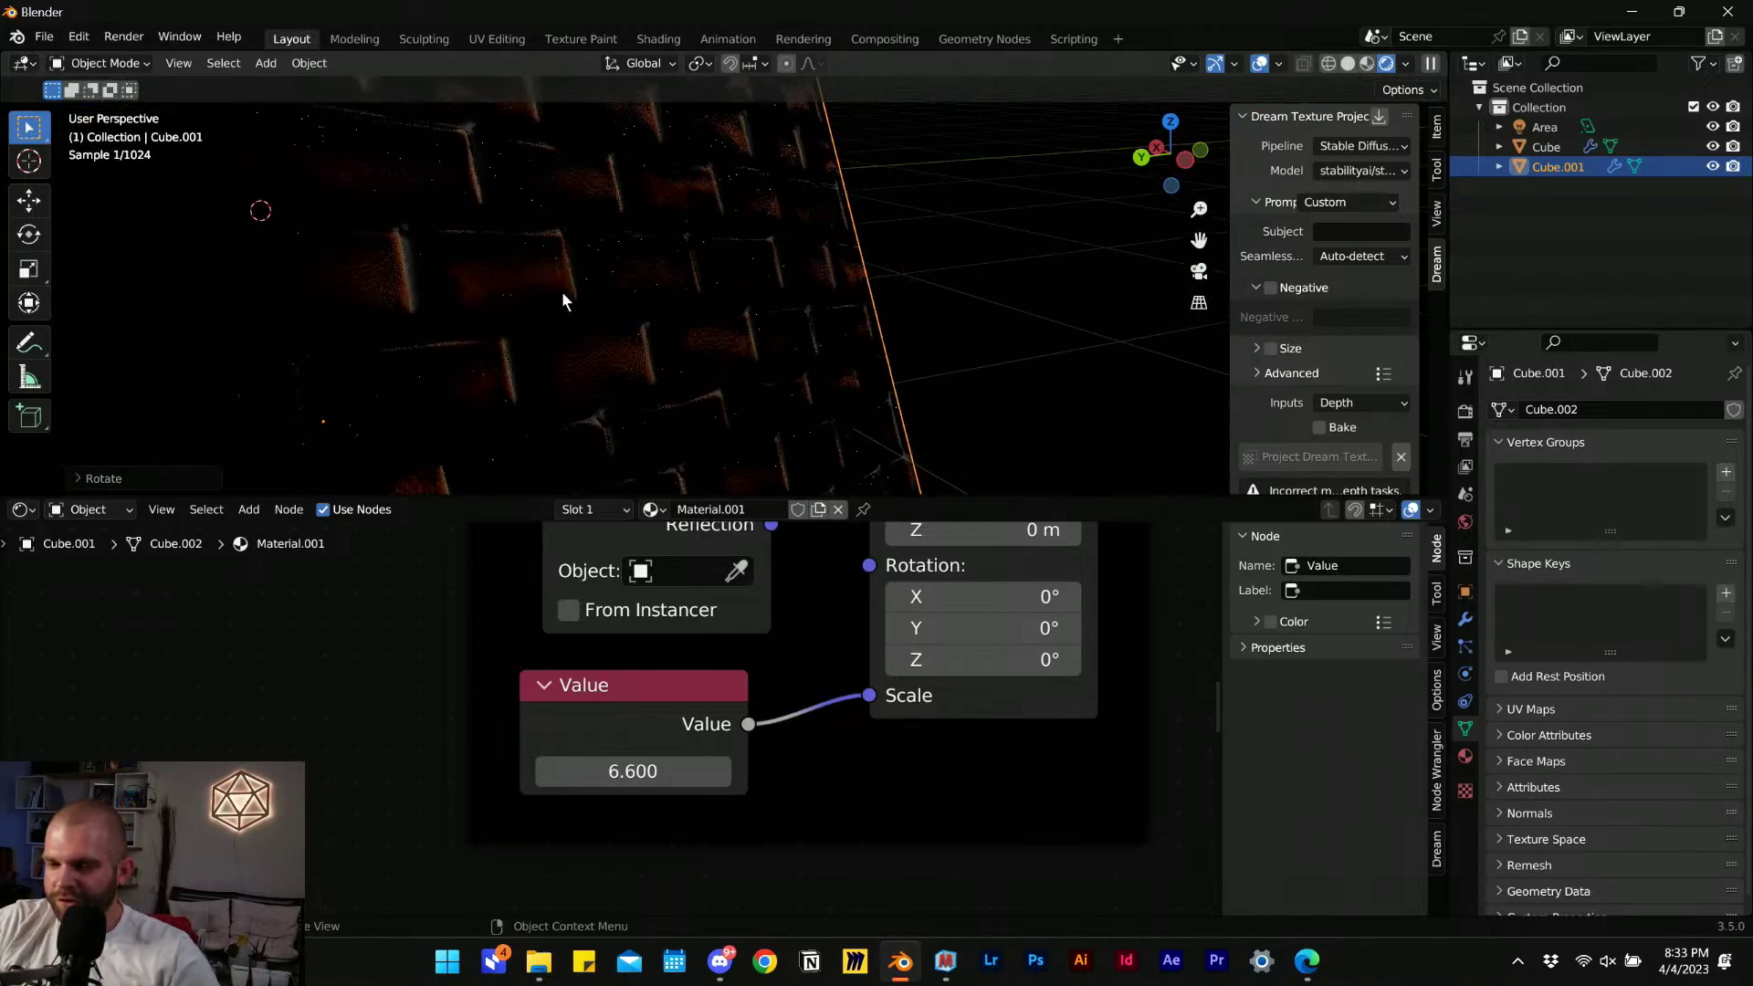
middle_drag(562, 294, 833, 337)
scroll(590, 294, down, 4)
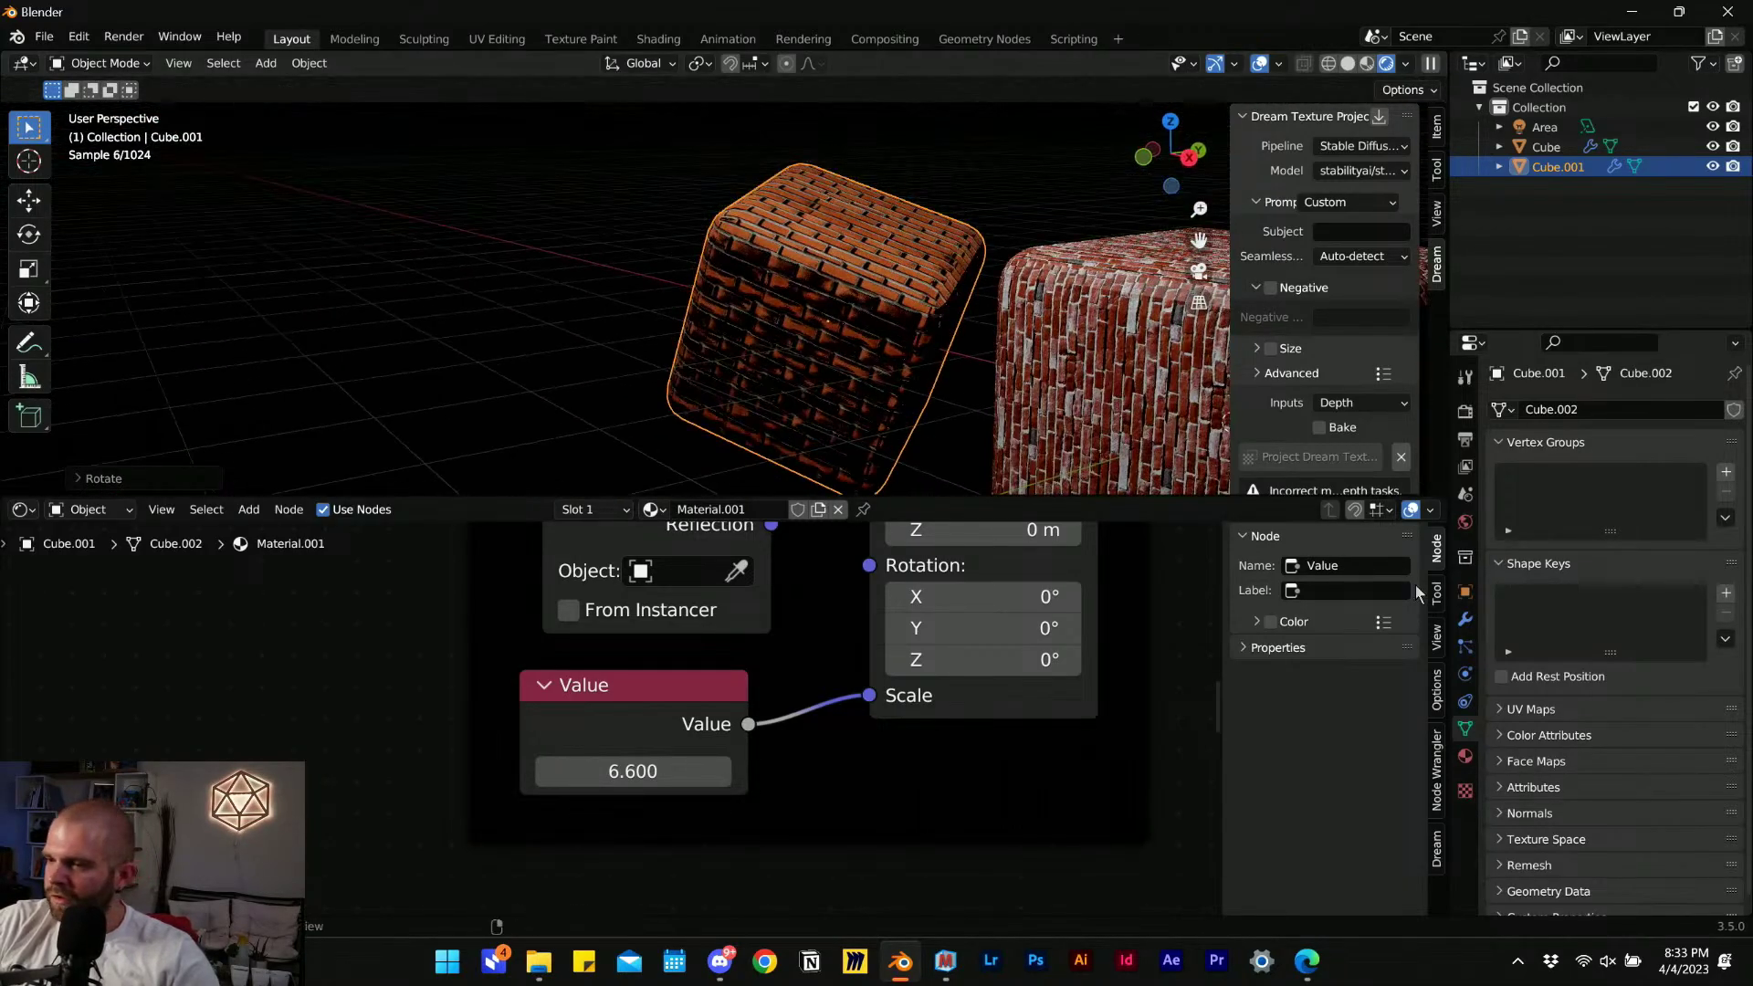
Reset the orange cube's X location to 0 m and its X, Y and Z rotation to 0°.
click(1466, 591)
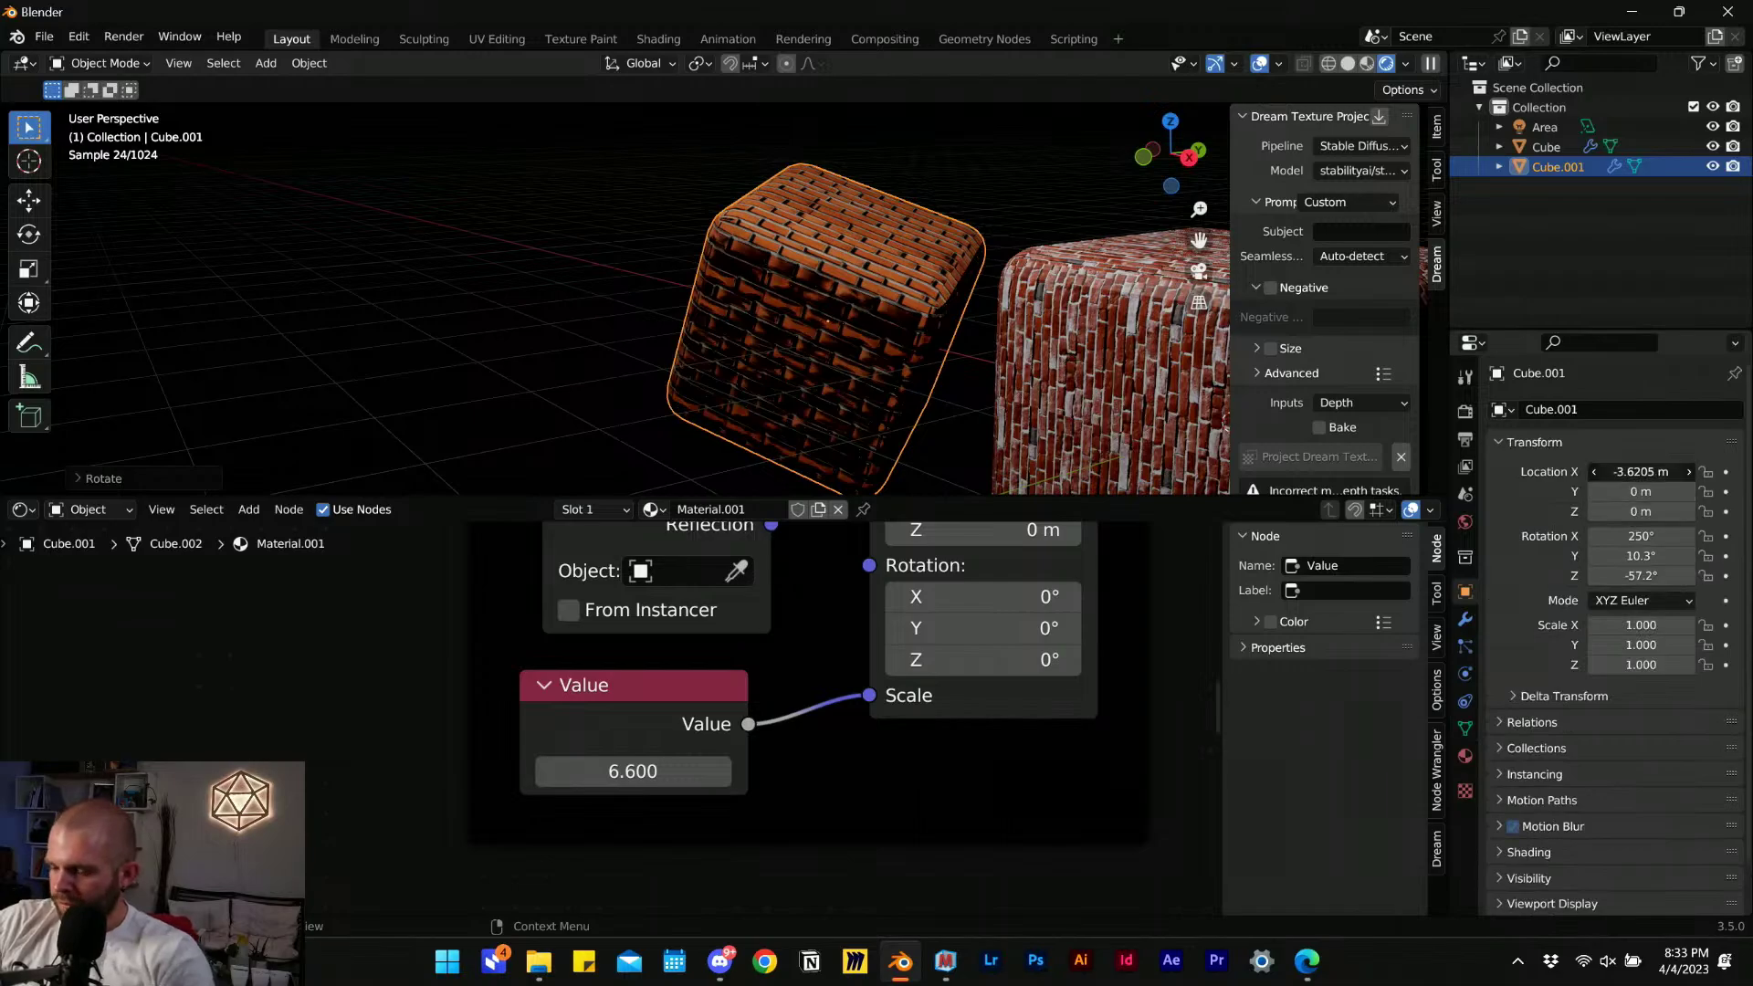
click(1650, 474)
text(0)
key(Return)
click(1644, 538)
text(0)
key(Tab)
text(0)
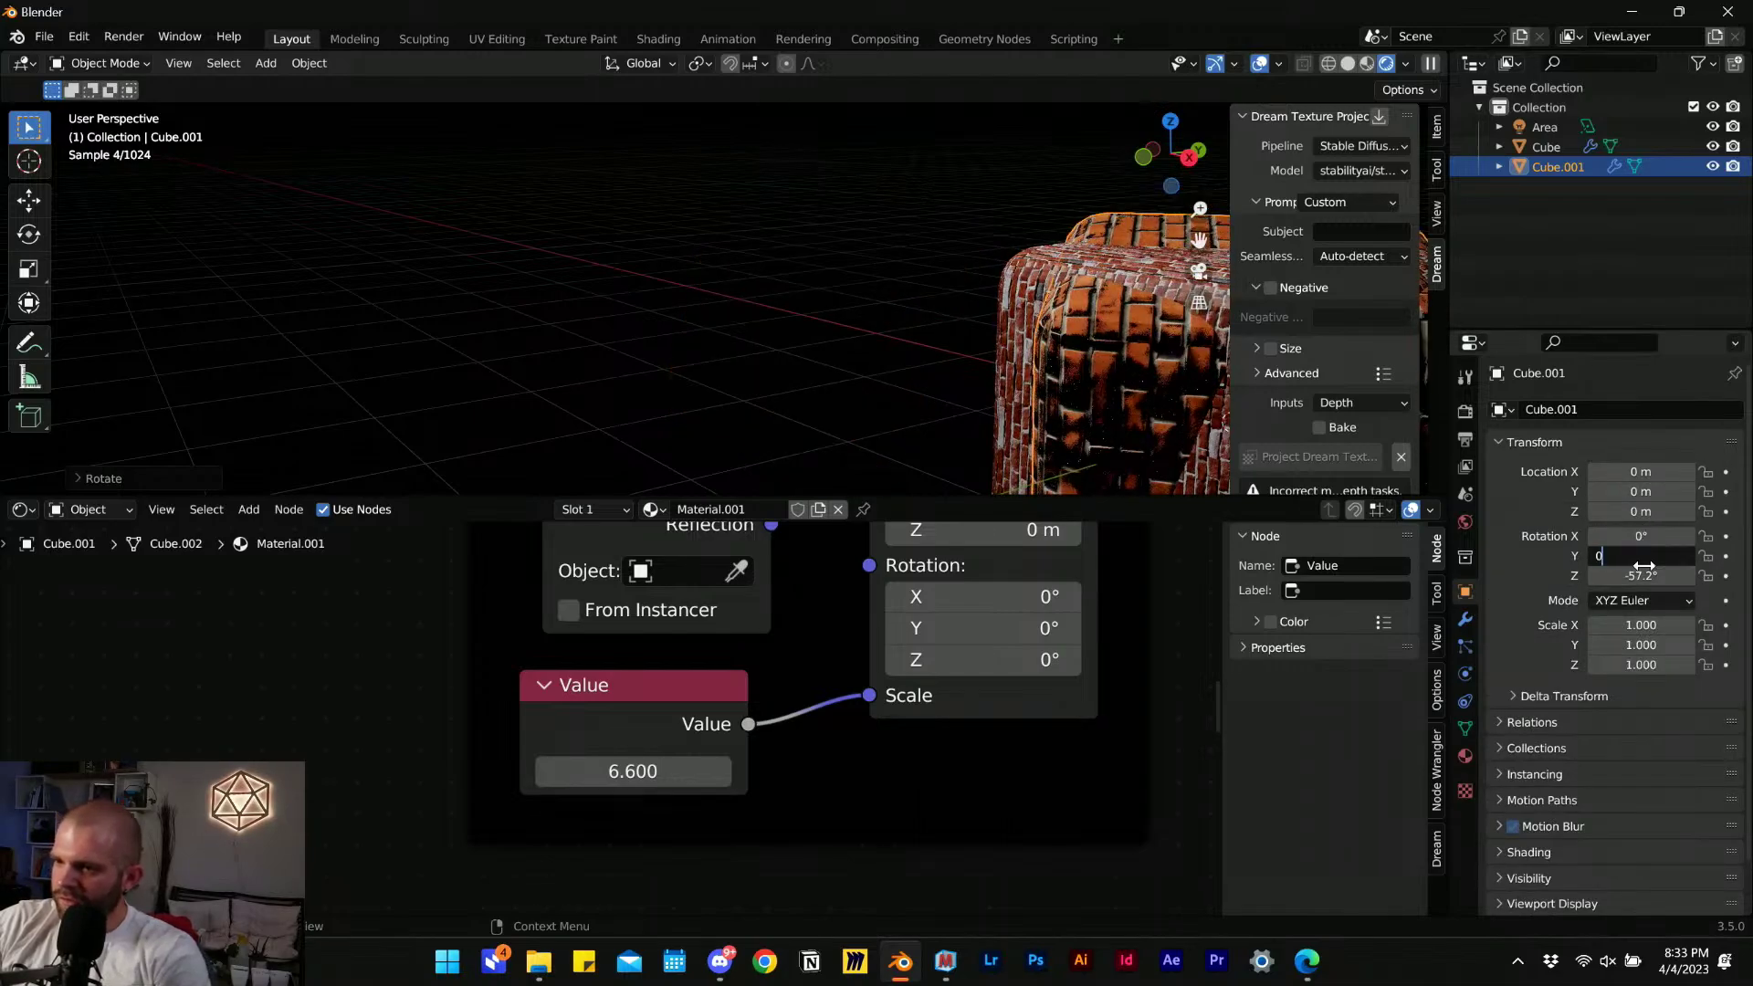
key(Return)
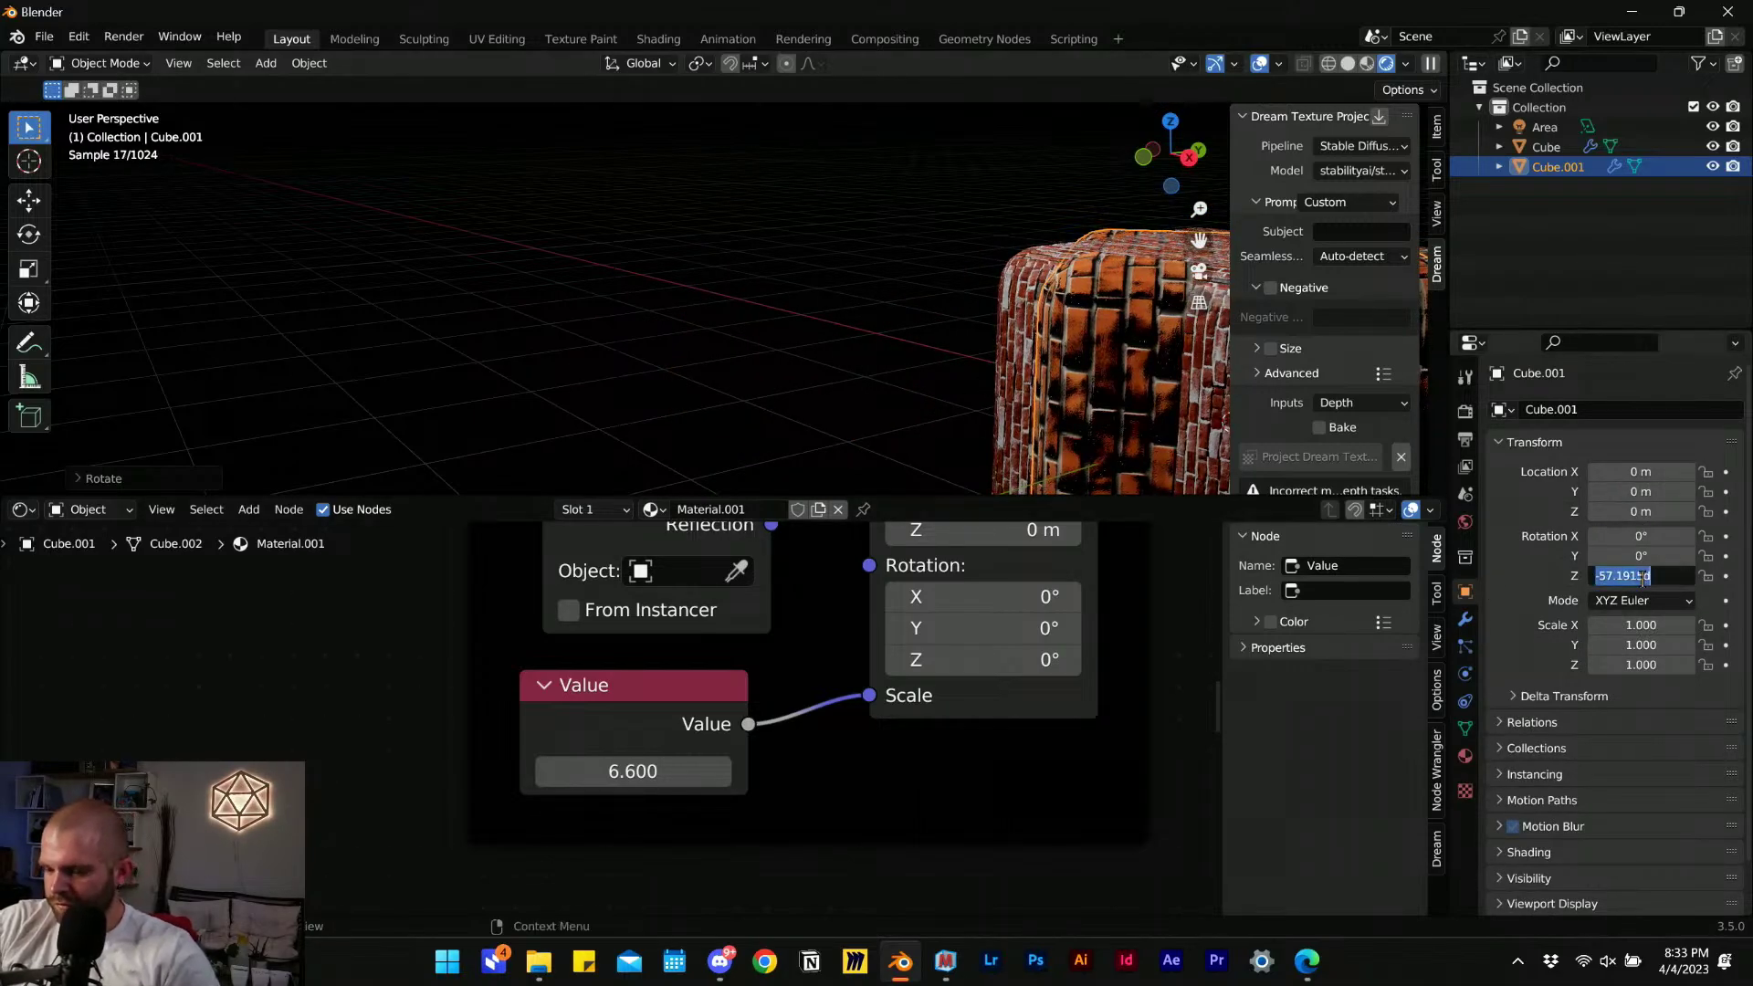
Move the orange cube along the X axis to about -3.33 m and inspect its lit brick edge up close.
key(g)
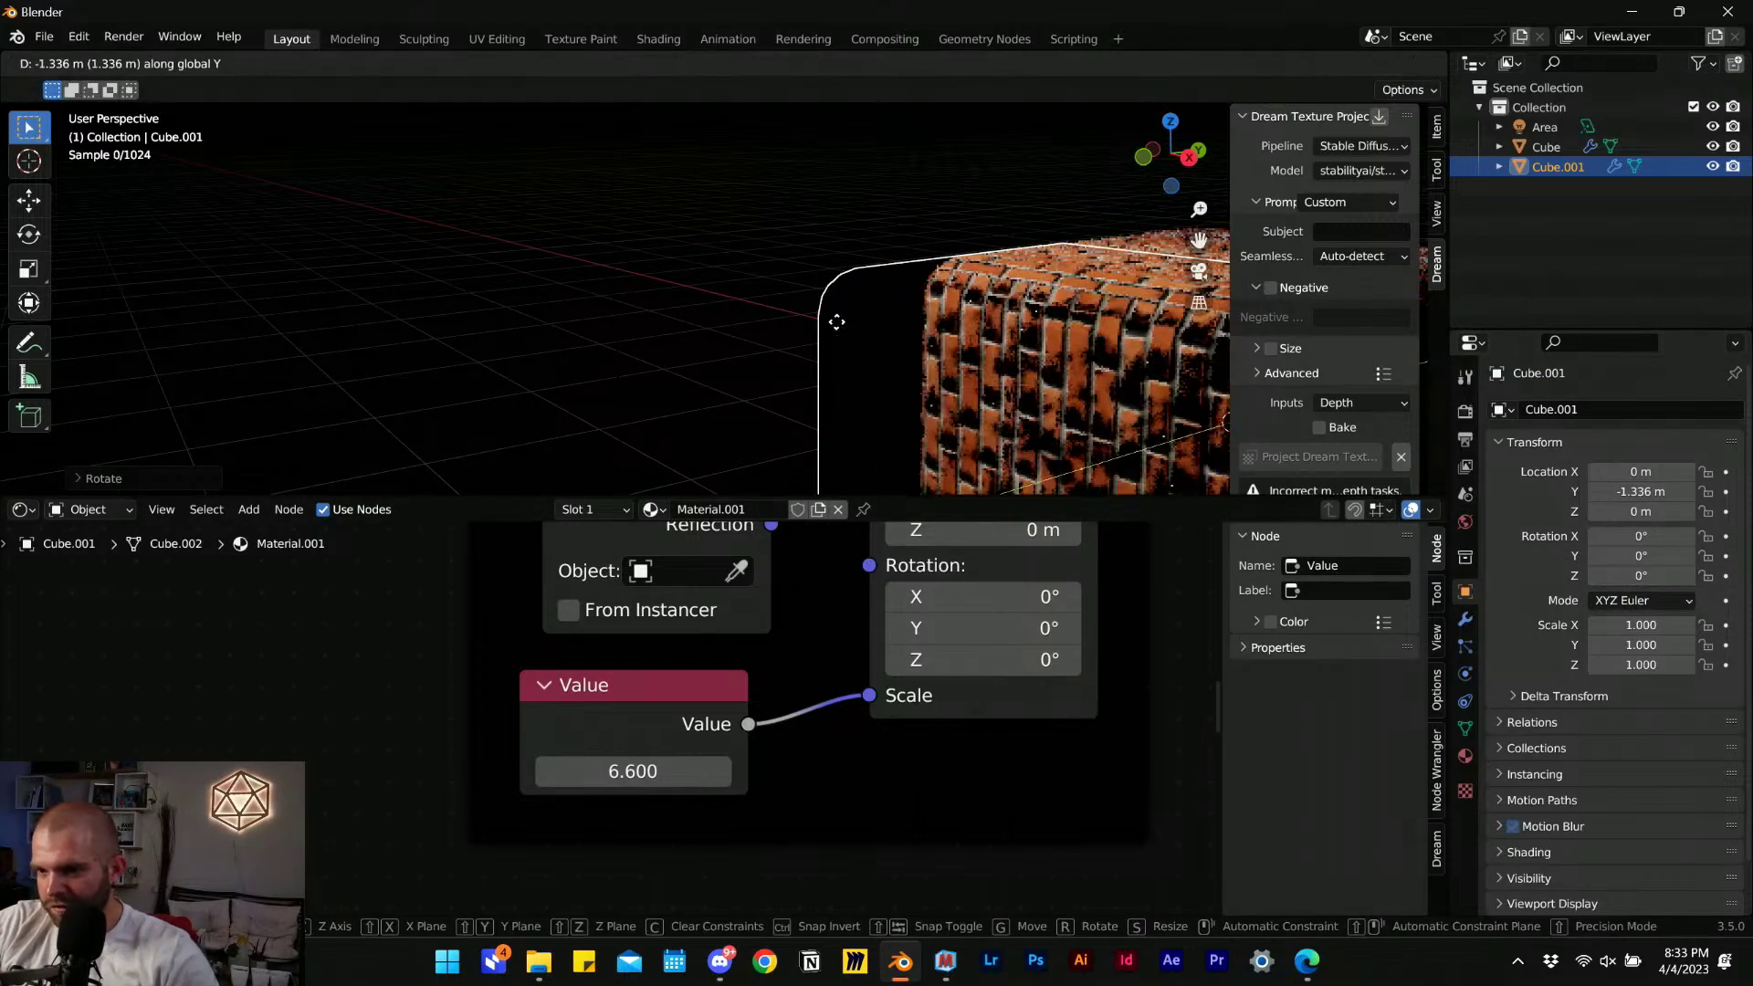
key(x)
click(650, 247)
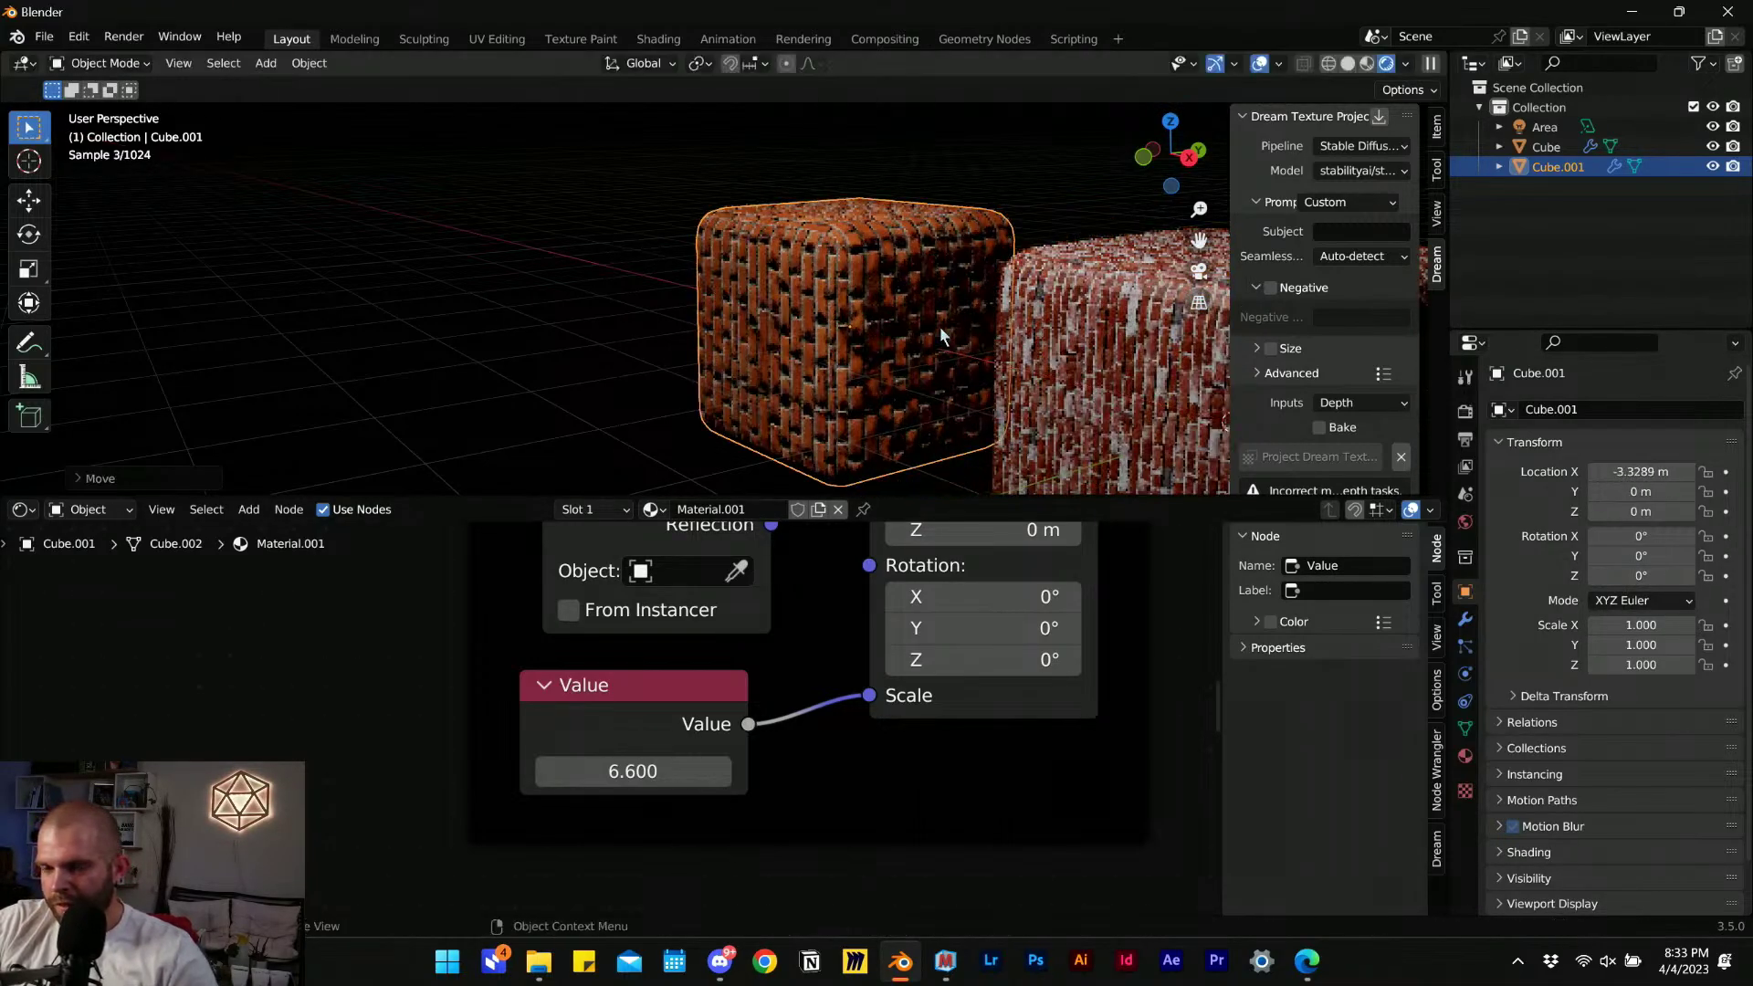
scroll(939, 334, up, 3)
middle_drag(579, 312, 883, 329)
scroll(872, 232, up, 3)
scroll(870, 224, up, 2)
shift+middle_drag(870, 223, 664, 277)
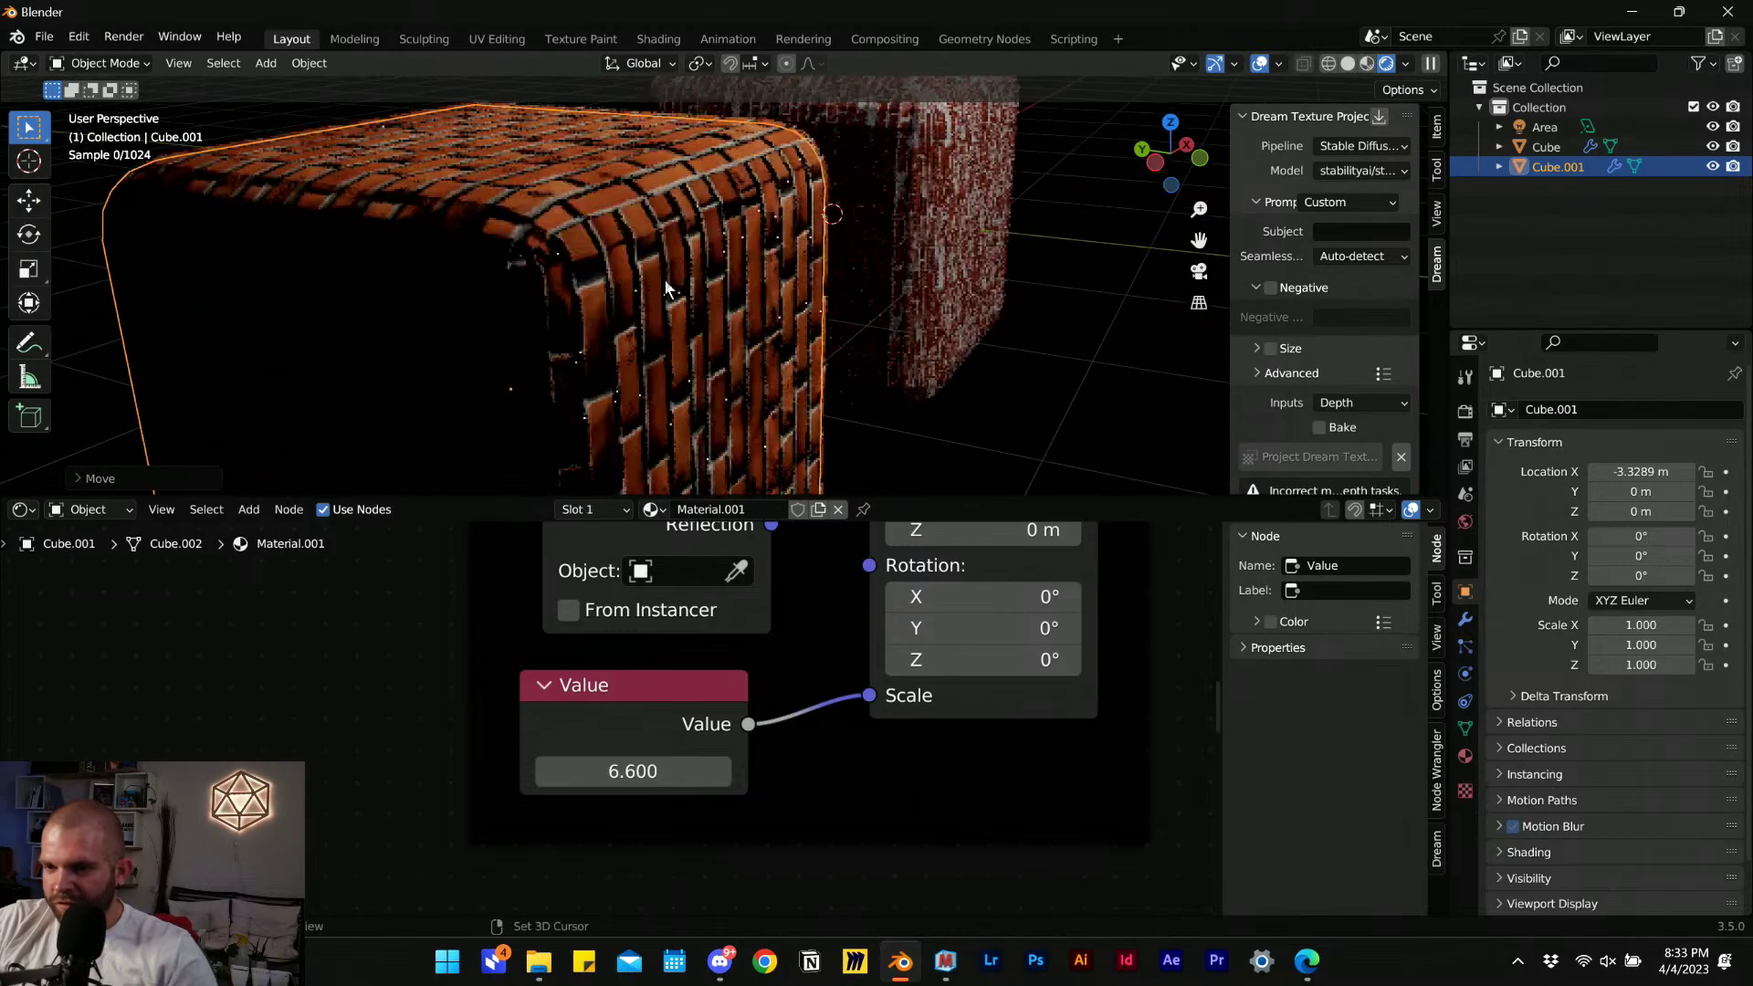
scroll(664, 278, up, 2)
scroll(814, 792, down, 5)
Set the Displacement node's Scale to 13.300.
middle_drag(1004, 863, 389, 685)
middle_drag(768, 836, 577, 647)
scroll(648, 721, up, 4)
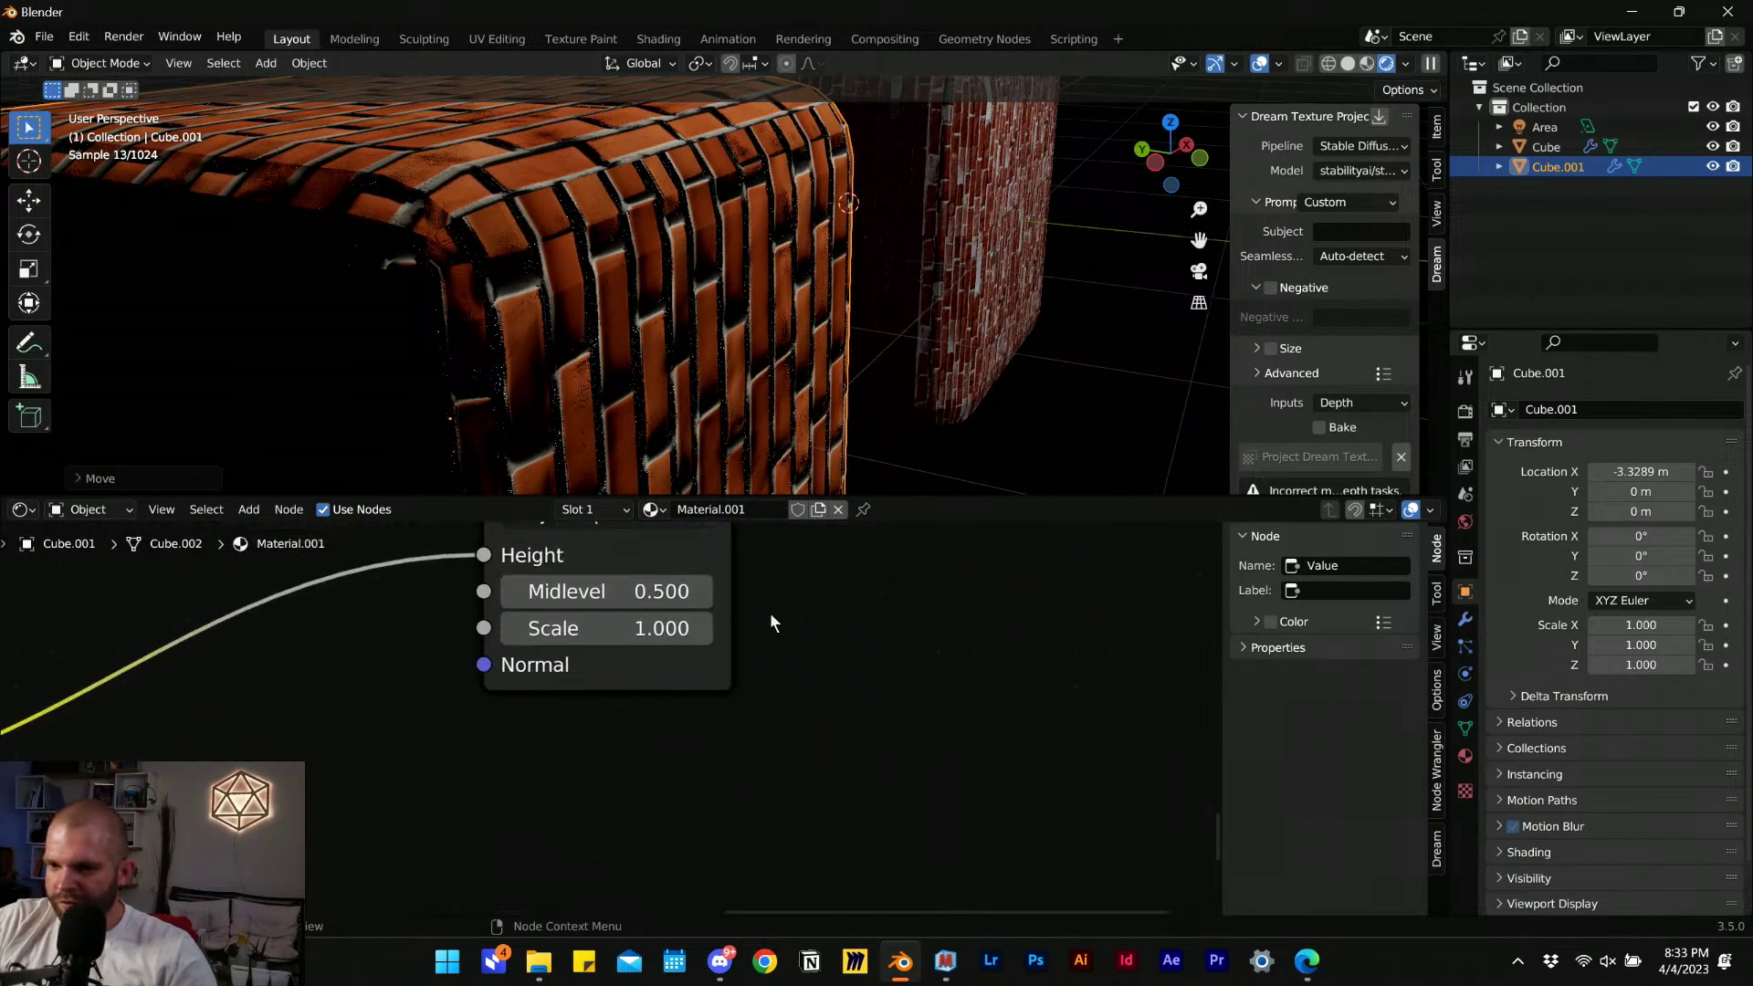
middle_drag(772, 614, 755, 791)
scroll(621, 817, up, 1)
drag(621, 817, 694, 817)
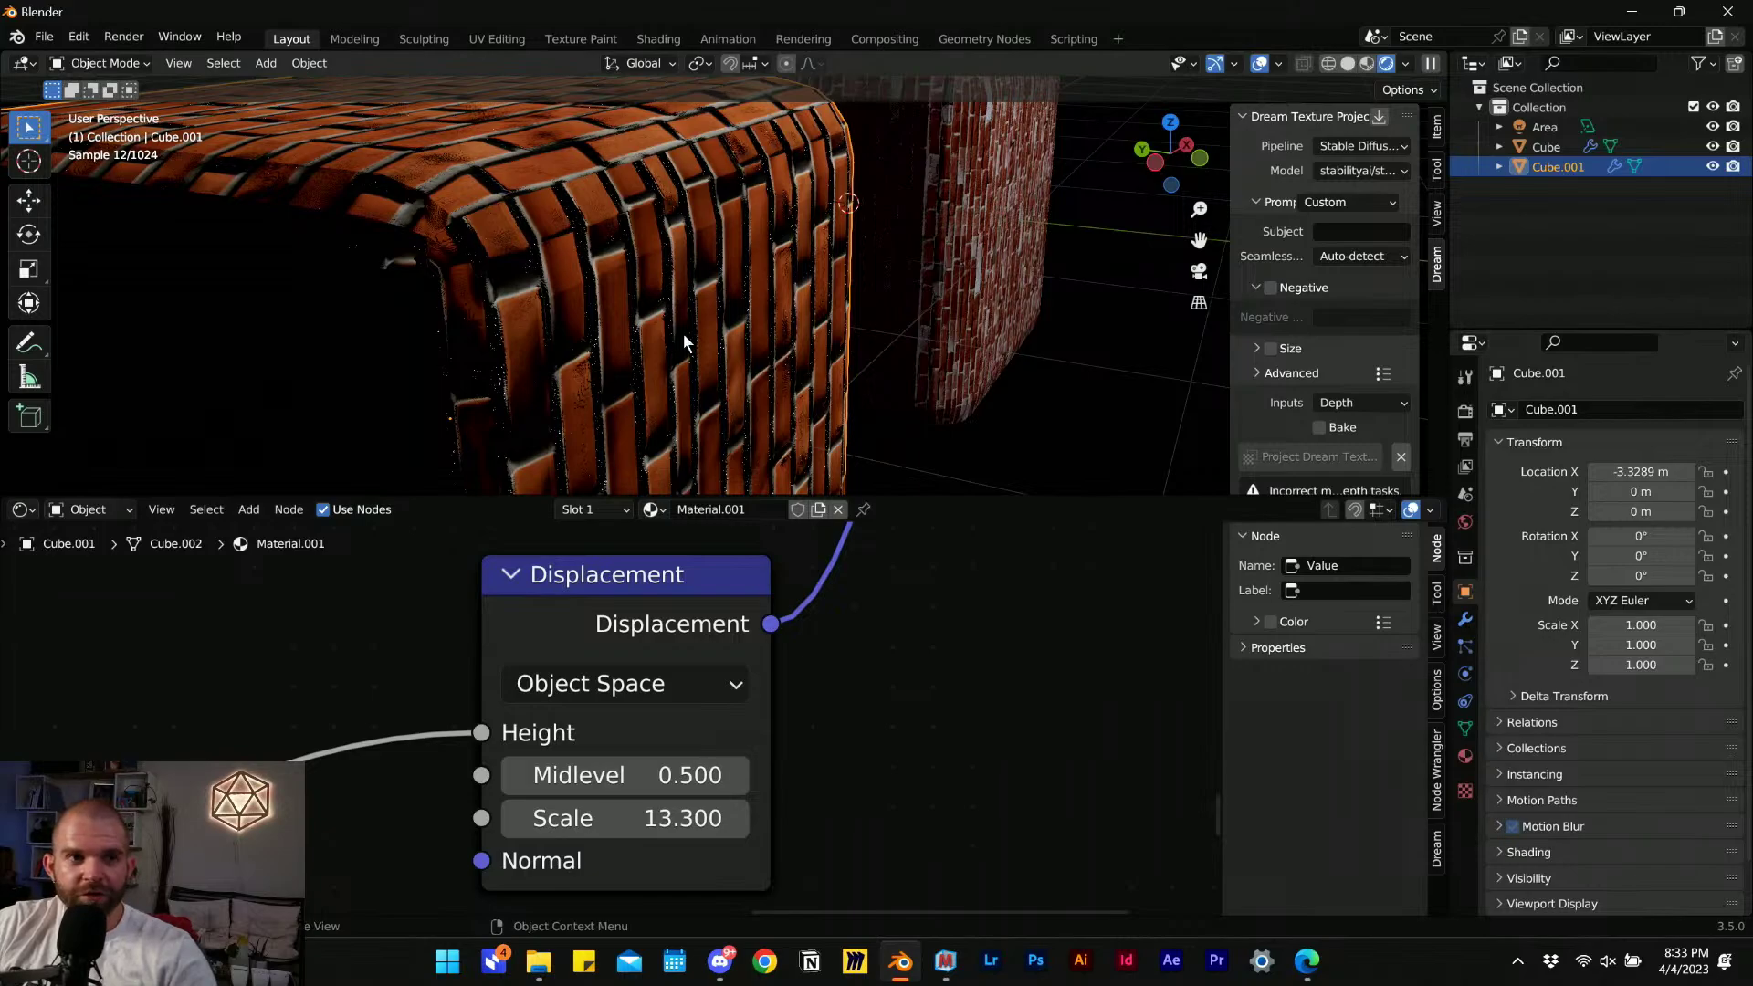
Inspect the orange cube's underlying mesh in Edit Mode and return to Object Mode.
key(Tab)
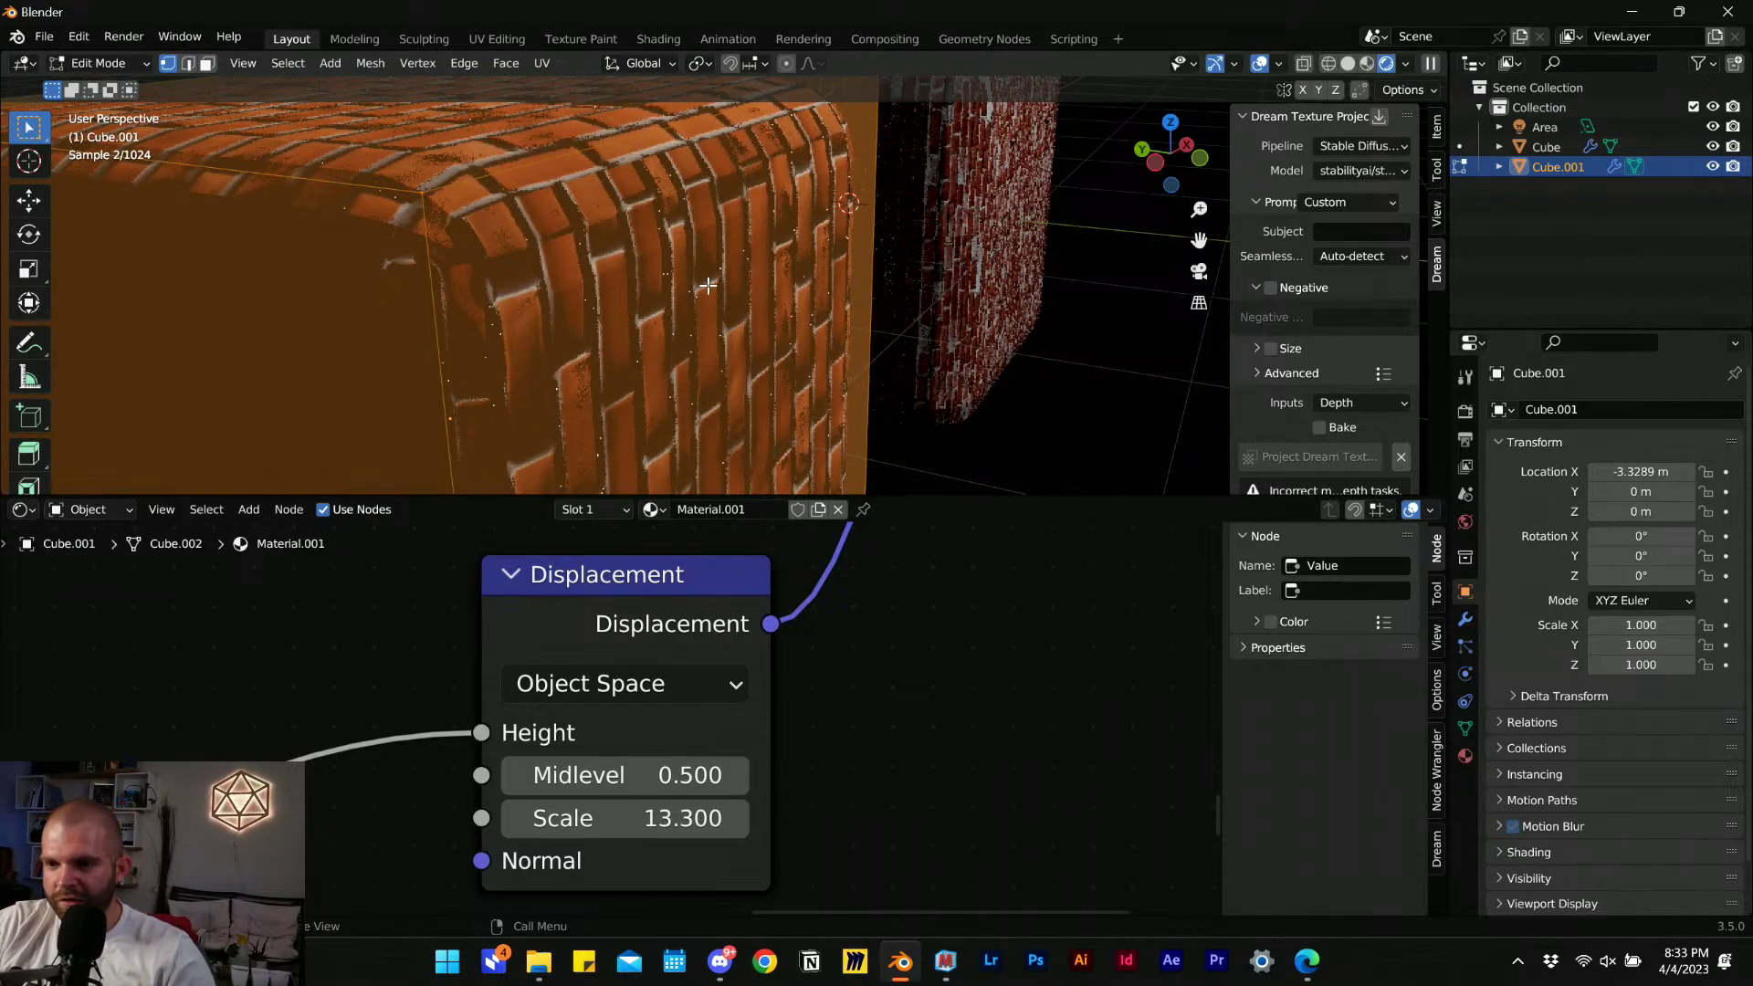
scroll(598, 277, down, 4)
mouse_move(604, 279)
middle_down()
mouse_move(543, 265)
mouse_move(572, 290)
middle_up()
key(Tab)
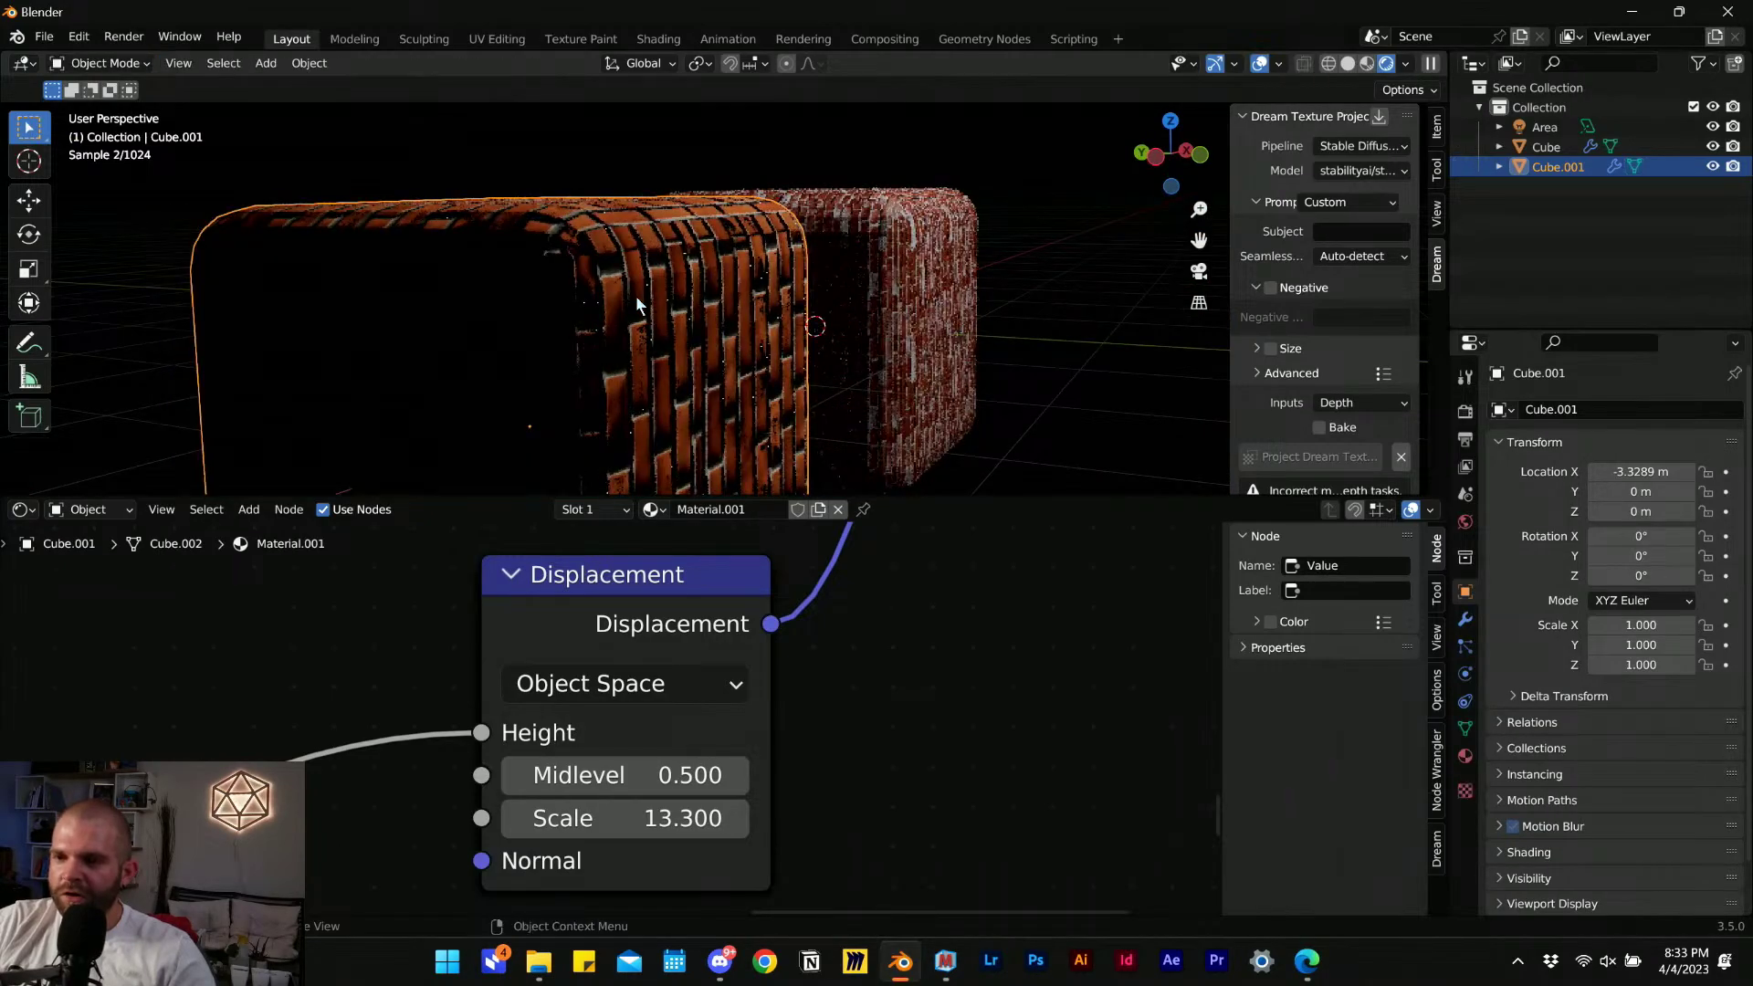
Add a Subdivision Surface modifier to the orange cube and raise its viewport level to 3.
click(1465, 622)
click(1546, 412)
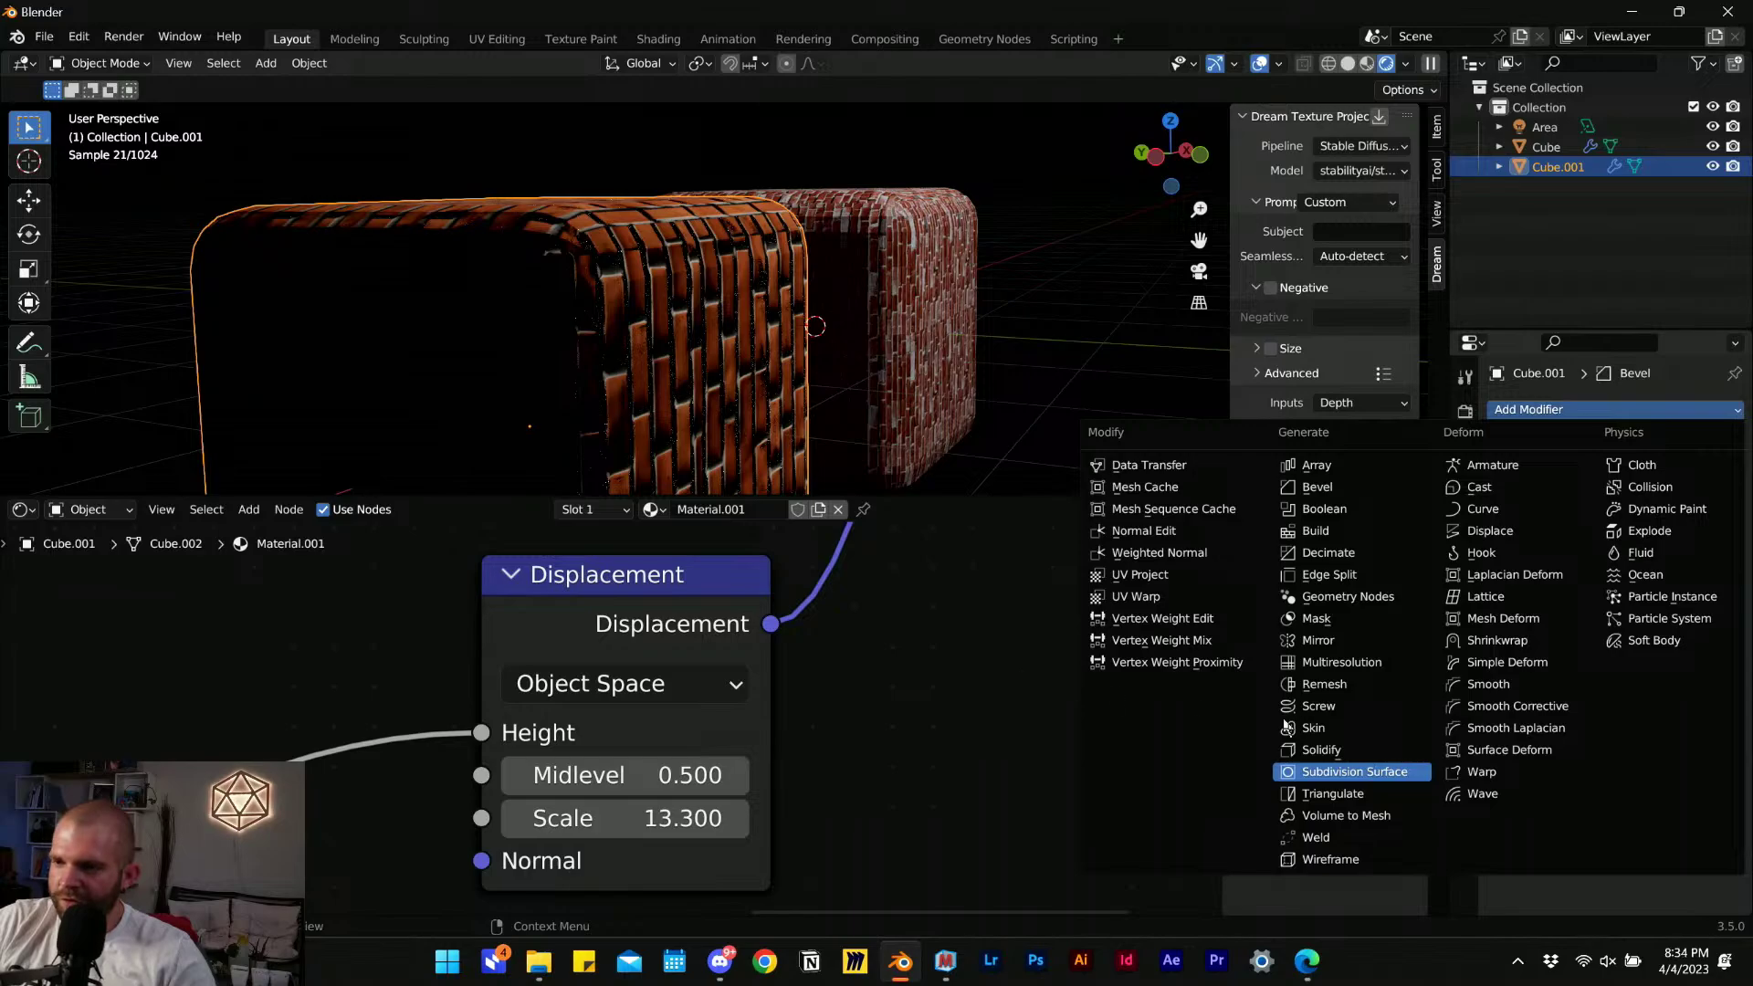
click(1353, 771)
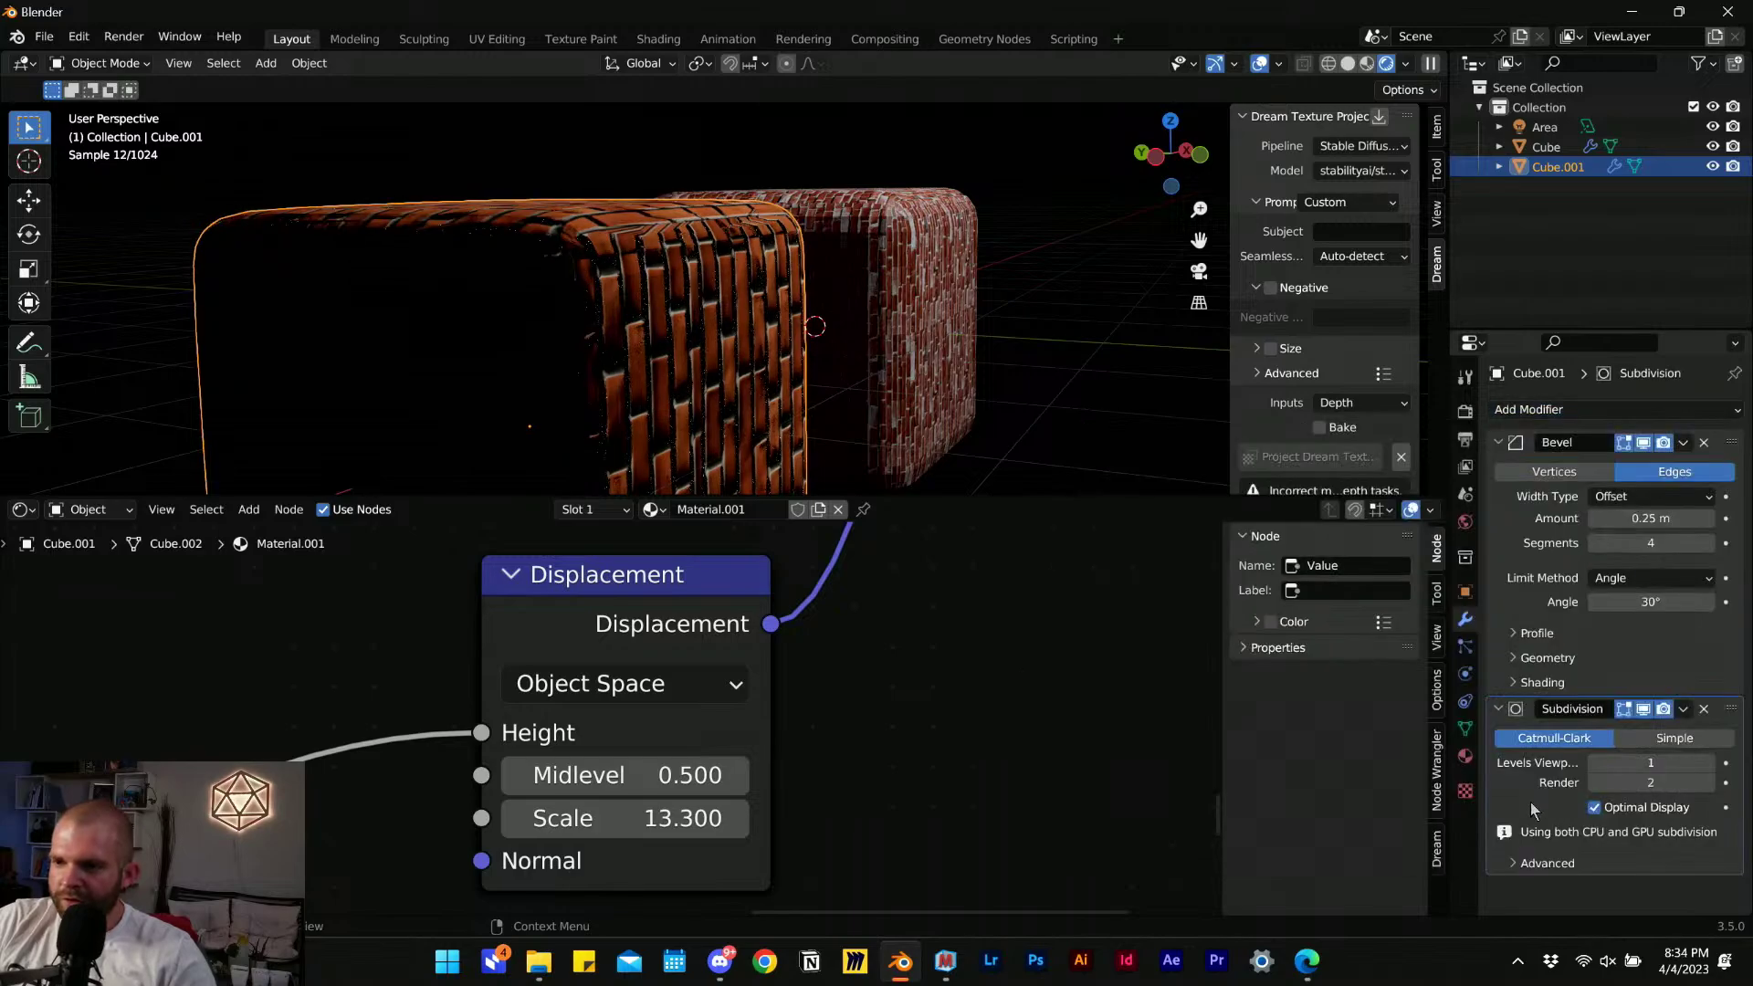
click(1708, 763)
click(1707, 763)
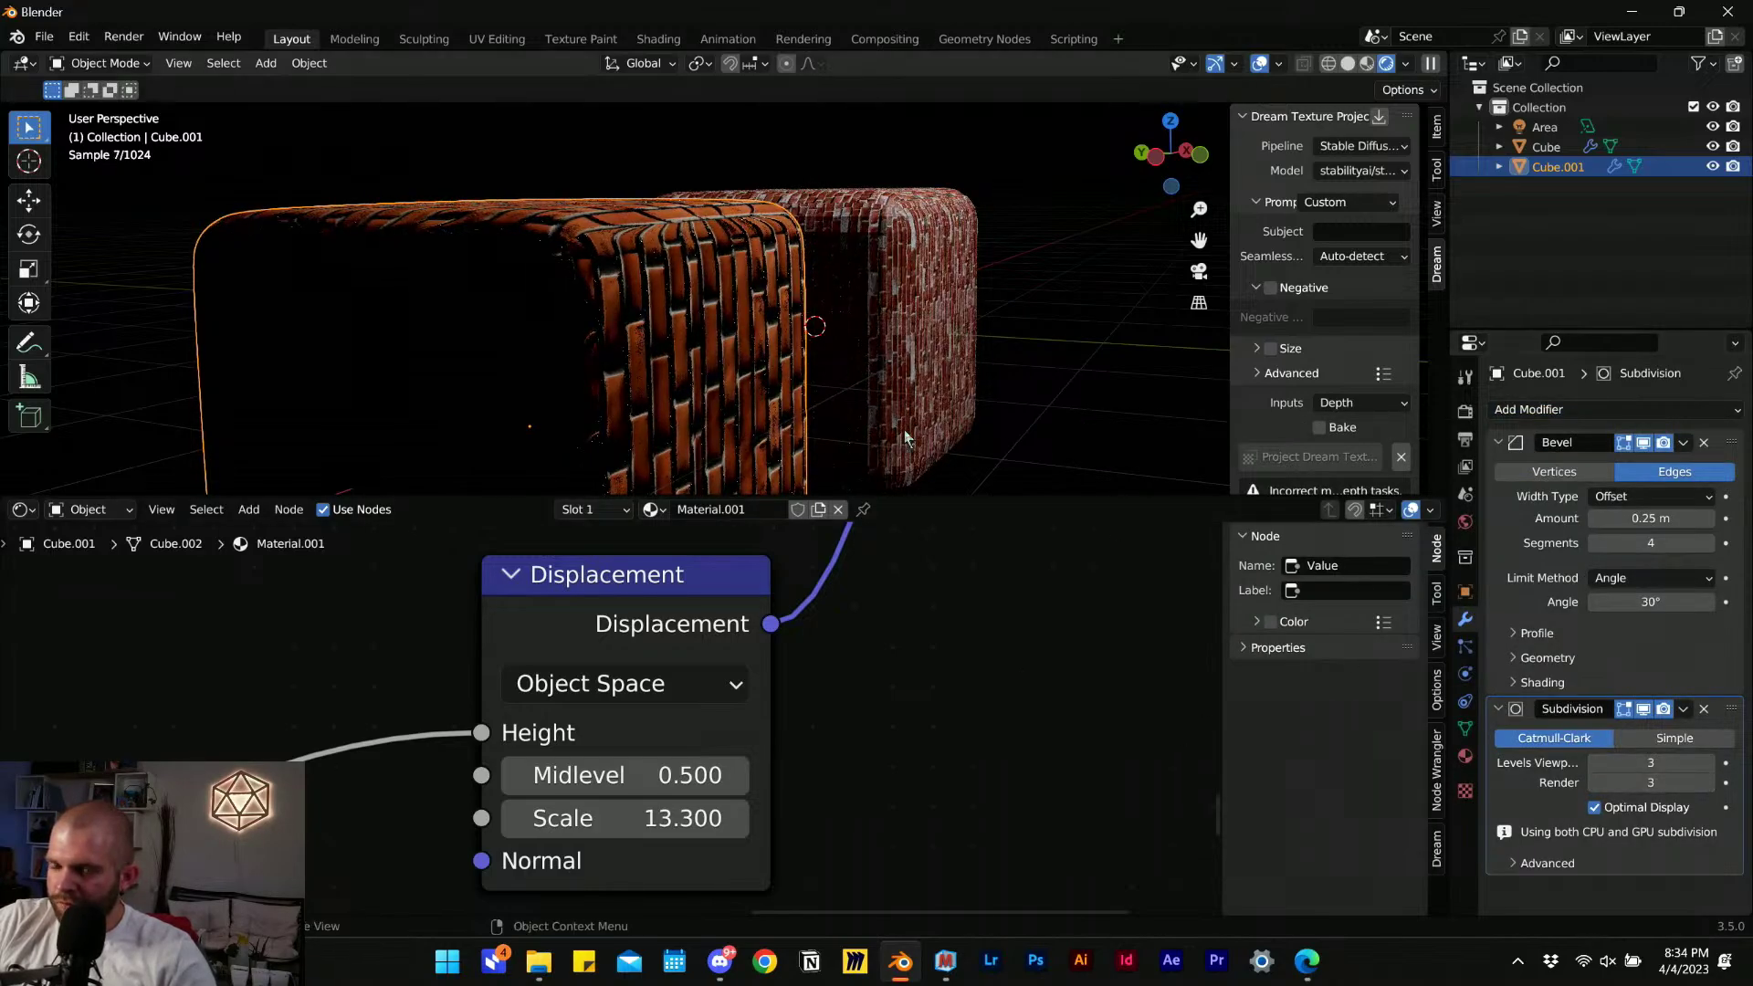
Set the Displacement node's Scale to 0 and examine the orange cube's brick edge up close.
shift+scroll(772, 266, down, 4)
drag(597, 818, 513, 817)
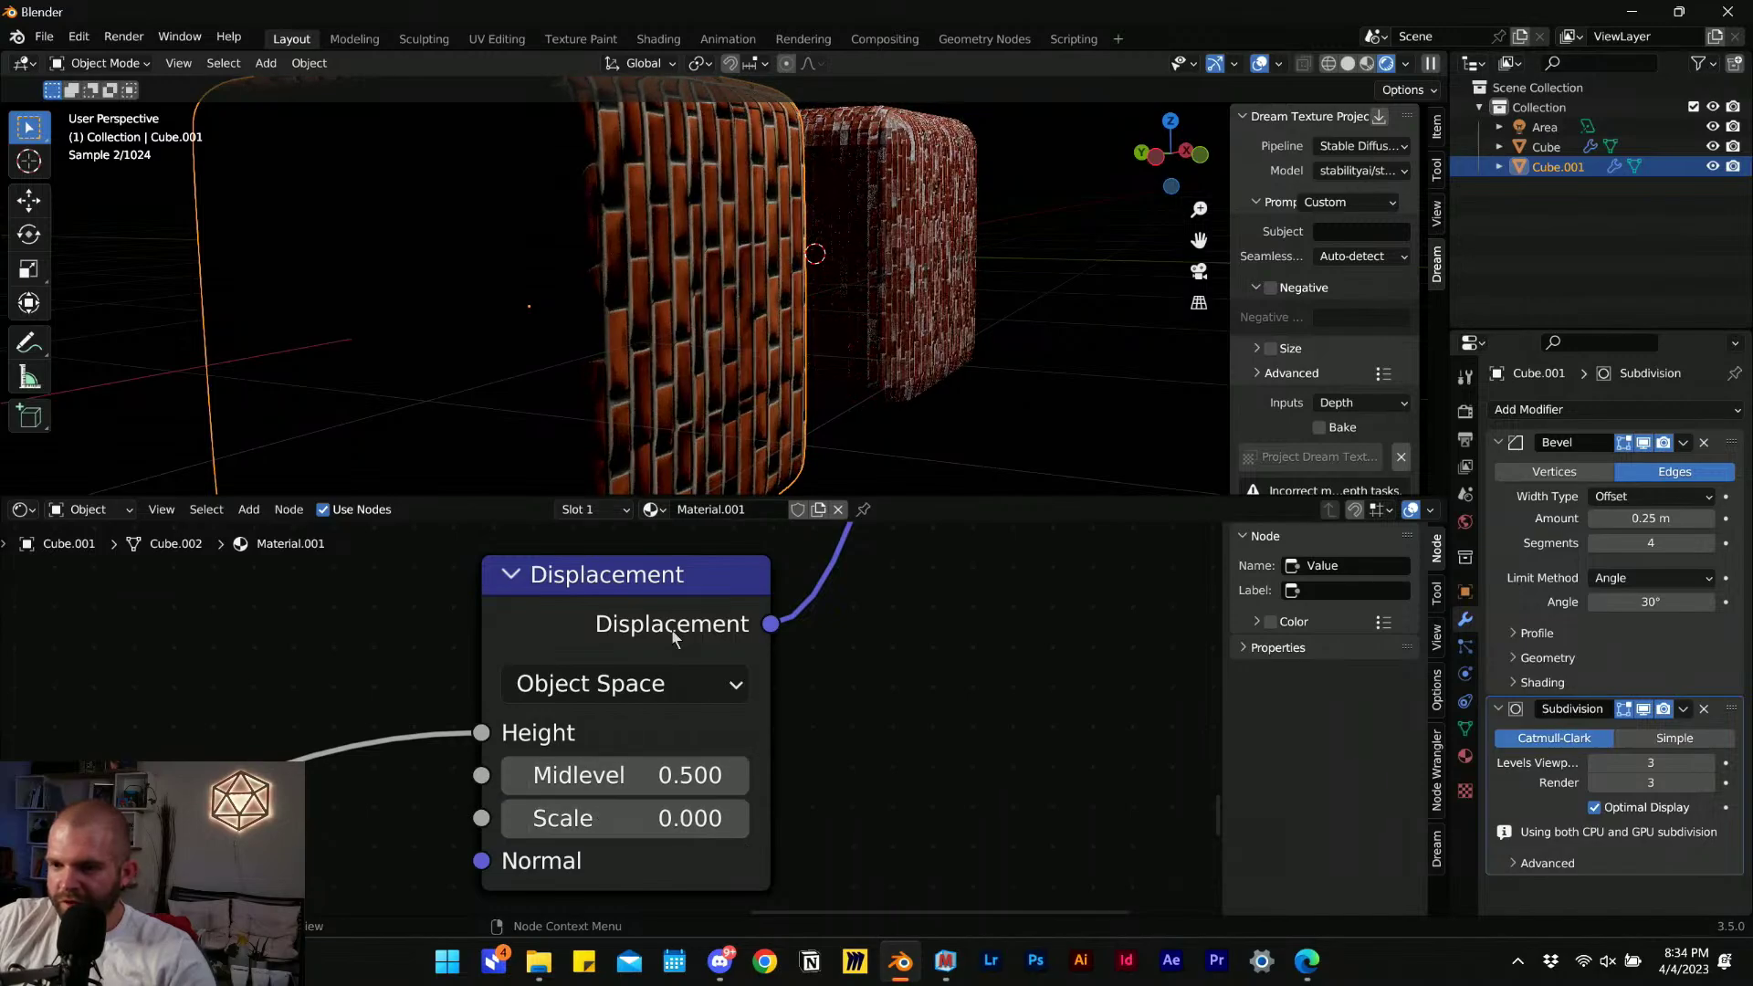
scroll(721, 315, up, 6)
middle_drag(747, 301, 707, 489)
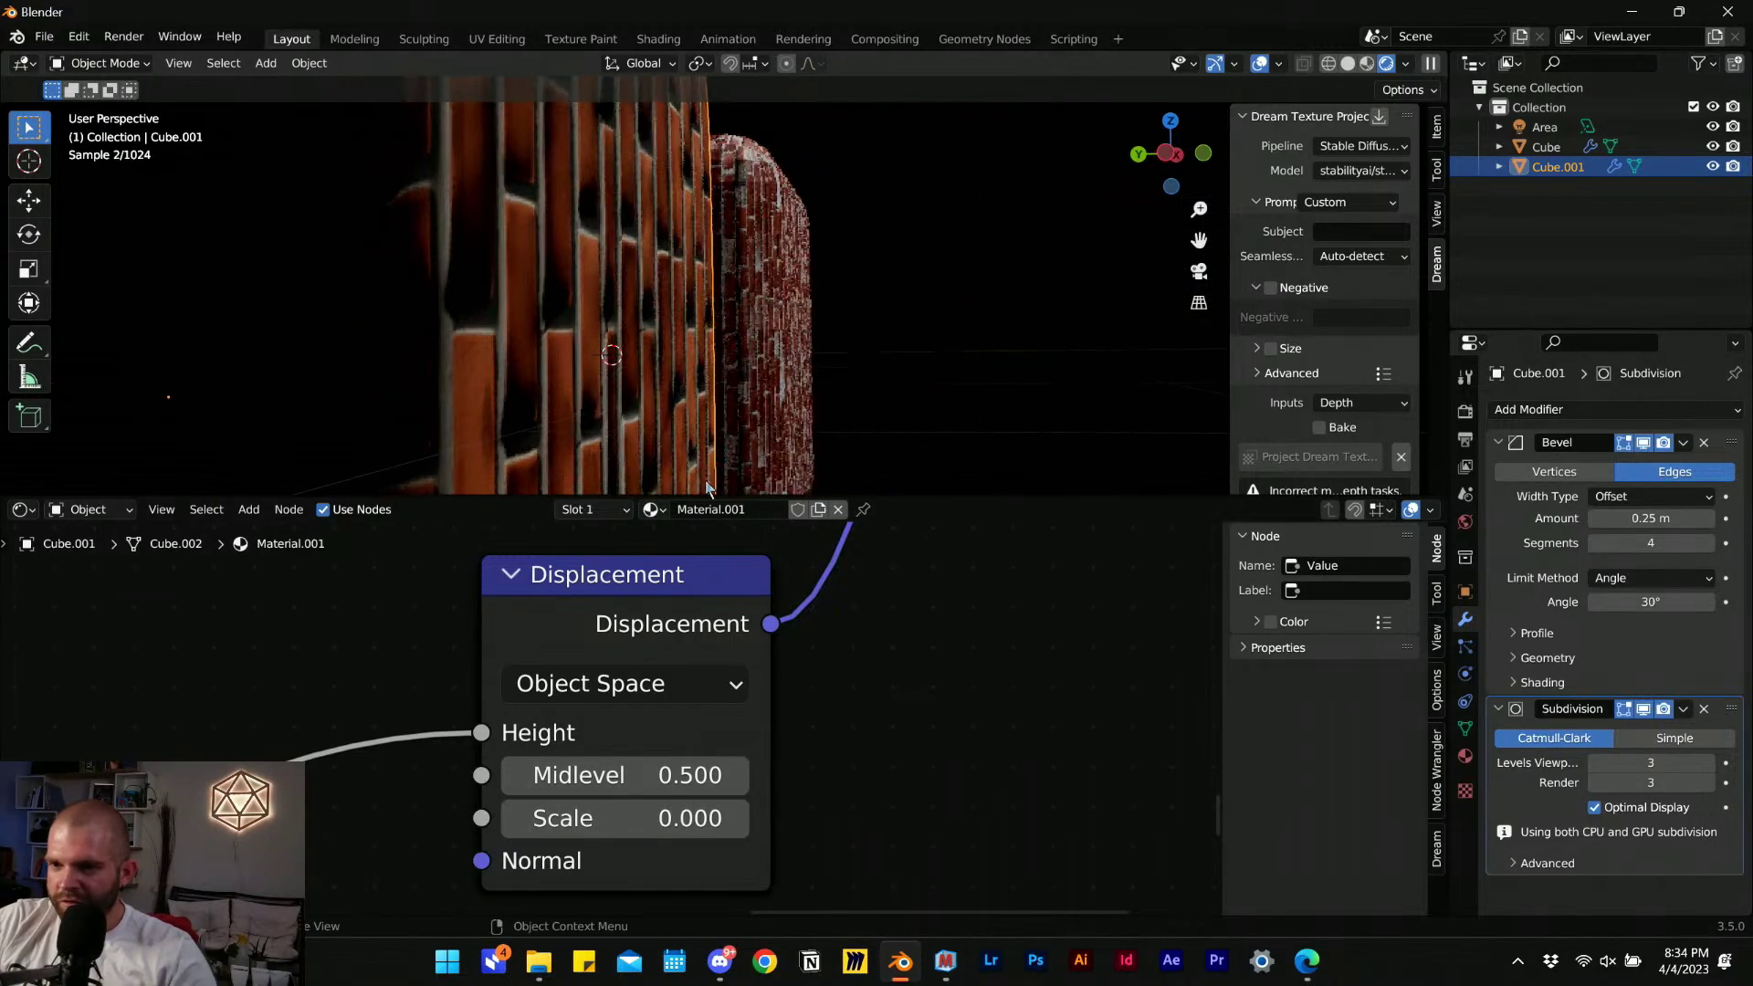
Raise the Displacement node's Scale in 0.1 increments to 0.900 and try adjusting its Midlevel.
click(738, 818)
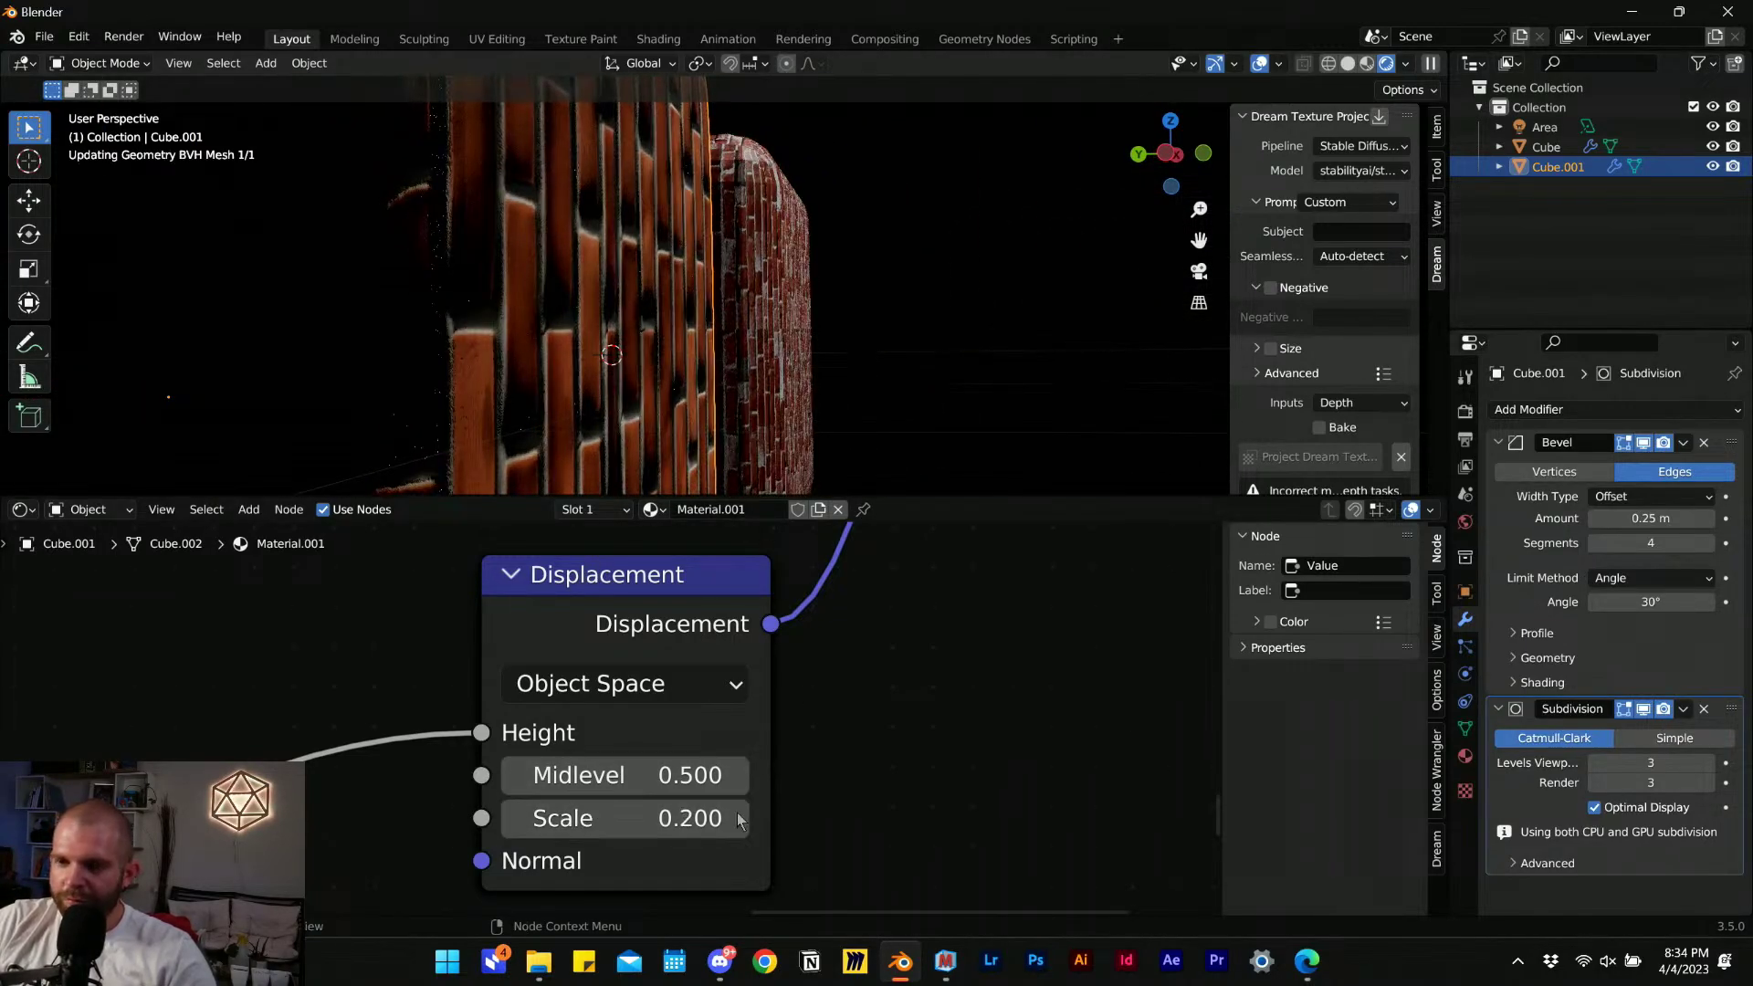
click(738, 817)
click(738, 818)
click(737, 818)
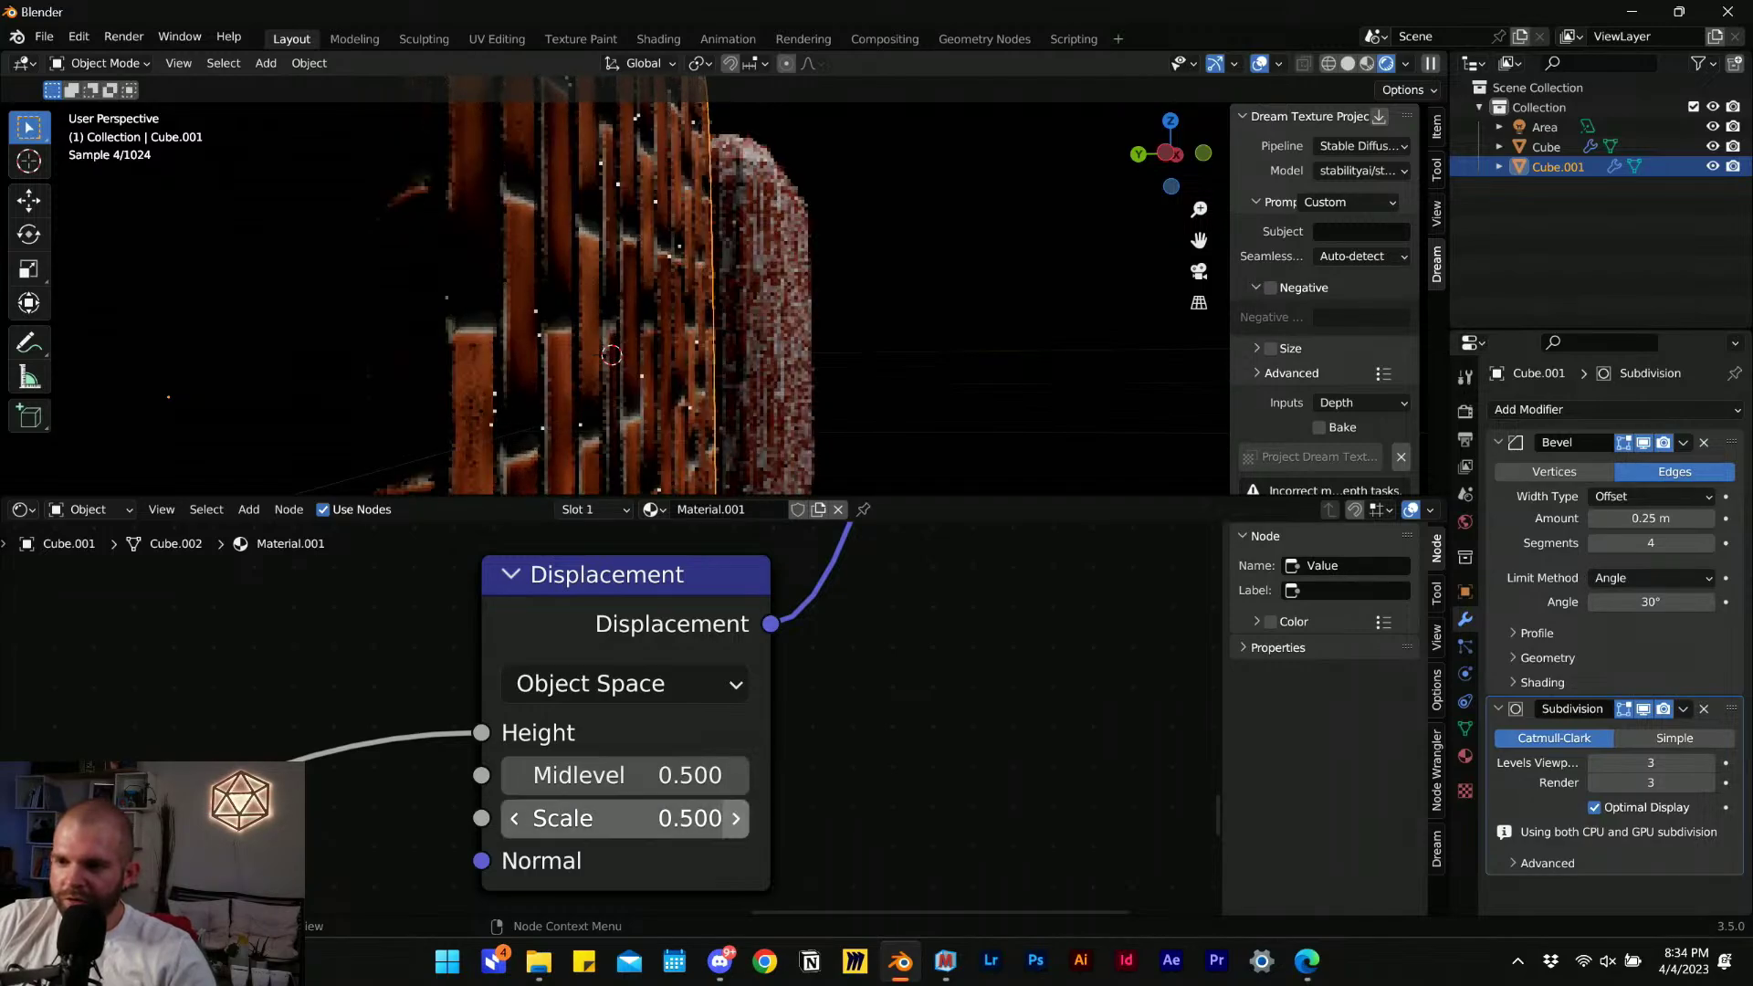
click(737, 818)
click(737, 818)
click(738, 818)
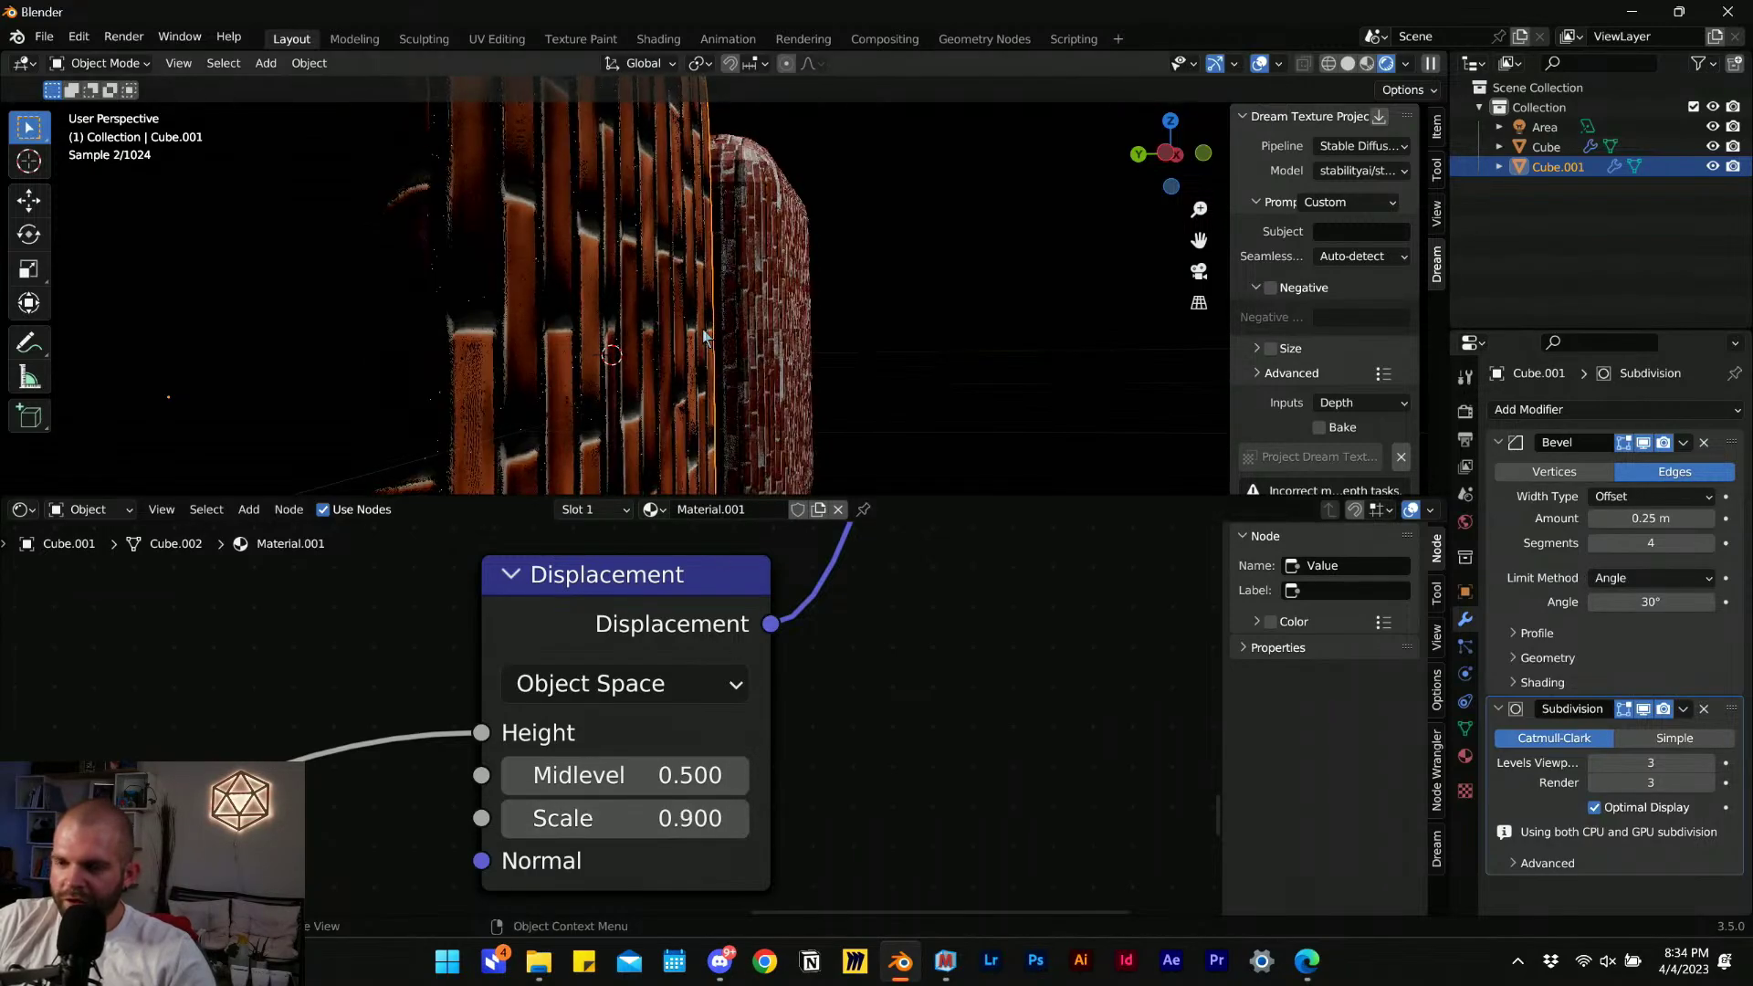
drag(628, 777, 694, 777)
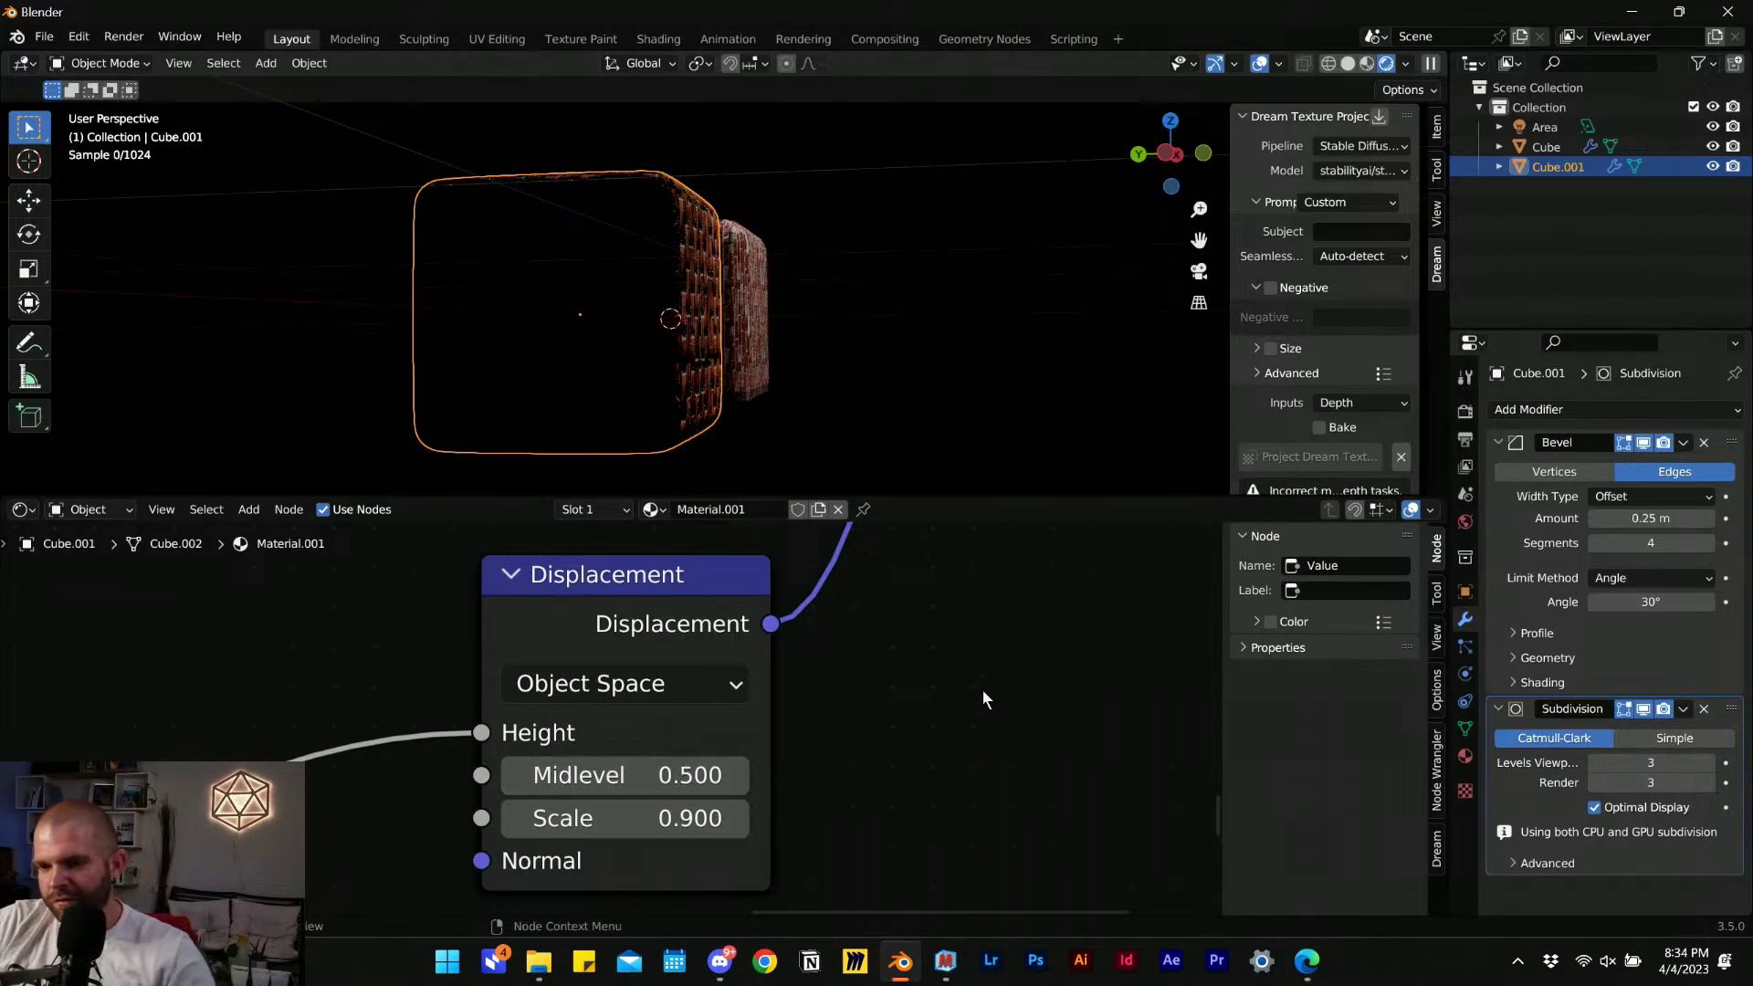
Undo all of the incremental Scale increases on the Displacement node.
key(ctrl+z)
key(ctrl+z)
key(ctrl+z)
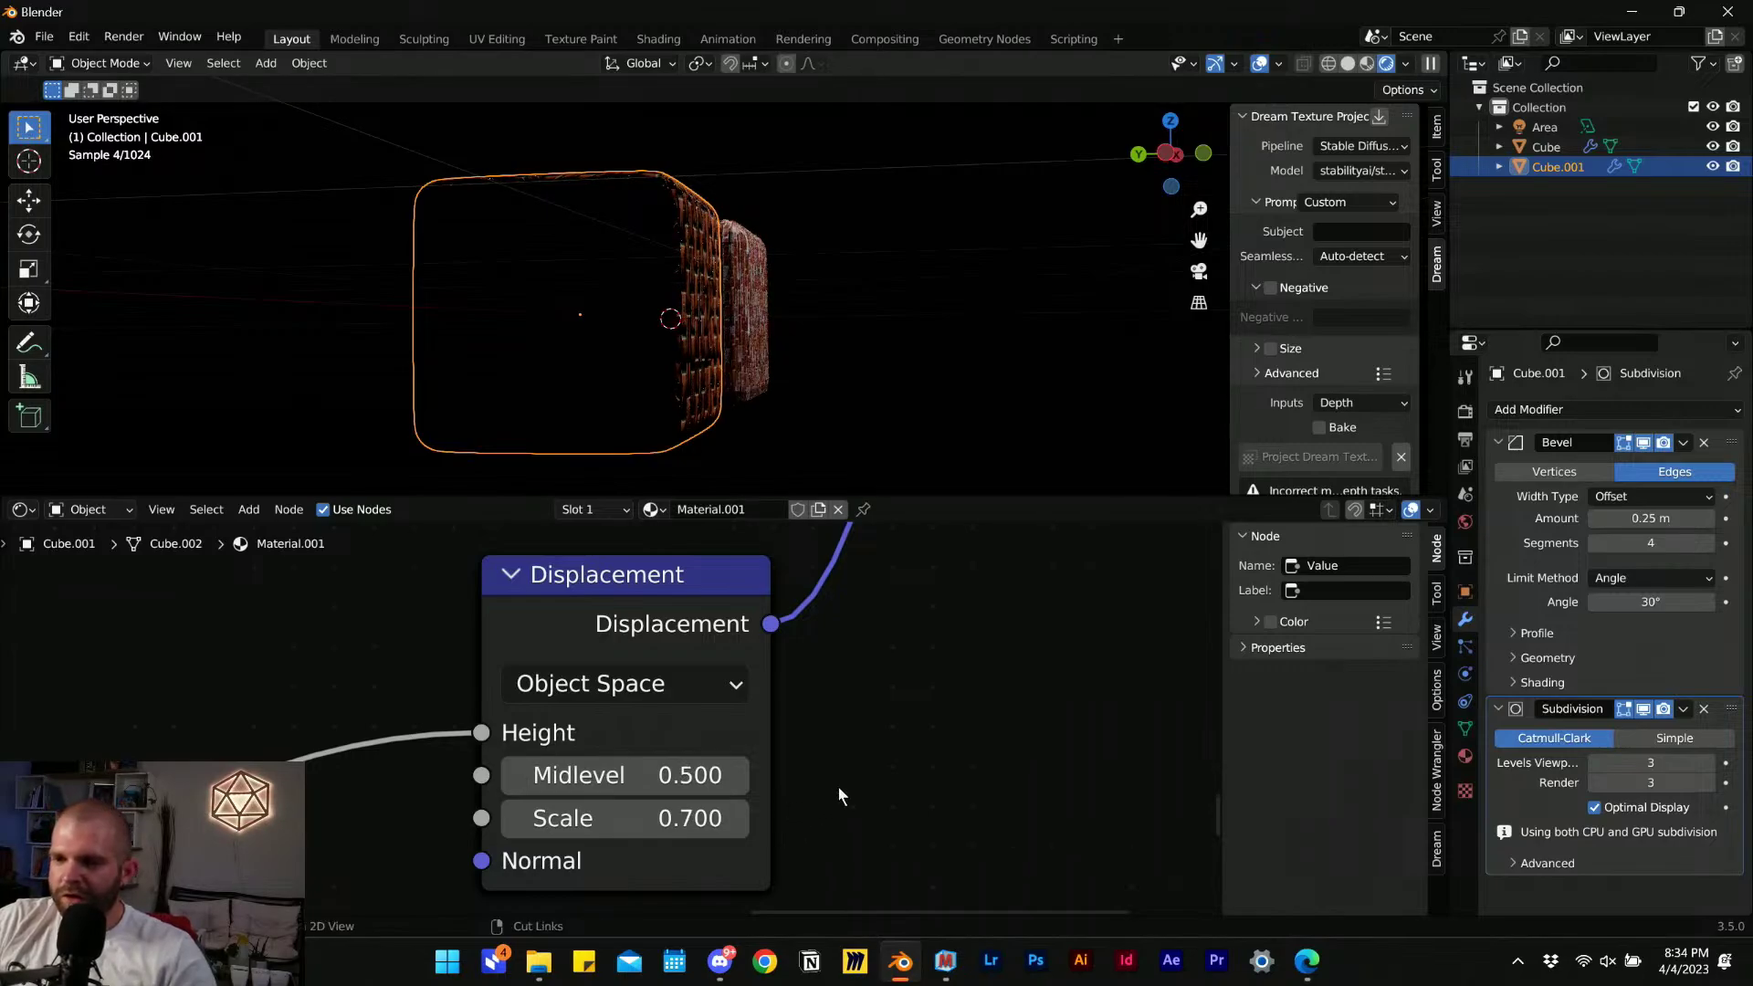
scroll(664, 335, up, 5)
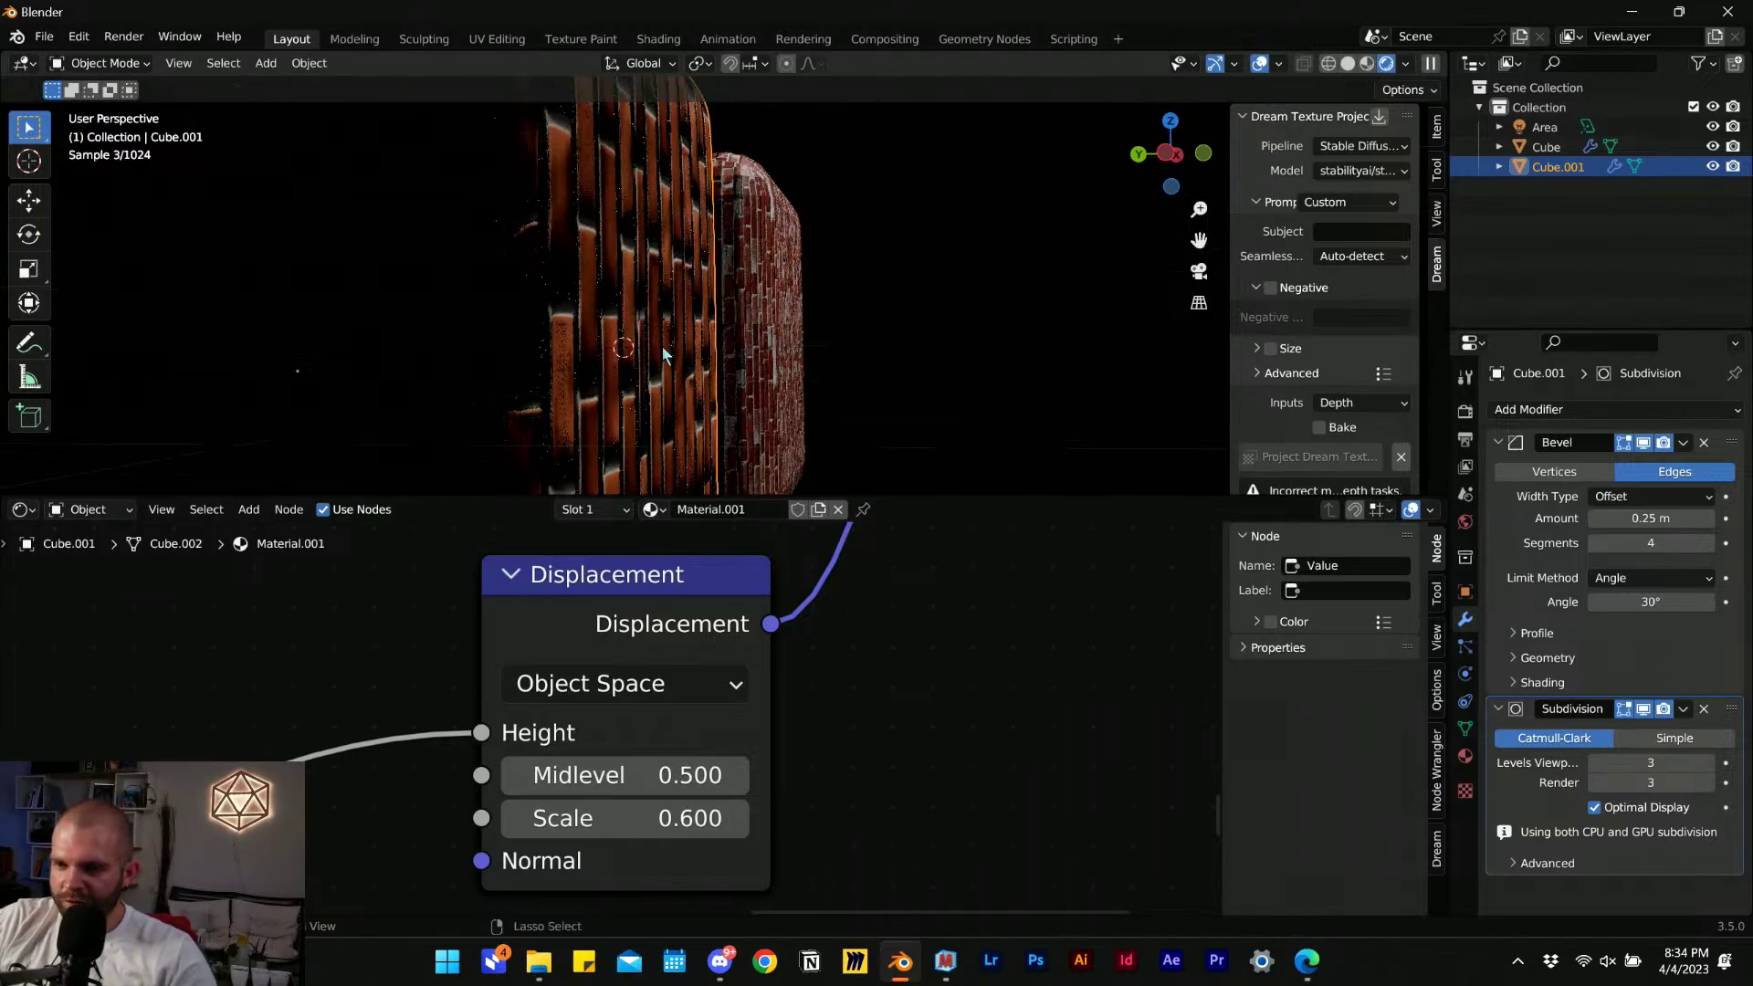
key(ctrl+z)
key(ctrl+z)
key(ctrl+z)
key(ctrl+z)
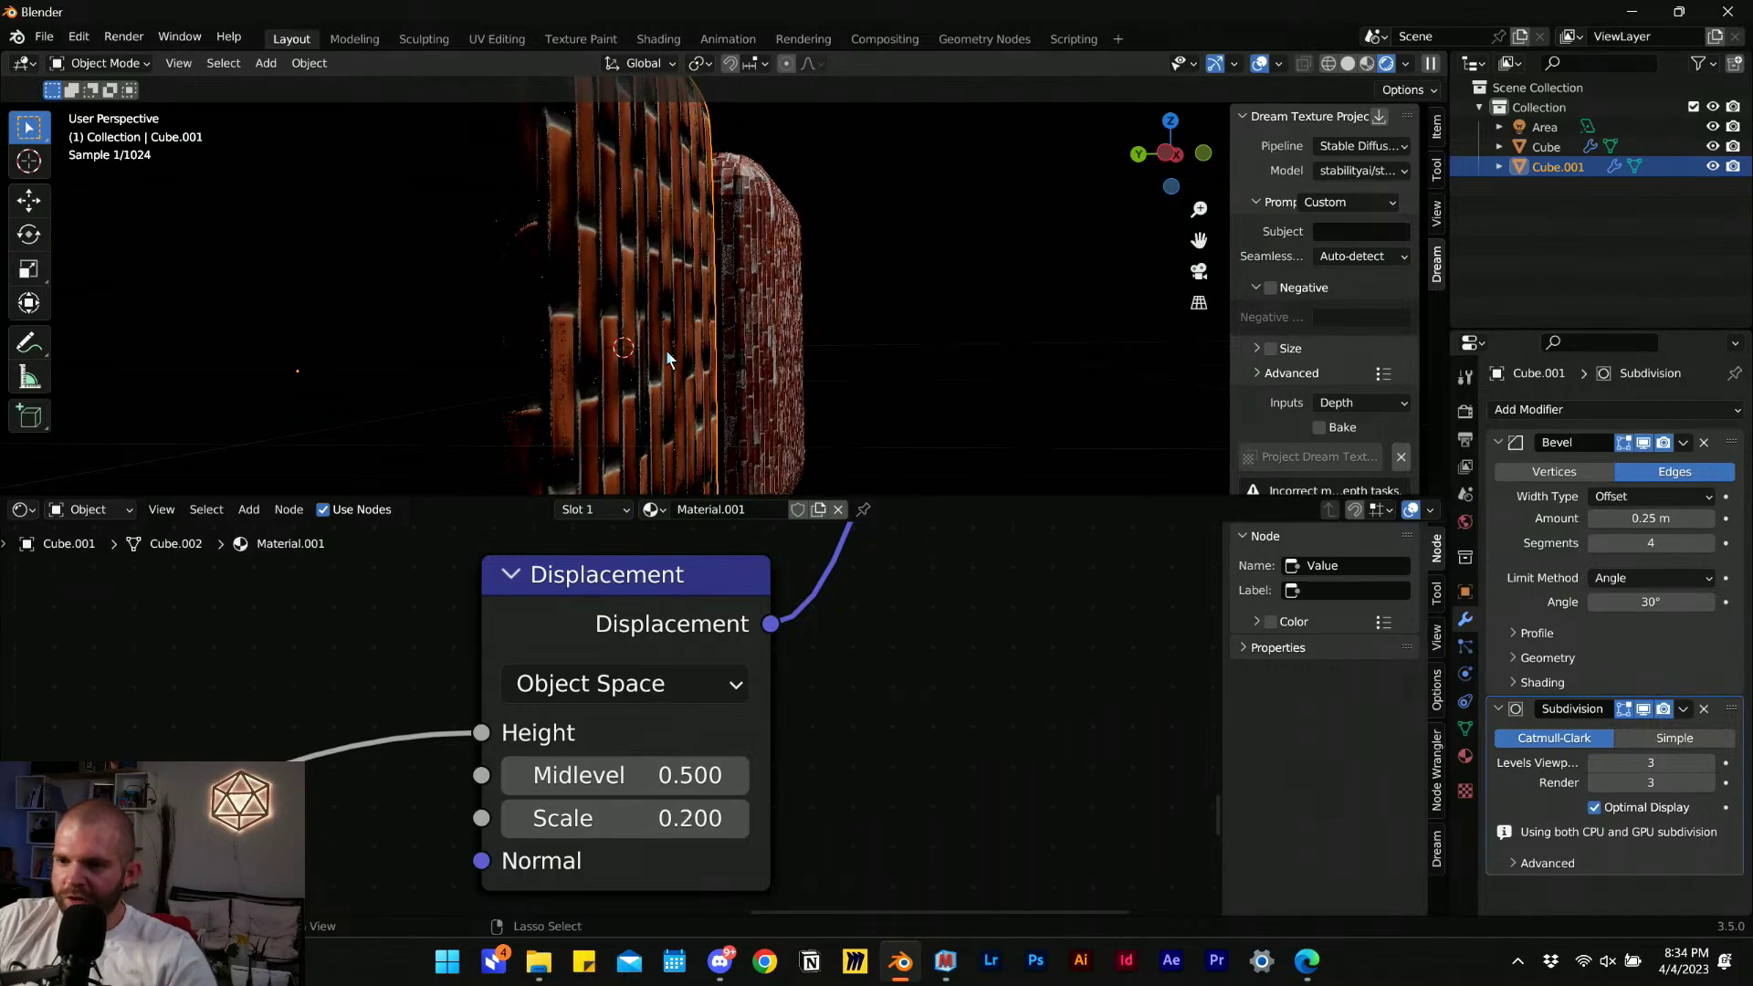
key(ctrl+z)
key(ctrl+z)
Set the Displacement node's Scale to 0.200 and inspect the brick relief around the orange cube.
scroll(603, 354, up, 3)
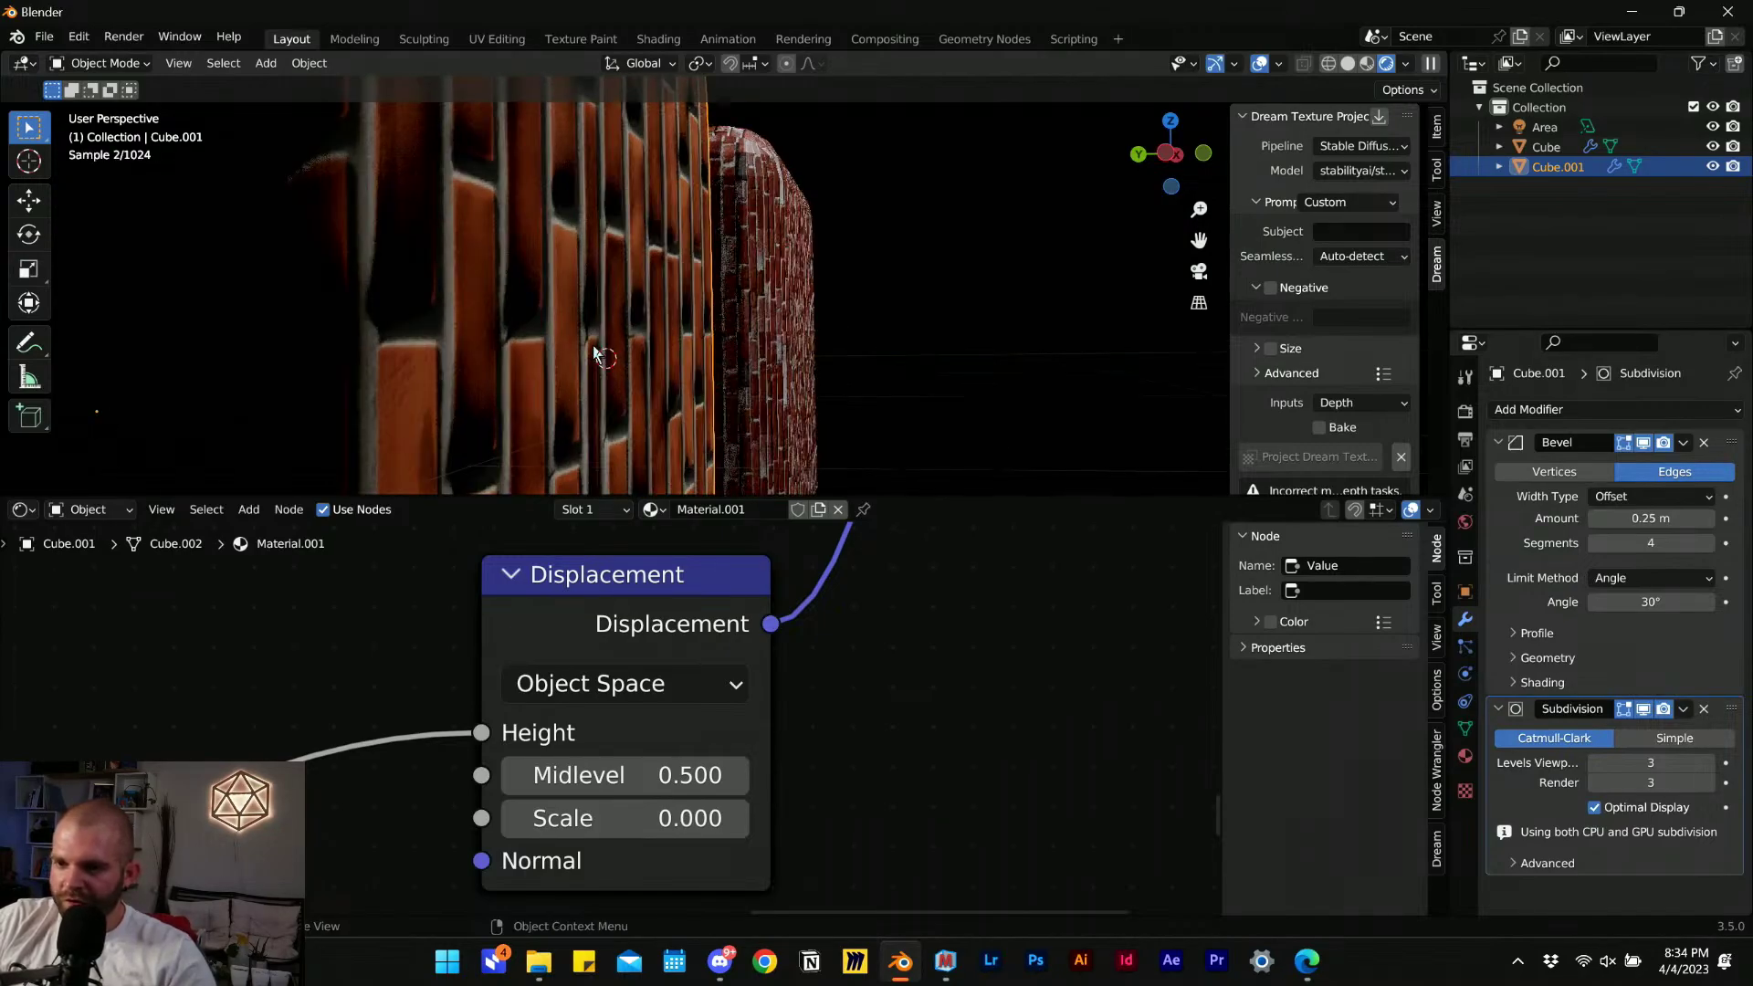
scroll(639, 274, up, 1)
click(736, 818)
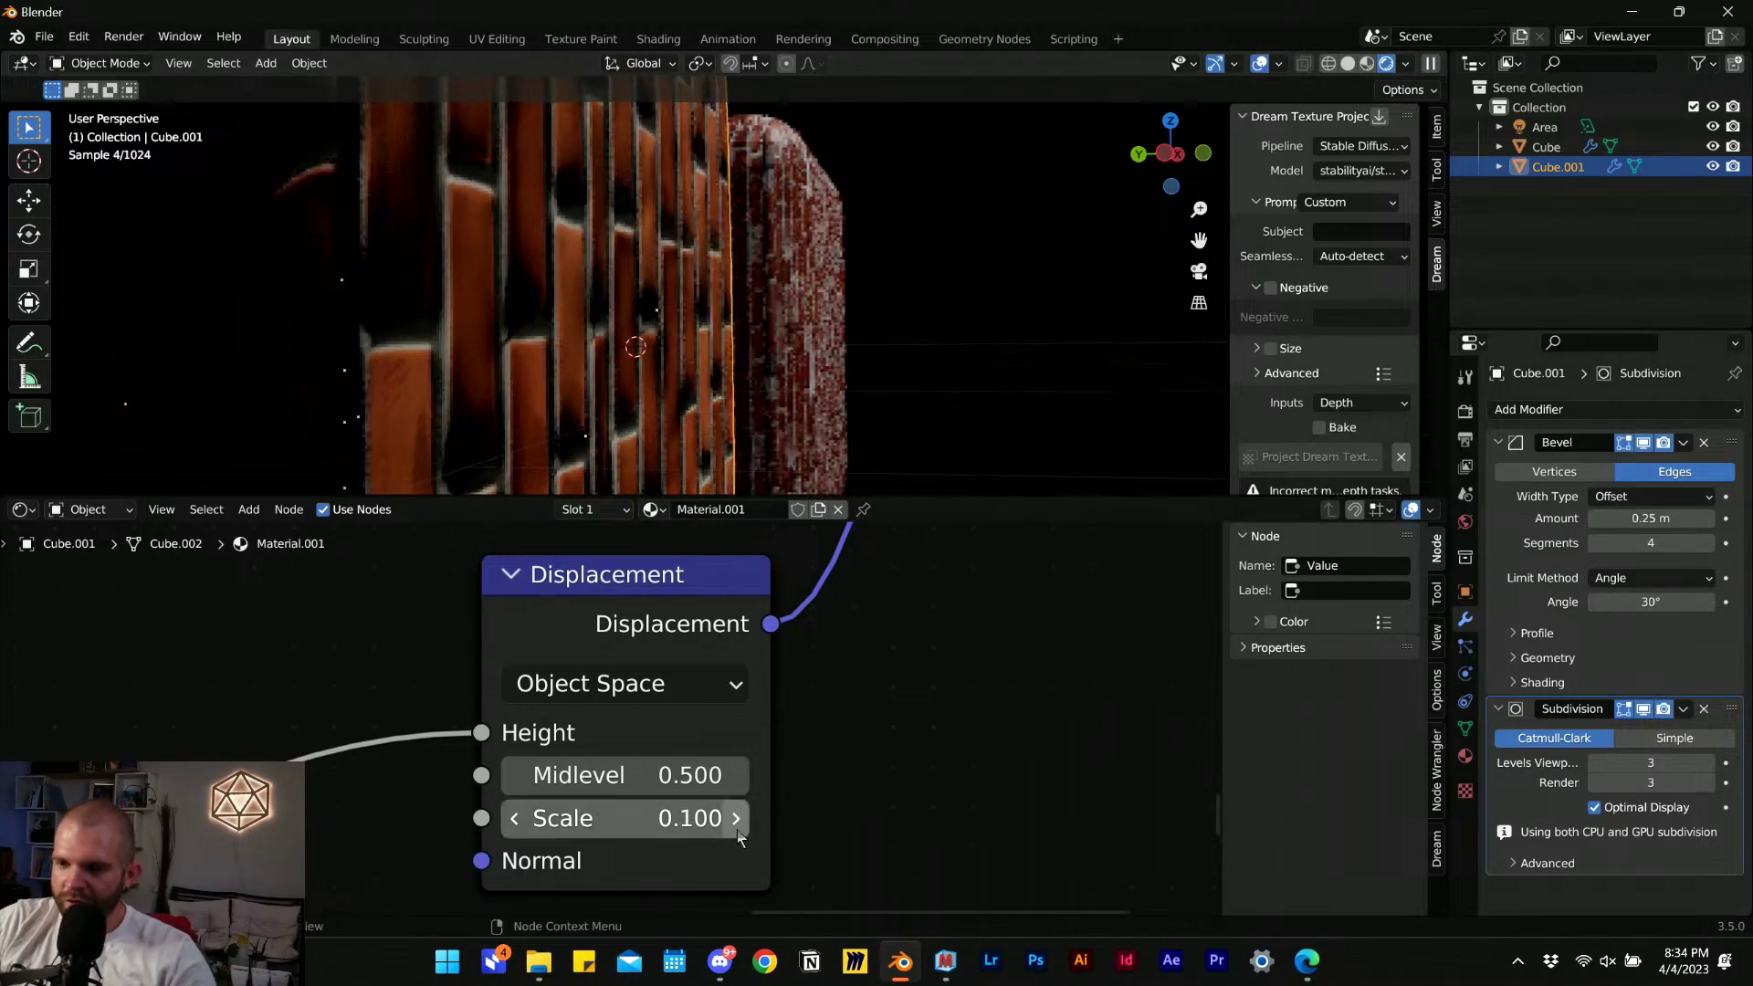
click(736, 818)
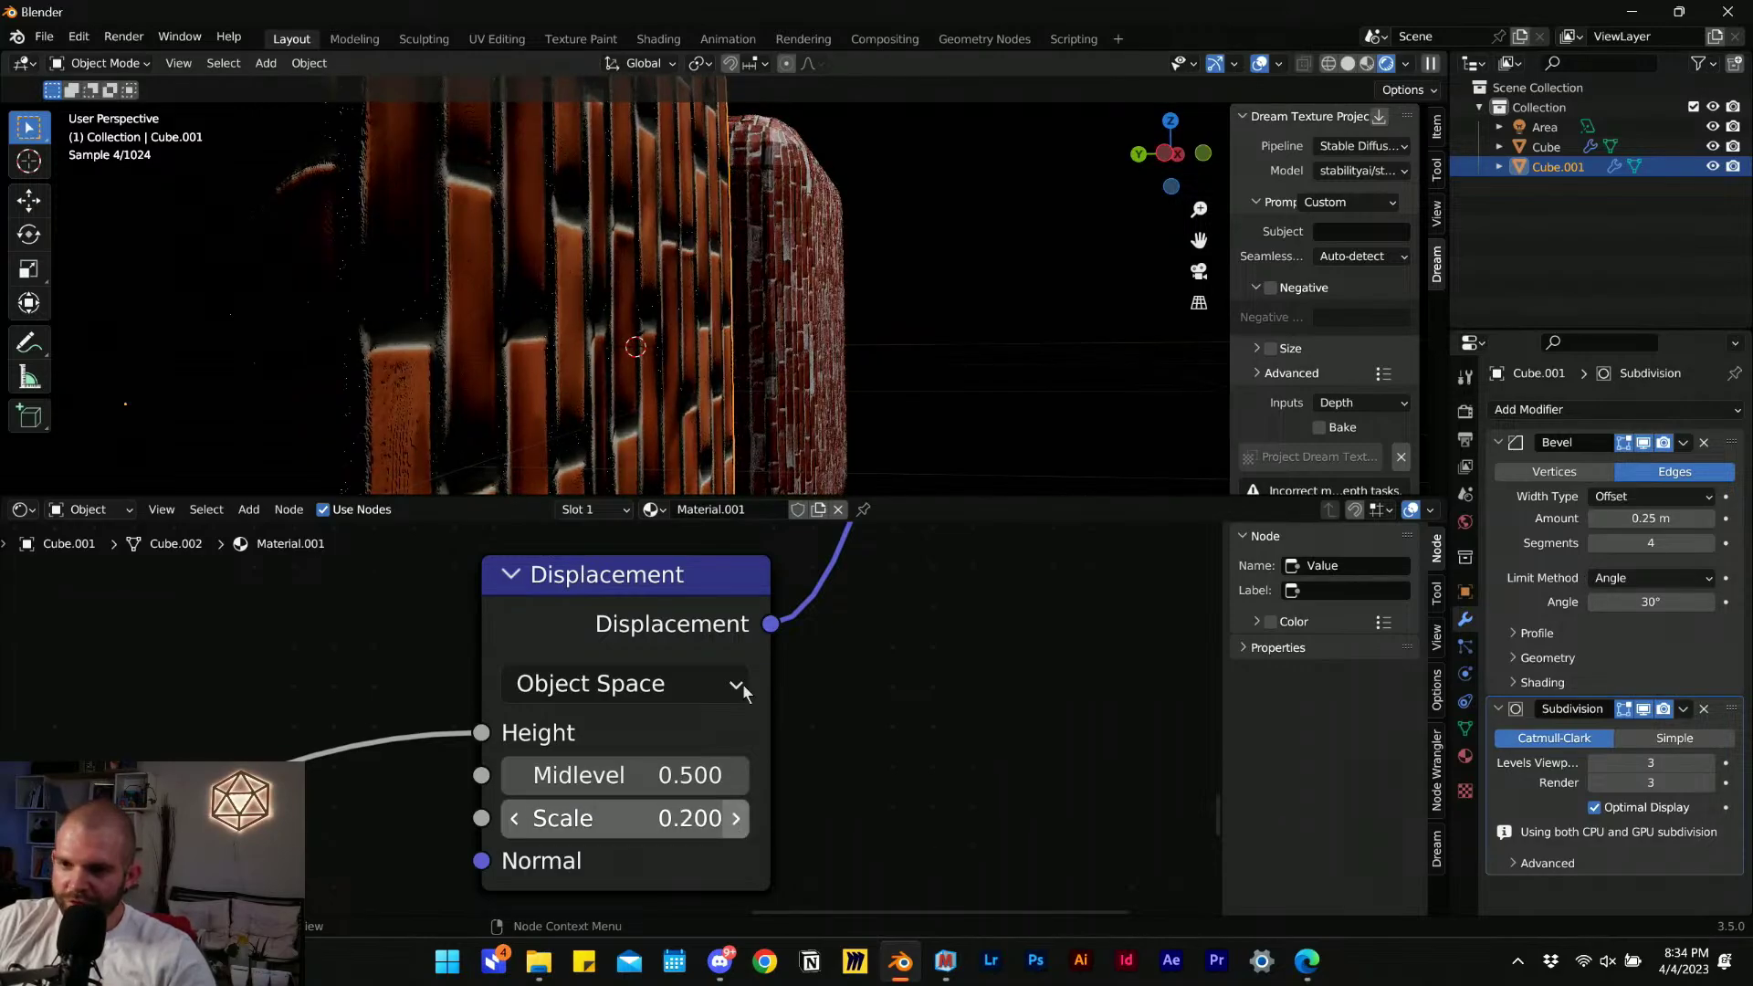
scroll(671, 302, down, 6)
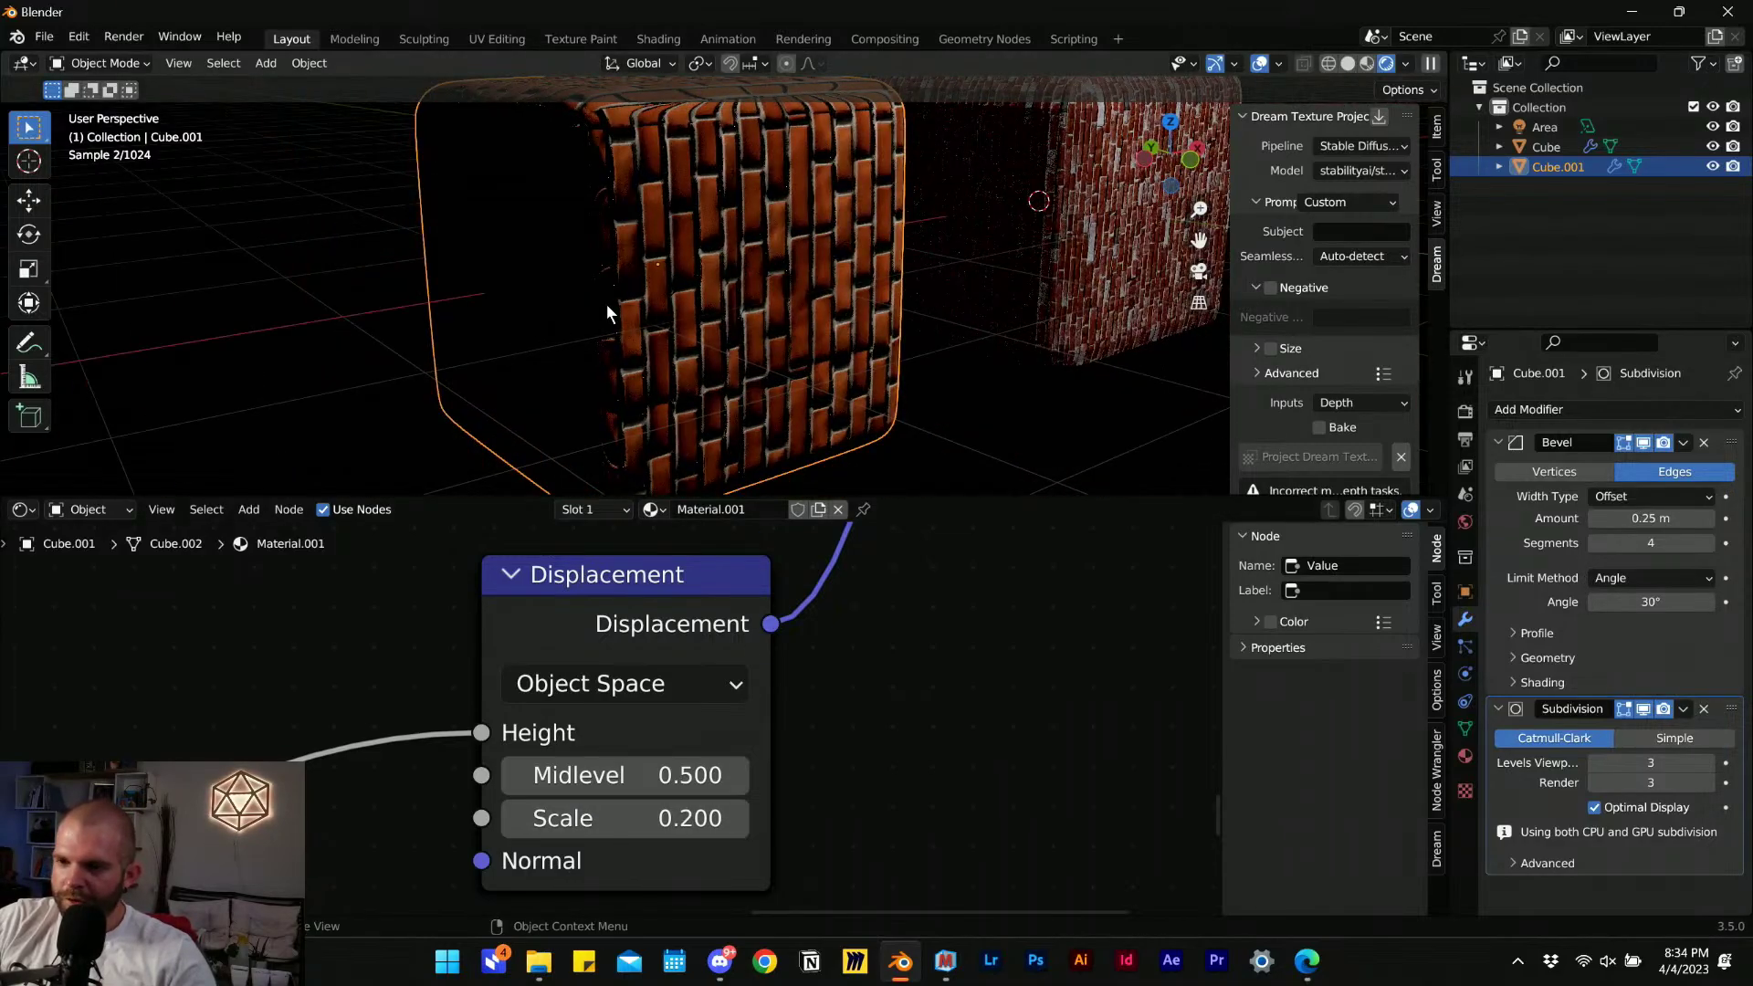
middle_drag(837, 299, 657, 308)
scroll(392, 688, down, 12)
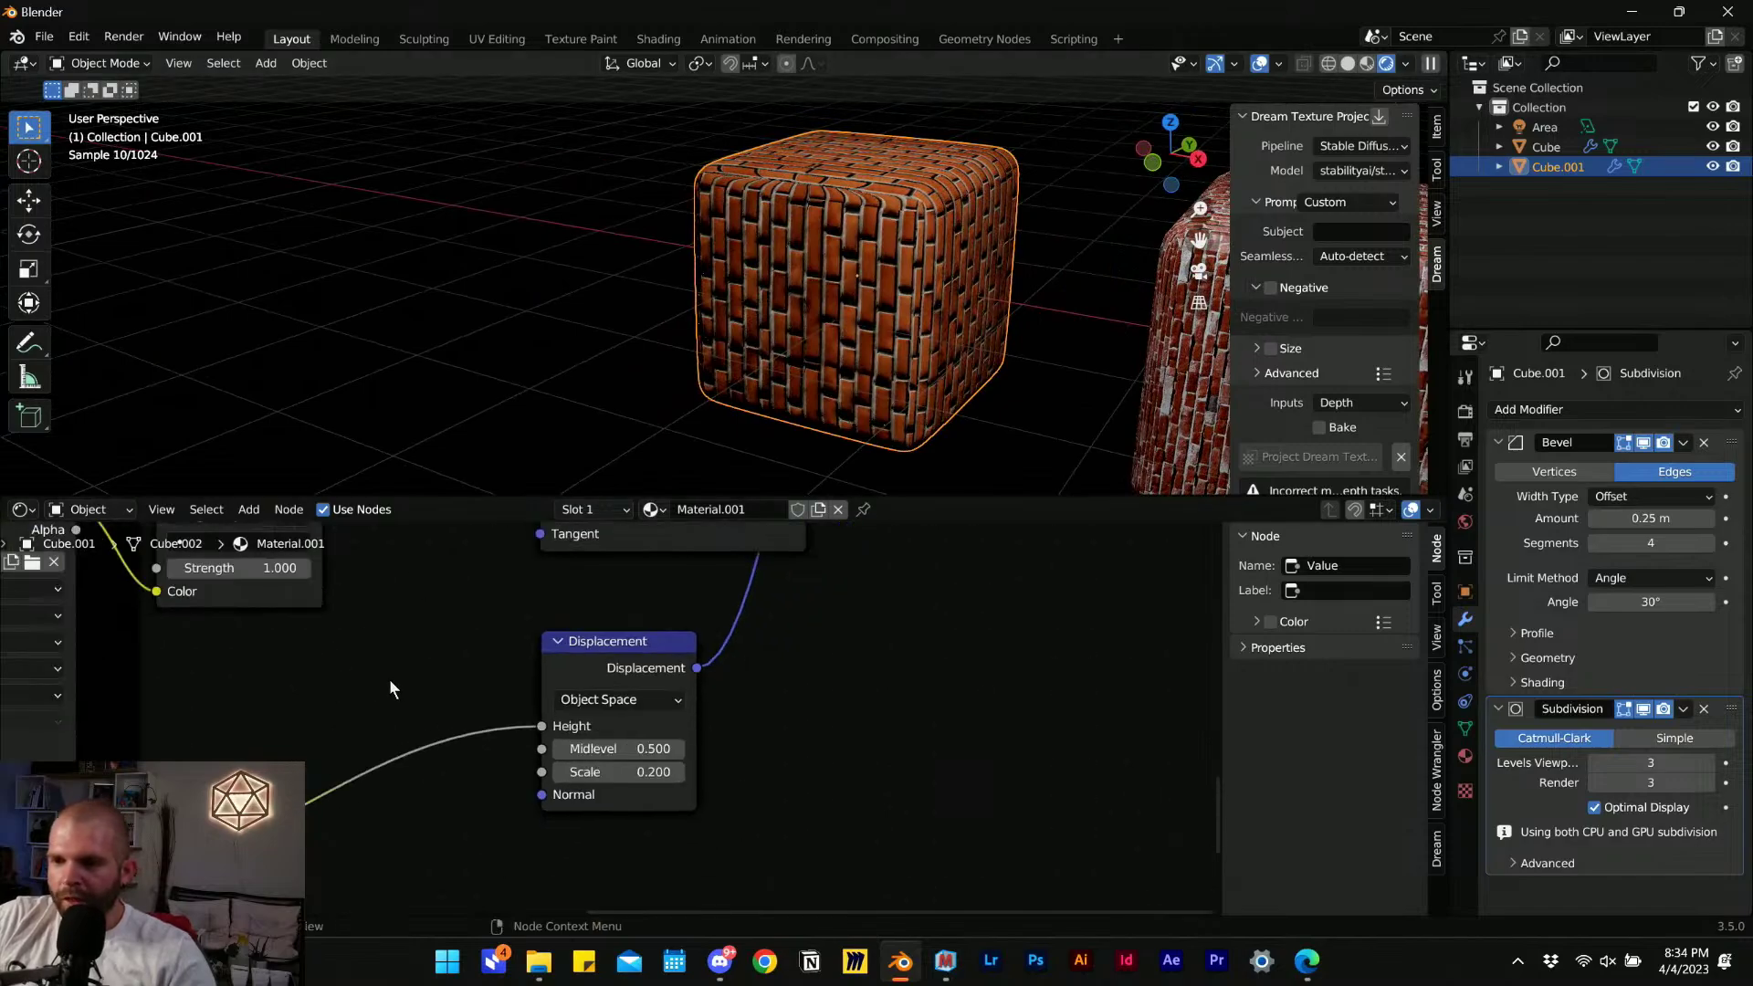
Try a Normal Map Strength of 10.000 and examine the brick surface close up.
middle_drag(319, 767, 529, 852)
scroll(703, 658, up, 6)
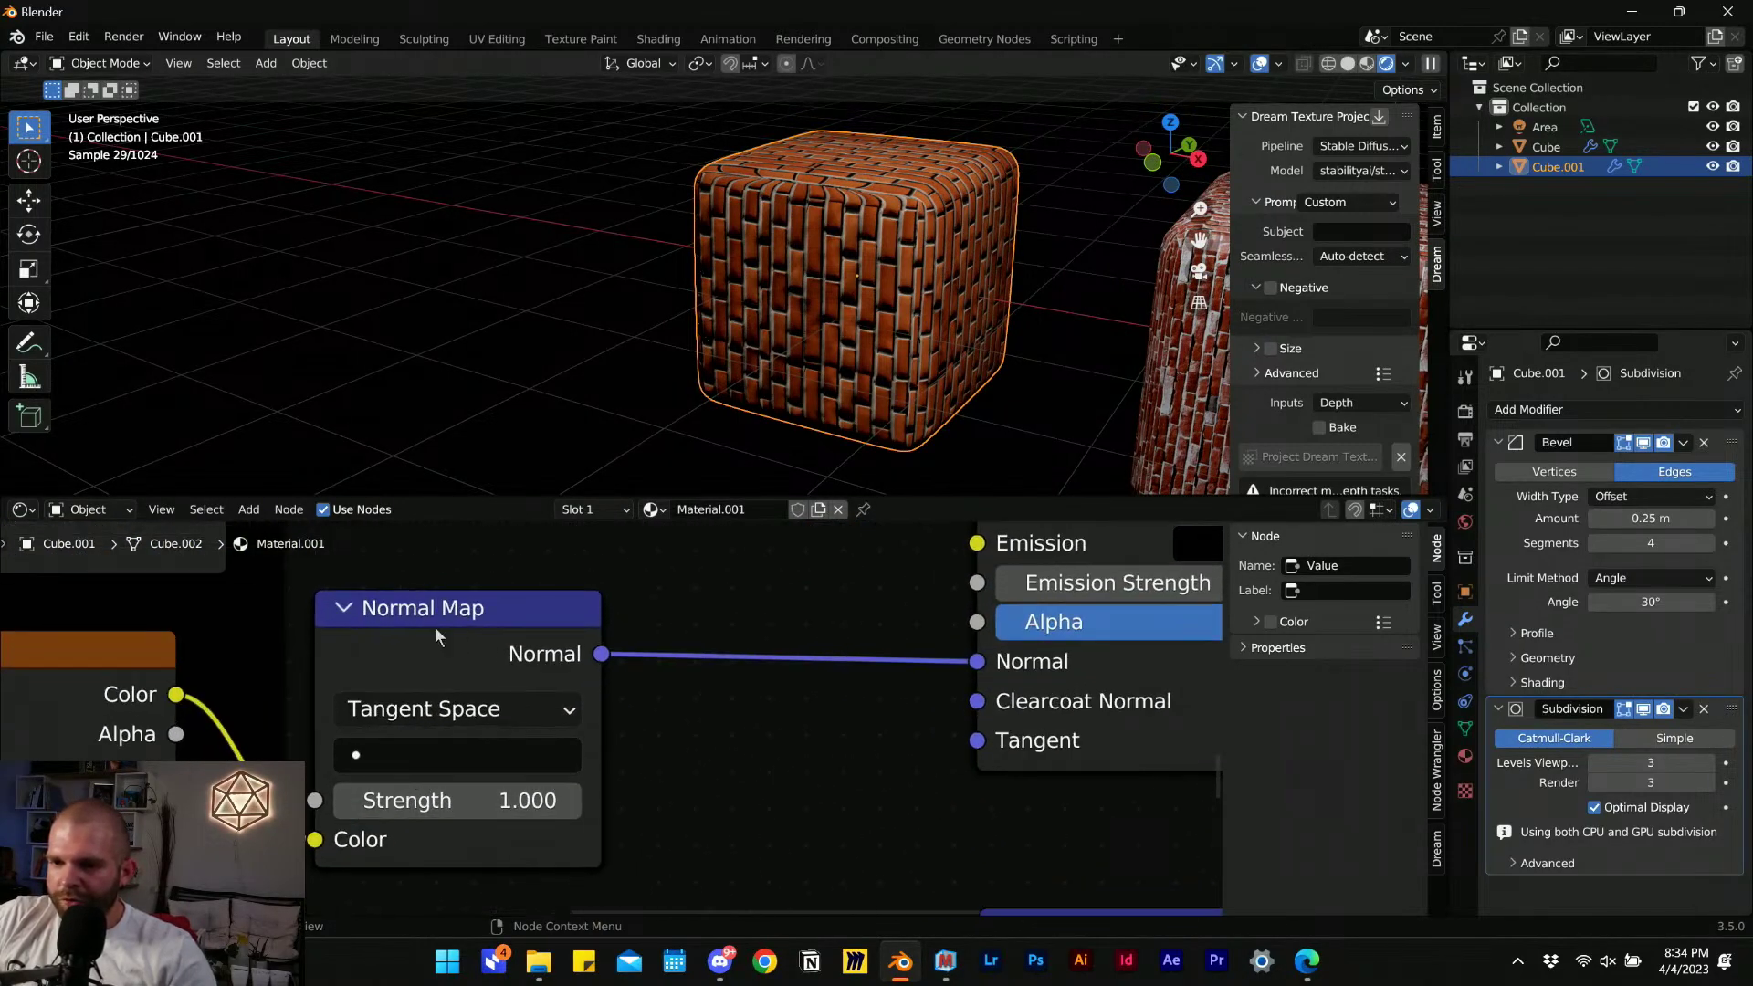
drag(511, 799, 566, 799)
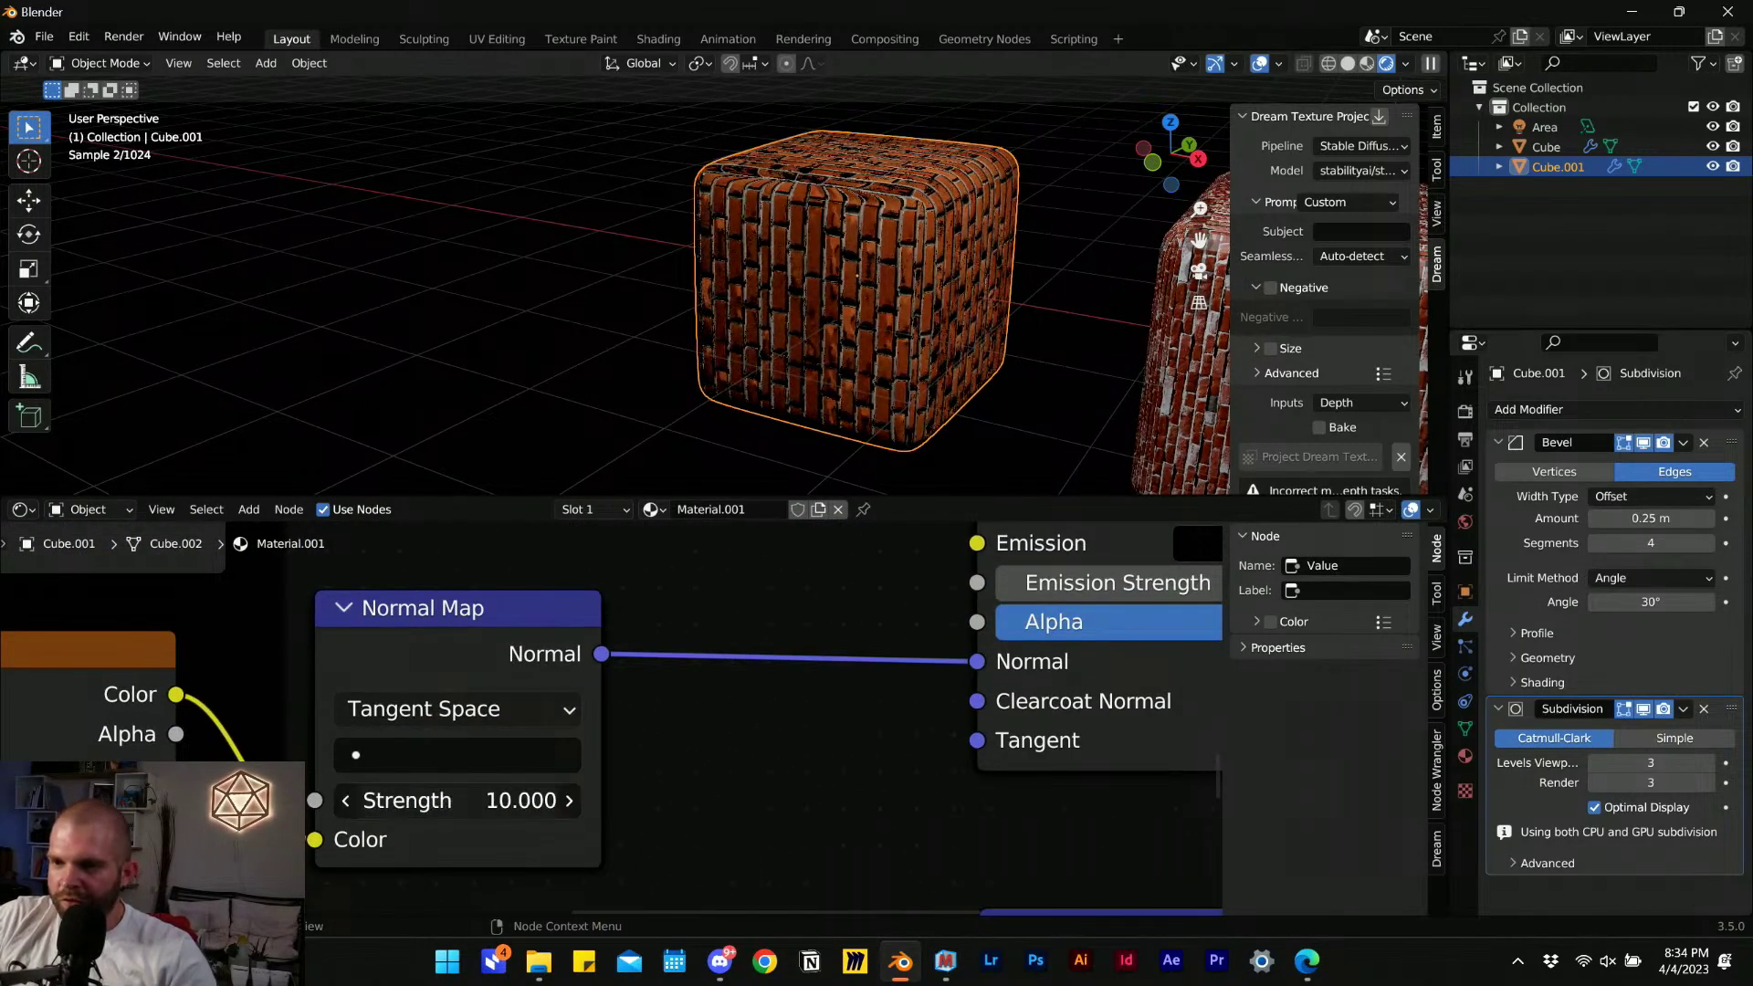
scroll(888, 340, up, 8)
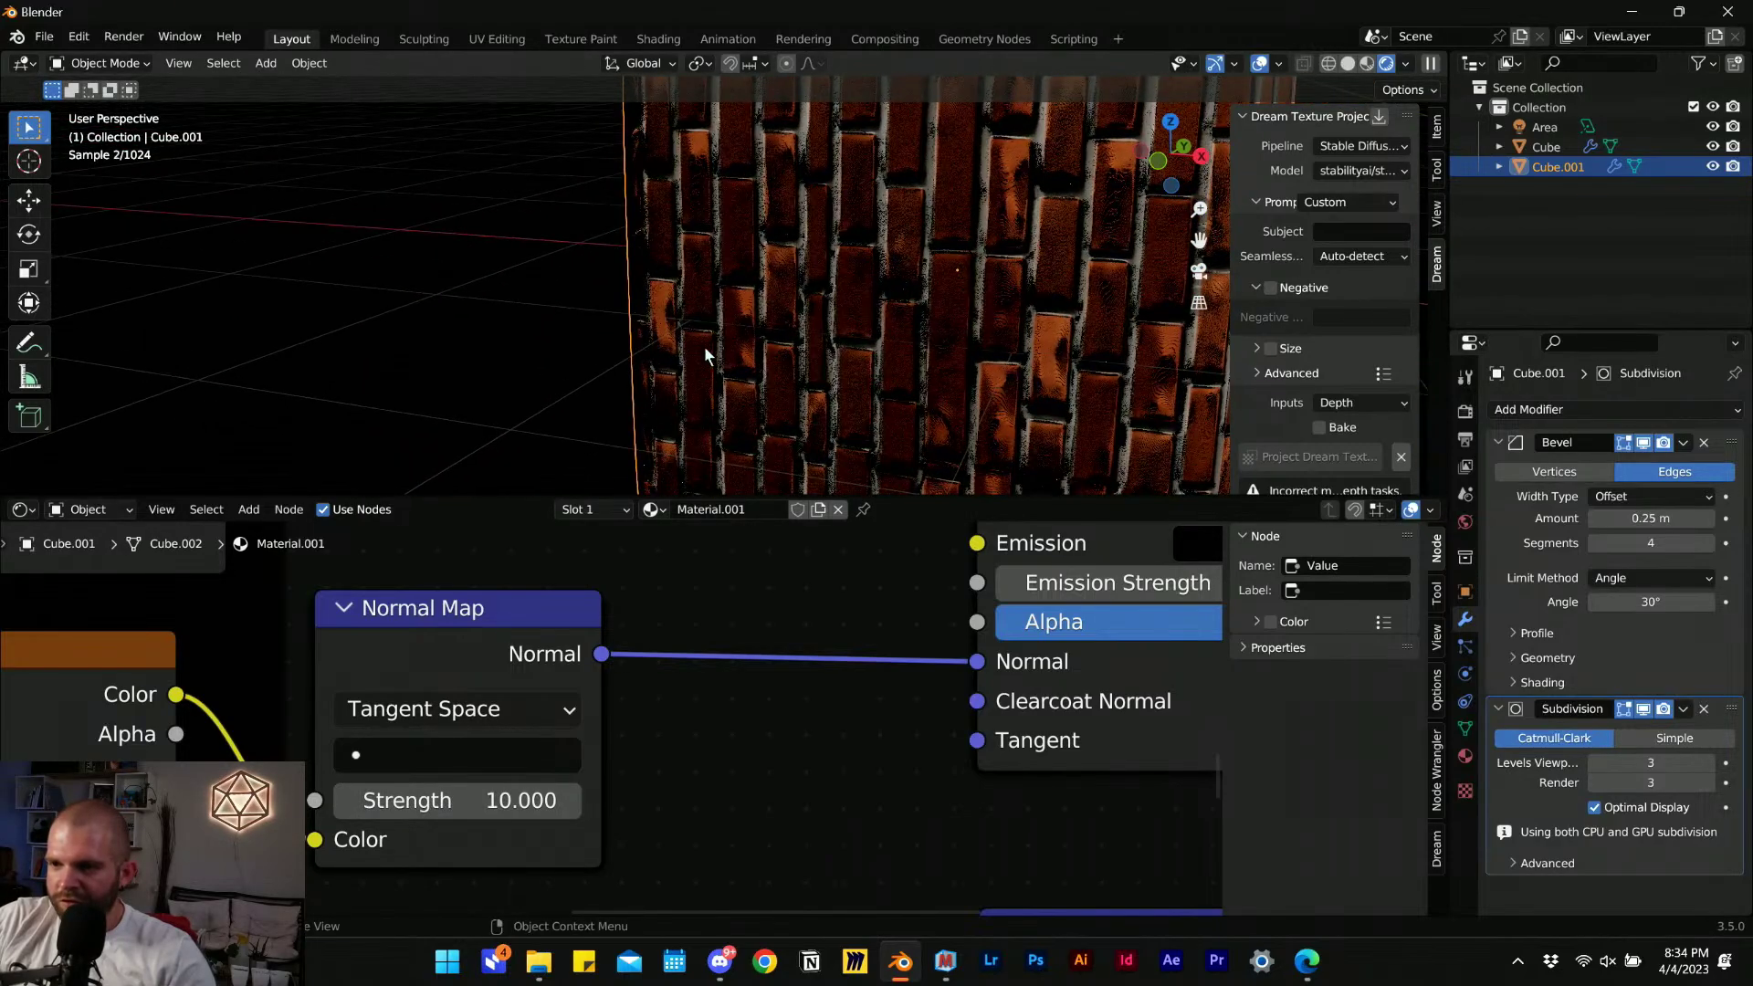
scroll(962, 222, up, 8)
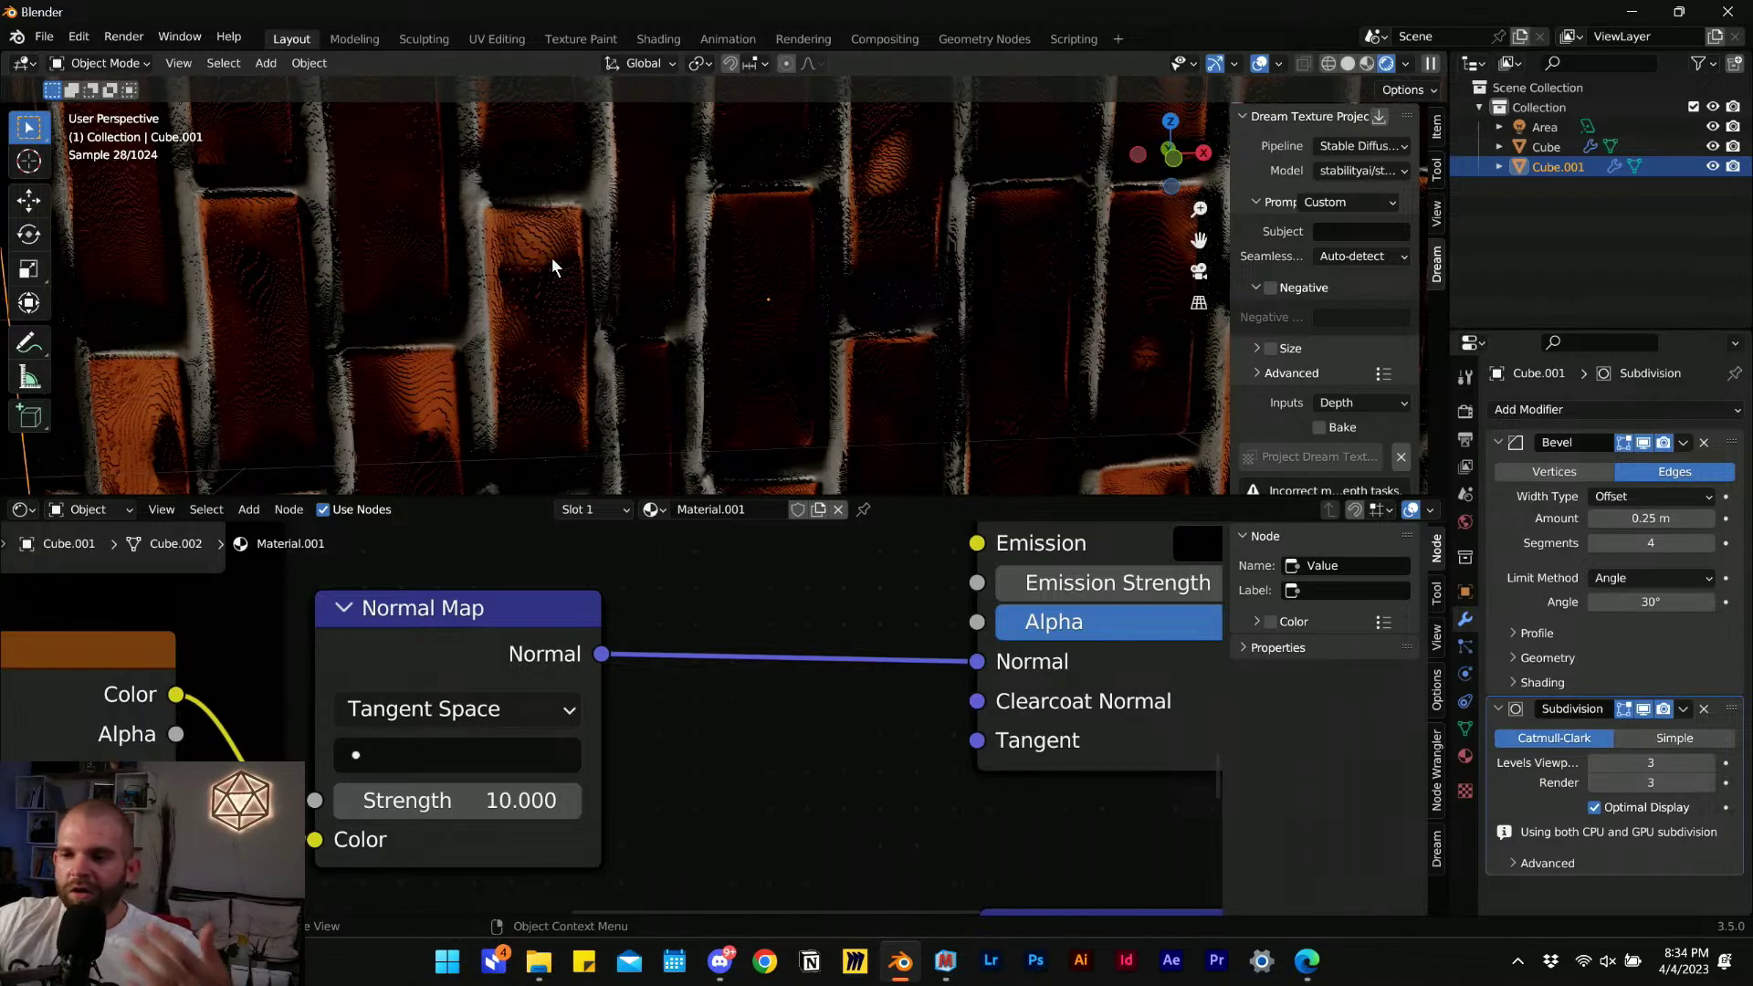
Set the Normal Map node's Strength to 1 and view both brick cubes from several angles.
click(472, 798)
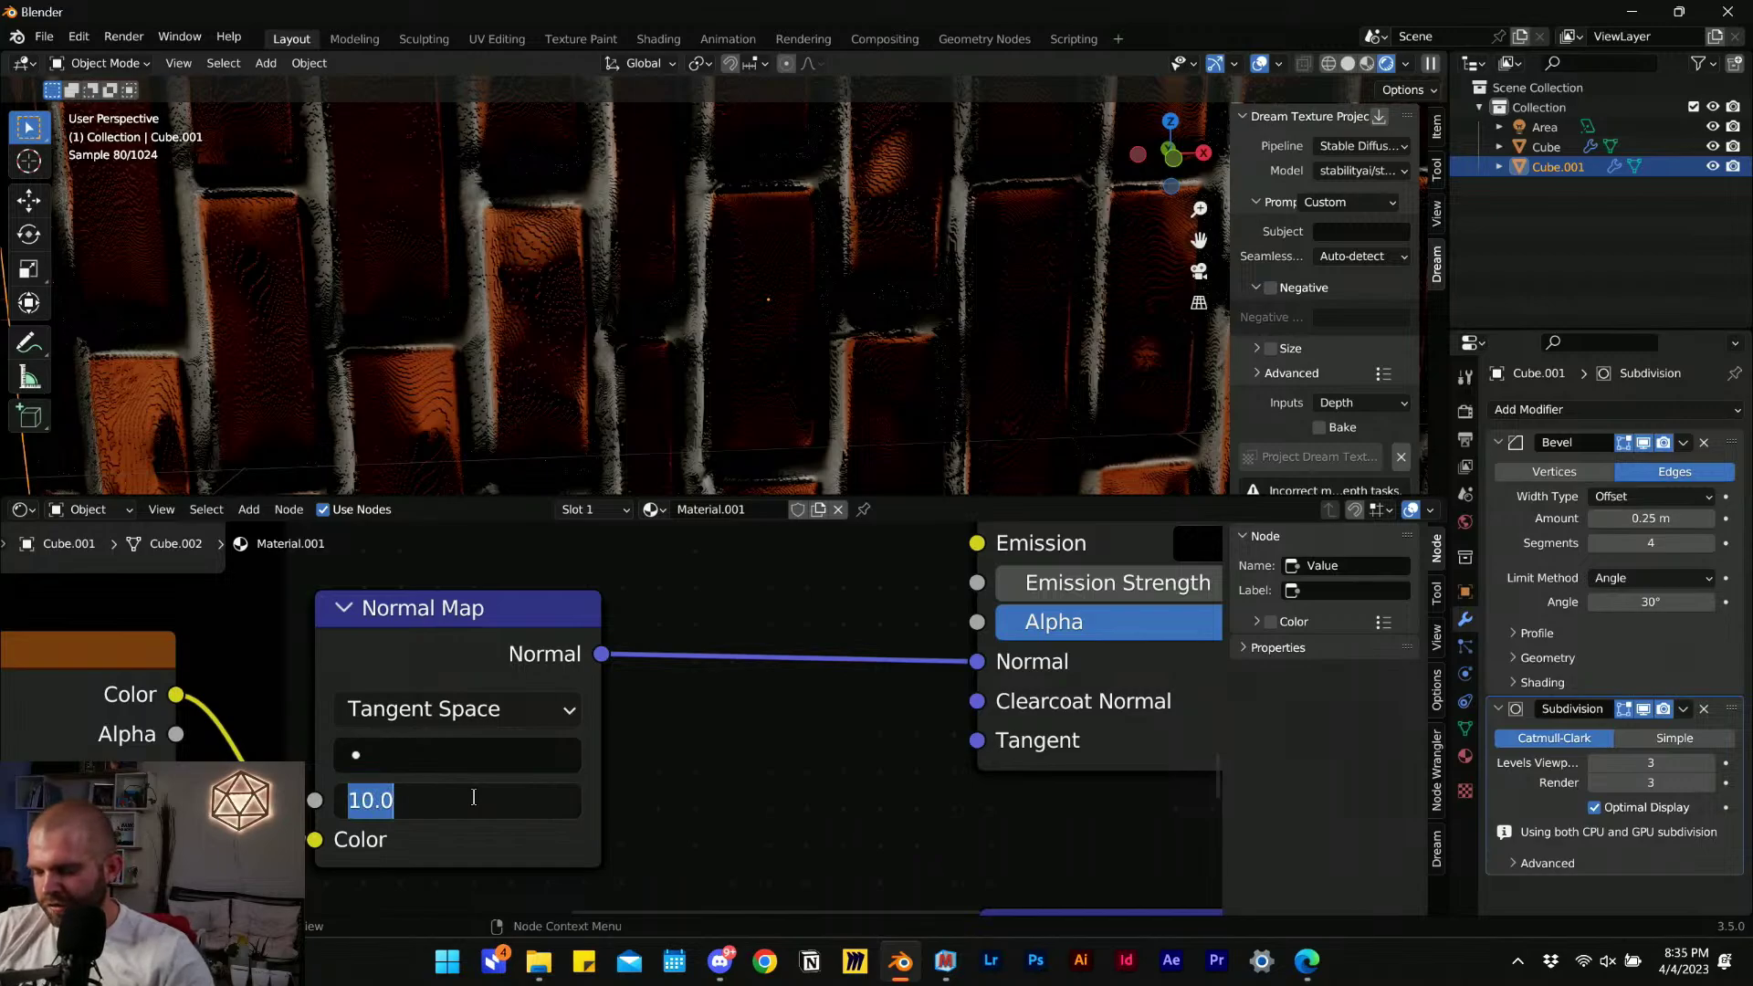
text(1)
key(Return)
scroll(566, 253, down, 8)
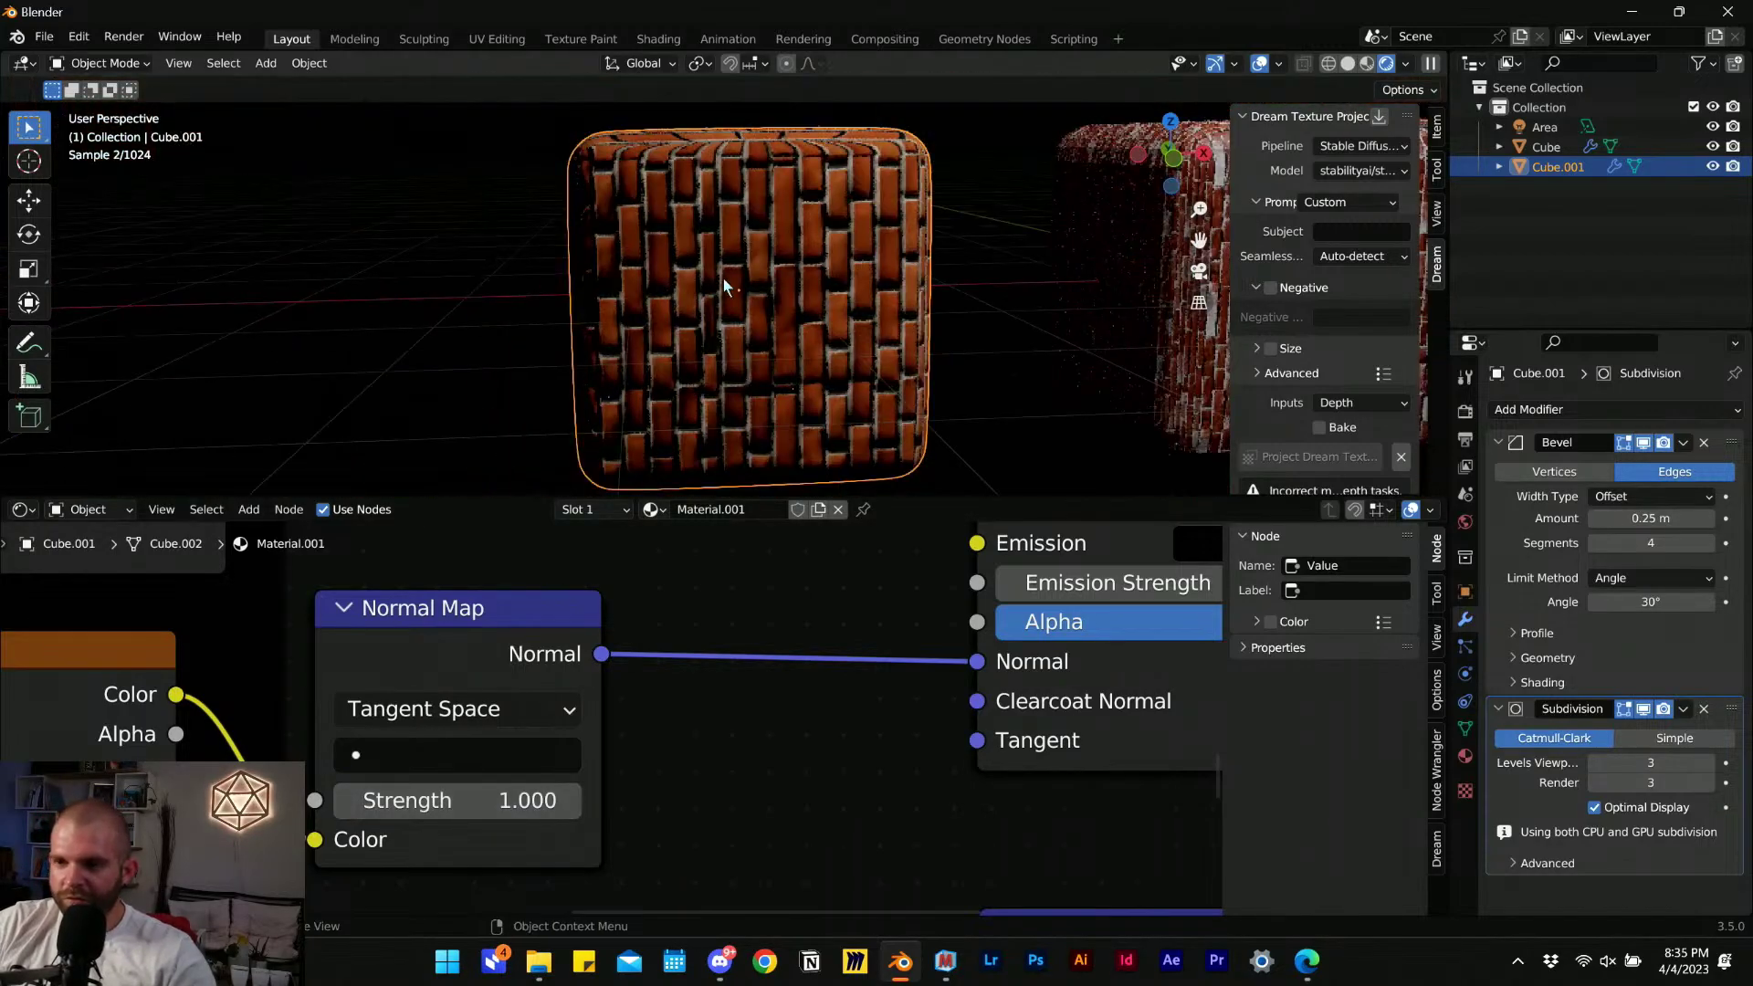
middle_drag(724, 282, 587, 335)
scroll(587, 335, down, 6)
middle_drag(869, 456, 525, 510)
middle_drag(658, 477, 606, 266)
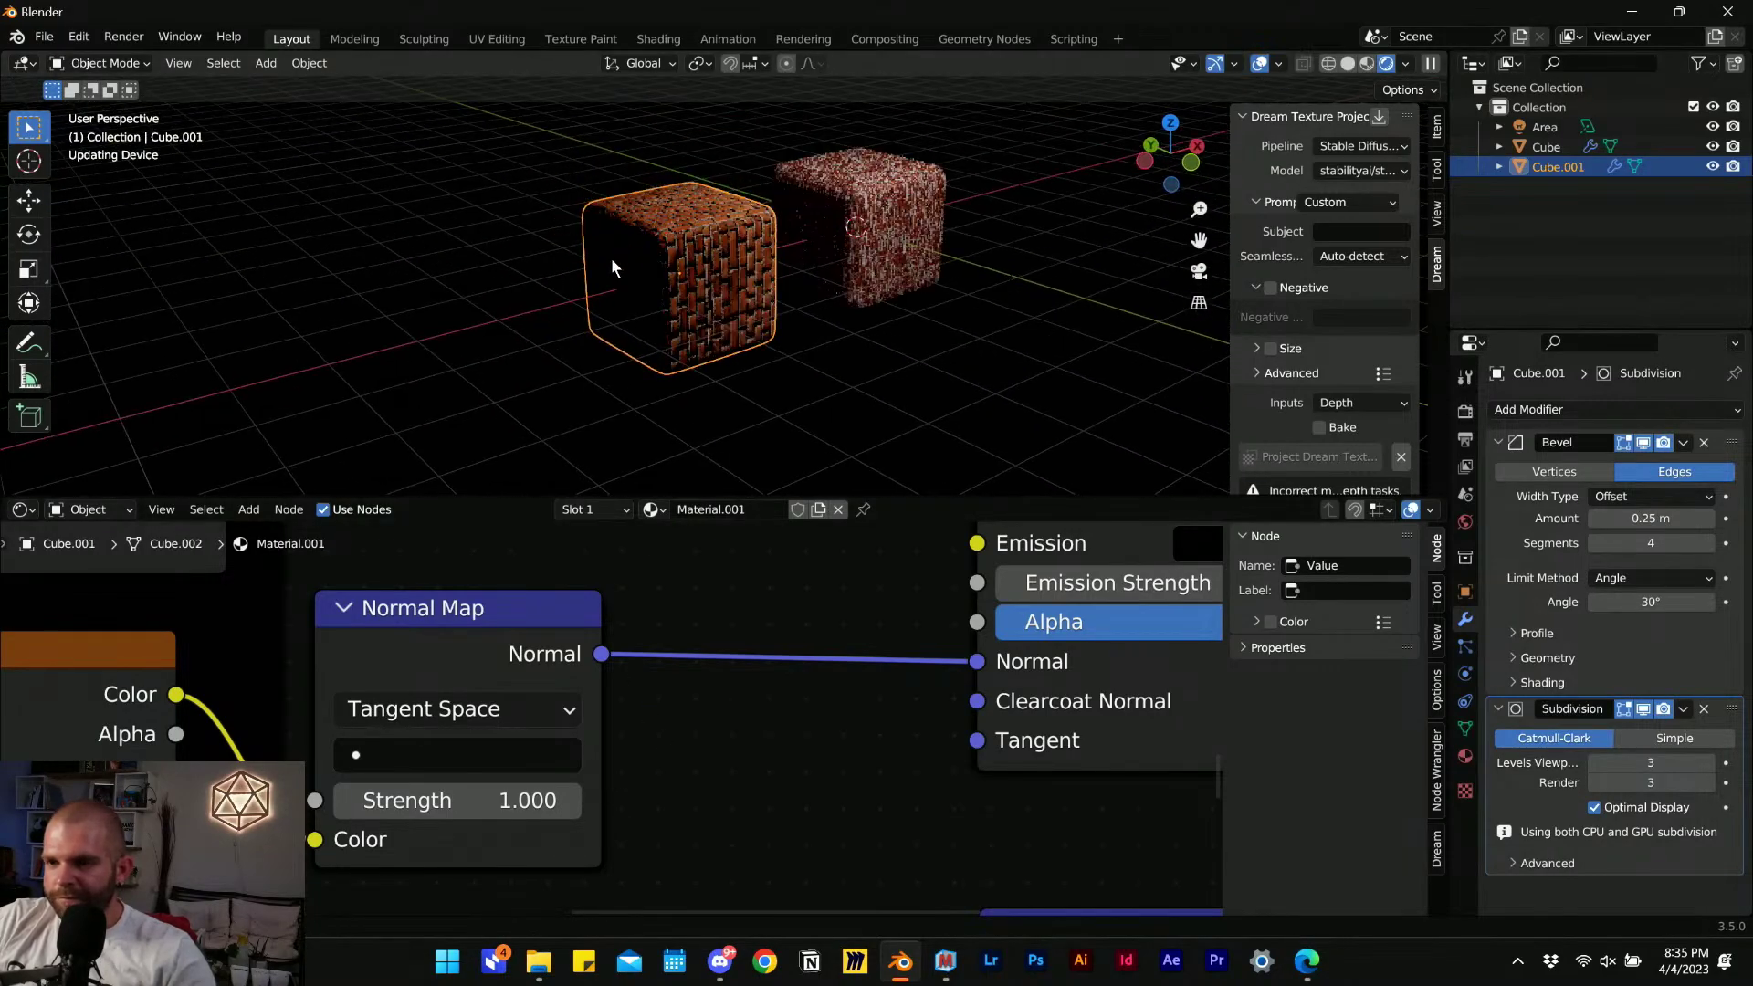
Add a Bump node to the orange cube's material between the texture nodes and the Principled BSDF.
scroll(662, 753, down, 6)
scroll(661, 753, up, 1)
middle_drag(662, 753, 699, 755)
key(shift+a)
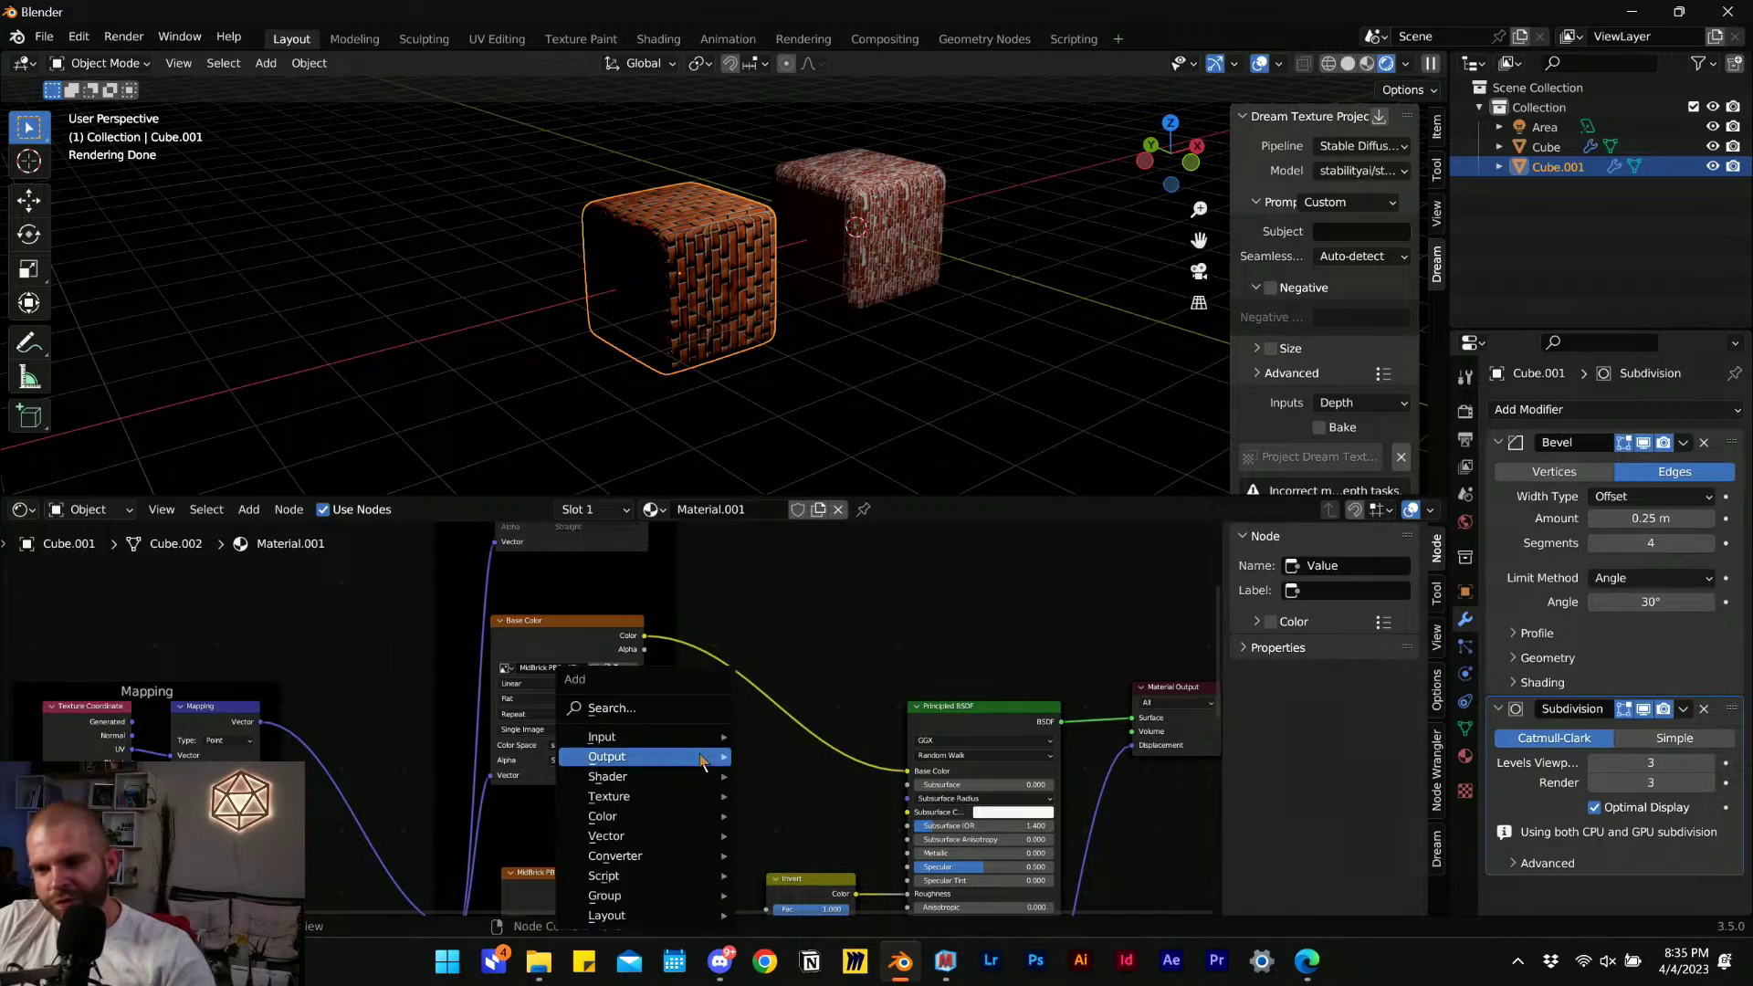
click(634, 711)
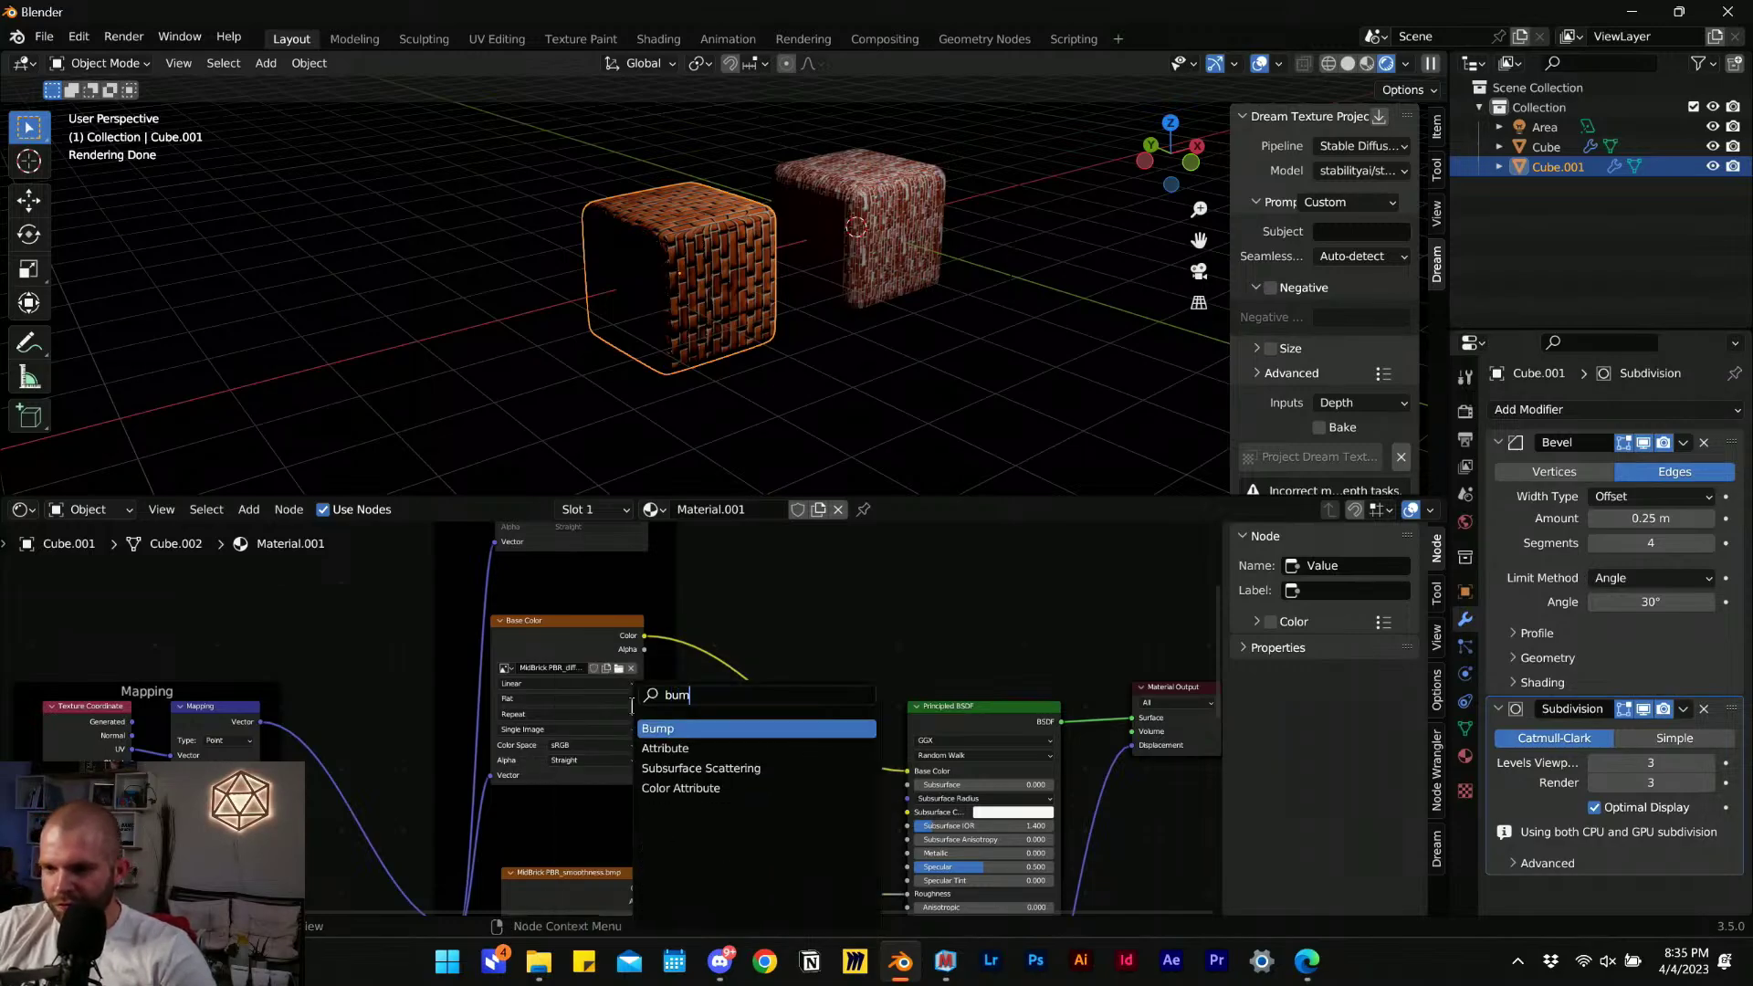
click(686, 728)
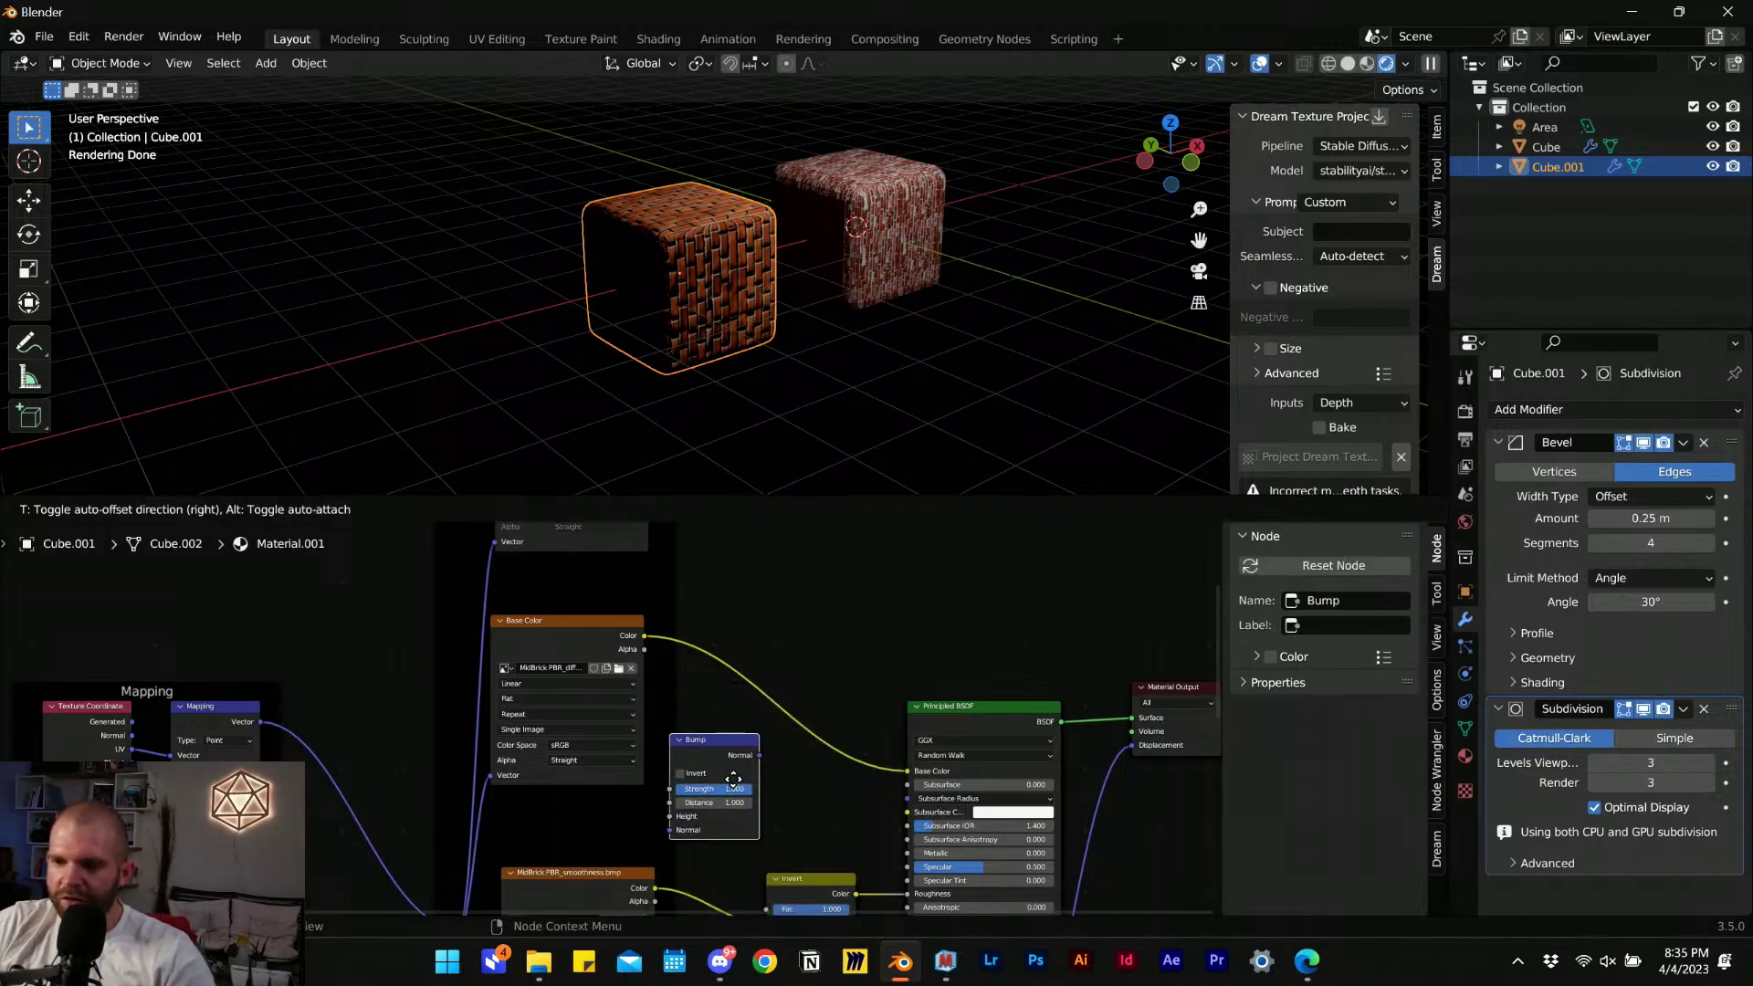
click(756, 787)
Try inserting the Bump node into the link between the height texture and the Displacement node.
scroll(757, 743, down, 3)
scroll(756, 744, up, 3)
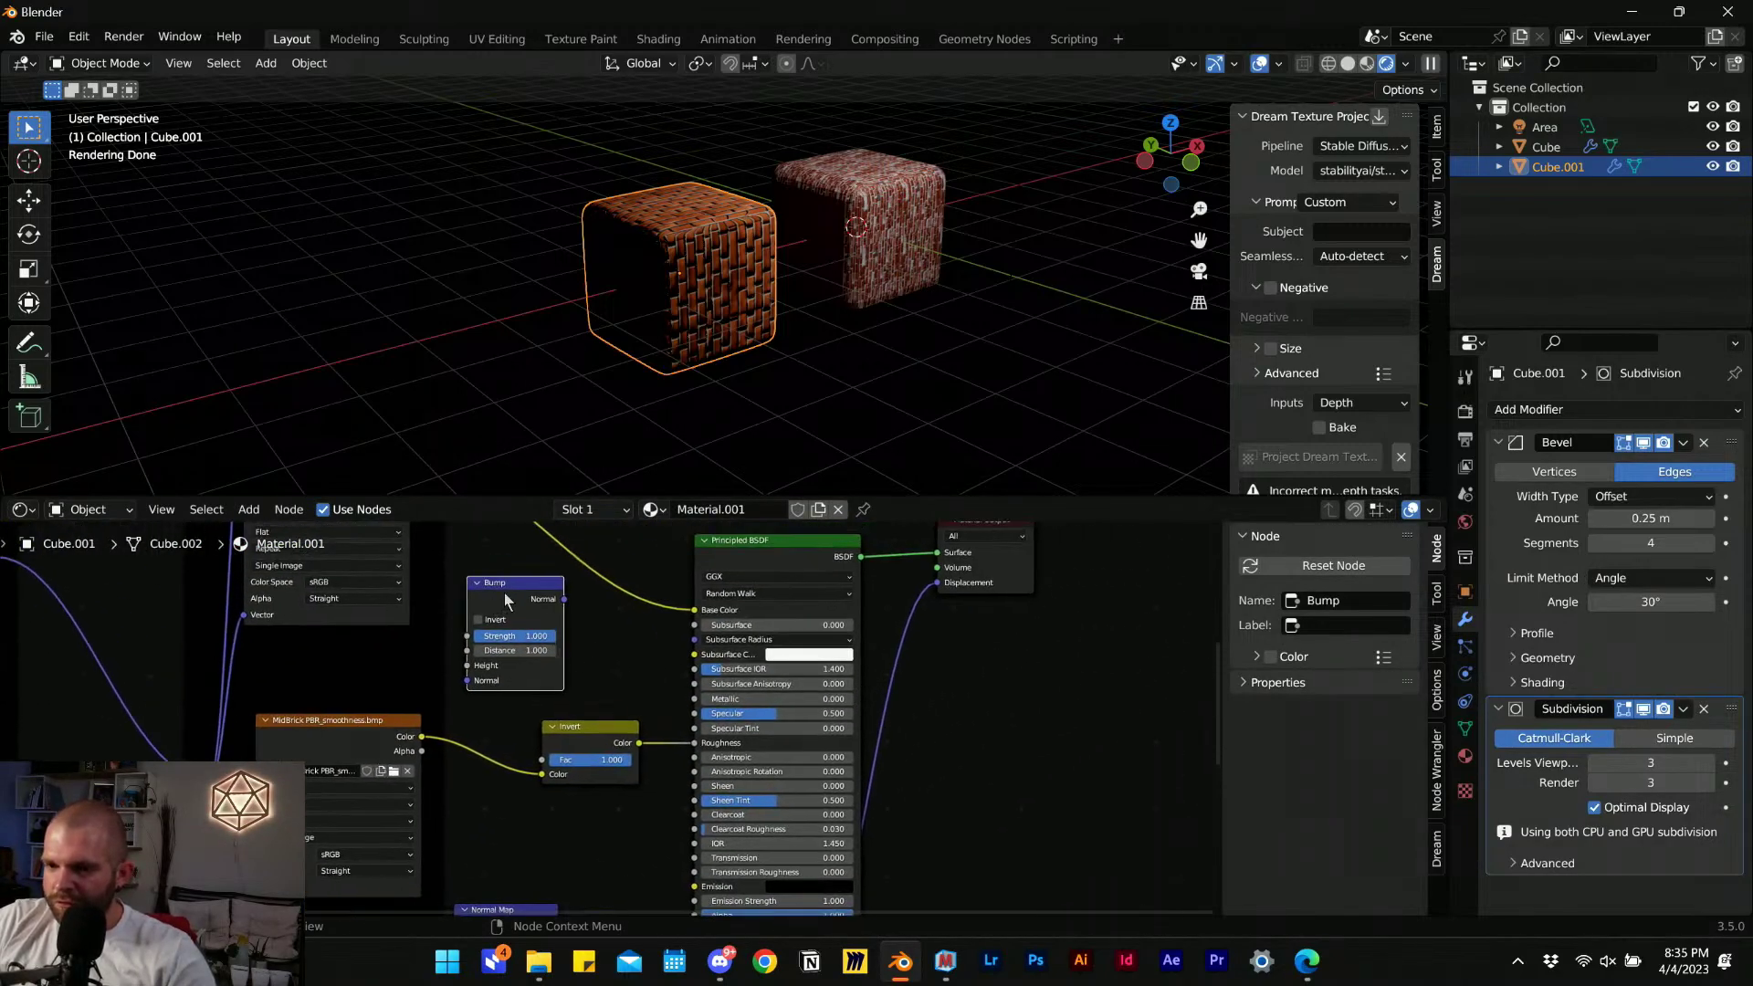
drag(505, 600, 523, 671)
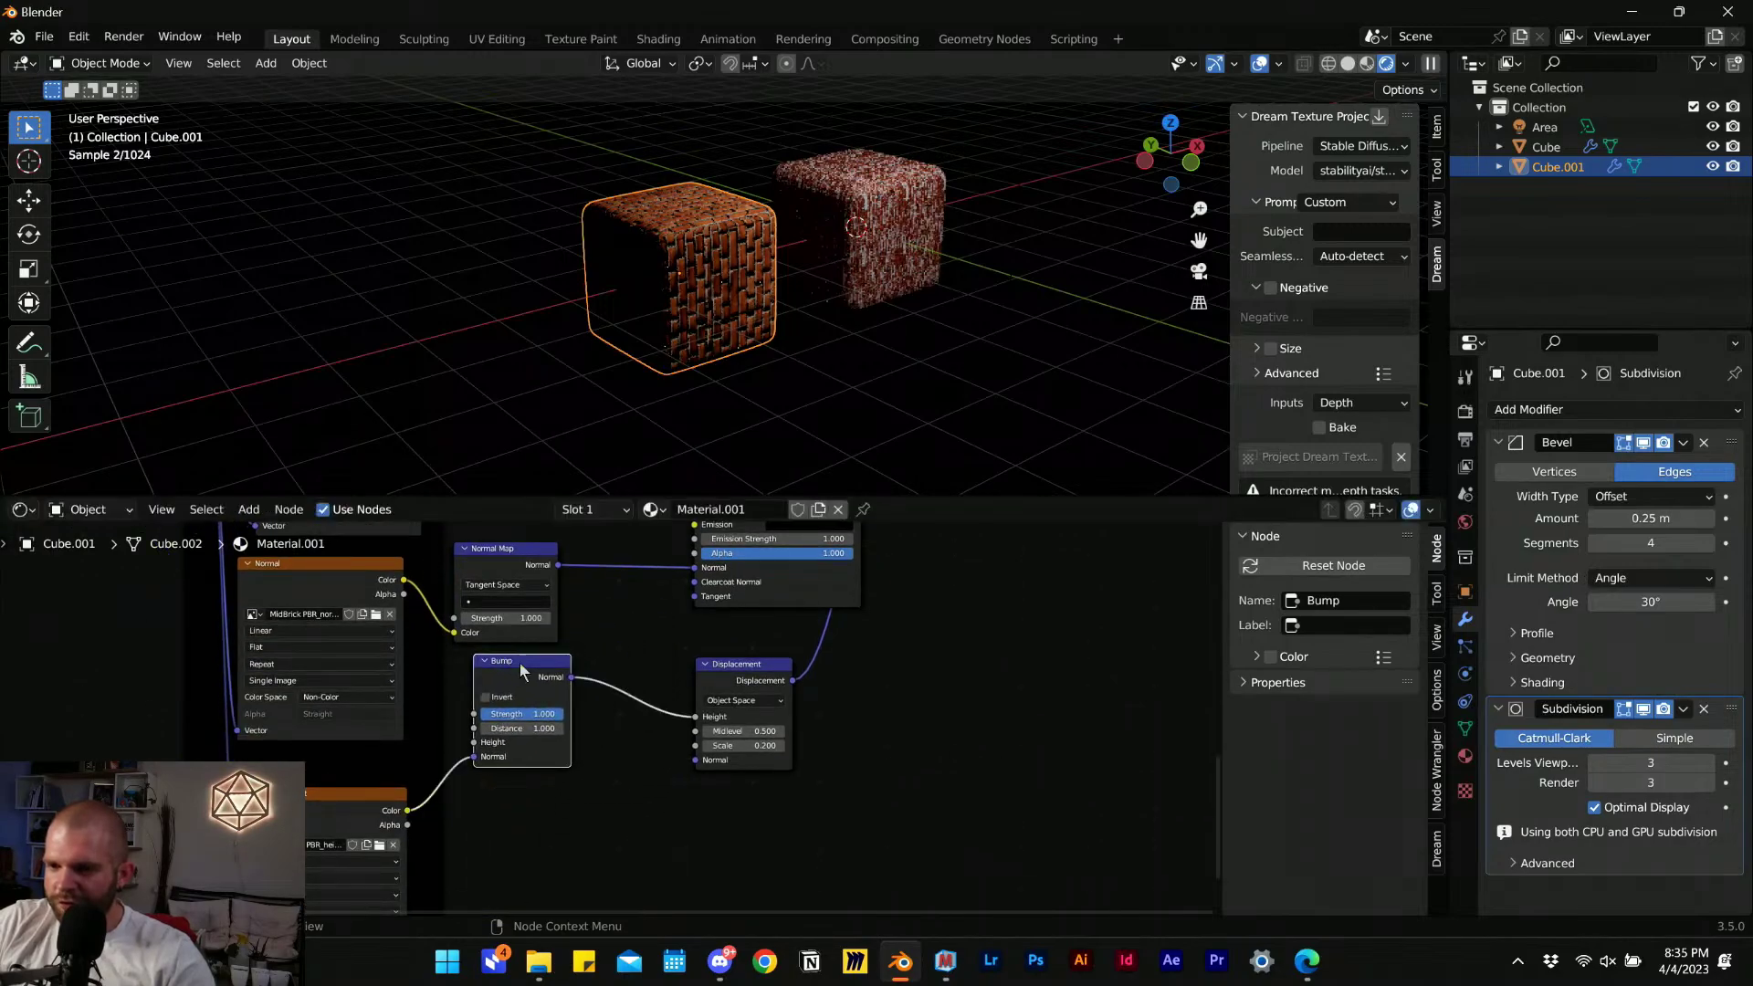
scroll(608, 737, up, 2)
key(ctrl+x)
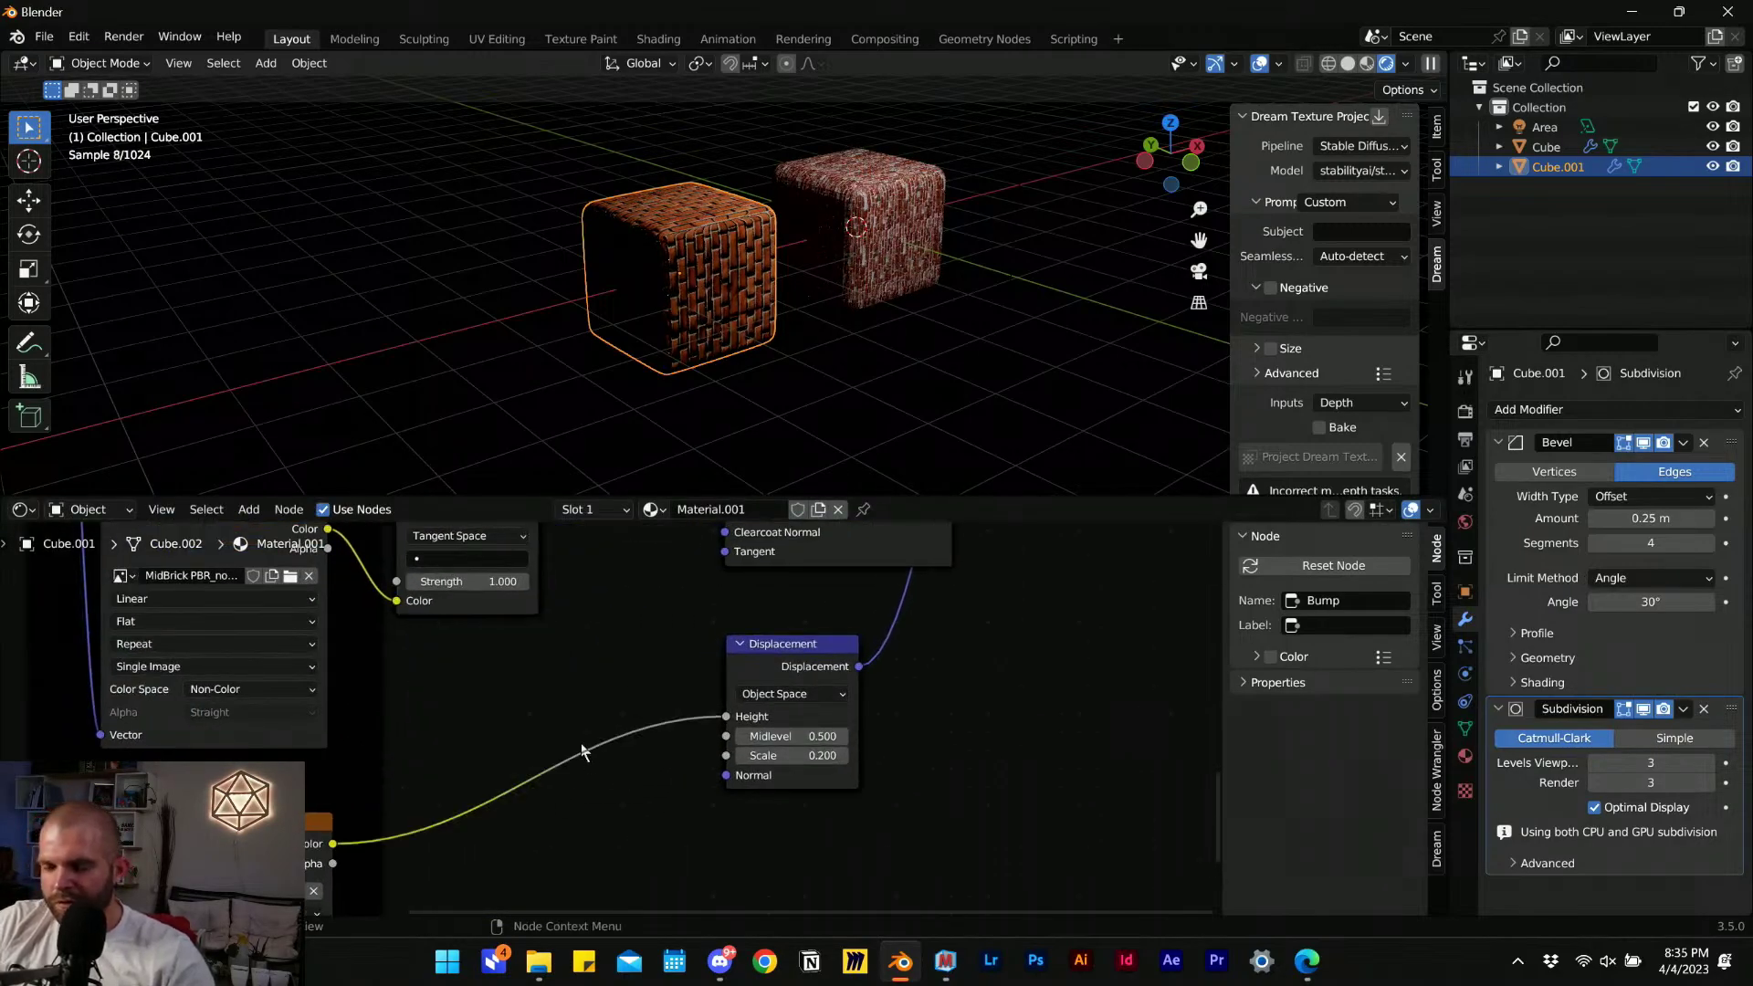
Move the Displacement node farther down to clear space below the Normal Map and Principled BSDF nodes.
scroll(579, 727, down, 3)
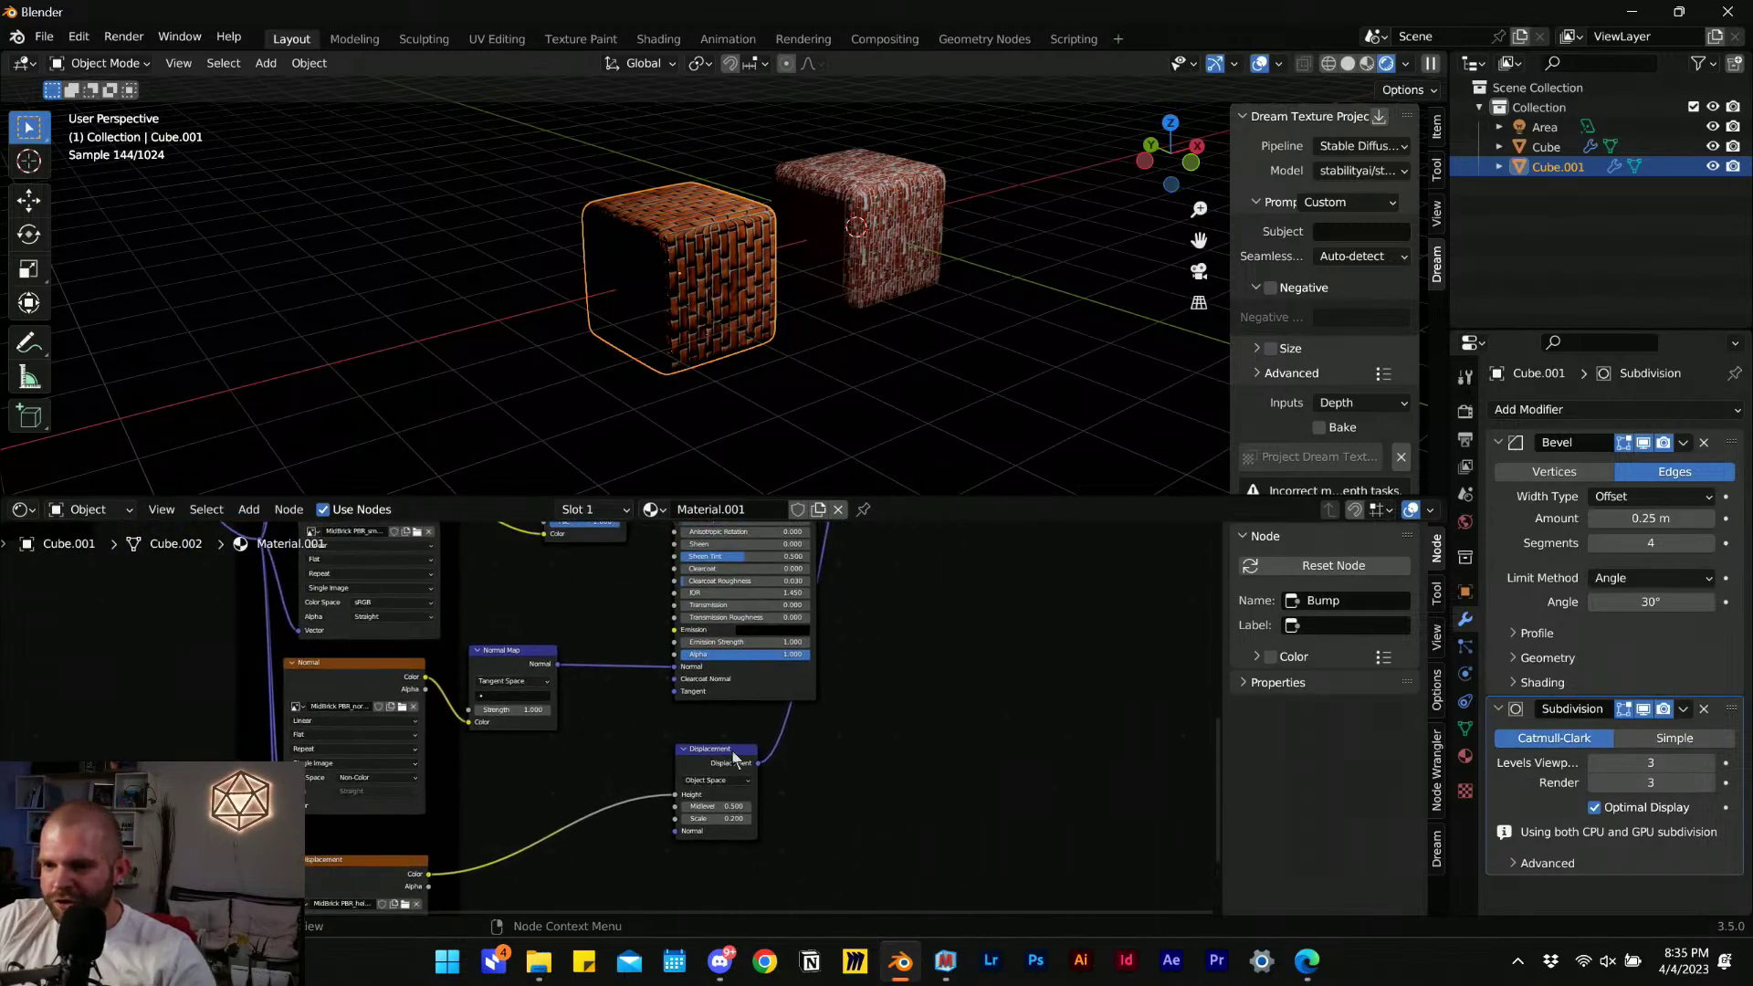
drag(733, 751, 776, 815)
scroll(614, 715, up, 5)
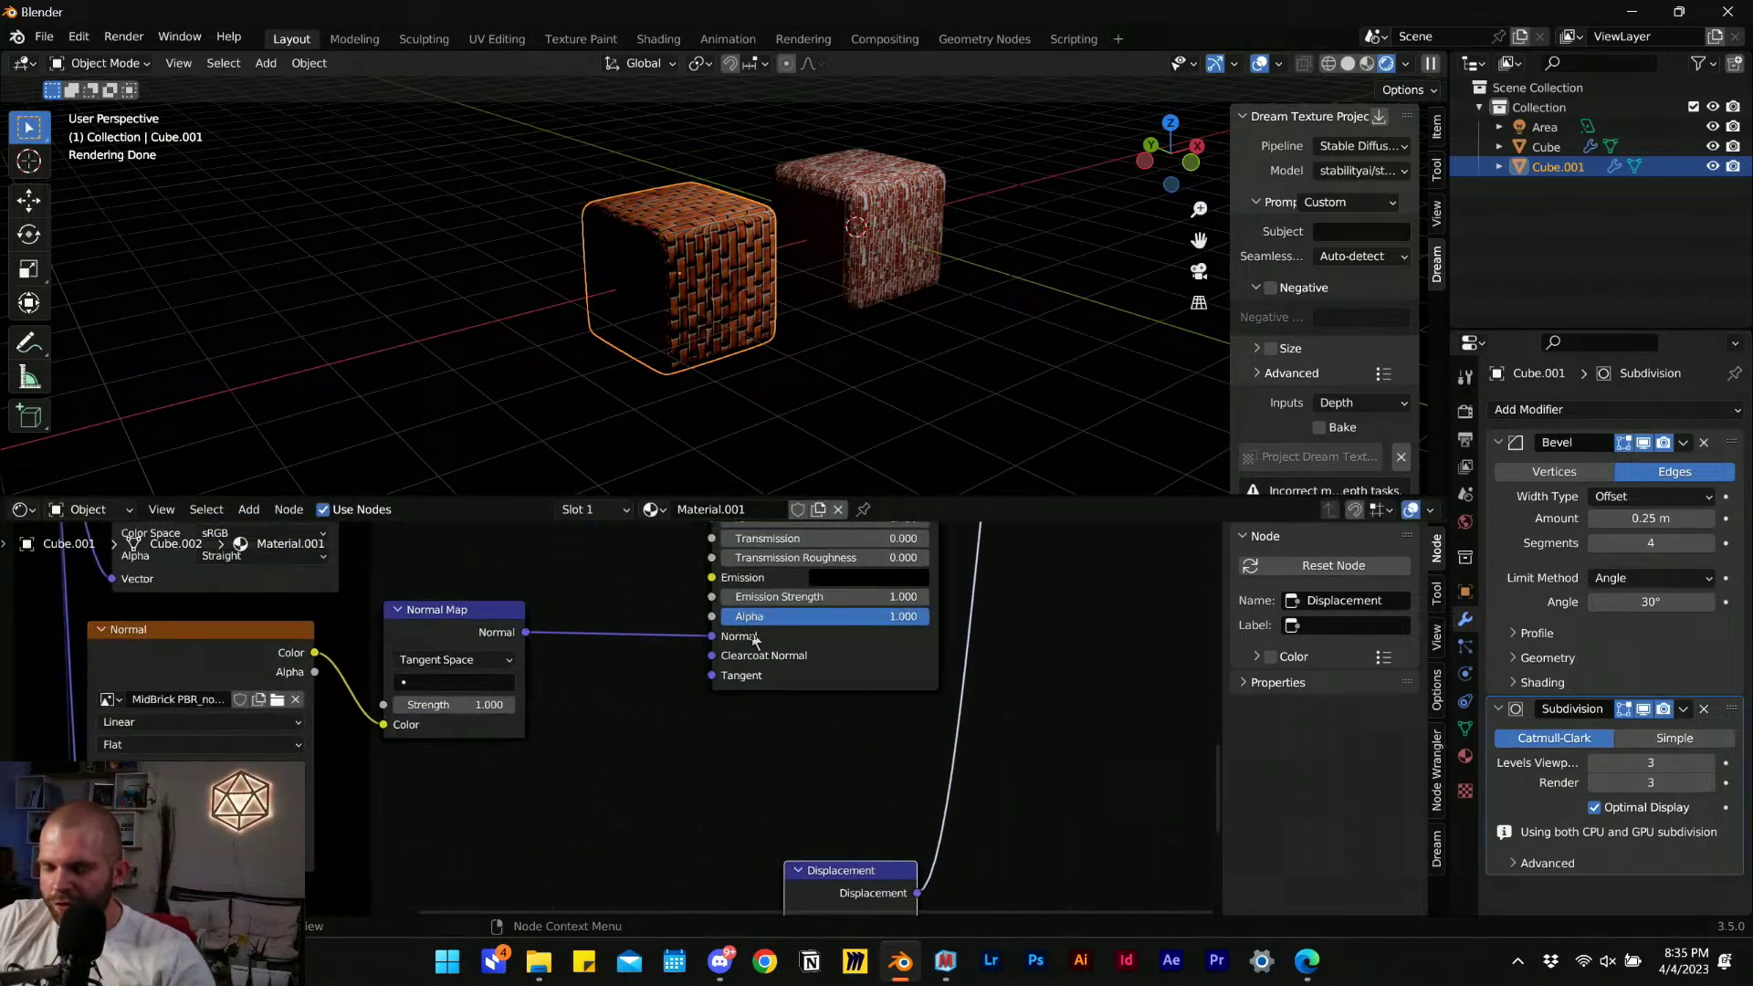
Place the Bump node beneath the Normal Map node and connect the Normal Map's Normal output to the Bump's Normal input.
scroll(754, 639, down, 4)
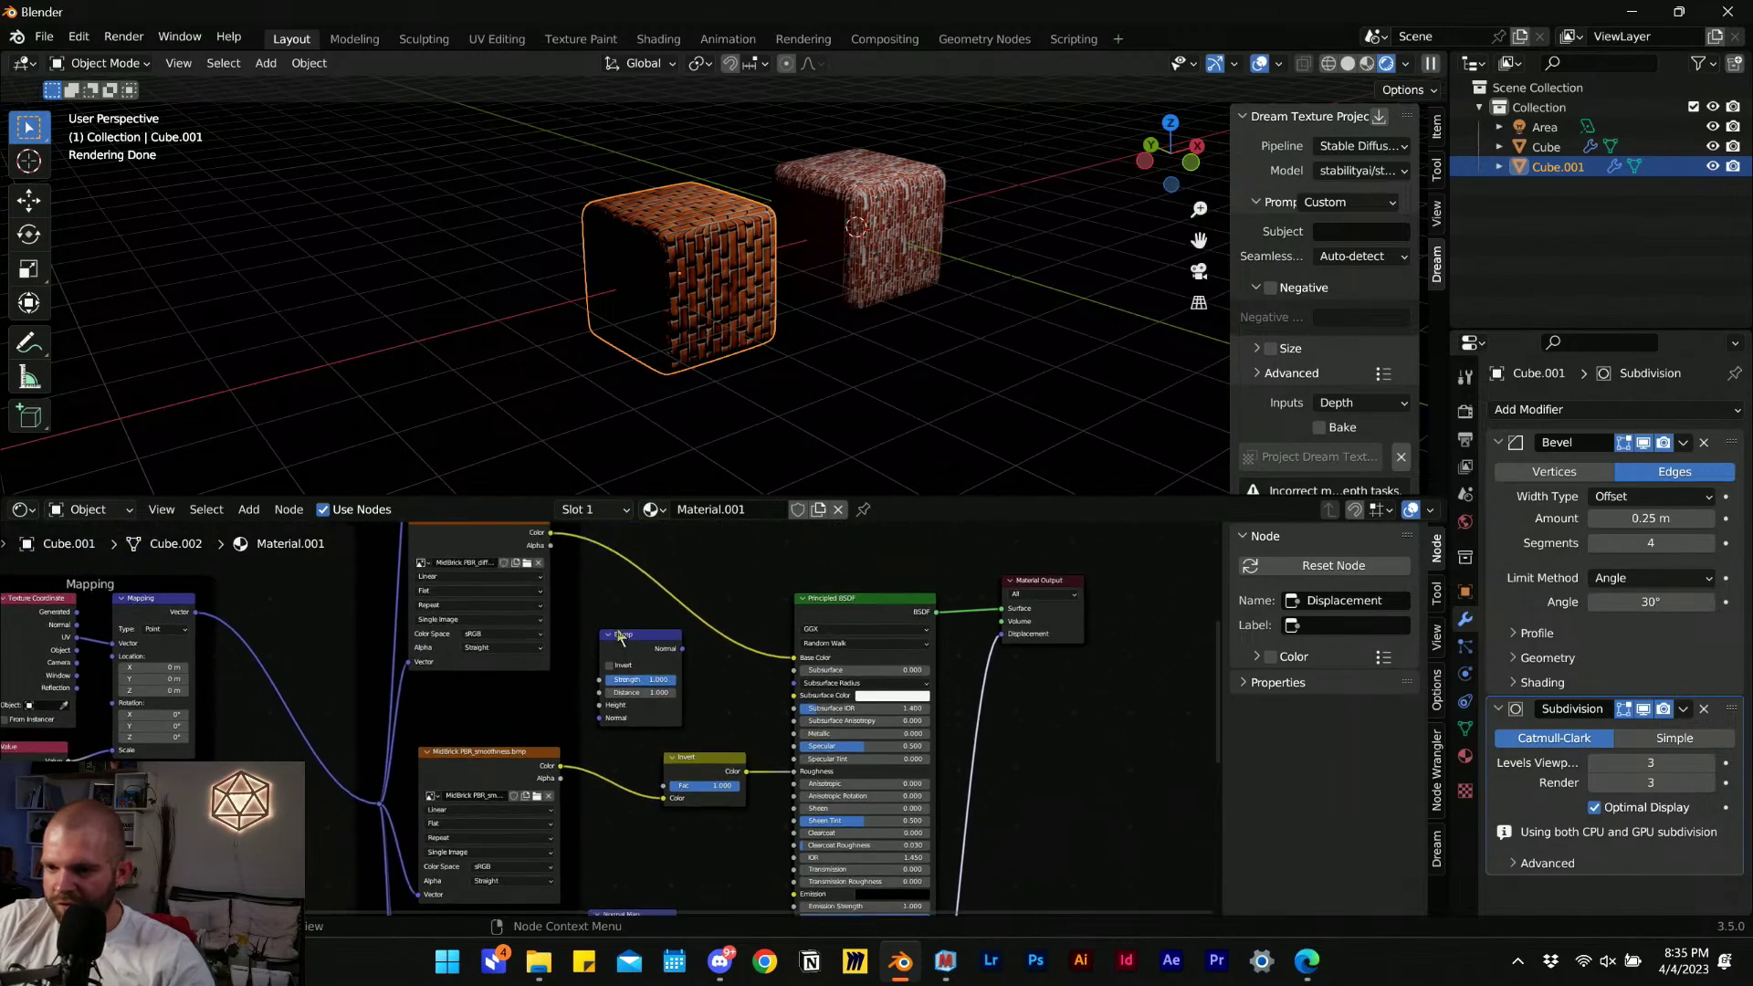
drag(620, 637, 730, 698)
scroll(757, 703, up, 3)
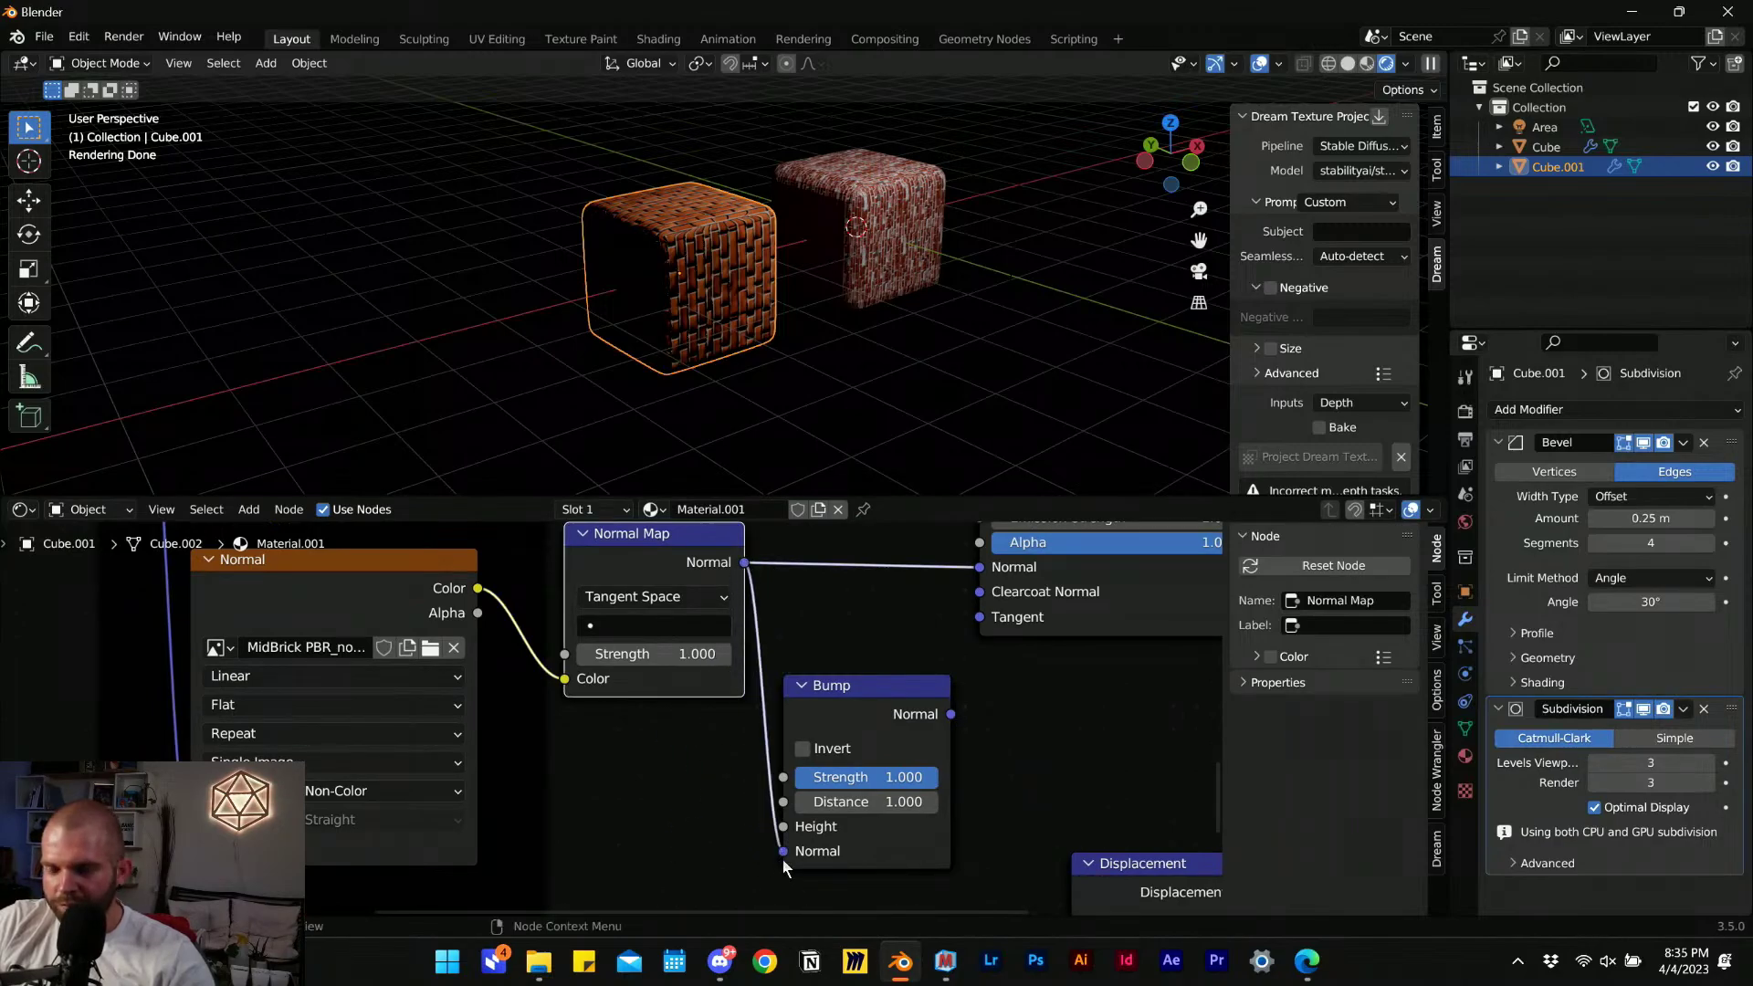
scroll(682, 808, down, 2)
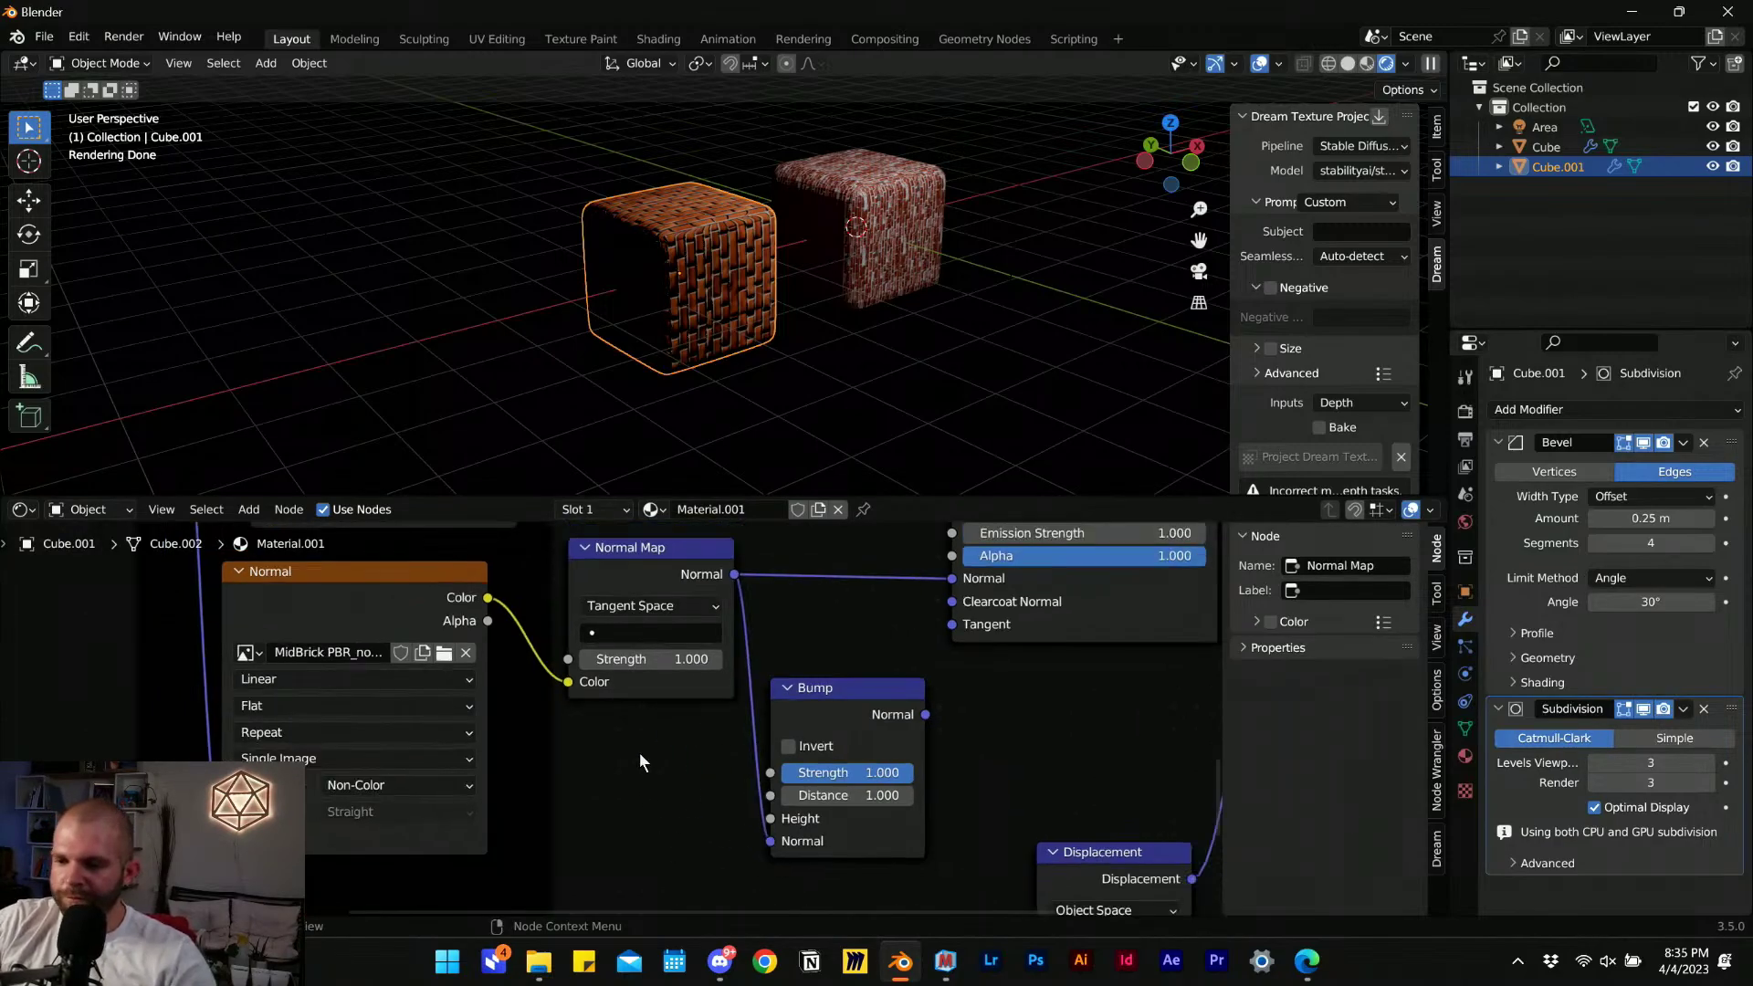
Move the Displacement texture node down and add an Image Texture node between the Normal and Displacement textures.
middle_drag(615, 734, 724, 570)
drag(589, 686, 586, 898)
key(shift+a)
click(693, 709)
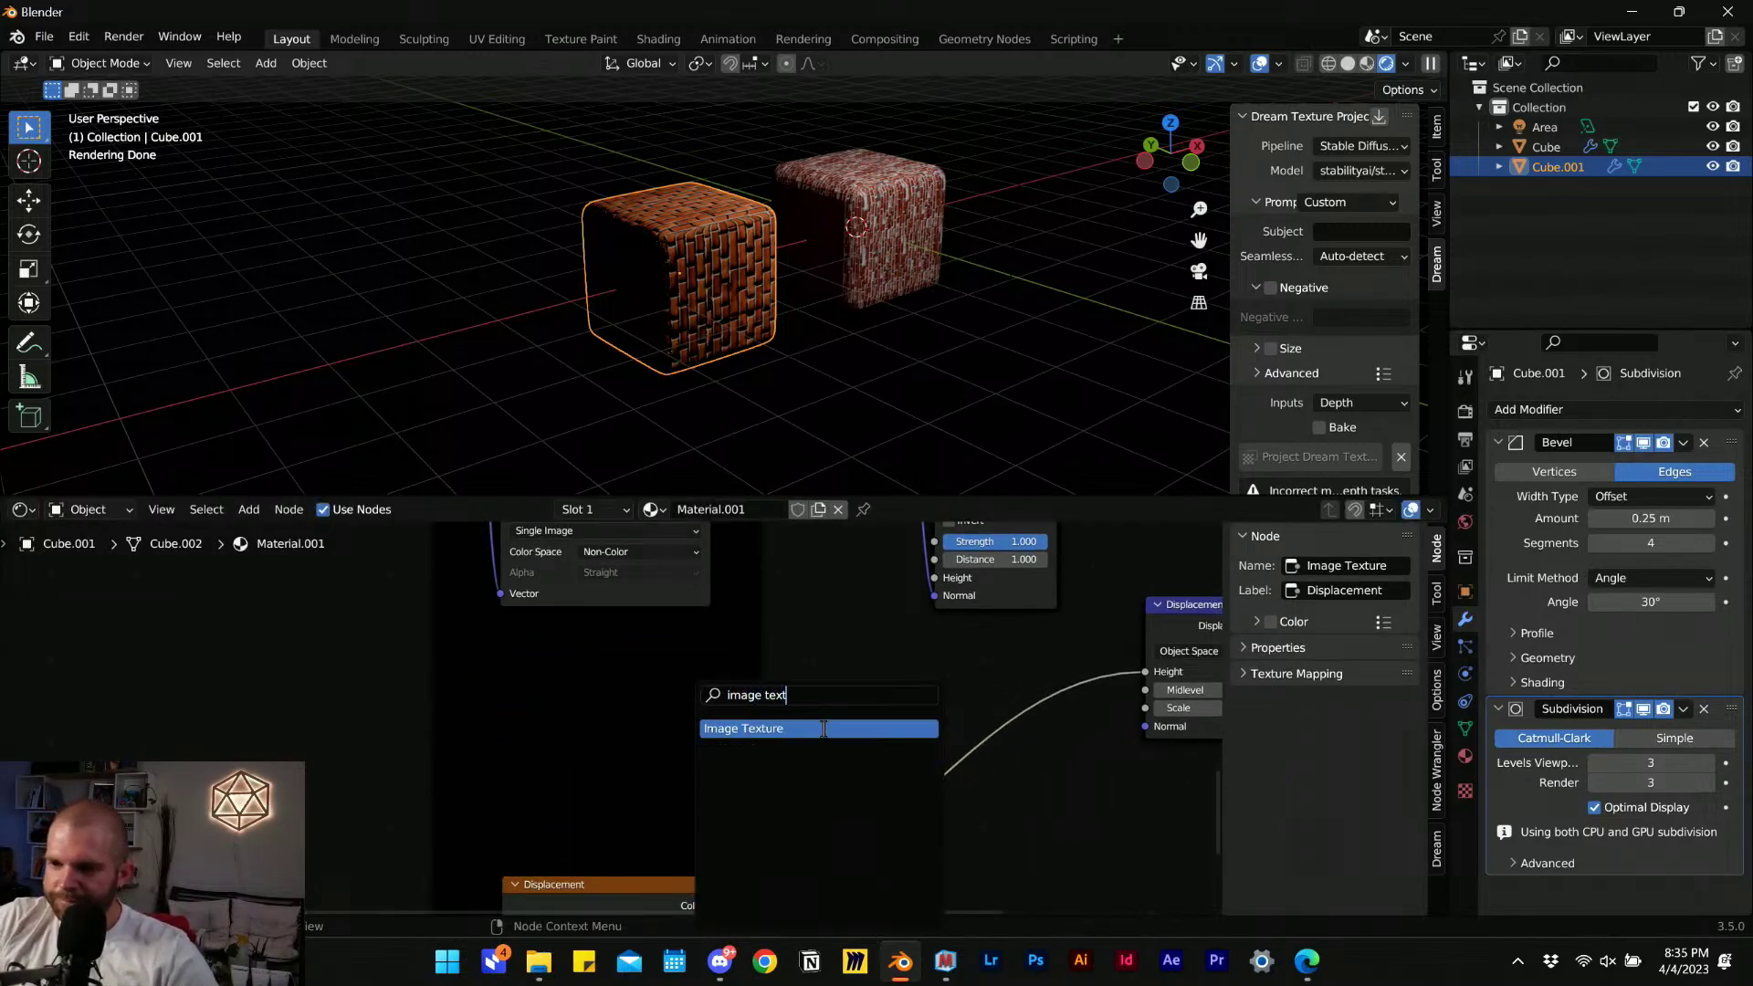
click(823, 727)
click(657, 703)
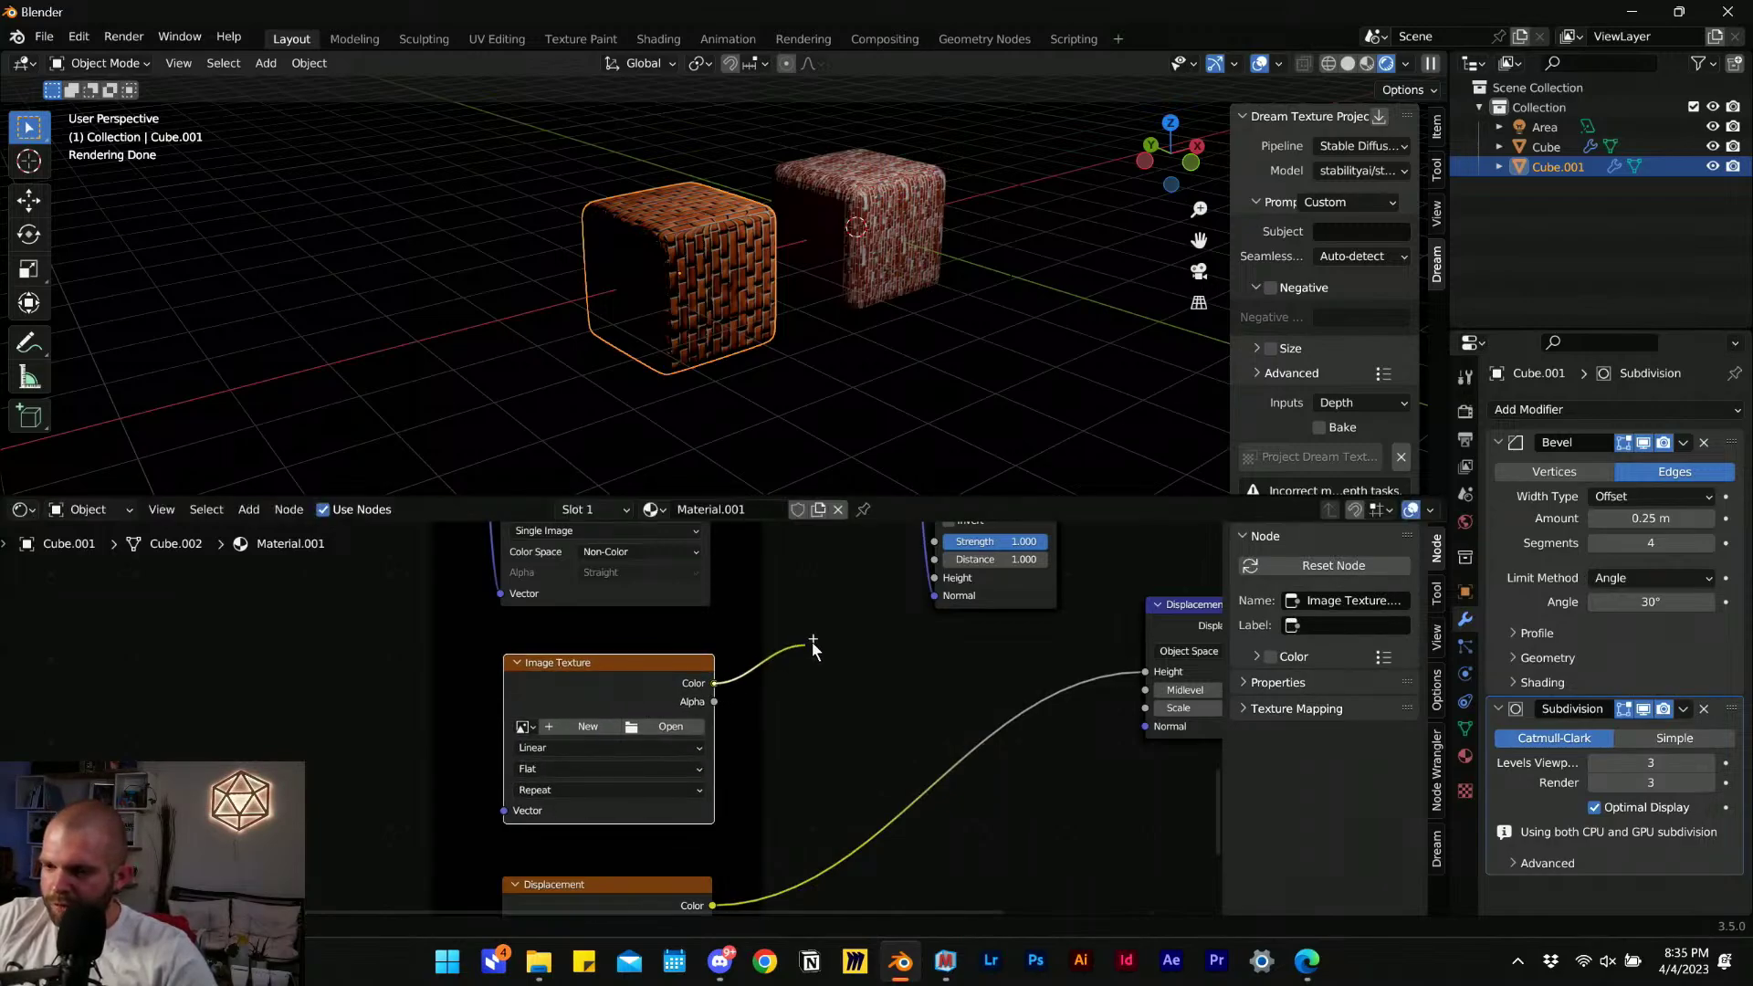
Connect the new Image Texture's Color to the Bump's Height input and the mapping reroute to its Vector input.
drag(831, 600, 932, 756)
scroll(584, 858, down, 5)
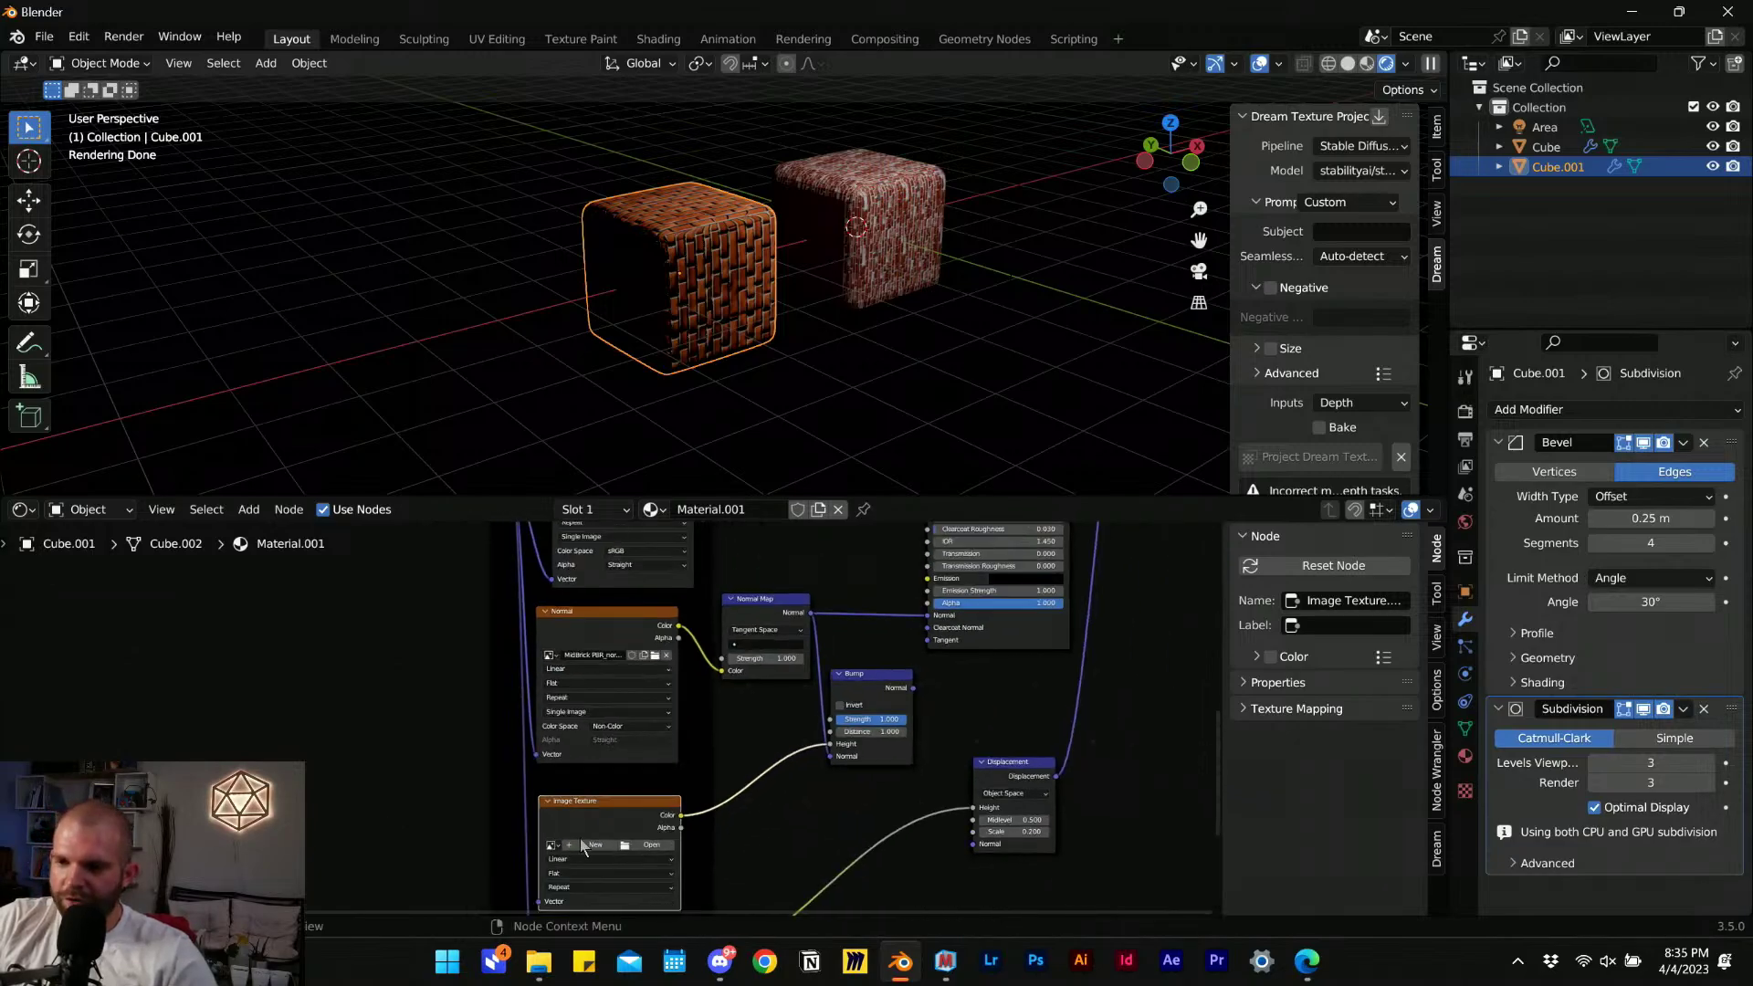
middle_drag(560, 865, 743, 794)
scroll(758, 830, up, 6)
scroll(657, 657, down, 4)
middle_drag(665, 643, 709, 773)
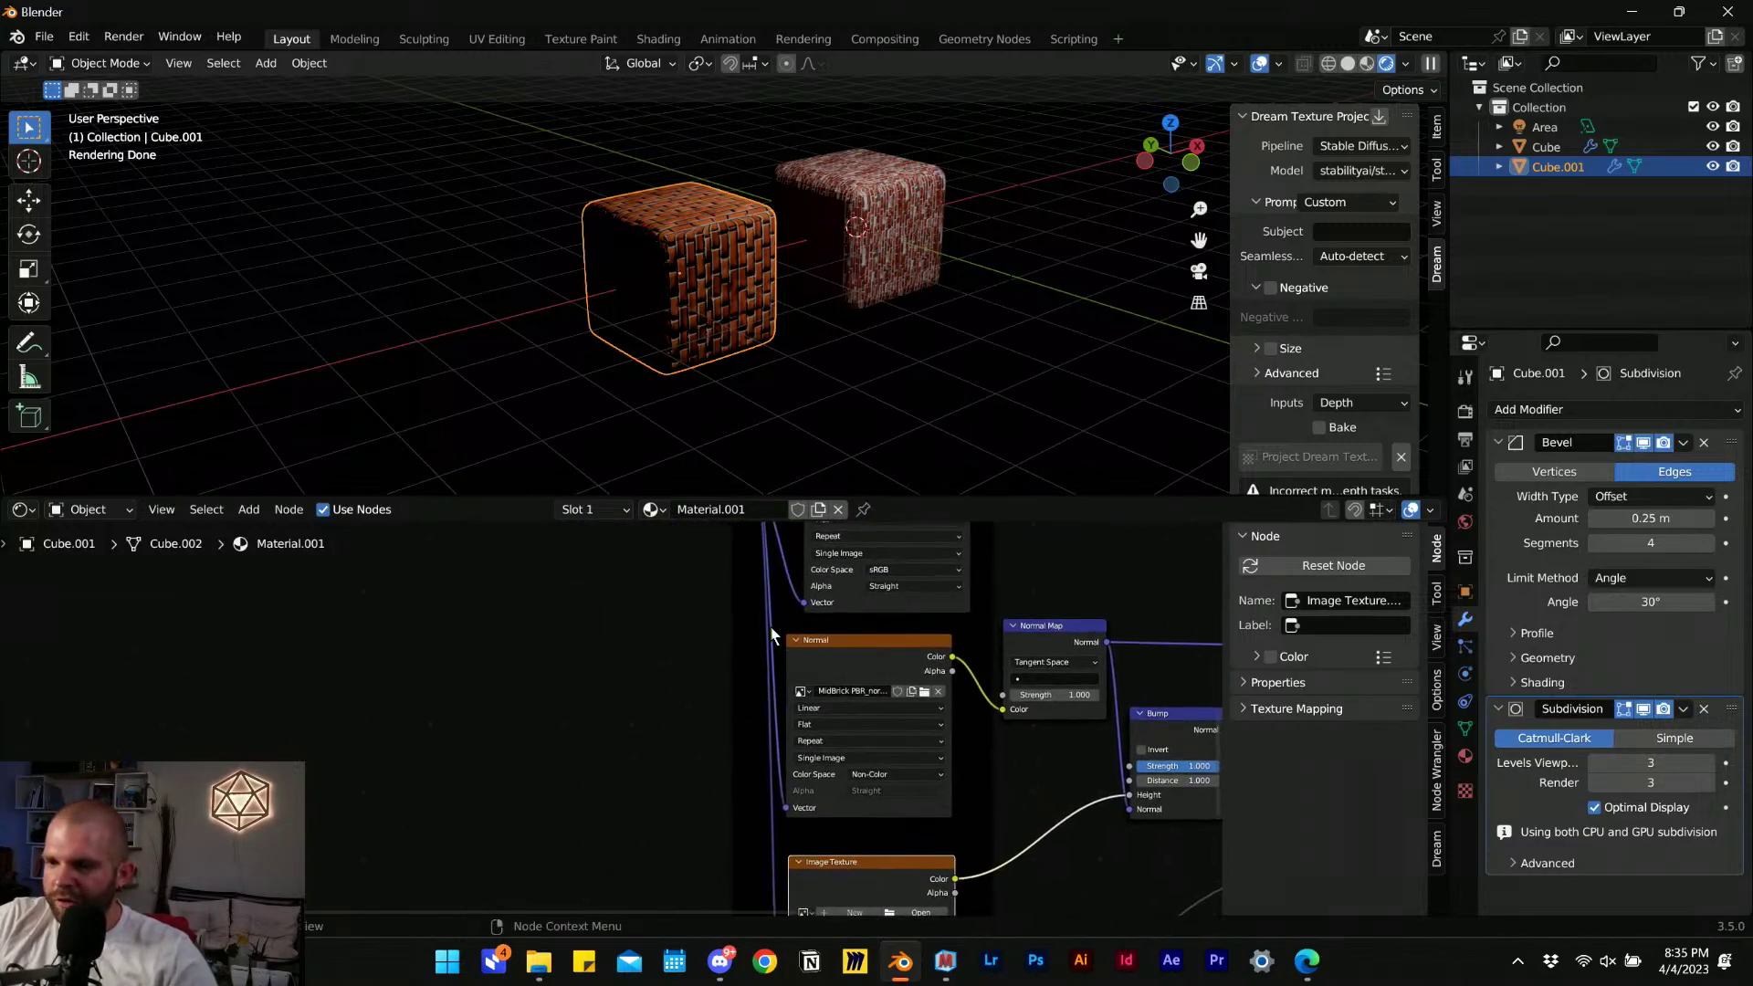
middle_drag(765, 634, 746, 767)
drag(735, 630, 759, 844)
scroll(765, 847, up, 4)
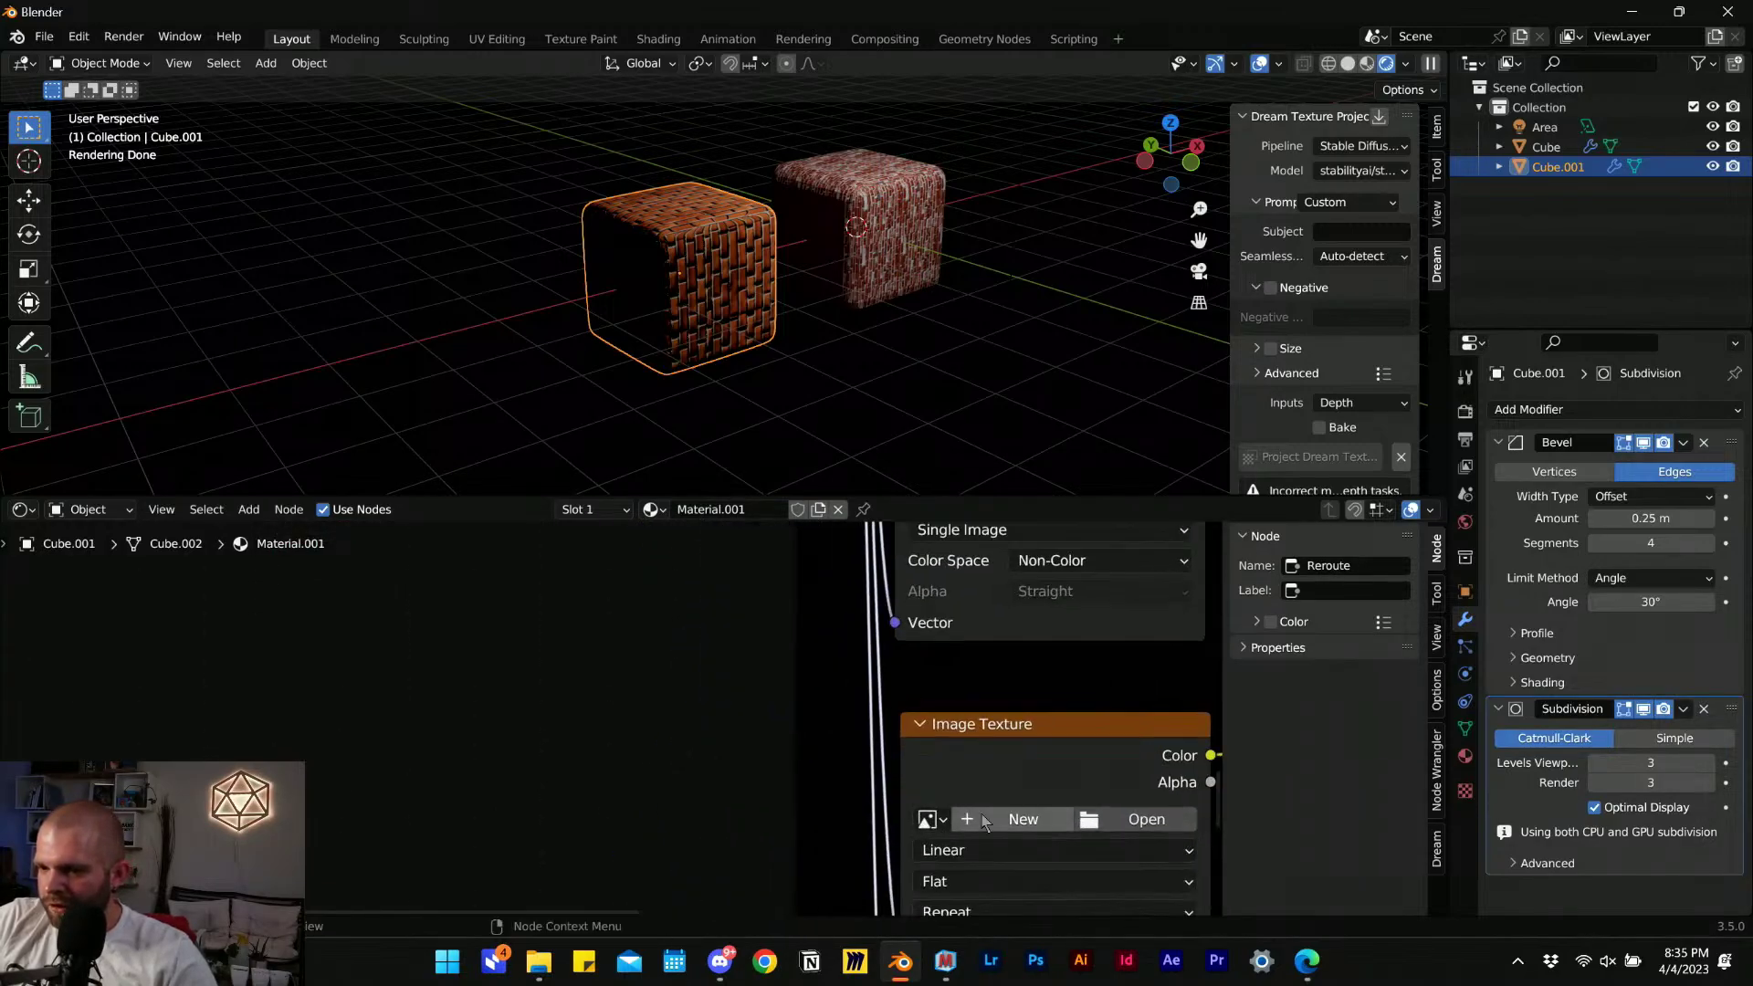
Load MidBrick PBR_edge.bmp from the 23-04-04_Time Warping folder into the new Image Texture node.
click(994, 756)
click(438, 735)
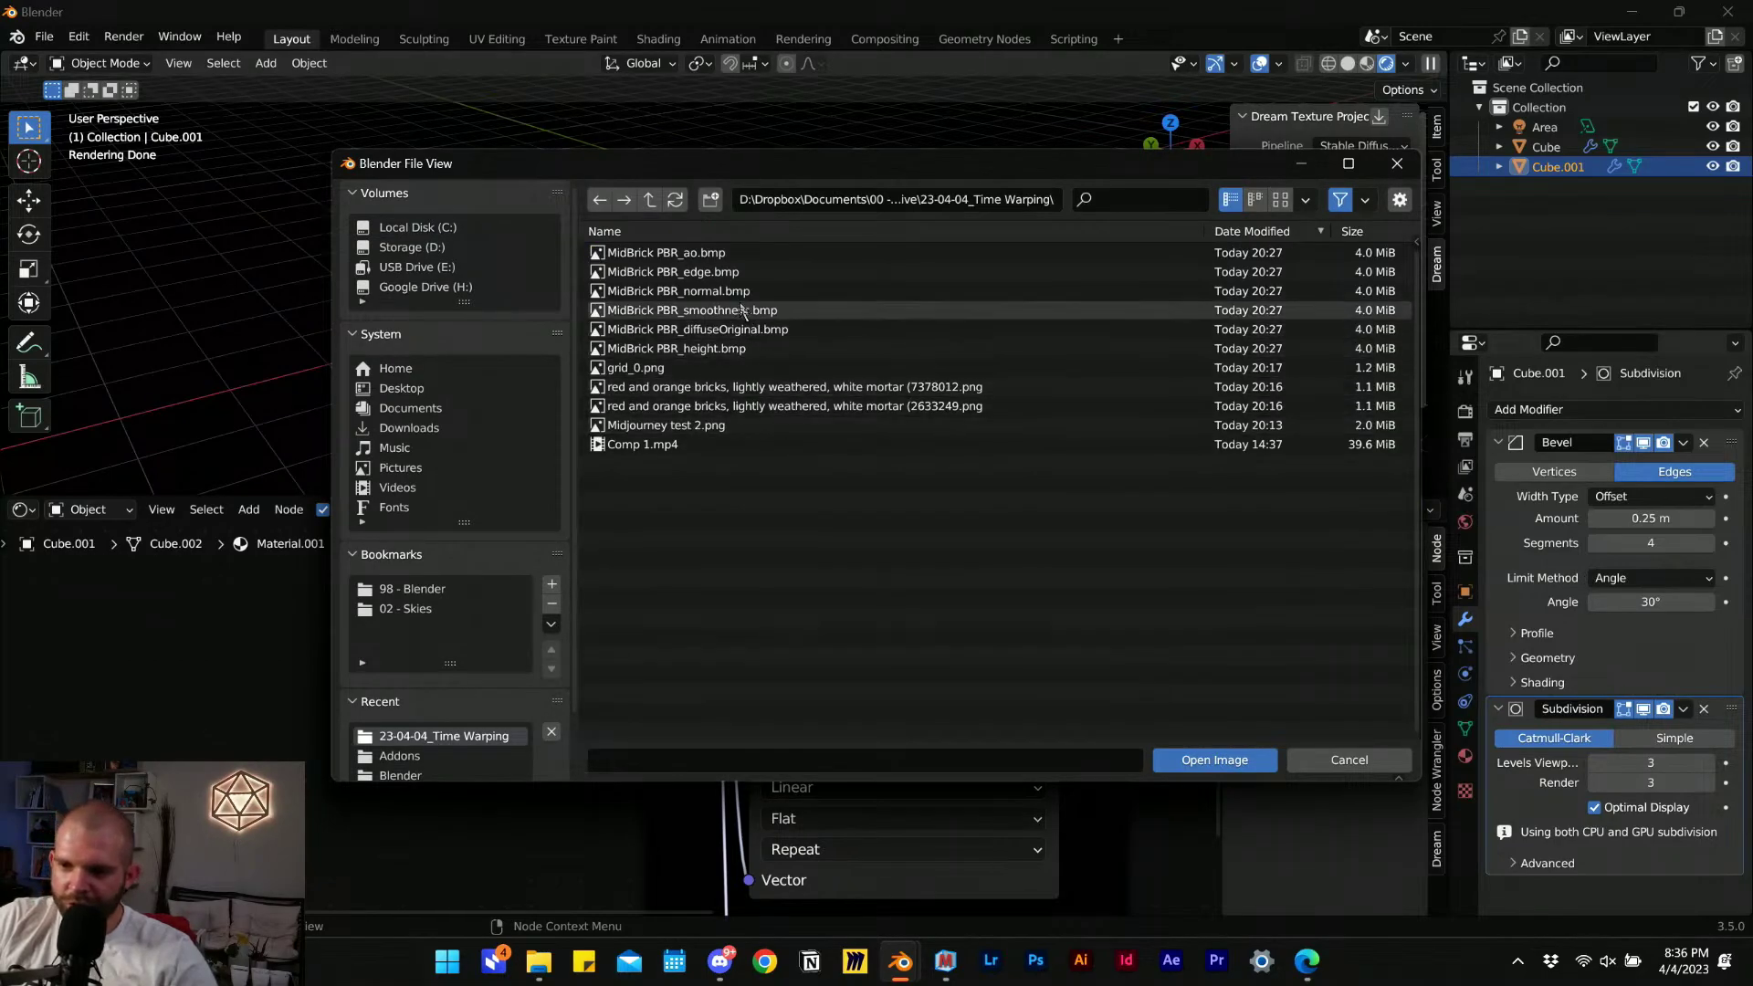
click(803, 271)
click(1213, 761)
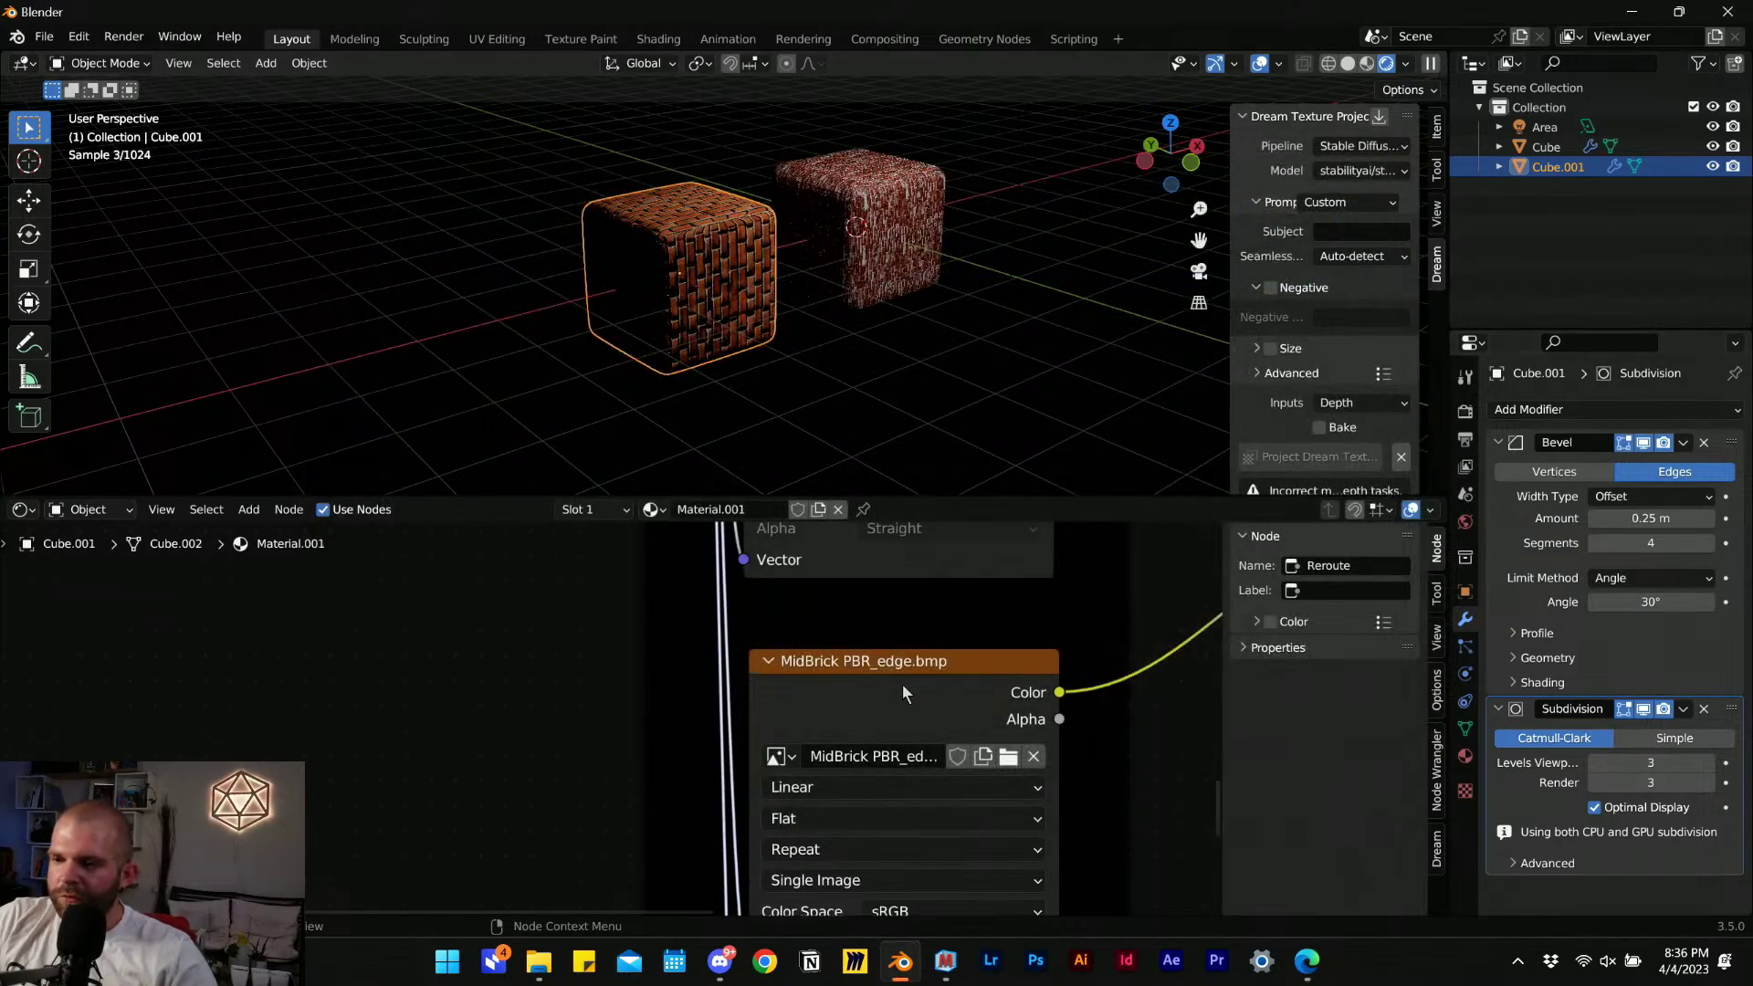
Preview the MidBrick edge texture alone on the cube and examine its brick detail up close.
ctrl+shift+click(882, 721)
scroll(684, 308, up, 6)
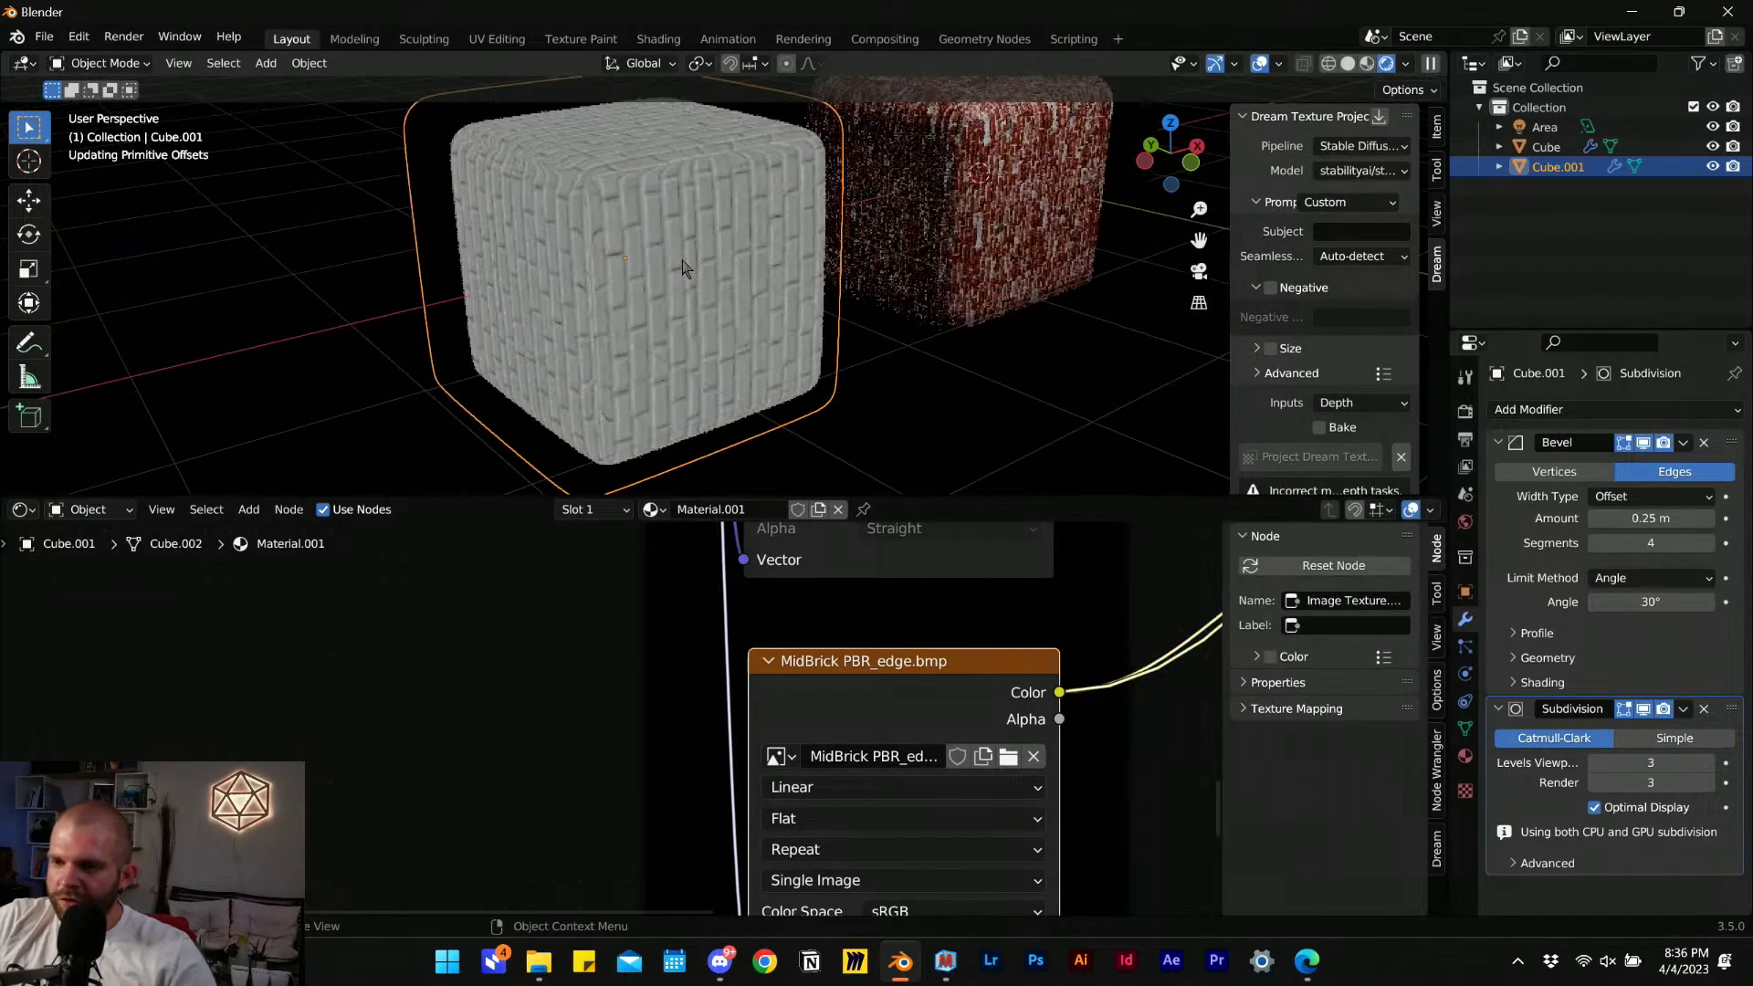
middle_drag(683, 315, 752, 302)
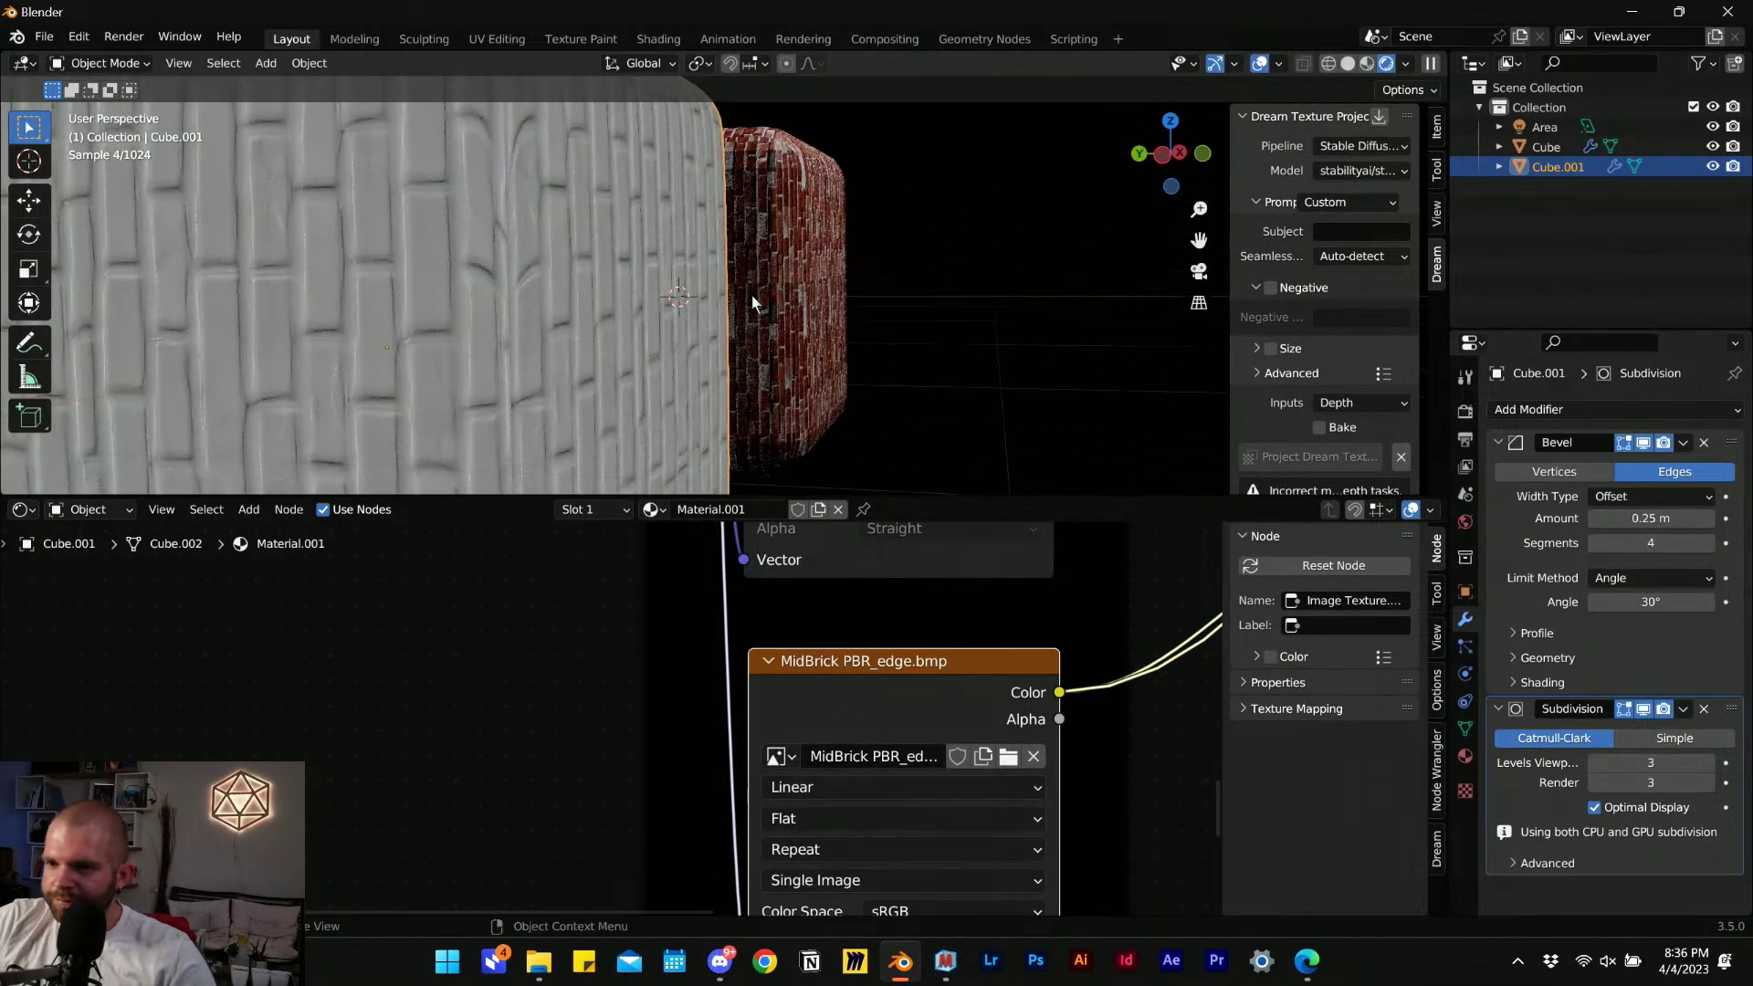
Detach the displacement link from the Material Output, route the Principled BSDF back to Surface and inspect the bricks.
scroll(880, 734, down, 6)
middle_drag(1091, 721, 684, 715)
middle_drag(872, 721, 513, 859)
middle_drag(812, 532, 848, 815)
middle_drag(895, 649, 824, 816)
drag(816, 629, 785, 680)
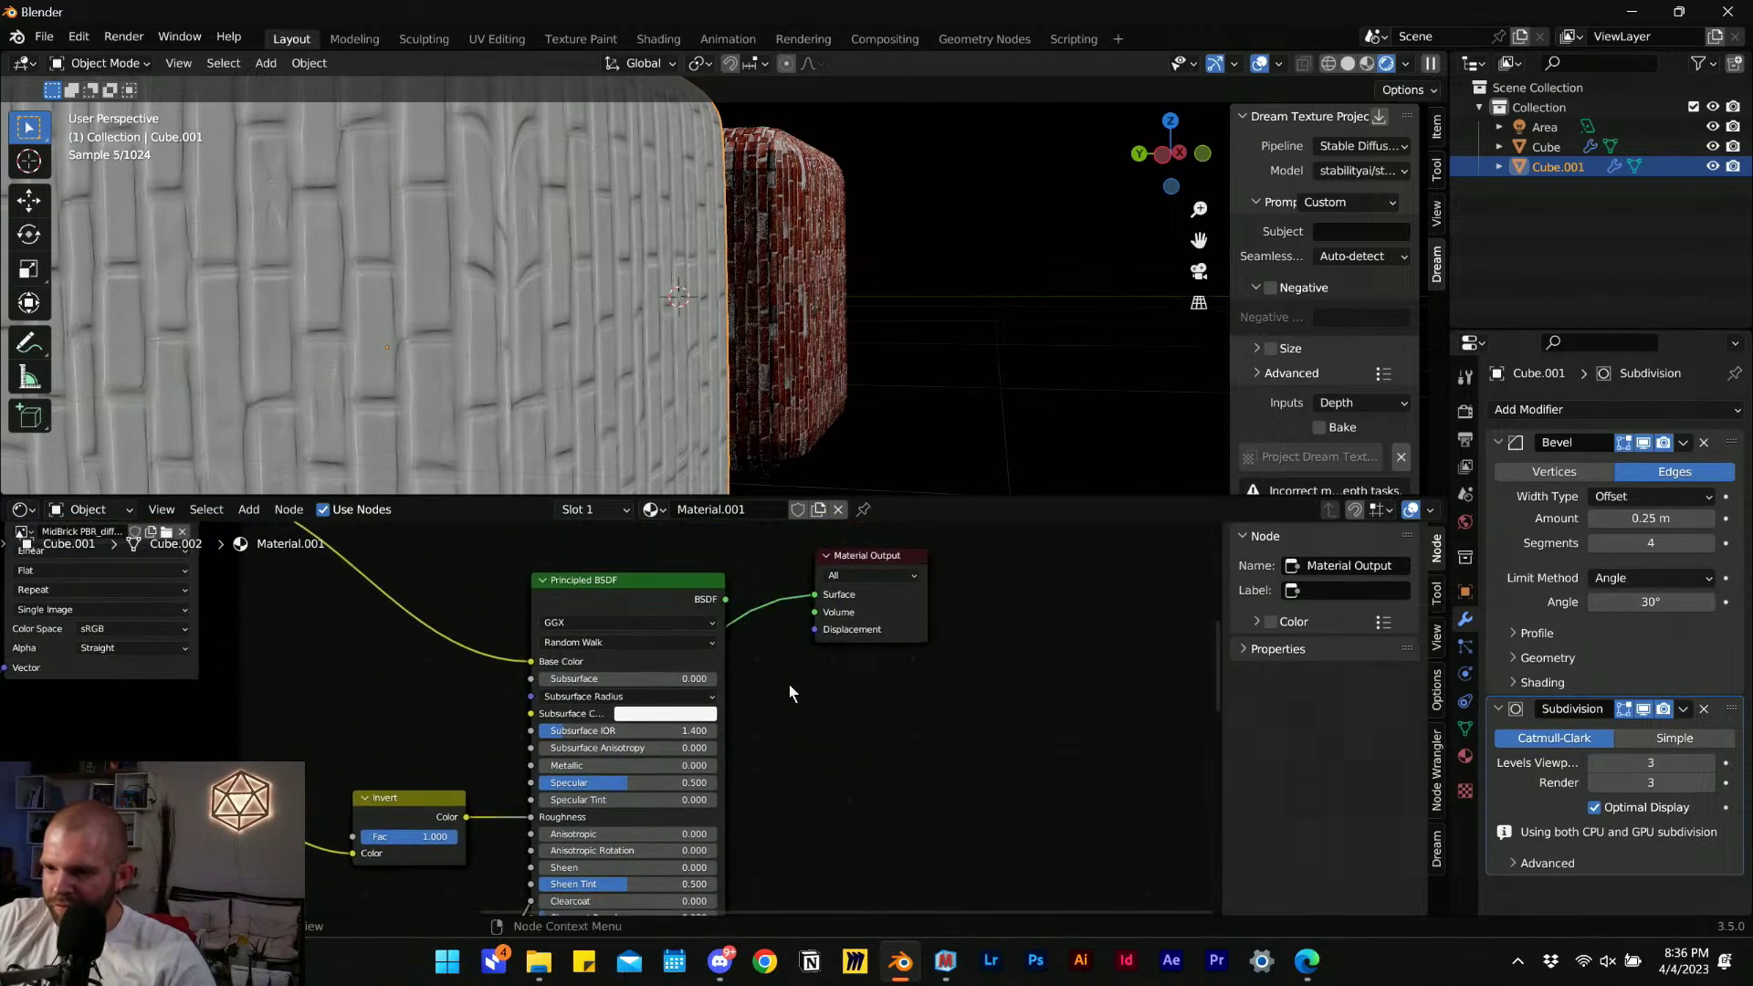
ctrl+shift+click(639, 595)
scroll(638, 293, up, 1)
middle_drag(674, 293, 763, 266)
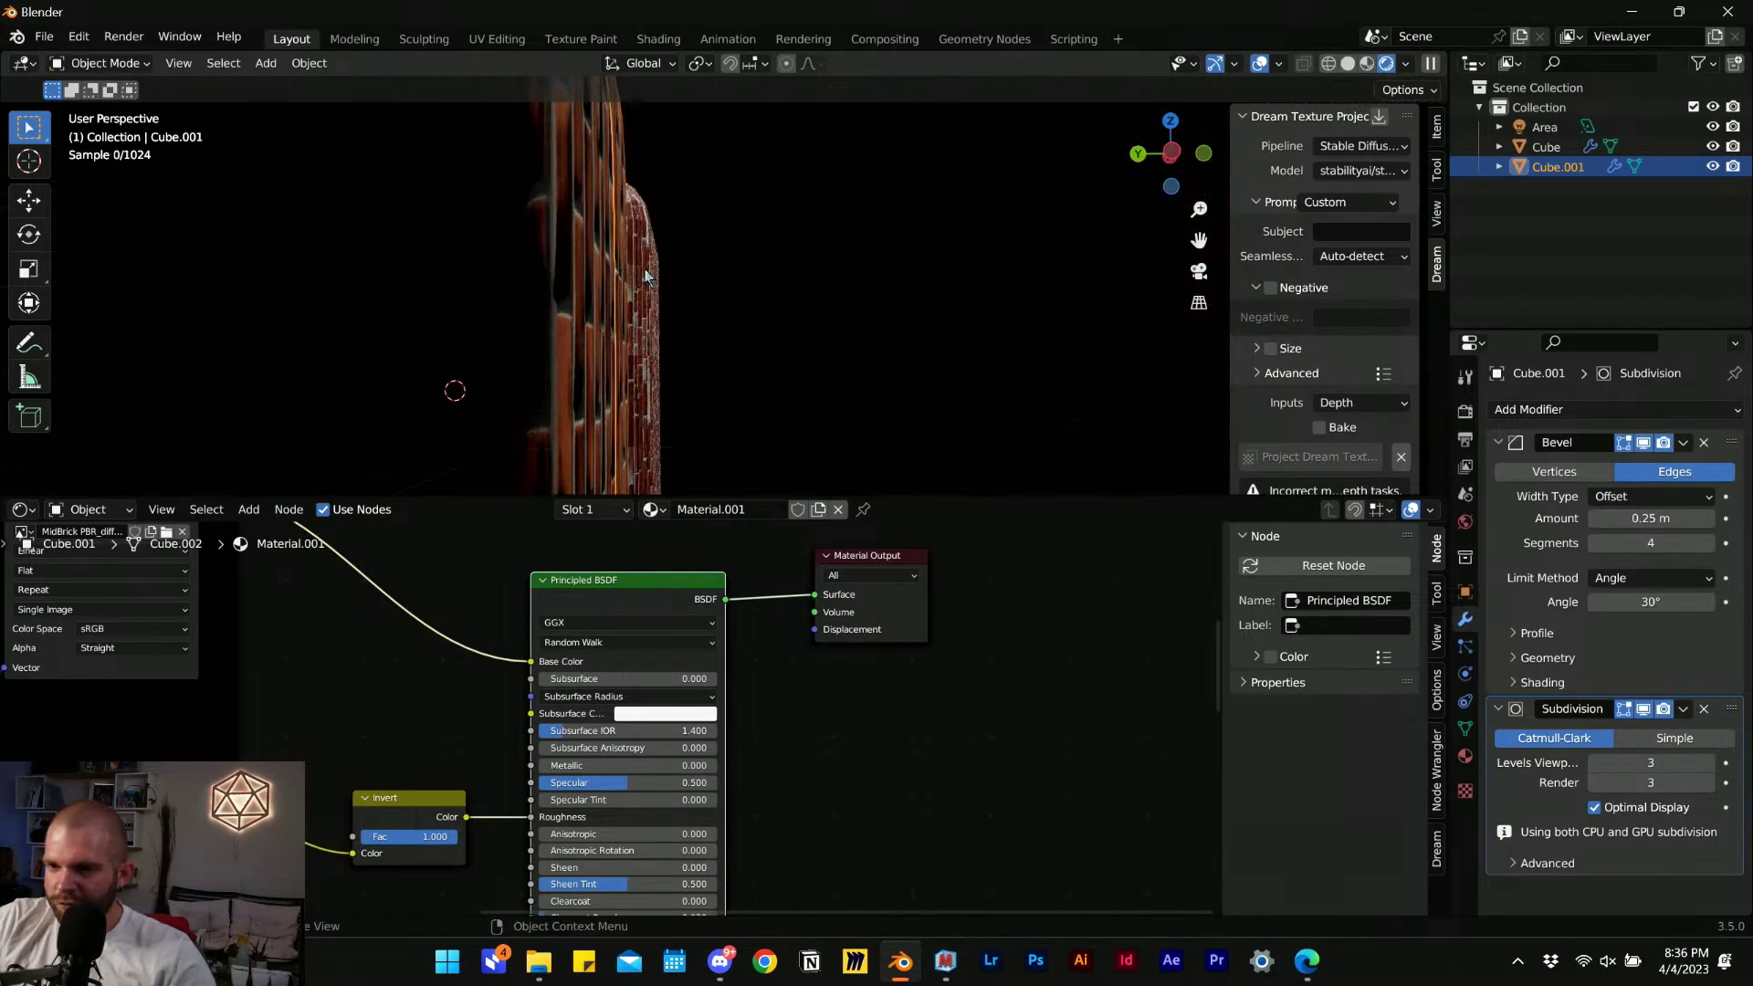
mouse_move(520, 292)
middle_down()
mouse_move(477, 274)
mouse_move(387, 279)
mouse_move(646, 285)
mouse_move(494, 288)
middle_up()
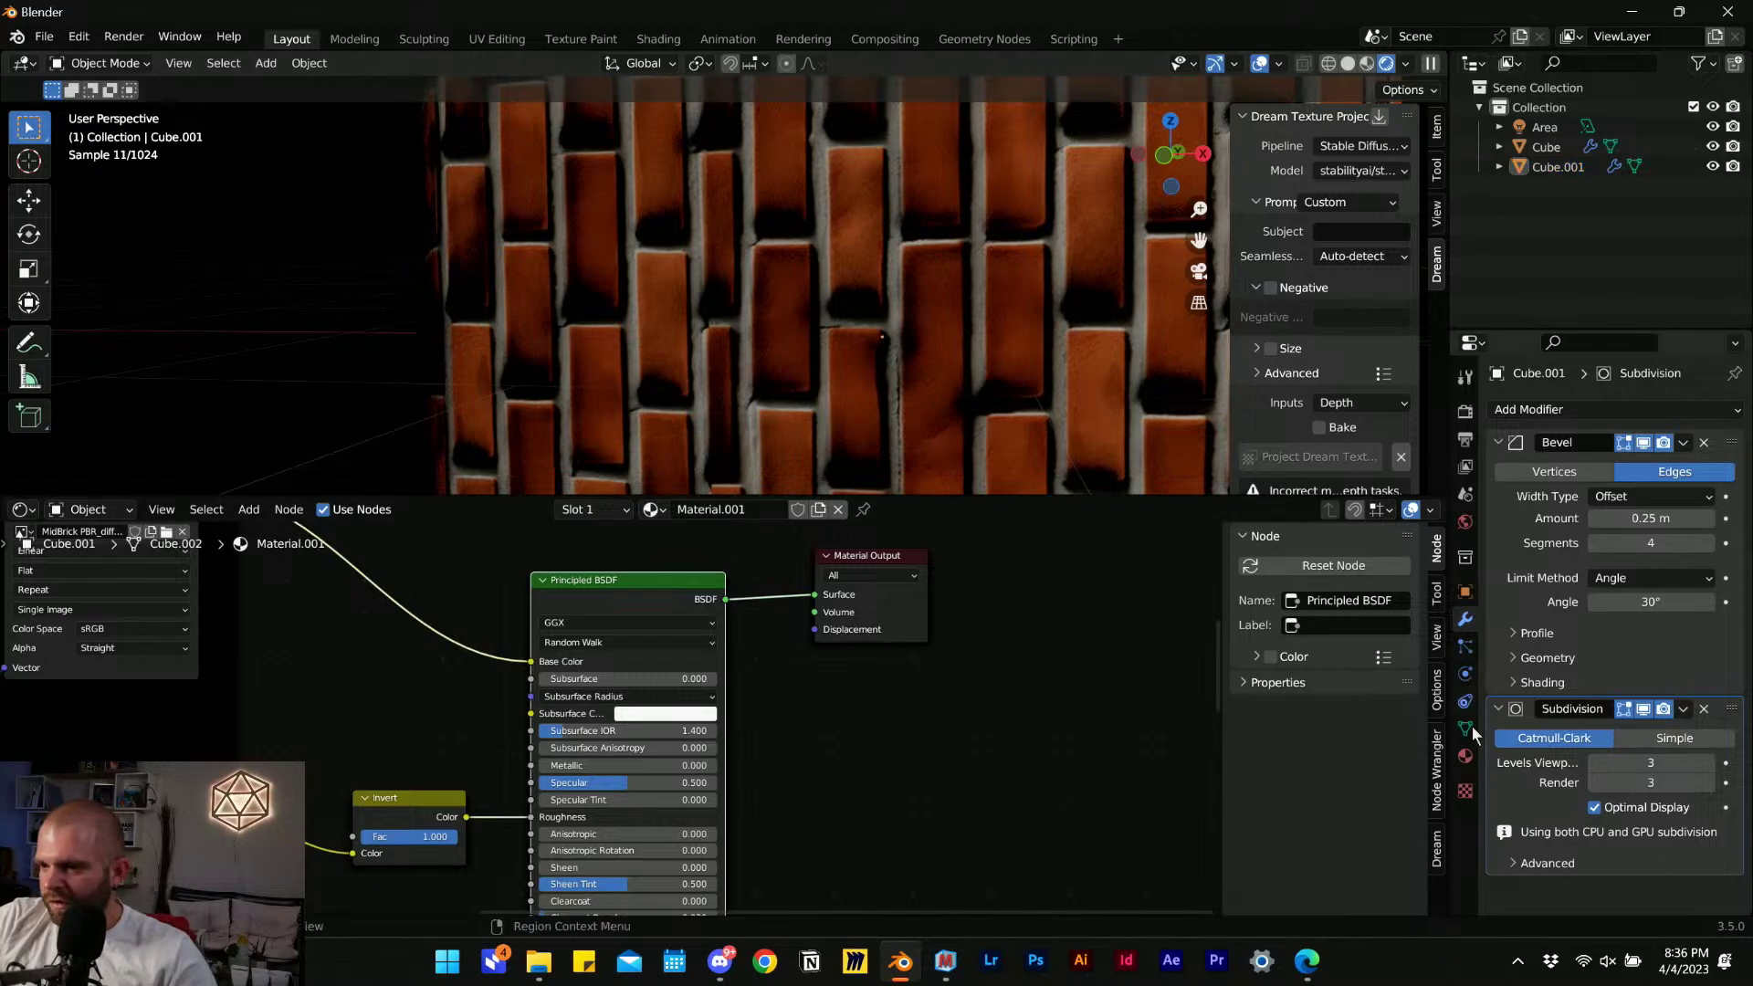
Raise the world background Strength to 84.1 and inspect the brick cubes under the brighter light.
click(1465, 522)
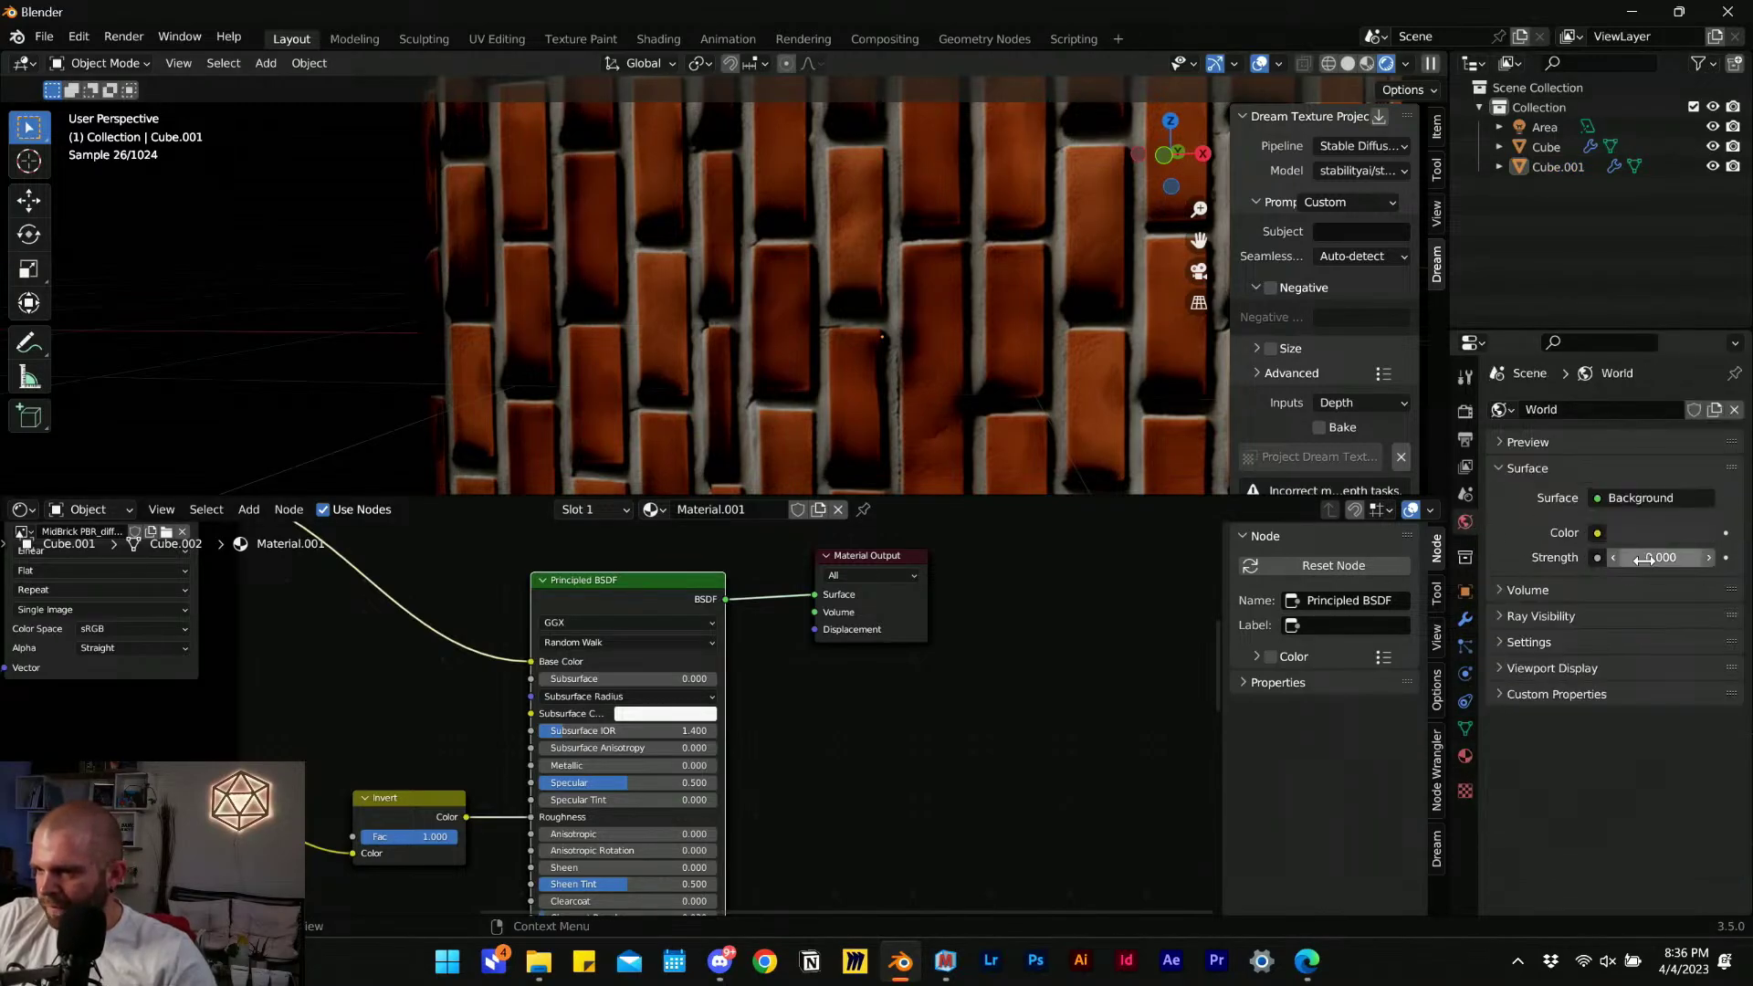
mouse_move(1654, 559)
mouse_down()
mouse_move(1709, 559)
mouse_move(1636, 559)
mouse_up()
scroll(408, 330, up, 3)
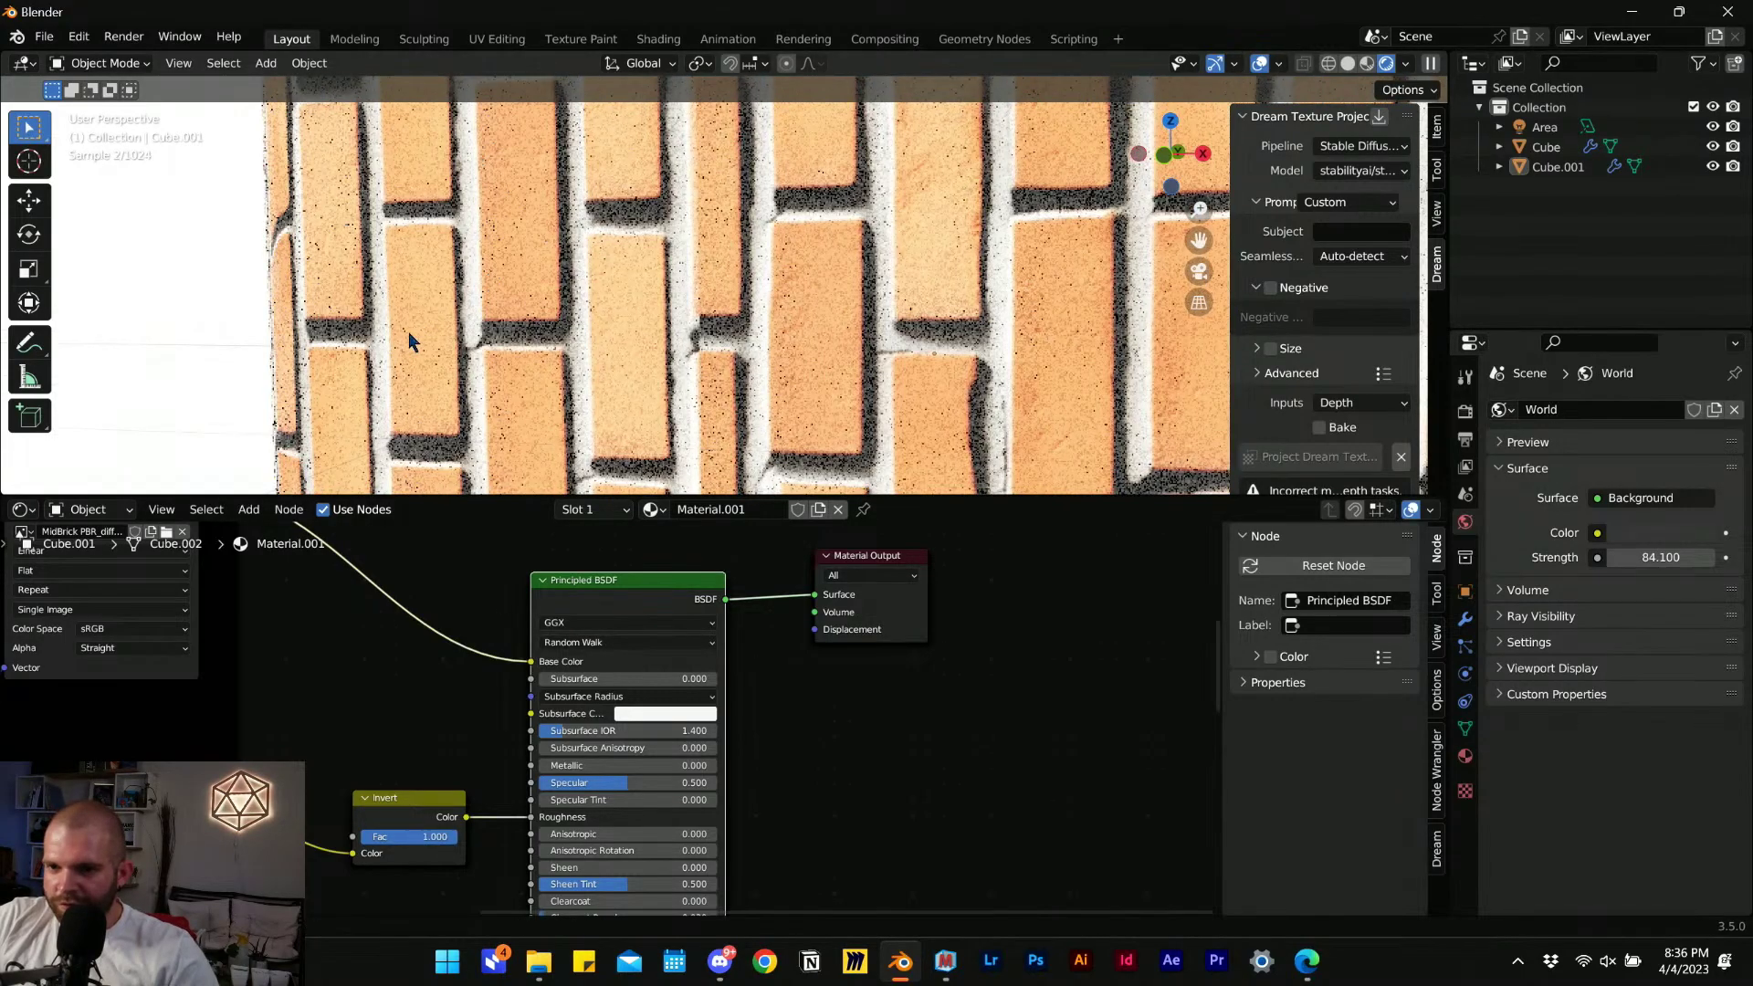
middle_drag(468, 270, 703, 293)
scroll(539, 329, down, 4)
scroll(610, 356, up, 3)
scroll(611, 356, down, 4)
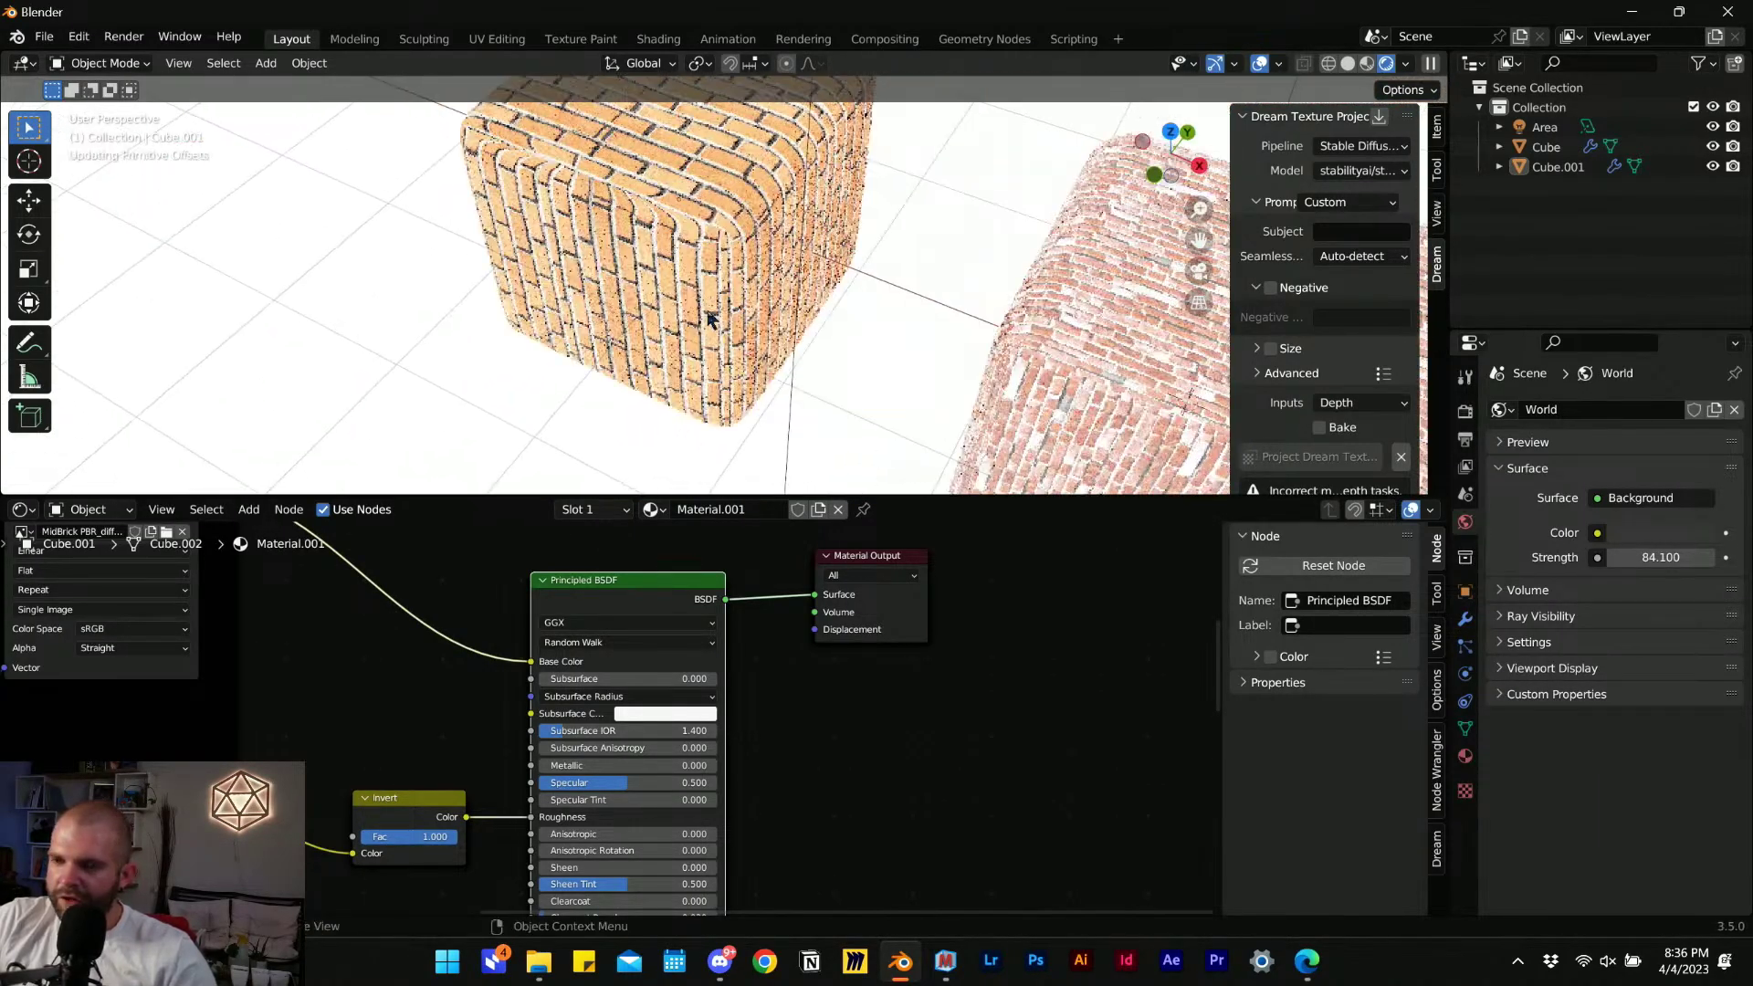
Connect the Bump's Normal output to the Principled BSDF's Normal input and check the brick surface up close.
middle_drag(402, 836, 511, 562)
middle_drag(572, 788, 618, 618)
middle_drag(665, 708, 606, 804)
scroll(615, 781, up, 2)
drag(606, 808, 631, 673)
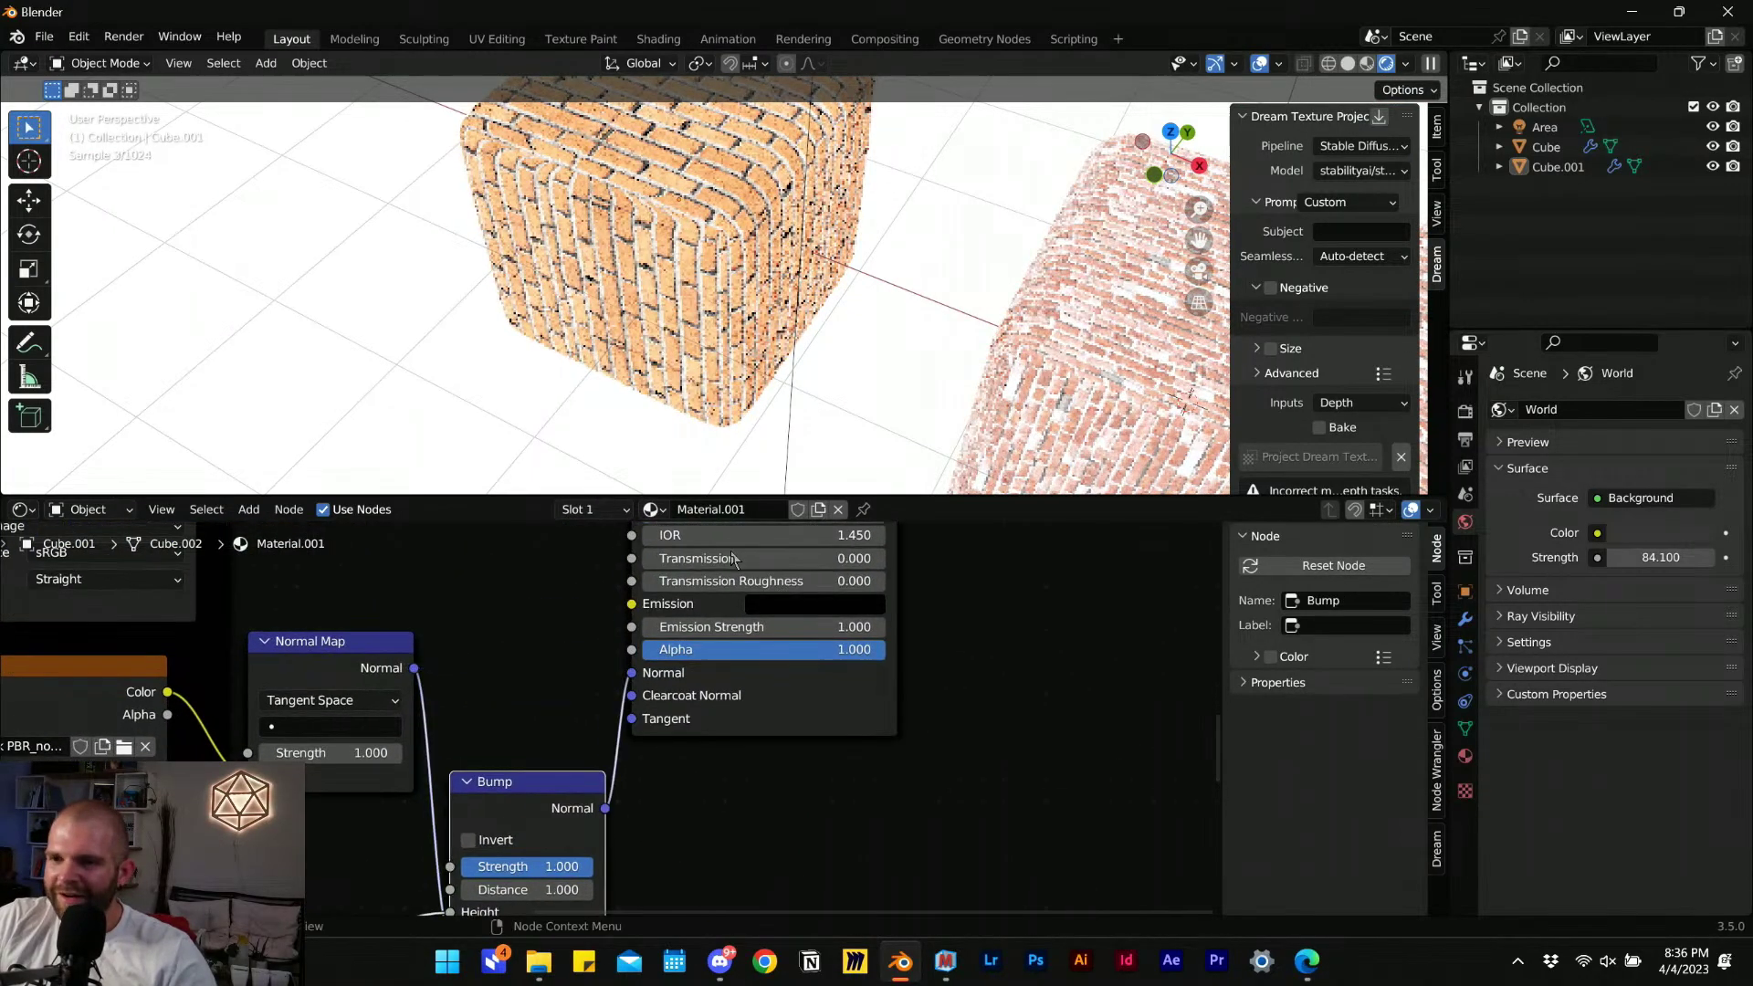
scroll(536, 262, up, 8)
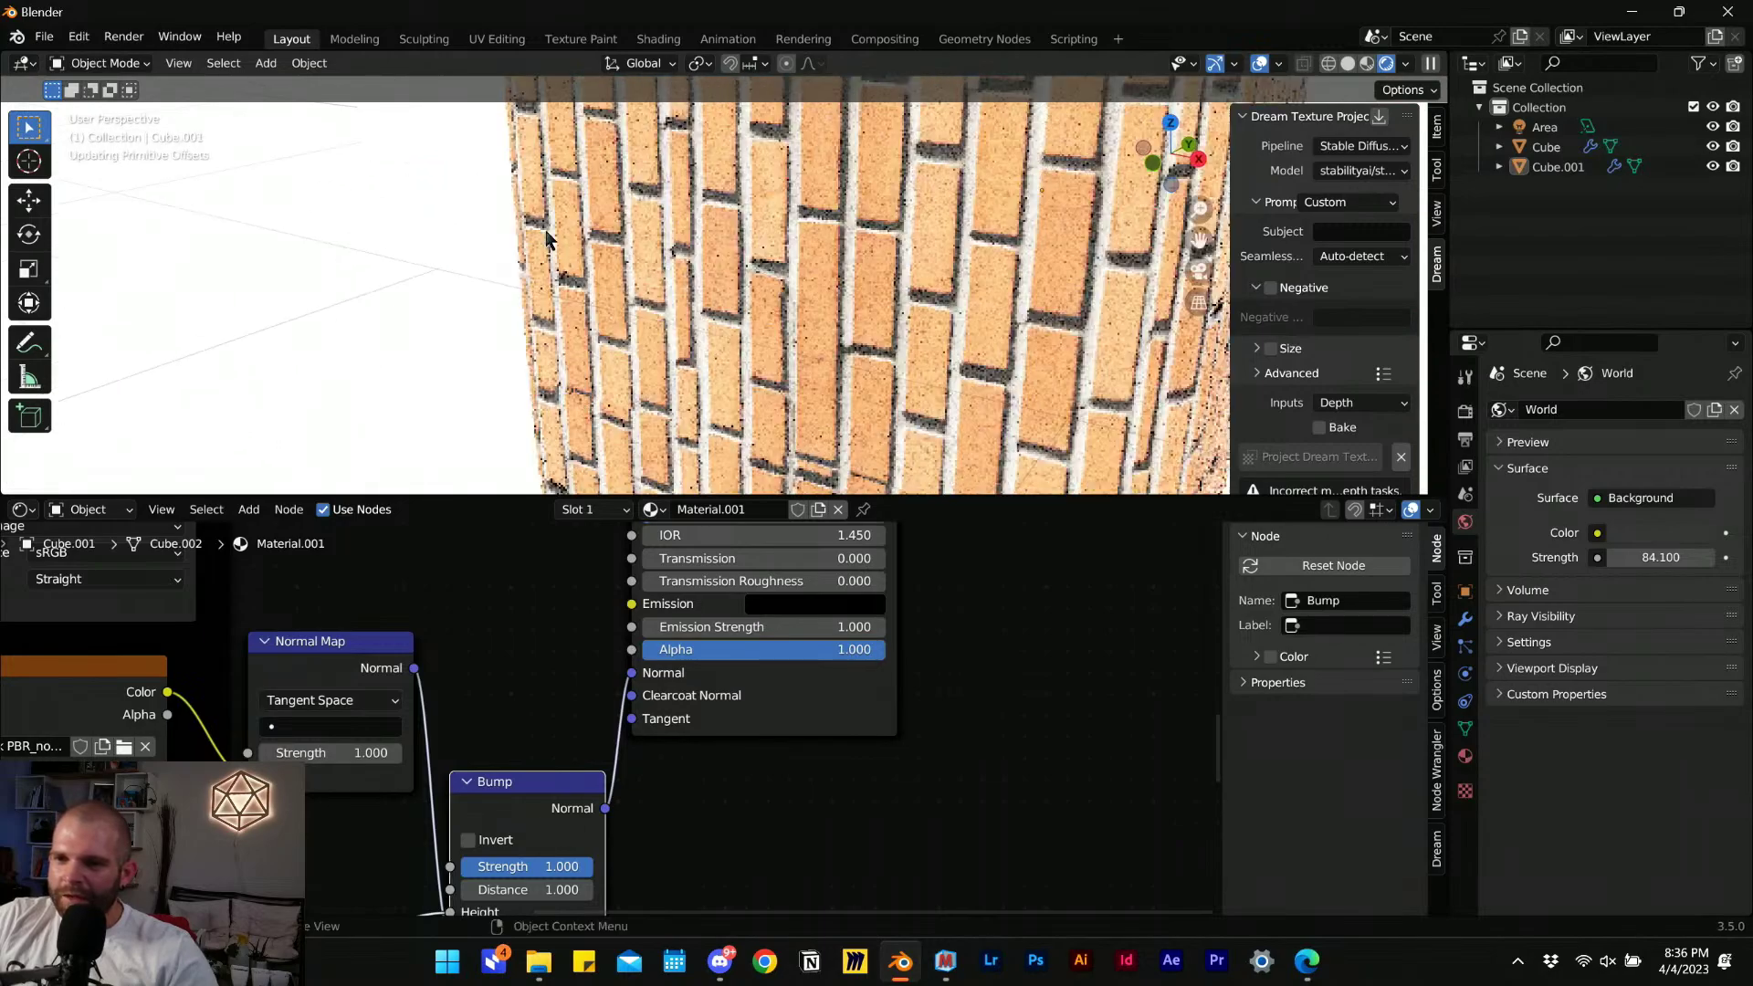
middle_drag(407, 273, 433, 233)
Bypass the Bump node by connecting the Normal Map's Normal output directly to the Principled BSDF's Normal input.
click(519, 631)
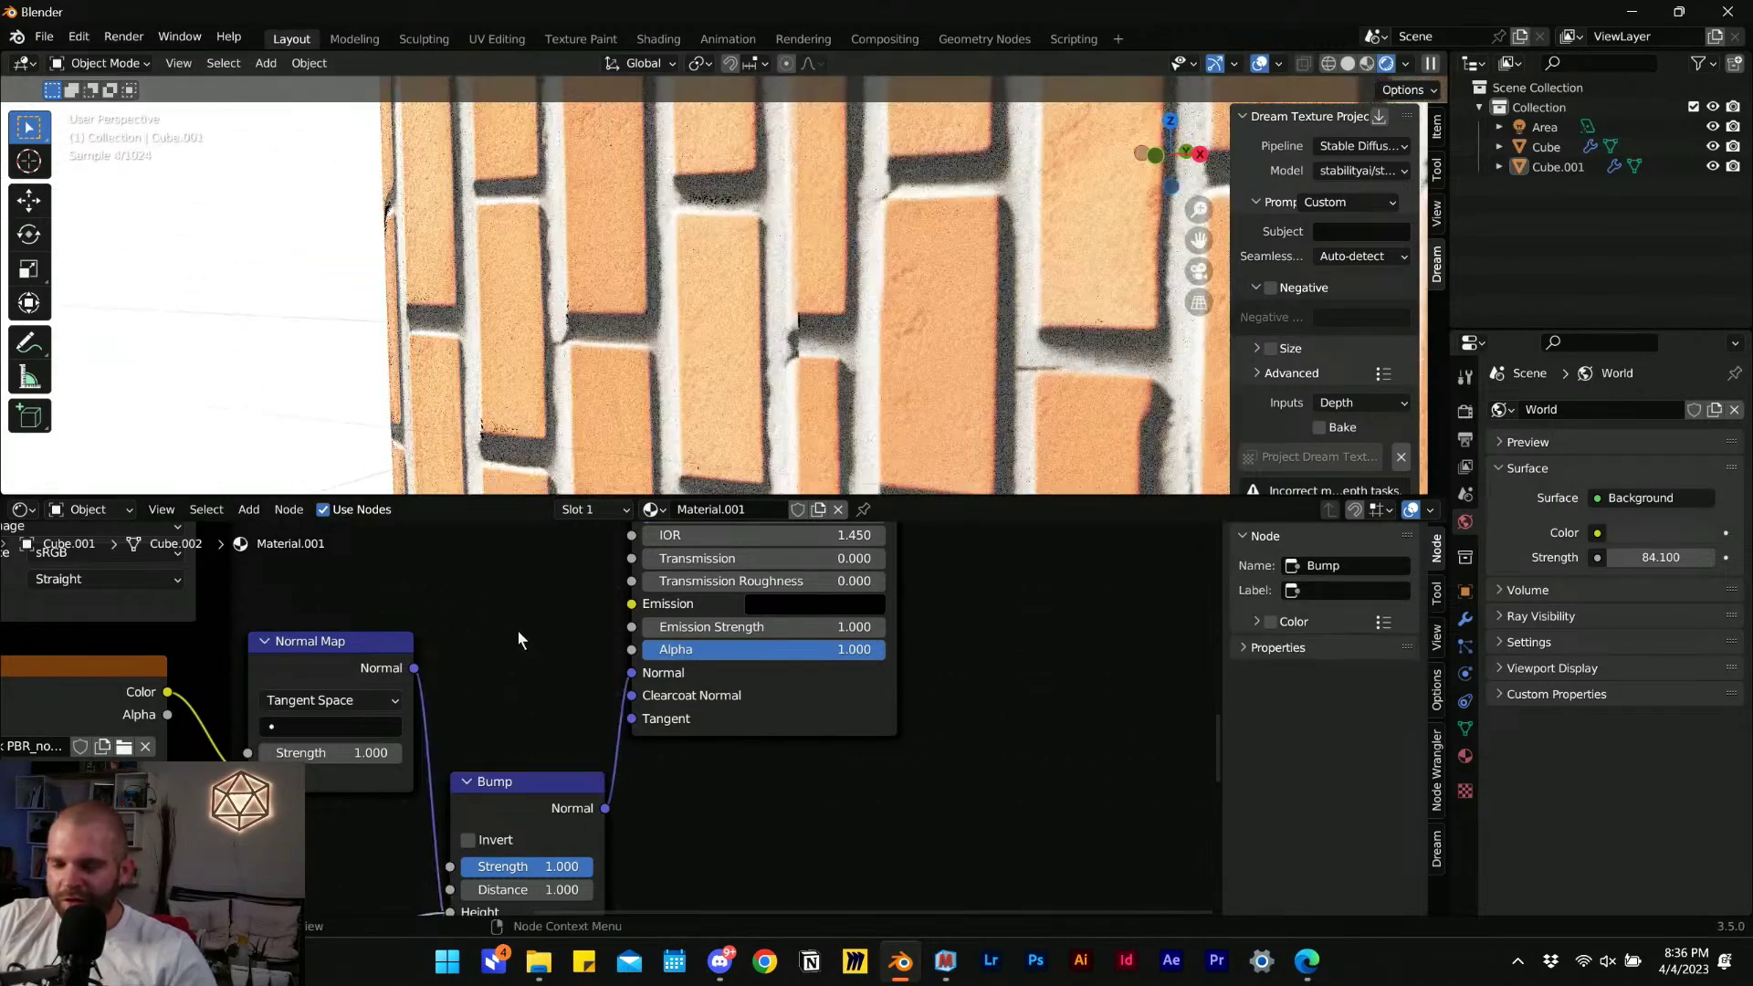
key(ctrl+z)
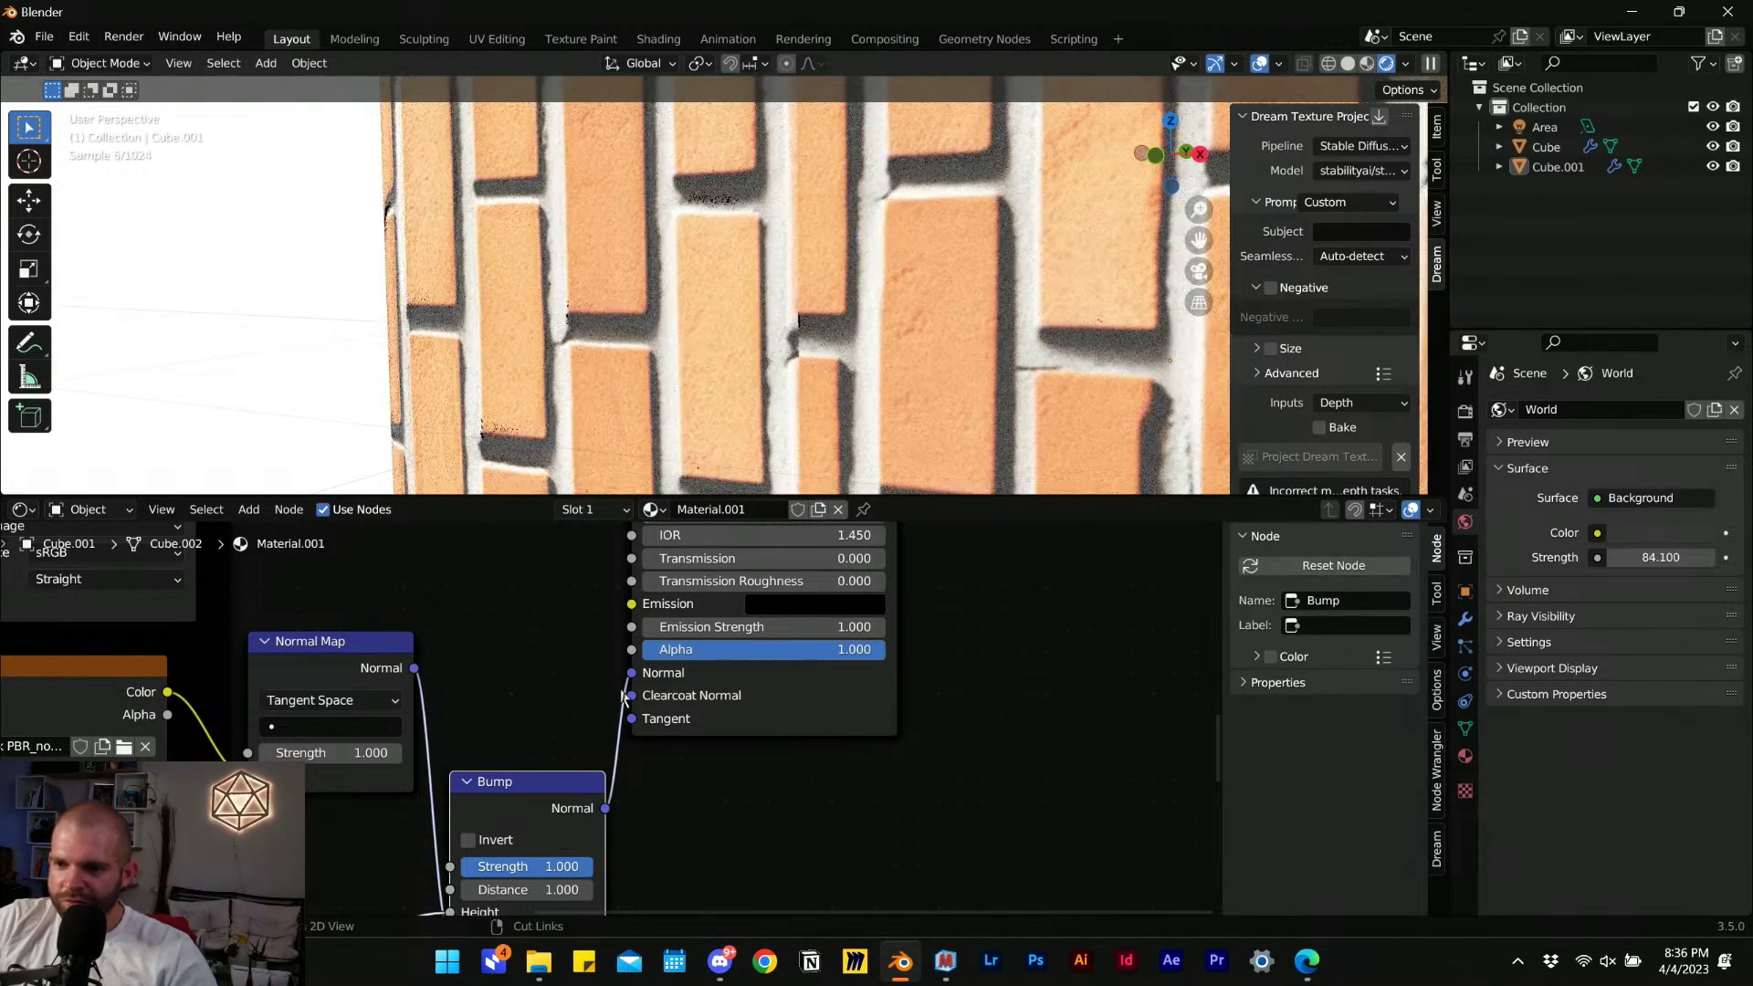
click(467, 698)
drag(414, 669, 631, 673)
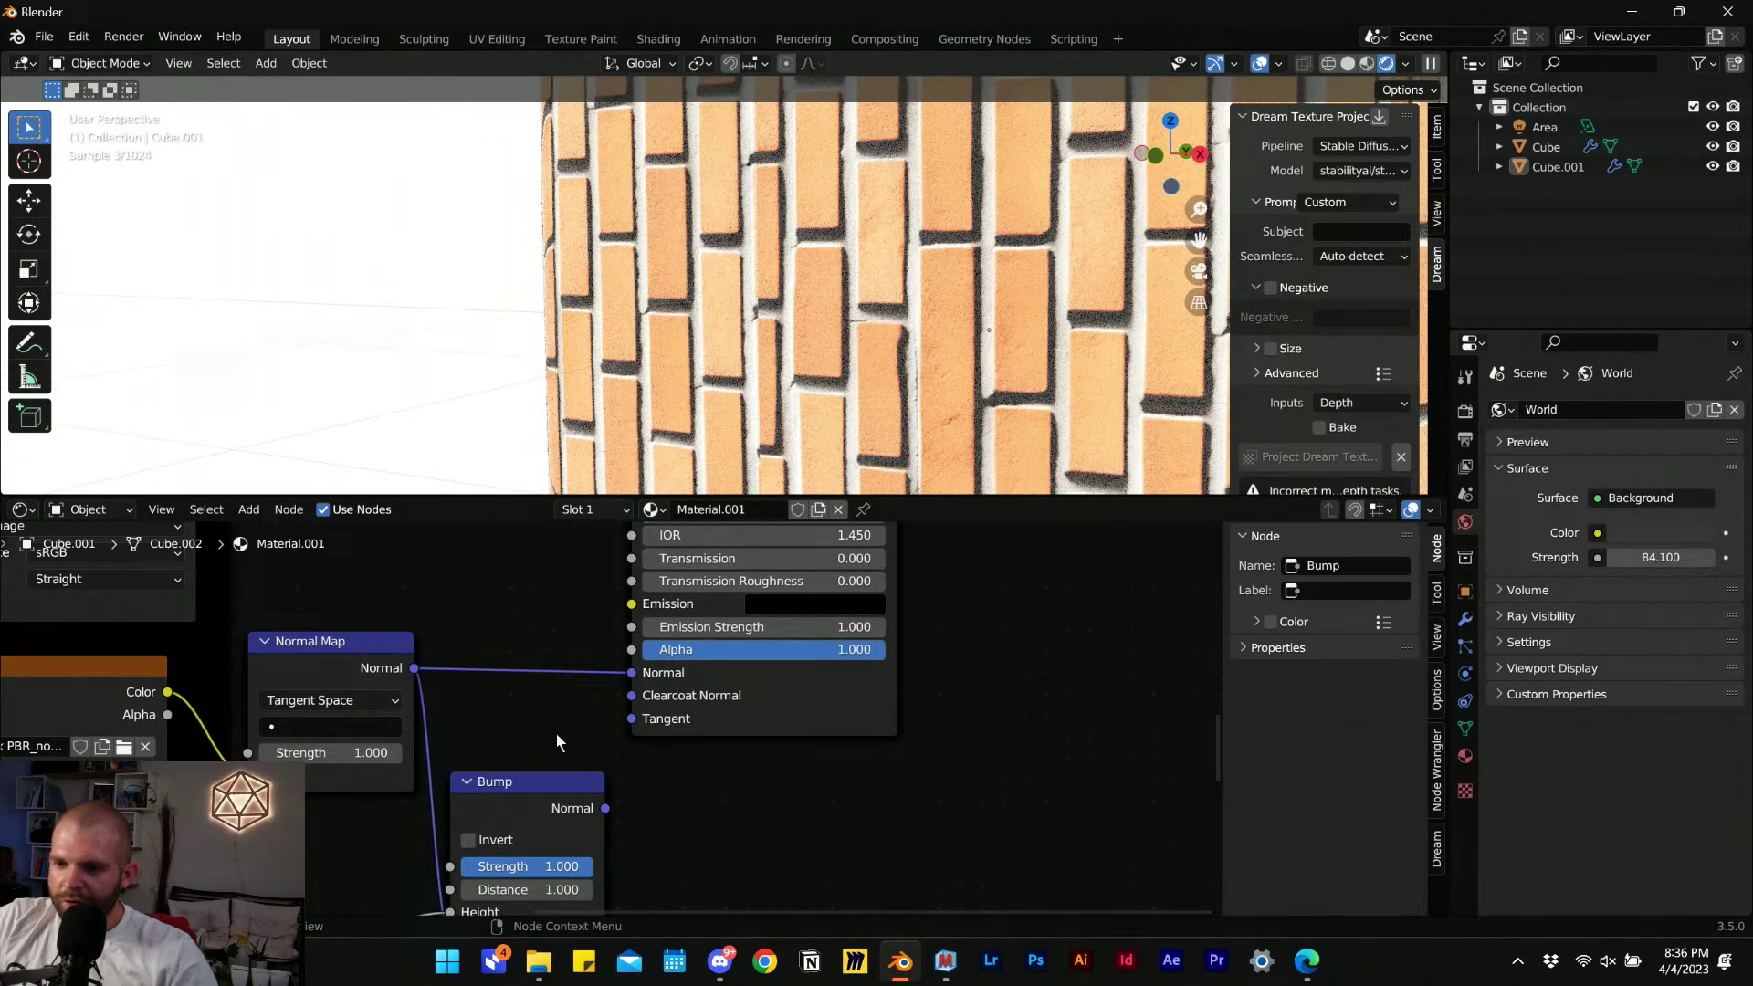
Reduce the world background Strength to 3.9.
middle_drag(598, 696, 574, 610)
middle_drag(738, 277, 890, 224)
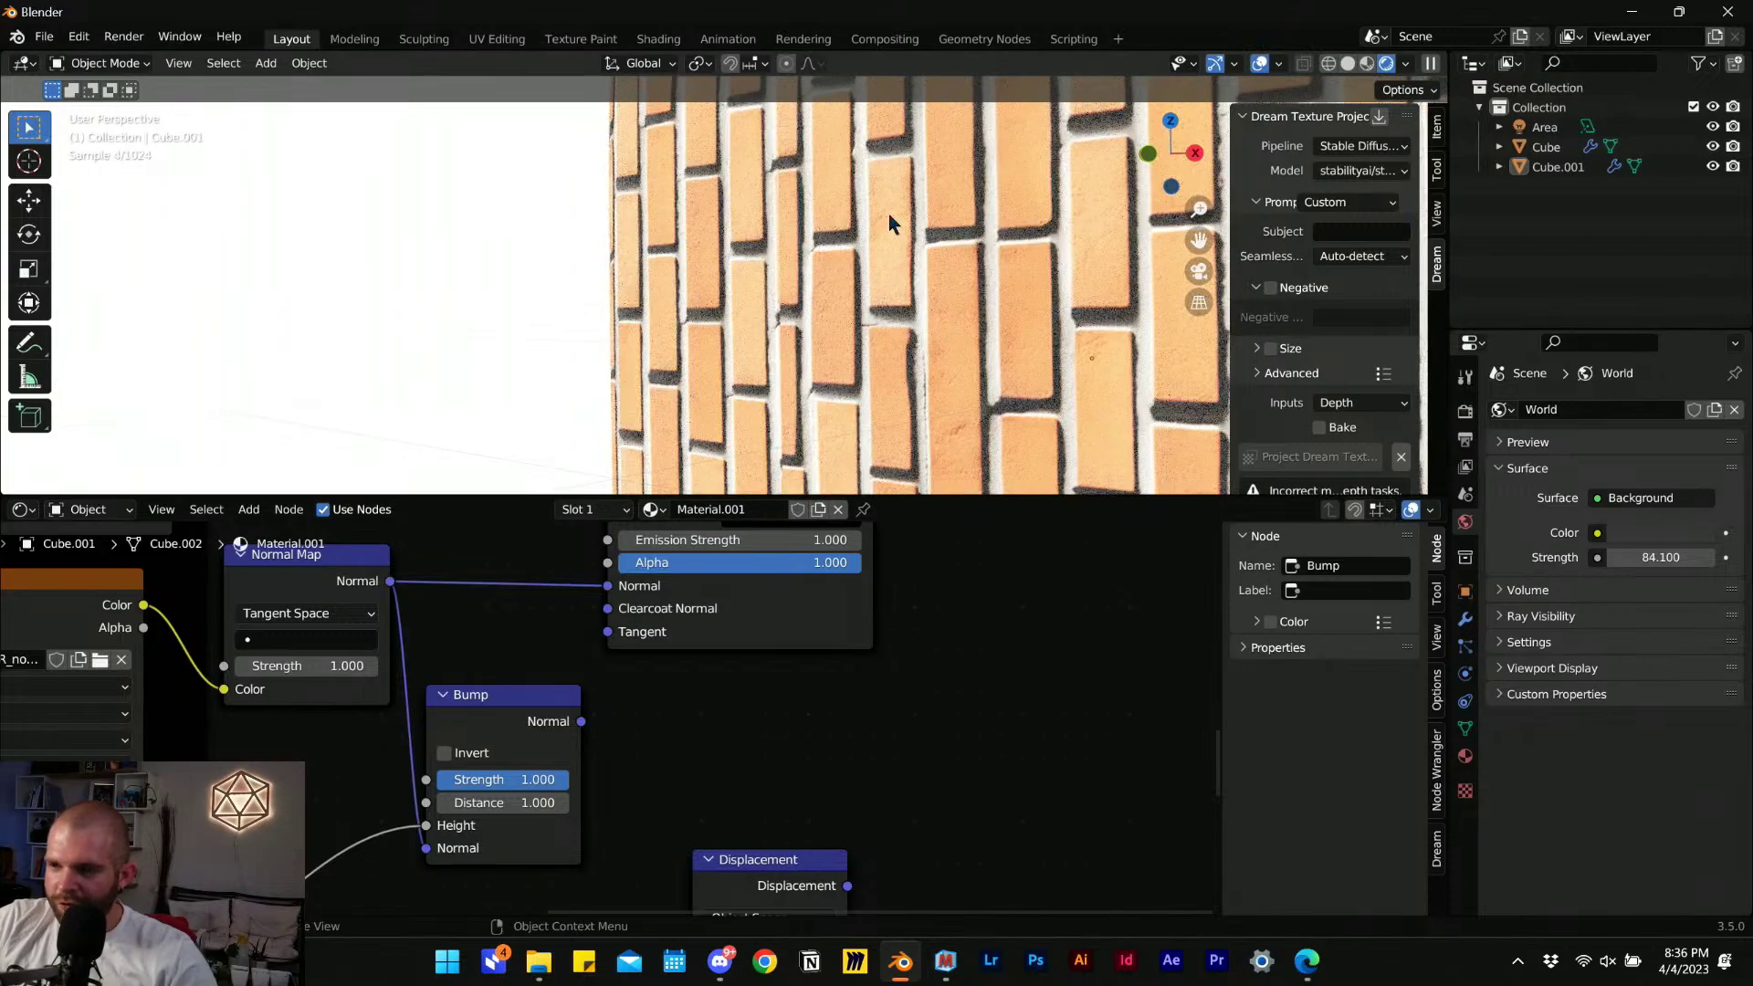
drag(1643, 558, 1570, 593)
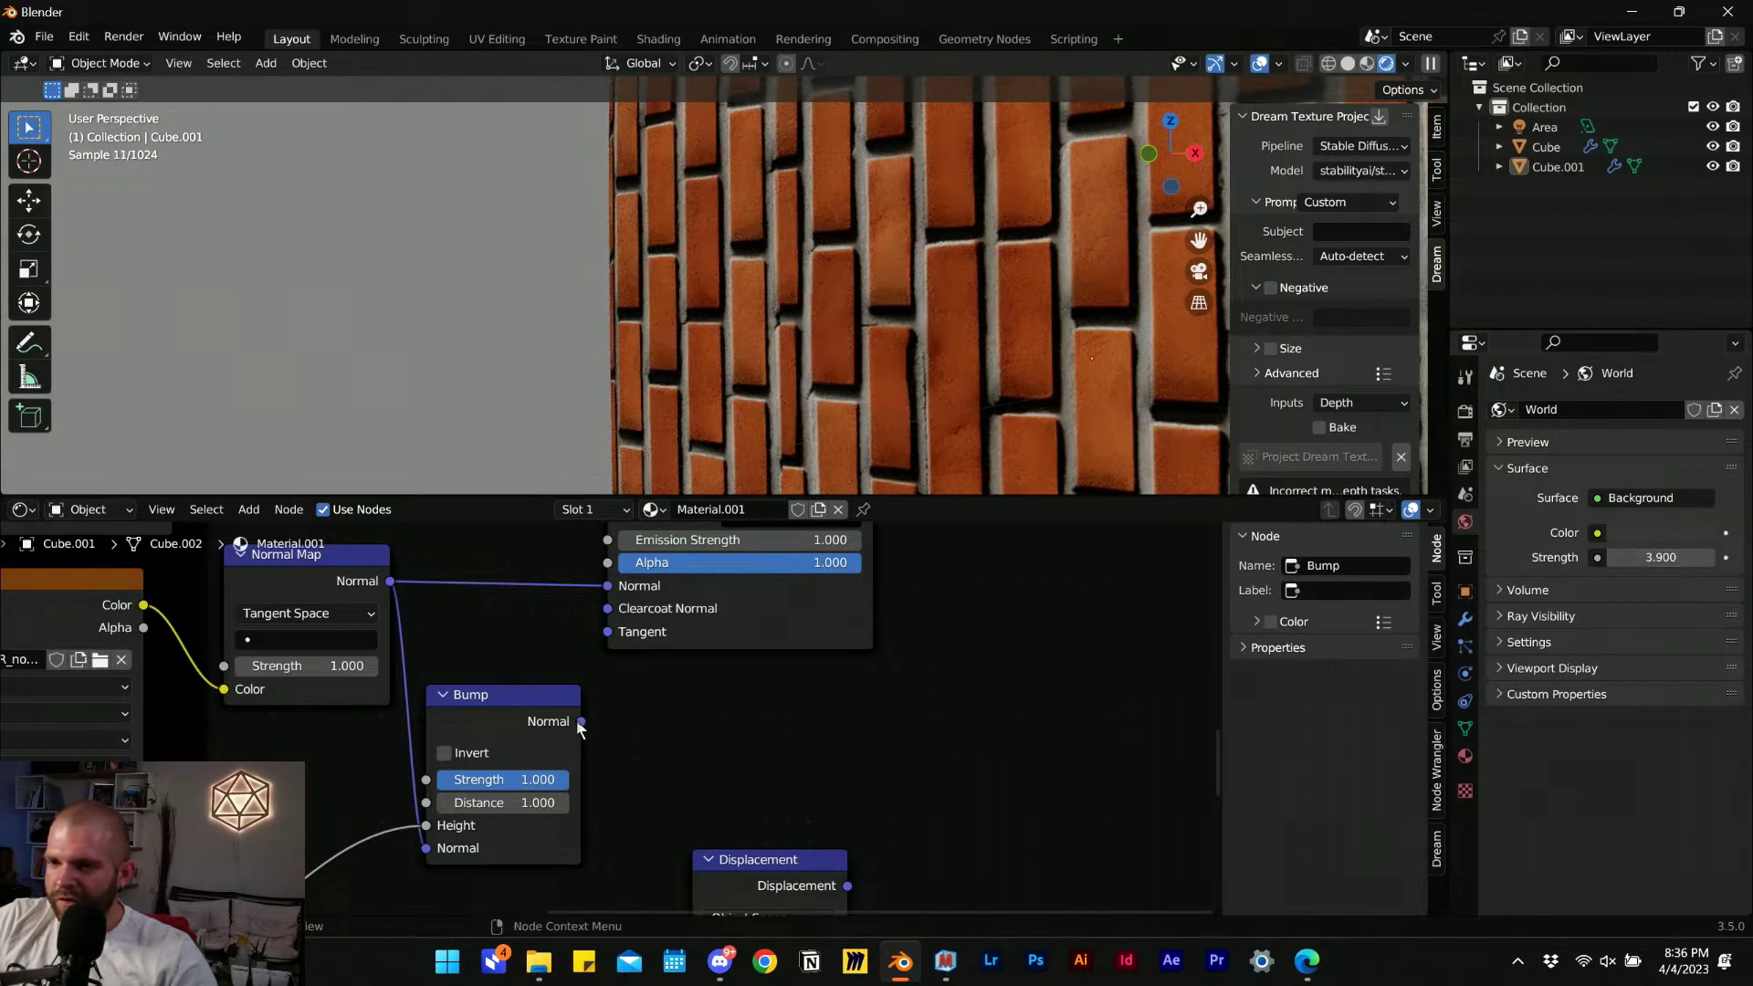
Compare the Bump and Normal Map outputs in the Principled BSDF's Normal input, leaving the Bump connected, and inspect the bricks.
drag(581, 722, 607, 585)
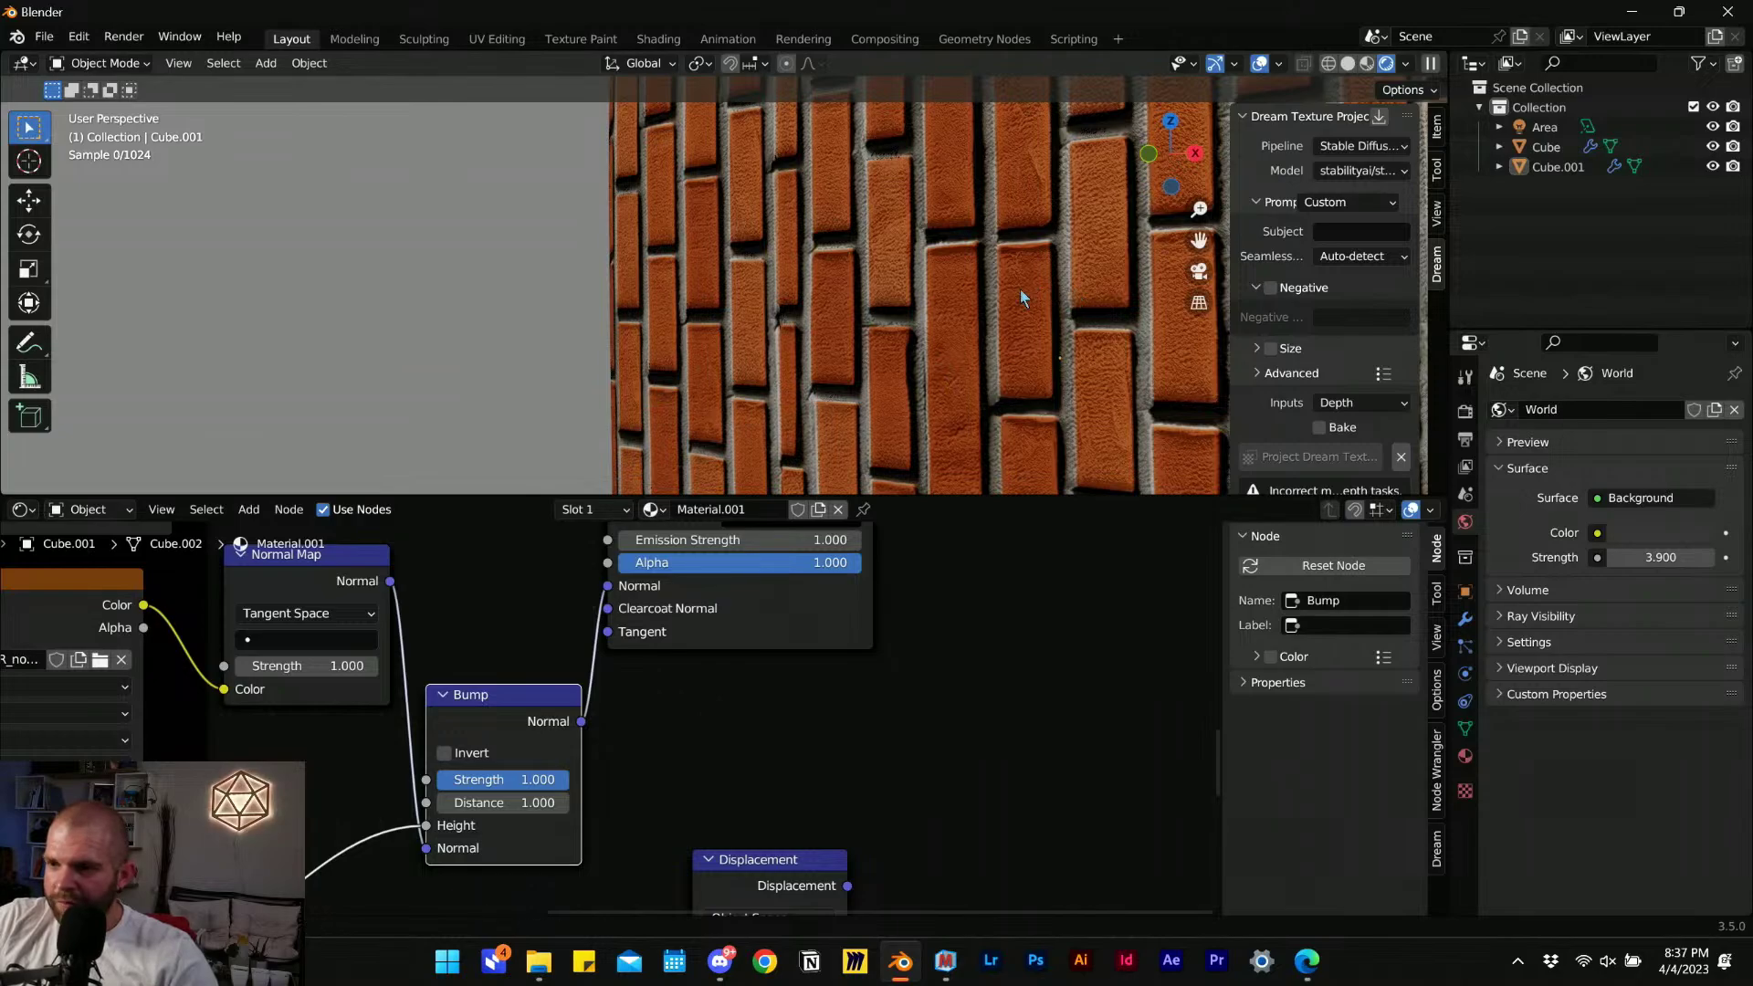
scroll(1021, 288, up, 4)
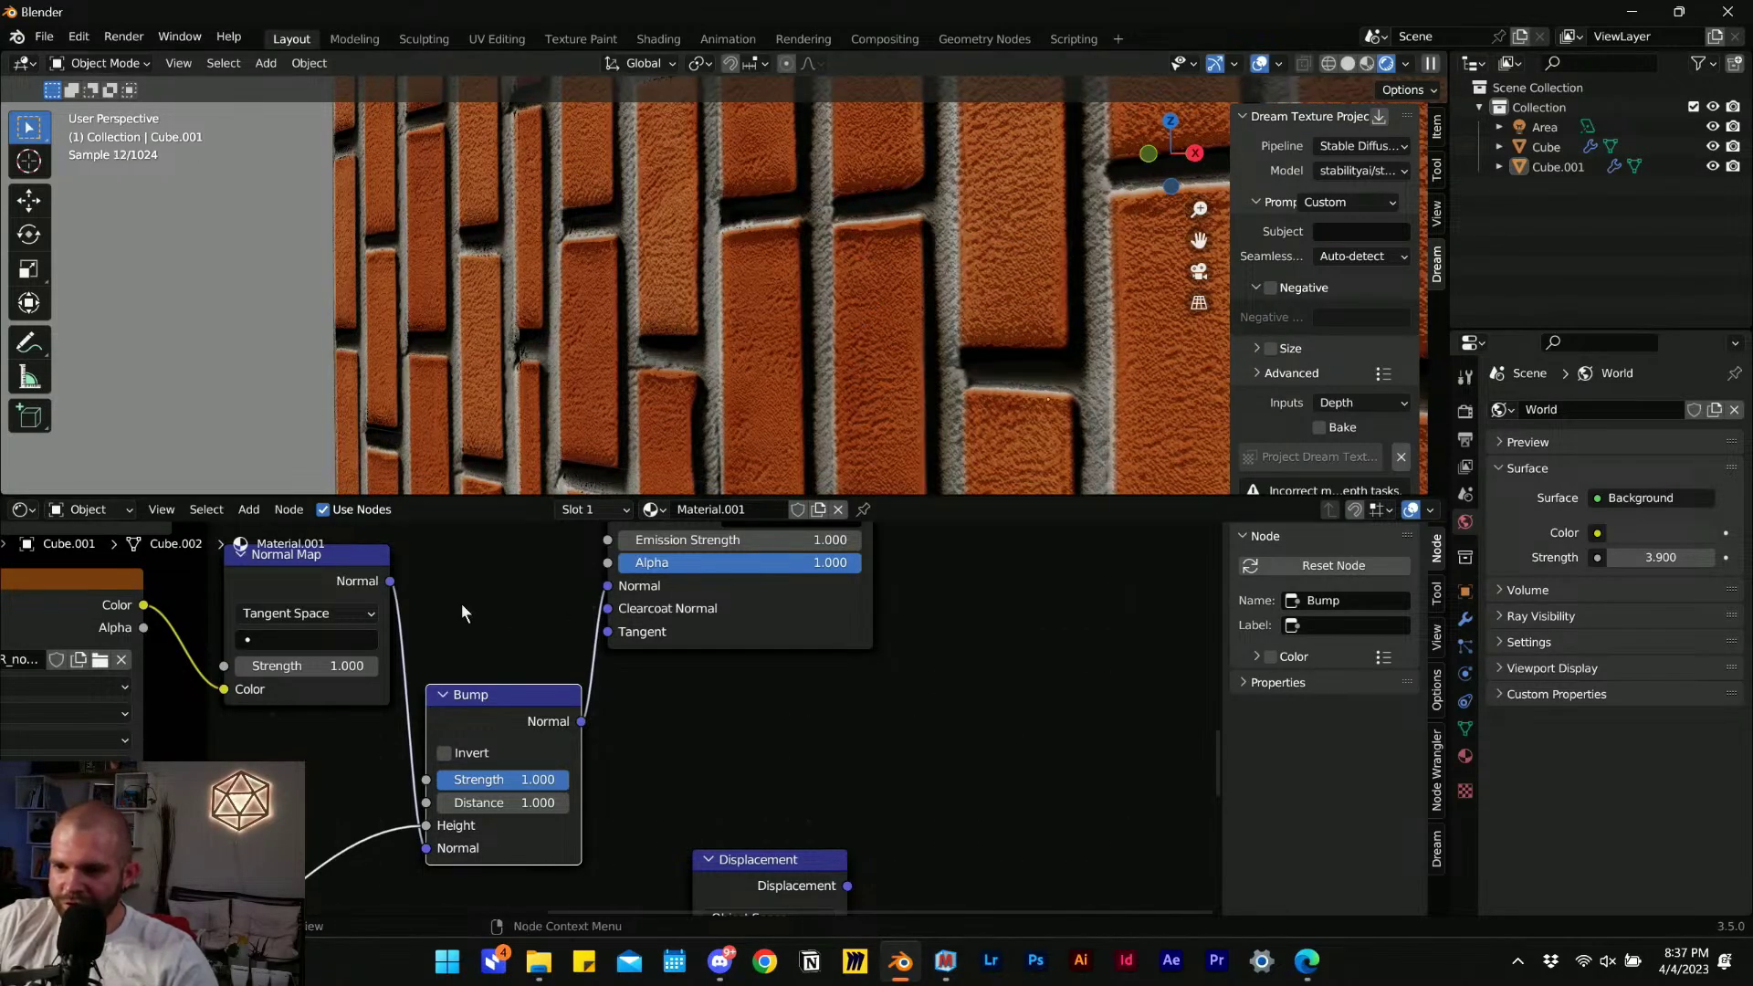
drag(391, 582, 607, 588)
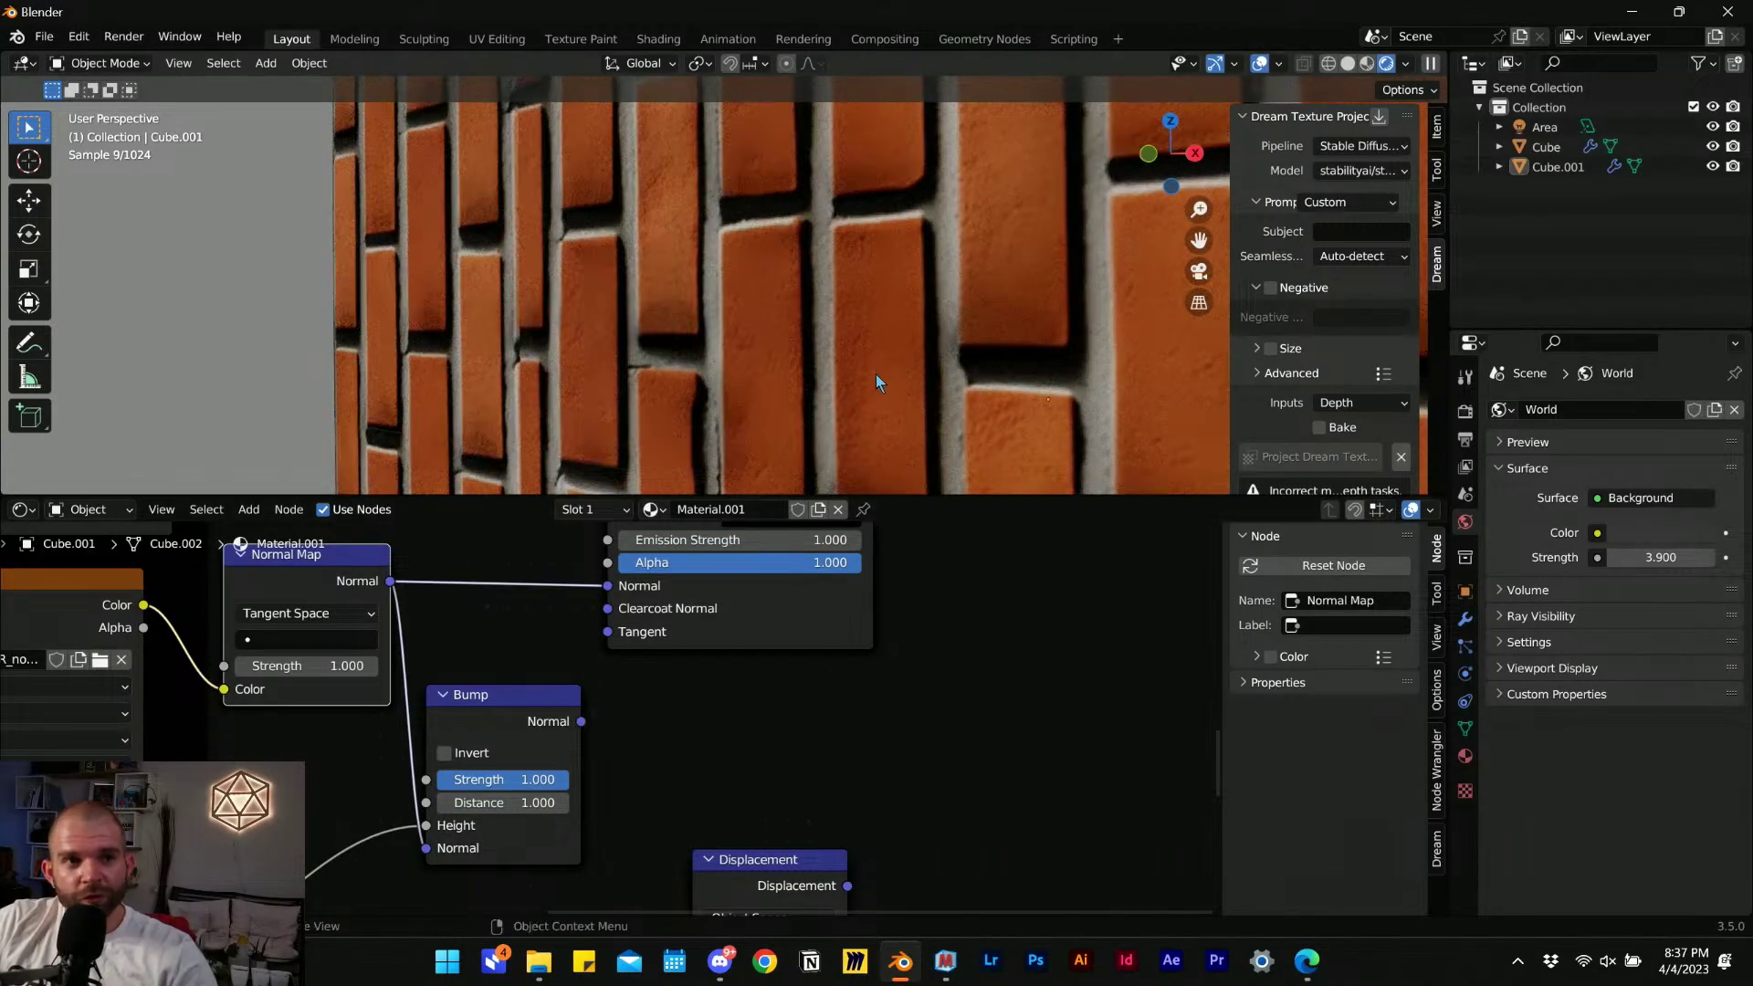
drag(582, 721, 607, 585)
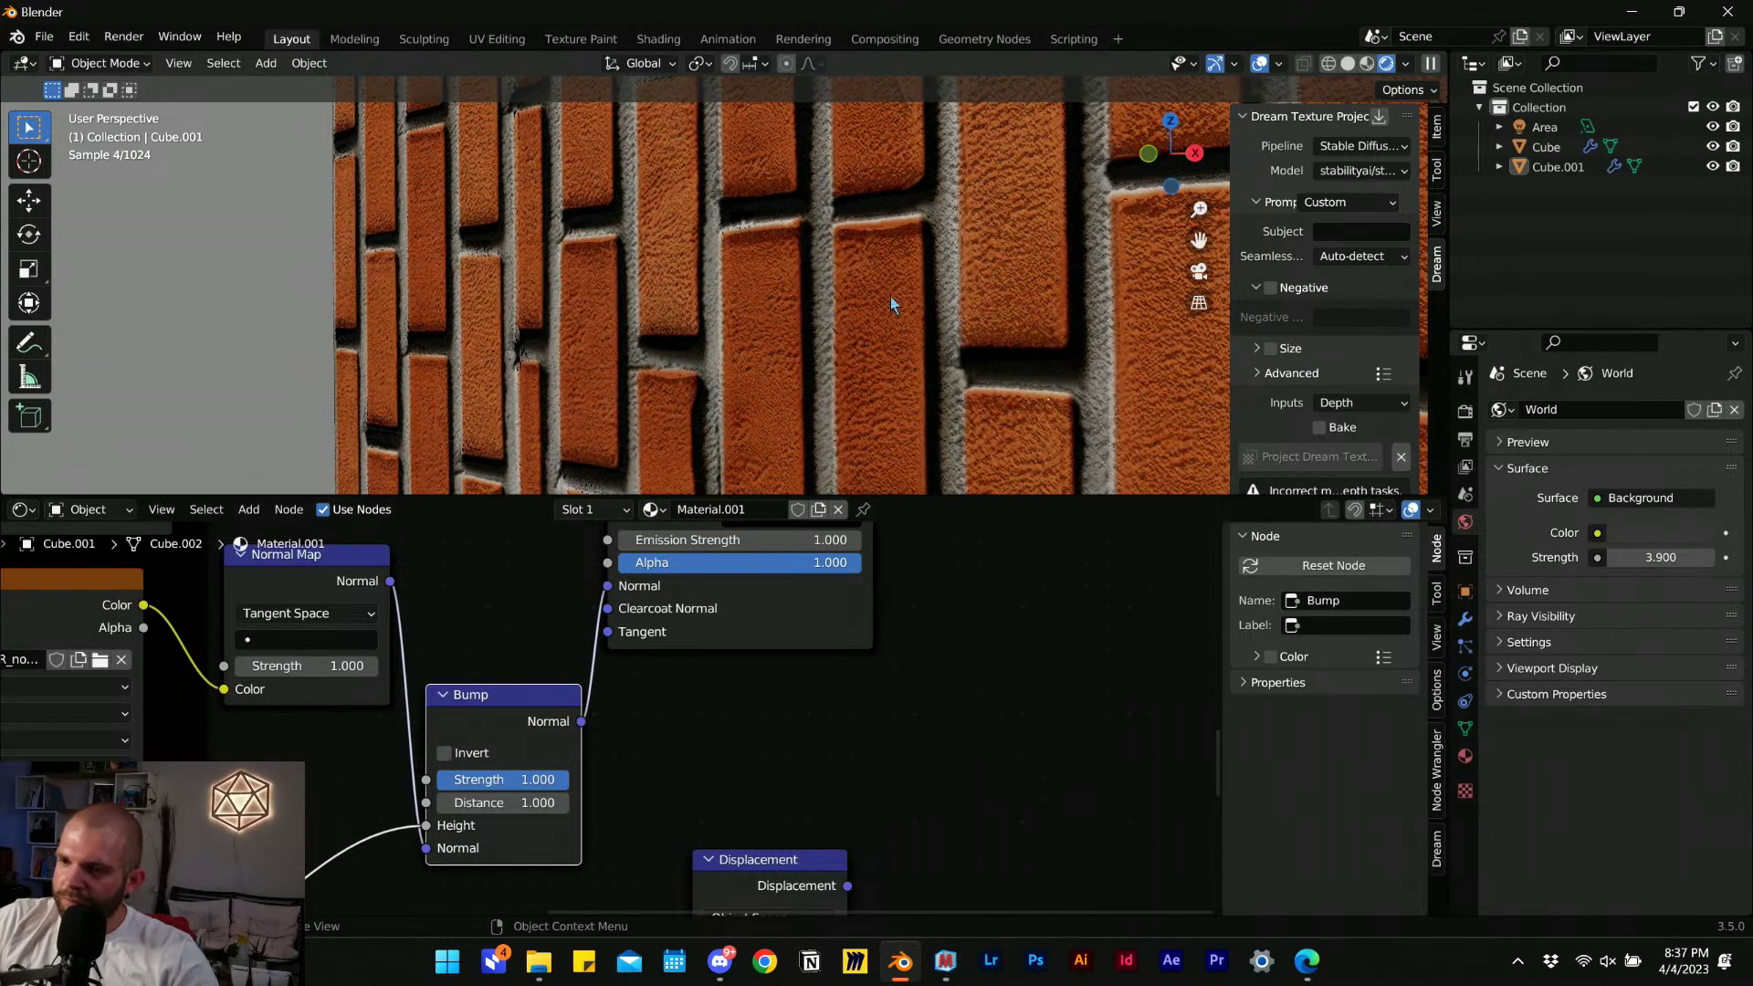
middle_drag(589, 263, 728, 285)
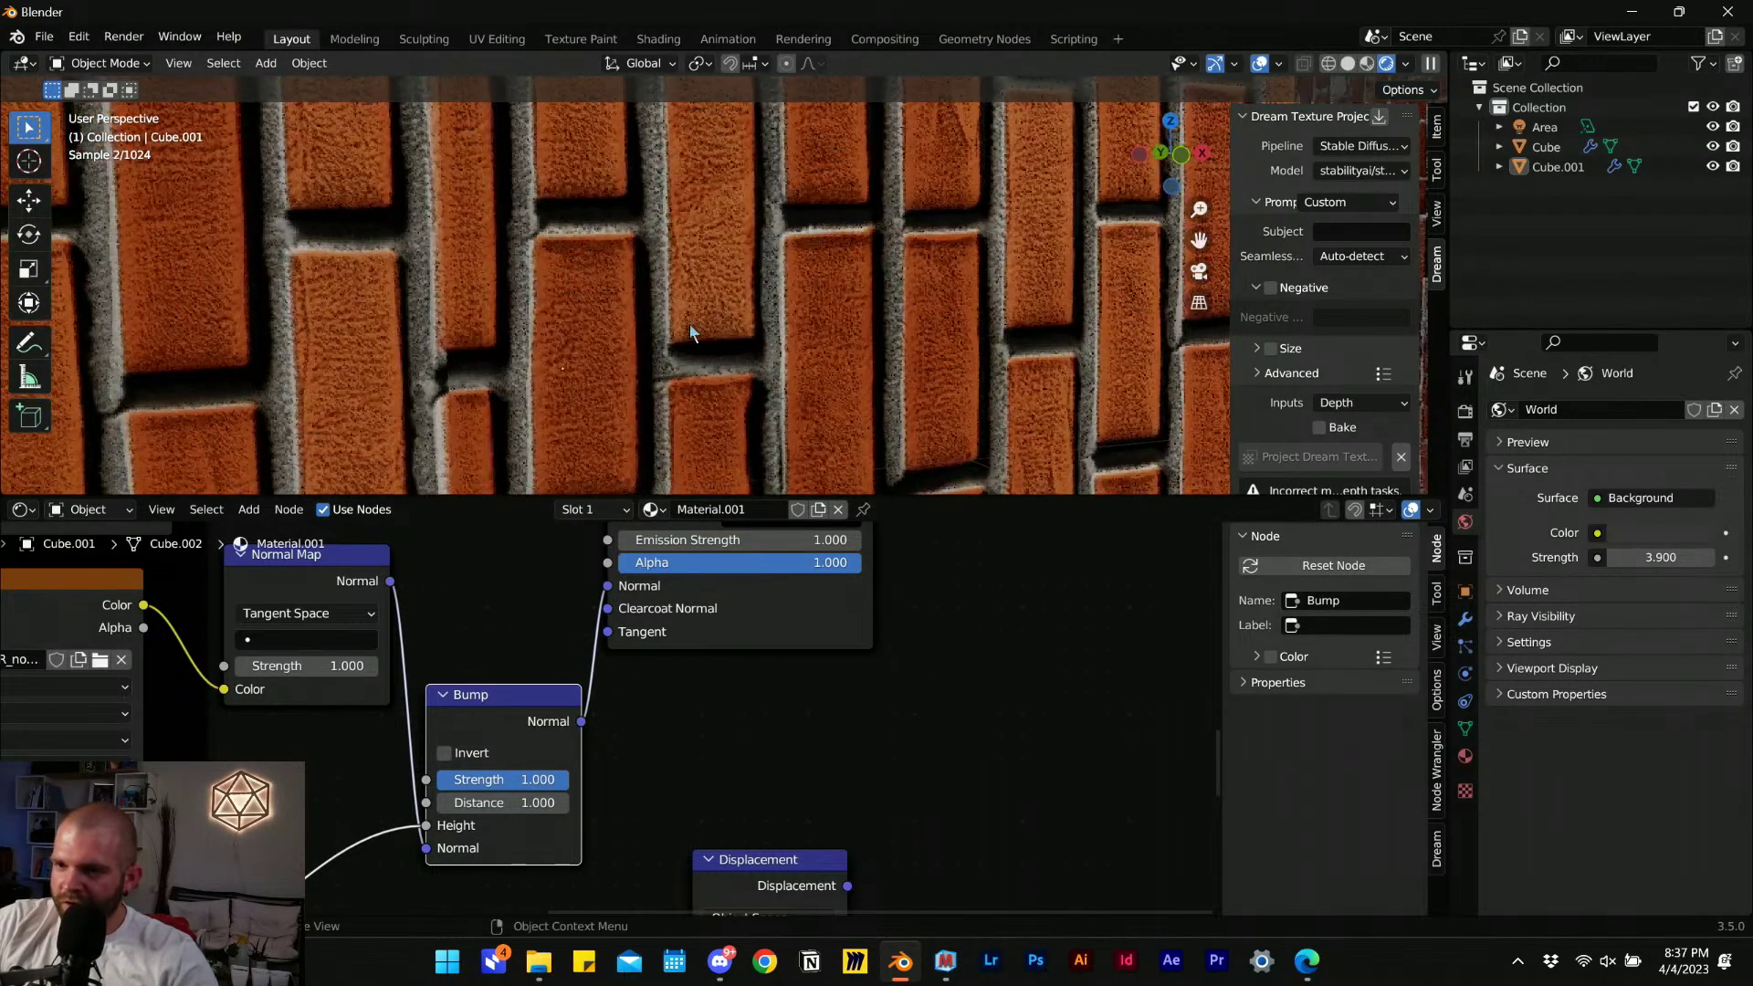
scroll(654, 295, down, 3)
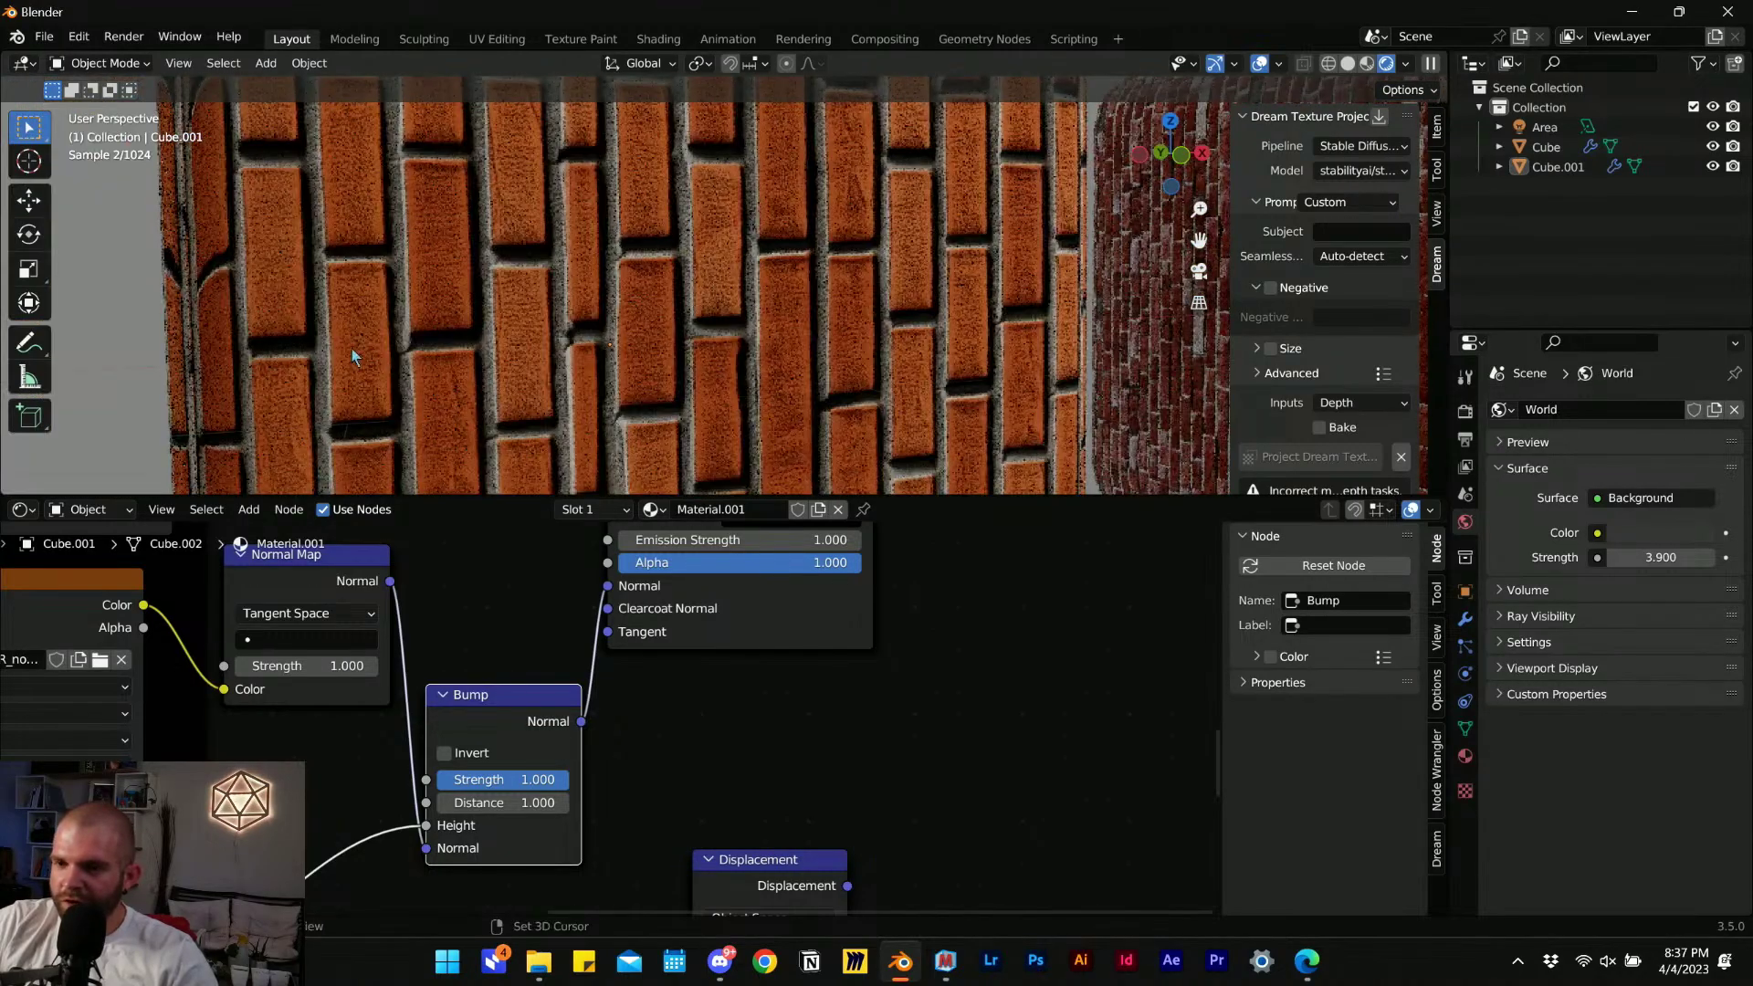
scroll(795, 331, up, 2)
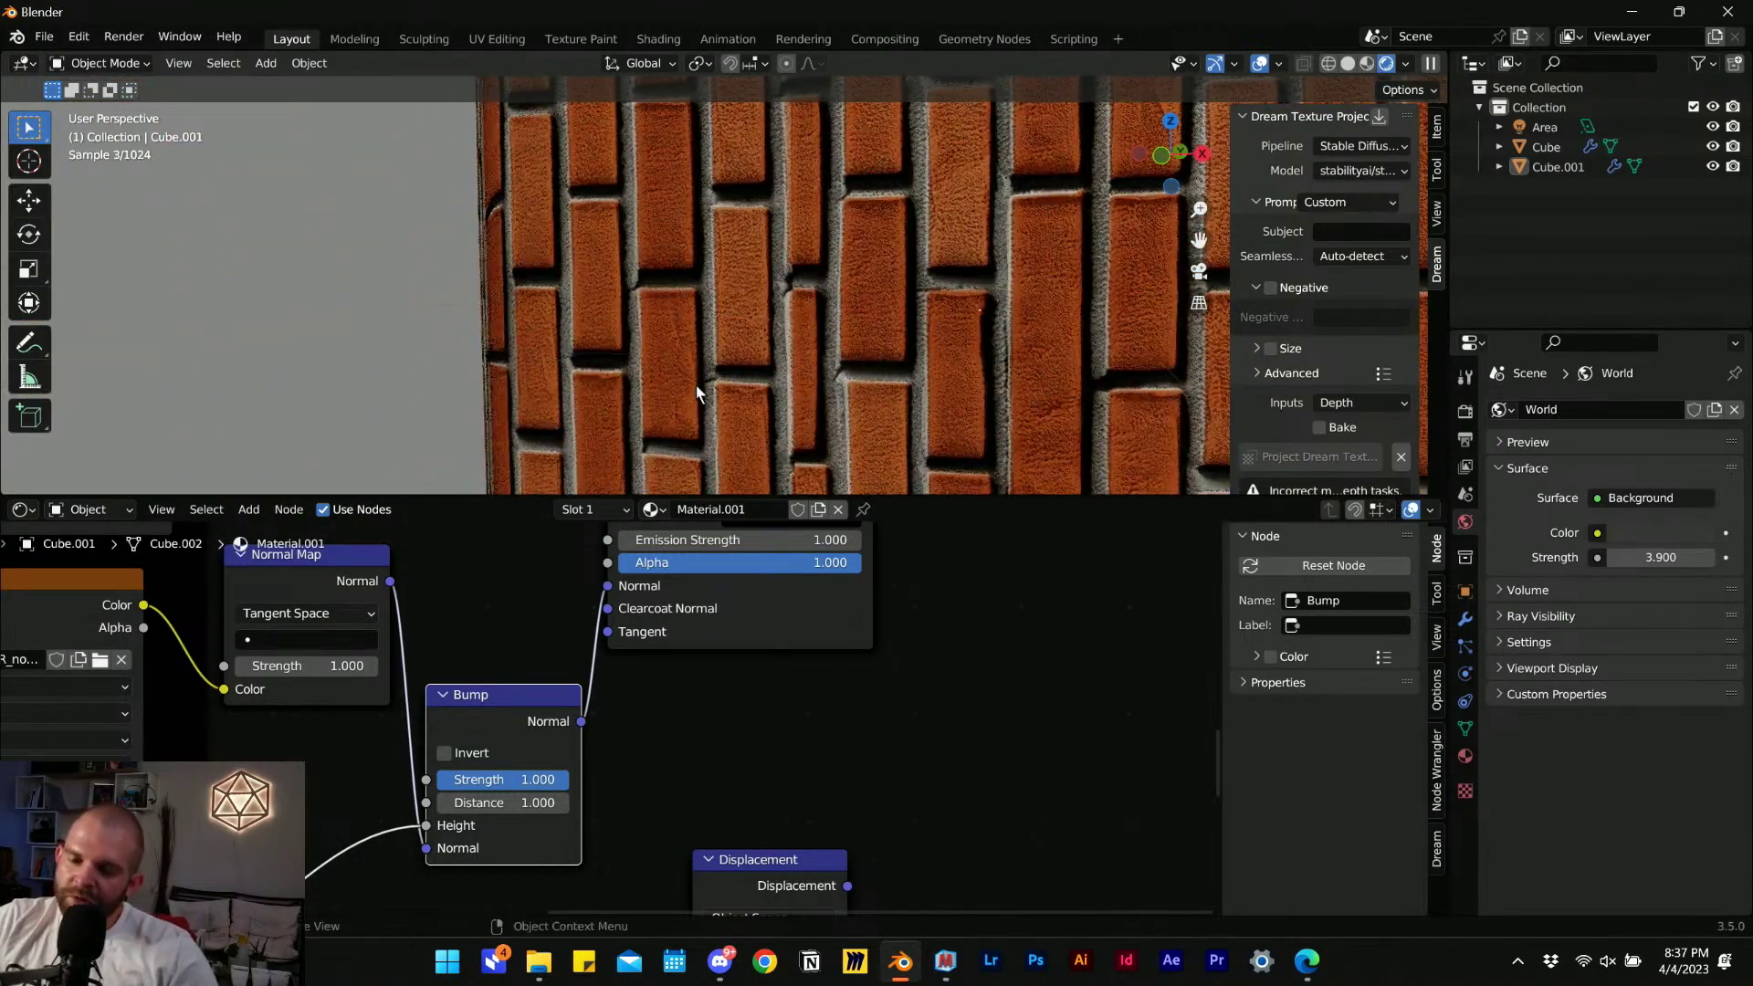
middle_drag(697, 391, 671, 340)
Reconnect the Displacement node's output to the Material Output's Displacement input.
scroll(681, 728, down, 4)
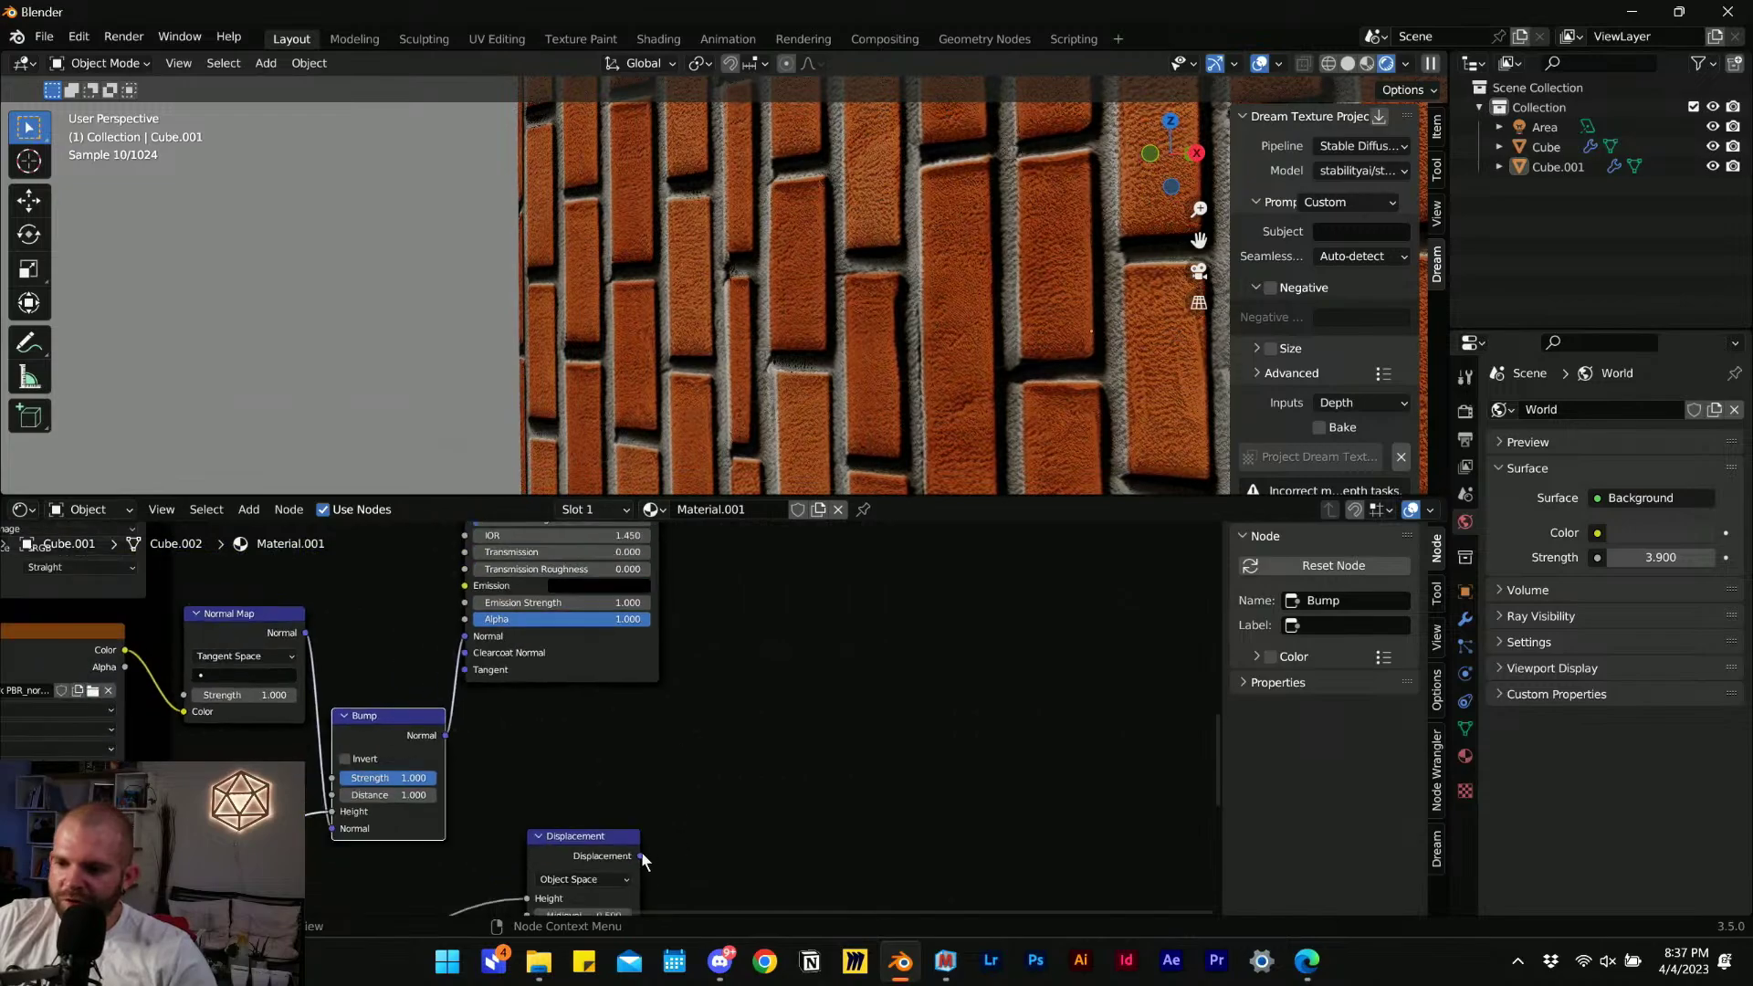
click(639, 851)
scroll(665, 571, up, 4)
drag(693, 486, 748, 647)
middle_drag(710, 825, 759, 538)
middle_drag(778, 881, 777, 703)
scroll(631, 731, up, 2)
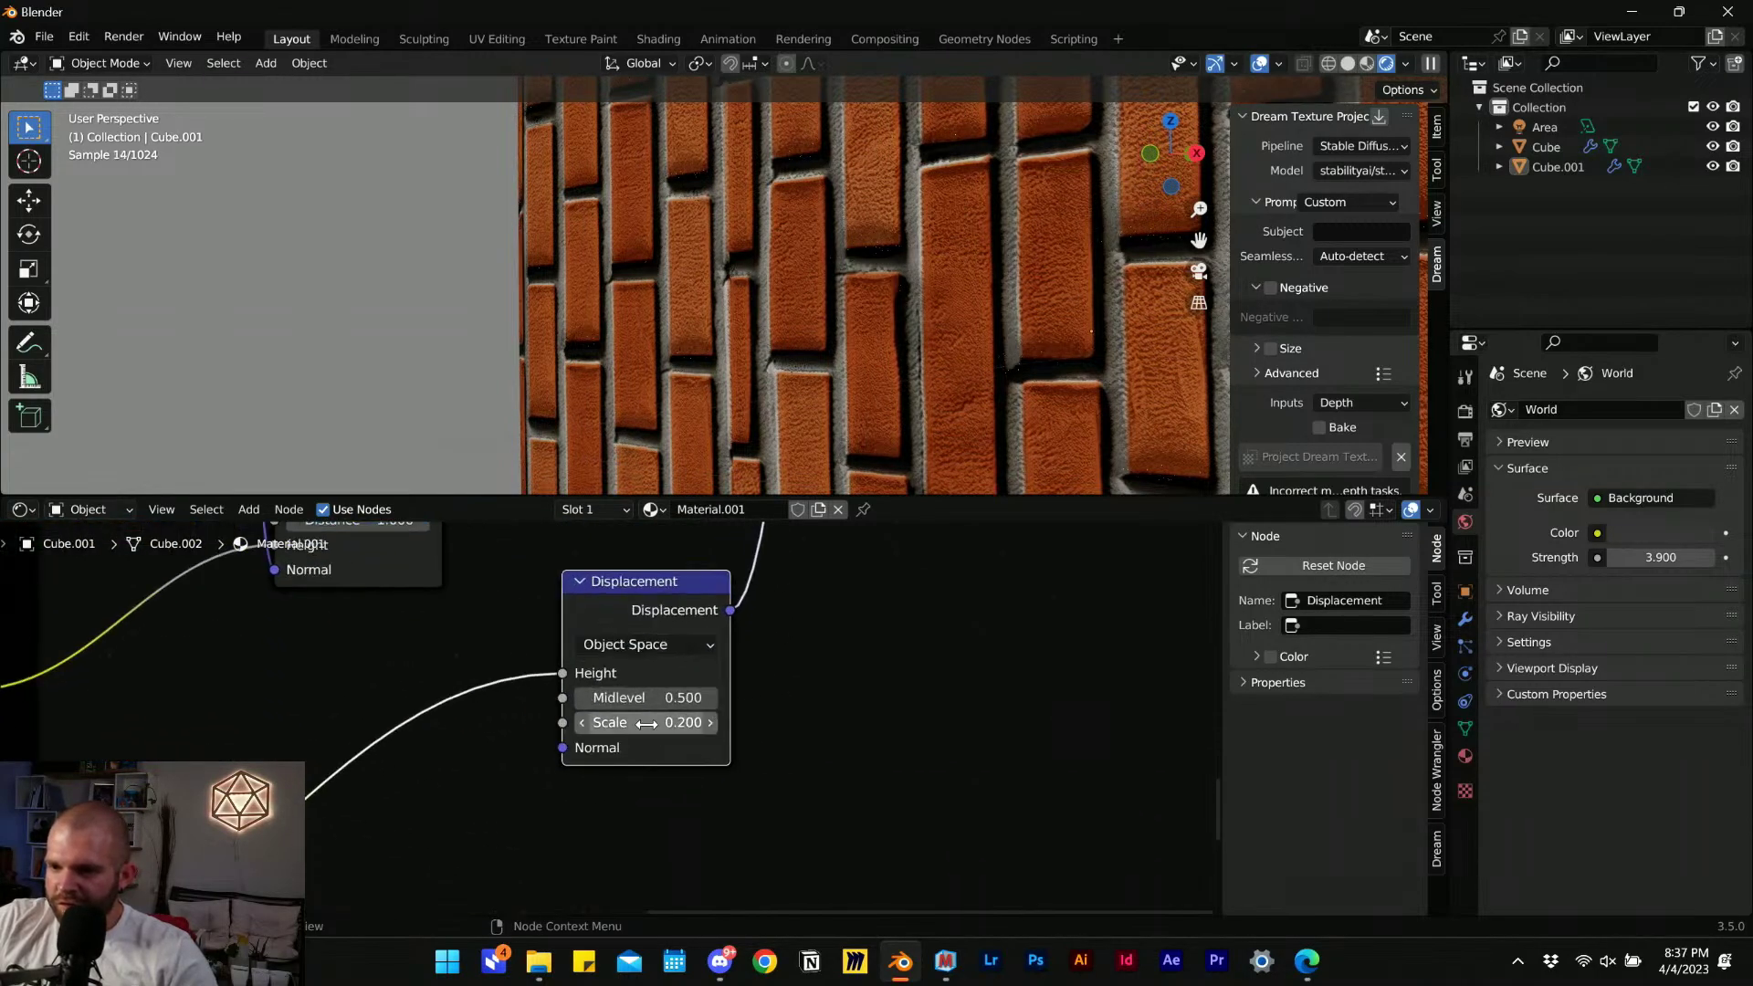
Set the Displacement node's Scale to 0.9 and inspect the relief along the cube's rounded upper edge.
drag(647, 723, 711, 723)
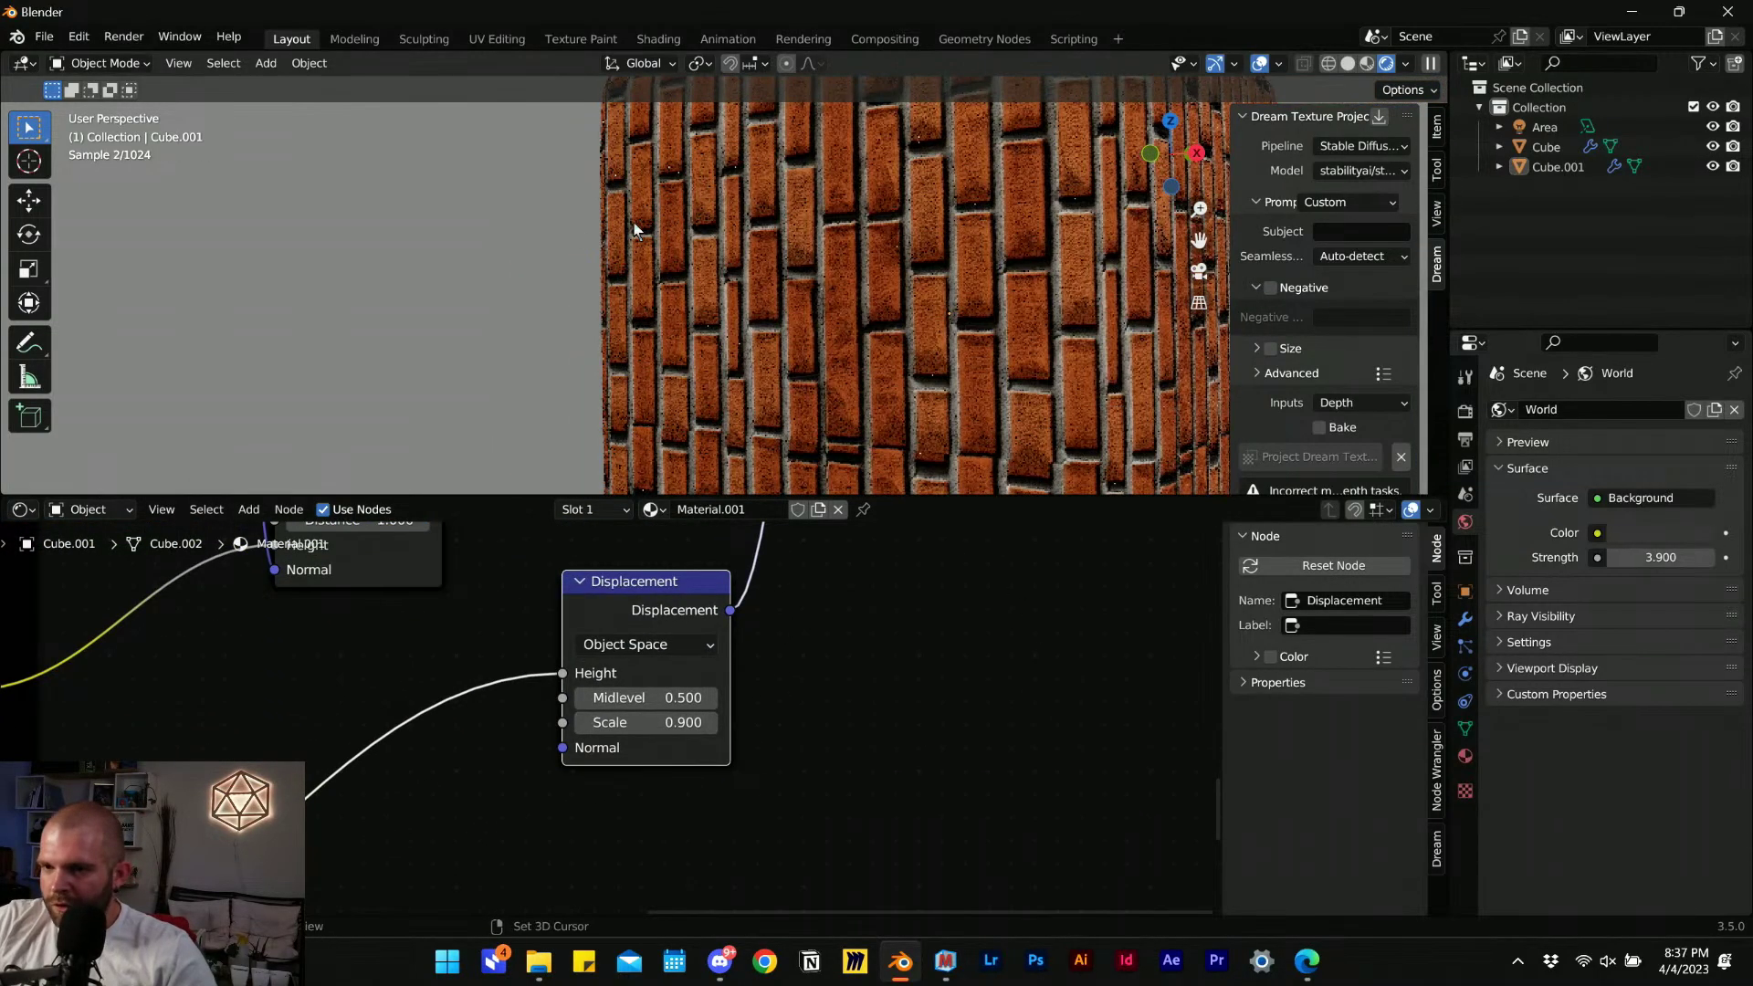
middle_drag(634, 228, 671, 250)
scroll(601, 155, up, 4)
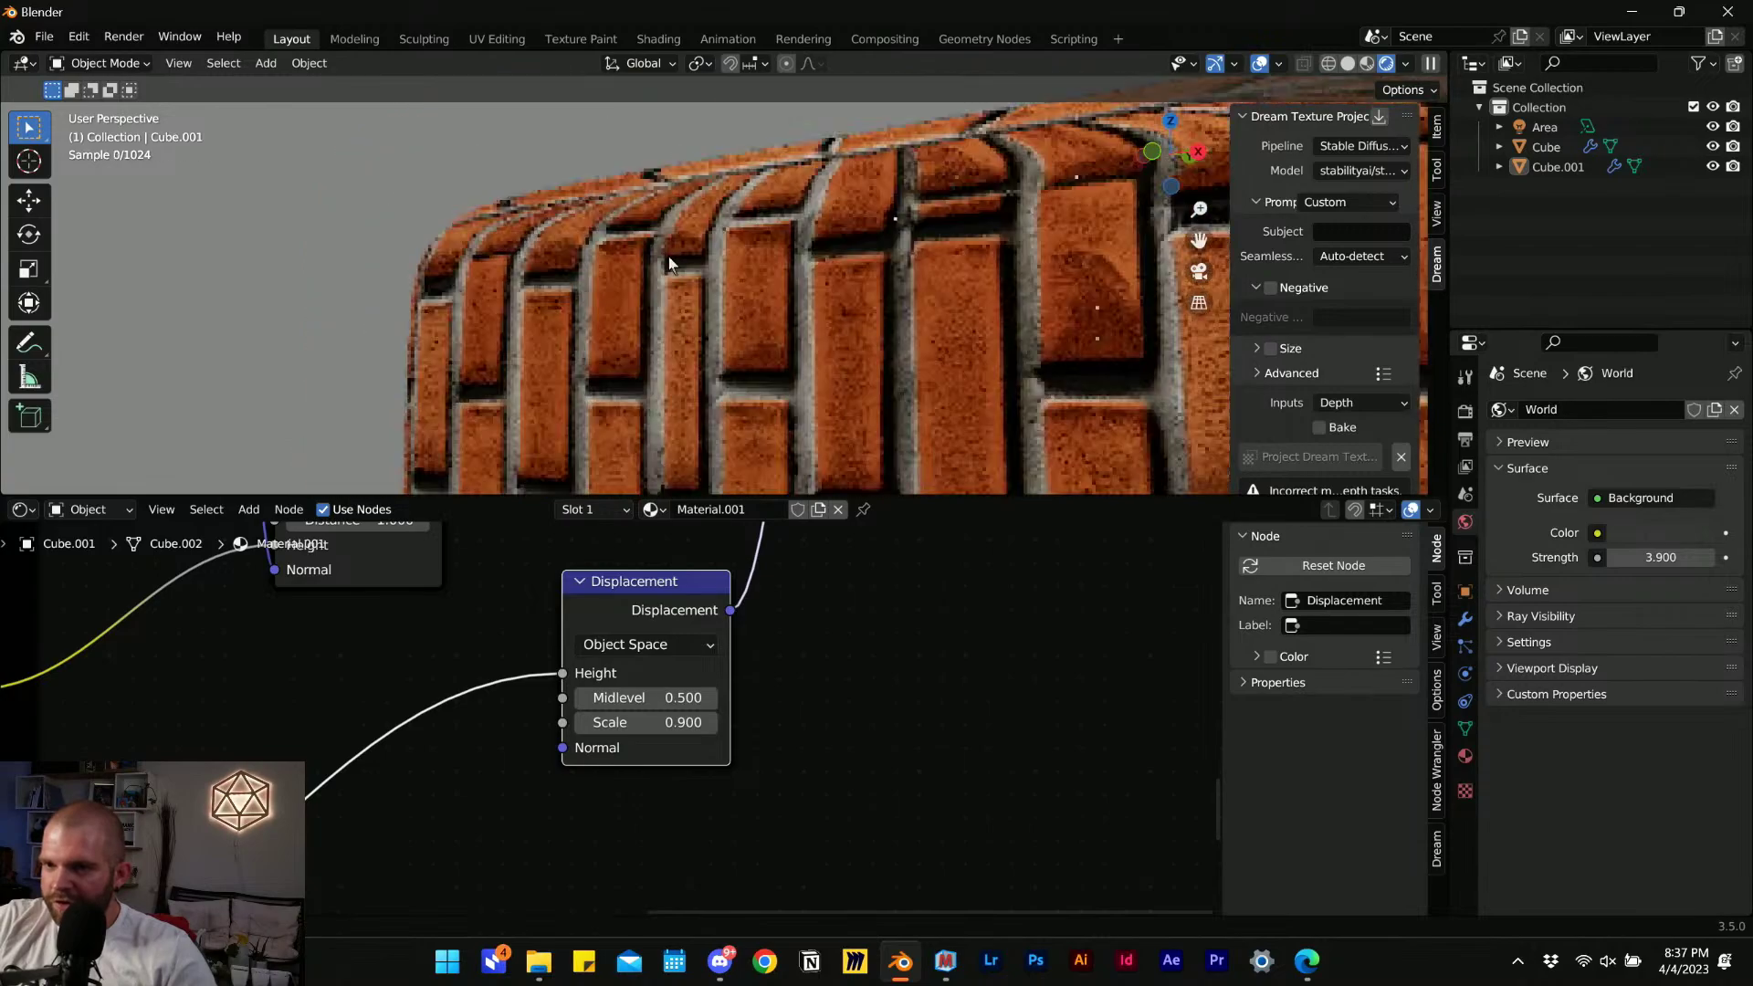
scroll(671, 263, up, 2)
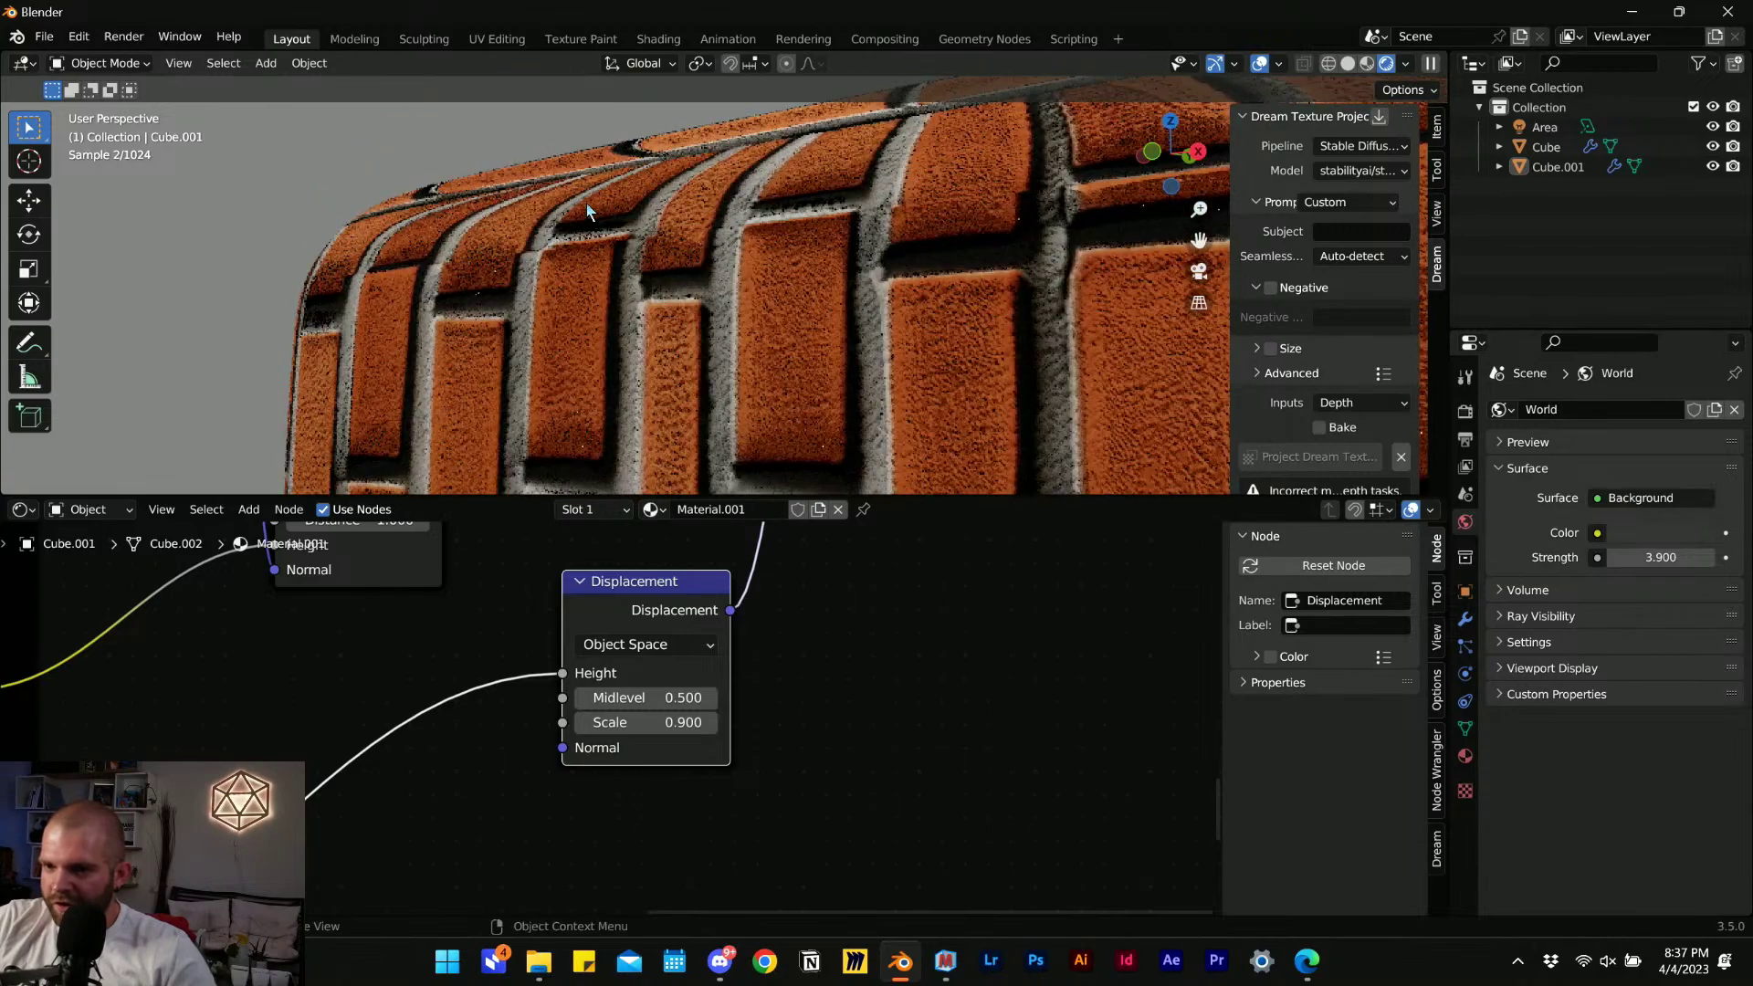
Switch the cube's Subdivision modifier from Catmull-Clark to Simple.
click(1466, 620)
click(1674, 738)
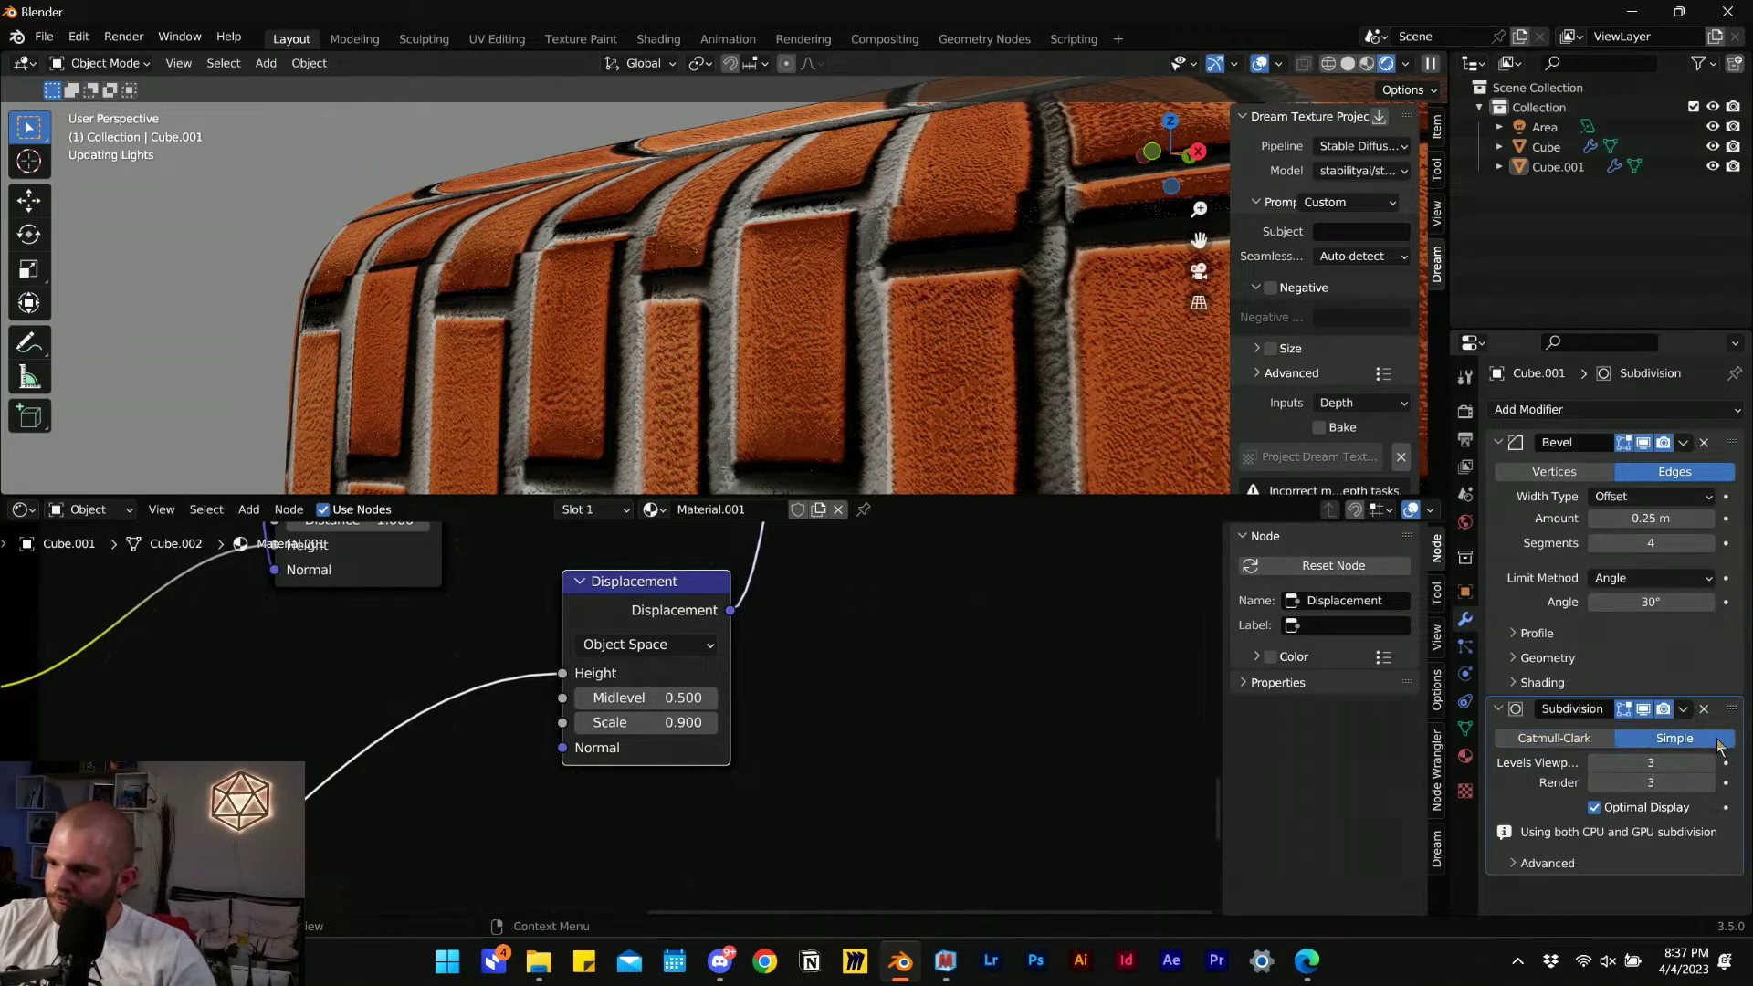
Set the cube's Subdivision modifier to 4 viewport and render levels and duplicate the modifier.
click(1710, 762)
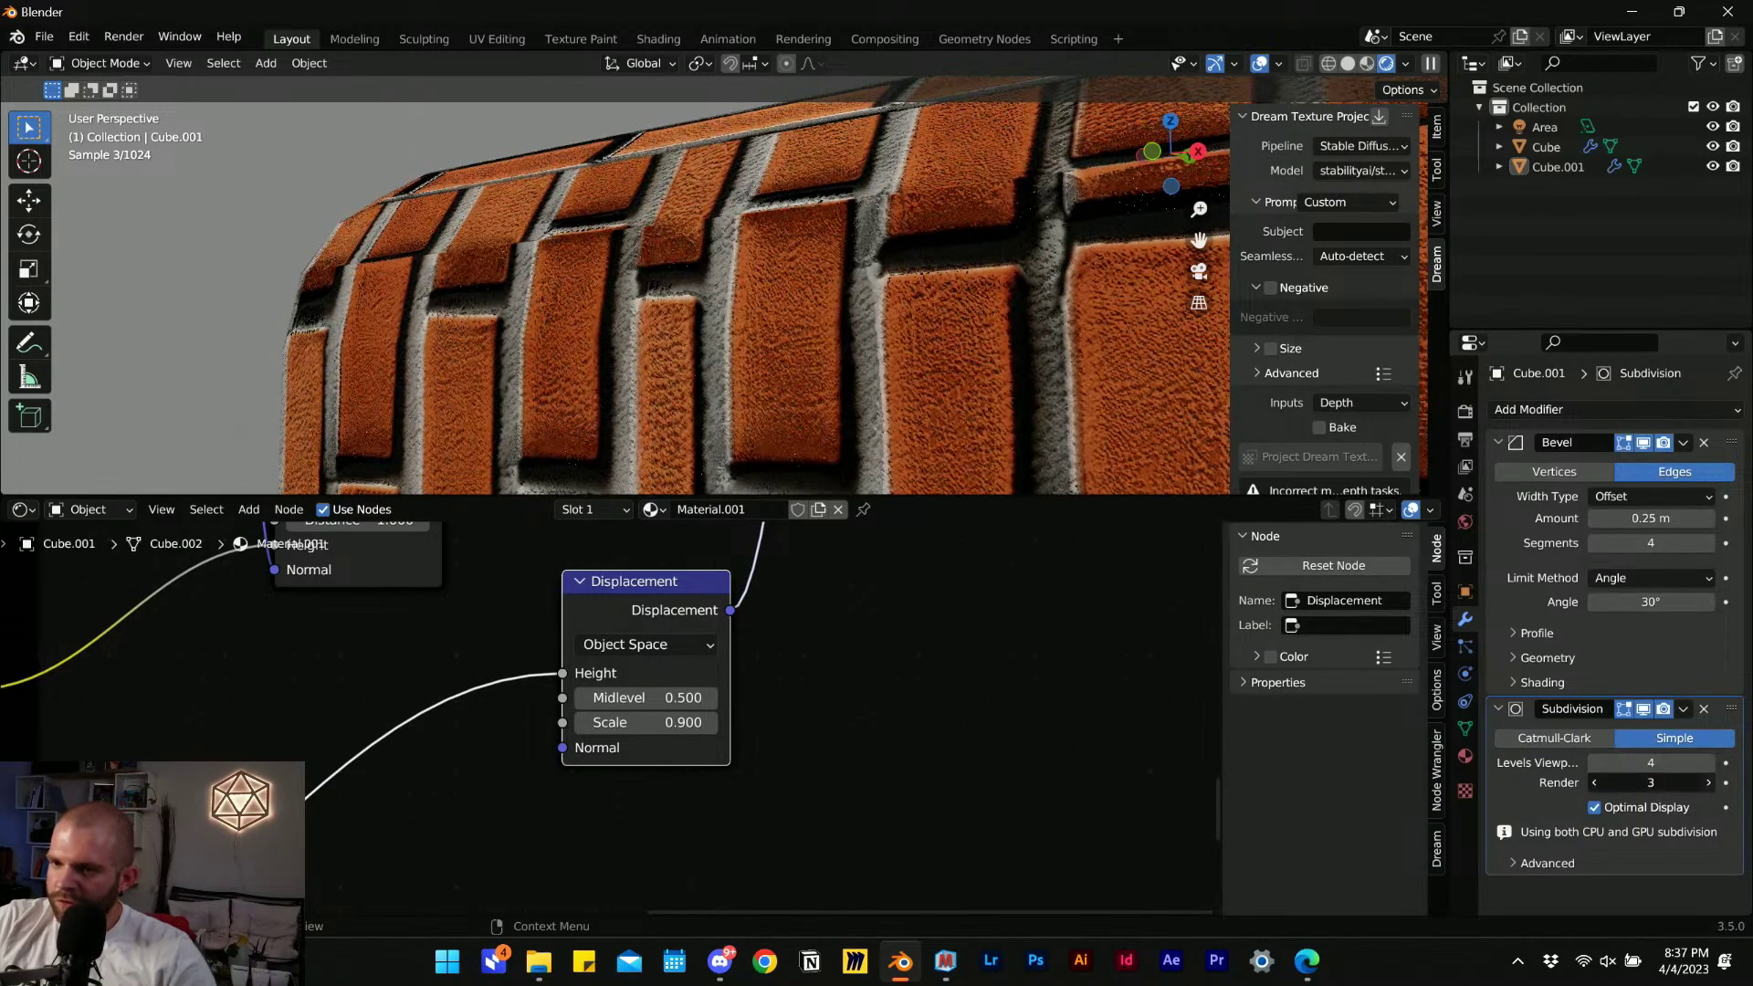
click(1710, 782)
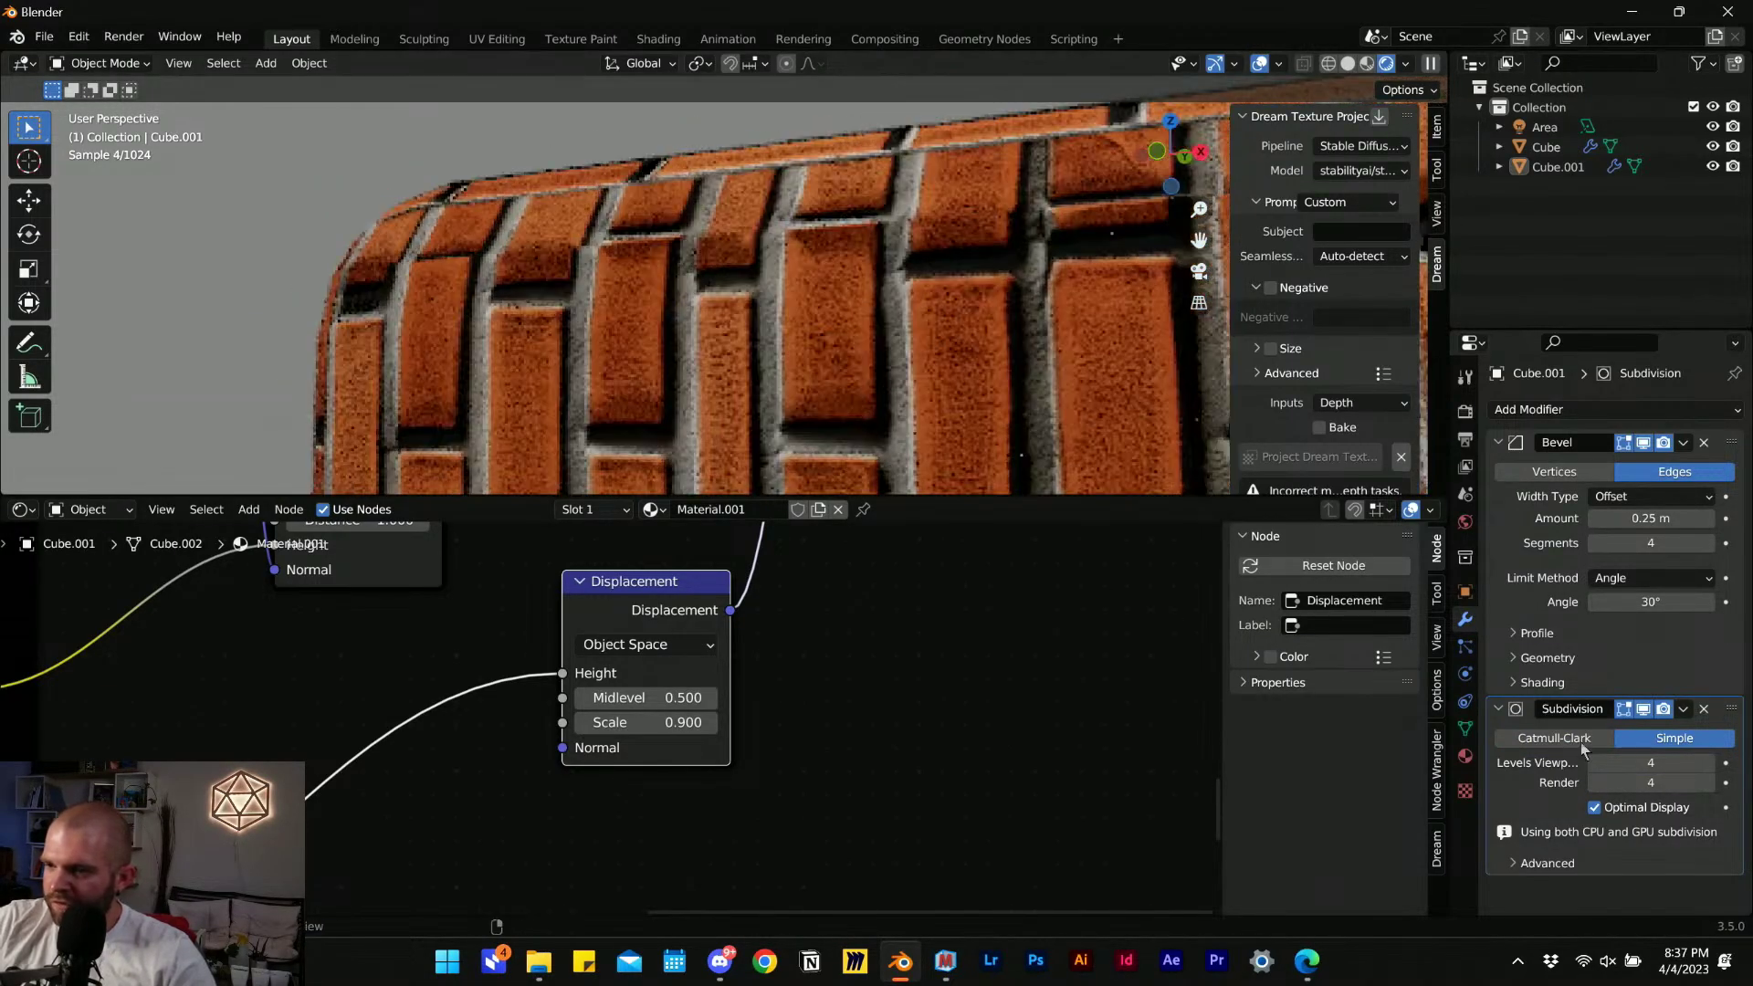
click(1682, 709)
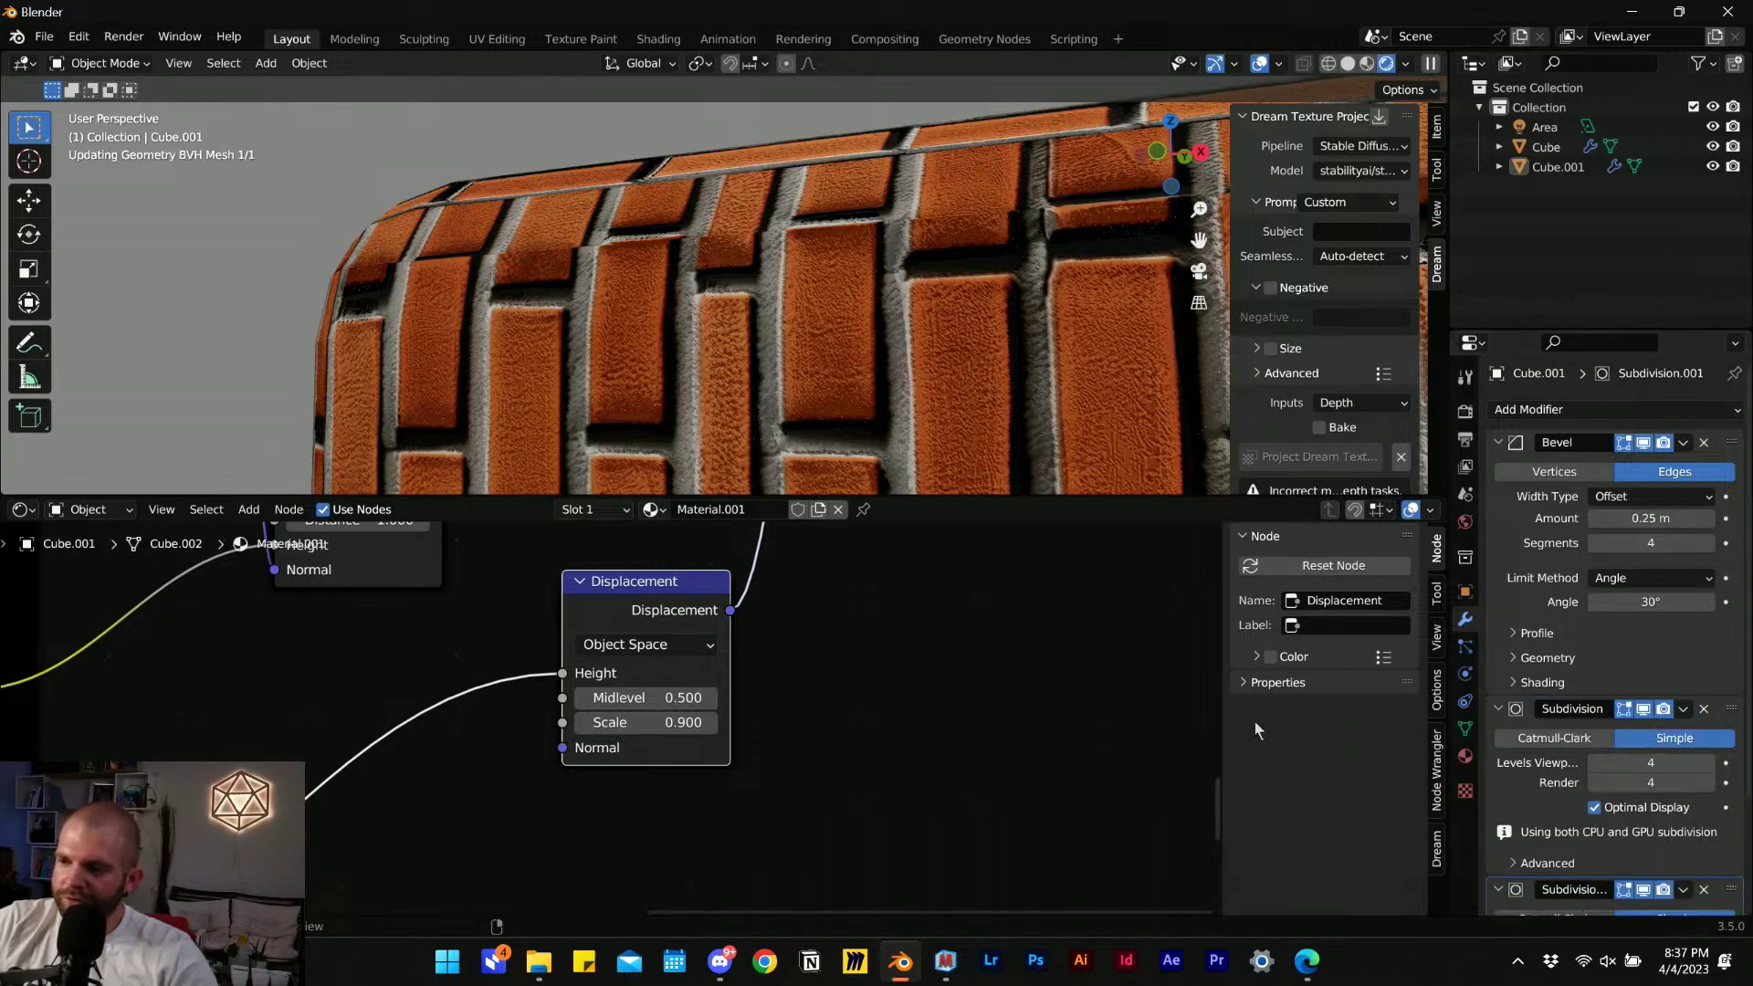
scroll(1557, 825, down, 4)
click(1682, 632)
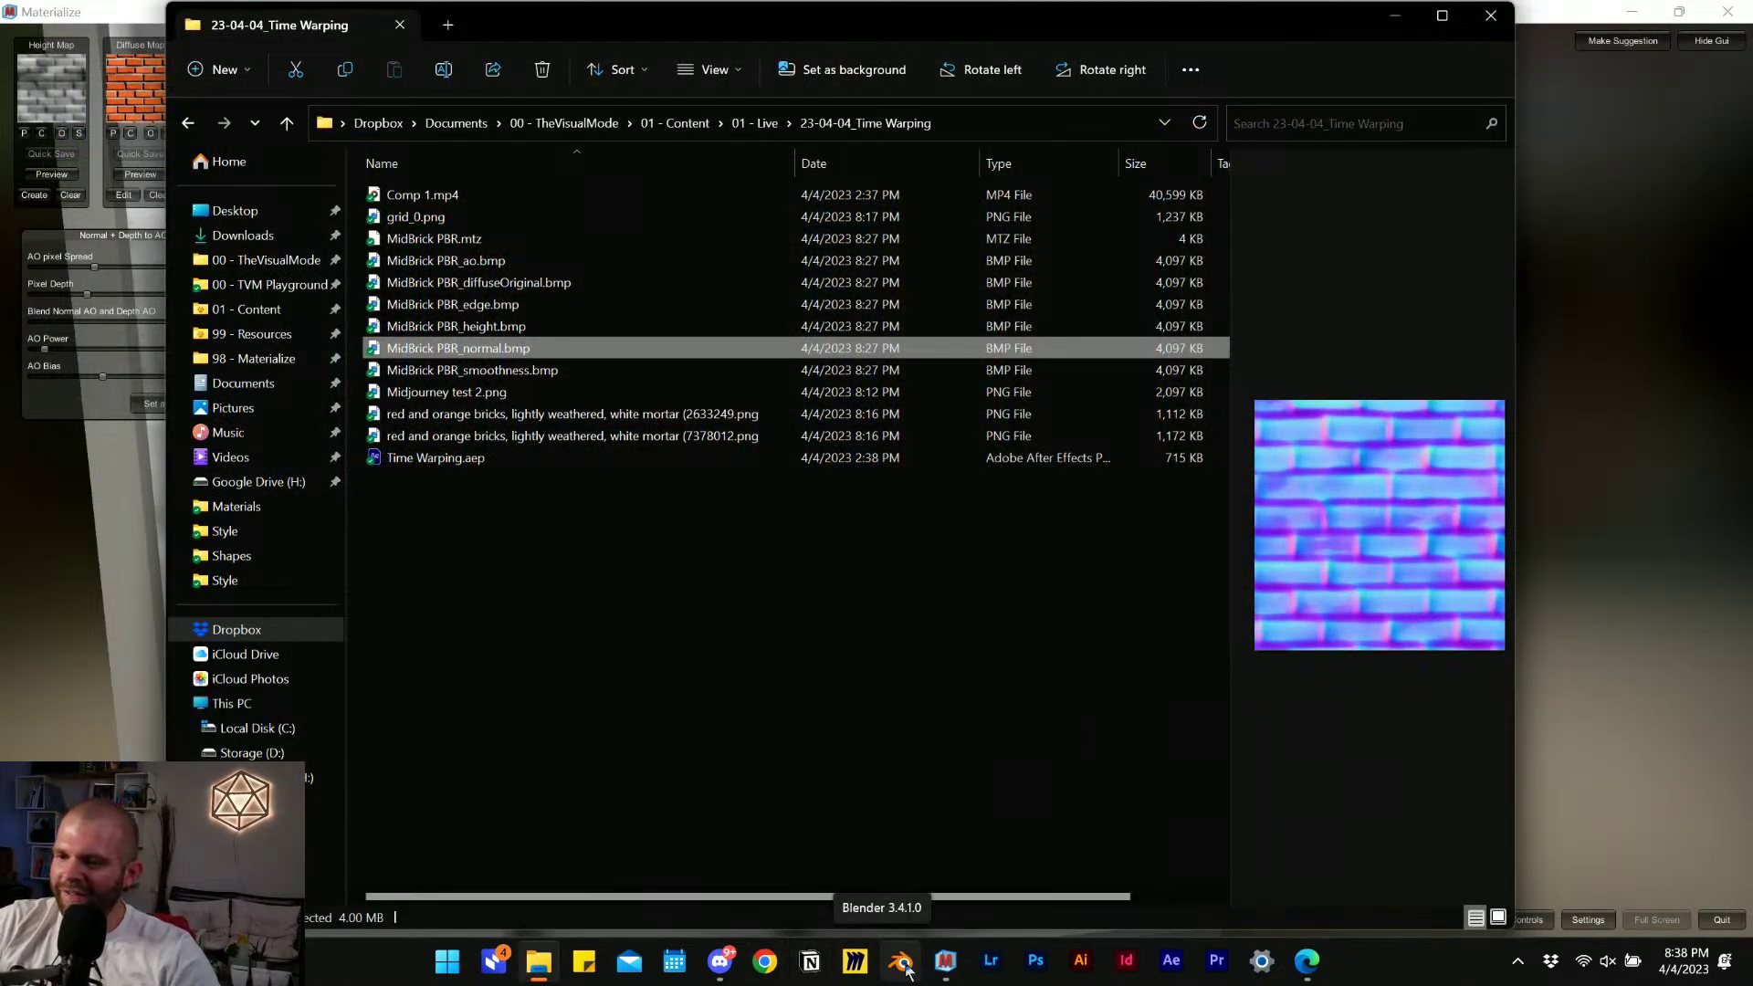
Relaunch Blender and recover the lost scene from the auto-save 23340_autosave.blend.
click(945, 957)
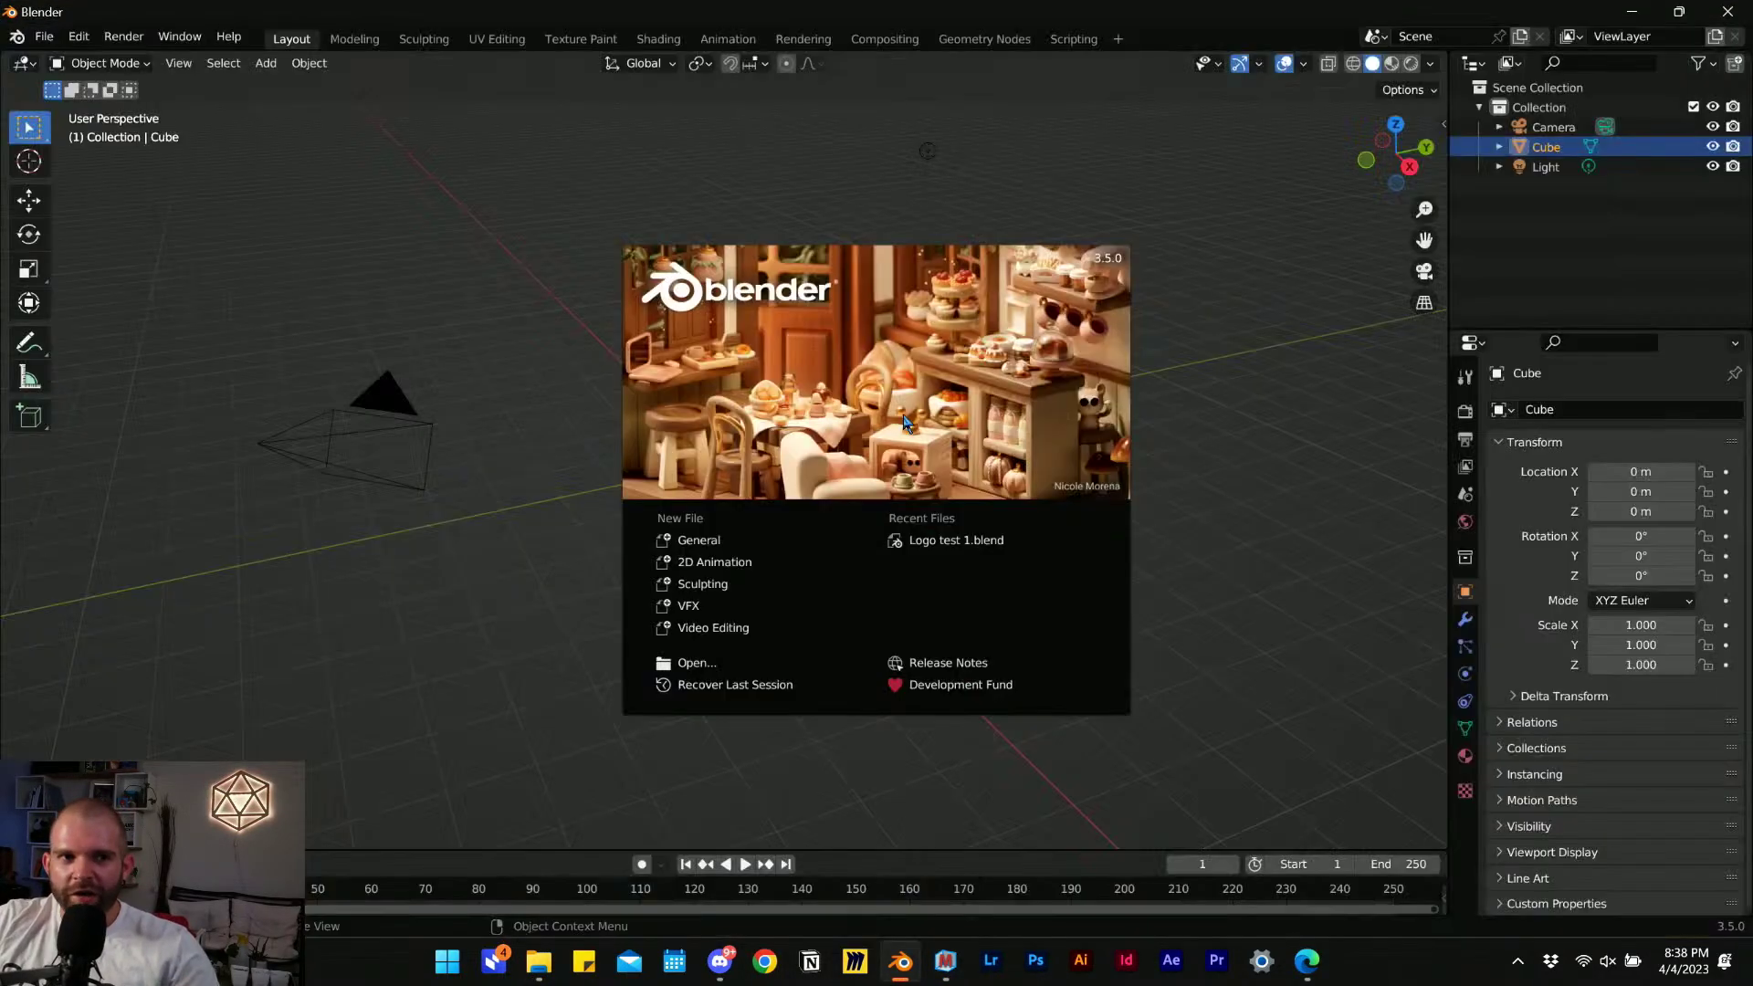
click(44, 38)
click(43, 37)
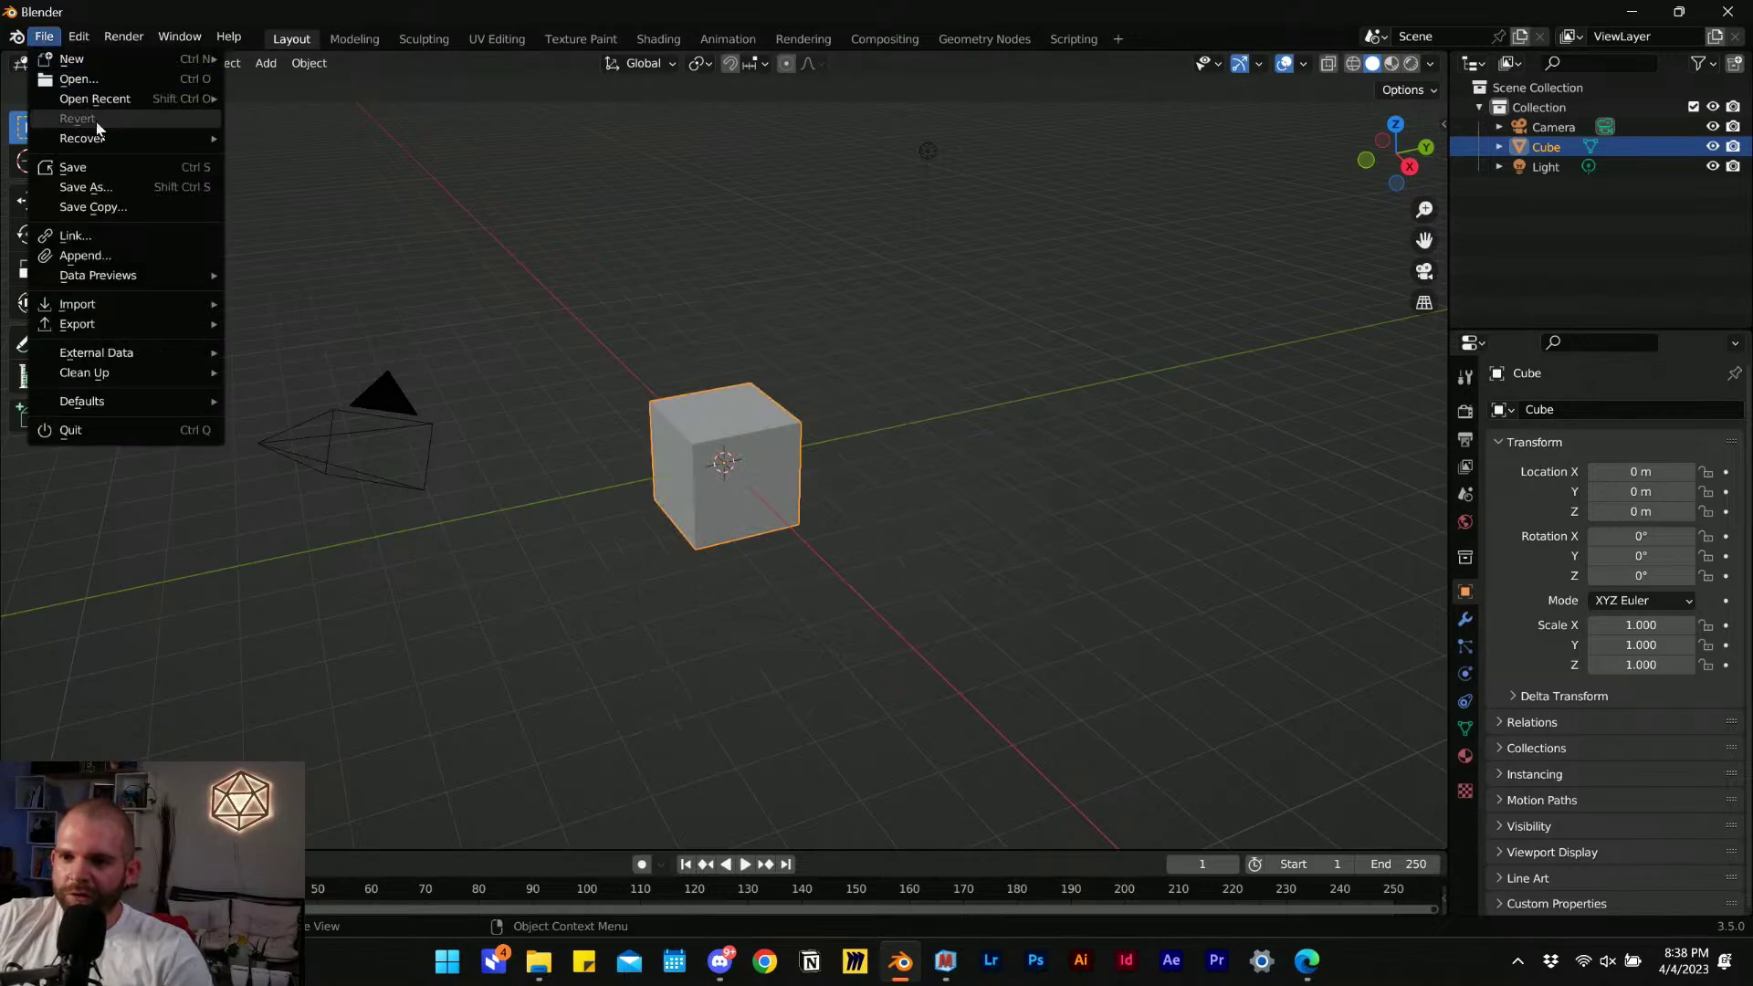
mouse_move(144, 139)
click(327, 161)
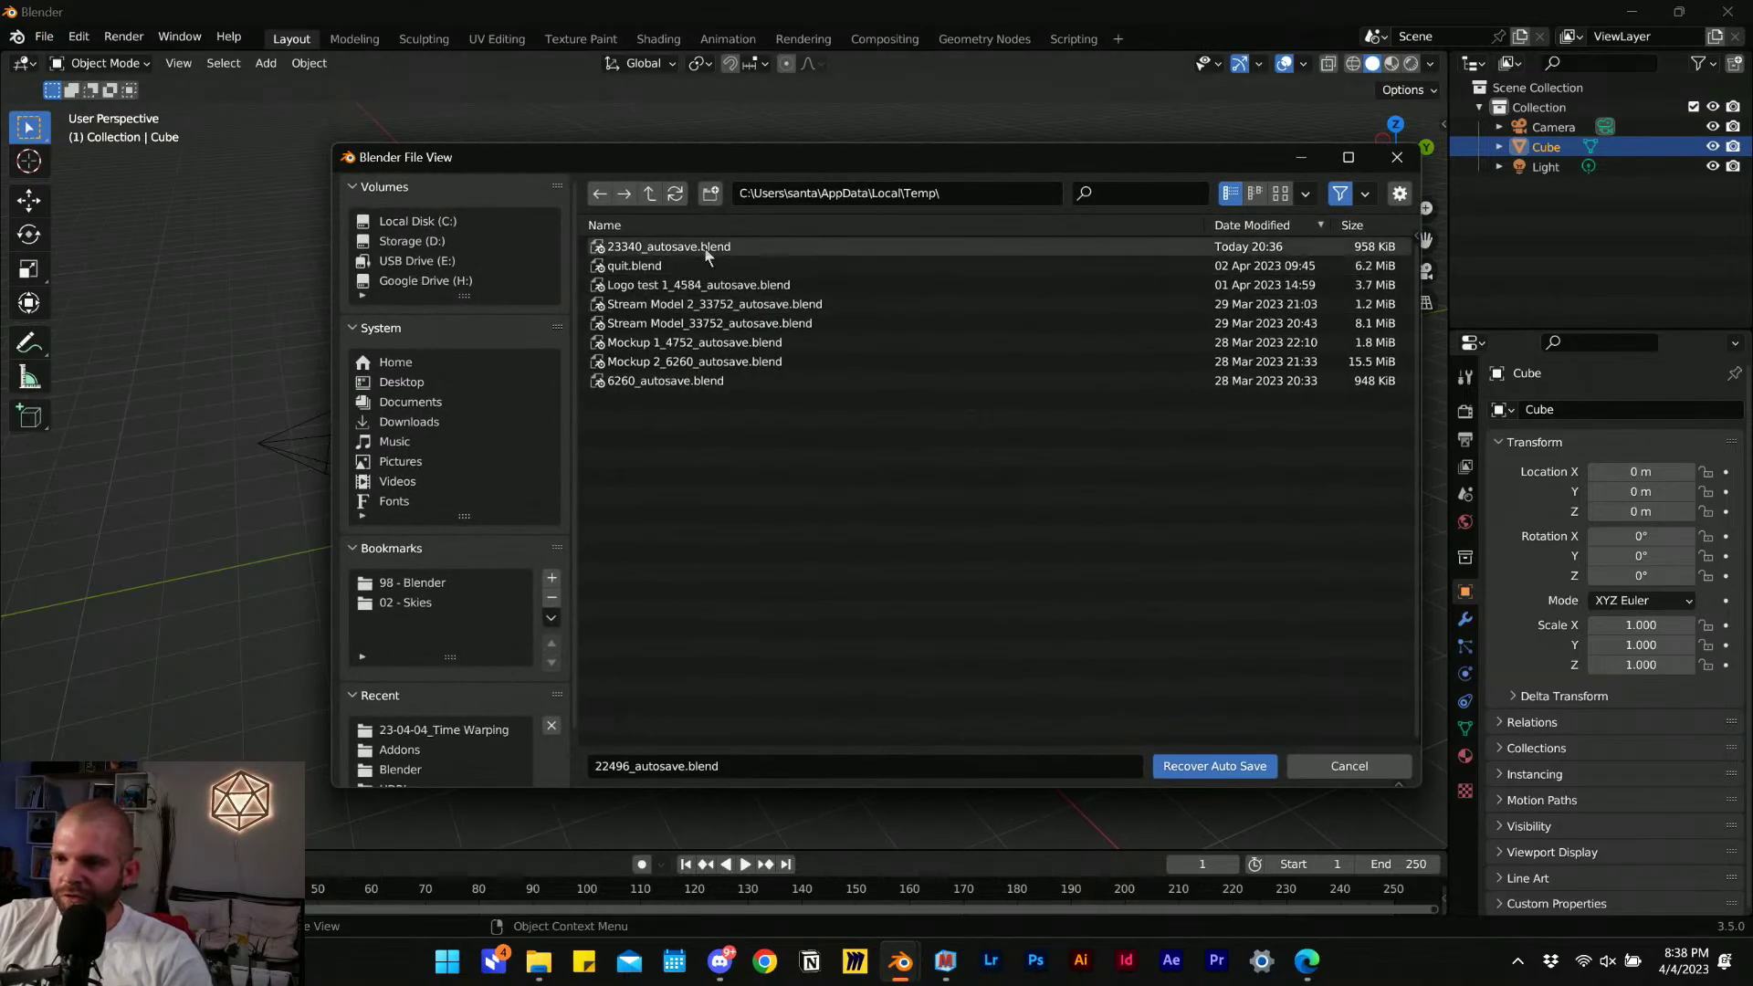
double_click(781, 246)
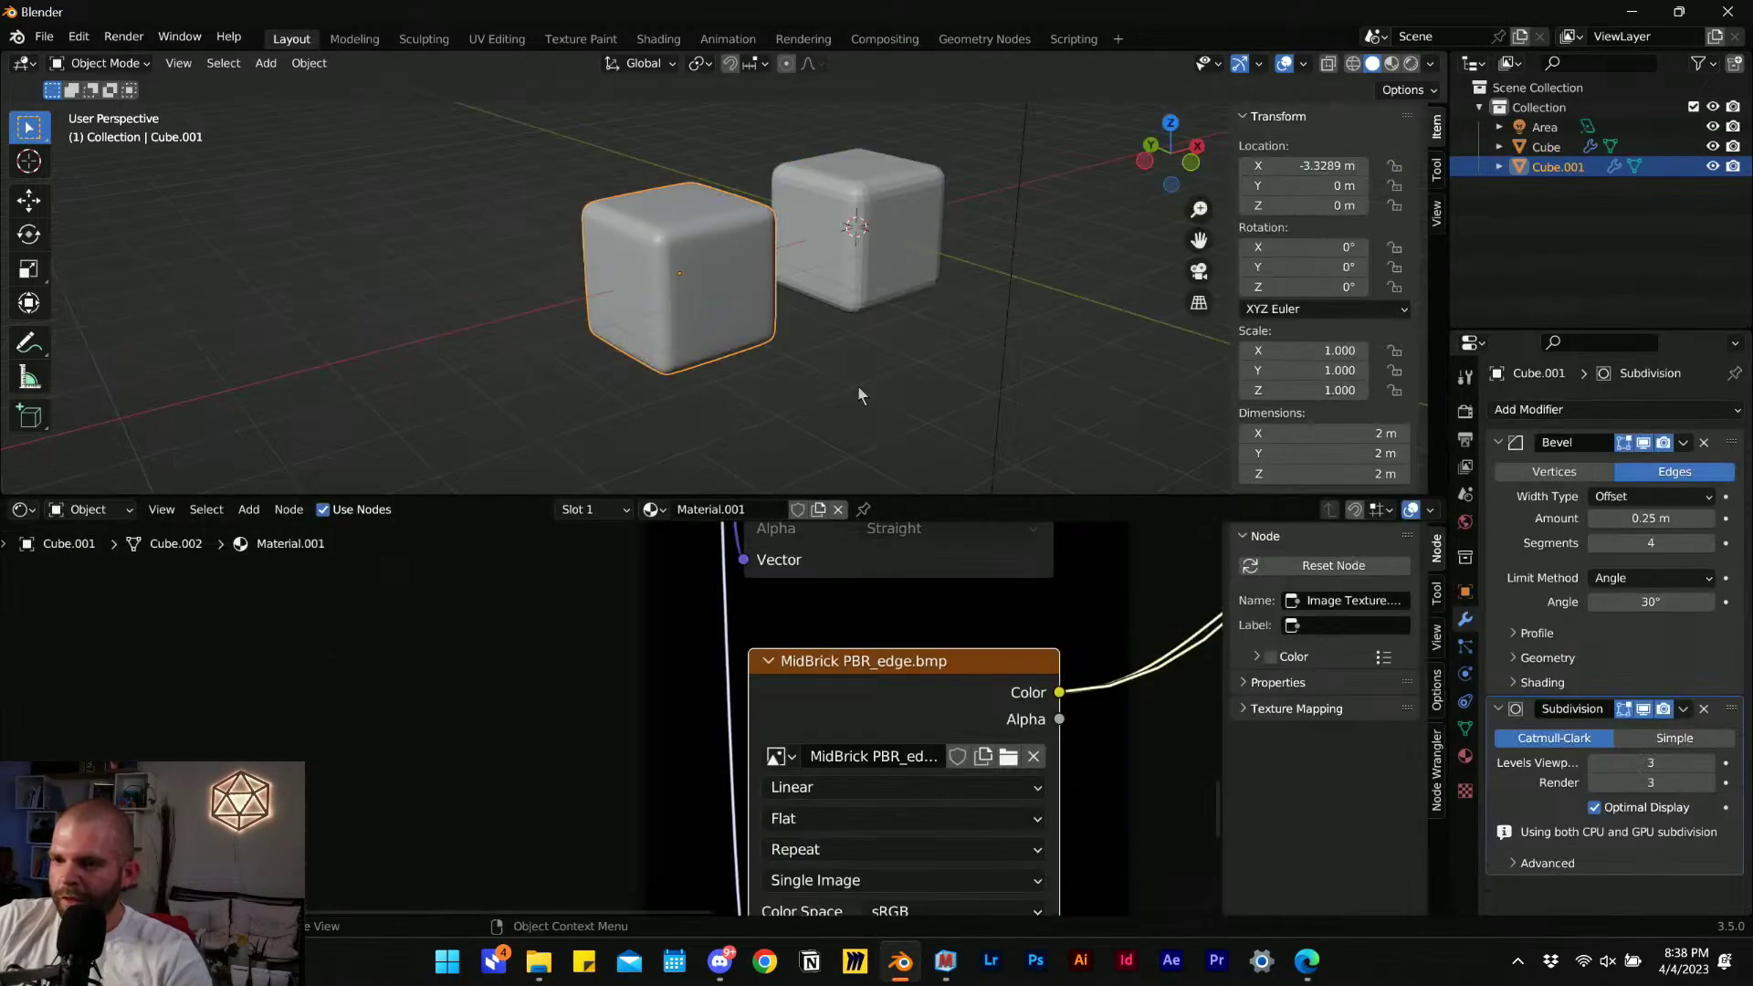
Switch the viewport to rendered shading to show the two recovered cubes.
key(z)
click(923, 150)
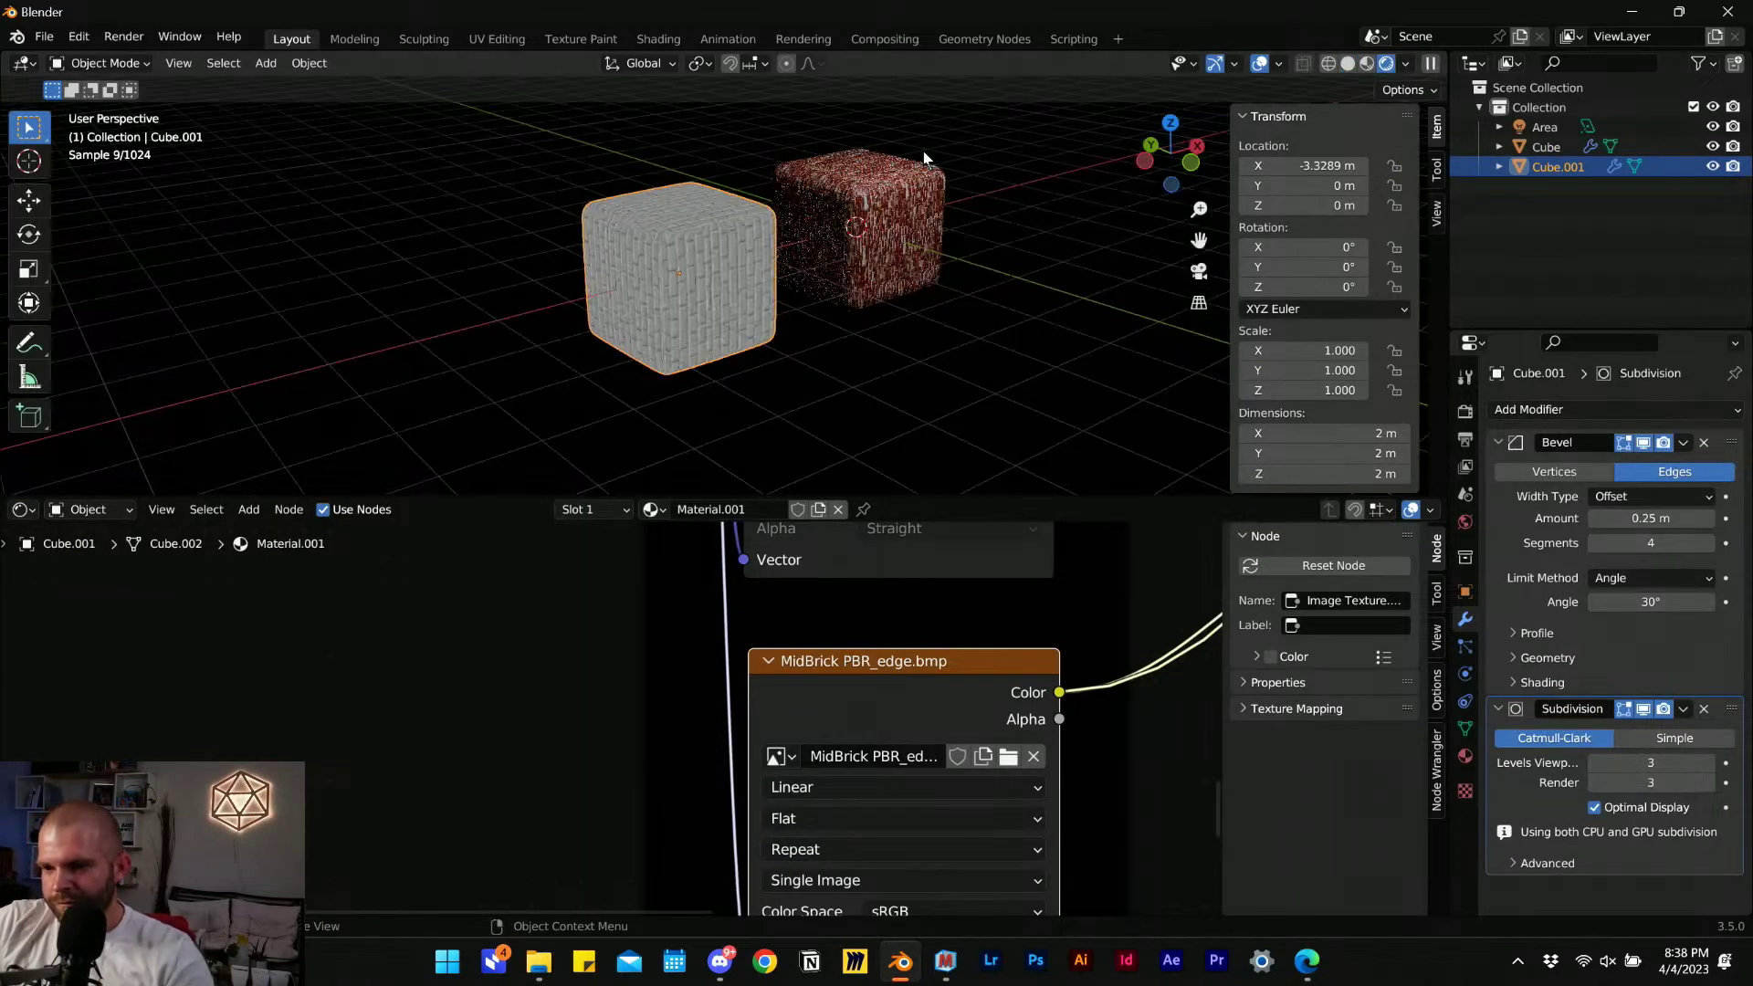
scroll(708, 305, up, 5)
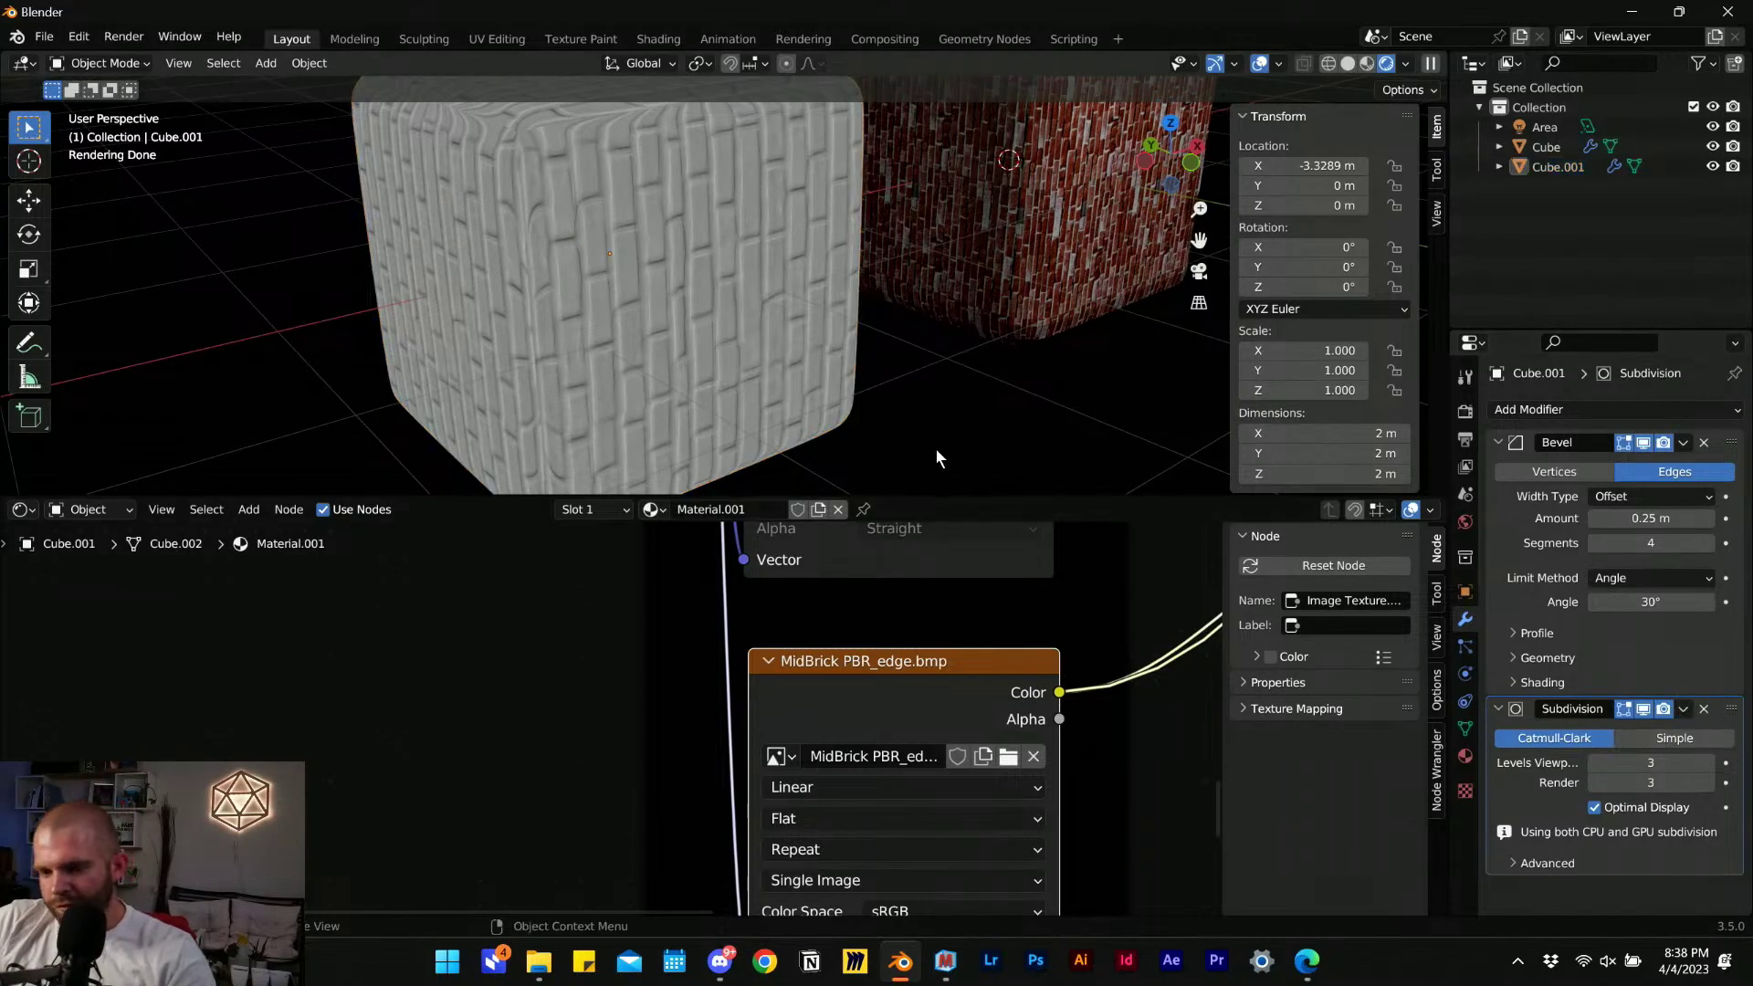
Connect the Bump's Normal output to the Principled BSDF's Normal input, and the Principled BSDF to the Material Output's Surface.
scroll(568, 724, down, 4)
middle_drag(876, 771, 698, 745)
scroll(416, 576, up, 4)
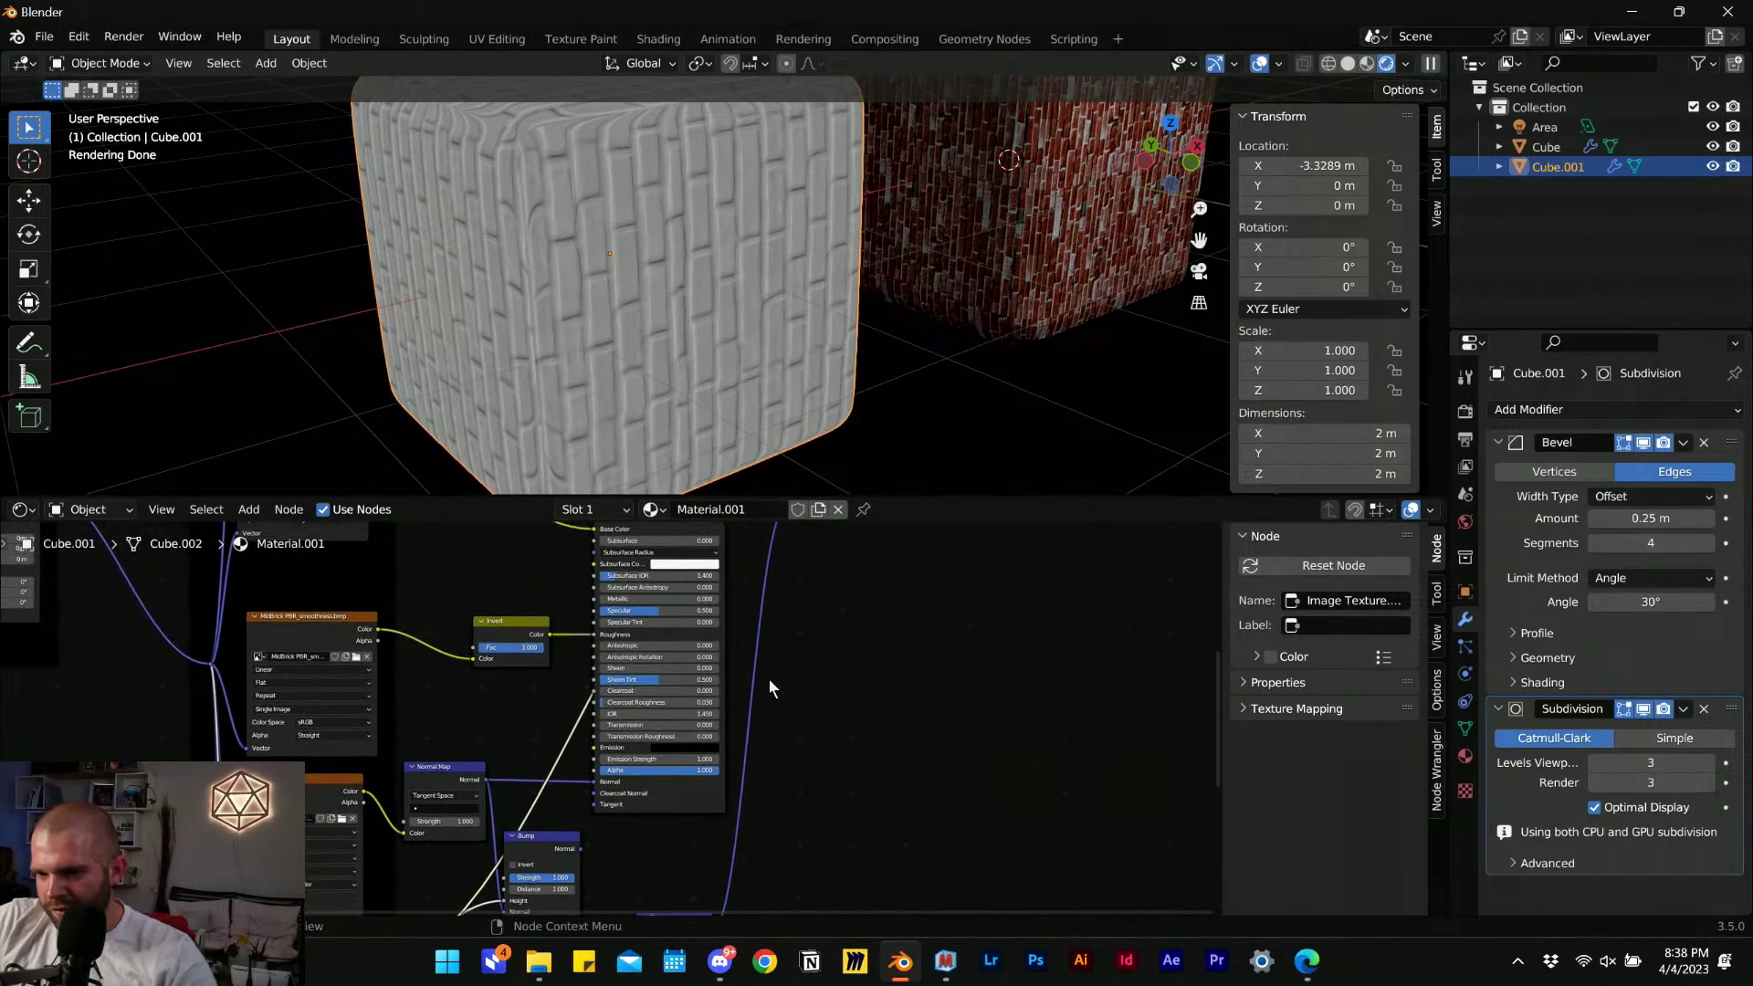
drag(622, 887, 651, 739)
scroll(620, 718, down, 3)
middle_drag(935, 668, 850, 912)
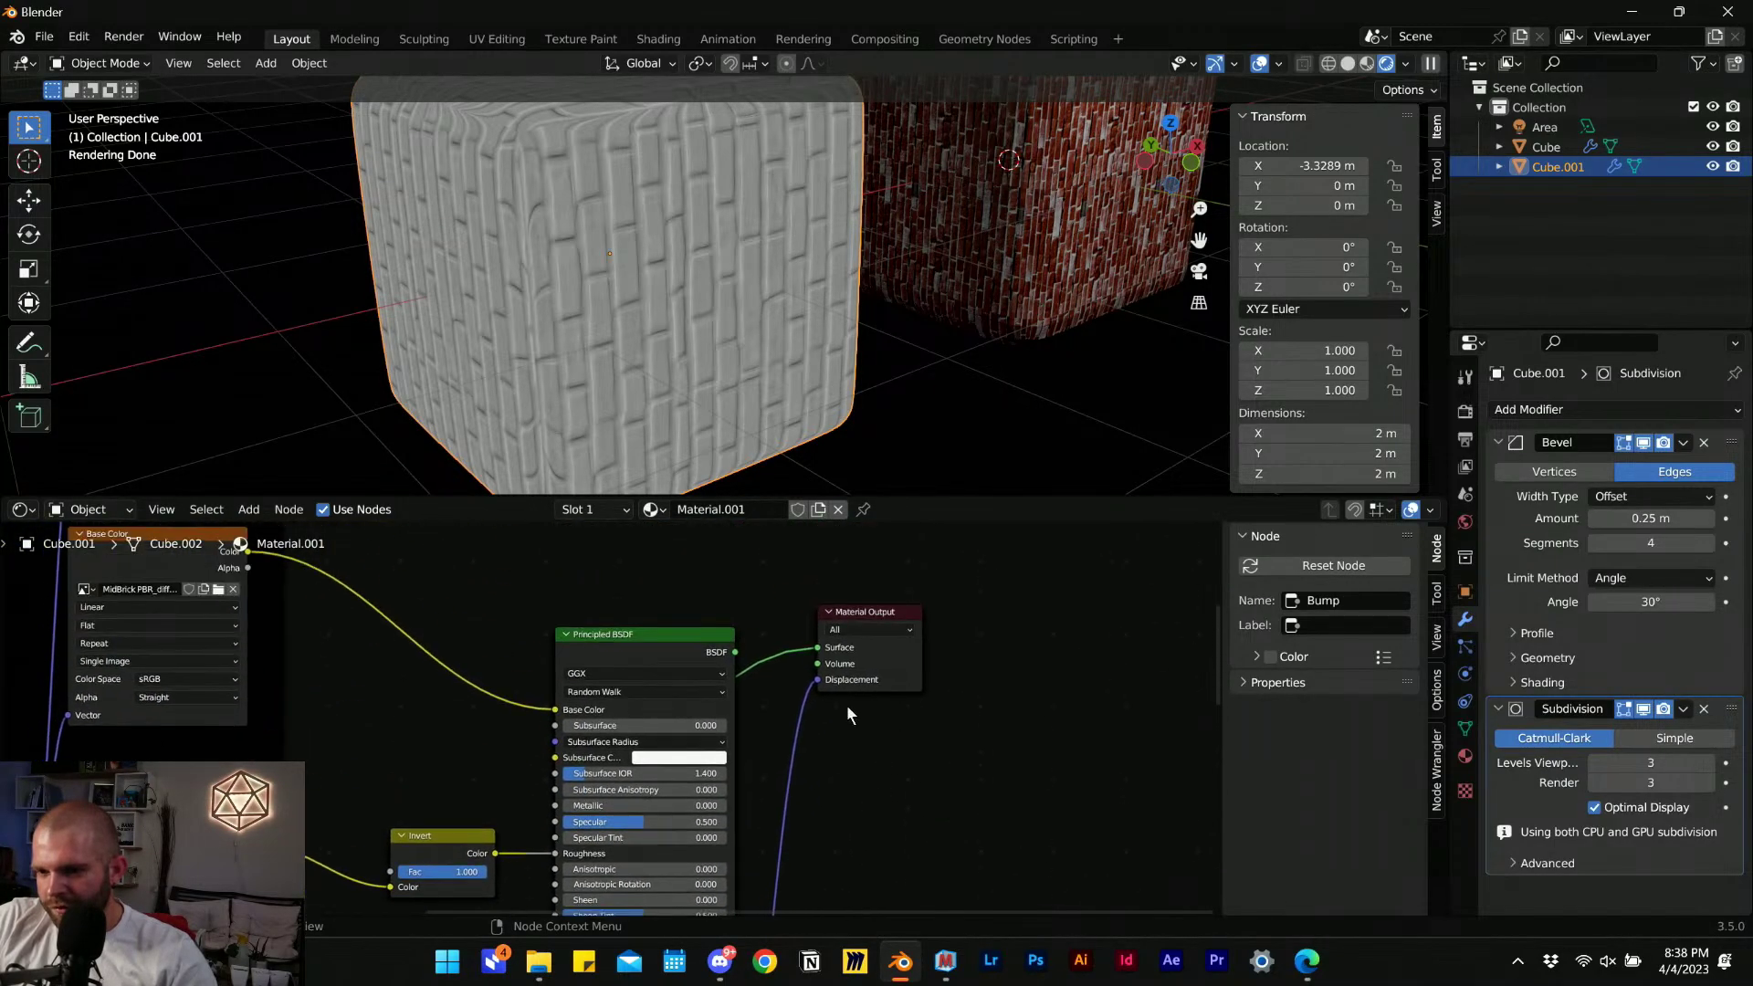
ctrl+shift+click(642, 657)
Move the orange brick cube away from the other cube to about X -2.63, Y -4.36, Z 0.88 m.
middle_drag(825, 325, 917, 247)
scroll(538, 309, down, 2)
key(g)
click(1057, 167)
shift+middle_drag(917, 246, 618, 348)
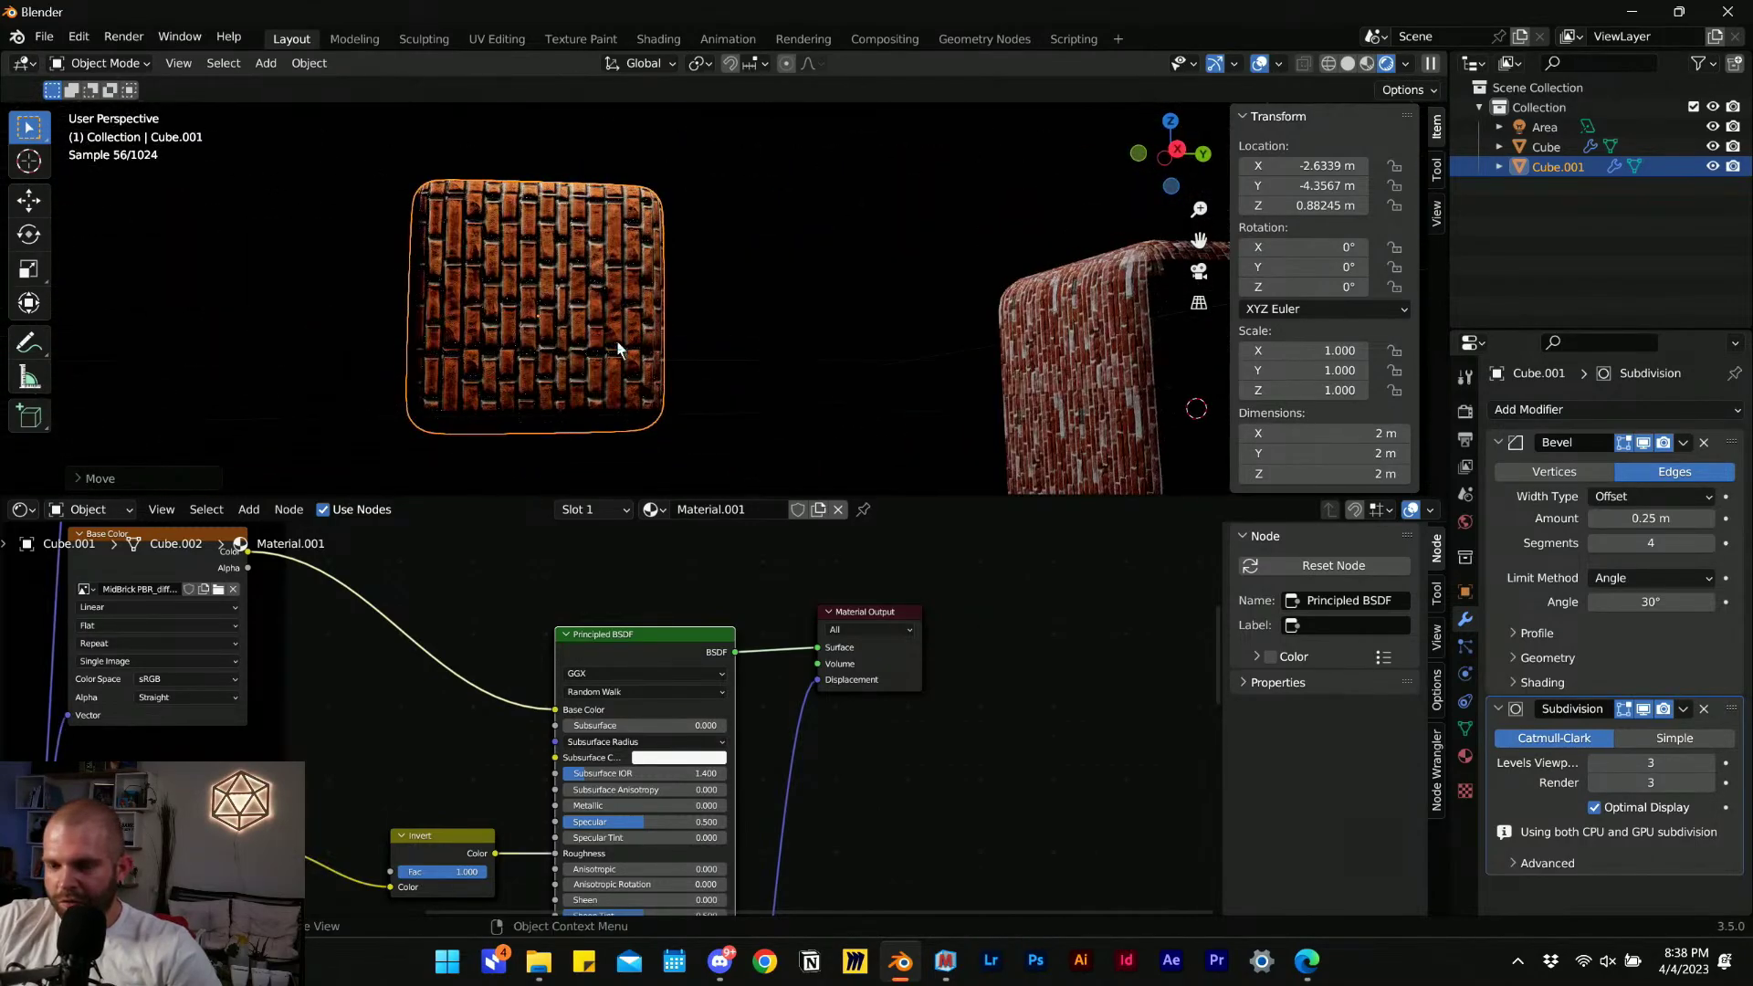
Rotate the orange brick cube freely and about the X axis to about X 55.4°, Y -47.3°, Z -16.8°.
key(r)
key(r)
click(556, 274)
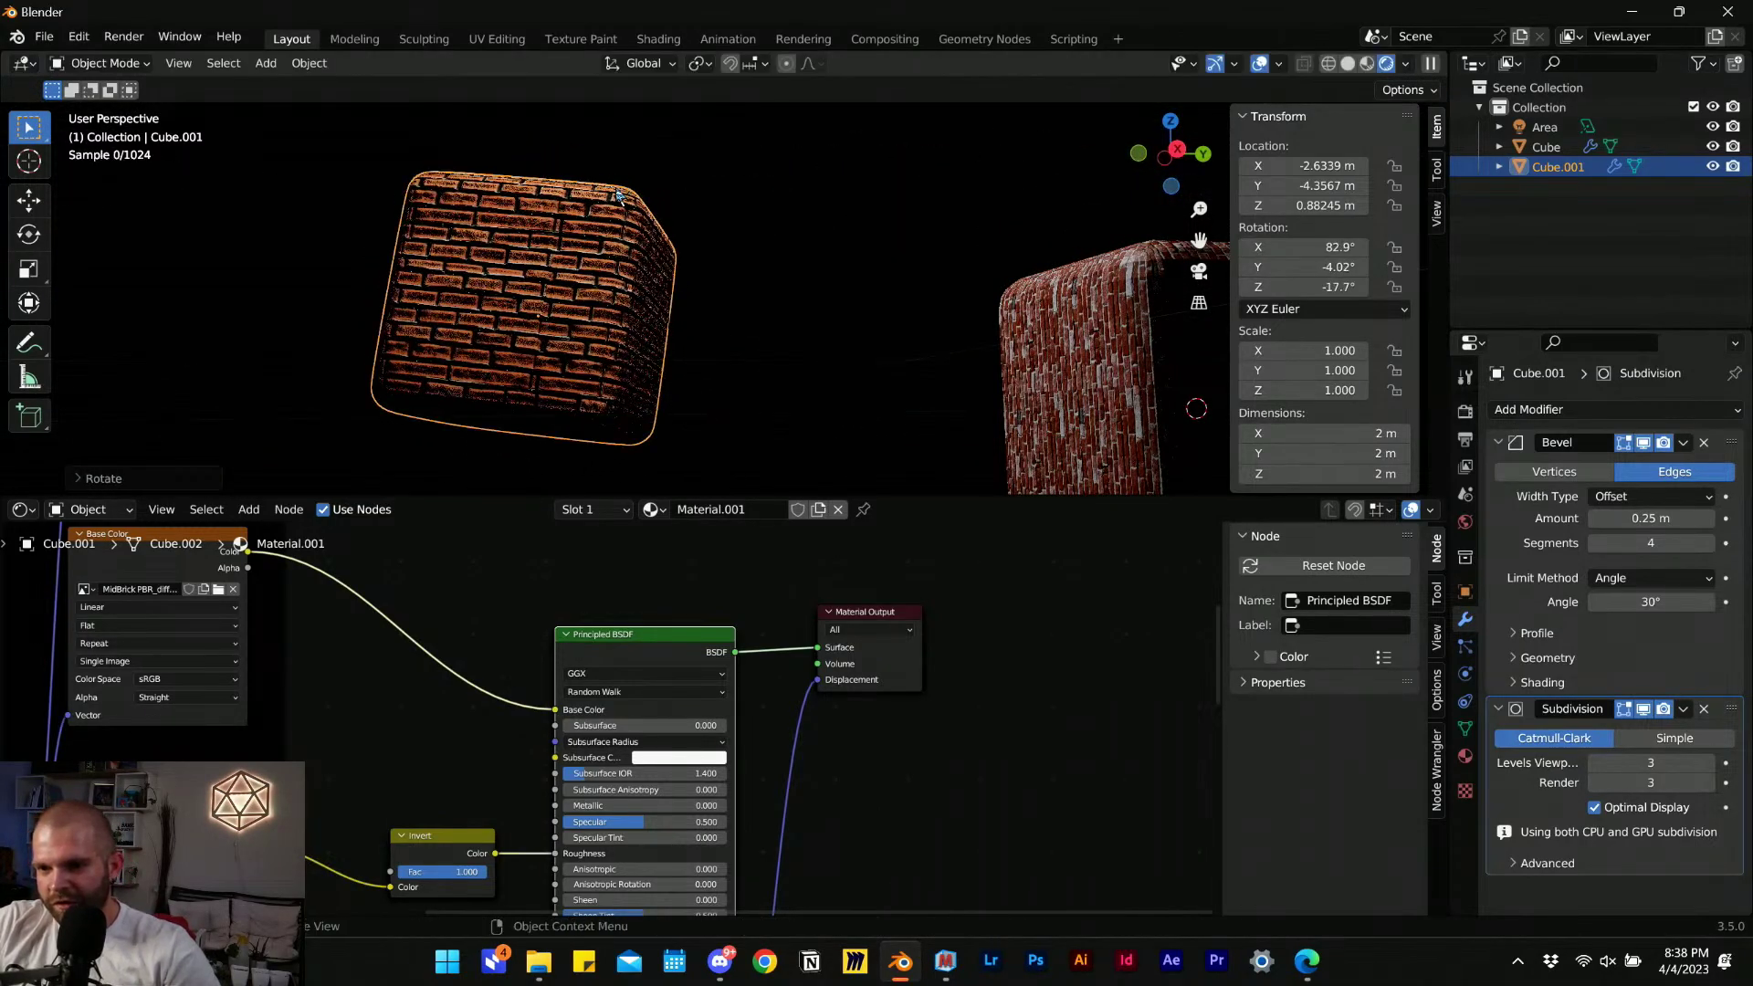
scroll(558, 277, up, 4)
scroll(586, 330, down, 3)
key(r)
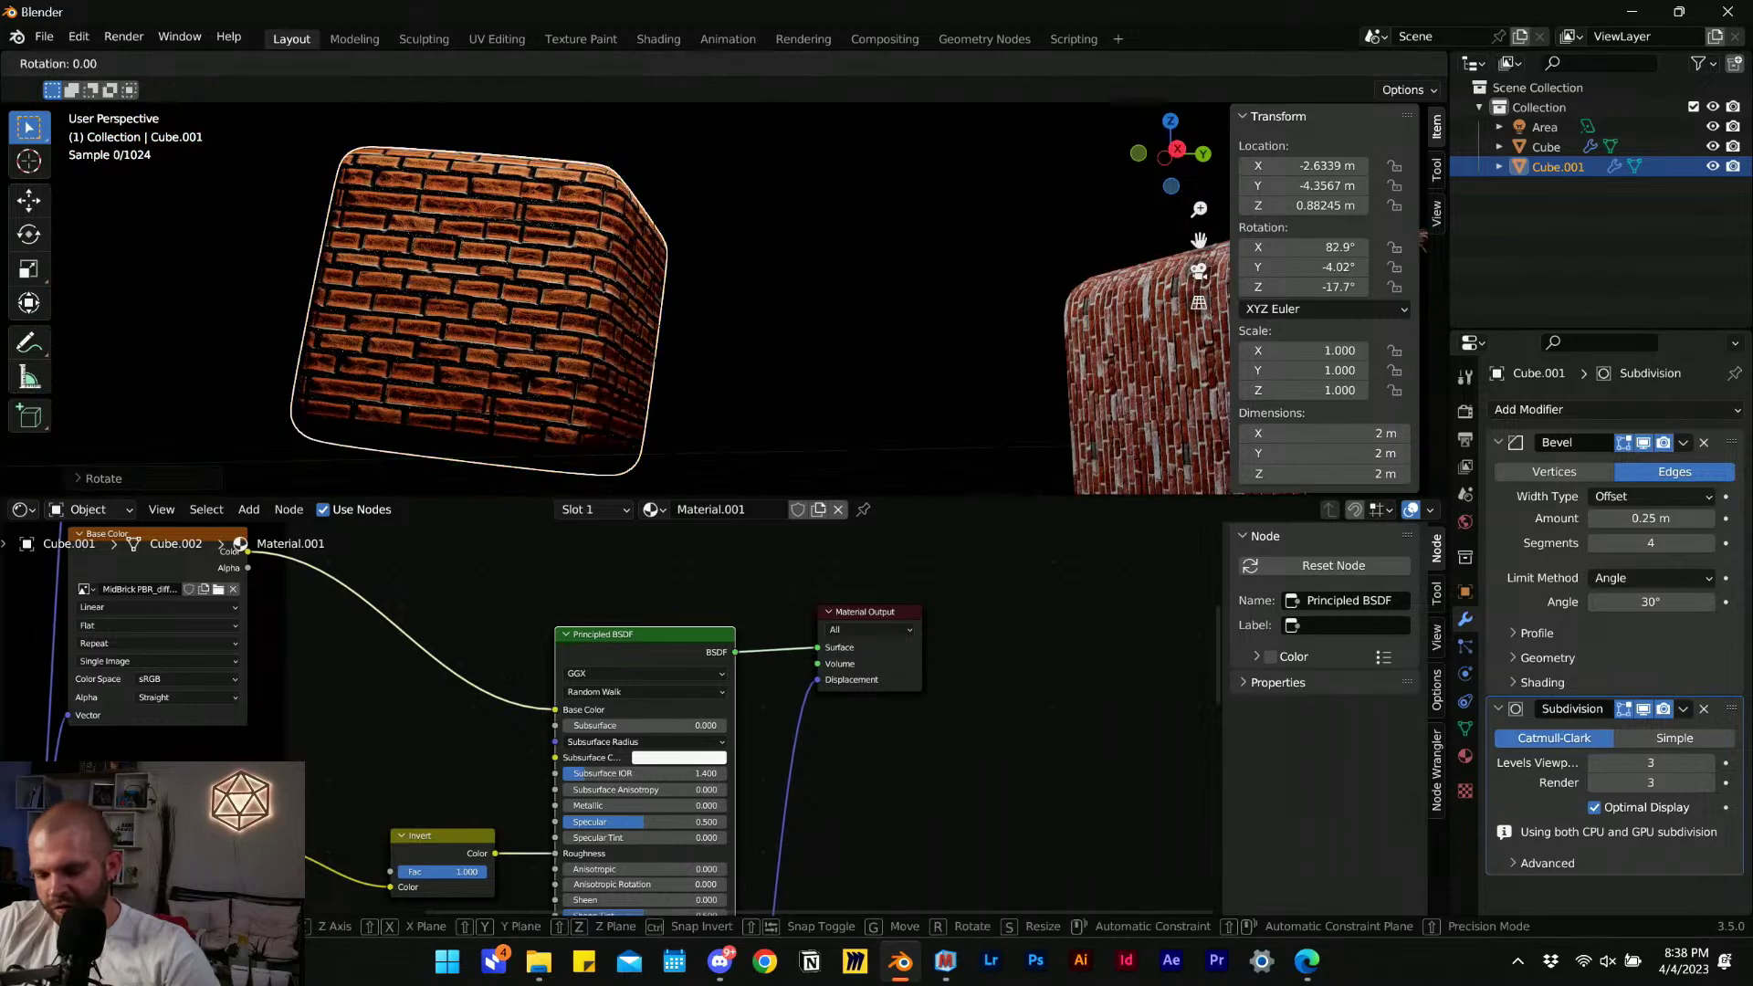
key(x)
click(723, 212)
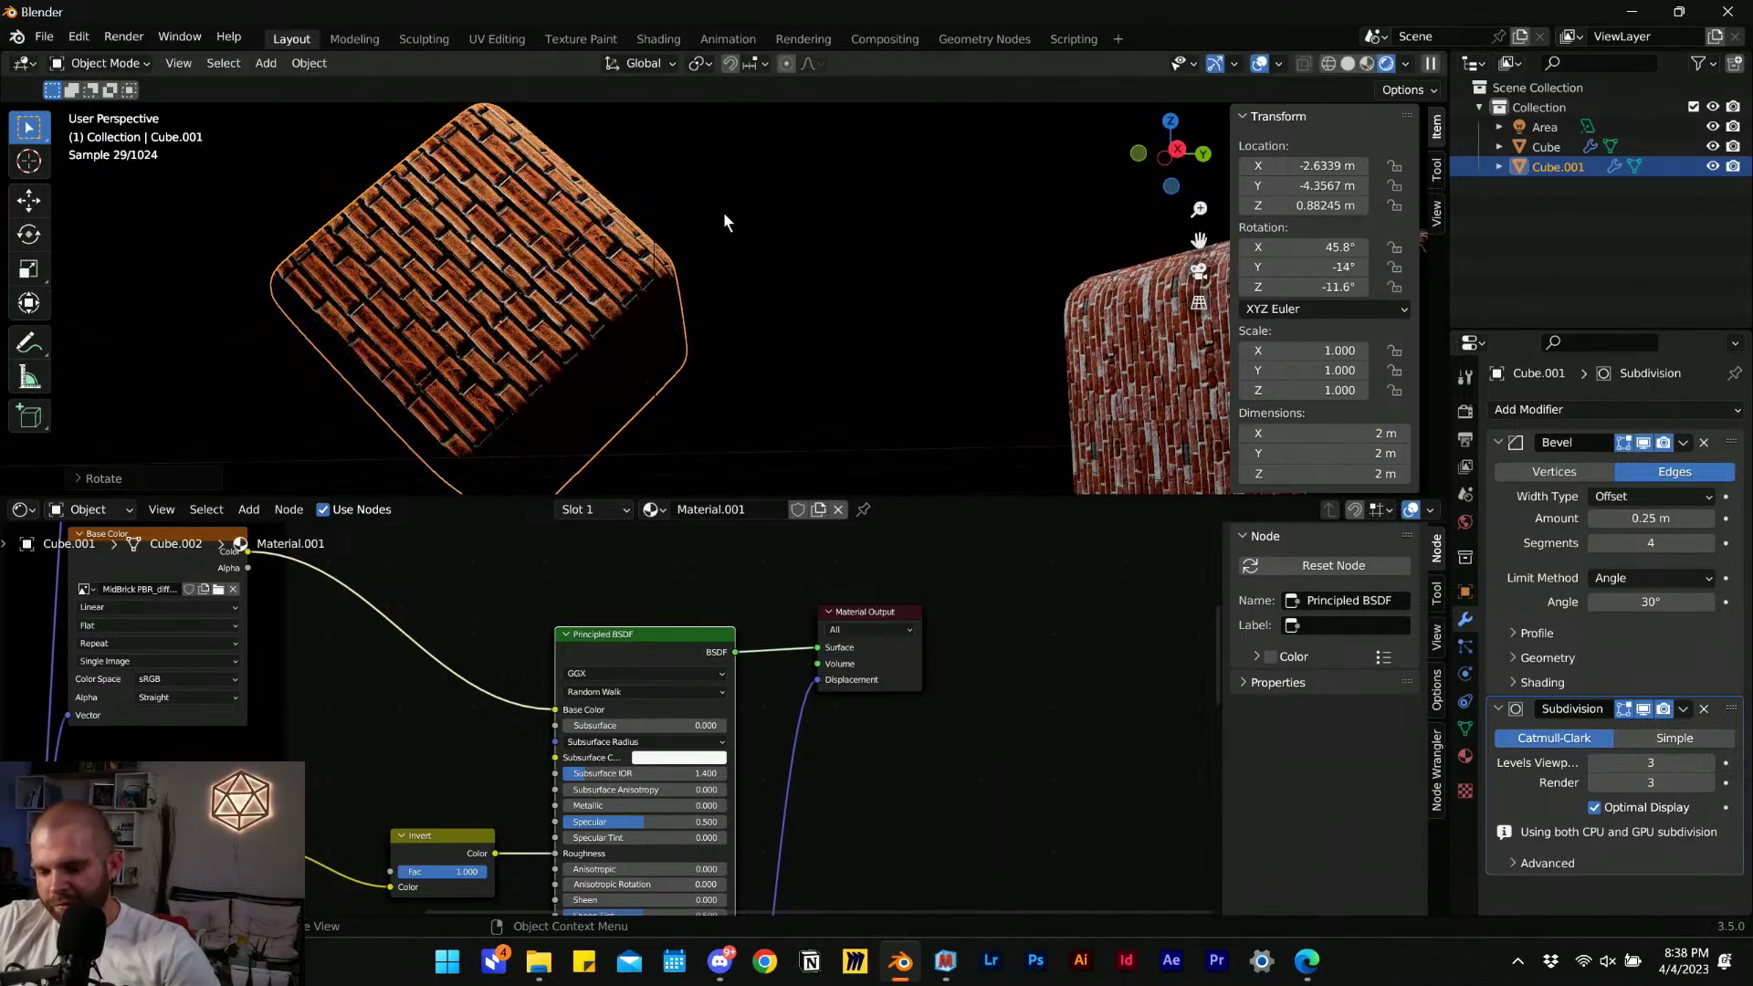
key(r)
click(564, 314)
Set the Bump node's Strength to 0.105 and inspect the brick surface.
scroll(458, 226, up, 4)
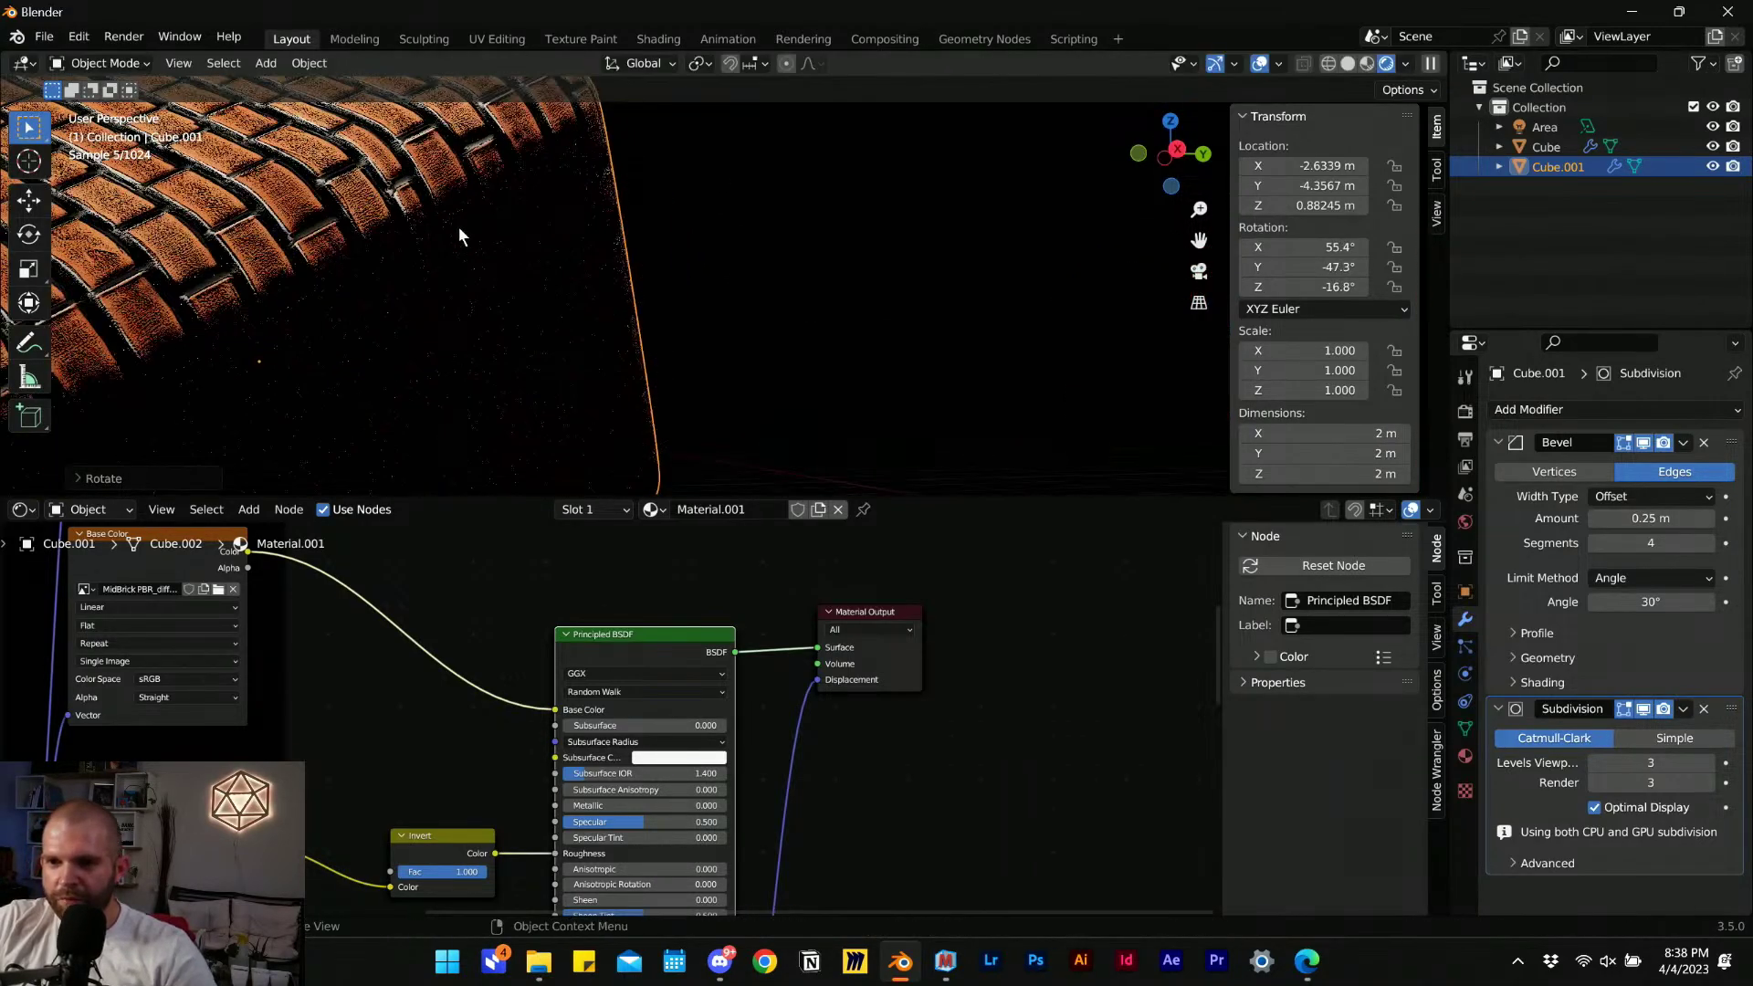
scroll(691, 329, down, 2)
scroll(691, 328, up, 3)
scroll(502, 767, down, 3)
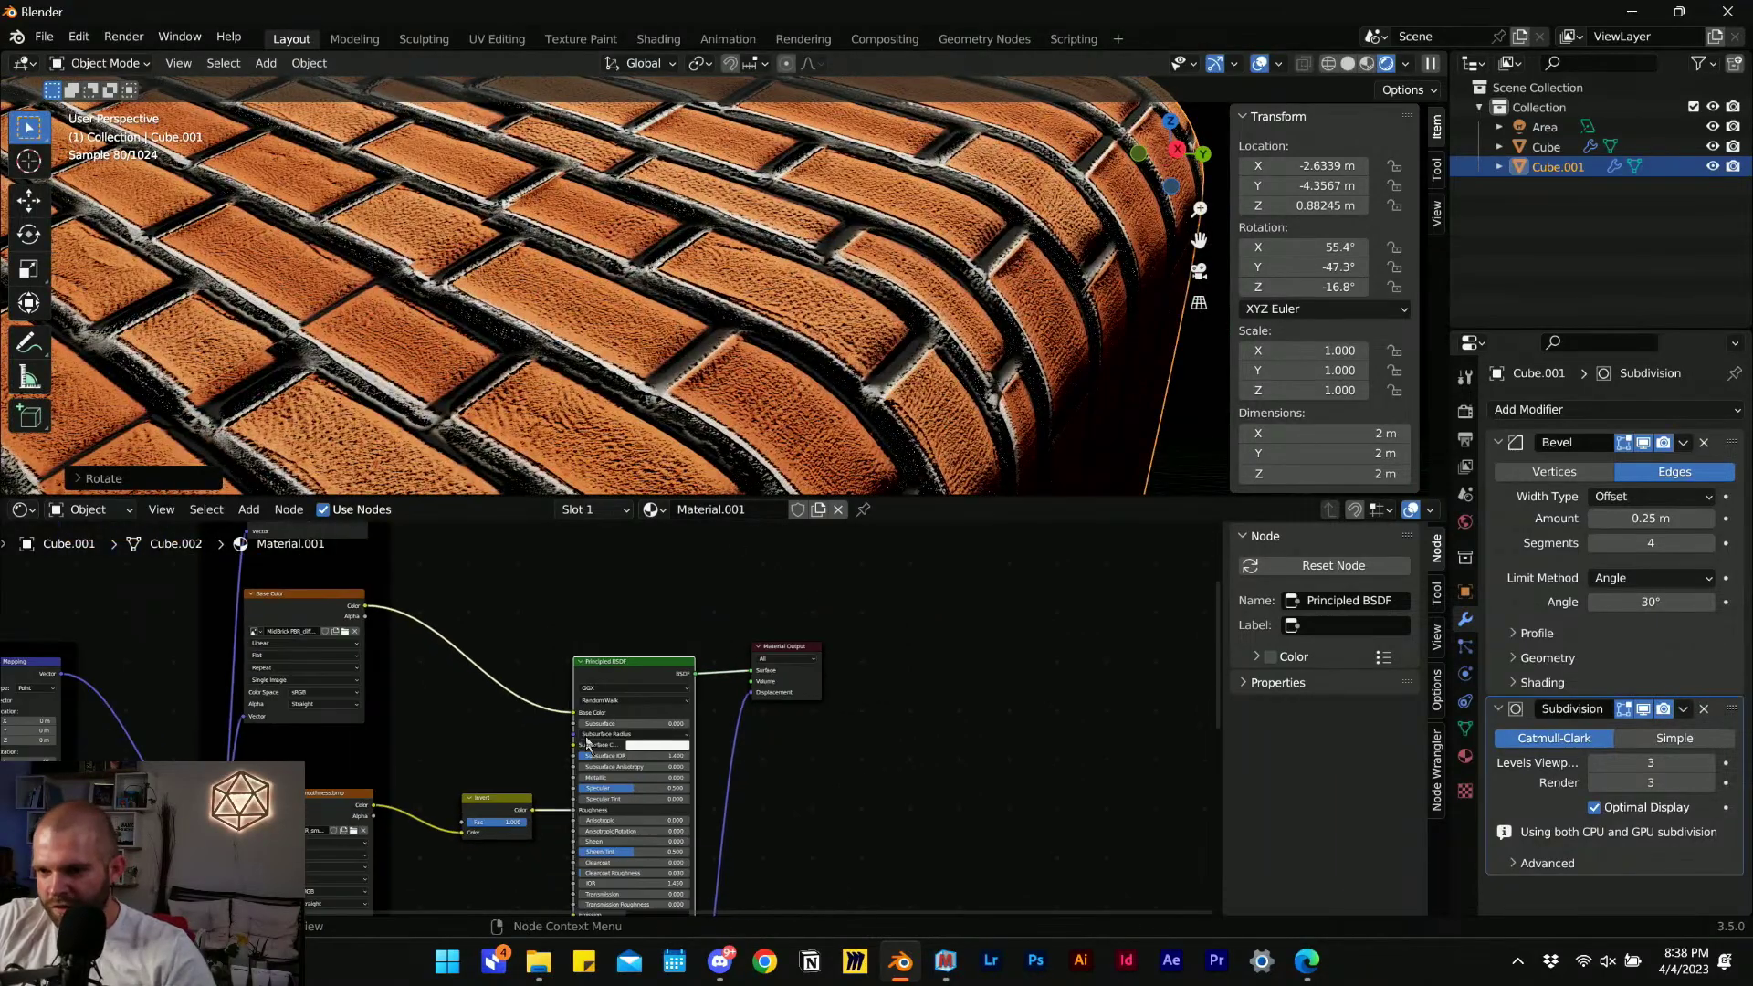
middle_drag(502, 767, 684, 632)
scroll(693, 875, up, 4)
drag(721, 685, 610, 685)
scroll(823, 390, down, 8)
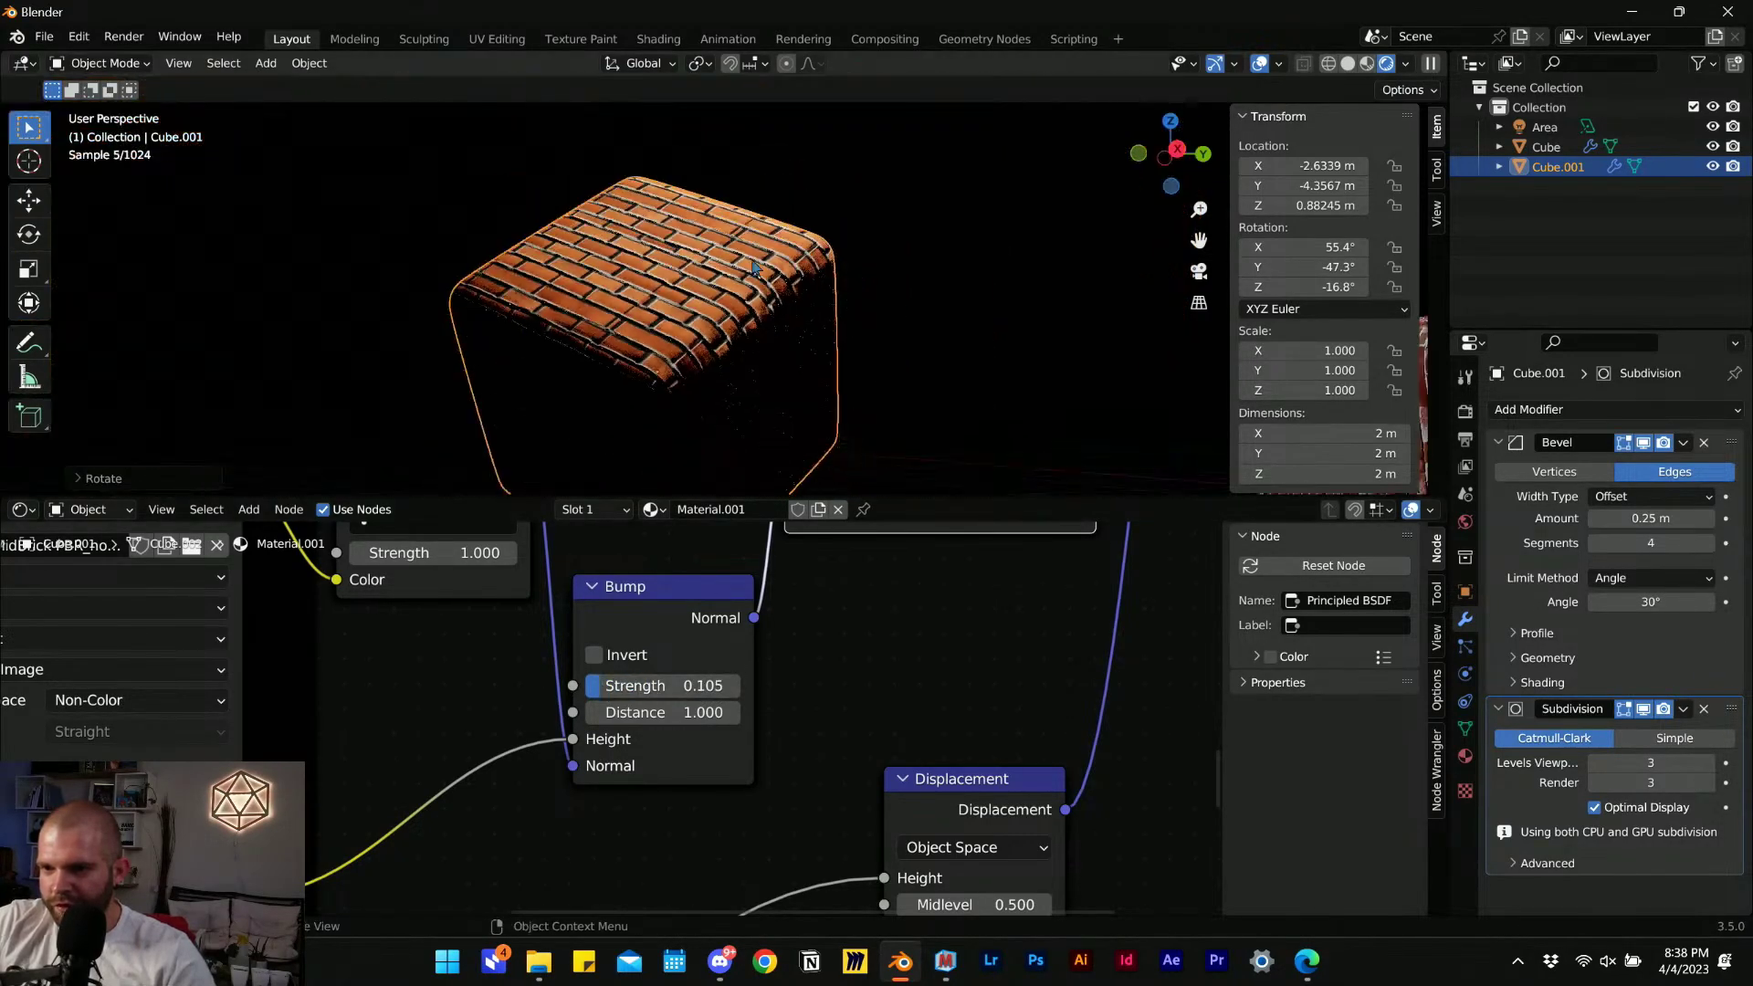
scroll(762, 358, down, 4)
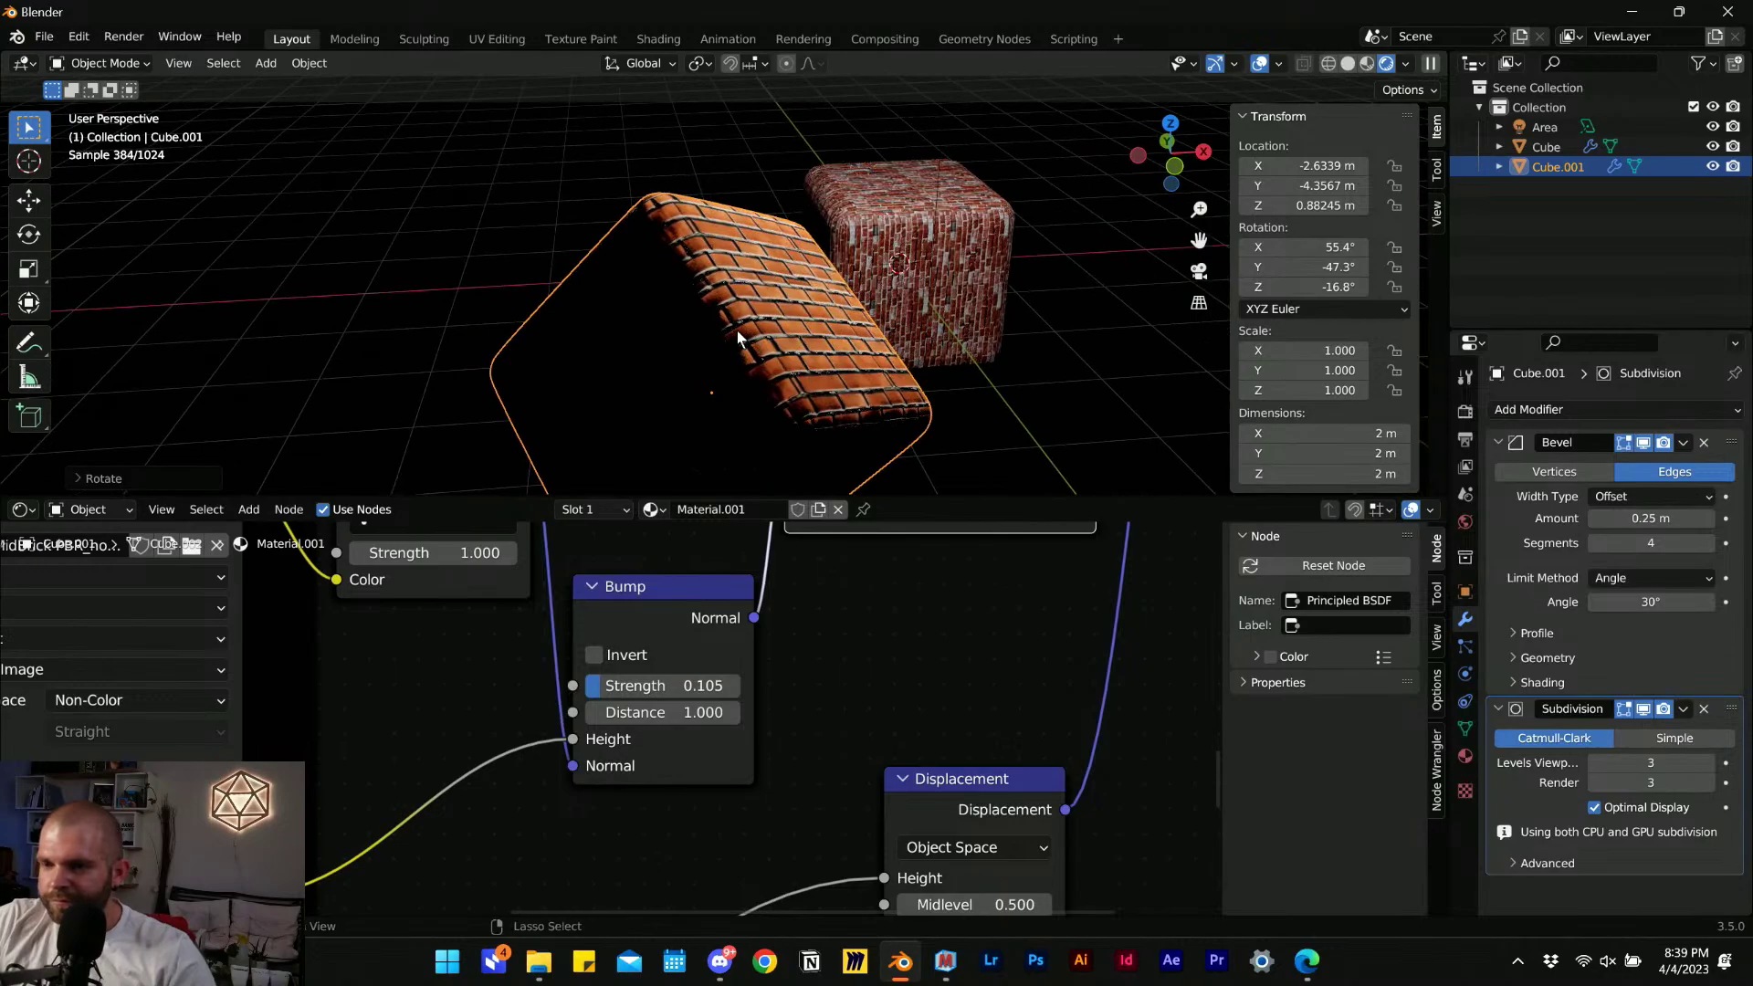
Save the scene as MidBrick.blend in the 23-04-04_Time Warping folder.
key(ctrl+s)
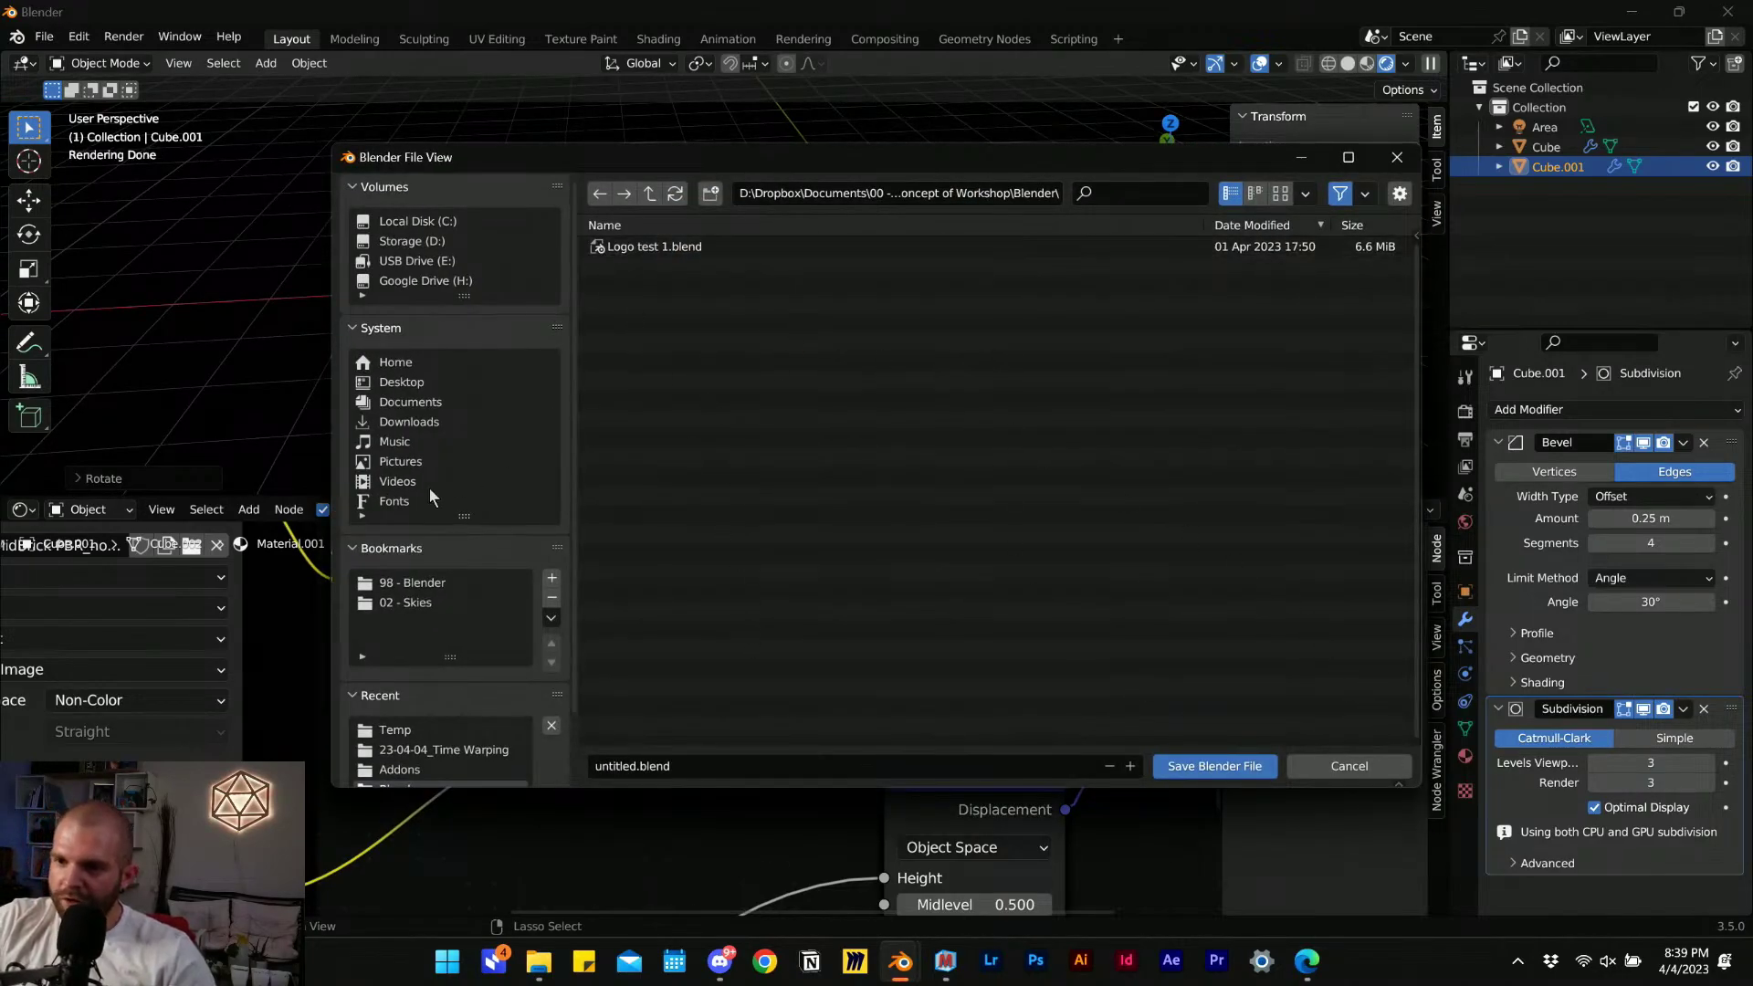
click(438, 751)
click(714, 760)
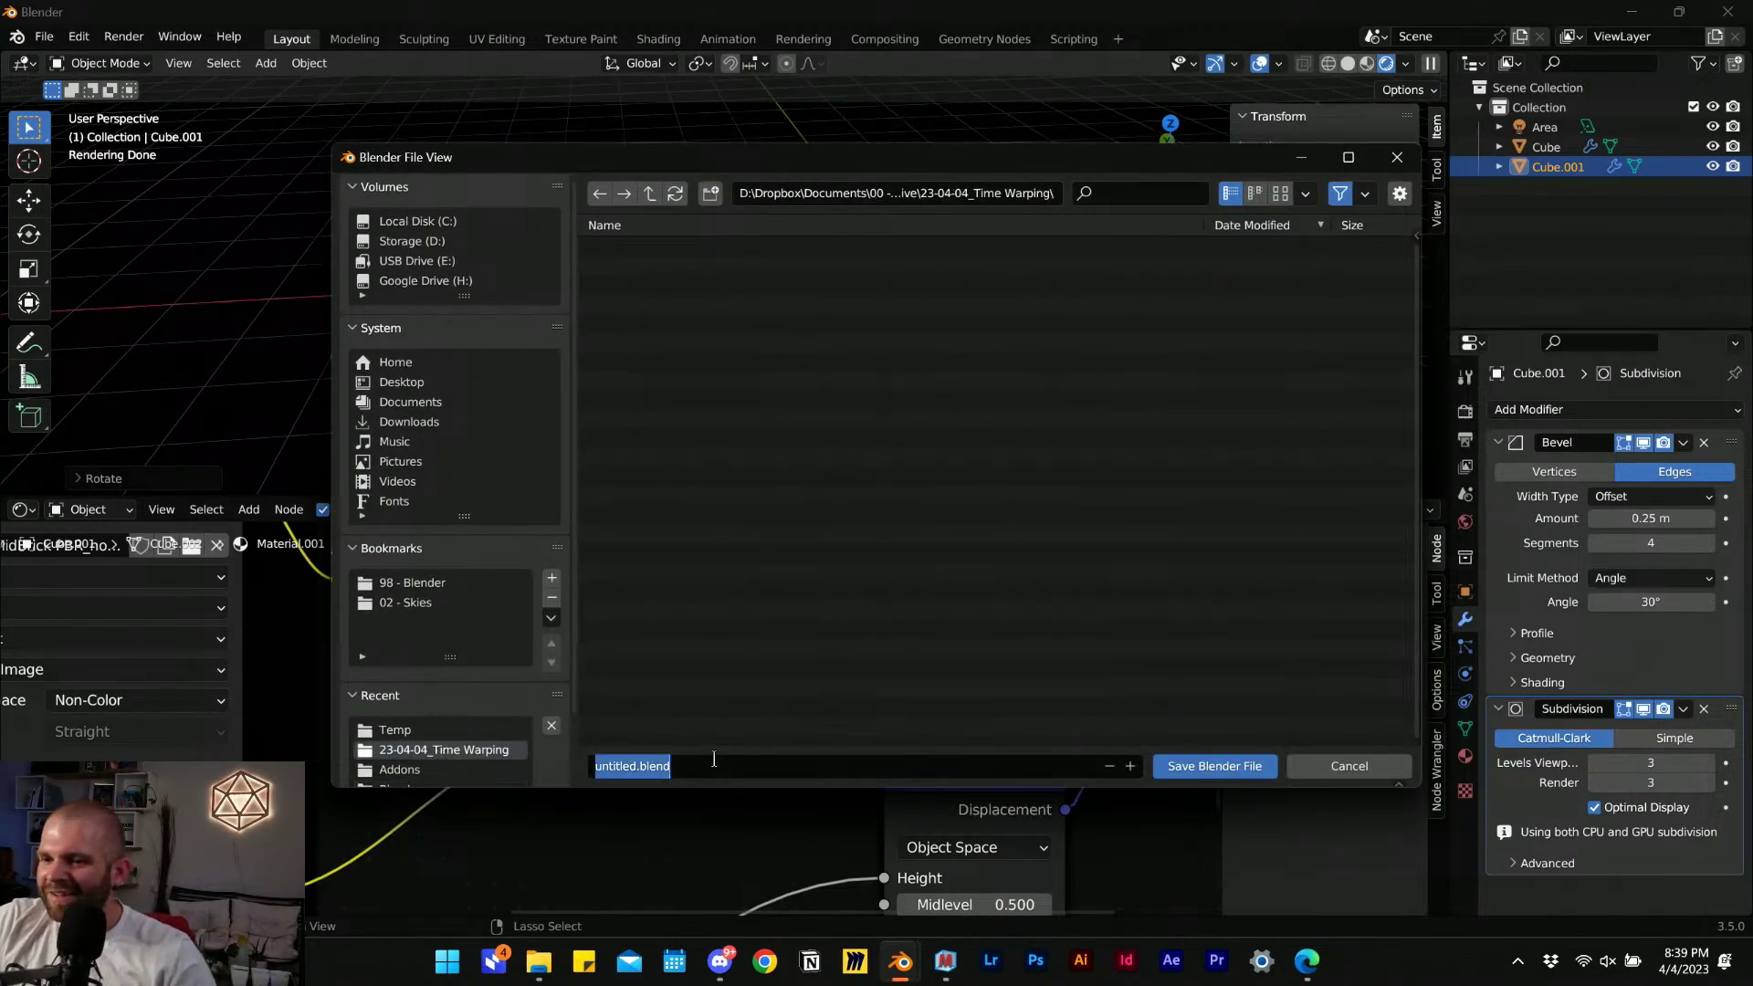
key(Caps_Lock)
text(Brick)
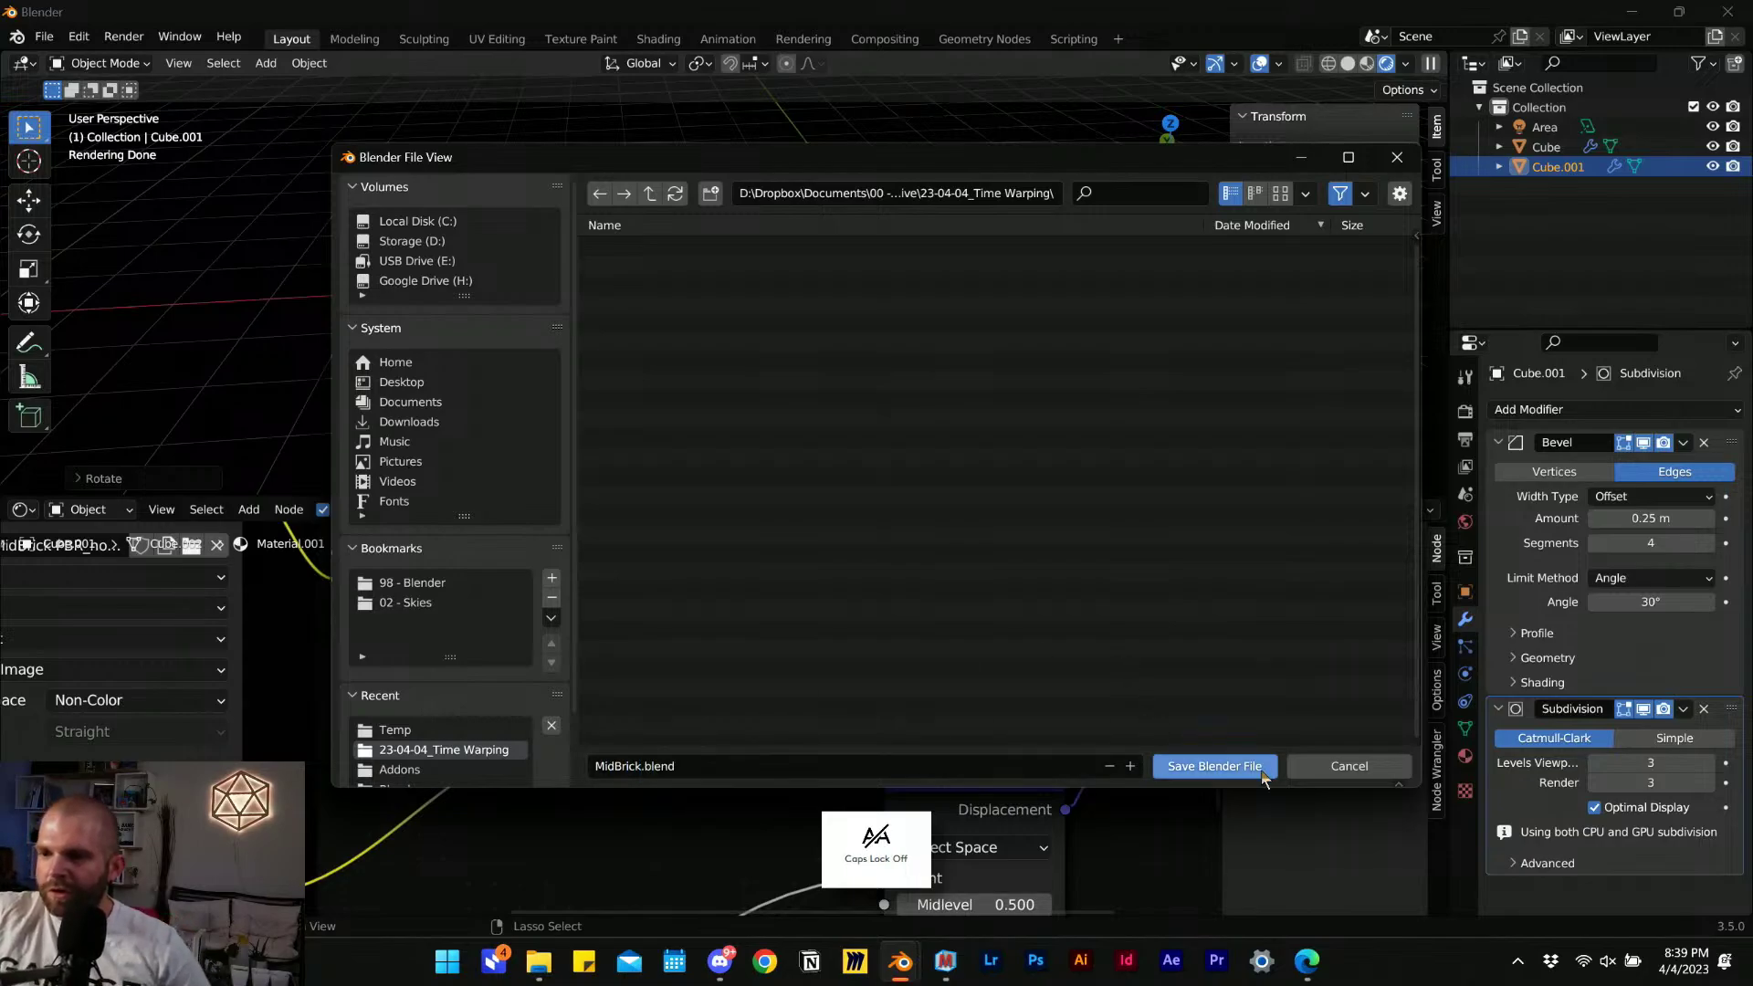
click(1223, 767)
Start a new General file.
middle_drag(769, 365, 469, 263)
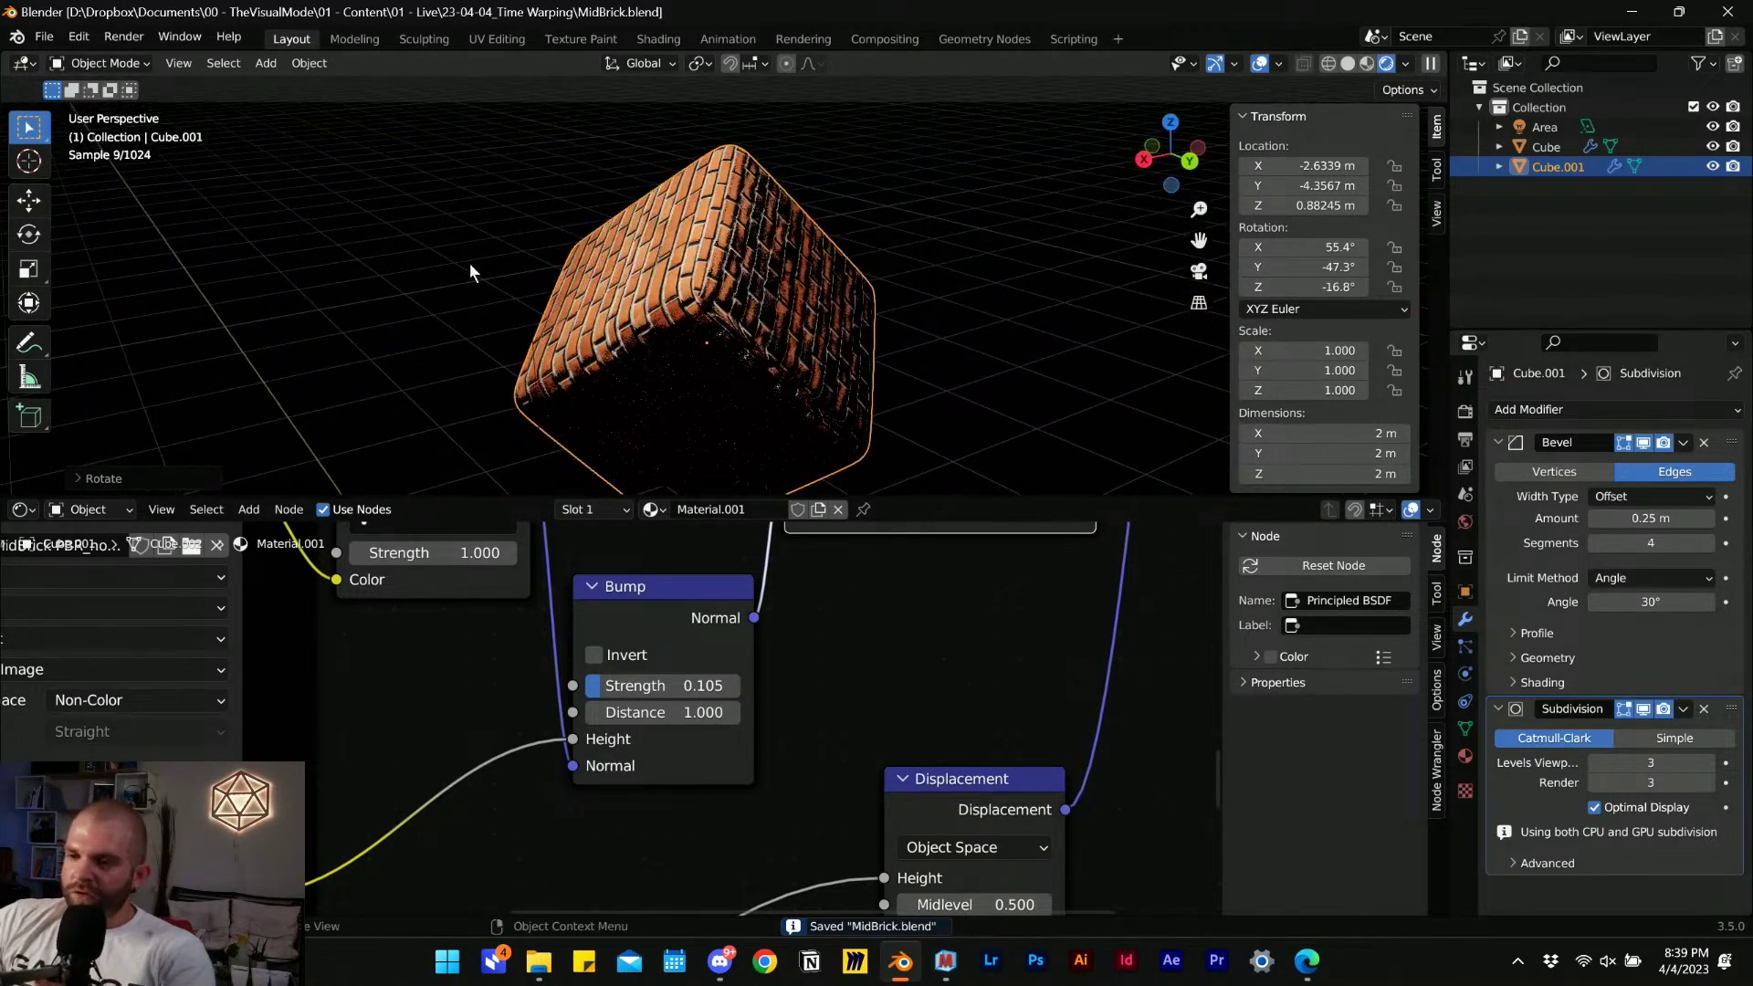
click(47, 40)
mouse_move(62, 60)
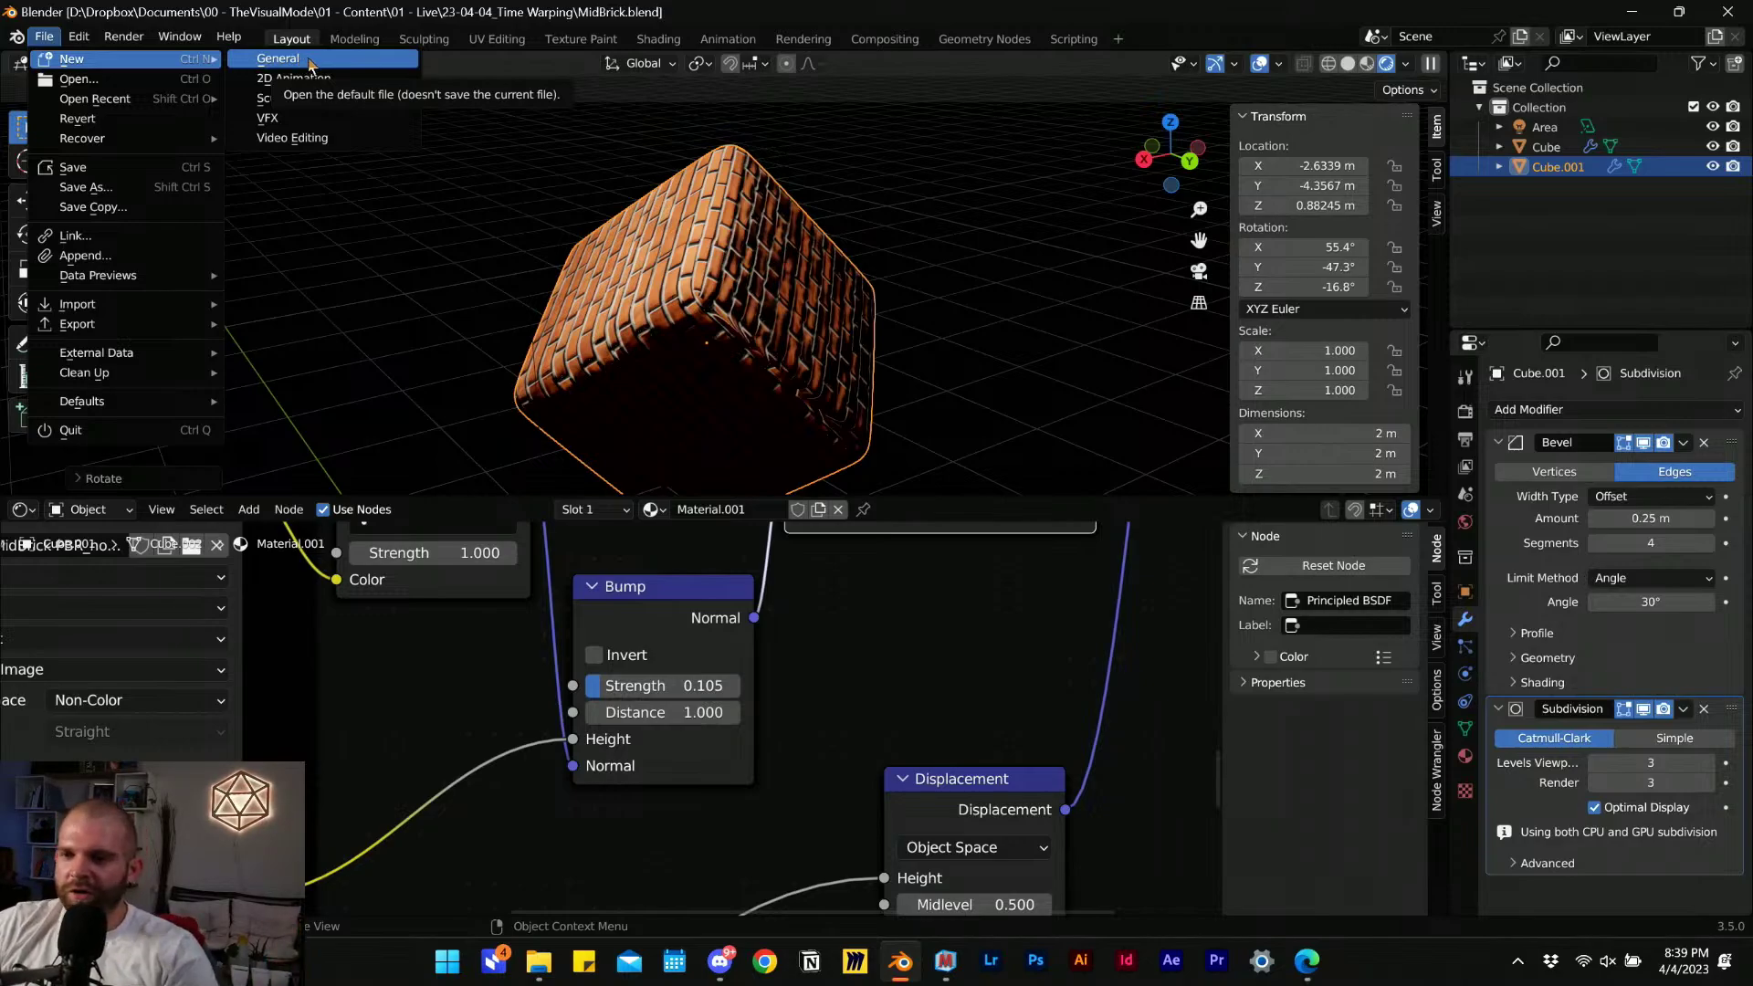
click(297, 60)
Delete the default cube, camera and light, and show the viewport sidebar.
scroll(730, 509, up, 3)
scroll(727, 509, down, 4)
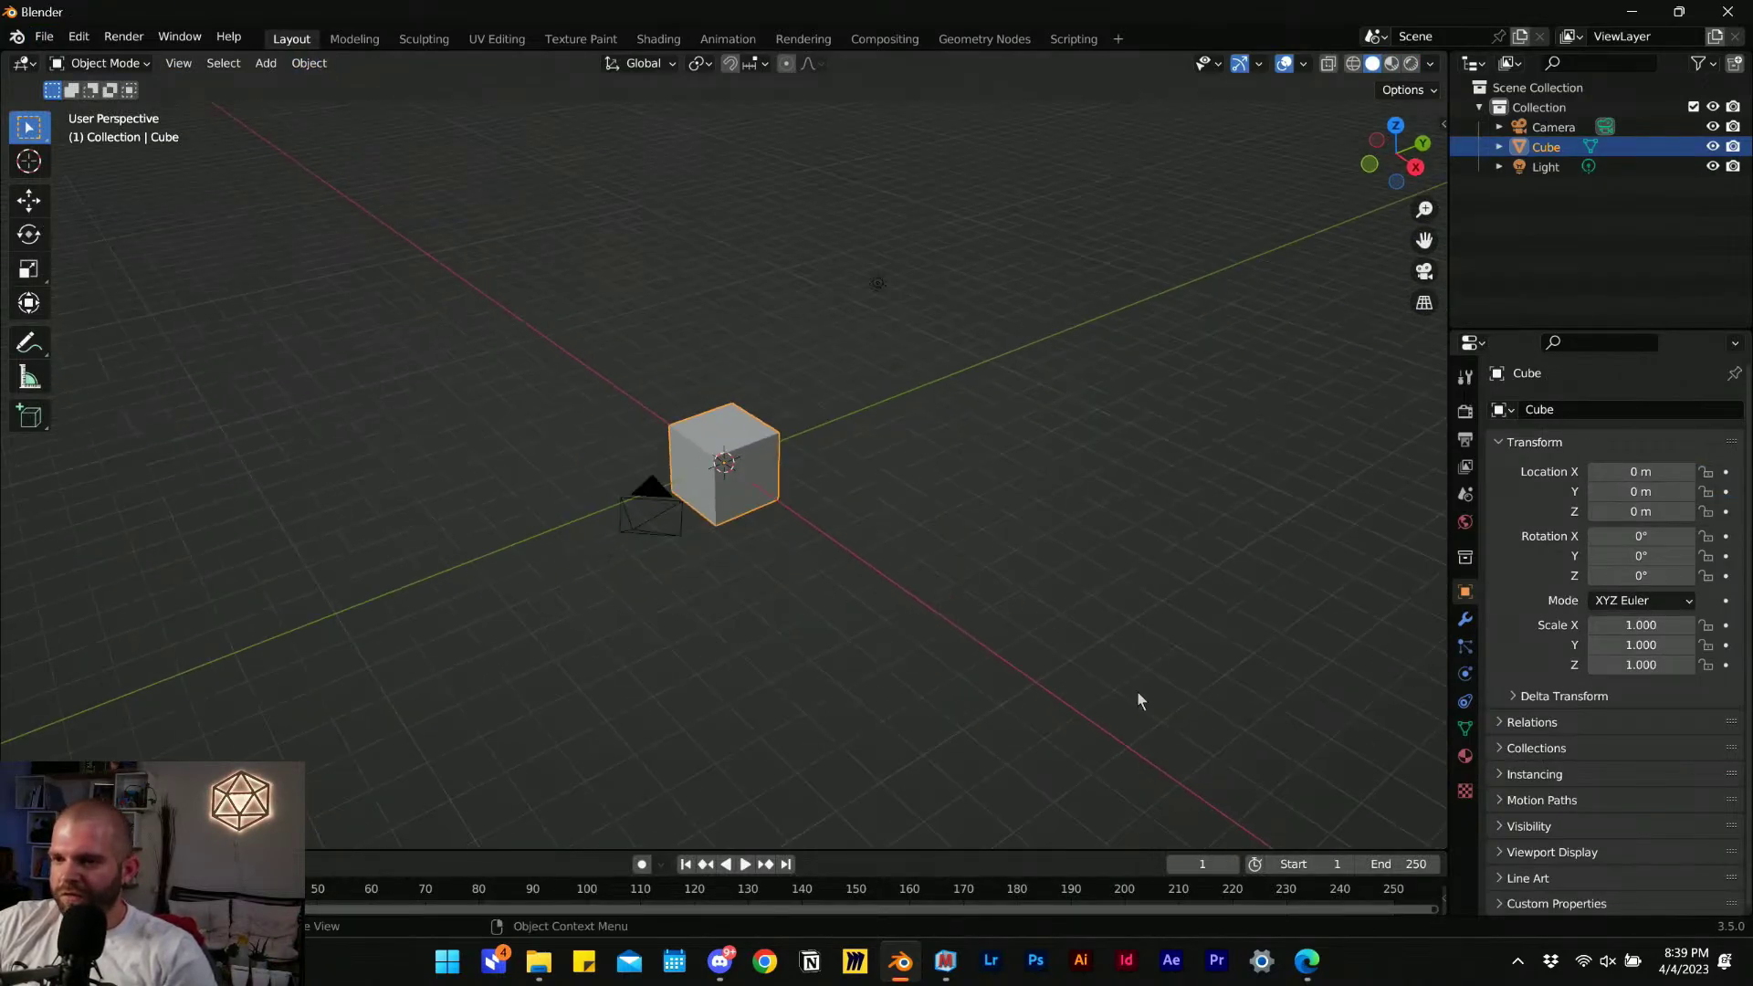
drag(1138, 697, 413, 202)
key(Delete)
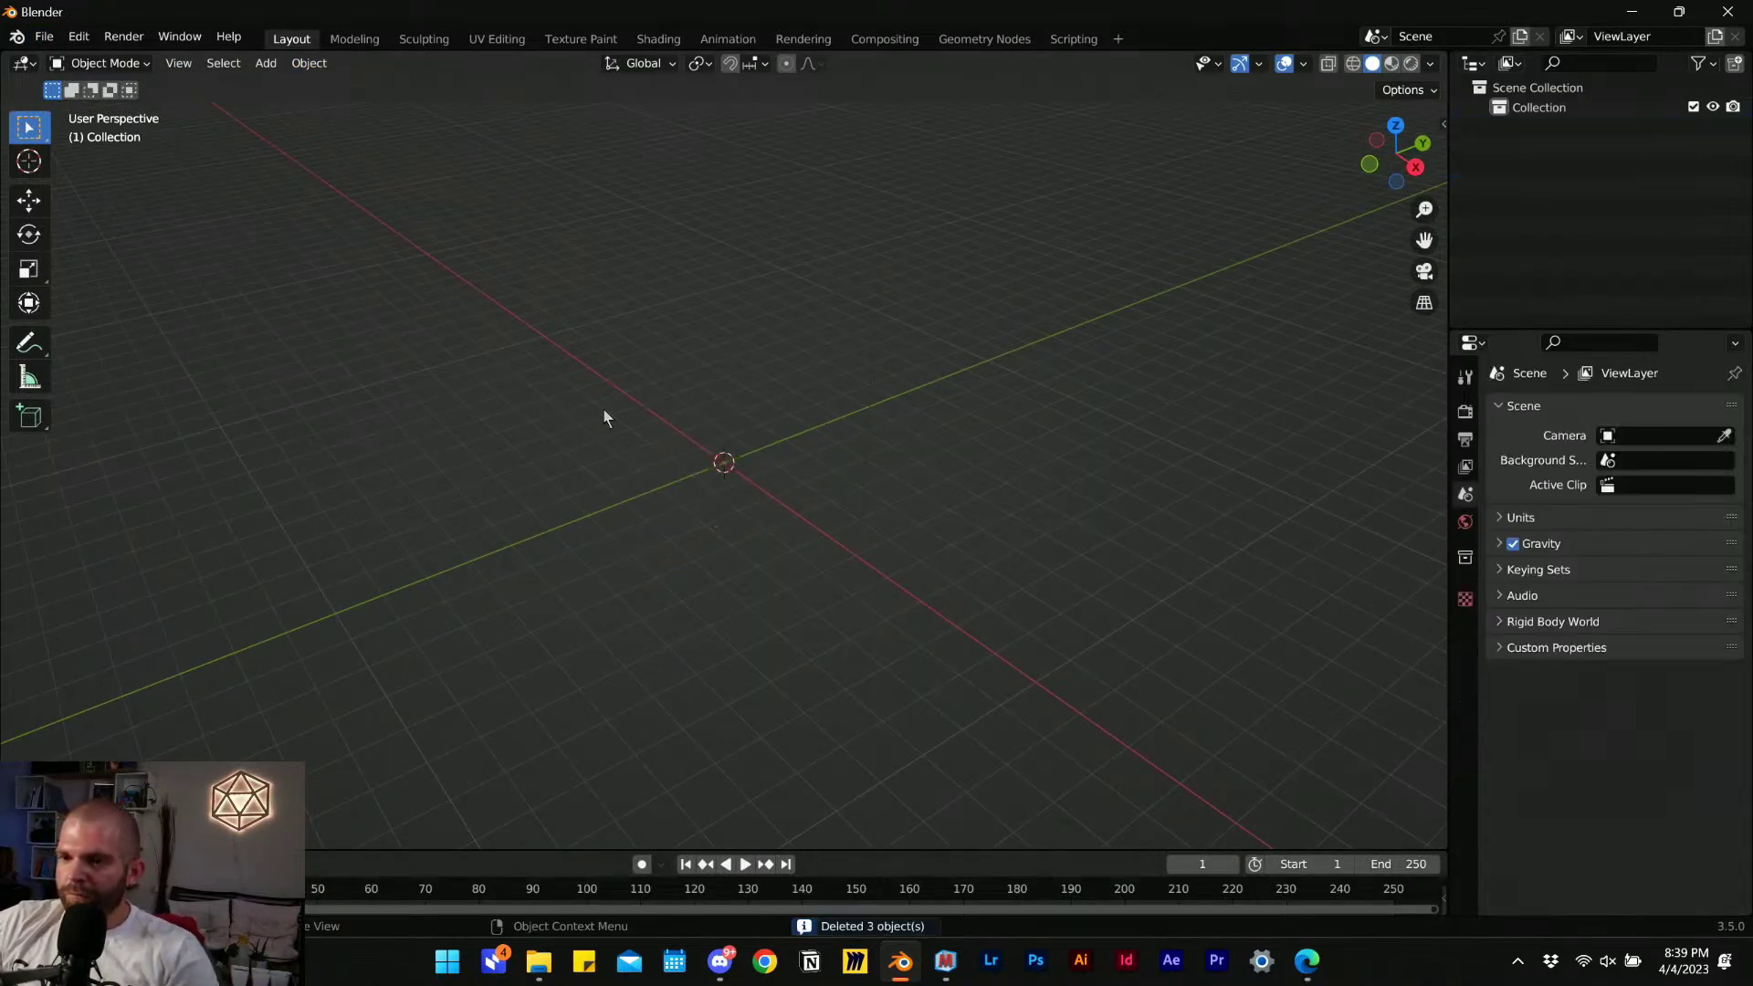
key(n)
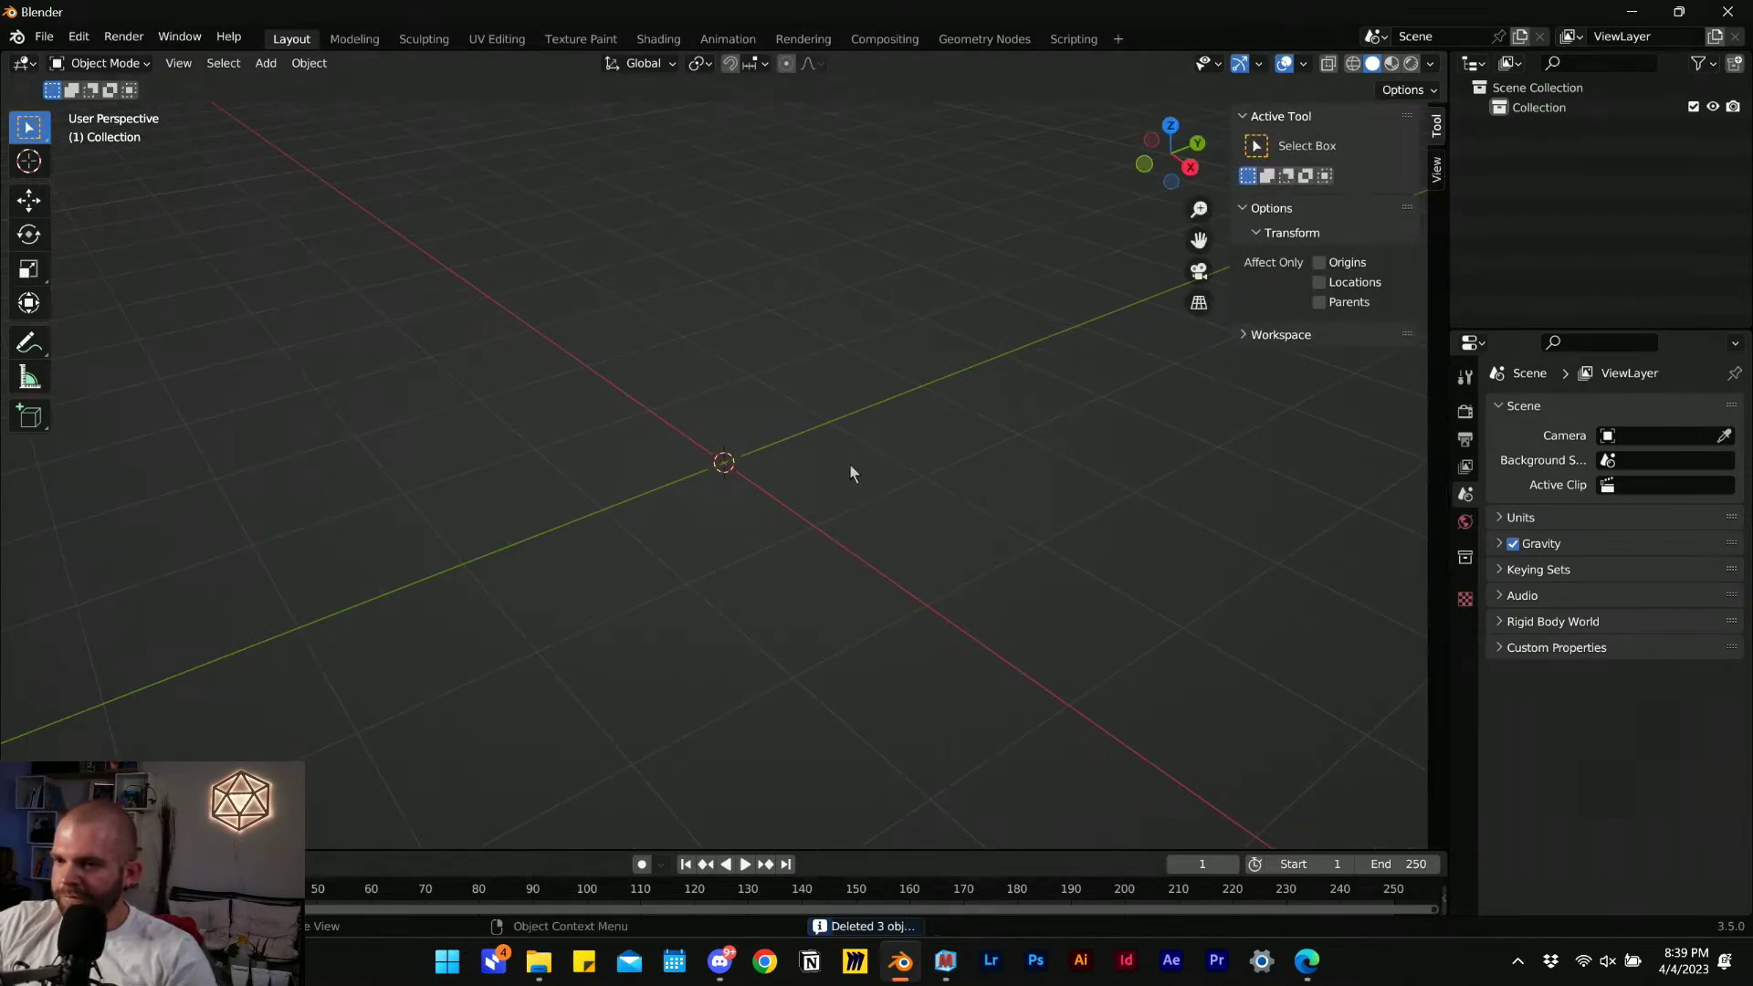
Search the add-ons in the preferences for "drea" and enable Paint: Dream Textures.
click(79, 38)
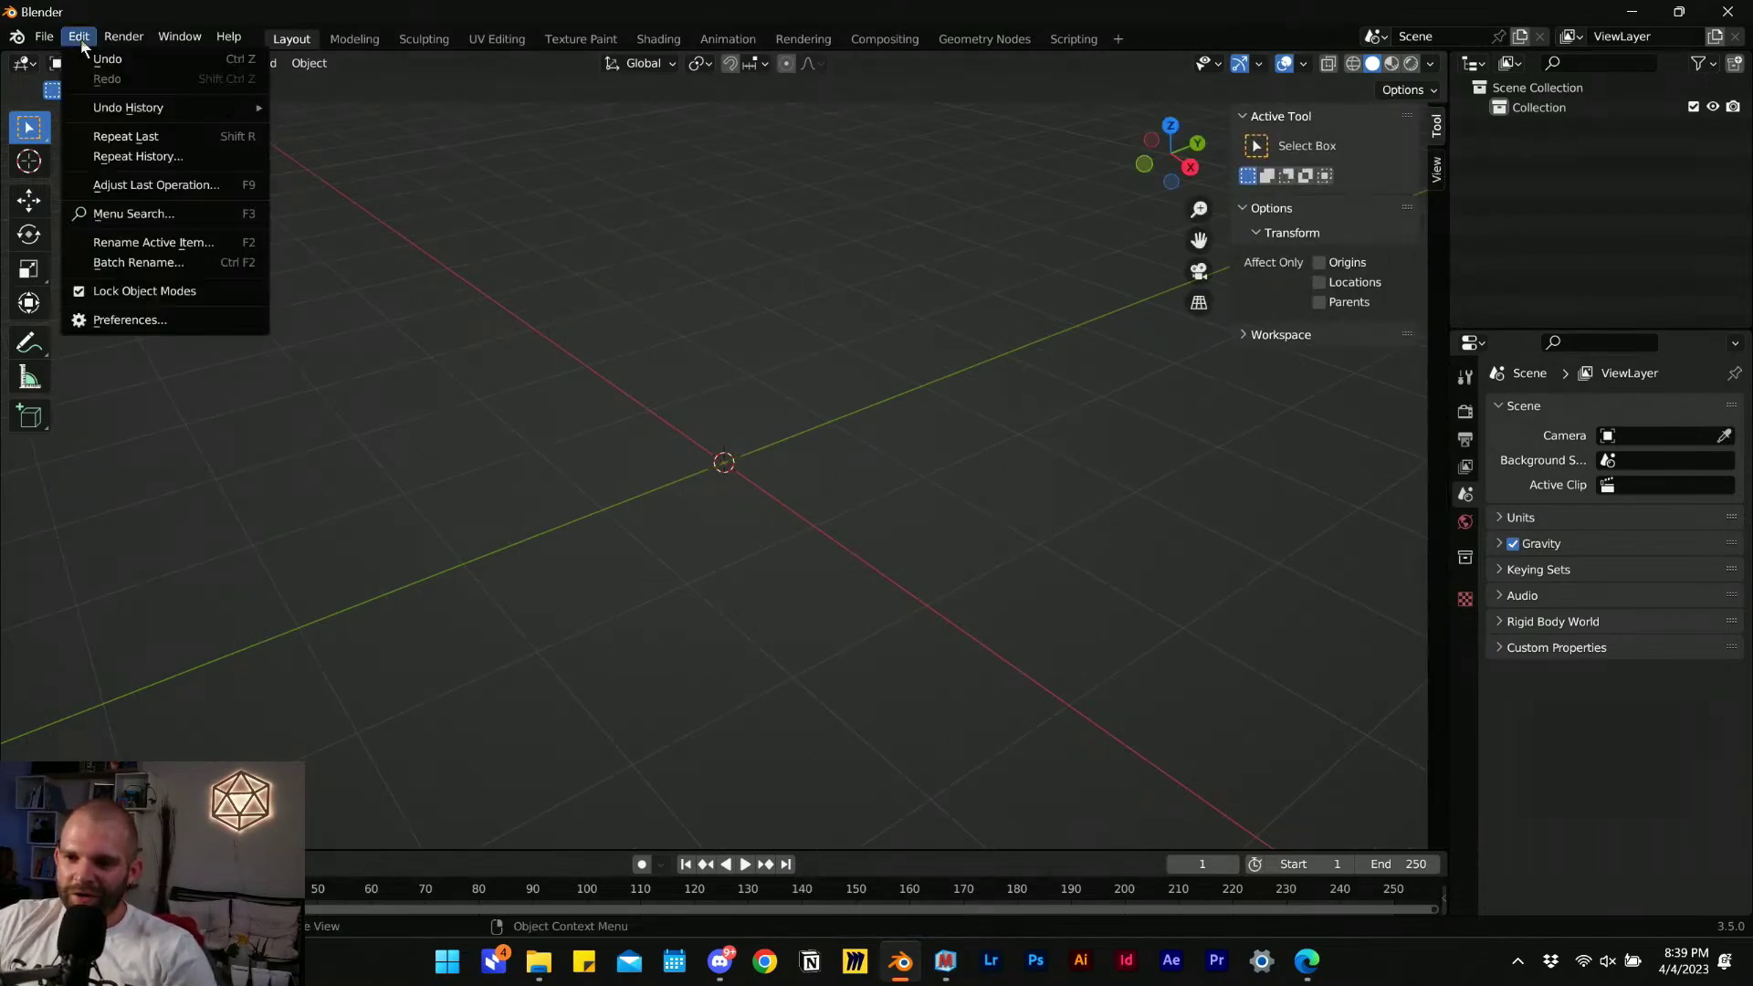
click(178, 321)
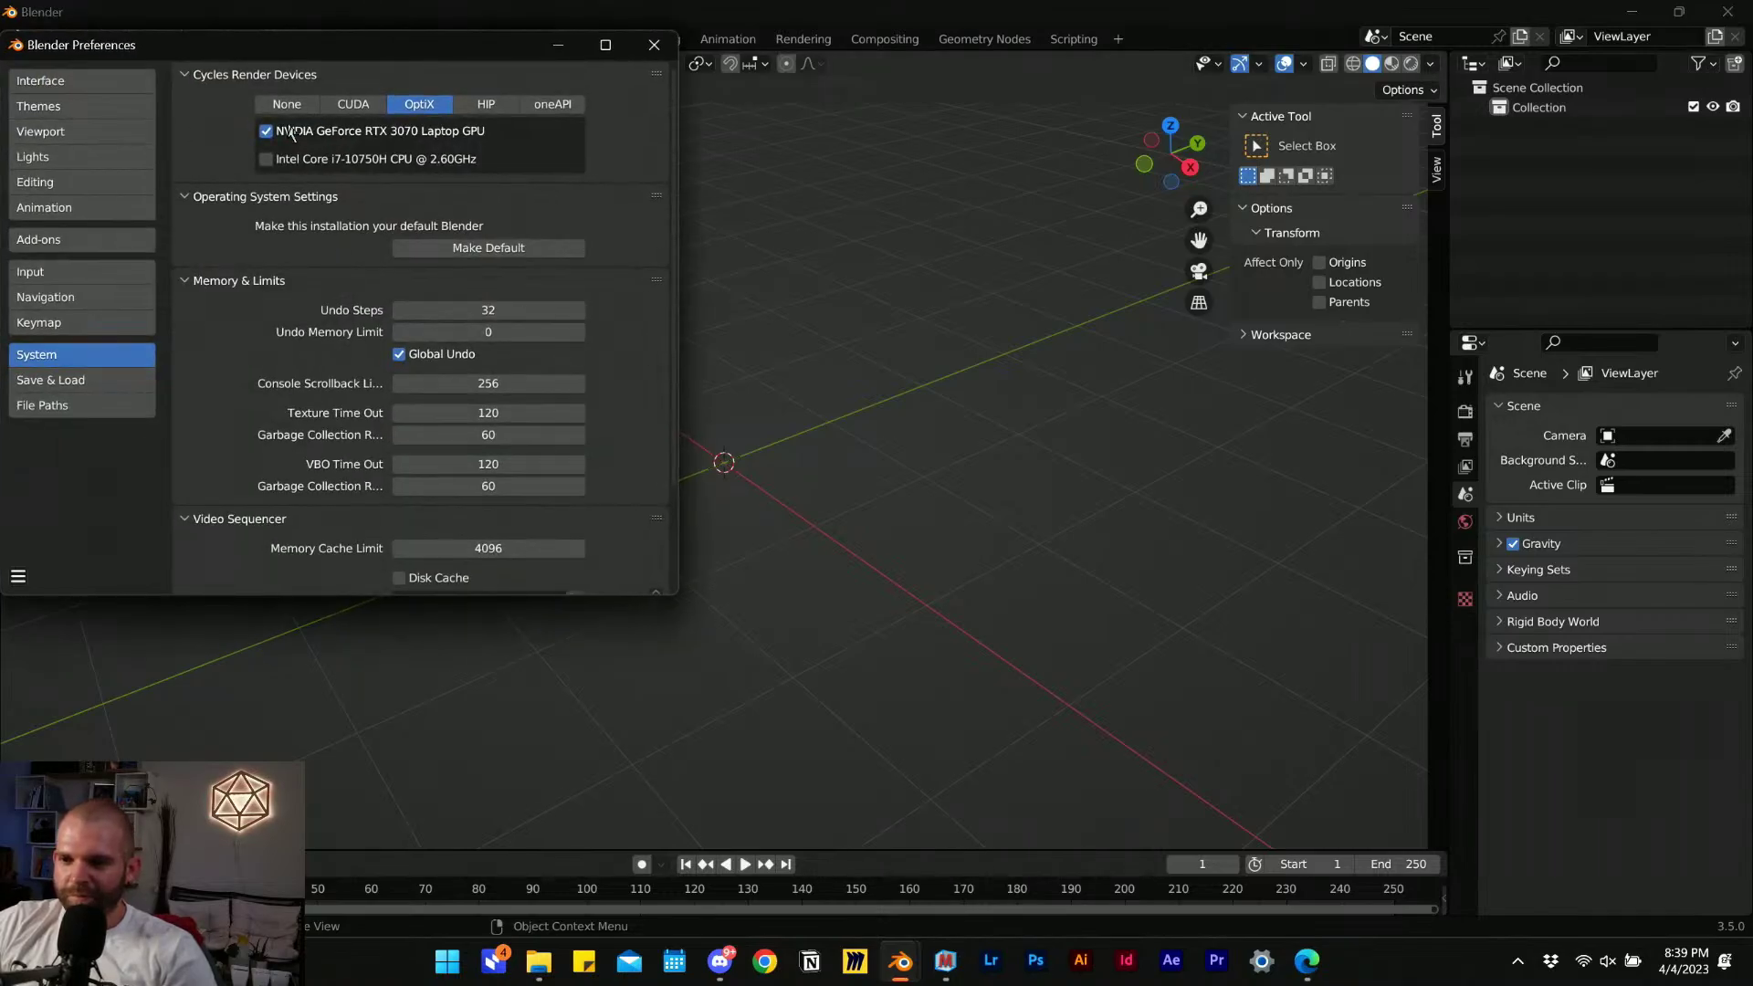
drag(676, 603, 791, 785)
click(69, 243)
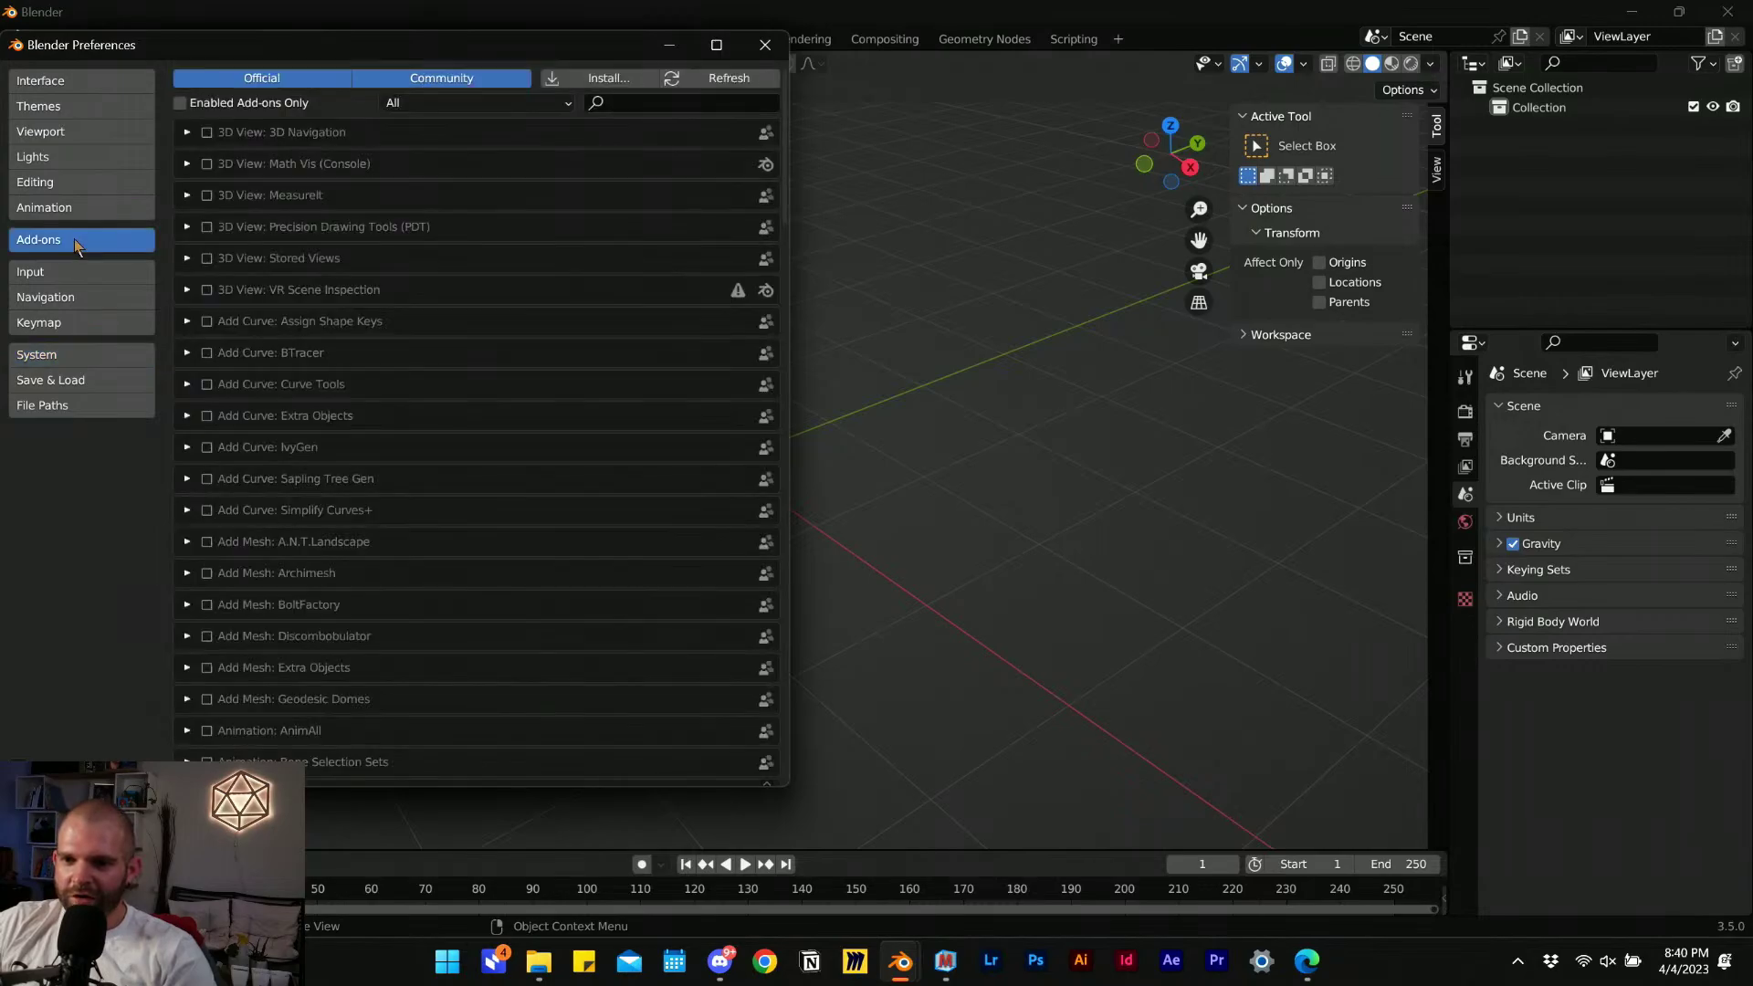
click(641, 97)
text(drea)
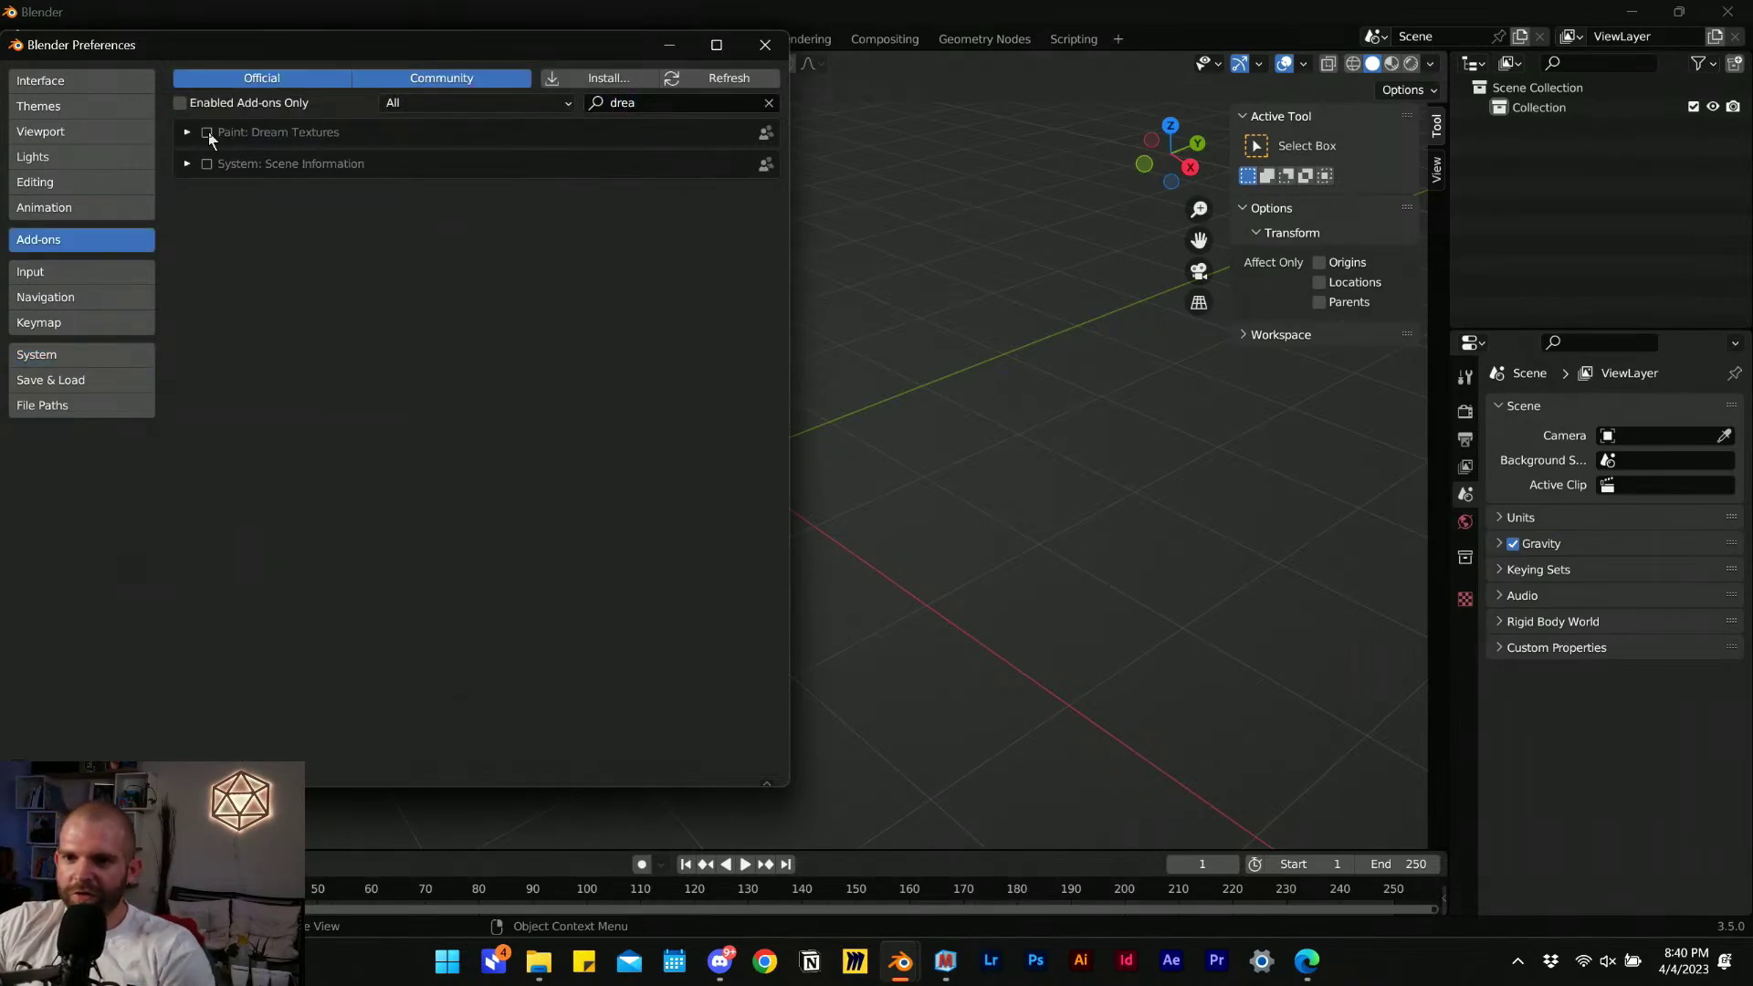
click(208, 134)
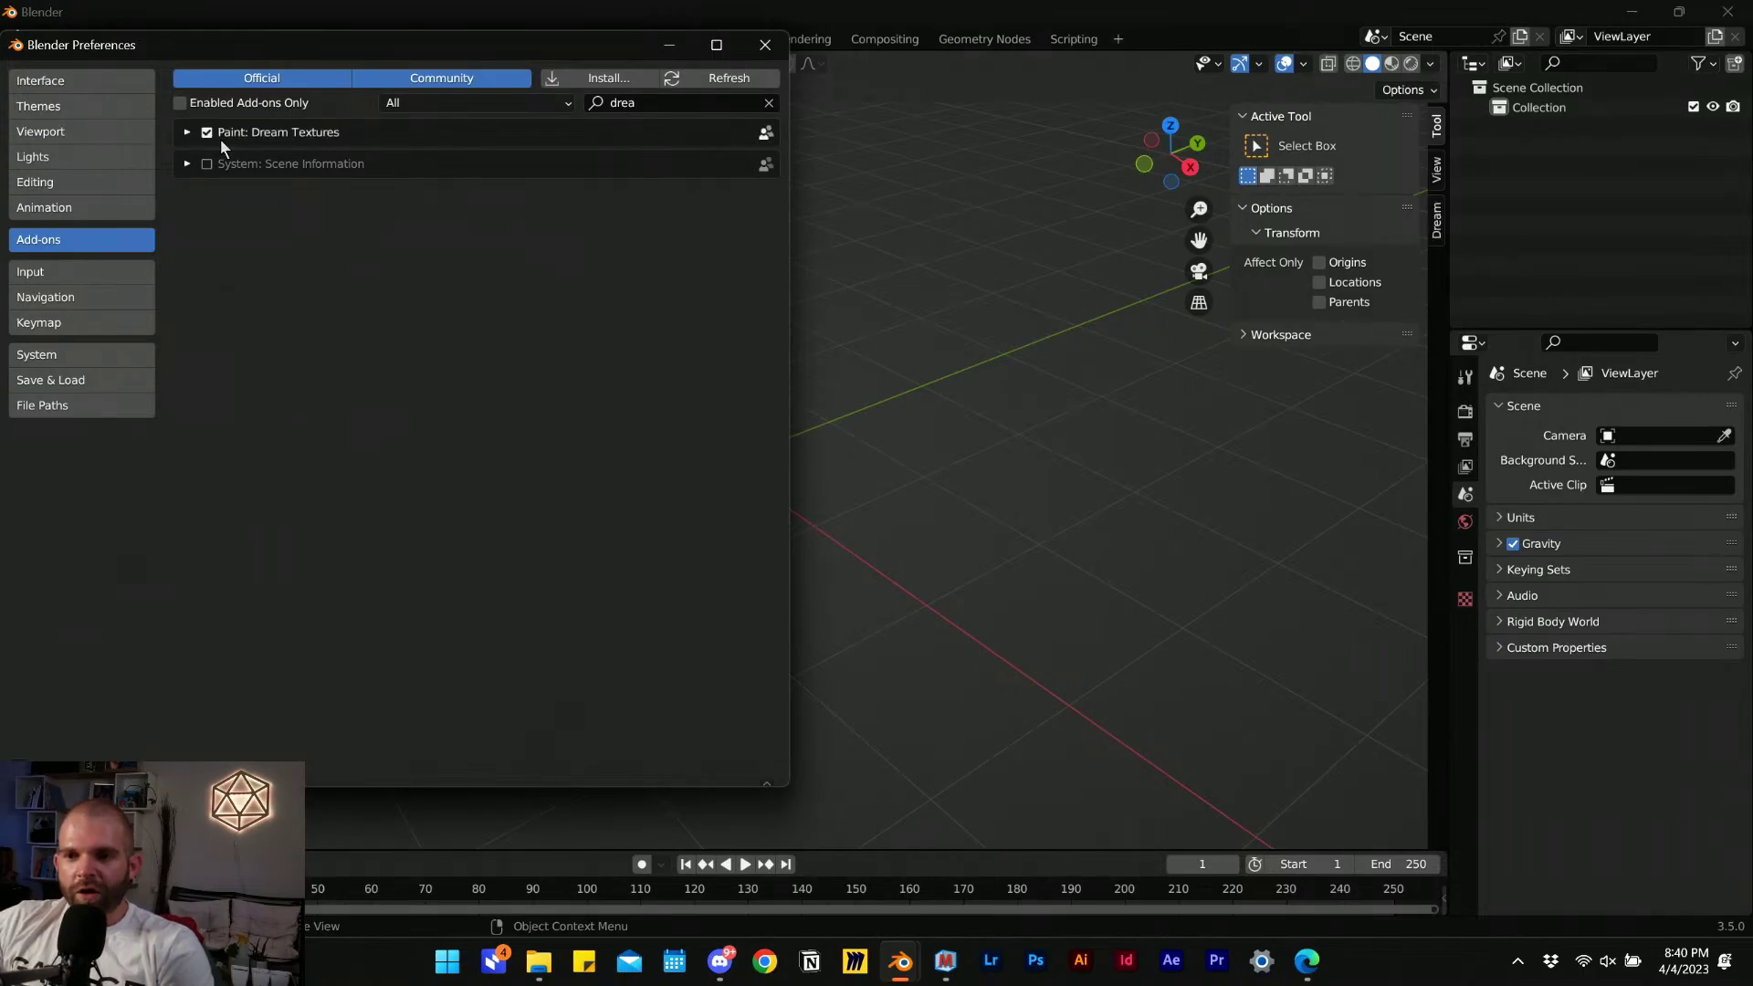
Save the preferences with the Dream Textures add-on enabled and close the preferences window.
click(188, 133)
click(187, 133)
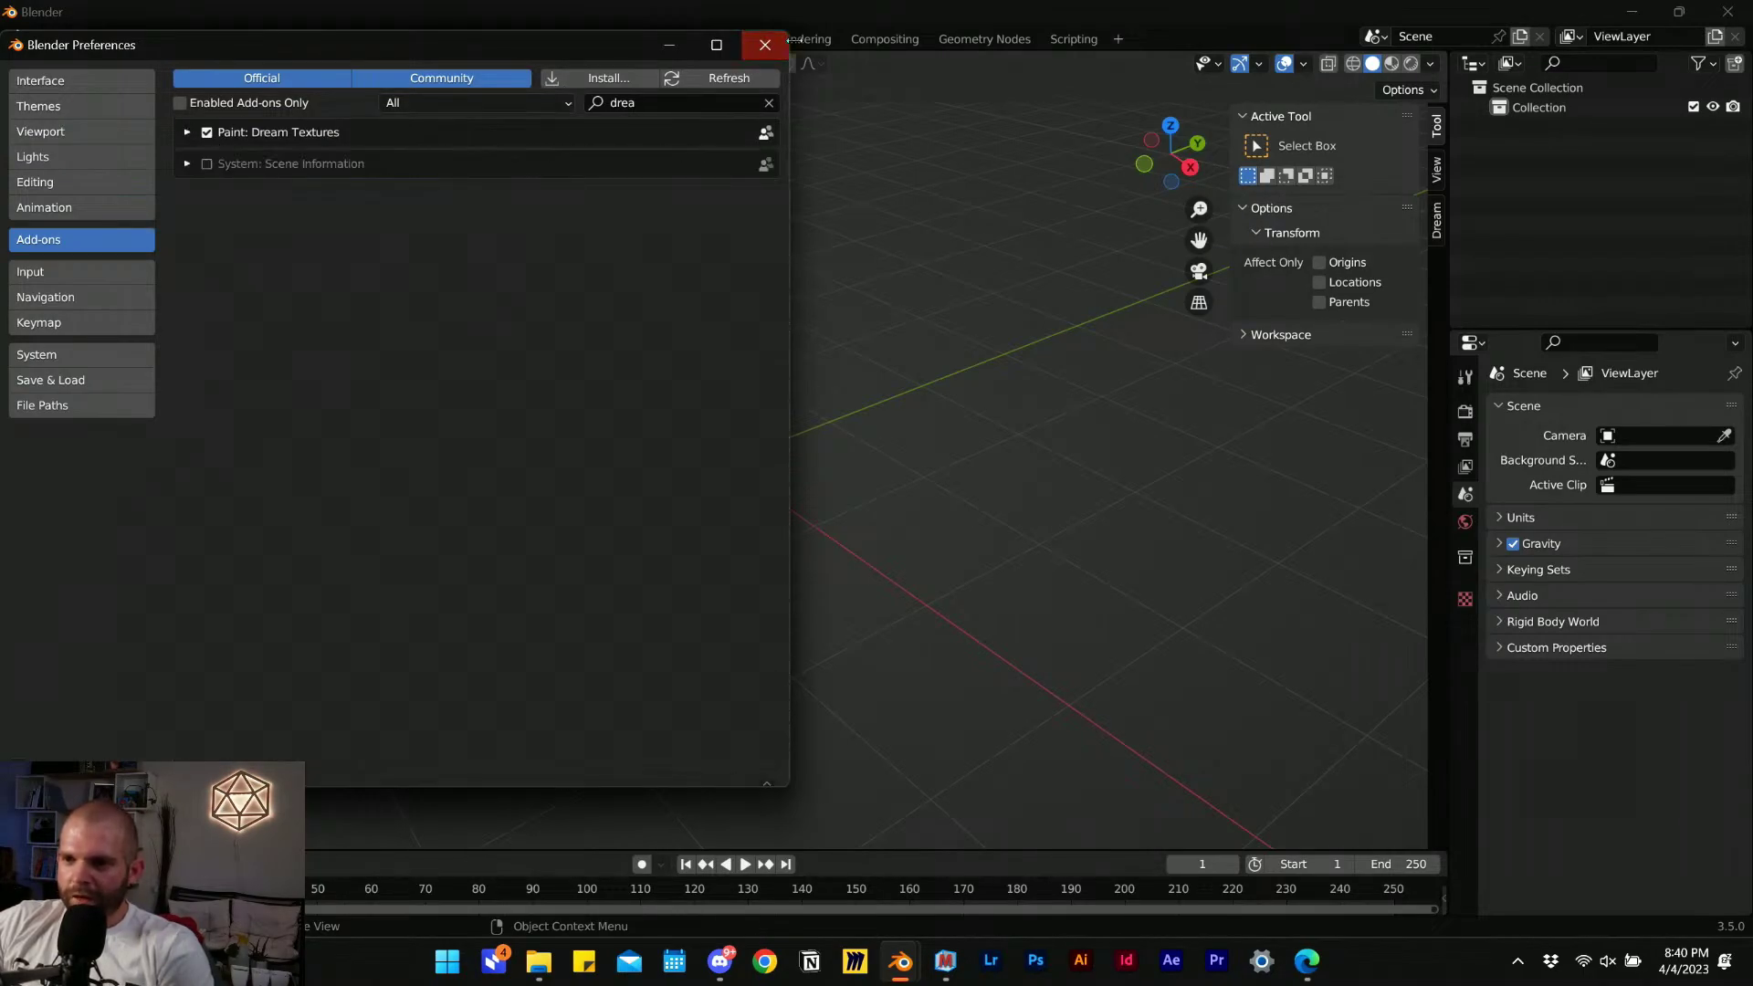
click(20, 772)
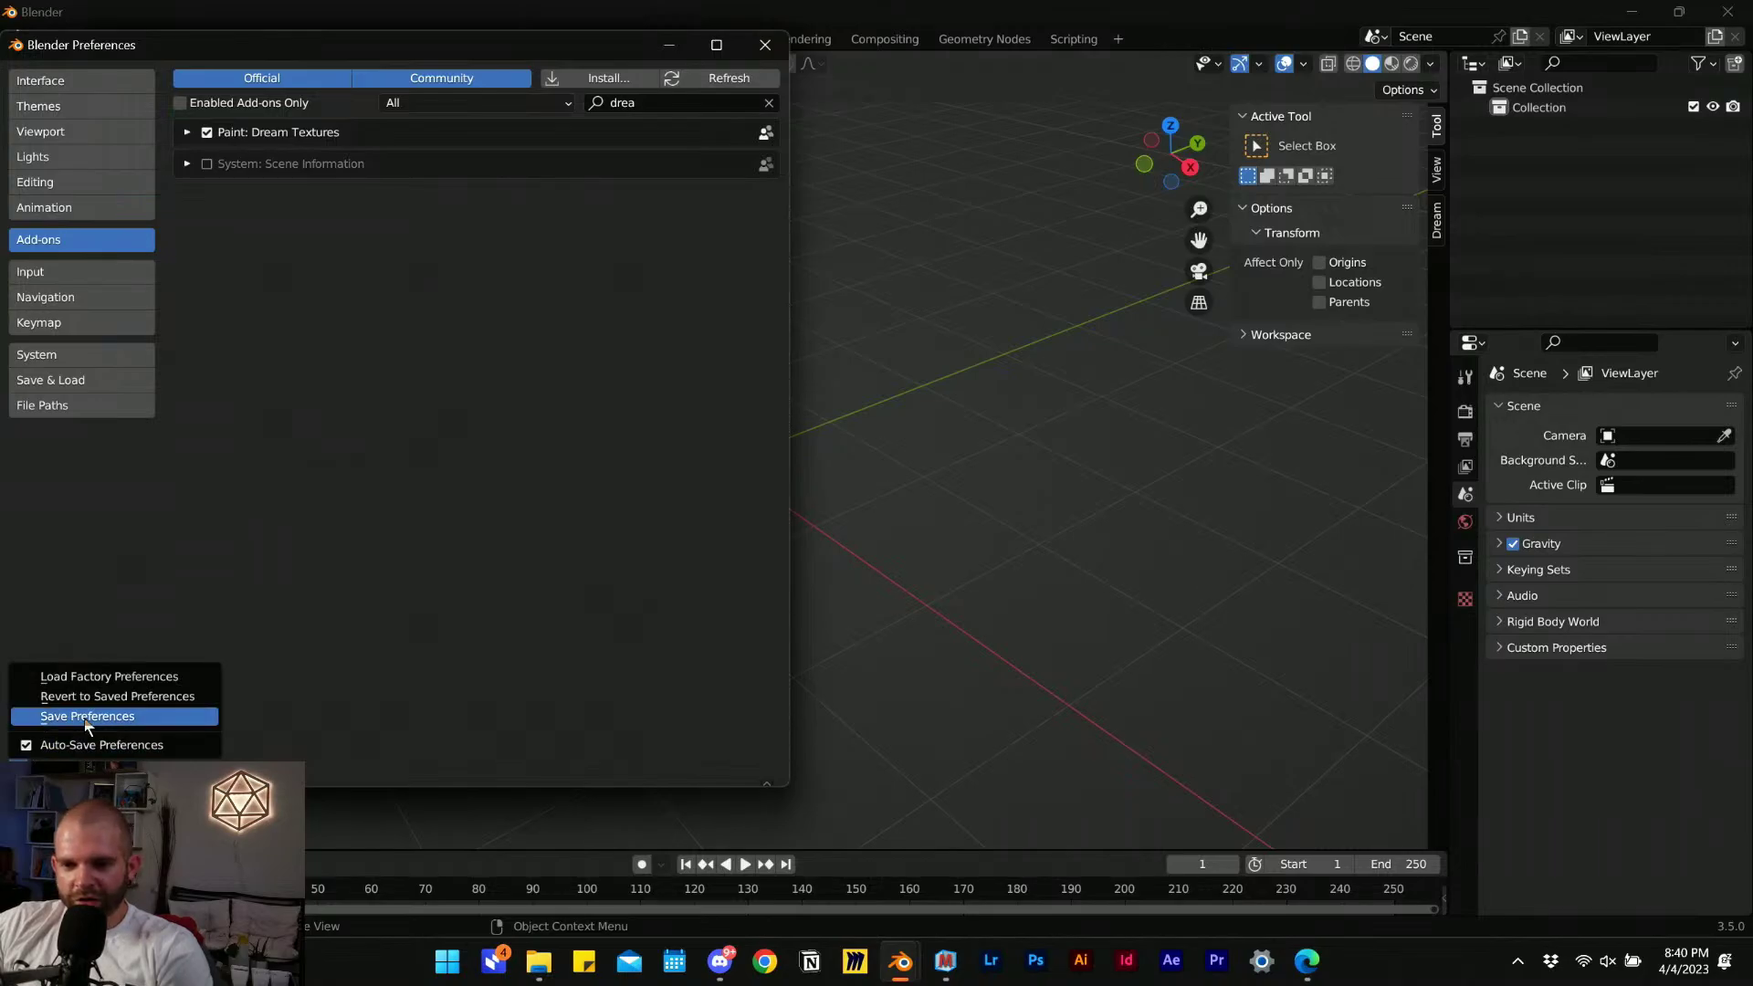
click(92, 716)
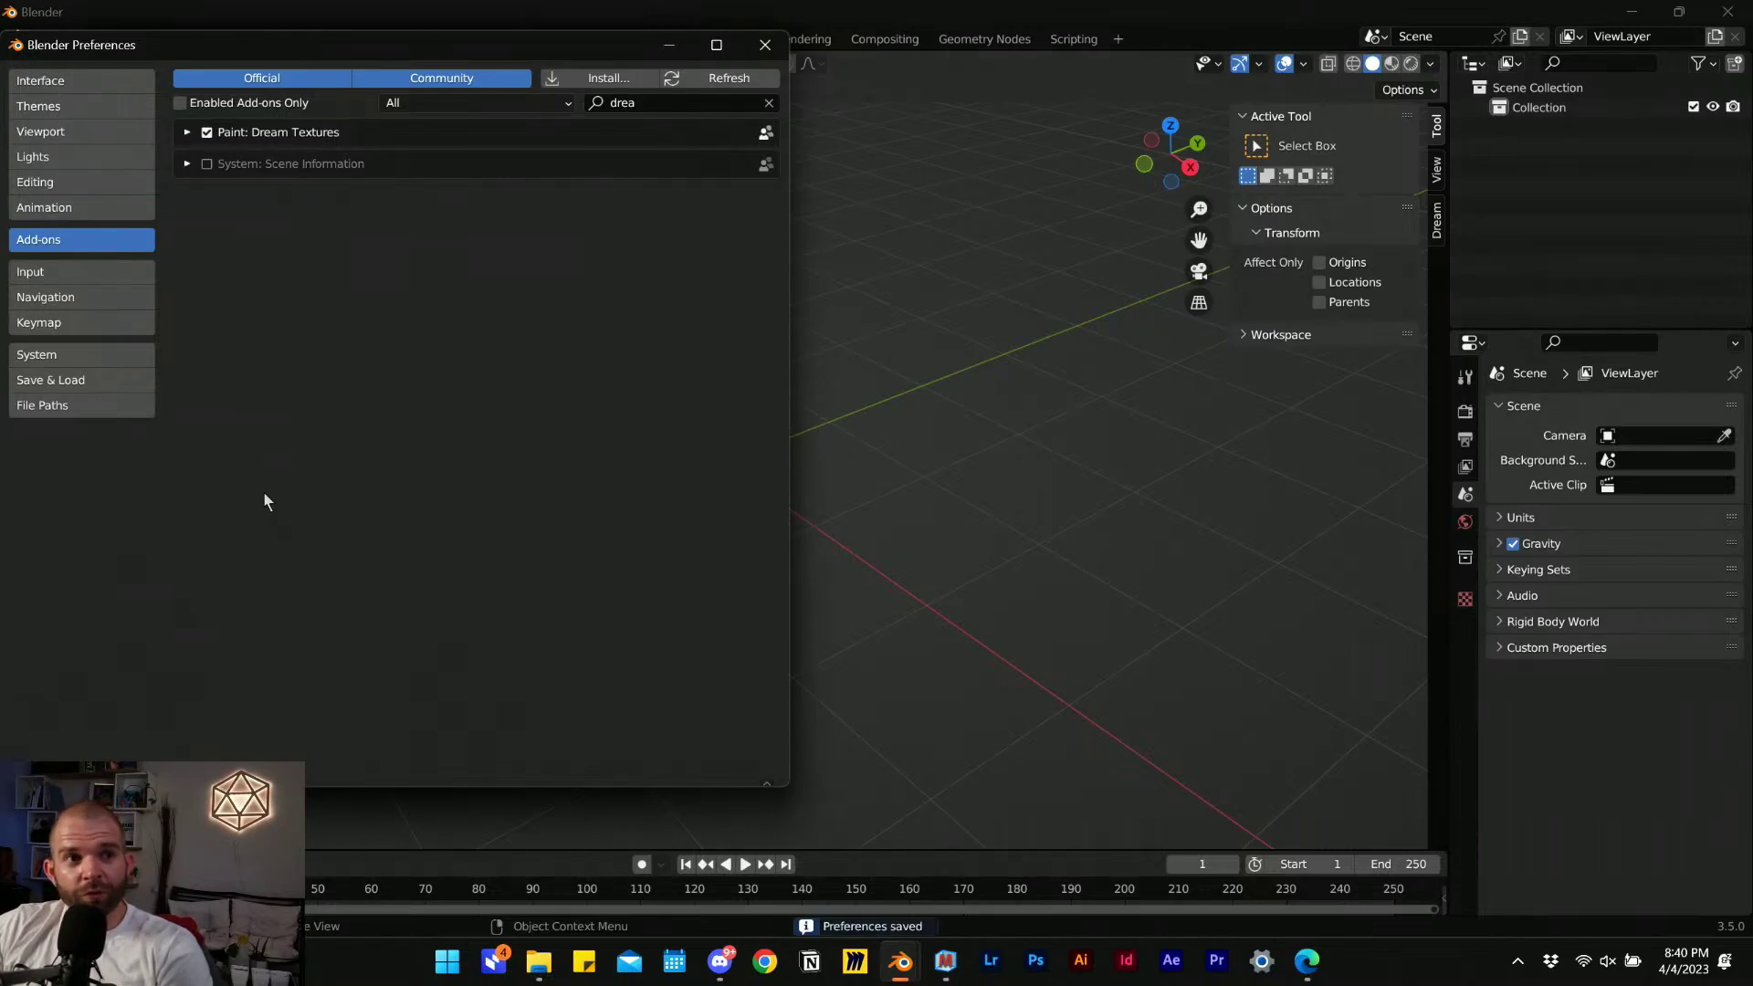
click(765, 44)
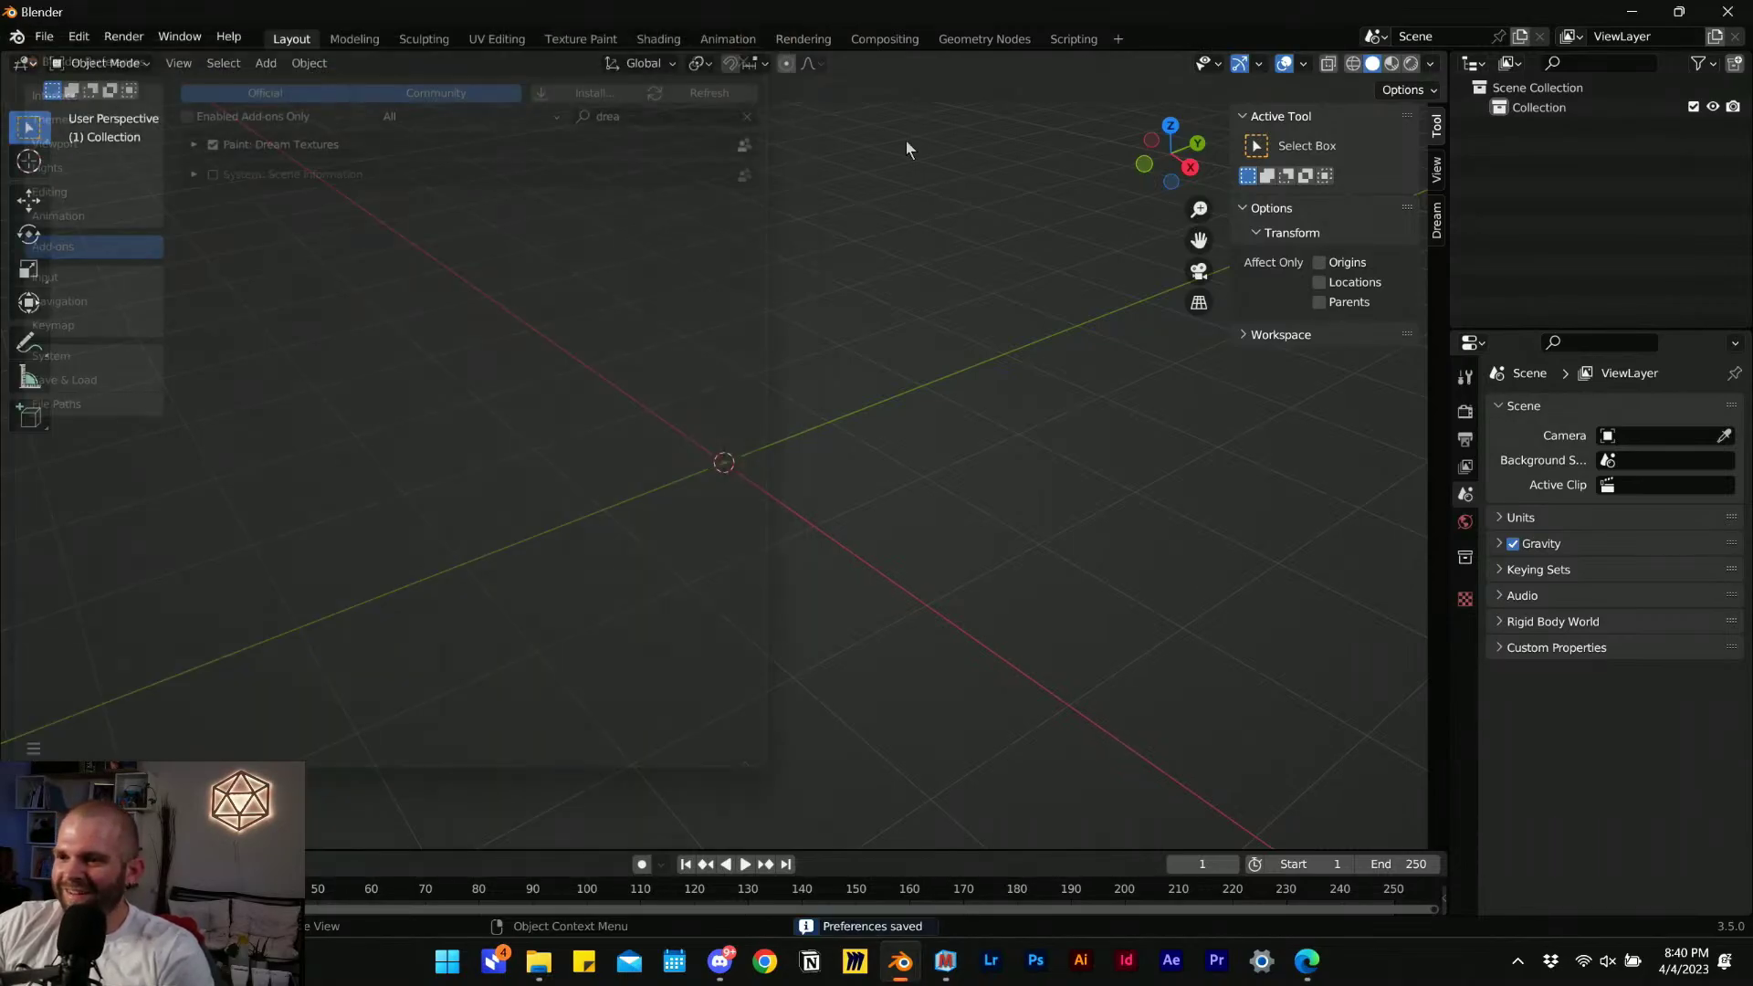
Switch to the UV Editing workspace, merge the 3D viewport into the UV editor area, and change it to an Image Editor.
click(1437, 221)
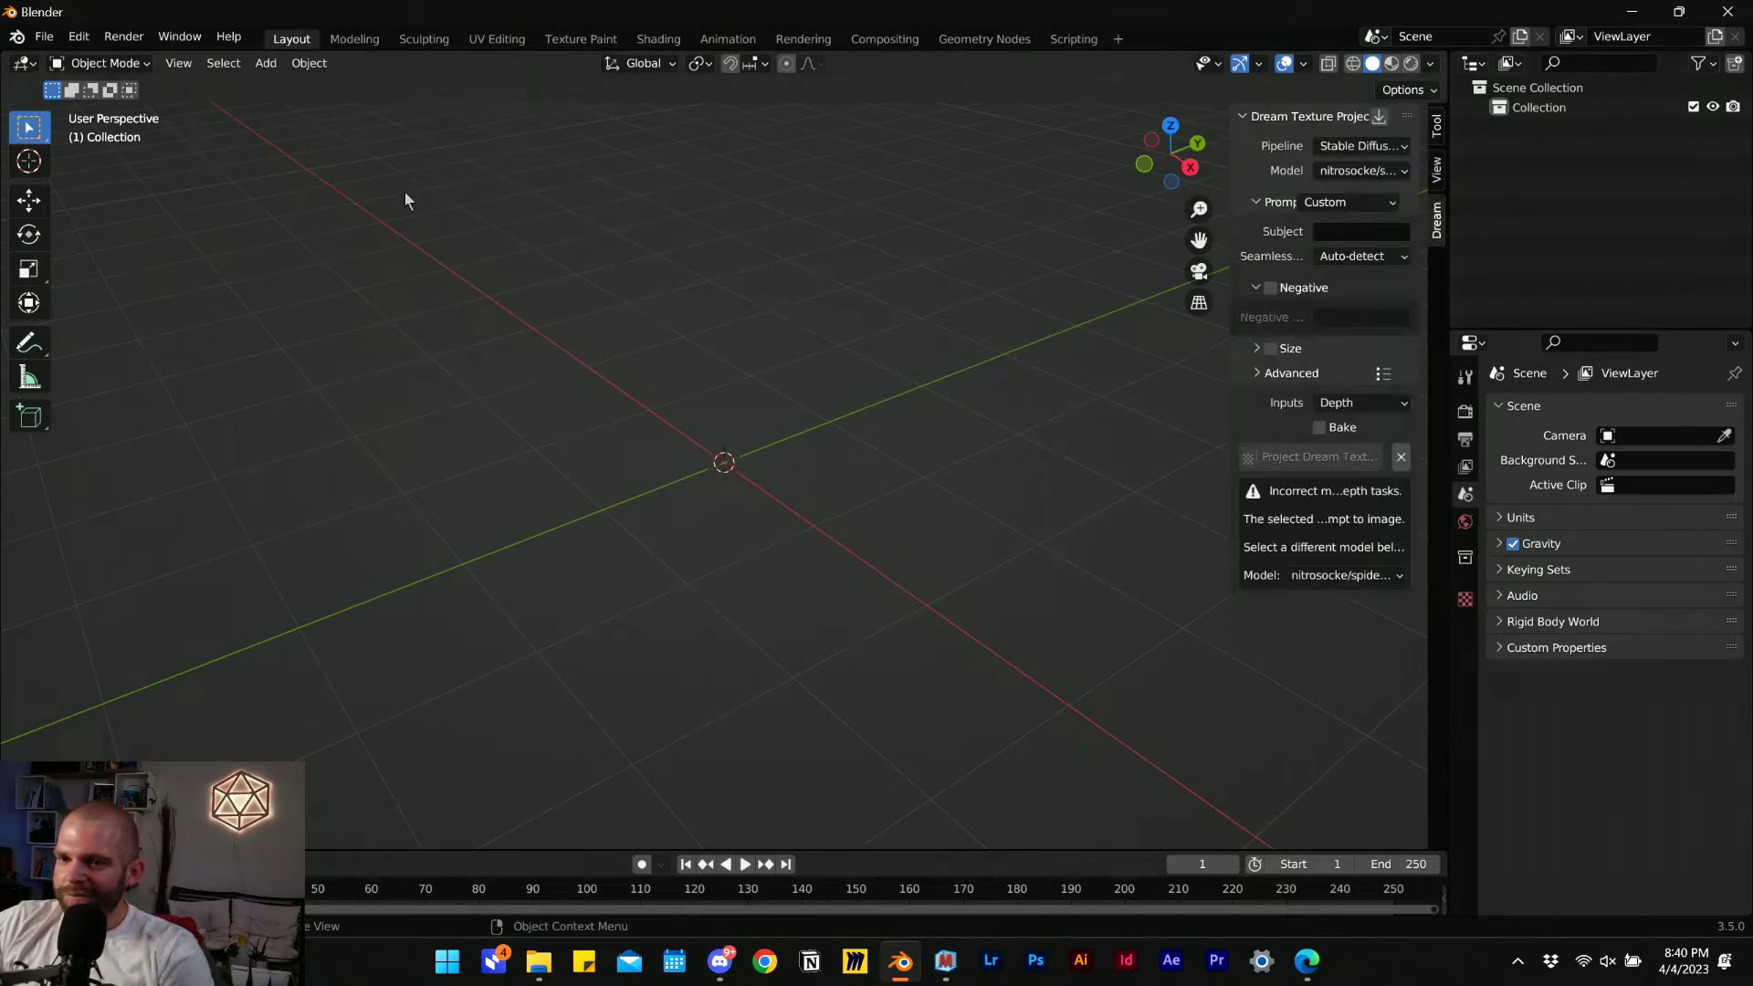
click(493, 40)
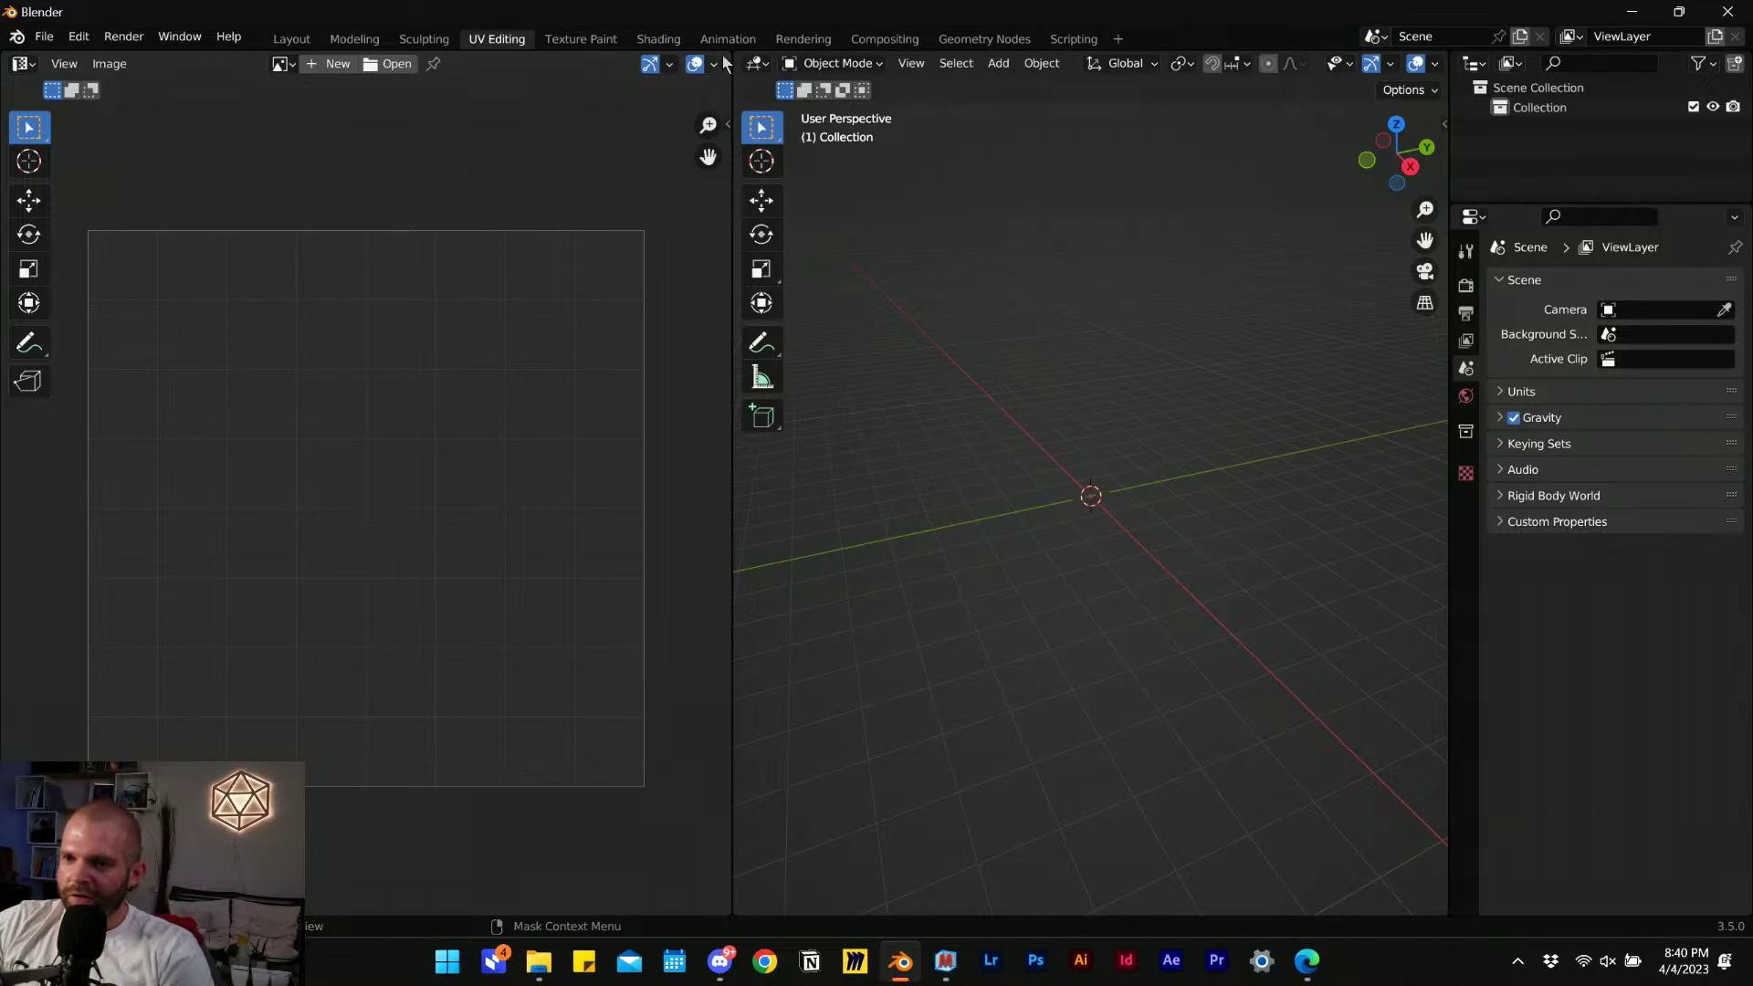
drag(726, 56, 894, 164)
click(22, 63)
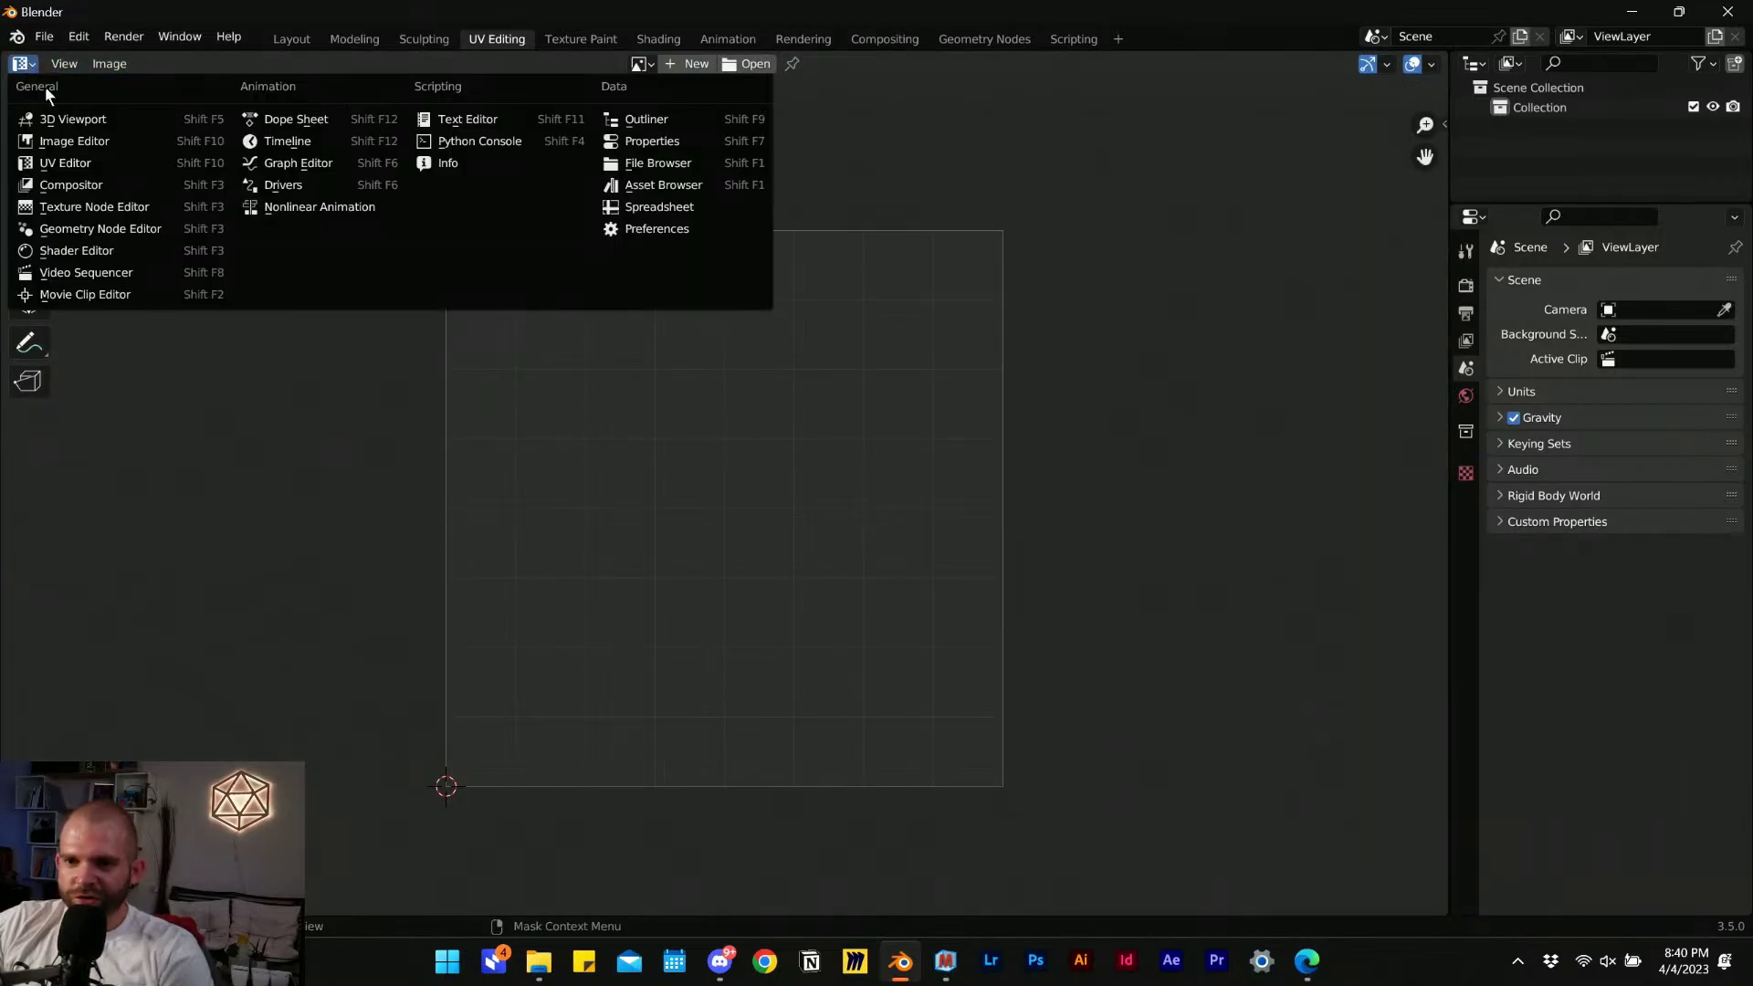
click(73, 141)
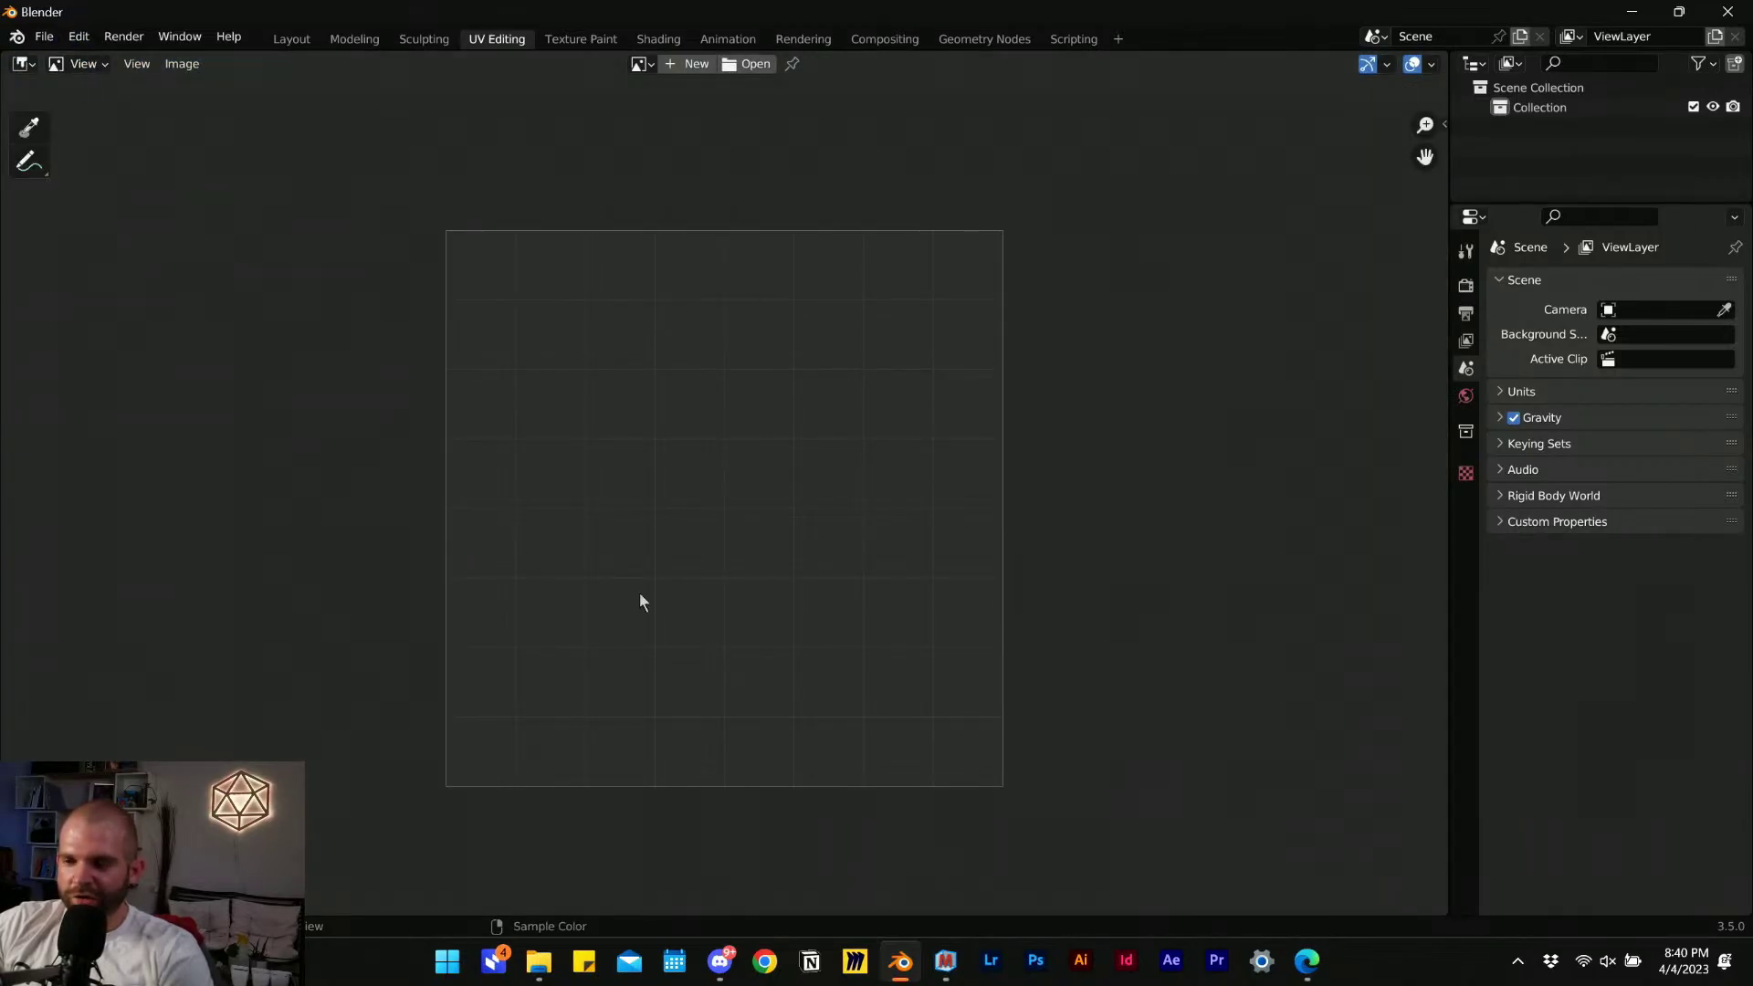
Show the Dream Texture settings in the Image Editor's sidebar.
scroll(628, 417, down, 2)
scroll(615, 516, up, 3)
middle_drag(662, 527, 669, 489)
key(n)
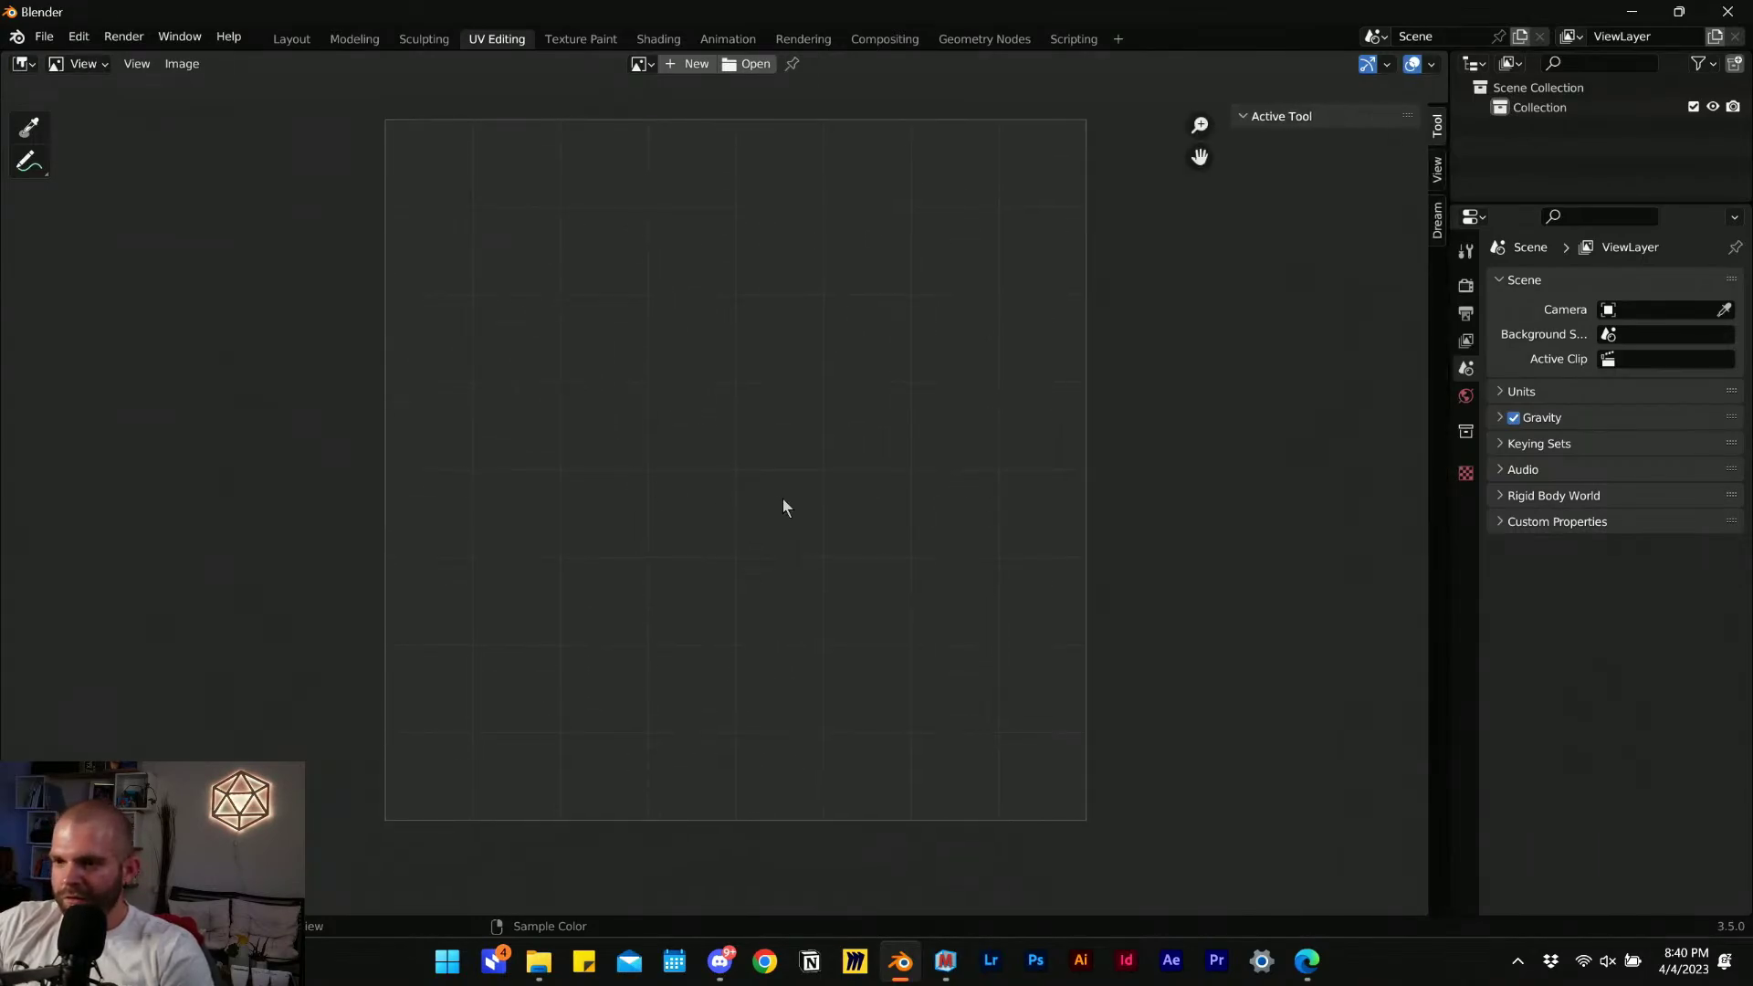
click(1437, 220)
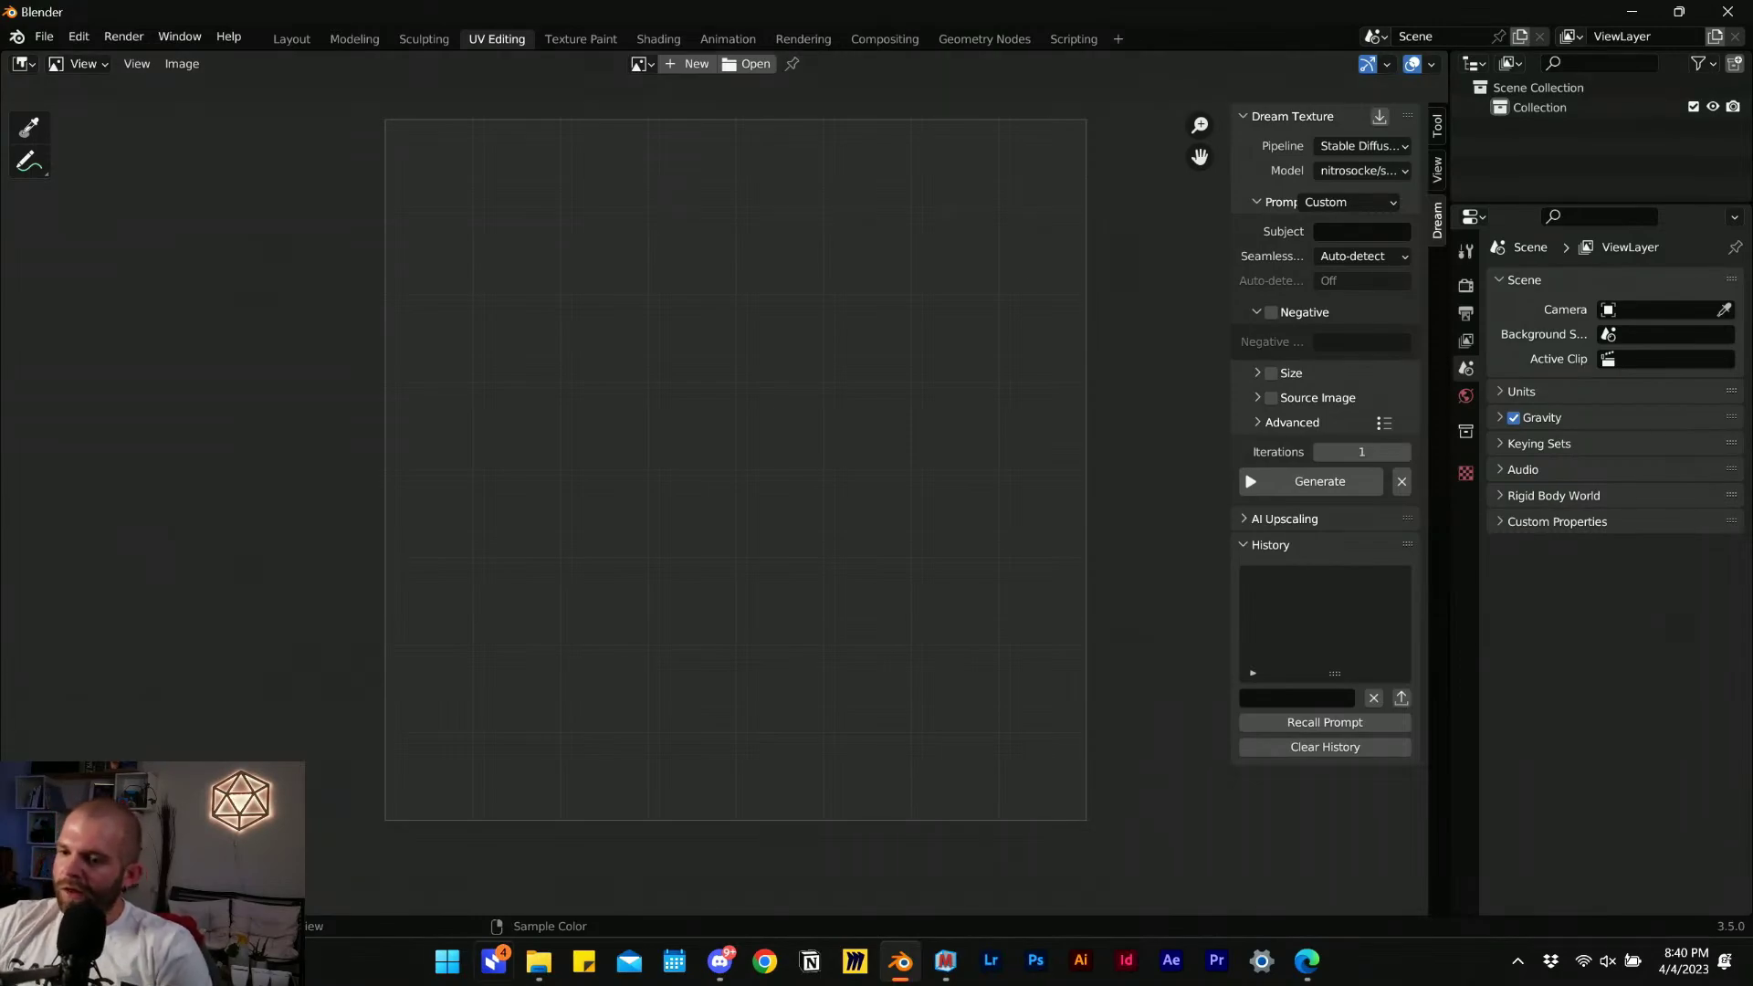
Switch to File Explorer and open the 7378012 "red and orange bricks, lightly weathered, white mortar" PNG from the 23-04-04_Time Warping folder.
click(538, 960)
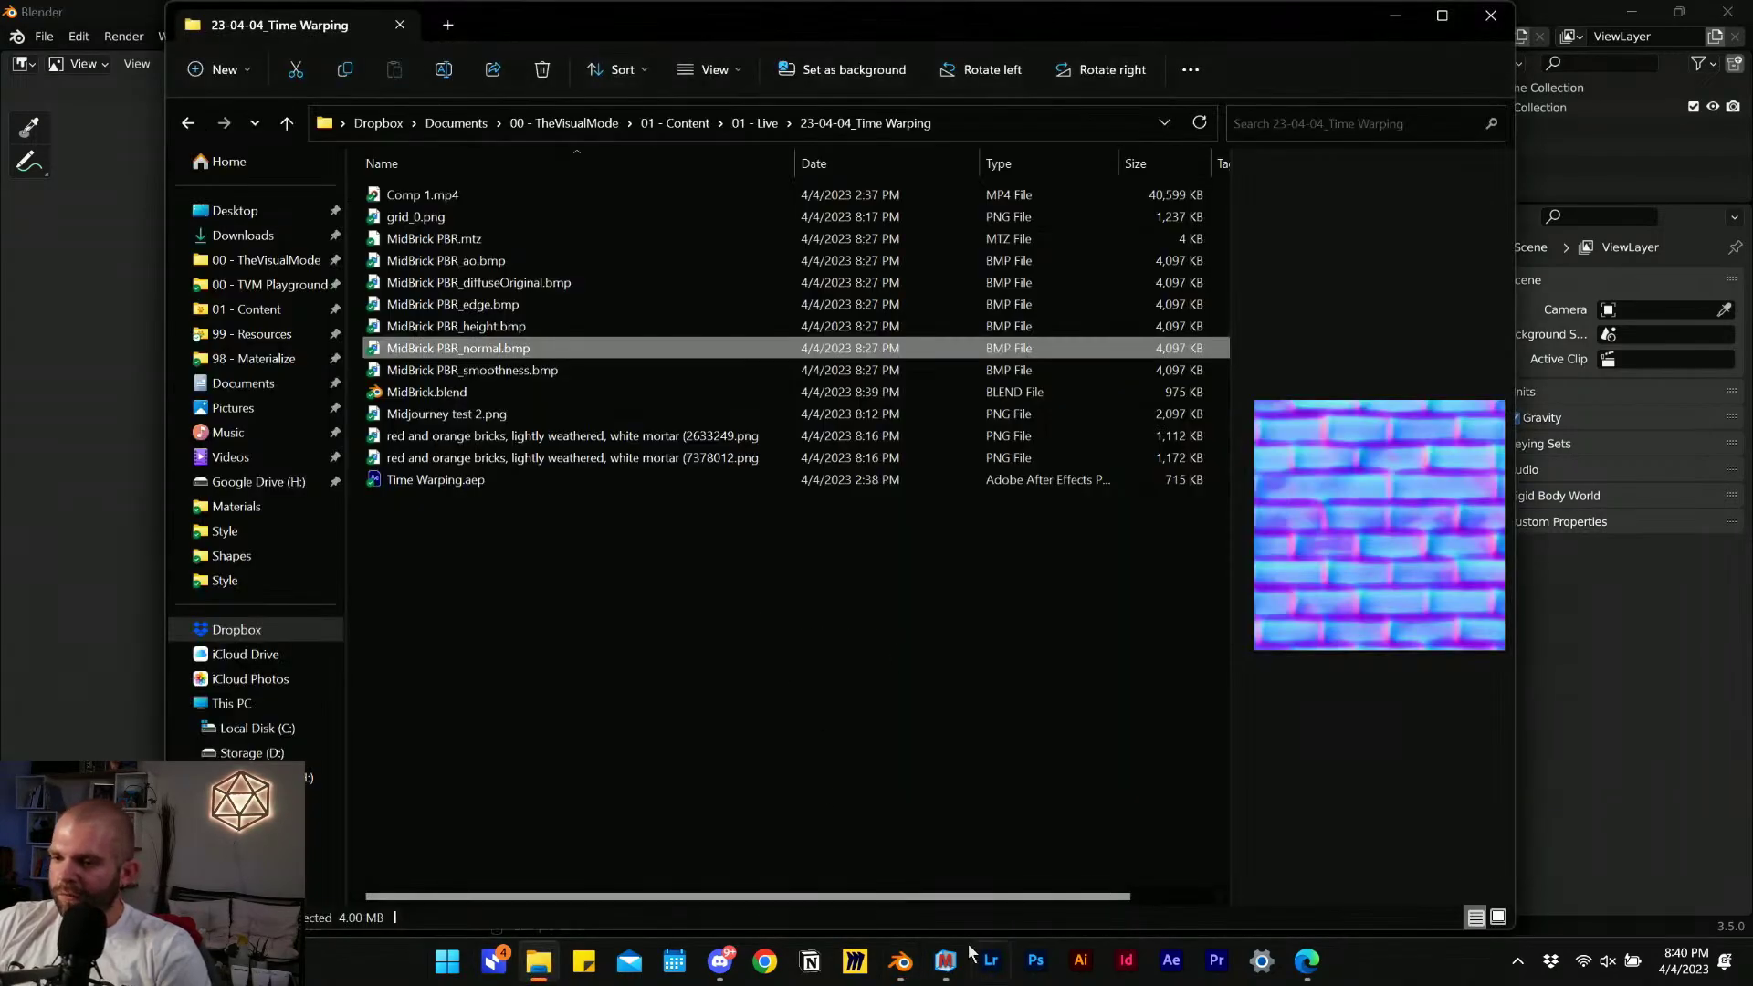
click(913, 972)
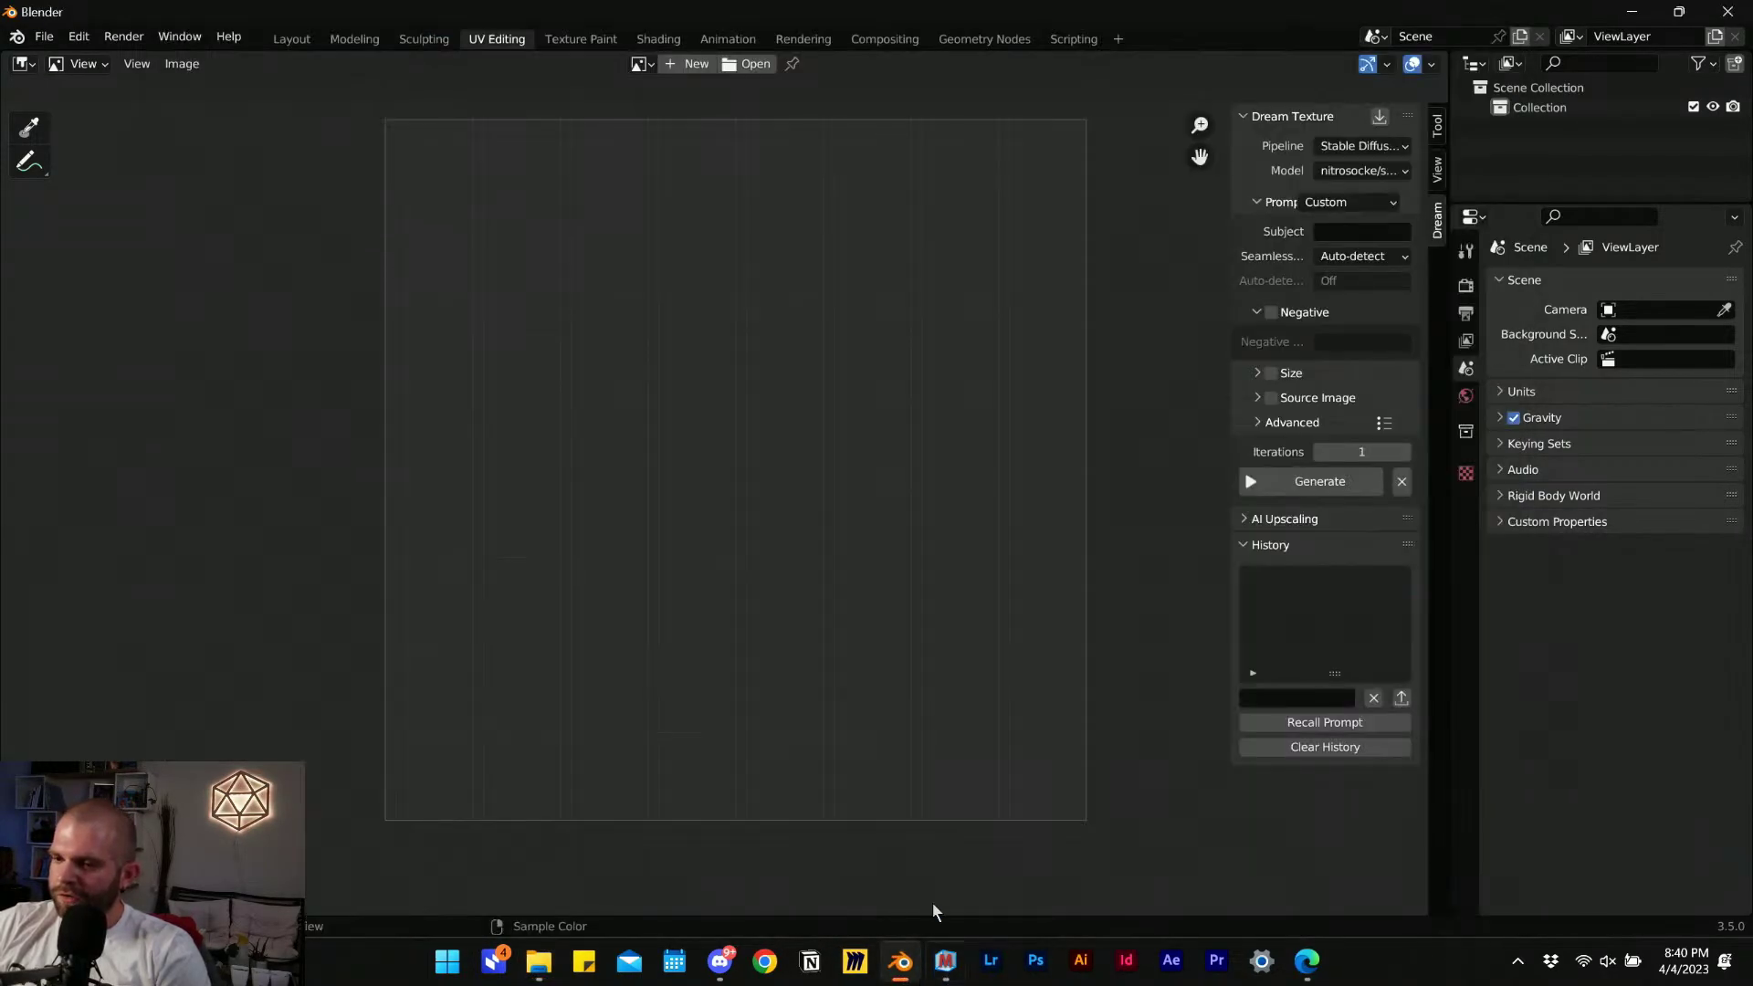
click(948, 968)
click(948, 969)
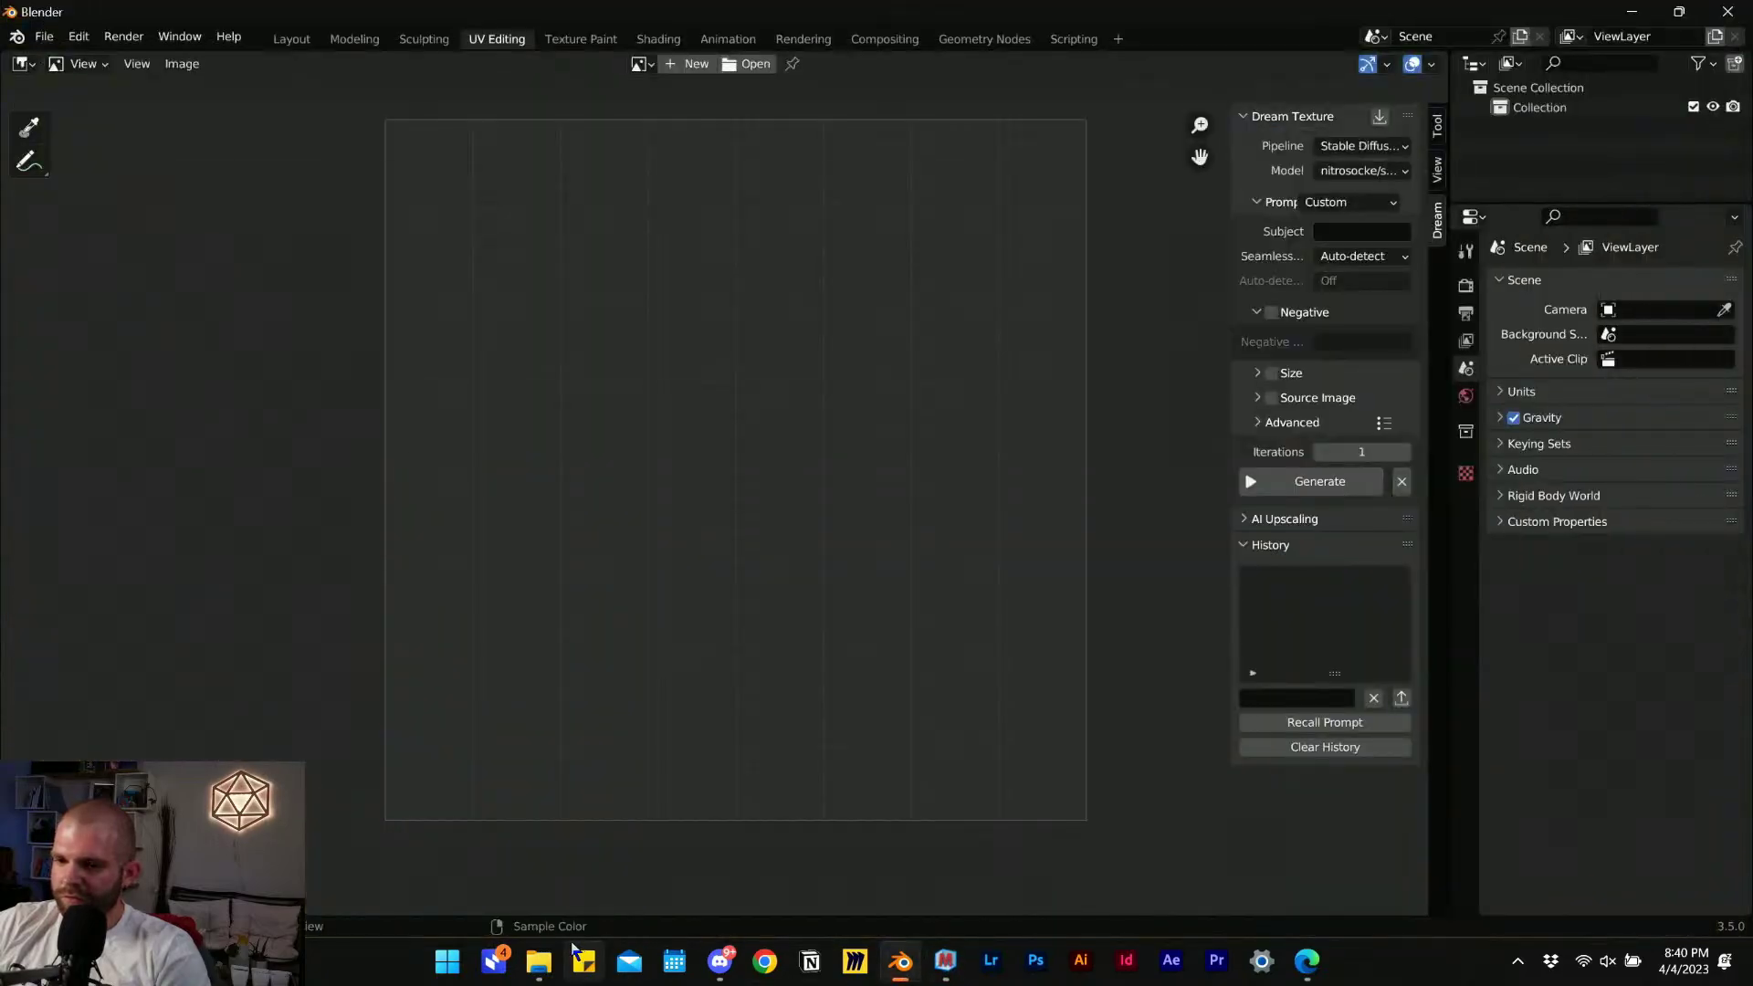
click(538, 960)
click(526, 435)
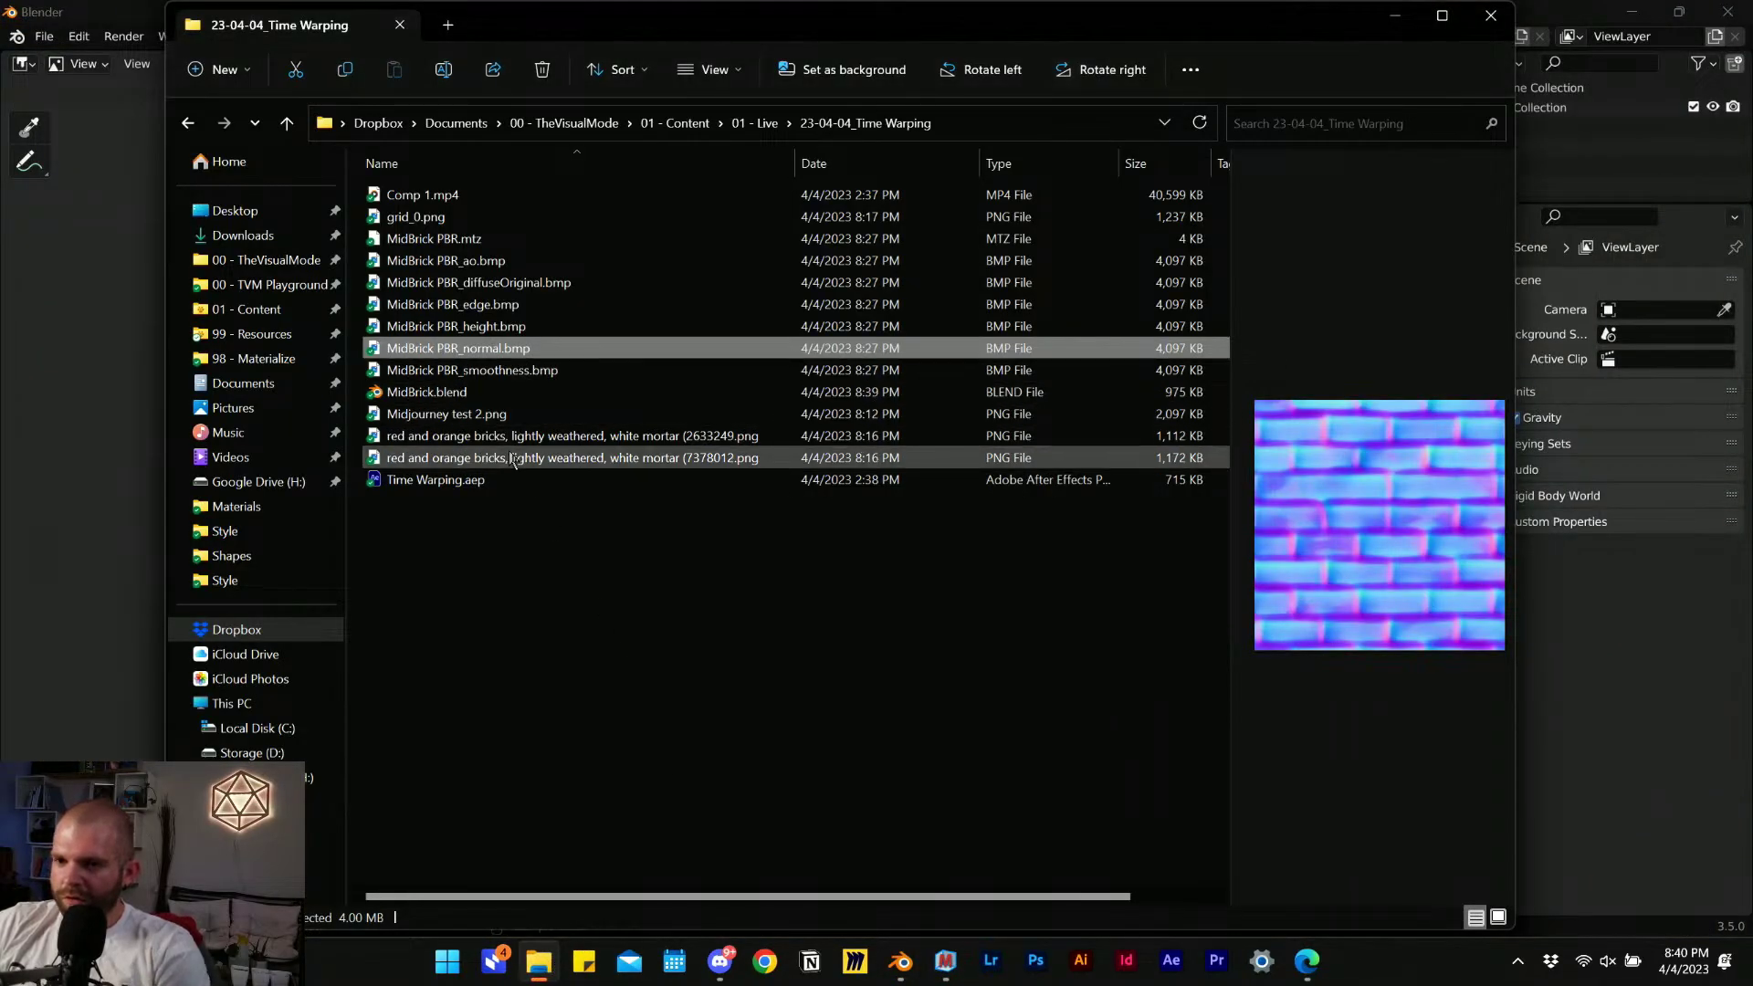
double_click(528, 452)
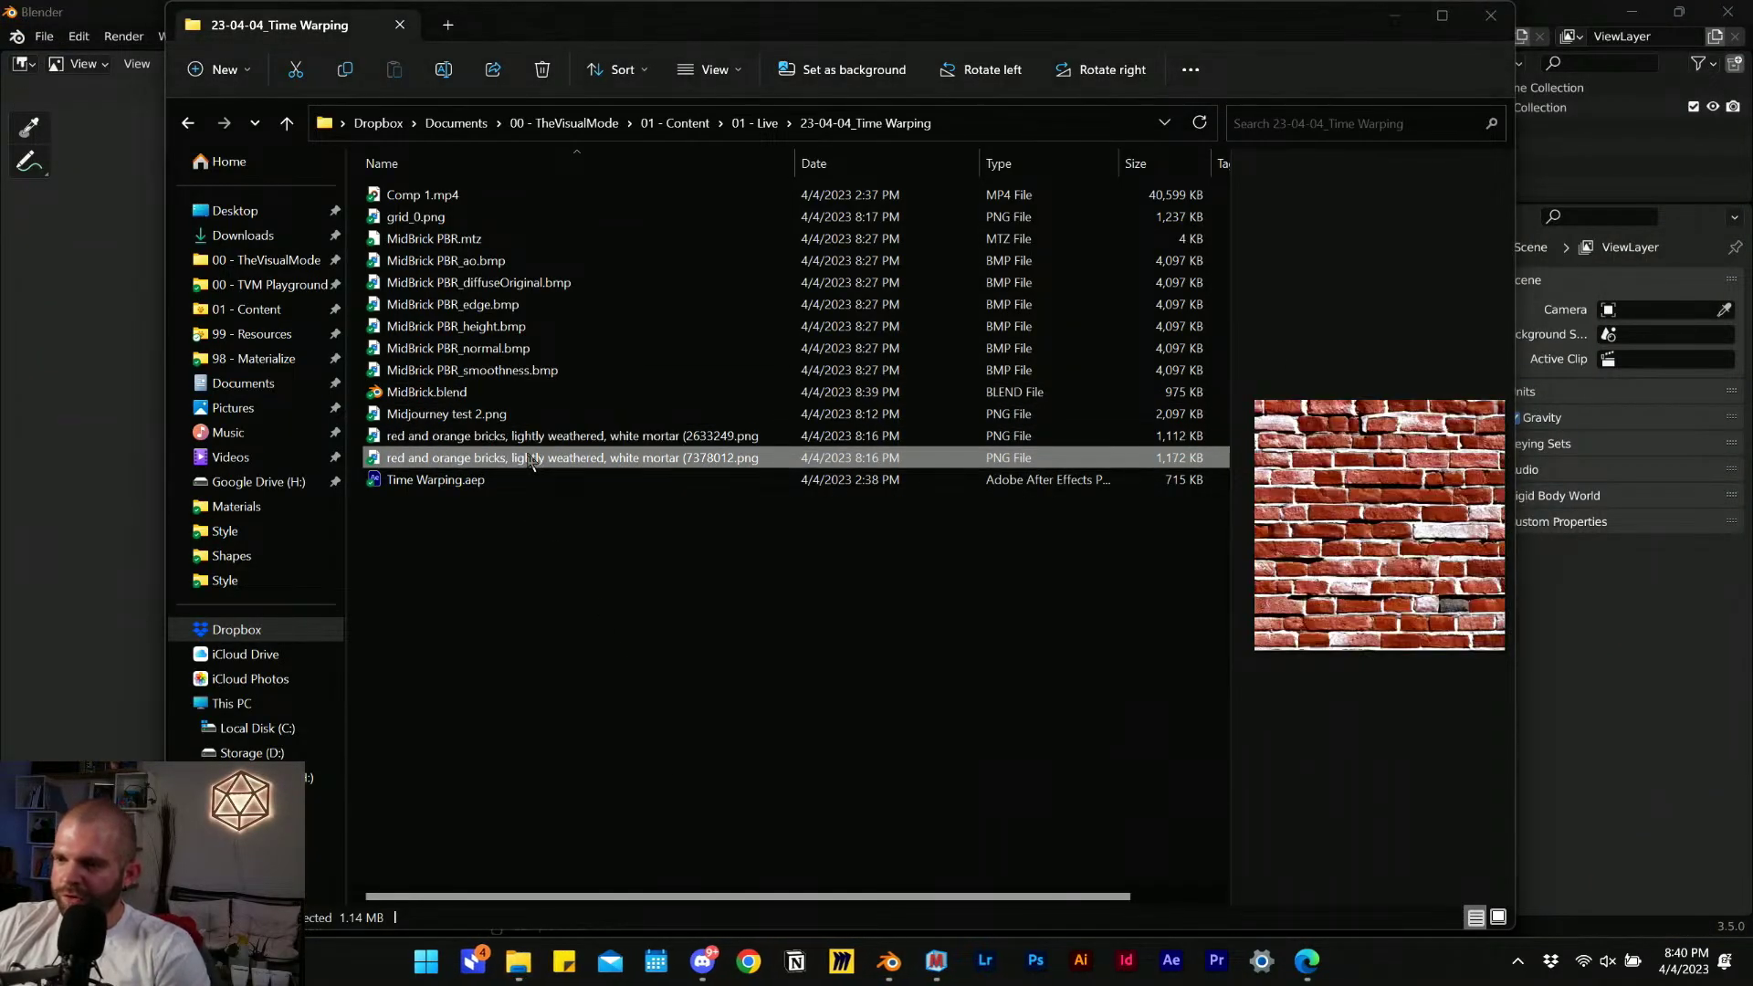
Examine the mortar, shadows and surface detail of the brick texture up close, and close the image.
scroll(983, 497, up, 3)
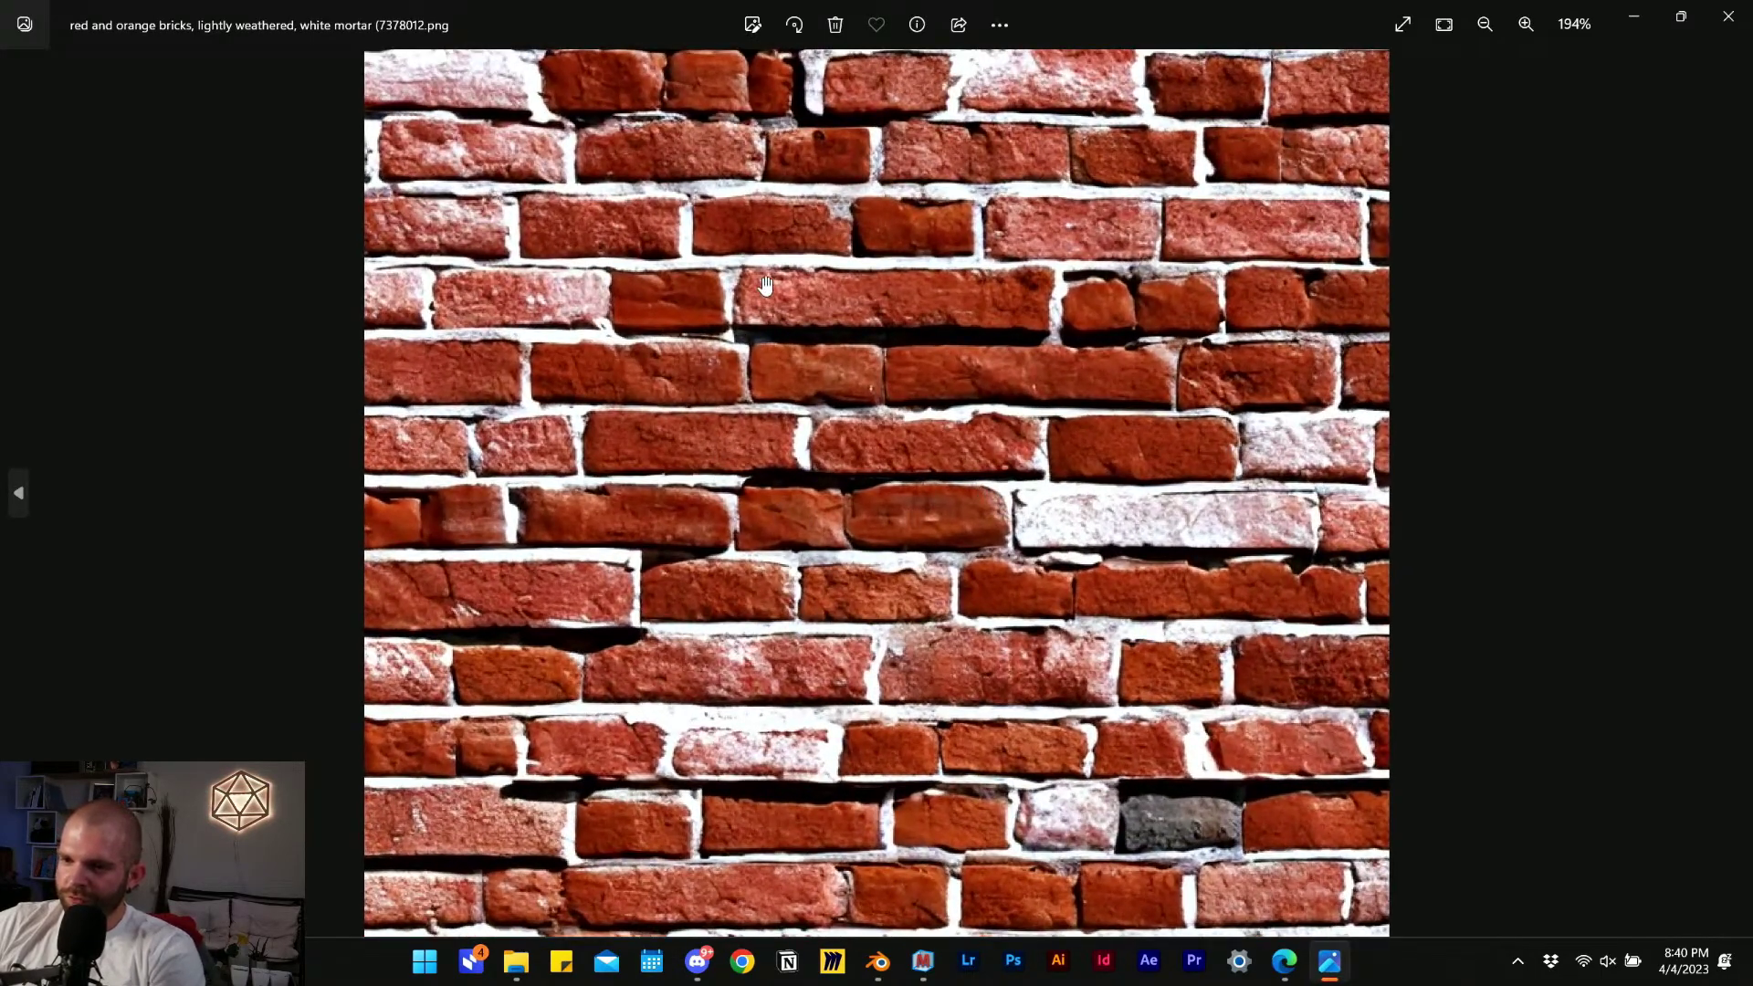
scroll(794, 559, down, 1)
scroll(793, 558, down, 1)
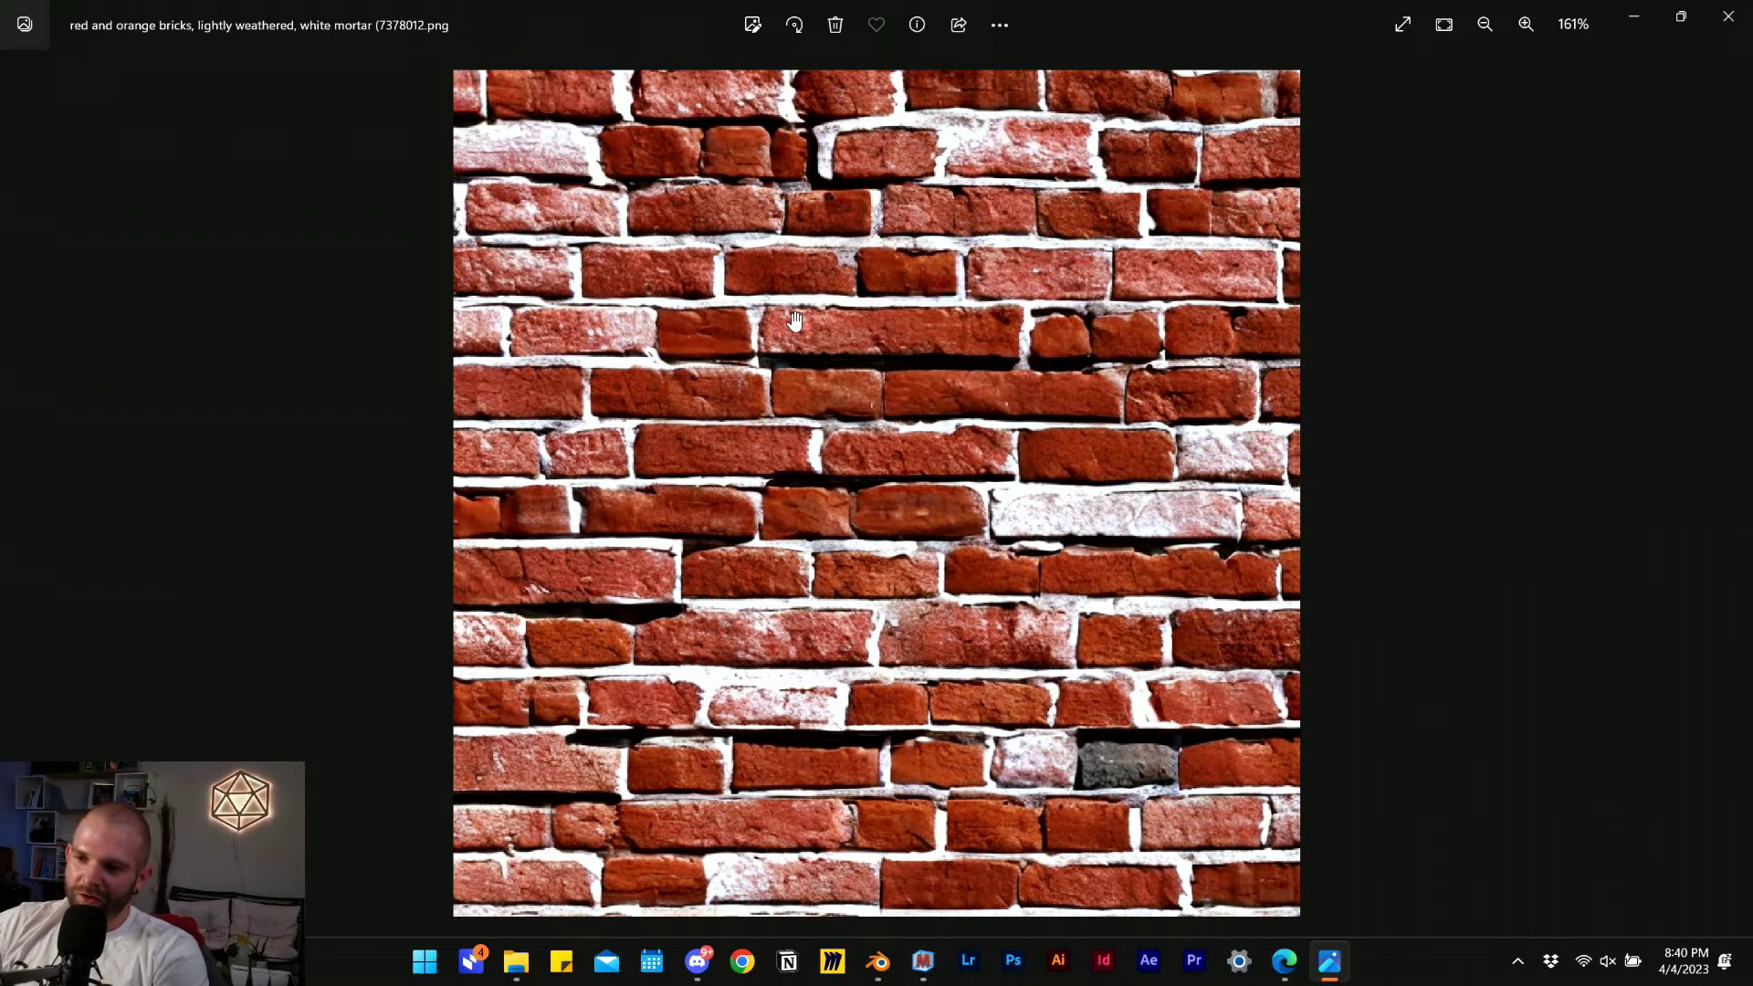
scroll(826, 296, up, 5)
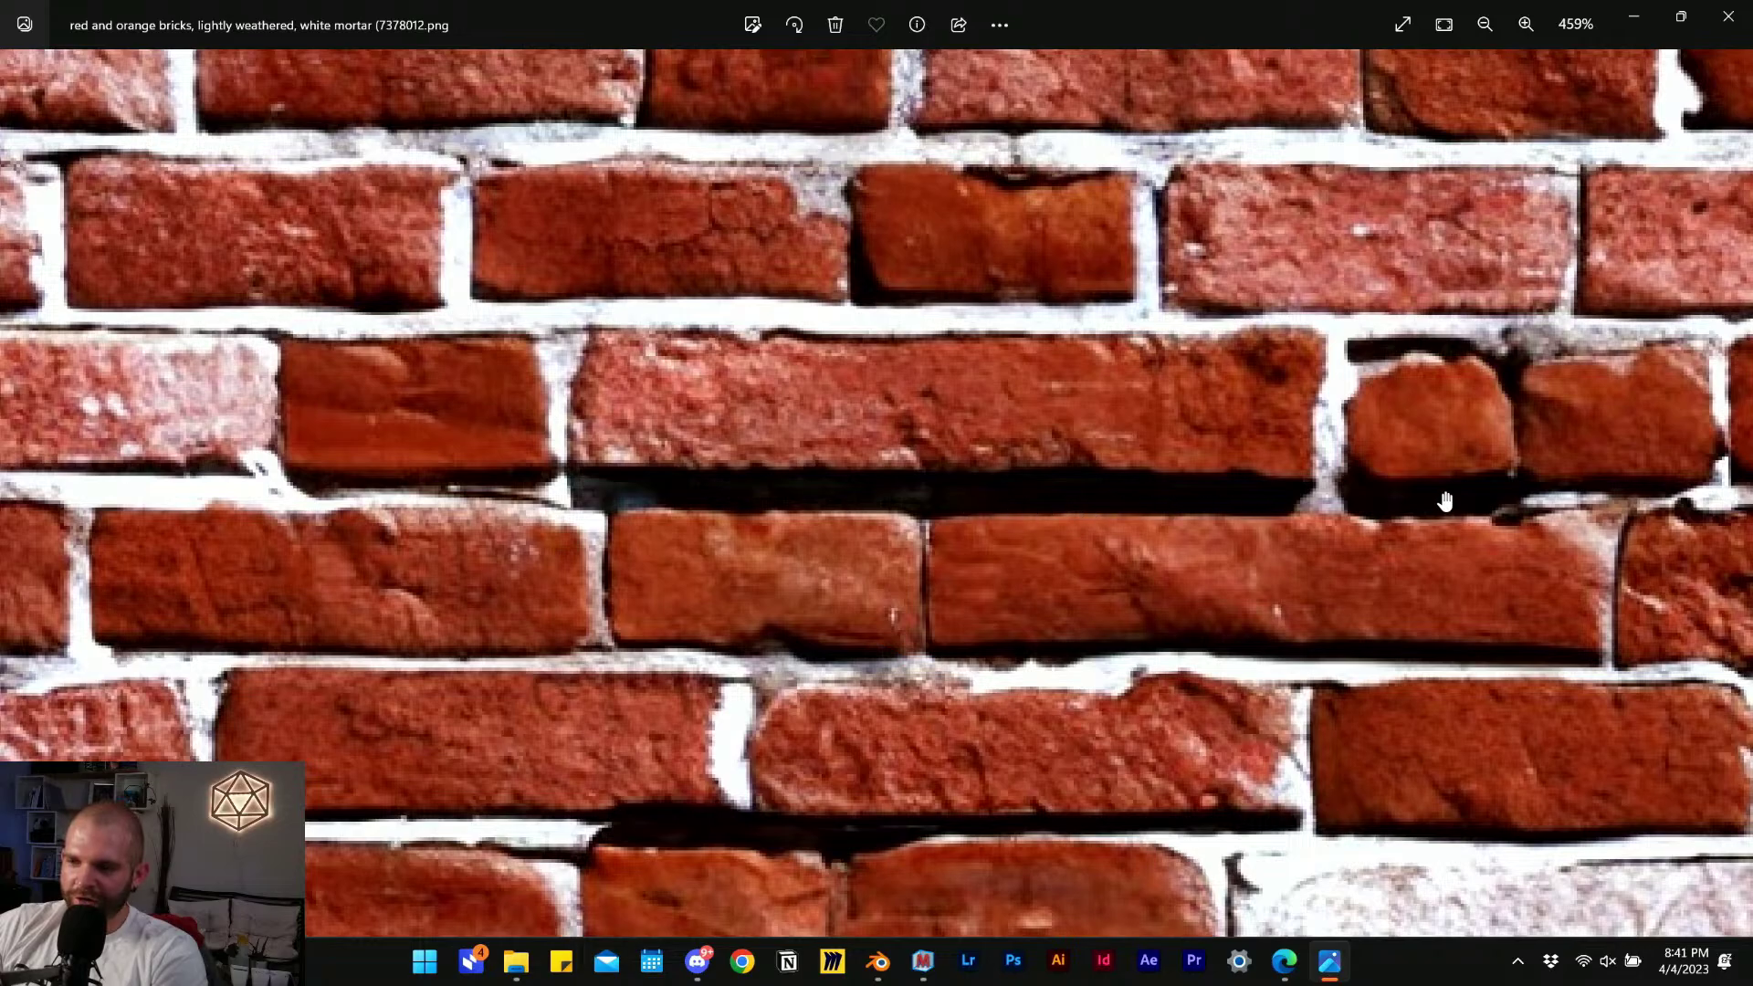
scroll(642, 331, down, 4)
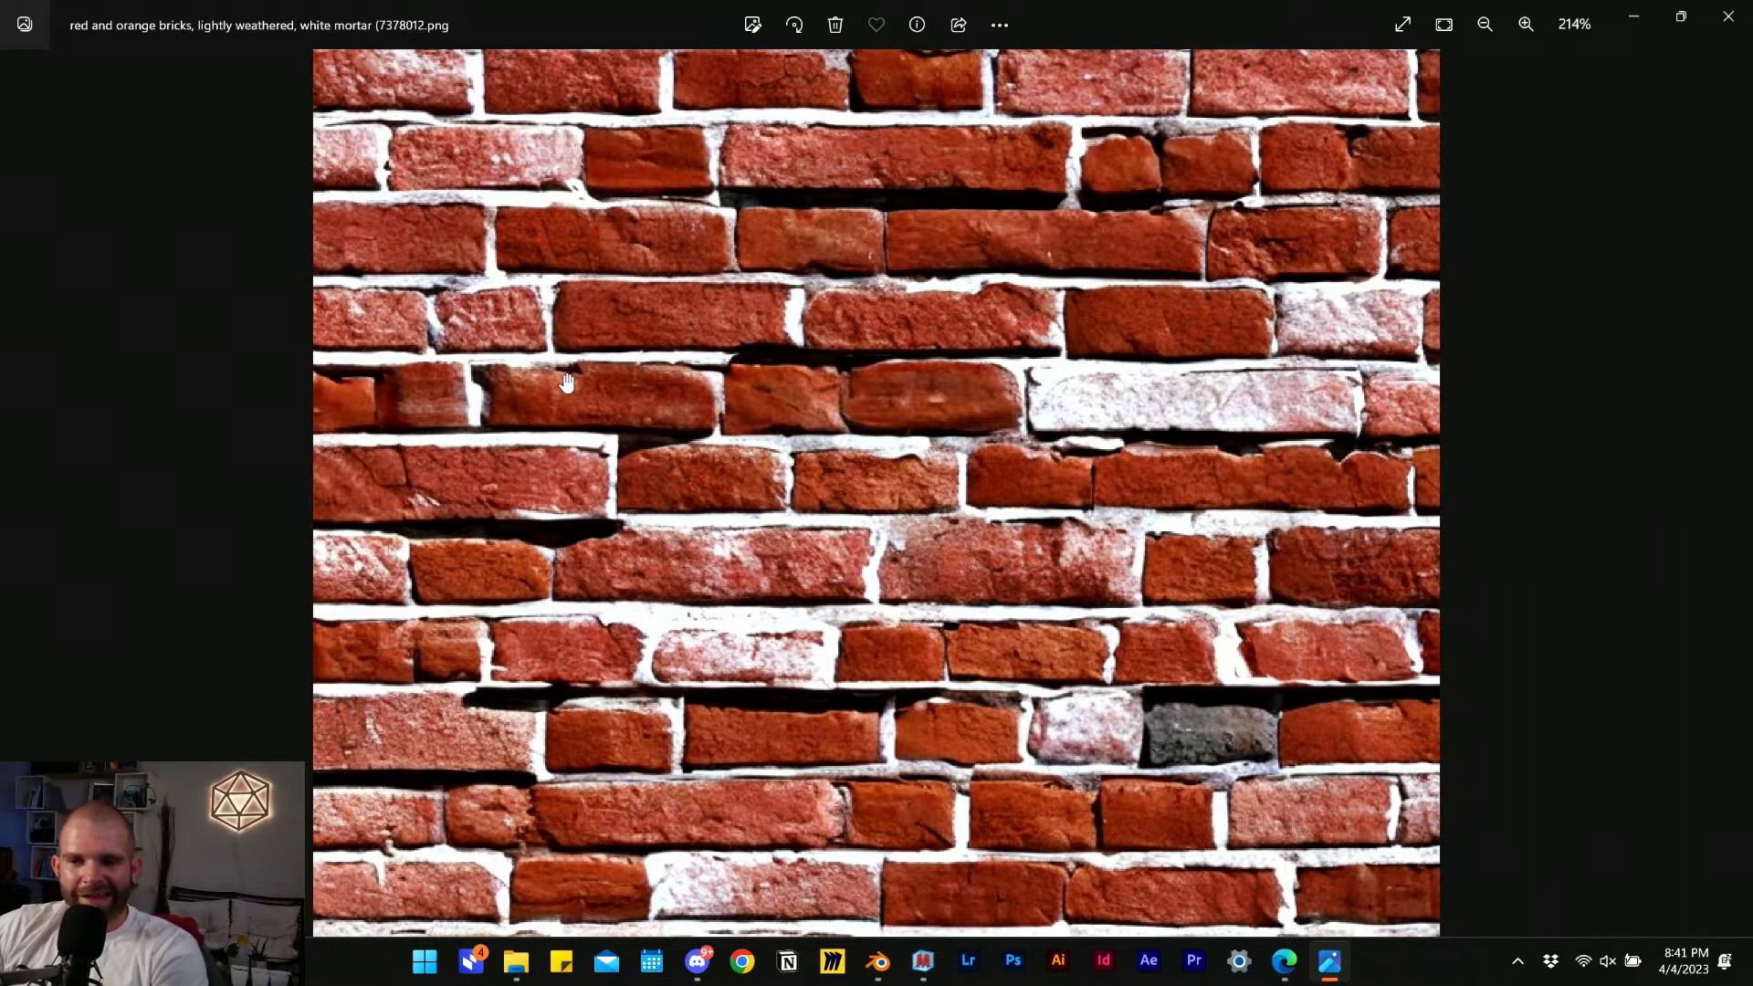
scroll(890, 330, up, 2)
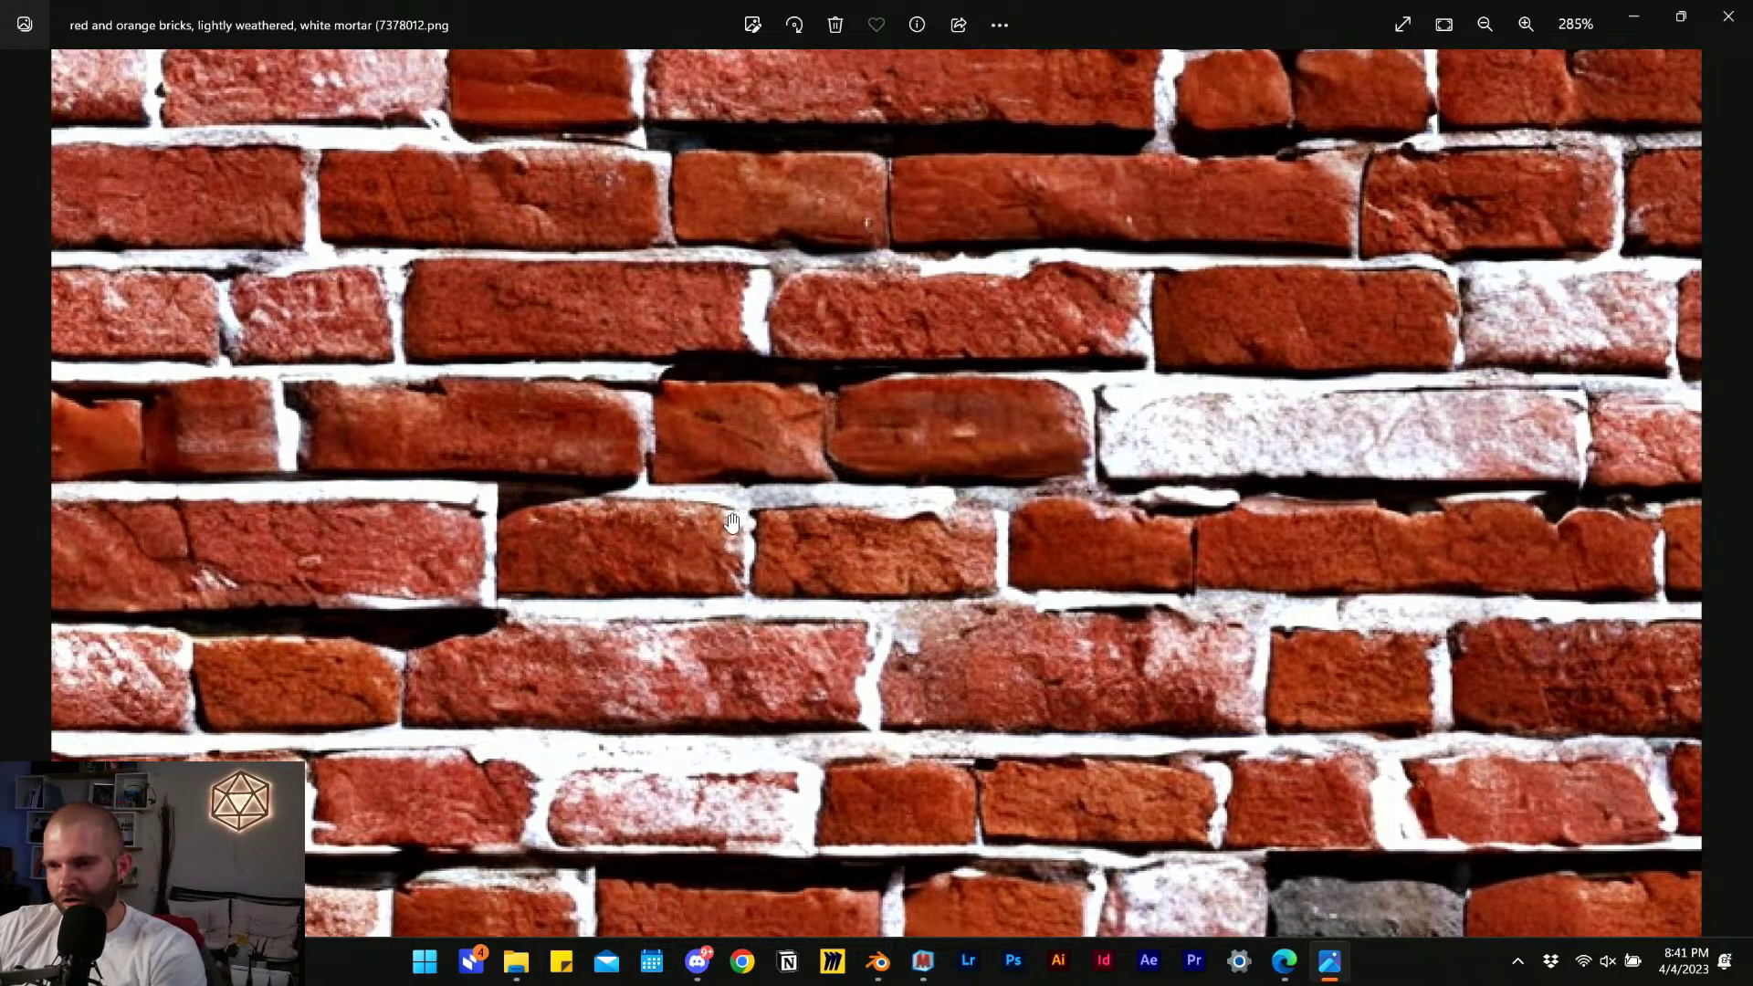
scroll(720, 380, down, 2)
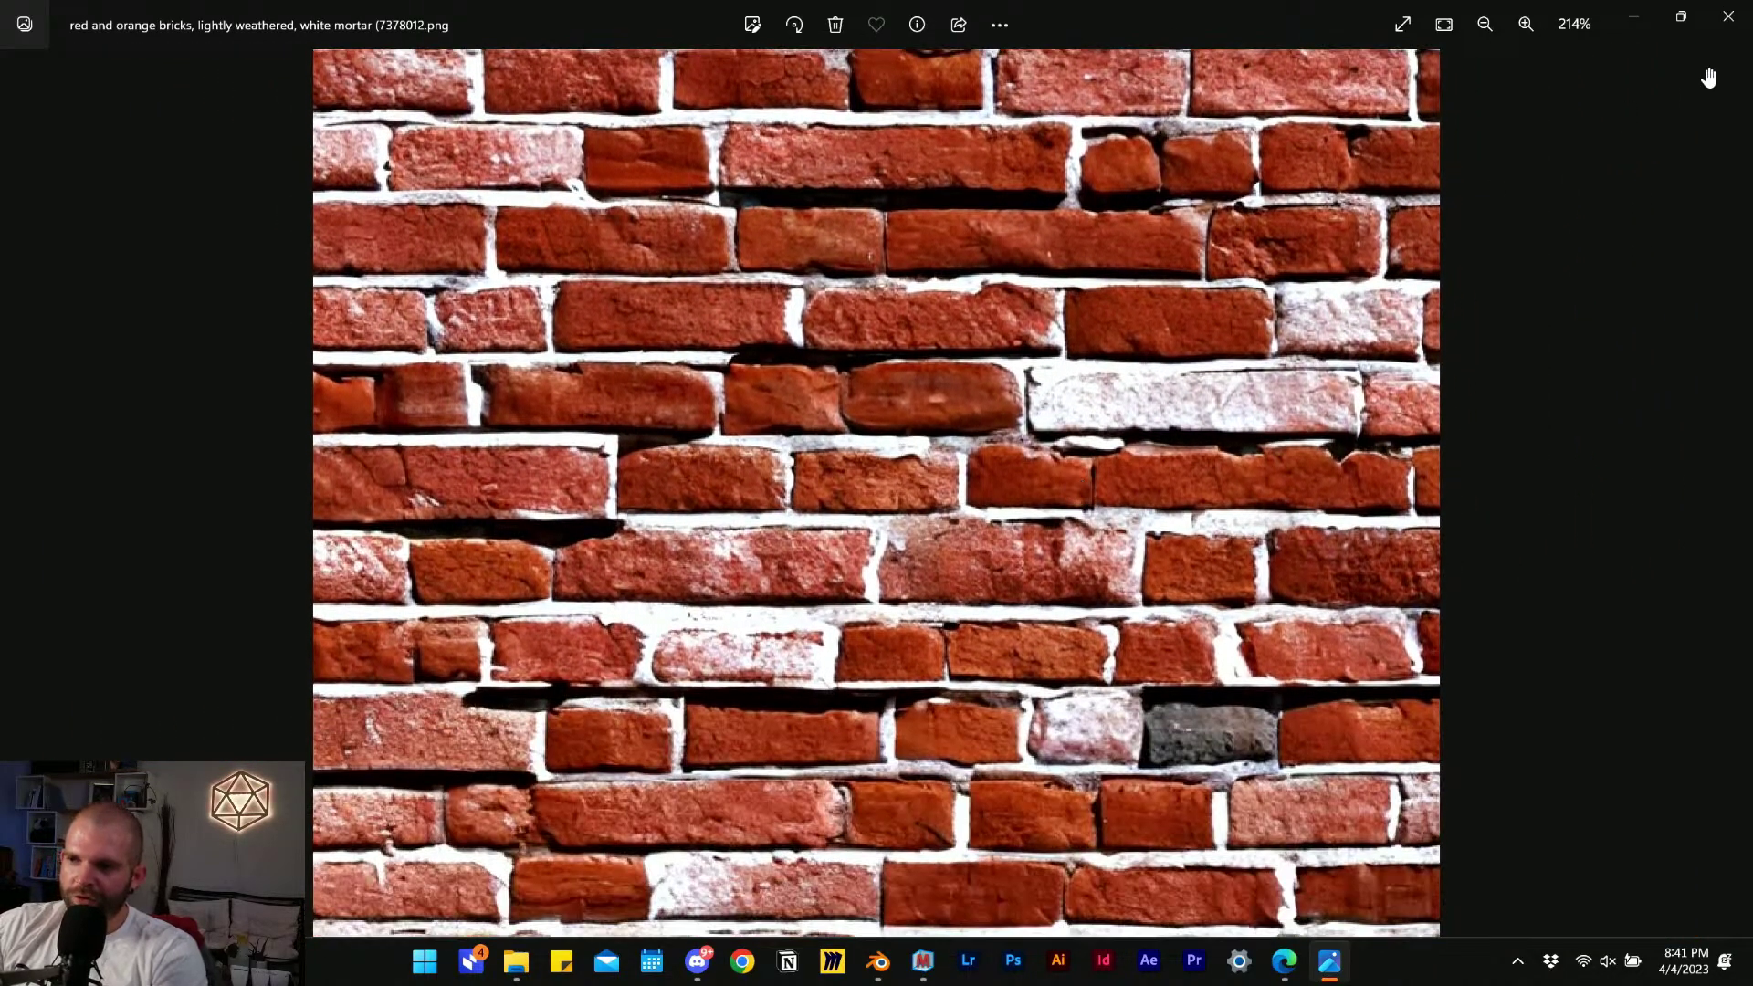
click(1728, 15)
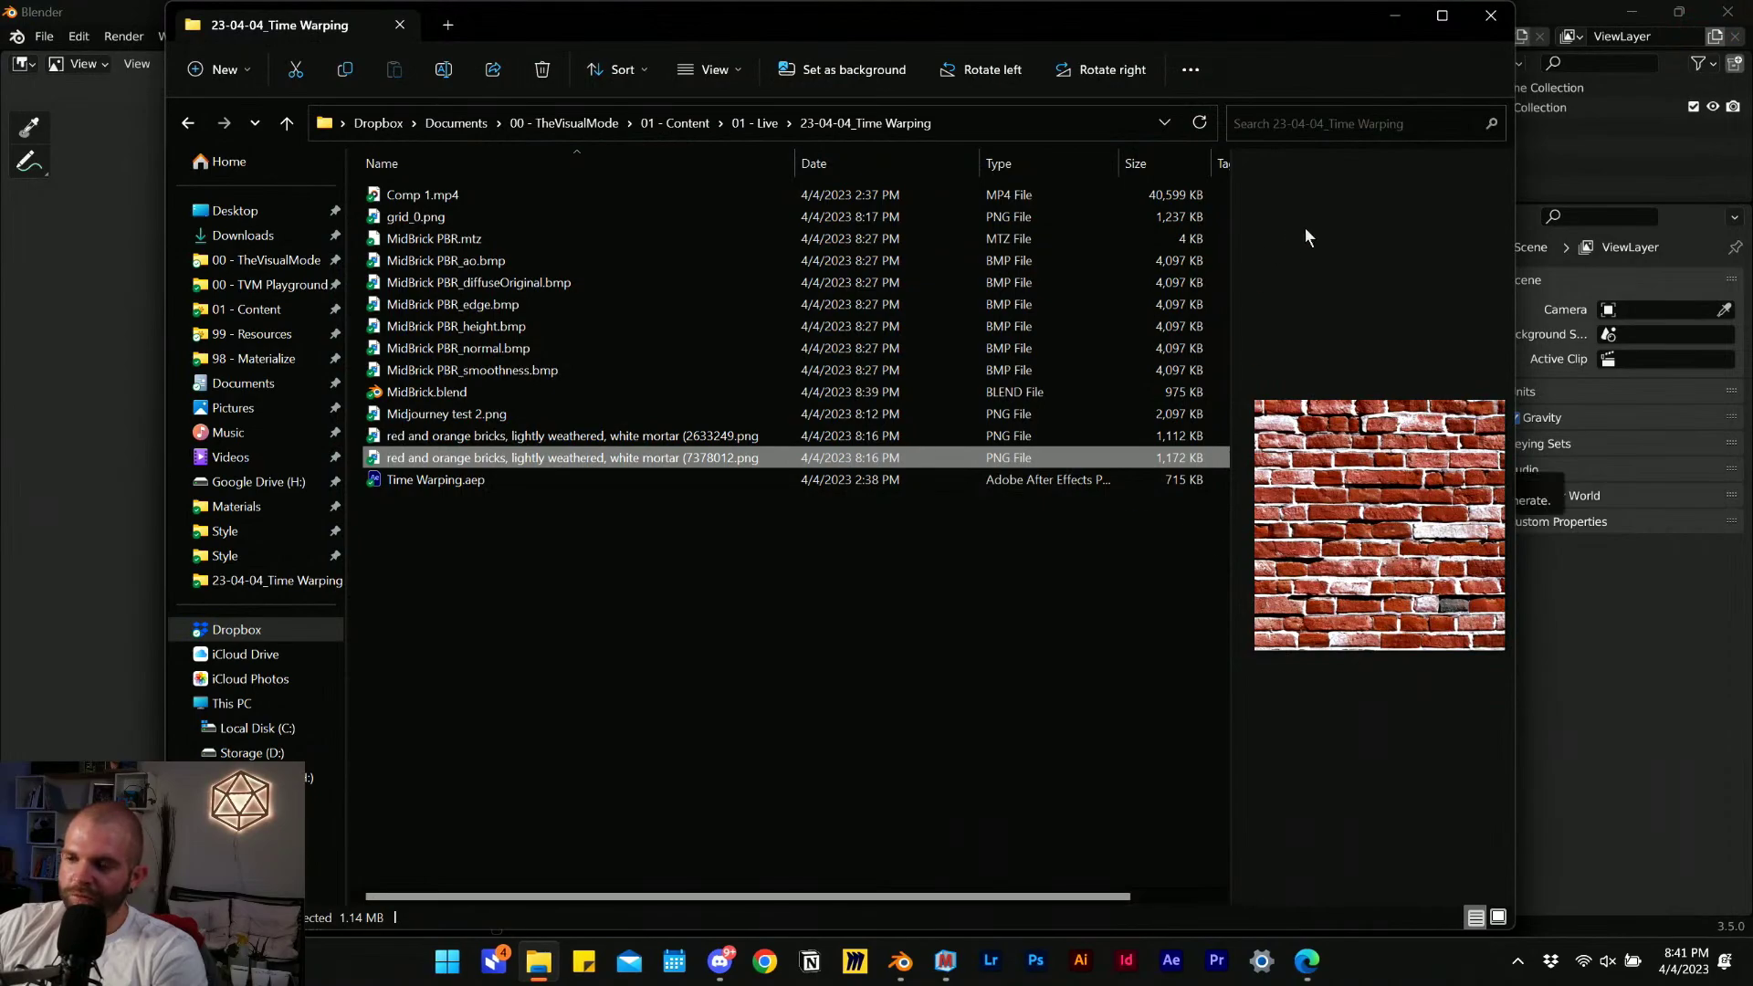
Switch back to Blender and set Dream Texture to the Stable Diffusion pipeline with the stabilityai/stable-diffusion-2-1 model.
click(1659, 673)
click(1370, 148)
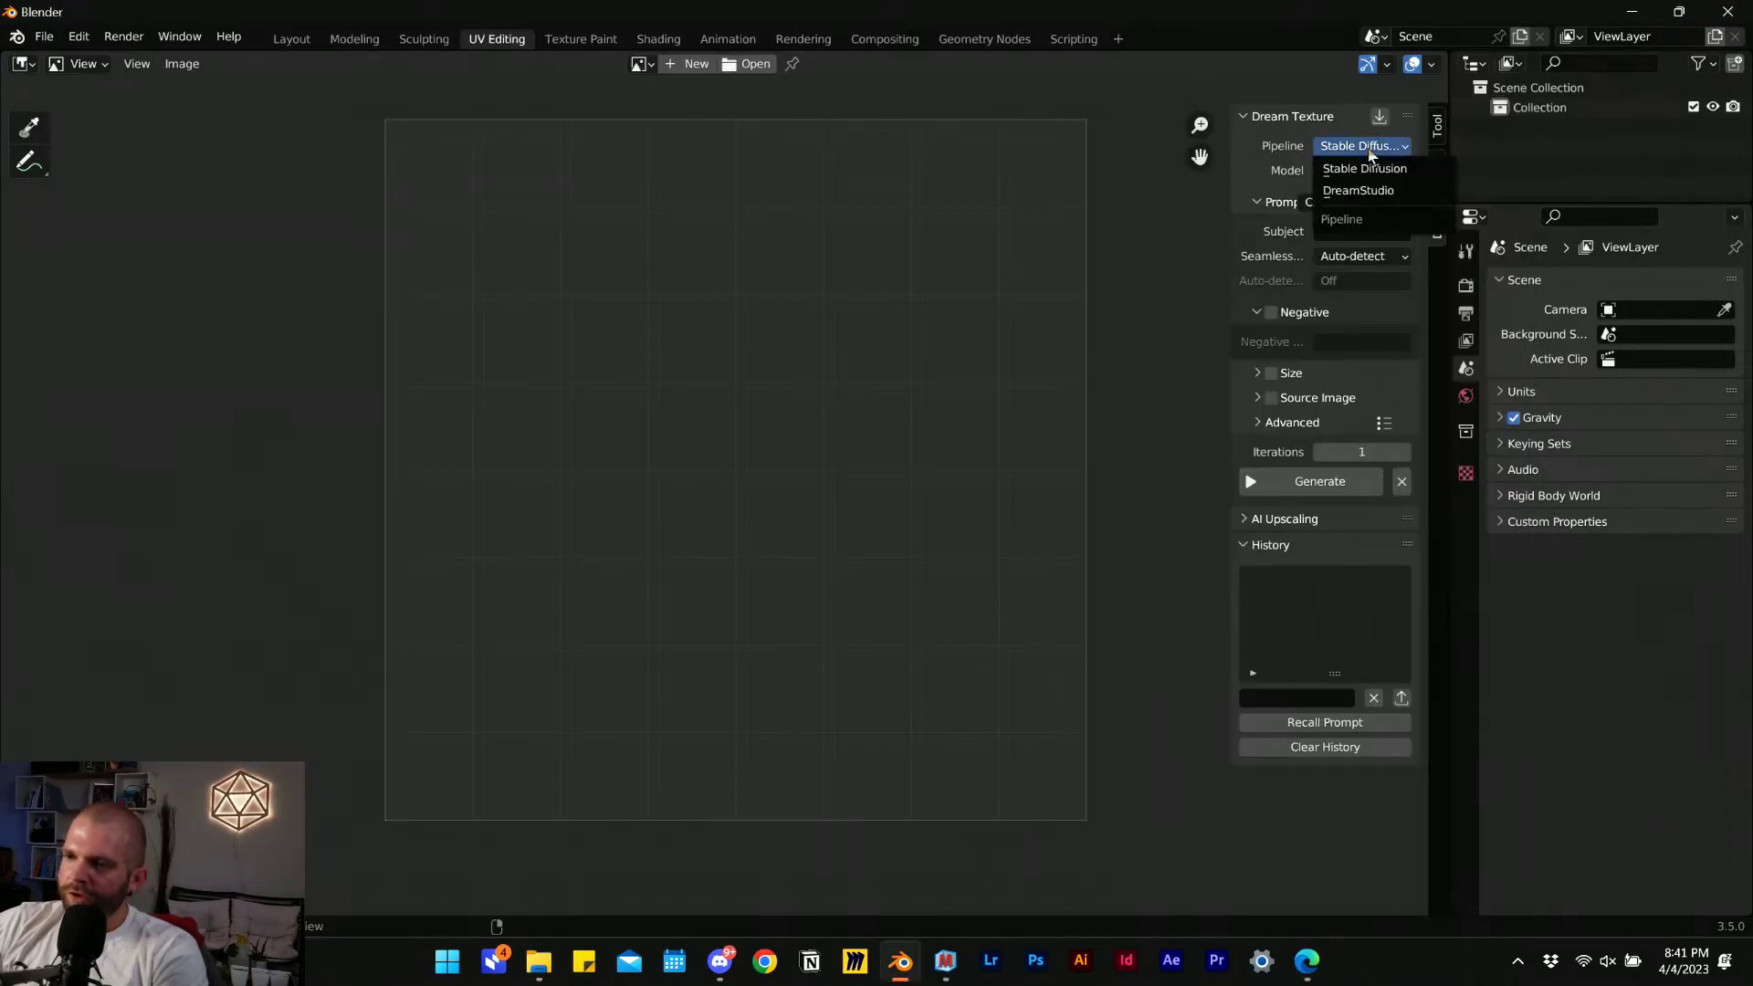
click(1360, 168)
click(1349, 170)
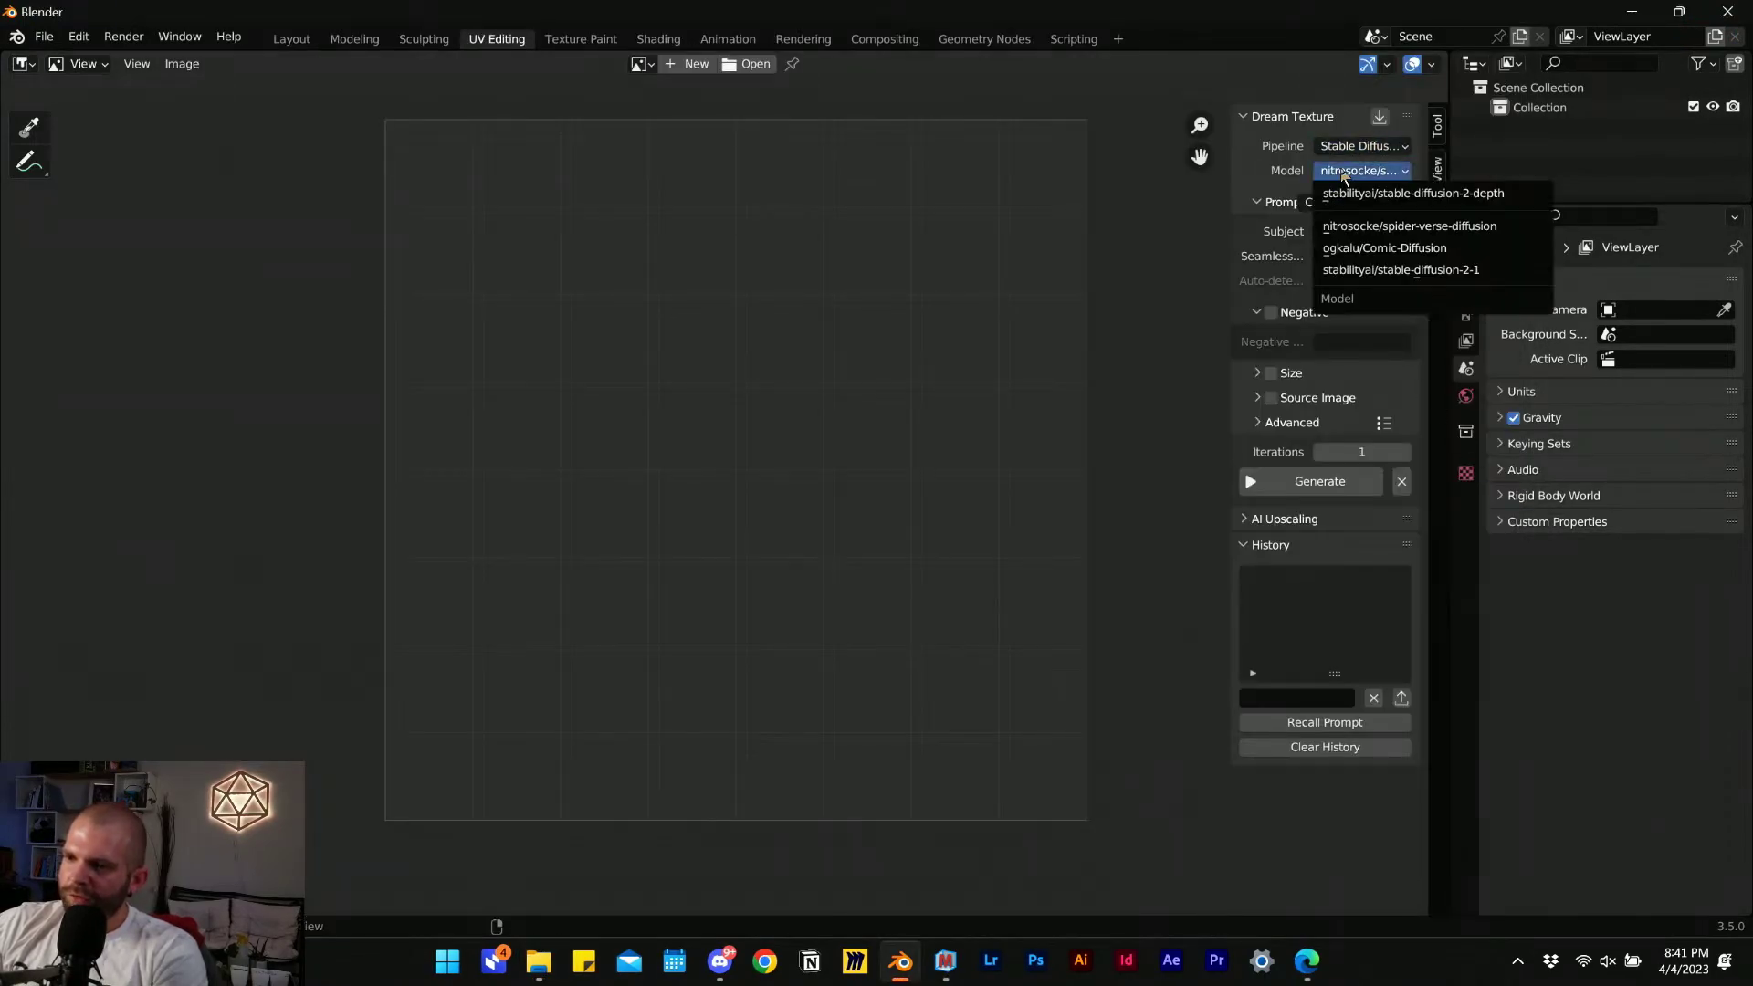
click(1387, 271)
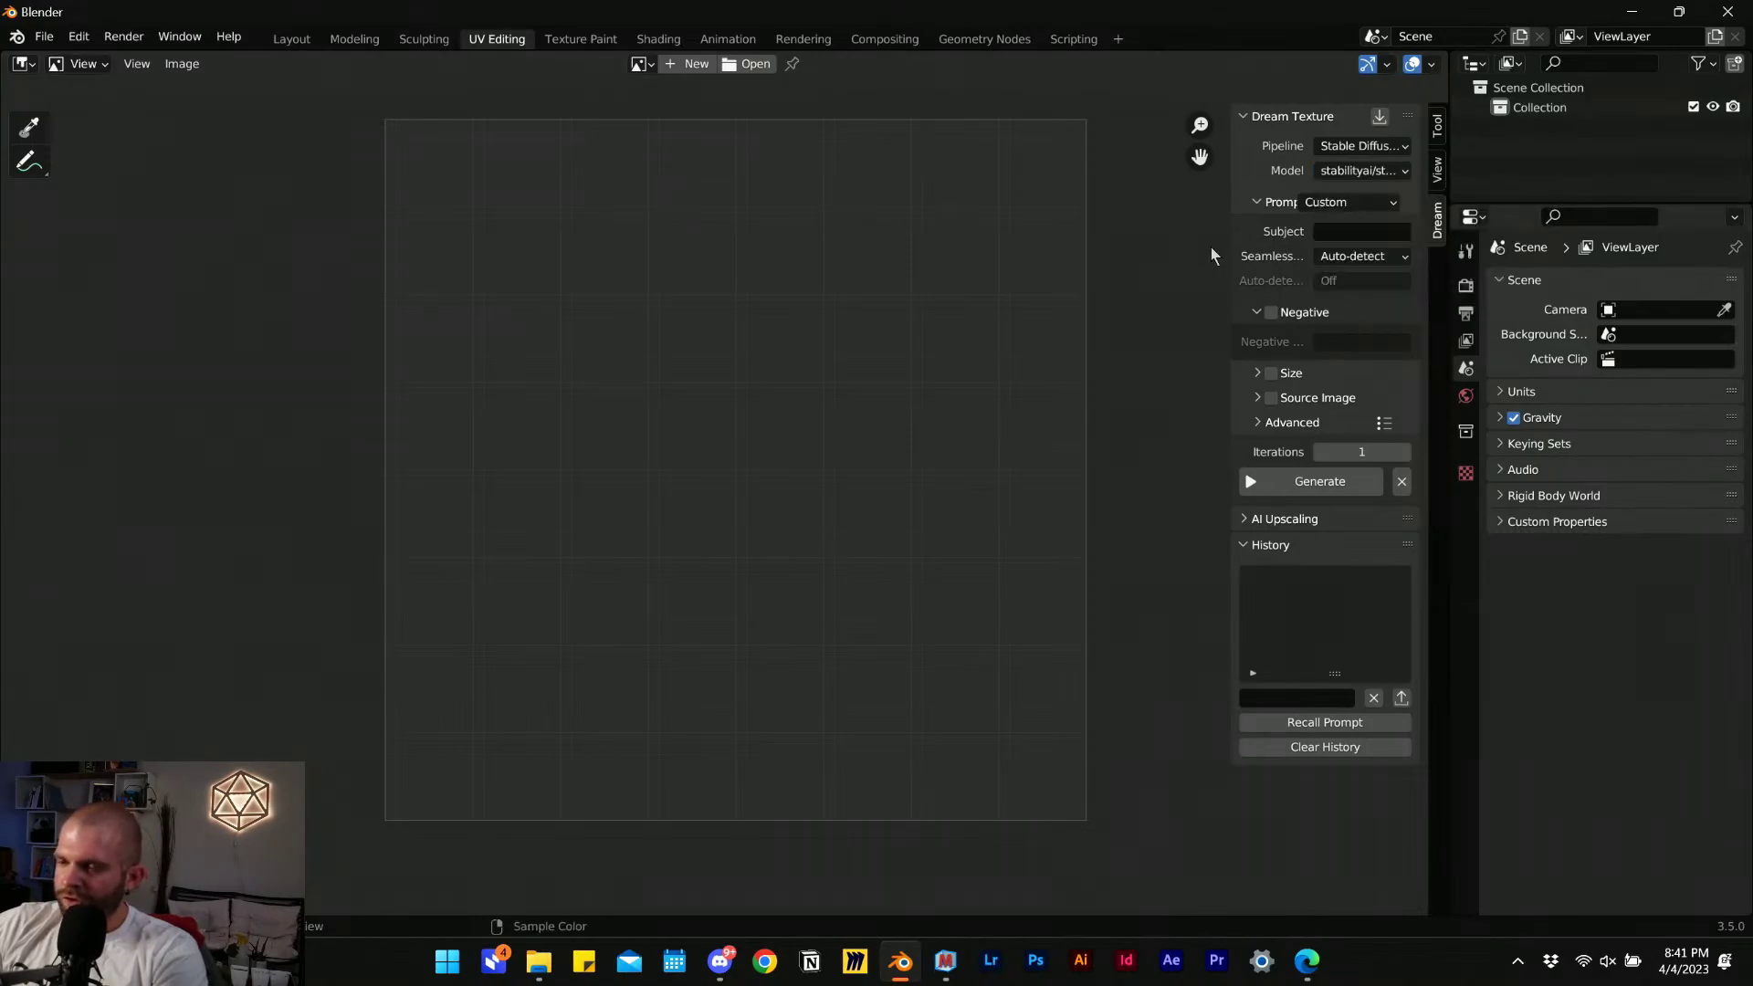
Set the Dream Texture prompt structure to Texture.
click(1349, 202)
click(1335, 223)
scroll(790, 414, down, 3)
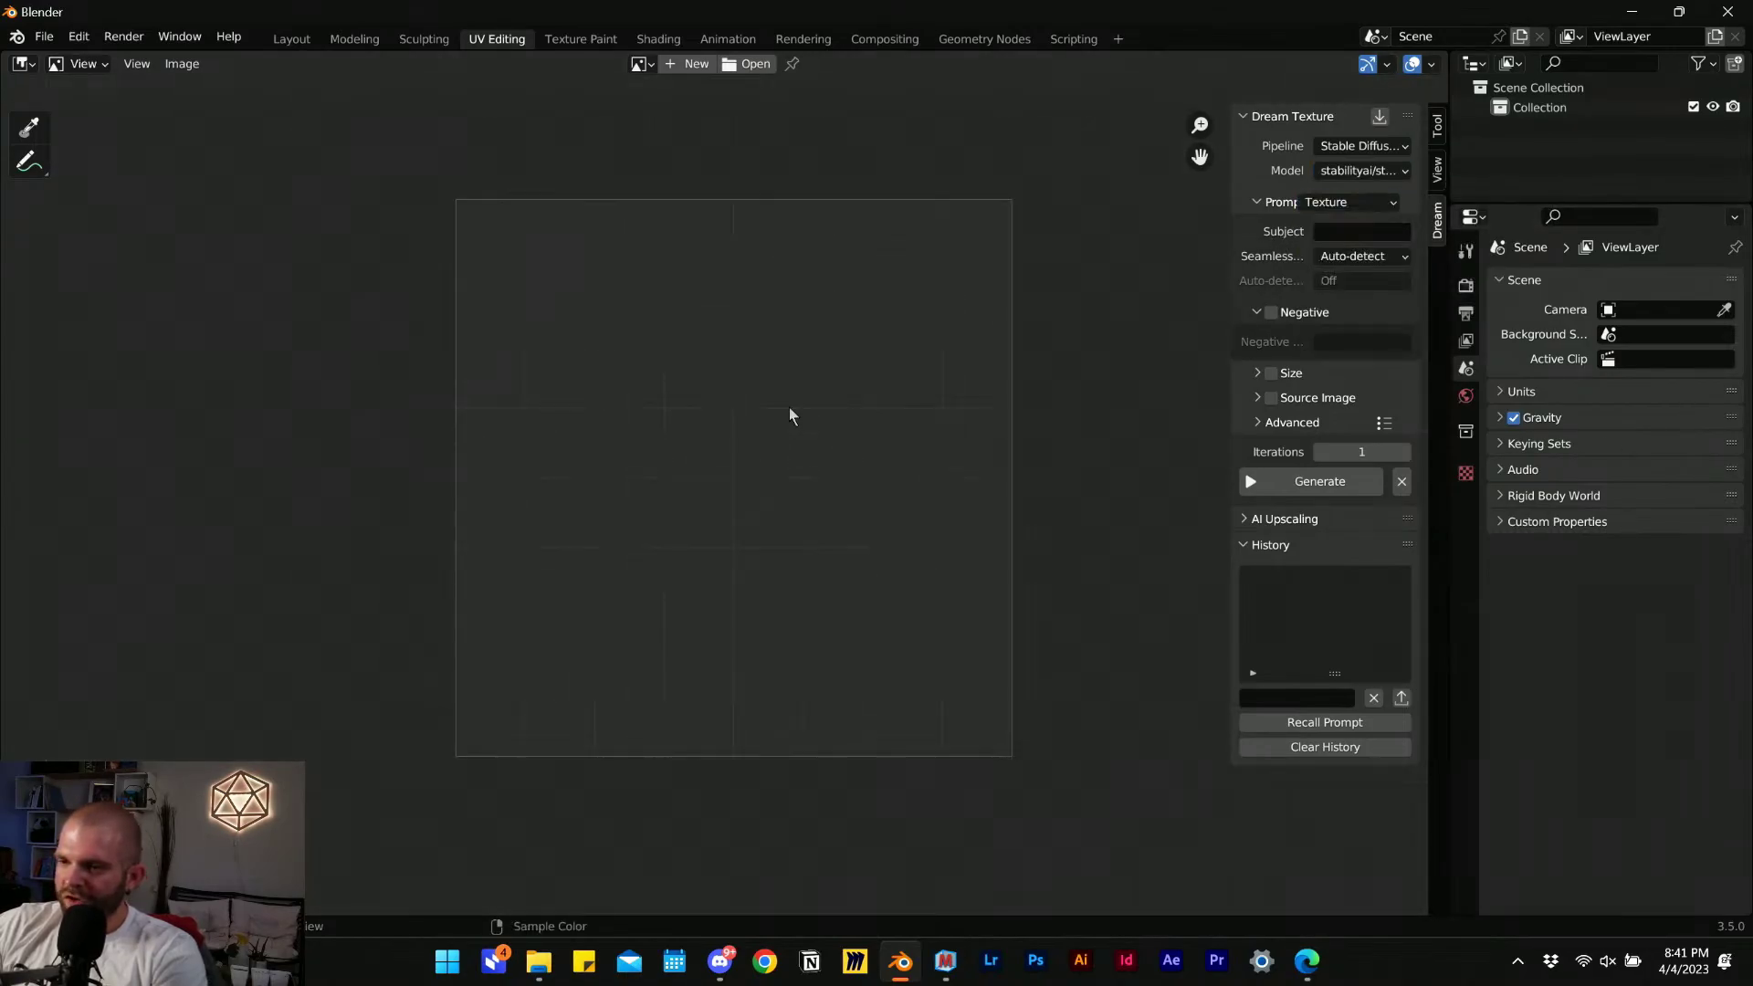
scroll(798, 408, up, 1)
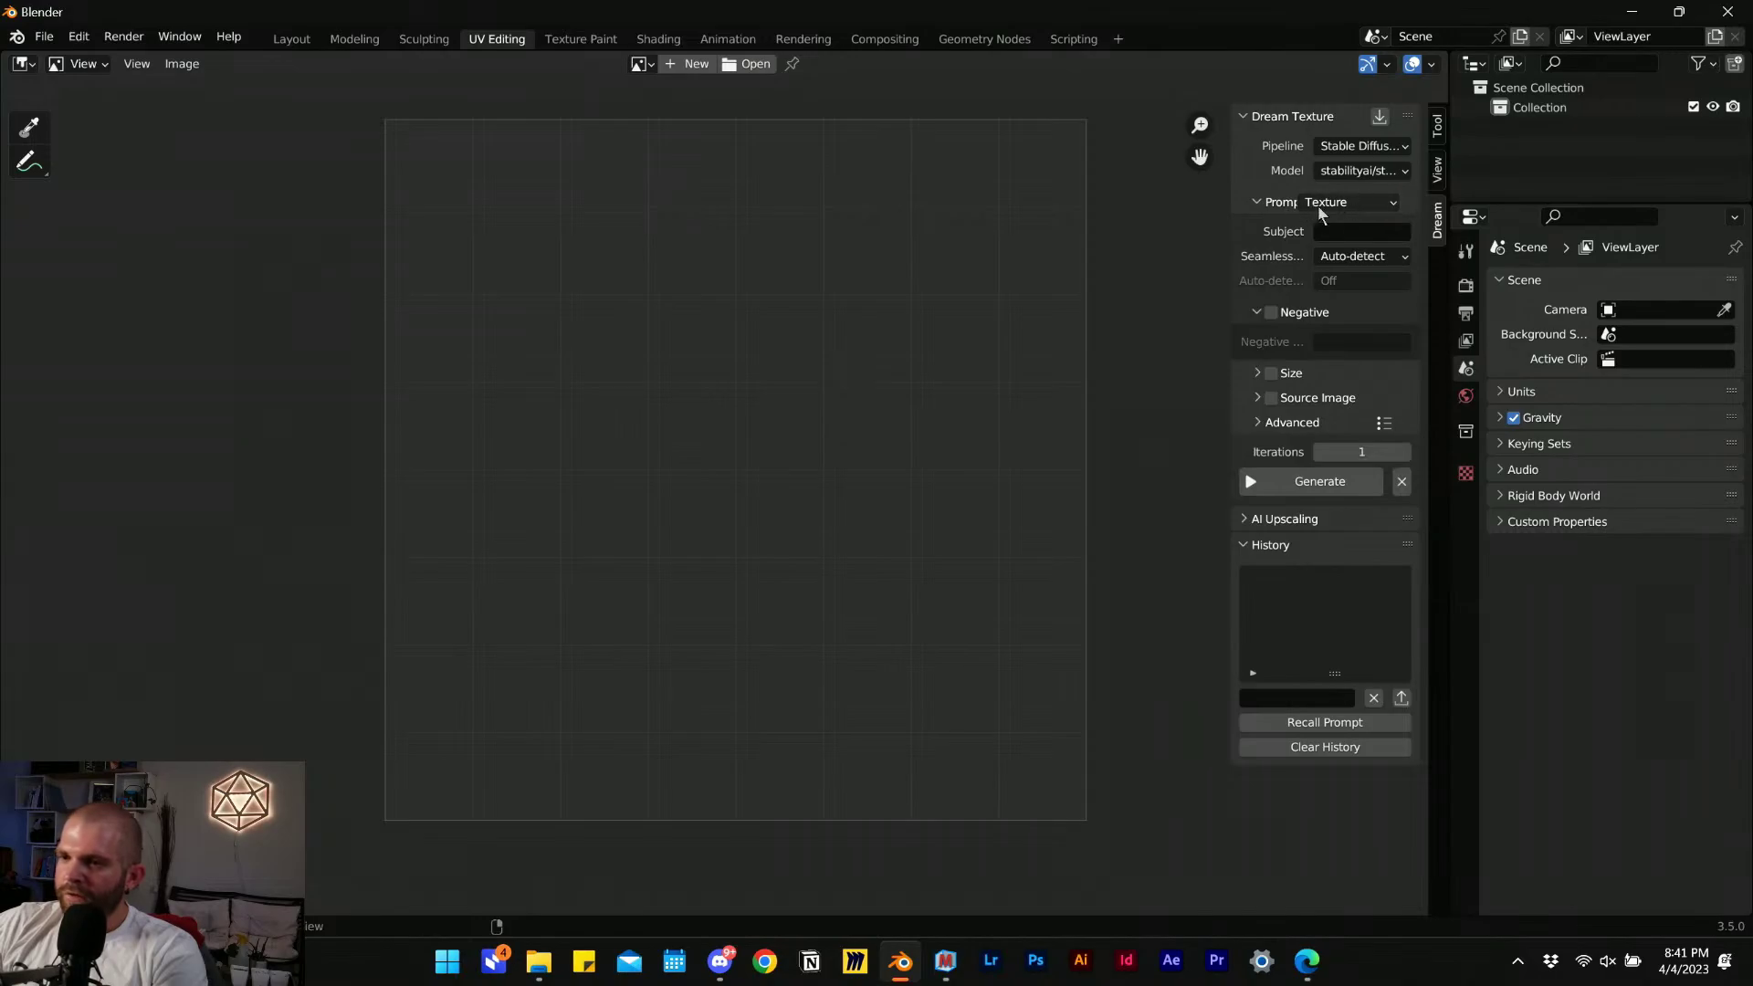
click(1348, 235)
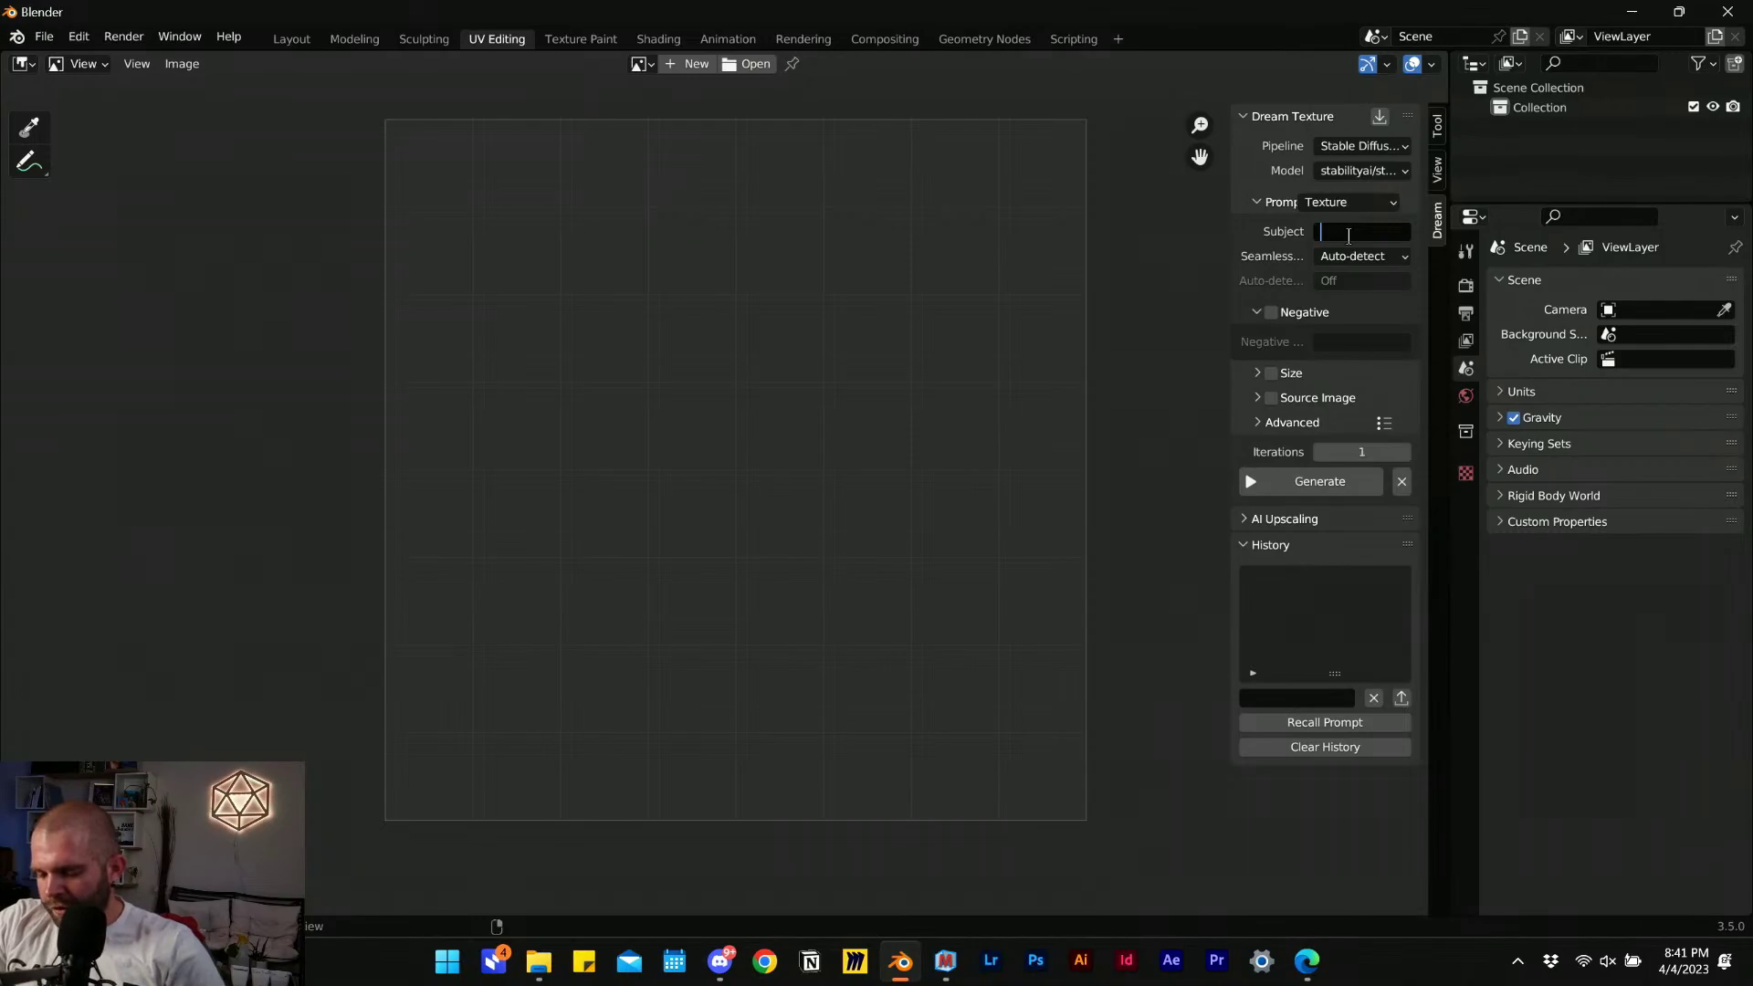
text(pac)
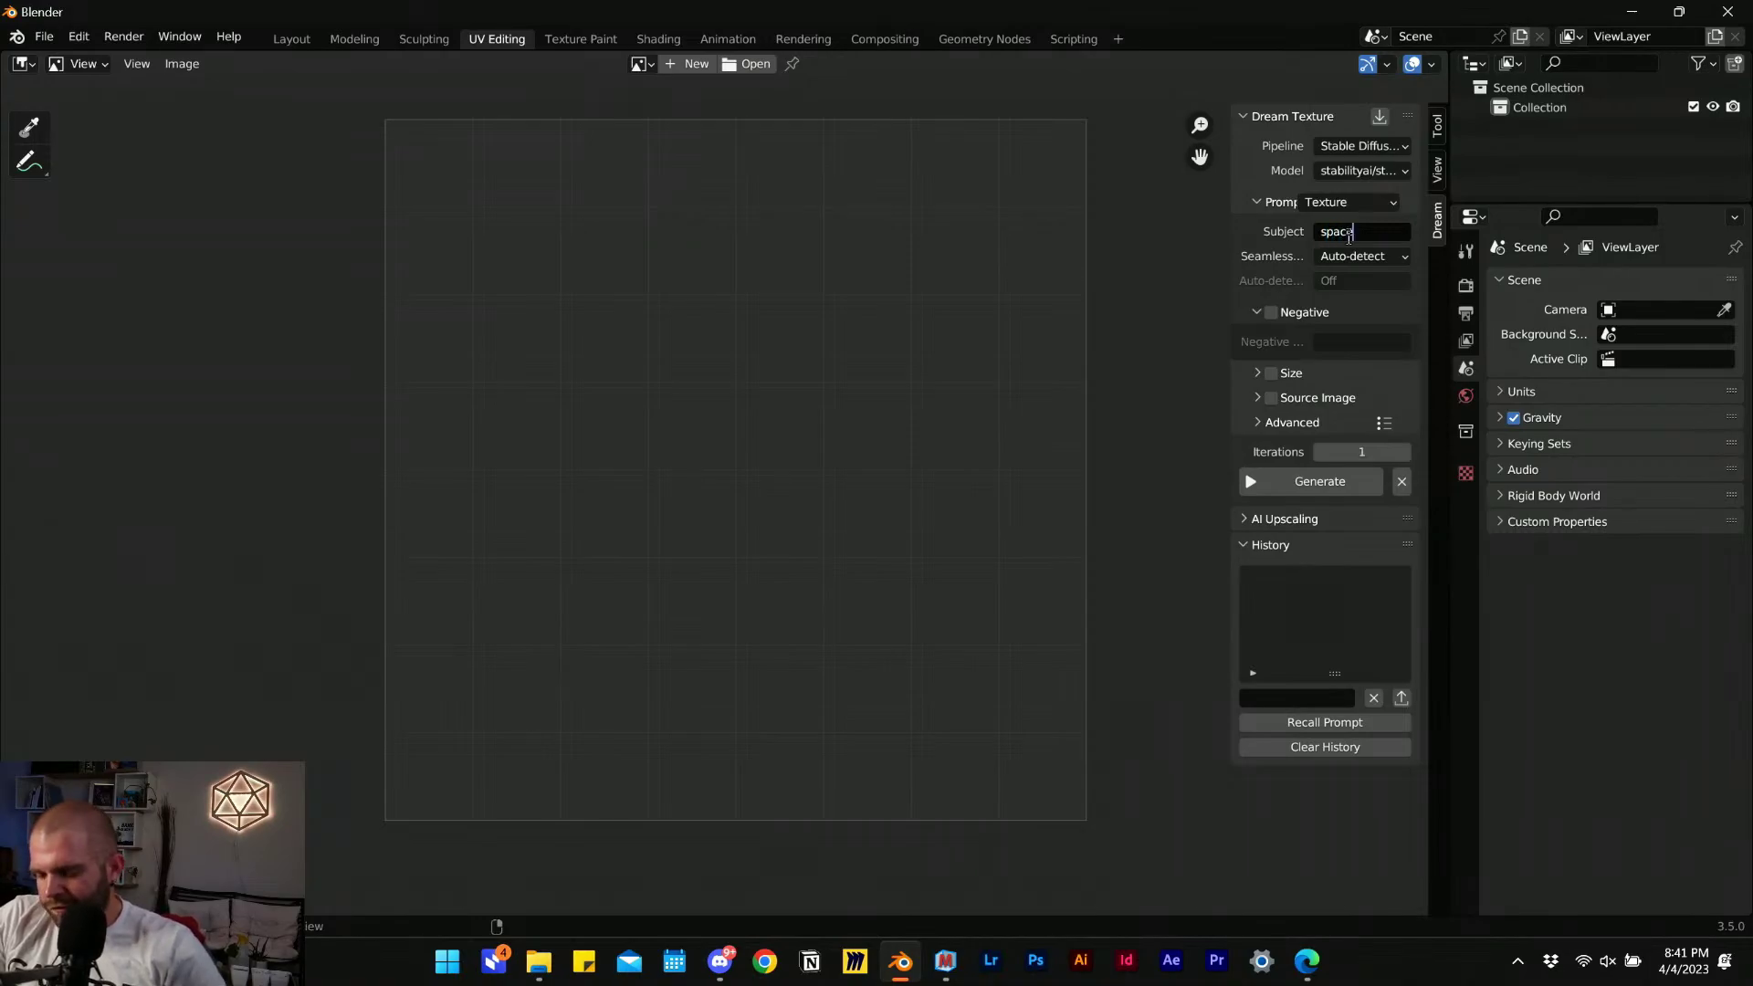
text(rock)
key(BackSpace)
key(BackSpace)
key(BackSpace)
key(BackSpace)
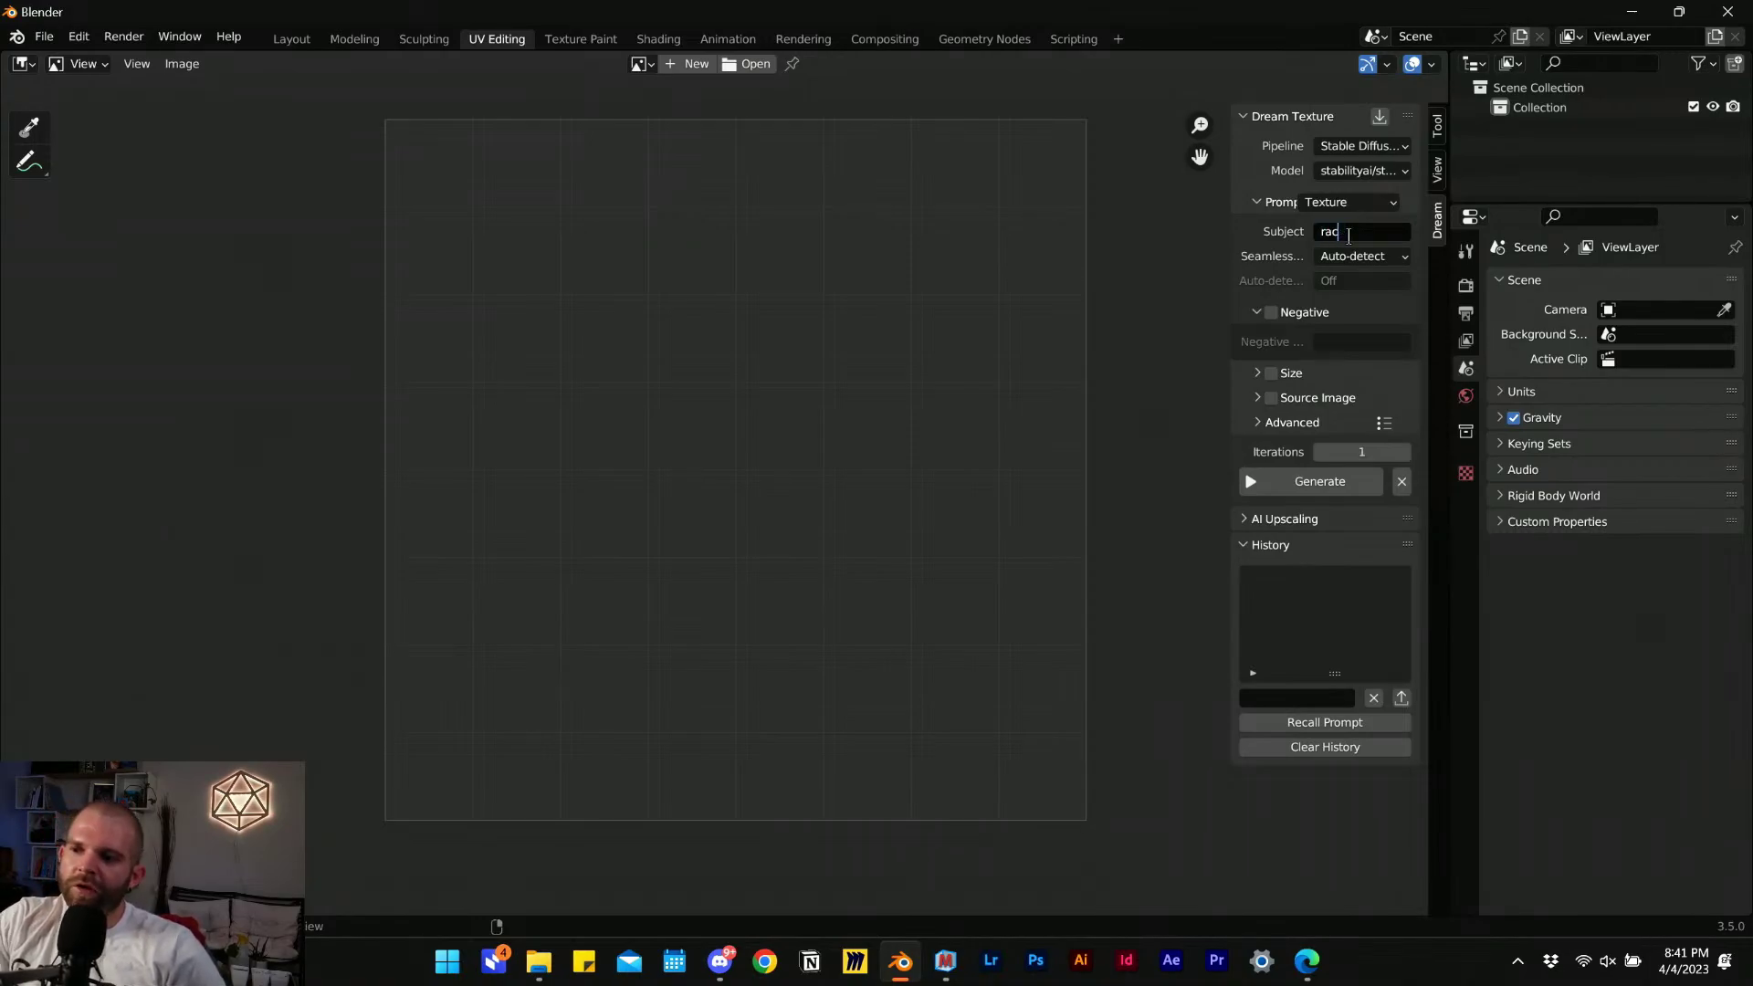
Set the prompt subject to "futuristic race car panel, chrome, cmyk,".
text(futu)
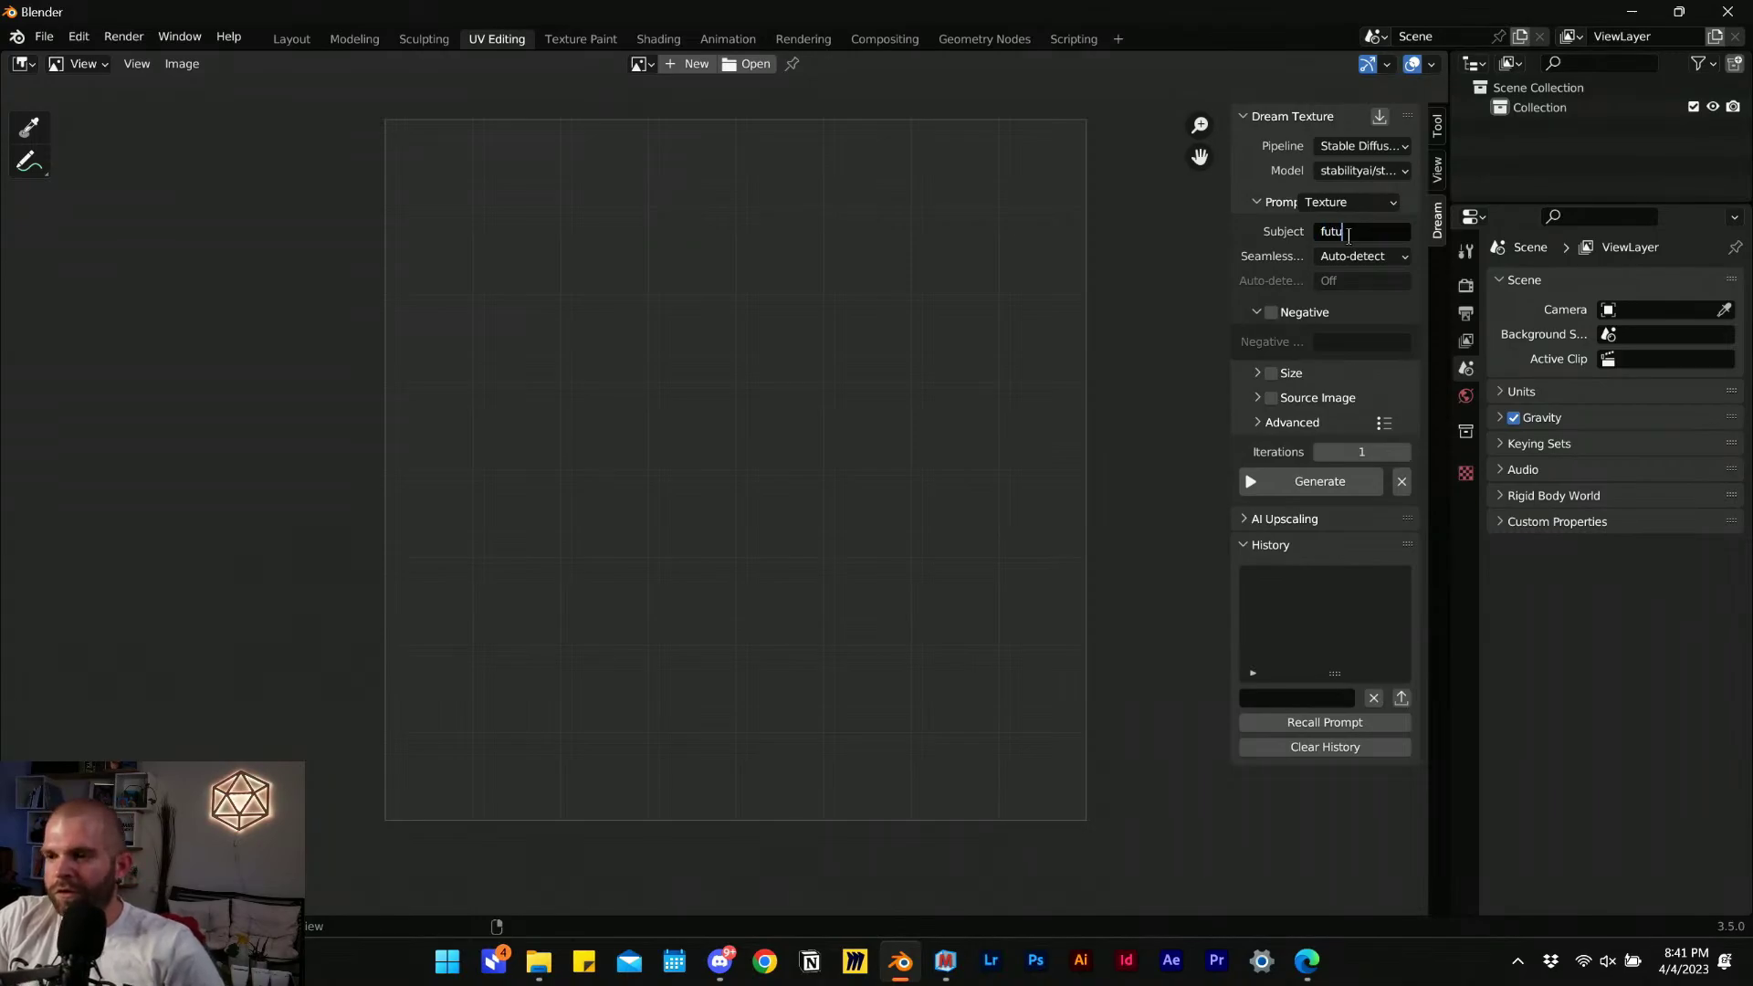
text(ristic race c)
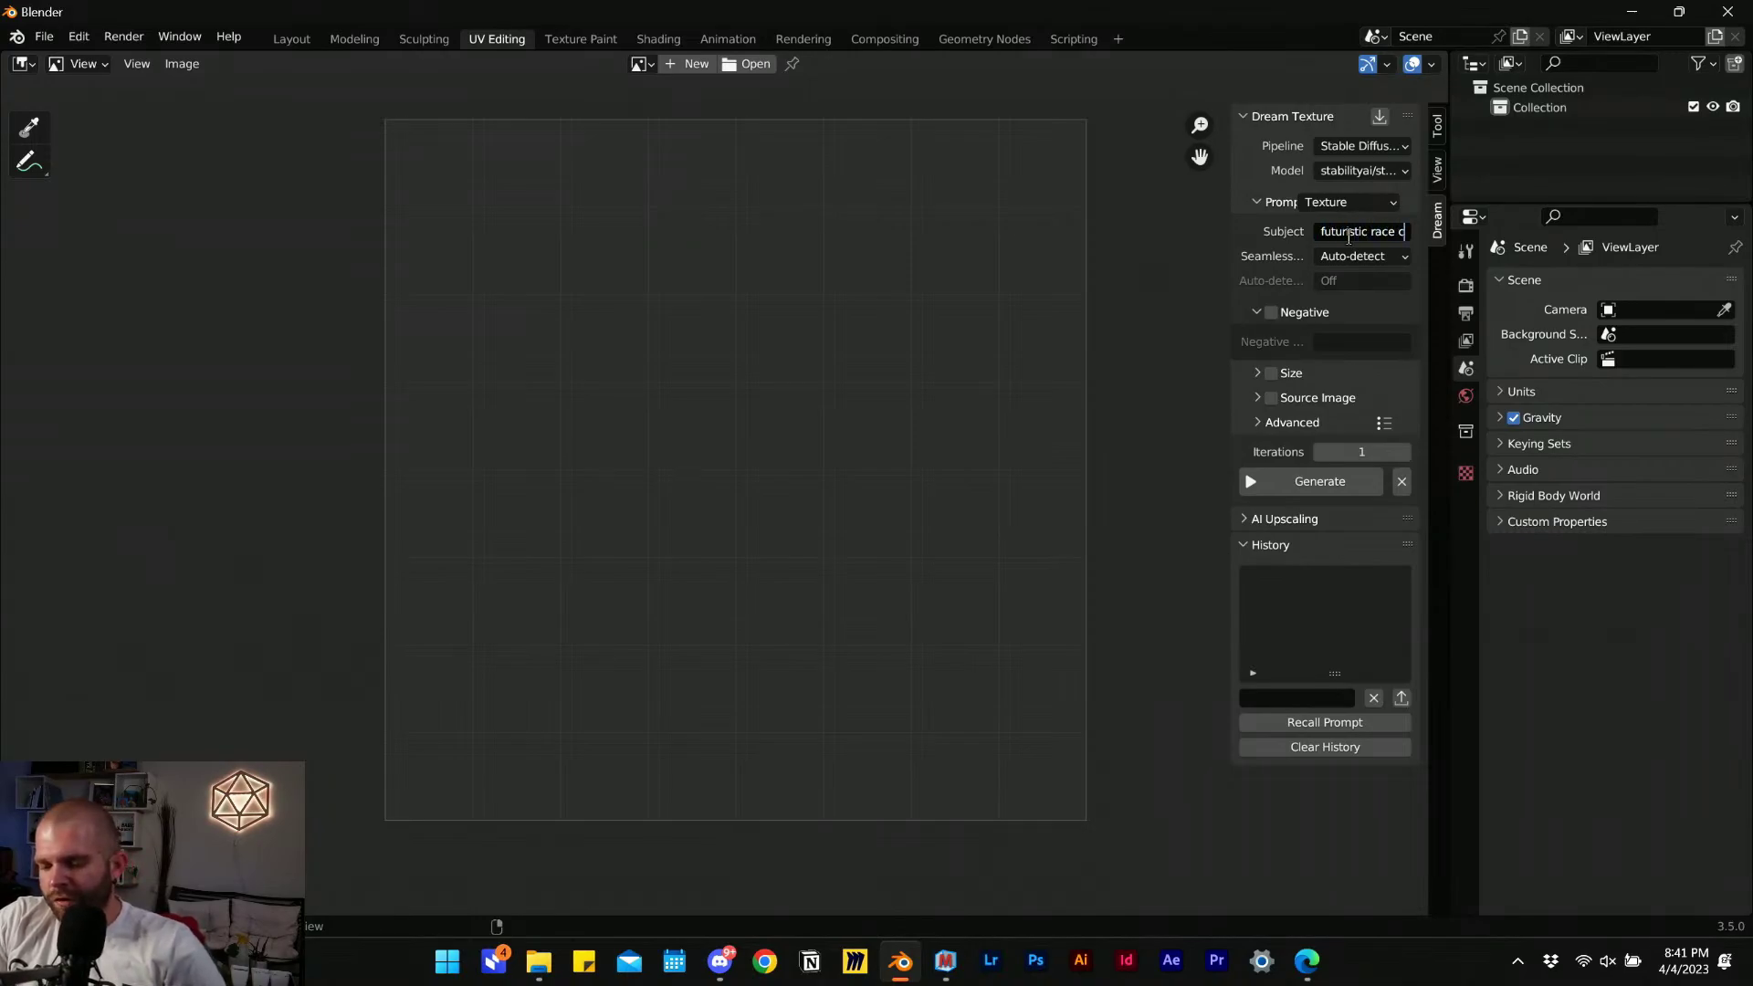
text(ar pa)
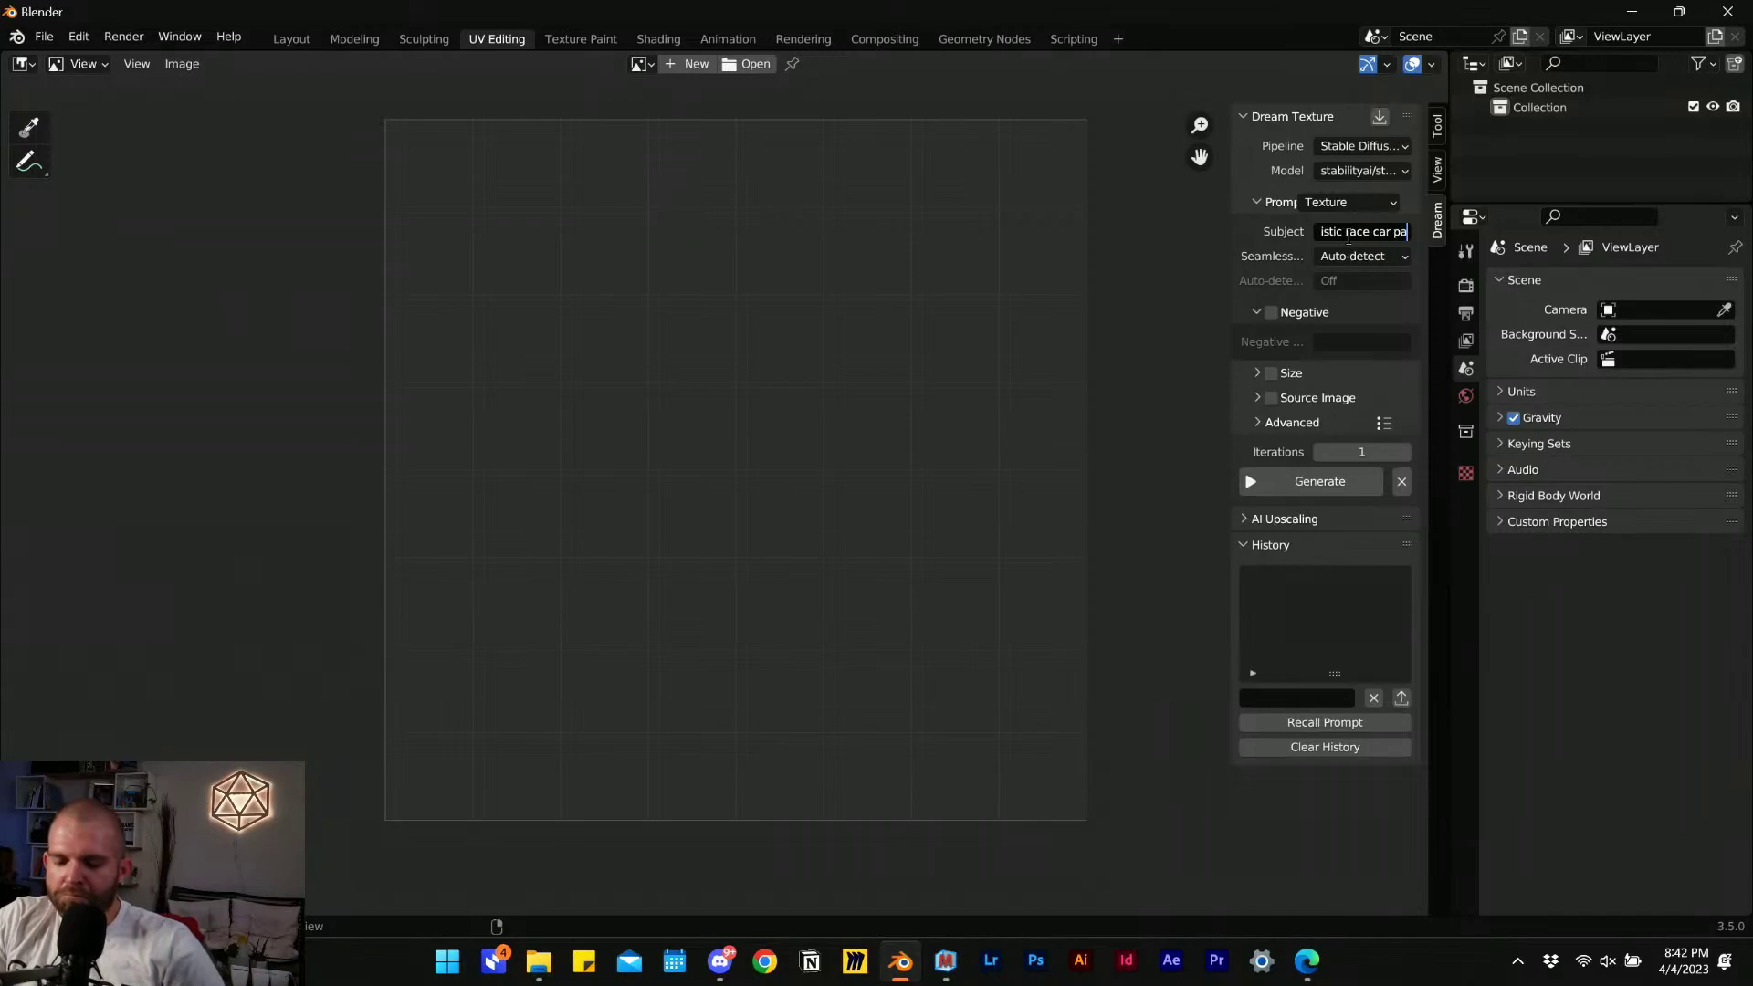
text(nel,)
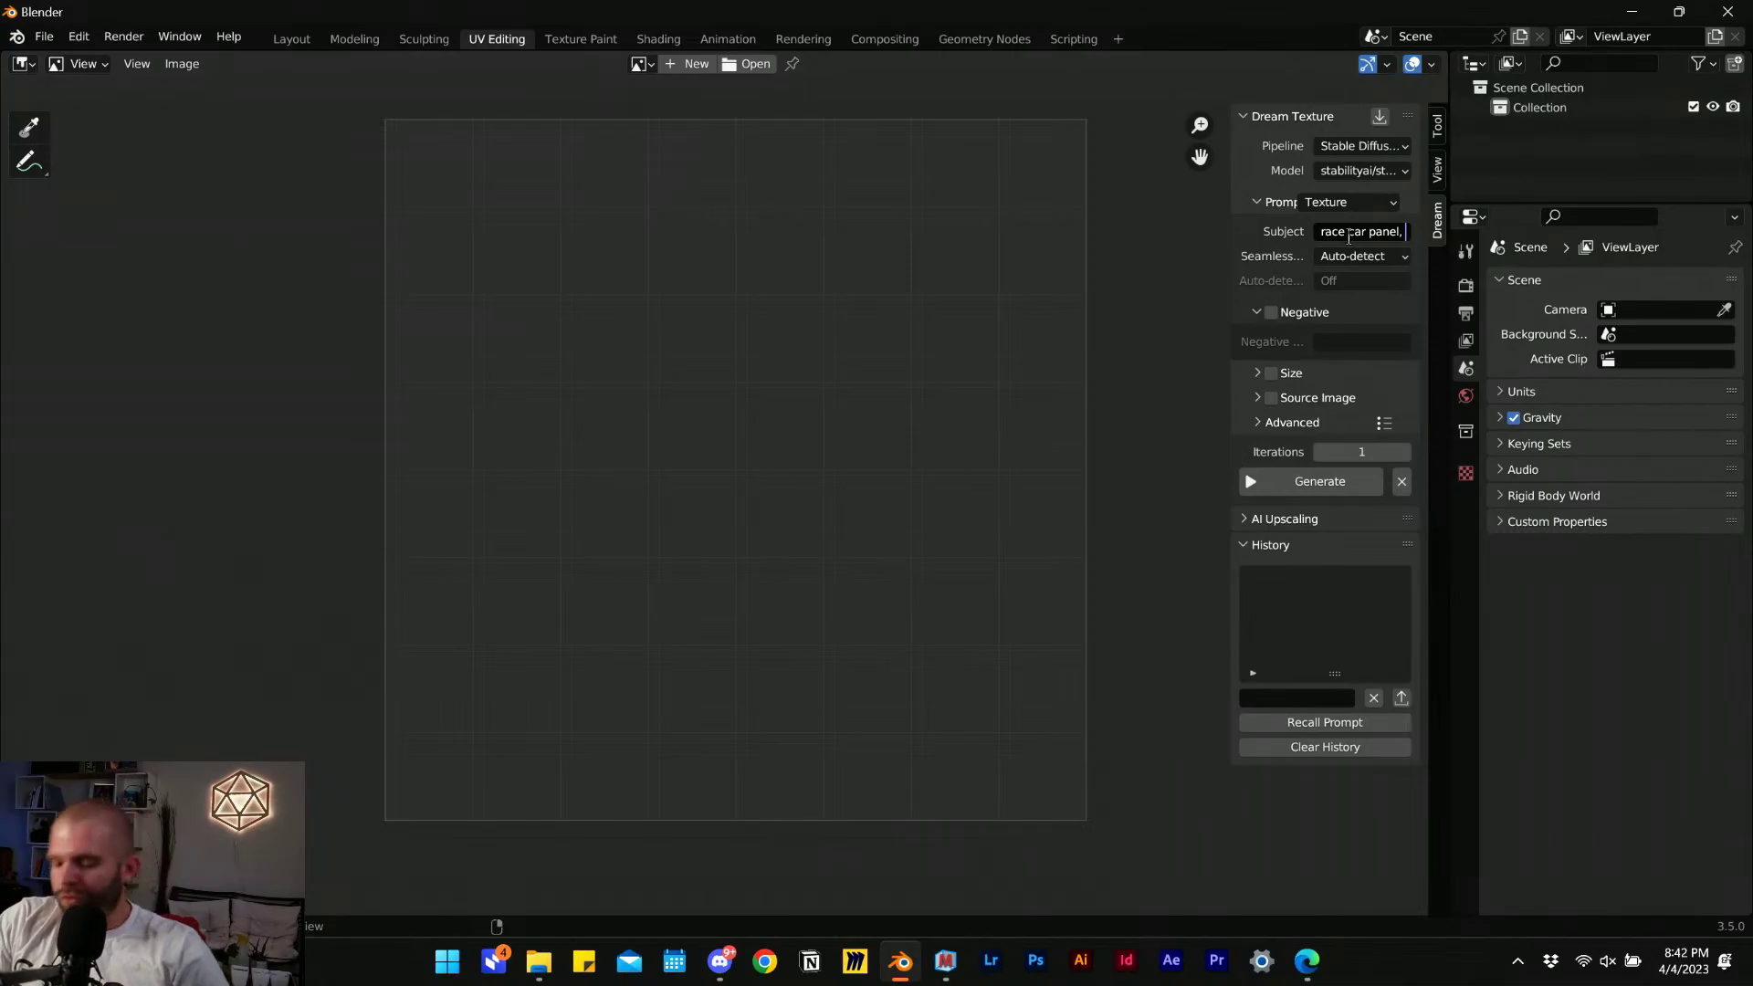
text(chrome, )
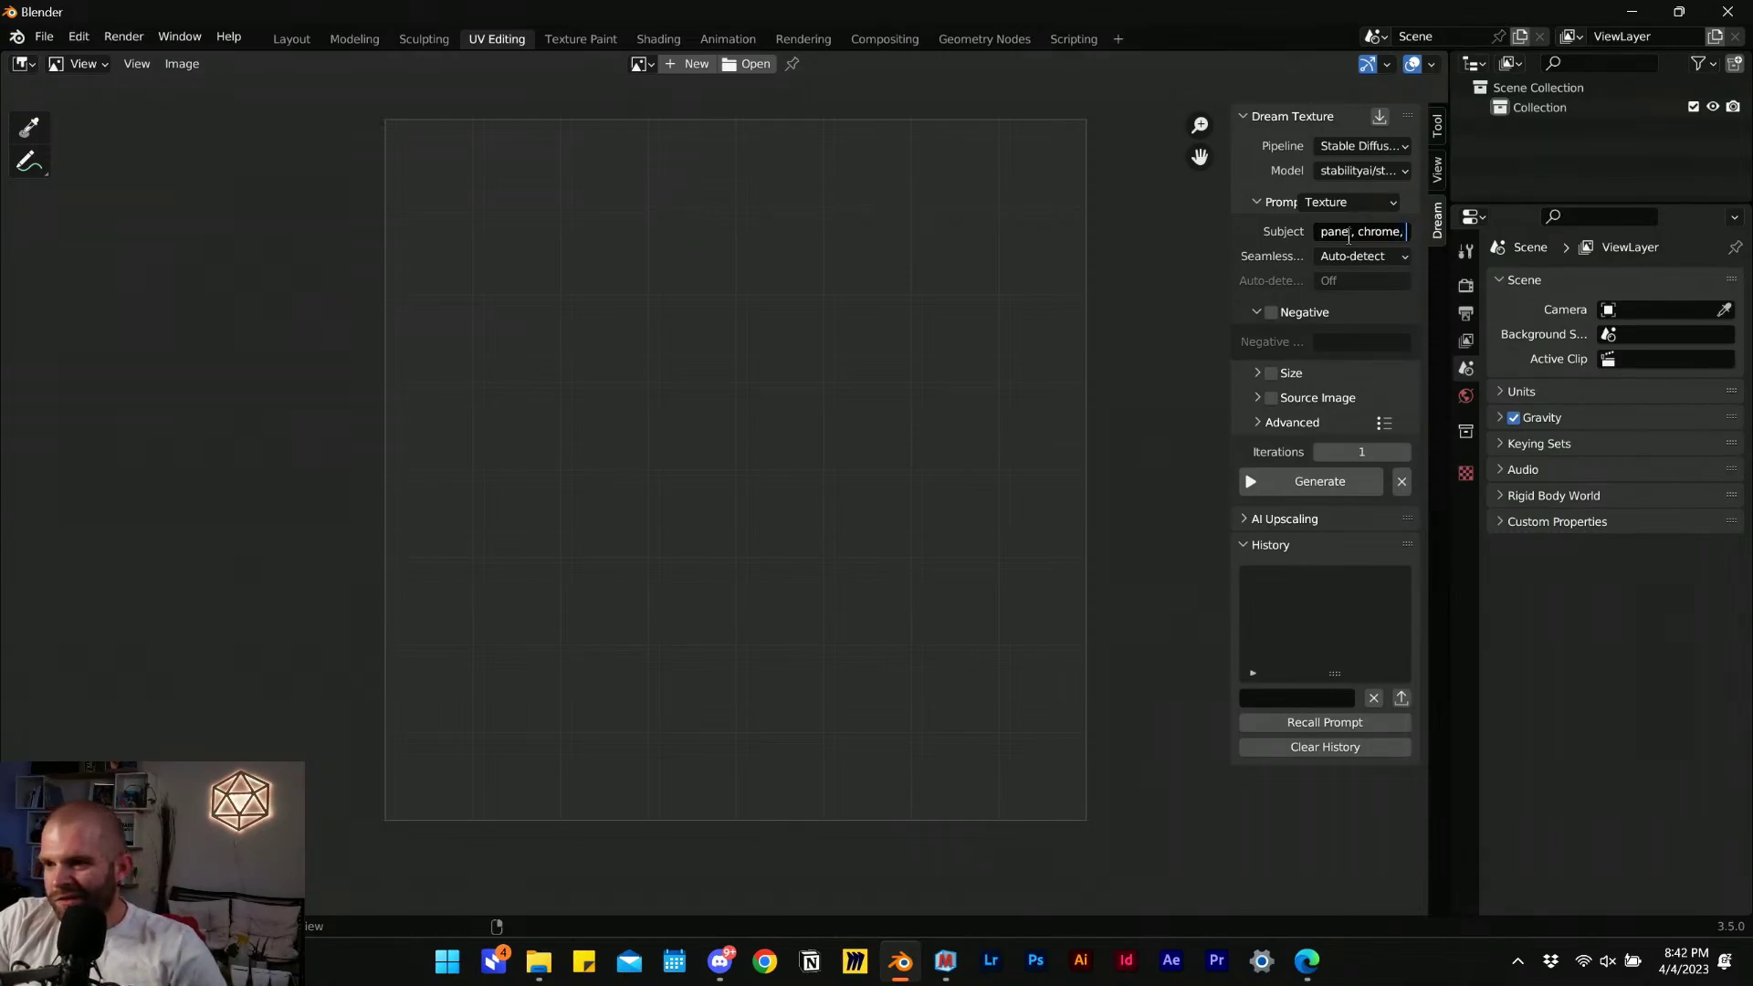
text(c)
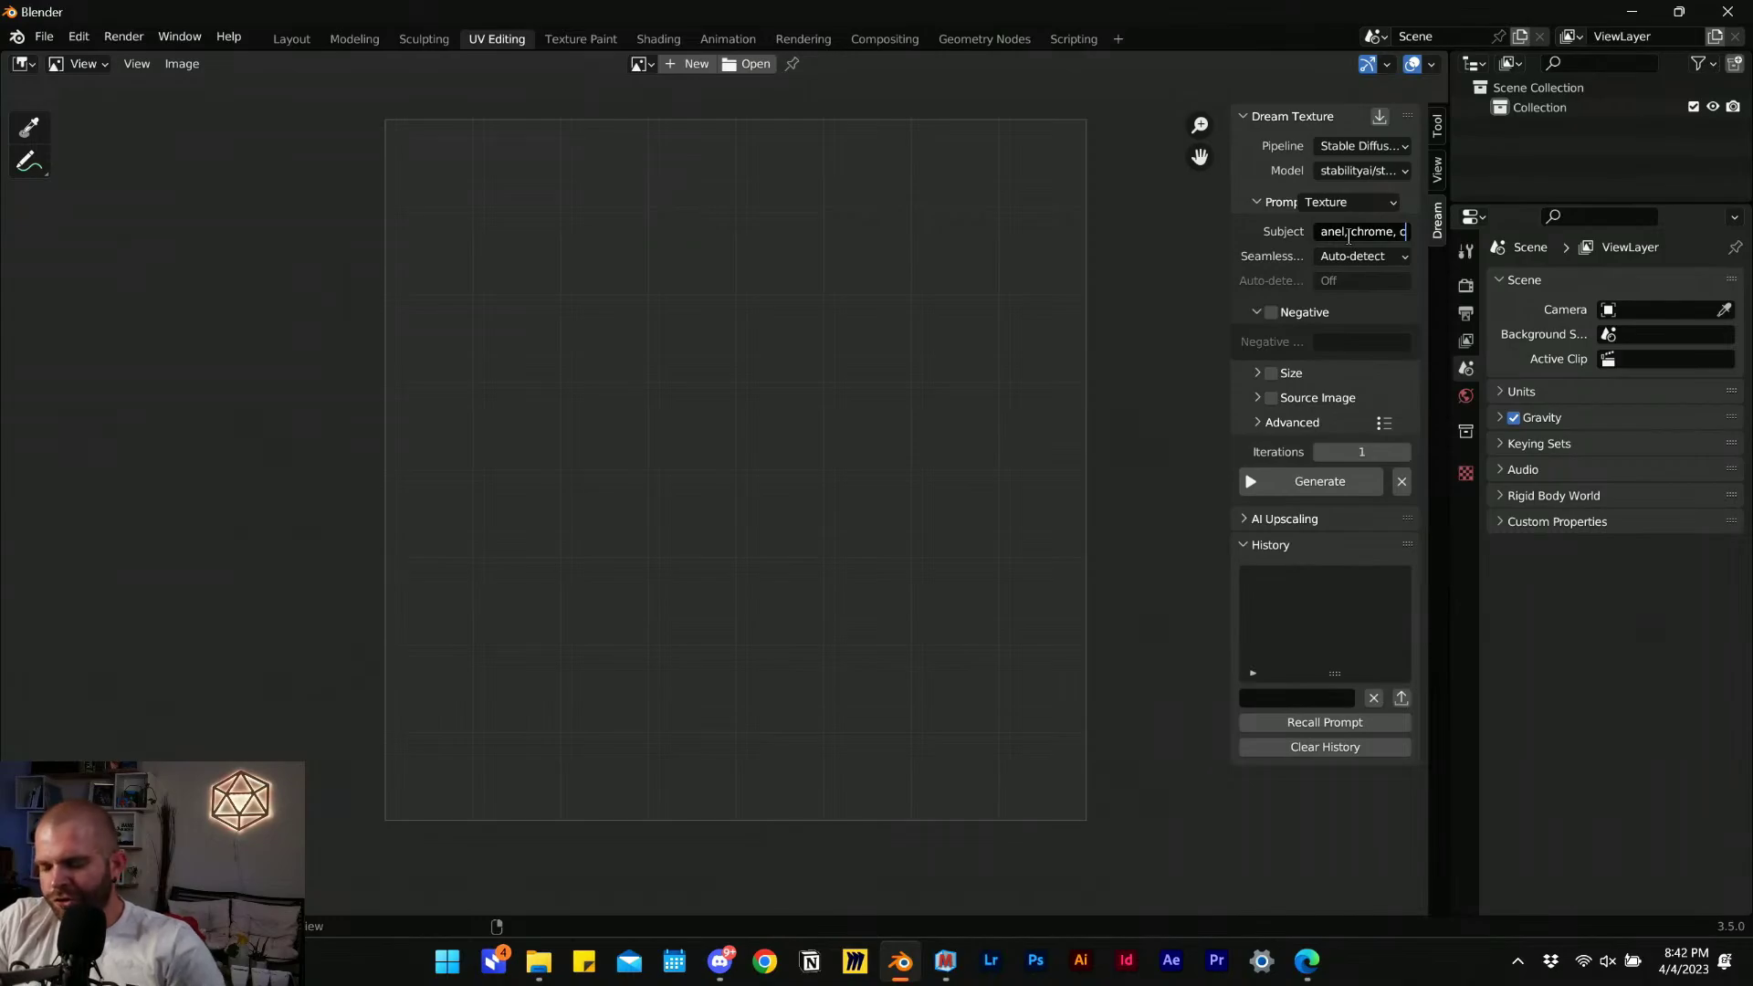
text(myk,)
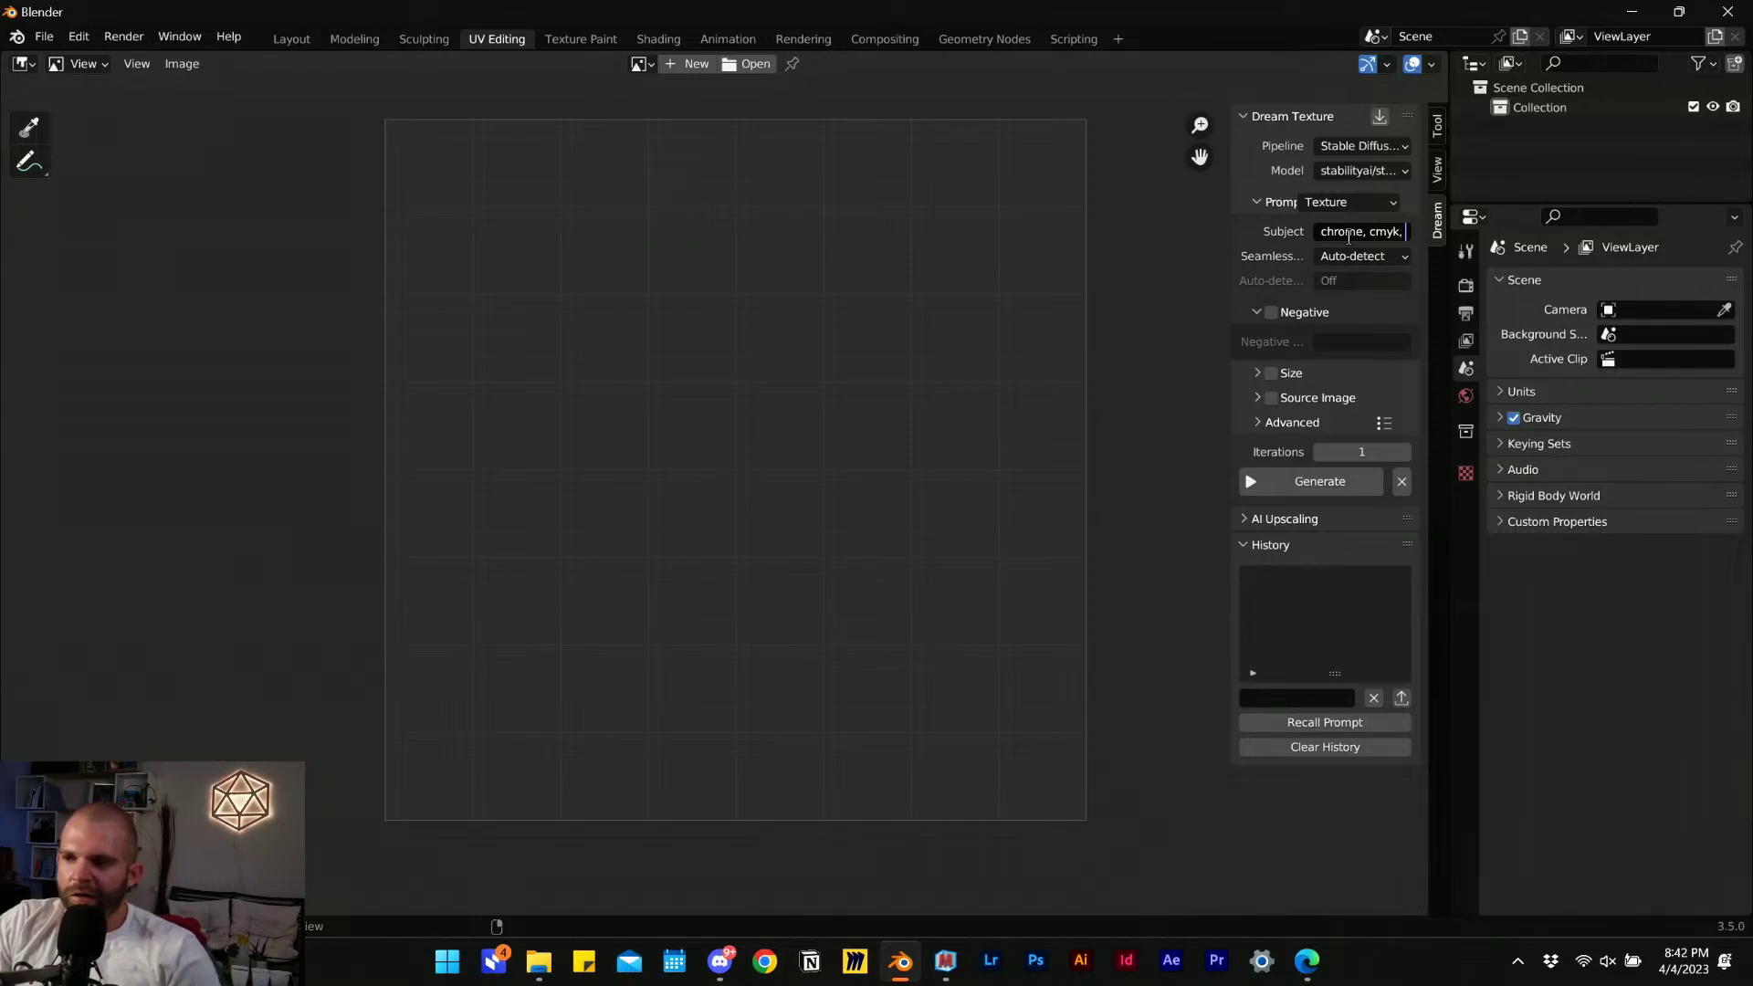
Review the prompt subject from its start and append "cyberpunk, soft lighting" at its end.
drag(1358, 232, 1274, 248)
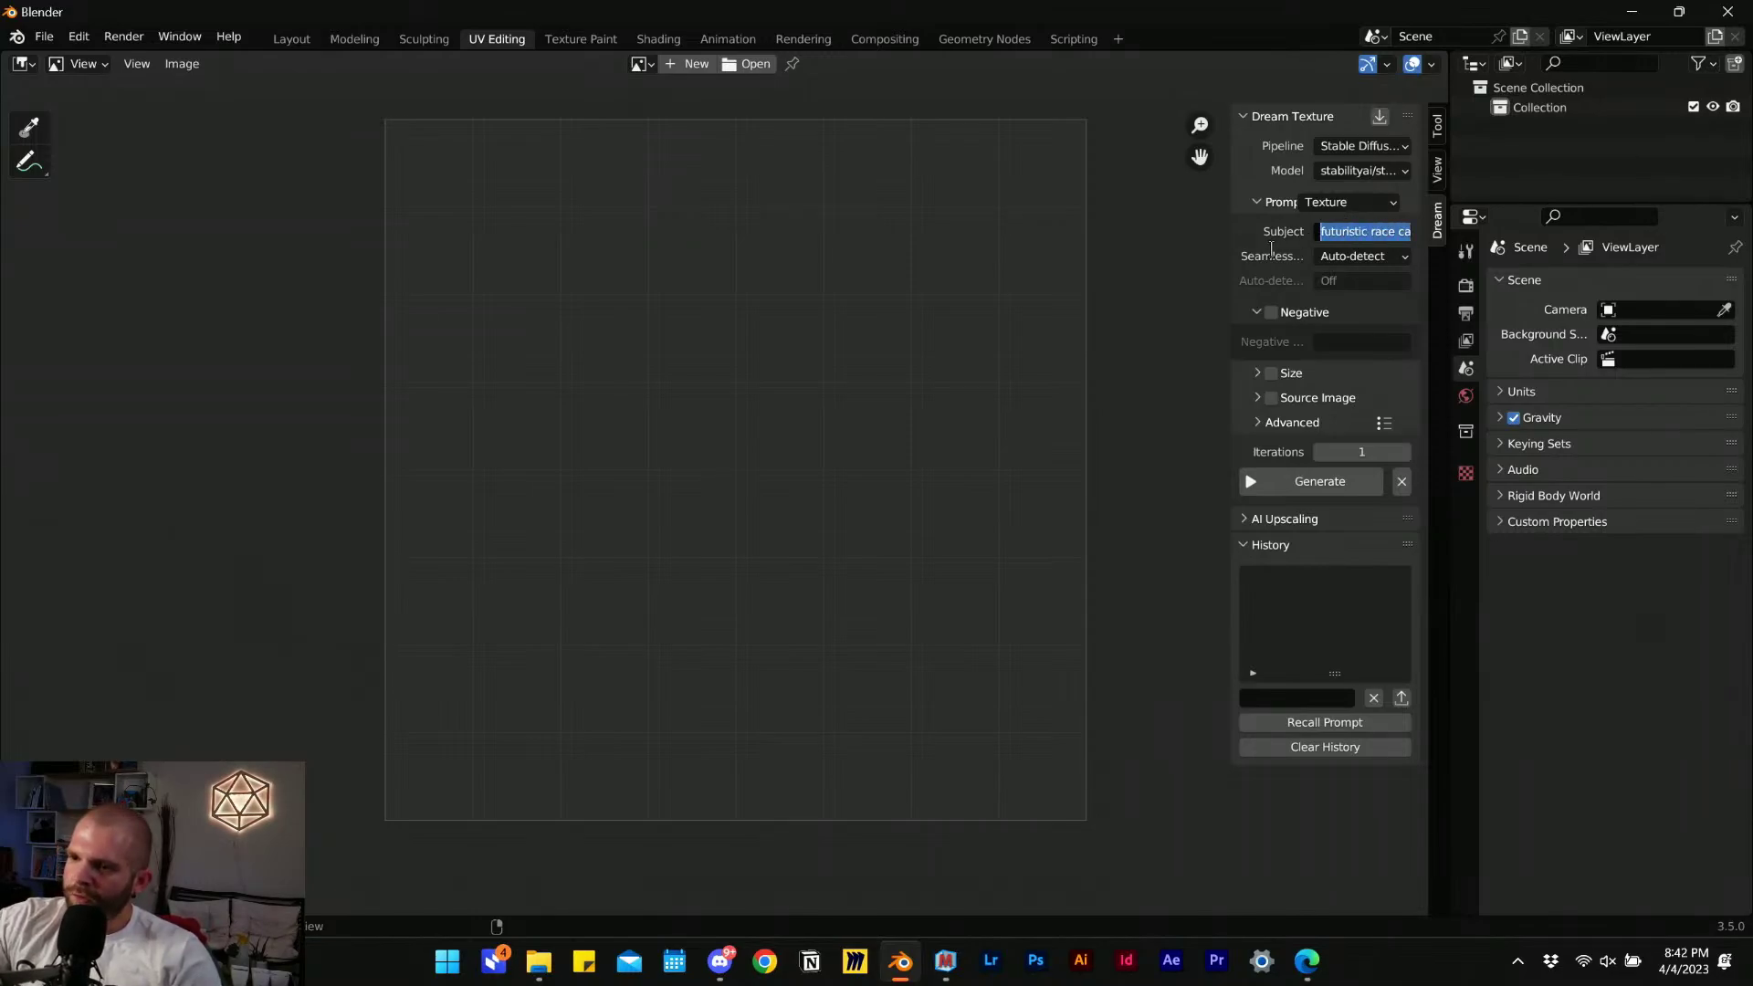
key(Right)
key(Right)
key(Right)
key(Right)
key(Right)
key(Right)
key(Right)
key(Right)
key(Right)
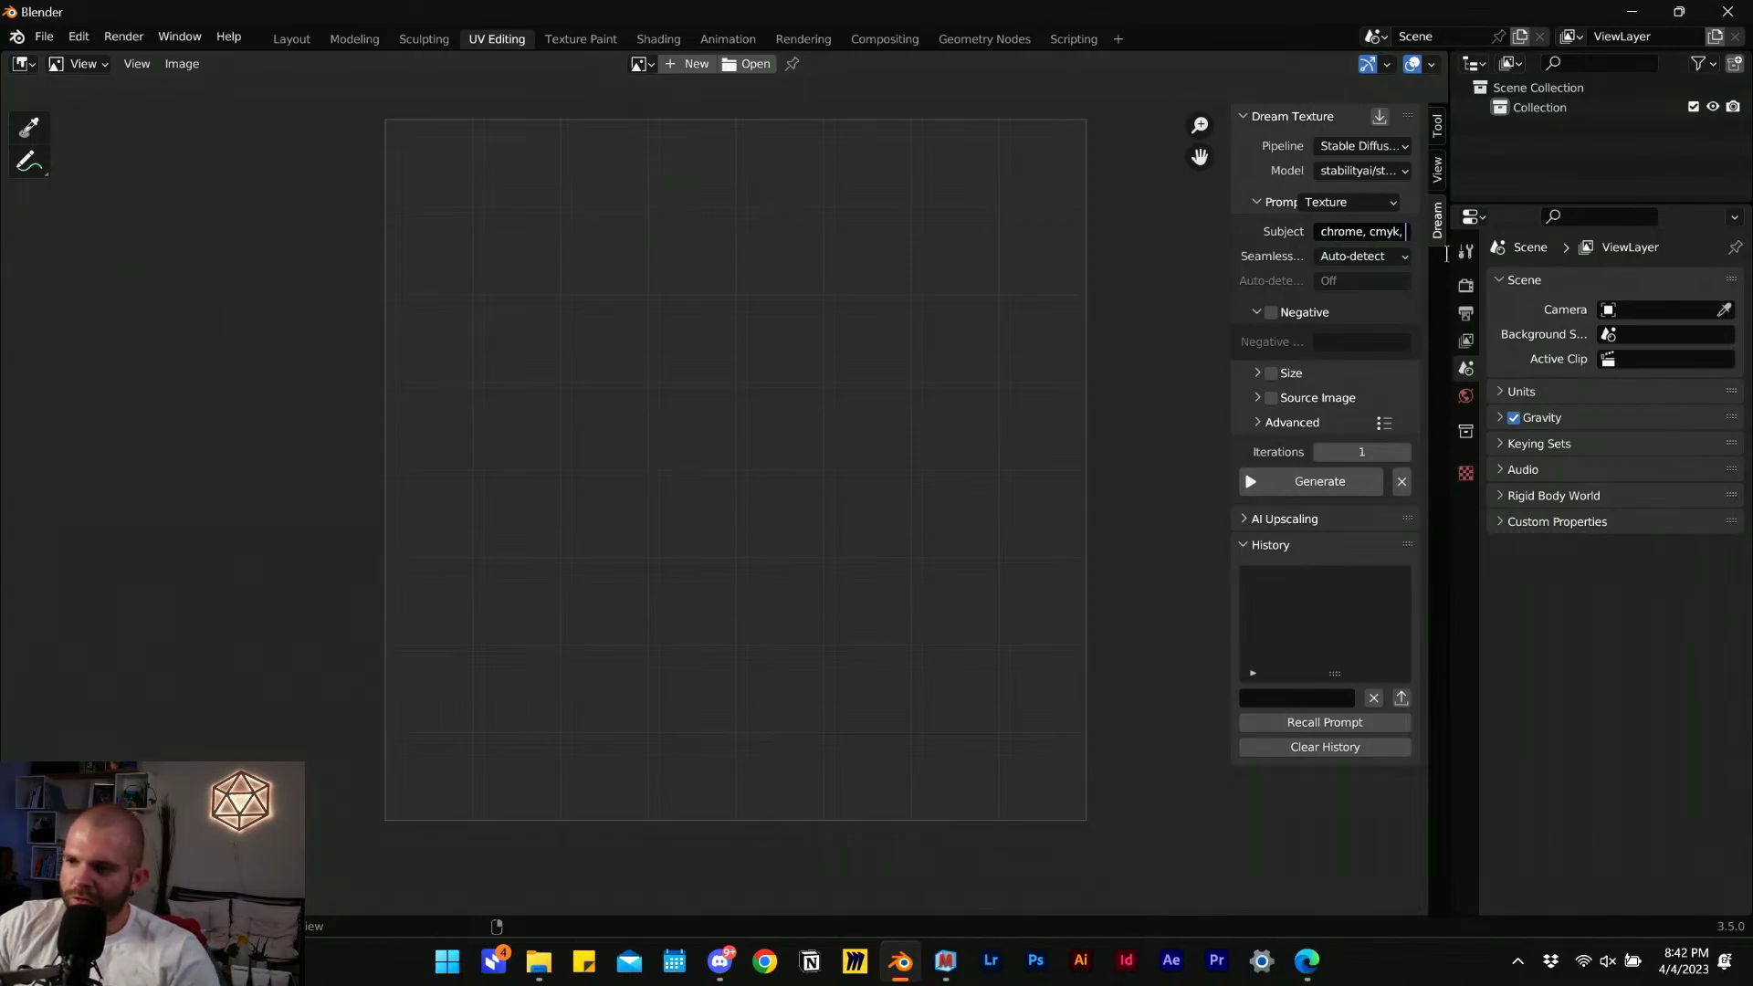
text(cyberpu)
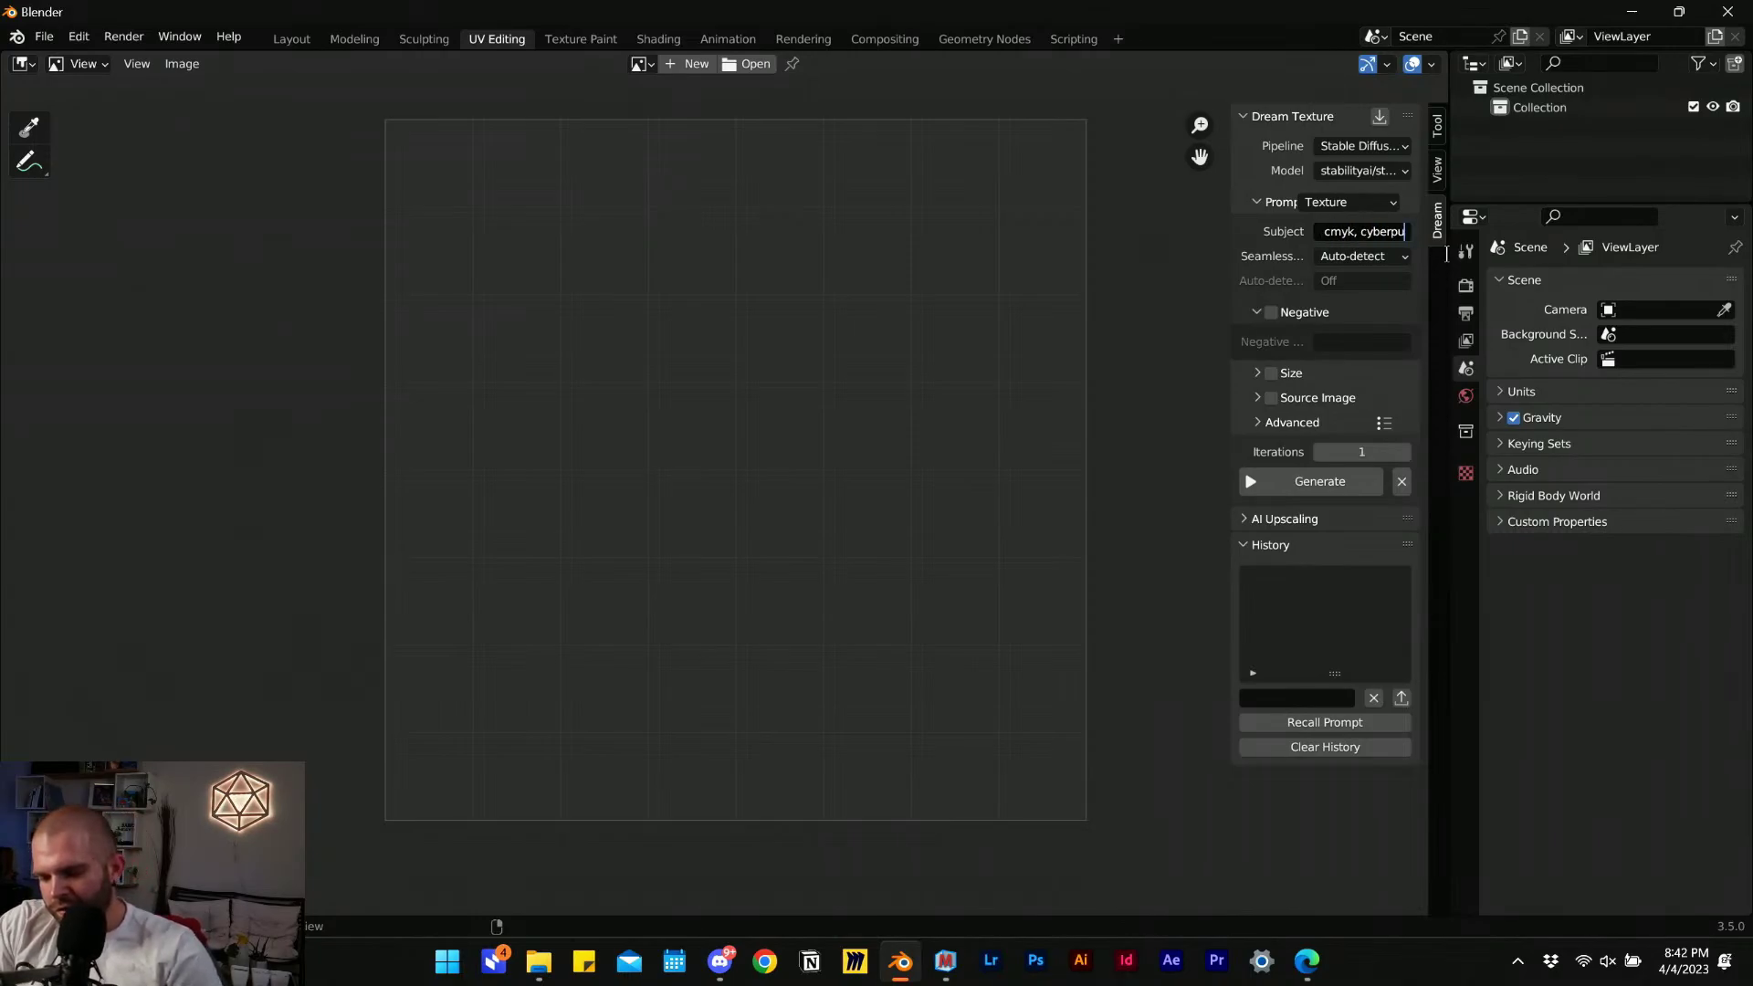
text(nk, )
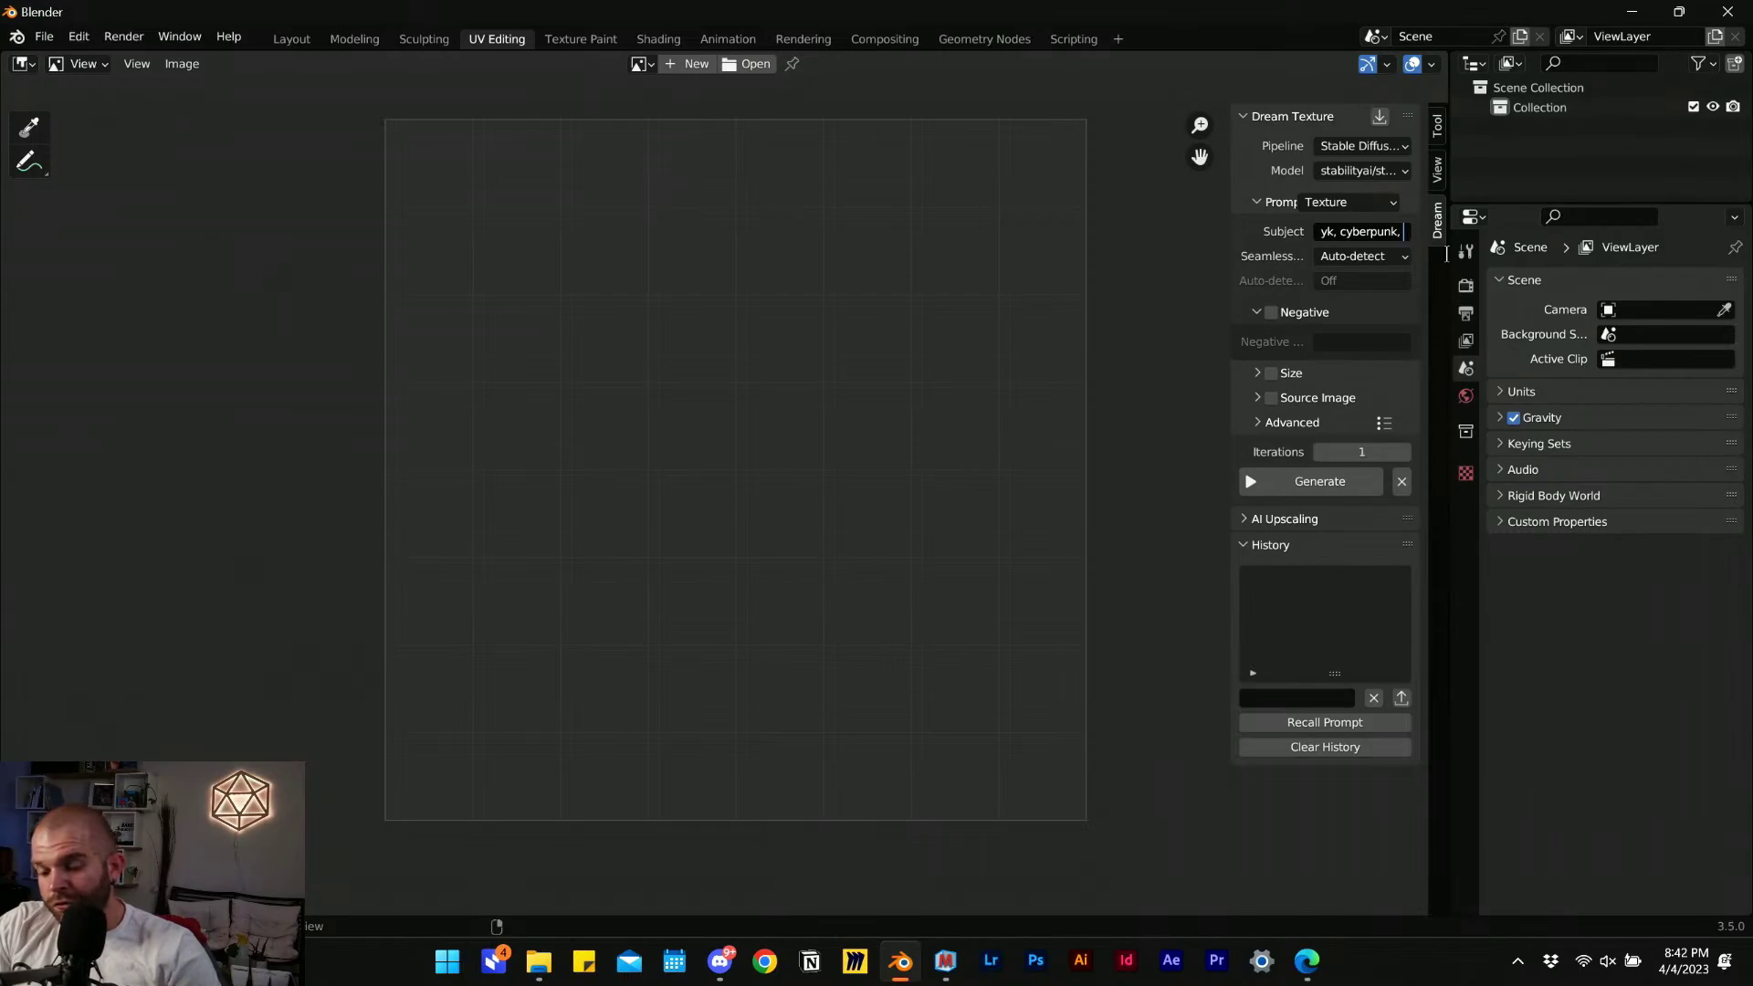
text(soft lighting)
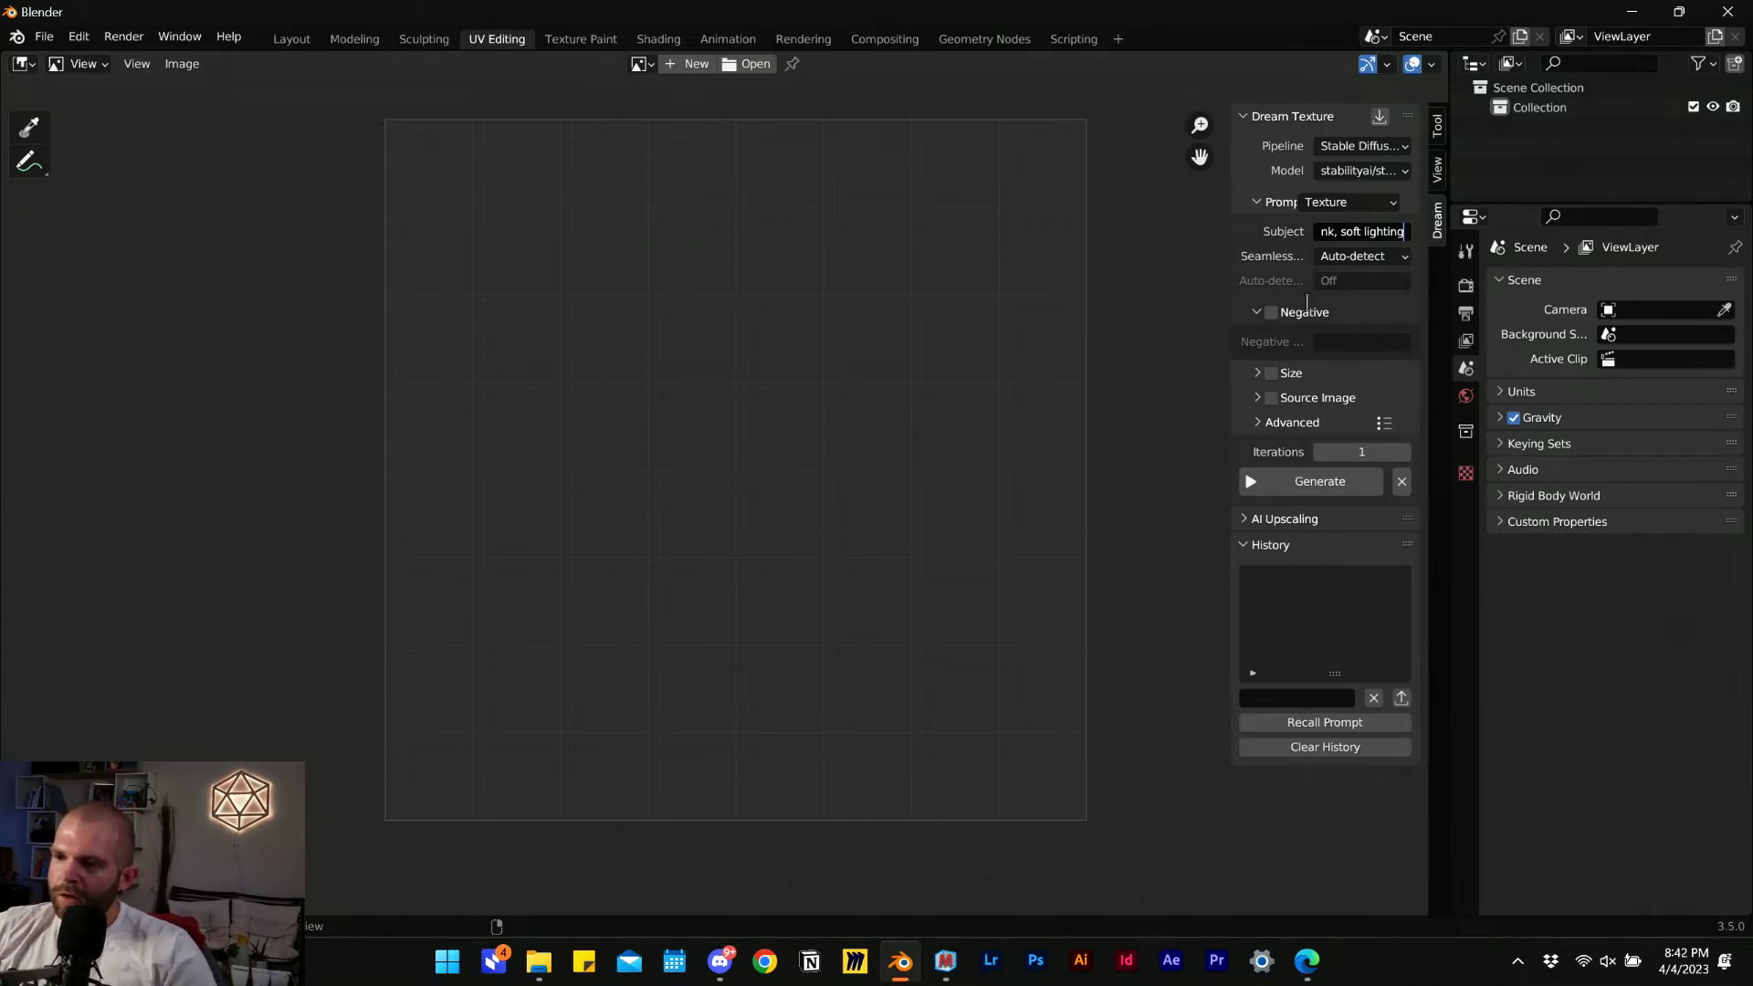
Set the advanced scheduler to KDPM2 Discrete and generate the texture.
click(1300, 423)
scroll(1319, 285, down, 3)
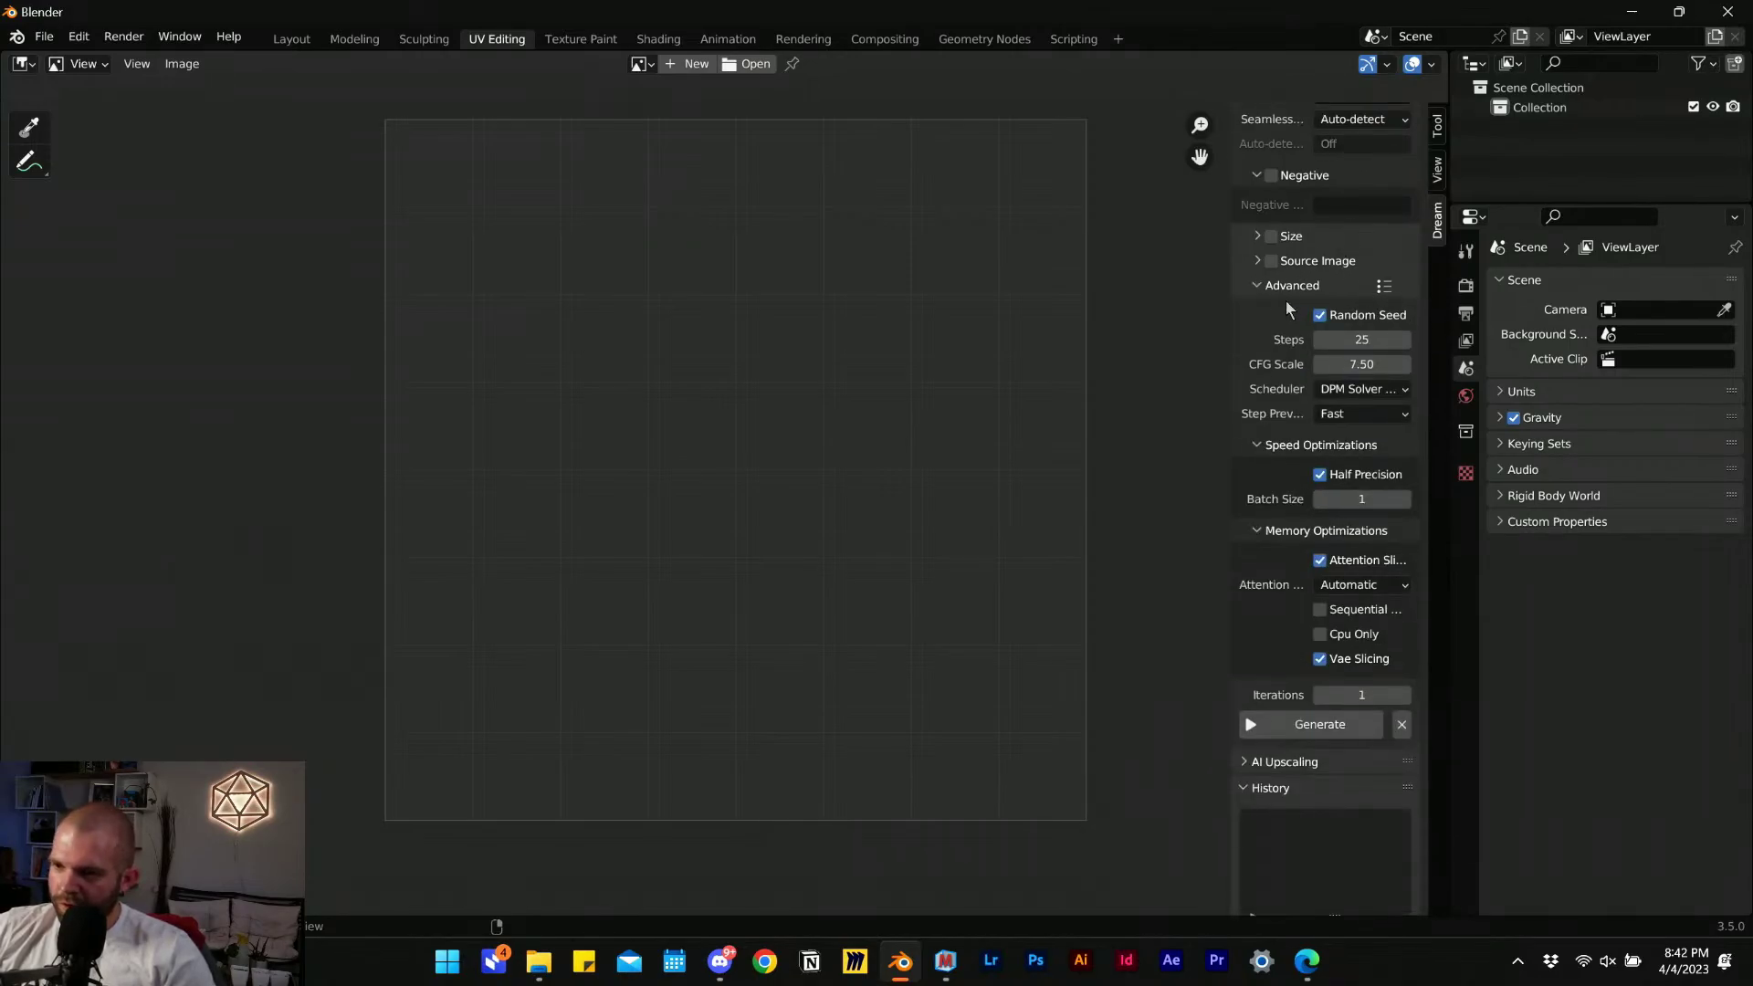
click(1359, 388)
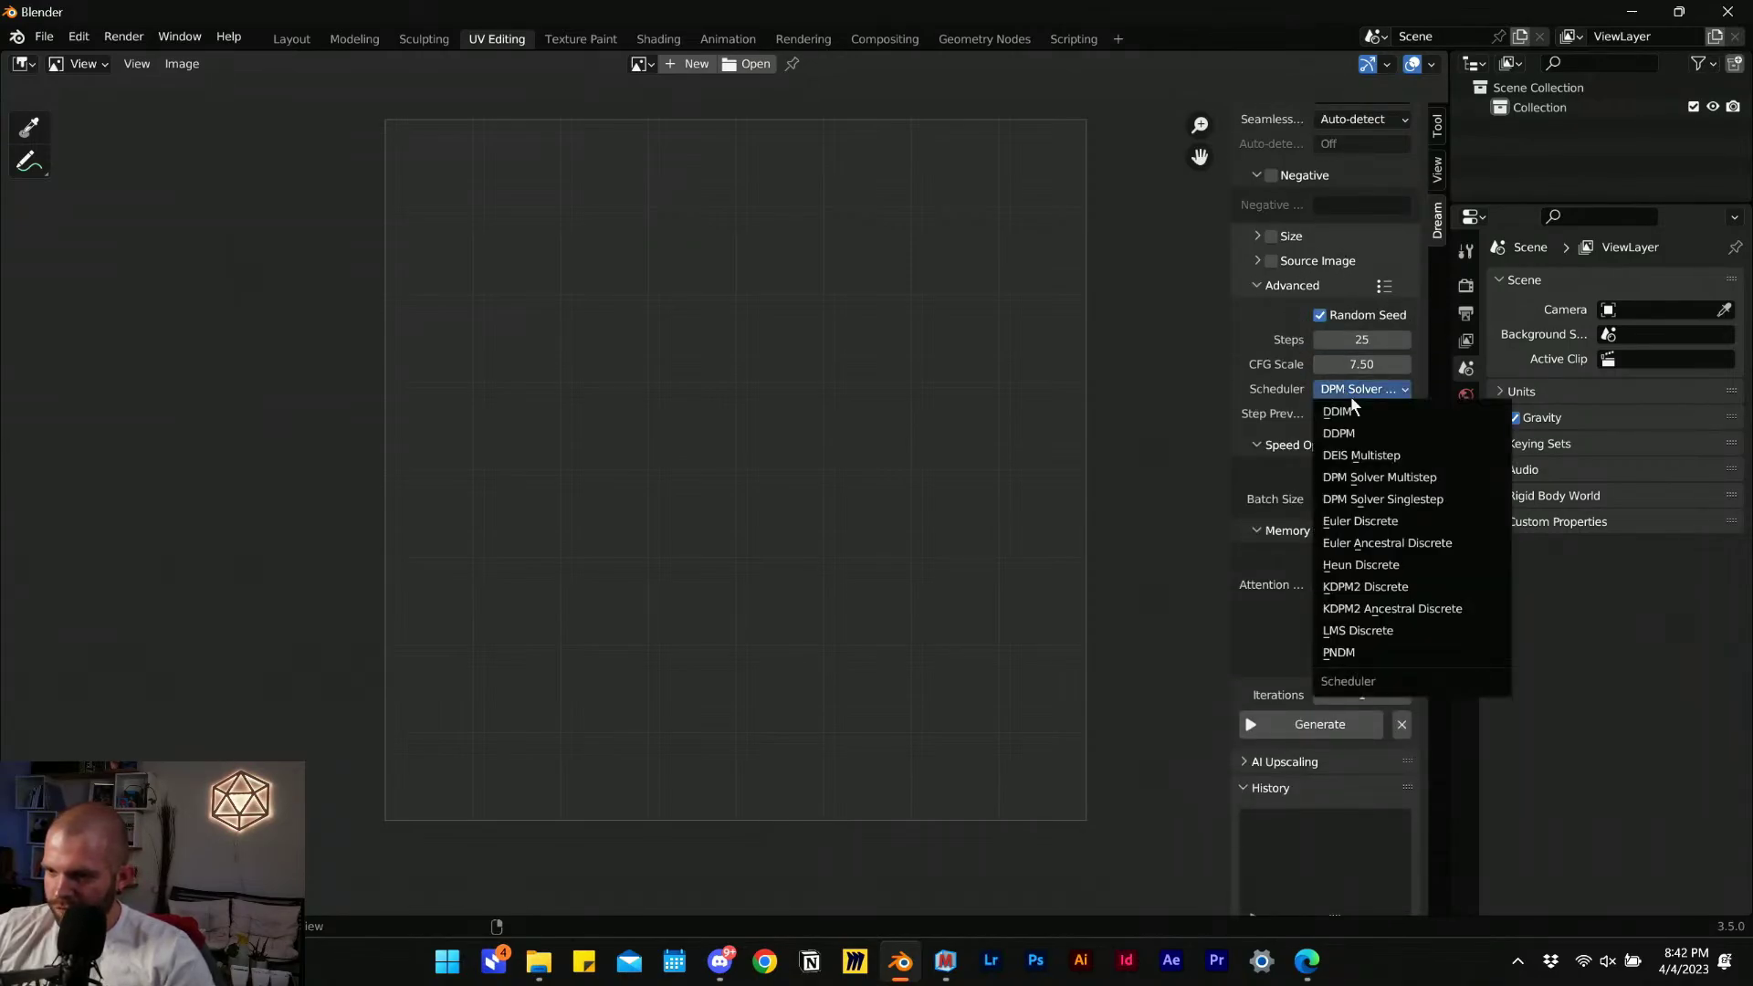
click(1369, 586)
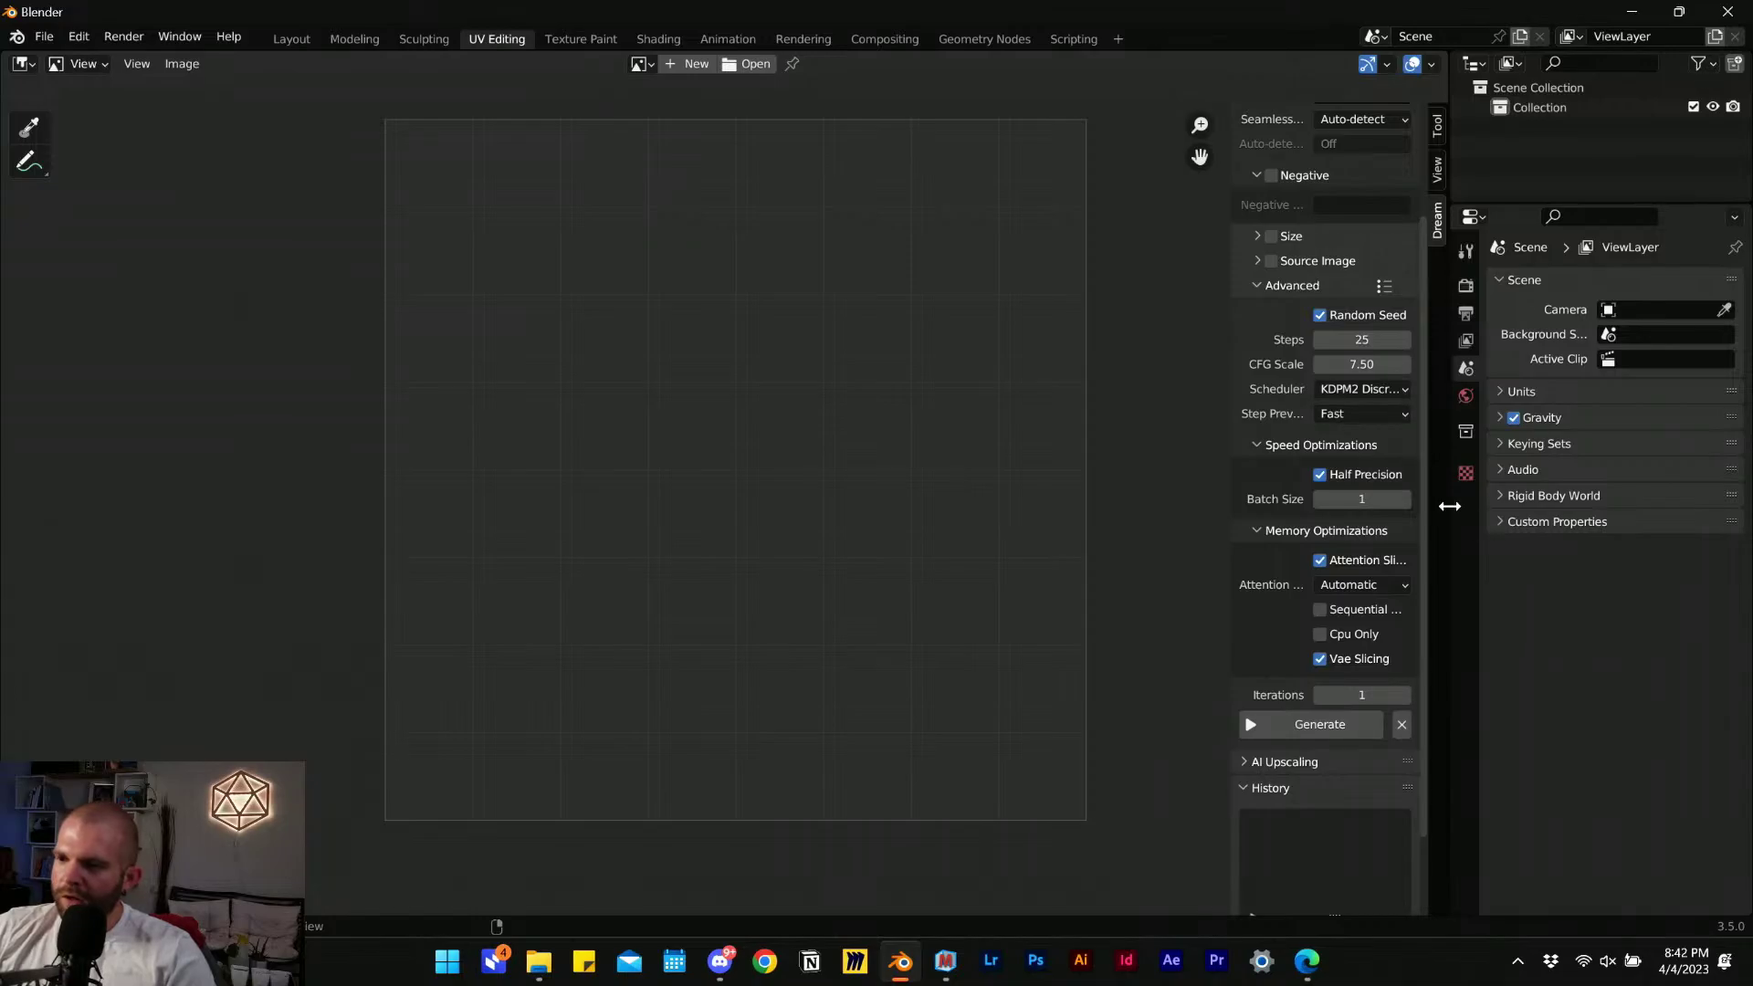
scroll(1274, 621, down, 3)
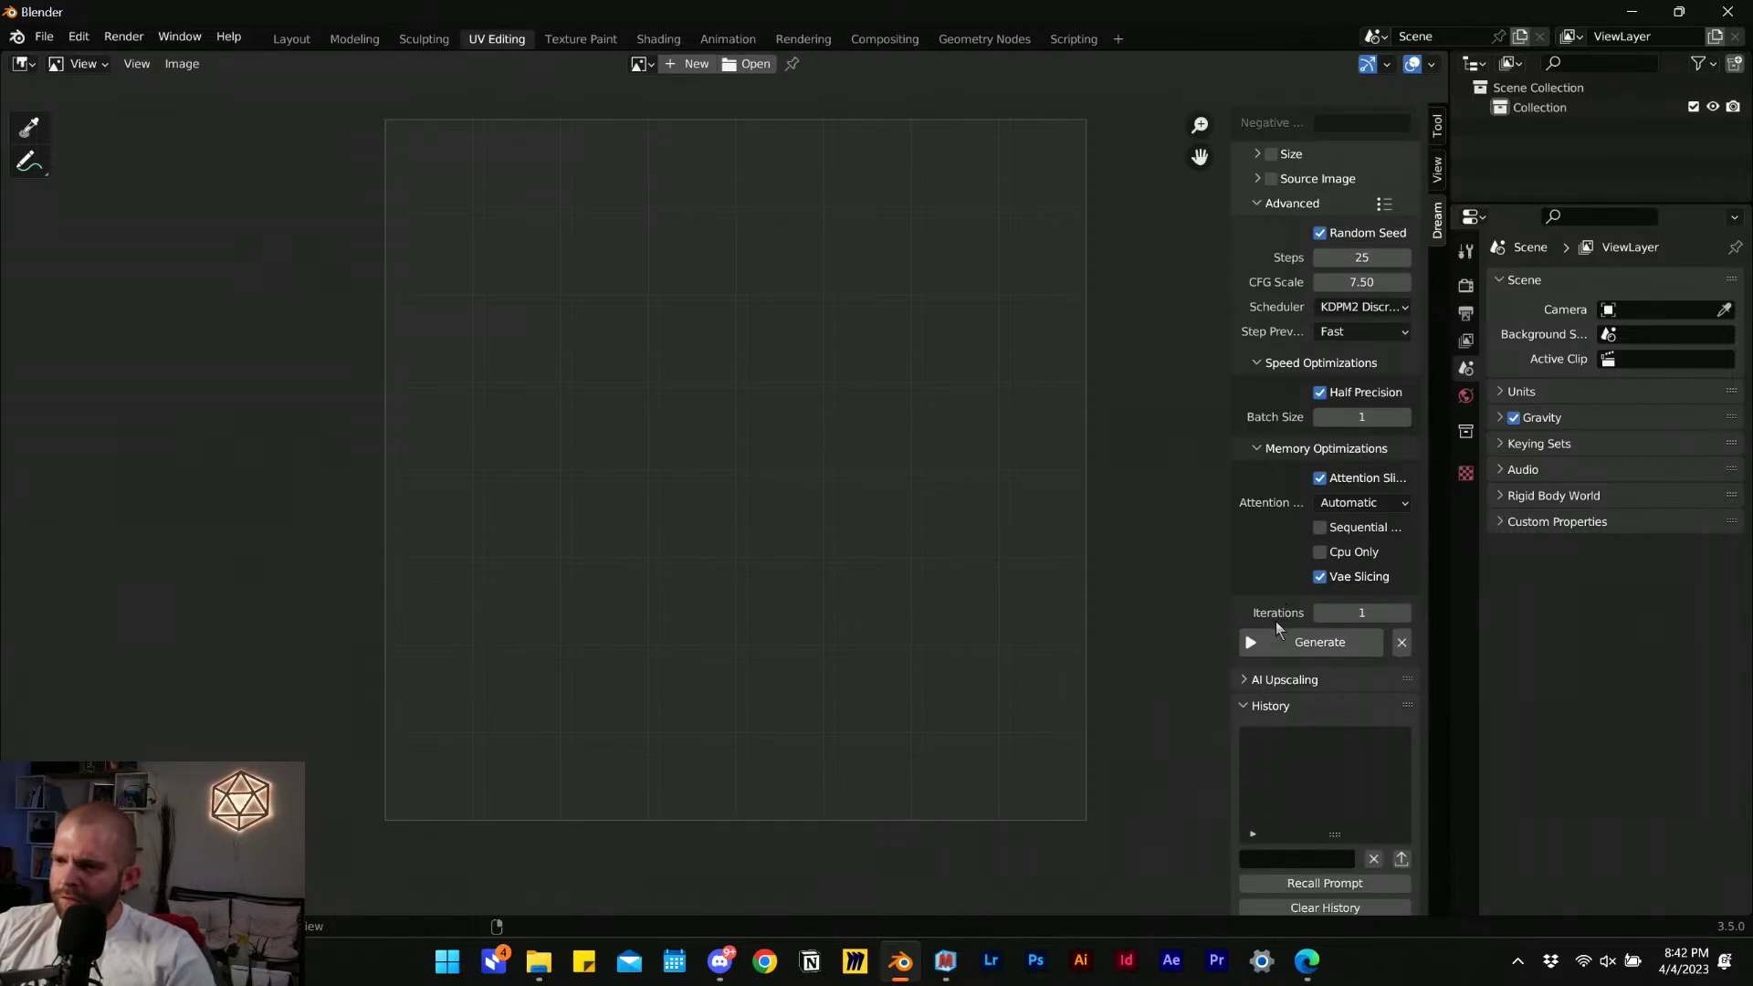
click(1278, 634)
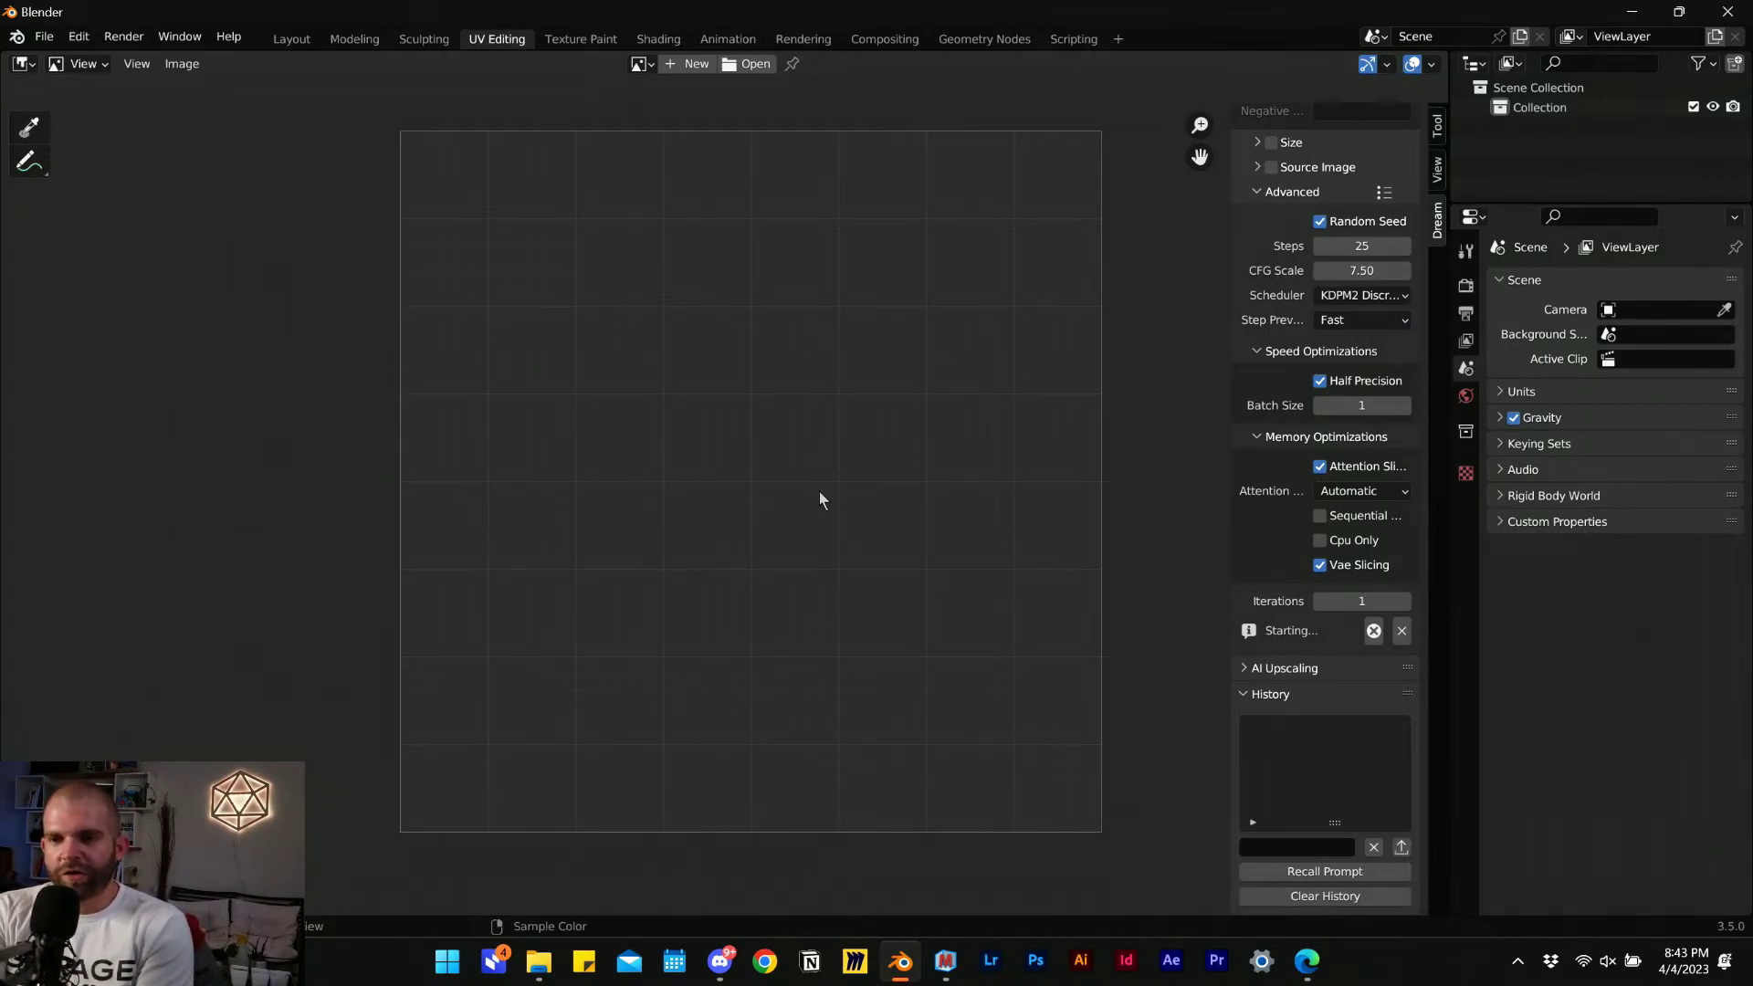
click(290, 39)
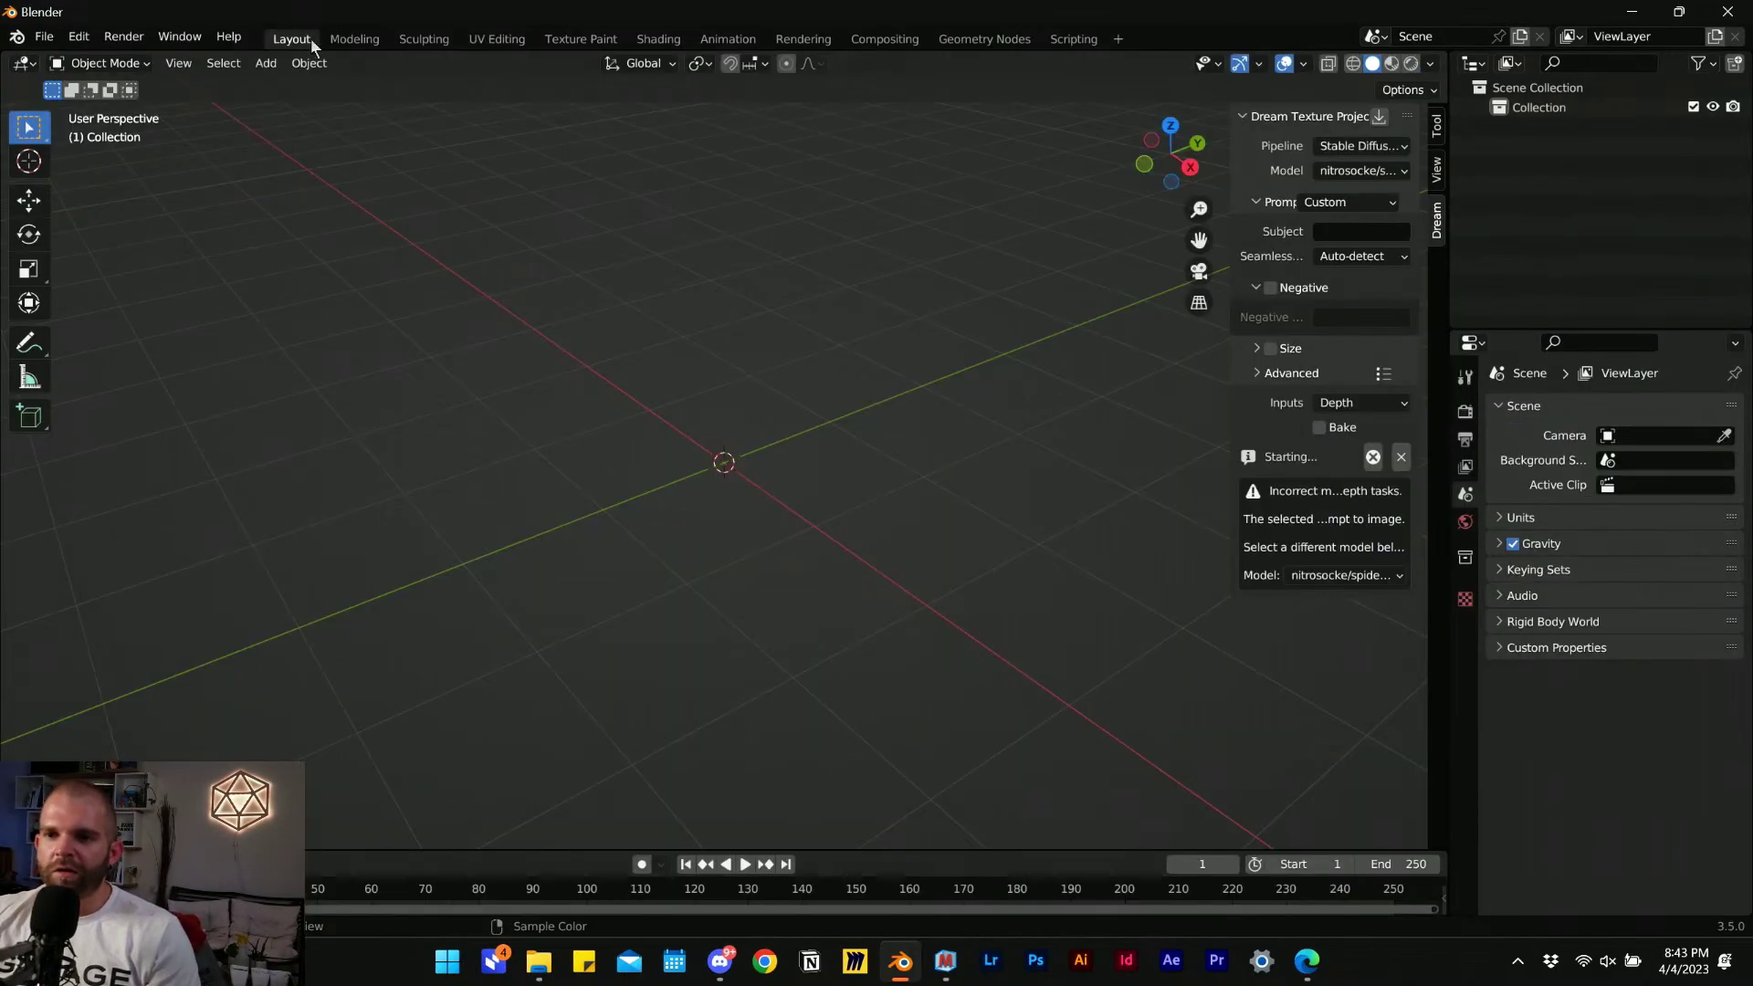
click(497, 41)
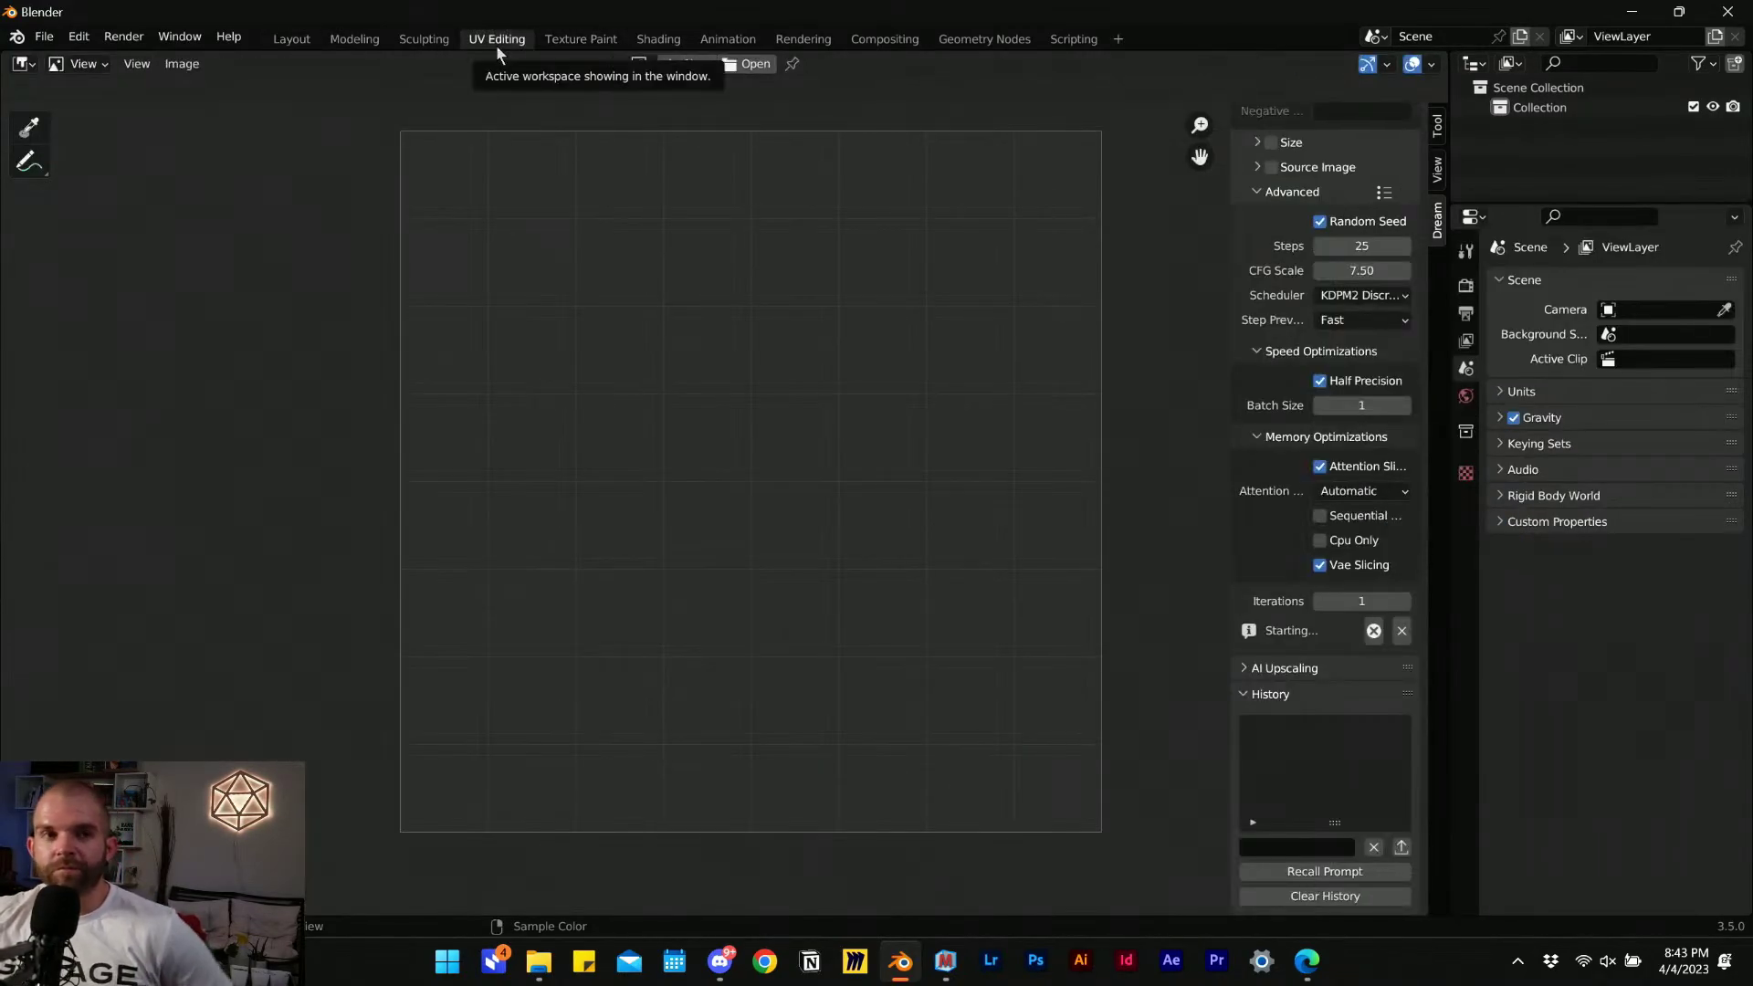
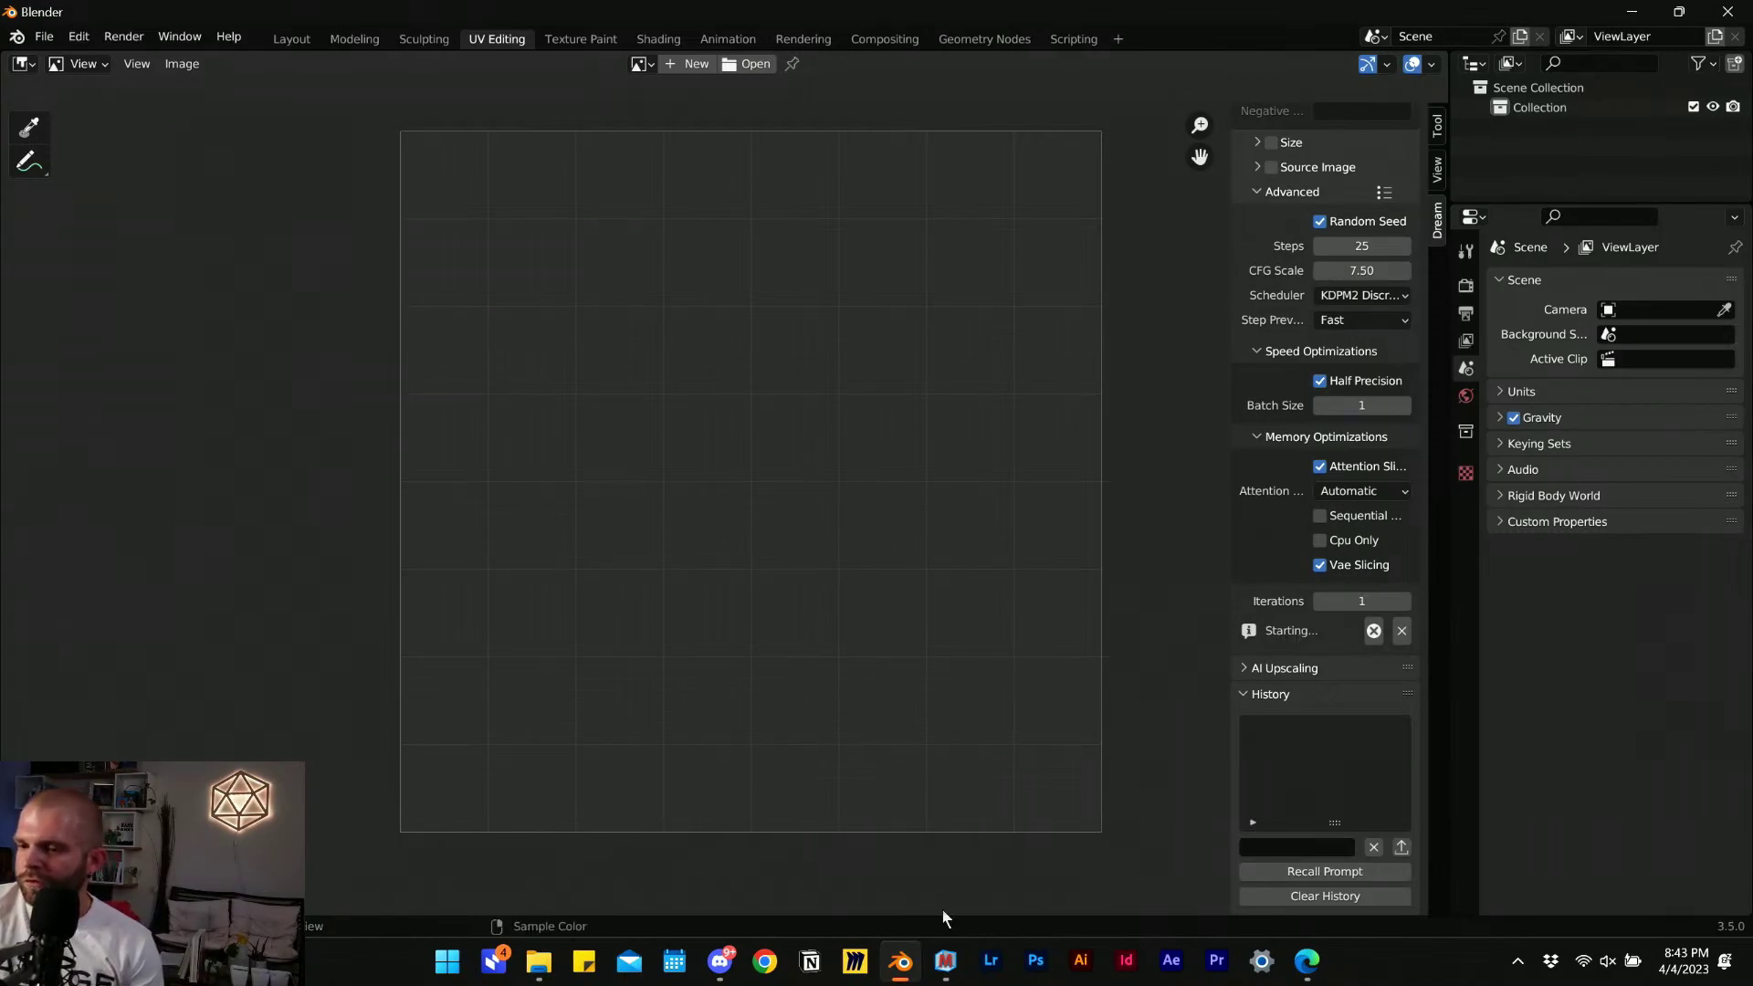
Switch to Materialize and clear the brick's height, diffuse, normal, smoothness, edge and AO maps.
click(945, 958)
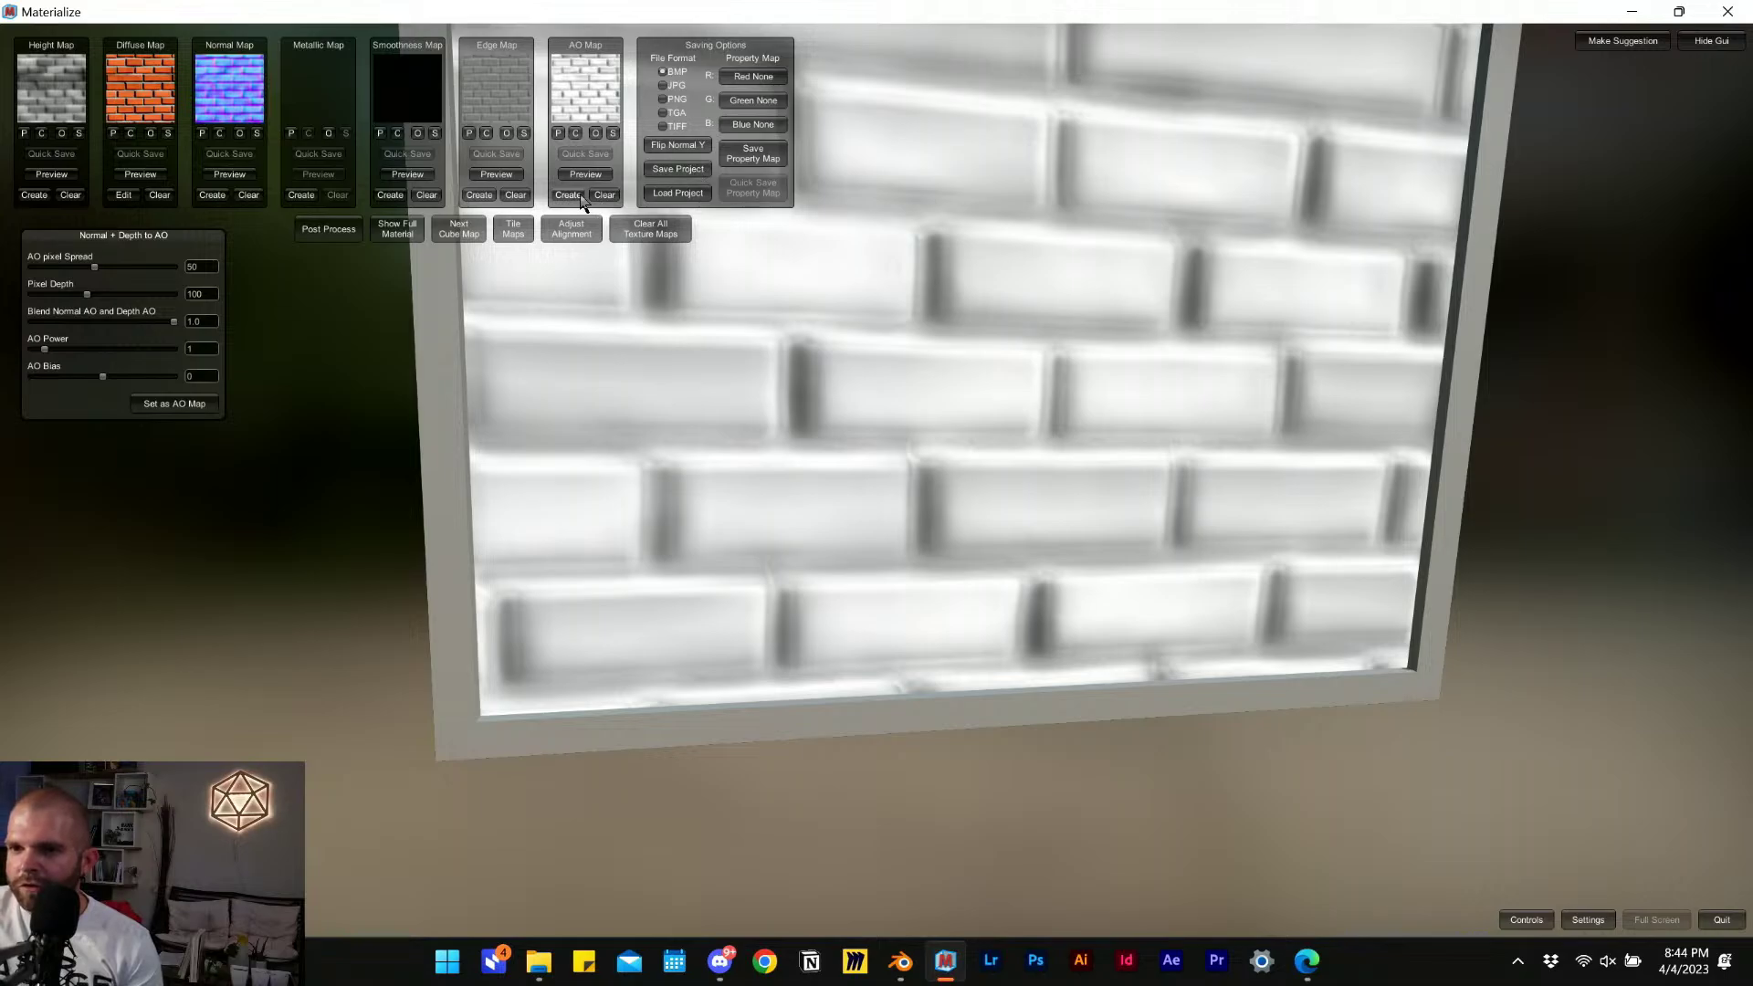
click(72, 196)
click(158, 195)
click(248, 195)
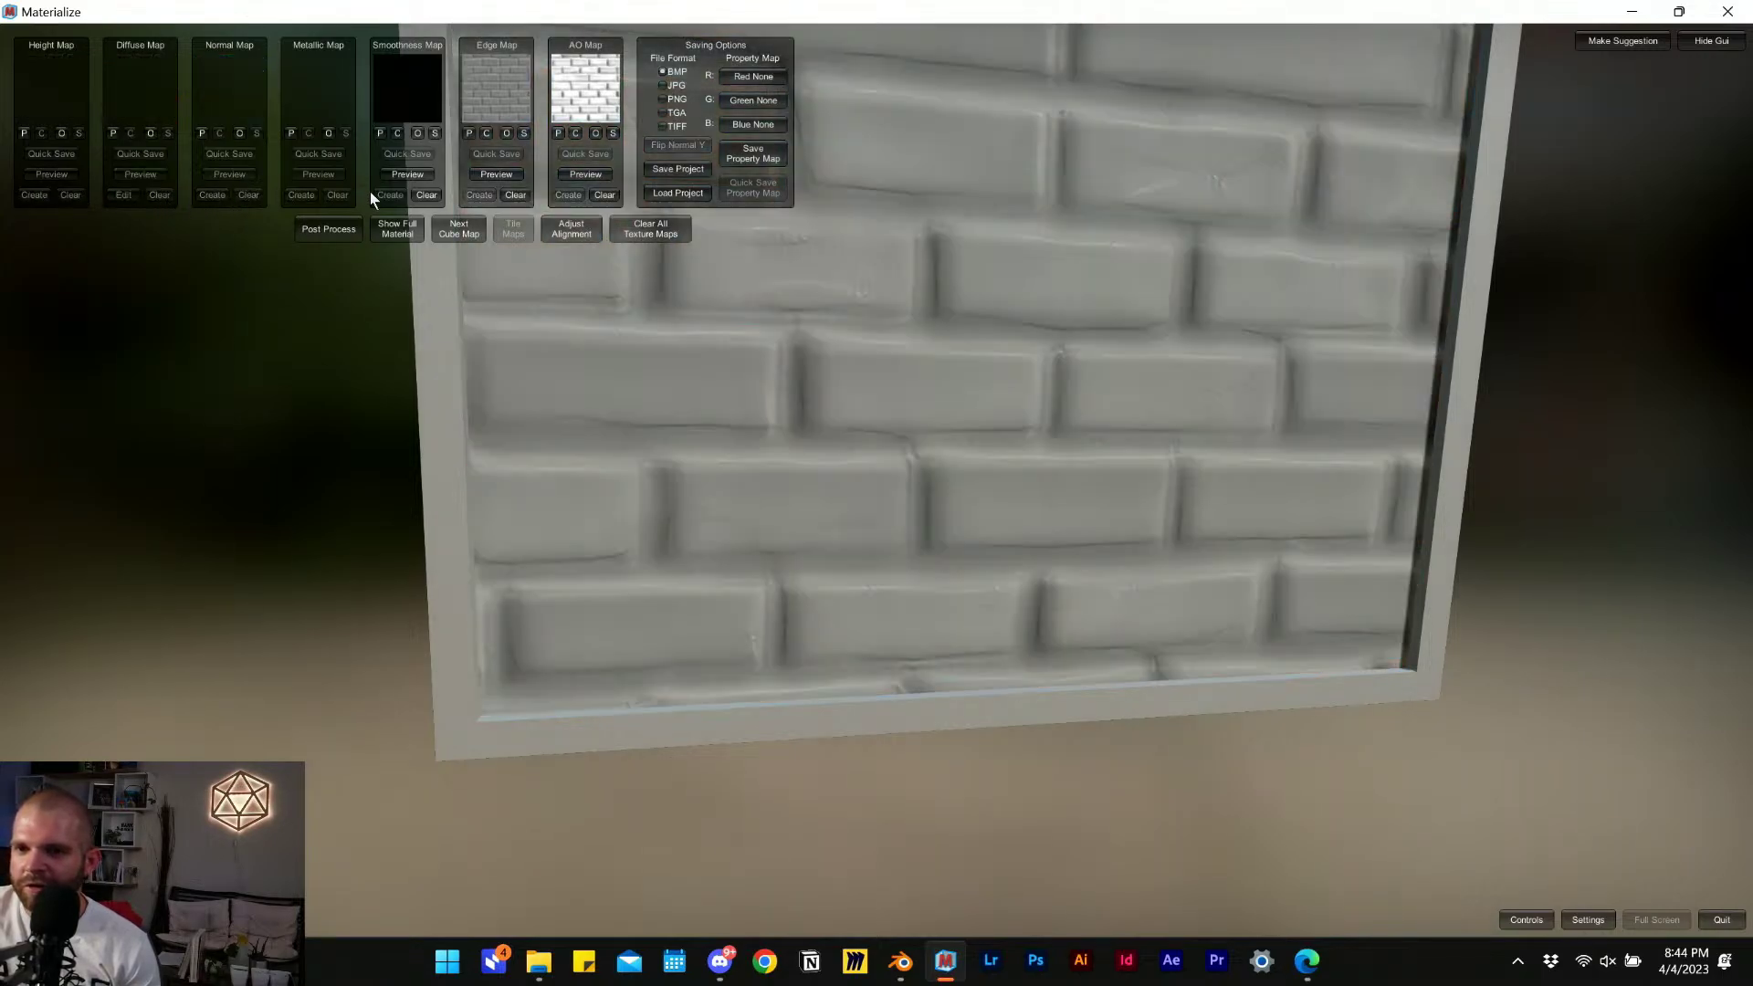
click(428, 195)
click(515, 195)
click(604, 195)
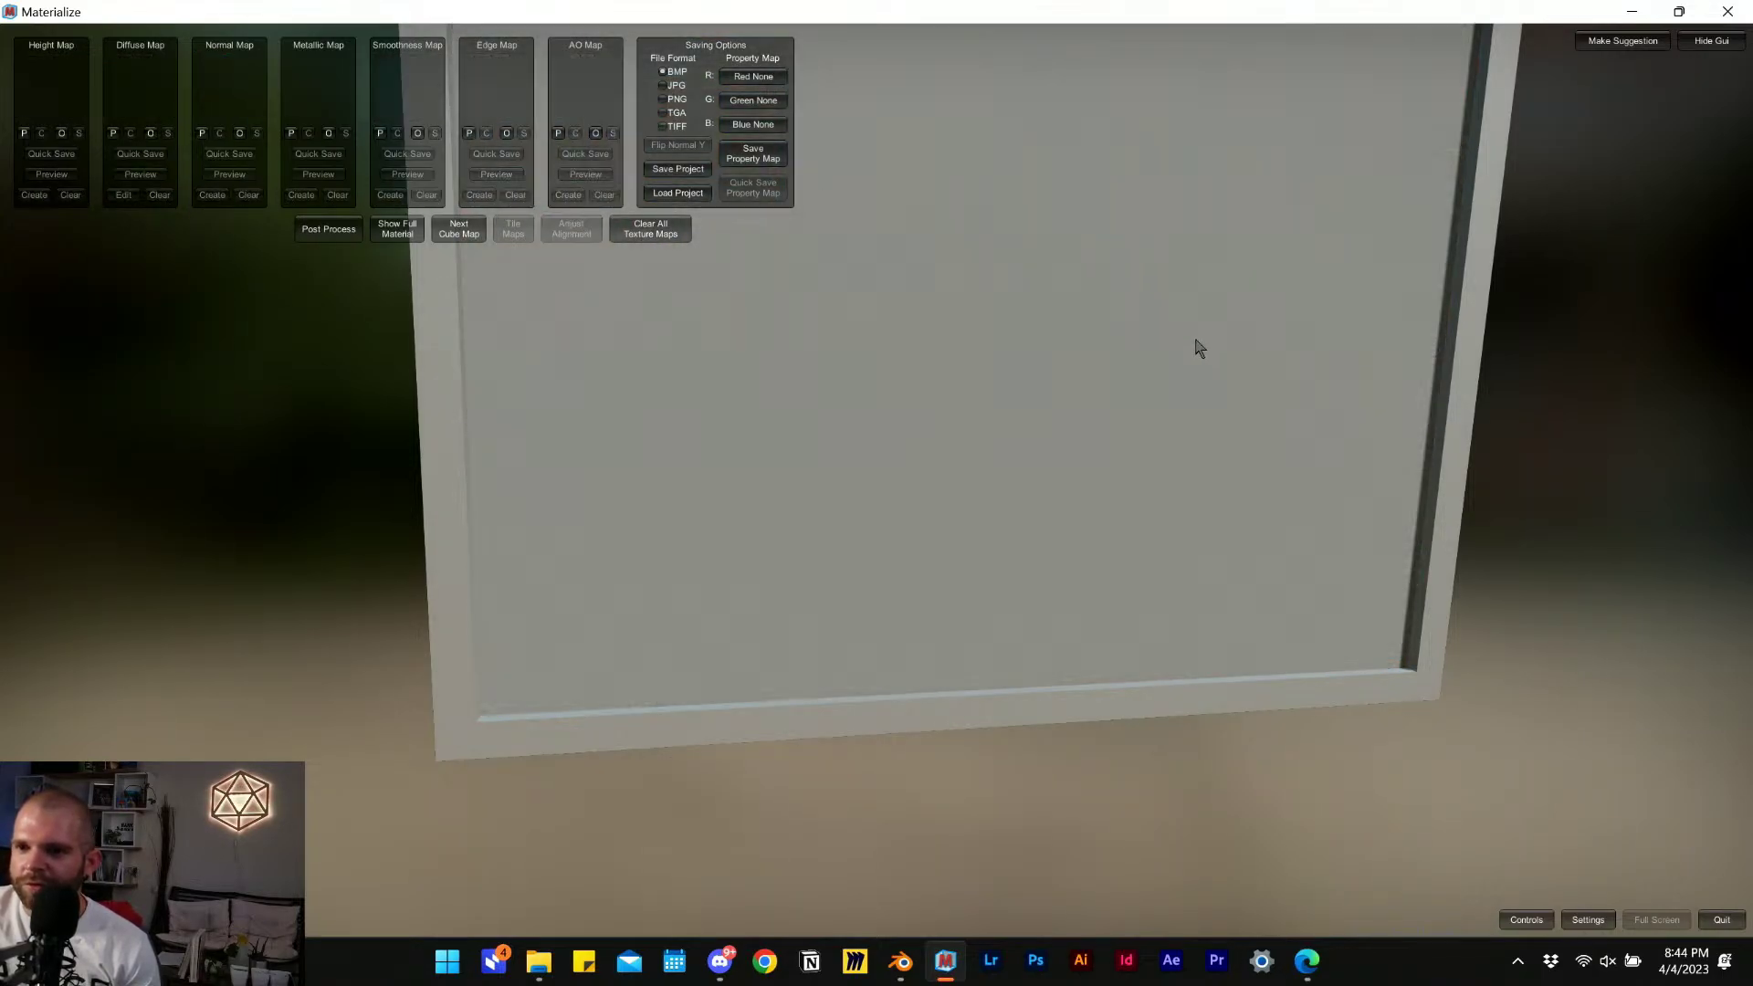
drag(807, 637, 721, 543)
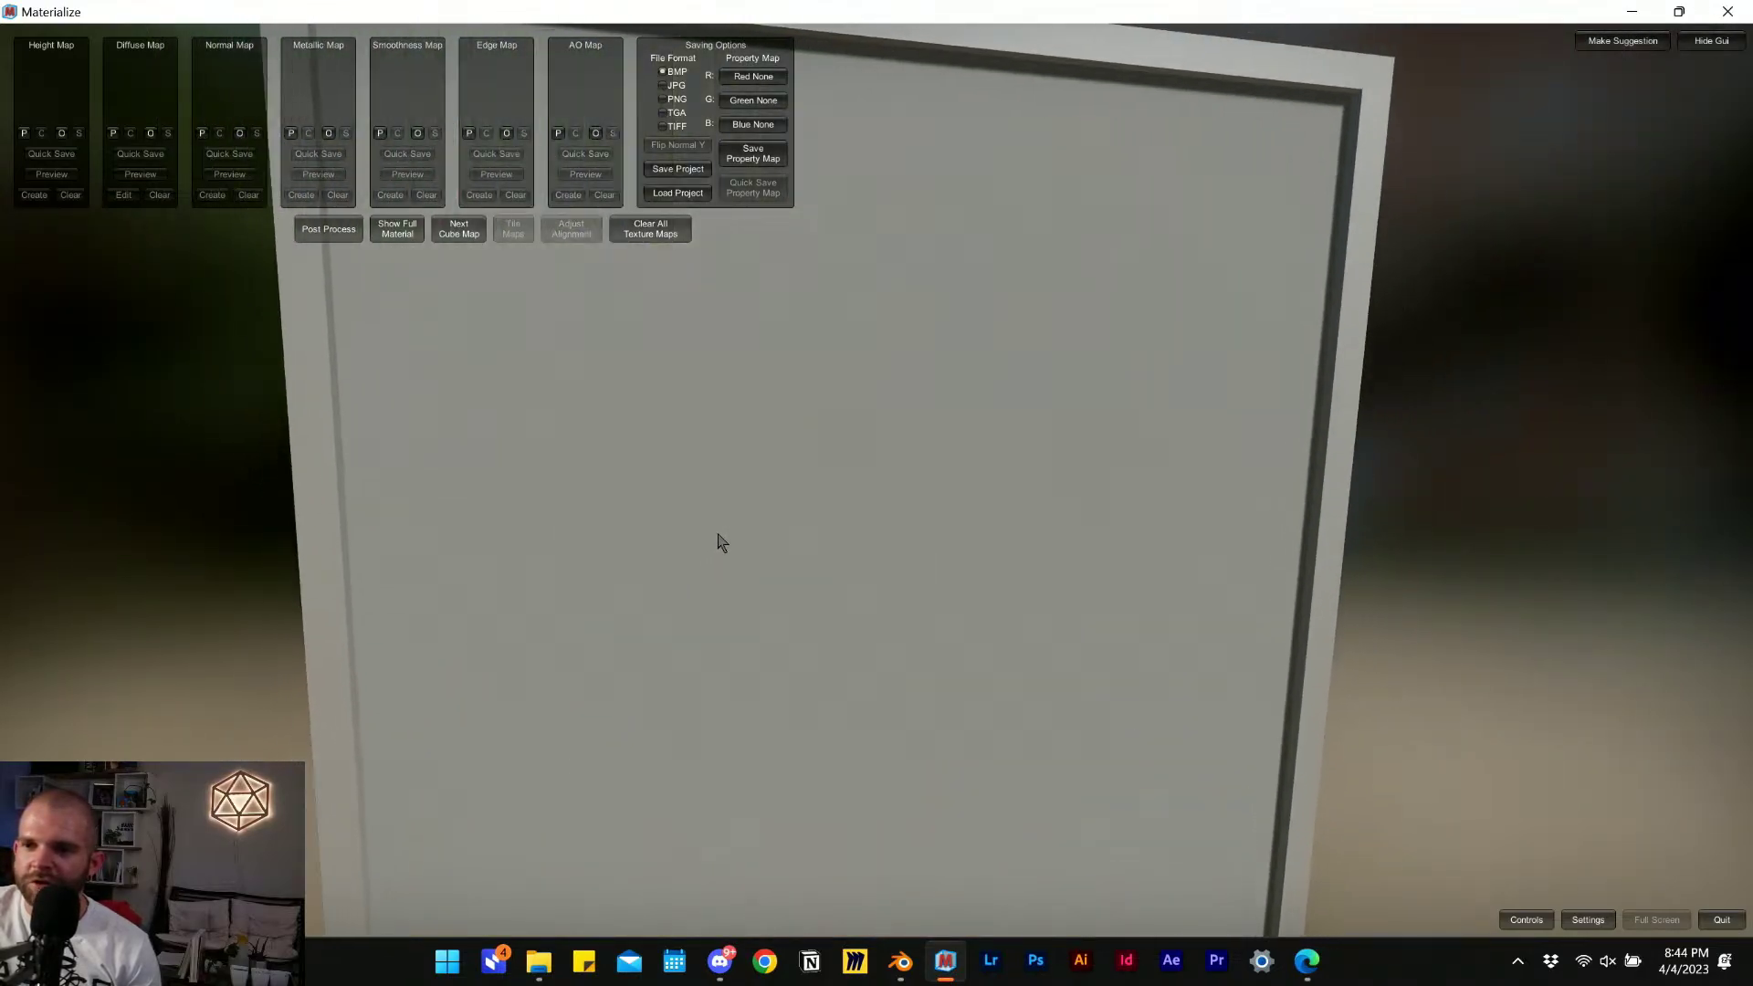
Load the MidBrick PBR.mtz project from the 23-04-04_Time Warping folder.
click(678, 193)
click(703, 247)
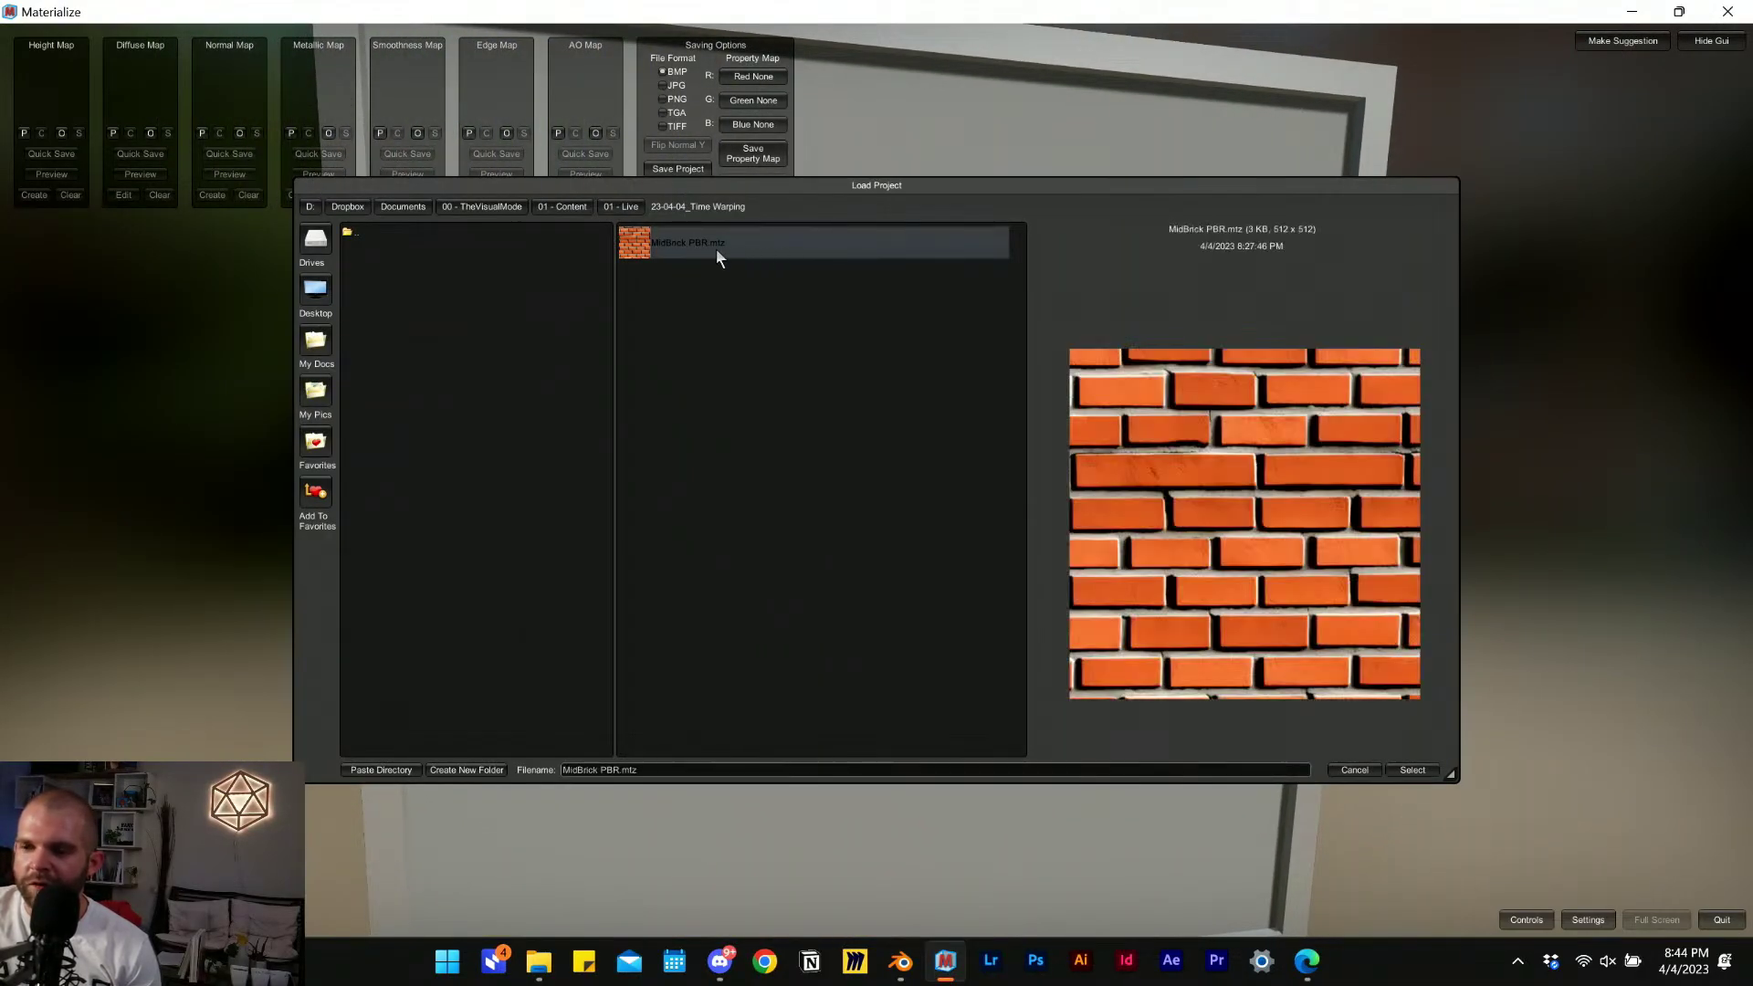
double_click(716, 248)
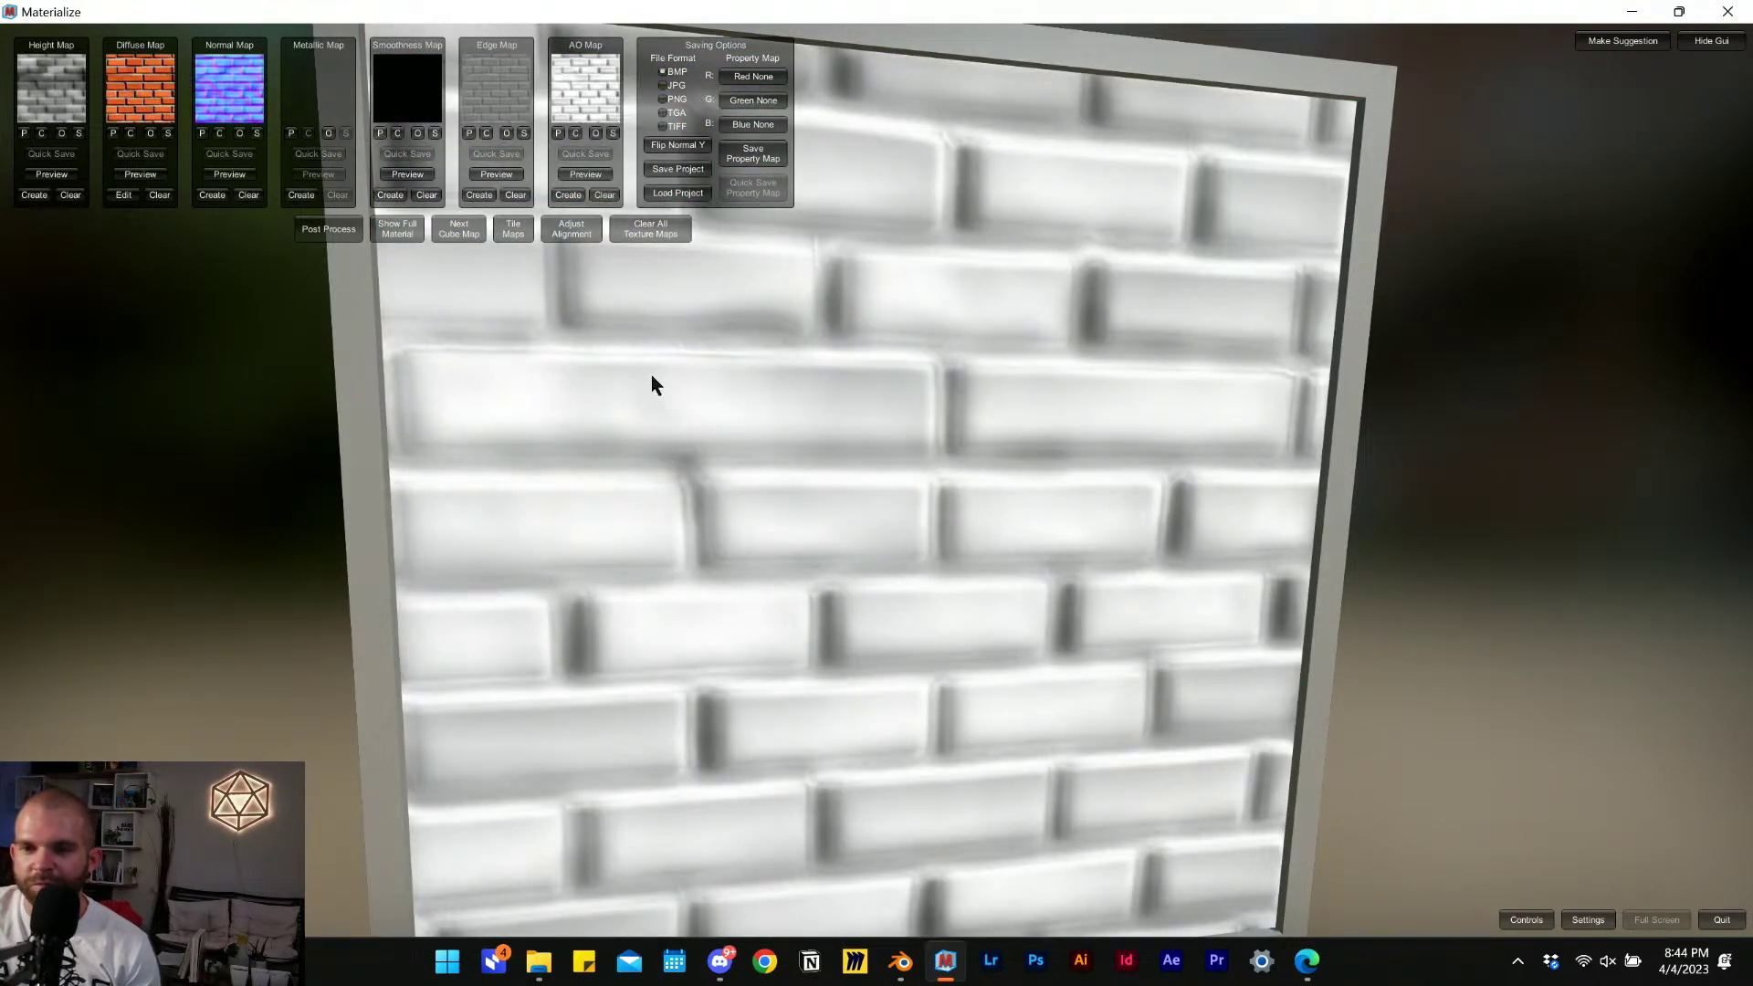
Clear the height, diffuse, normal, smoothness, edge and AO maps of the loaded MidBrick PBR project.
click(70, 194)
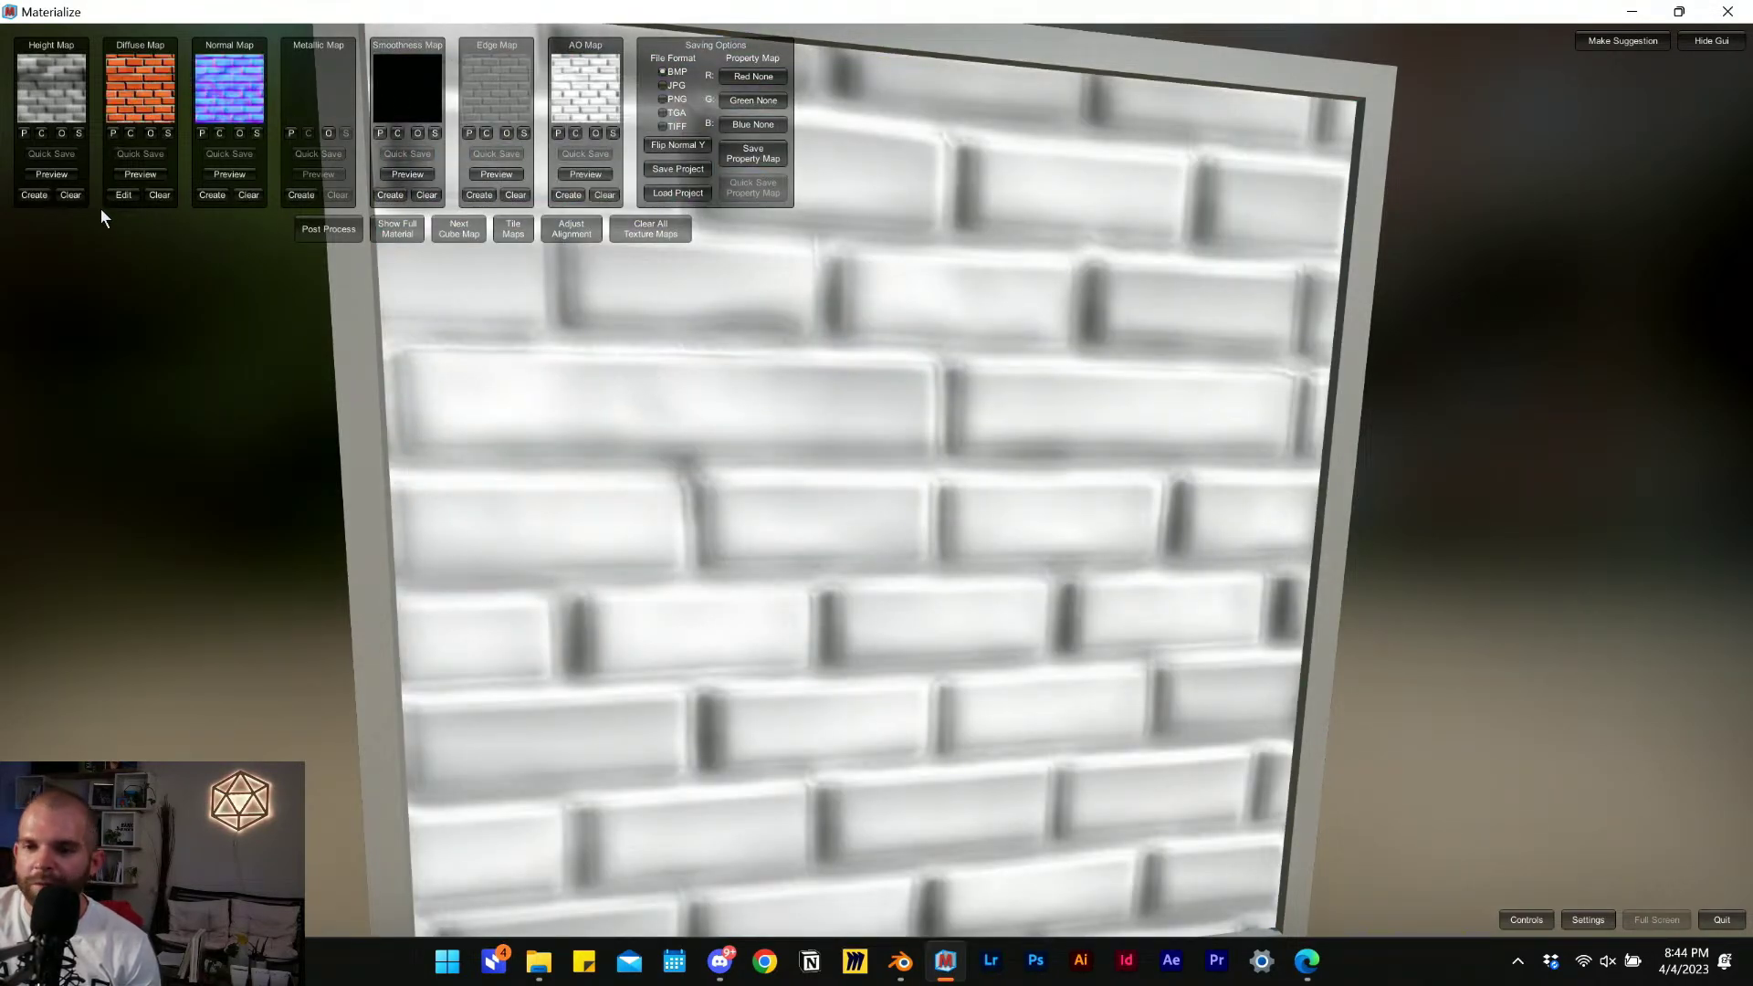
click(170, 195)
click(249, 194)
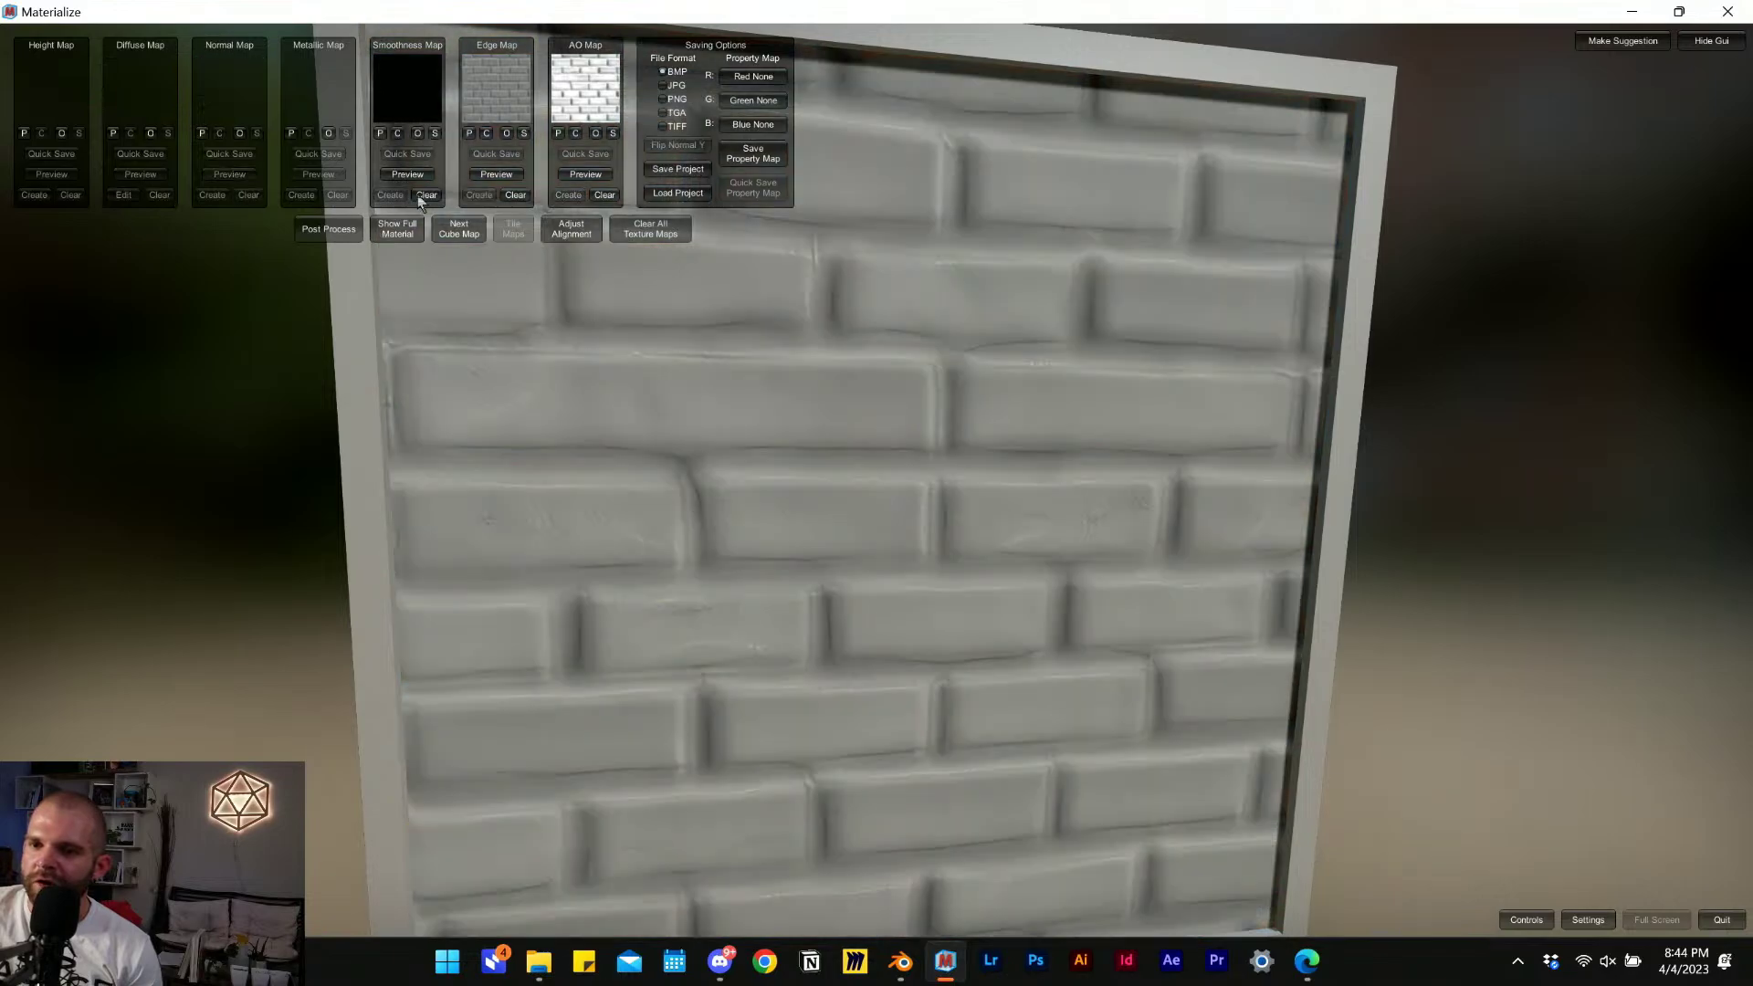
click(427, 194)
click(516, 194)
click(618, 198)
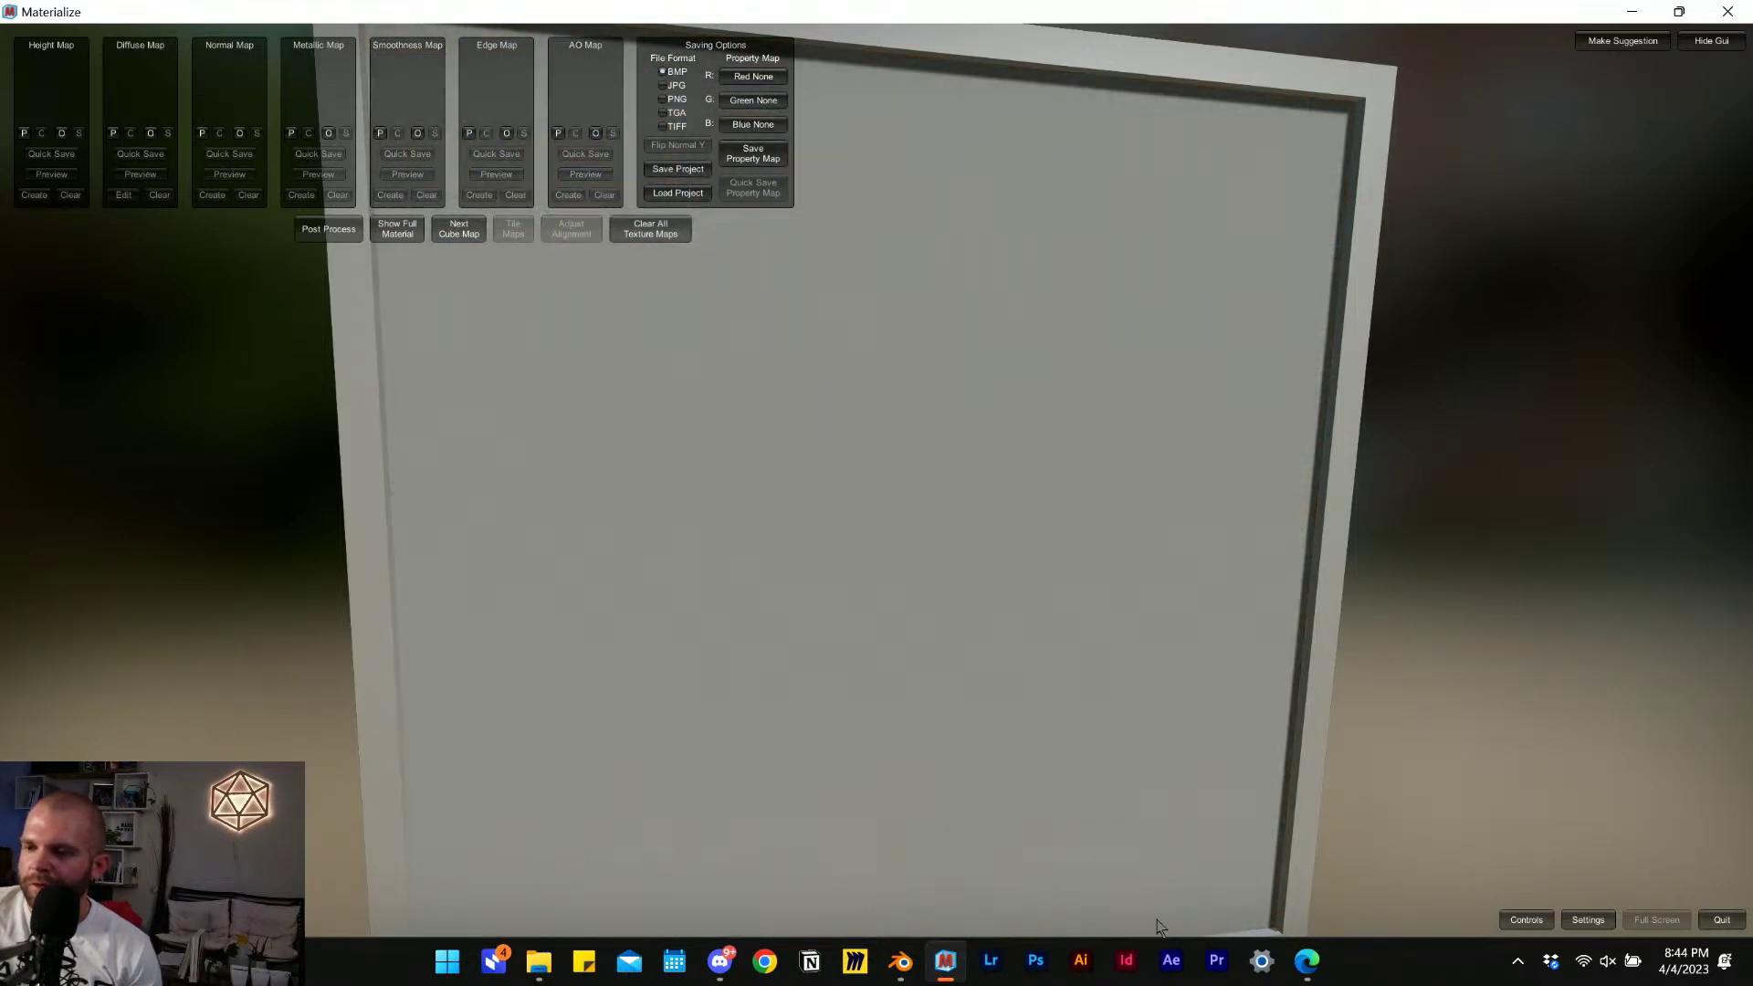
Switch back to Blender and examine the step previews of the race car panel texture during generation.
click(900, 961)
key(Home)
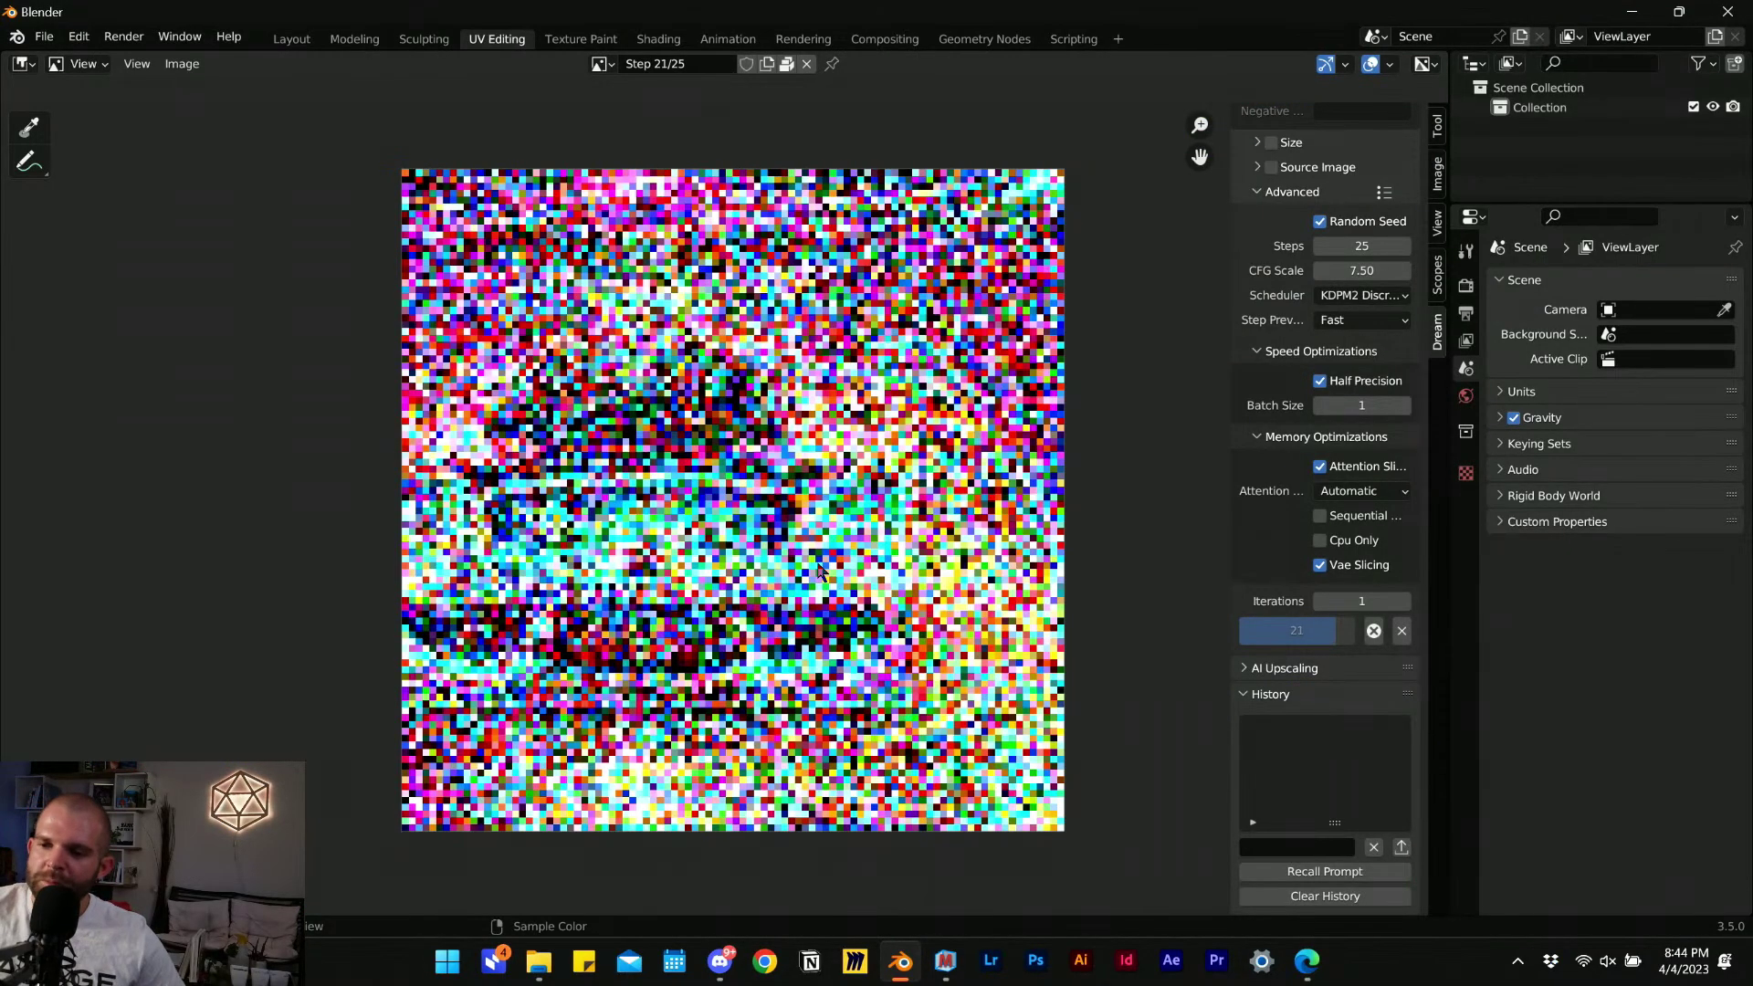
scroll(1242, 488, up, 6)
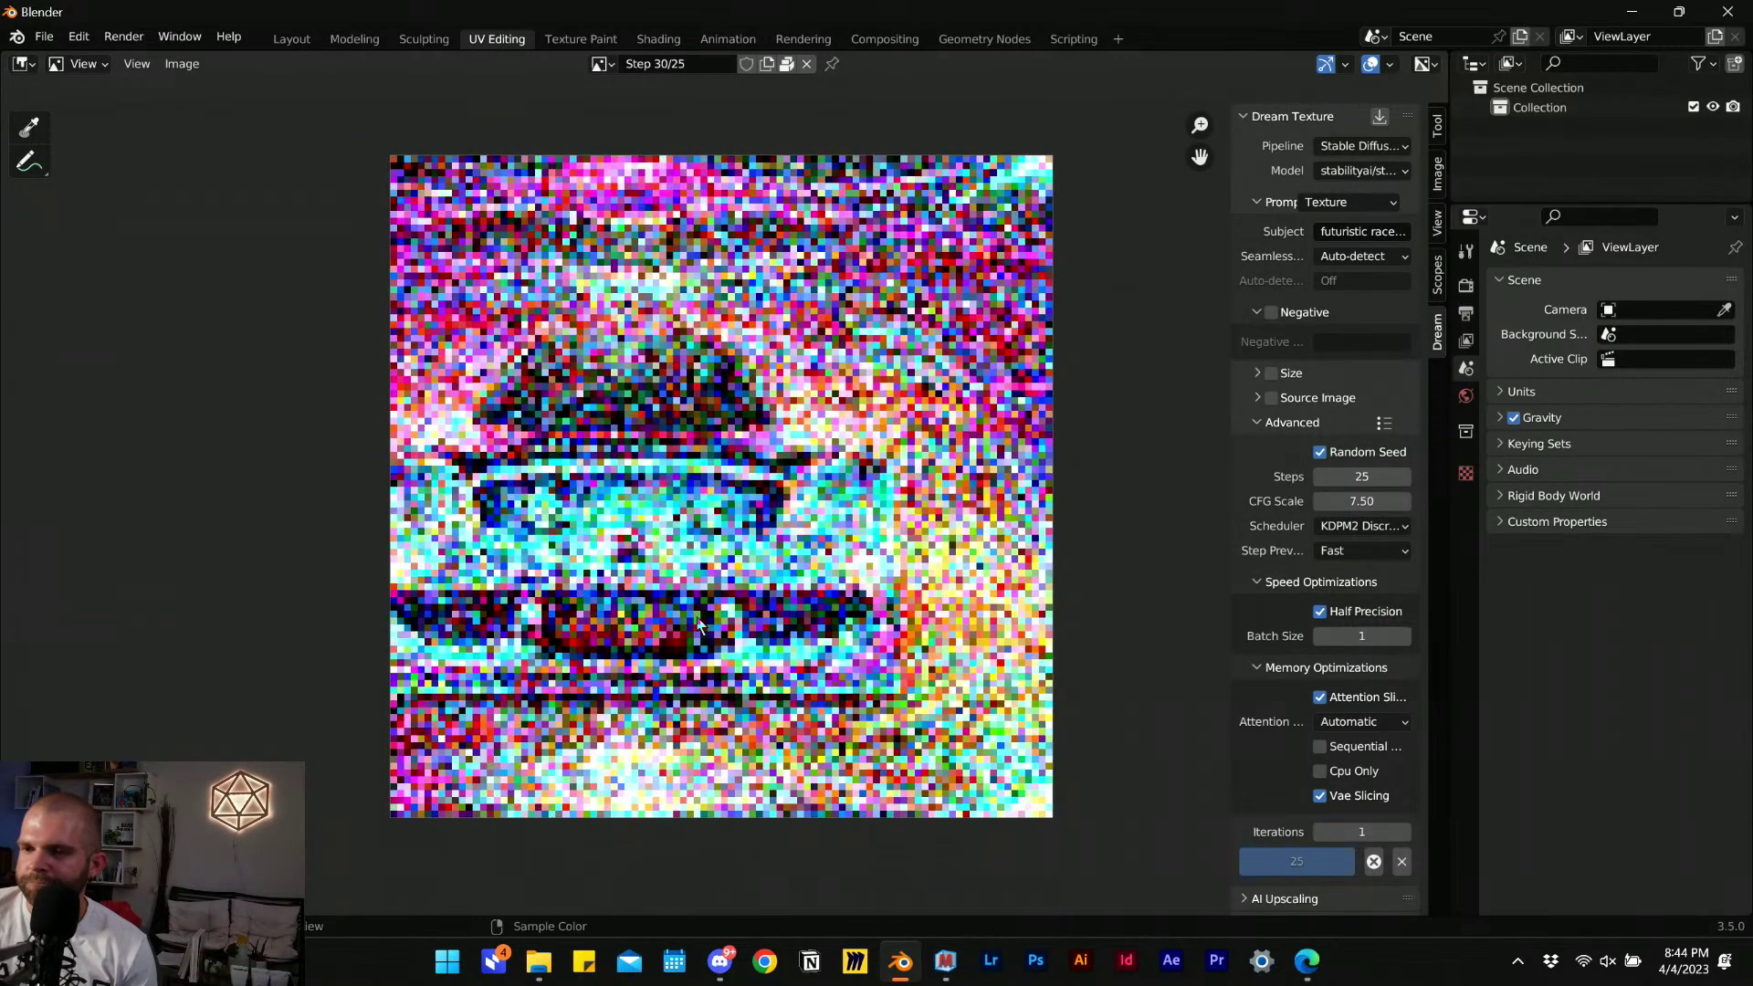
scroll(696, 639, up, 1)
scroll(676, 621, down, 1)
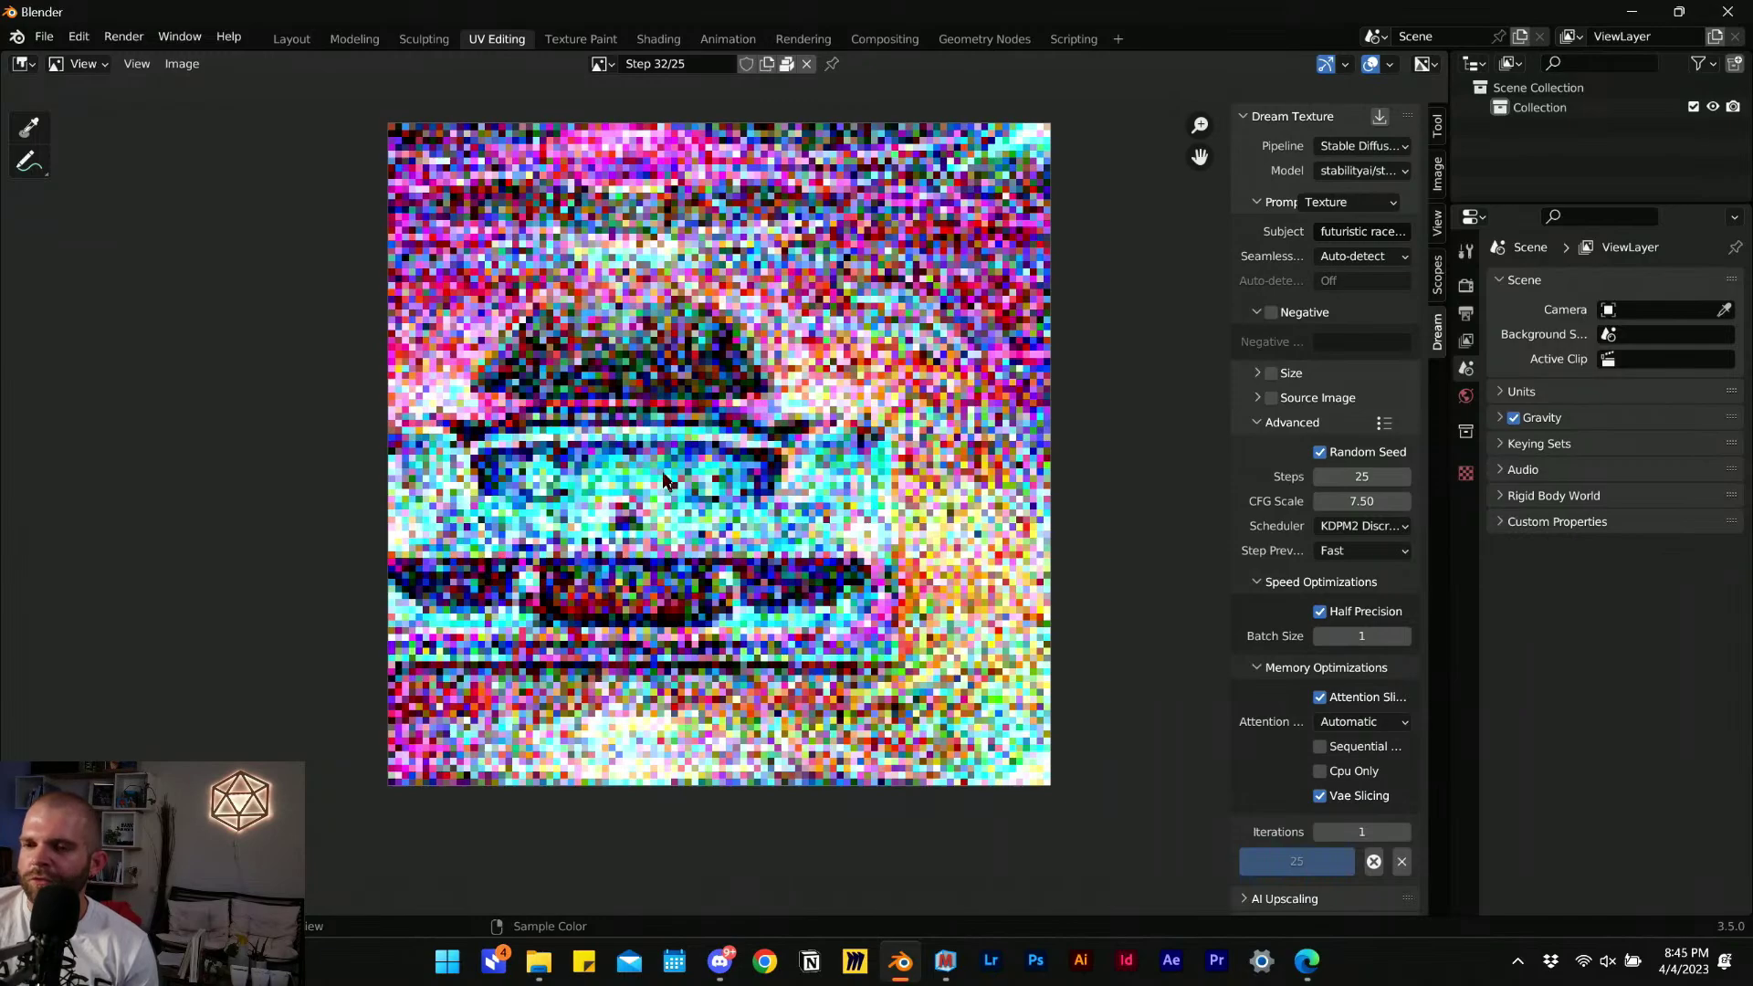
Expand the AI Upscaling section and its Advanced settings, and look over the upscaling options.
scroll(666, 487, up, 1)
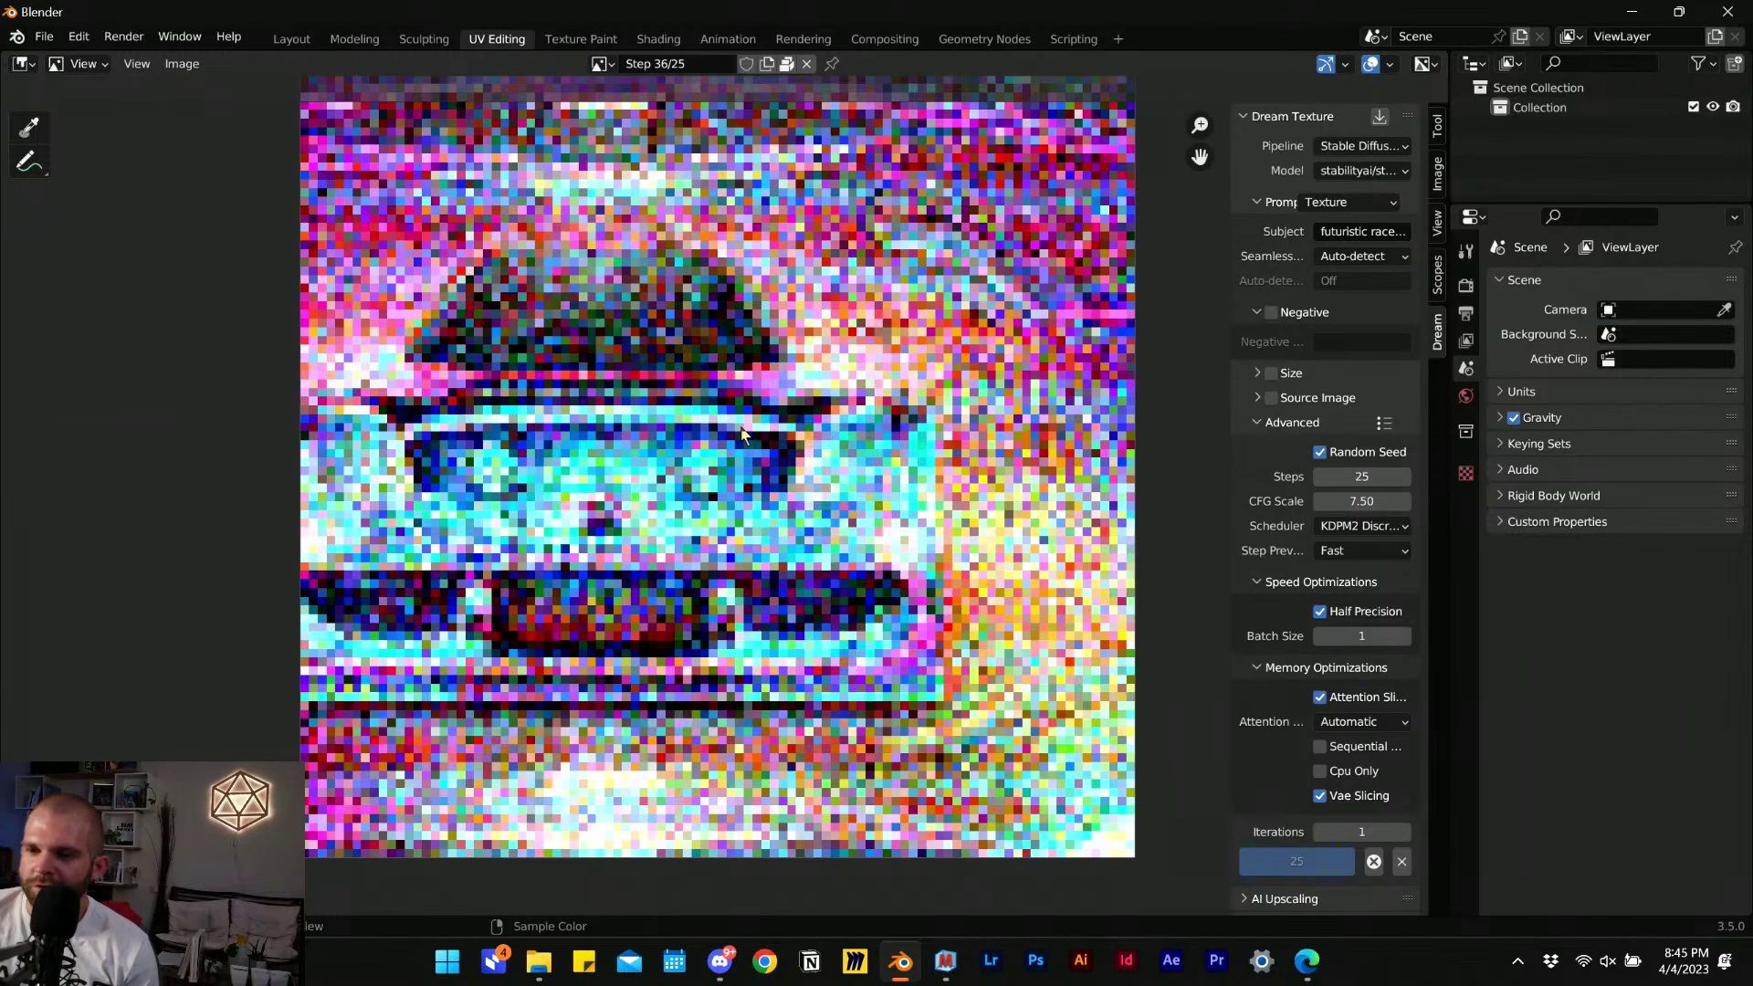
click(1251, 898)
scroll(1241, 544, down, 5)
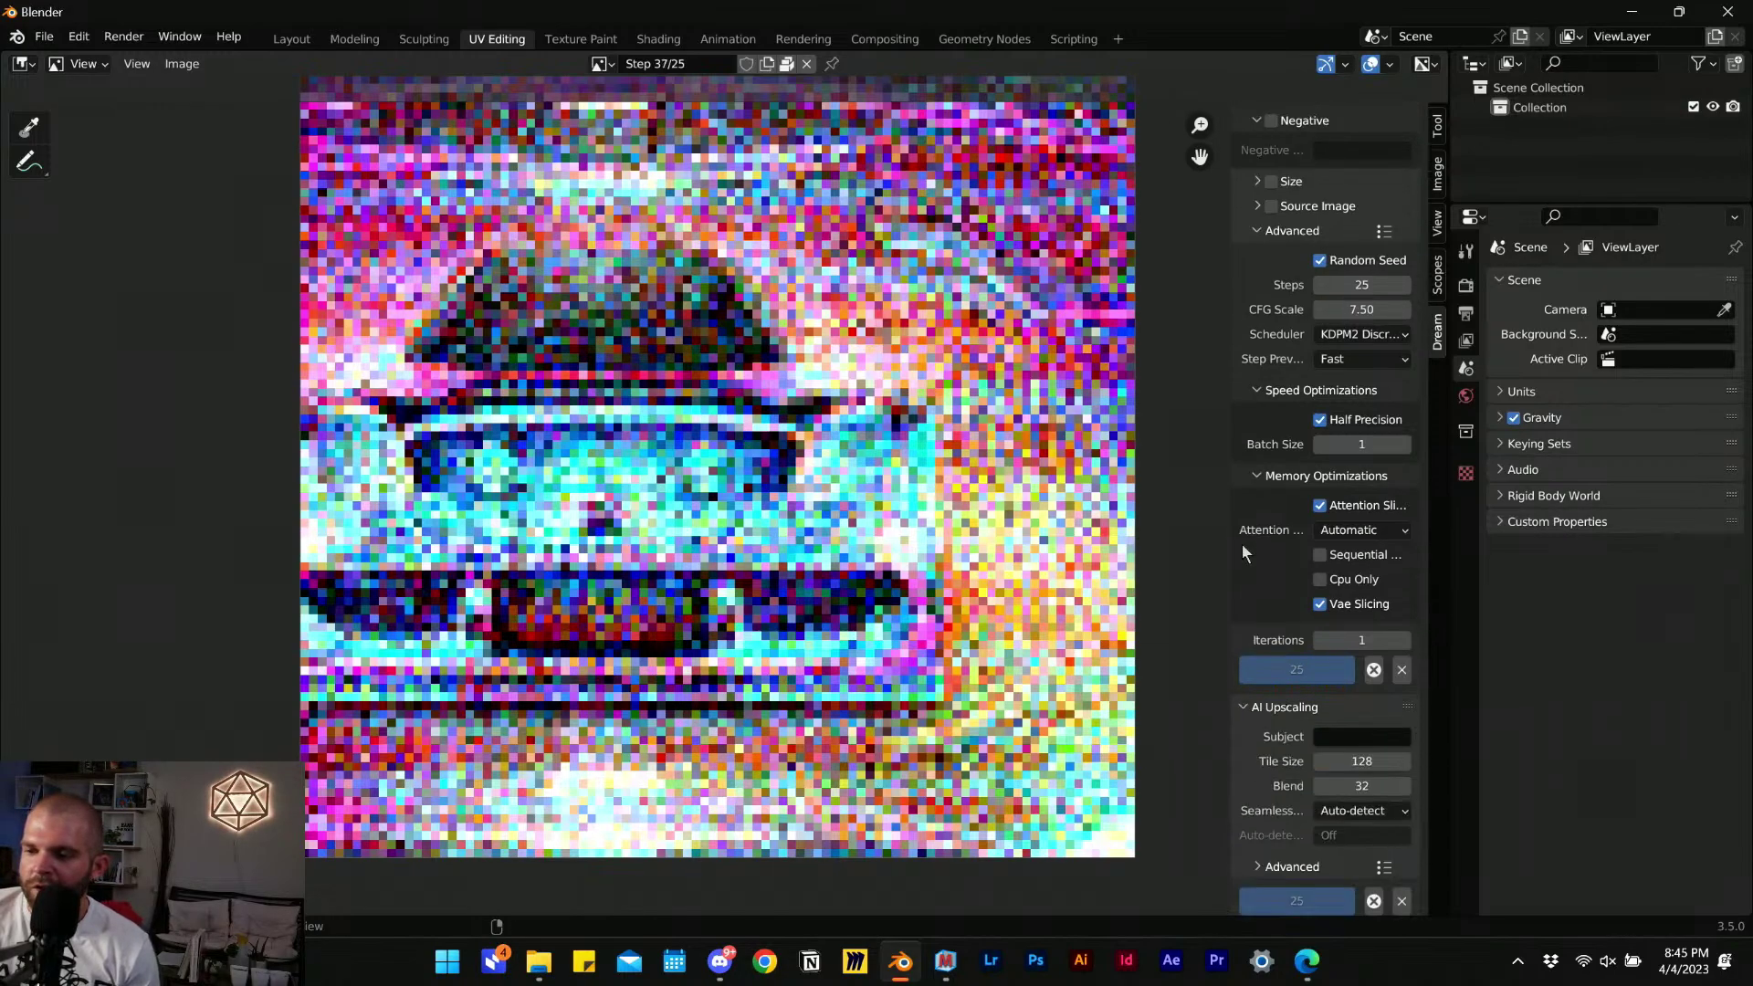
scroll(1285, 714, down, 5)
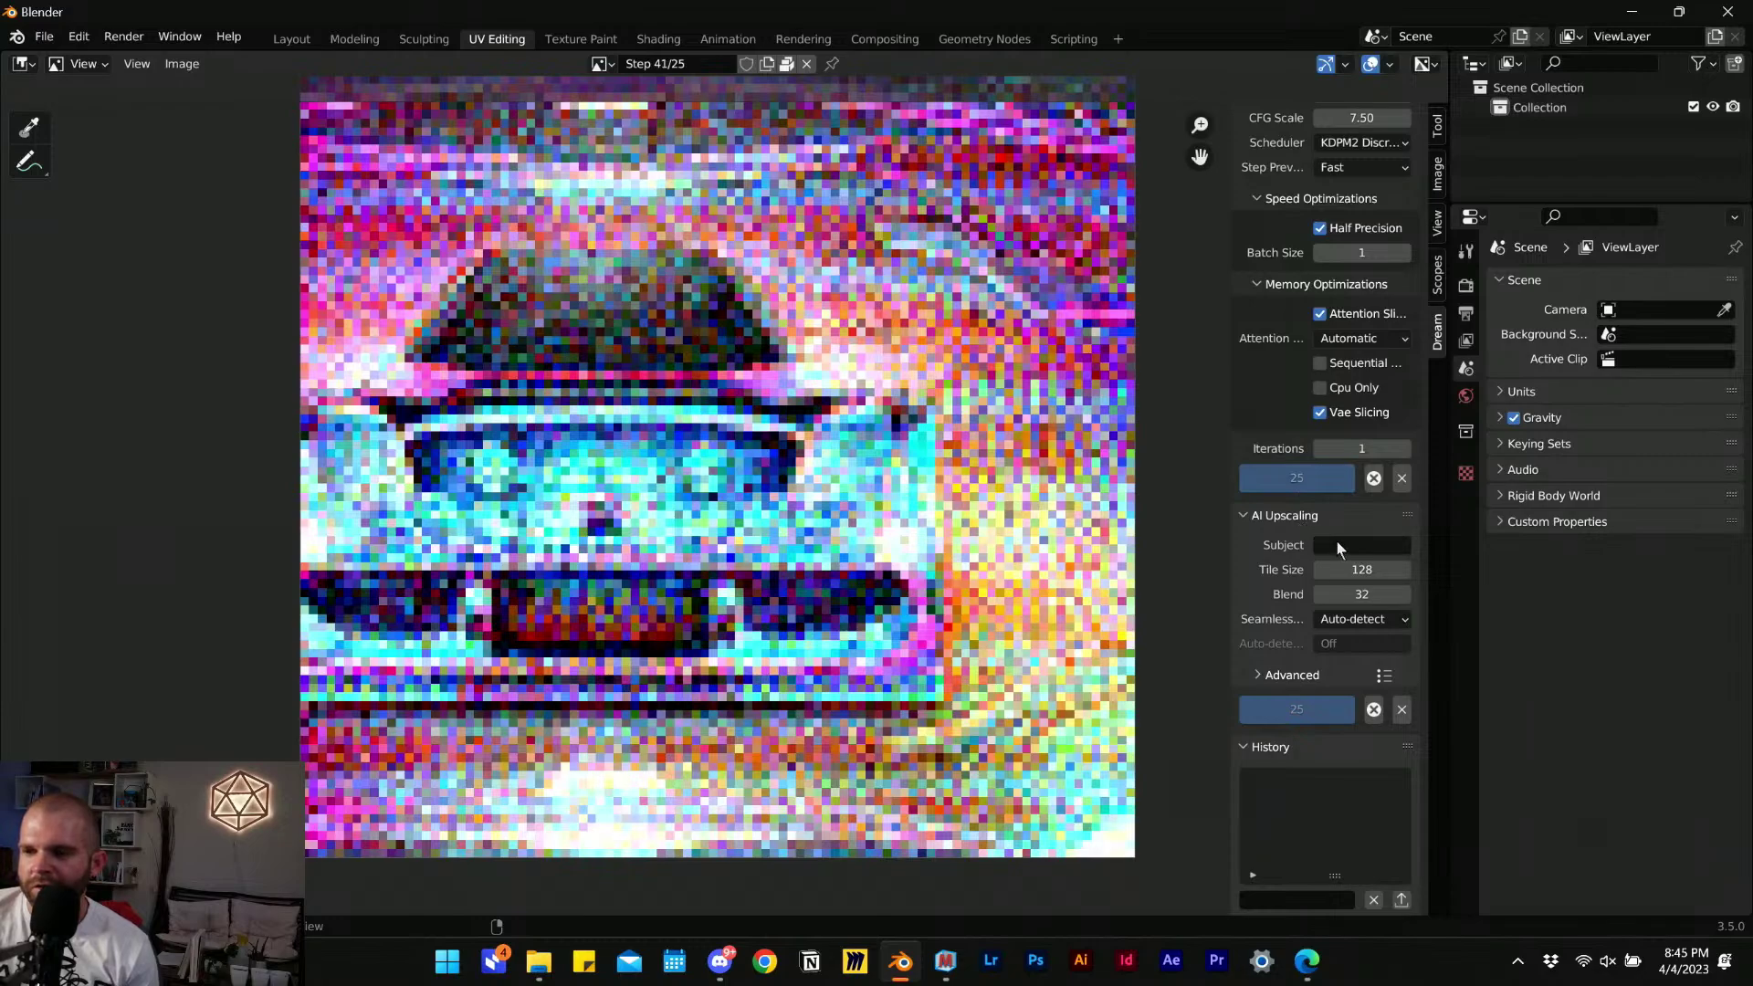
click(1266, 679)
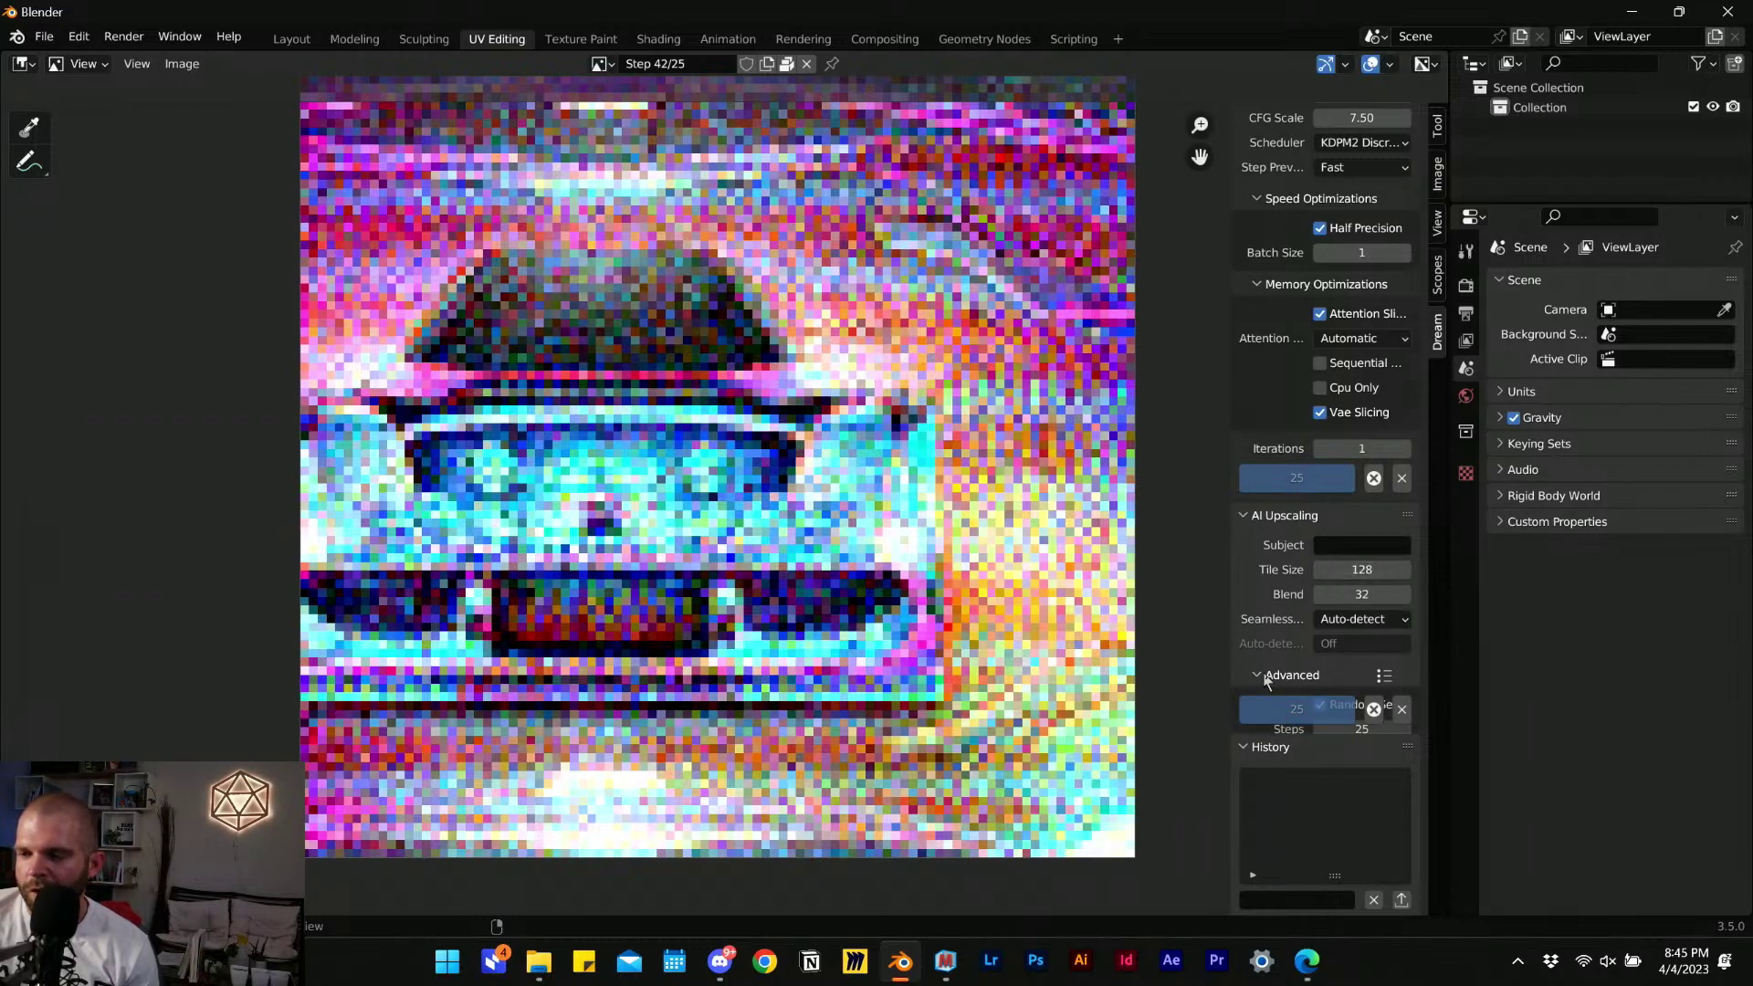
scroll(1270, 703, down, 5)
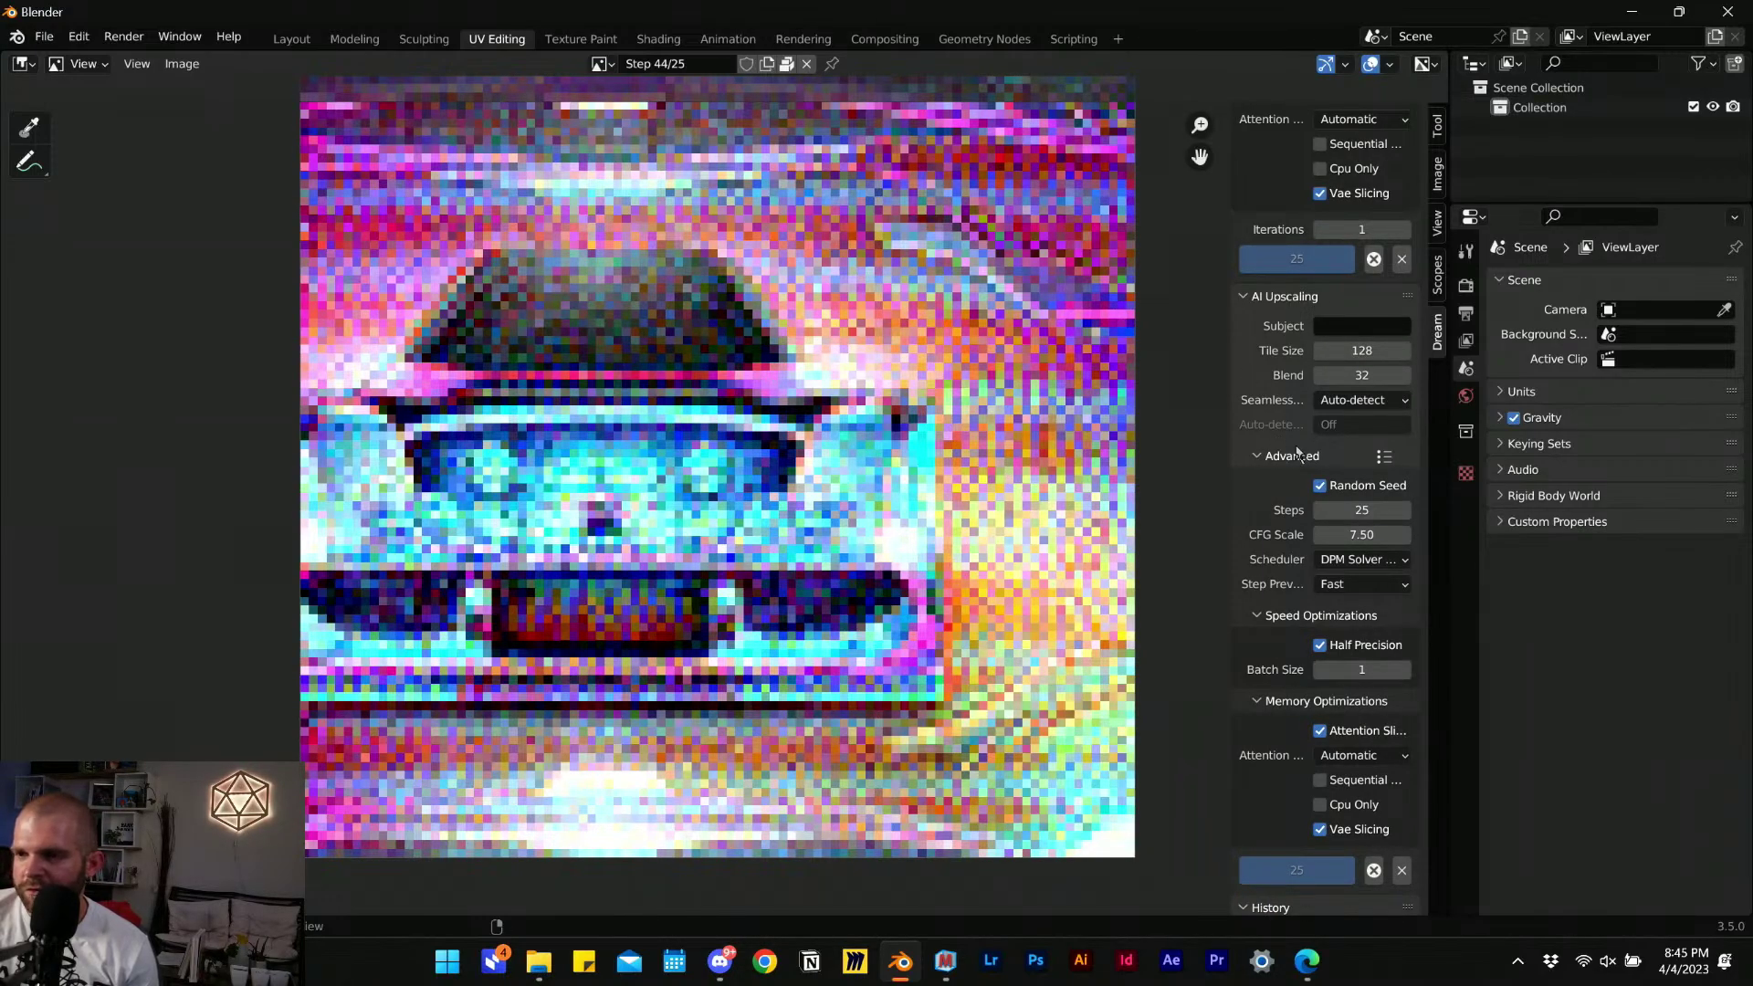
scroll(1291, 493, down, 5)
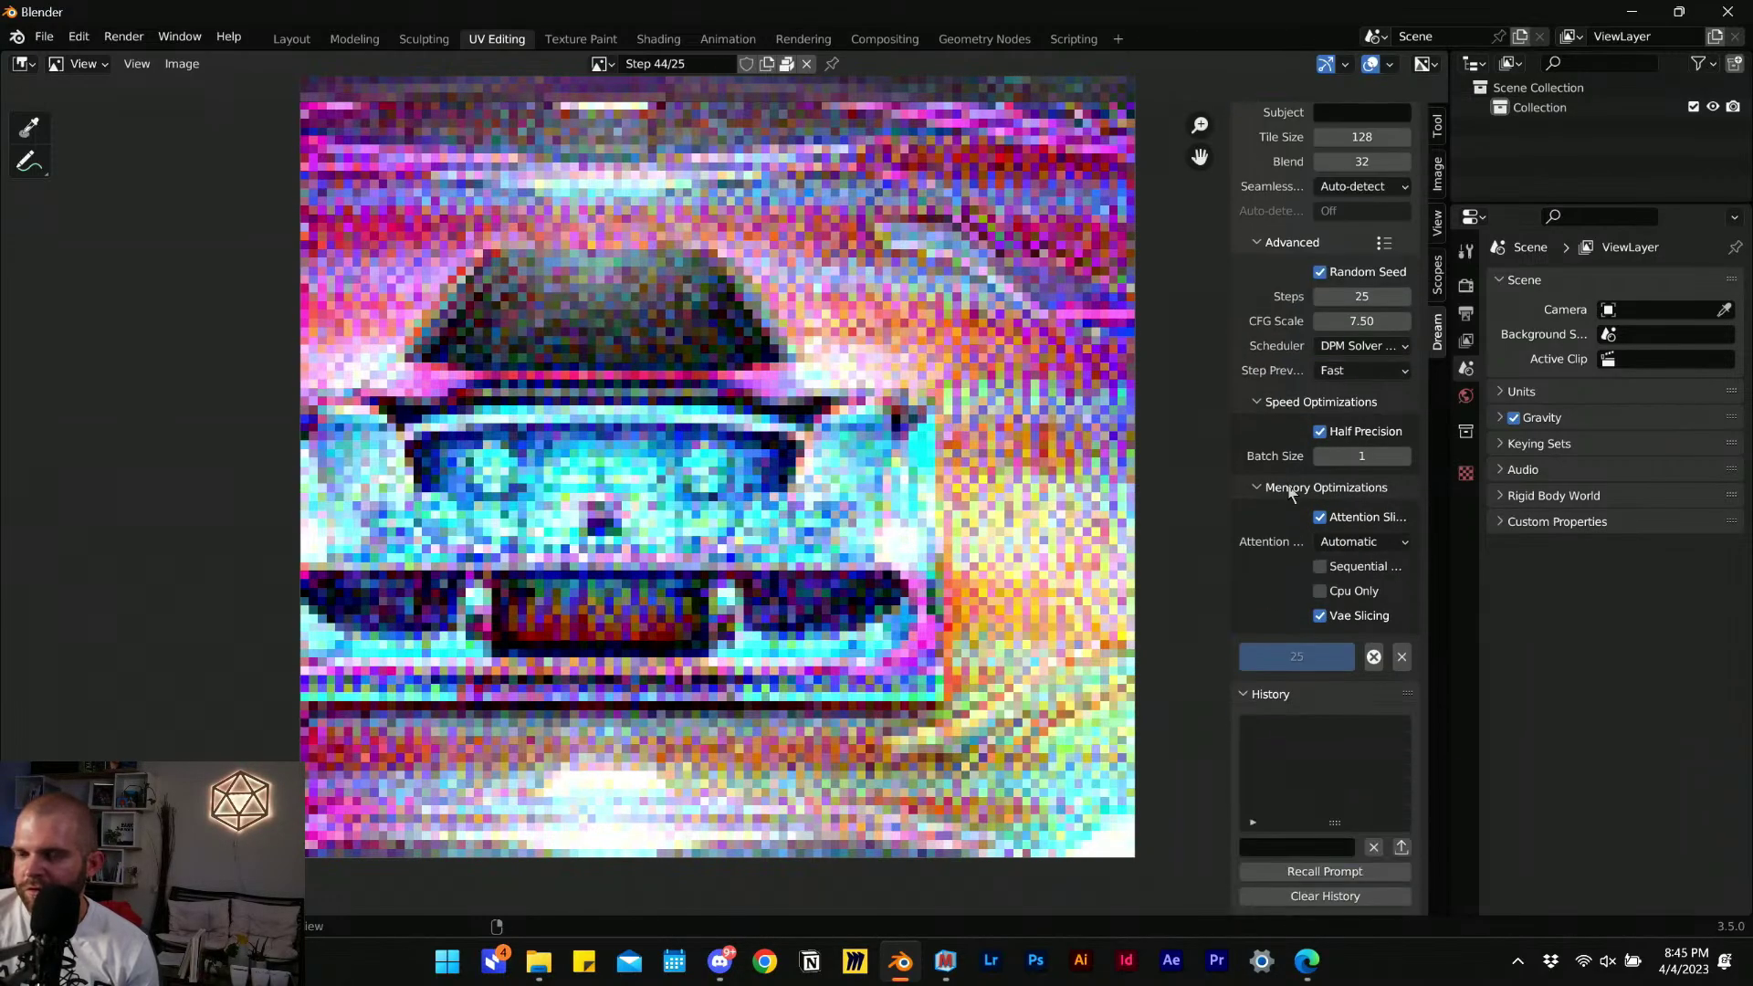
click(1376, 350)
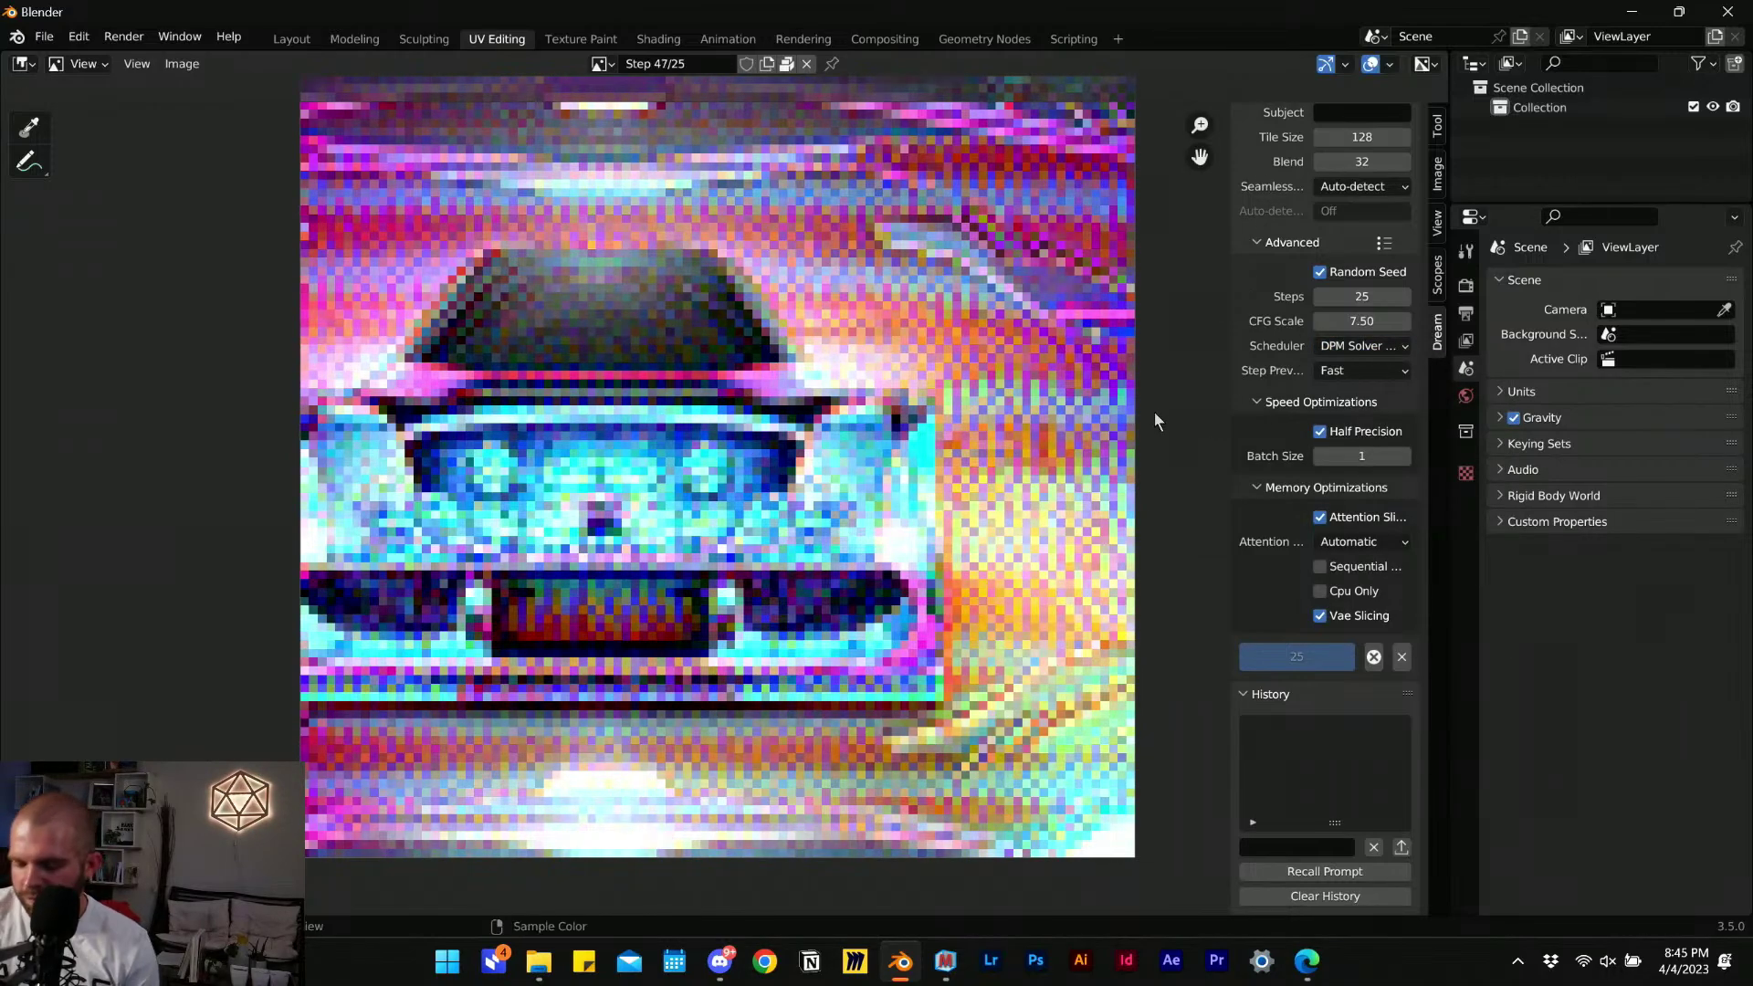
Hide the sidebar to examine the finished race car panel texture up close, and bring the sidebar back.
key(n)
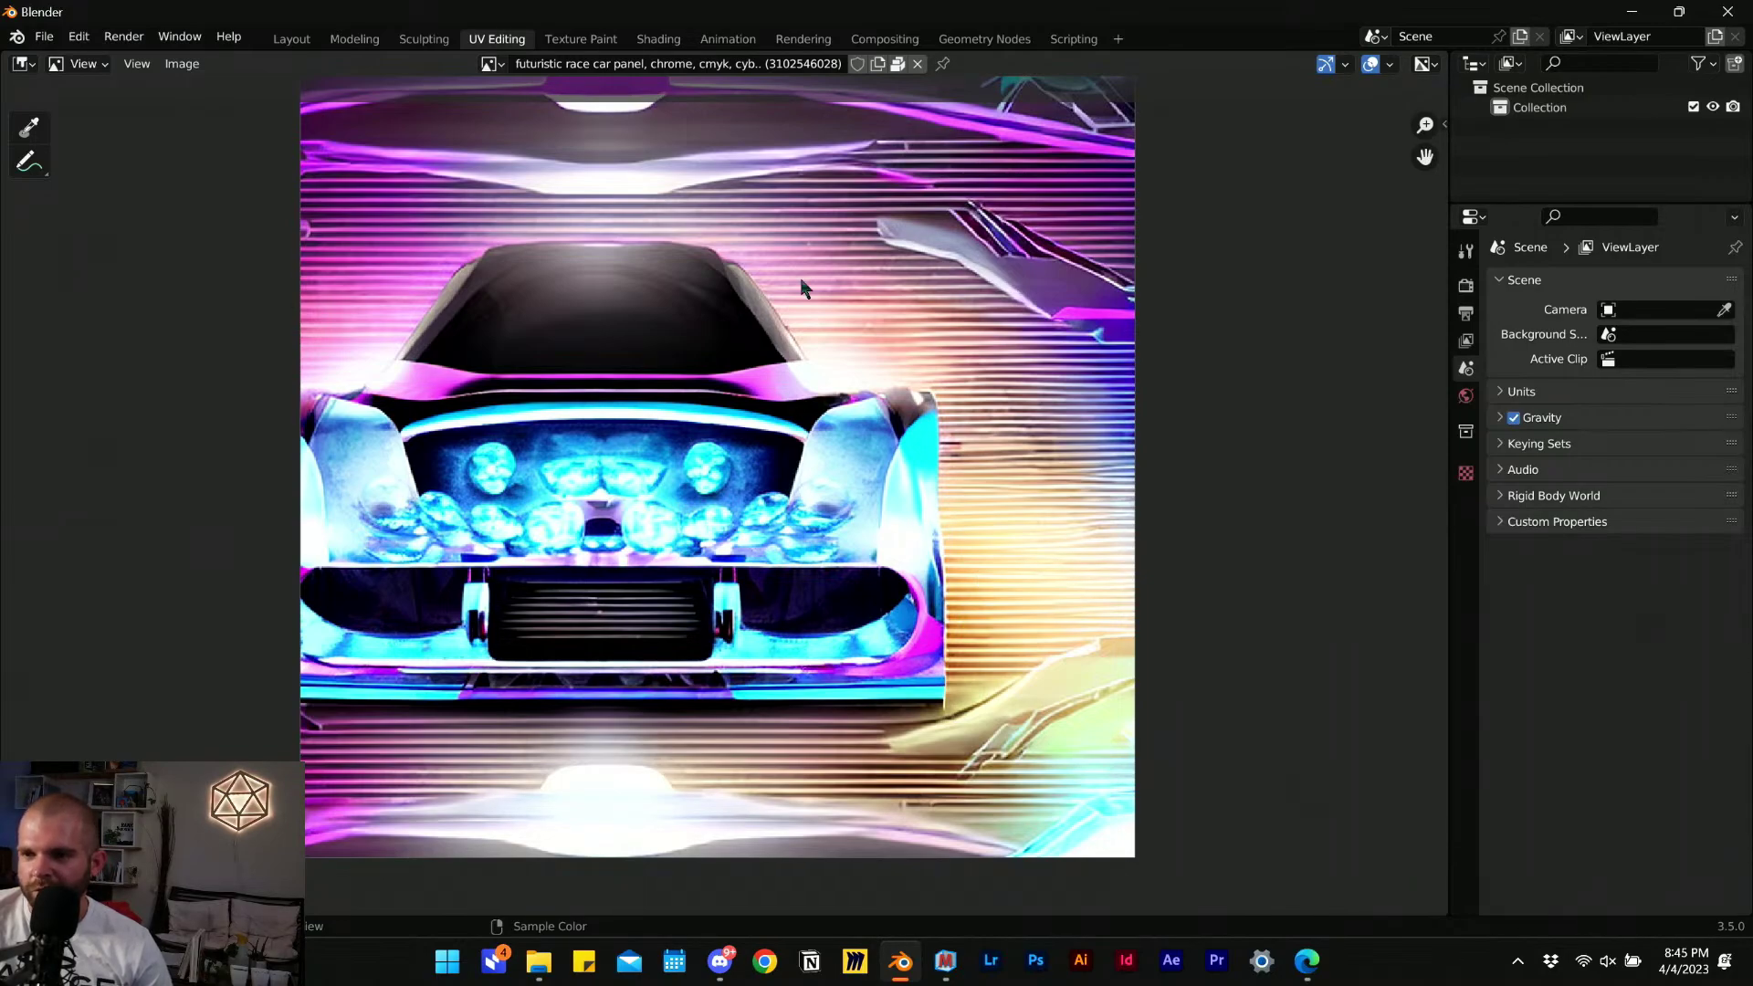
scroll(1223, 433, up, 2)
scroll(1224, 429, down, 2)
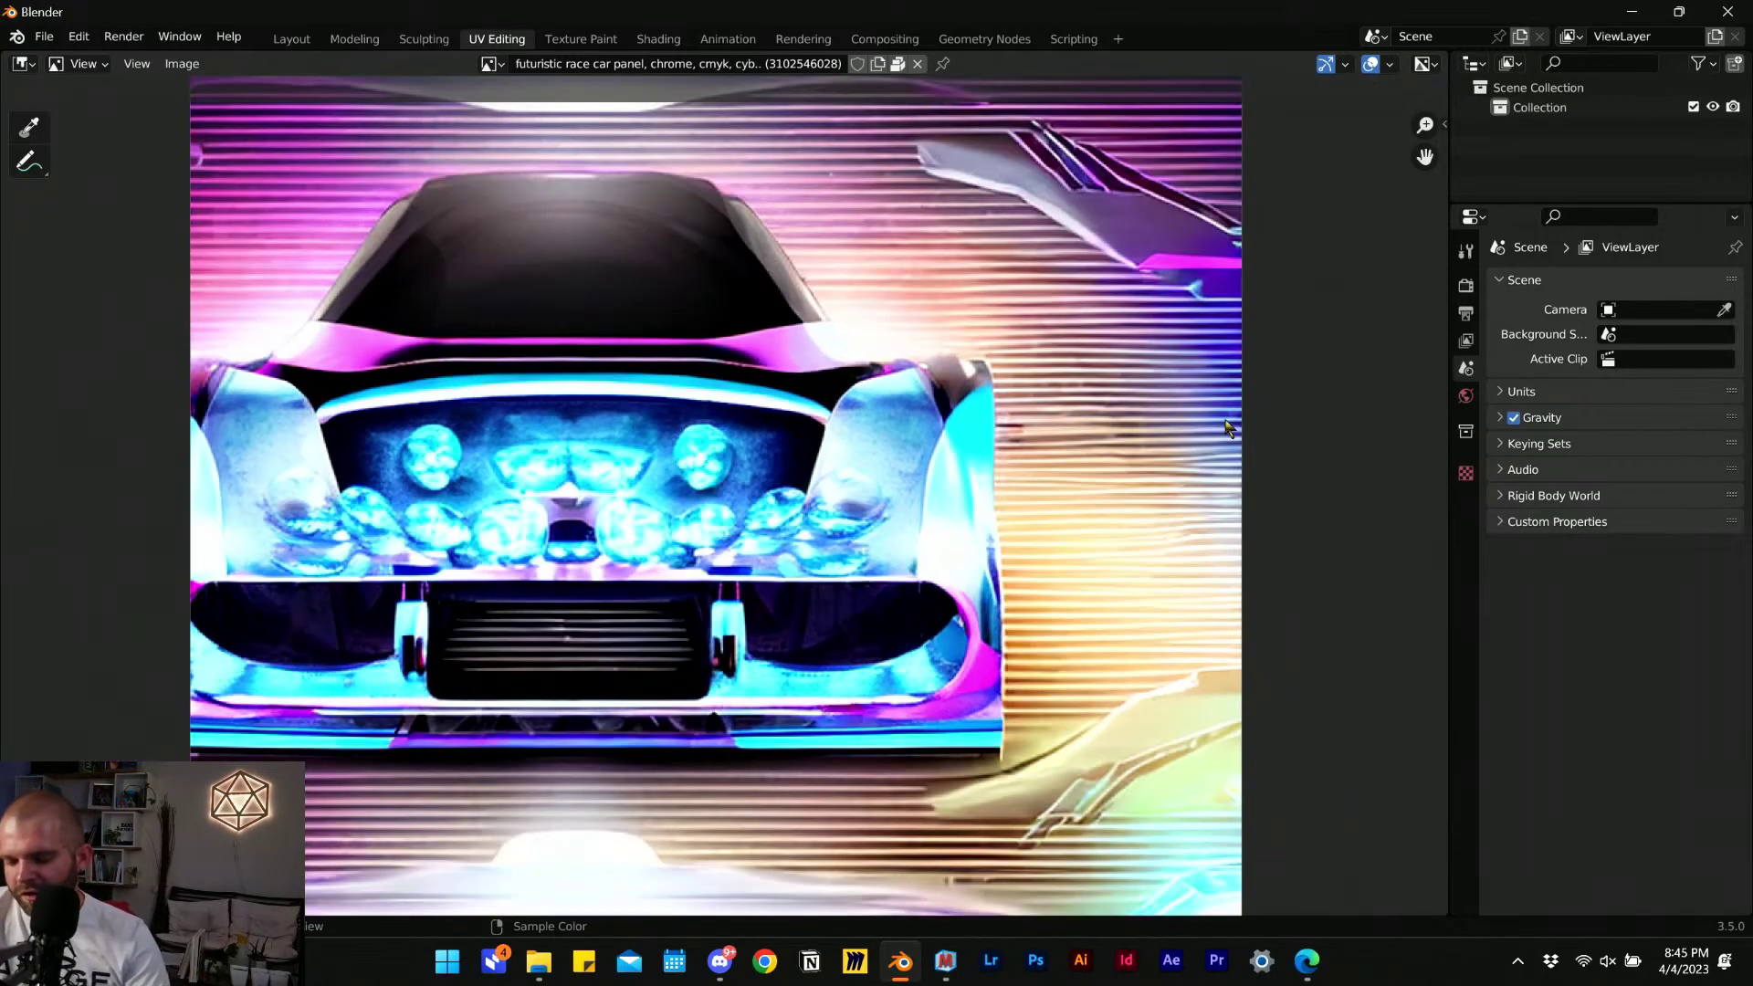
key(F3)
key(n)
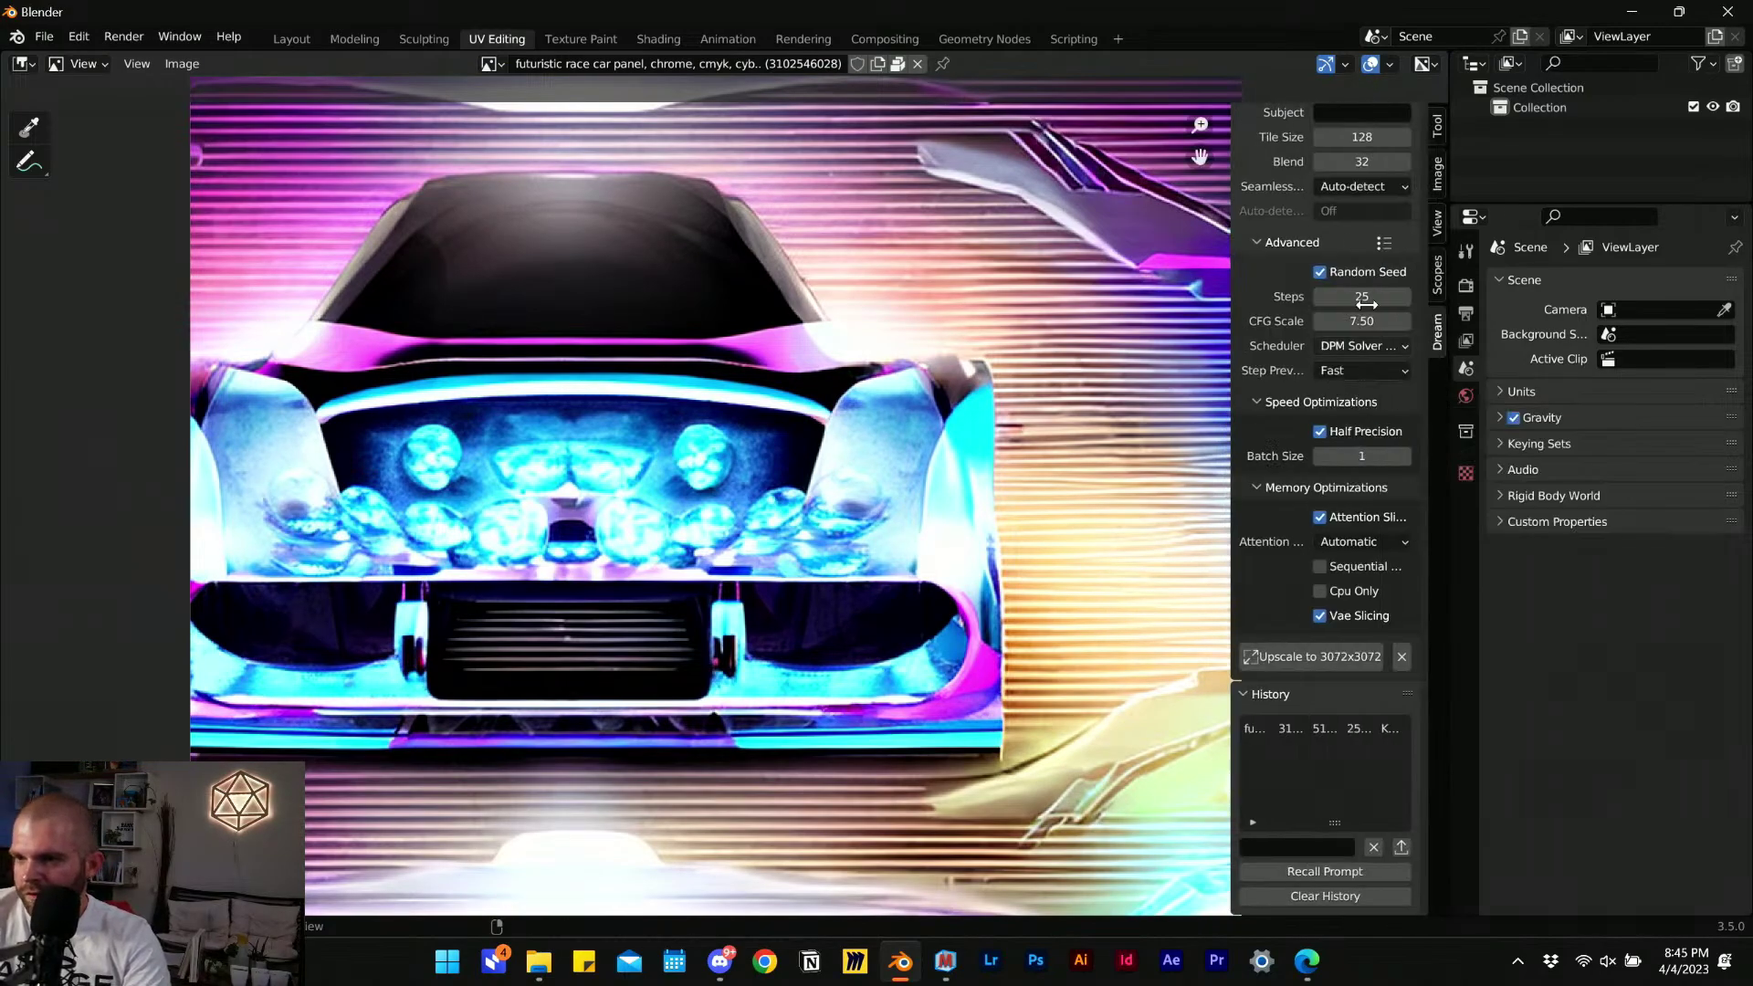
Replace "race car panel" with "carbon fiber" in the Dream Texture subject prompt.
scroll(1344, 214, down, 8)
scroll(1343, 214, up, 8)
scroll(1344, 223, up, 3)
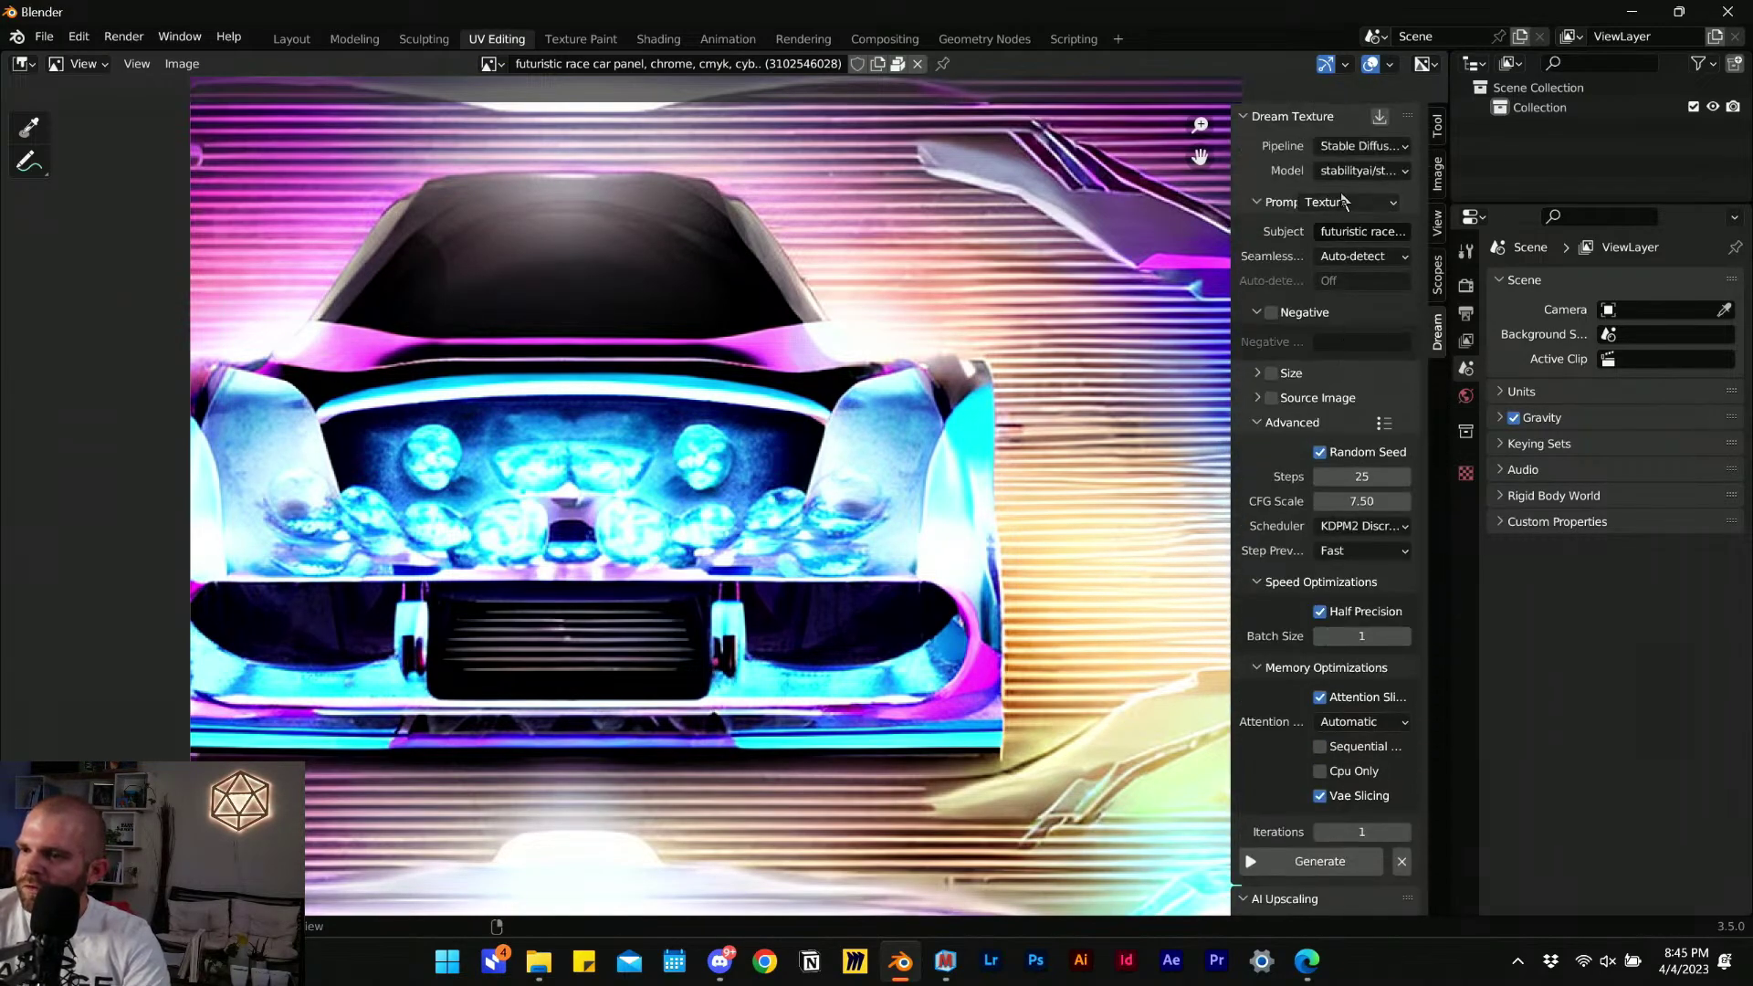
click(1365, 231)
click(1356, 231)
mouse_move(1368, 231)
mouse_down()
mouse_move(1317, 234)
mouse_move(1385, 254)
mouse_move(1370, 249)
mouse_up()
click(1375, 233)
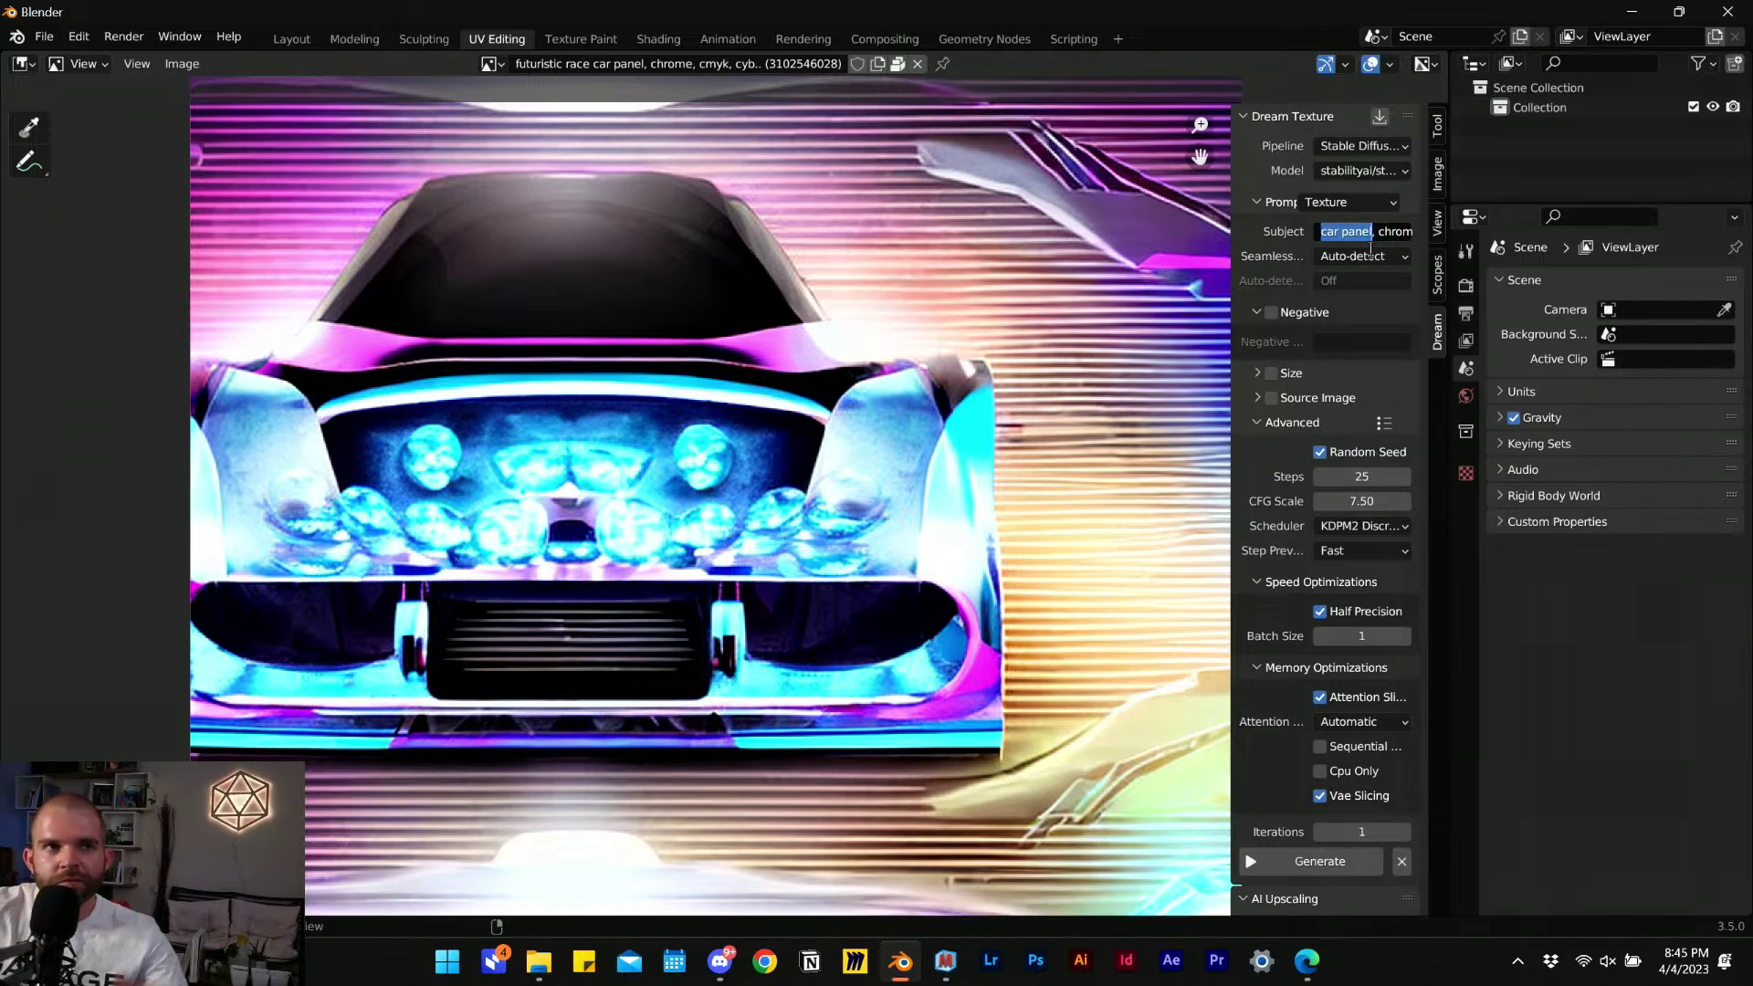
text(carbon)
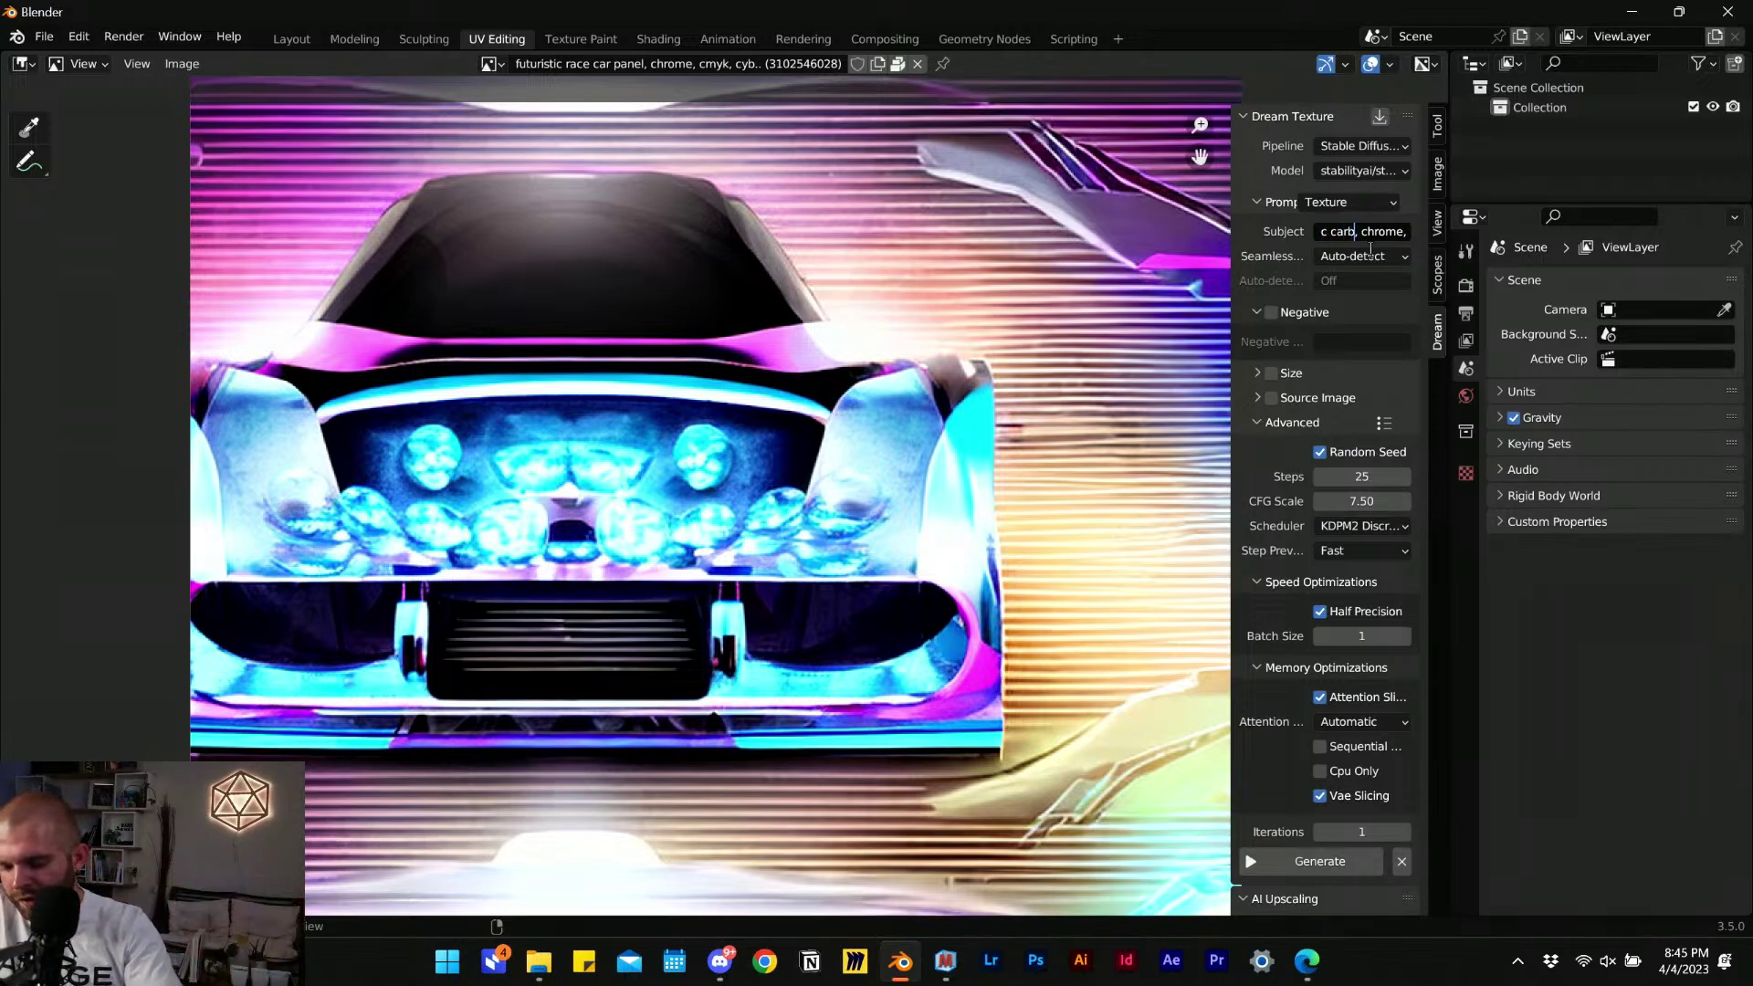
text( fiber)
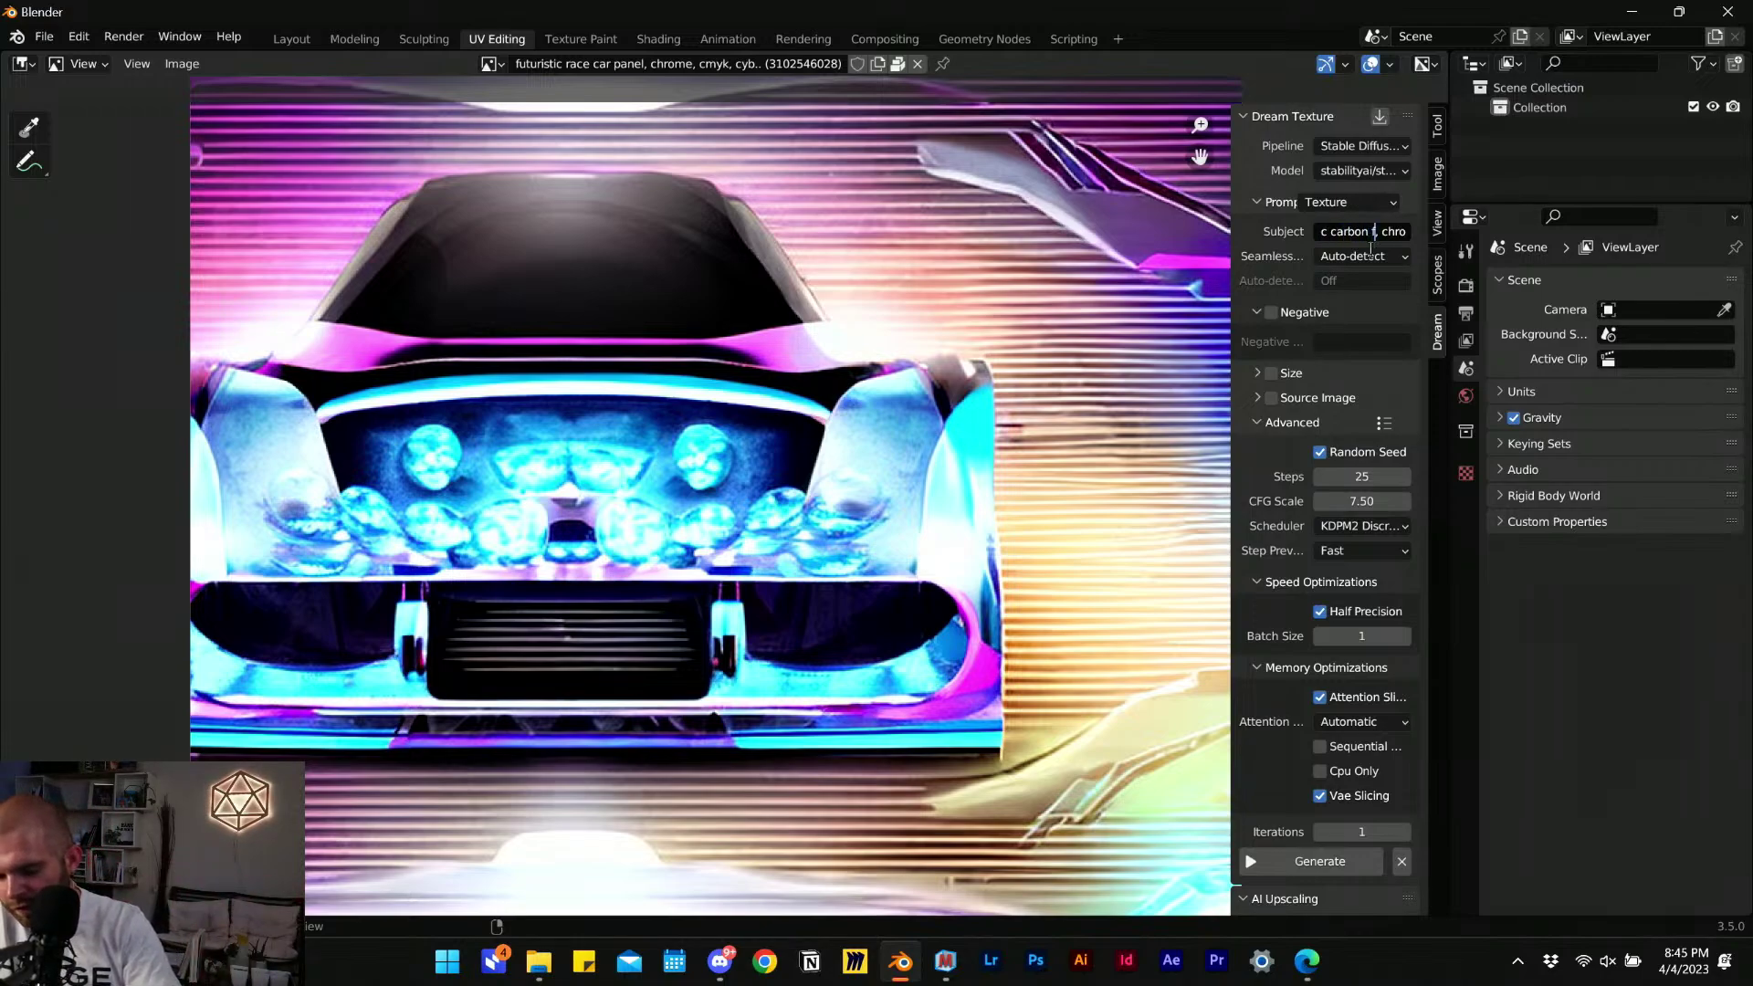
Delete "chrome," from the subject prompt and enter it again before "cmyk".
key(Right)
key(Right)
key(Right)
key(Right)
key(Right)
key(Right)
key(Right)
key(Right)
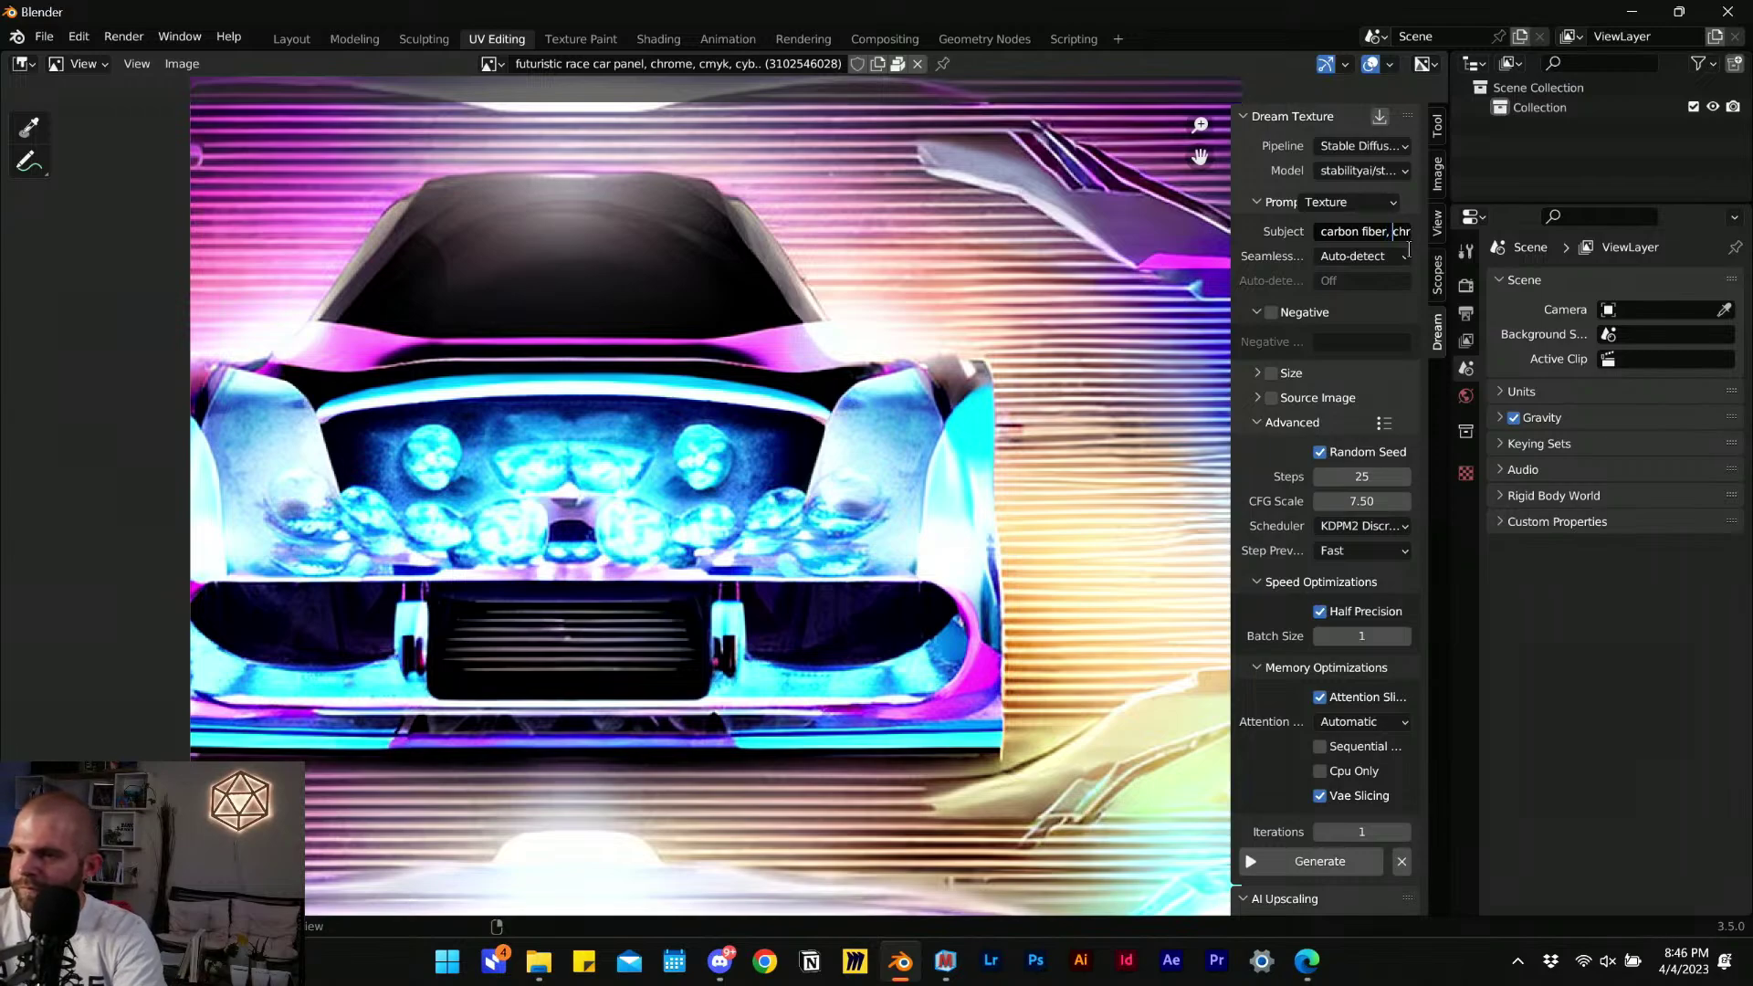
key(Right)
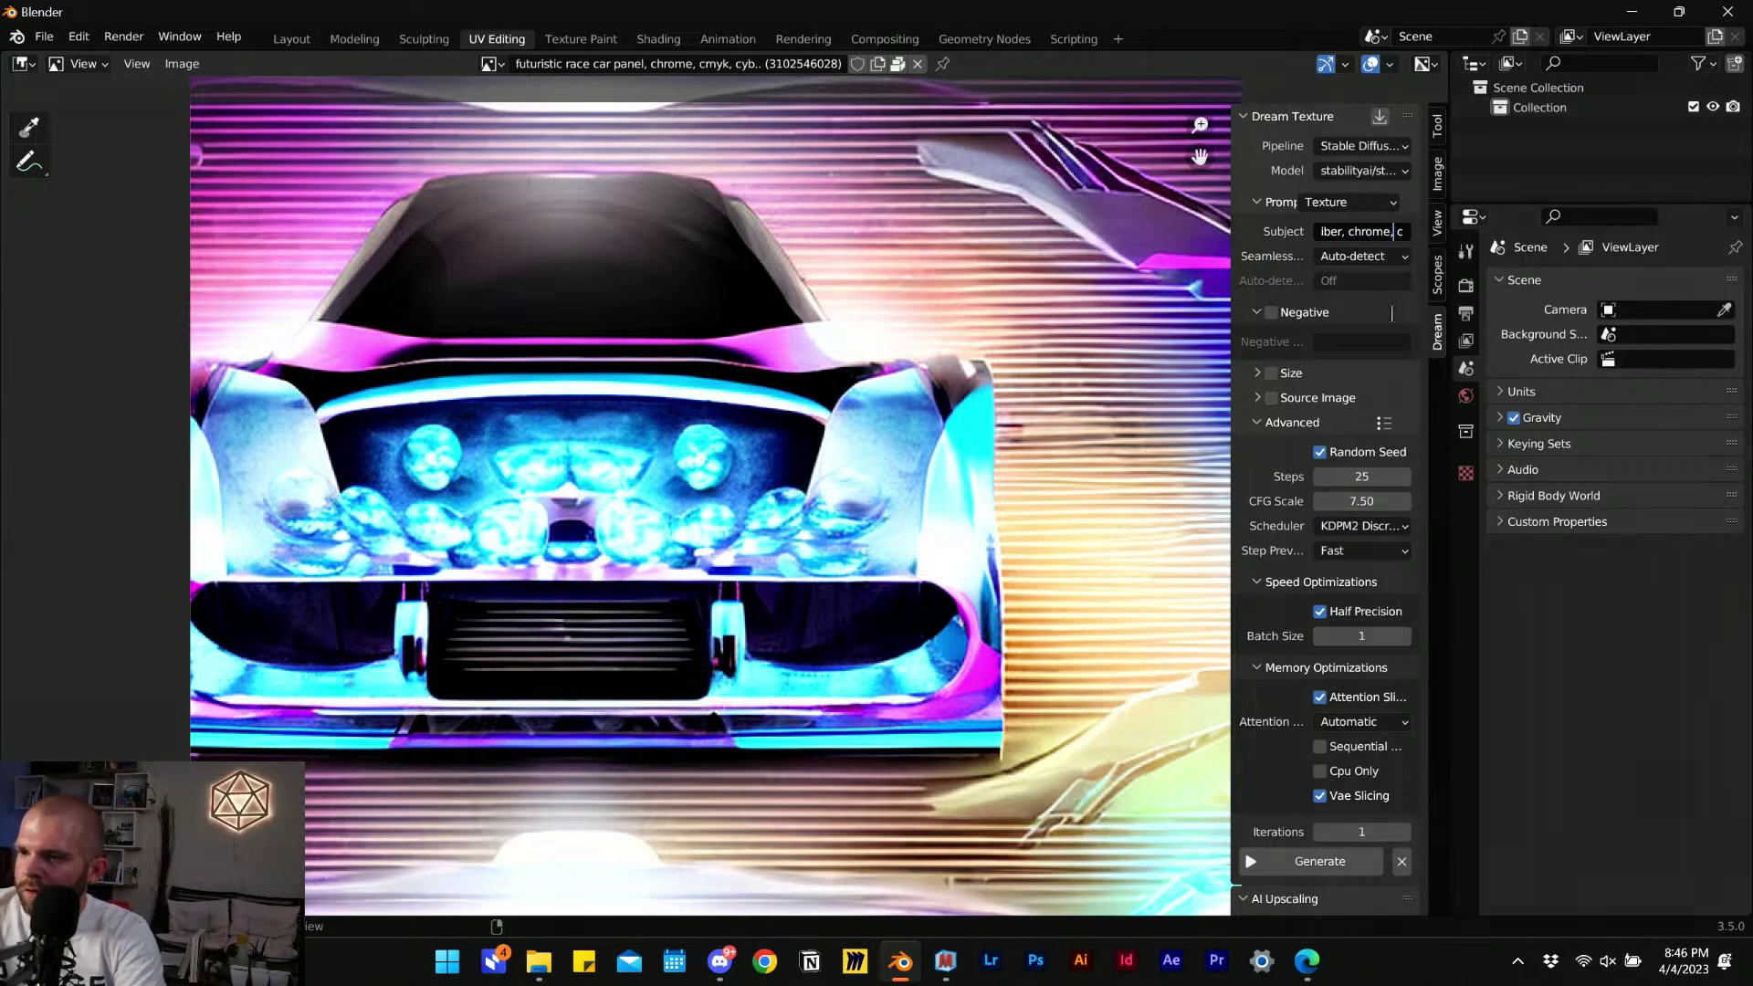
key(Left)
key(BackSpace)
key(BackSpace)
key(BackSpace)
key(BackSpace)
key(BackSpace)
key(BackSpace)
key(BackSpace)
key(BackSpace)
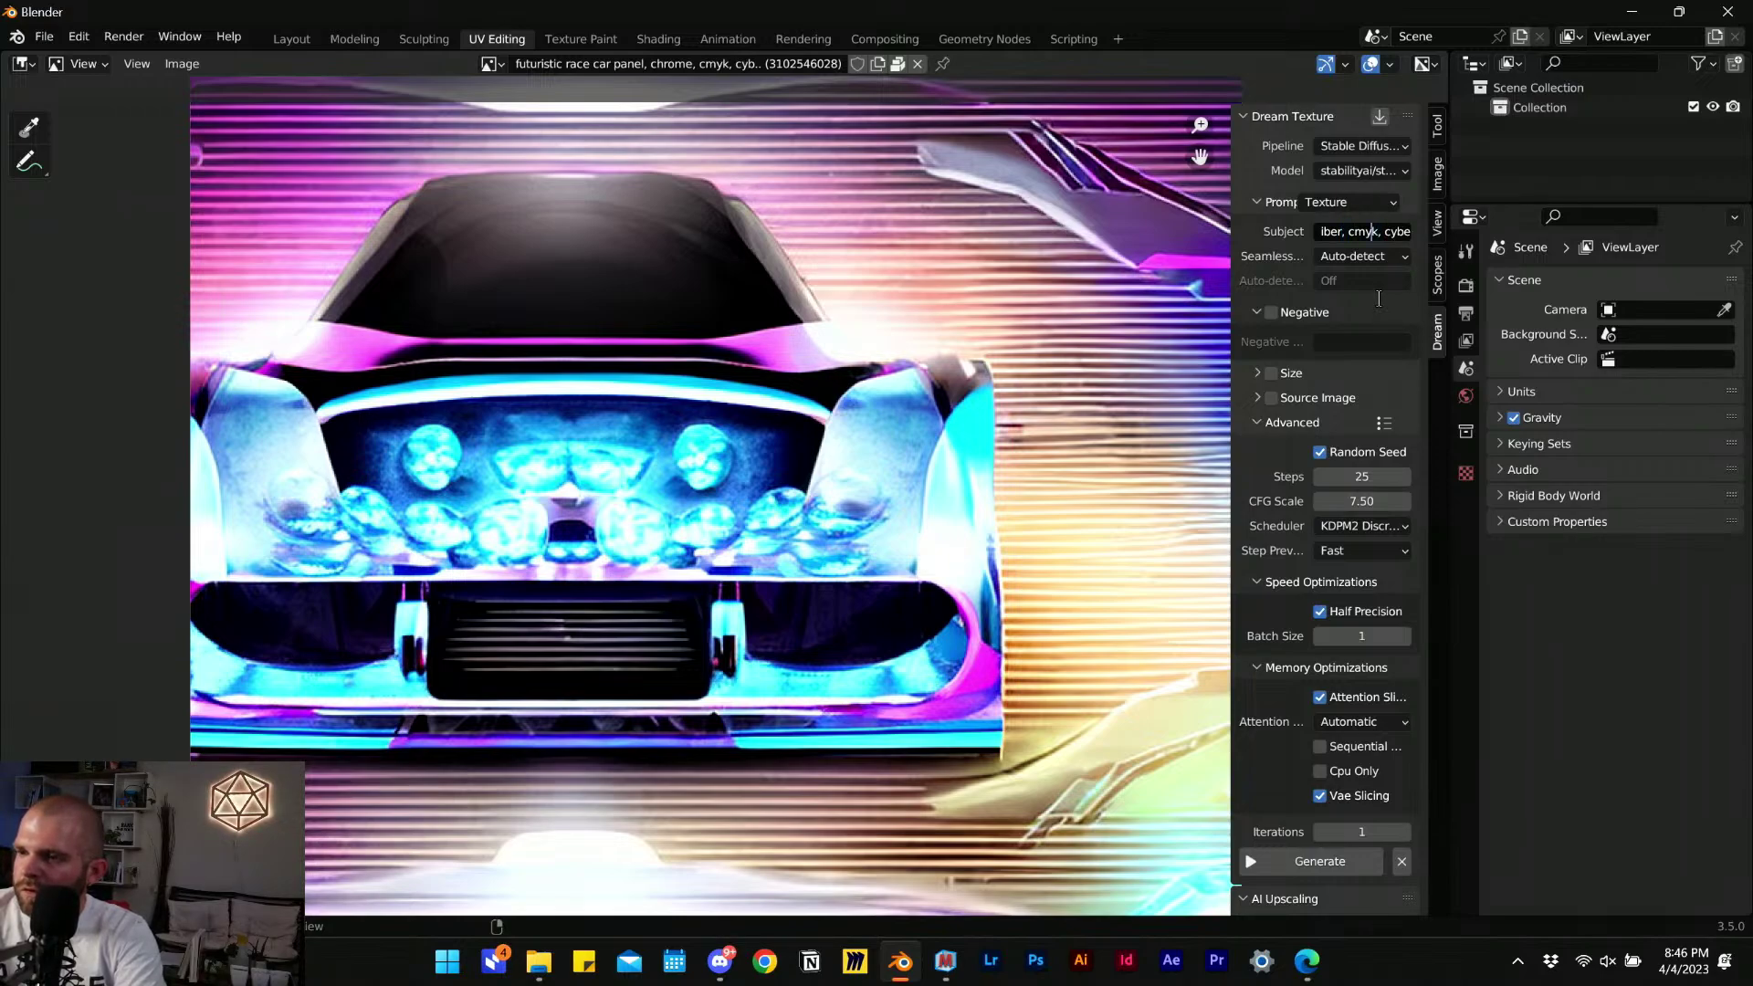
key(Left)
text(chr)
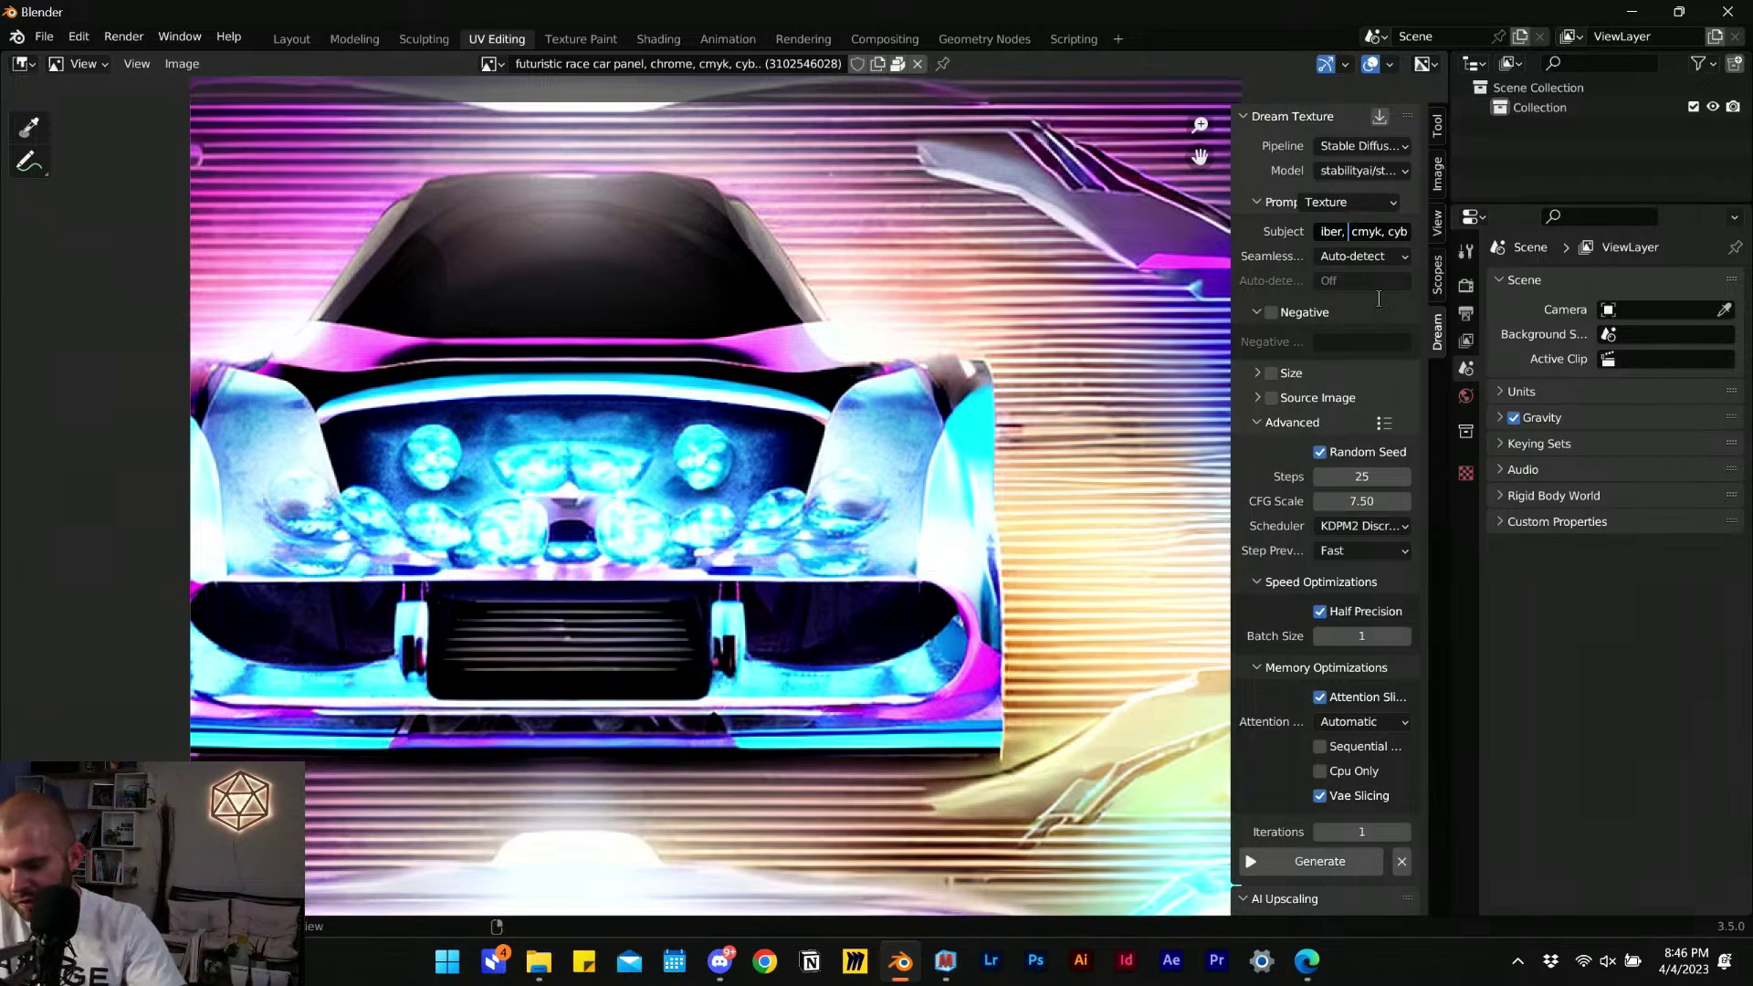
text(ome,)
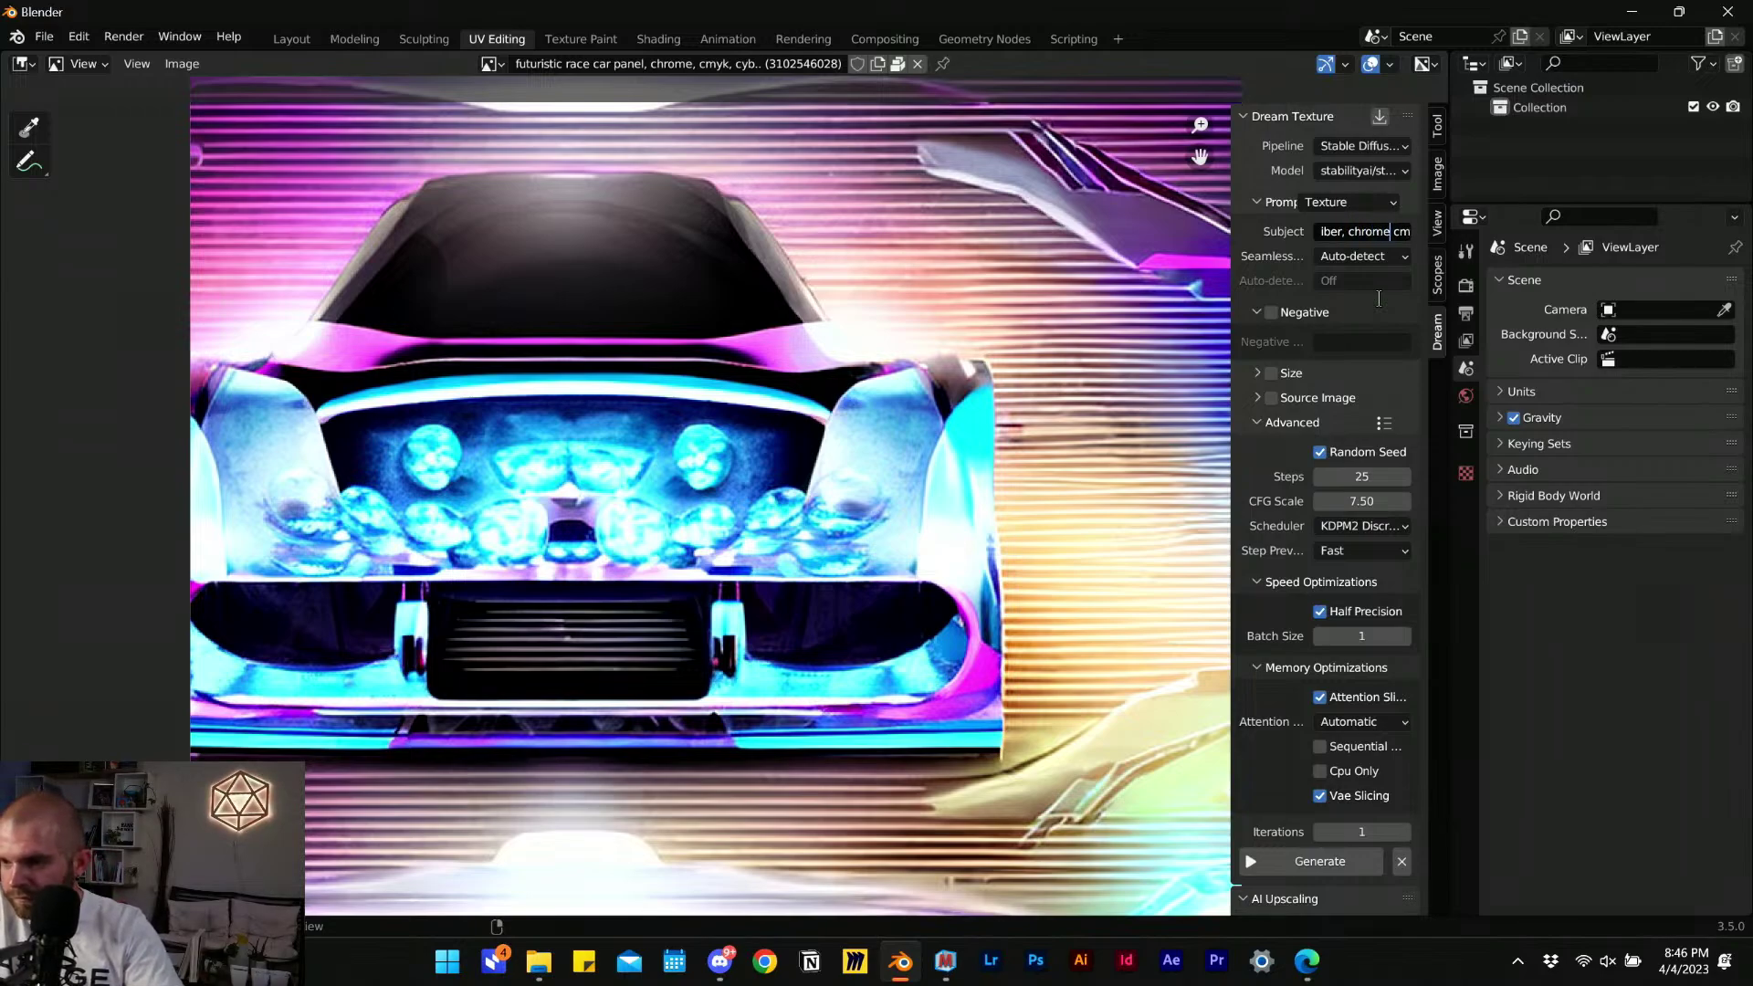
Check the subject prompt through to "soft lighting" and generate the futuristic carbon fiber texture.
key(Right)
key(Right)
key(Right)
key(Right)
key(Right)
key(Right)
key(Right)
key(Right)
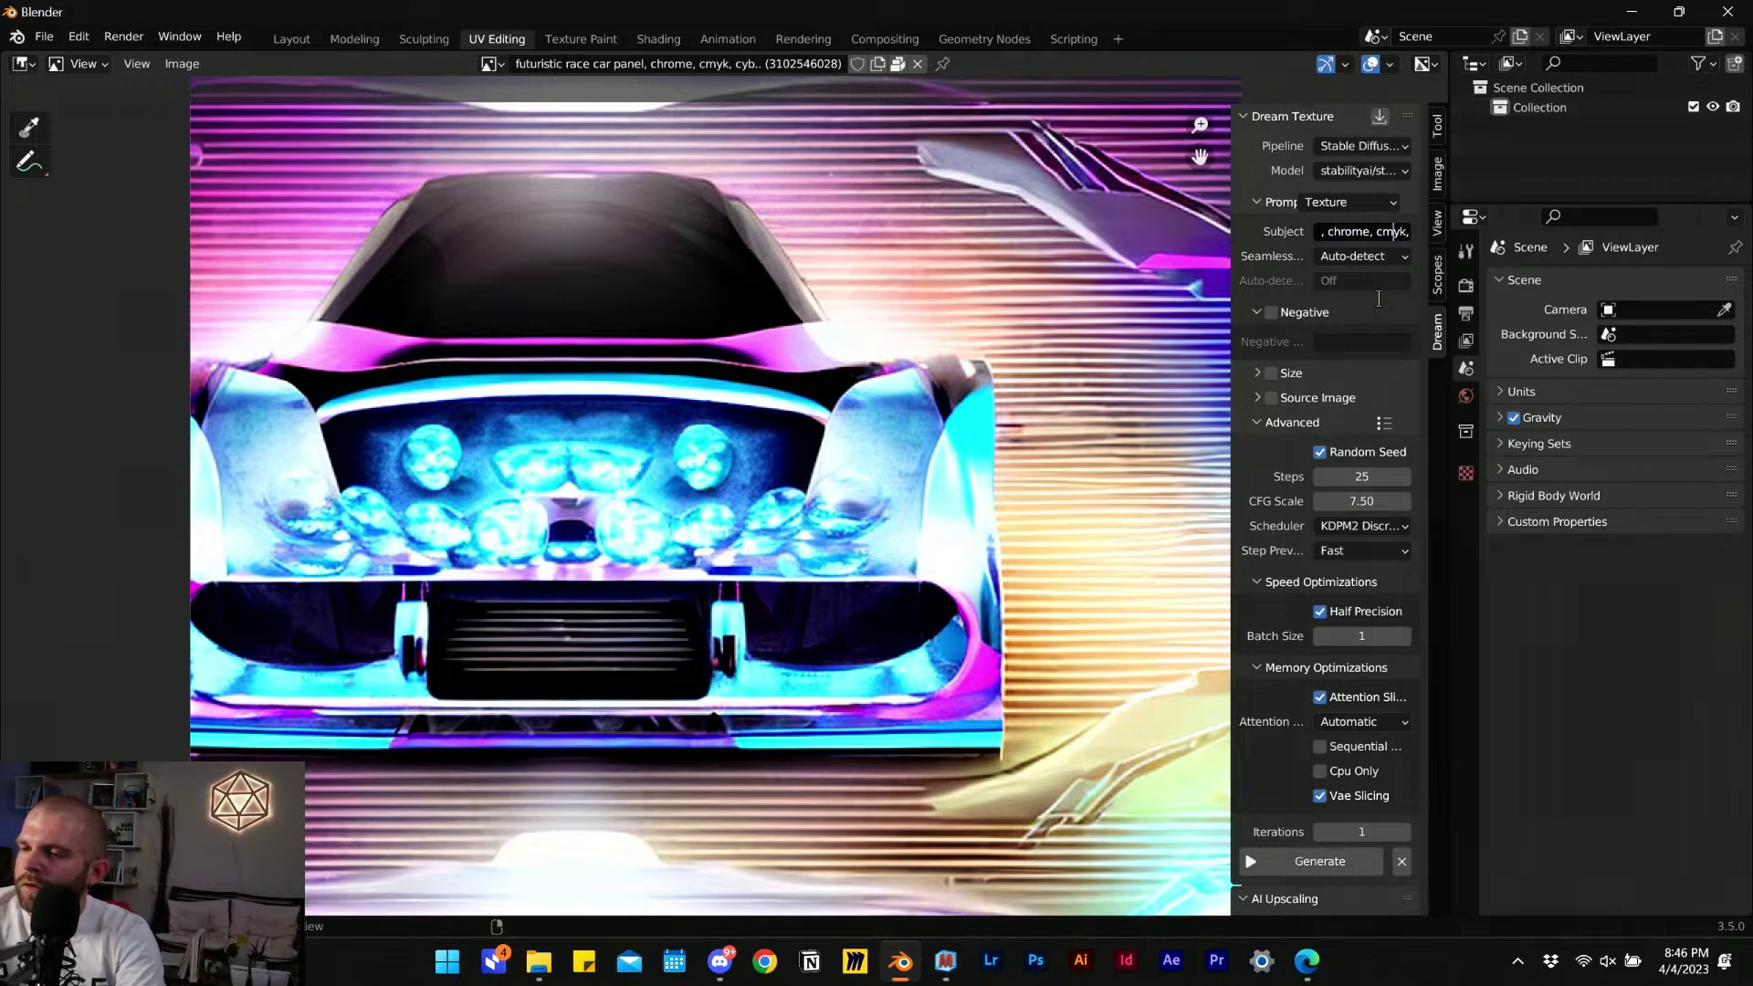
key(Right)
key(Right)
key(Right)
key(Right)
key(Right)
key(Right)
key(Right)
key(Right)
key(Right)
key(Right)
key(Right)
key(Right)
key(Right)
key(Right)
key(Right)
key(Right)
key(Right)
key(Right)
key(Right)
key(Right)
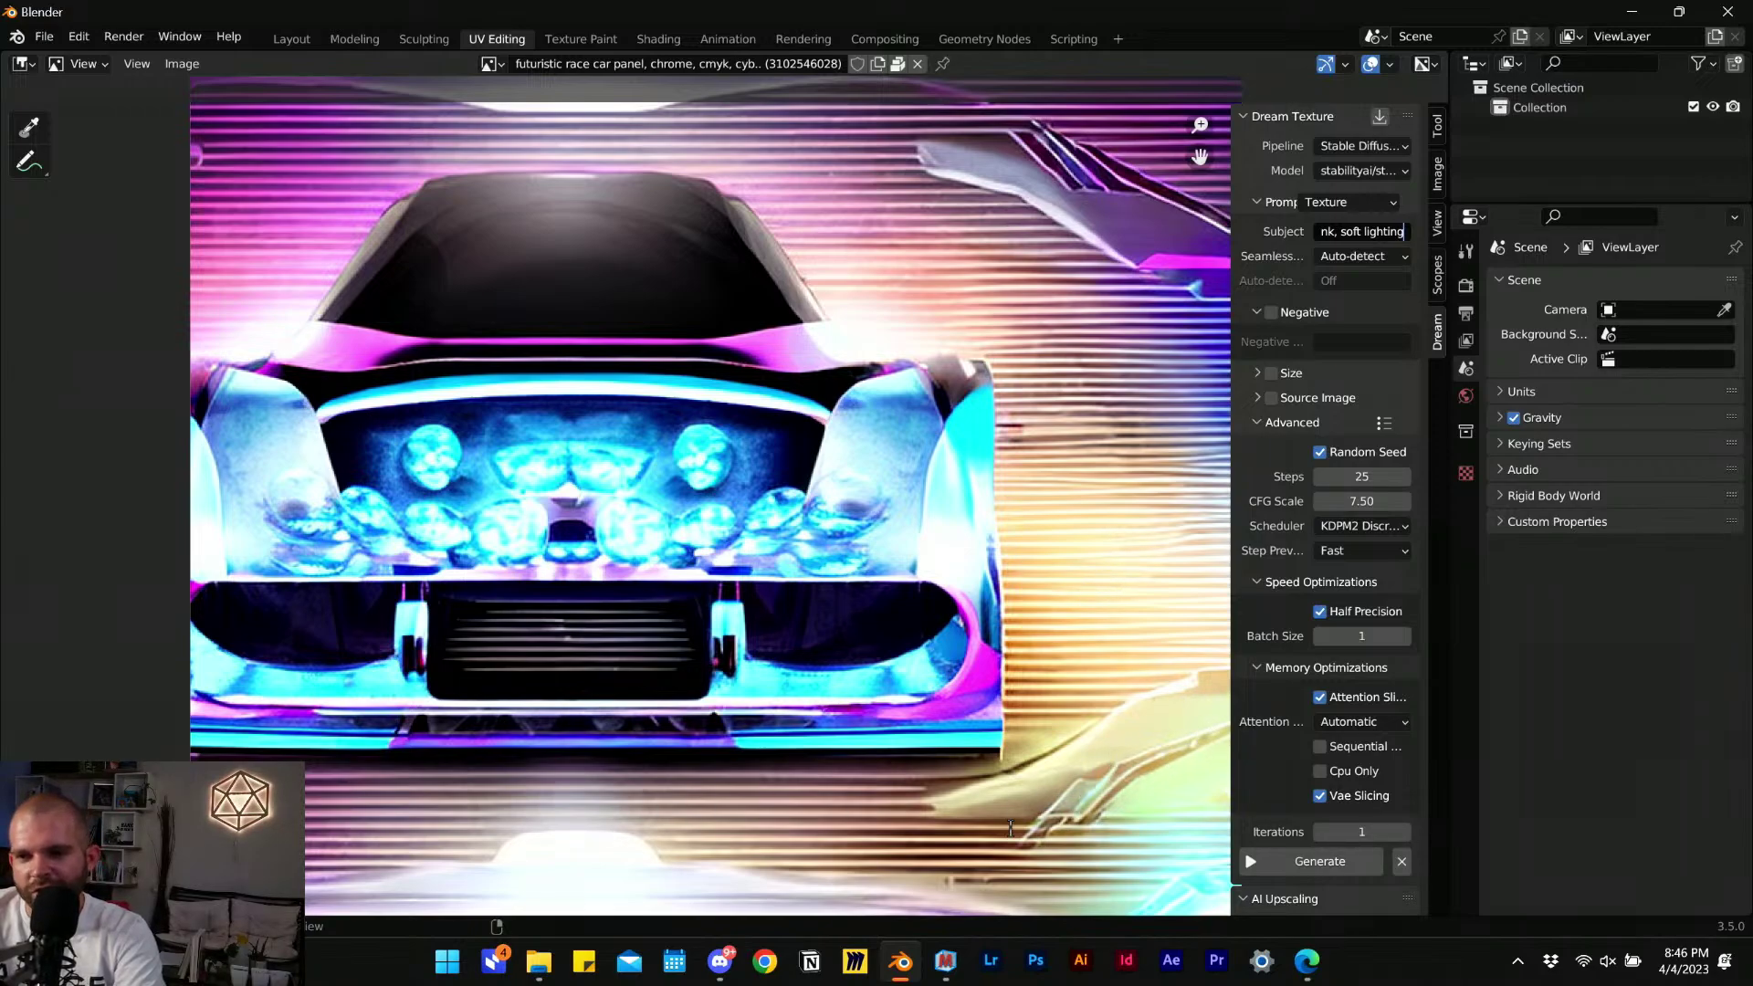
click(1278, 862)
scroll(1273, 701, down, 2)
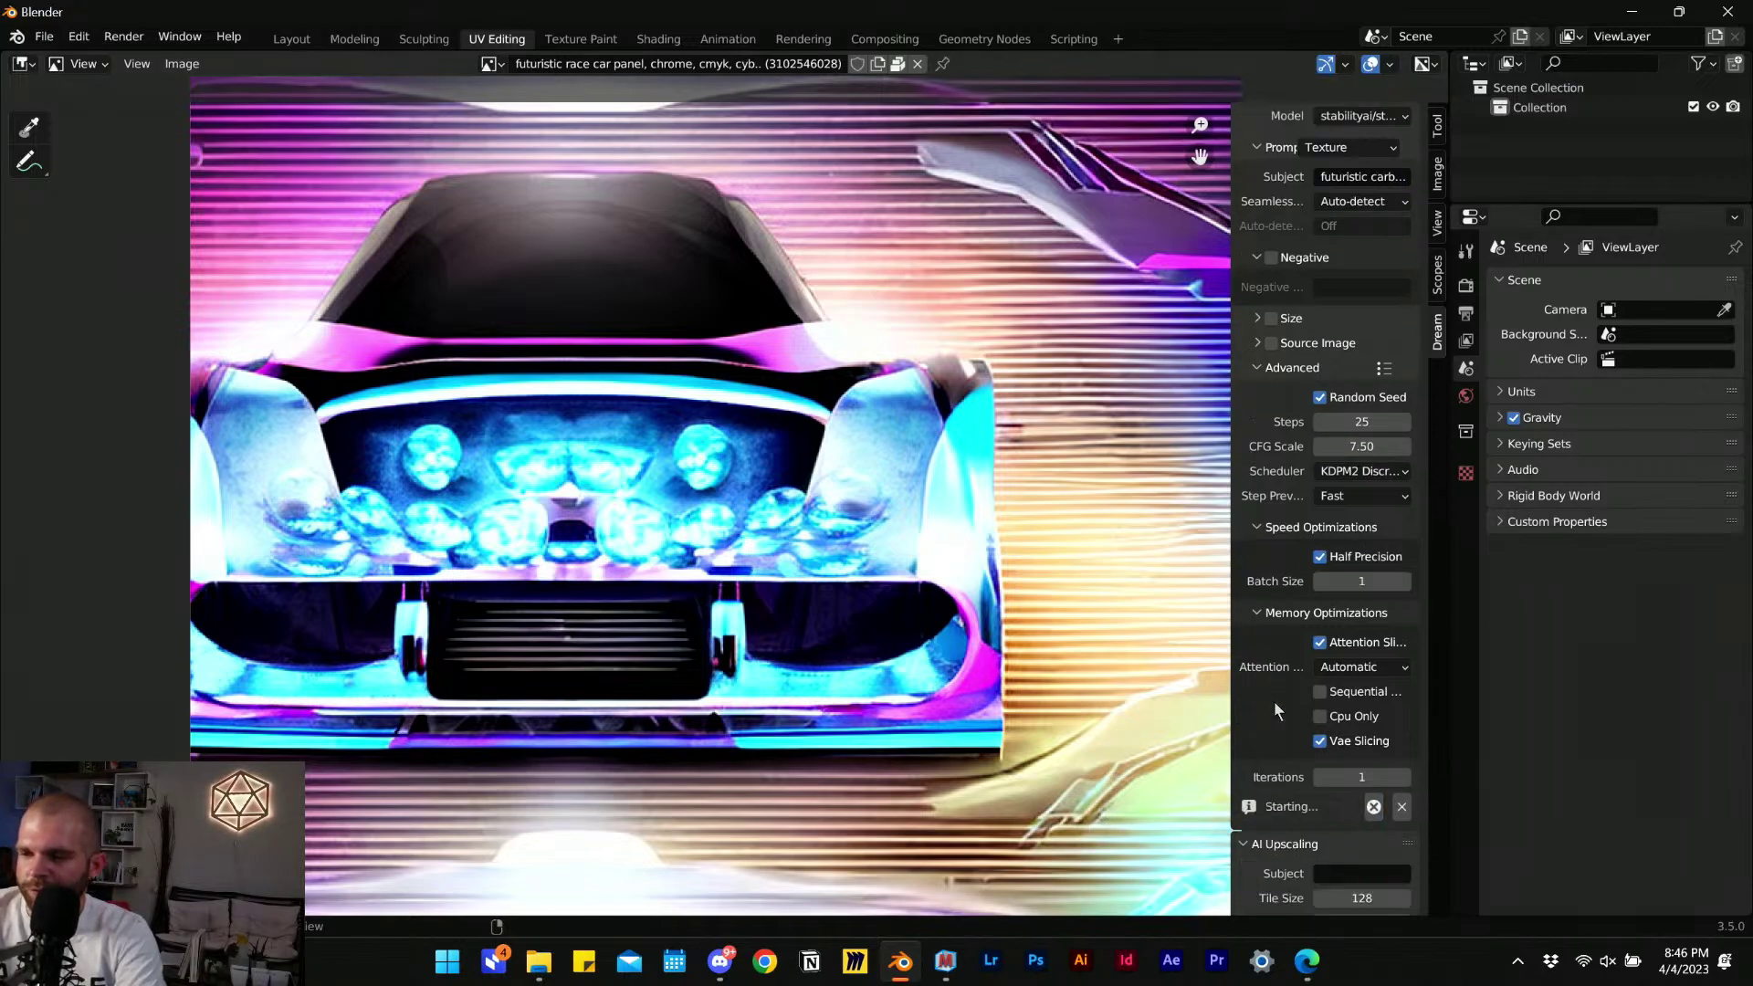
scroll(1274, 701, down, 5)
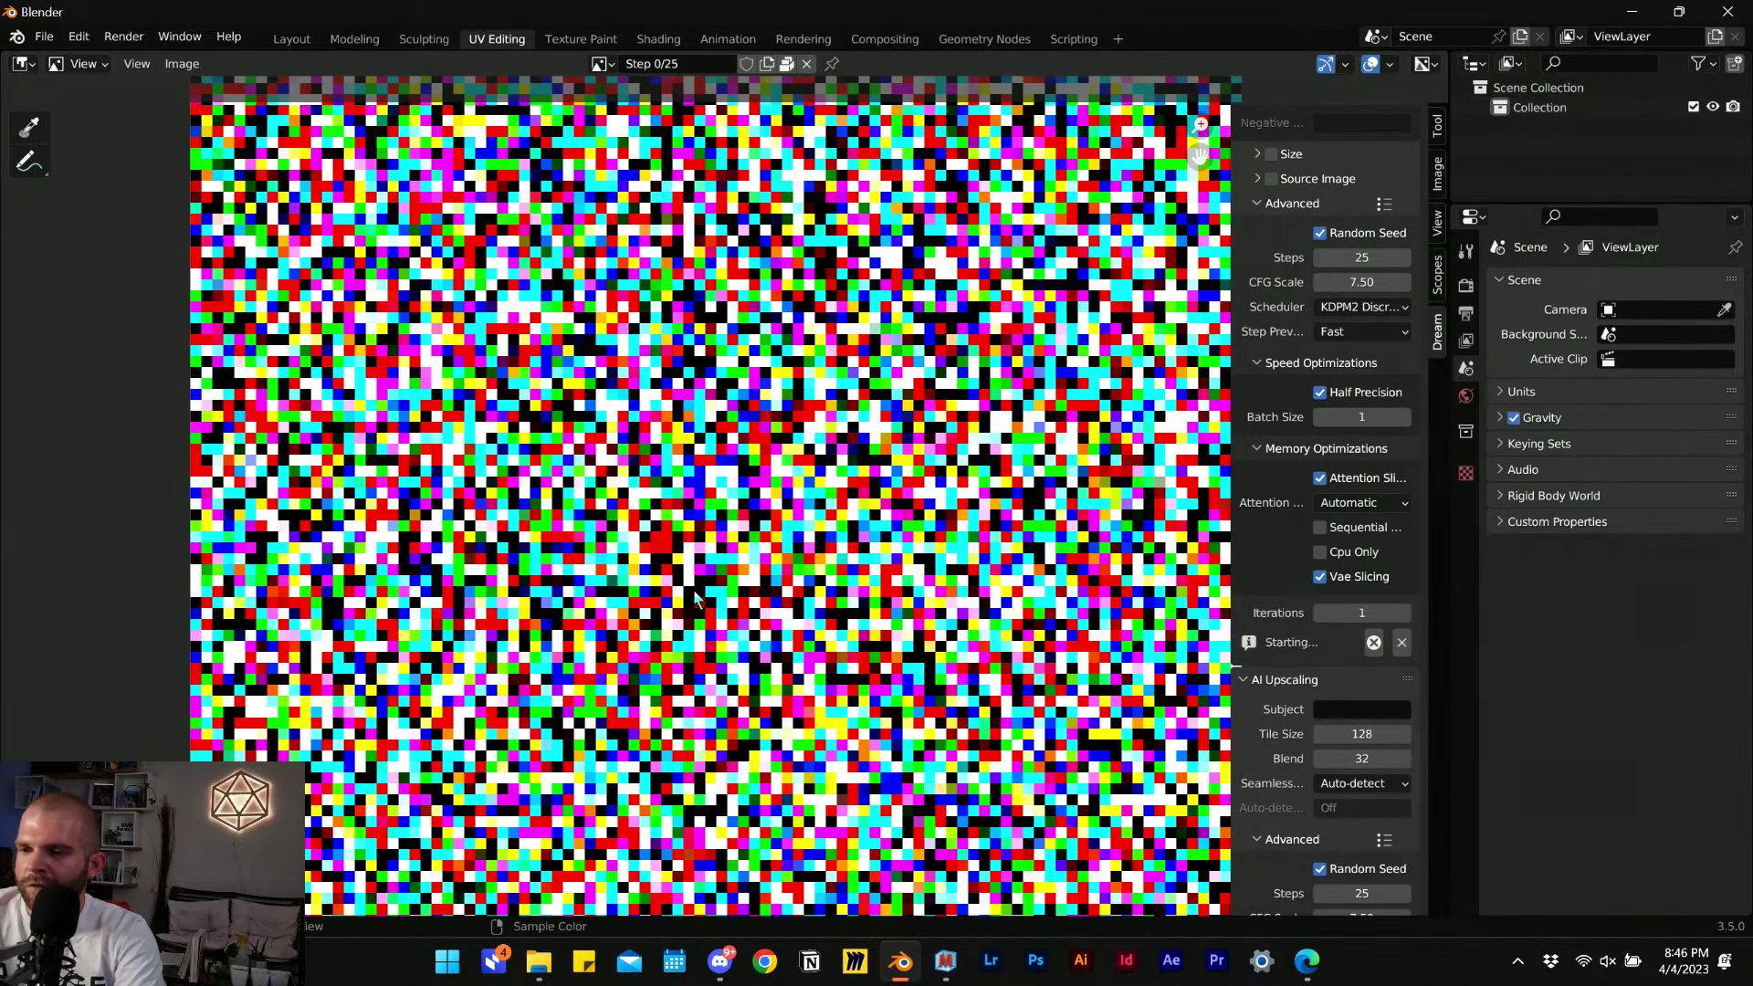
scroll(693, 598, down, 2)
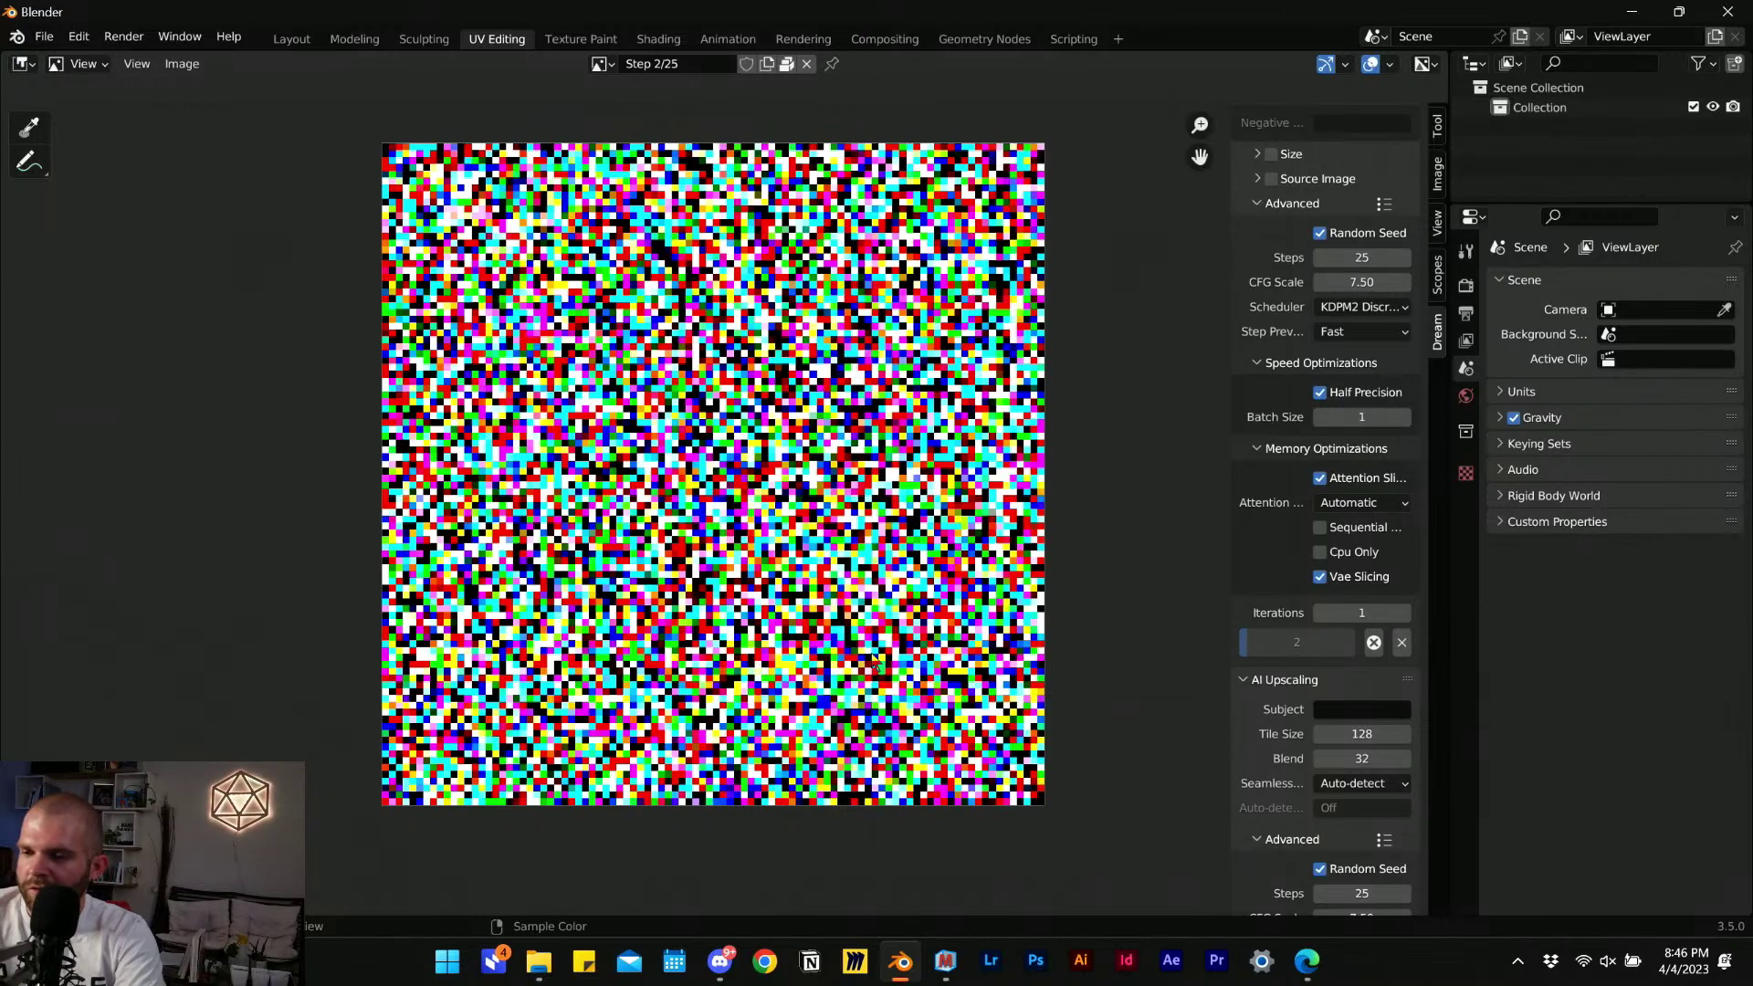
Copy the whole Dream Texture subject prompt and switch to the midjourney channel in Discord.
scroll(1358, 338, up, 5)
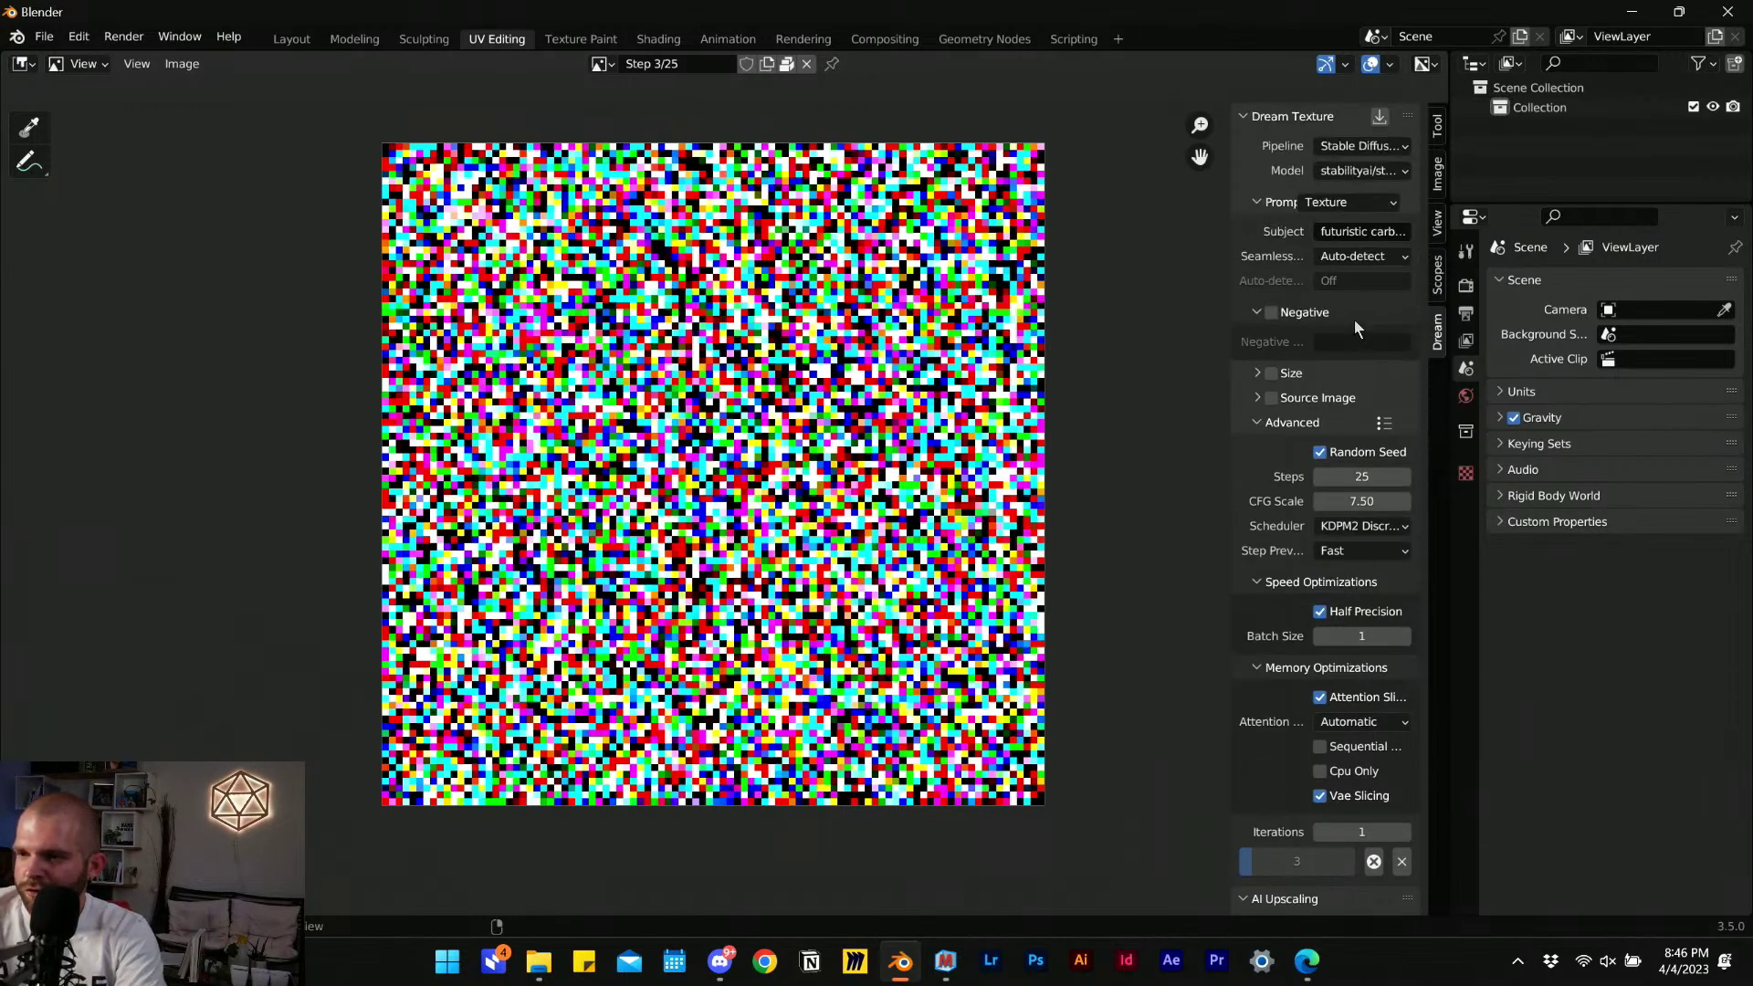
click(1361, 230)
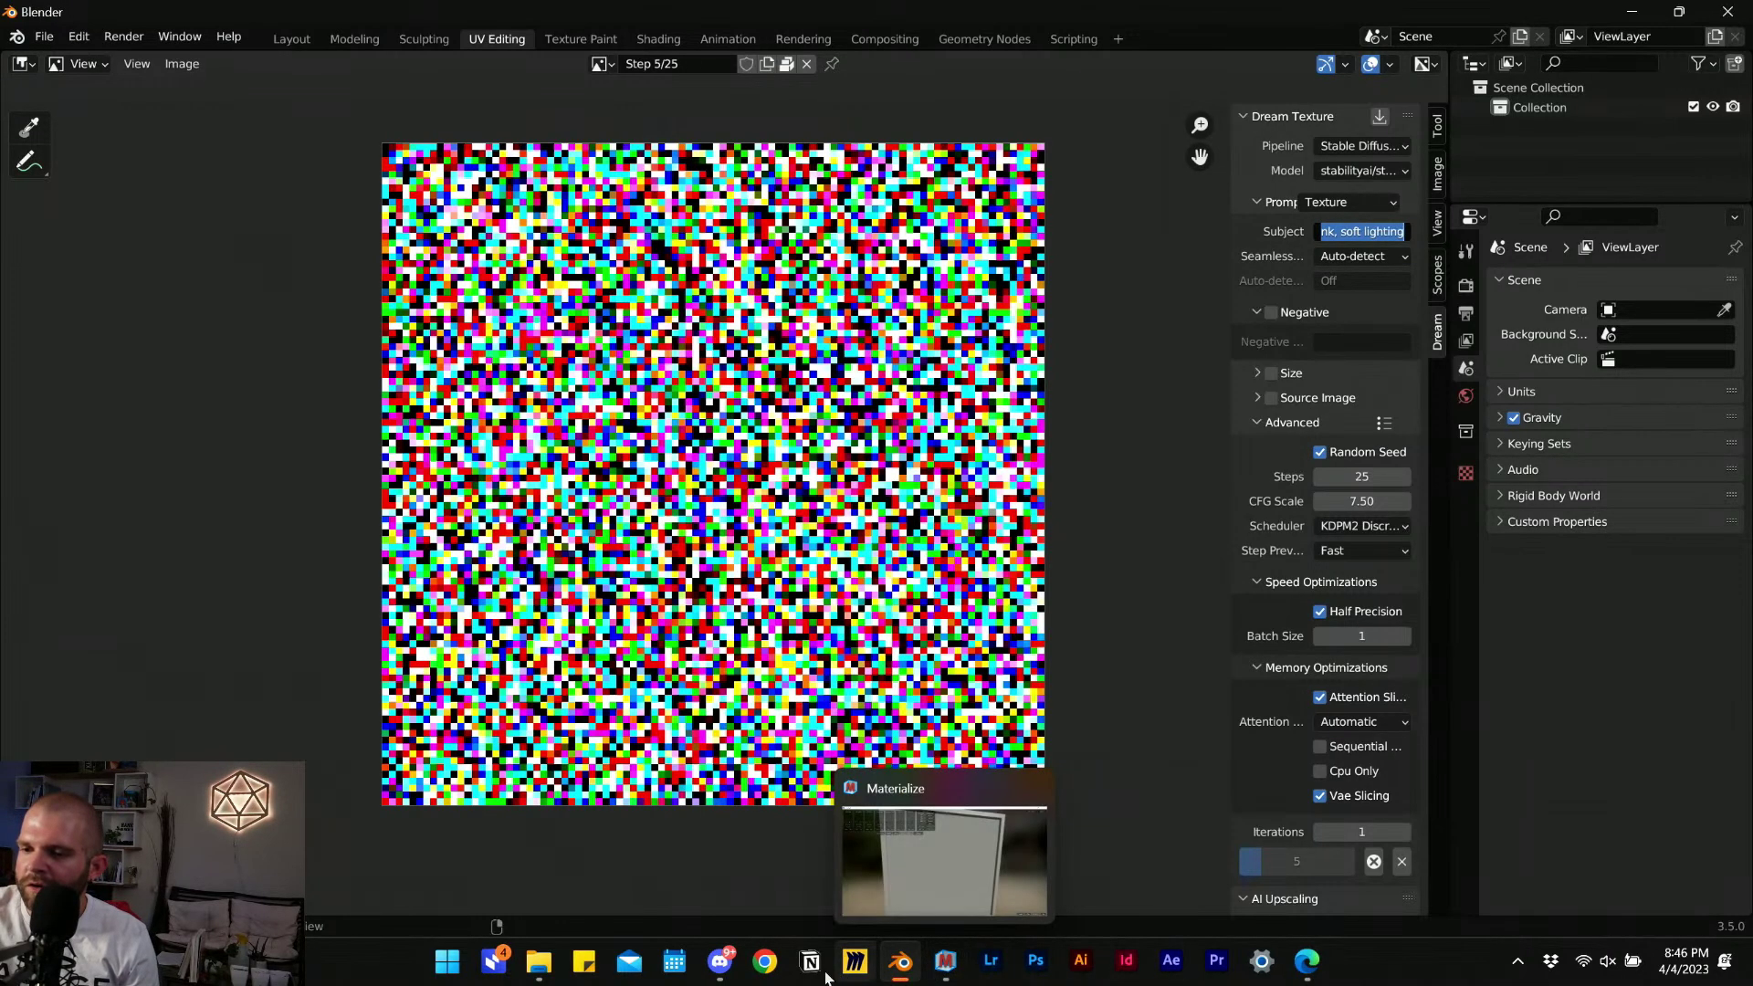
click(719, 961)
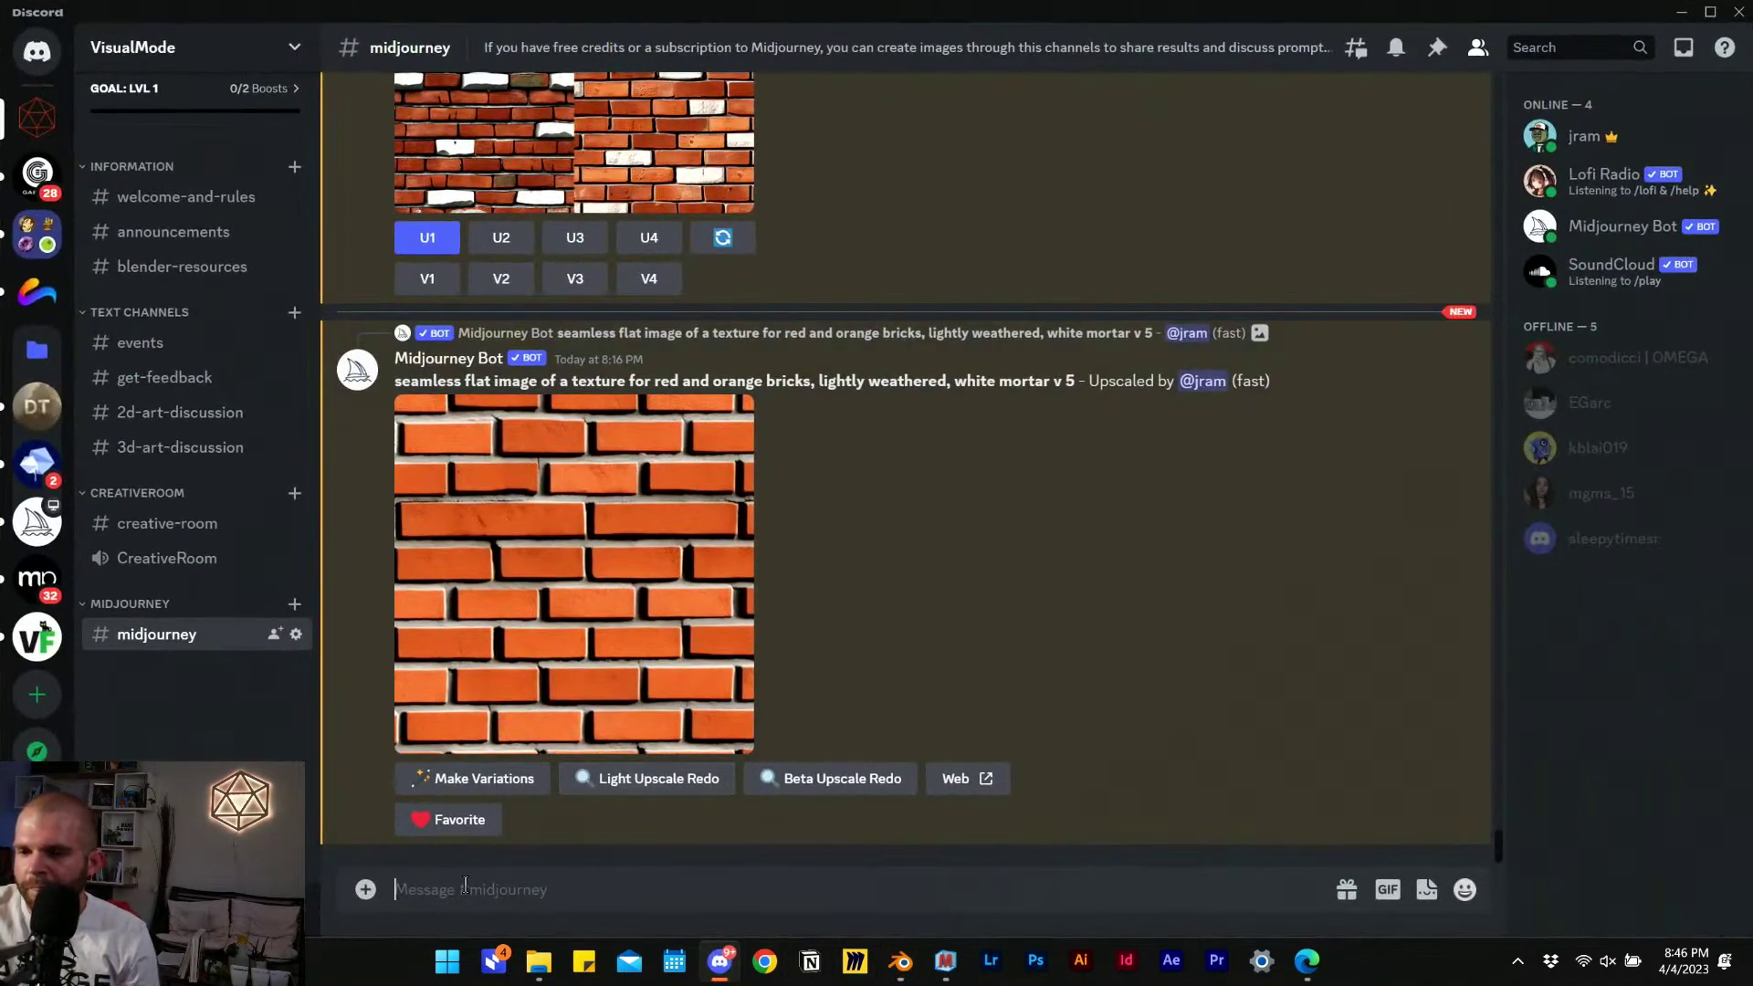
Start a Midjourney /imagine command with the prompt "futuristic carbon fiber, chrome, cmyk, cyberpunk, soft lighting".
text(/ima)
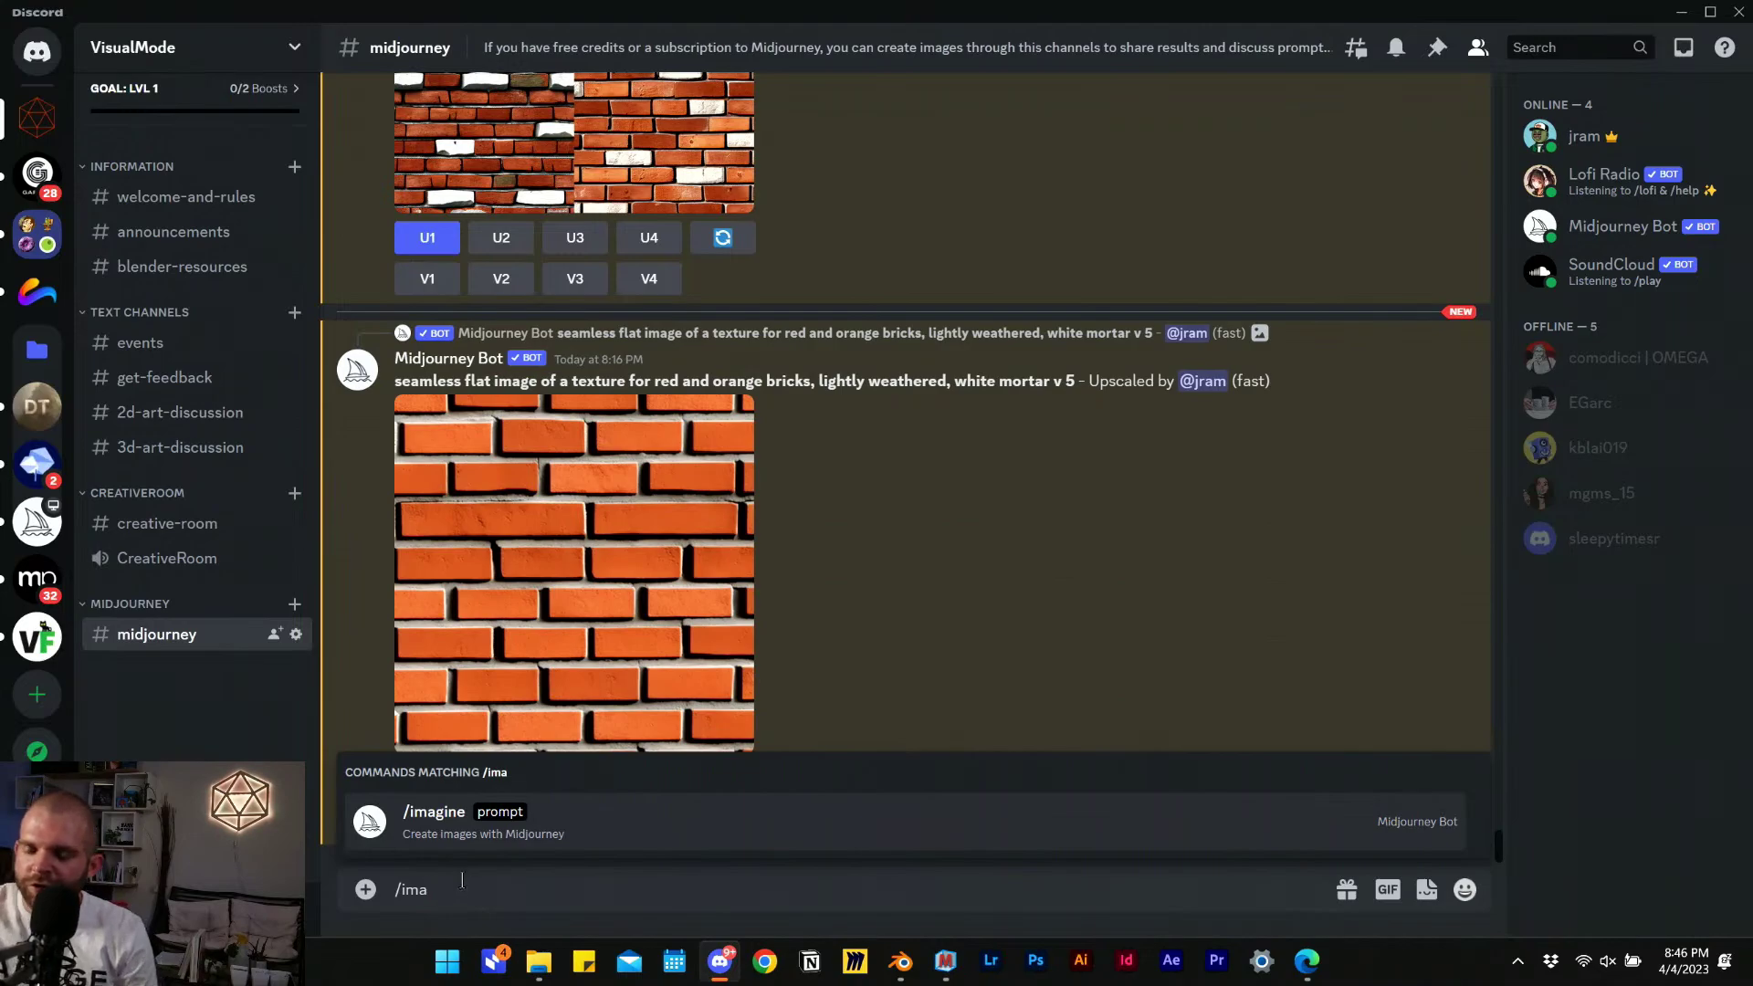
click(527, 826)
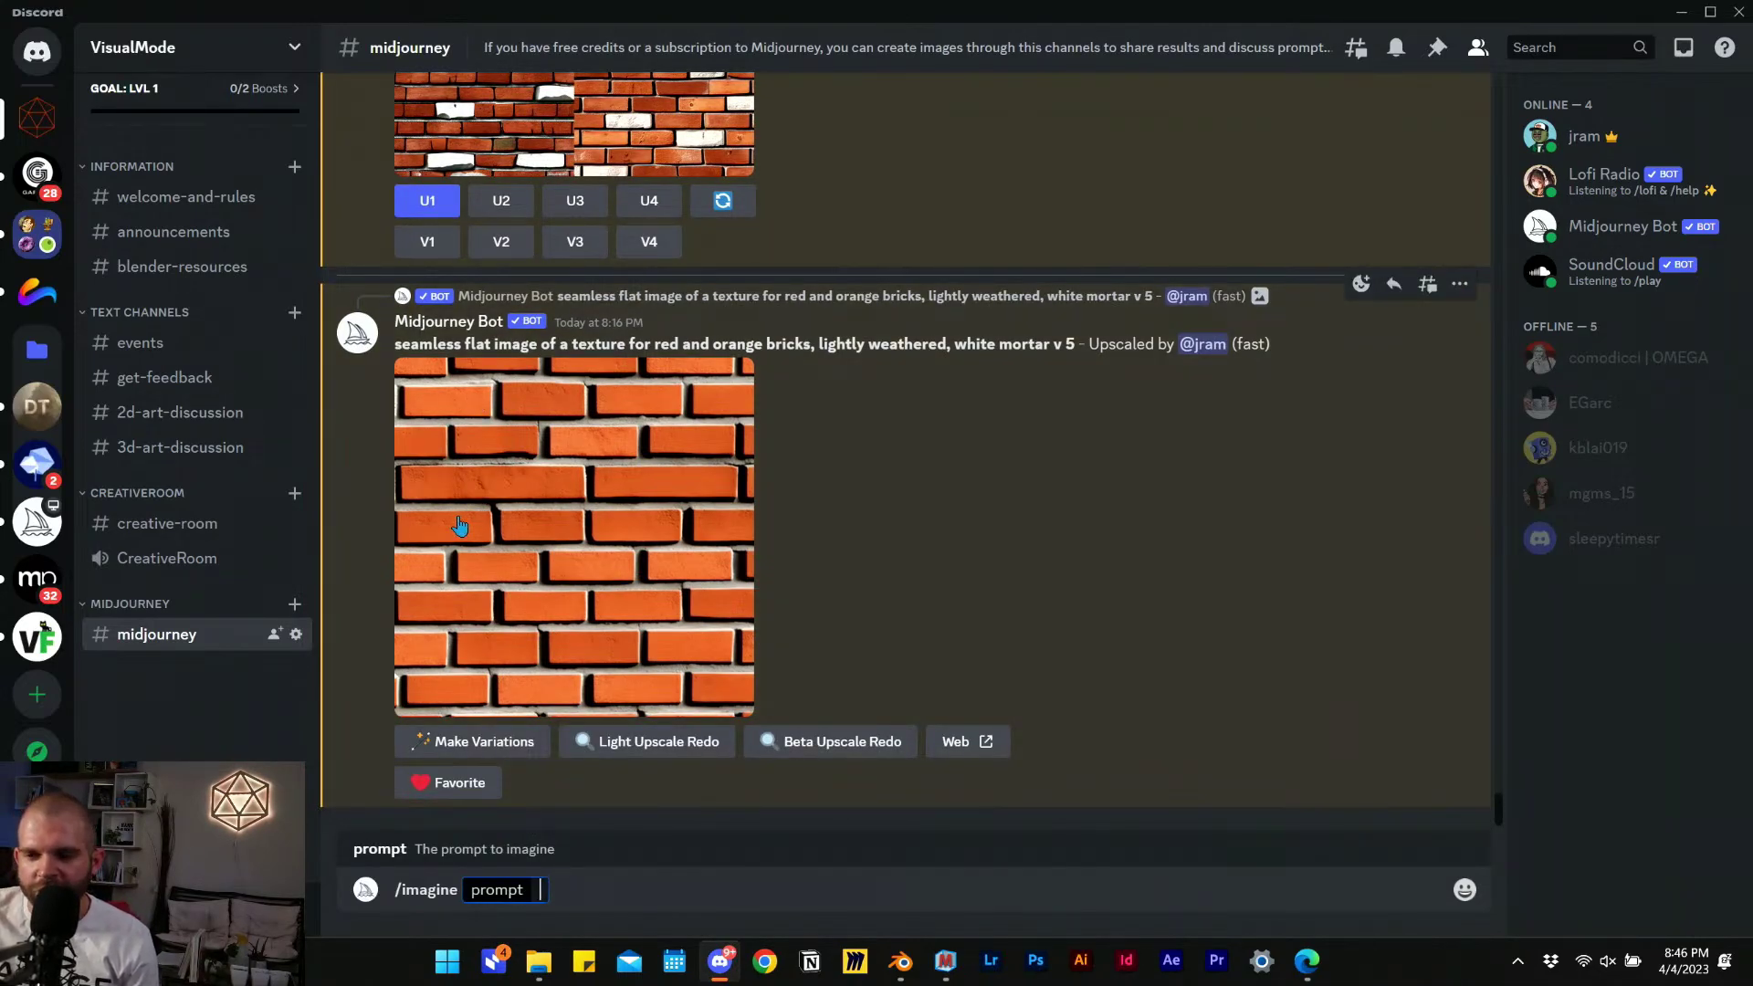
scroll(475, 548, up, 1)
scroll(548, 620, down, 1)
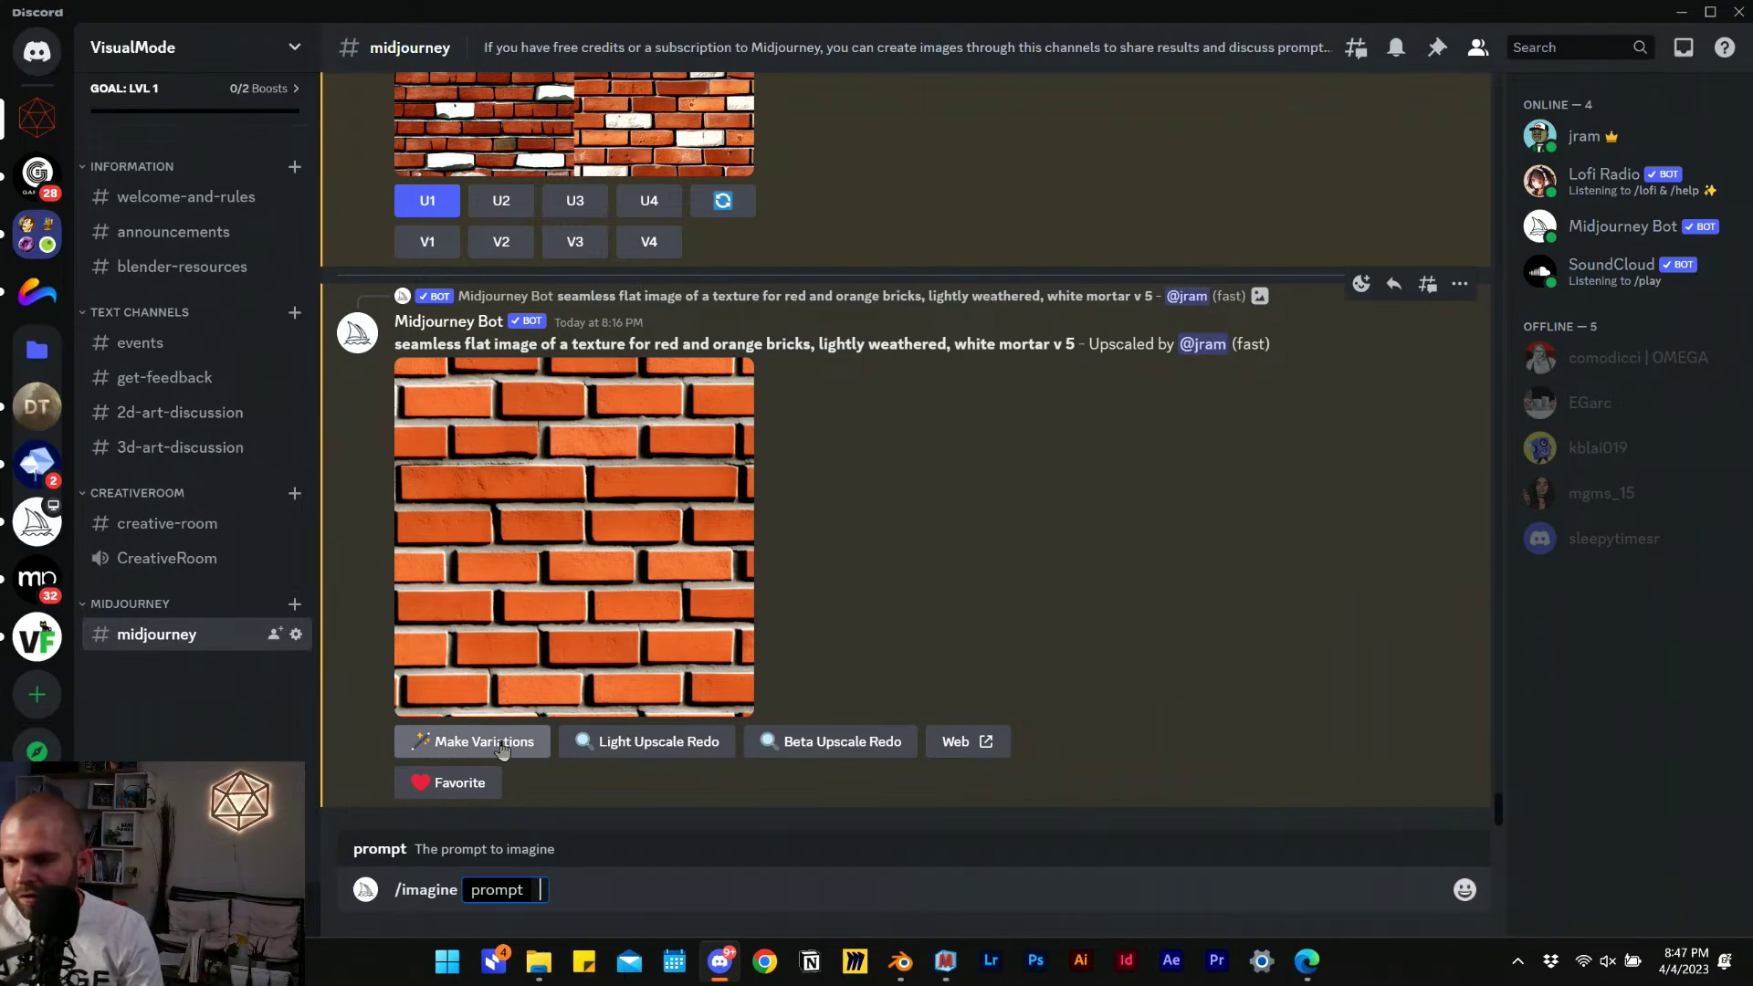
text(futuristic carbon fiber, chrome, cmyk, cyberpunk, soft lighting)
drag(395, 343, 624, 354)
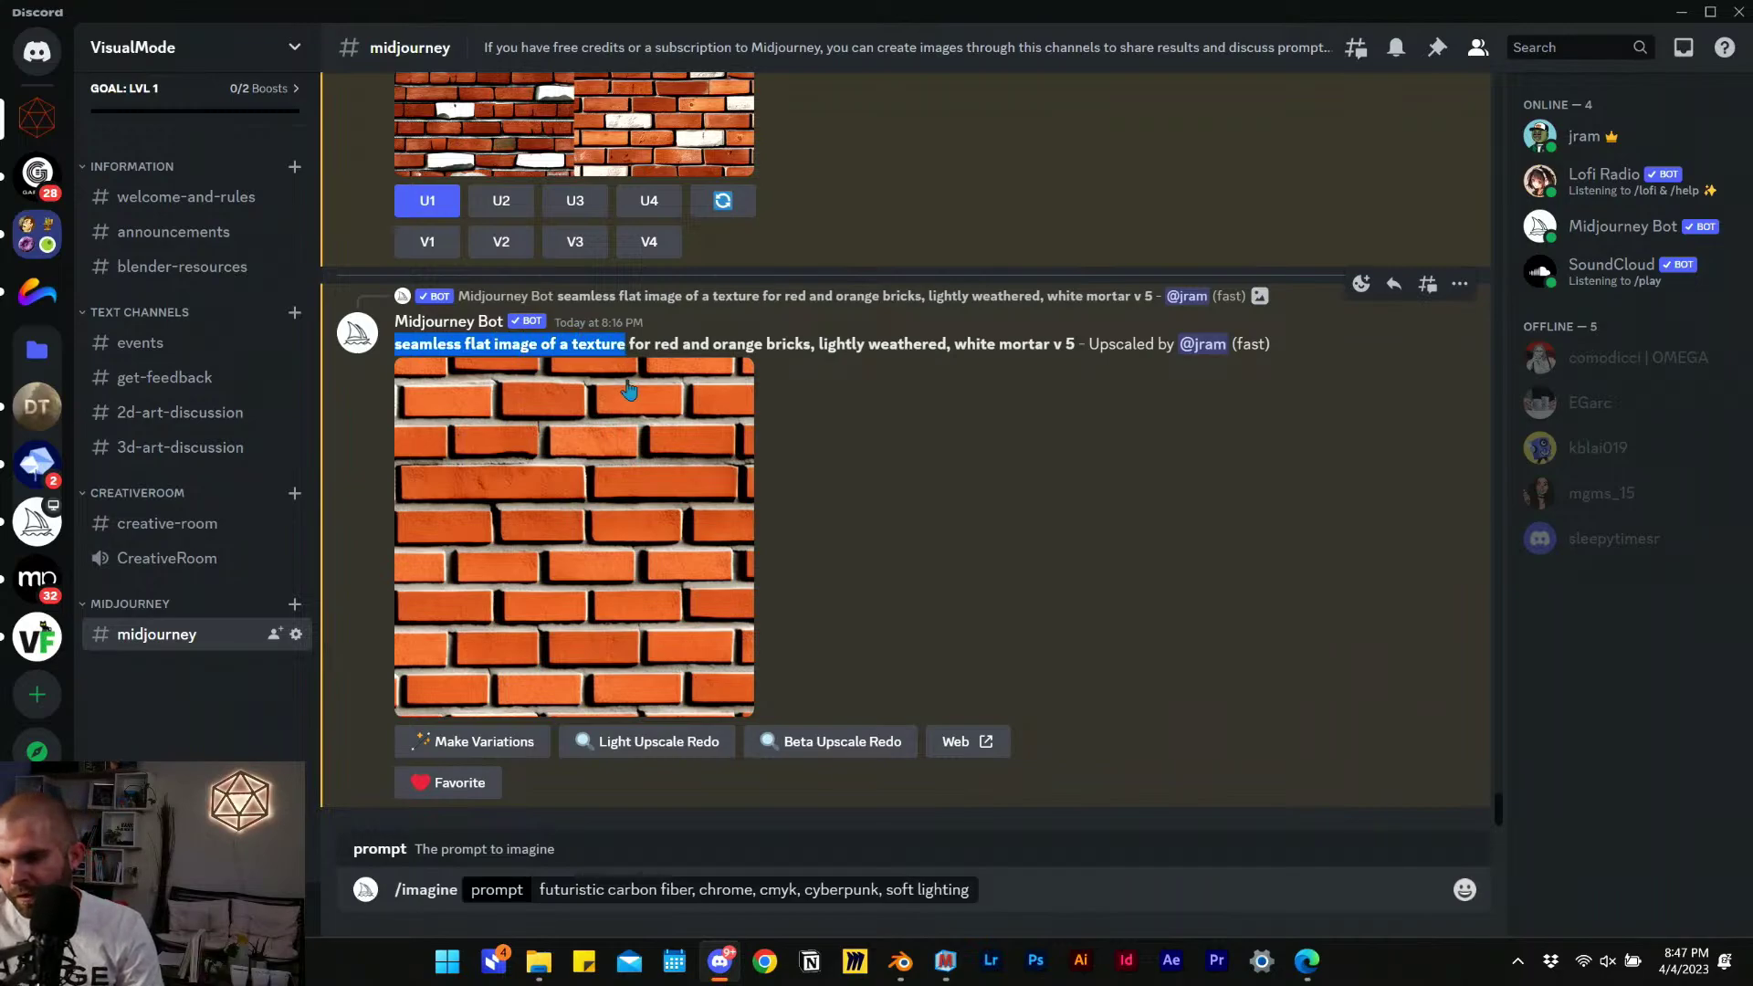
text(futuristic carbon fiber, chrome, cmyk, cyberpunk, soft lighting)
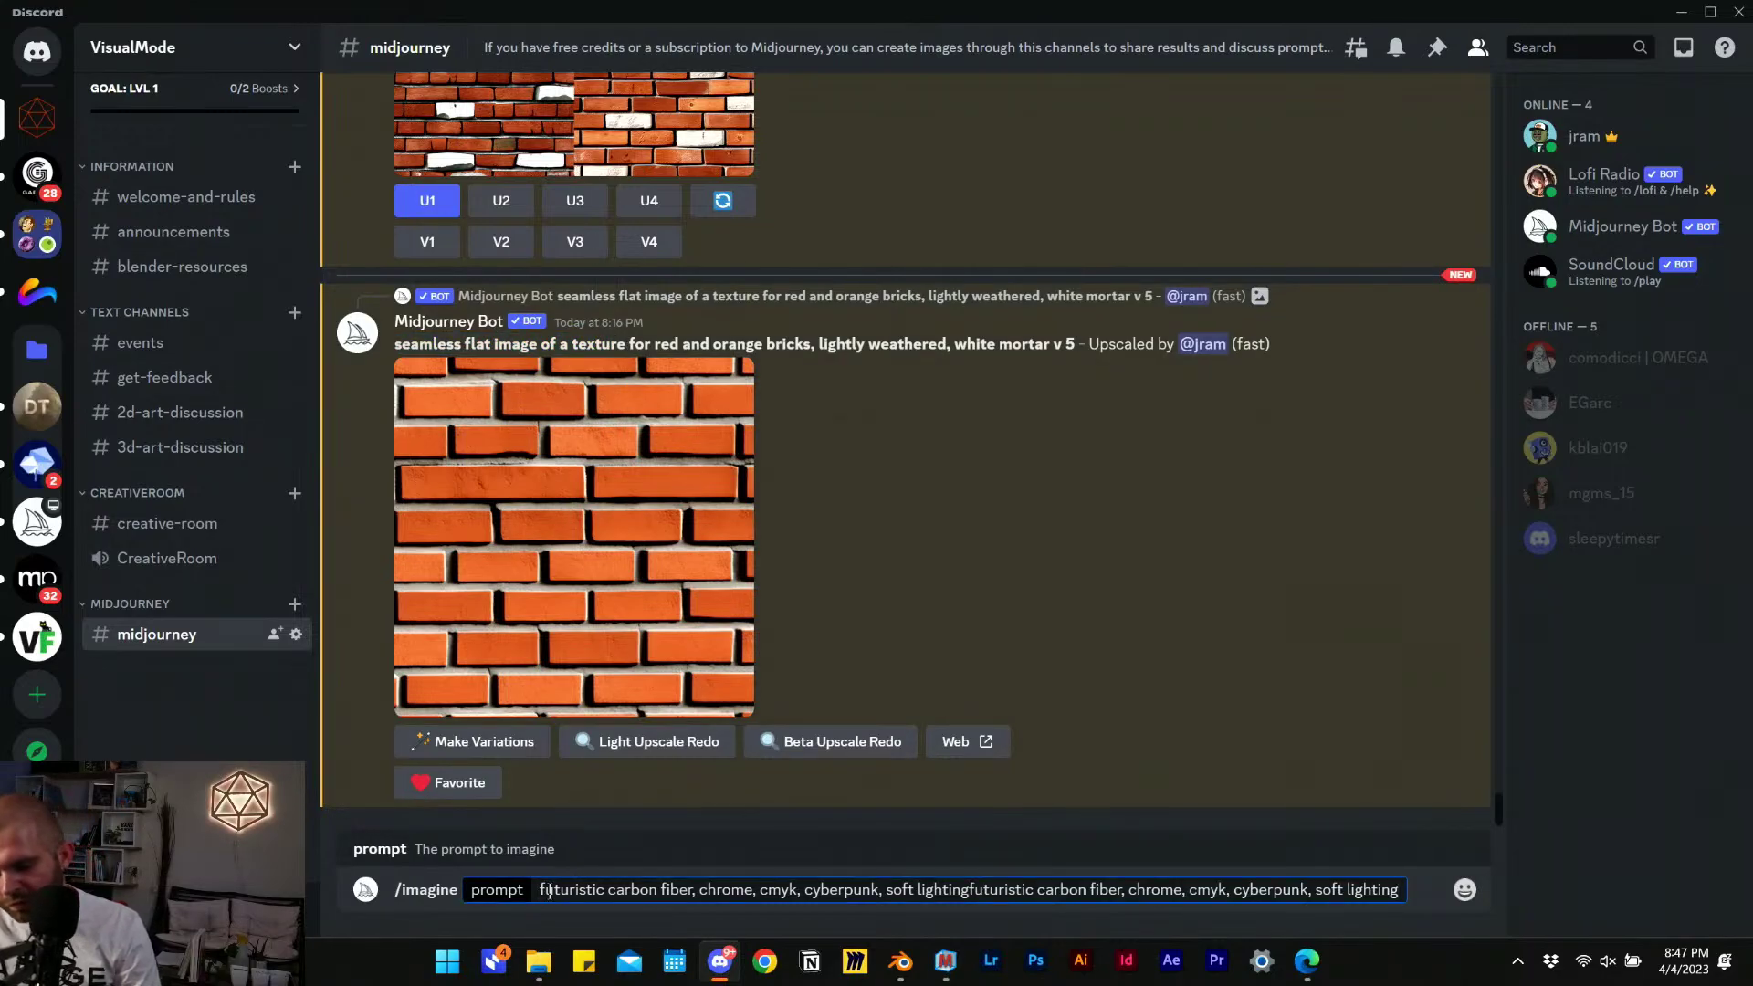
key(ctrl+z)
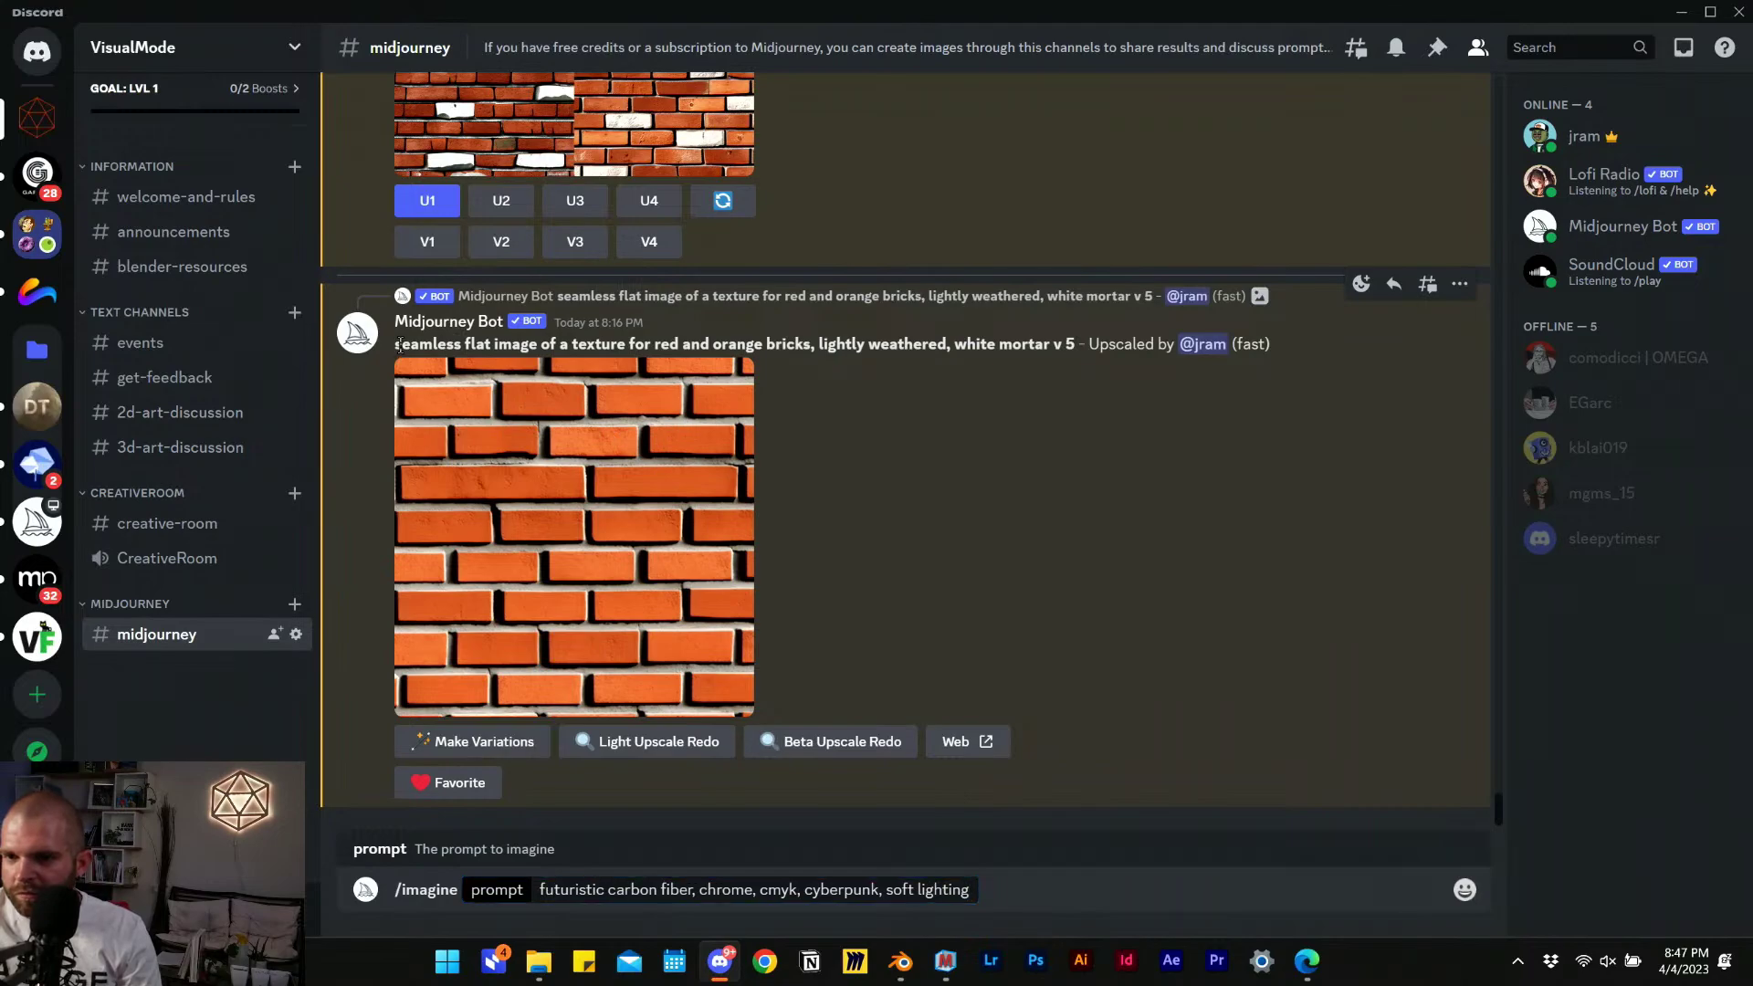
Copy "seamless flat image of a texture for" from the earlier brick prompt and insert it at the start of the new prompt.
drag(394, 345, 650, 345)
key(ctrl+c)
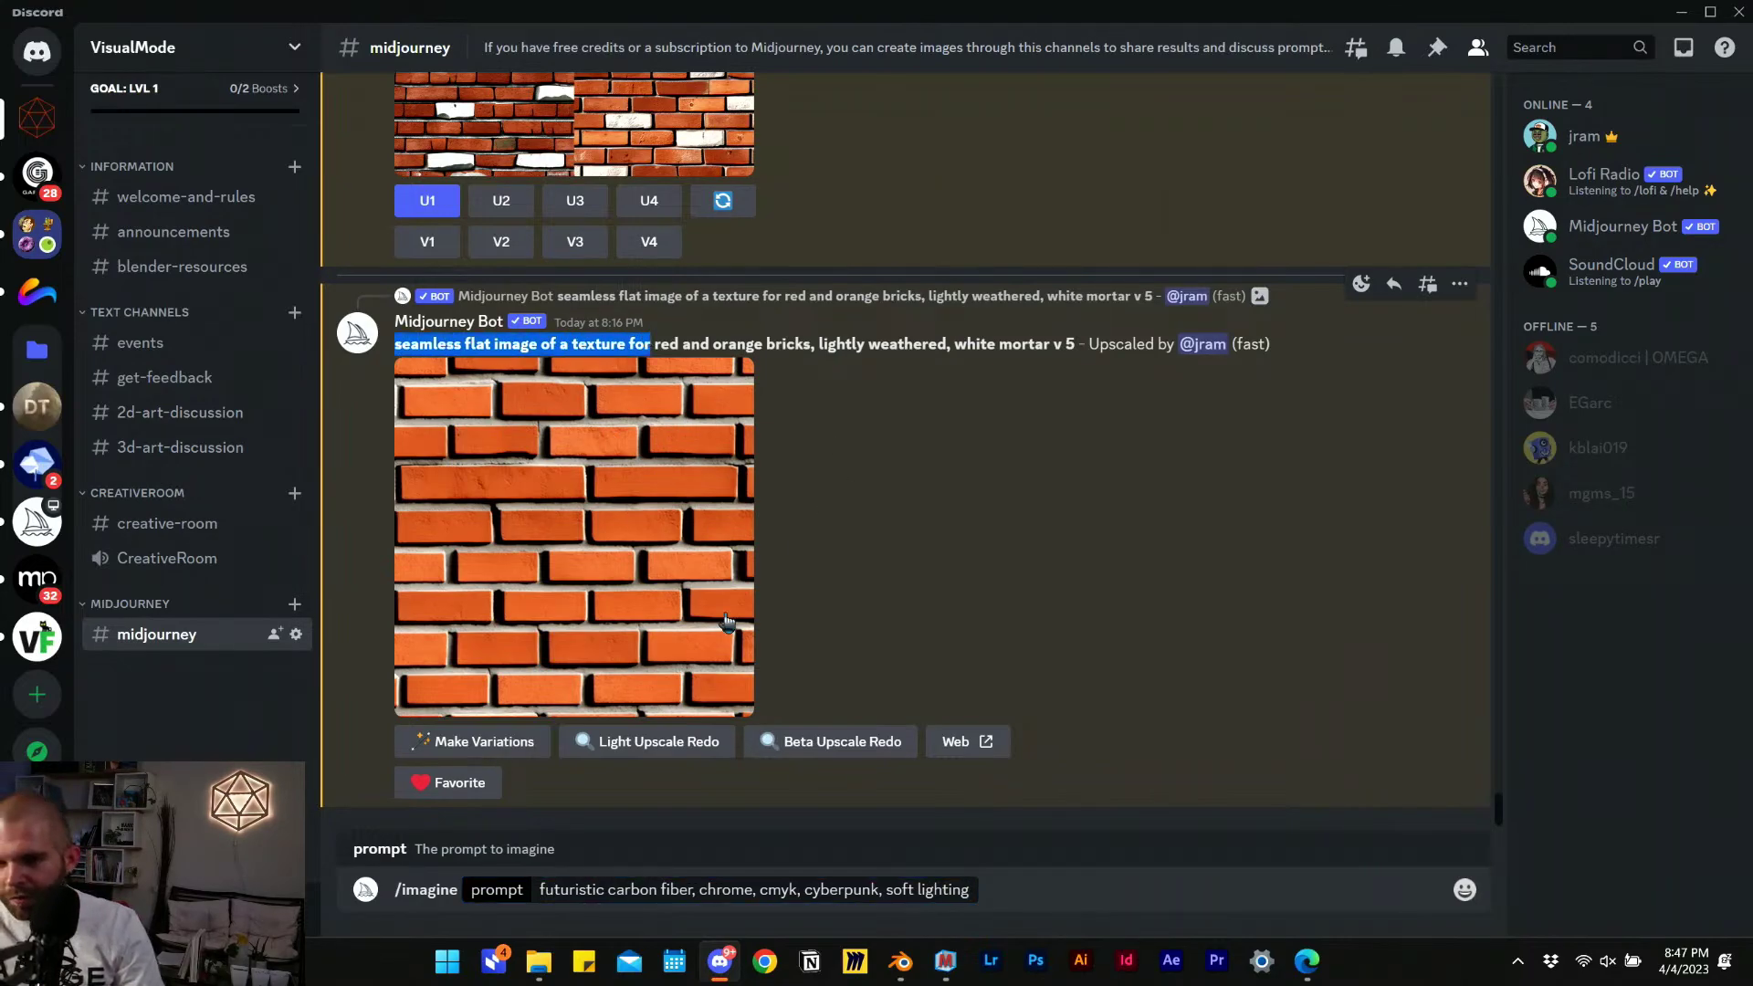
click(599, 890)
key(ctrl+v)
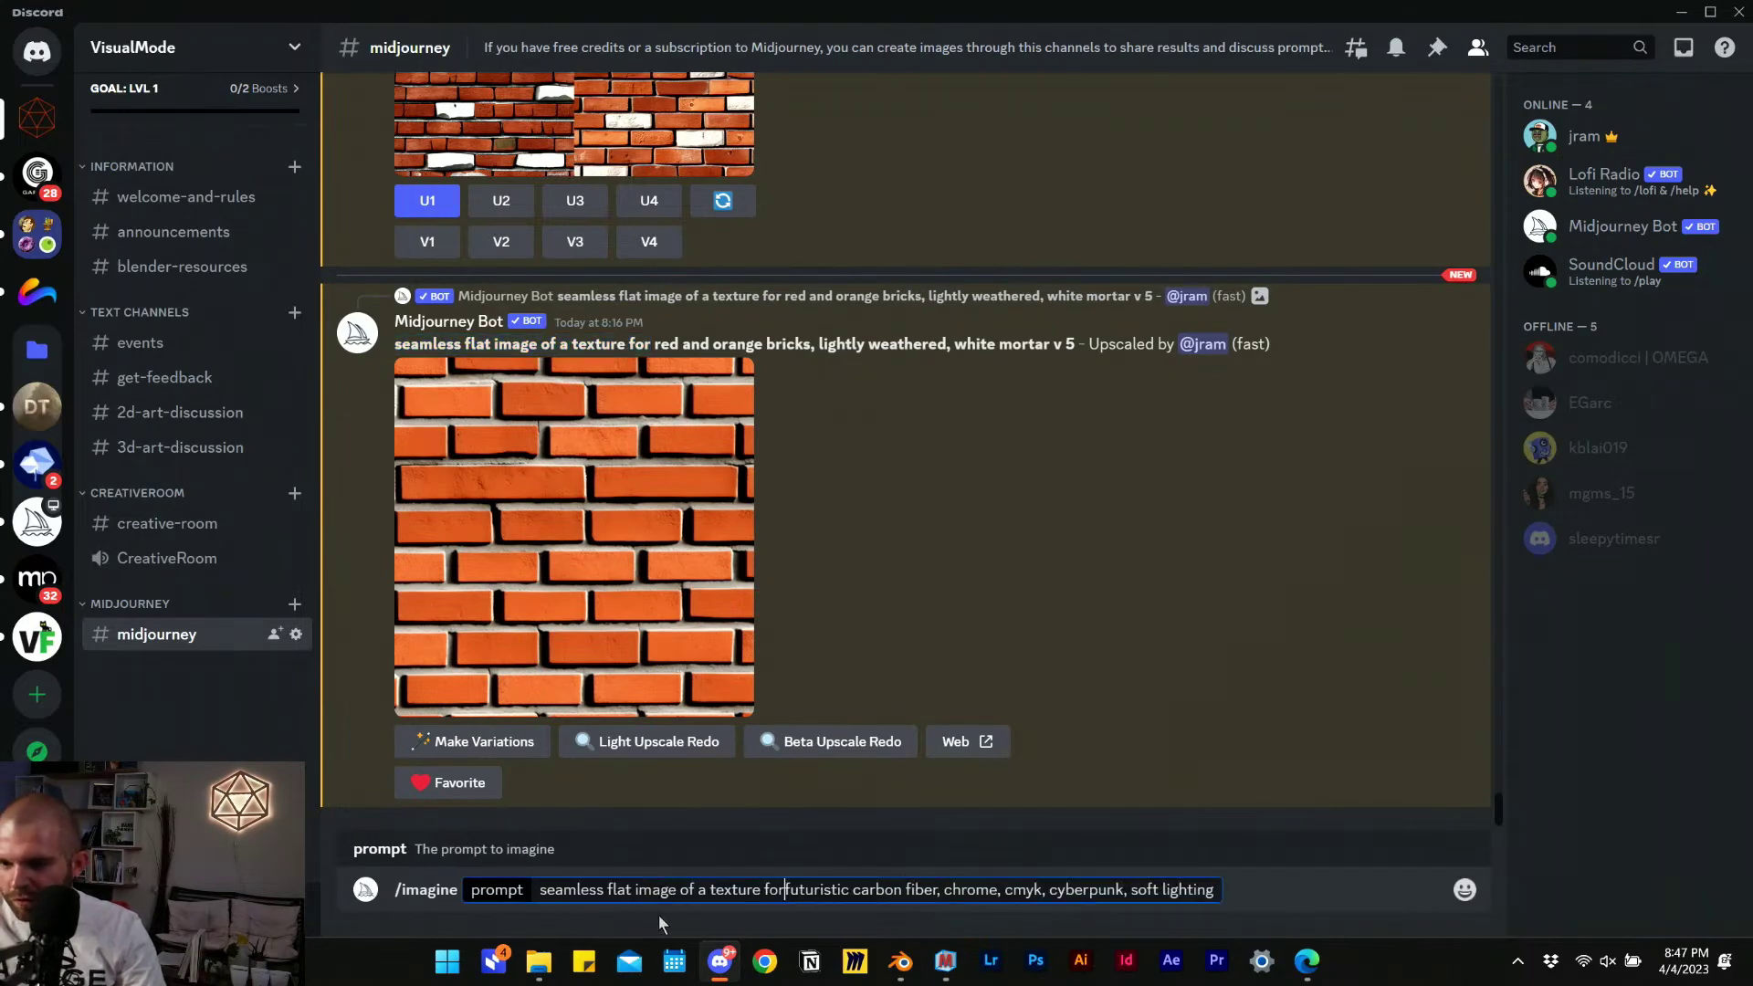
Submit the Midjourney prompt, and check the Dream Texture generation in Blender and the empty preview plane in Materialize.
key(Return)
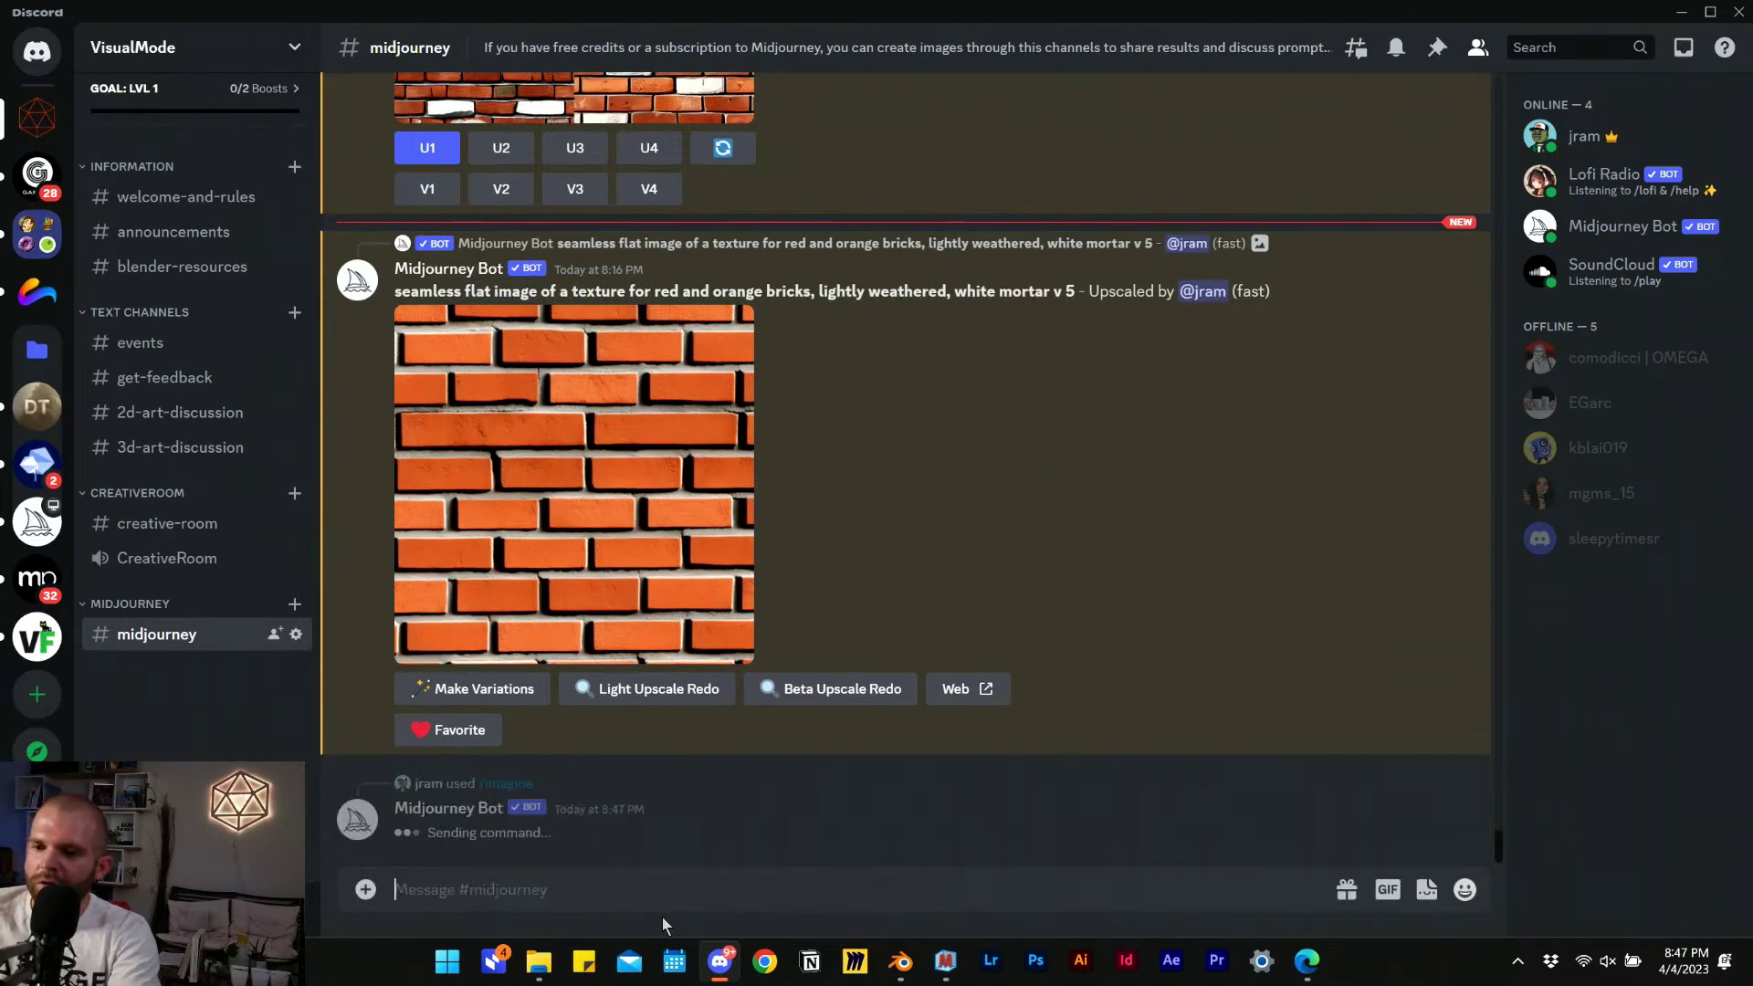
click(901, 963)
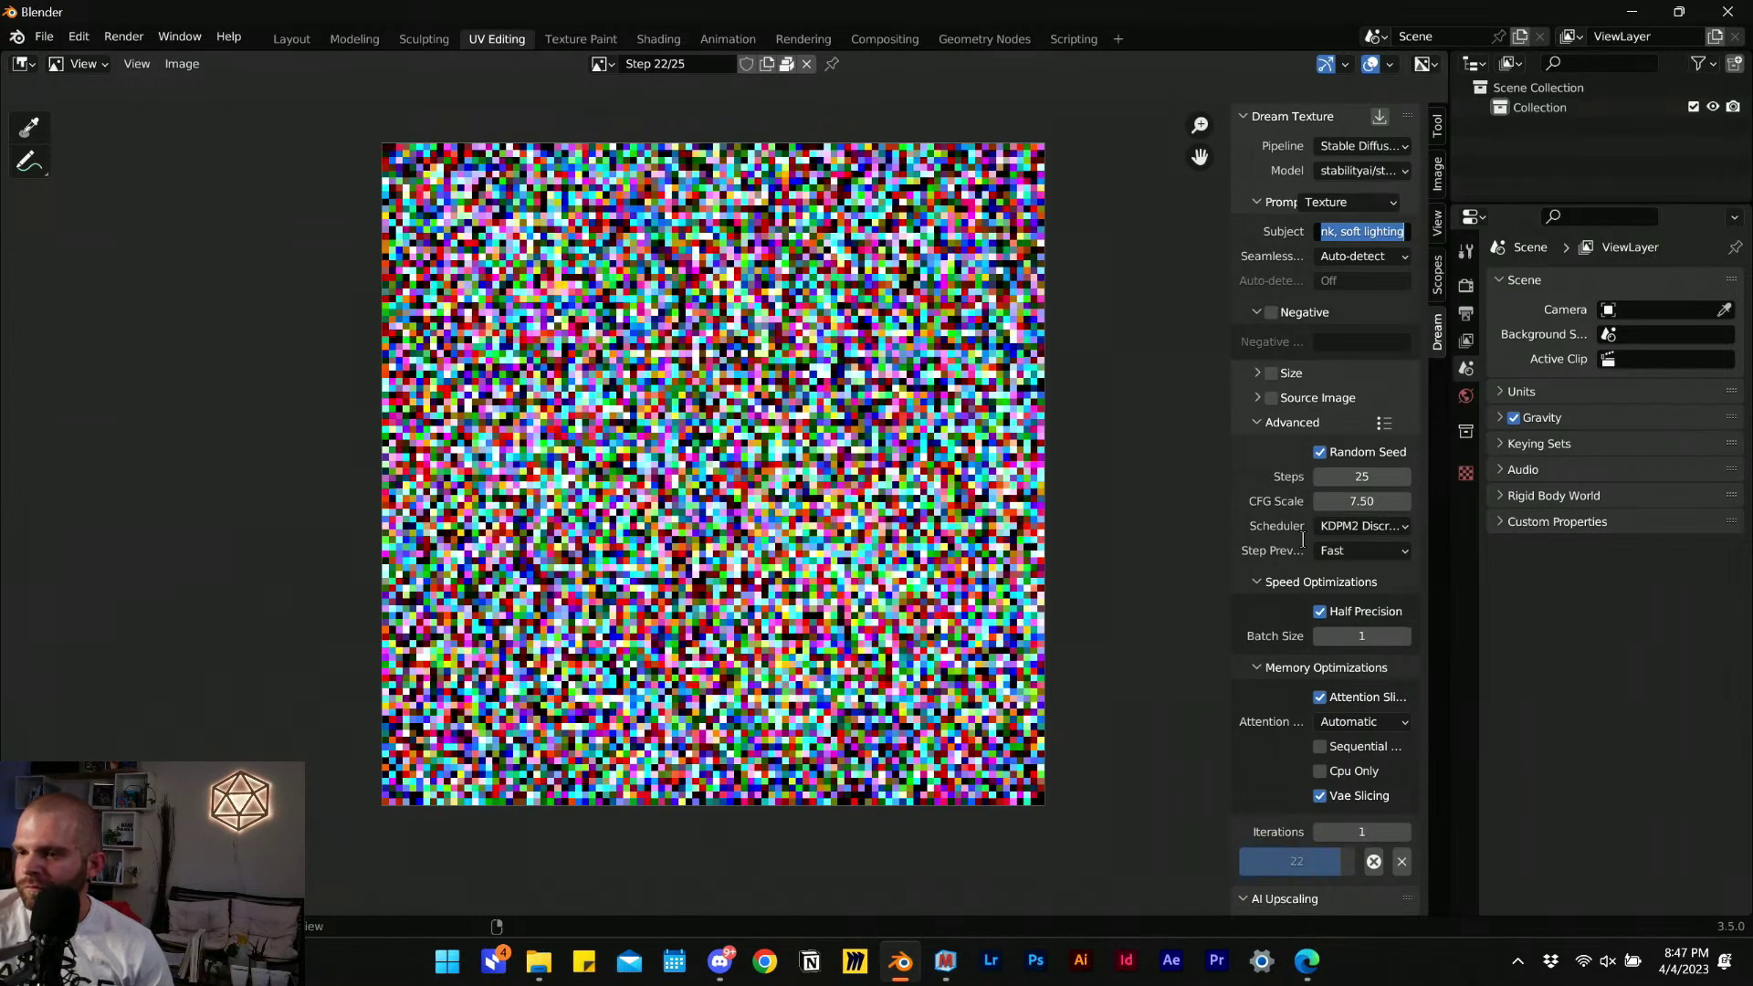
click(952, 975)
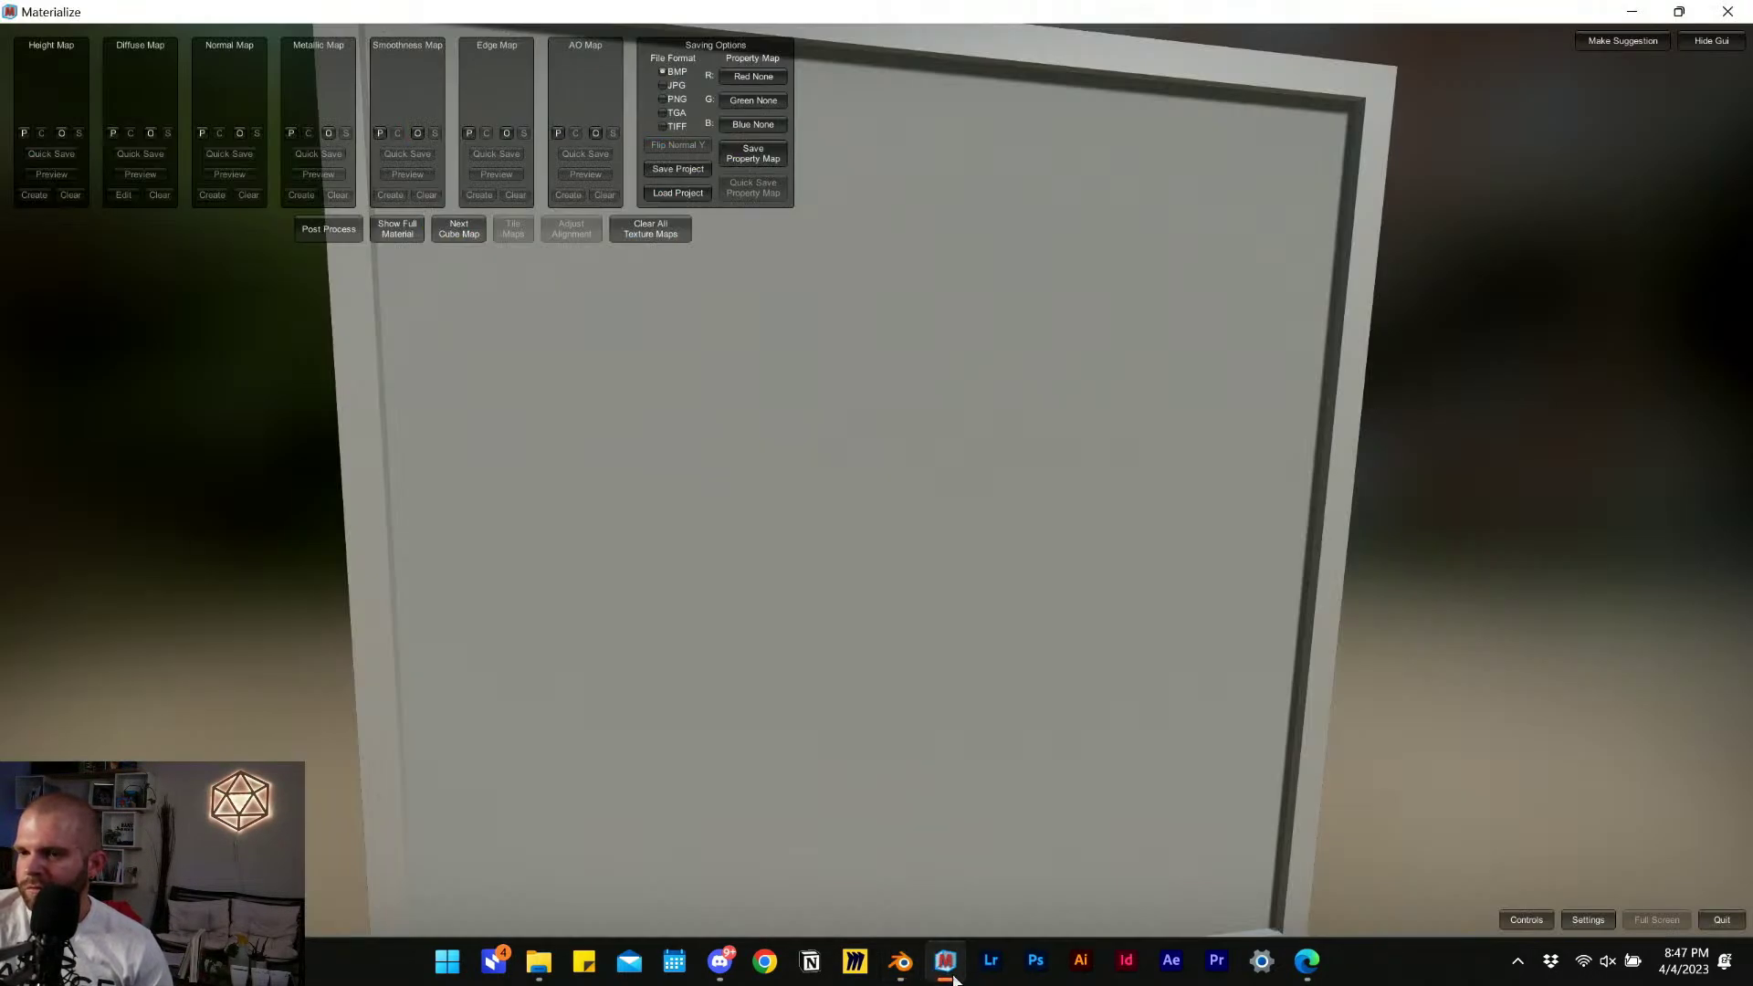
drag(796, 558, 950, 790)
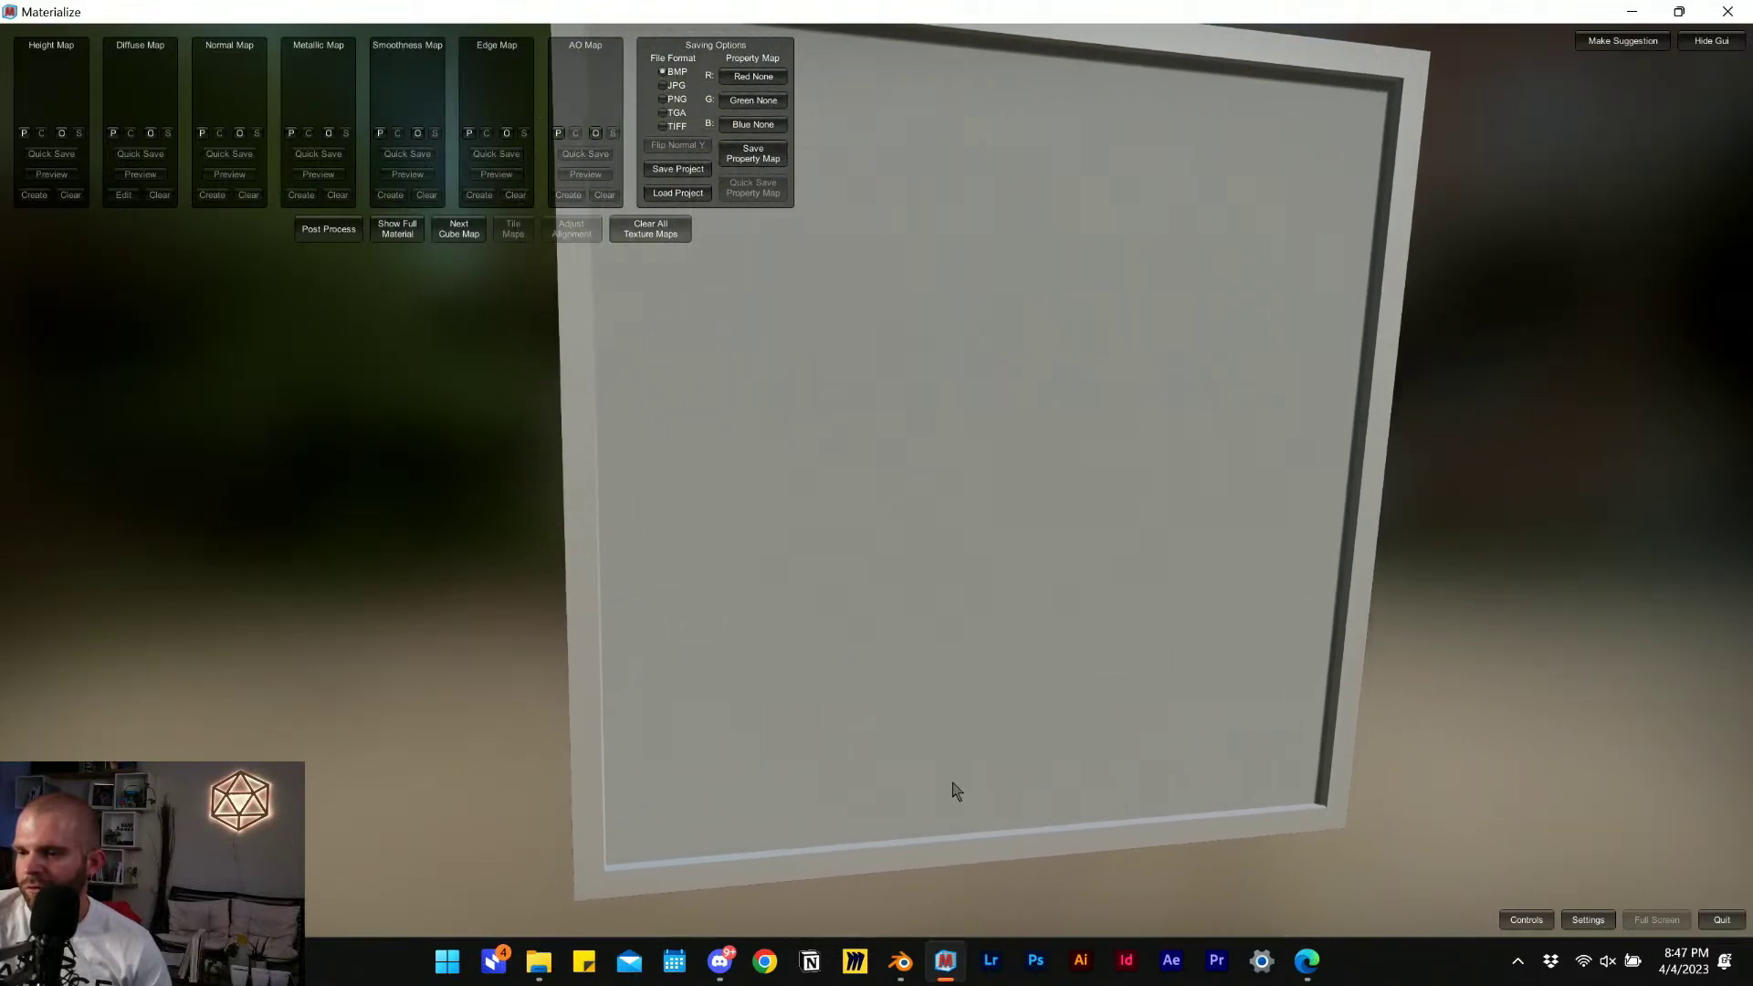
click(901, 966)
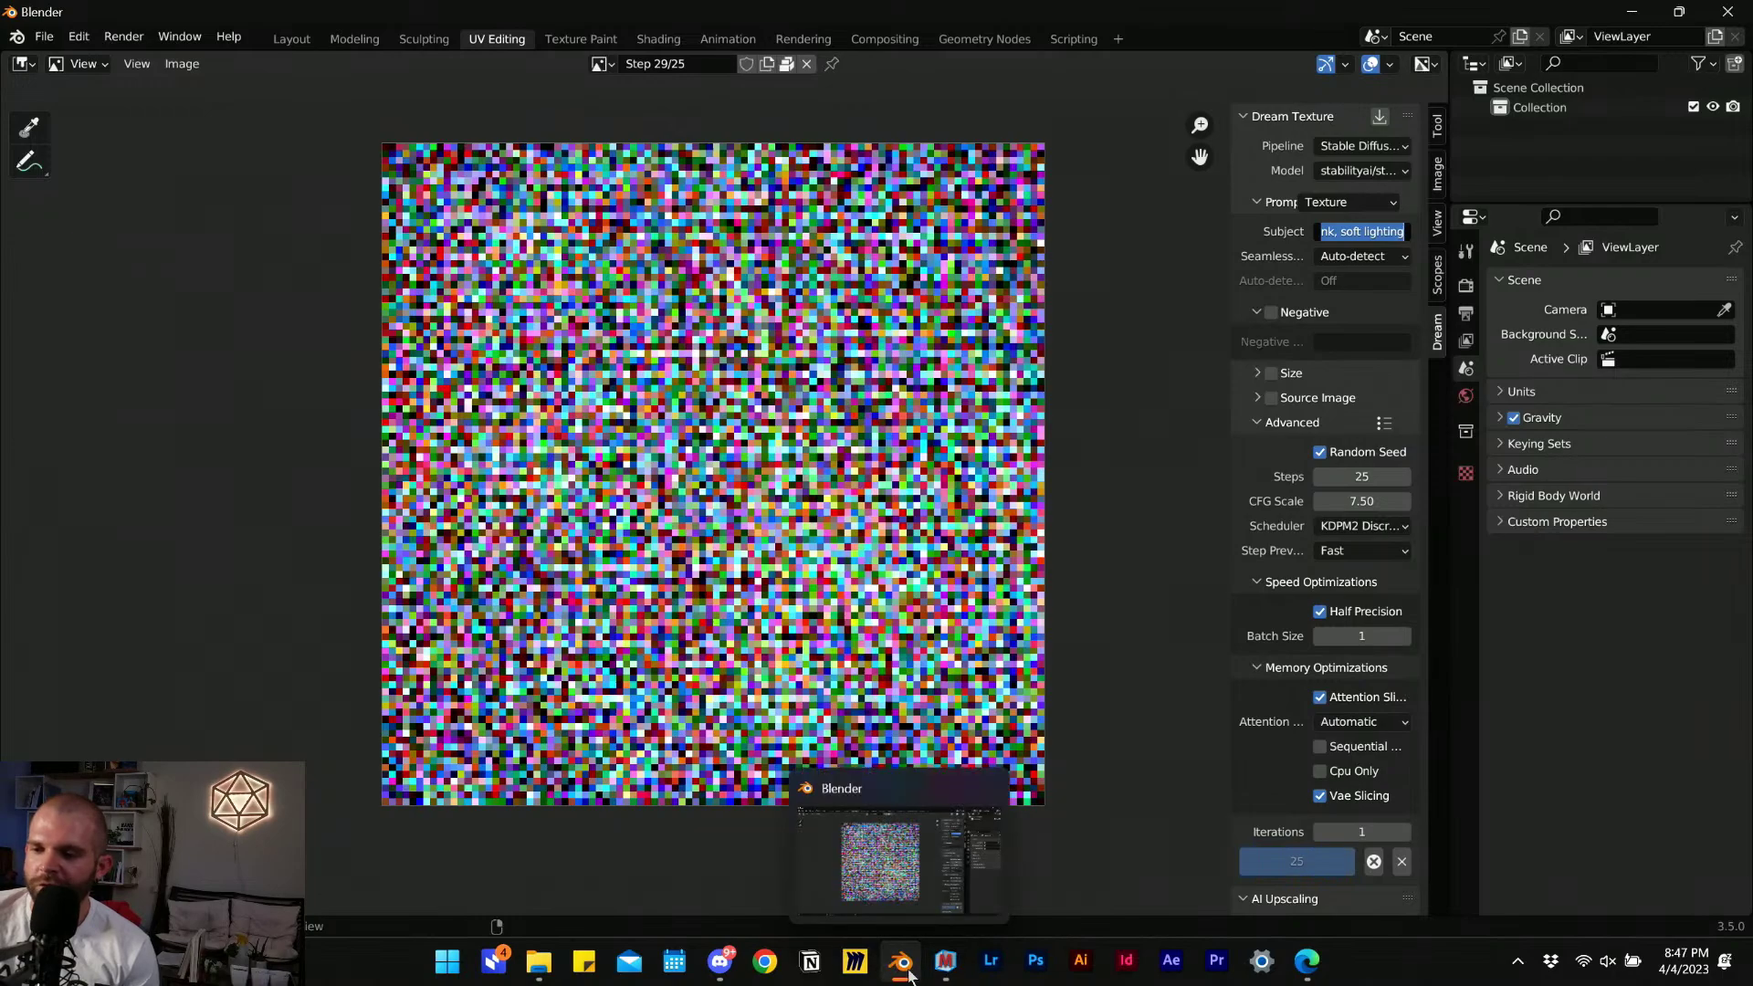
Switch to Discord and examine the enlarged carbon fiber image grid and its prompt while Midjourney renders it.
click(717, 977)
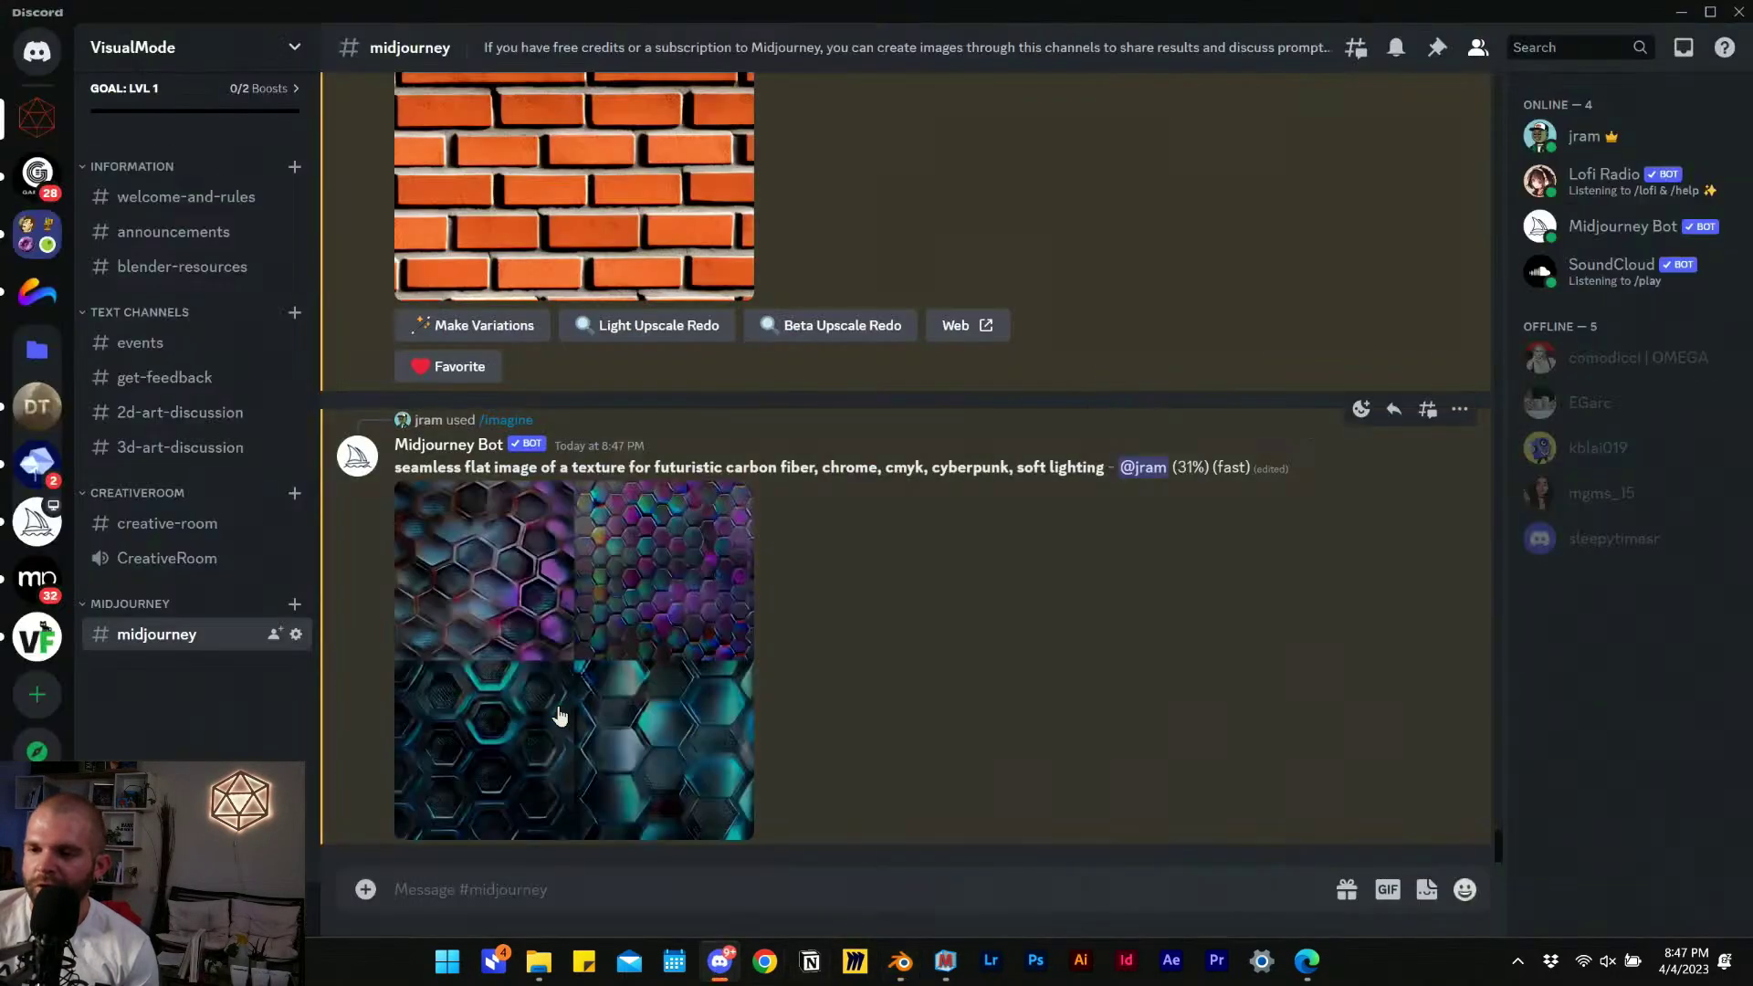
click(703, 664)
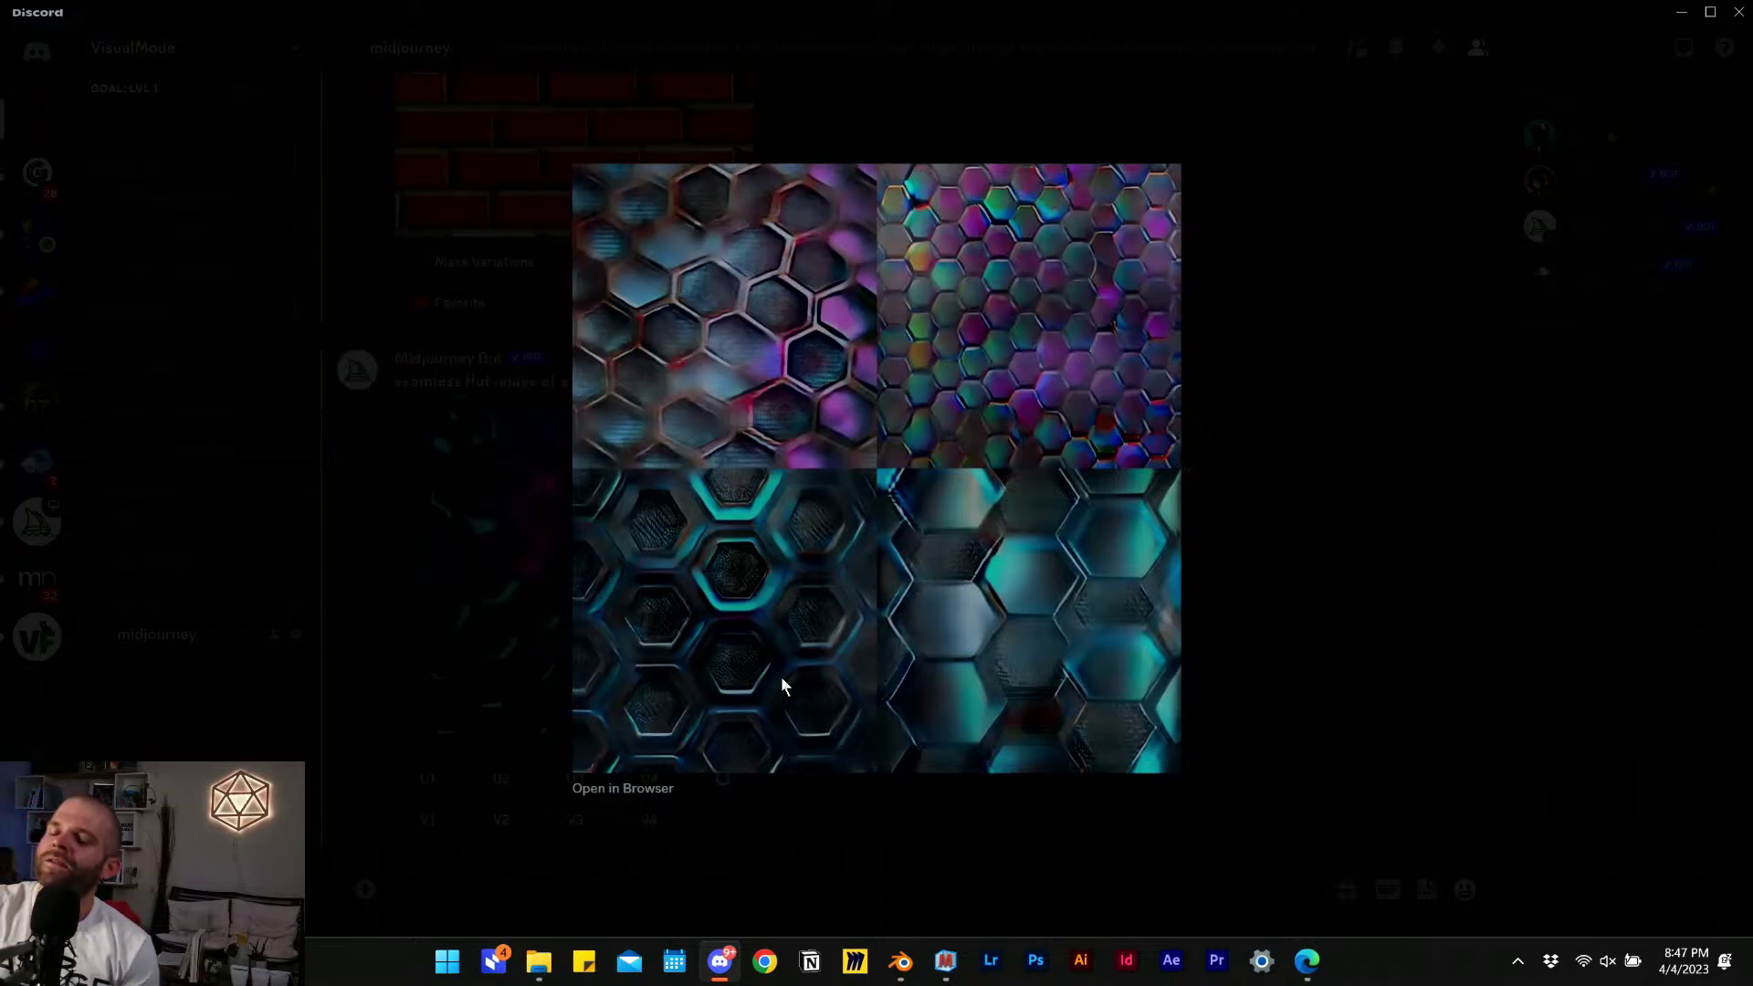
click(1237, 630)
click(542, 595)
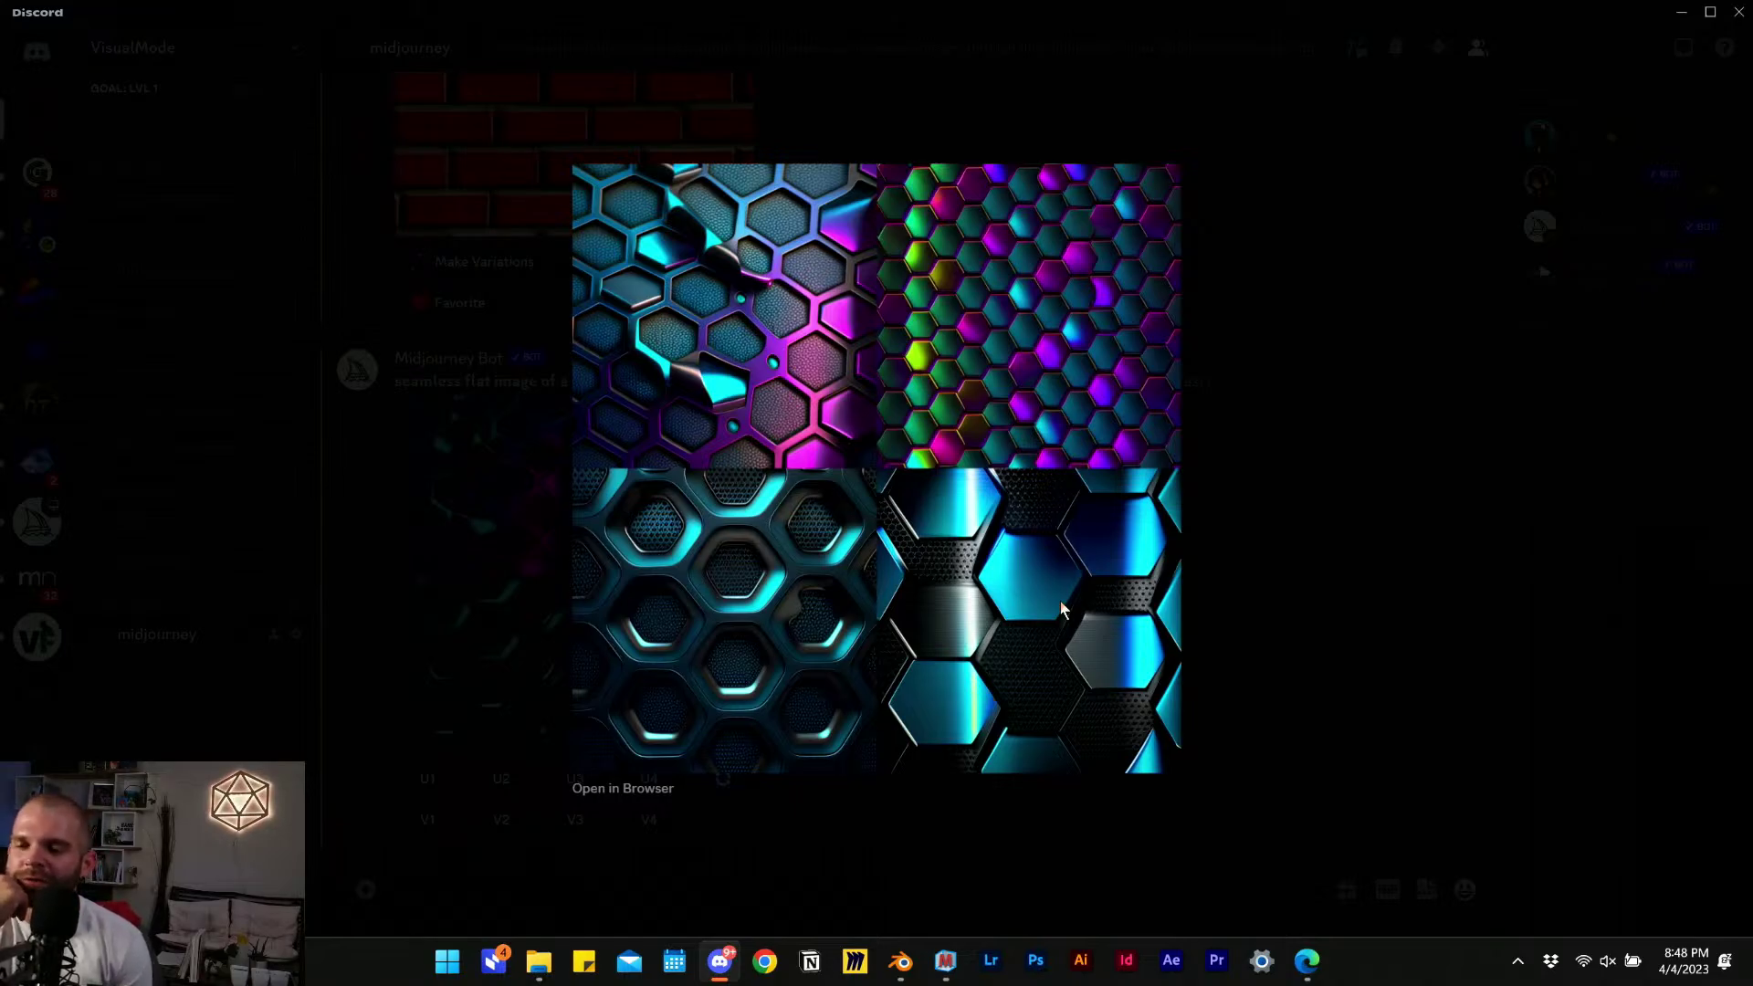
click(1293, 562)
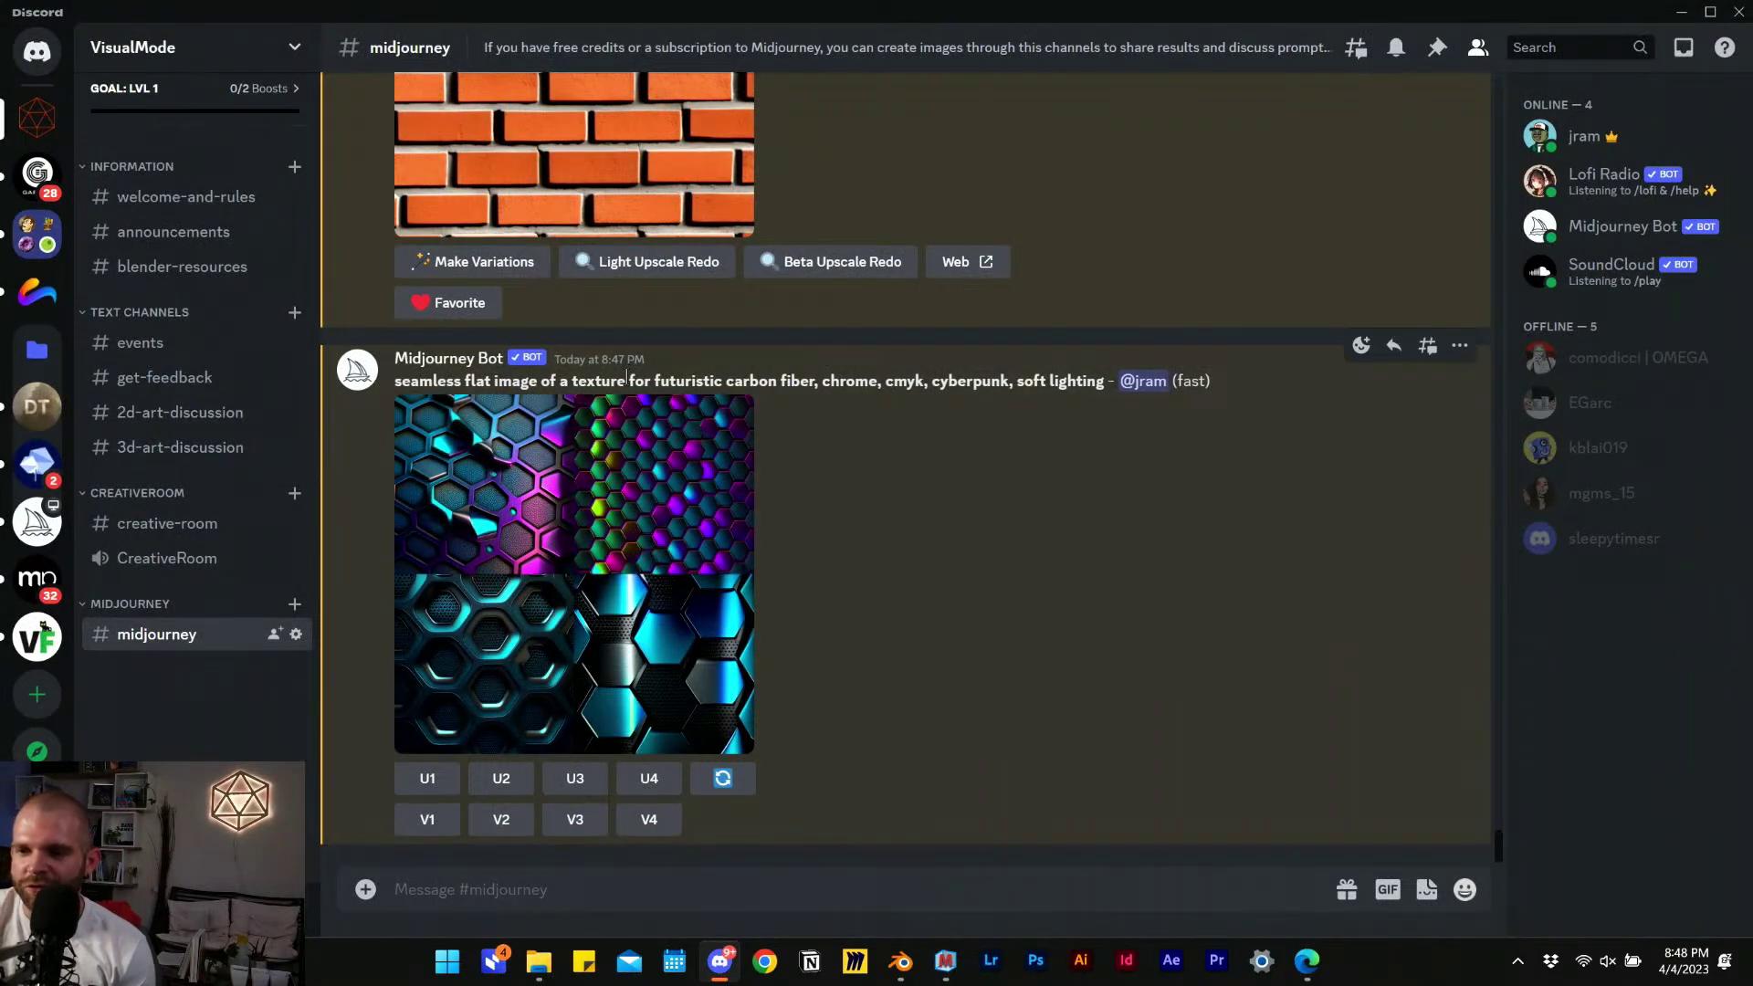
drag(628, 381, 800, 376)
click(655, 383)
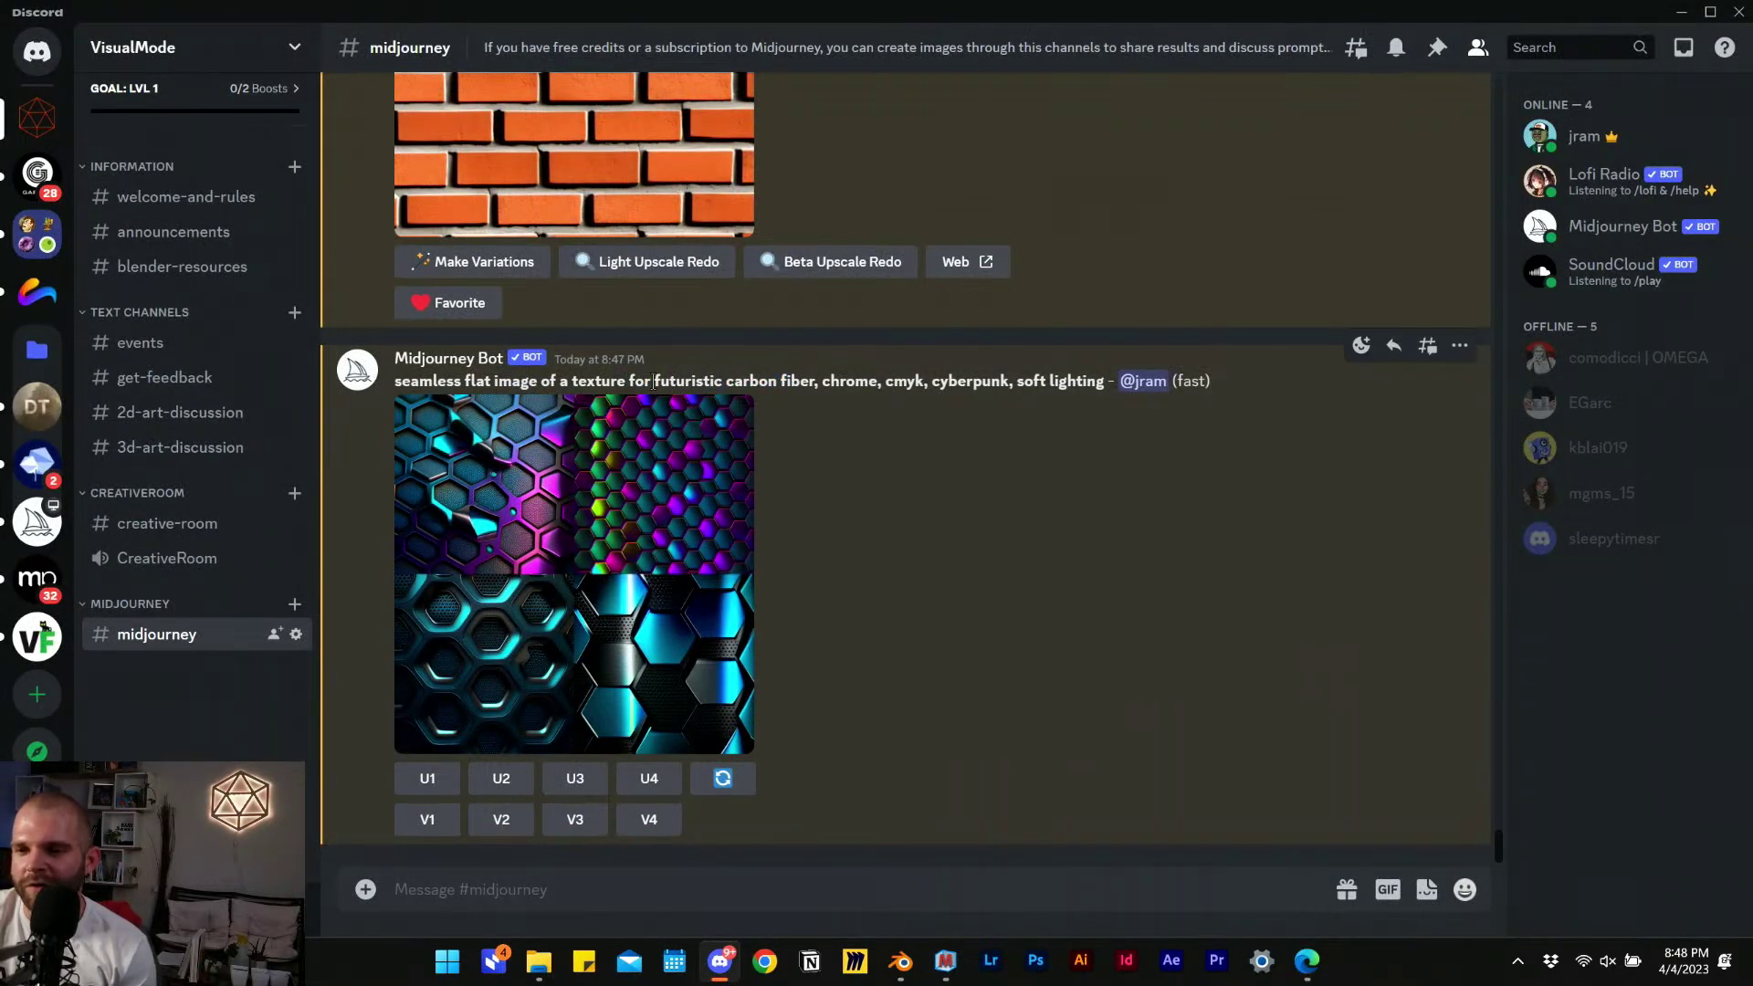
drag(651, 381, 684, 378)
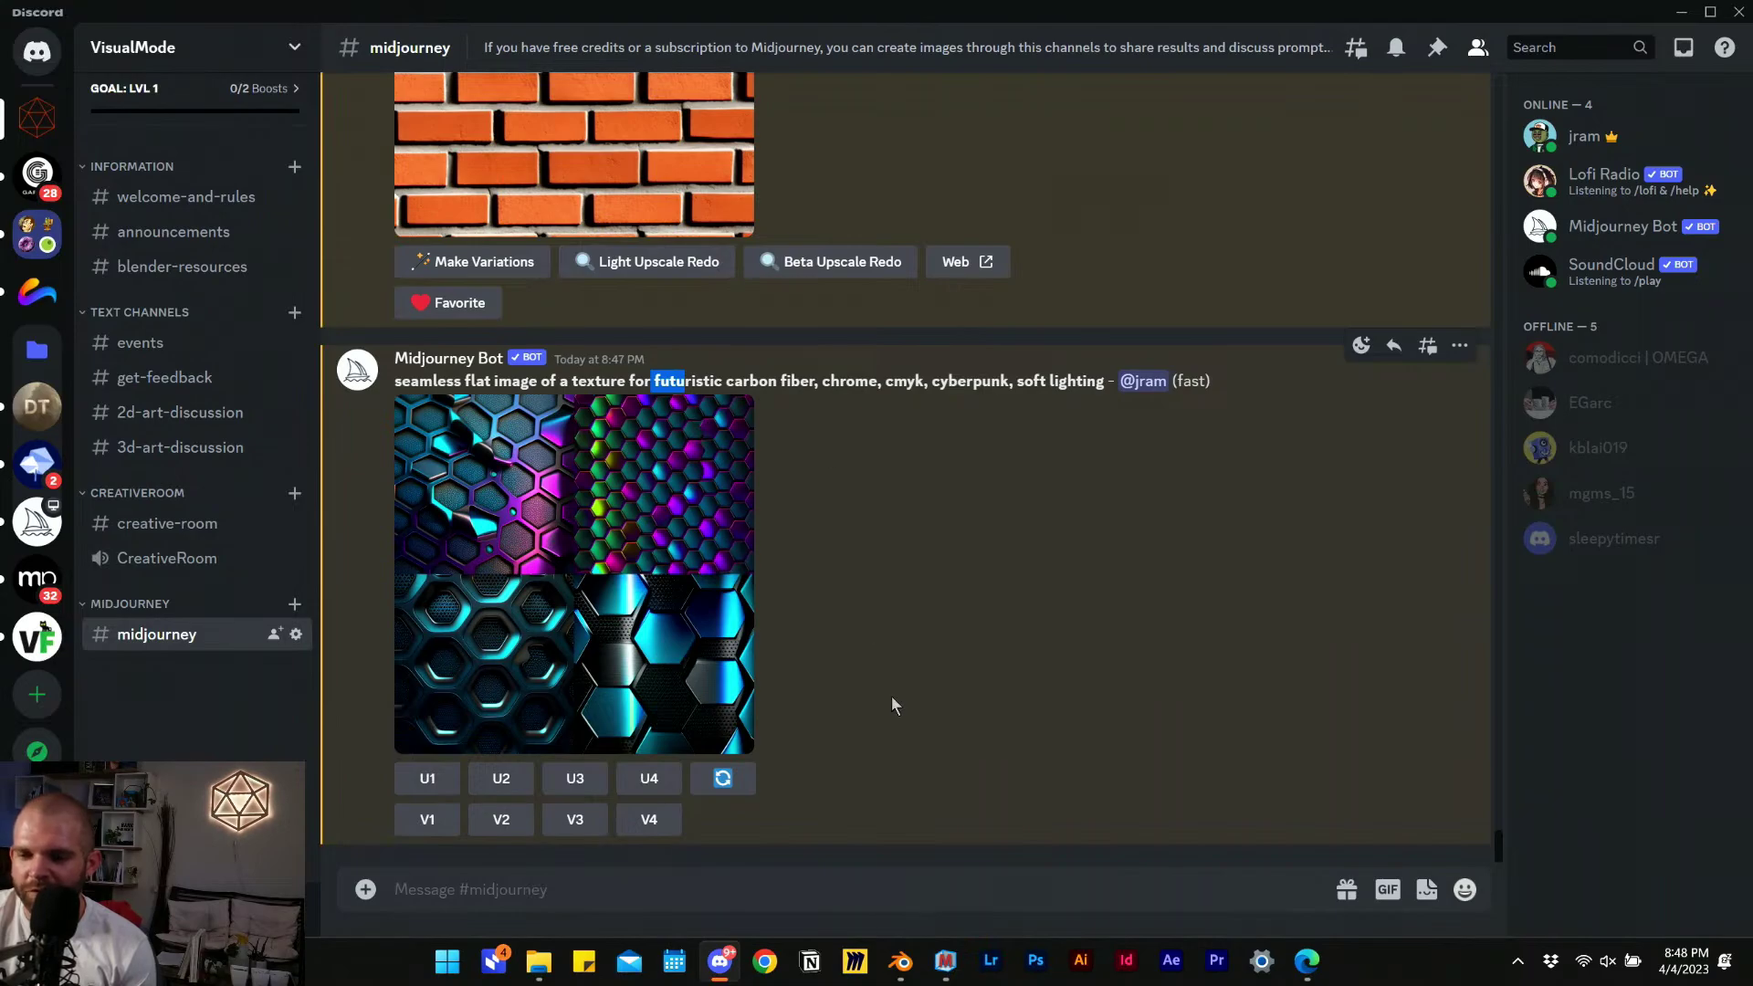
Switch to Blender and inspect the generated carbon fiber texture up close.
click(892, 966)
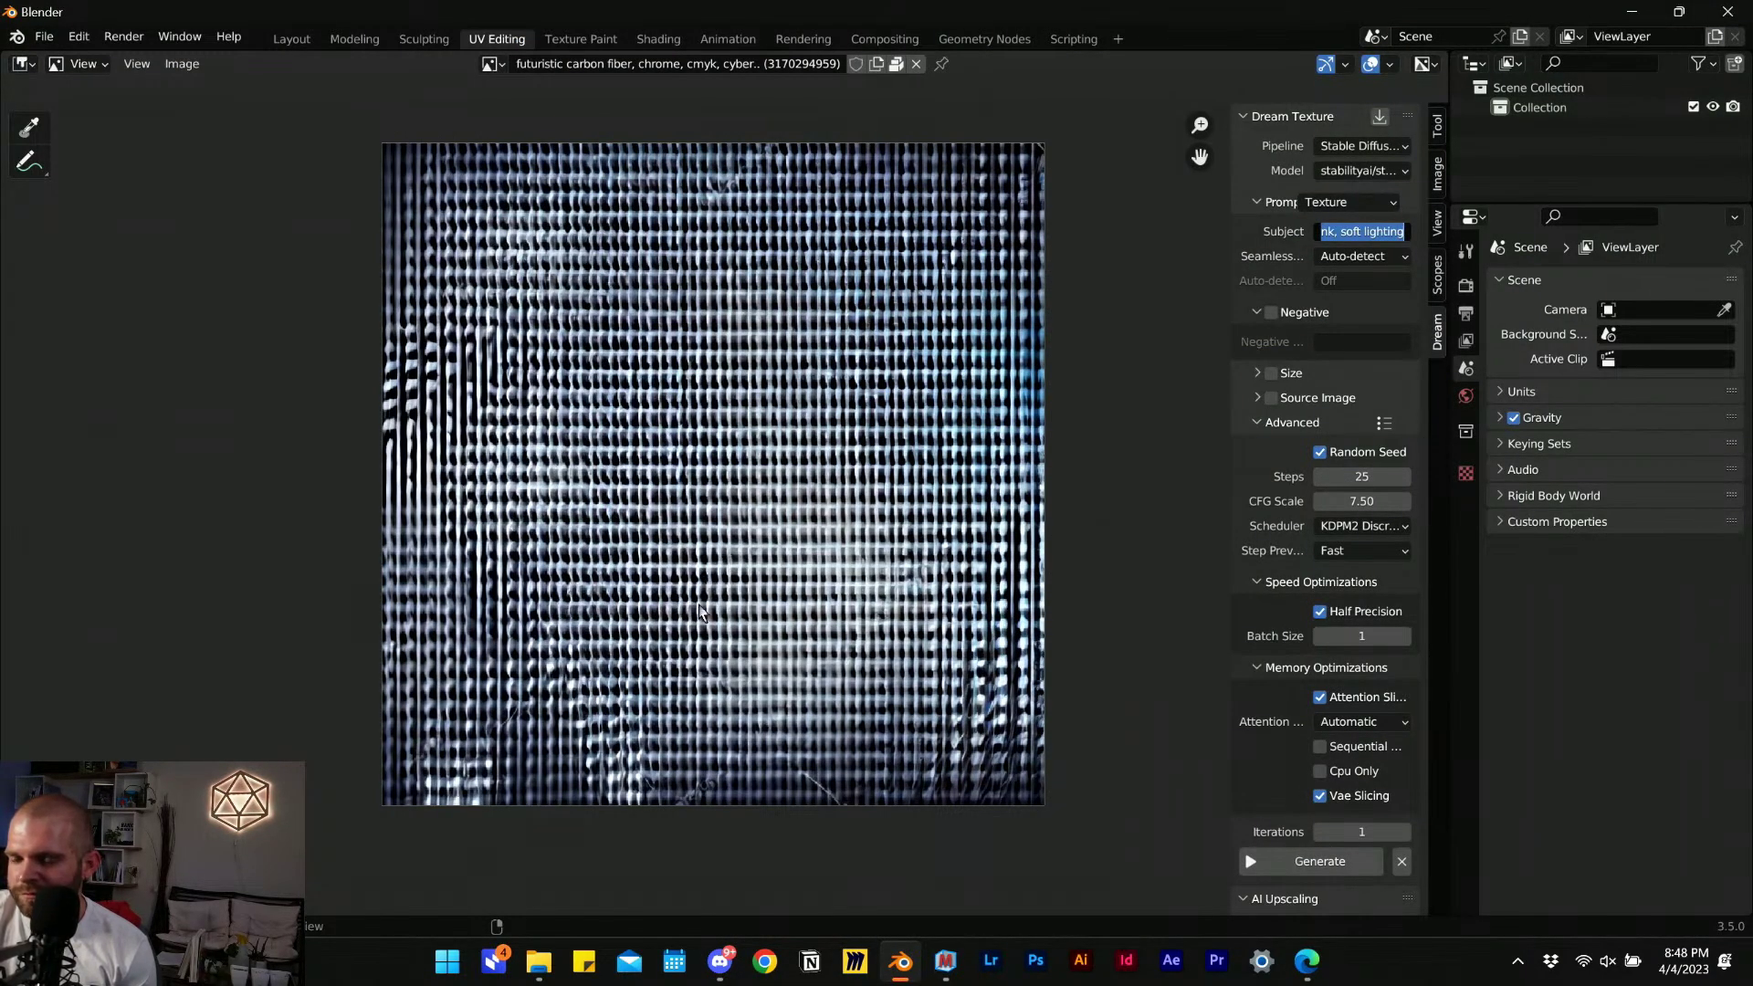
key(Return)
scroll(730, 594, up, 4)
scroll(730, 593, down, 5)
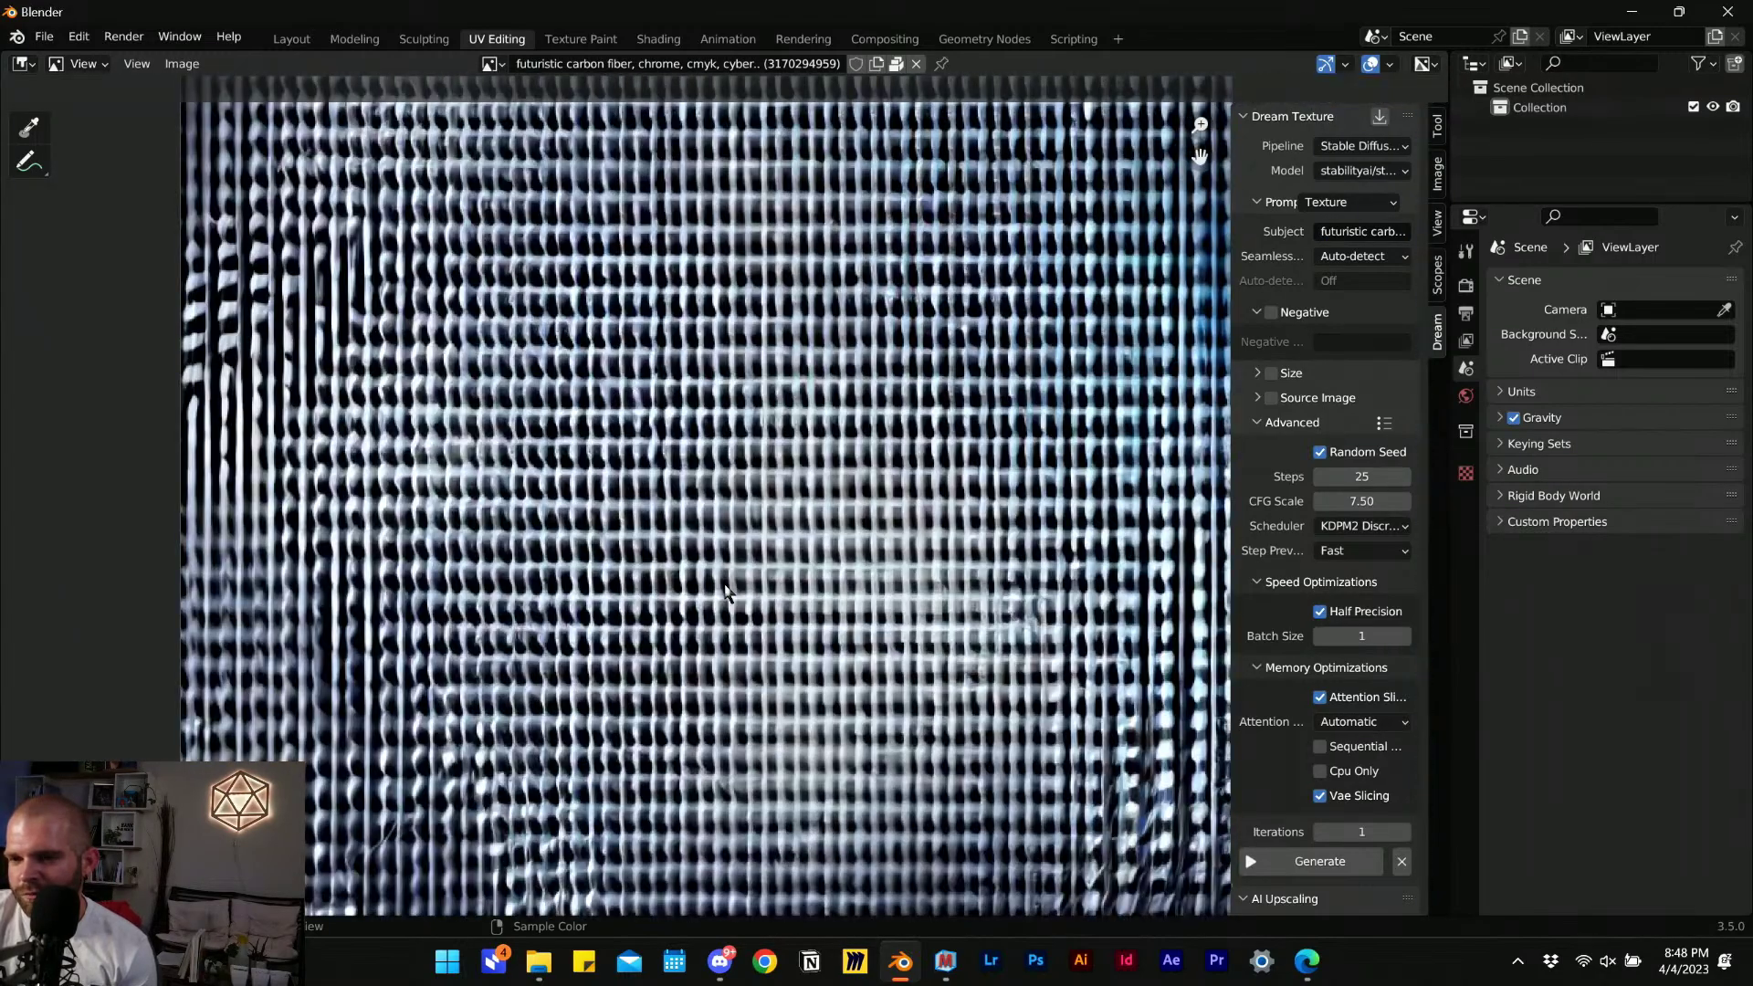
scroll(723, 592, up, 1)
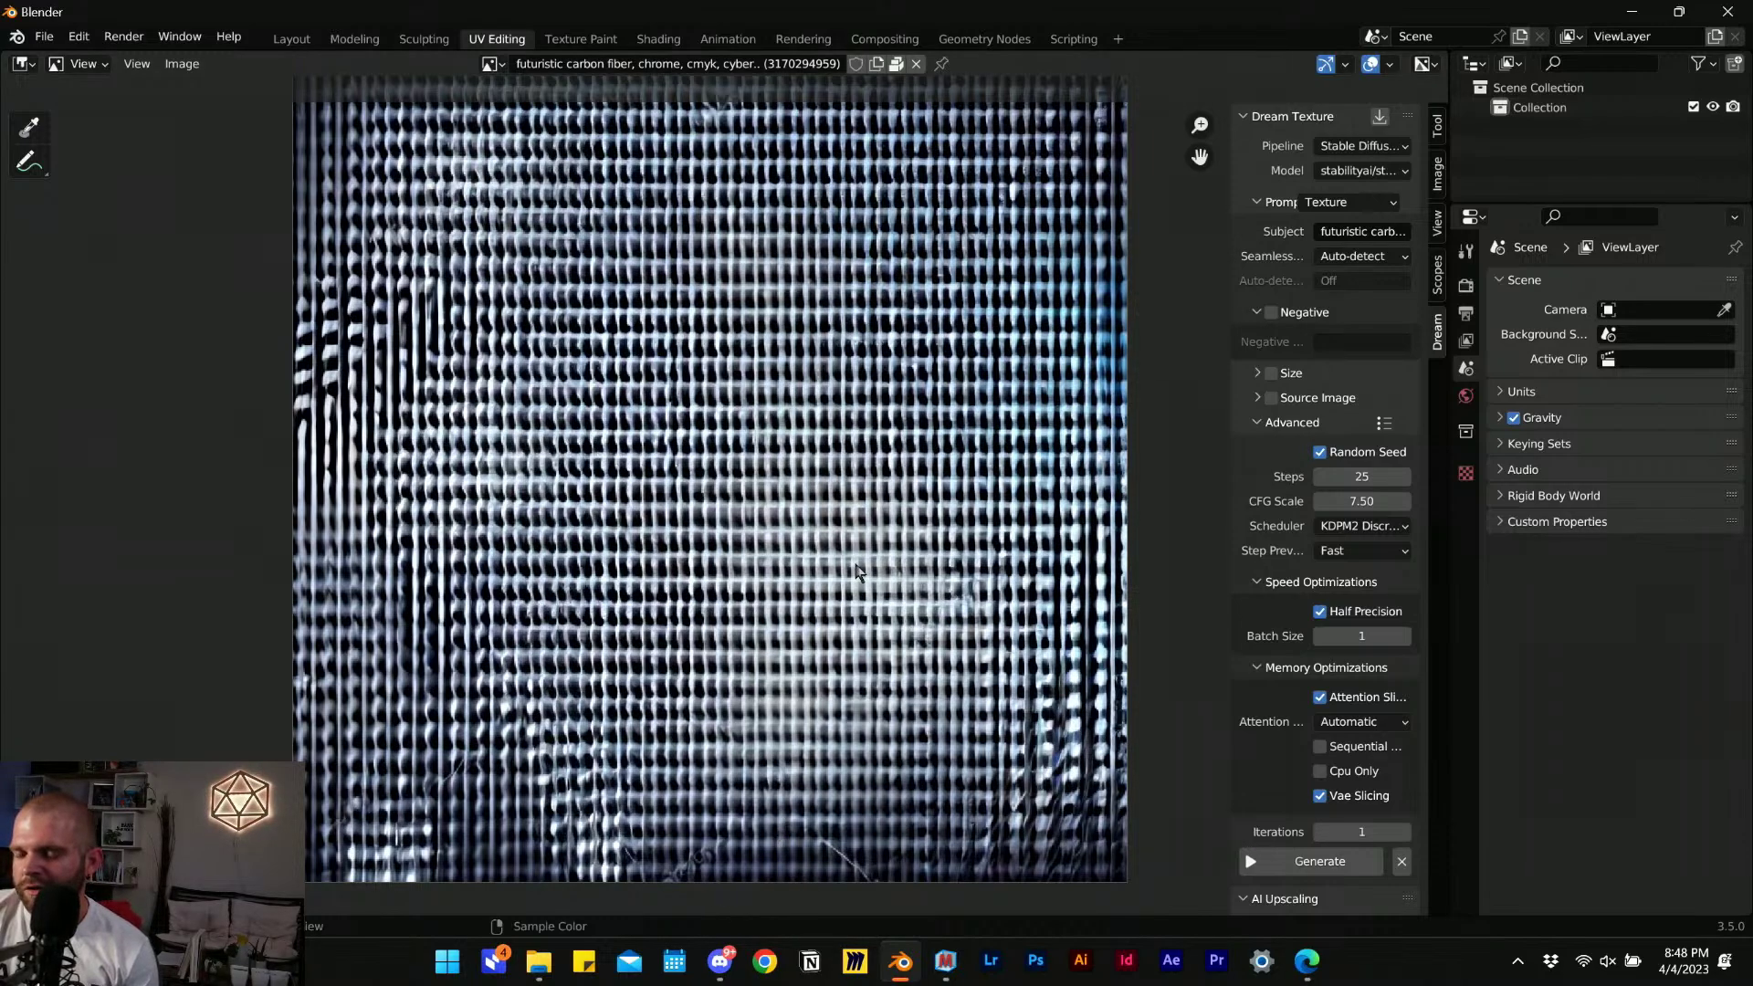
Switch to Discord, review the enlarged carbon fiber grid, and upscale its first and second images.
click(721, 959)
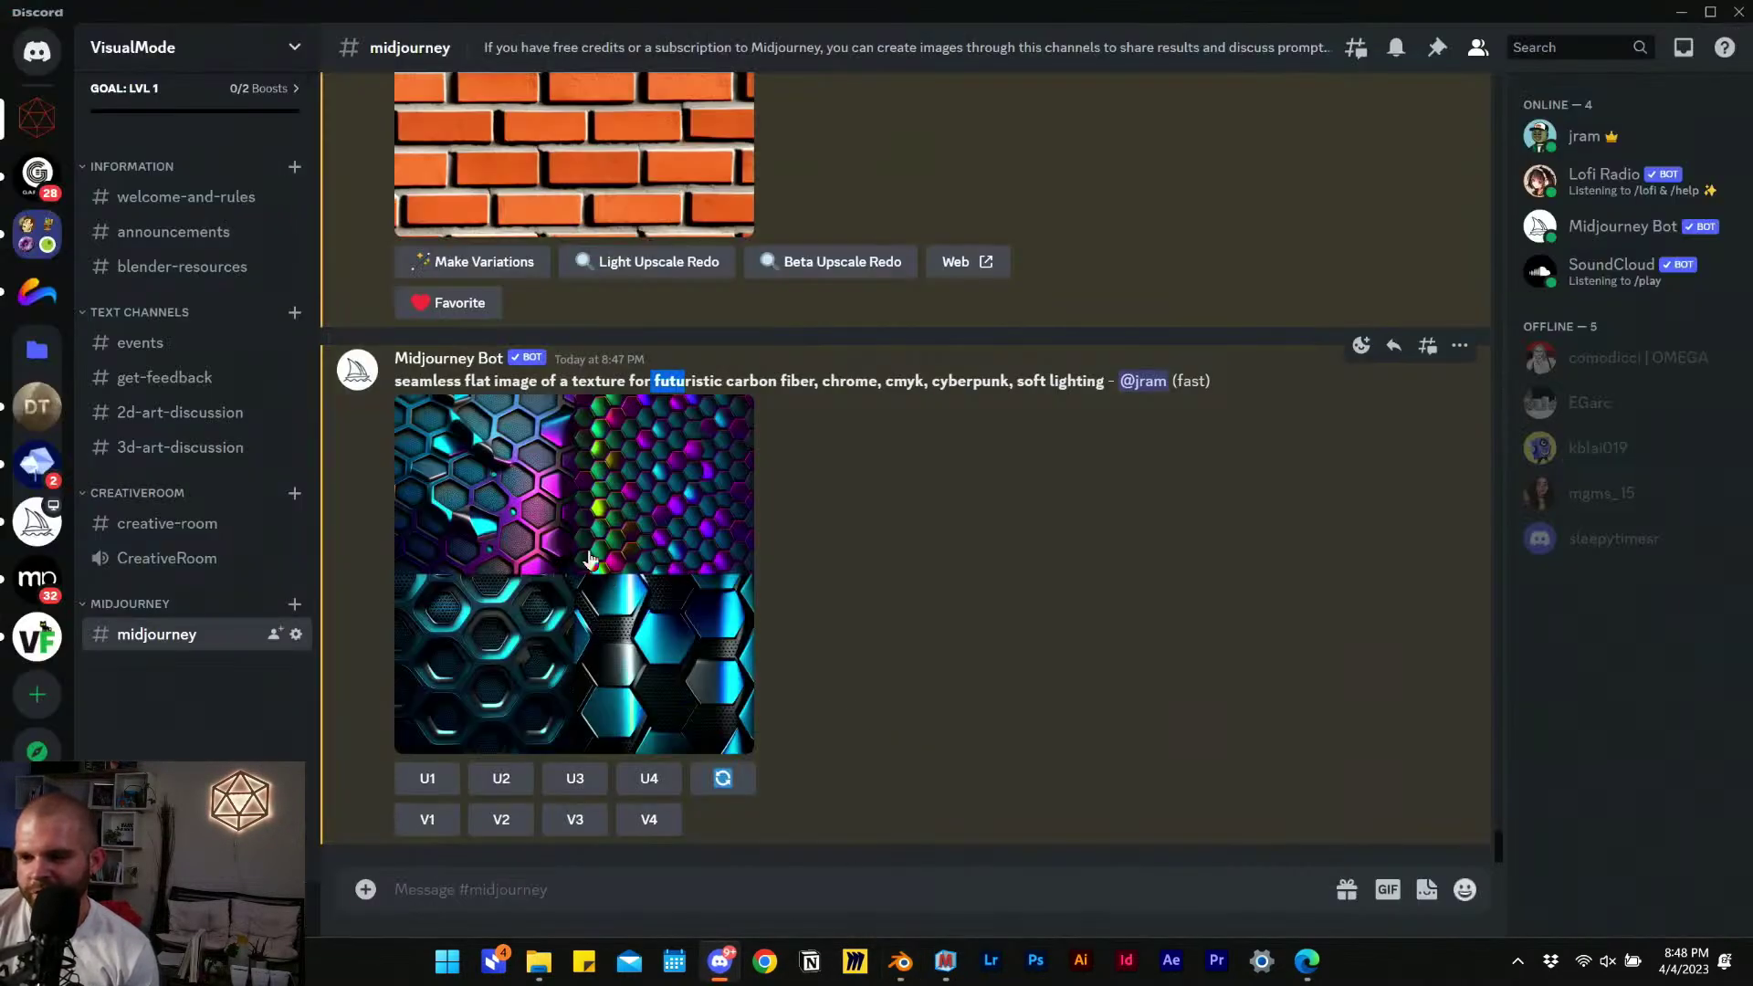
scroll(826, 506, up, 1)
scroll(639, 502, down, 1)
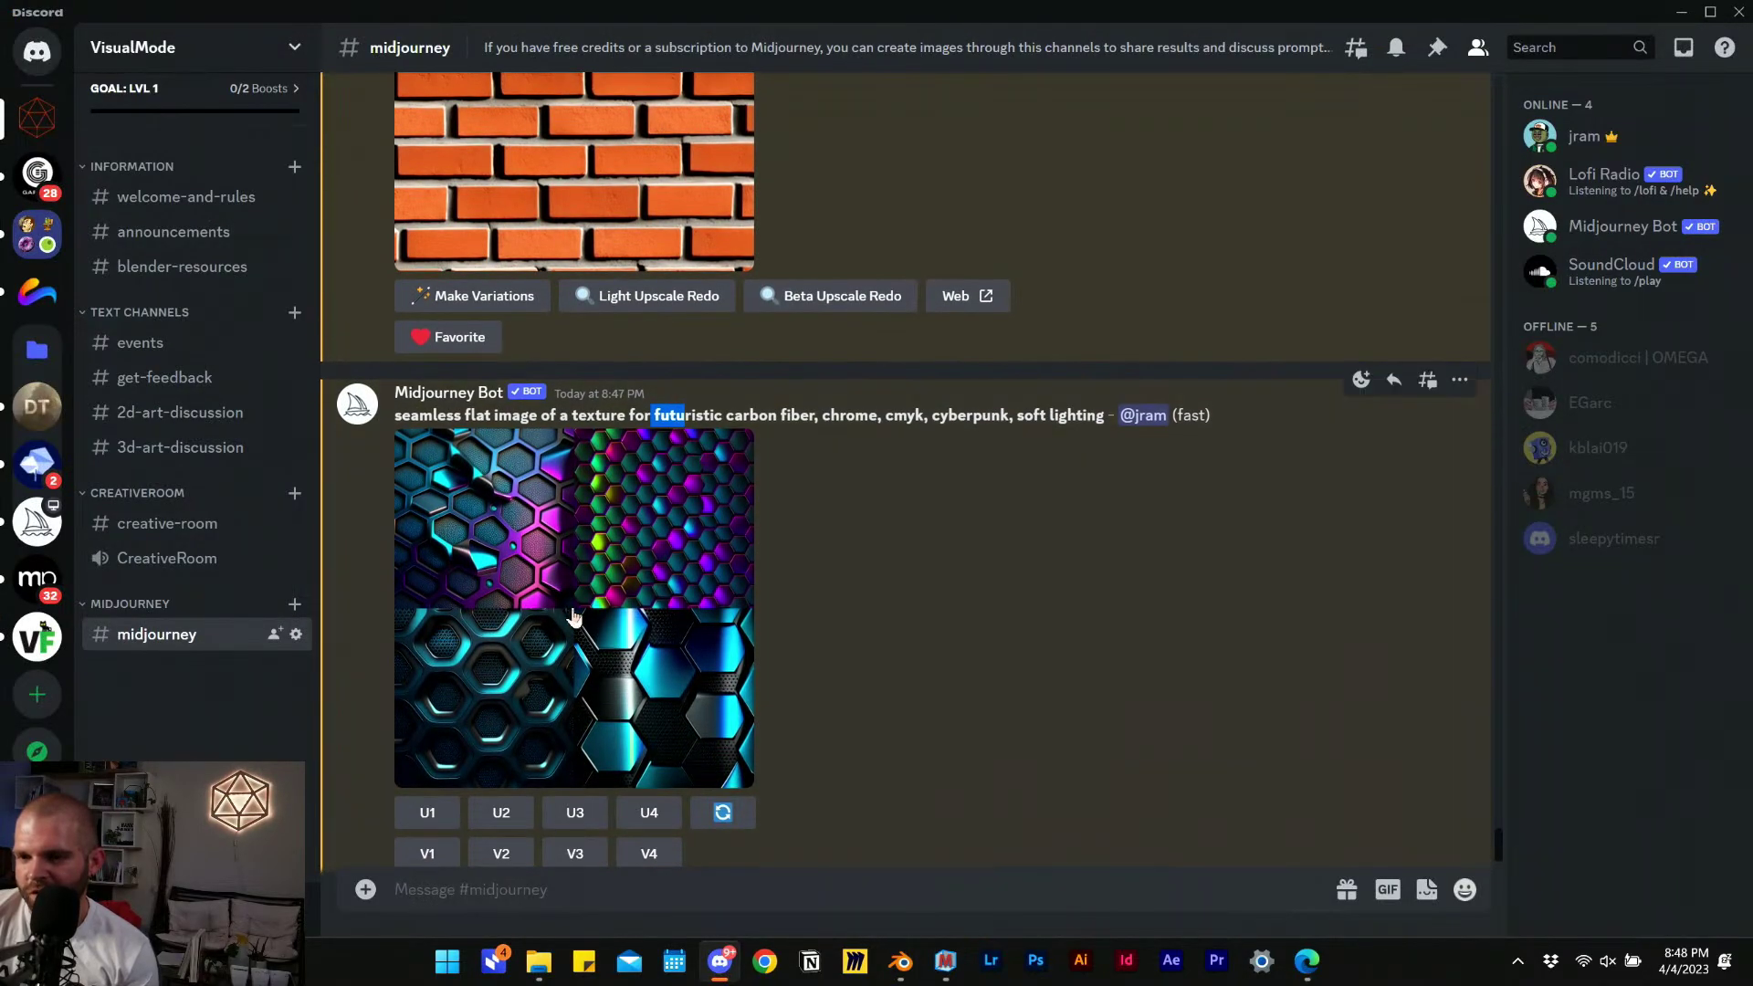
click(747, 594)
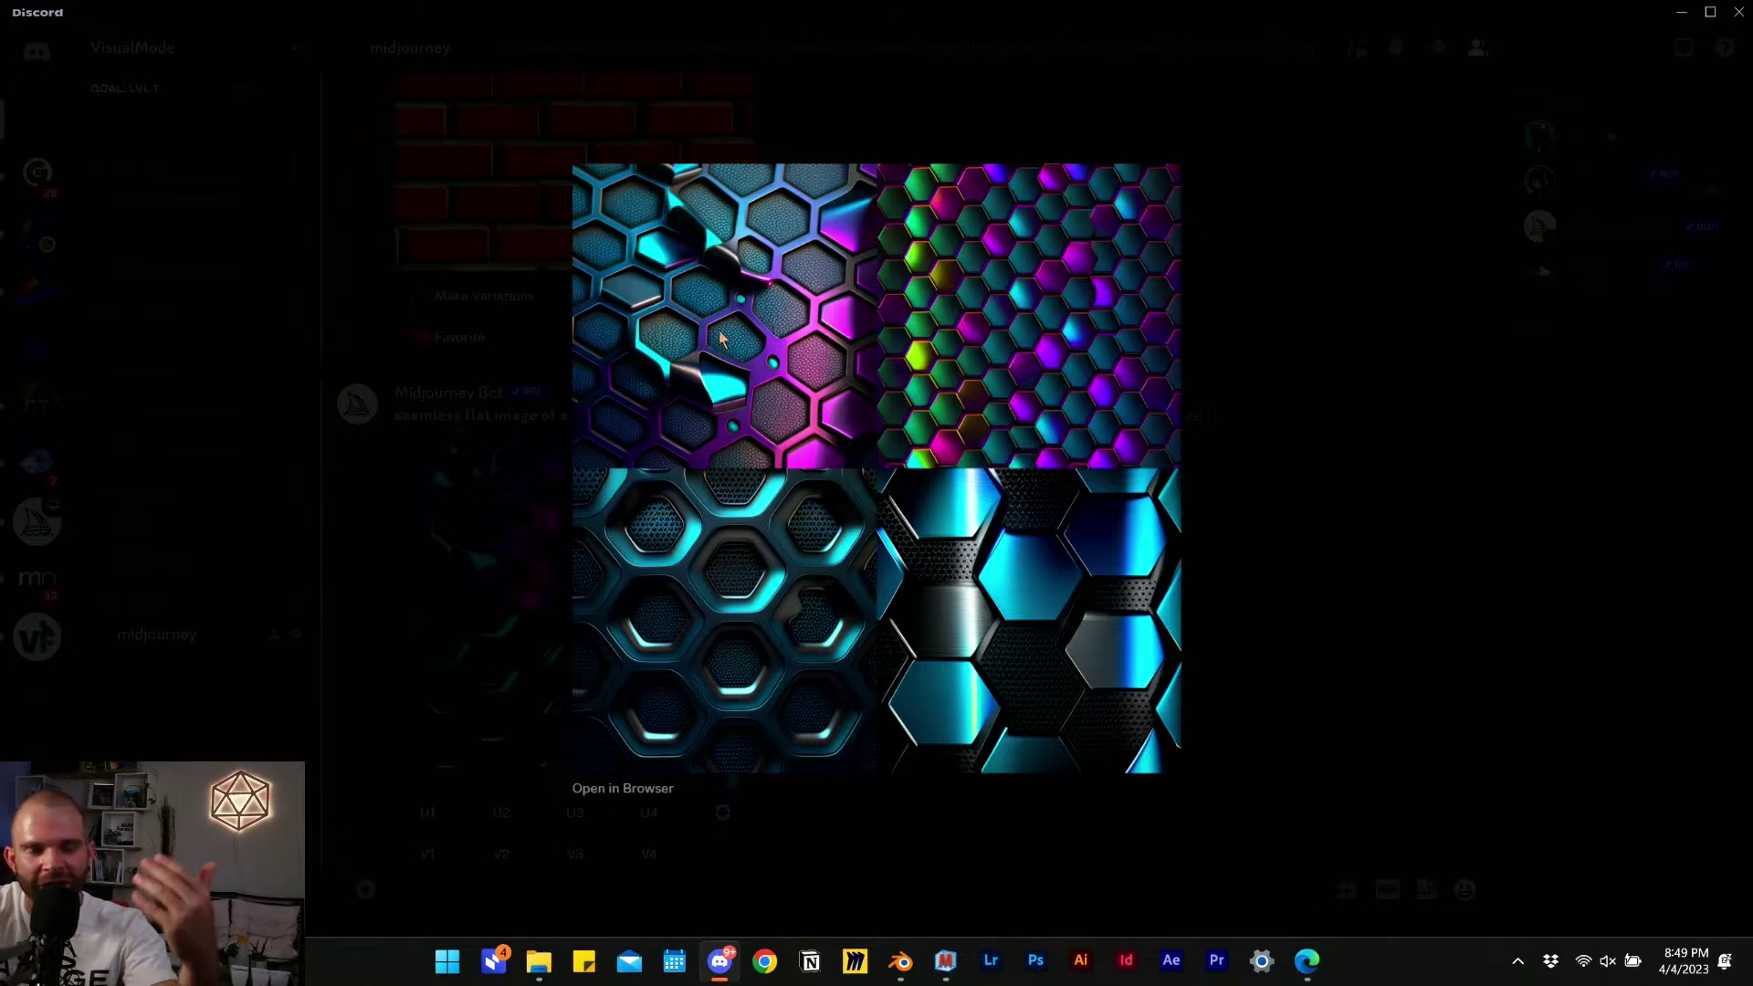
click(1353, 558)
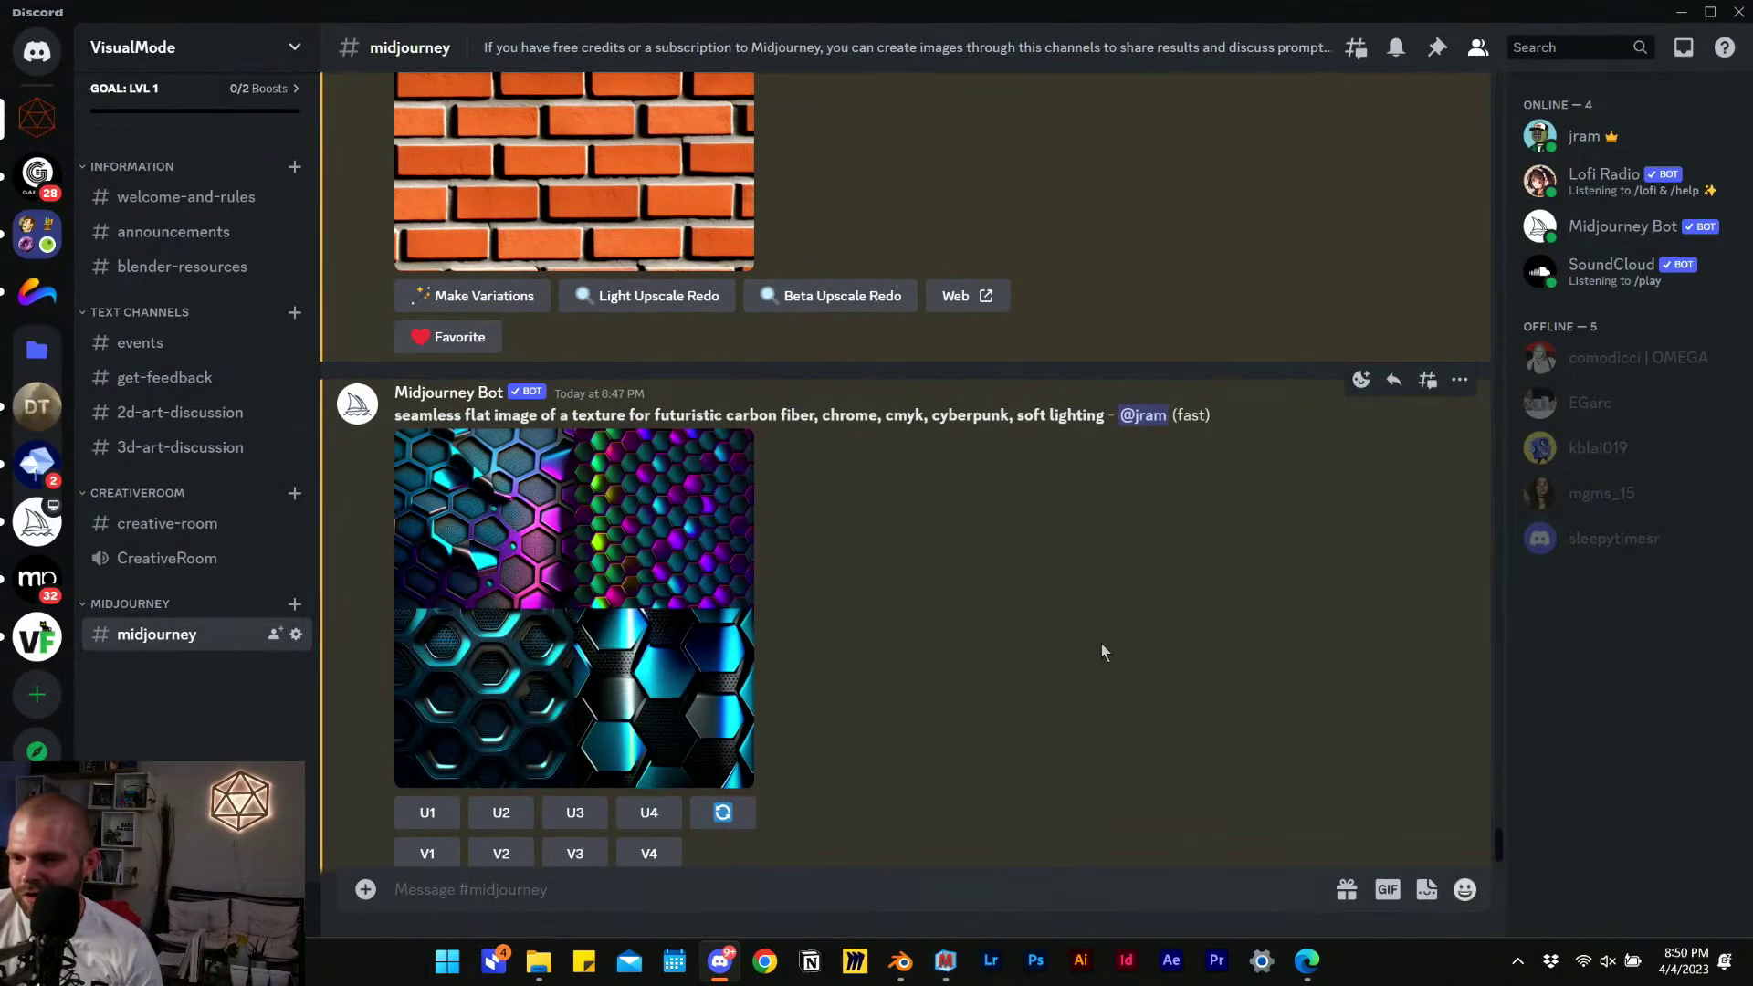
click(440, 820)
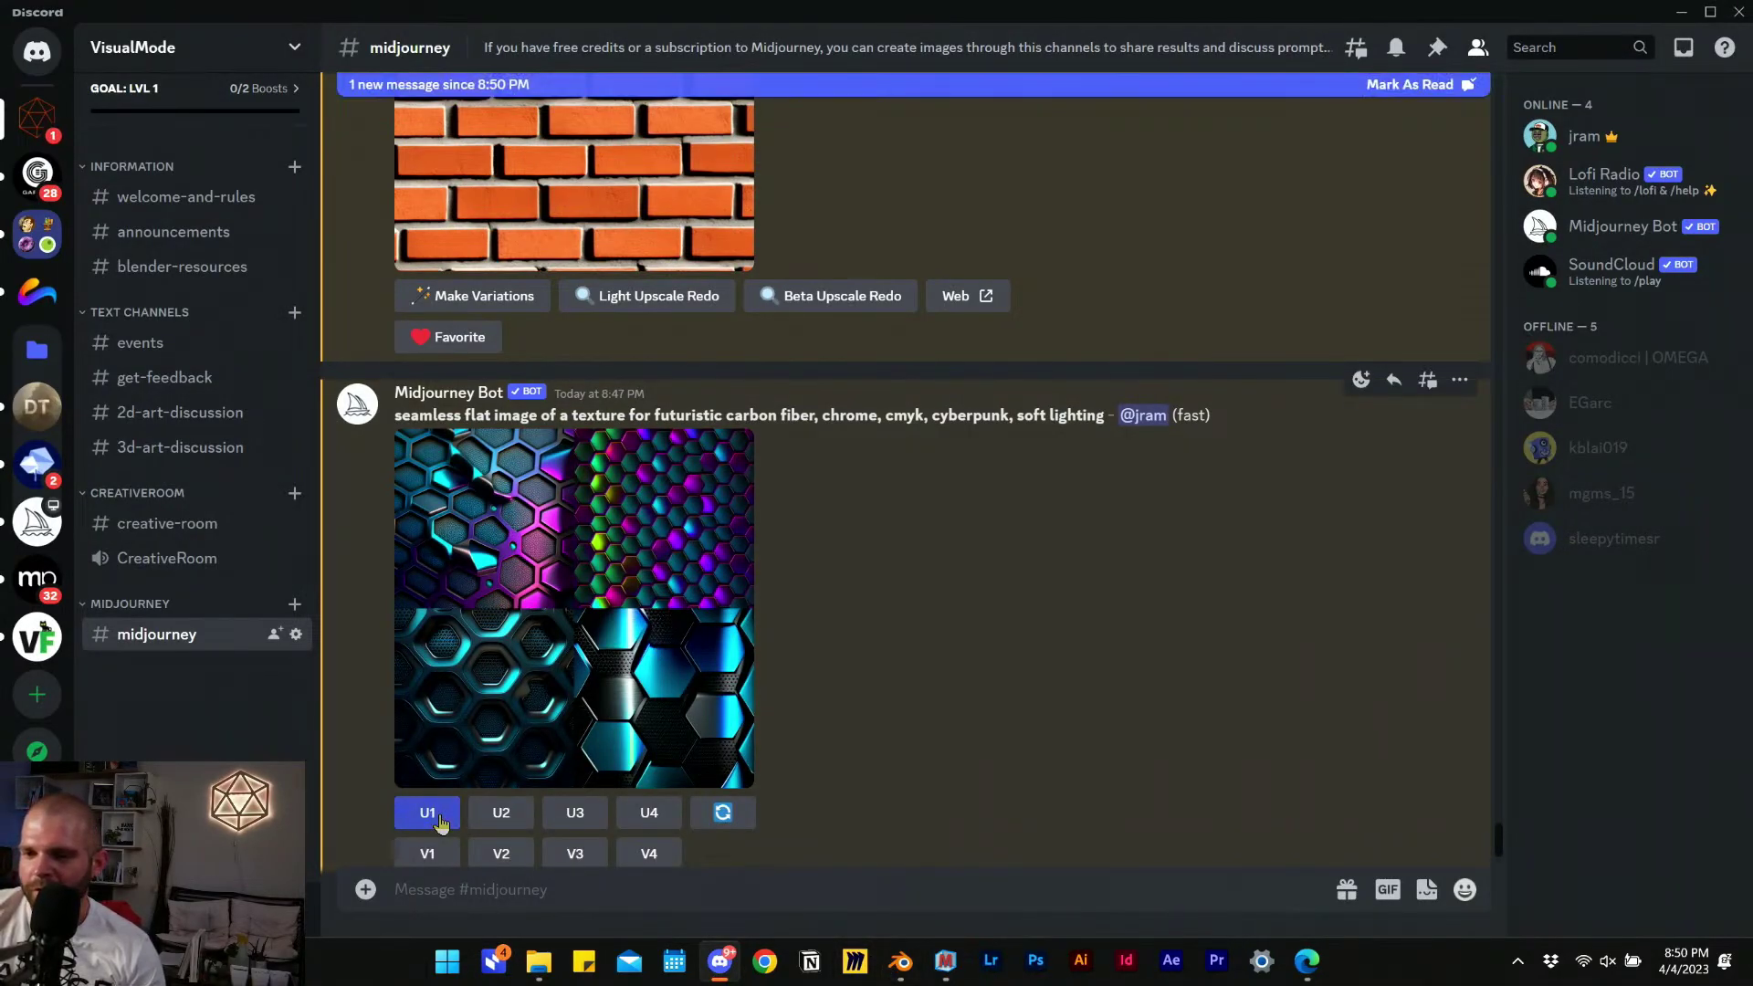
click(501, 812)
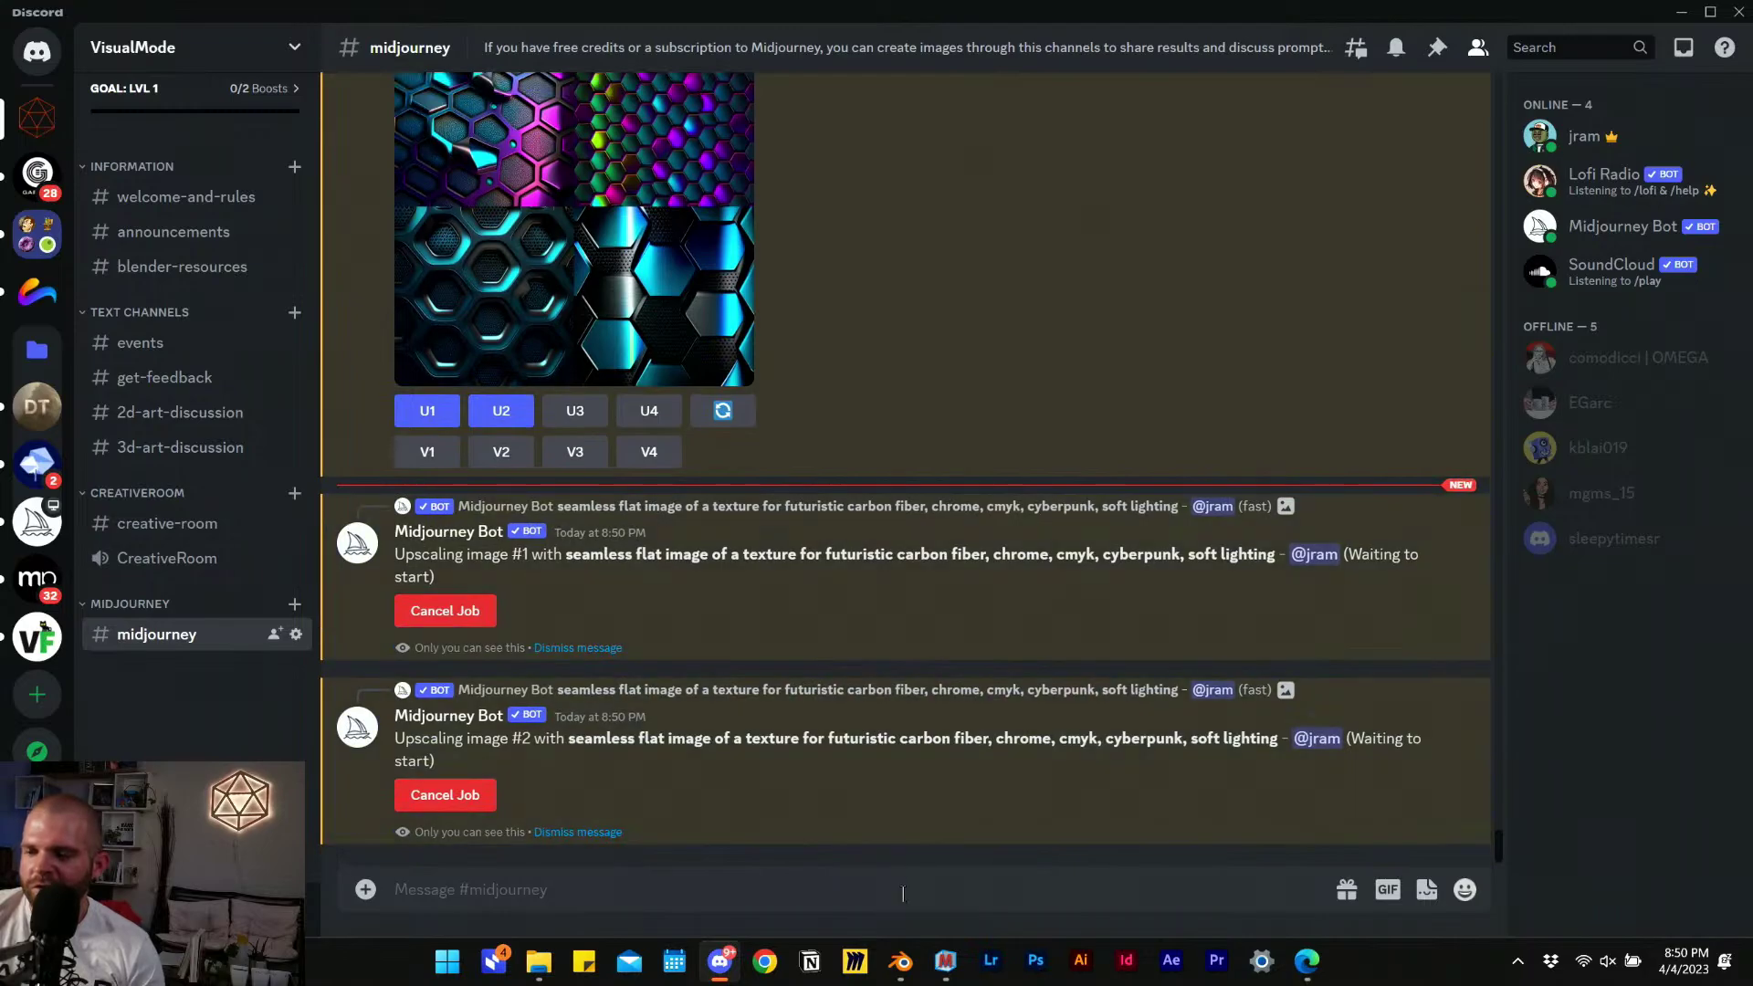
In Blender, remove "carbon fiber," from the Dream Texture subject so it starts with "futuristic chrome", and generate the texture.
click(900, 960)
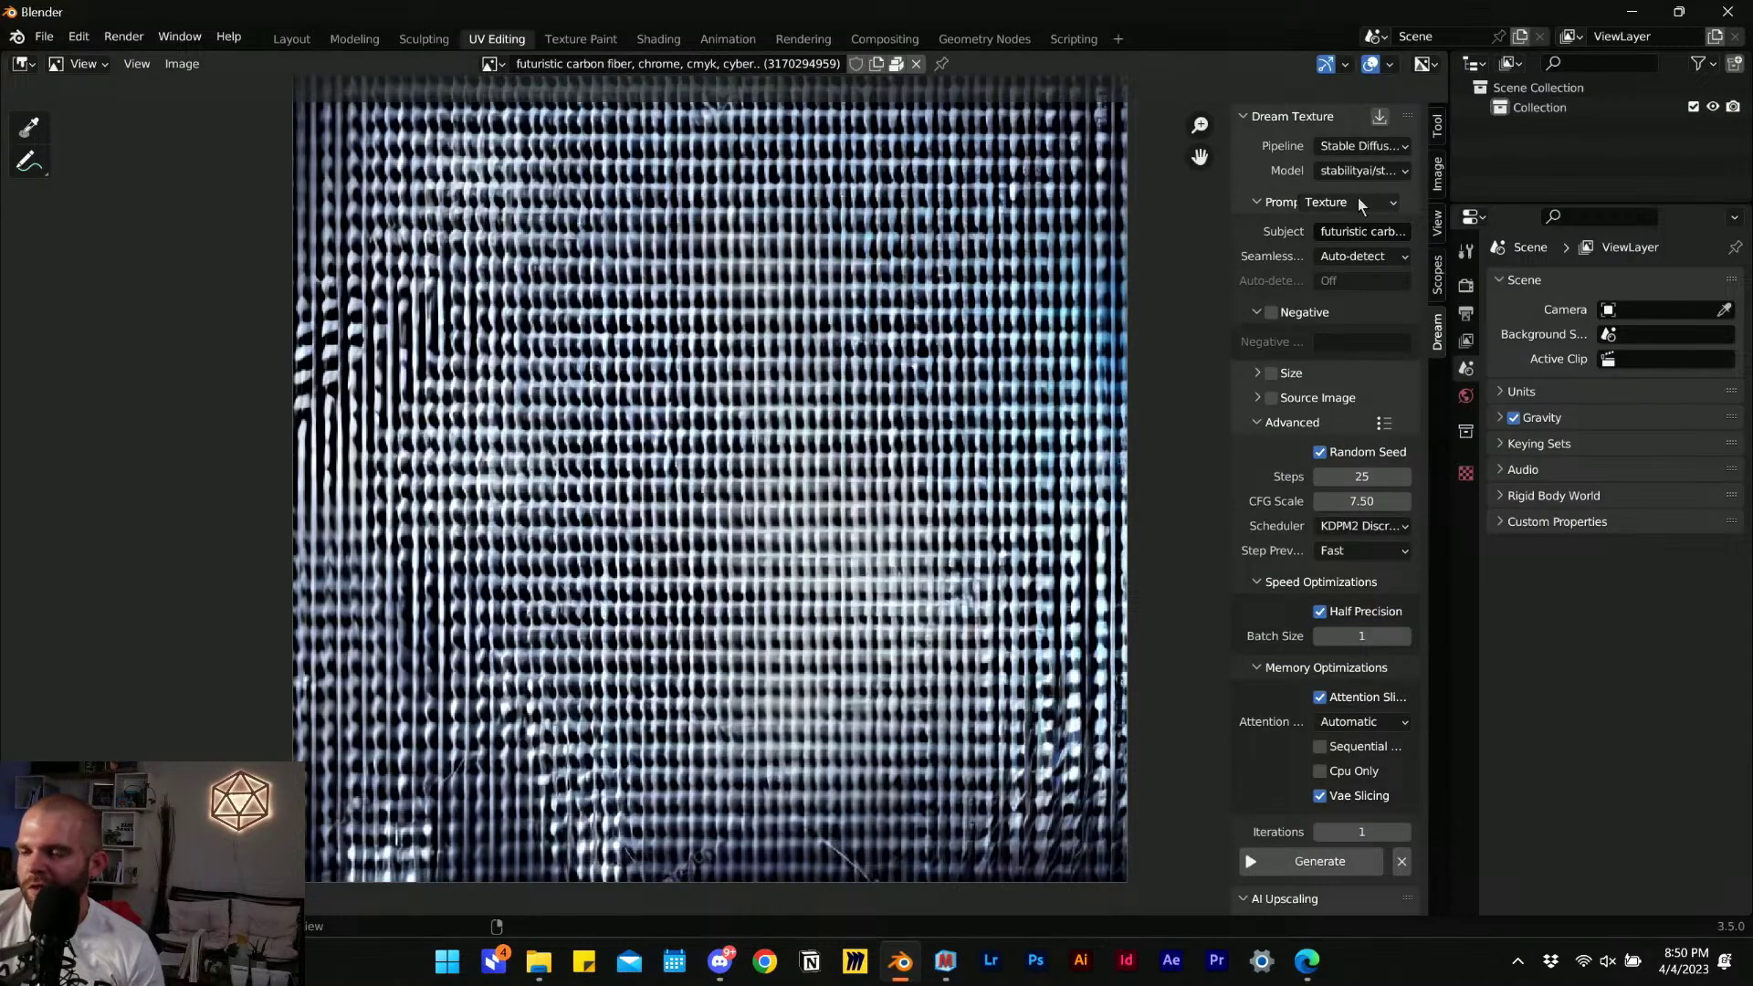
click(1374, 230)
click(1379, 230)
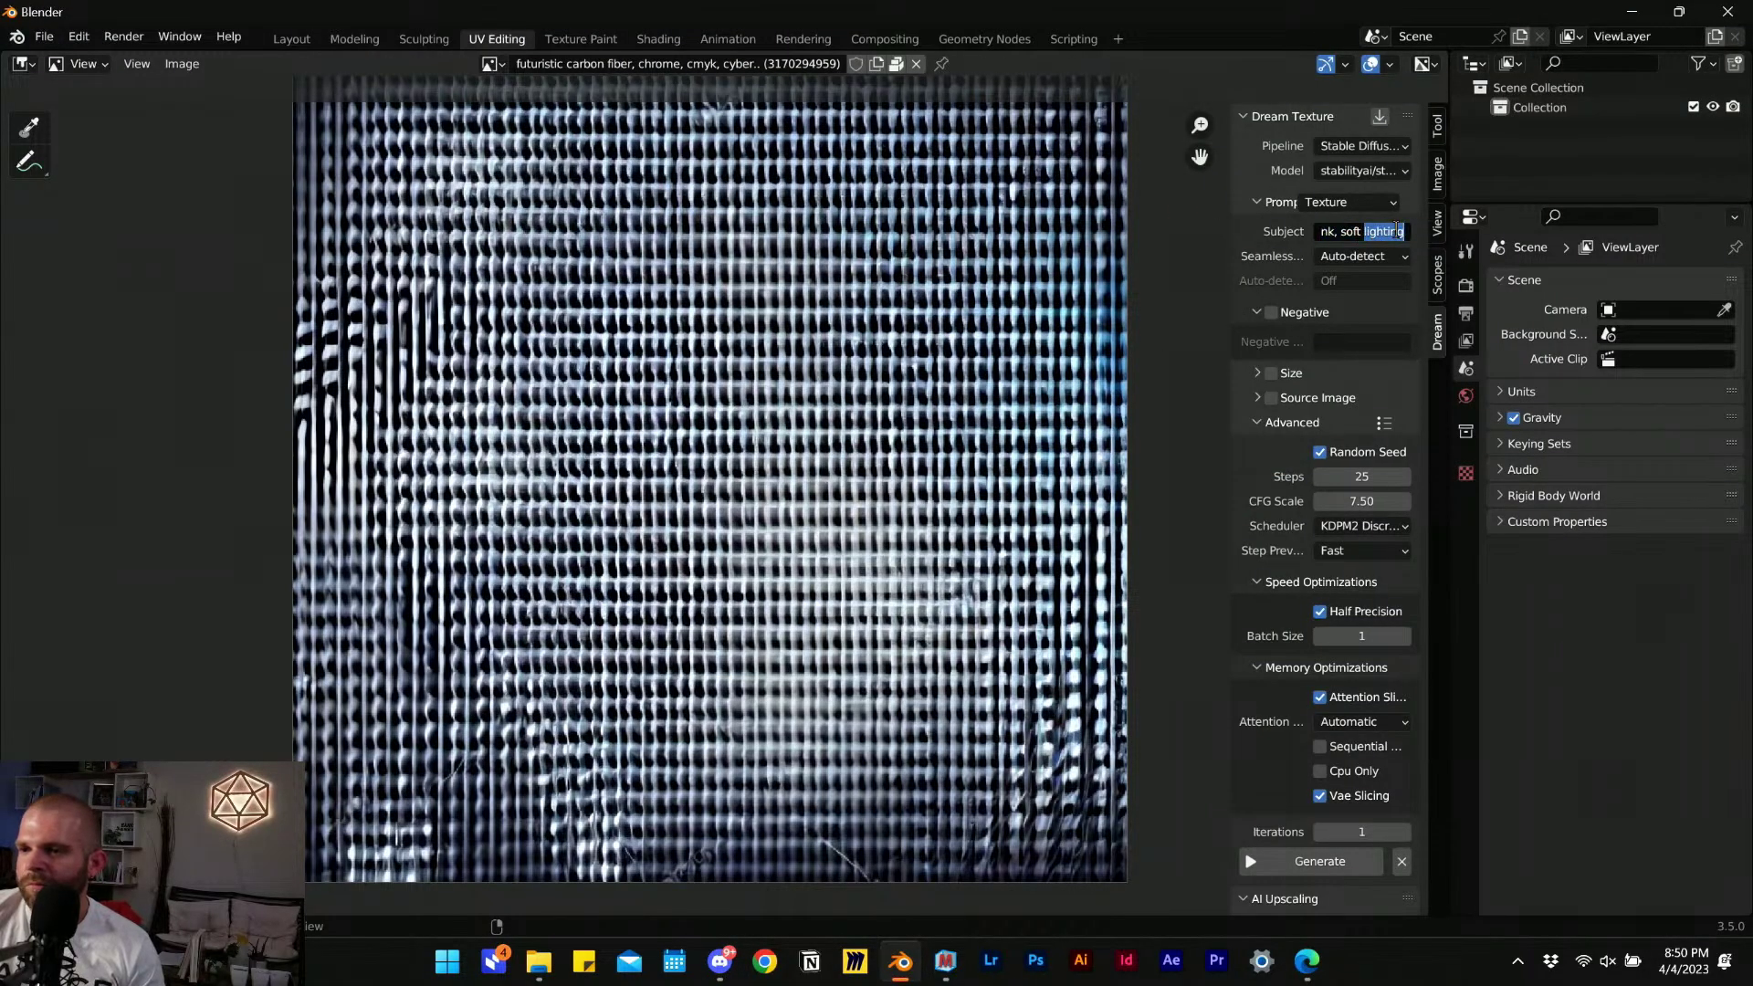
key(ctrl+a)
click(1375, 231)
key(Right)
key(Right)
key(Right)
key(Right)
key(Right)
key(Right)
key(Right)
key(Right)
key(Right)
key(Right)
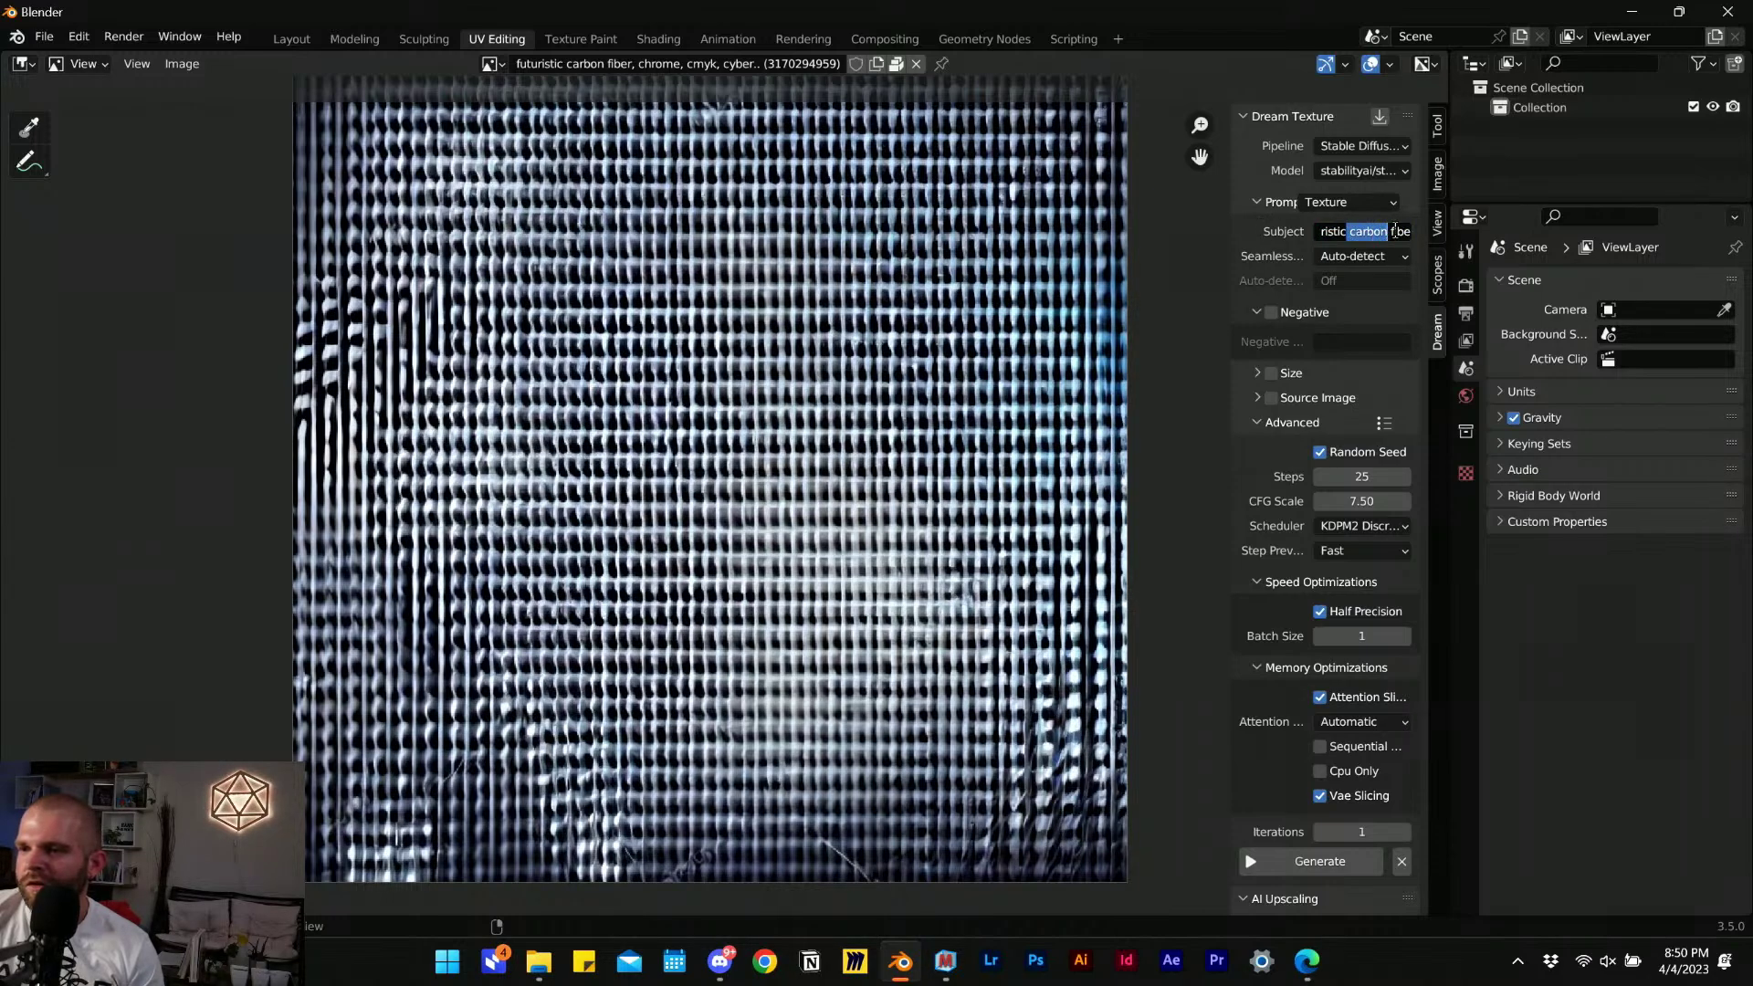
double_click(1376, 233)
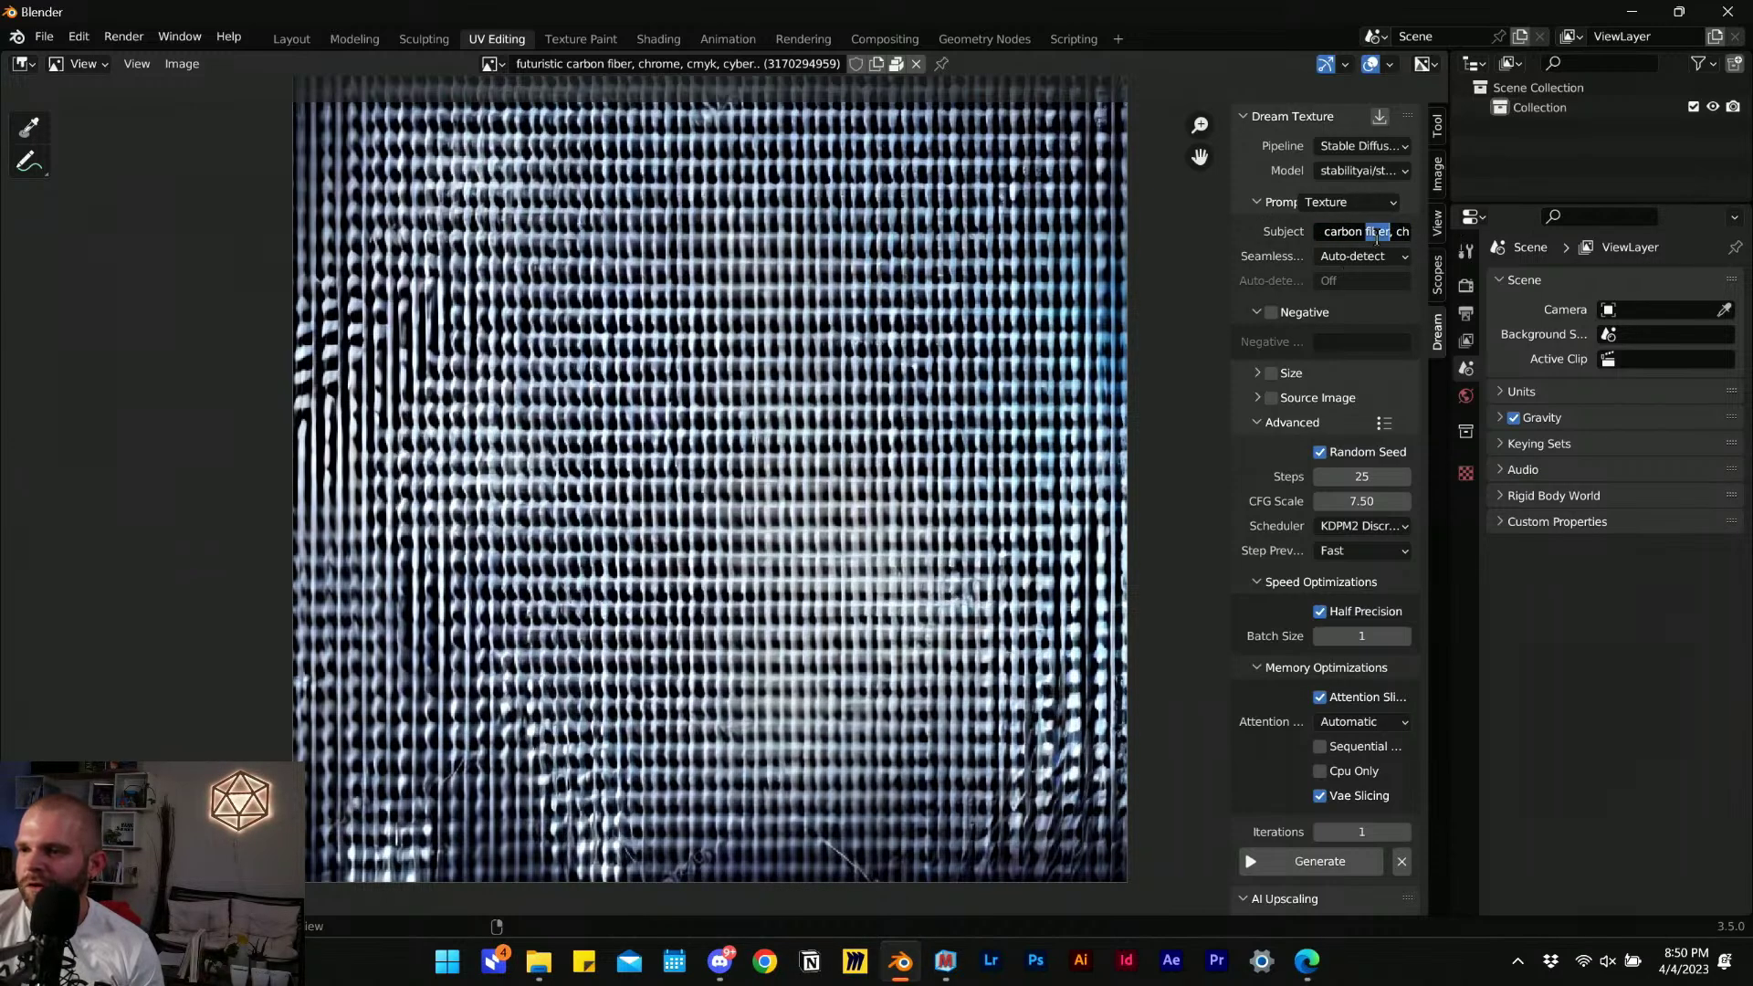
key(BackSpace)
key(BackSpace)
key(BackSpace)
key(BackSpace)
key(BackSpace)
key(BackSpace)
key(BackSpace)
key(BackSpace)
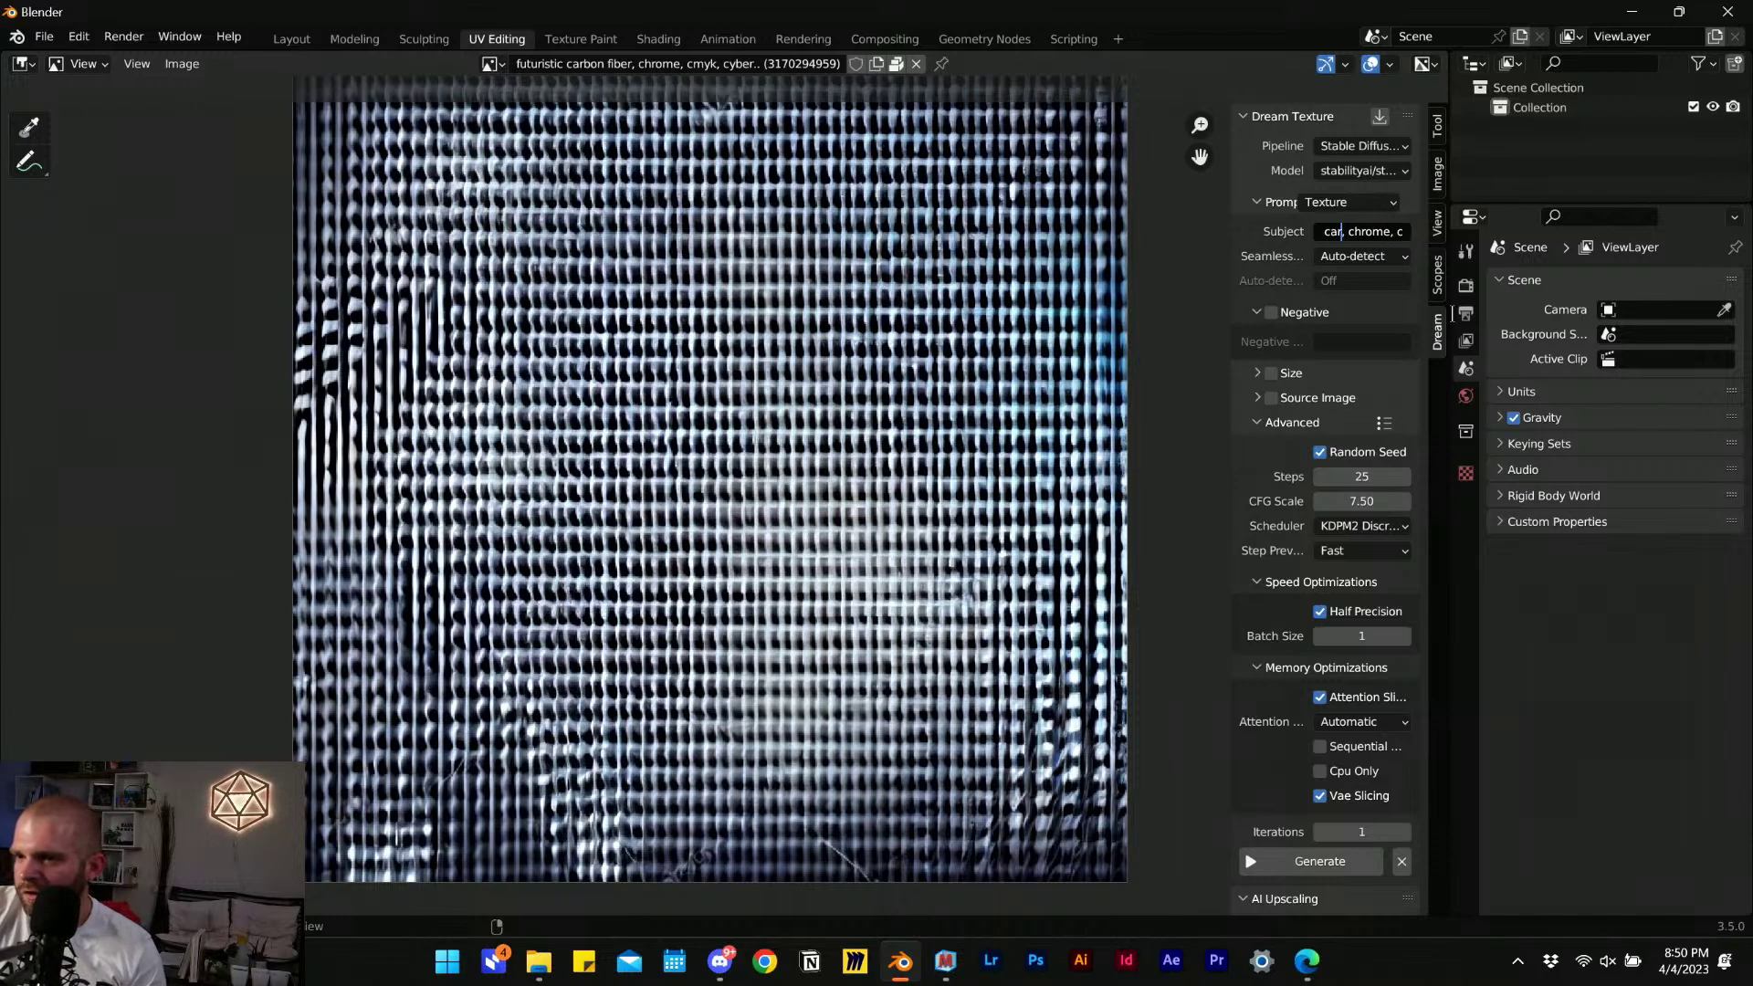
key(BackSpace)
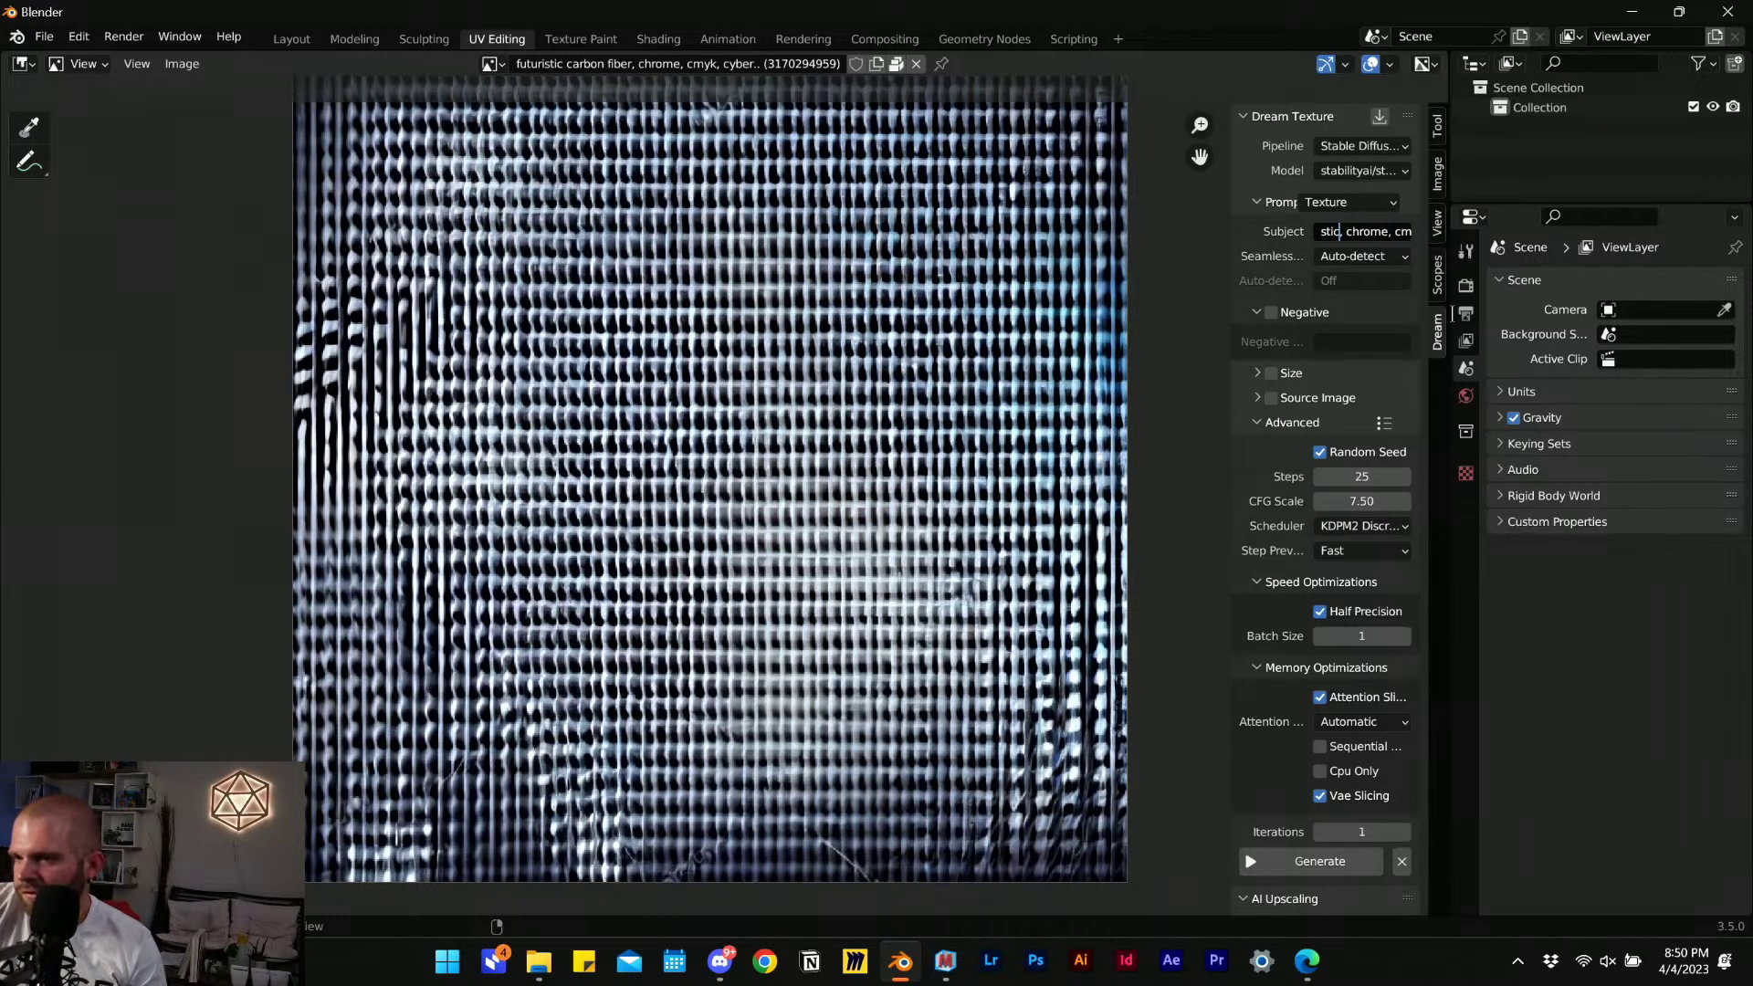
key(Delete)
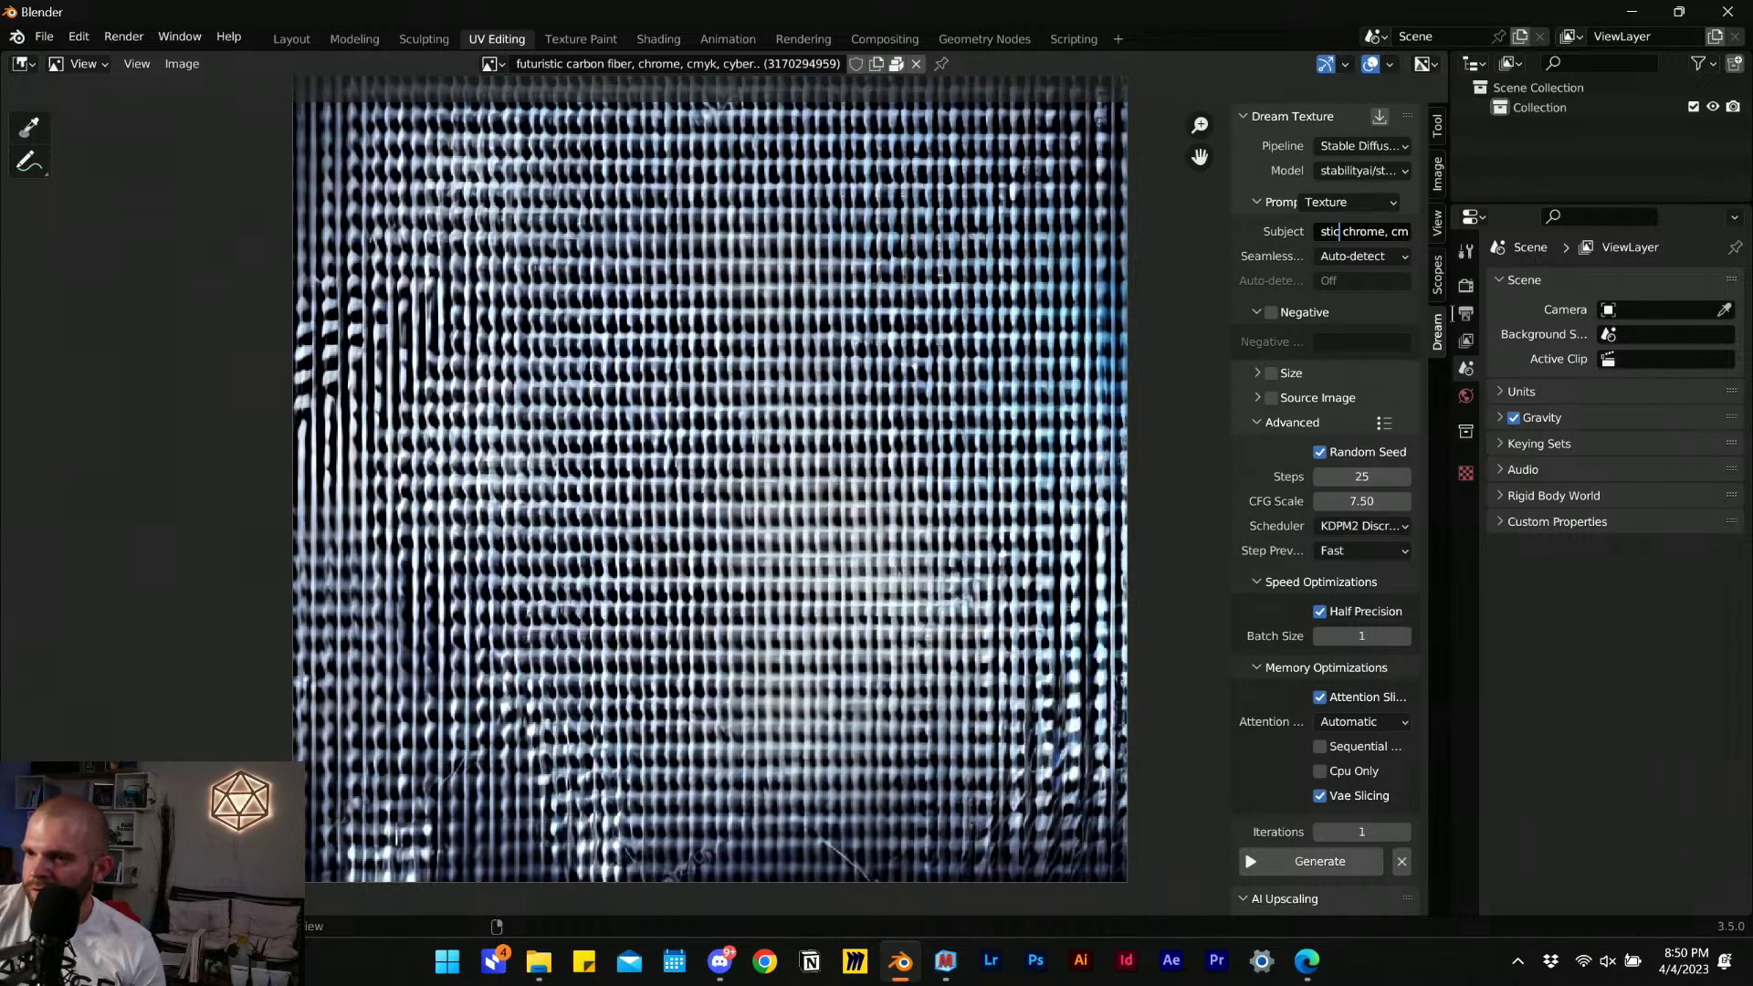
key(Return)
click(1319, 863)
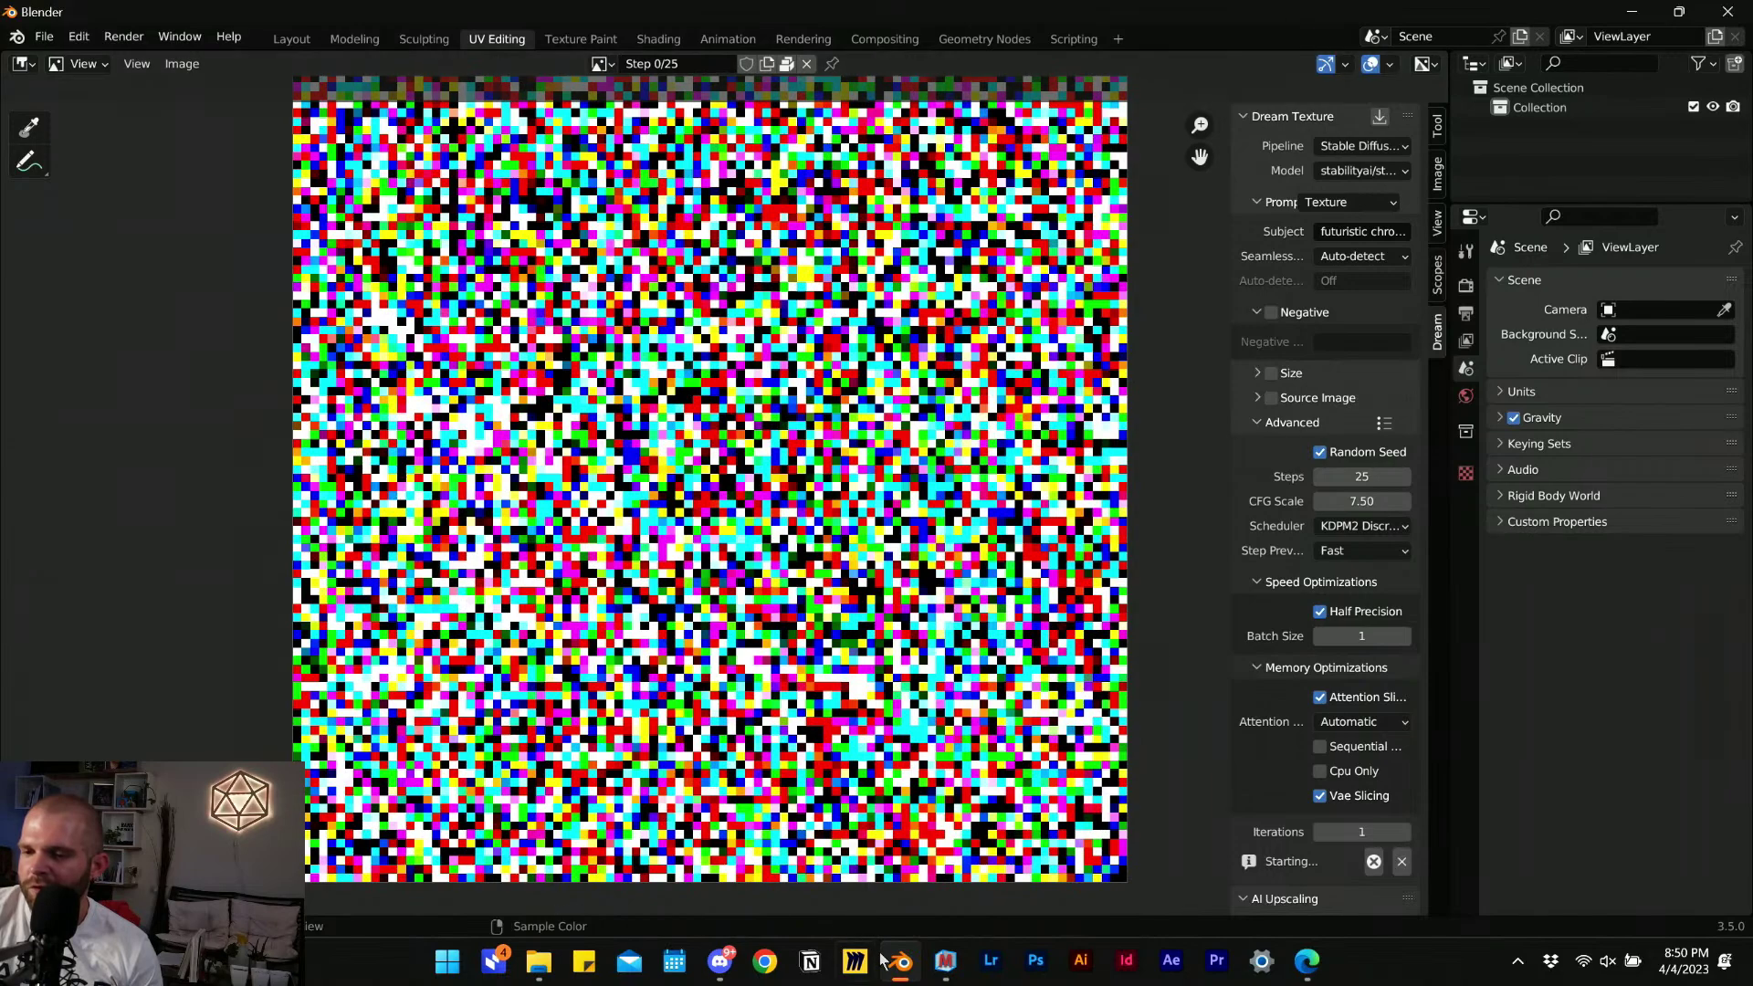
Switch to Discord and examine the upscale jobs and the earlier dodecahedron prompts for lighting and material keywords, enlarging the "studio lighting" grid.
click(719, 961)
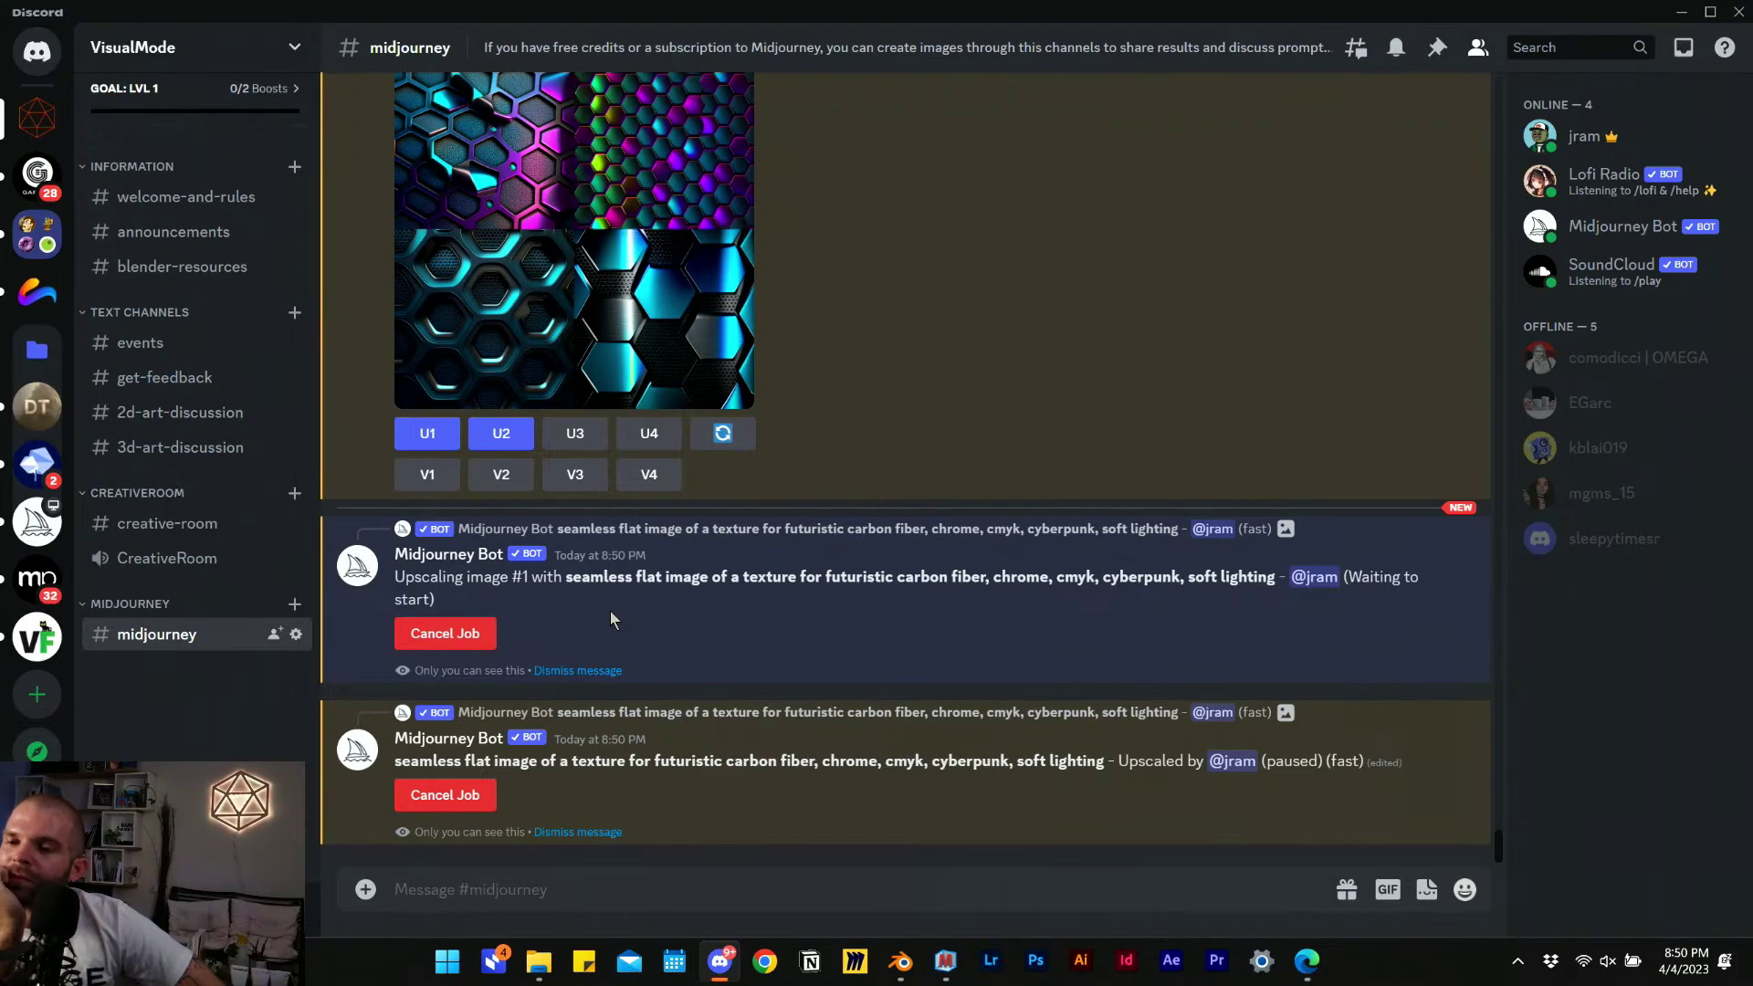
scroll(834, 404, up, 7)
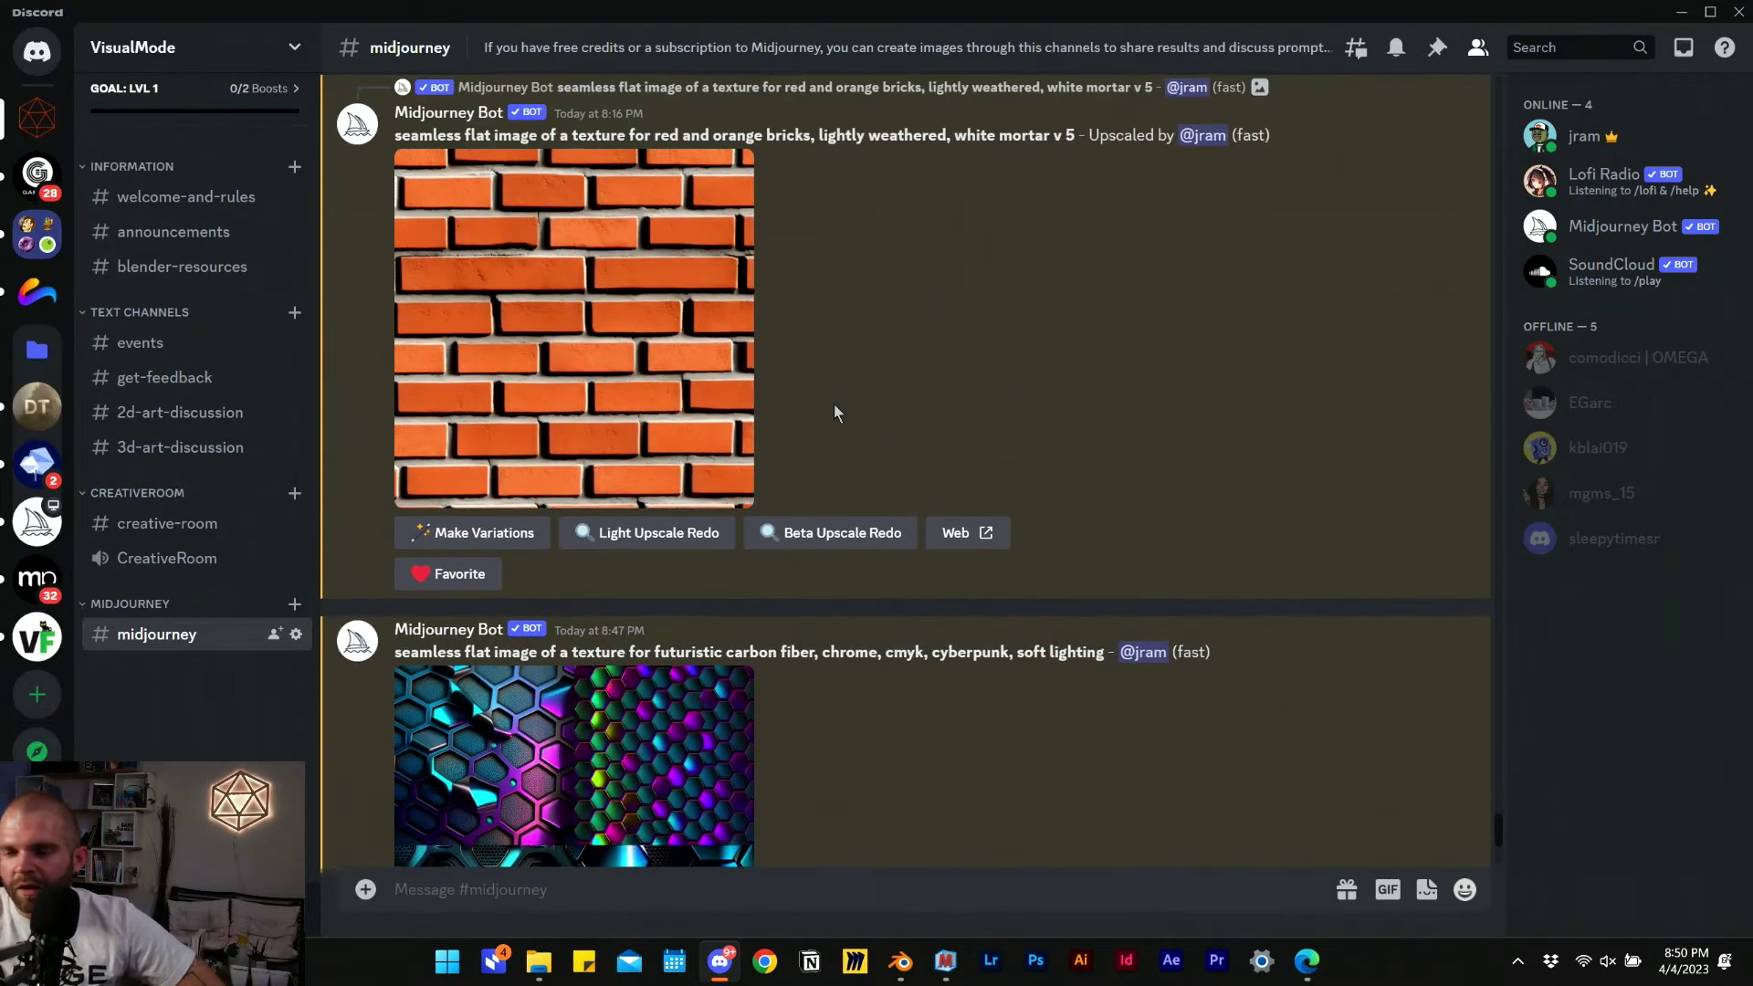
scroll(1227, 587, down, 5)
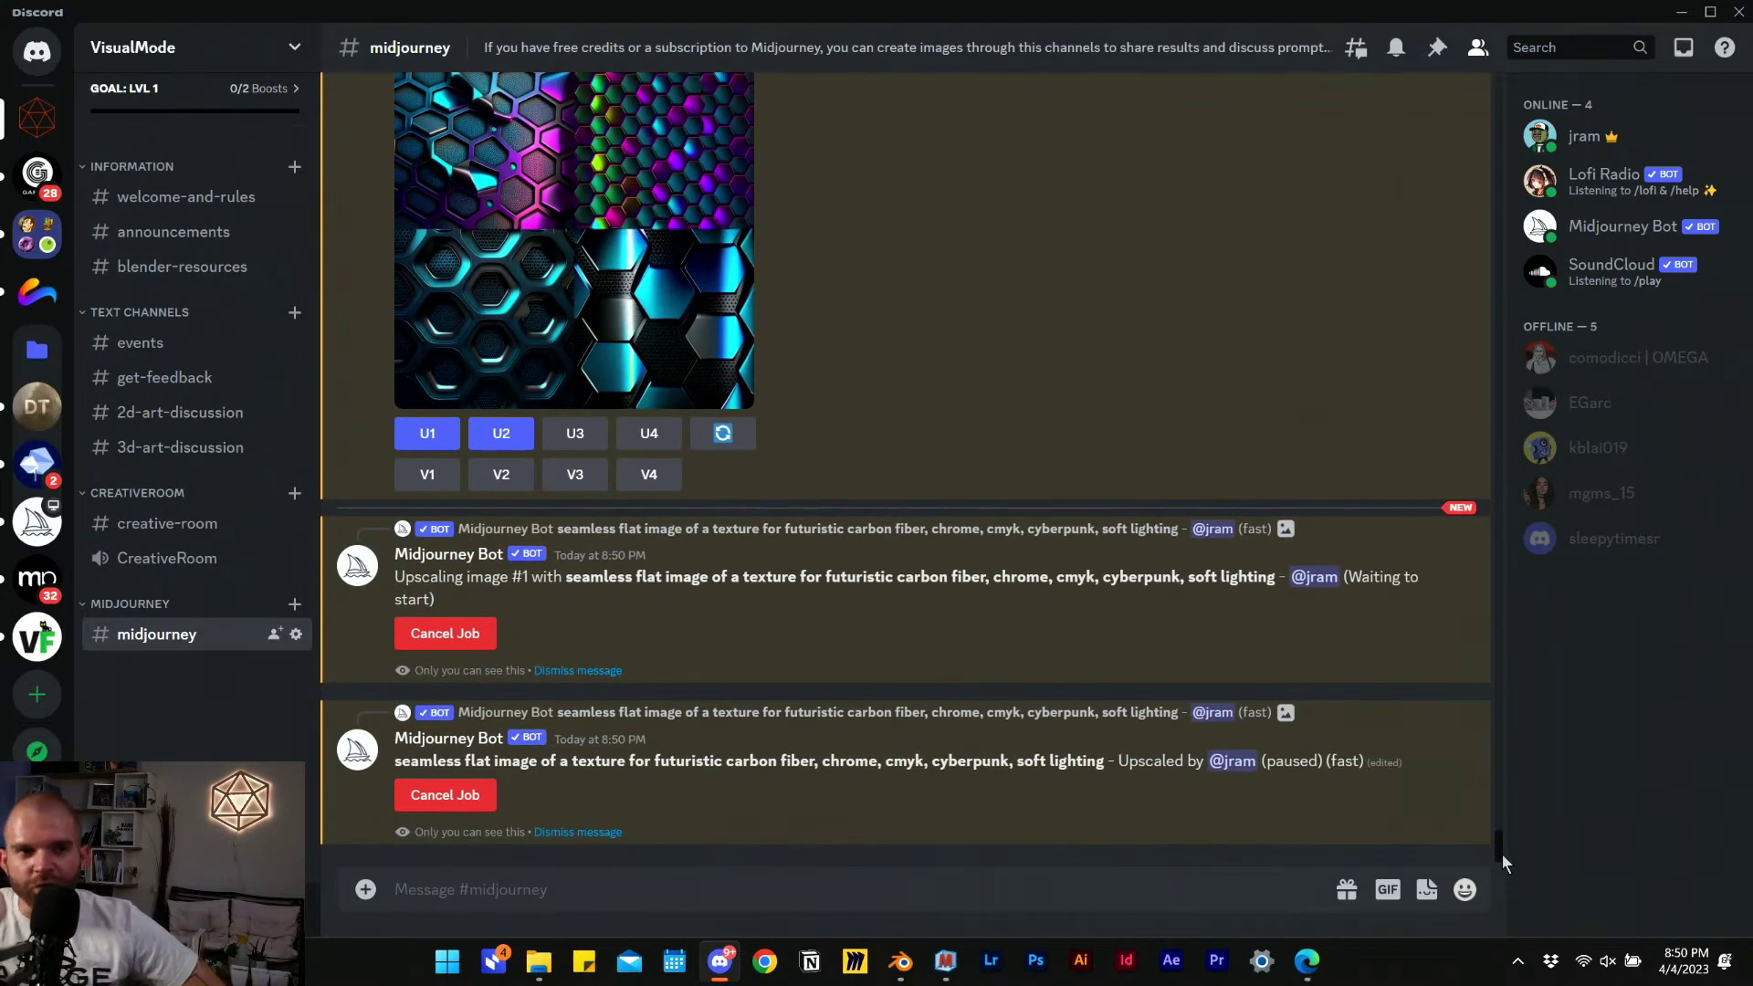
drag(1498, 852, 1469, 157)
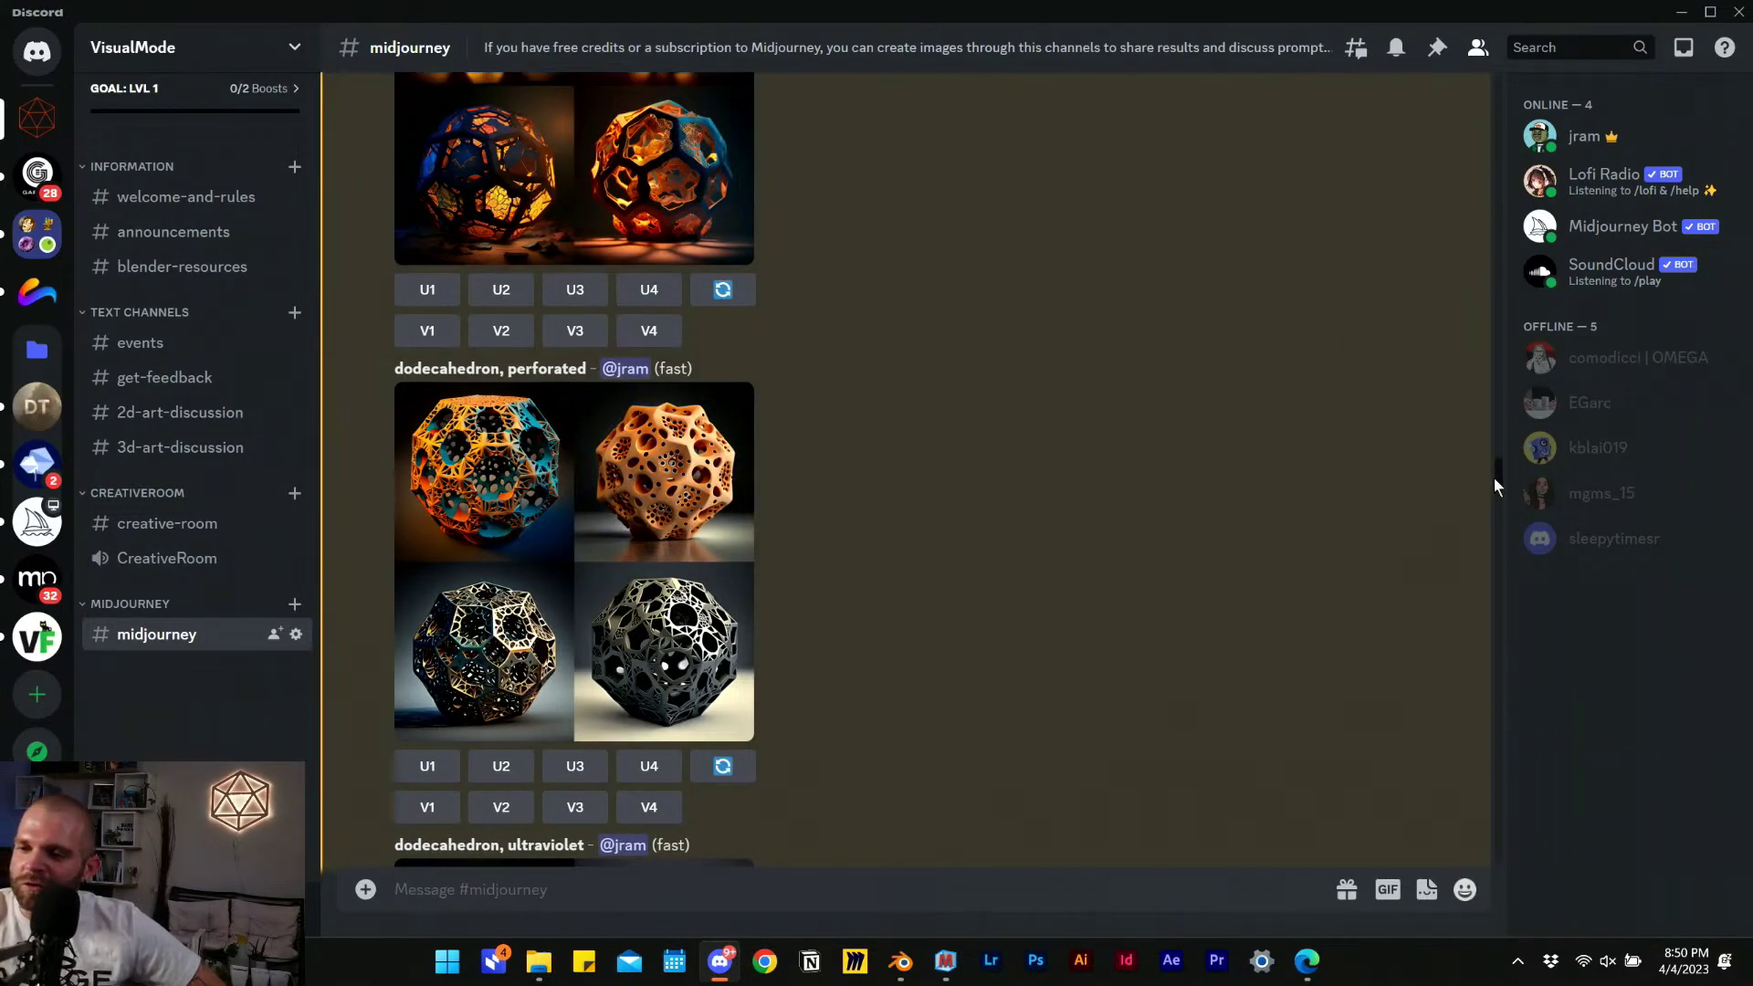
drag(1493, 479, 1484, 447)
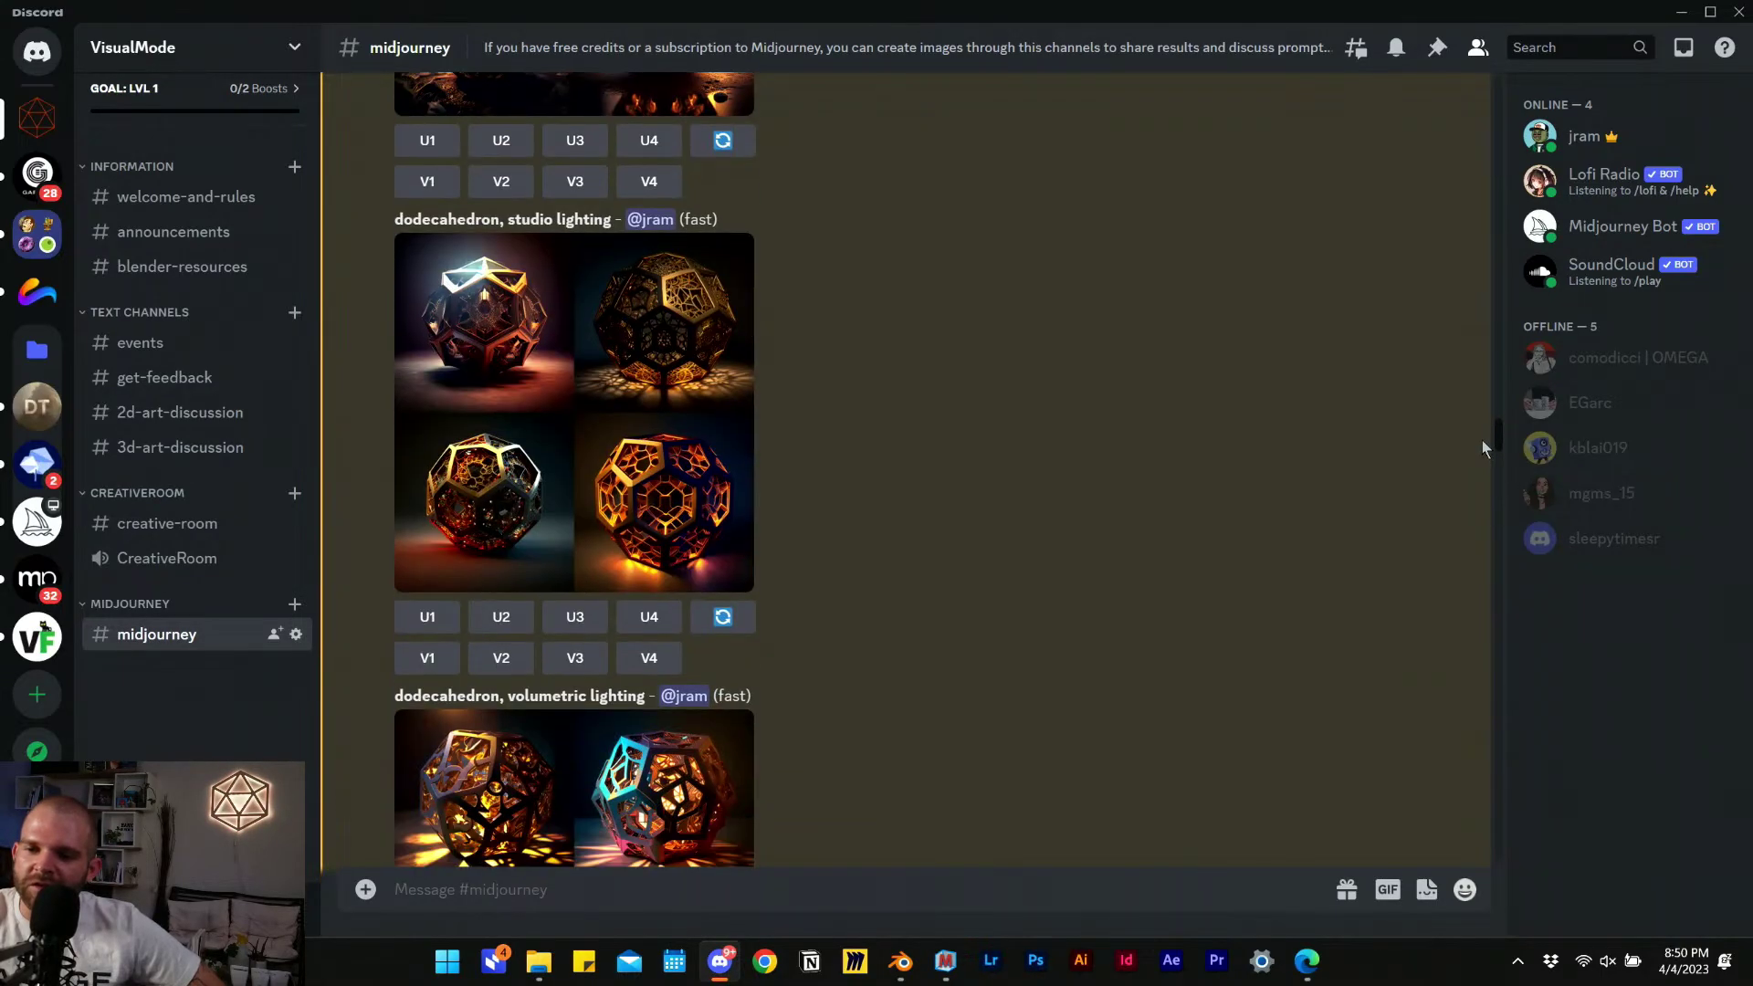
click(559, 413)
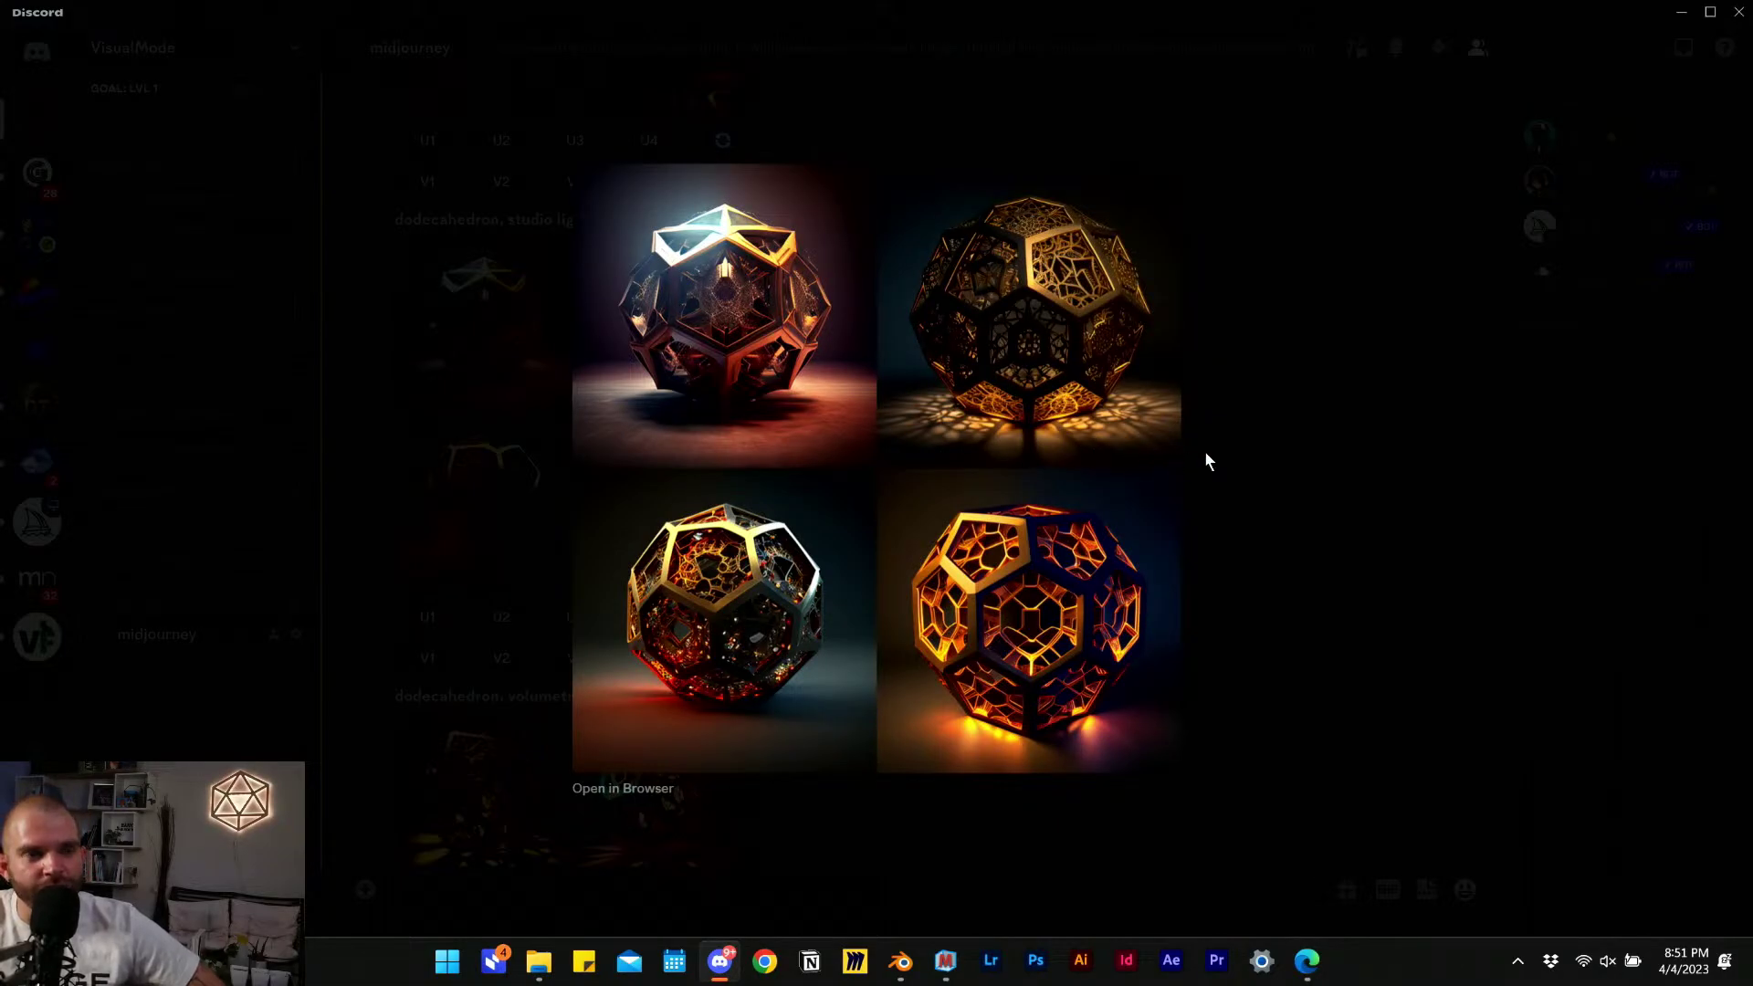
click(1306, 523)
drag(1492, 429, 1494, 340)
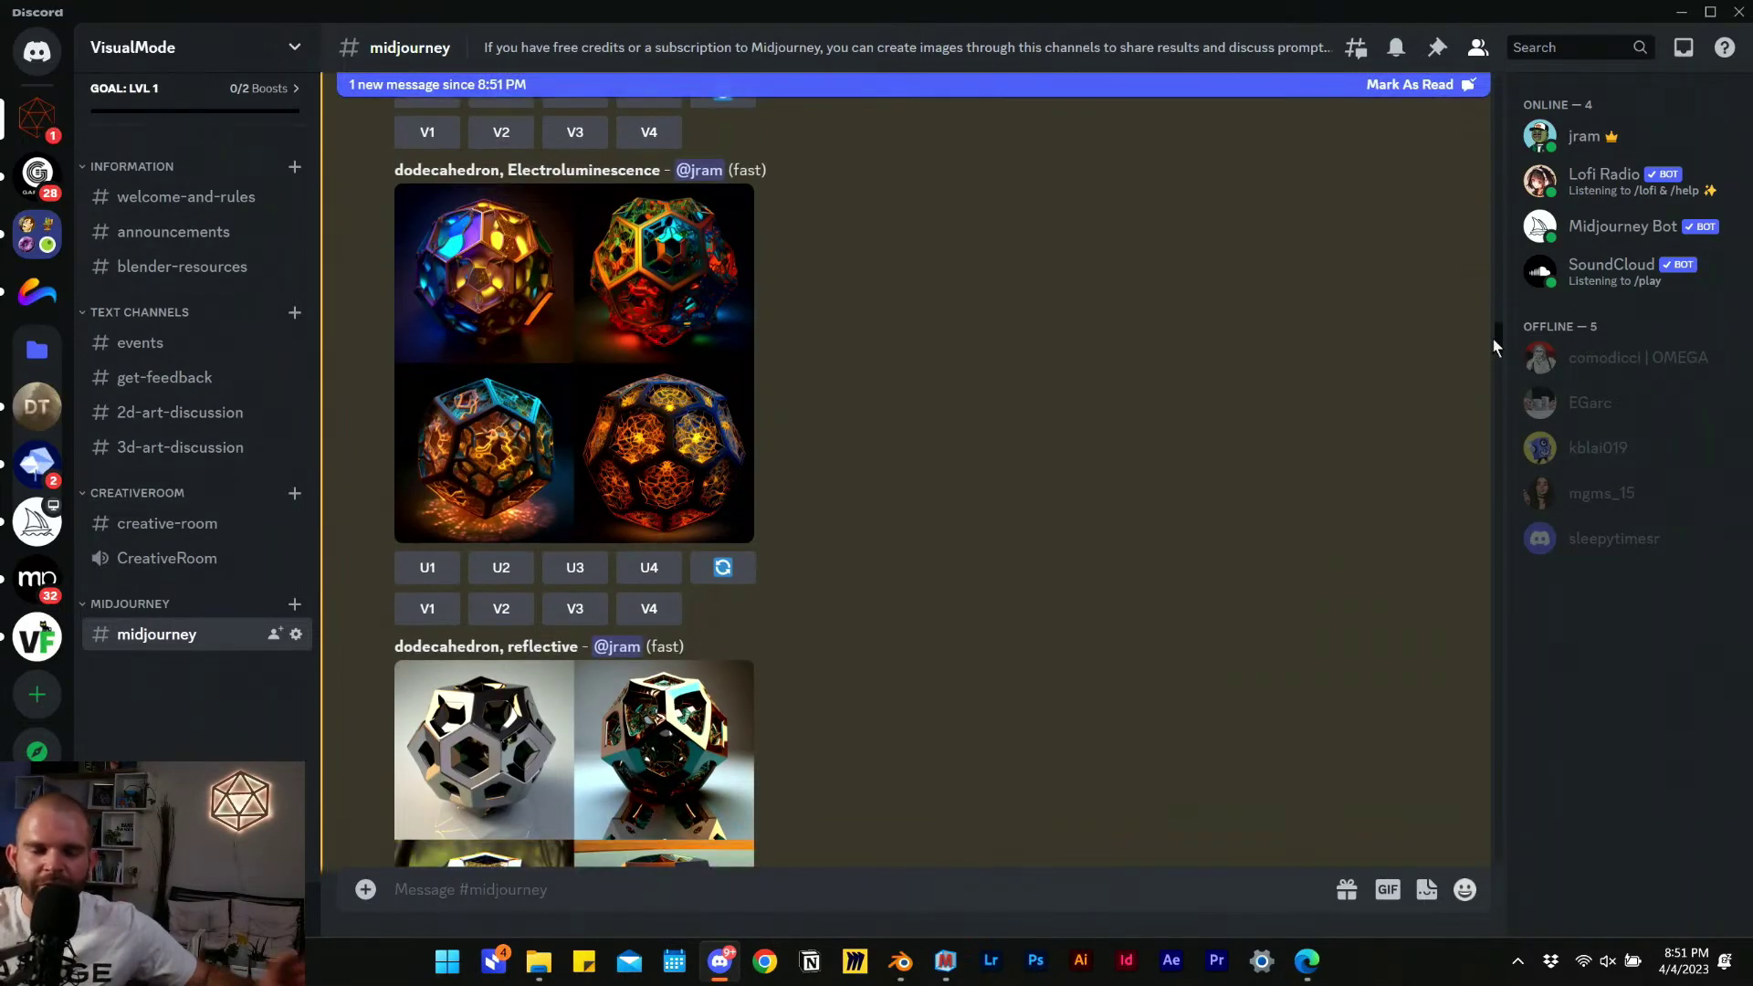
Examine the "dodecahedron, polarized" and "dodecahedron, obsidian" grids enlarged to compare how each keyword changes the material.
drag(1494, 350, 1506, 315)
click(632, 474)
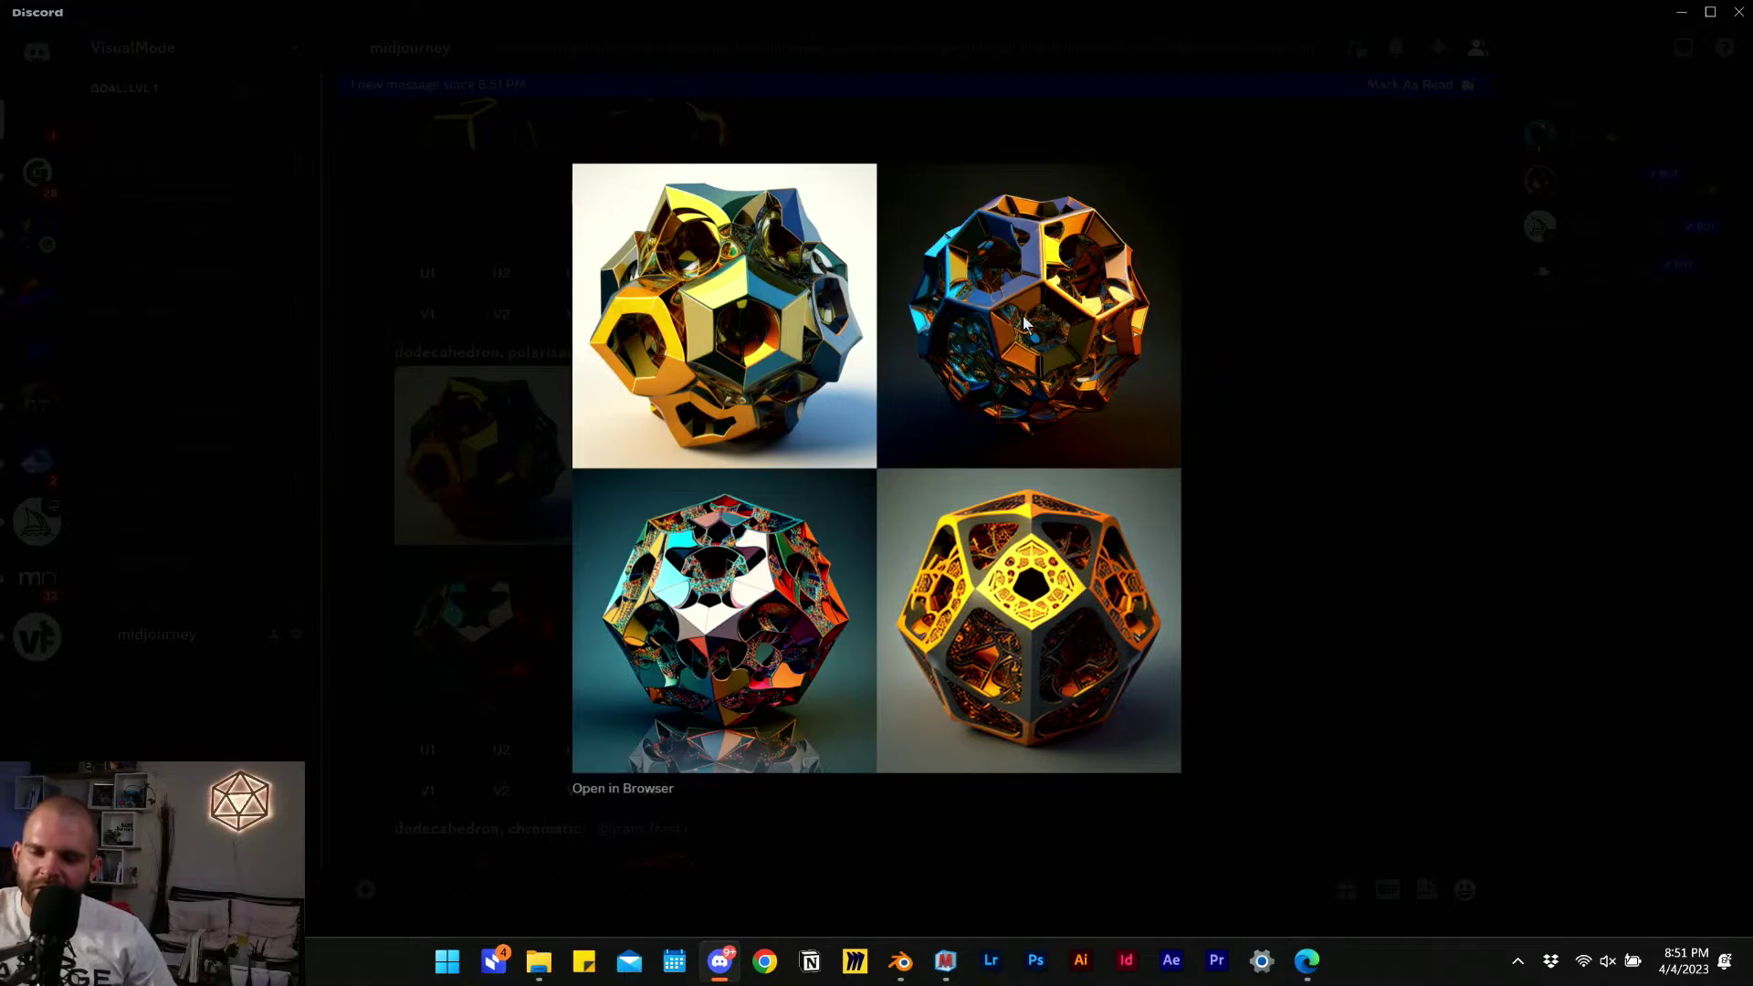
click(1238, 388)
scroll(860, 517, up, 5)
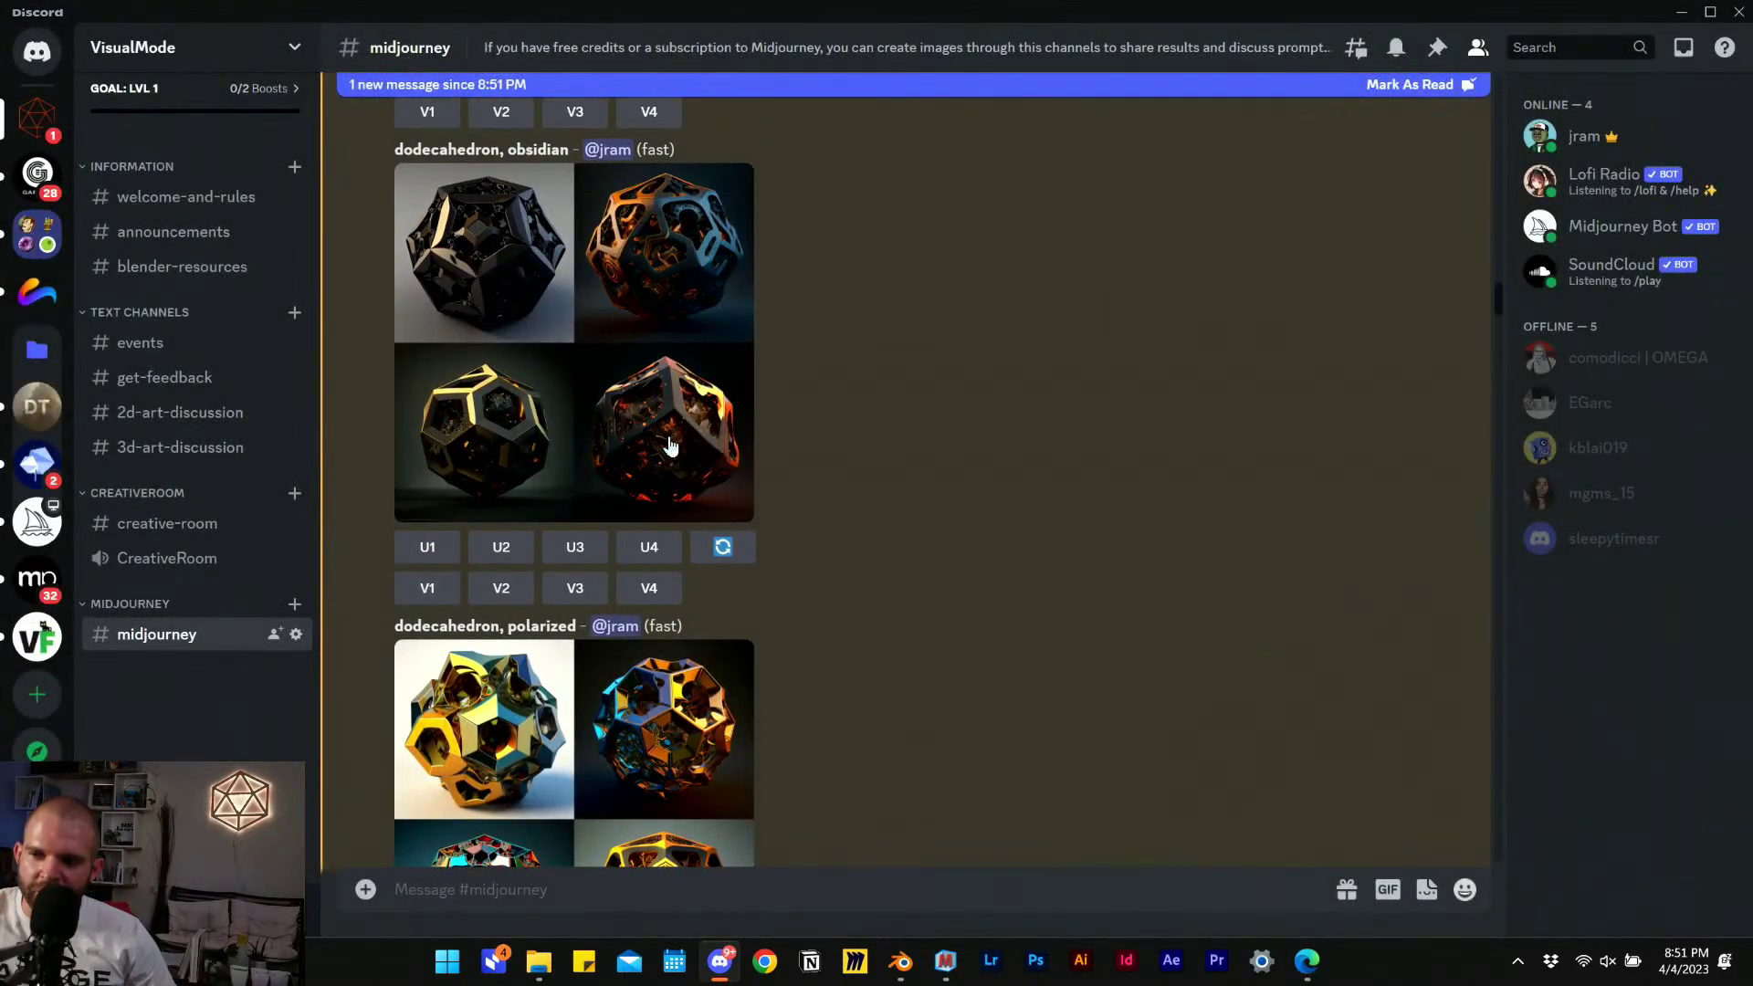
click(669, 447)
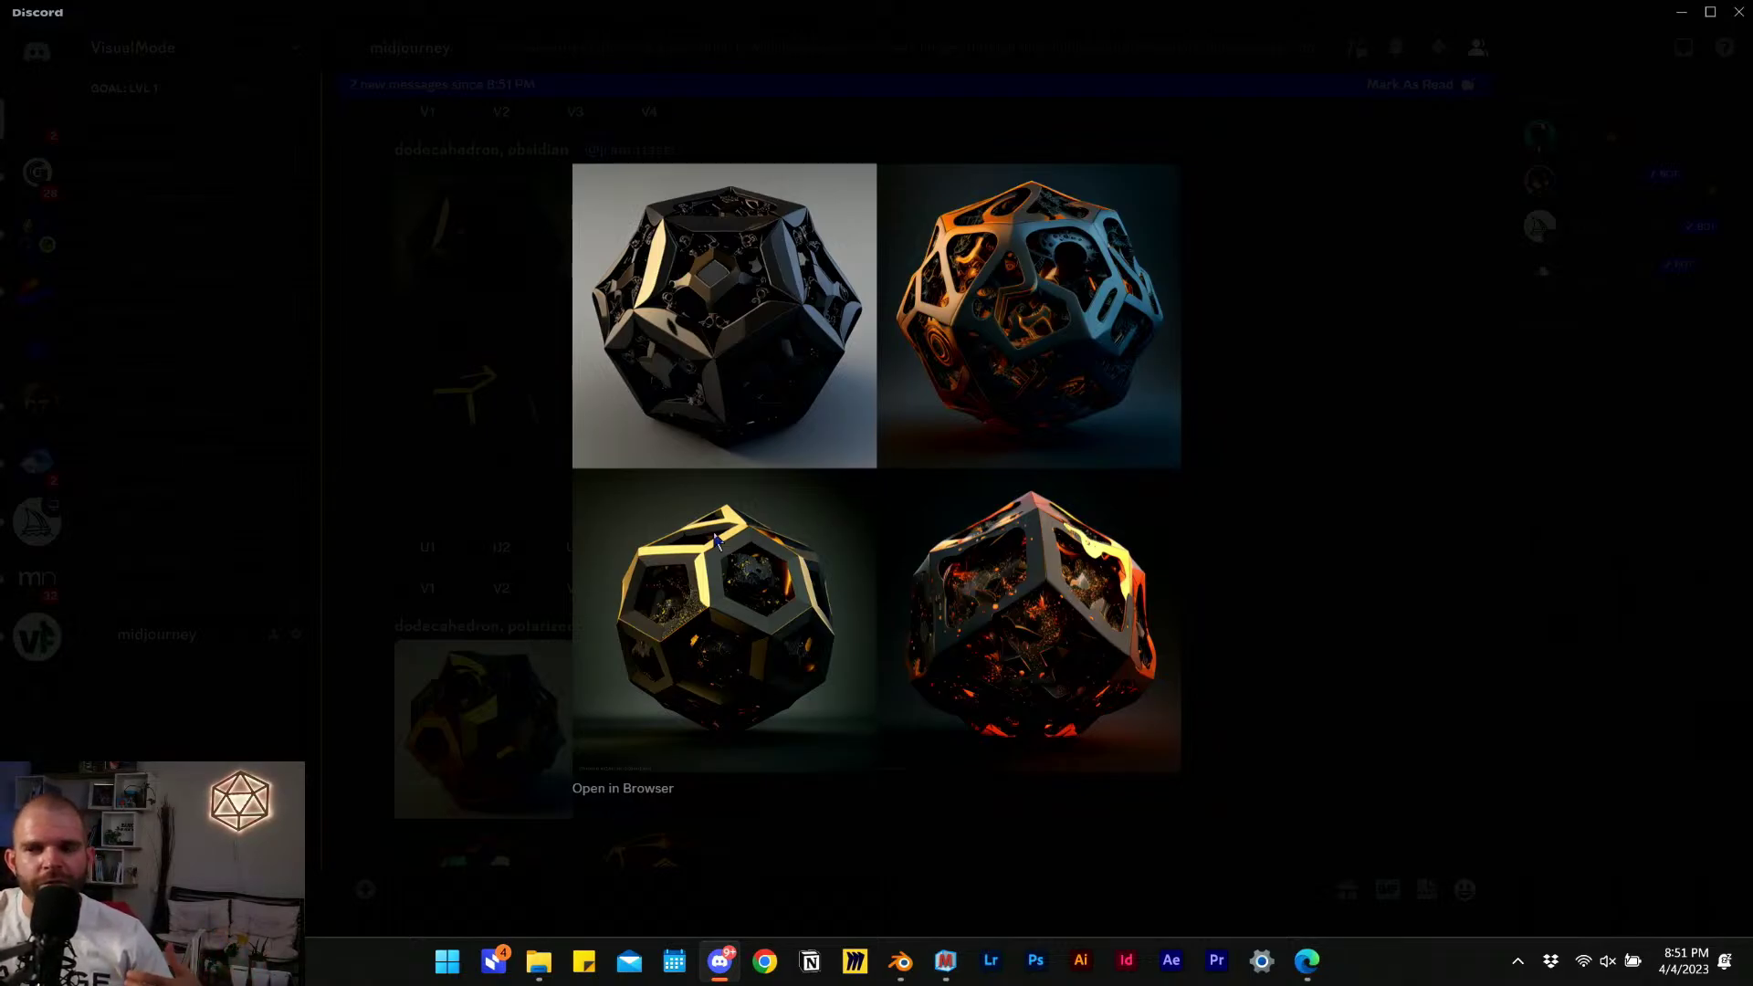
click(1349, 359)
scroll(748, 459, up, 1)
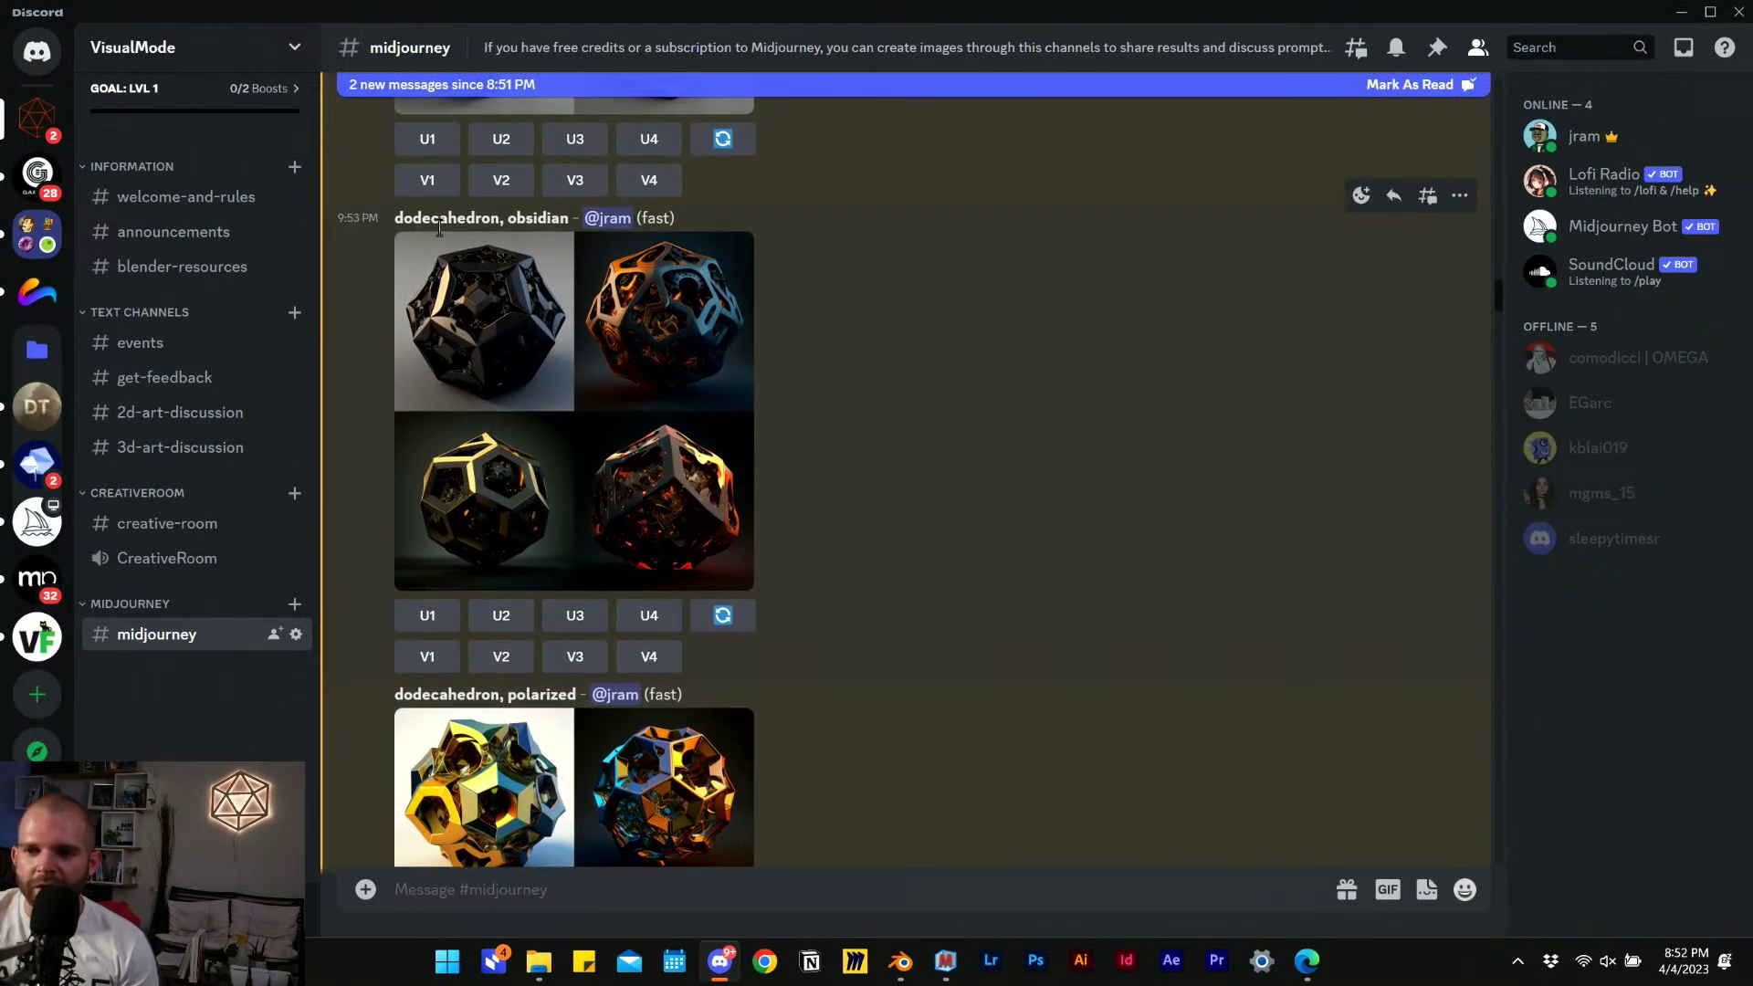
click(533, 367)
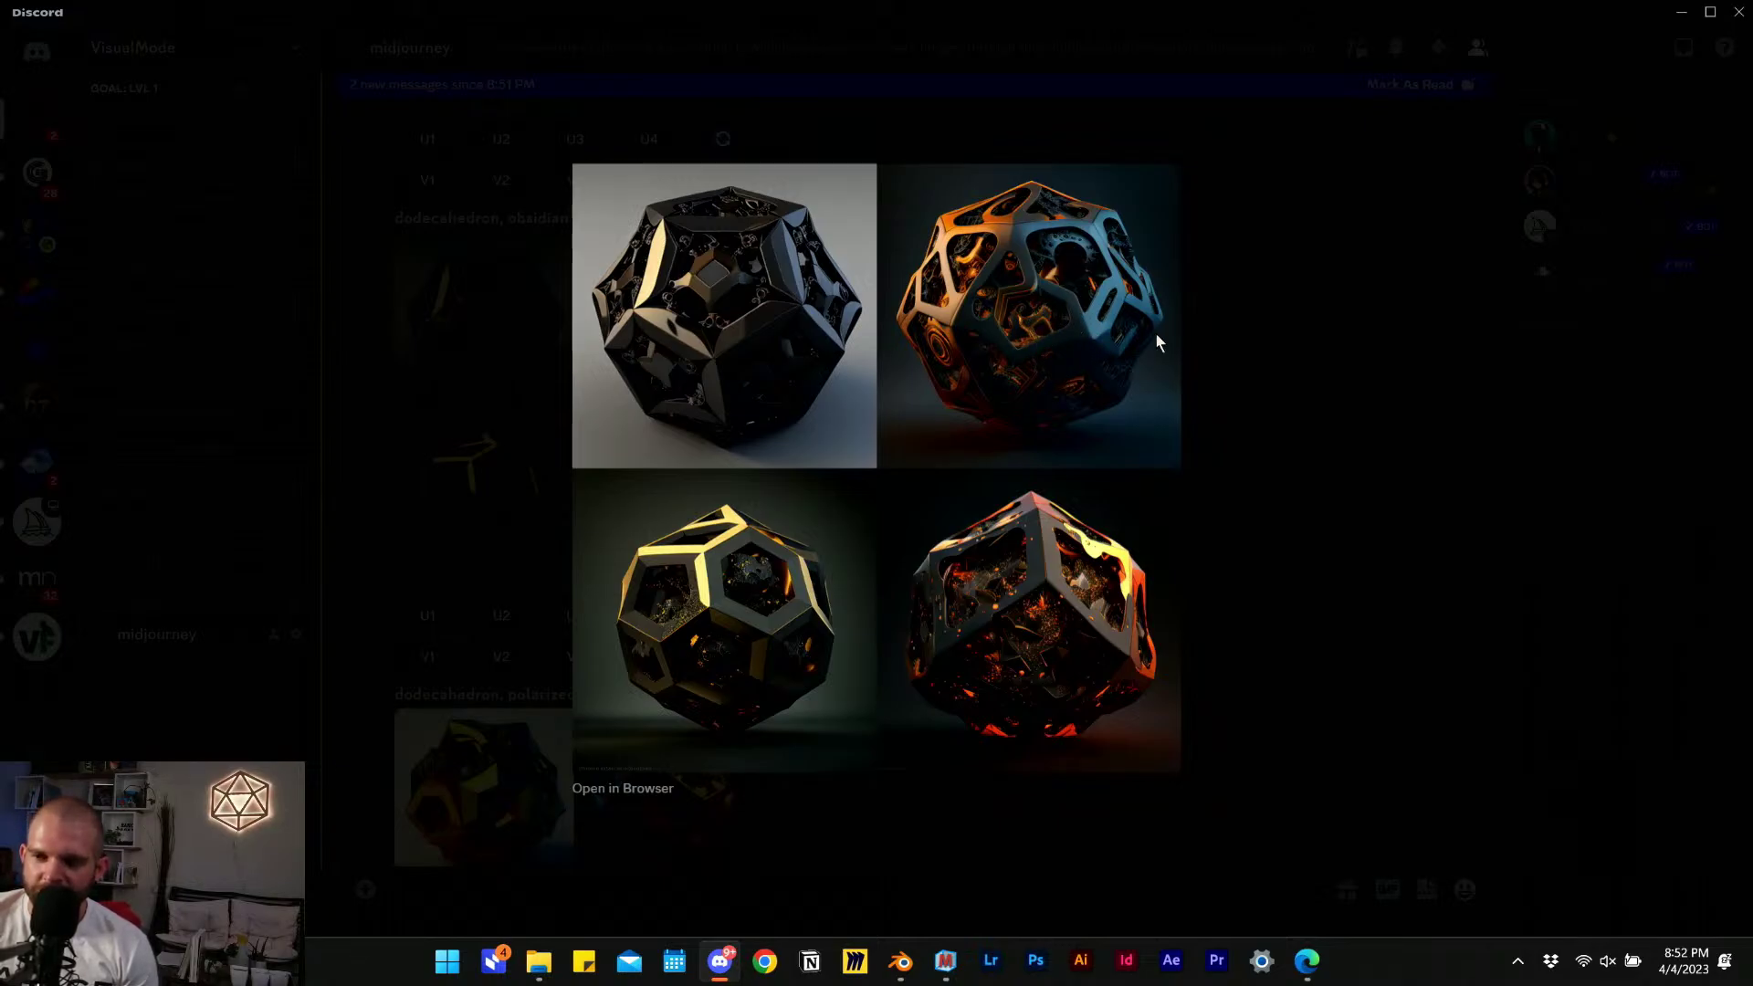
click(1290, 604)
Review the older "ambient occlusion" and "jacket" dodecahedron prompts, enlarging the jacket grid.
scroll(737, 680, up, 4)
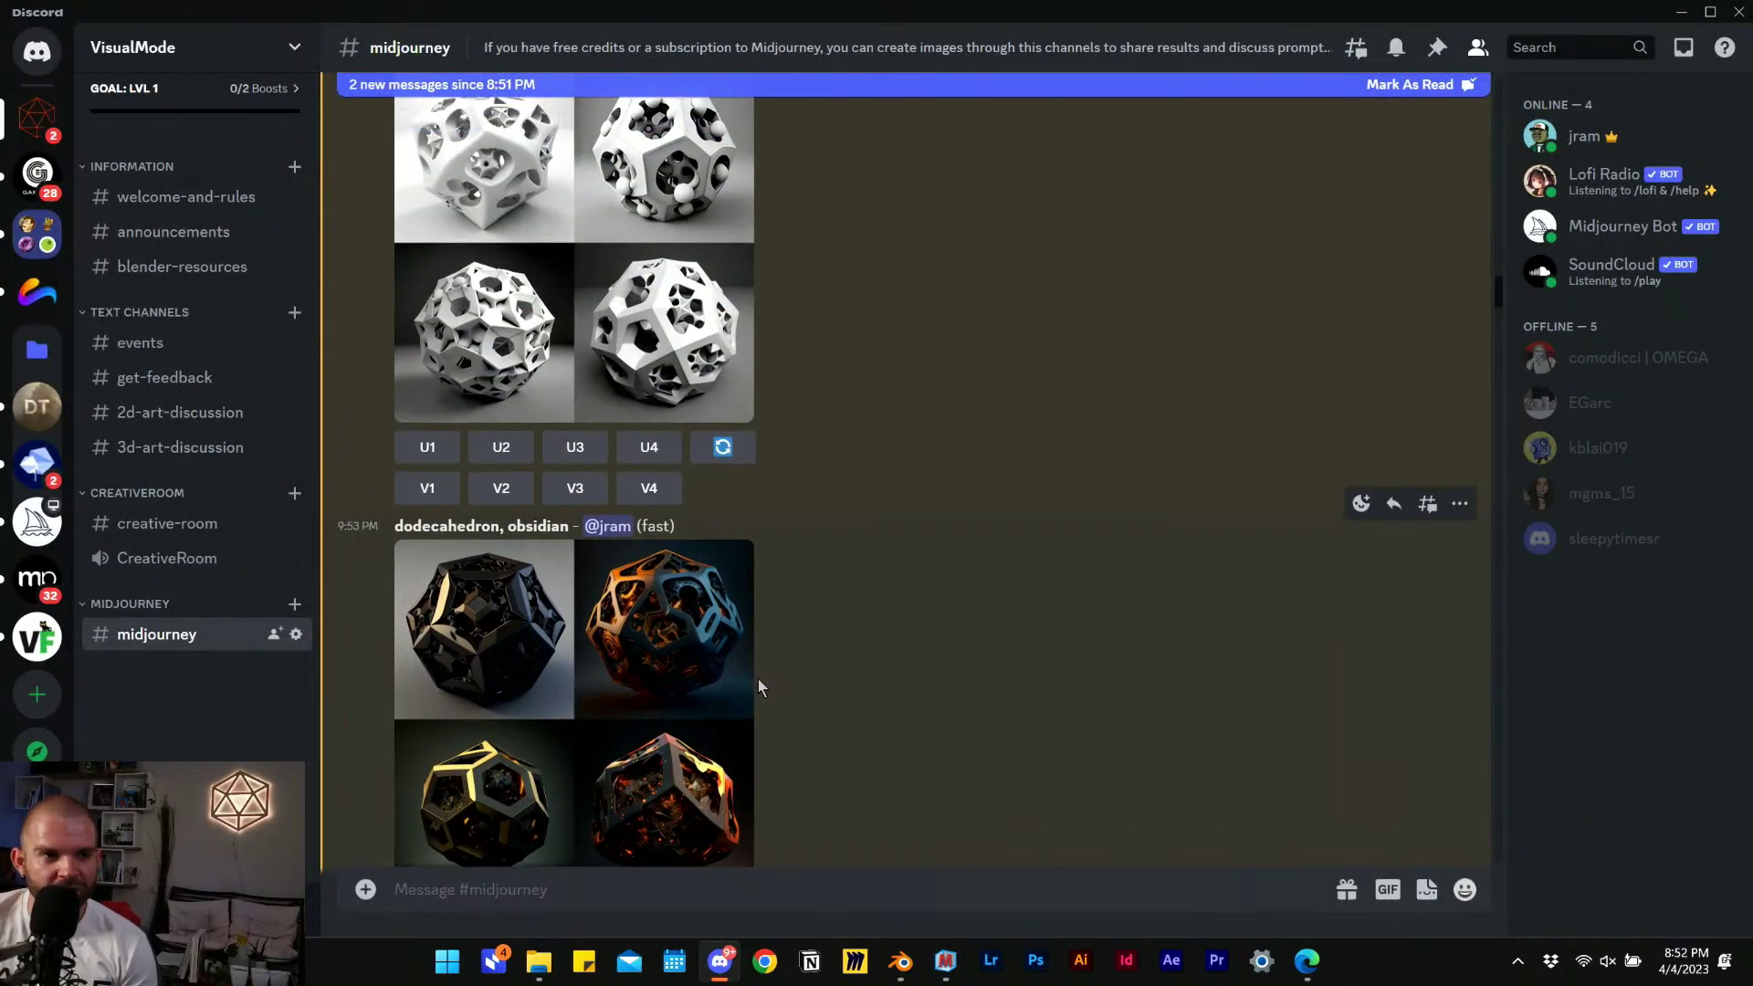
scroll(758, 686, down, 2)
scroll(673, 650, up, 3)
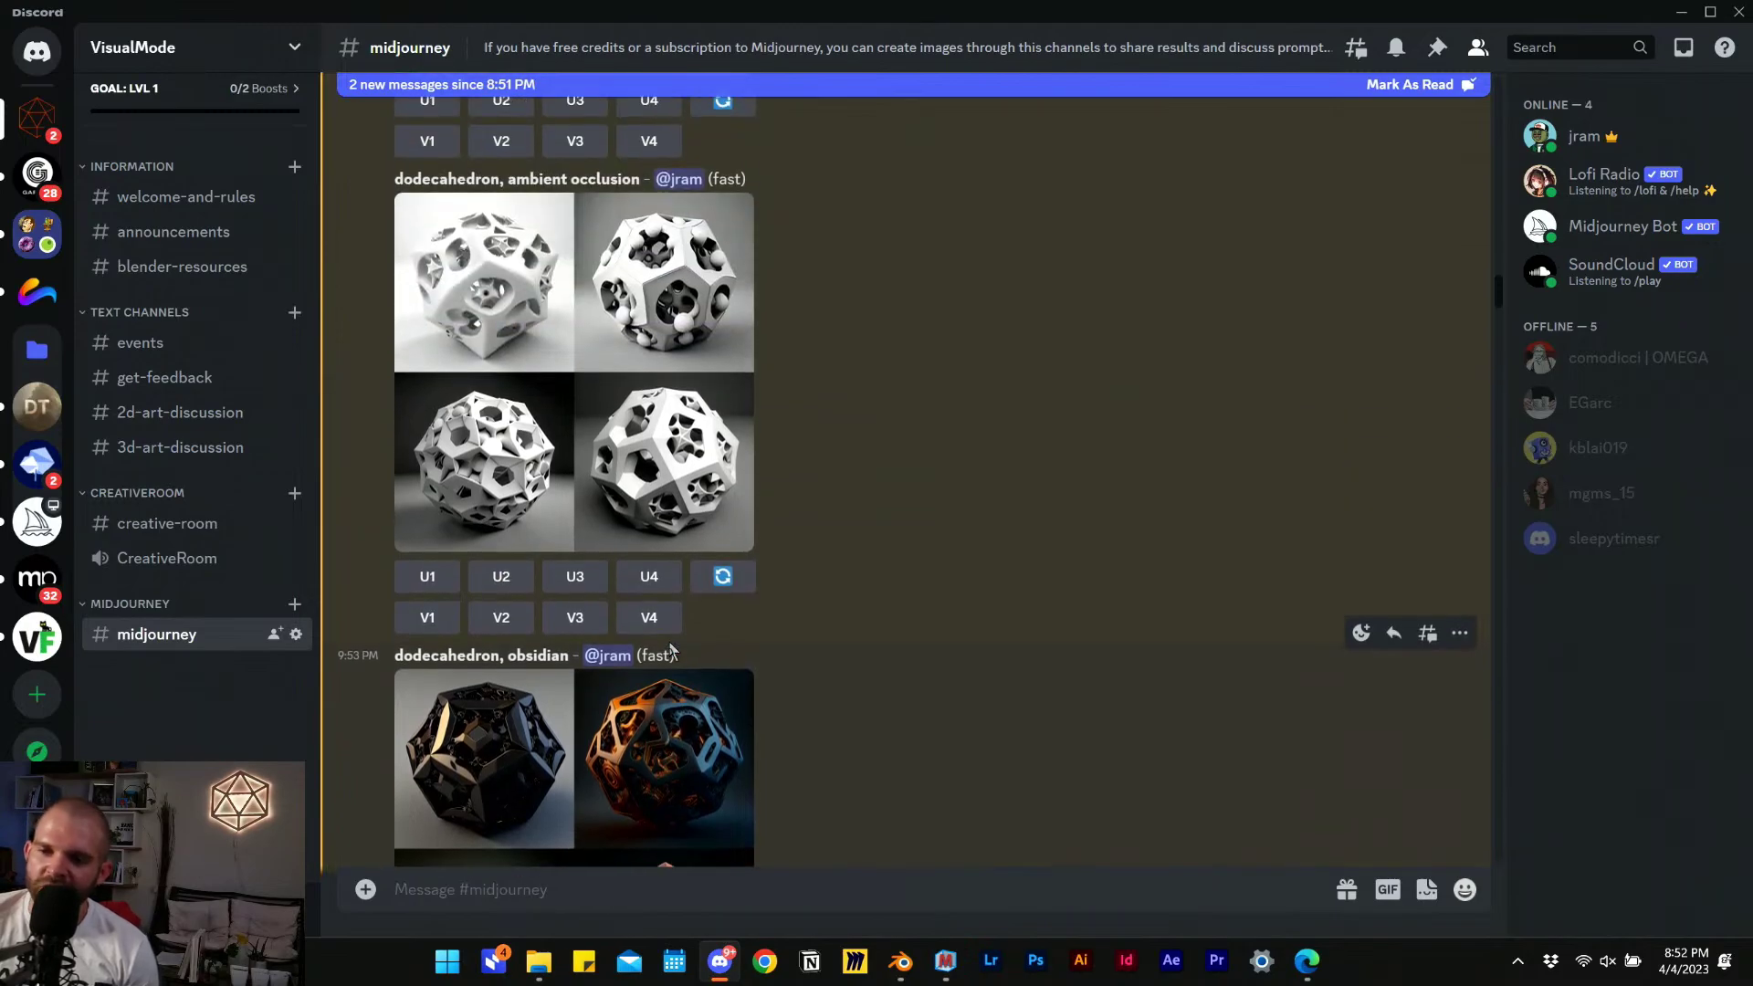
scroll(673, 650, up, 6)
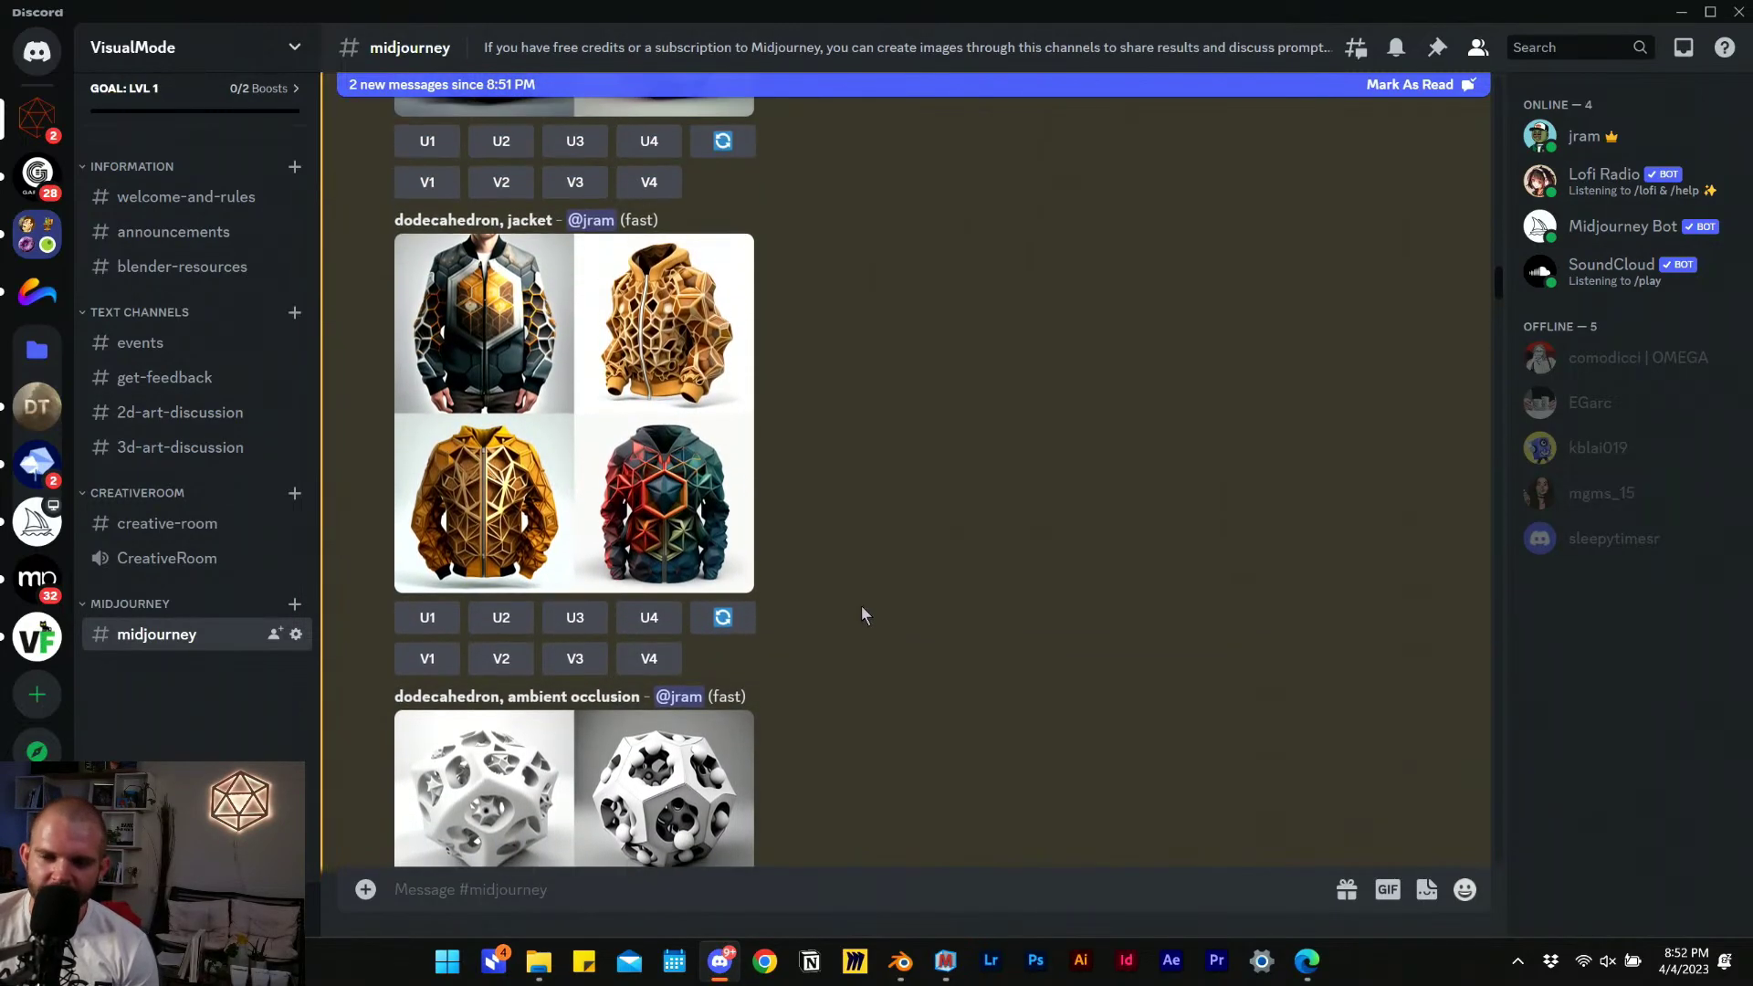
scroll(960, 618, up, 3)
scroll(911, 614, down, 2)
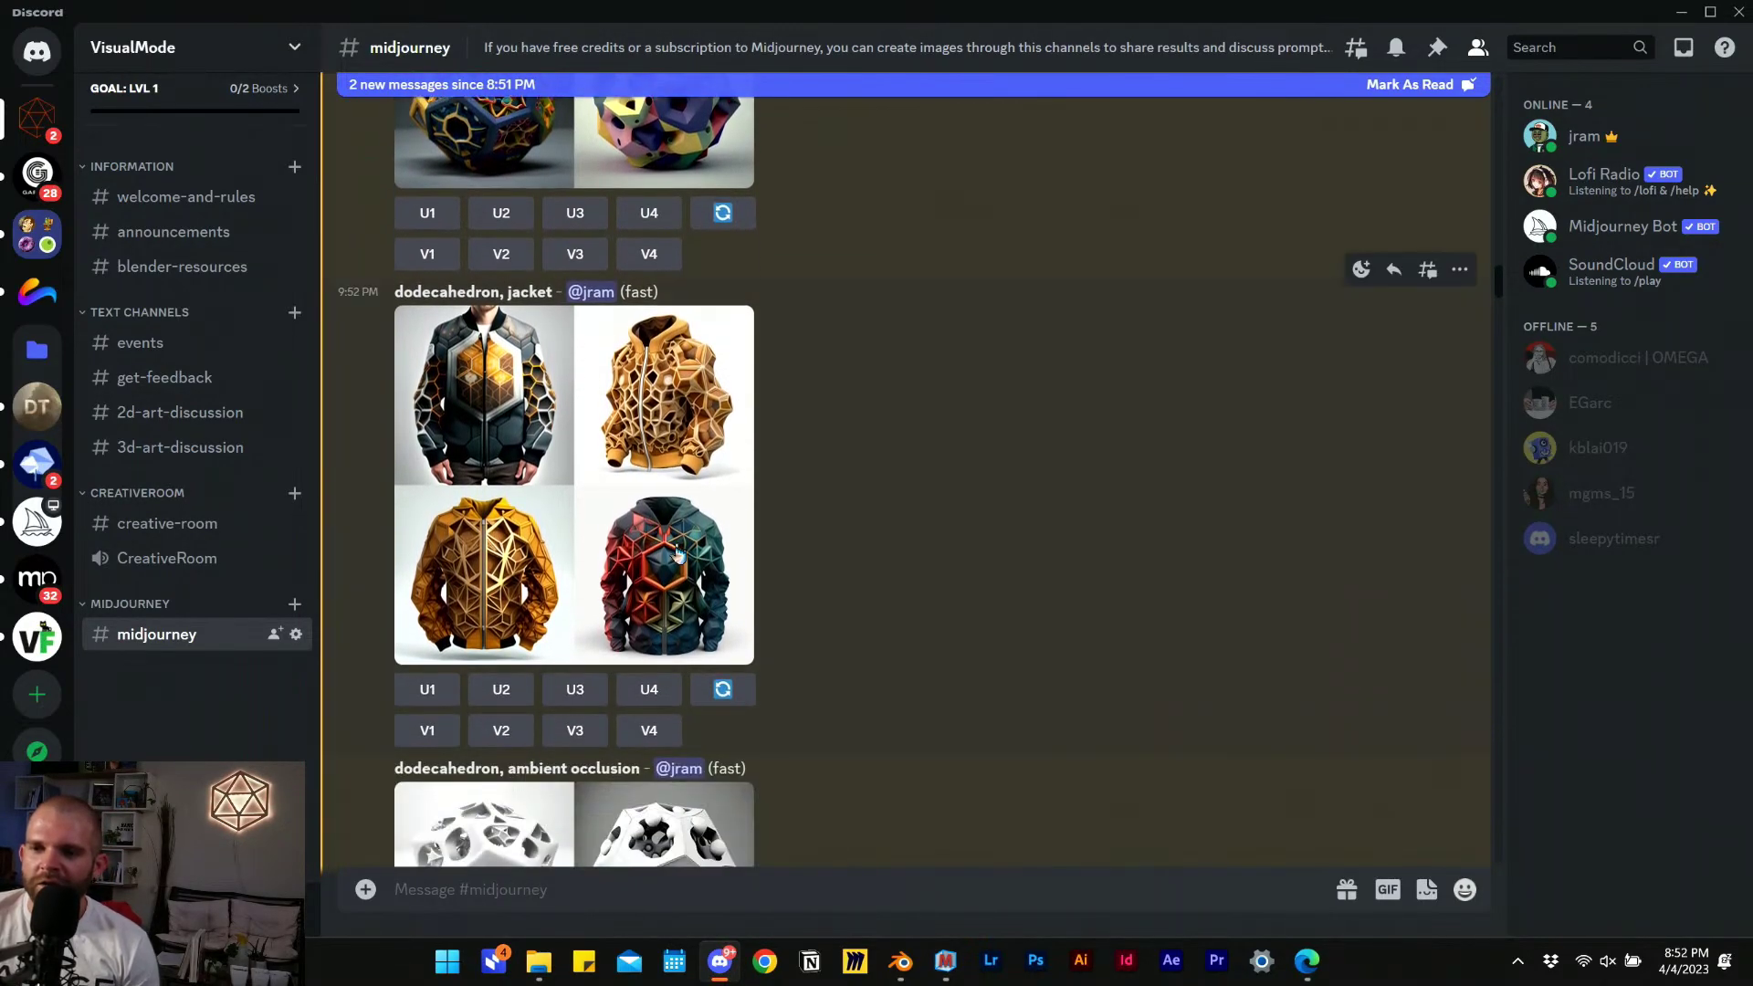
click(661, 511)
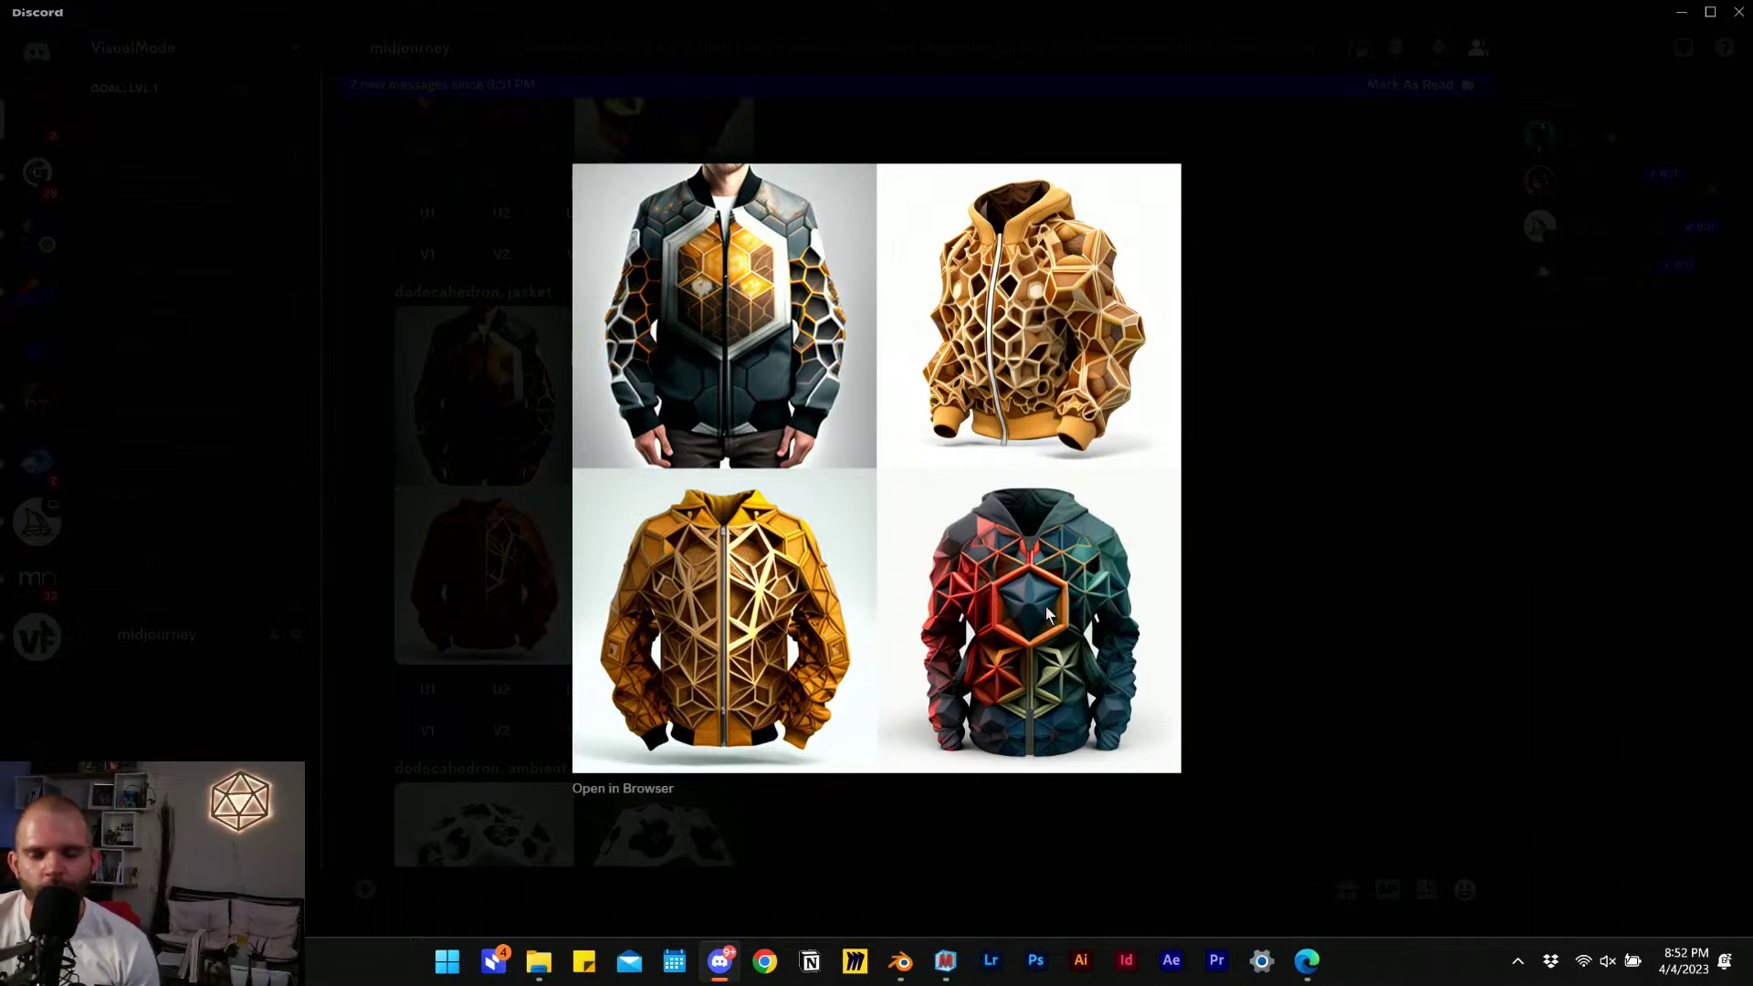
click(1281, 622)
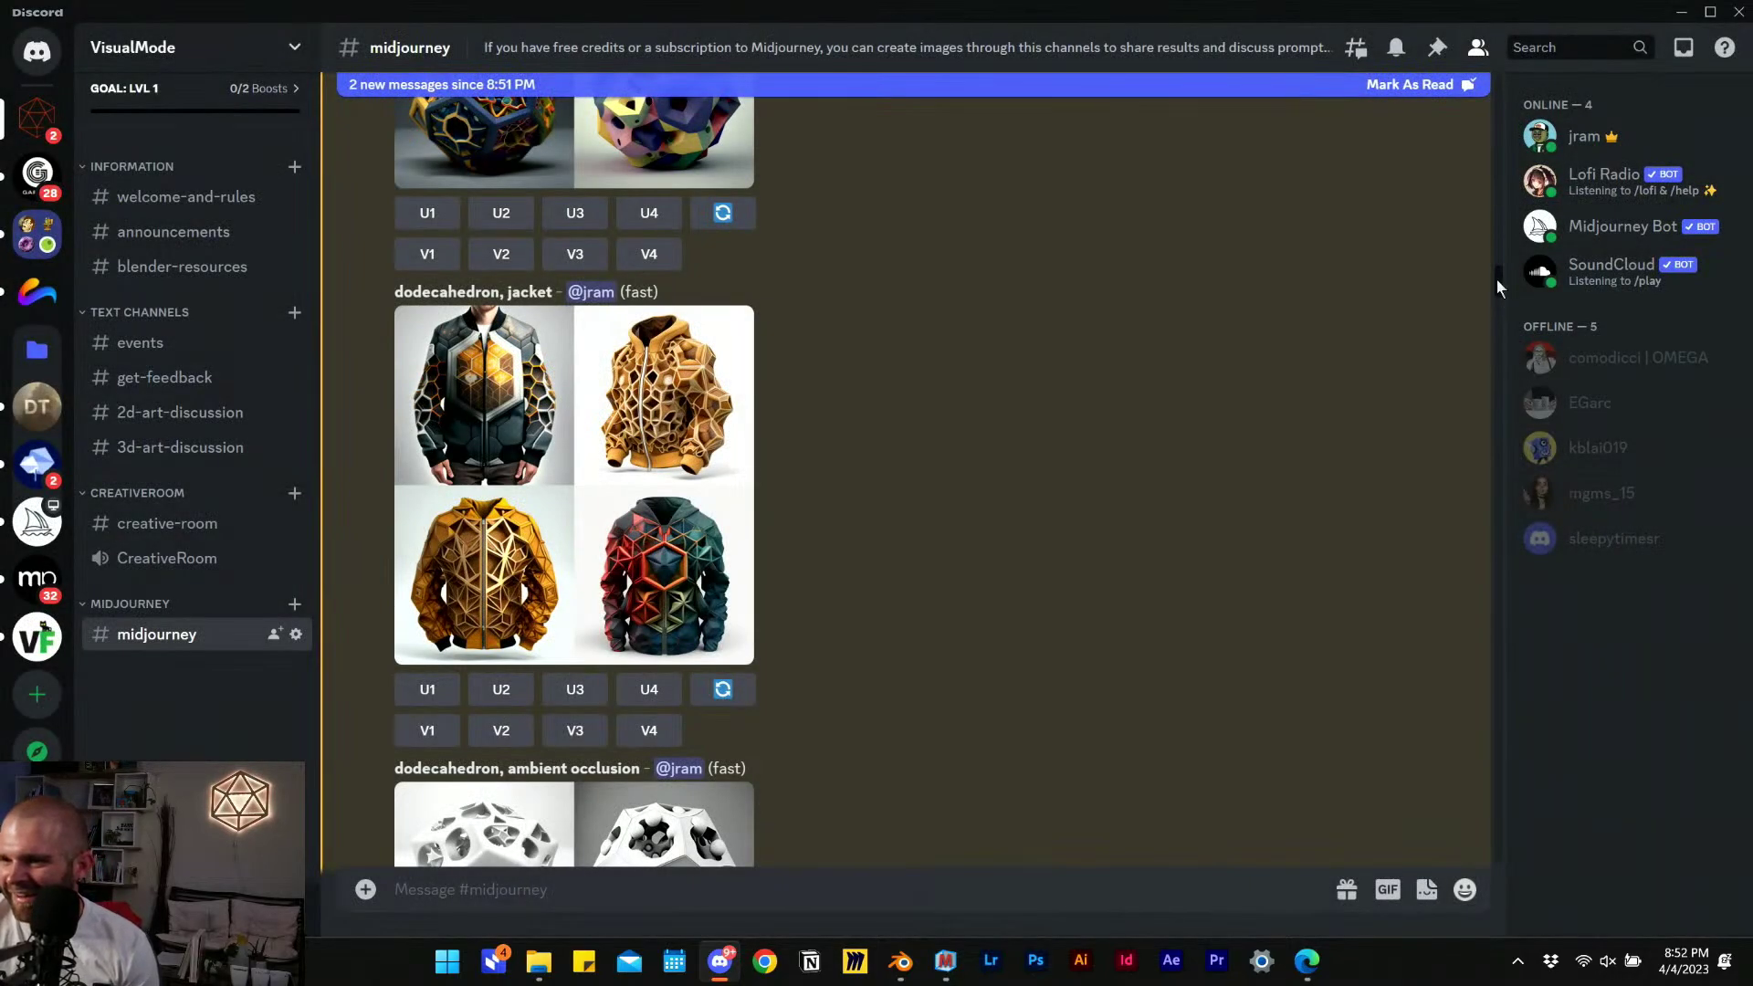
Return to the newest messages in the midjourney channel and review the two upscaled carbon fiber textures.
drag(1495, 278, 1496, 849)
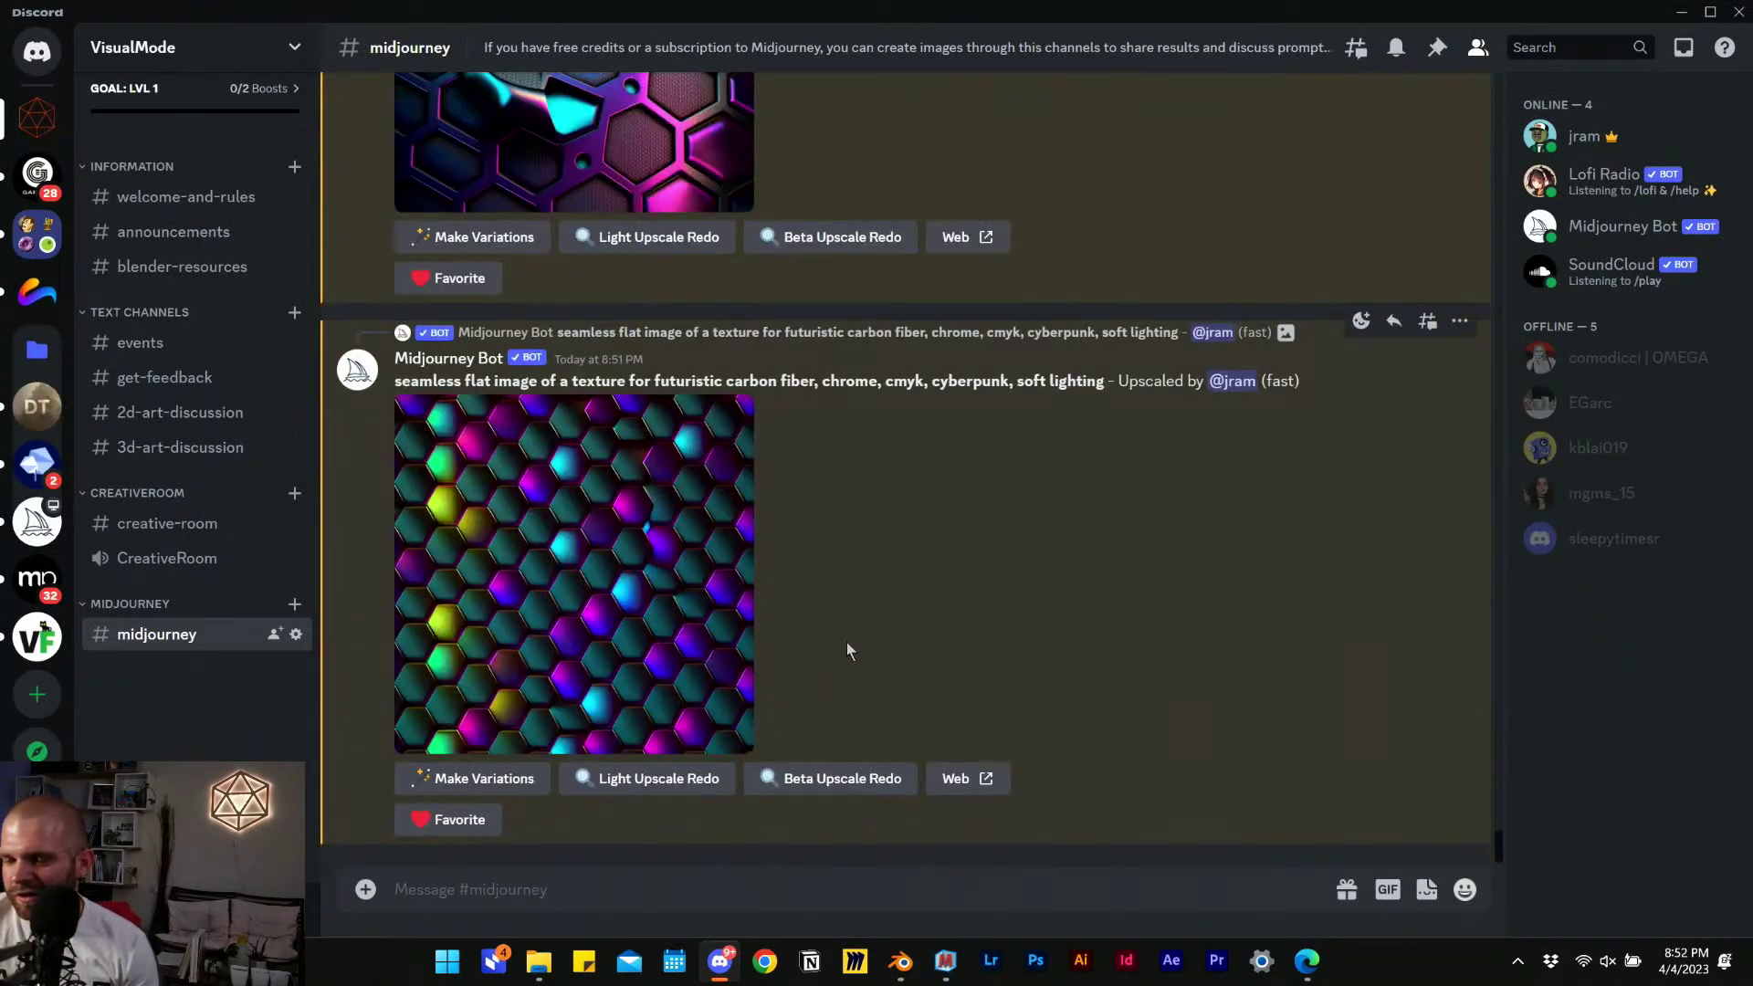
scroll(849, 641, up, 3)
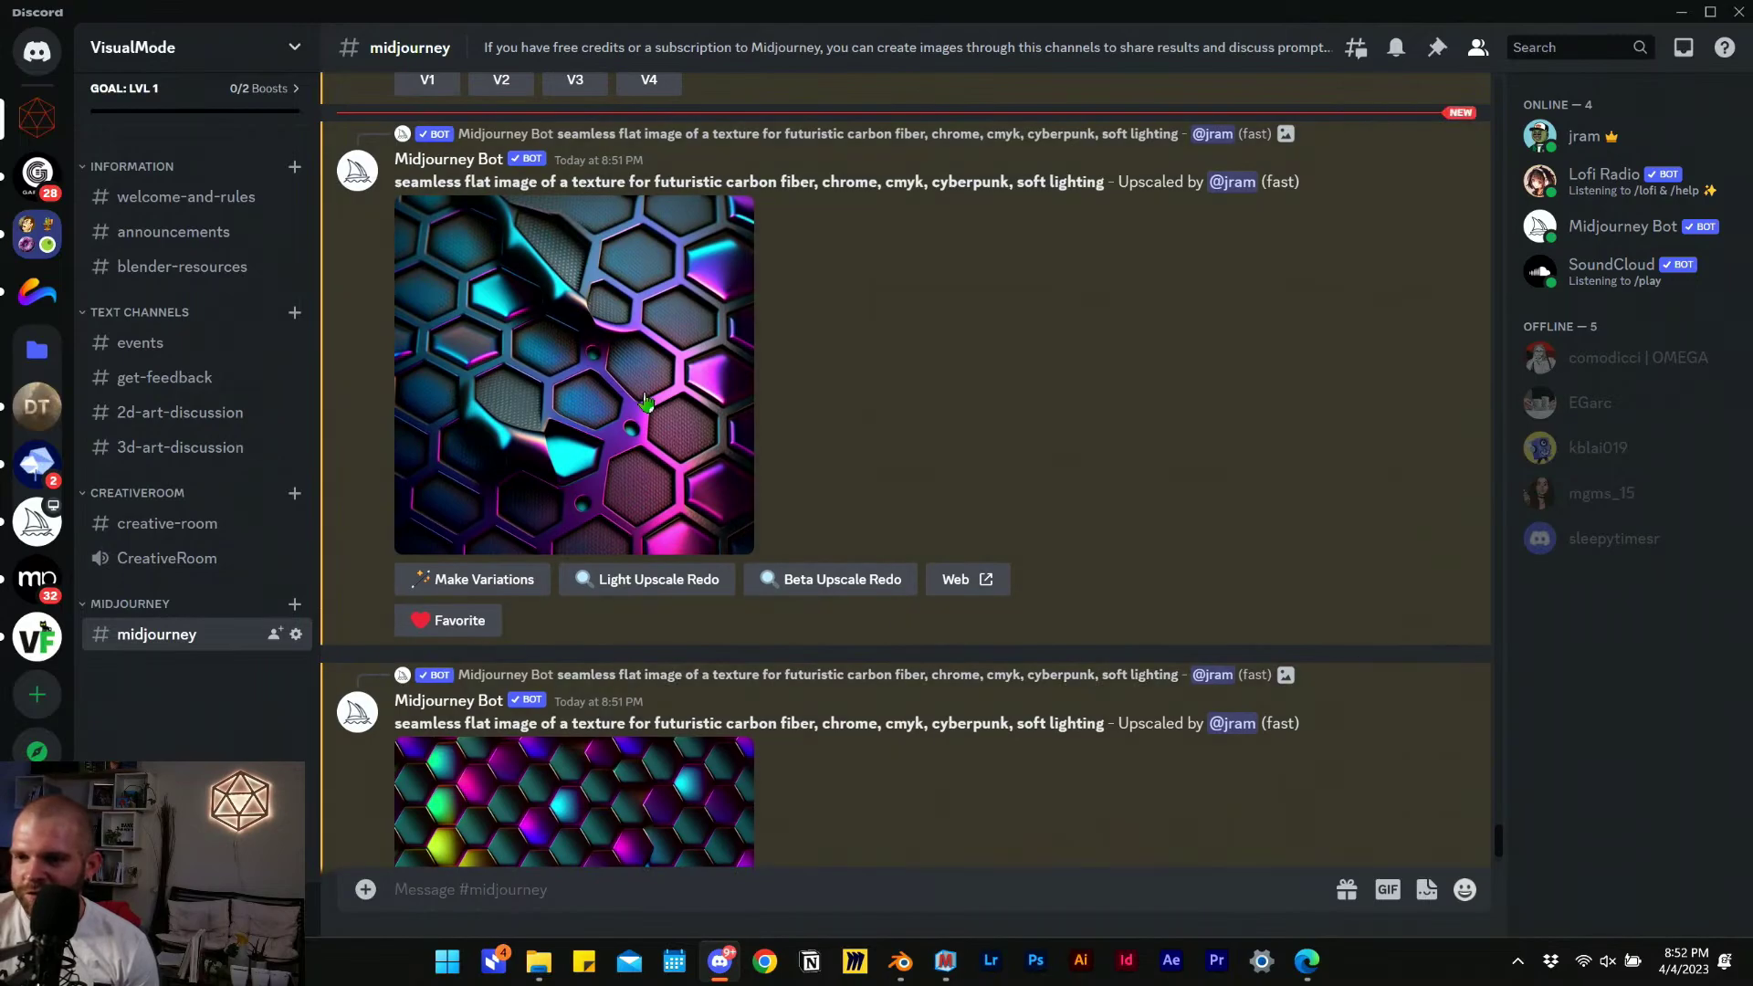
scroll(913, 548, down, 3)
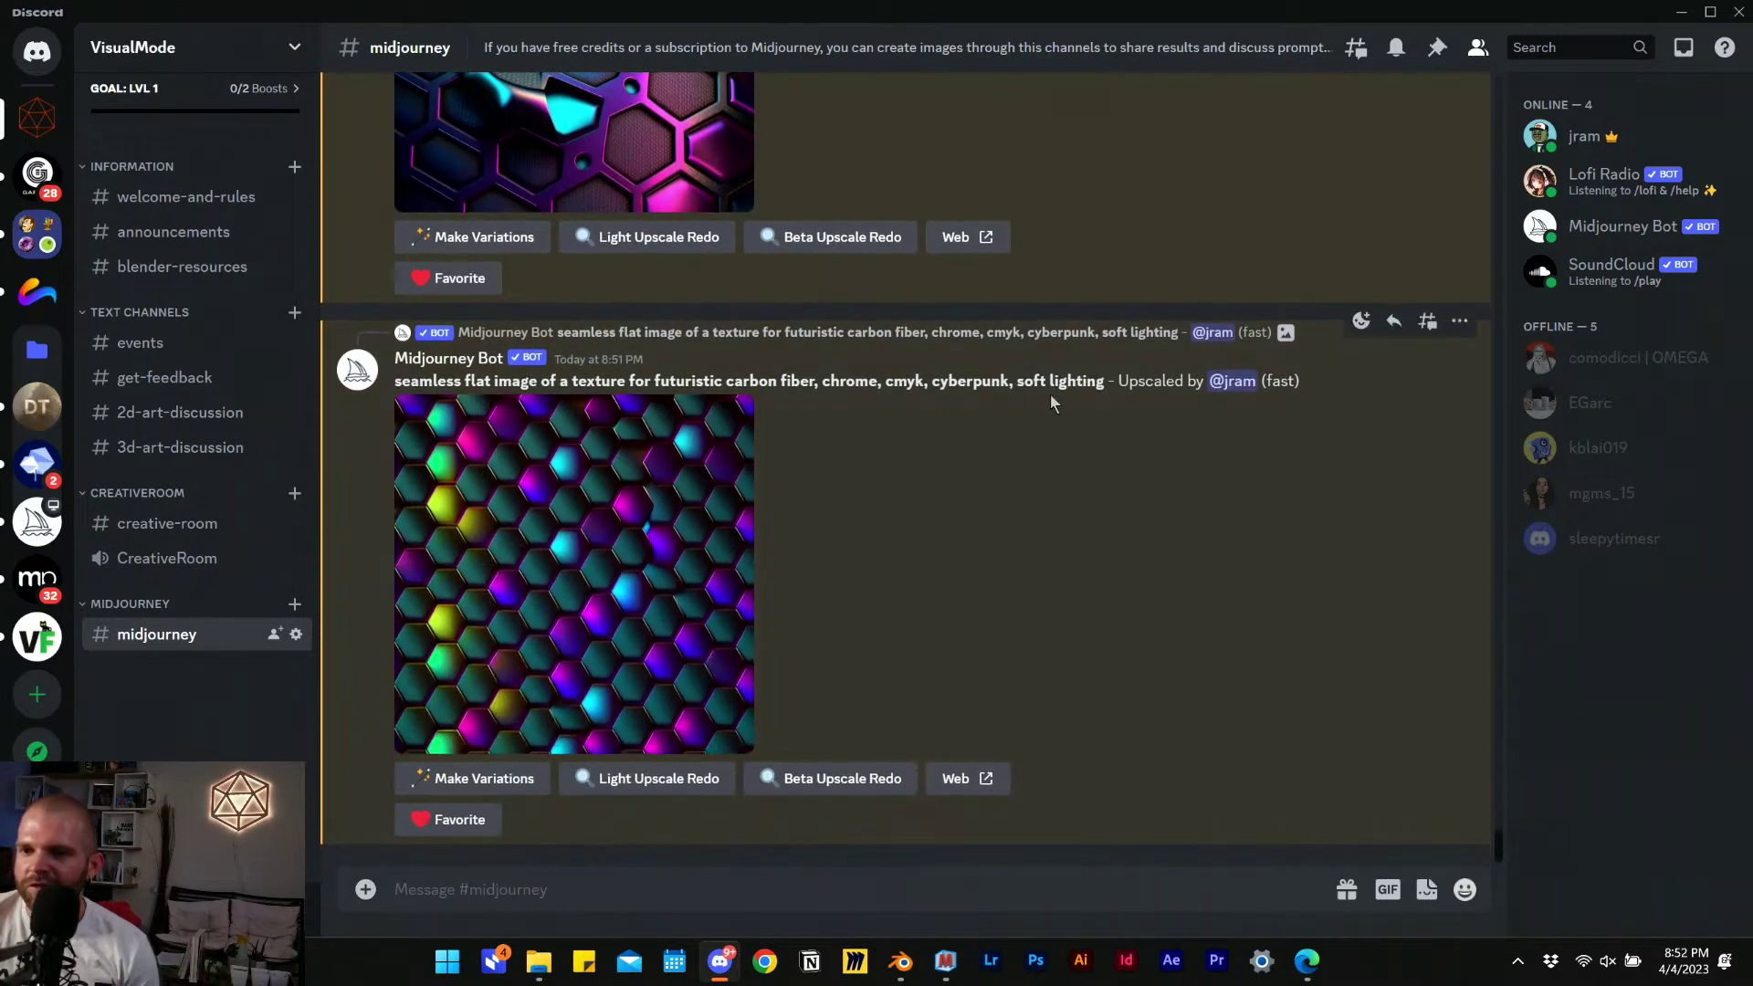
Switch to the Midjourney website in Edge and reload the profile gallery to load the newest upscales.
click(1306, 960)
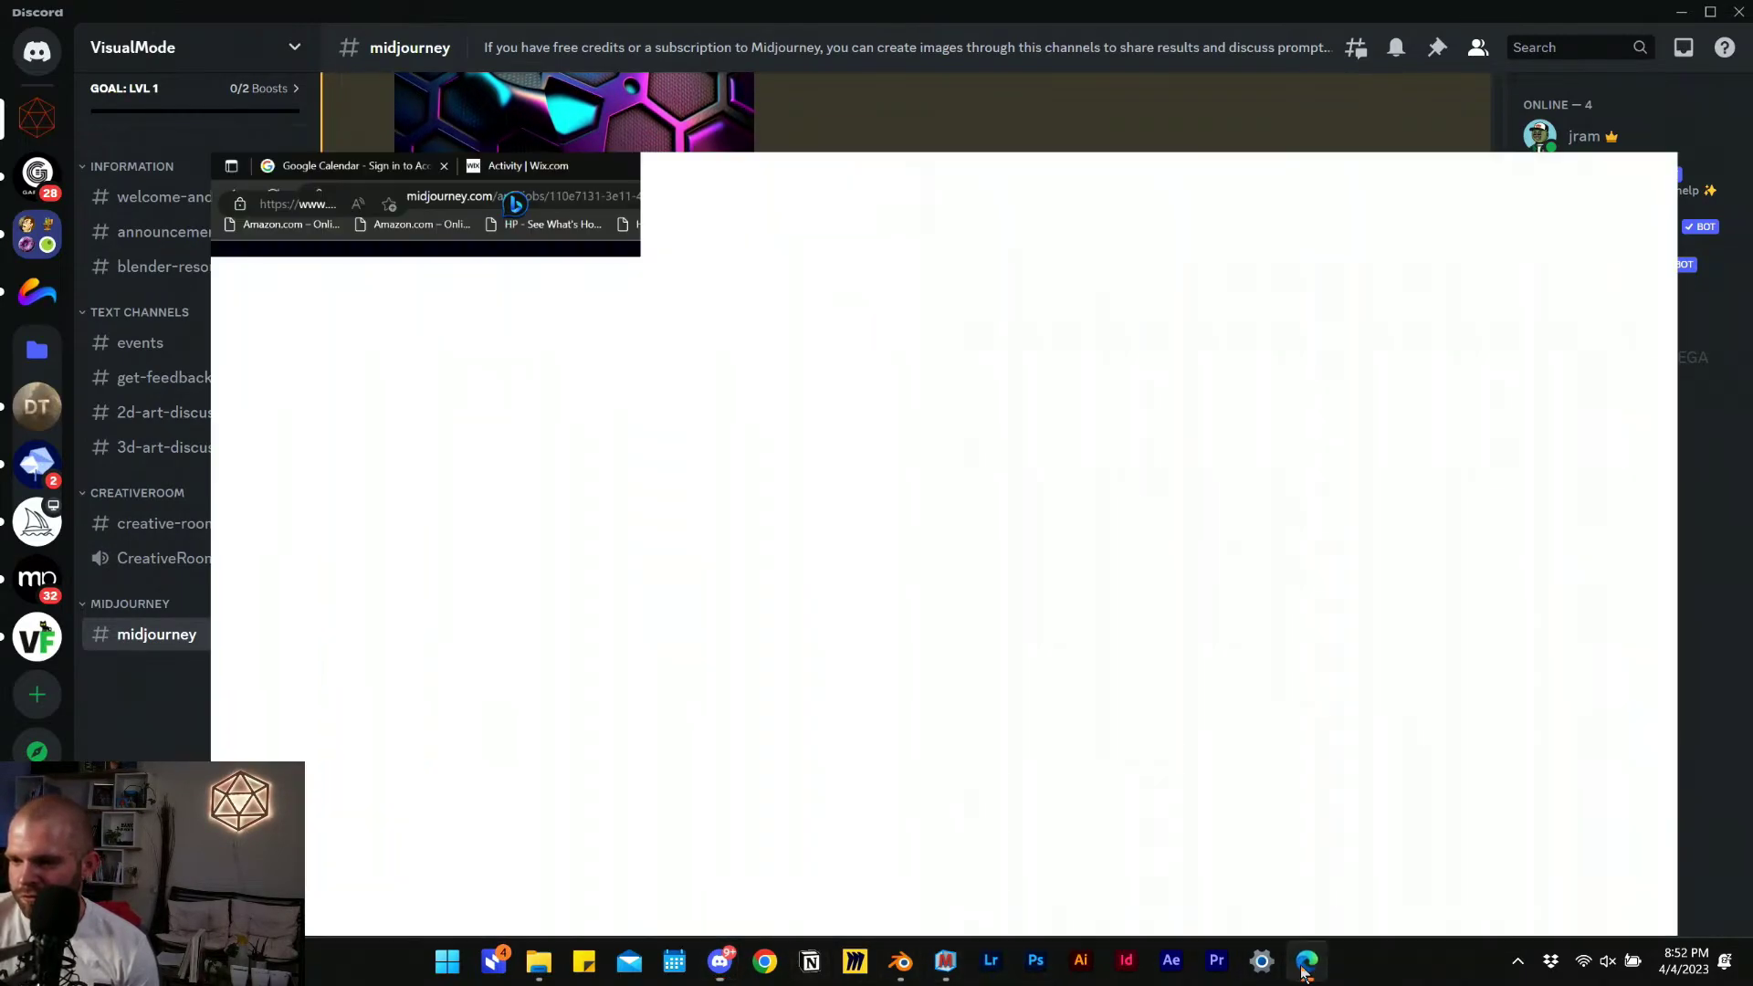
click(1375, 487)
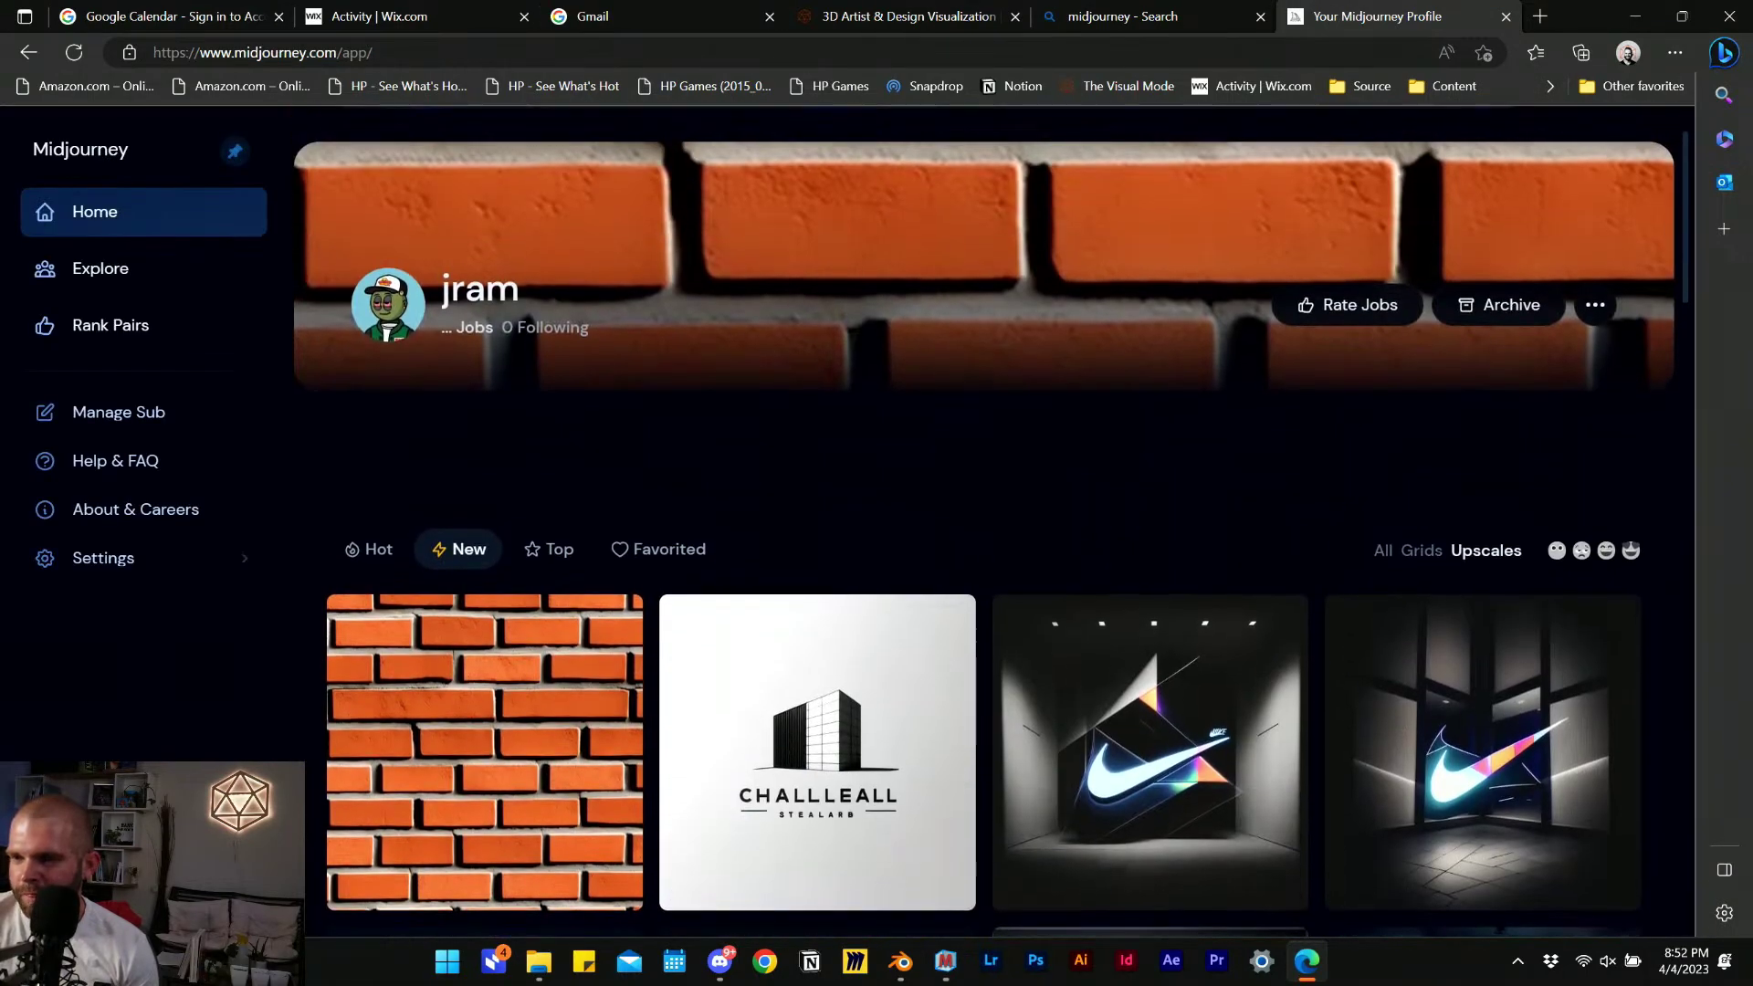
click(74, 52)
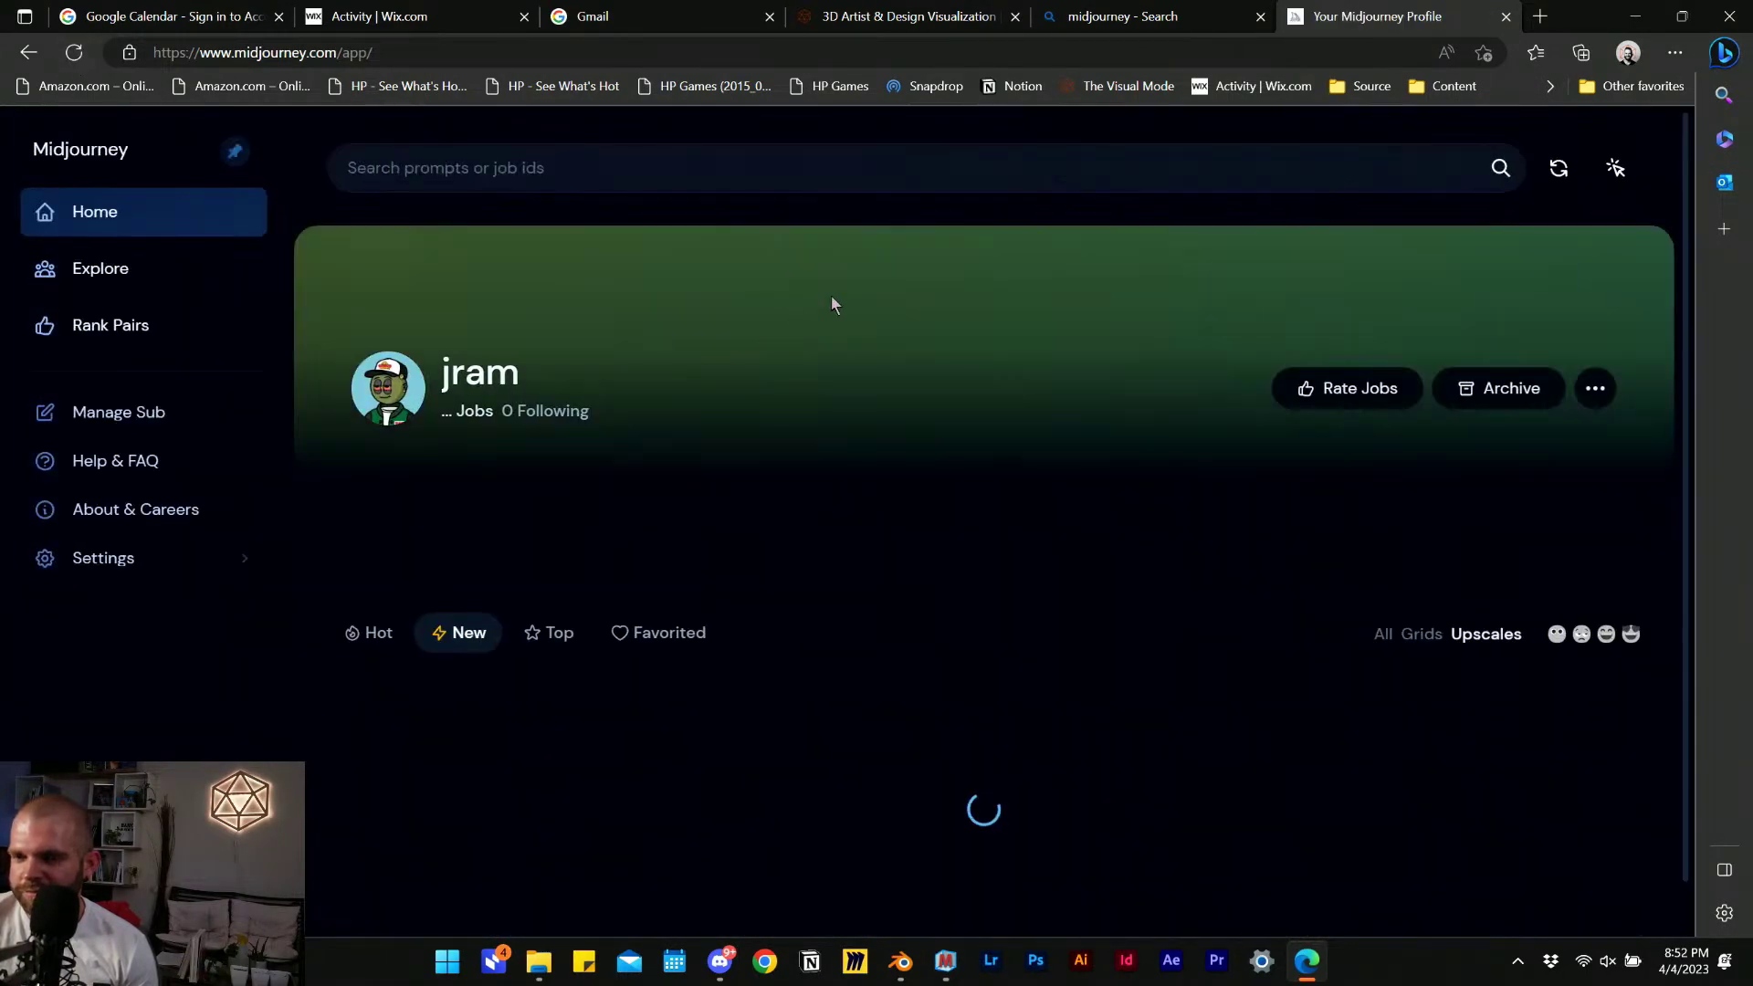
scroll(920, 273, down, 1)
scroll(920, 274, down, 1)
click(1499, 336)
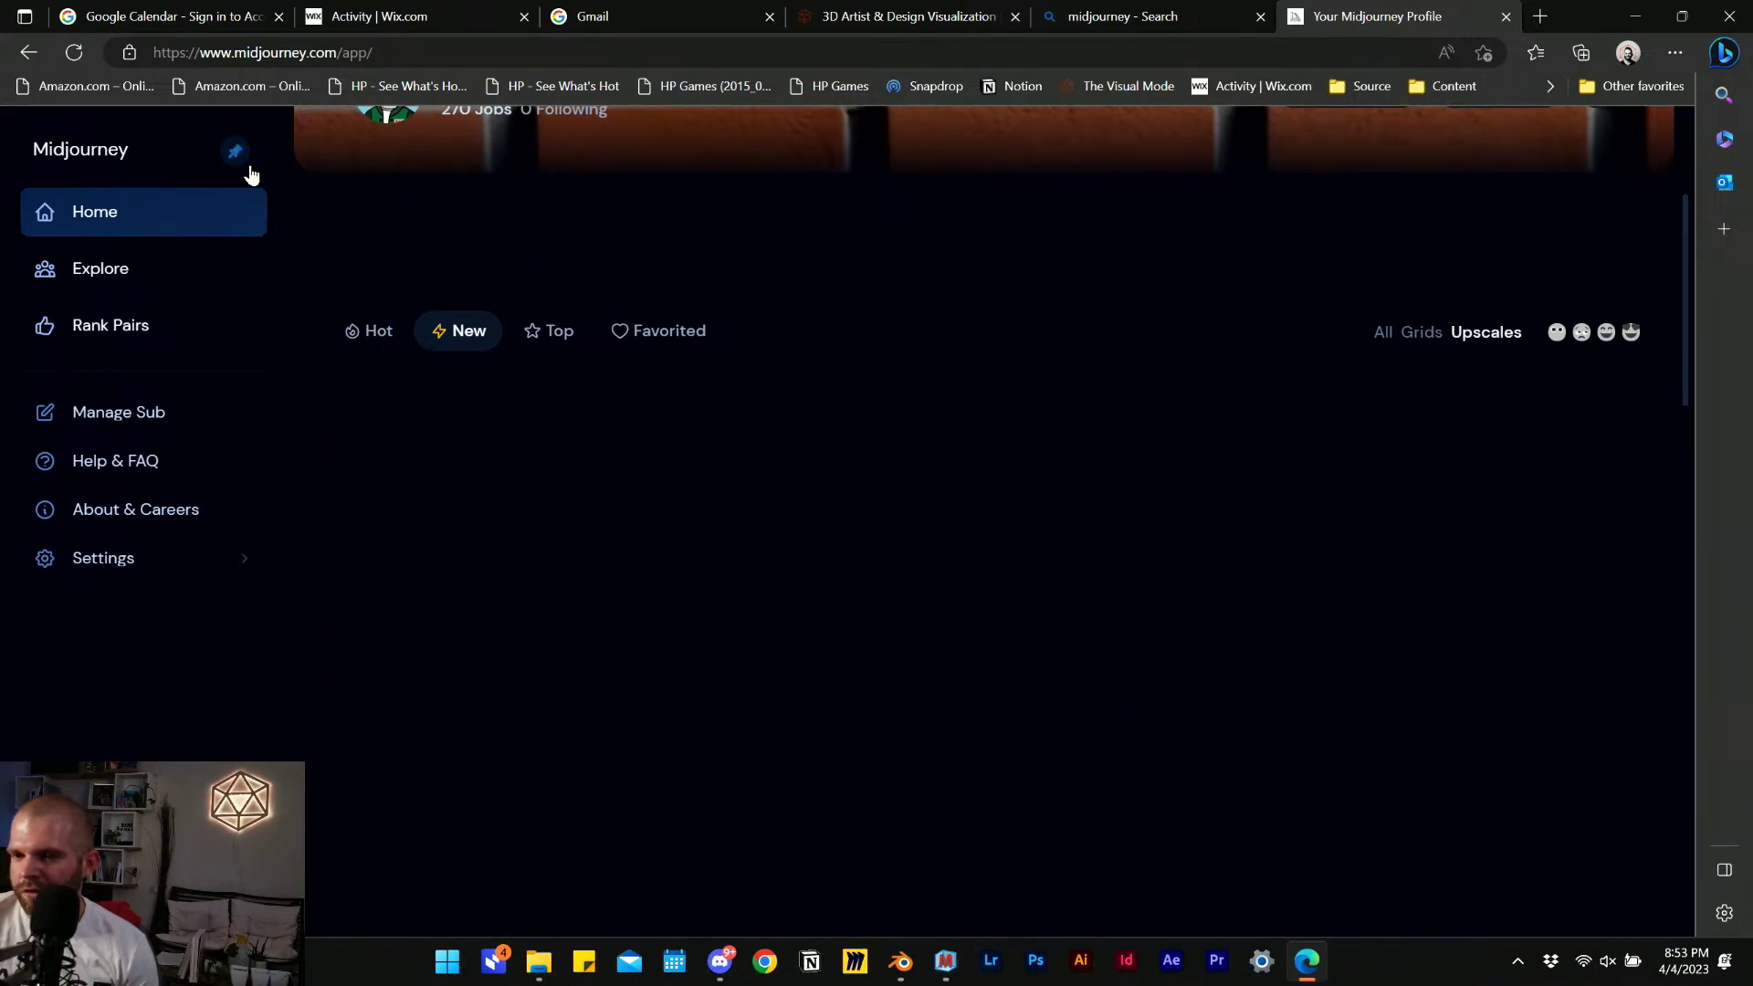
click(73, 52)
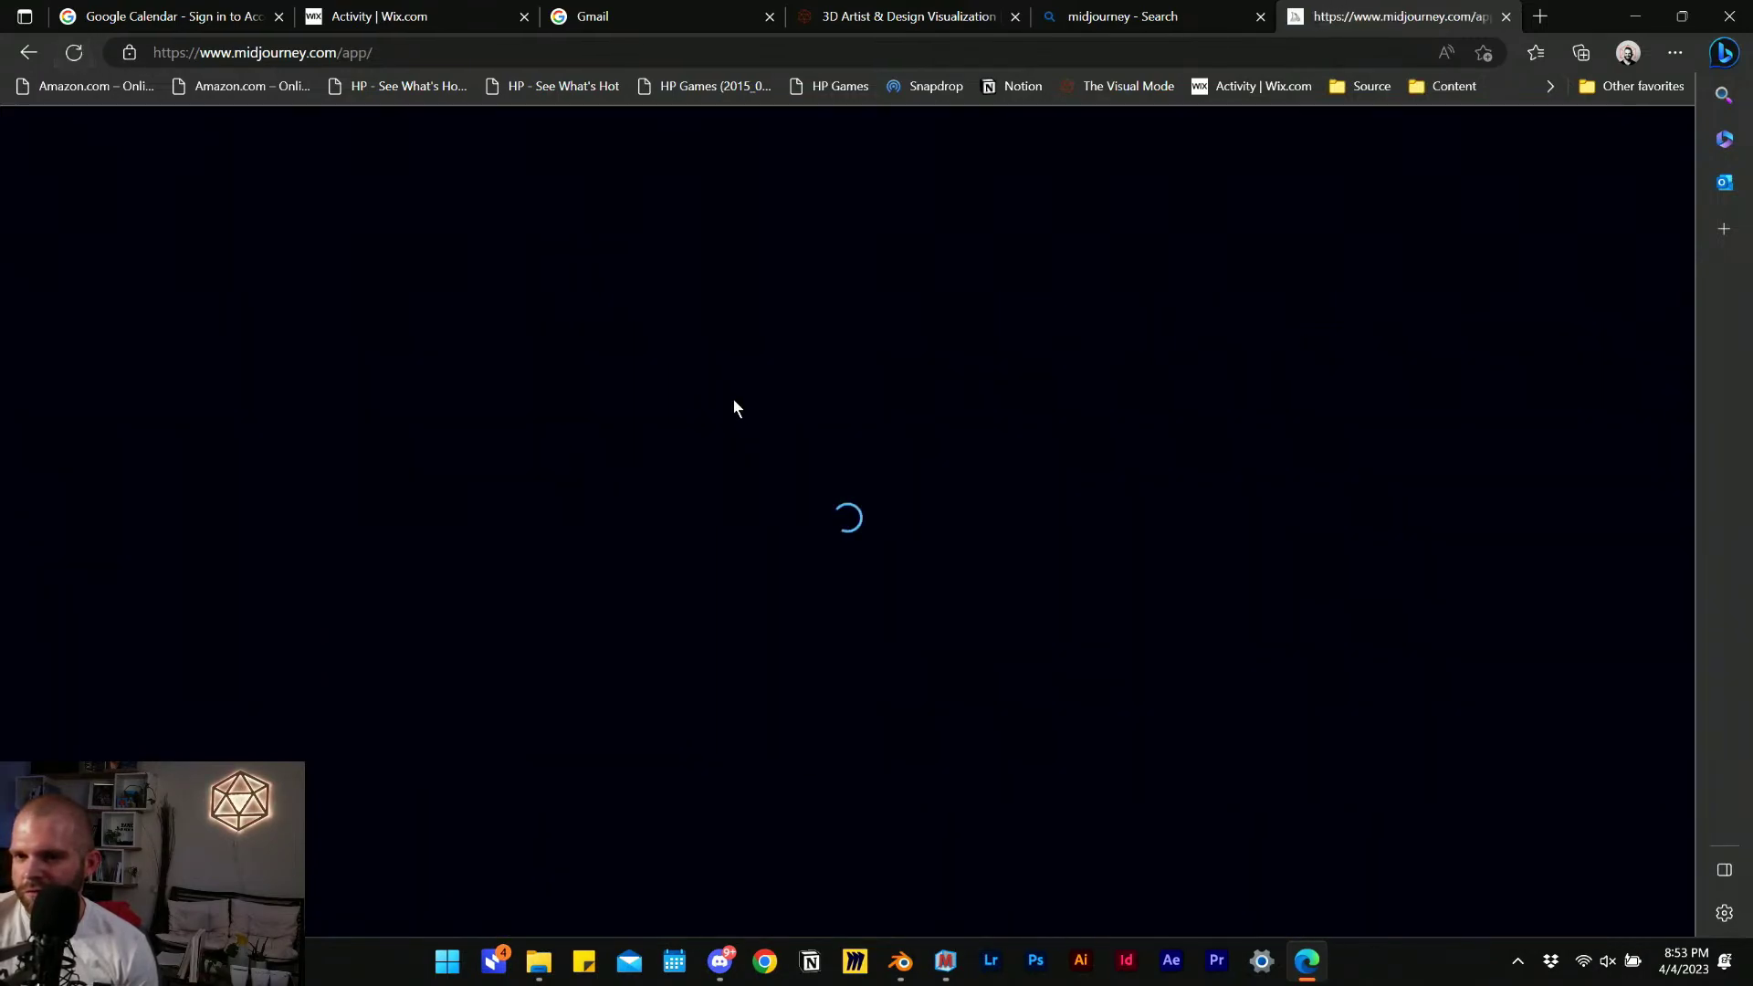
scroll(732, 398, down, 5)
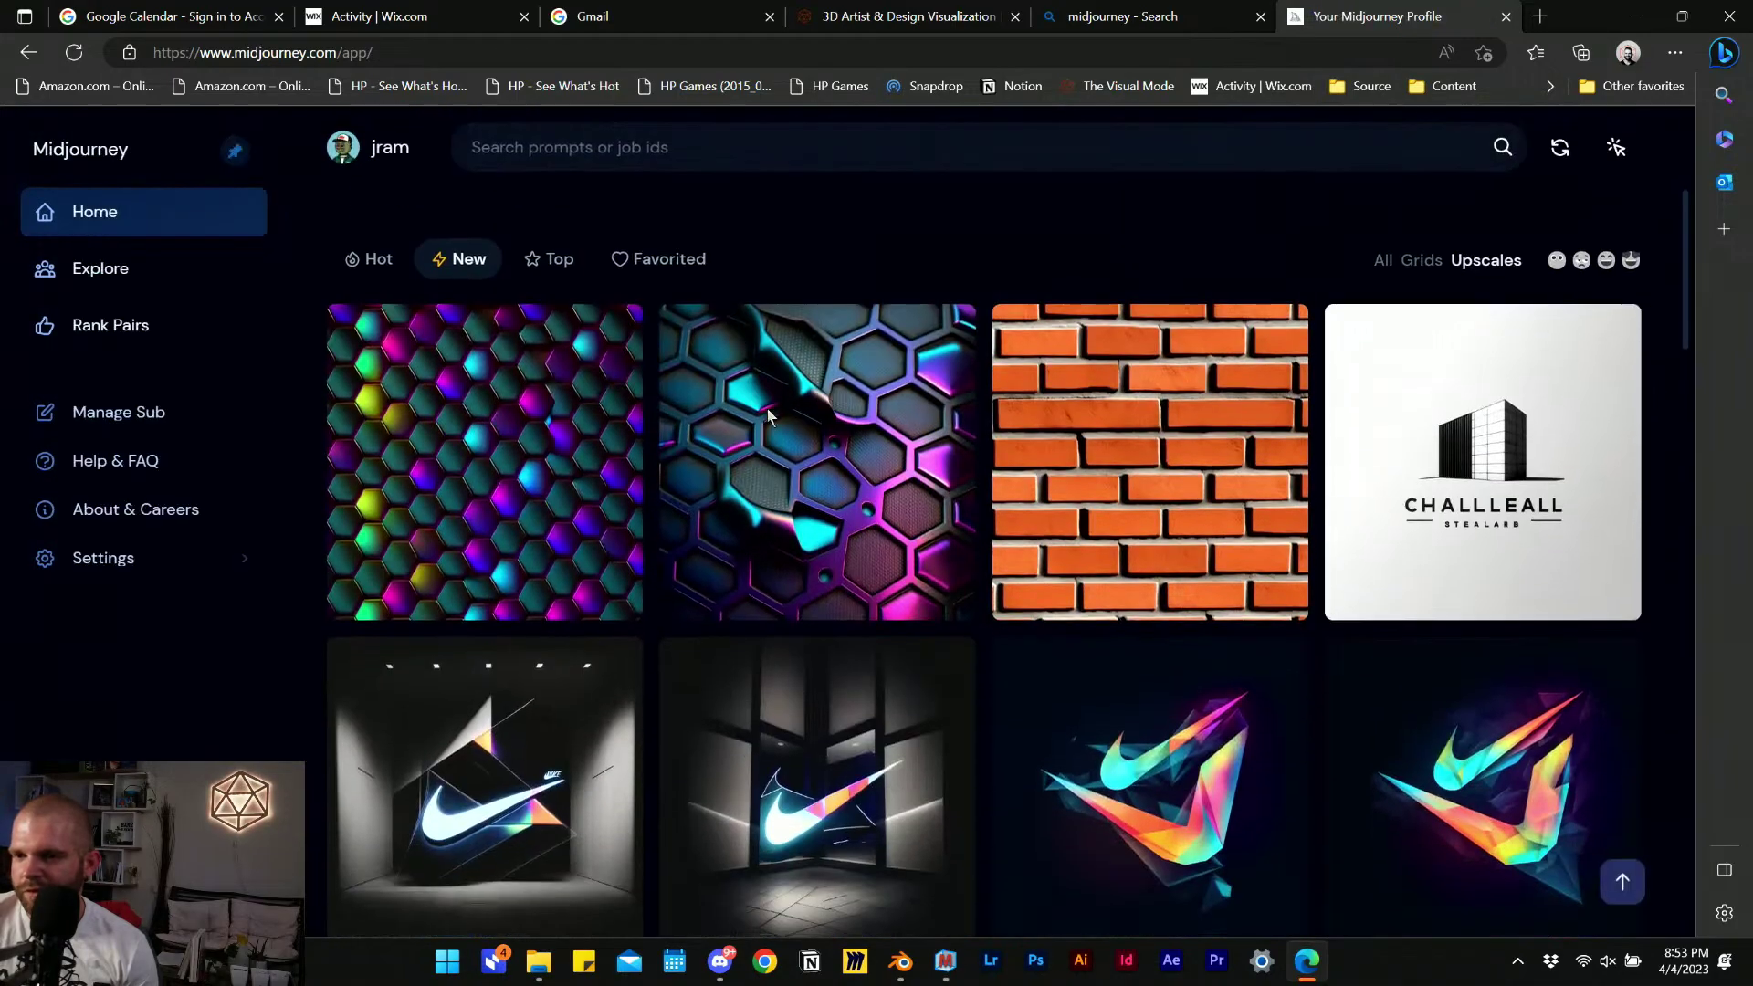
click(1616, 147)
click(783, 442)
click(785, 444)
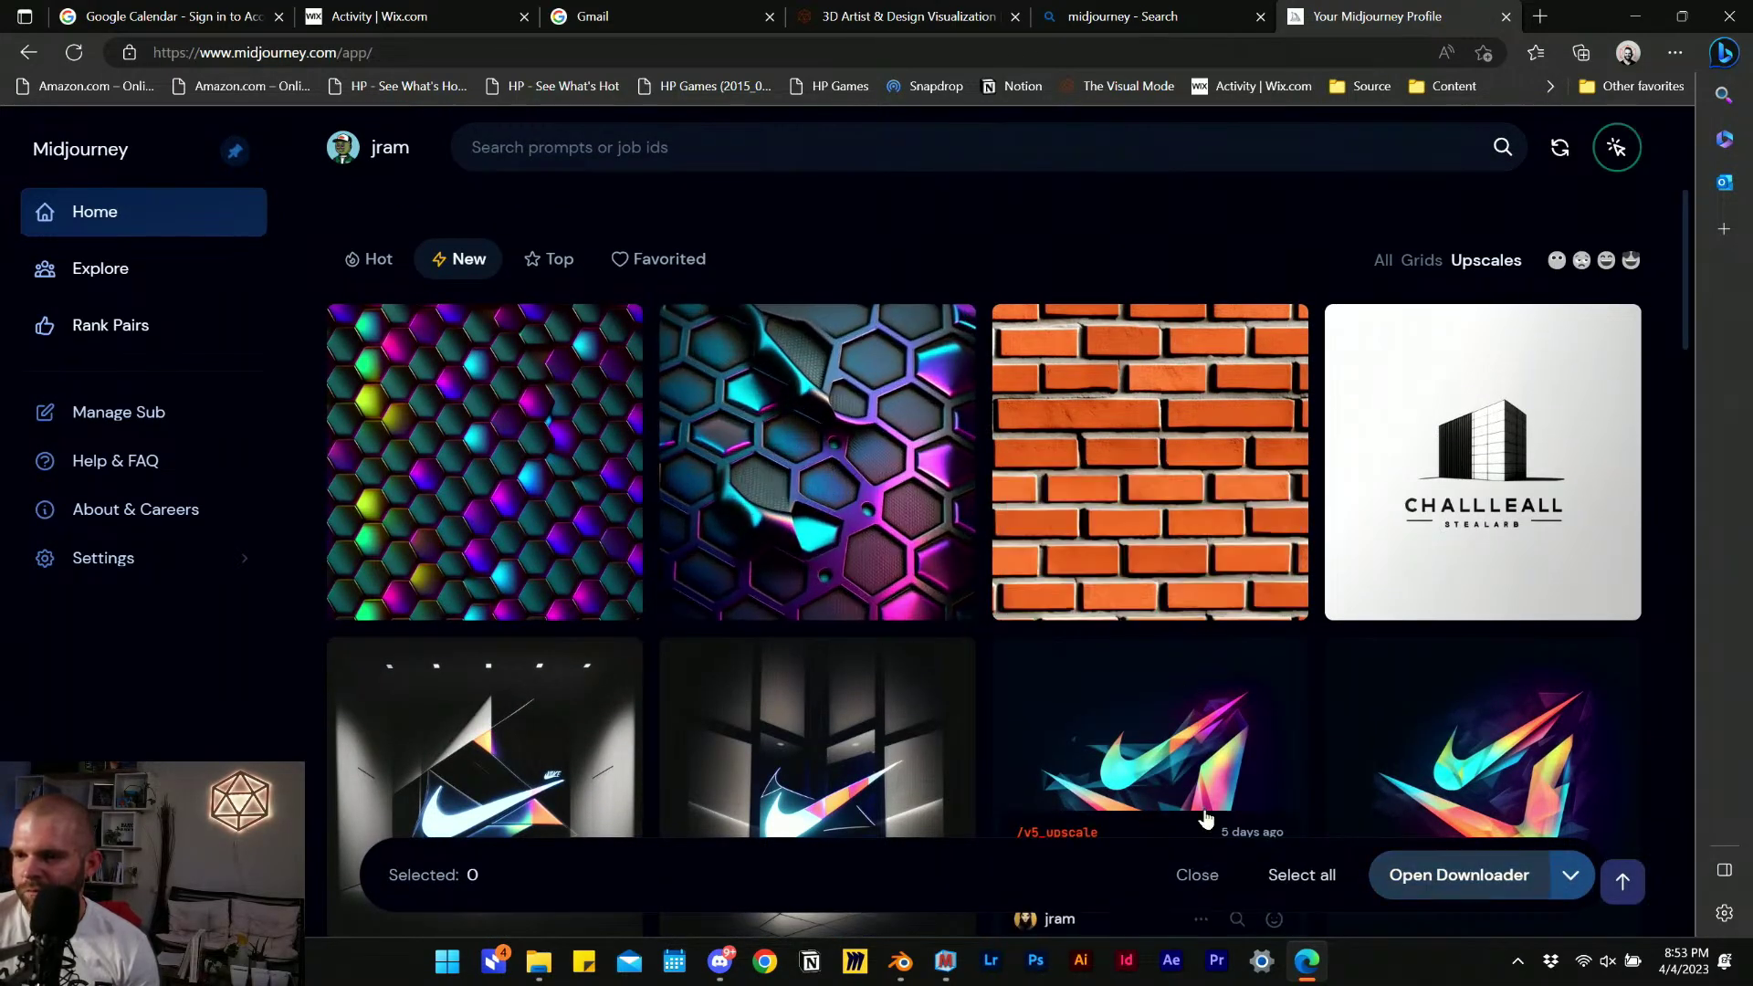
click(1203, 874)
Open the torn teal and purple hexagon upscale from the gallery and start saving its image.
click(931, 448)
right_click(890, 480)
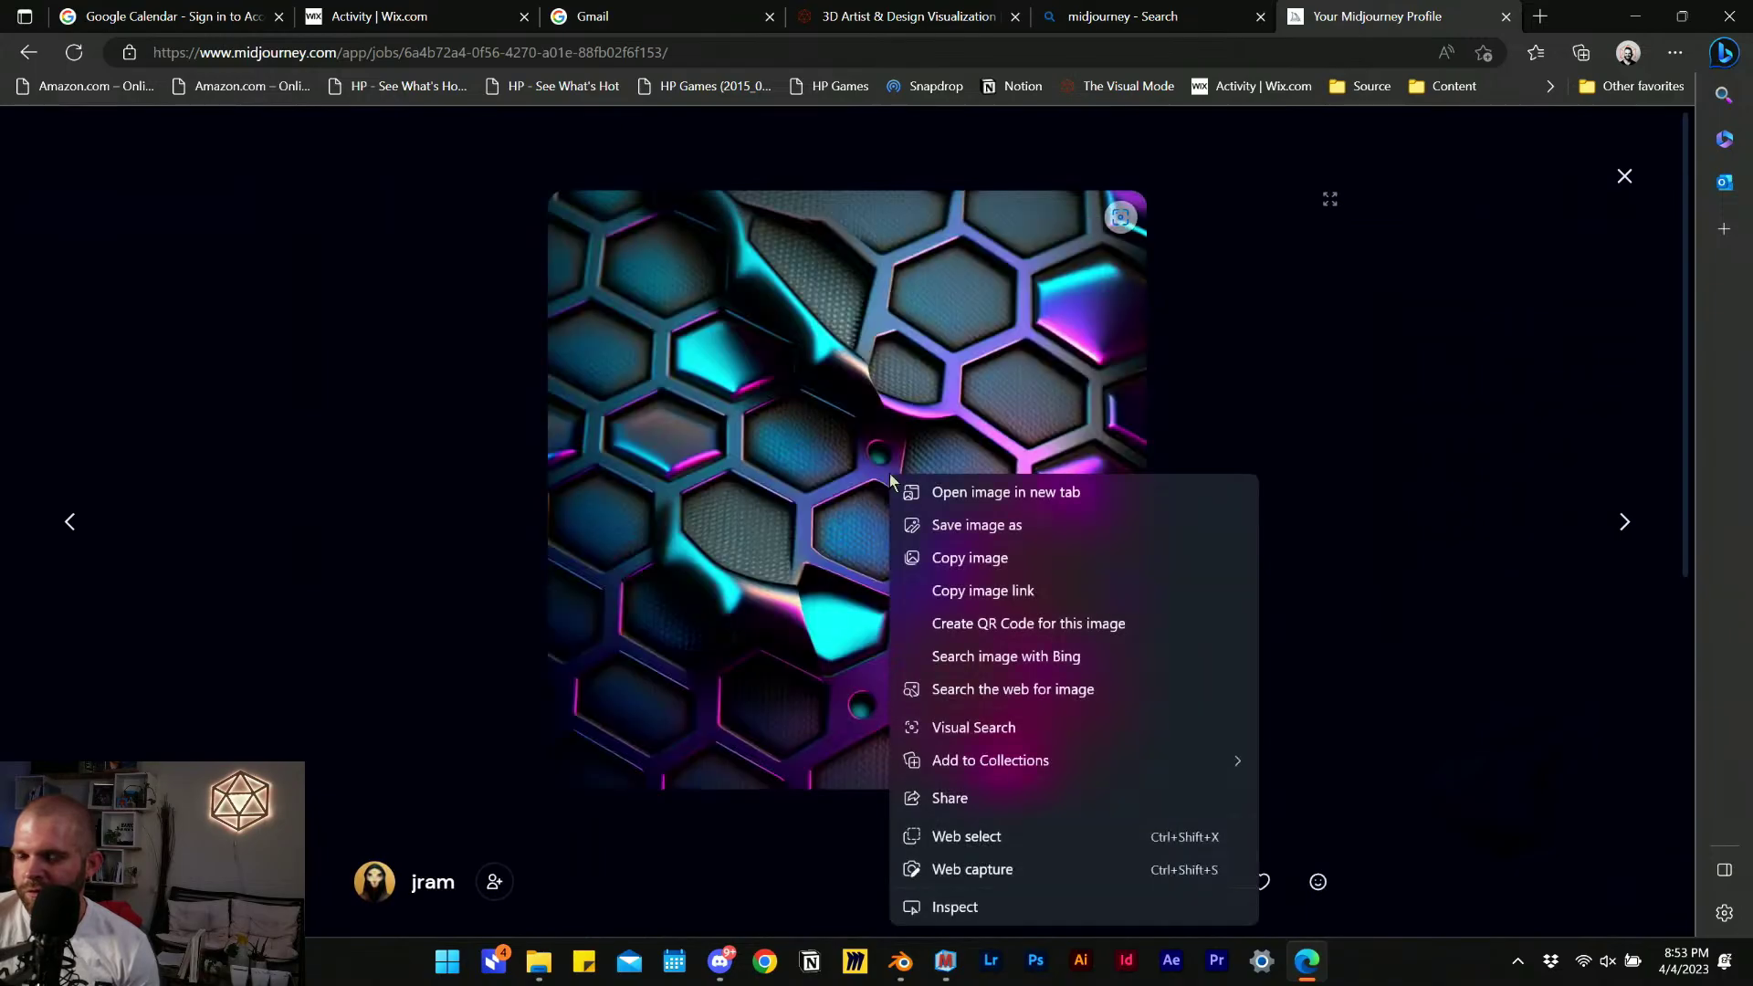
click(975, 525)
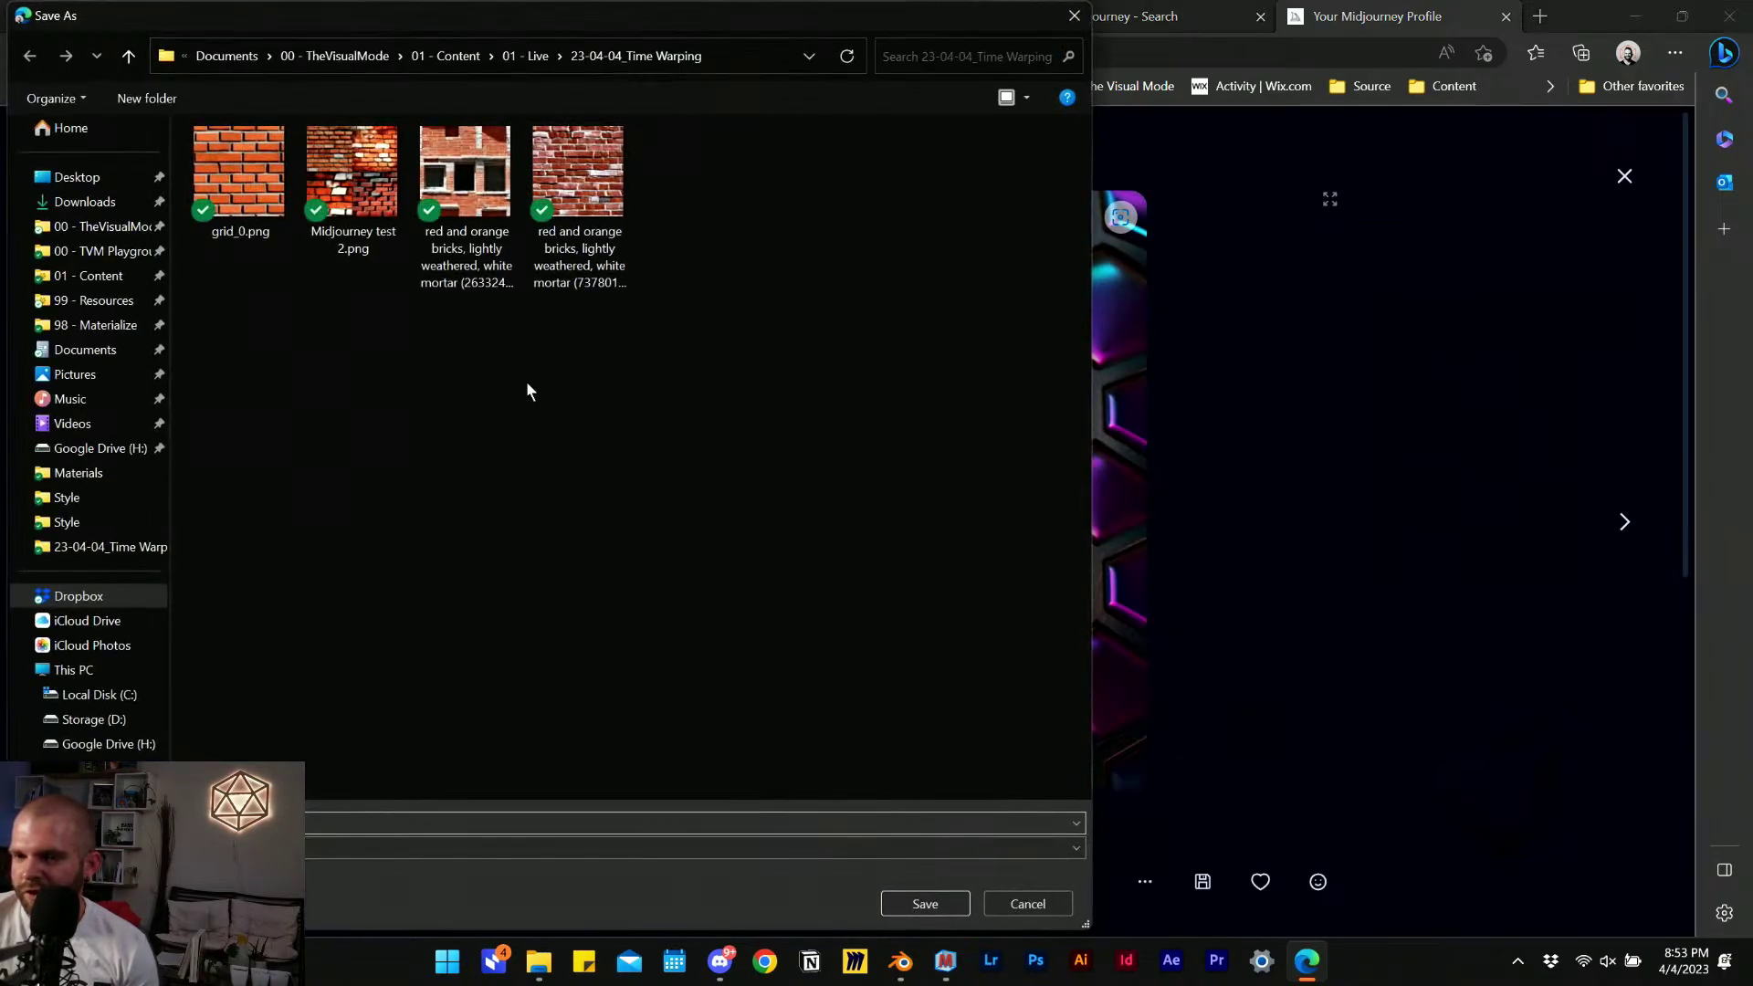
Create a folder named "01 Cyberpunk" inside 23-04-04_Time Warping and save the image in it.
right_click(657, 458)
mouse_move(736, 864)
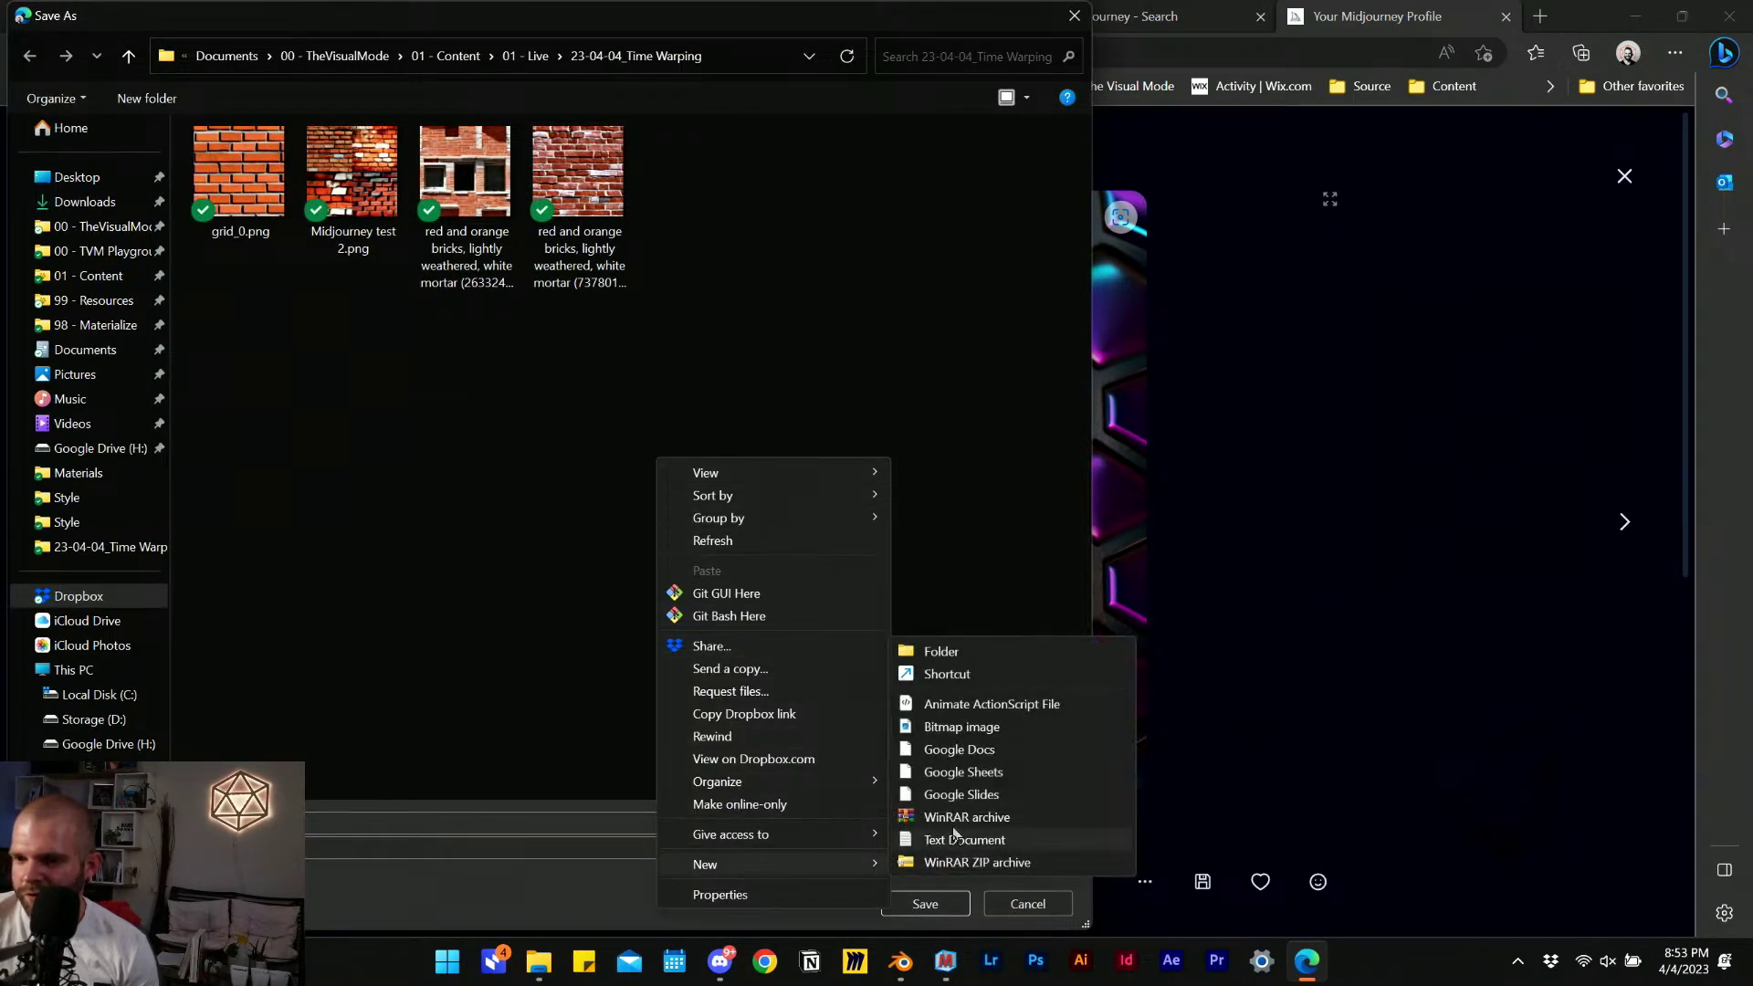
click(940, 651)
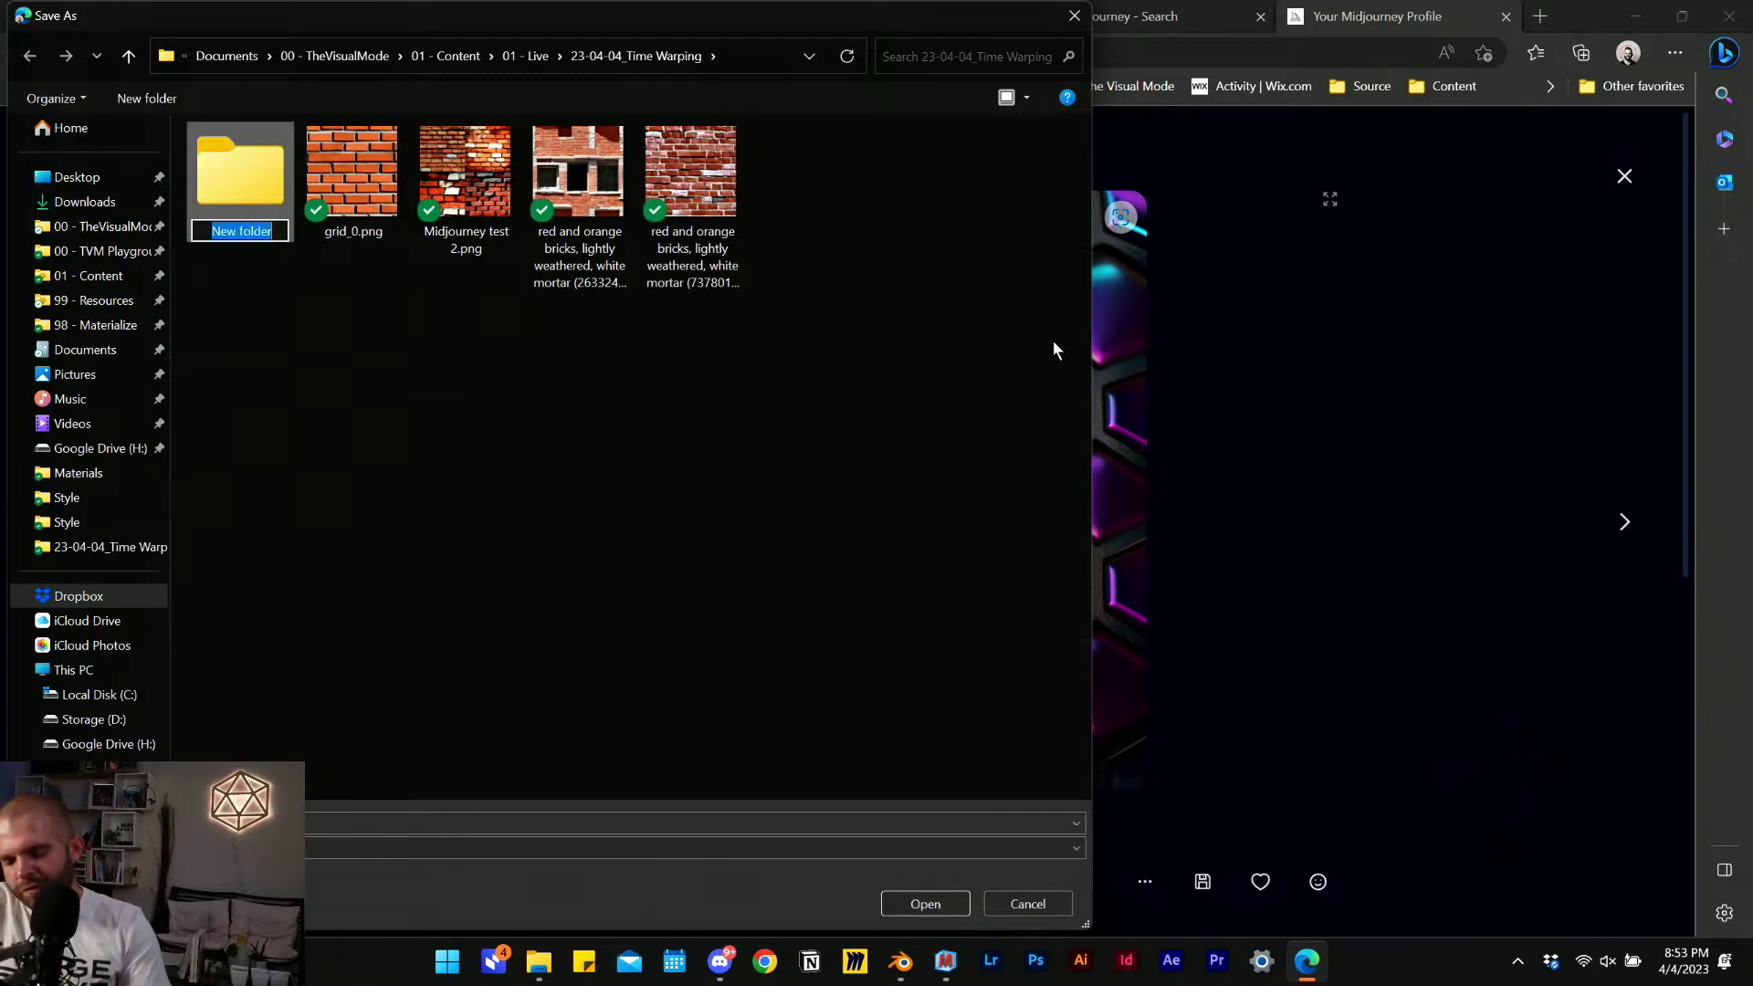
key(Caps_Lock)
text(01 C)
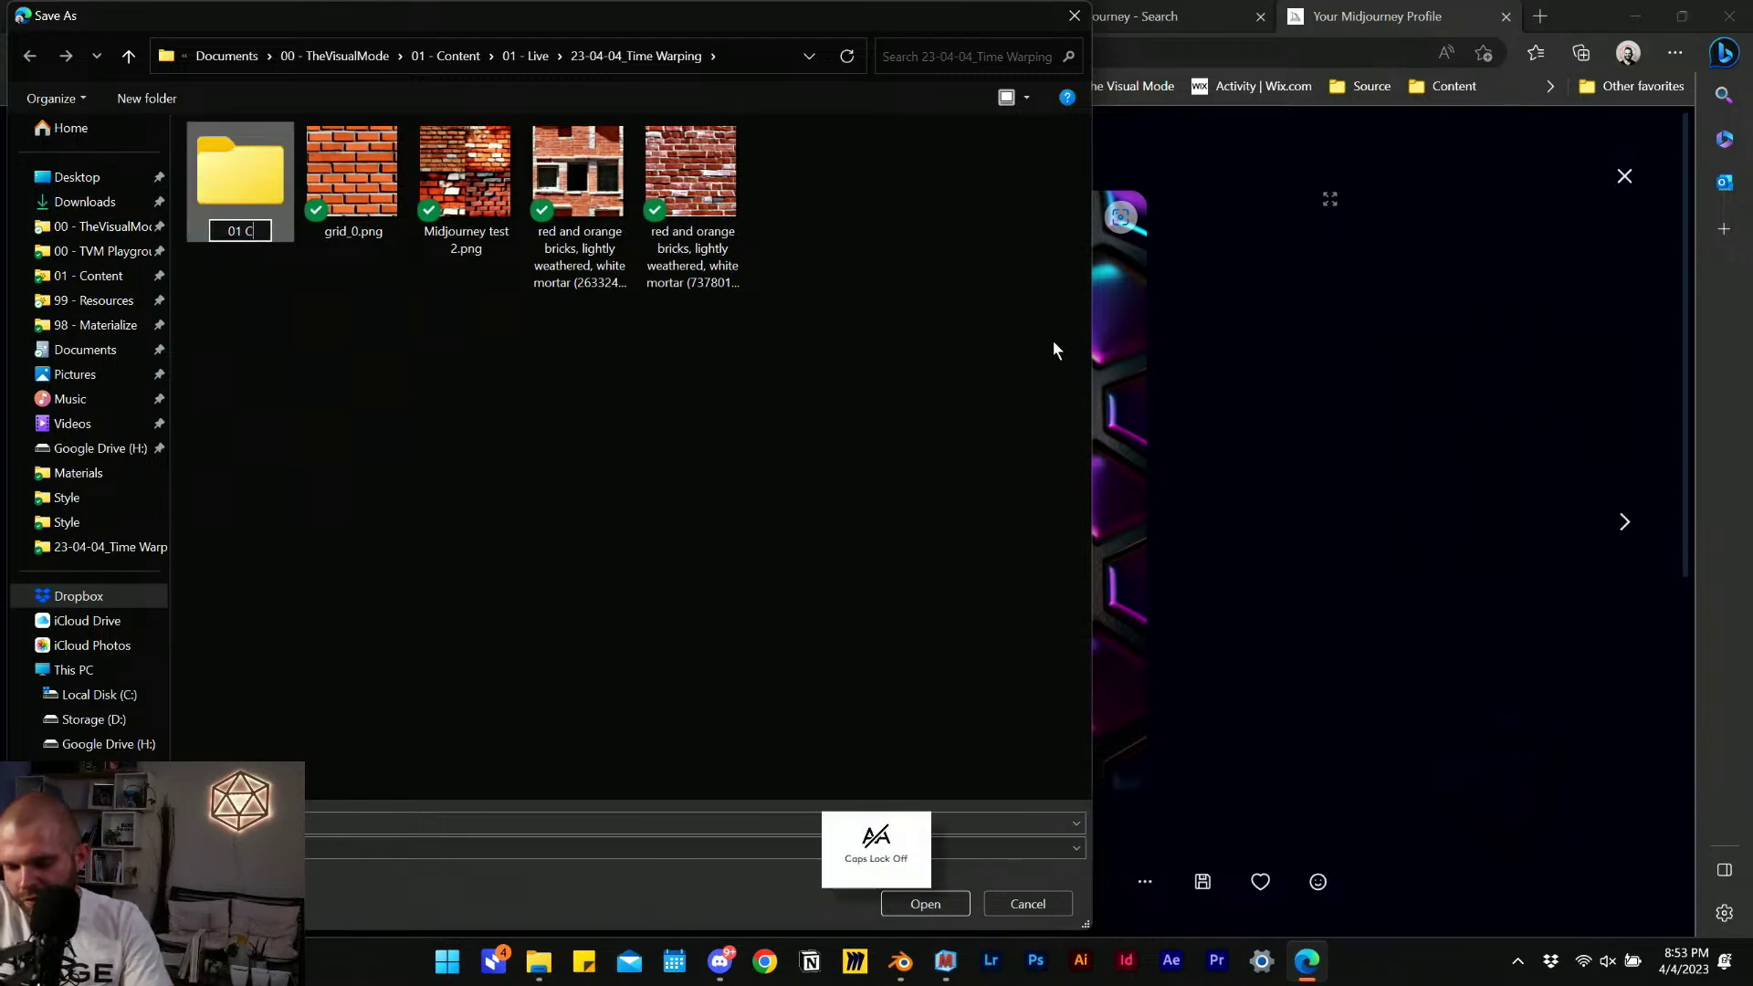
text(yberpunk)
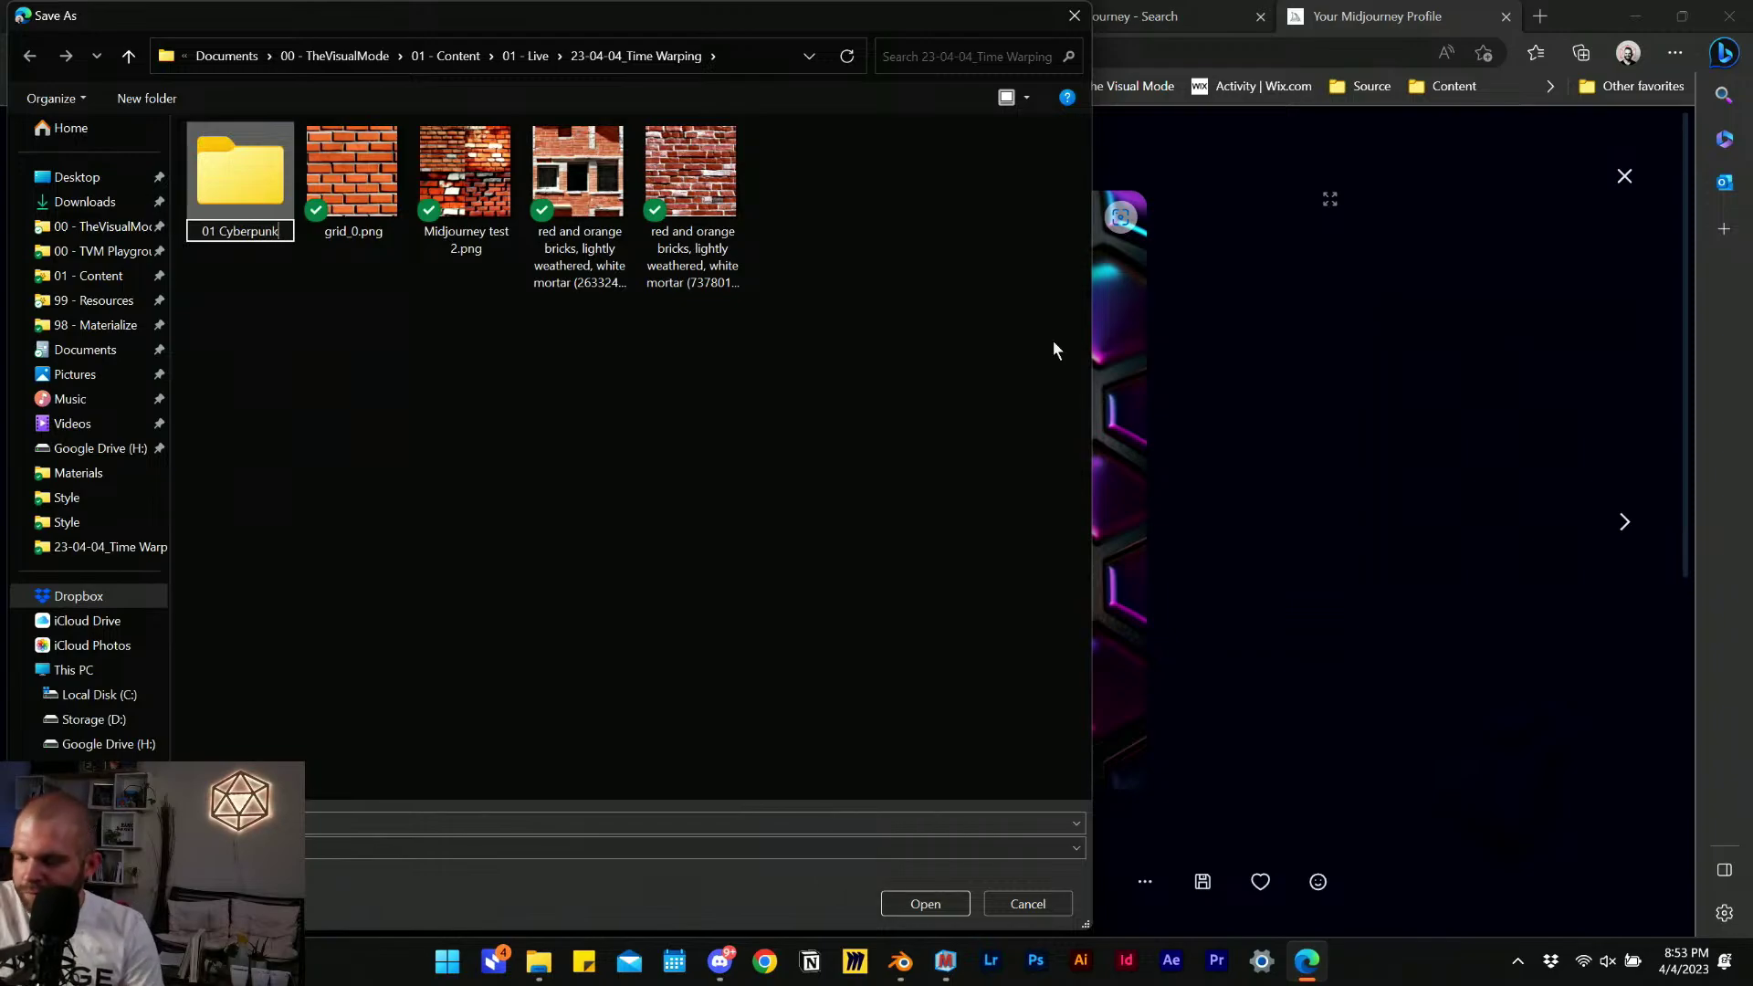
key(Return)
double_click(251, 195)
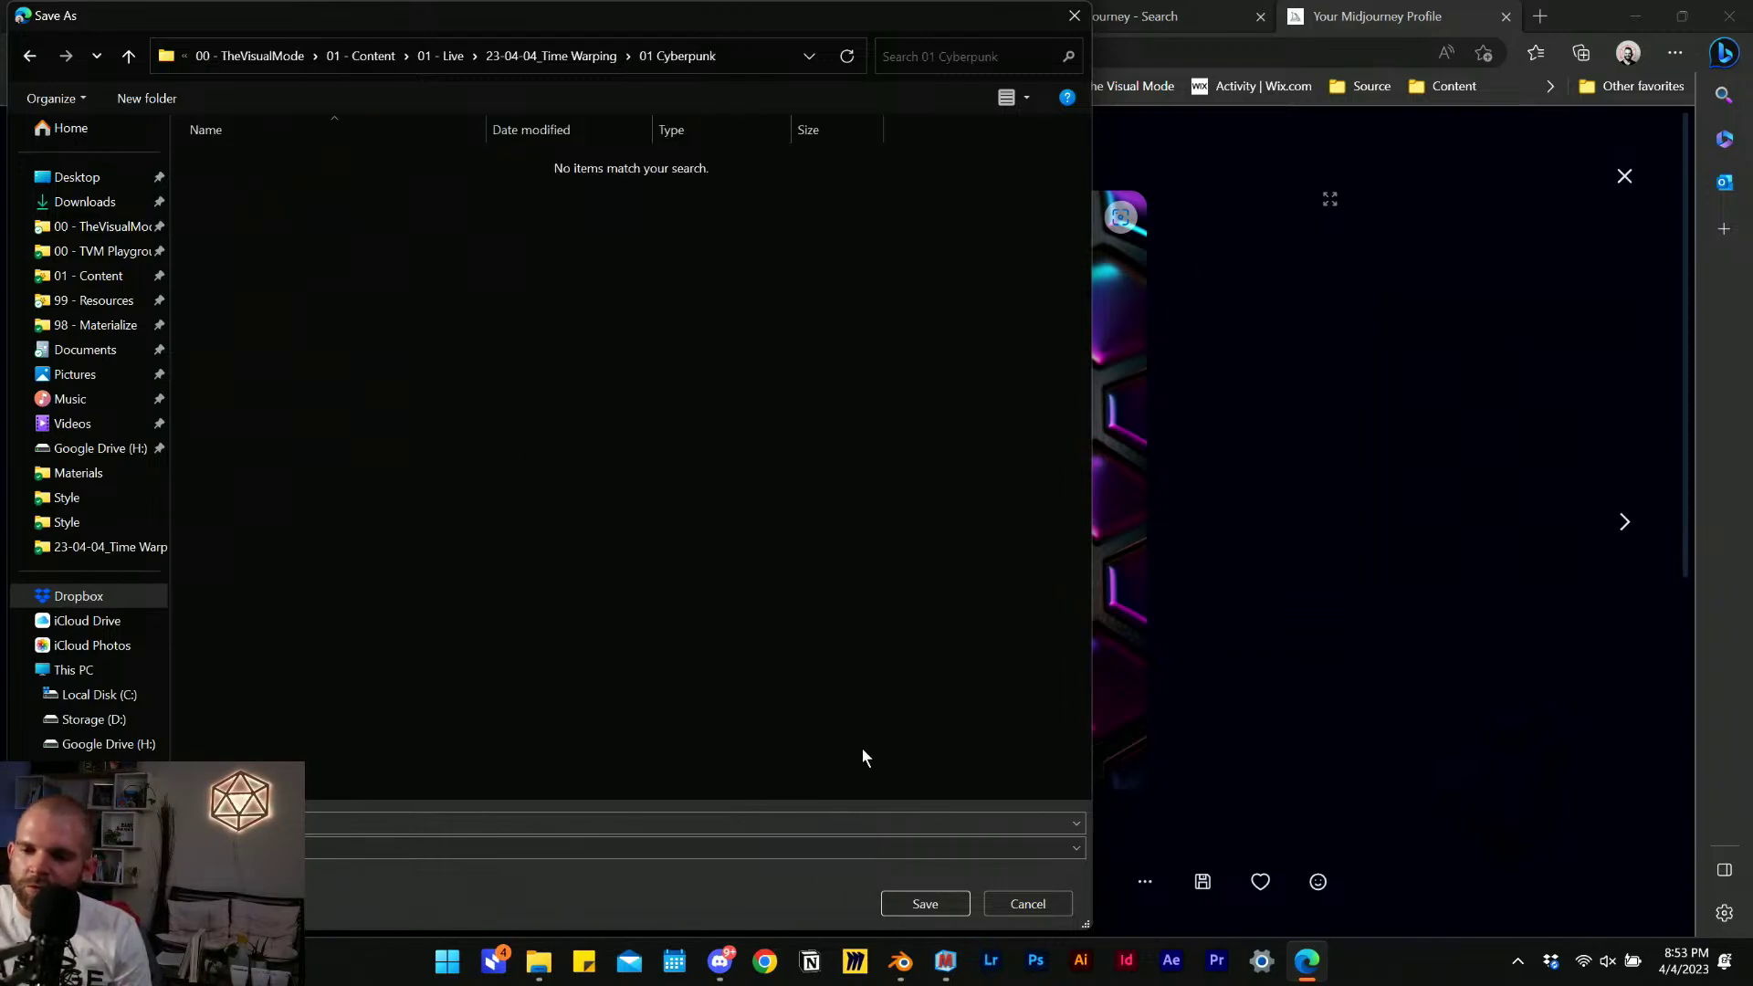
click(925, 903)
Switch to Materialize and load grid_0 (1).png from the 01 Cyberpunk folder as the diffuse map.
click(945, 961)
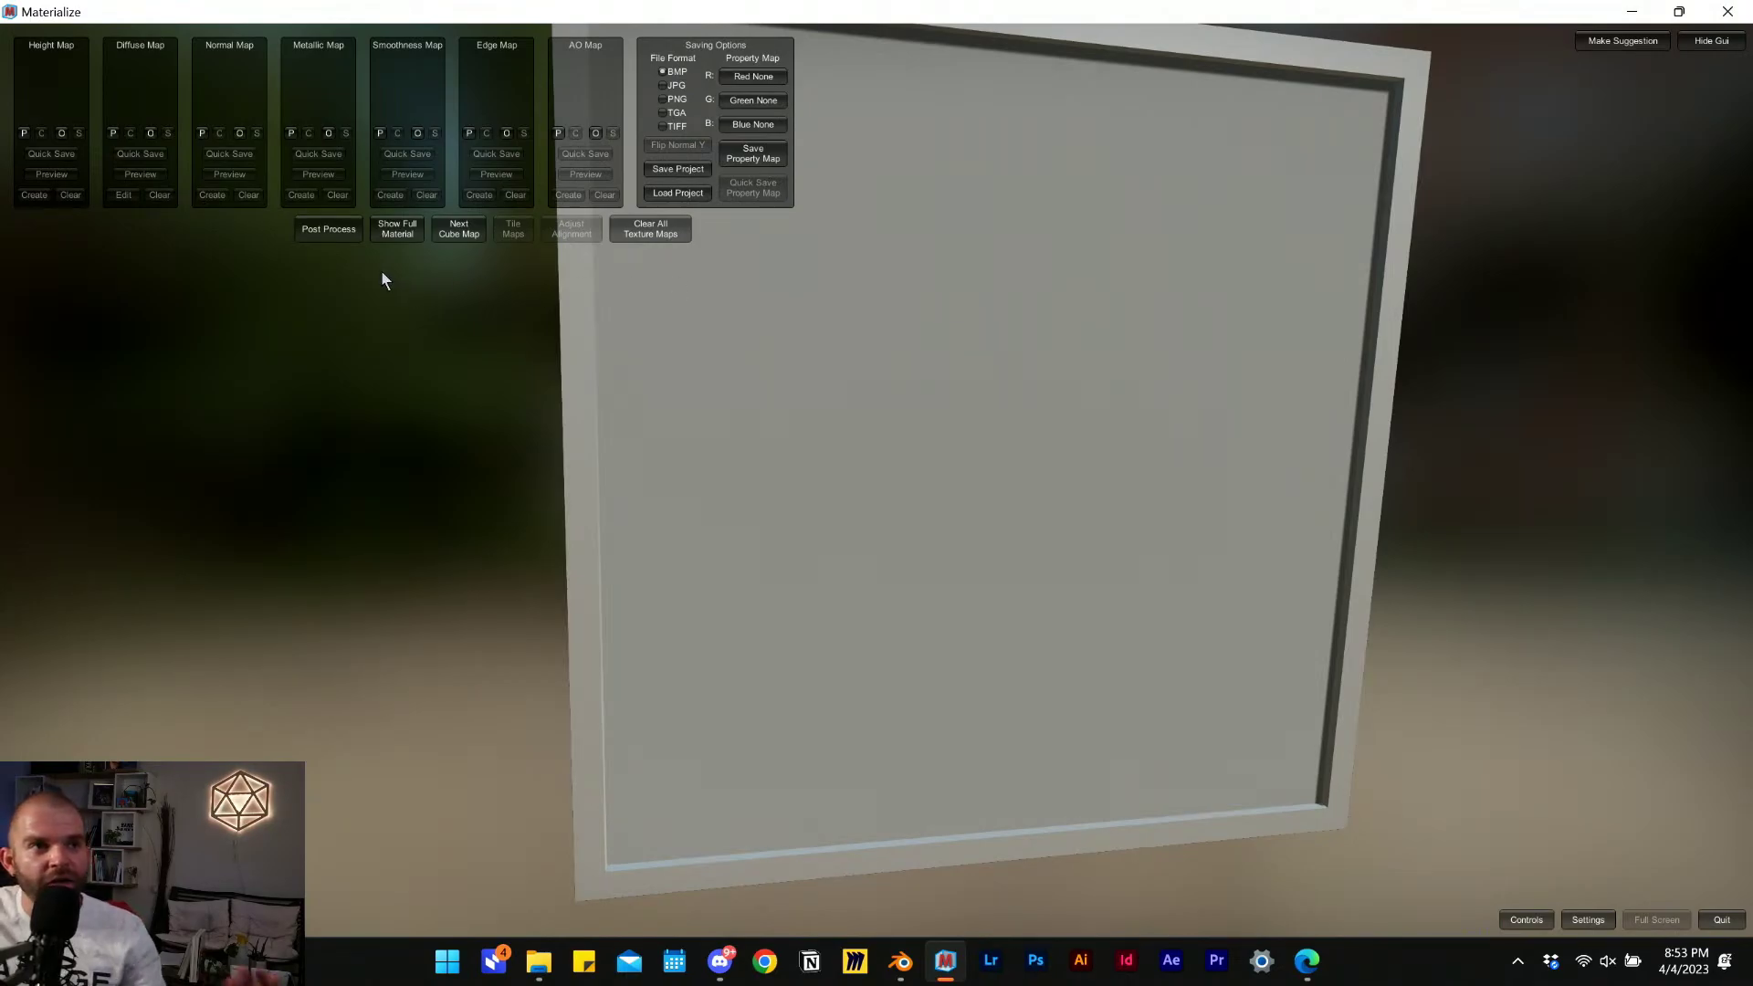
click(151, 133)
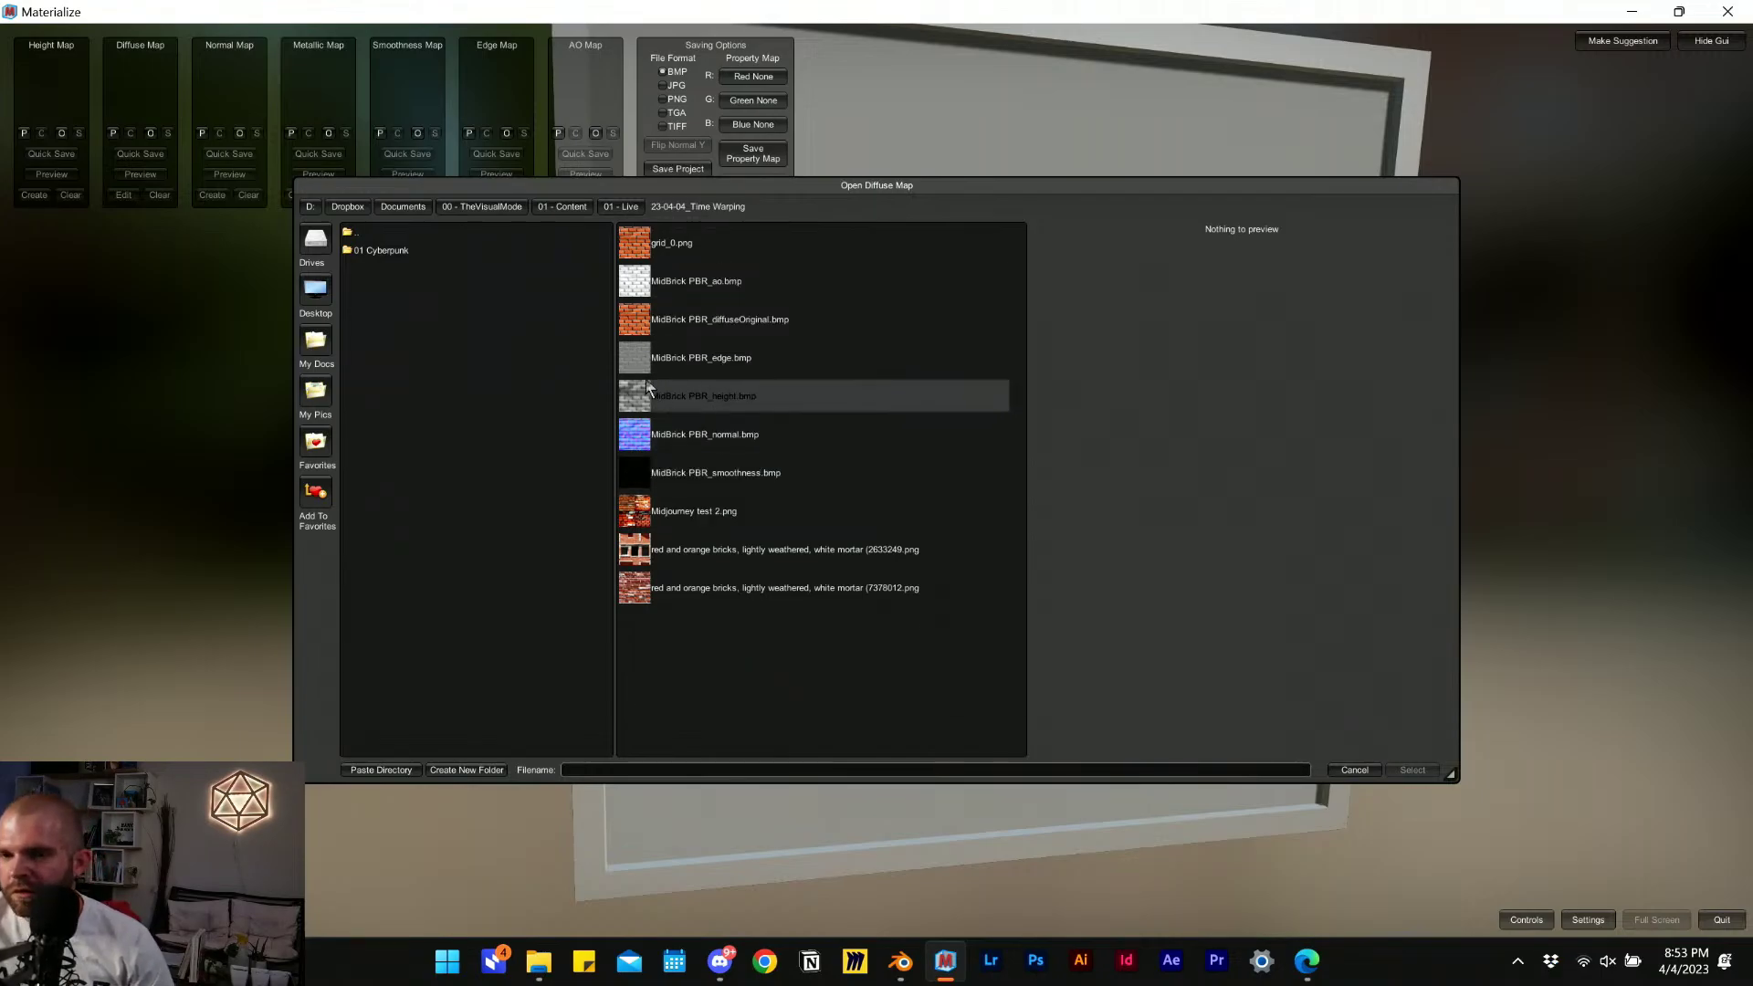
double_click(427, 248)
click(740, 254)
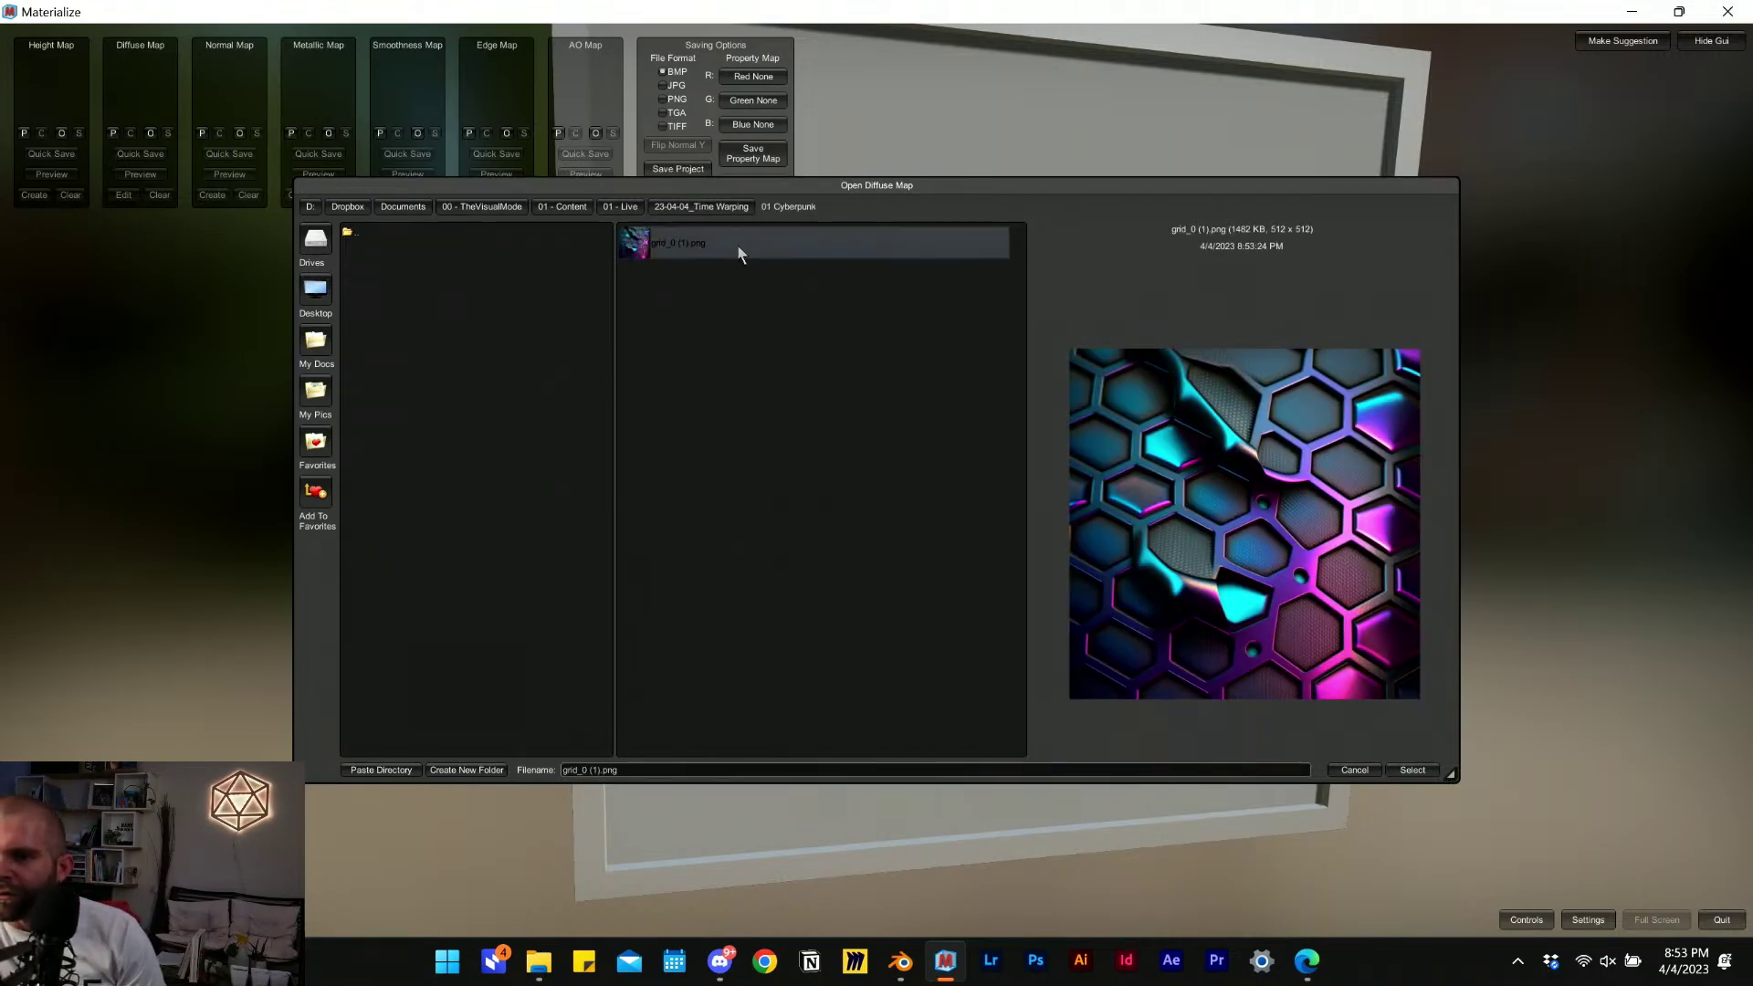
click(1413, 770)
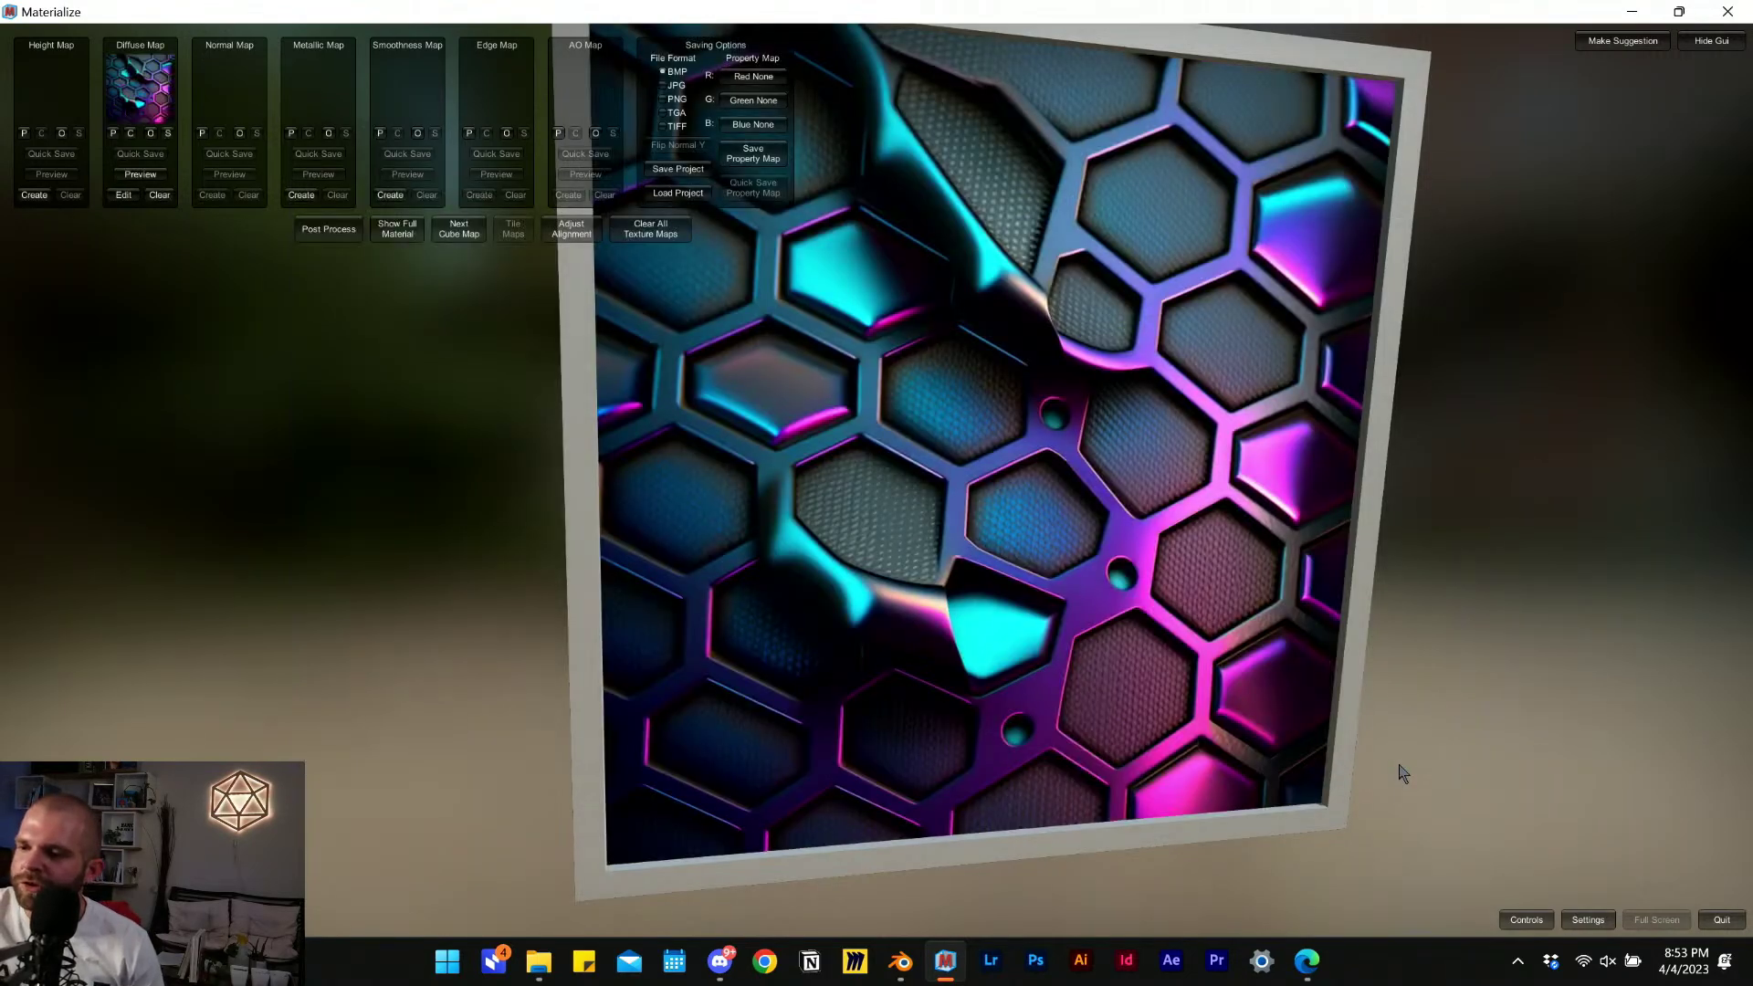
Start creating a height map from the torn hexagon diffuse map.
drag(1020, 634, 251, 319)
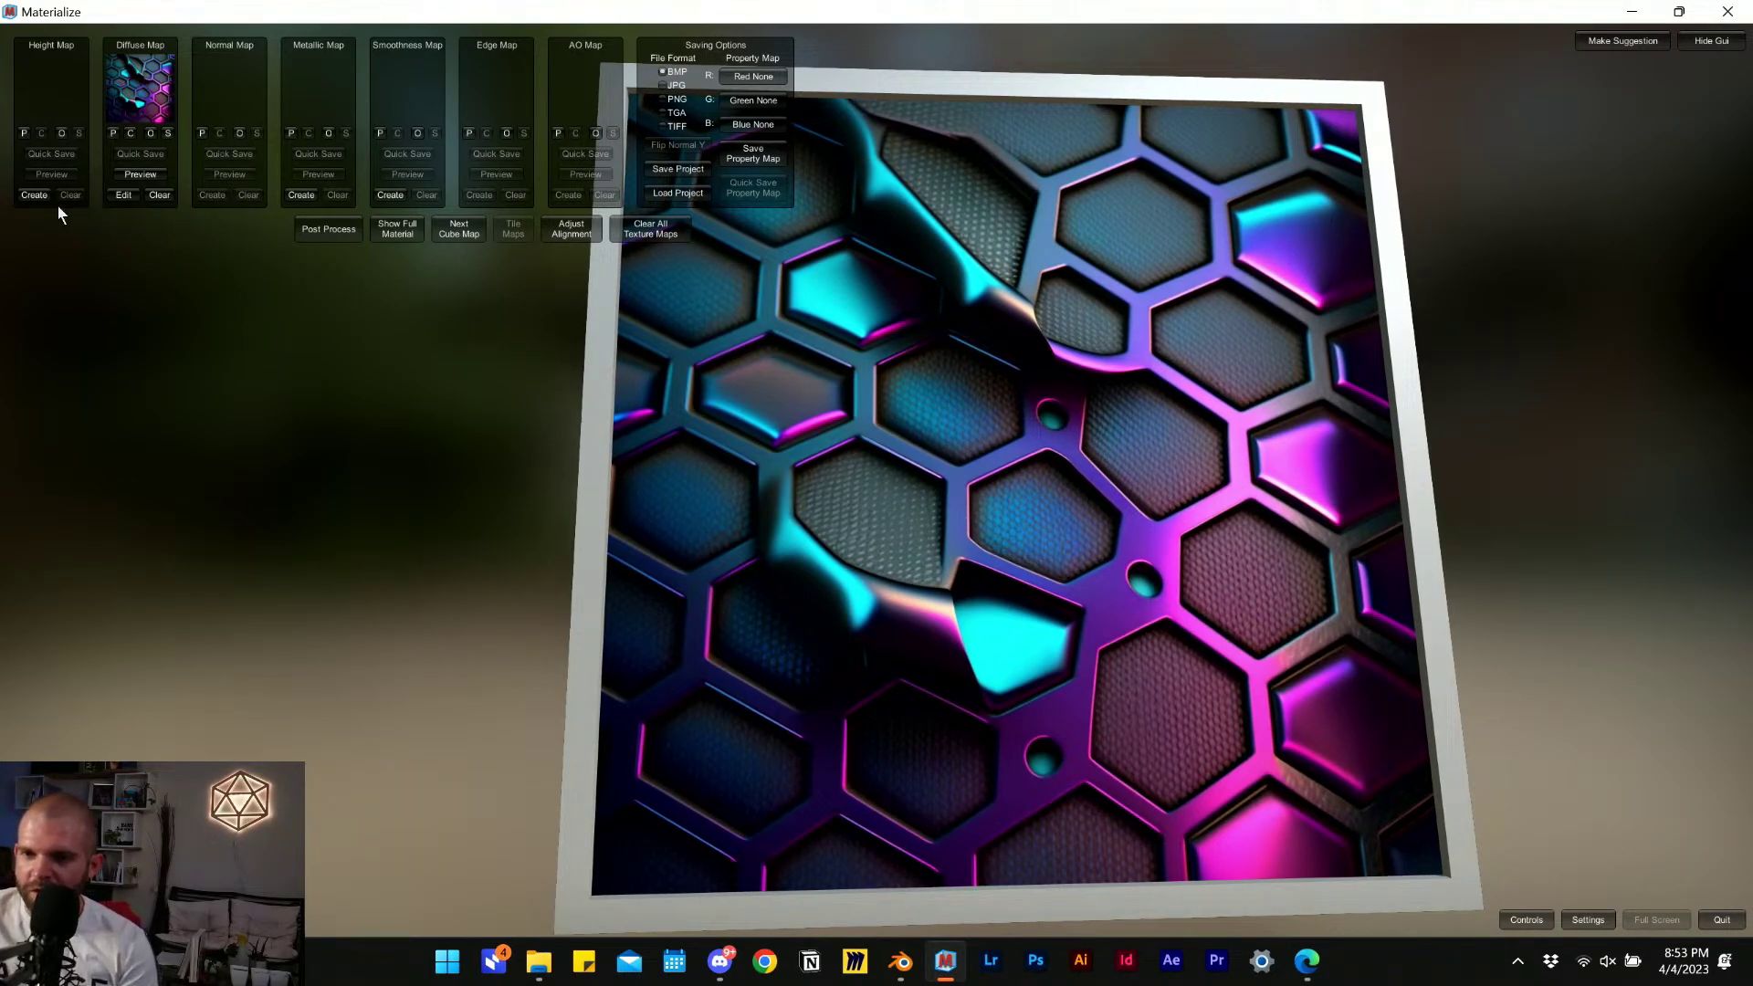
click(34, 195)
drag(993, 639, 1190, 638)
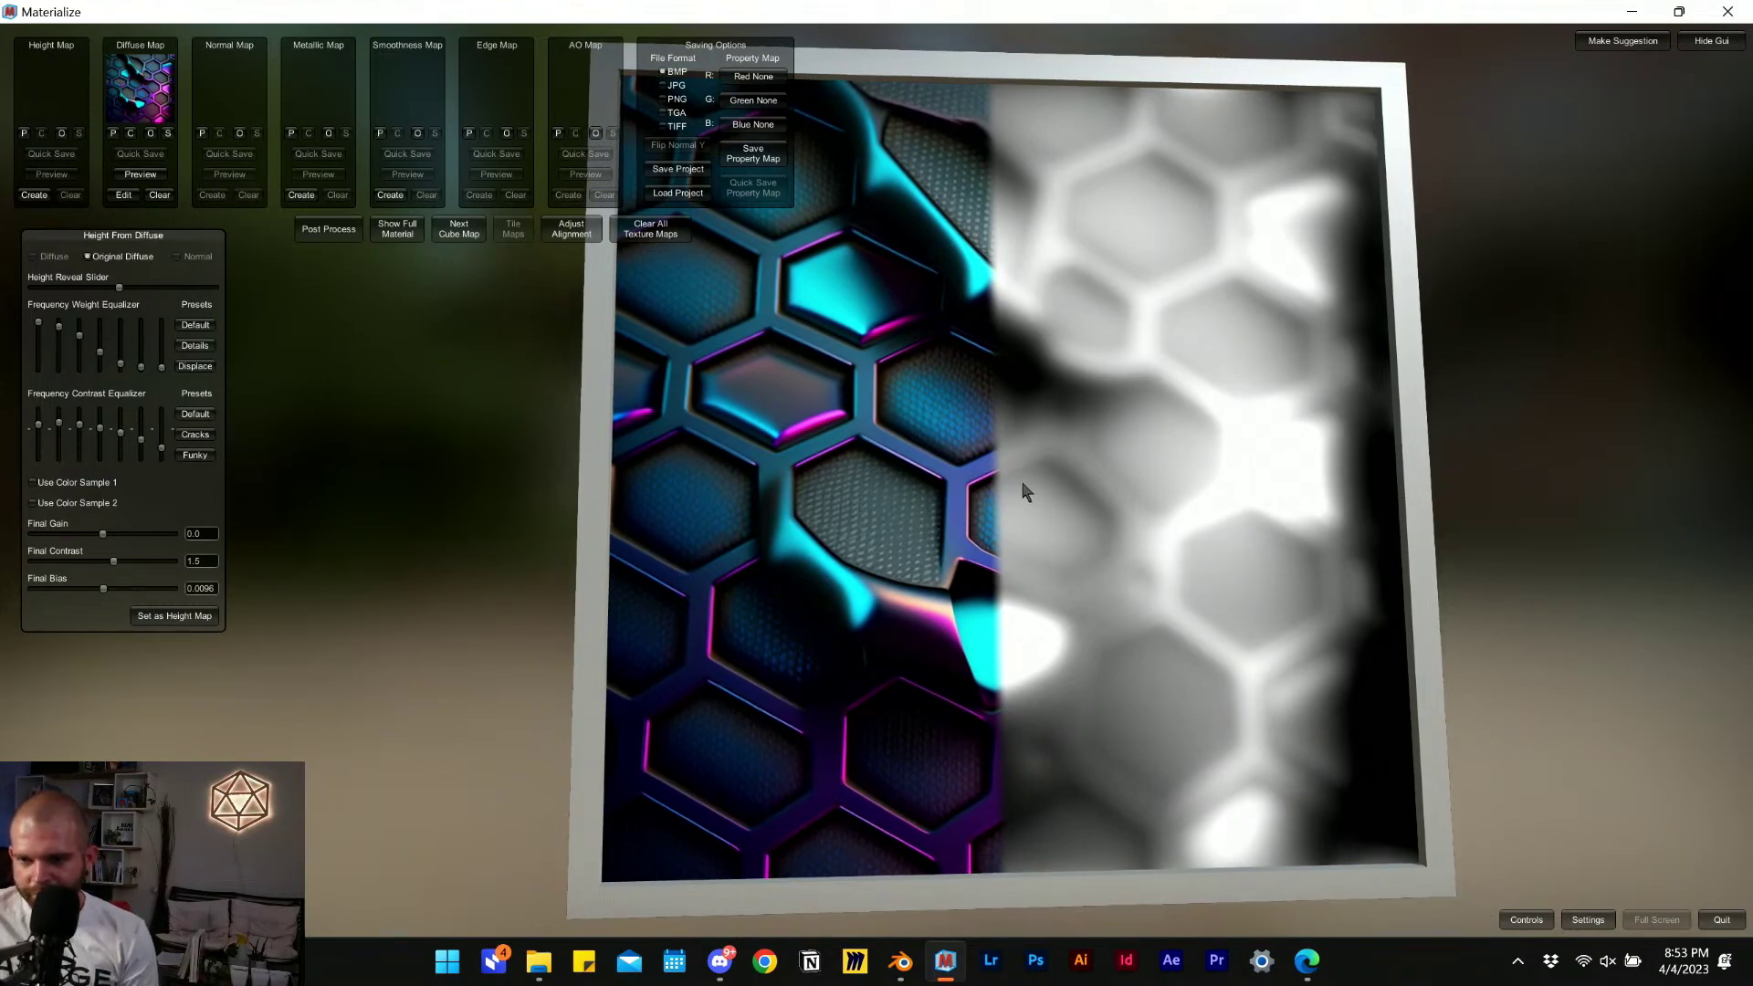
right_drag(919, 405, 598, 429)
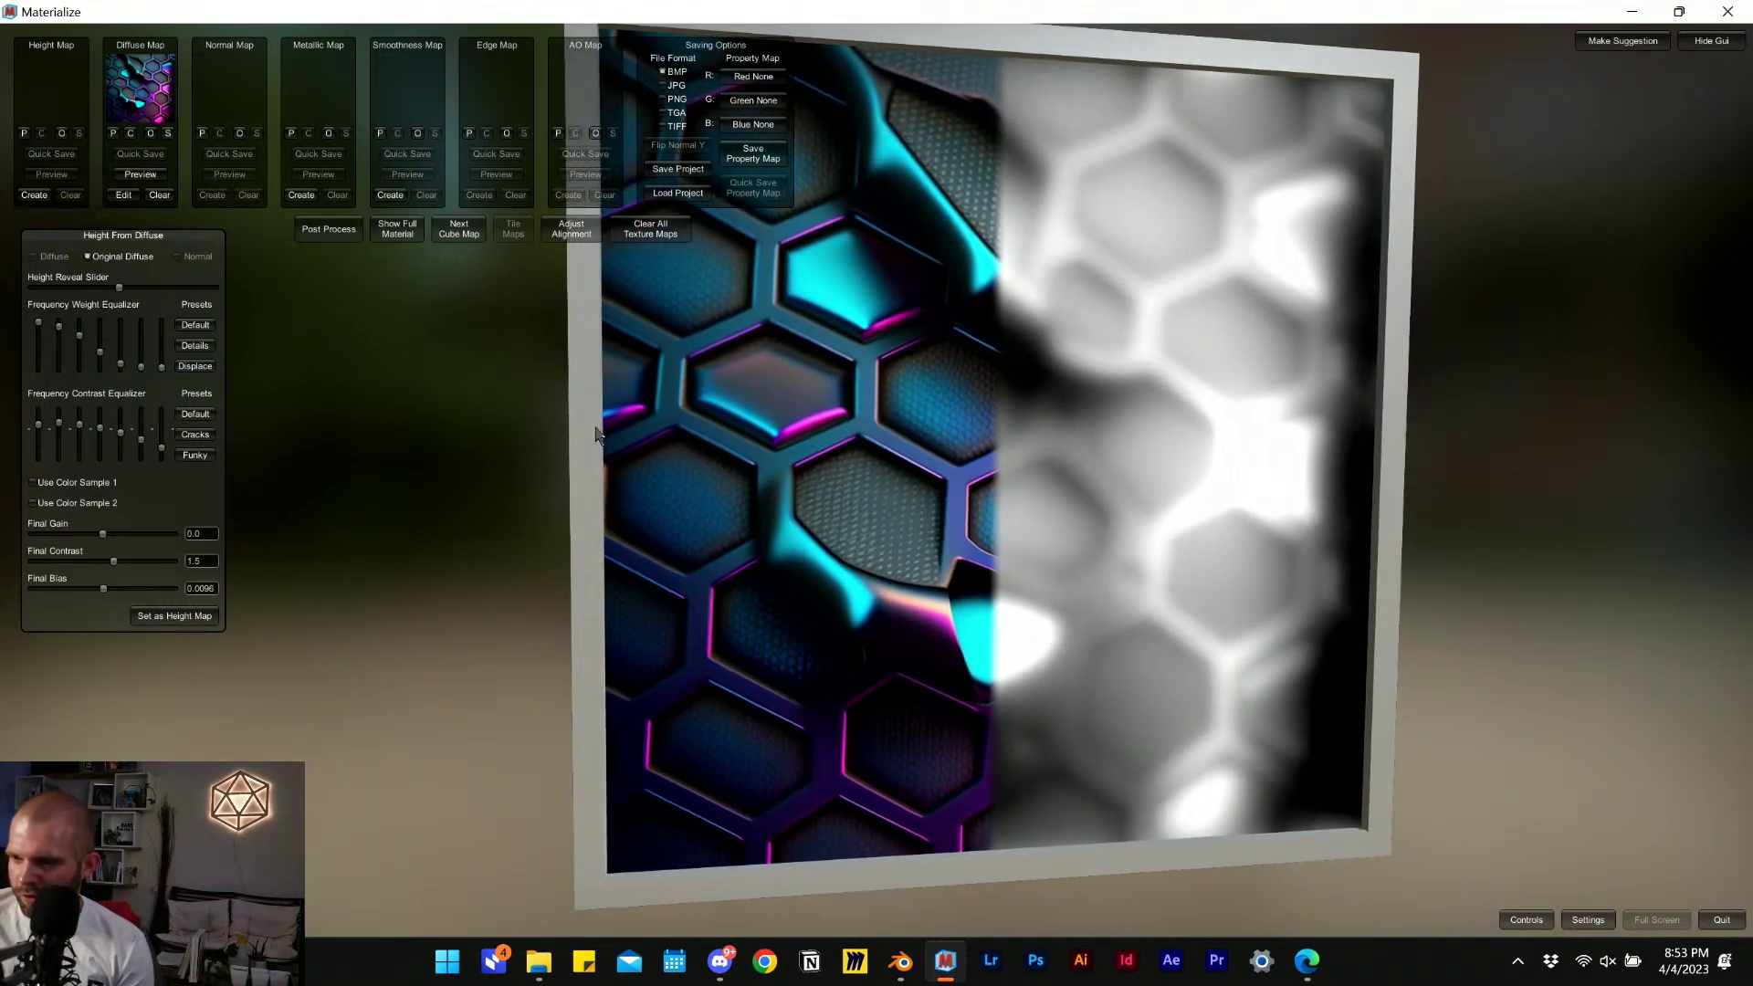
Compare the Displace, Default and Details presets of the height map's Frequency Weight Equalizer and settle on Details.
click(197, 368)
click(195, 347)
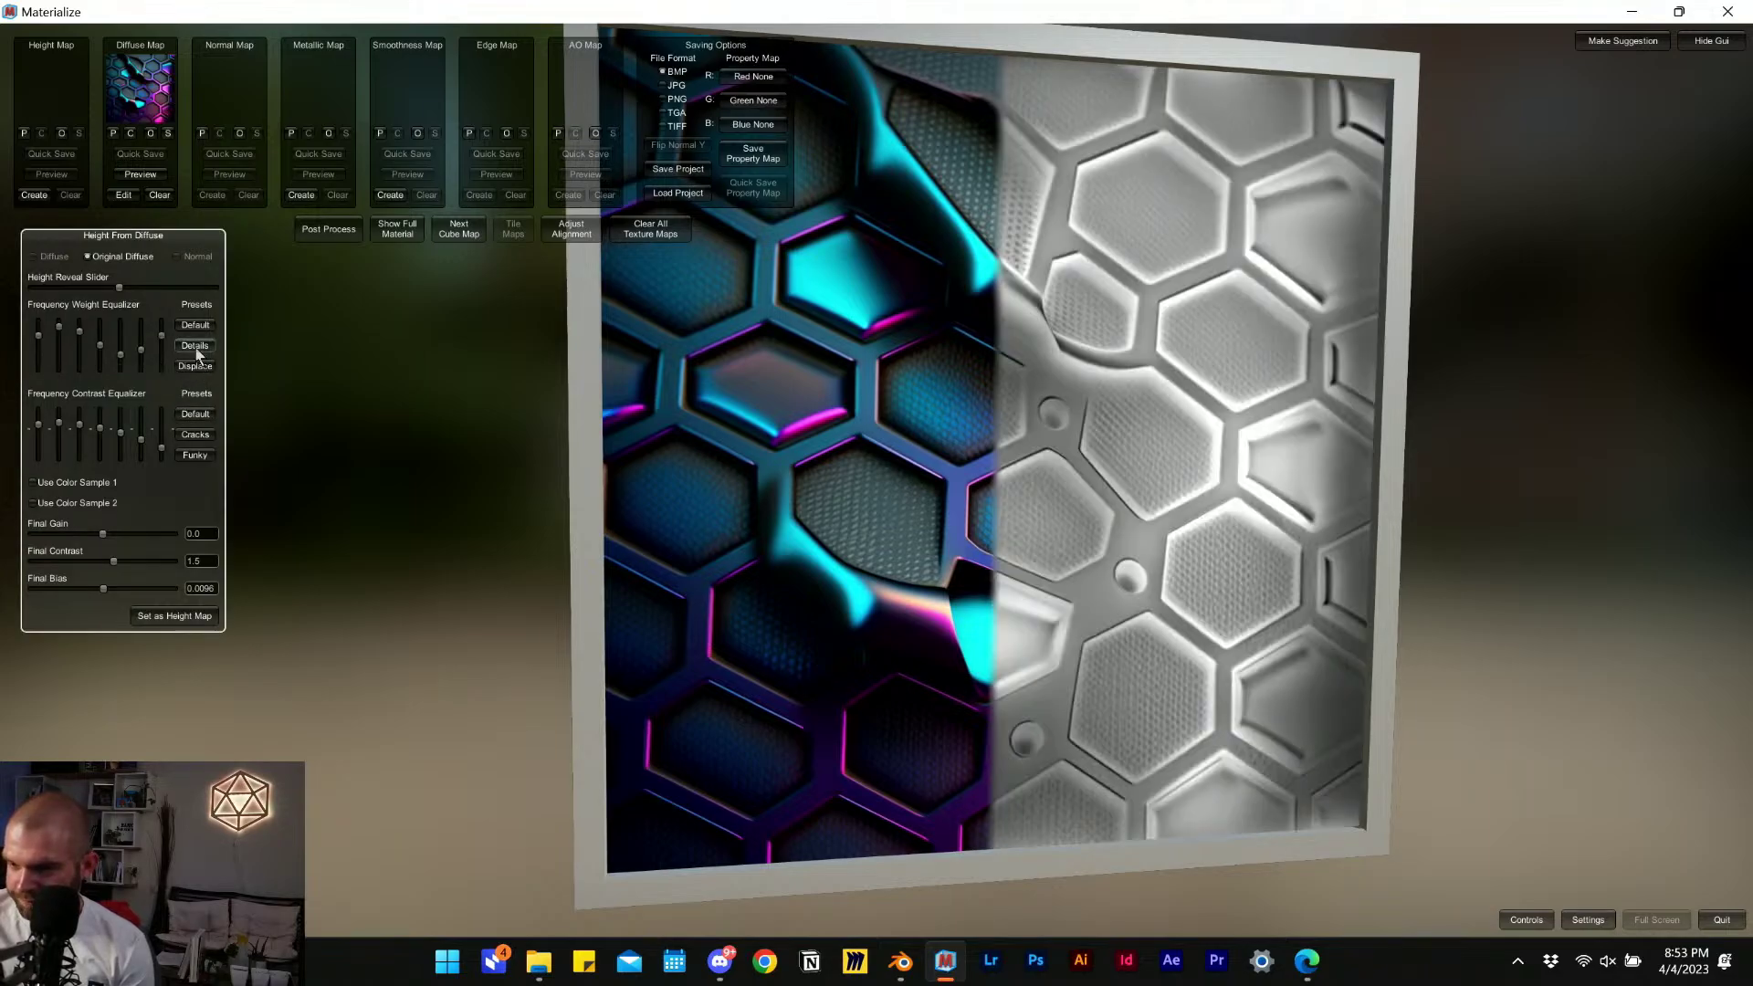
click(197, 326)
click(200, 348)
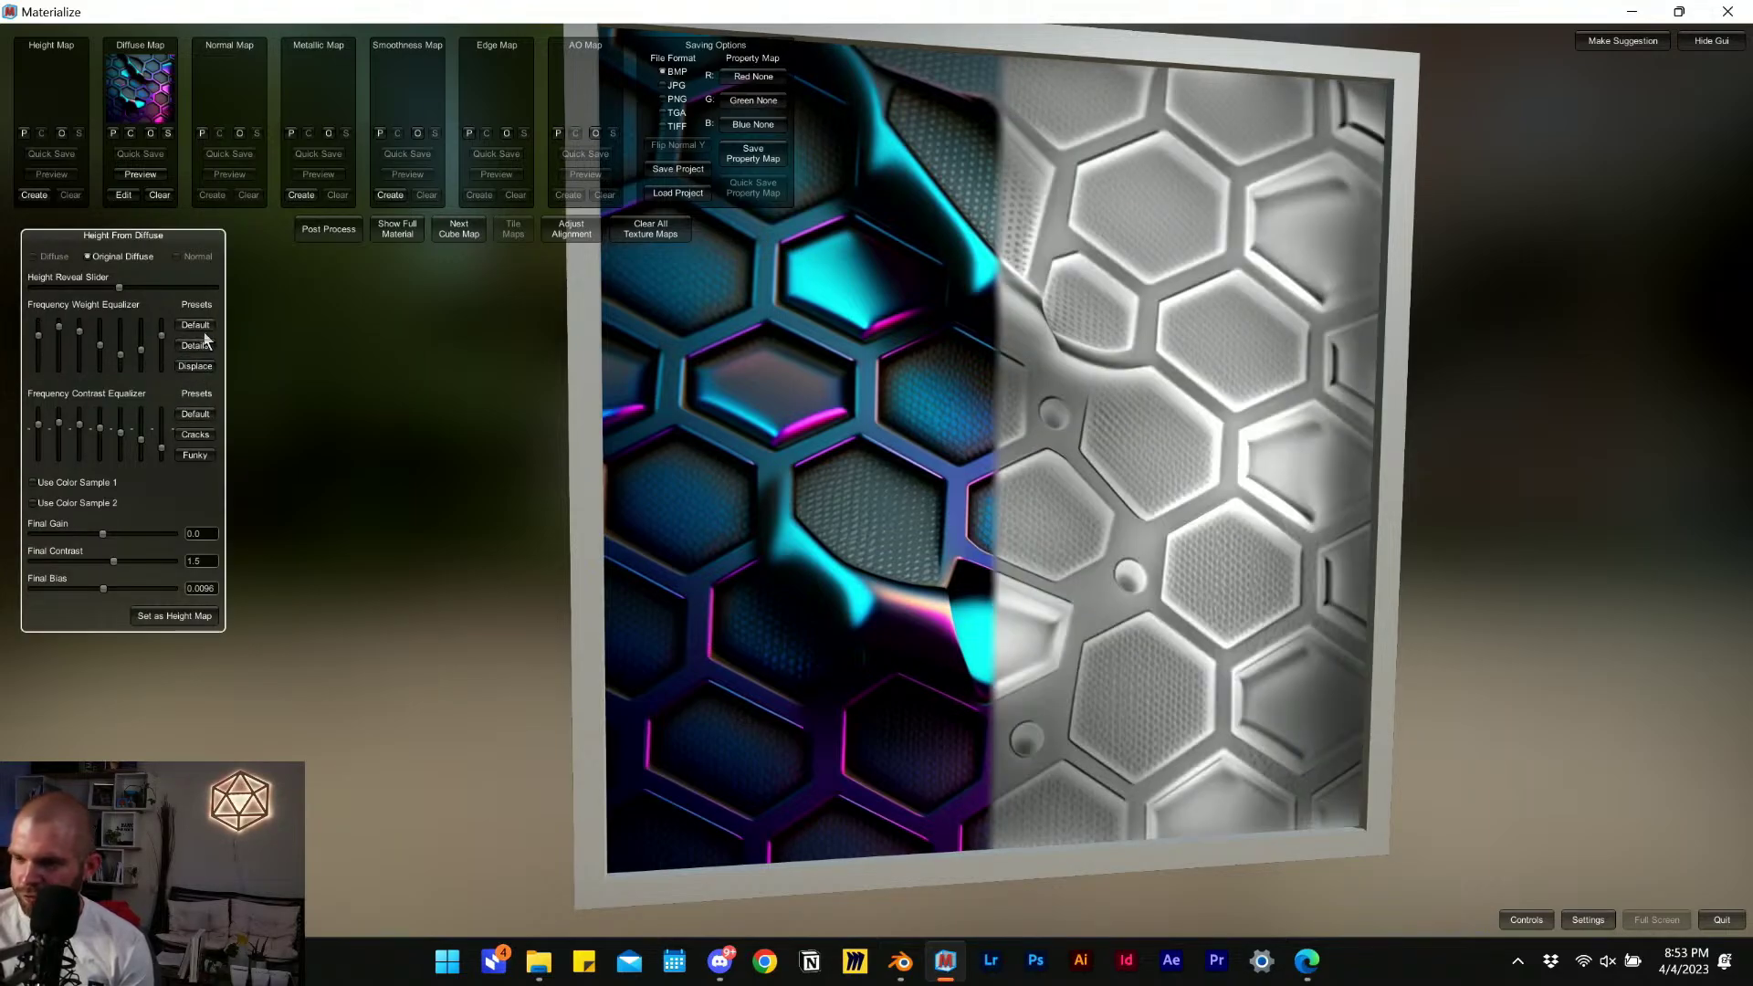
click(199, 325)
click(201, 345)
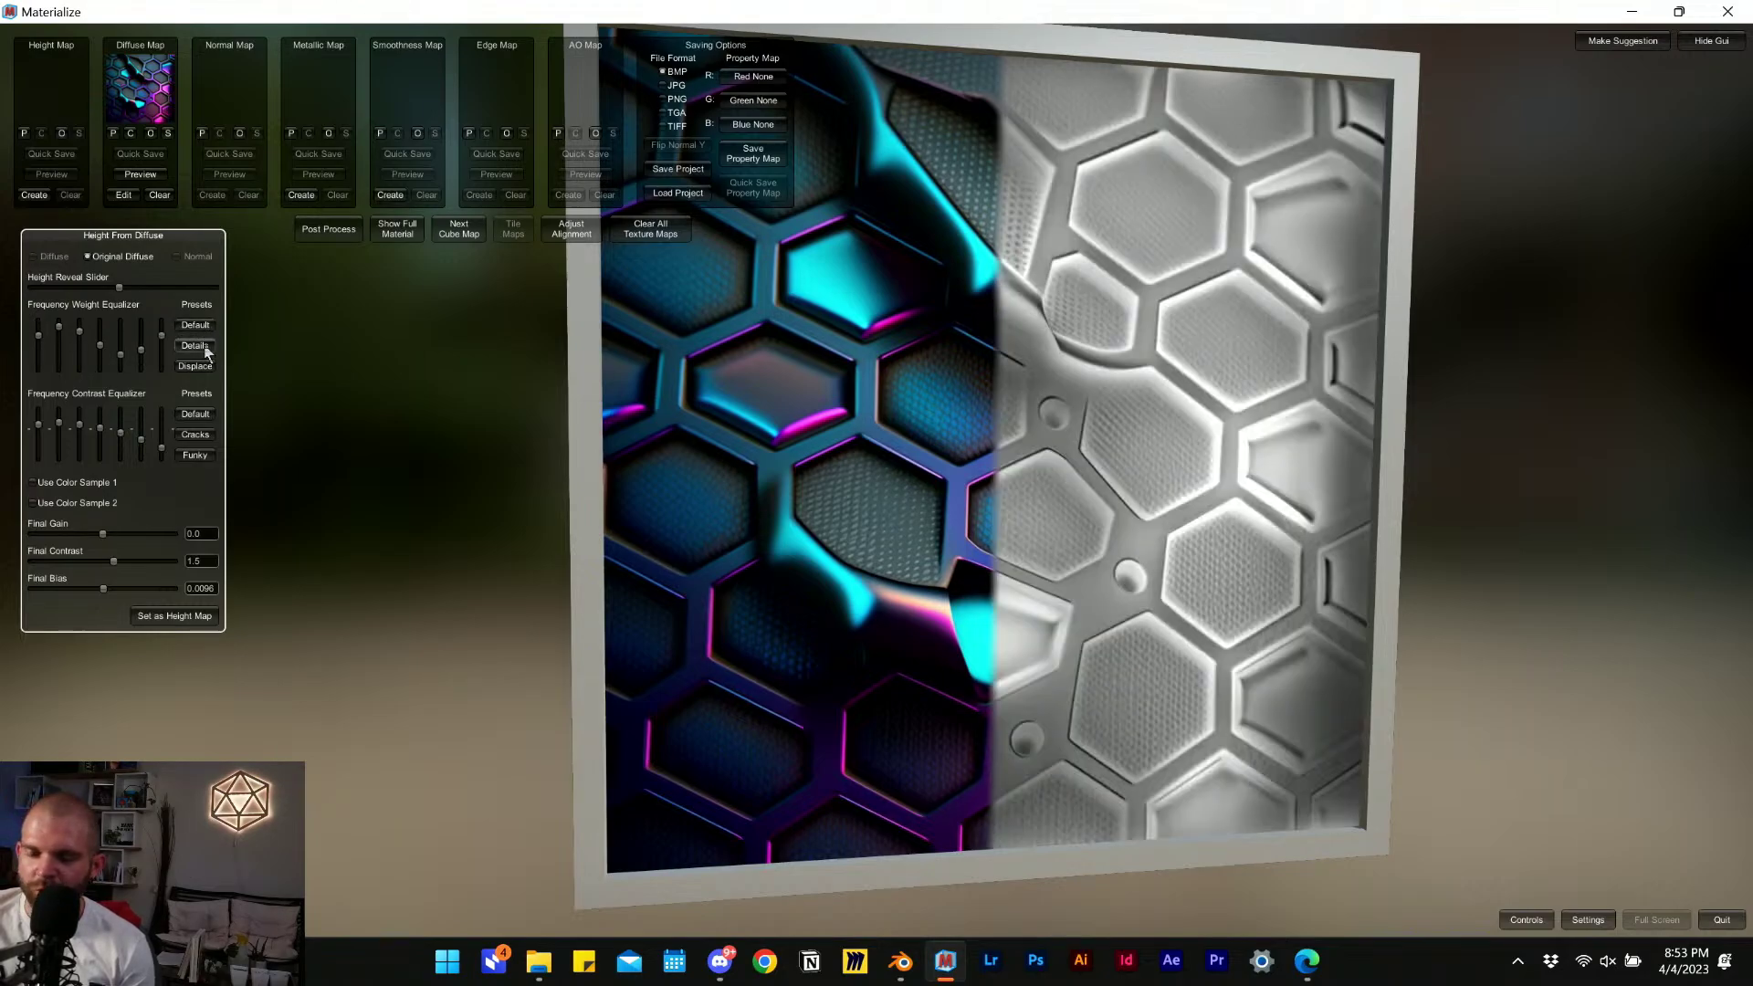
click(197, 325)
click(195, 347)
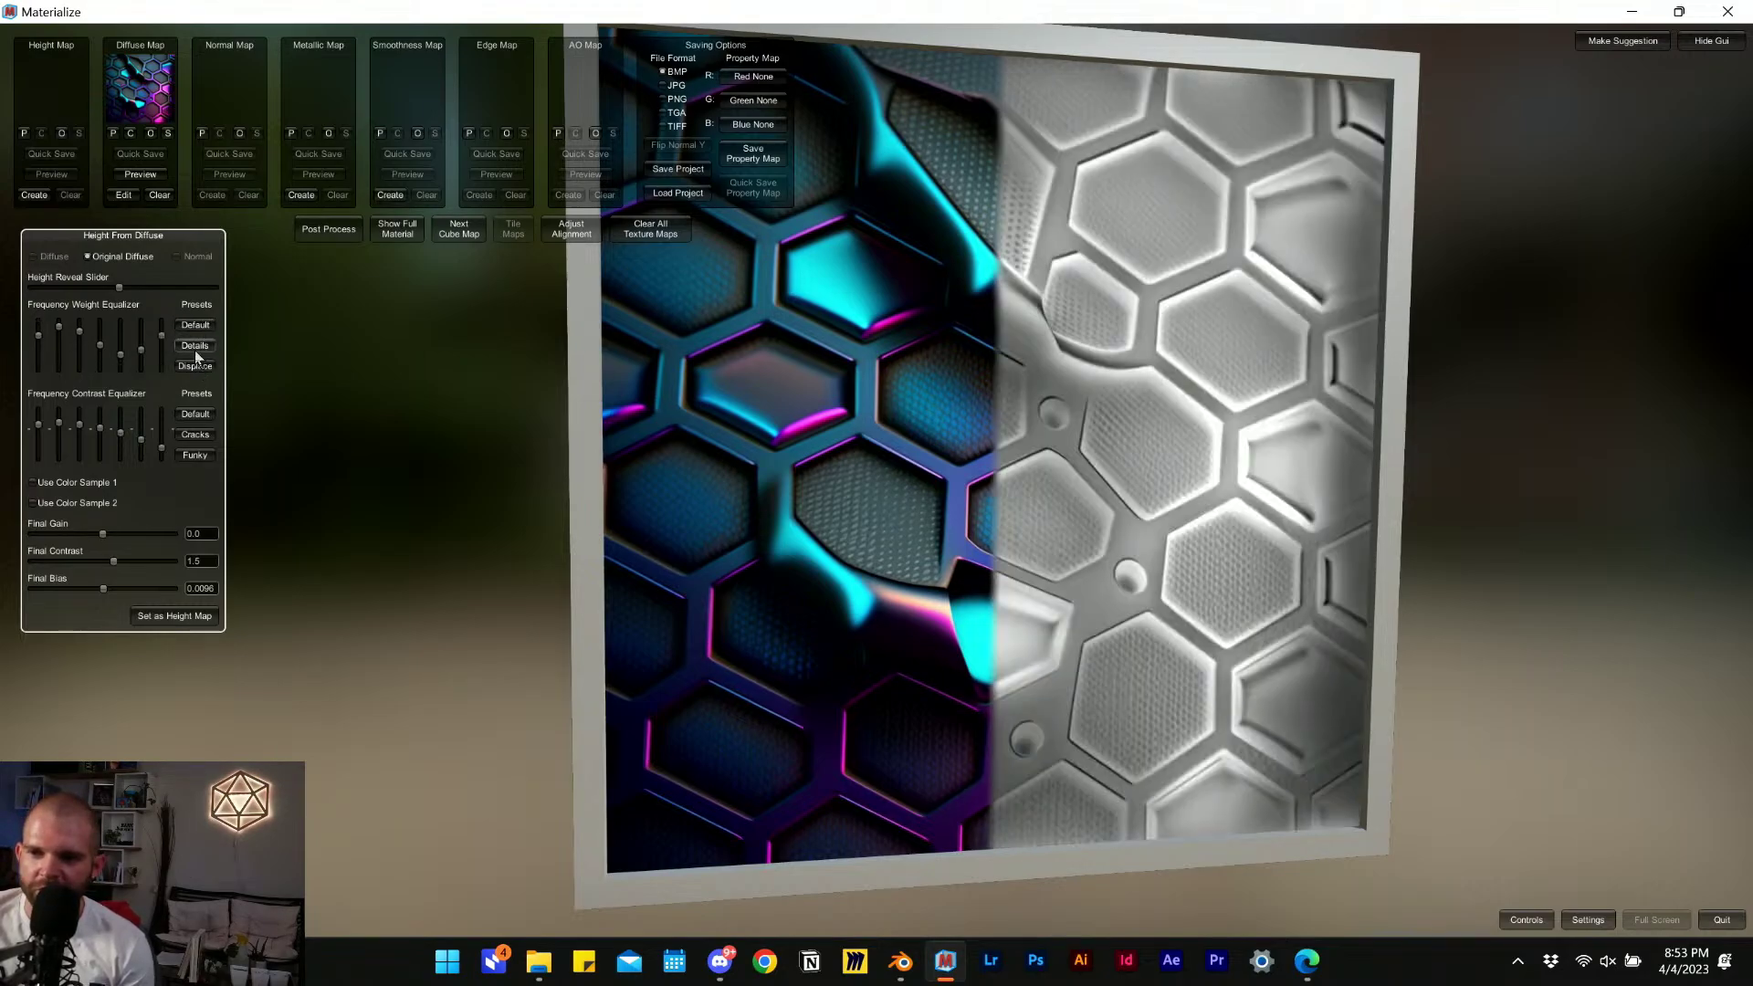
click(197, 365)
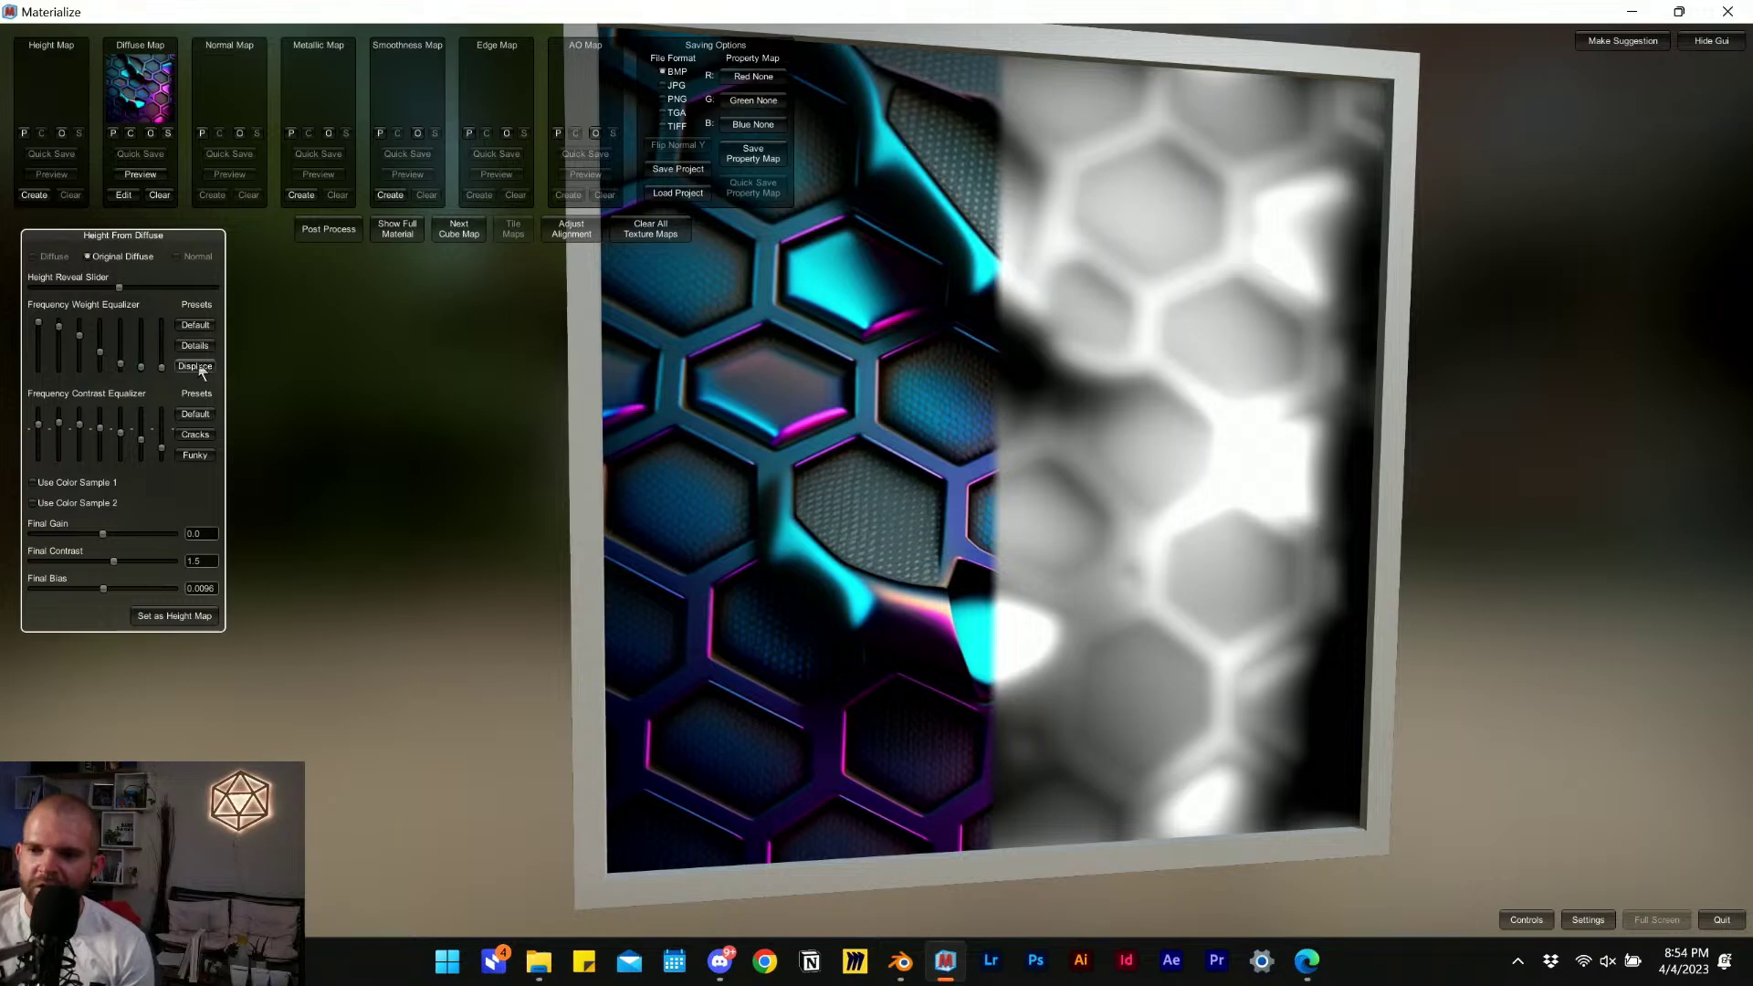
click(199, 347)
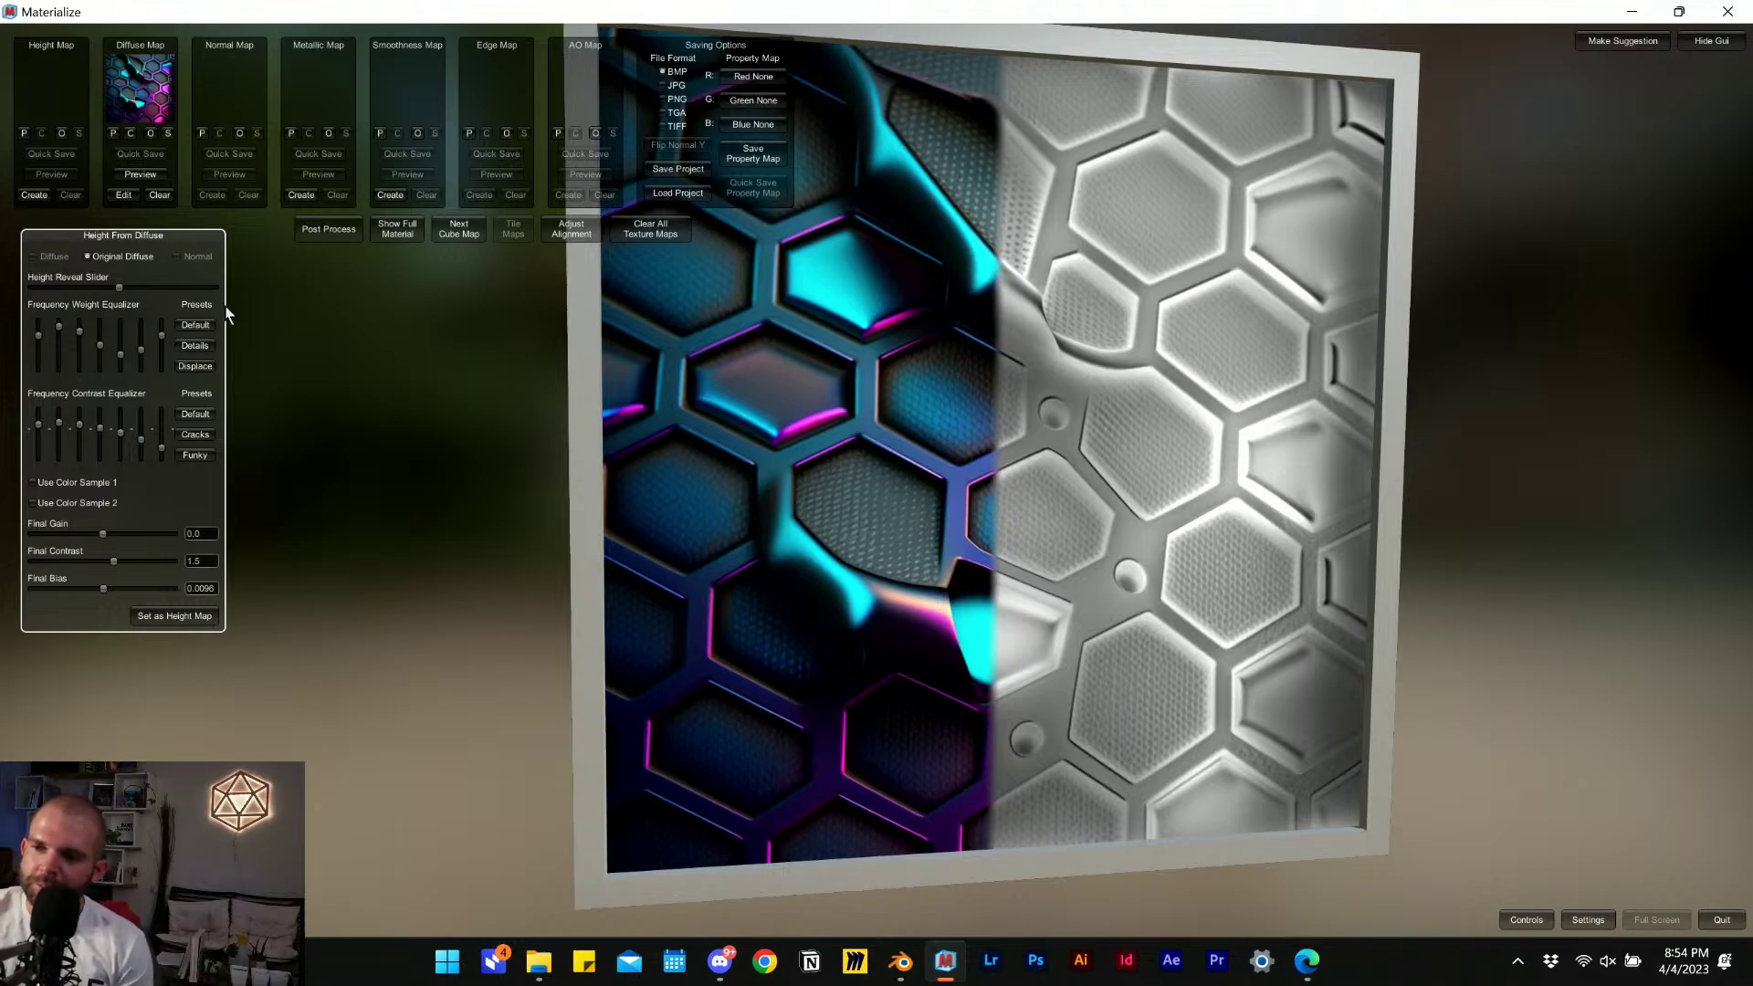
click(196, 326)
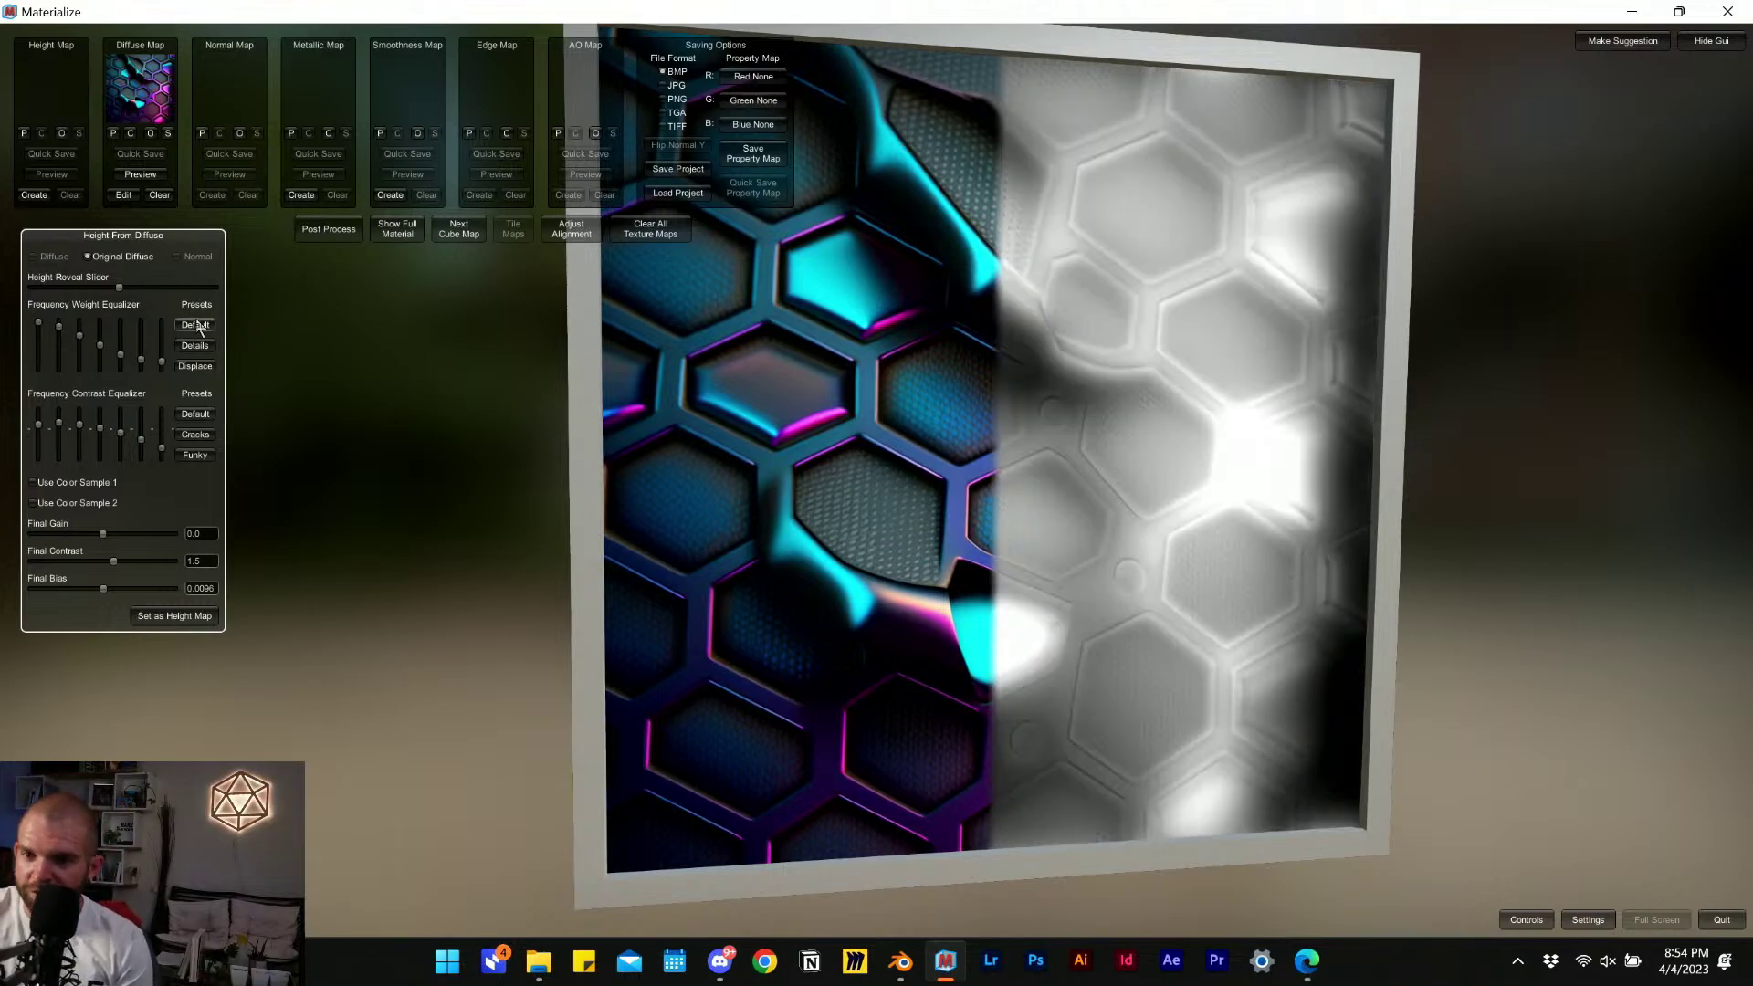
click(199, 347)
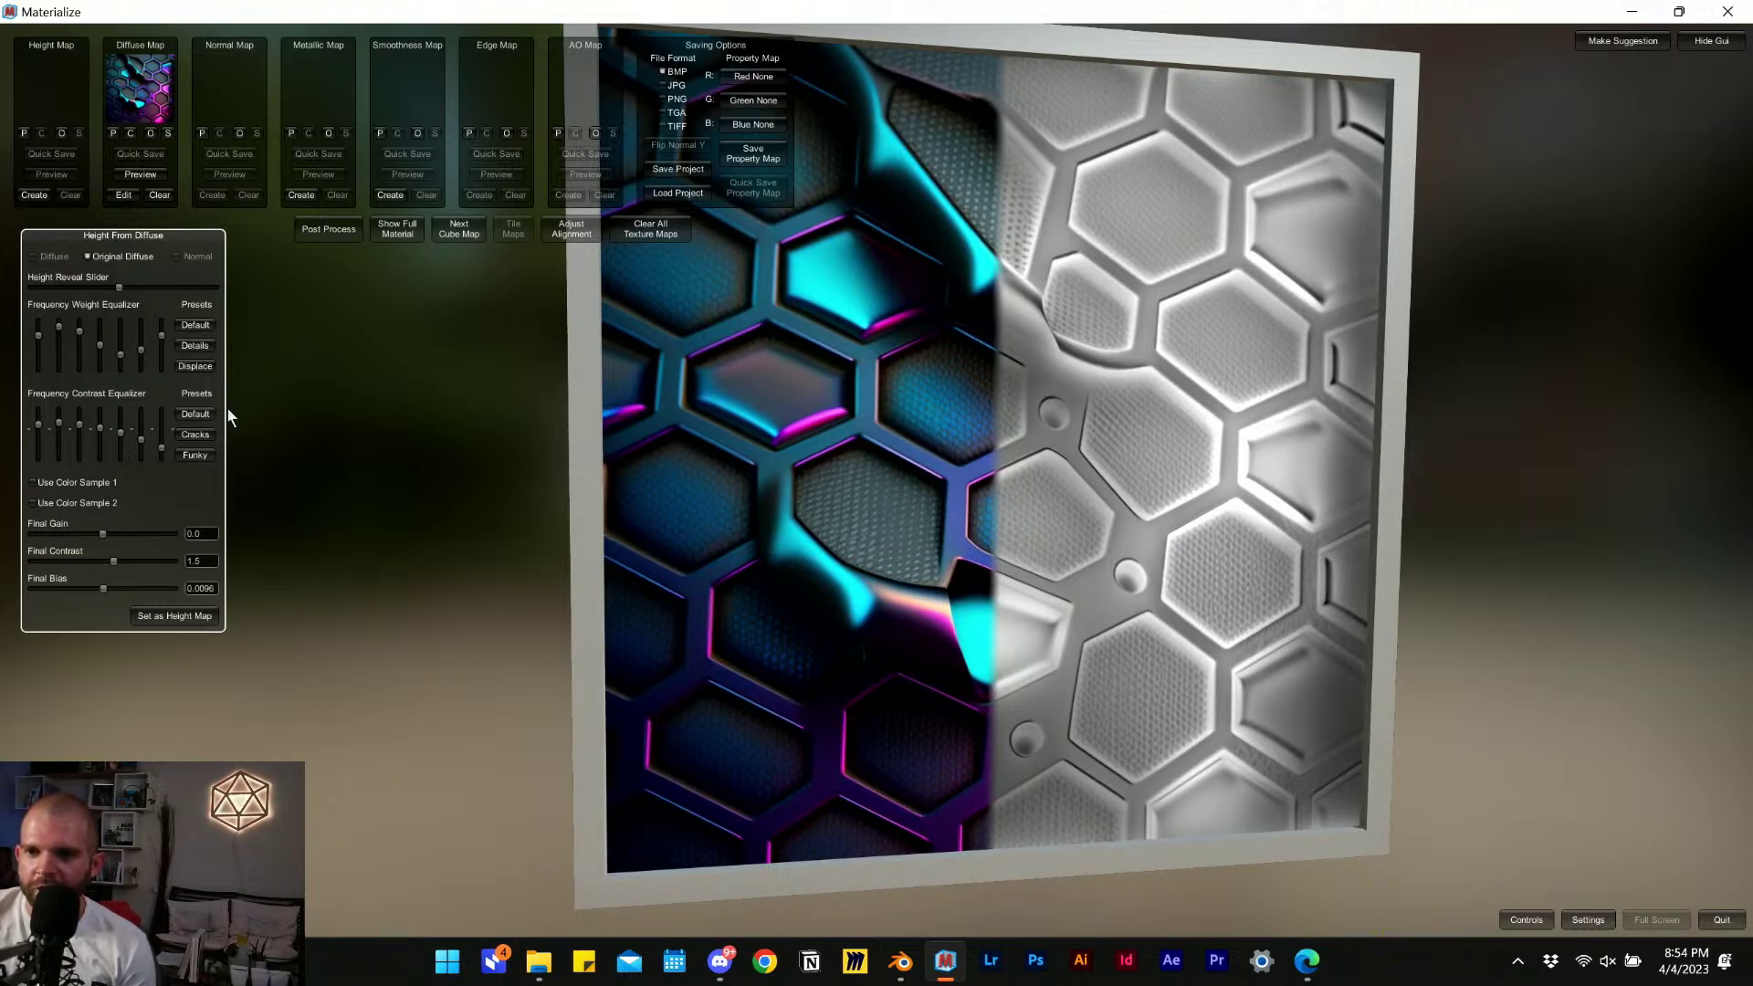
Compare the Default, Cracks and Funky presets of the Frequency Contrast Equalizer and settle on Default.
click(205, 418)
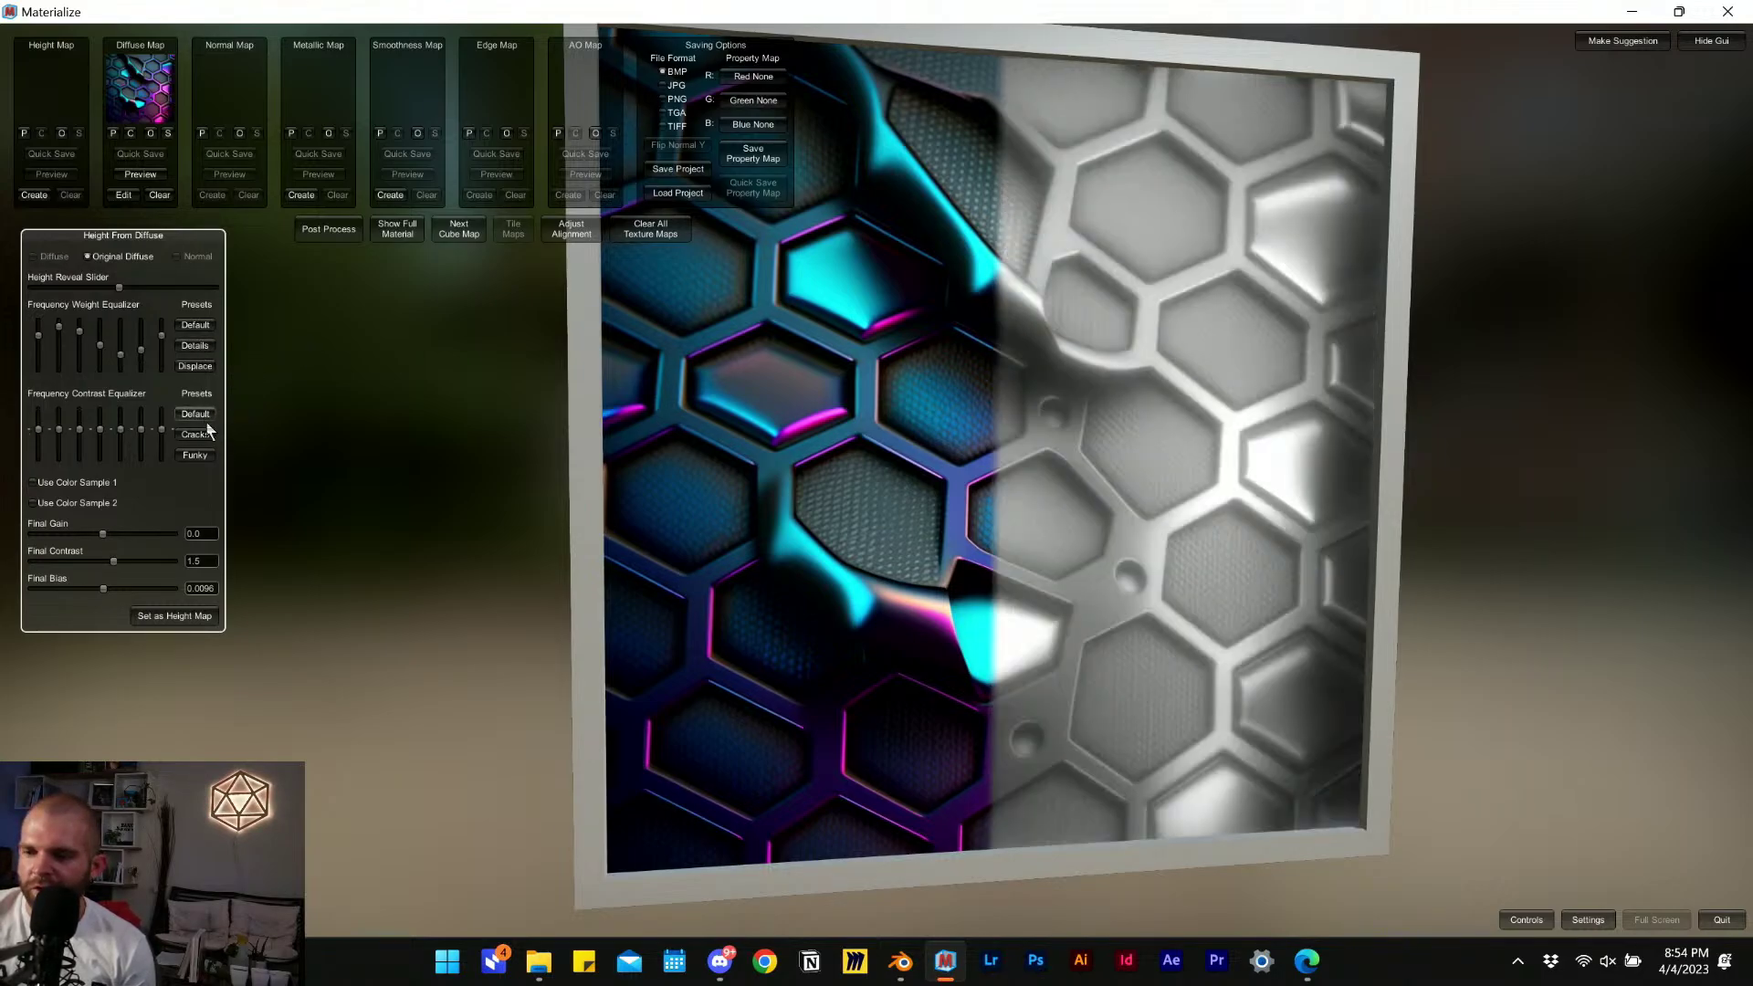
click(208, 434)
click(204, 456)
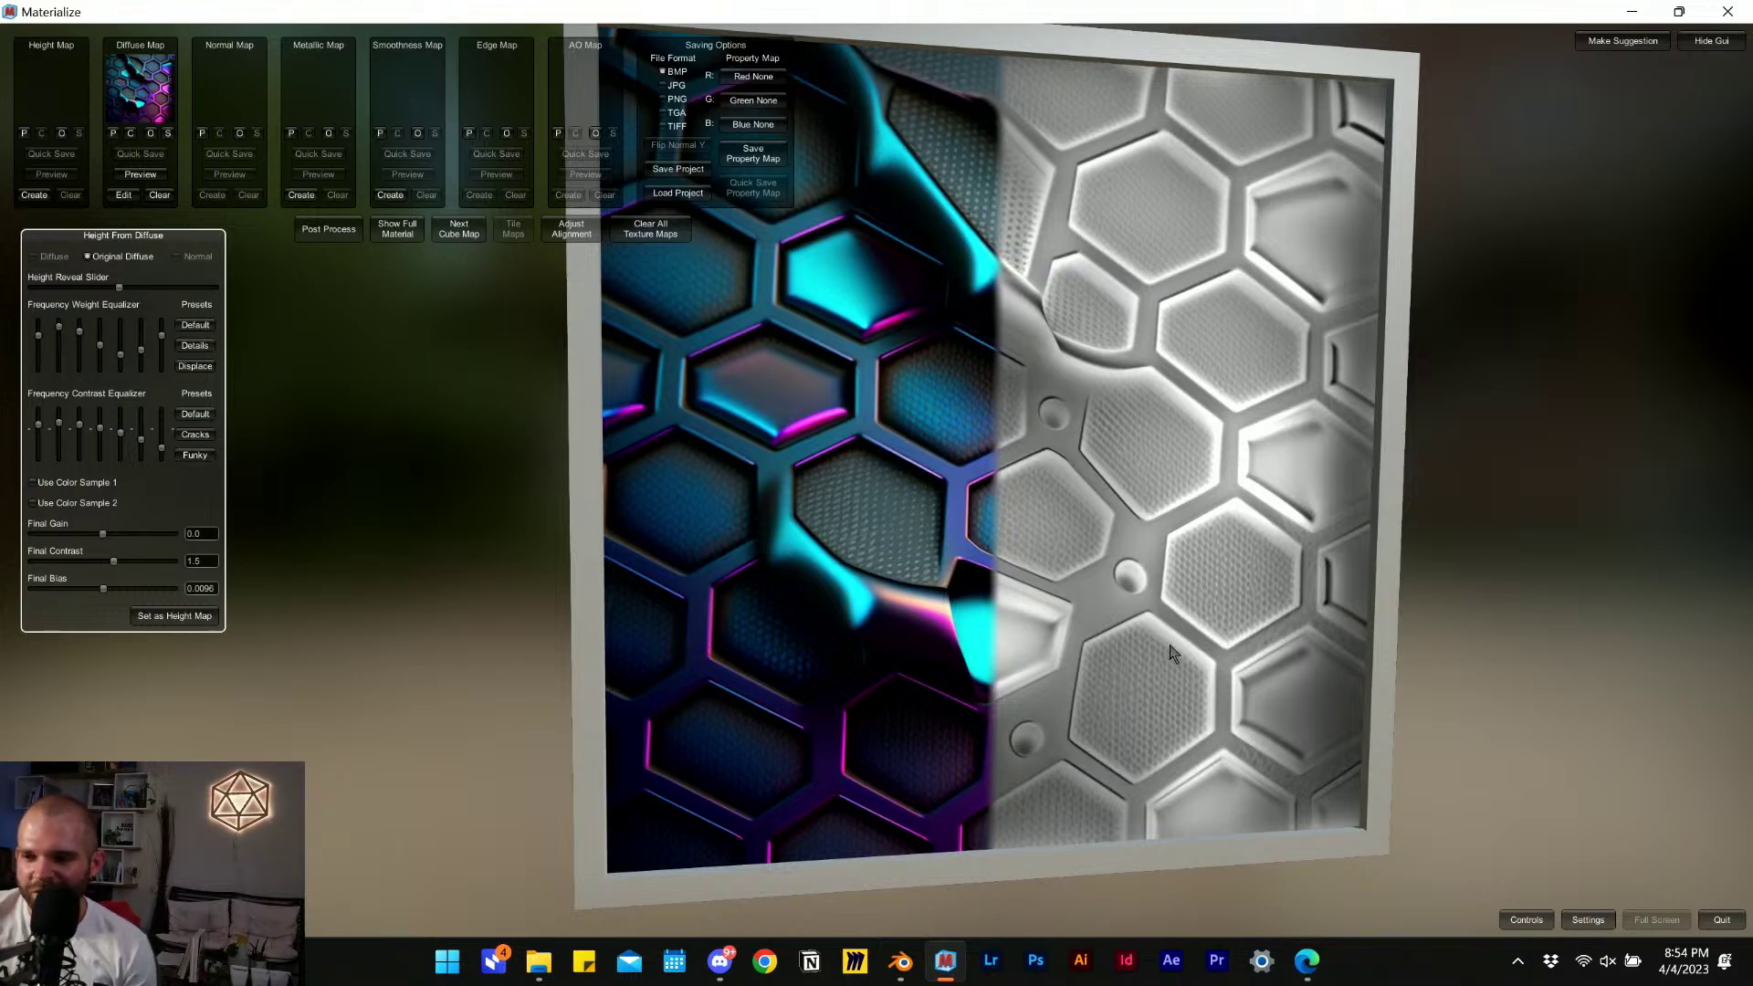
click(202, 415)
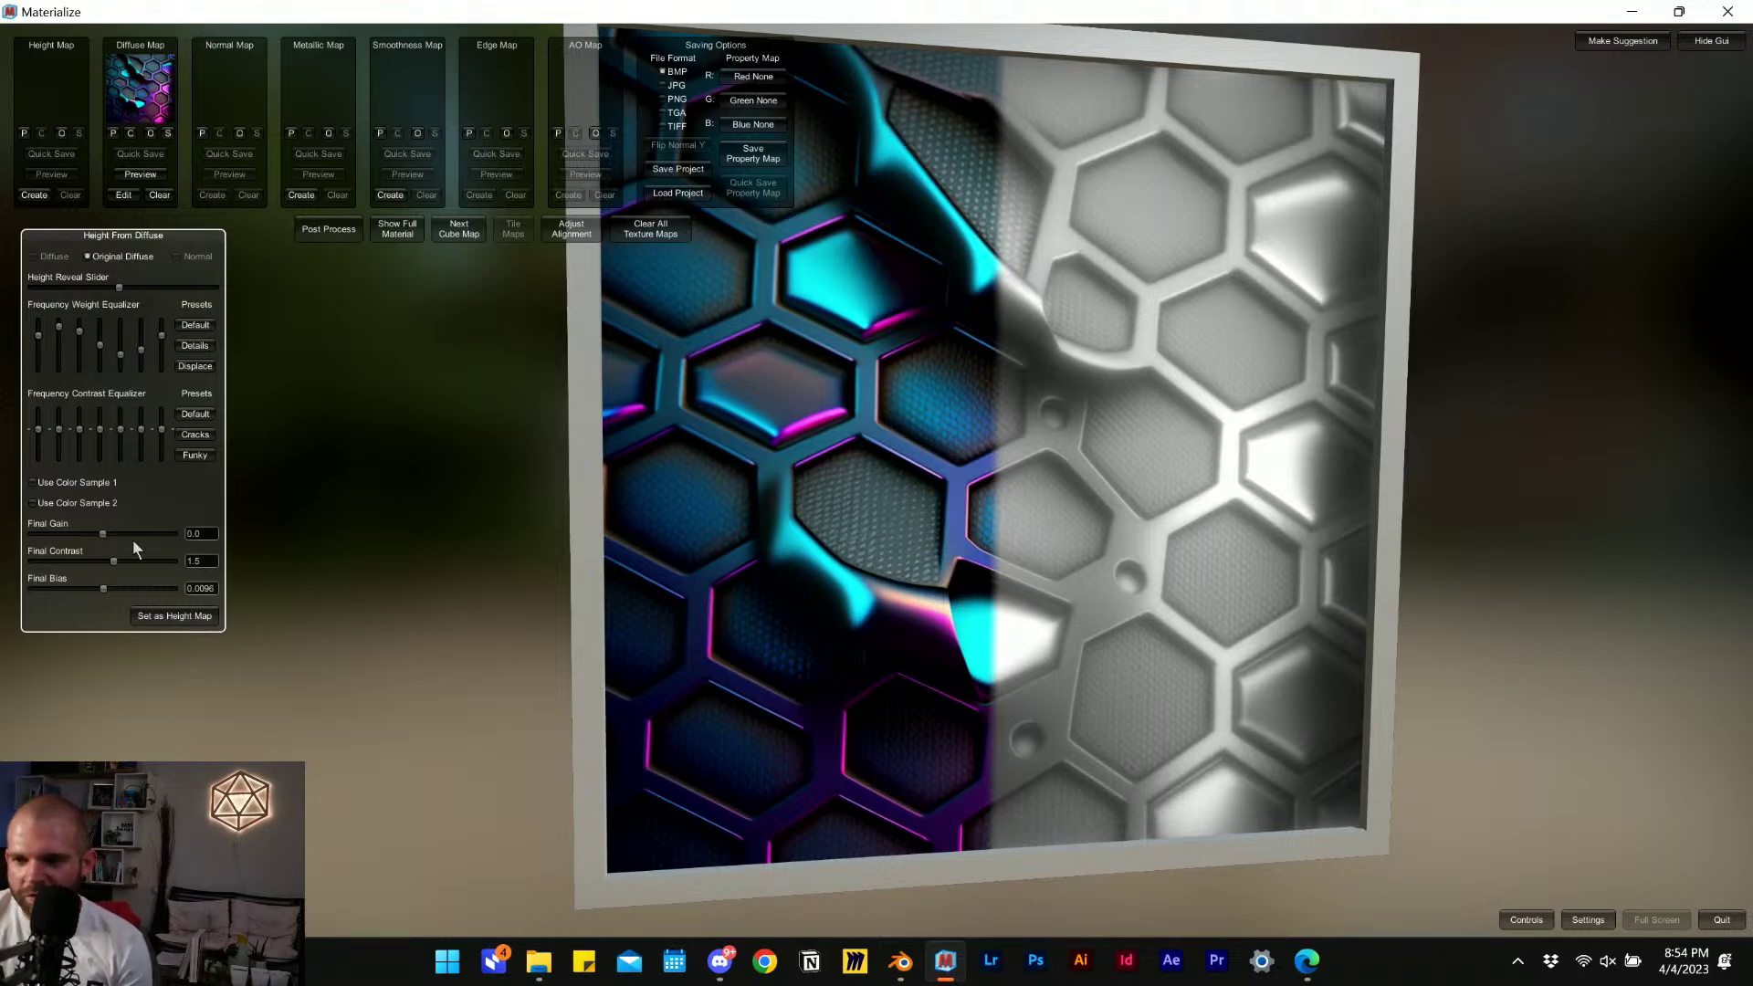
Set the height map's final gain to 0.4375, final contrast to 1.1153 and final bias to -0.192, and apply it as the height map.
drag(103, 588, 93, 605)
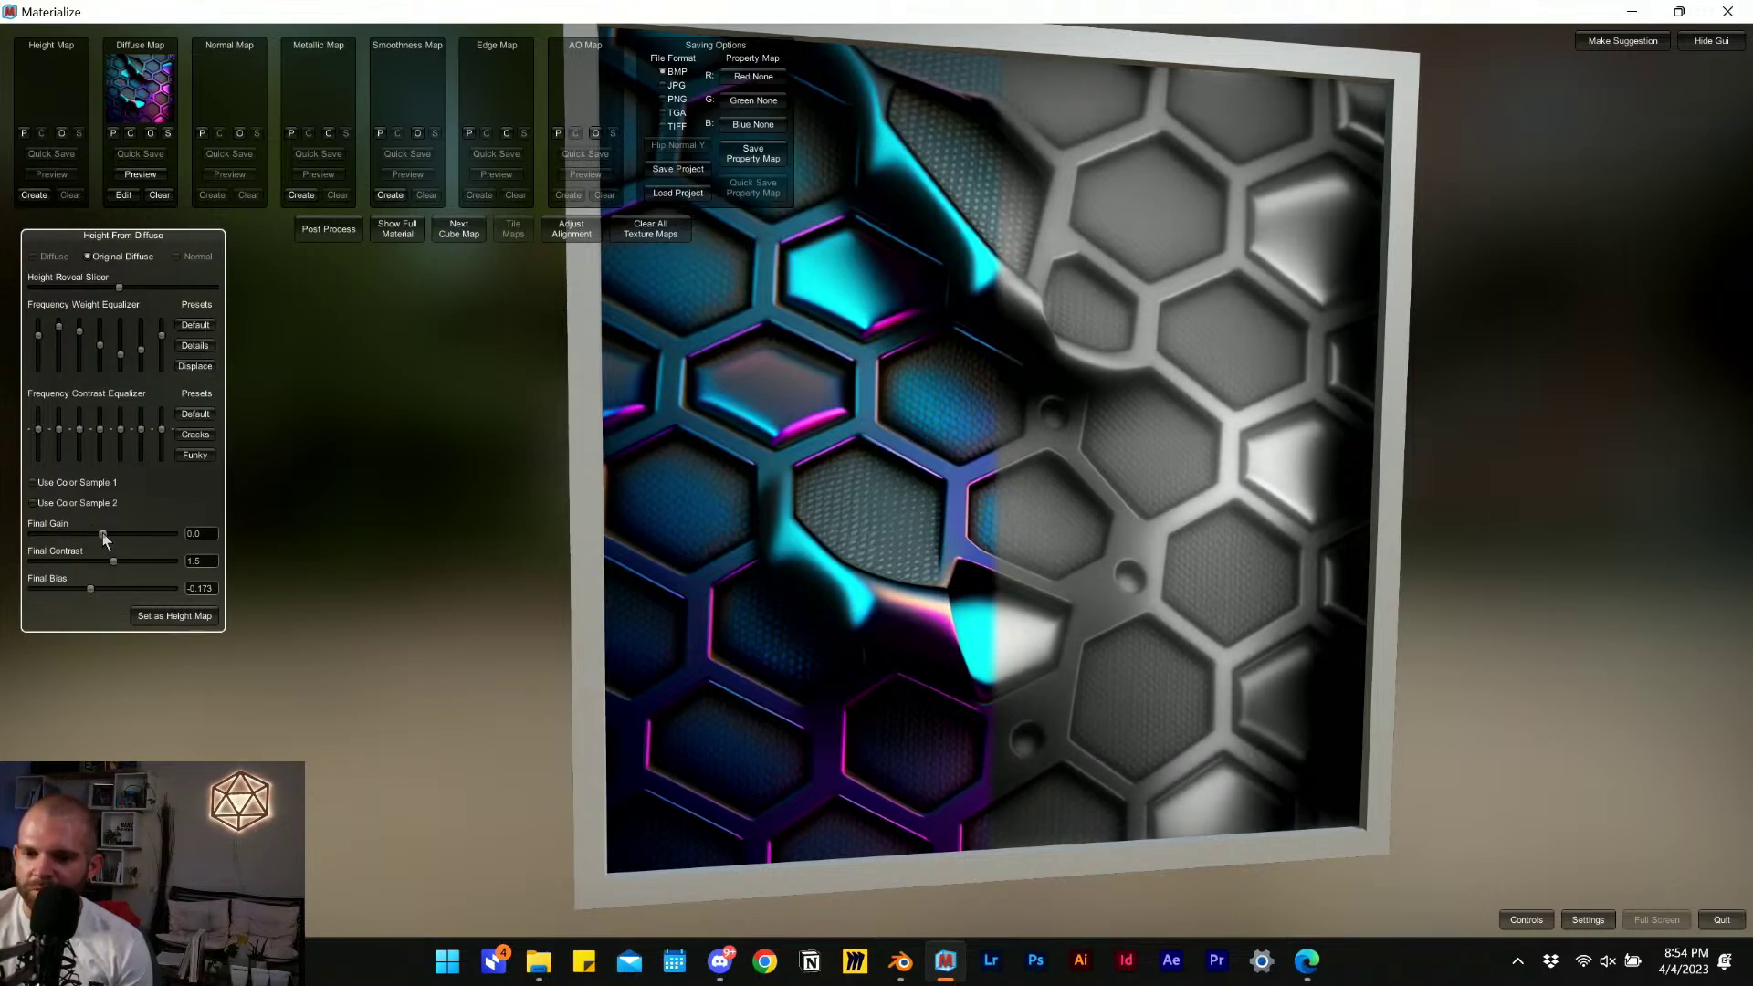
mouse_move(103, 535)
mouse_down()
mouse_move(164, 535)
mouse_move(92, 589)
mouse_up()
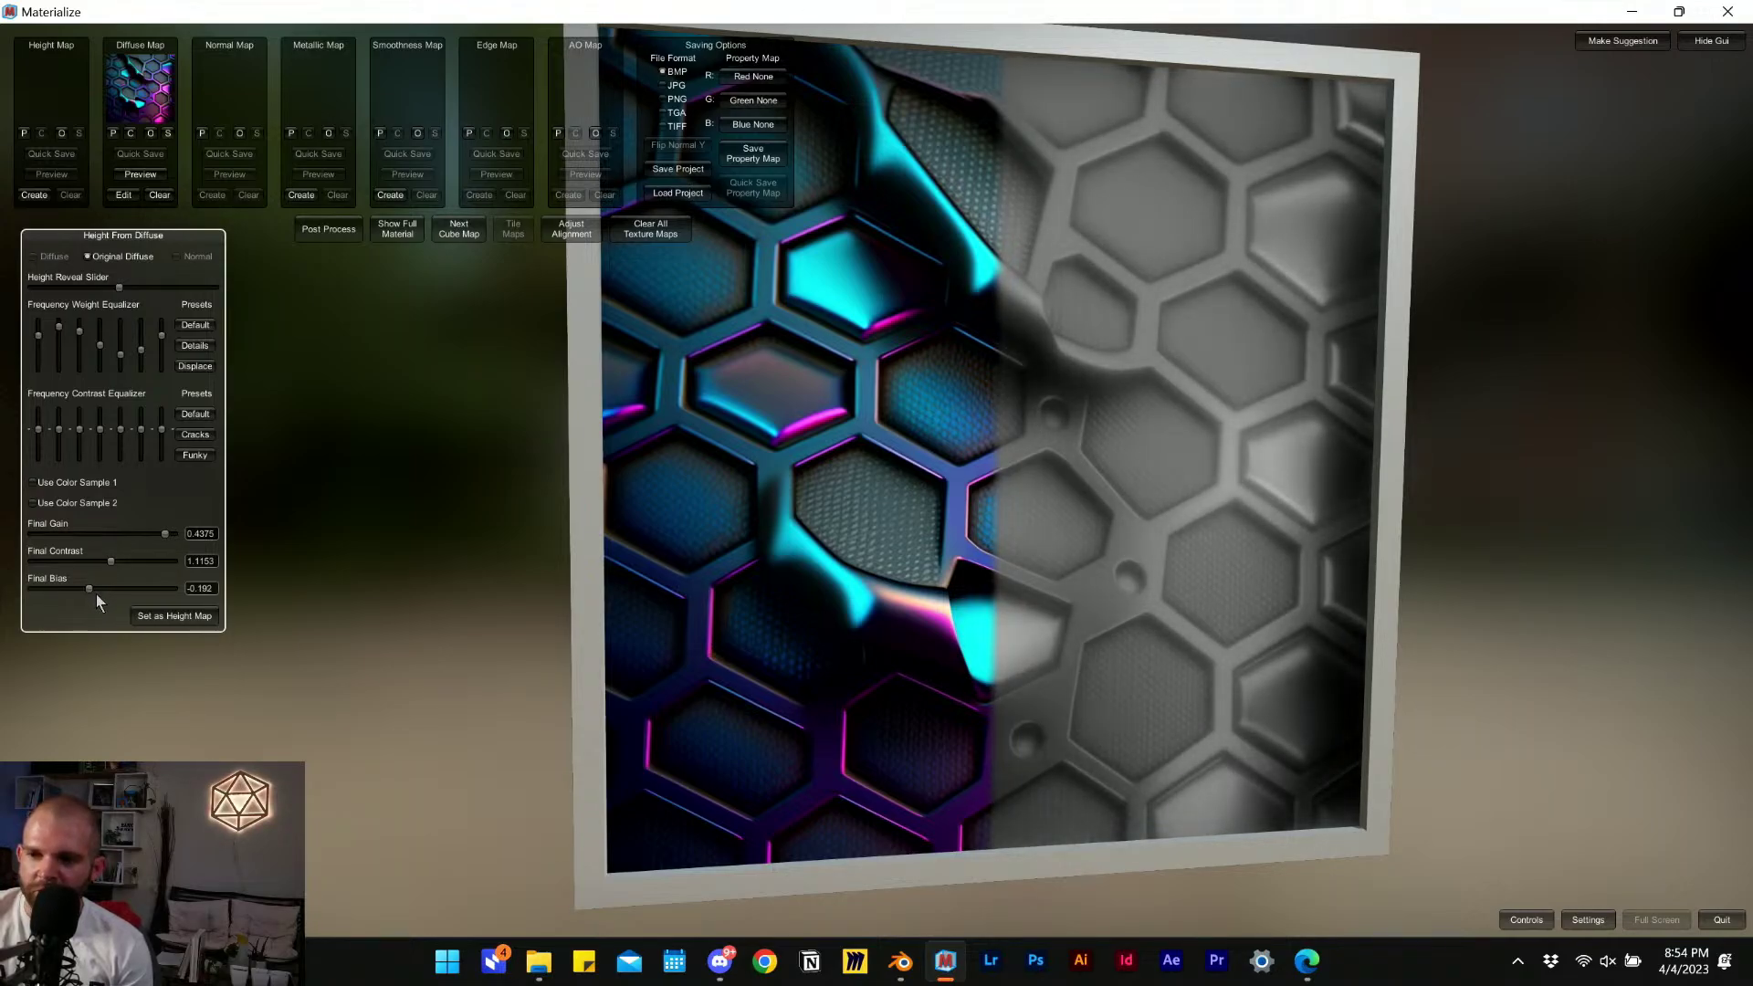
click(175, 617)
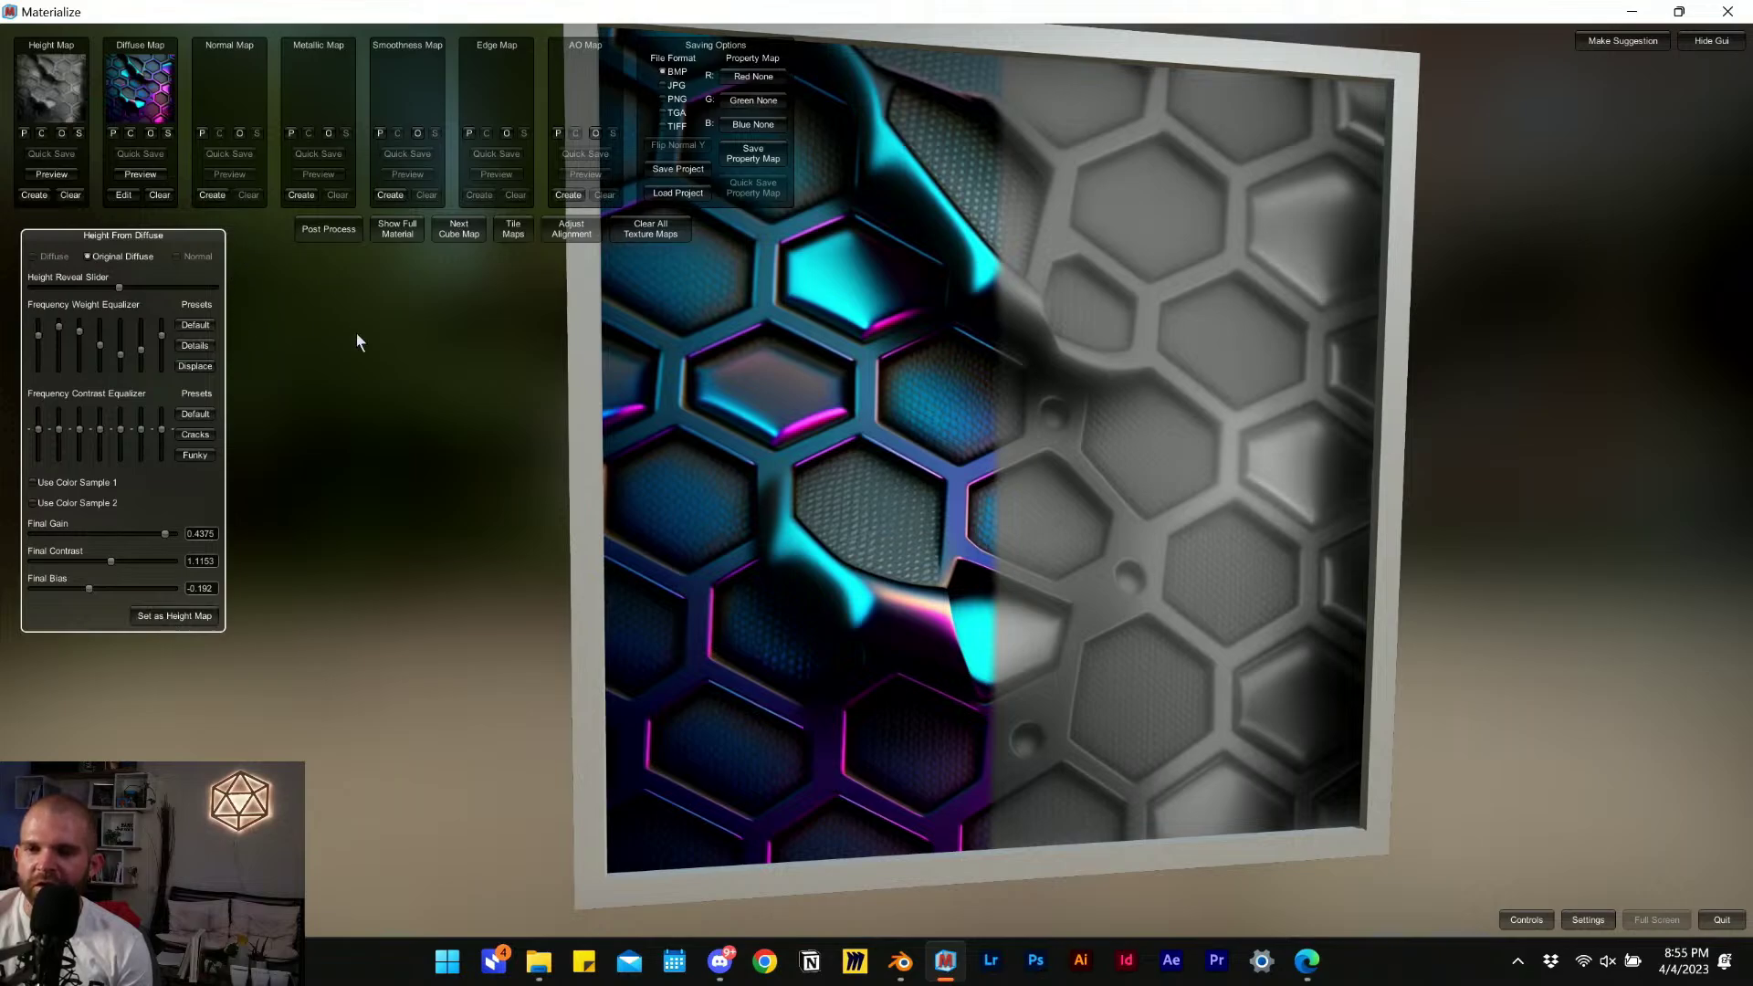
Create a normal map from the height map, comparing the Crisp, Mids and Smooth presets before applying it with the Default preset.
click(211, 196)
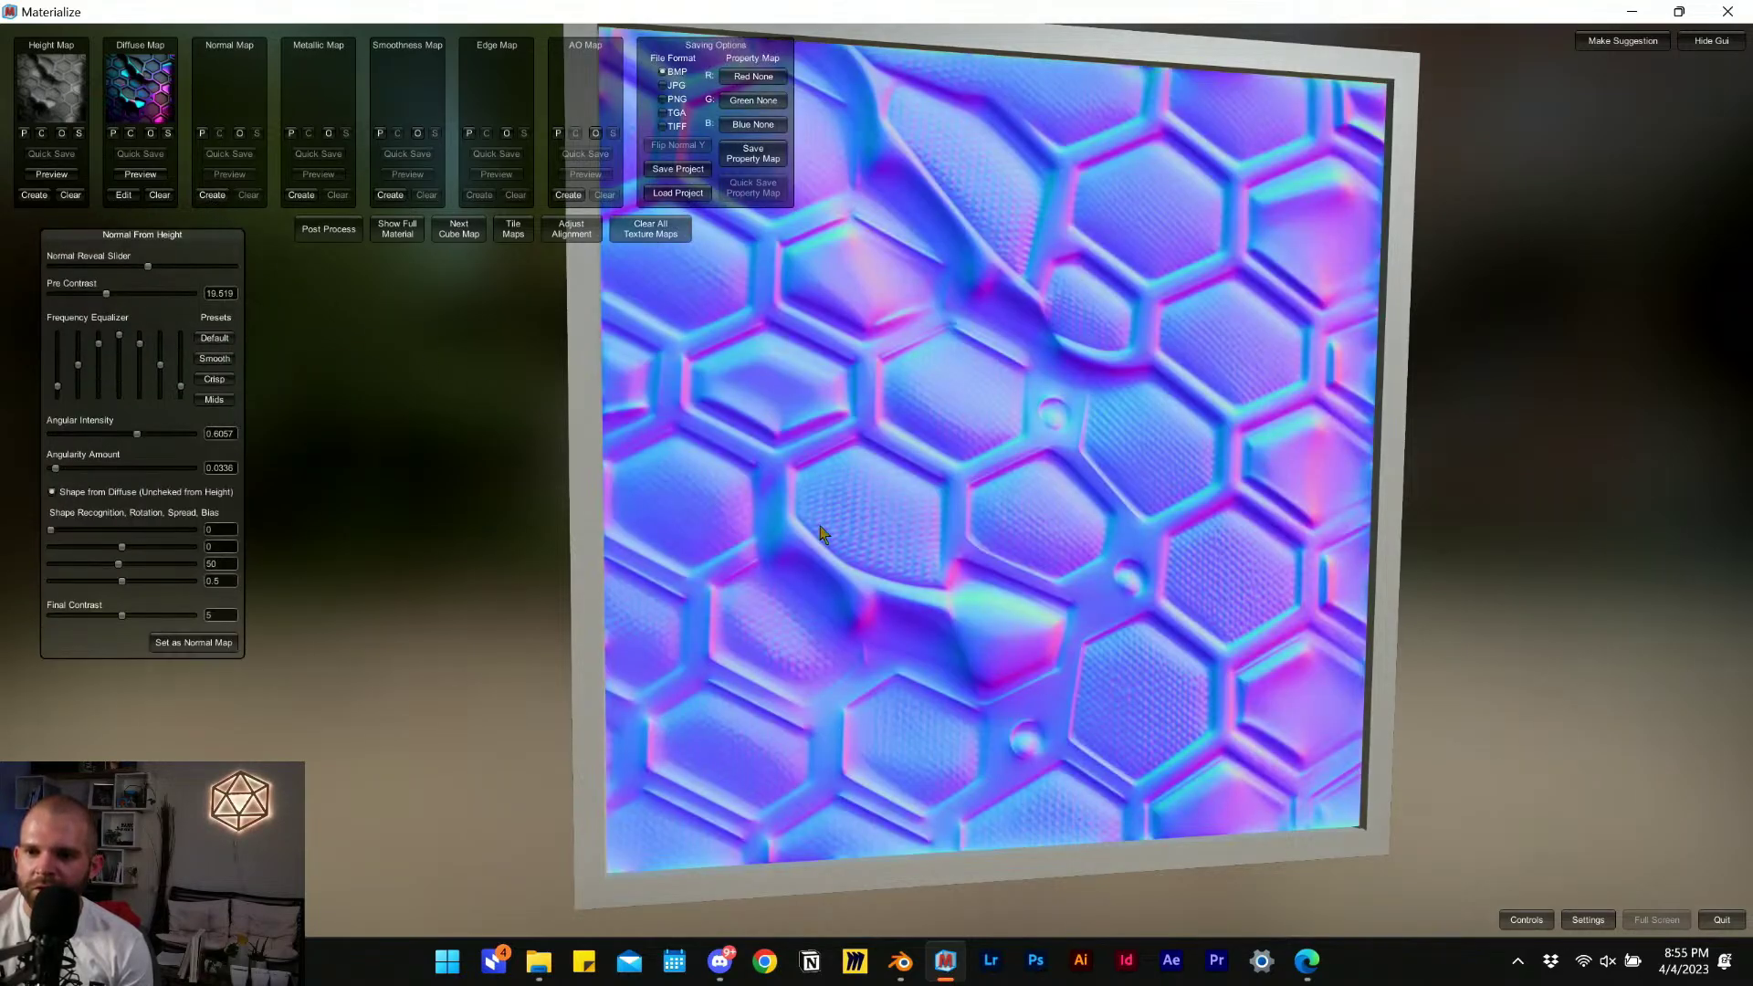
click(219, 379)
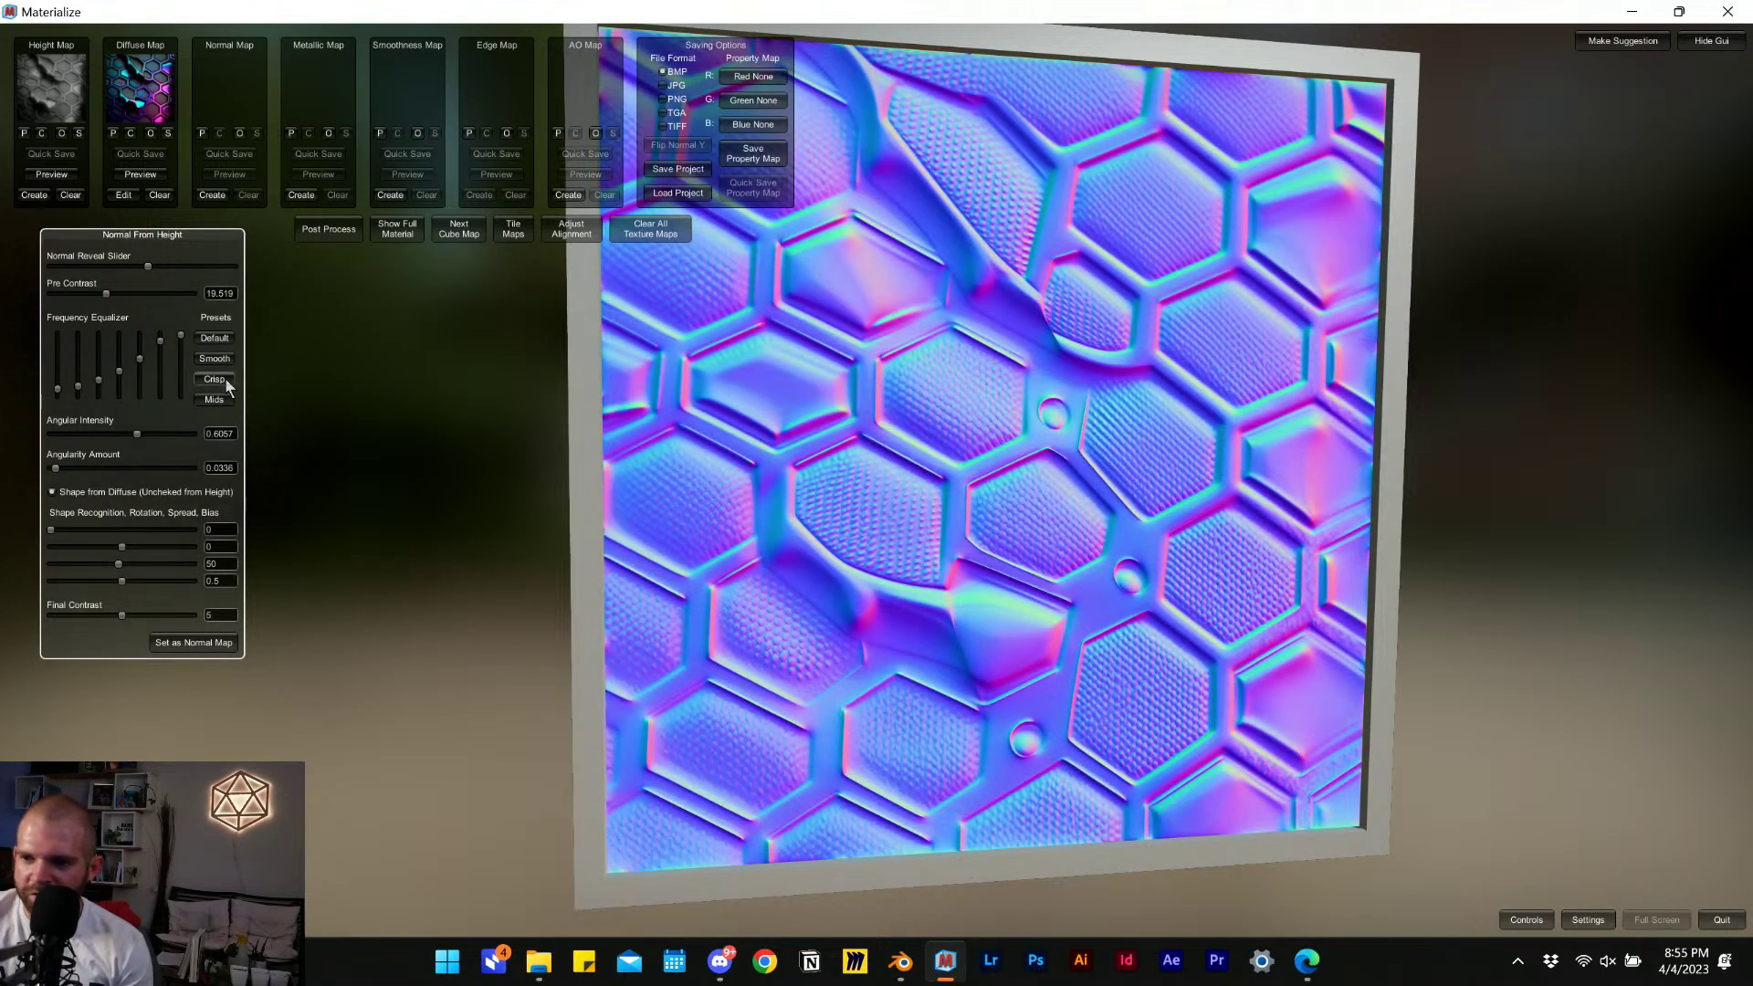
click(216, 400)
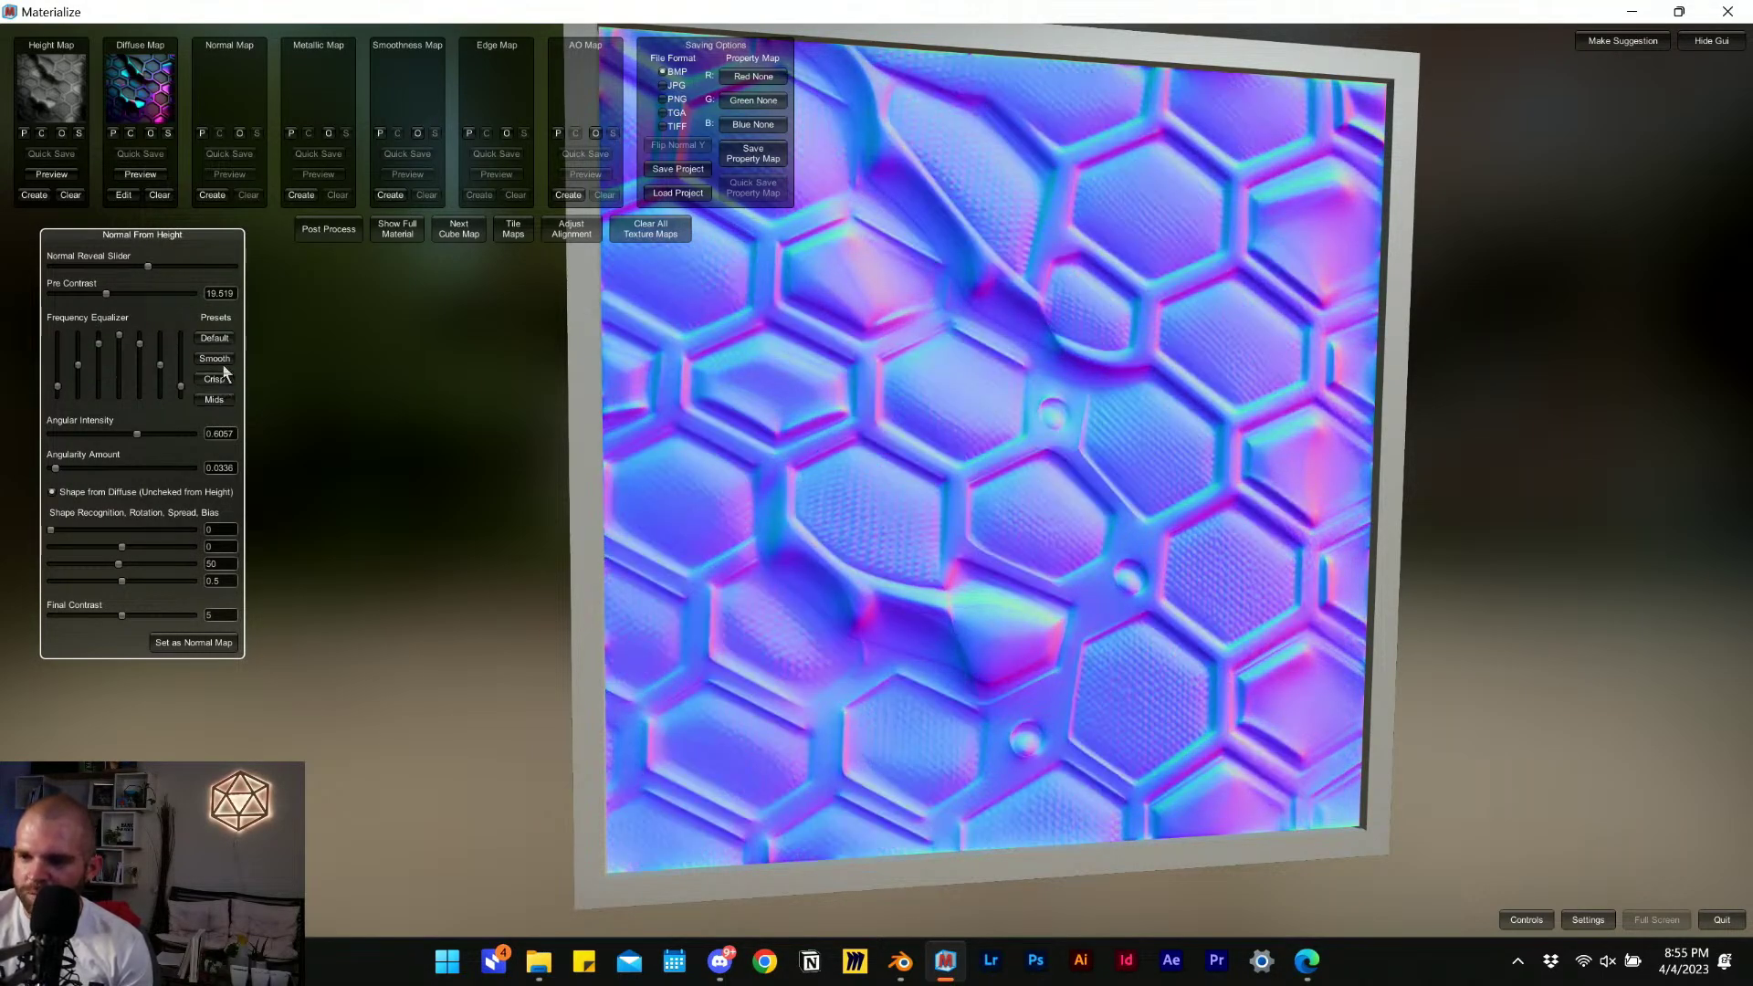
click(215, 359)
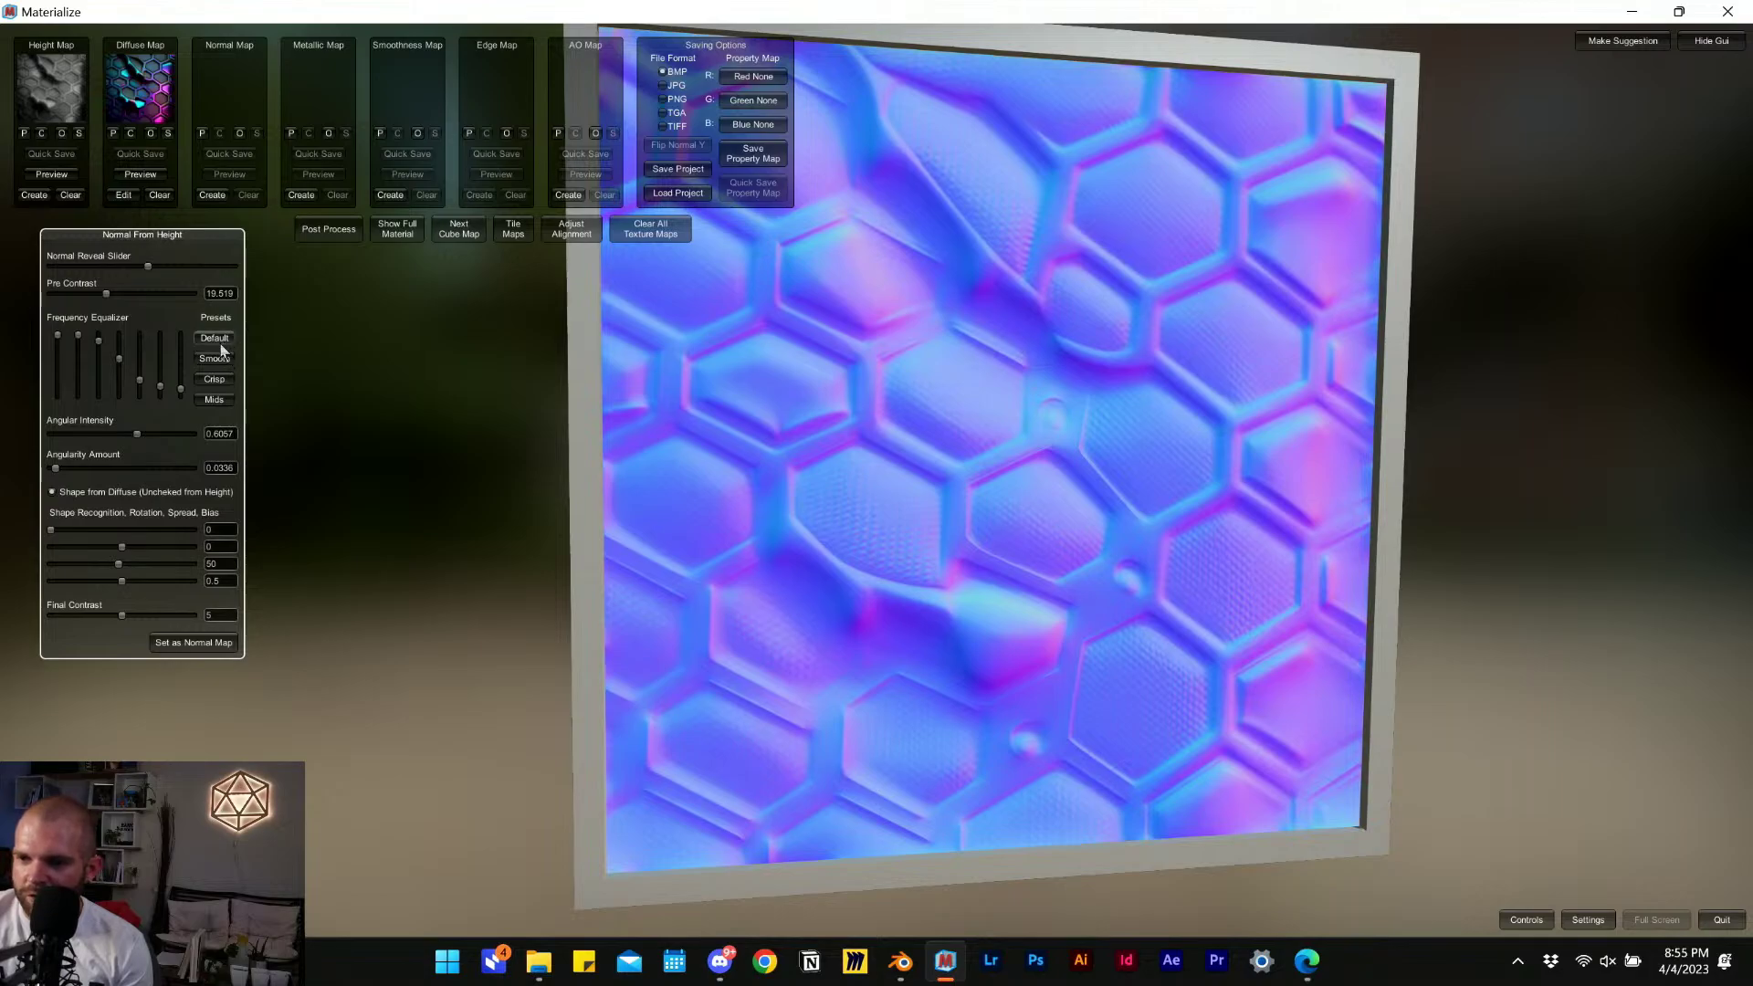
click(219, 341)
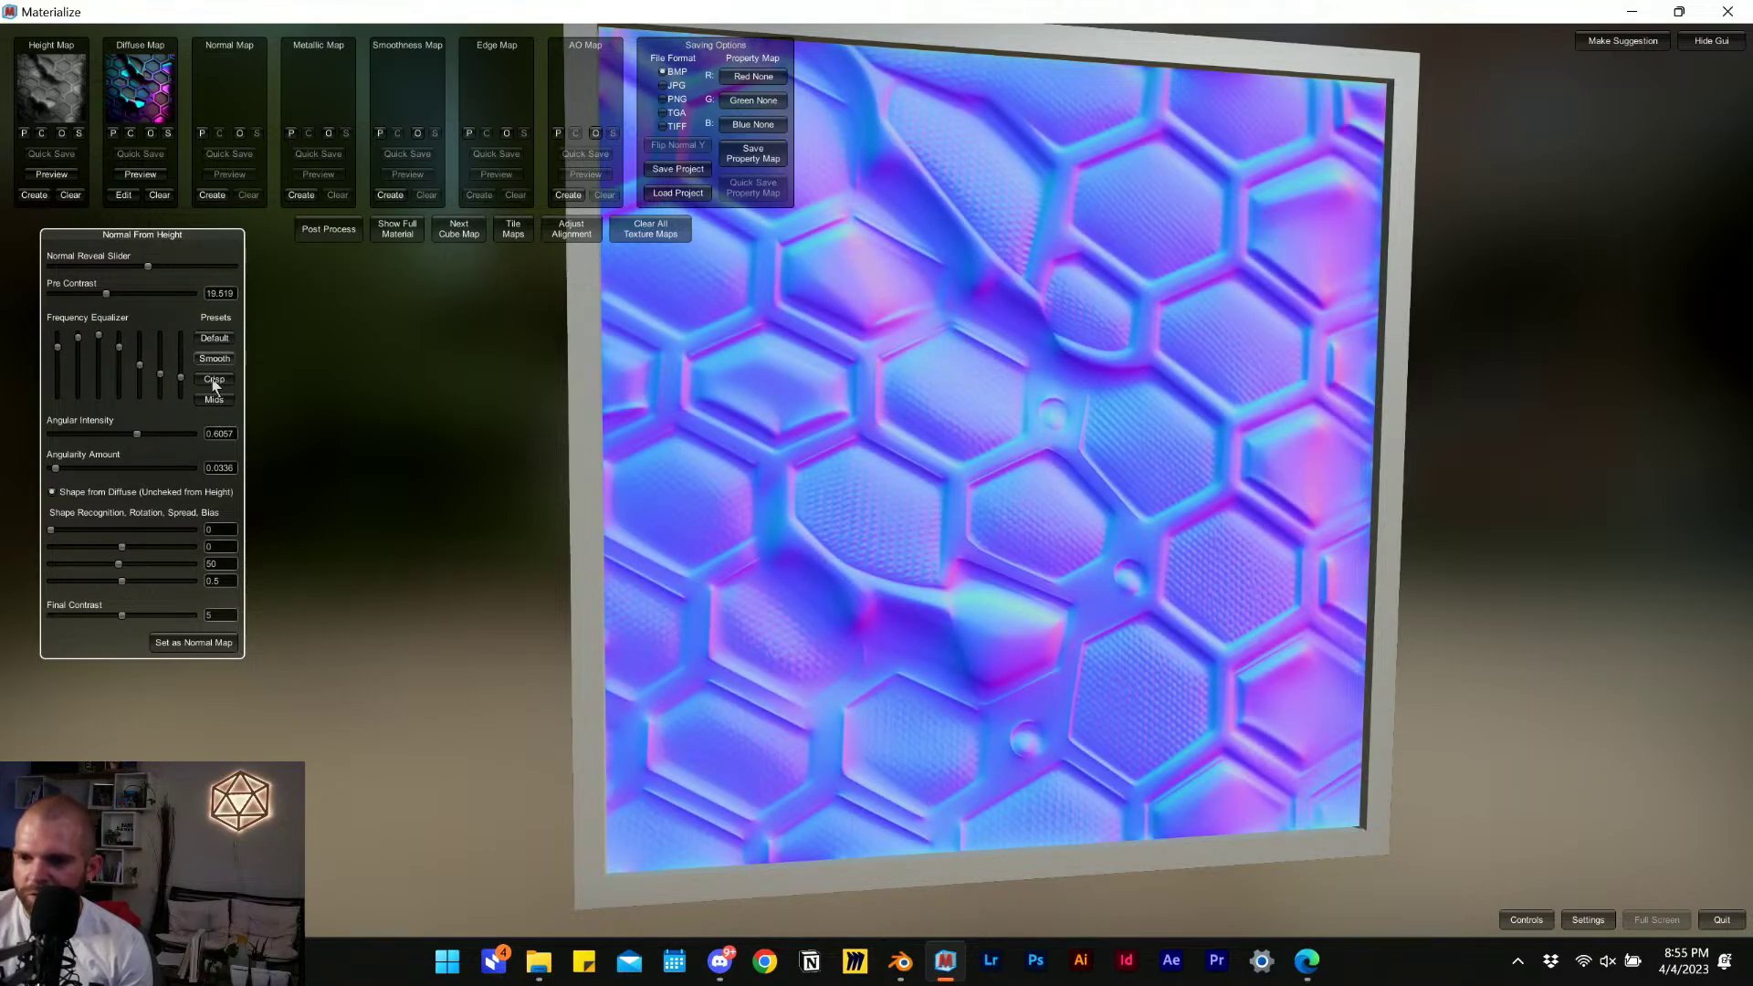
click(200, 641)
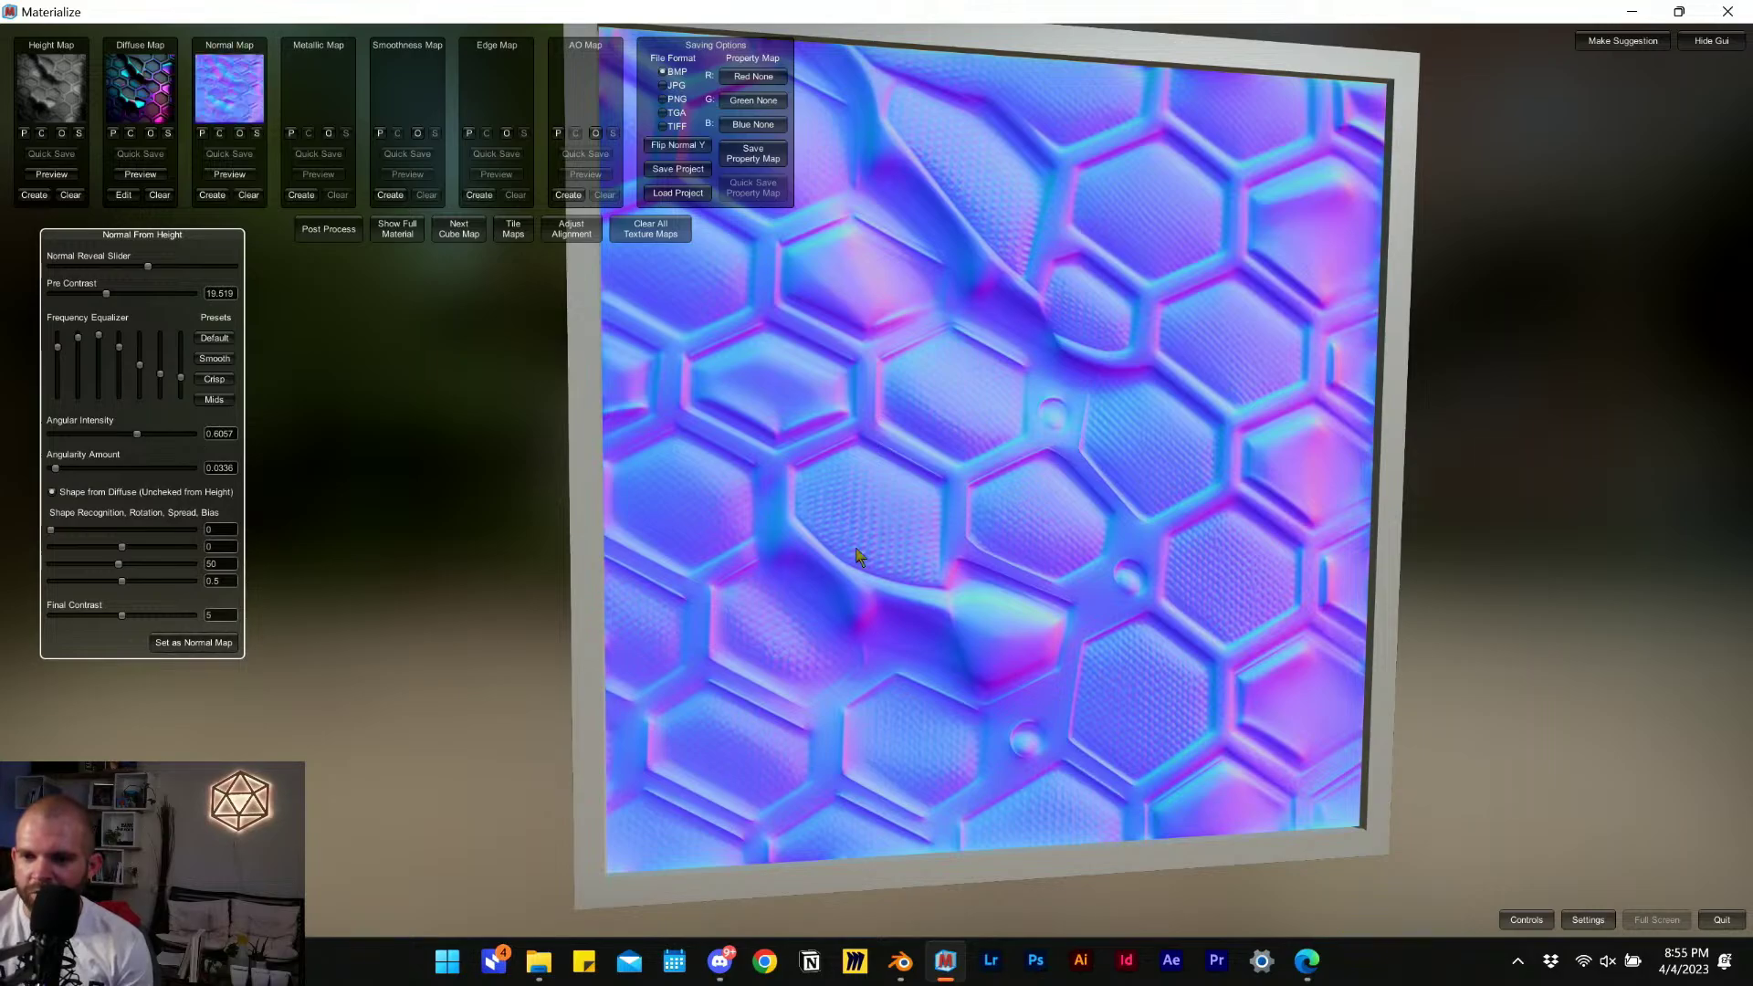
Start a metallic map from the original diffuse and sample the blue-grey of the smooth hexagon with the magenta lower edge.
click(301, 196)
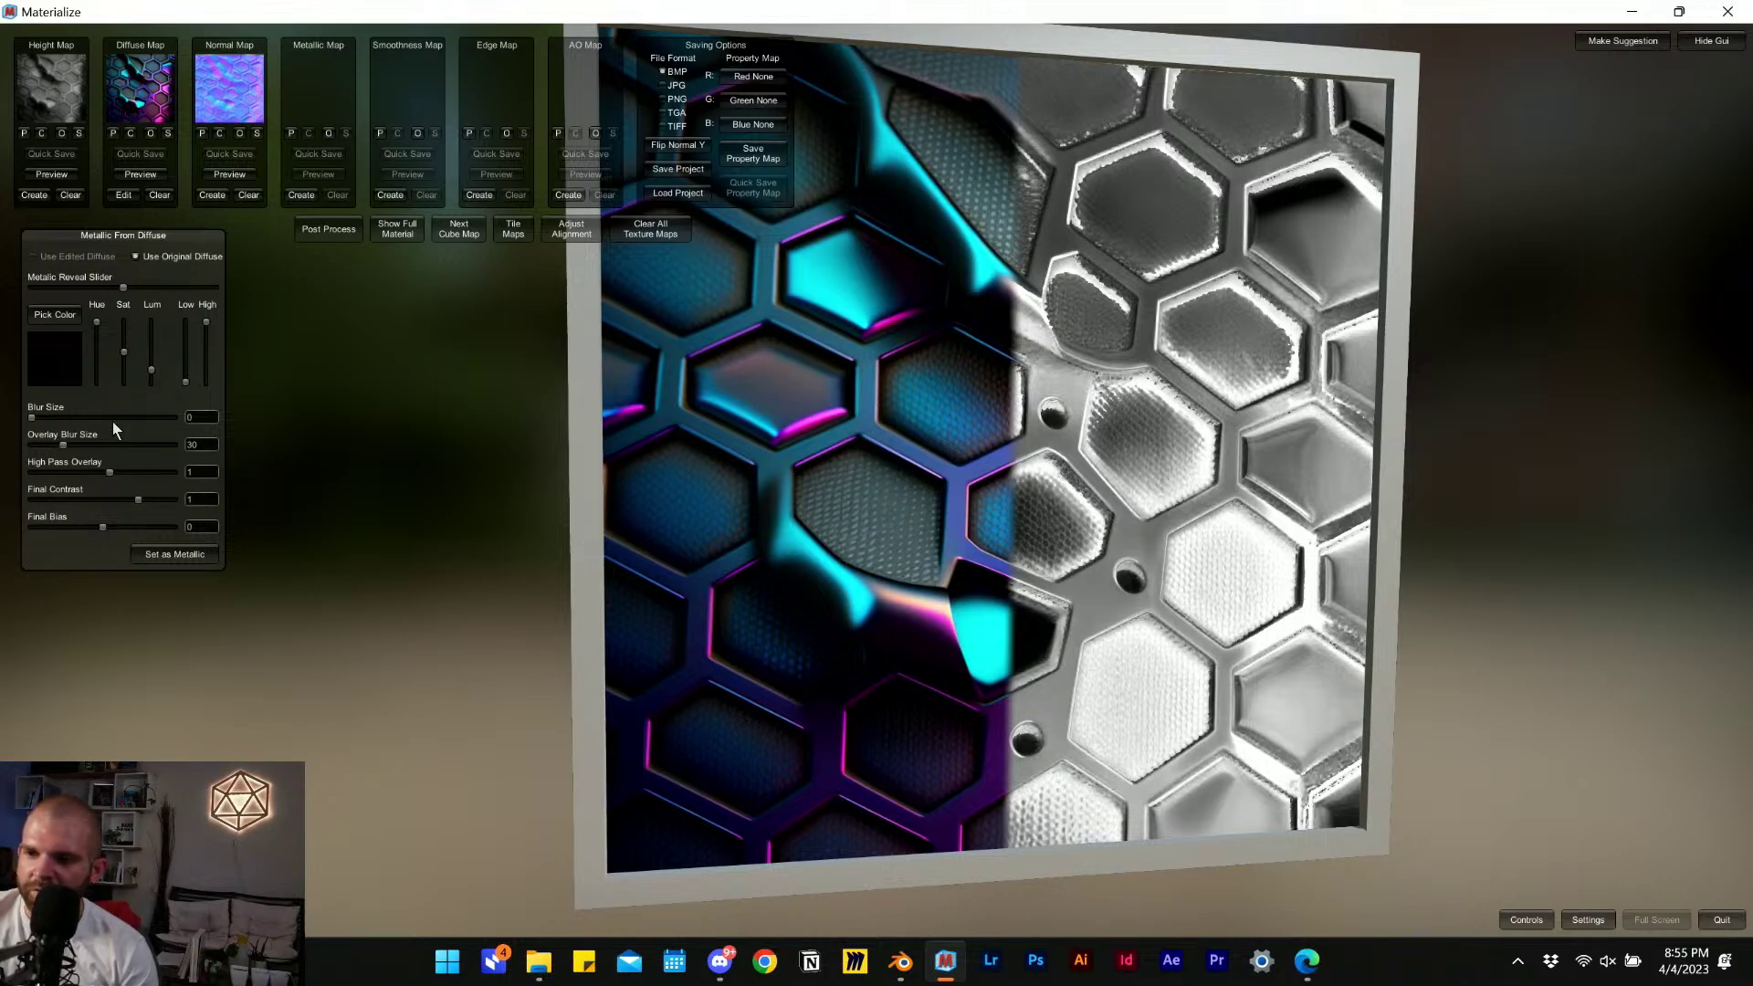
click(55, 318)
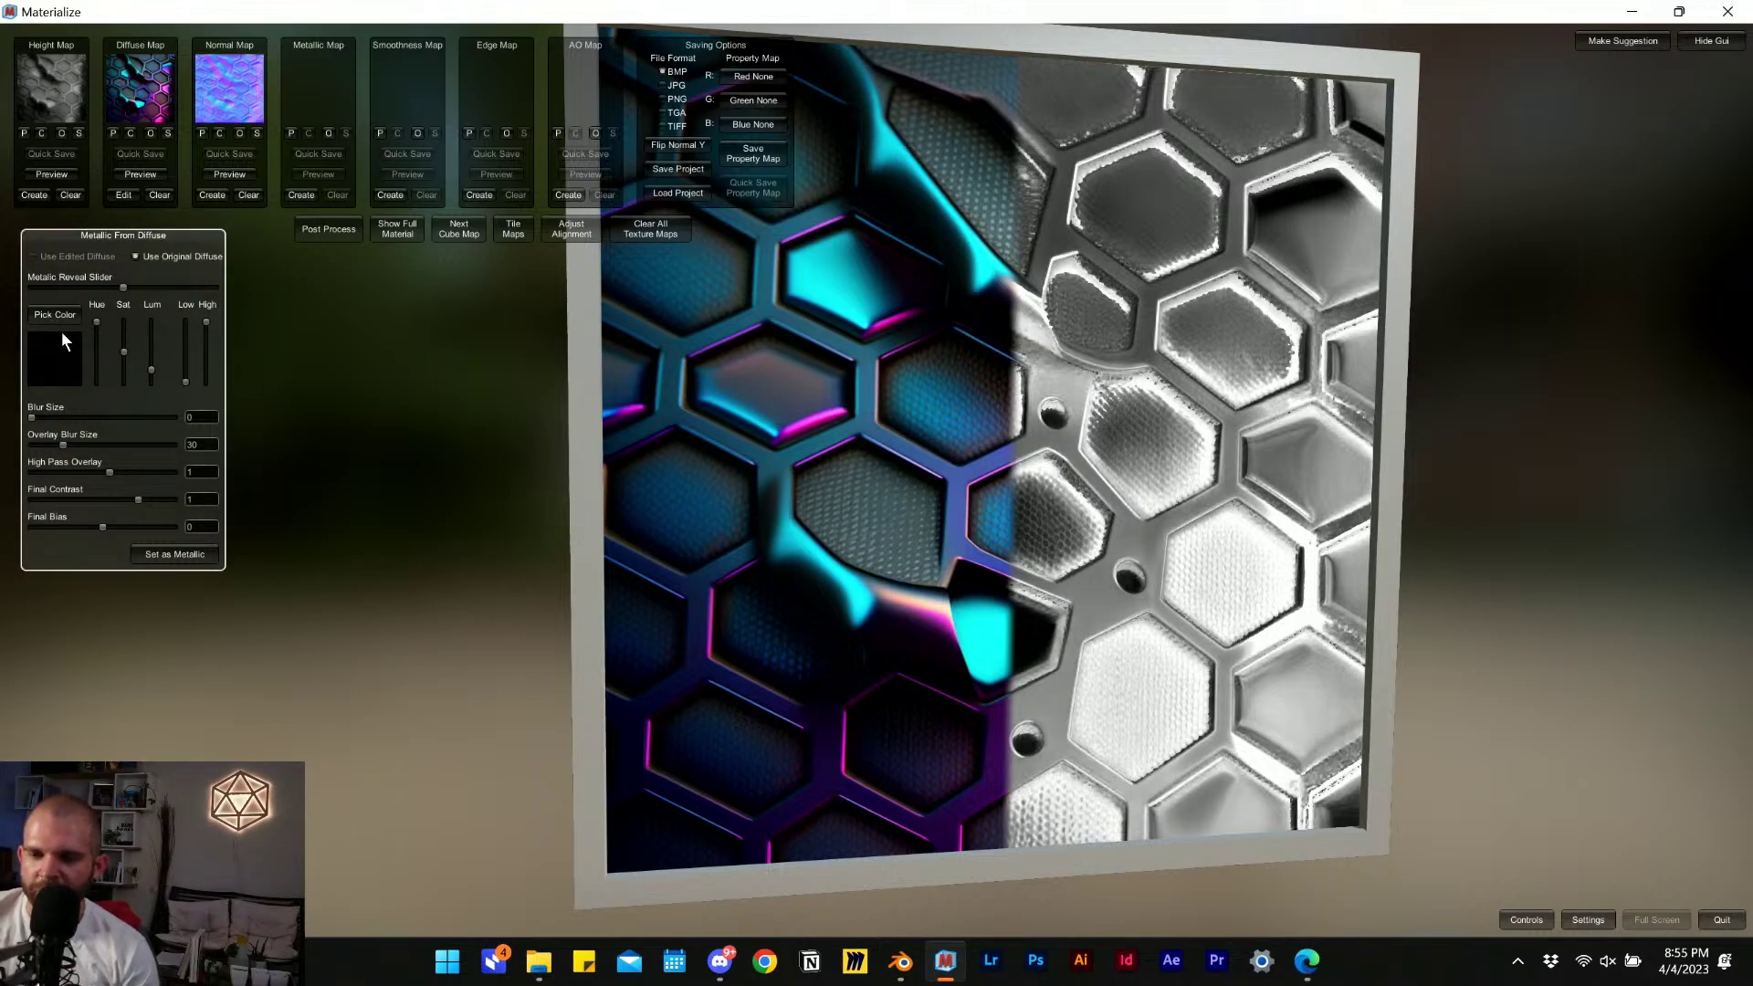
click(746, 377)
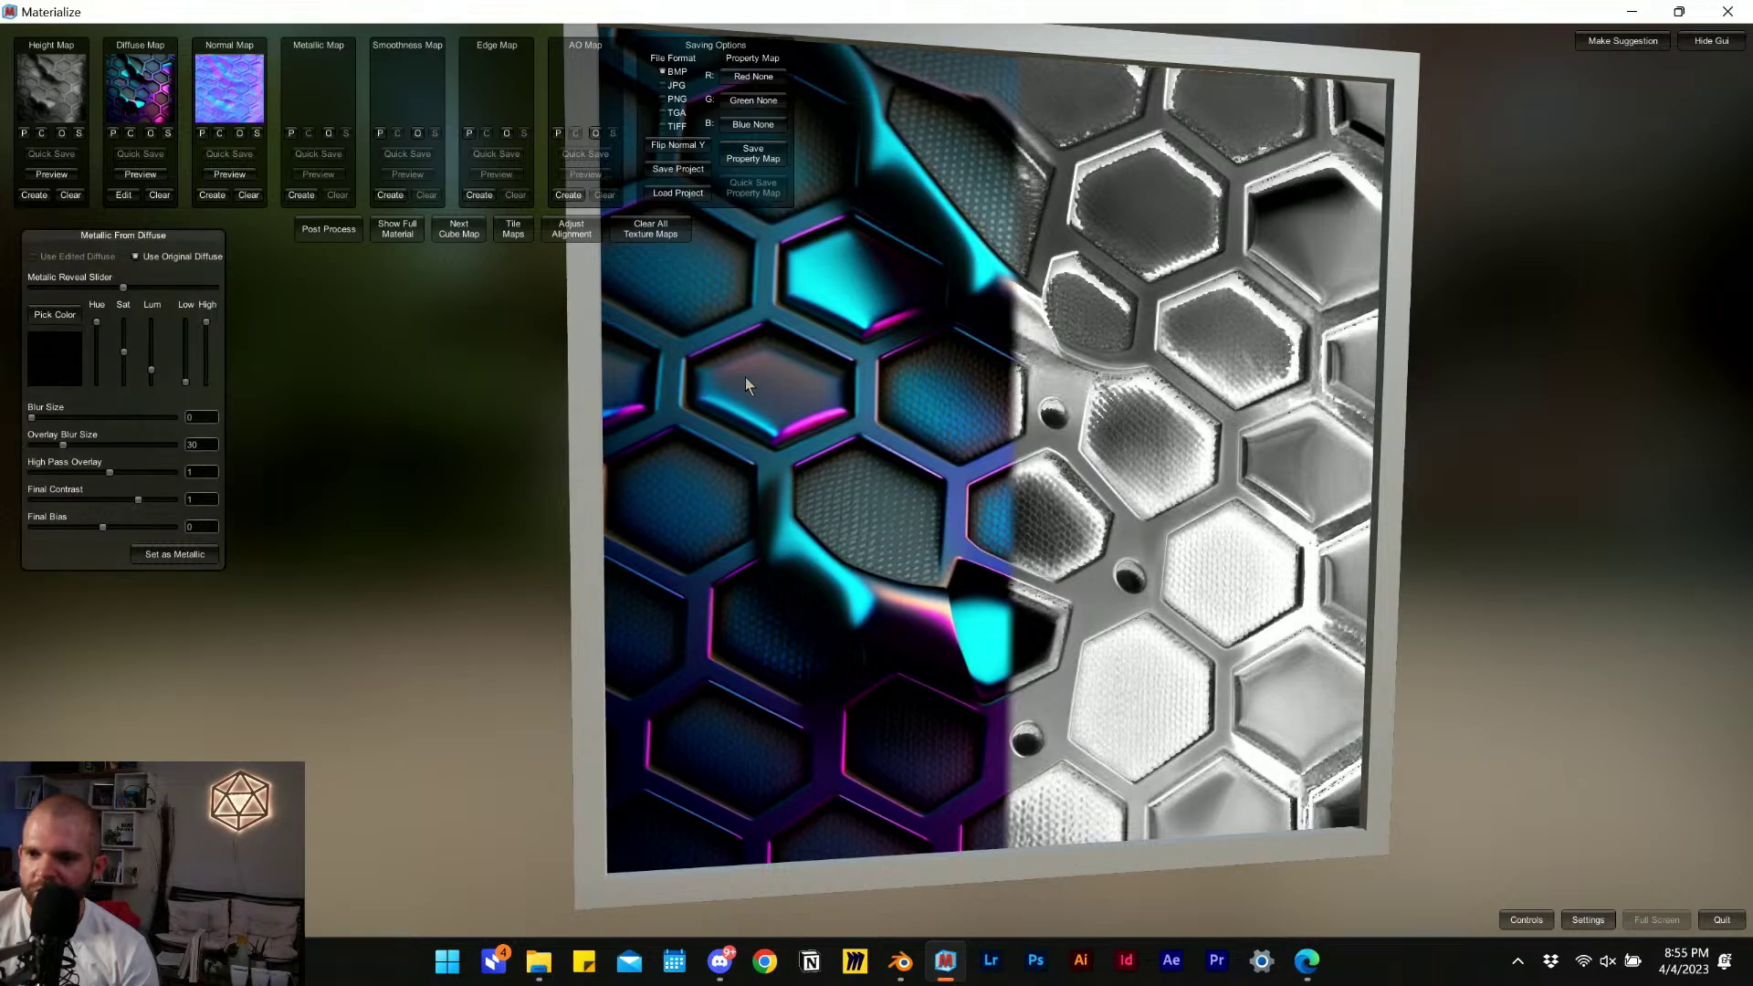
click(42, 320)
click(751, 400)
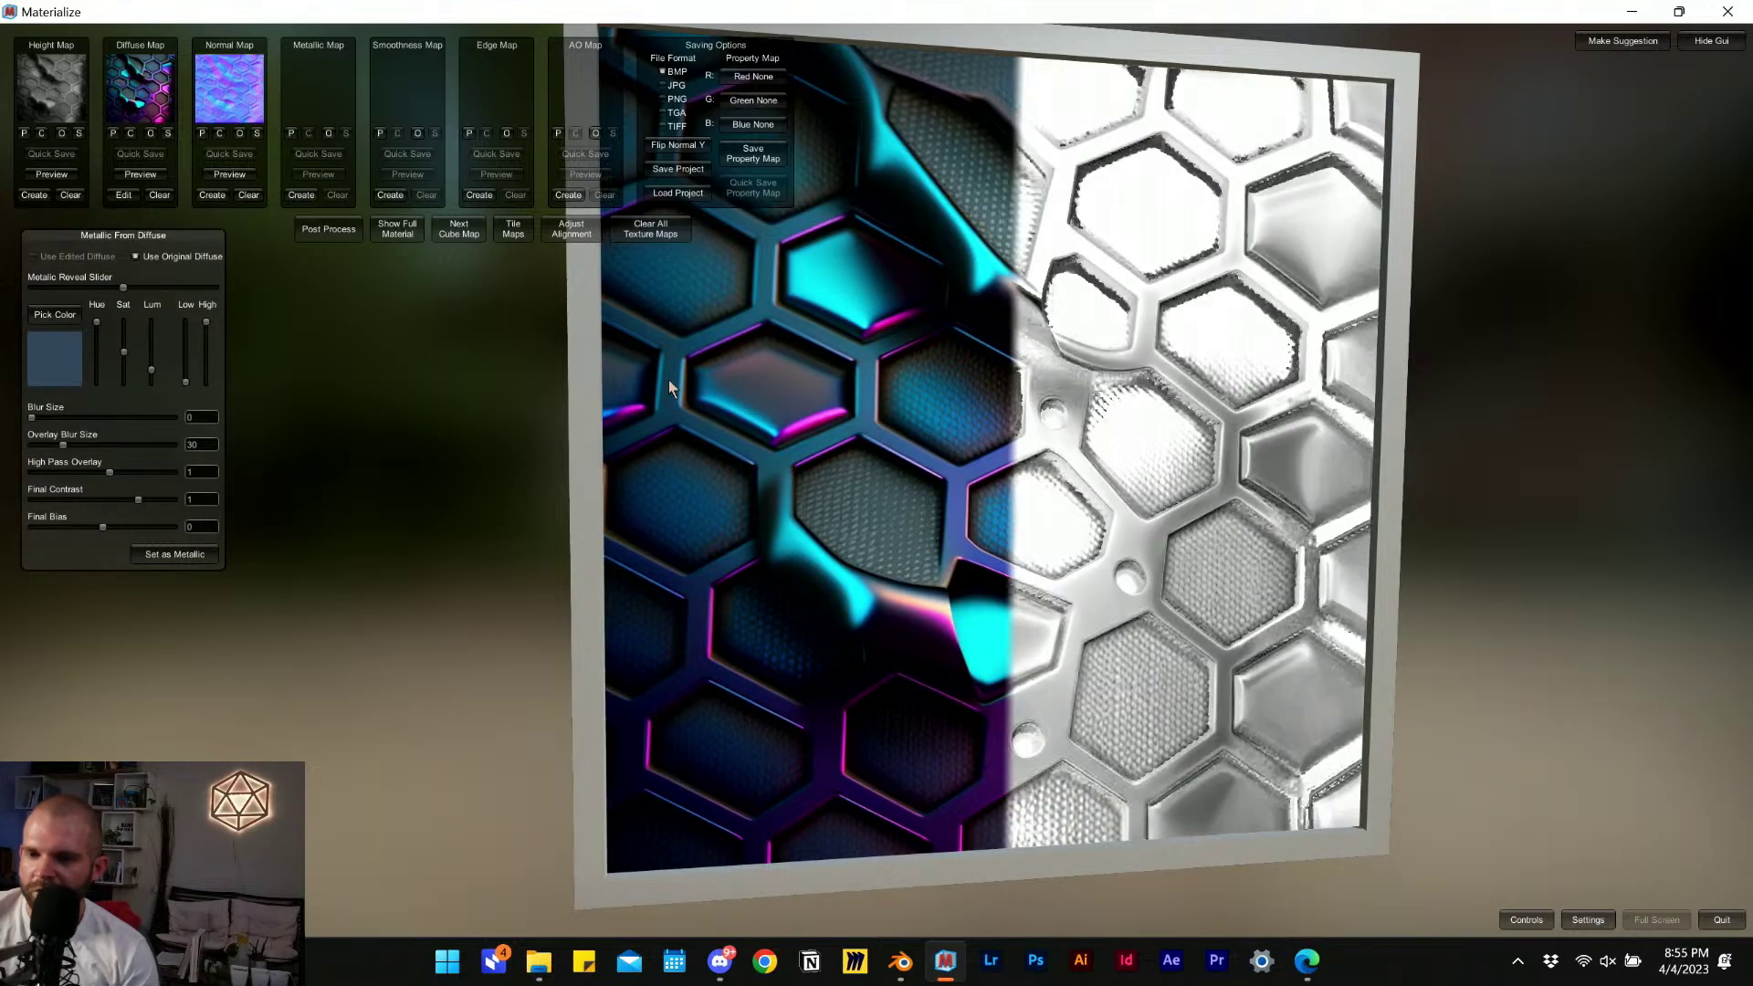
Try sampling the teal hexagon frame and the magenta edge as the metallic colour.
click(56, 317)
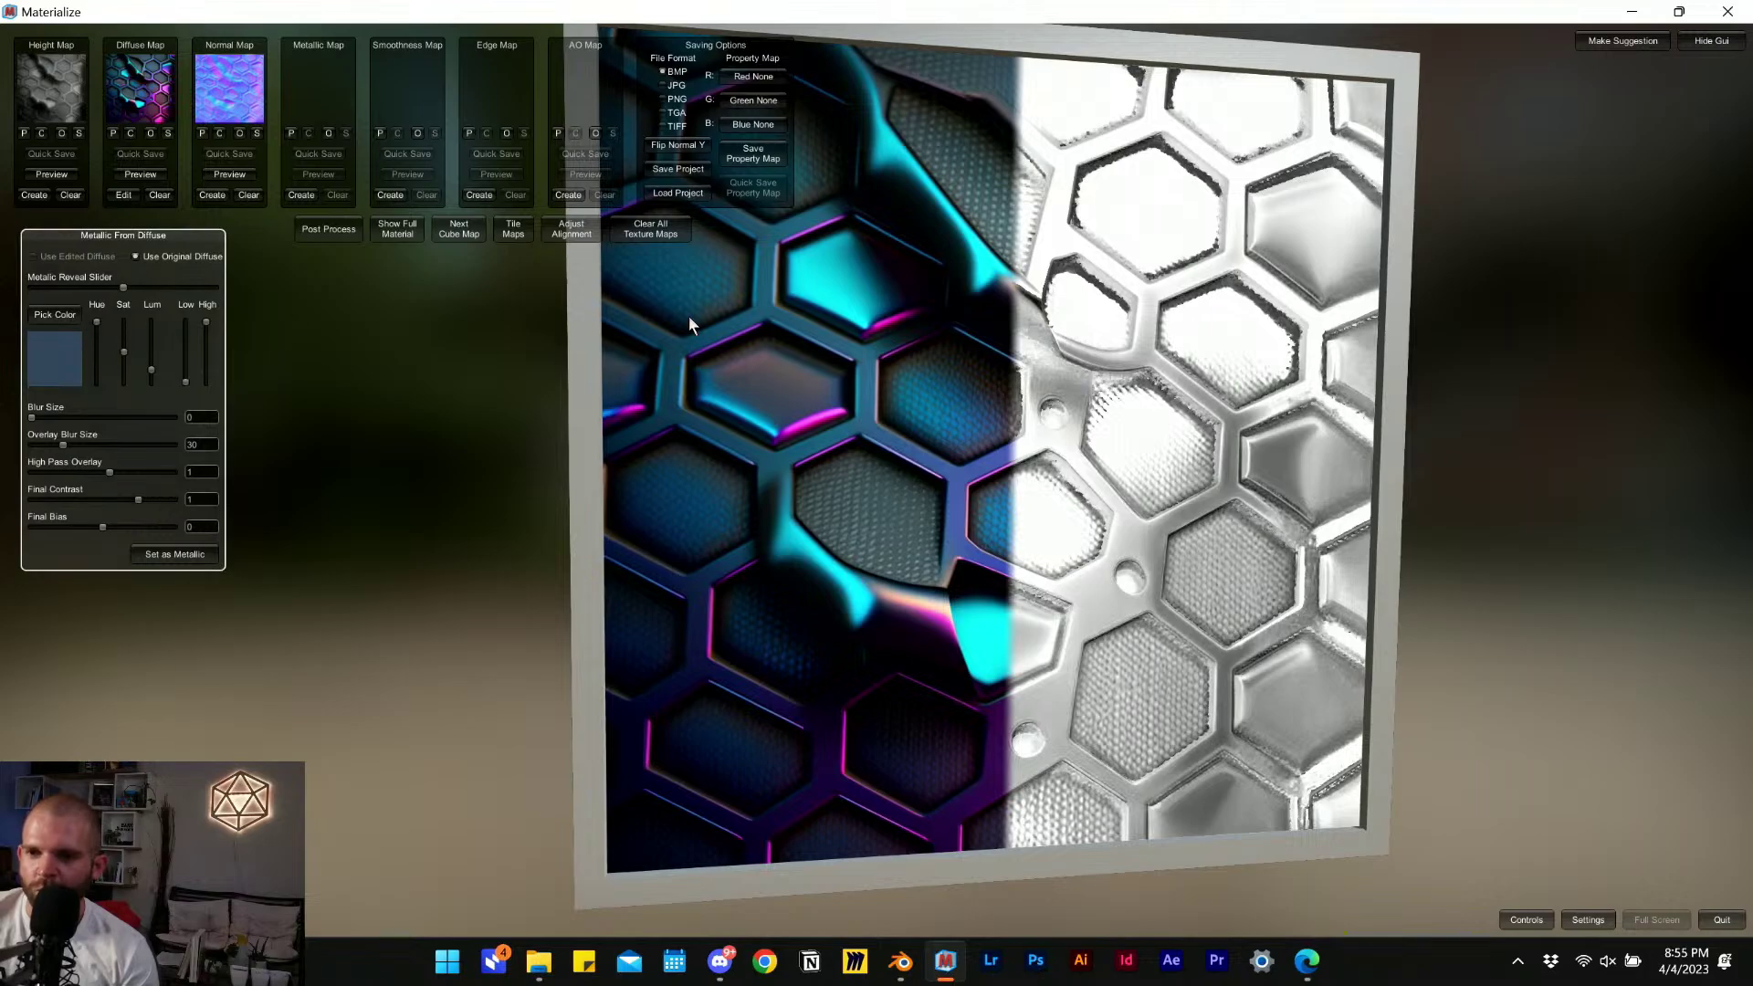
click(766, 280)
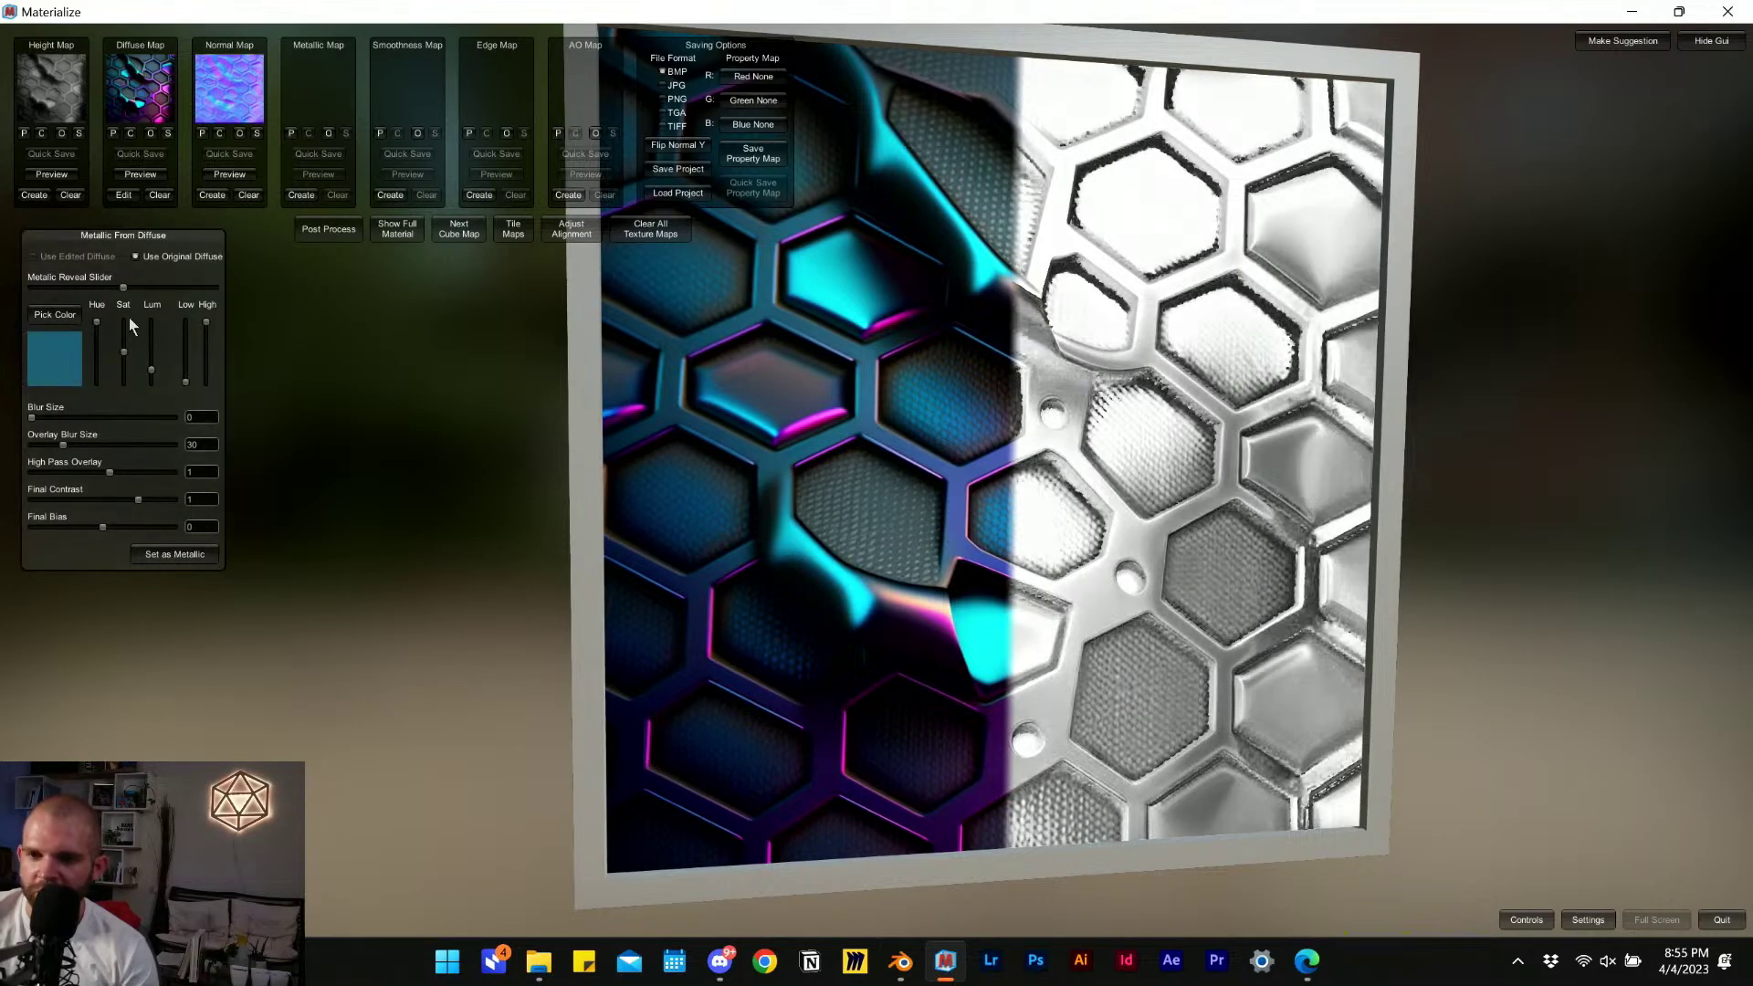
click(50, 316)
click(765, 282)
click(55, 315)
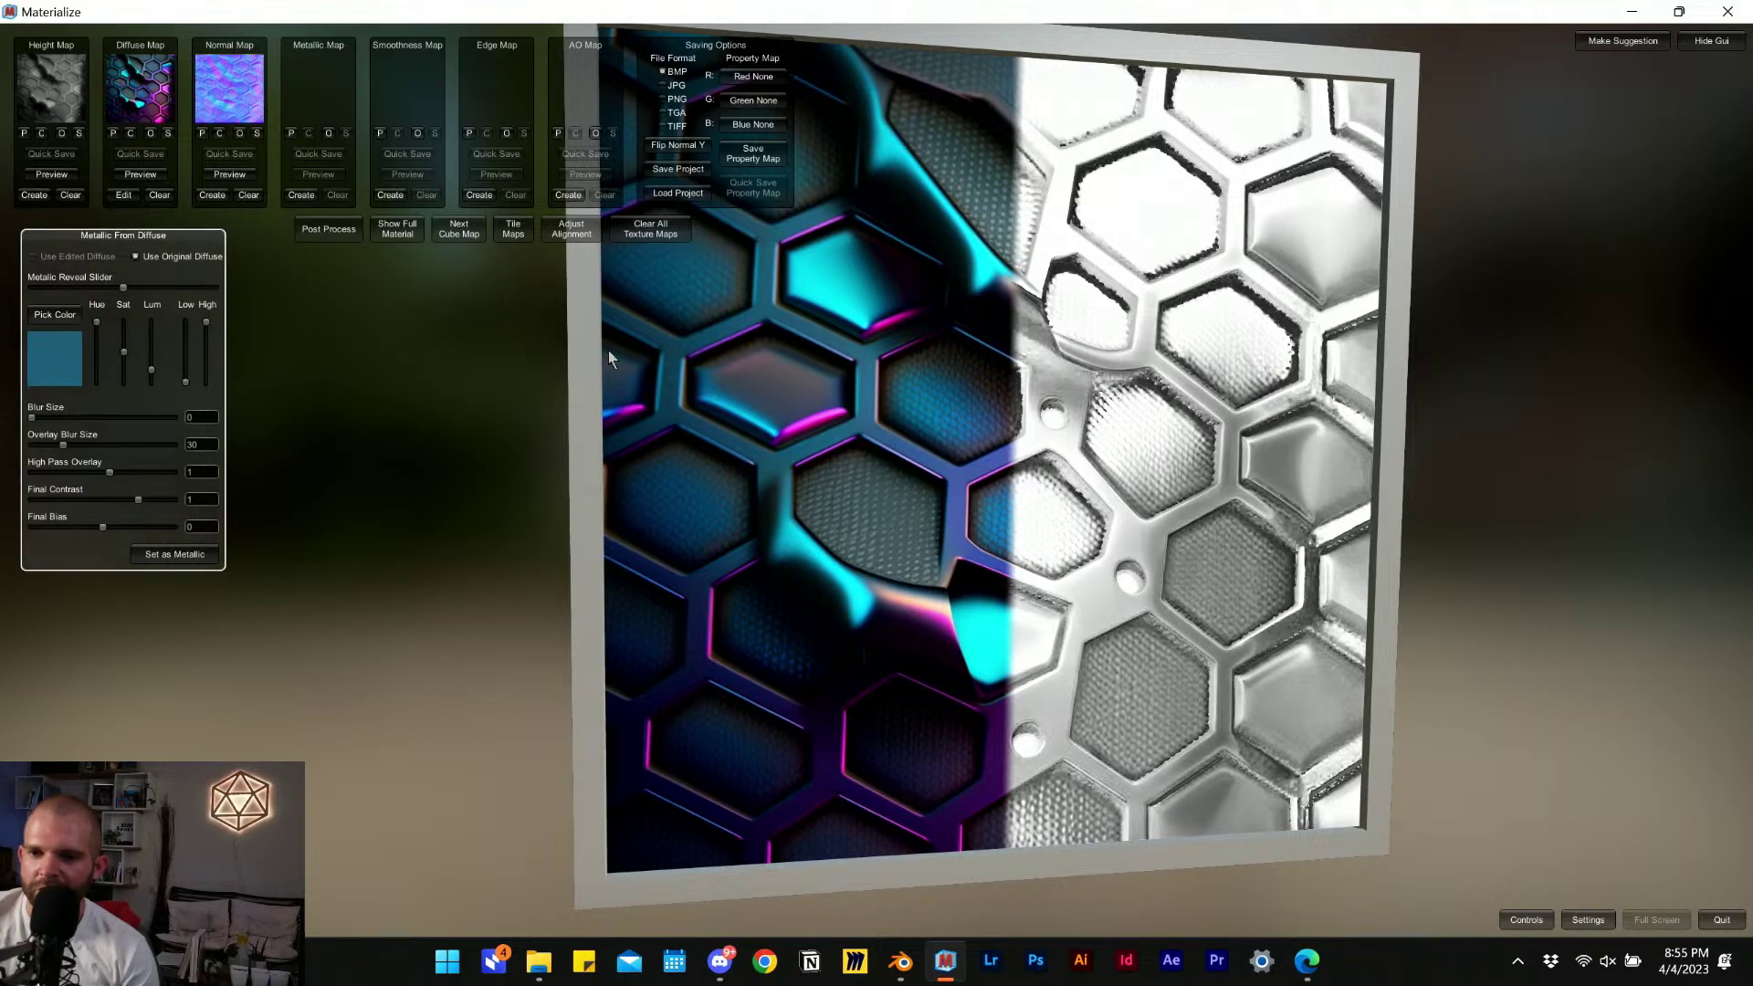
click(945, 626)
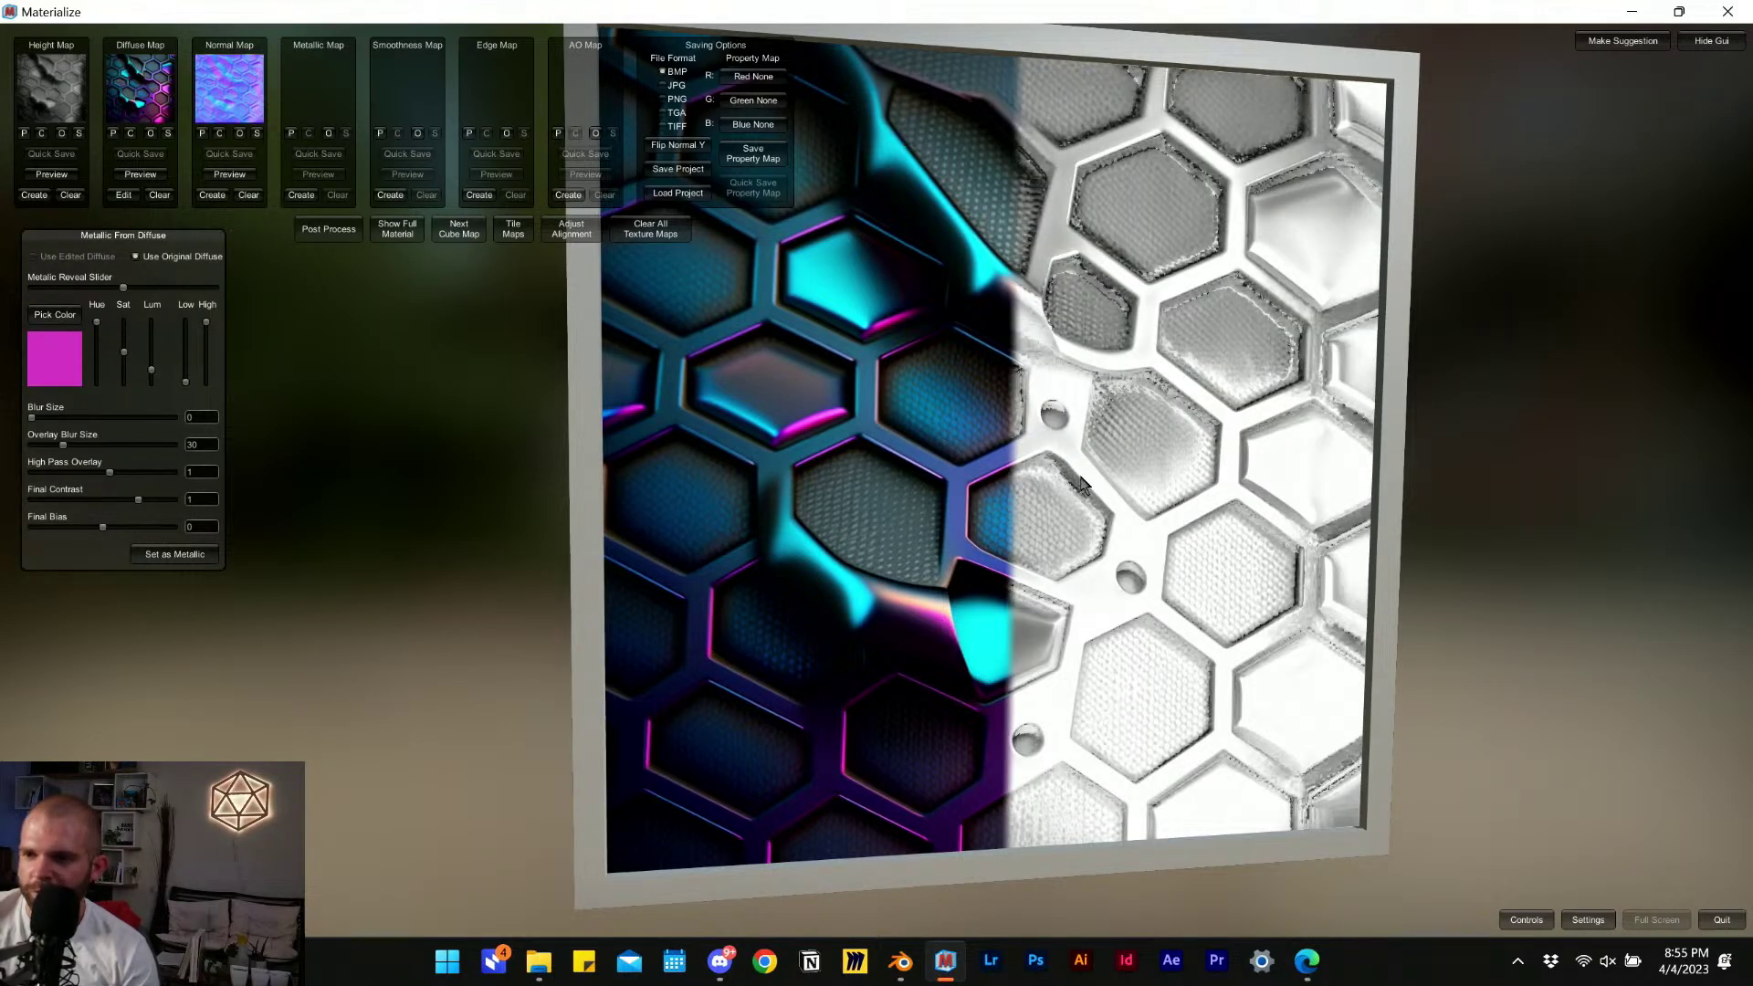
Sample the bright cyan hexagon as the metallic colour and adjust its hue, saturation, luminance and low and high mask sliders.
click(55, 315)
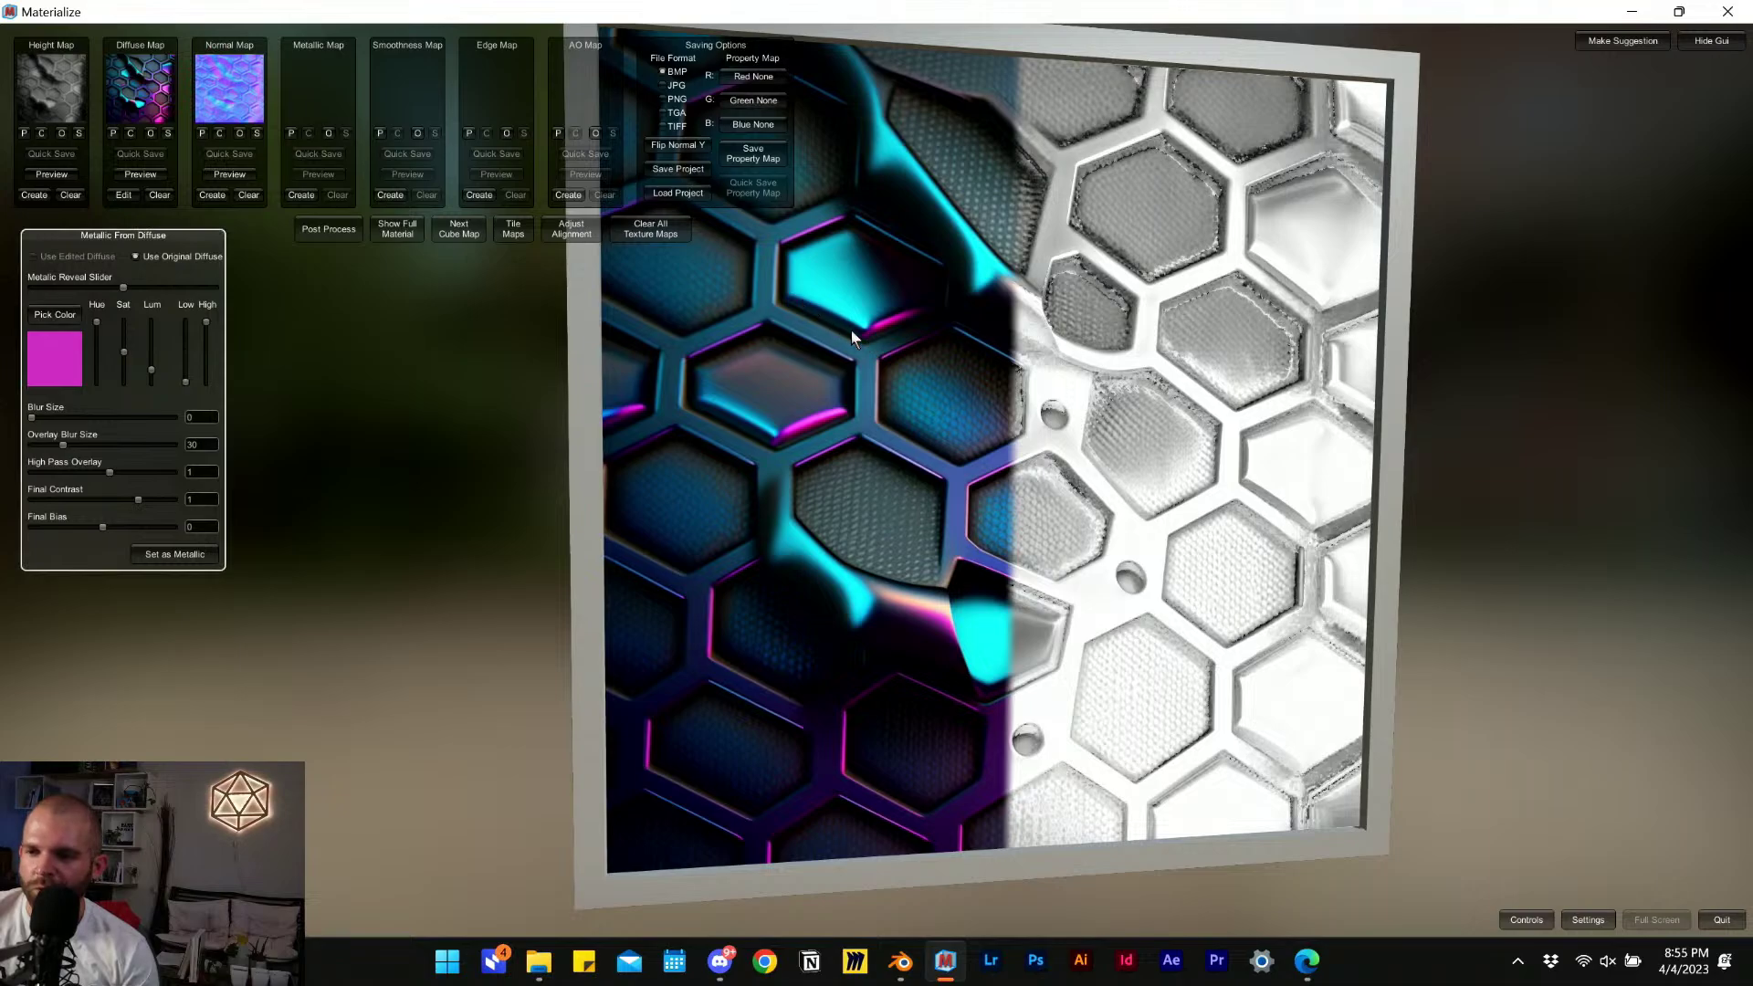
click(817, 285)
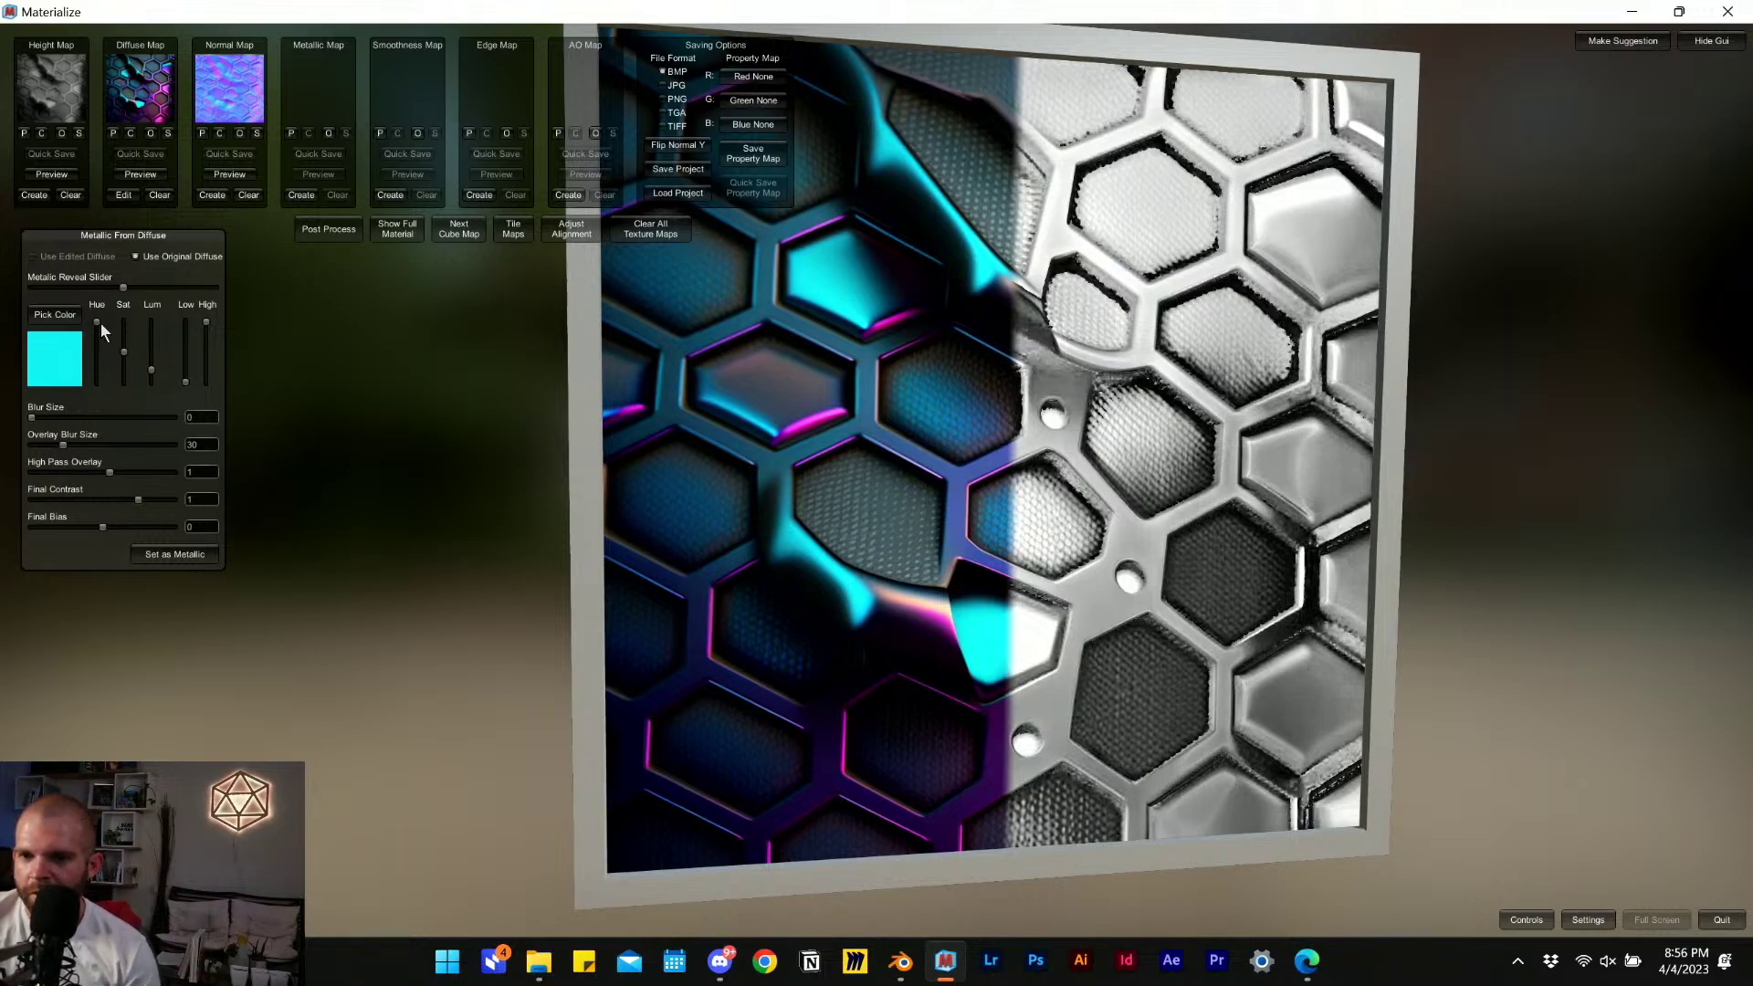
mouse_move(98, 322)
mouse_down()
mouse_move(103, 360)
mouse_move(93, 327)
mouse_move(115, 302)
mouse_move(123, 337)
mouse_move(117, 293)
mouse_move(122, 354)
mouse_move(115, 291)
mouse_move(118, 307)
mouse_up()
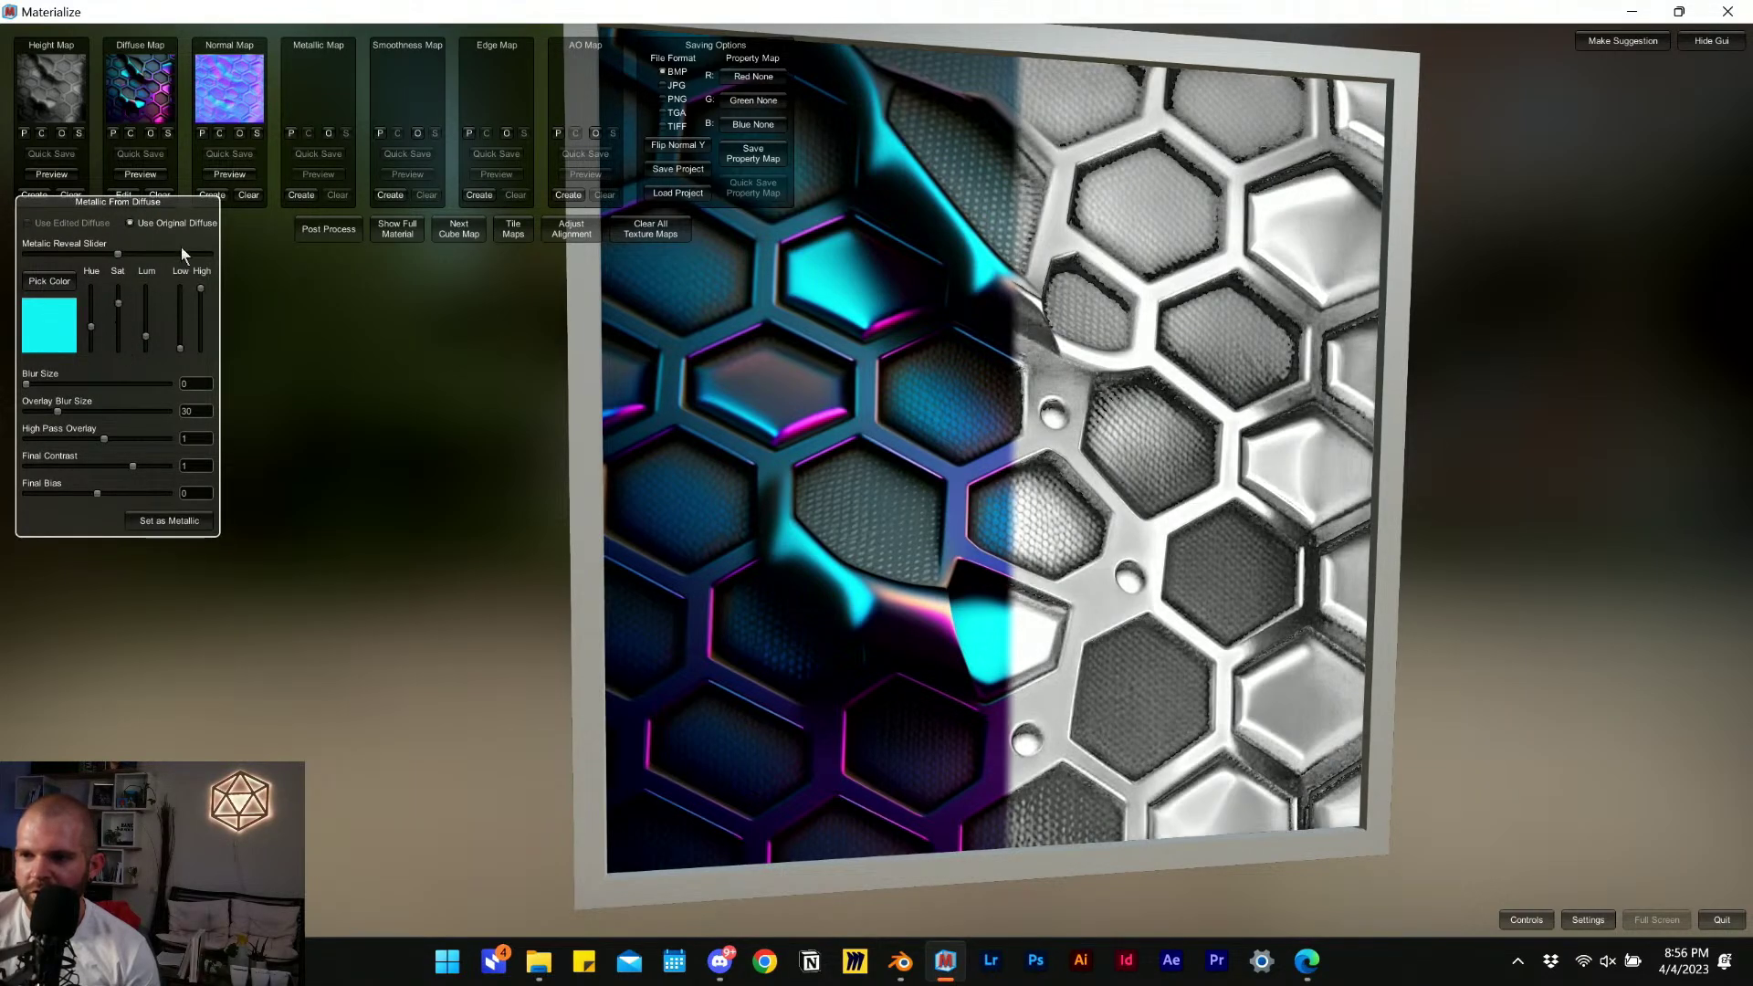
drag(167, 238, 167, 342)
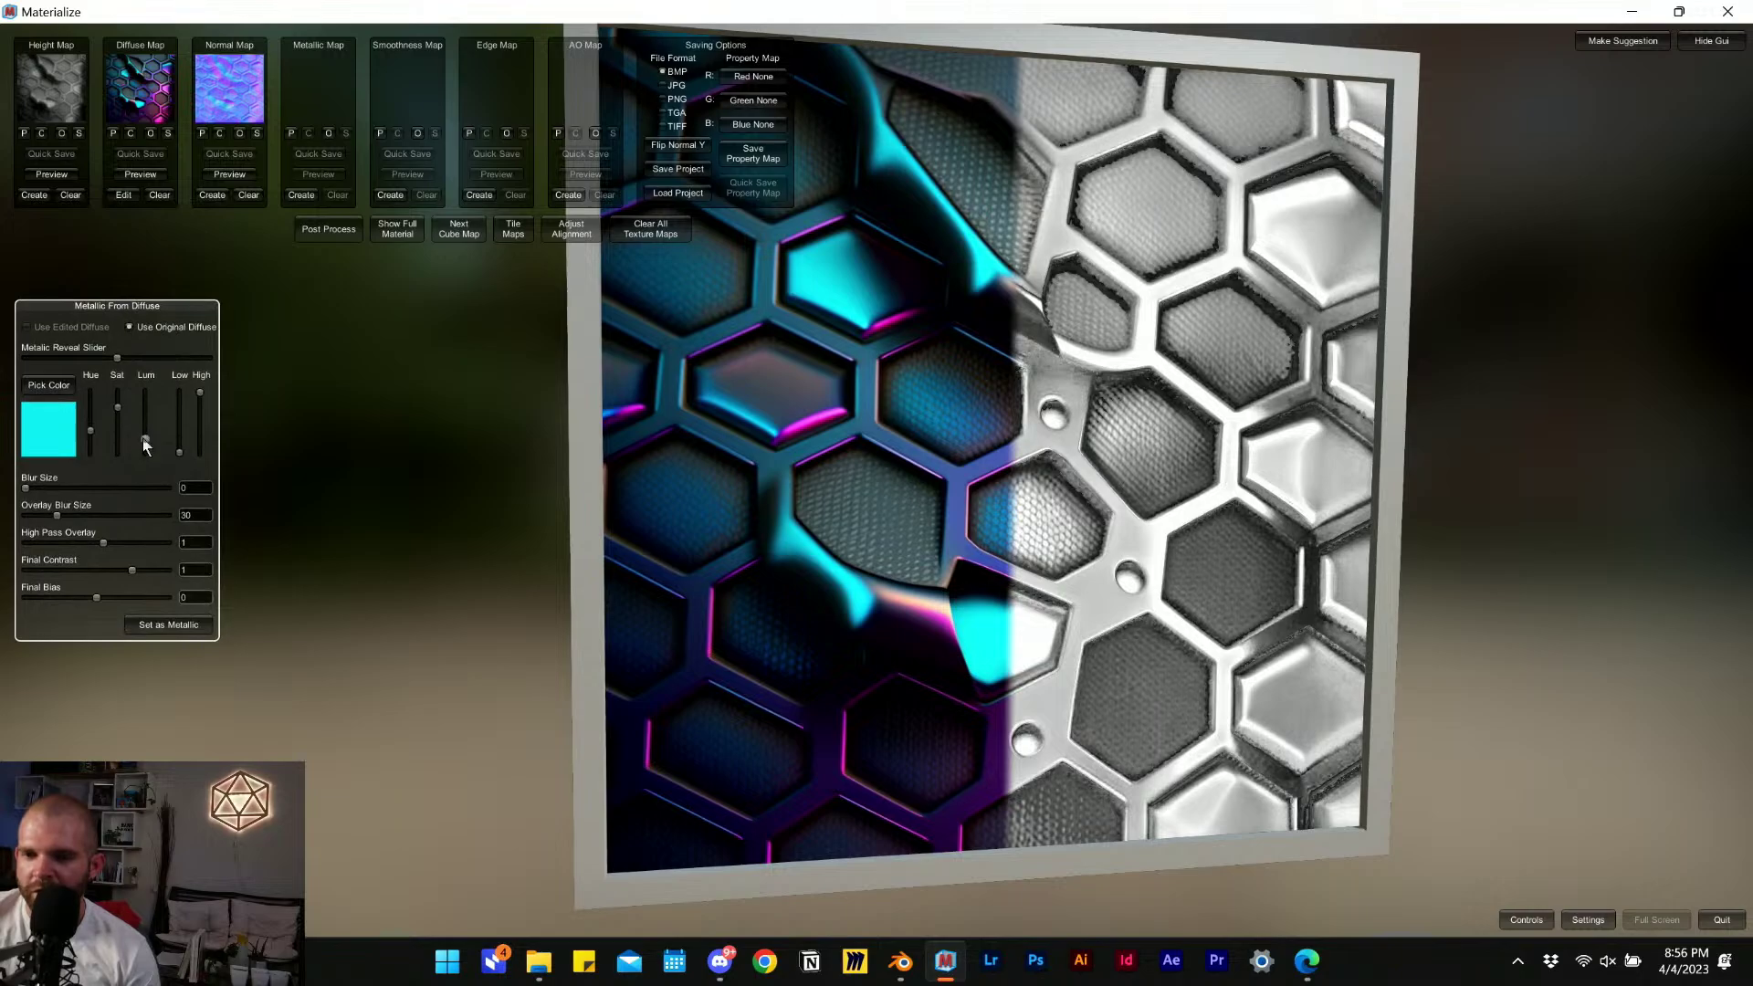
drag(146, 445, 206, 396)
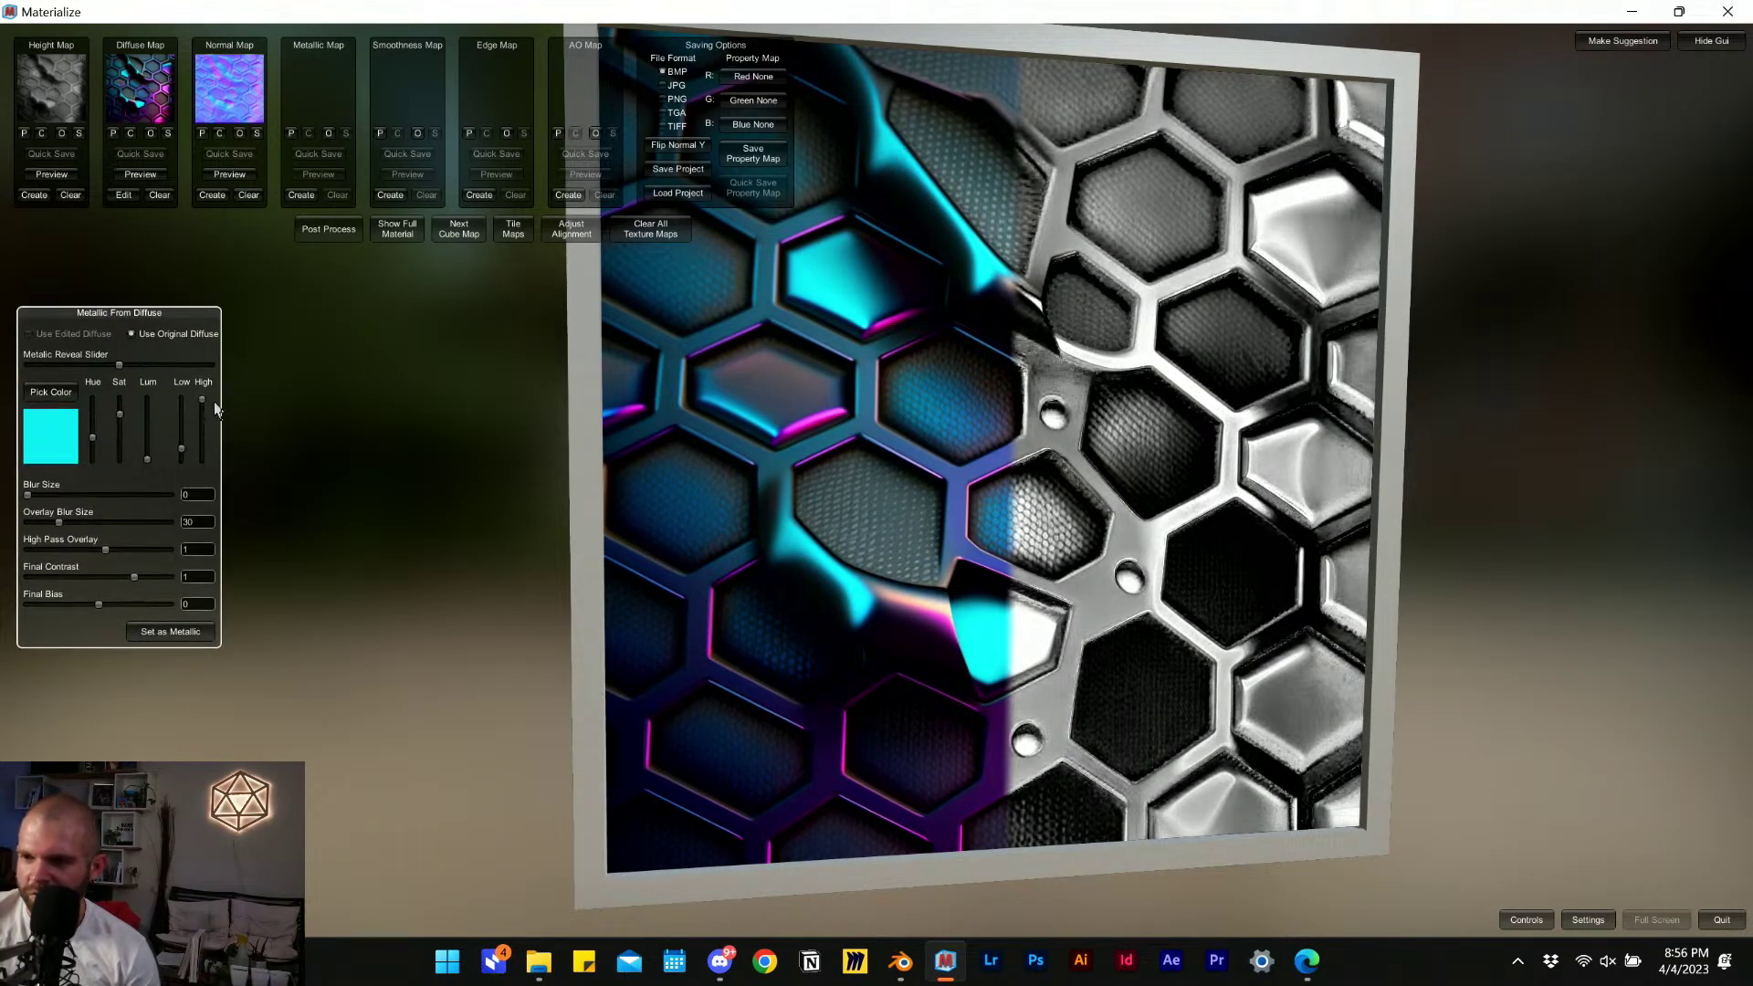
drag(204, 408, 205, 410)
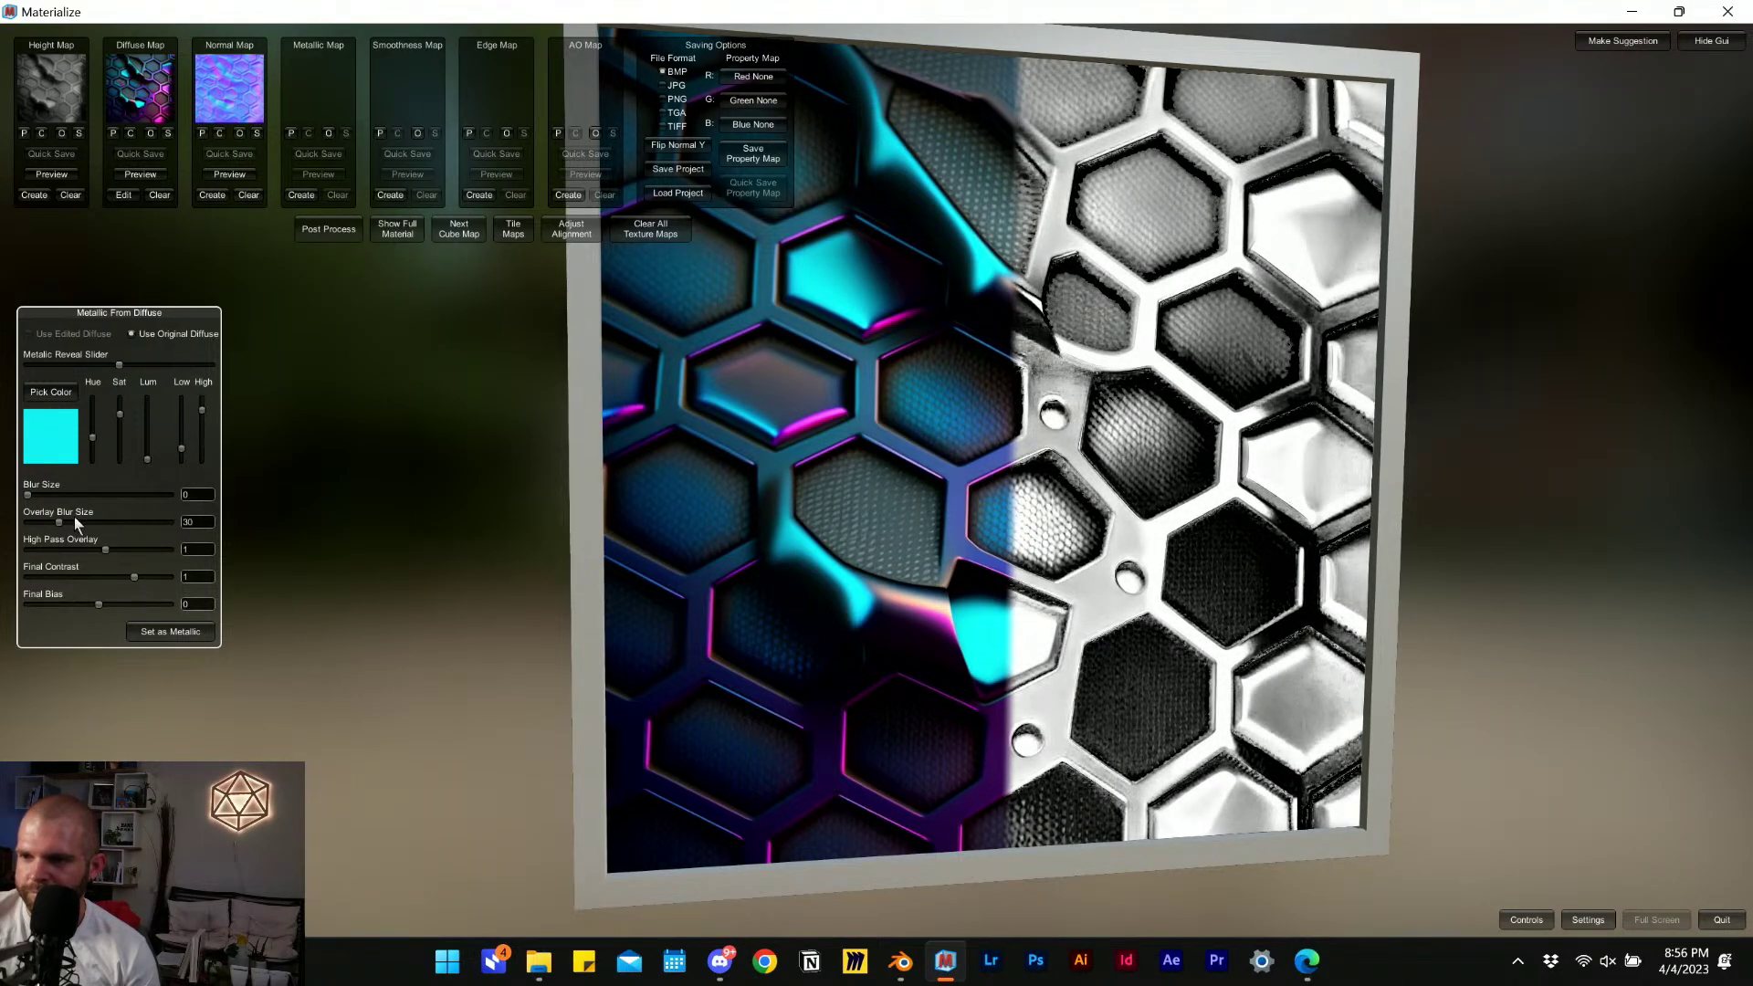
Set the metallic blur size to 4, overlay blur size to 33 and high pass overlay to about 1.48, and apply the metallic map.
drag(29, 498, 109, 550)
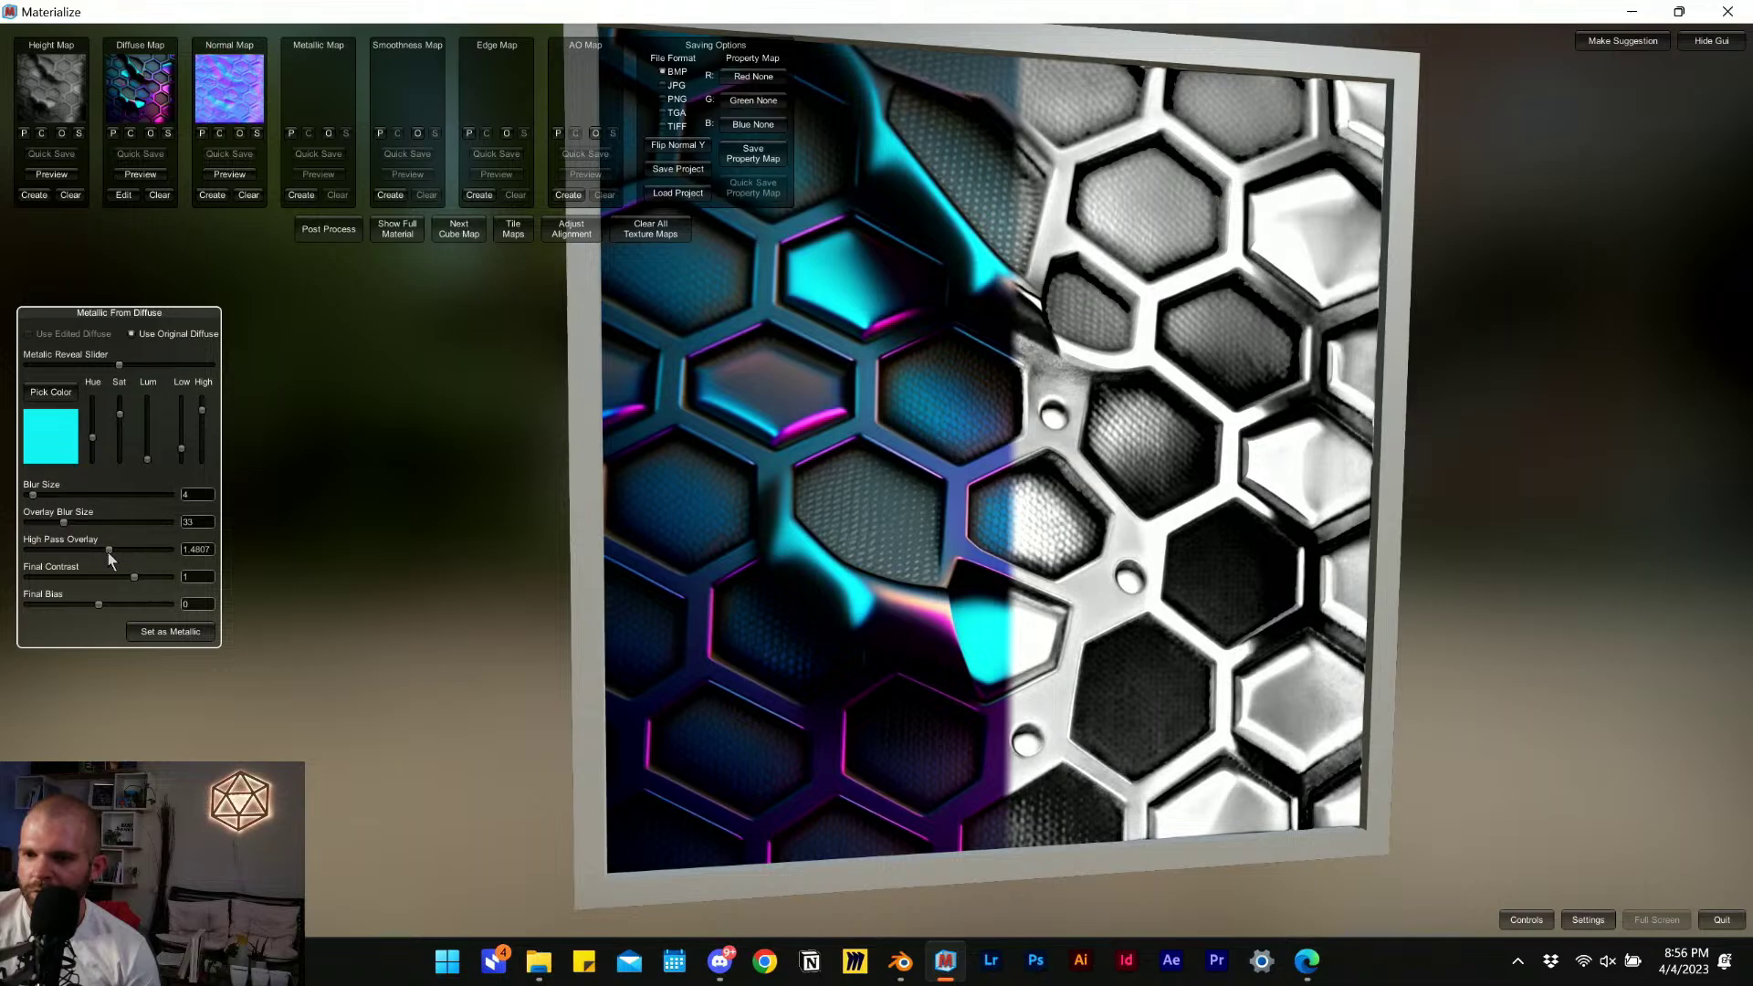
click(173, 631)
Create a smoothness map with metal smoothness 1, base smoothness 0, sample blur 12, high pass blur 32 and final bias -0.442.
click(390, 194)
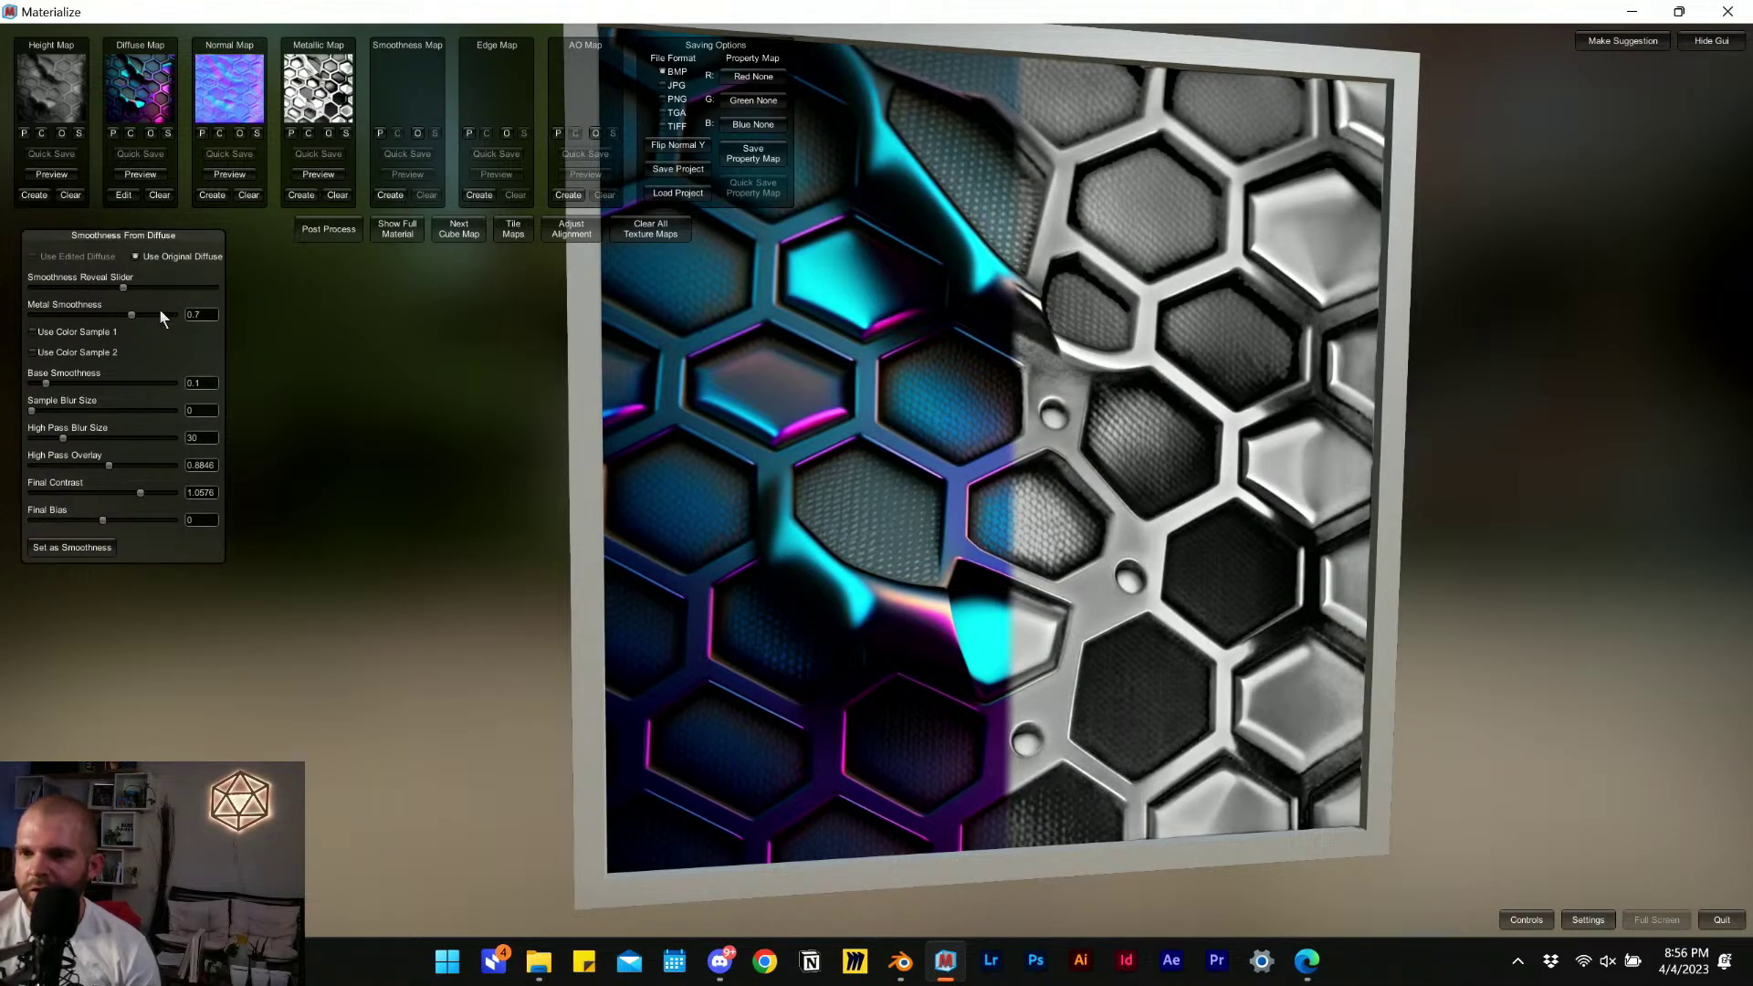
click(63, 548)
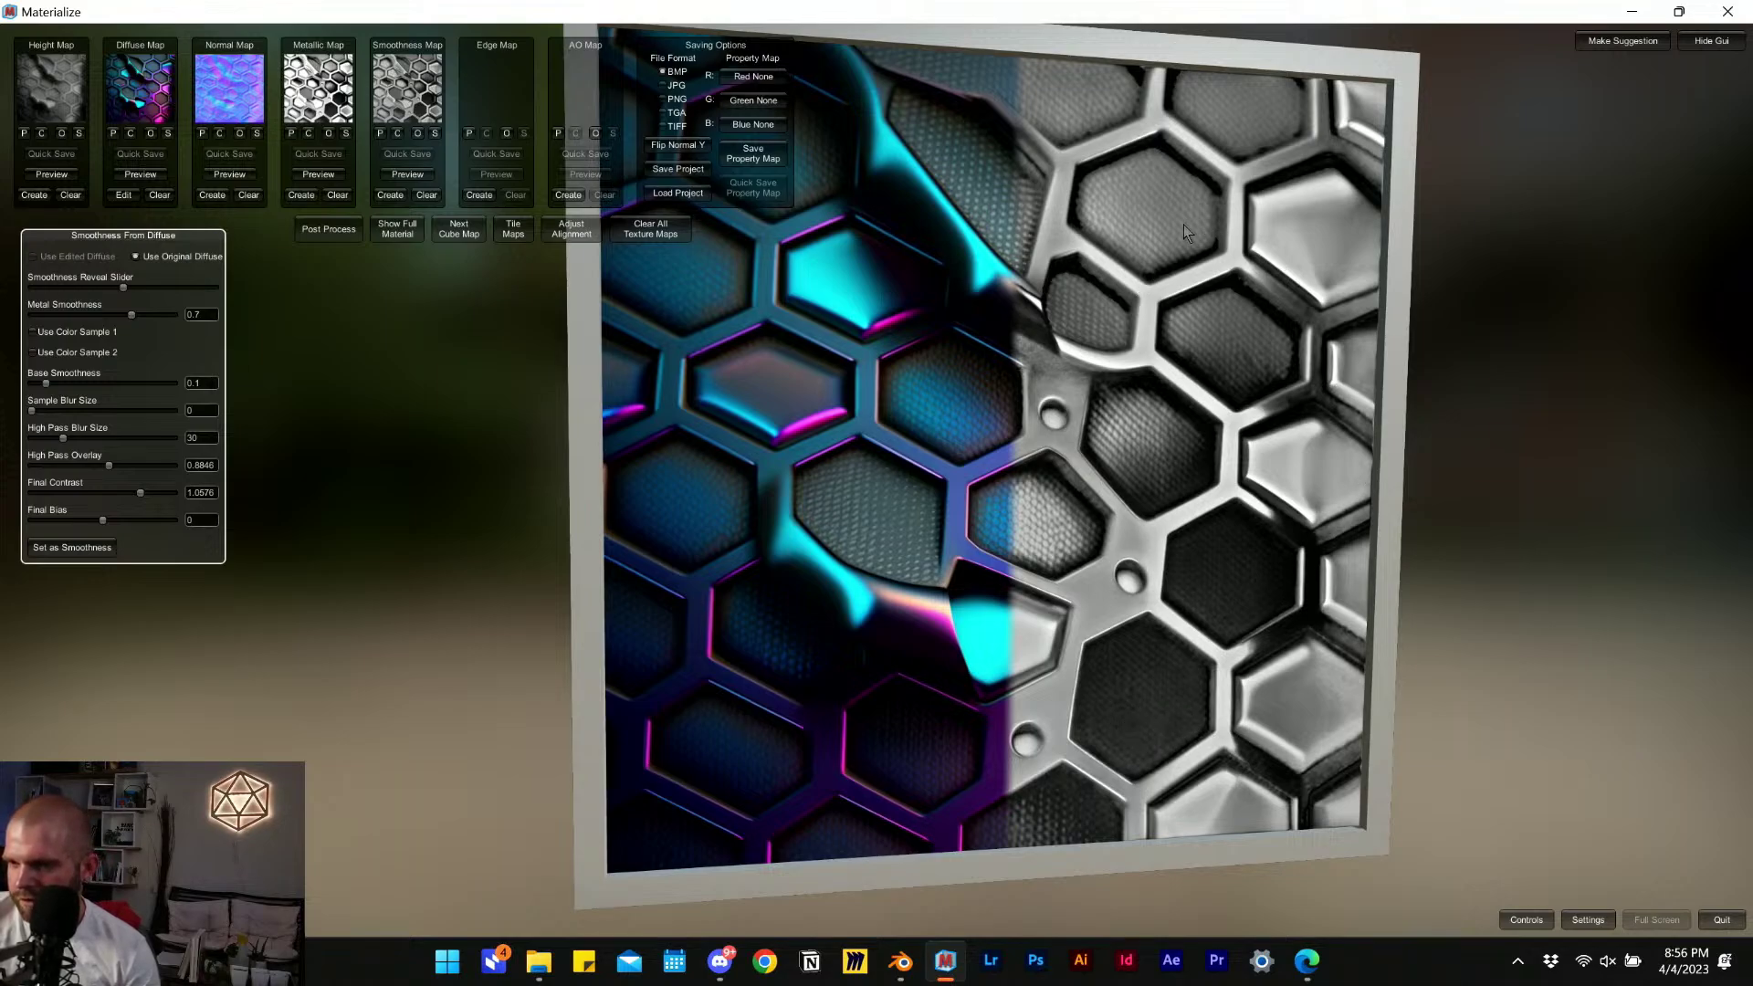
drag(62, 439, 32, 408)
drag(128, 320, 180, 331)
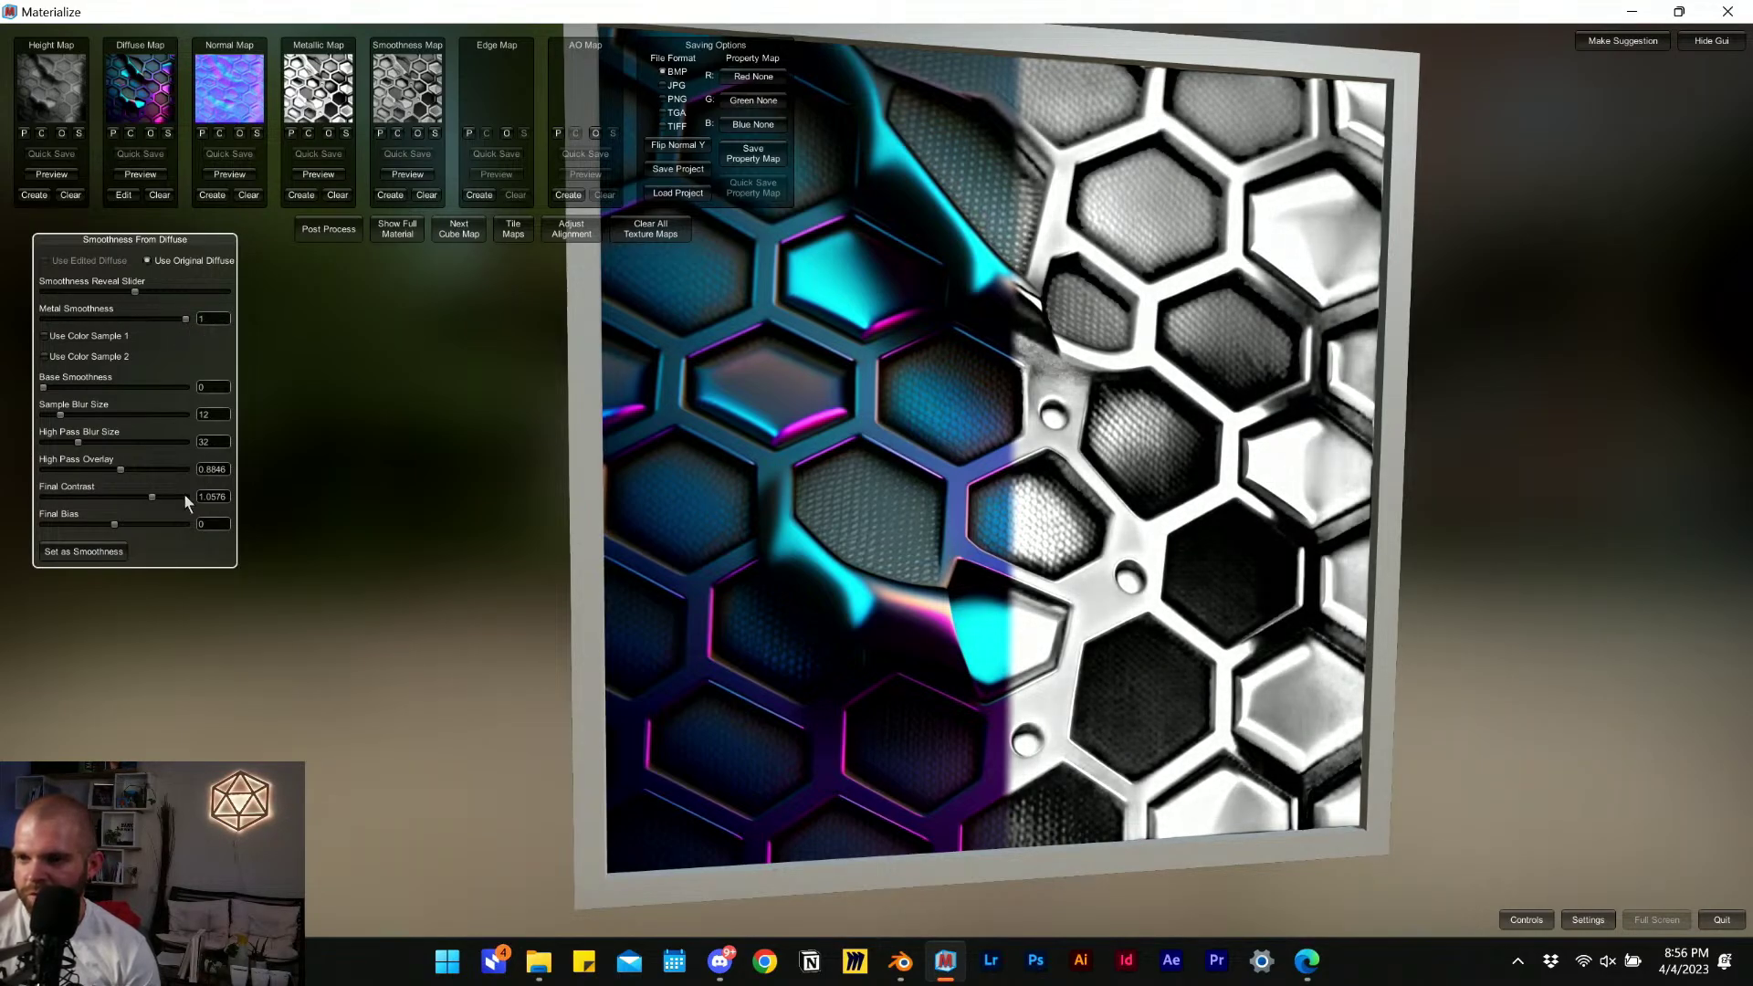
mouse_move(116, 522)
mouse_down()
mouse_move(135, 523)
mouse_move(54, 552)
mouse_up()
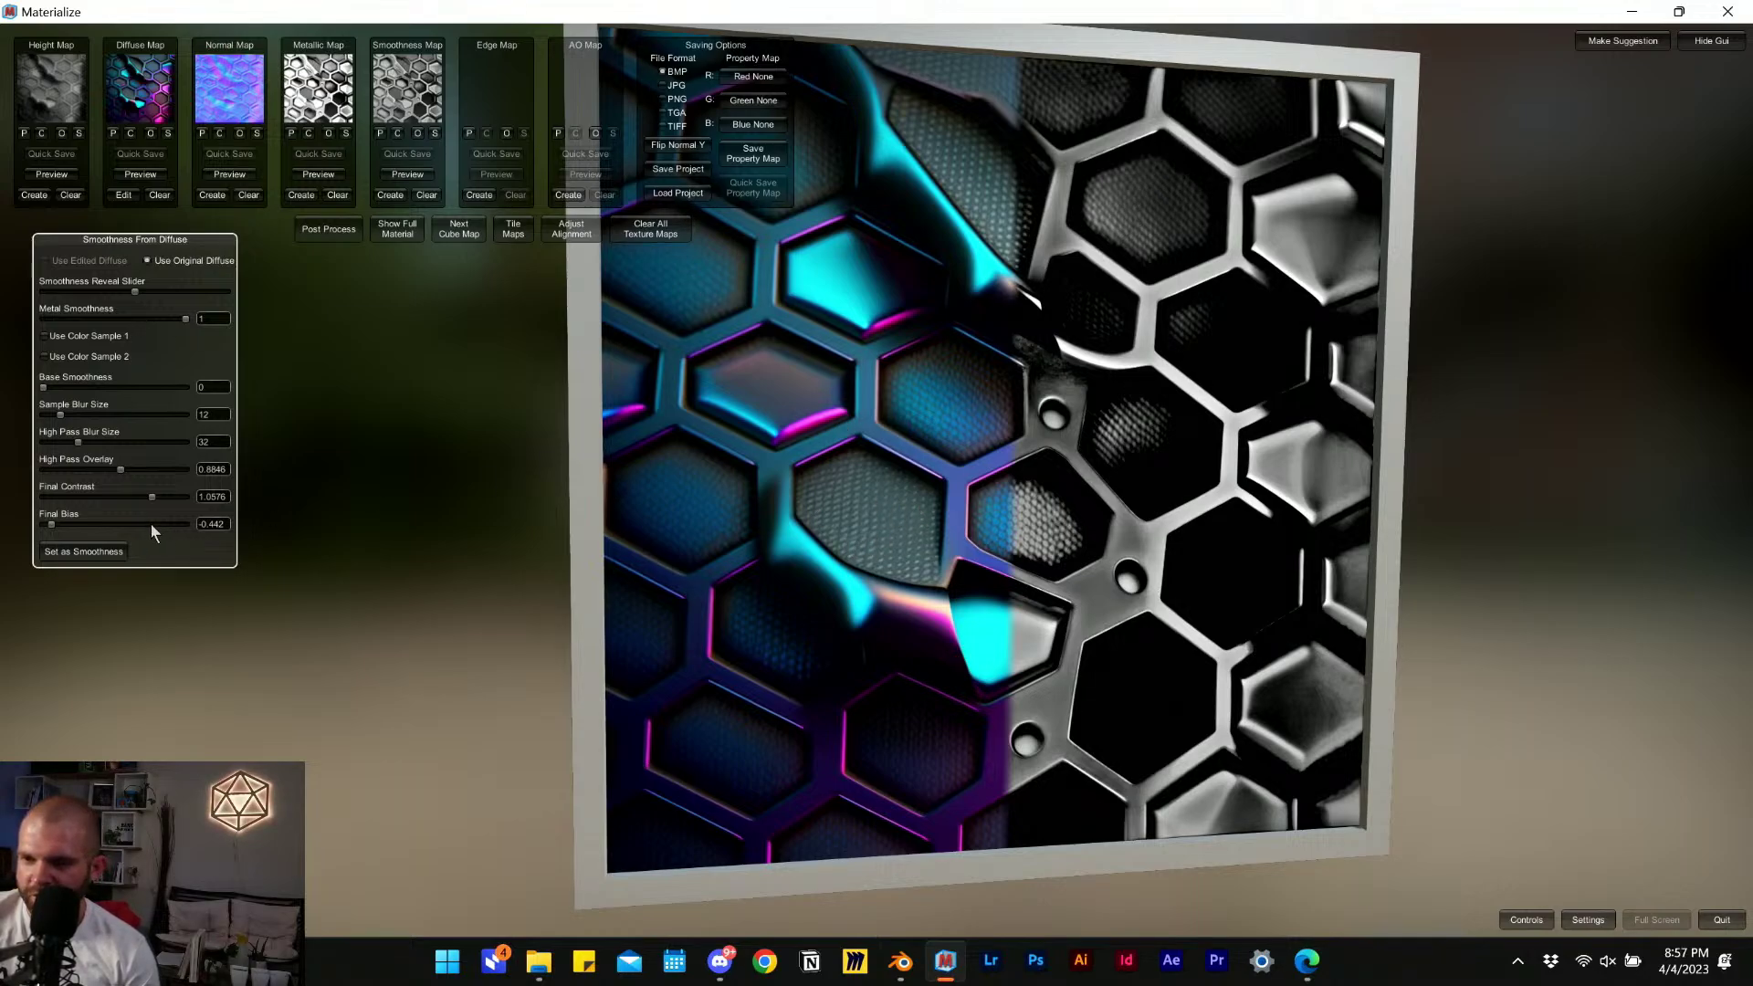
click(73, 553)
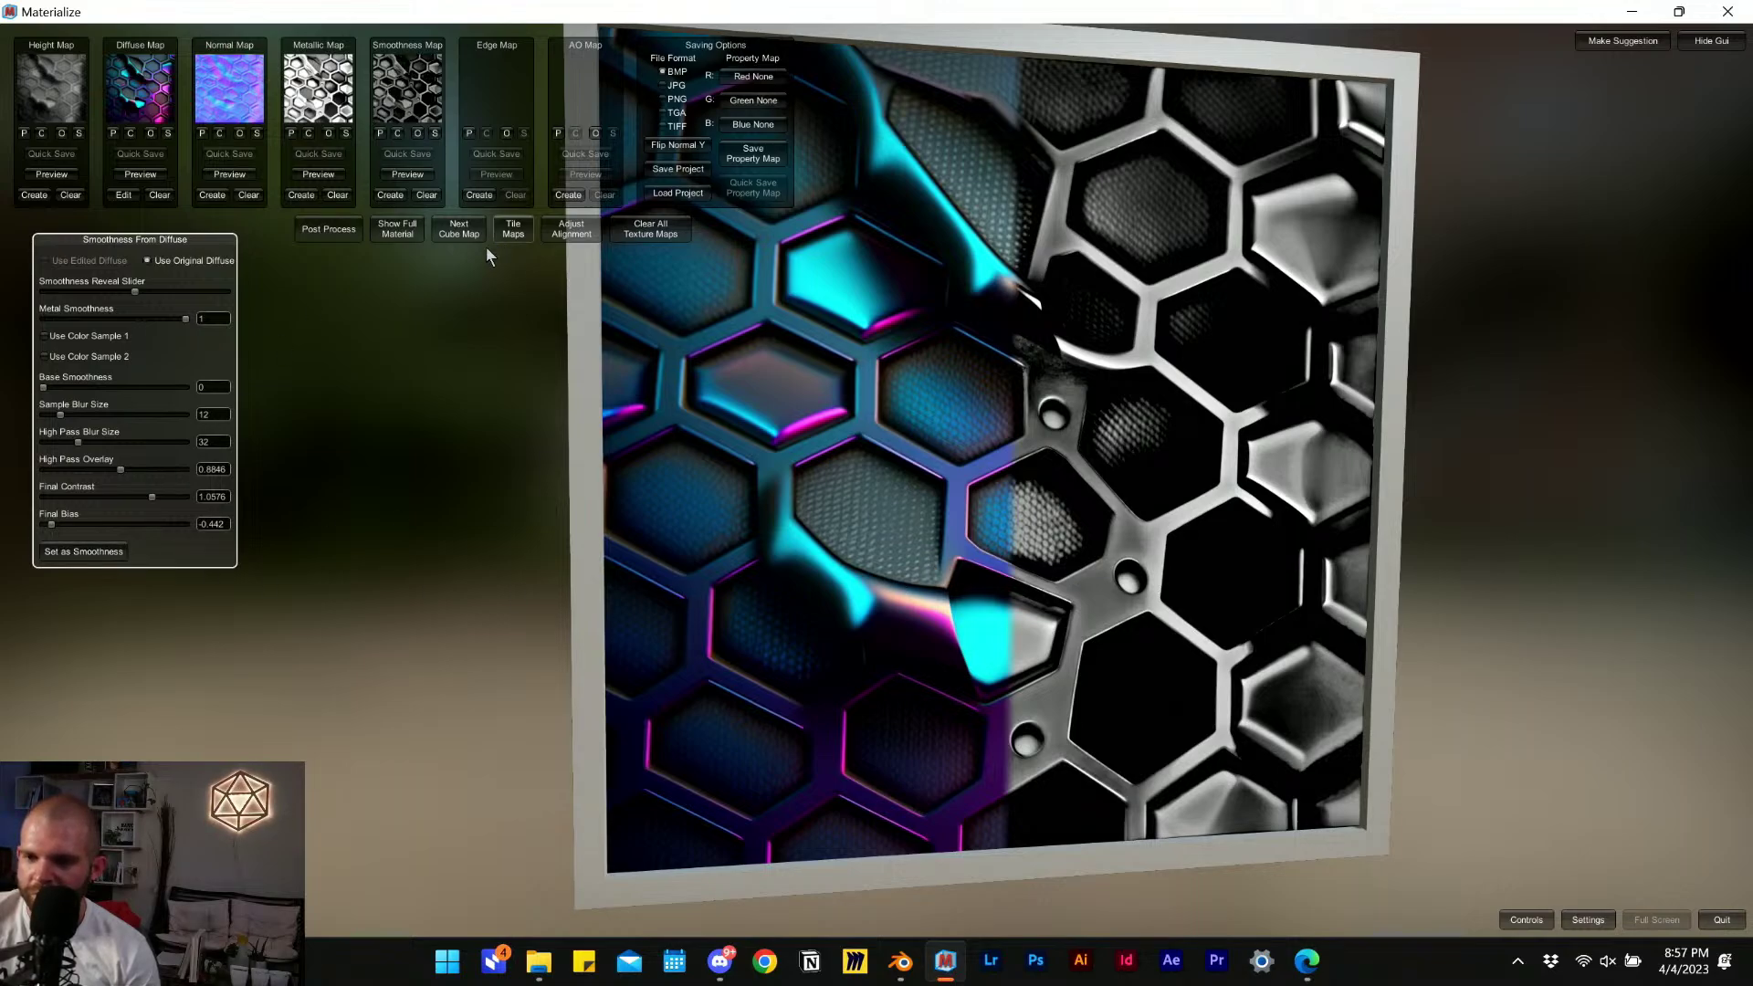
Create an edge map from the normal map, compare the Displace, Soft and Tight presets, and return to the Default preset.
click(481, 195)
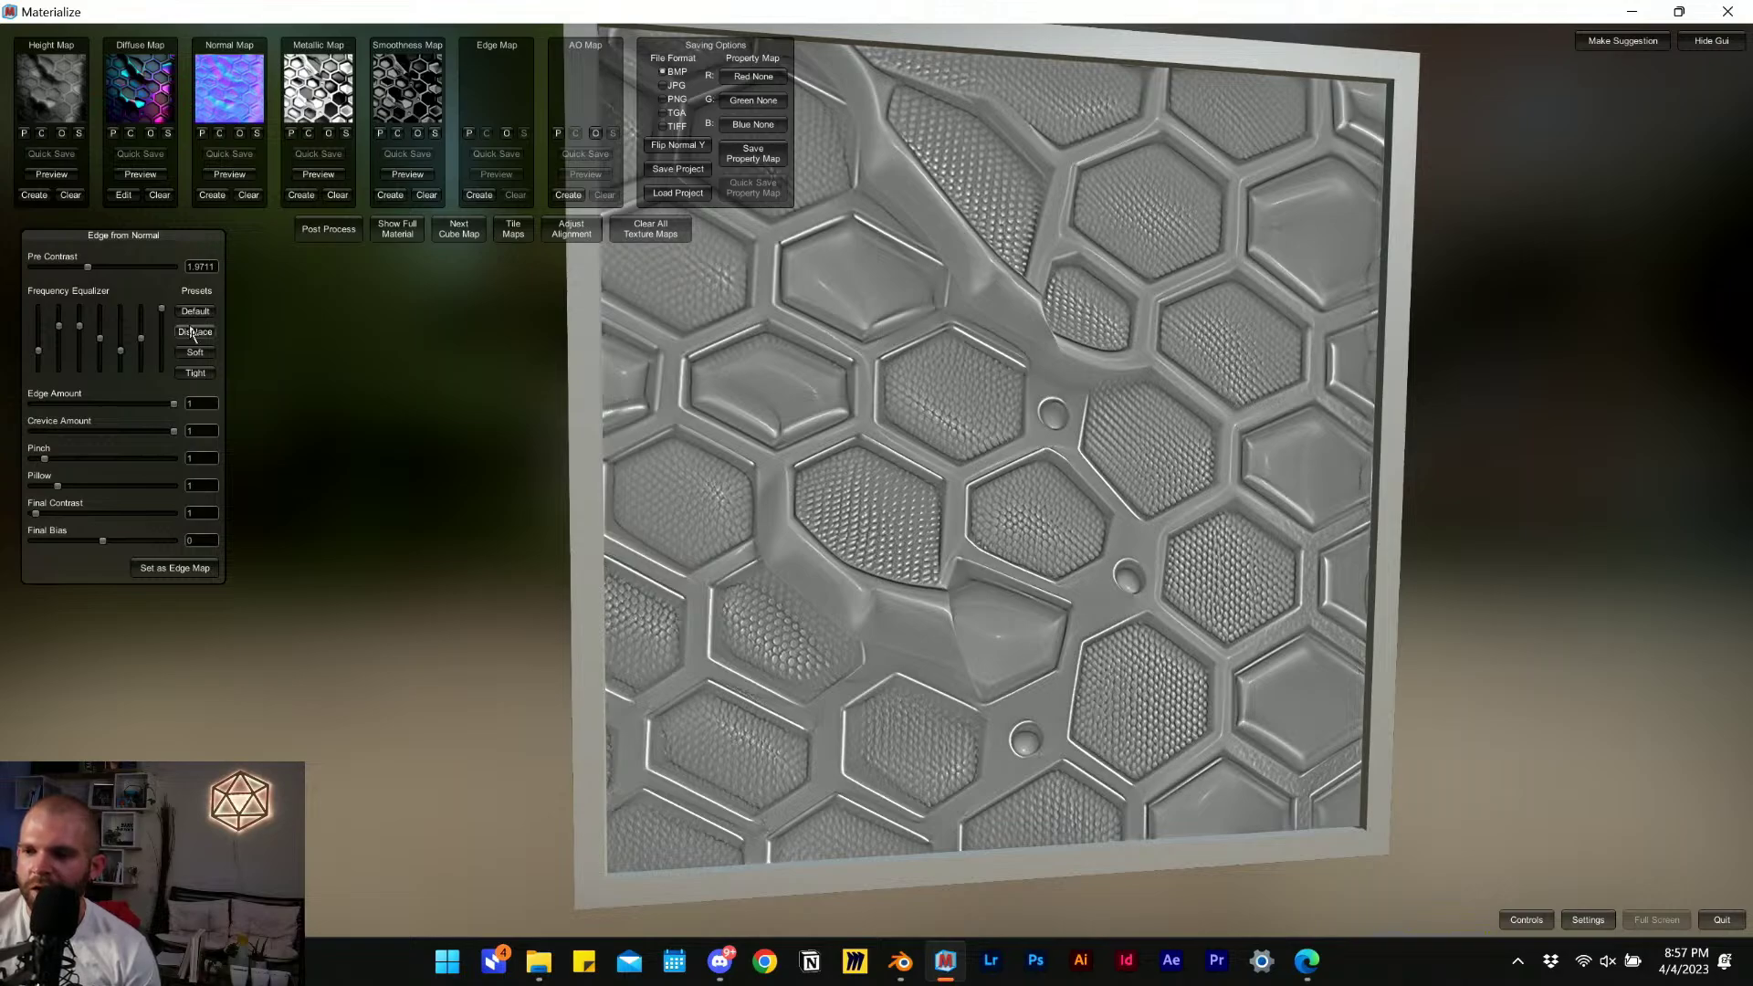
click(178, 570)
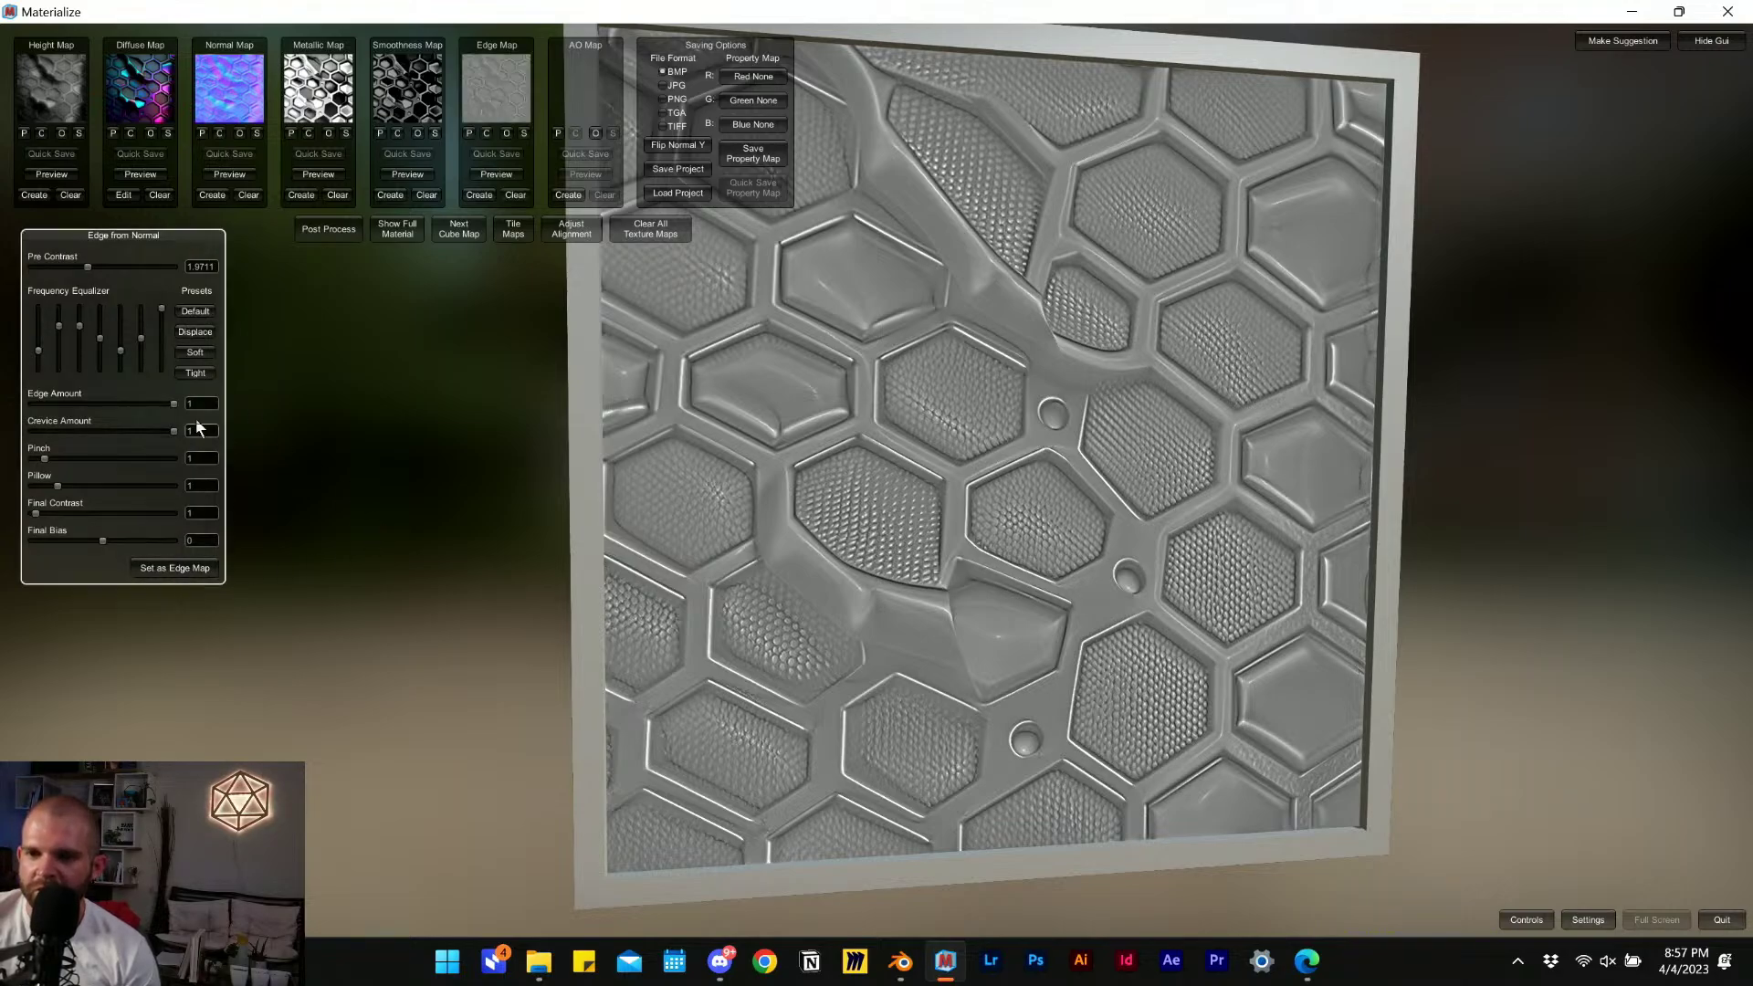
click(198, 335)
click(196, 352)
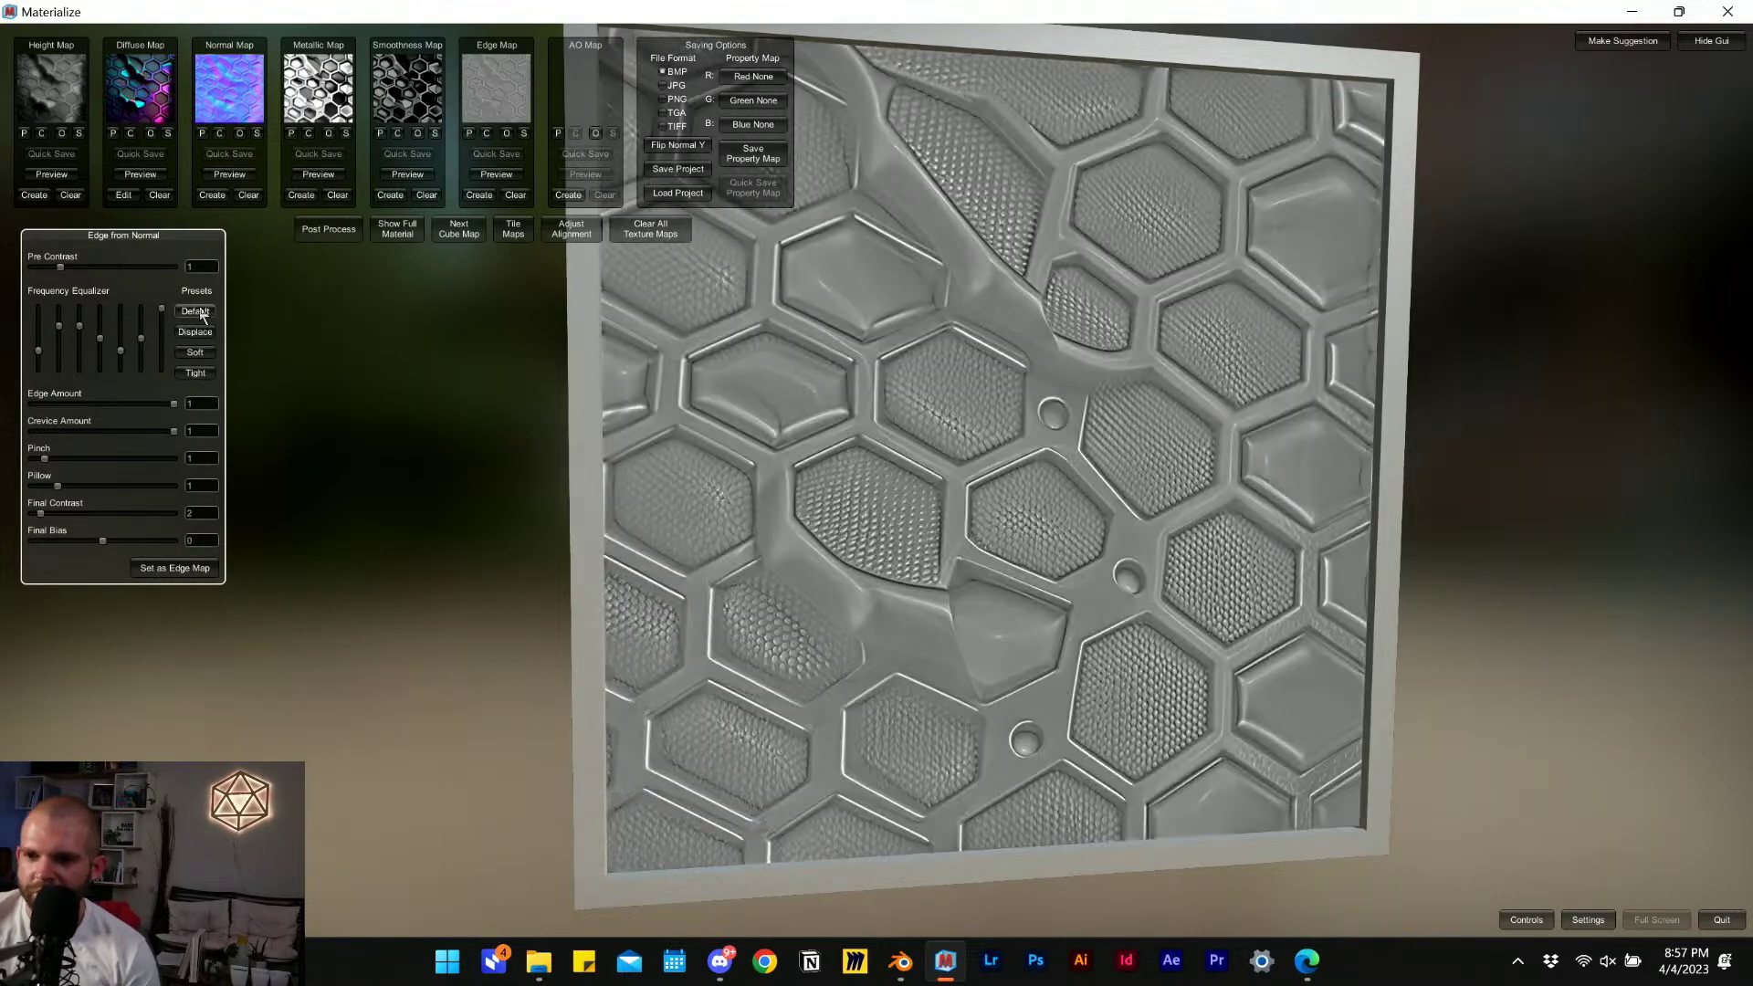
click(206, 372)
click(206, 372)
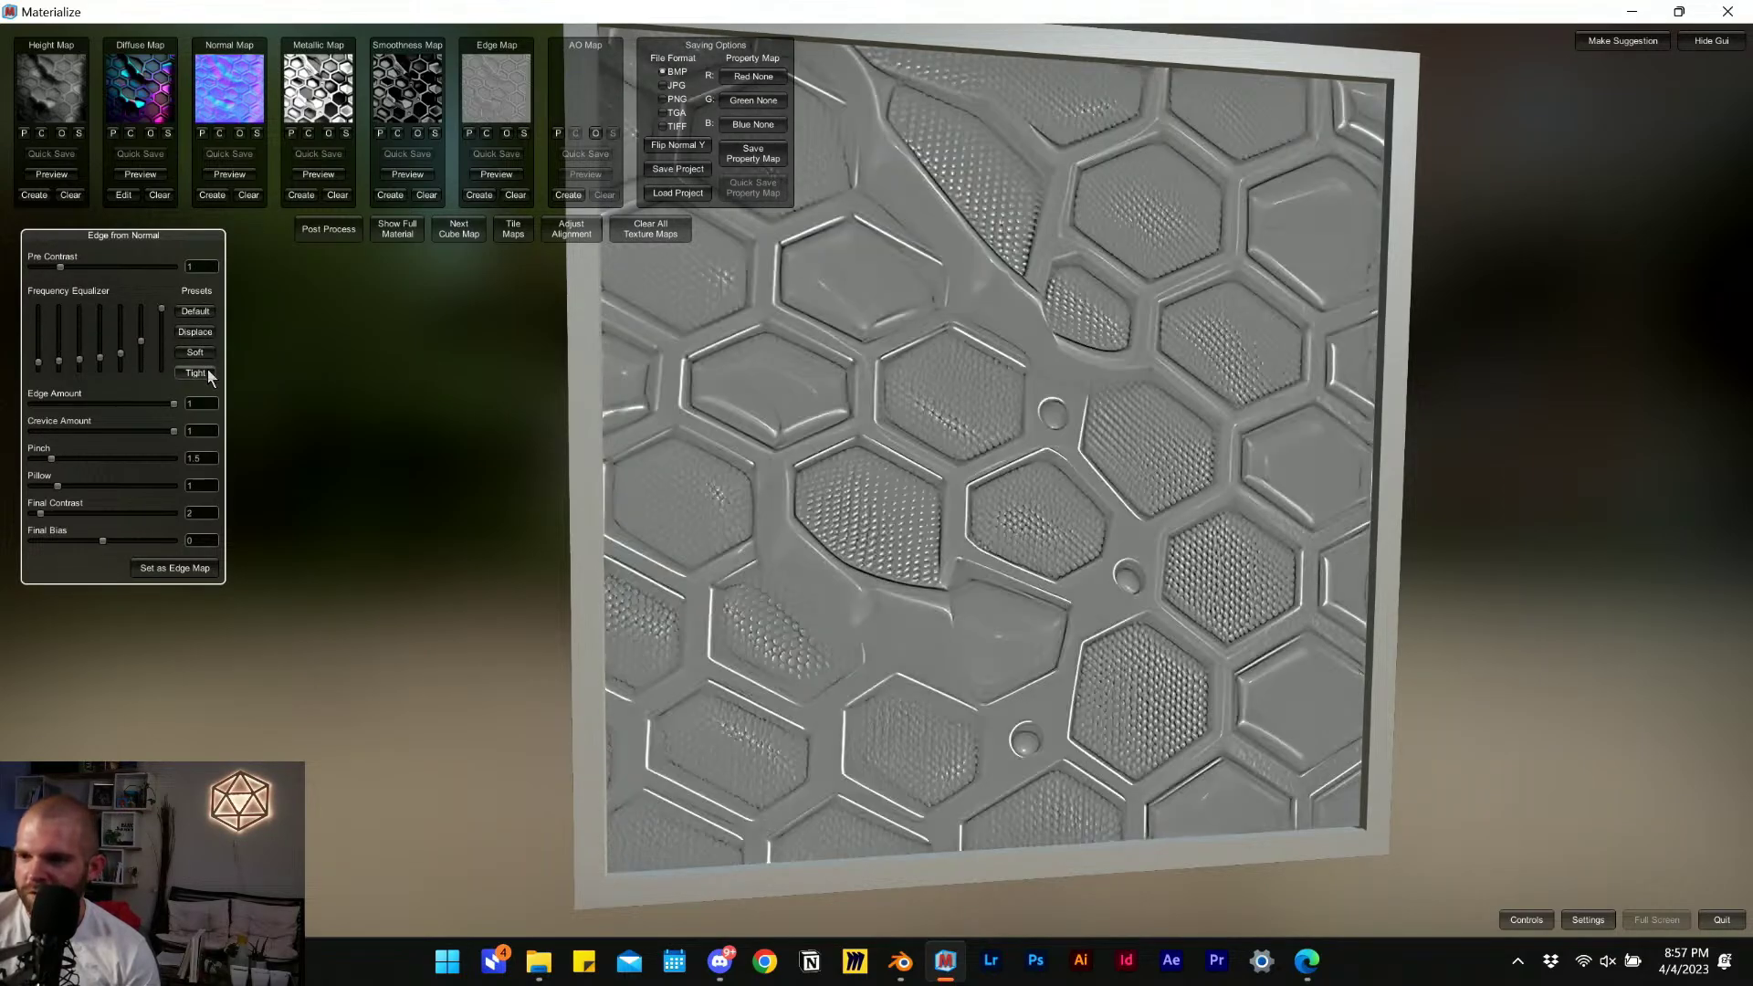
click(194, 315)
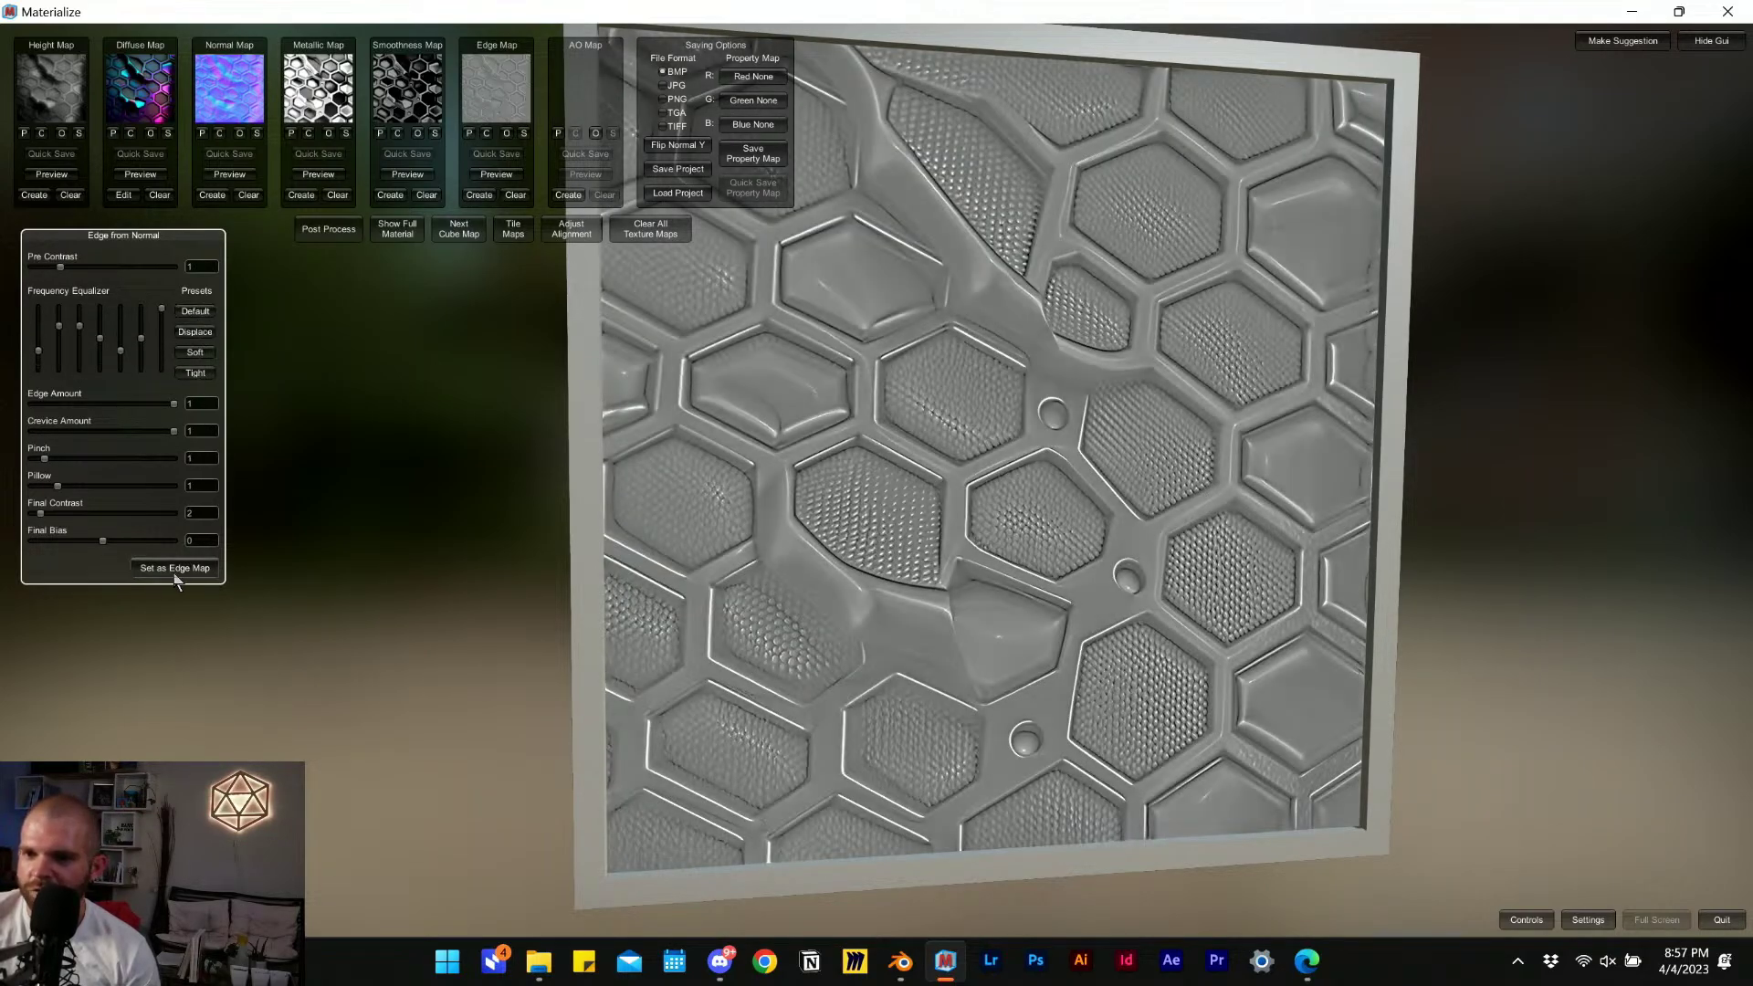
Create an AO map with pixel spread 70.336, pixel depth 88.923 and normal/depth blend 1.0, and apply it.
click(570, 196)
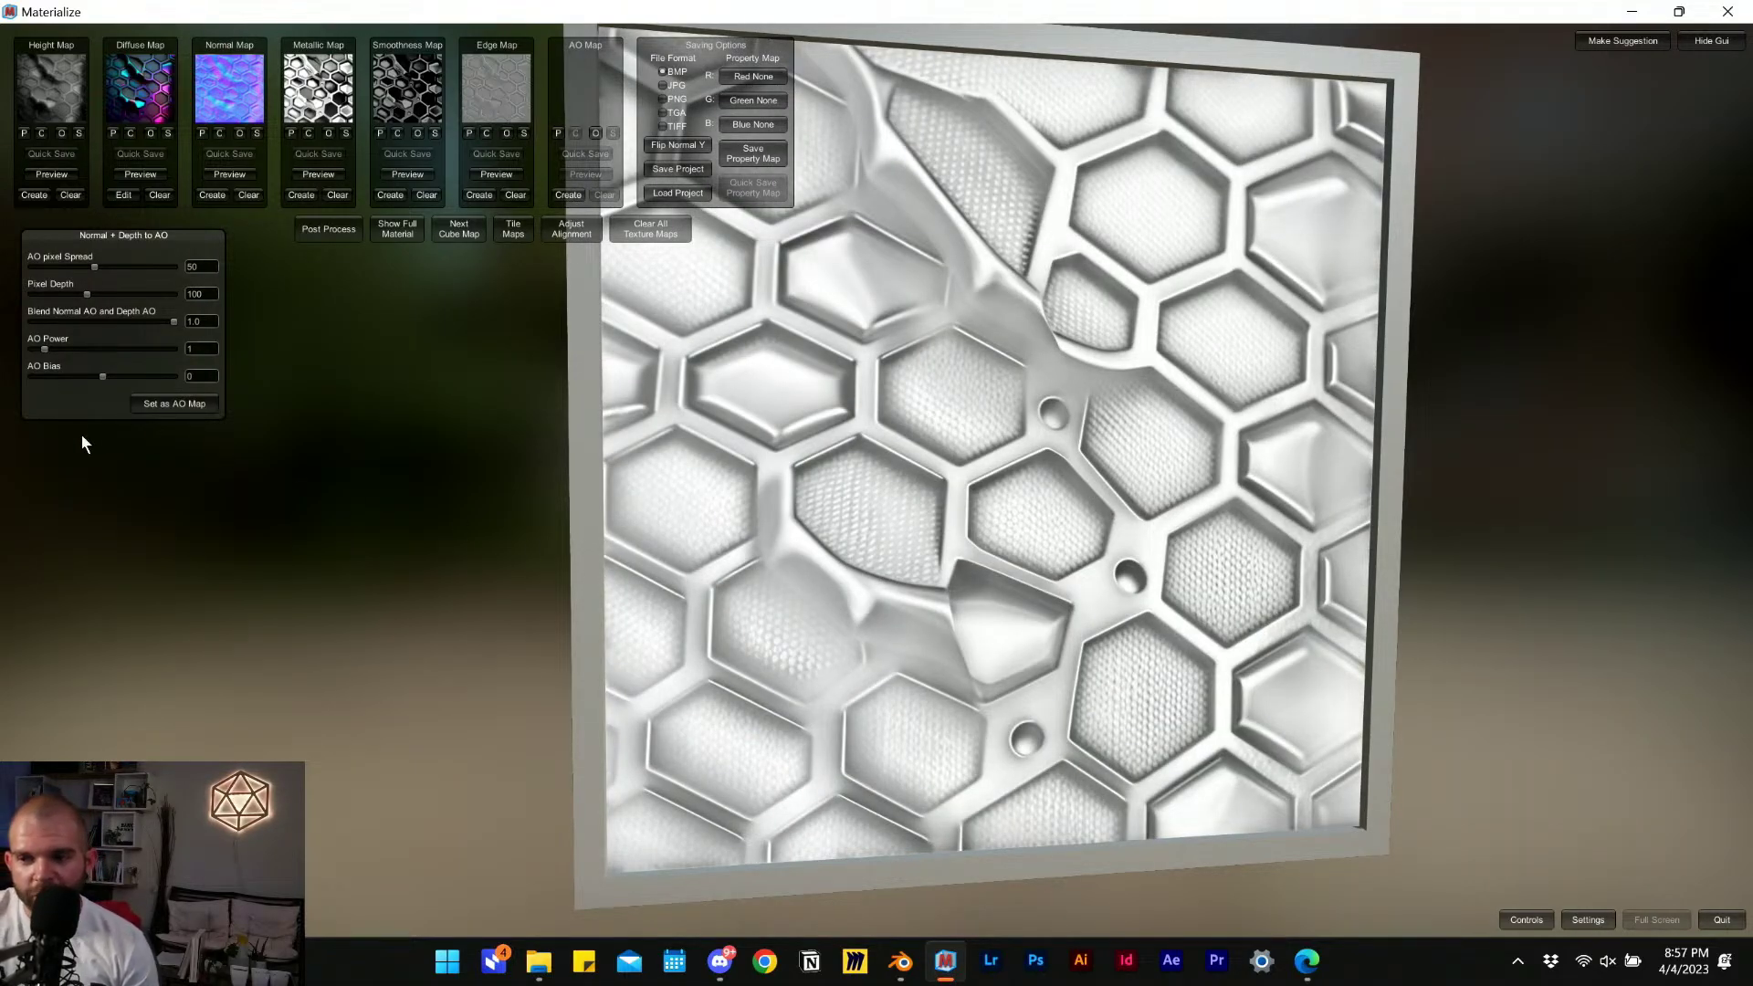
mouse_move(94, 266)
mouse_down()
mouse_move(75, 264)
mouse_move(128, 267)
mouse_move(80, 296)
mouse_up()
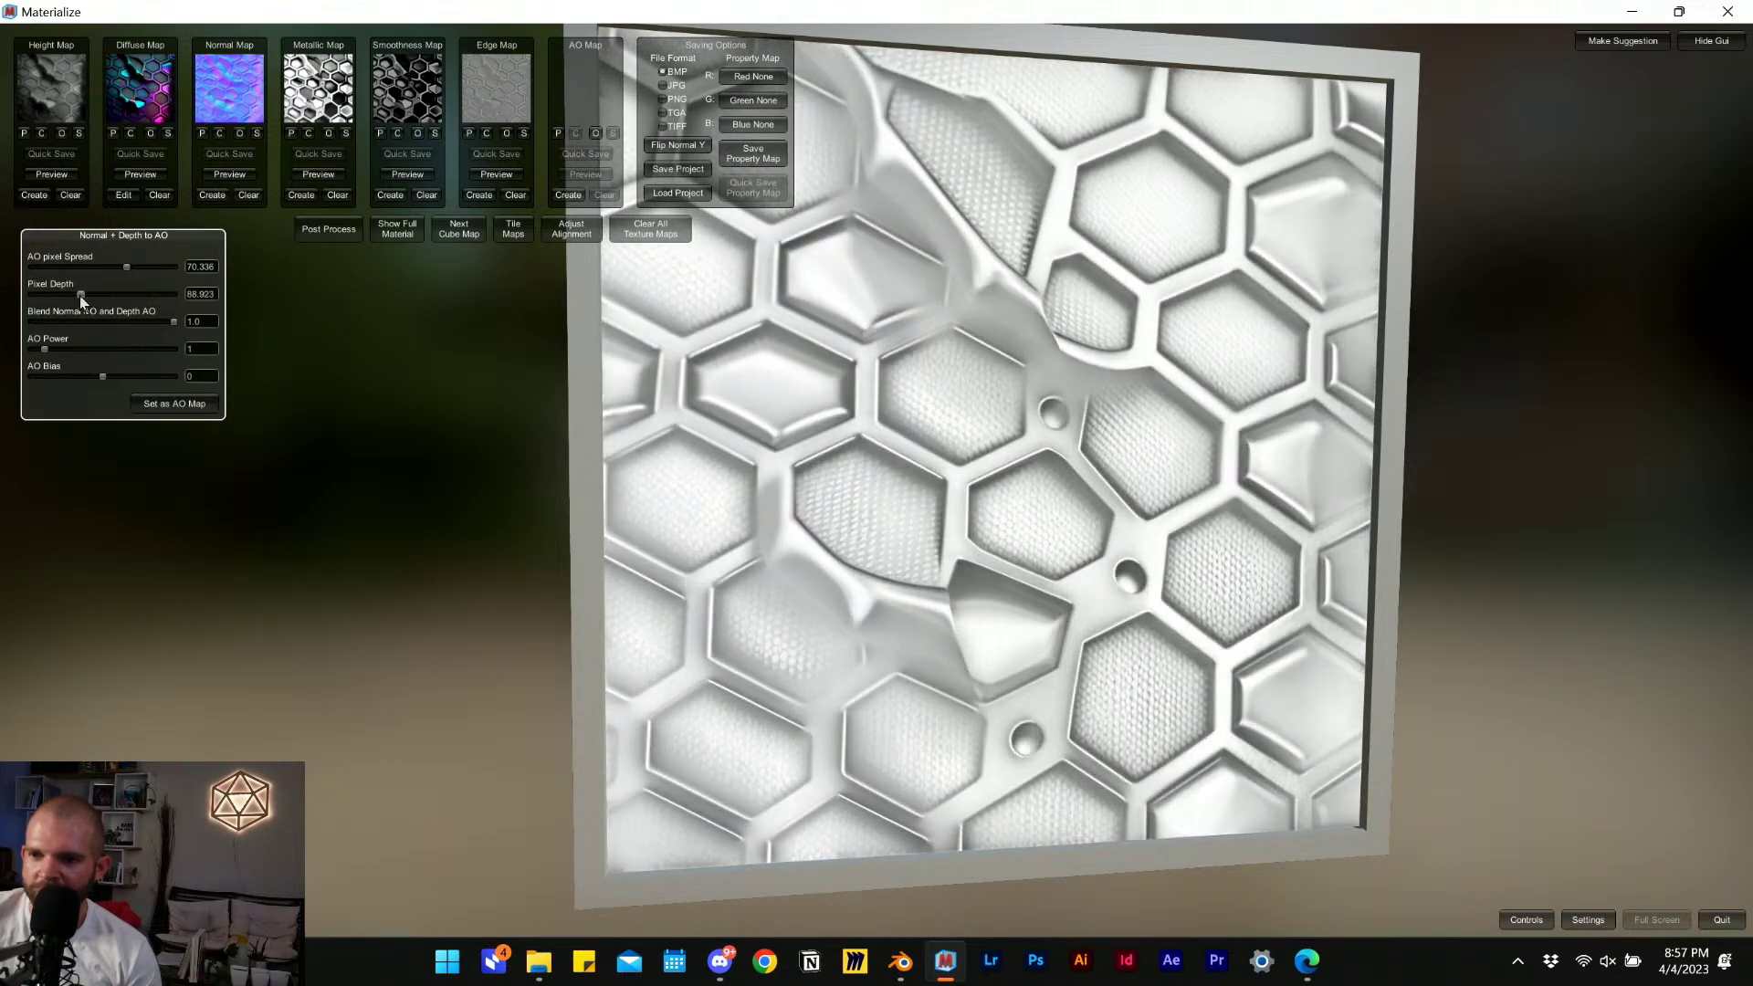
click(157, 404)
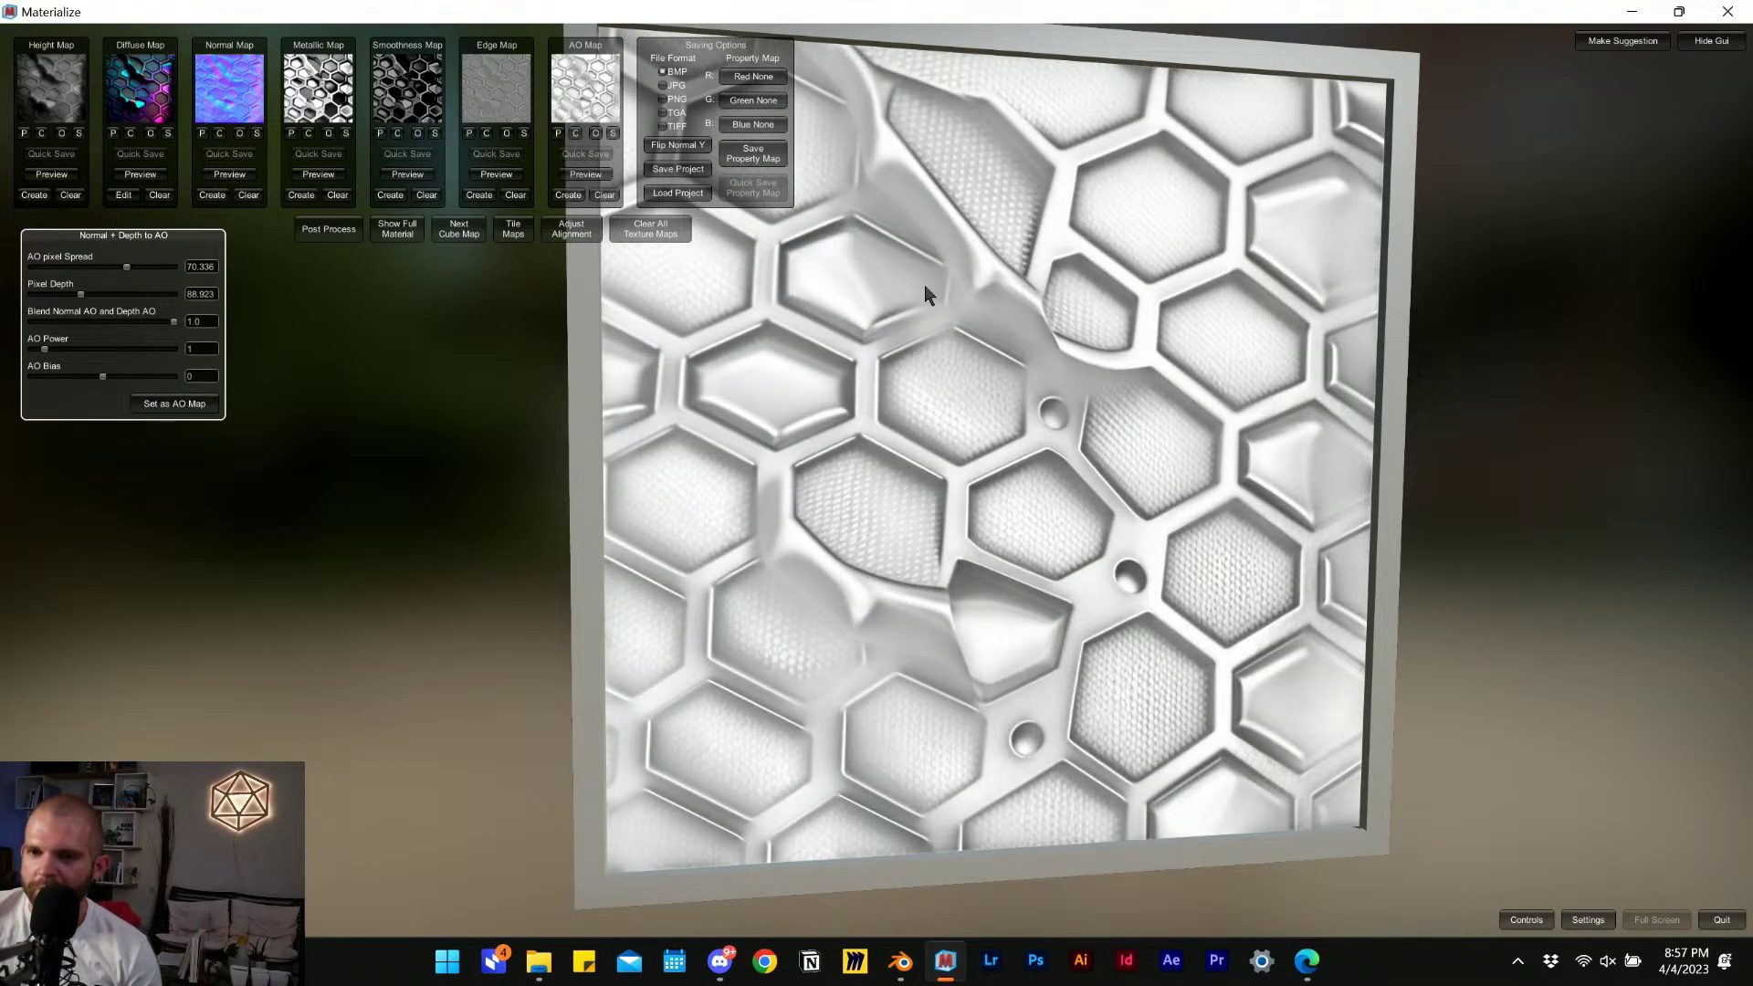
Save the project with all its maps as "Cy erM aterial" in the 01 Cyberpunk folder.
click(680, 170)
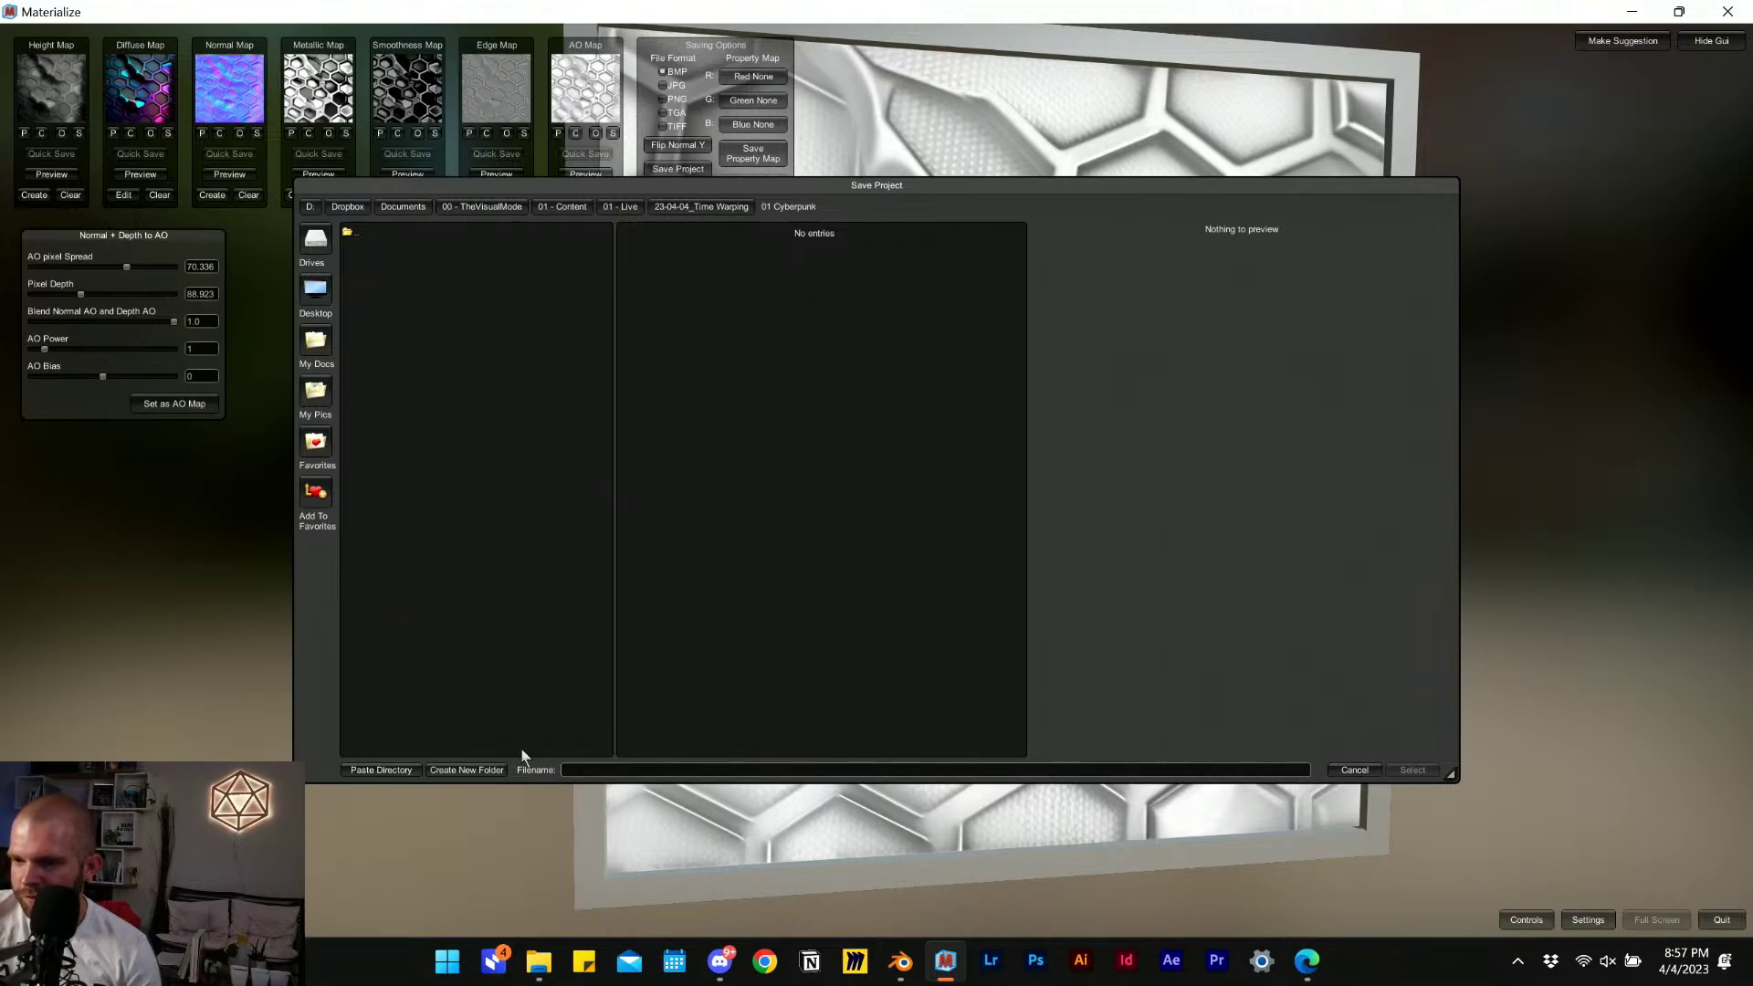
click(1241, 775)
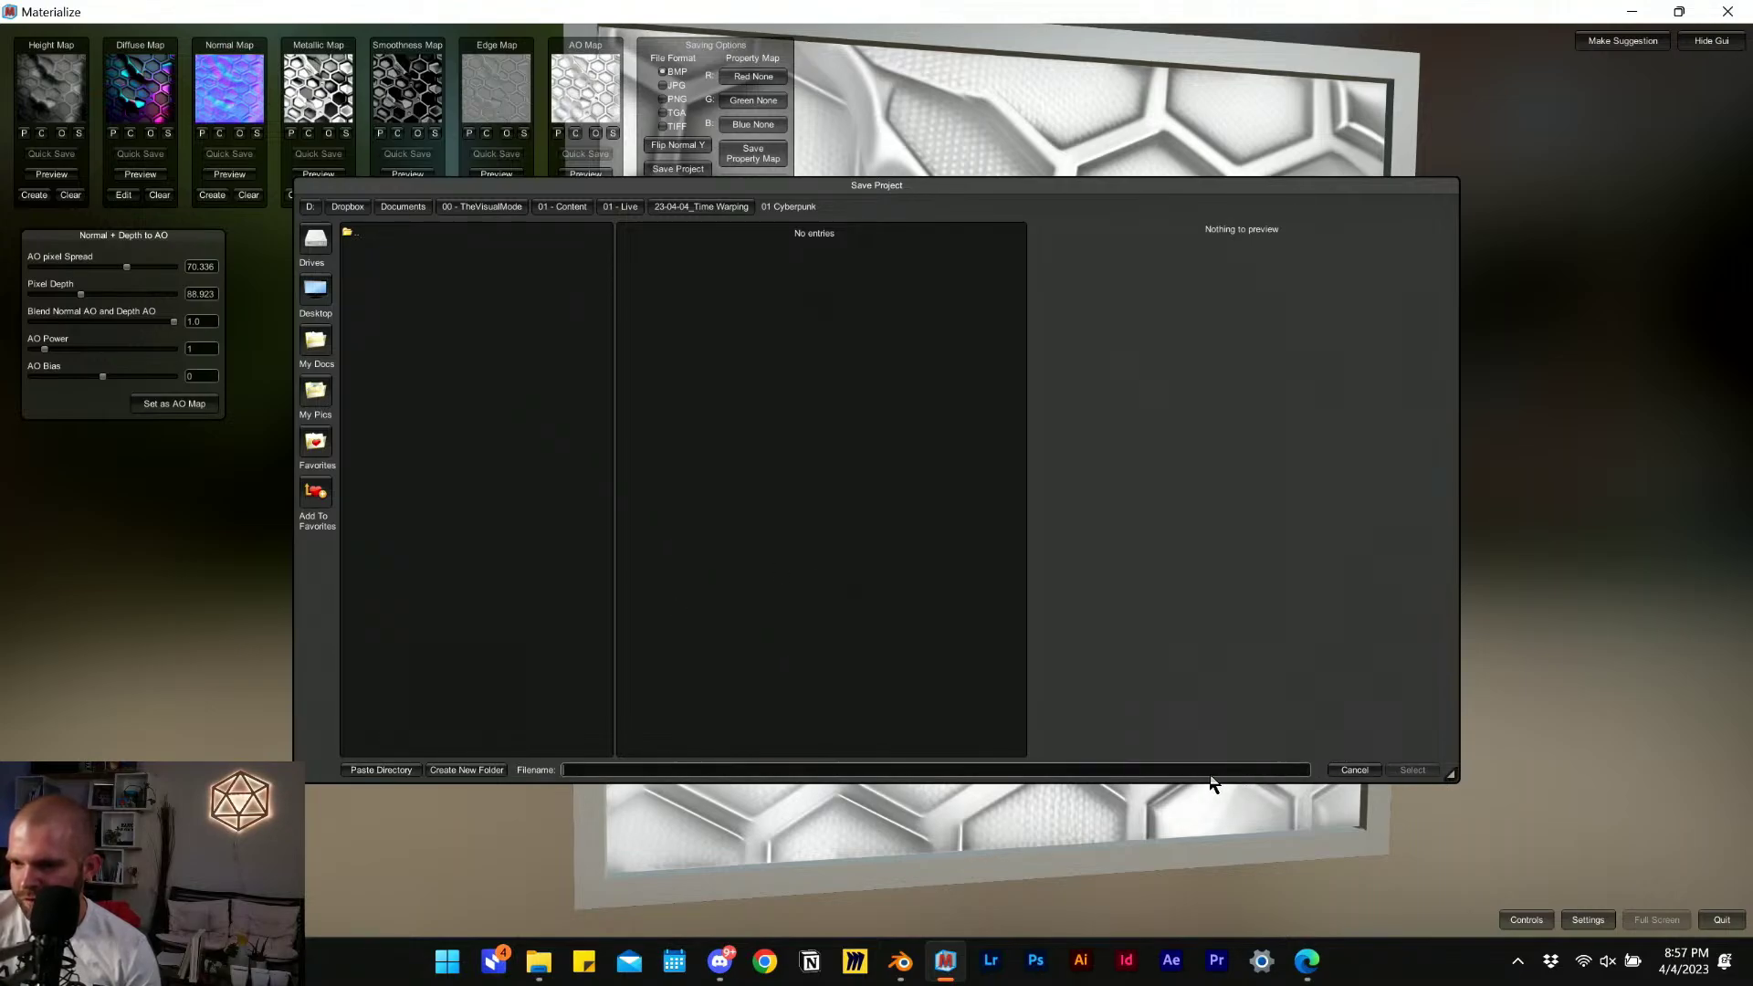
key(Caps_Lock)
text(Cy er)
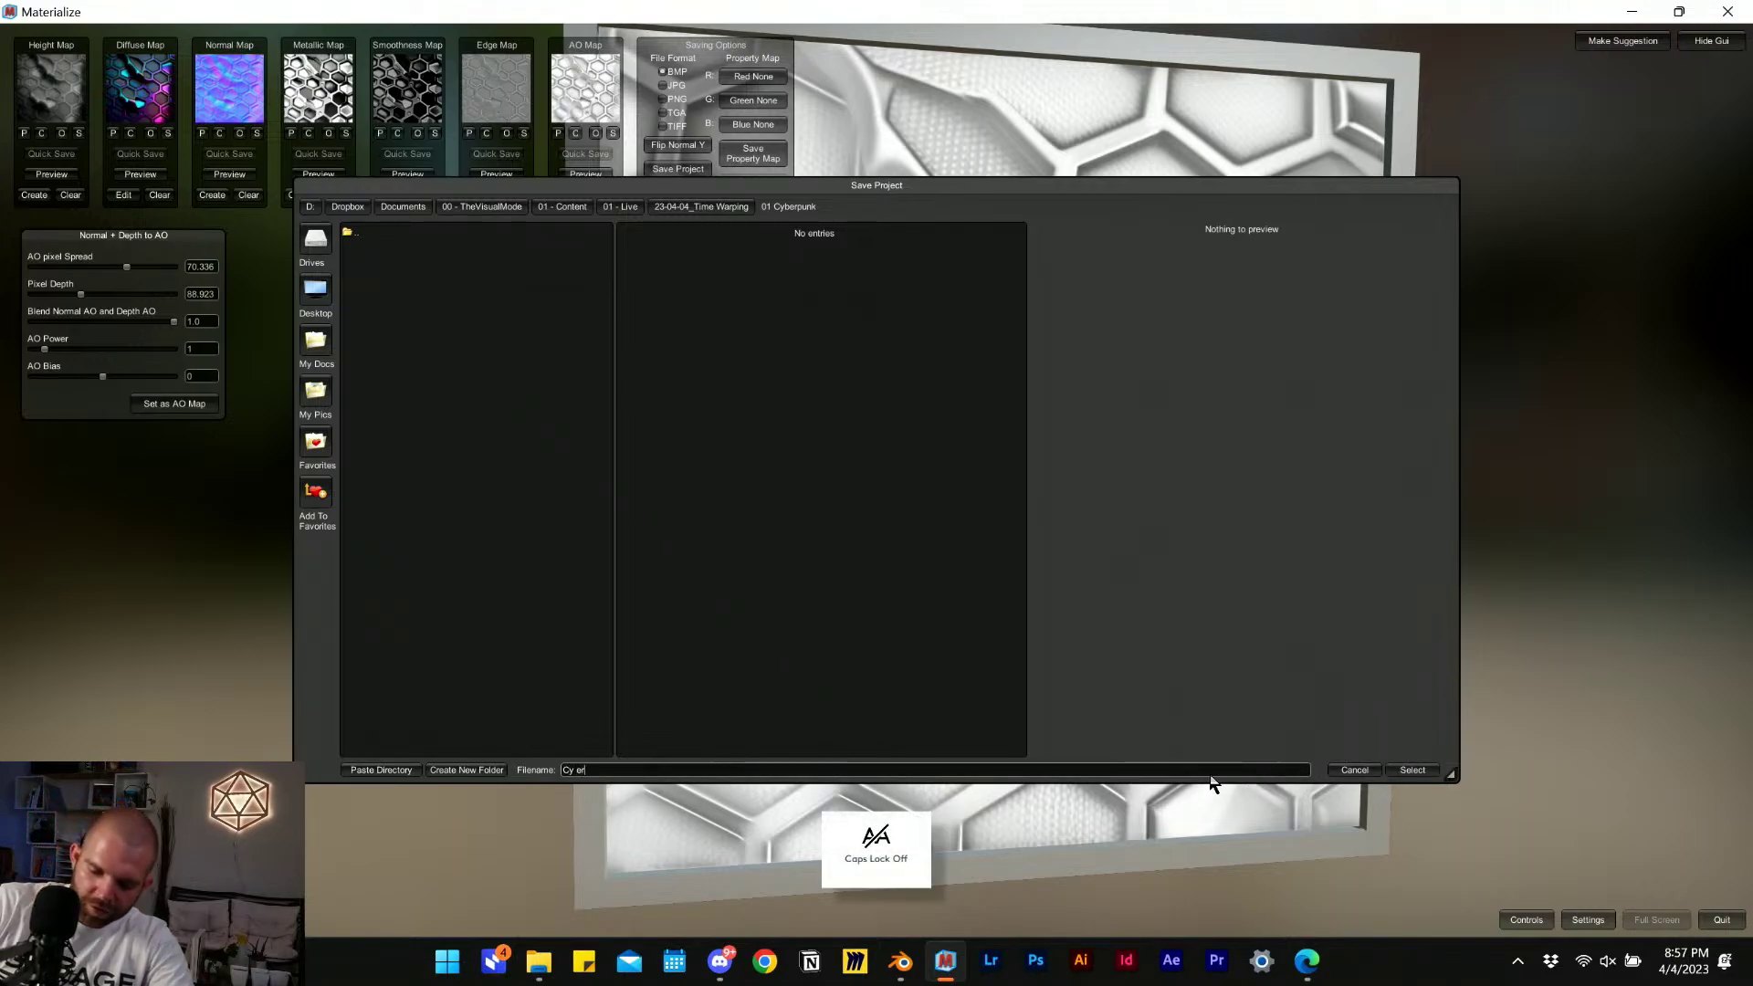
text(M aterial)
key(Return)
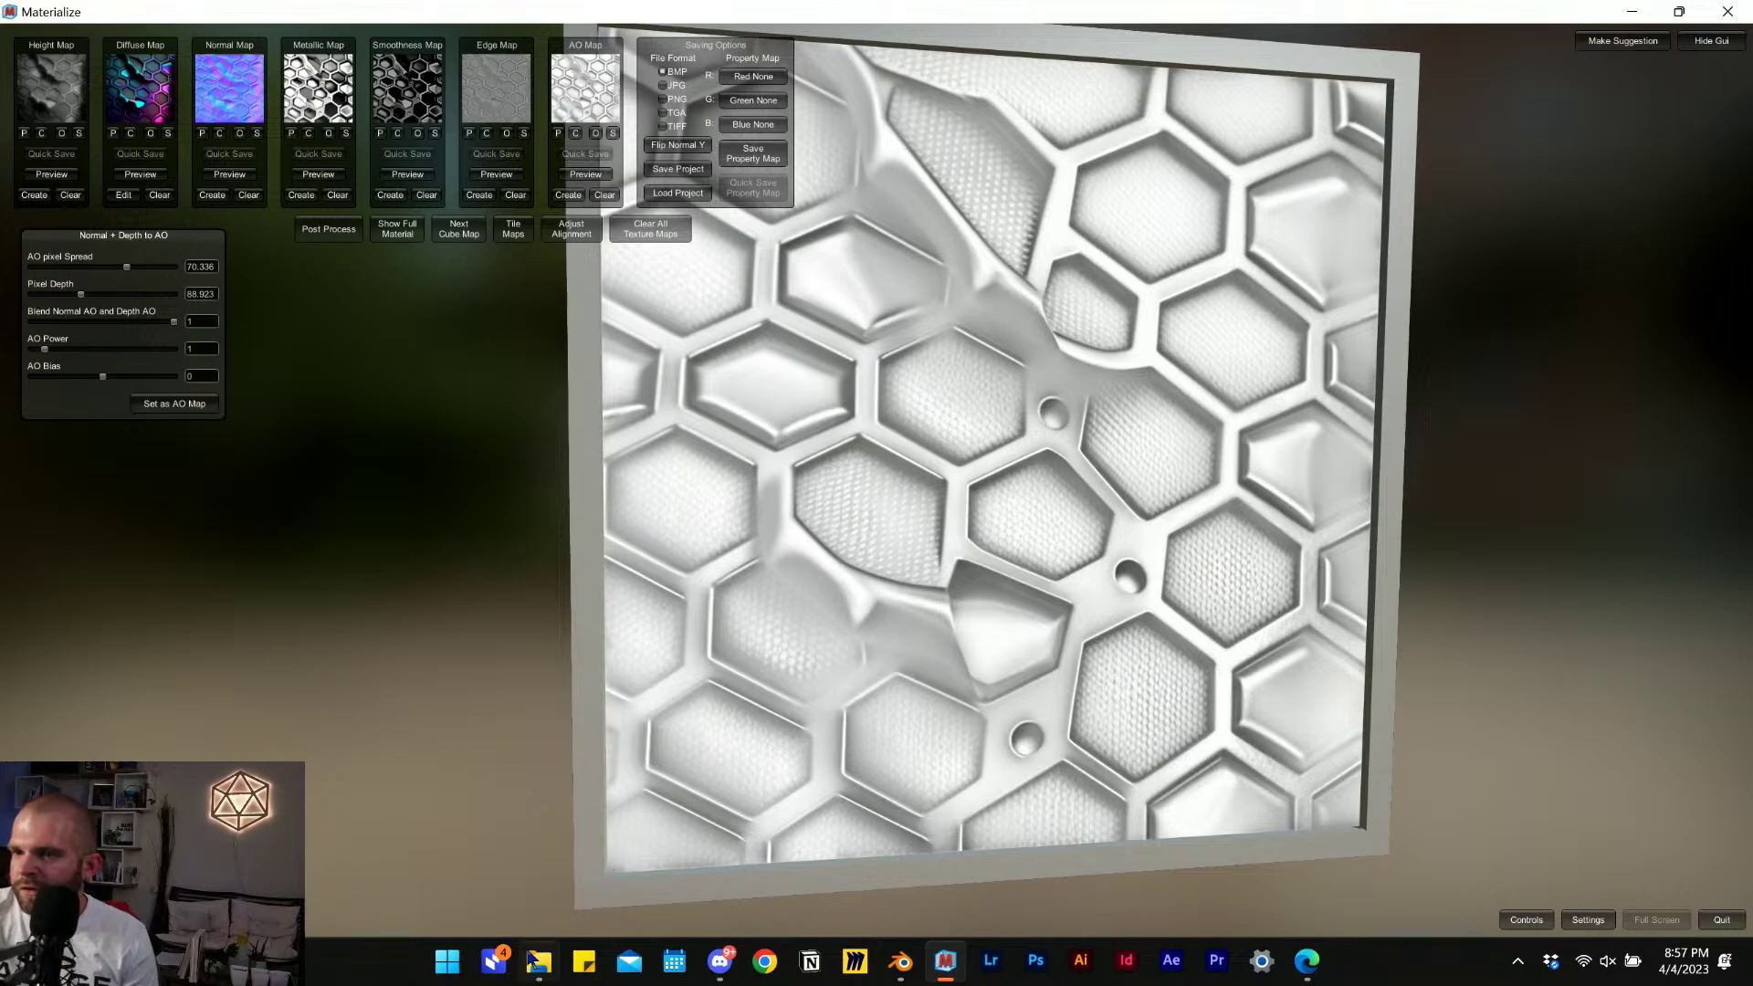
Switch to Blender and add a cube to the empty scene in the Layout workspace.
click(900, 960)
scroll(791, 511, down, 5)
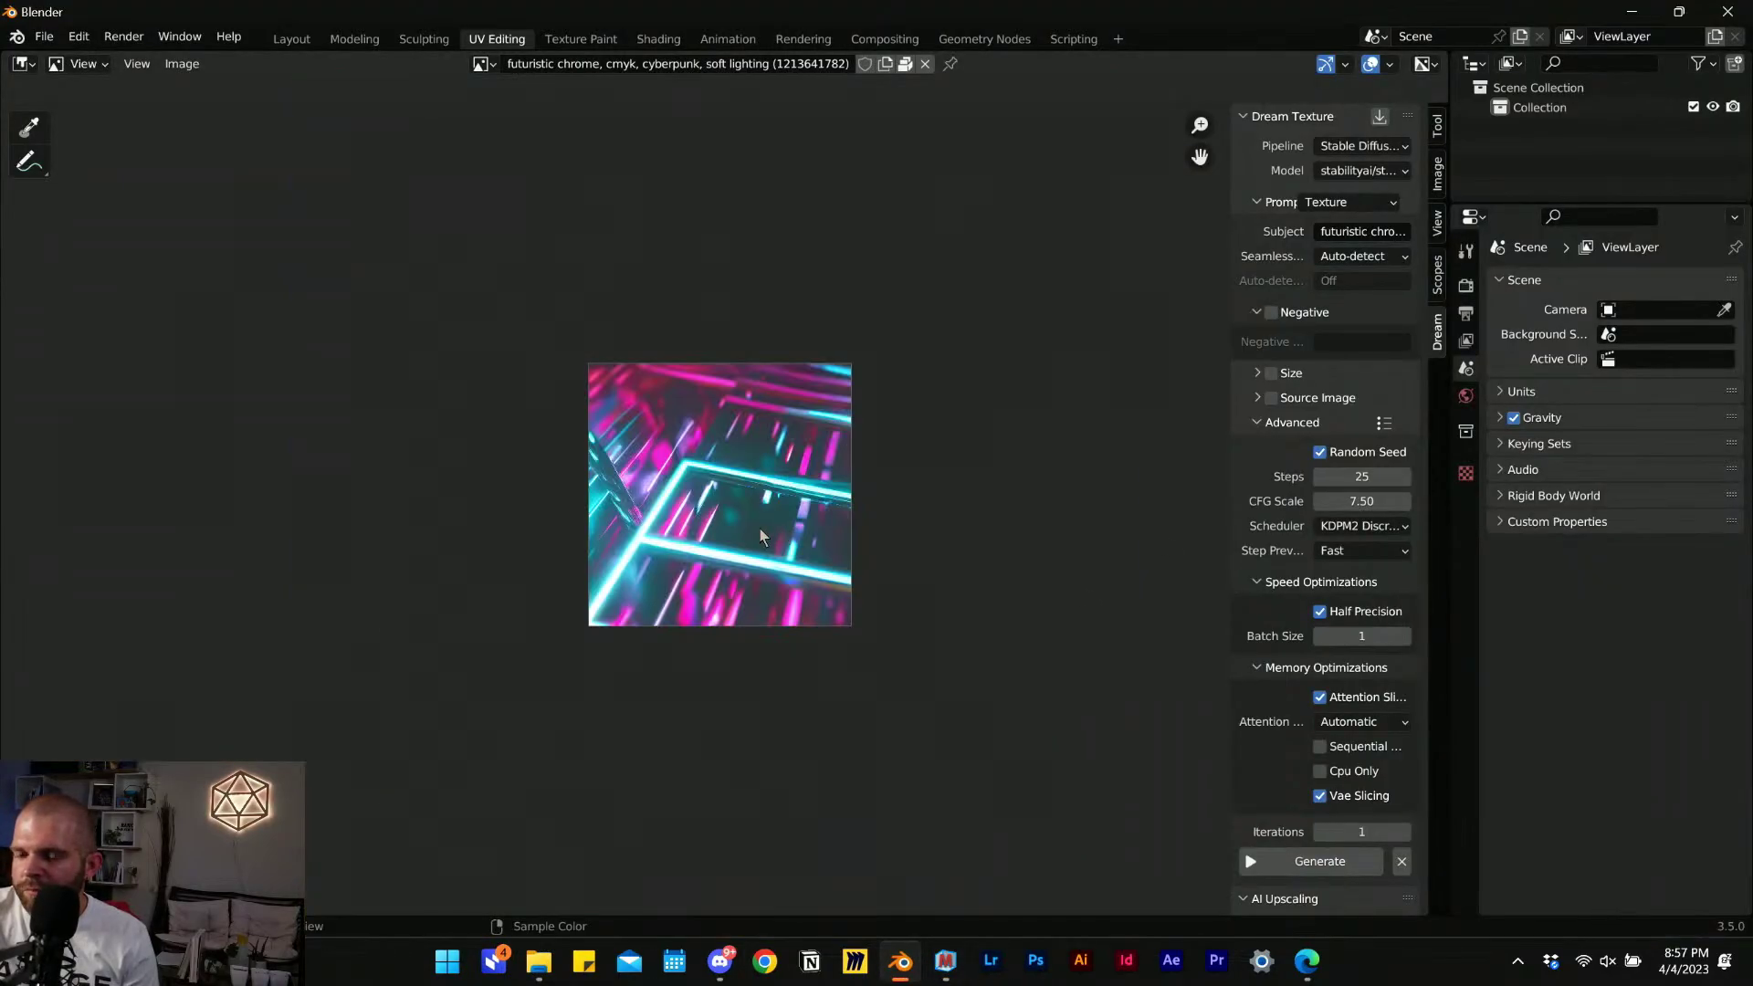
scroll(757, 526, up, 4)
scroll(730, 557, up, 1)
middle_drag(572, 656, 494, 695)
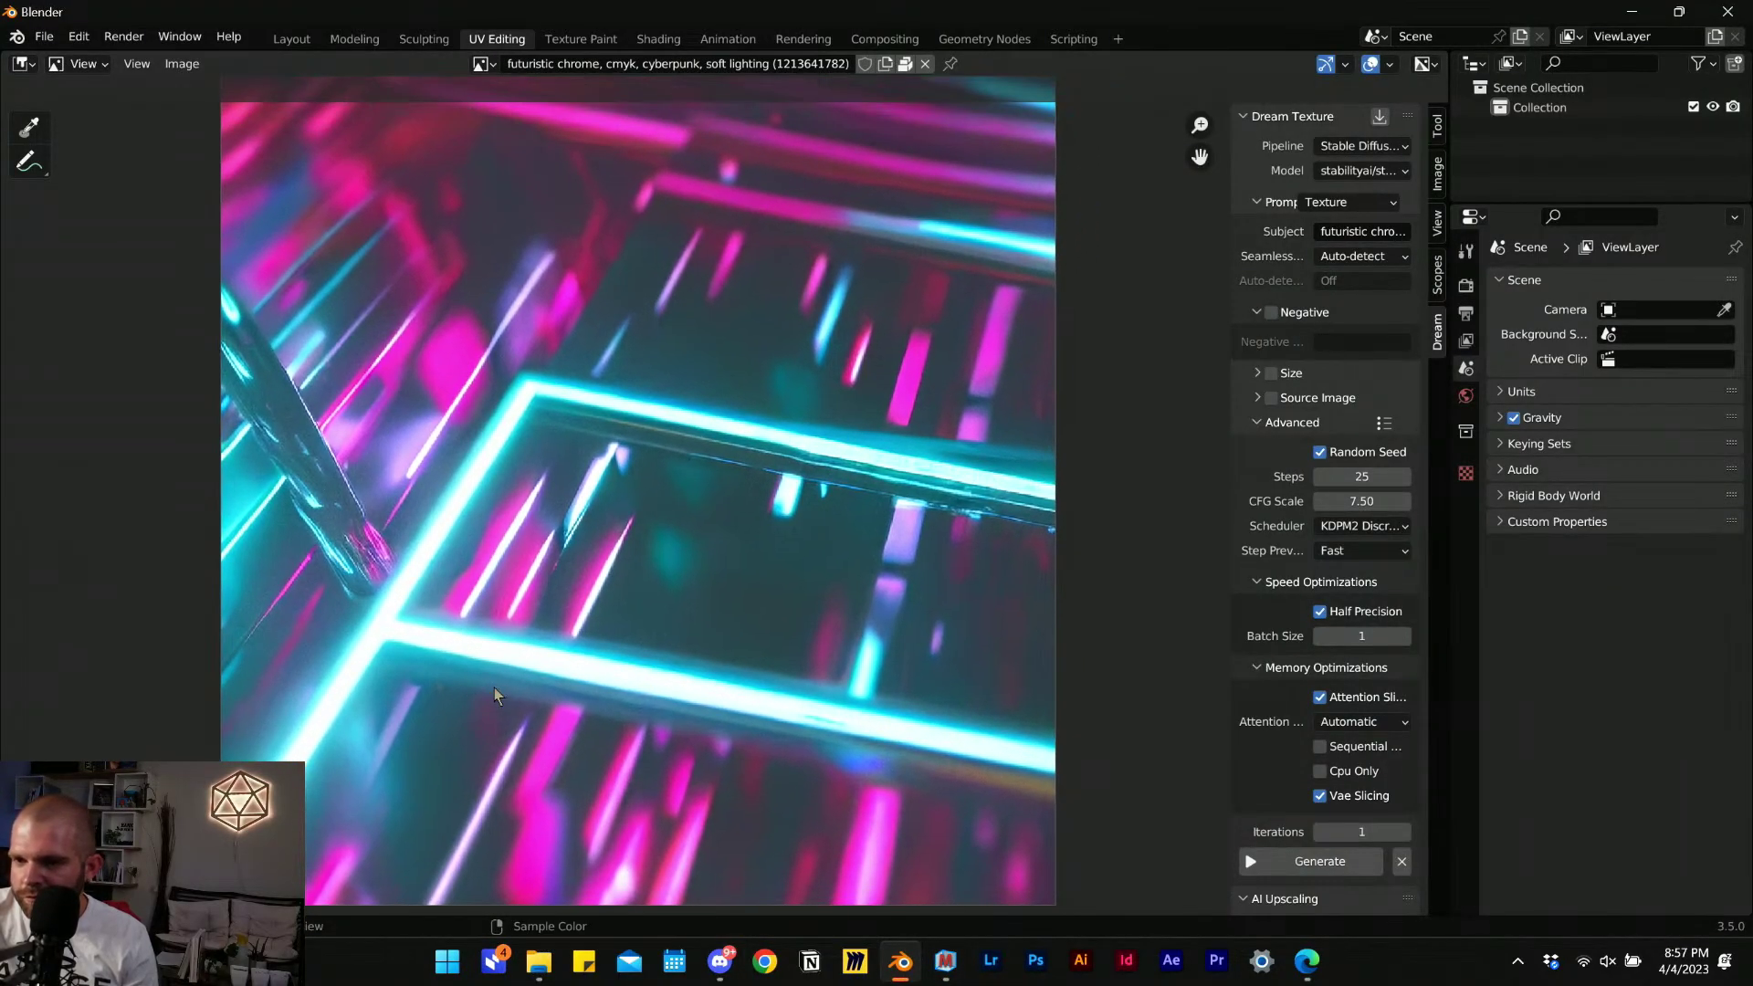
middle_drag(546, 501, 615, 447)
scroll(562, 422, down, 1)
click(292, 40)
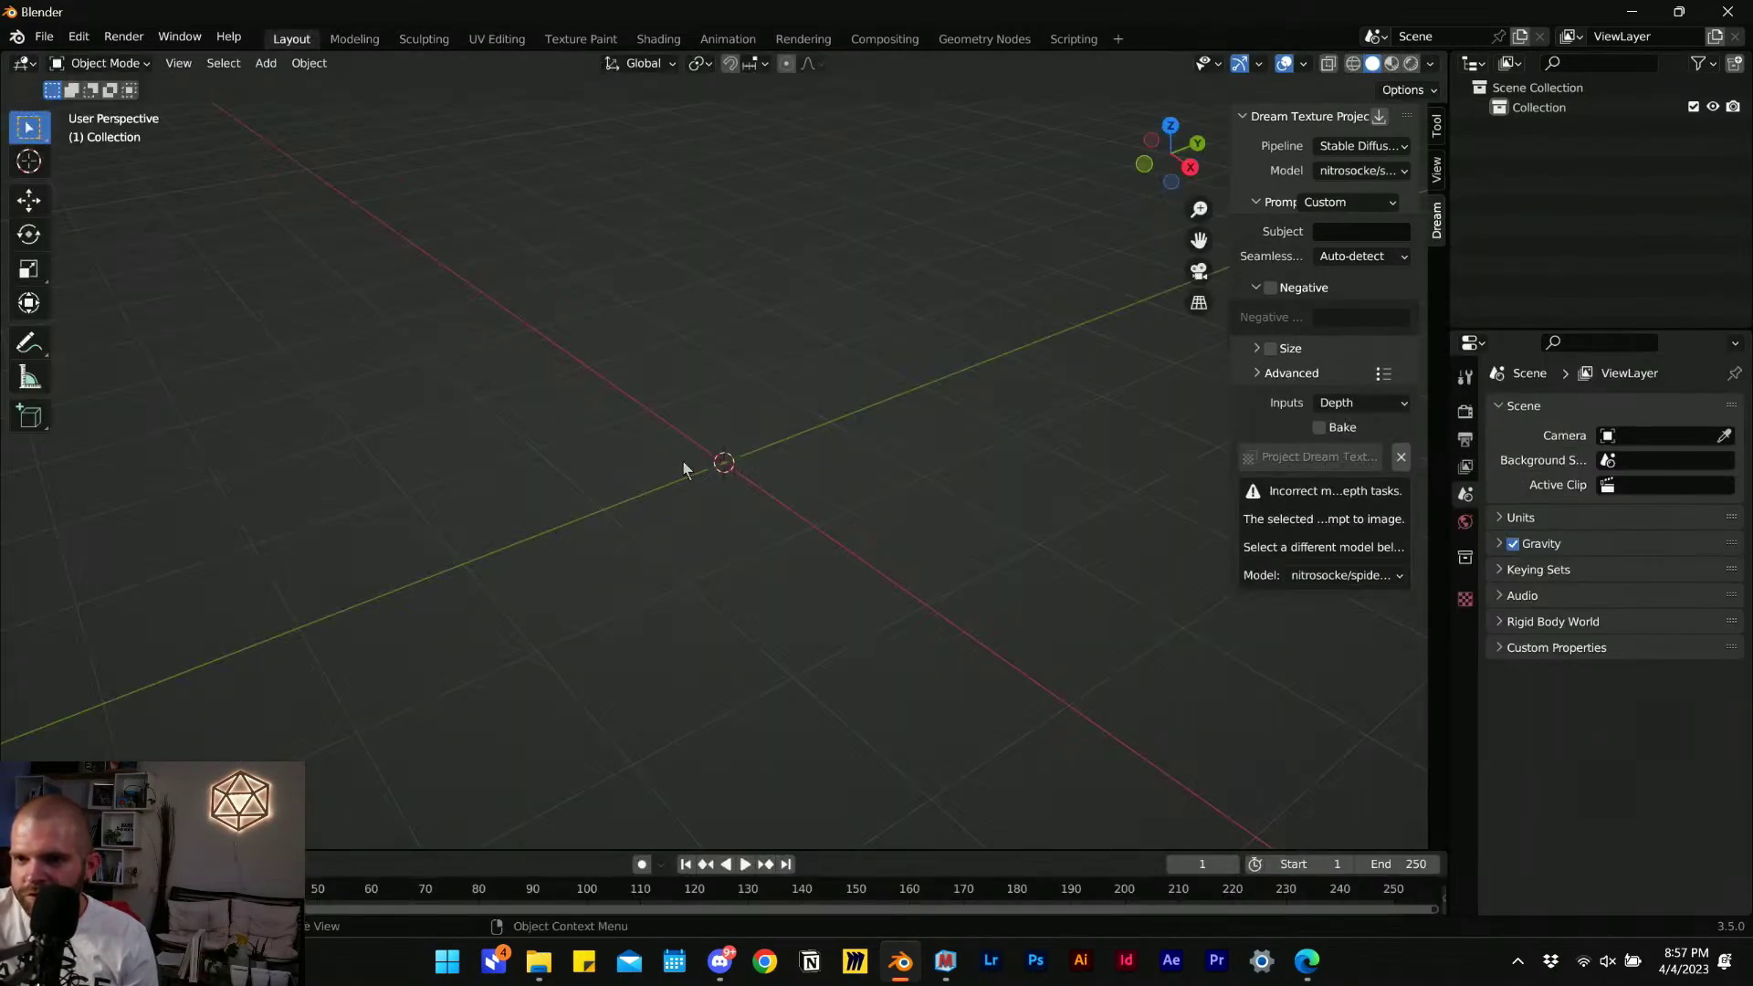
key(shift+a)
mouse_move(683, 470)
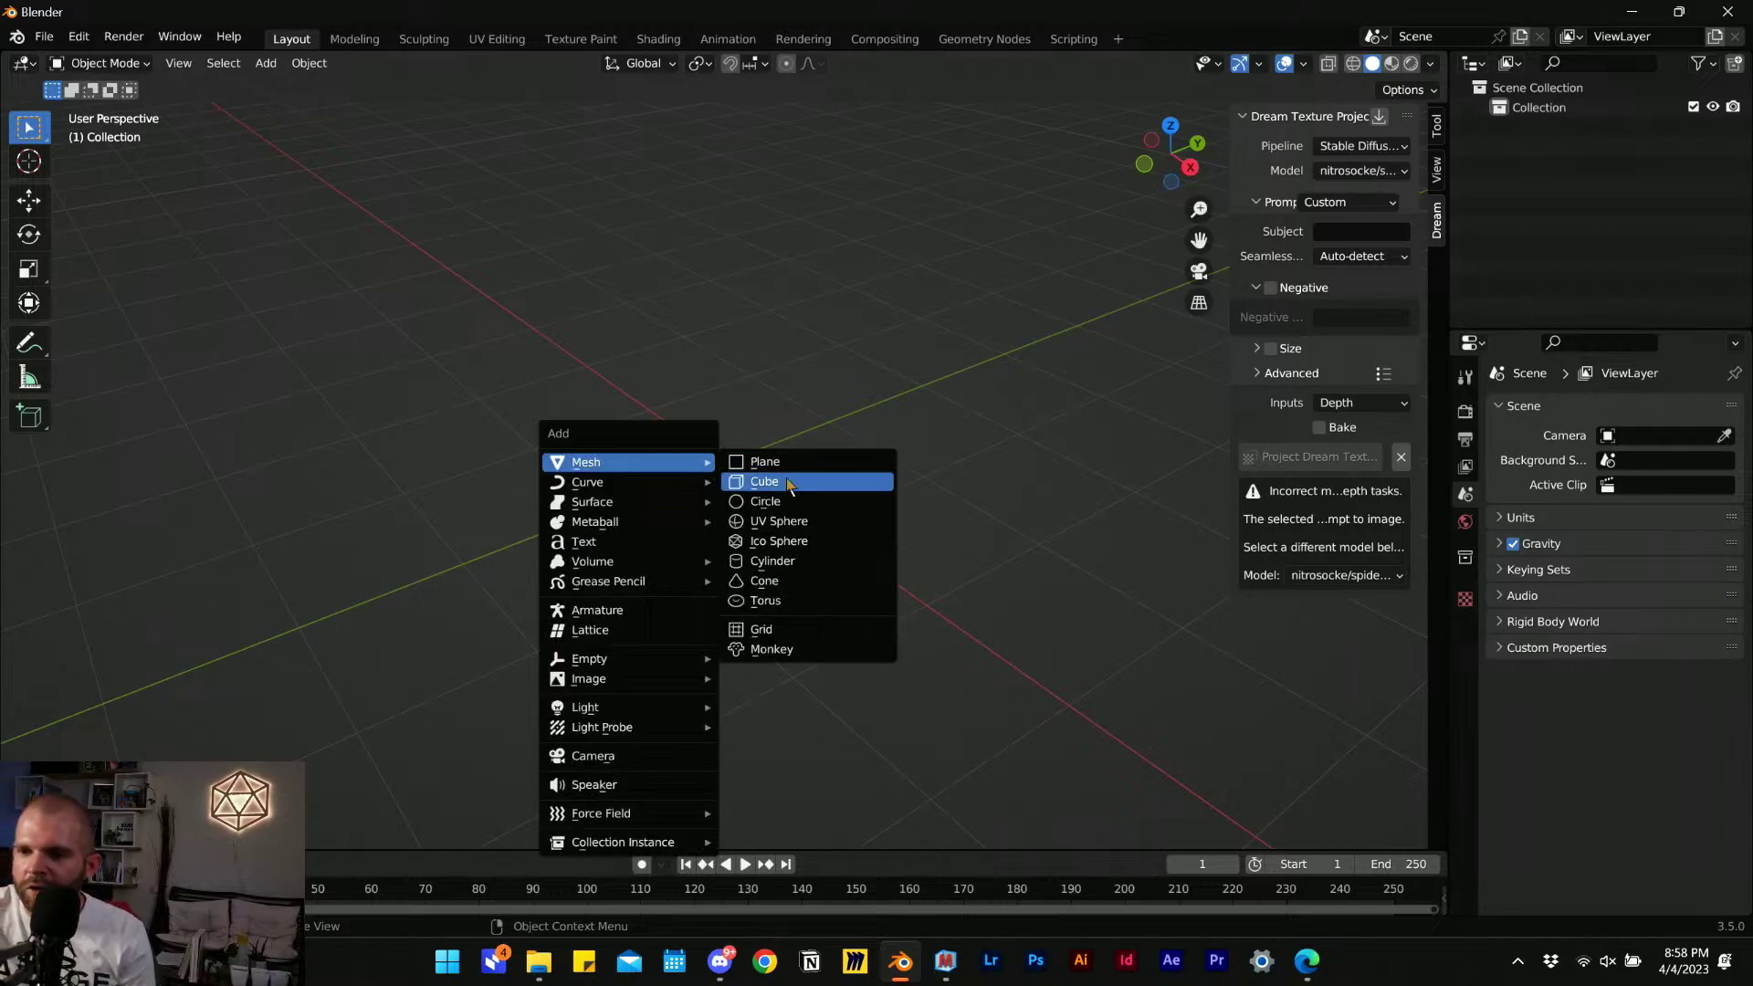
click(776, 479)
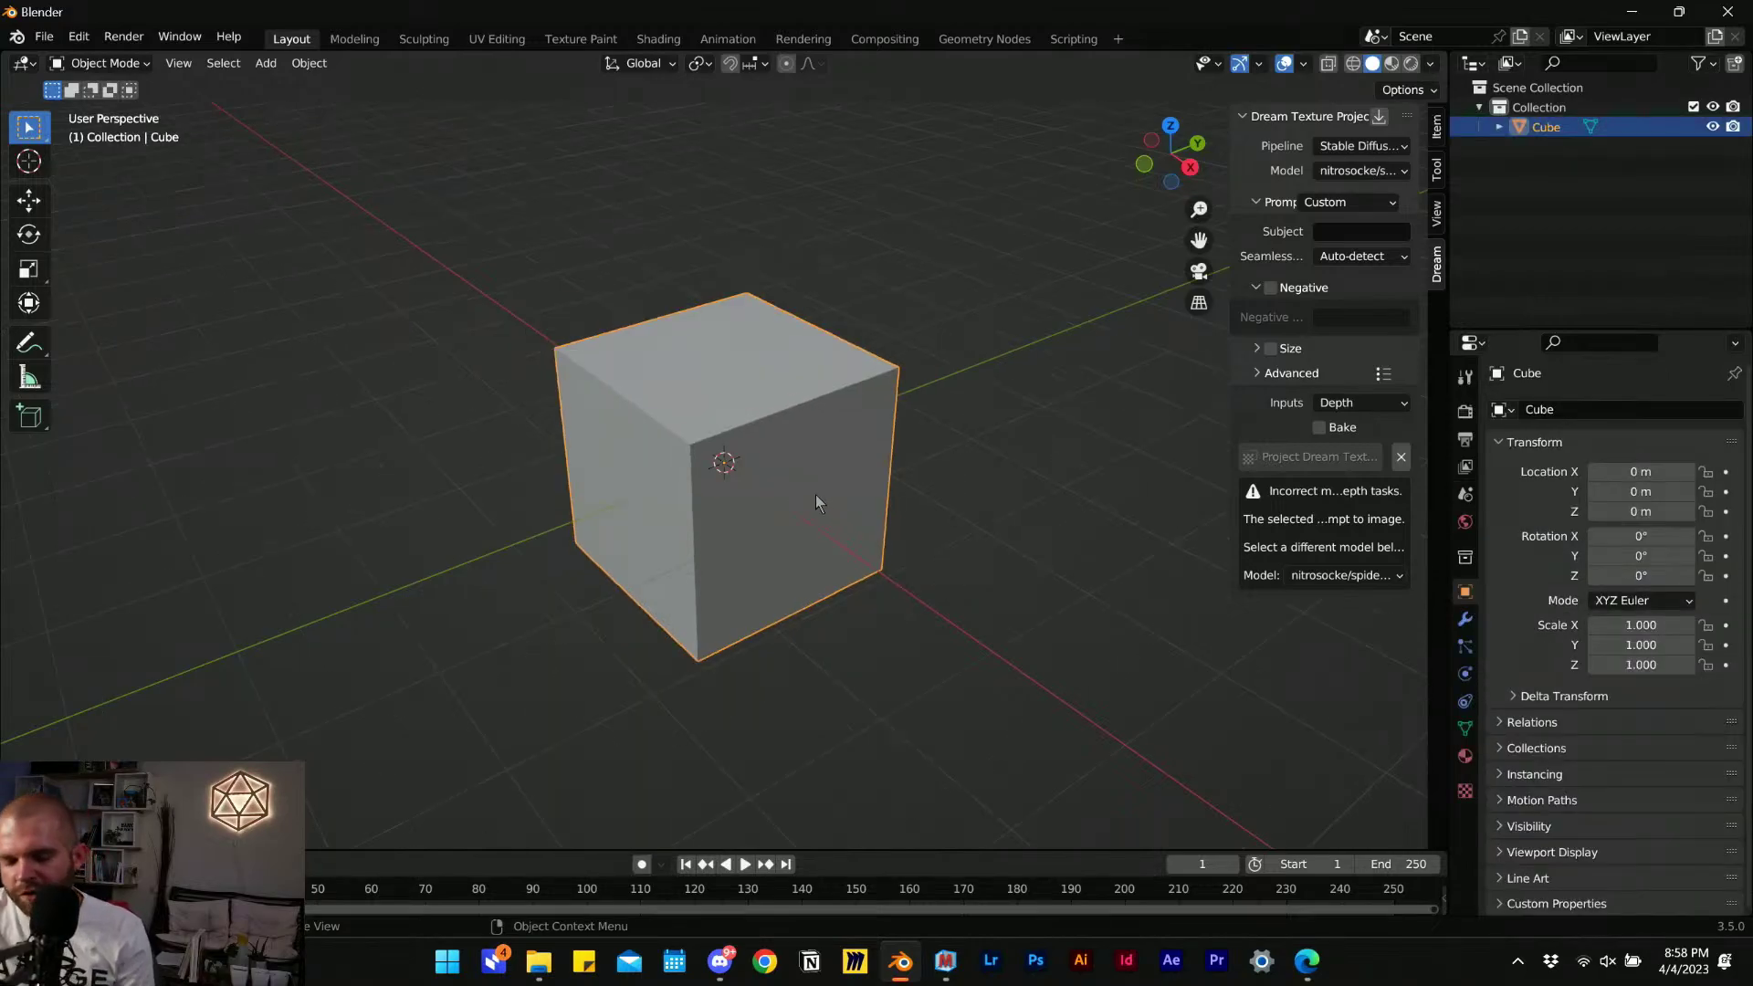
Add a Bevel modifier followed by a Subdivision Surface modifier to the cube.
click(1464, 619)
click(1557, 409)
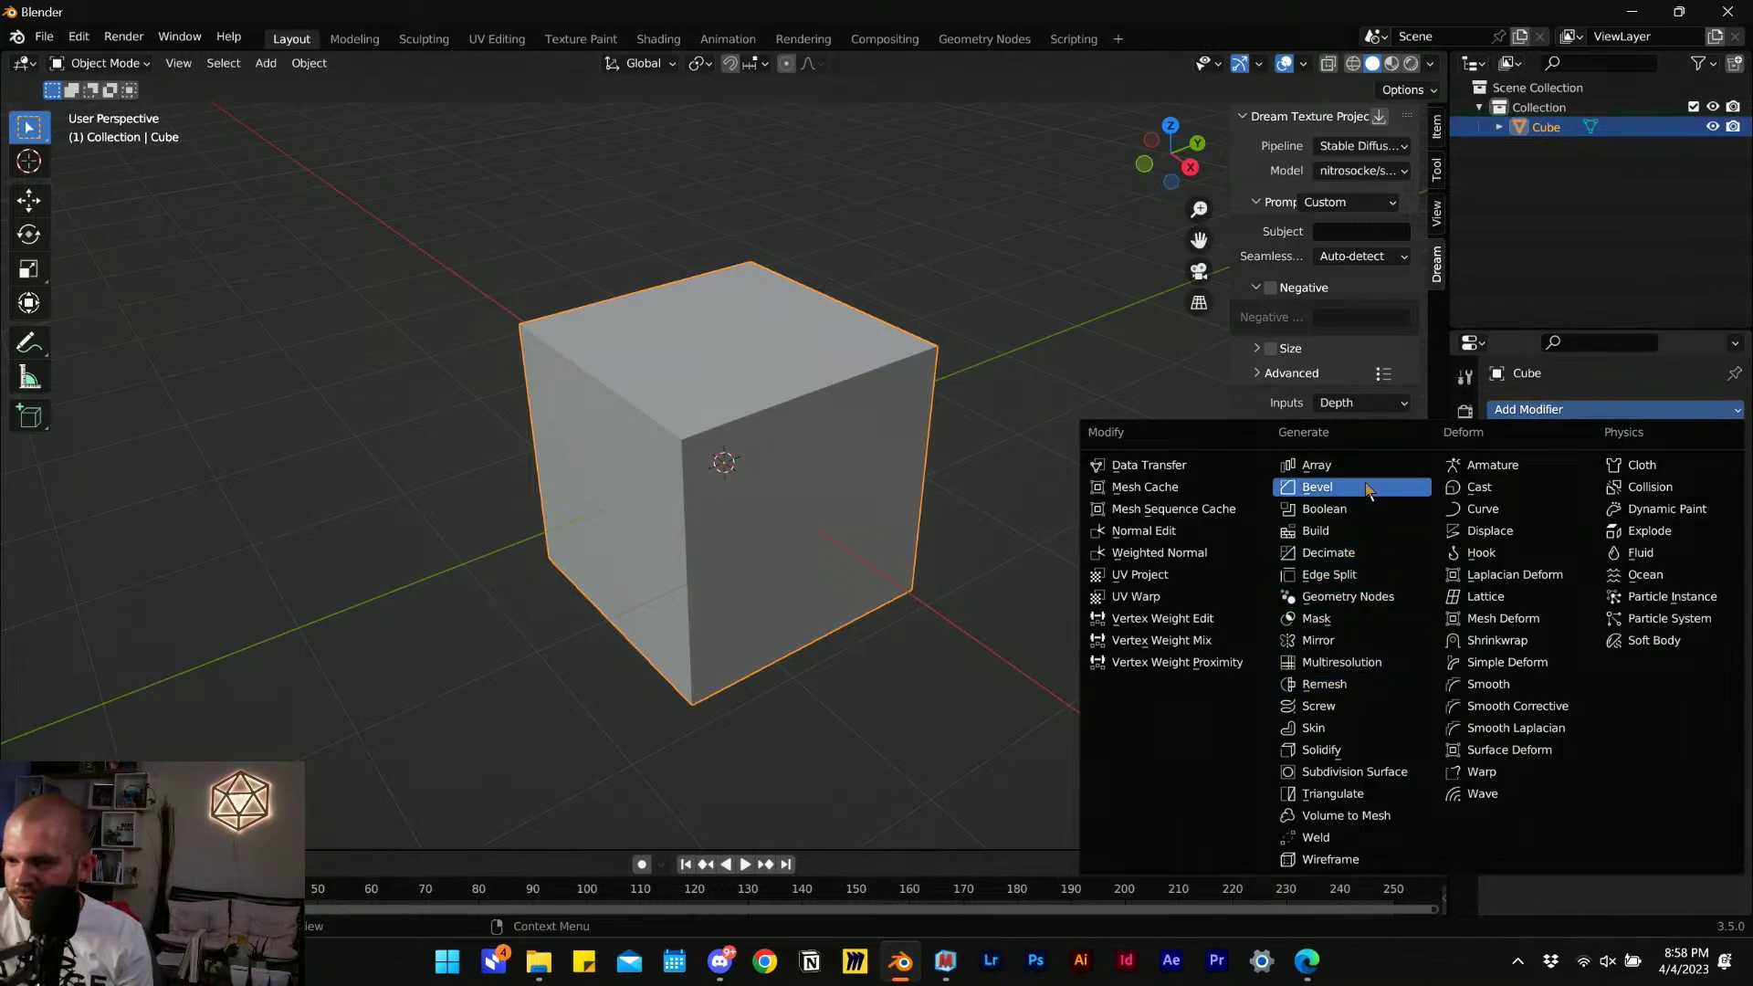
click(1316, 486)
click(1564, 417)
click(1349, 771)
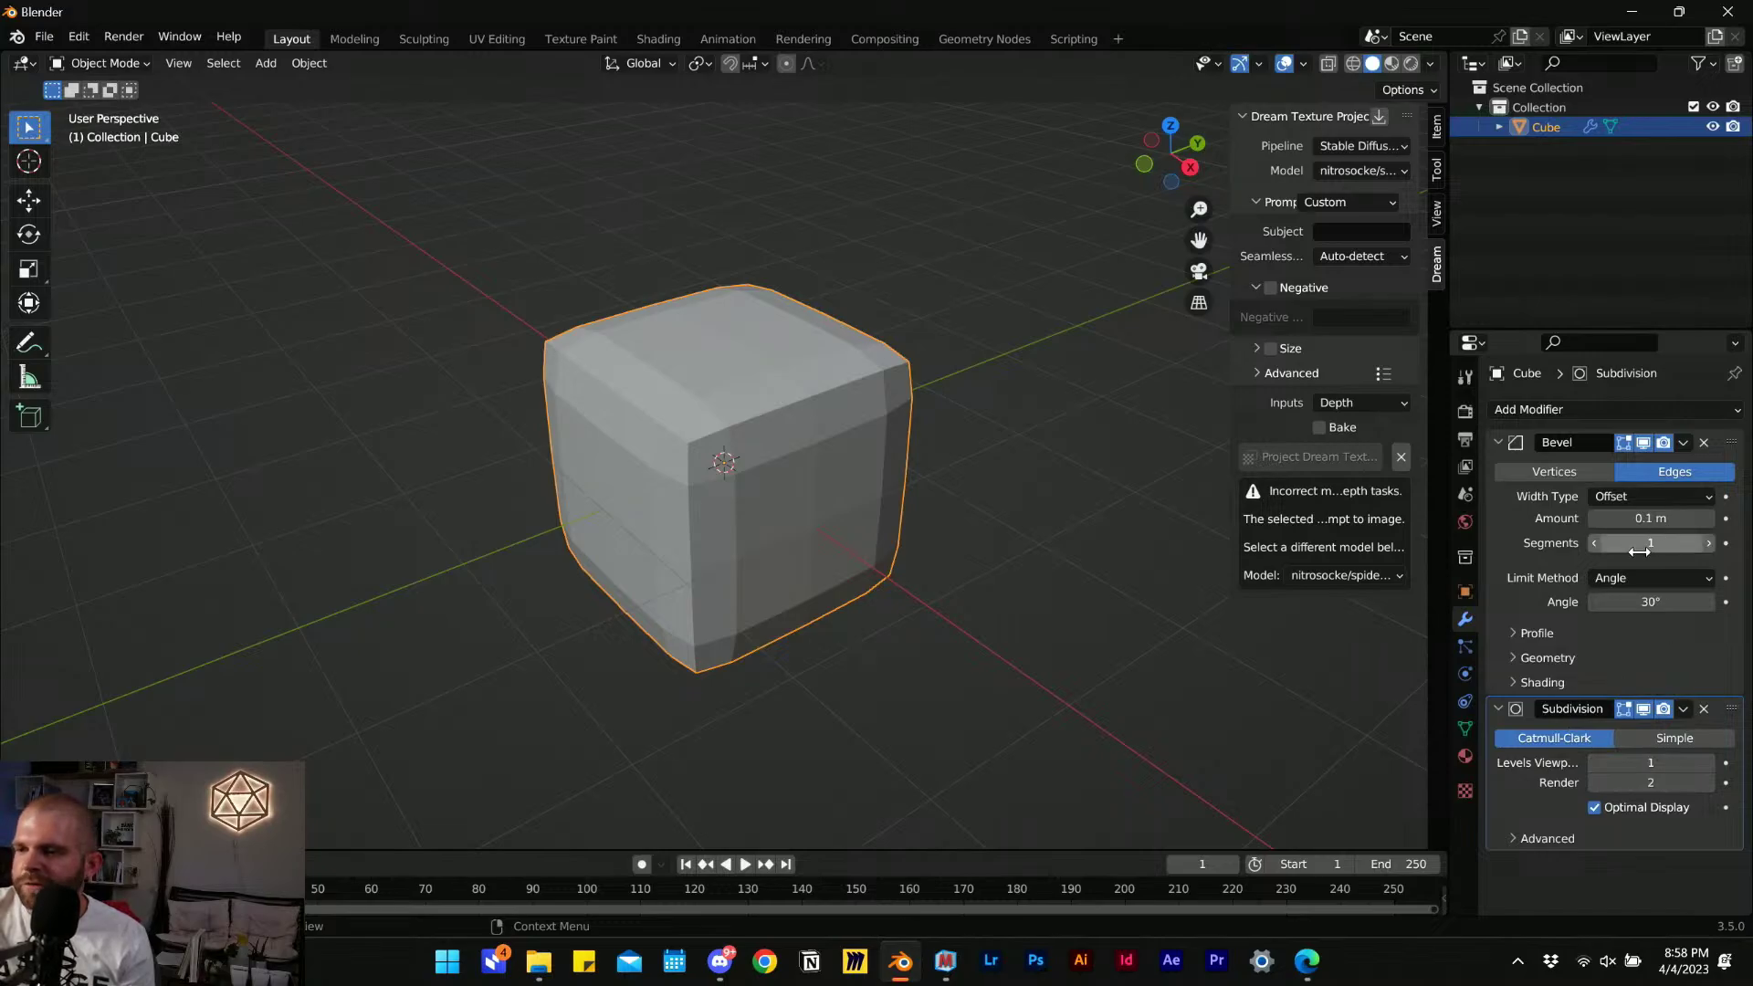
Set the bevel to 3 segments and 0.21 m, and the subdivision viewport and render levels to 3.
drag(1699, 542, 1727, 517)
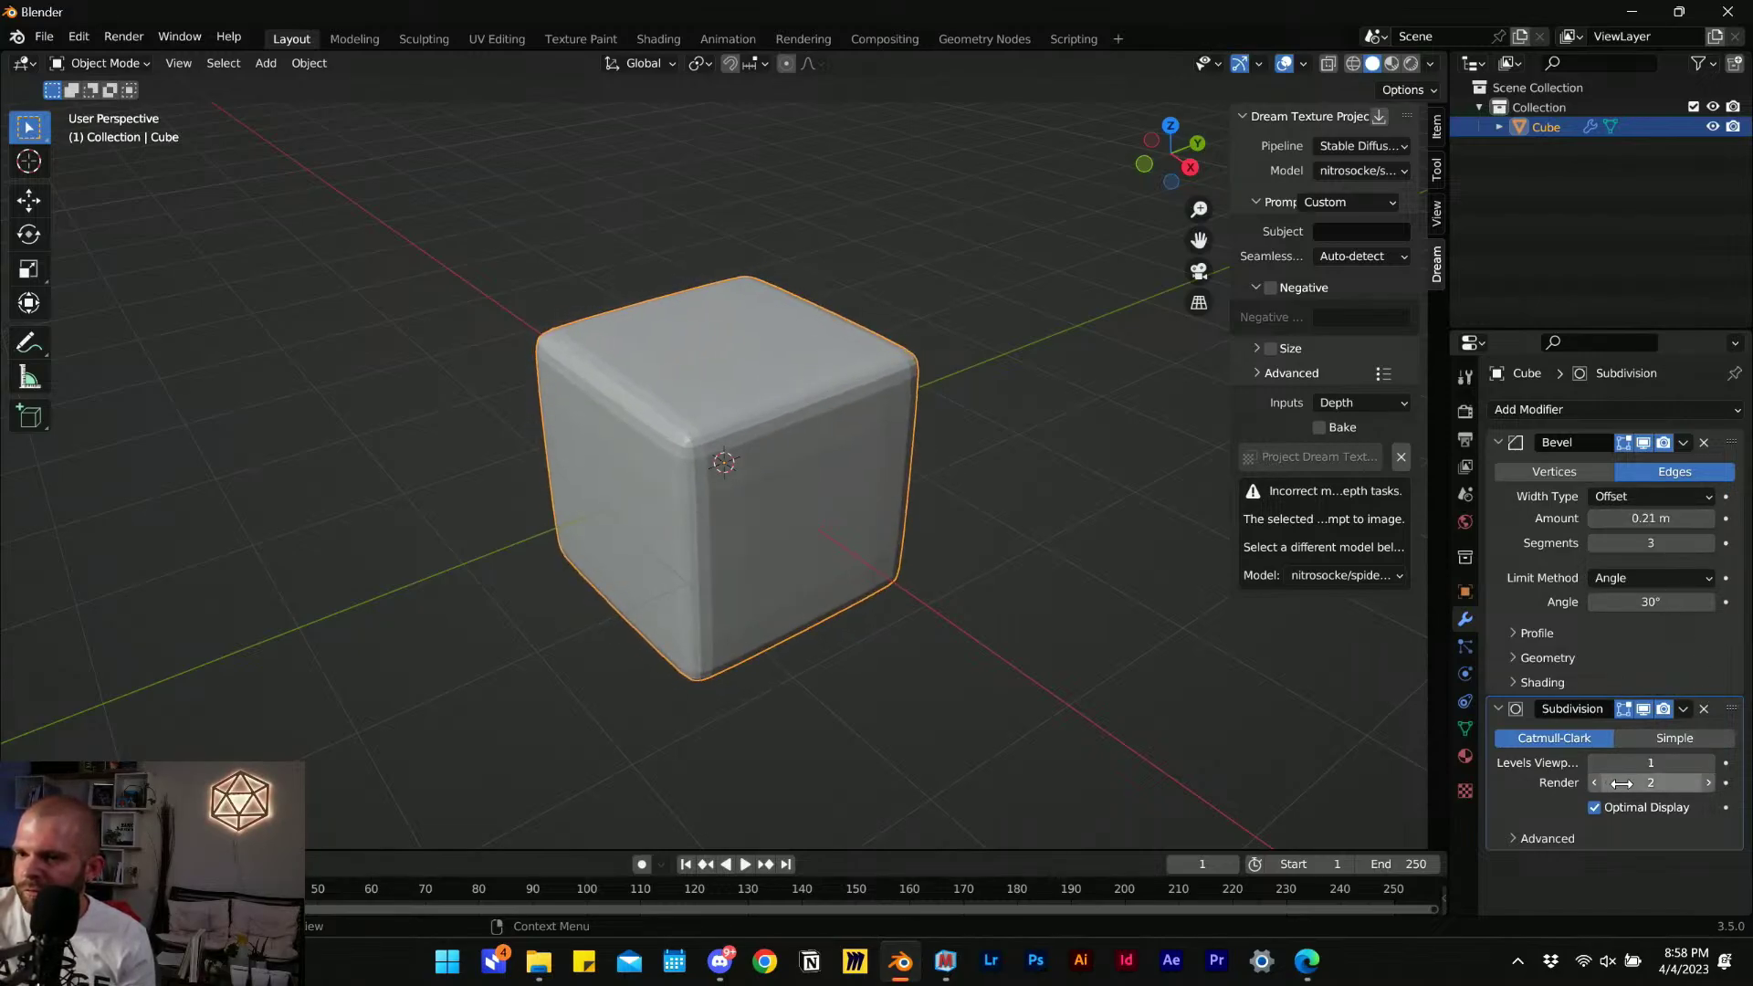
click(1708, 762)
click(1707, 762)
click(1707, 782)
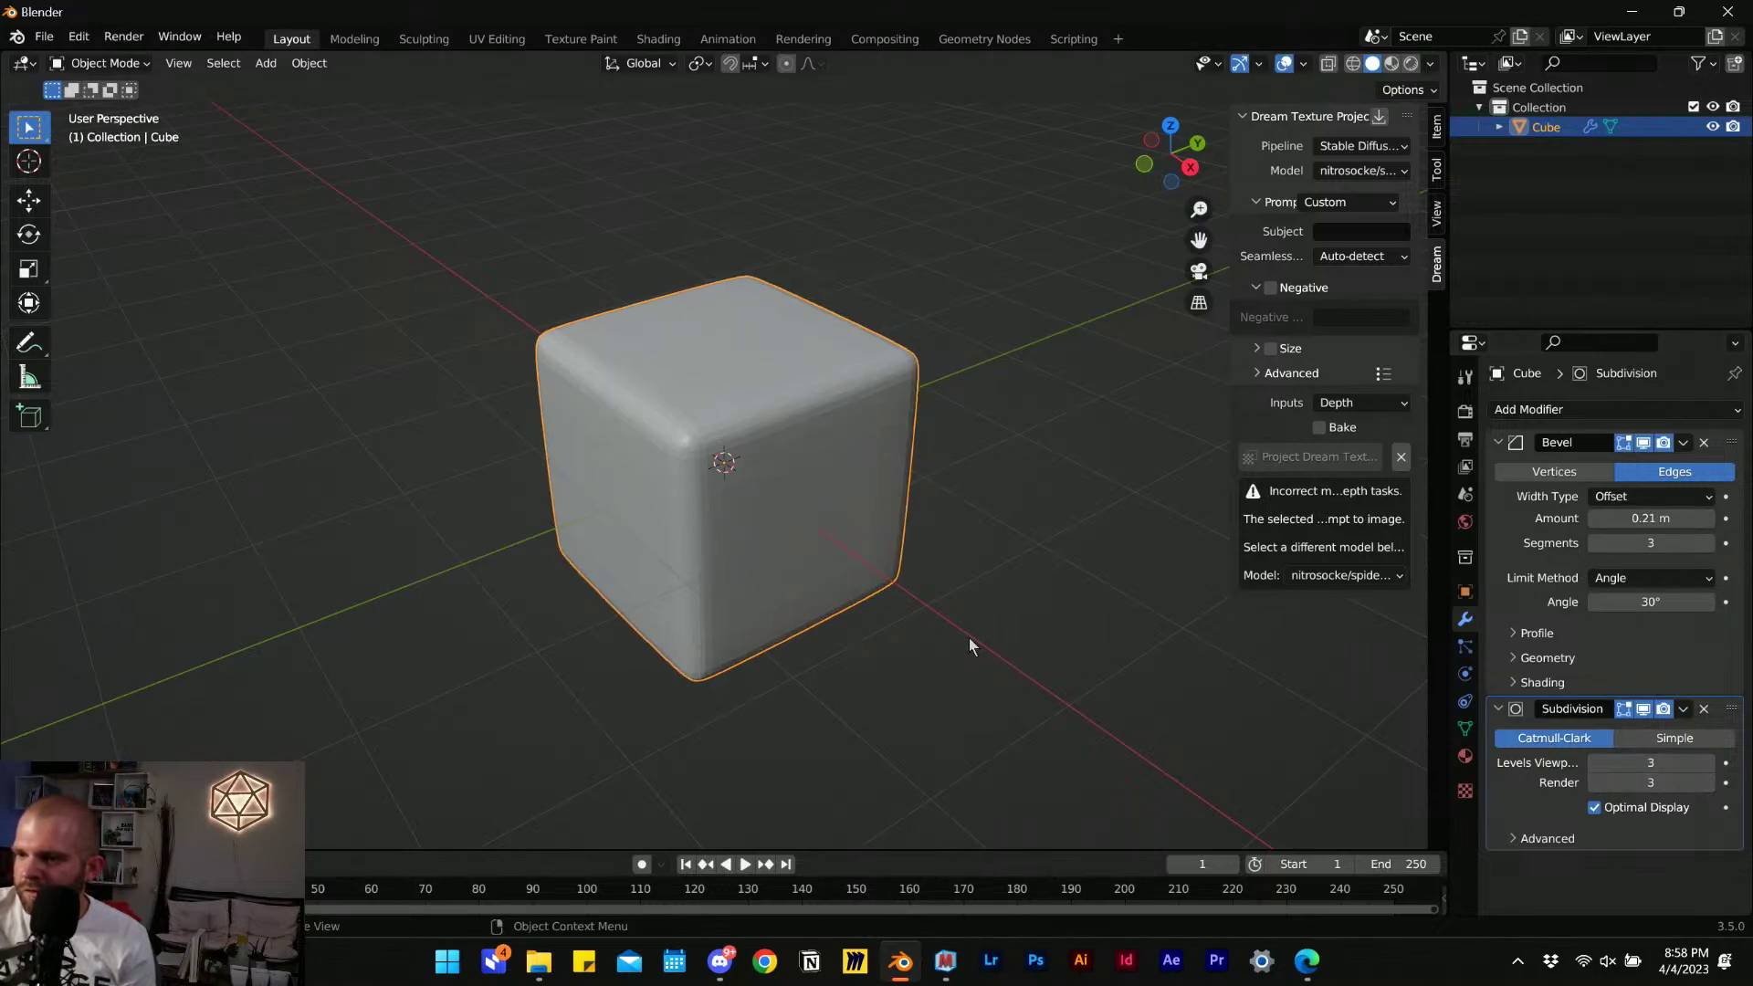
Enlarge the timeline area, turn it into a Shader Editor and create a new material for the cube.
middle_drag(969, 637, 747, 517)
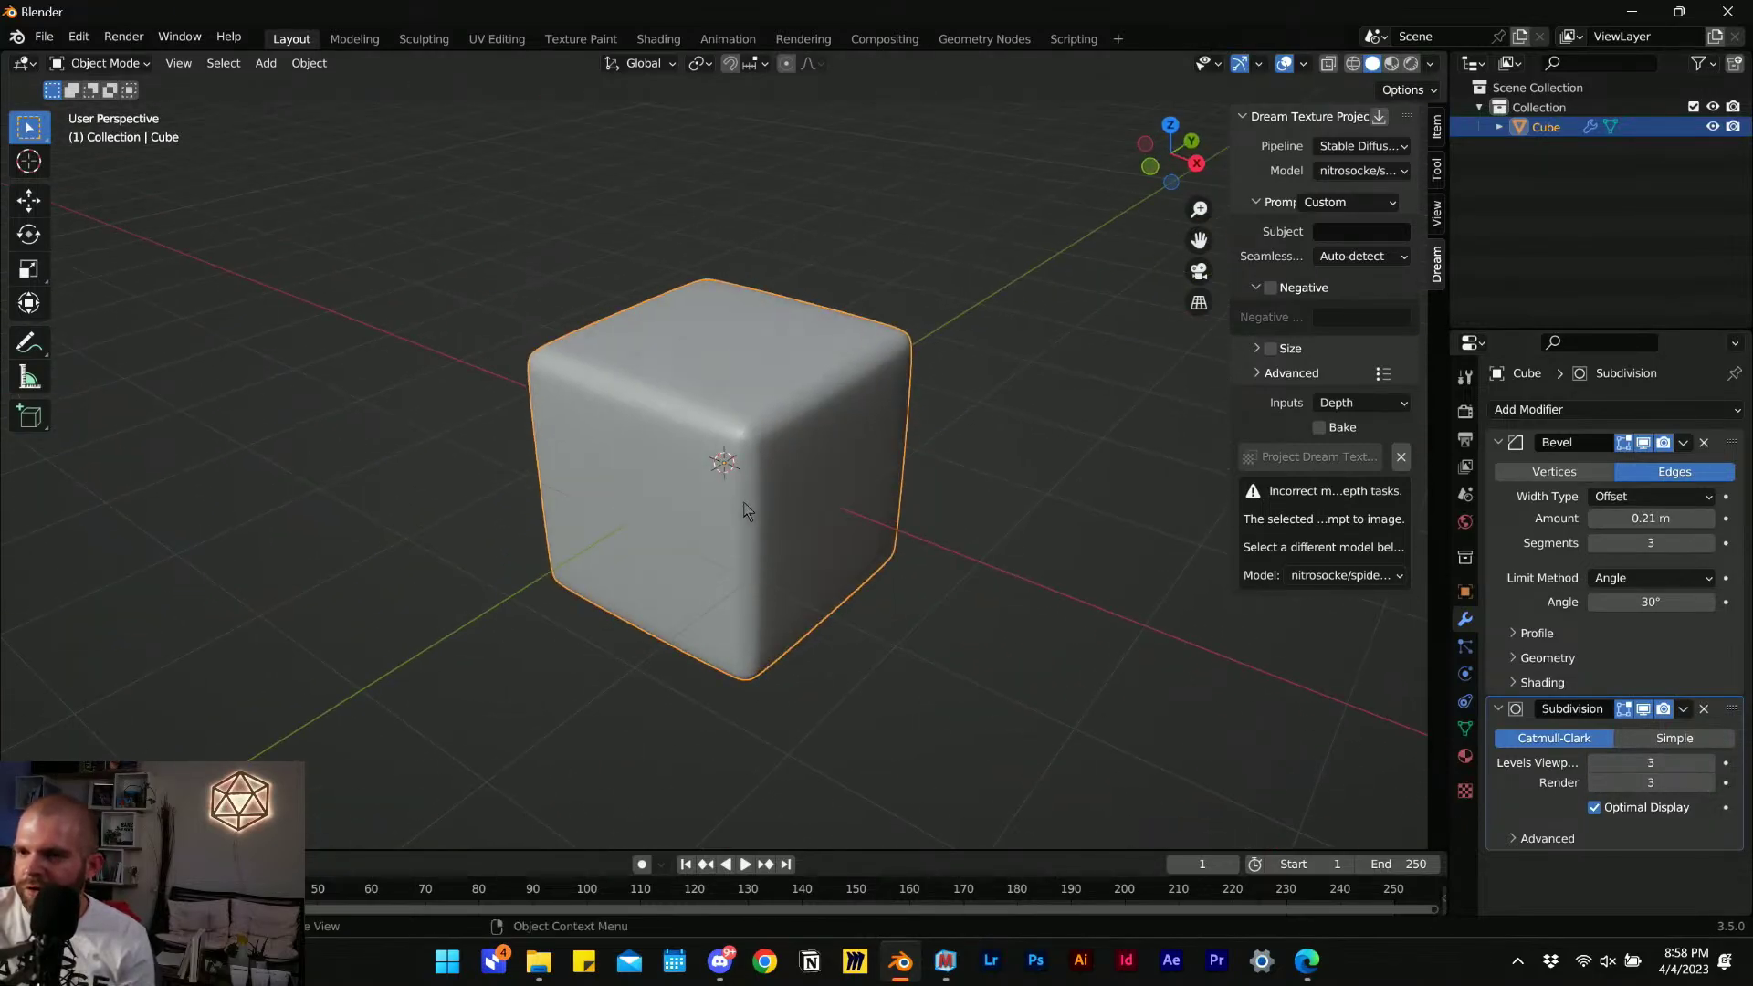
drag(28, 851, 28, 639)
click(20, 651)
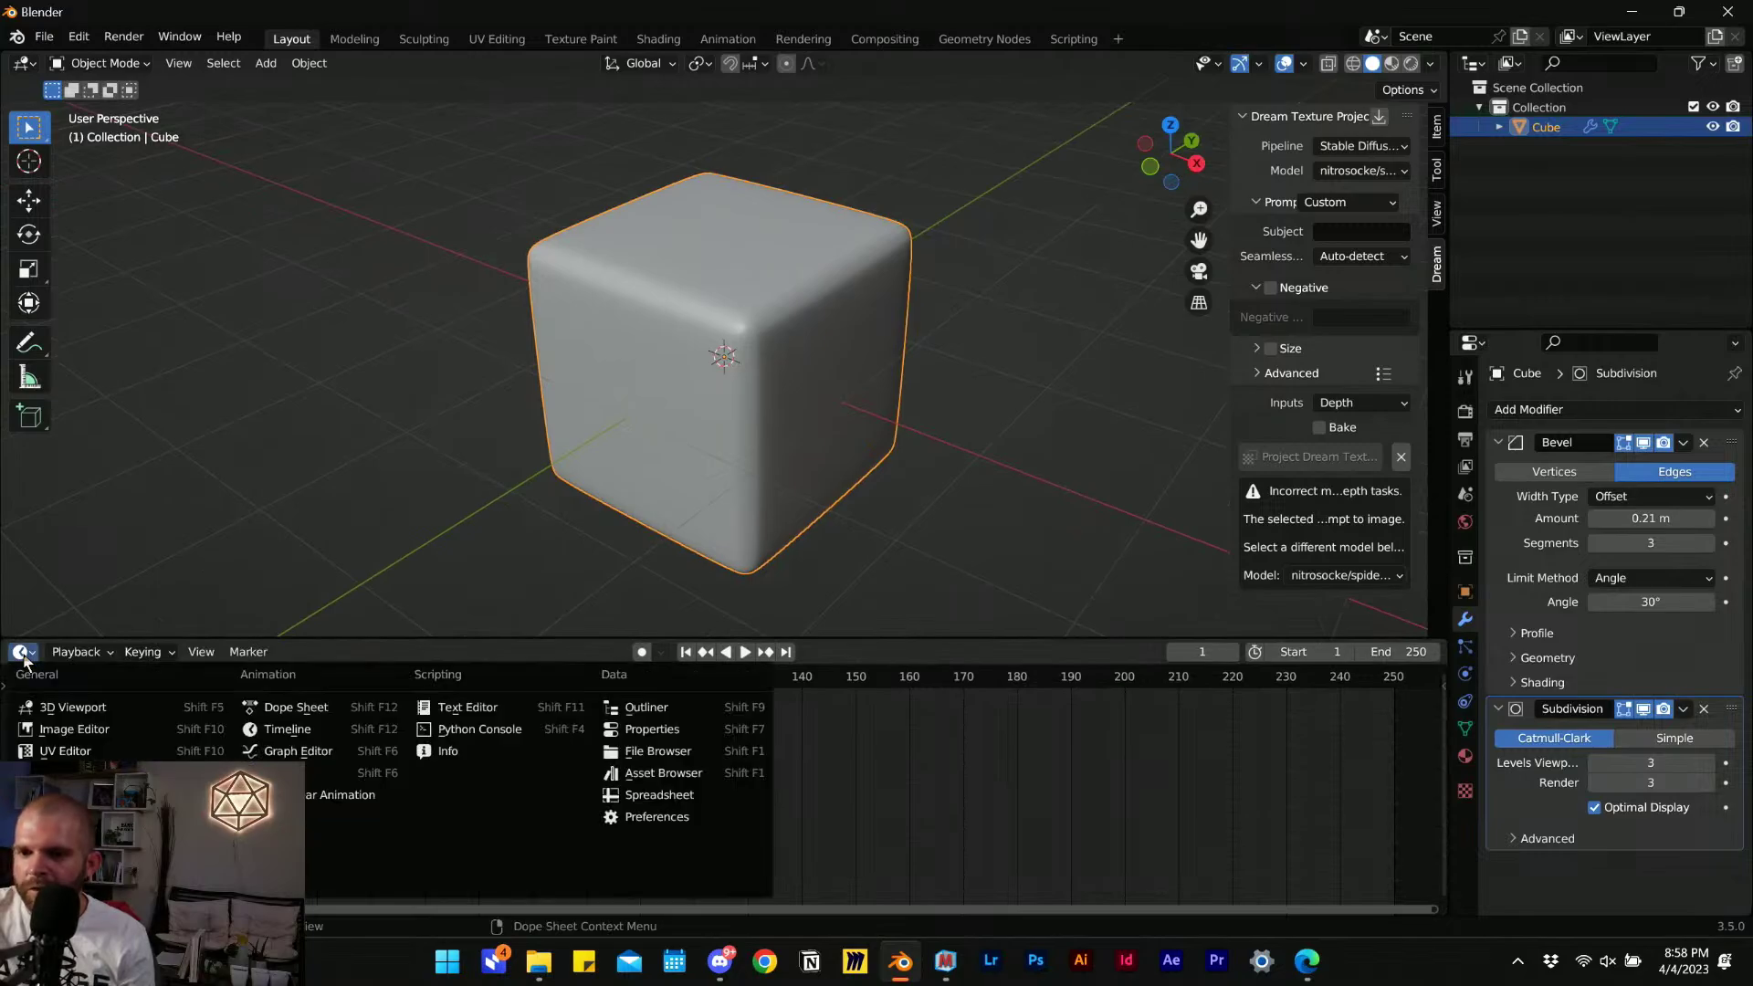
click(75, 839)
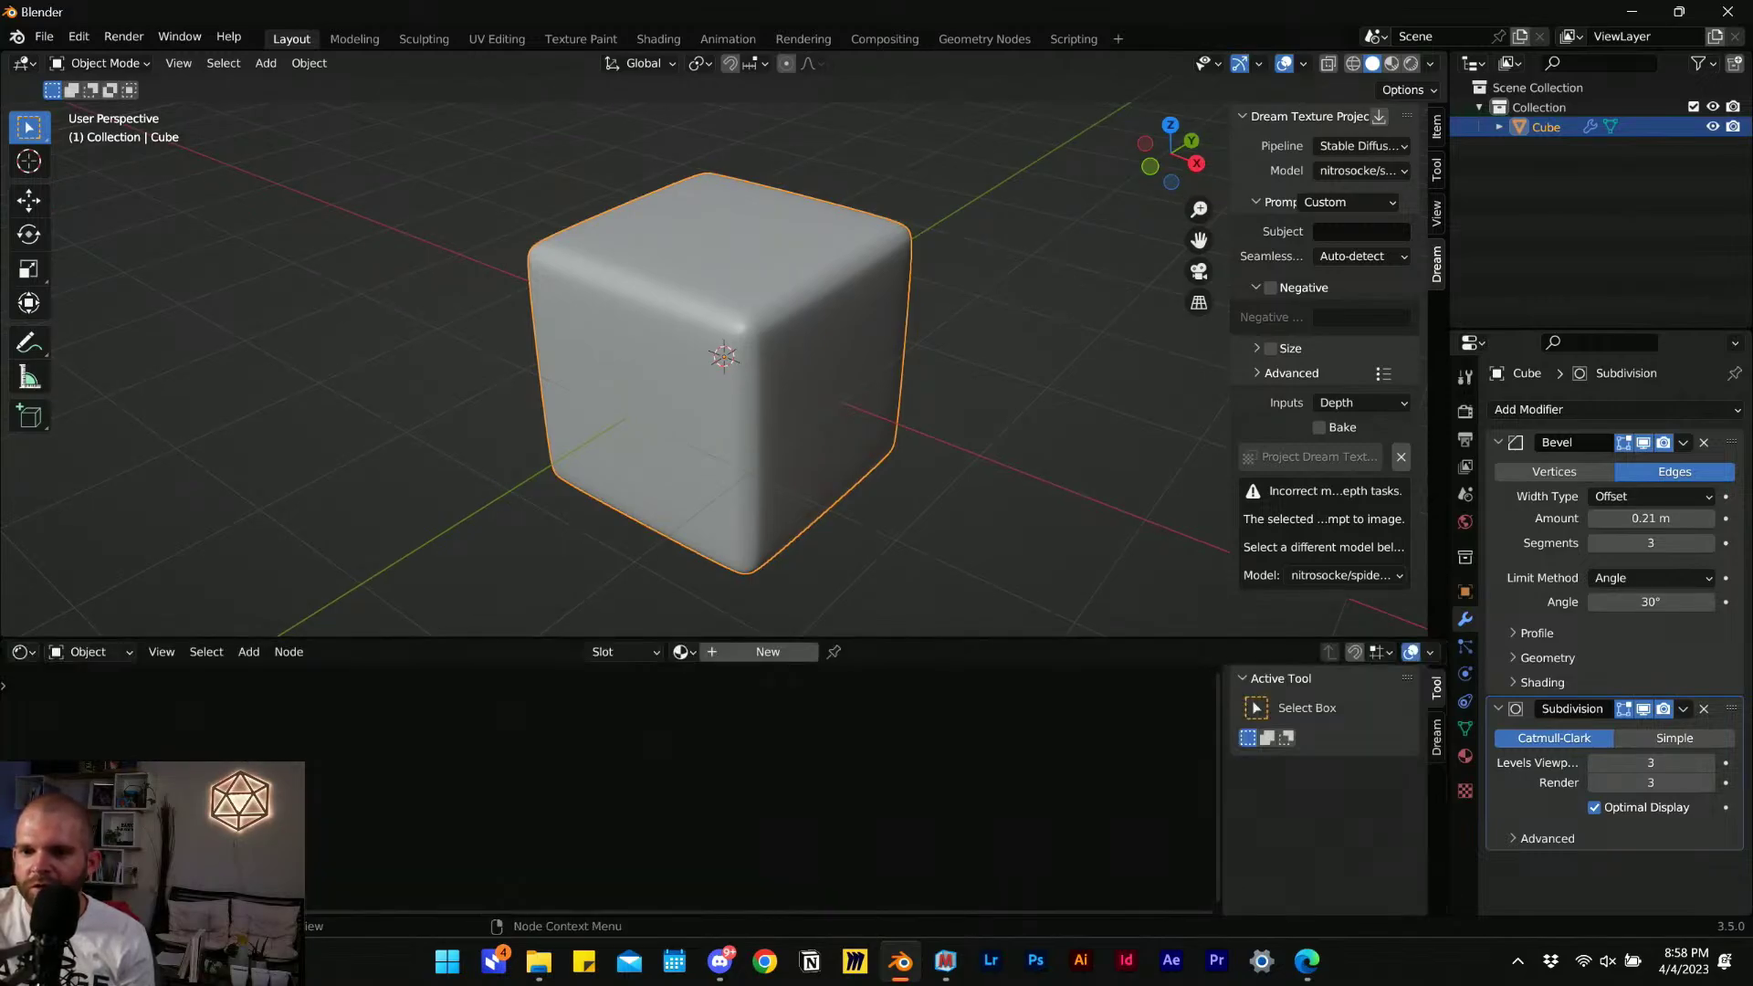
click(759, 661)
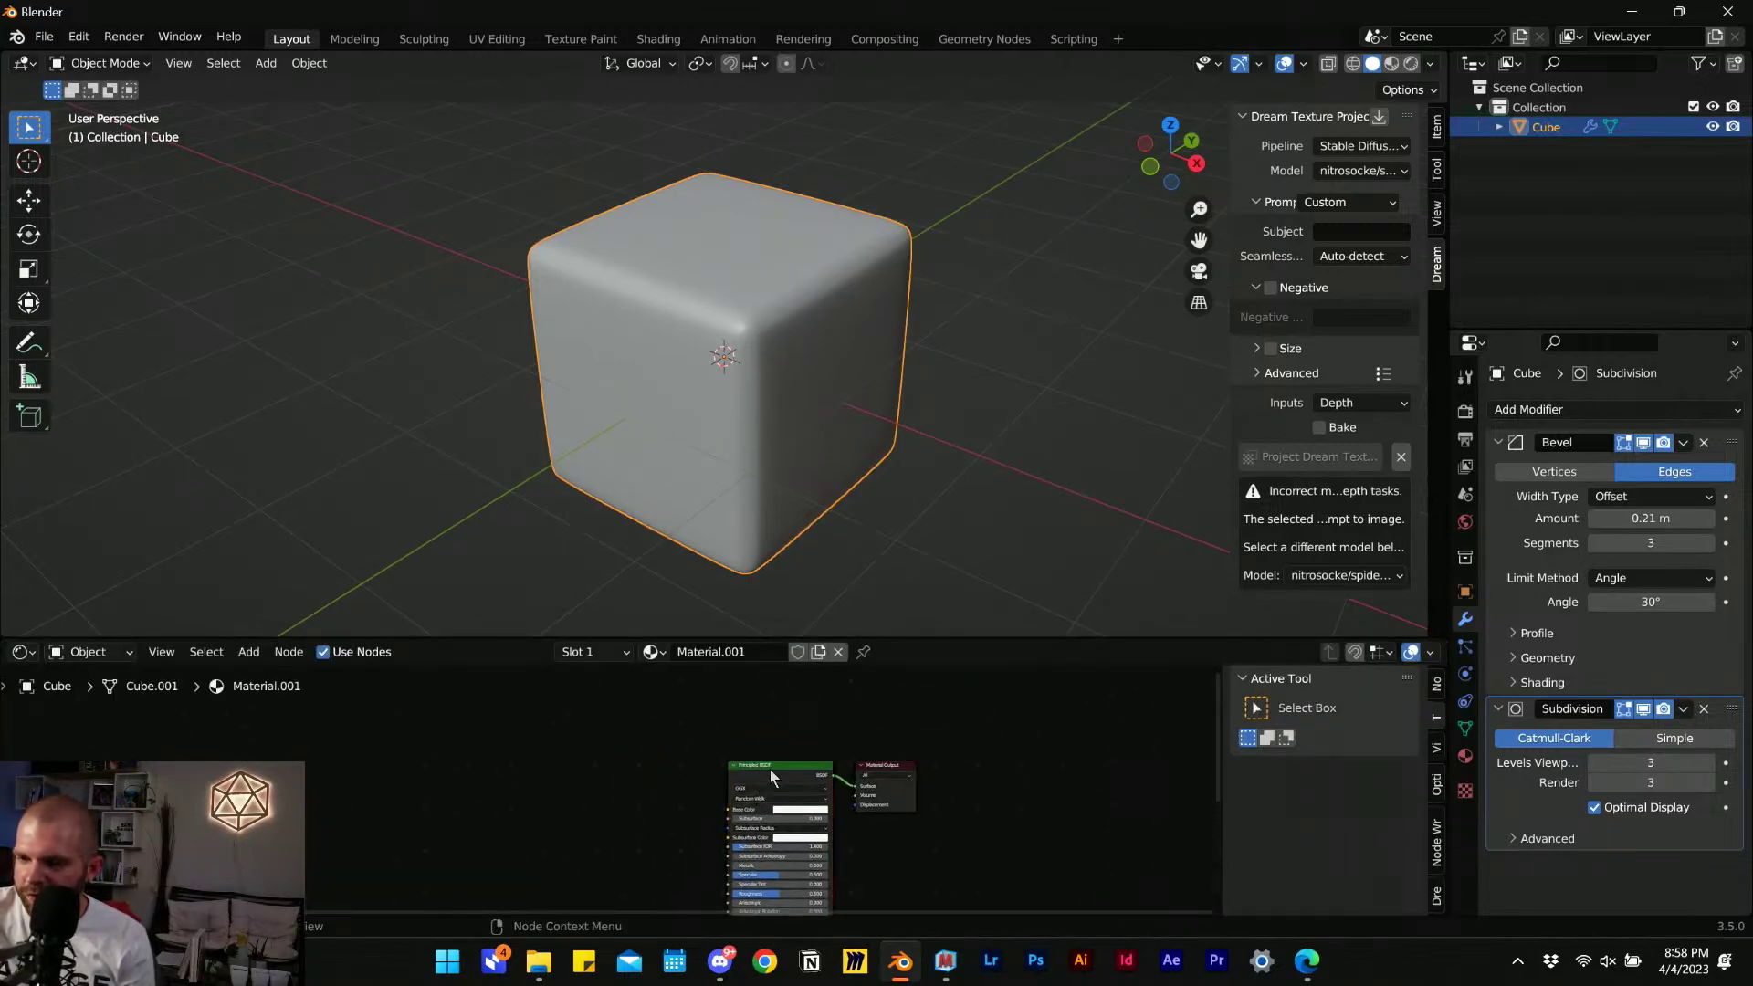
Run Principled Texture Setup on the Principled BSDF with all the Cy erM aterial maps, from ao to smoothness, in 01 Cyberpunk.
click(771, 777)
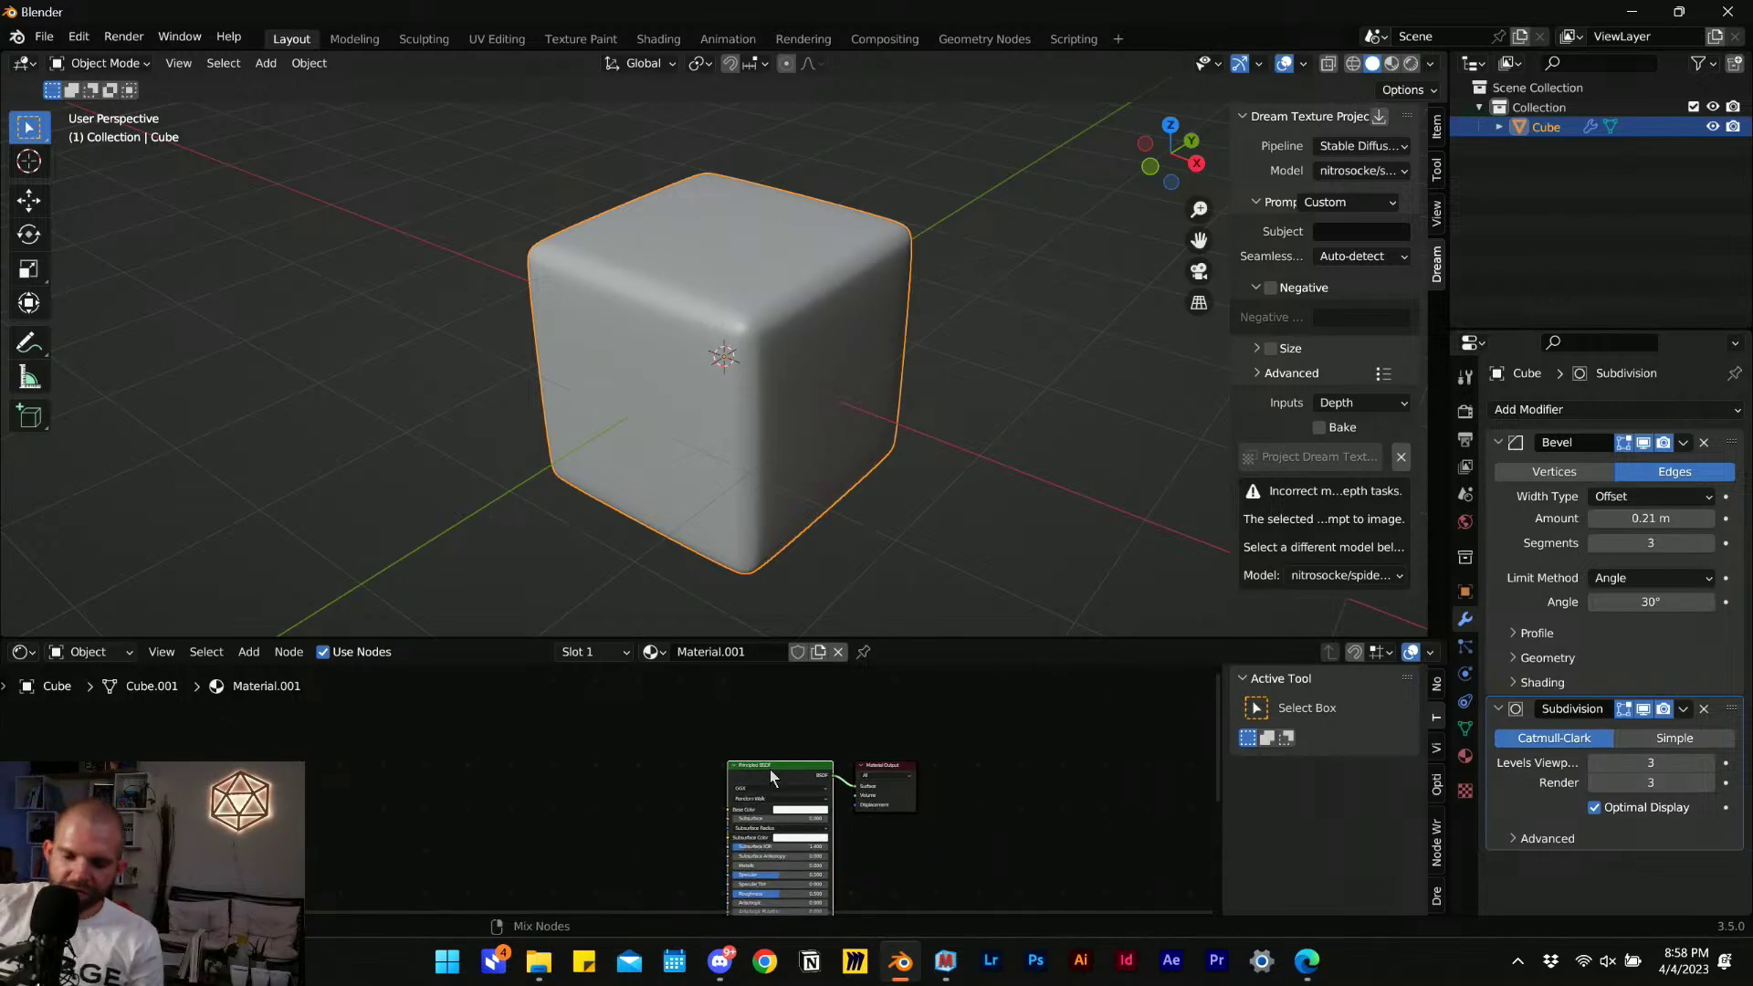
key(ctrl+shift+t)
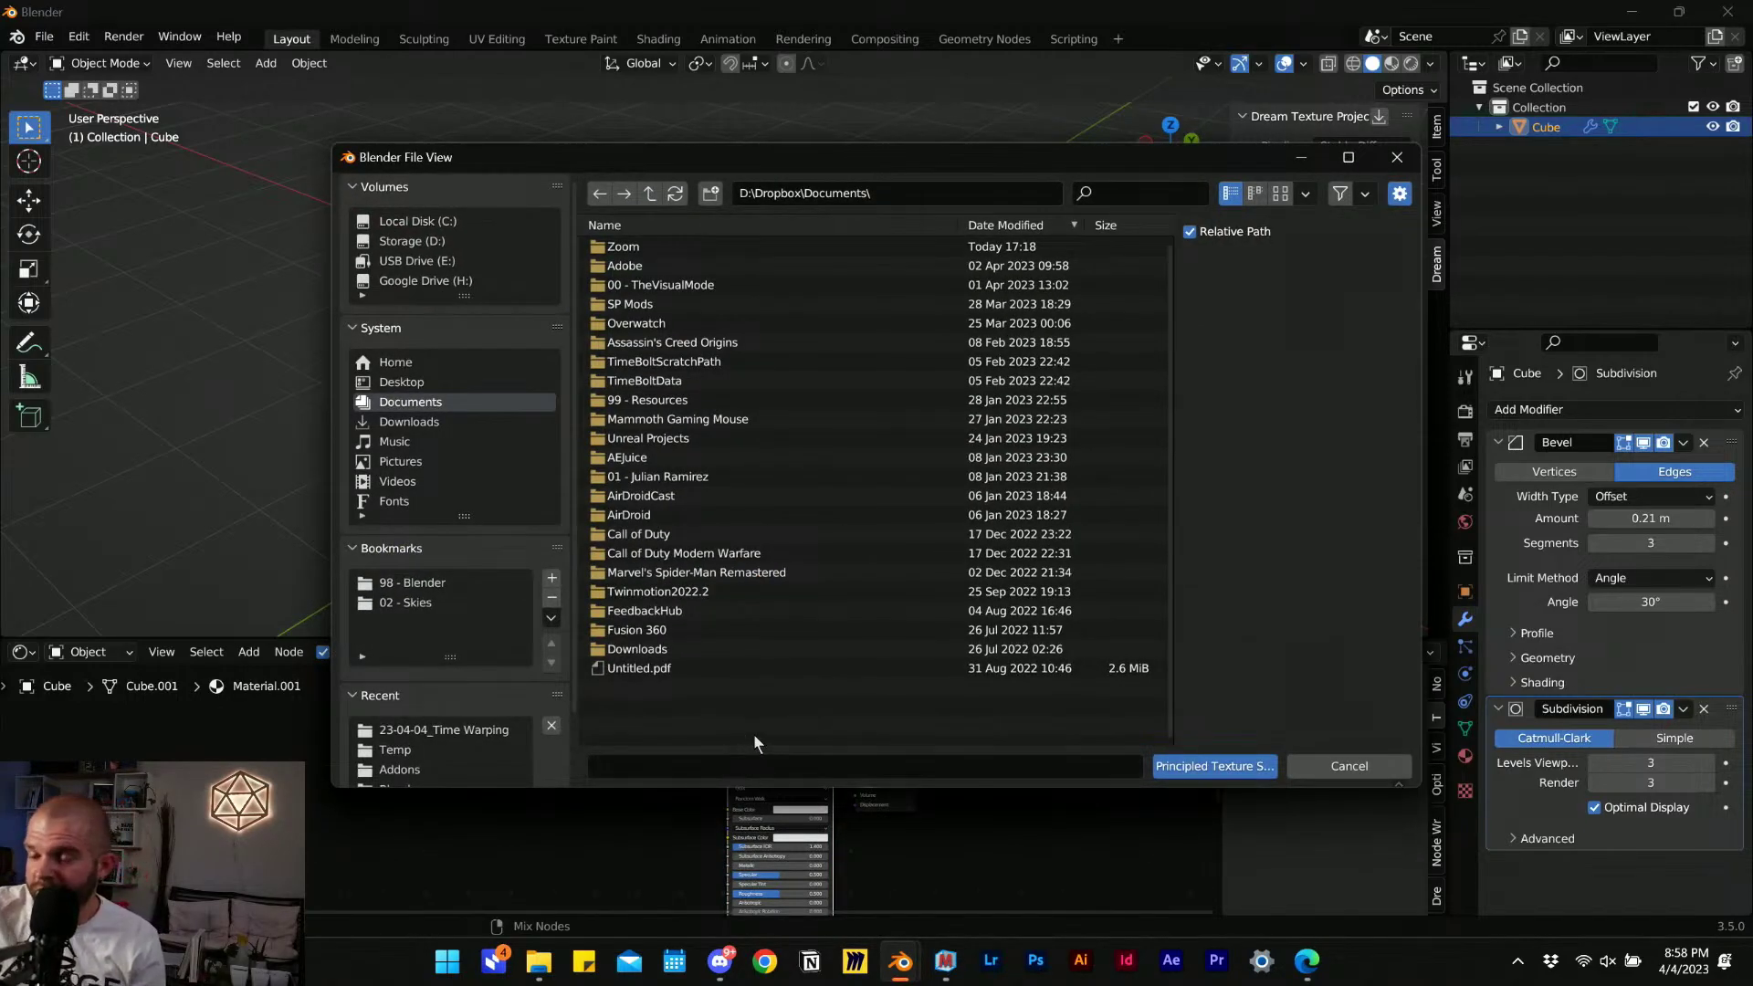
click(444, 729)
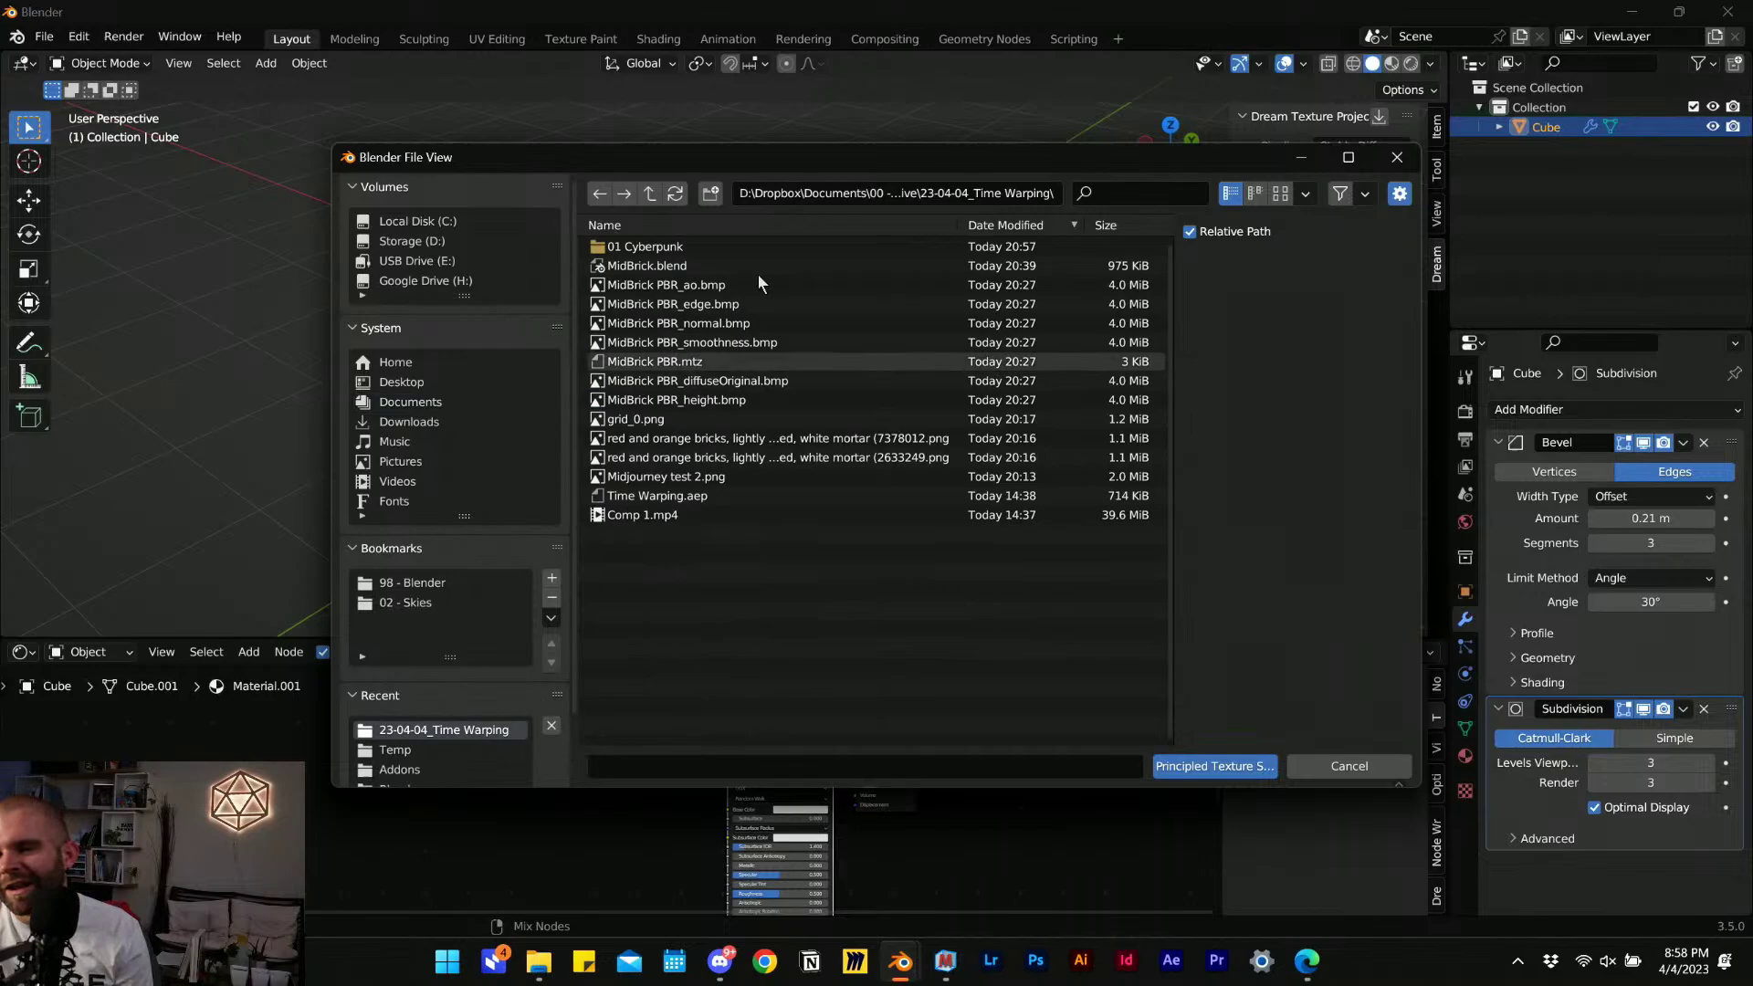
click(675, 246)
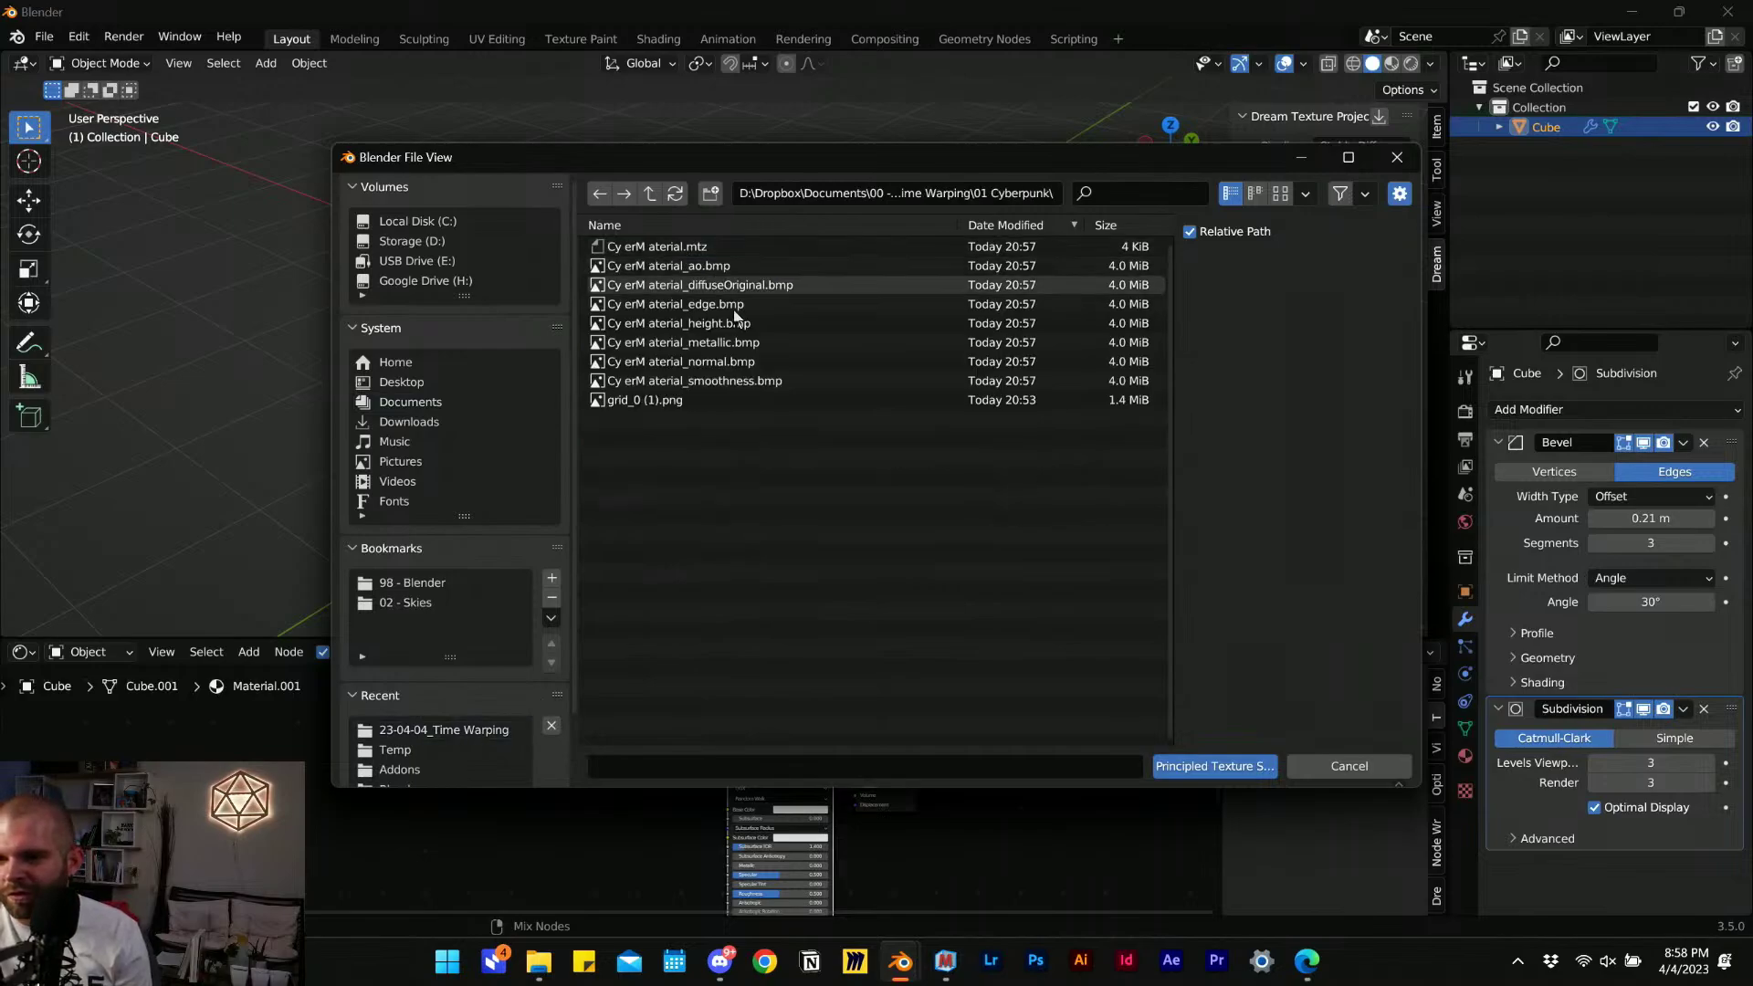
click(769, 381)
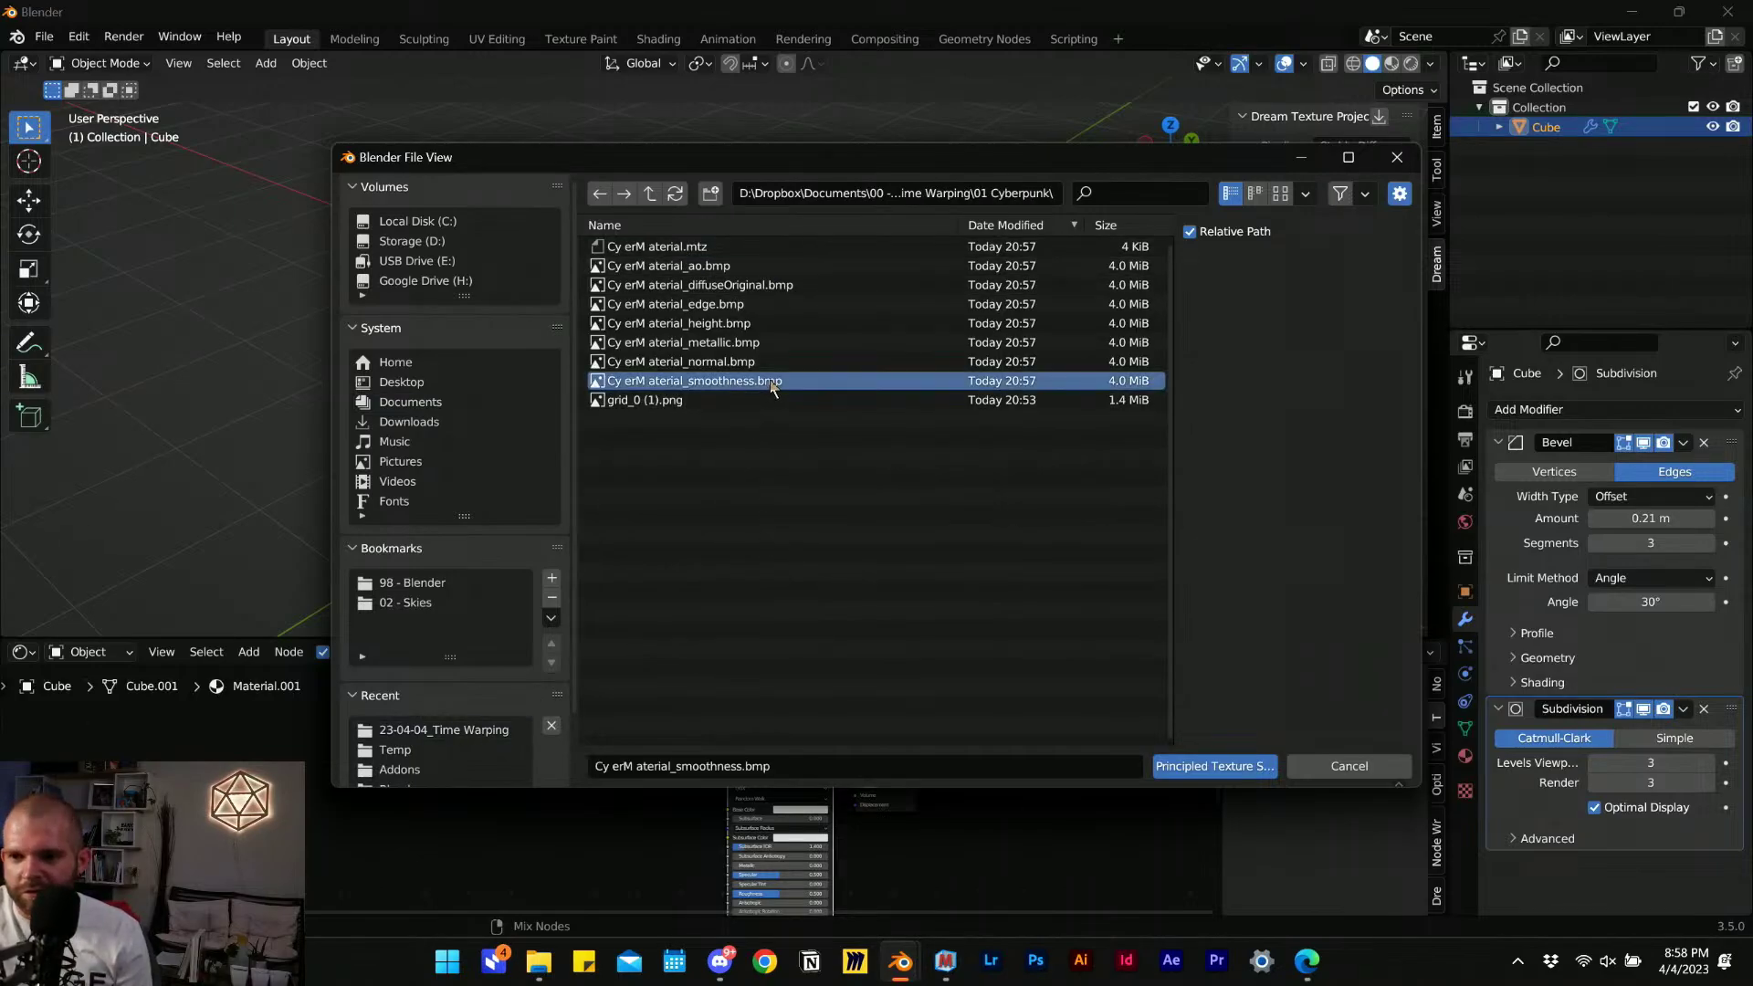
shift+click(717, 266)
click(1211, 767)
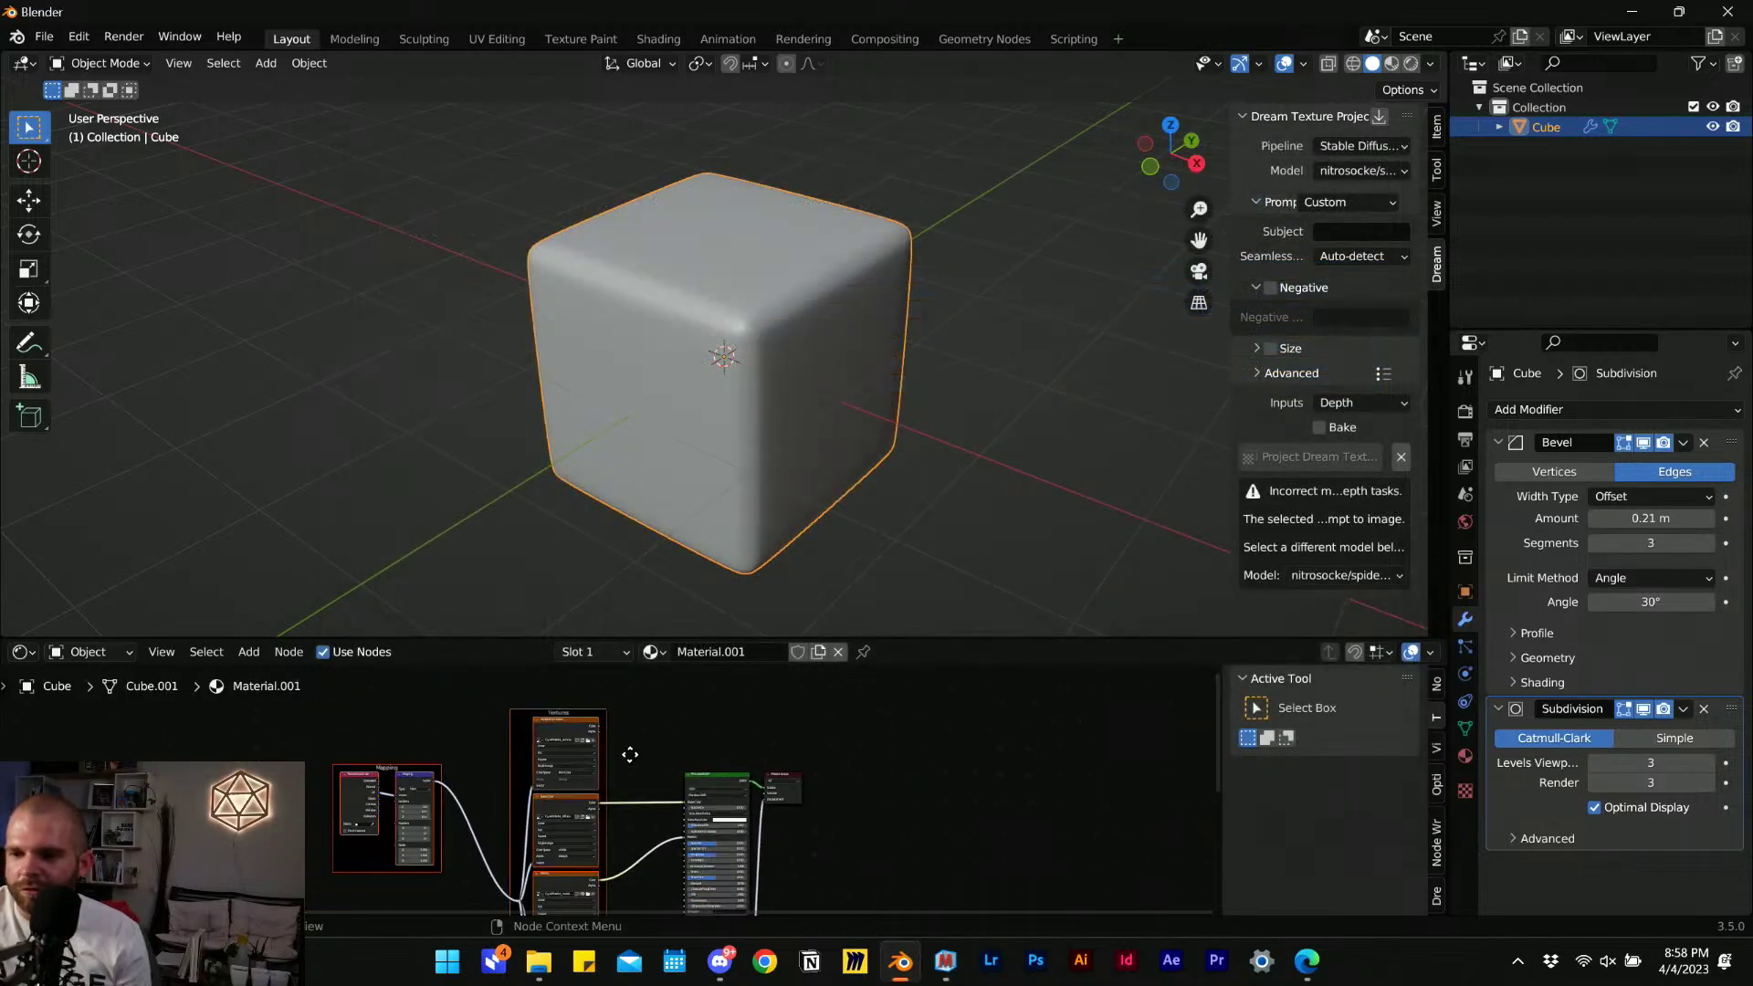
Examine the generated texture nodes and their links to the Principled BSDF, Normal Map and Displacement nodes.
middle_drag(776, 738, 729, 724)
middle_drag(791, 831, 824, 933)
middle_drag(835, 707, 776, 655)
scroll(807, 813, down, 4)
scroll(776, 836, up, 3)
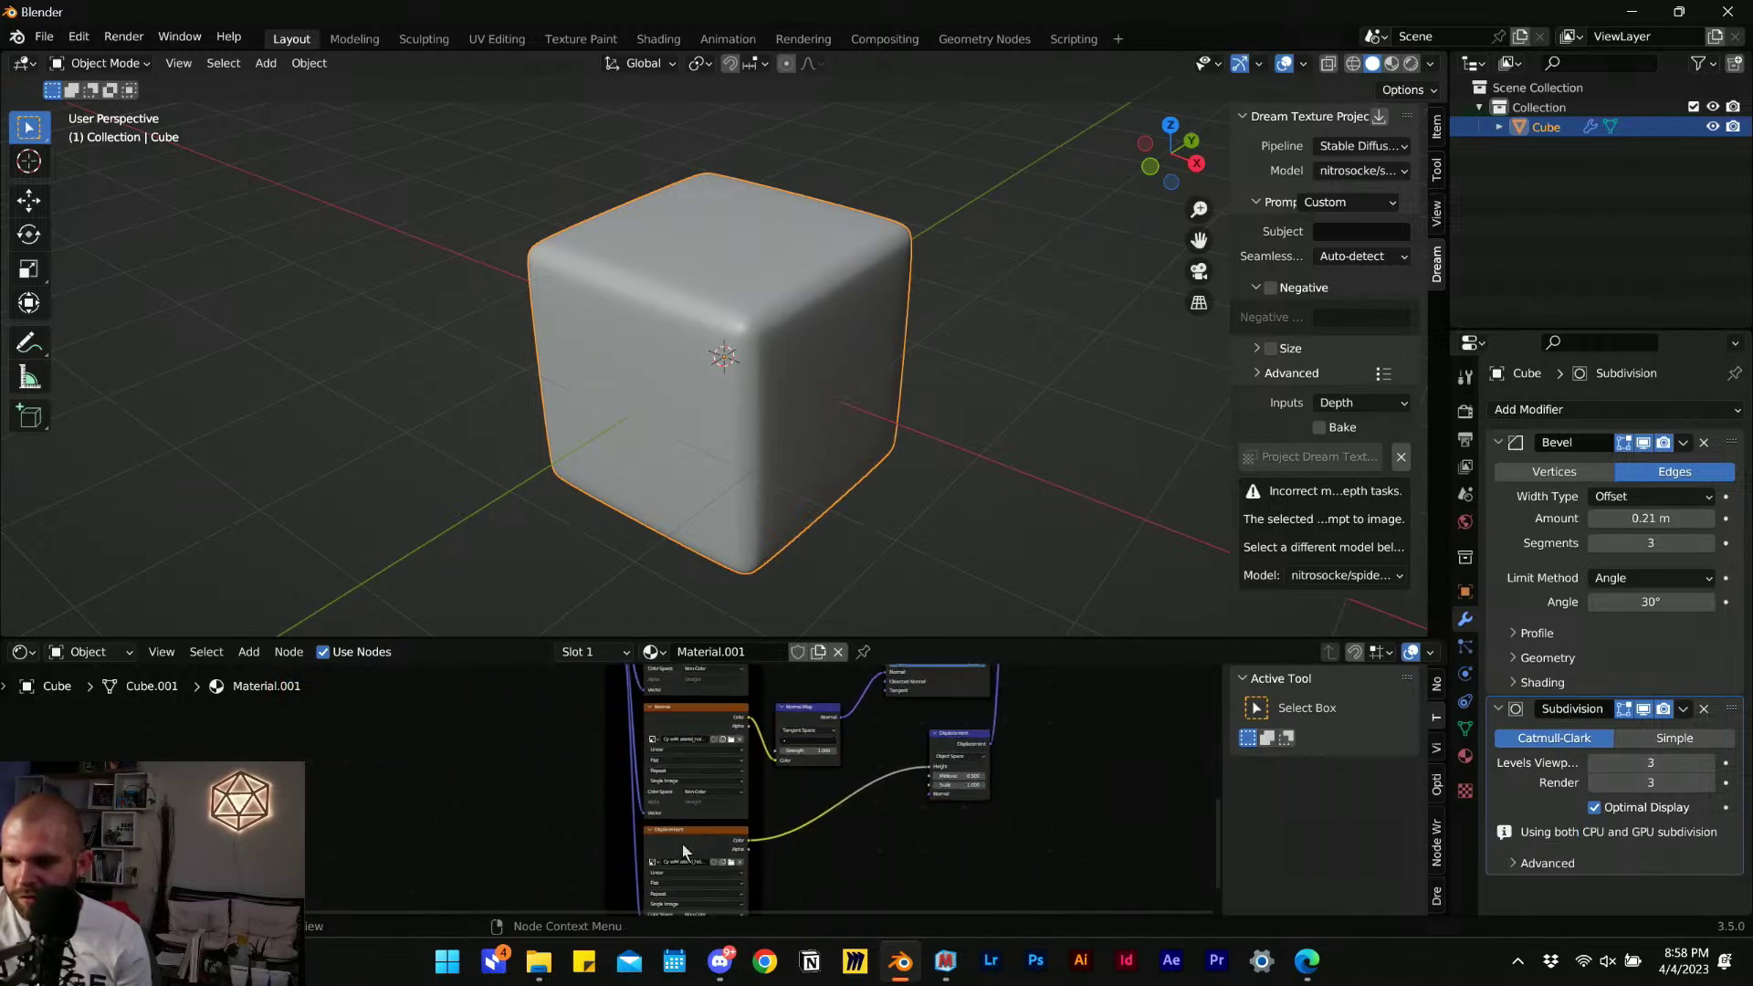
middle_drag(764, 731, 783, 874)
middle_drag(899, 584, 917, 627)
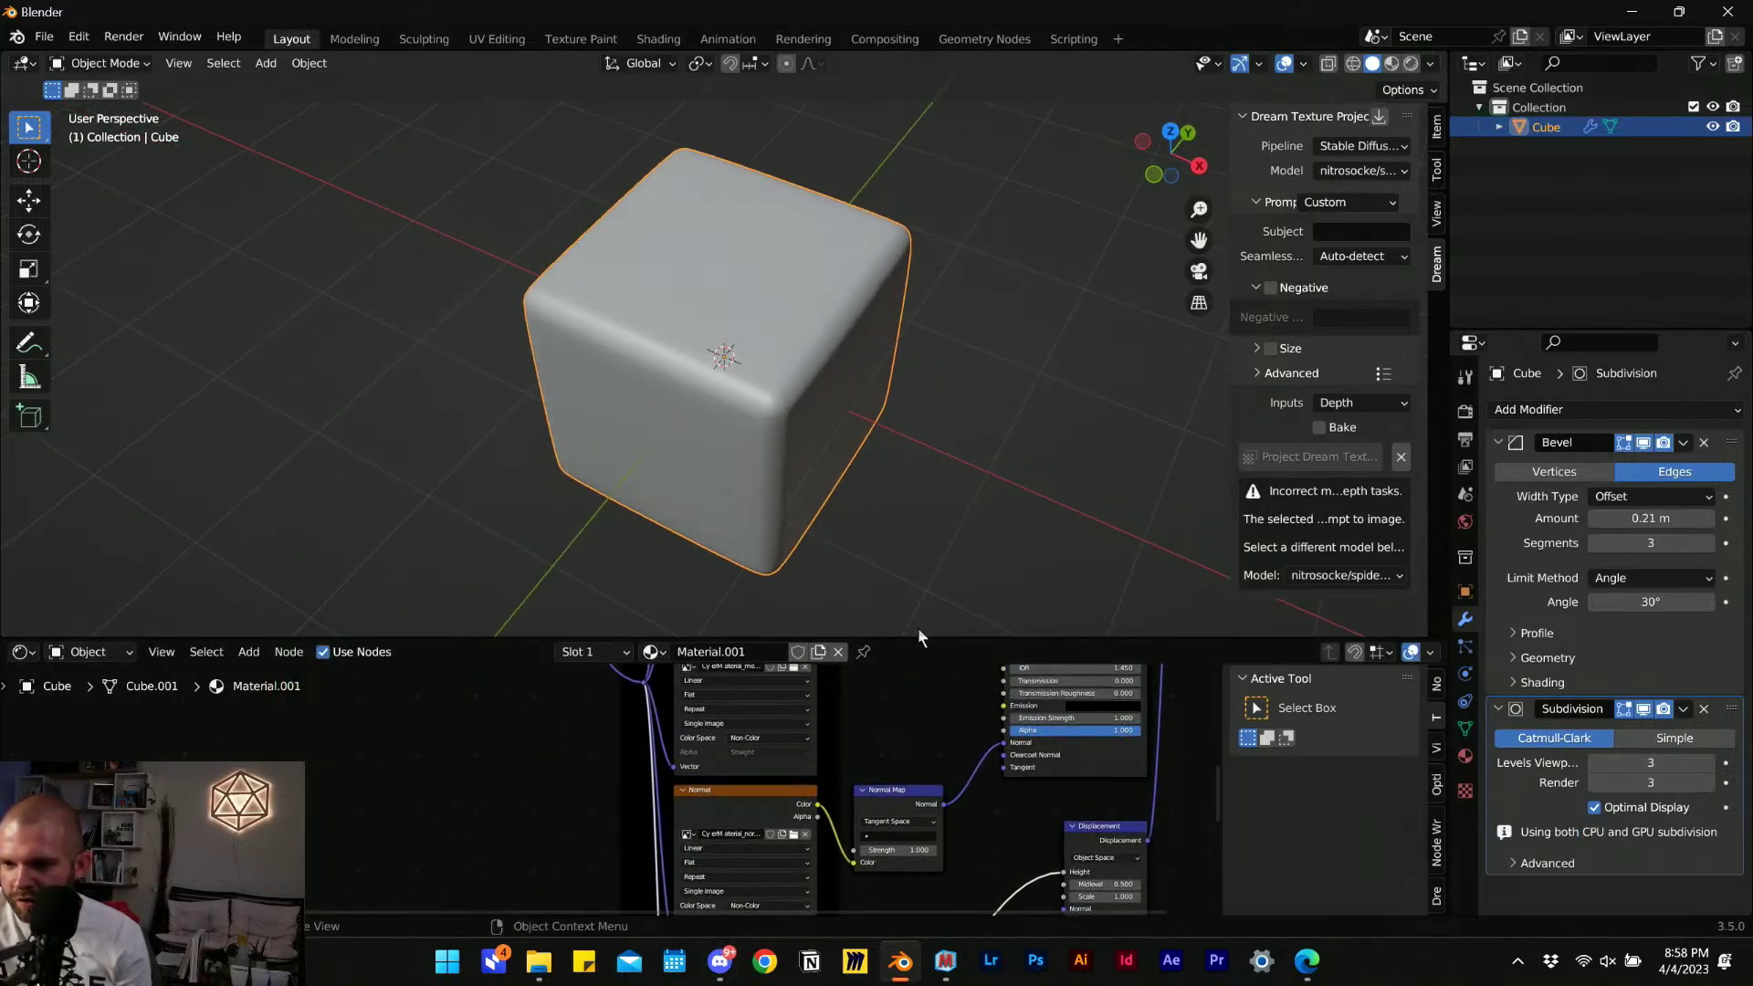
Move the Metallic texture node and the texture nodes below it down to open a gap beneath the Base Color texture.
middle_drag(875, 733, 872, 767)
drag(747, 834, 734, 770)
middle_drag(830, 743, 843, 820)
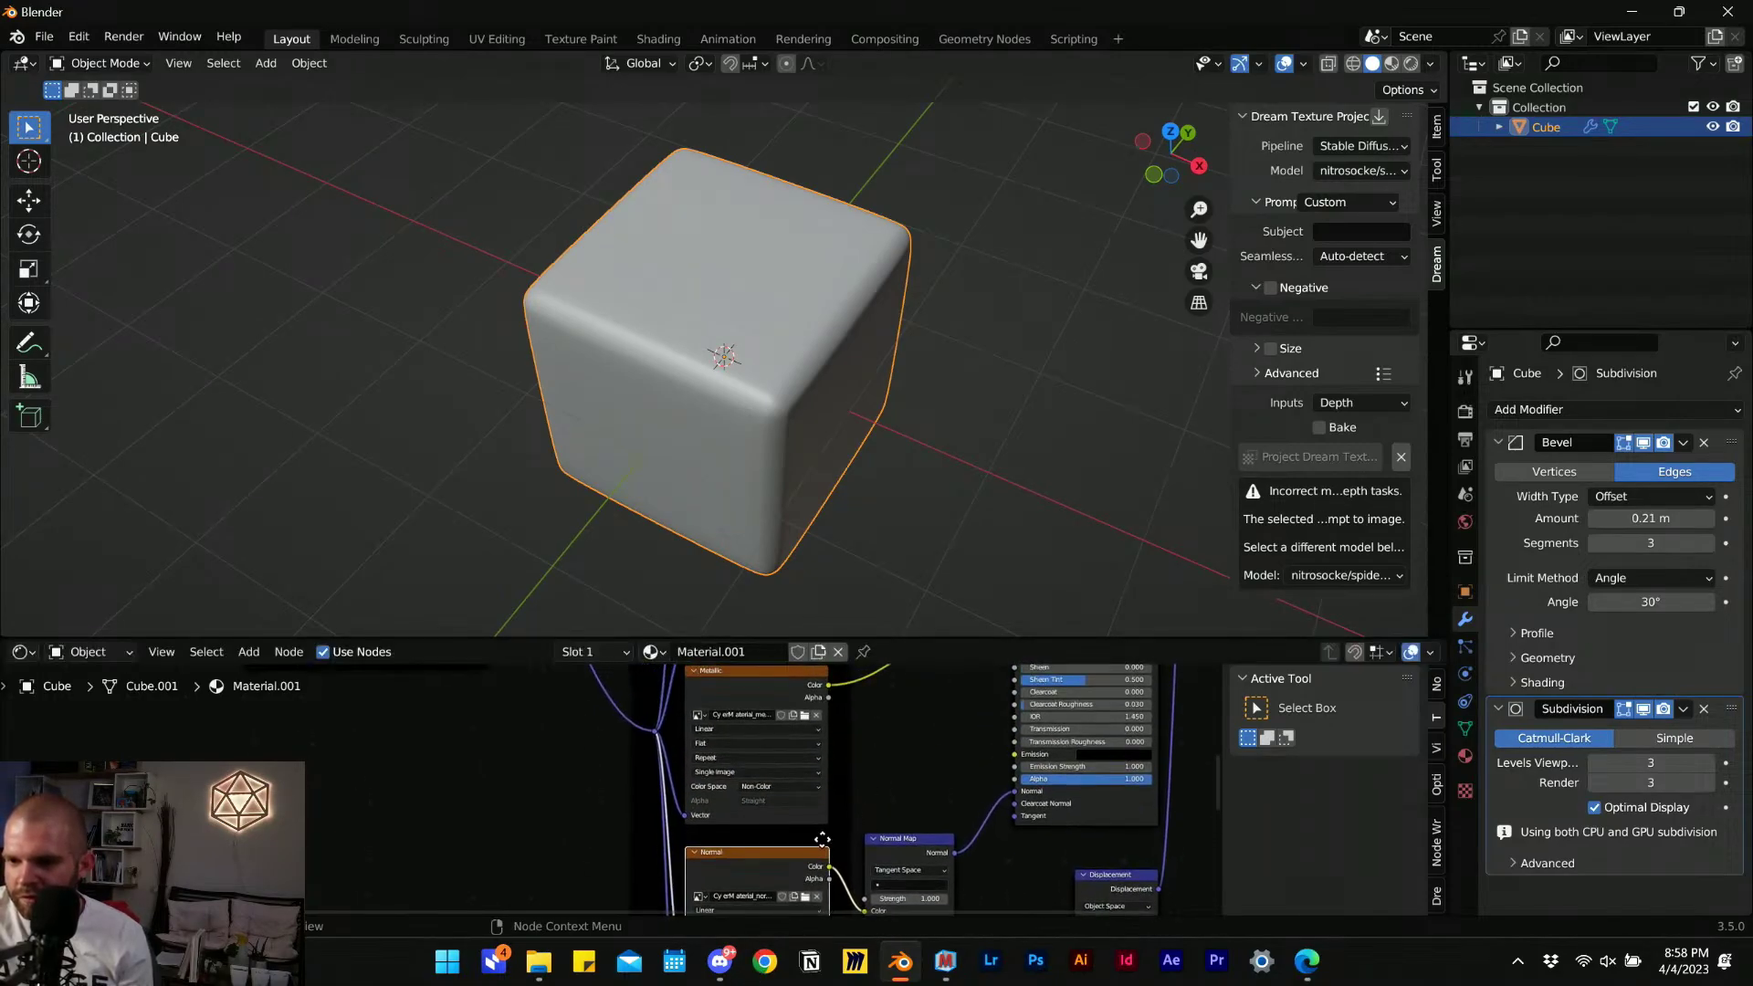
shift+click(755, 701)
drag(758, 686, 756, 826)
middle_drag(867, 754, 894, 846)
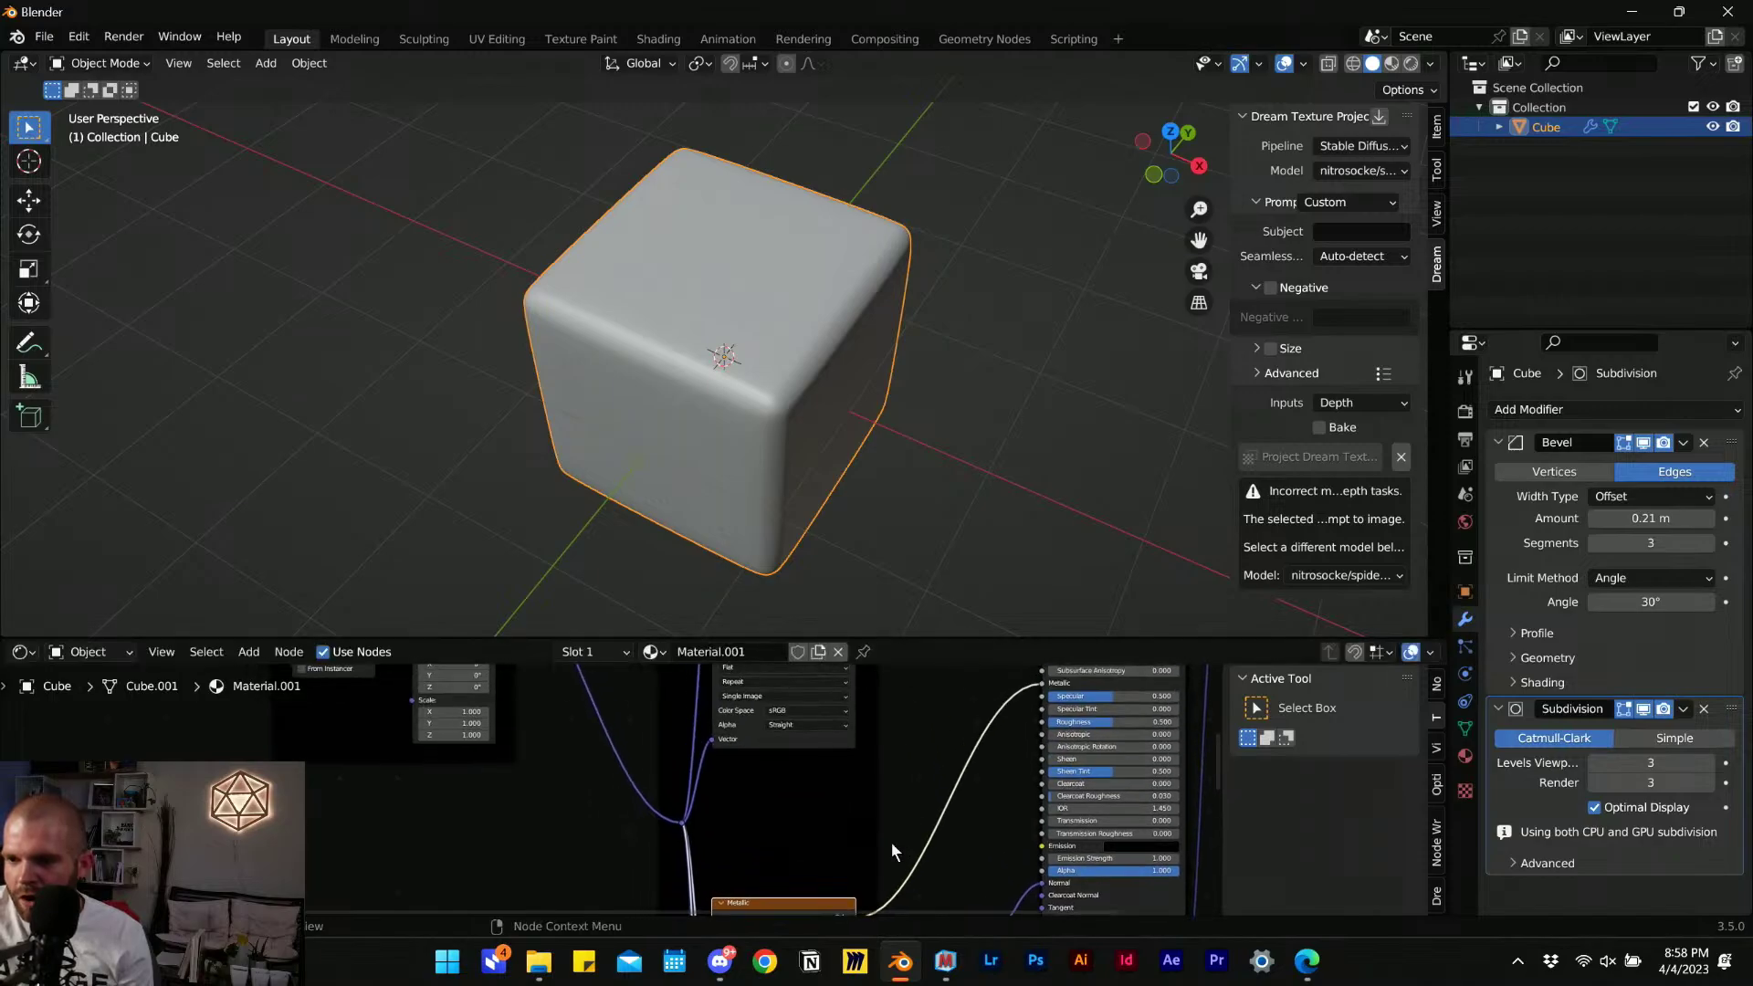
Add an Image Texture node in the gap above the Metallic texture and connect its Vector input to the shared mapping reroute.
click(577, 860)
key(shift+a)
click(528, 708)
text(image)
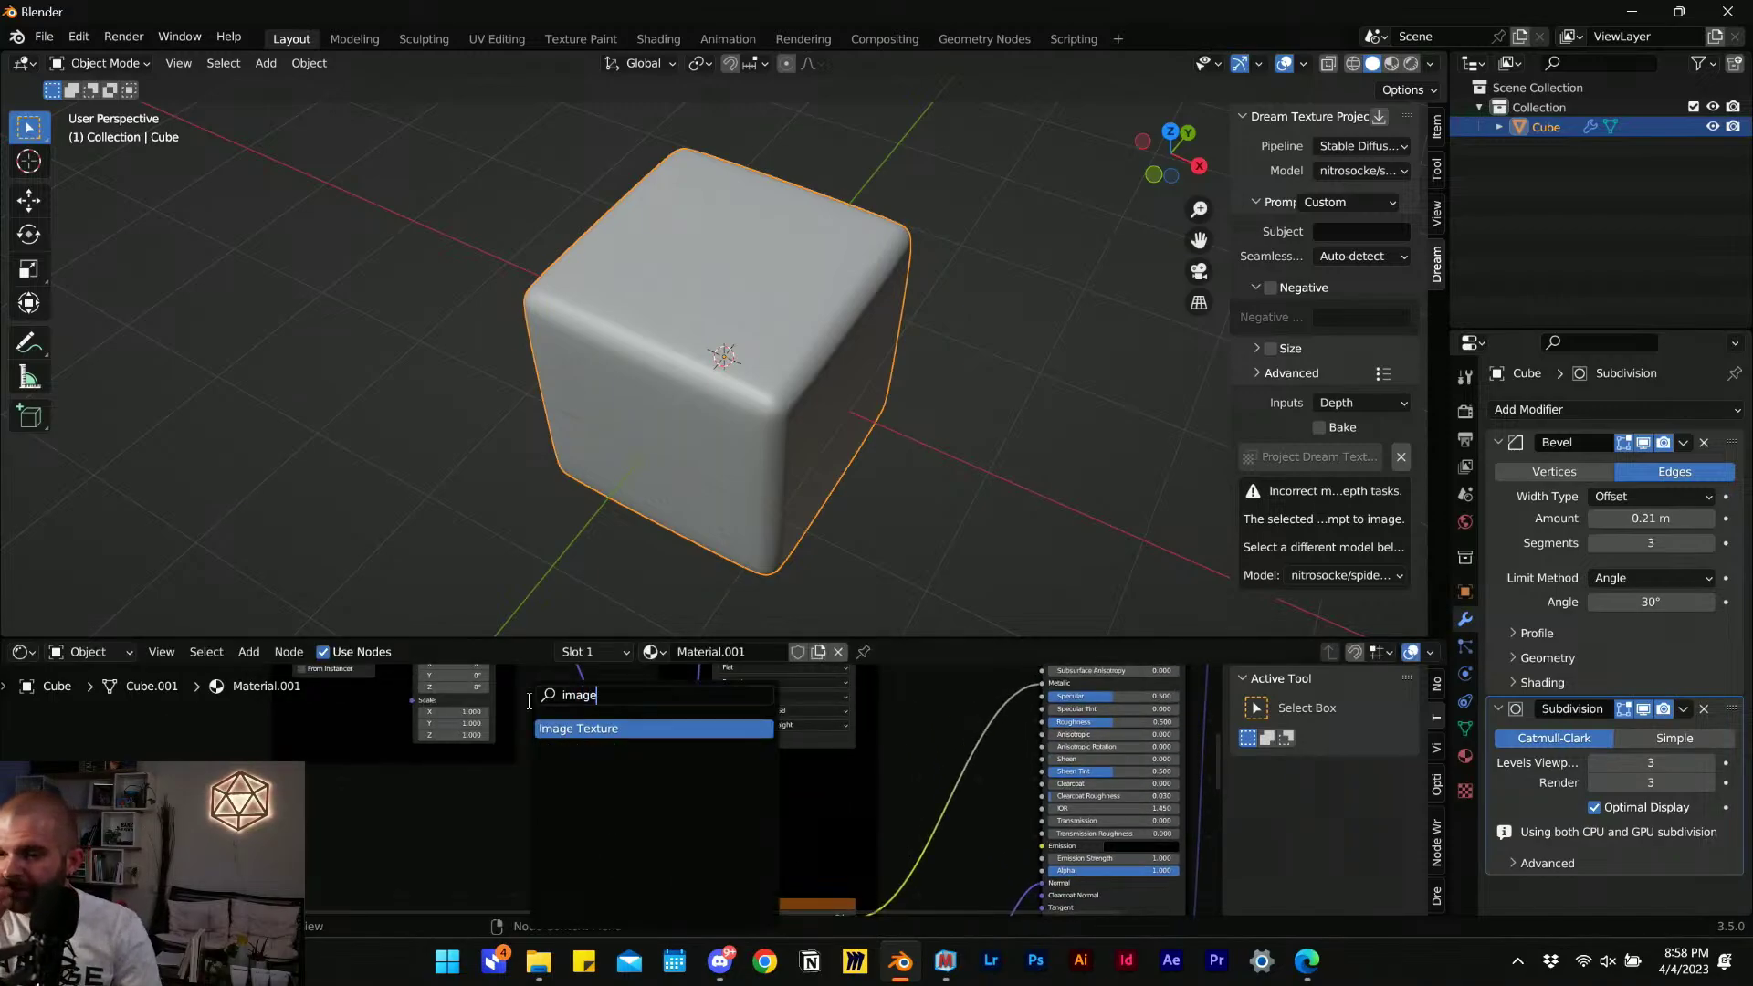
key(Return)
click(694, 826)
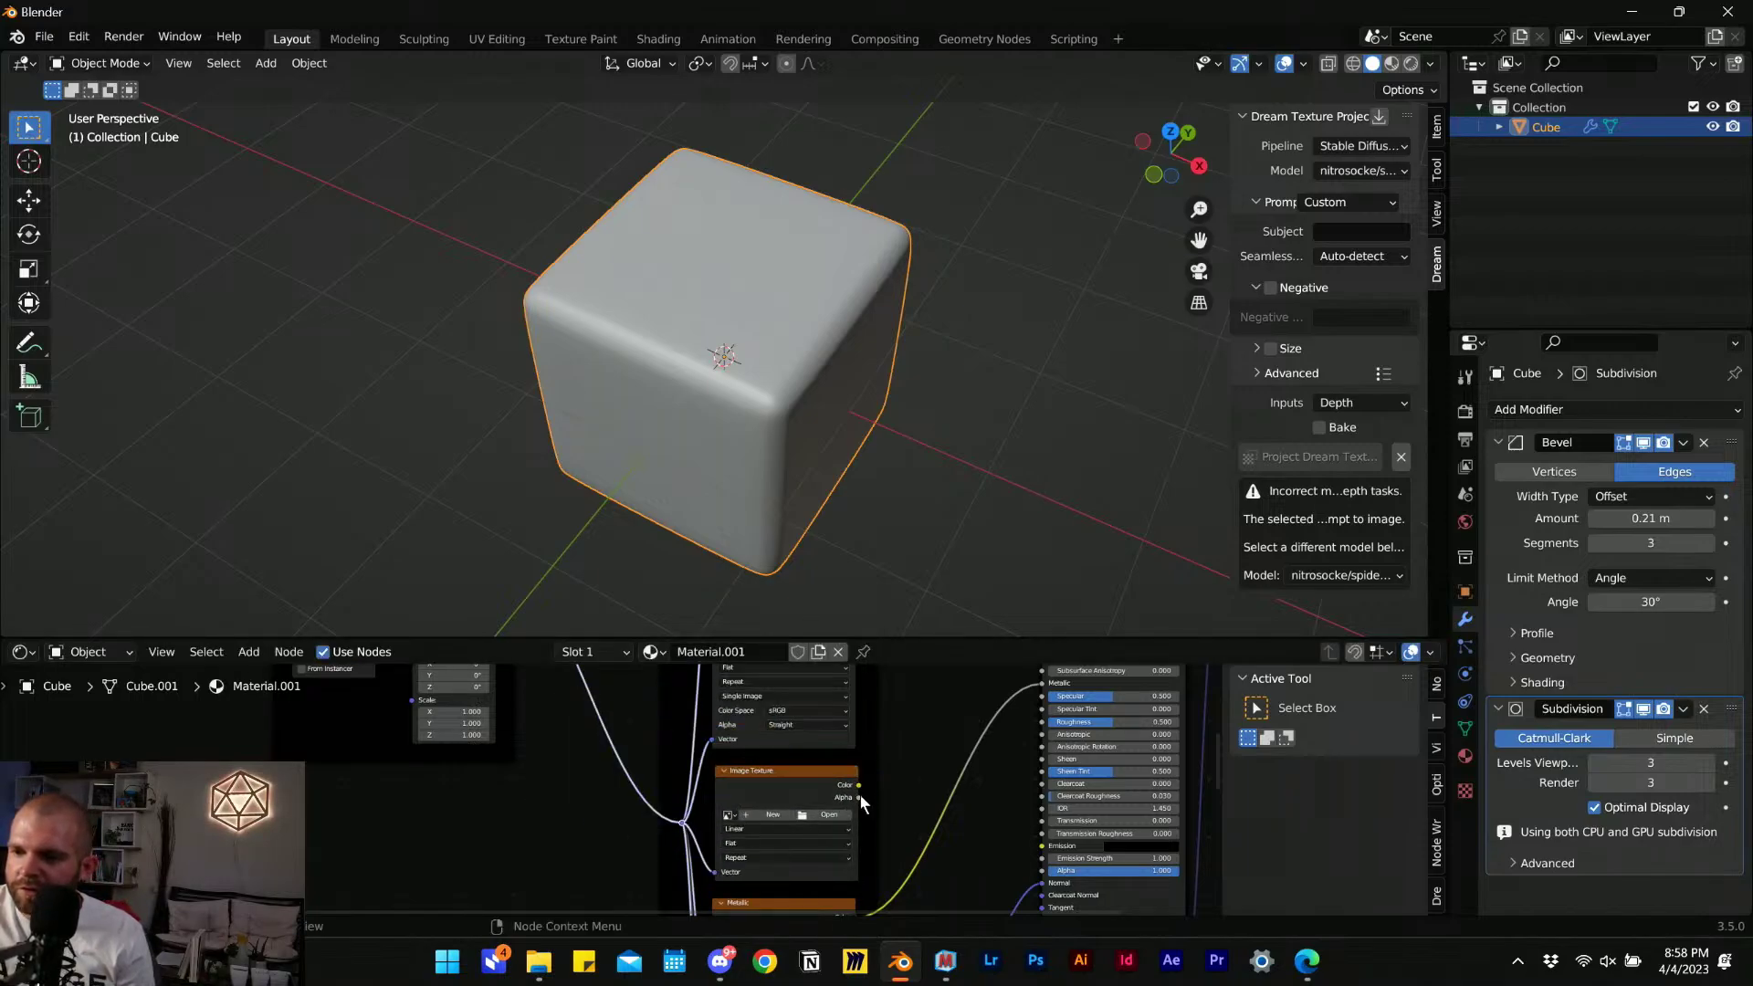
Load Cy erM aterial_smoothness.bmp from the 01 Cyberpunk folder into the new Image Texture node.
click(805, 825)
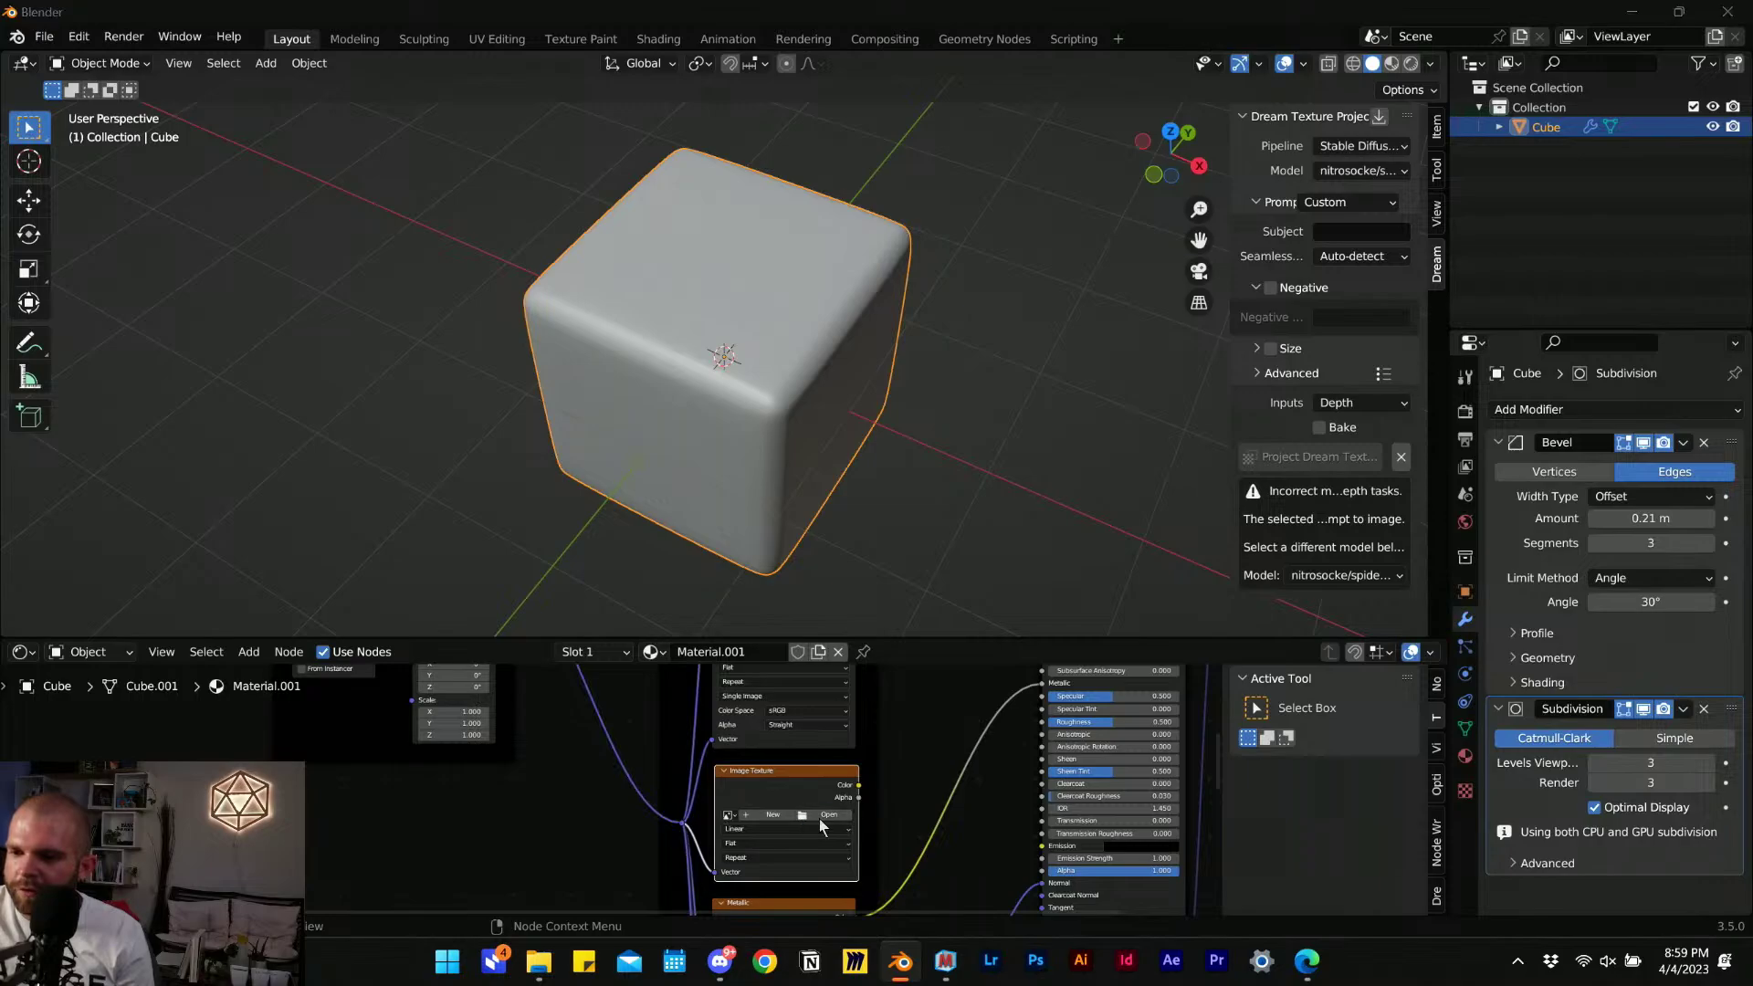
click(820, 822)
click(454, 731)
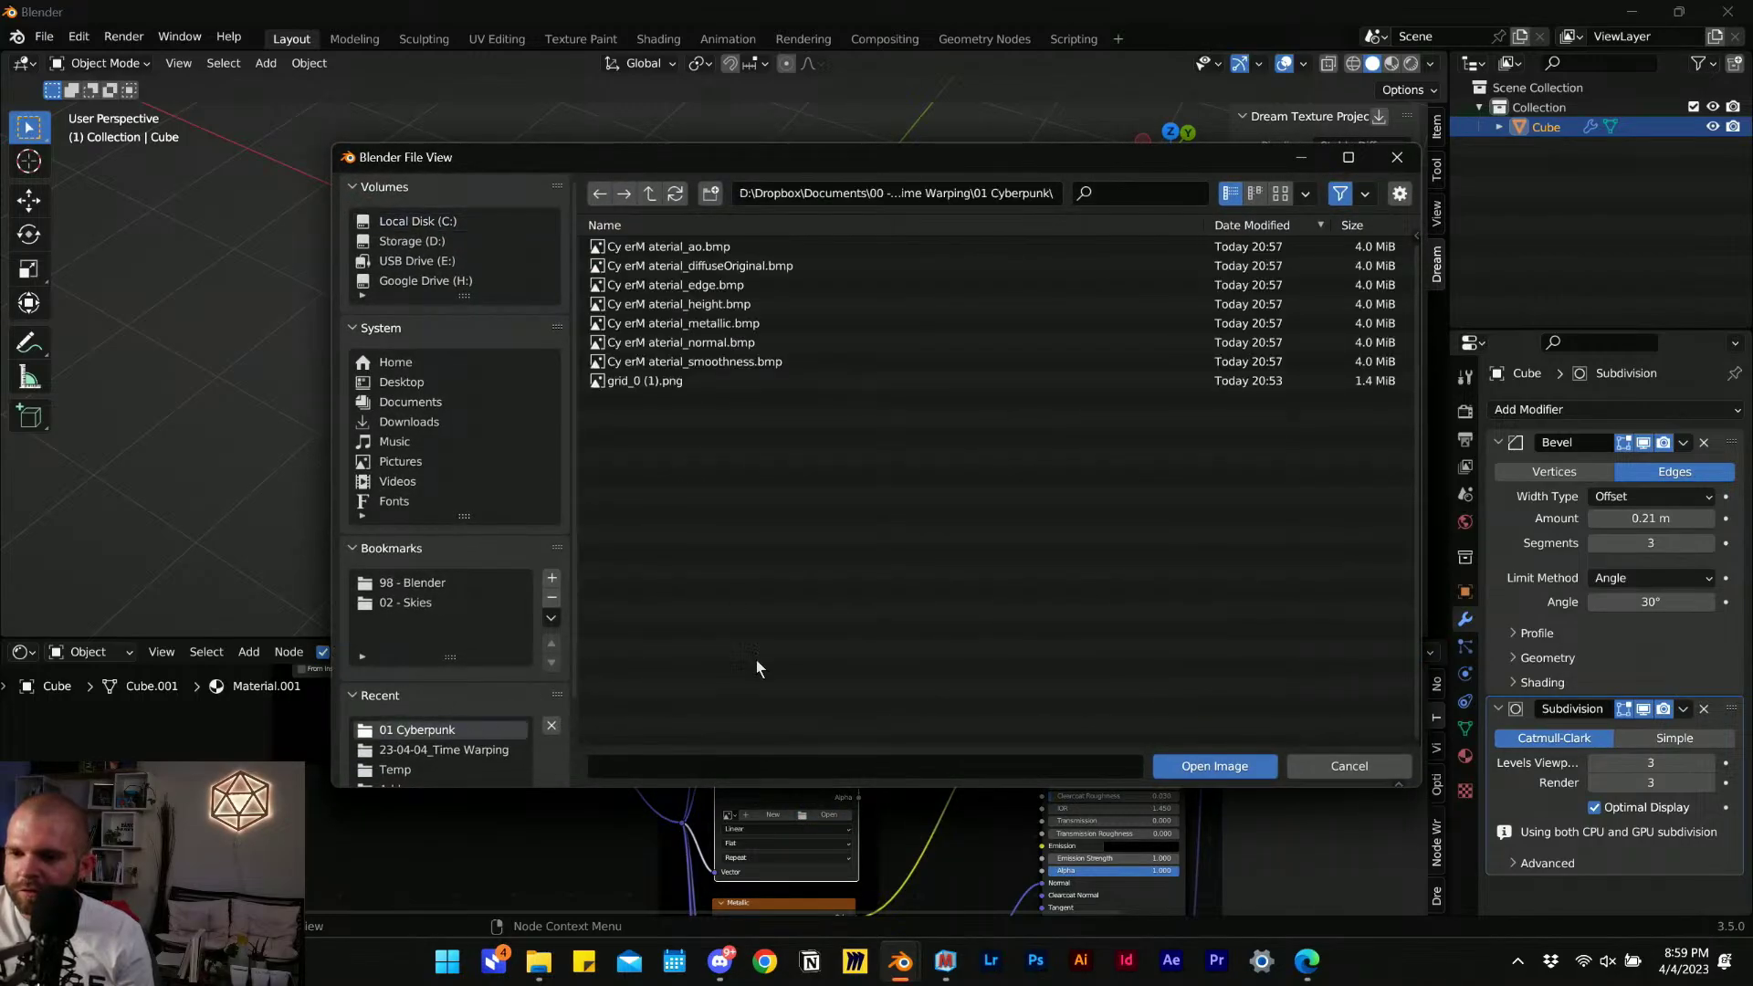
double_click(755, 363)
Add an Invert node between the smoothness texture's Color output and the Principled BSDF's Roughness input.
key(shift+a)
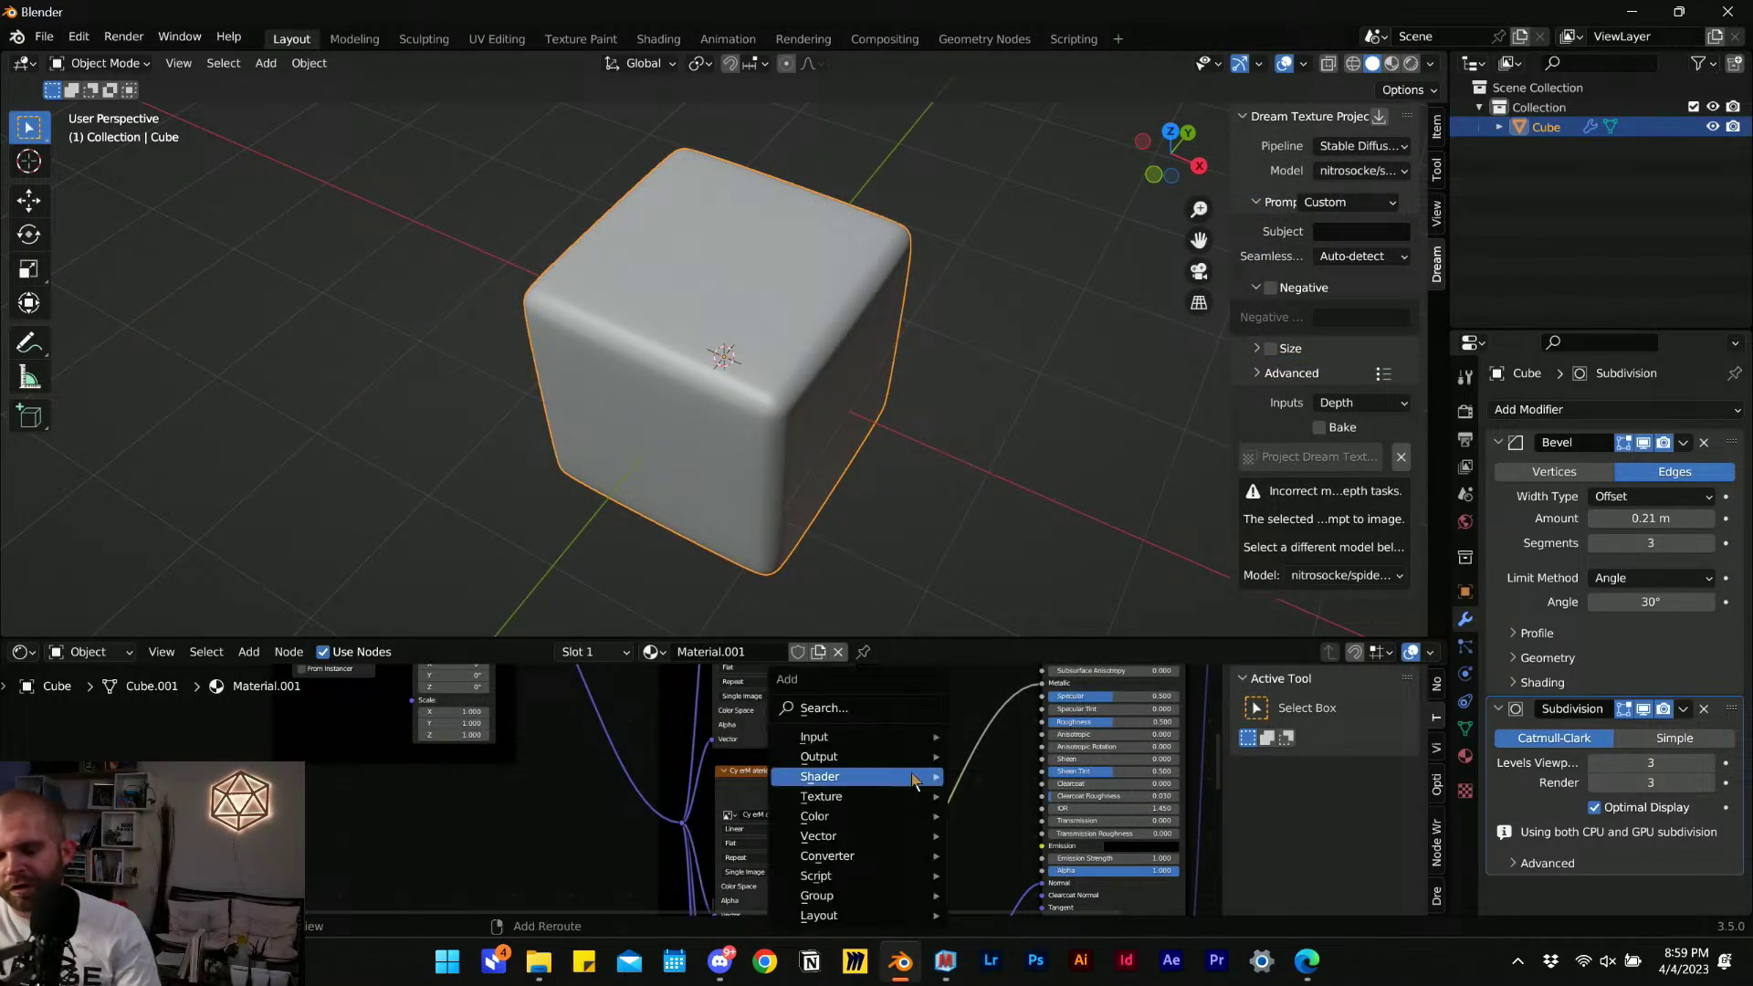
click(851, 709)
text(invert)
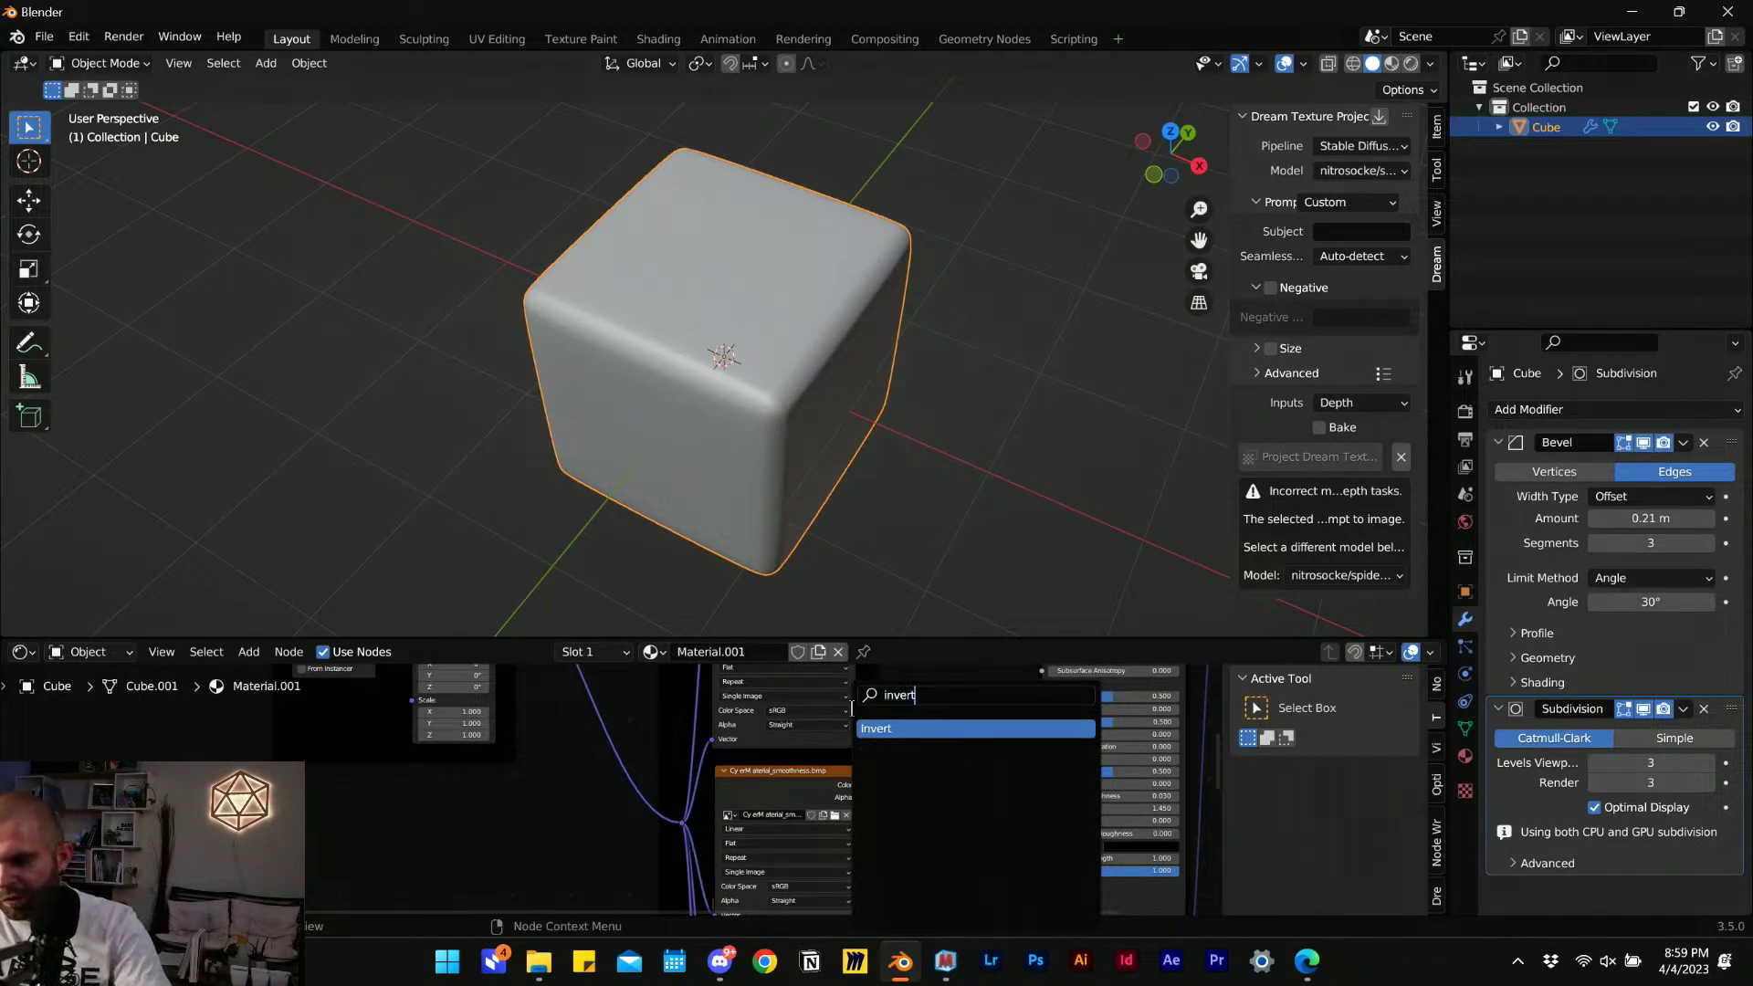
click(882, 730)
click(888, 773)
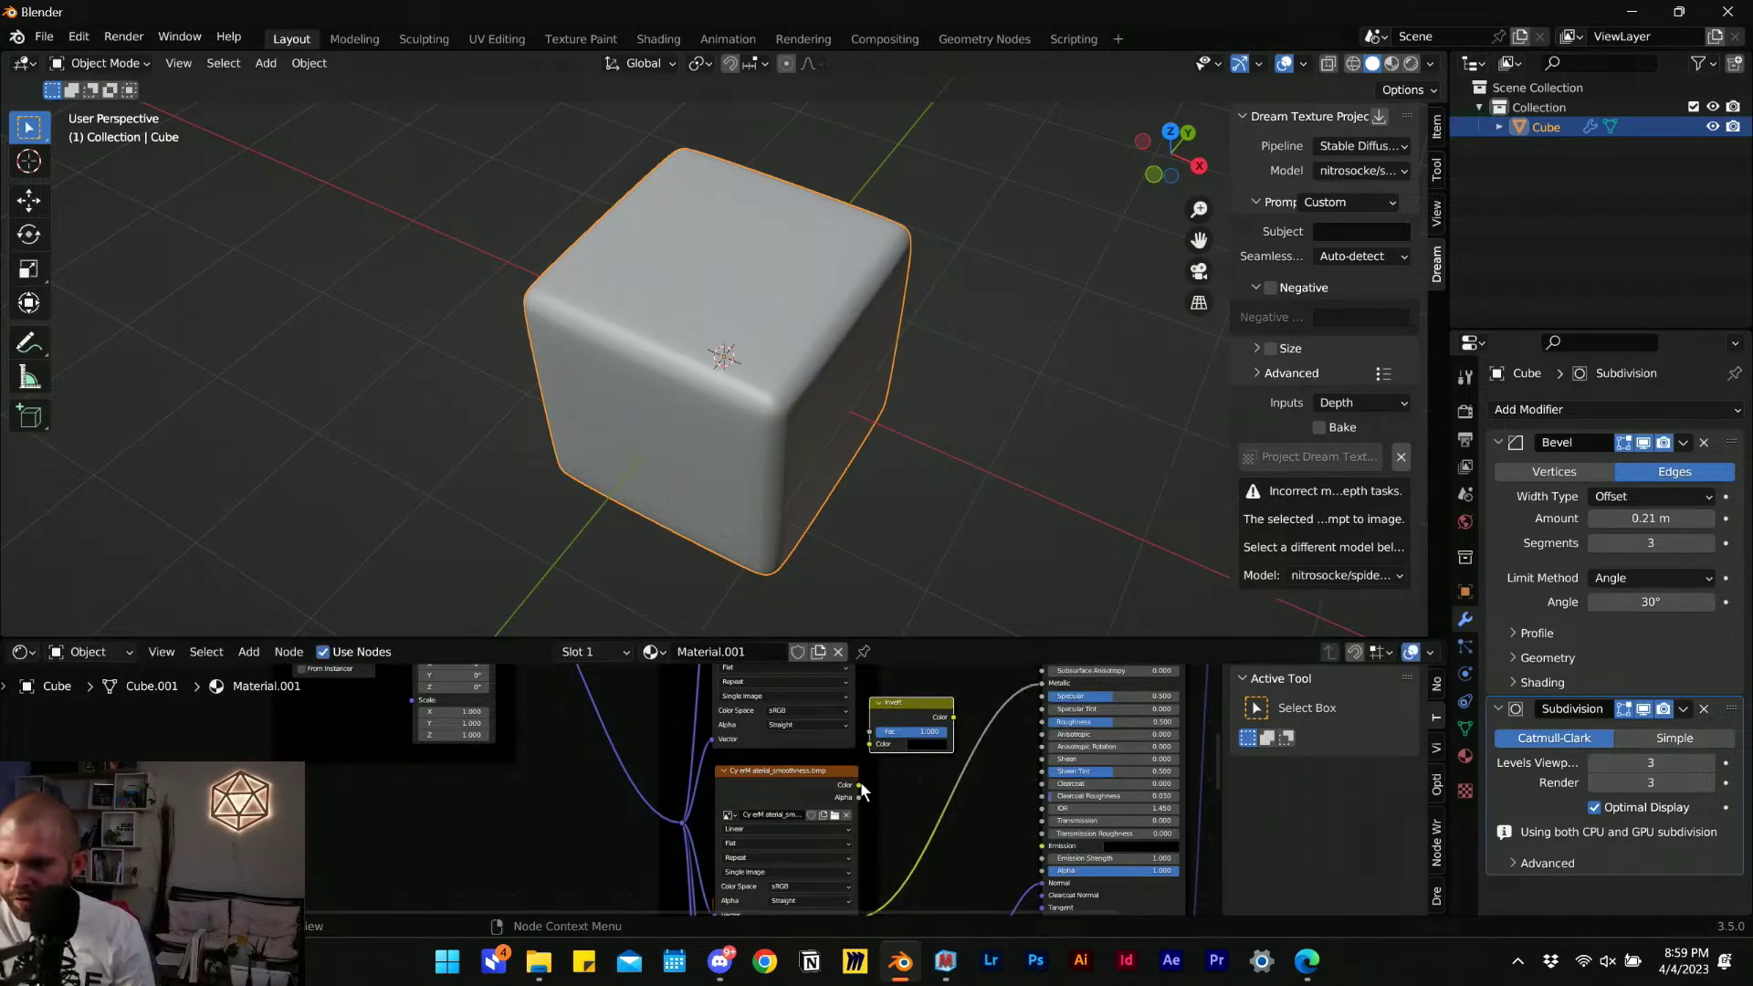
drag(859, 786, 1039, 725)
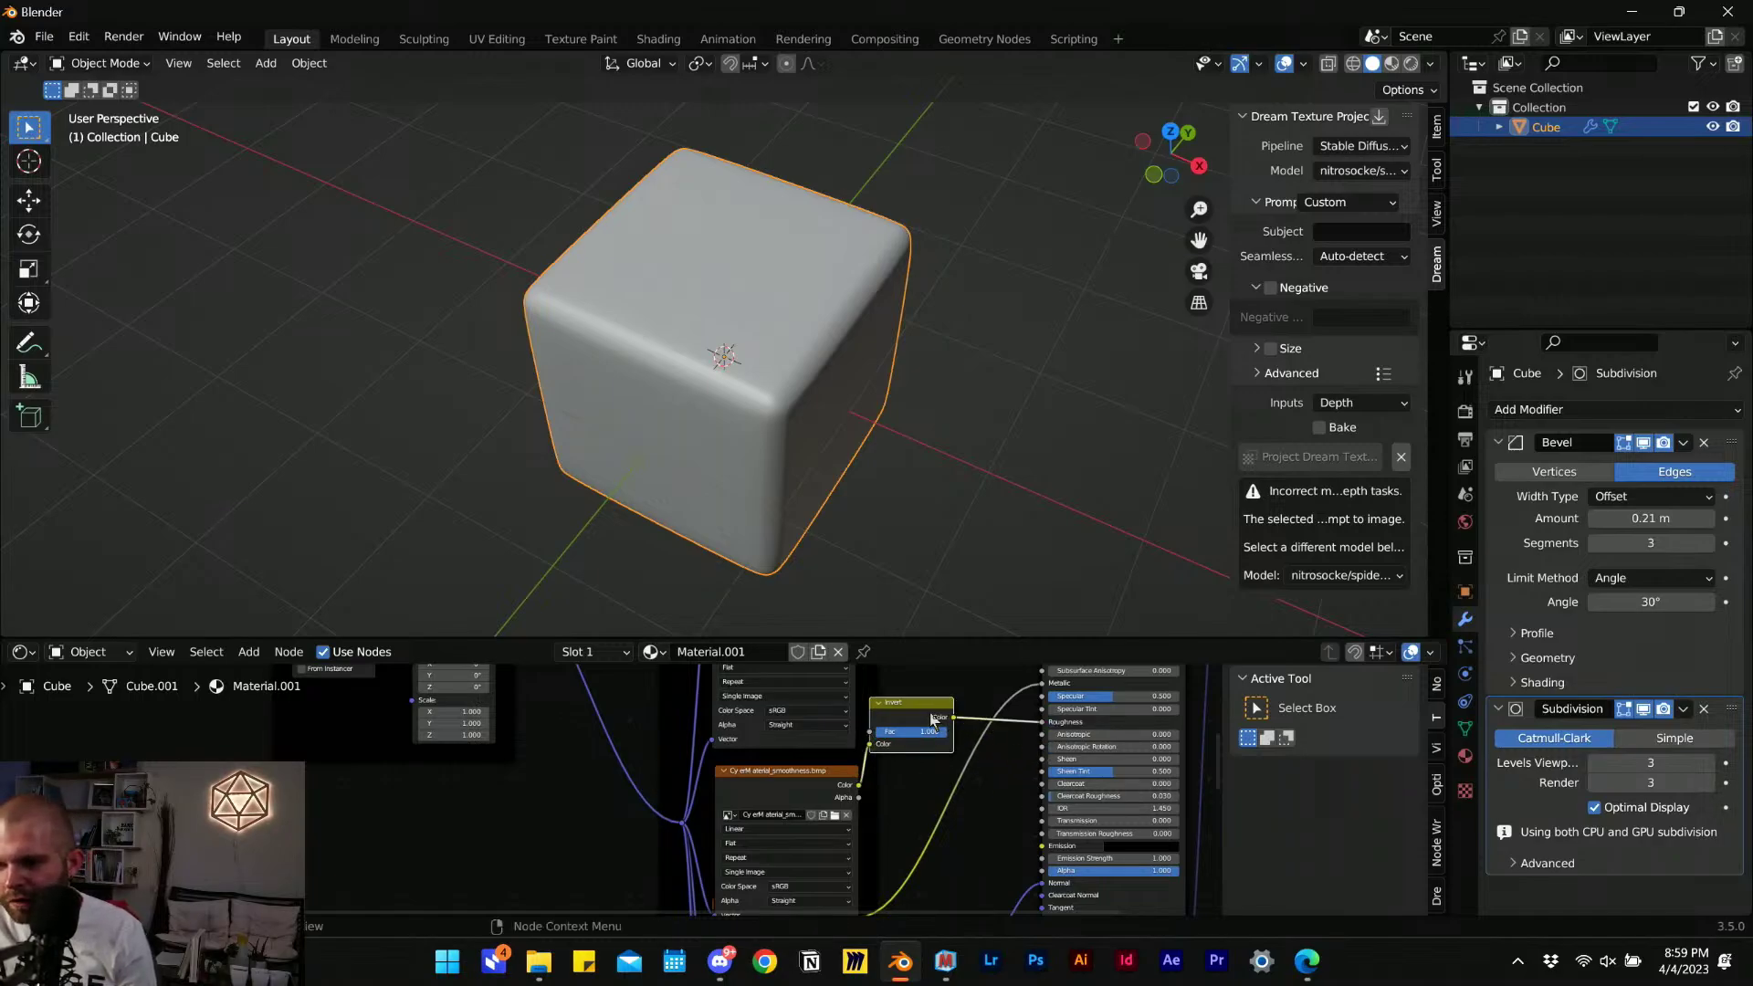
drag(920, 702, 950, 723)
Add an Image Texture node in the empty space beside the Normal texture node.
middle_drag(916, 797, 940, 698)
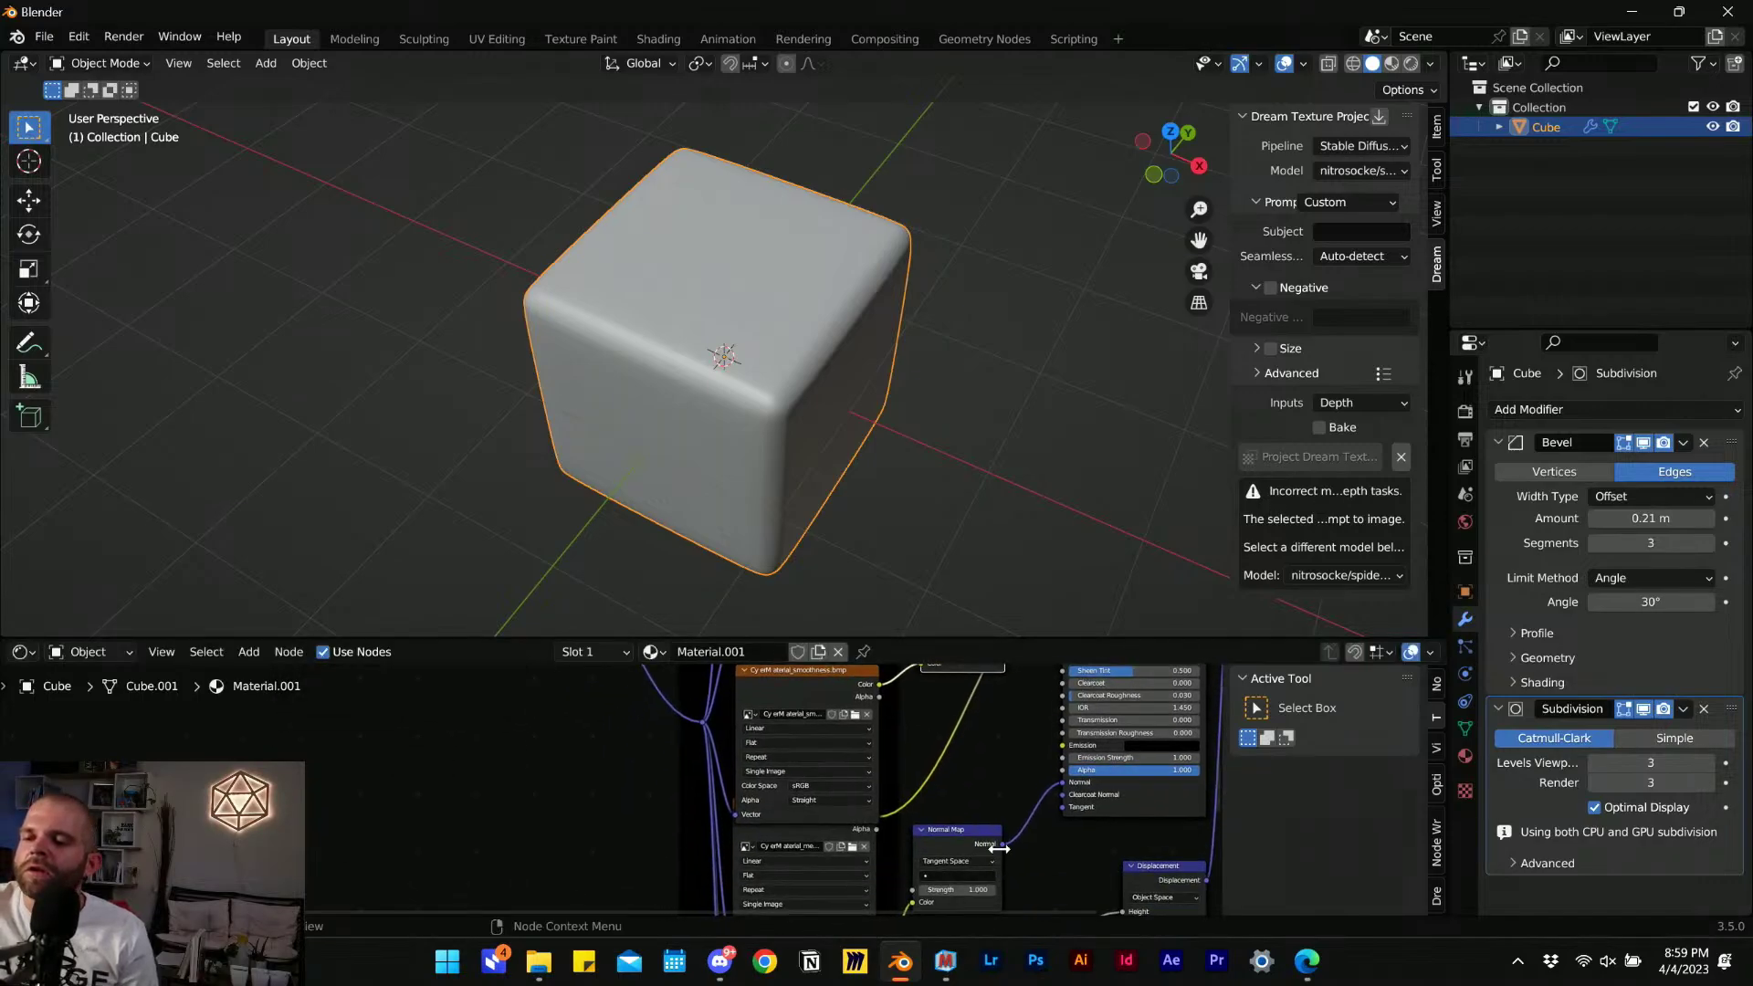
middle_drag(950, 831, 969, 752)
key(shift+a)
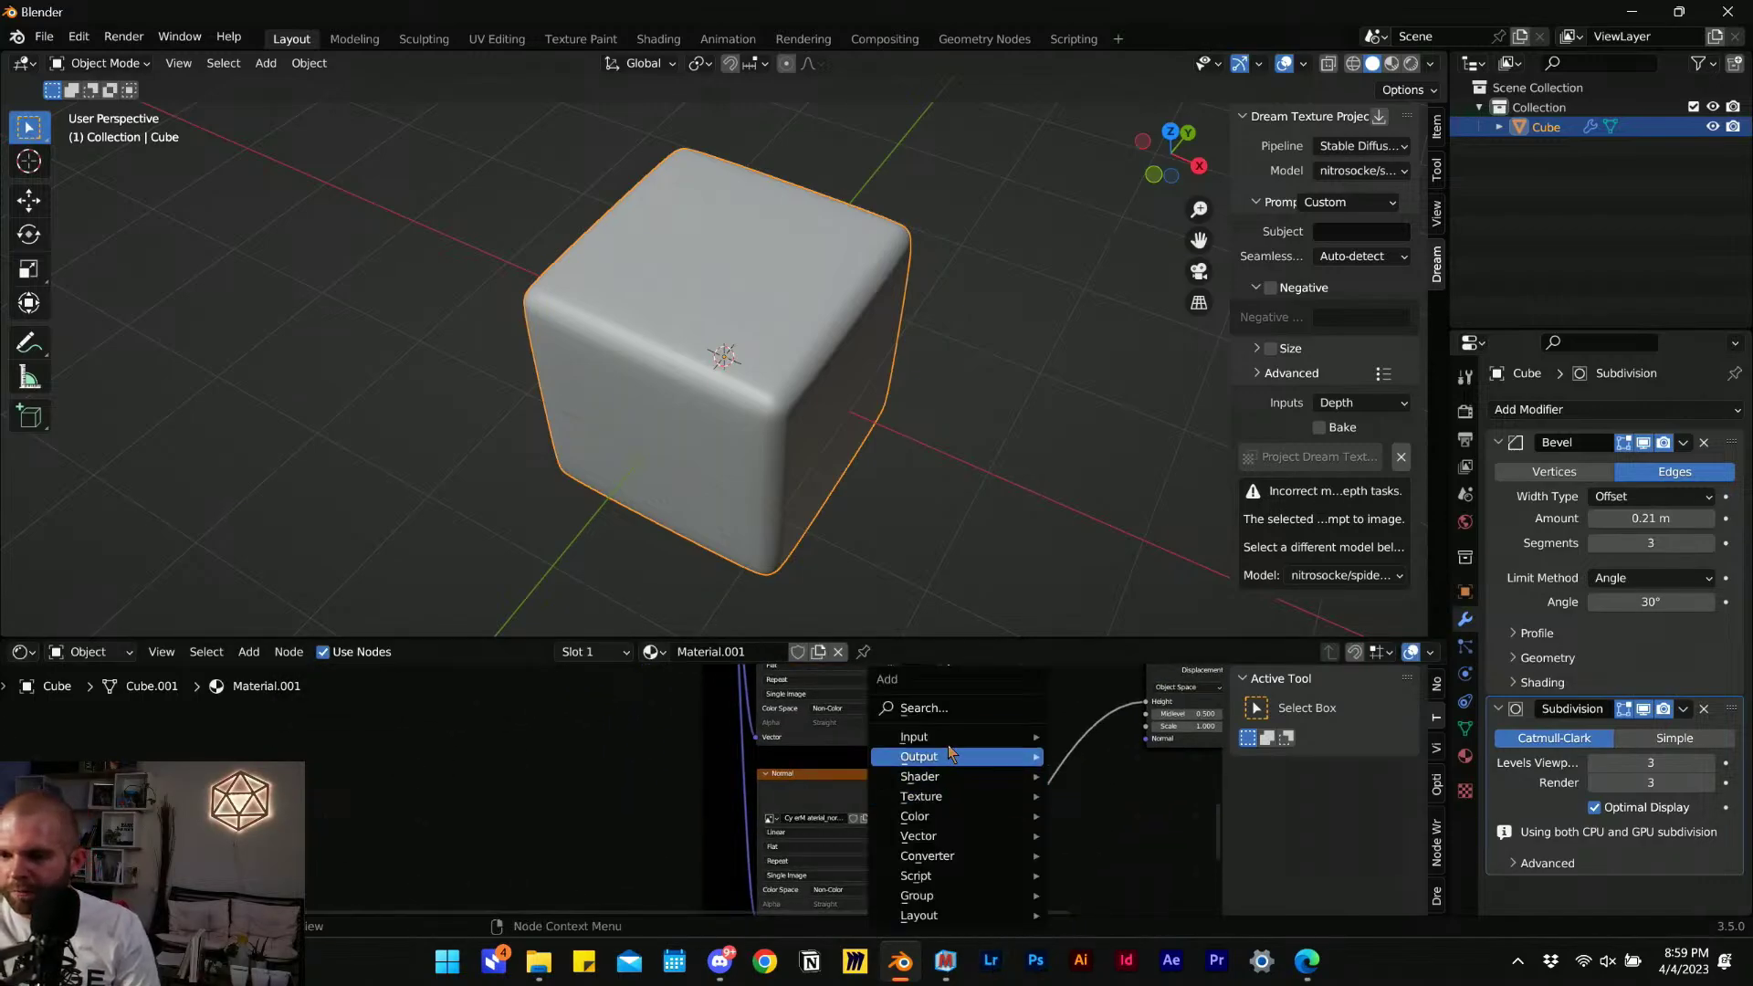
click(939, 708)
text(image)
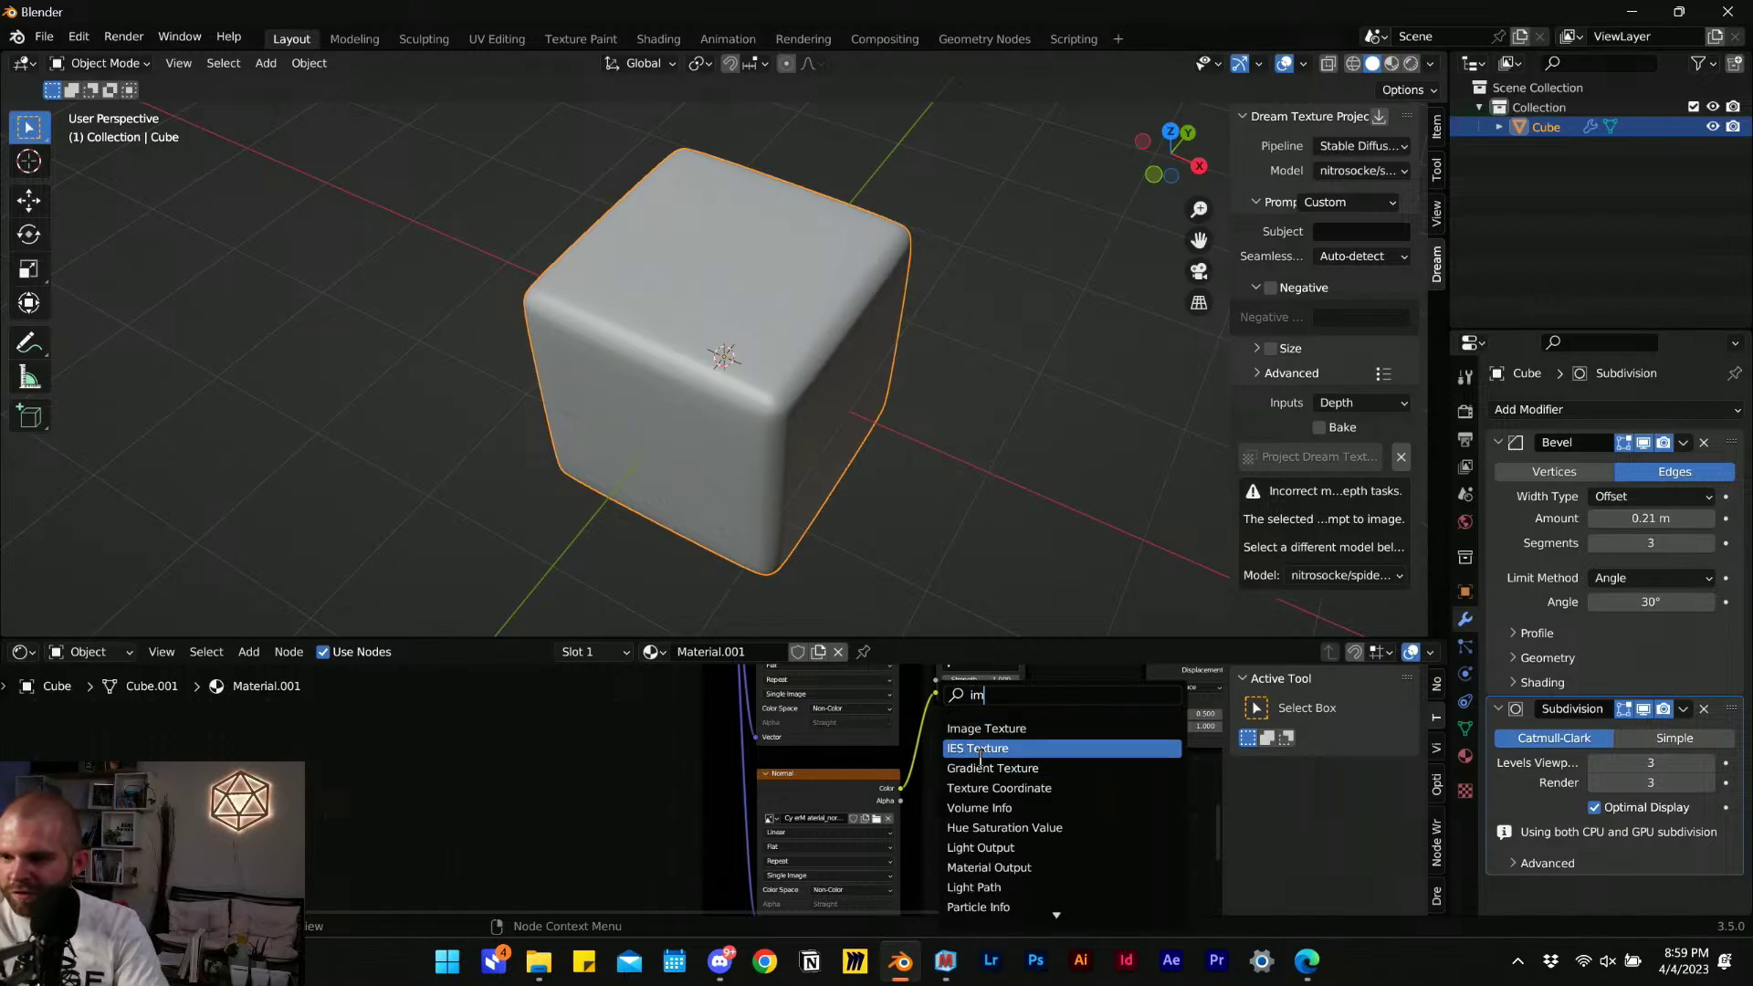
key(Return)
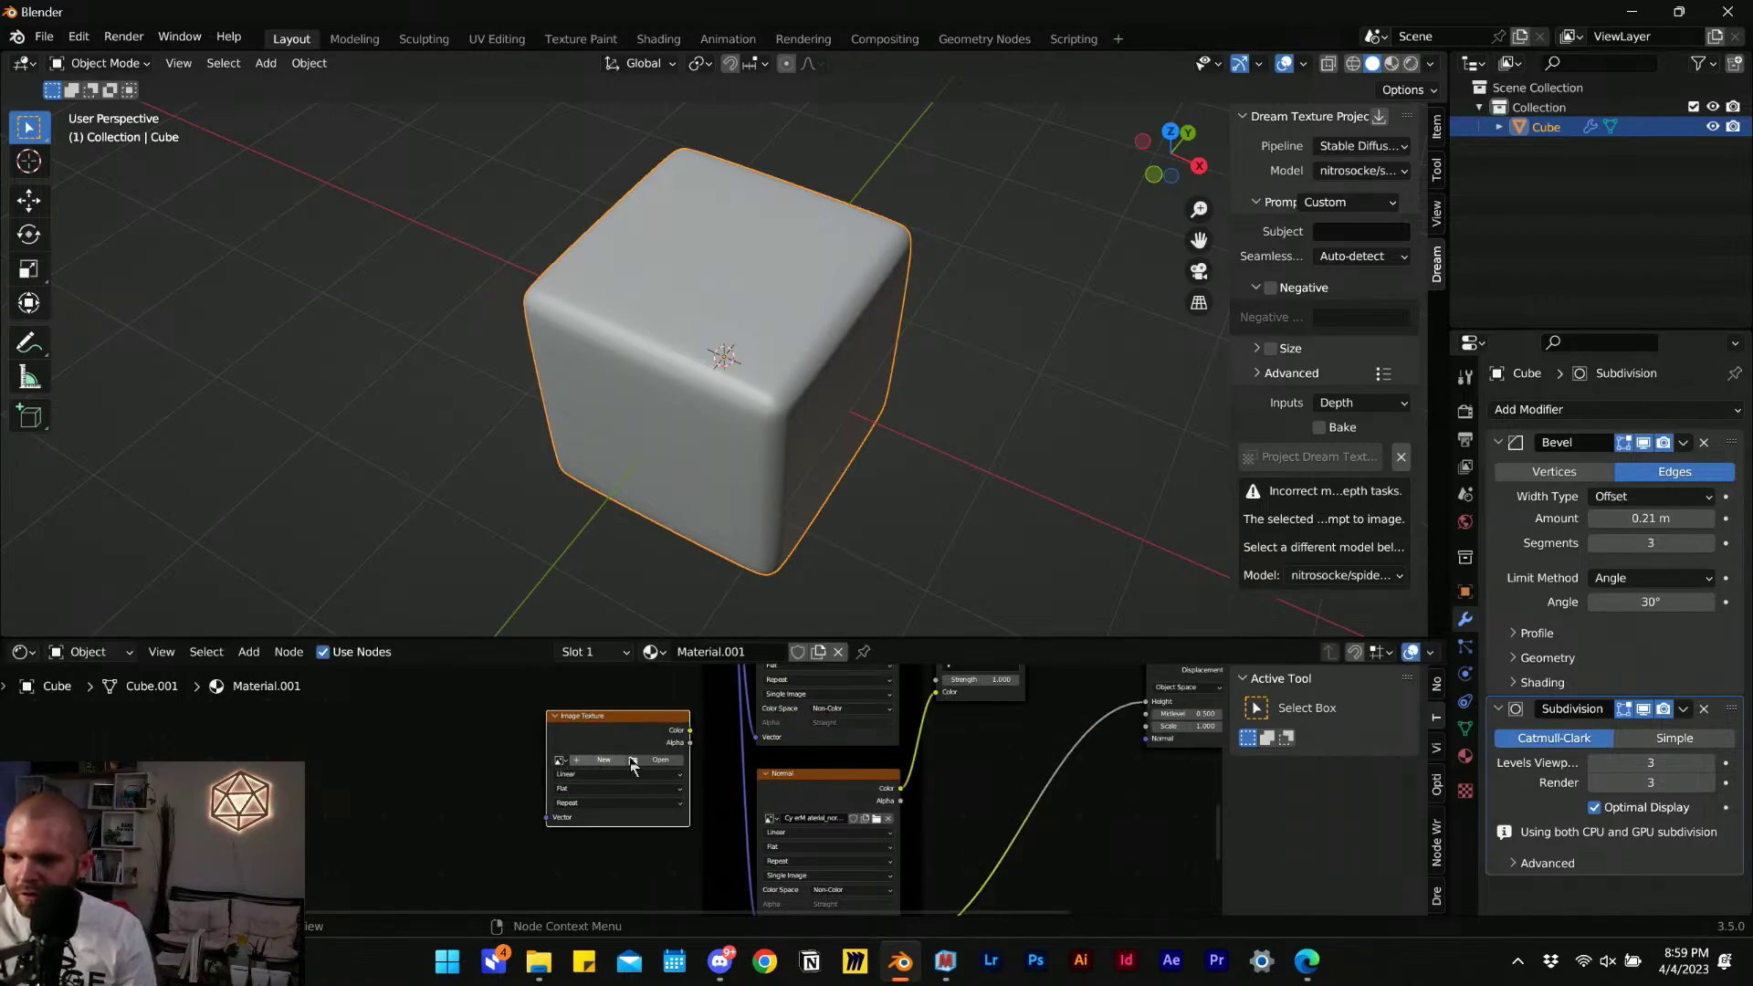
Load Cy erM aterial_edge.bmp from the 01 Cyberpunk folder into the new Image Texture and connect its Vector input to the shared mapping reroute.
click(657, 760)
click(416, 729)
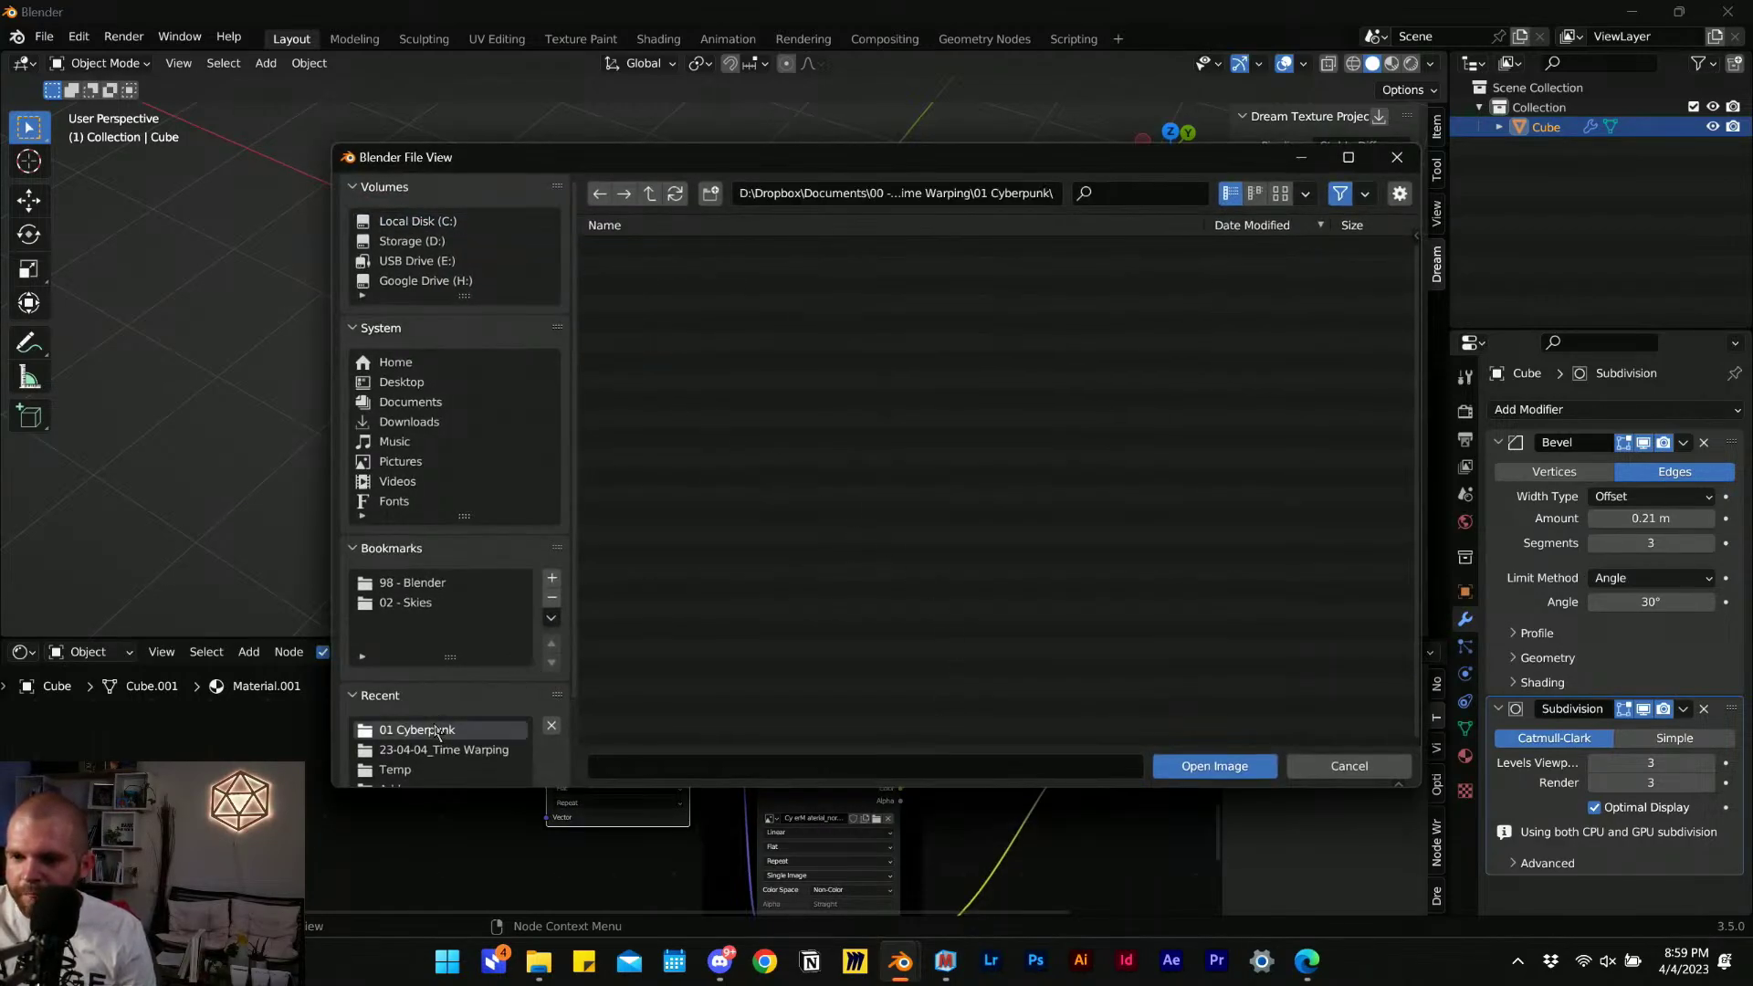
double_click(675, 285)
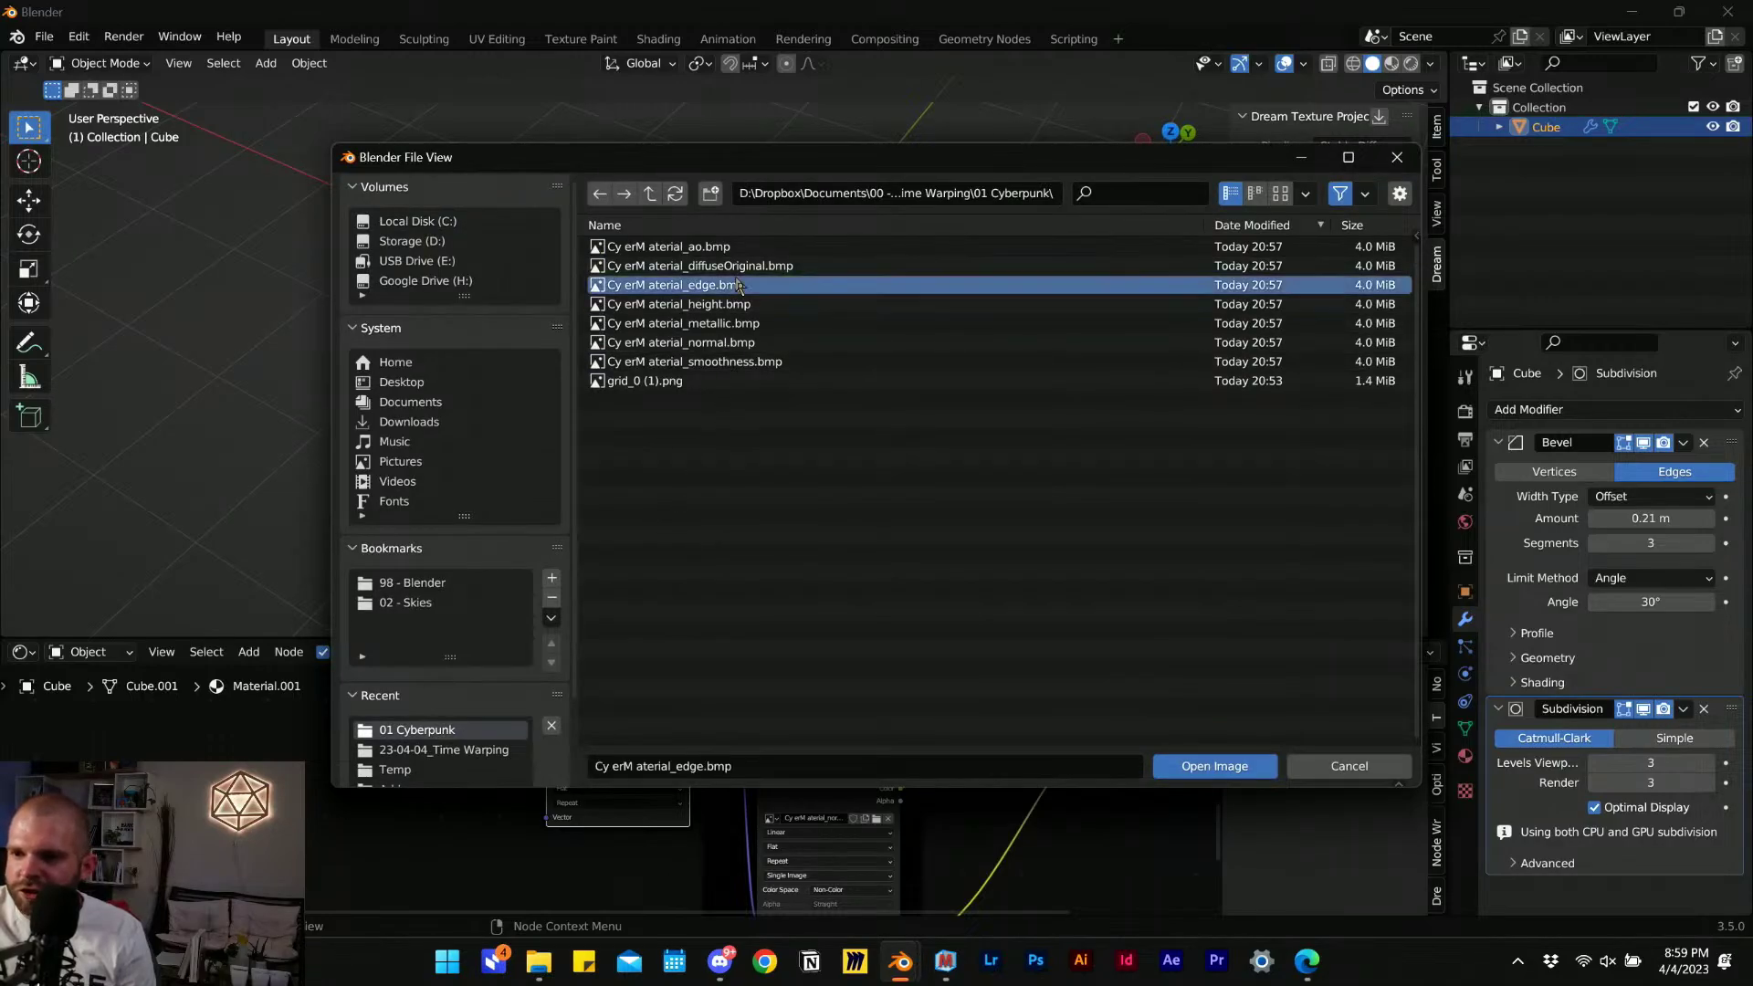
middle_drag(668, 808, 685, 849)
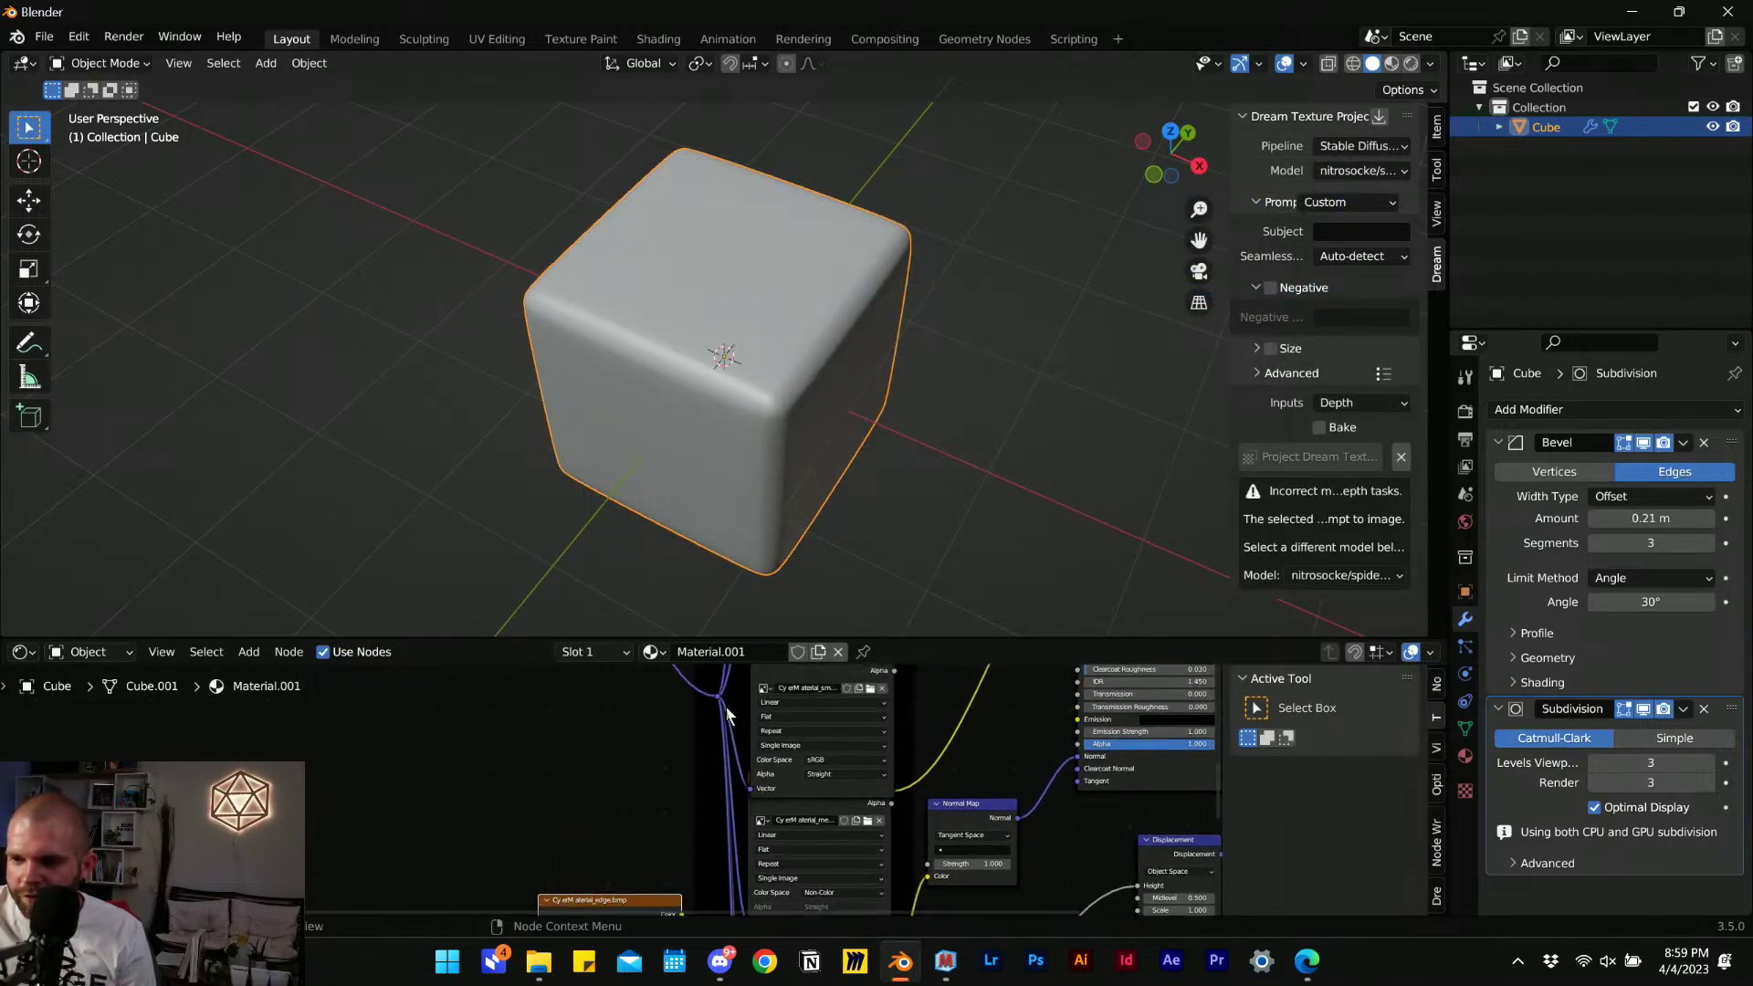
drag(726, 707, 539, 708)
Switch the viewport to Material Preview and inspect the textured cube from several sides.
click(907, 522)
key(z)
click(905, 588)
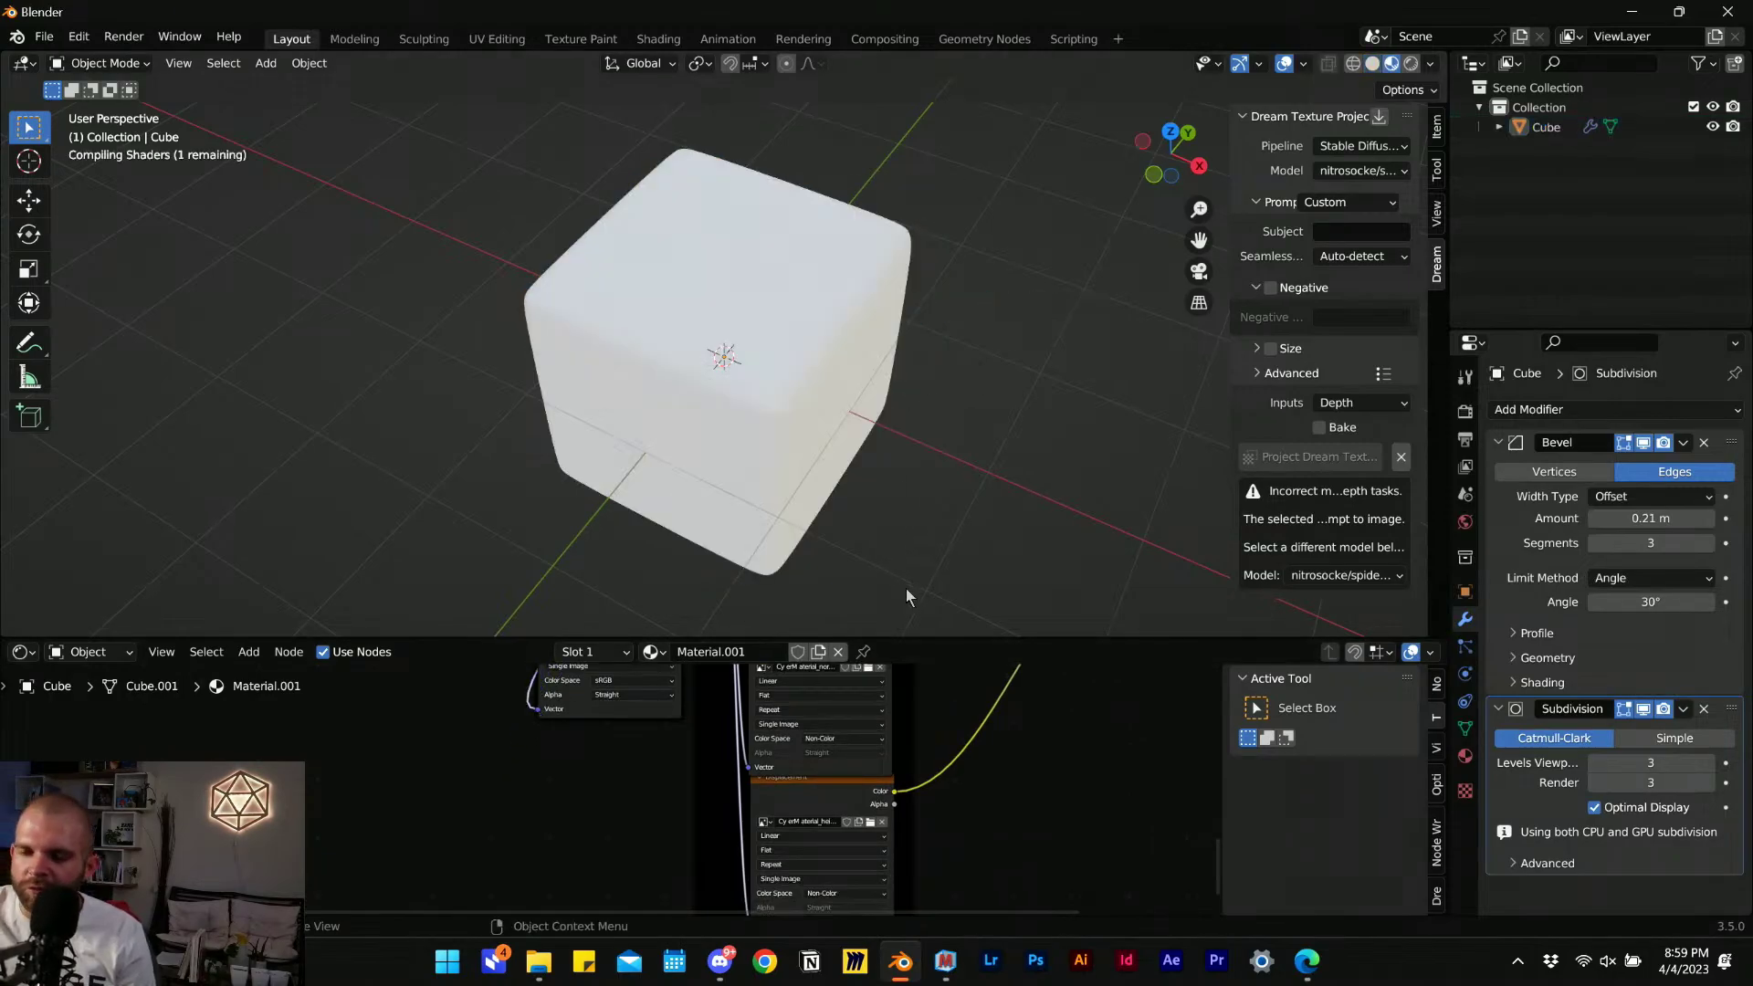
middle_drag(1042, 746, 1041, 750)
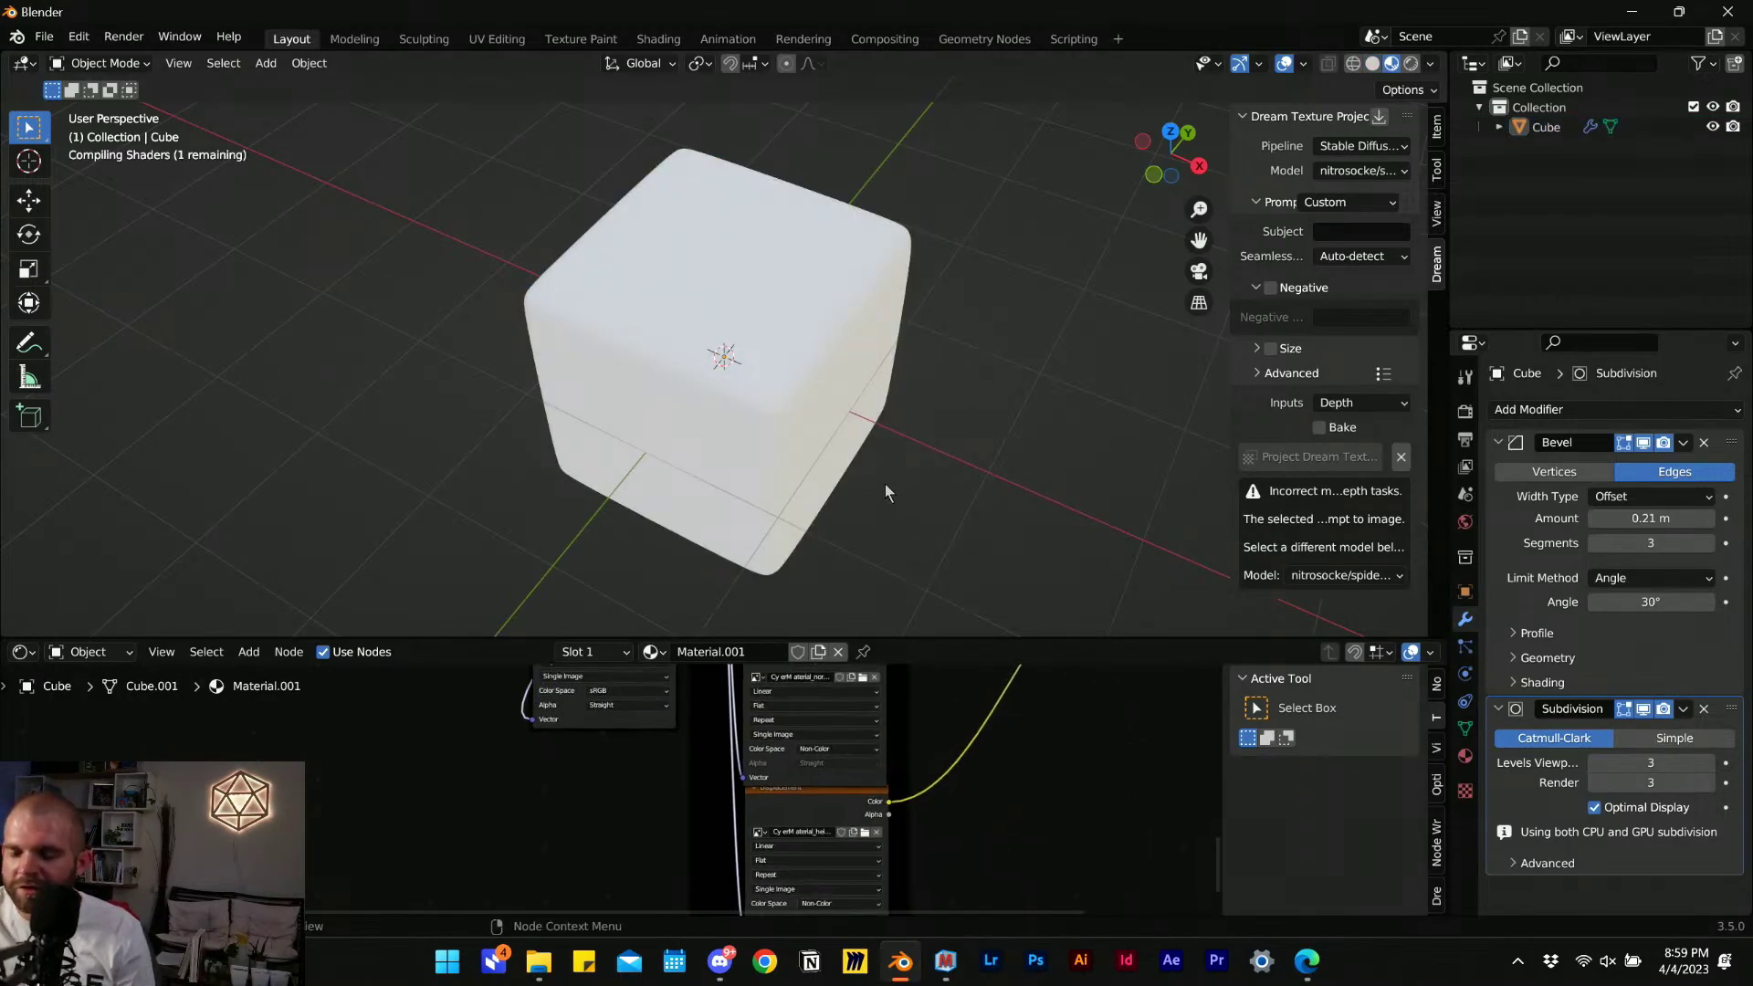
middle_drag(906, 491, 960, 484)
scroll(825, 457, up, 4)
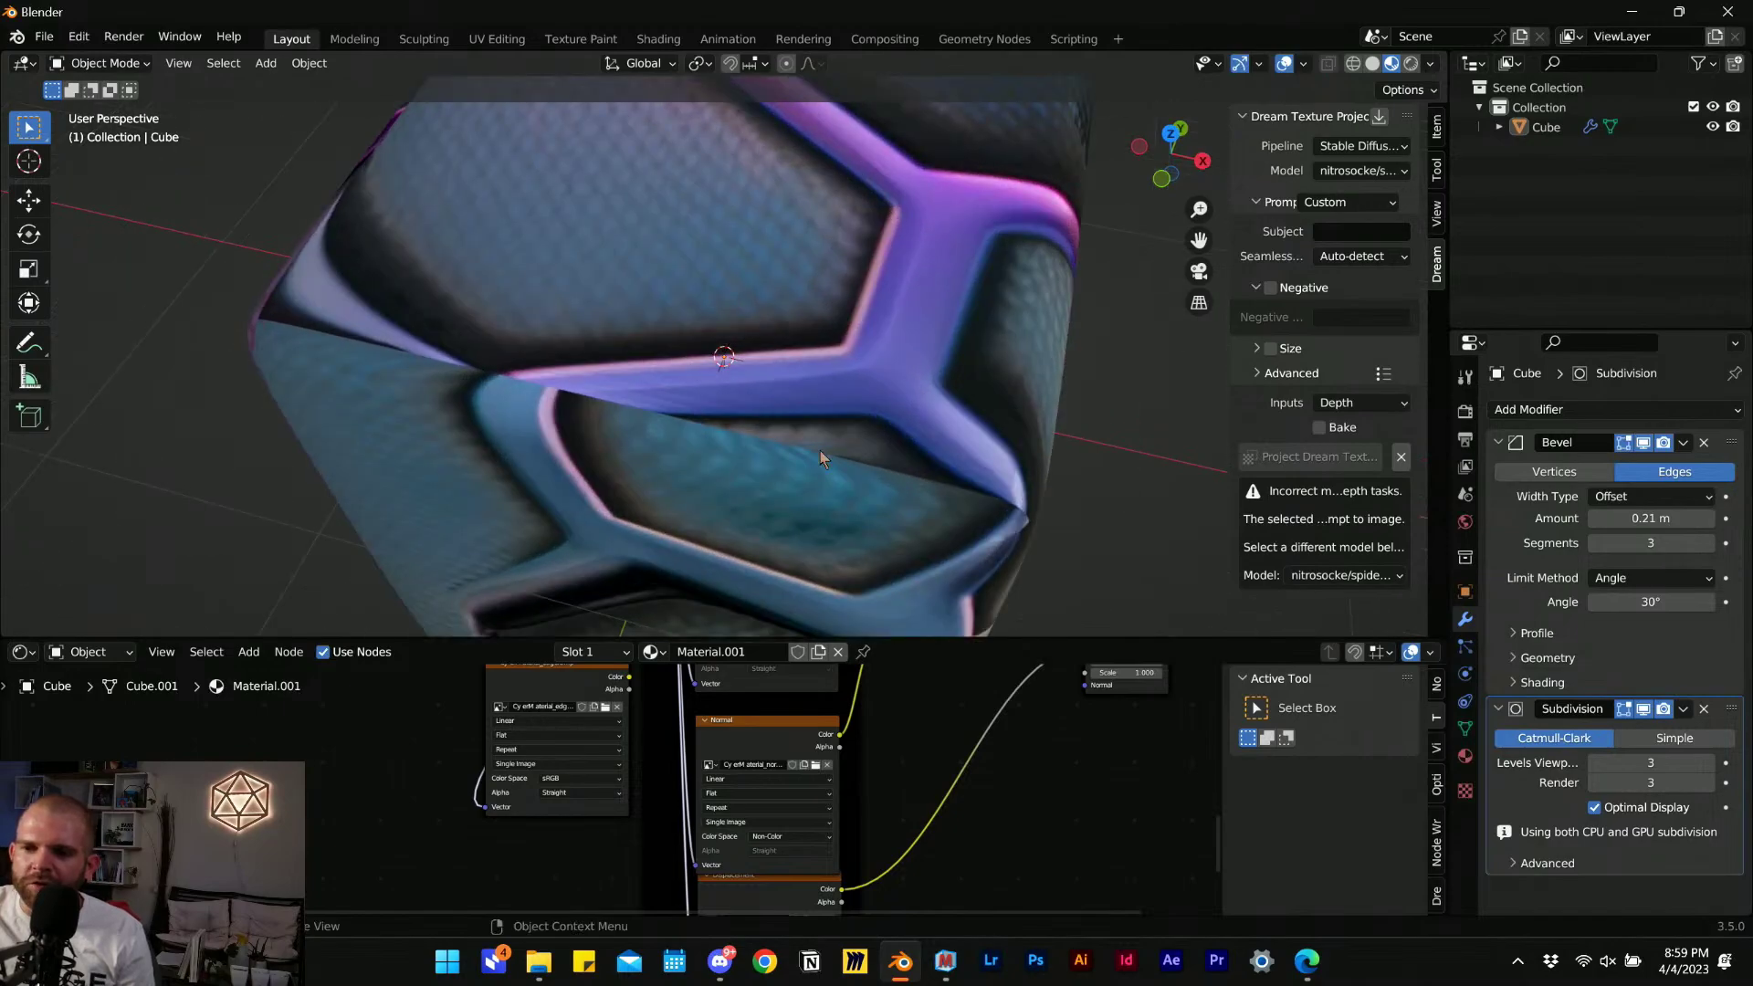
middle_drag(825, 456, 783, 436)
scroll(821, 441, down, 3)
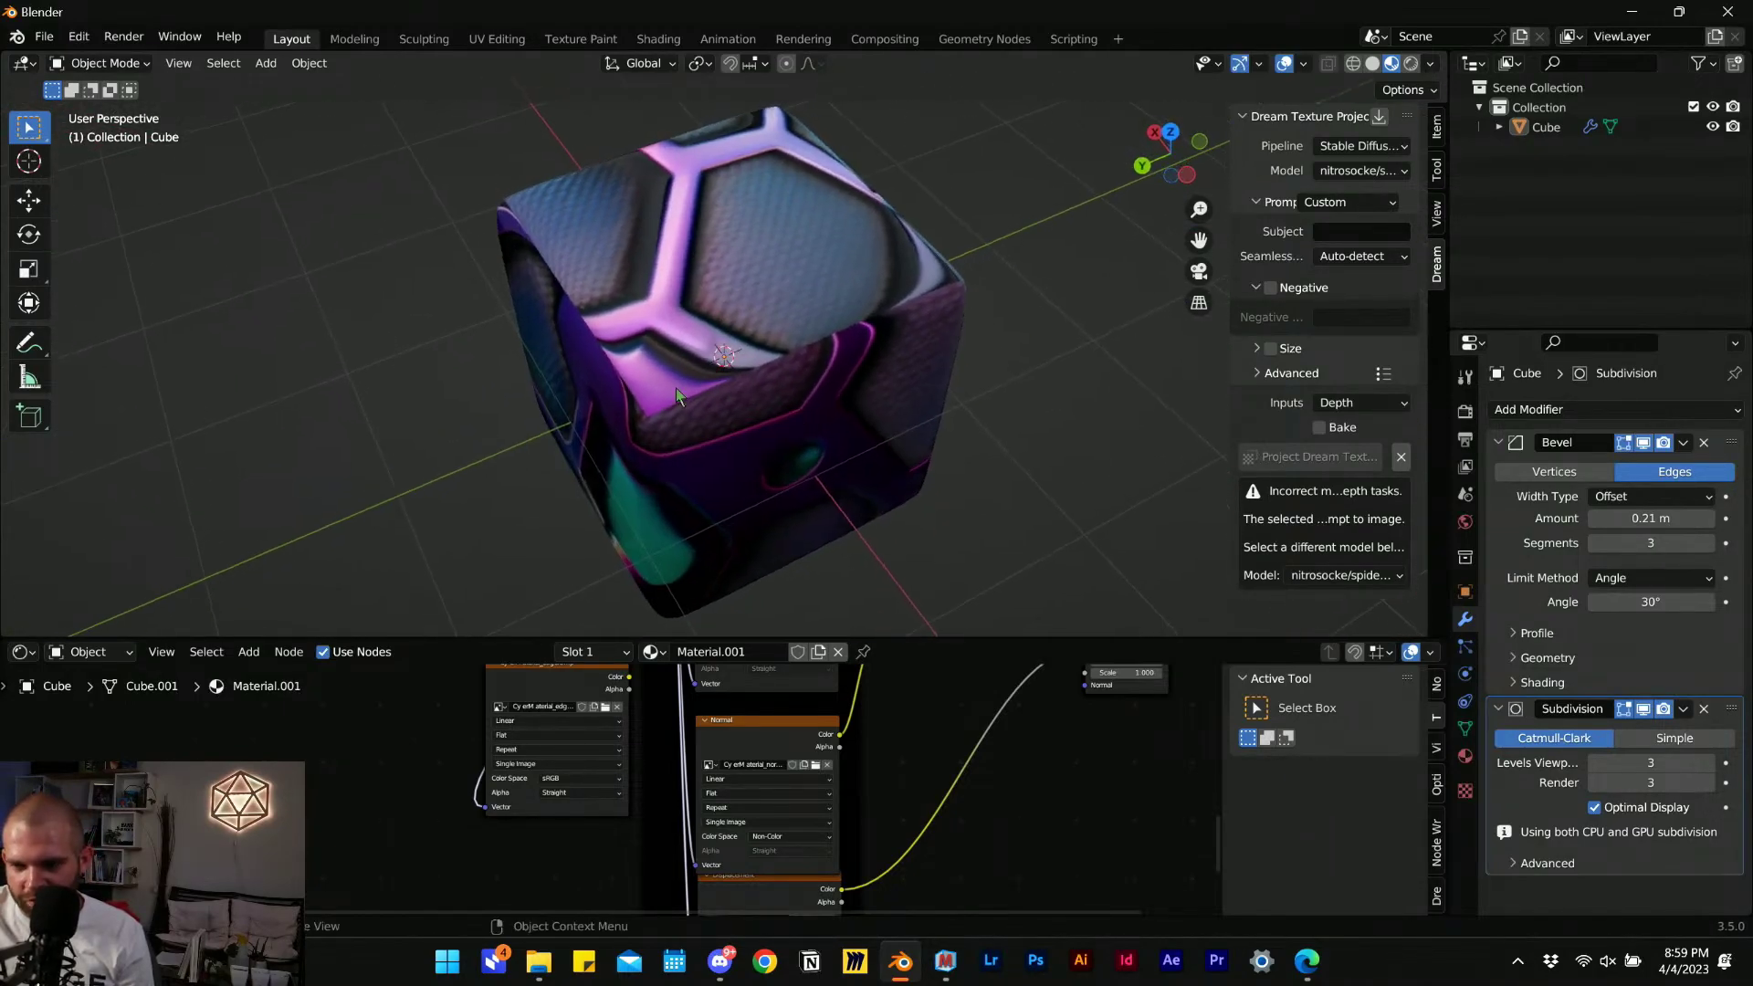
scroll(783, 436, down, 5)
middle_drag(803, 331, 743, 467)
middle_drag(663, 696, 568, 772)
drag(630, 681, 670, 834)
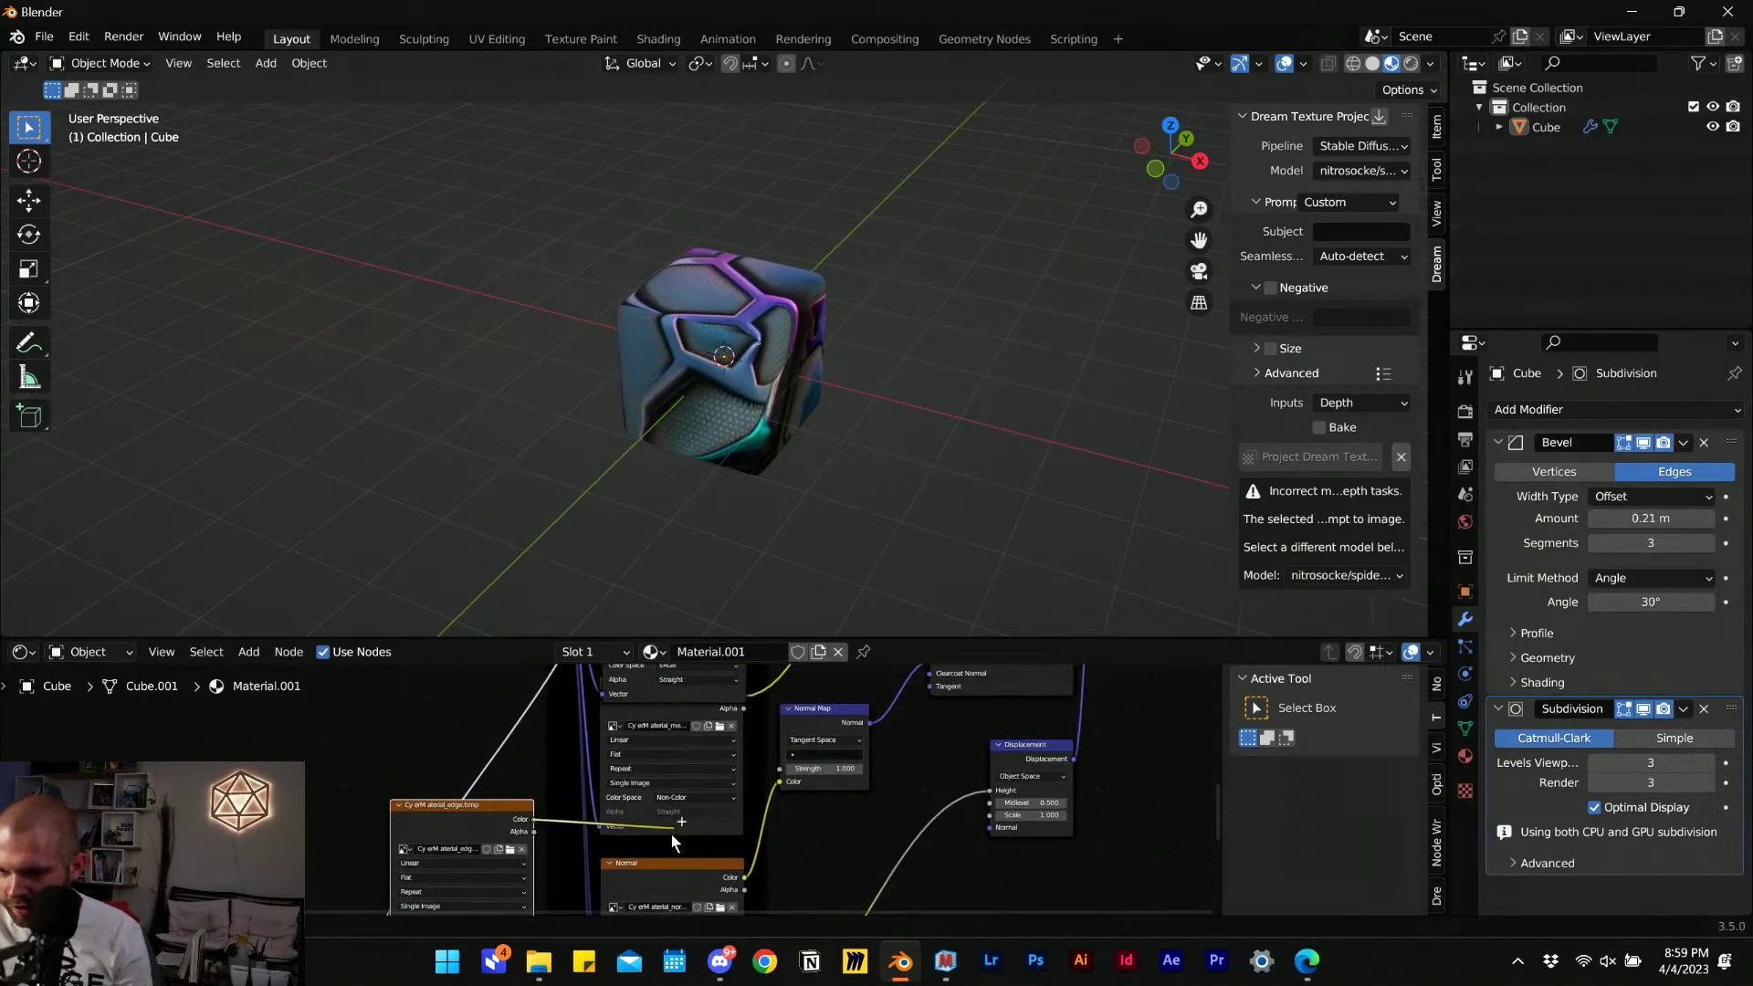
drag(465, 787, 793, 828)
Add a Bump node and insert it between the Normal Map output and the Principled BSDF's Normal input.
middle_drag(792, 828, 825, 796)
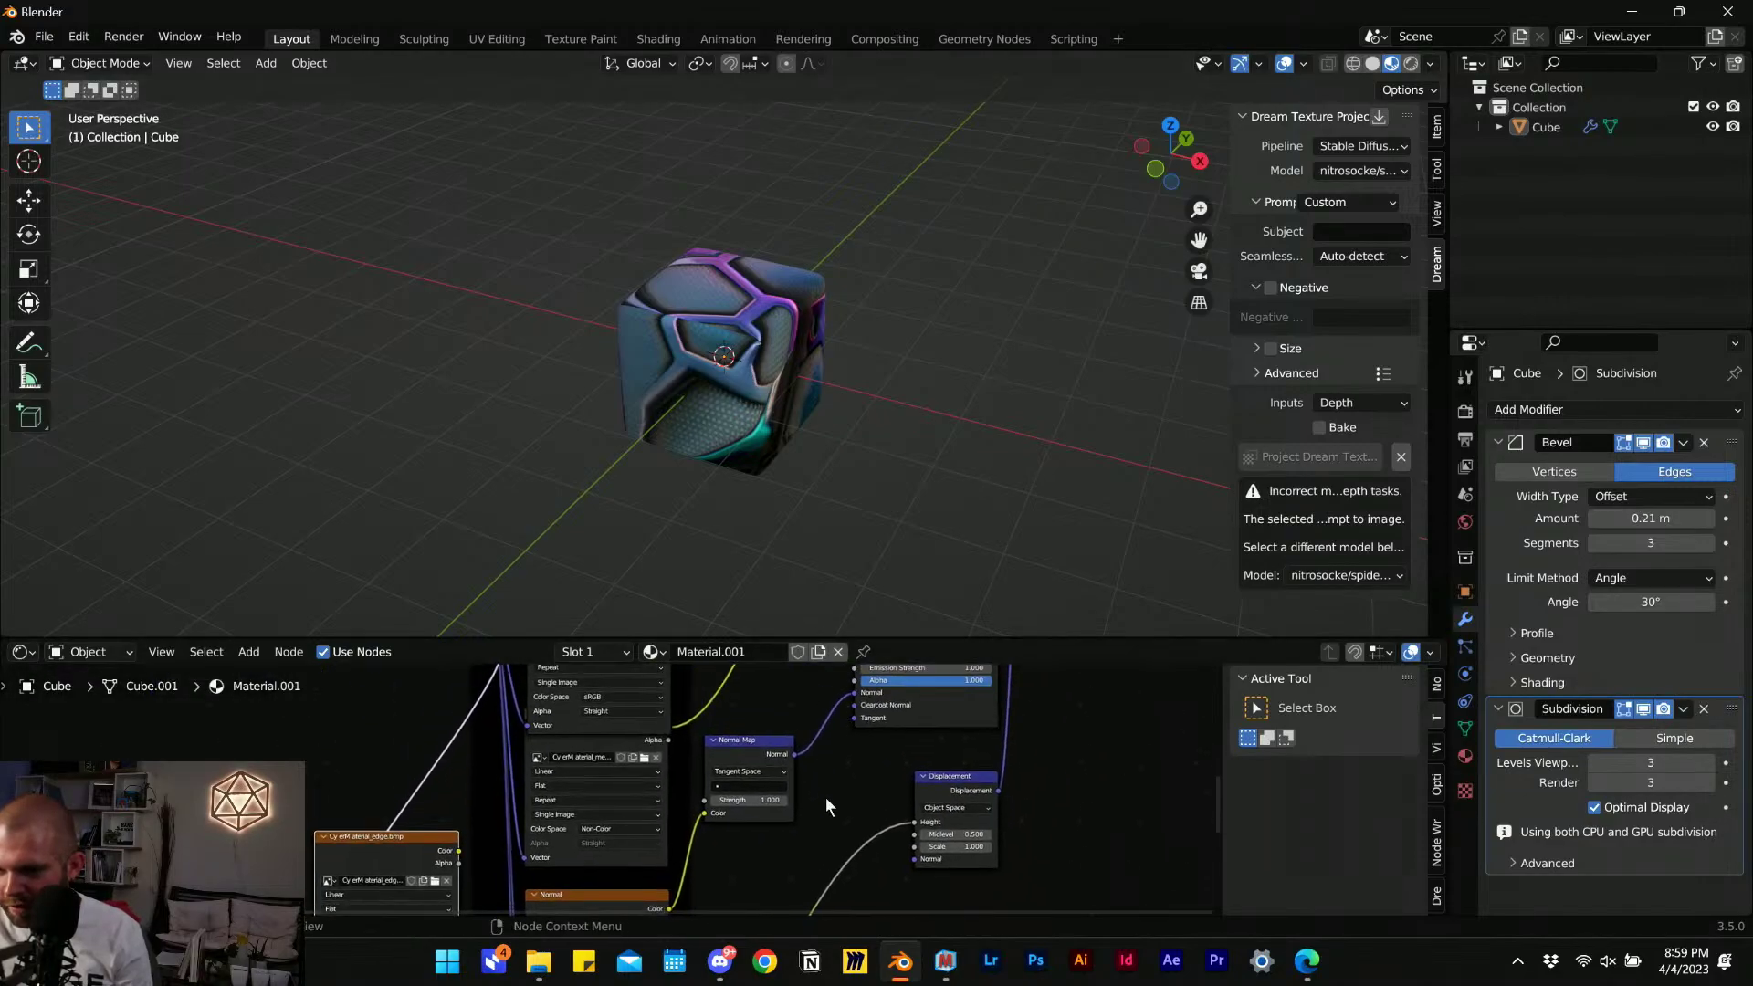
key(shift+a)
click(775, 708)
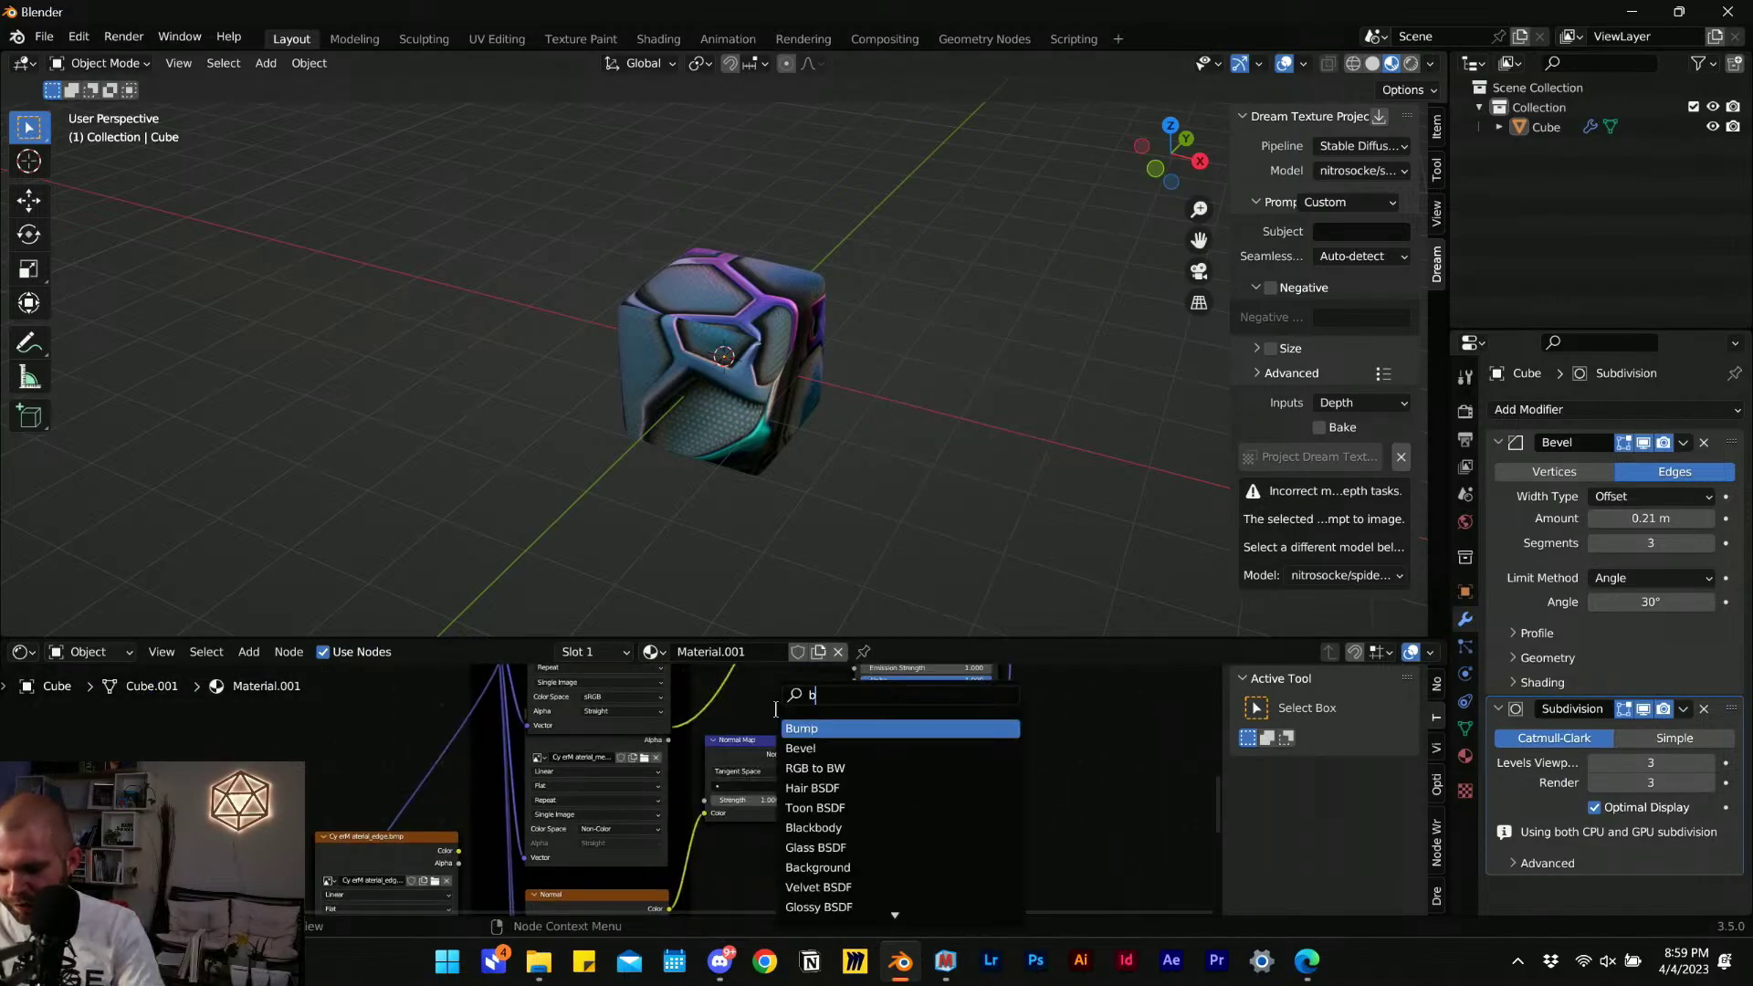
click(810, 727)
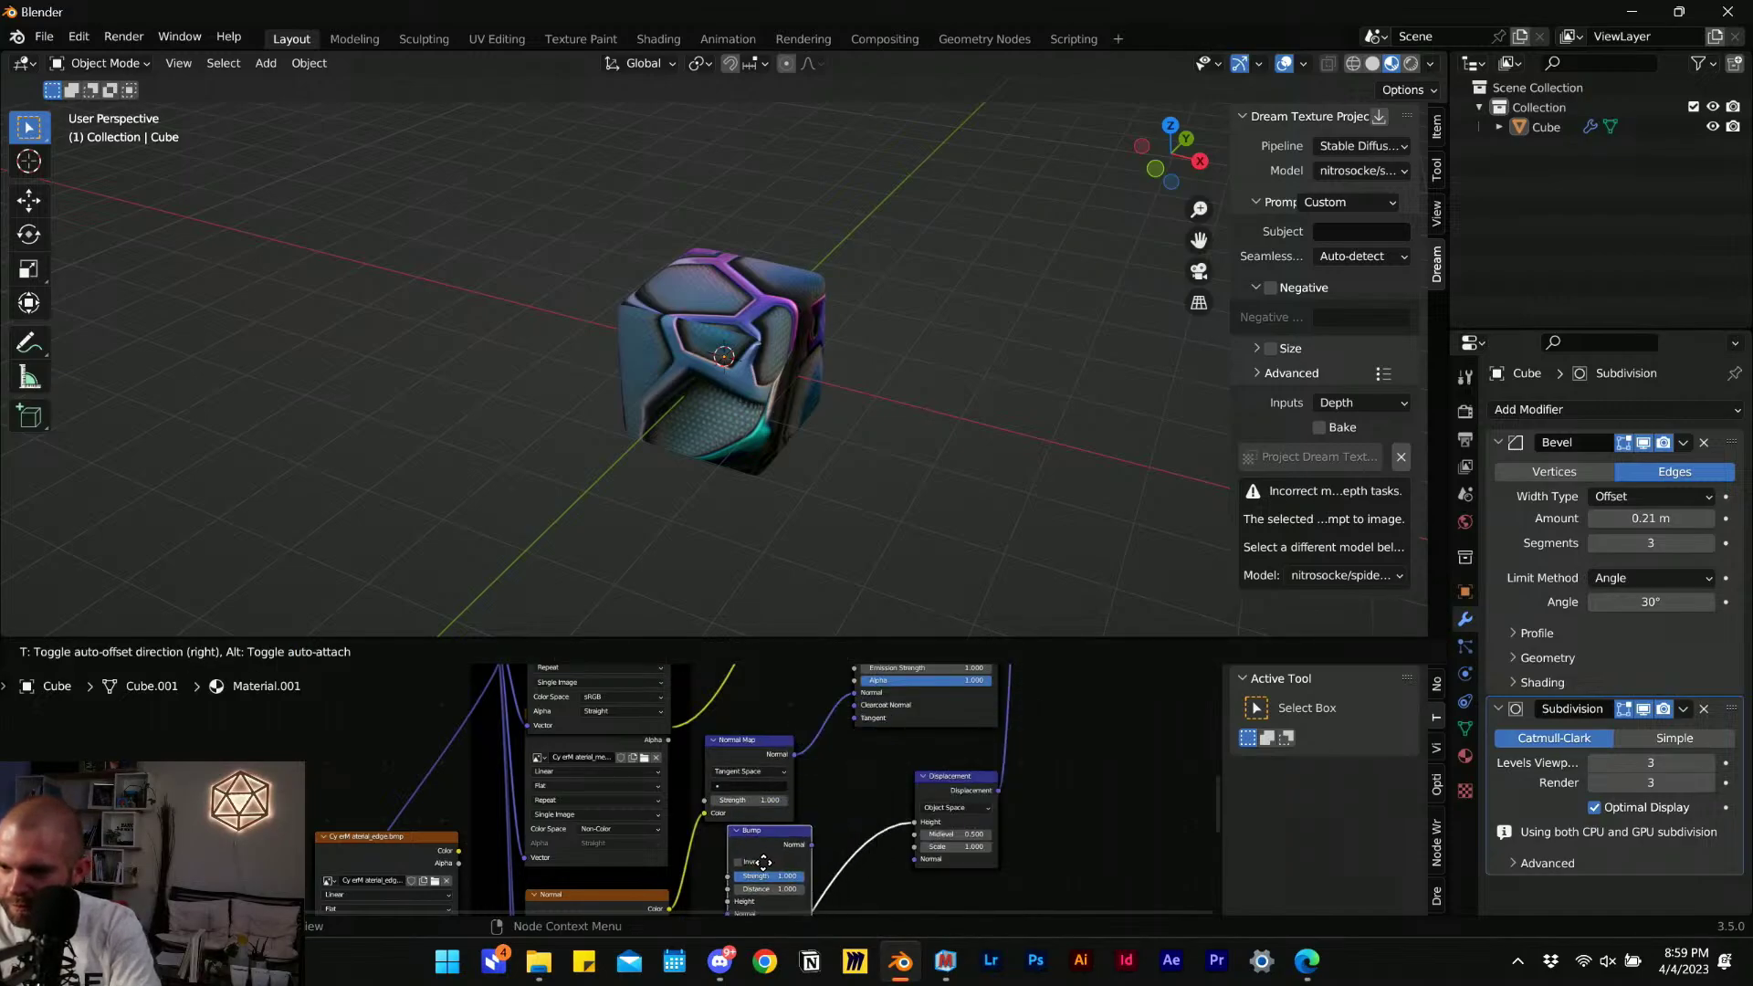
click(754, 861)
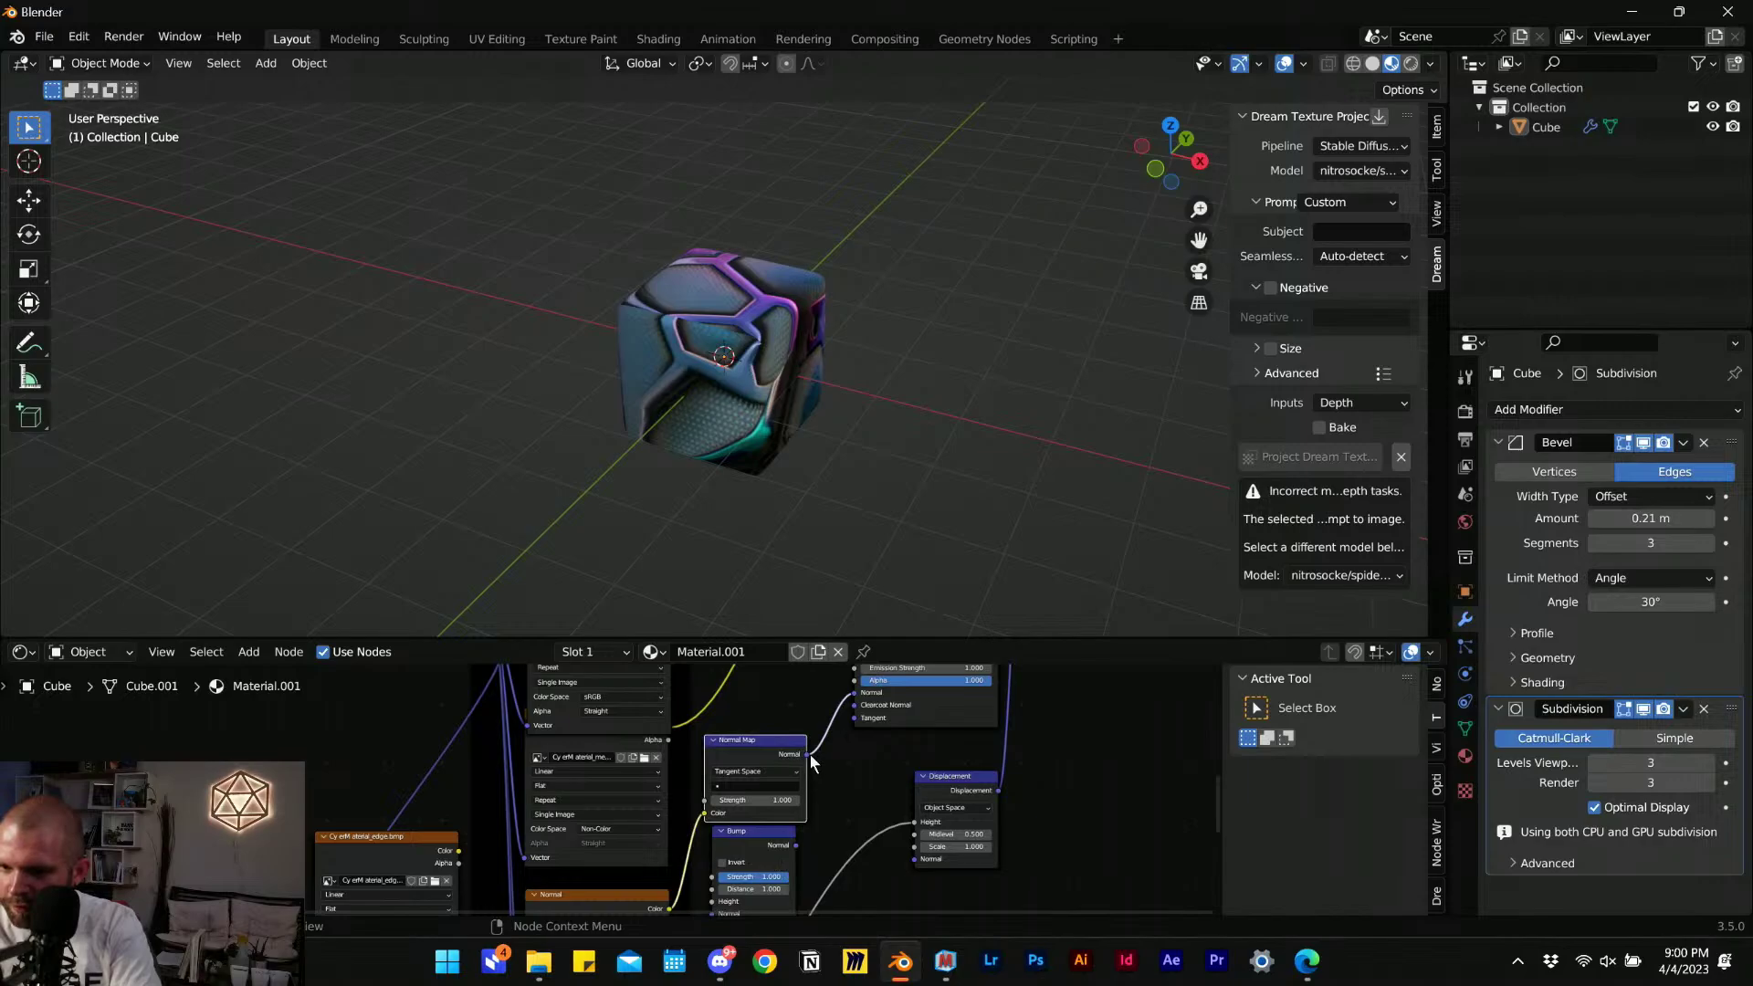
shift+scroll(773, 904, down, 2)
drag(708, 840, 828, 758)
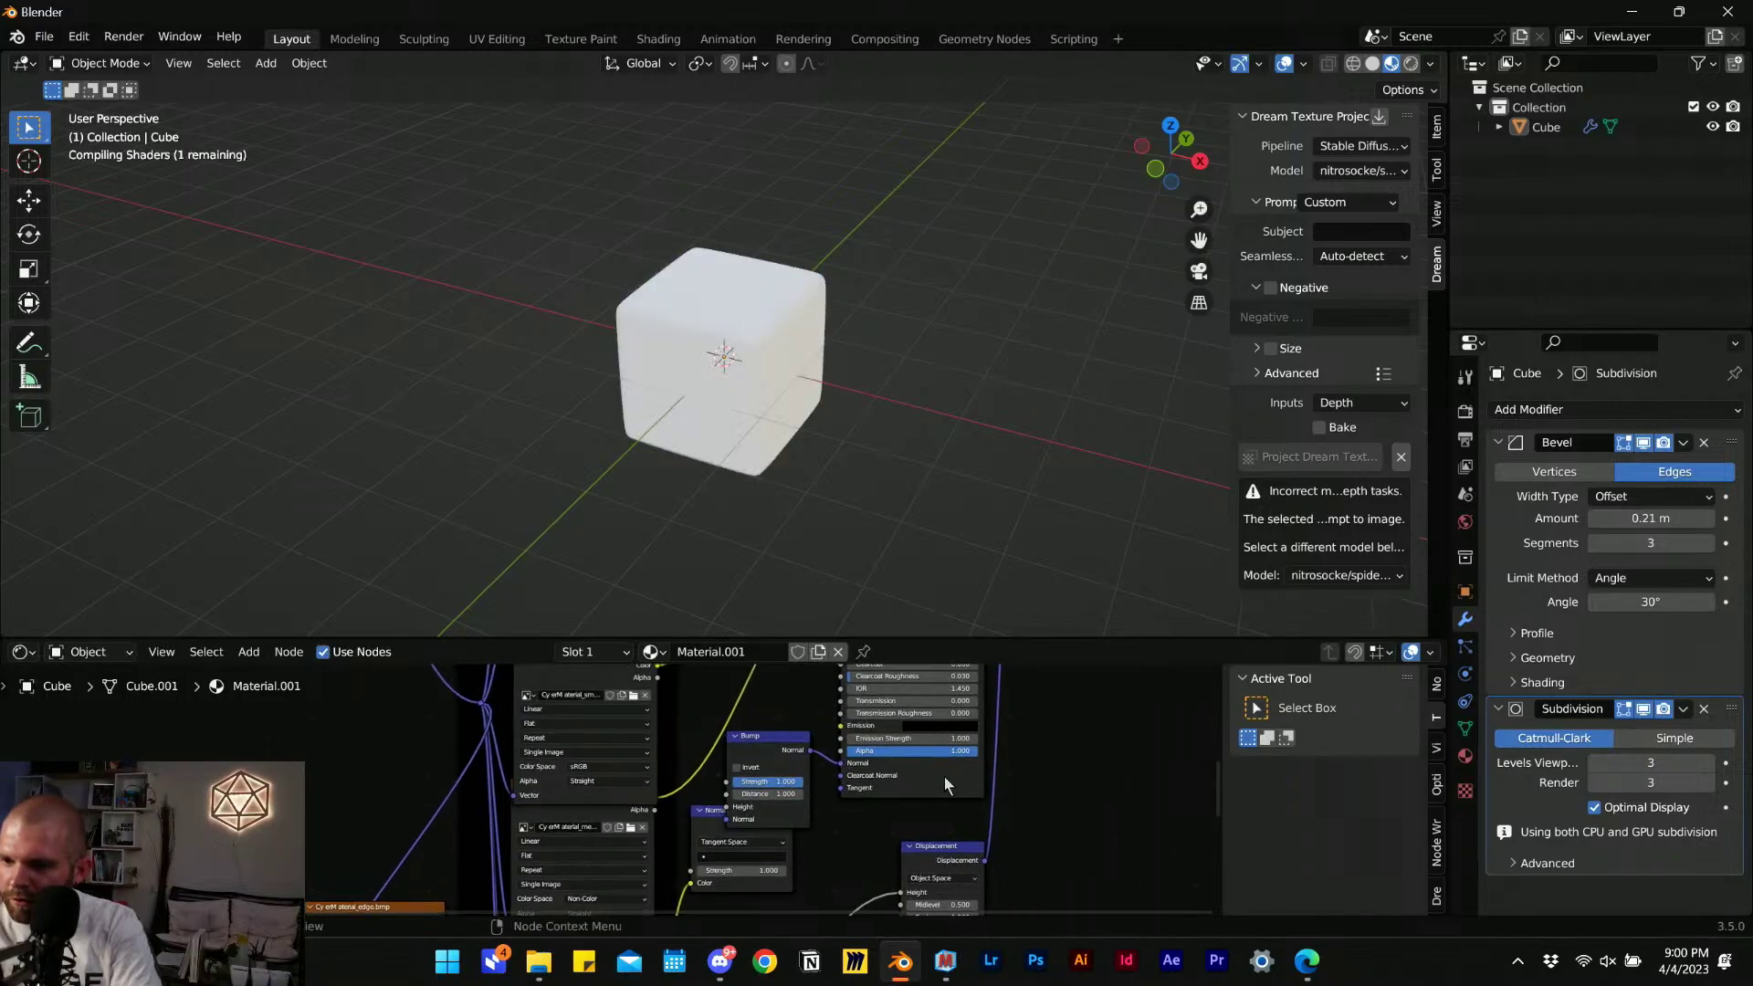
drag(791, 740, 882, 735)
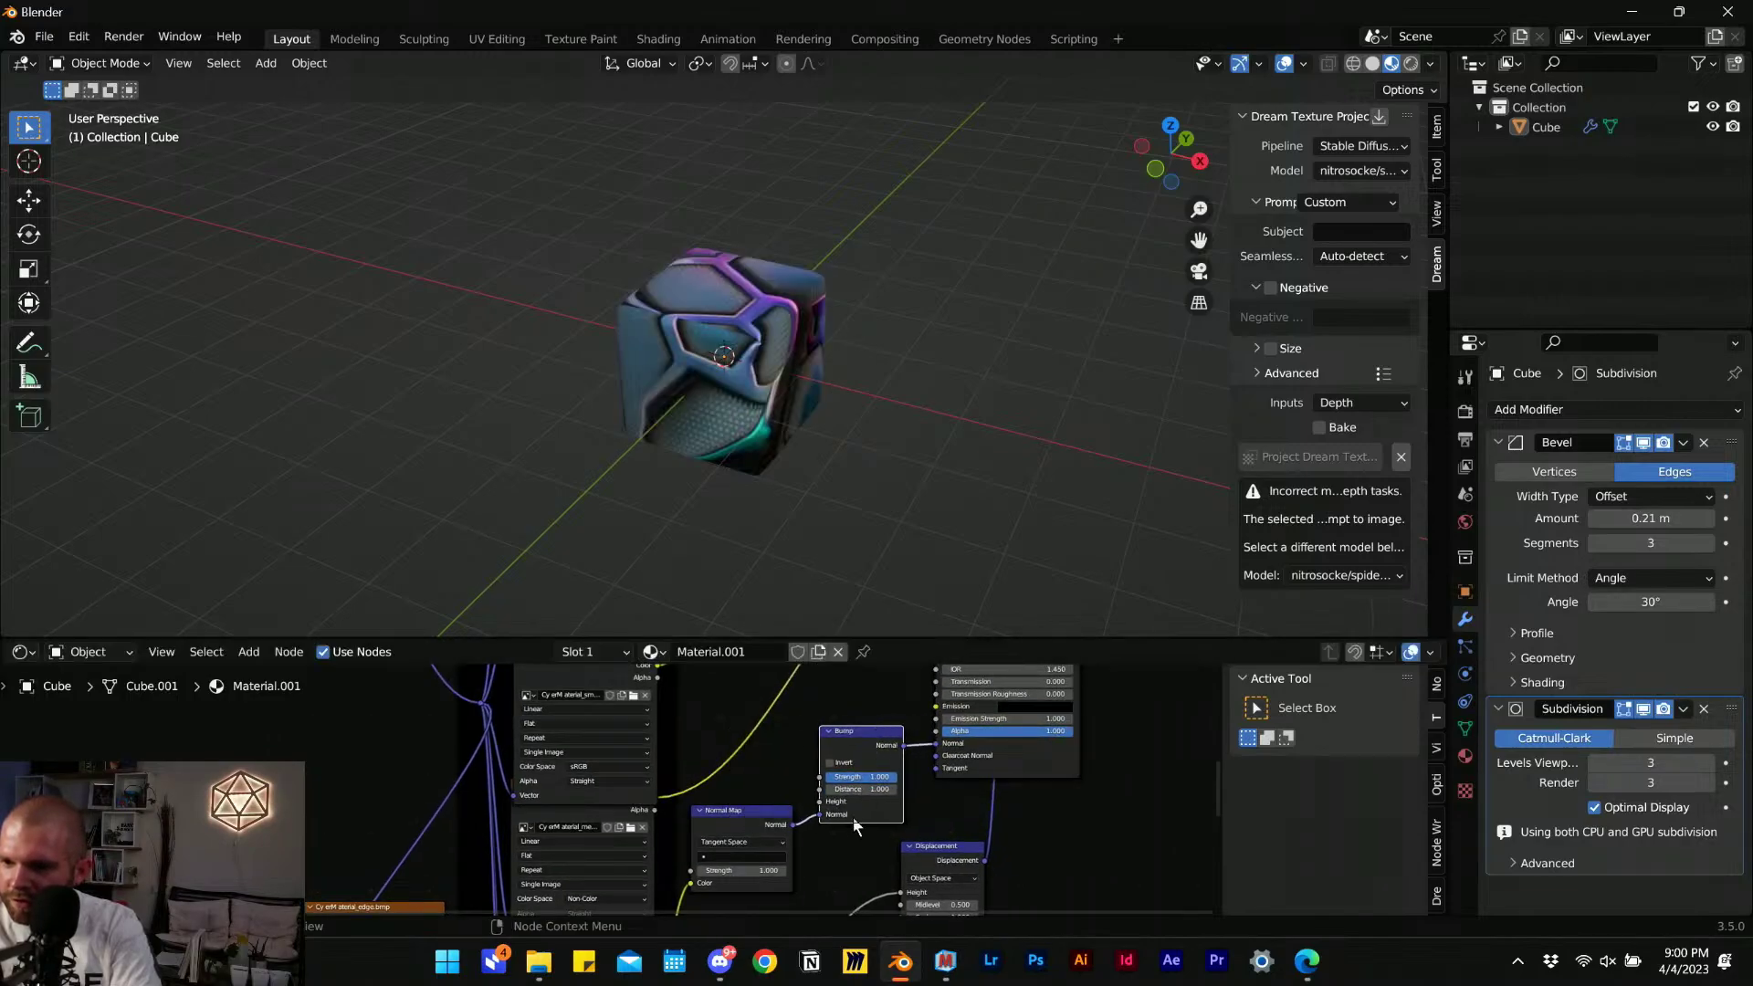
Connect the edge texture's Color output to the Bump node's Height input and inspect the surface relief on the cube.
middle_drag(815, 834, 848, 760)
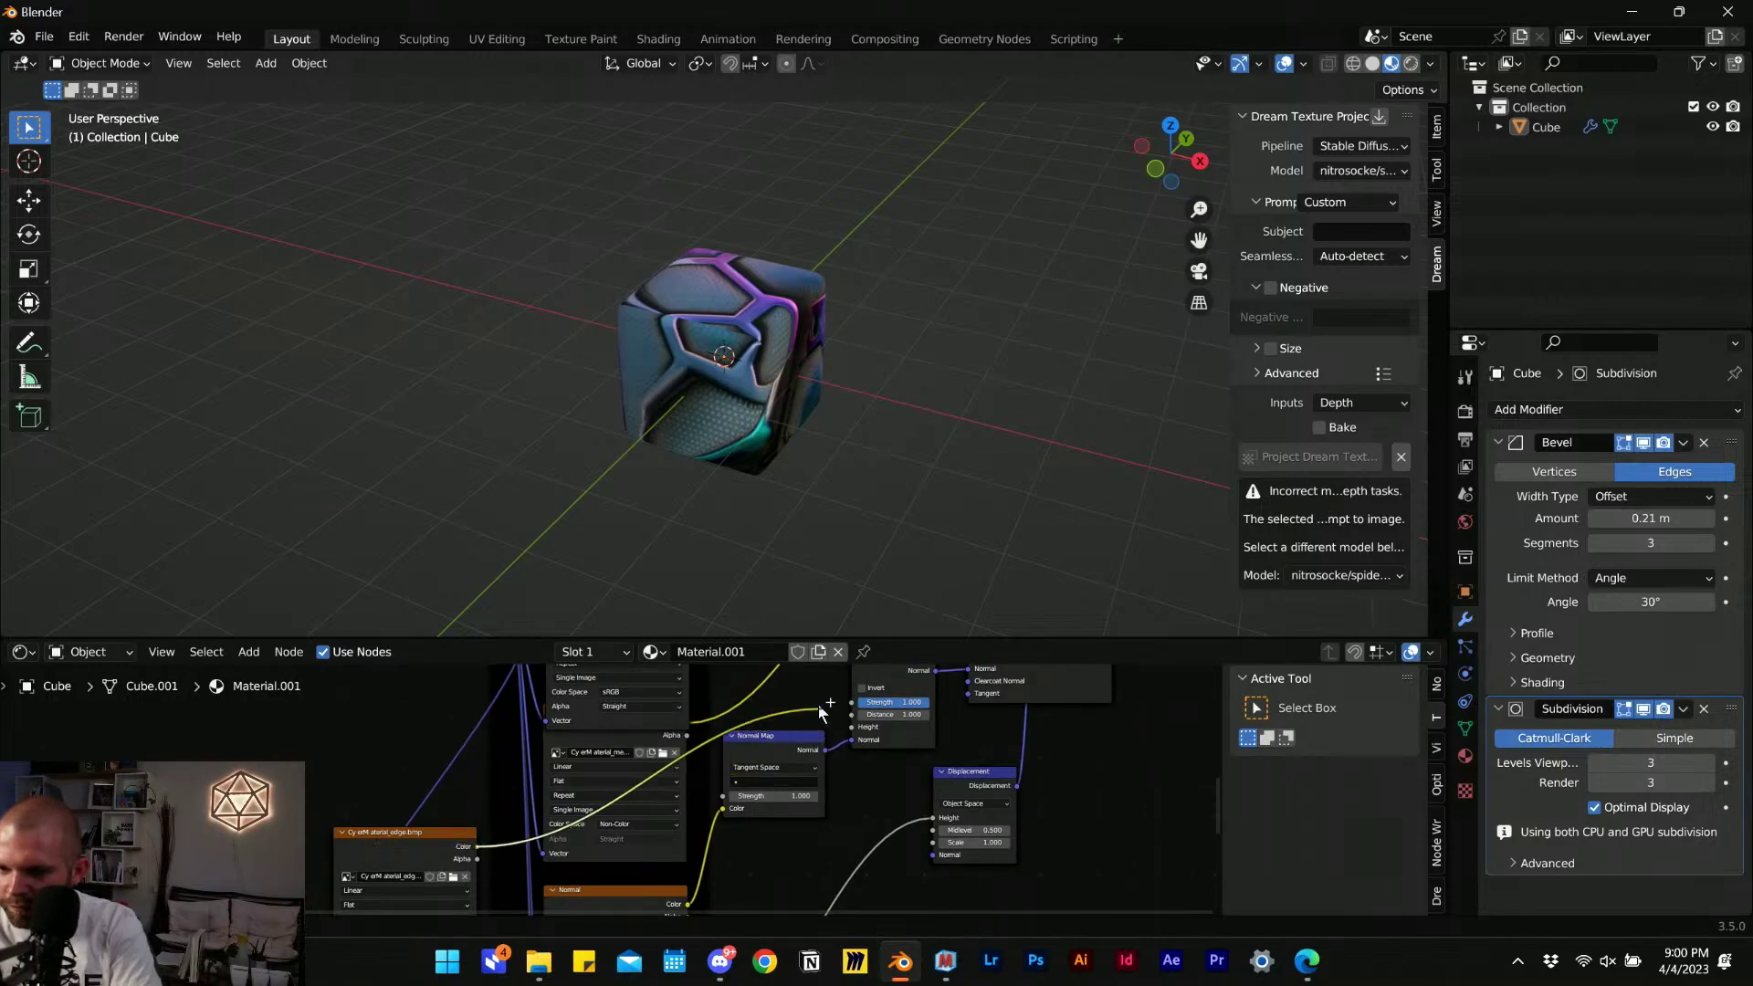
drag(858, 735, 857, 728)
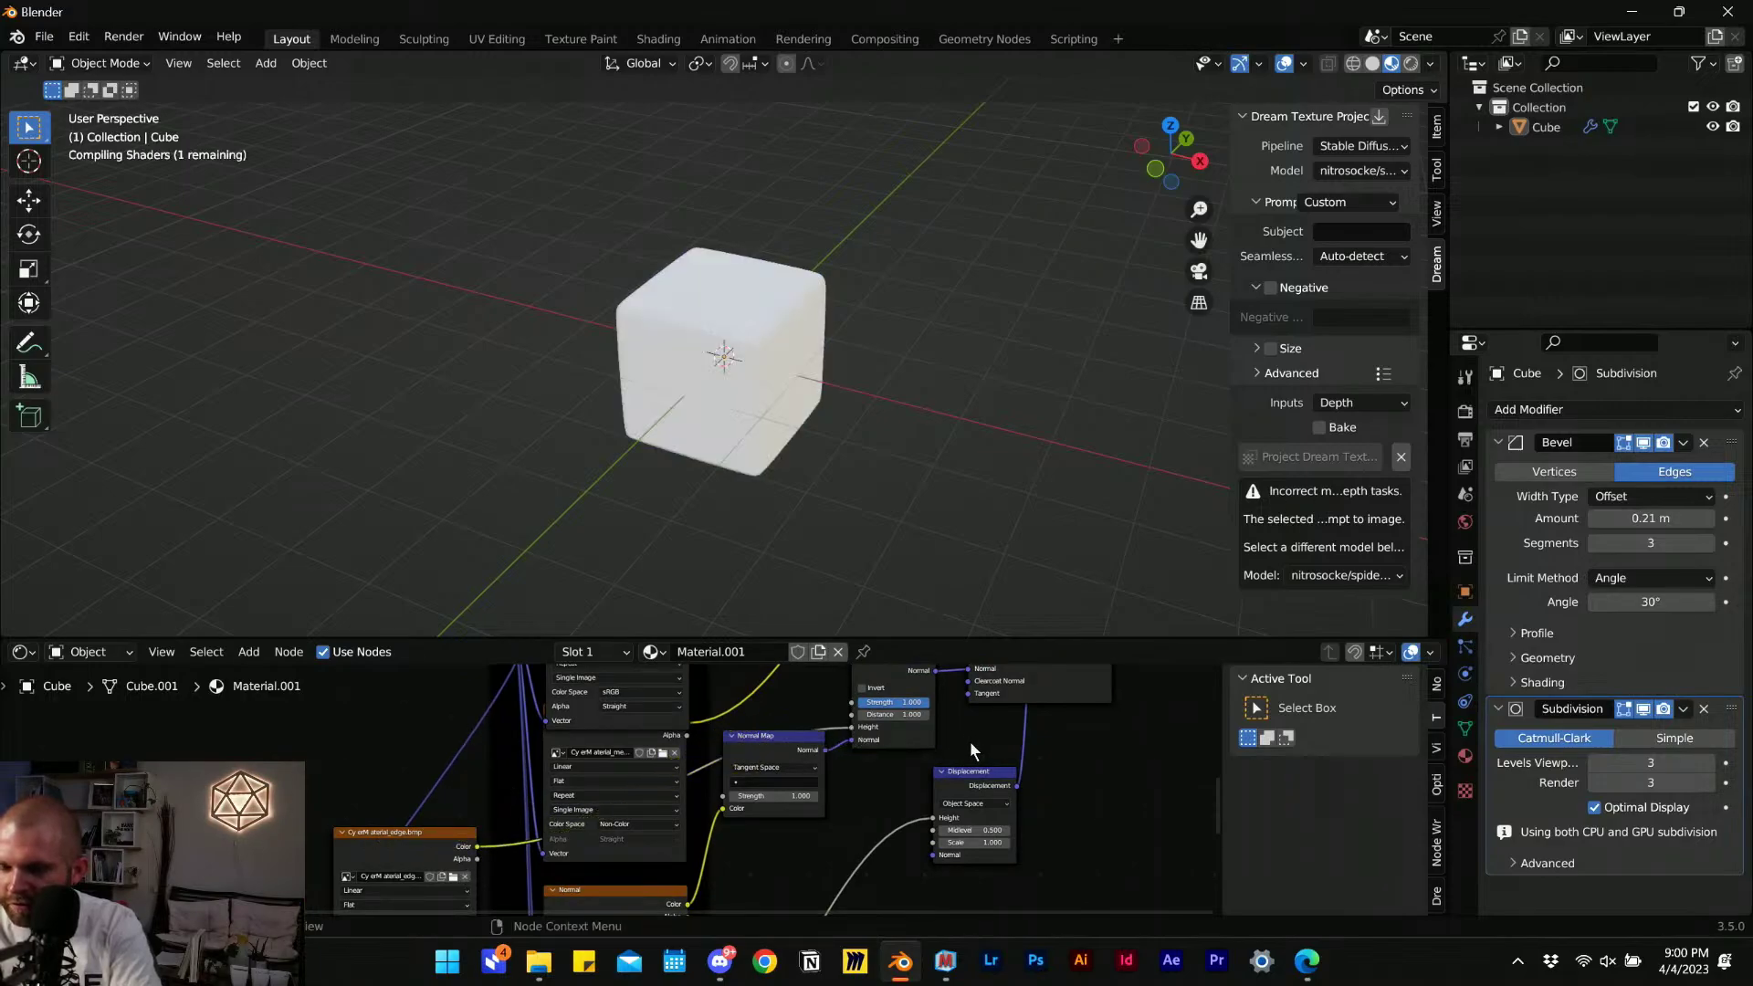
scroll(760, 400, up, 6)
middle_drag(956, 470, 917, 463)
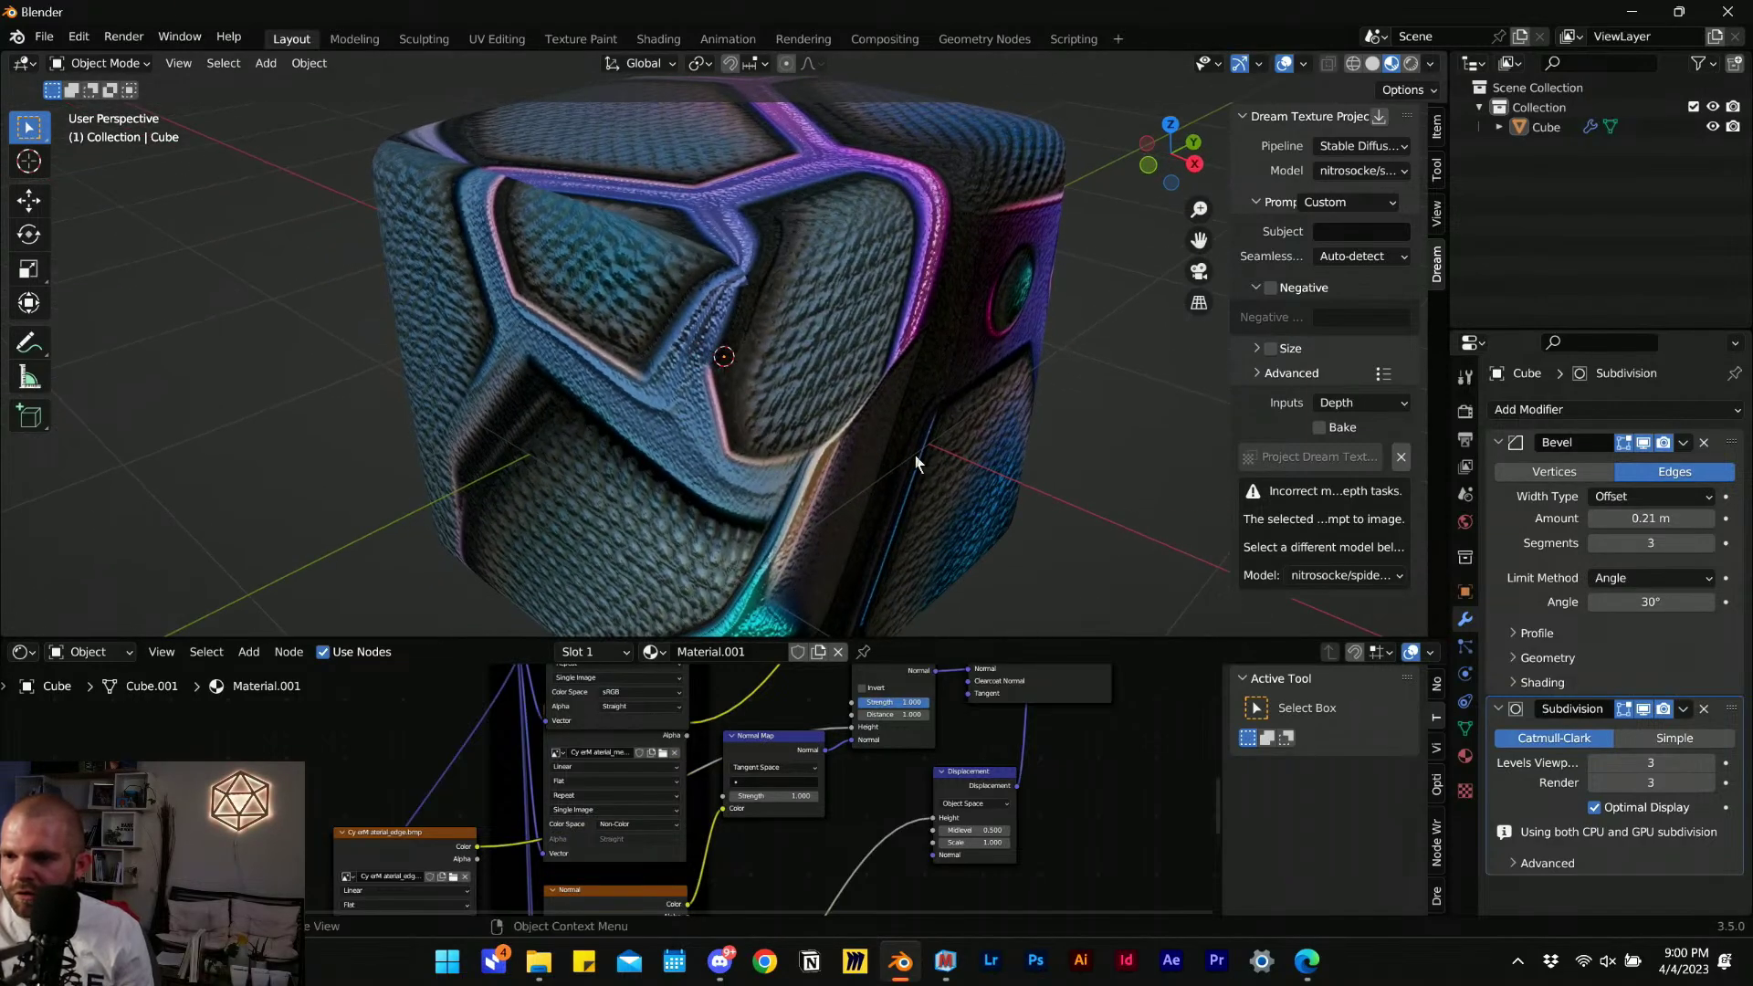
middle_drag(1028, 517, 486, 407)
scroll(763, 435, down, 5)
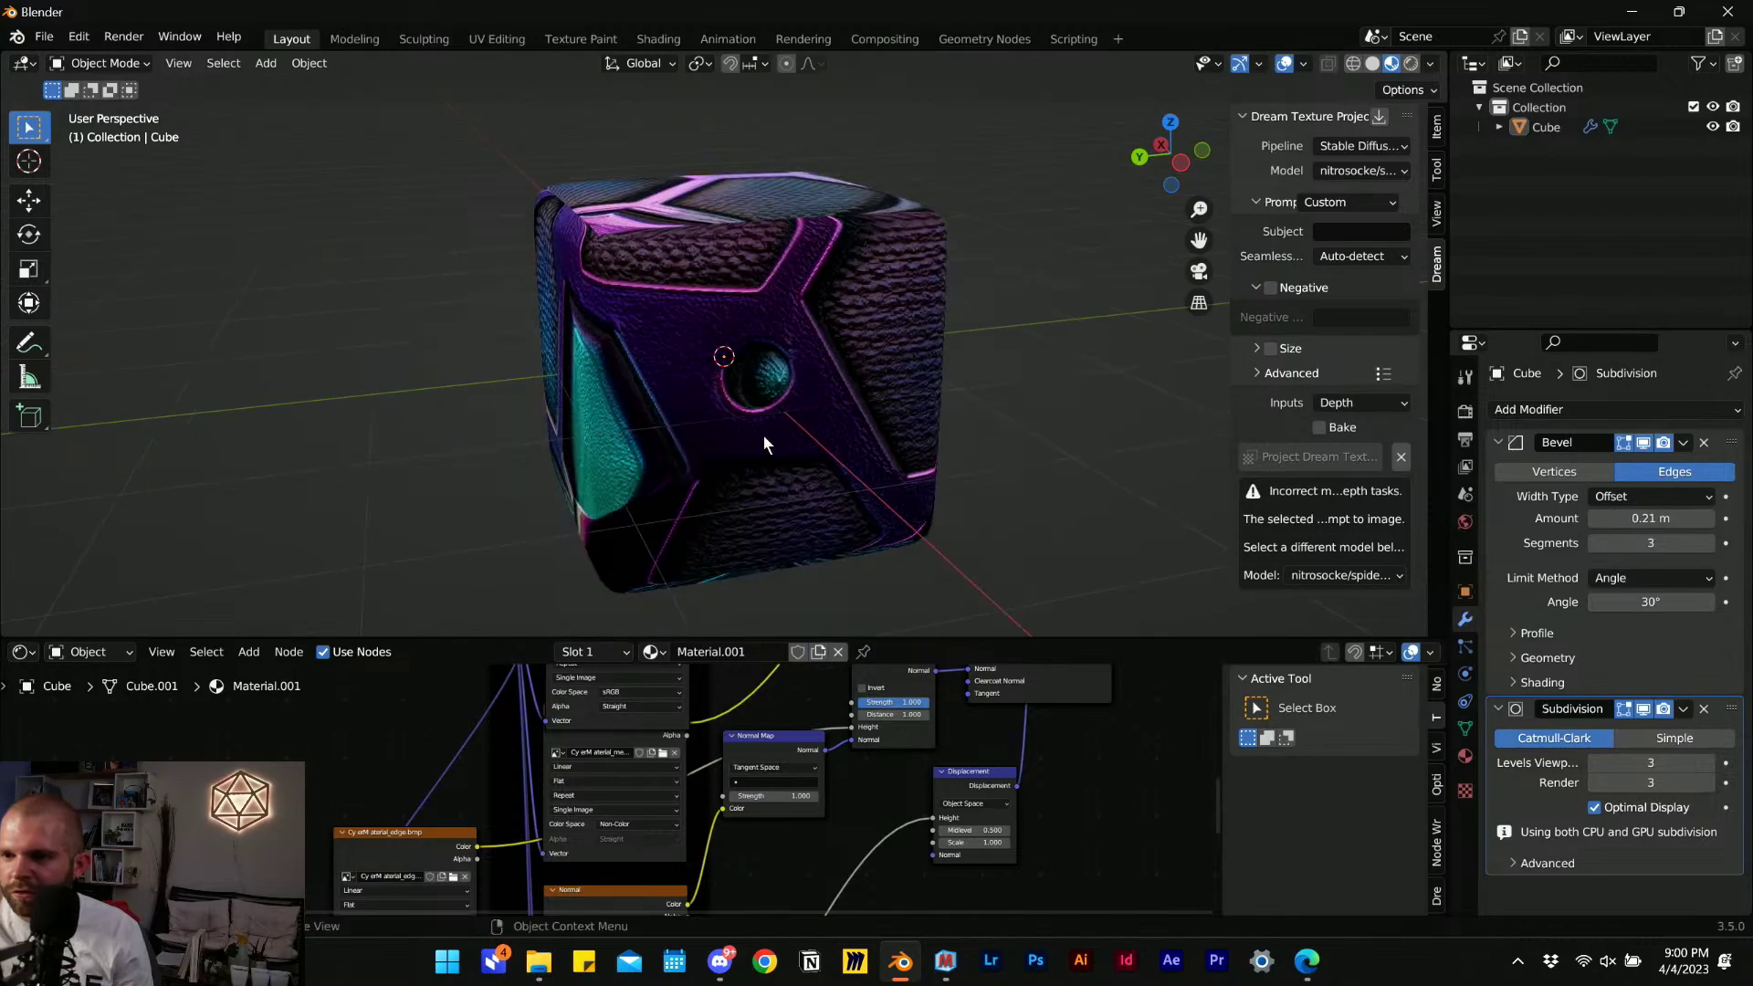
middle_drag(763, 434, 913, 447)
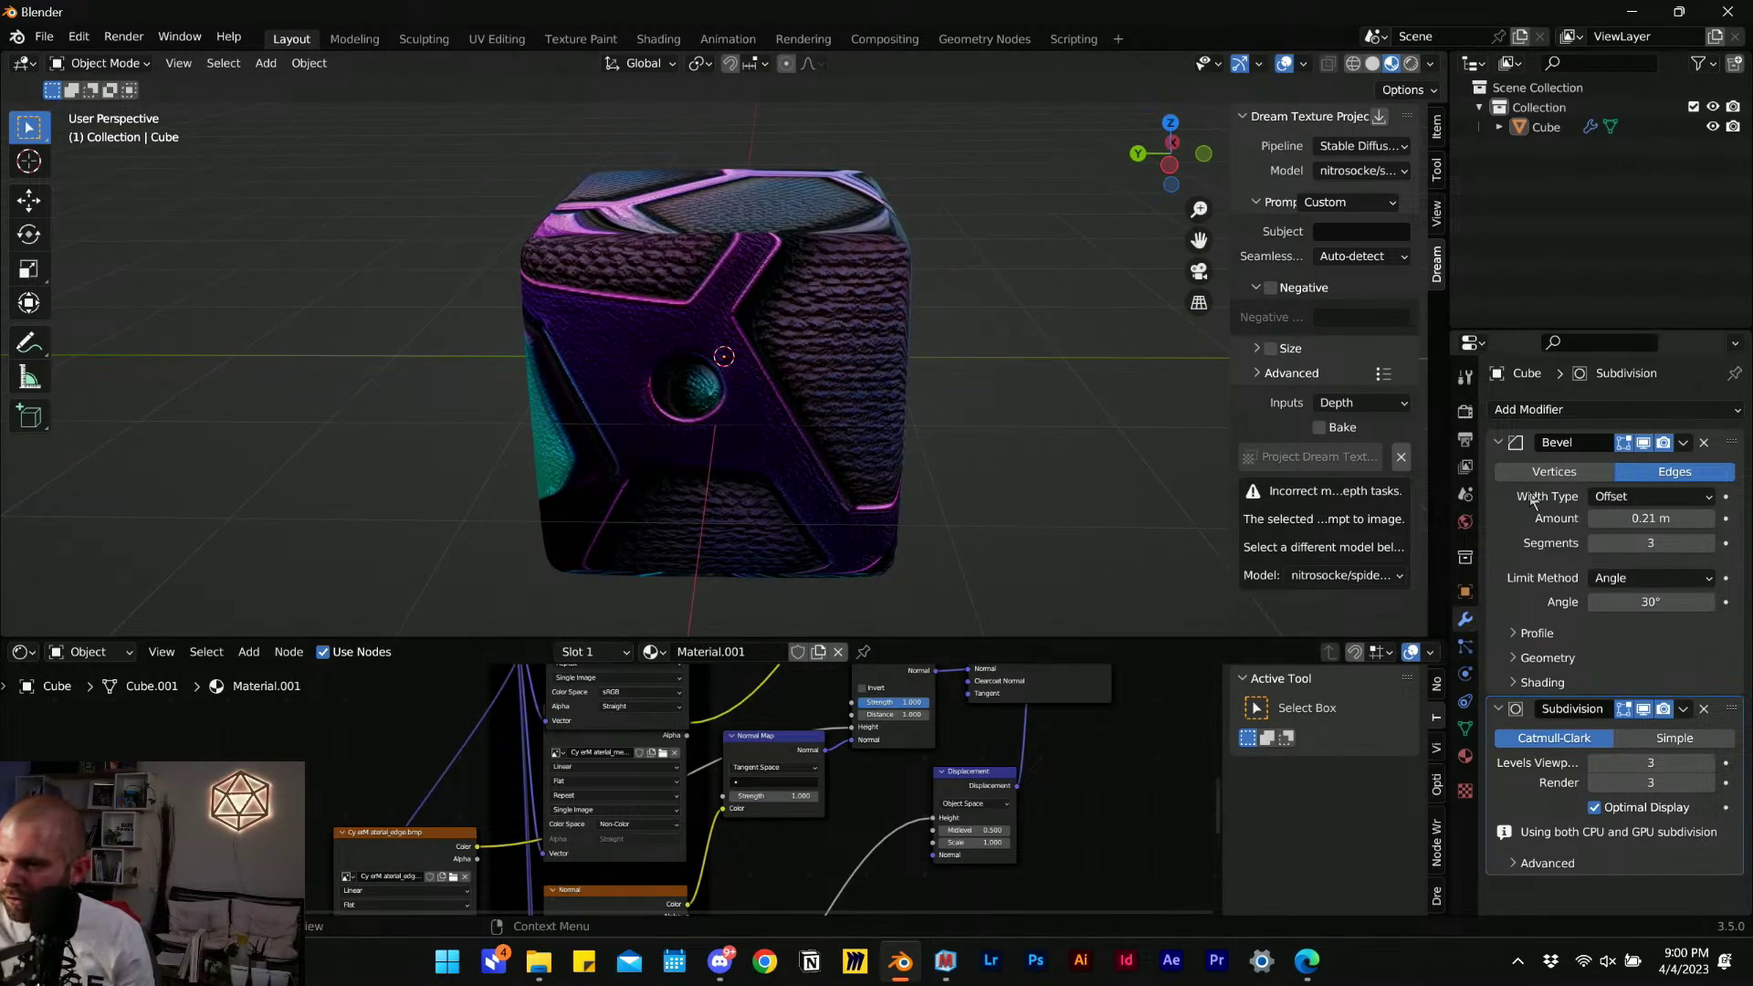
Set the render engine to Cycles with GPU Compute as the device and switch the viewport to Rendered shading.
click(1465, 411)
click(1674, 410)
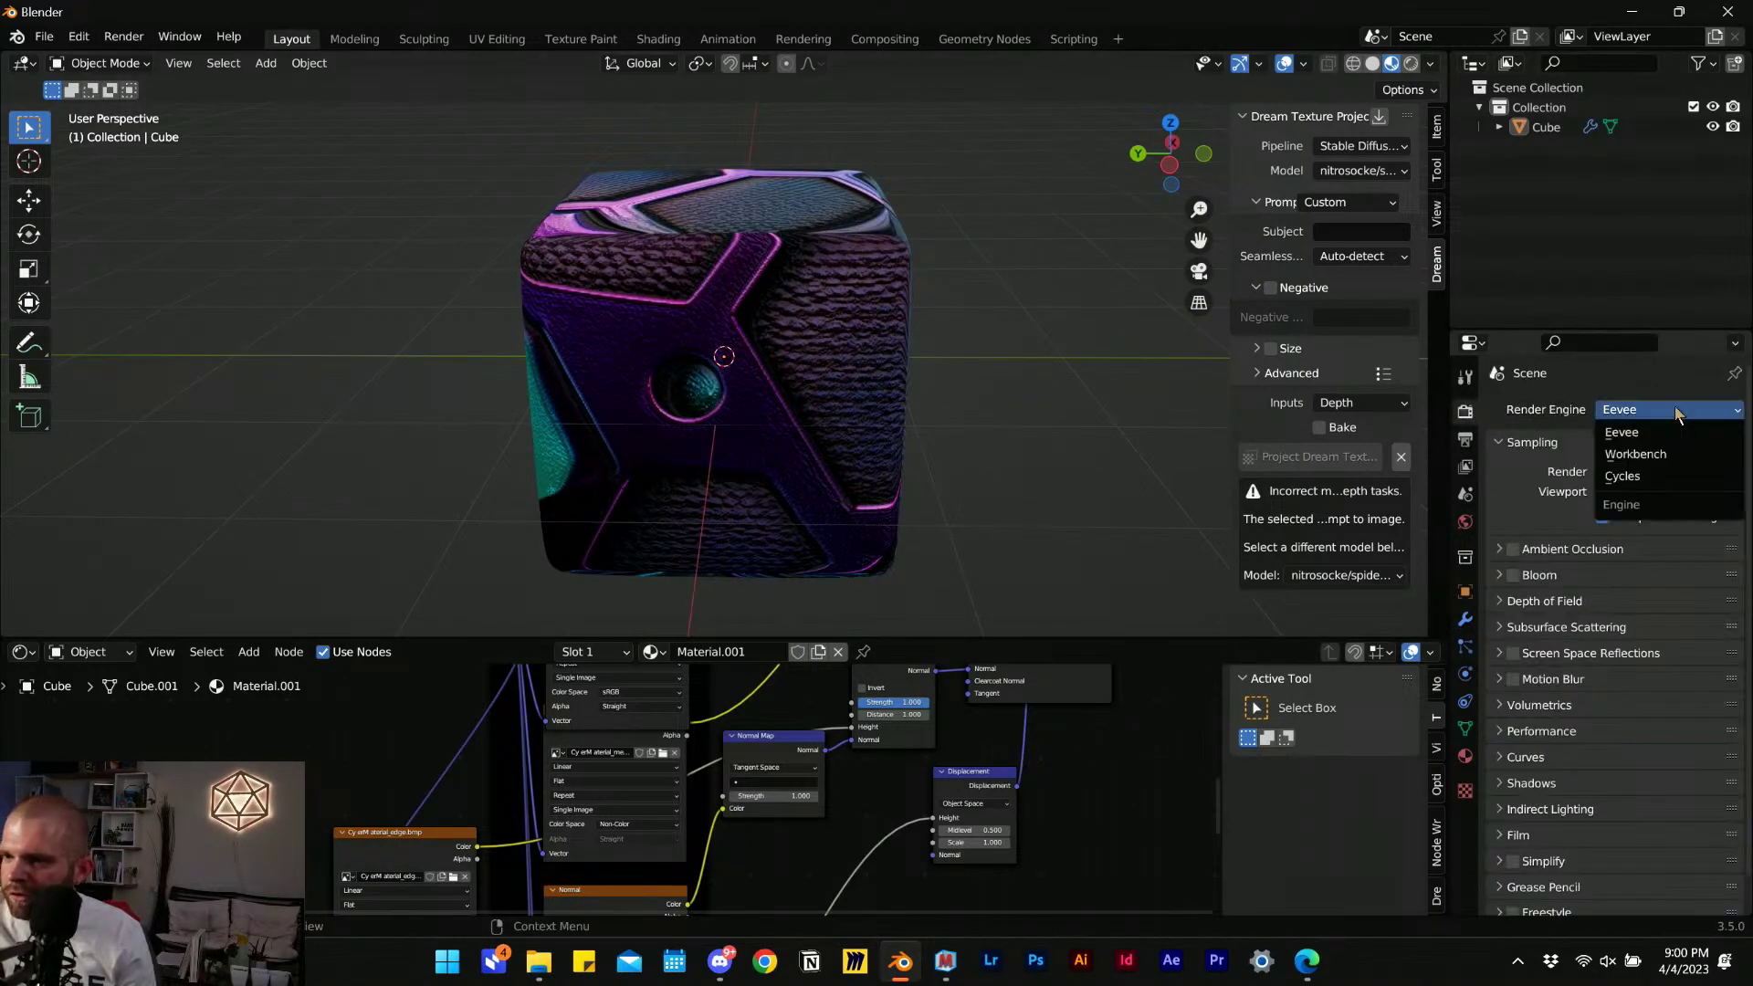
click(1628, 481)
click(1634, 458)
click(1629, 497)
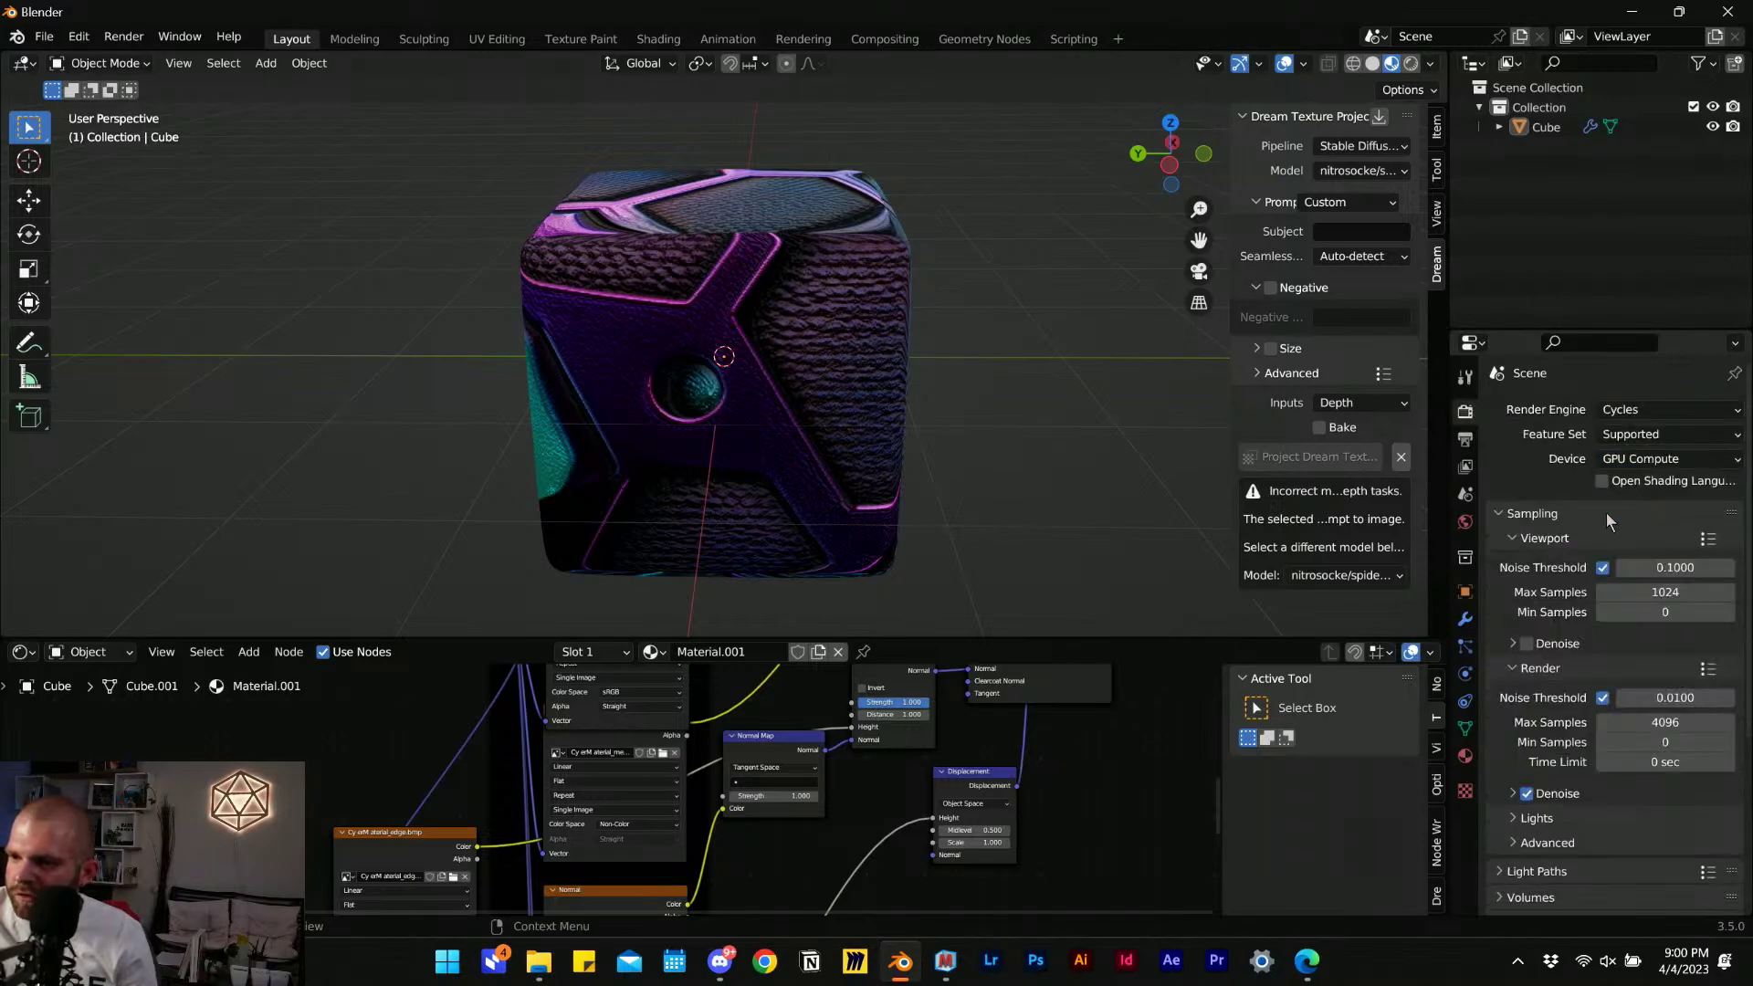
key(z)
click(889, 234)
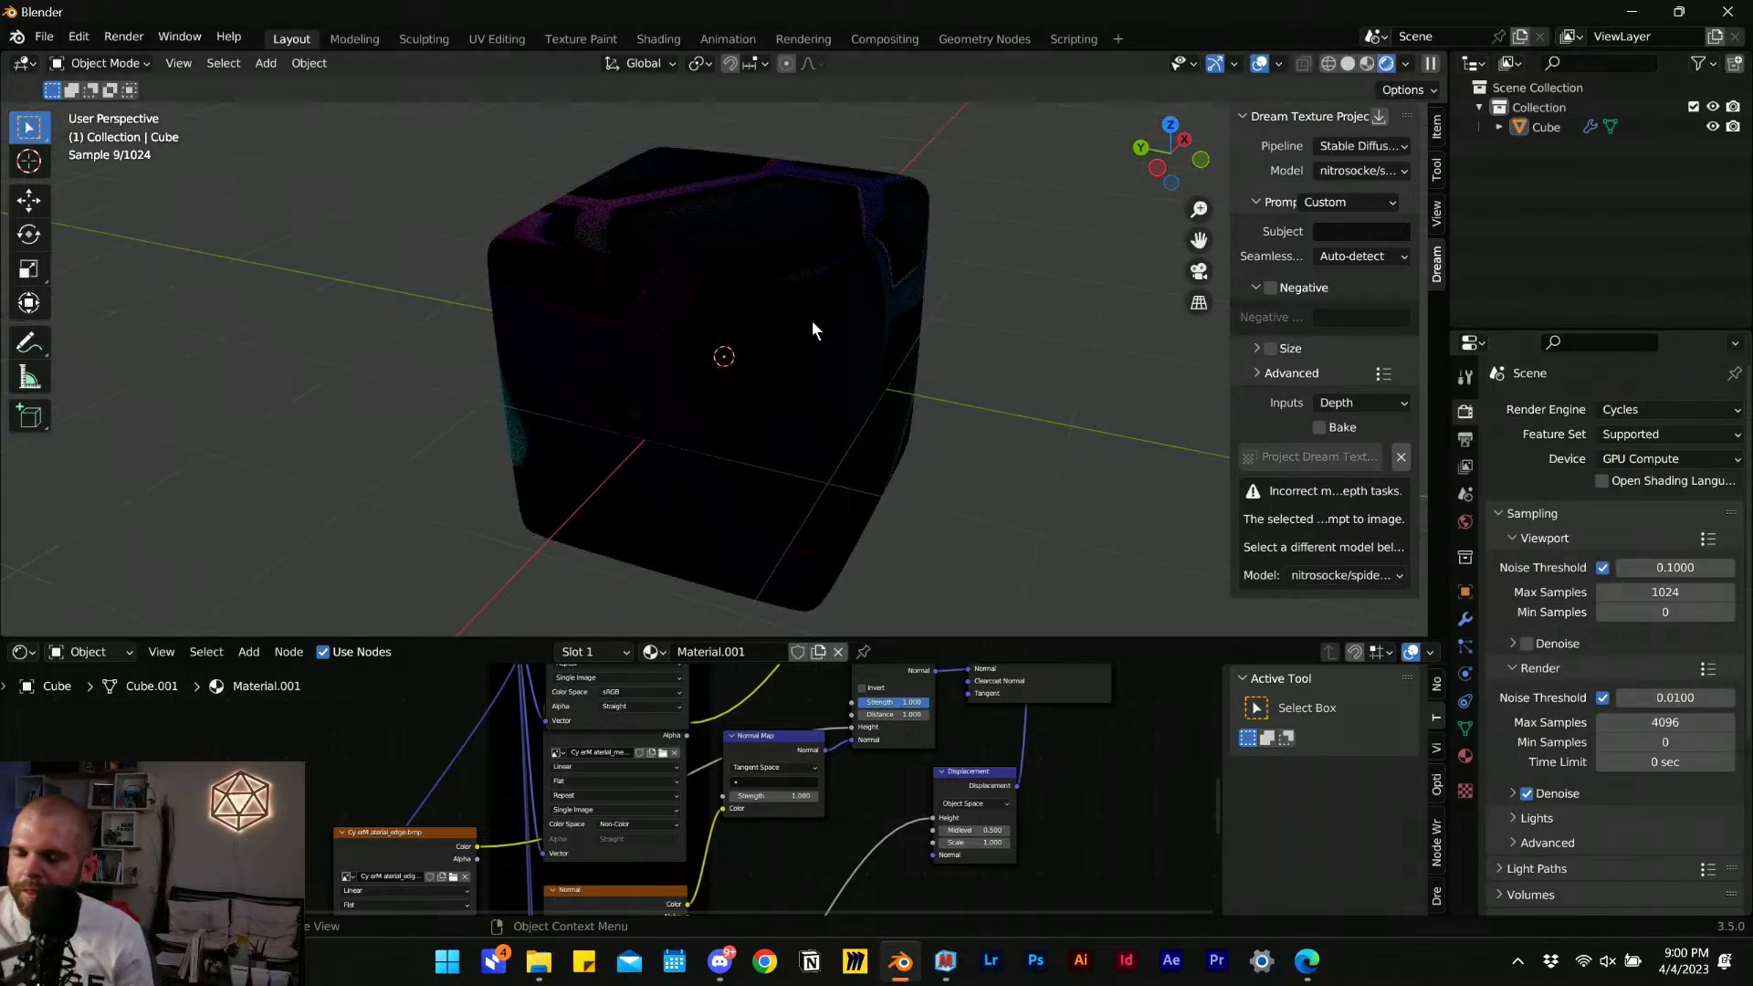
Add an area light to the scene and raise it about 3.2 m along the global Z axis above the cube.
scroll(891, 349, down, 2)
mouse_move(812, 321)
middle_down()
mouse_move(891, 349)
mouse_move(927, 453)
middle_up()
key(shift+a)
mouse_move(921, 462)
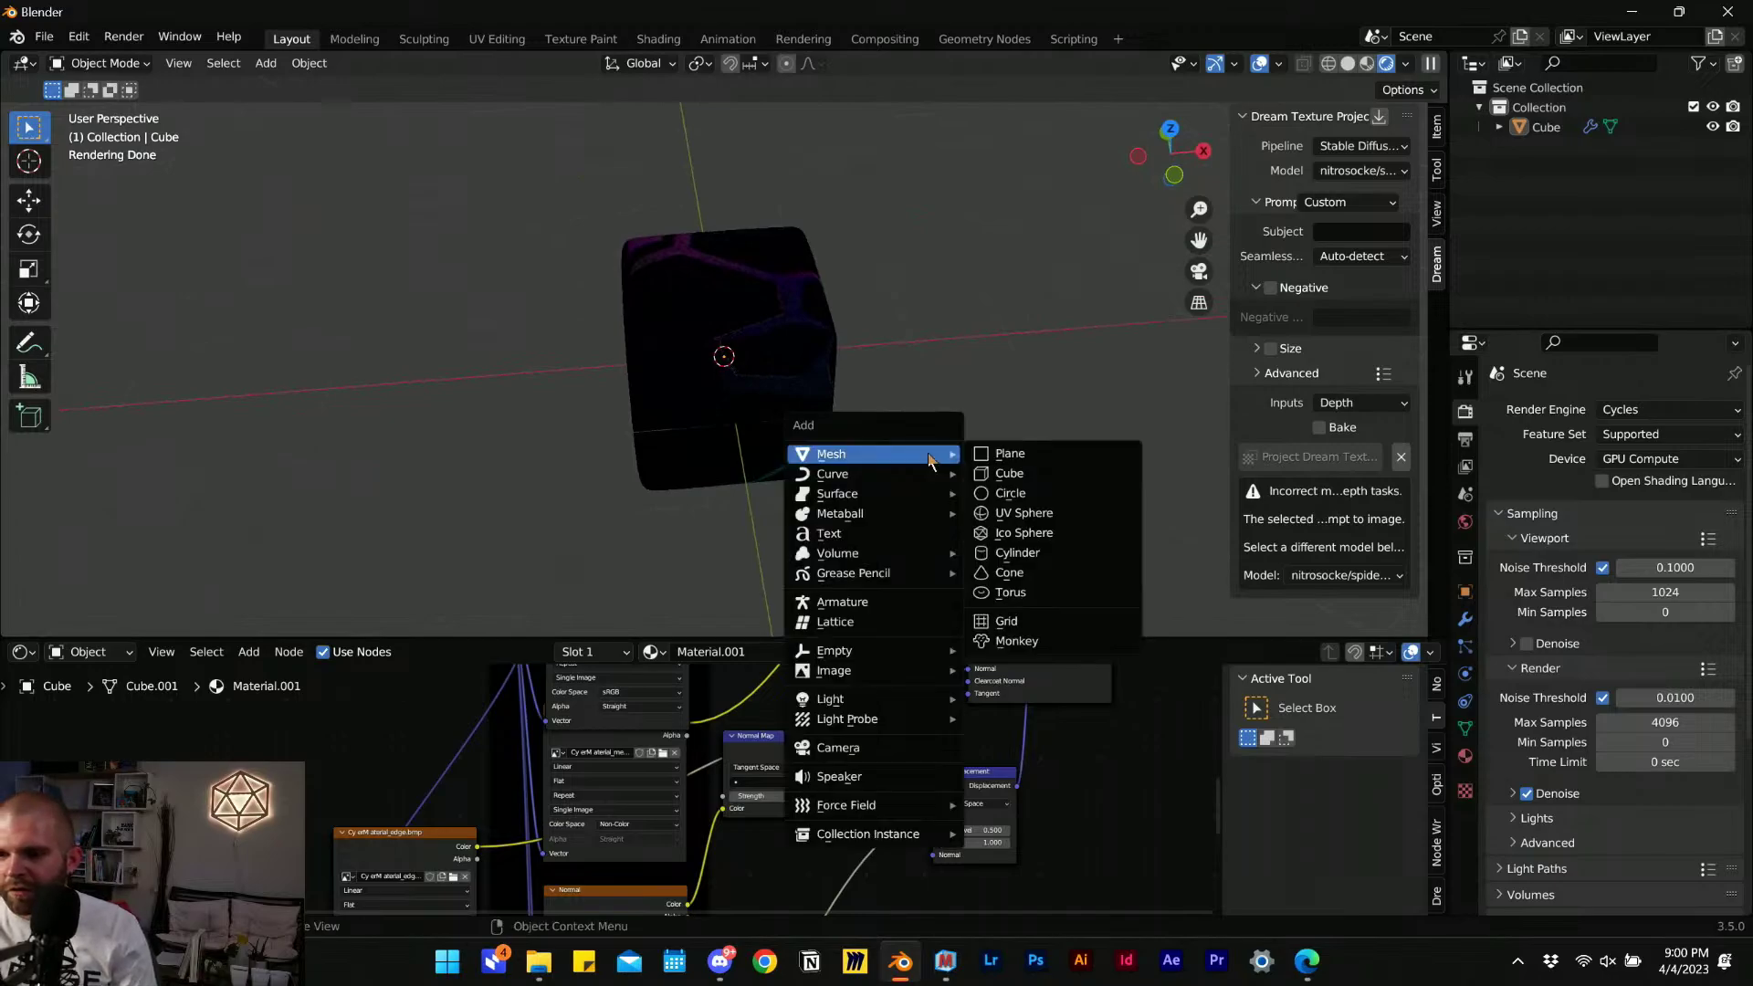
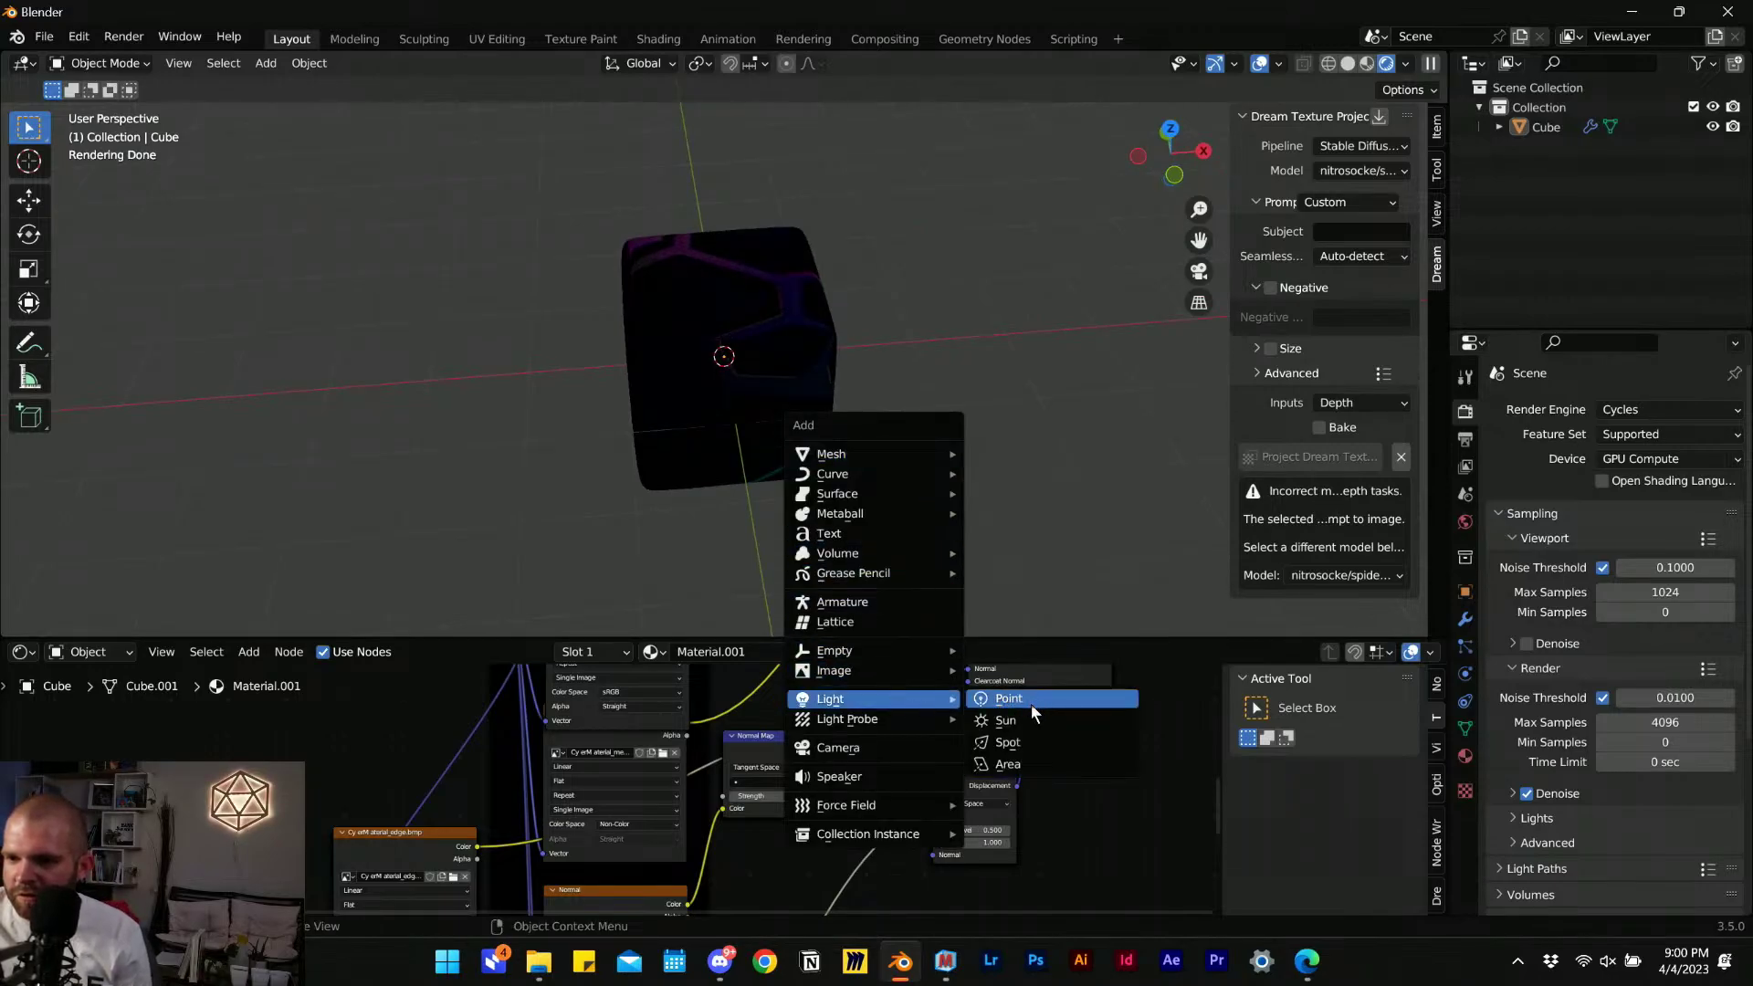
click(1020, 766)
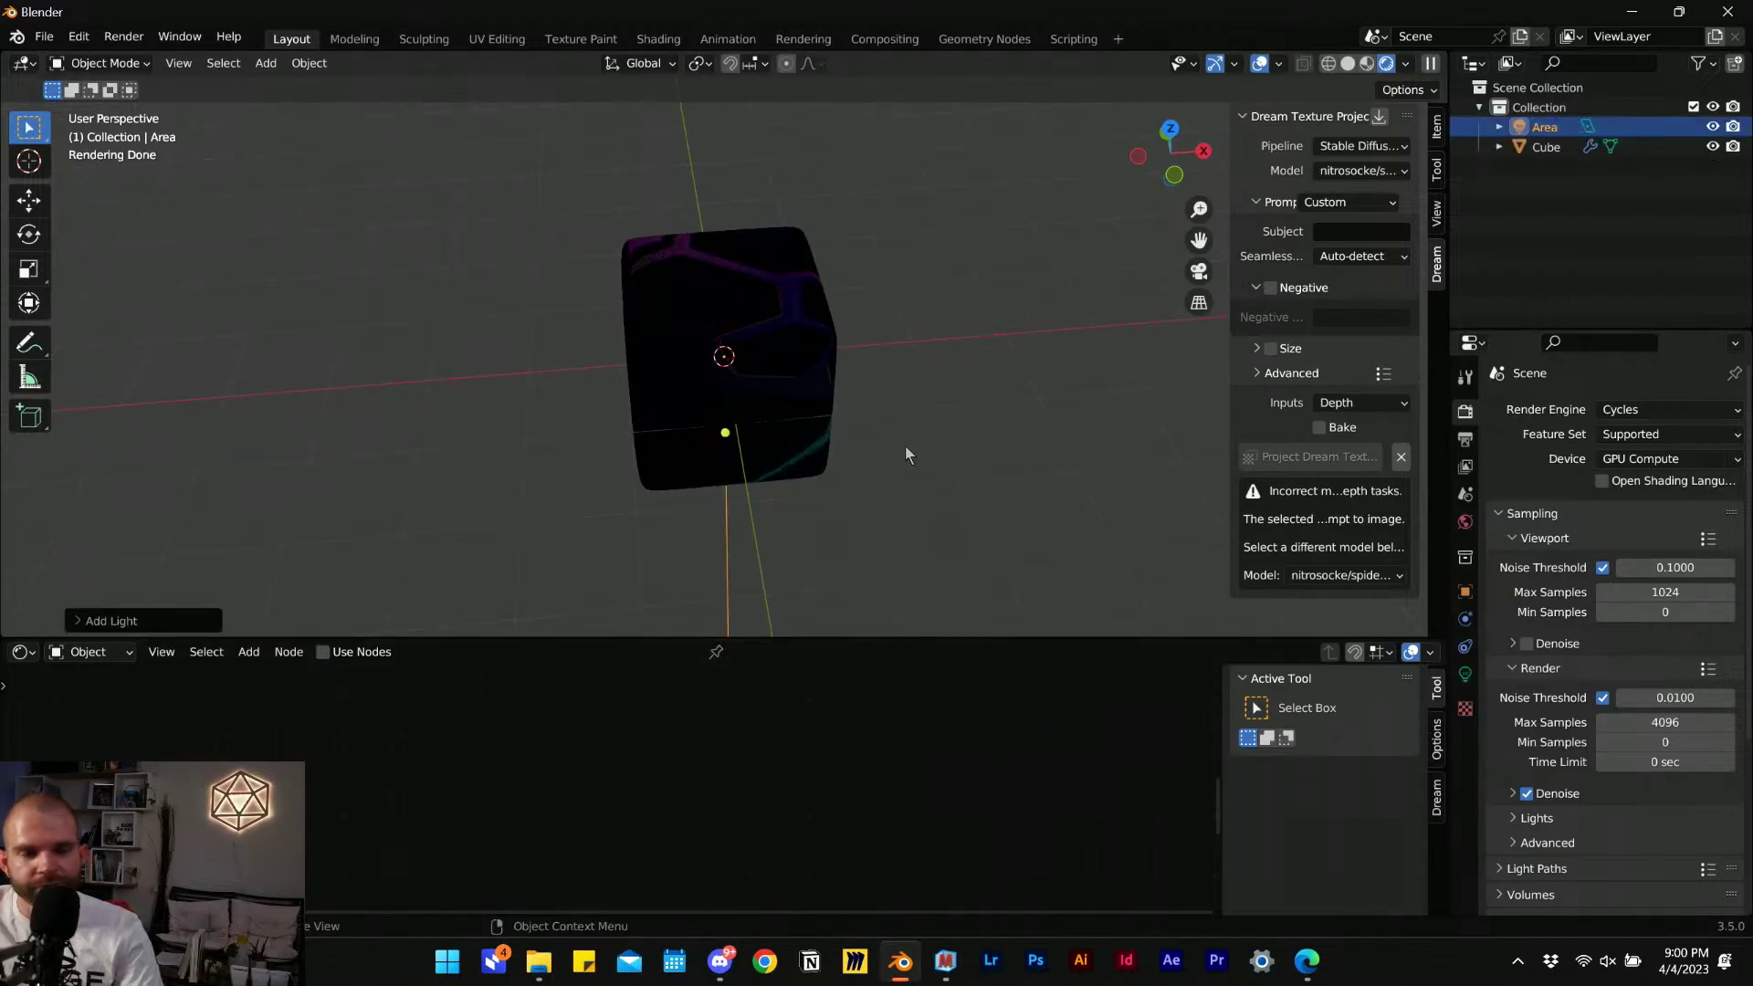
key(z)
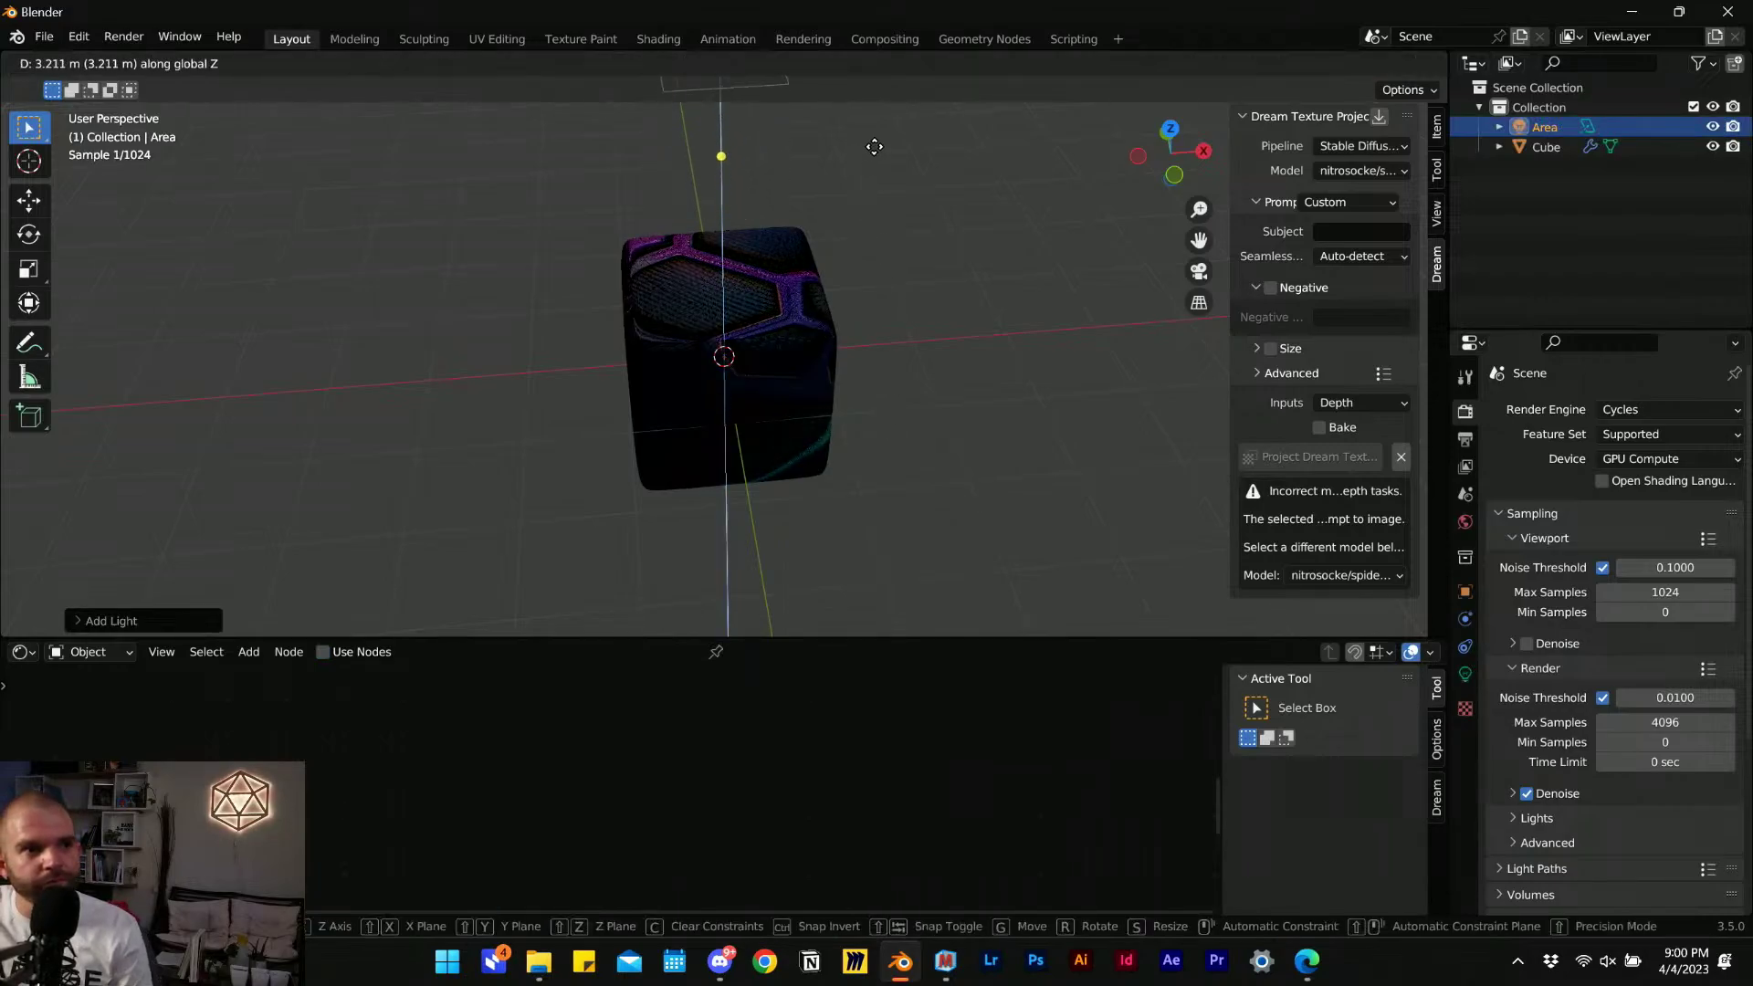
click(876, 137)
Adjust the area light's power and set the World background strength to 0.3.
click(1464, 674)
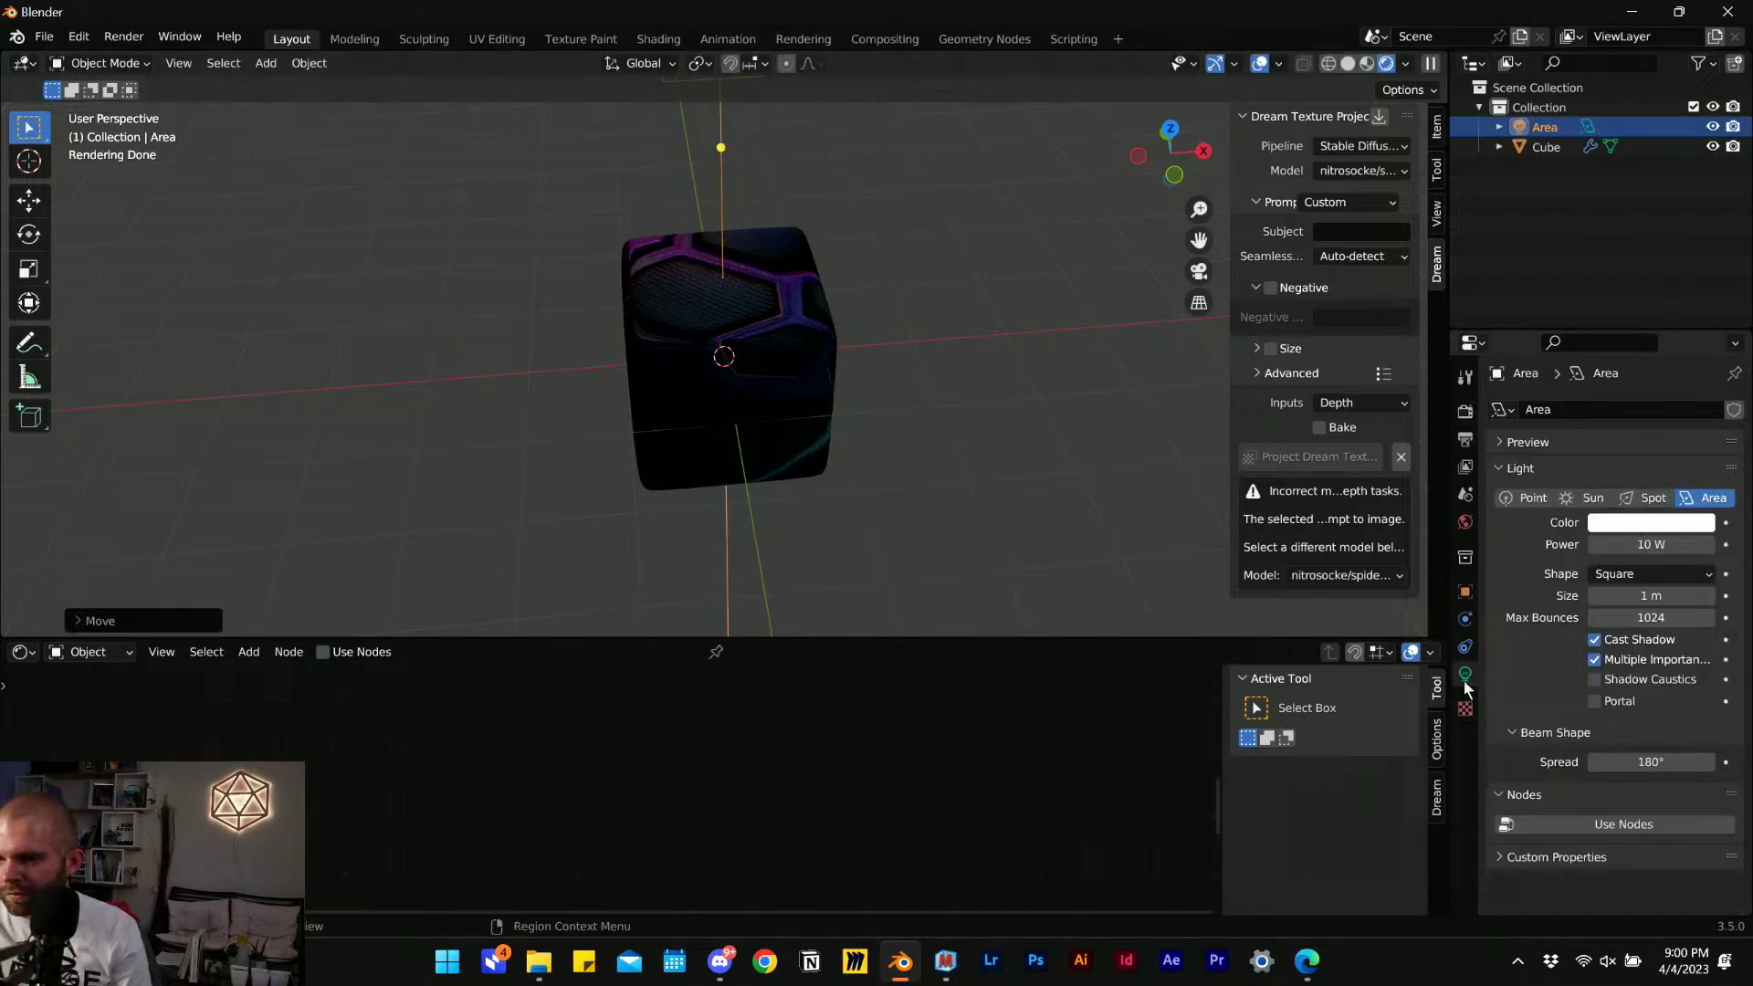
drag(1616, 545, 1552, 557)
click(1465, 522)
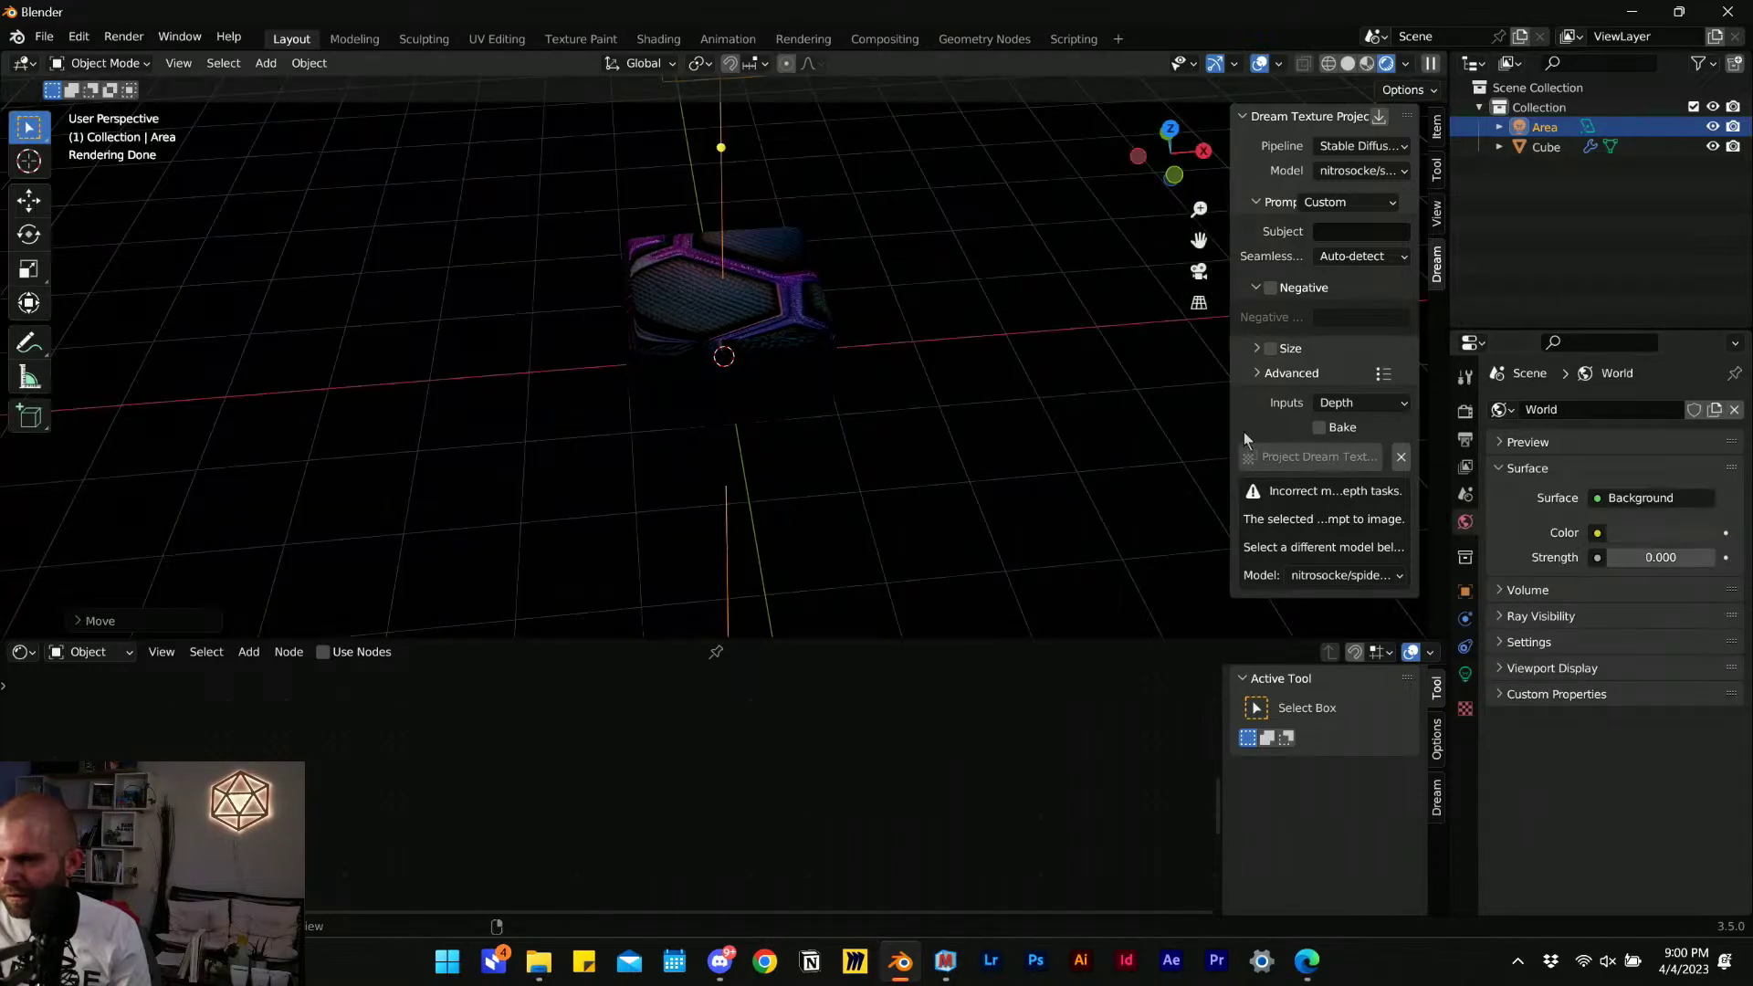
click(1708, 557)
click(1708, 557)
Scale the area light up above the cube and increase its power.
middle_drag(877, 274, 1080, 416)
key(s)
click(495, 365)
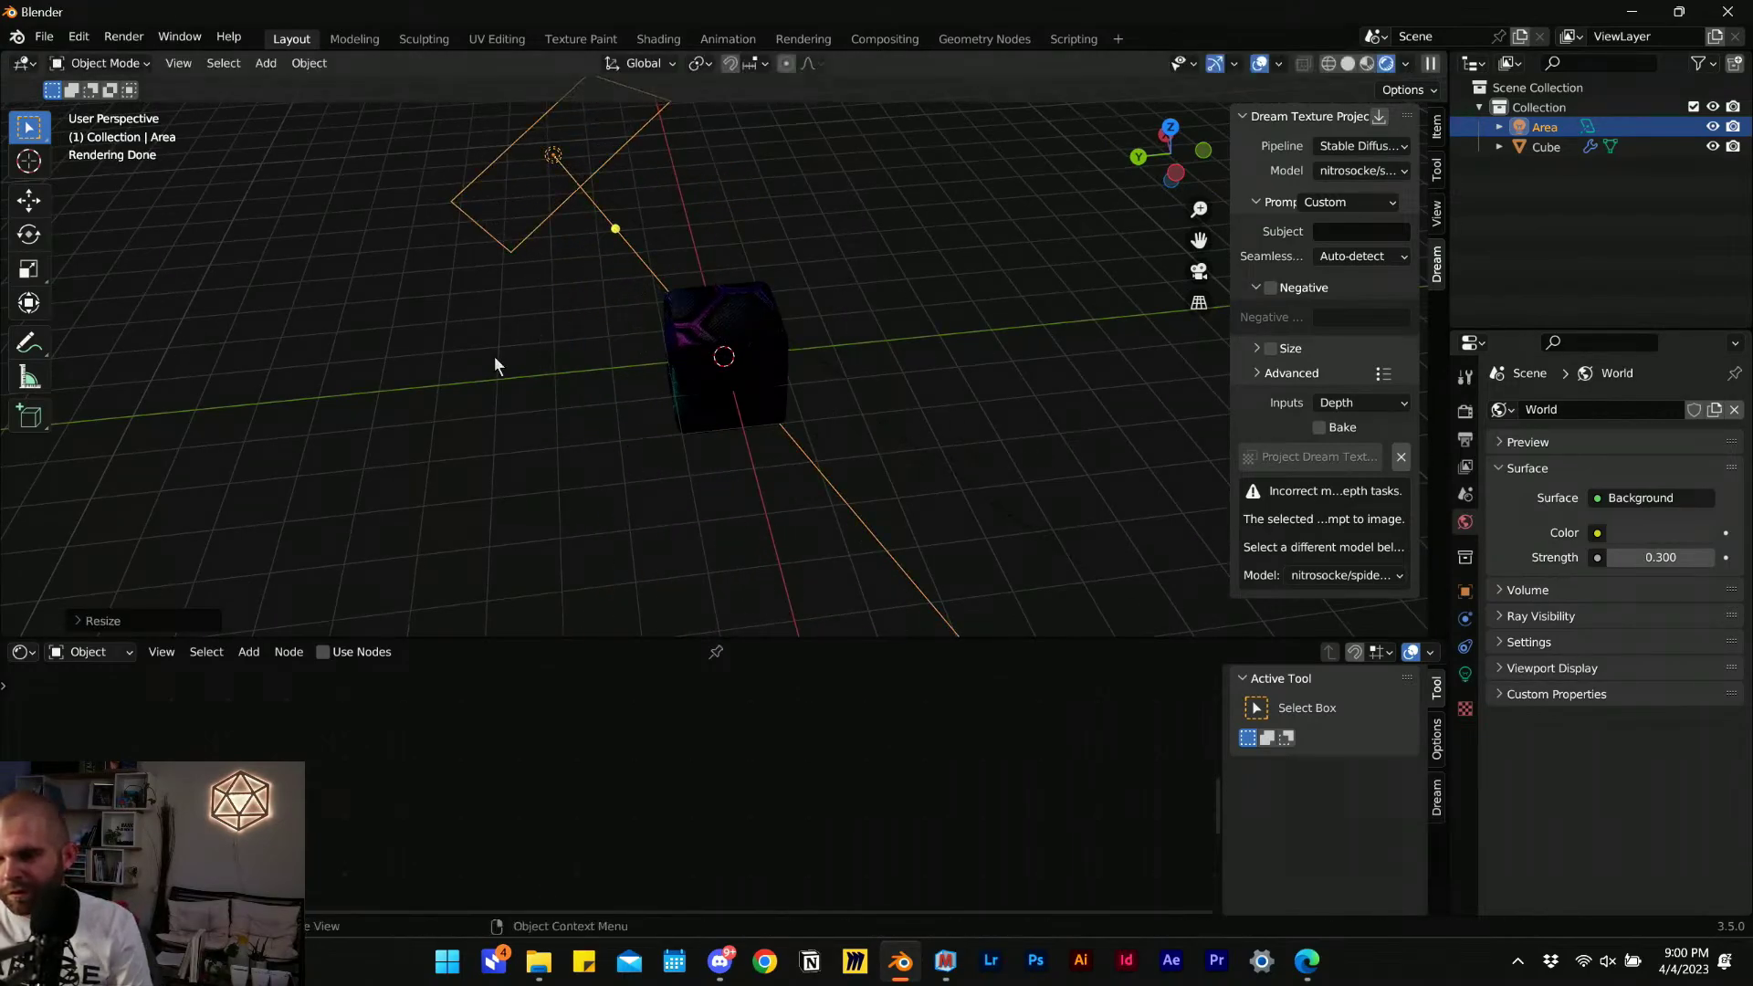
click(1465, 675)
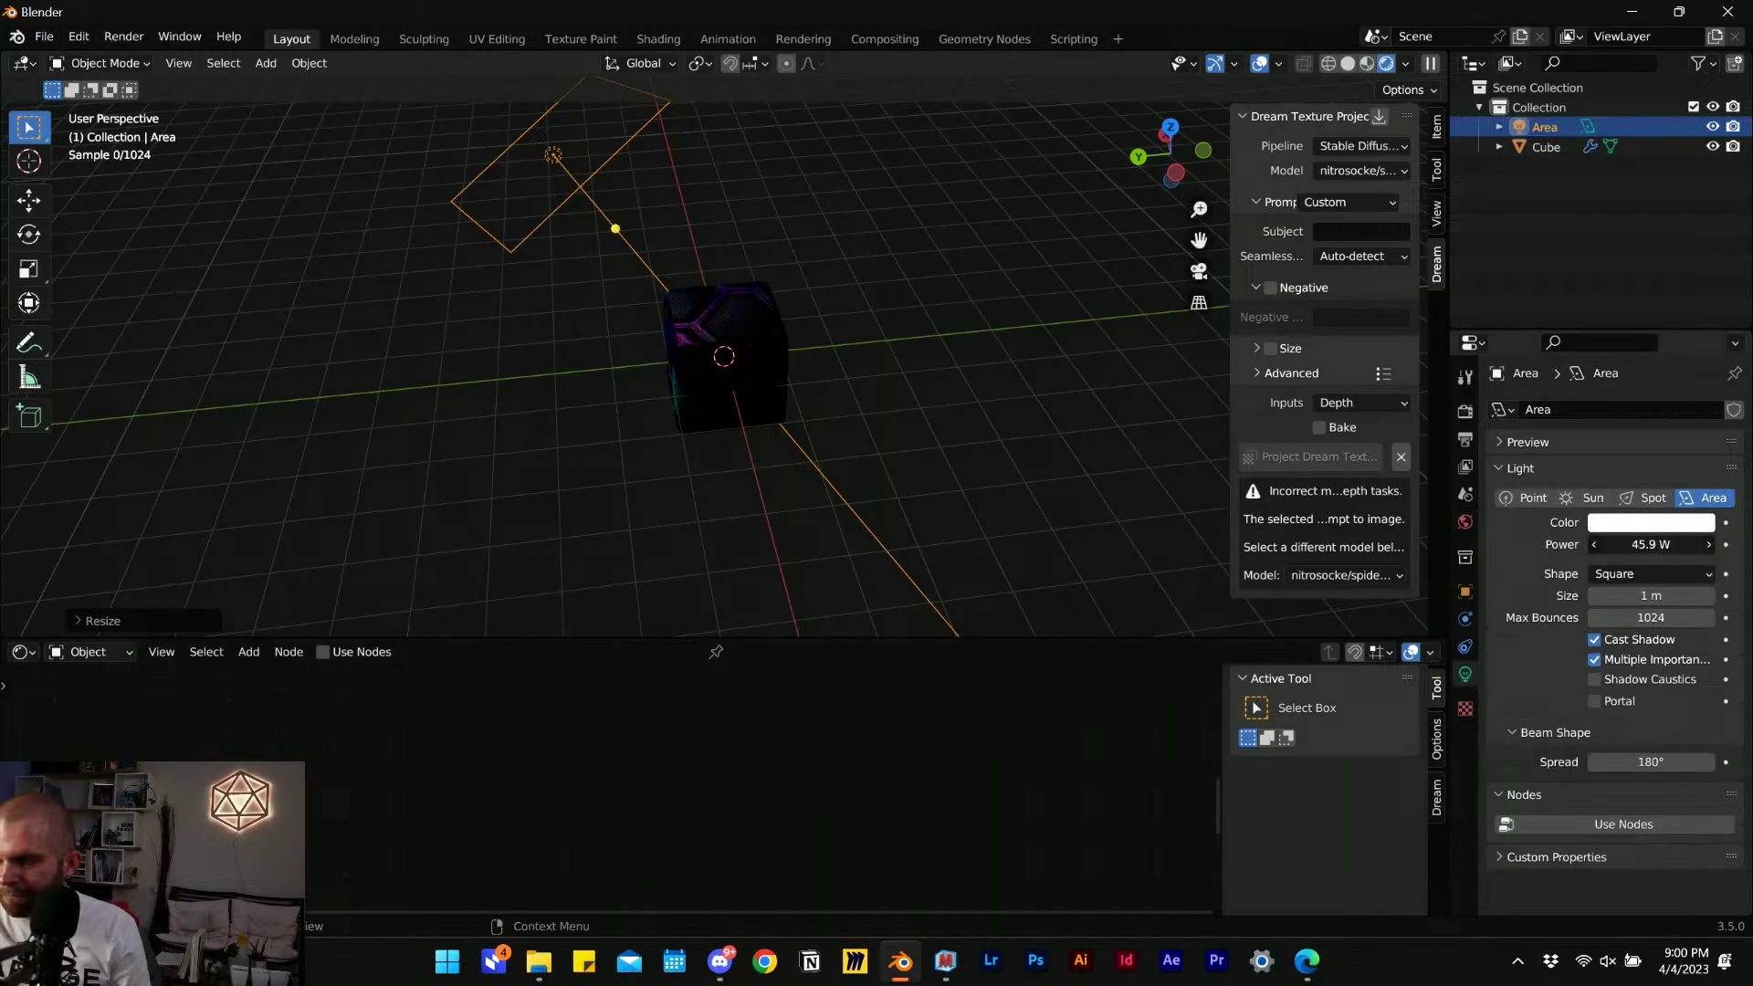
middle_drag(591, 440, 749, 630)
scroll(732, 371, up, 8)
Select the cube and move its lower texture nodes, including Normal, down to make room in the texture column.
click(731, 347)
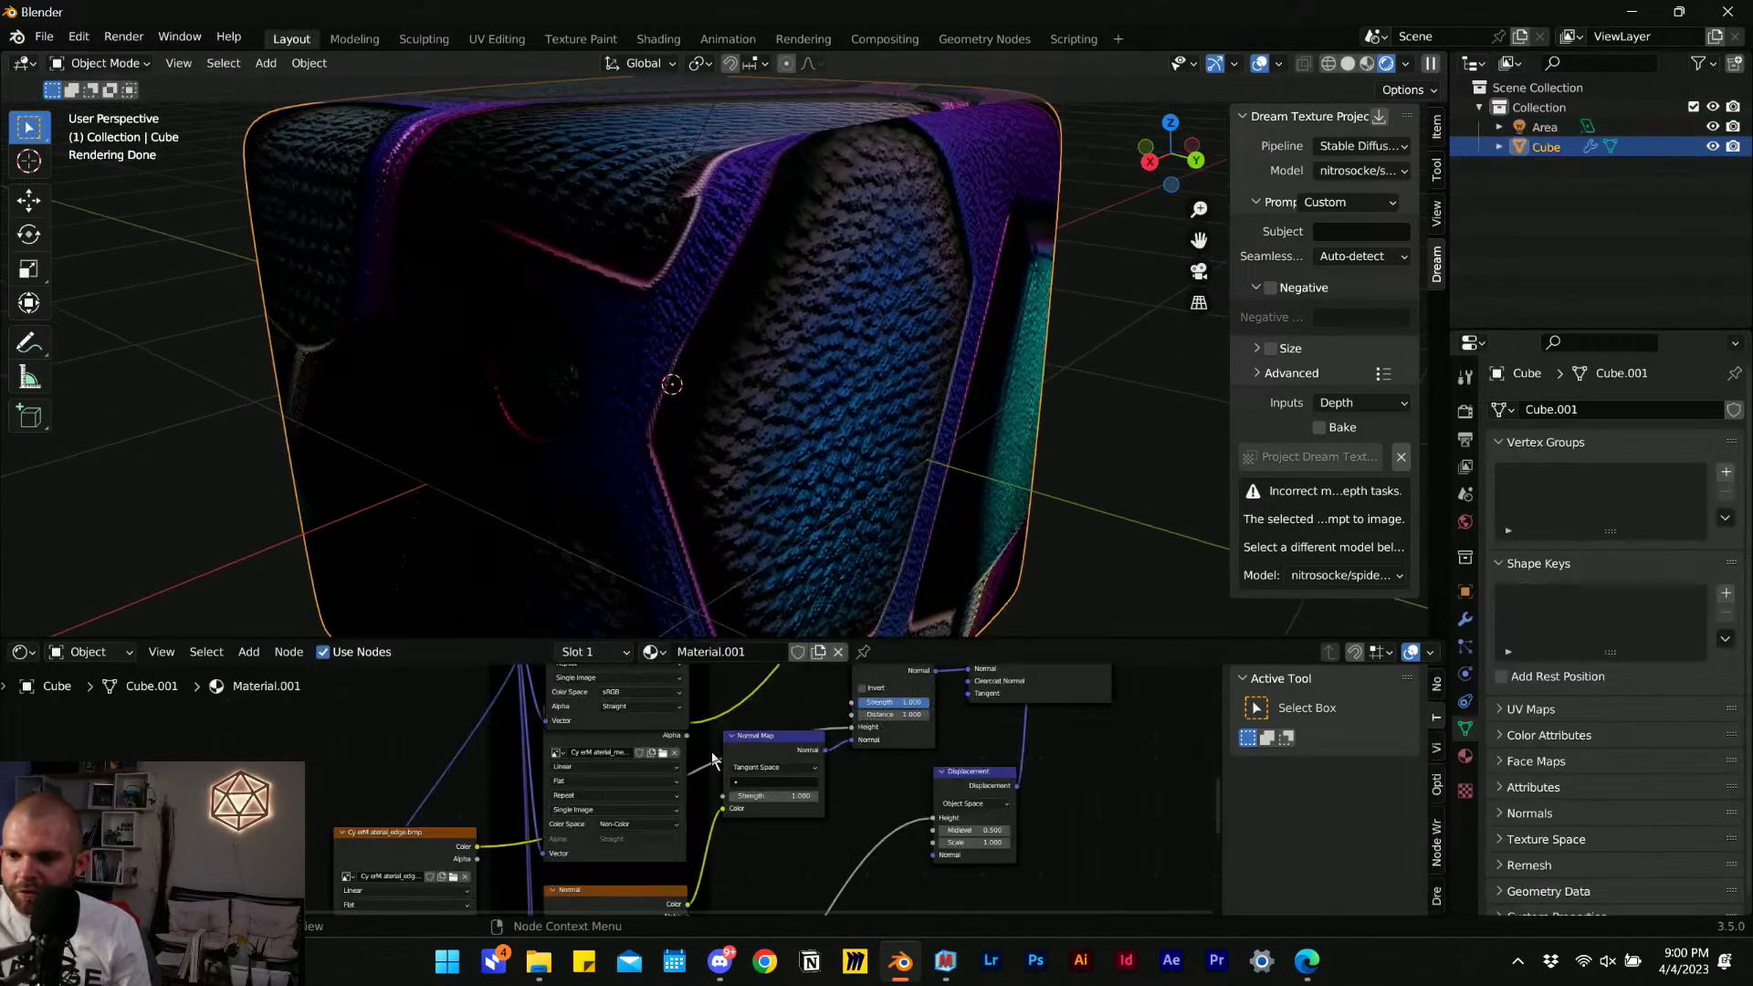
scroll(609, 725, down, 3)
scroll(609, 726, up, 2)
middle_drag(624, 786, 641, 729)
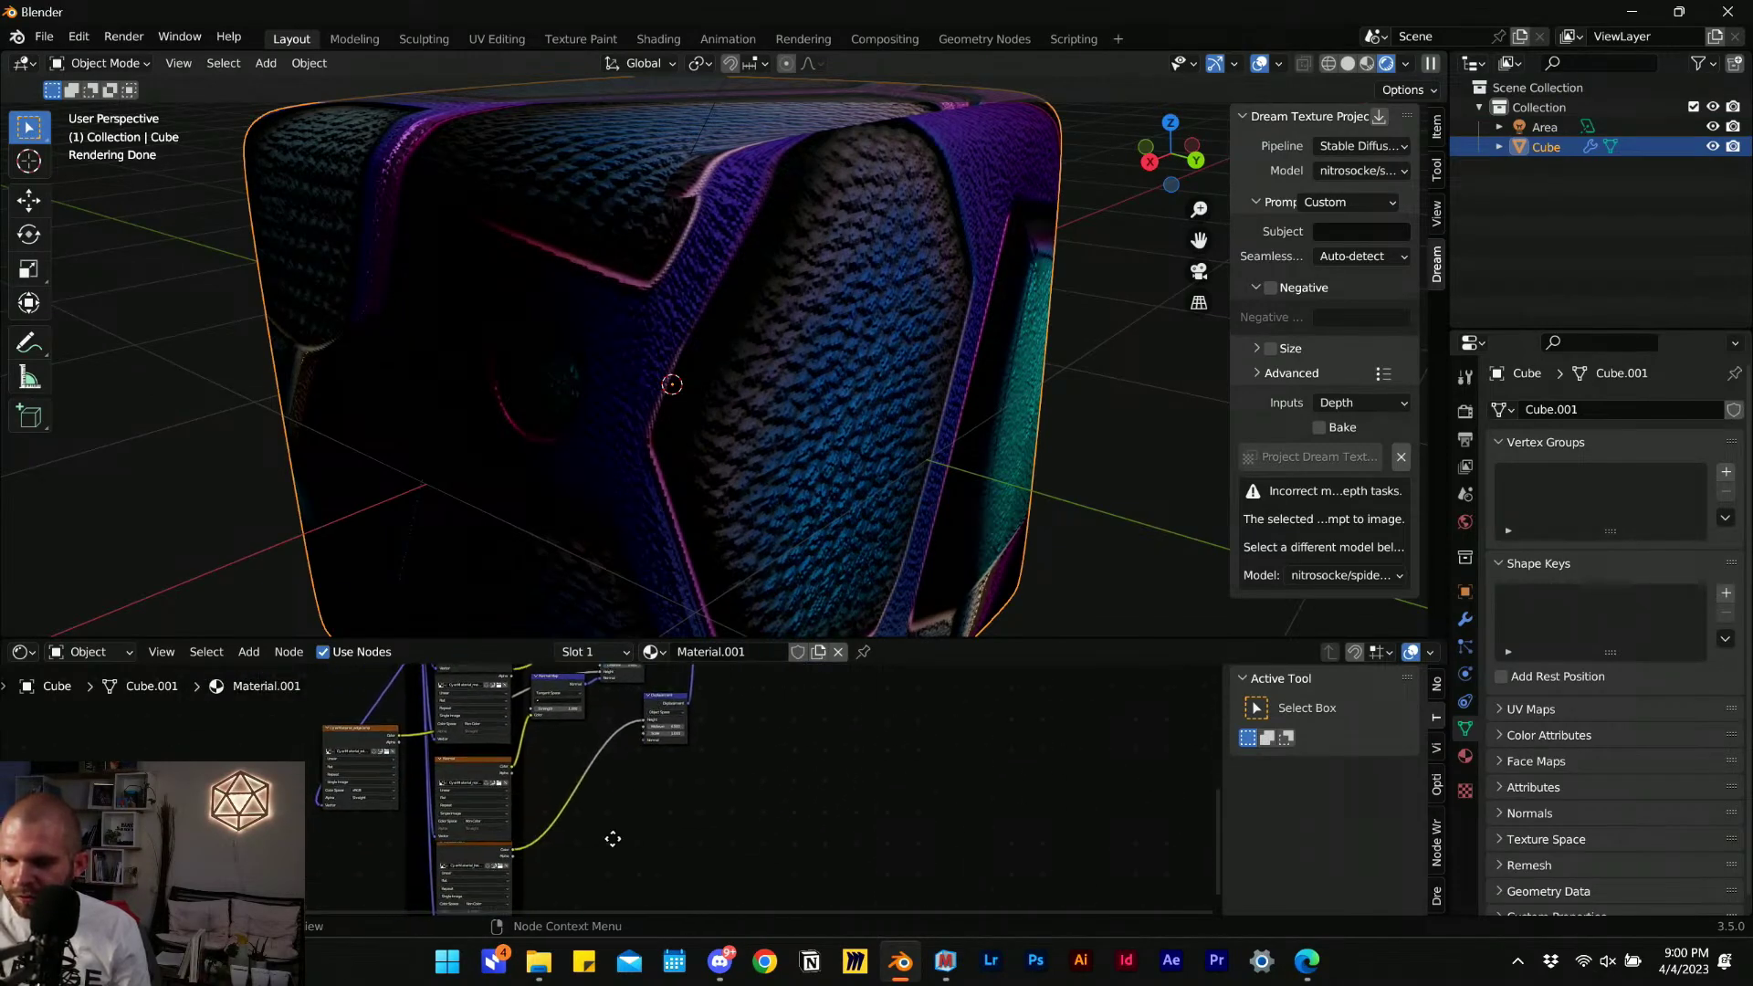
middle_drag(612, 839, 621, 789)
drag(671, 861, 479, 838)
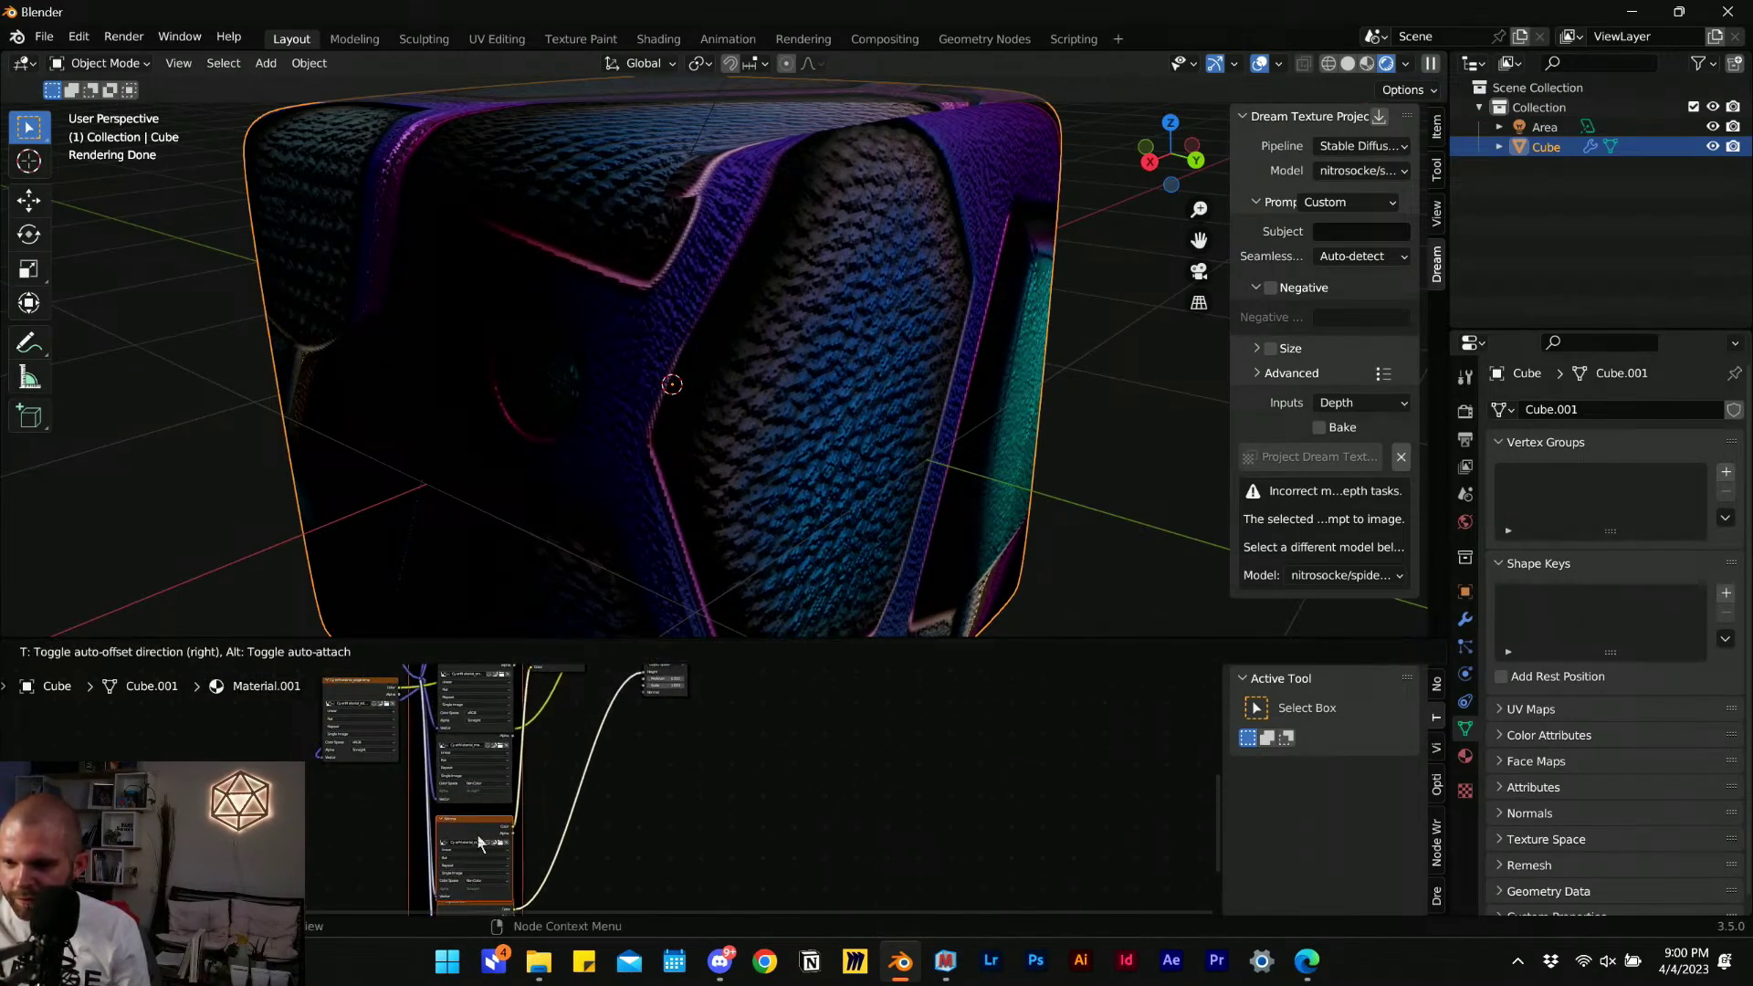
click(716, 795)
middle_drag(708, 796, 746, 879)
Tidy the Textures frame by moving the upper nodes up and stacking the edge texture node directly above the Normal texture.
middle_drag(560, 668, 587, 847)
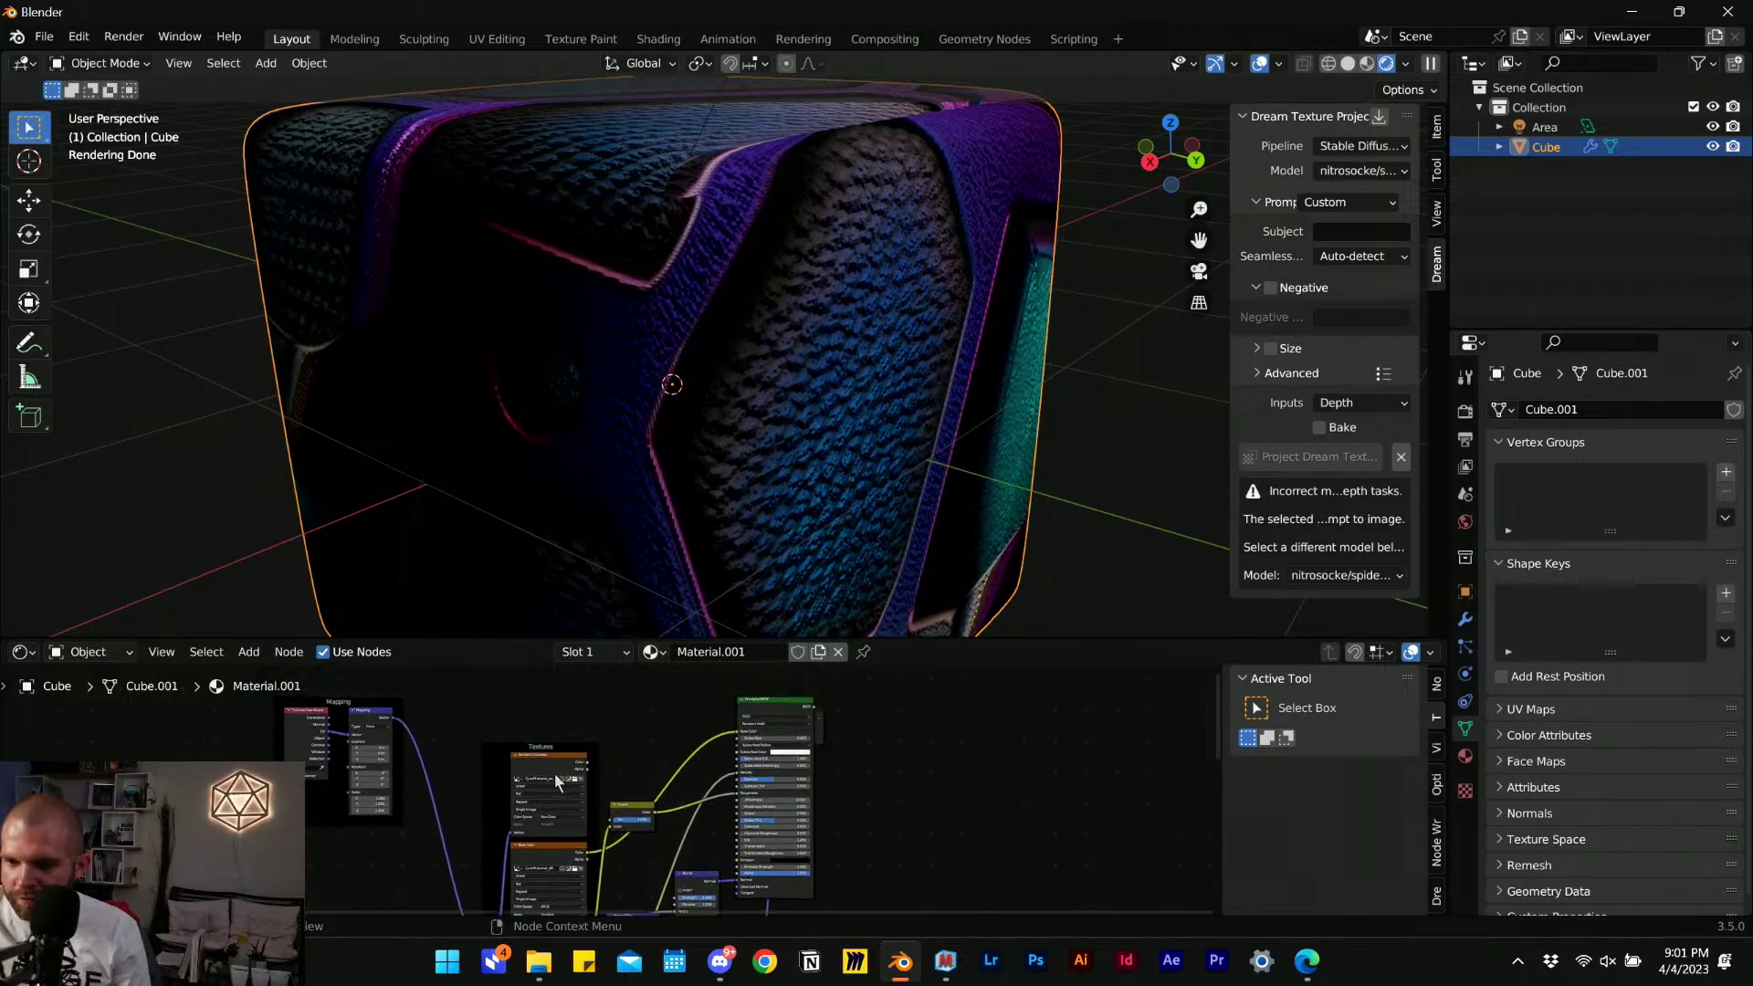
drag(554, 750, 554, 664)
middle_drag(552, 881, 555, 780)
drag(554, 782, 549, 673)
middle_drag(540, 719, 539, 785)
middle_drag(554, 873, 564, 776)
drag(563, 844, 579, 761)
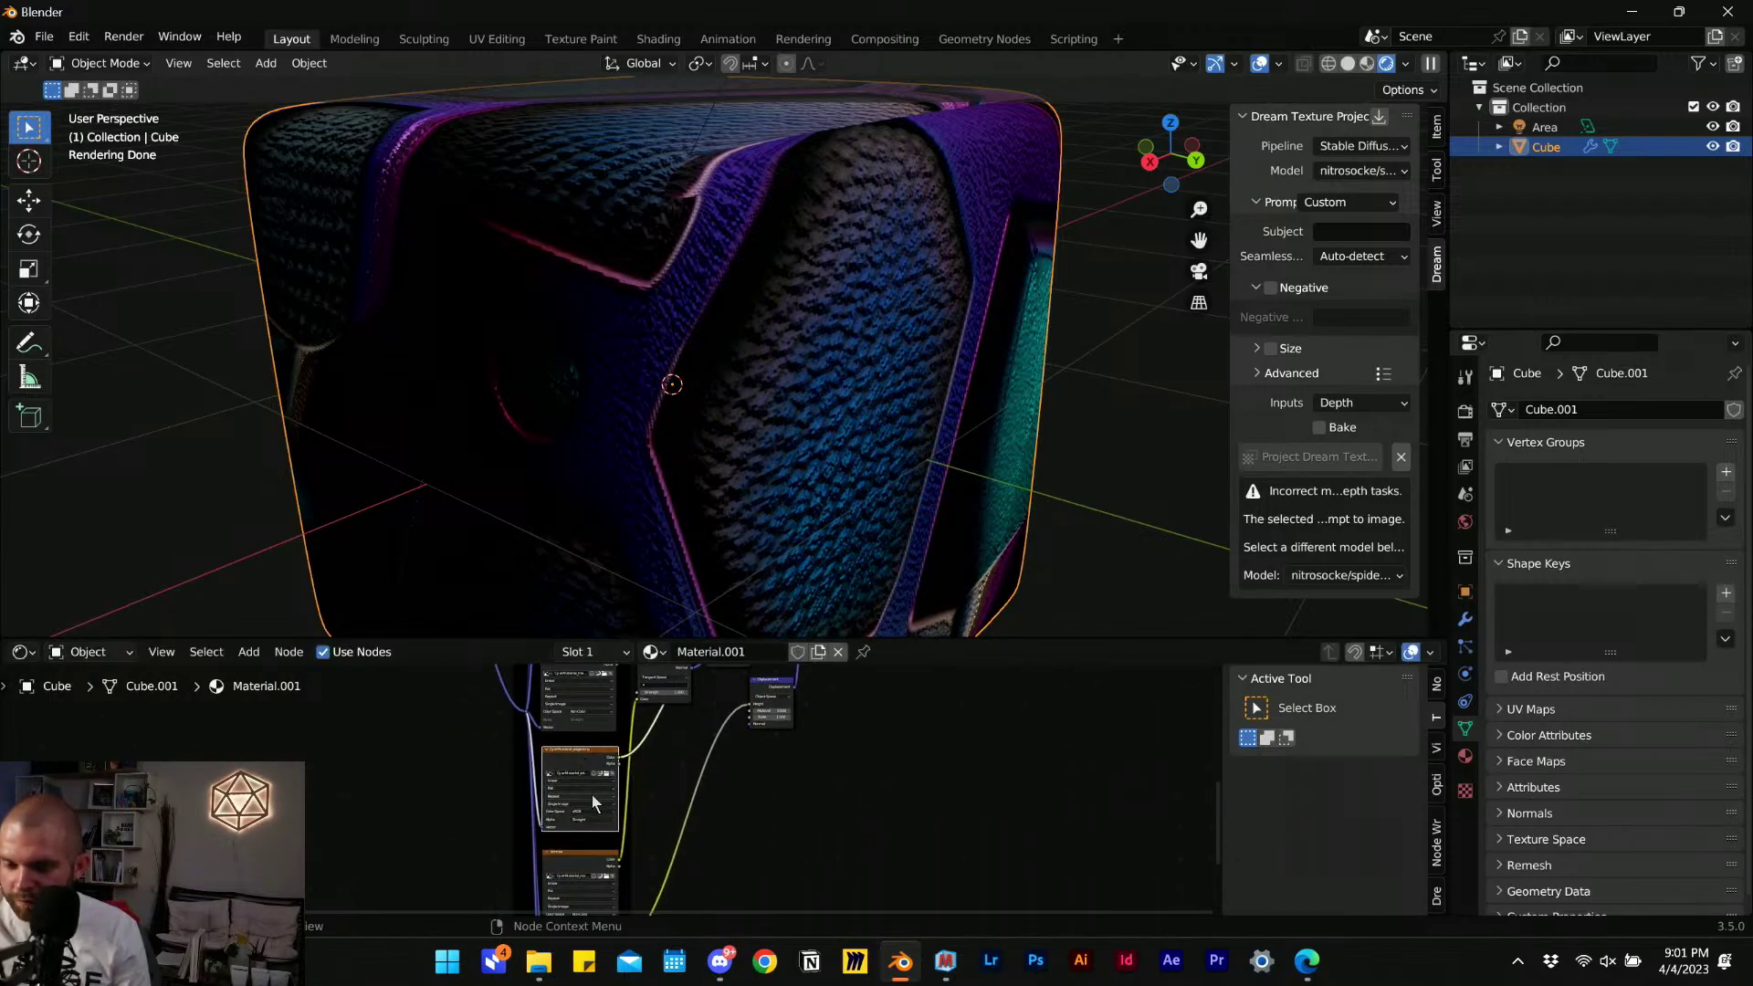
Inspect the cube's relief up close and reduce the Bump node's strength to 0.099.
middle_drag(774, 381, 900, 272)
scroll(917, 290, up, 5)
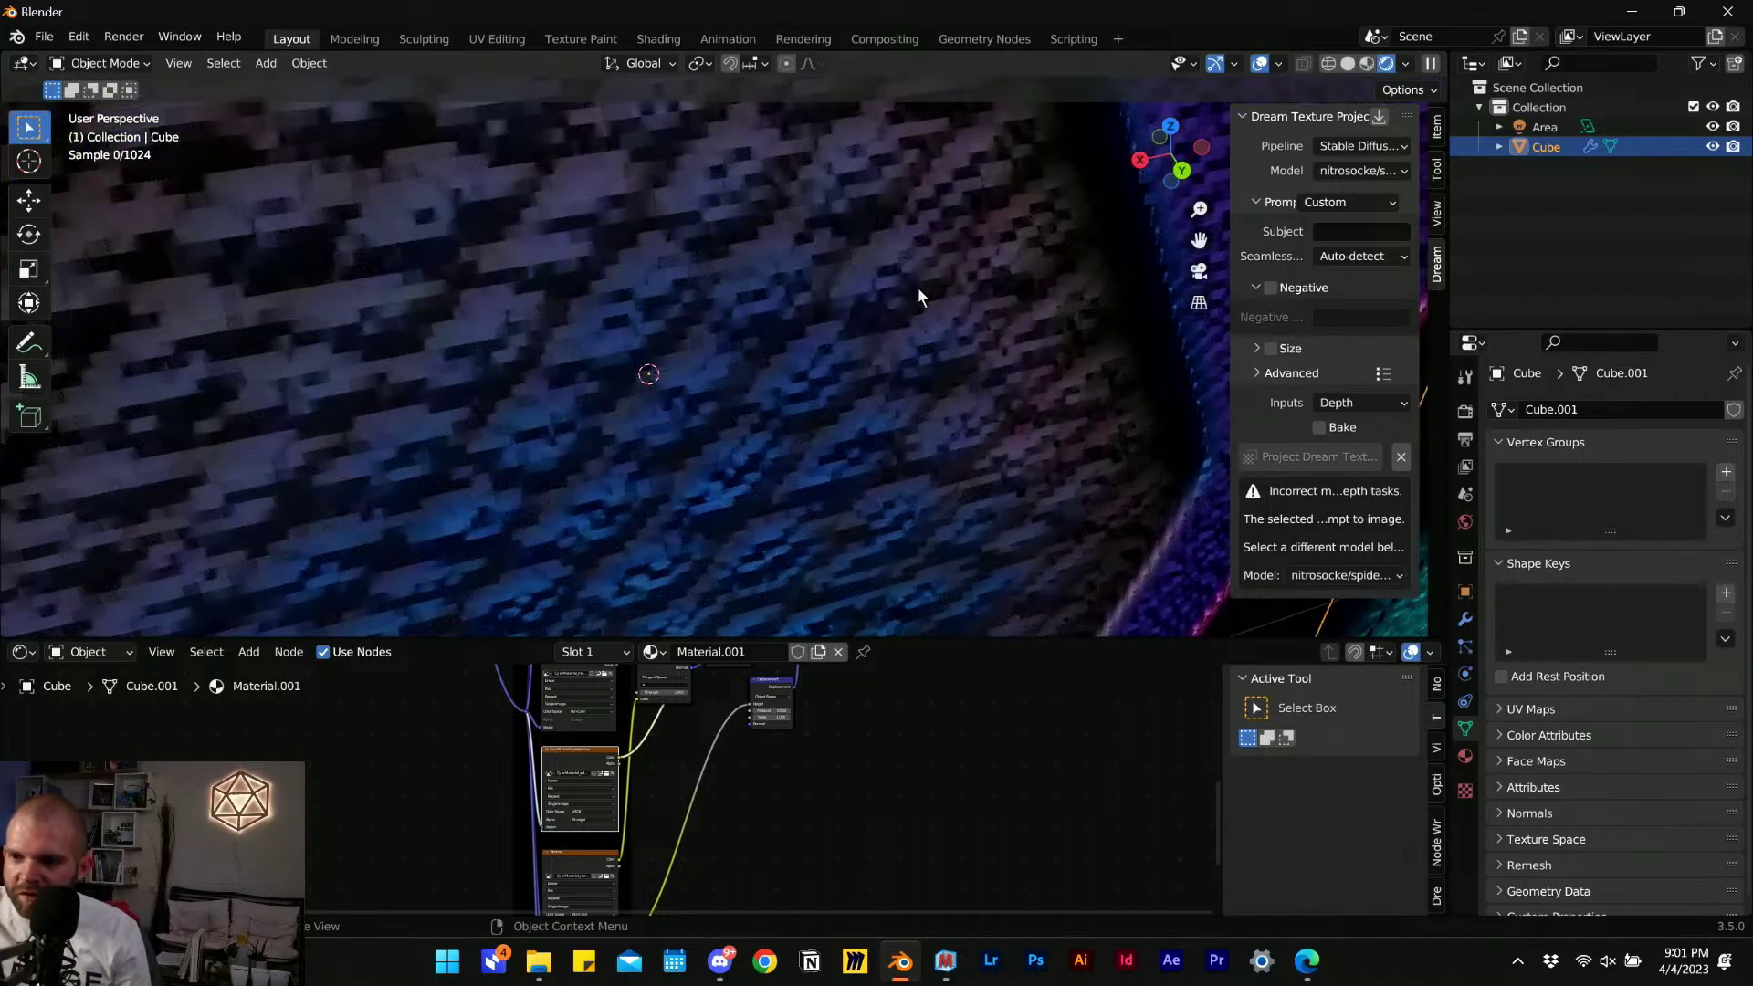
scroll(812, 776, up, 6)
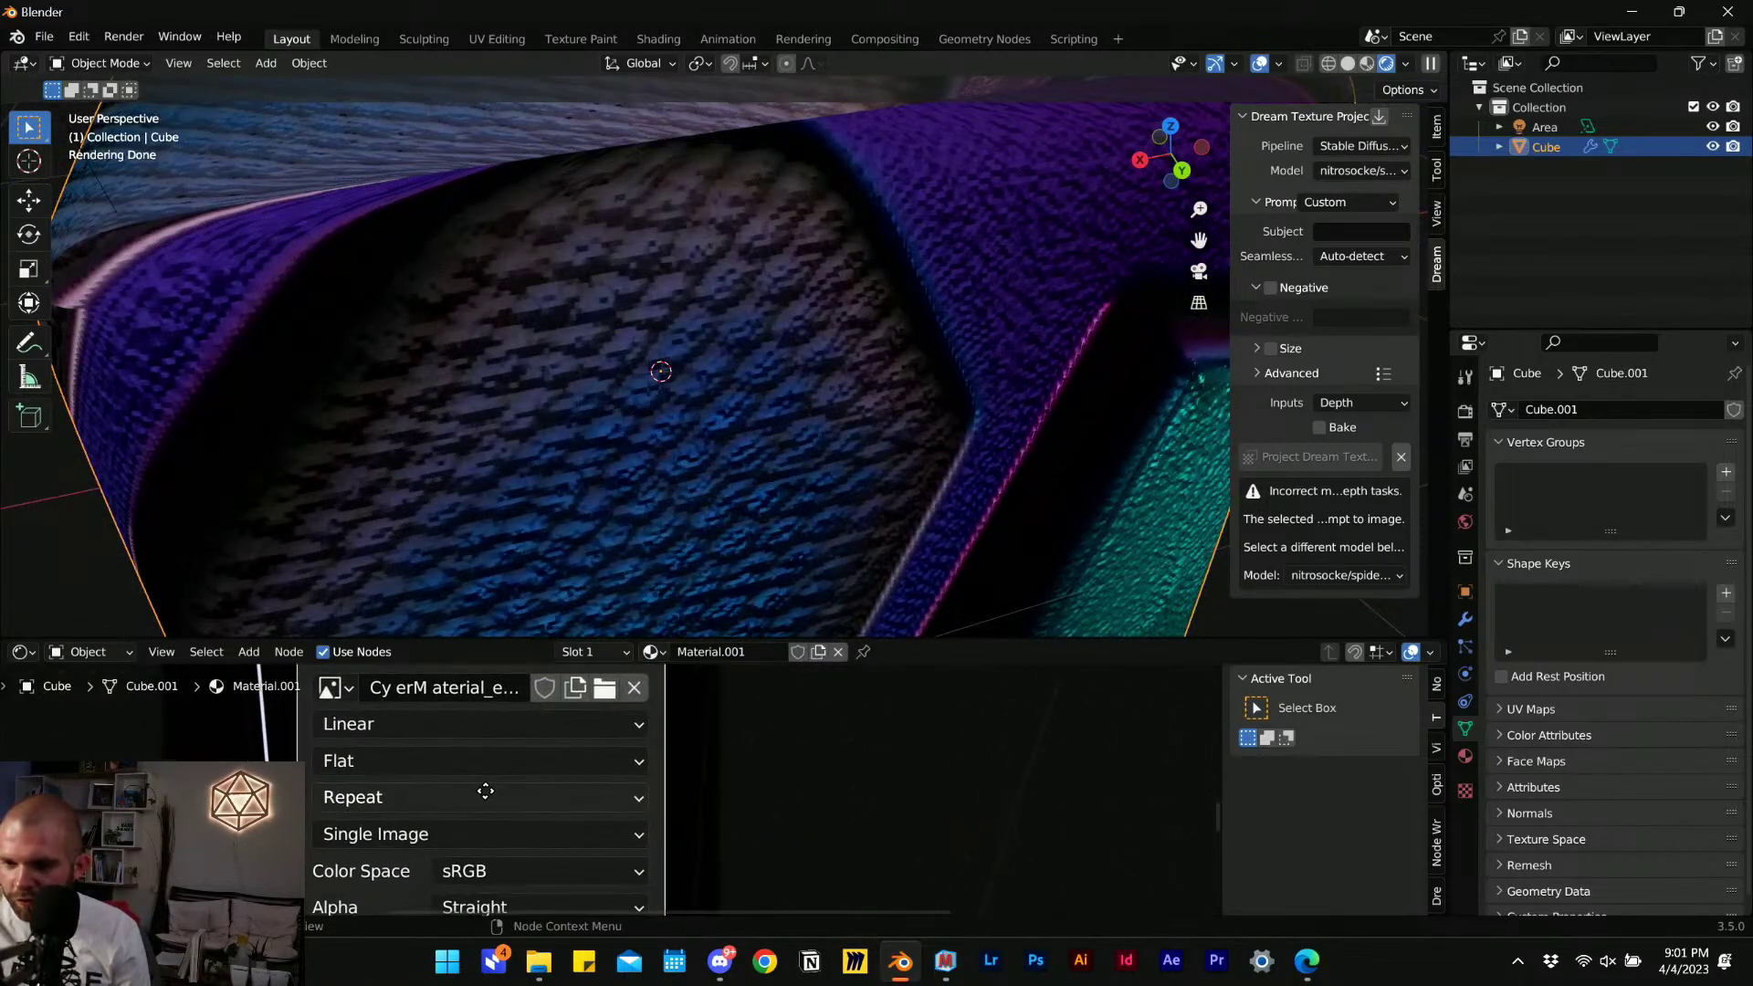
middle_drag(604, 906, 834, 810)
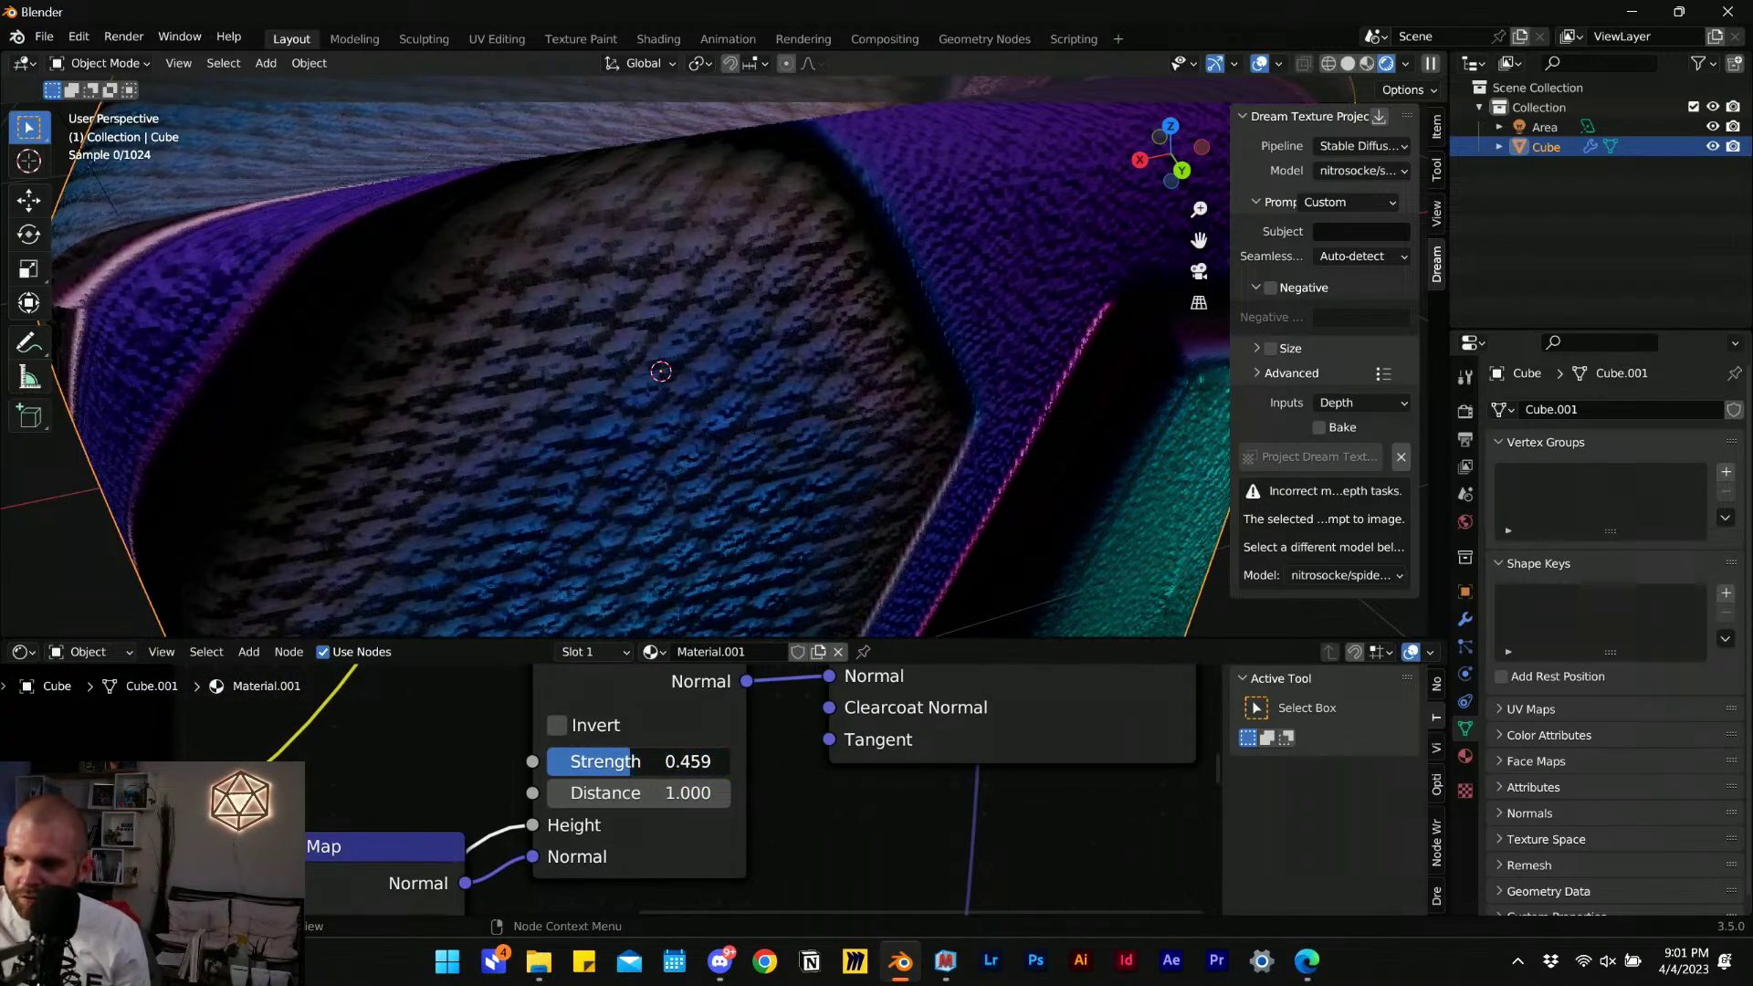
drag(639, 762, 565, 761)
Move the Material Output node farther from the Principled BSDF and set the Displacement node's scale to 10.
scroll(450, 794, down, 9)
middle_drag(707, 838, 669, 787)
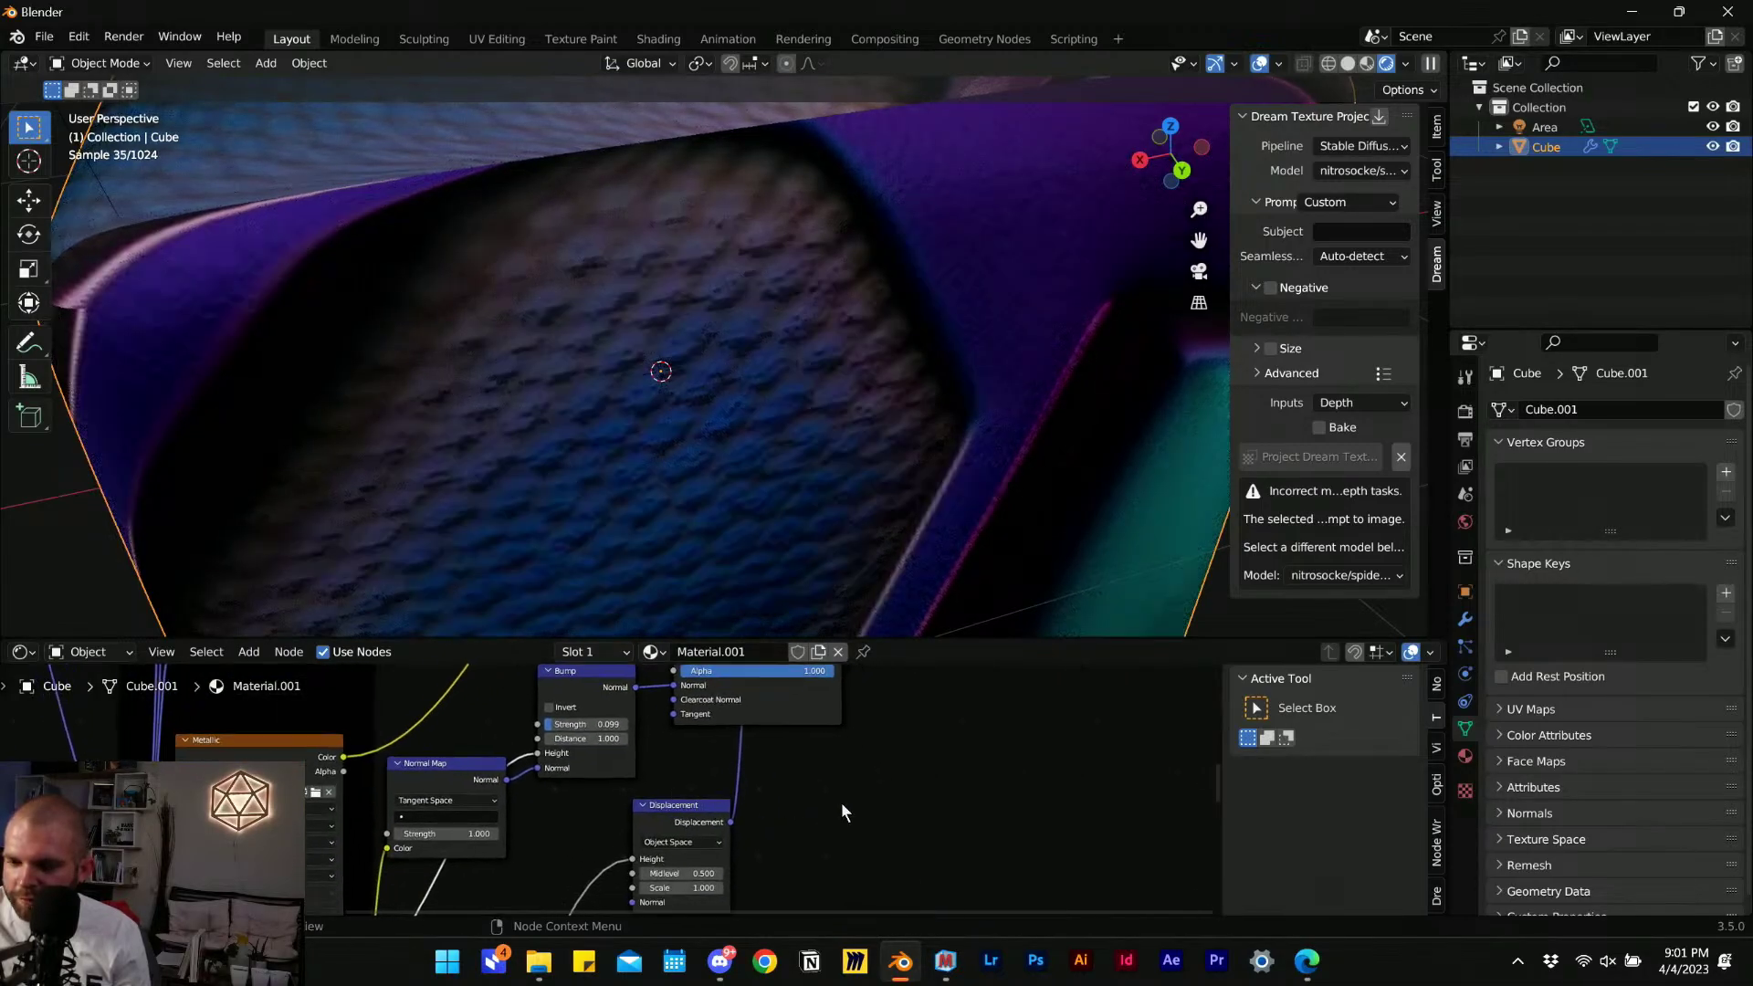
middle_drag(798, 751, 667, 716)
drag(518, 787, 836, 760)
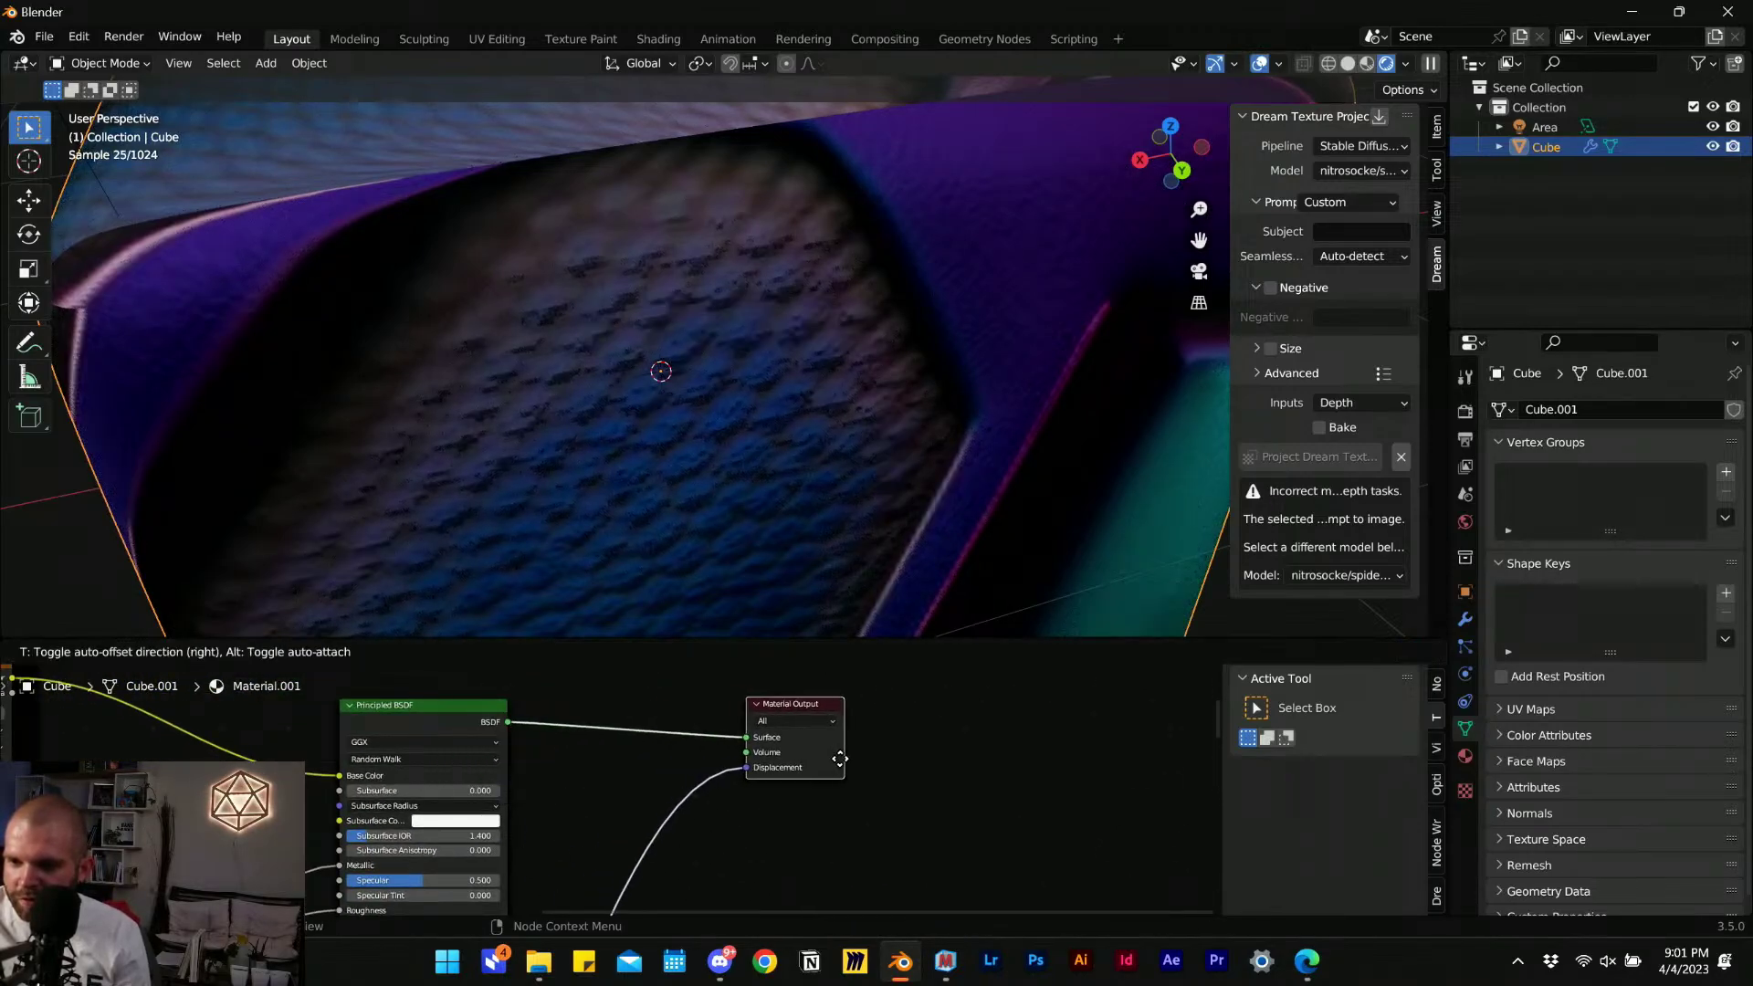
middle_drag(705, 828, 742, 703)
middle_drag(849, 871, 976, 646)
scroll(617, 795, up, 4)
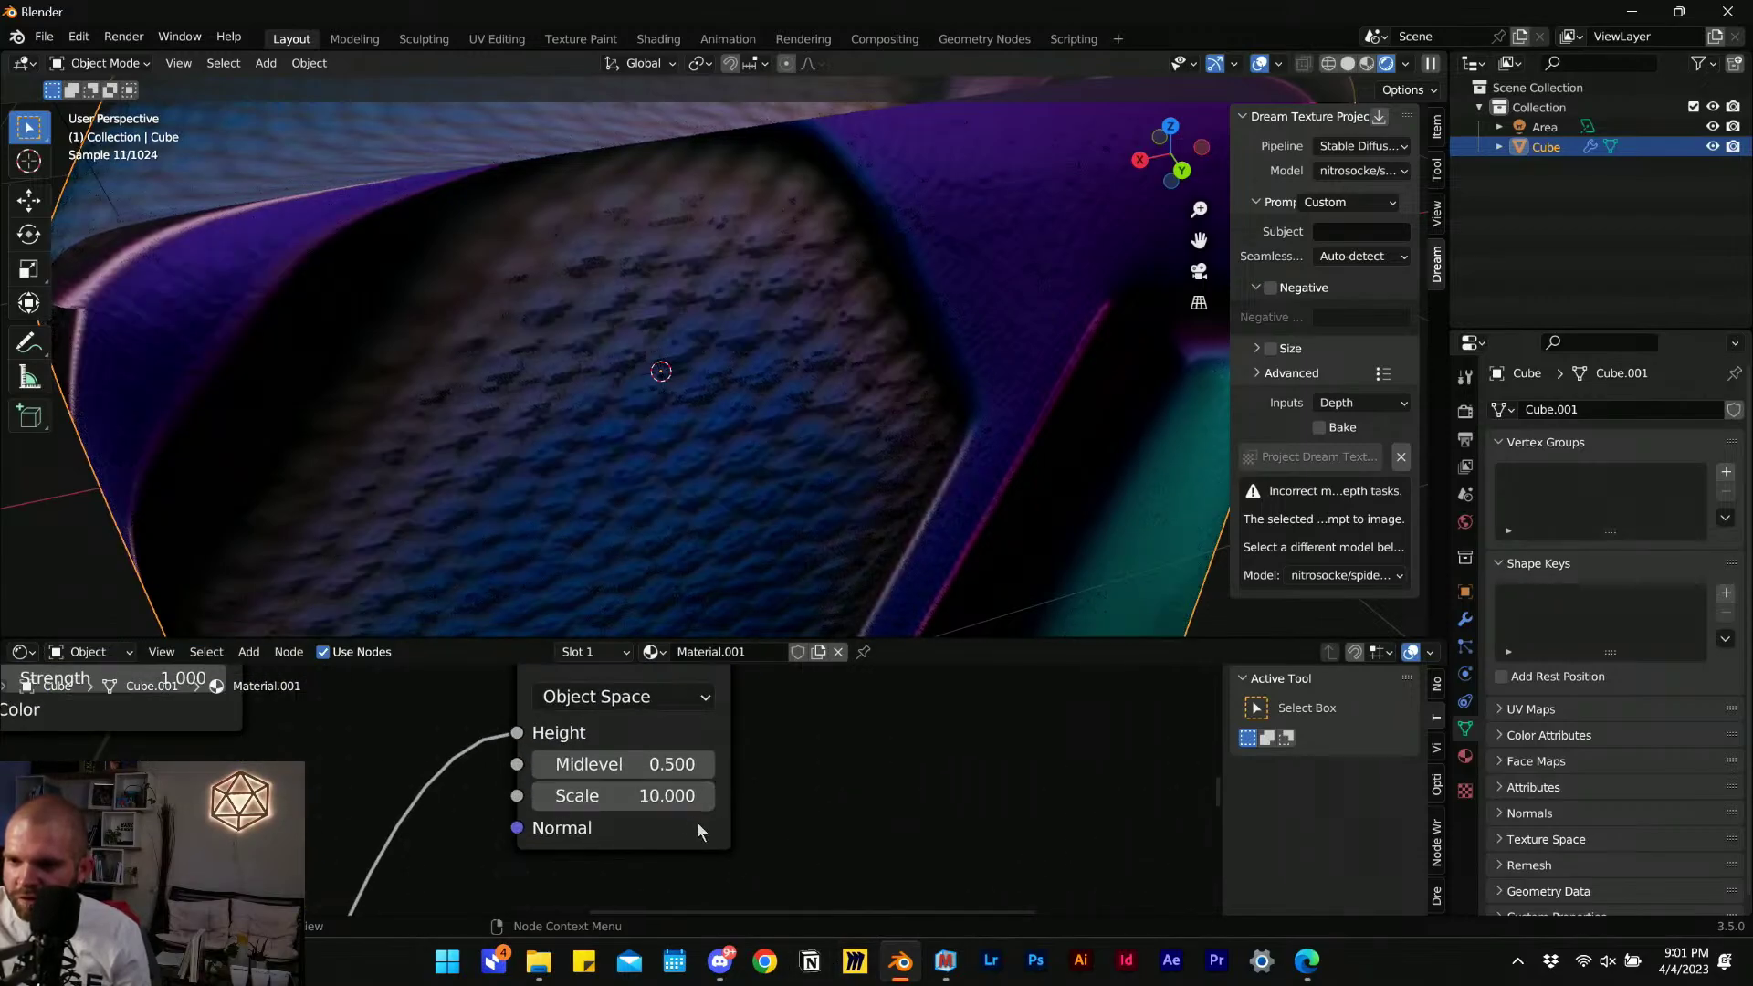
Connect the Normal Map's Normal output to the Displacement node's Normal input and inspect the cube's surface.
middle_drag(522, 405, 555, 390)
scroll(638, 394, down, 6)
middle_drag(679, 396, 807, 365)
scroll(686, 434, down, 2)
scroll(608, 807, down, 5)
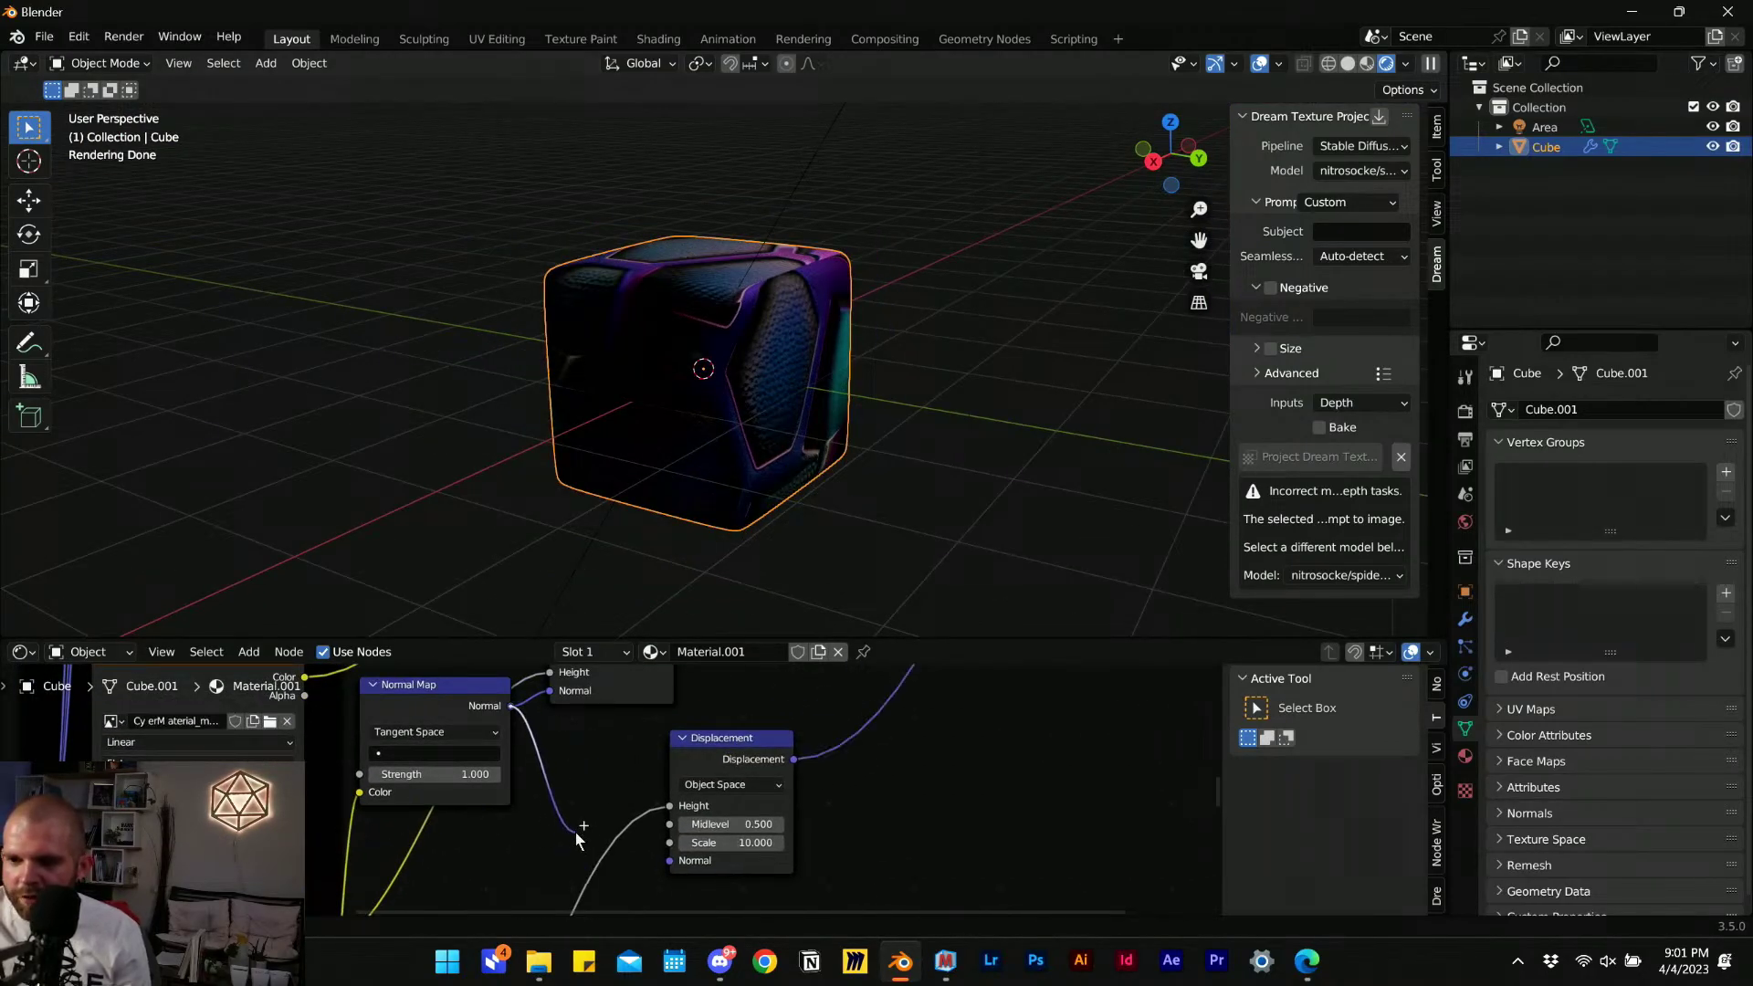
scroll(822, 326, up, 5)
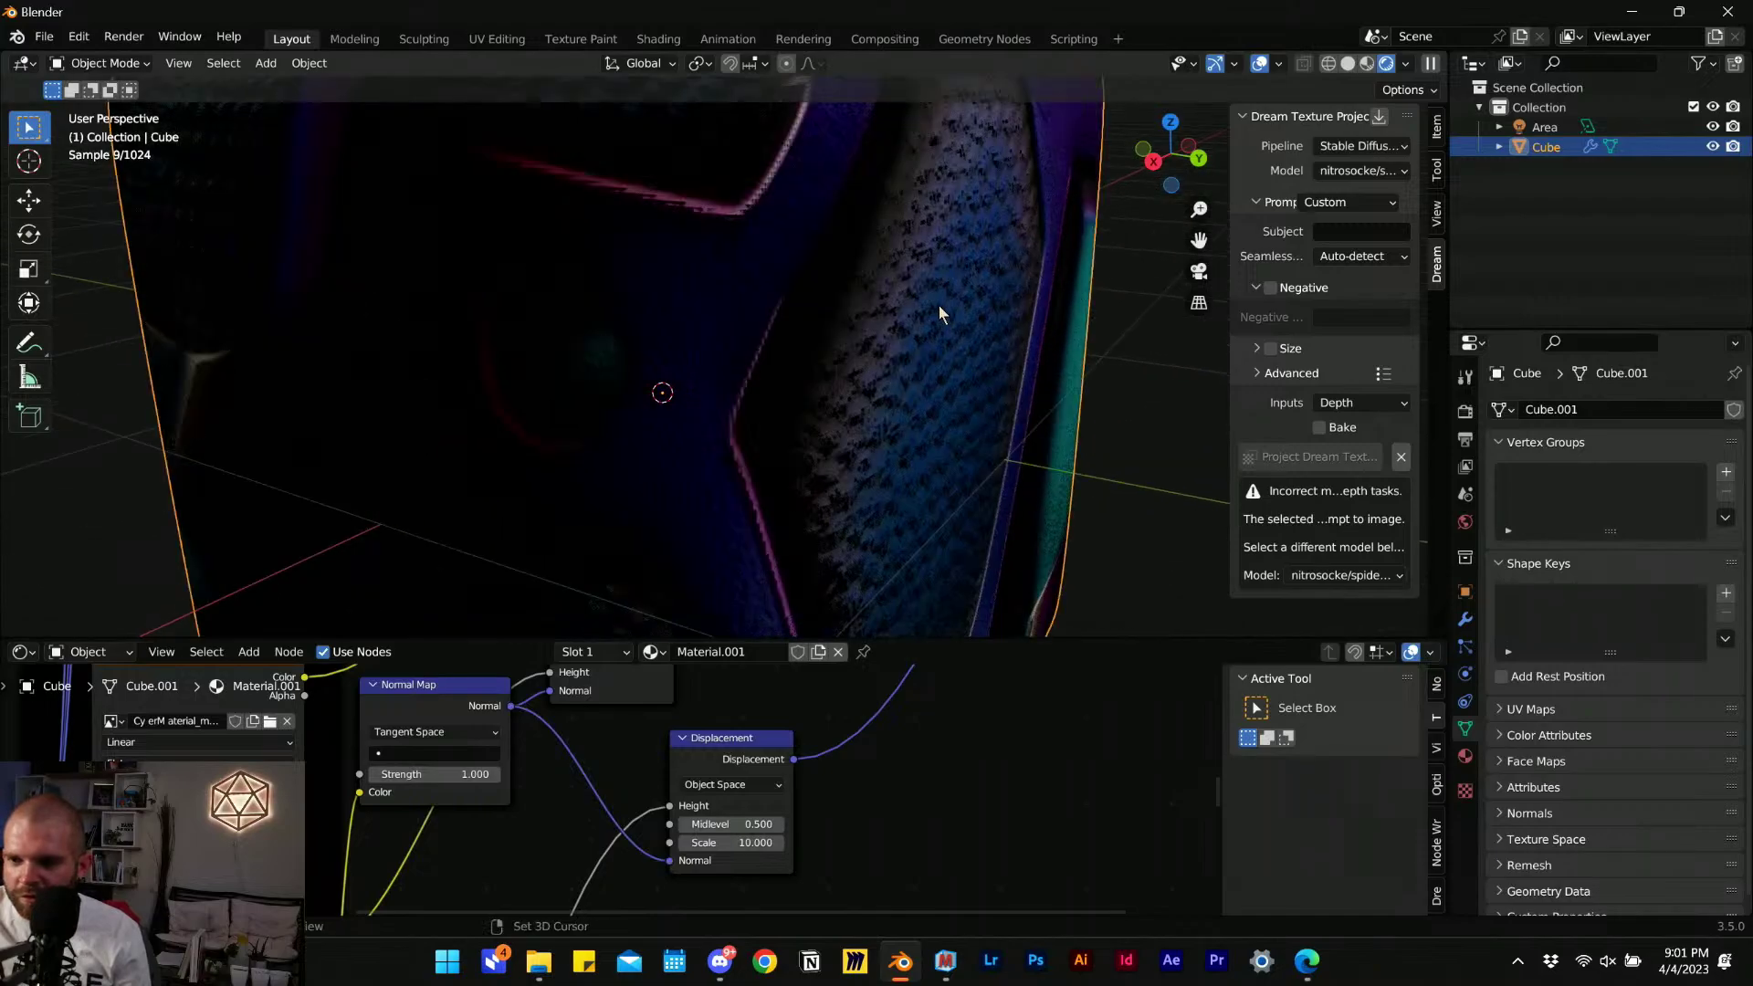
middle_drag(938, 304, 642, 383)
Set the Displacement node's scale to 2.4 and check the relief on the cube.
scroll(787, 867, up, 2)
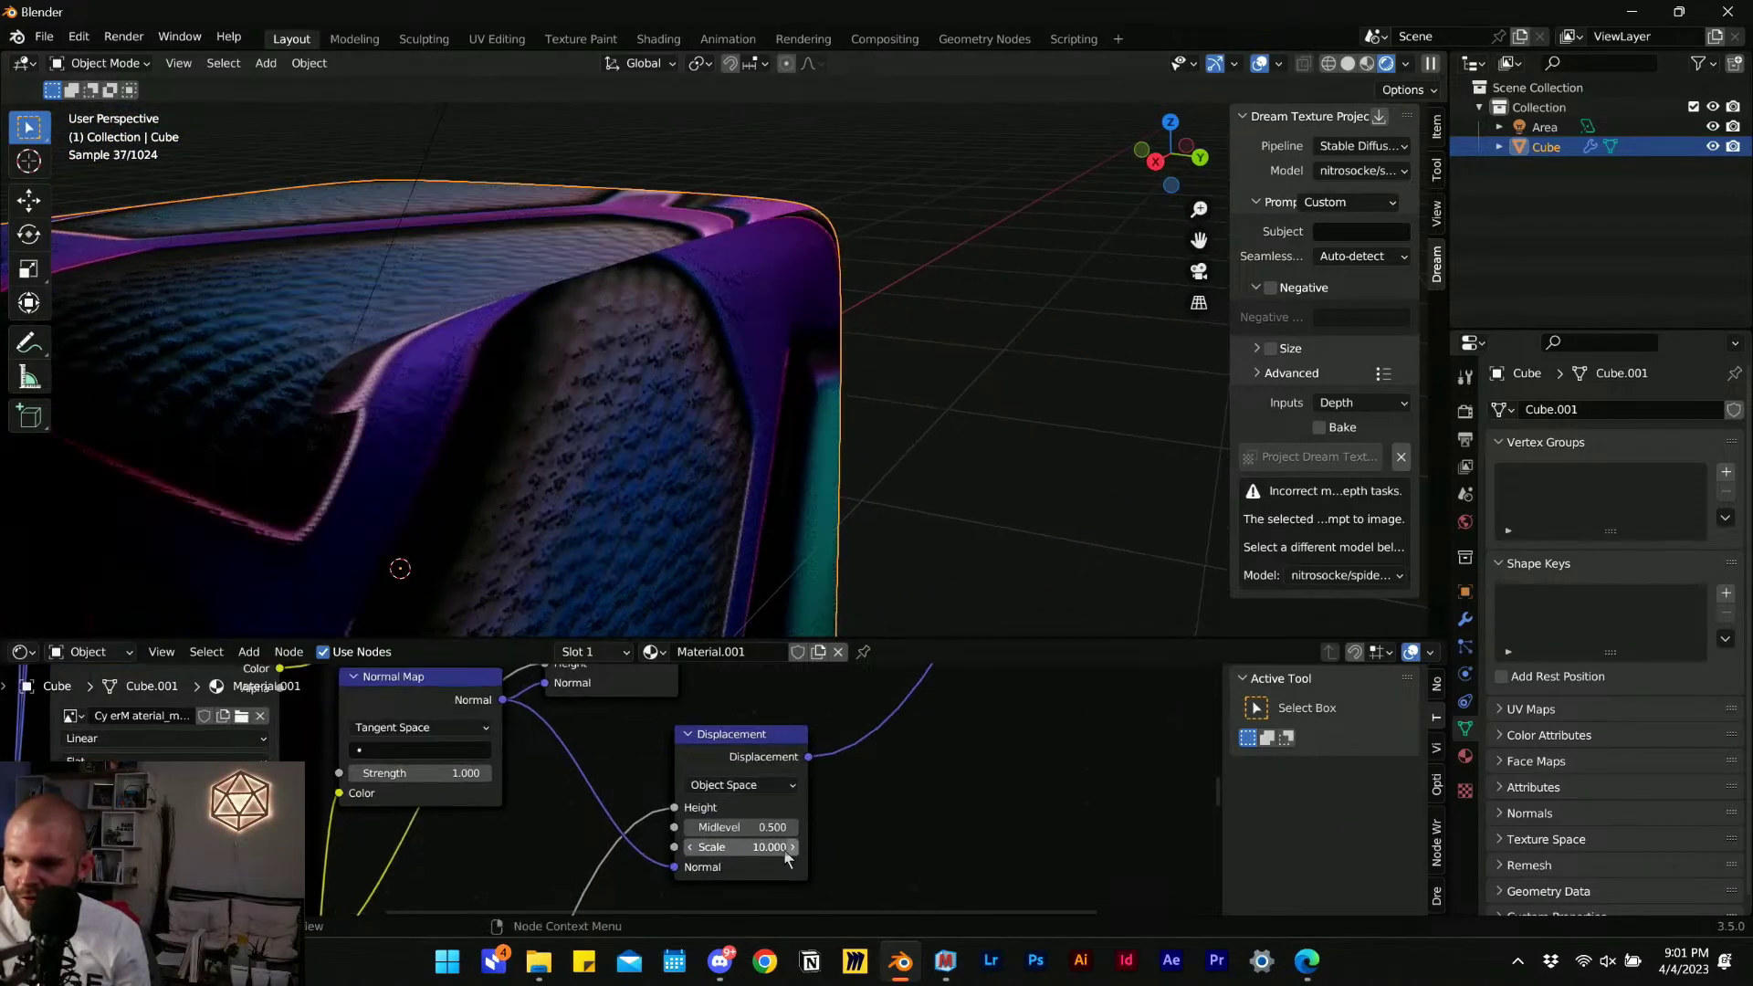
mouse_move(787, 863)
mouse_down()
mouse_move(769, 863)
mouse_move(821, 862)
mouse_move(765, 862)
mouse_up()
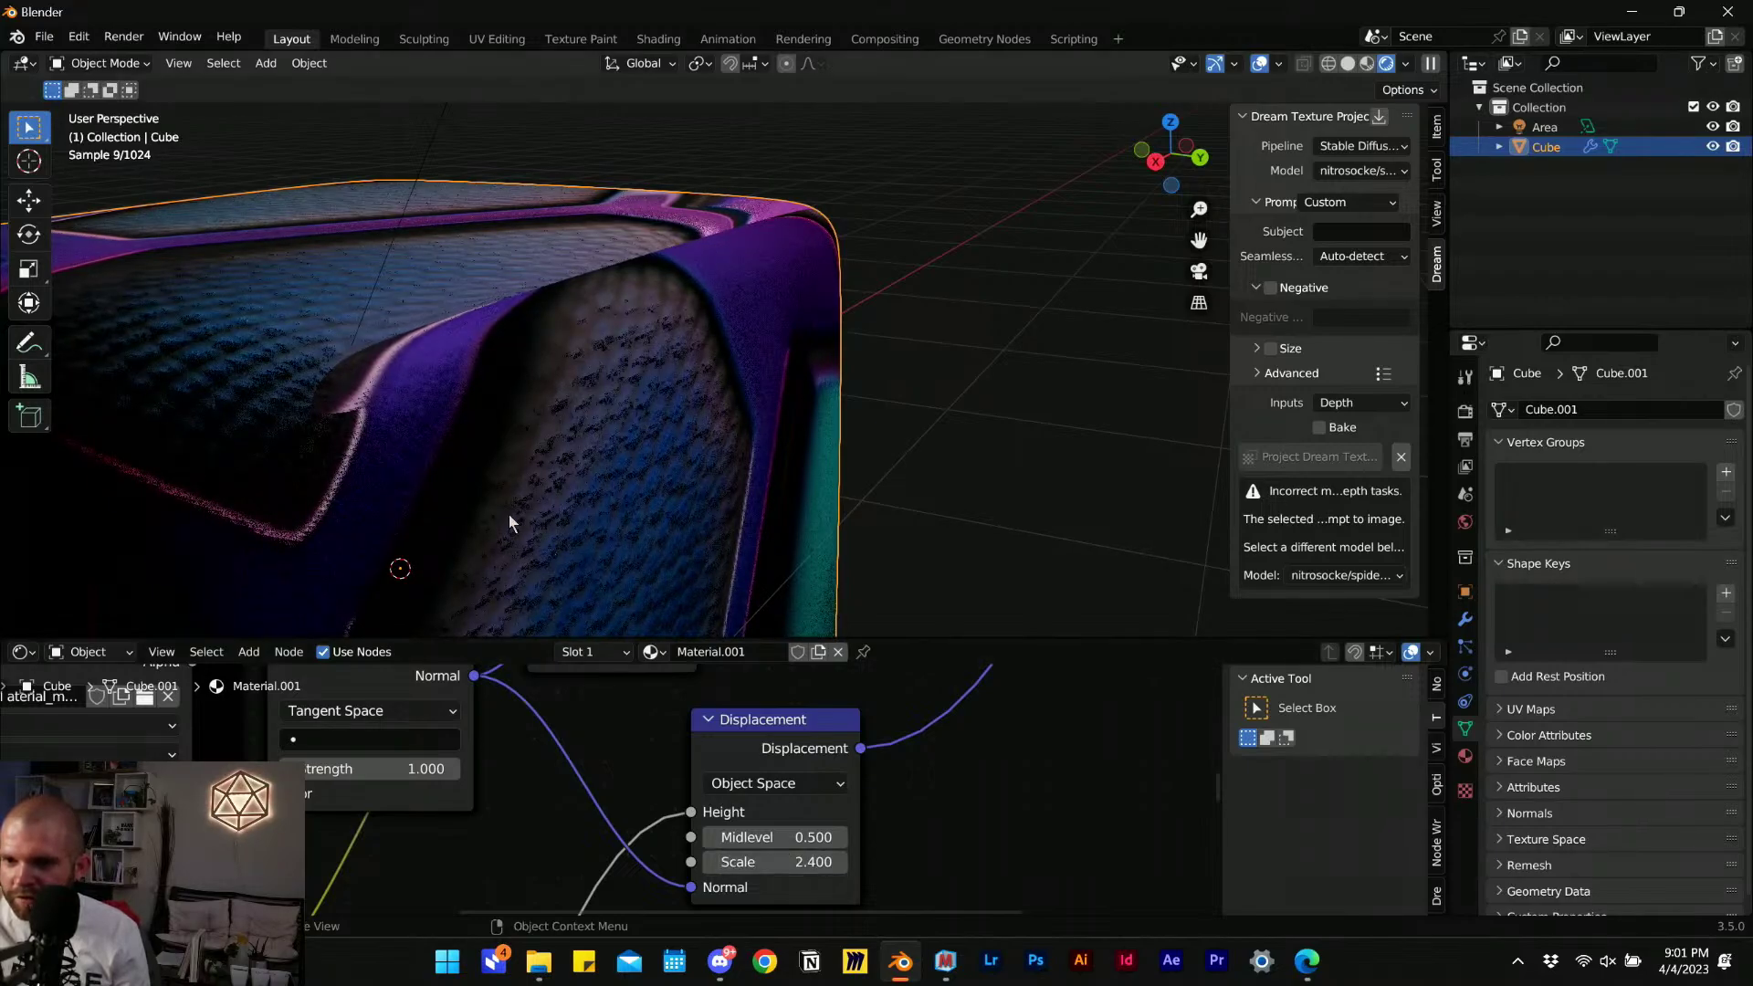
shift+middle_drag(365, 401, 537, 407)
scroll(525, 407, up, 3)
scroll(498, 412, down, 3)
scroll(781, 498, down, 2)
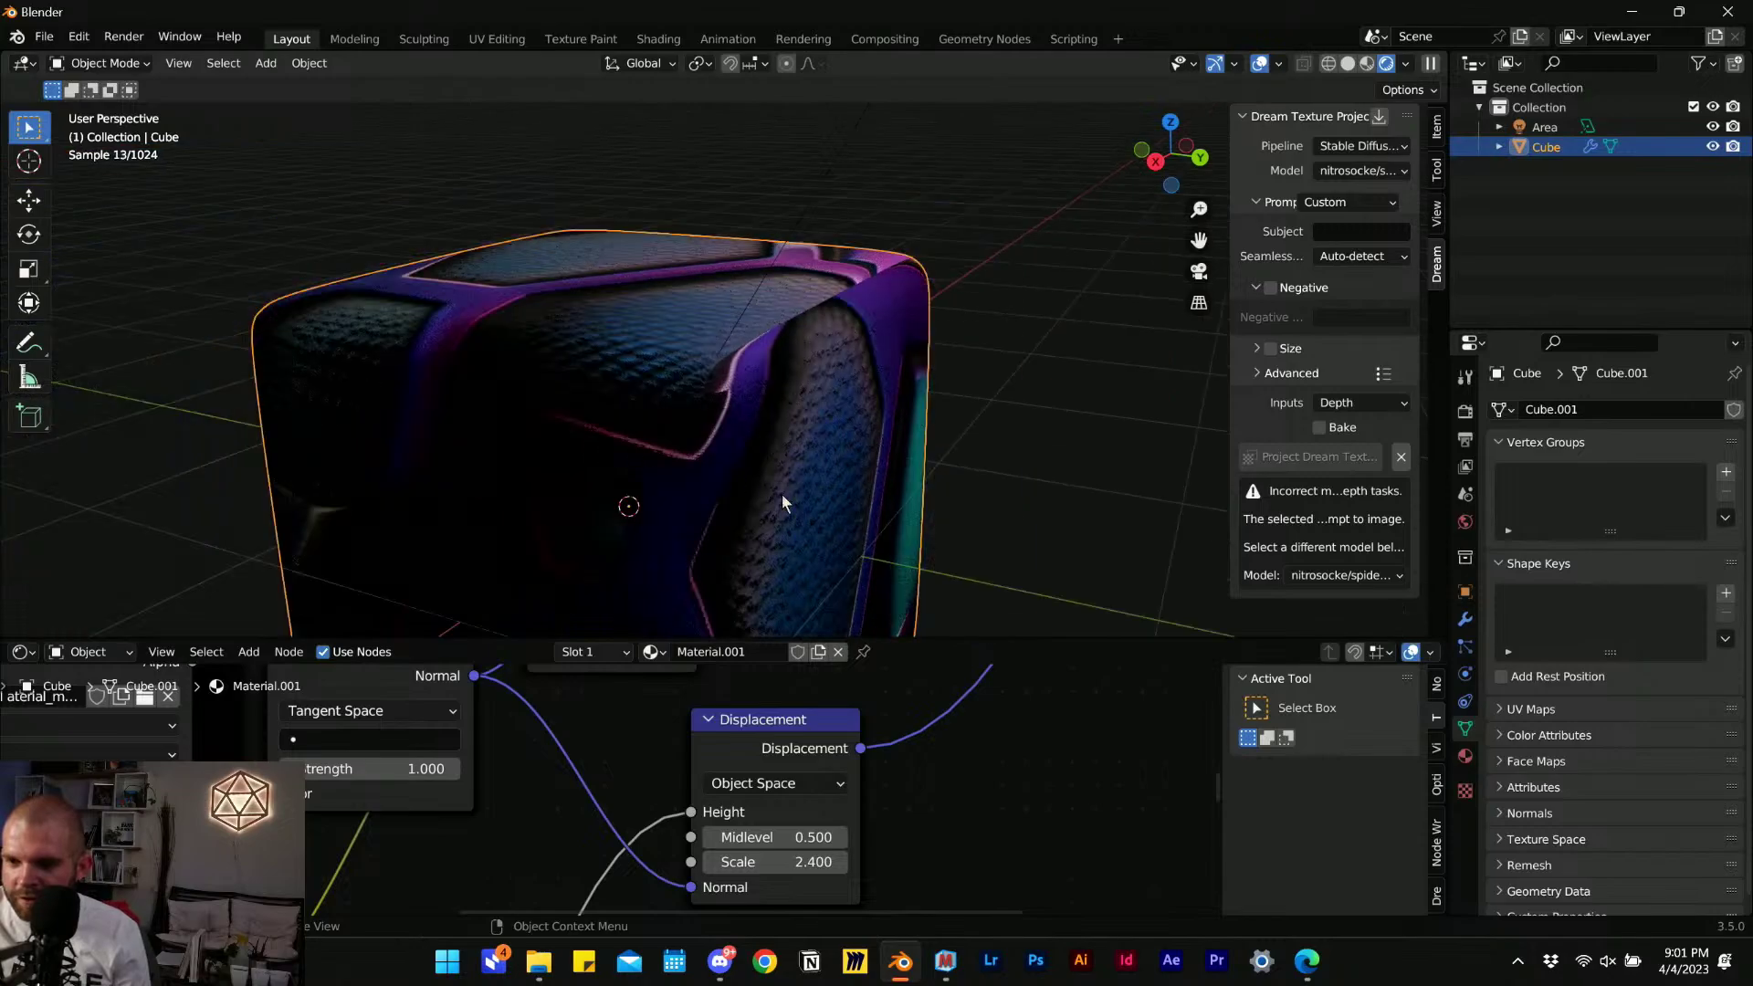
Review the smoothness, Metallic, Normal Map and Bump connections in the material's node tree.
middle_drag(781, 494, 778, 281)
scroll(716, 745, down, 7)
middle_drag(680, 726, 704, 822)
middle_drag(639, 756, 754, 963)
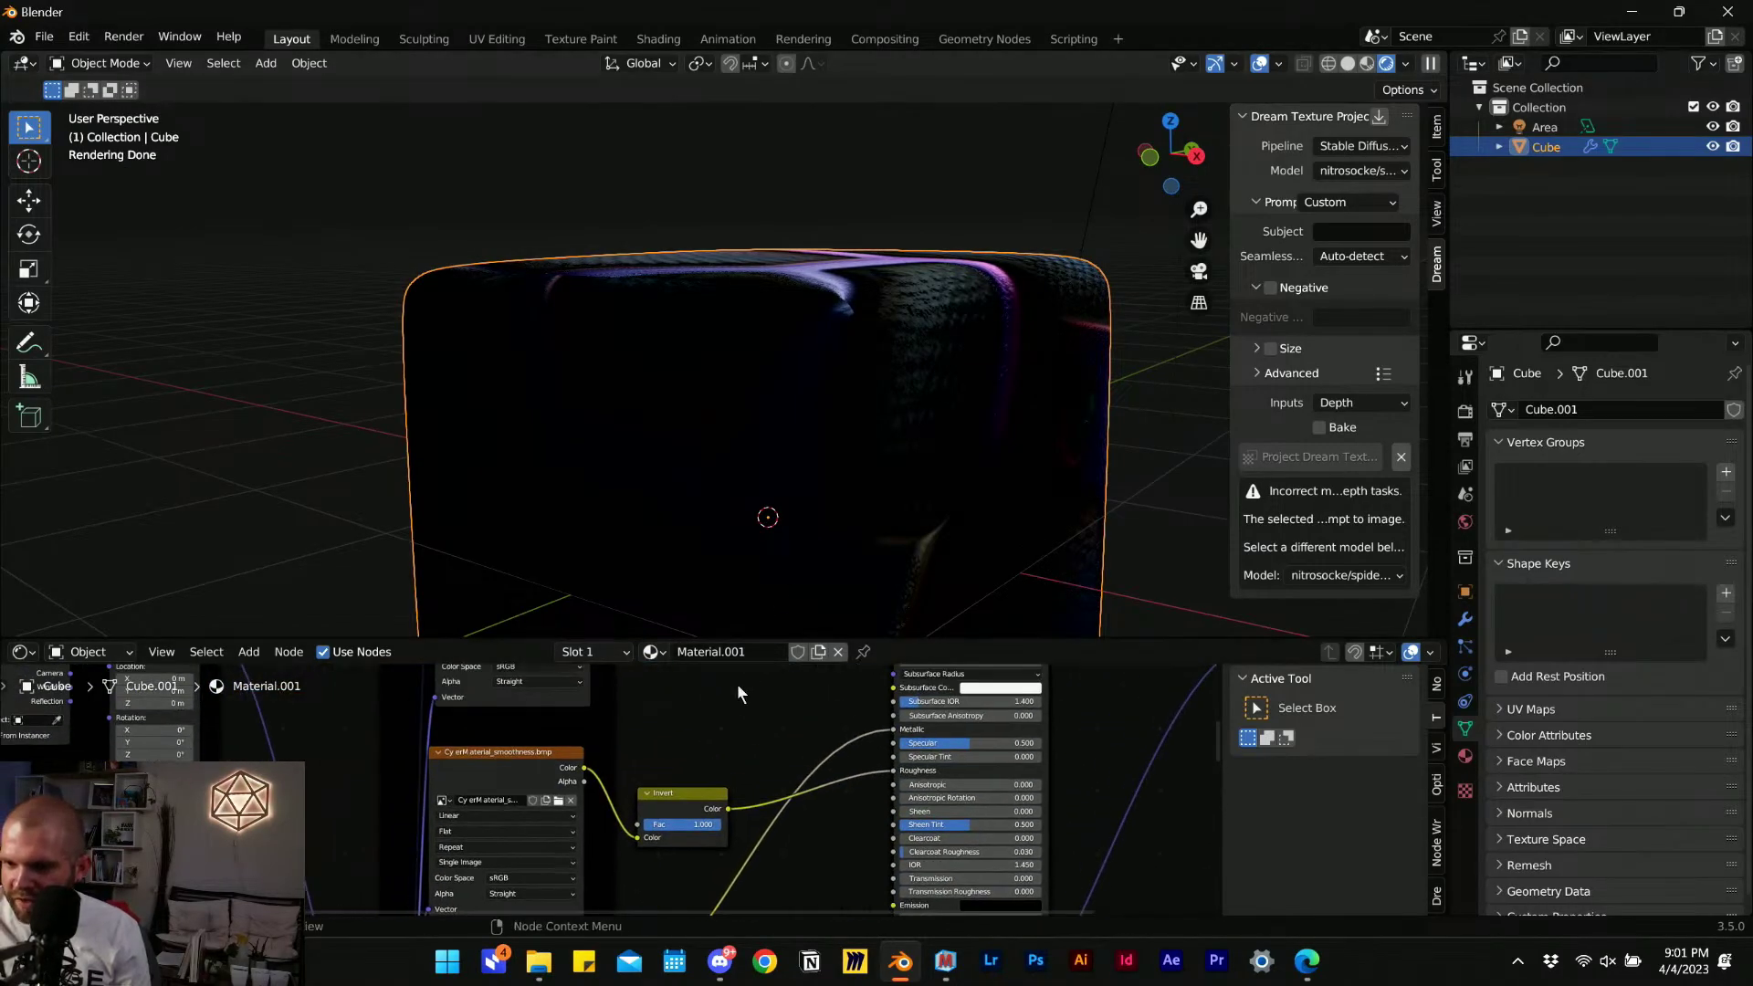
scroll(701, 800, up, 7)
middle_drag(824, 768, 1016, 865)
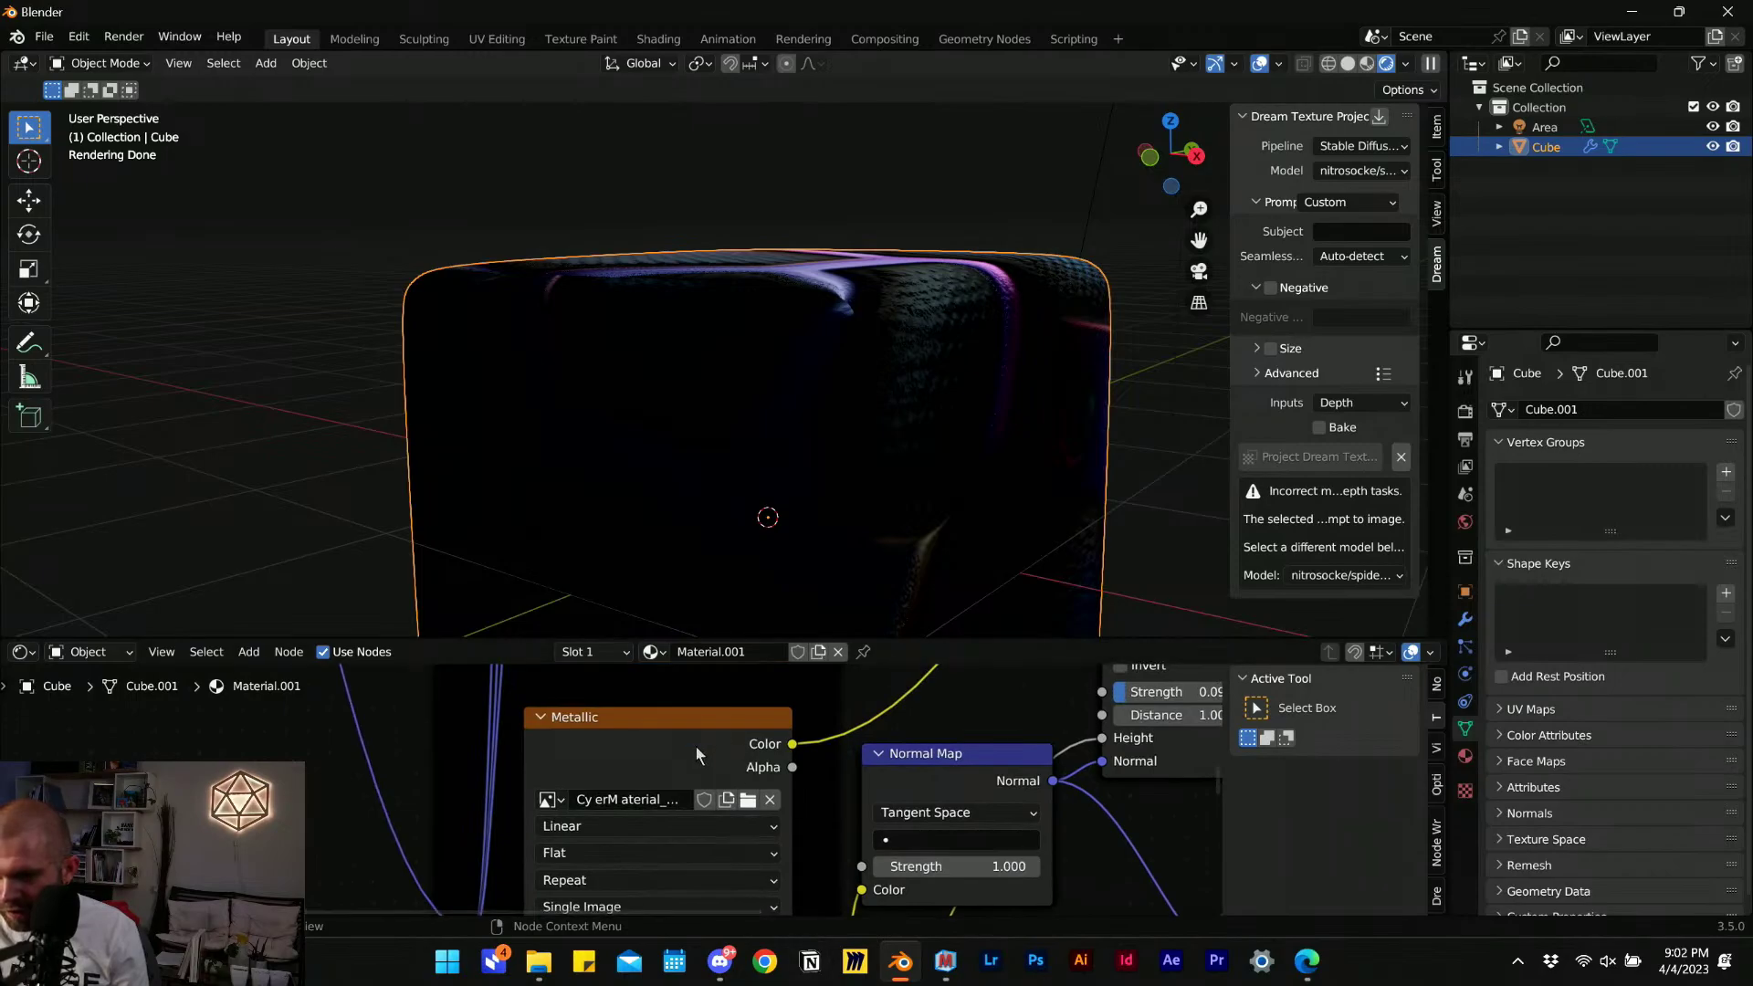
middle_drag(693, 745, 465, 882)
Examine the purple edges, hexagon cells and cyan panel on the rendered cube from several angles and distances.
middle_drag(878, 518, 818, 480)
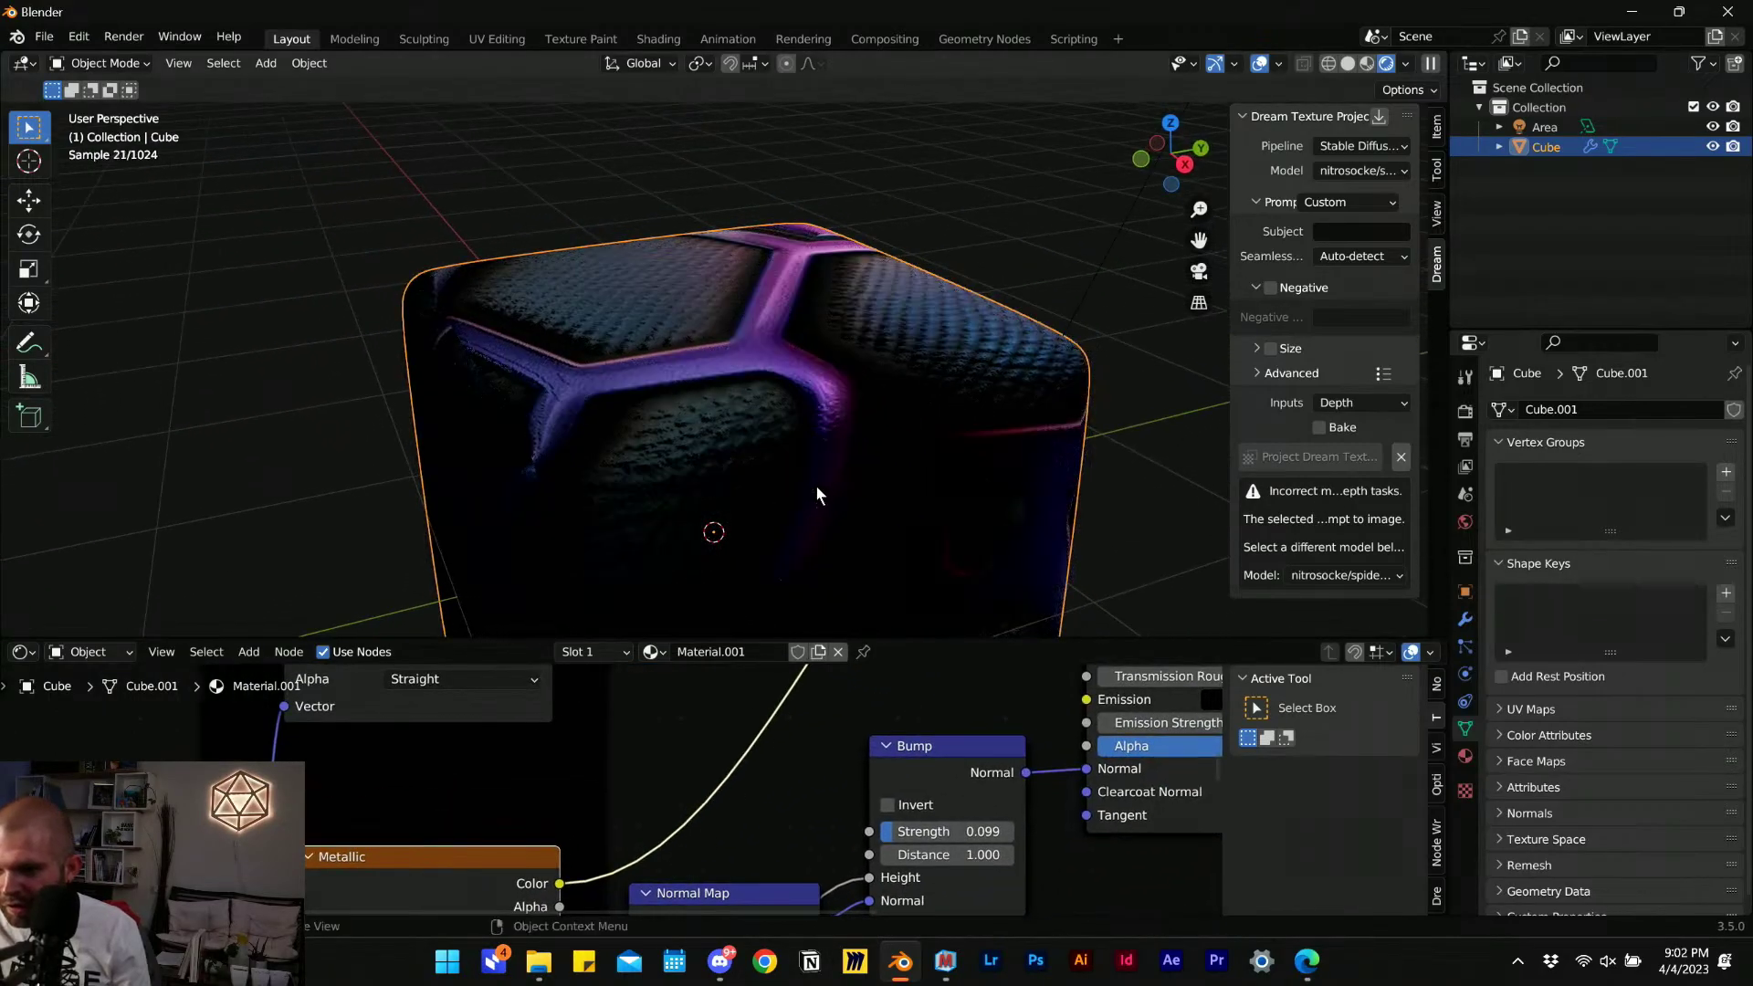
scroll(814, 485, up, 8)
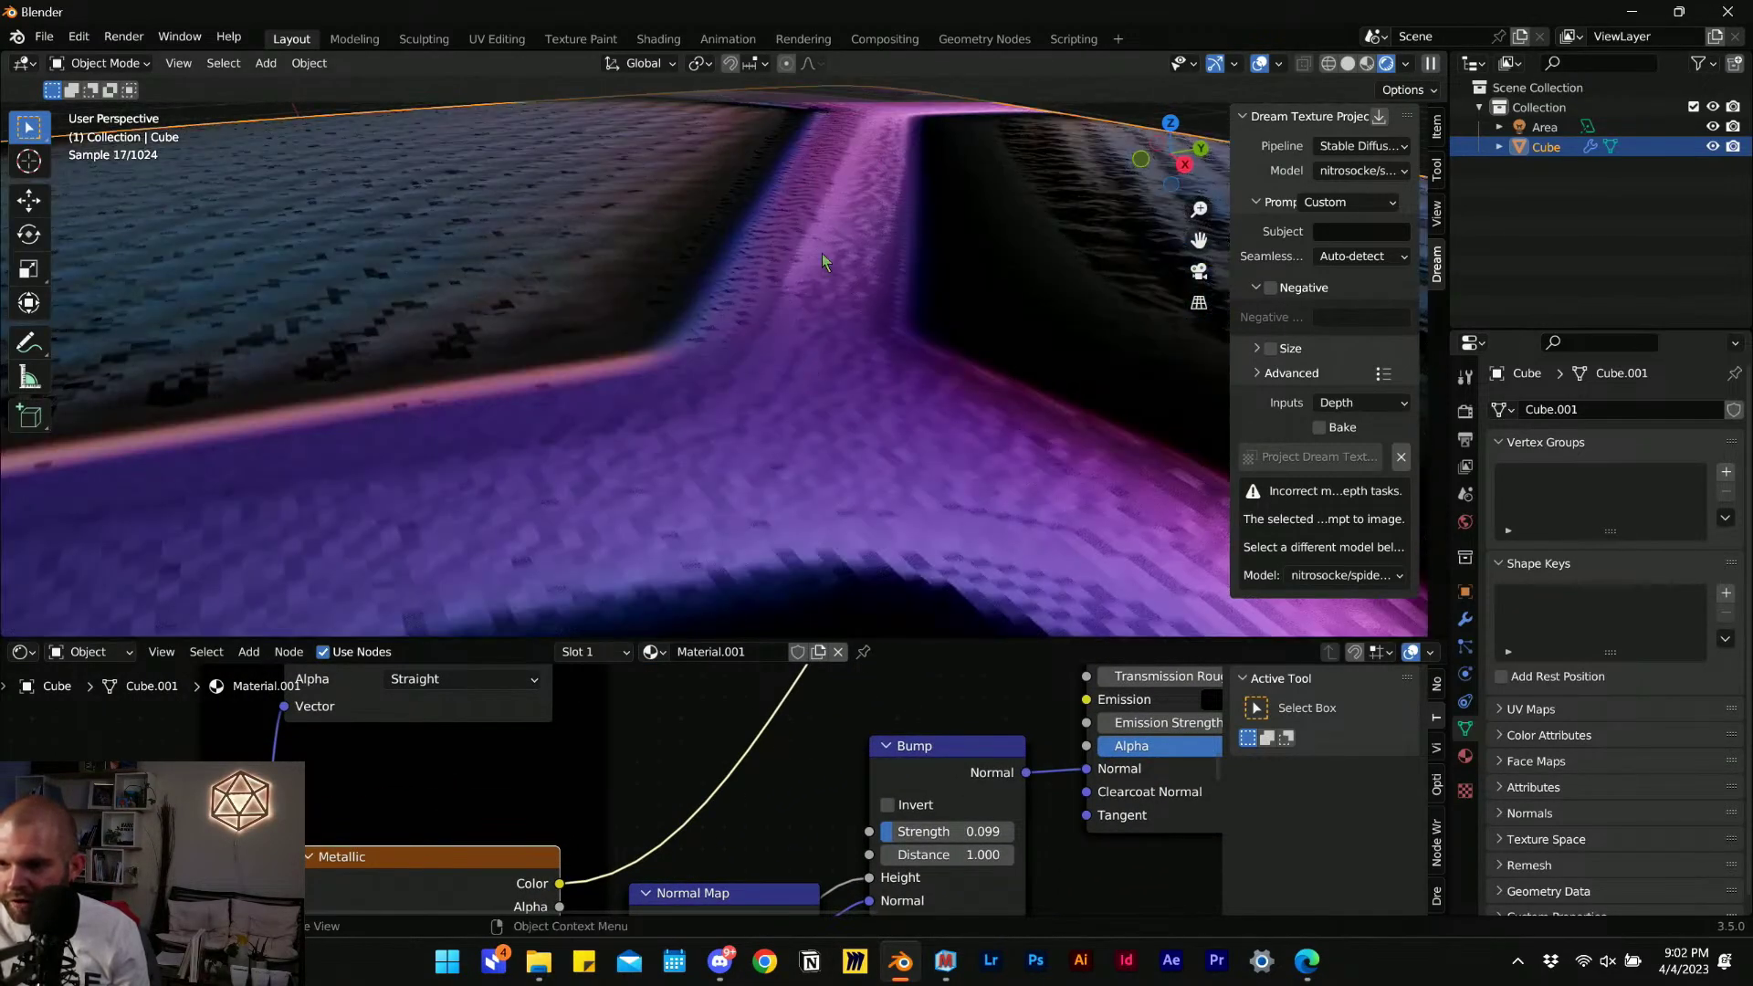
scroll(773, 298, down, 7)
middle_drag(789, 361, 414, 380)
scroll(721, 340, up, 4)
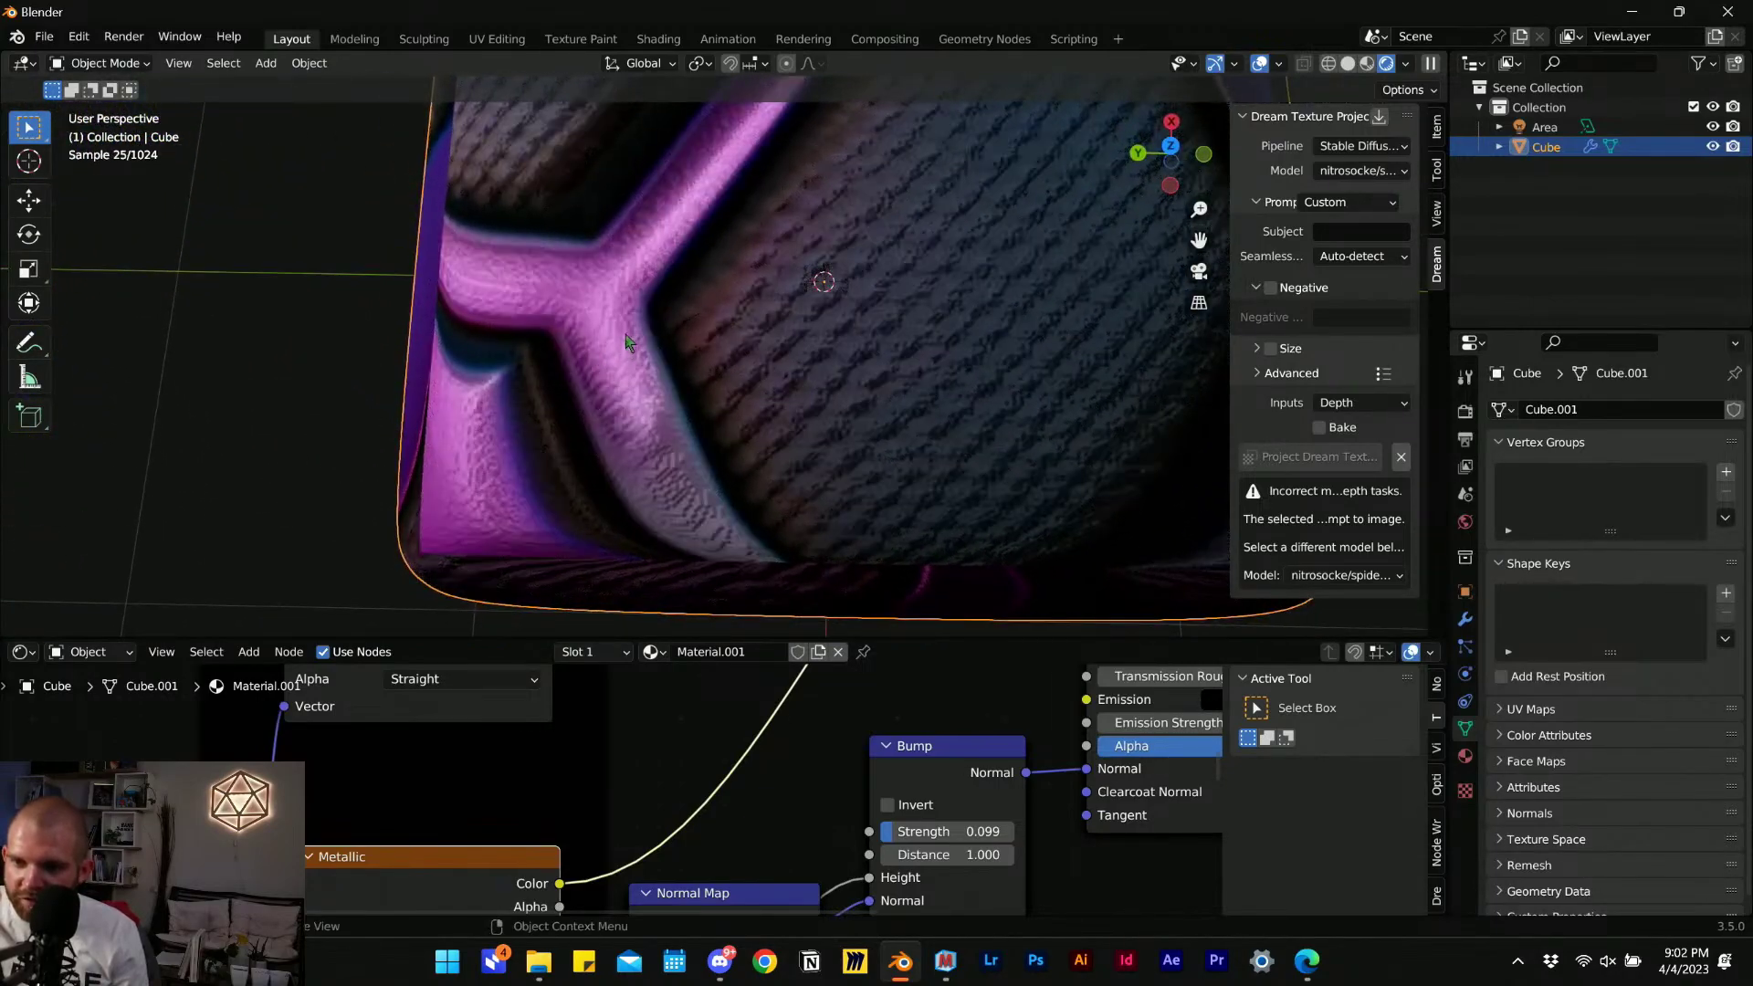
middle_drag(520, 358, 589, 251)
scroll(598, 306, down, 5)
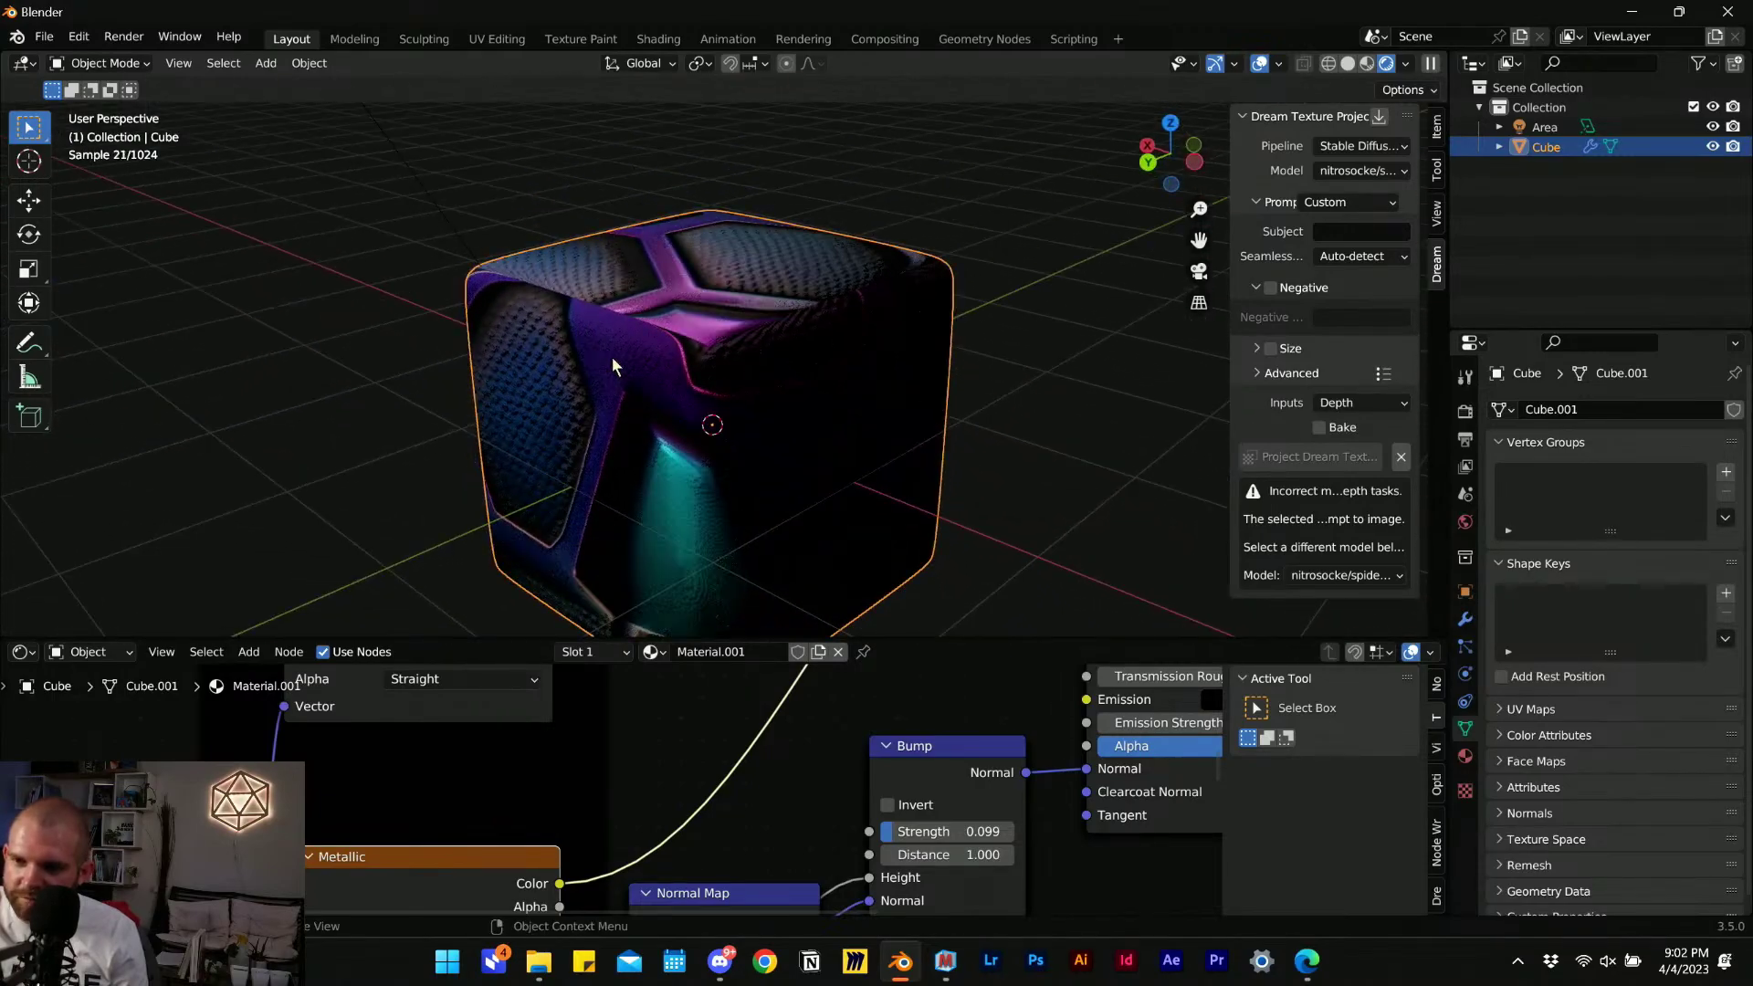
scroll(613, 401, down, 4)
scroll(628, 409, up, 7)
middle_drag(643, 407, 555, 356)
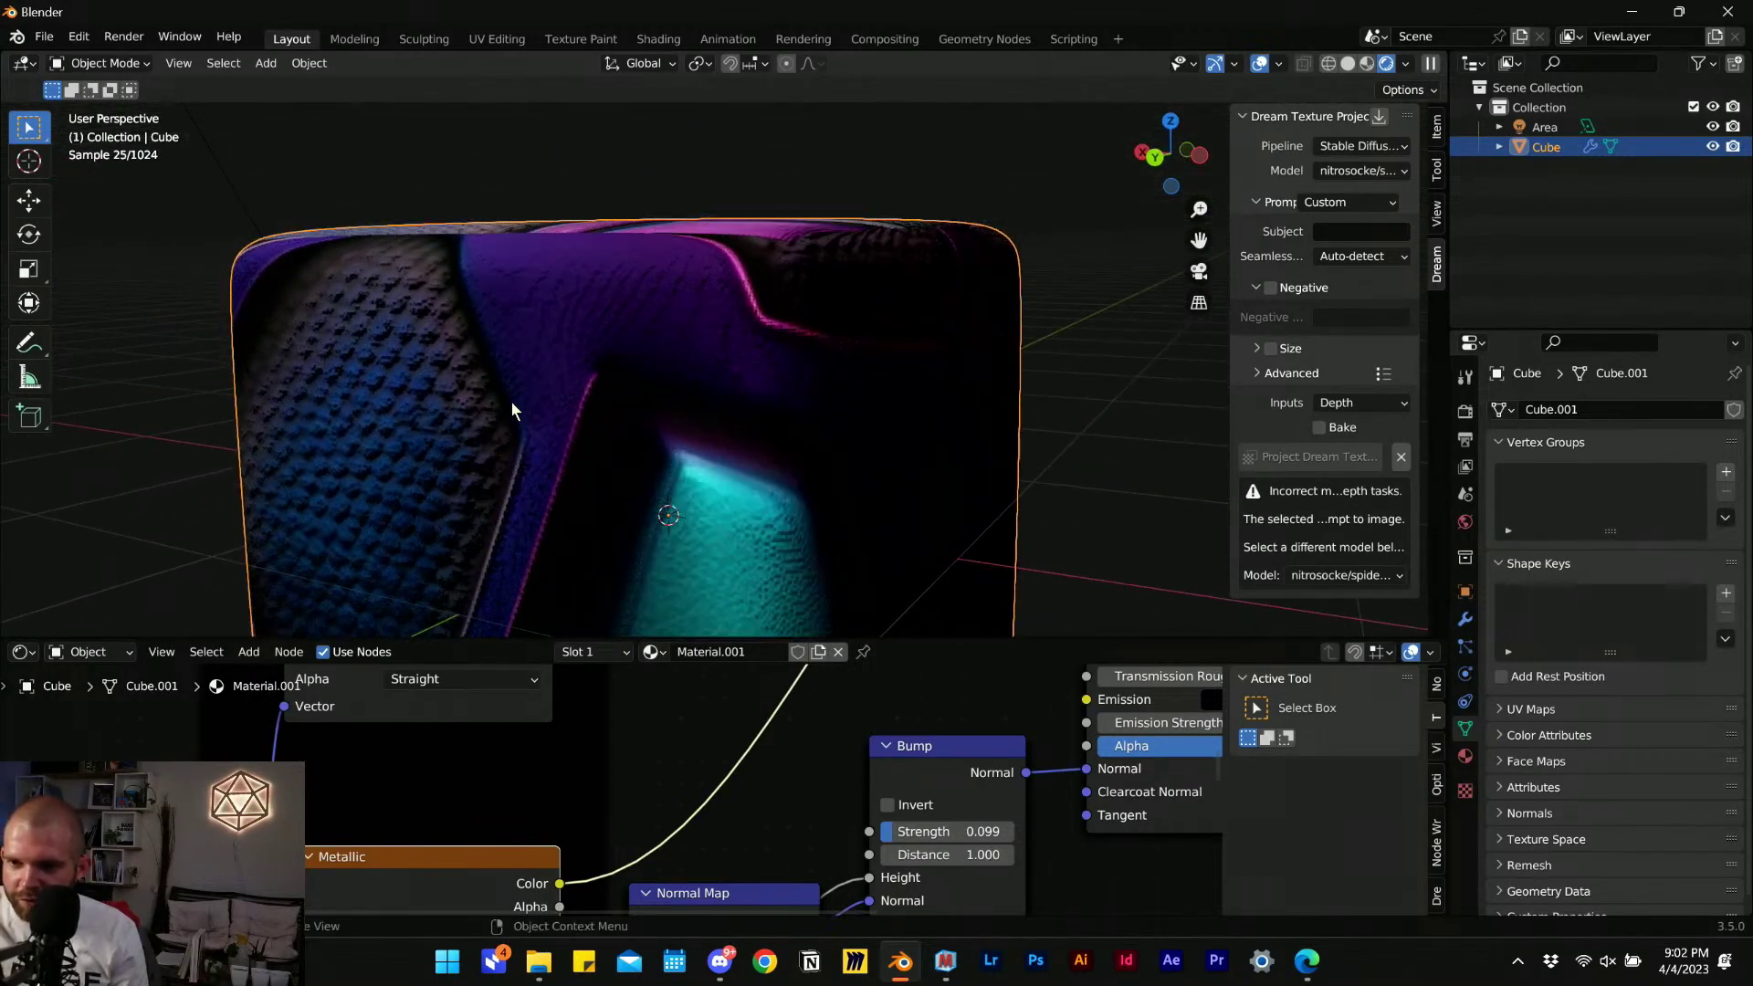
scroll(508, 266, up, 3)
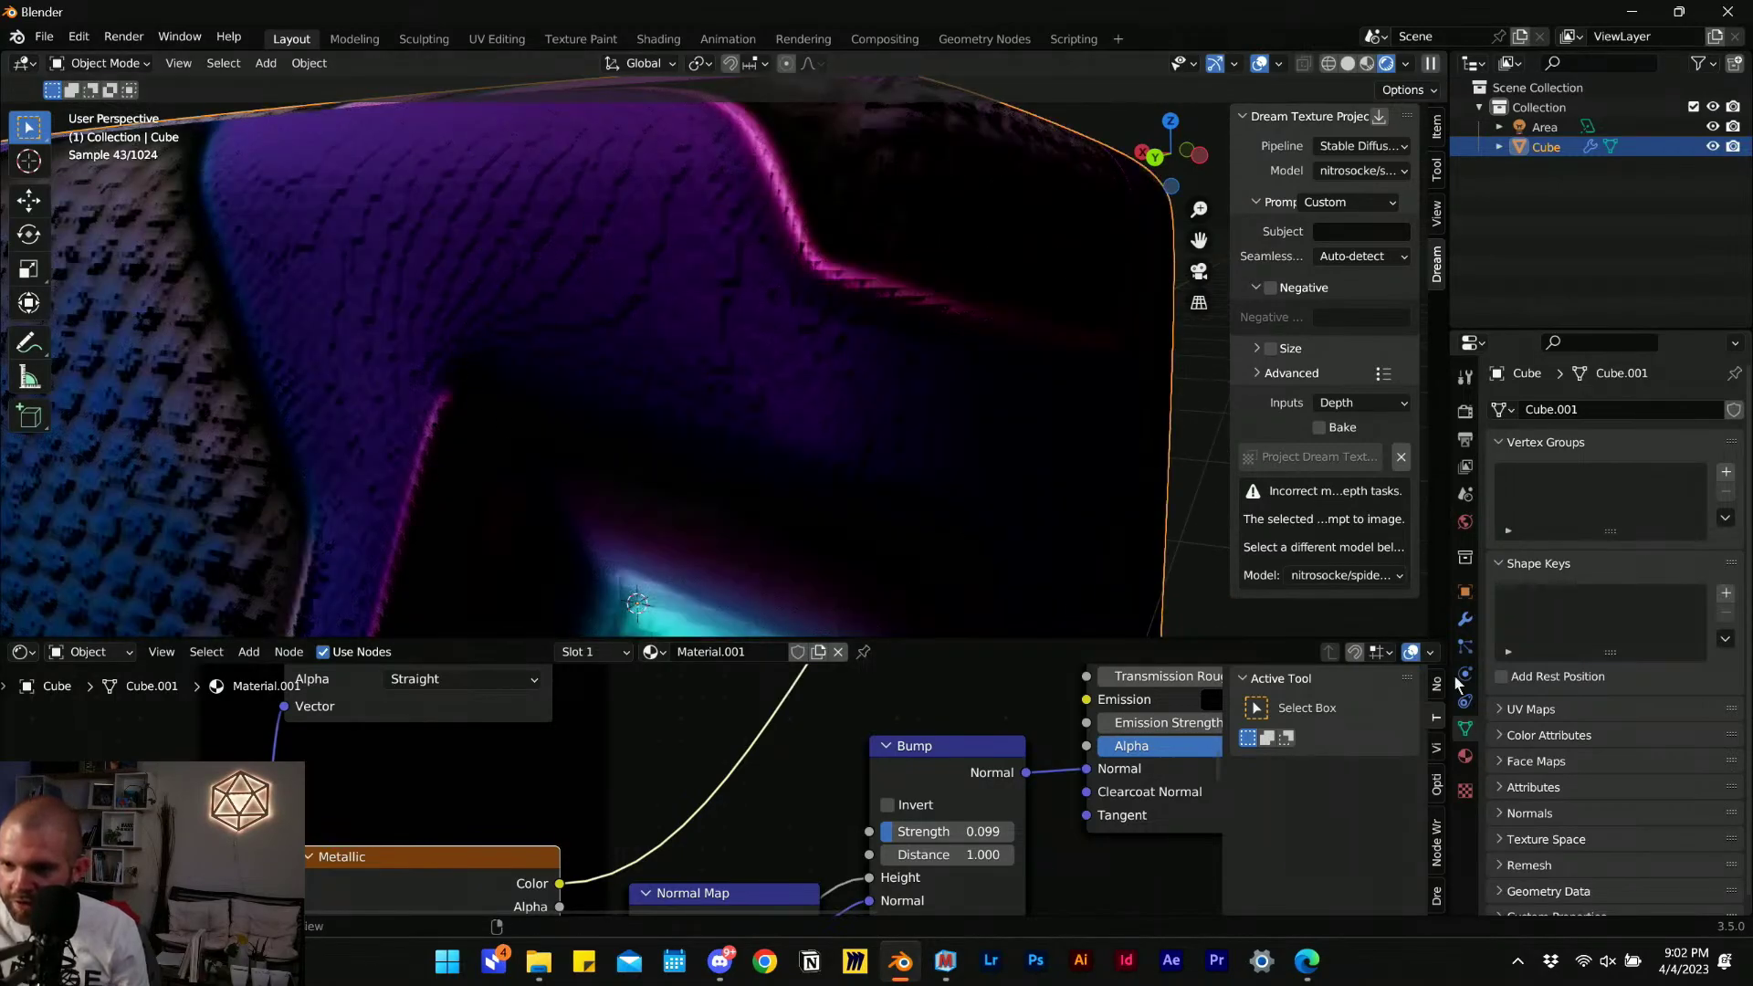
Try 4 viewport levels on the cube's Subdivision modifier, compare the surface, and set the levels back to 3.
click(1466, 622)
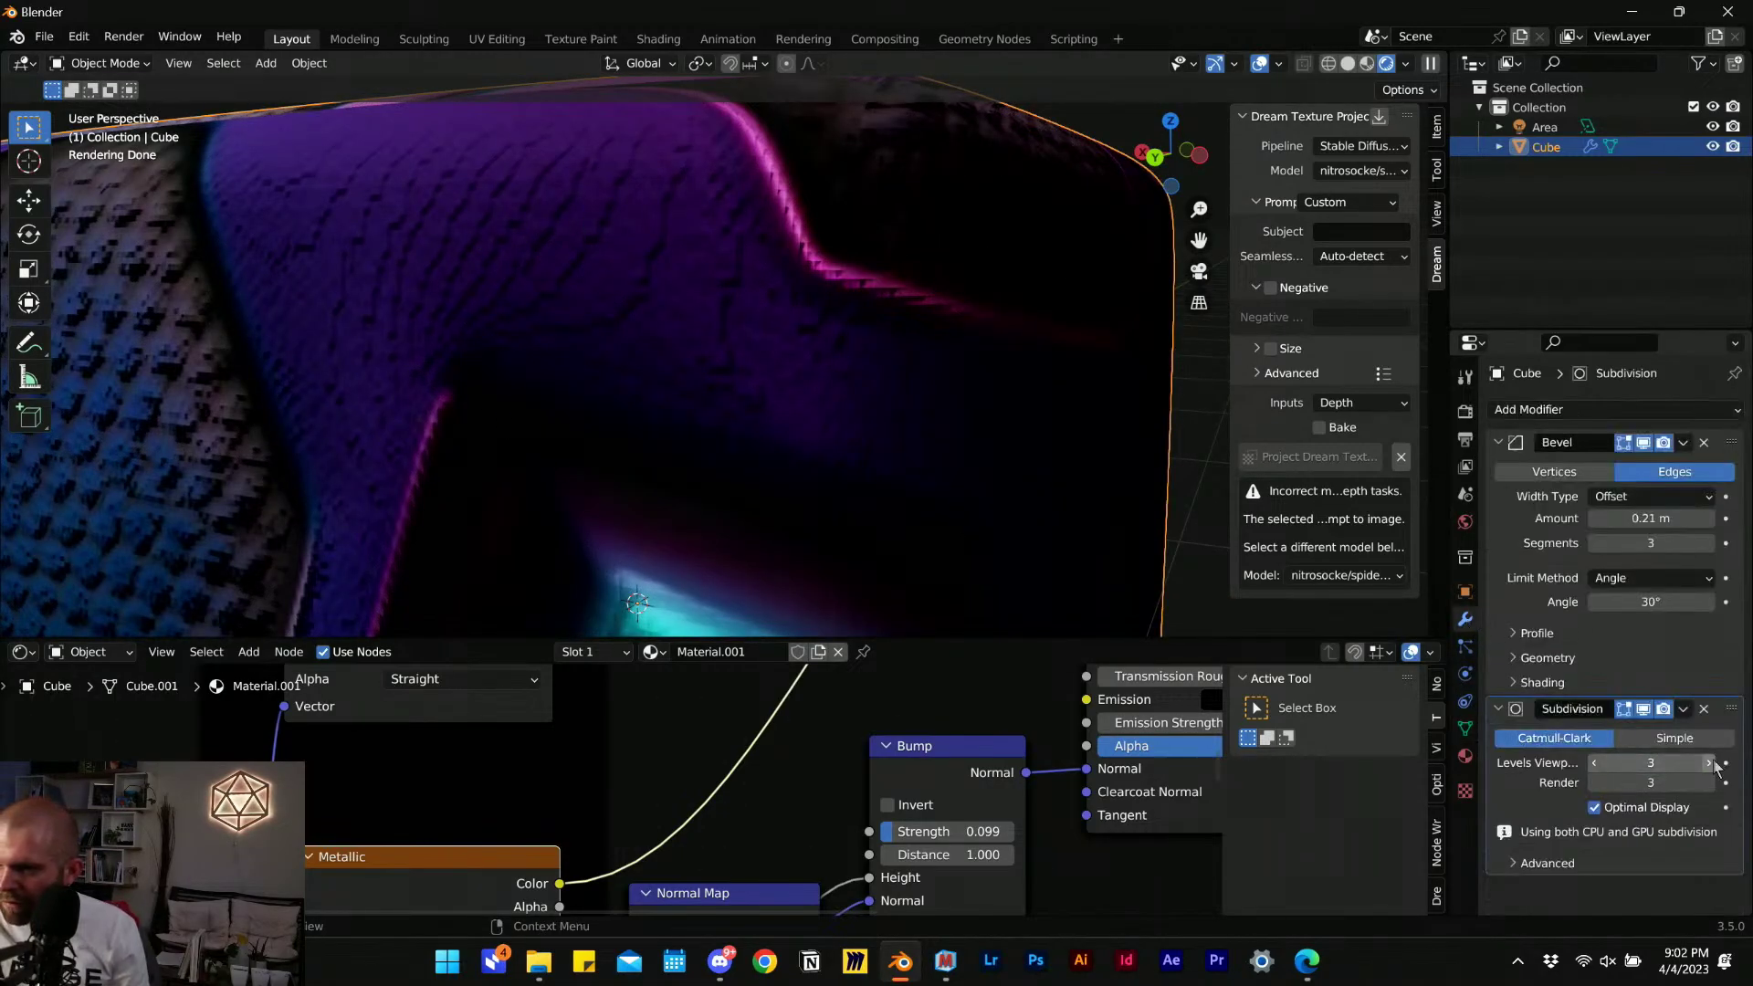
scroll(633, 299, down, 3)
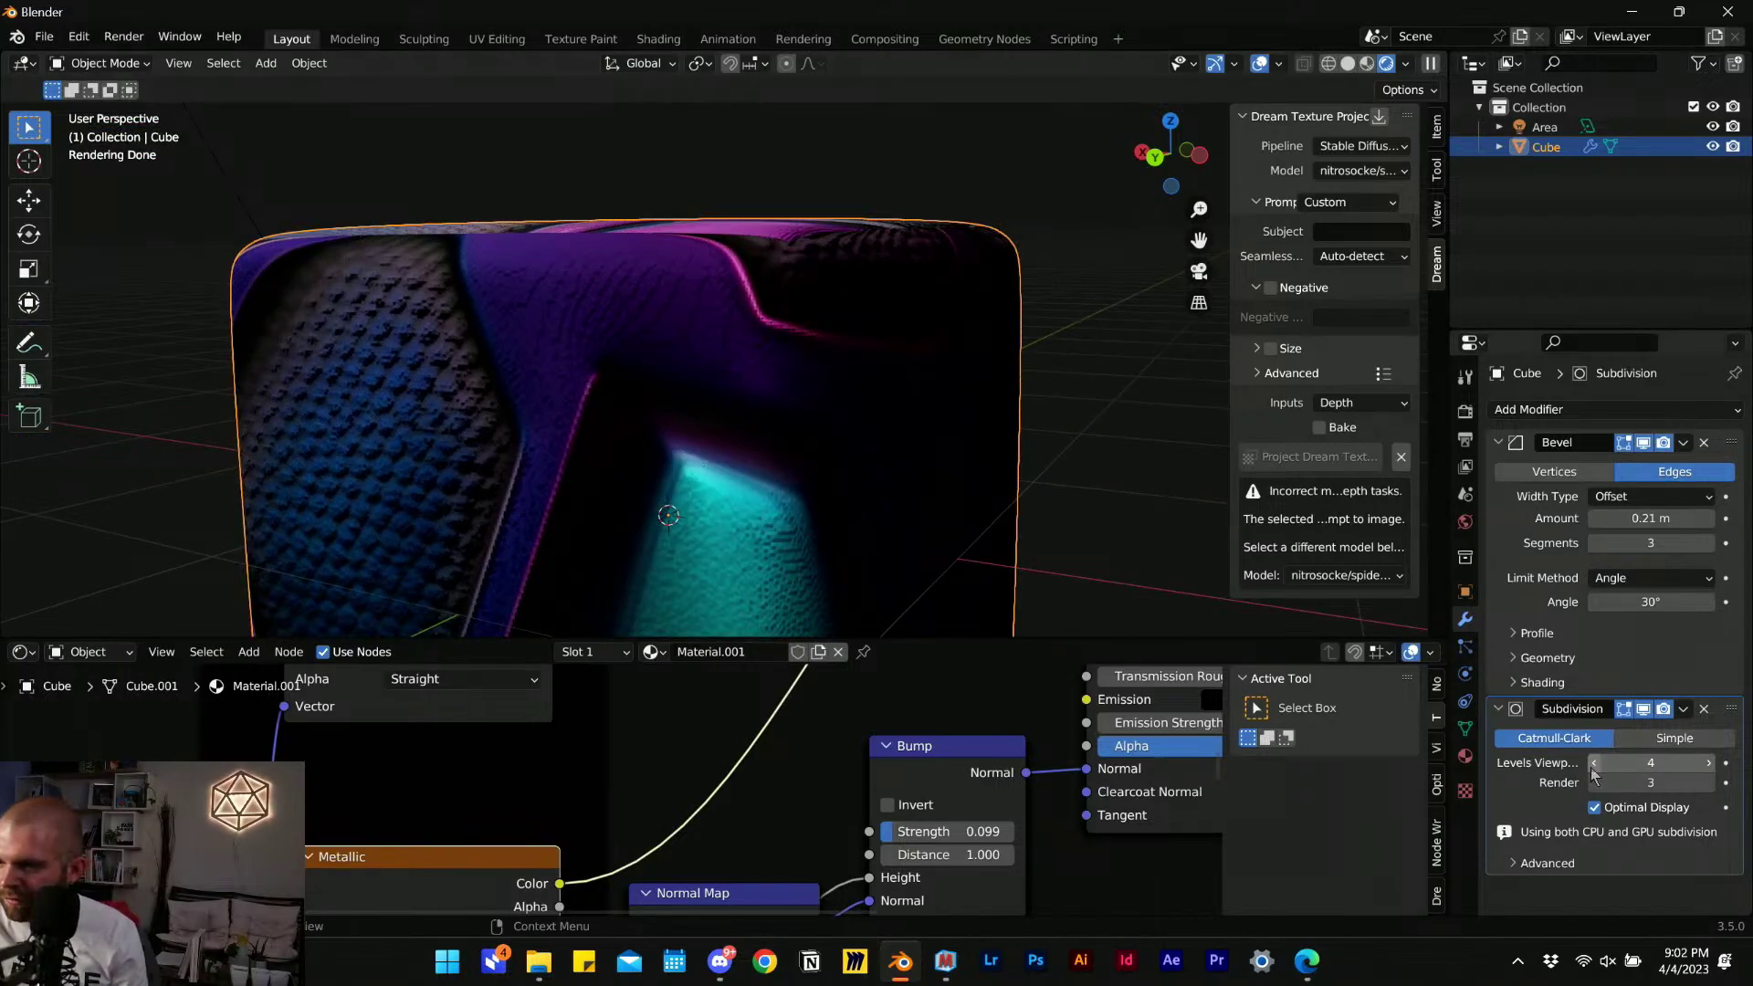
scroll(744, 361, down, 4)
middle_drag(723, 344, 822, 407)
scroll(708, 383, down, 2)
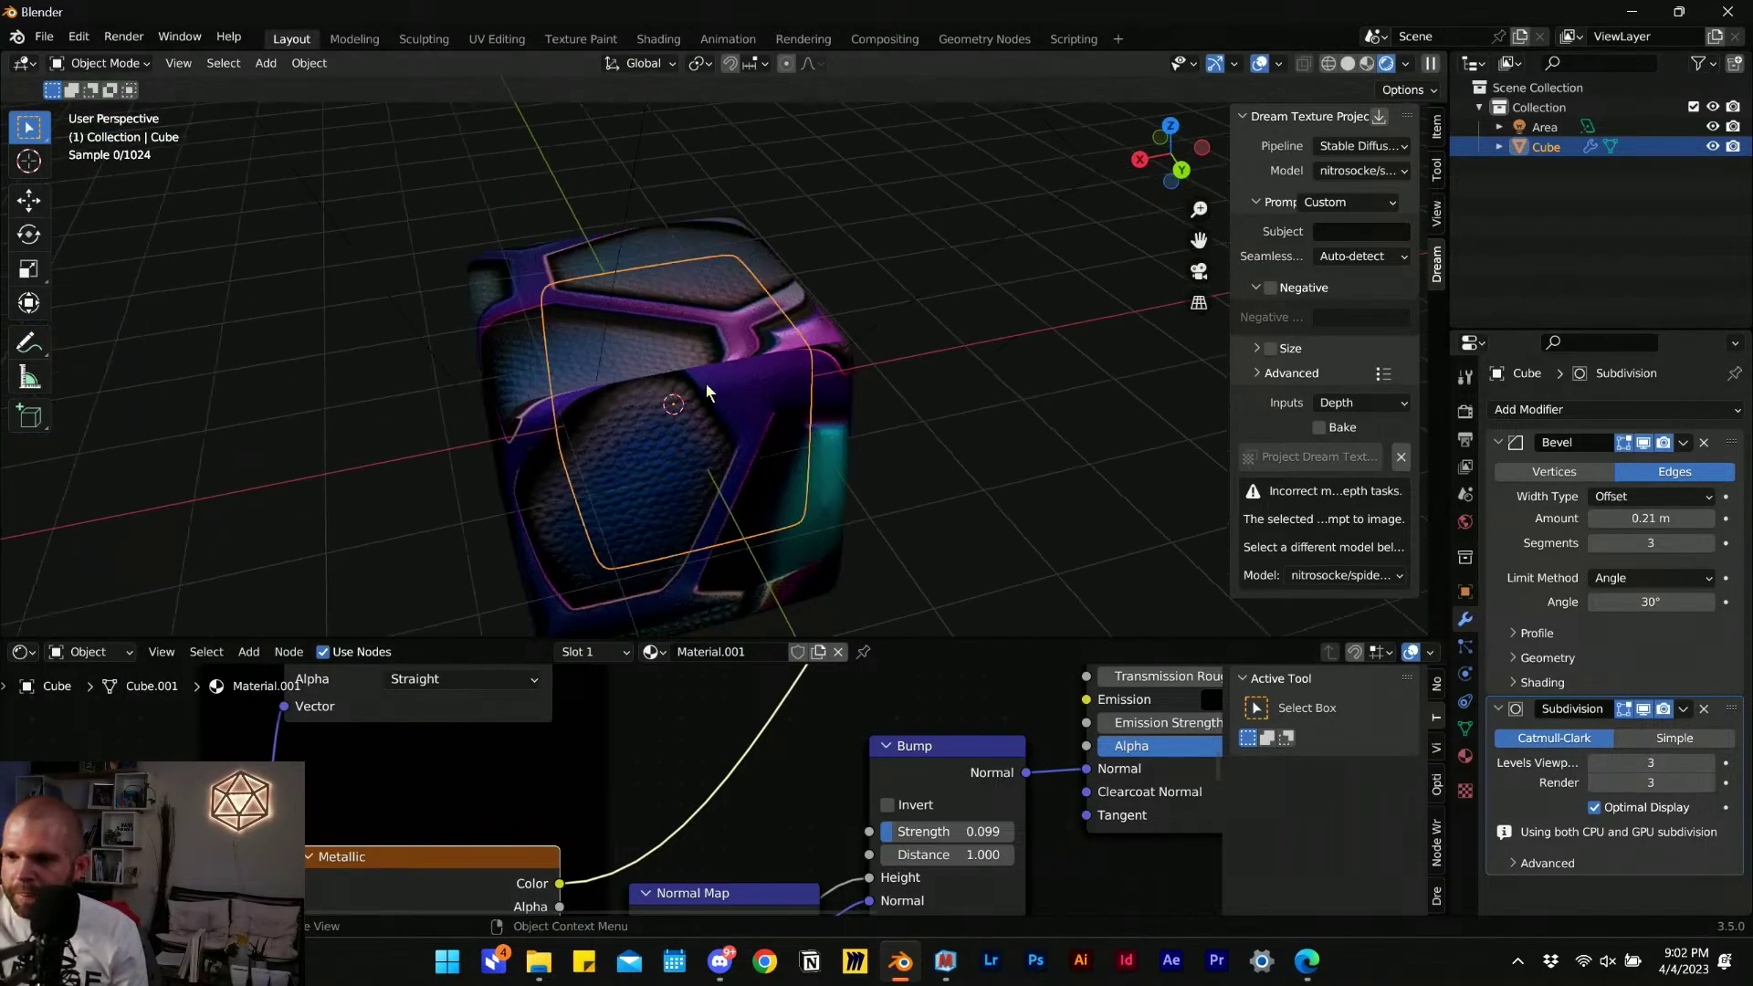
Add a Value node beside the Mapping node in the cube's material.
scroll(581, 820, down, 3)
middle_drag(582, 820, 588, 814)
scroll(588, 813, down, 5)
middle_drag(330, 811, 688, 846)
middle_drag(607, 726, 617, 839)
scroll(617, 833, up, 6)
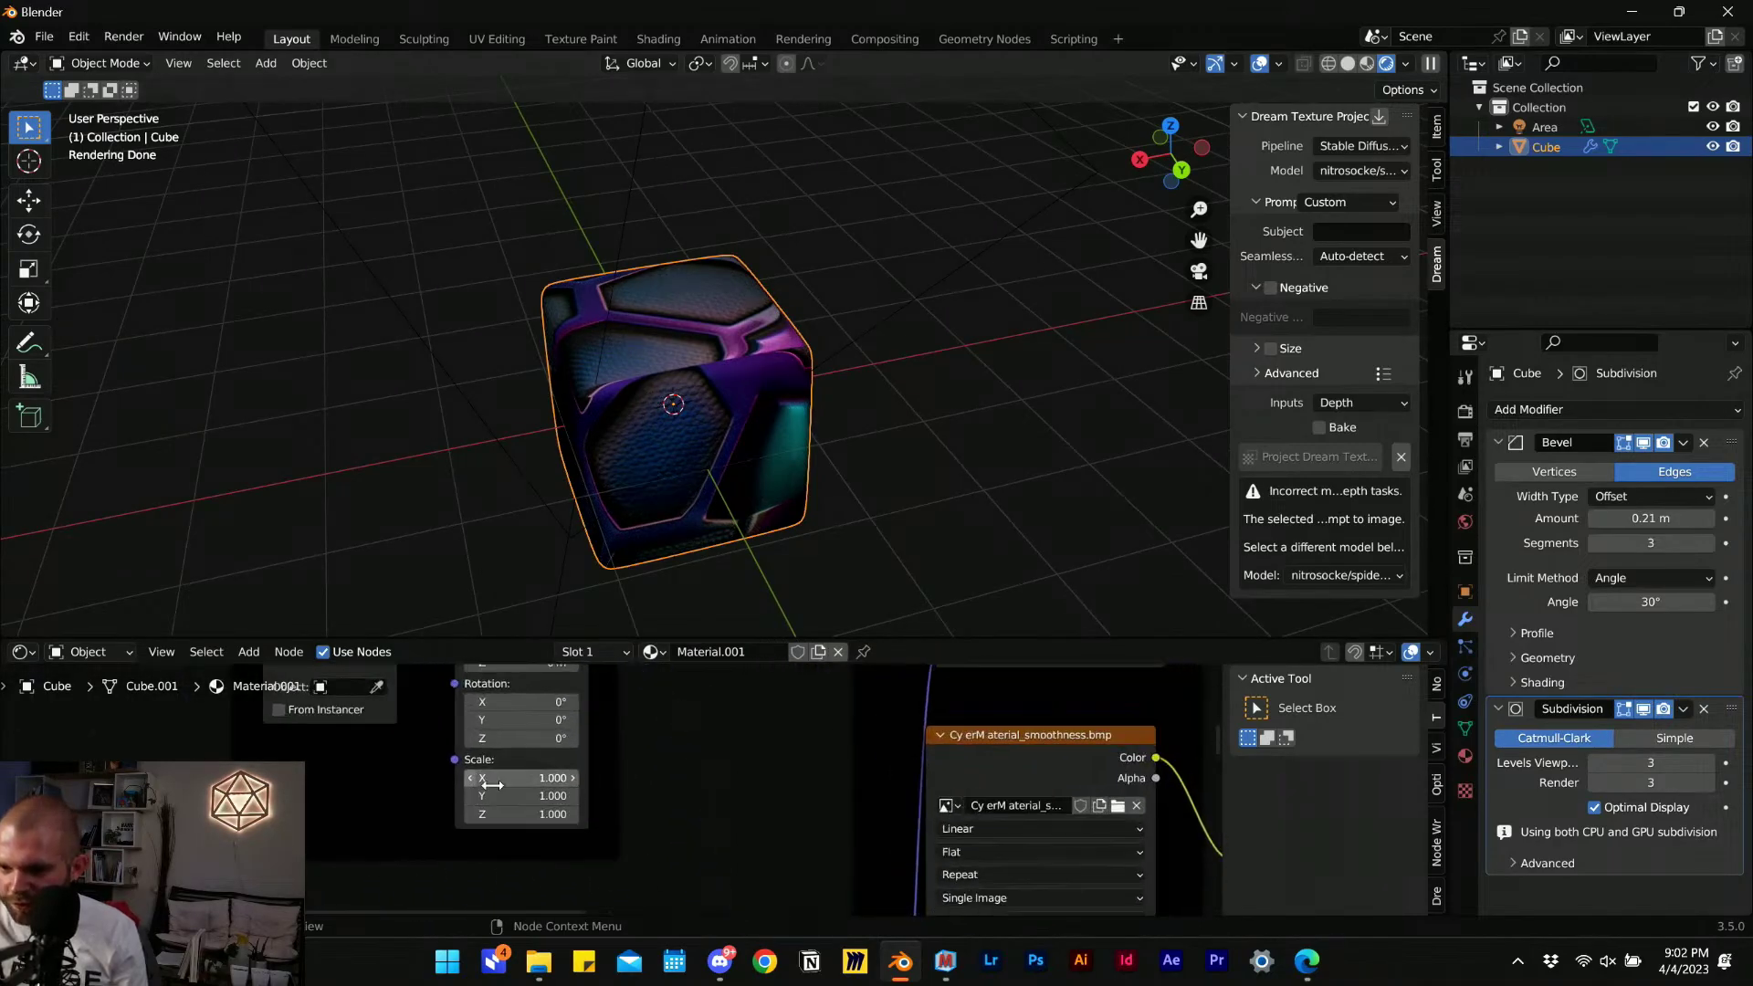
middle_drag(308, 813, 627, 828)
scroll(626, 825, up, 1)
key(shift+a)
click(572, 708)
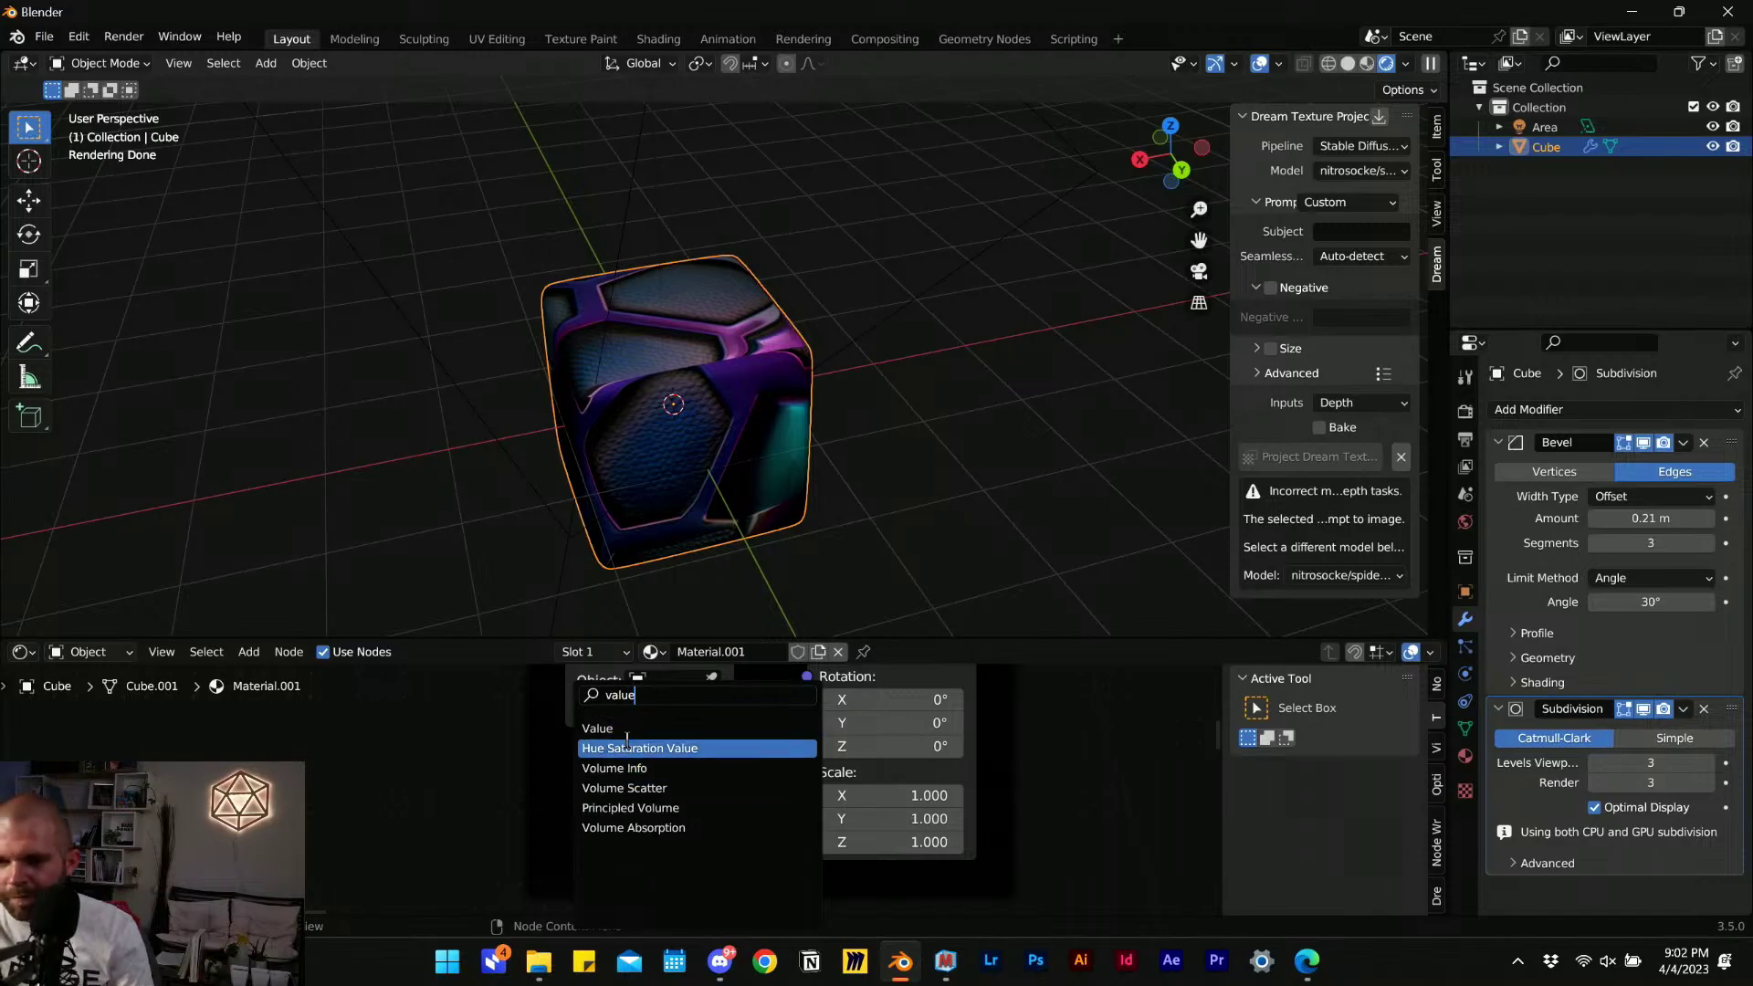
click(602, 728)
click(738, 815)
Connect the Value node to the Mapping node's Scale input, set it to 19, and inspect the tiled texture.
drag(810, 775, 808, 774)
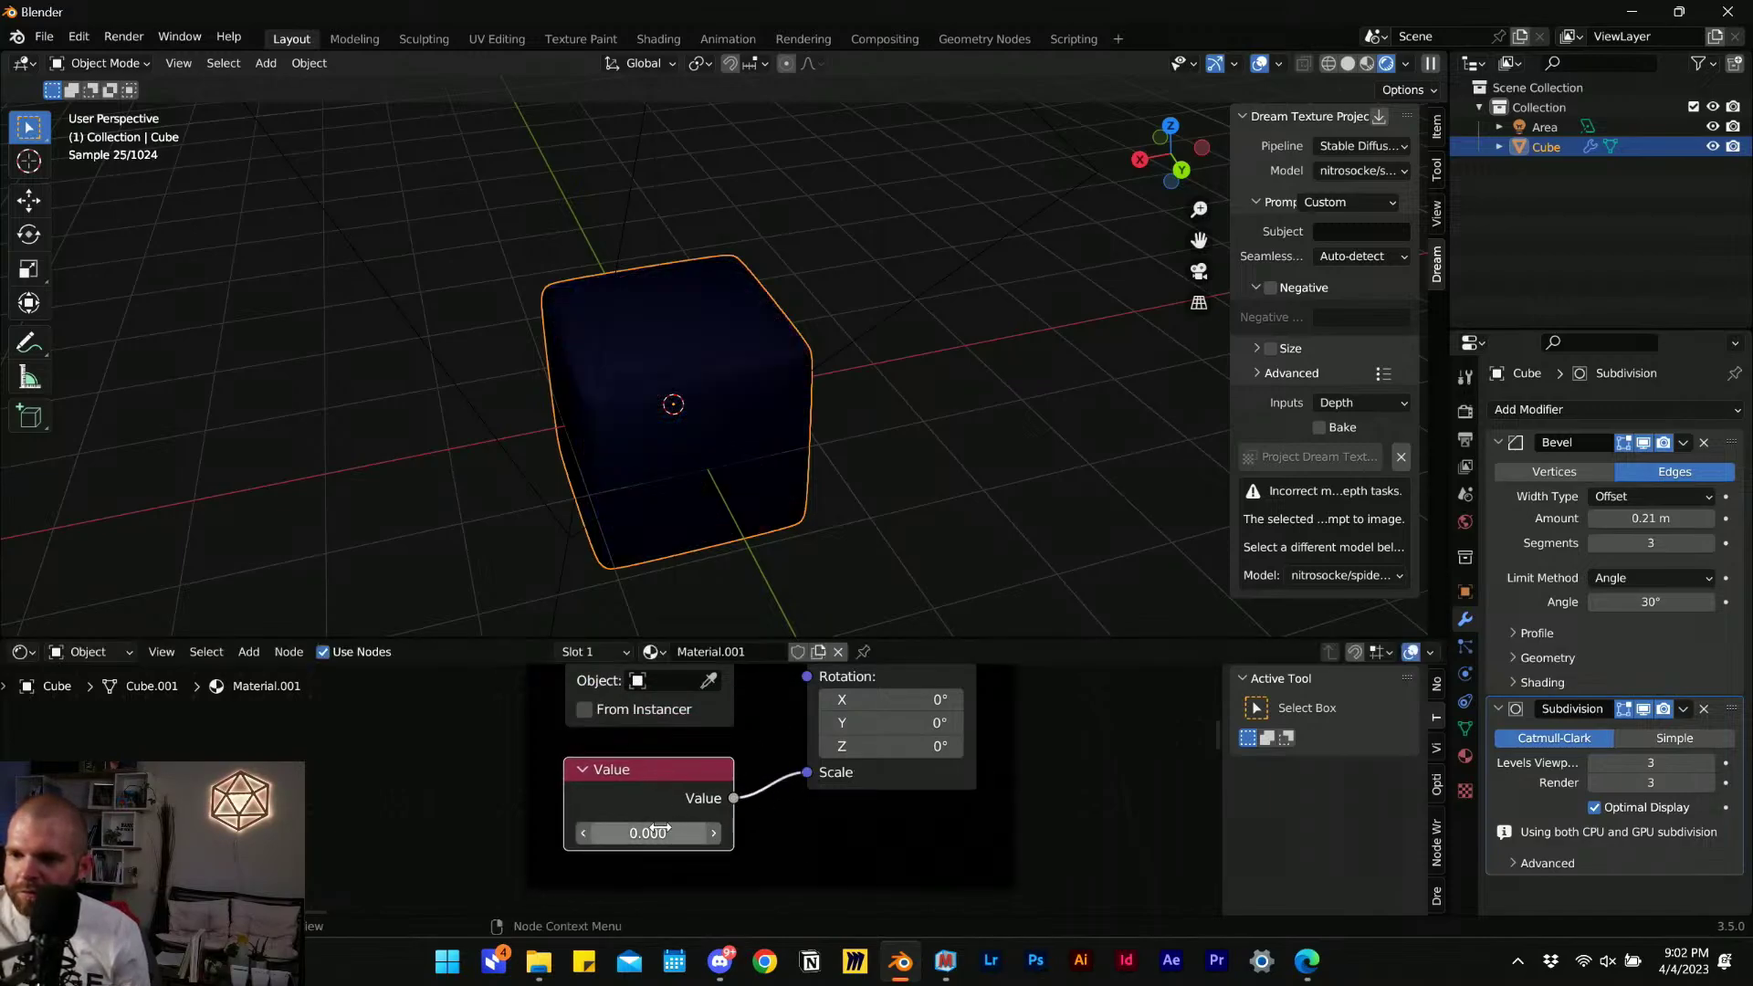
drag(646, 832, 803, 831)
scroll(694, 402, up, 6)
middle_drag(641, 319, 593, 421)
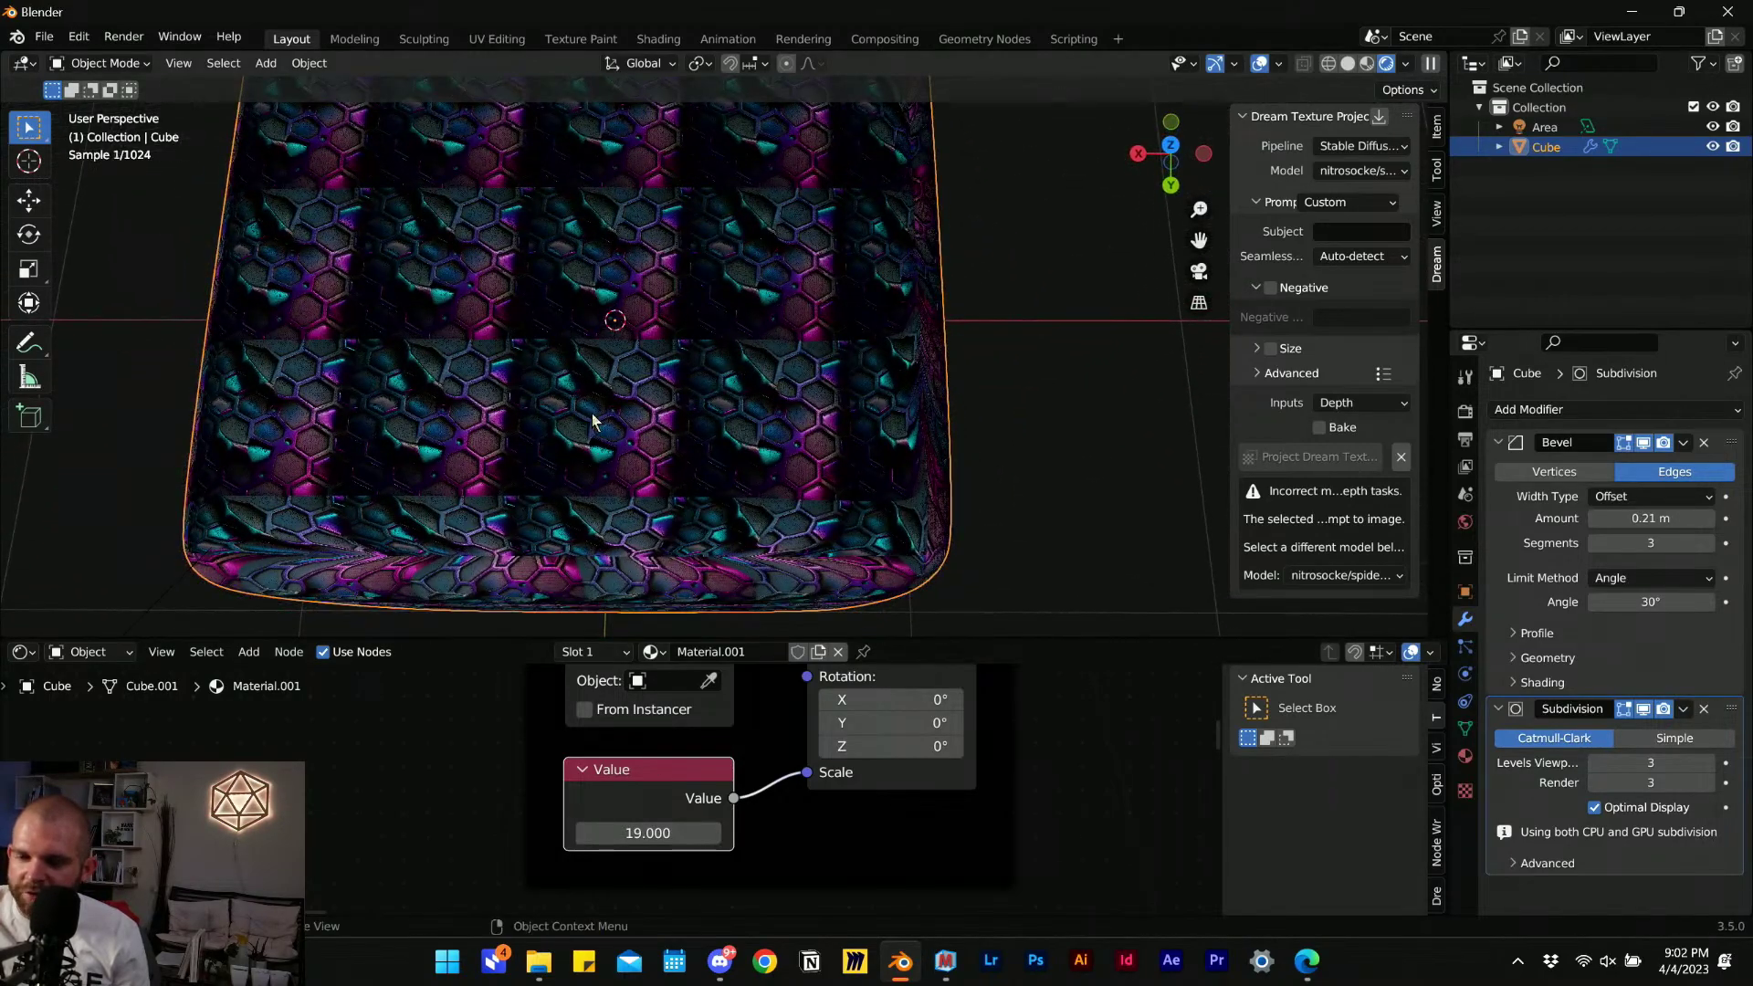
Lower the Value node driving the Mapping scale to 0.8 and inspect the enlarged texture on the cube.
drag(675, 833, 552, 833)
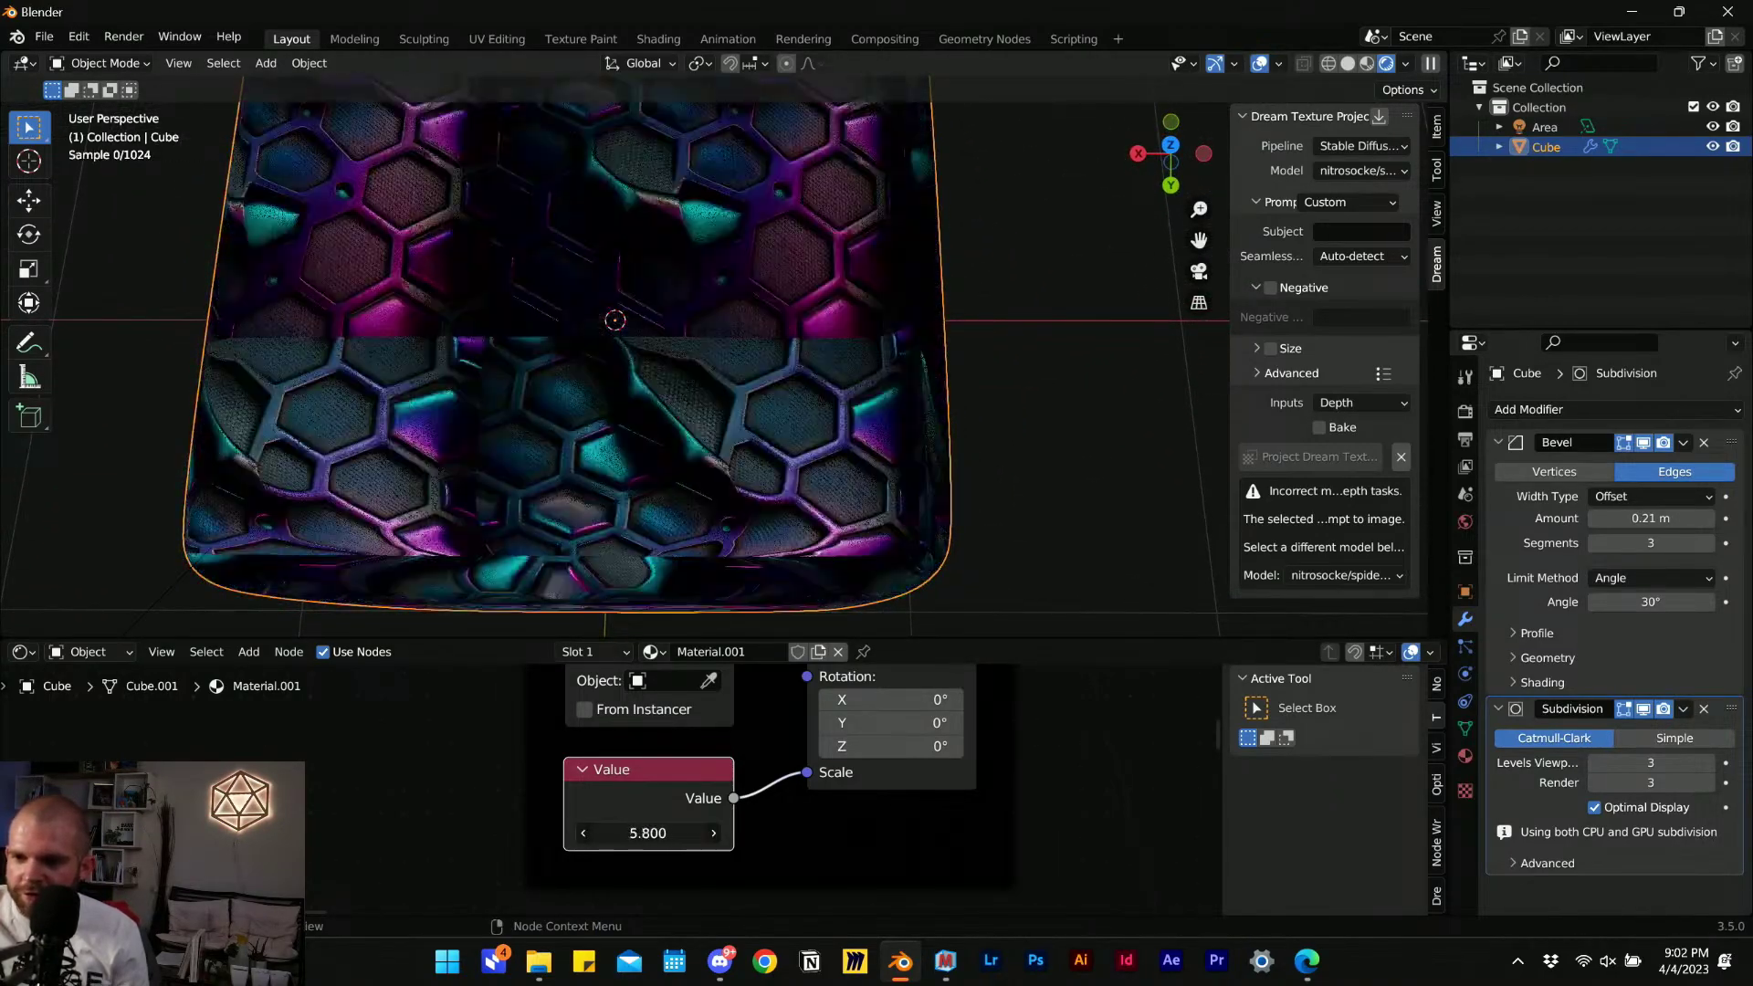
mouse_move(668, 833)
mouse_down()
mouse_move(632, 833)
mouse_move(648, 834)
mouse_up()
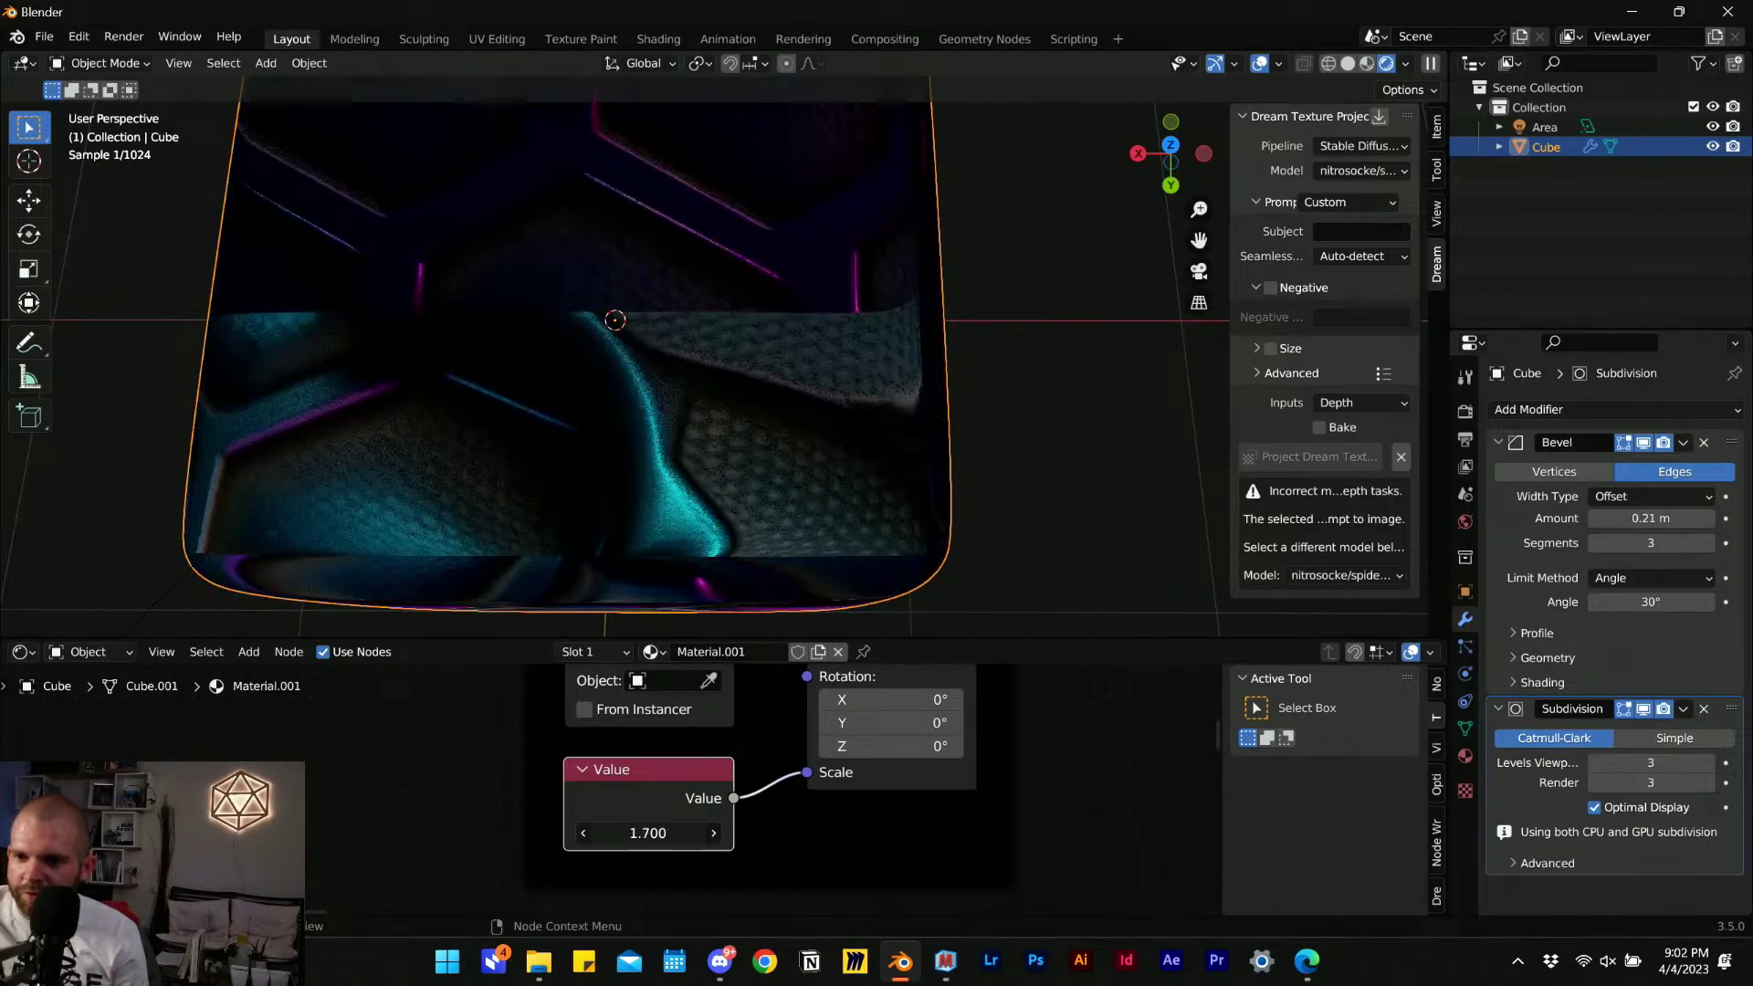
middle_drag(662, 345, 565, 197)
scroll(652, 433, down, 4)
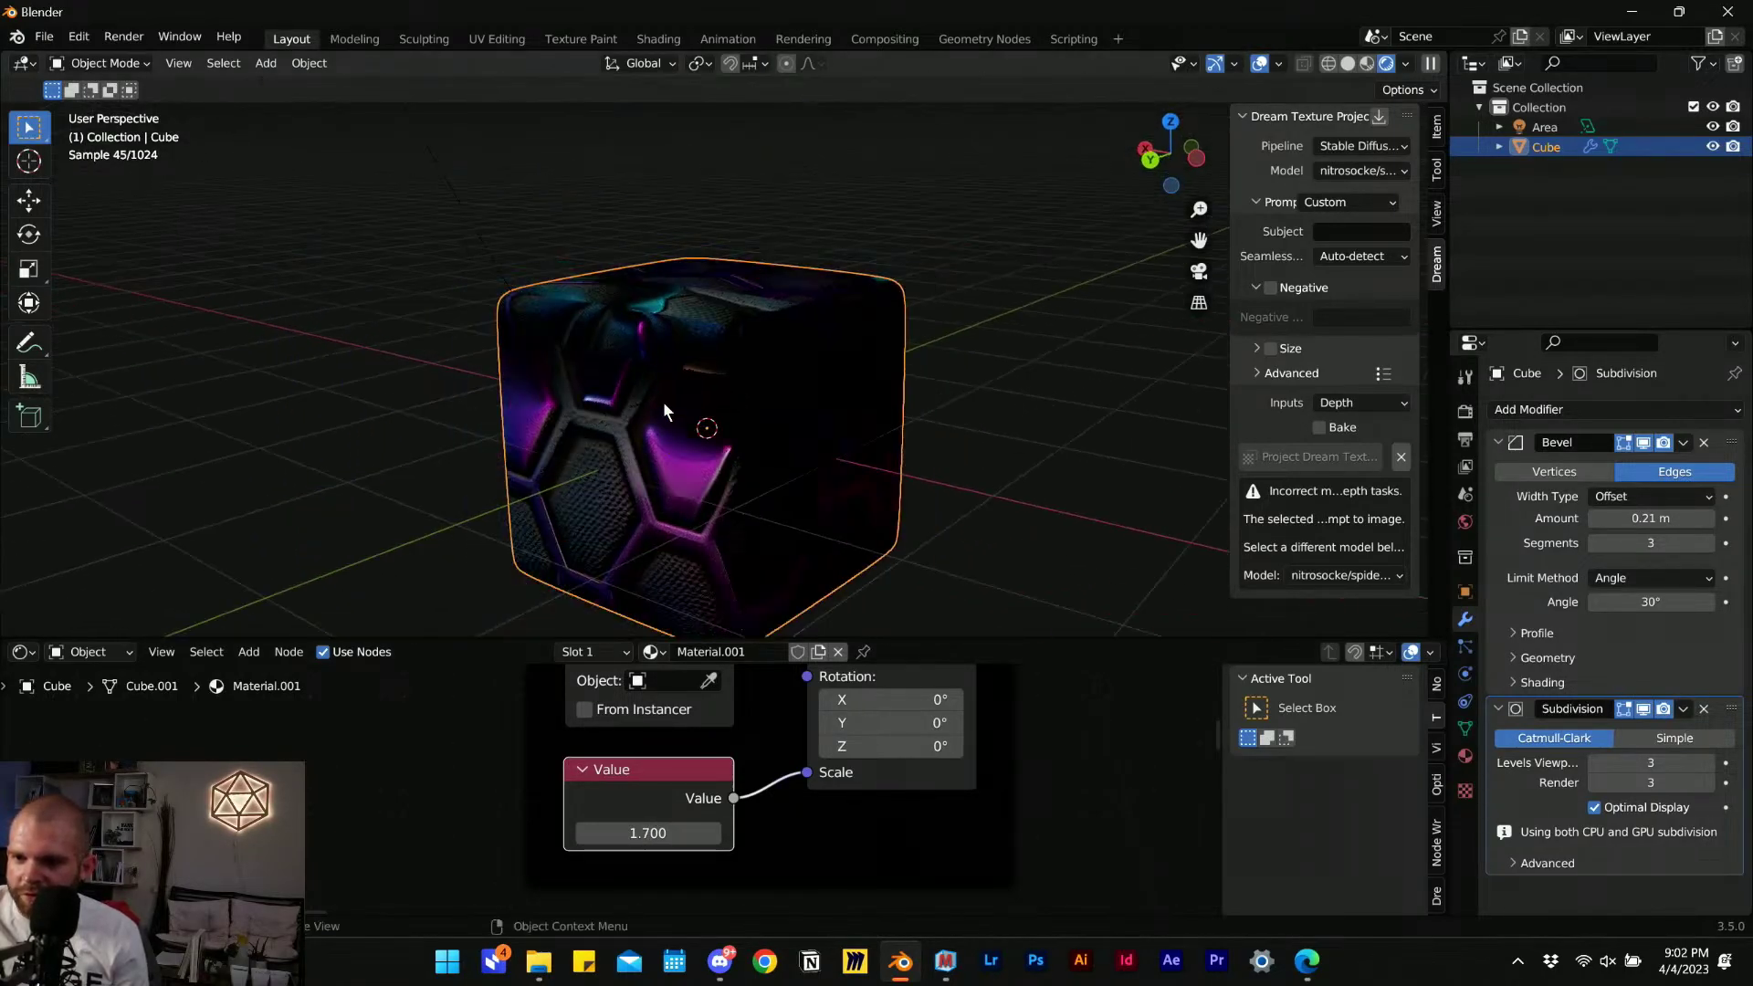
middle_drag(664, 404, 676, 383)
drag(647, 834, 640, 834)
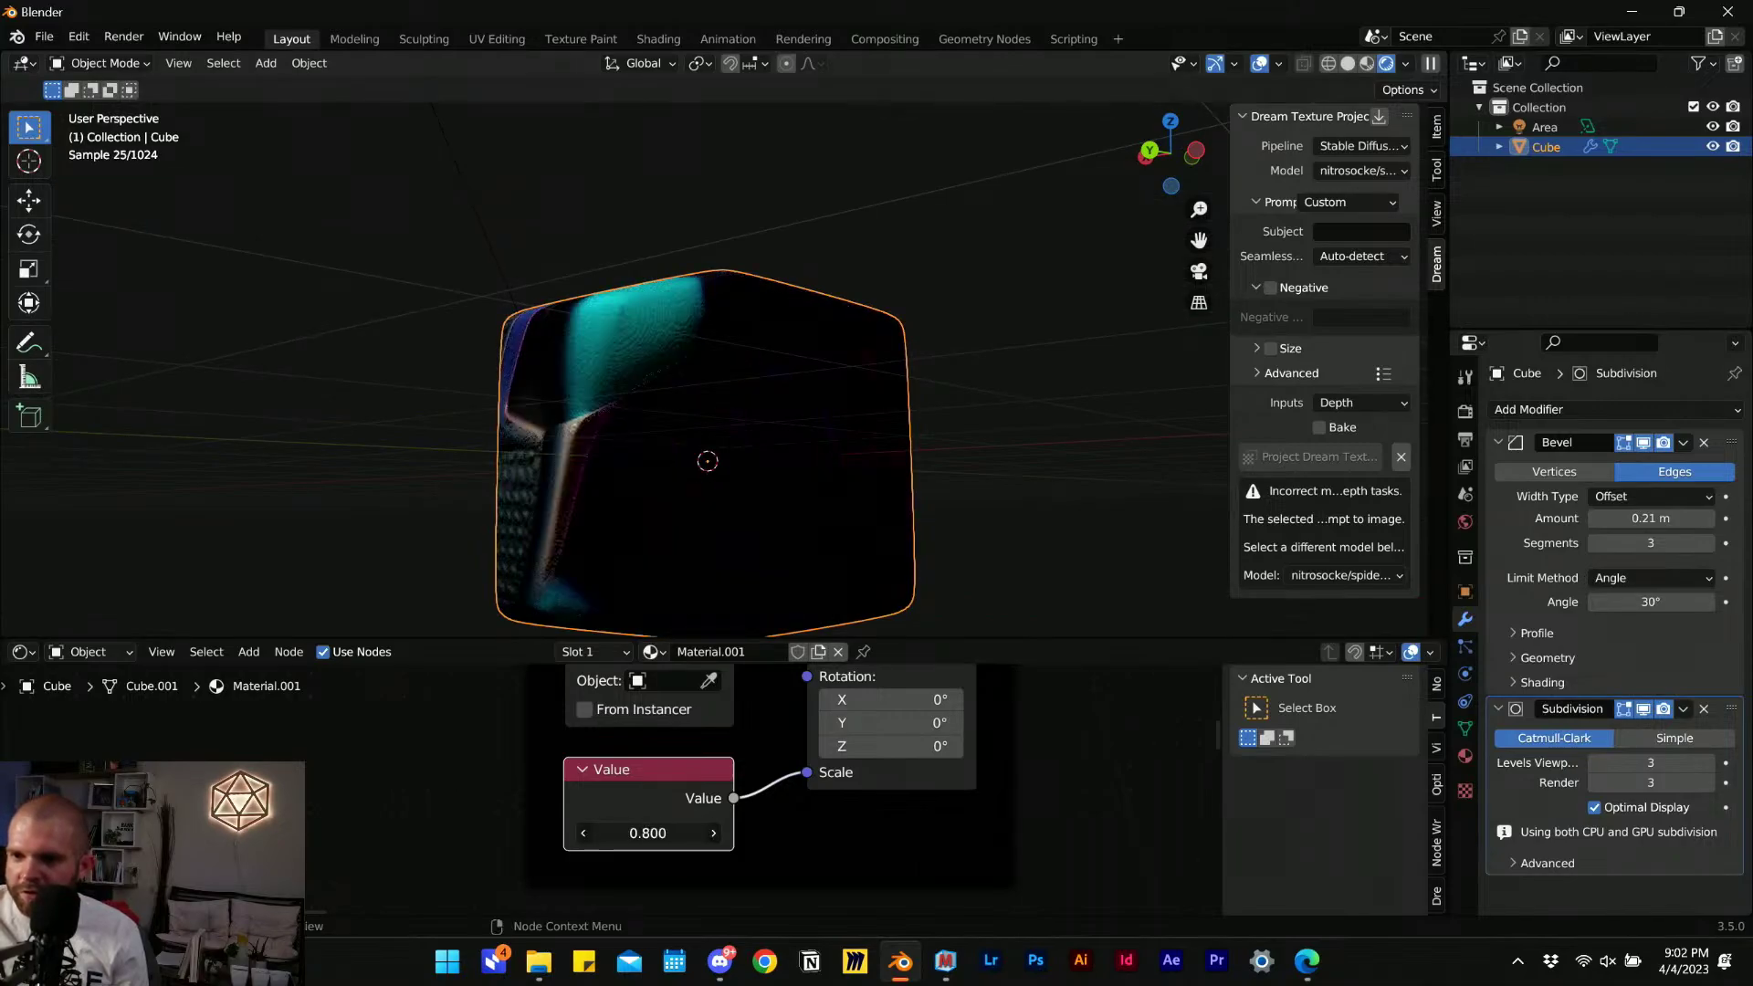
middle_drag(717, 361, 505, 440)
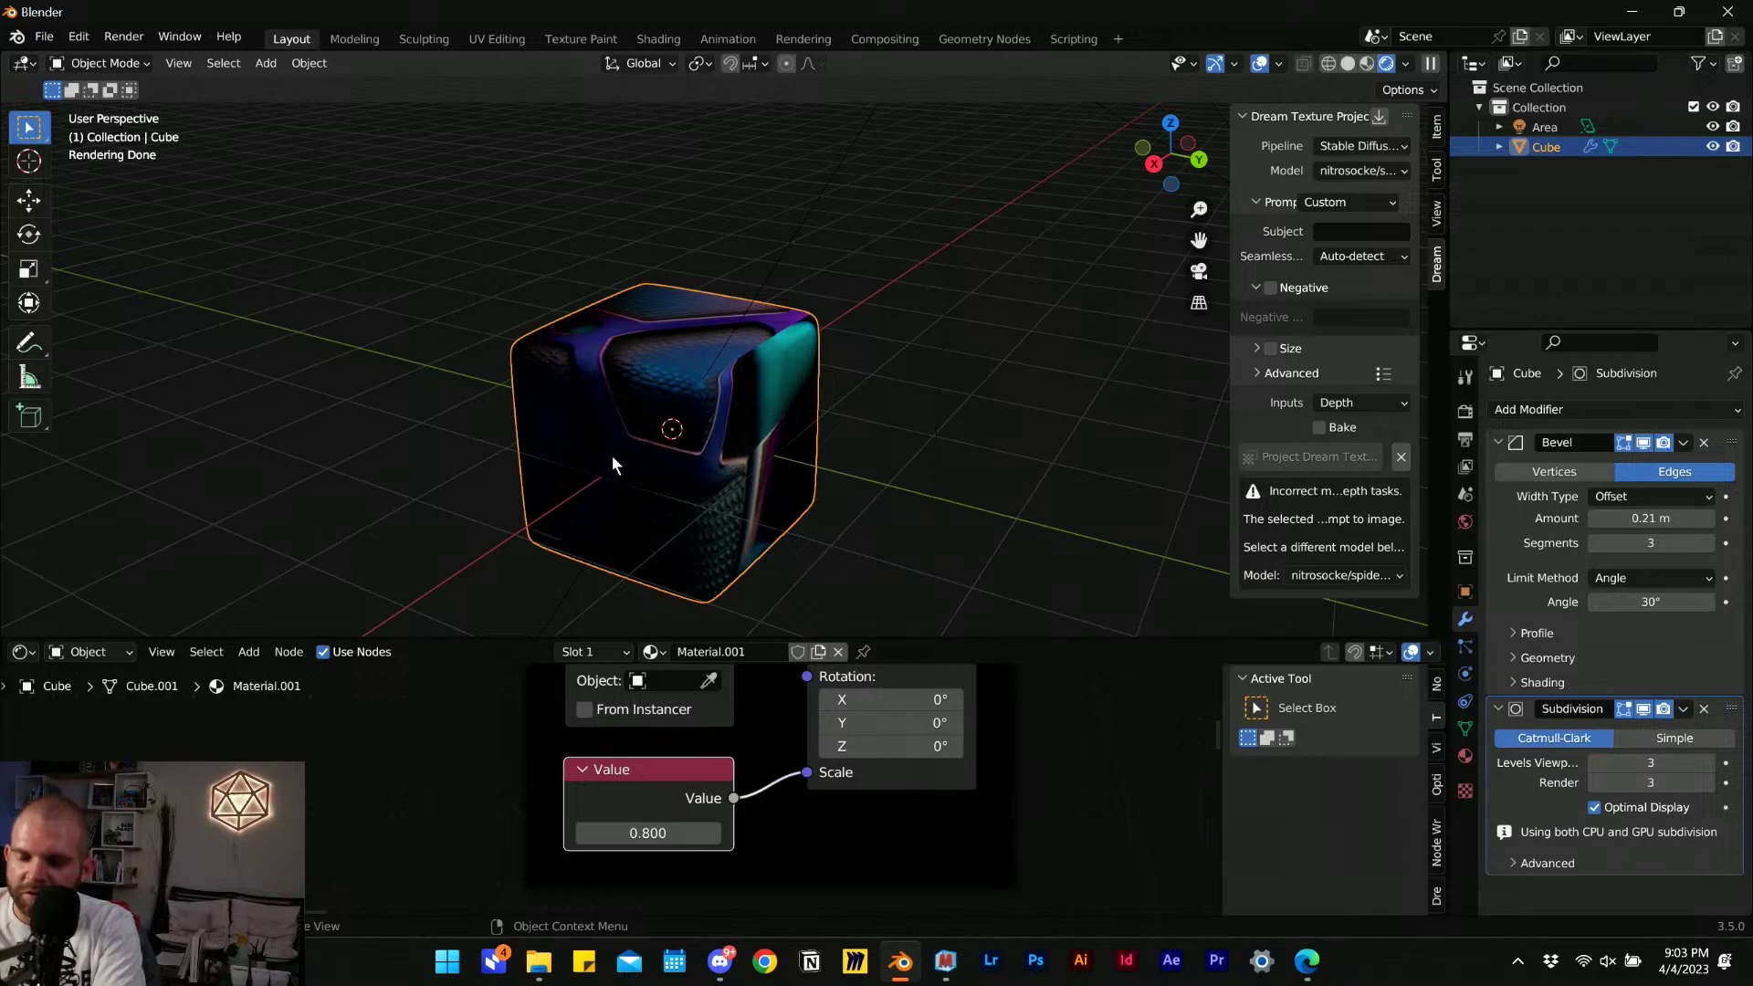
Replace the cube with a new plane at the world origin and scale the plane up several times.
key(Delete)
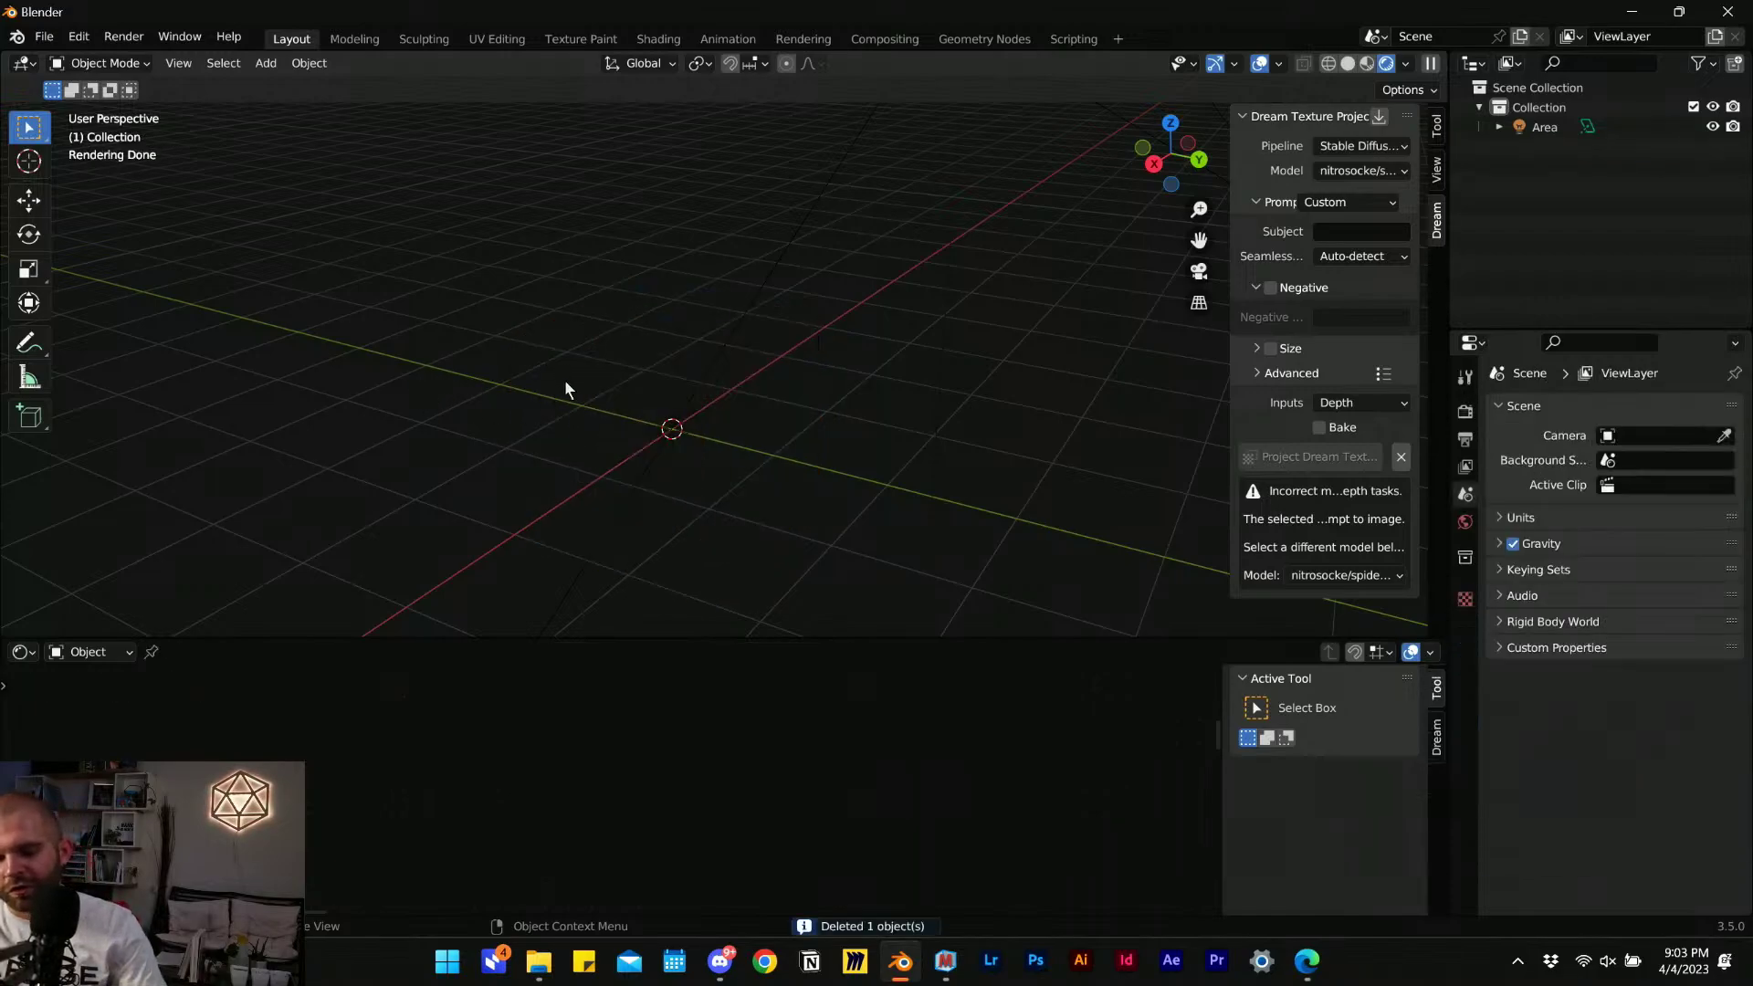
key(shift+a)
mouse_move(566, 387)
click(647, 381)
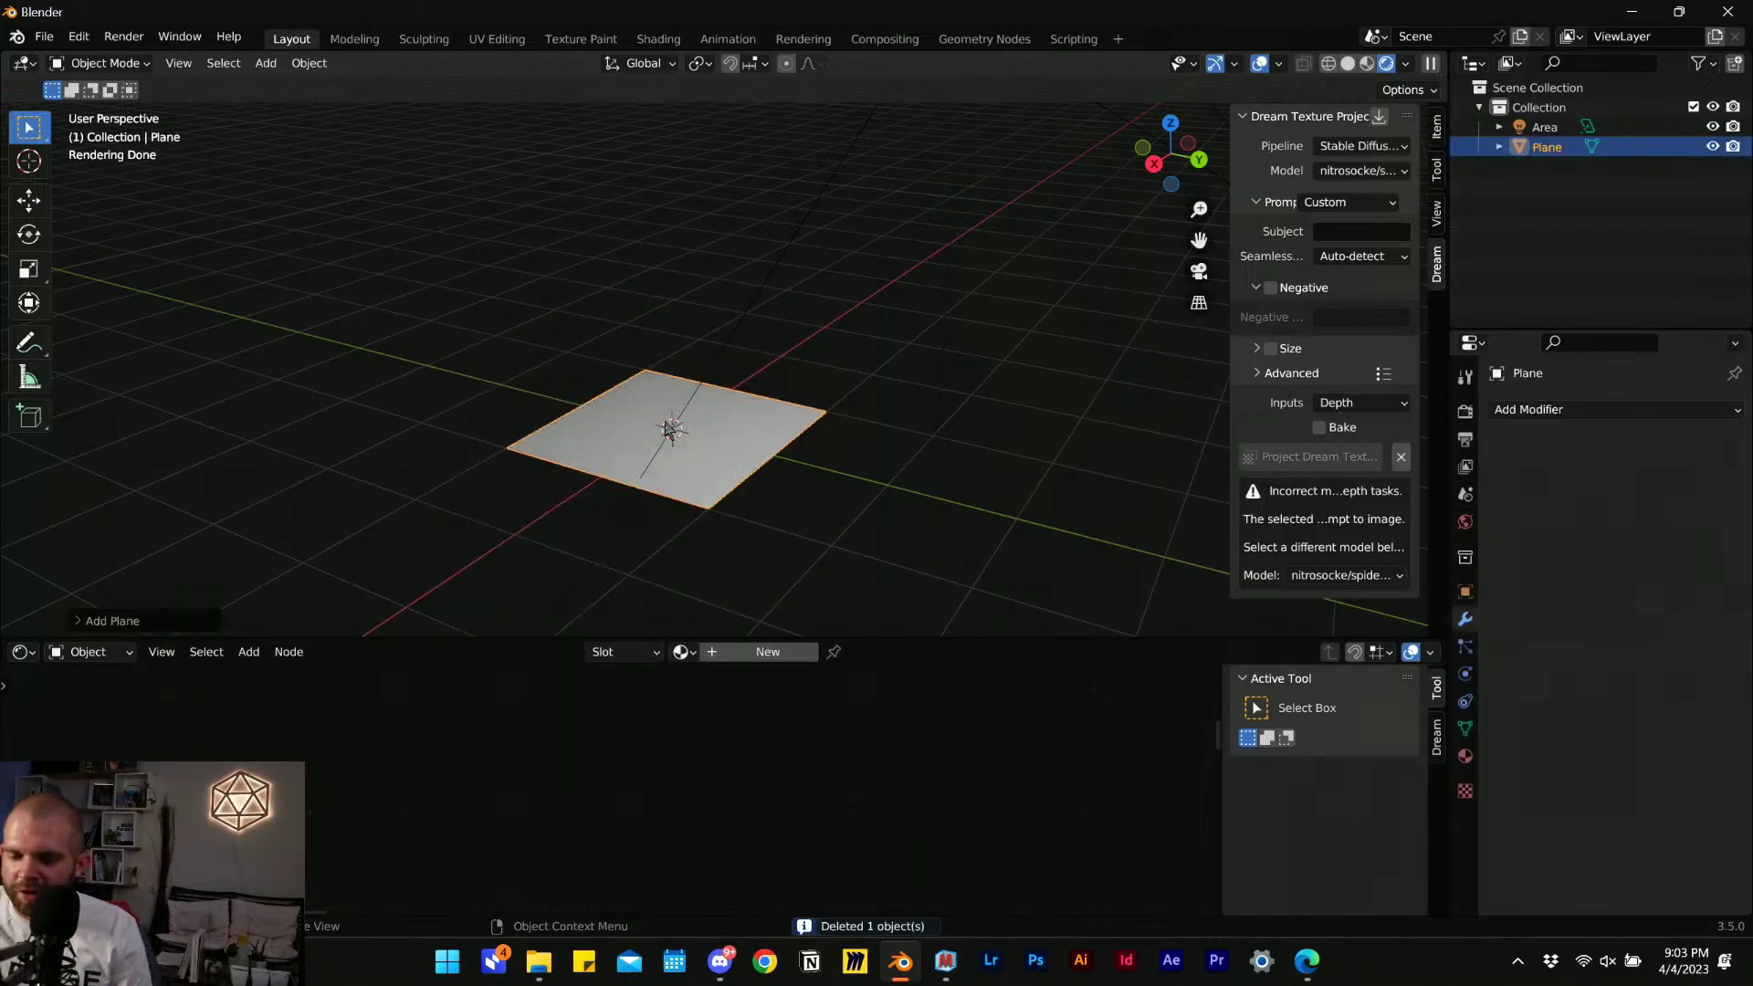
key(s)
click(692, 471)
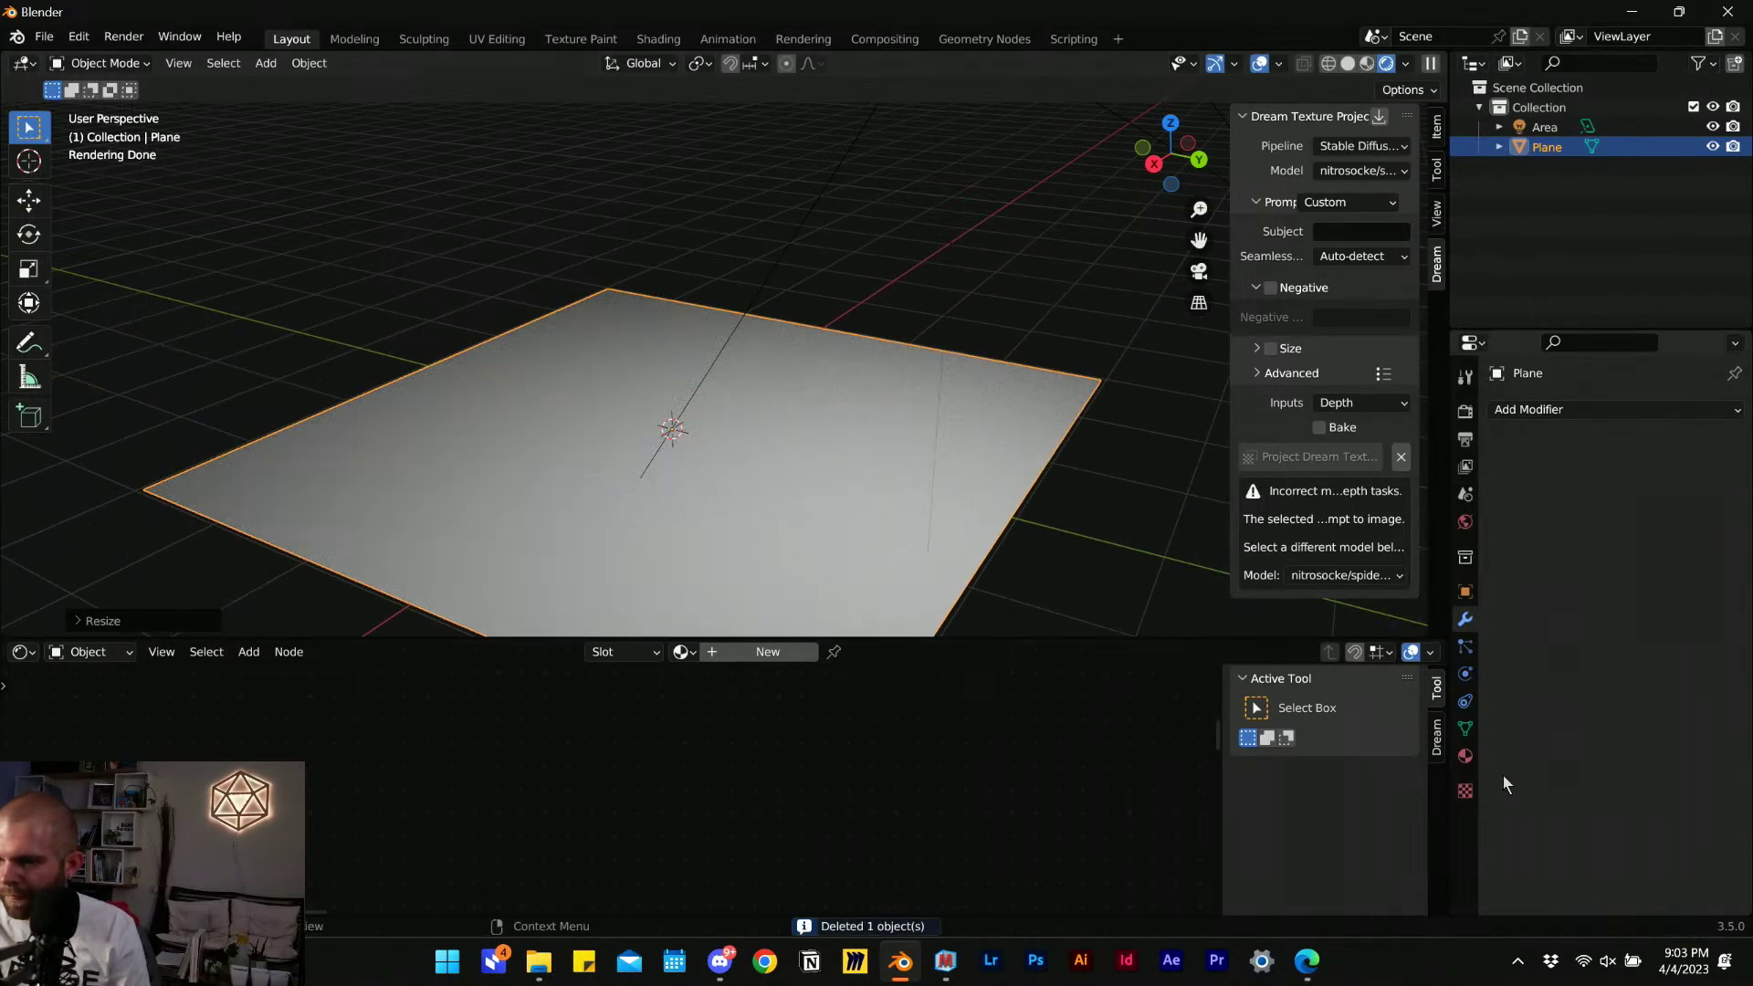
Assign the existing Material.001 to the plane and view its surface from a low angle.
click(1465, 756)
click(1498, 492)
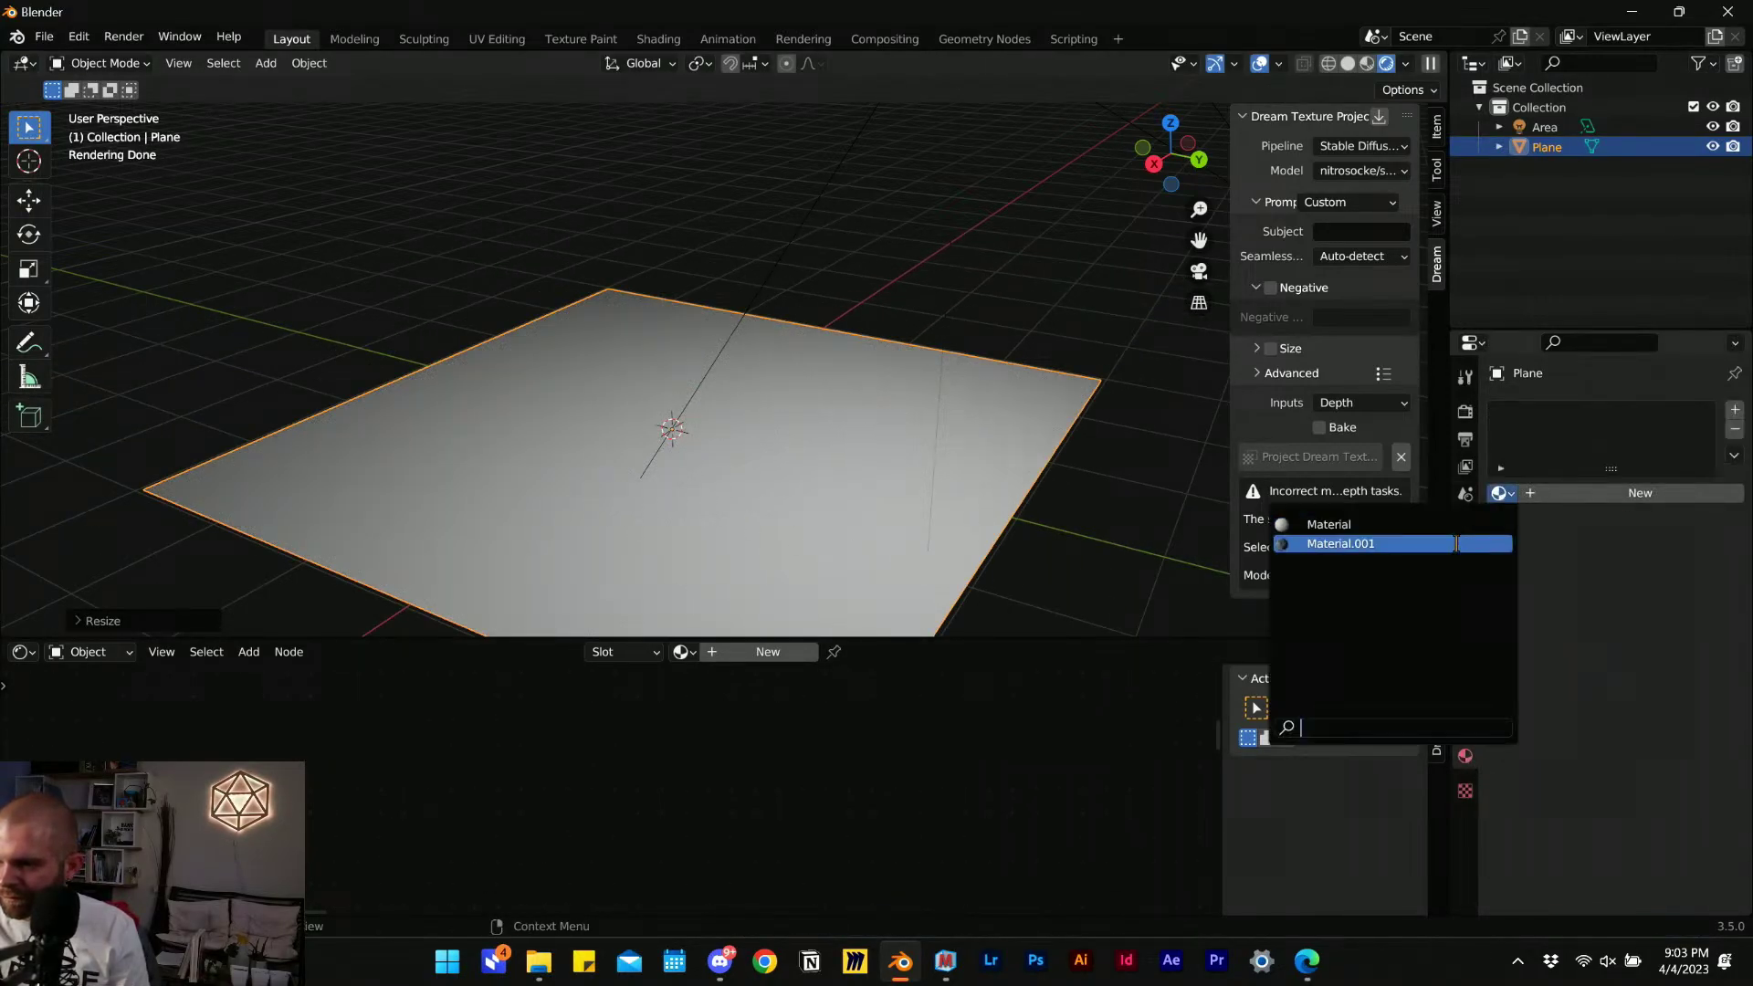
click(1456, 545)
middle_drag(818, 395, 721, 315)
Add a Subdivision Surface modifier to the plane, set to Simple with 4 viewport and 4 render levels.
click(1465, 618)
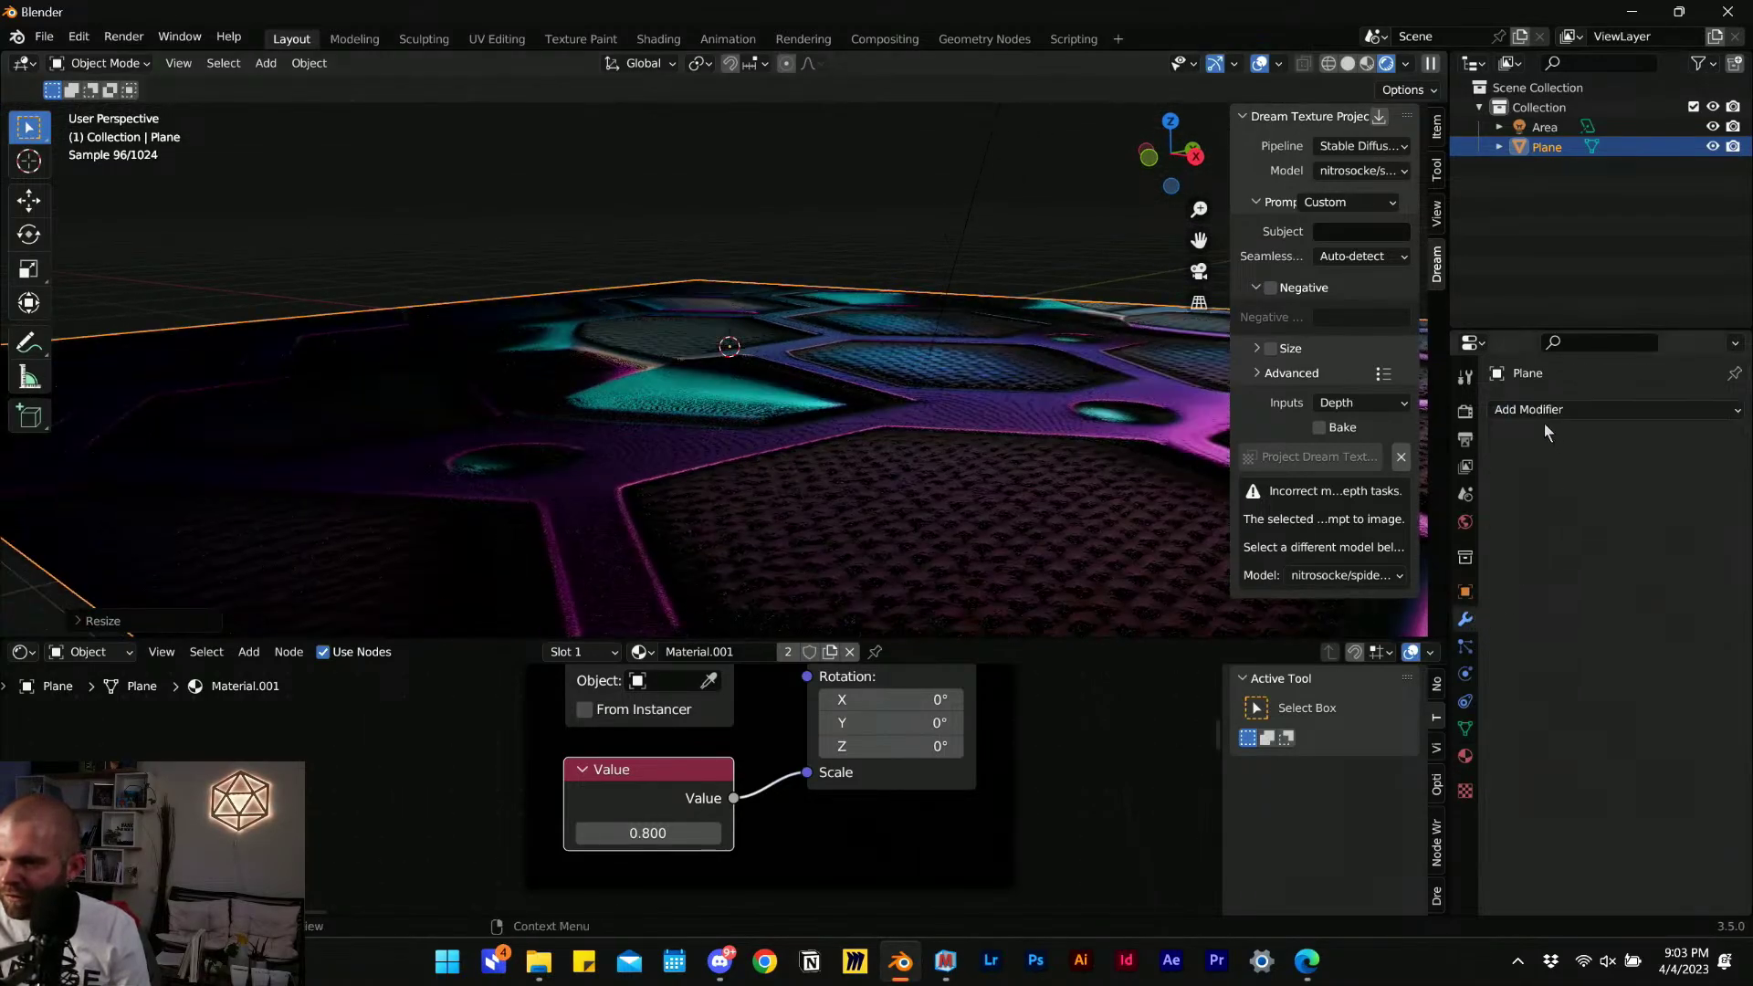
click(1543, 412)
click(1367, 773)
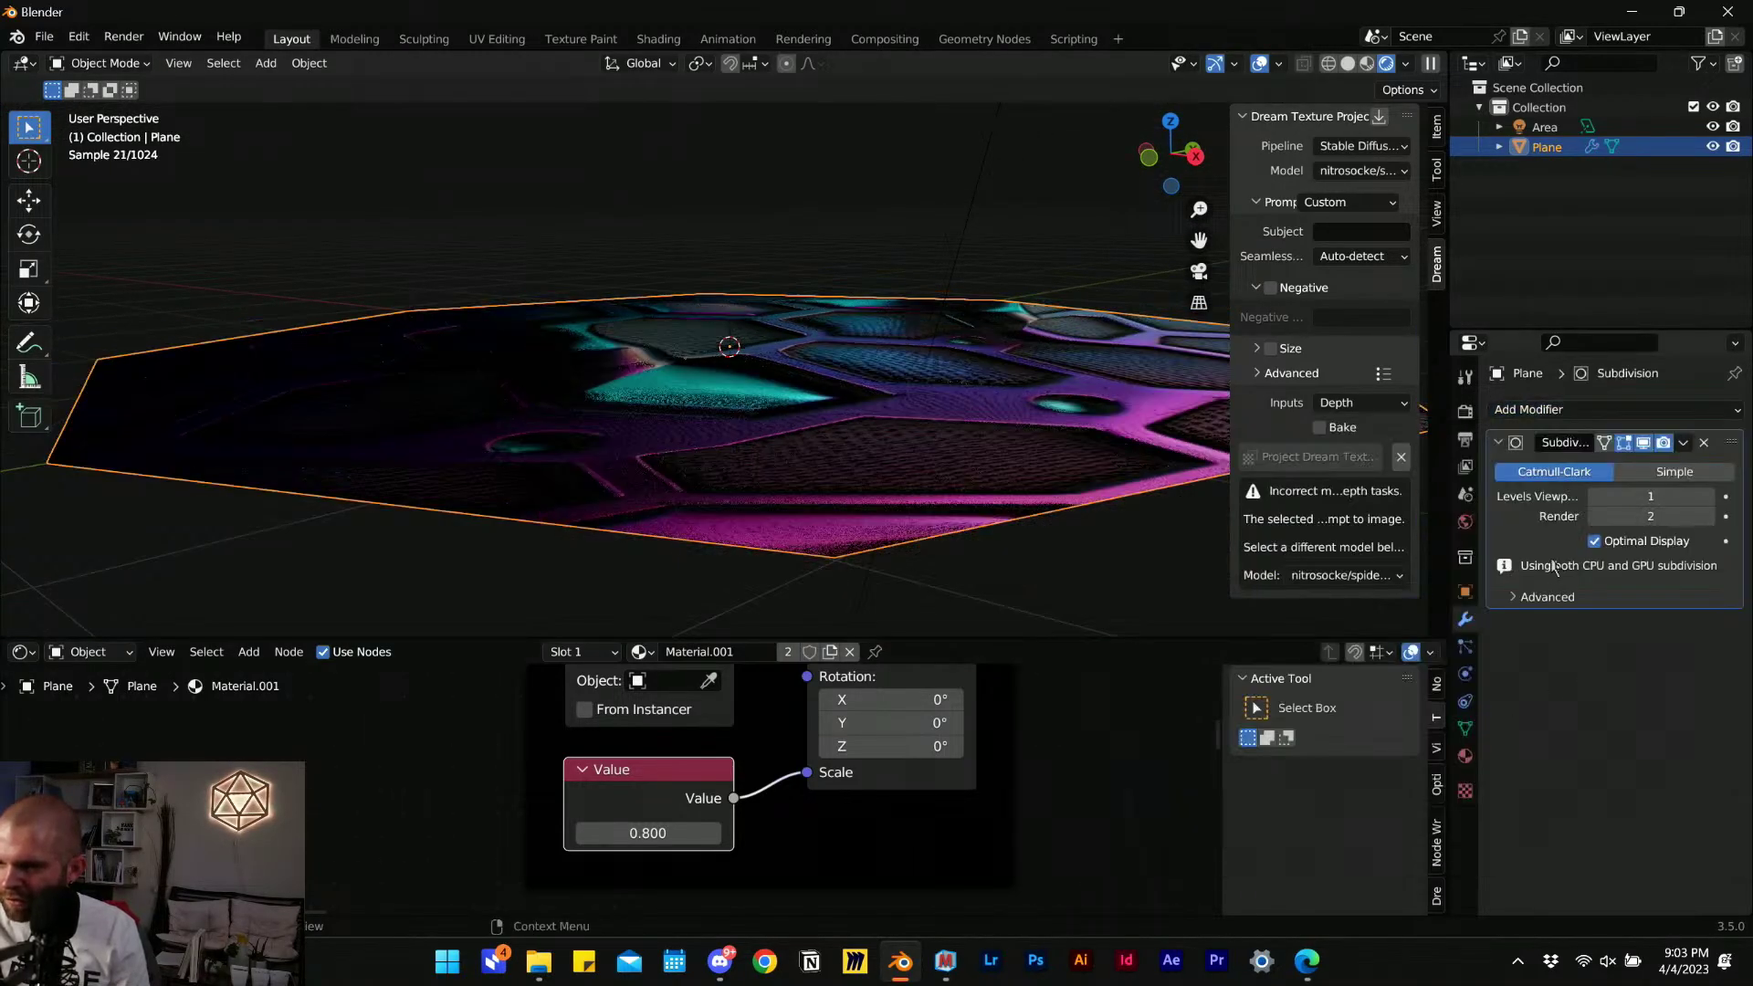
click(1674, 471)
click(1710, 495)
click(1710, 496)
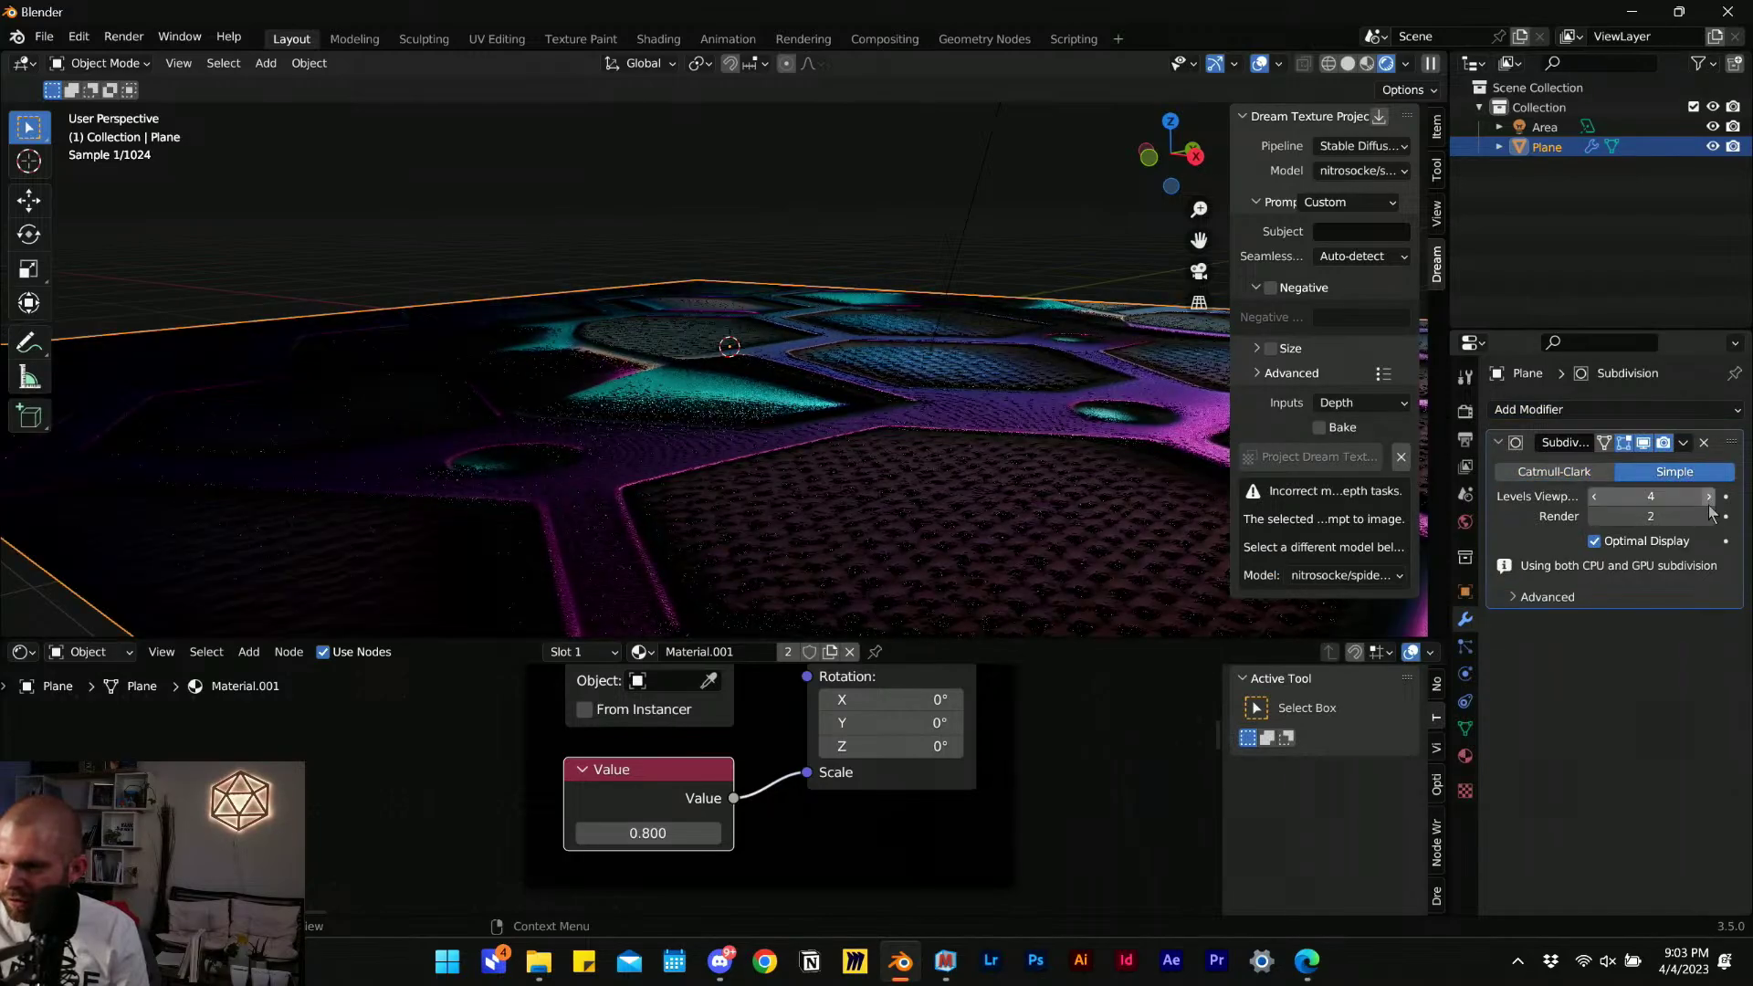
click(1707, 515)
scroll(742, 436, up, 5)
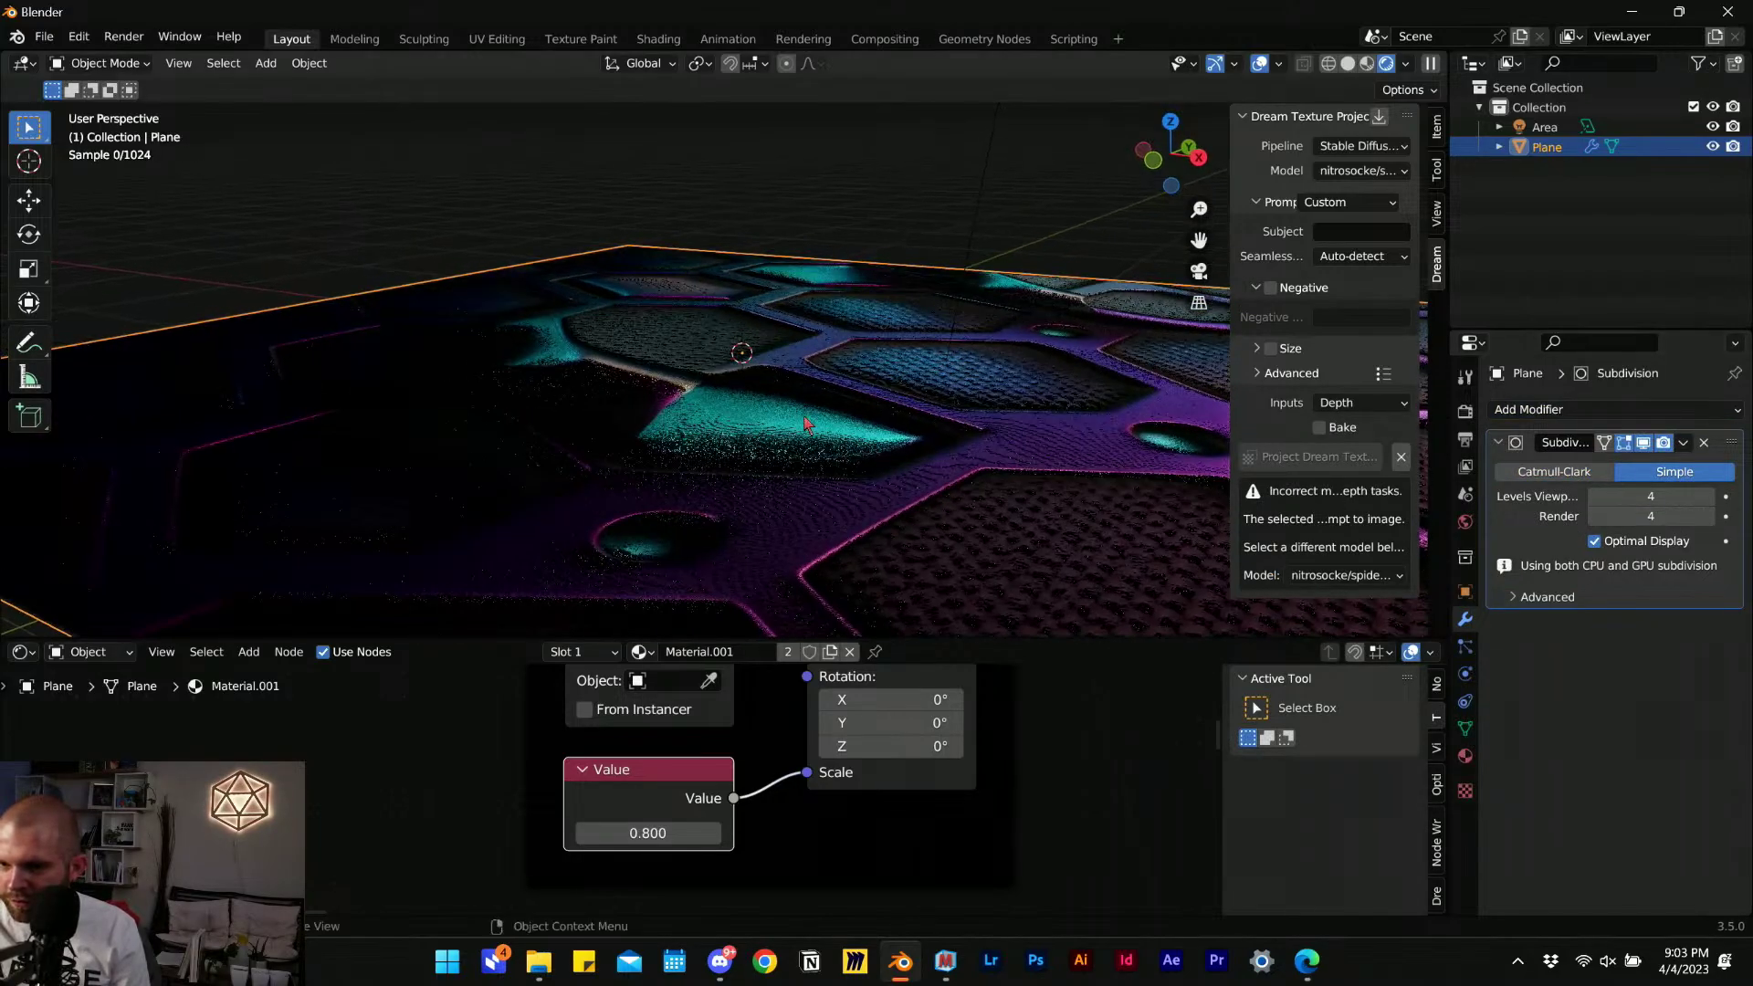
middle_drag(742, 436, 783, 451)
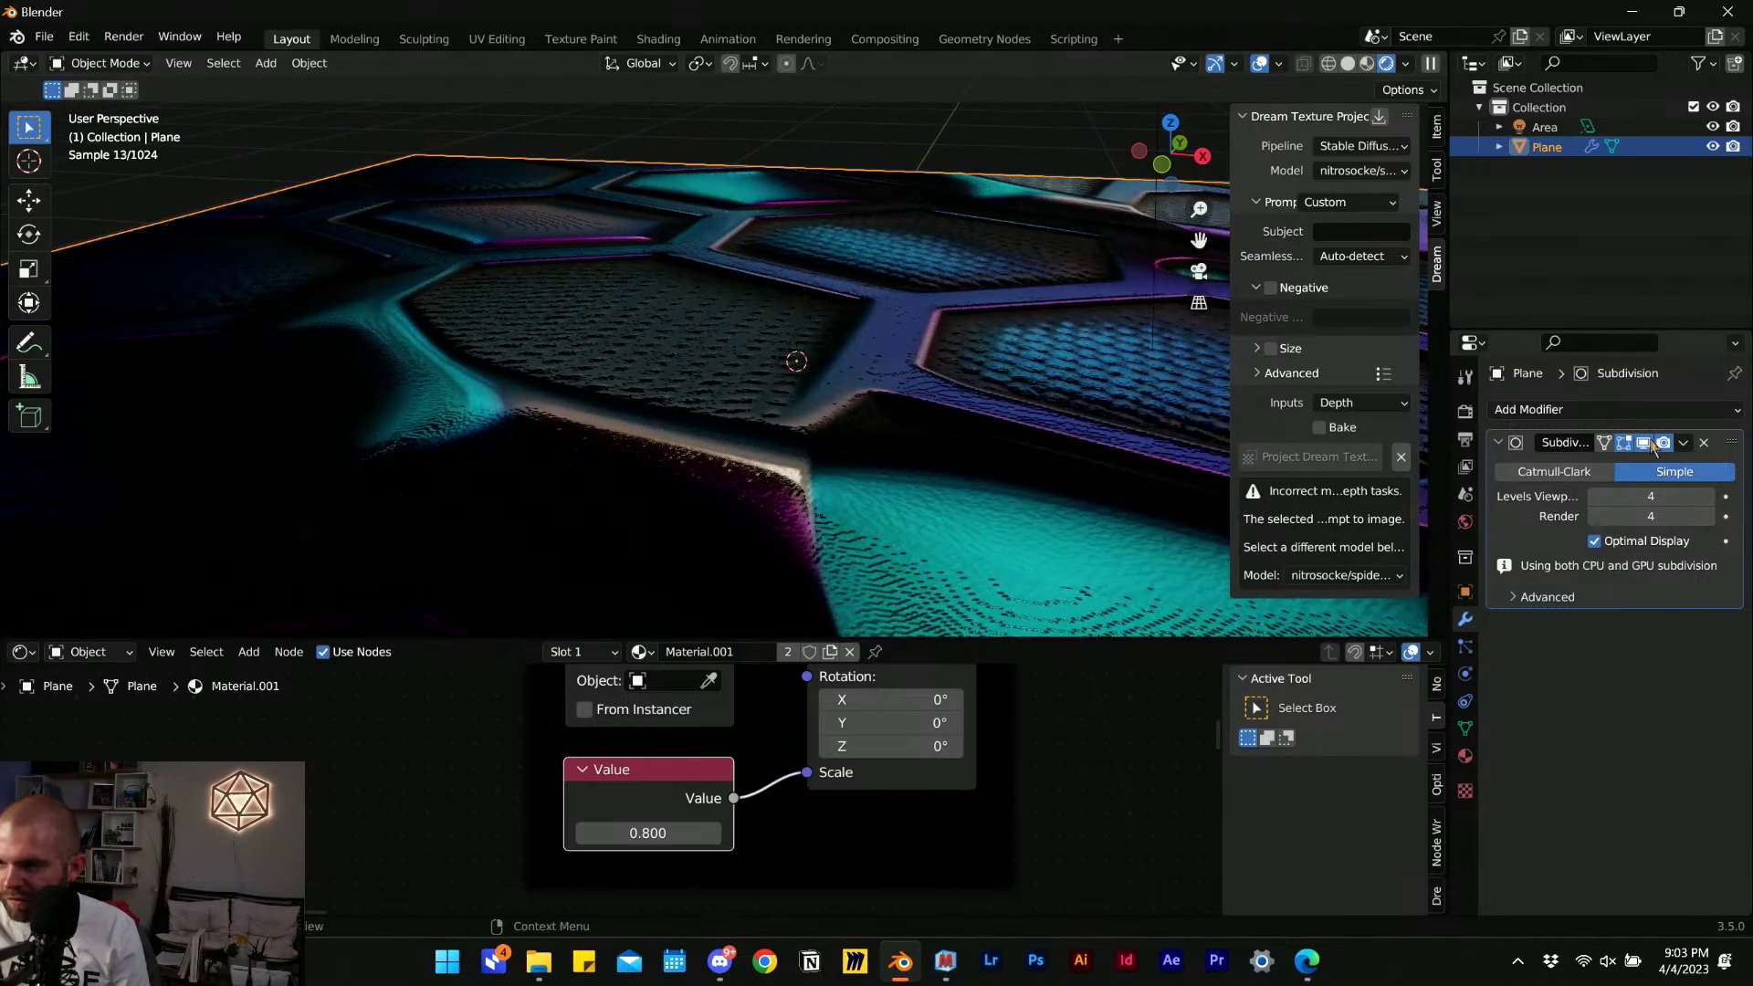
Apply the plane's Subdivision modifier and check the resulting mesh grid in Edit Mode.
click(1682, 442)
click(1669, 477)
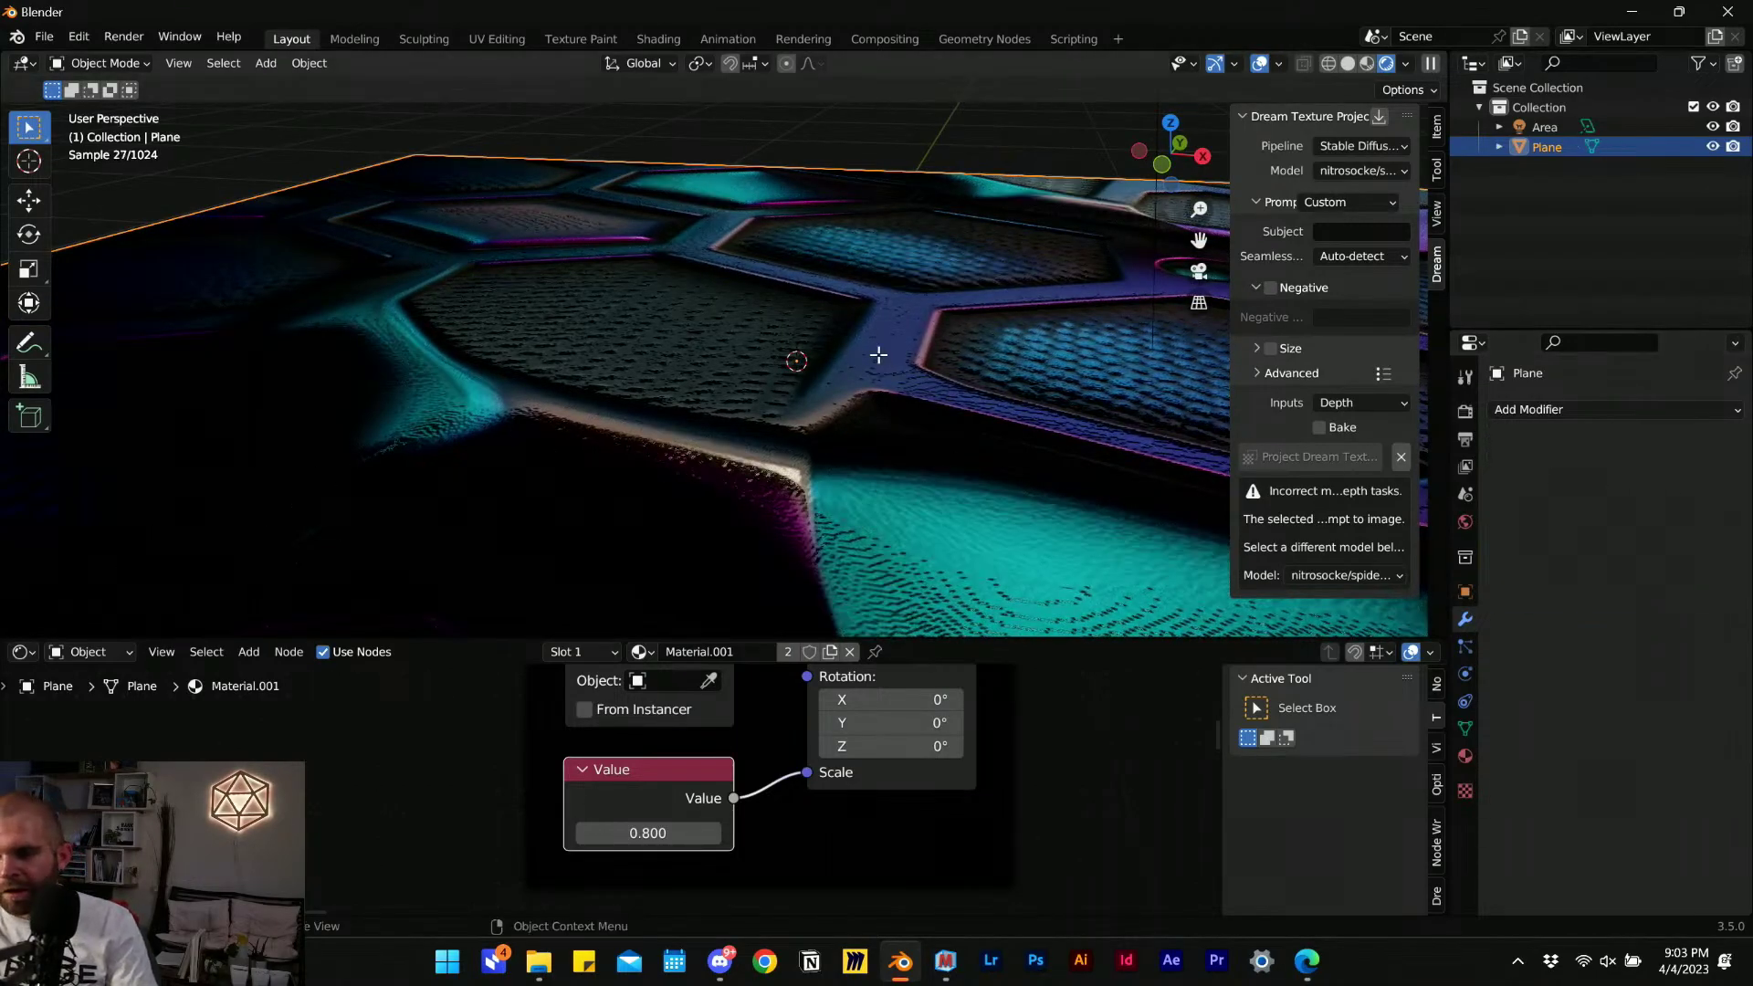
key(Tab)
middle_drag(725, 398, 767, 393)
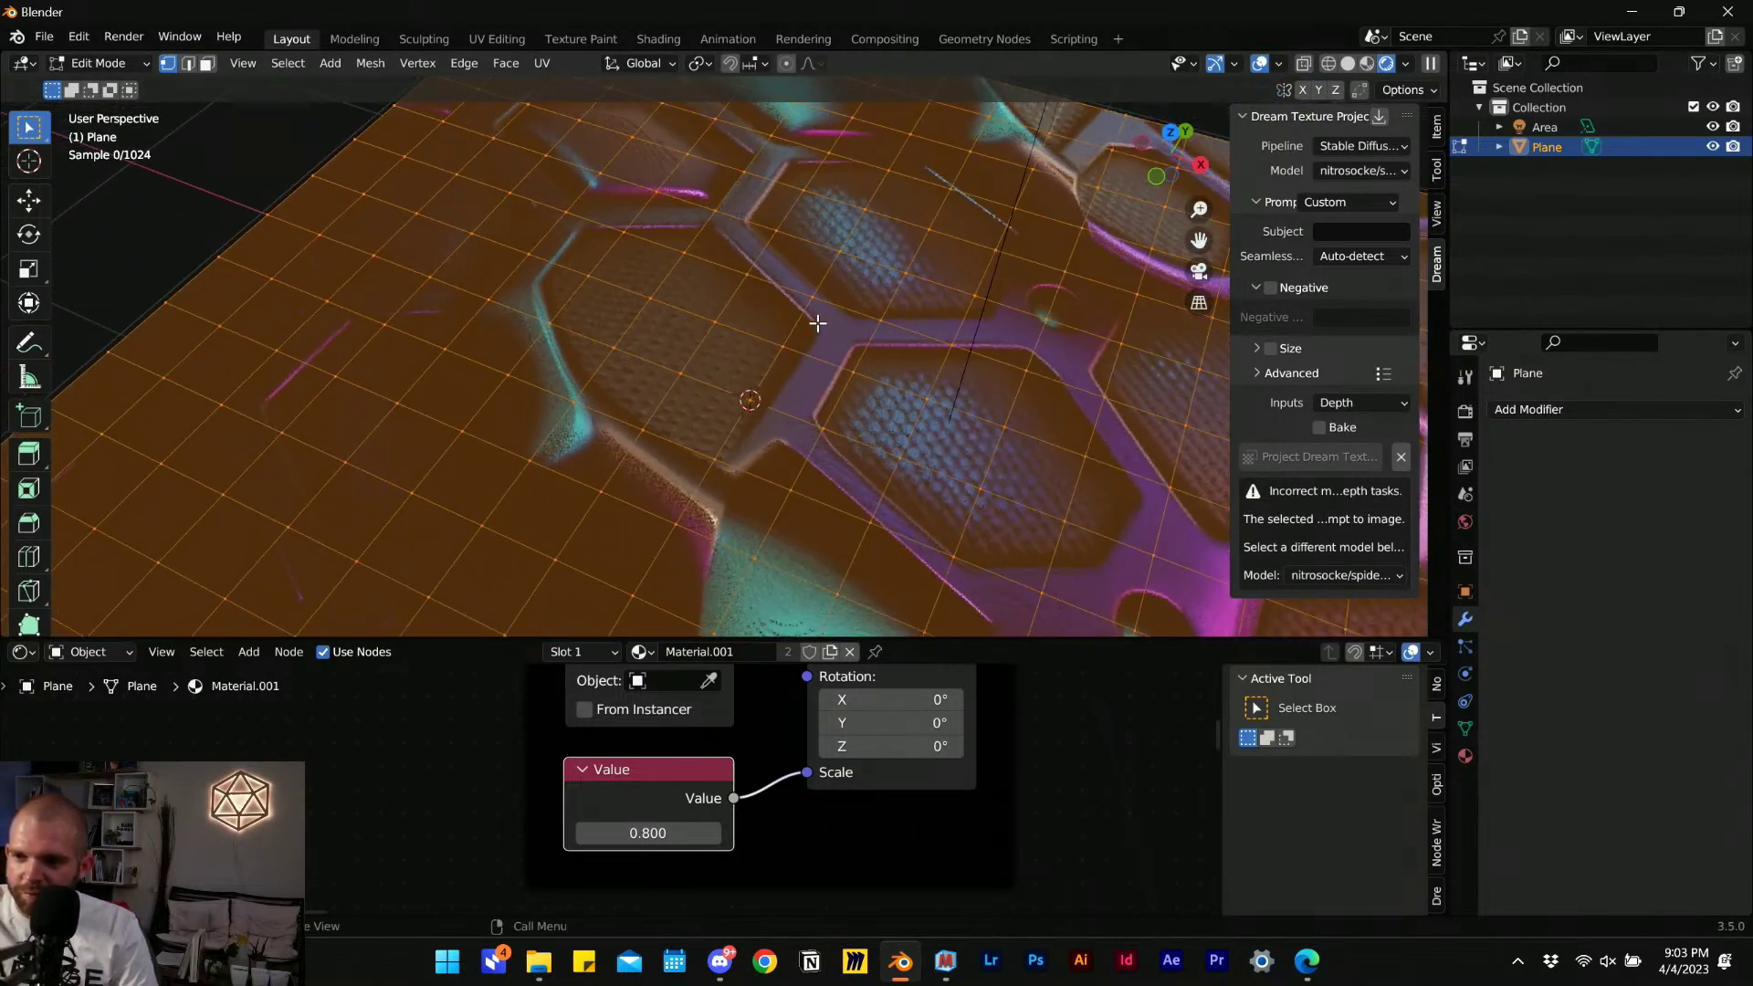
key(Tab)
scroll(805, 408, up, 3)
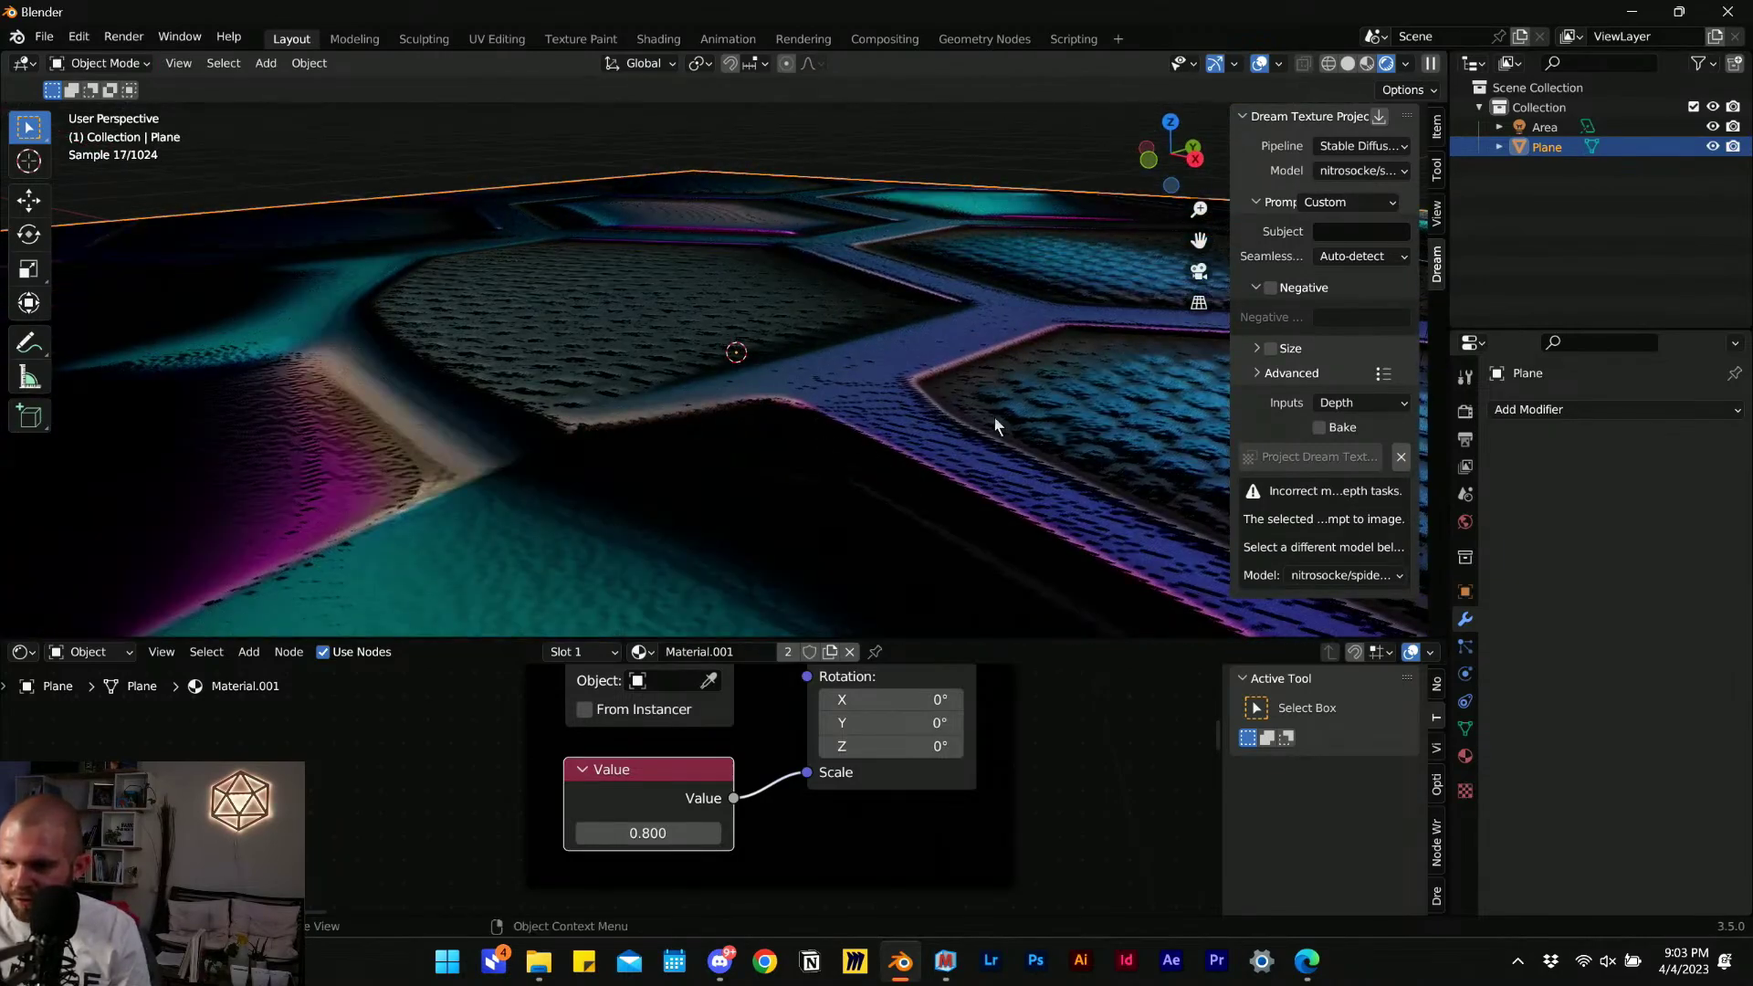
Add another Catmull-Clark Subdivision Surface modifier to the plane with 2 viewport levels and inspect the relief.
click(1585, 409)
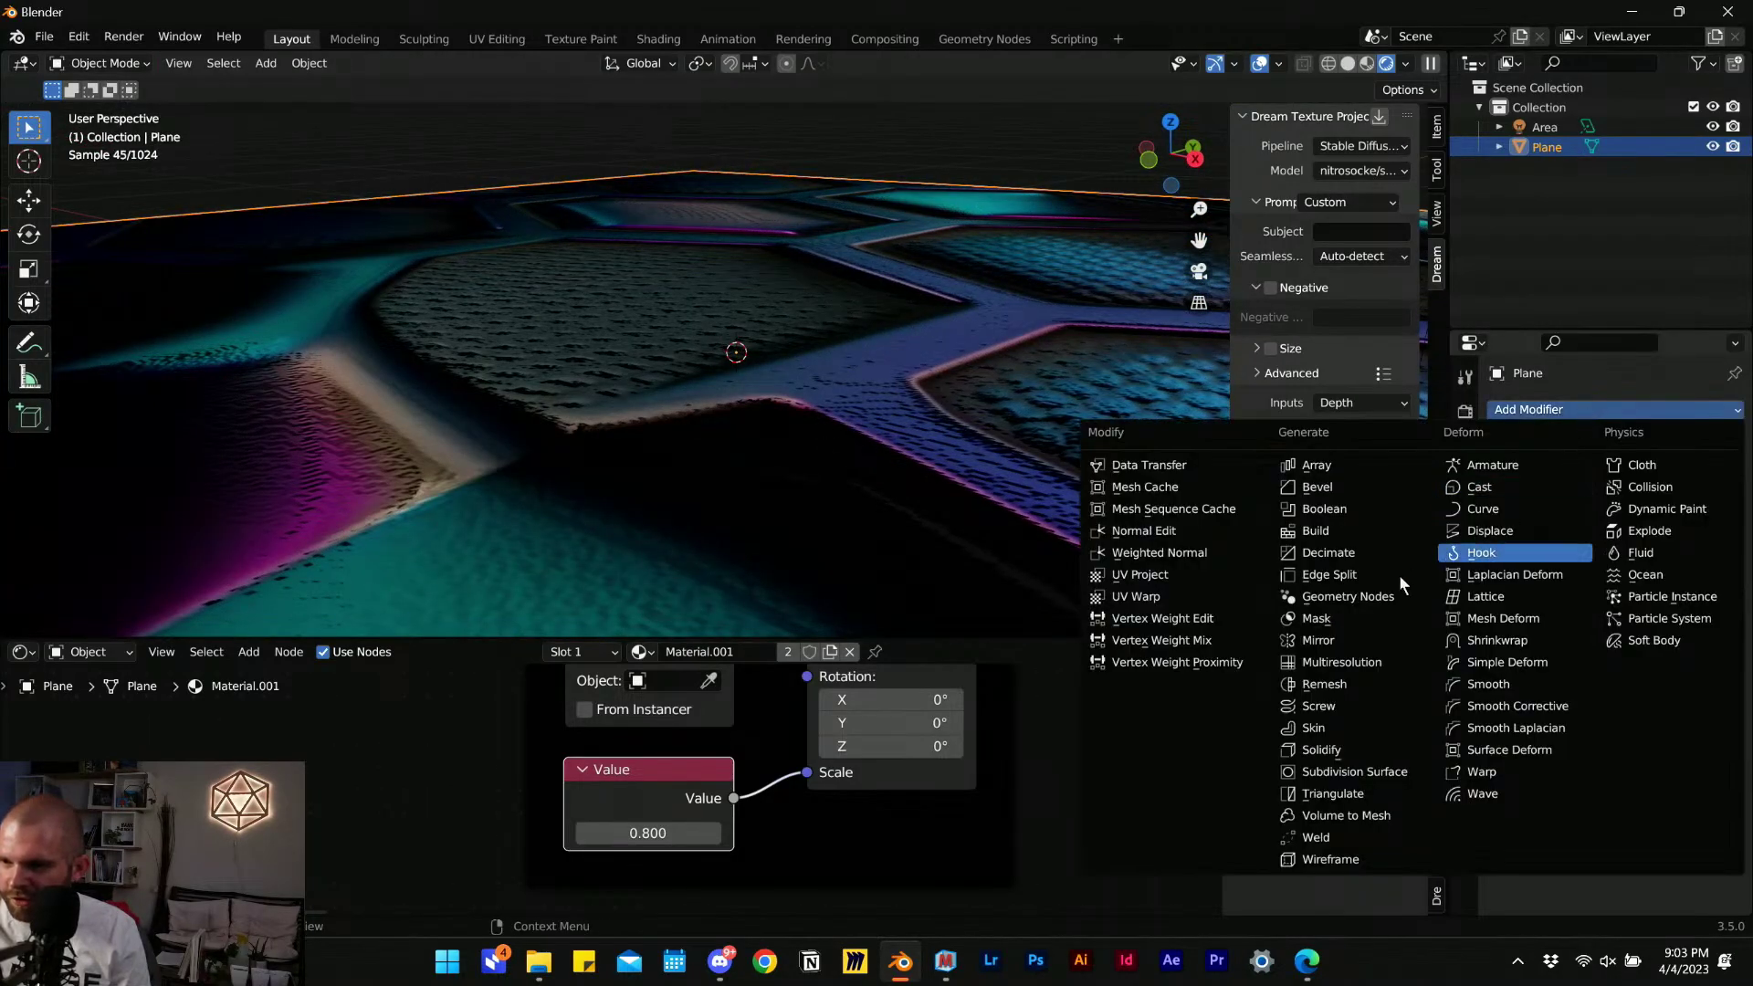
click(1360, 772)
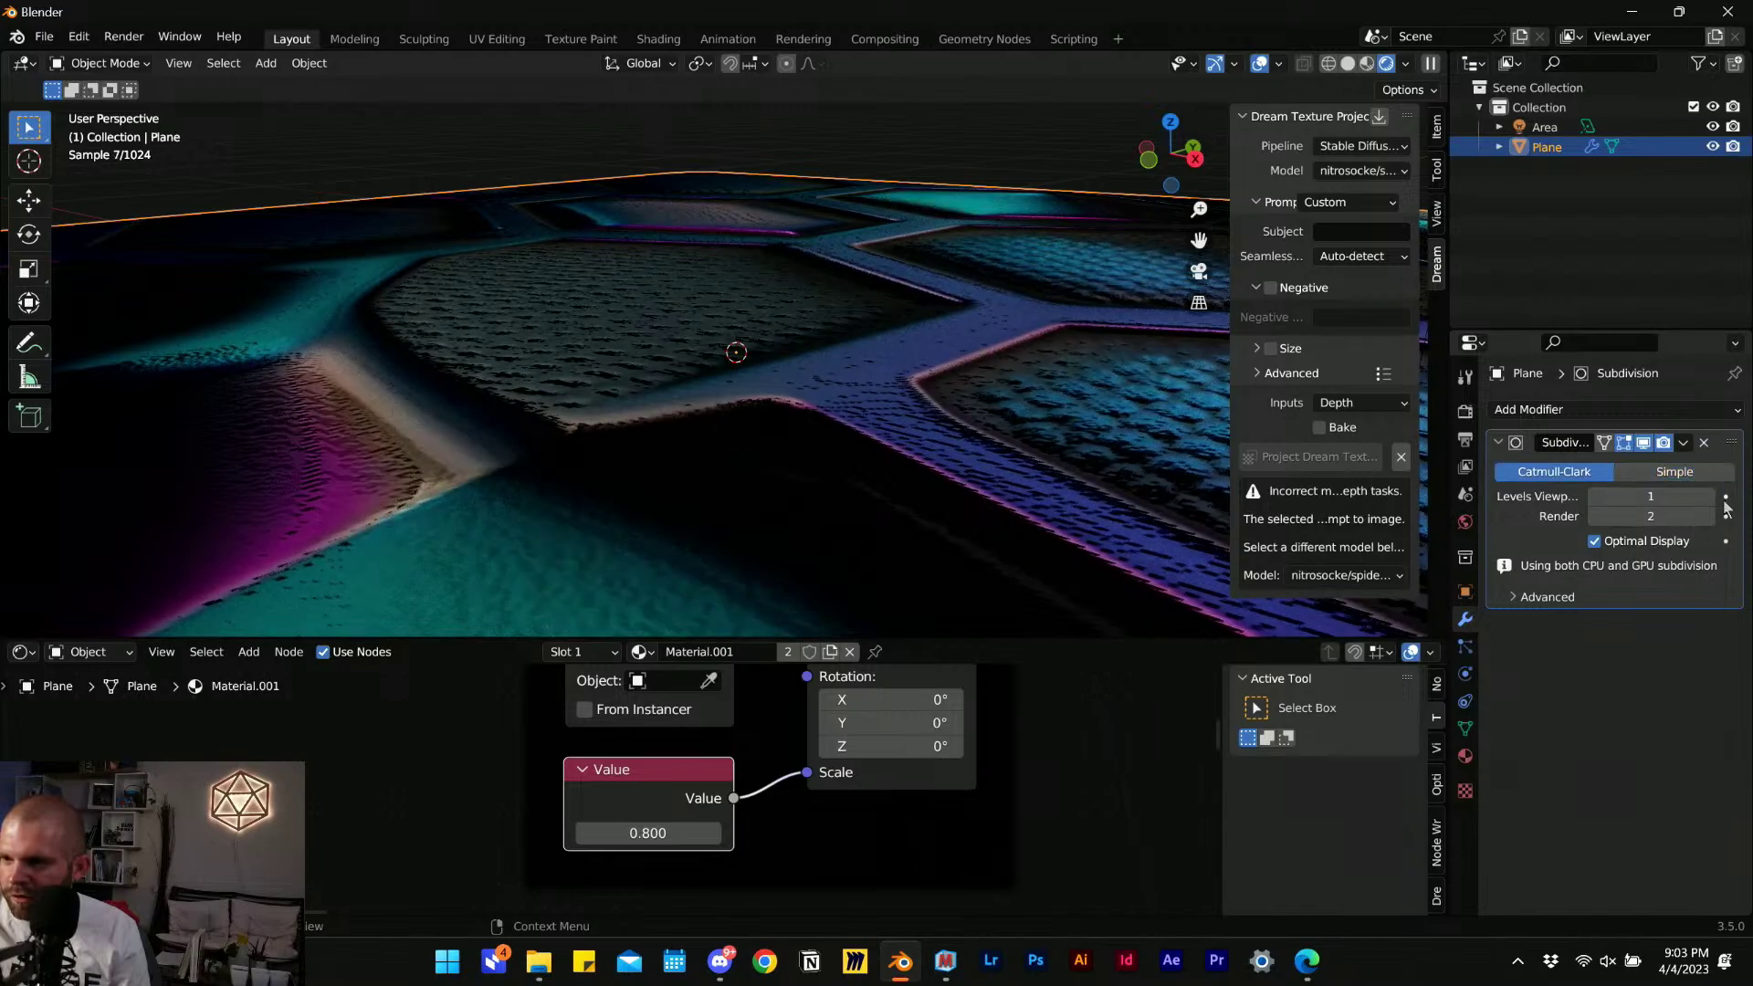
middle_drag(367, 326, 683, 408)
scroll(511, 413, down, 5)
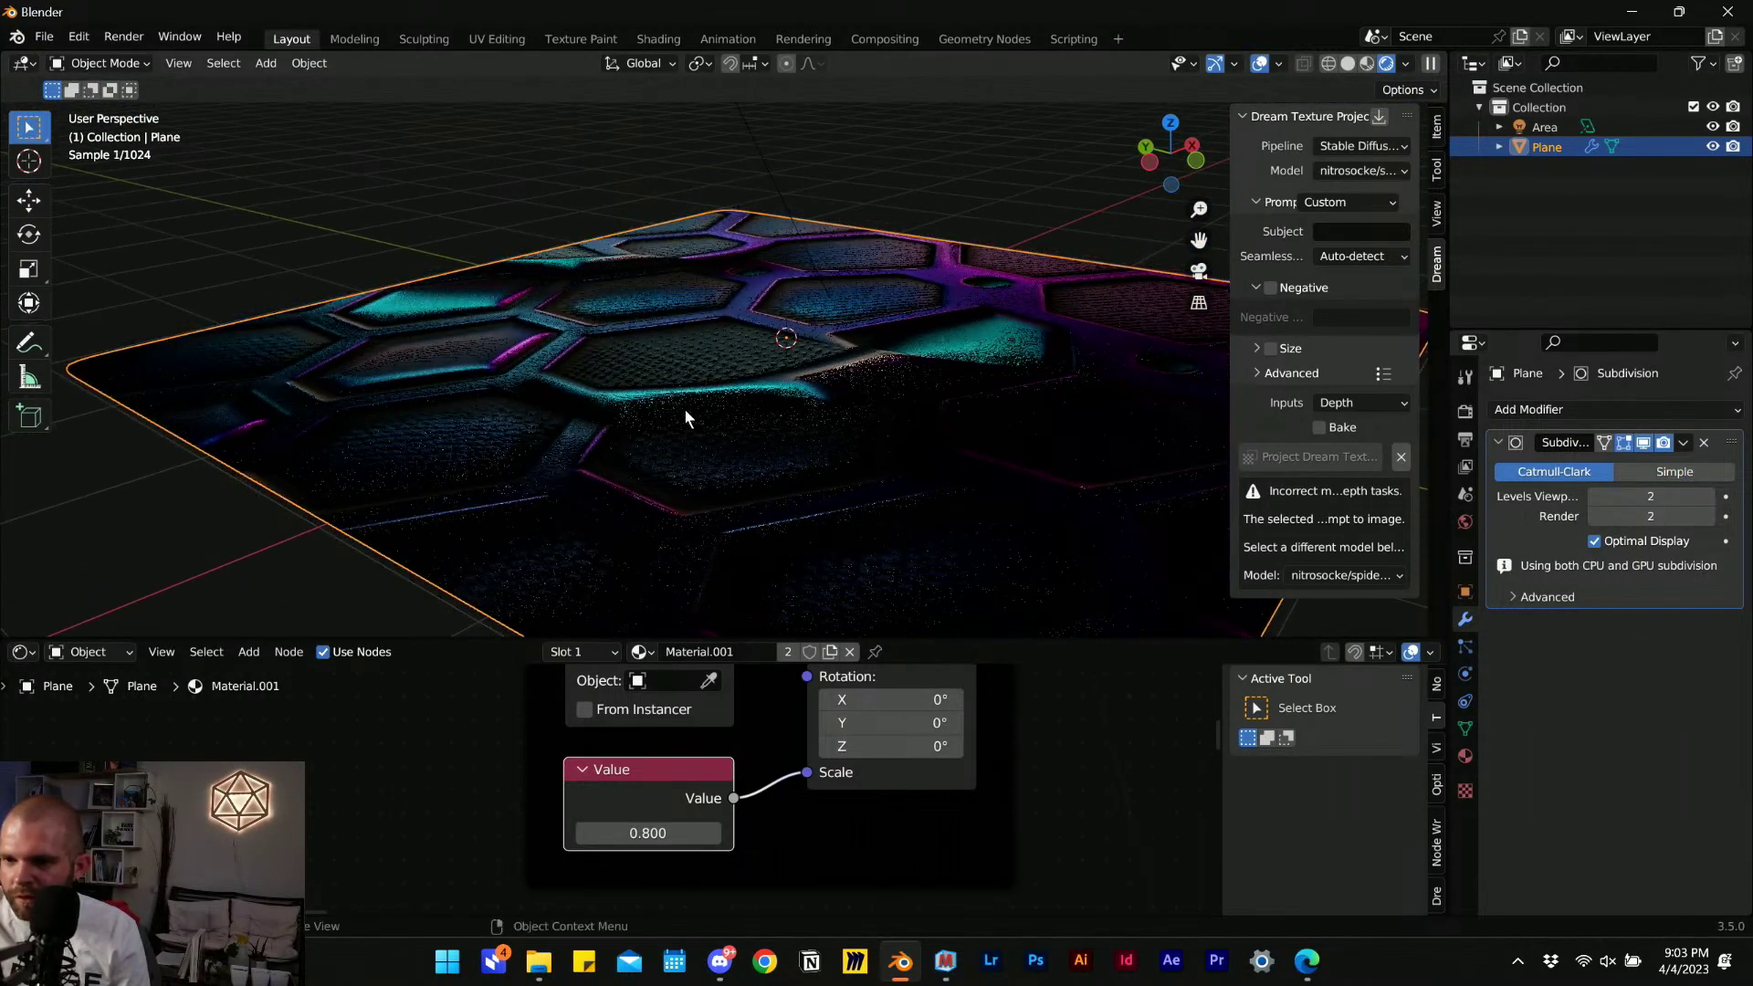
scroll(649, 450, up, 5)
scroll(900, 738, down, 4)
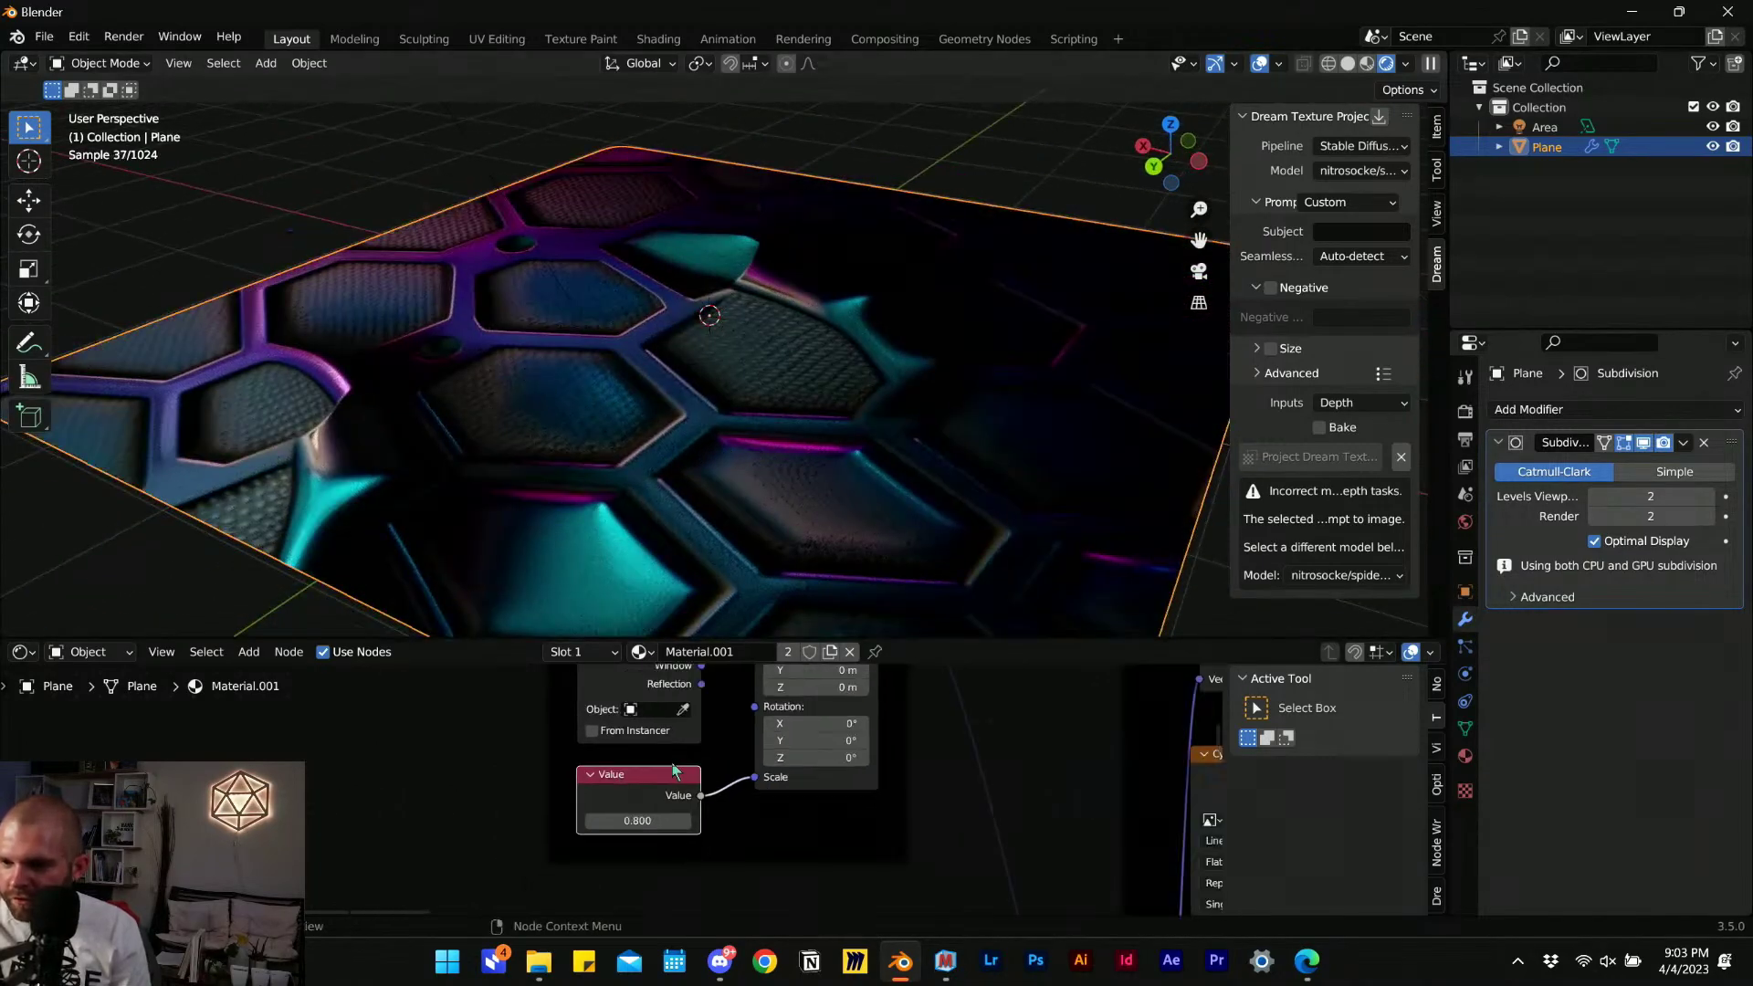
scroll(851, 462, down, 2)
scroll(852, 461, down, 4)
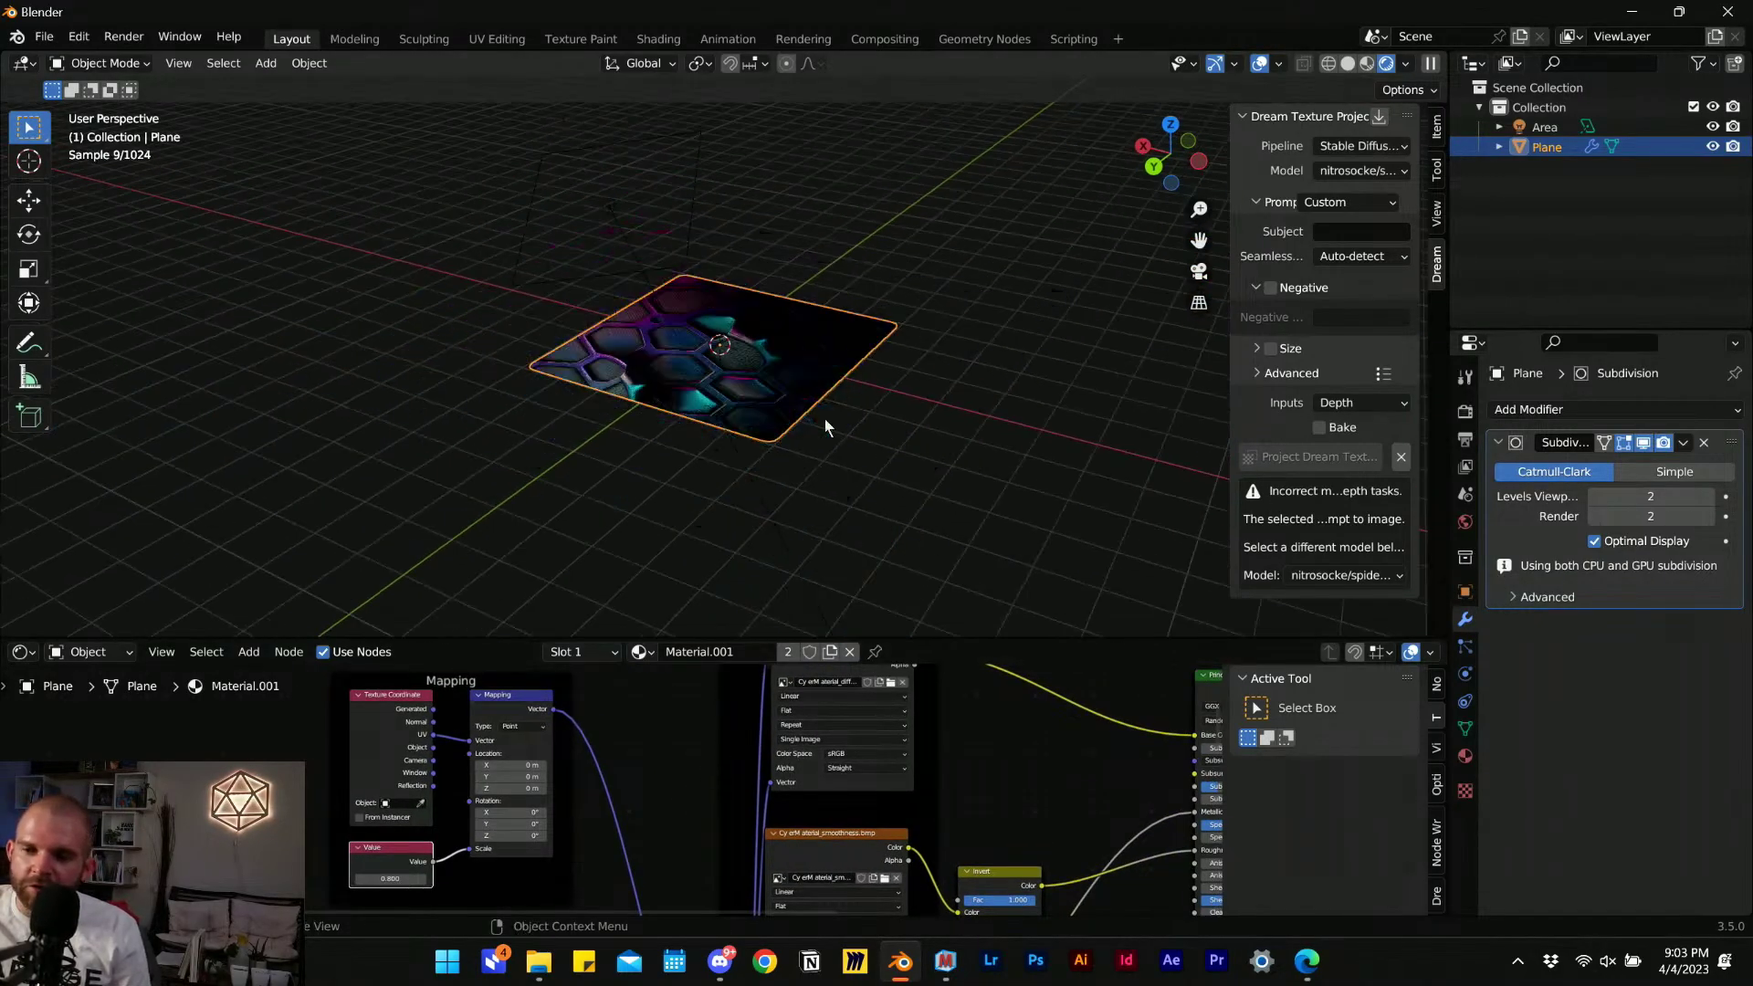
Move the area light across the plane to about X -1.9 m, Y -2.8 m, Z 4.7 m.
middle_drag(824, 418, 571, 263)
click(571, 263)
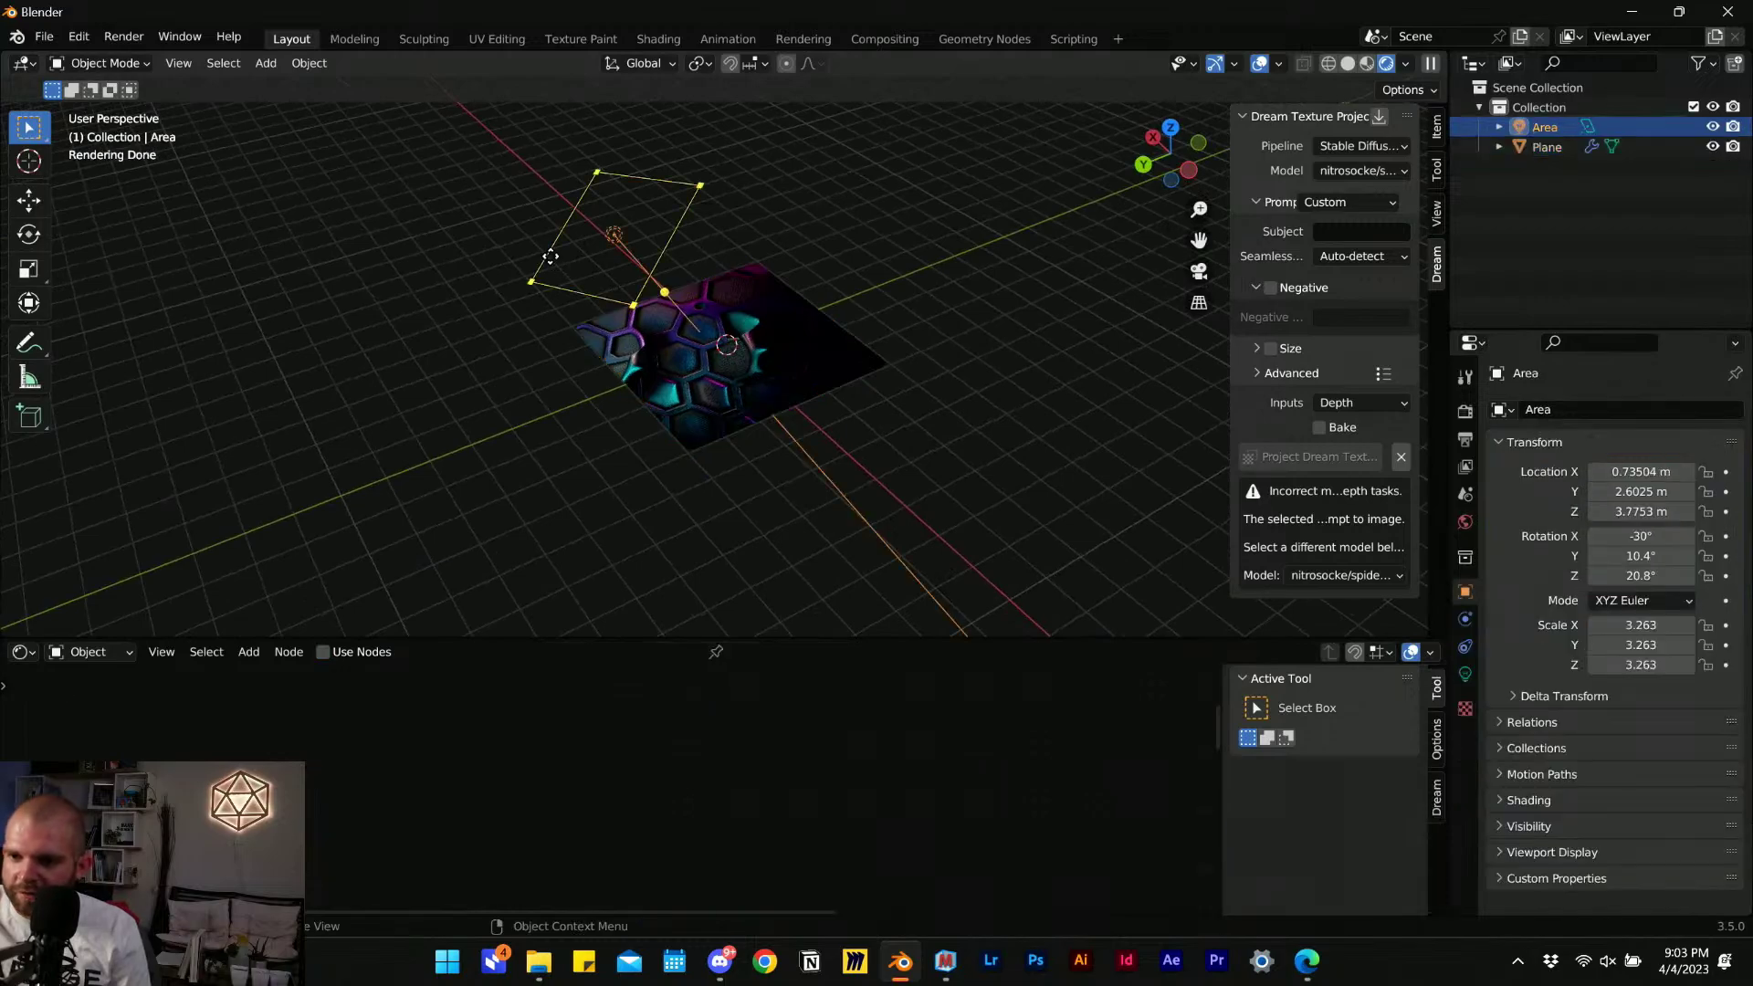
key(g)
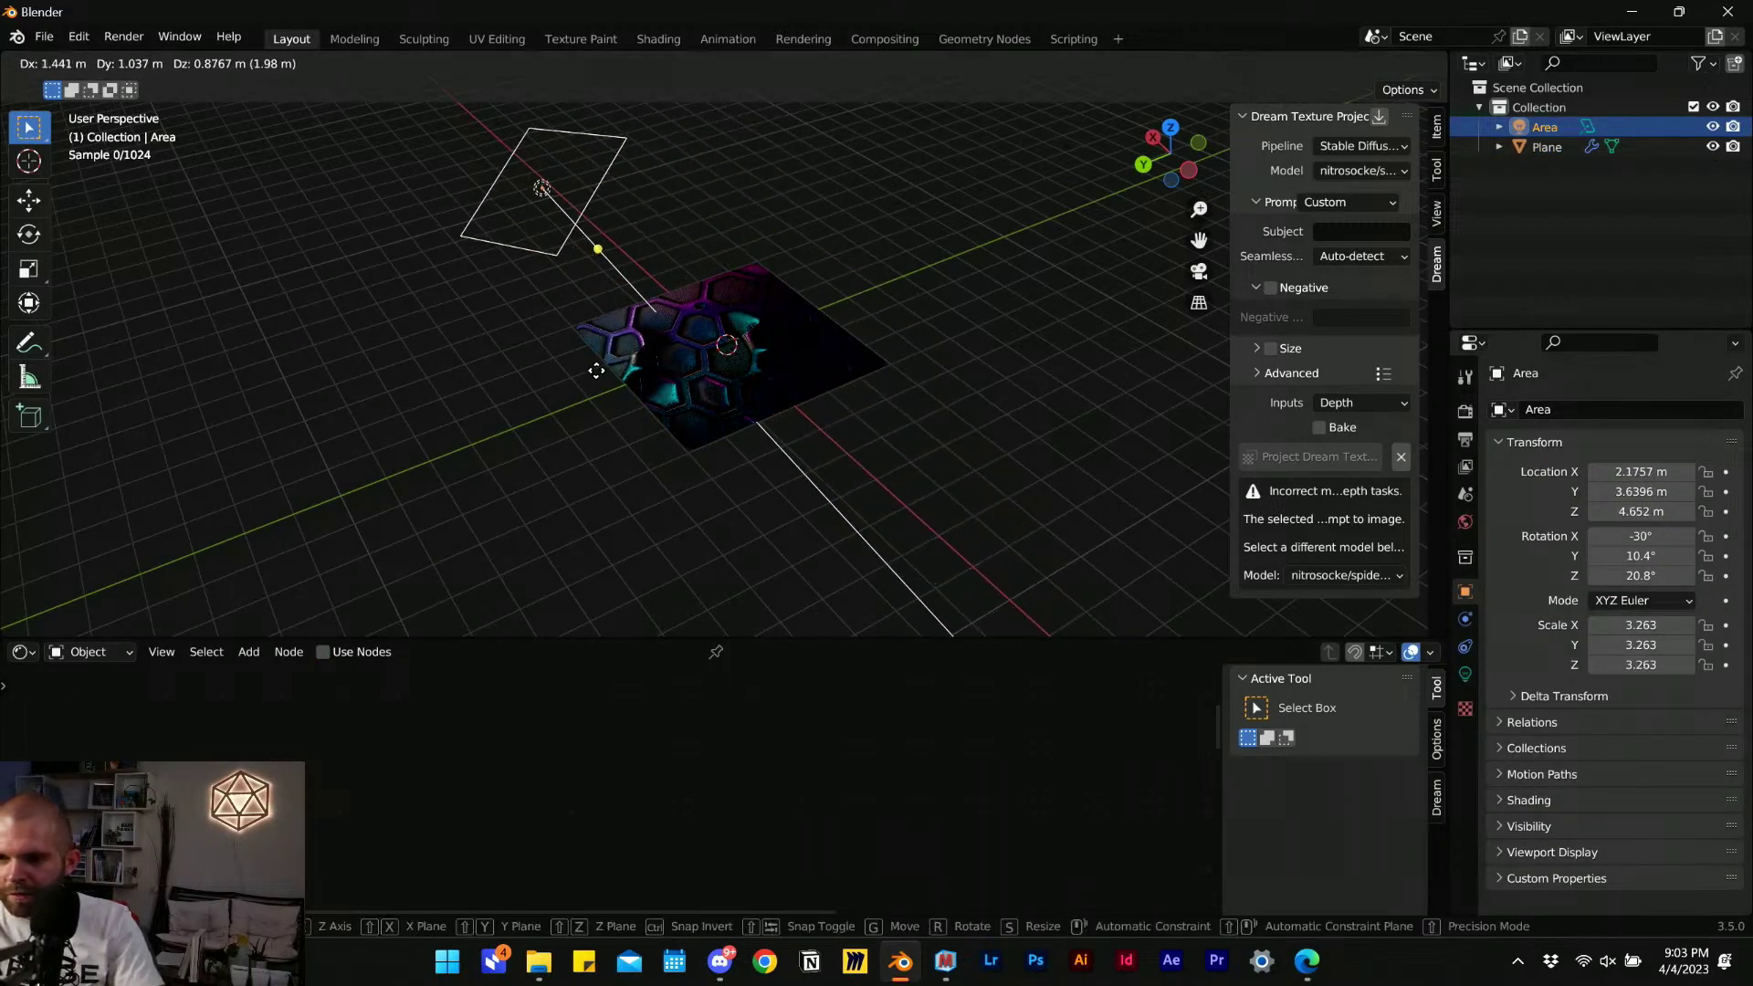
click(747, 369)
scroll(926, 495, up, 3)
key(g)
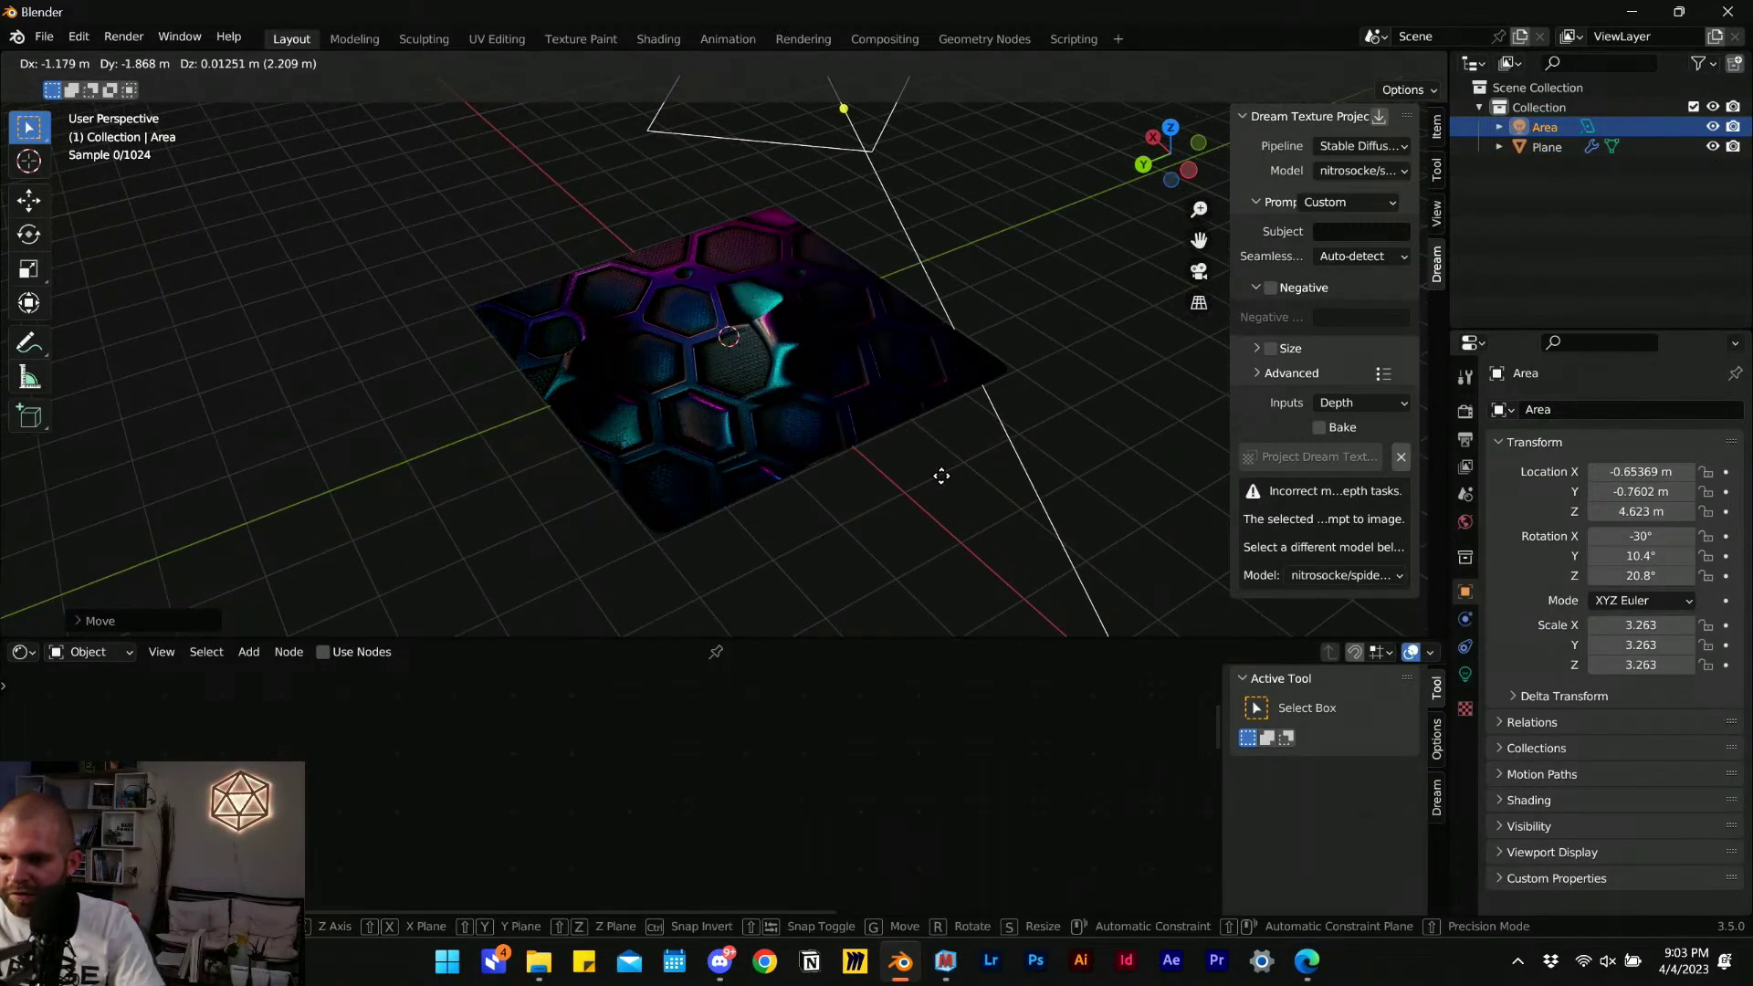
click(1150, 468)
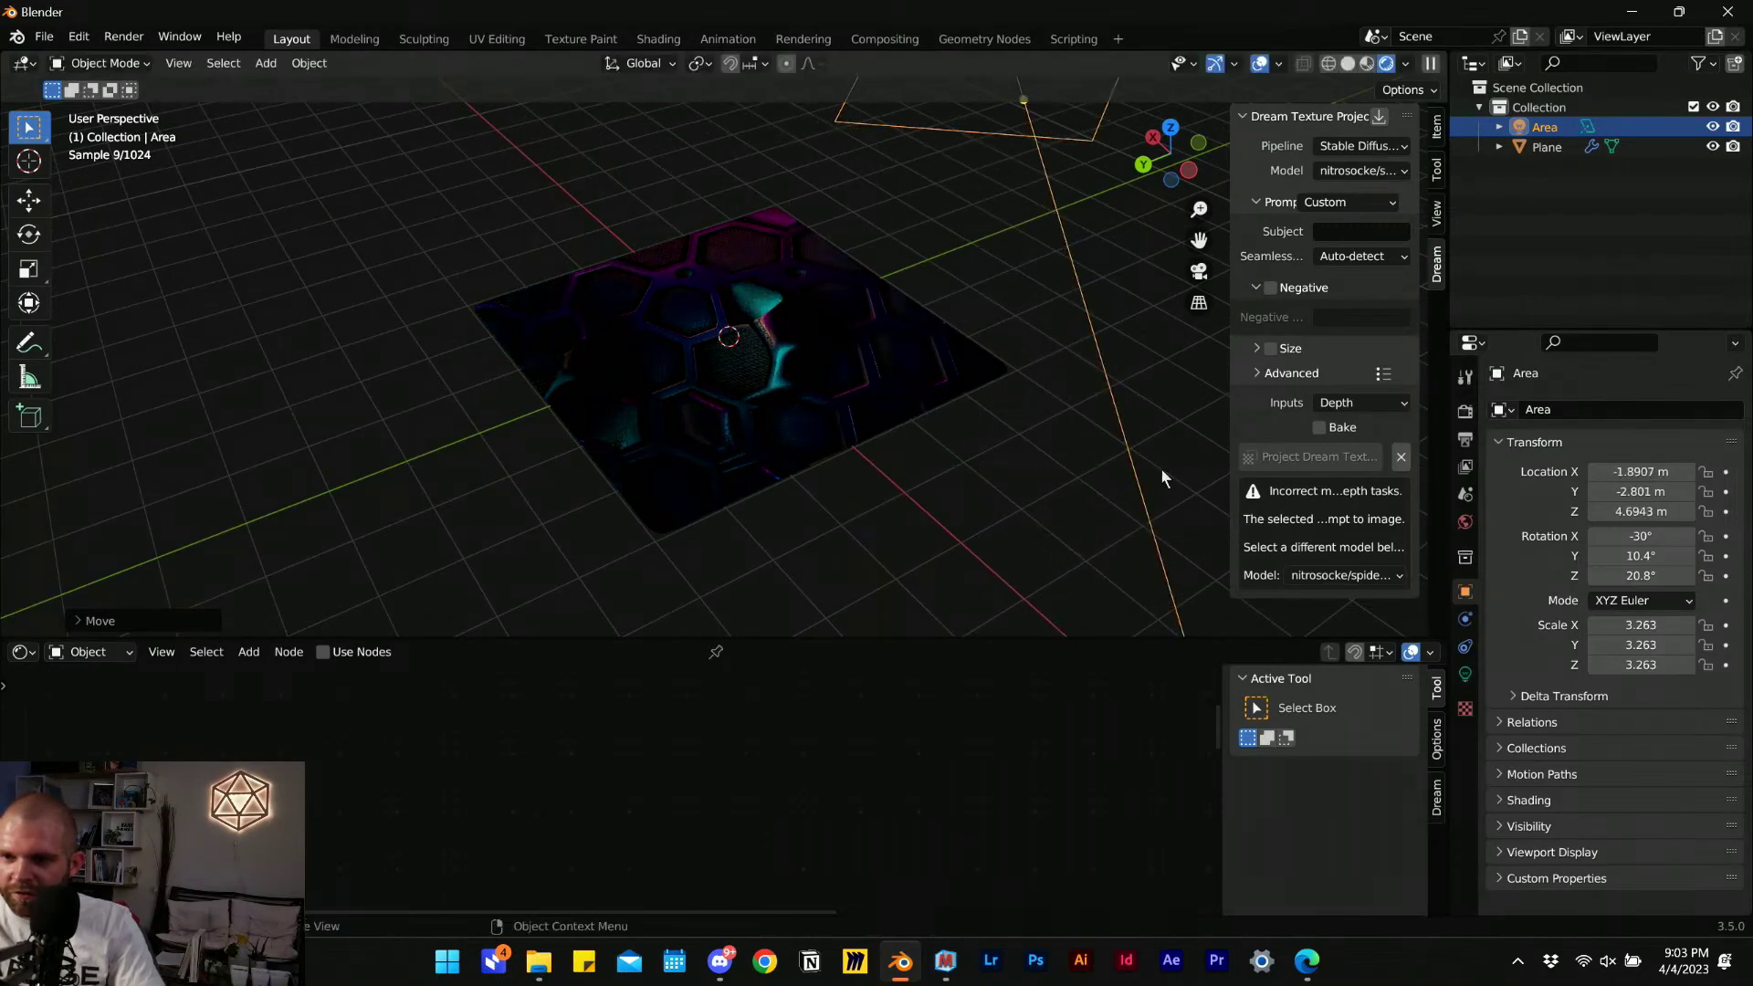
Rotate the area light to about 11.6°, -16.9°, -22.1° and move it to about X 0.28 m, Y 0.87 m, Z 4.5 m.
key(r)
click(583, 394)
scroll(773, 348, up, 3)
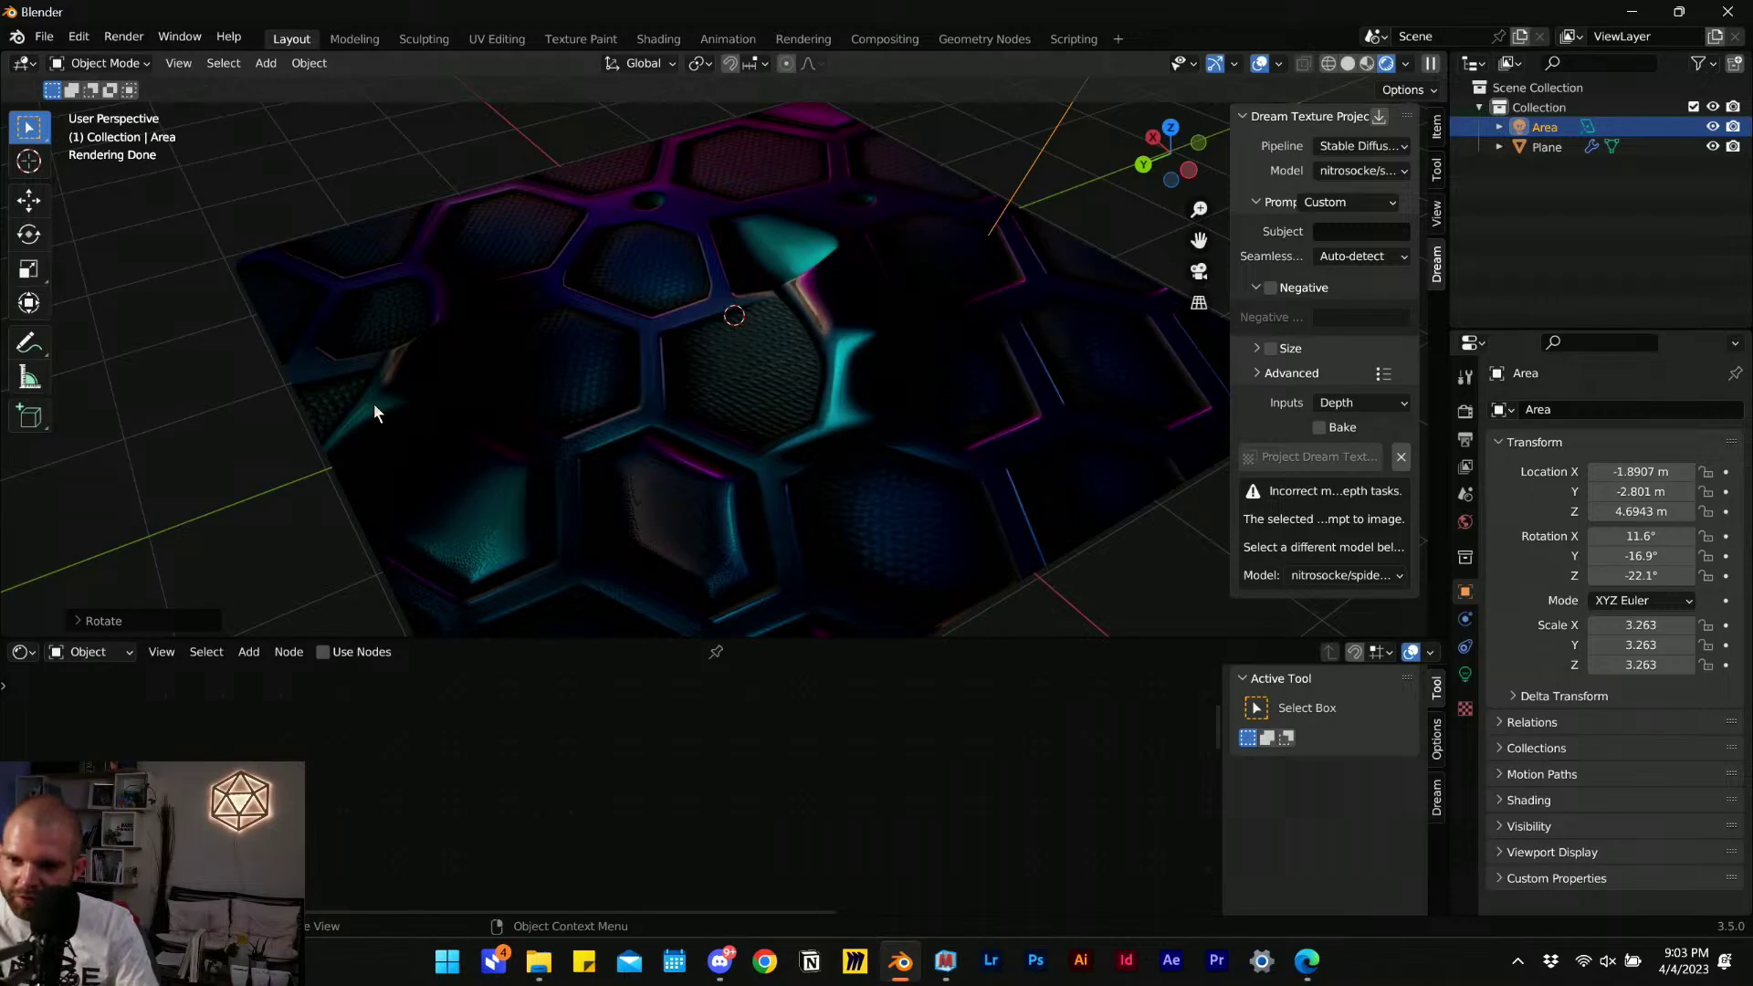
scroll(374, 412, down, 4)
key(g)
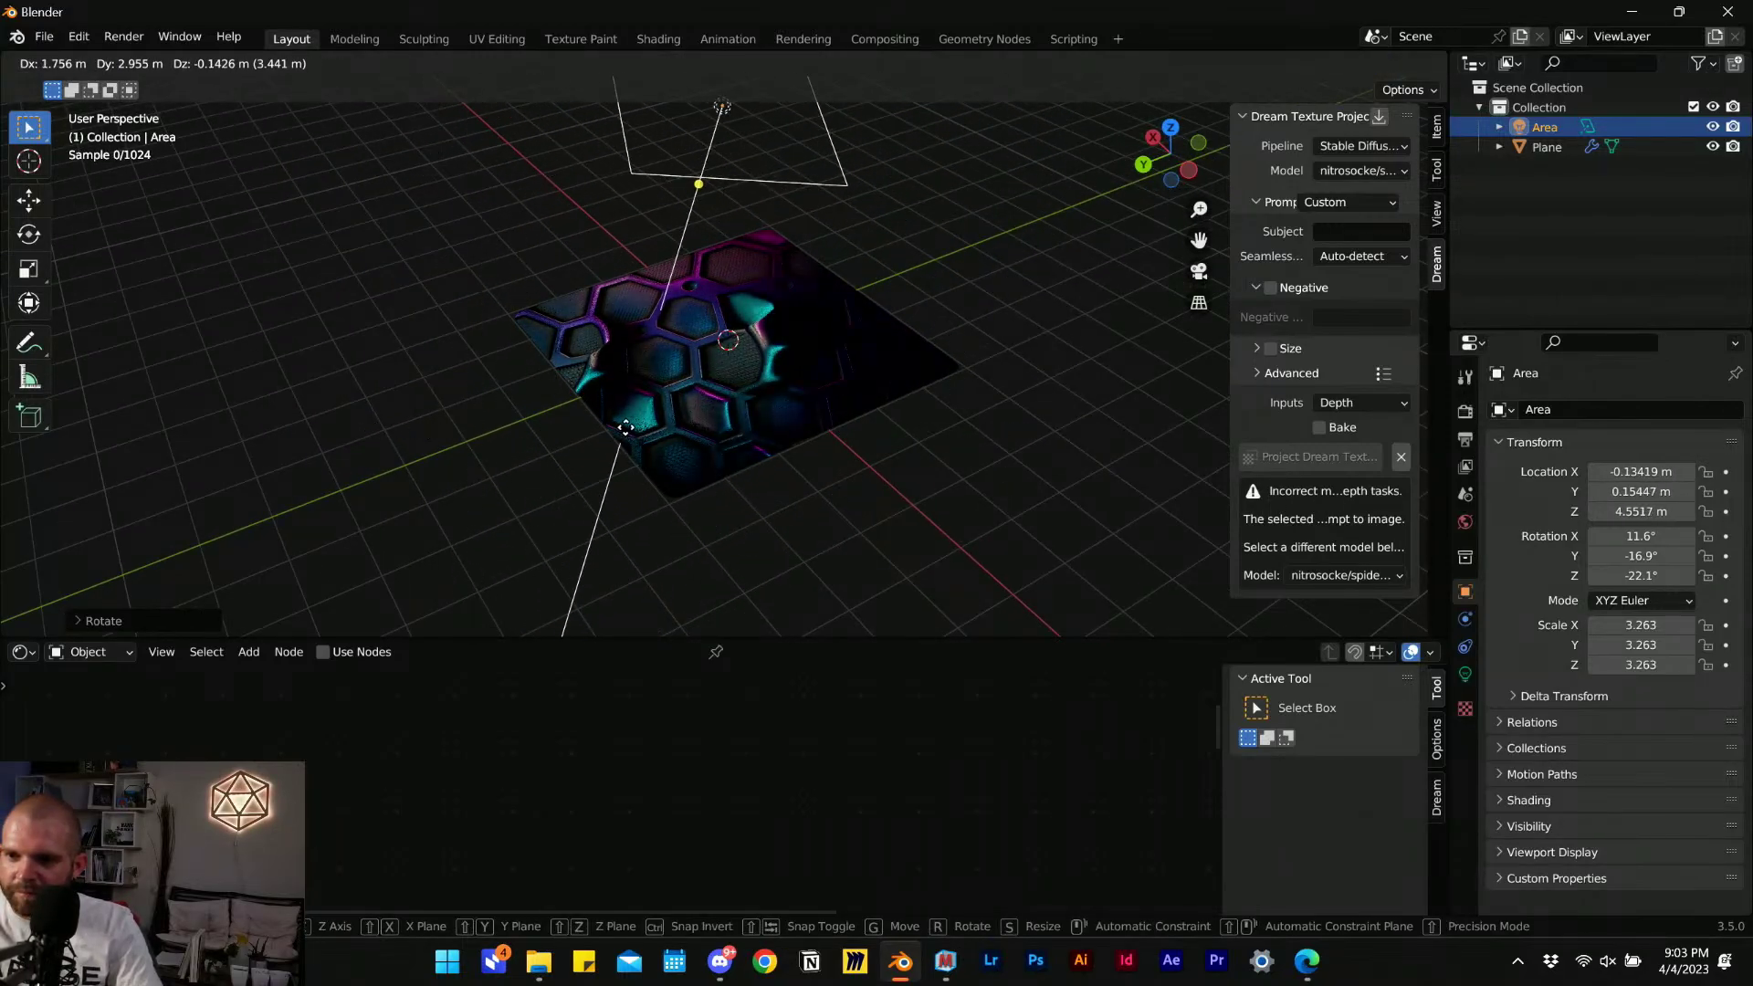
click(546, 430)
scroll(765, 313, up, 3)
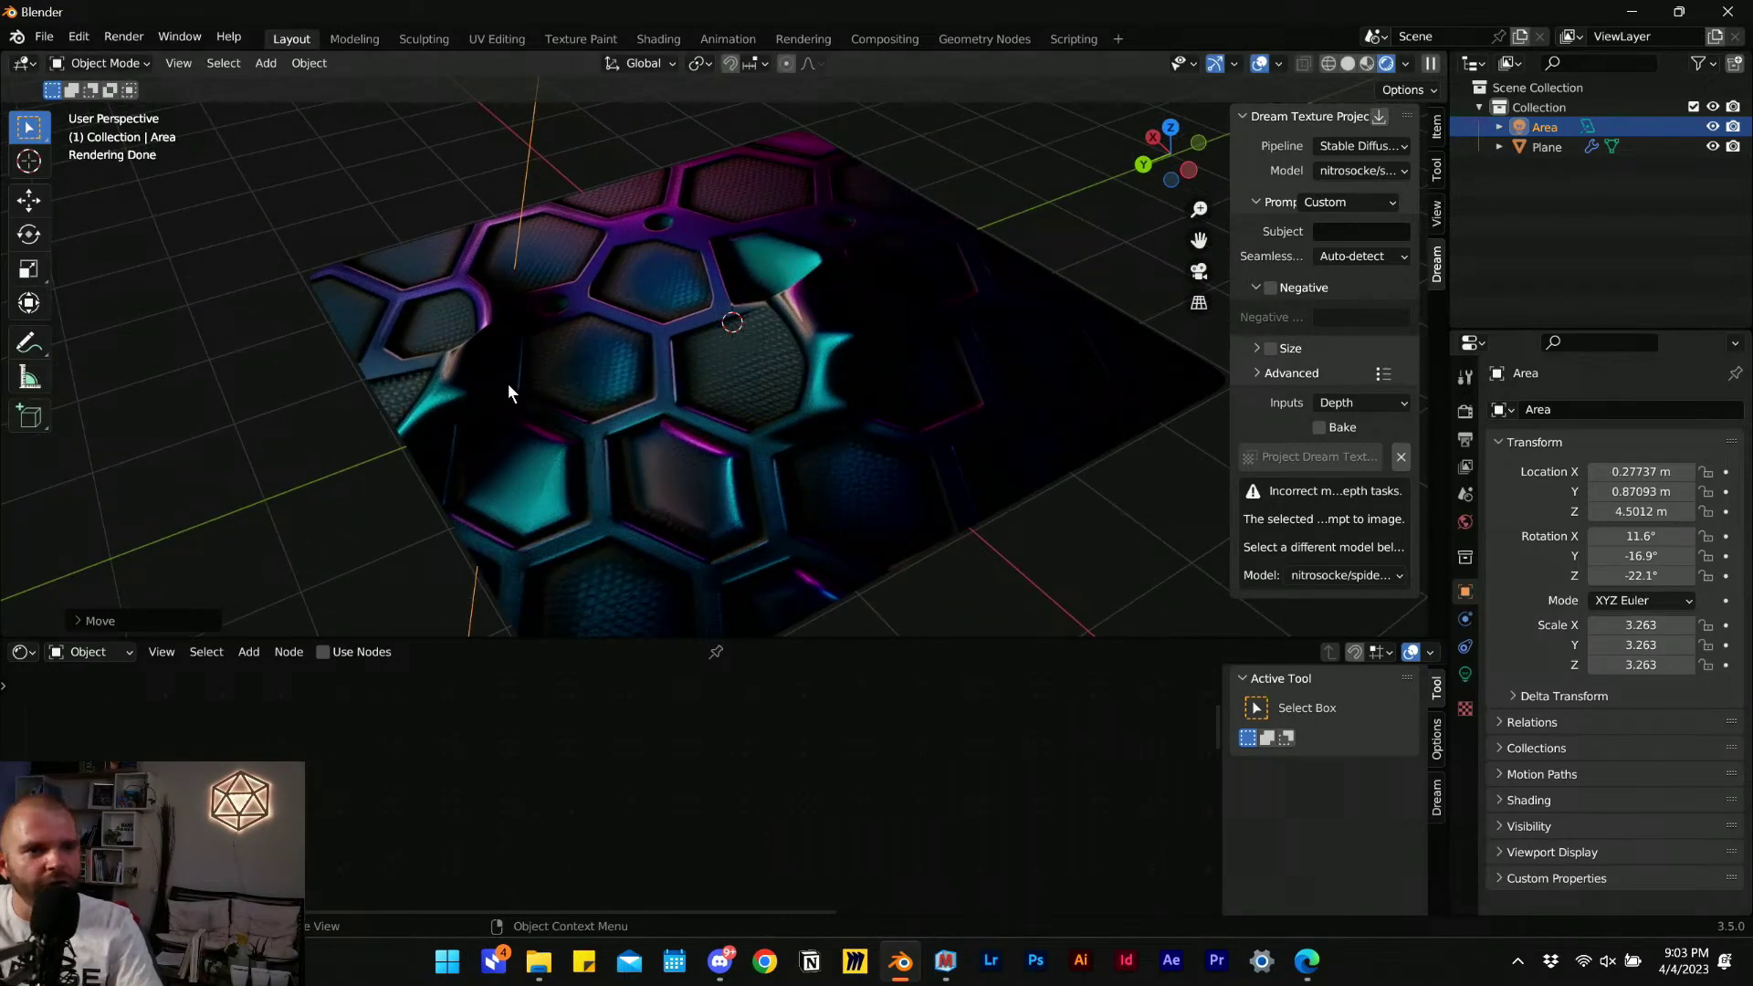
scroll(508, 393, down, 4)
Sweep the area light over the plane to about X -1.5 m, Y -2.2 m, Z 4.7 m, tilted about 12°, -16.9°, -22.5°.
key(g)
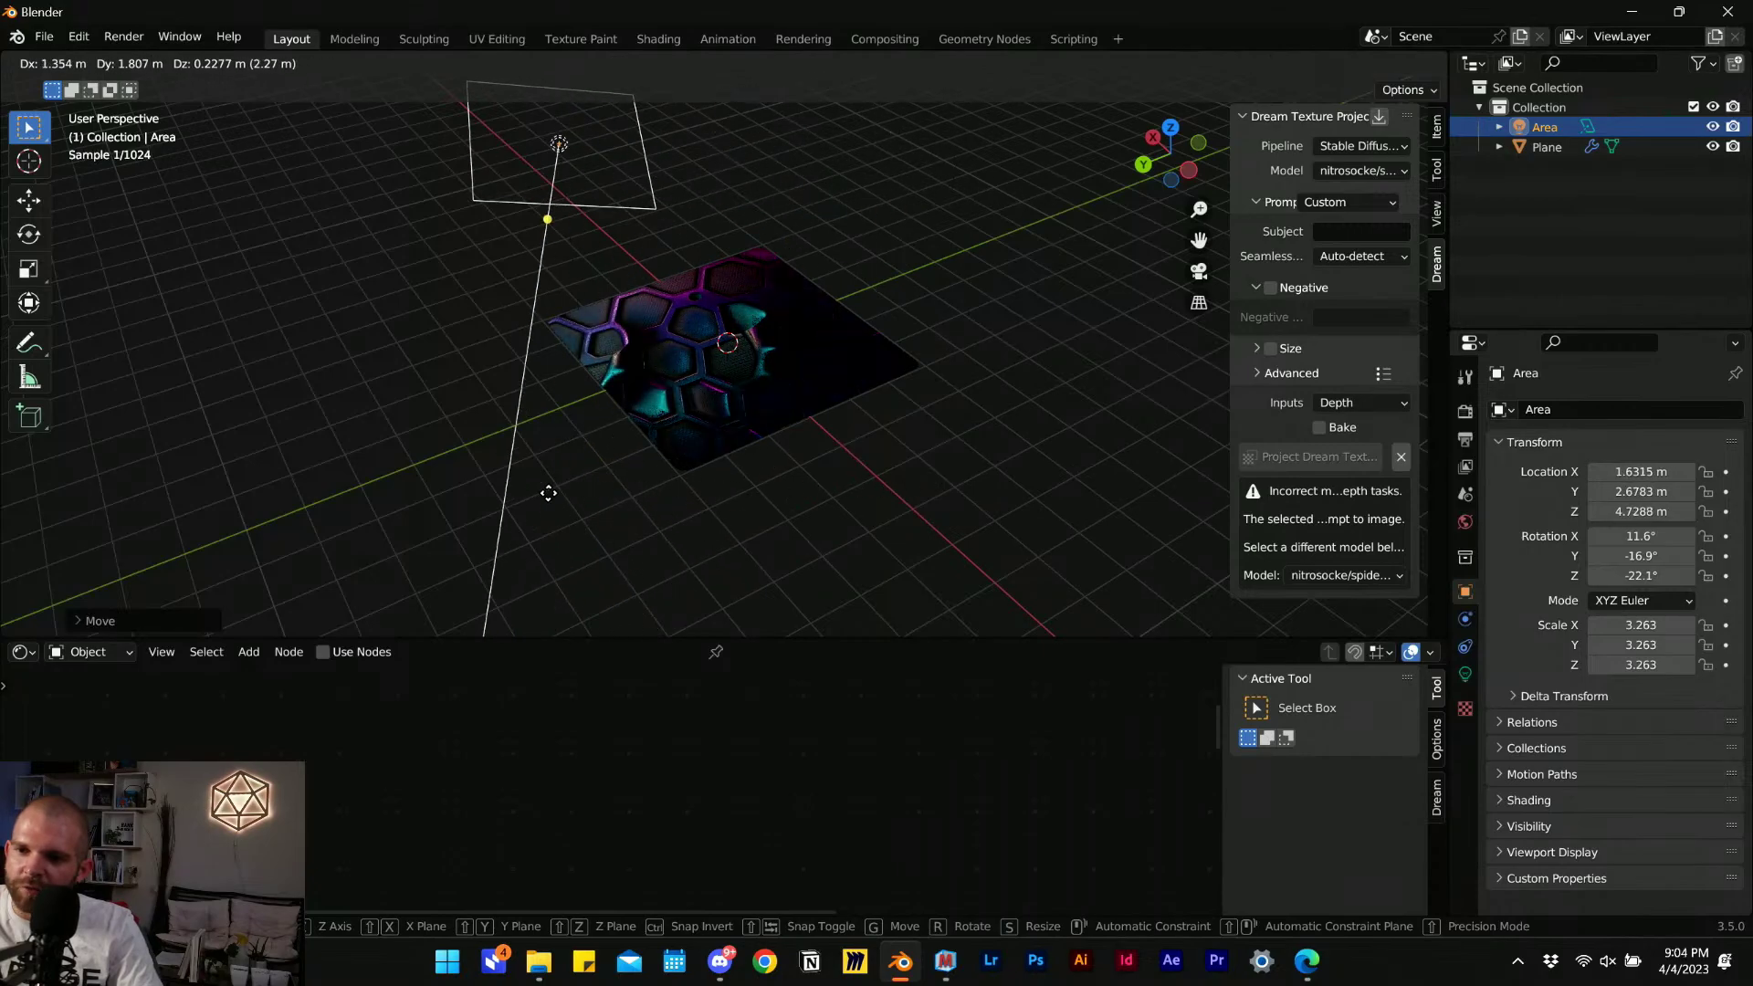
click(643, 493)
key(r)
click(940, 447)
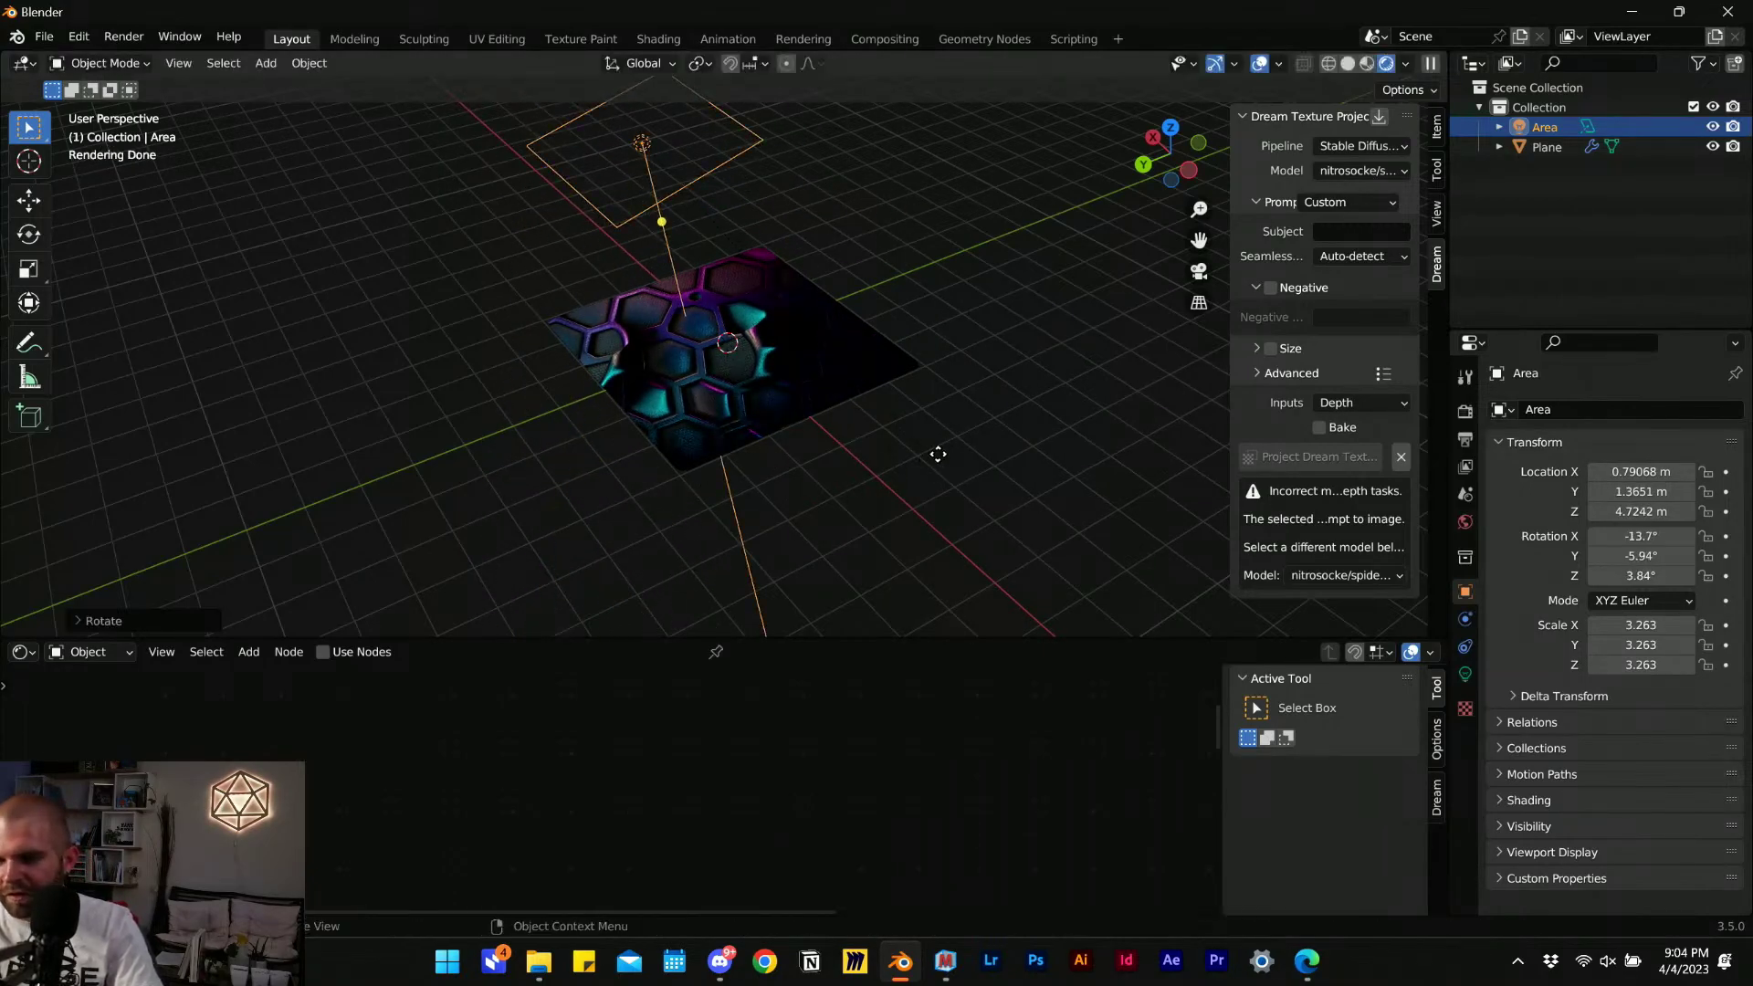
key(r)
click(1066, 464)
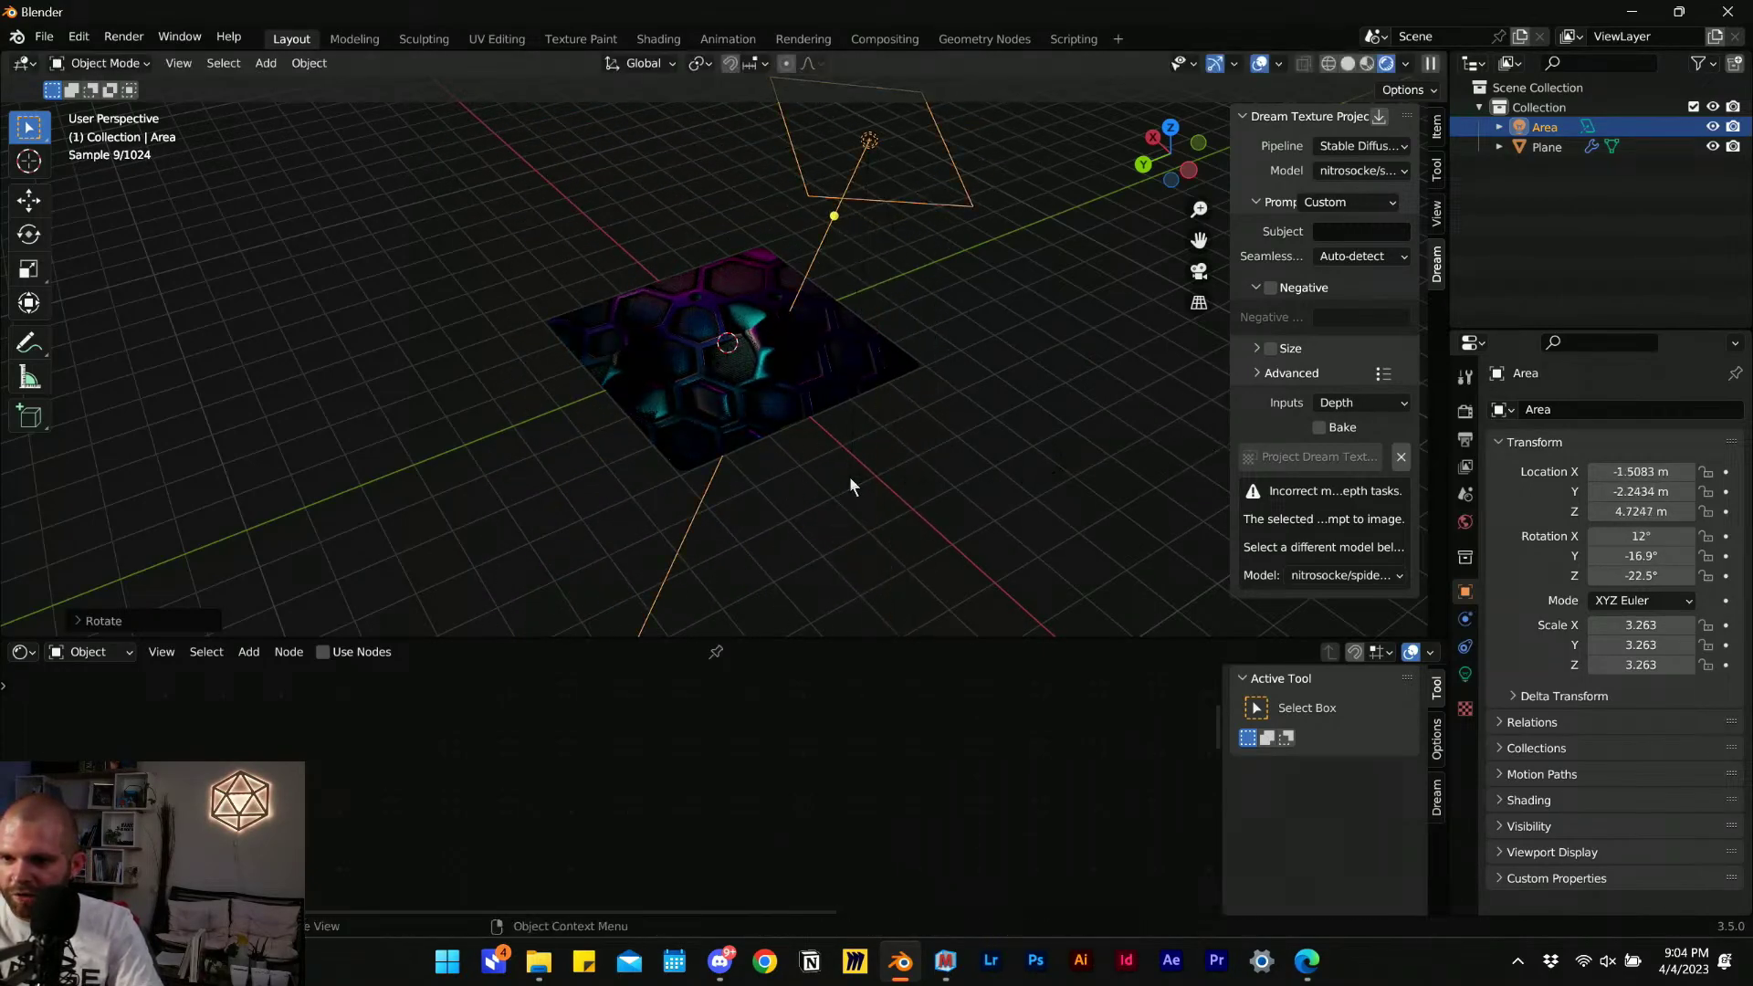
Scale the area light up to about 5.0 and move it to about X -1.37 m, Y -0.61 m, Z 3.7 m.
key(g)
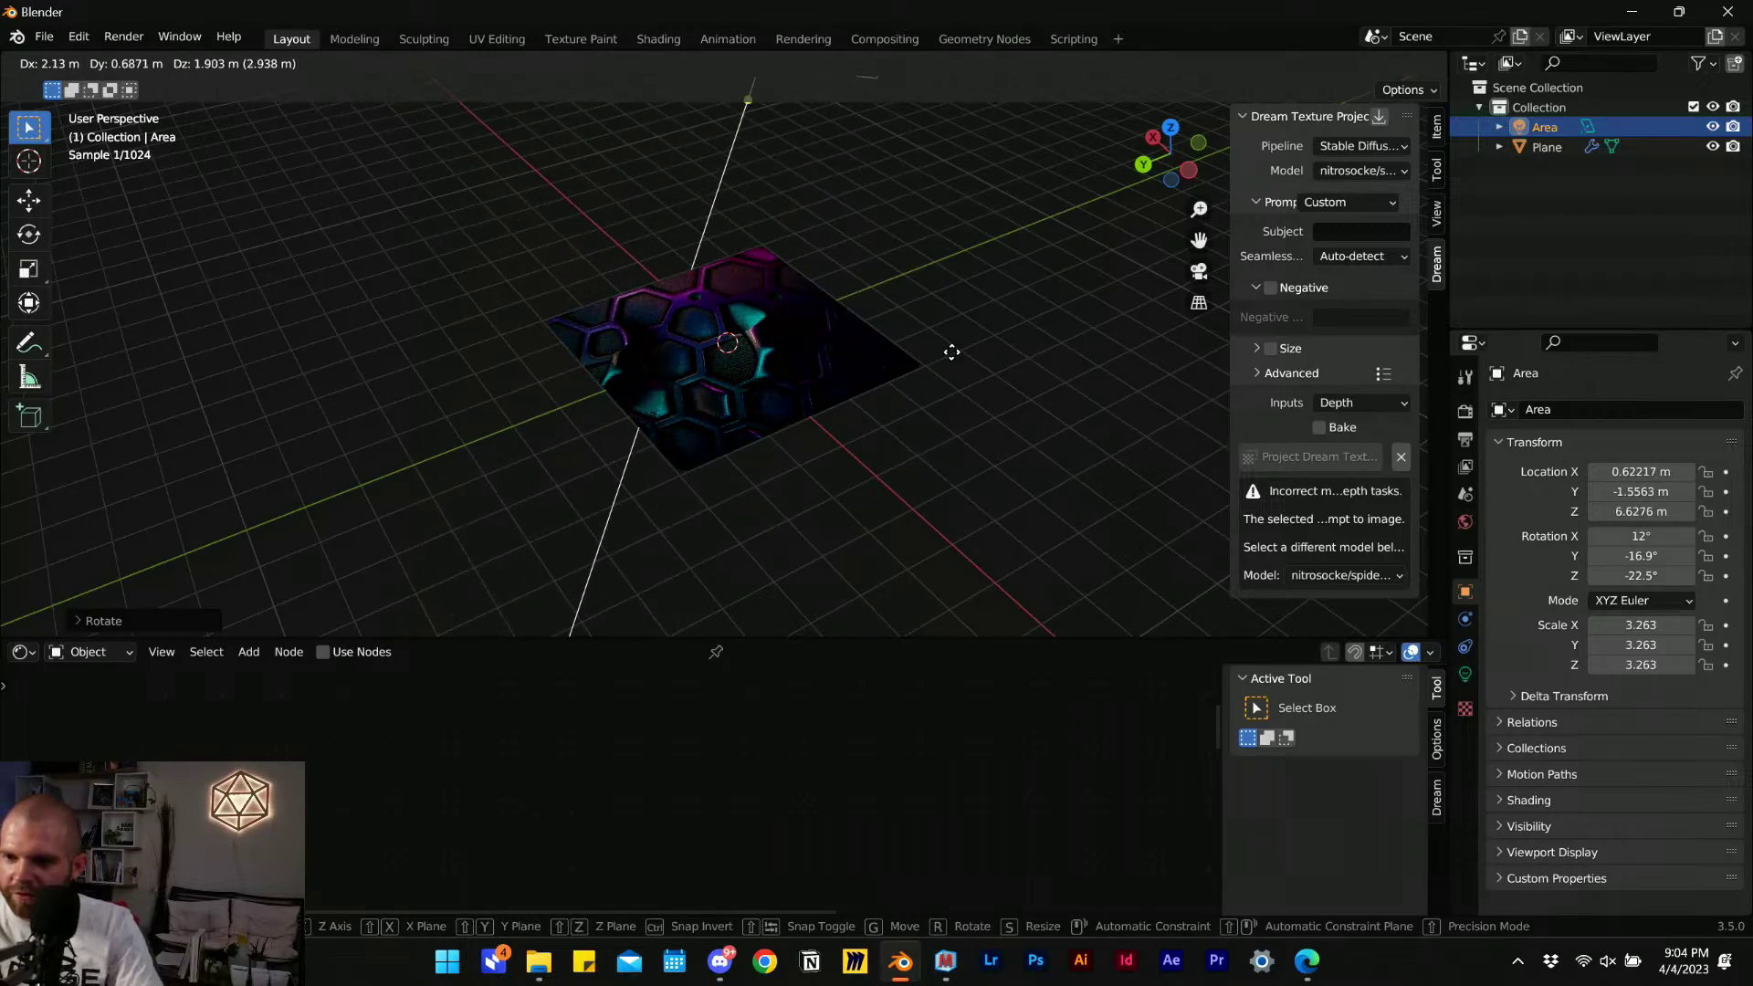
click(1052, 399)
key(s)
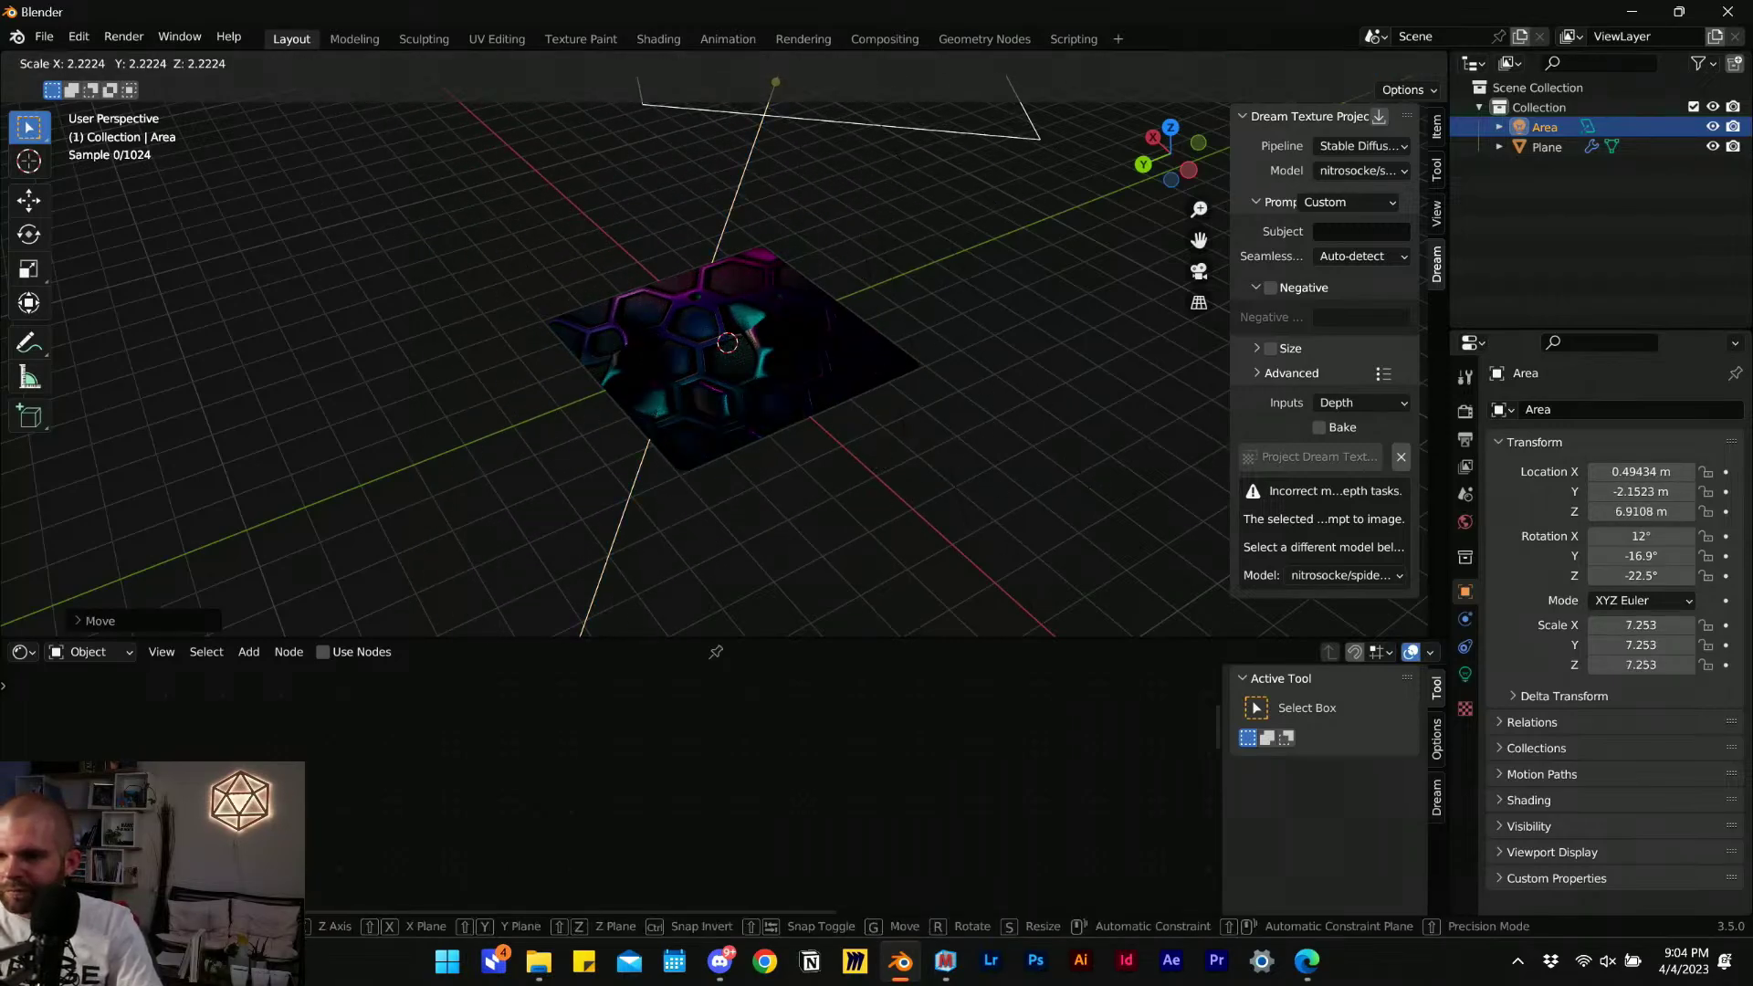
click(958, 631)
key(g)
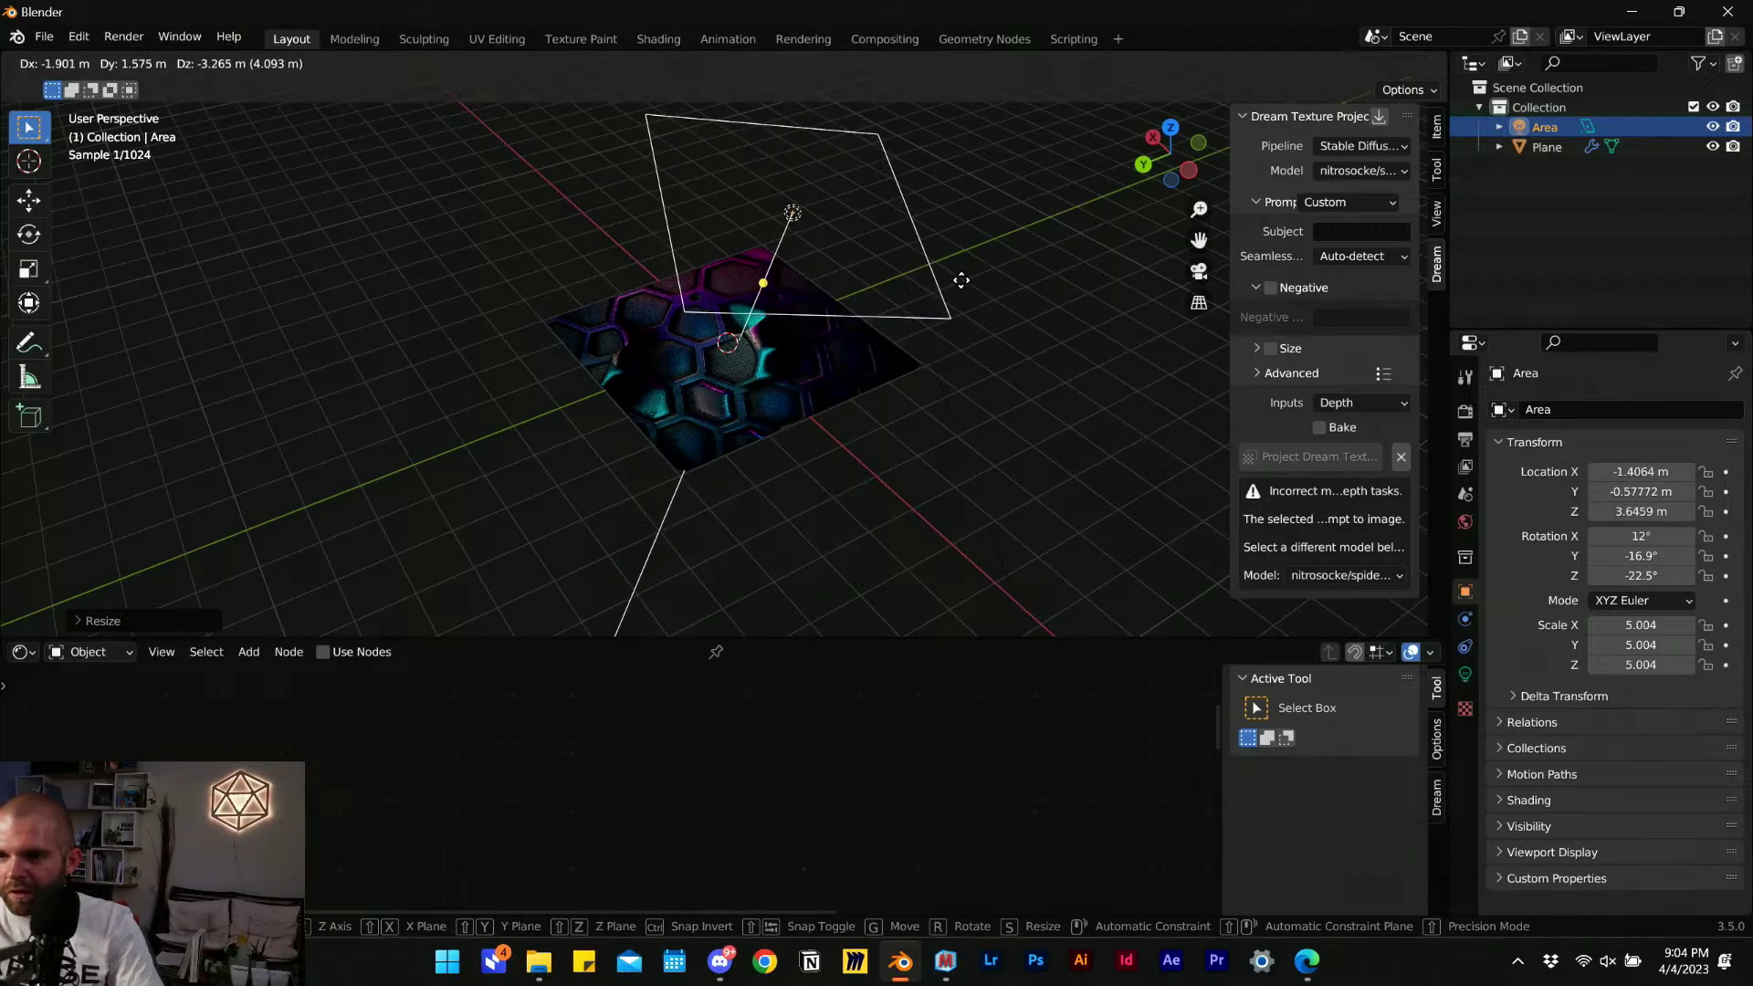
click(958, 281)
scroll(757, 407, up, 5)
scroll(792, 404, down, 5)
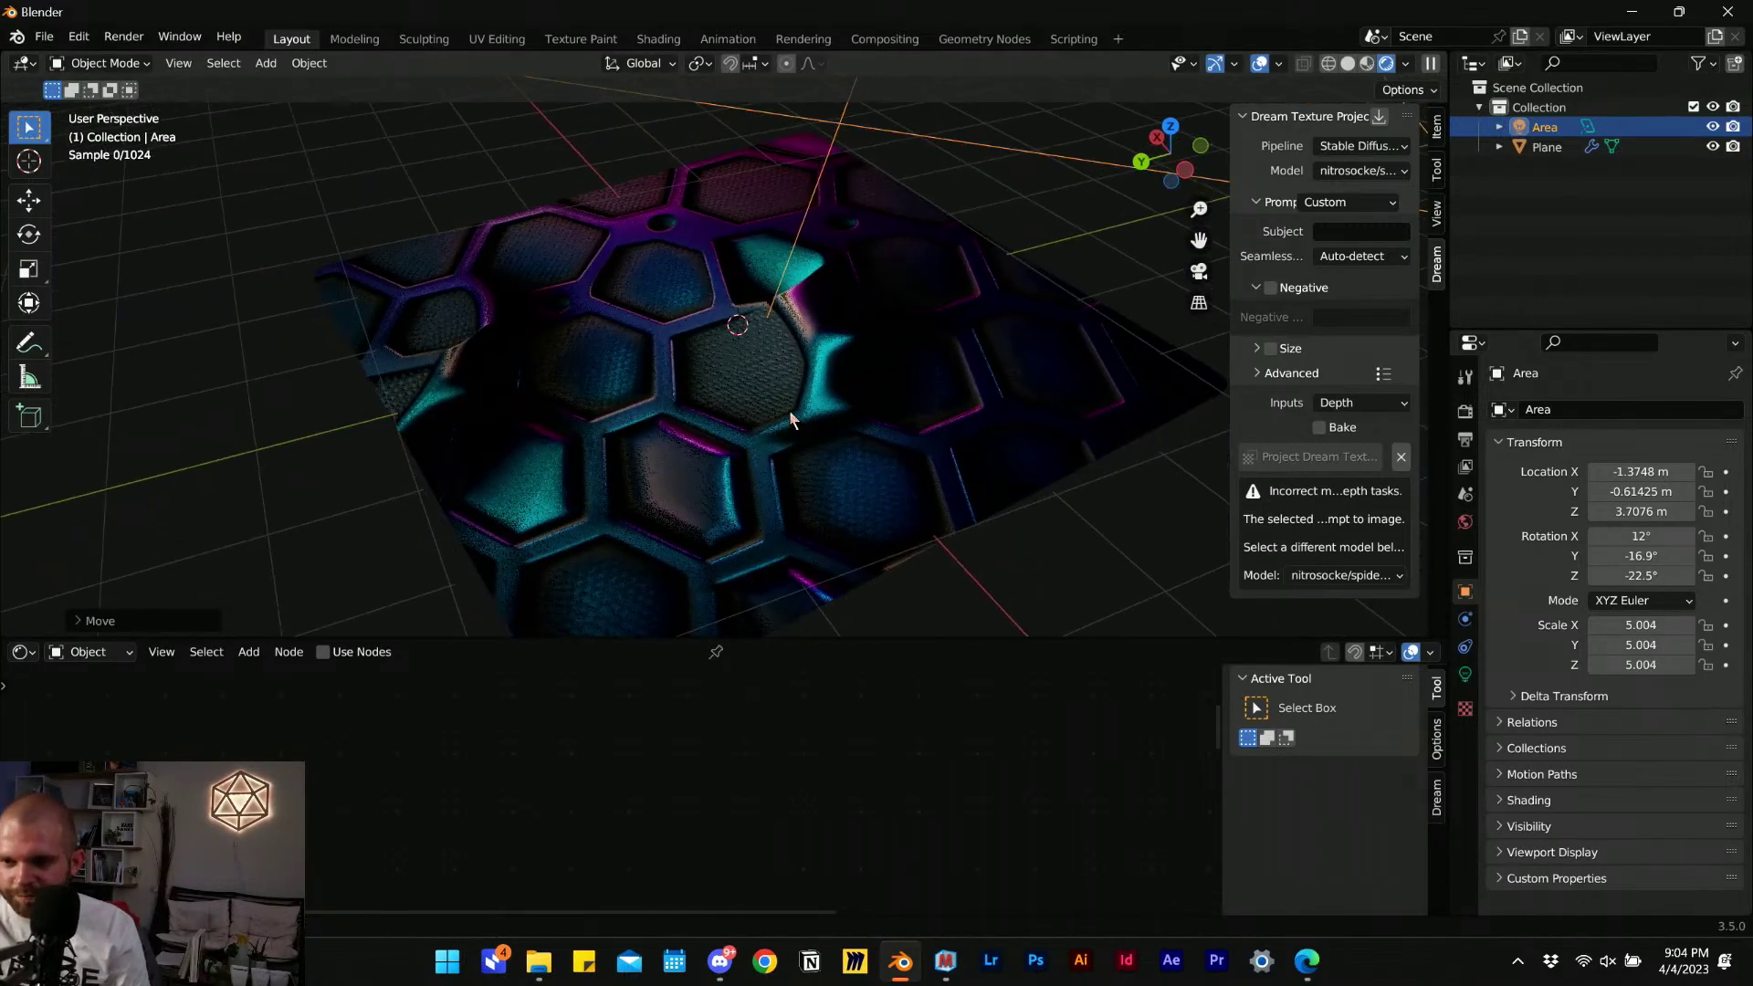
middle_drag(789, 409, 704, 403)
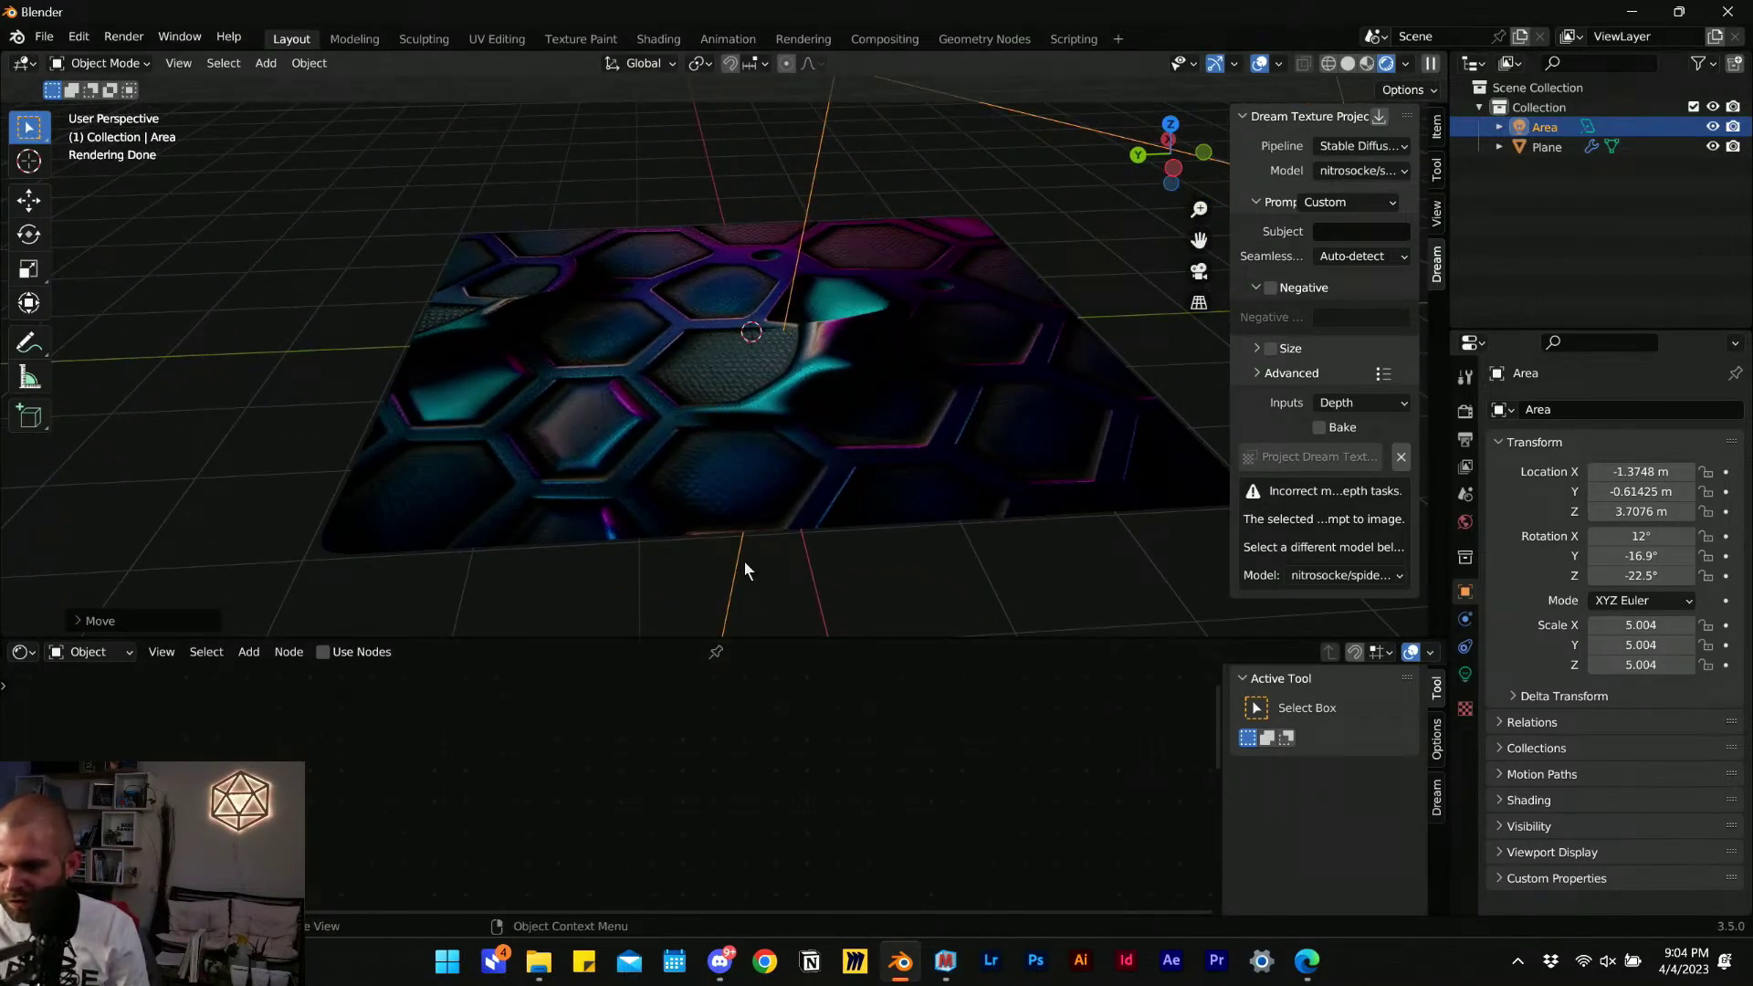
Add a Mix node to the plane's material between the texture nodes and the Principled BSDF.
click(735, 379)
scroll(720, 793, up, 6)
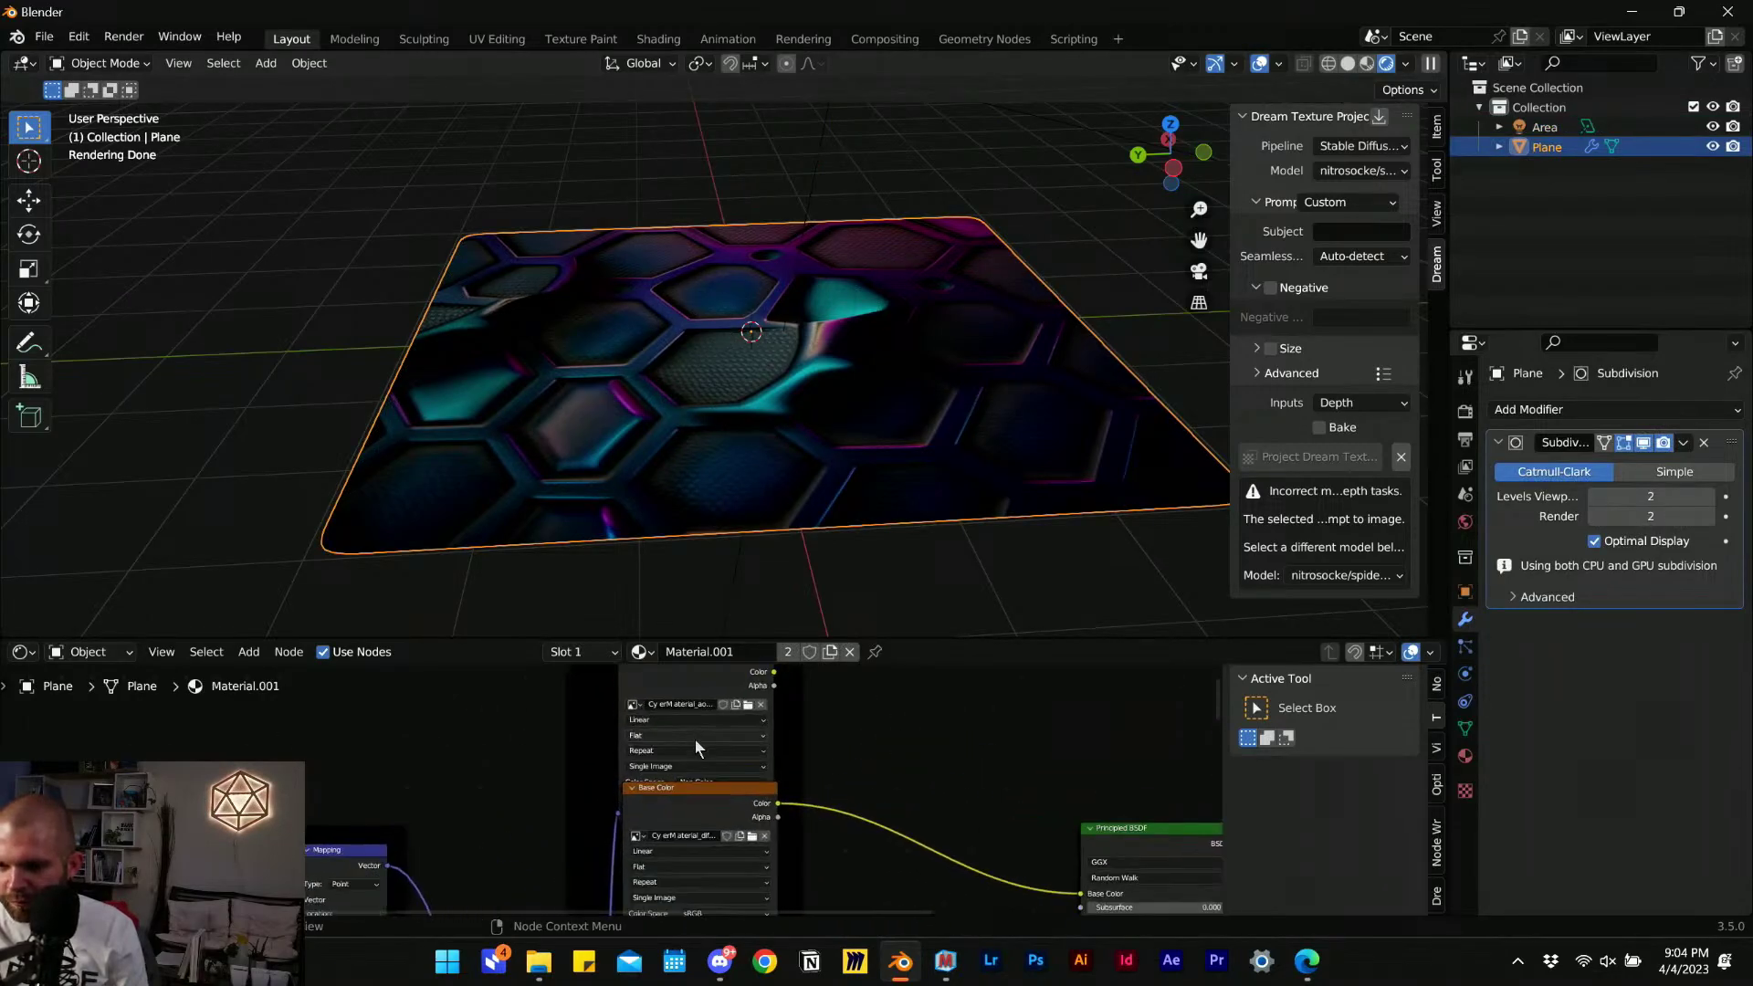
mouse_move(620, 721)
mouse_down()
mouse_move(618, 666)
mouse_move(620, 735)
mouse_up()
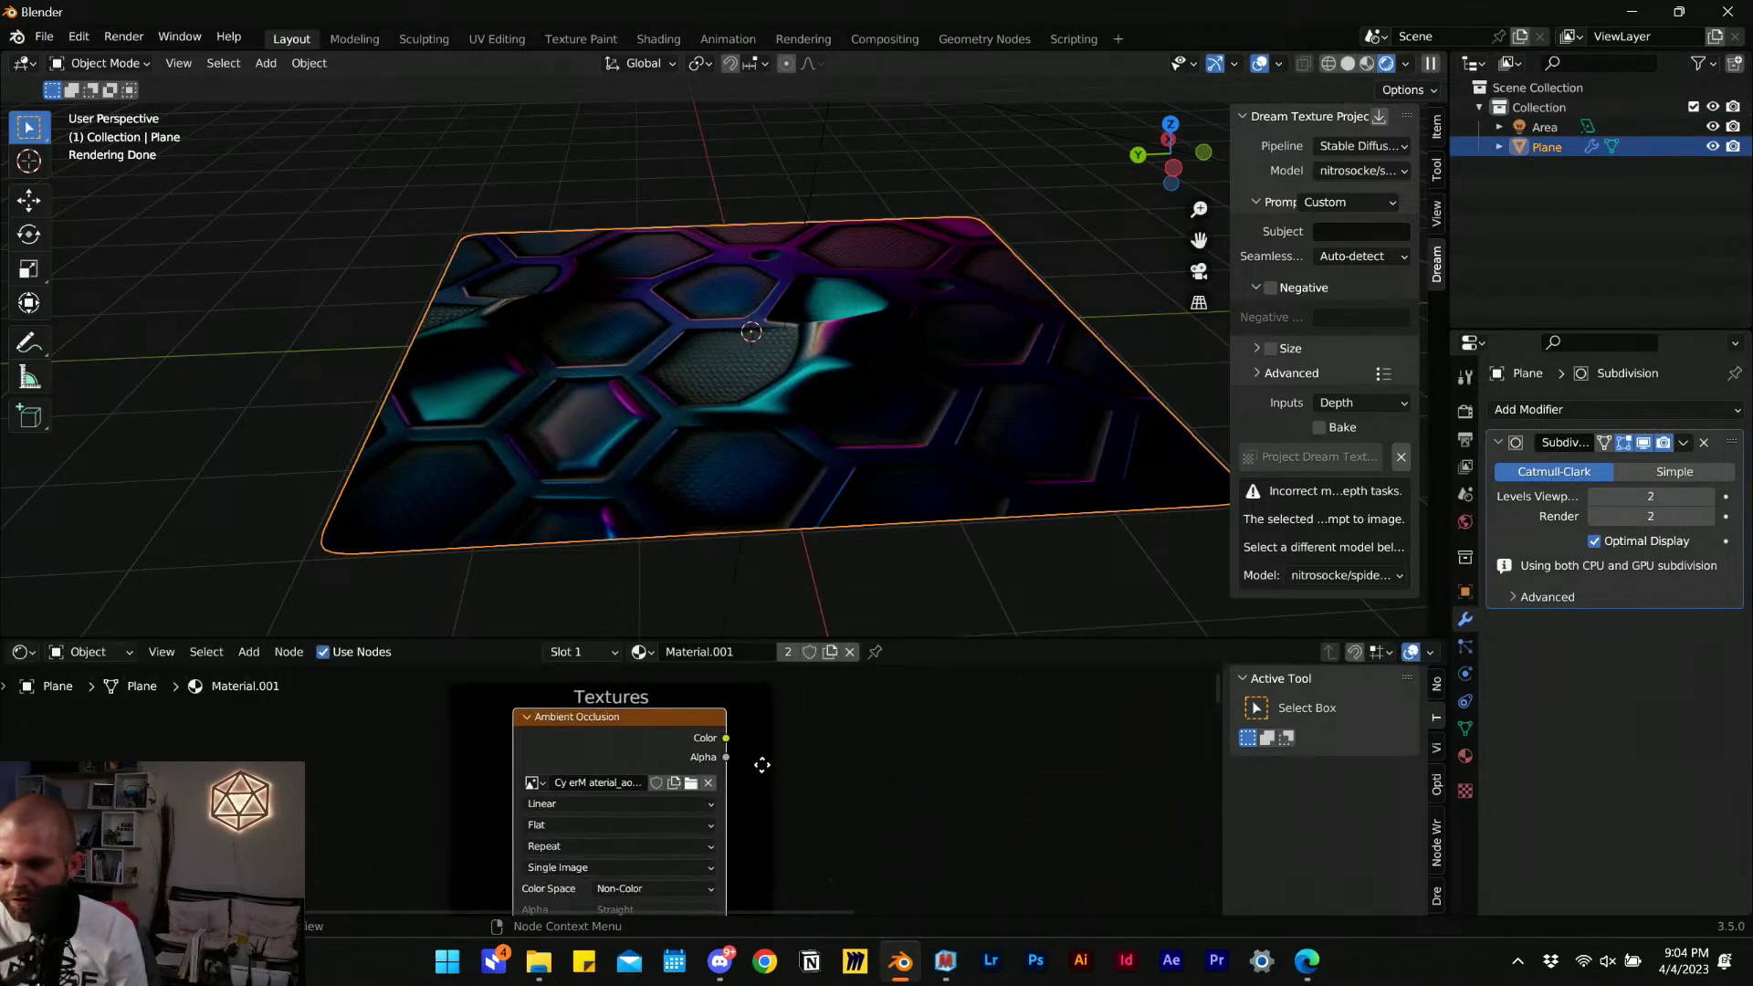
scroll(694, 754, down, 5)
middle_drag(691, 770, 713, 798)
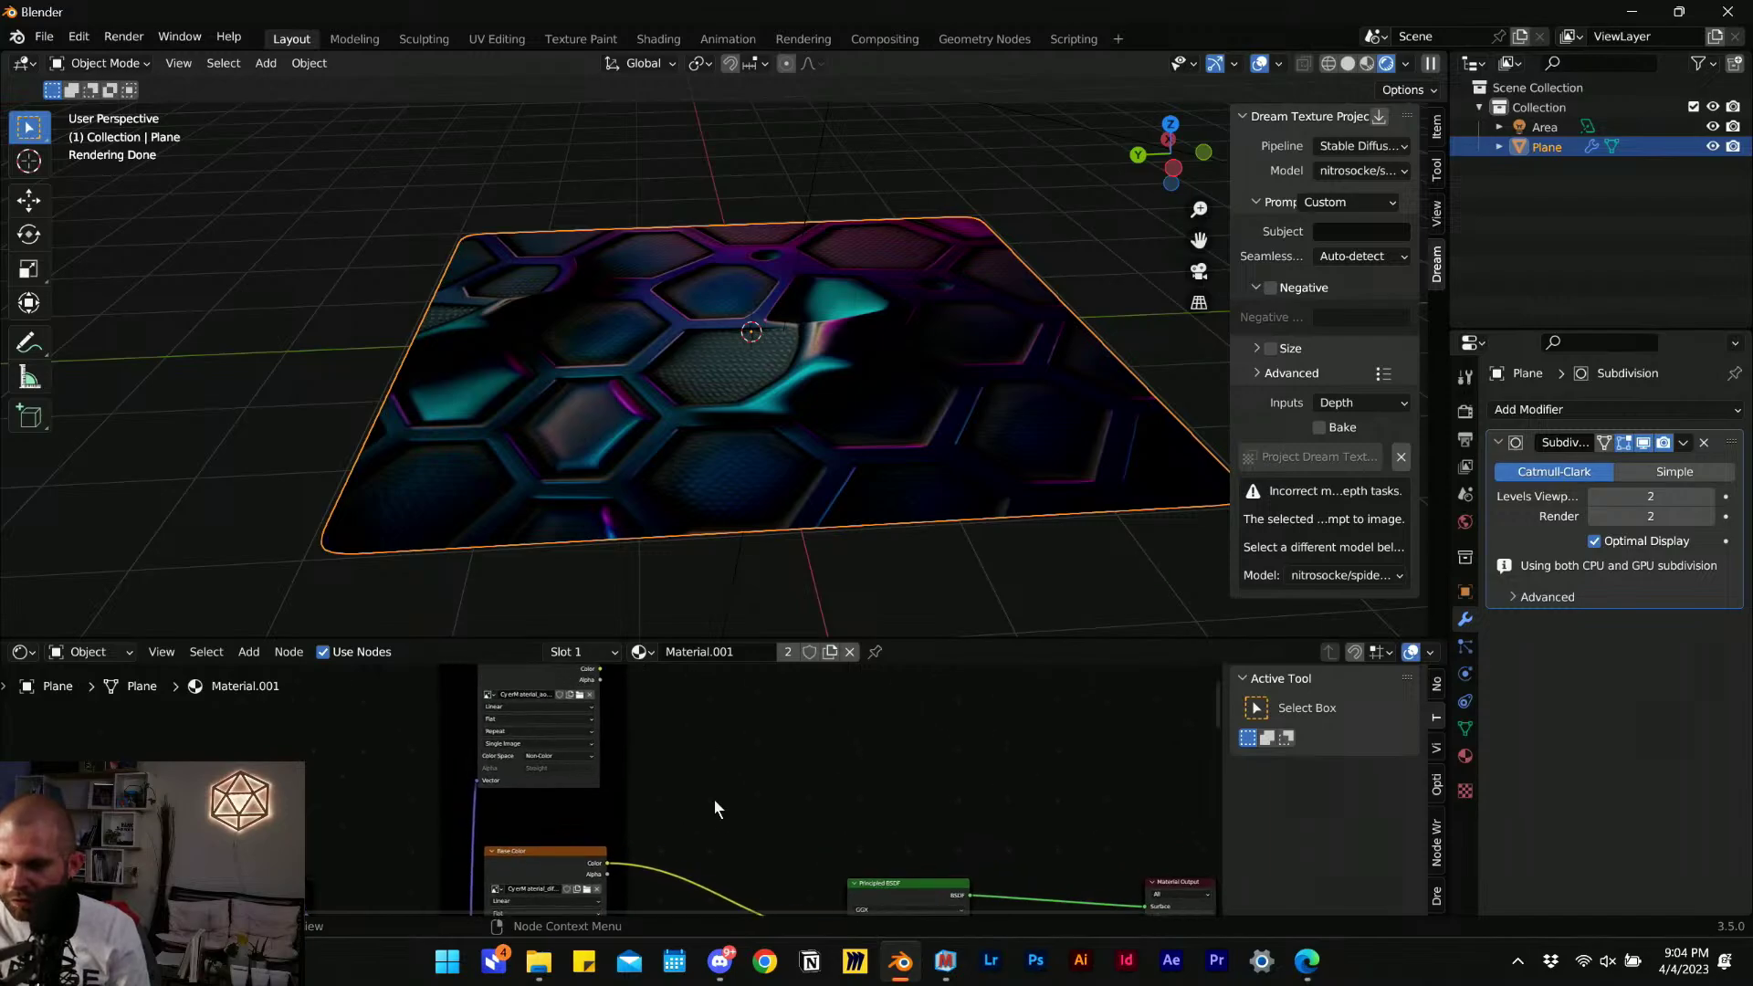
key(shift+a)
click(693, 709)
text(mi)
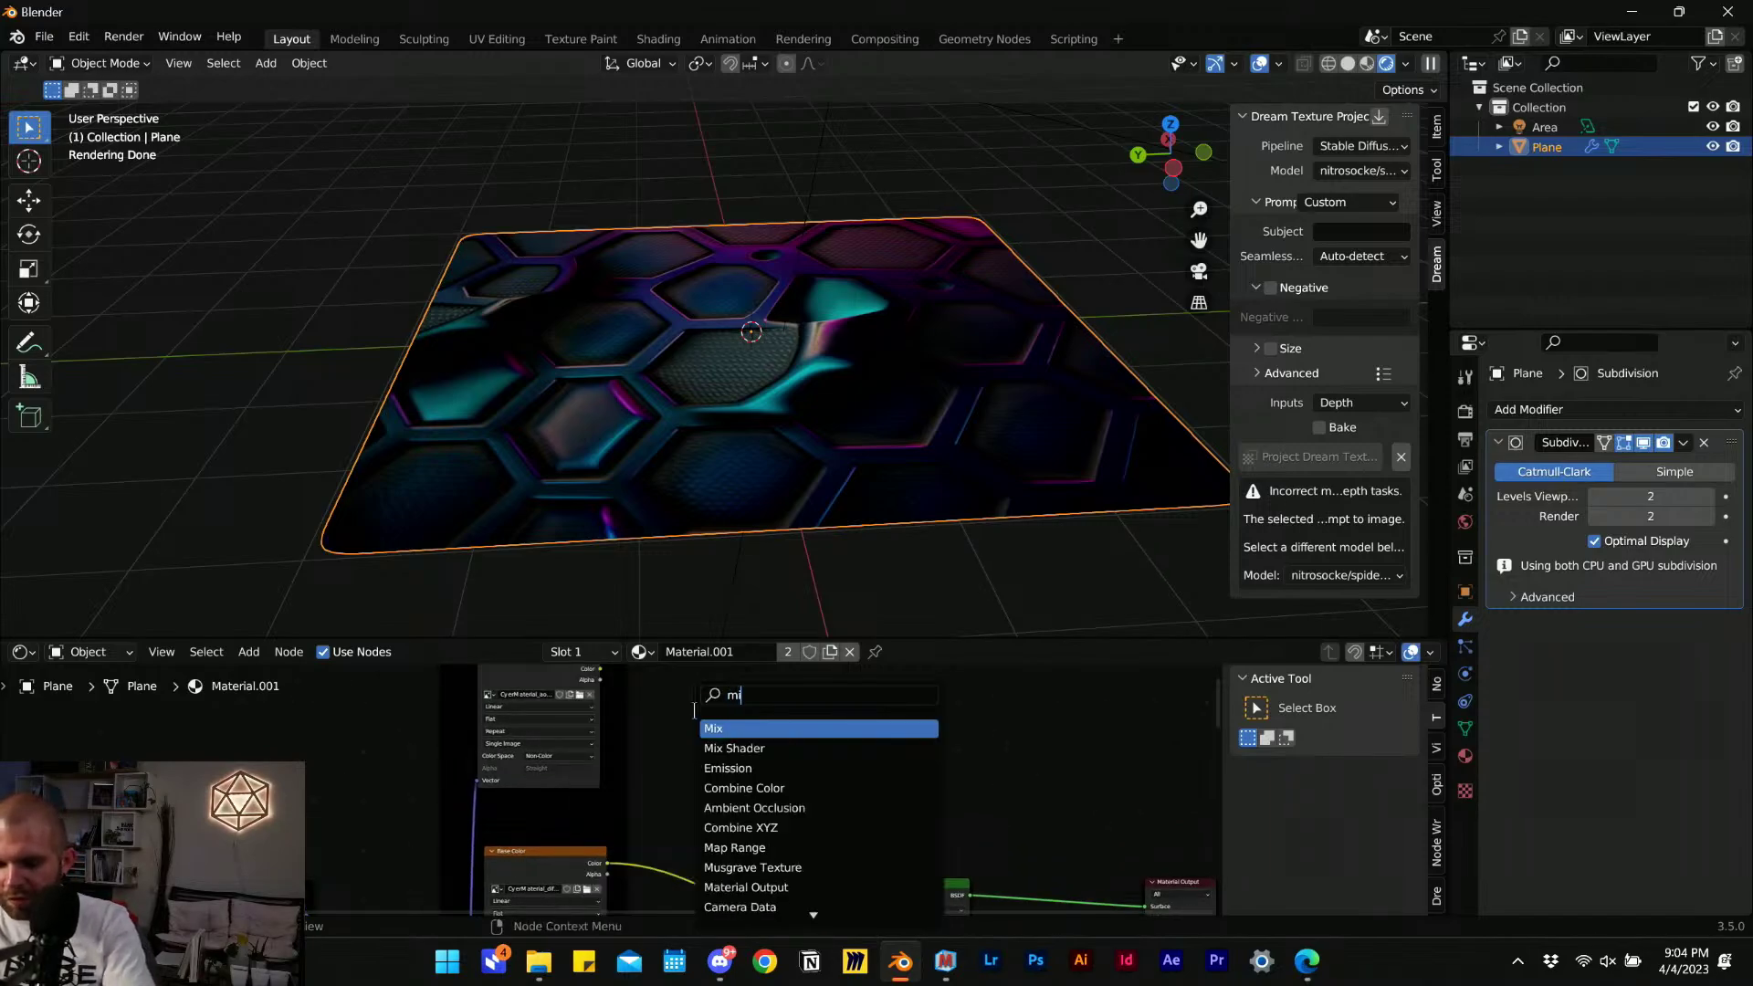
text(x)
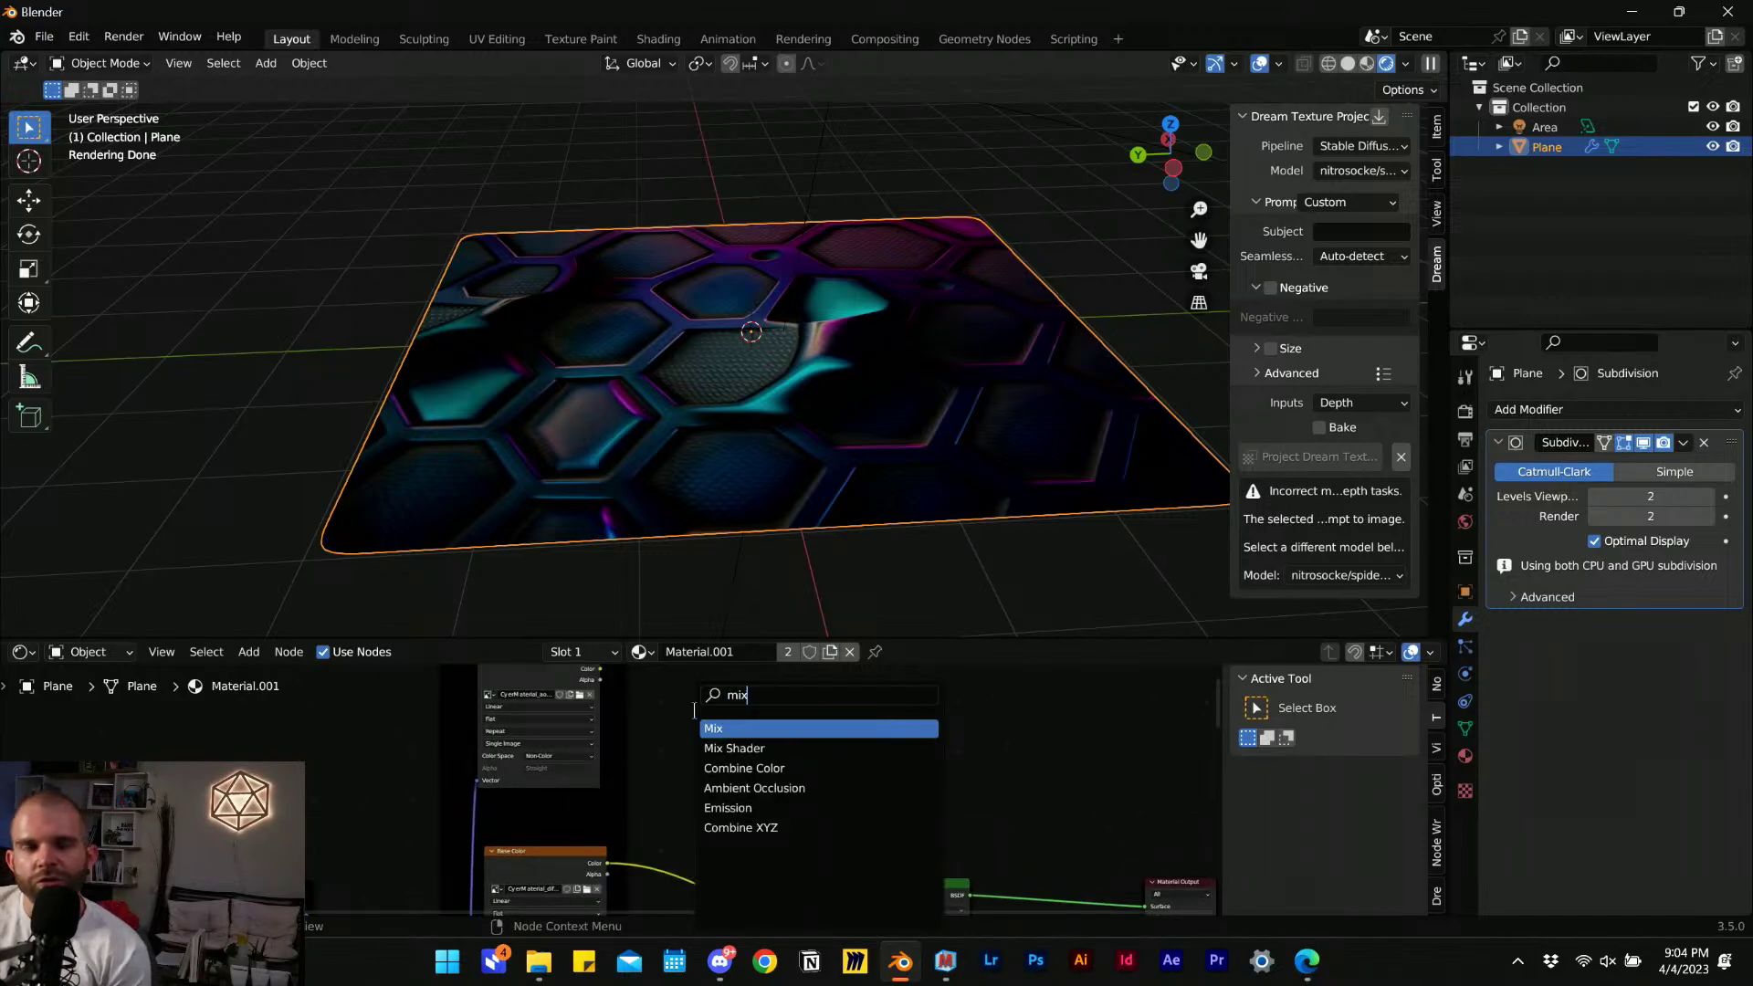
click(766, 728)
click(771, 735)
Set the new Mix node's data type to Color.
scroll(812, 731, up, 5)
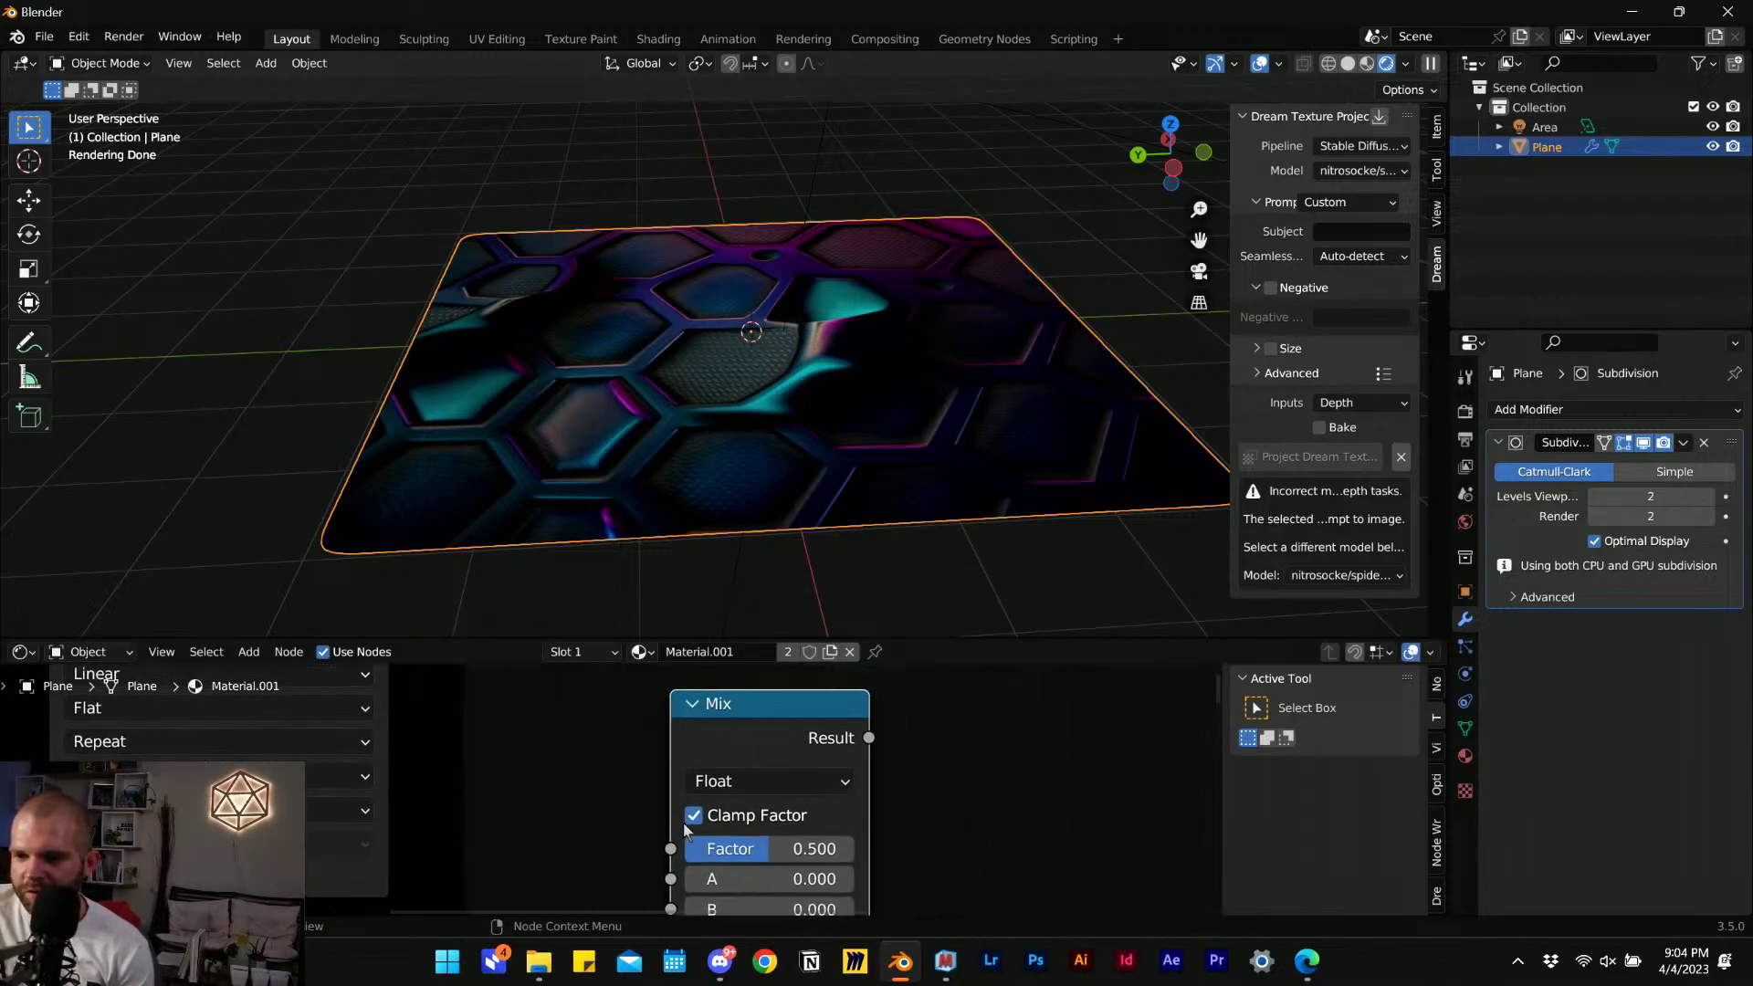
click(748, 782)
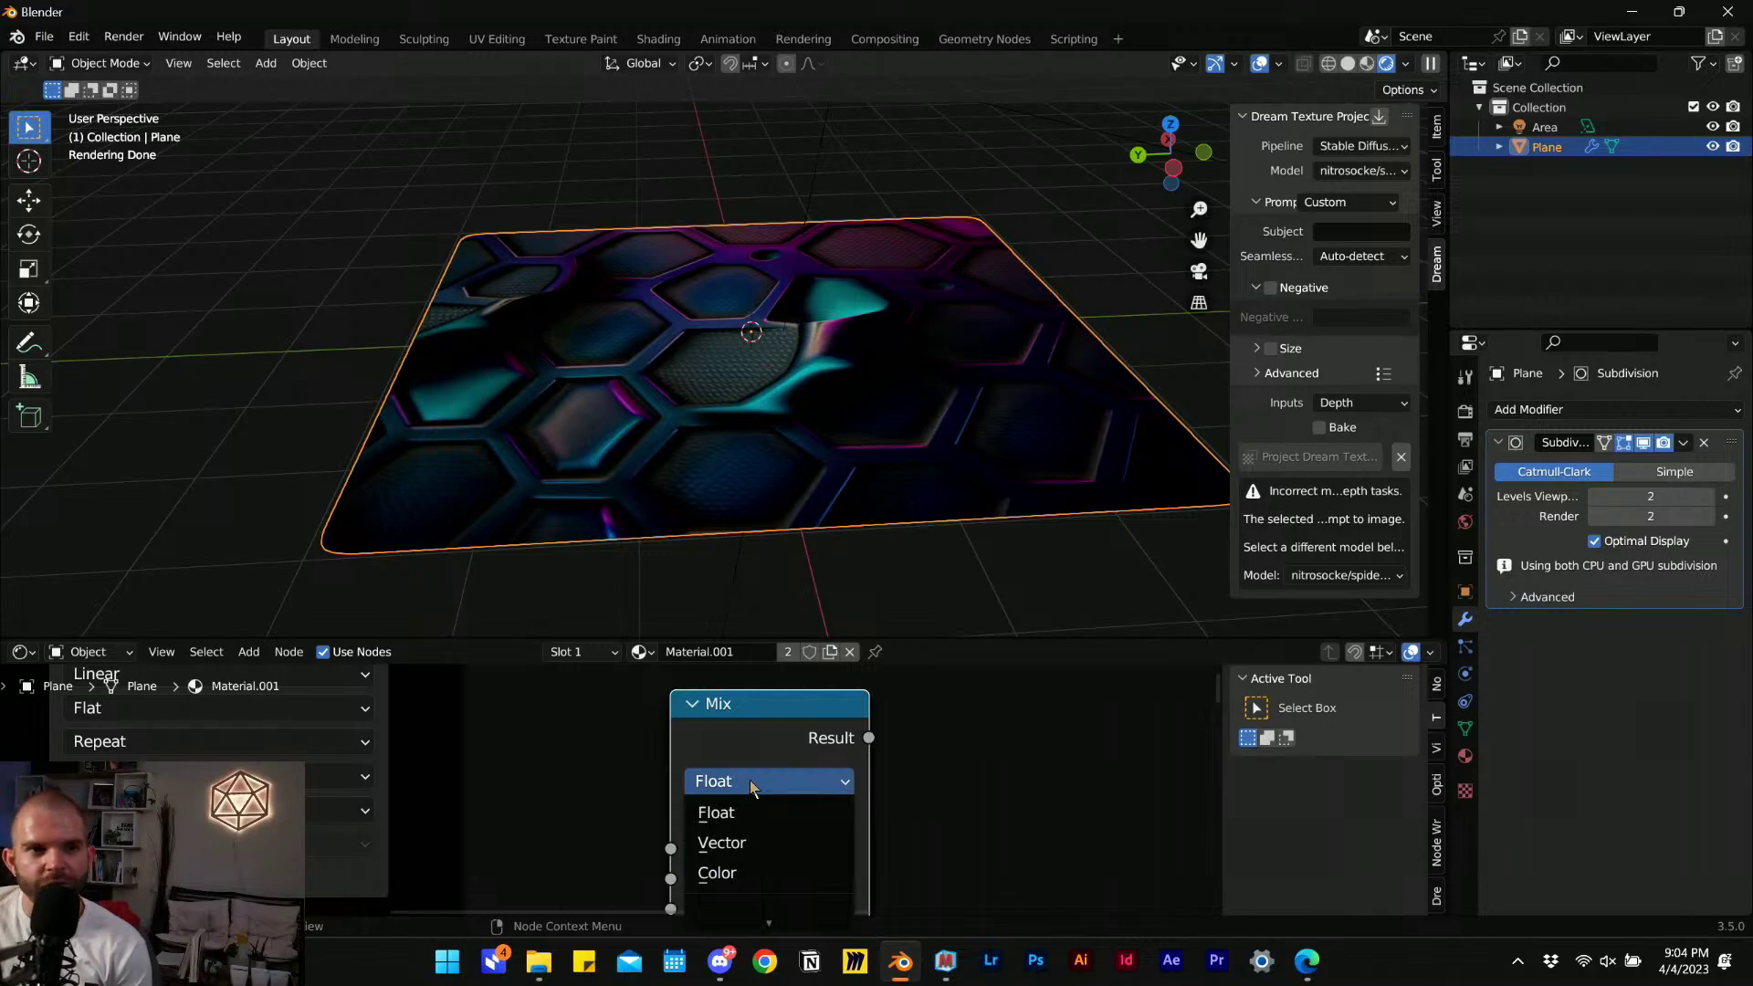
click(761, 874)
scroll(731, 854, down, 5)
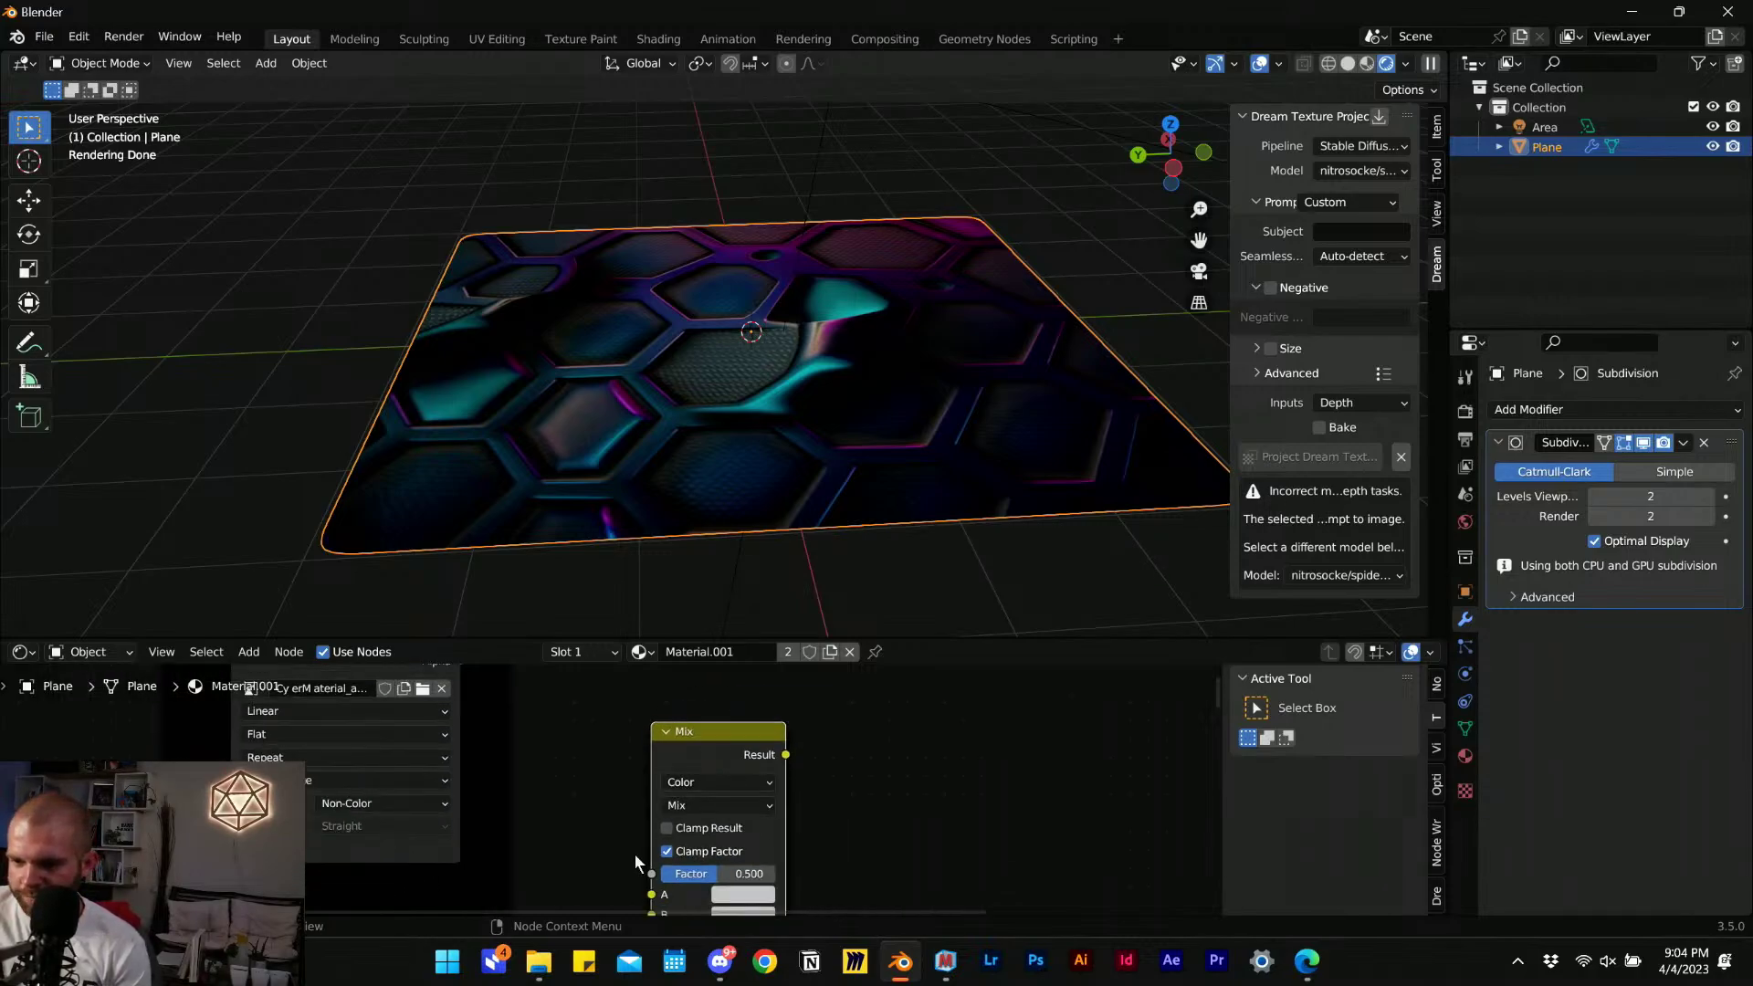
middle_drag(704, 841, 829, 745)
scroll(671, 803, down, 1)
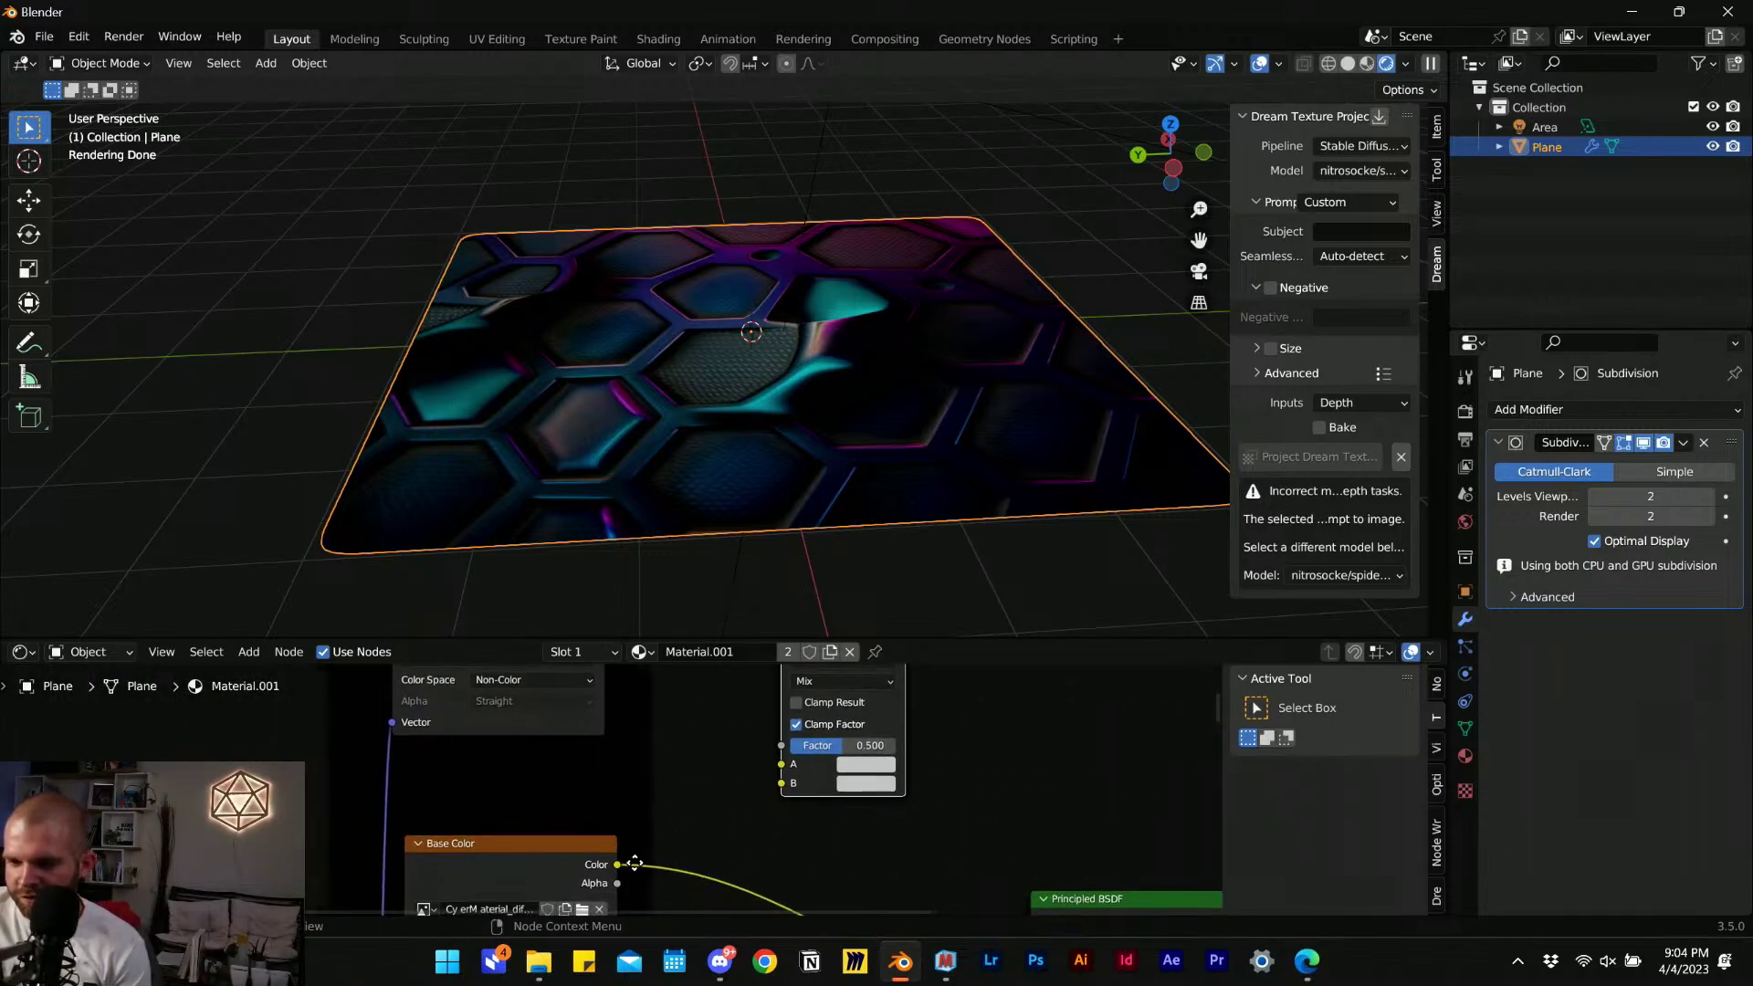
drag(763, 793, 681, 786)
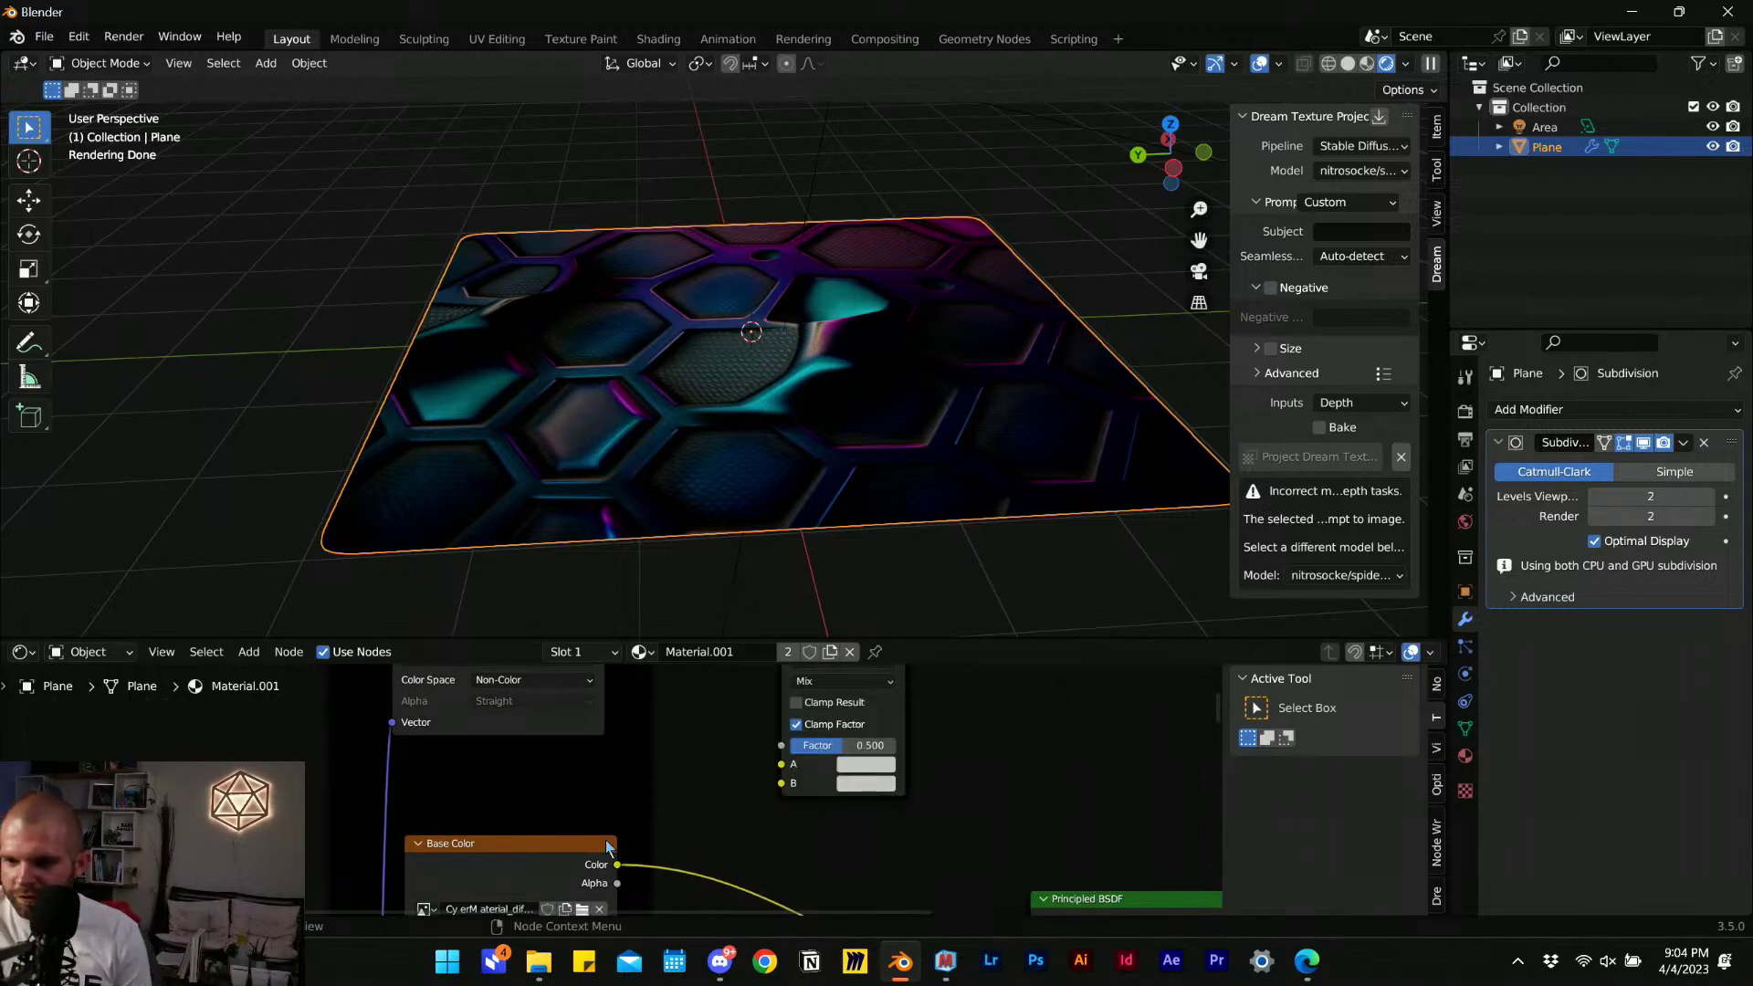
Preview the Base Color texture alone on the plane, followed by the Ambient Occlusion texture.
ctrl+shift+click(518, 856)
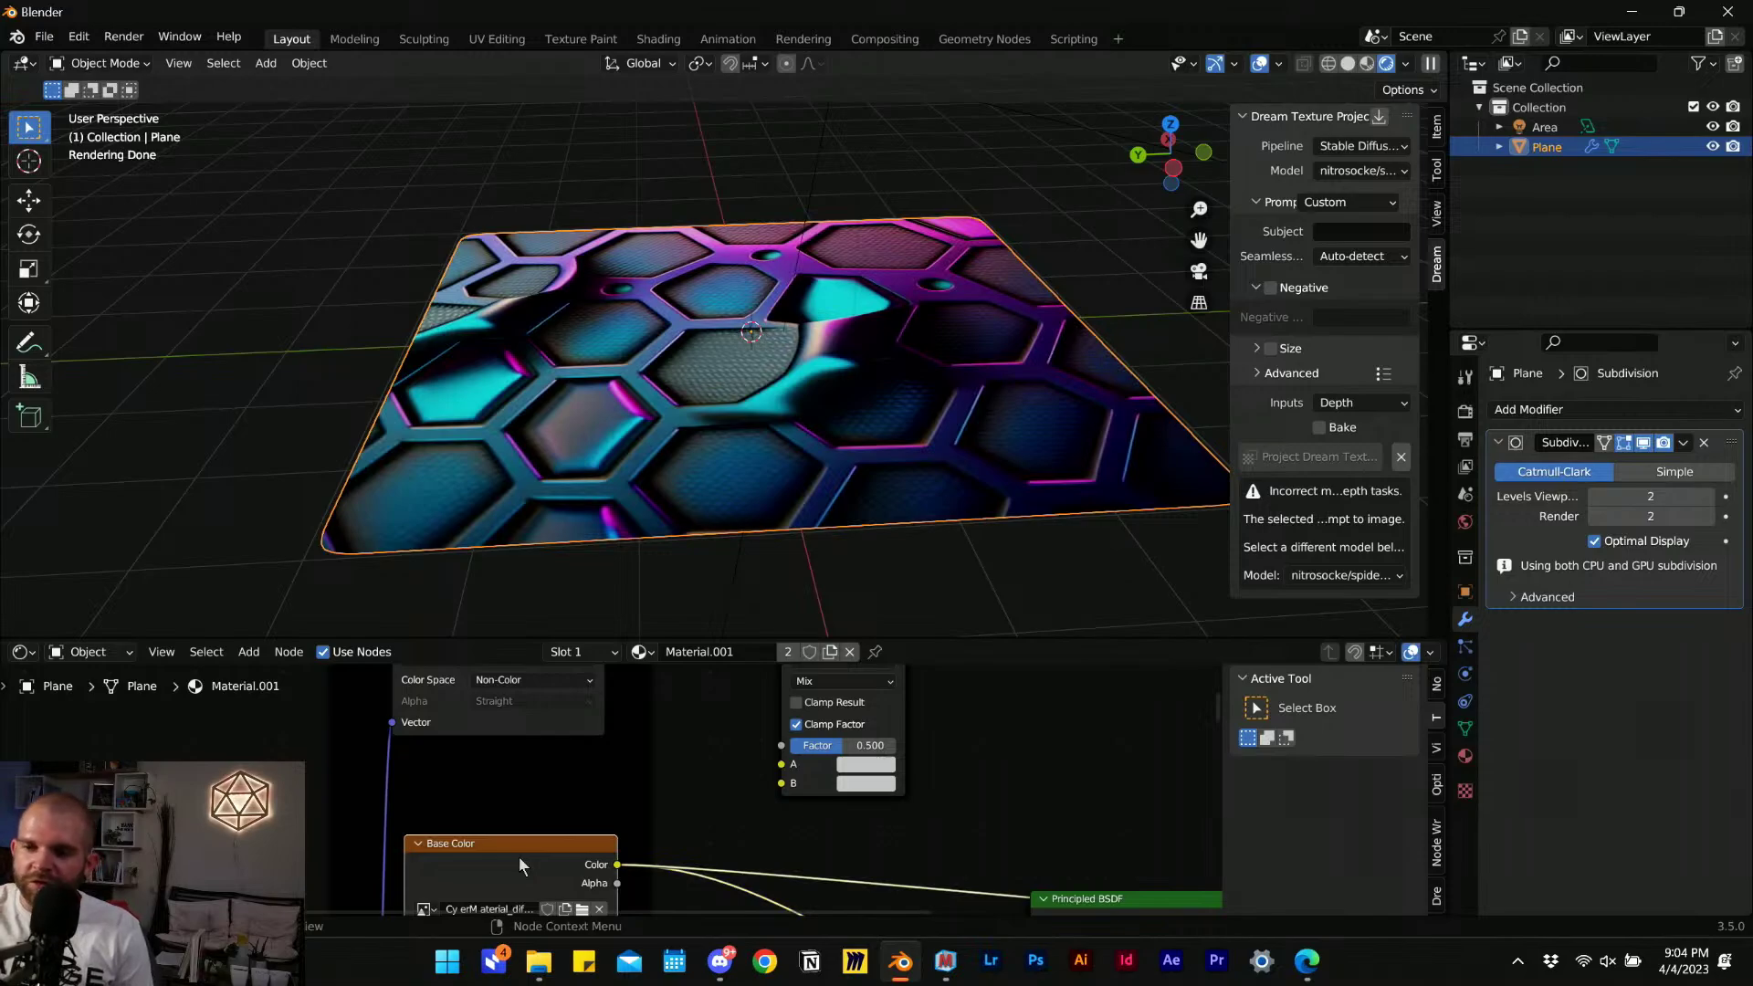
middle_drag(707, 726, 686, 776)
ctrl+shift+click(527, 726)
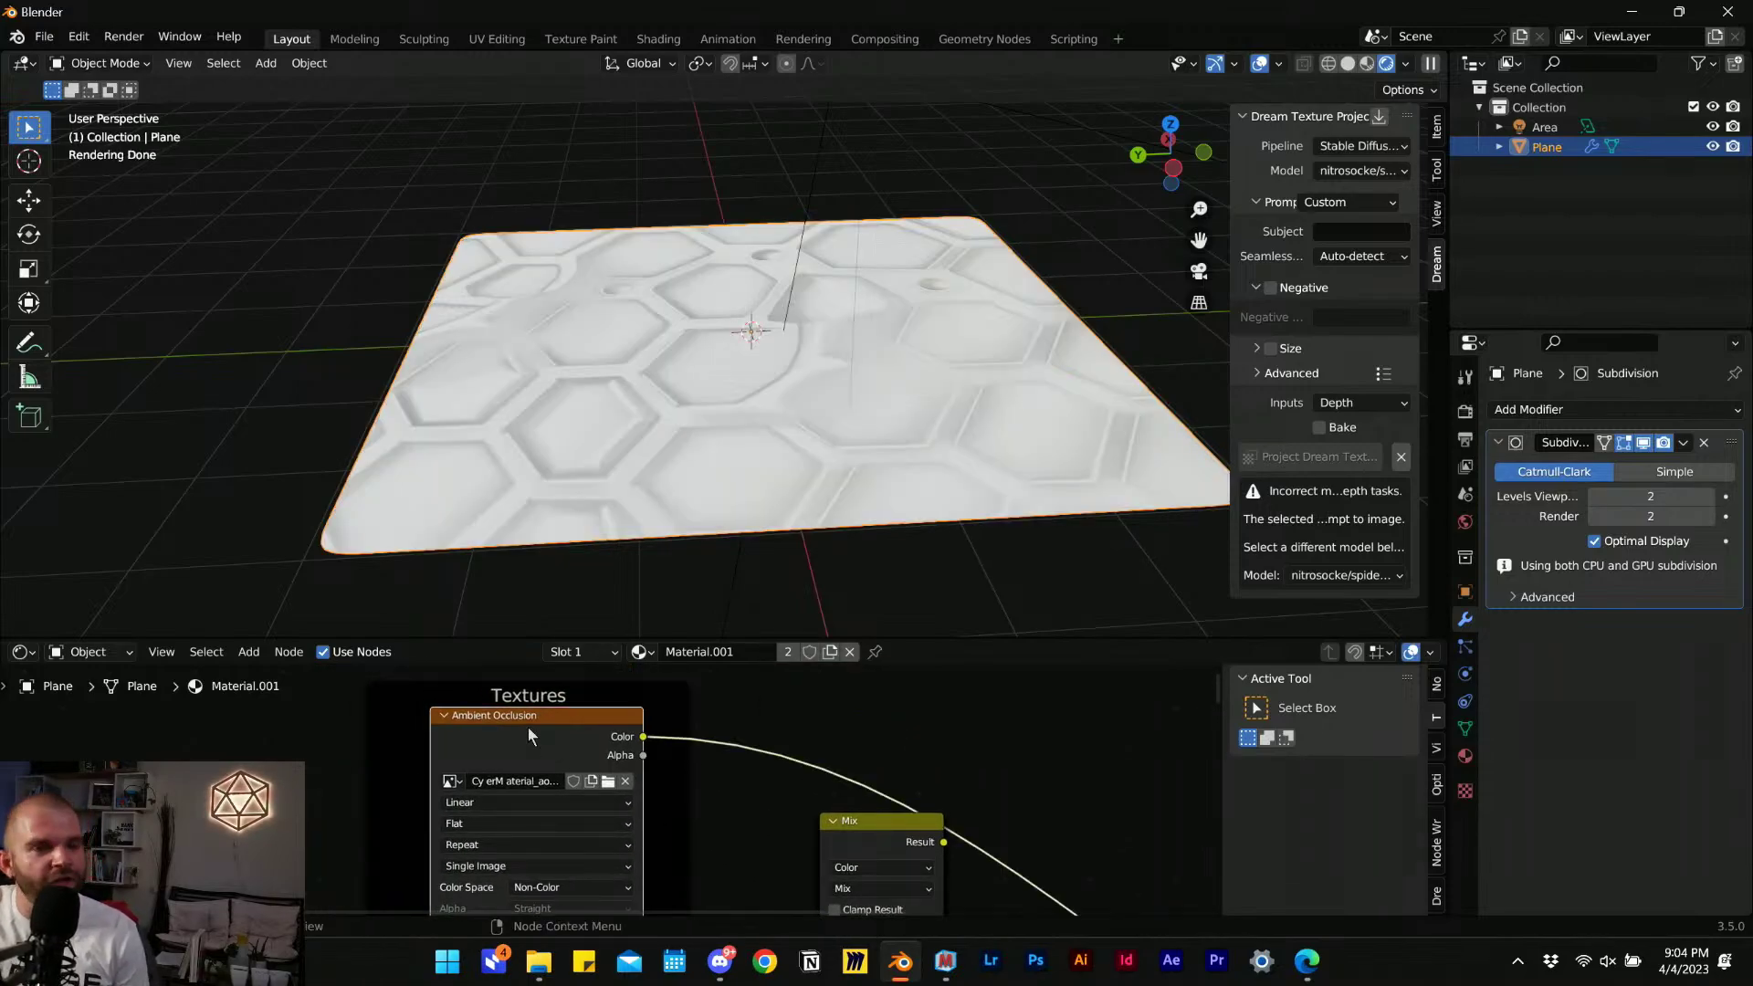
scroll(850, 765, down, 1)
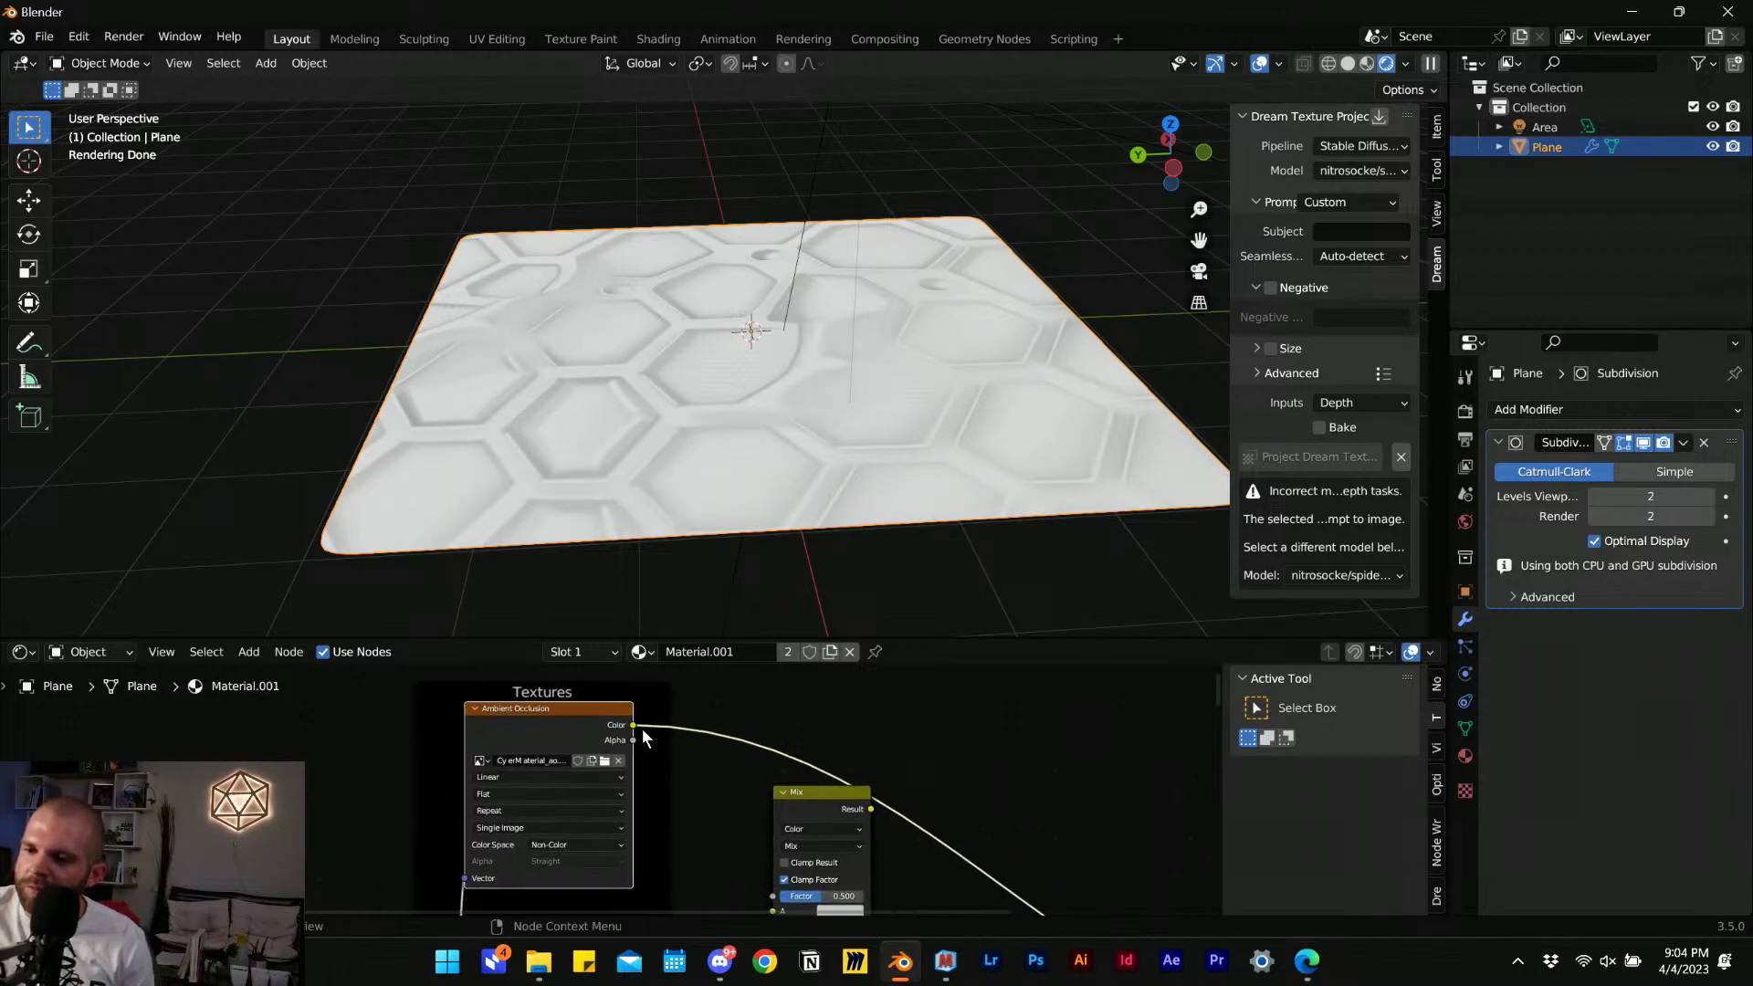
Connect the Ambient Occlusion color to the Mix node's A input and the Base Color to its B input.
scroll(643, 729, down, 1)
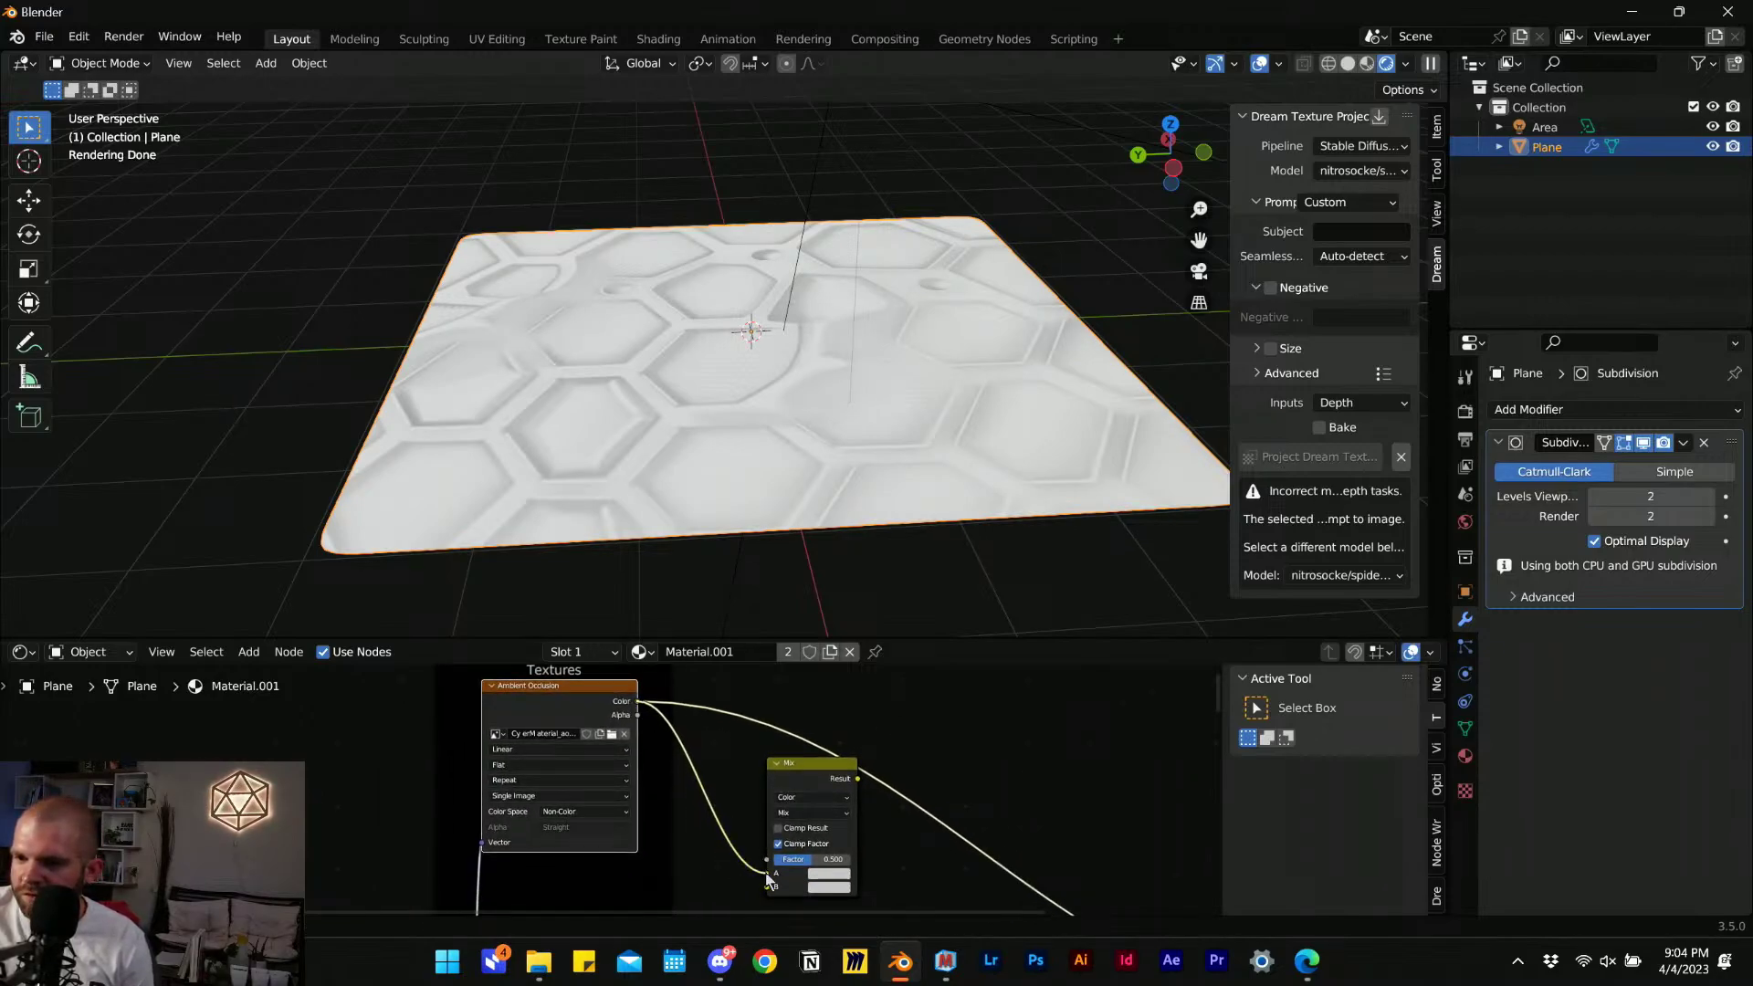
drag(765, 873, 767, 874)
middle_drag(692, 857, 696, 759)
drag(650, 848, 766, 801)
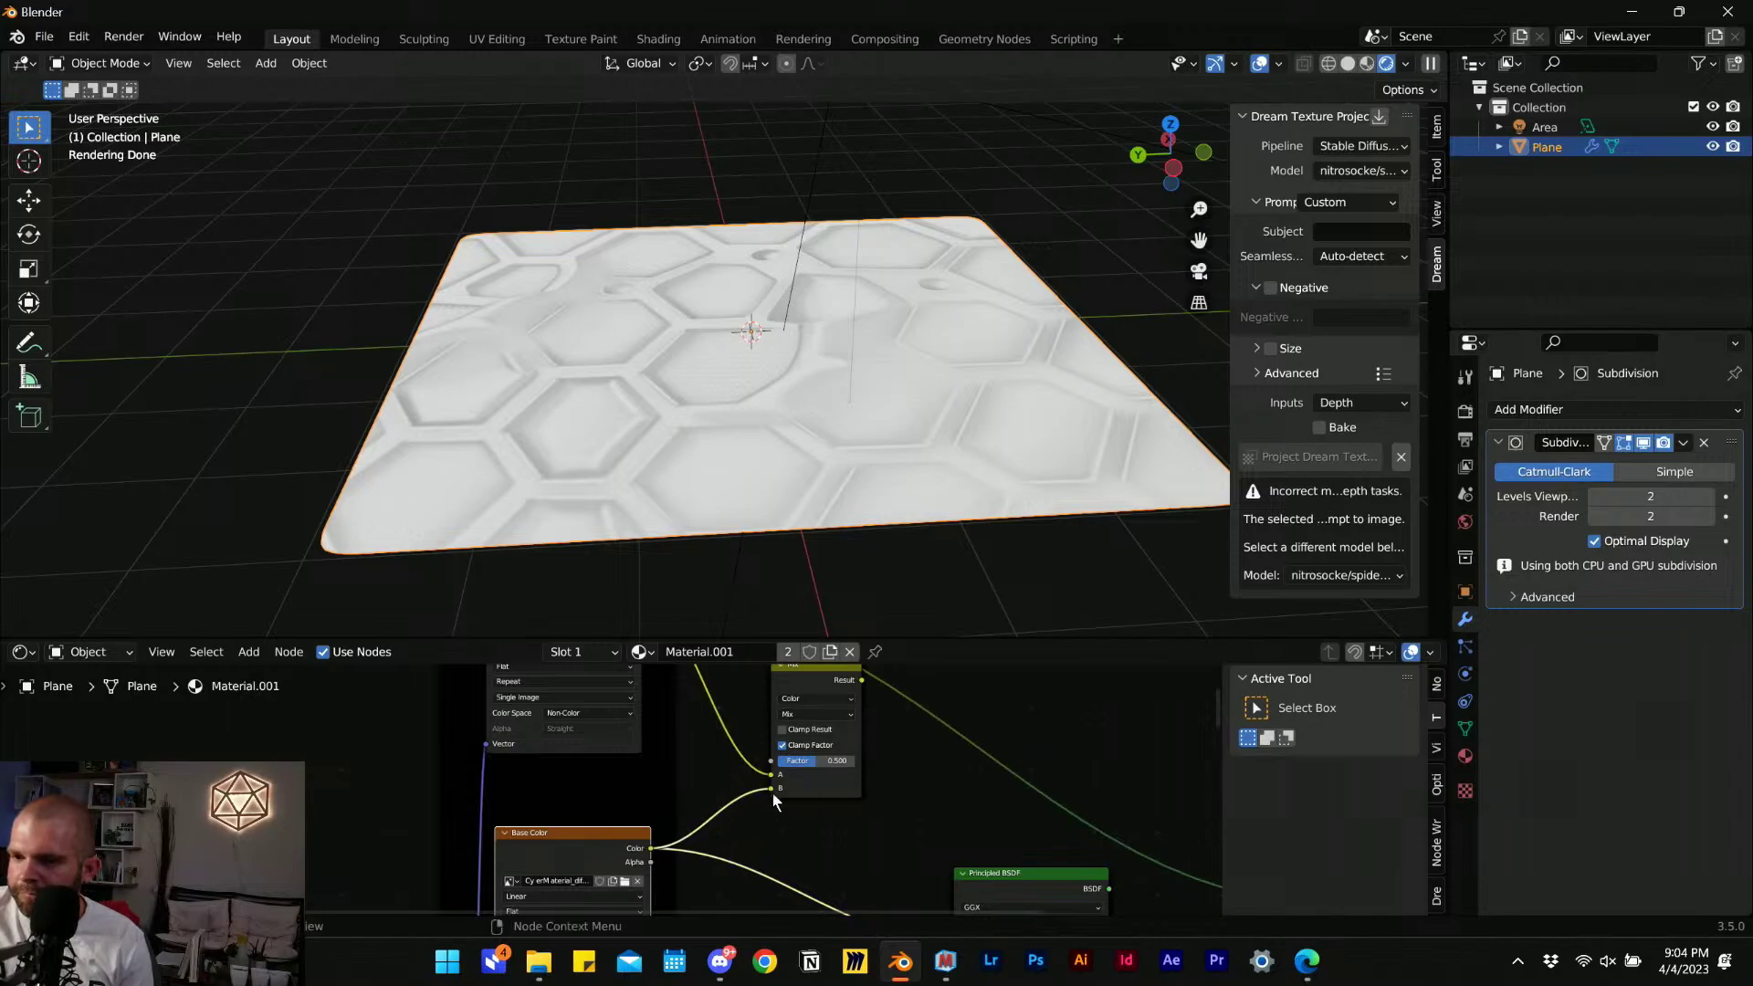
Preview the Mix node's result on the plane, testing its factor up to 1.000 and returning it to 0.500.
scroll(772, 791, up, 2)
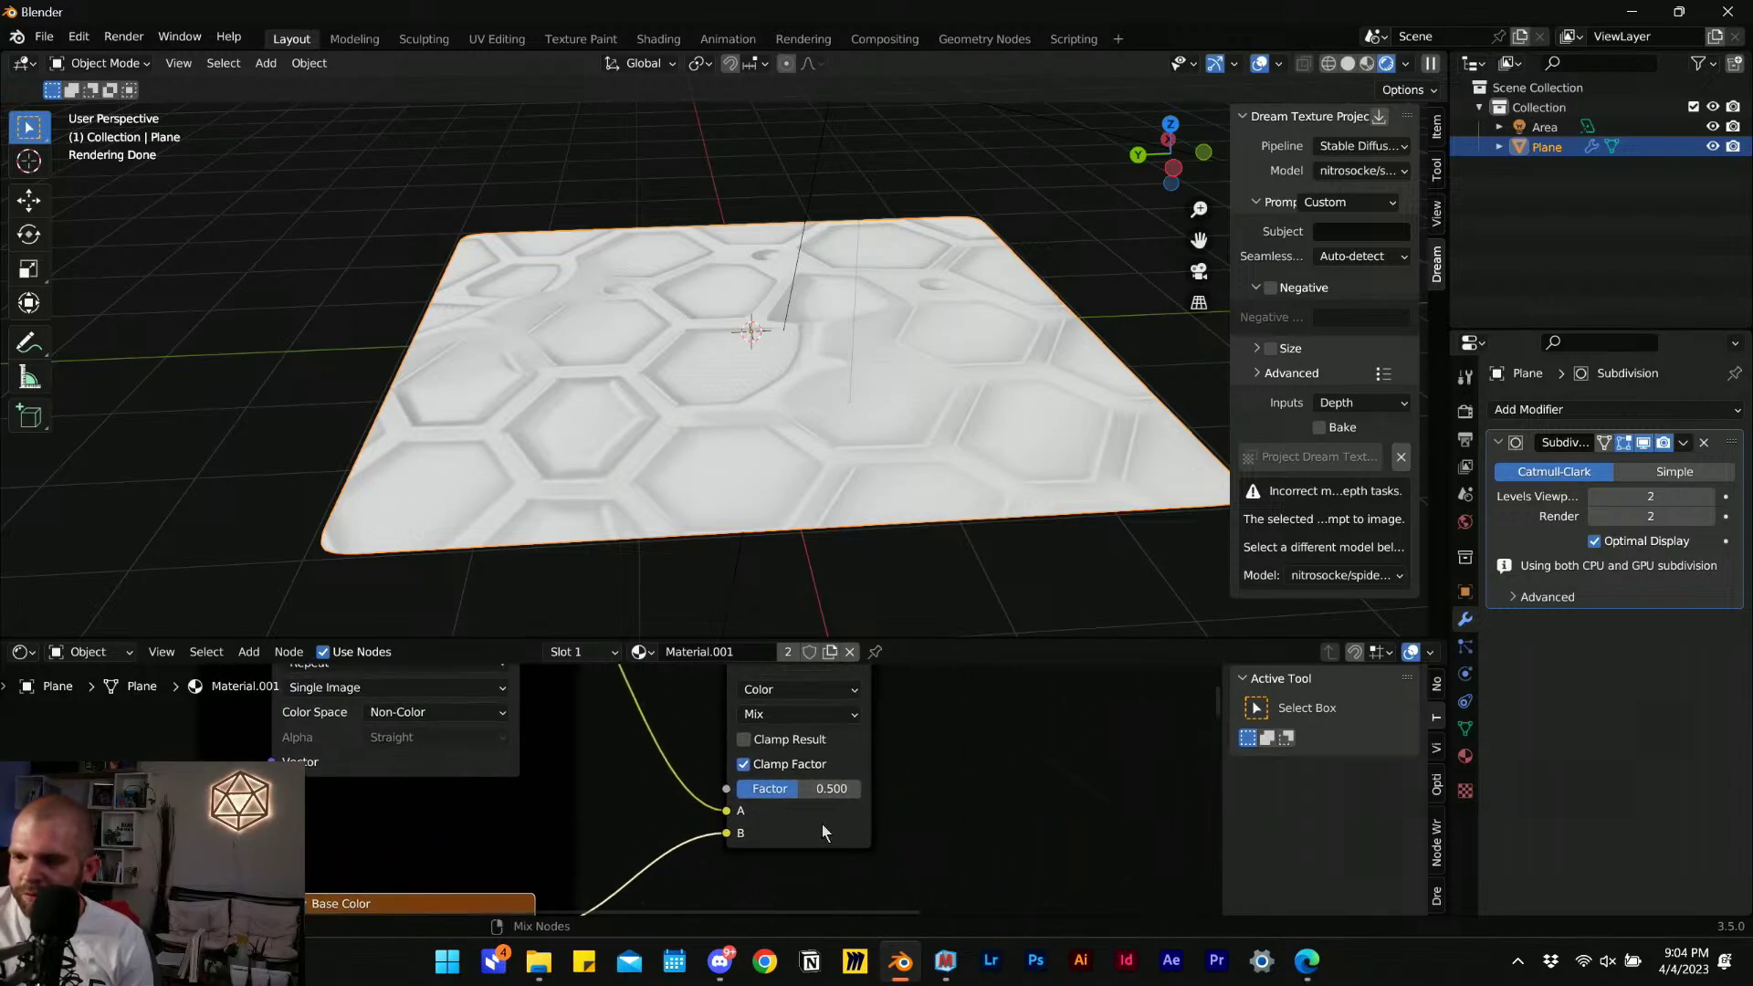
ctrl+shift+click(823, 830)
scroll(819, 839, up, 2)
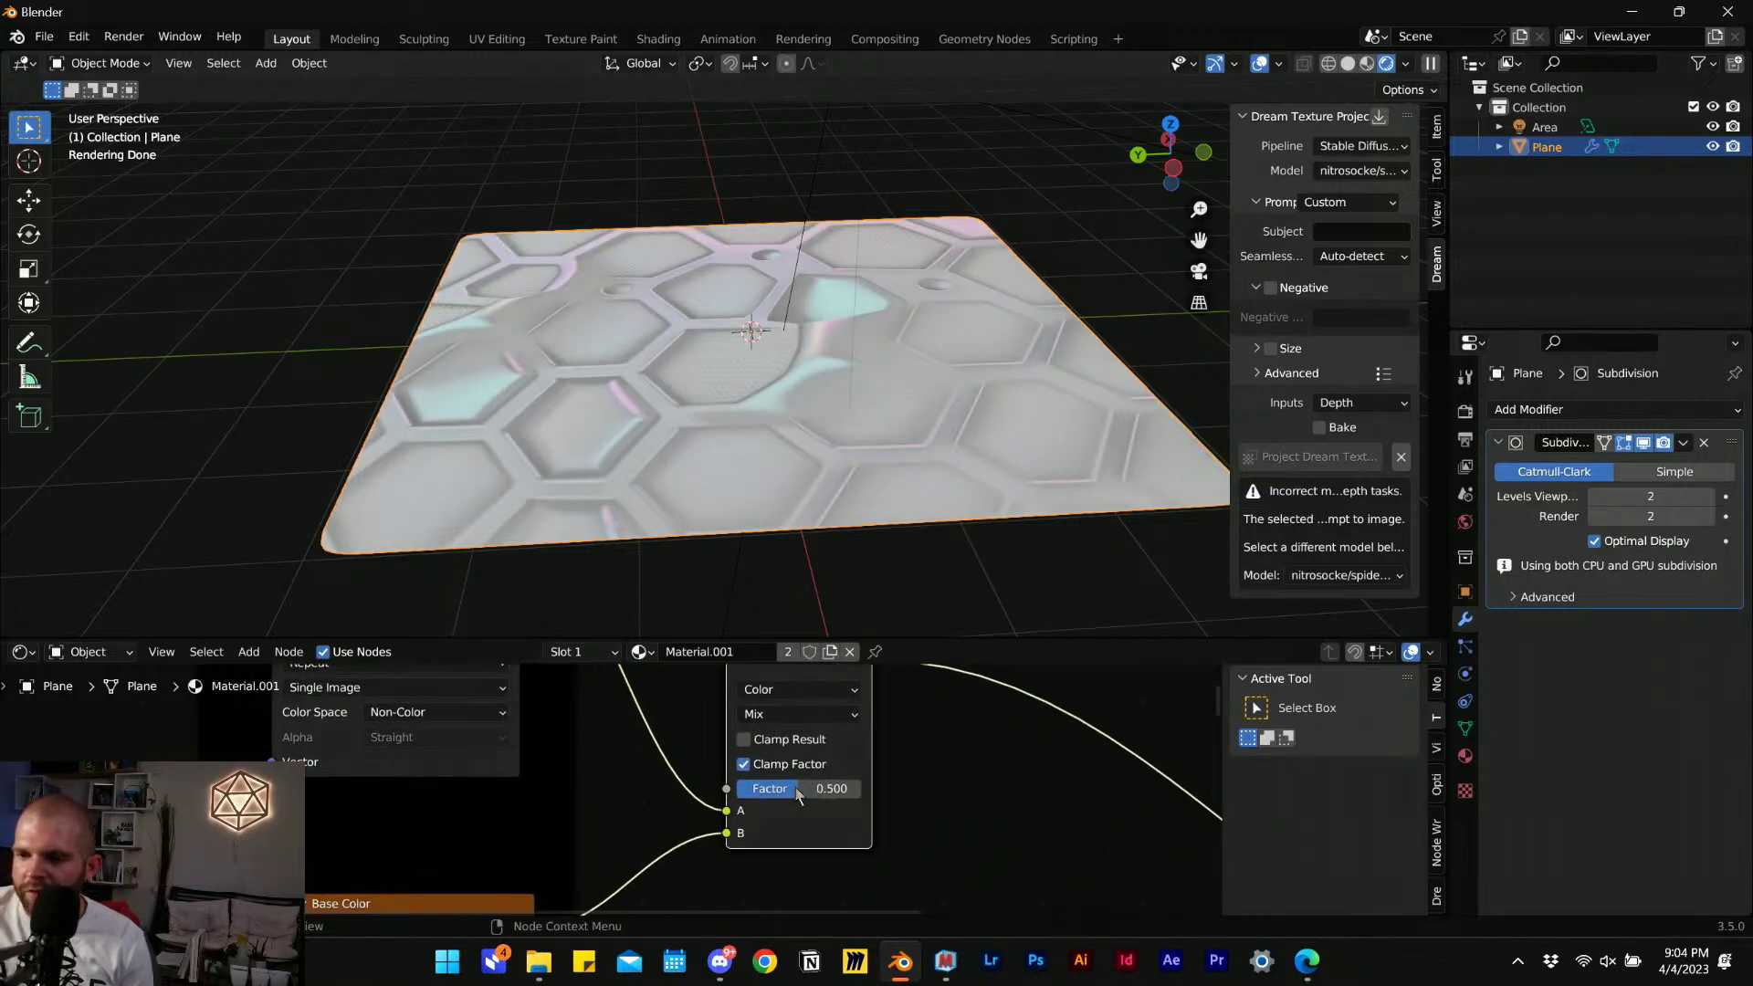
drag(758, 840, 809, 834)
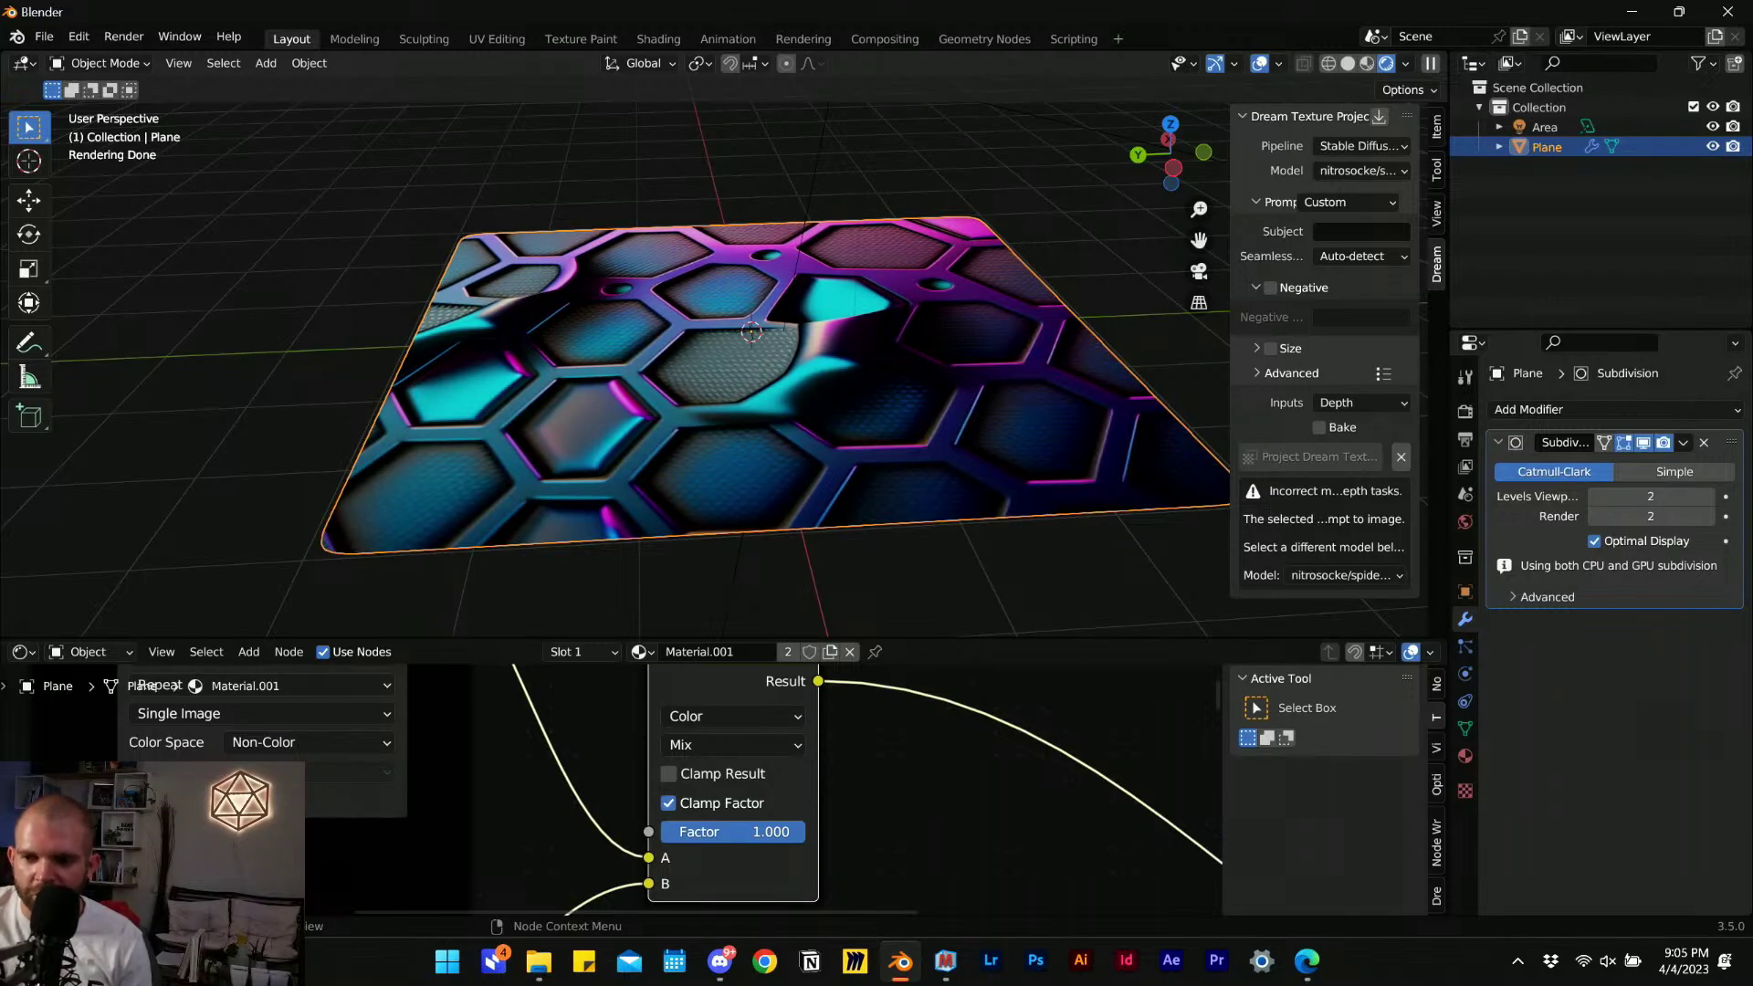
drag(720, 838, 746, 840)
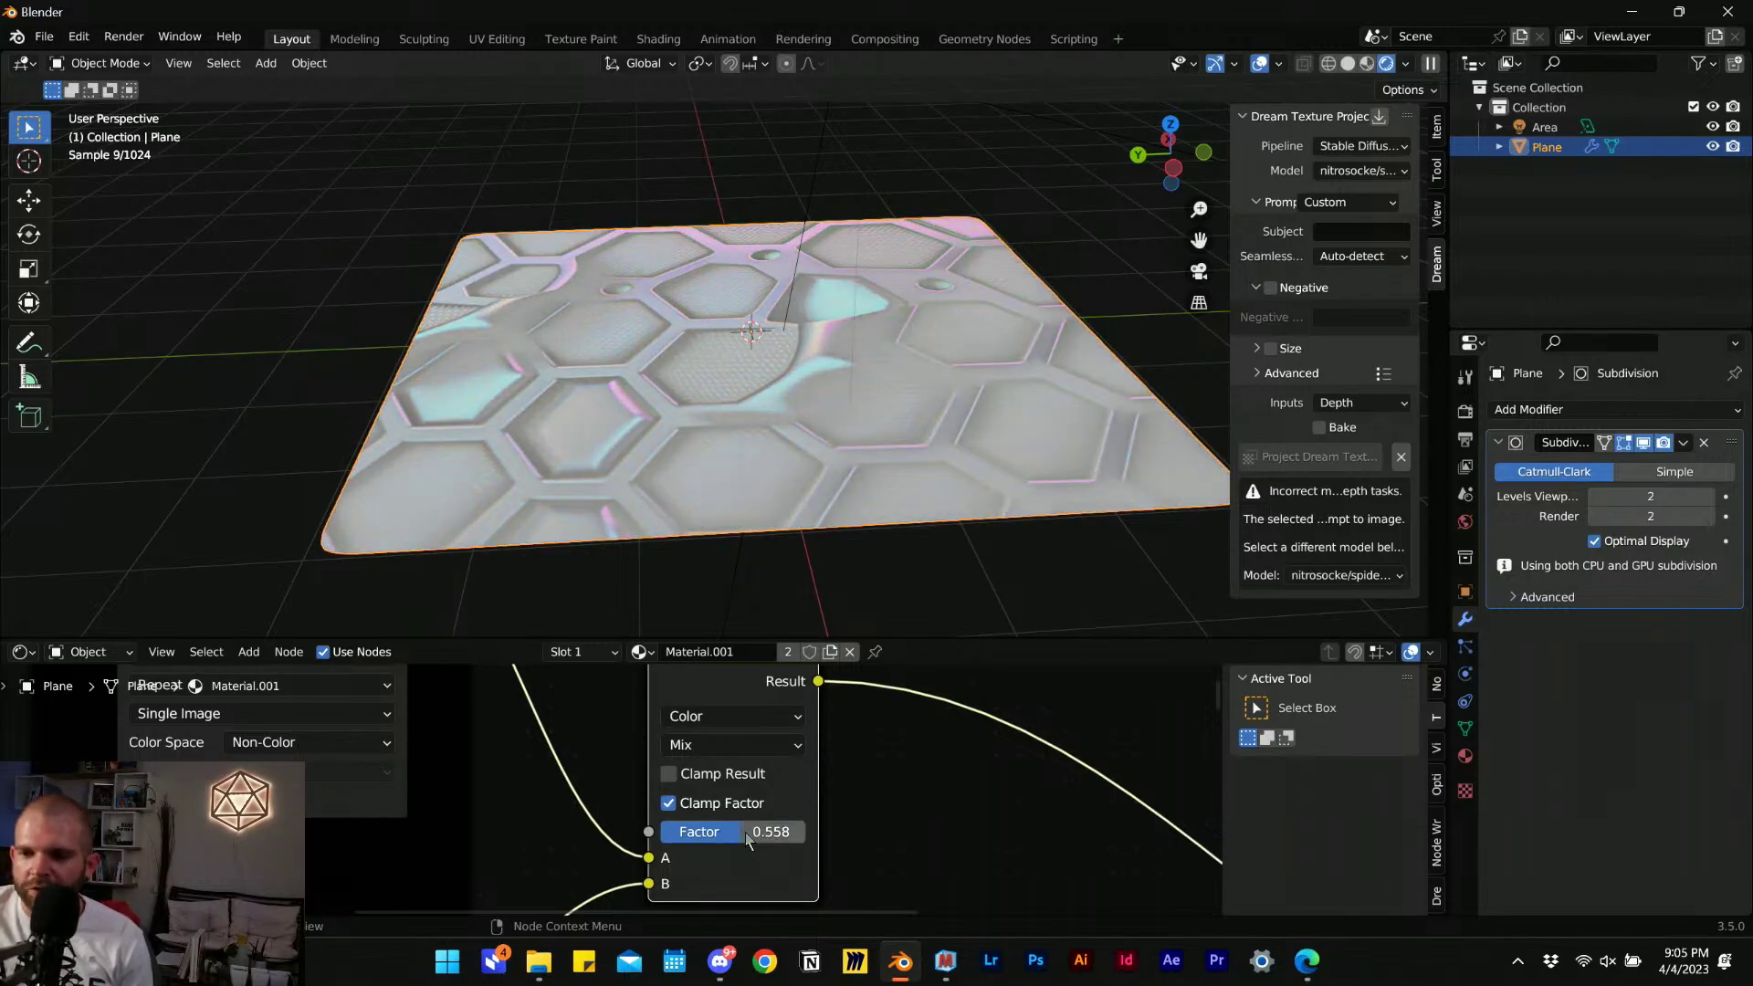
key(Return)
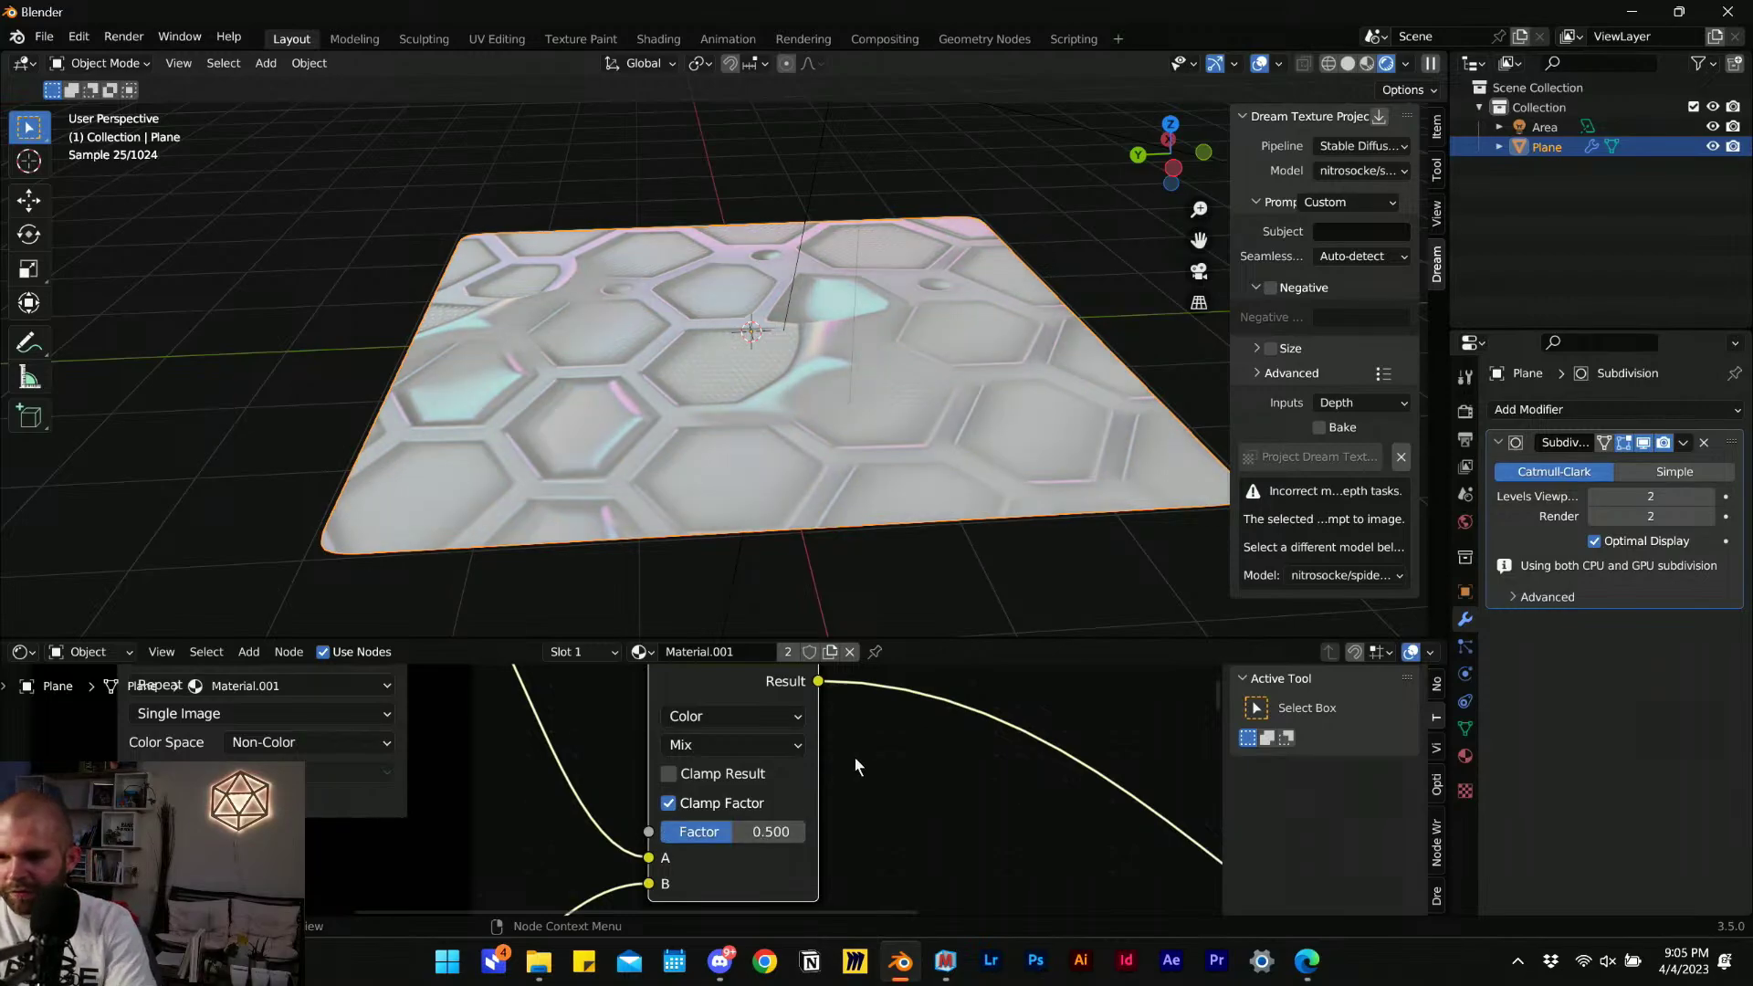
Change the Mix node's blending mode to Multiply and adjust its factor to about 0.492.
click(730, 746)
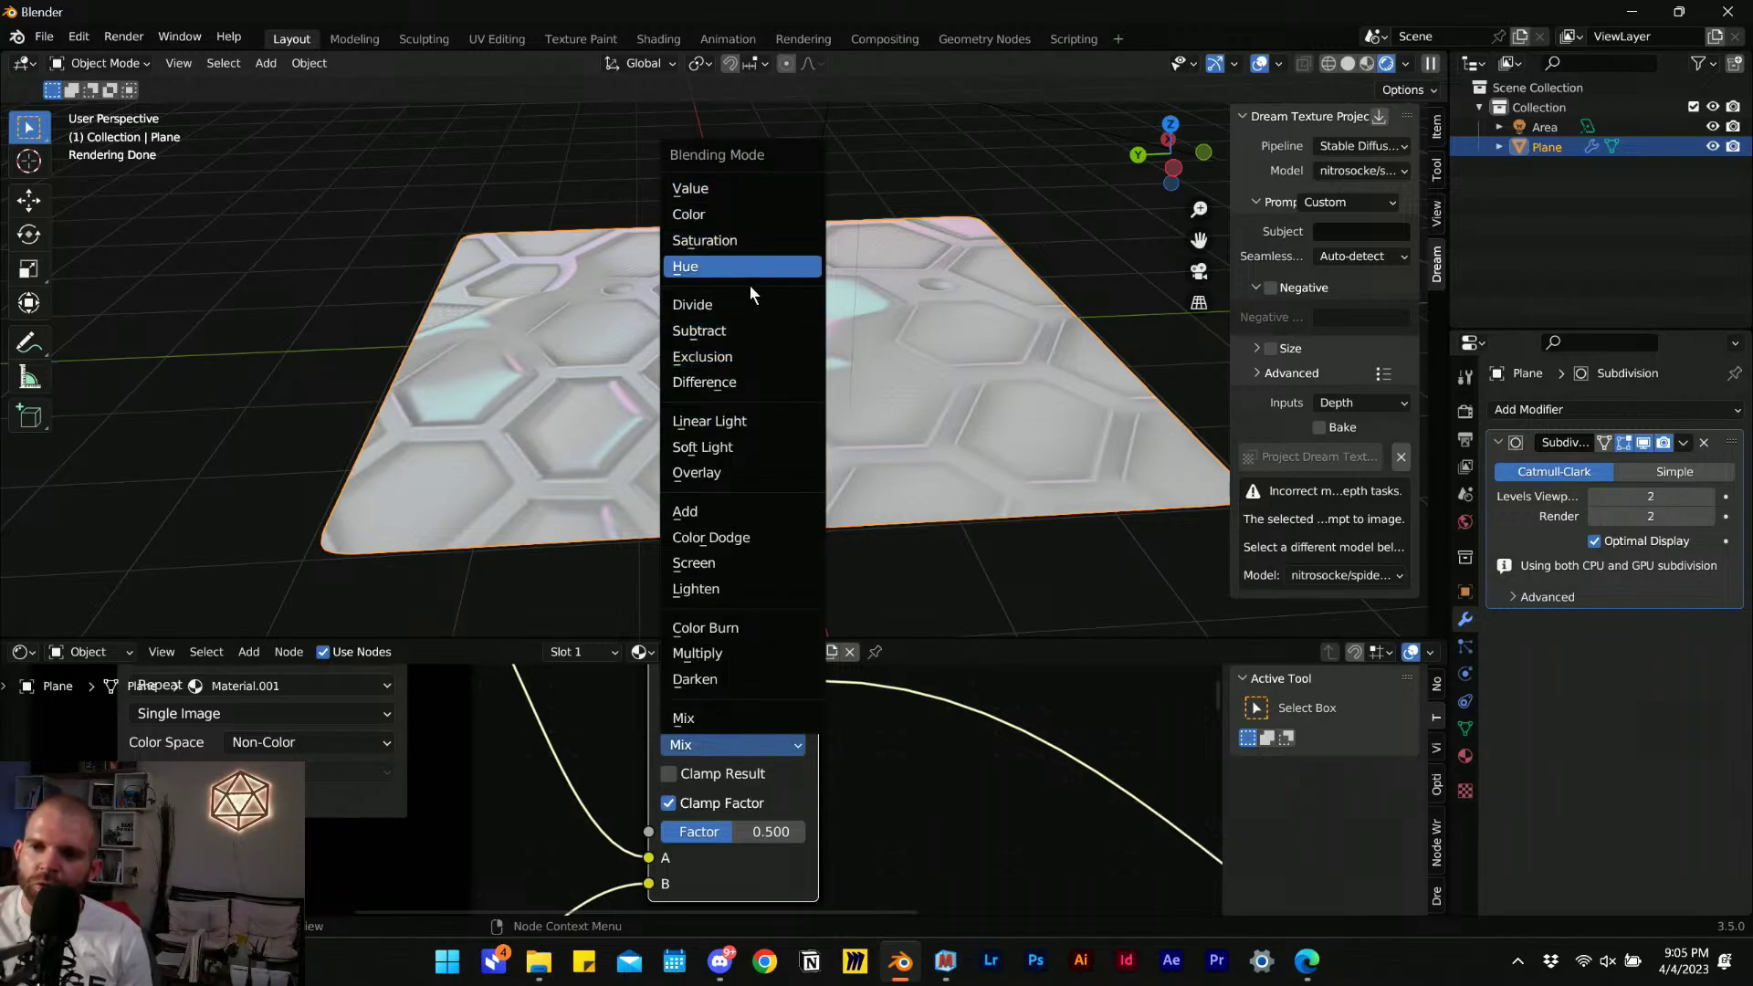
click(739, 652)
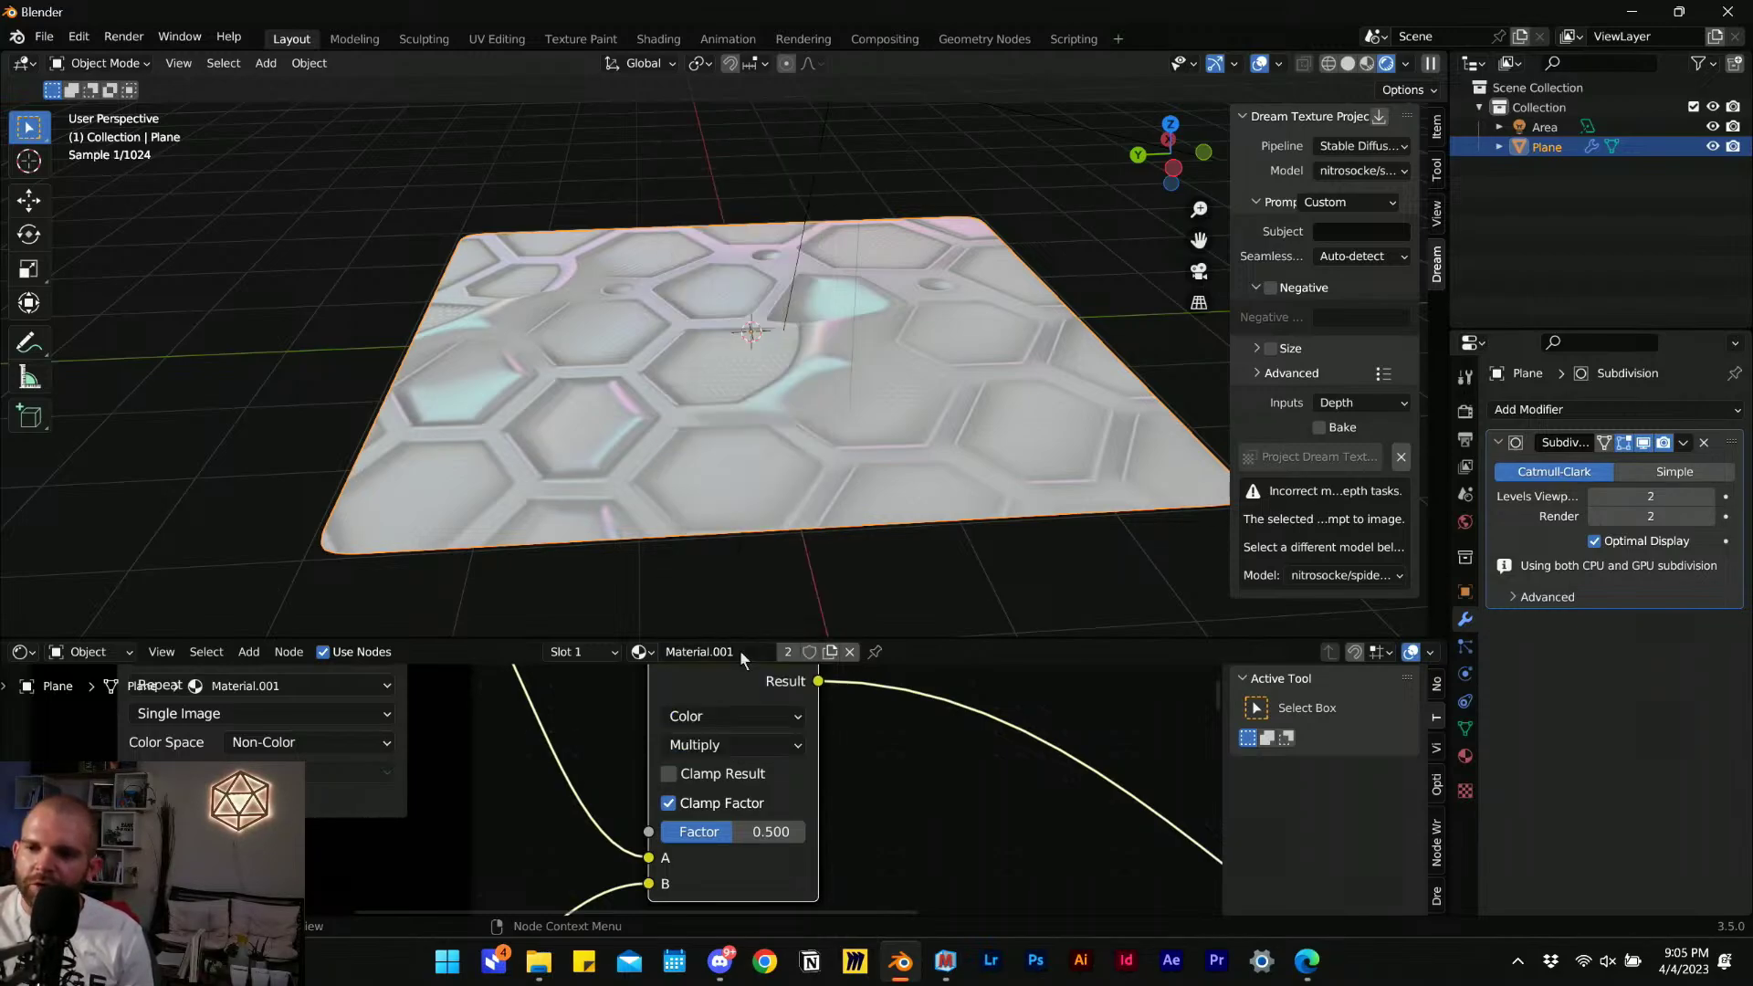
mouse_move(733, 844)
mouse_down()
mouse_move(666, 833)
mouse_move(803, 833)
mouse_move(733, 838)
mouse_up()
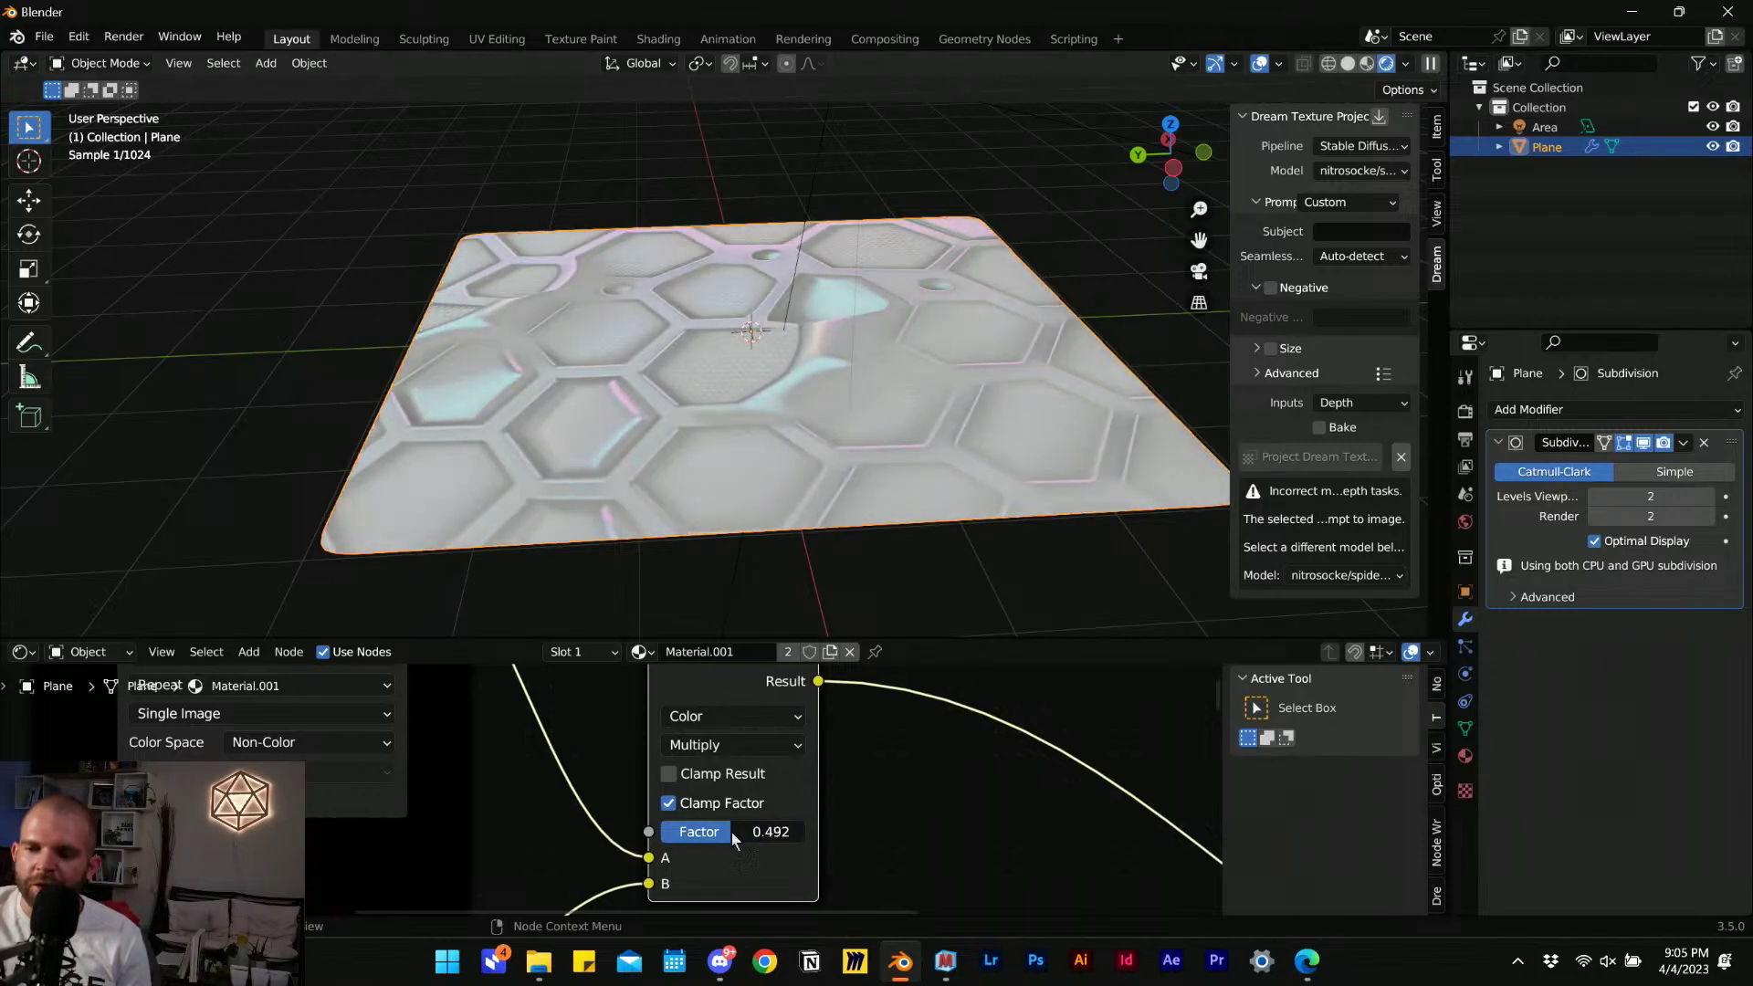
Swap the Multiply node's inputs so Base Color feeds A and Ambient Occlusion feeds B.
scroll(733, 838, down, 3)
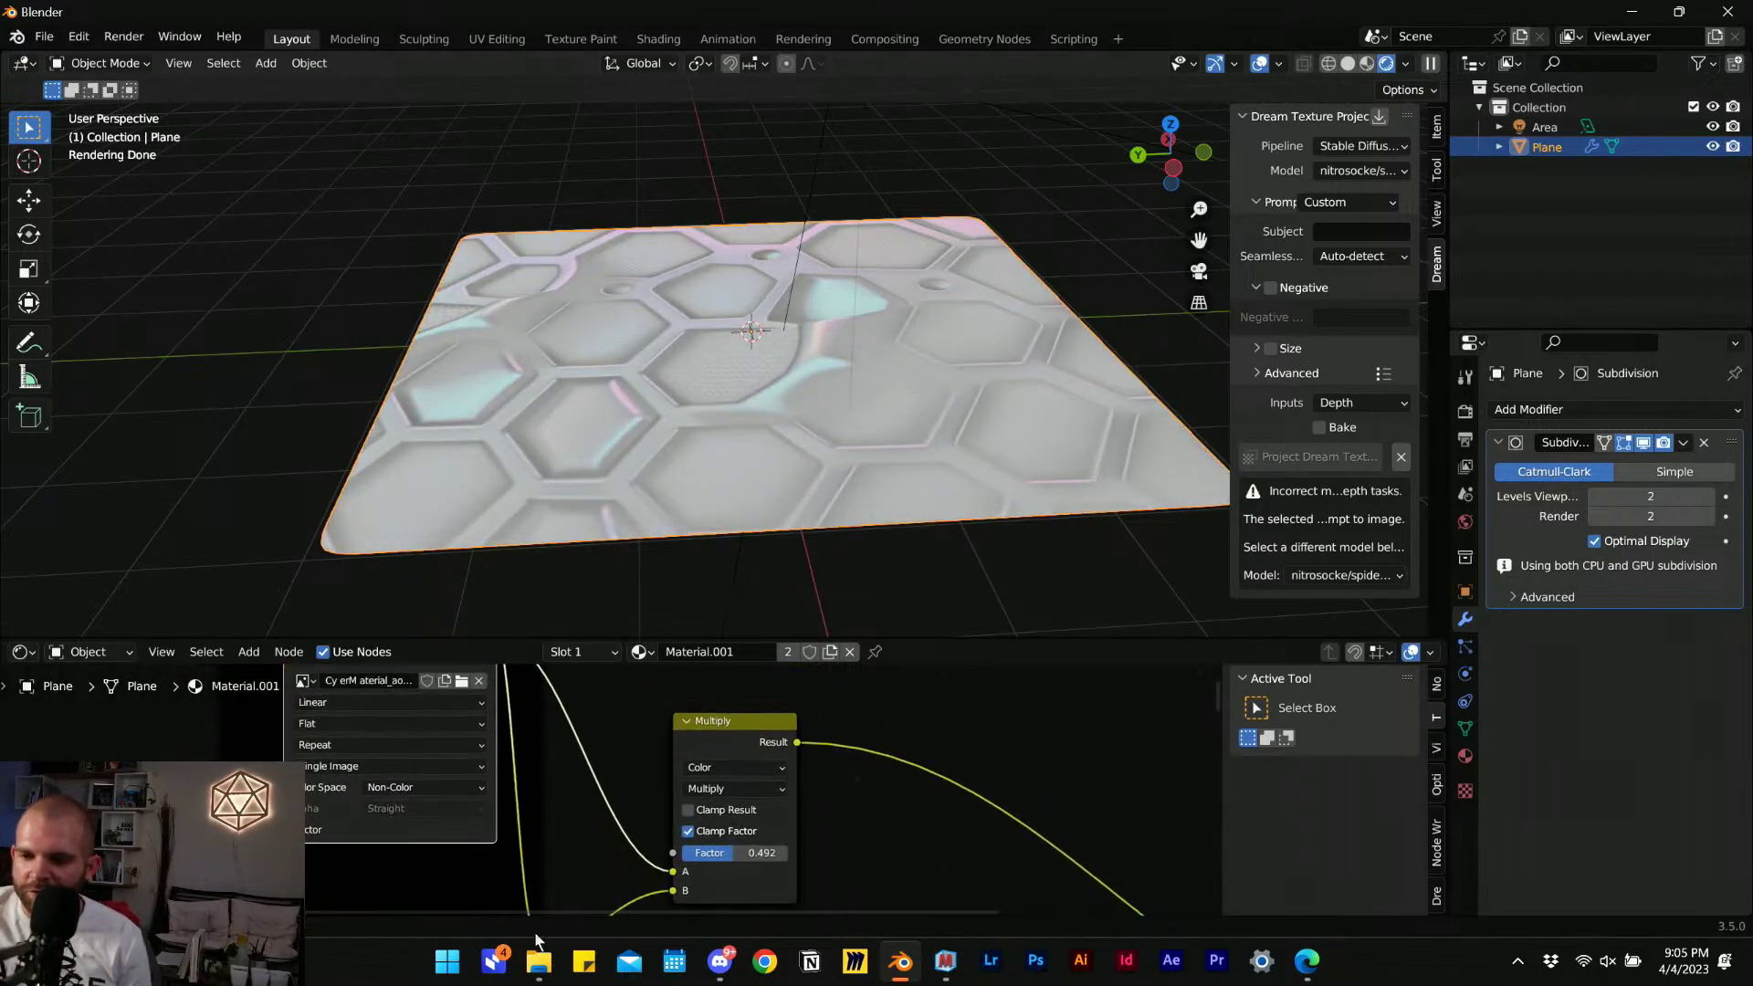
drag(535, 934, 675, 807)
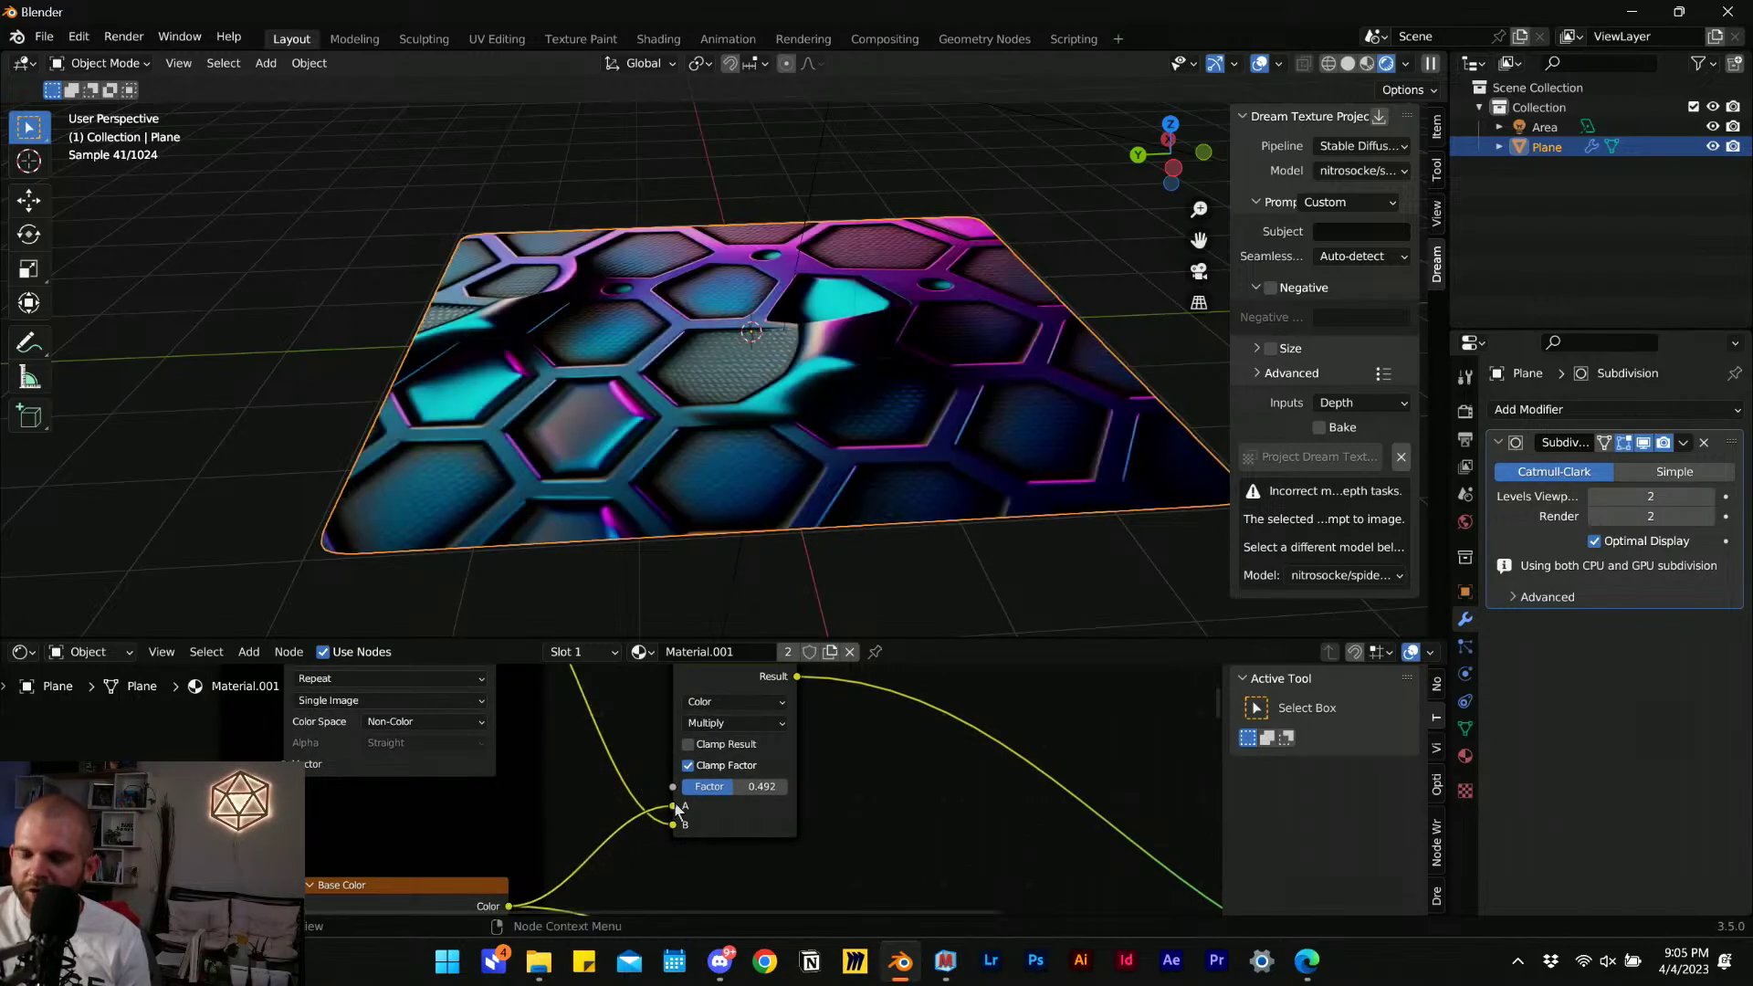
scroll(753, 808, up, 2)
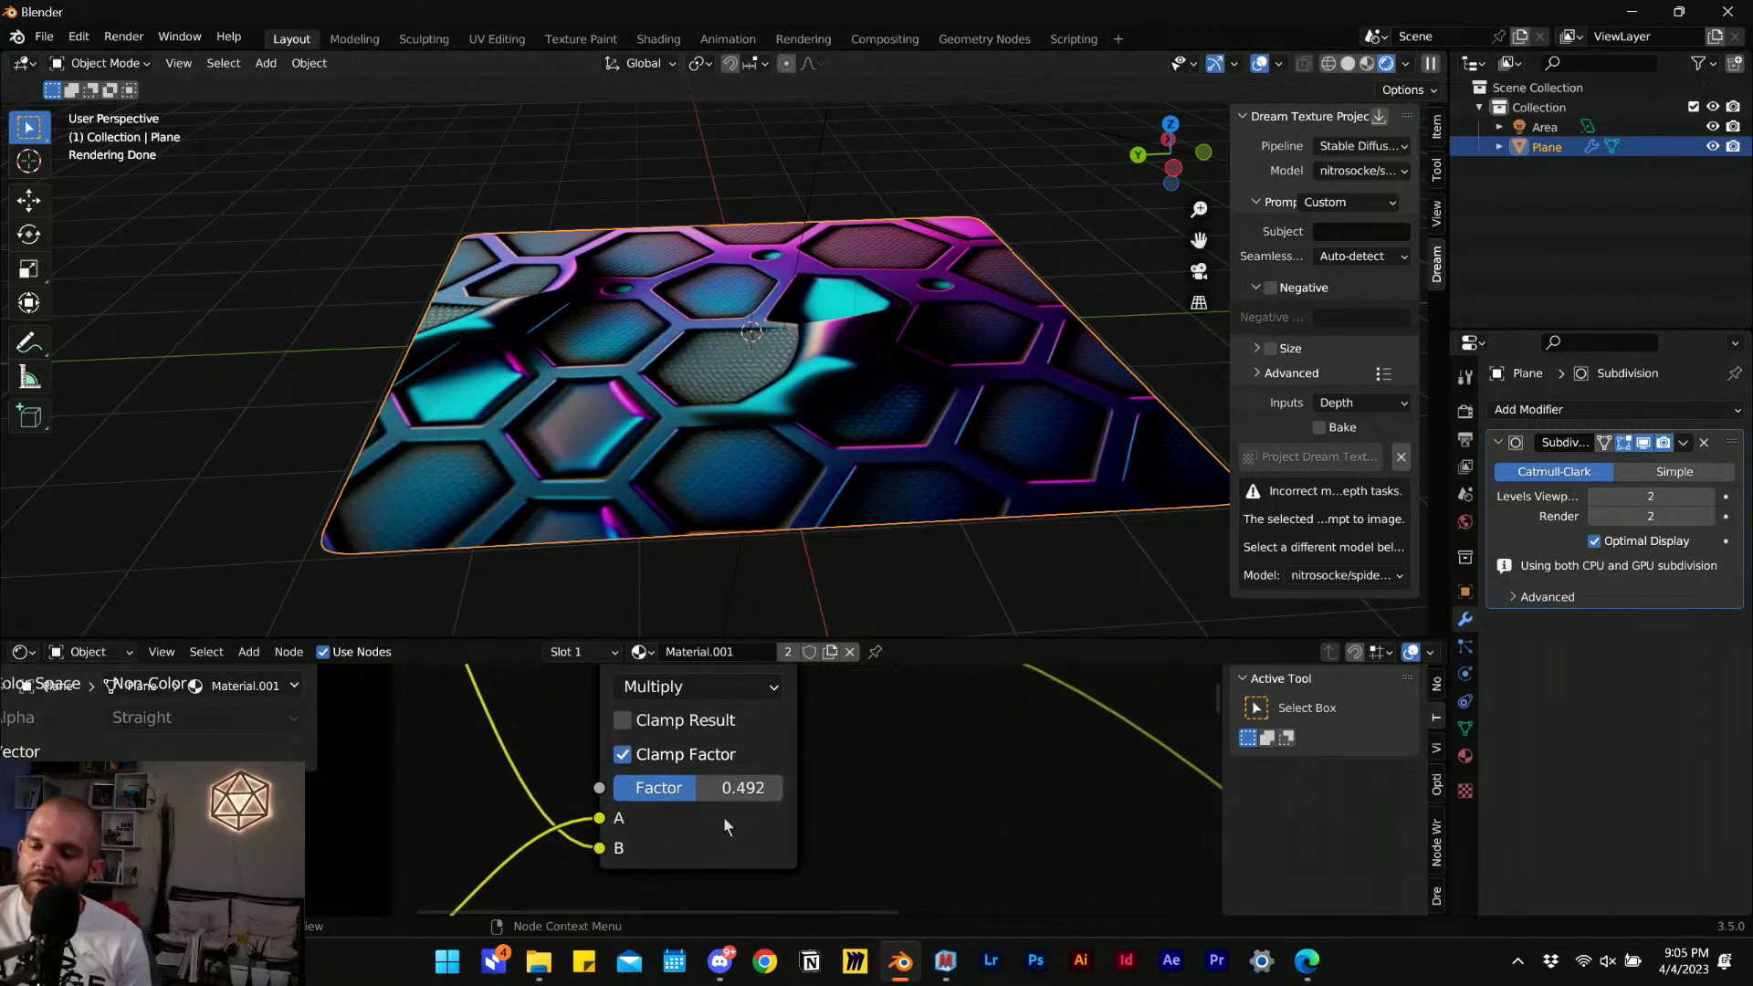
middle_drag(723, 816, 678, 836)
Sweep the Multiply factor down to 0.000, set it to 1.000, and inspect the ambient occlusion on the plane.
drag(678, 819, 767, 819)
drag(767, 819, 658, 819)
drag(657, 819, 548, 819)
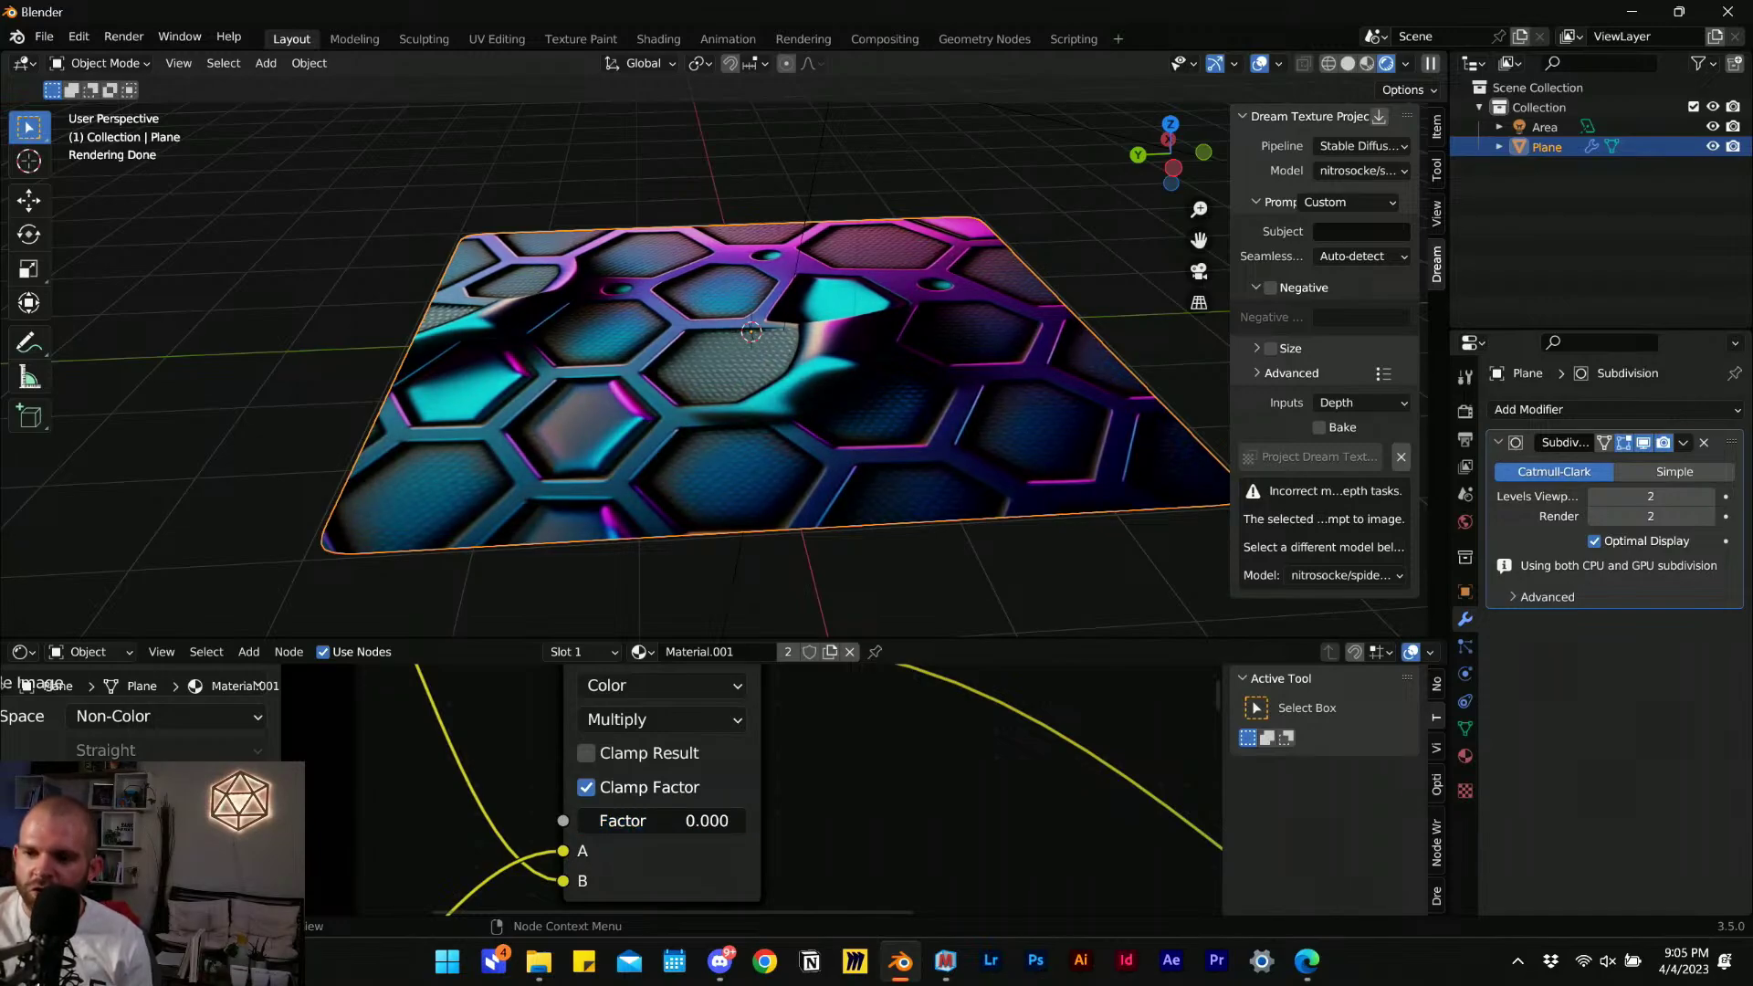
drag(548, 820, 766, 819)
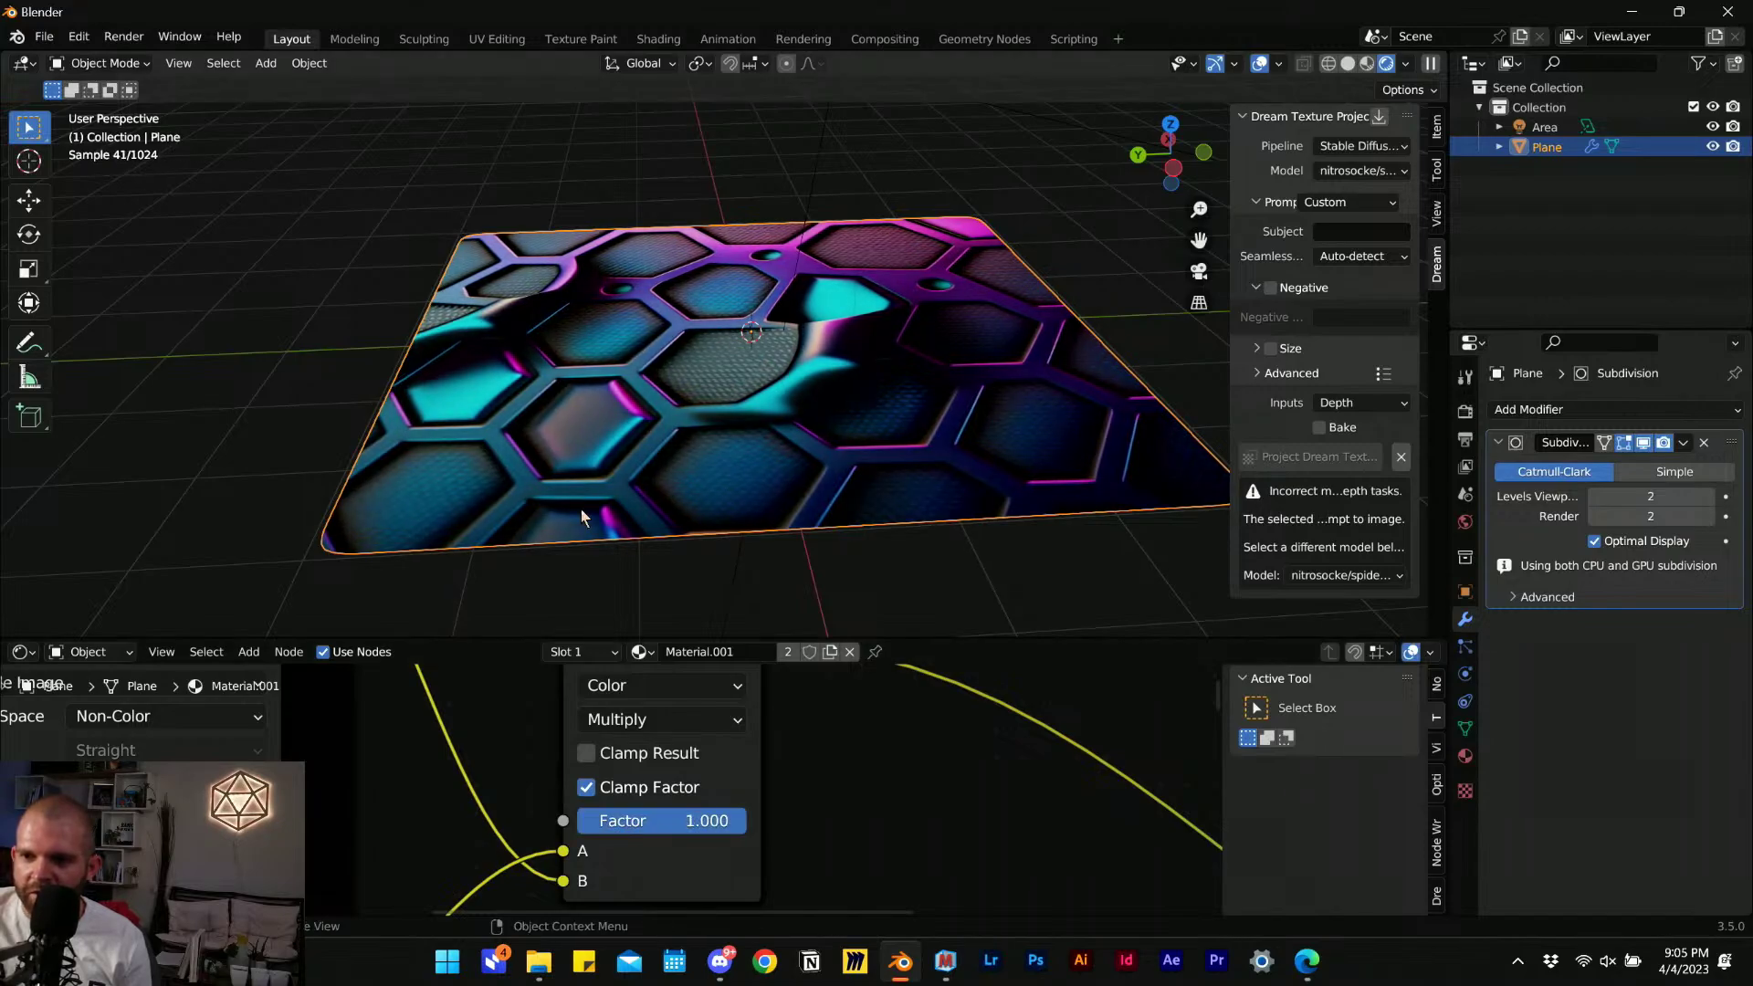
middle_drag(585, 352, 515, 421)
scroll(652, 445, up, 4)
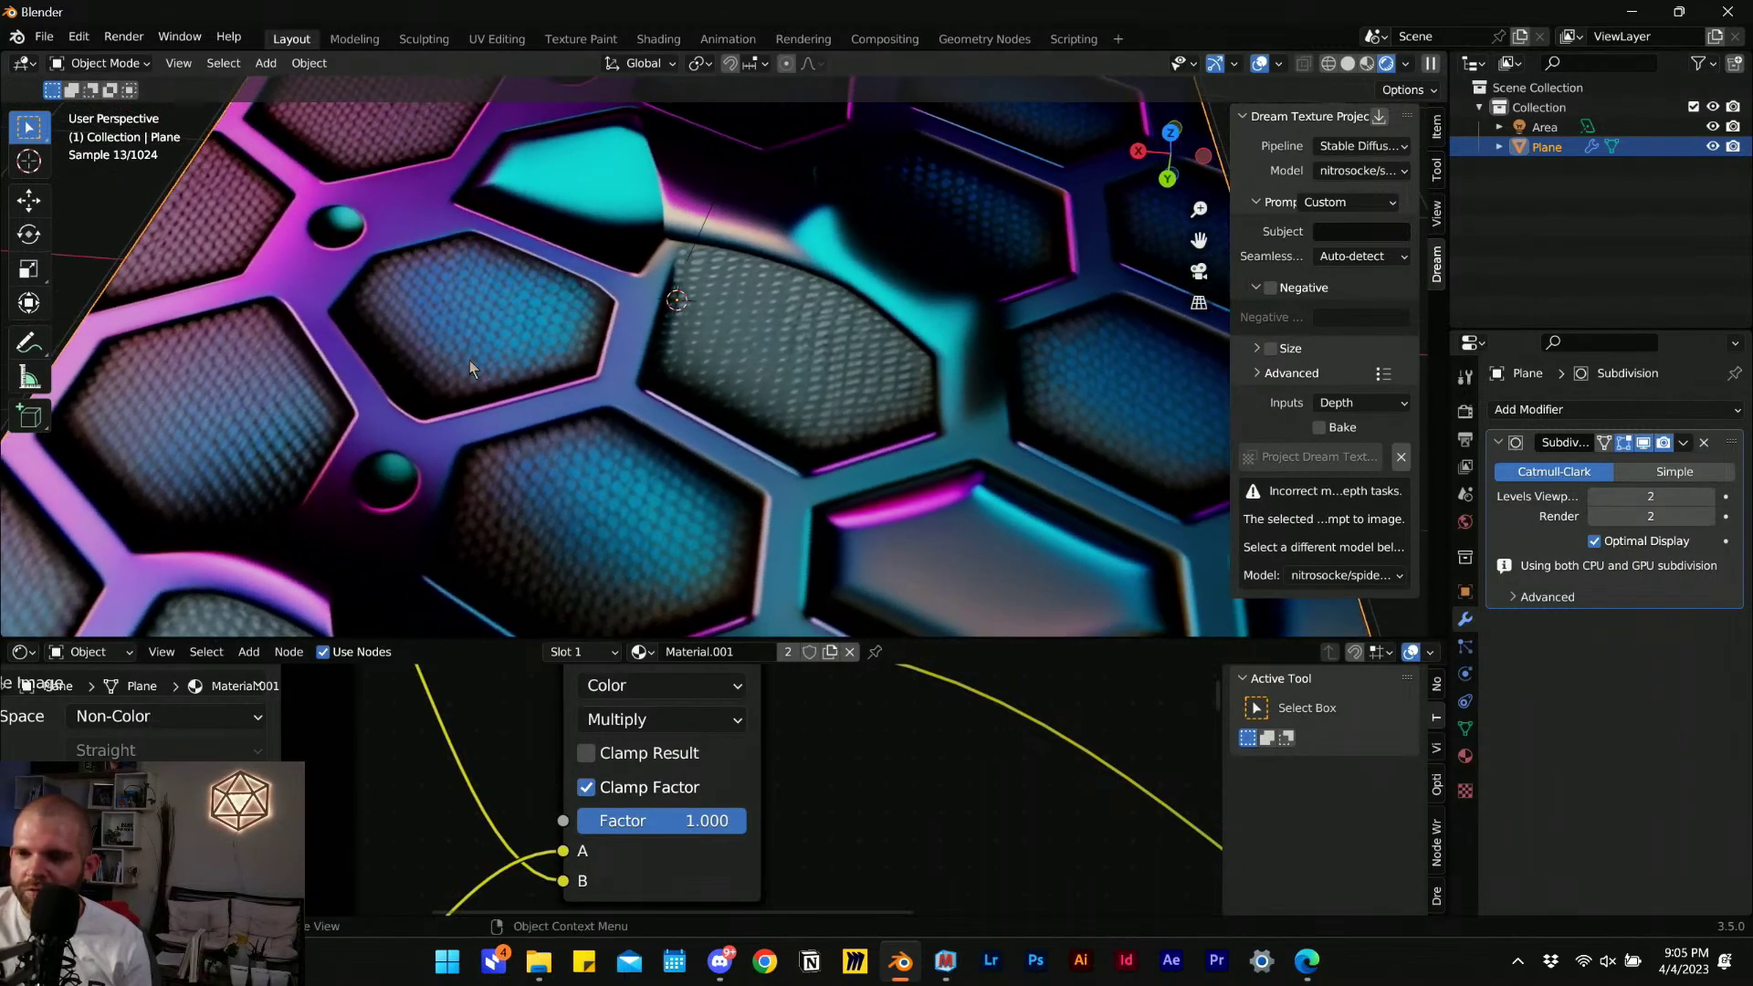
scroll(473, 367, down, 4)
scroll(522, 745, down, 4)
middle_drag(771, 744, 518, 639)
scroll(621, 792, down, 6)
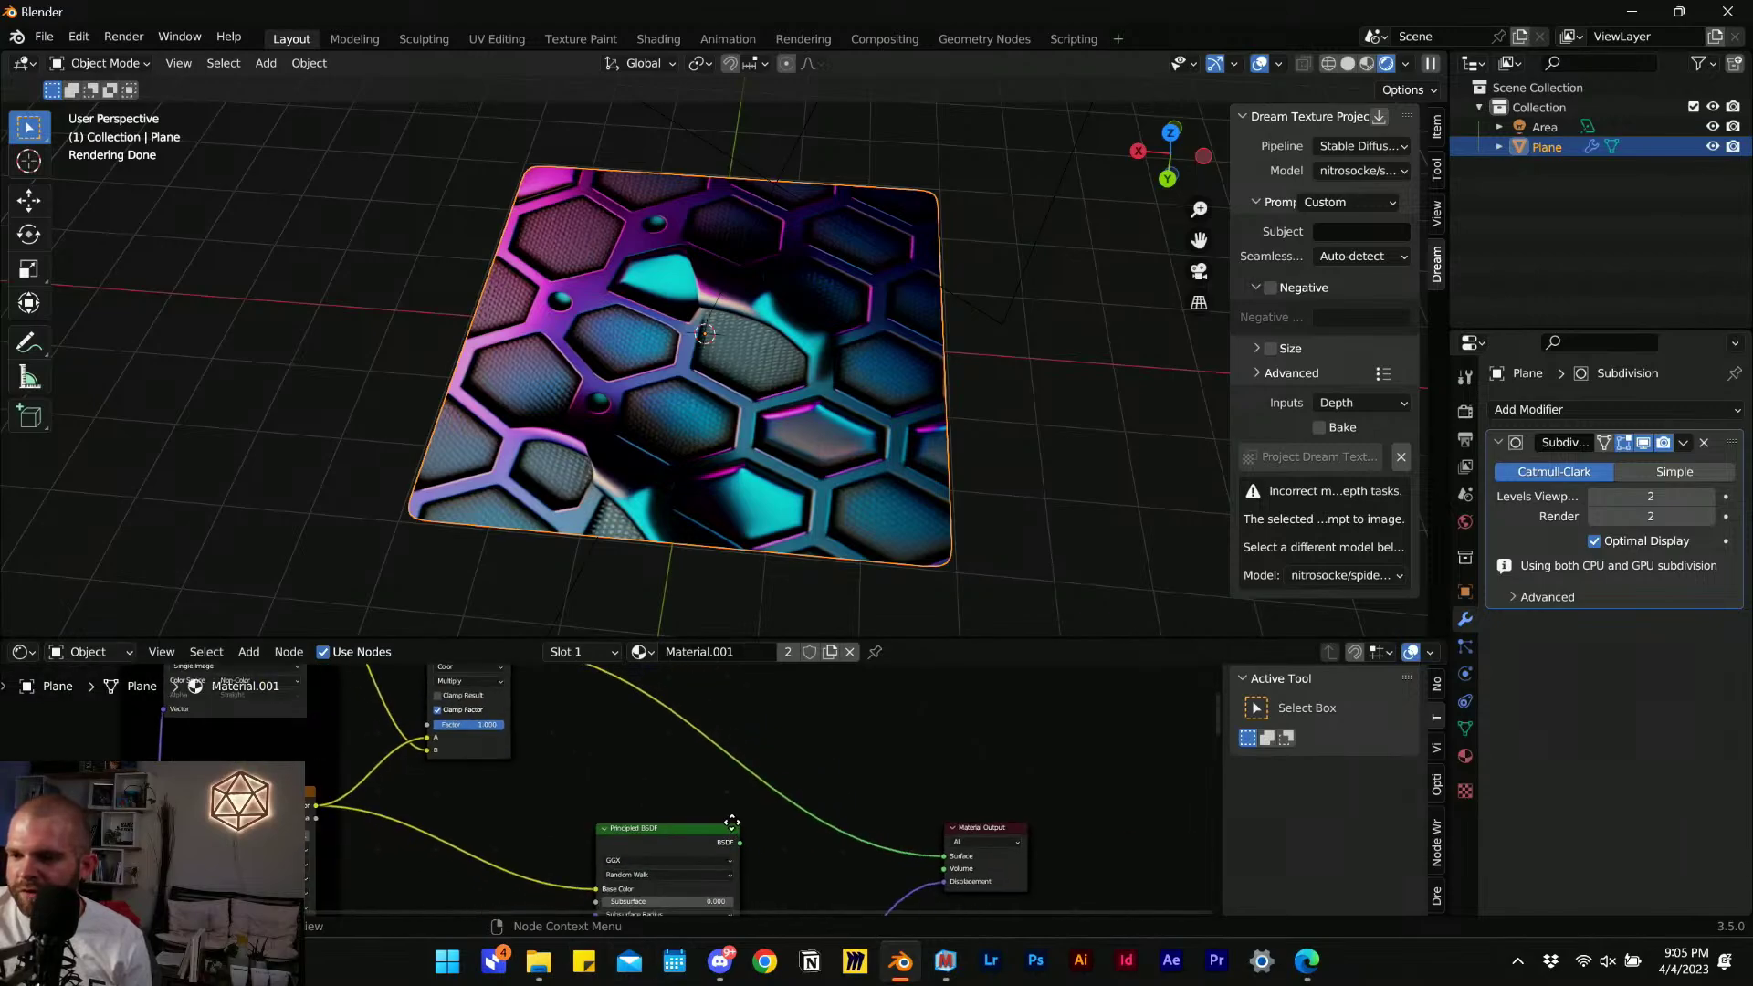
Preview the Principled BSDF shader on the plane.
middle_drag(732, 822, 756, 756)
scroll(673, 785, up, 5)
ctrl+shift+click(696, 778)
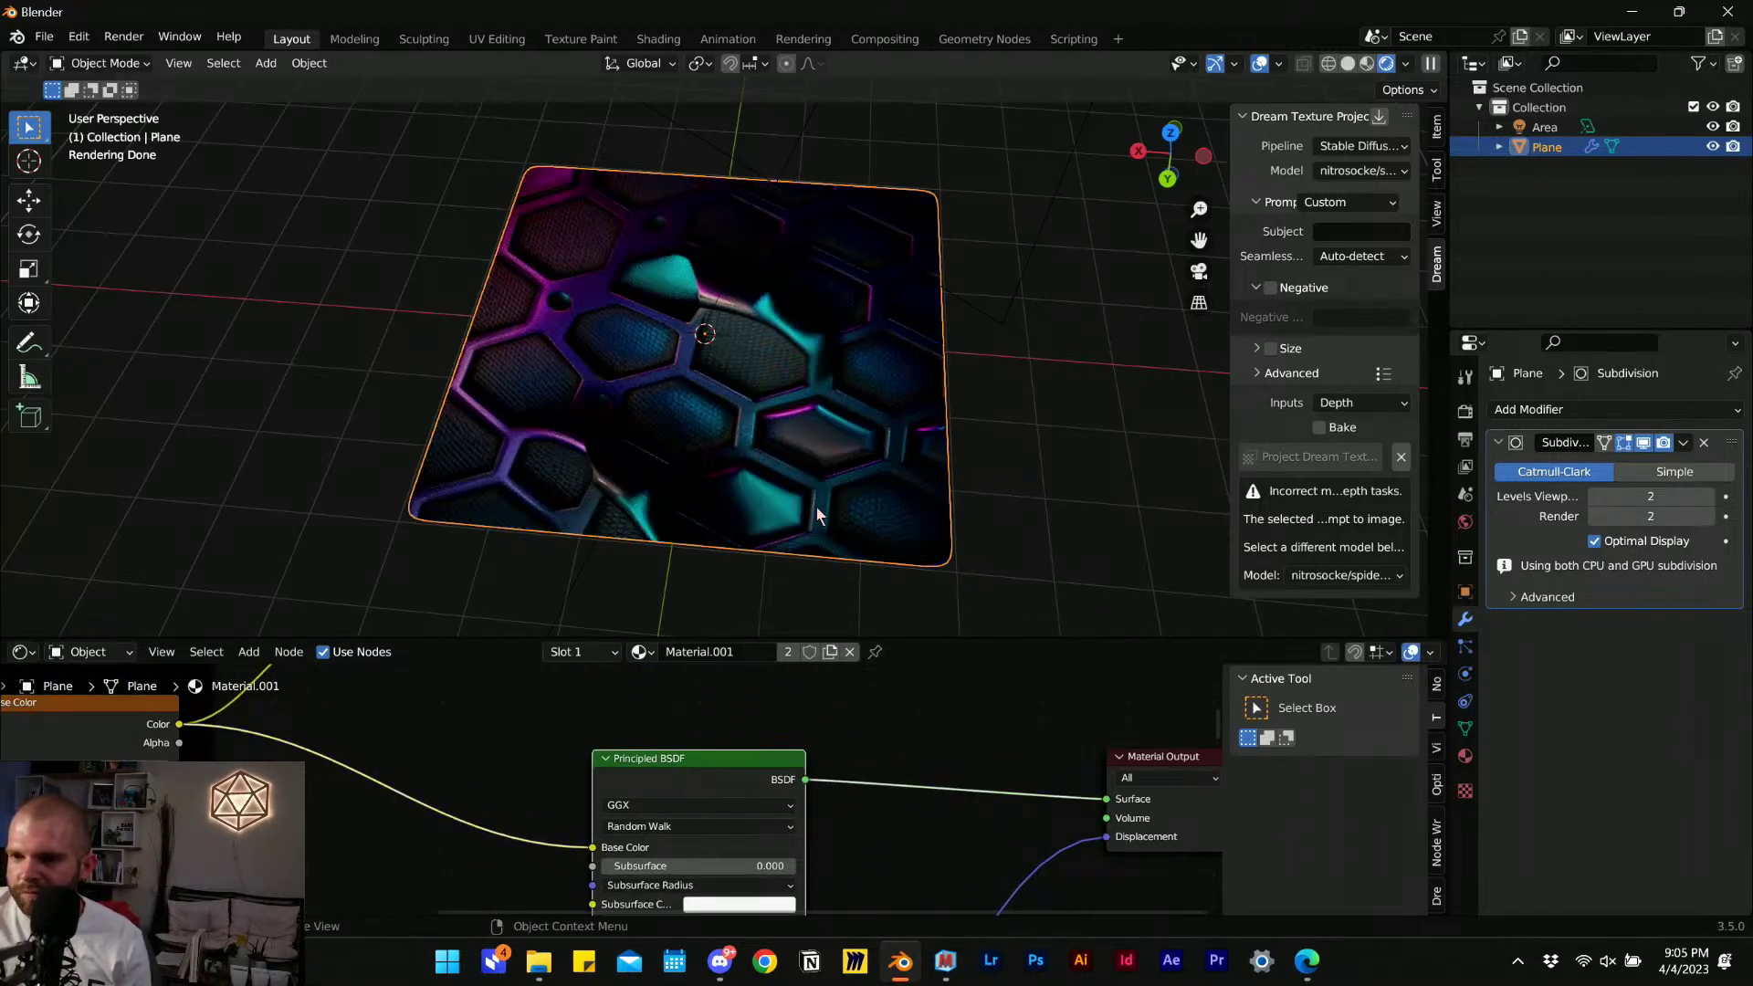
Move the area light to about X 0.49 m, Y 0.02 m, Z 4.68 m and rotate it to about 3°, 3.6°, -43.1°.
middle_drag(821, 509, 847, 353)
scroll(659, 411, down, 3)
click(807, 193)
key(g)
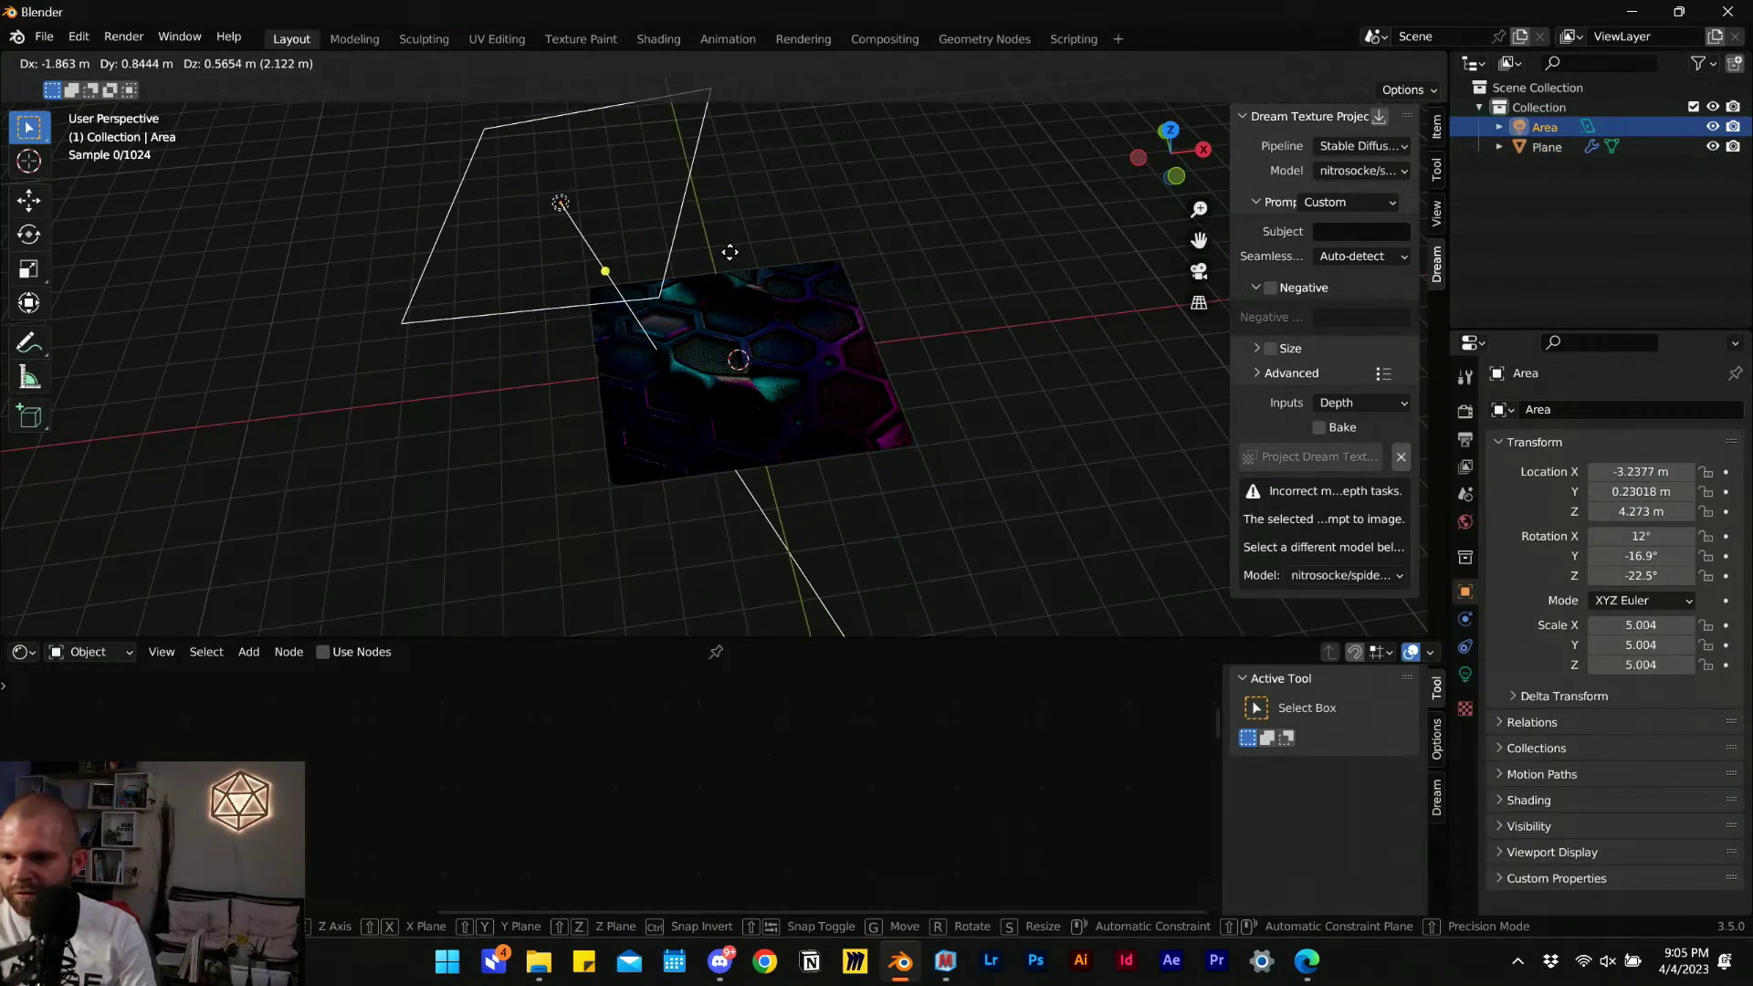
click(822, 266)
key(g)
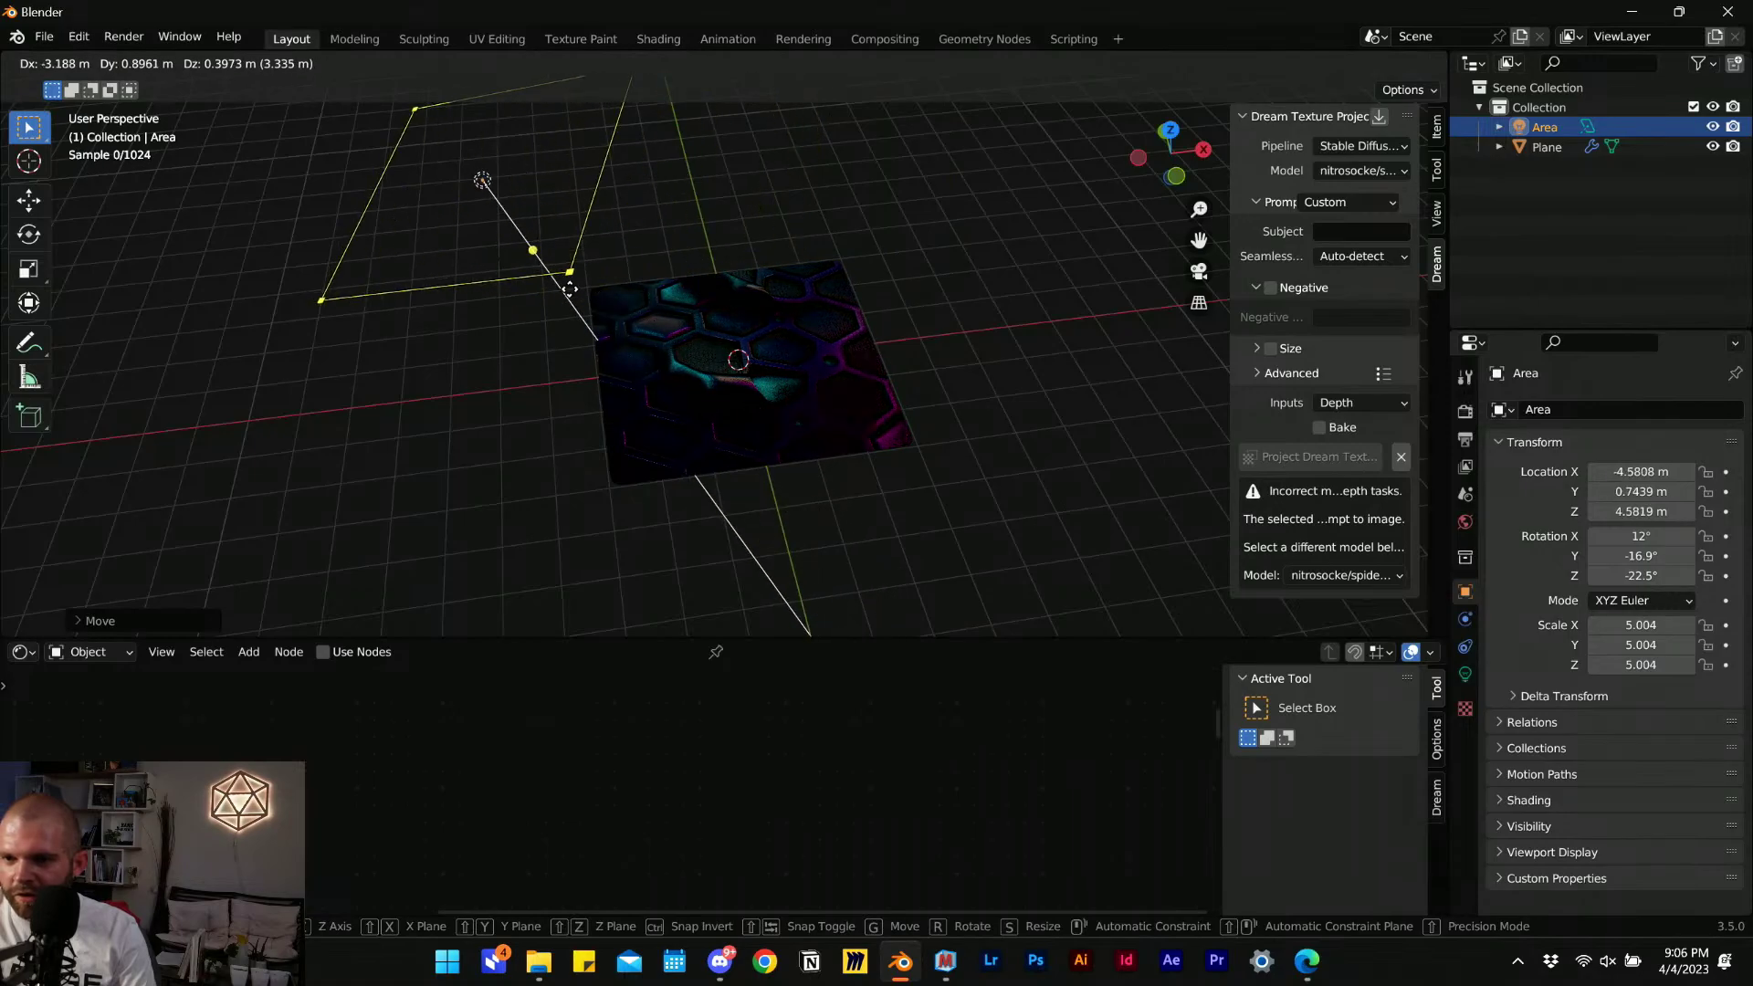
click(887, 335)
key(r)
click(723, 356)
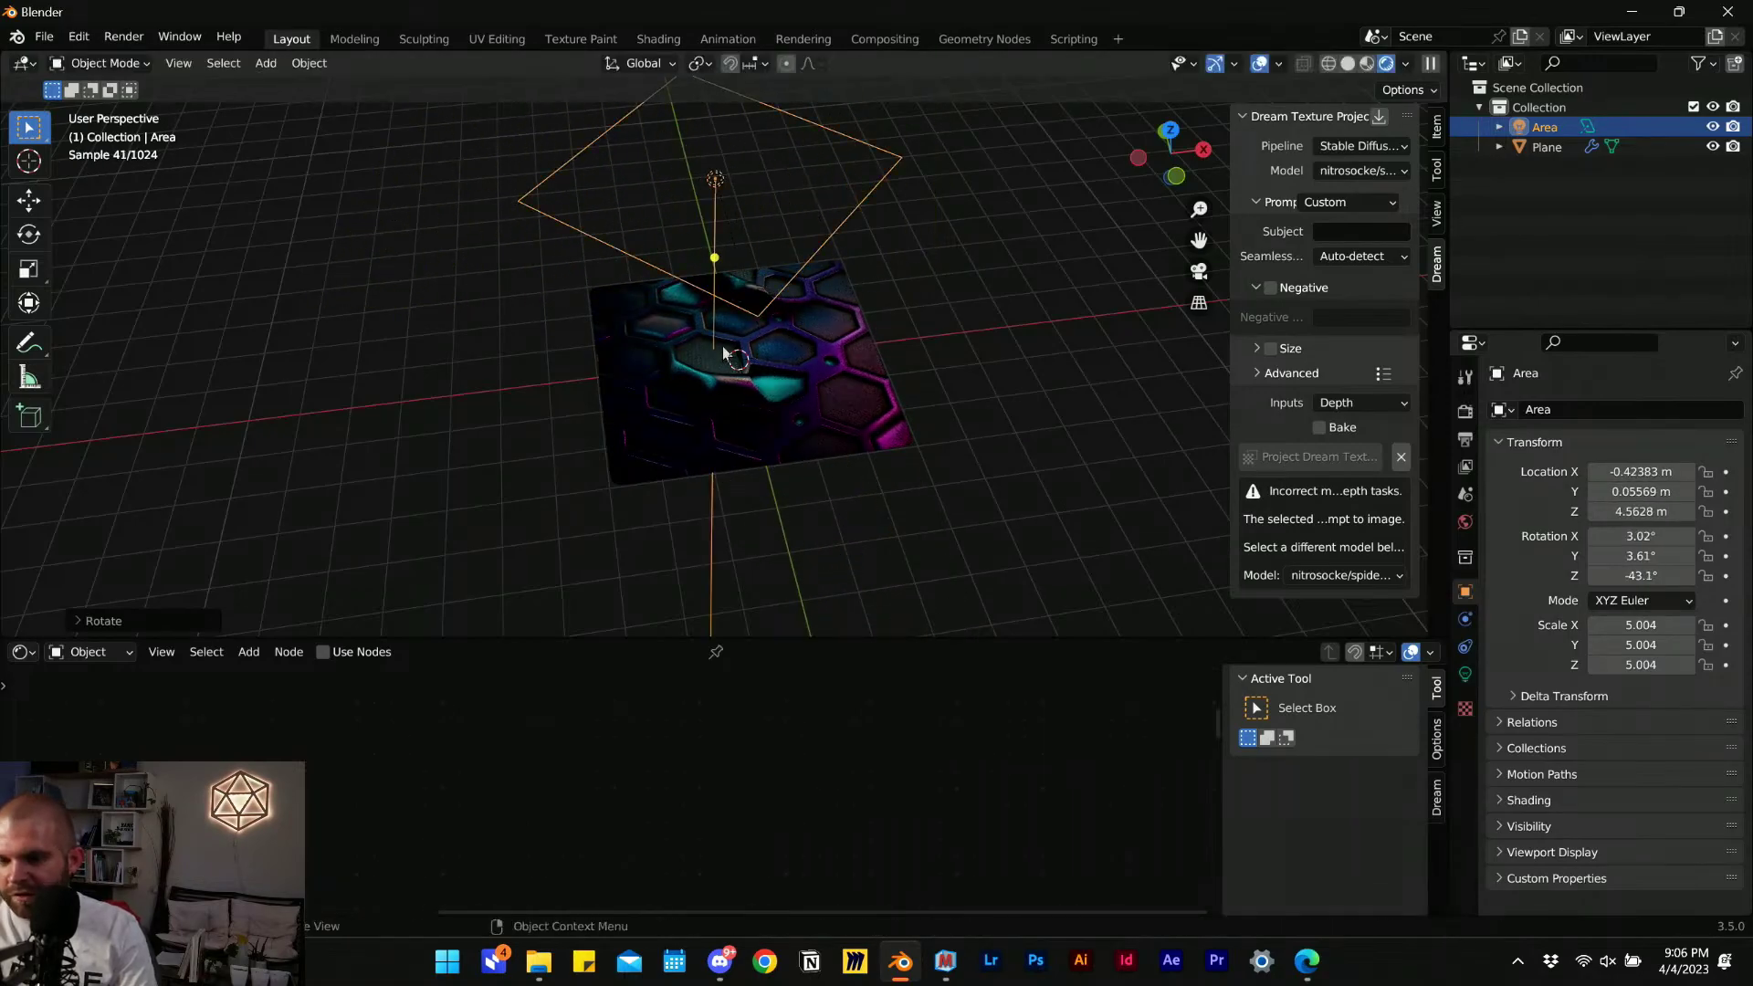
key(g)
click(835, 338)
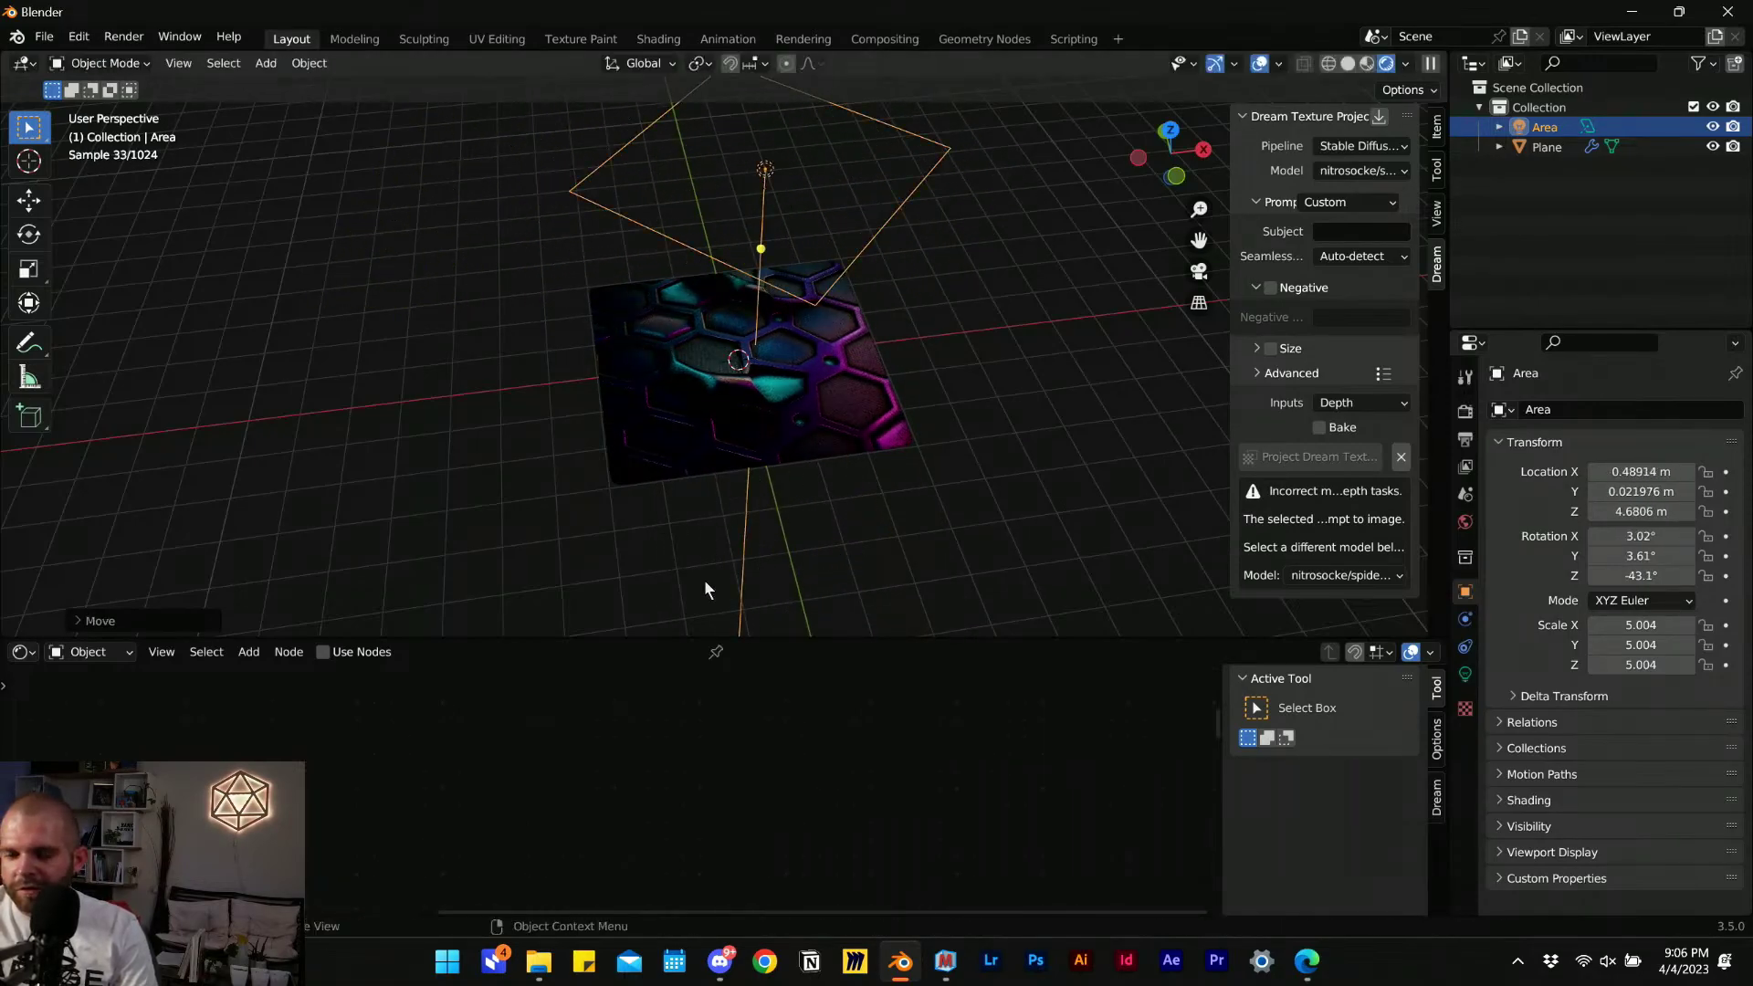
Select the plane and preview the Multiply node's result on it.
click(705, 375)
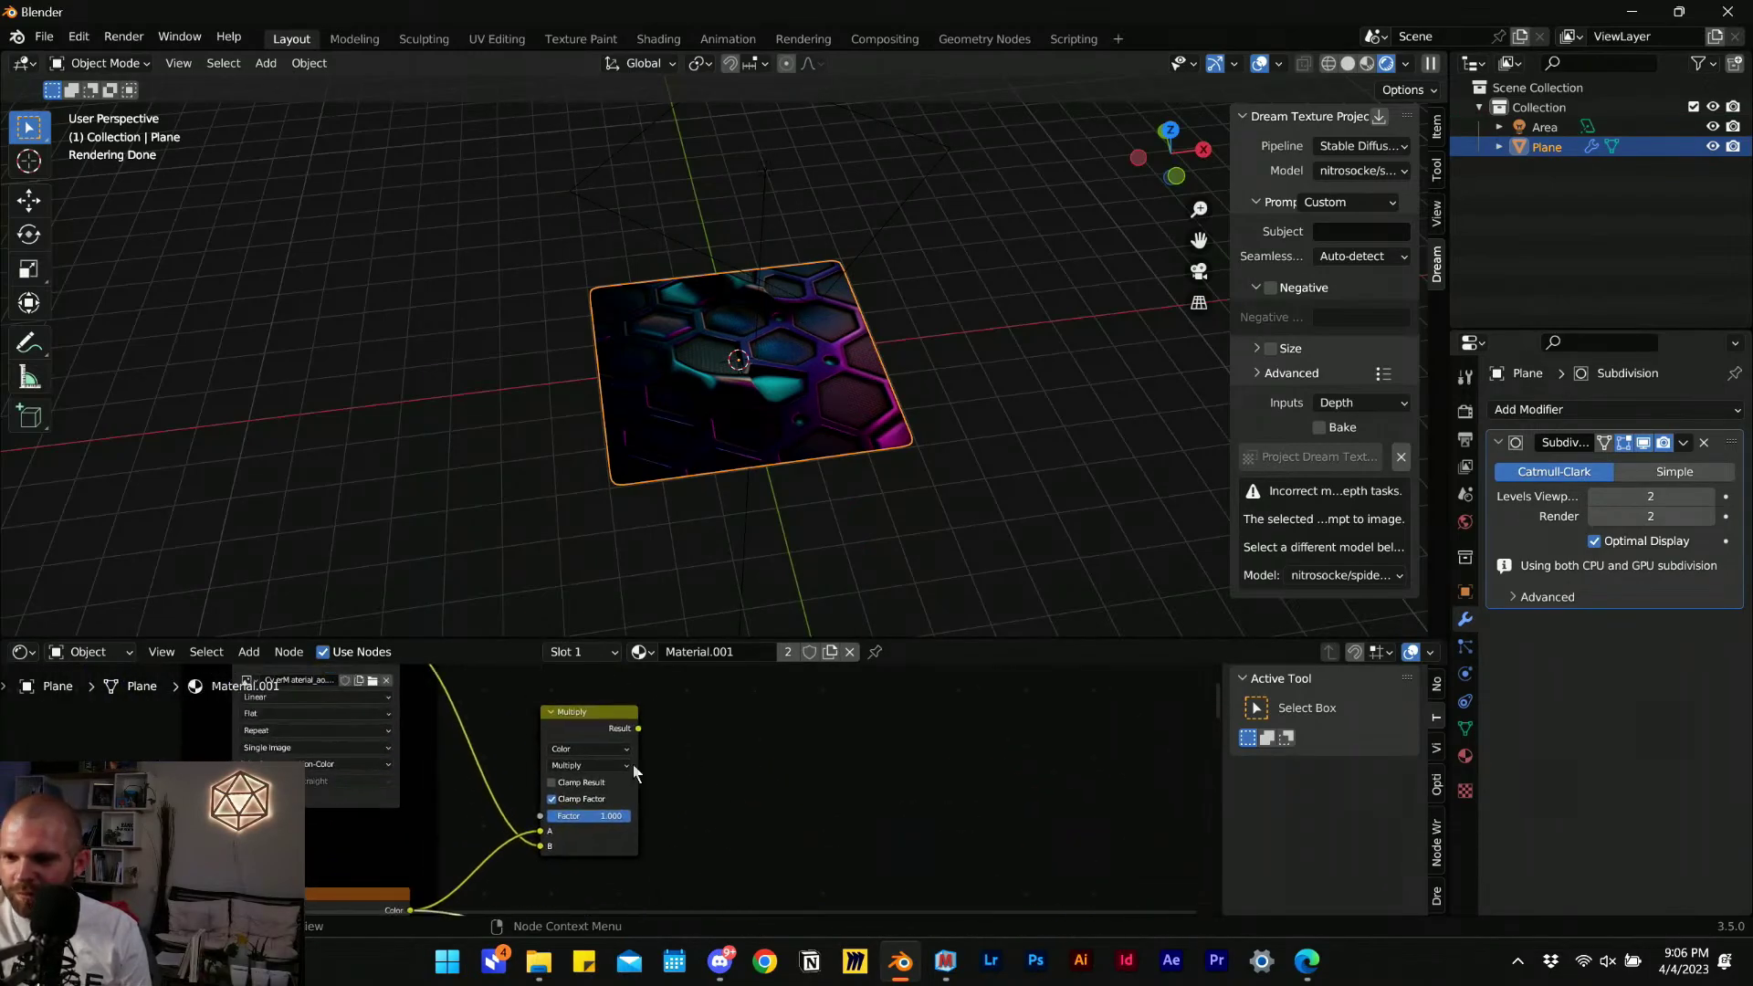
middle_drag(633, 767, 675, 826)
scroll(694, 813, up, 3)
ctrl+shift+click(608, 762)
Move the area light around the plane, leaving it at about X 0.59 m, Y -1.26 m, Z 6.39 m.
click(845, 221)
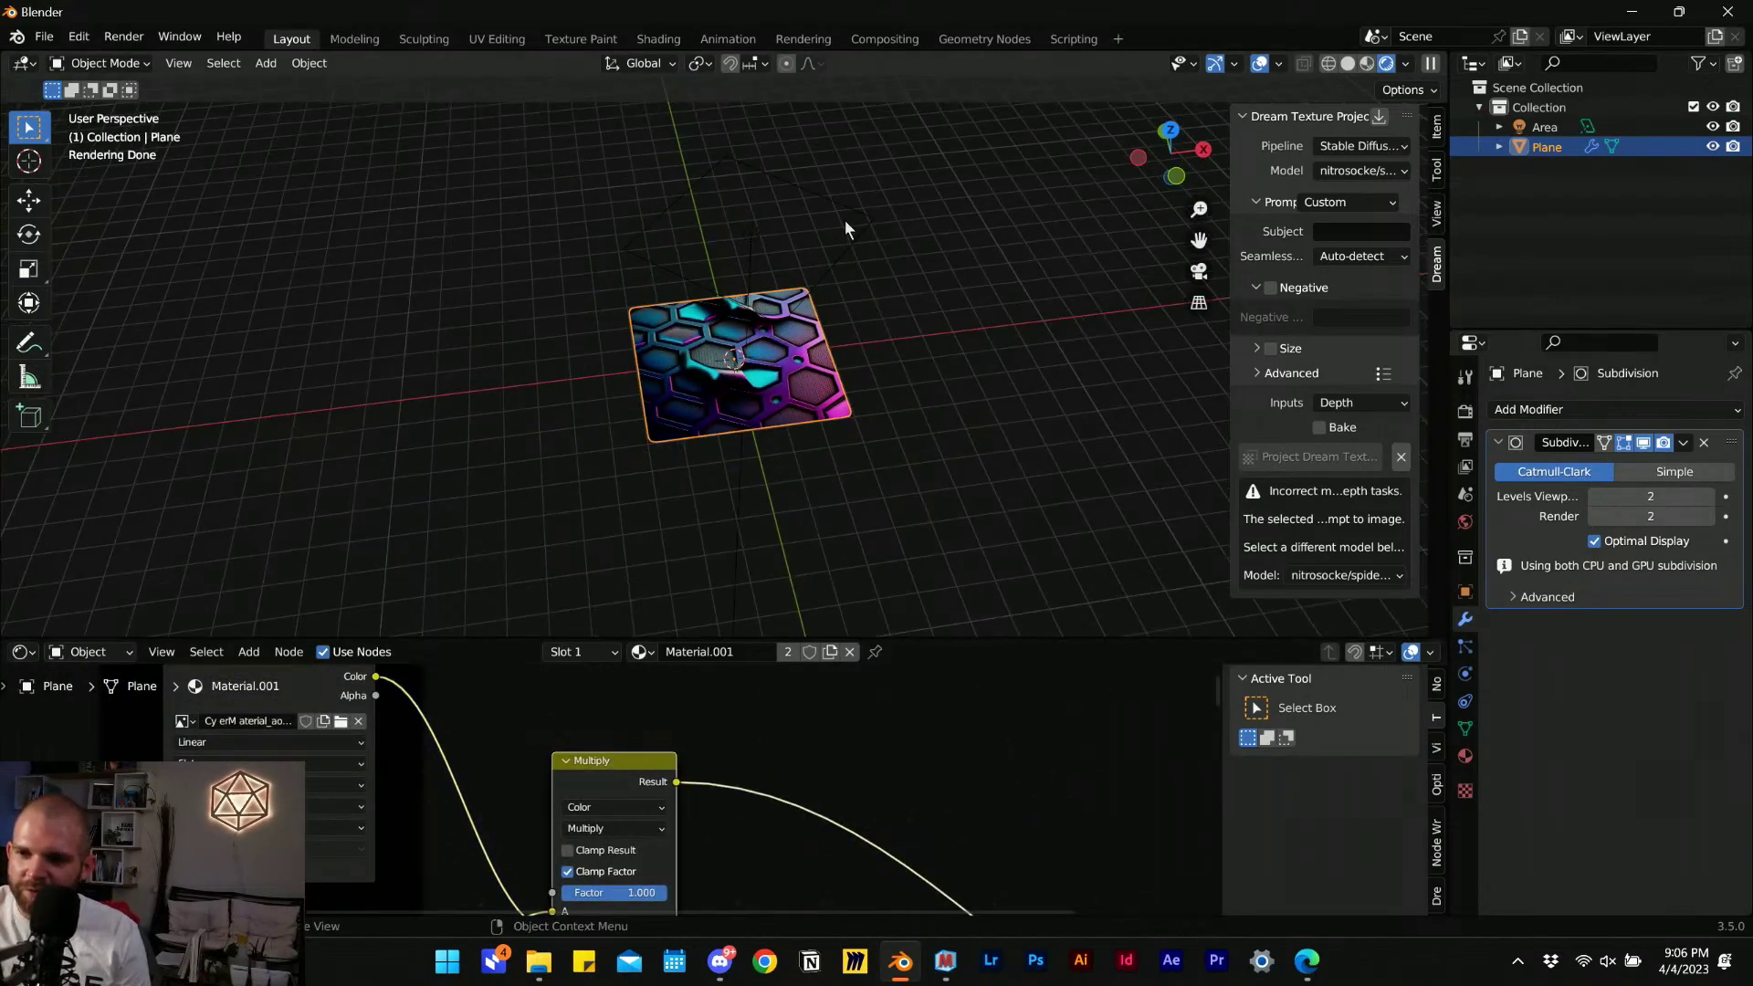
key(g)
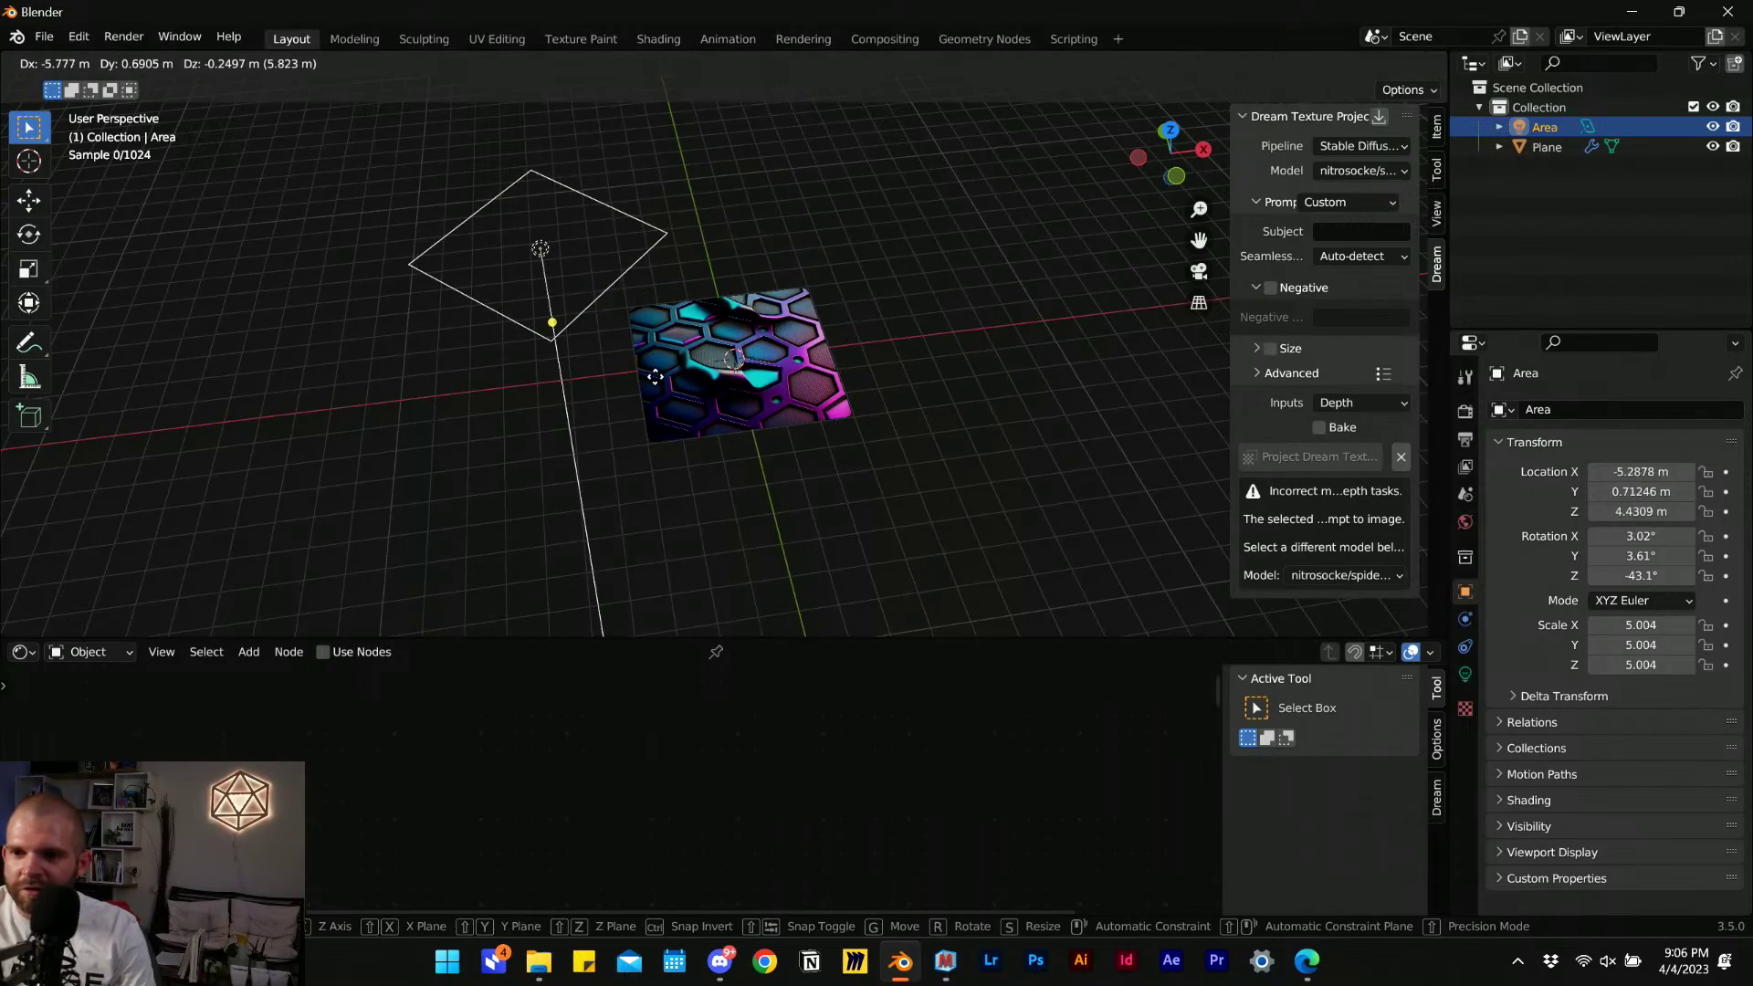
click(871, 338)
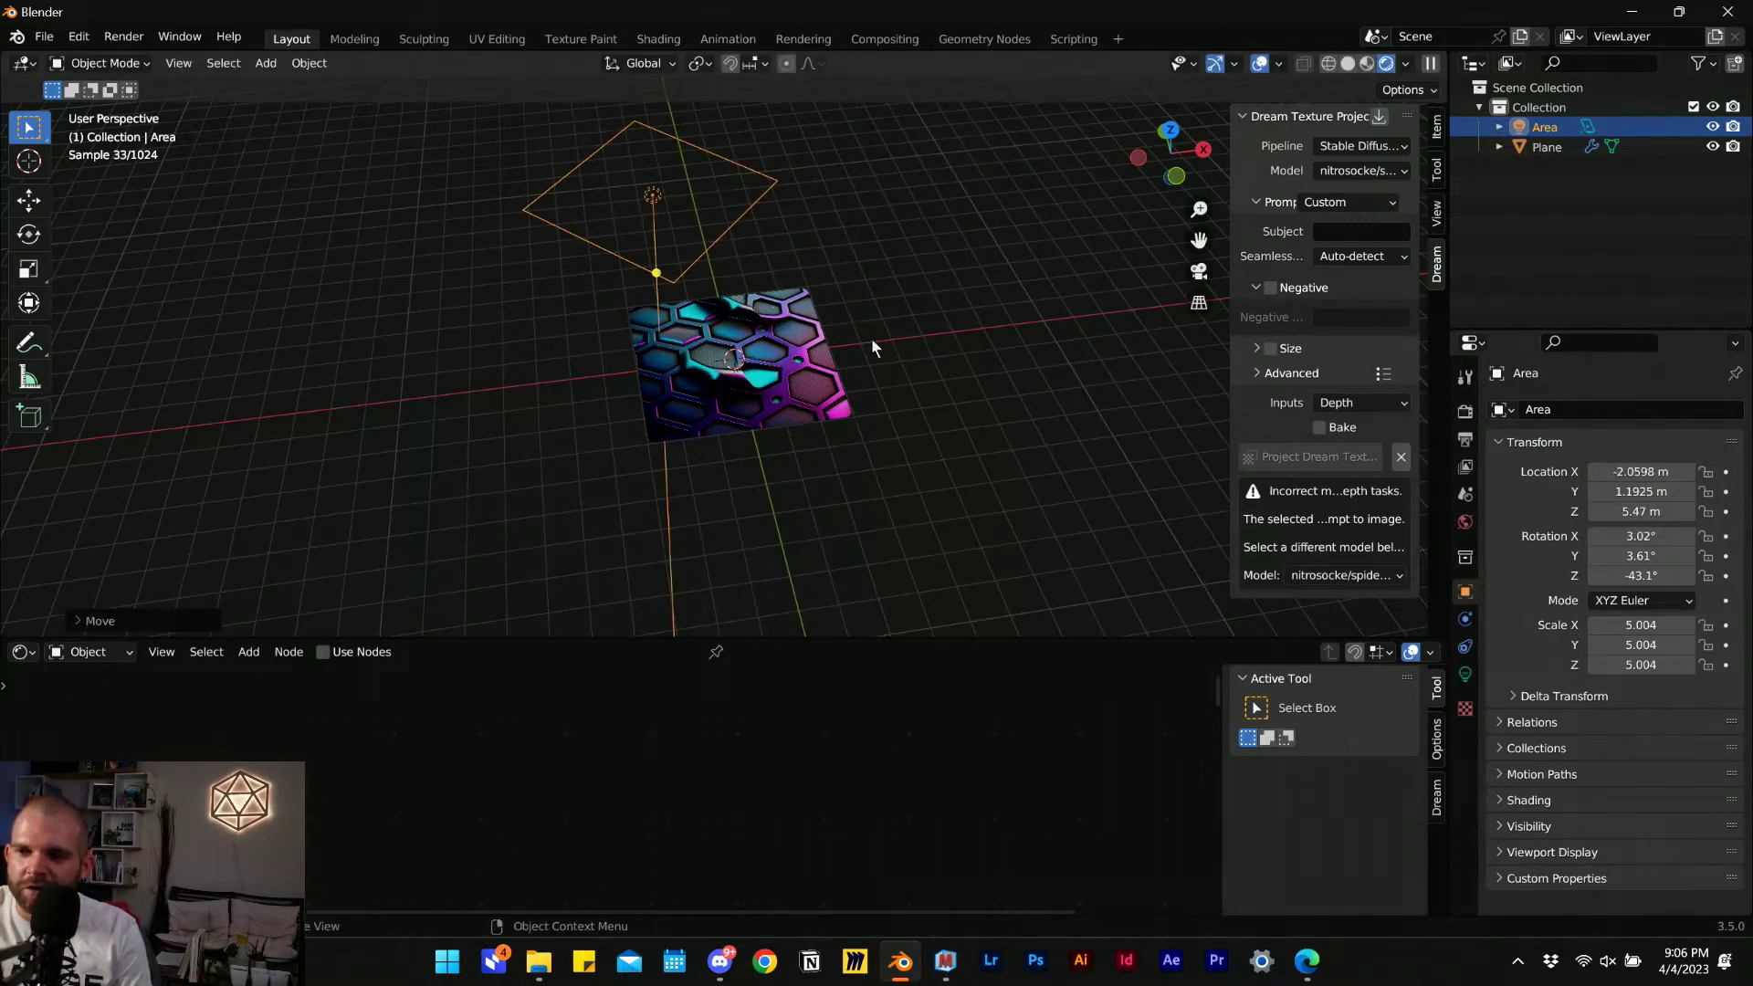
middle_drag(871, 338, 582, 409)
key(g)
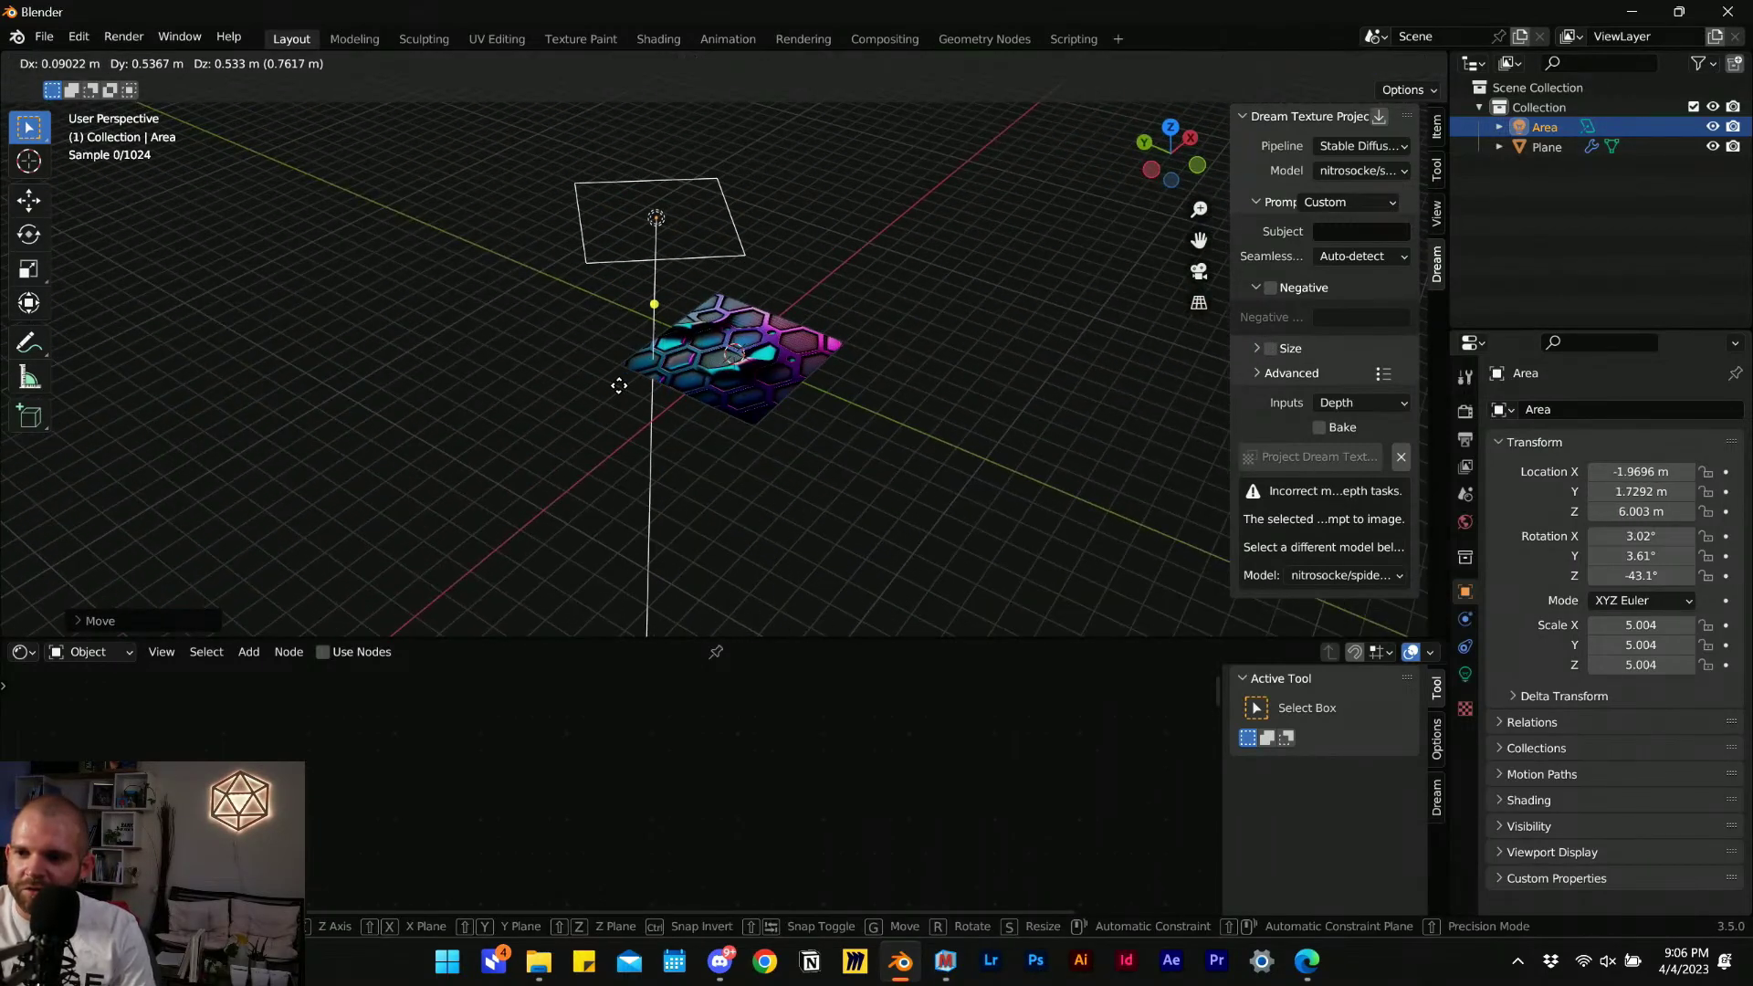
click(721, 374)
middle_drag(721, 374, 732, 421)
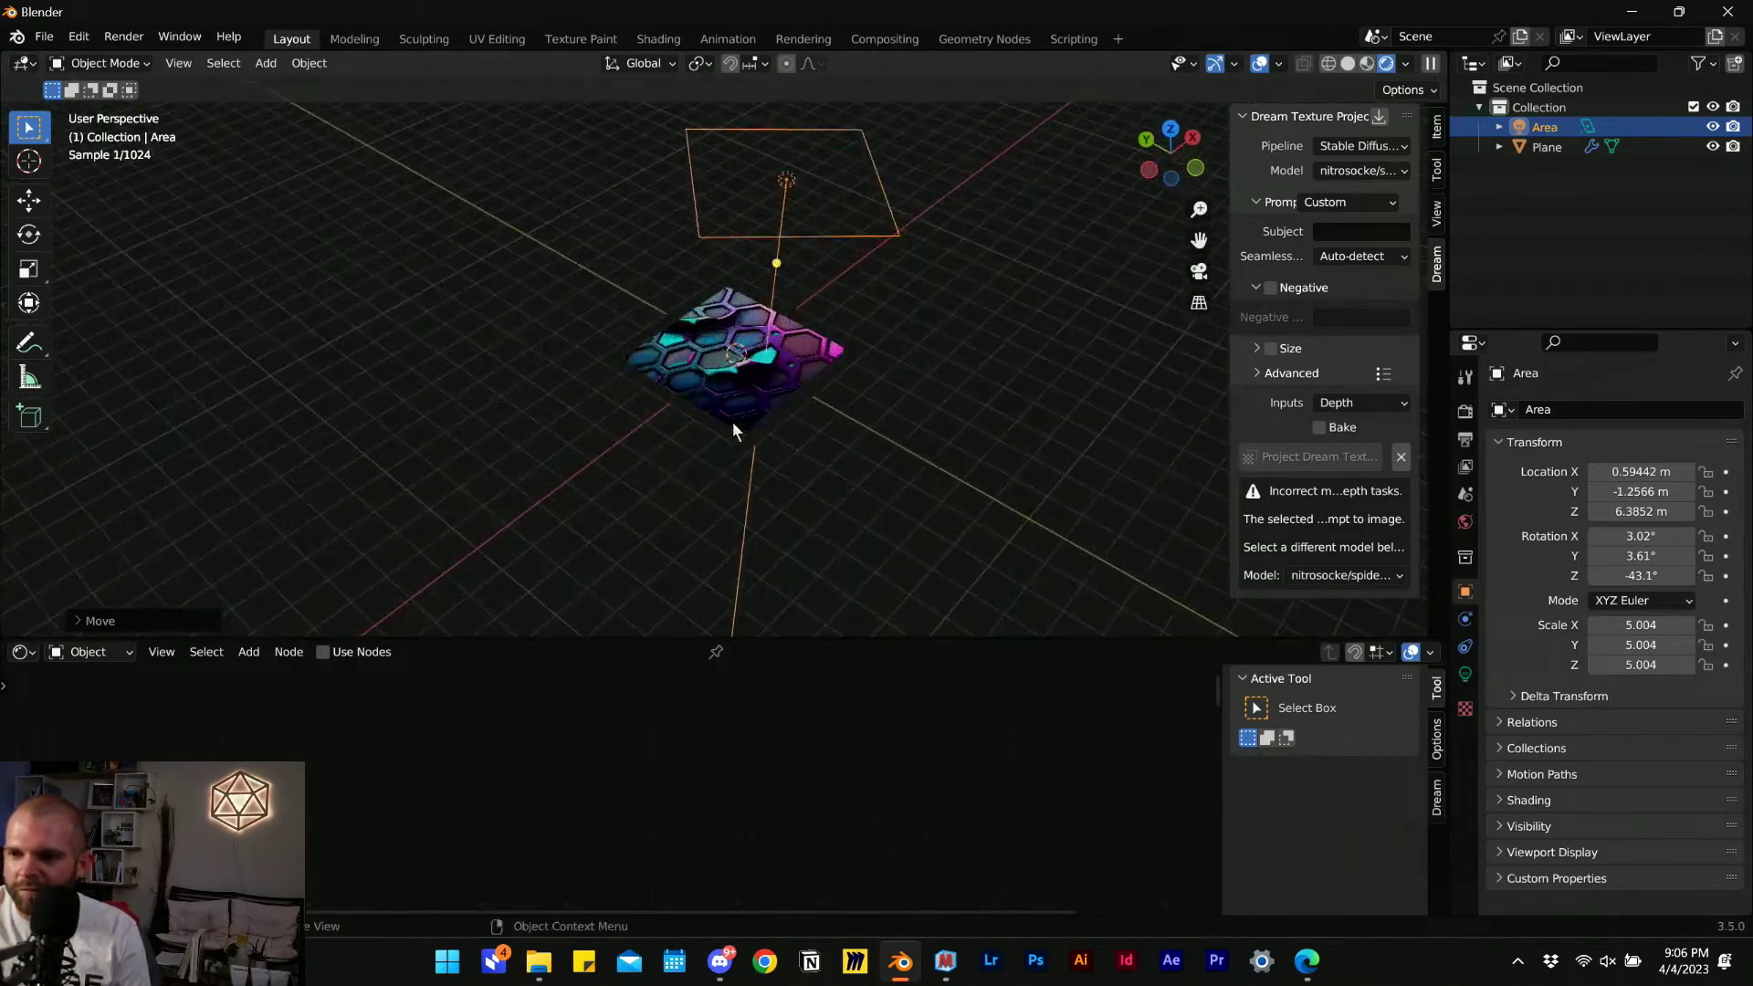
Reselect the plane and save the scene as Cybperpunk.blend in the 23-04-04_Time Warping folder.
click(742, 374)
middle_drag(728, 852, 701, 753)
scroll(726, 805, down, 4)
scroll(727, 820, up, 4)
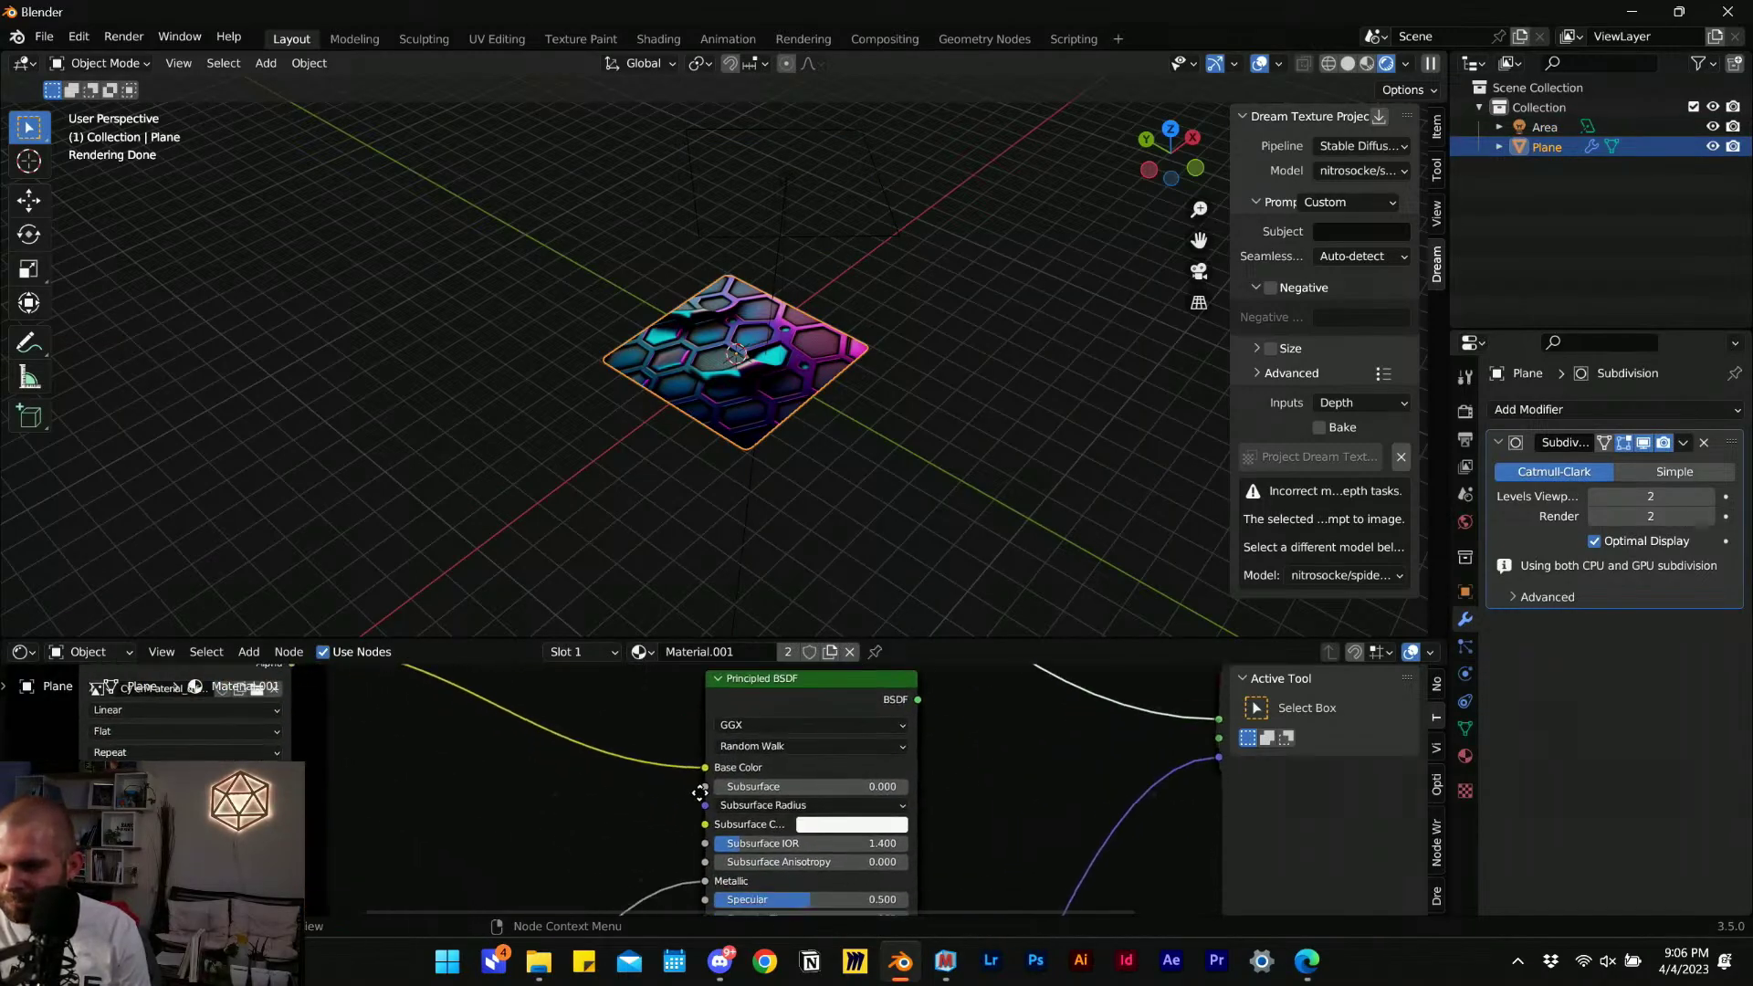
middle_drag(705, 908, 696, 764)
key(ctrl+s)
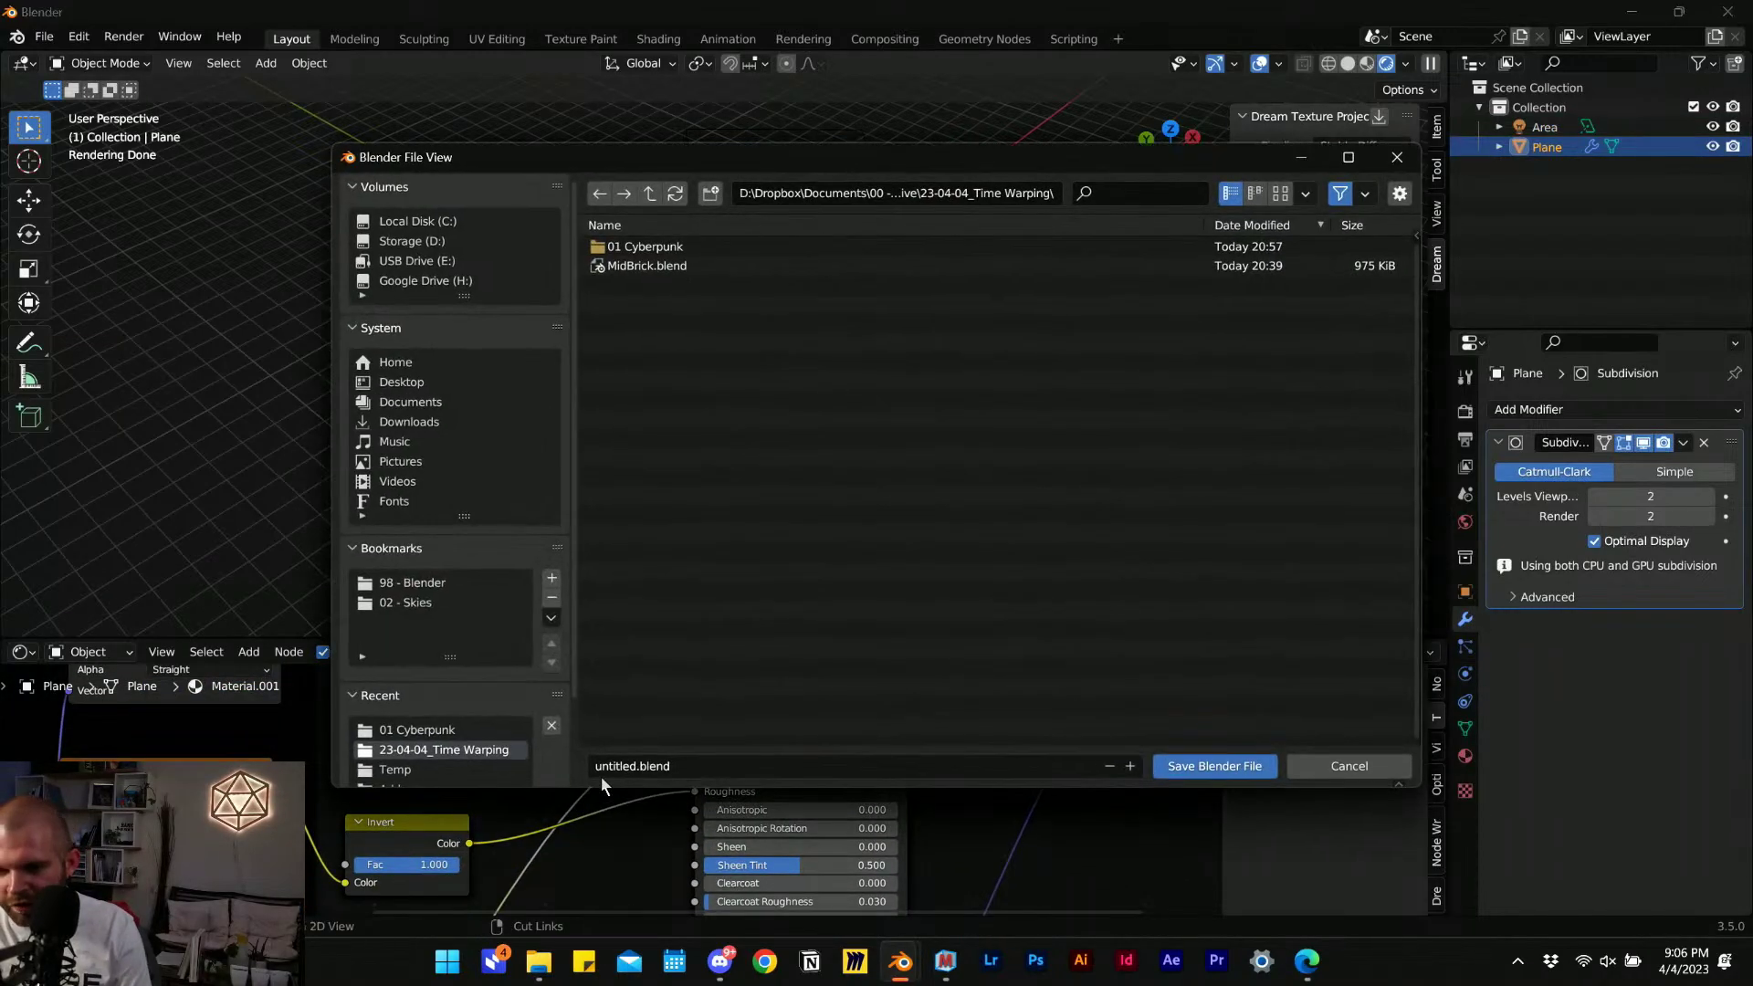
click(714, 765)
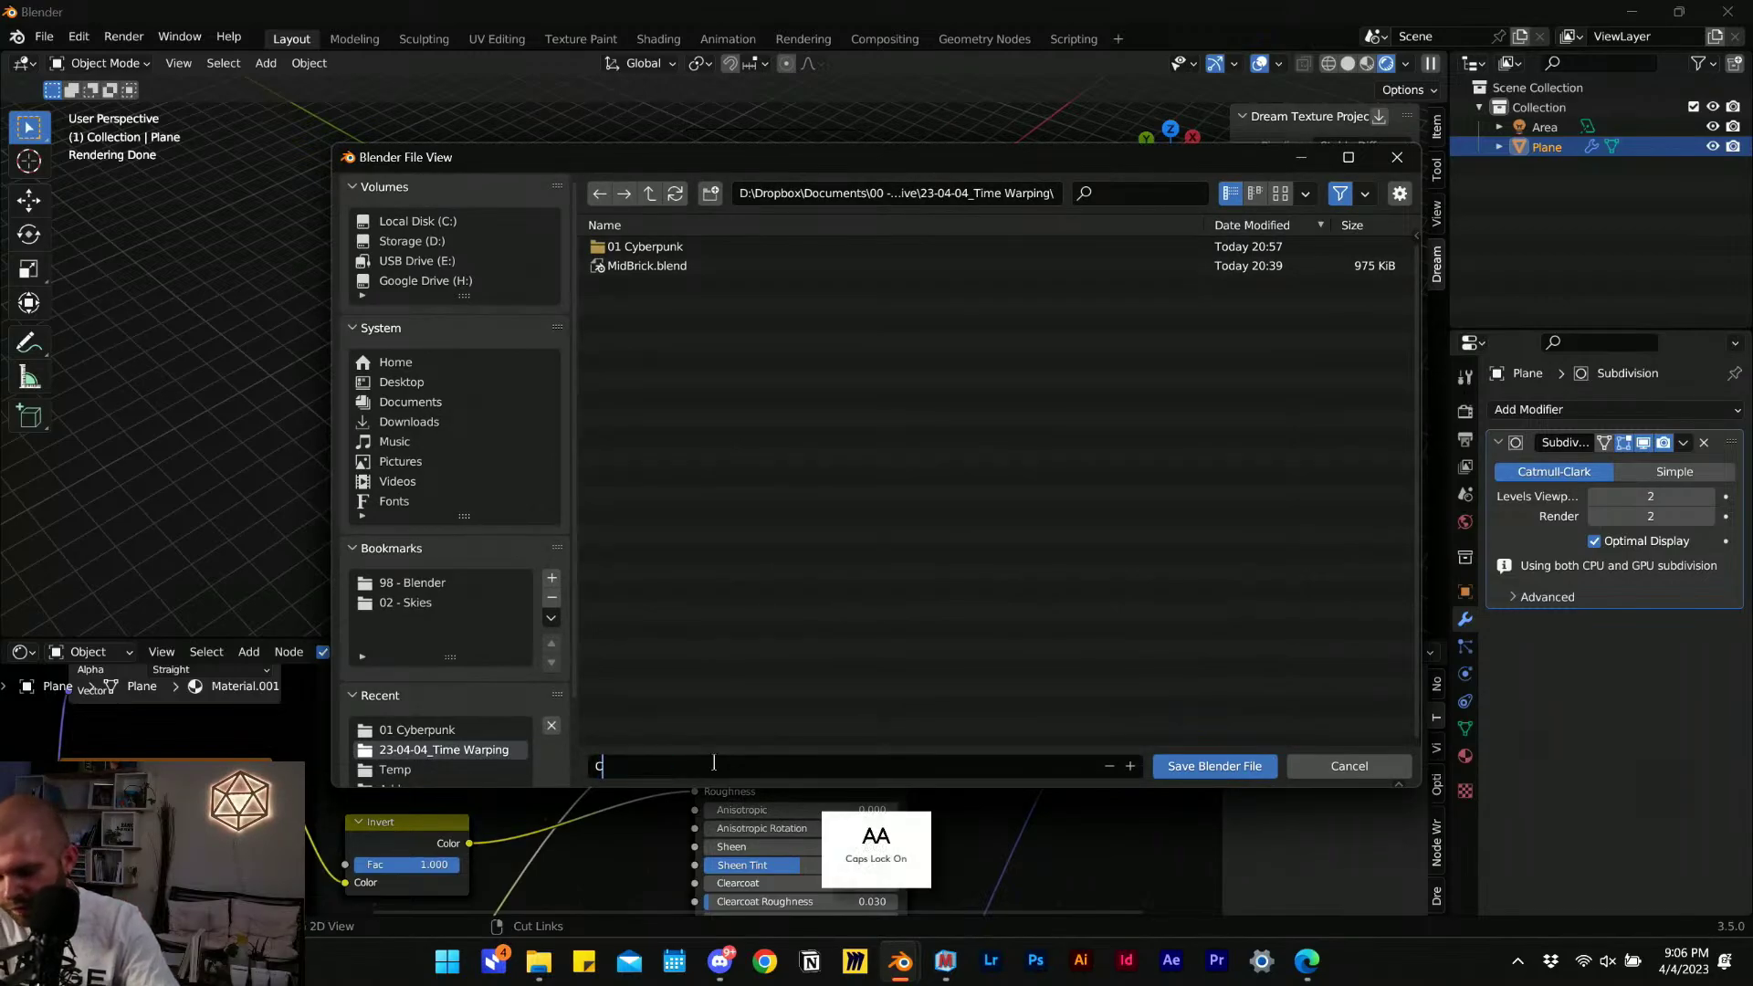
text(Cybperpunk)
key(Return)
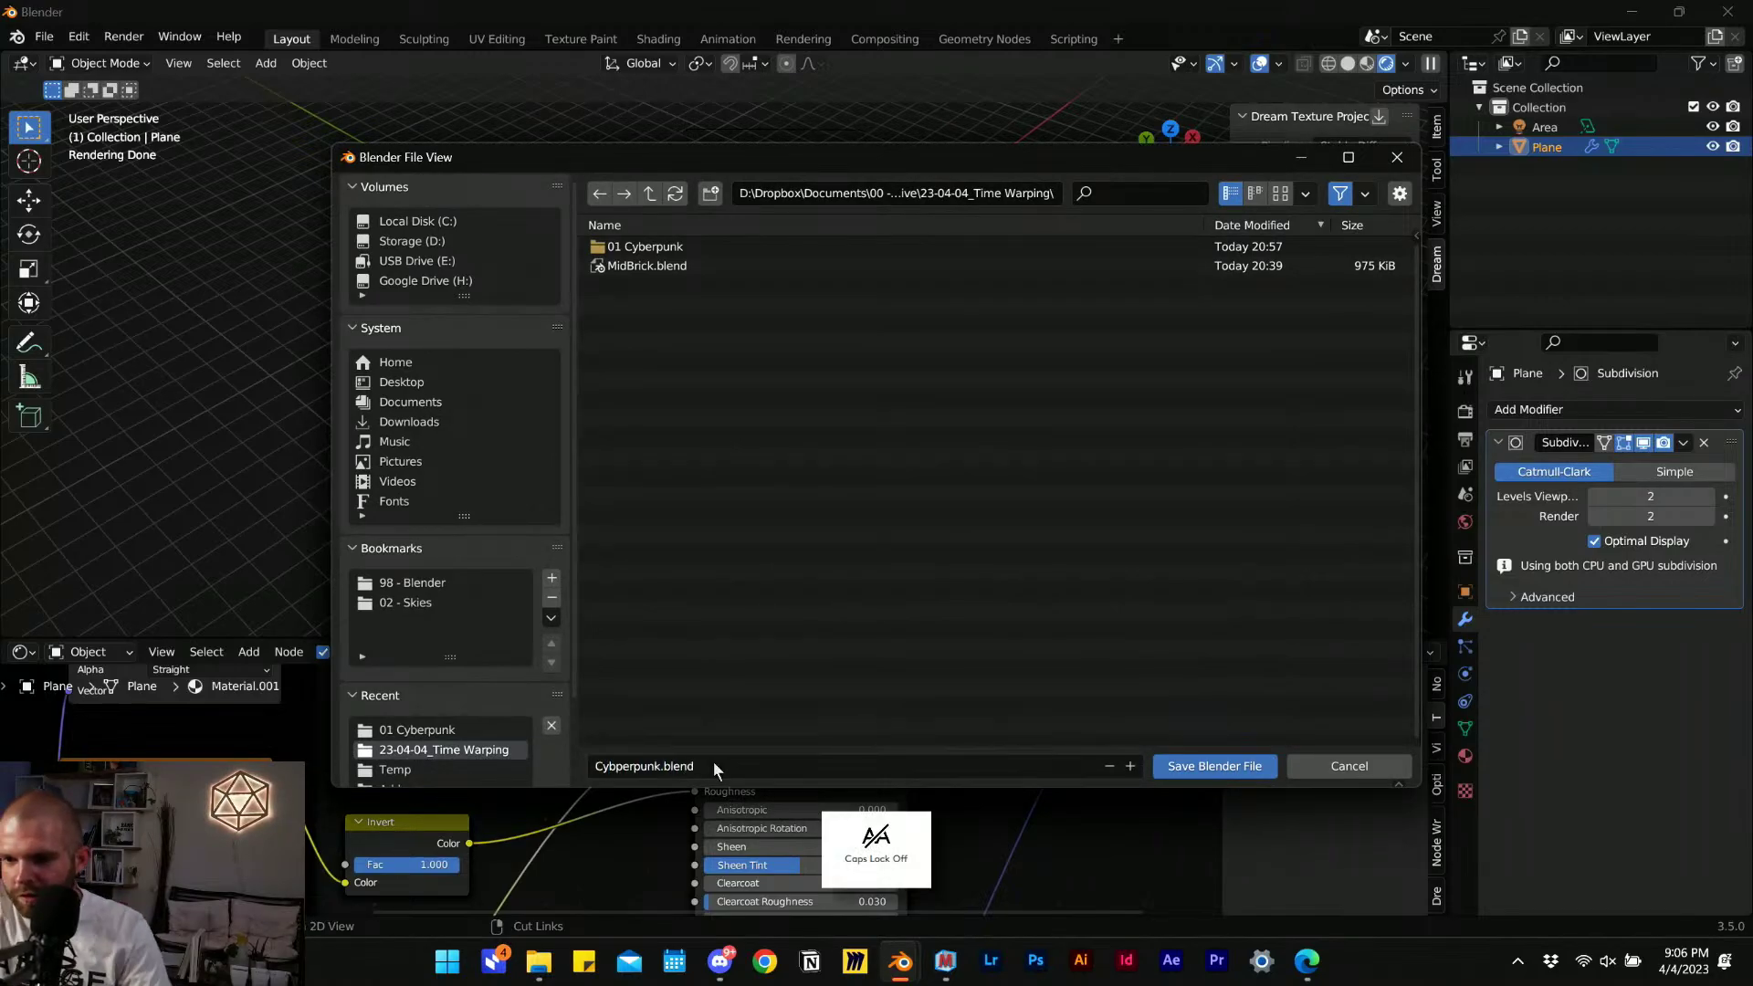
click(1183, 770)
Give the plane its own independent copy of Material.001.
middle_drag(986, 767, 1032, 829)
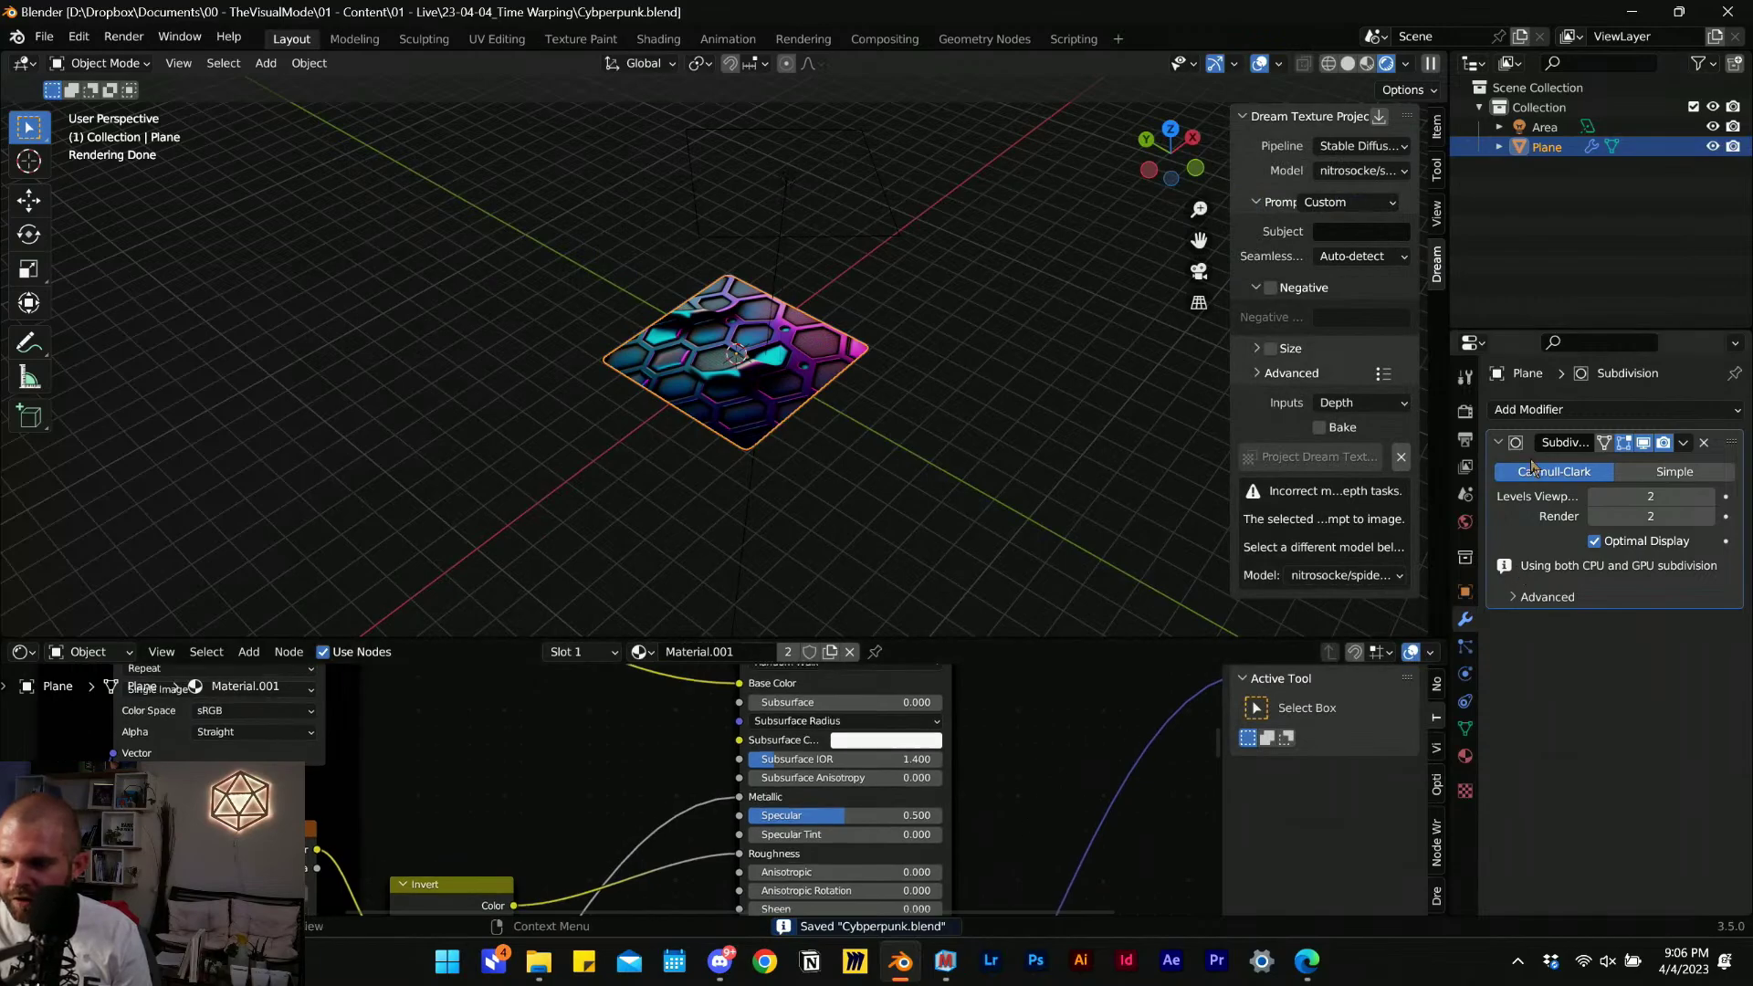
click(1465, 756)
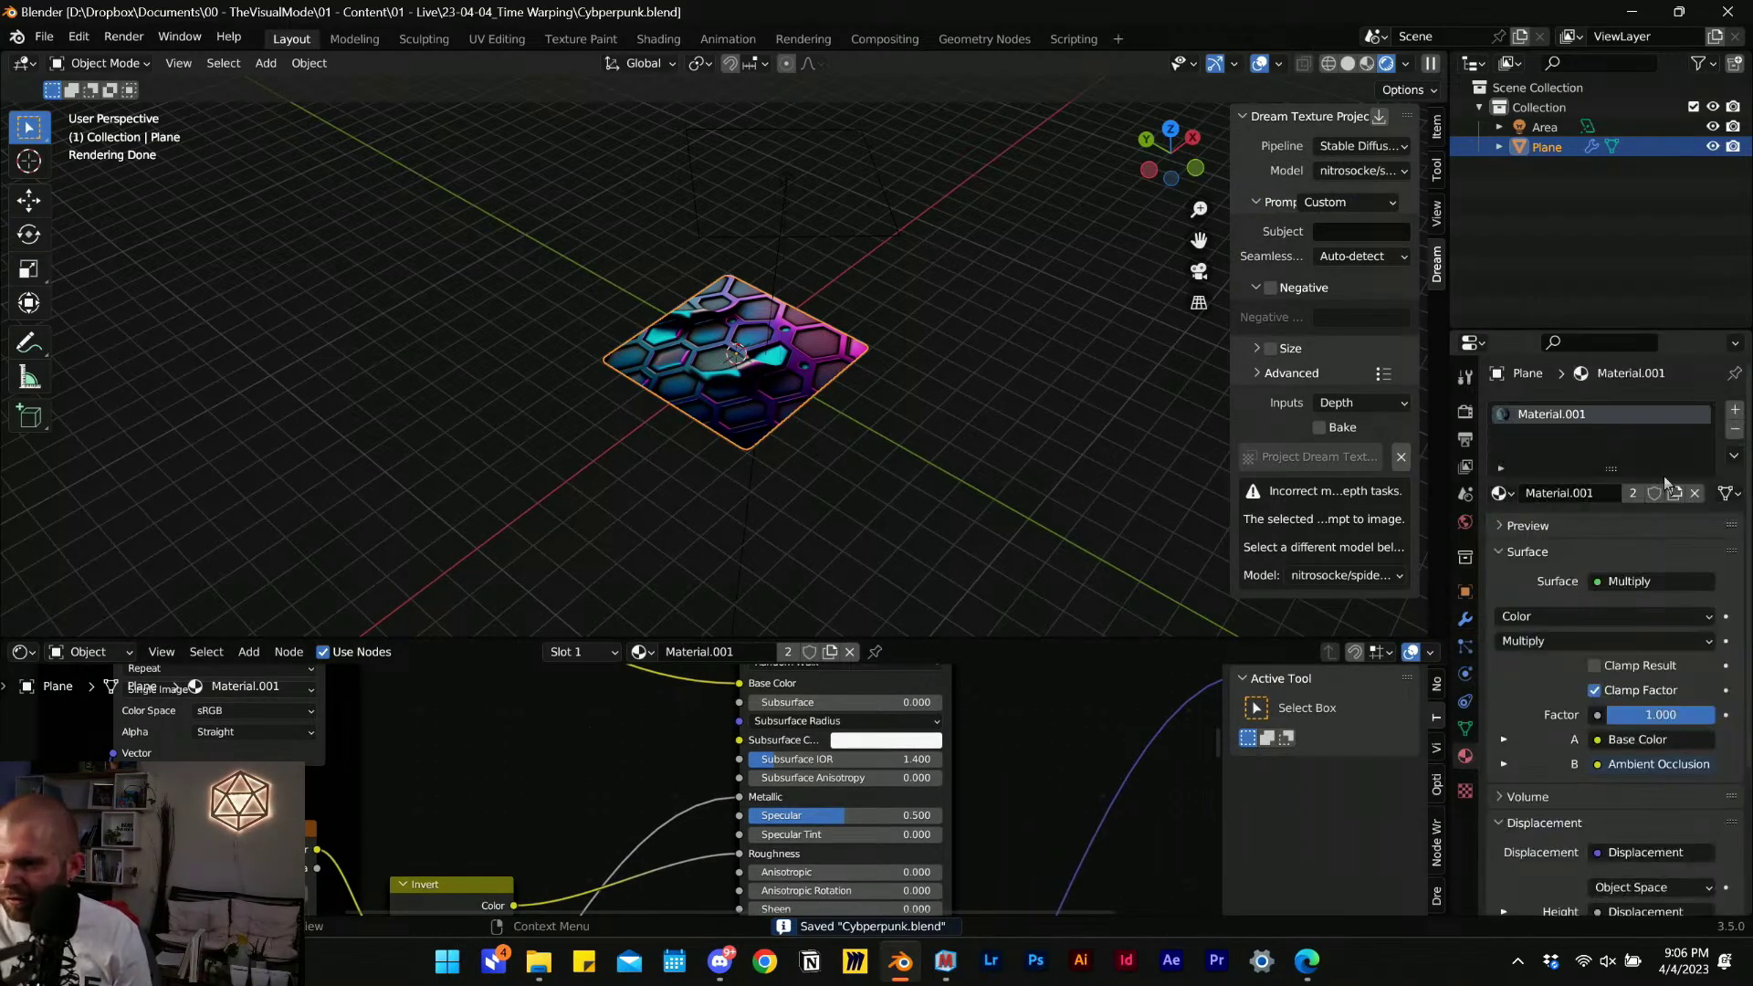
middle_drag(1060, 769, 1164, 732)
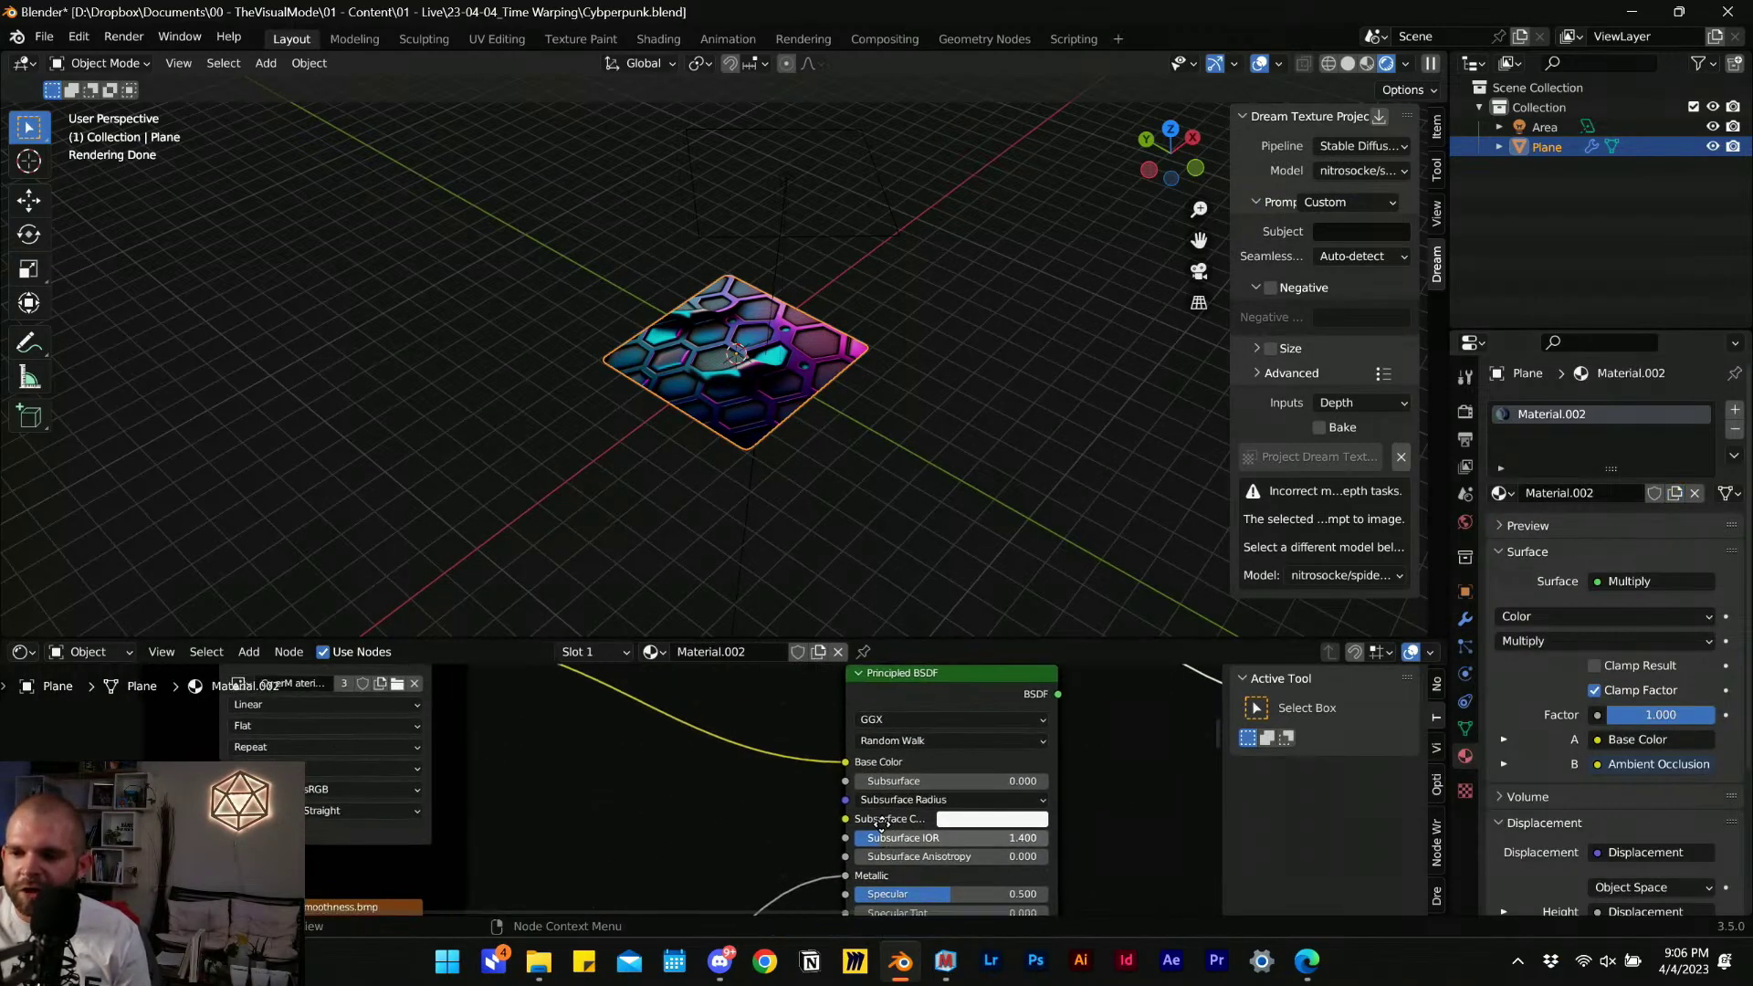
Disconnect the Metallic map from the Principled BSDF and the Displacement link from the Material Output in the copied material.
drag(841, 759, 805, 778)
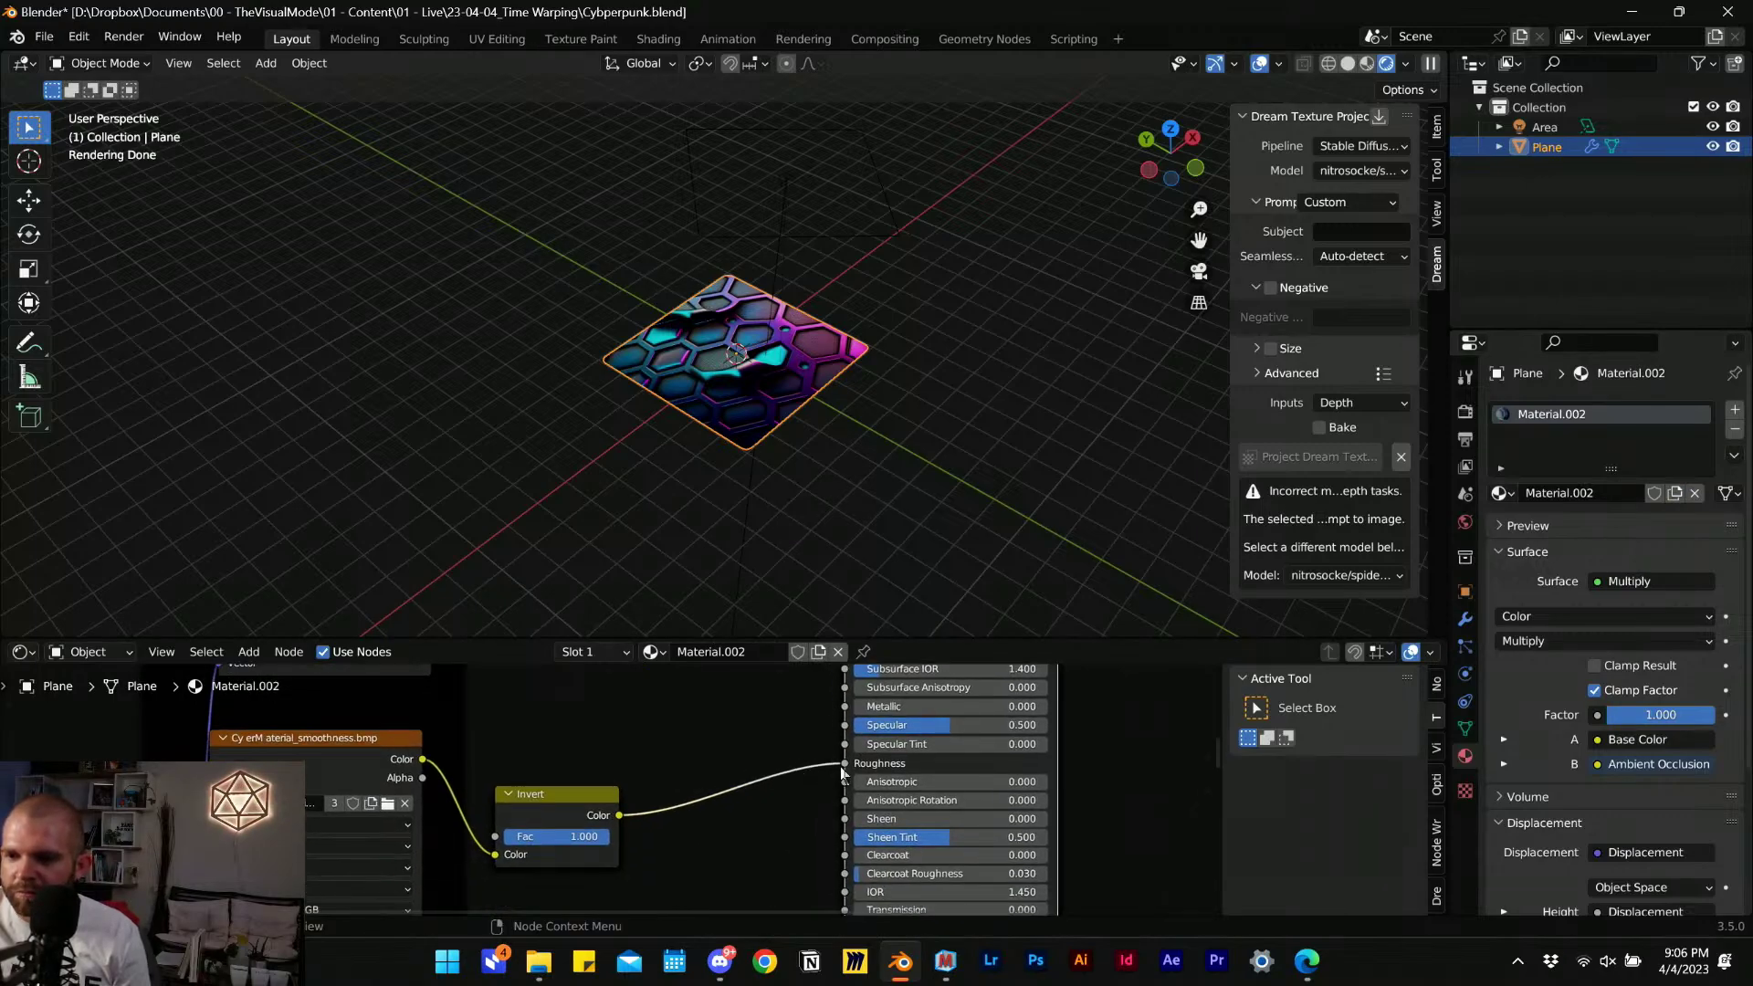
middle_drag(780, 828, 643, 890)
scroll(725, 785, down, 1)
middle_drag(1018, 698, 943, 813)
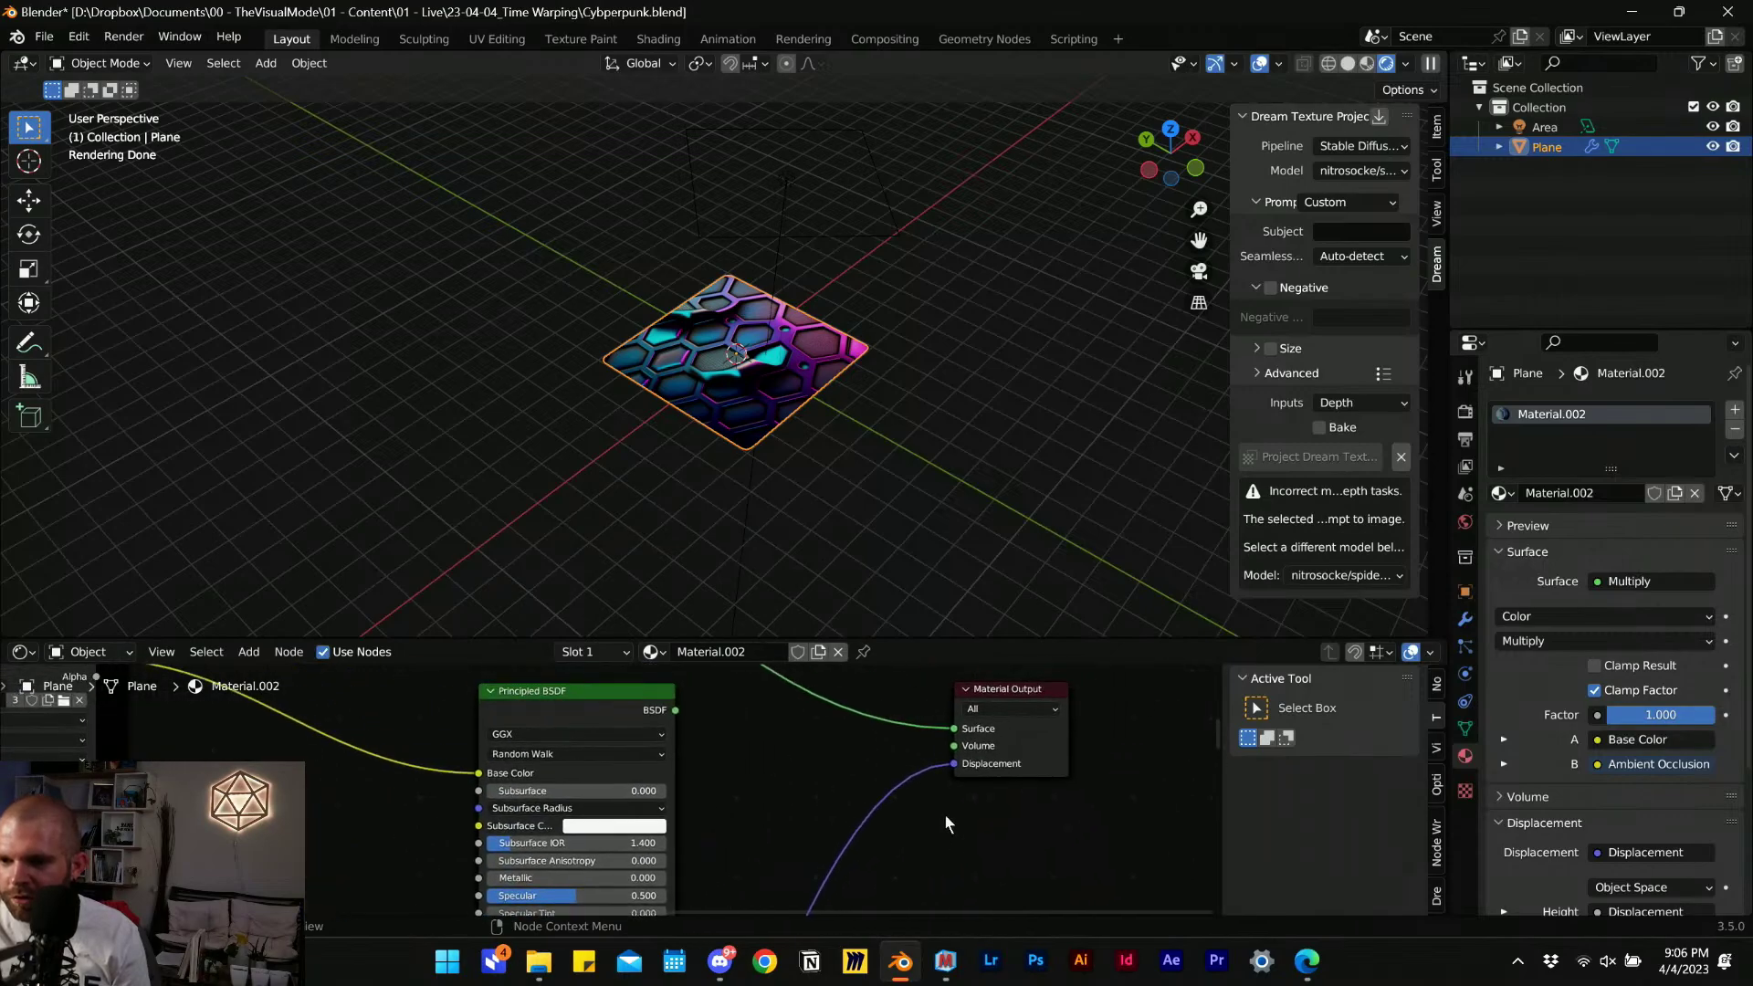
drag(952, 763, 805, 756)
Duplicate the plane along the X axis beside the original and assign Material.001 to the duplicate.
click(839, 377)
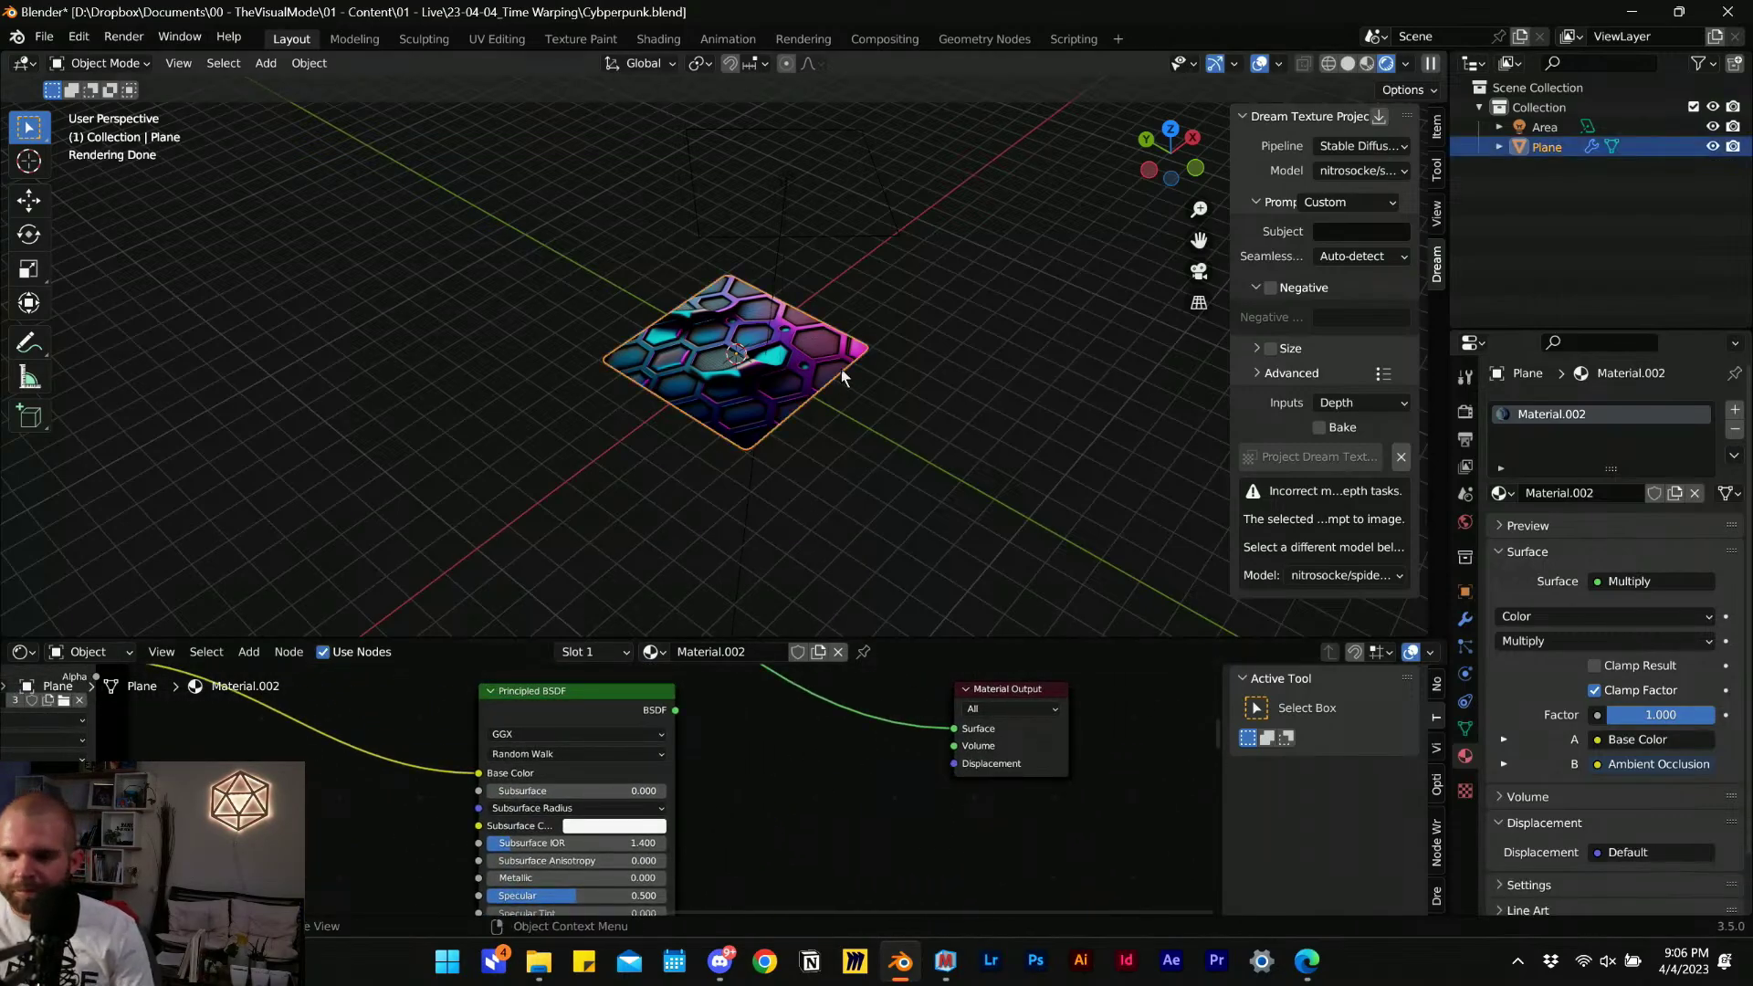
key(shift+d)
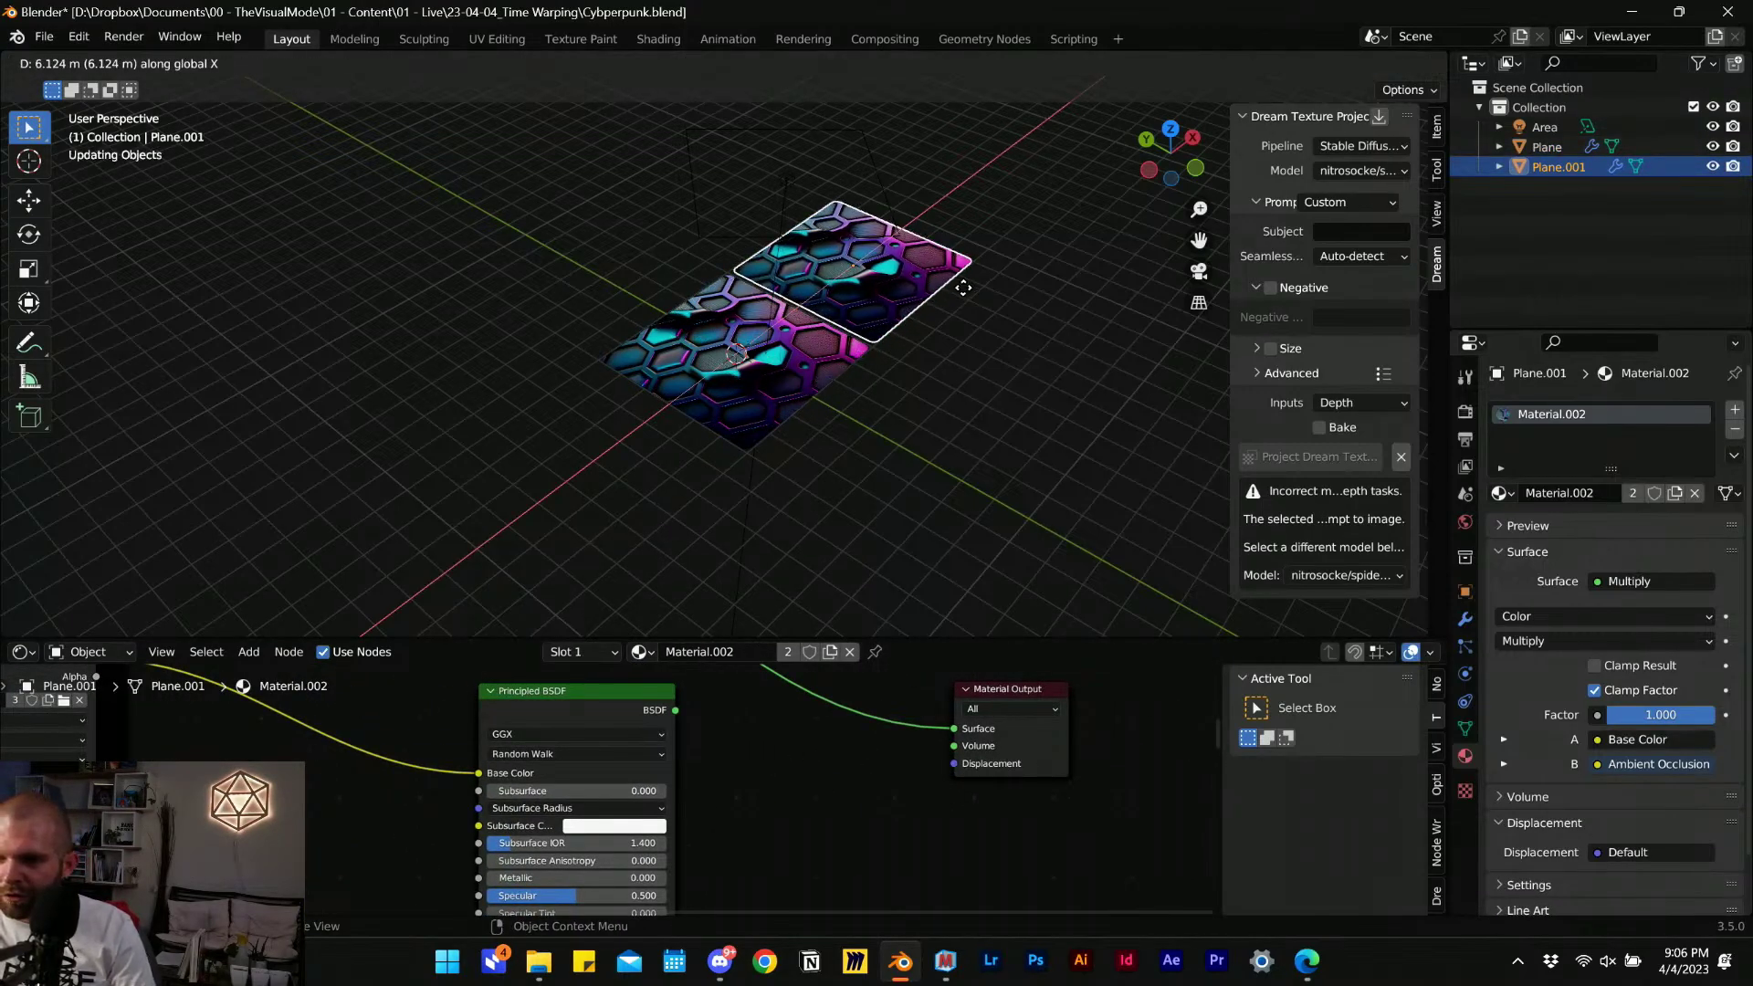
click(920, 293)
click(1498, 493)
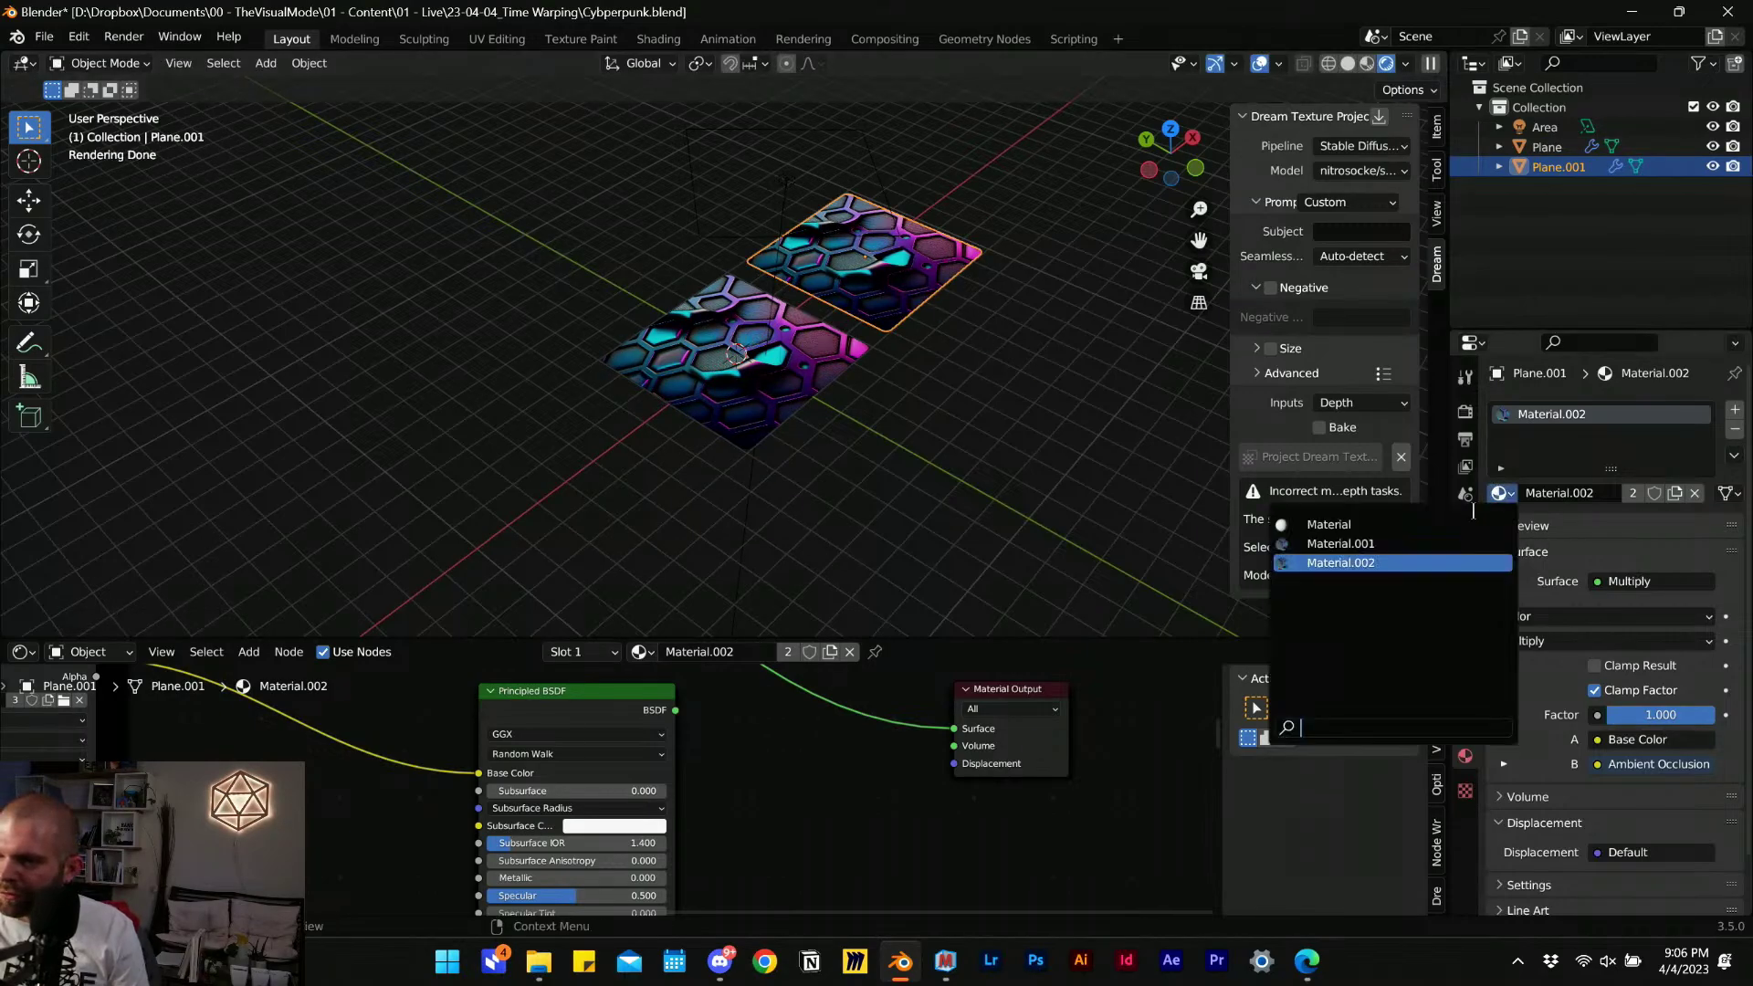
click(1400, 542)
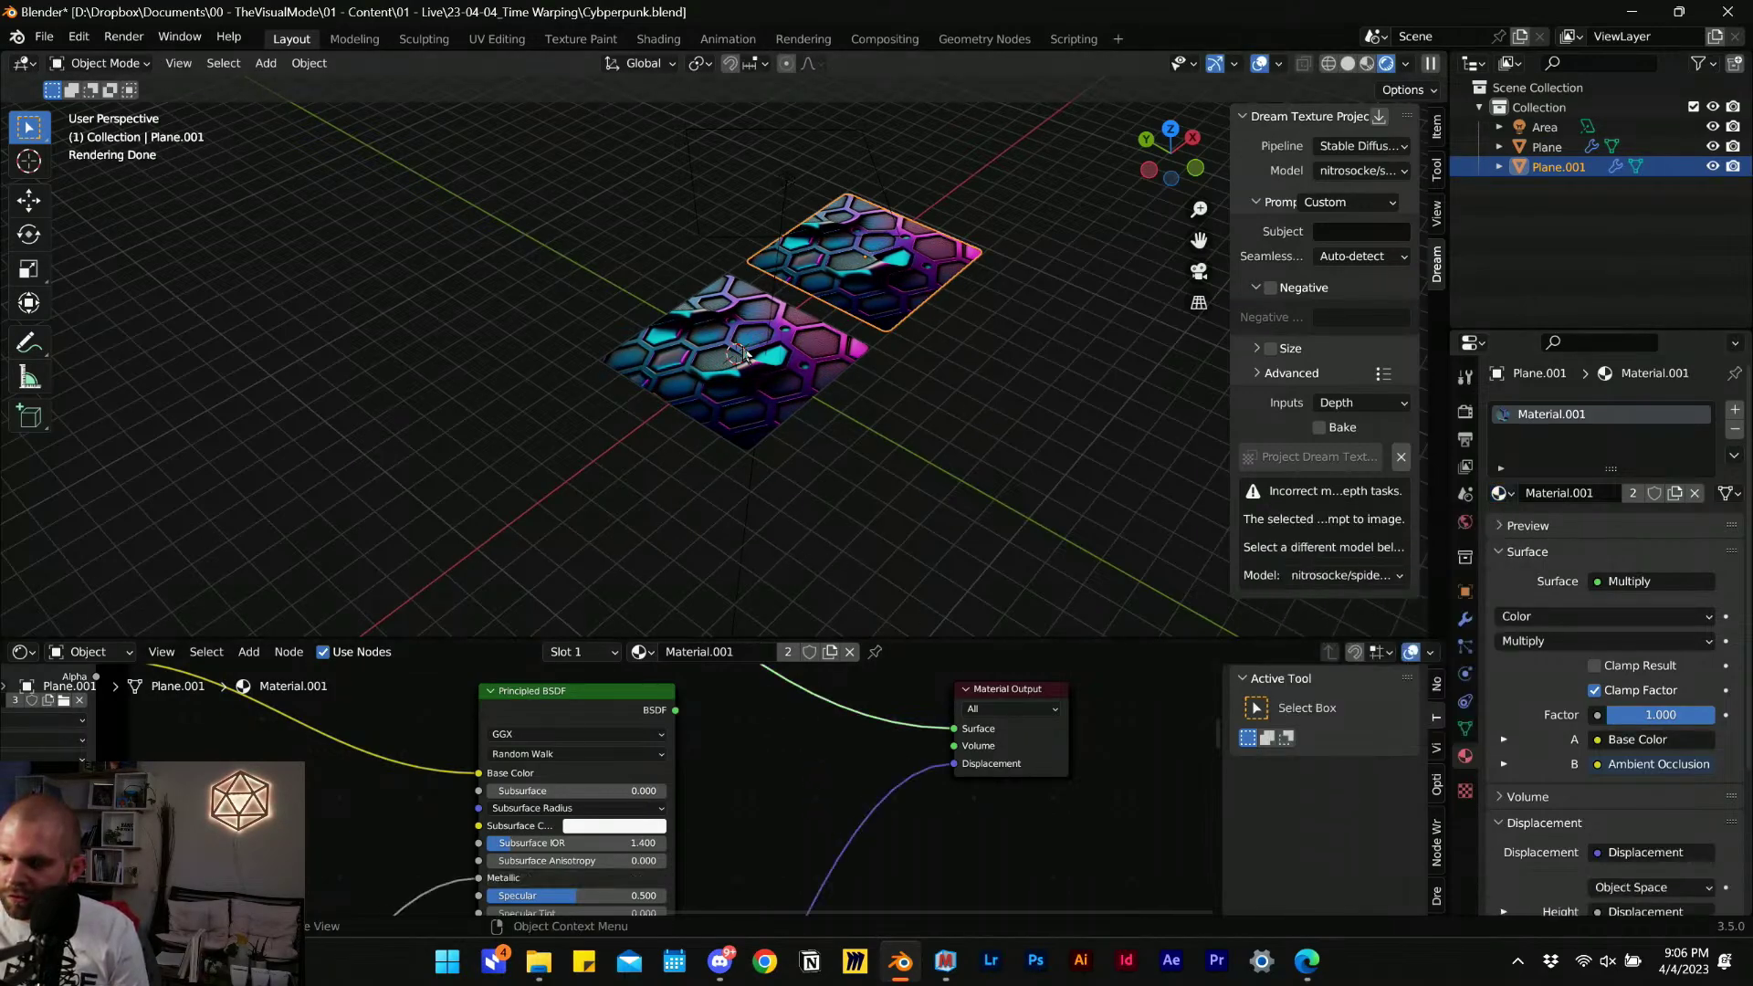
Output the Principled BSDF on both the original and the duplicate plane and compare the two materials.
click(813, 352)
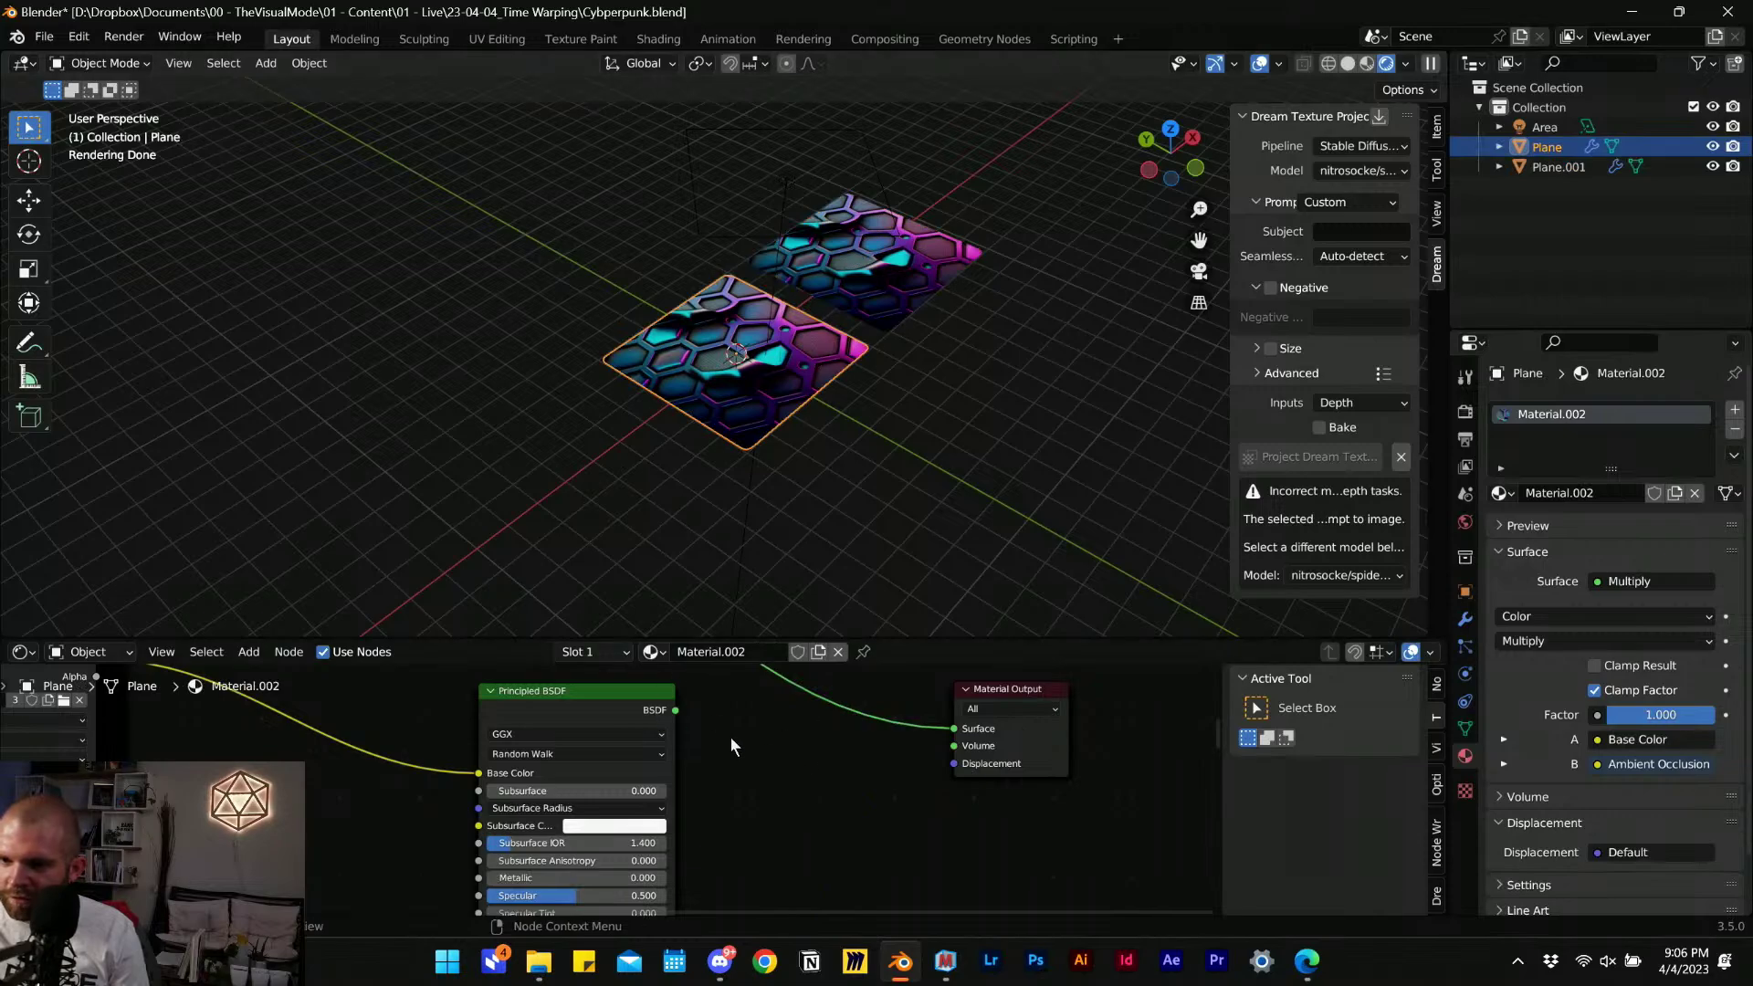
ctrl+shift+click(600, 699)
scroll(851, 401, up, 4)
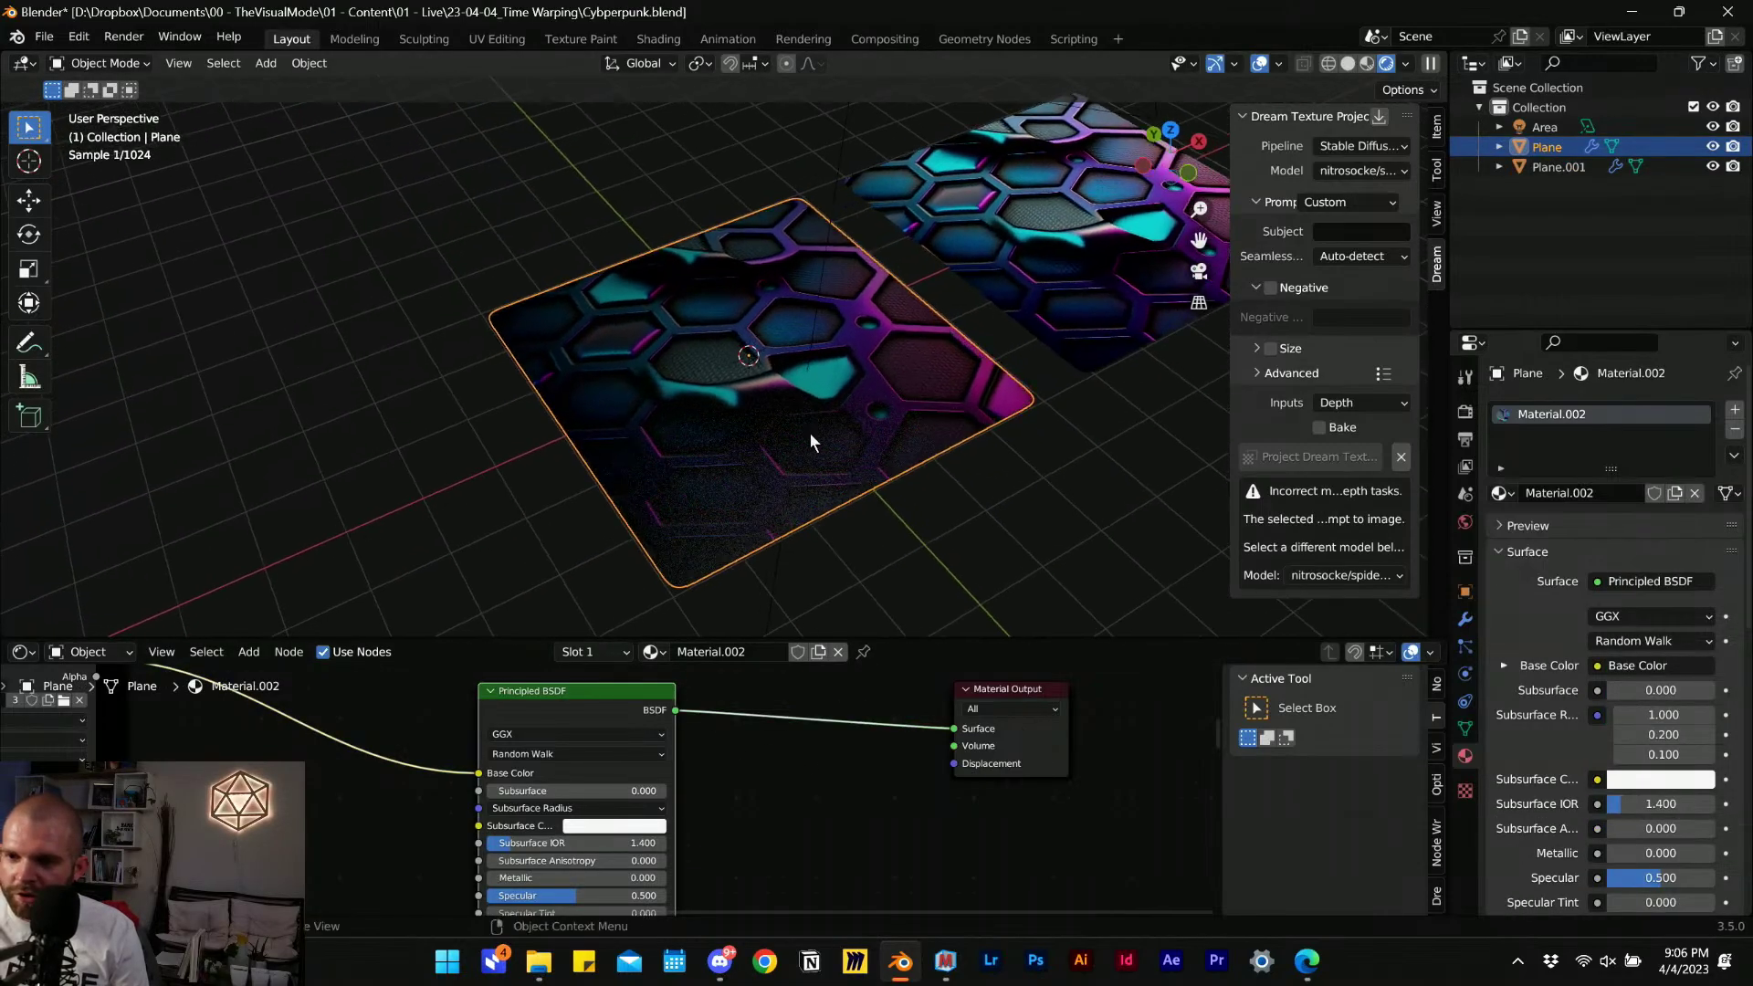
middle_drag(808, 431, 642, 383)
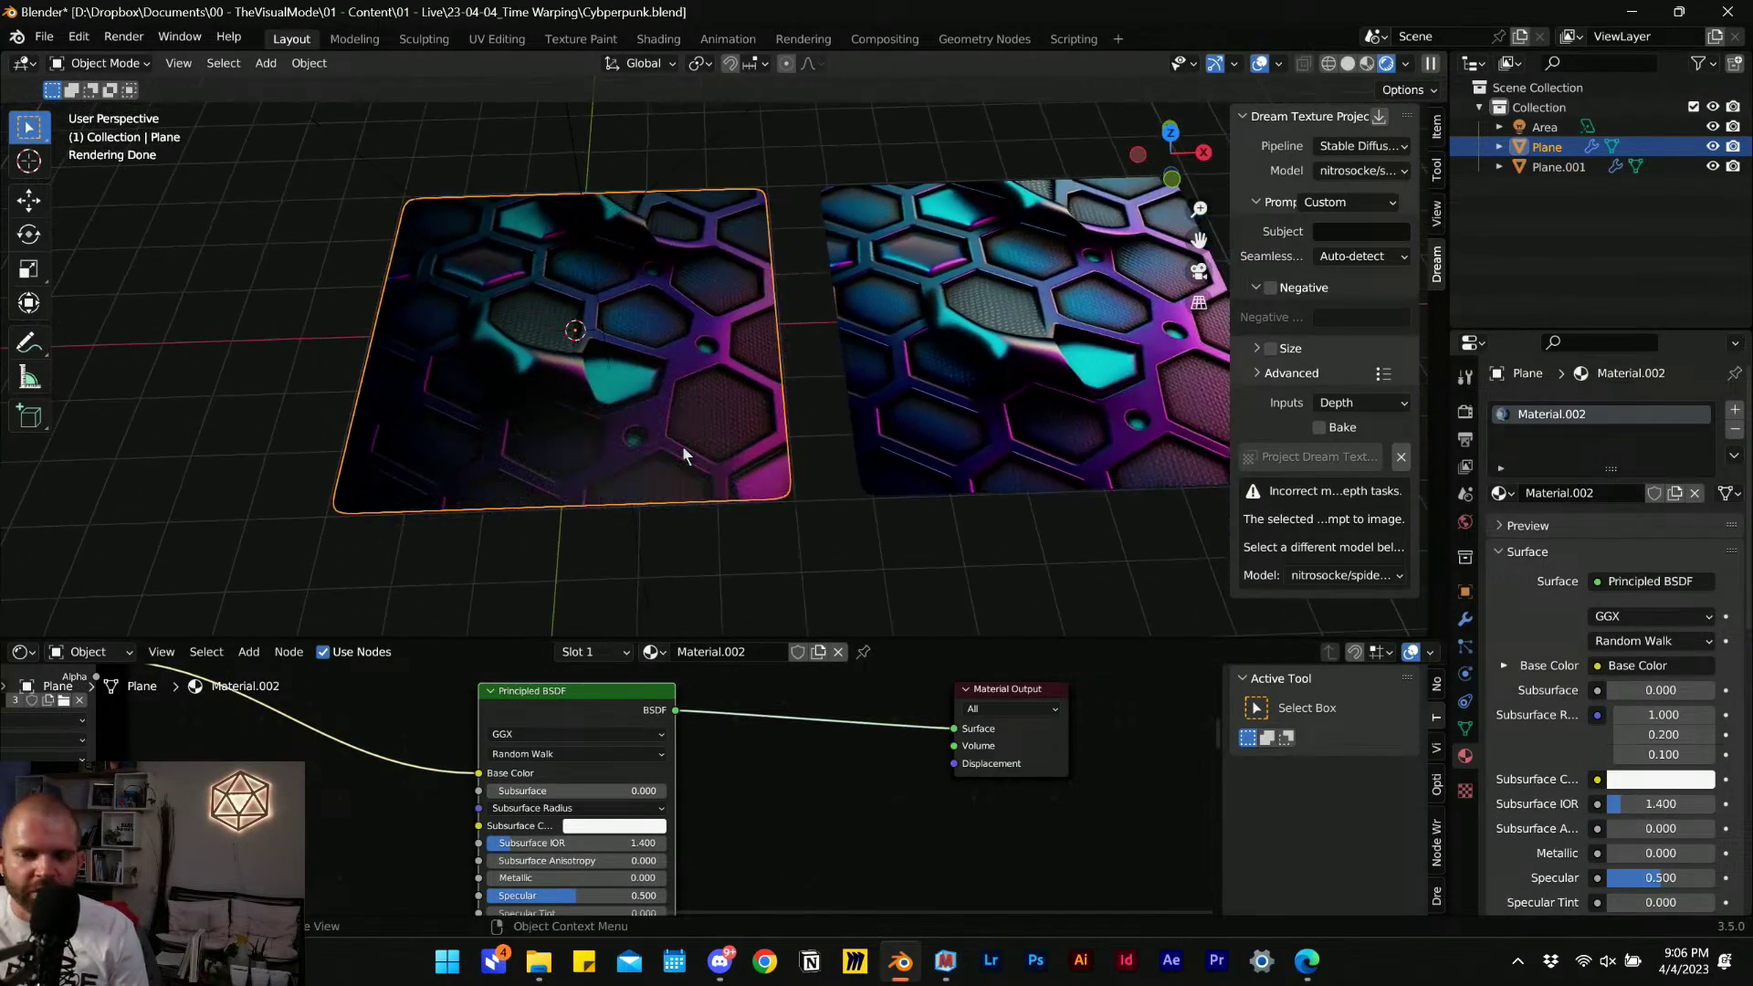
click(973, 448)
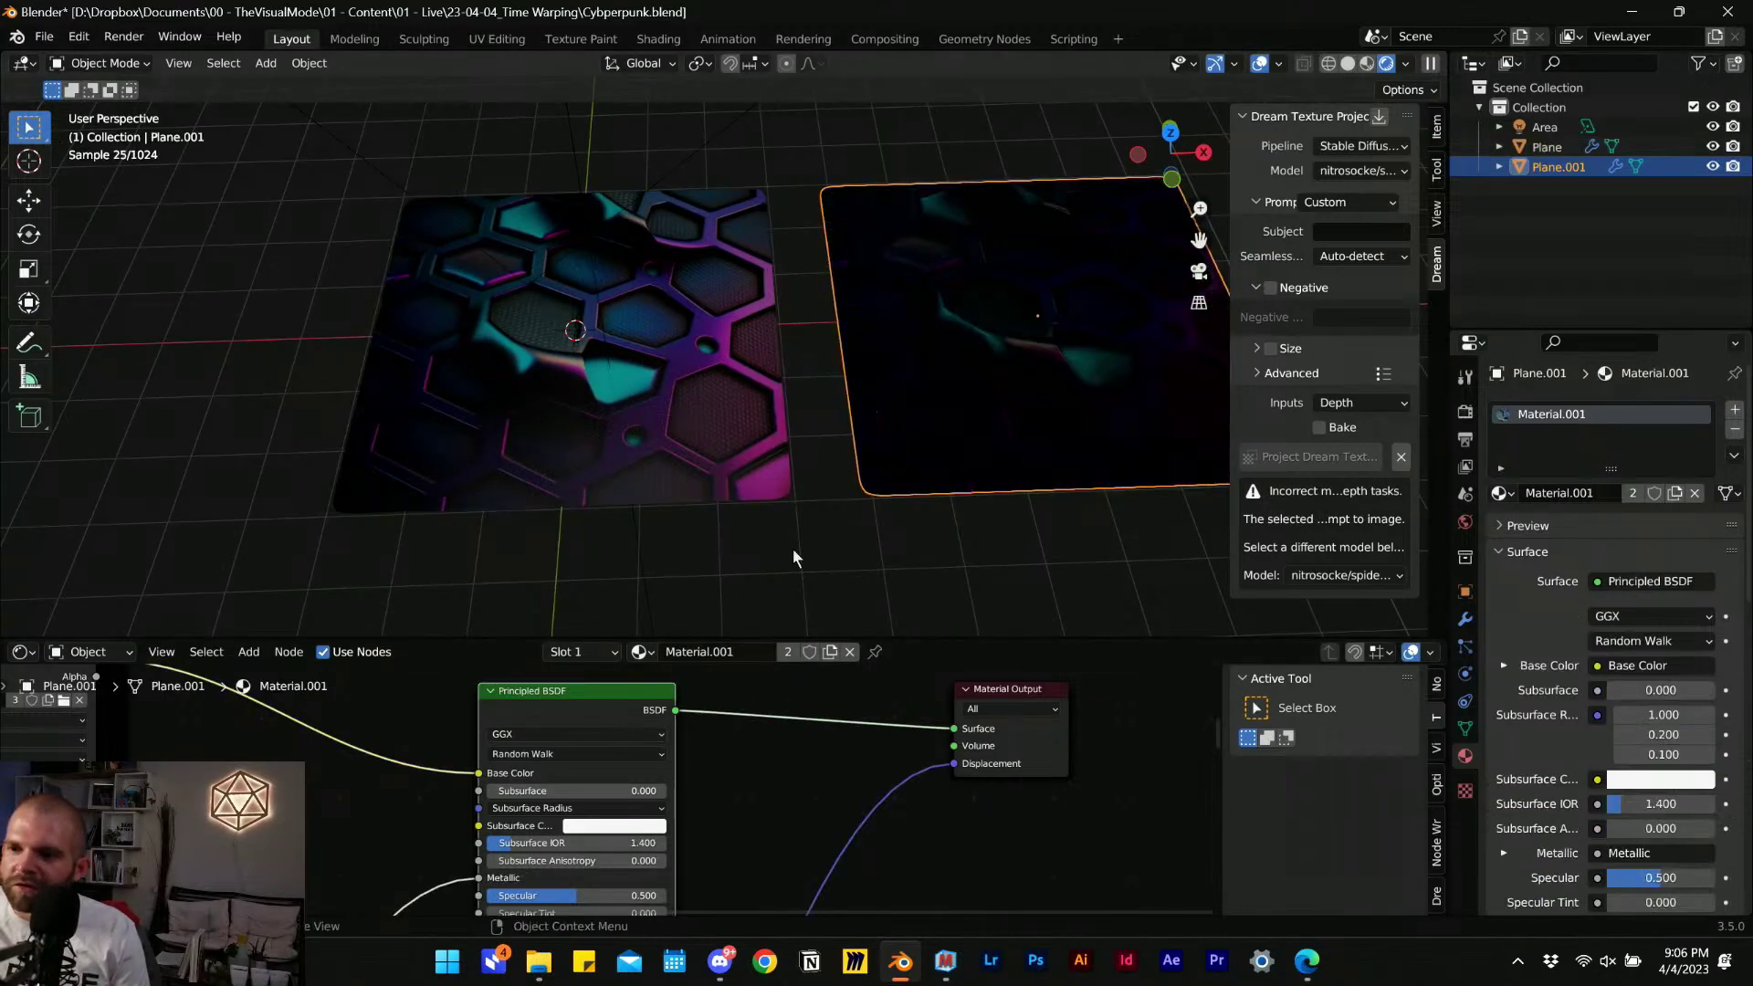
Move the area light across the two planes to compare how each material reacts to it.
shift+middle_drag(794, 552, 867, 522)
scroll(847, 360, down, 3)
click(652, 219)
key(g)
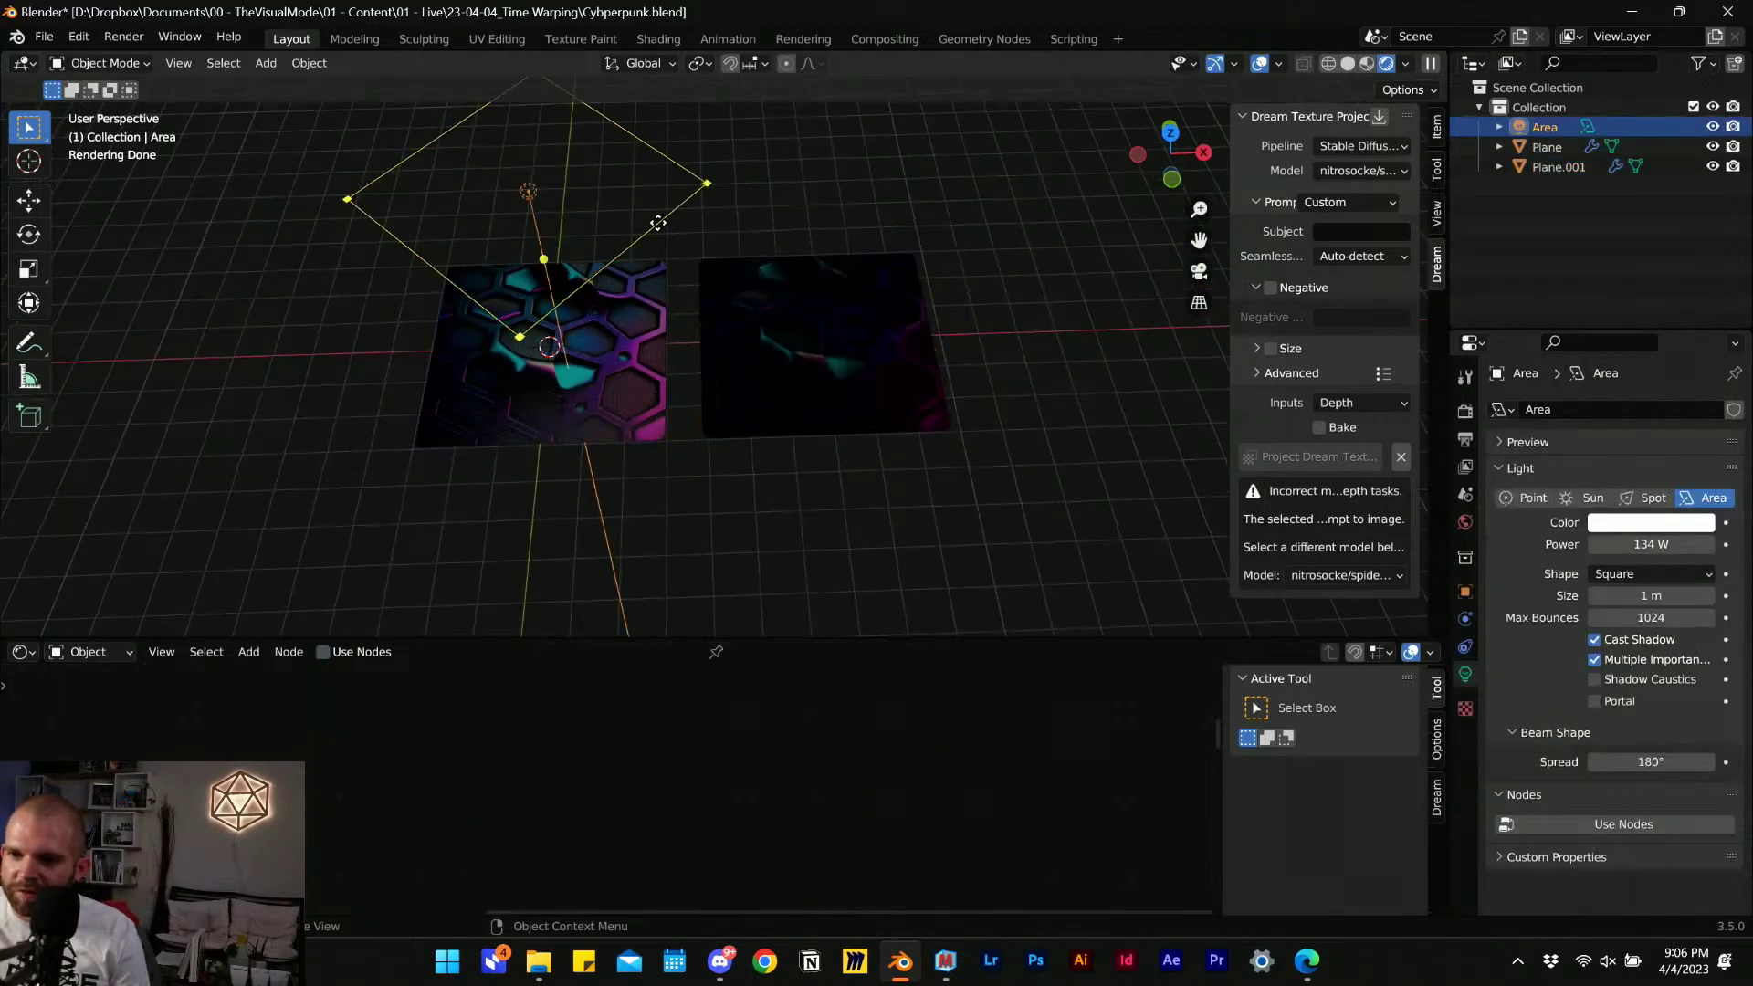
key(g)
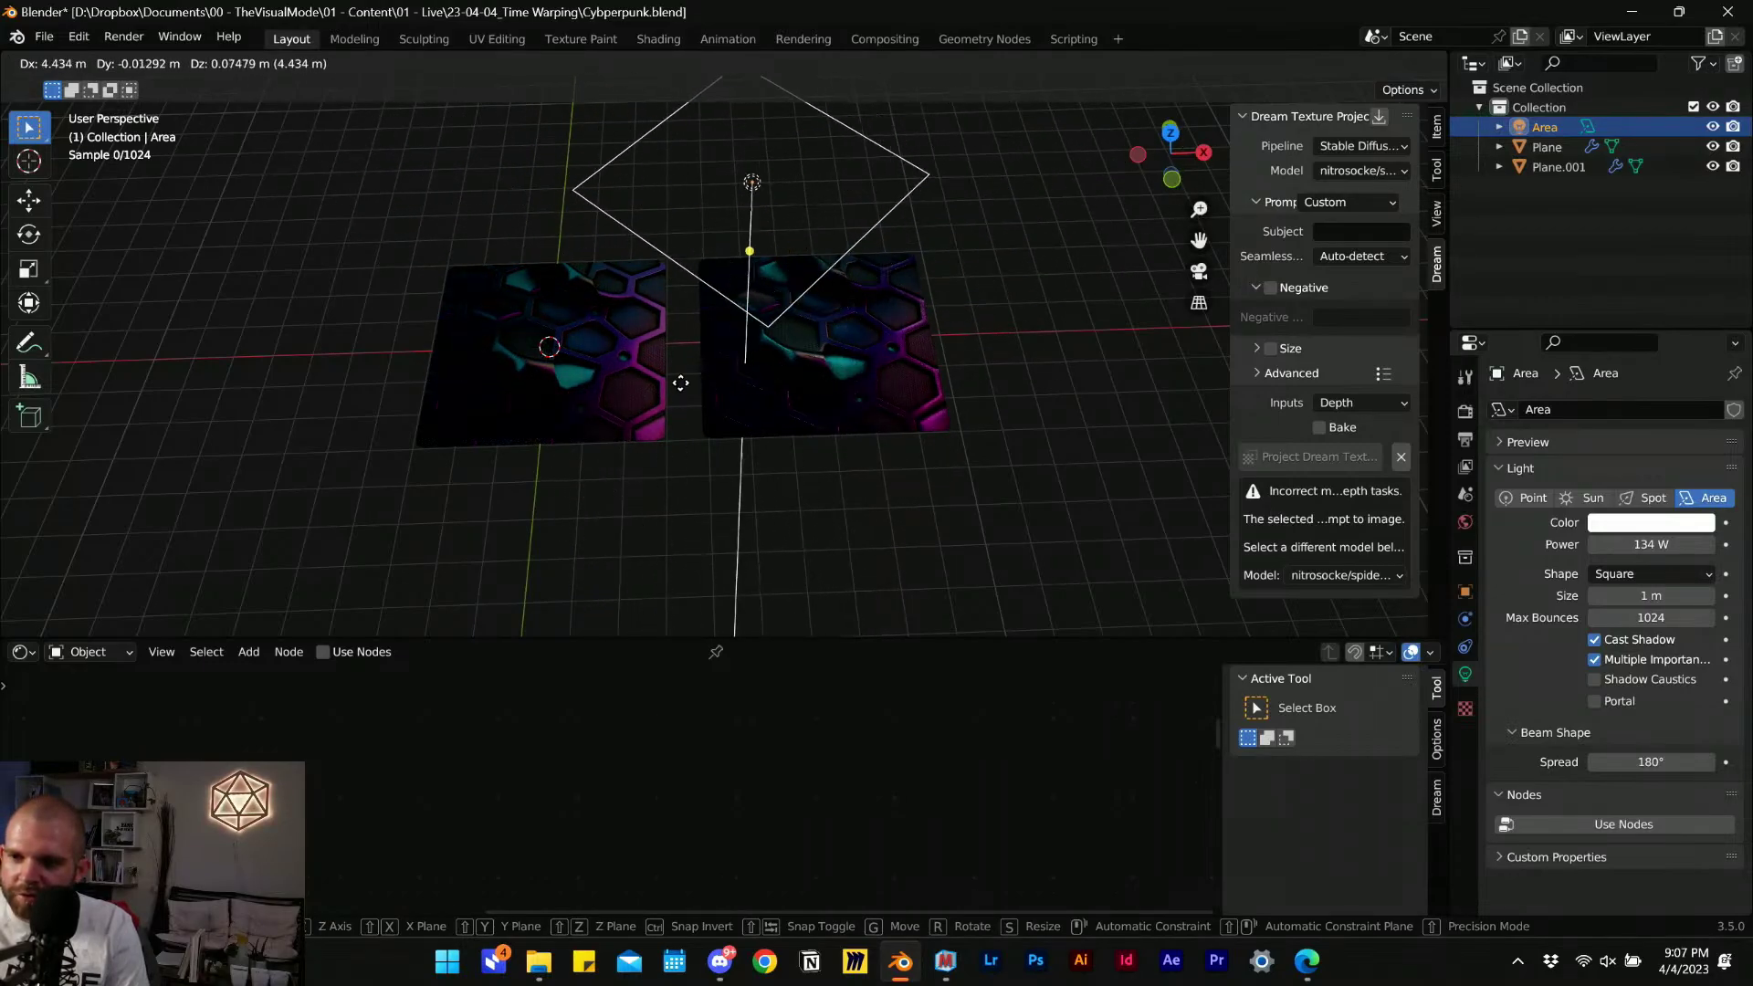
click(710, 271)
Move the duplicate plane along the Y and X axes so it lines up in front of the original.
click(843, 391)
key(g)
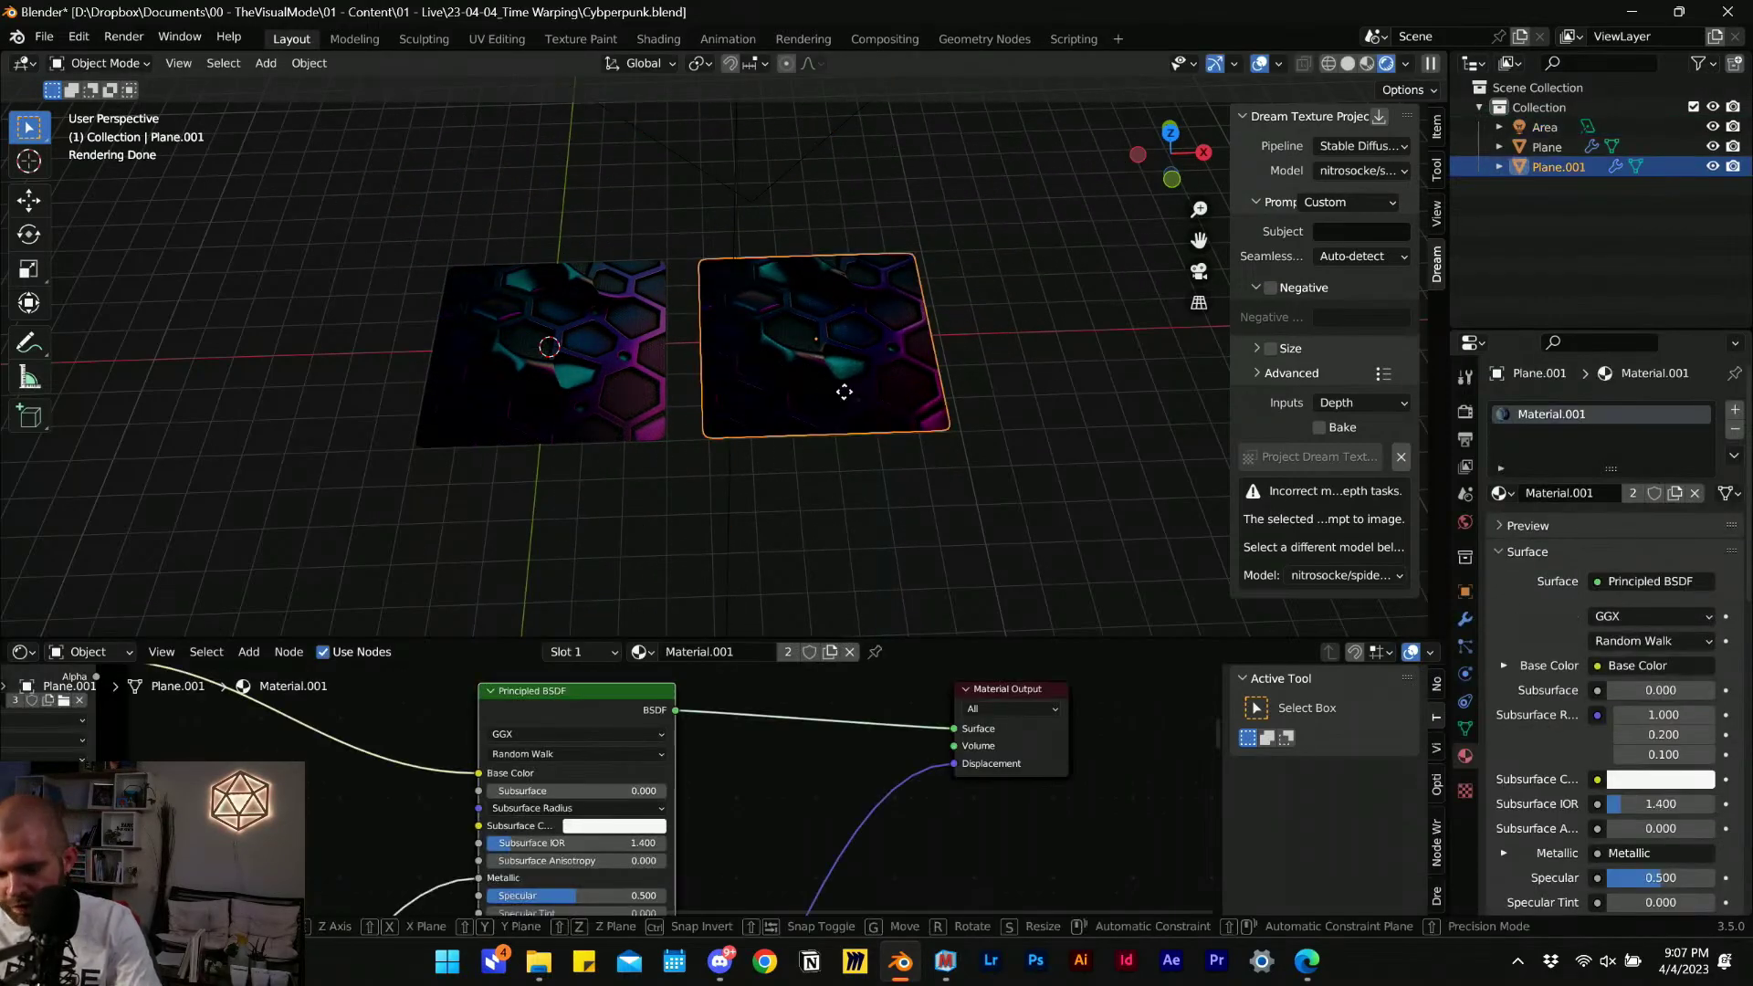
key(y)
click(876, 538)
key(g)
key(x)
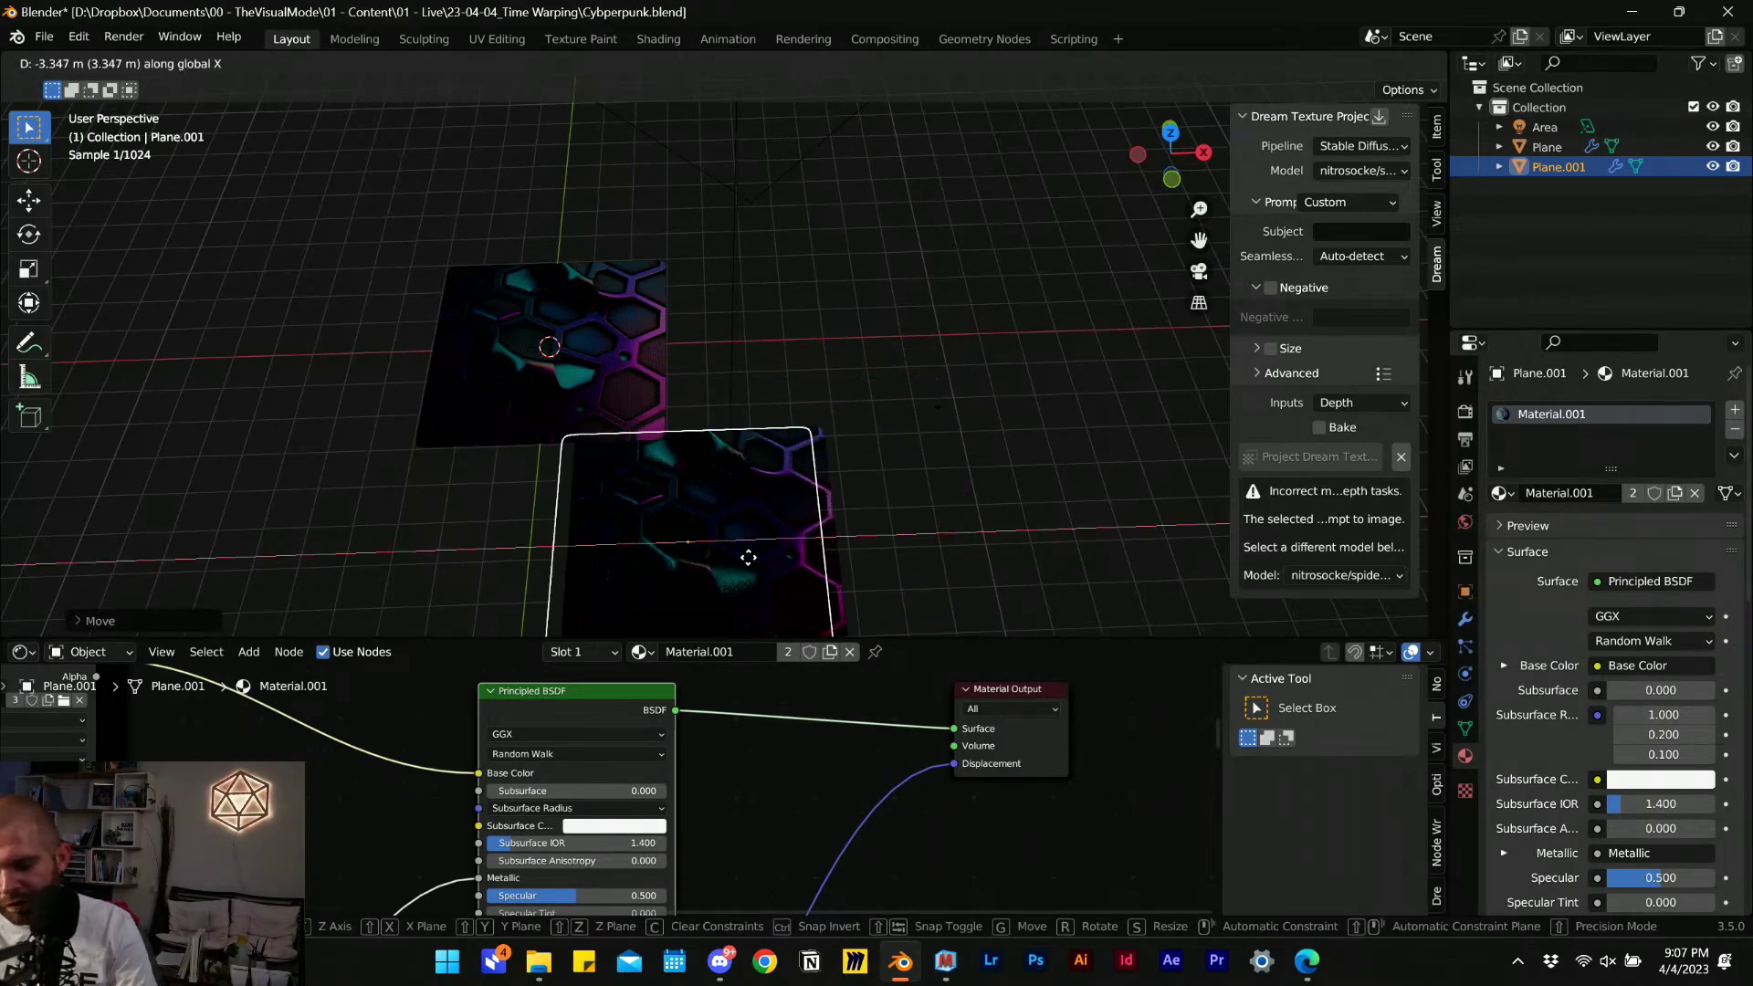
click(617, 558)
Adjust the duplicate plane's position along Y so it sits directly against the original's front edge.
scroll(620, 517, down, 2)
scroll(584, 518, up, 1)
shift+middle_drag(585, 518, 633, 471)
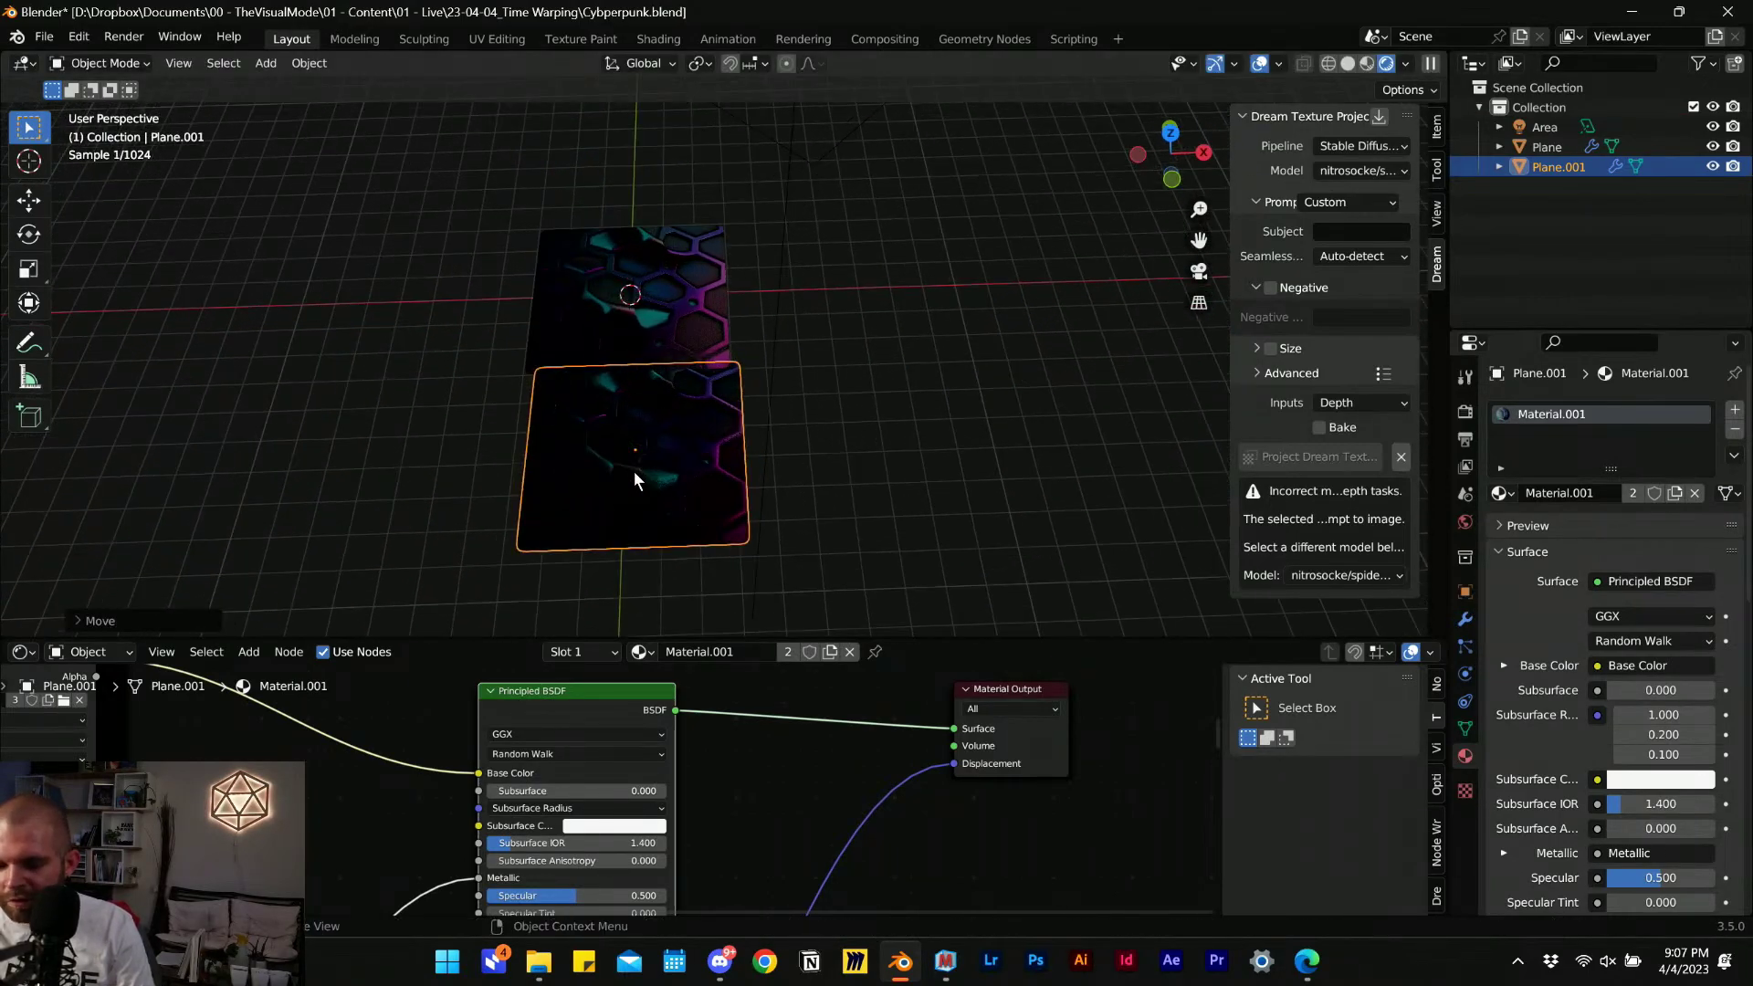
key(g)
key(y)
click(626, 480)
Move the area light over the two planes, fine-tuning its position in the top view.
scroll(693, 411, down, 2)
click(764, 304)
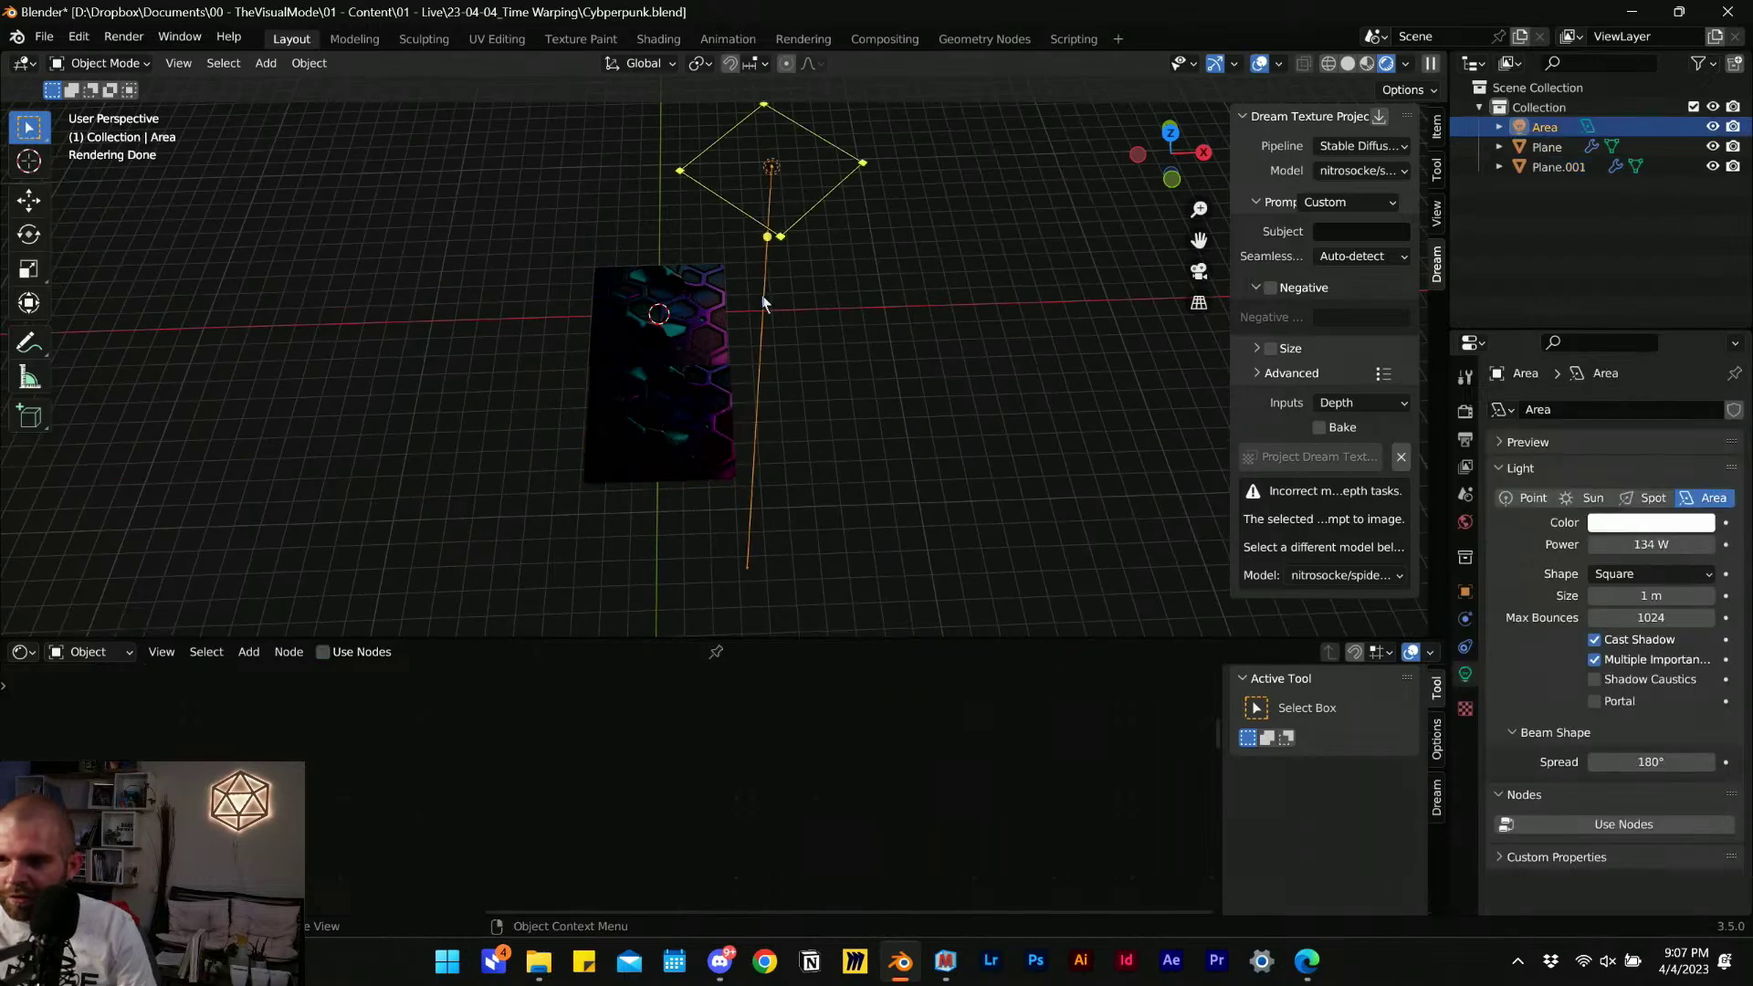
shift+middle_drag(706, 425, 777, 376)
key(g)
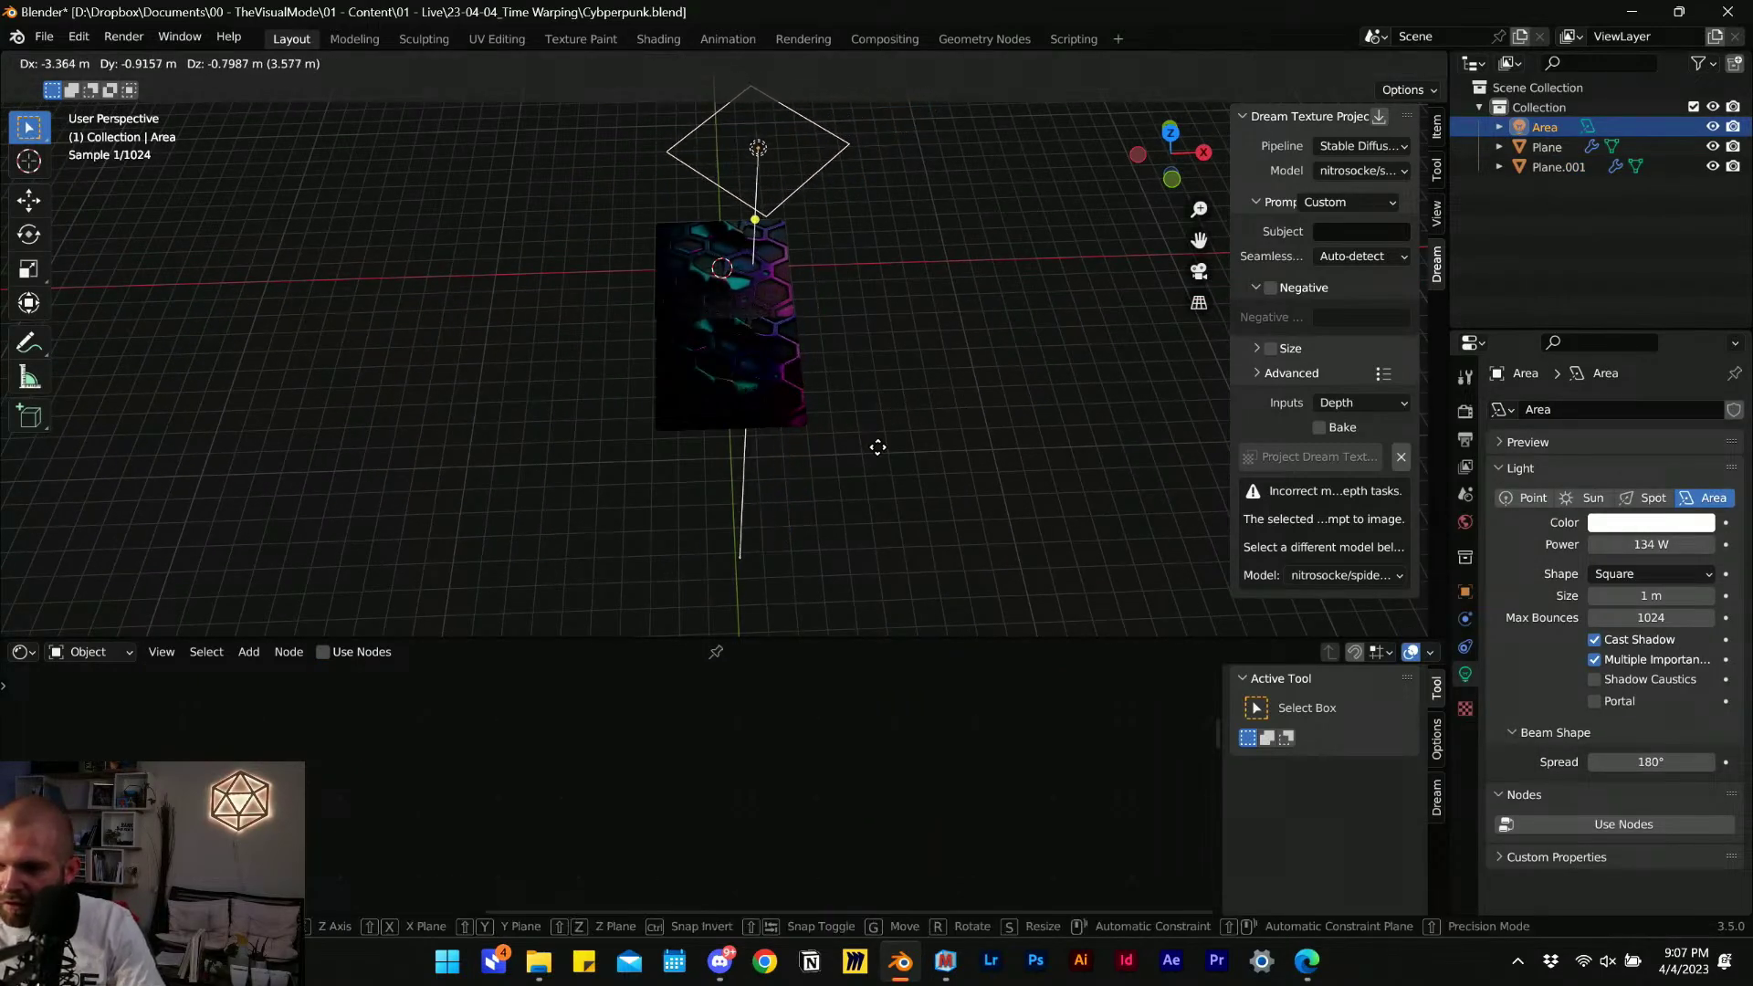
click(918, 476)
key(KP_7)
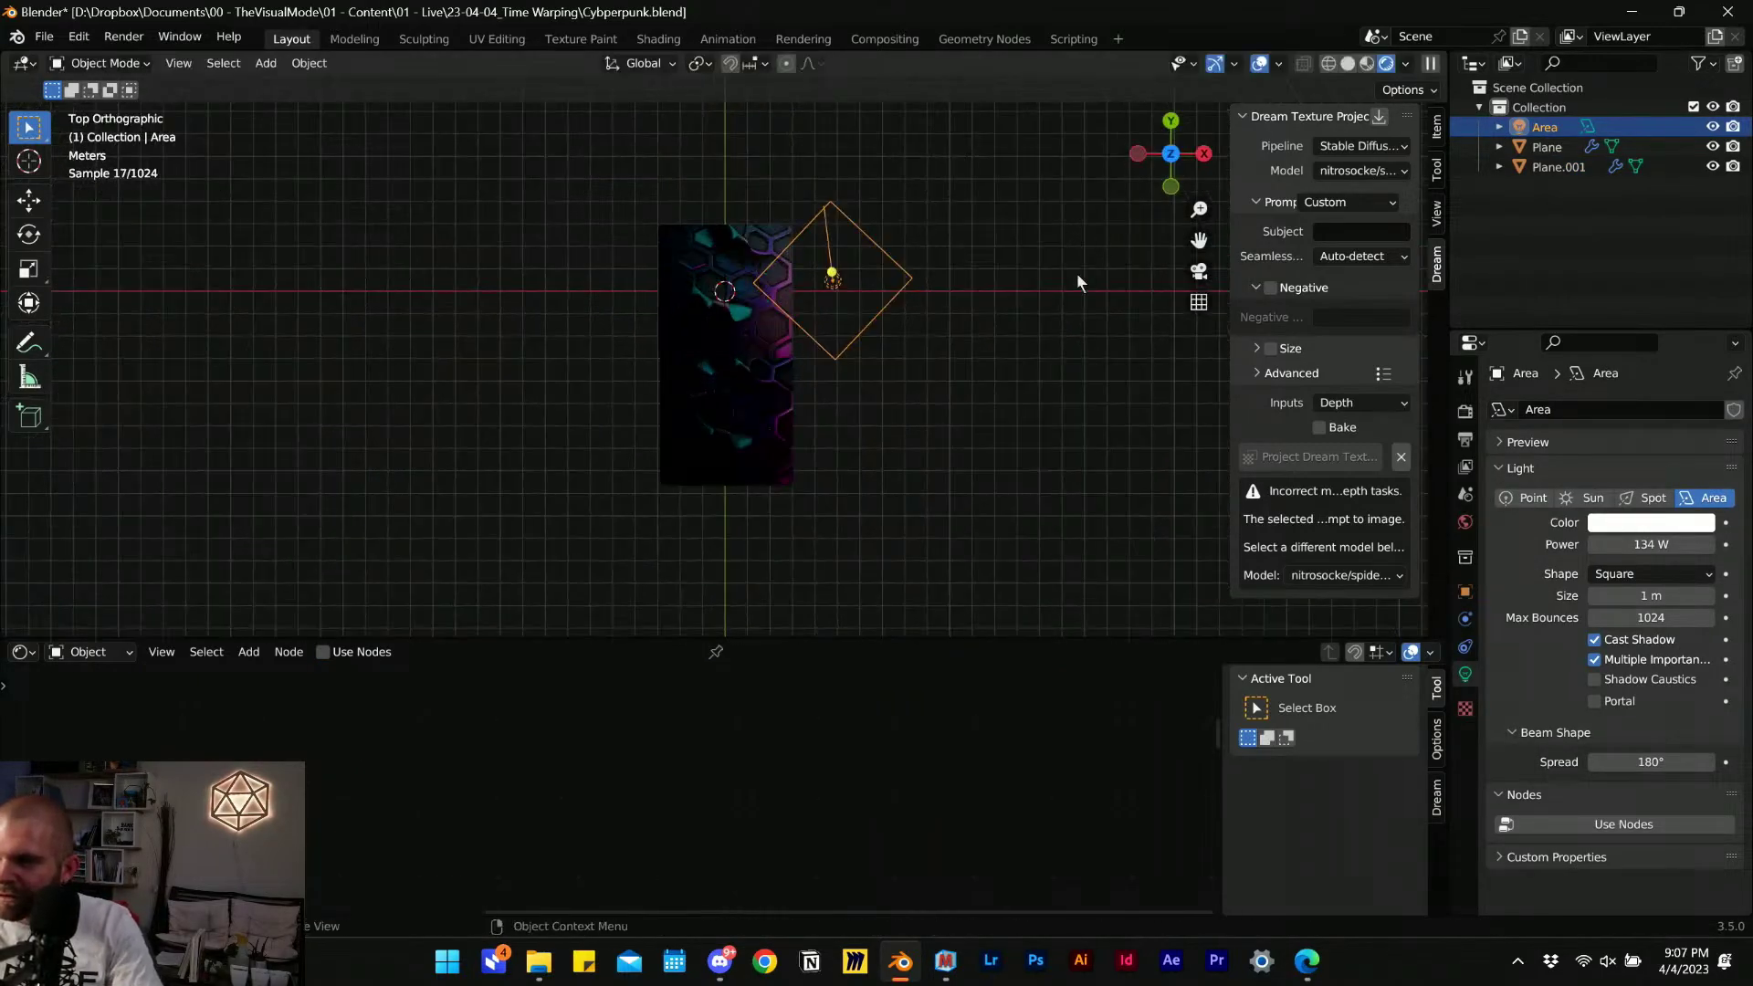
key(g)
click(939, 356)
Scale the area light up to span both planes and centre it over them.
key(s)
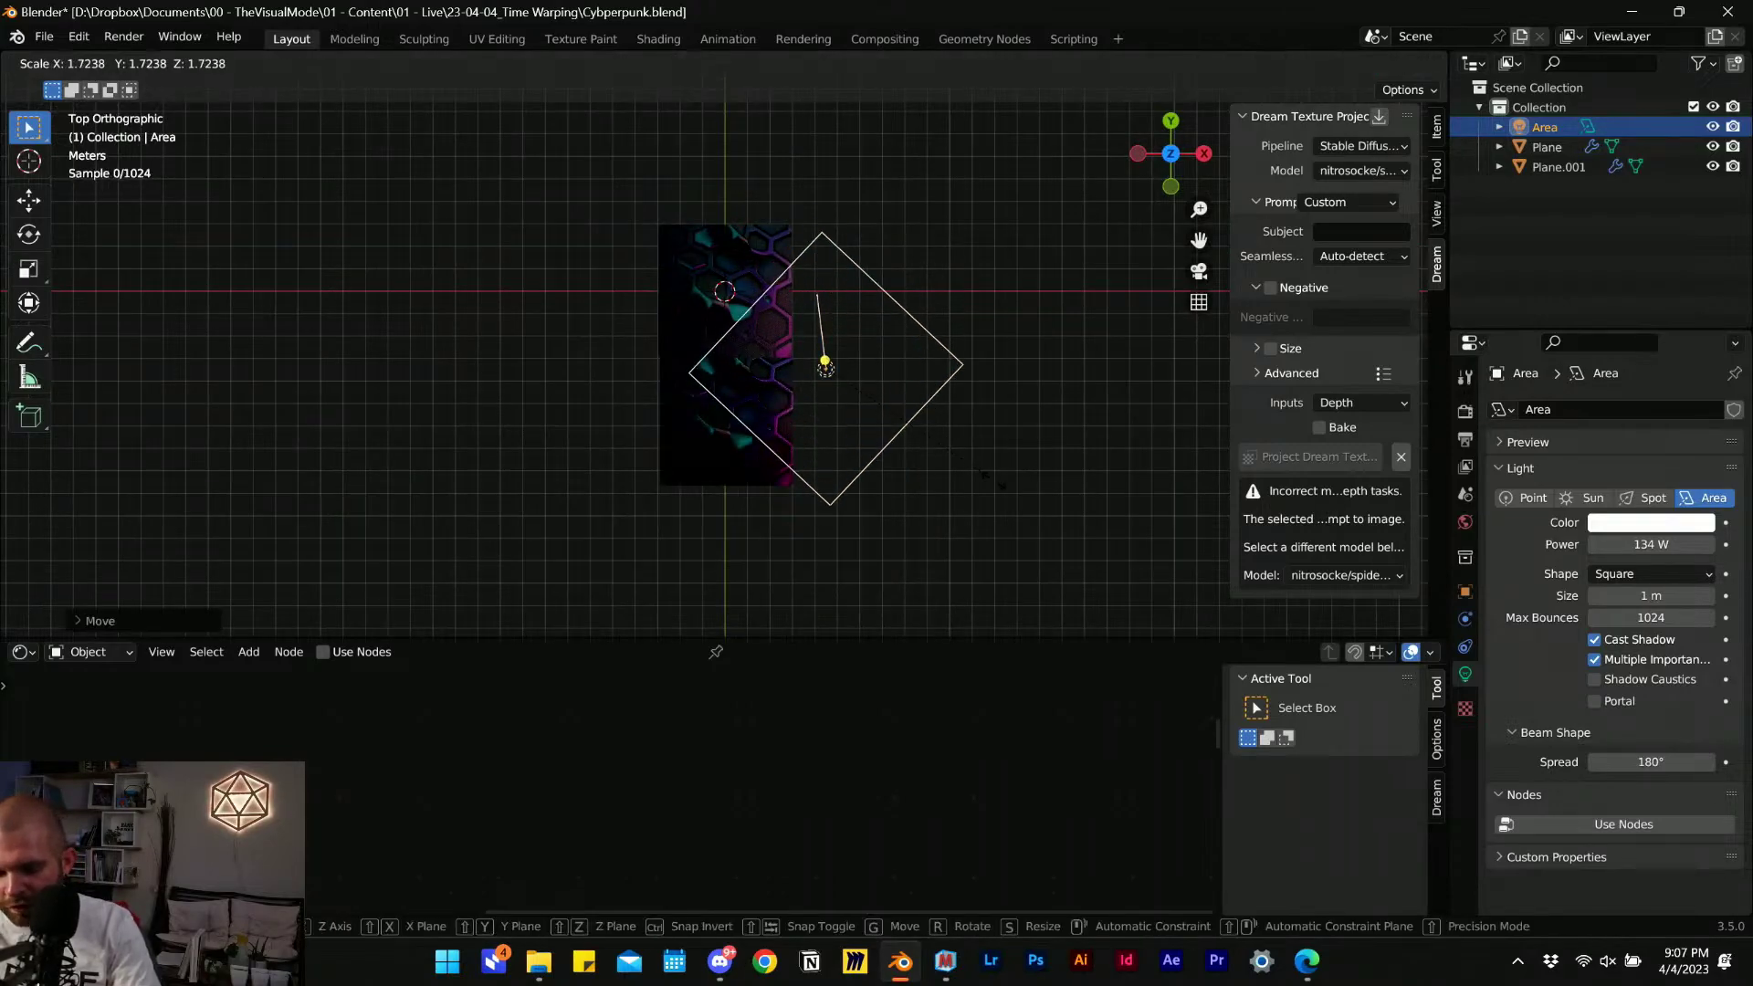
click(1028, 517)
key(g)
click(939, 519)
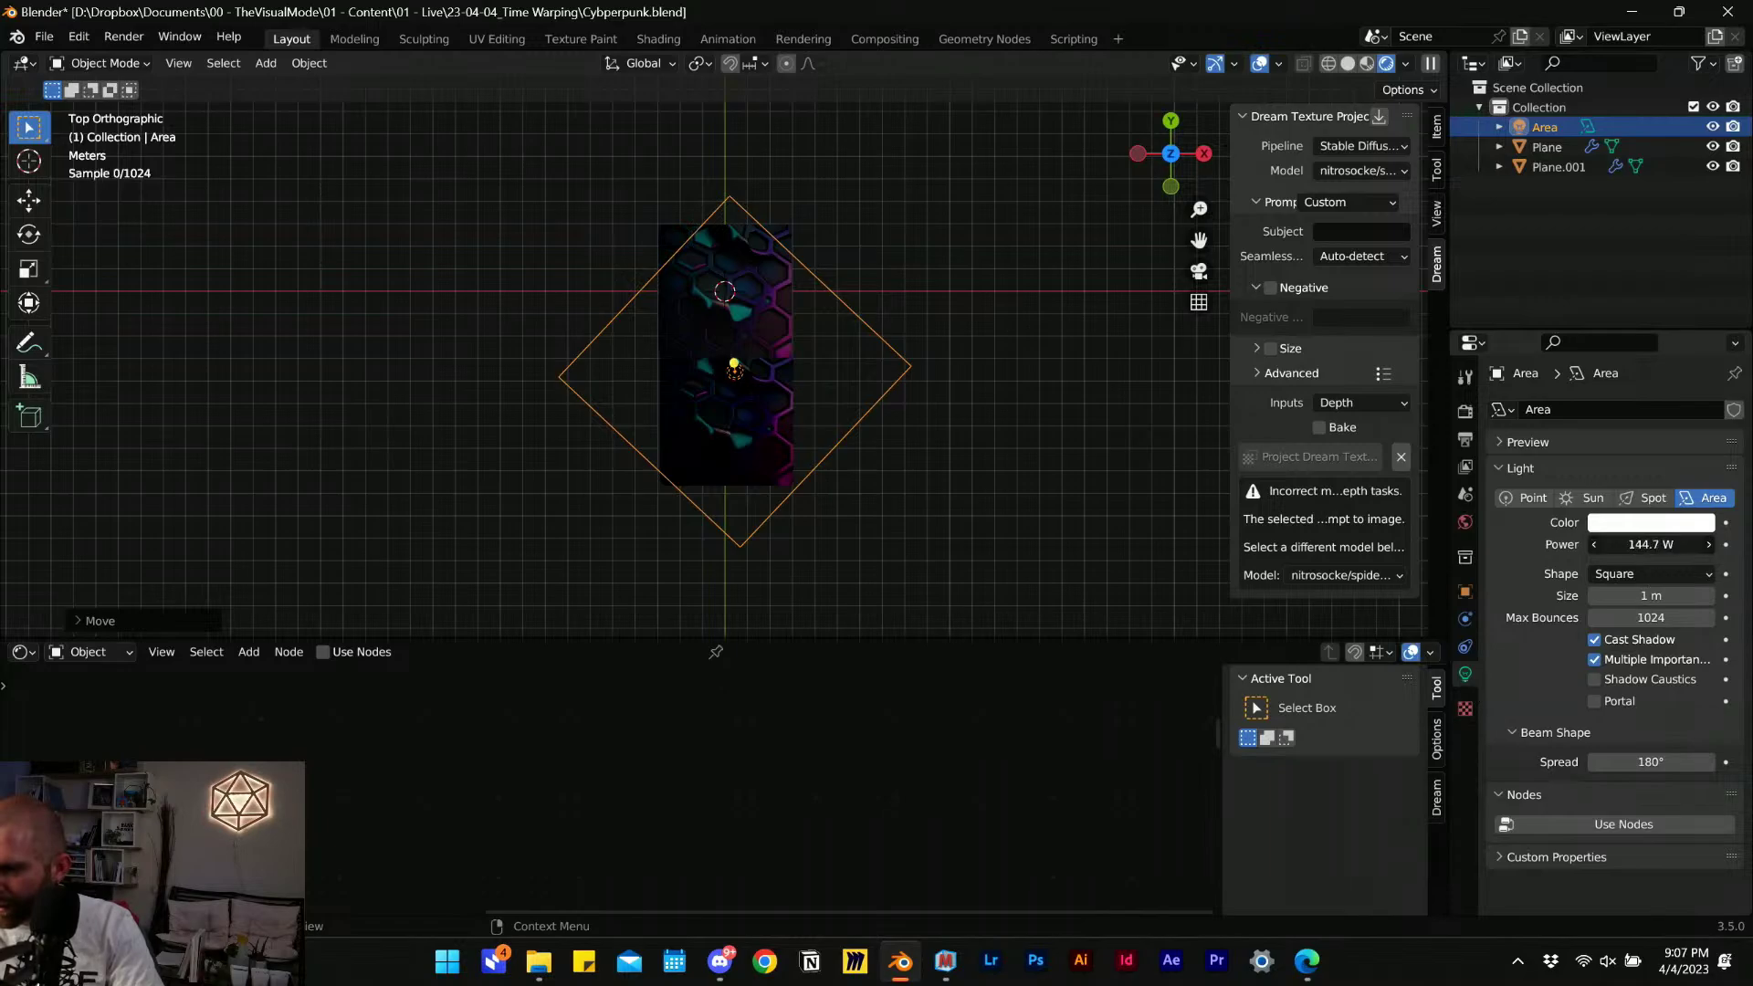
Raise the area light's power to 170.8 W and nudge the light over the seam between the planes.
scroll(632, 378, up, 5)
scroll(803, 449, down, 2)
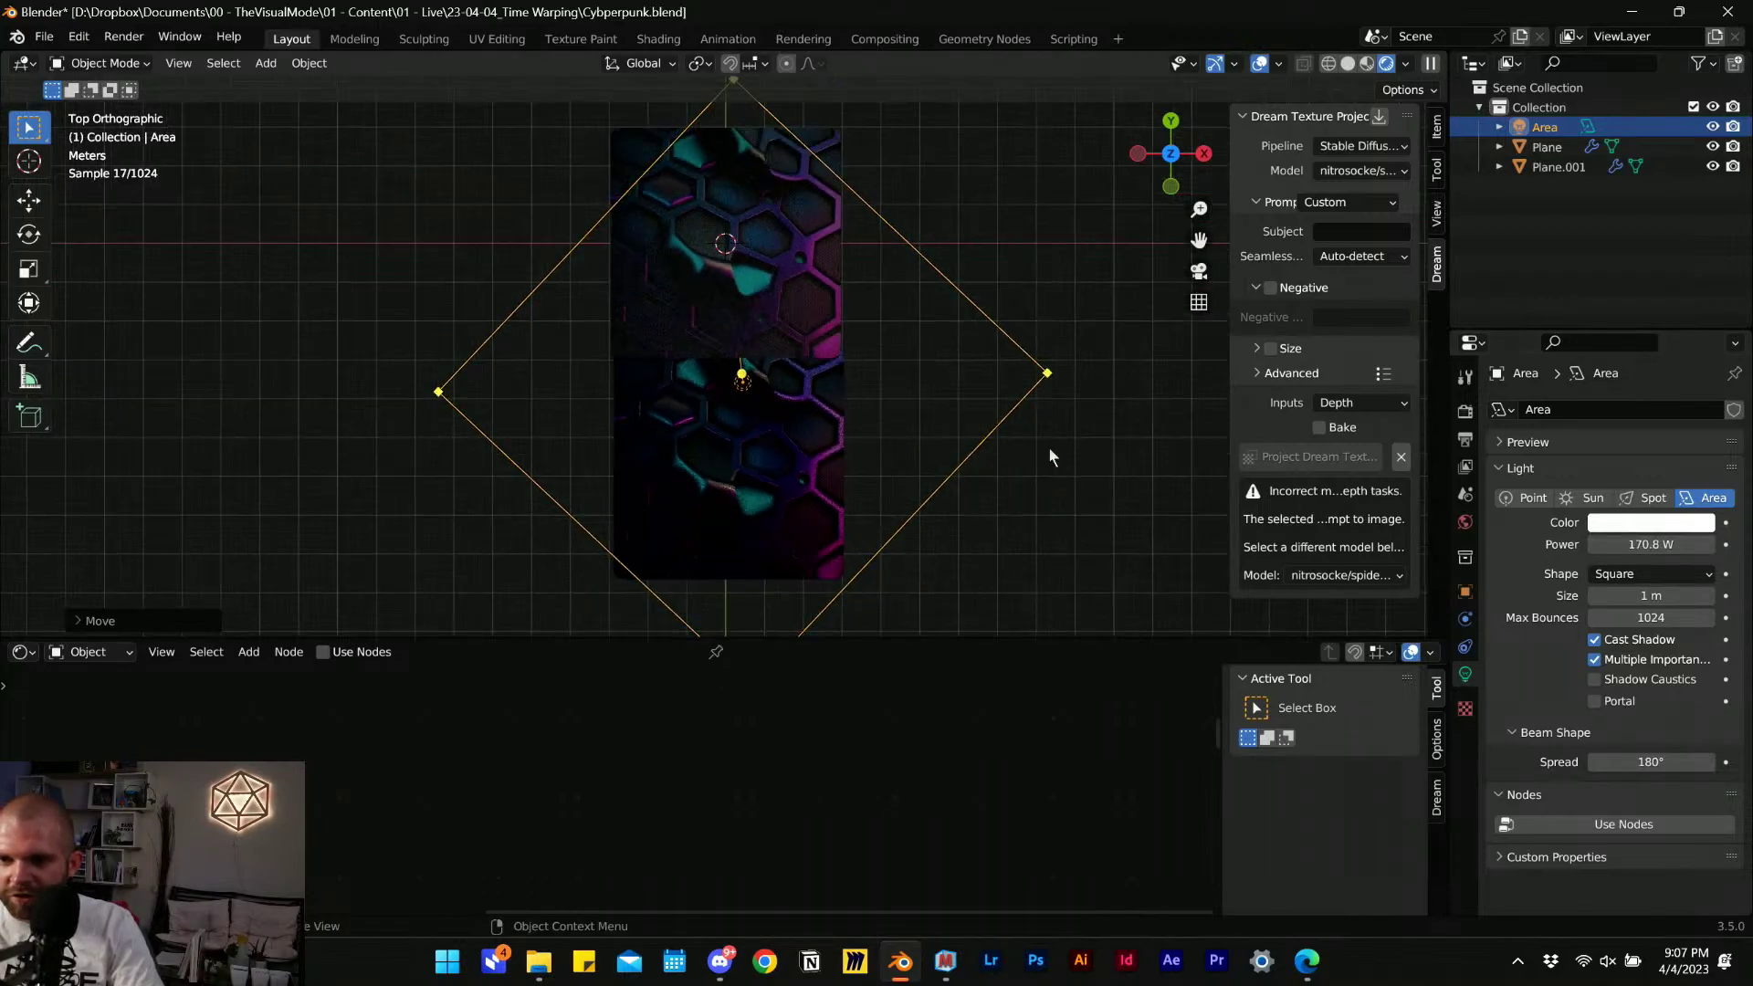
key(g)
click(1077, 471)
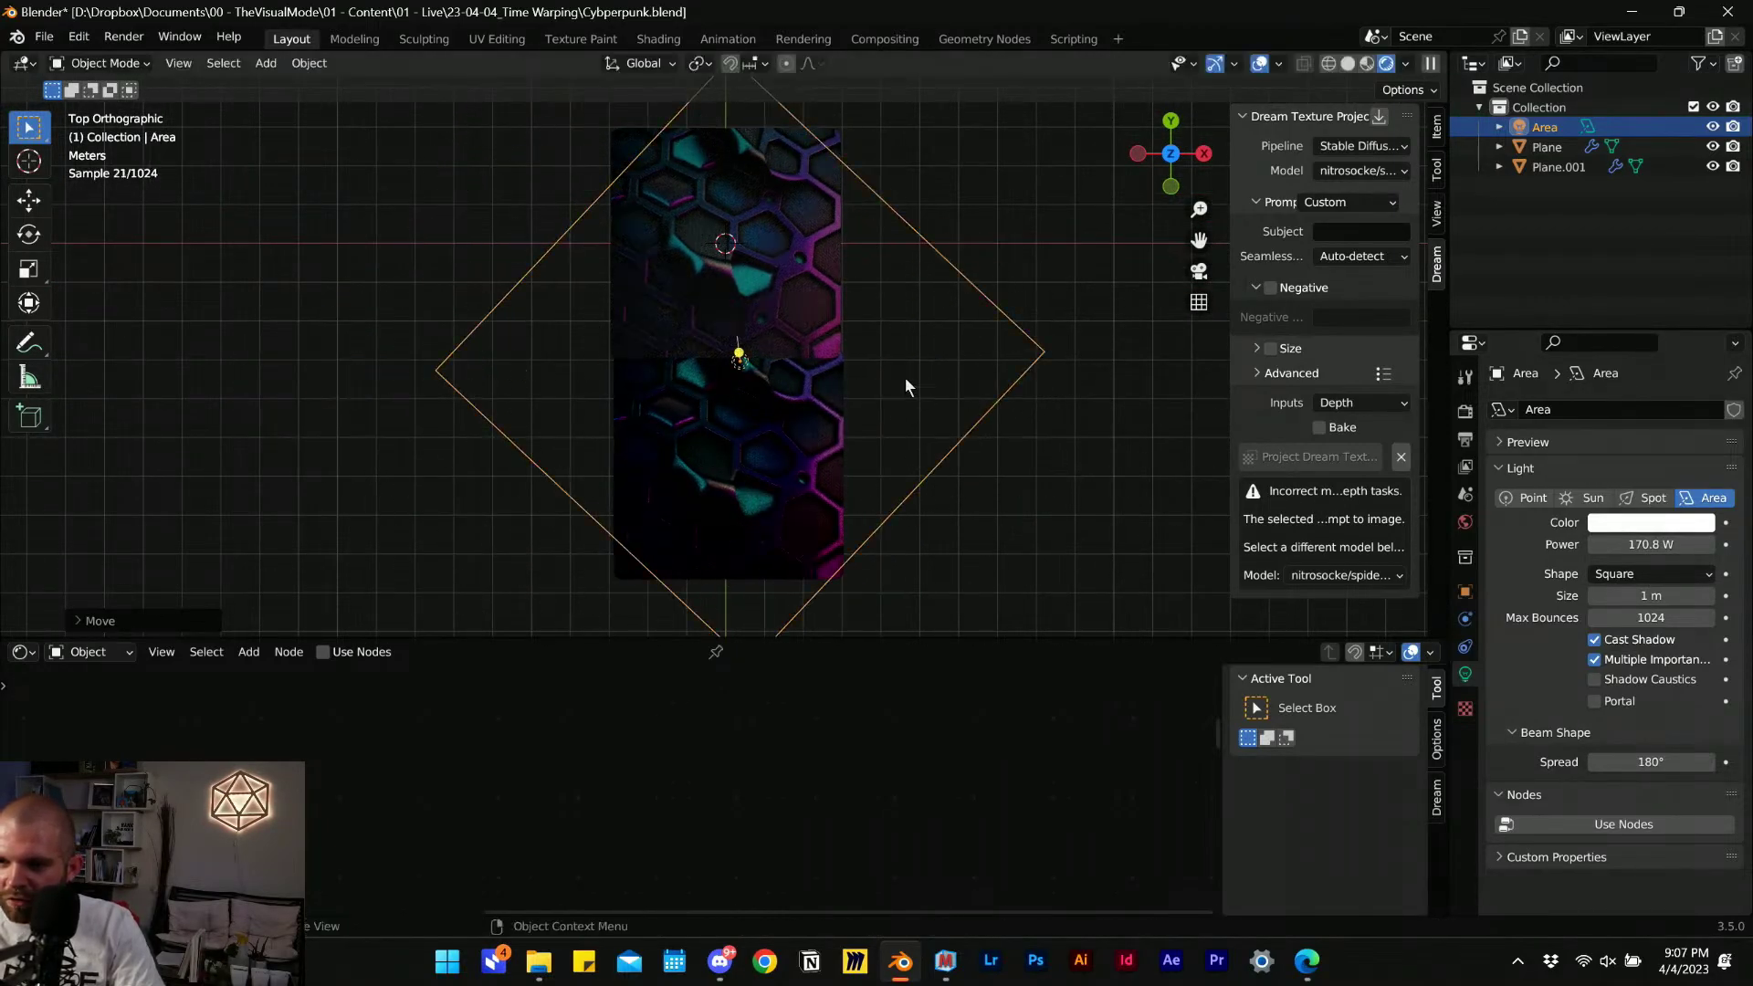
Examine both planes up close from above and compare their surface detail under the area light.
scroll(904, 376, up, 3)
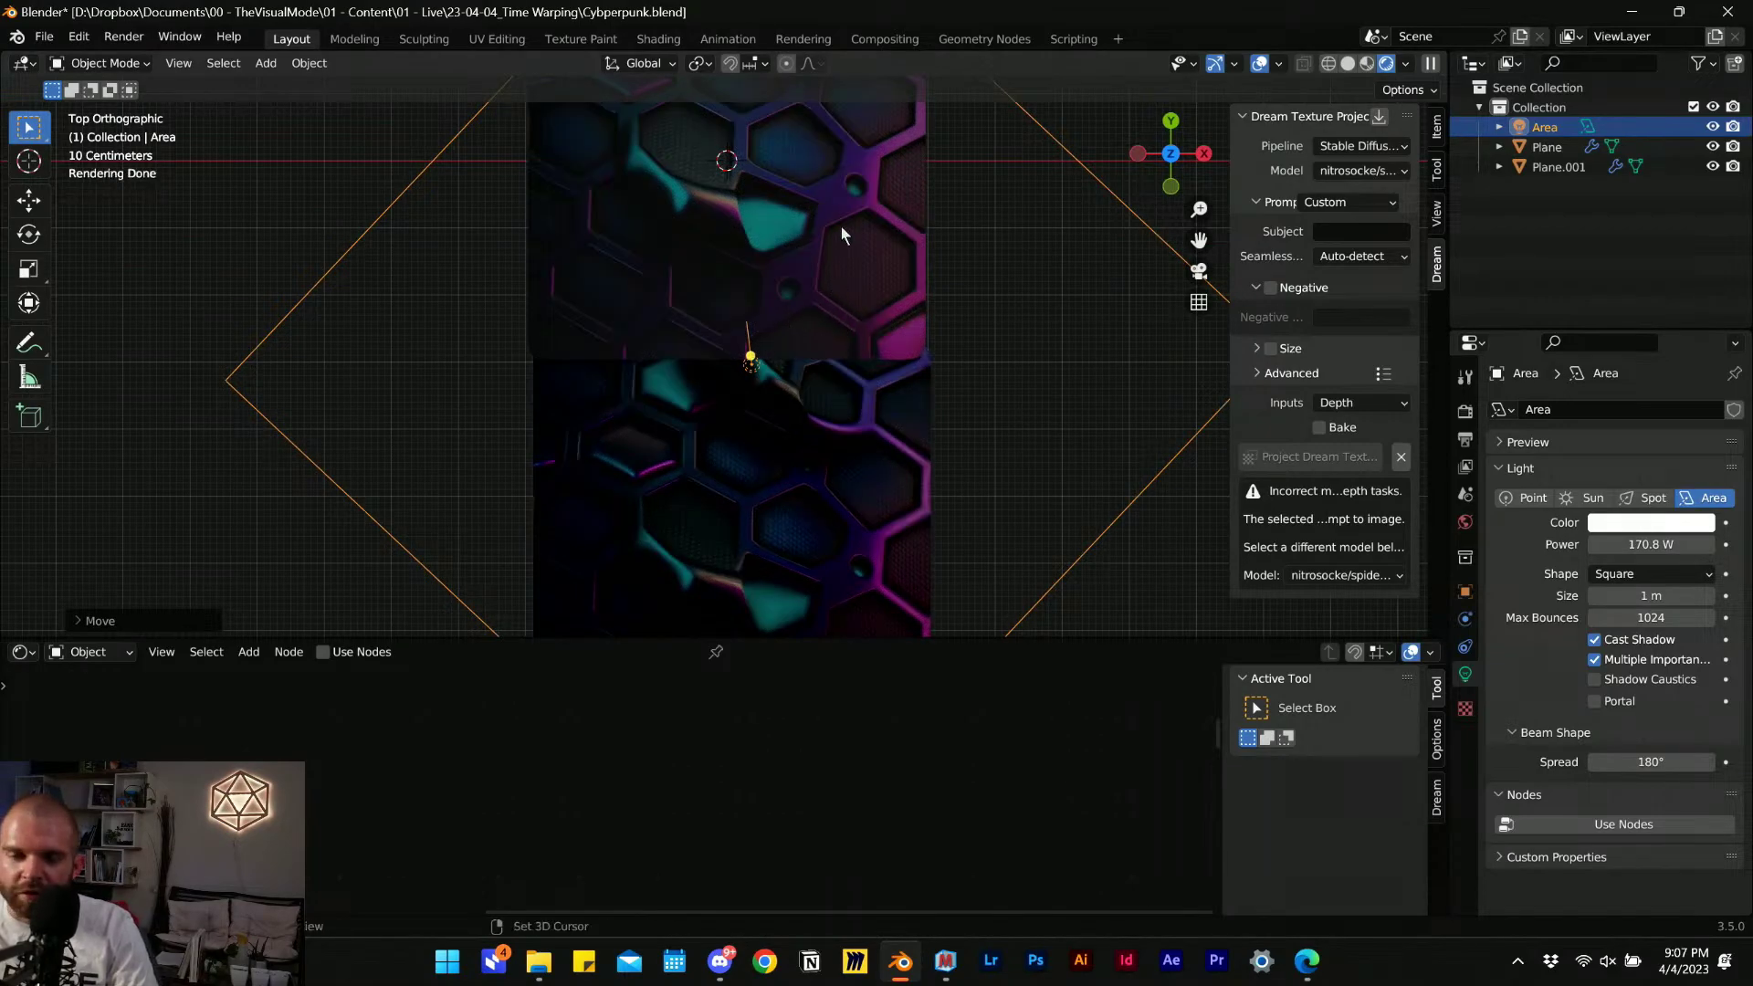
scroll(853, 345, down, 4)
scroll(808, 300, down, 1)
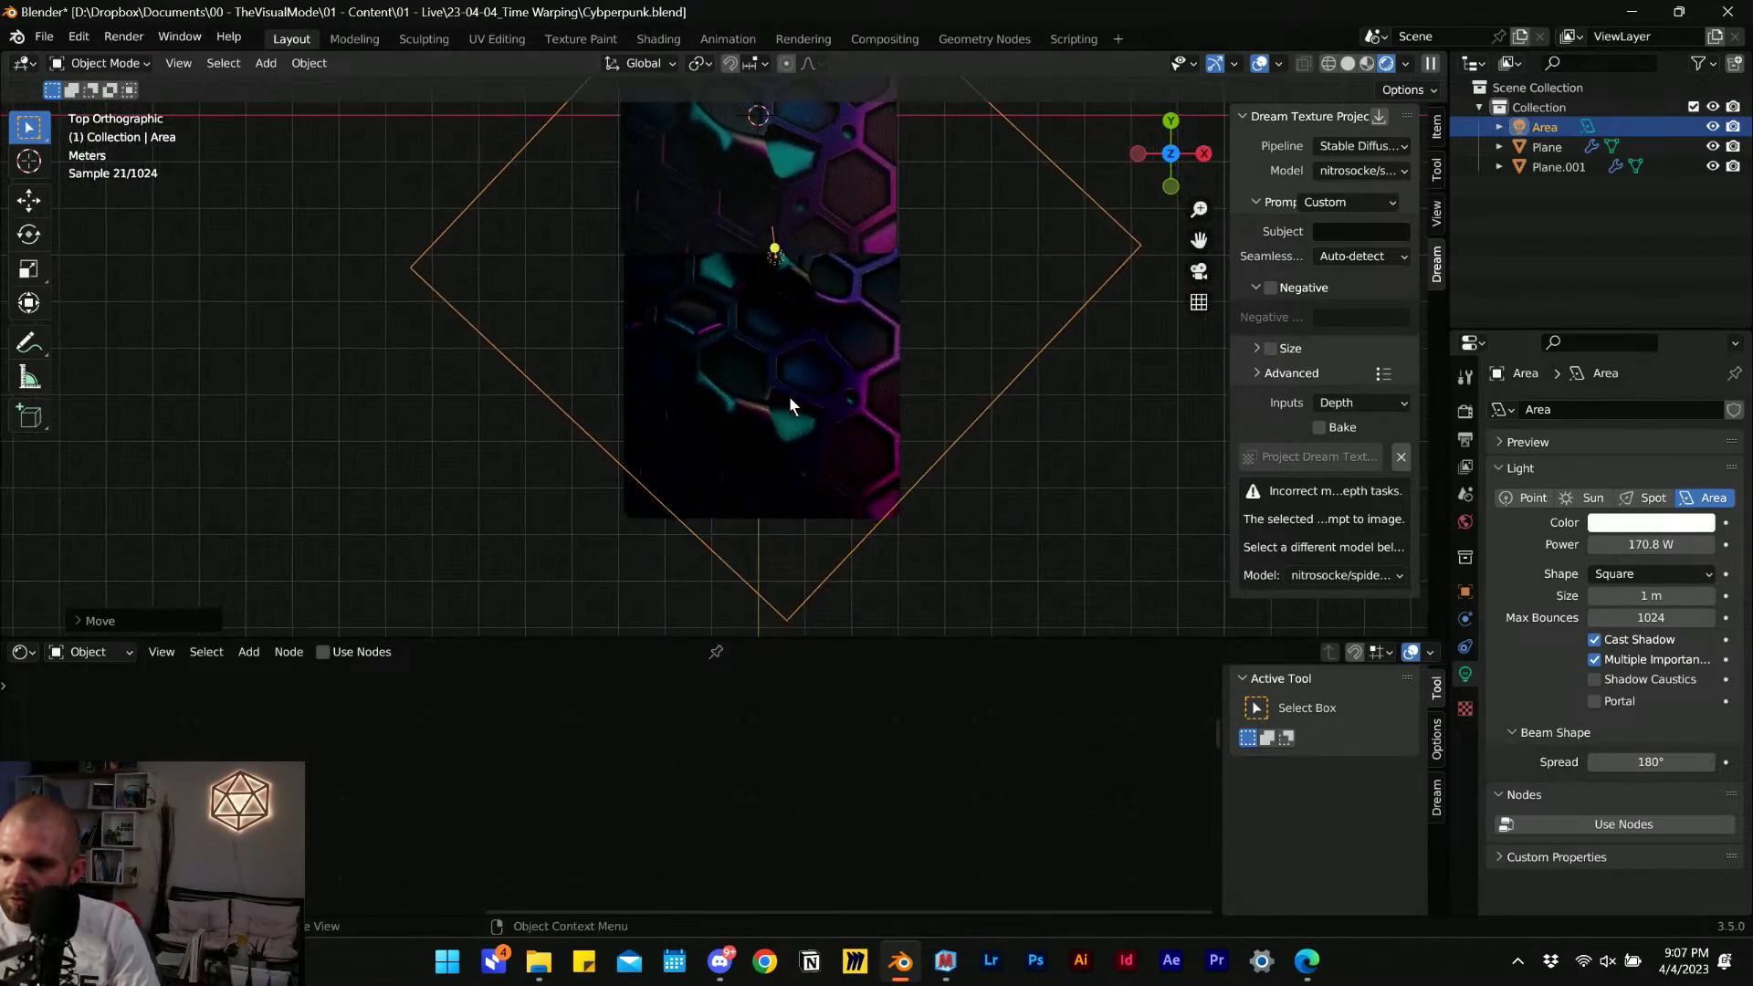
scroll(789, 396, up, 2)
scroll(736, 399, down, 3)
scroll(758, 398, up, 4)
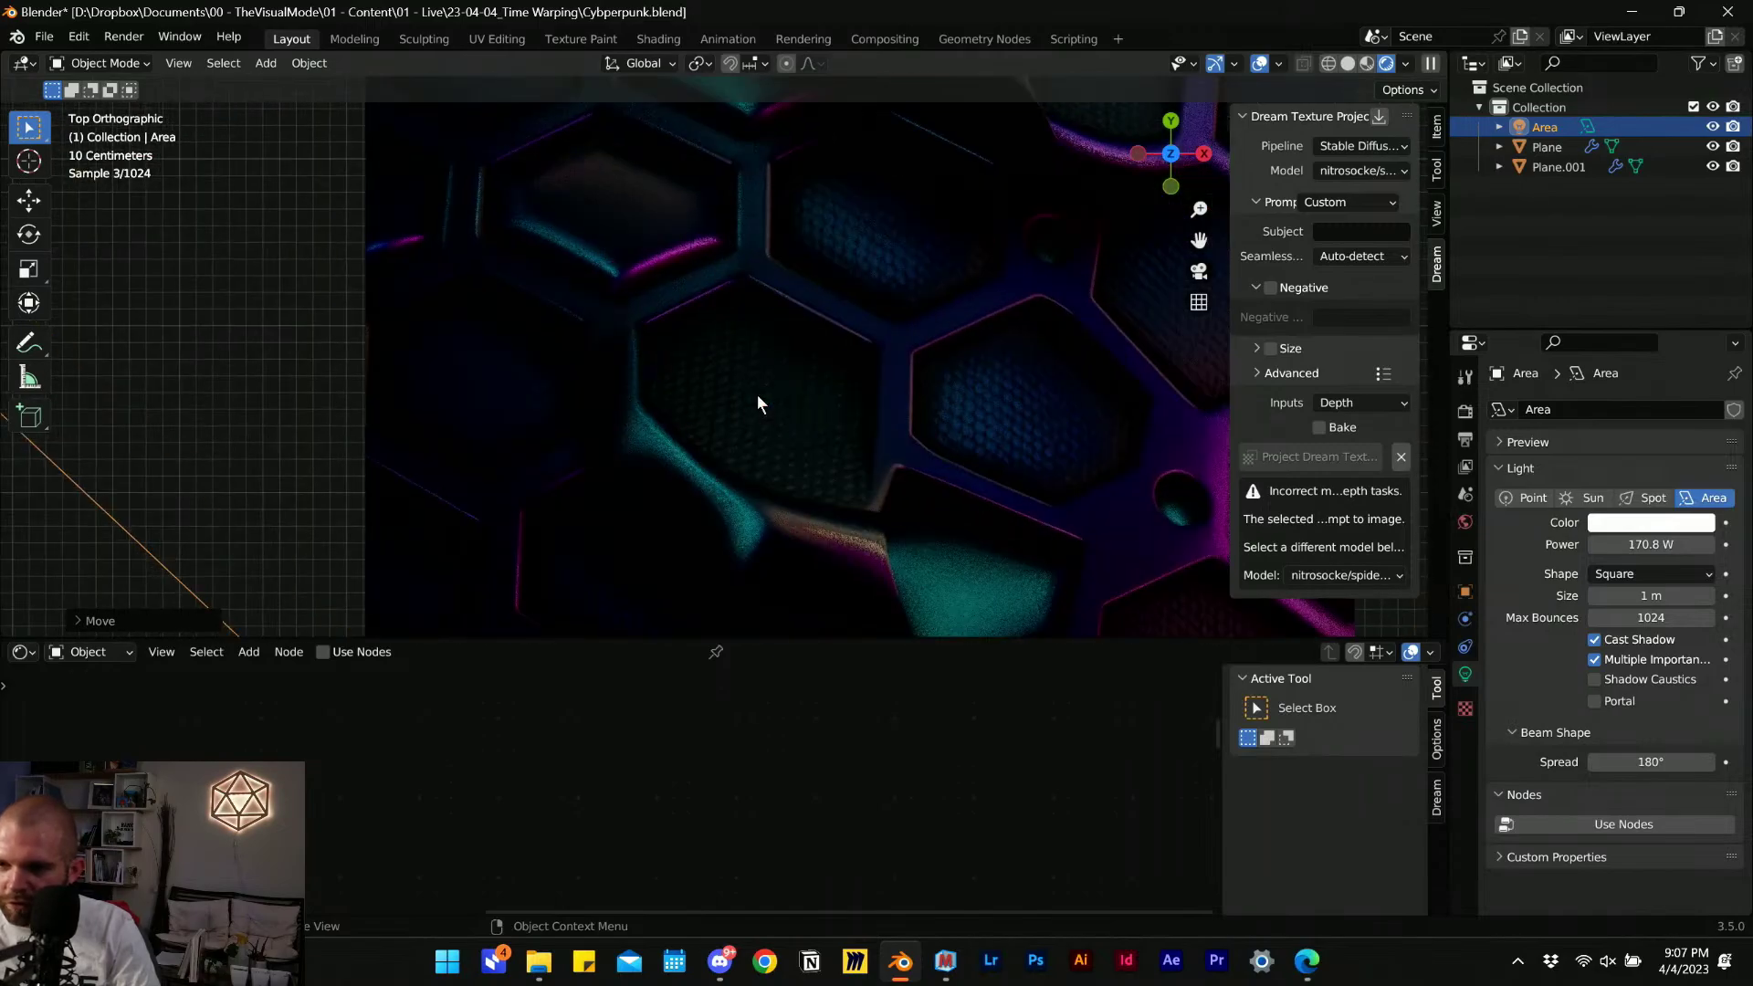
scroll(802, 320, down, 4)
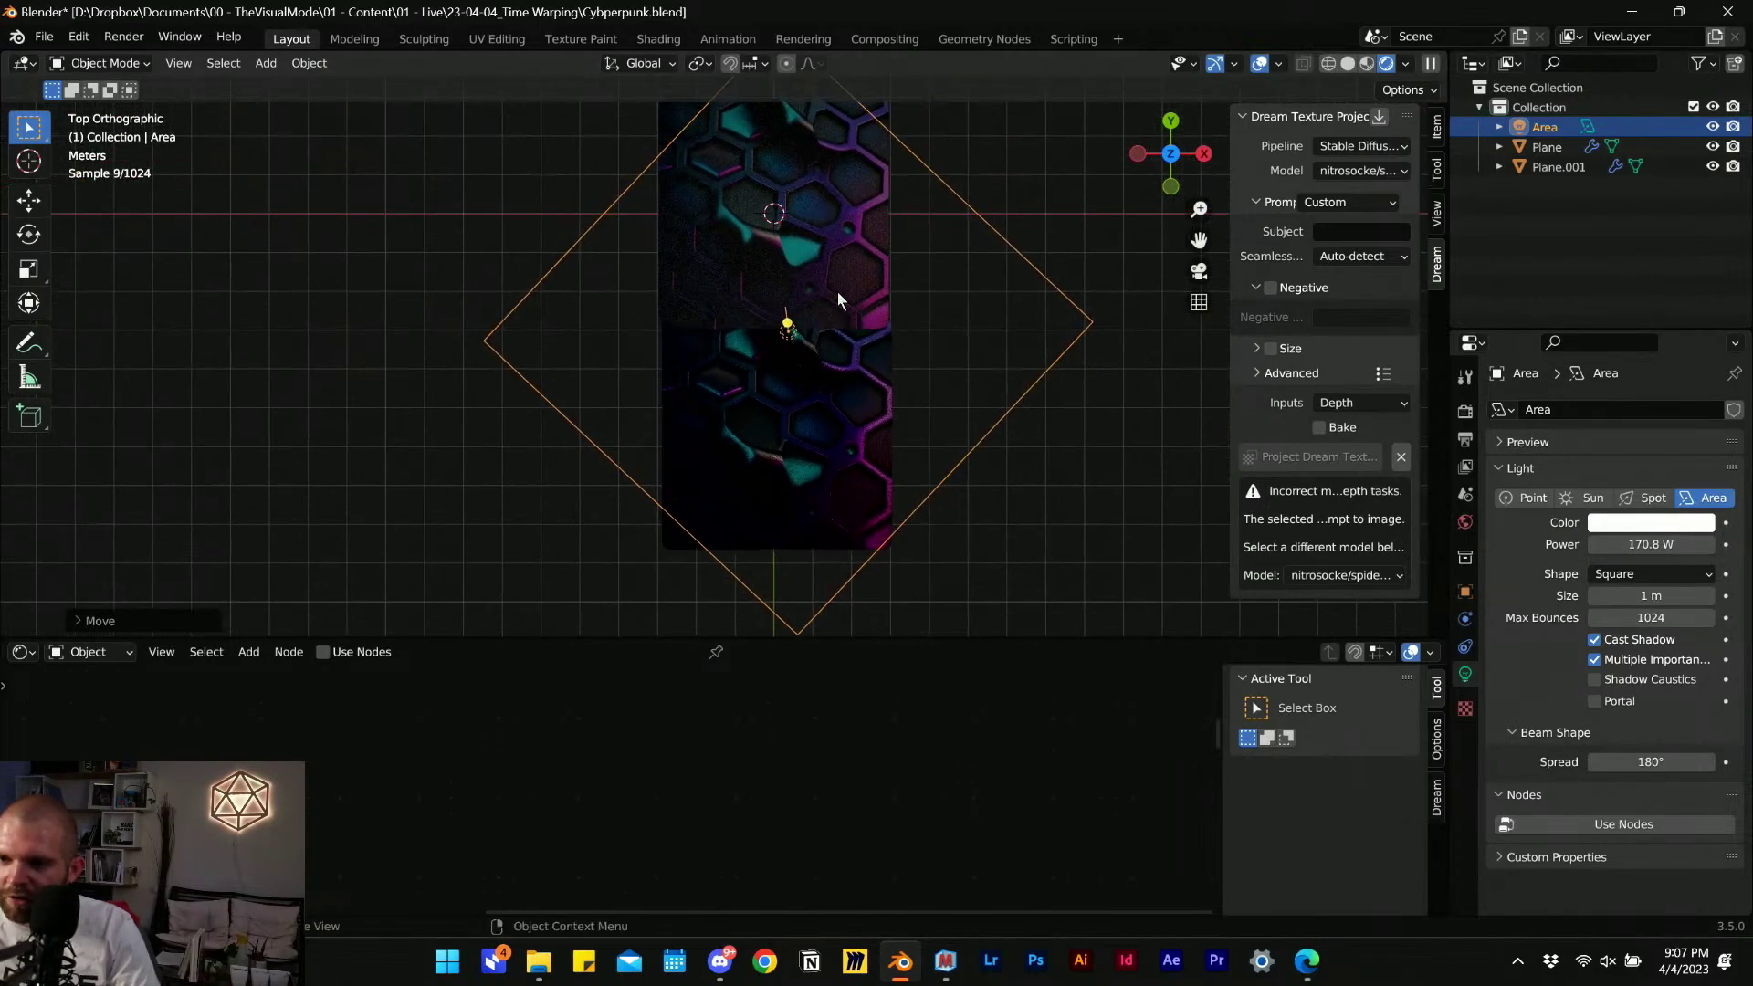
Sweep the area light across the planes and place it over the front half of the duplicate plane.
key(g)
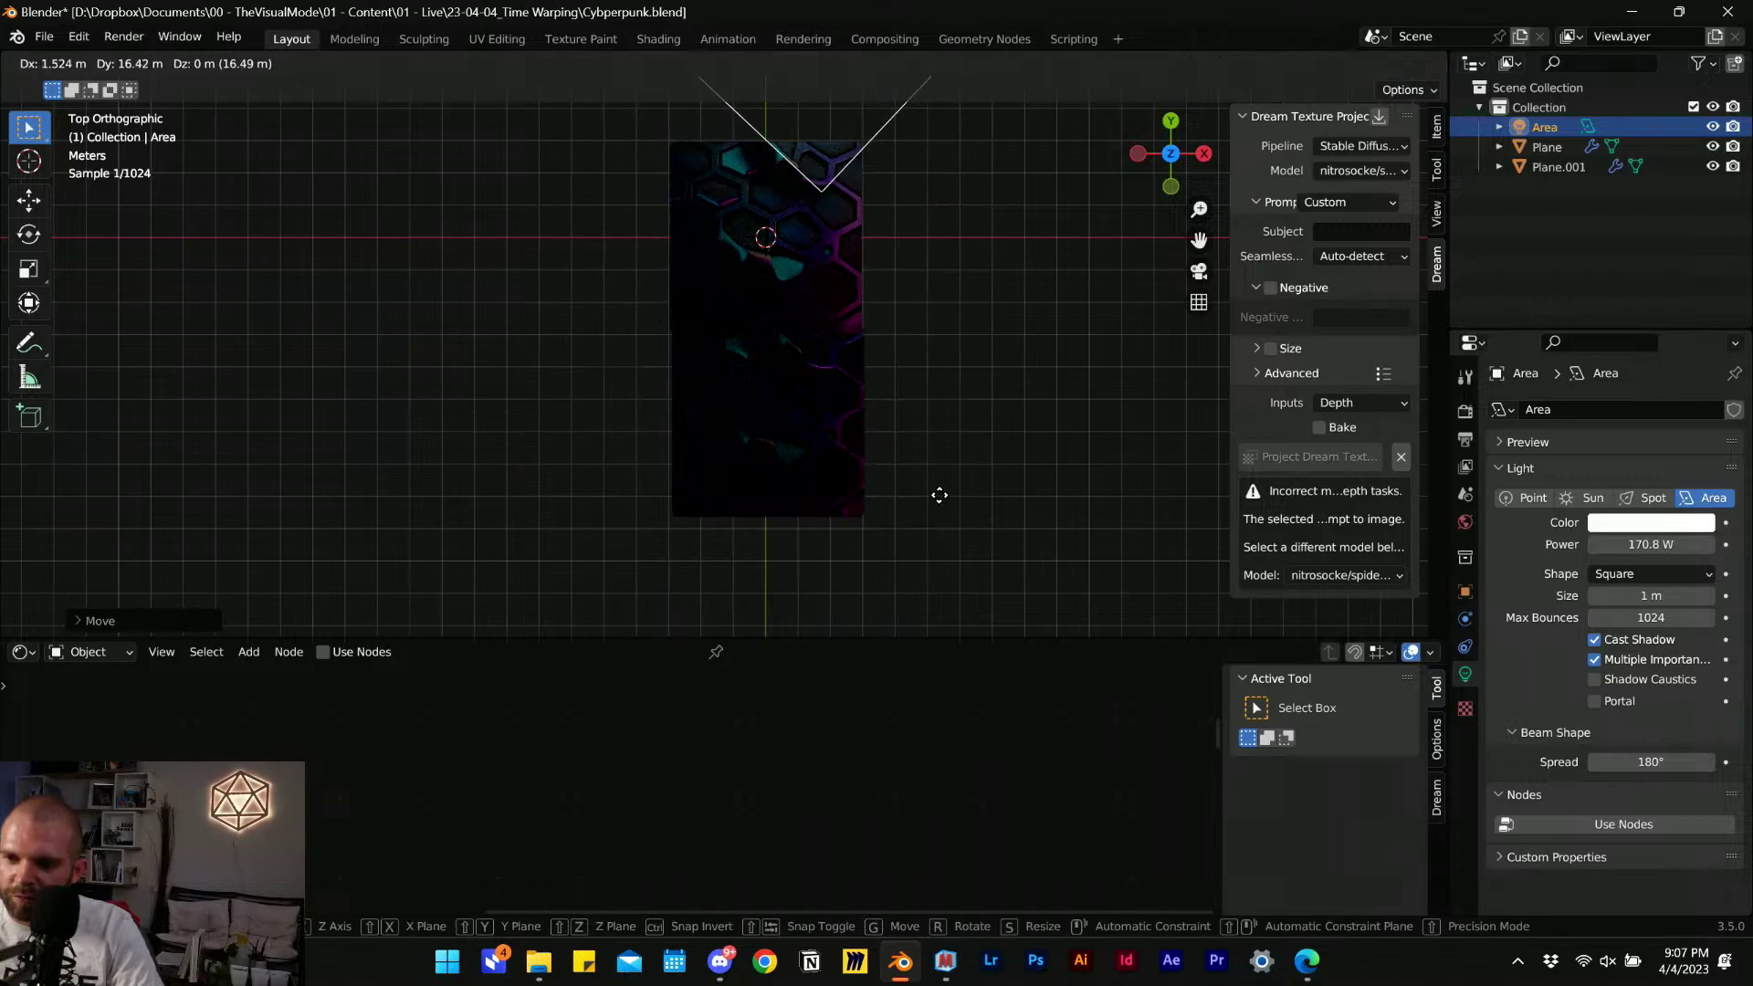
click(890, 490)
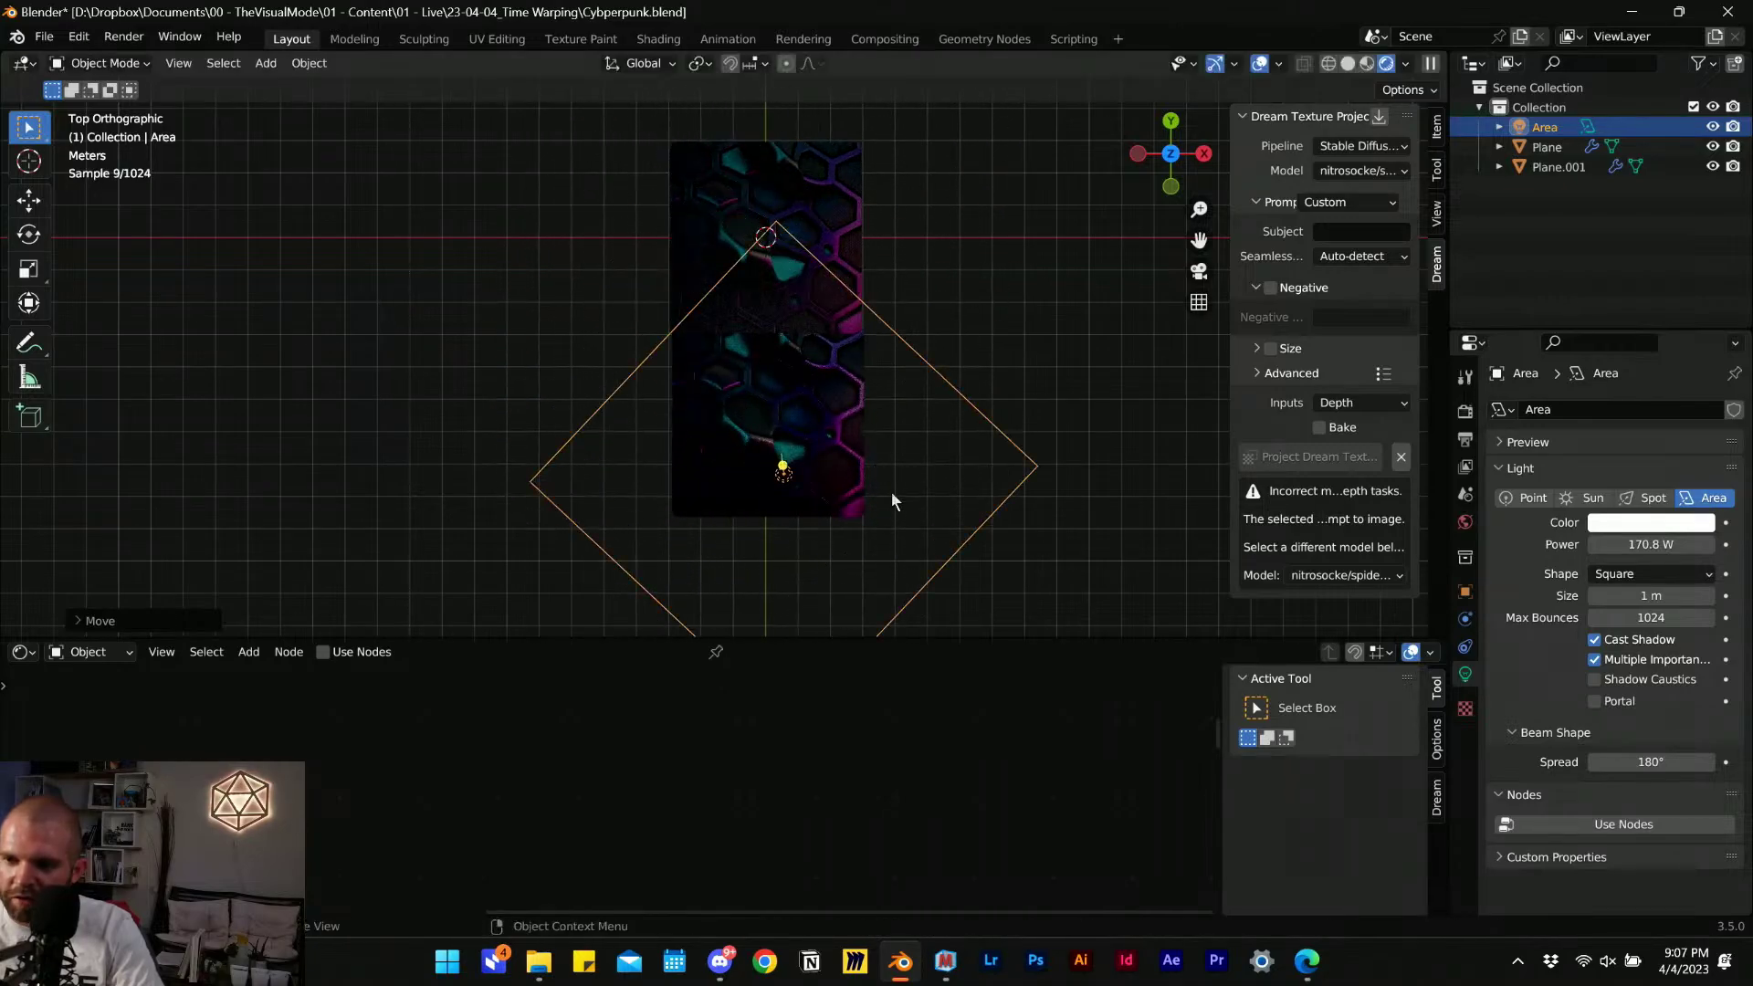
scroll(782, 513, up, 3)
middle_drag(783, 513, 646, 299)
click(646, 300)
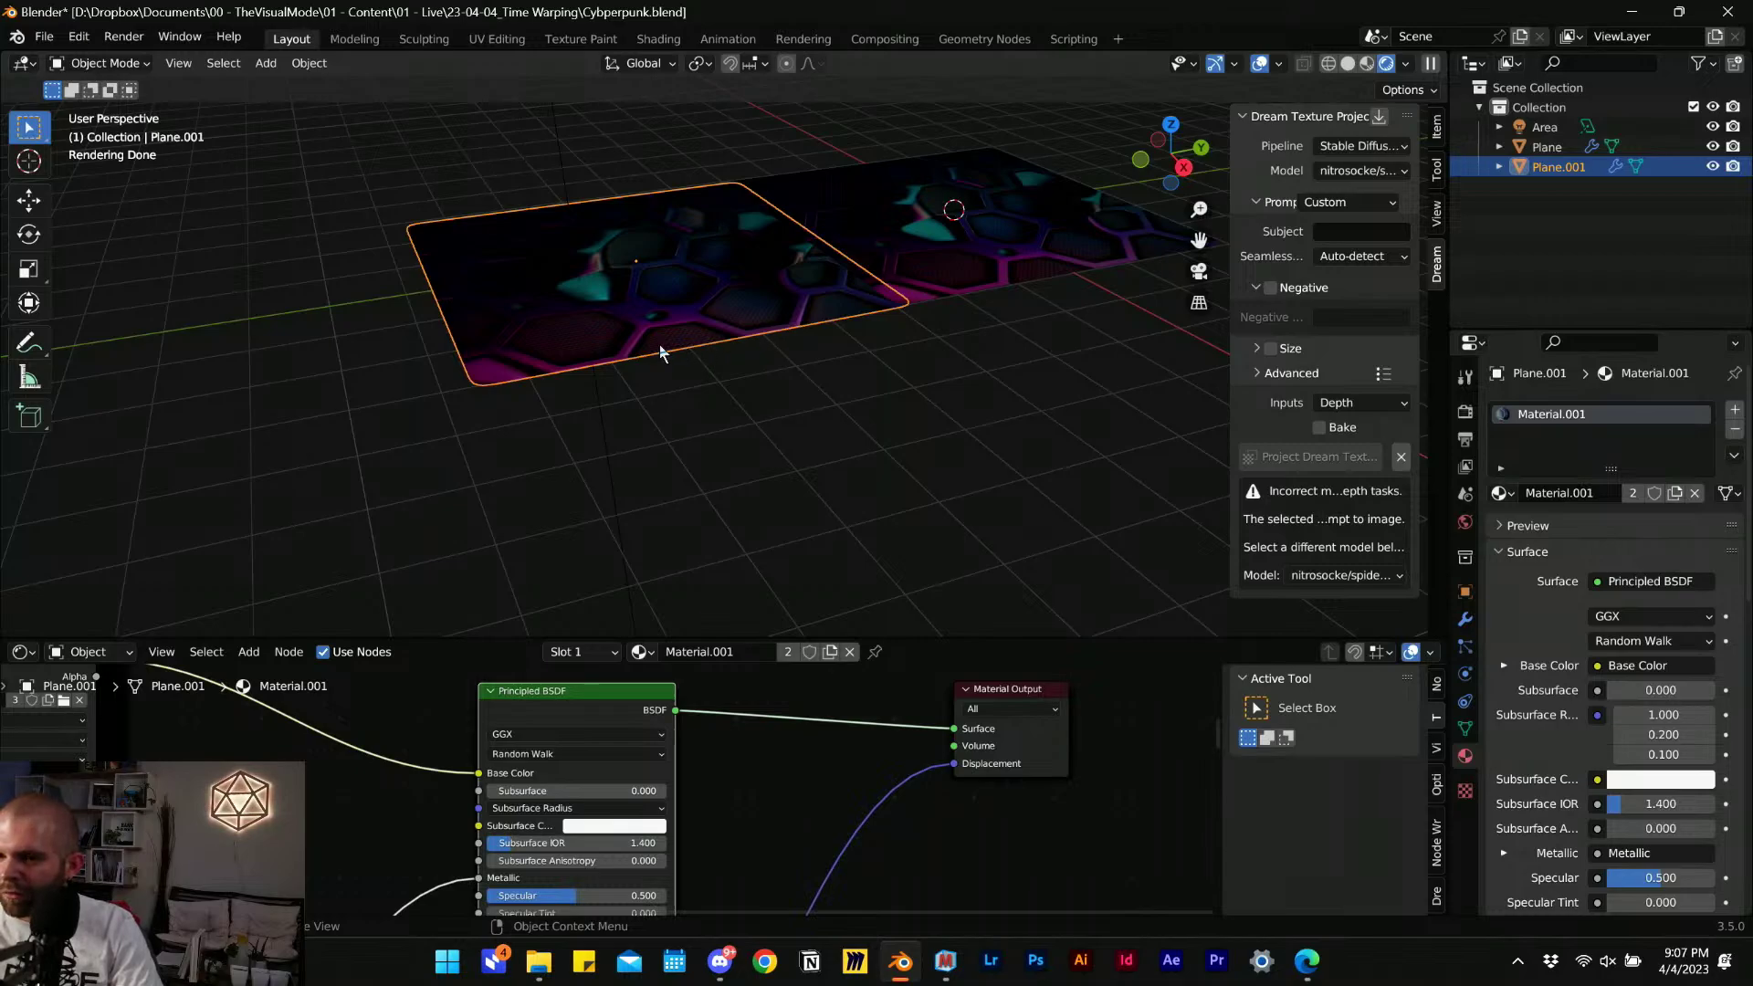
middle_drag(665, 352, 775, 402)
key(Delete)
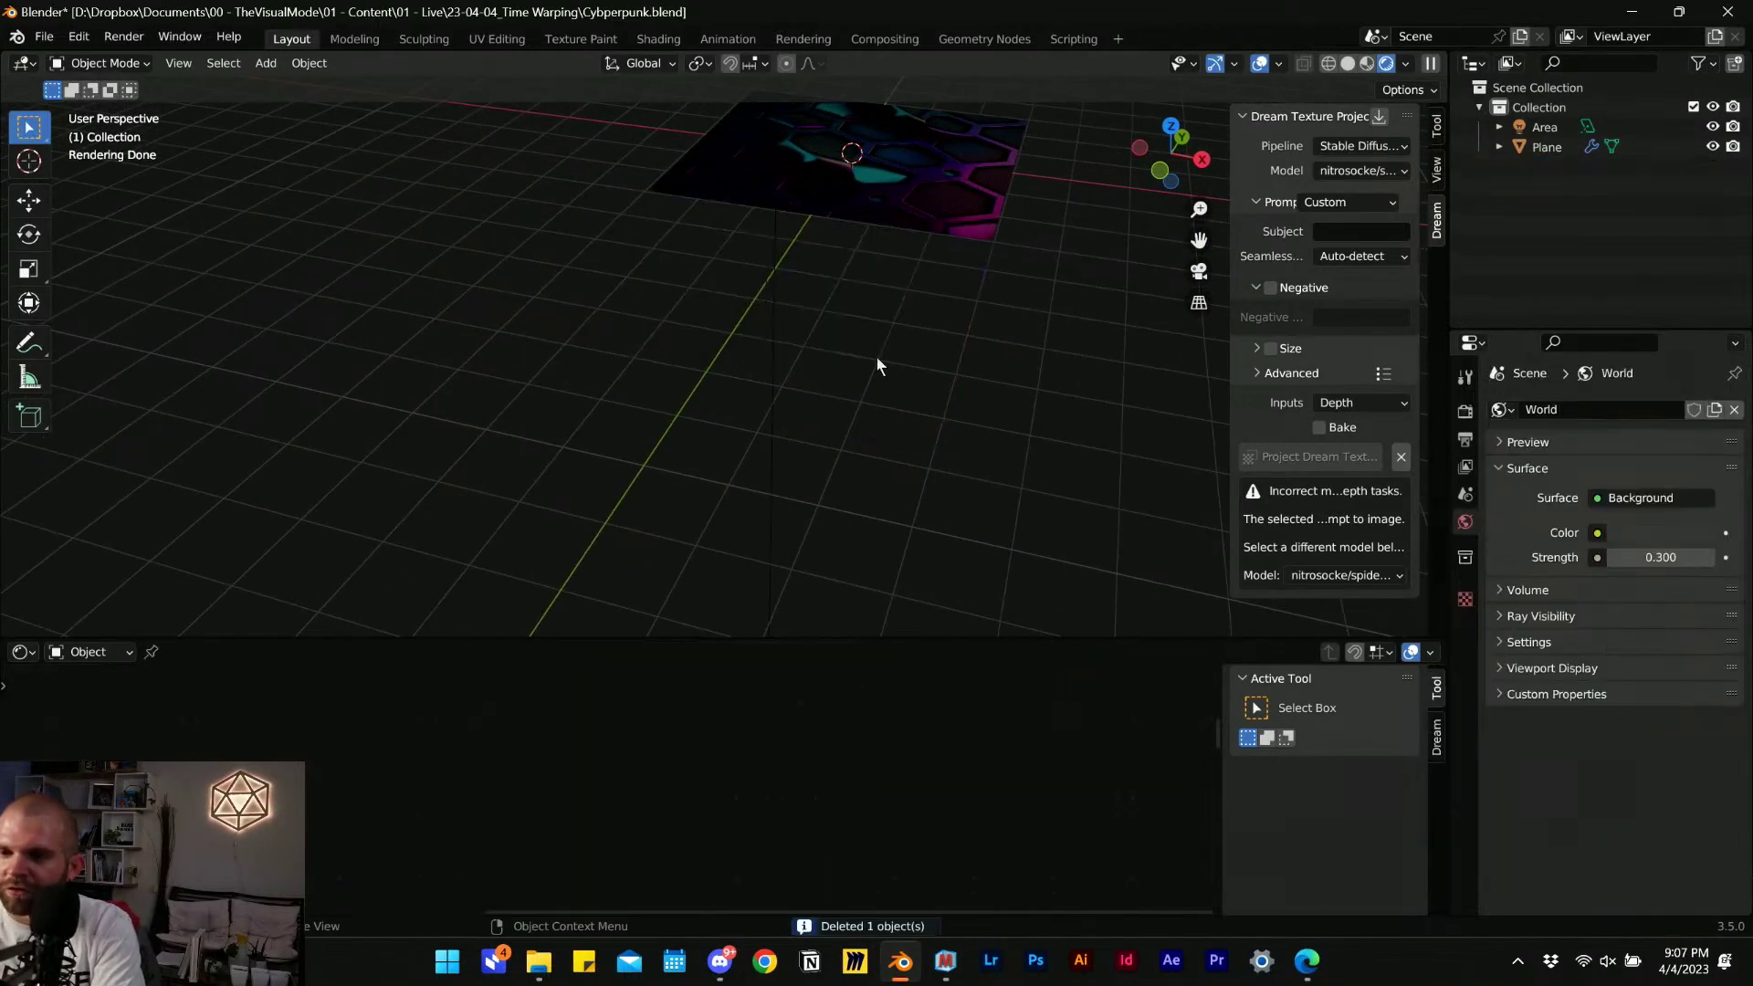
key(ctrl+z)
Delete the original plane without metallic and displacement, and save the file.
click(977, 166)
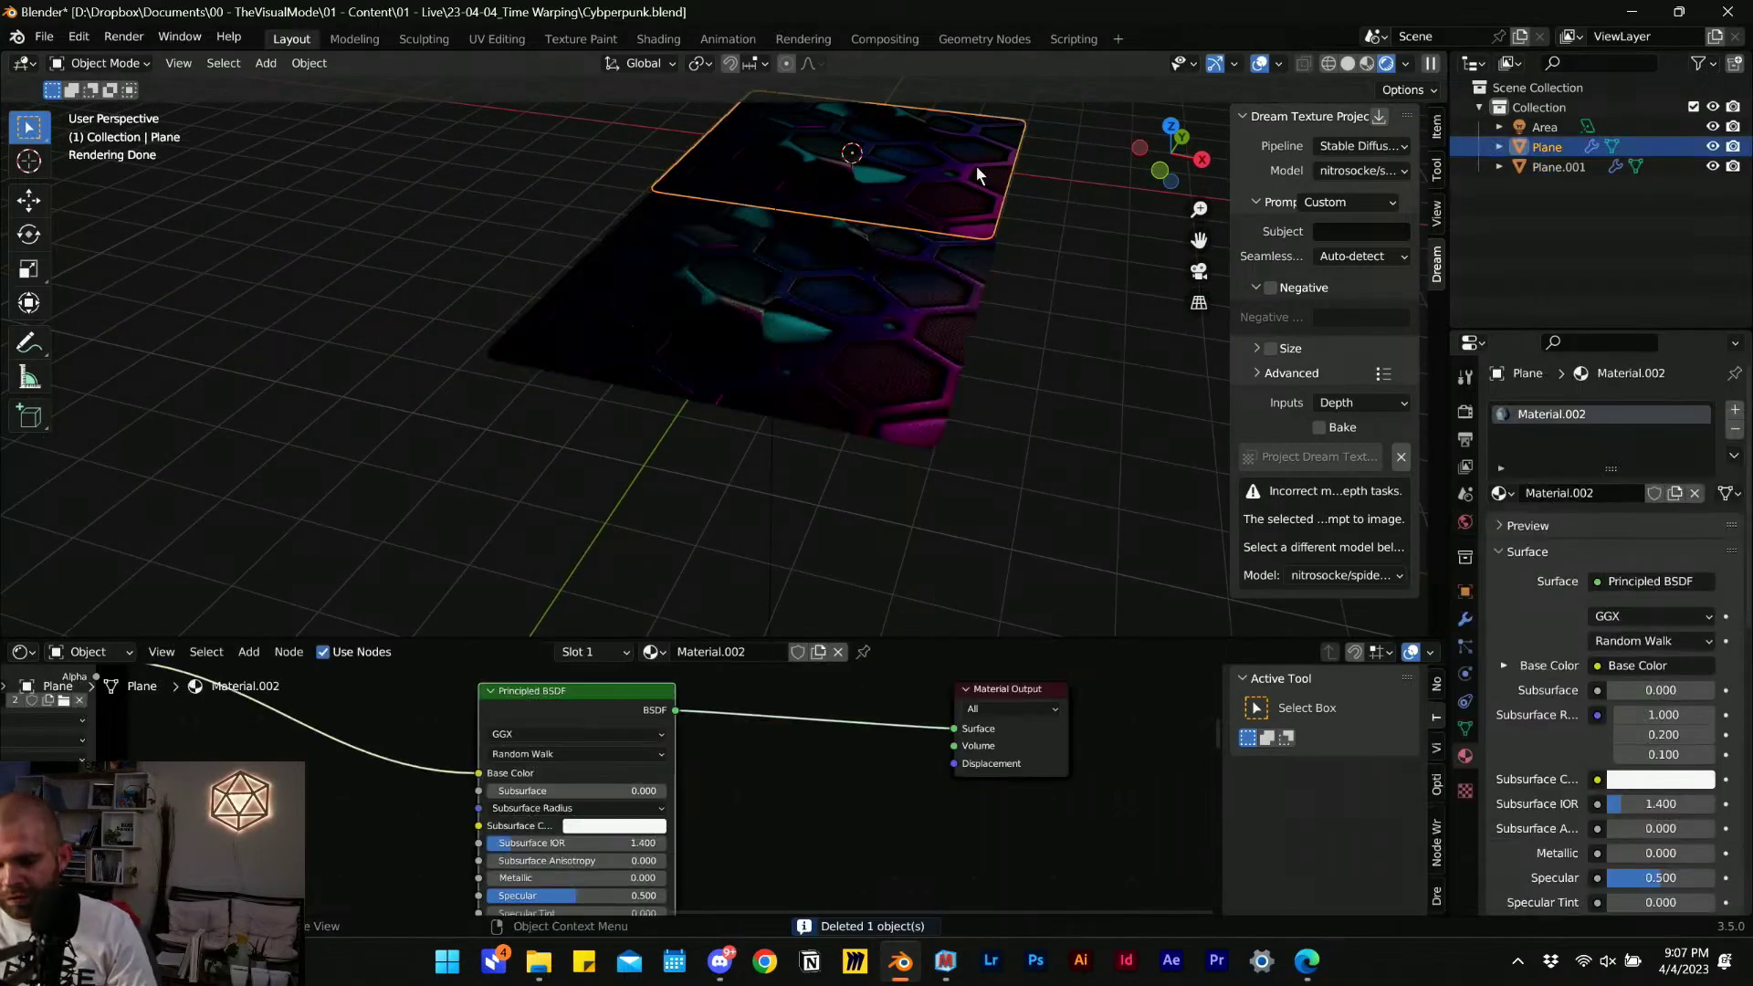
key(Delete)
key(ctrl+s)
Scale up the remaining textured plane, try stretching it along a single axis, and apply all transforms.
middle_drag(1037, 391, 833, 328)
click(833, 329)
key(s)
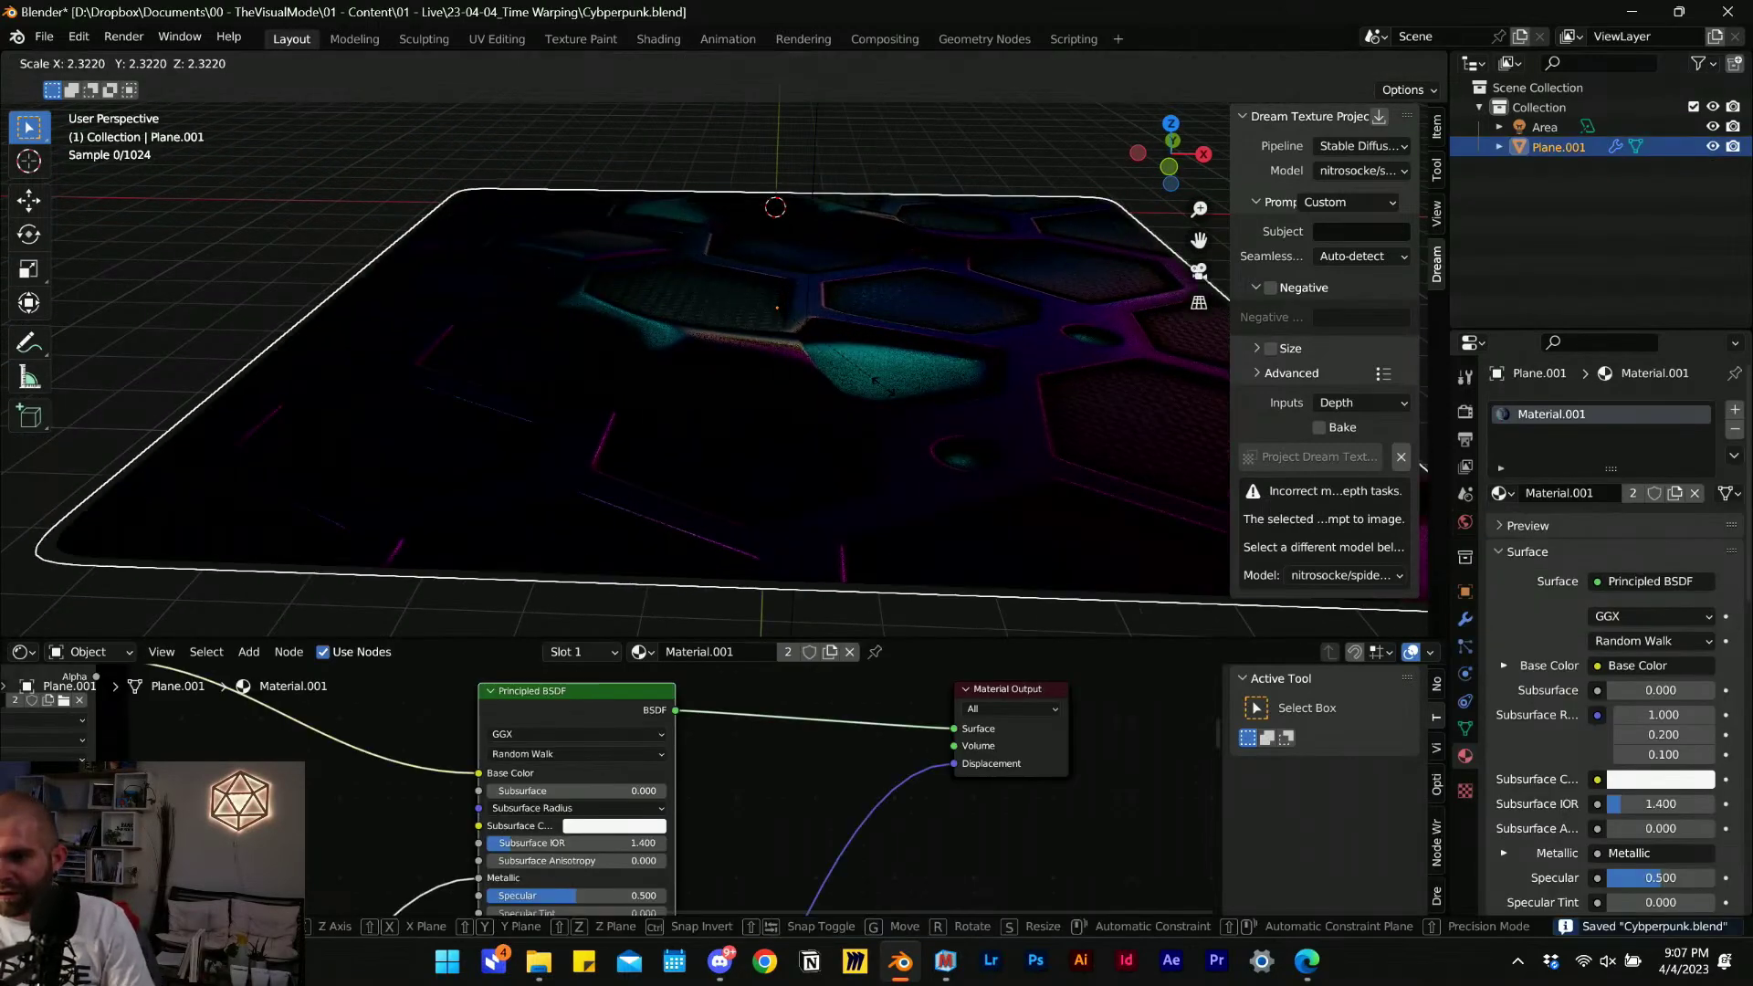
key(x)
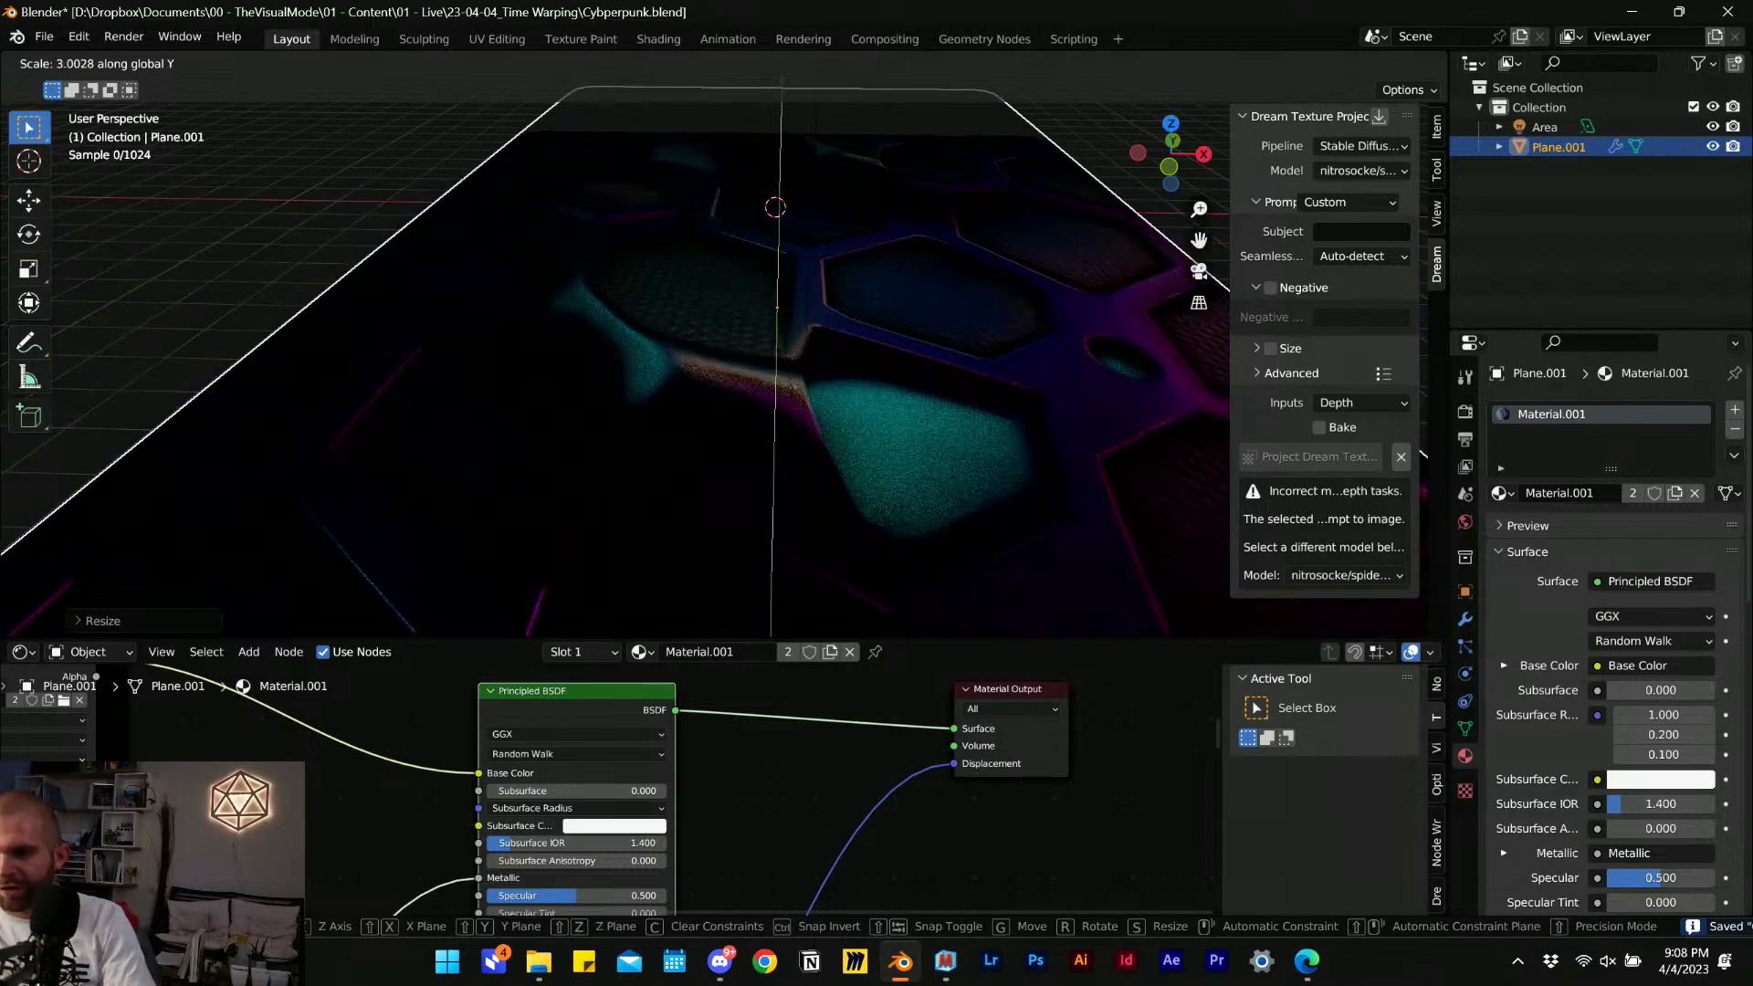
click(866, 500)
key(ctrl+a)
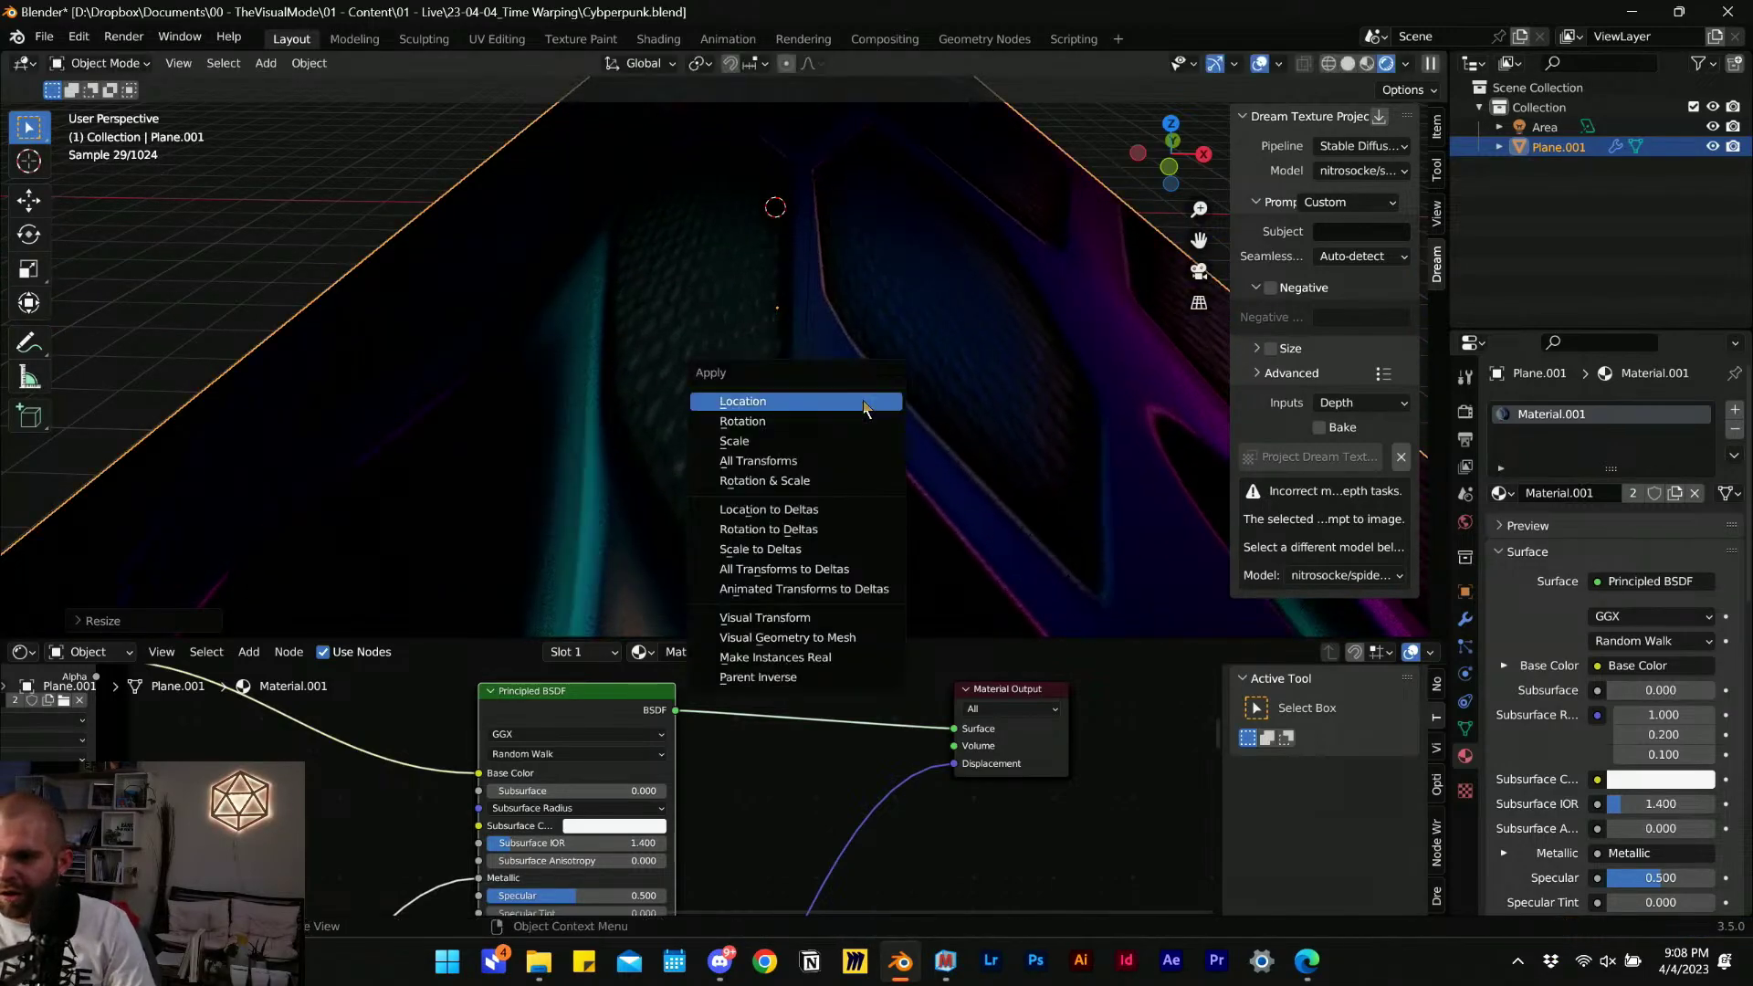
click(840, 464)
Inspect the enlarged plane's subdivided mesh in Edit Mode and return to Object Mode.
mouse_move(787, 388)
middle_down()
mouse_move(758, 386)
mouse_move(776, 391)
middle_up()
scroll(766, 372, down, 5)
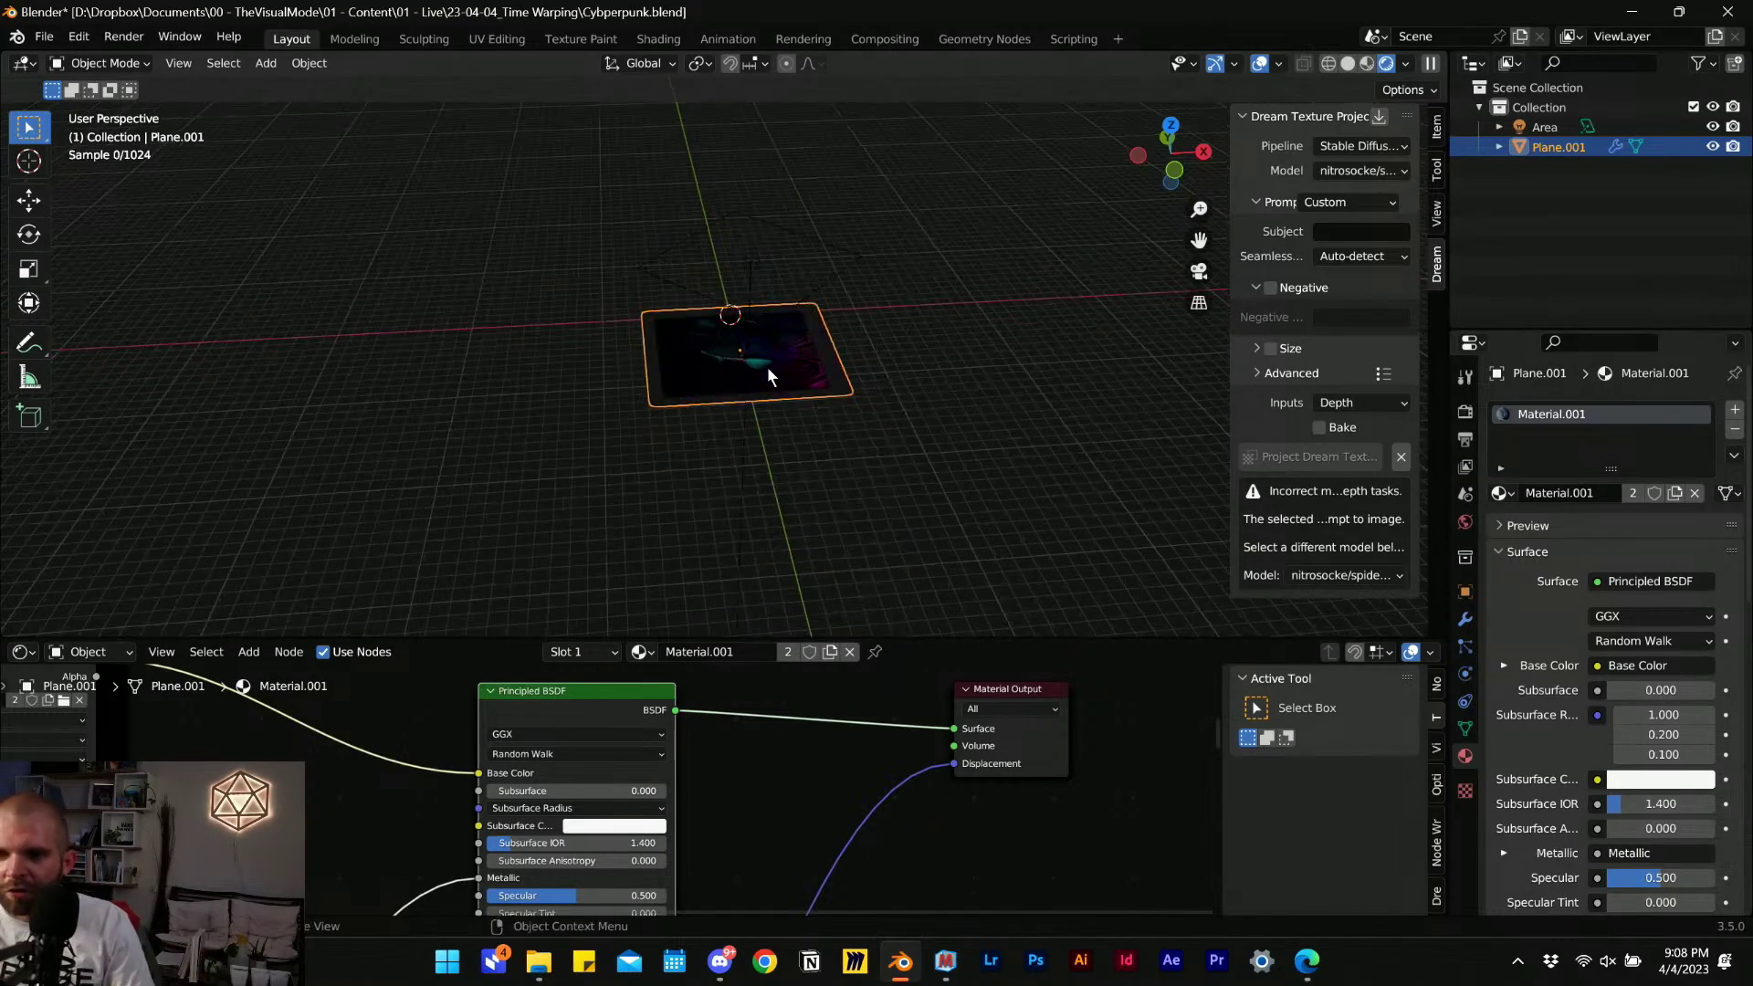
scroll(769, 374, up, 2)
key(Tab)
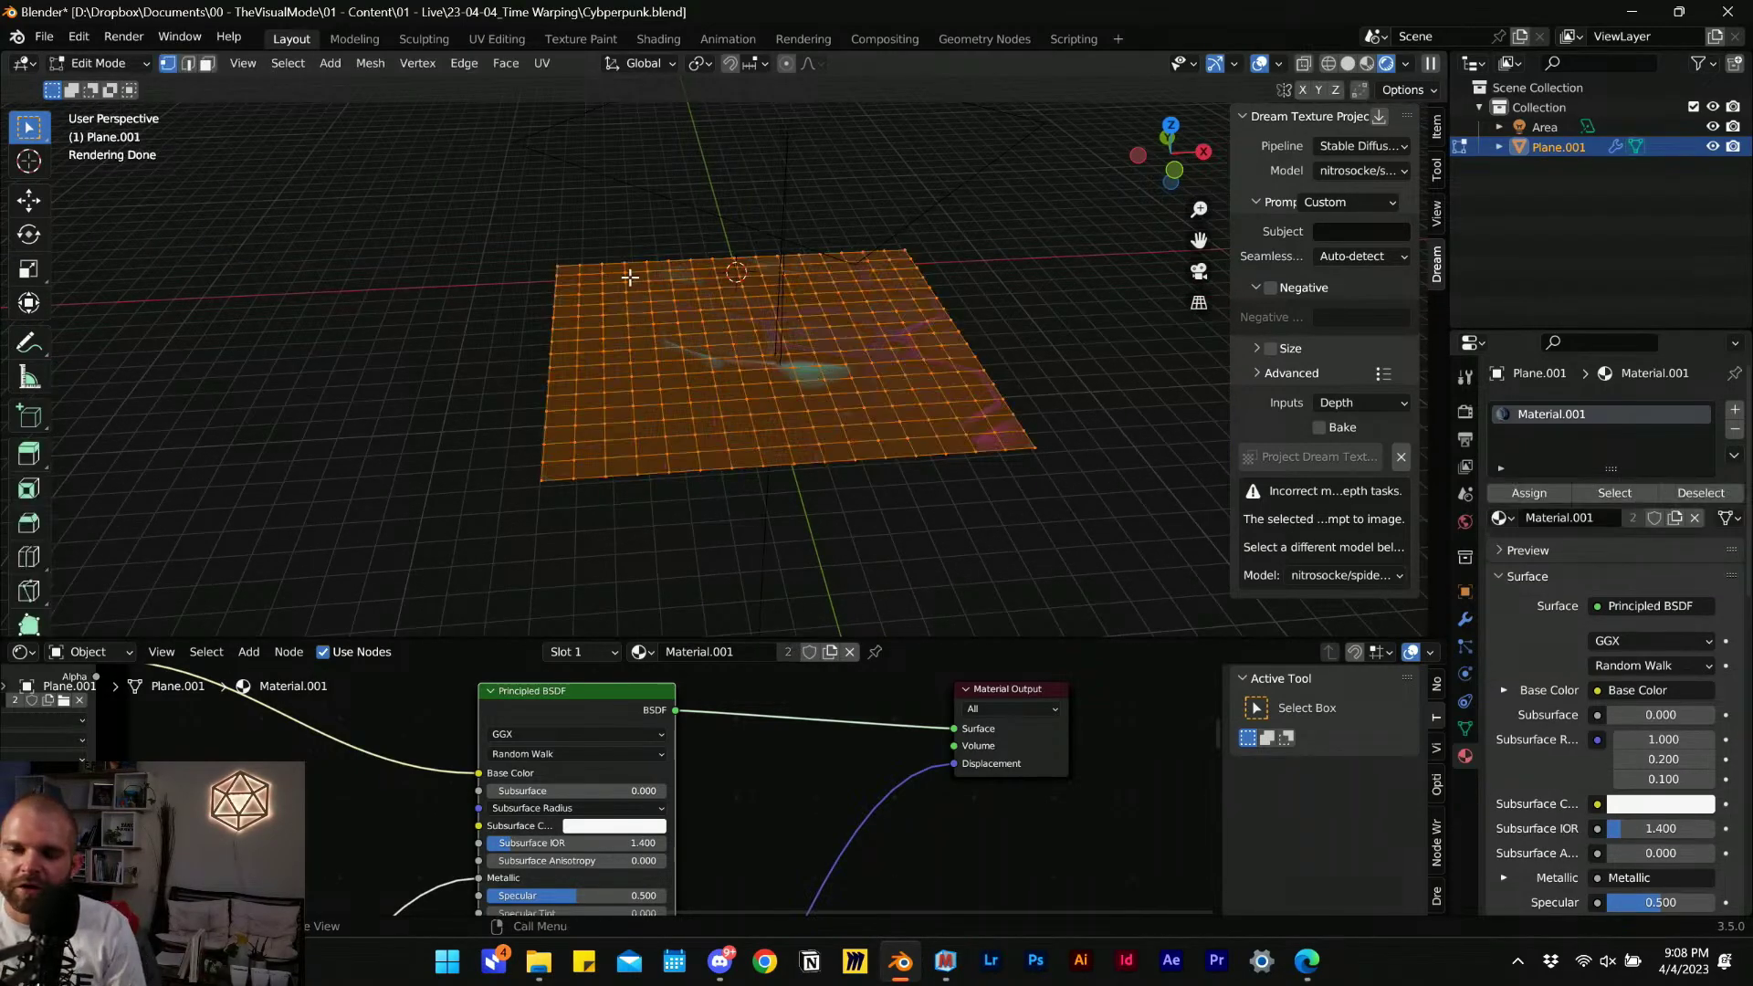
key(Tab)
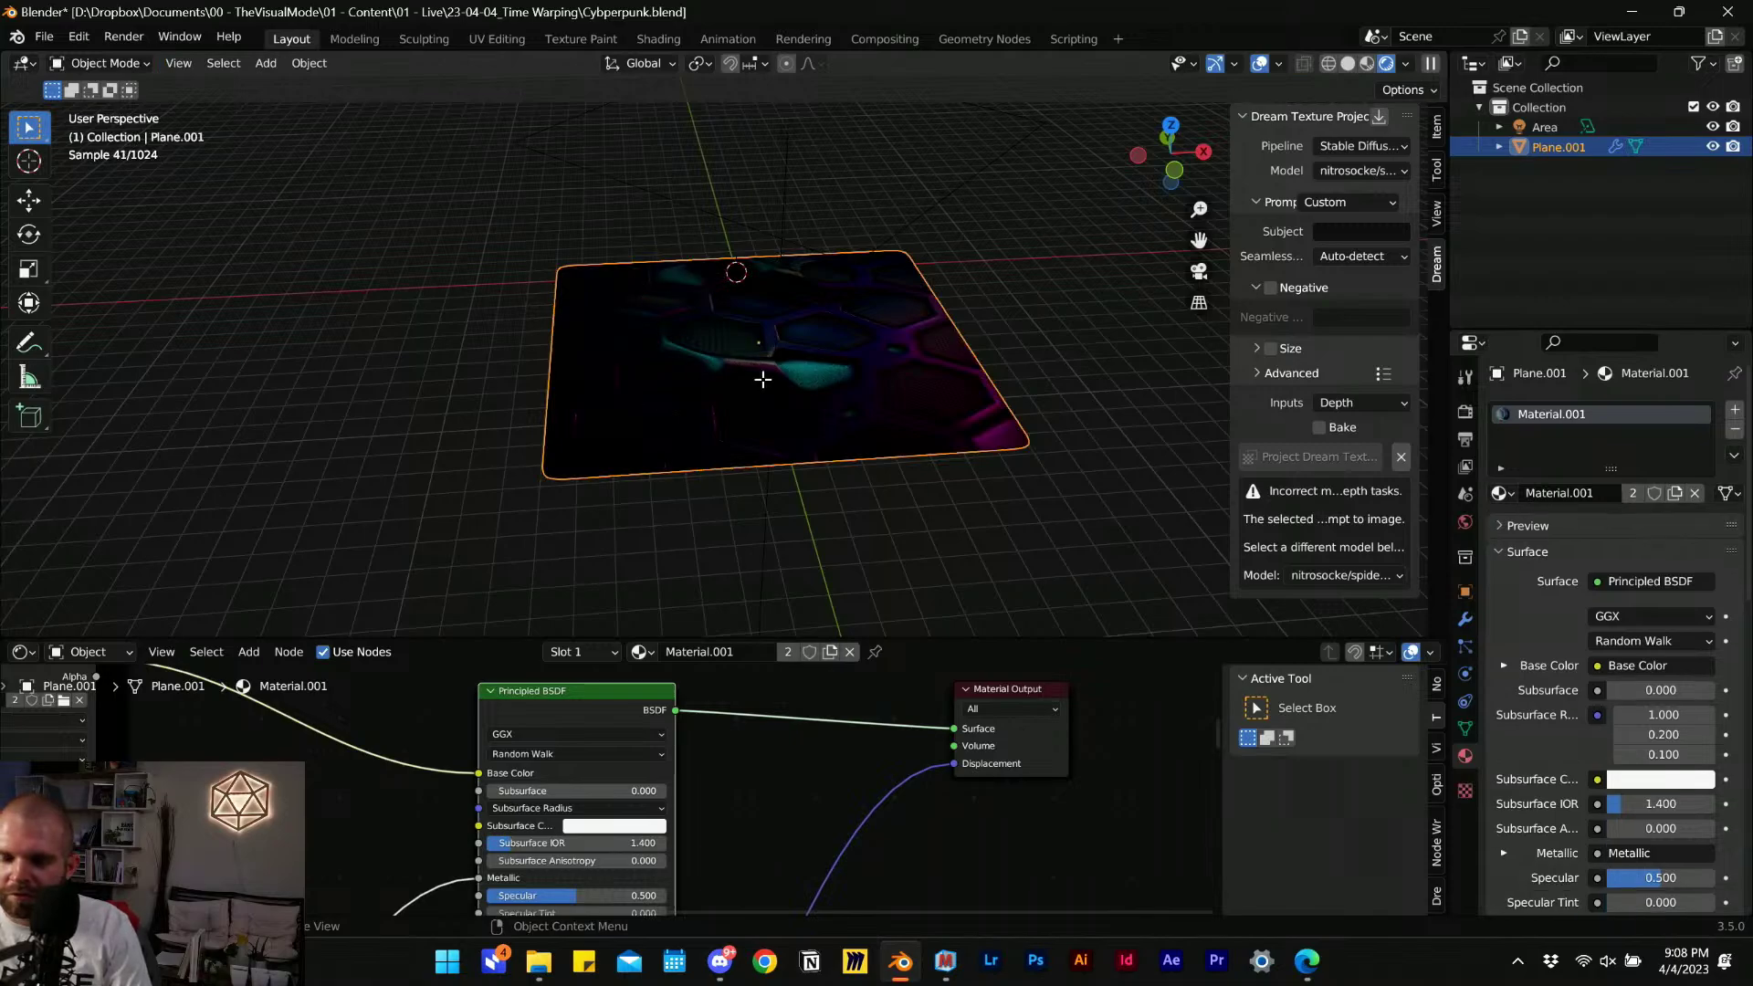
key(Tab)
key(Tab)
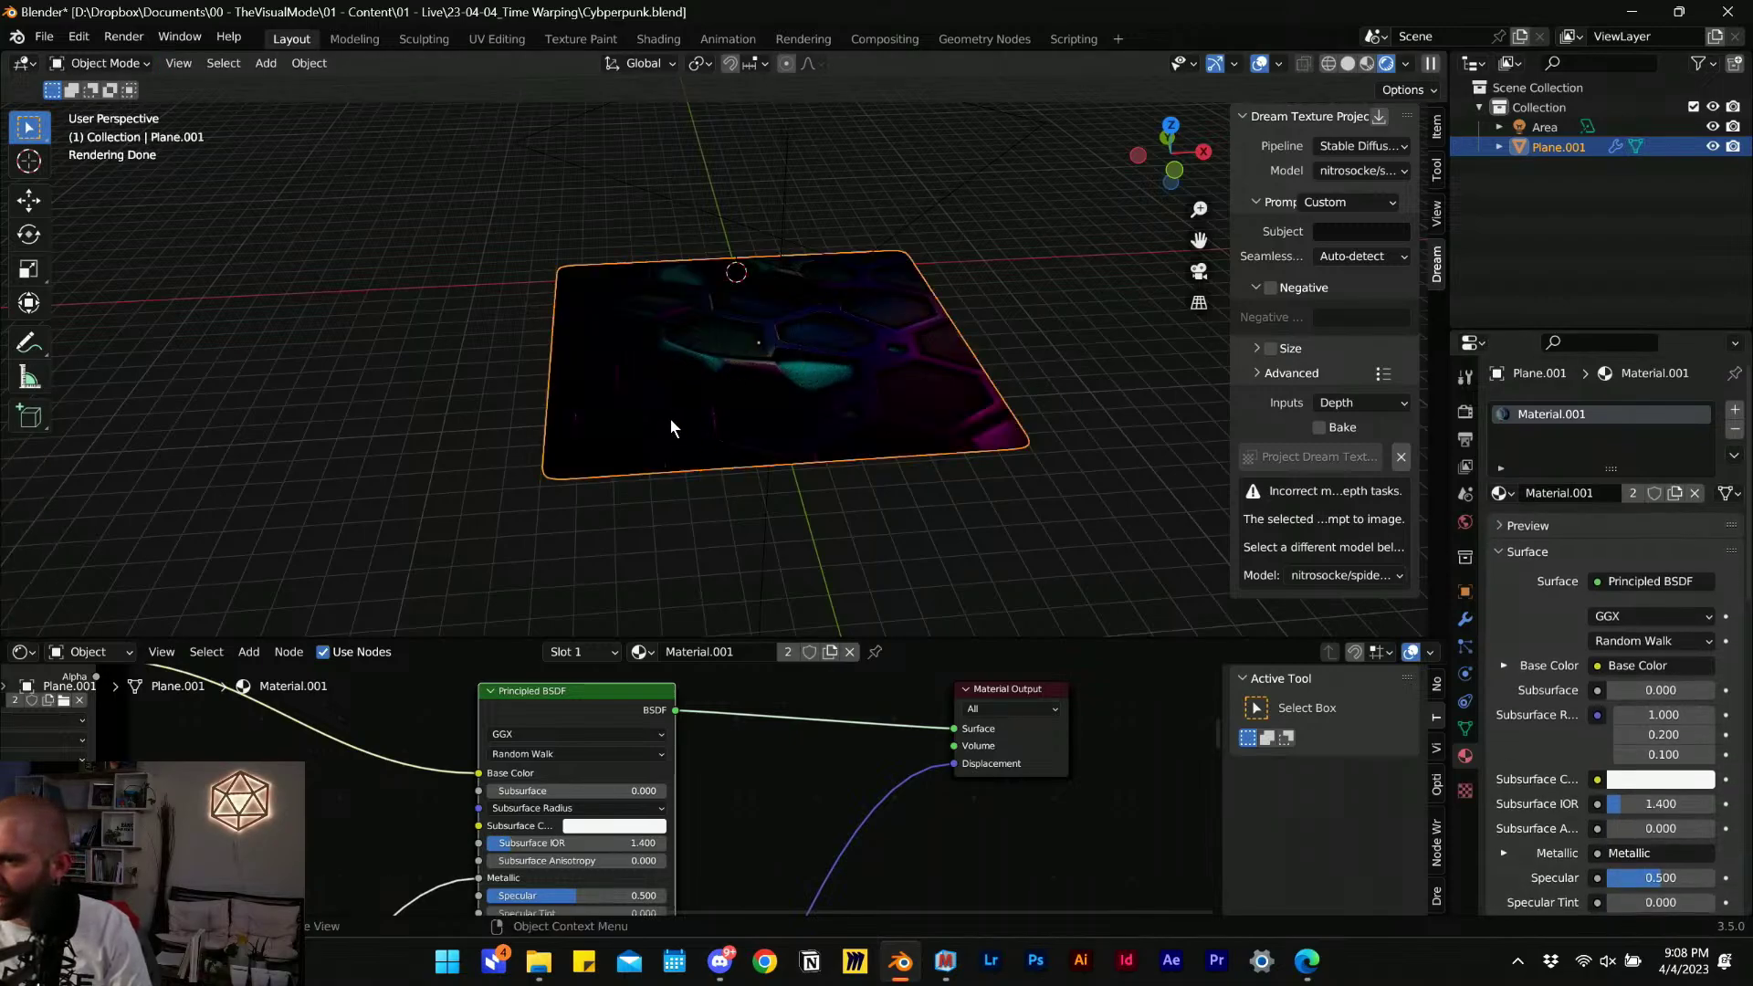
Replace the old textured plane with a newly added mesh plane scaled up to a similar size.
key(shift+a)
mouse_move(769, 365)
click(896, 359)
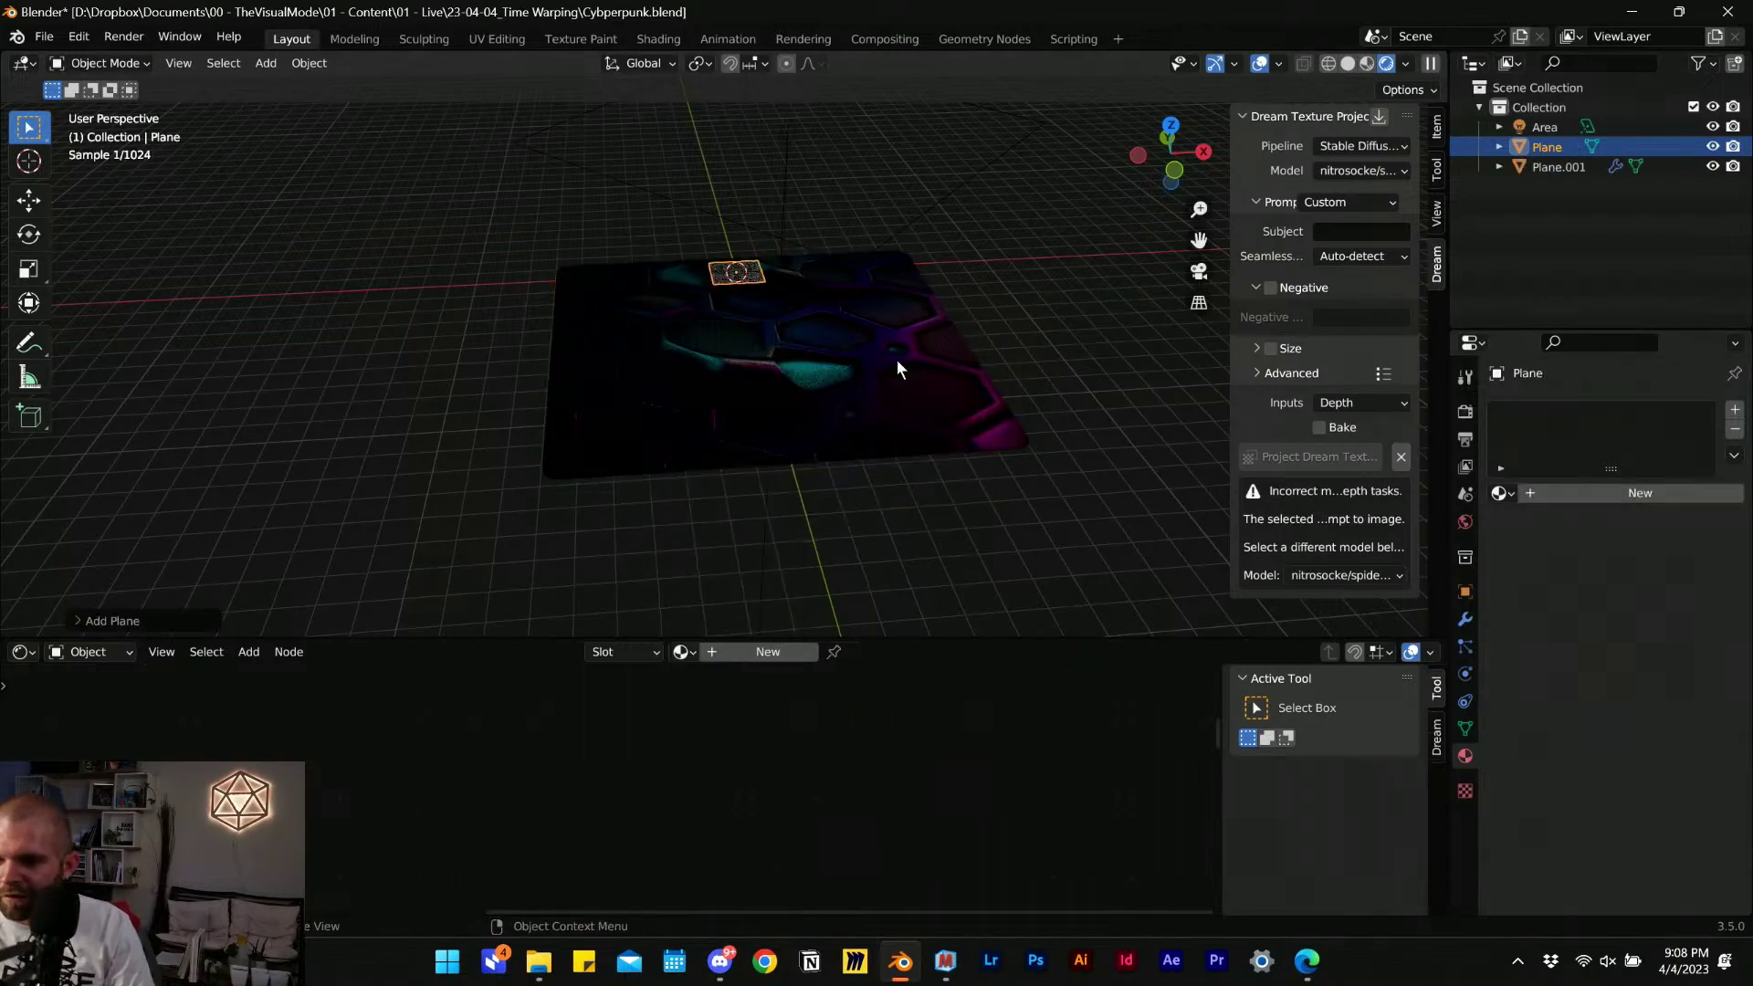
key(s)
click(1007, 519)
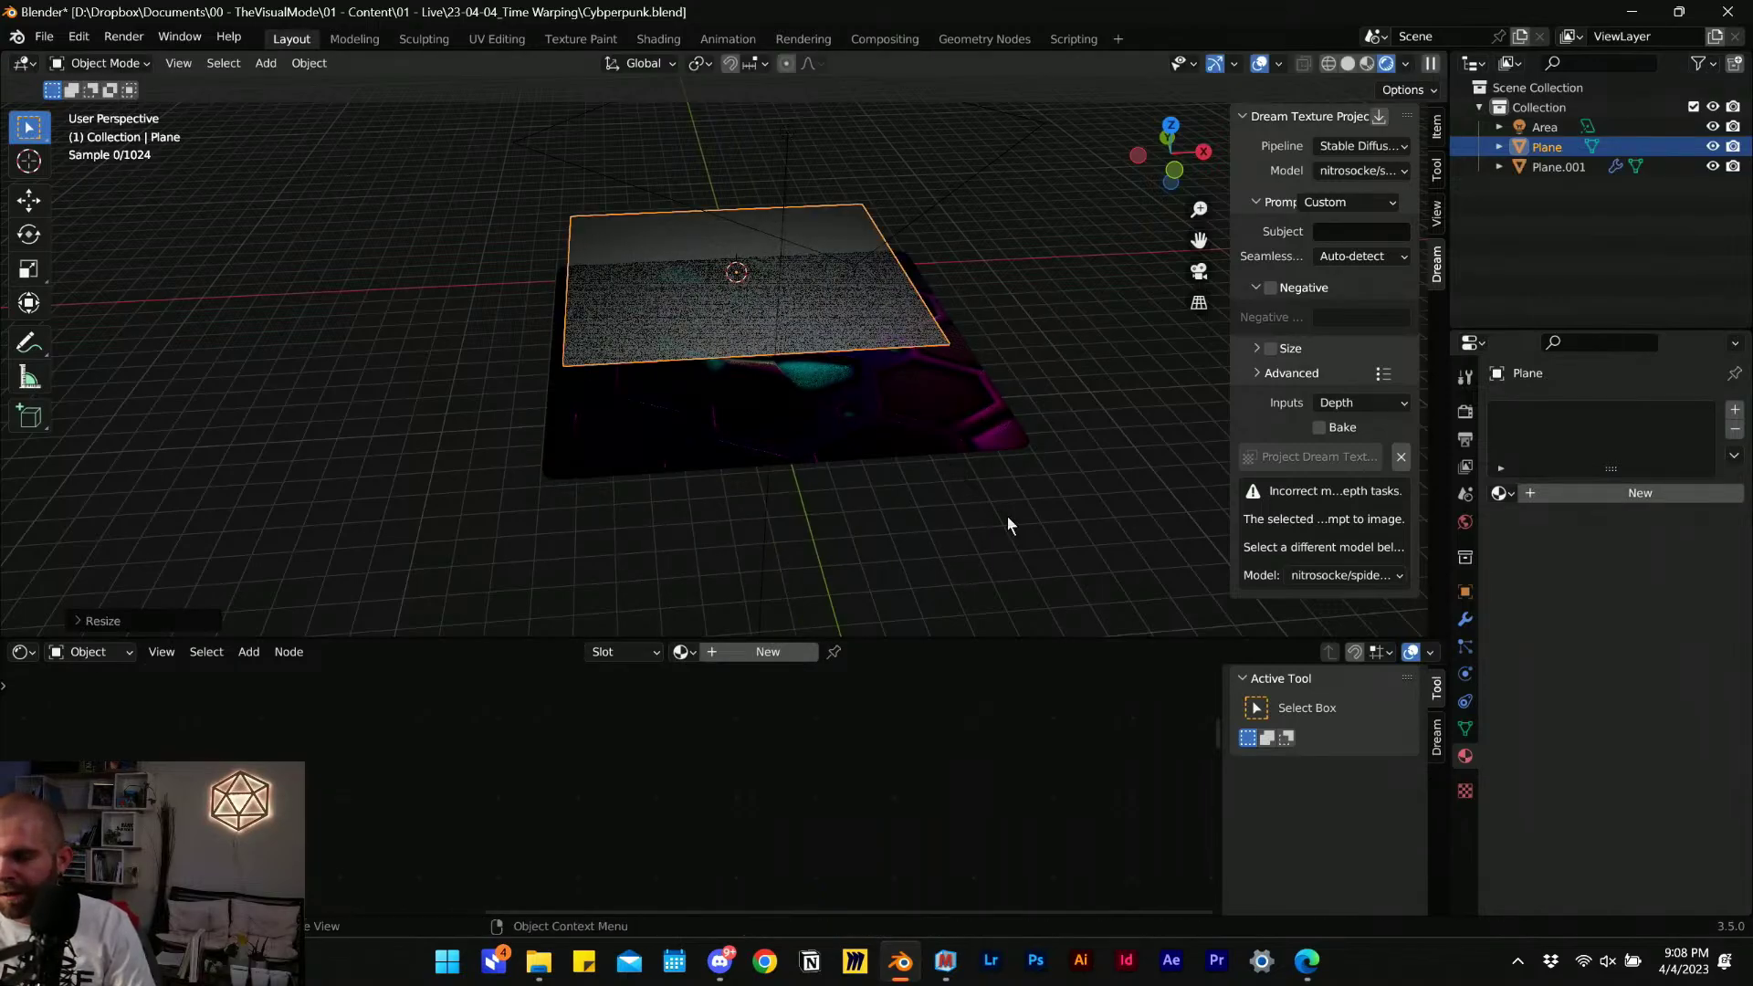
click(909, 409)
key(Delete)
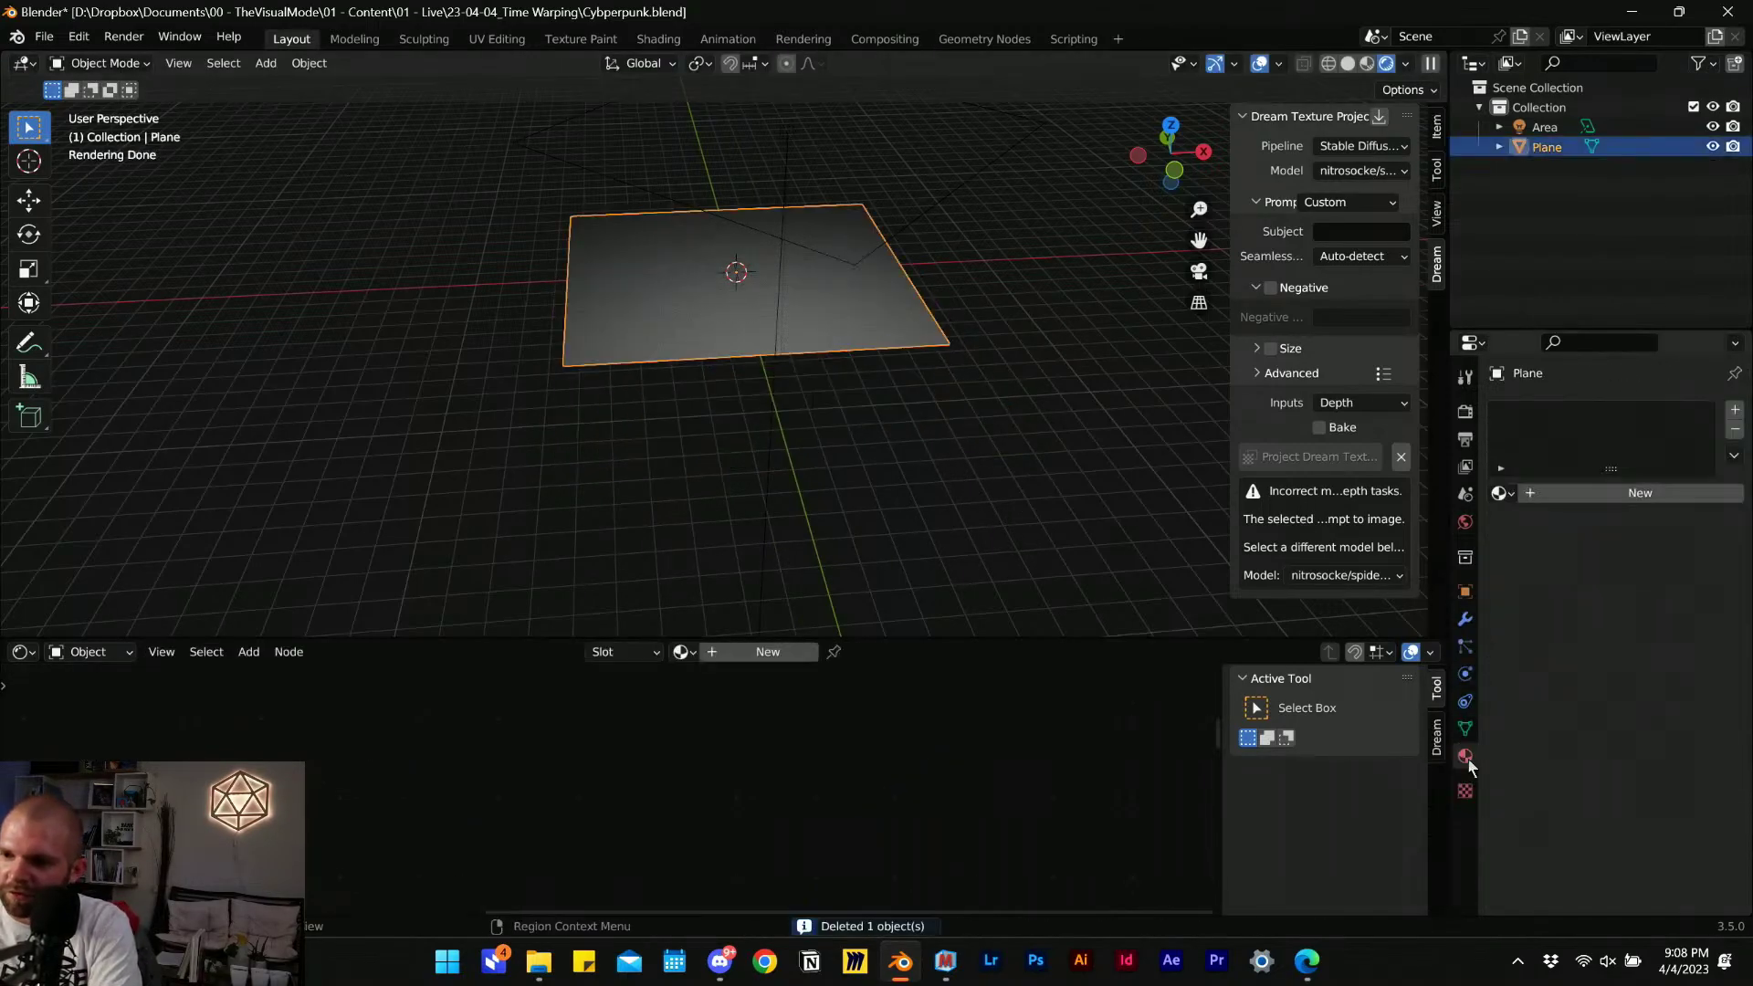
Try Material.002 on the new plane, and assign Material.001 to it instead.
click(1502, 493)
click(1449, 561)
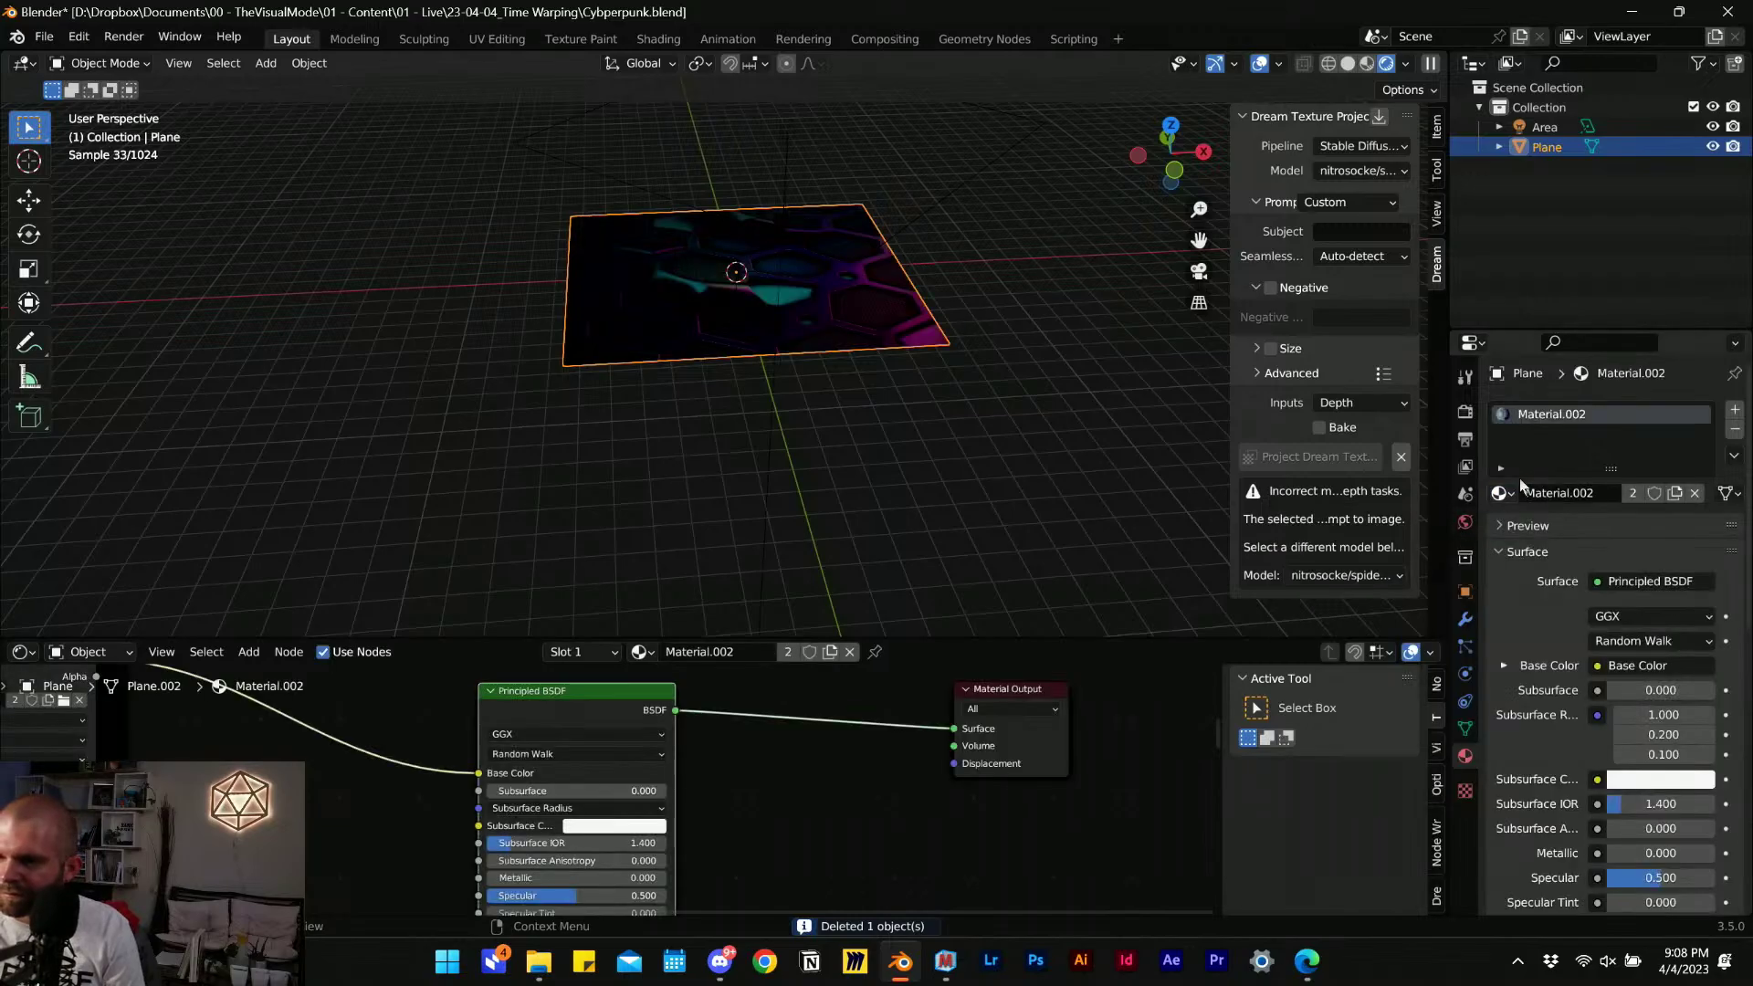
click(1502, 493)
click(1370, 543)
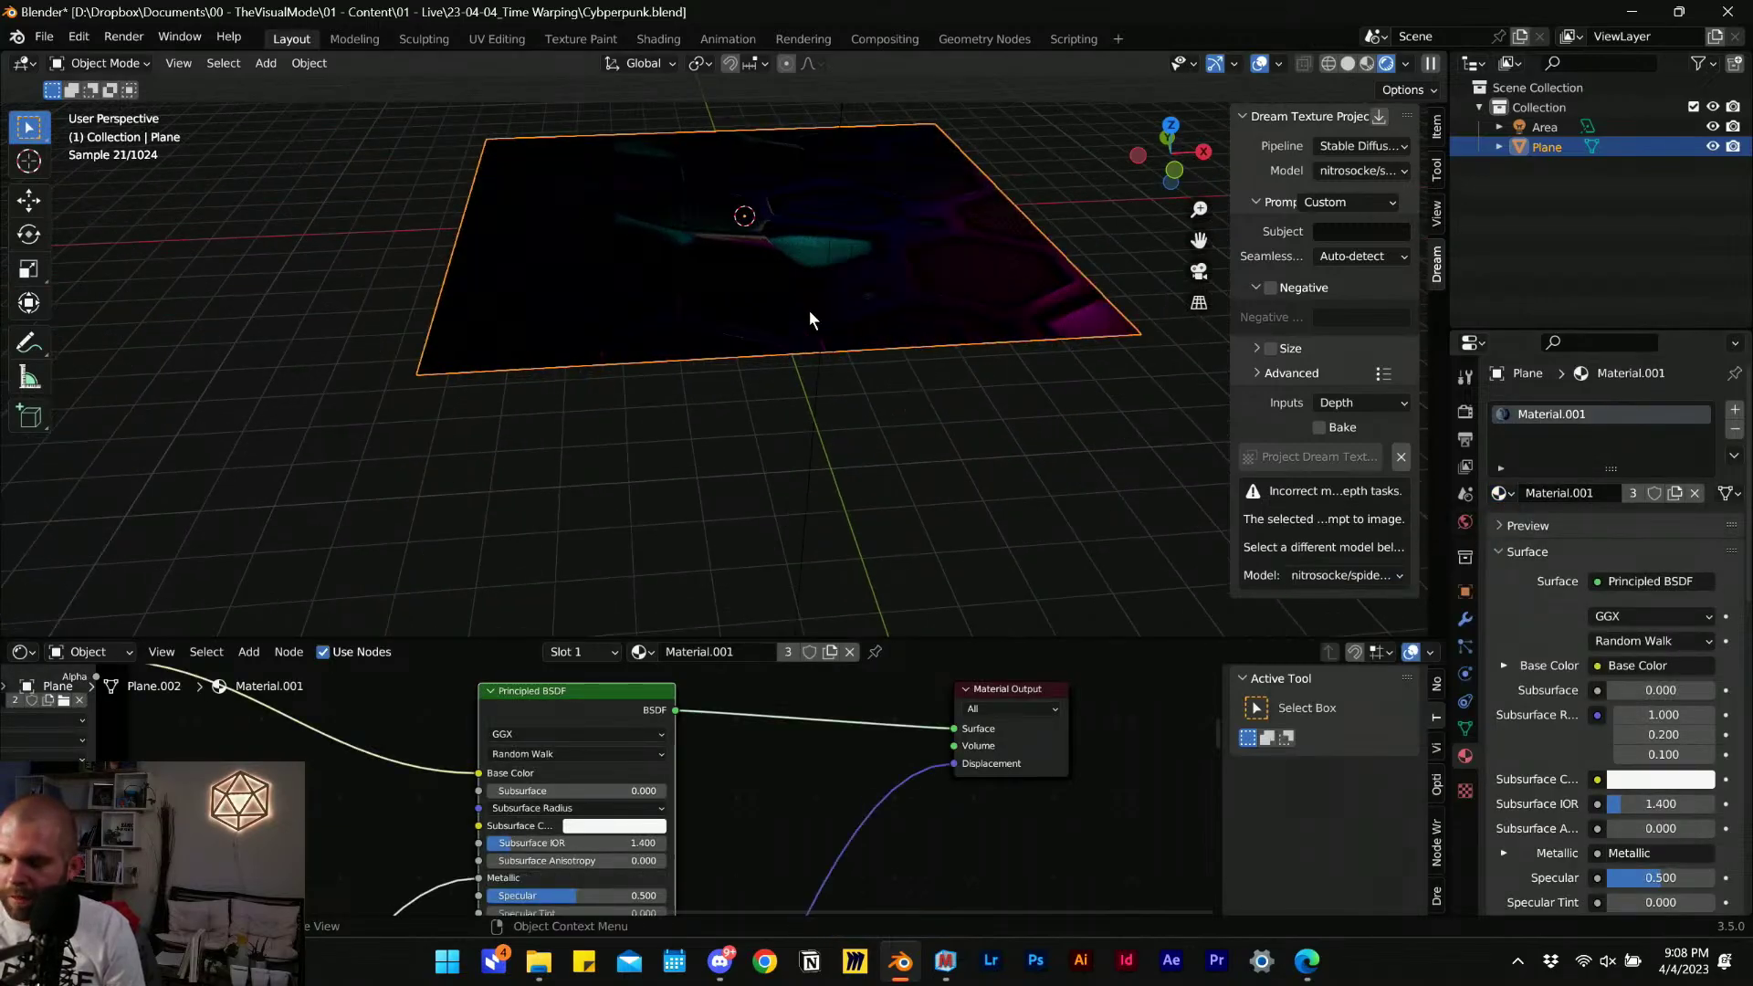
Extrude the plane's two opposite side edges upward along Z to form tall walls.
key(Tab)
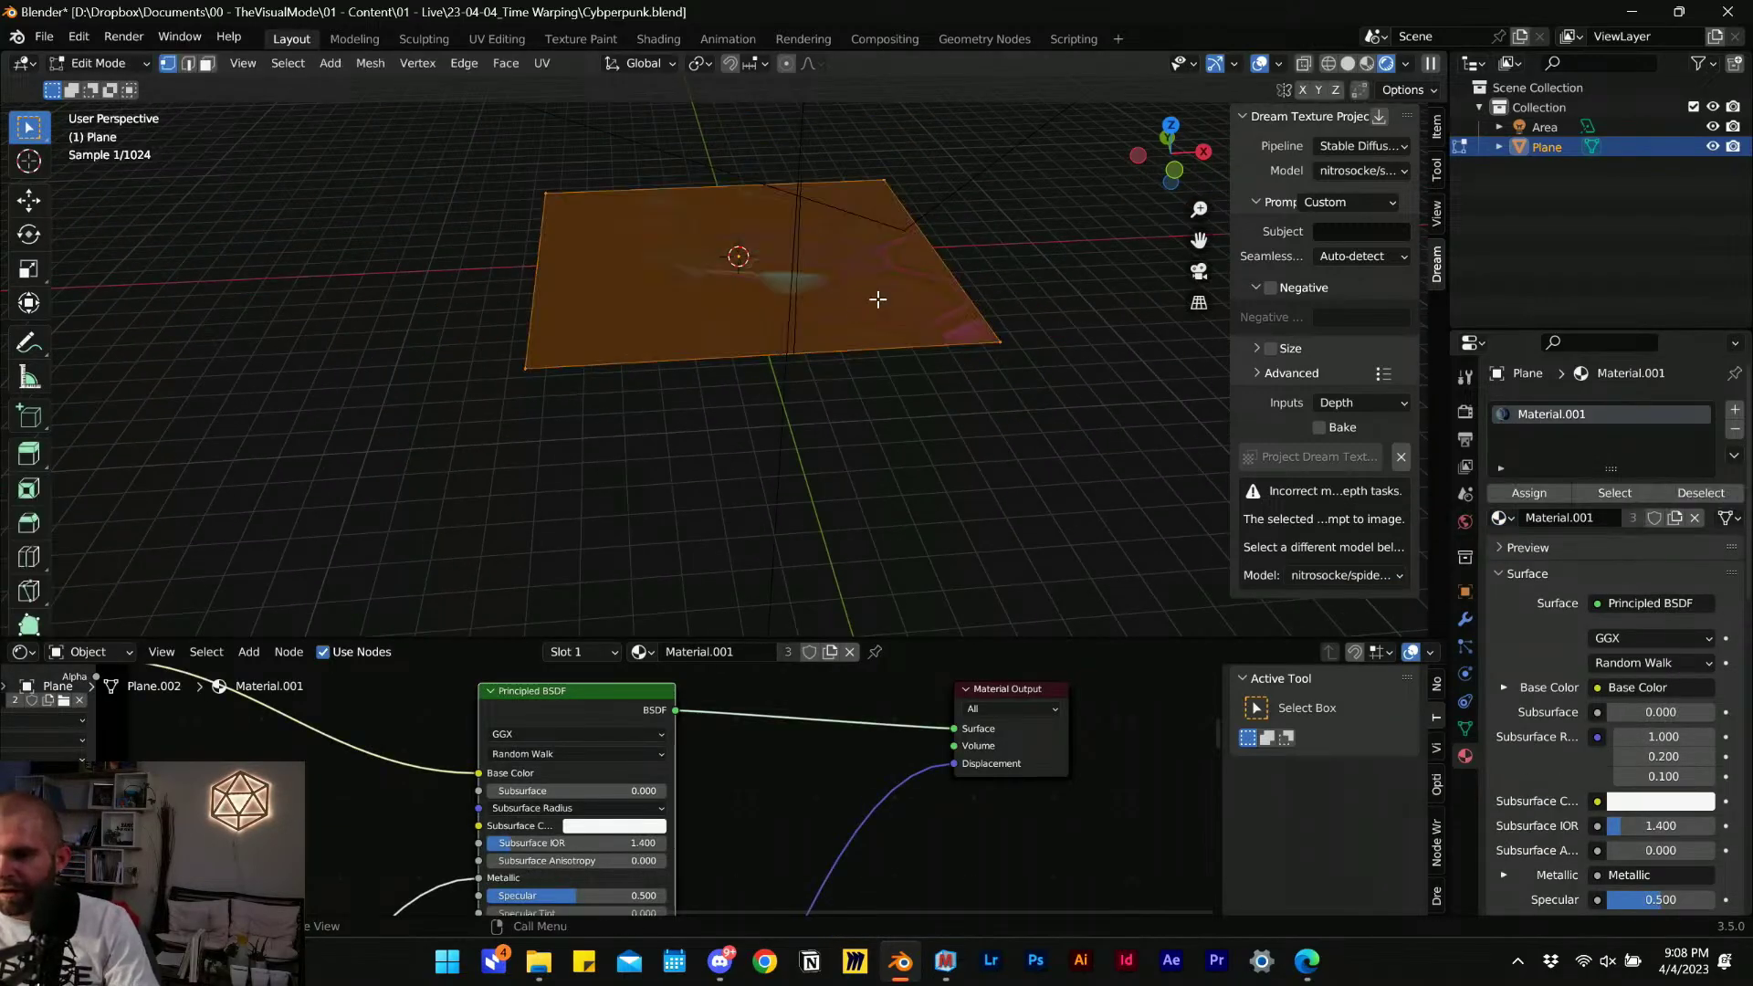
click(596, 195)
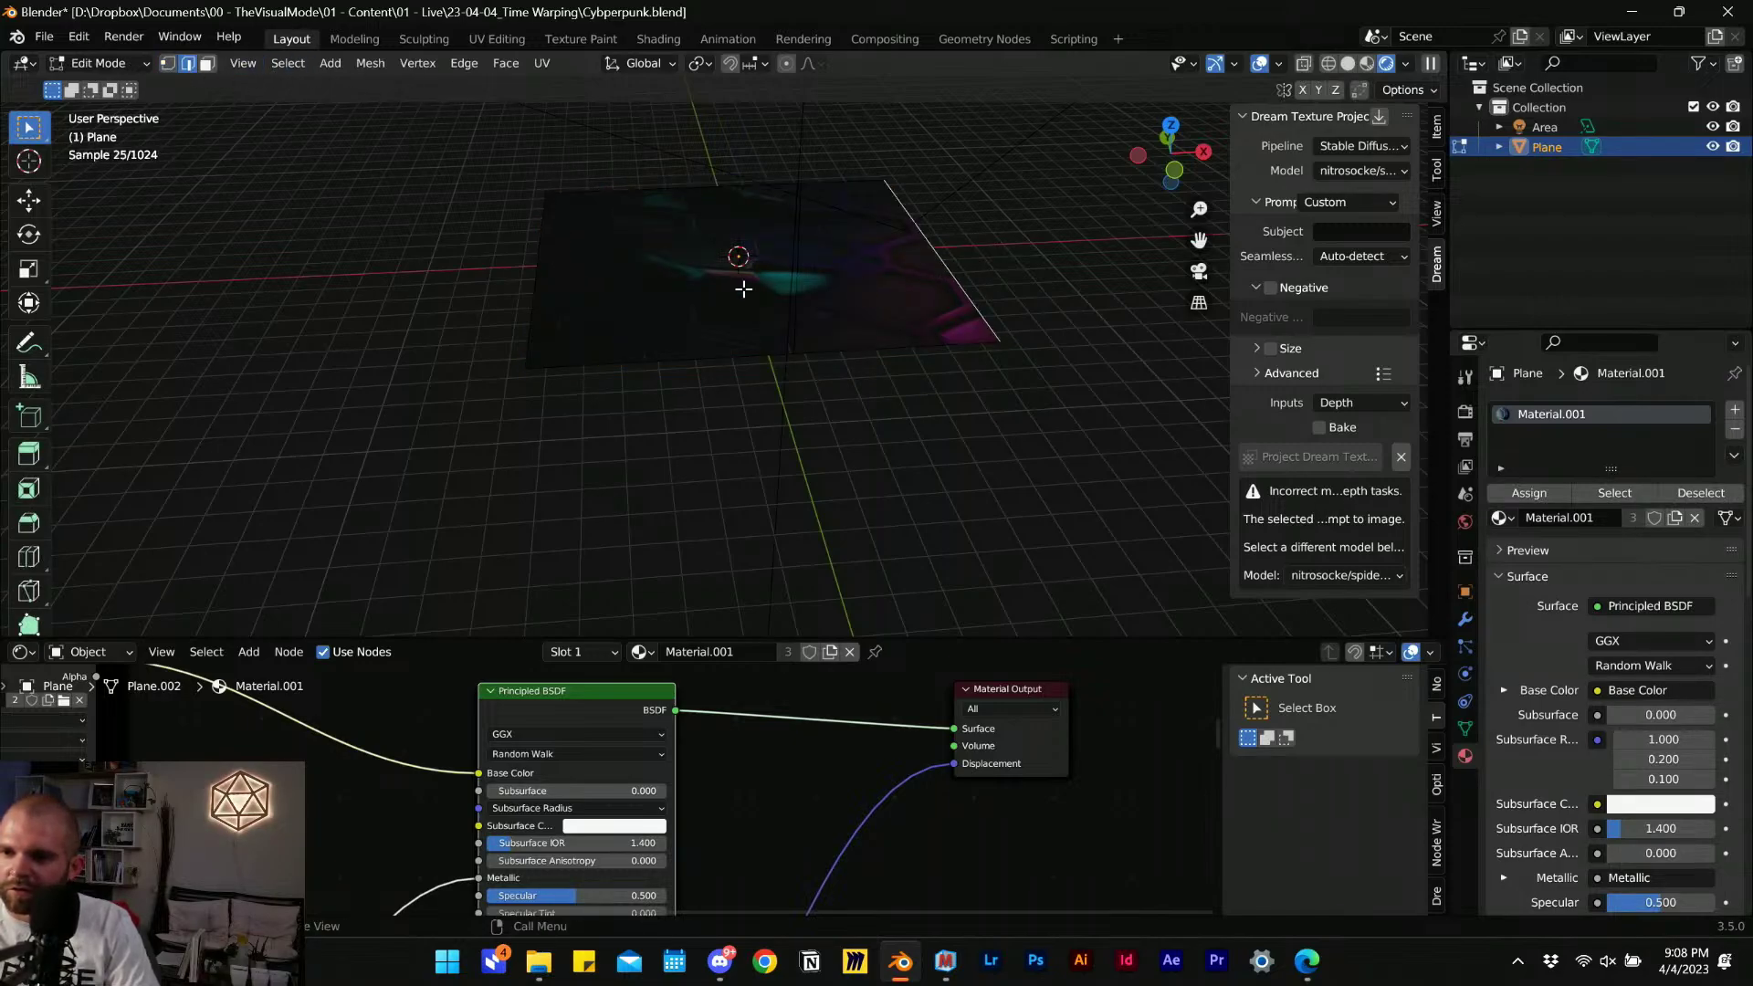
key(e)
key(z)
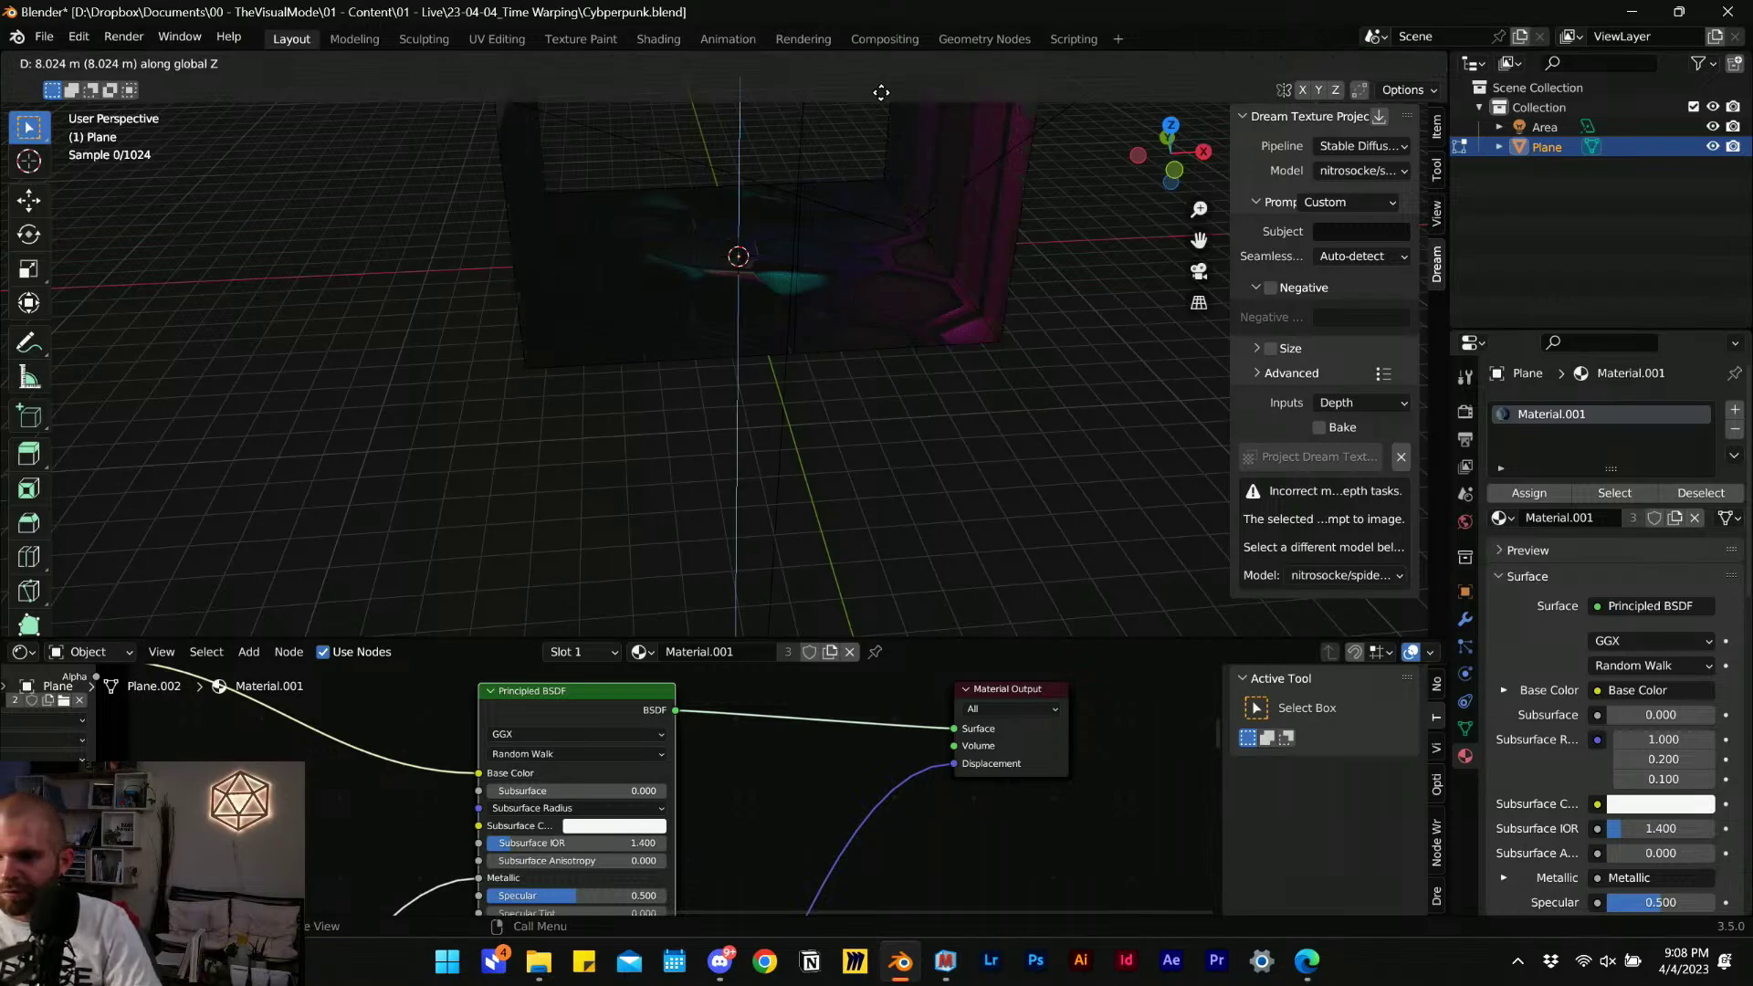
click(1007, 500)
Return to Object Mode and examine how the material looks on the walls and floor from inside.
middle_drag(994, 395, 884, 450)
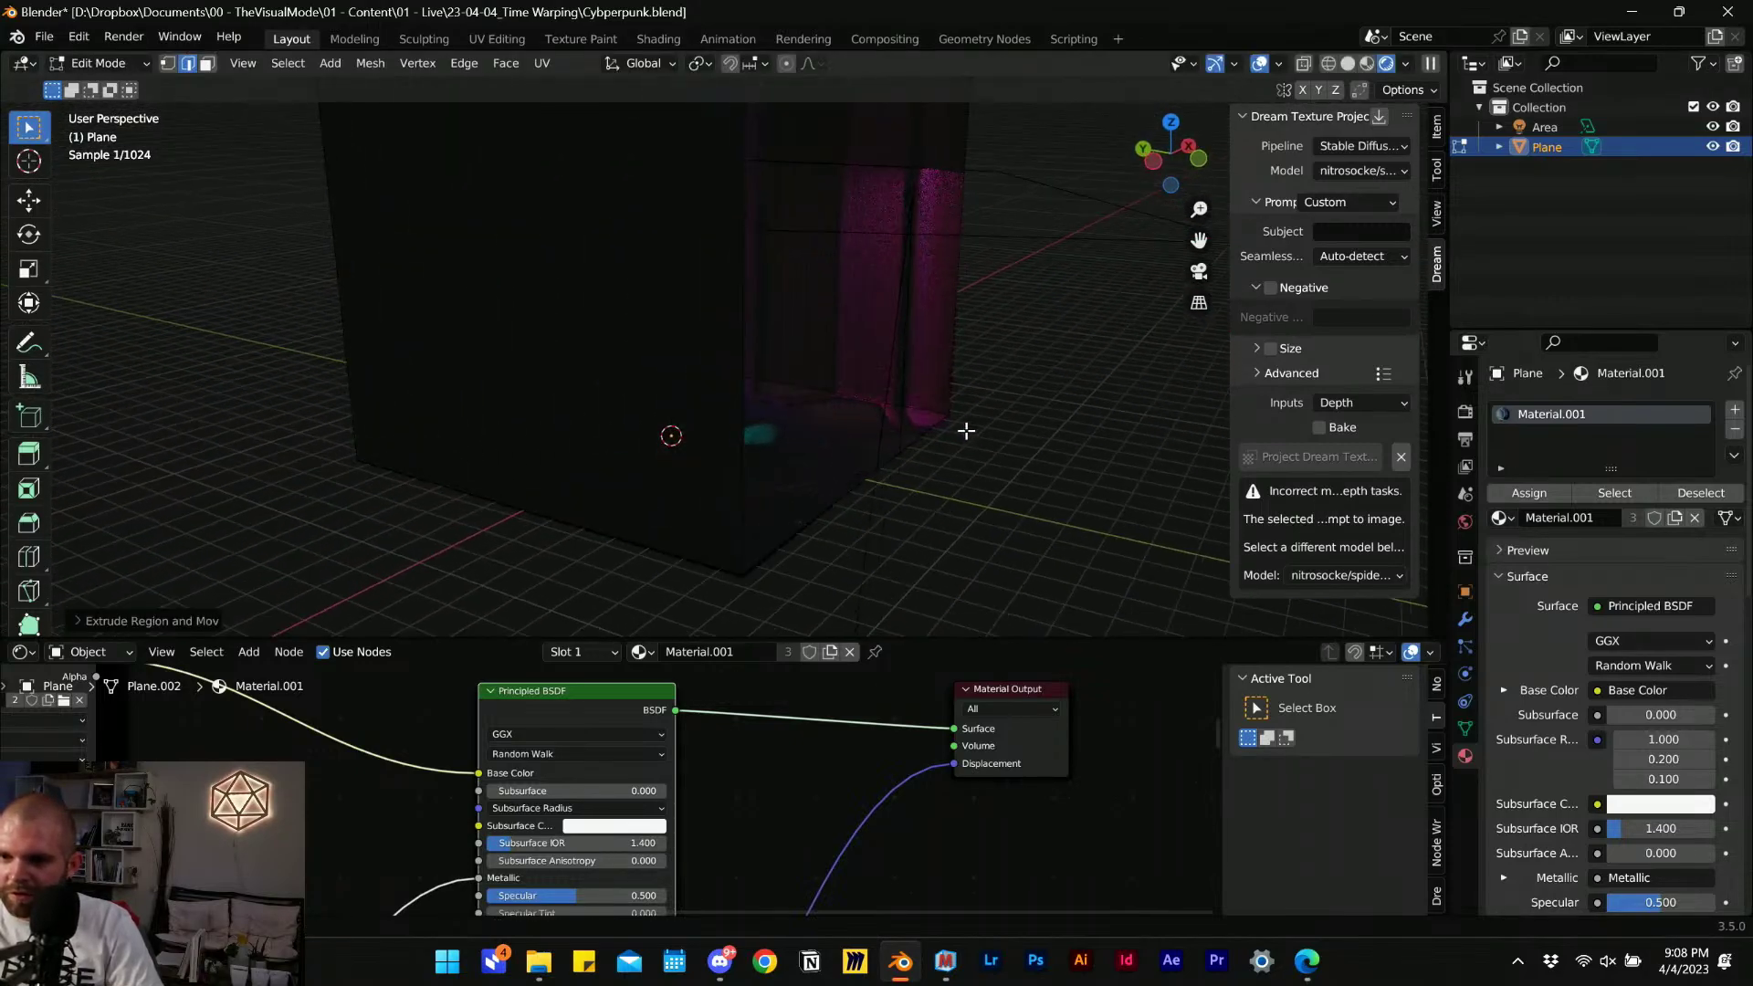
middle_drag(1032, 334, 841, 421)
key(Tab)
scroll(876, 404, up, 9)
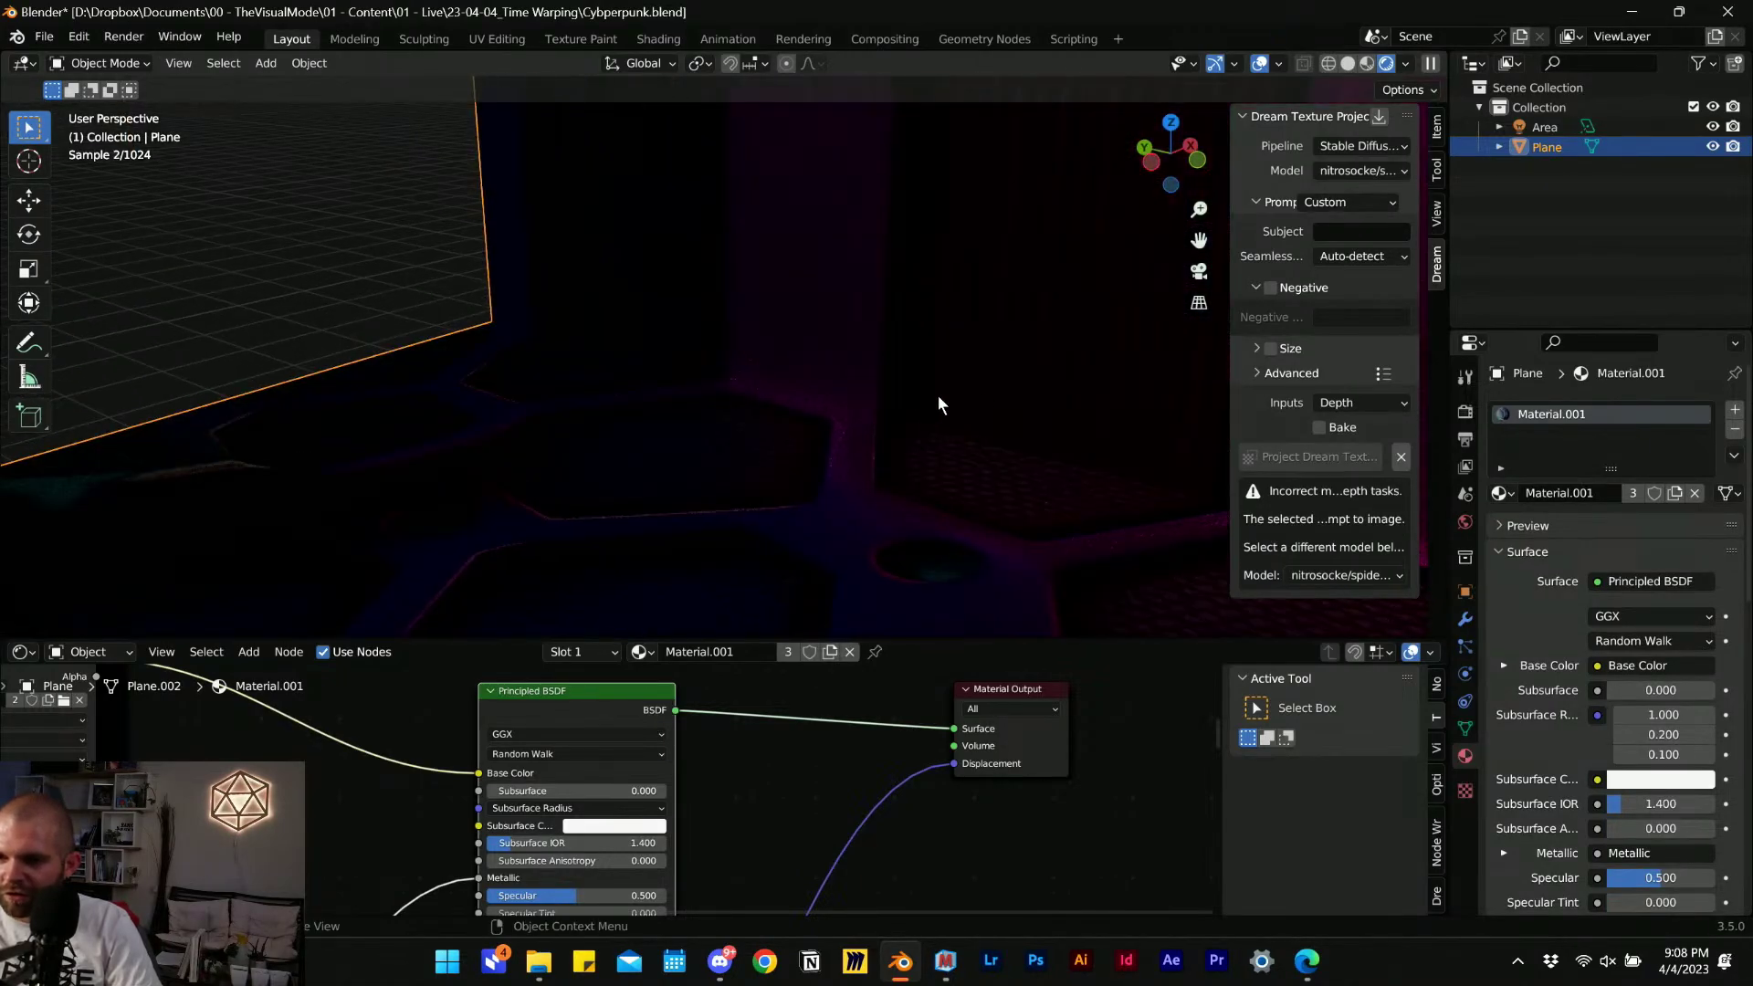
middle_drag(610, 425, 623, 434)
scroll(785, 486, down, 9)
middle_drag(829, 519, 655, 417)
Move the far floor edge of the plane outward along Y to lengthen the corridor, and return to Object Mode.
key(Tab)
click(627, 336)
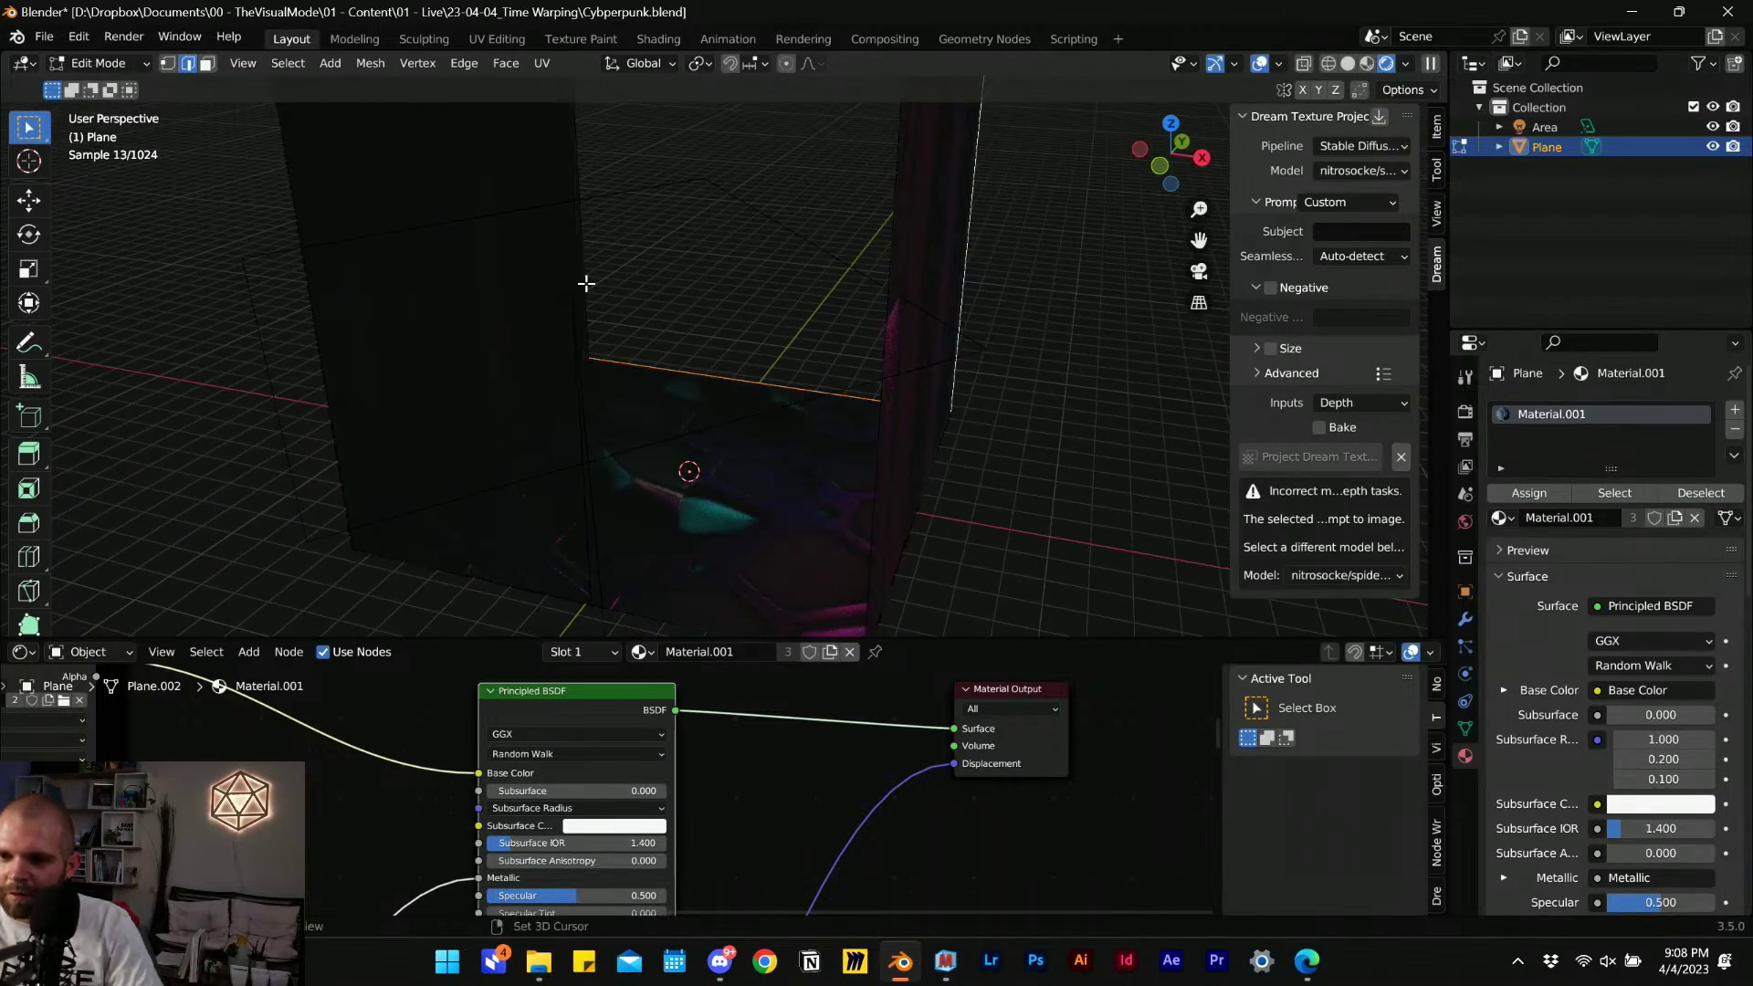
scroll(683, 376, down, 5)
key(g)
key(y)
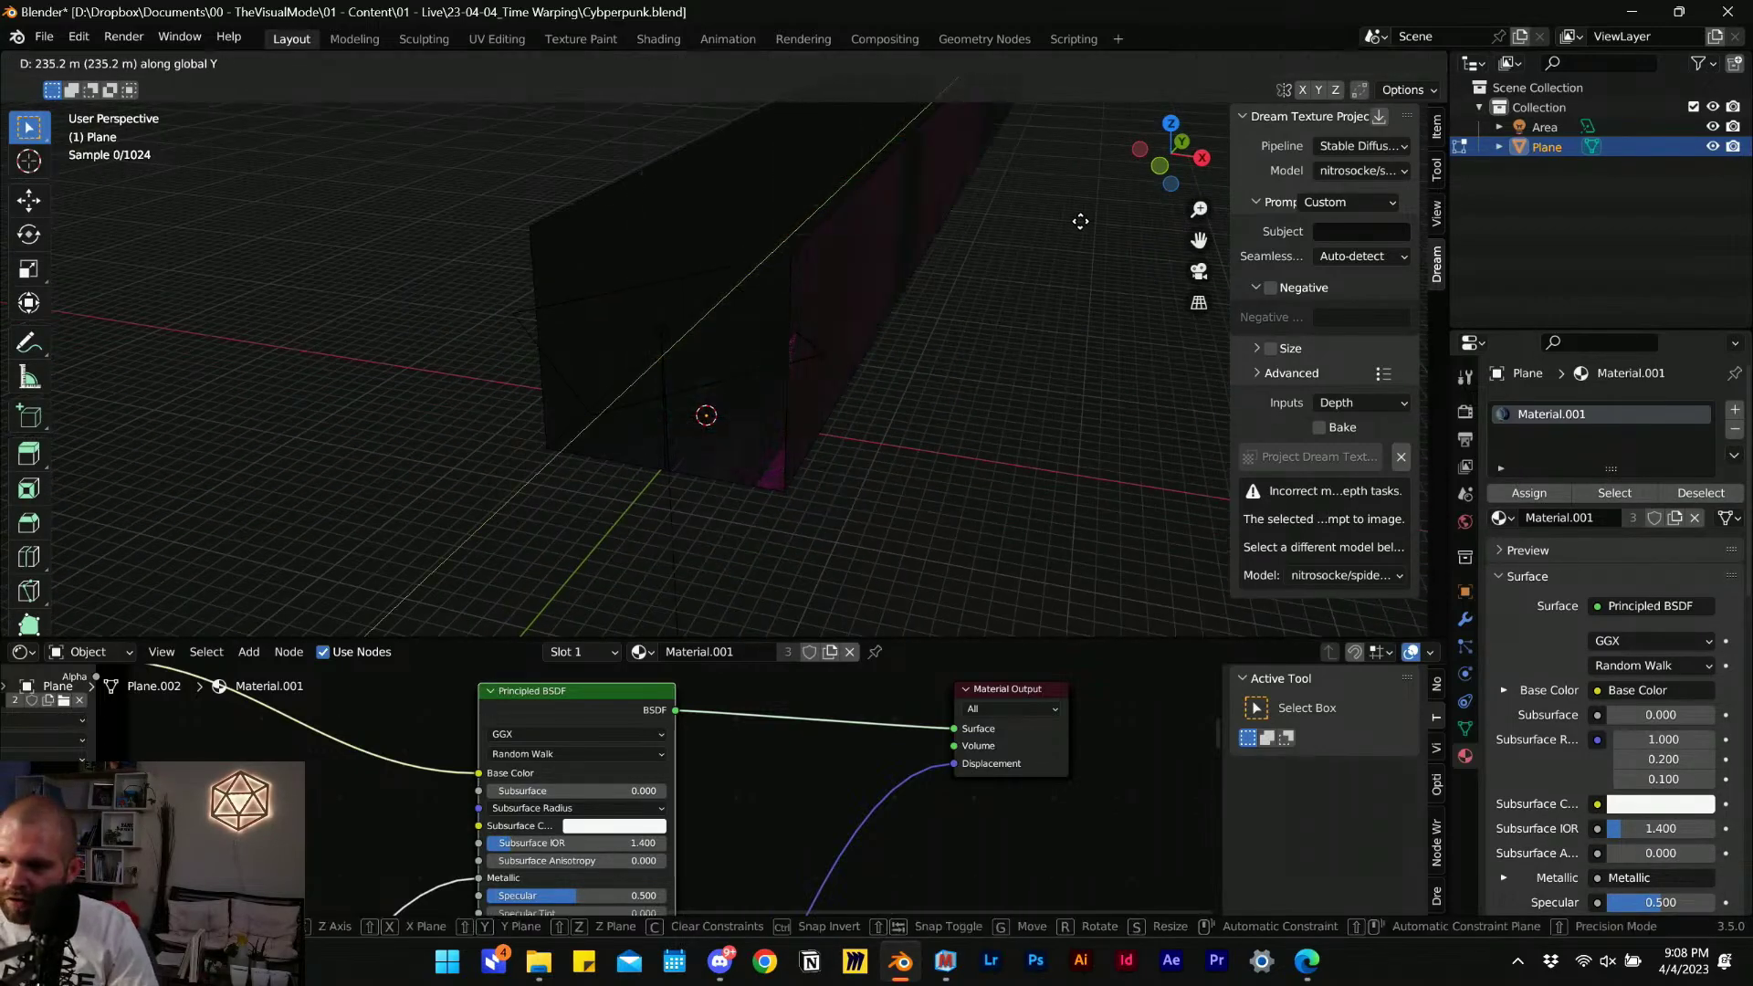
click(1074, 289)
middle_drag(1049, 301, 754, 351)
scroll(750, 388, up, 3)
scroll(696, 433, up, 2)
key(Tab)
Raise the world background strength to 7.1 to light the corridor.
key(grave)
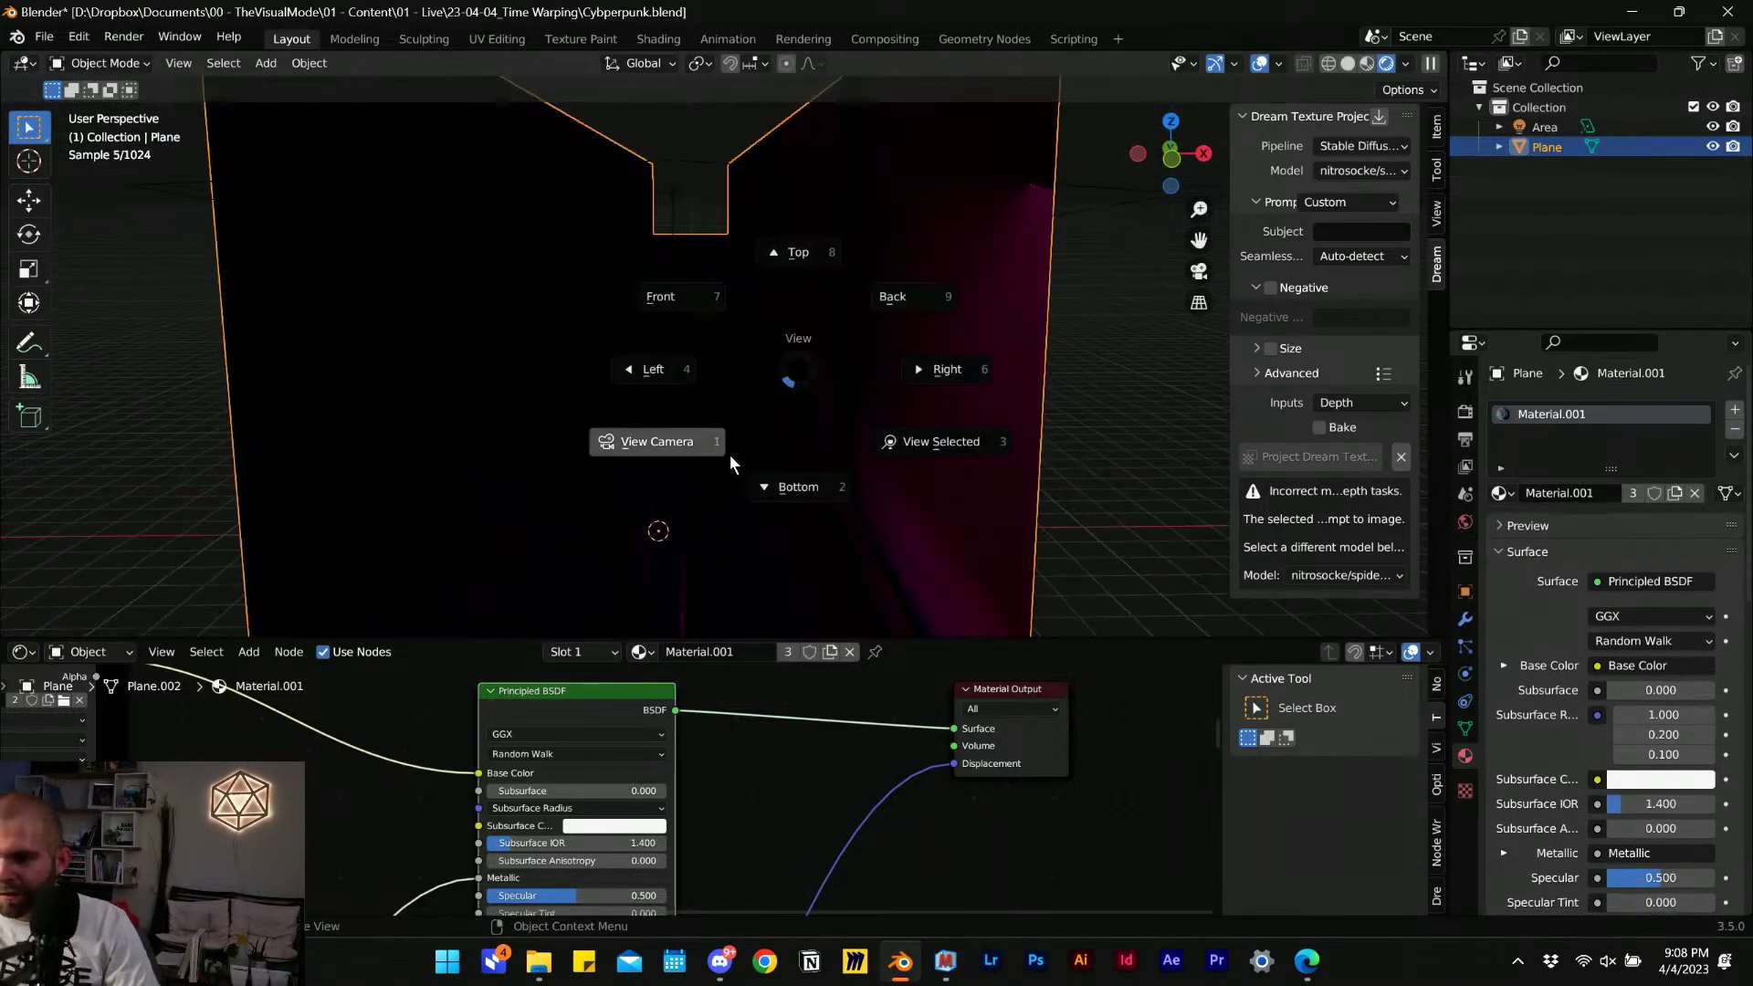
click(947, 369)
scroll(986, 393, down, 3)
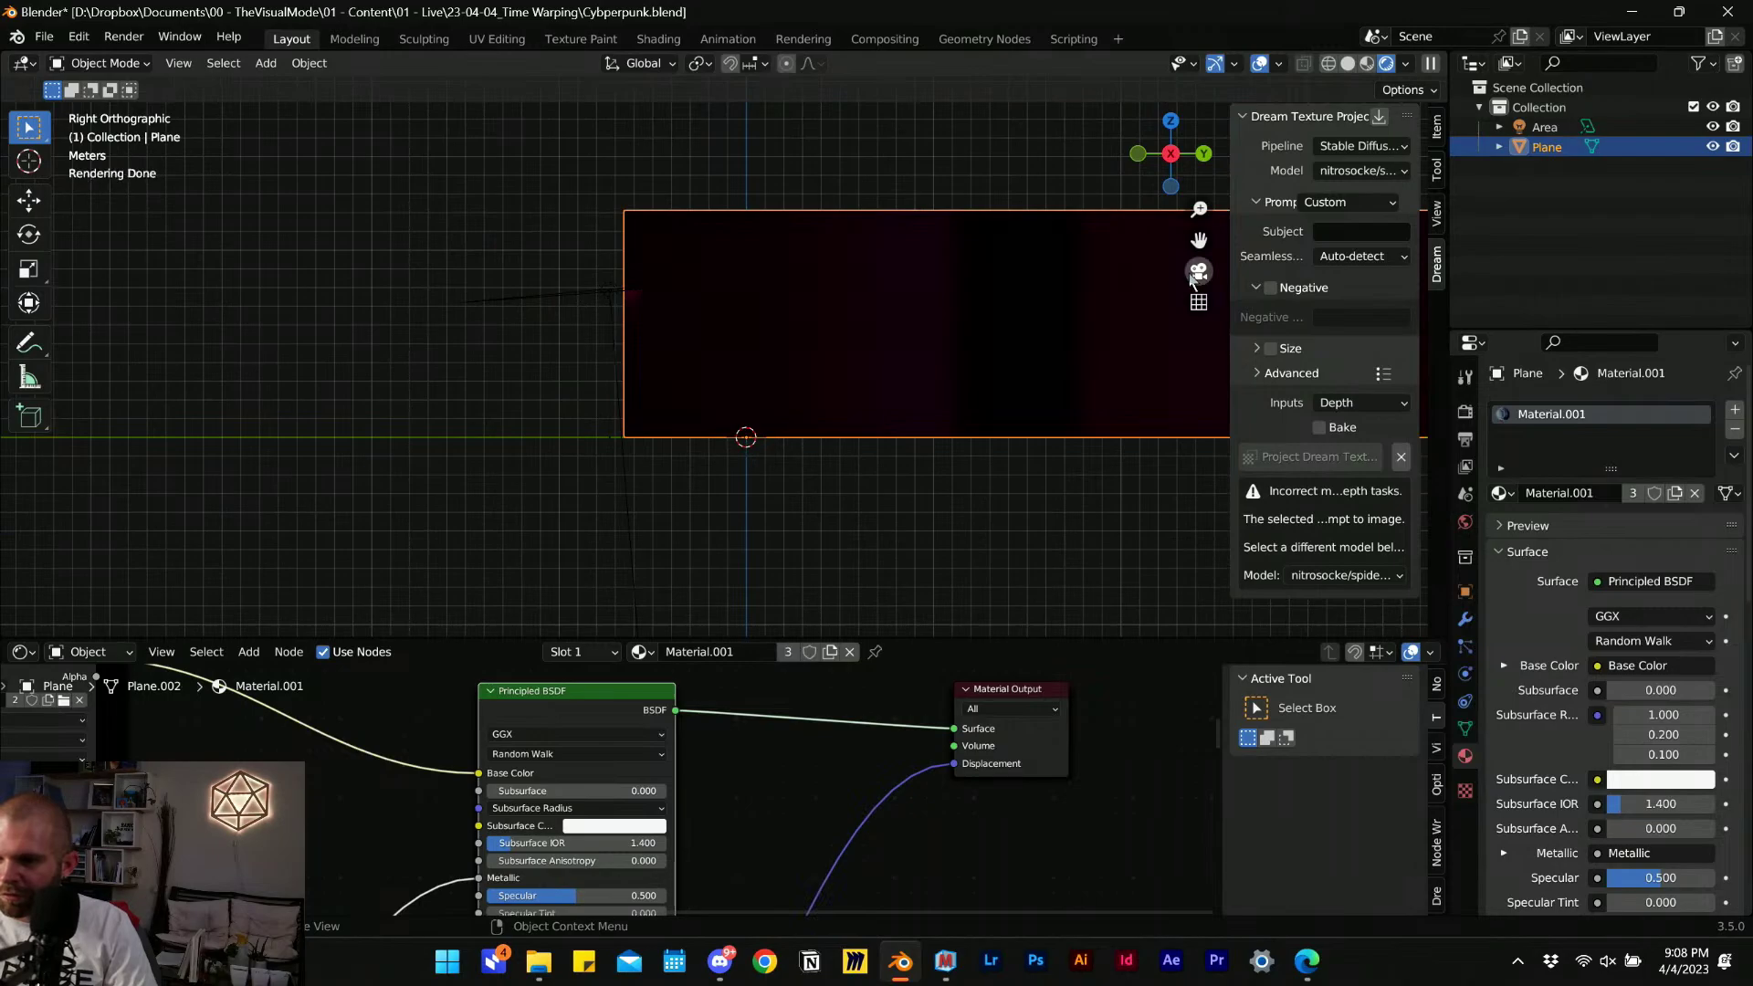
middle_drag(757, 369, 712, 375)
click(1465, 522)
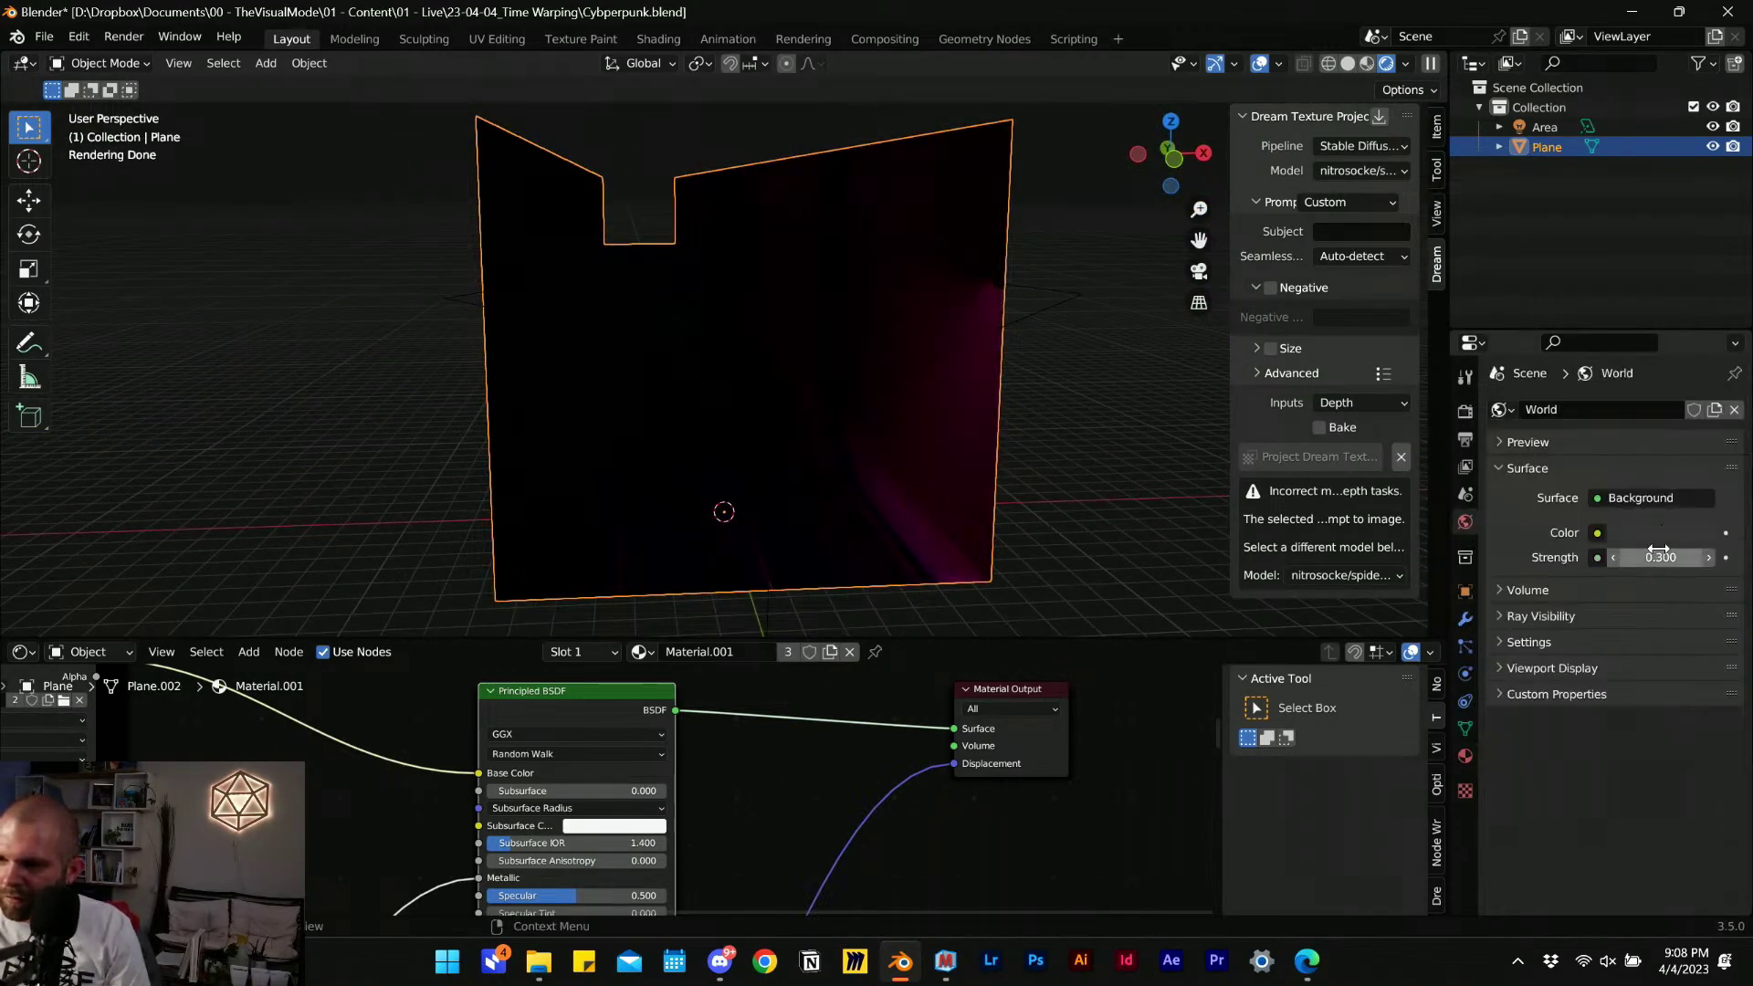
drag(1658, 556, 1716, 557)
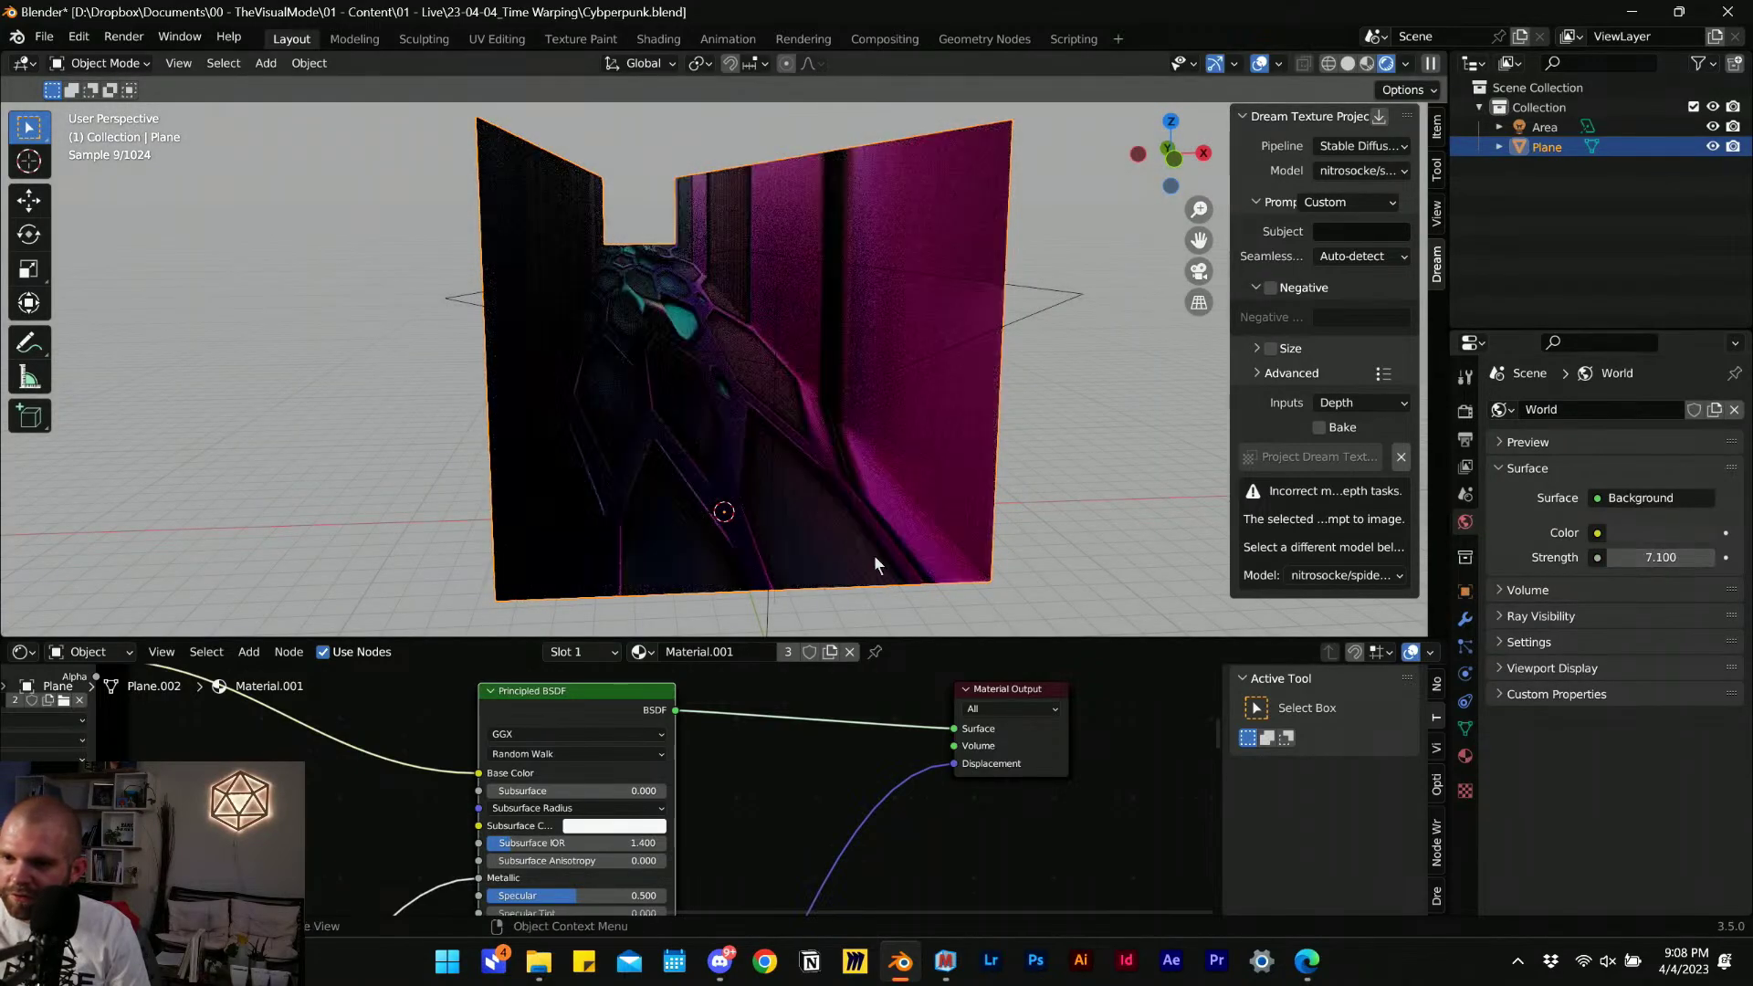
Unwrap the UVs of the whole corridor mesh, including its floor and both walls.
scroll(652, 396, up, 5)
middle_drag(724, 498, 737, 315)
click(885, 273)
middle_drag(861, 405, 873, 397)
scroll(858, 395, up, 3)
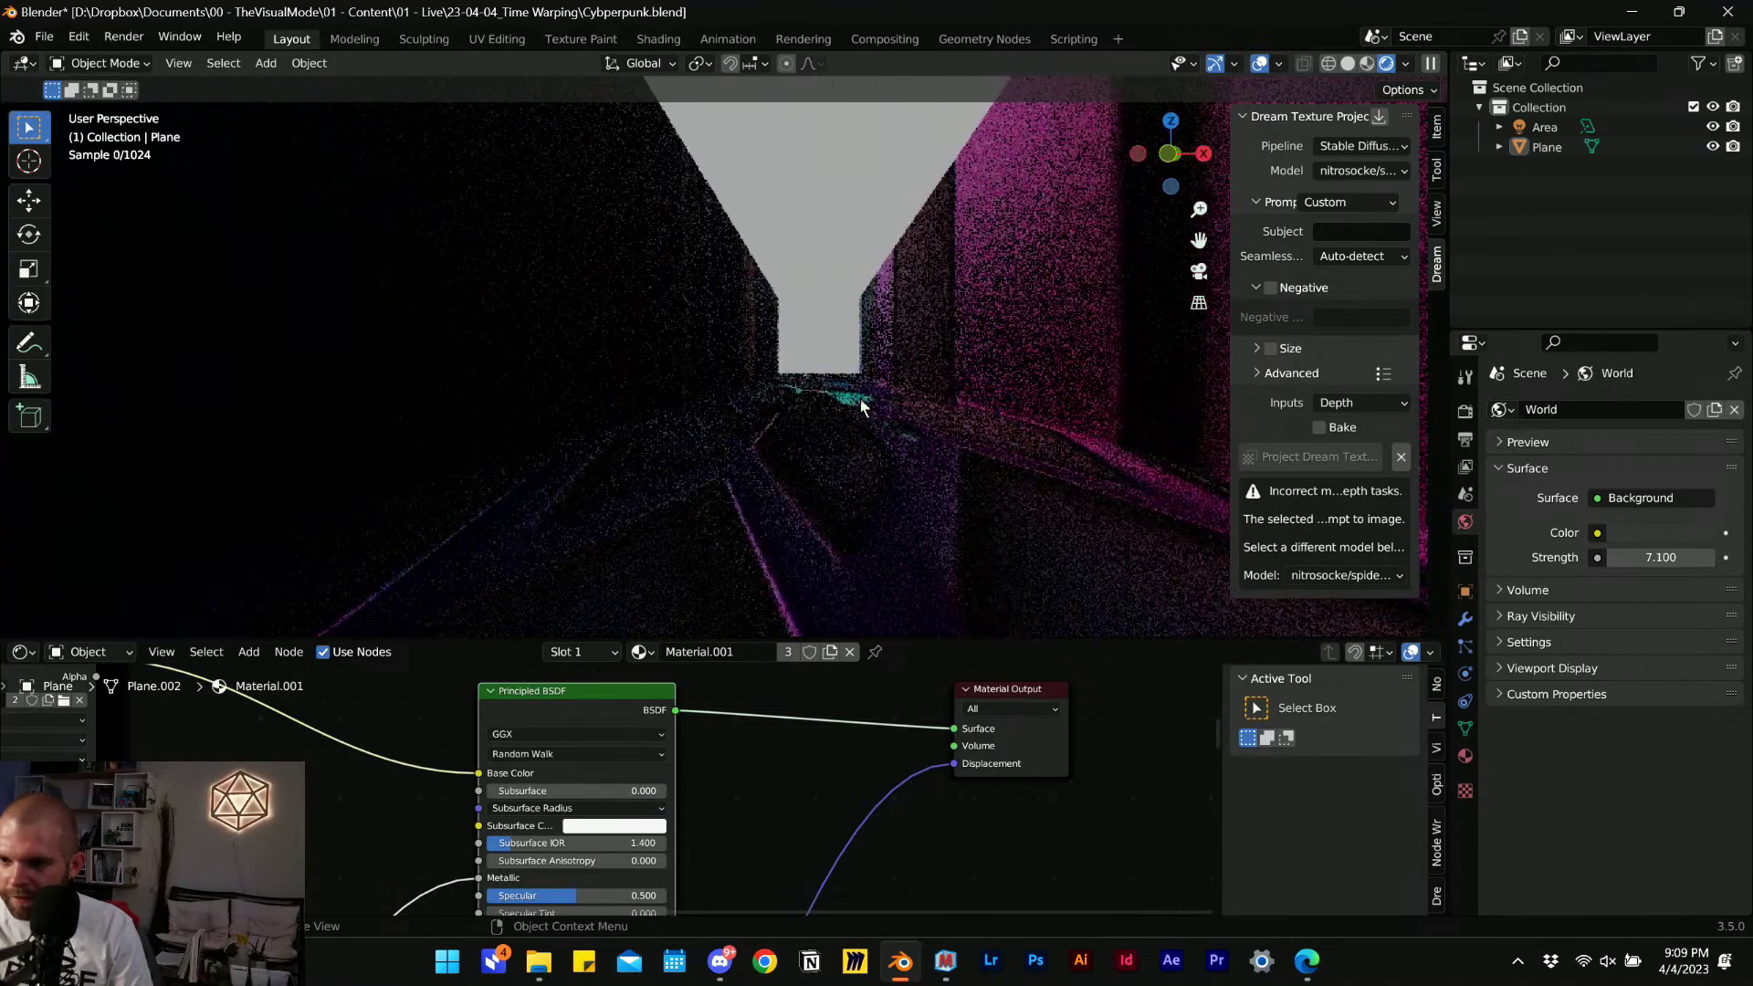
middle_drag(679, 418, 705, 416)
click(764, 327)
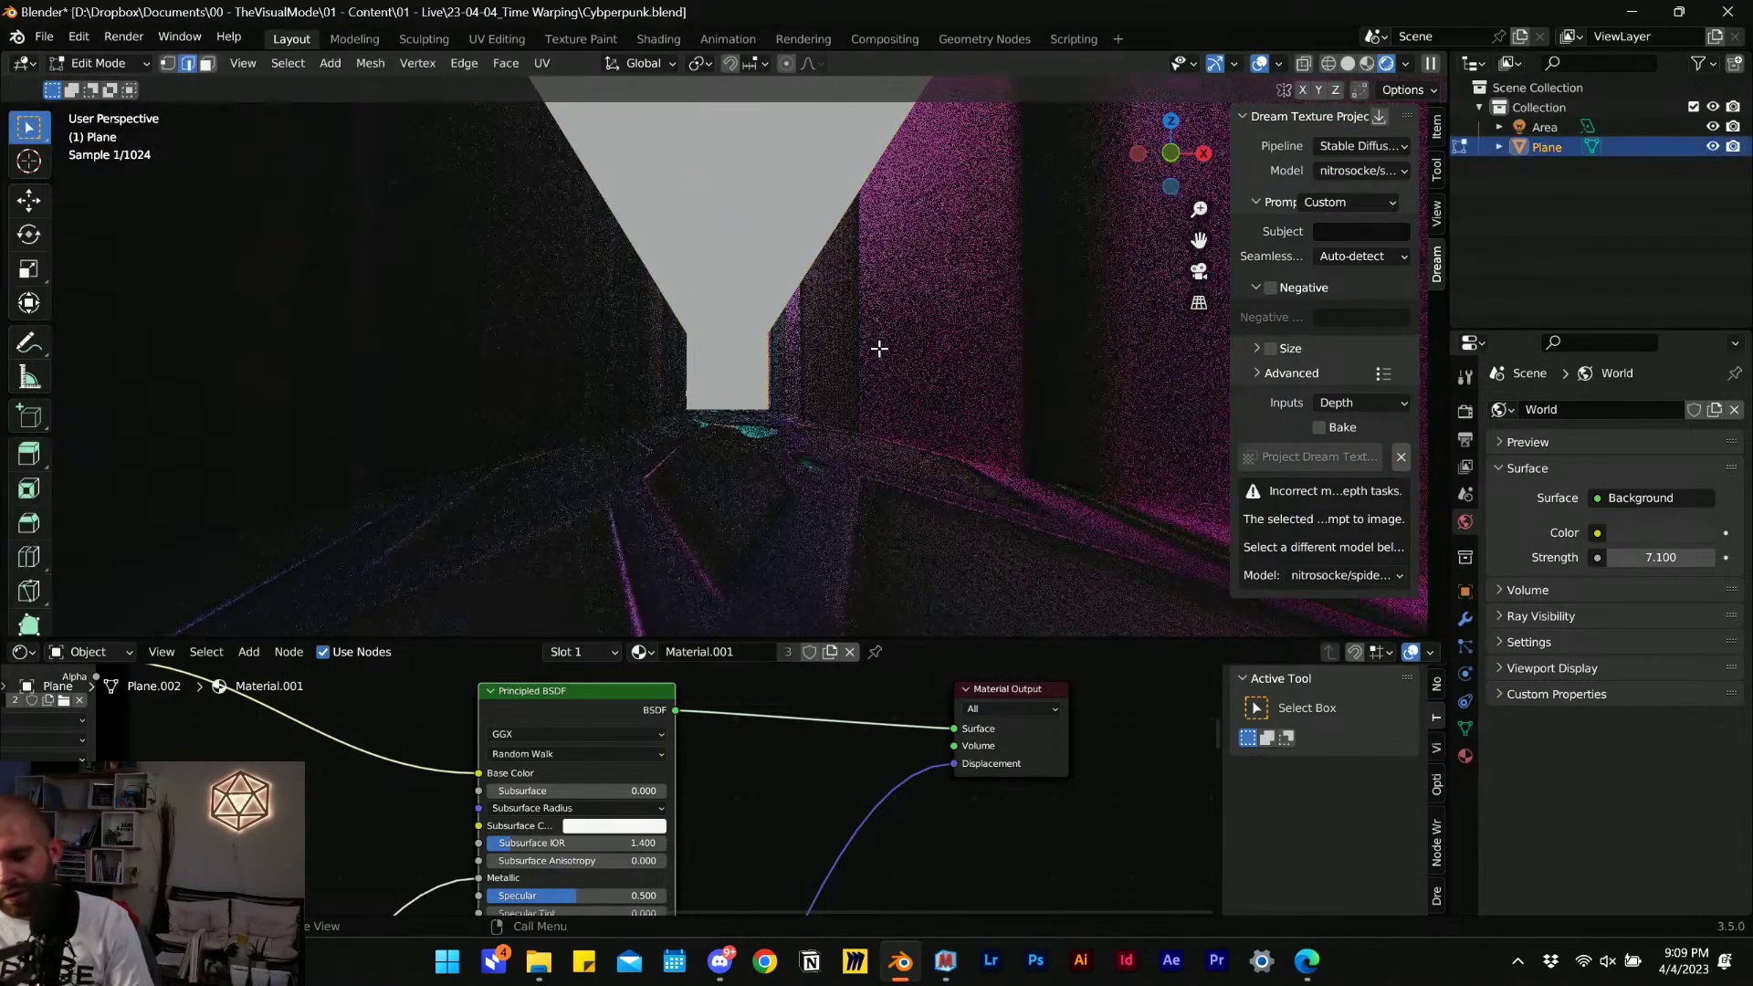
key(Tab)
key(u)
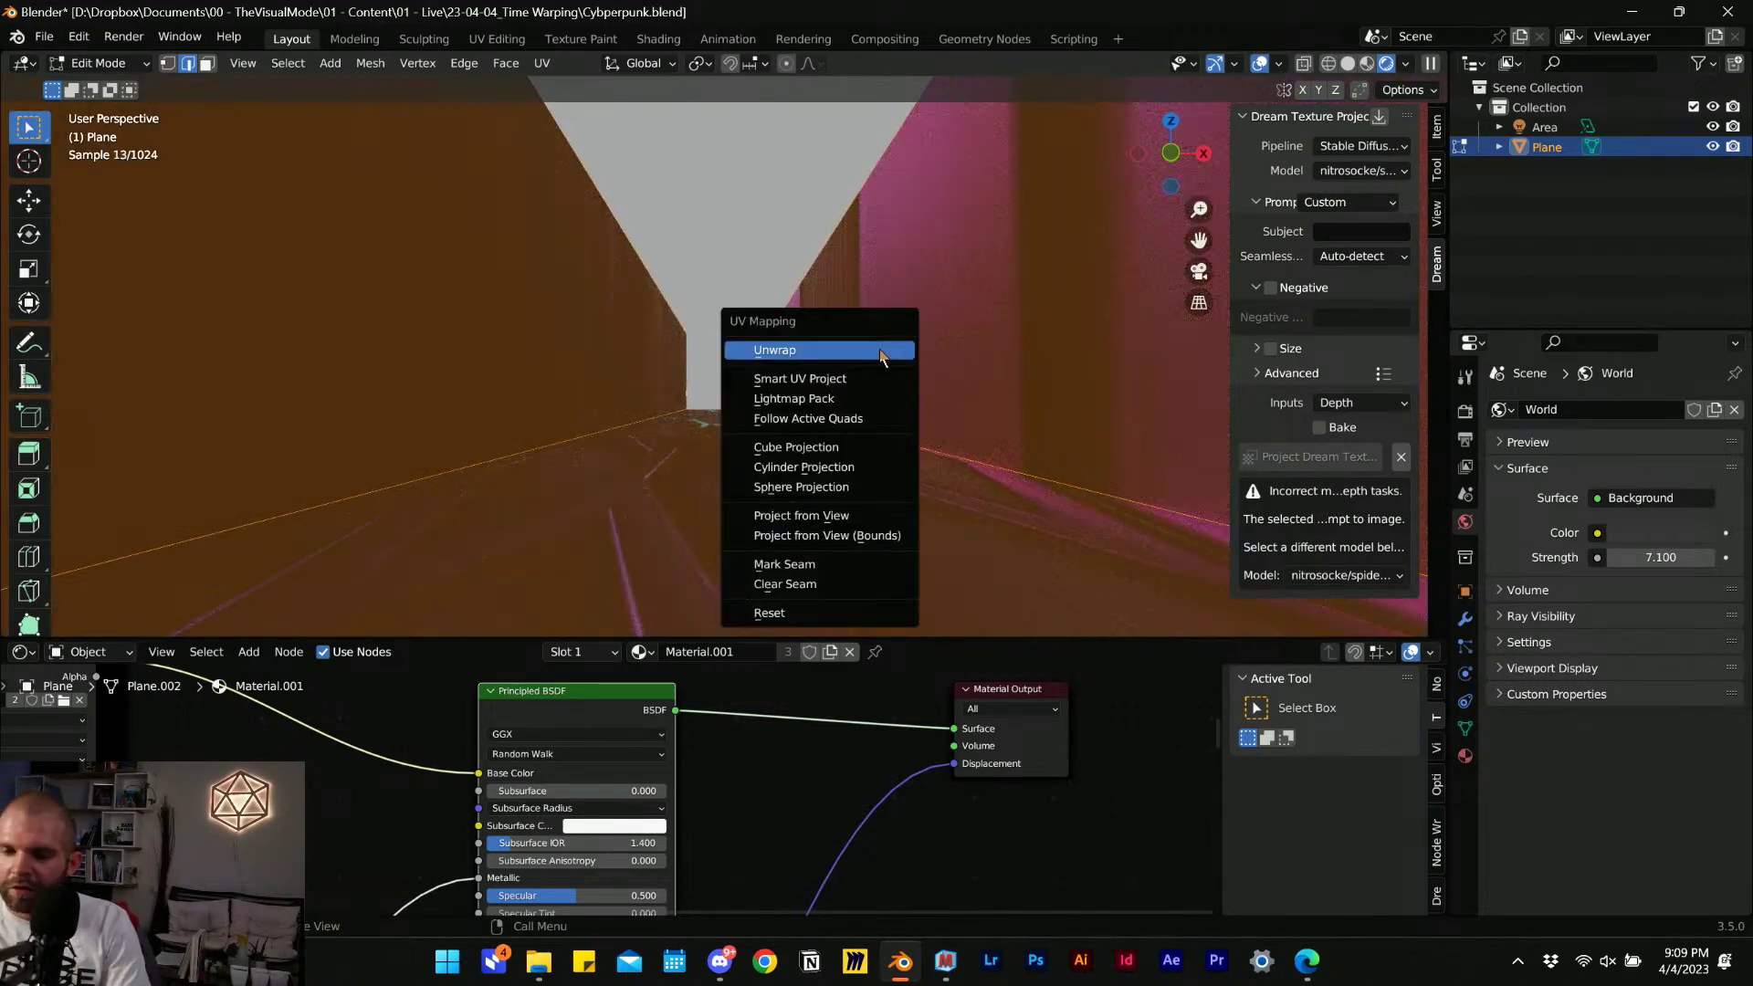
click(882, 354)
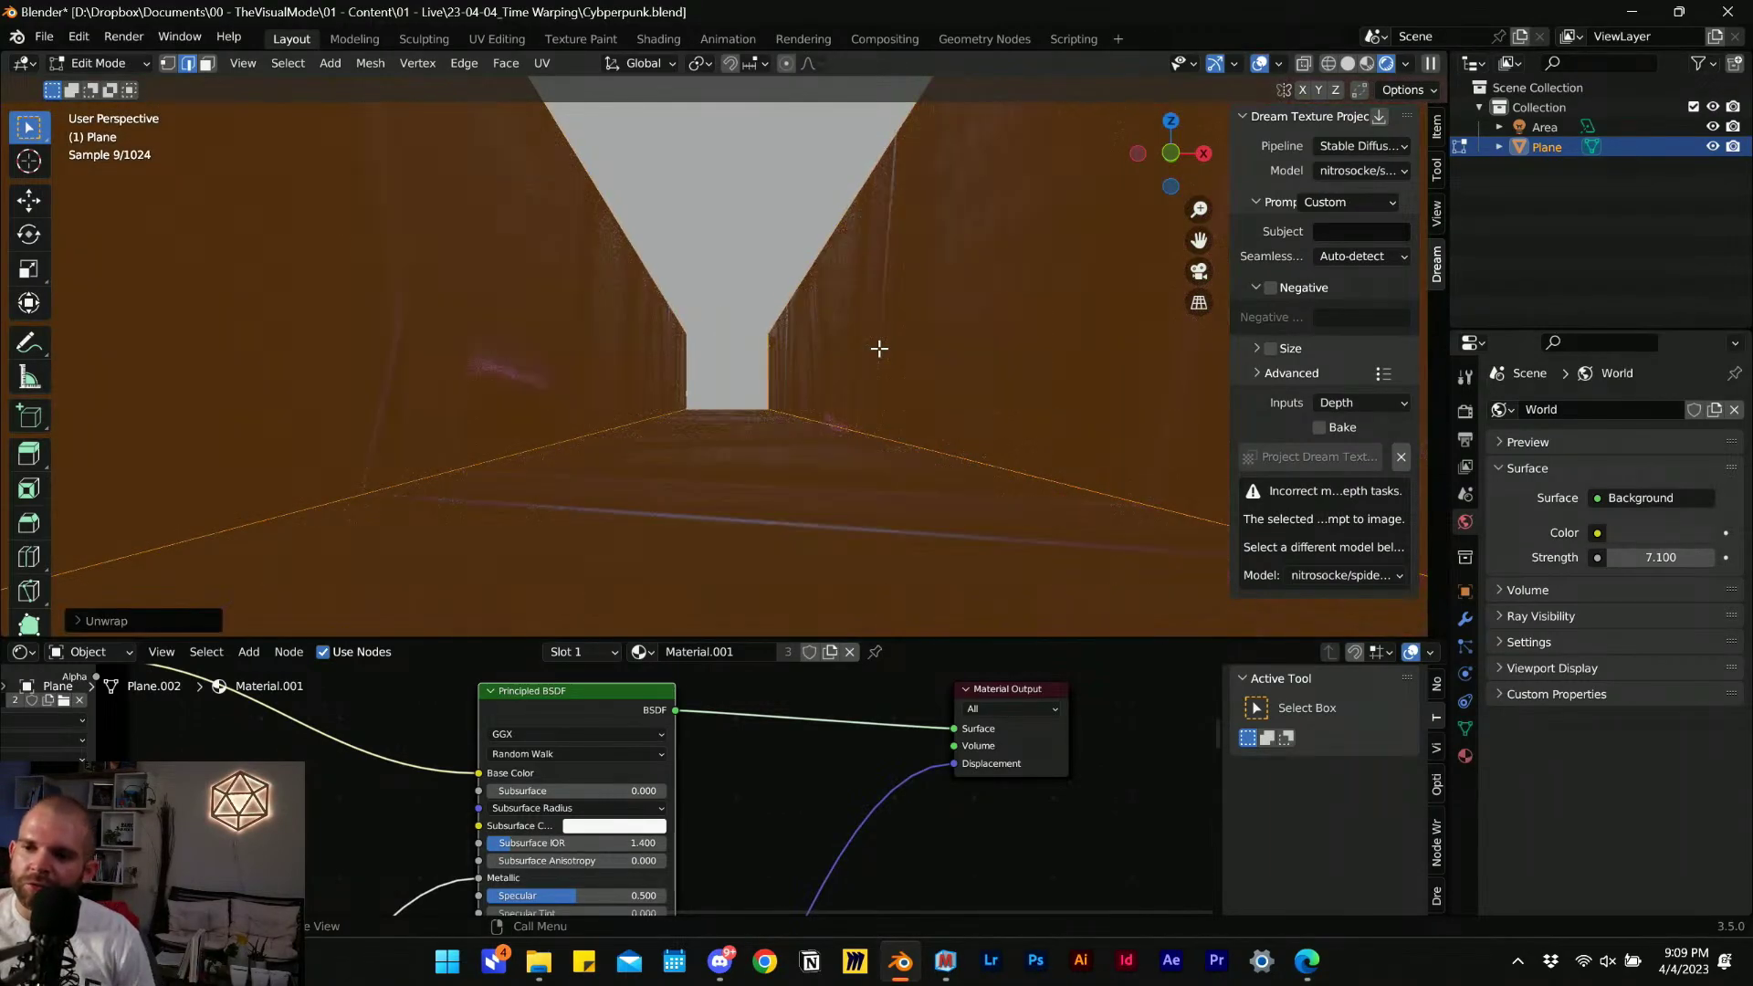
key(Tab)
Set the Value node that drives the texture mapping scale of Material.001 to 2.4.
scroll(747, 303, down, 6)
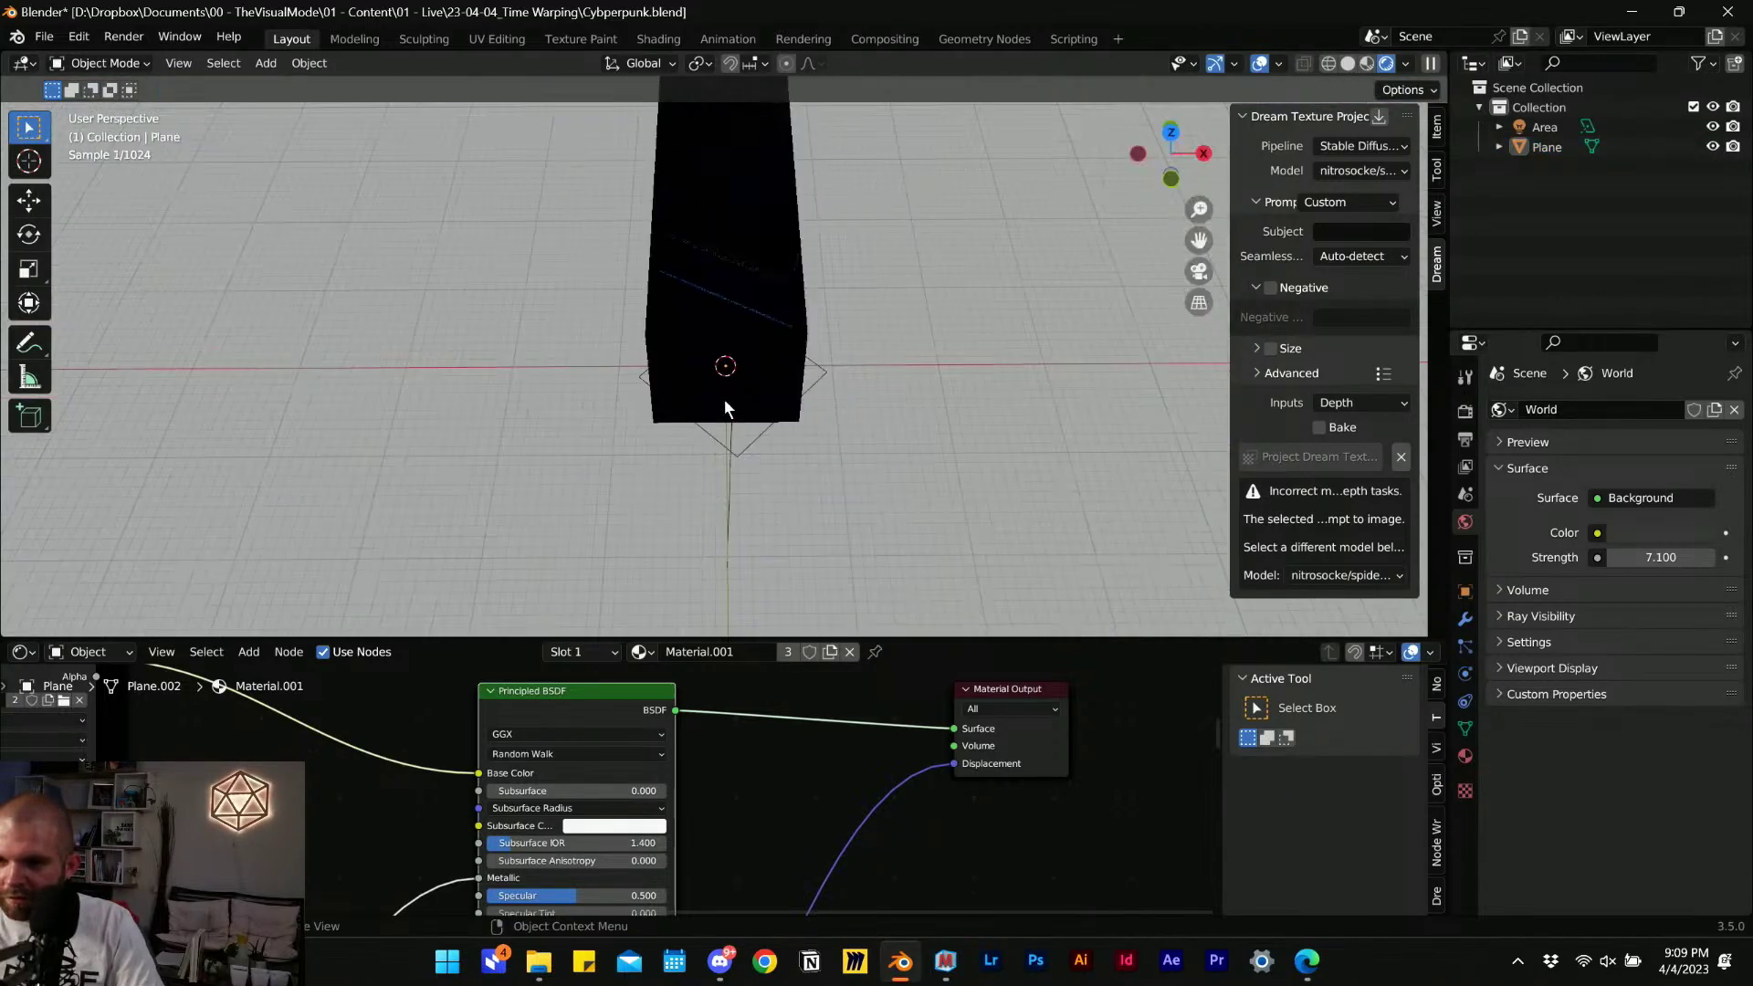
middle_drag(737, 336, 756, 401)
scroll(756, 402, down, 2)
scroll(610, 787, down, 2)
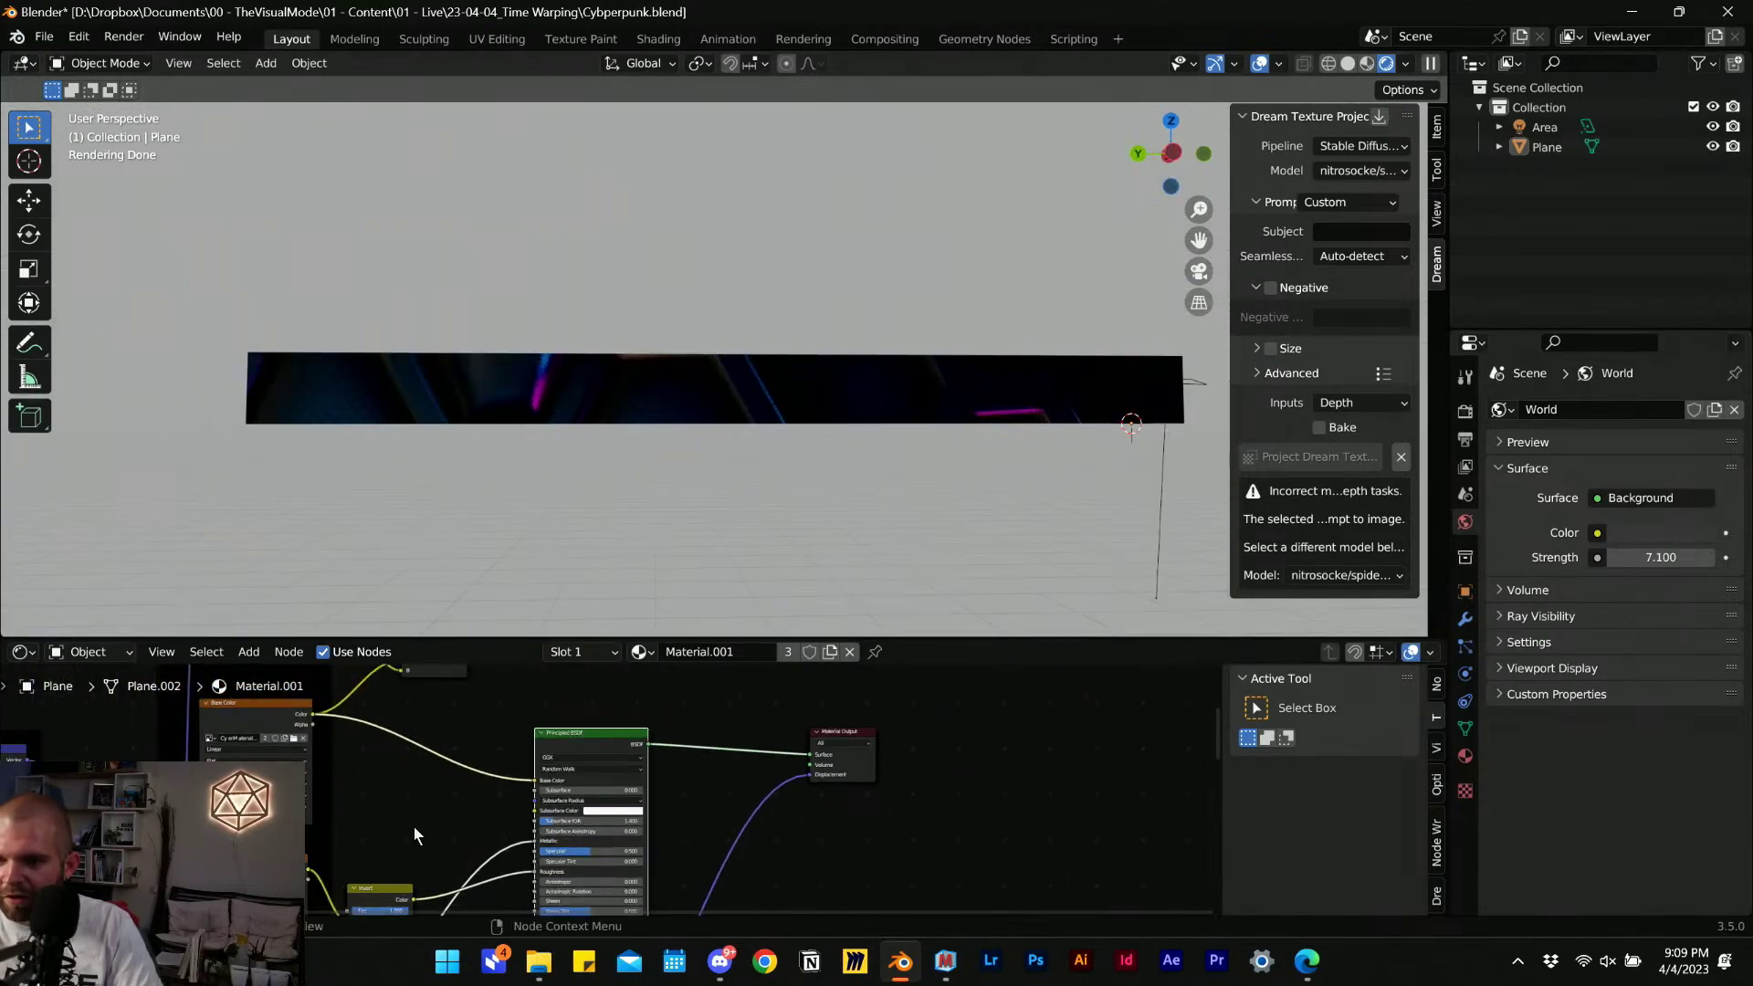
middle_drag(201, 826, 721, 718)
scroll(526, 765, up, 2)
scroll(525, 766, up, 3)
drag(584, 863, 666, 864)
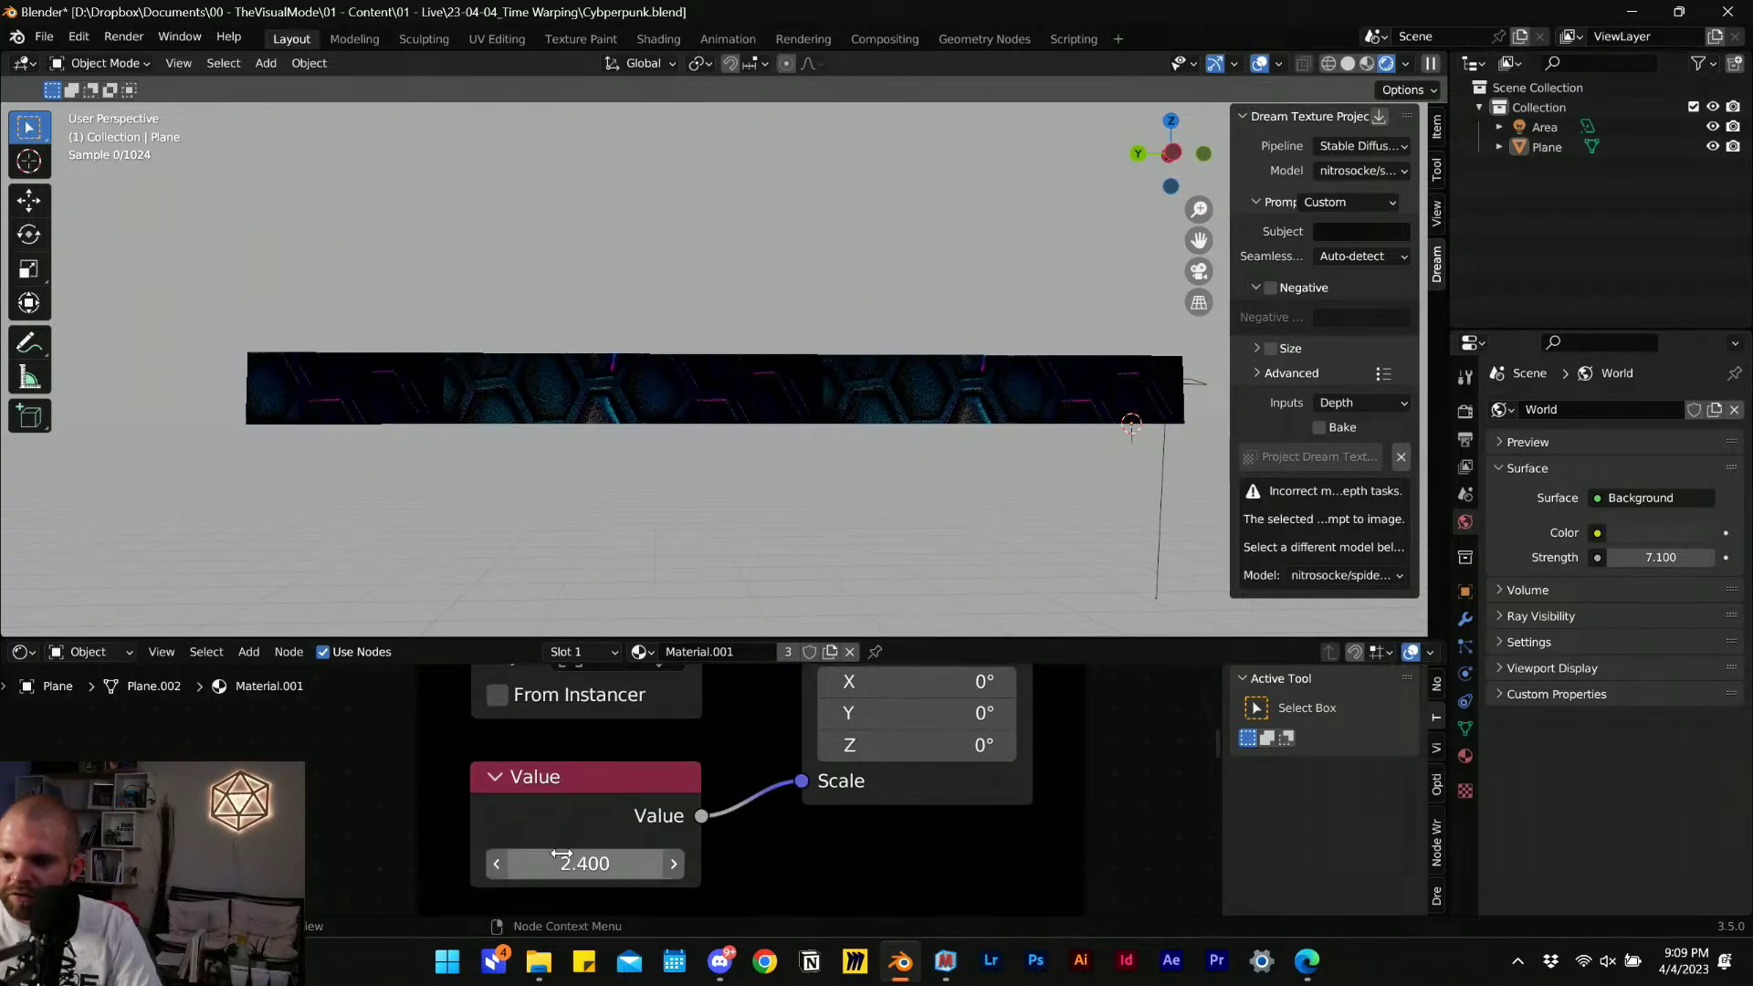
Close the corridor's ceiling with a new face made from the upper edges of the two walls.
middle_drag(1014, 418, 633, 417)
scroll(482, 448, up, 6)
shift+middle_drag(505, 439, 697, 390)
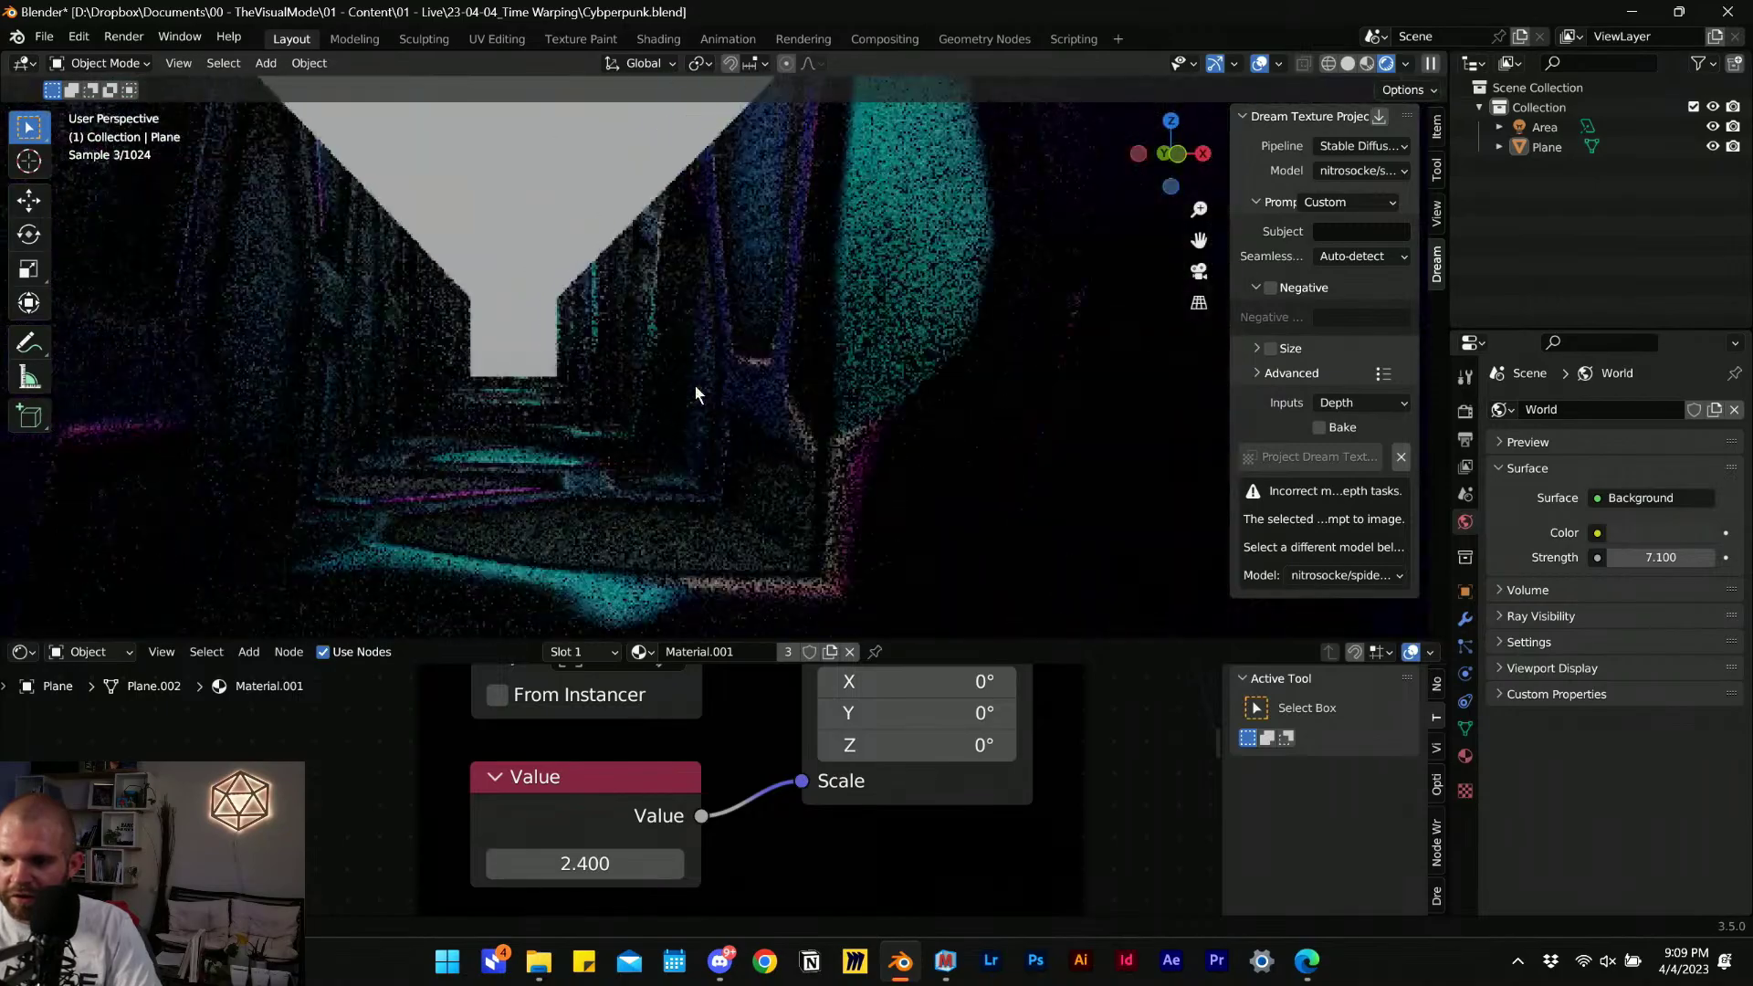
shift+middle_drag(566, 369, 622, 417)
shift+middle_drag(511, 426, 596, 391)
scroll(541, 380, up, 1)
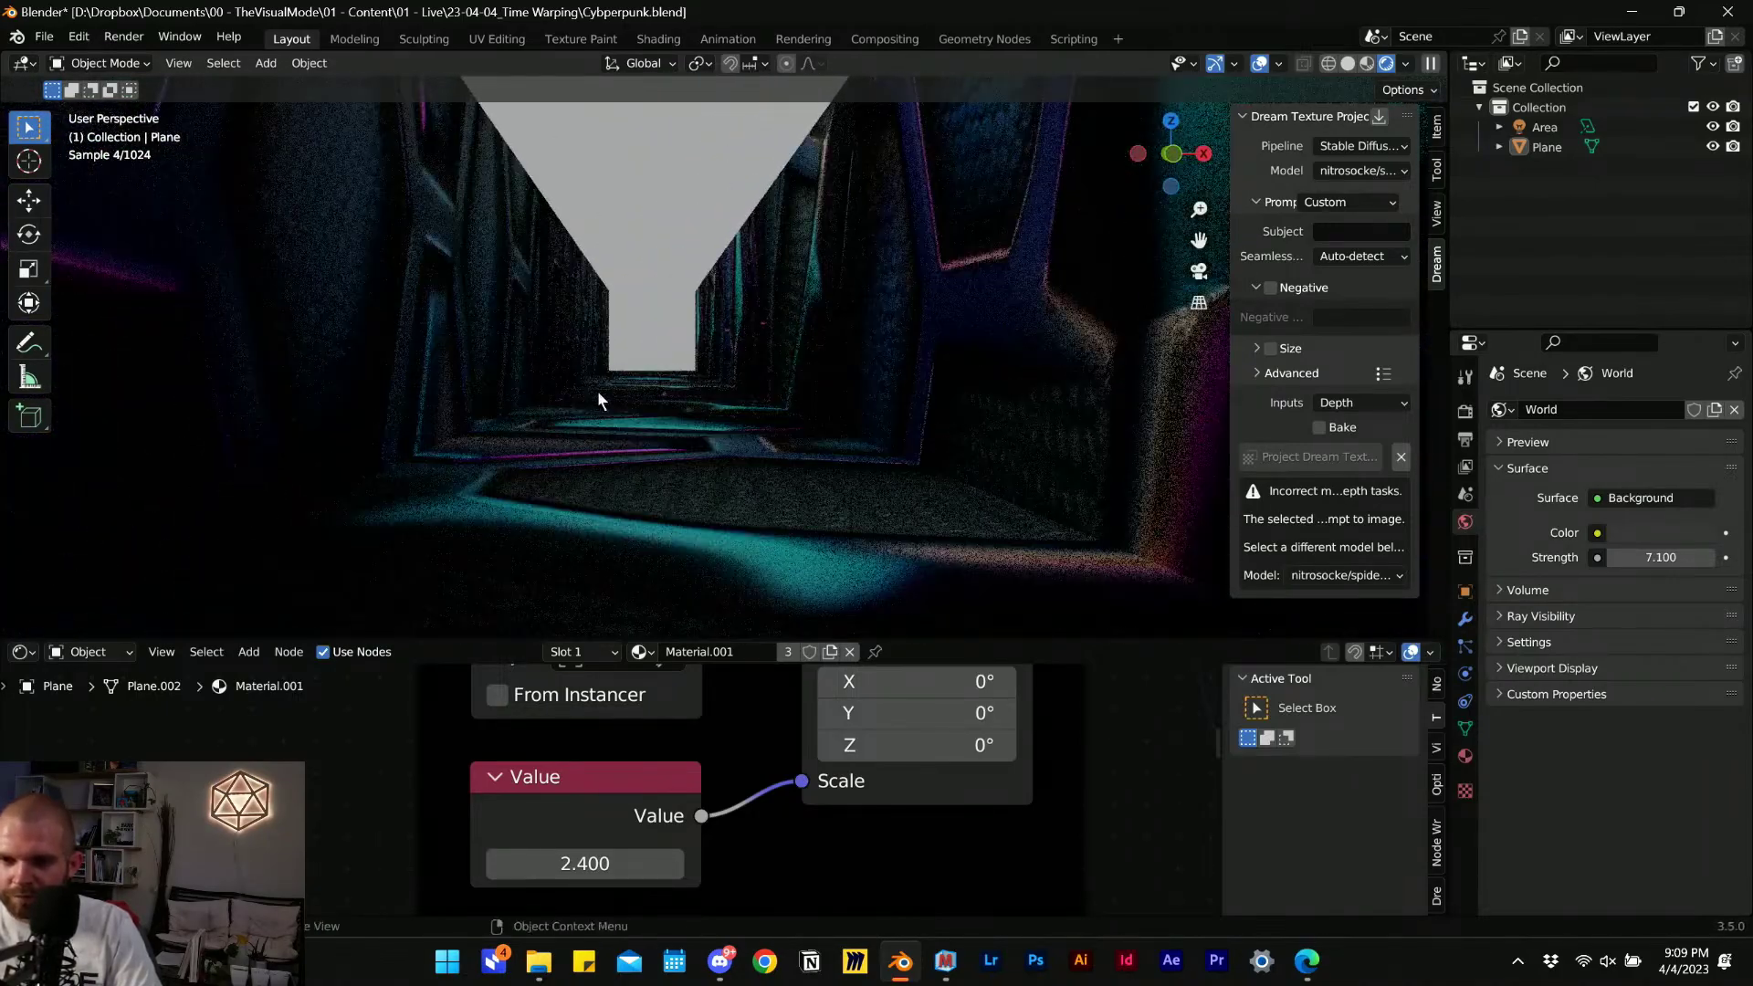
click(550, 239)
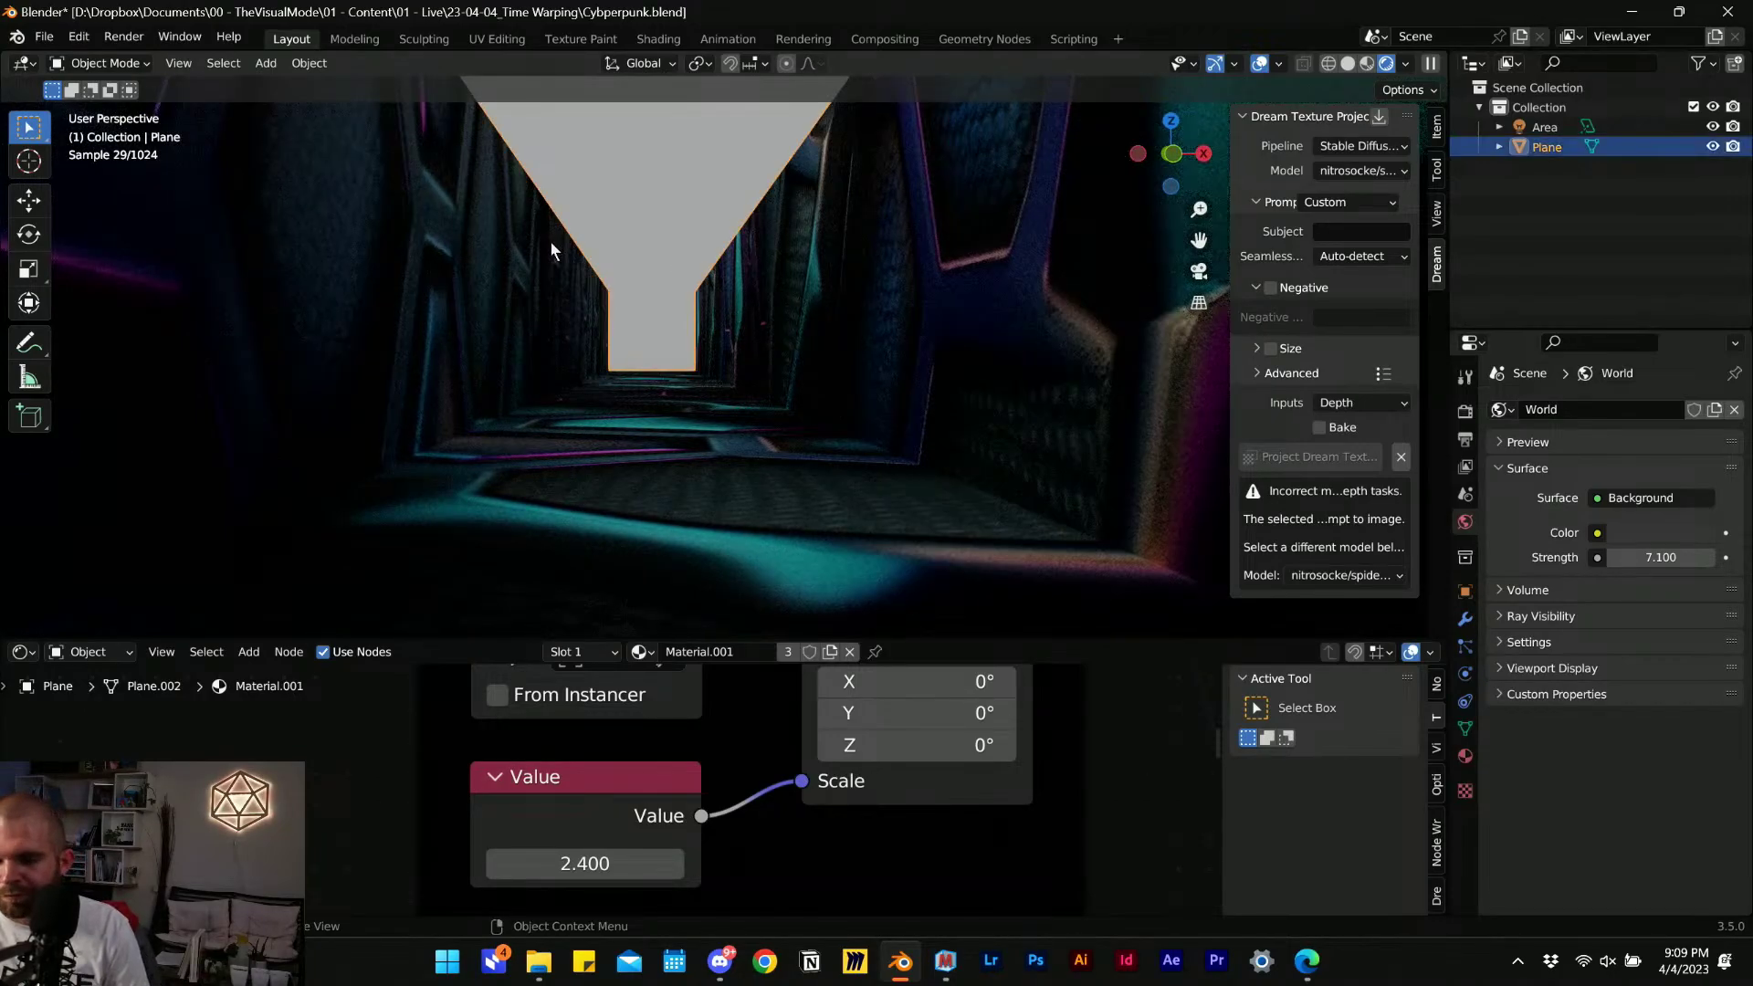
key(Tab)
key(alt+a)
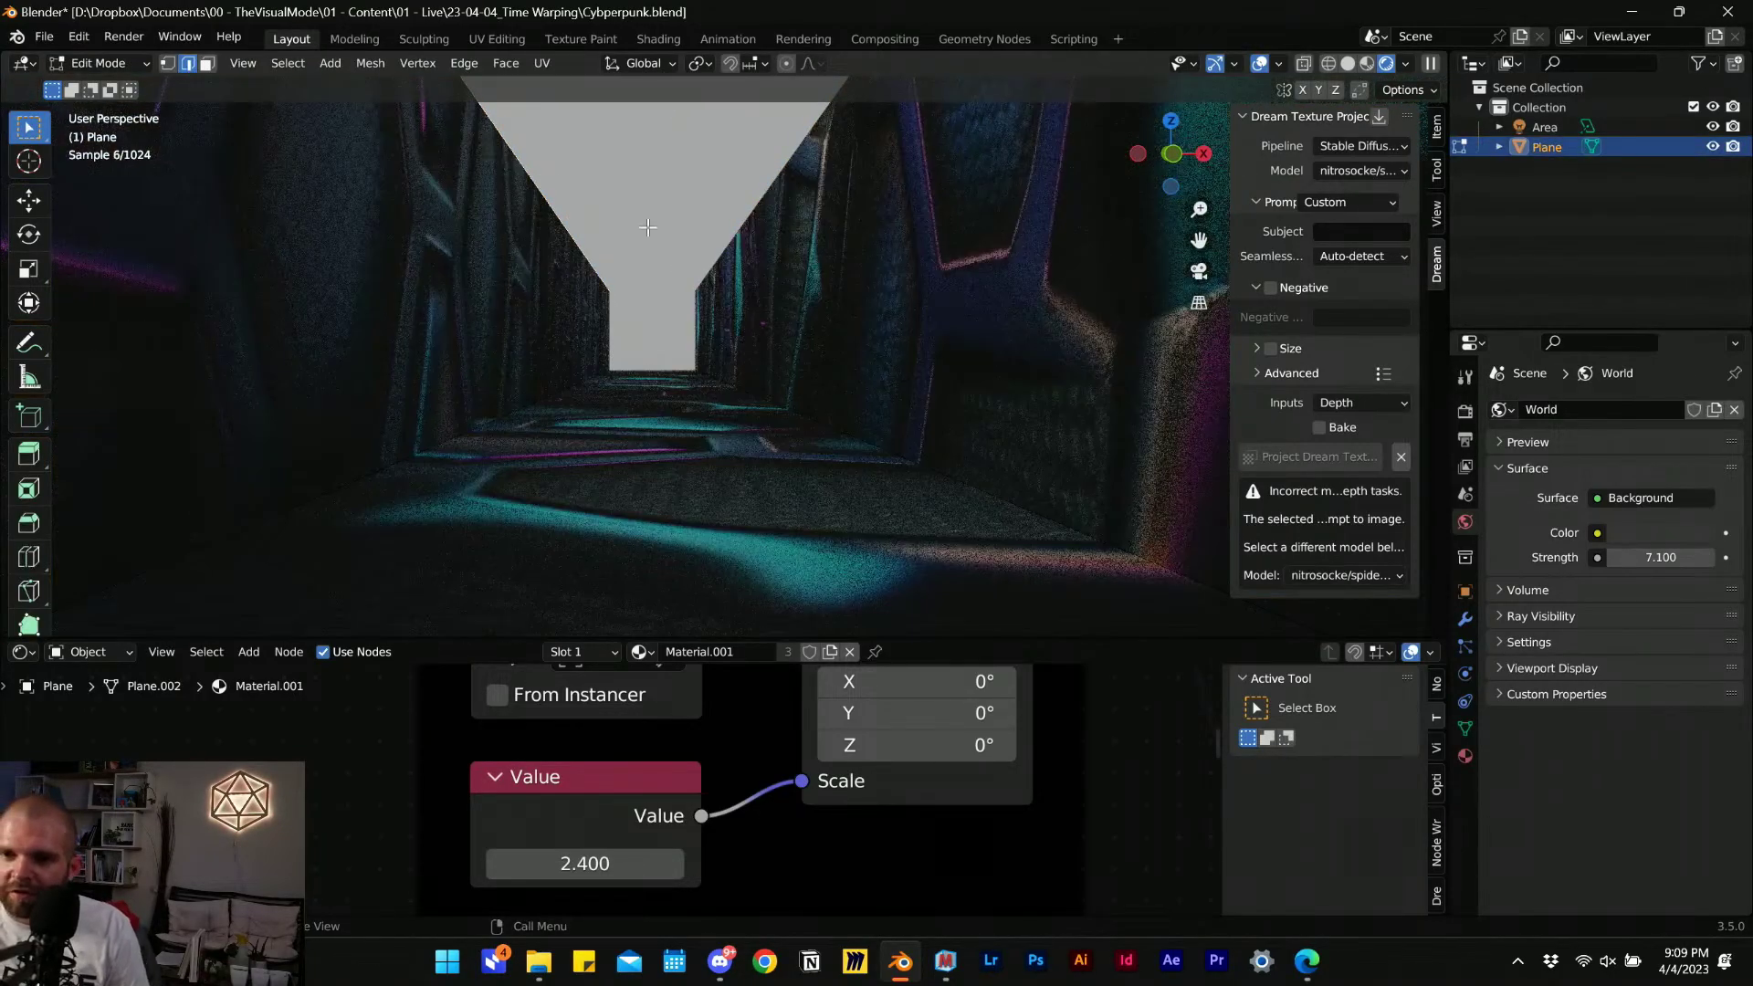
right_click(740, 224)
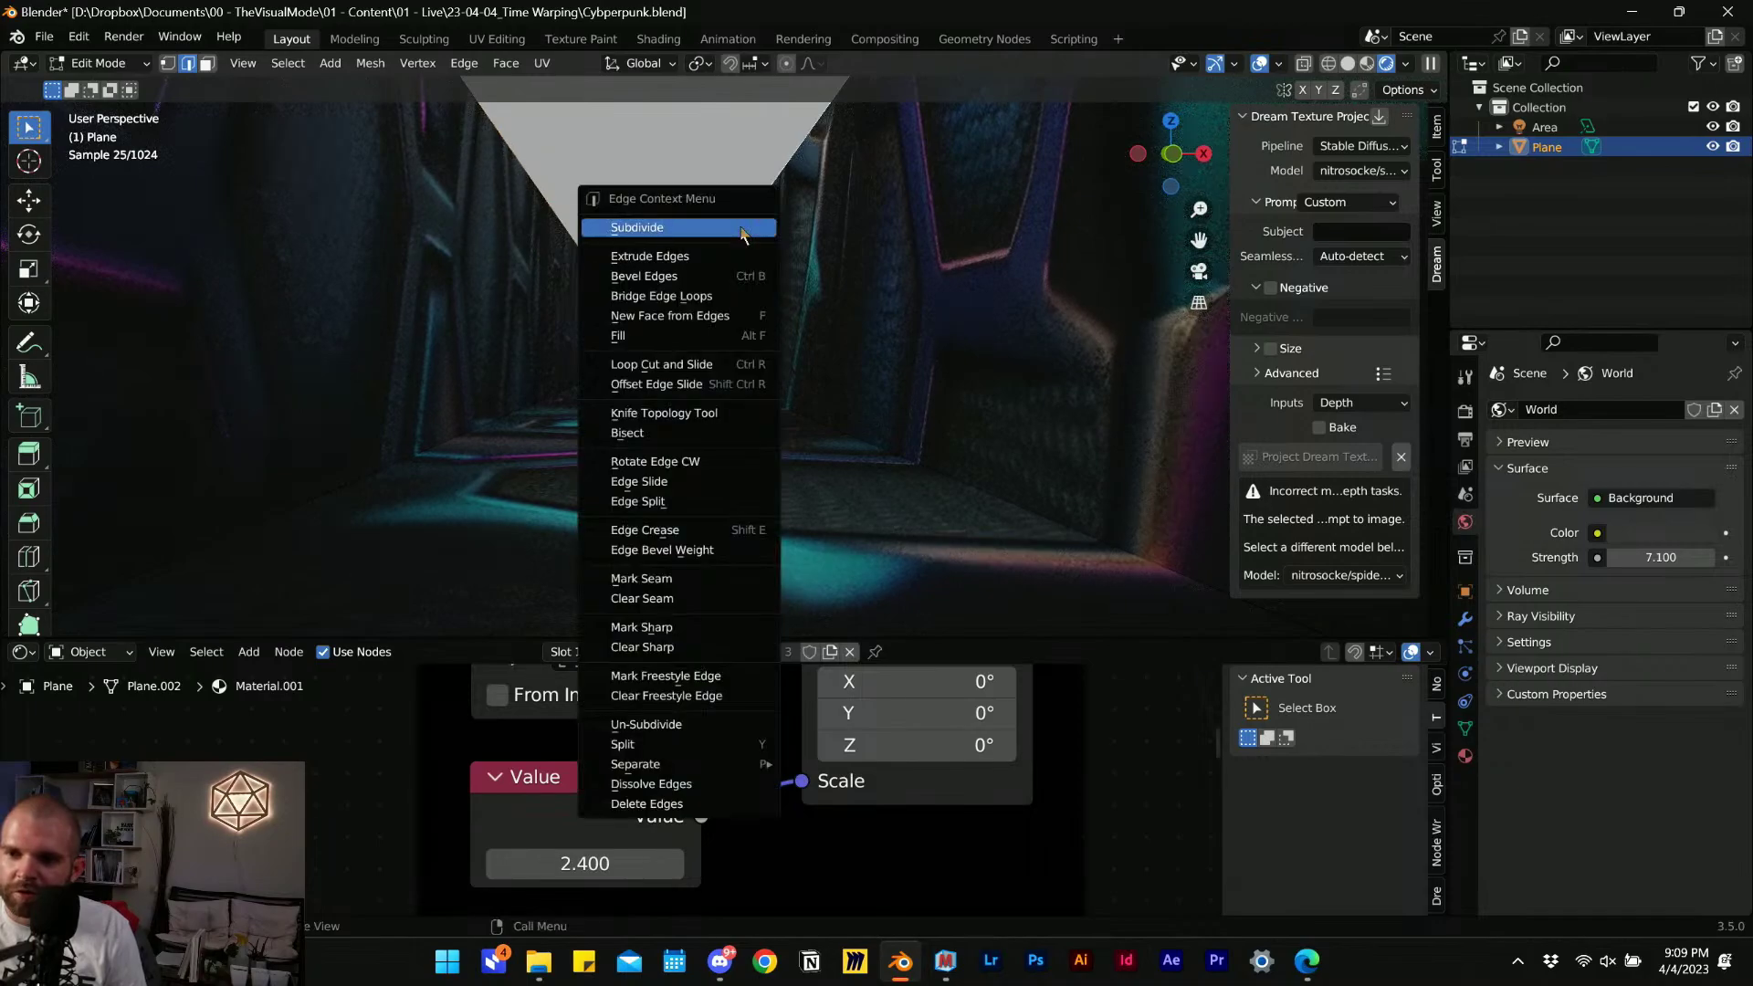
click(706, 315)
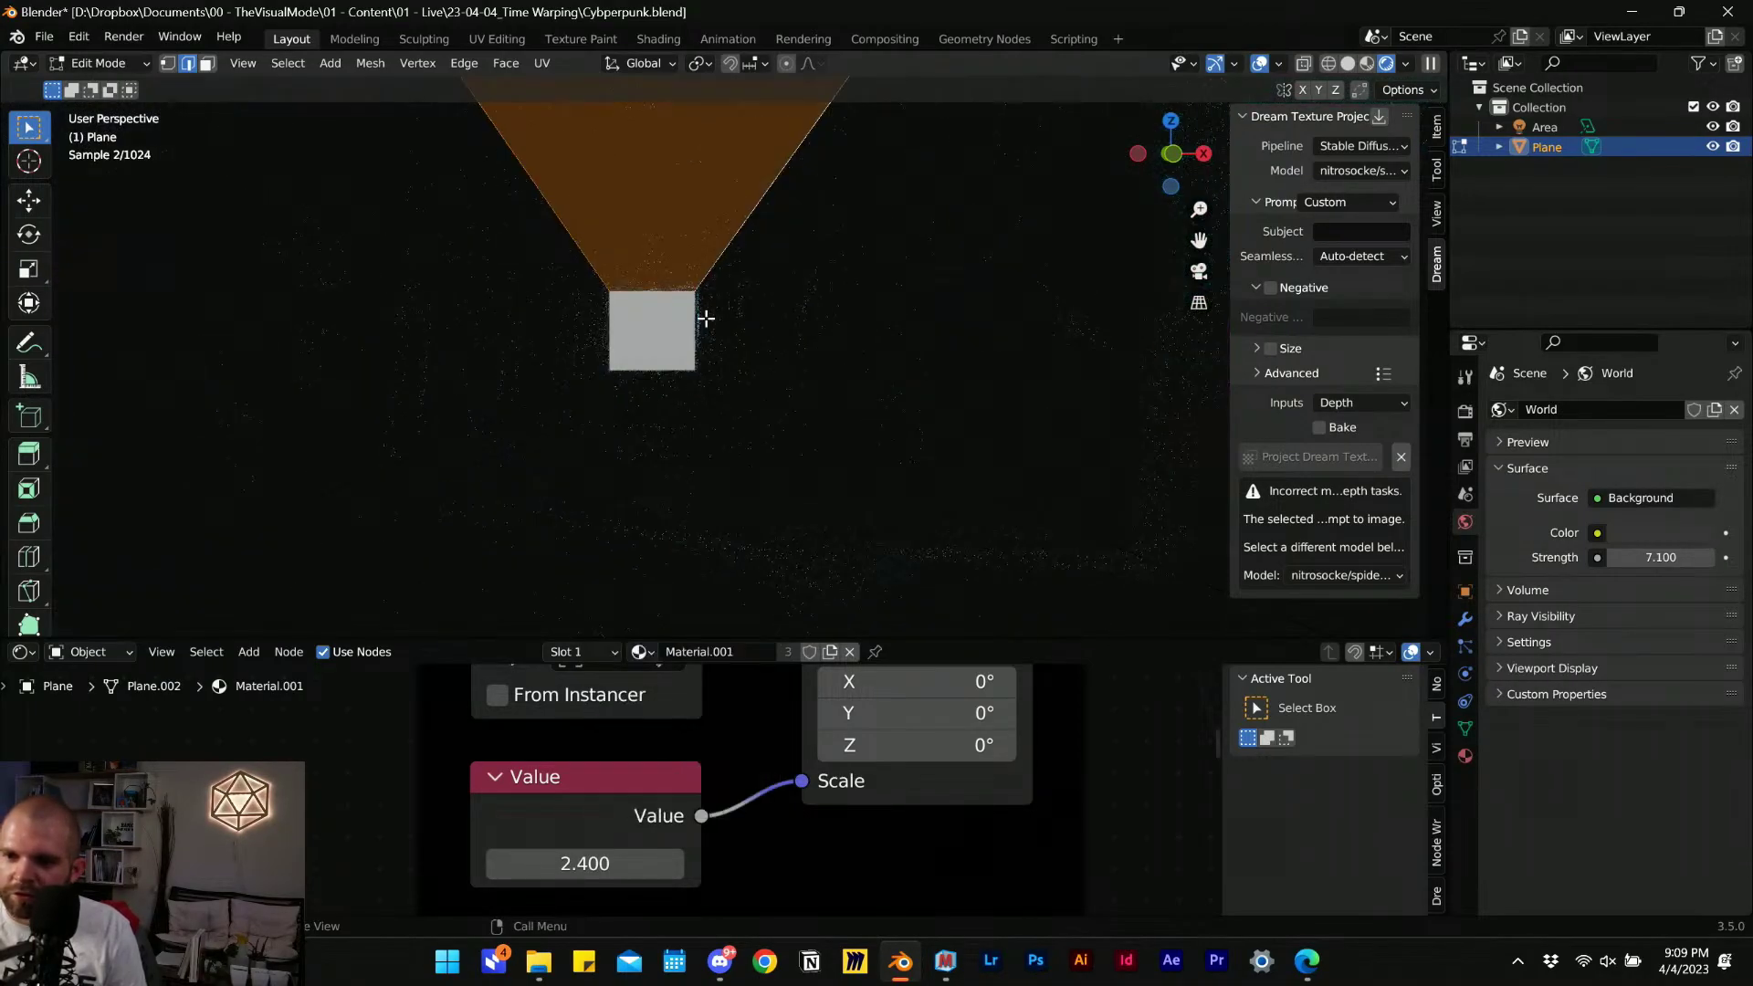
key(Tab)
click(663, 353)
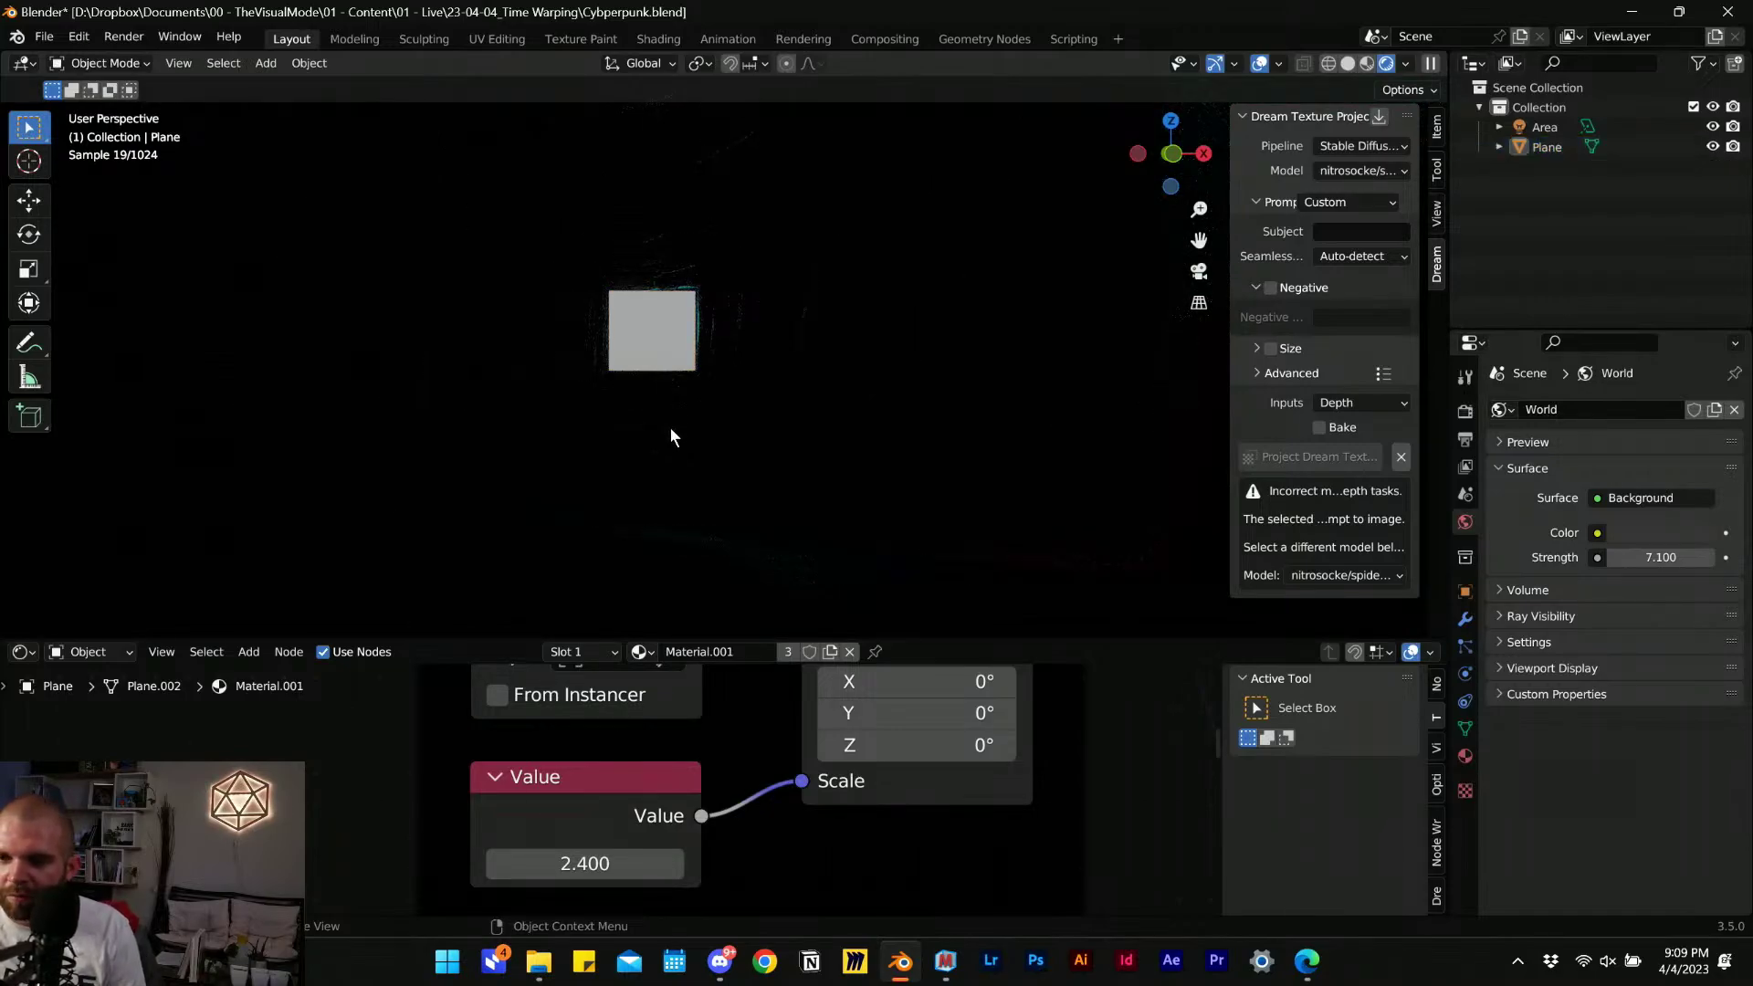
Add a mesh plane inside the corridor and stretch it along Y into a long strip.
key(shift+a)
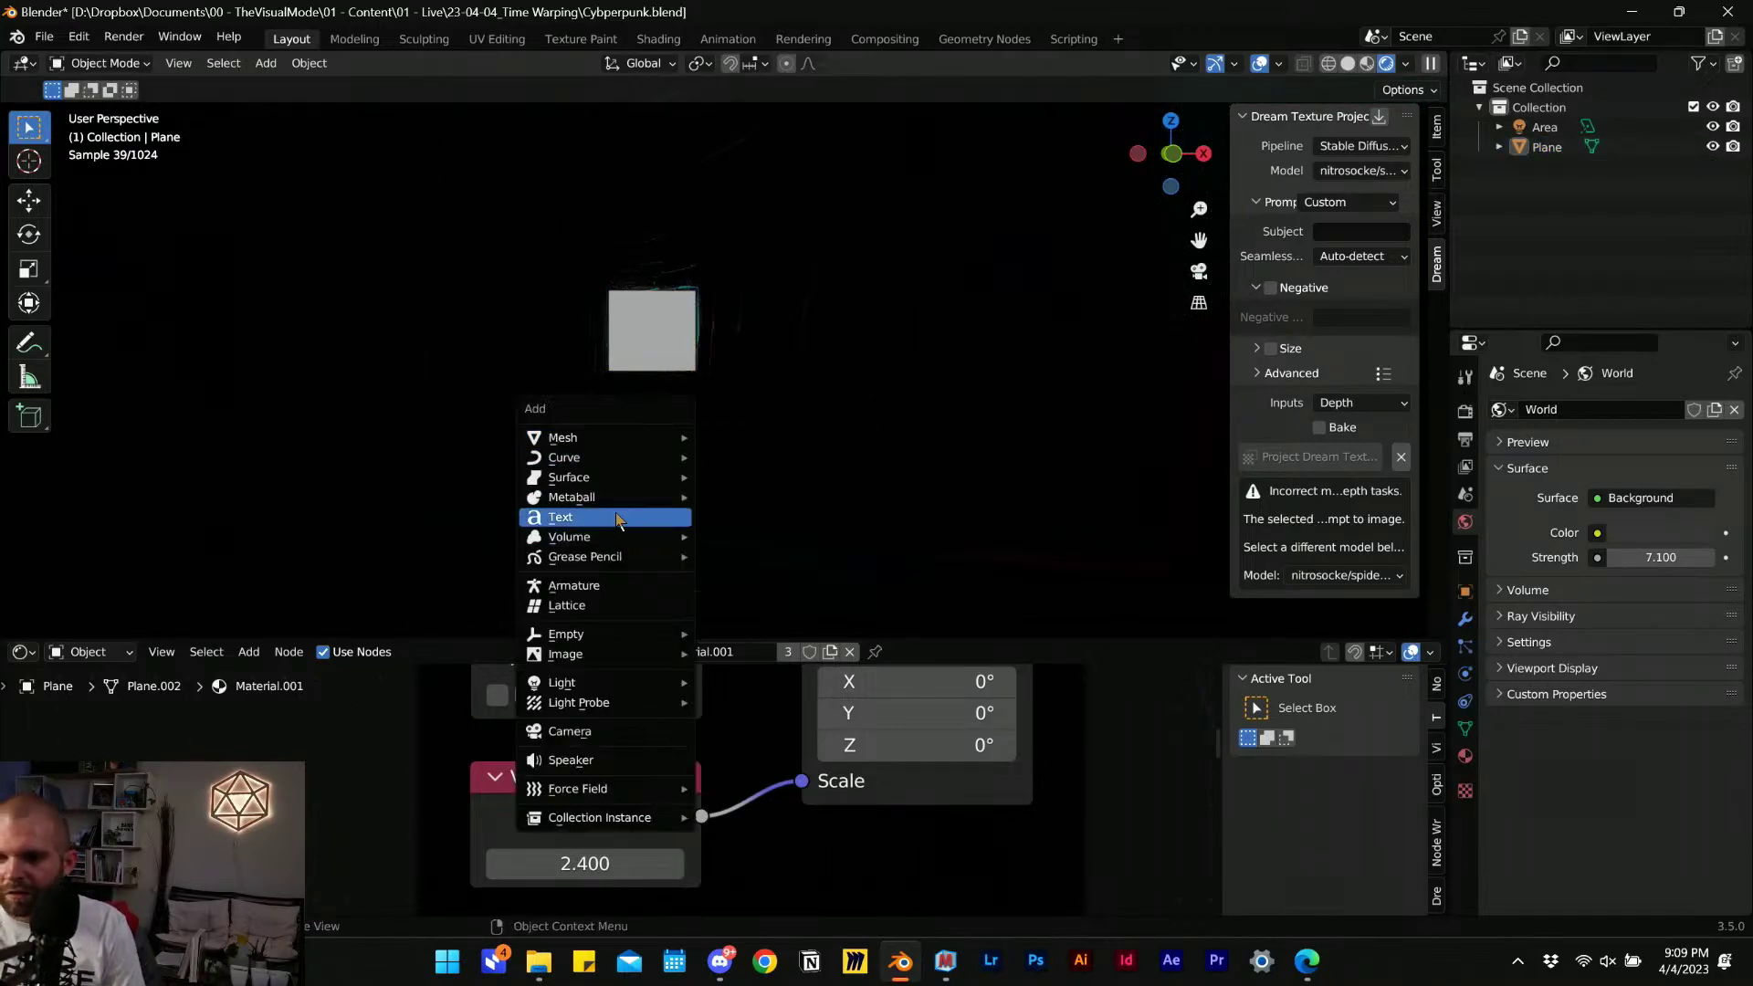
mouse_move(614, 458)
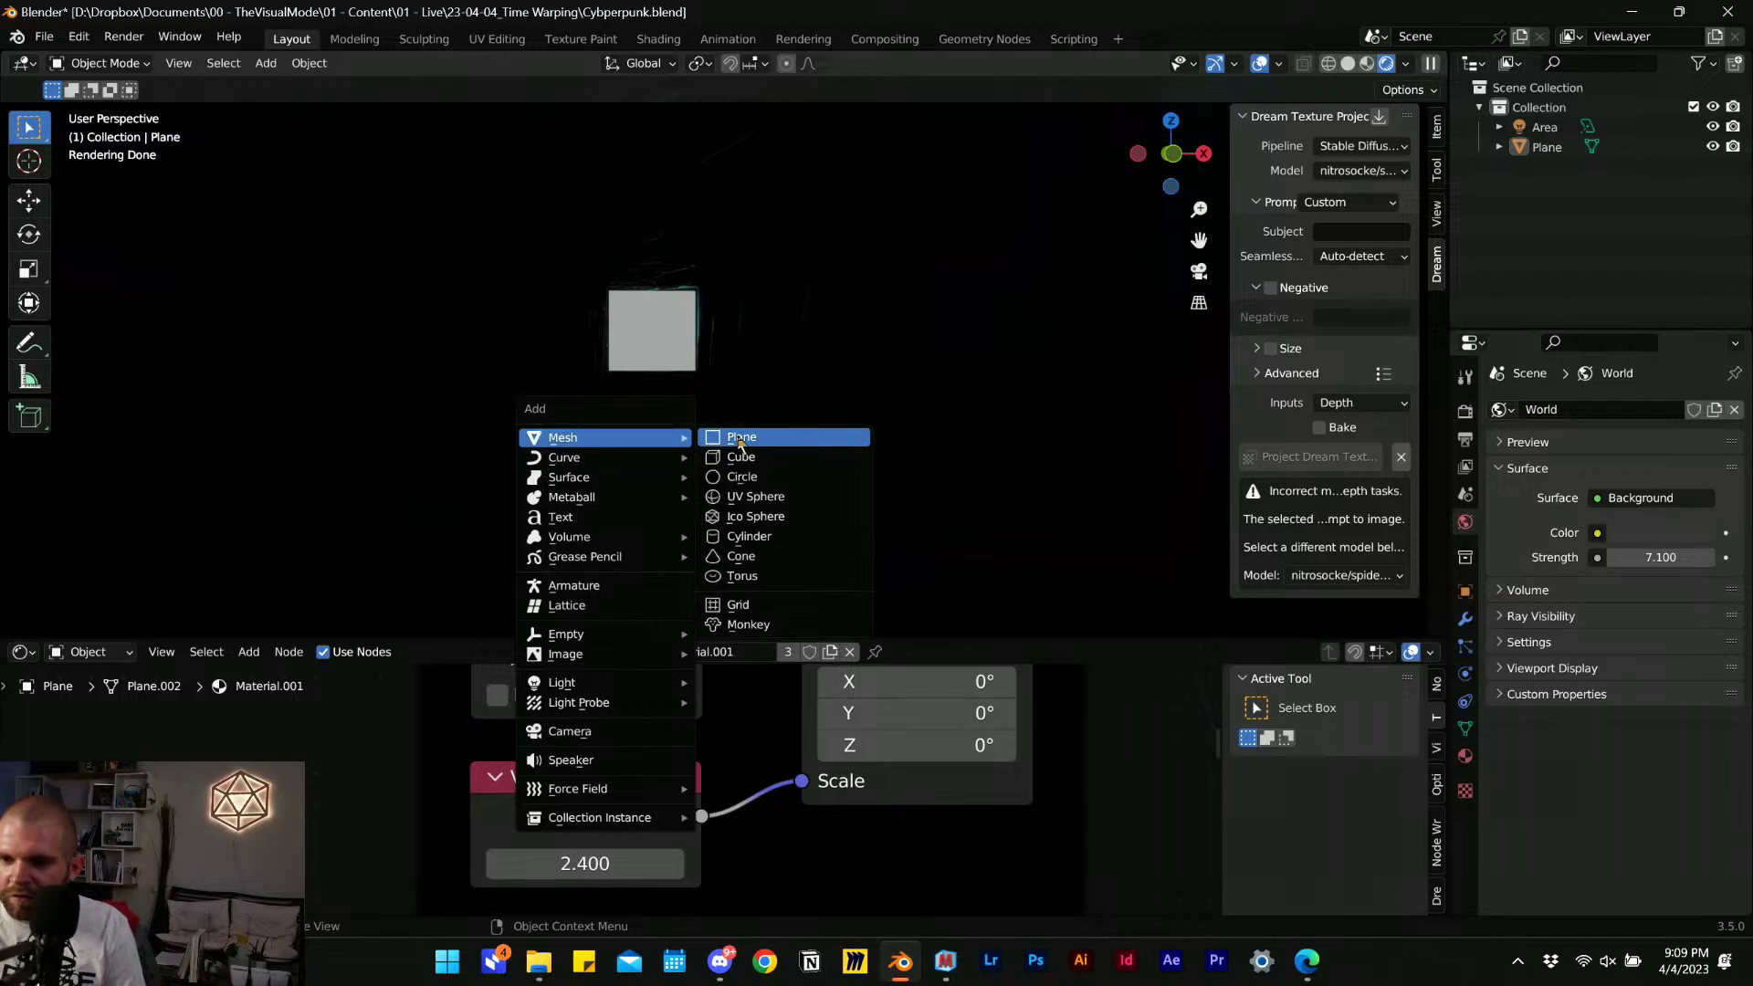
click(740, 442)
key(s)
key(x)
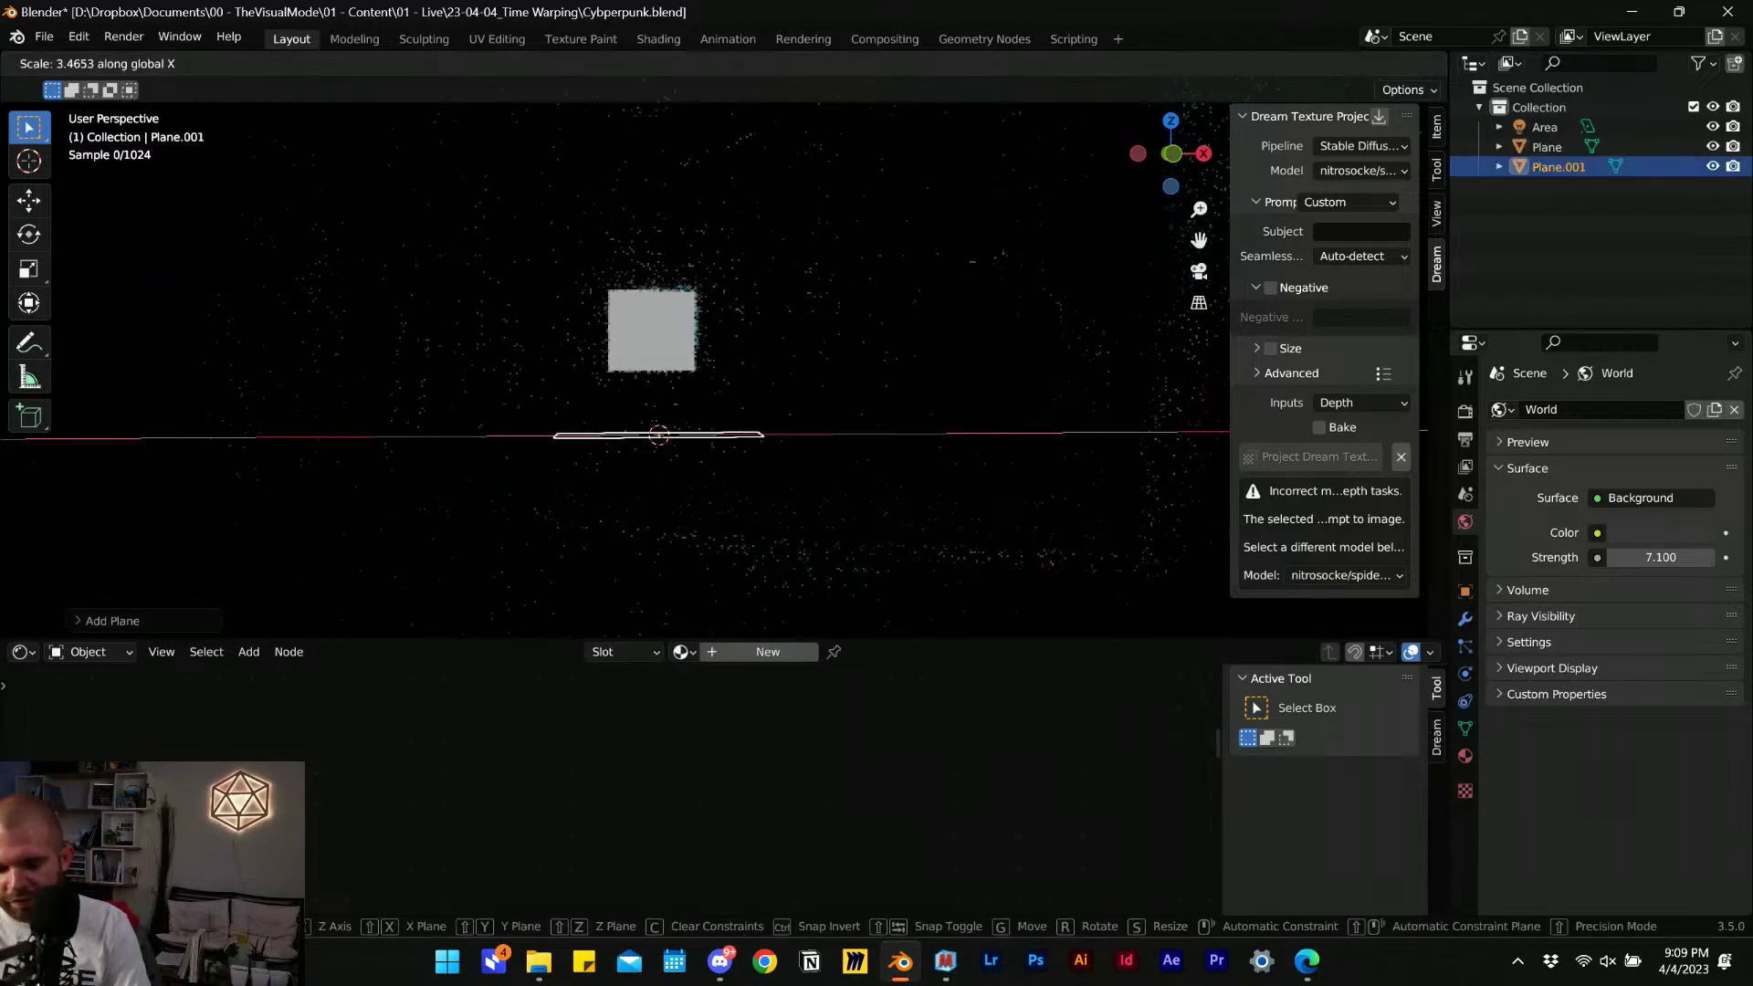
key(y)
click(383, 301)
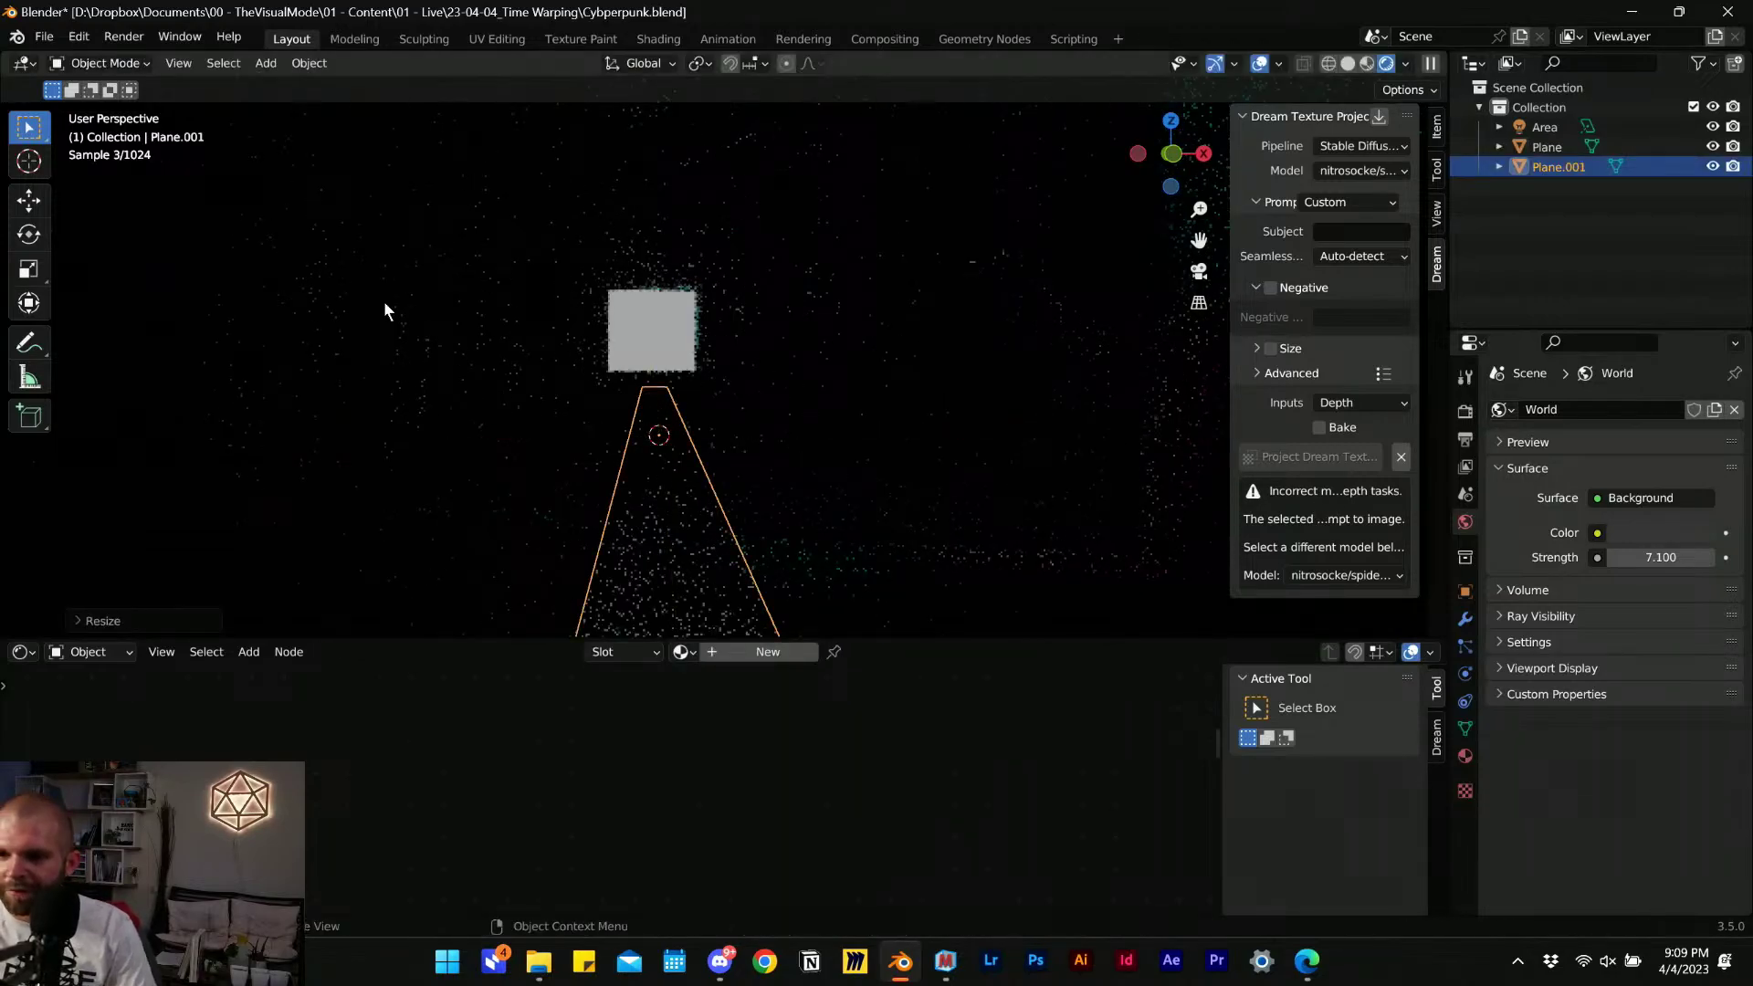
Raise the strip about 1.27 m along Z and scale it further along Y.
key(g)
key(z)
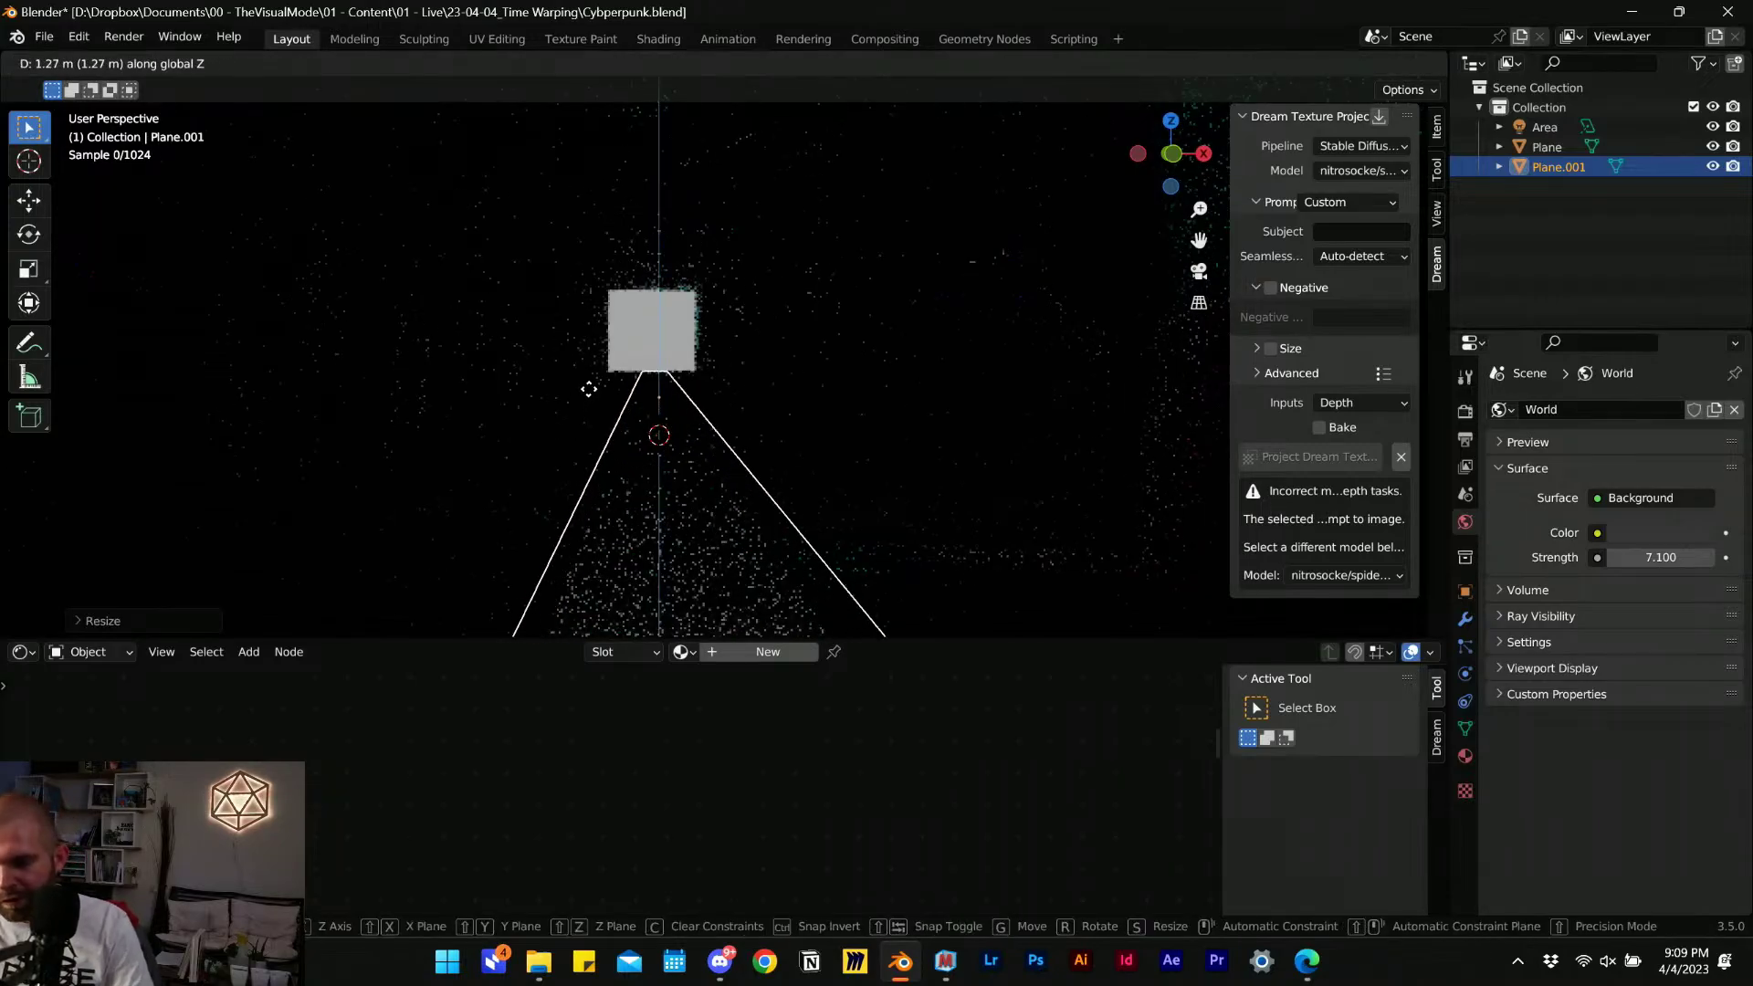
click(594, 388)
key(s)
key(x)
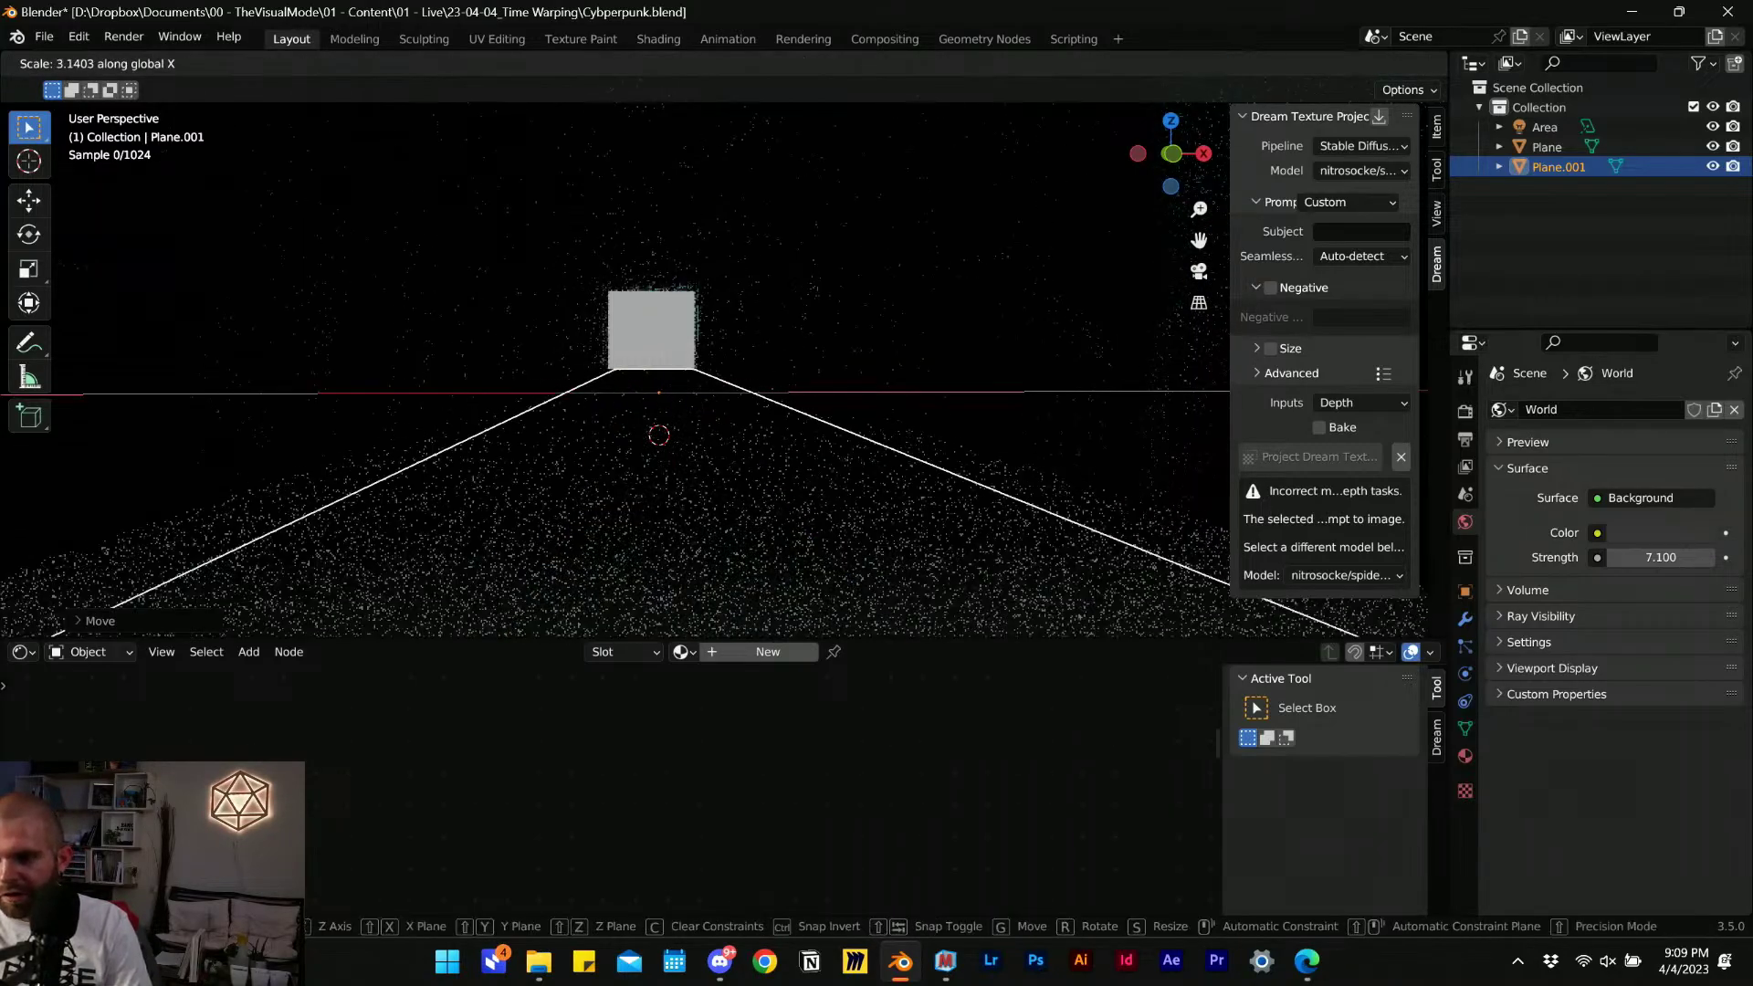
key(y)
click(743, 593)
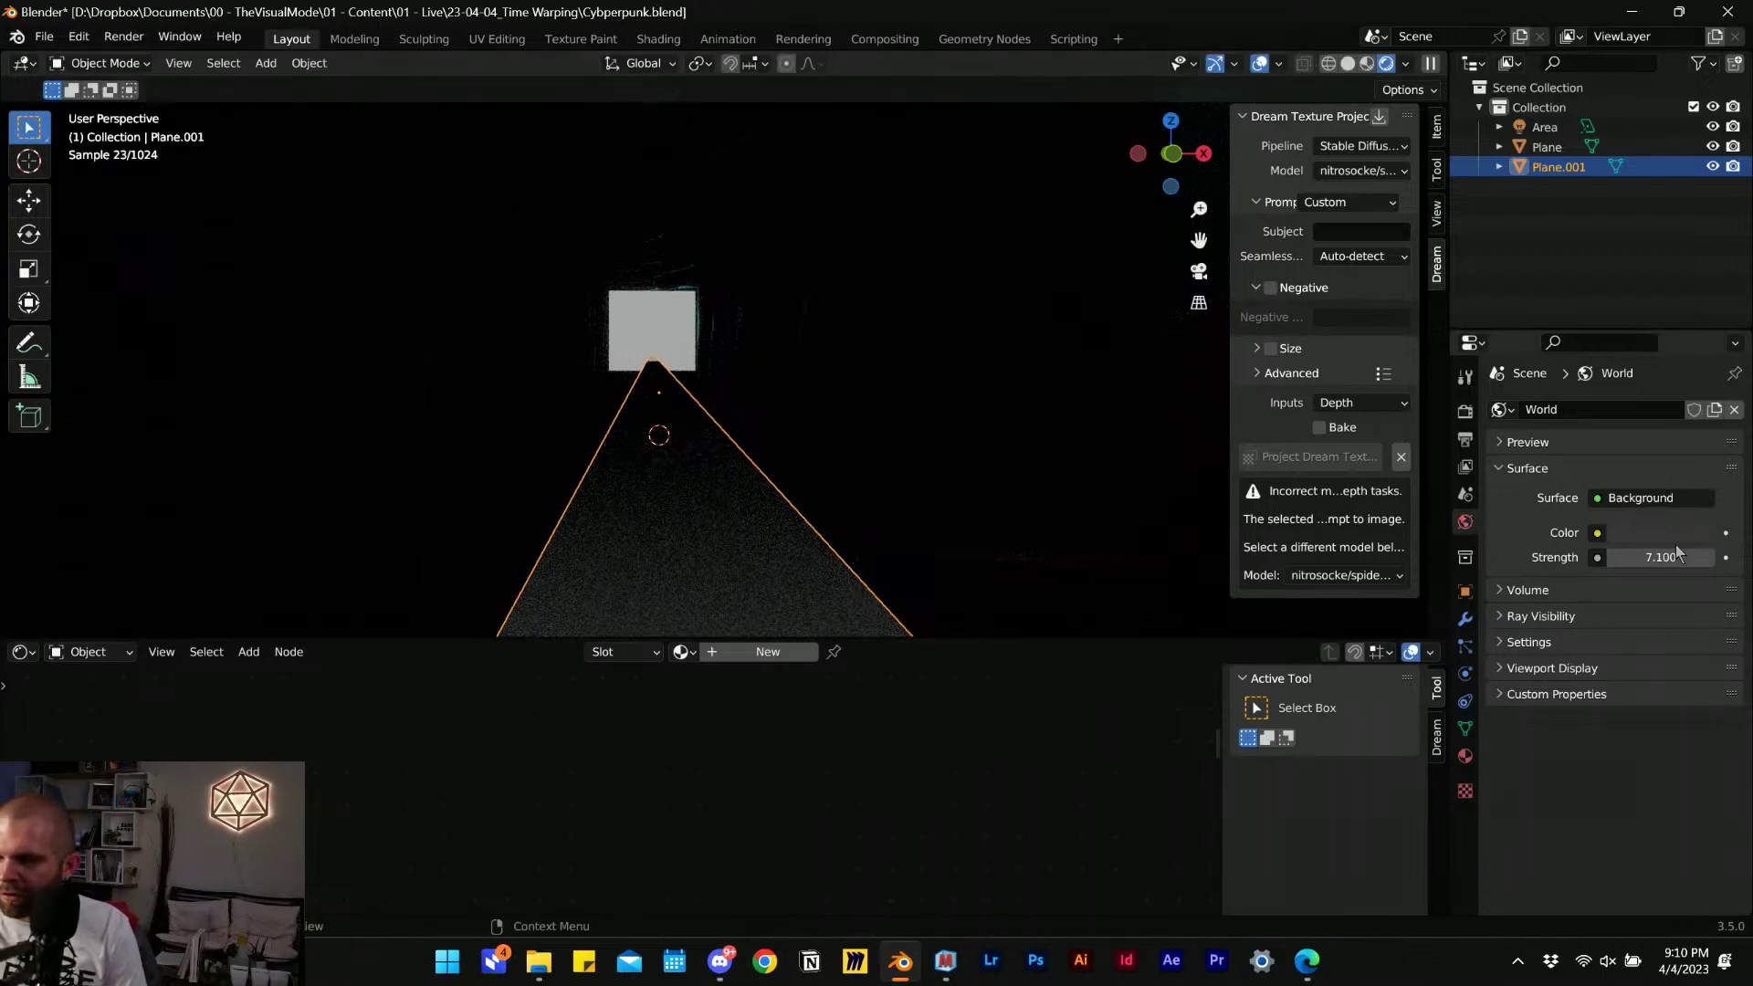
Set the world strength to 0 and give the strip a new material with near-white emission at strength 20.9.
drag(1678, 551, 1616, 553)
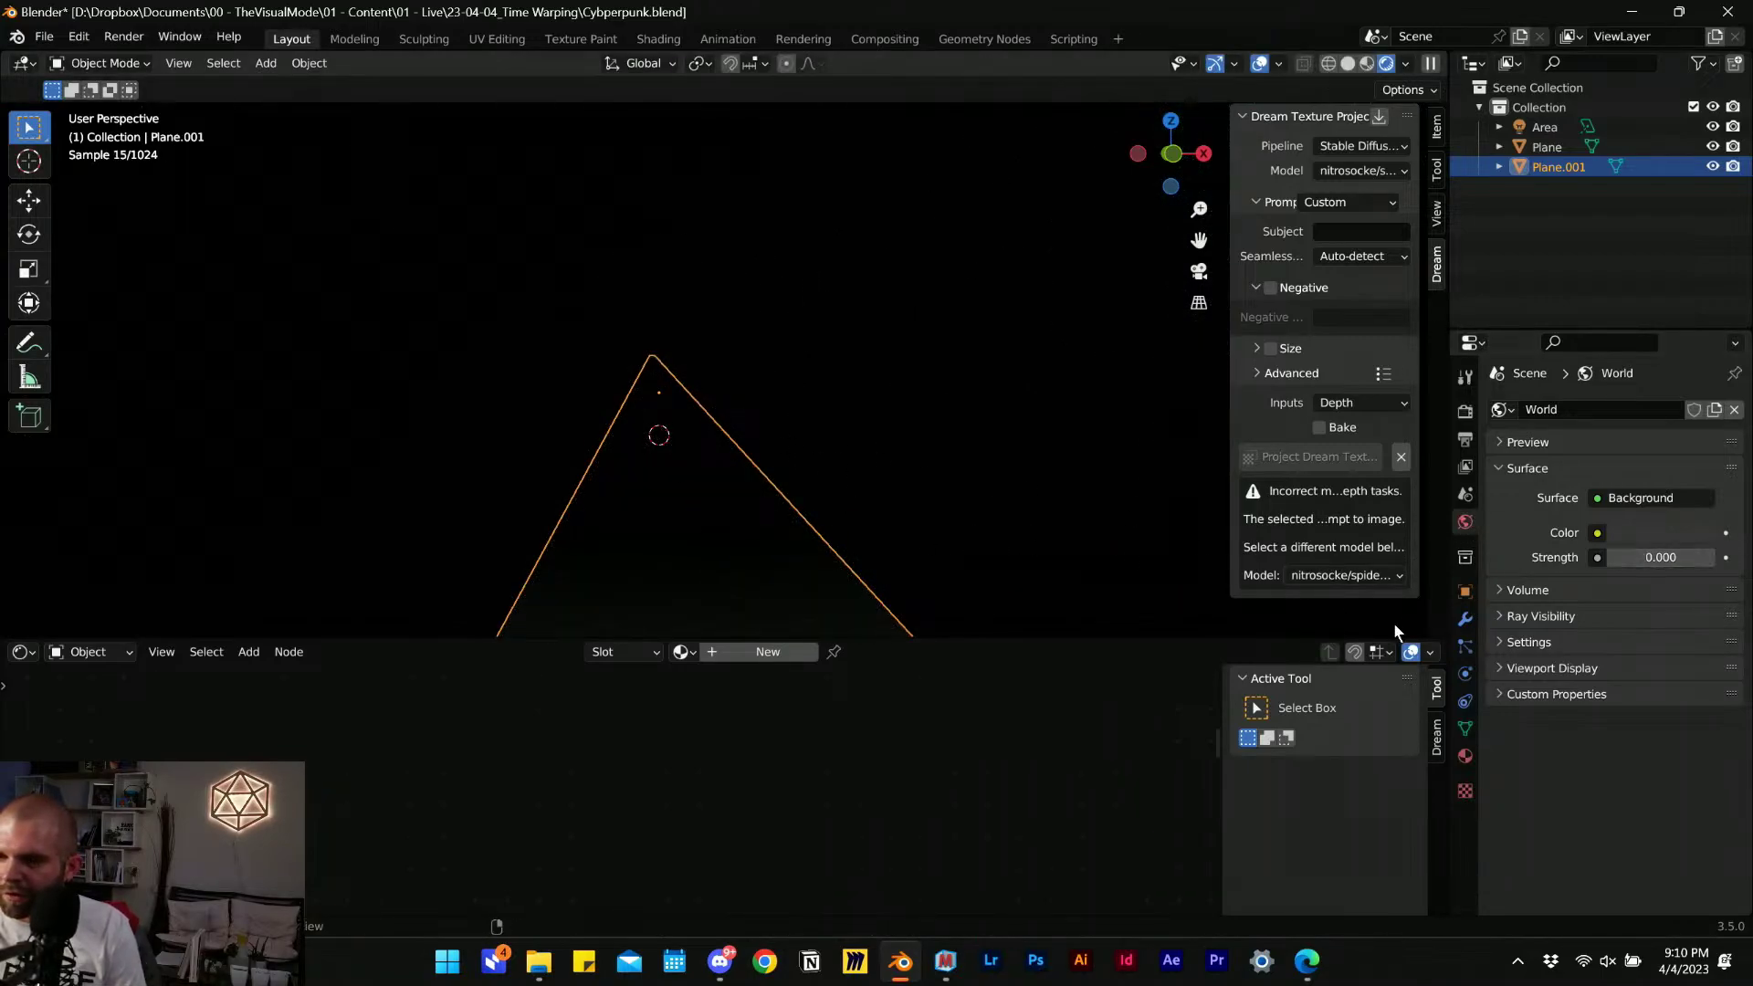
click(1466, 757)
click(1552, 497)
scroll(1581, 747, down, 10)
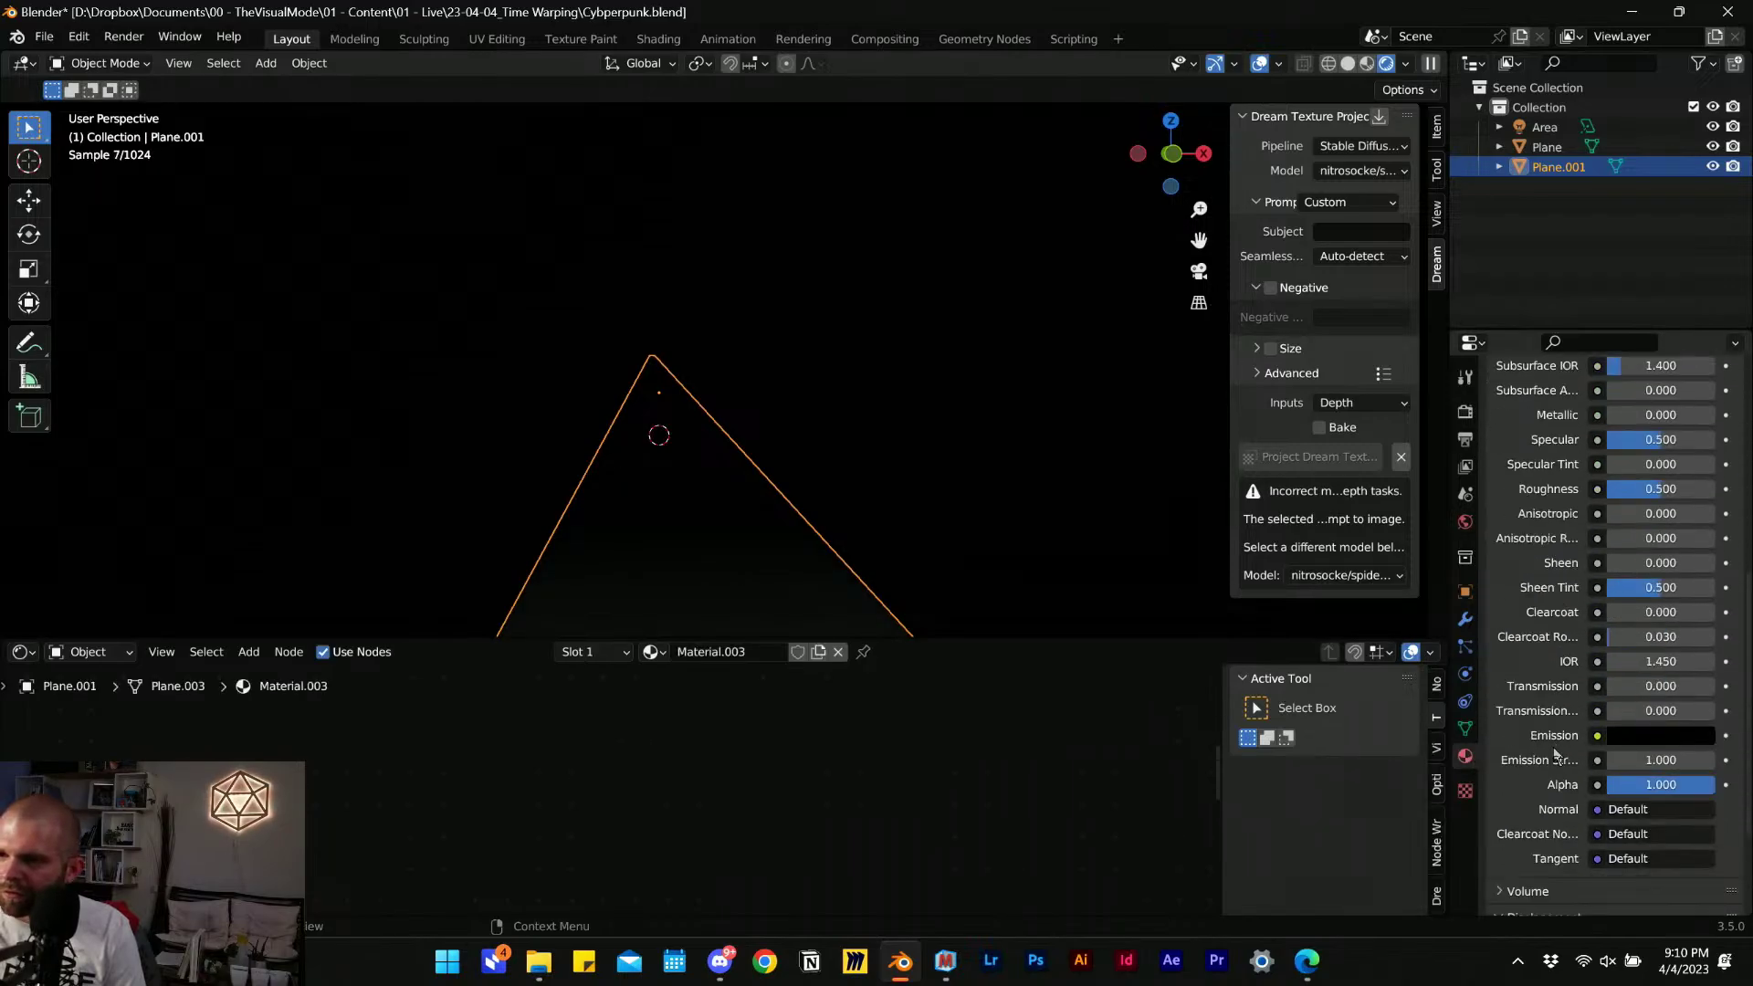
scroll(1616, 693, up, 2)
click(1659, 639)
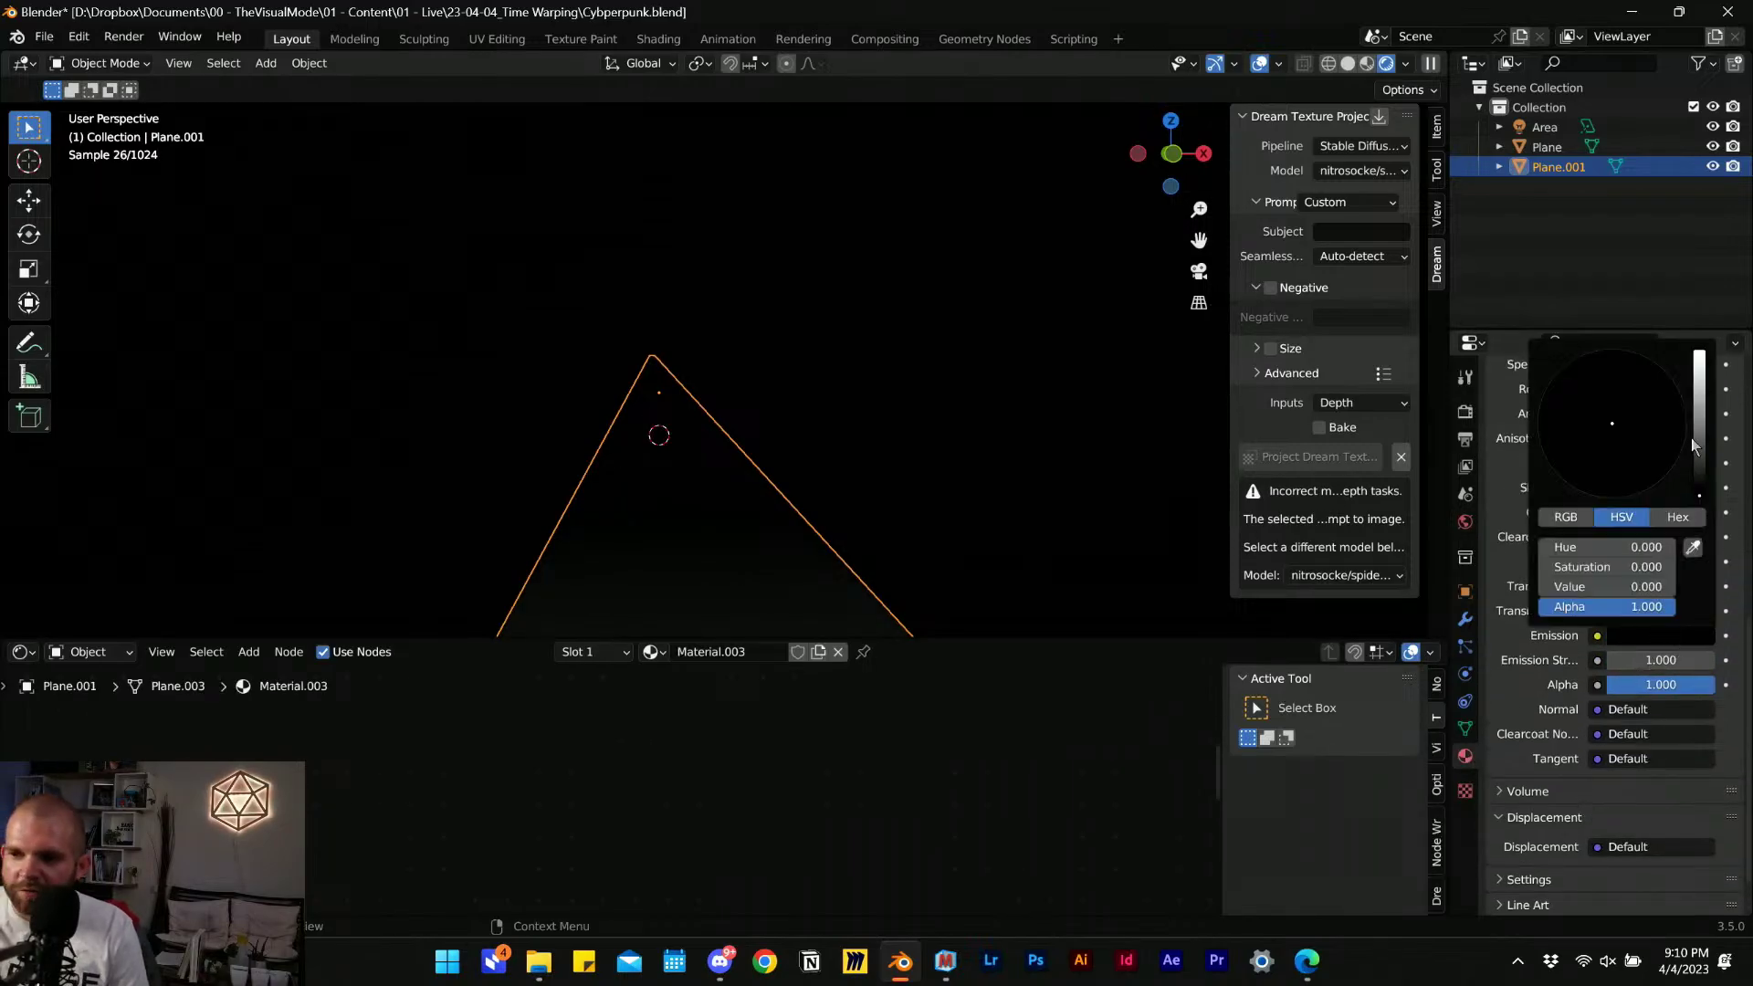
drag(1691, 446, 1698, 358)
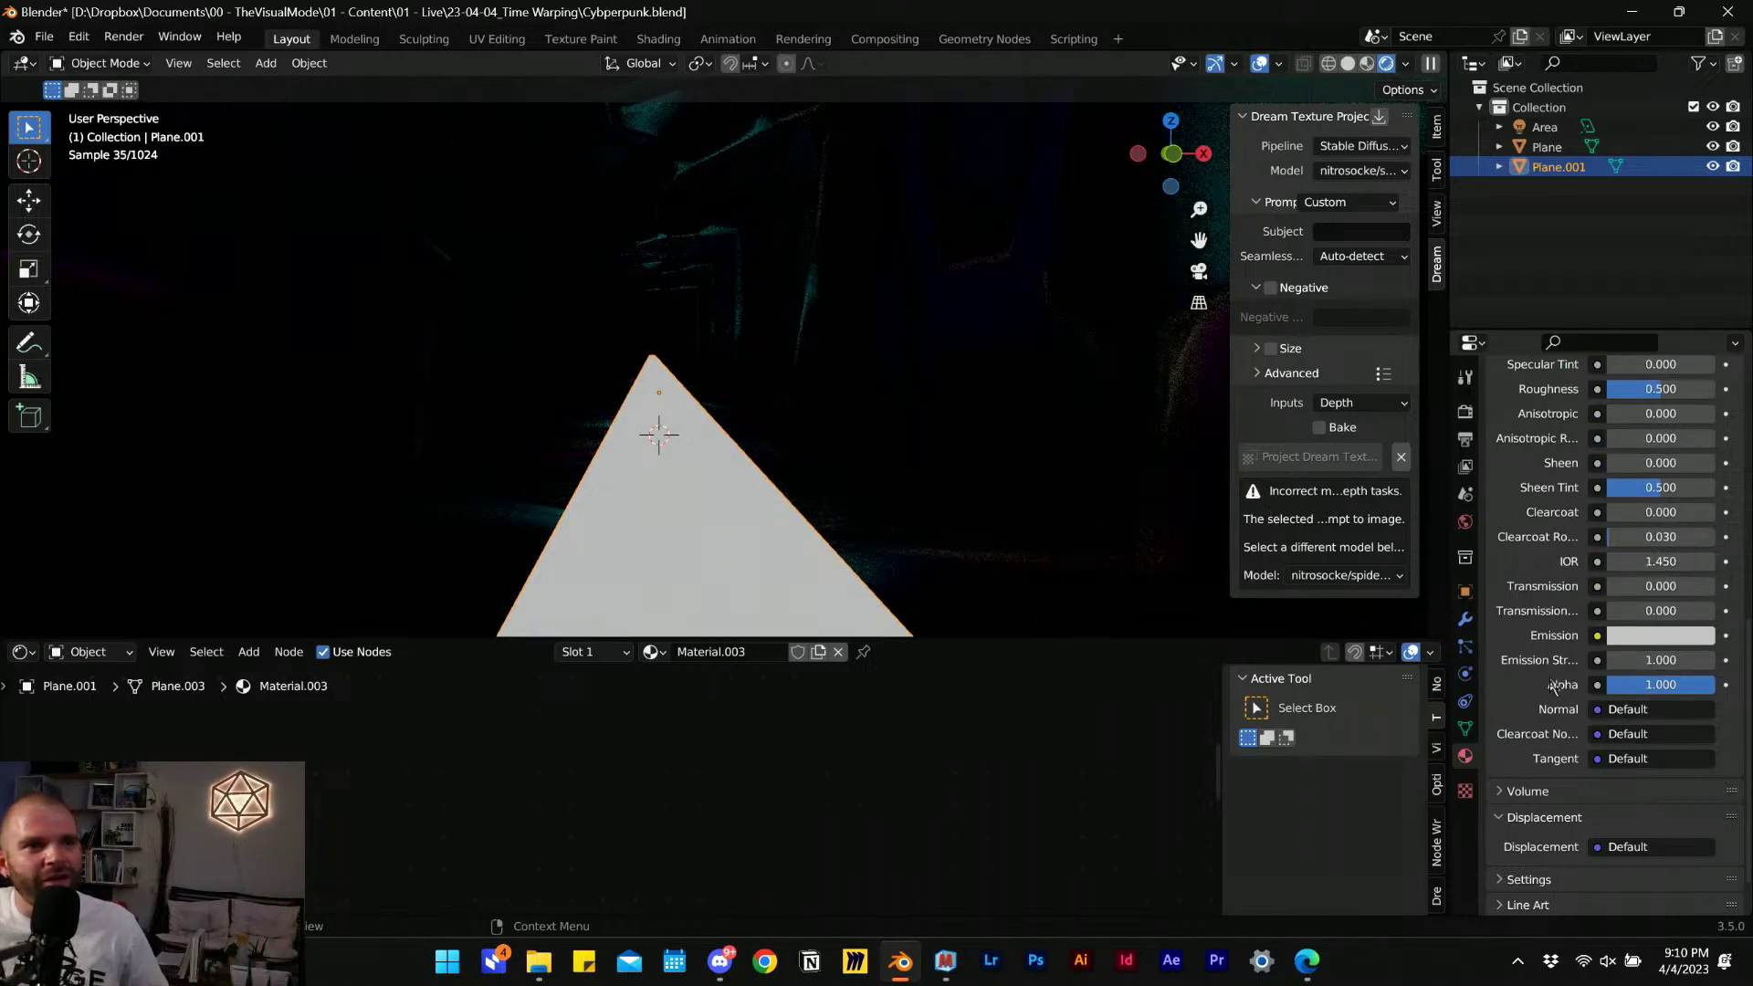
drag(1660, 660, 1748, 661)
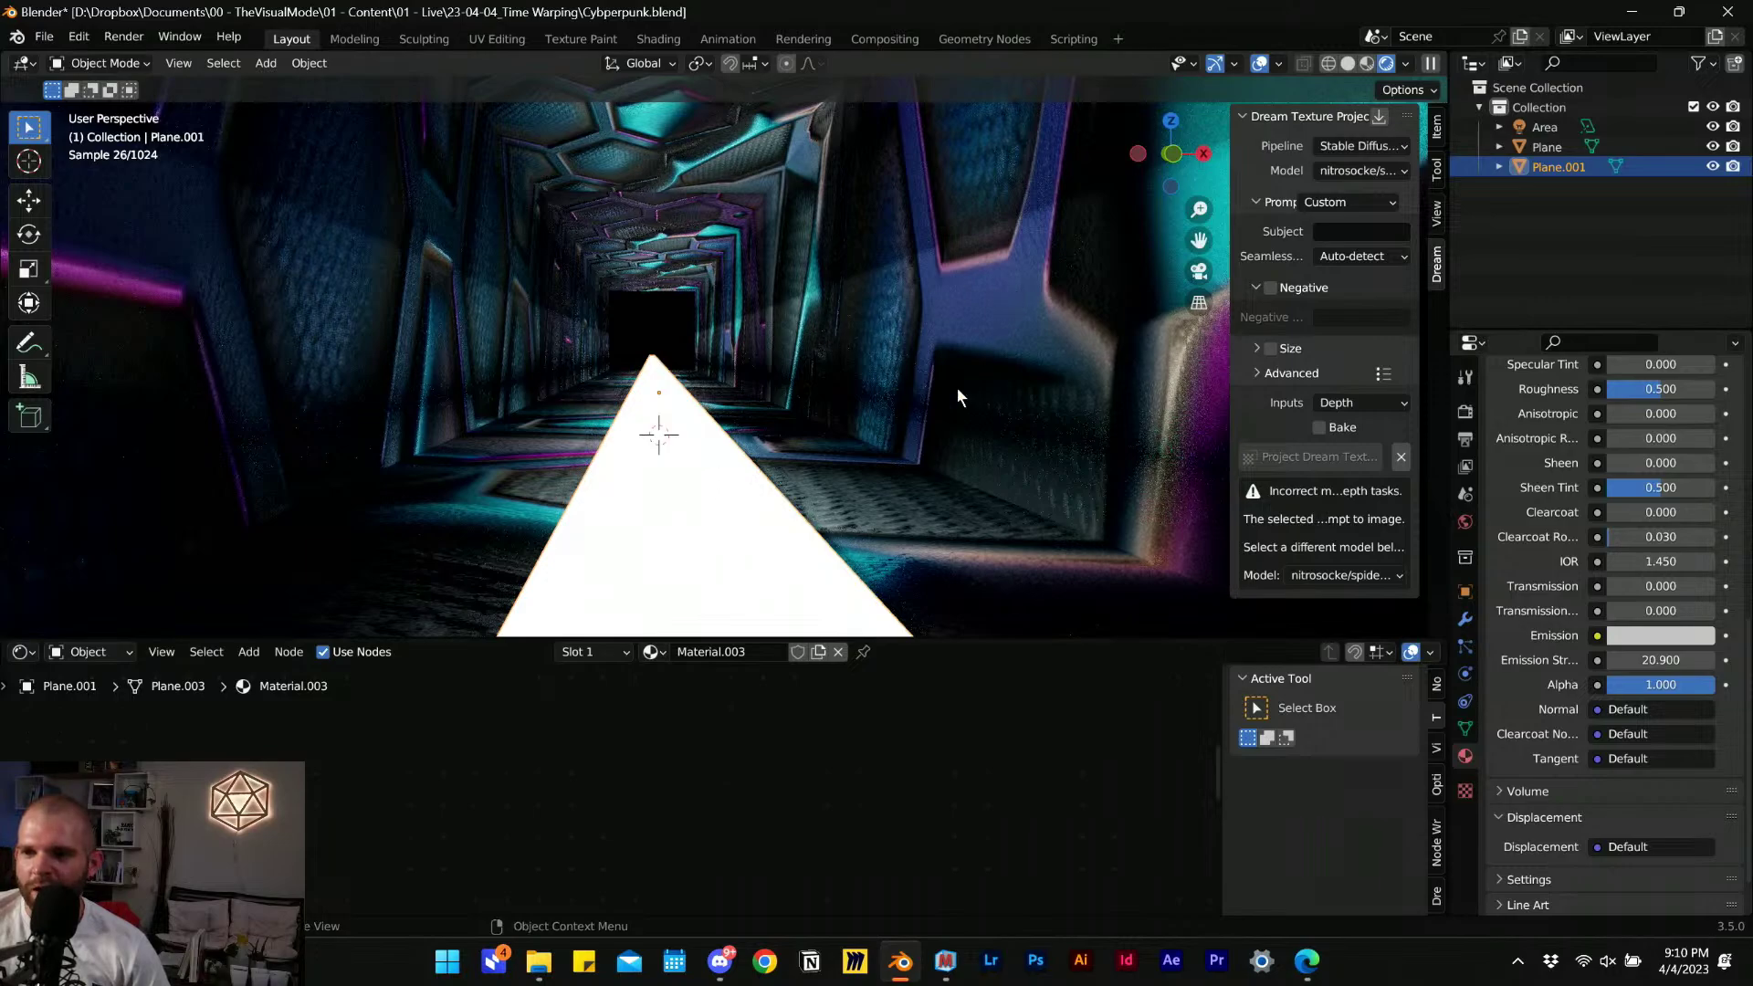
Add a Bevel modifier to the corridor mesh.
click(652, 329)
click(1466, 620)
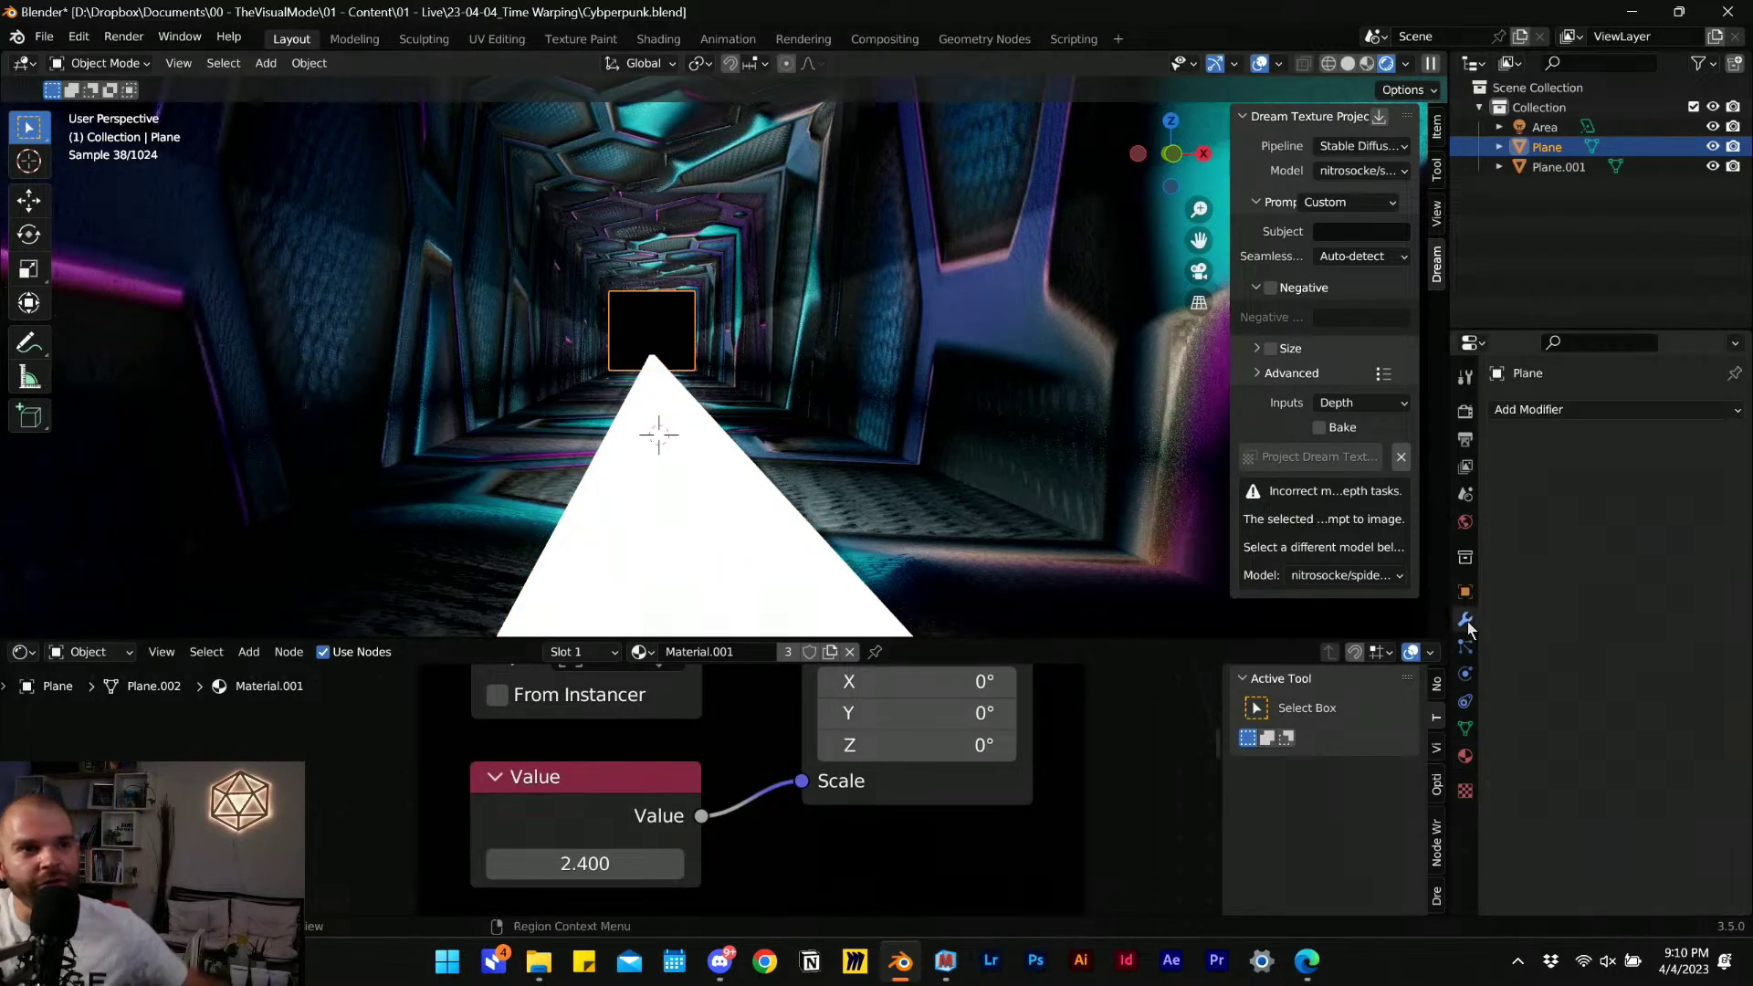
click(1536, 411)
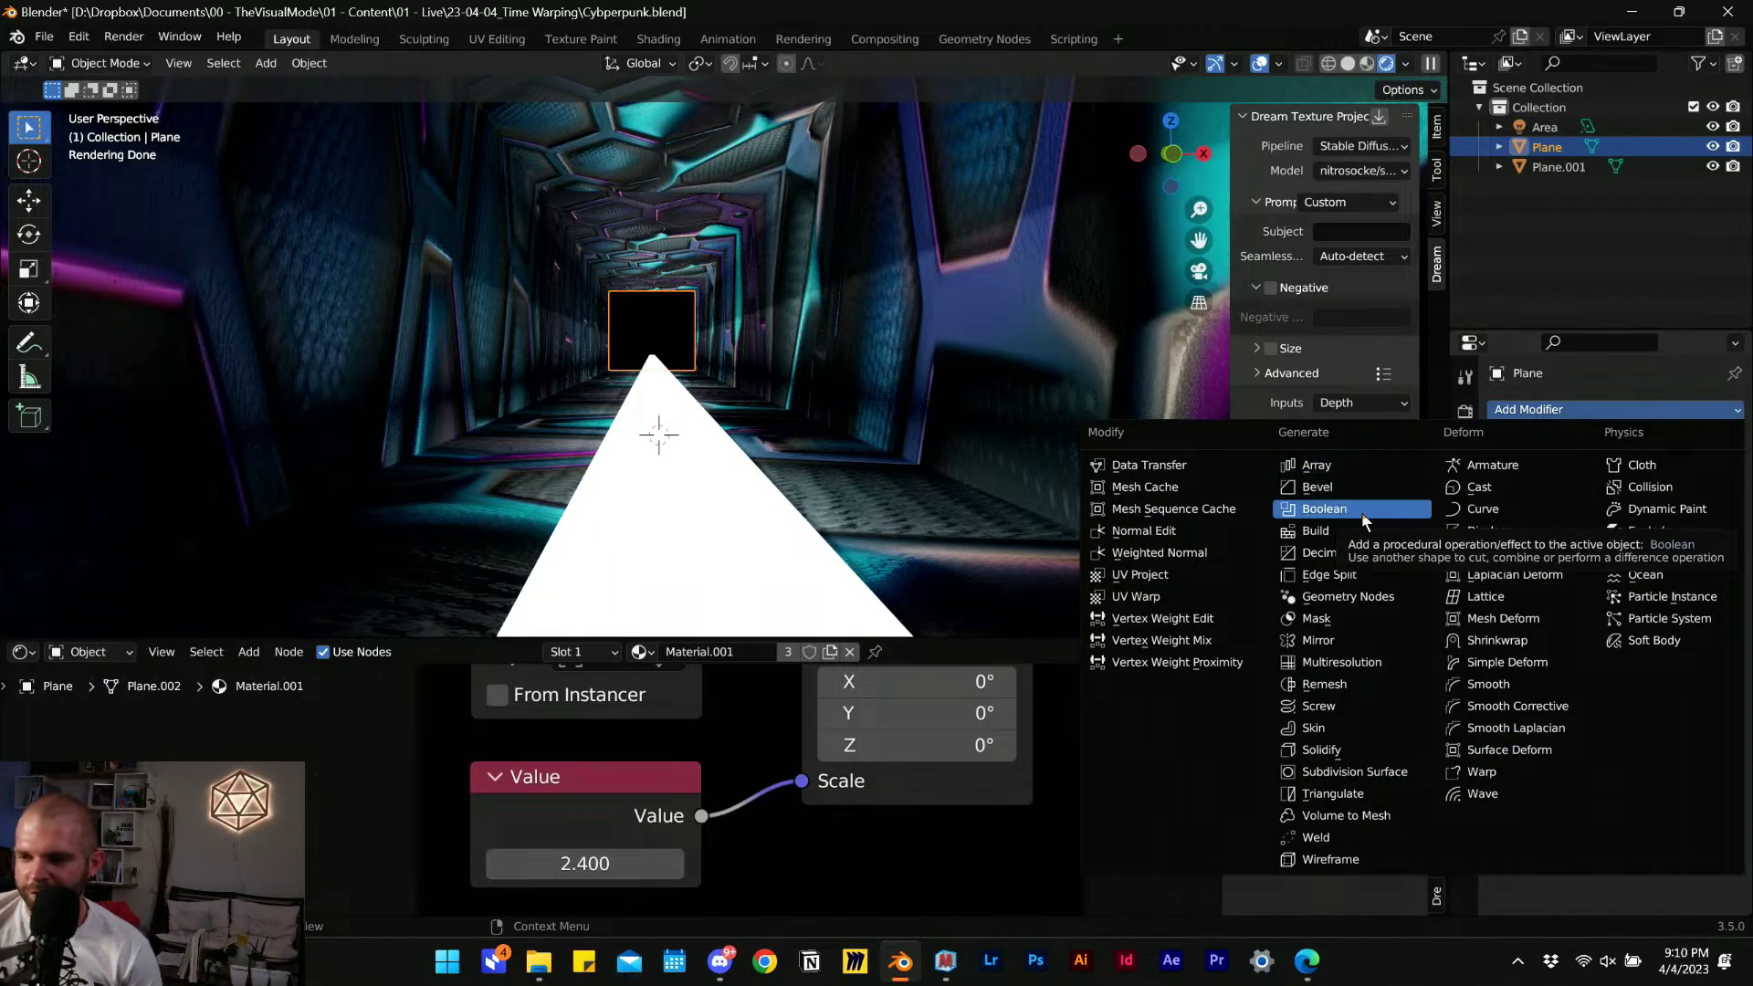
click(1365, 487)
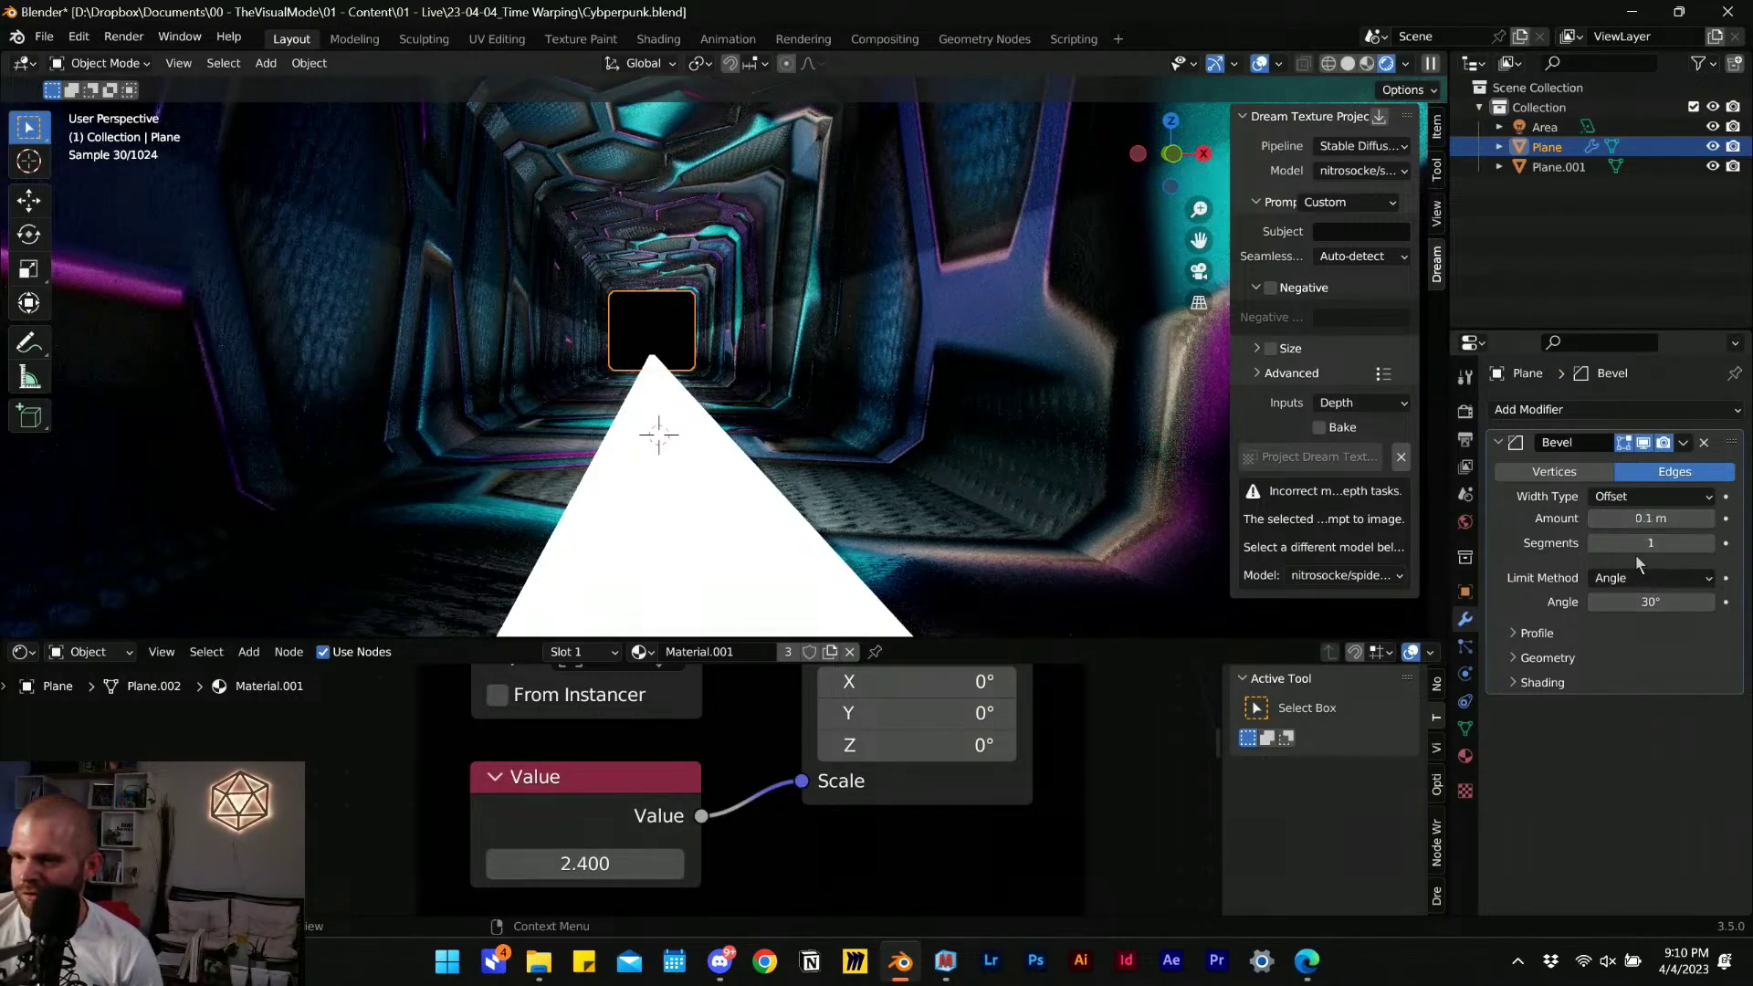
Set the corridor's Bevel modifier to 21 segments and an amount of 0.03 m.
drag(1651, 543, 1689, 542)
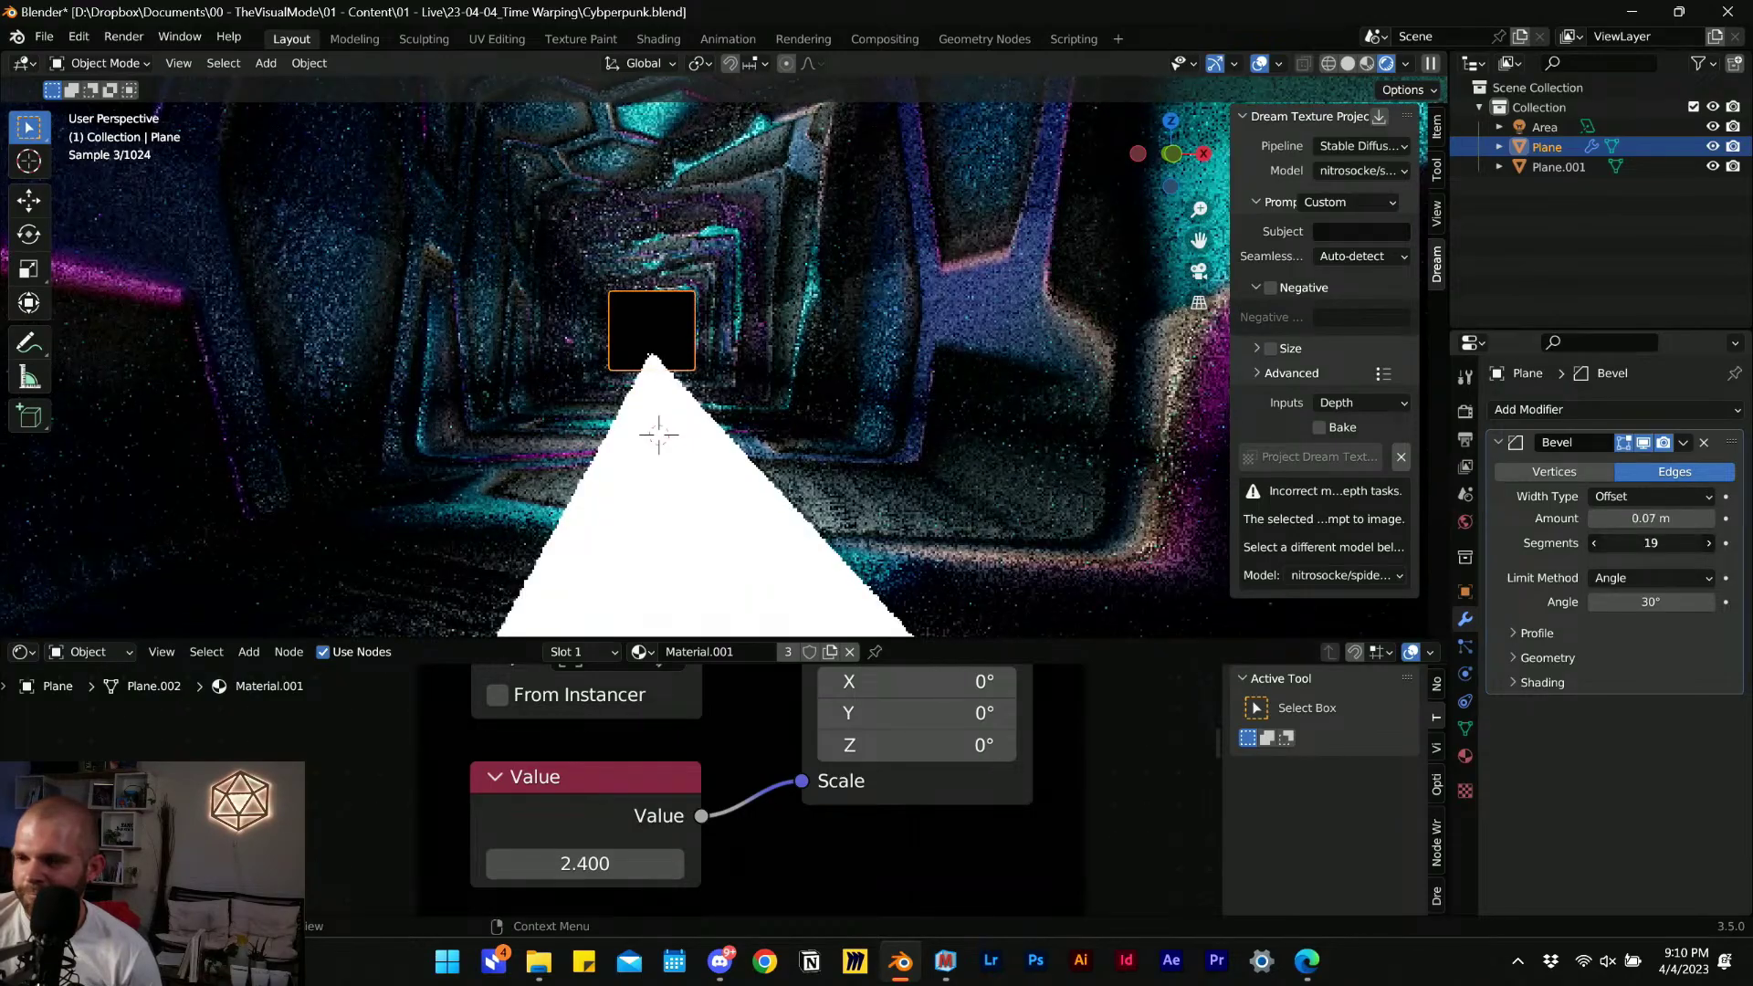
click(1595, 518)
click(1595, 517)
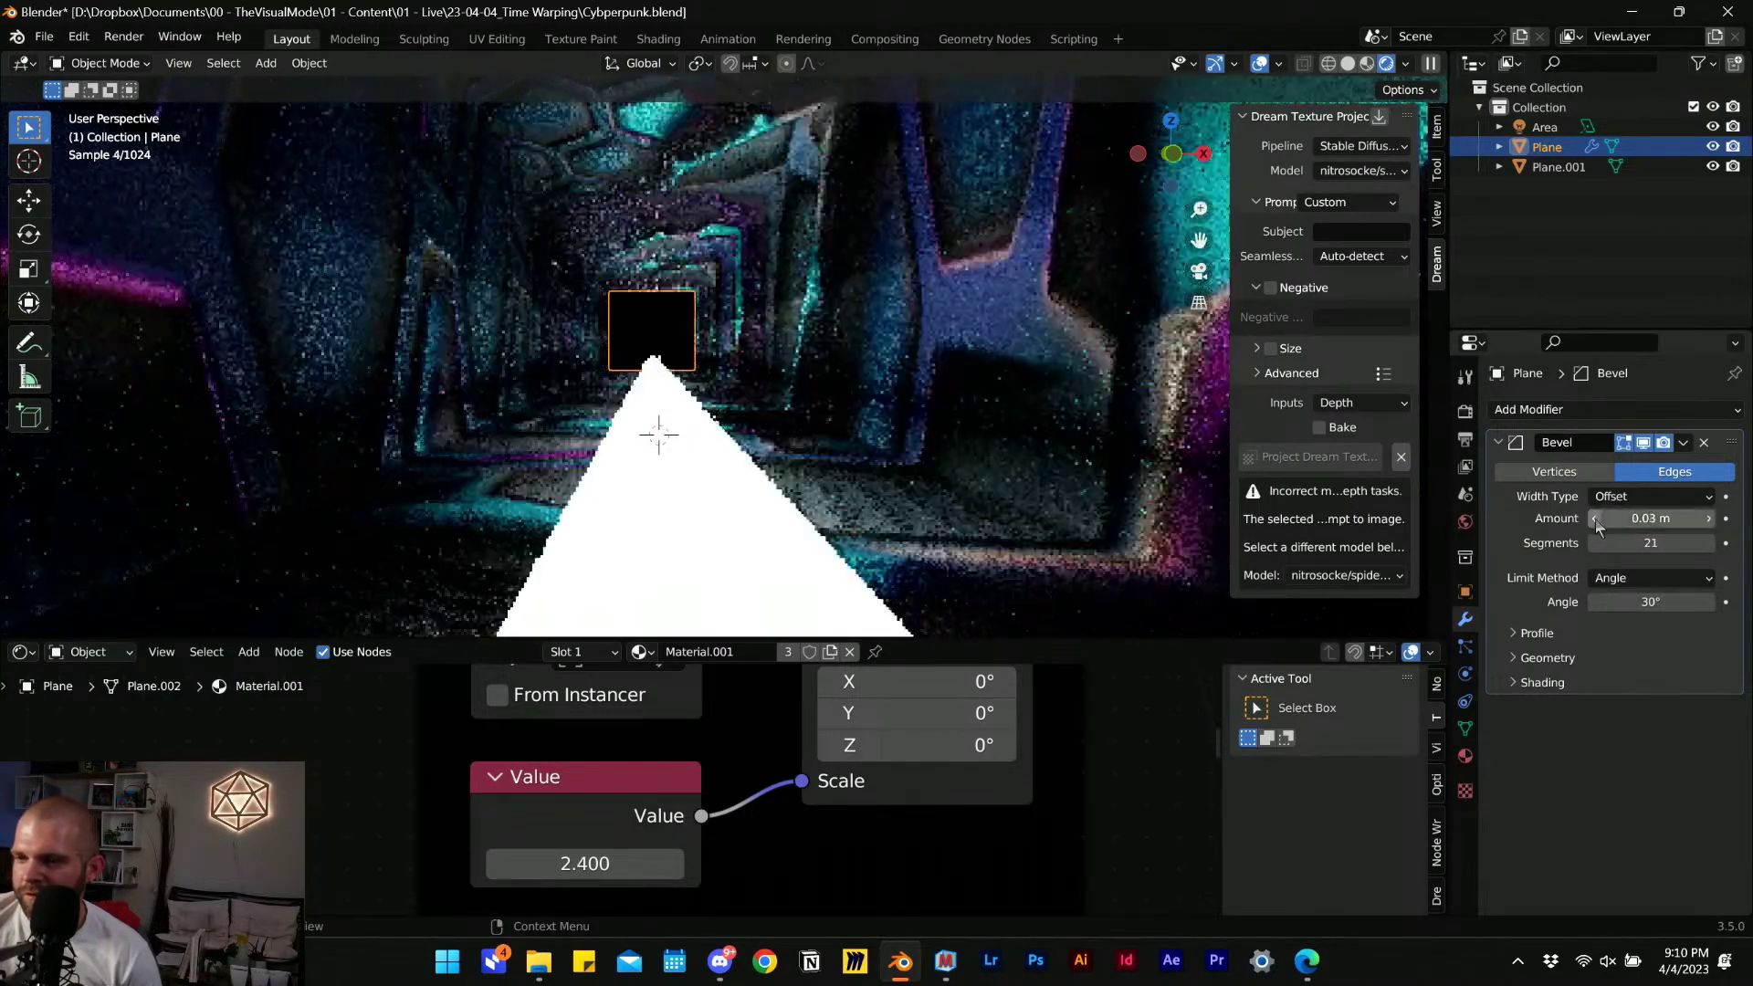
Add a ColorRamp node to the emissive strip's material and connect its Color to the Principled BSDF's Base Color.
click(645, 319)
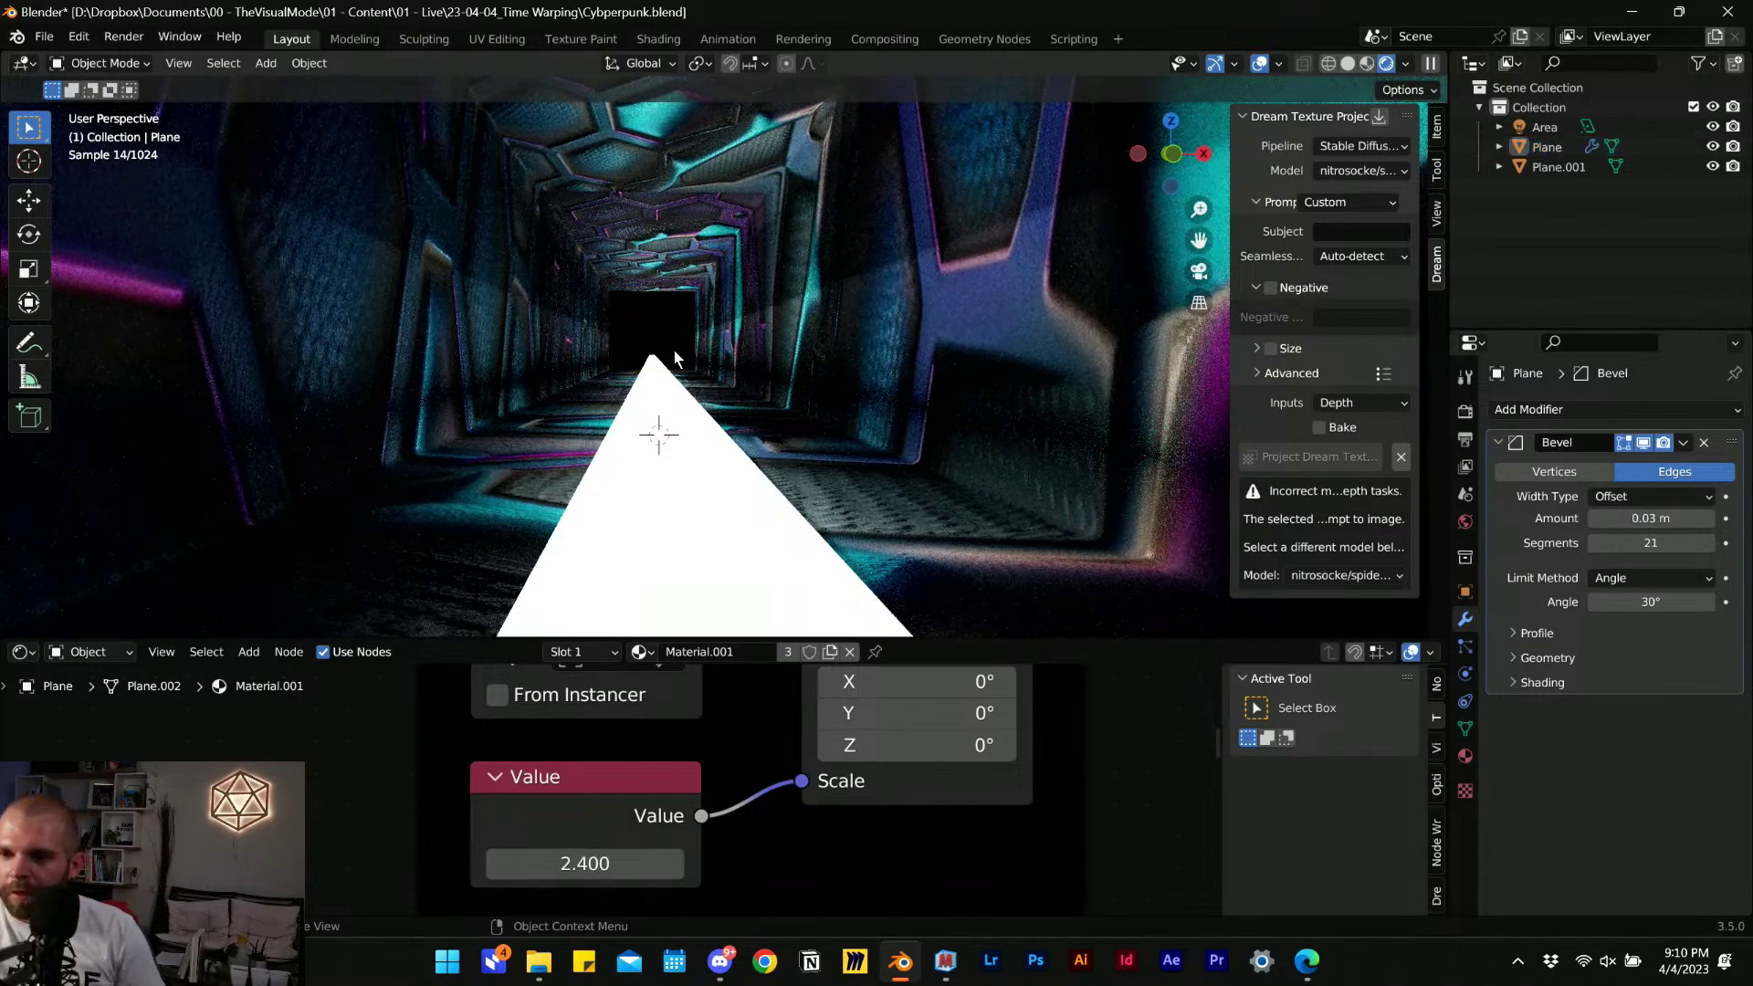
scroll(702, 756, down, 3)
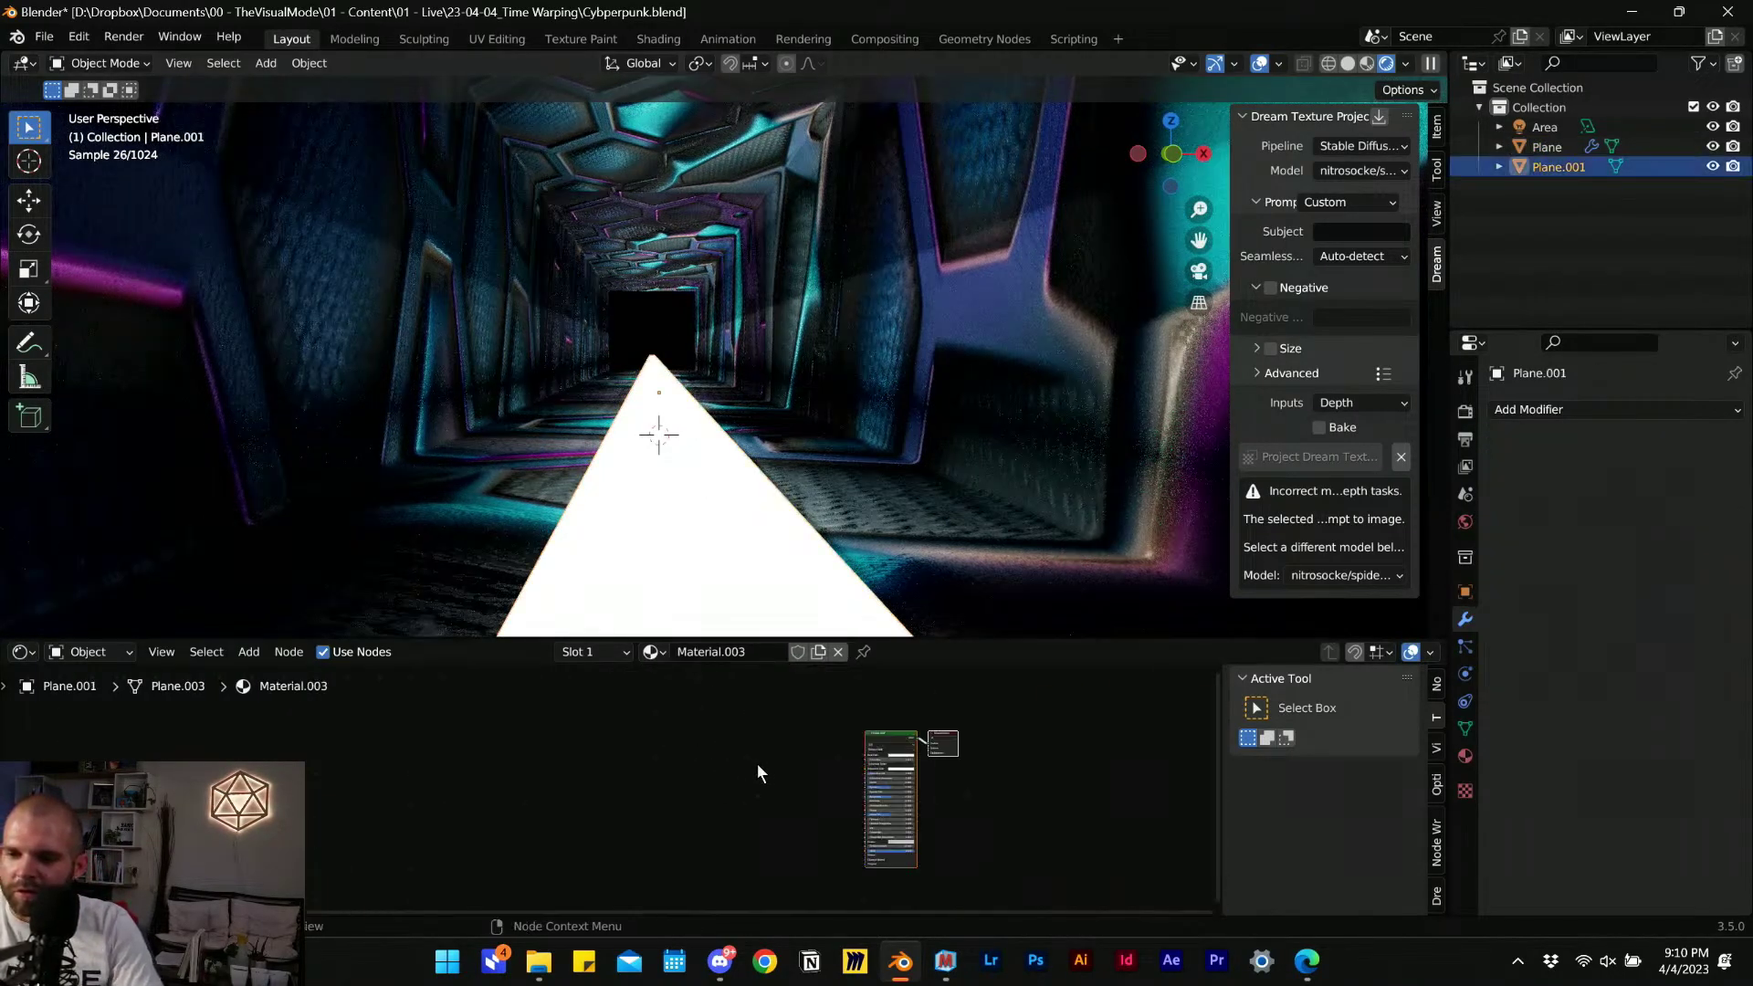
scroll(756, 767, up, 6)
scroll(754, 785, up, 2)
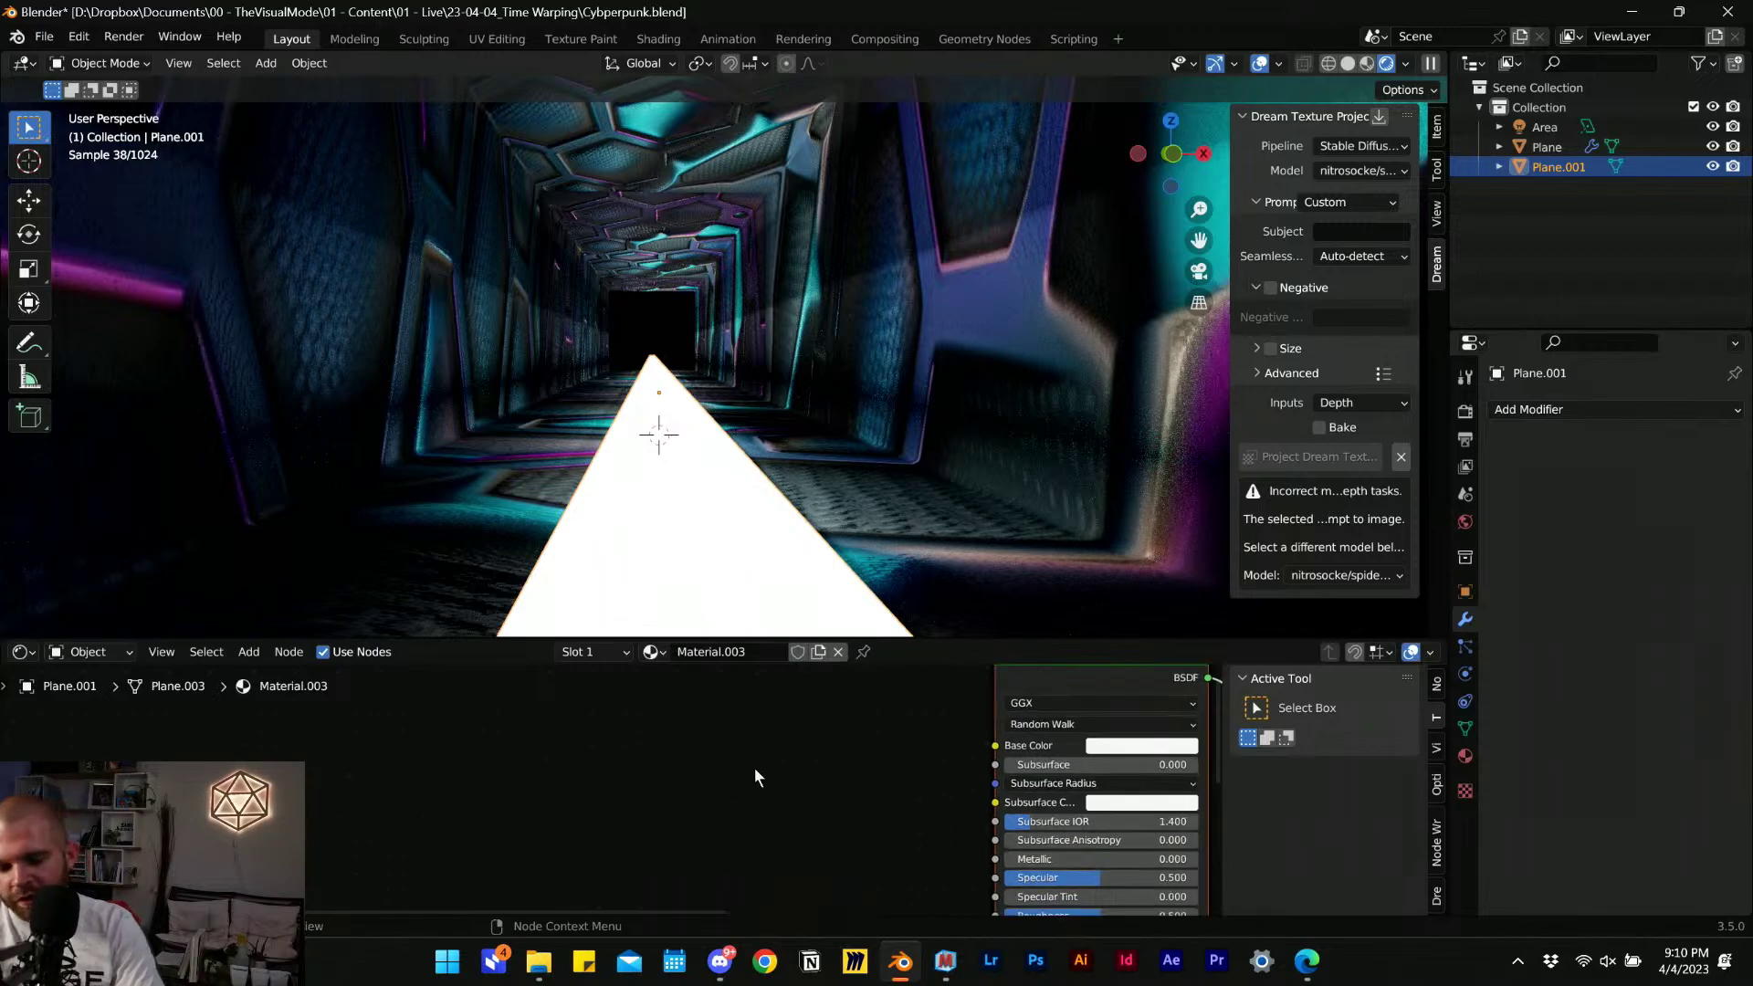
key(shift+a)
text(color ramp)
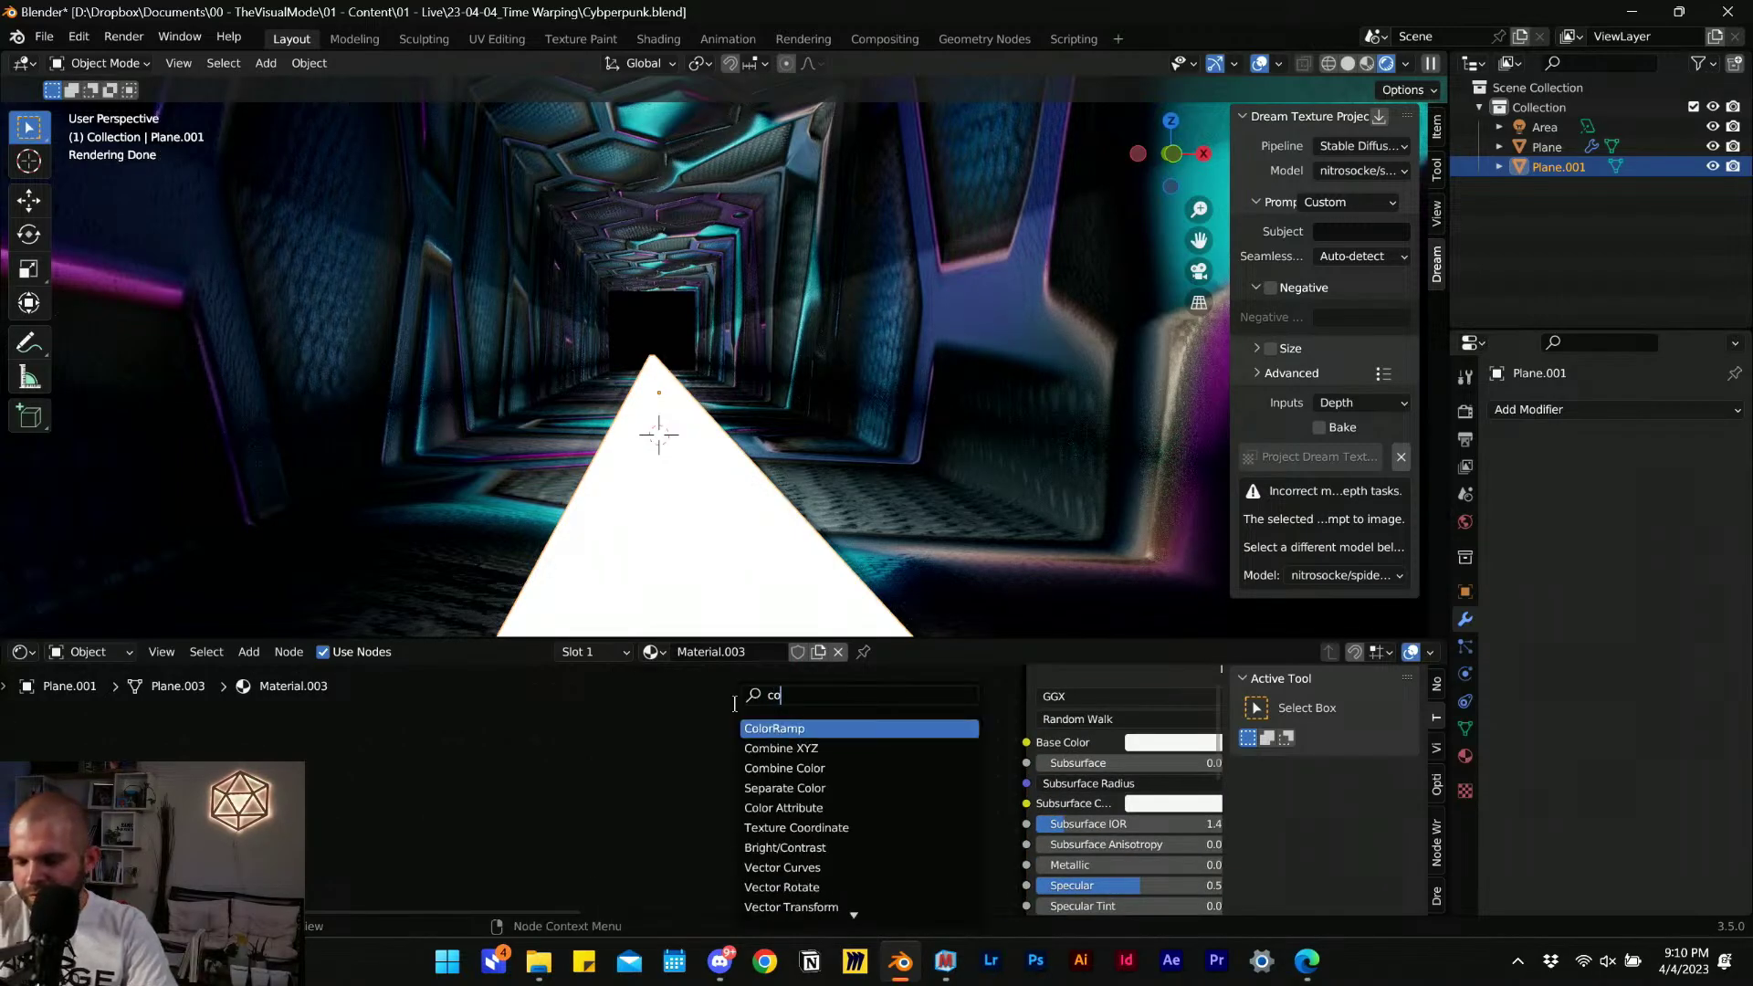
key(Return)
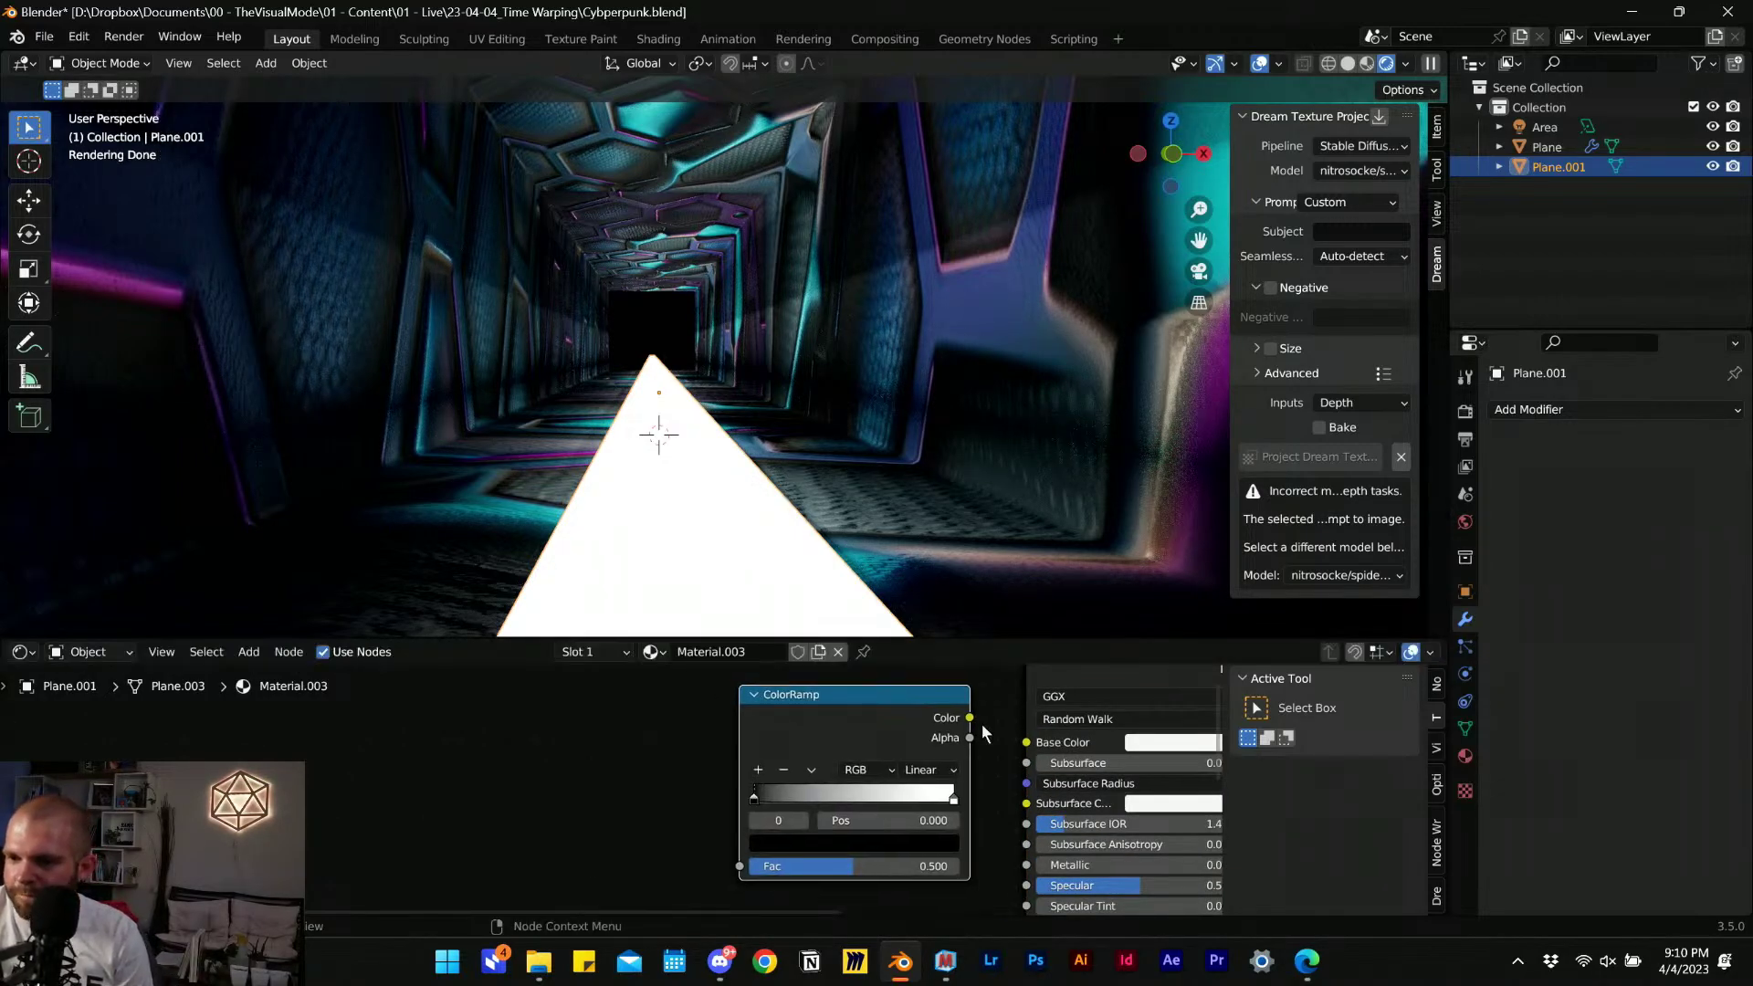
drag(993, 721, 1025, 742)
Set the ColorRamp to Constant interpolation and its end stop to bright blue with hue 0.585 and saturation 1.
click(926, 769)
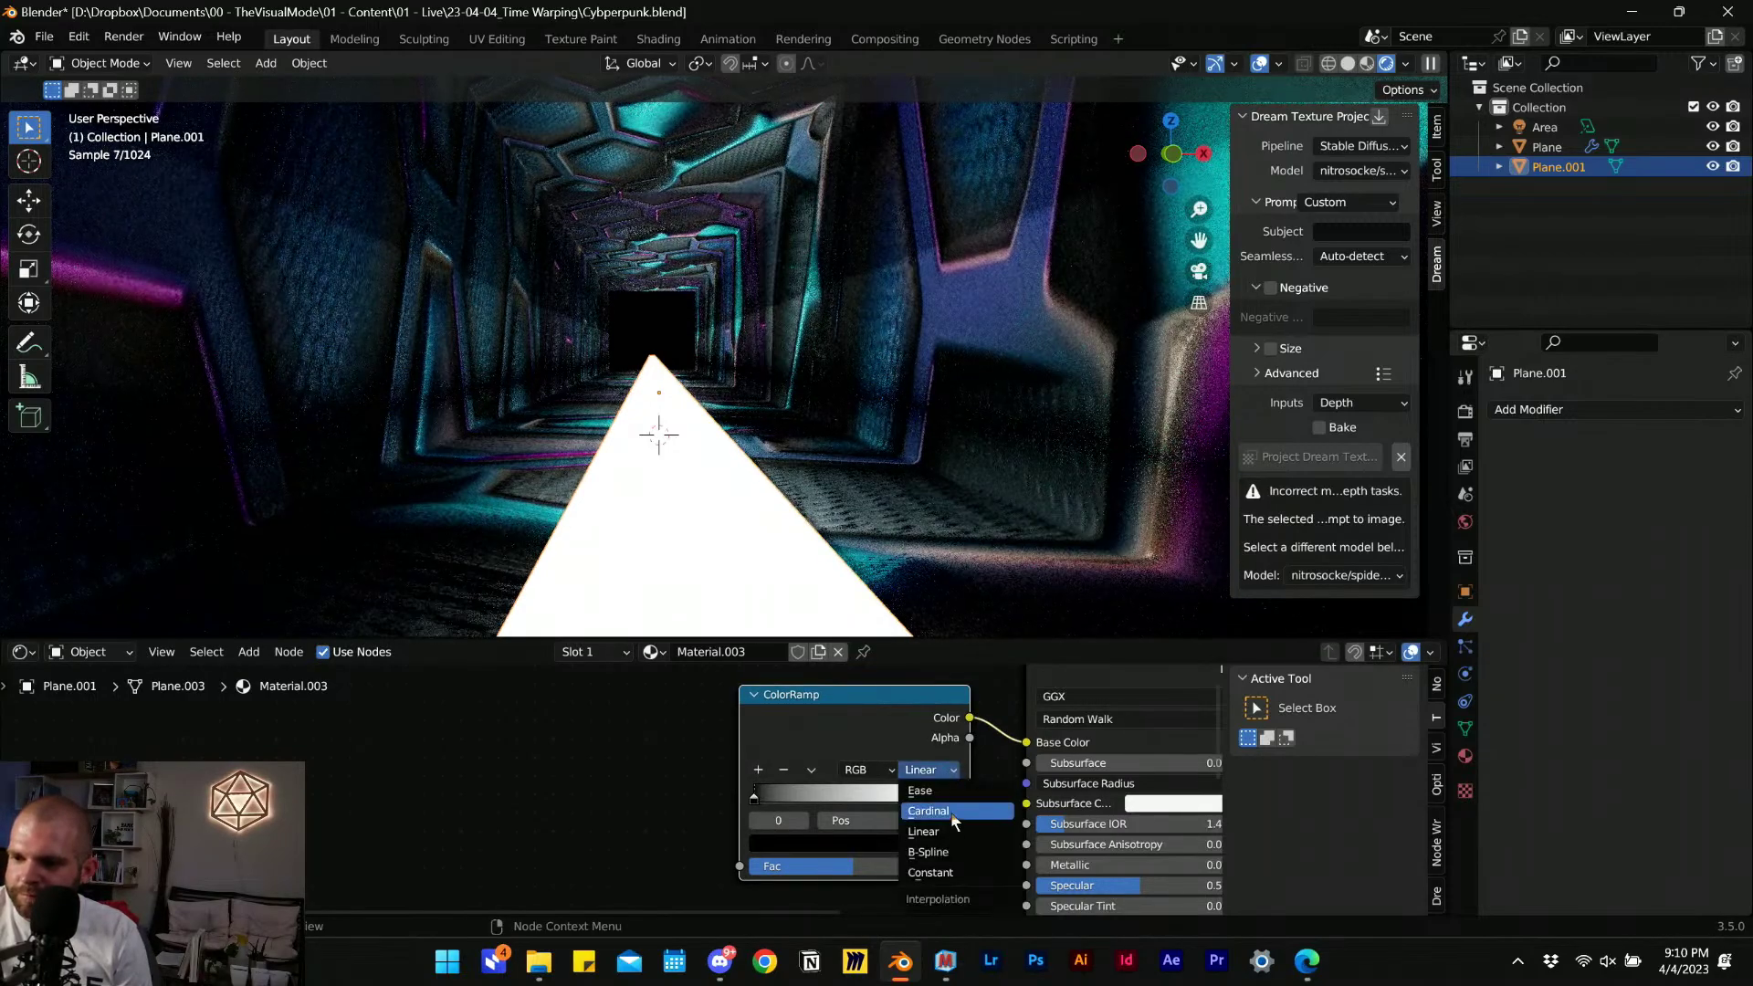
click(949, 874)
click(953, 796)
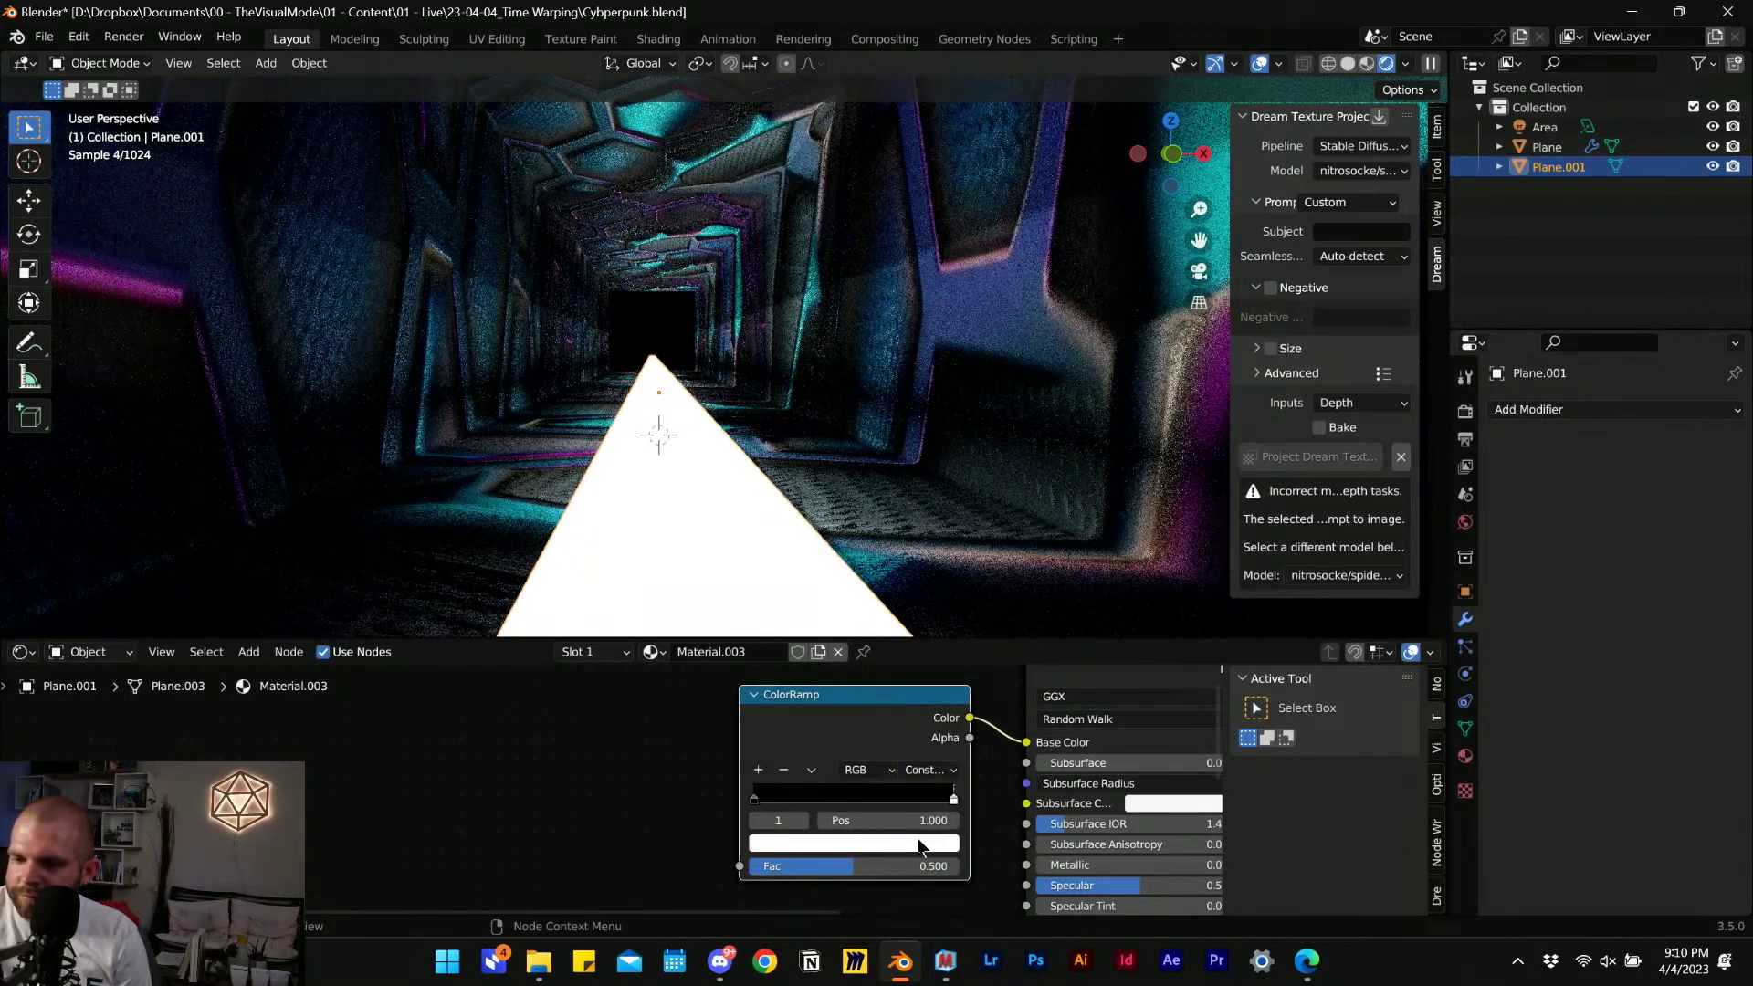
click(919, 842)
drag(840, 632, 849, 587)
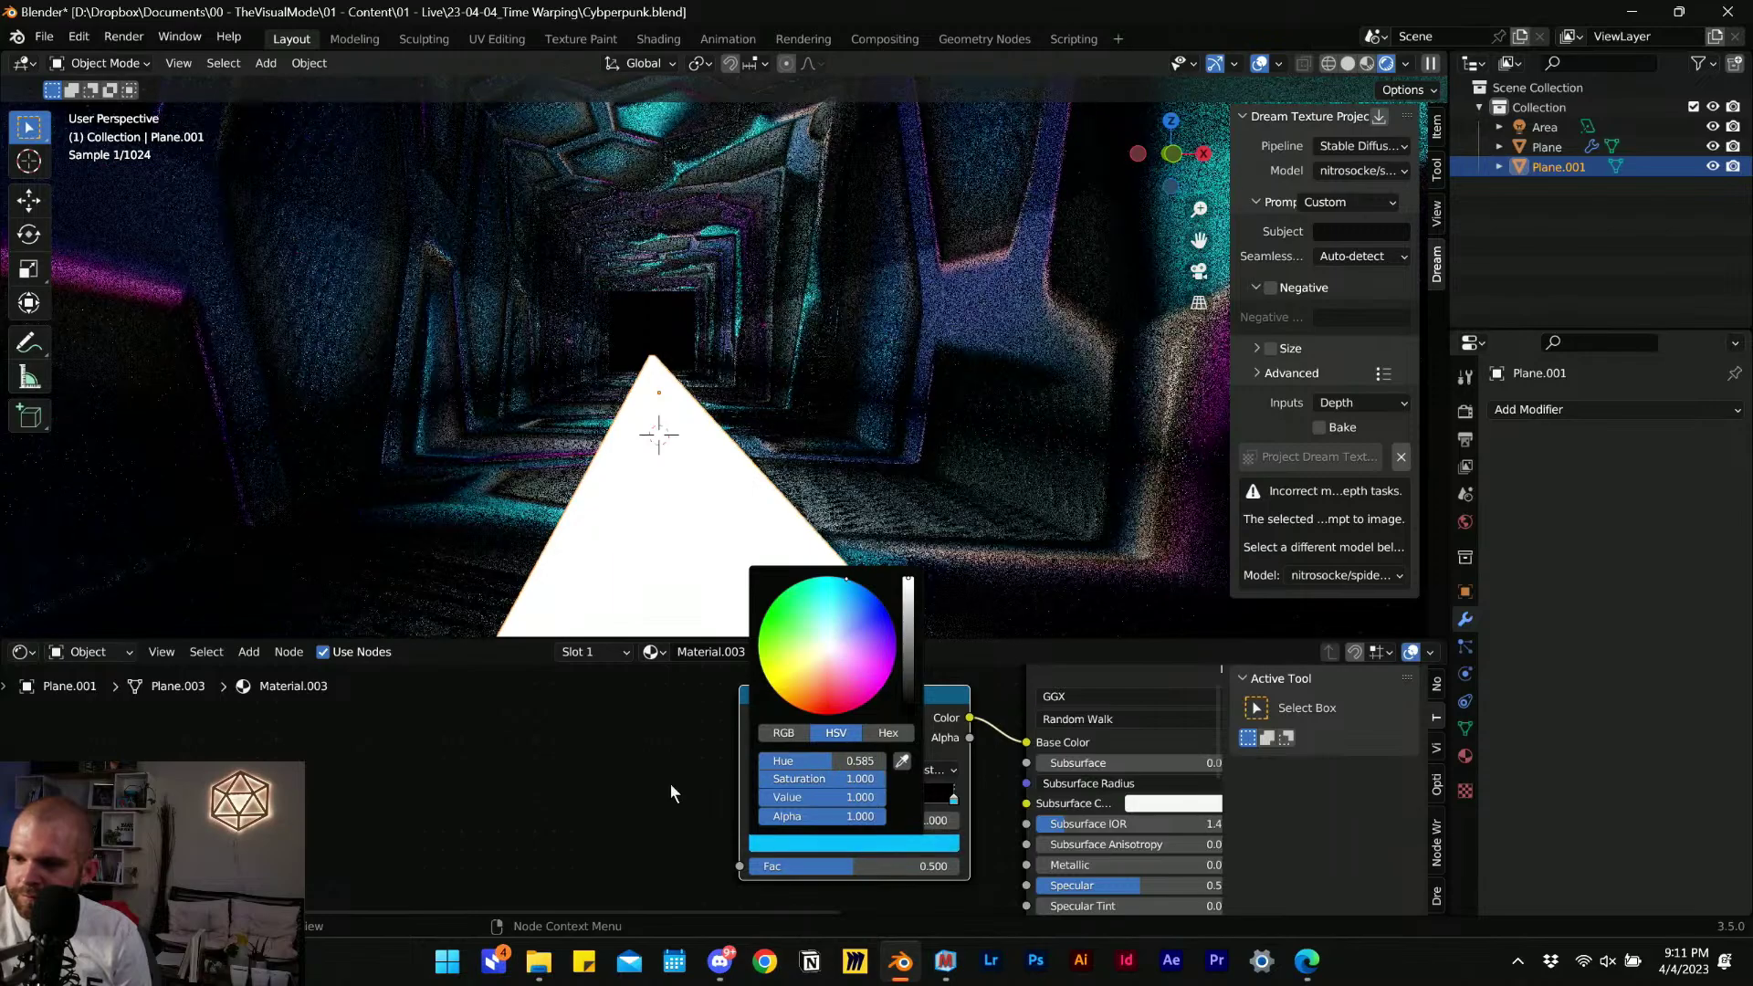
Colour the ramp's first stop magenta (hue 0.909, value 1) and shift the blue stop to position 0.634.
click(754, 799)
click(801, 842)
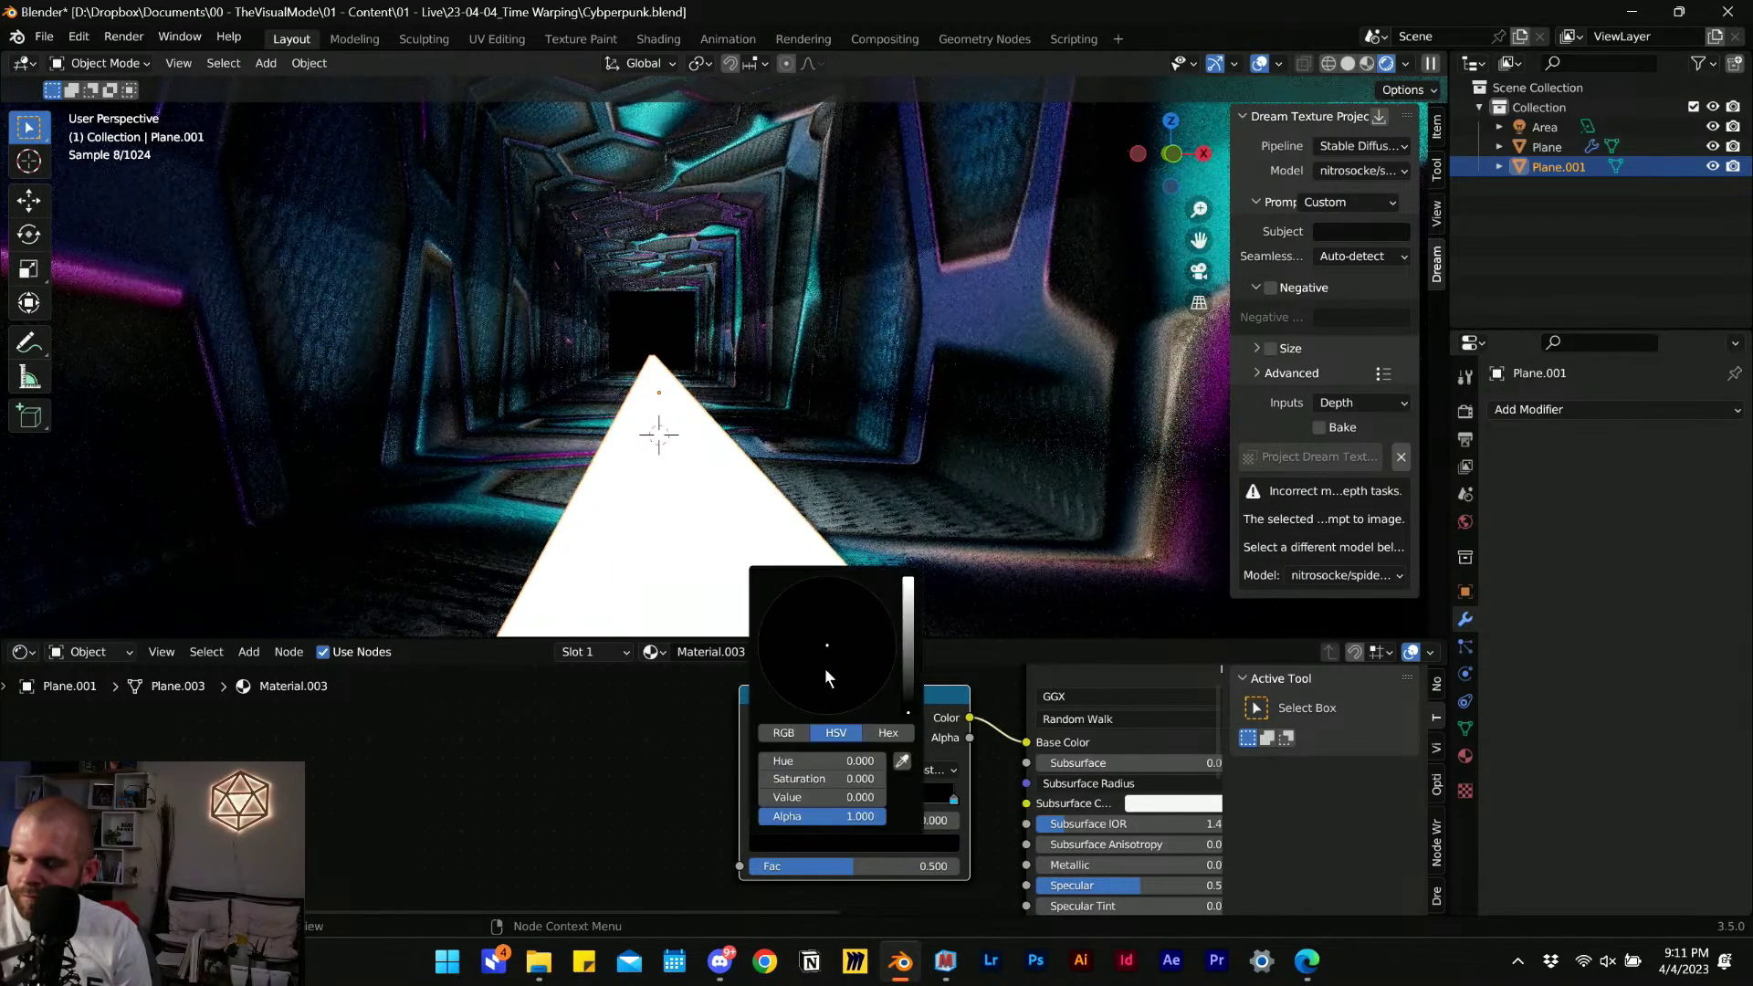
drag(907, 703, 907, 581)
drag(849, 676, 873, 691)
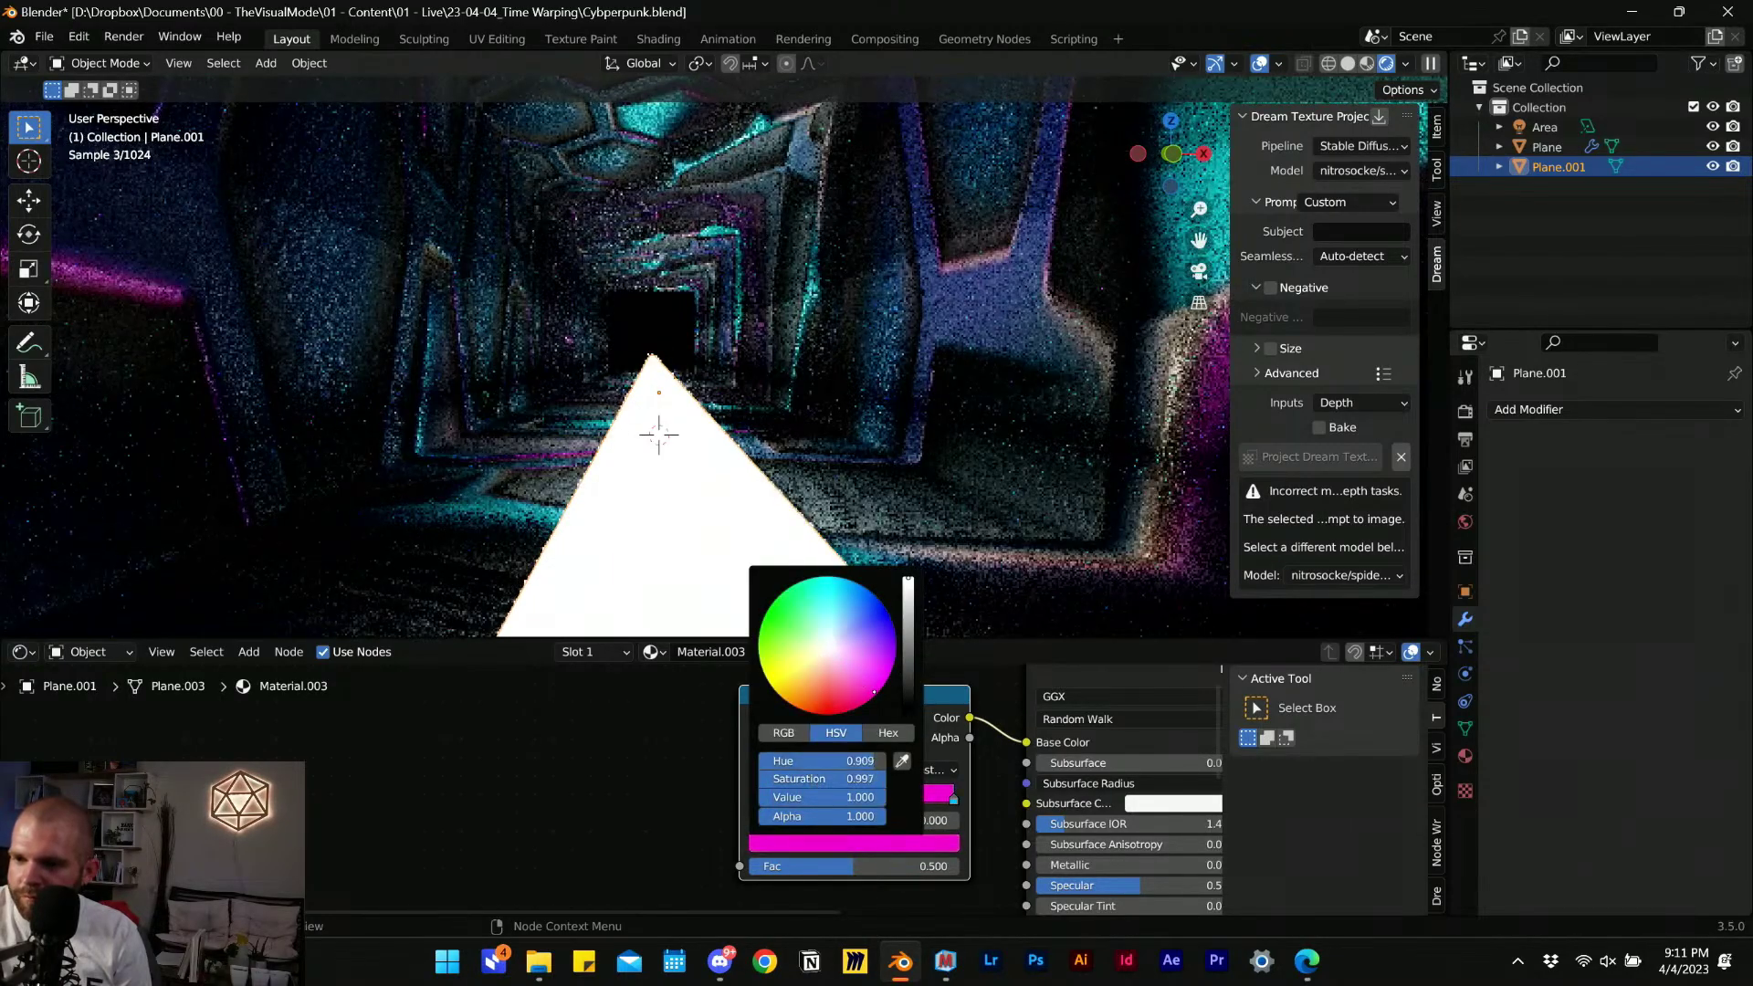
drag(952, 800, 880, 823)
Preview the ColorRamp on the strip and add a Texture Coordinate, Mapping and Image Texture chain feeding its Fac.
scroll(615, 785, down, 1)
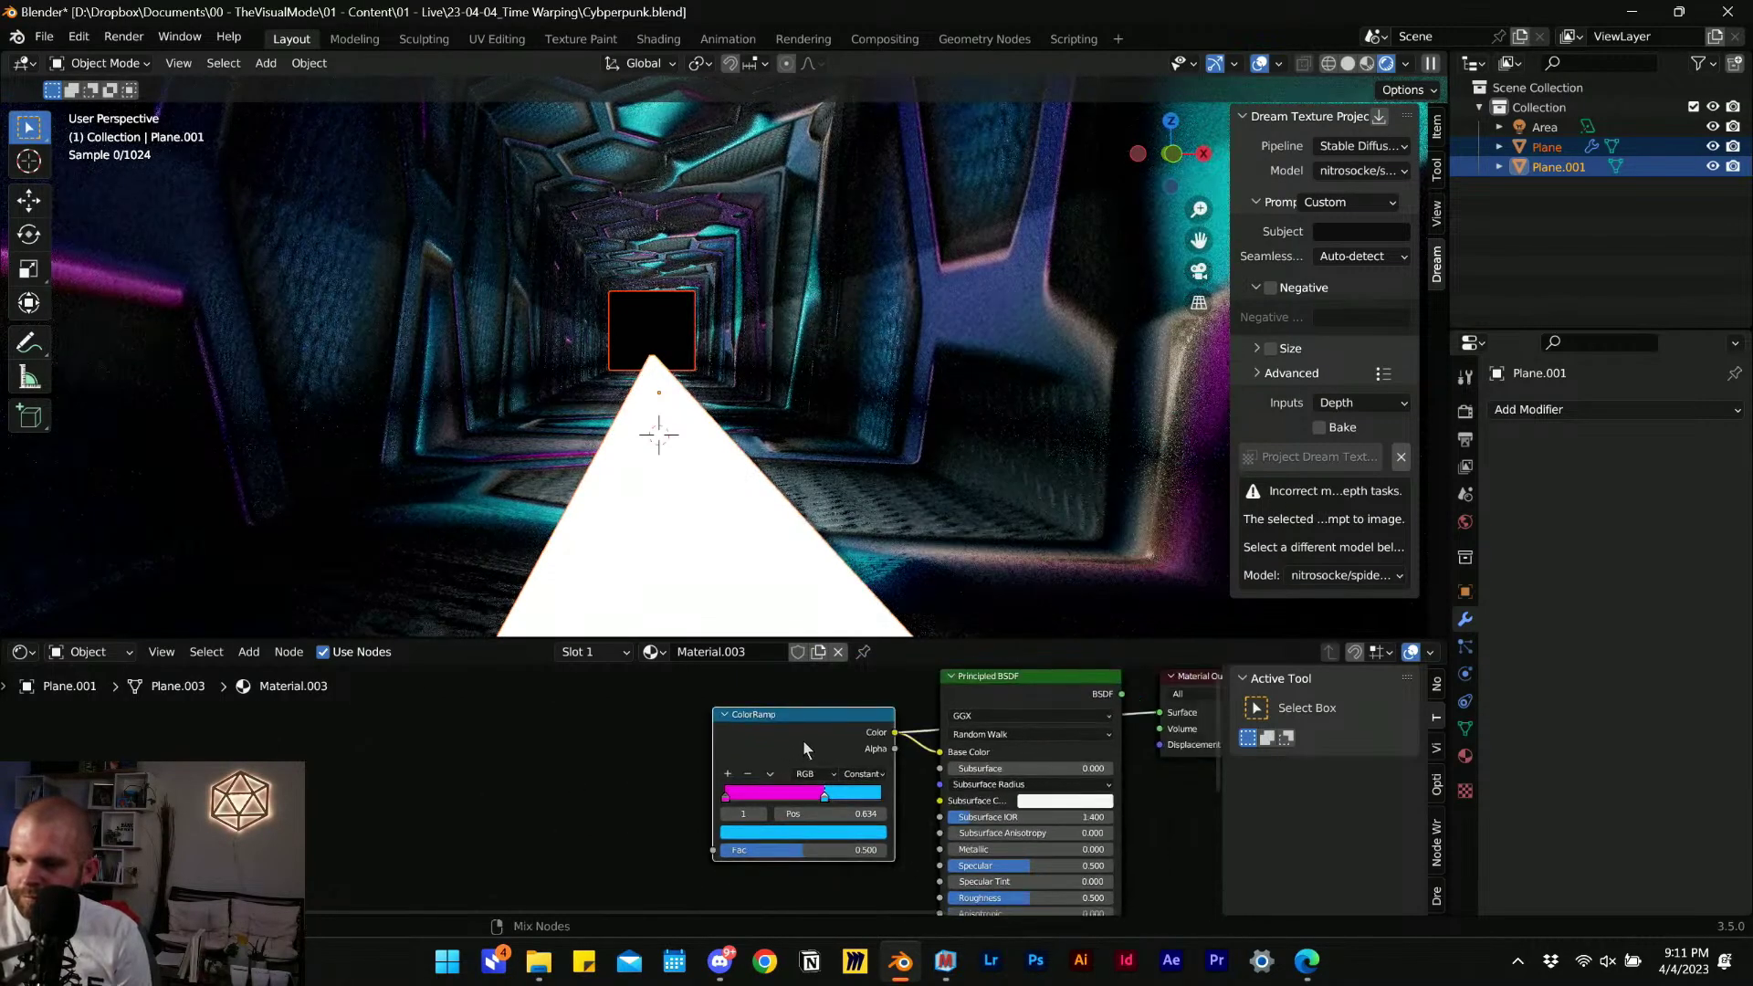
scroll(803, 739, down, 1)
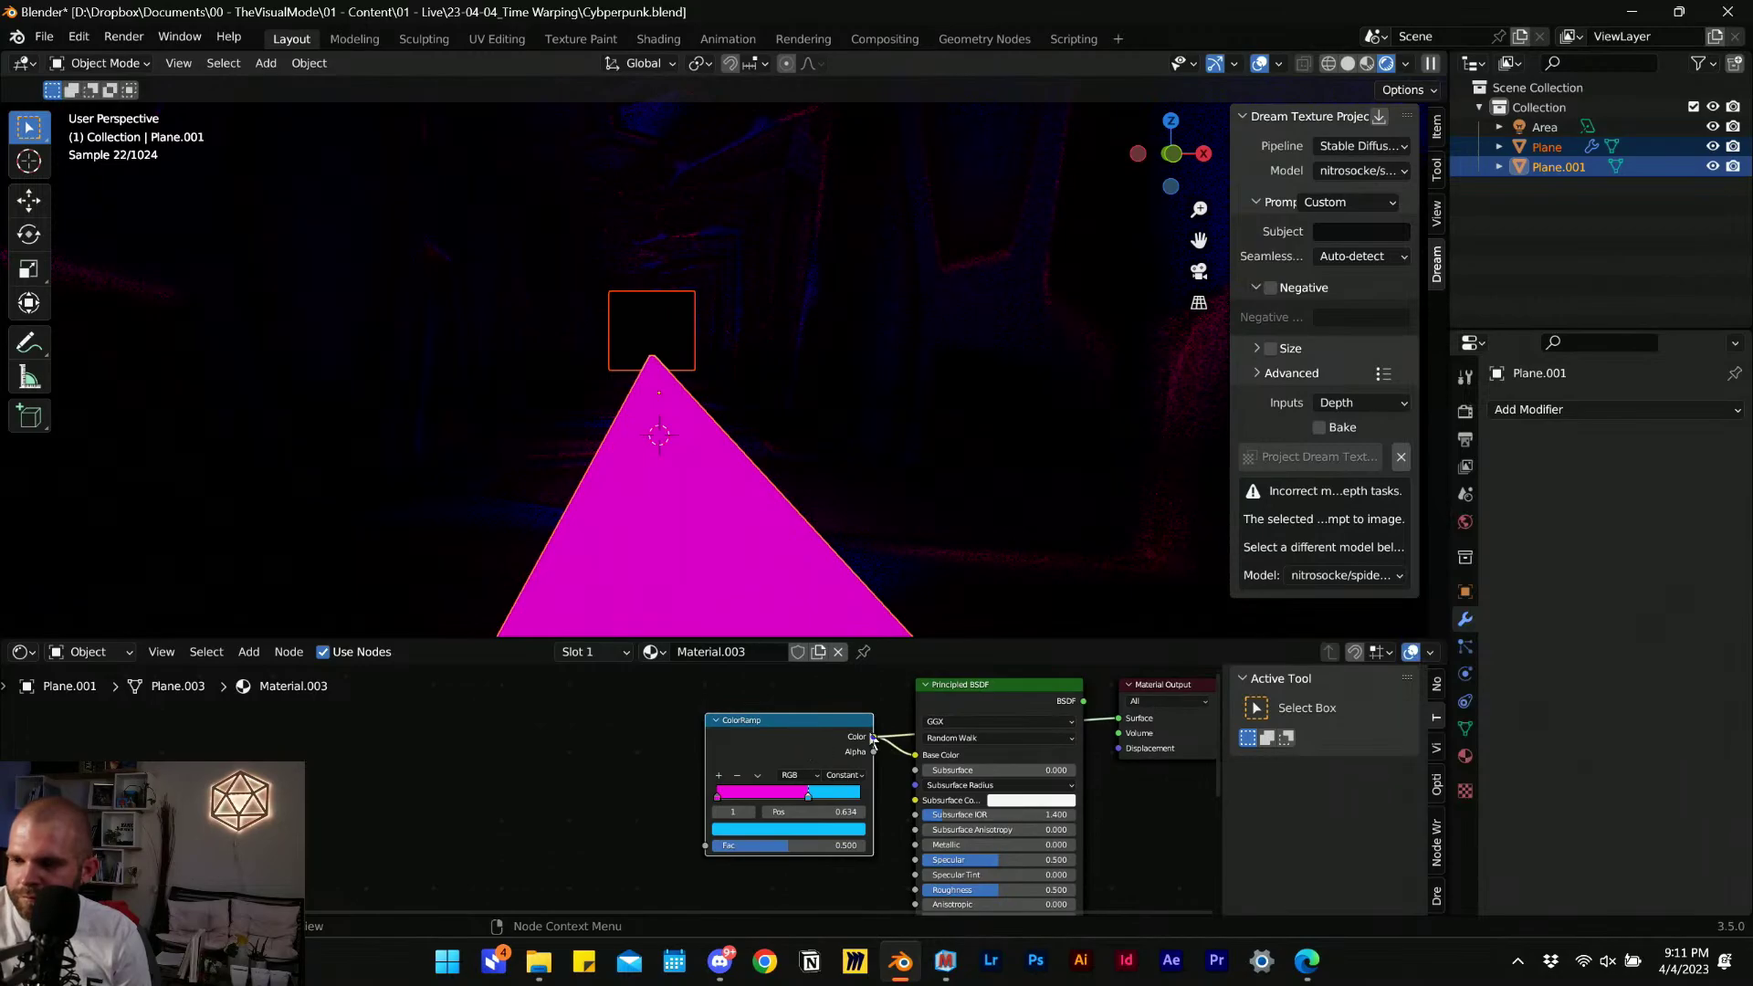
click(622, 696)
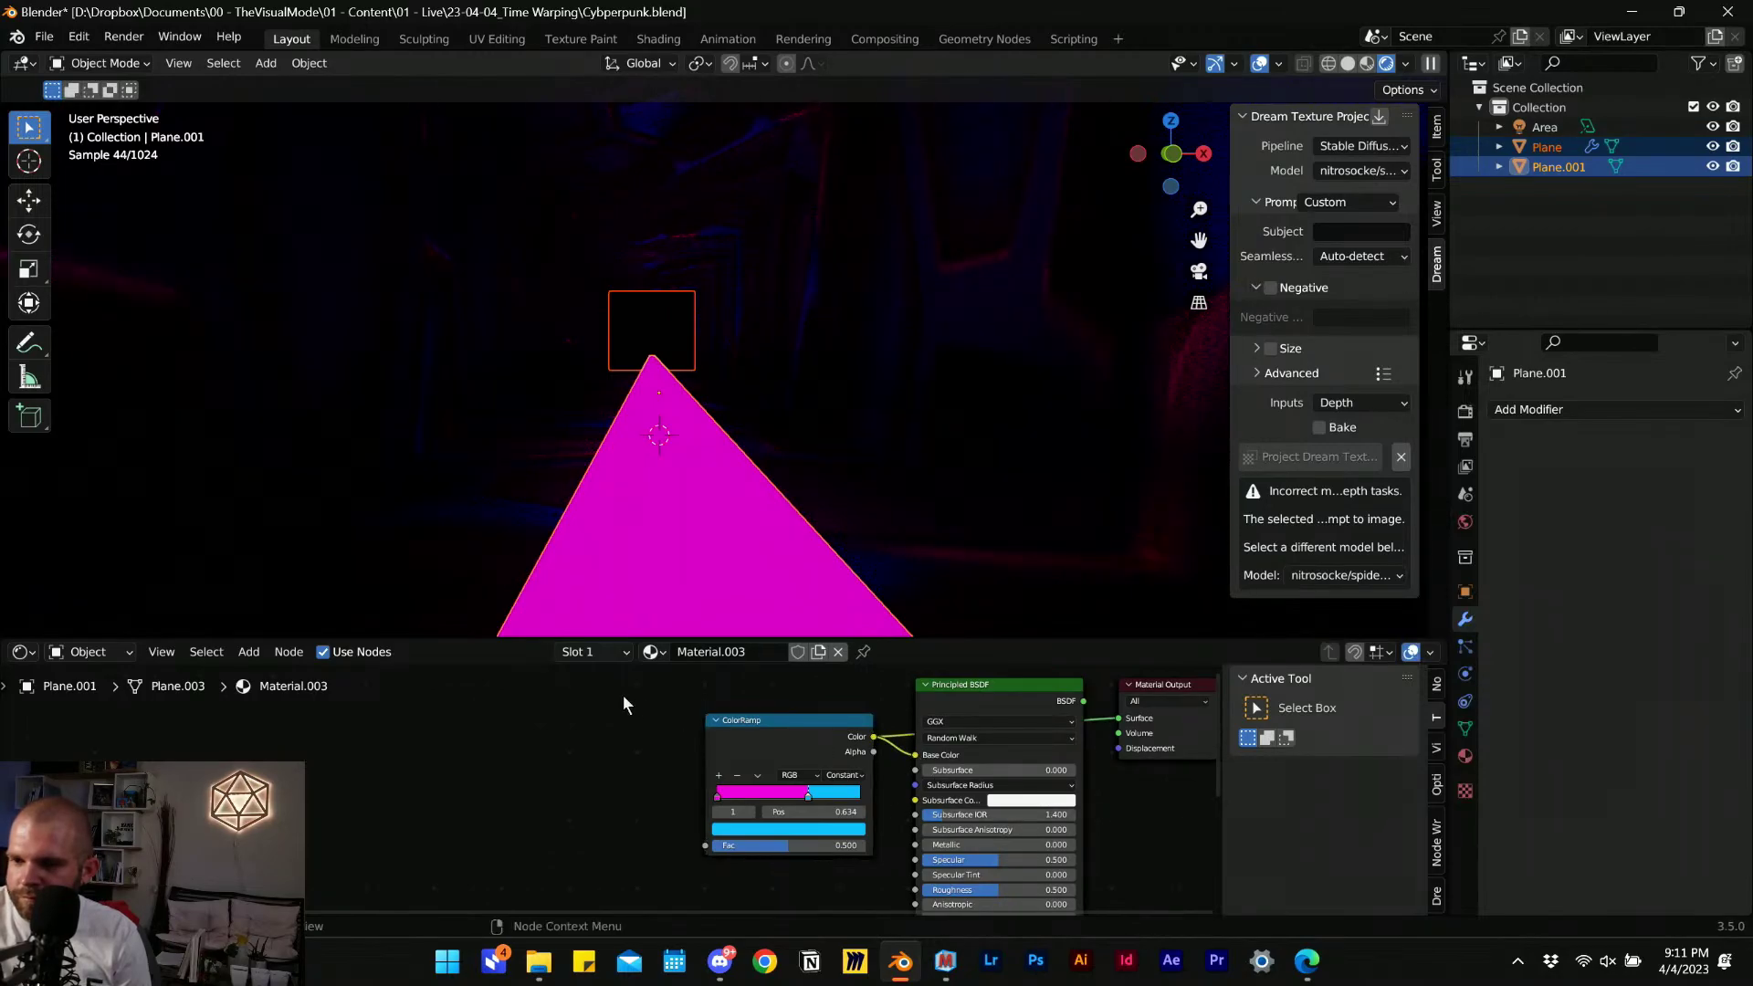
key(ctrl+t)
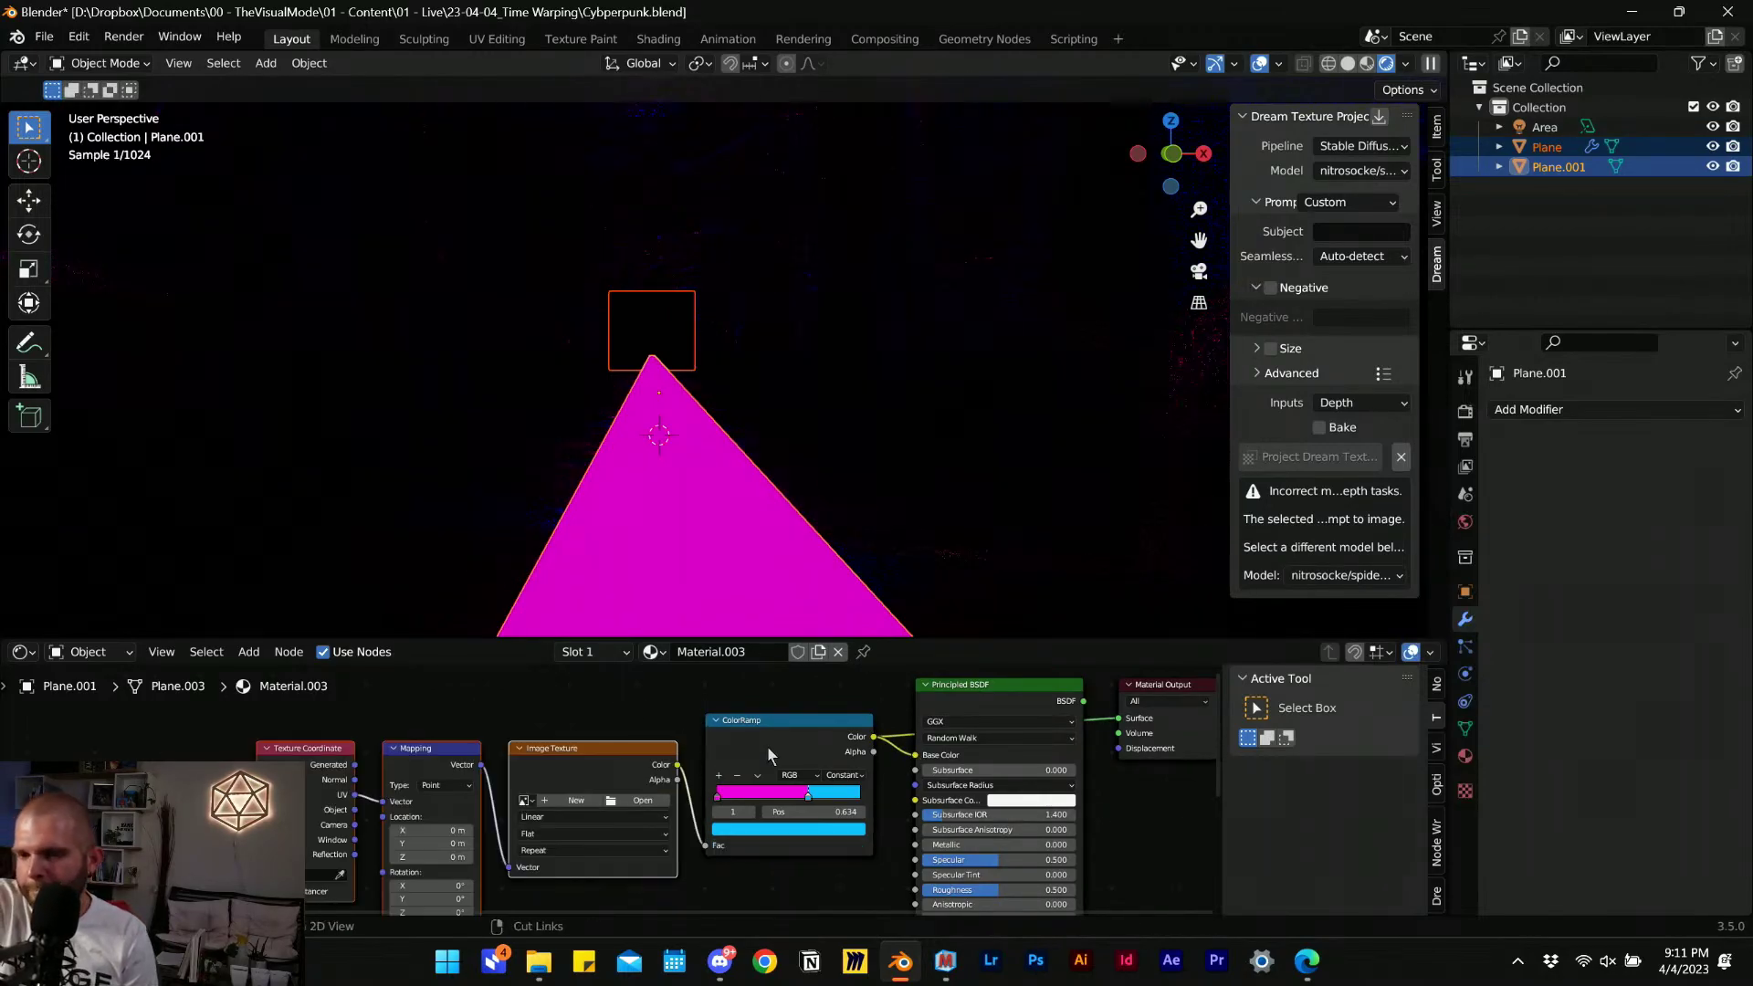
Replace the Image Texture node with a Checker Texture node between Mapping and the ColorRamp.
scroll(603, 805, up, 4)
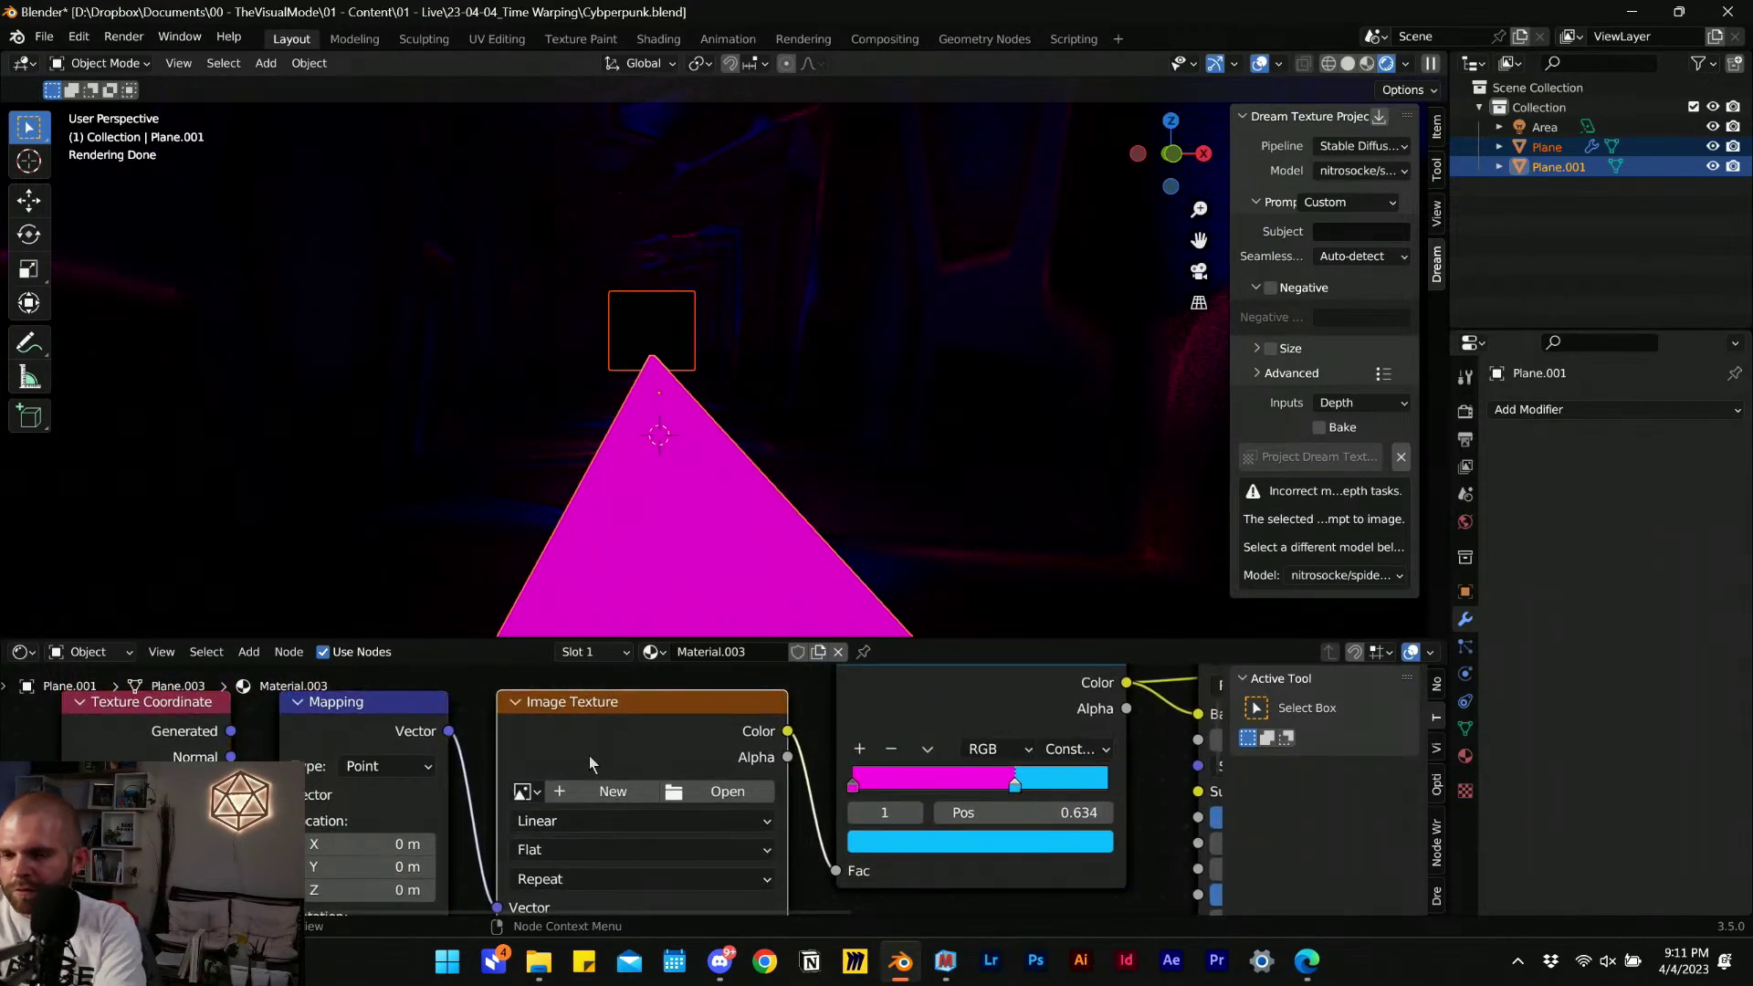
key(x)
key(shift+a)
text(check)
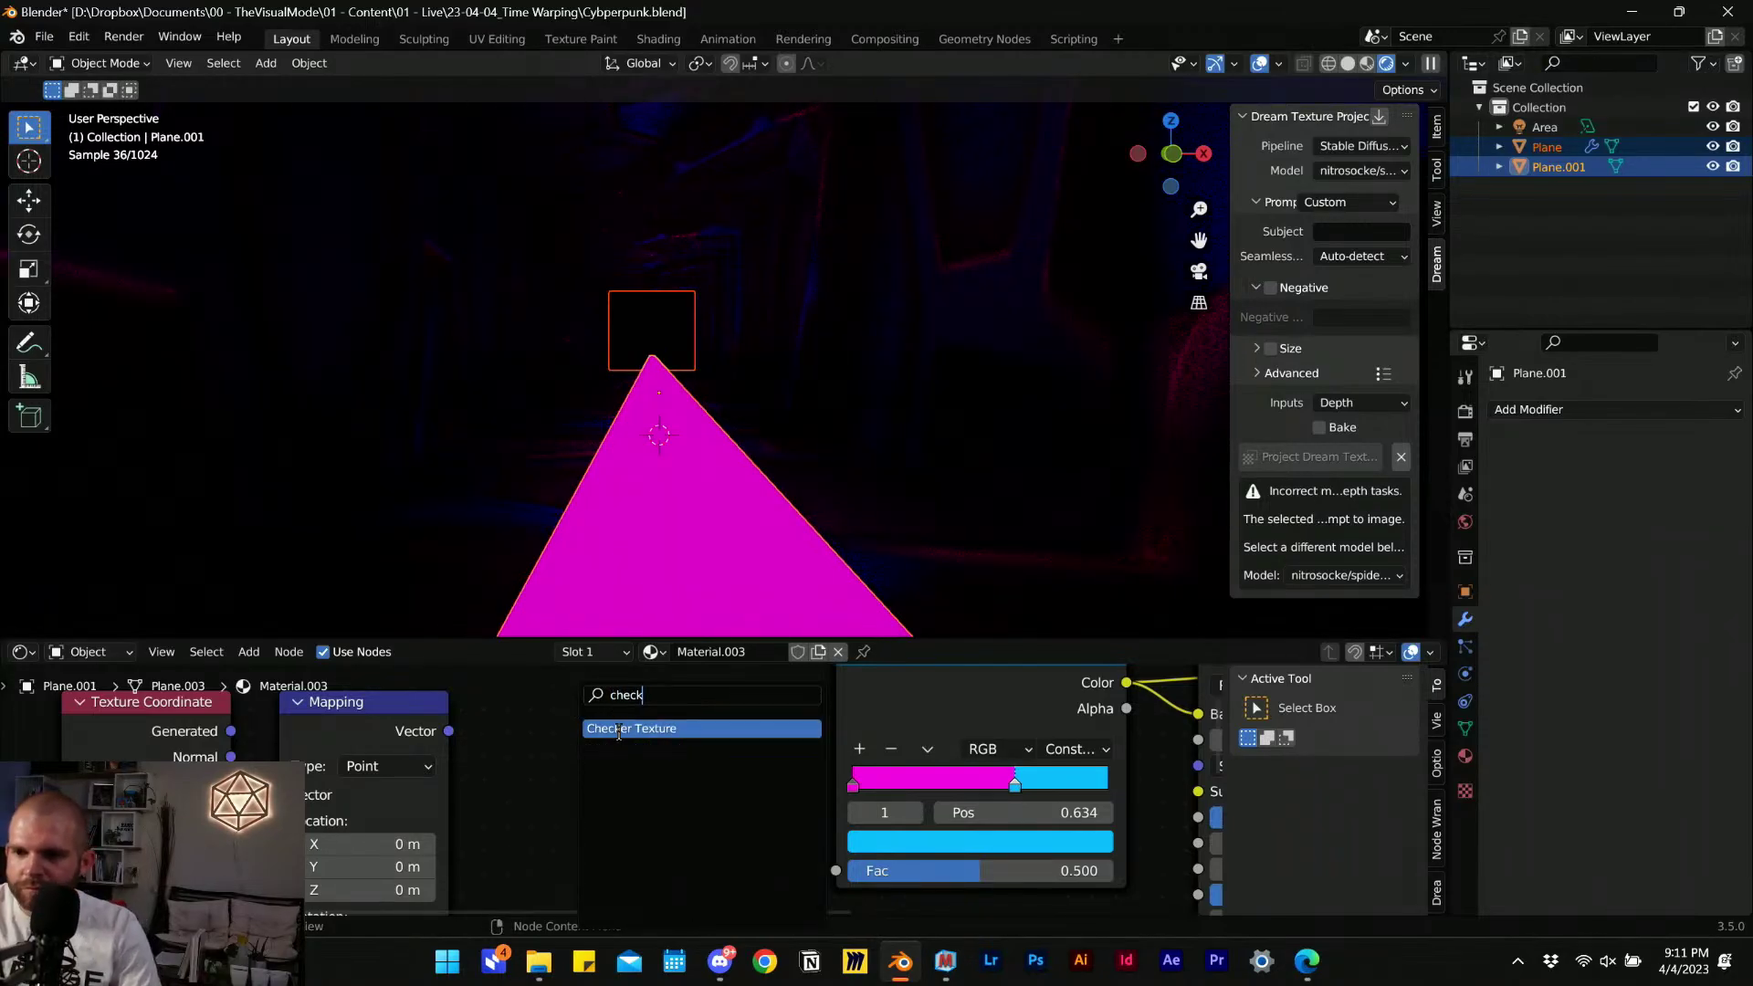
click(618, 730)
click(539, 754)
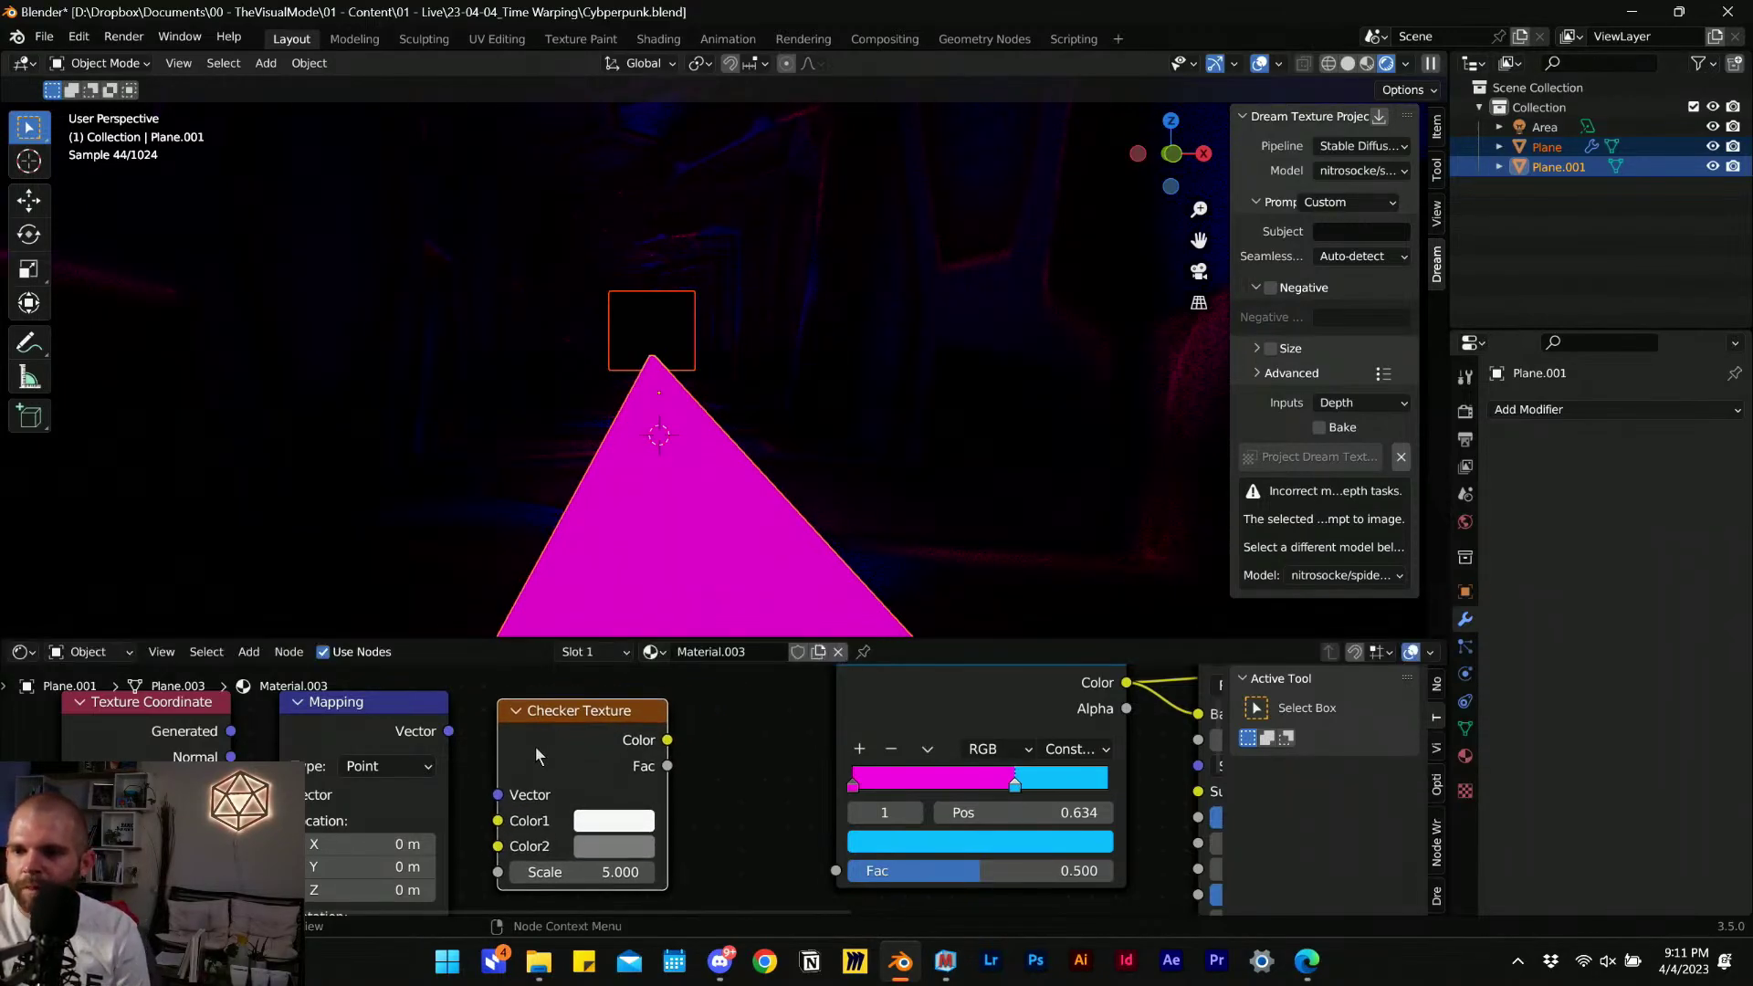
Connect the Mapping output to the Checker Texture's Vector and the checker's Color to the ColorRamp's Fac.
drag(448, 731, 477, 767)
drag(495, 867, 491, 761)
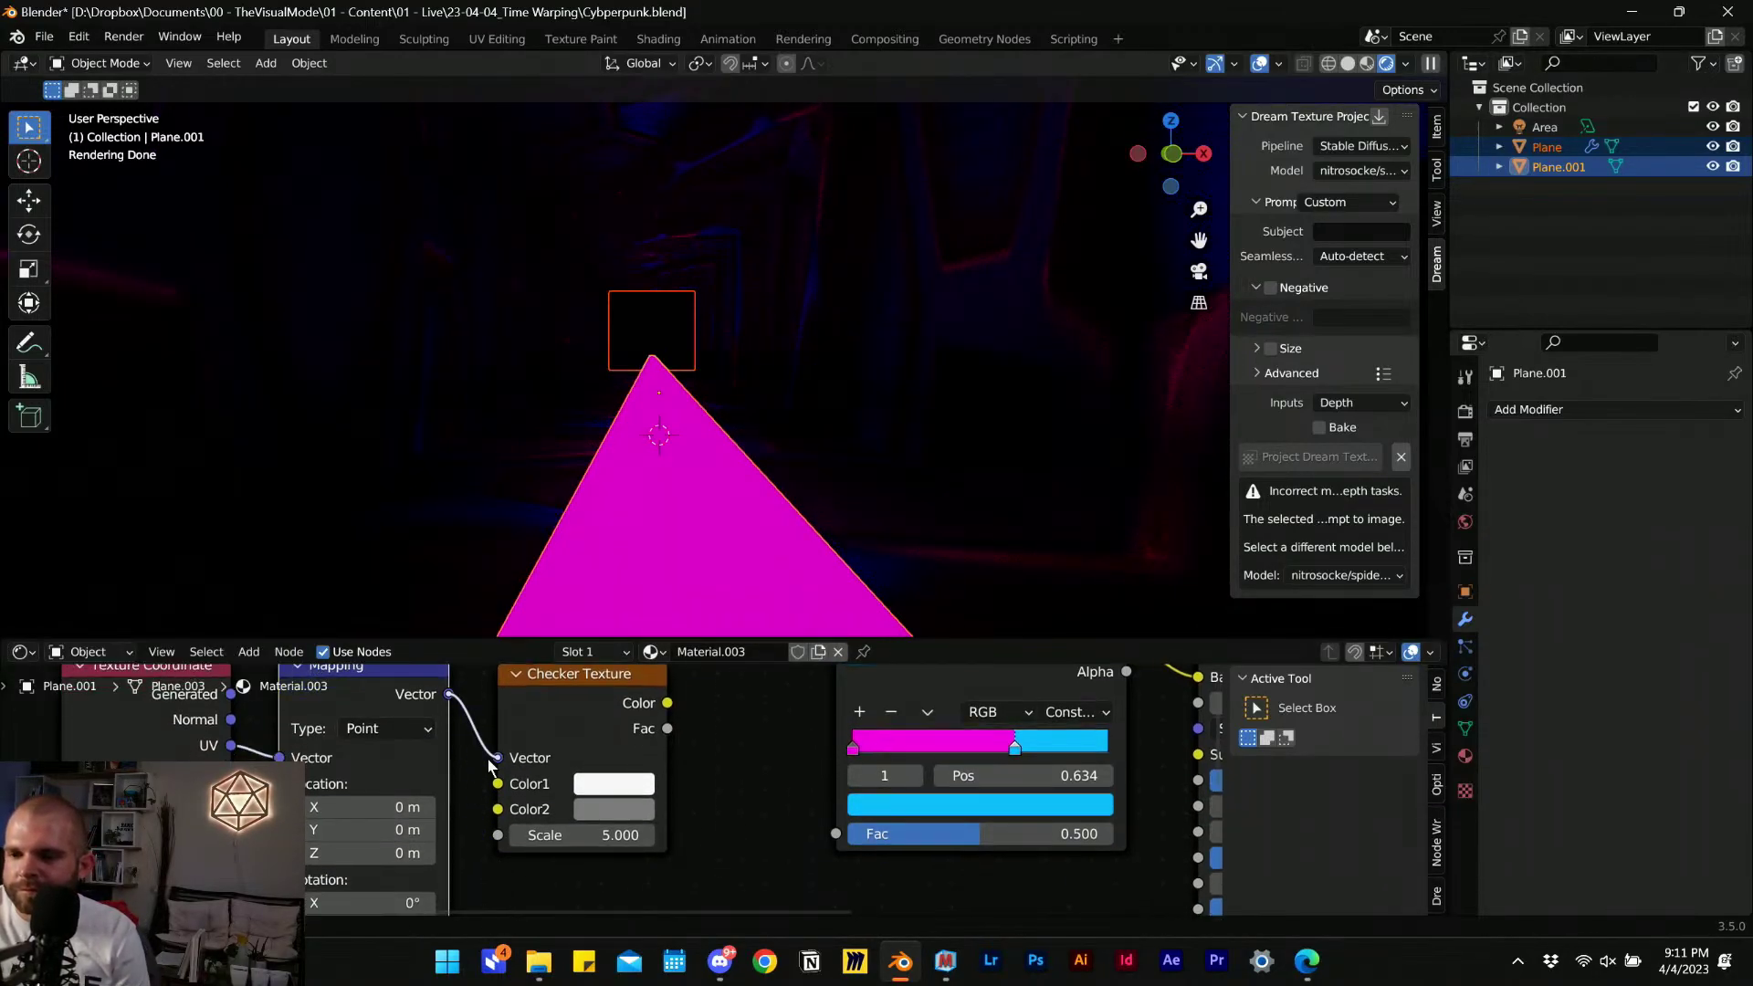
drag(667, 703, 793, 737)
drag(841, 840, 837, 834)
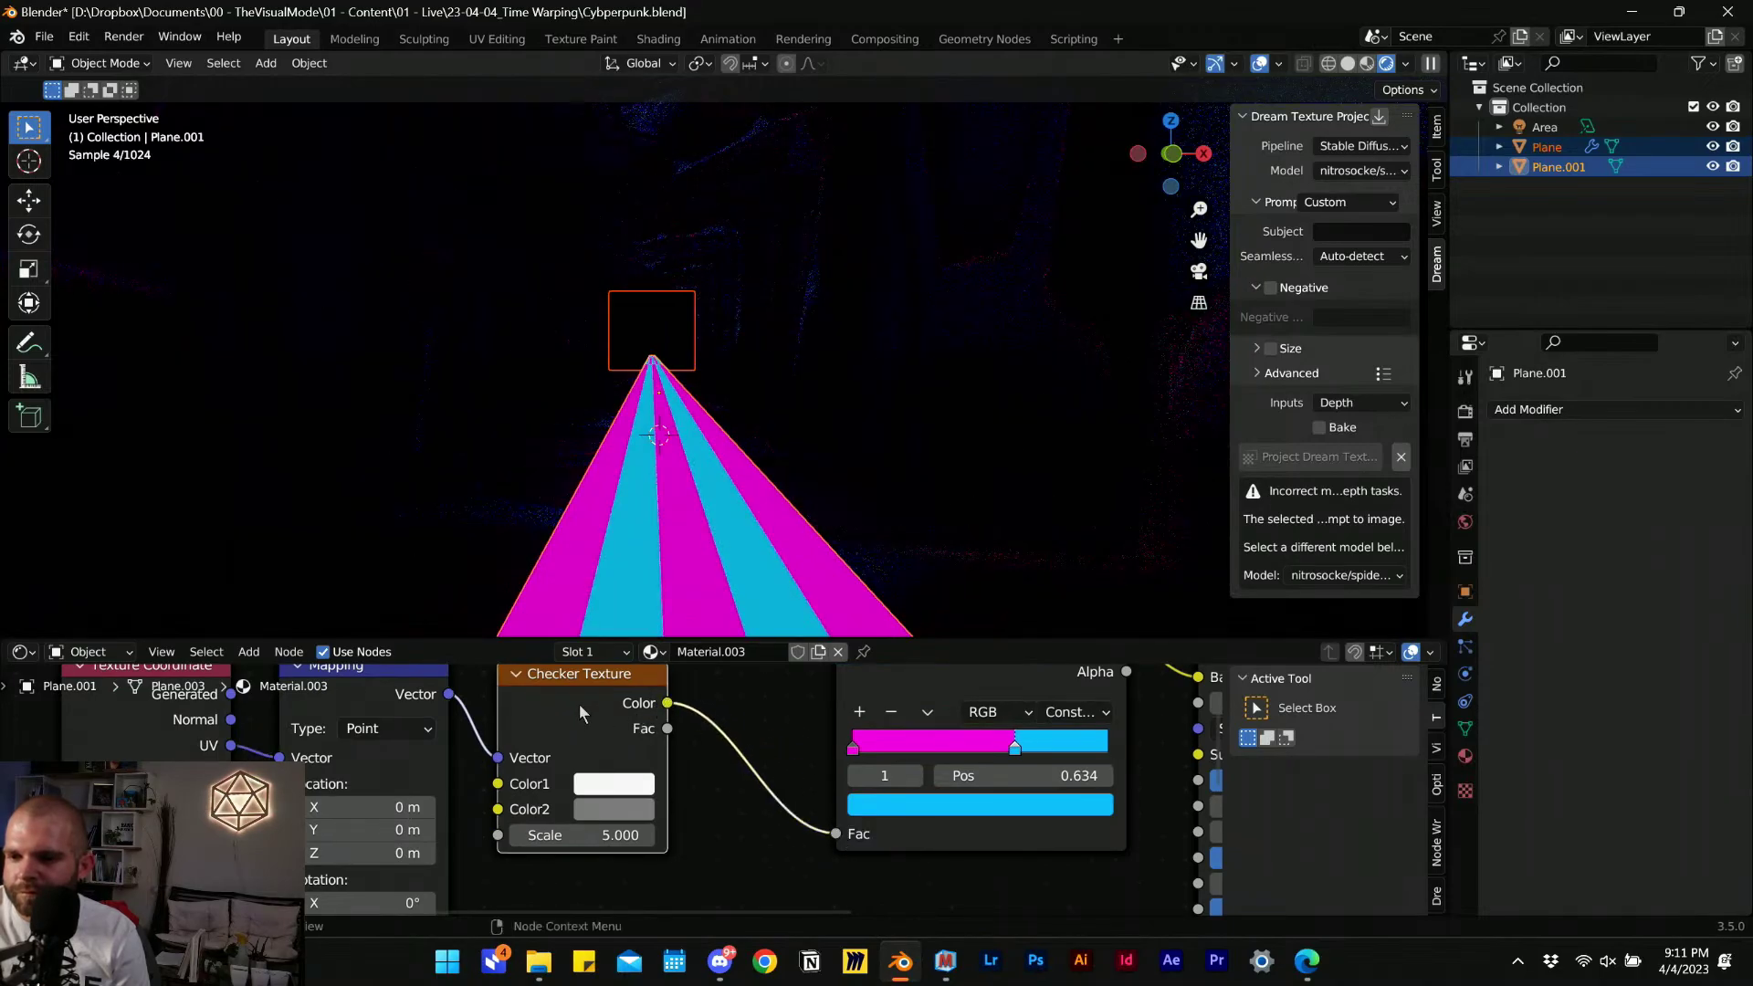
Set the Checker Texture's scale to 45.9.
scroll(439, 775, up, 2)
drag(639, 856, 892, 856)
drag(602, 856, 507, 857)
scroll(741, 774, down, 3)
middle_drag(819, 759, 547, 783)
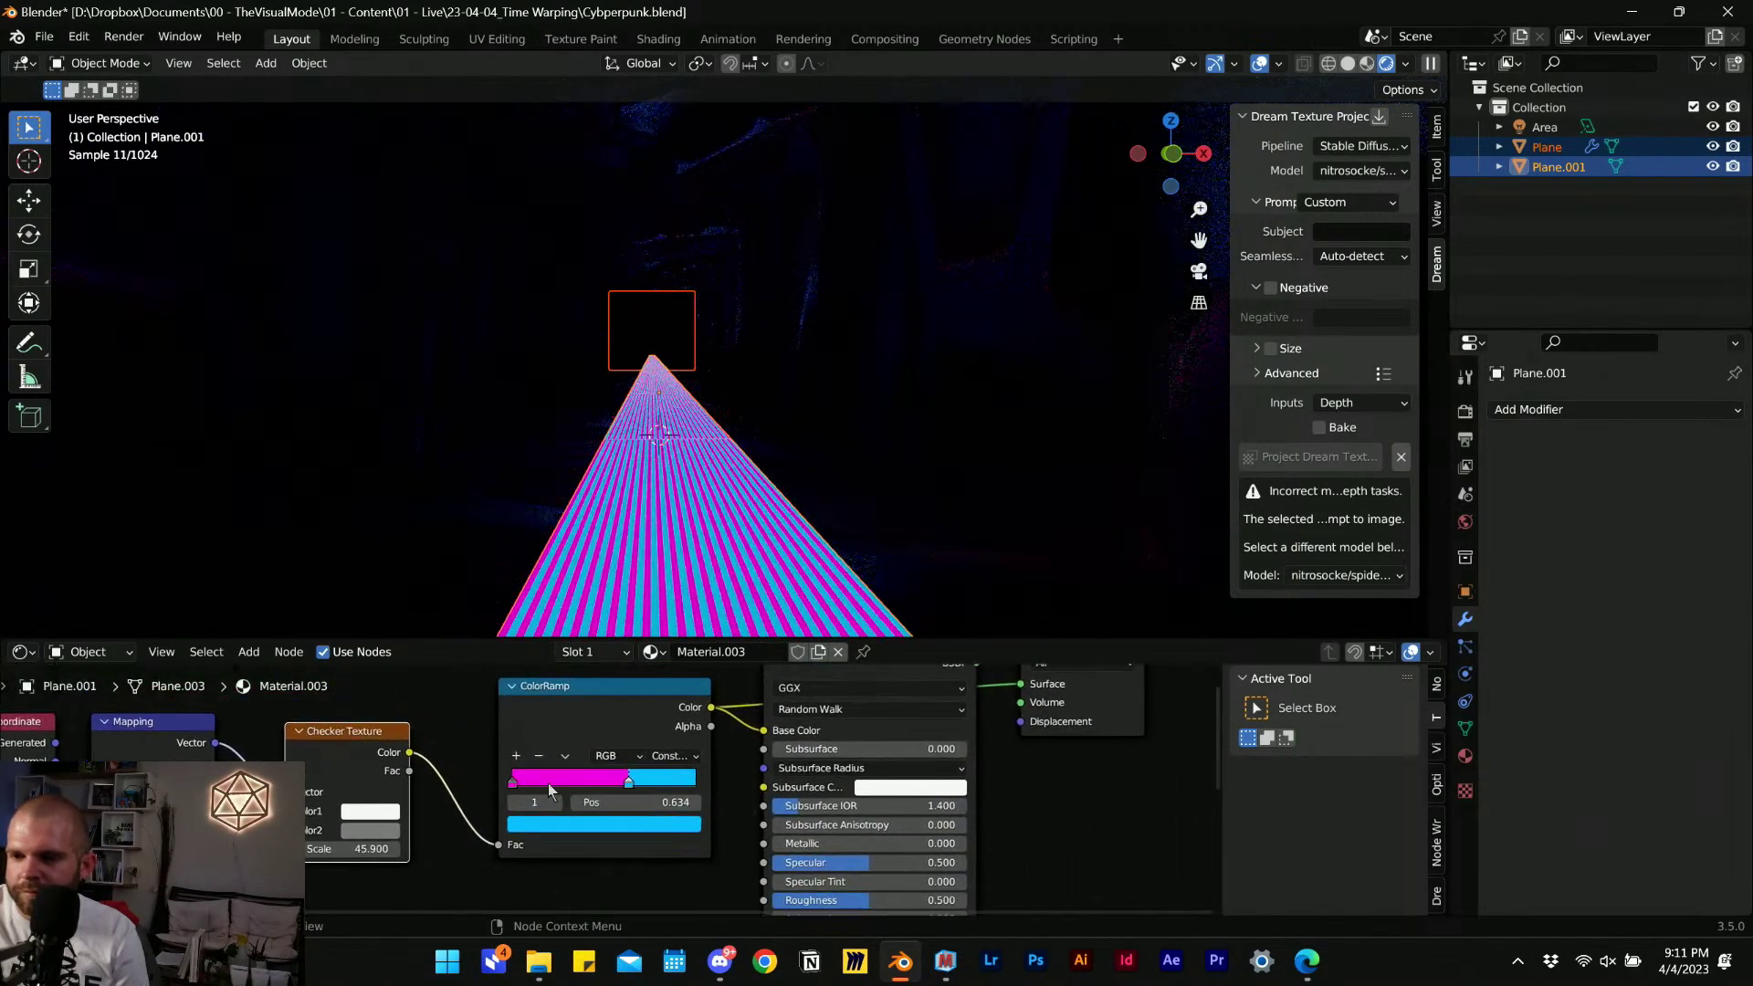
Route the Principled BSDF back to the material output and set the strip's emission strength to 7.6.
middle_drag(801, 719, 594, 812)
ctrl+shift+click(685, 754)
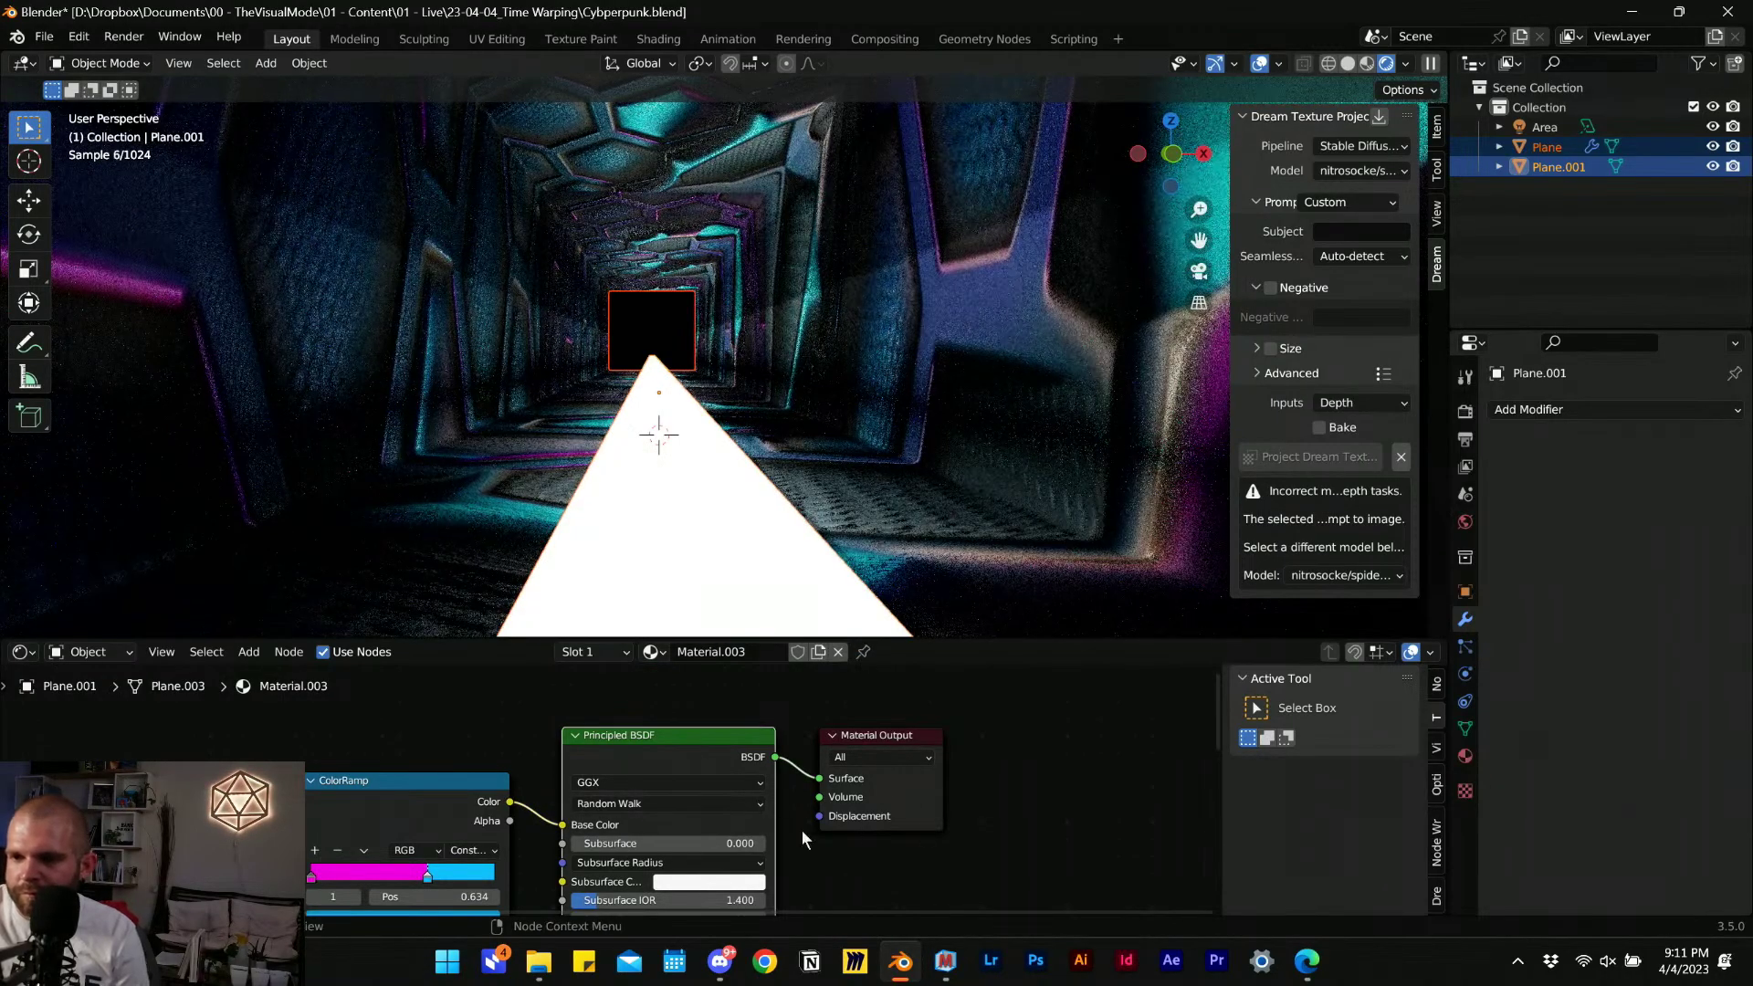
middle_drag(810, 895, 894, 753)
click(1465, 754)
scroll(1571, 759, down, 10)
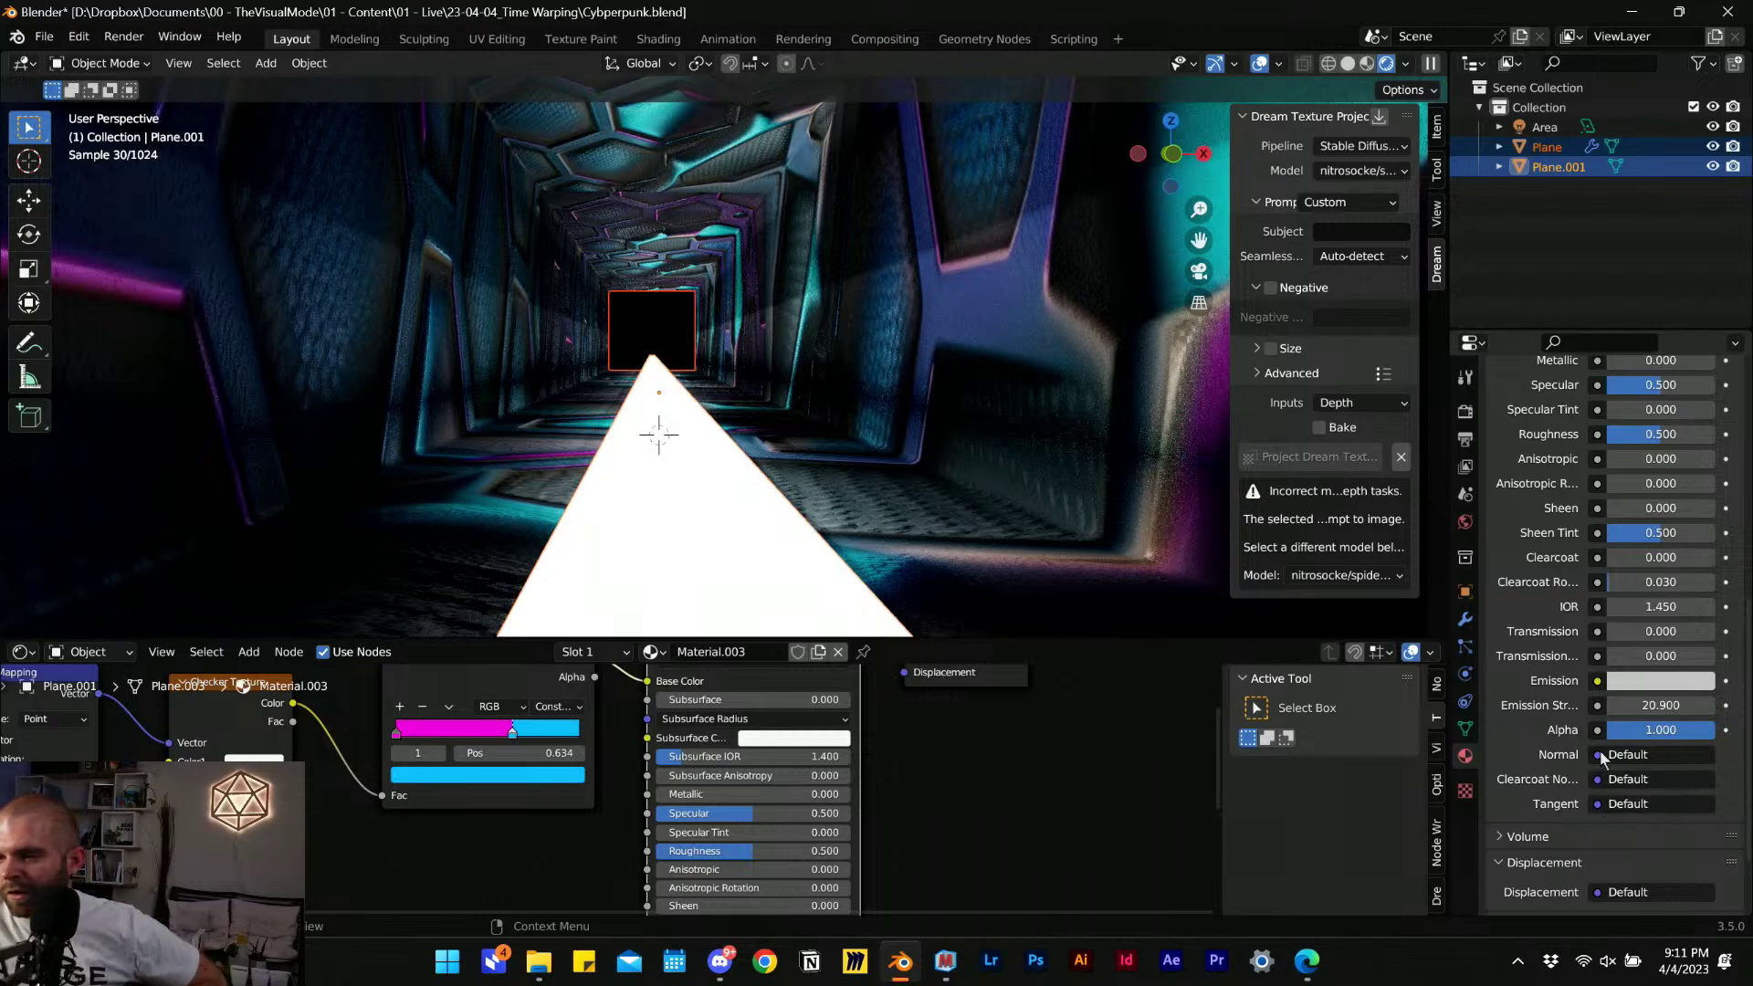
drag(1650, 708, 1606, 707)
Drive the strip's Emission colour with the ColorRamp at an emission strength of 19.6 and save the file.
scroll(841, 810, down, 4)
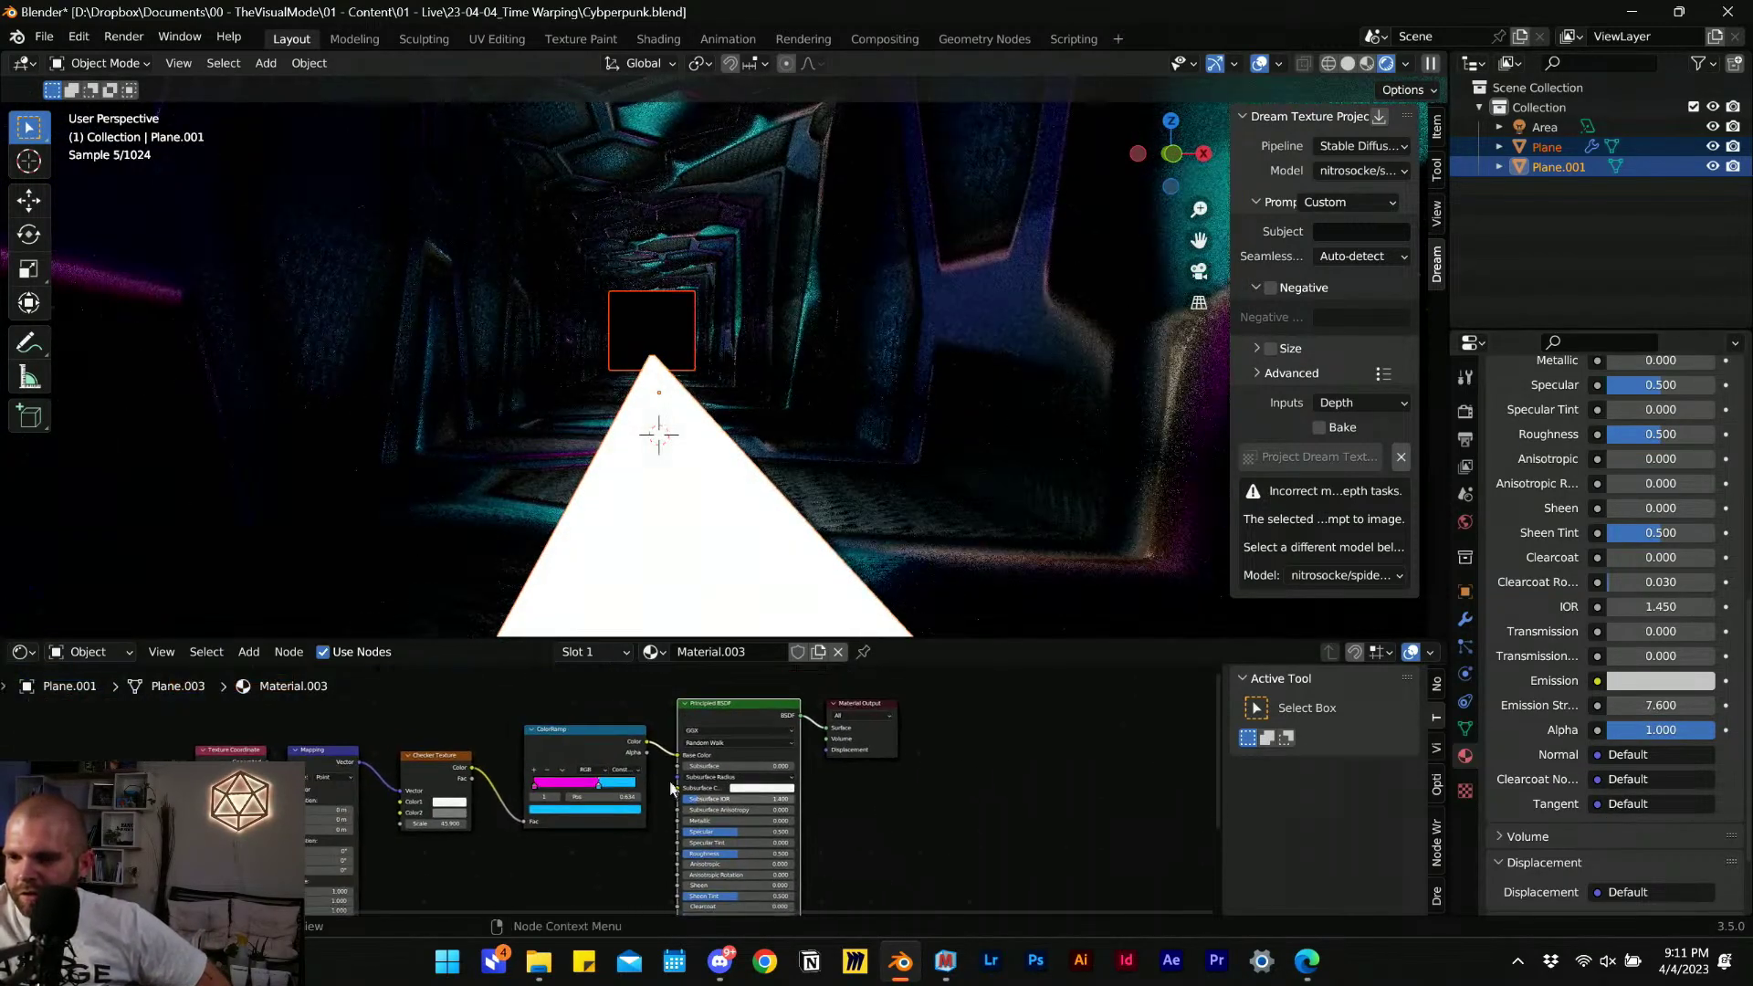
drag(646, 744, 681, 758)
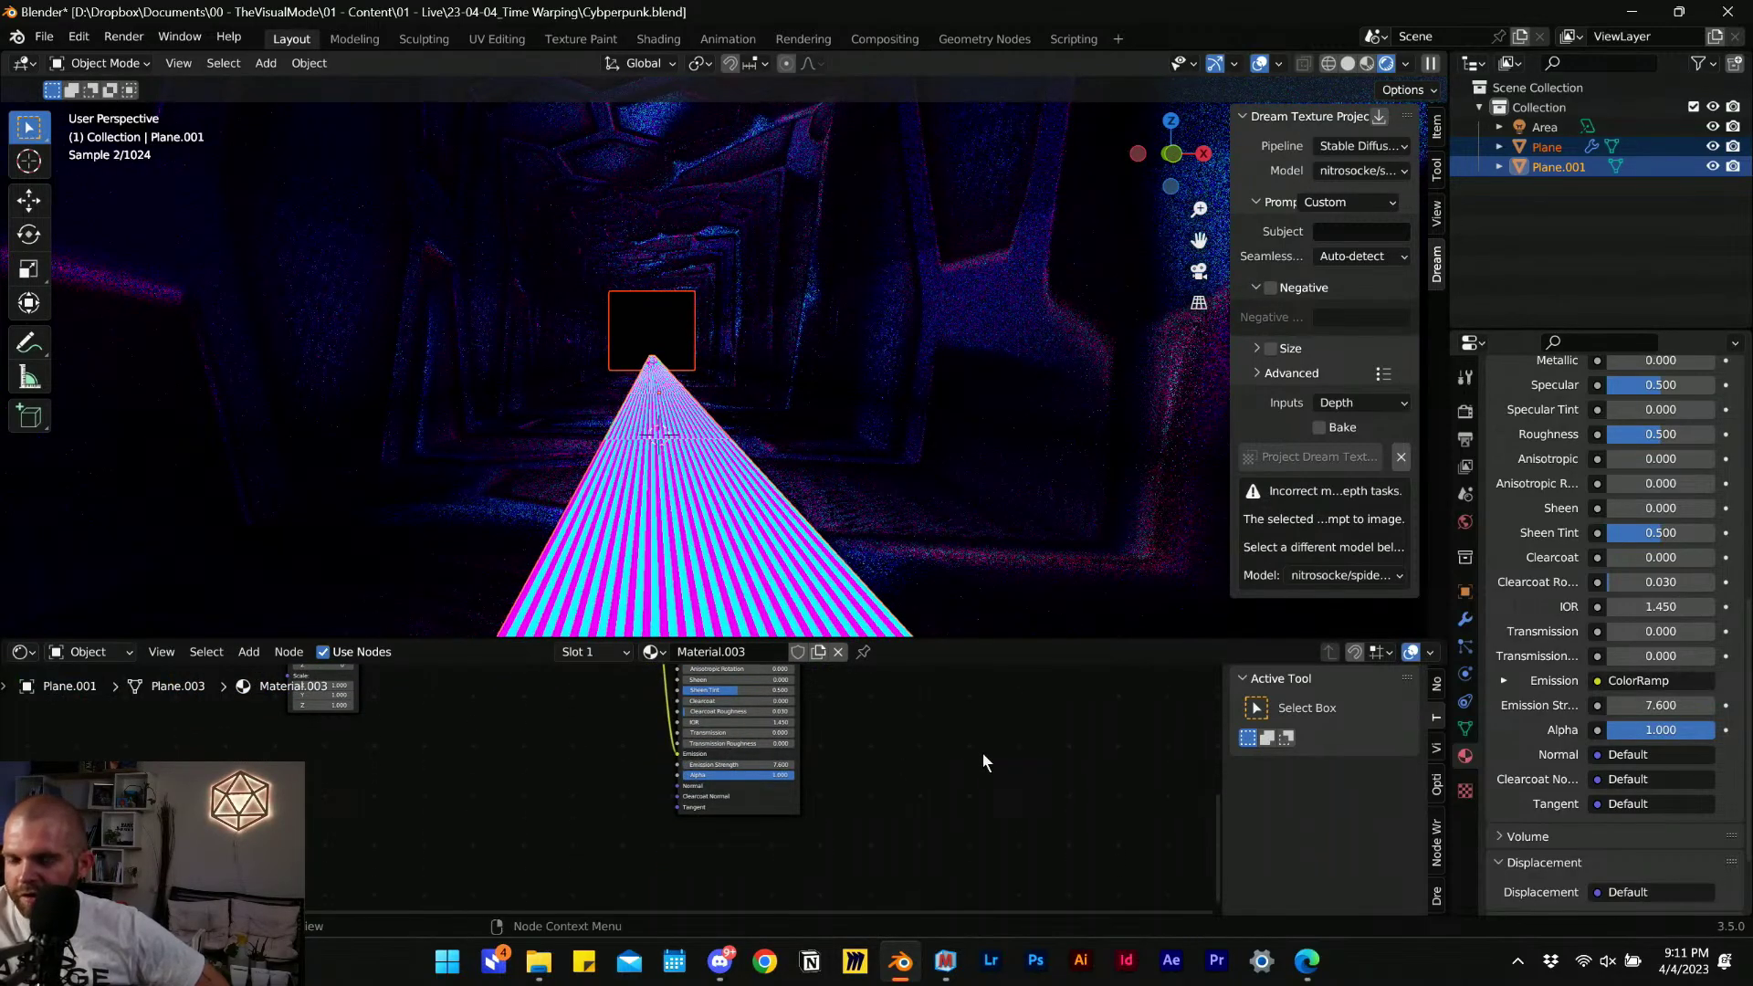
drag(1634, 705, 1716, 705)
click(666, 326)
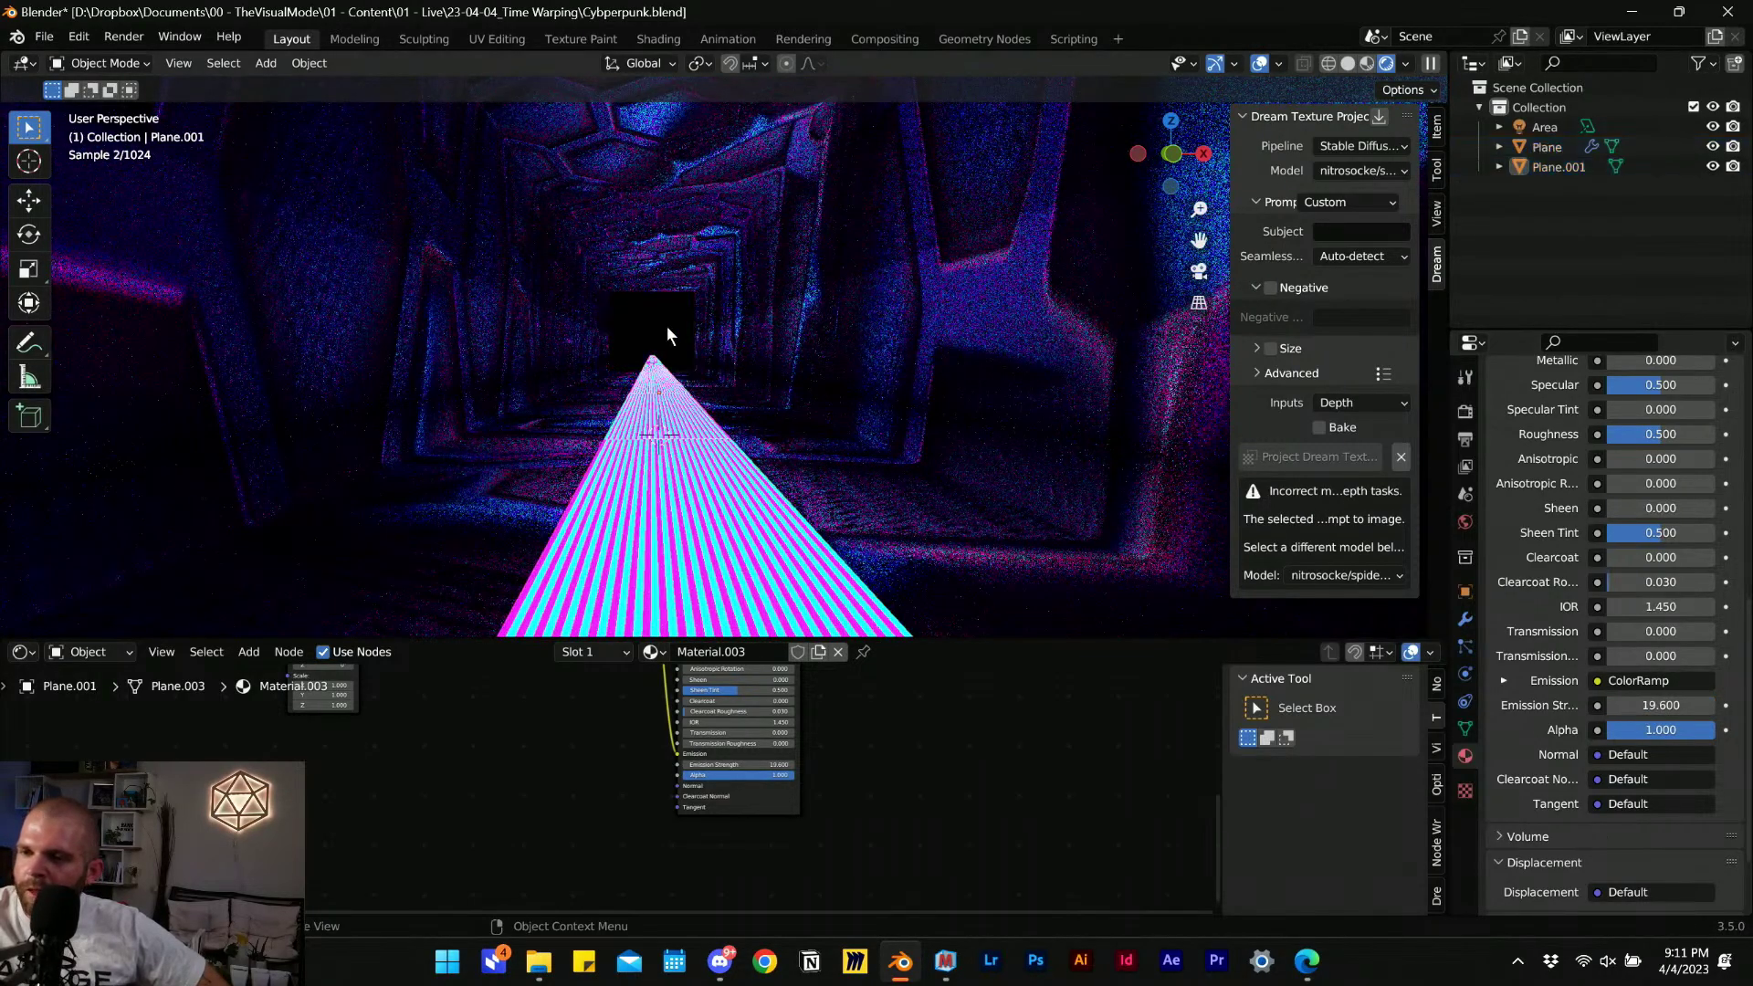
key(ctrl+s)
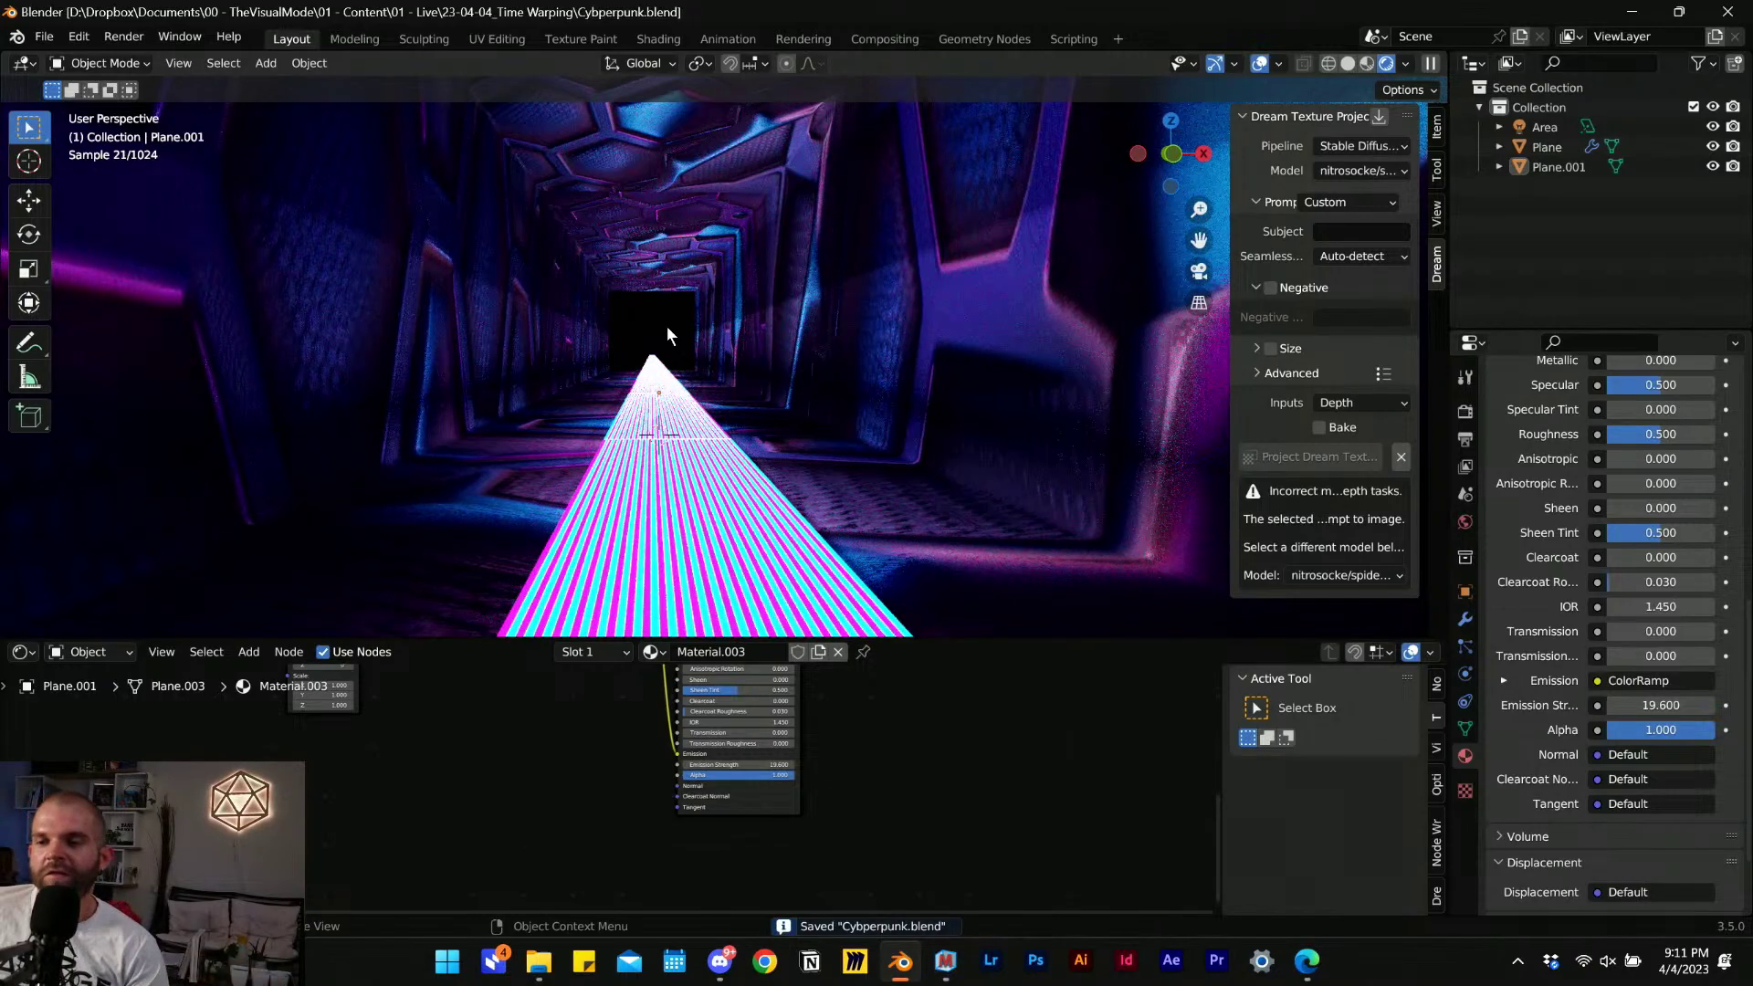
Lower the light strip about 1 m along Z and save the file.
middle_drag(669, 403, 665, 364)
click(704, 488)
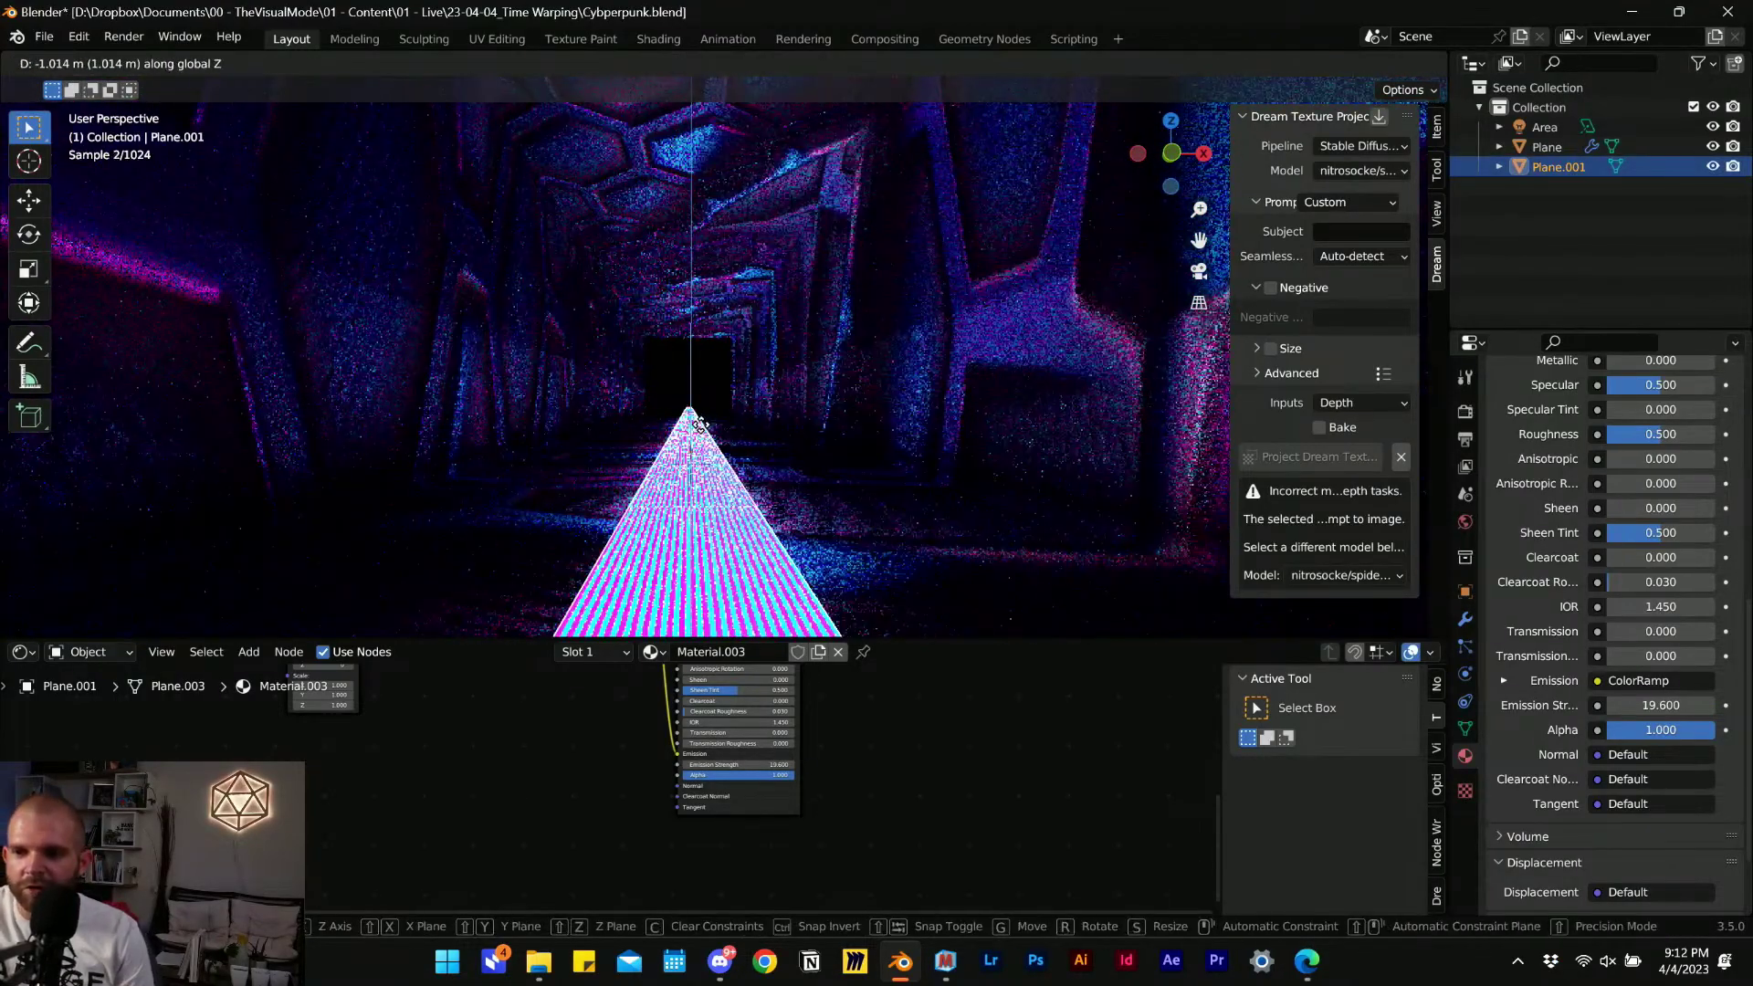
click(678, 365)
click(674, 375)
key(ctrl+s)
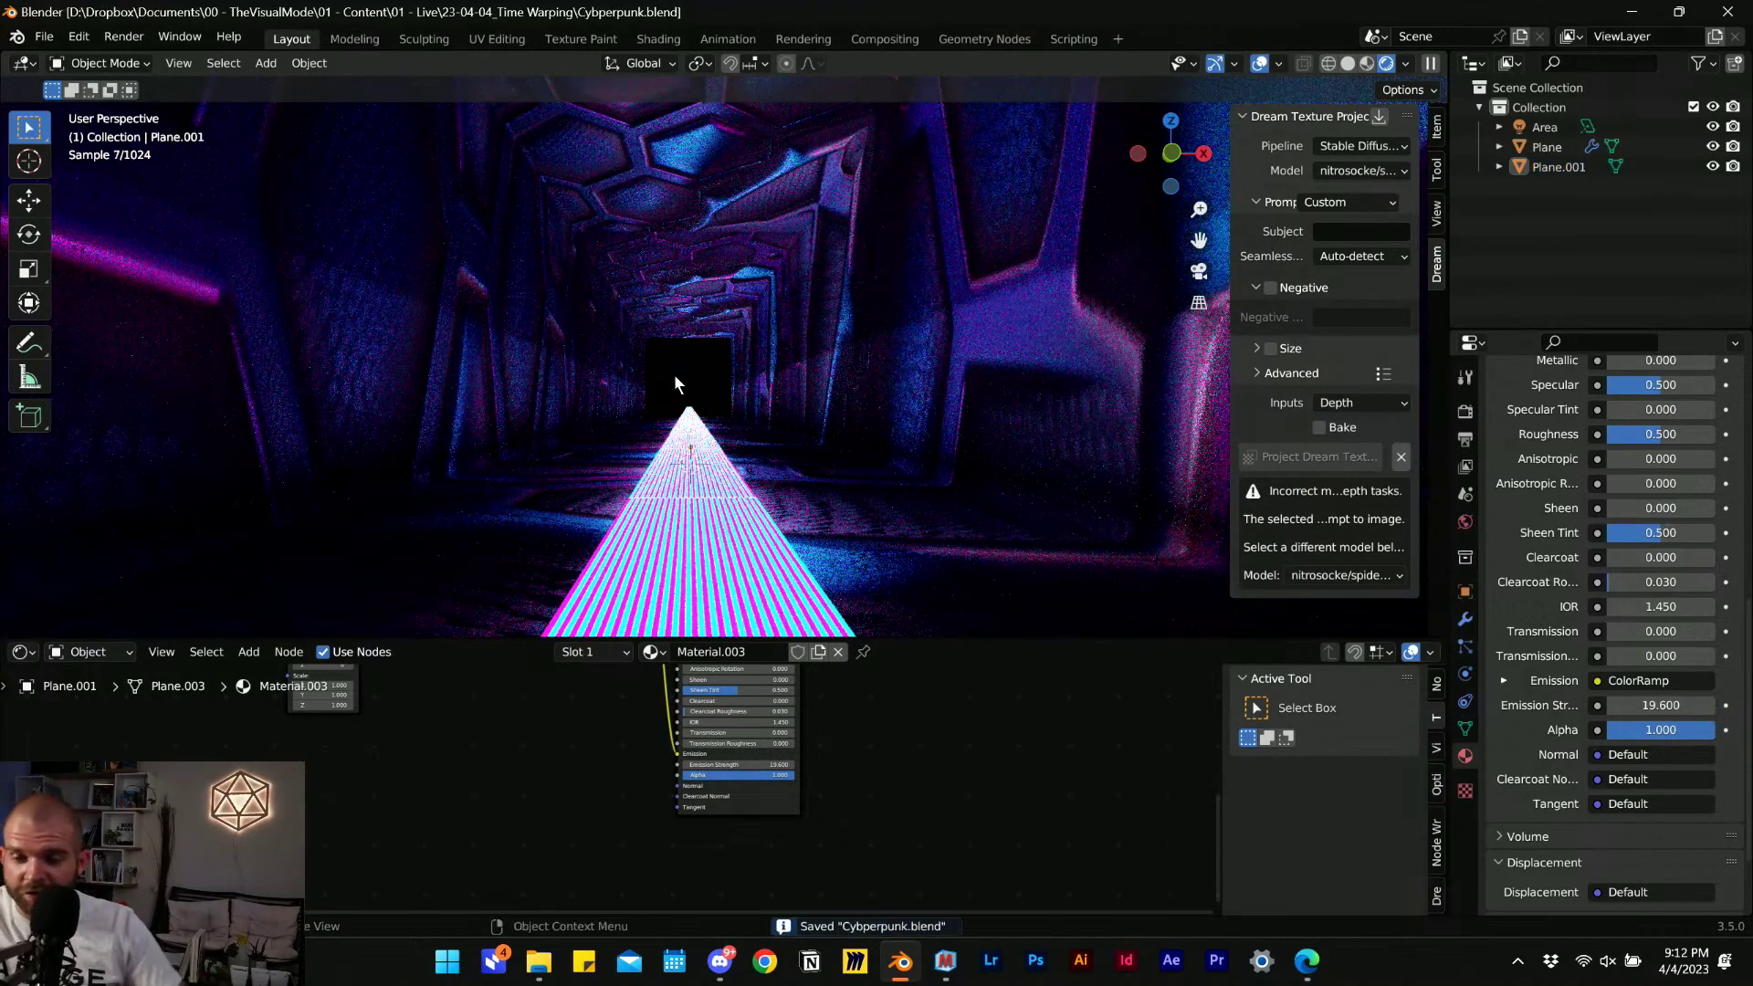
Scale the light strip up to nearly twice its width and save the file.
click(691, 484)
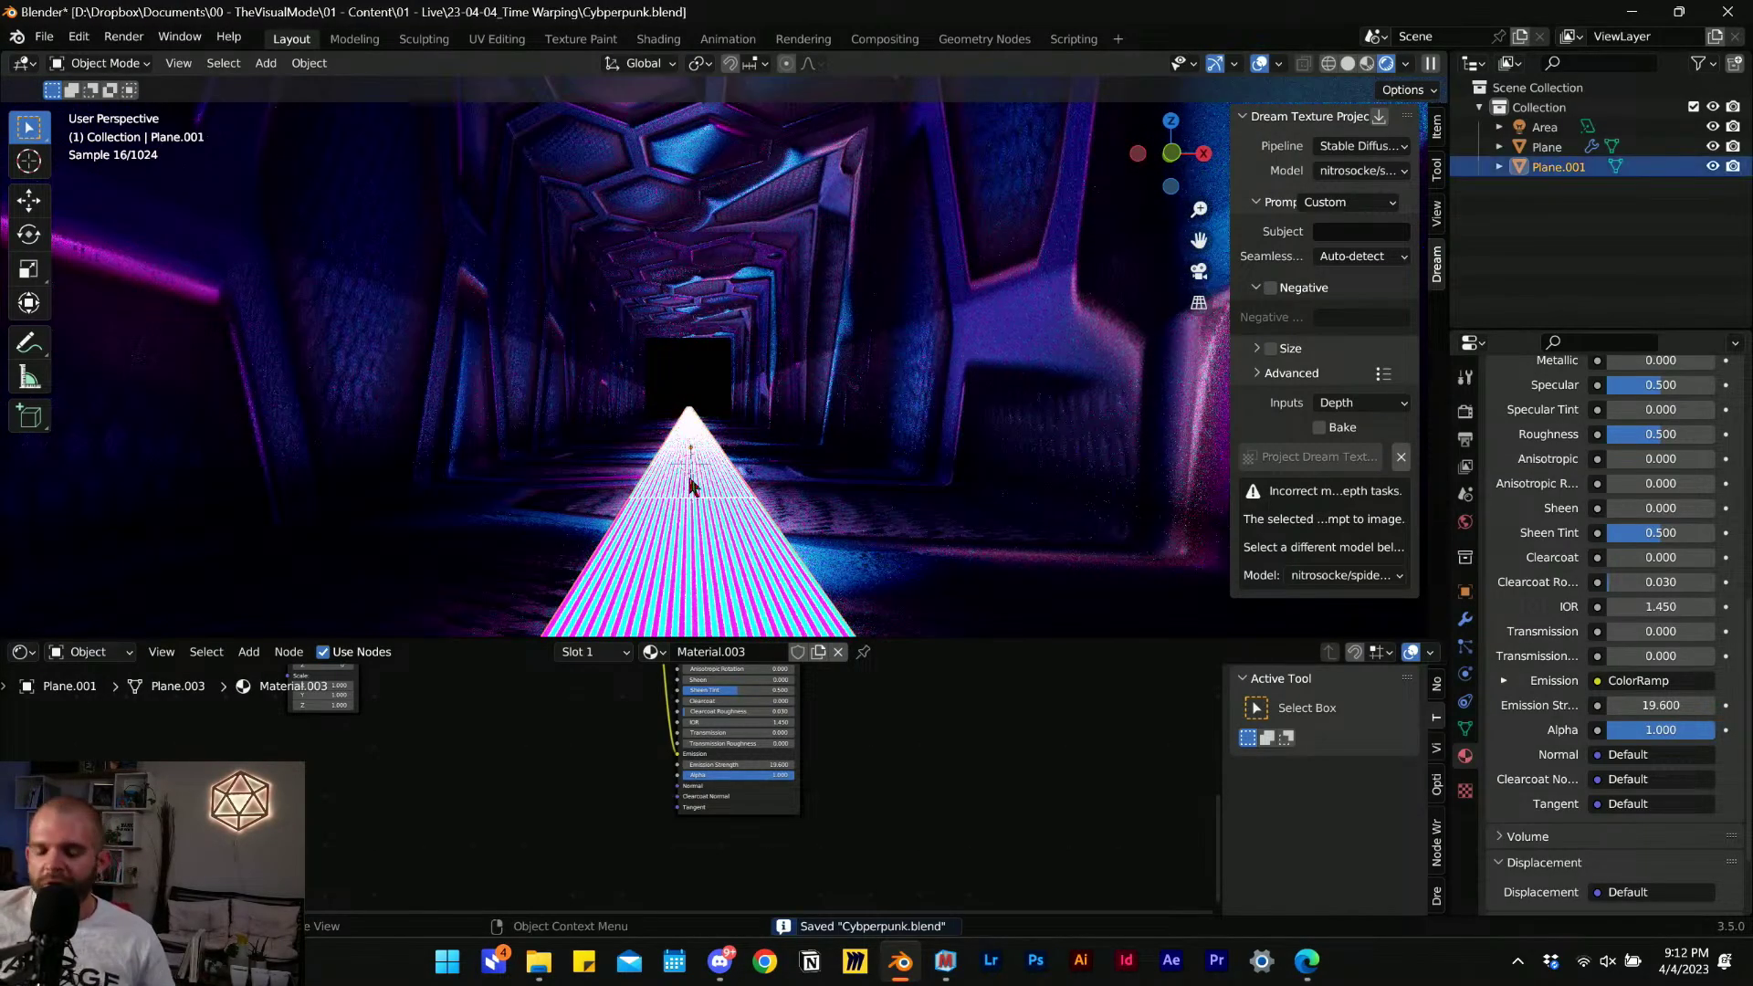
key(s)
click(709, 511)
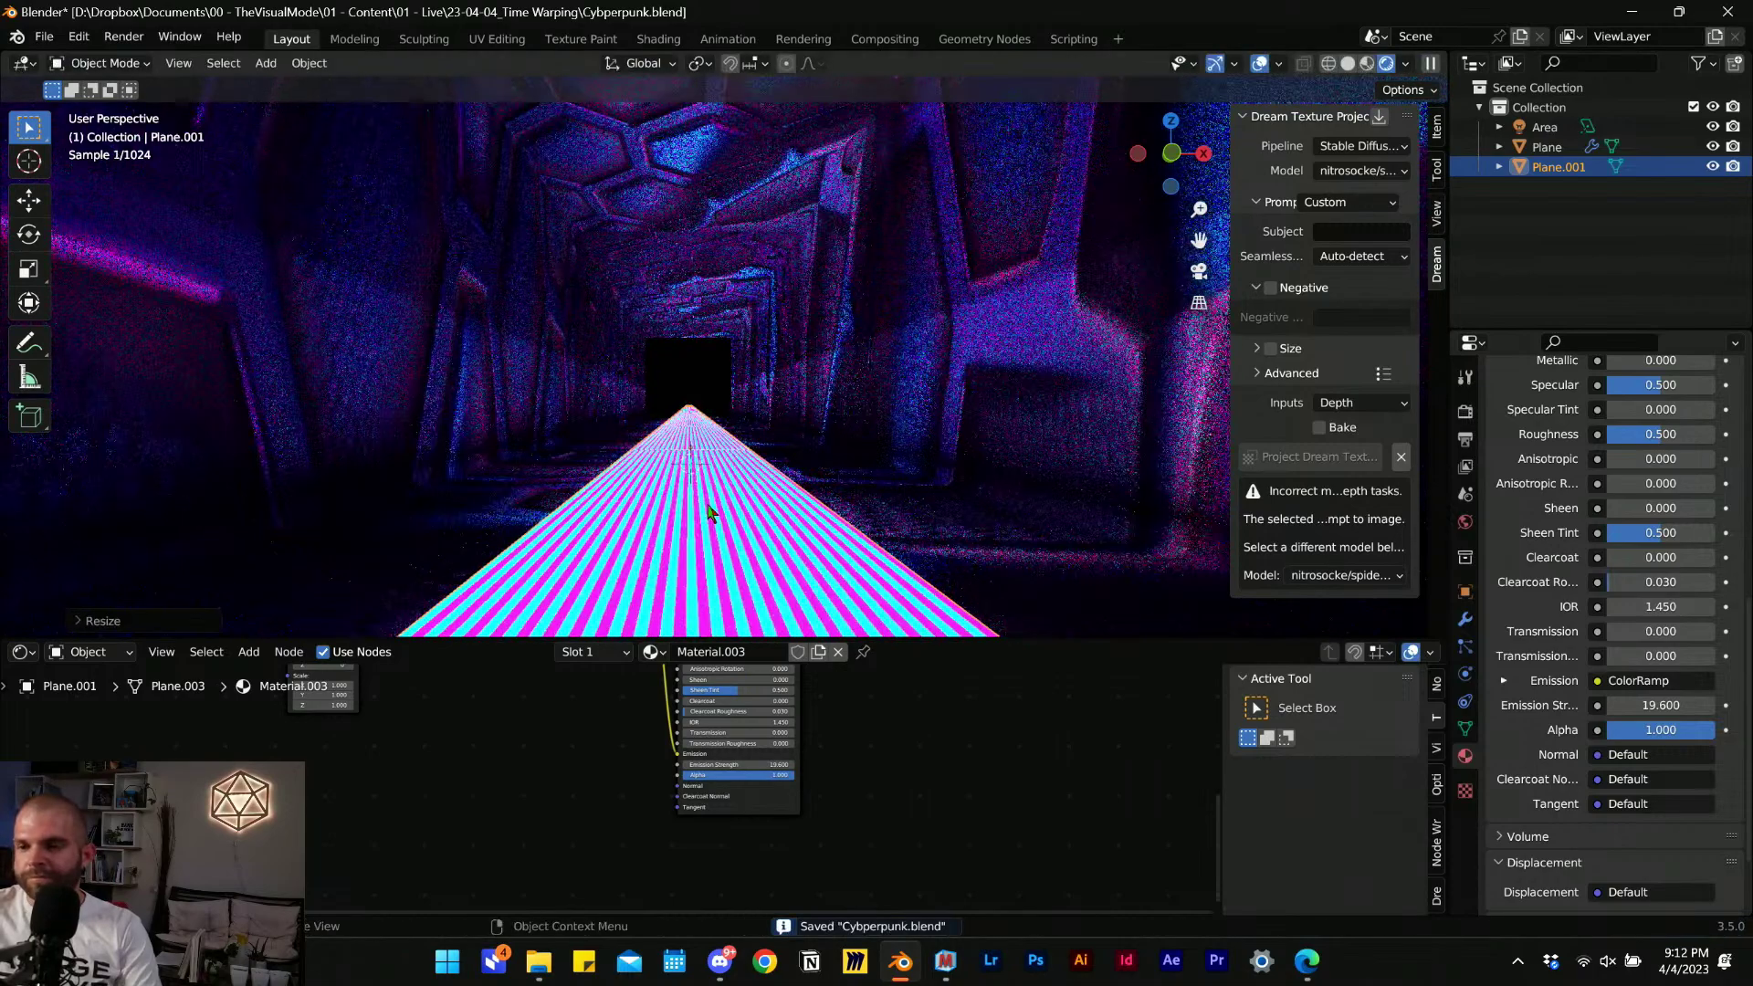
key(ctrl+s)
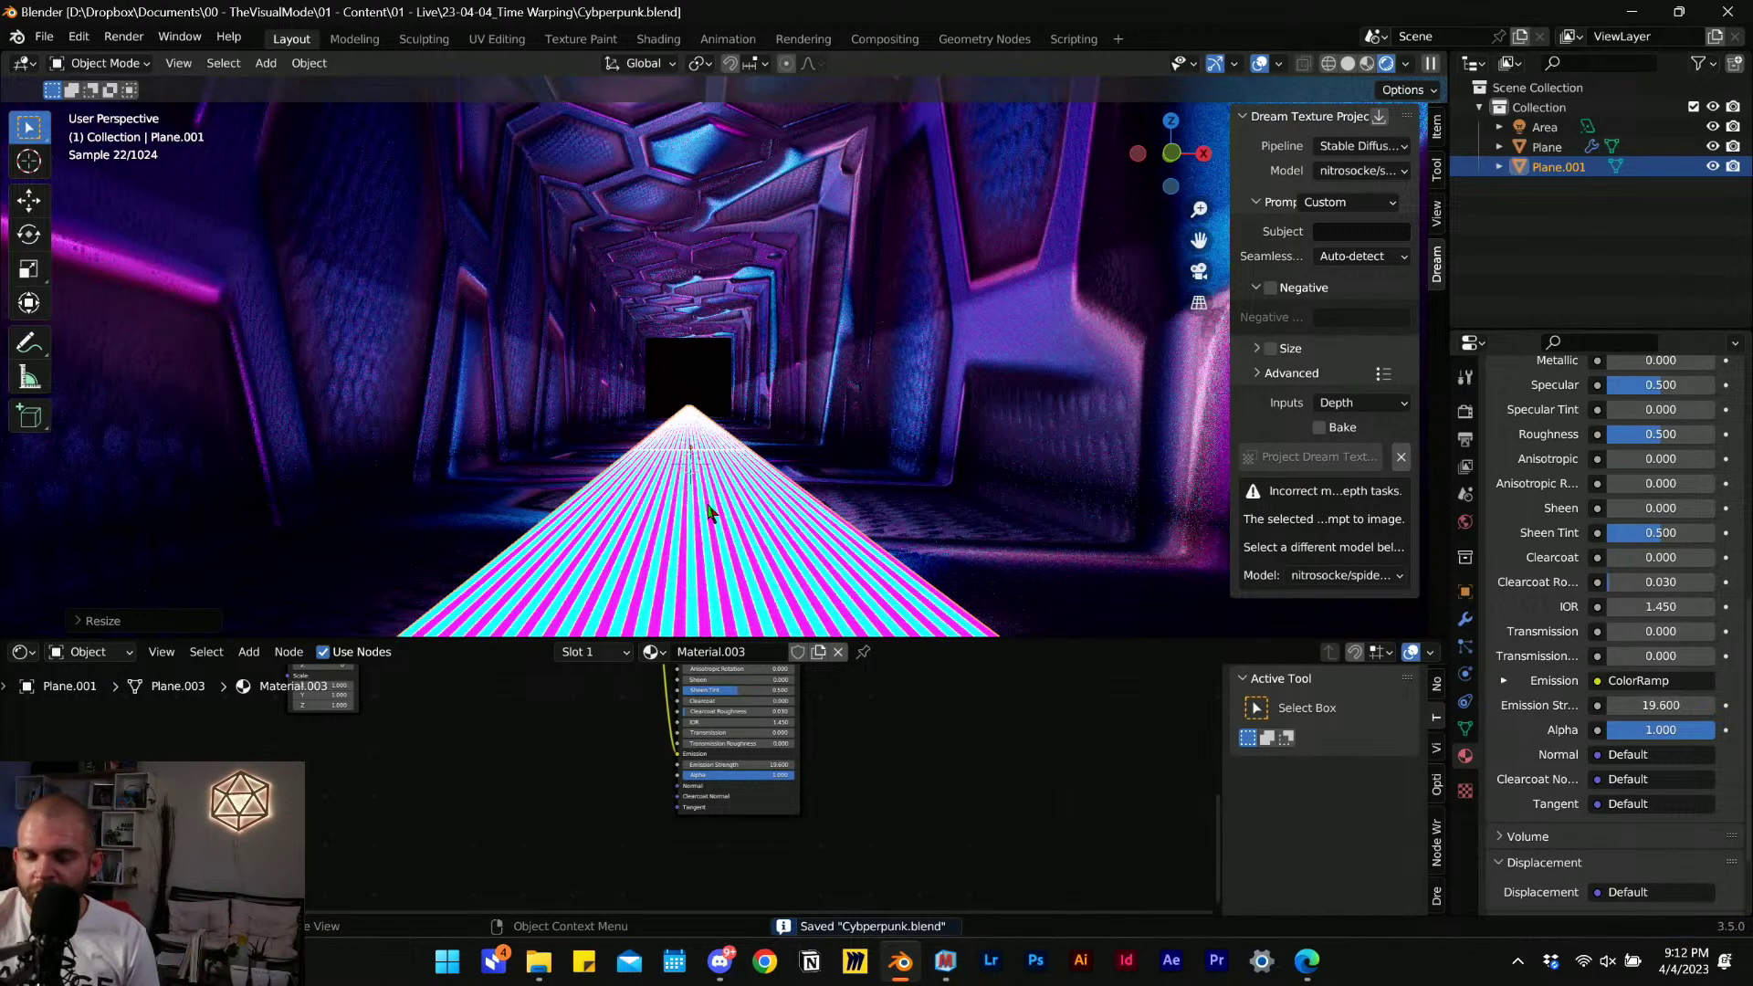
key(g)
right_click(701, 384)
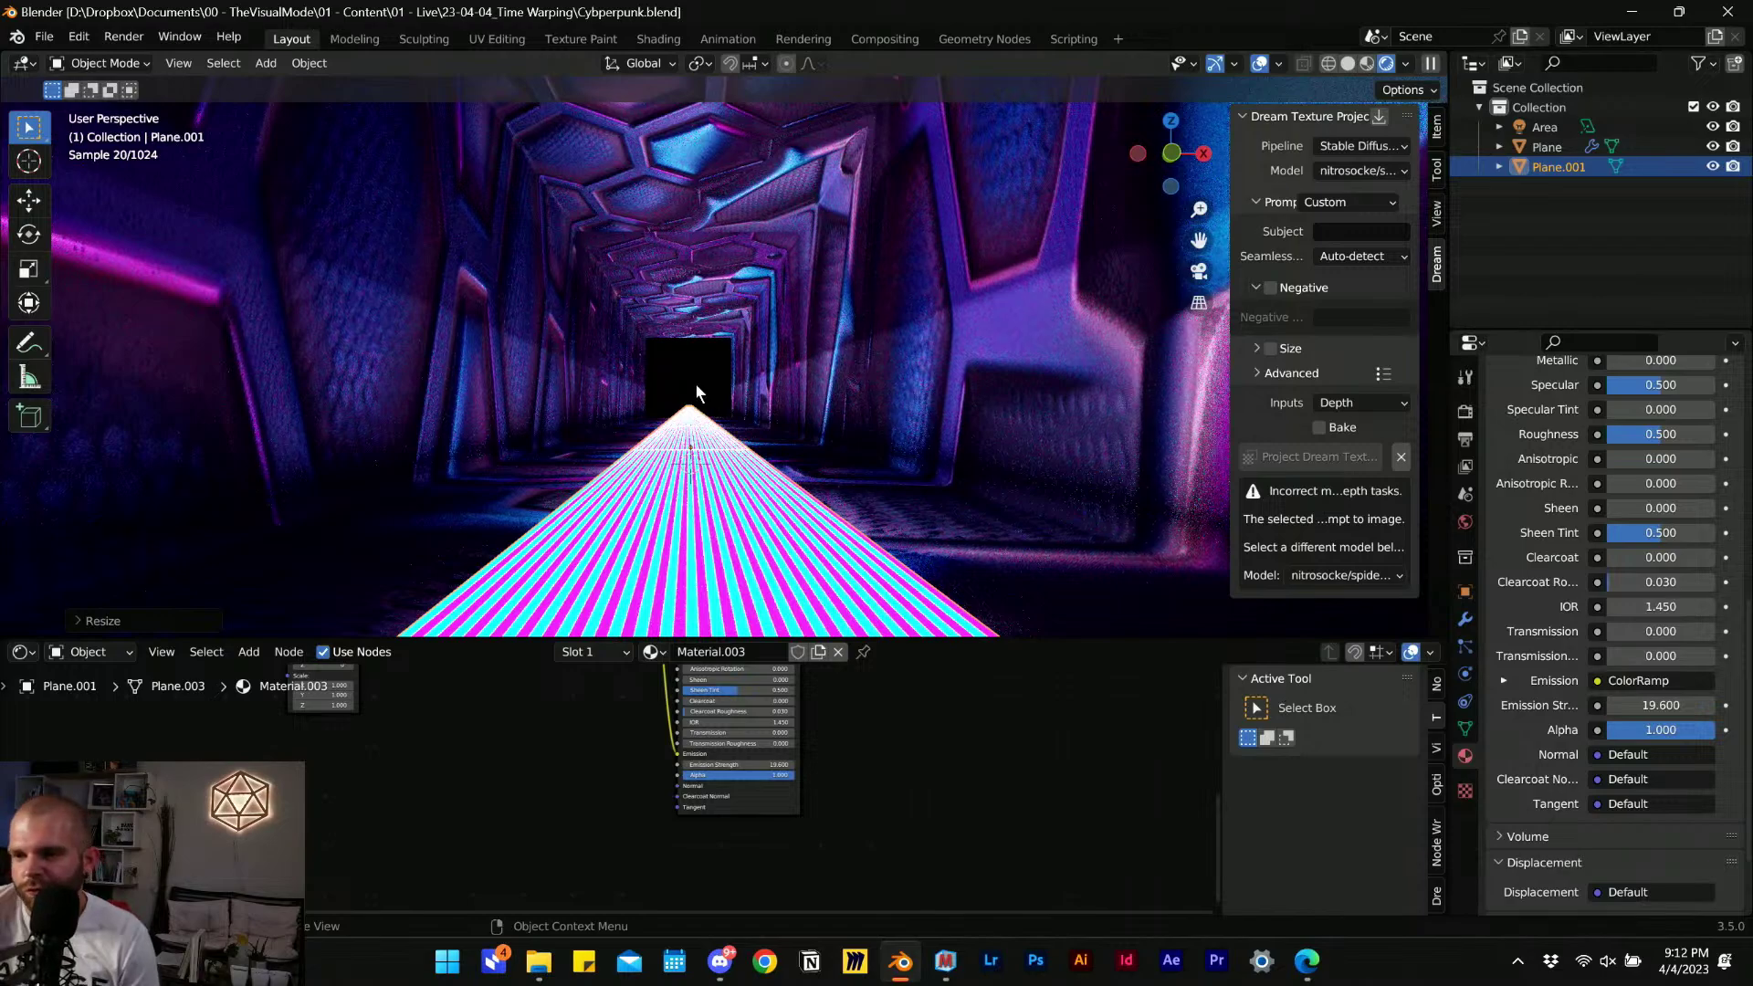
click(698, 339)
click(682, 409)
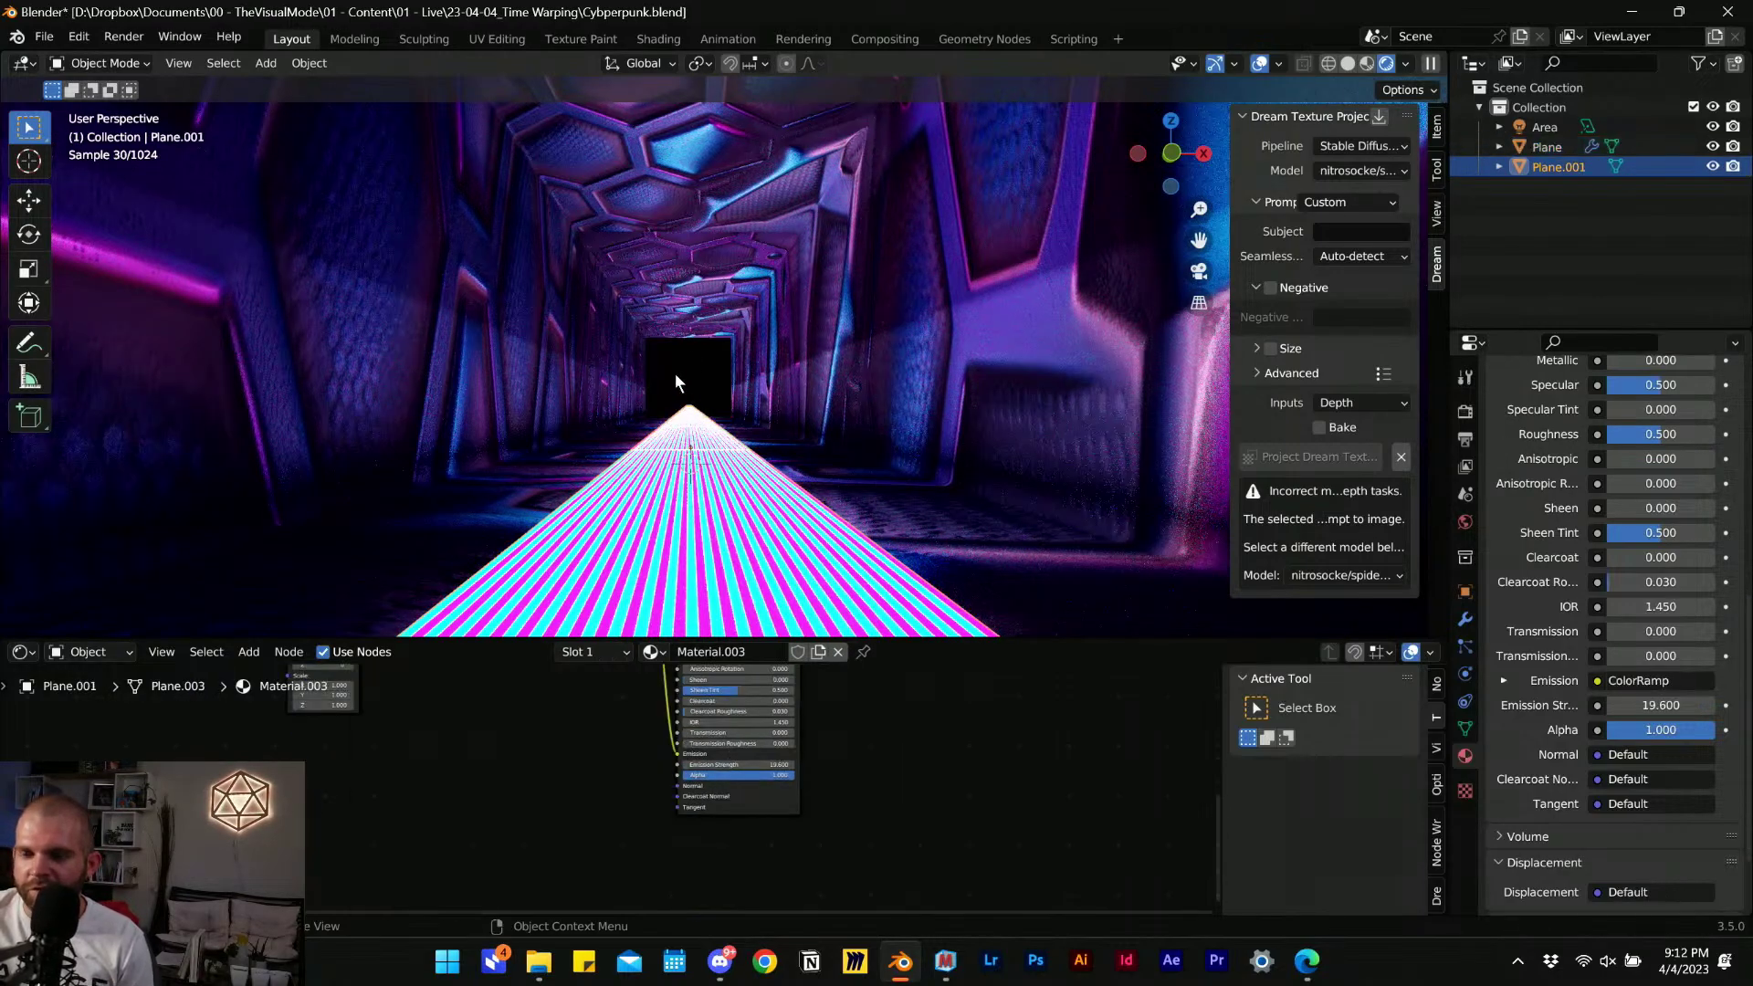
Set the Value node driving the corridor material's Mapping scale to 12.2.
click(676, 374)
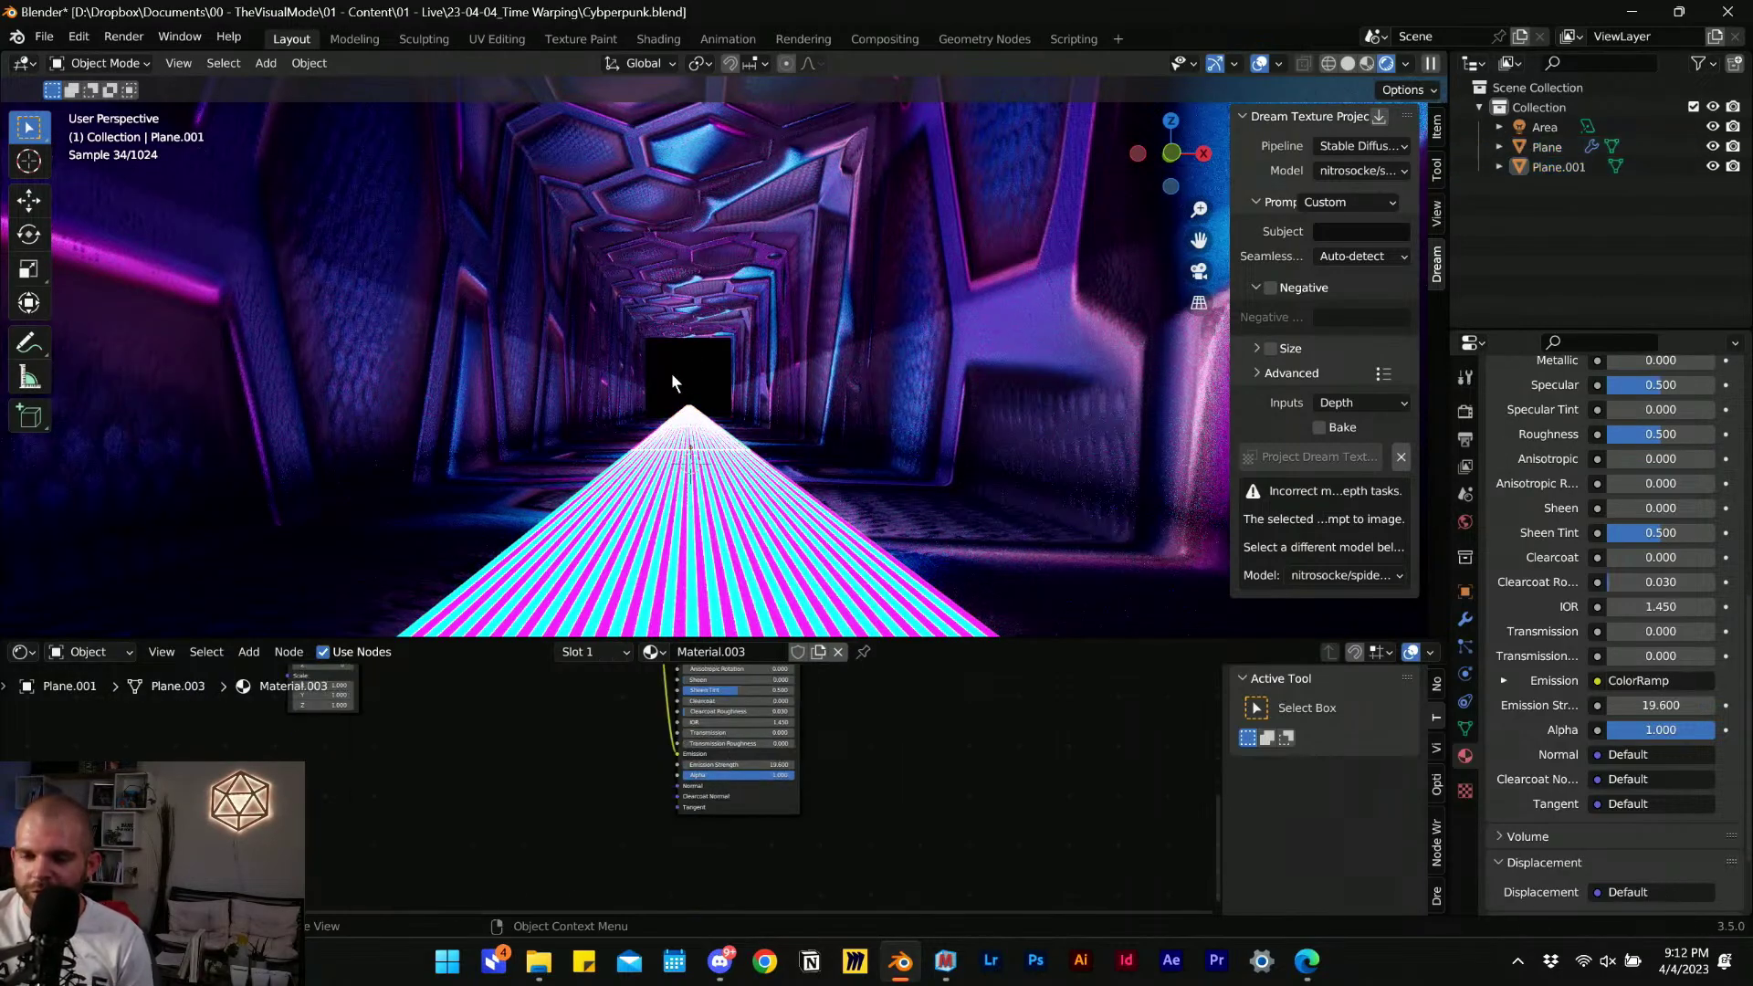
click(751, 353)
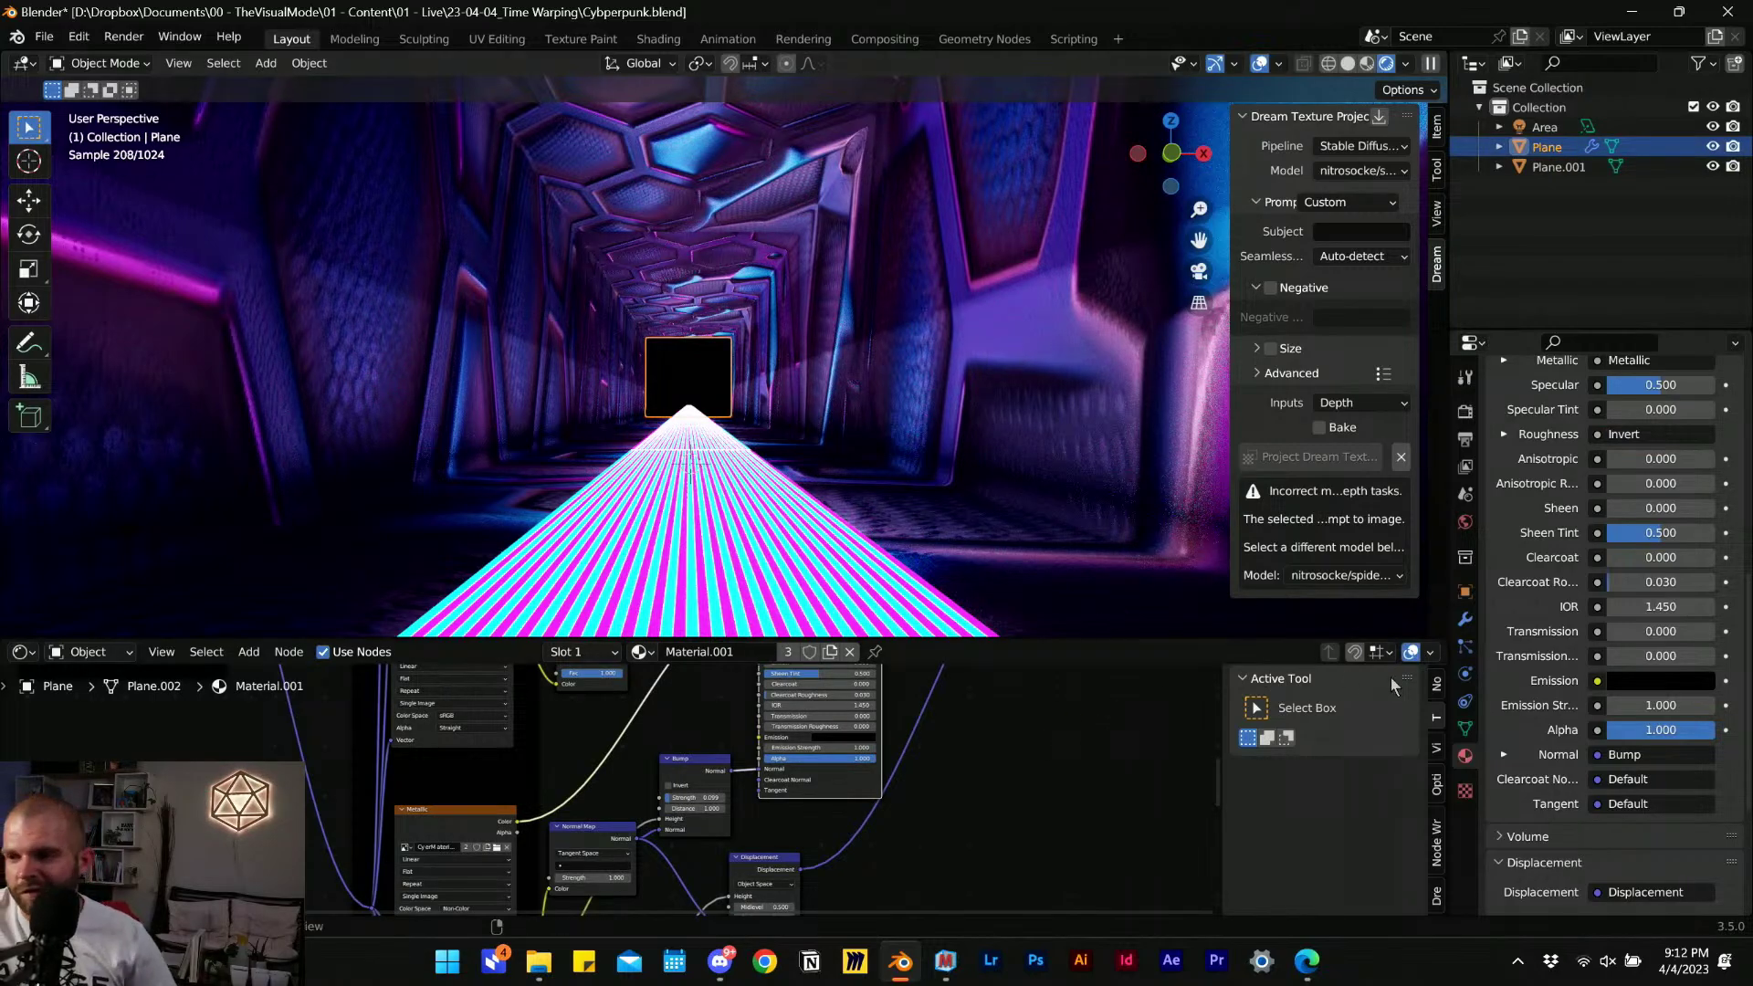
scroll(1509, 735, up, 12)
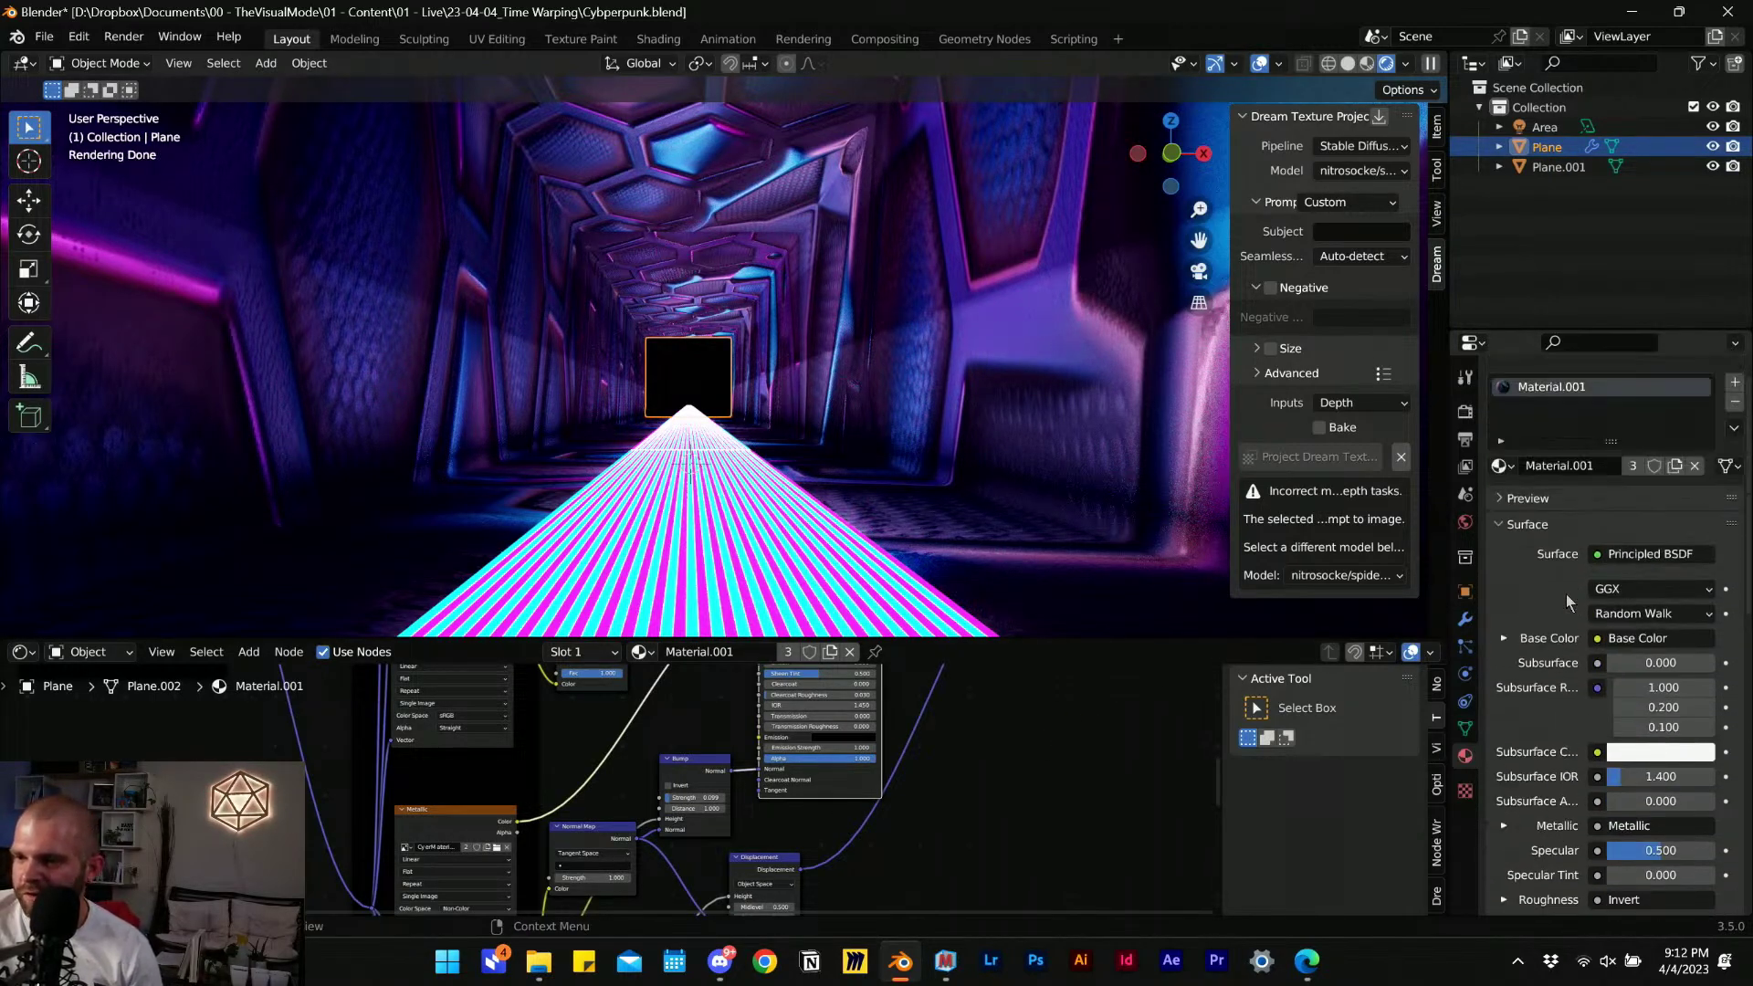
scroll(1569, 629, down, 12)
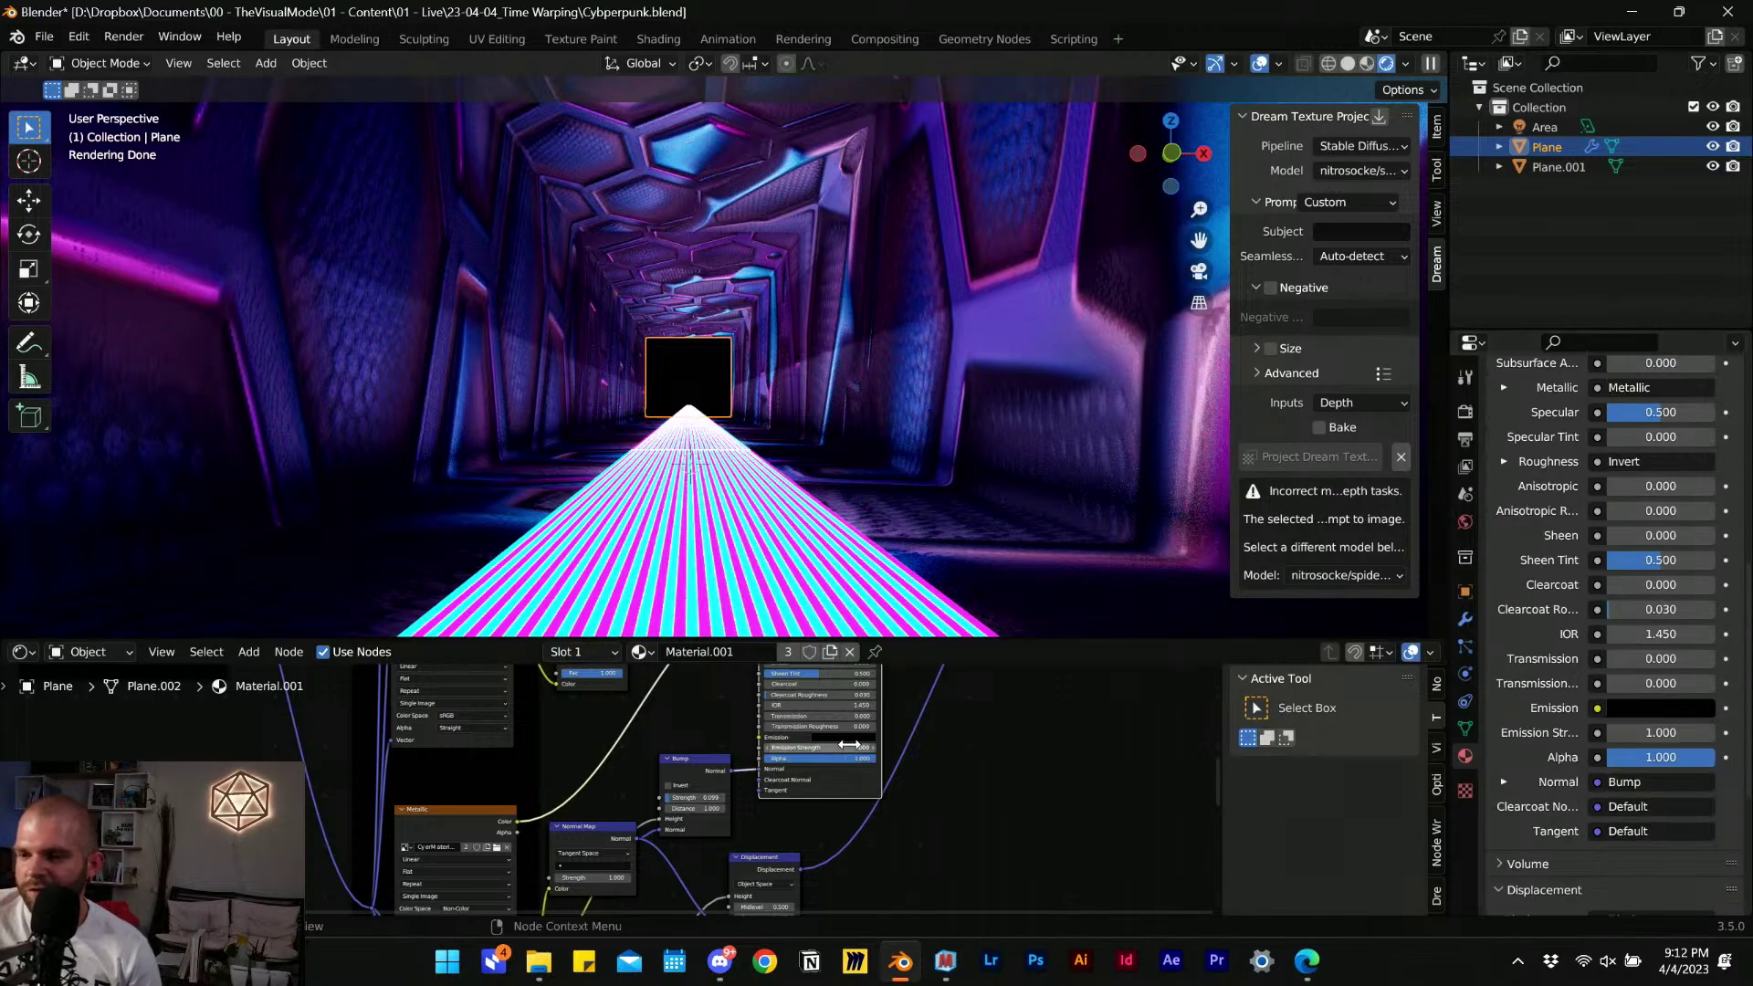
scroll(885, 747, down, 9)
middle_drag(814, 756, 758, 822)
middle_drag(662, 765, 895, 798)
scroll(671, 784, up, 5)
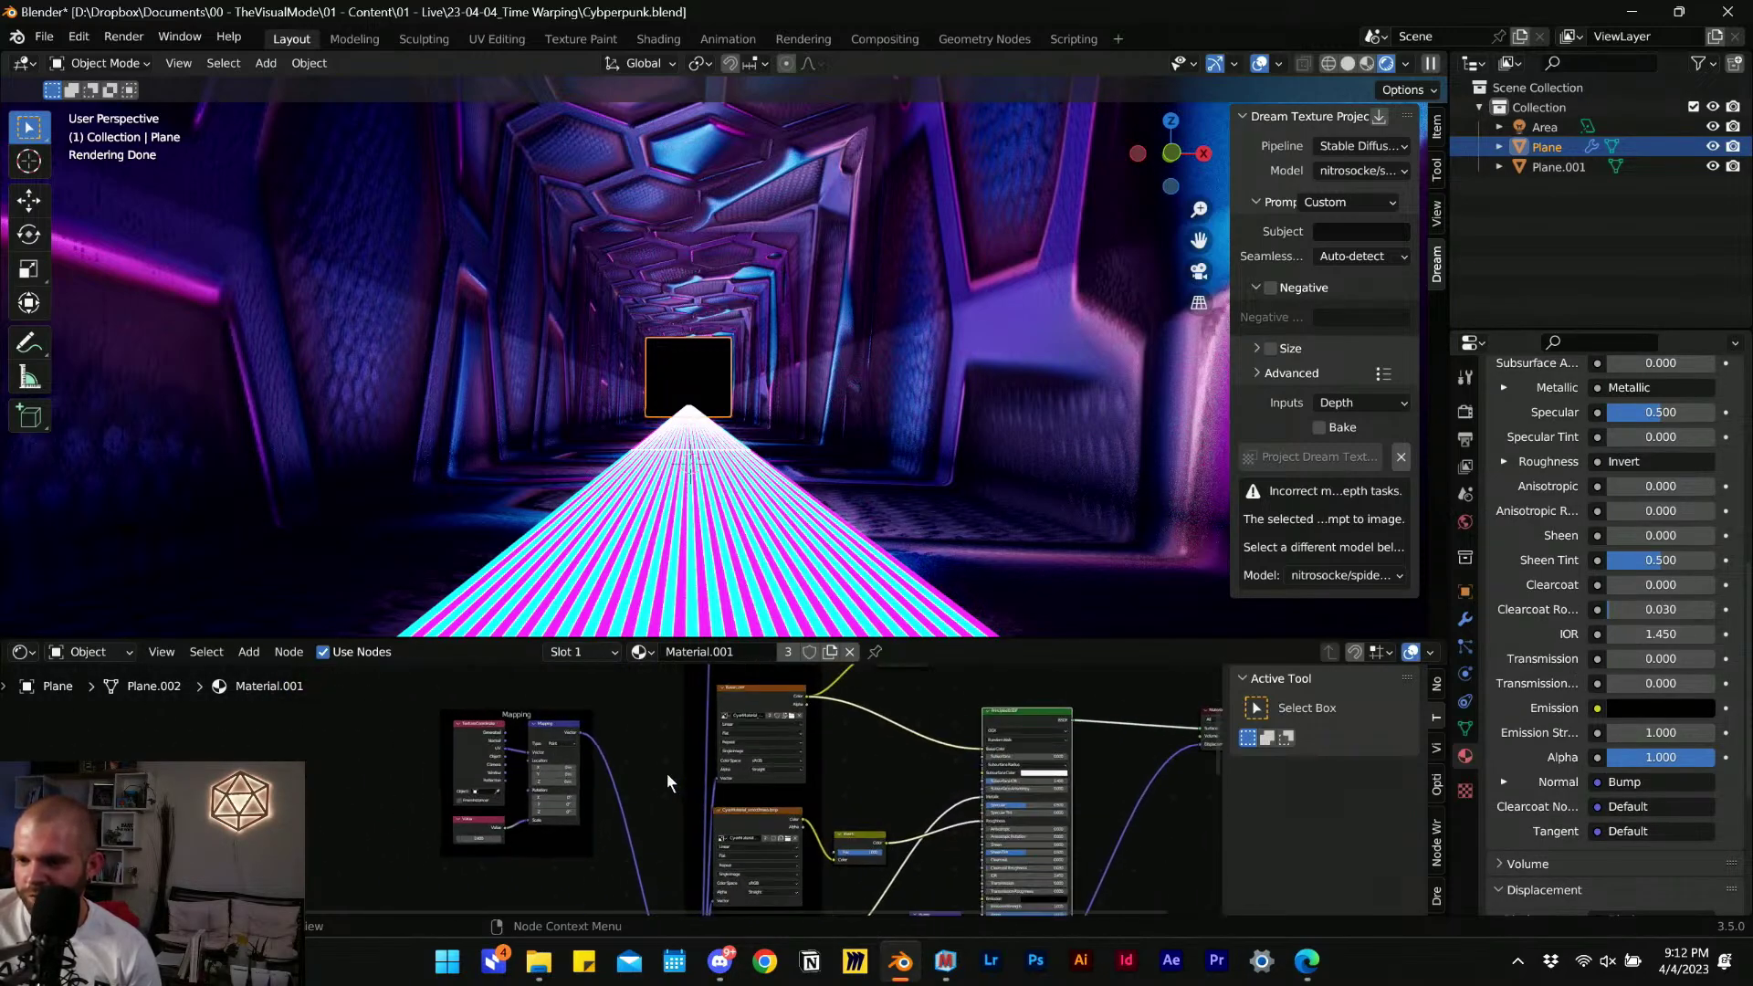
middle_drag(603, 783, 593, 825)
scroll(659, 776, up, 12)
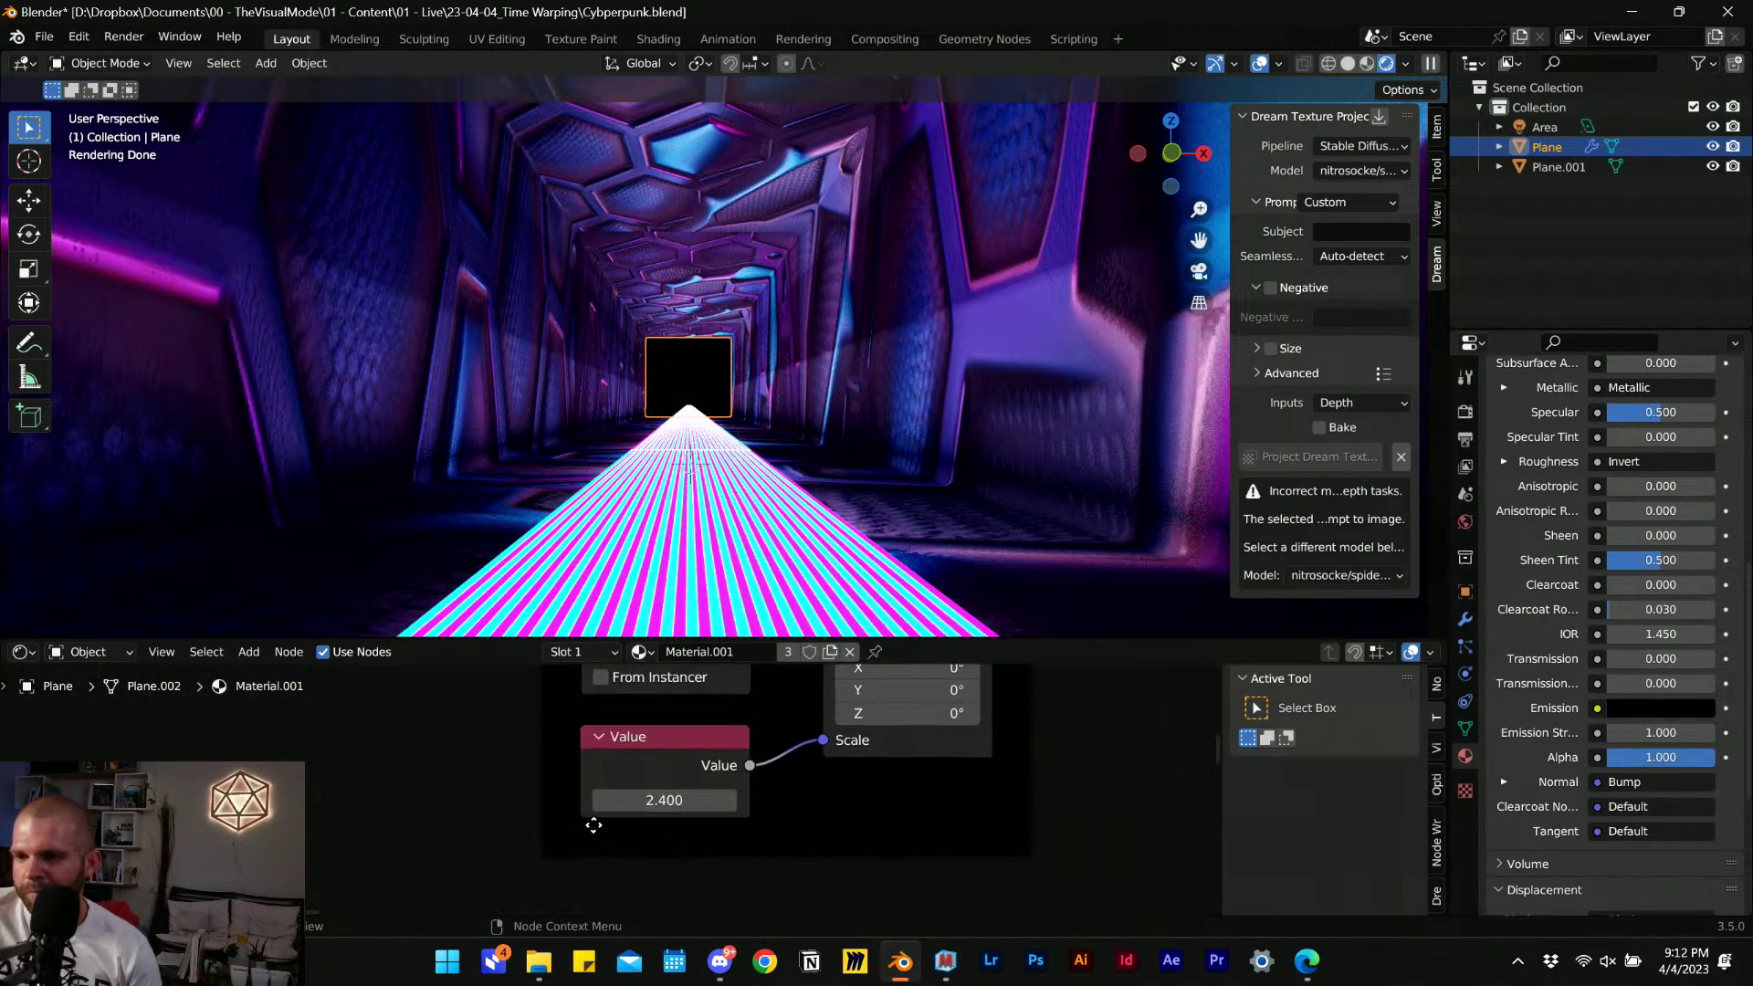
scroll(594, 825, up, 2)
drag(676, 804, 850, 804)
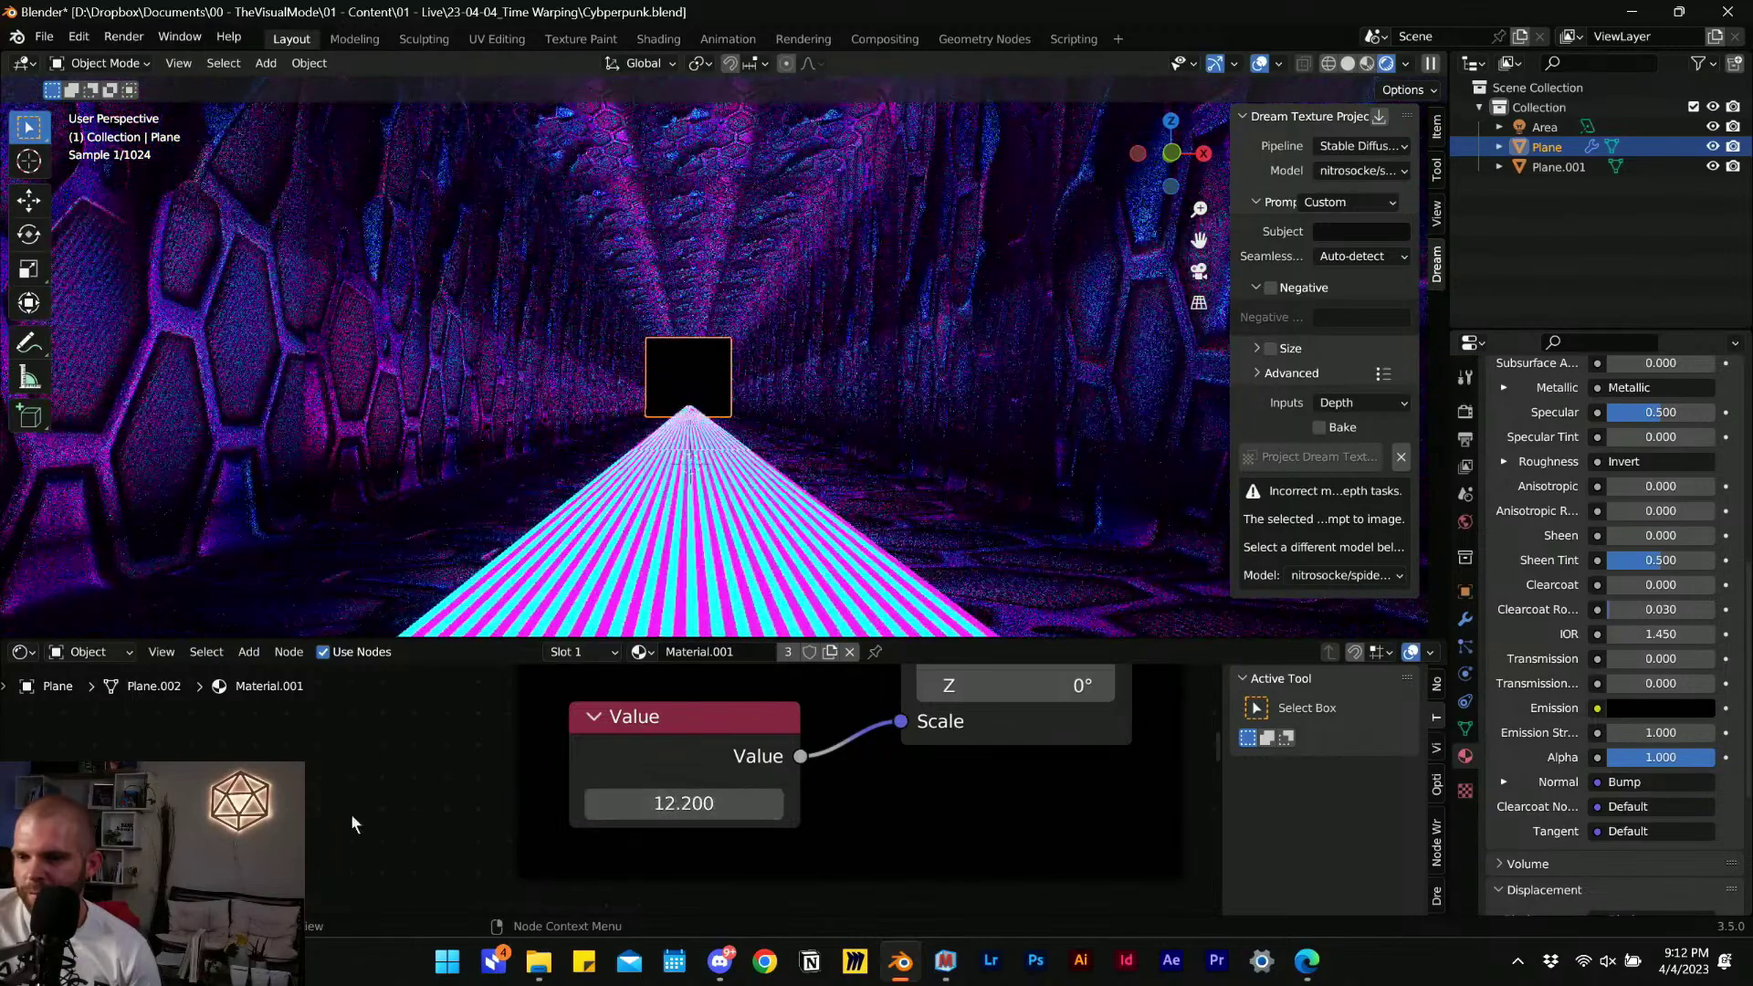
scroll(356, 823, down, 6)
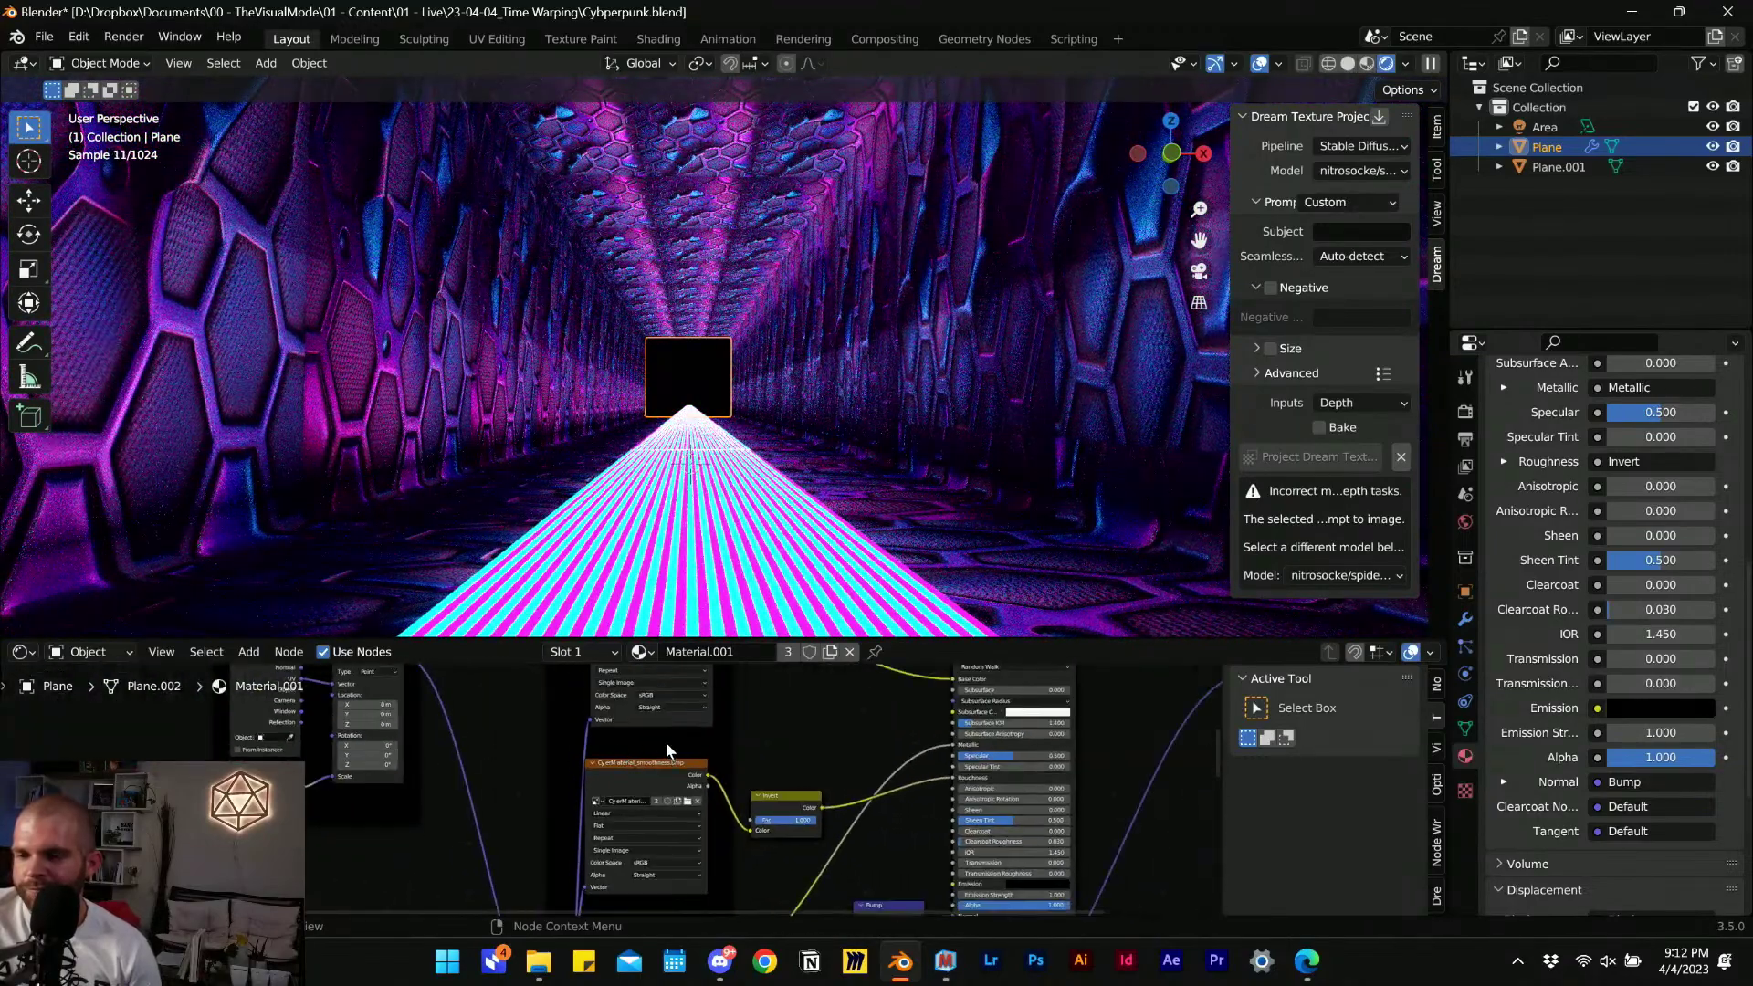
scroll(667, 750, down, 4)
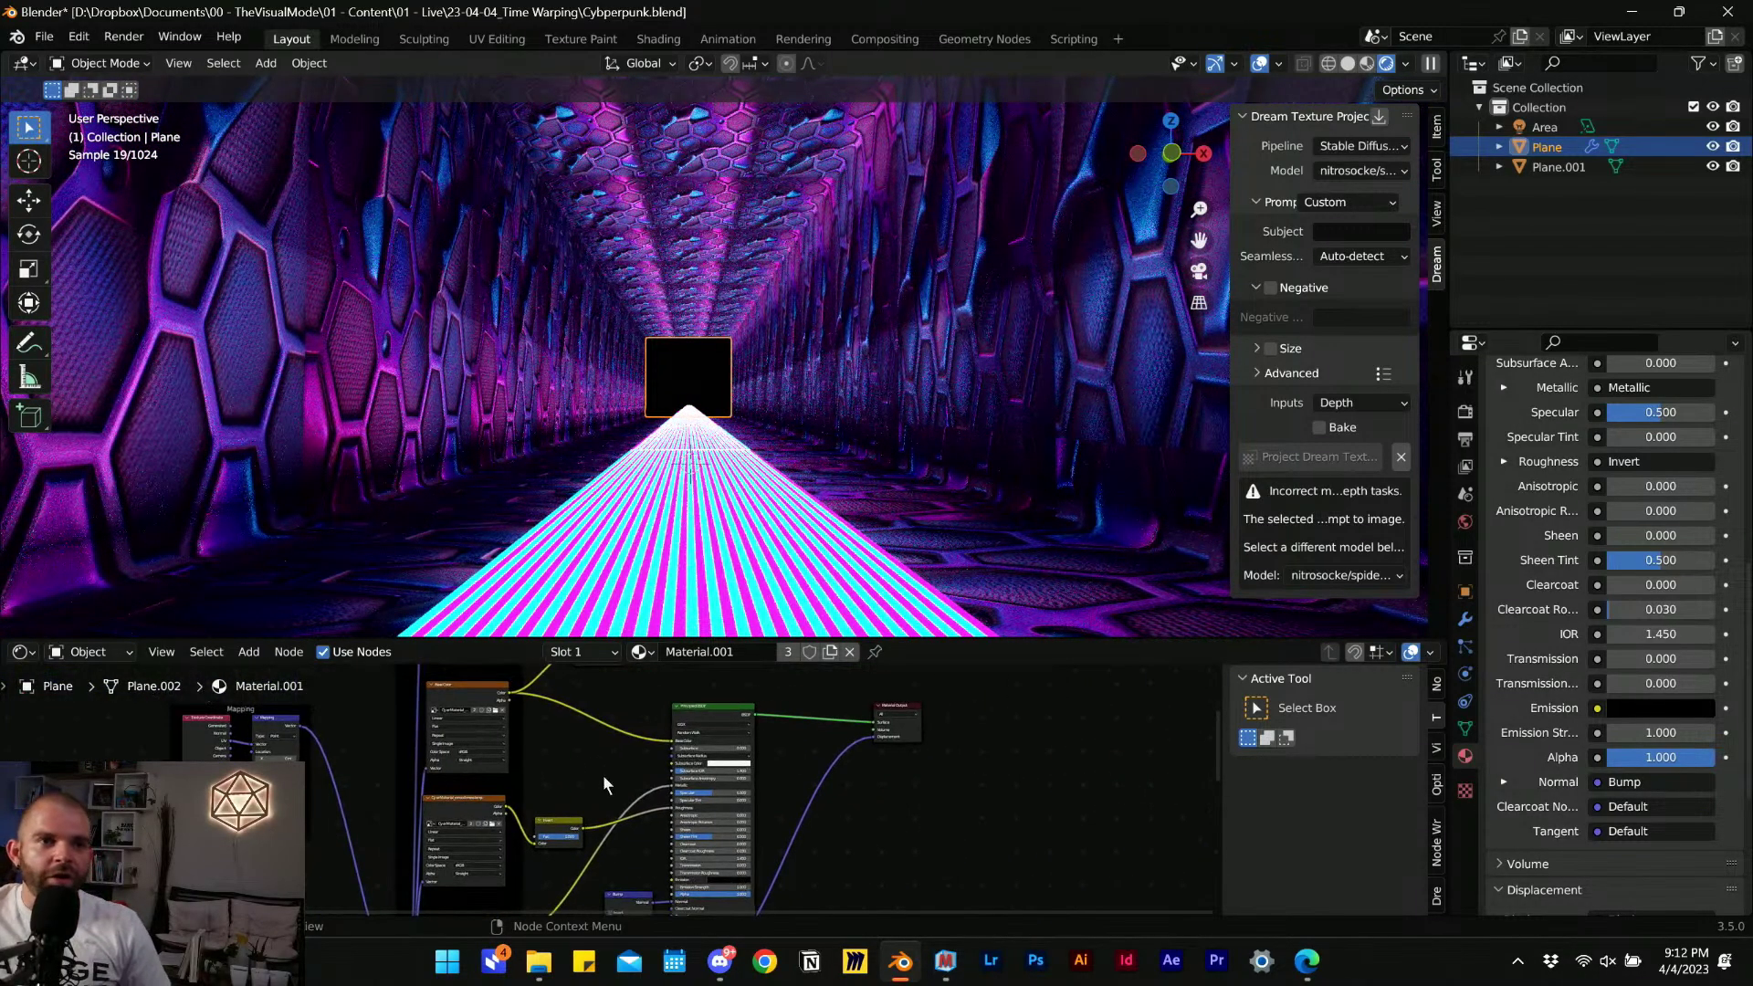